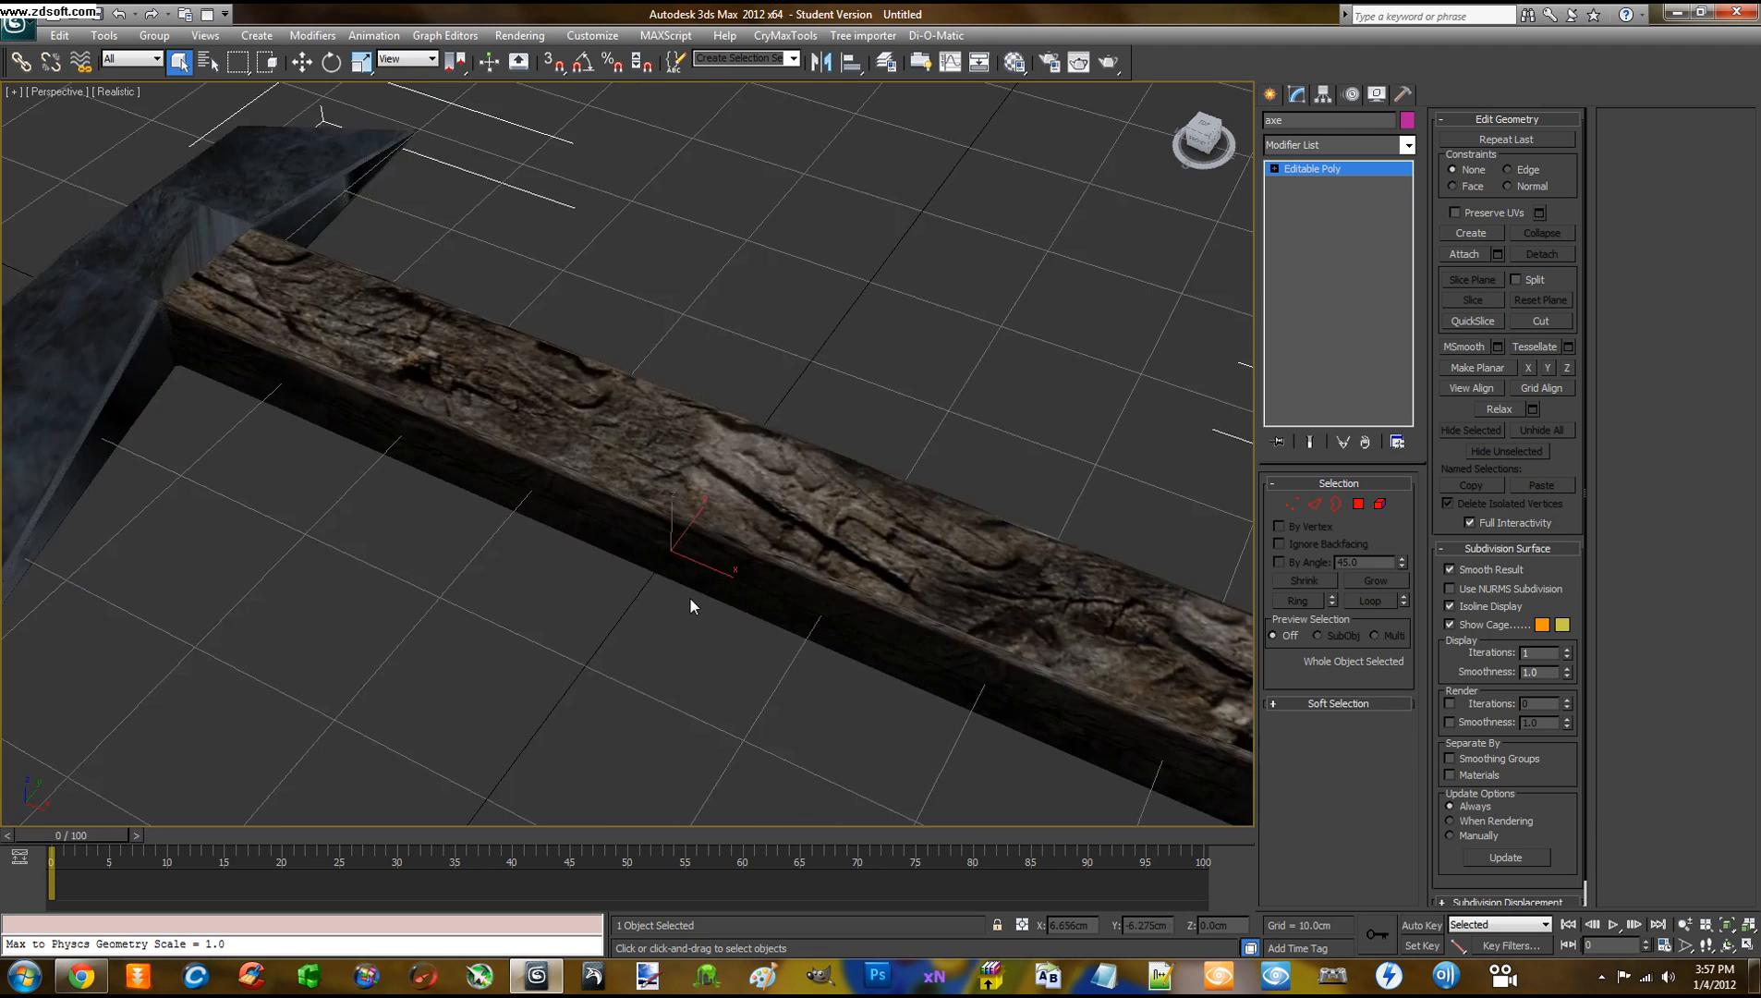
Orbit and zoom around the axe to inspect it from below, edge-on and diagonally
scroll(691, 606, up, 7)
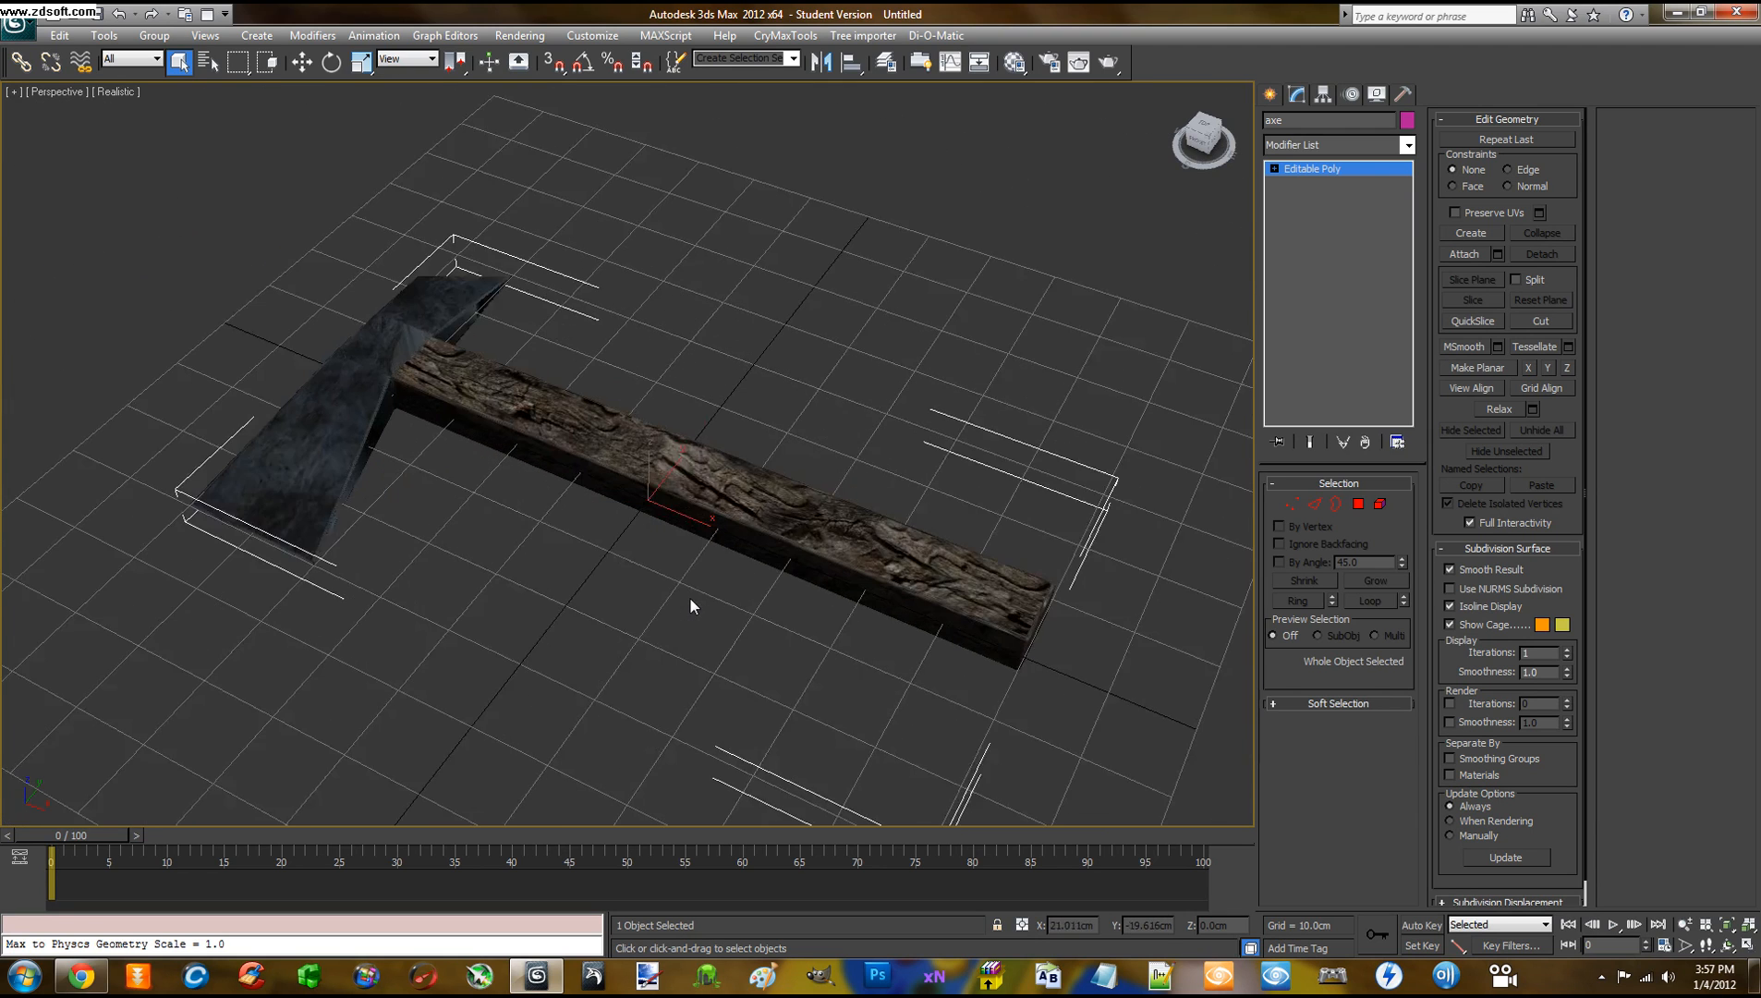
scroll(691, 606, down, 4)
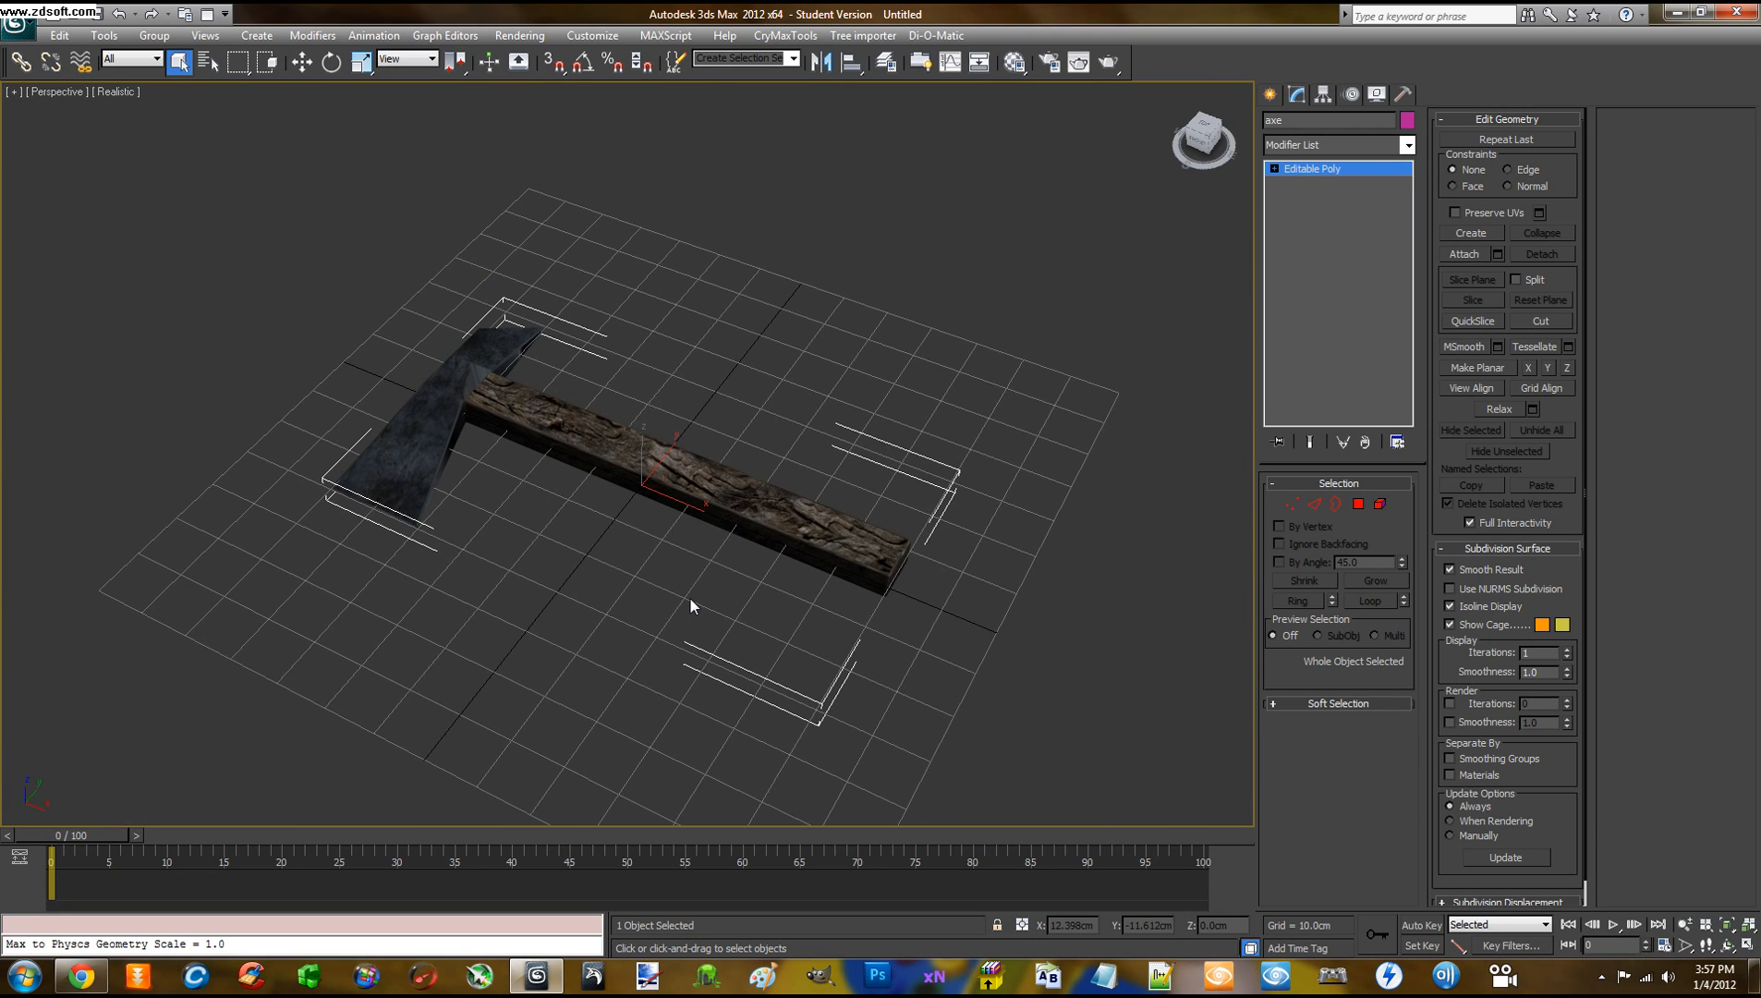
scroll(691, 606, down, 3)
scroll(691, 606, up, 6)
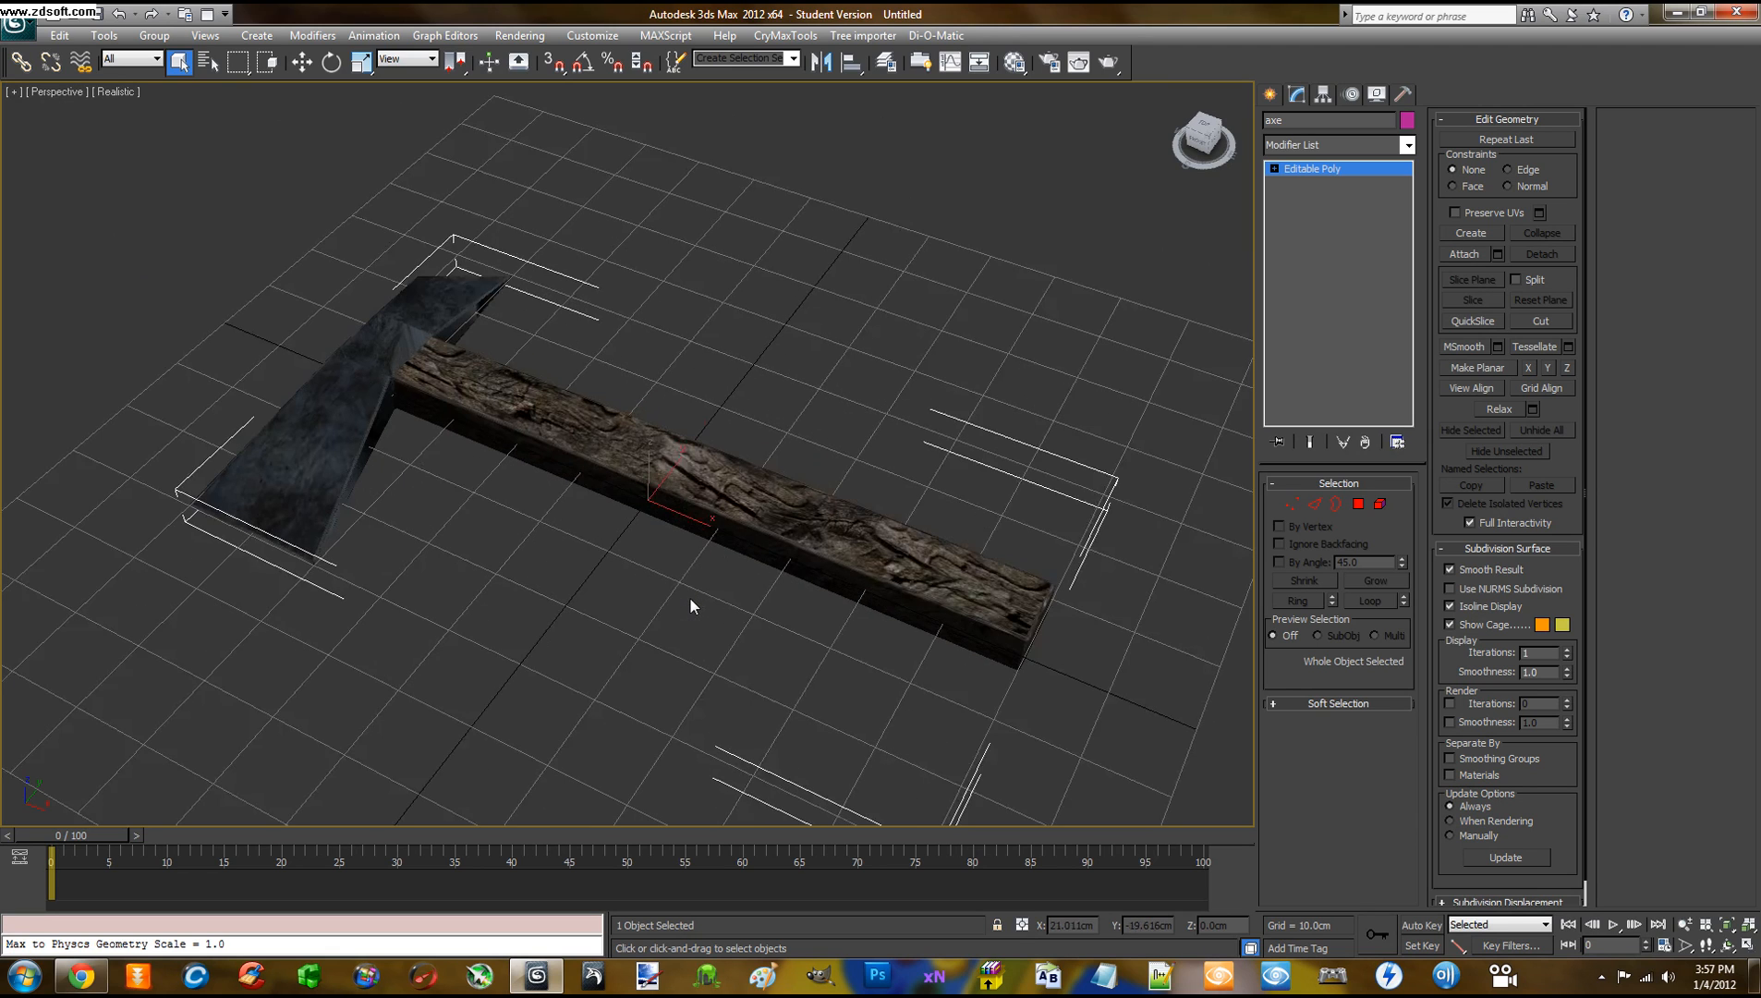
middle_drag(677, 610, 685, 584)
scroll(685, 586, up, 3)
scroll(685, 586, down, 3)
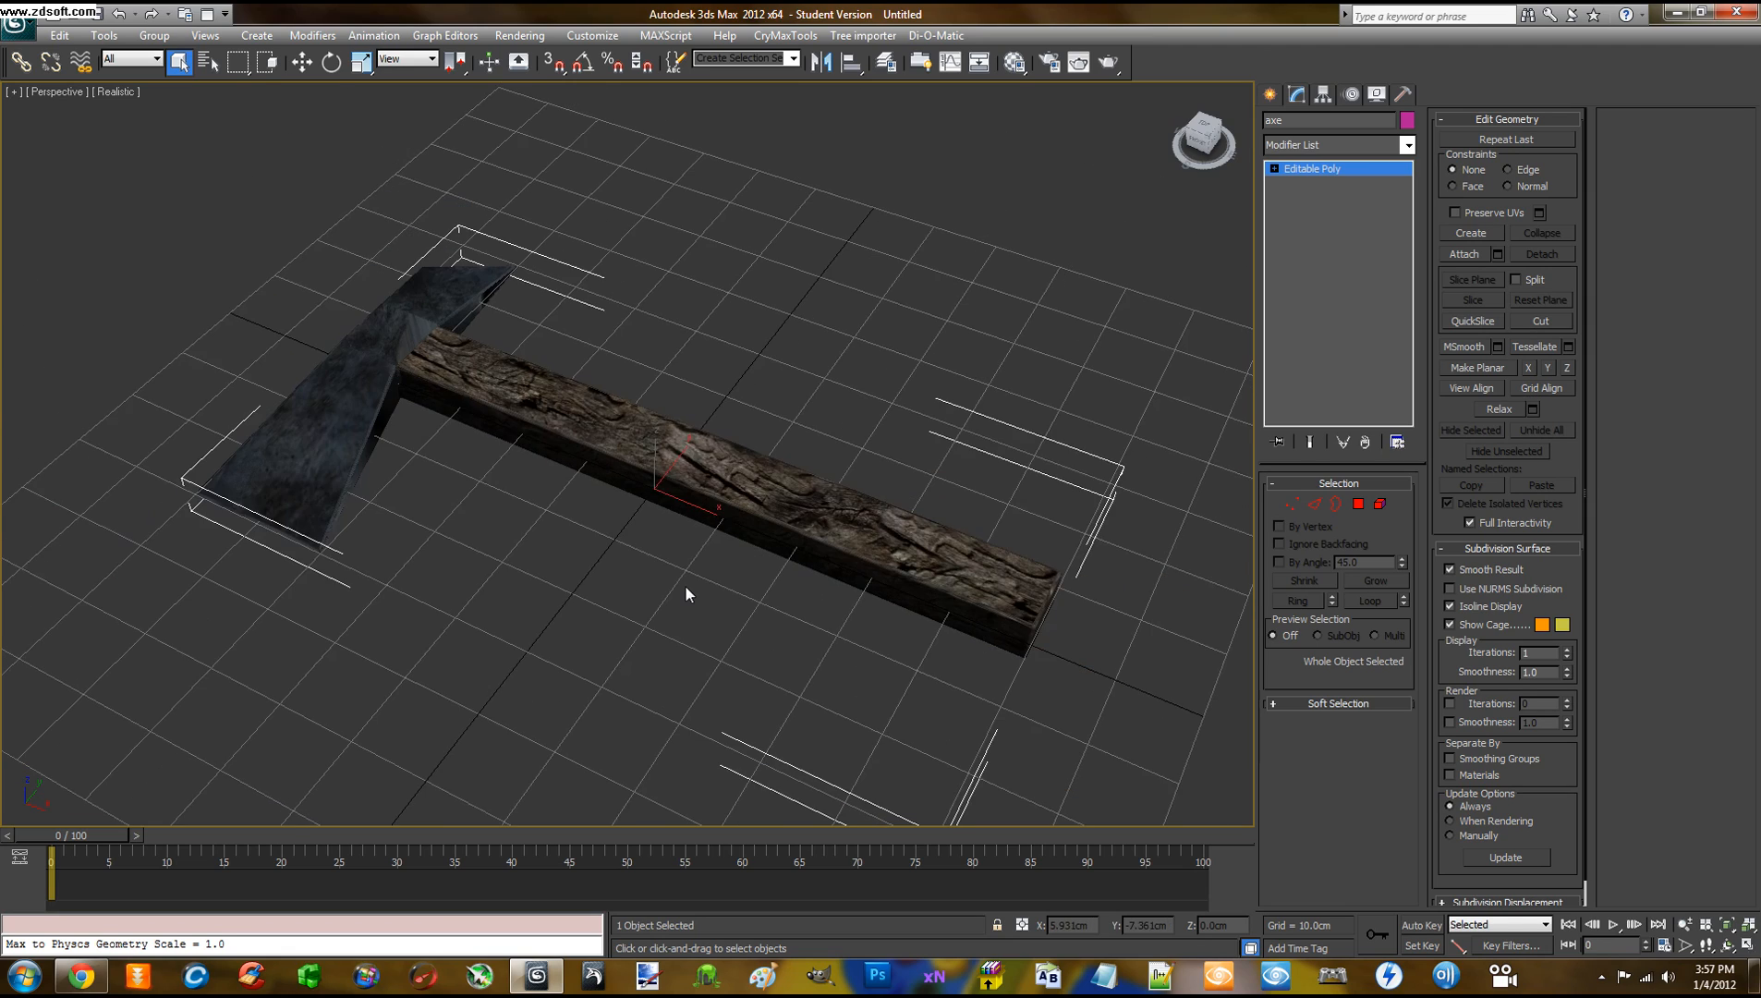
scroll(689, 599, down, 3)
scroll(689, 599, up, 6)
middle_drag(689, 598, 680, 573)
scroll(680, 574, down, 5)
scroll(681, 573, up, 8)
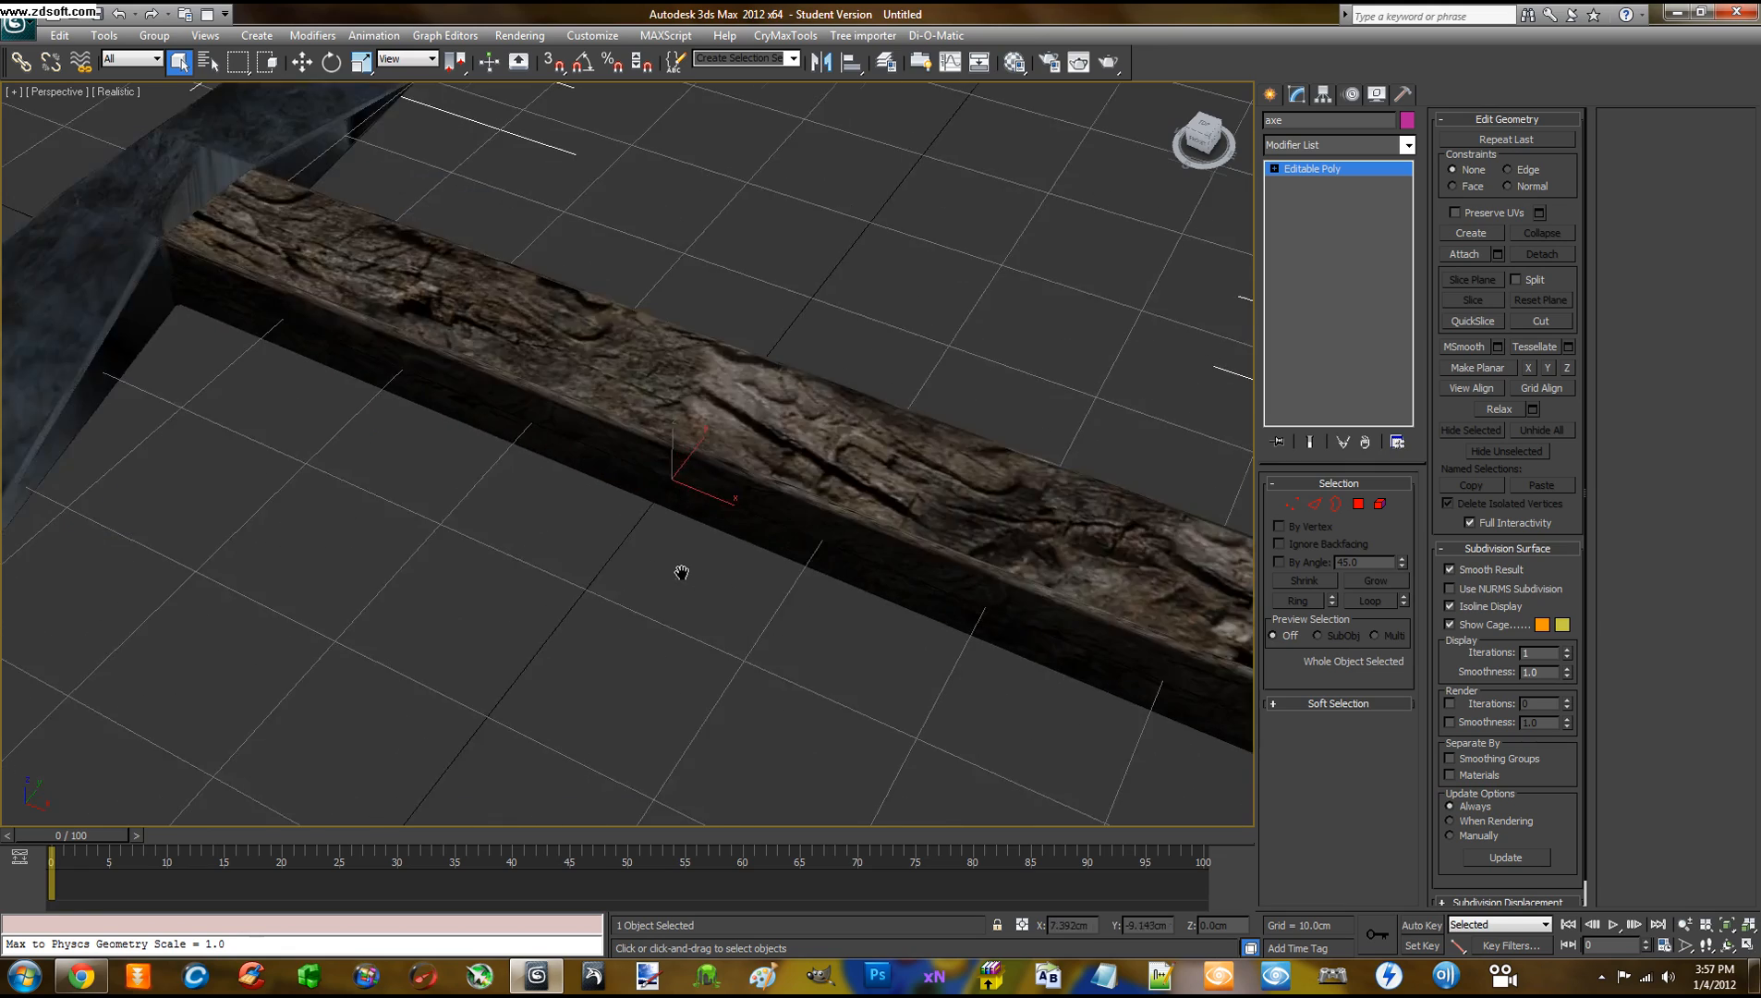
scroll(681, 573, down, 5)
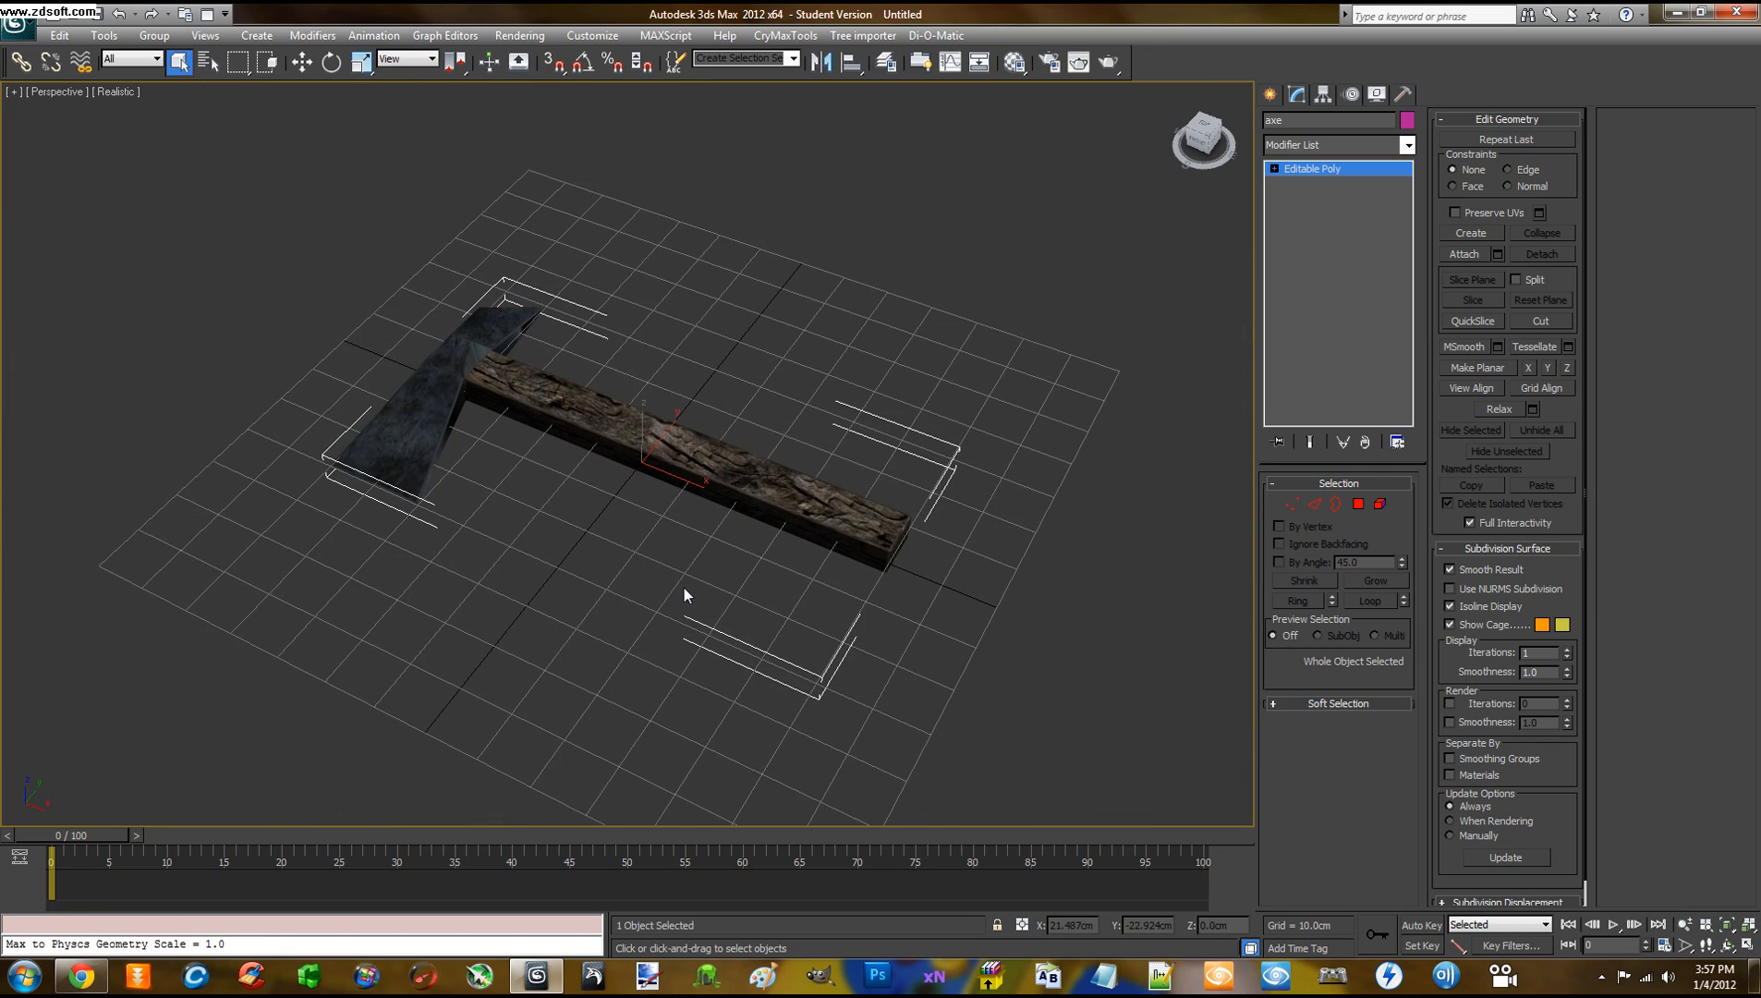
scroll(684, 591, up, 5)
scroll(684, 591, down, 7)
scroll(684, 591, up, 6)
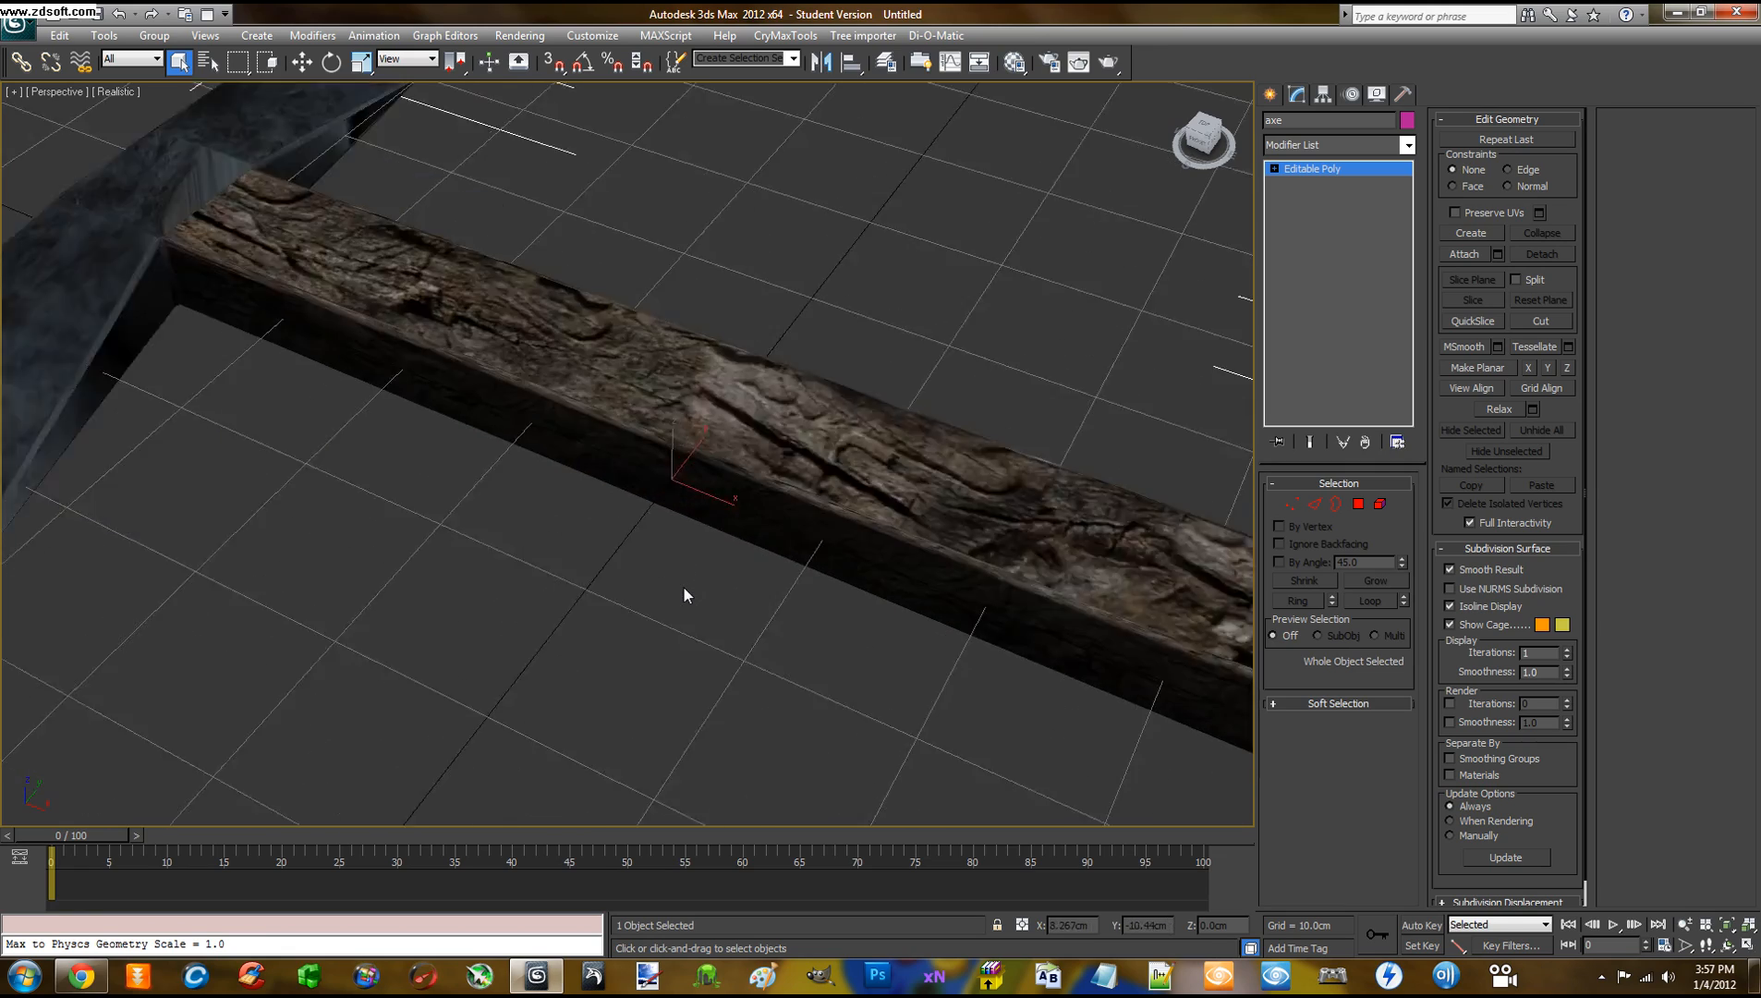
scroll(684, 591, down, 5)
scroll(683, 591, up, 5)
scroll(684, 587, down, 6)
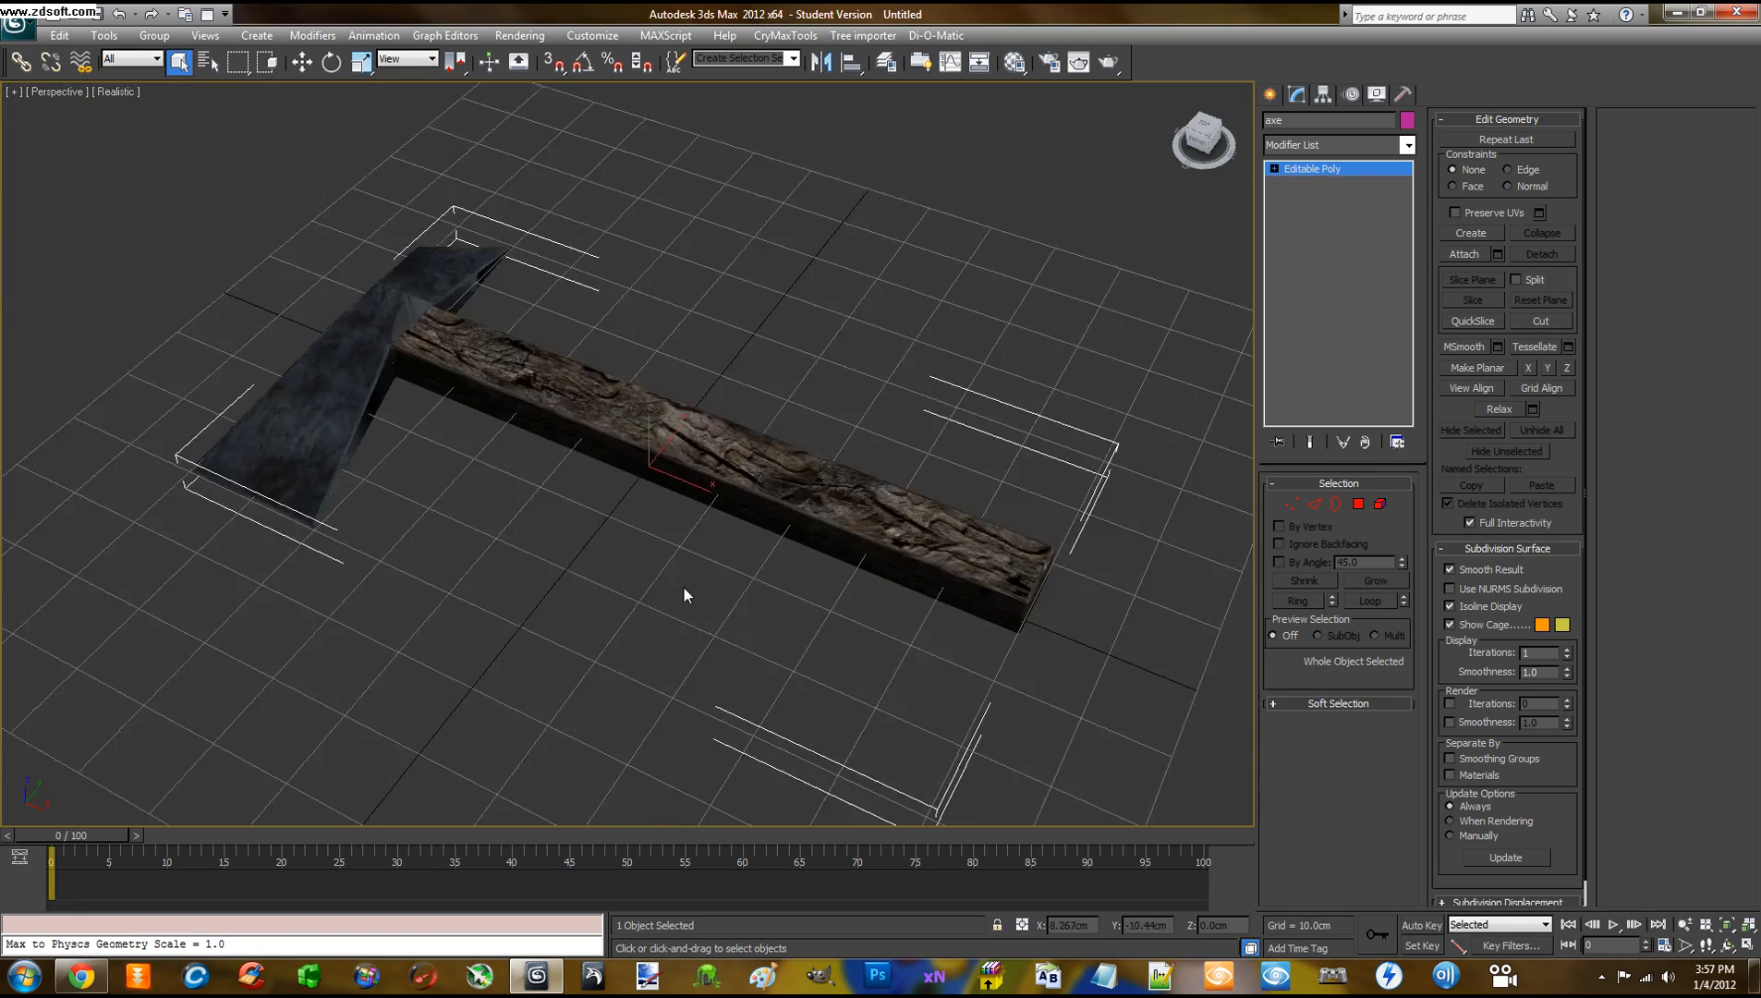
scroll(683, 587, up, 5)
scroll(684, 587, down, 3)
scroll(684, 587, up, 3)
scroll(683, 588, down, 5)
scroll(683, 594, up, 3)
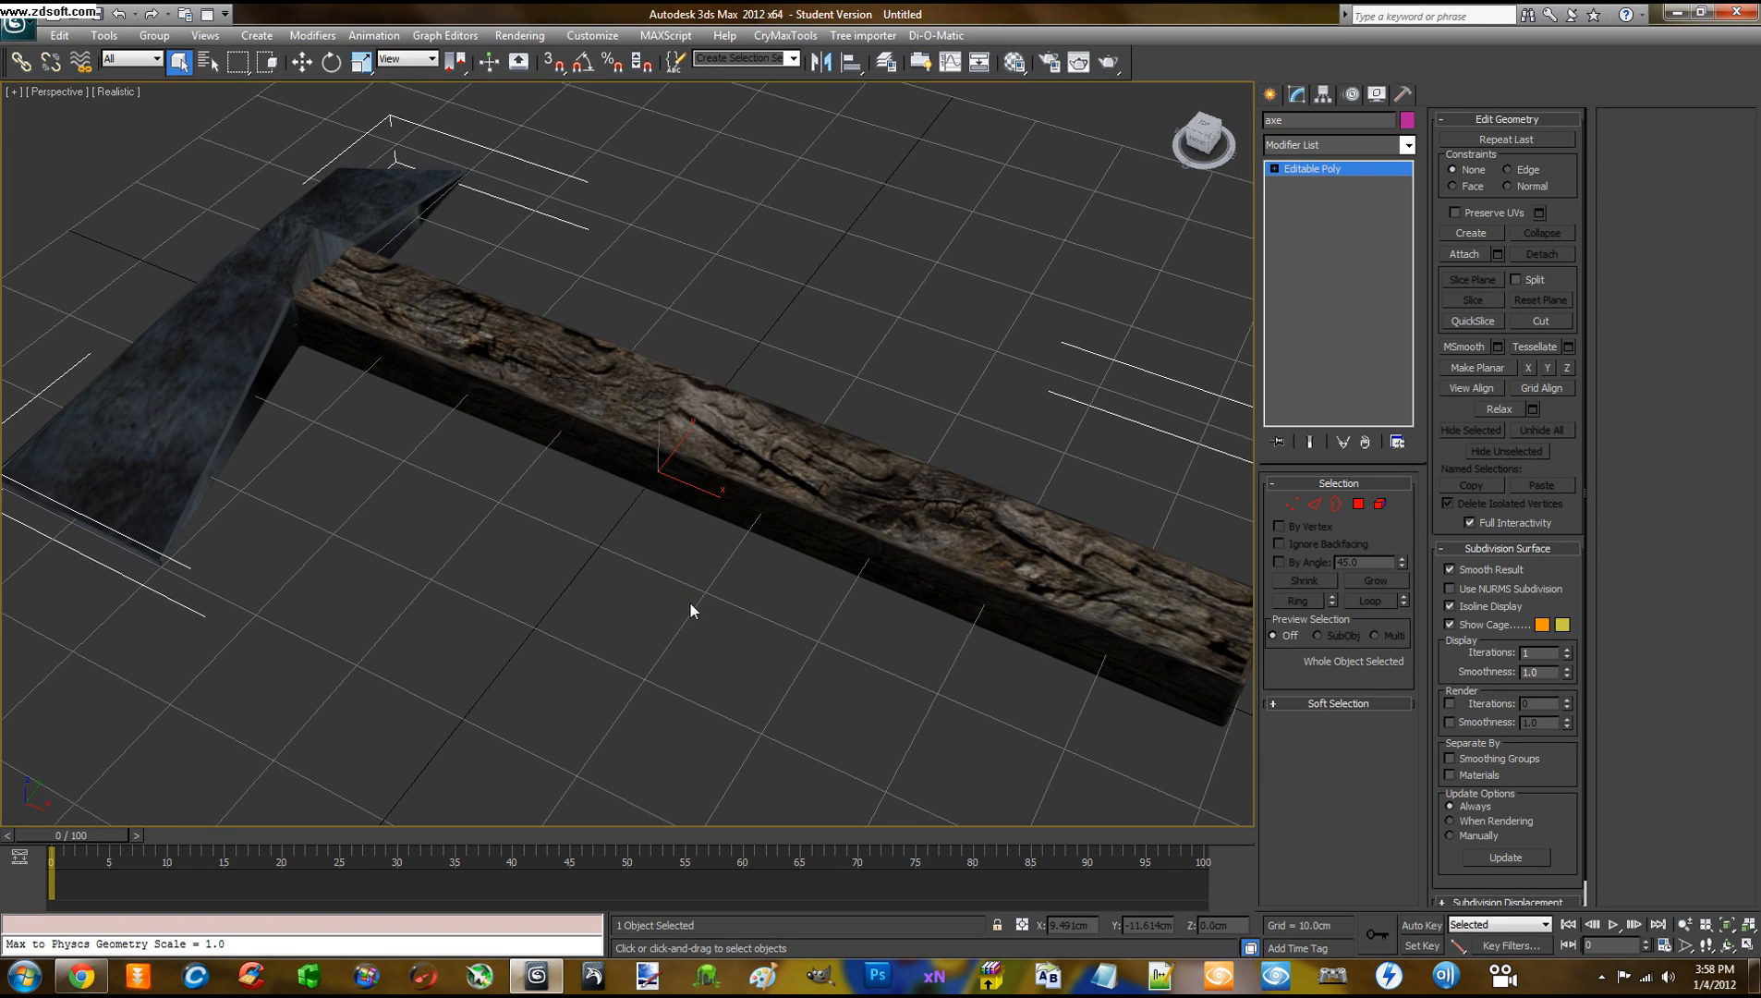
mouse_move(692, 605)
alt+middle_down()
mouse_move(633, 629)
mouse_move(495, 550)
mouse_move(683, 502)
mouse_move(748, 570)
mouse_move(520, 605)
mouse_move(530, 512)
mouse_move(684, 580)
alt+middle_up()
scroll(684, 580, down, 3)
scroll(685, 580, down, 5)
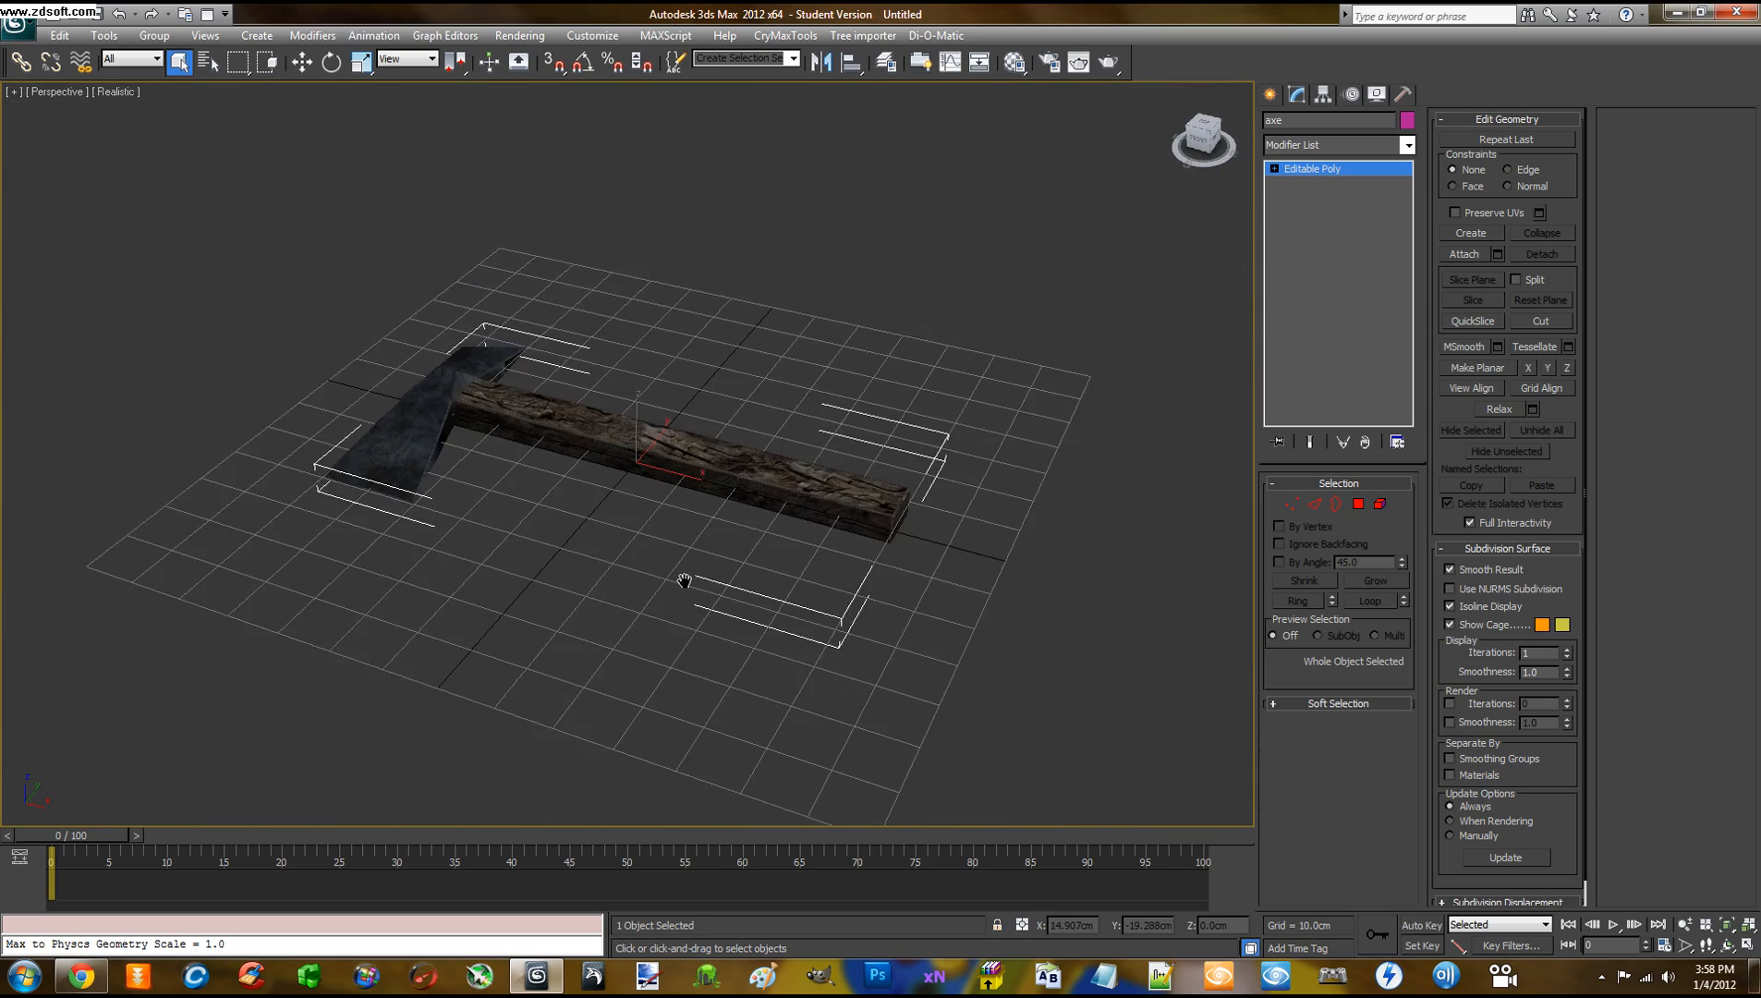
scroll(684, 580, up, 7)
scroll(684, 580, down, 2)
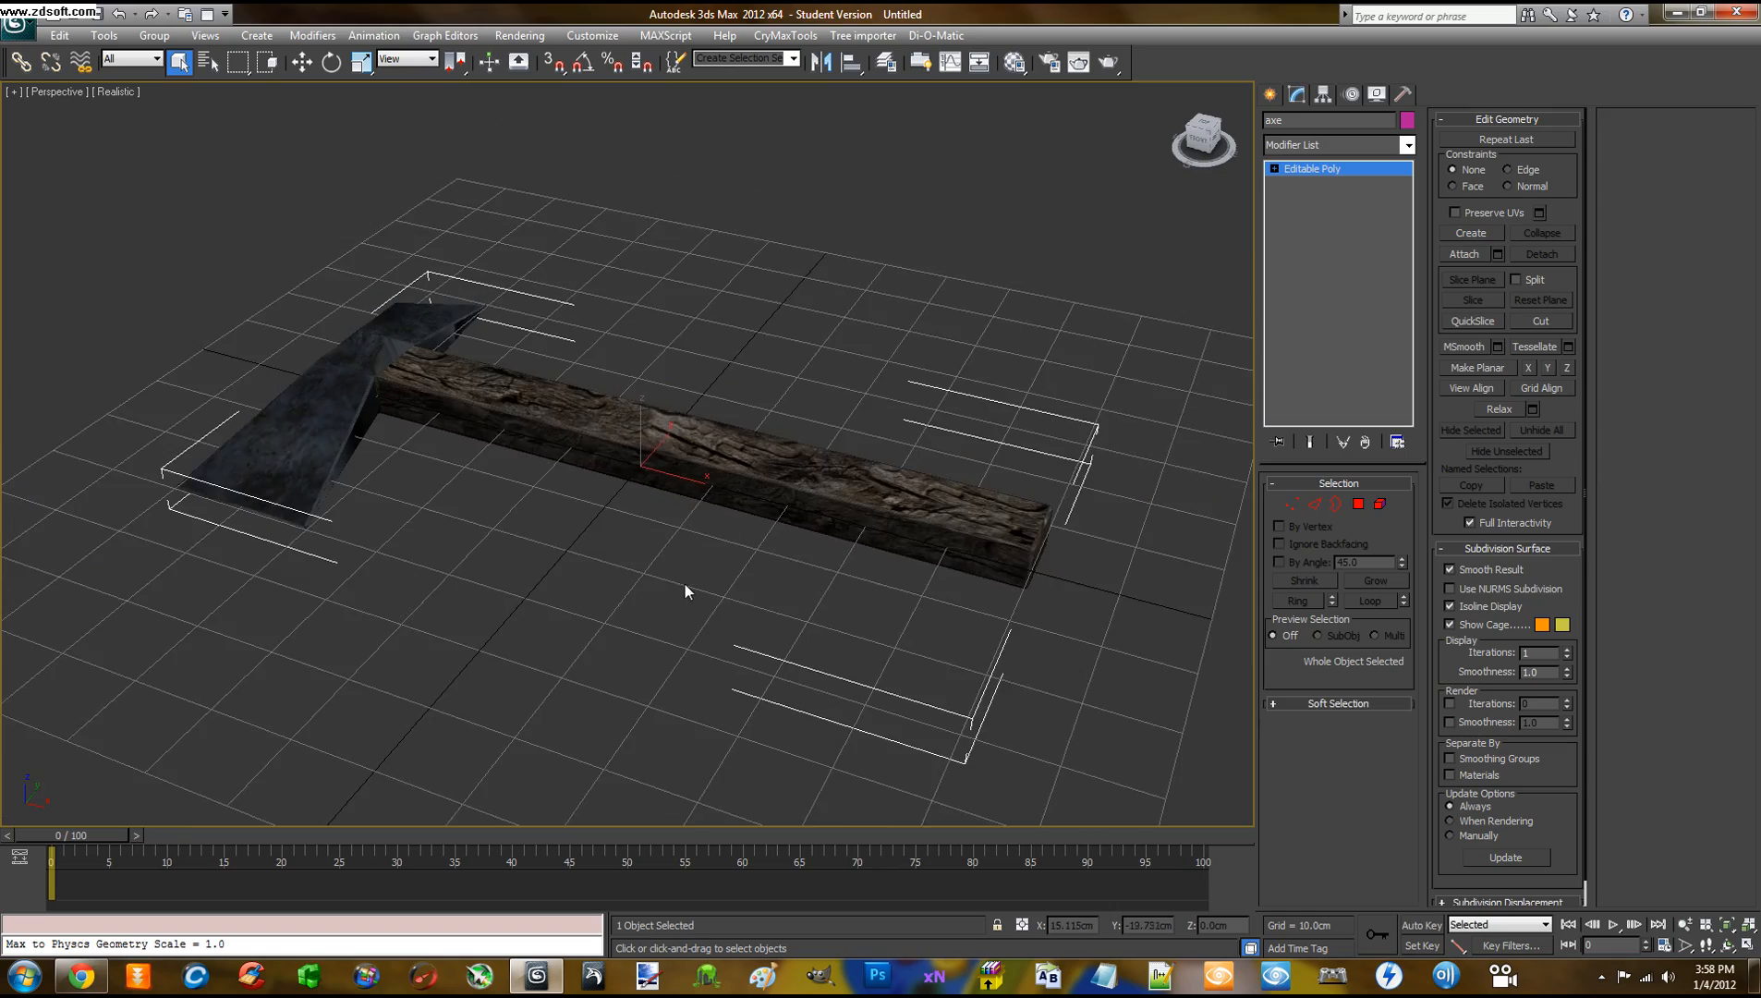
mouse_move(685, 585)
alt+middle_down()
mouse_move(595, 588)
mouse_move(677, 620)
mouse_move(786, 553)
mouse_move(680, 491)
mouse_move(660, 586)
mouse_move(711, 586)
mouse_move(682, 614)
alt+middle_up()
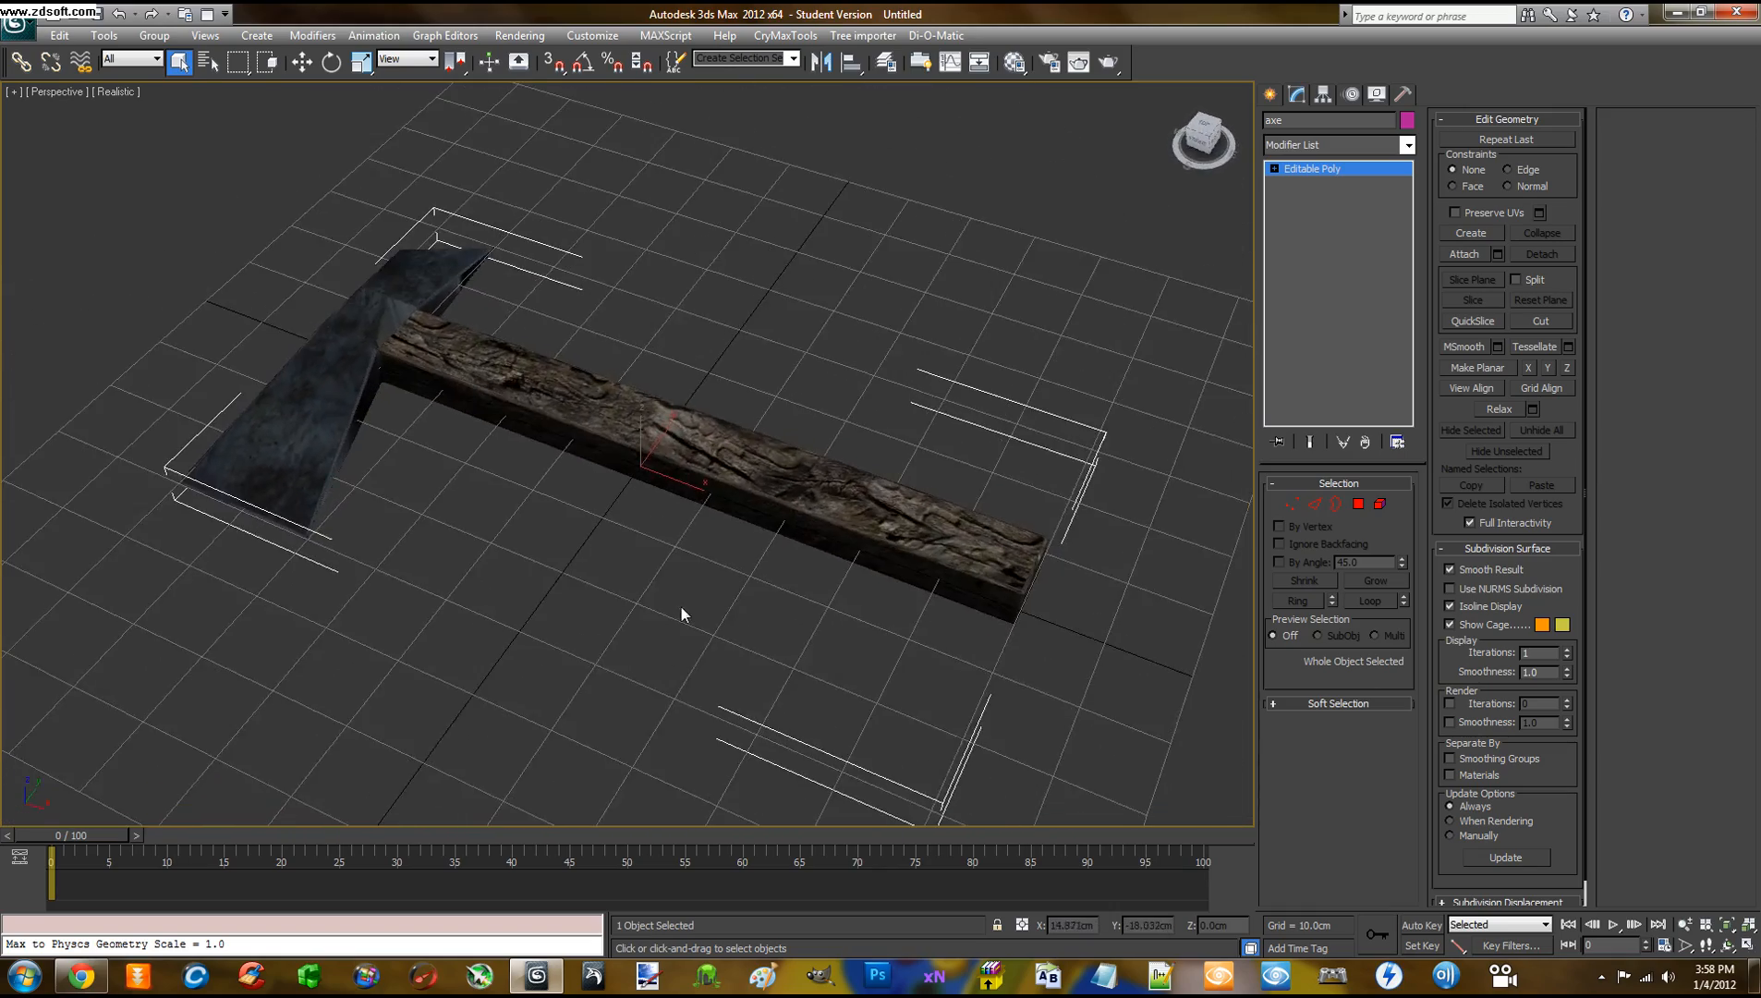
scroll(661, 582, down, 3)
scroll(664, 582, up, 3)
scroll(663, 571, down, 5)
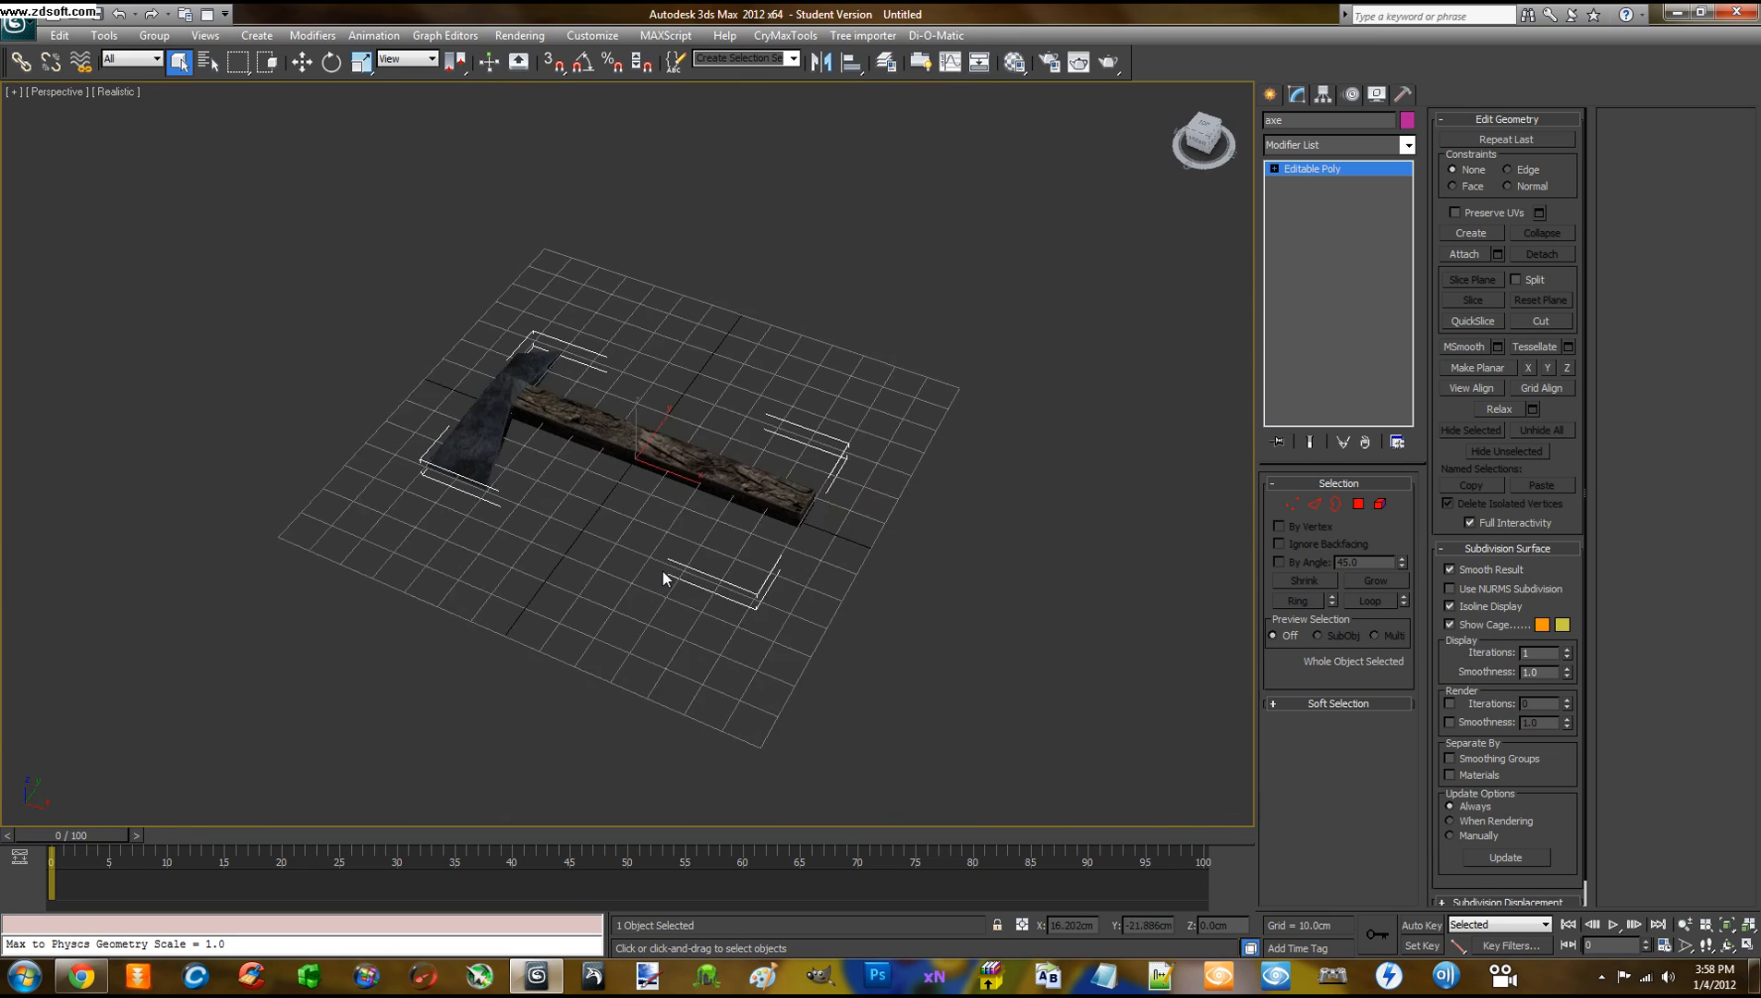
scroll(663, 571, up, 4)
scroll(663, 571, down, 3)
scroll(663, 571, up, 6)
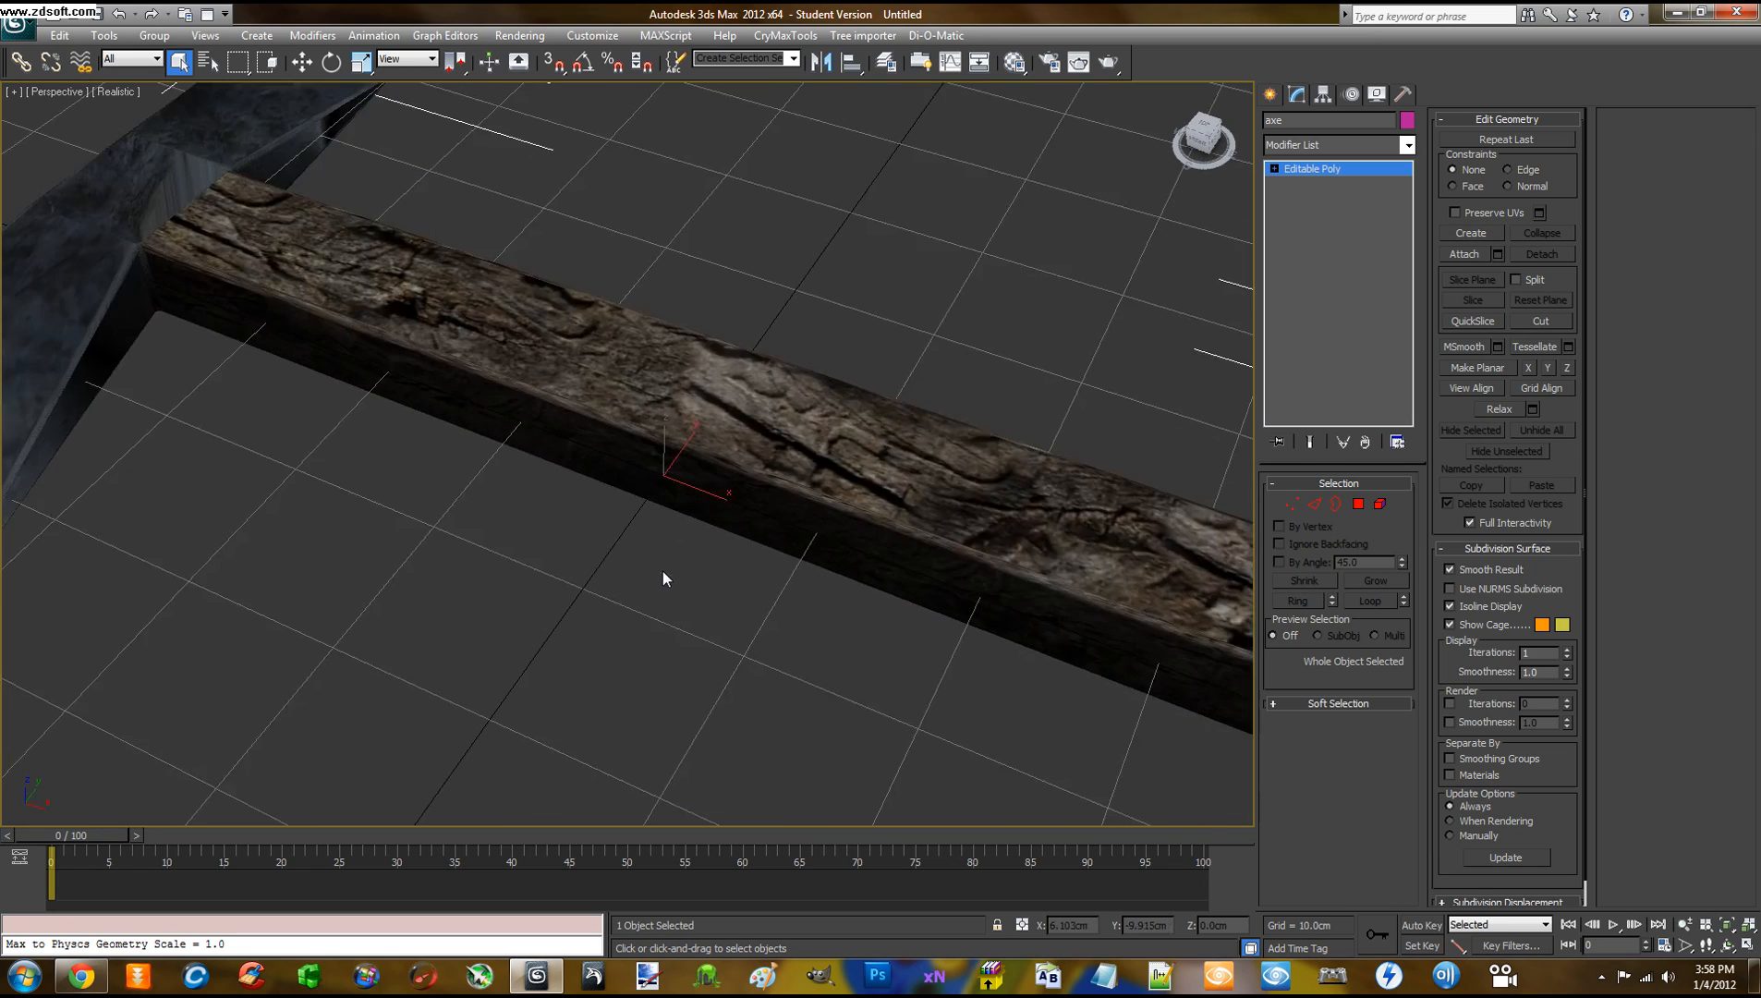
scroll(663, 578, down, 4)
alt+middle_drag(658, 584, 655, 525)
scroll(653, 524, up, 3)
scroll(653, 524, down, 6)
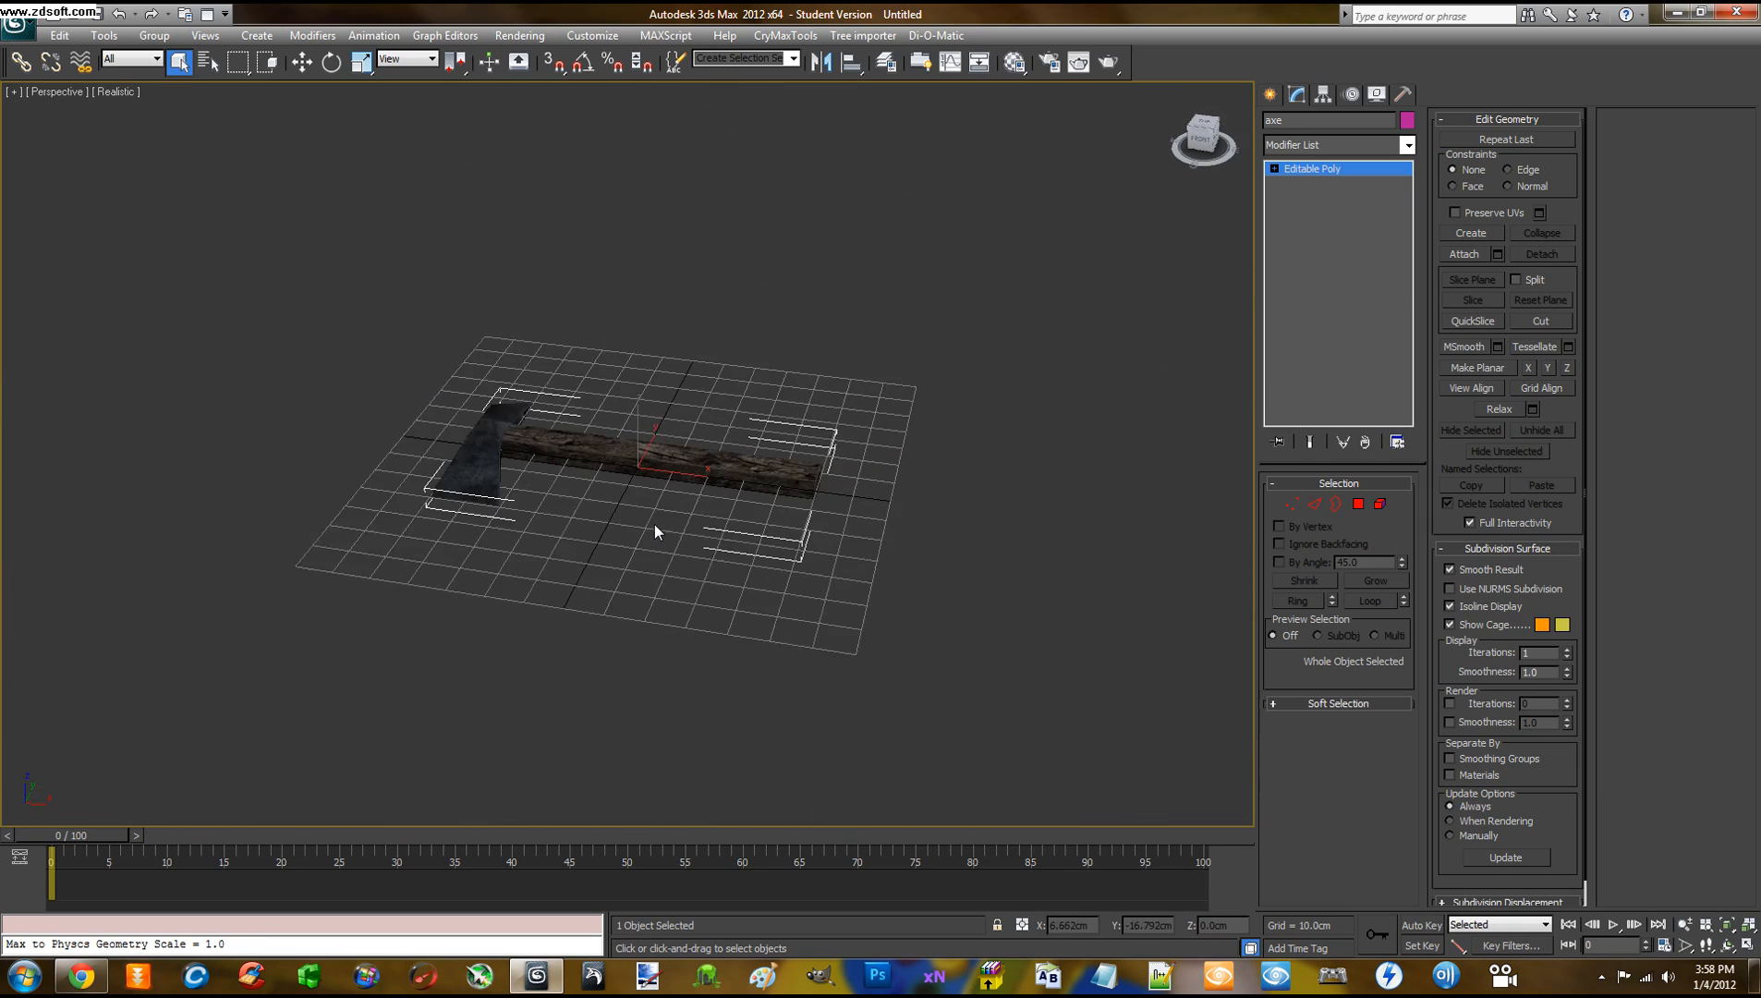
scroll(653, 524, up, 6)
scroll(654, 525, up, 2)
scroll(654, 524, down, 2)
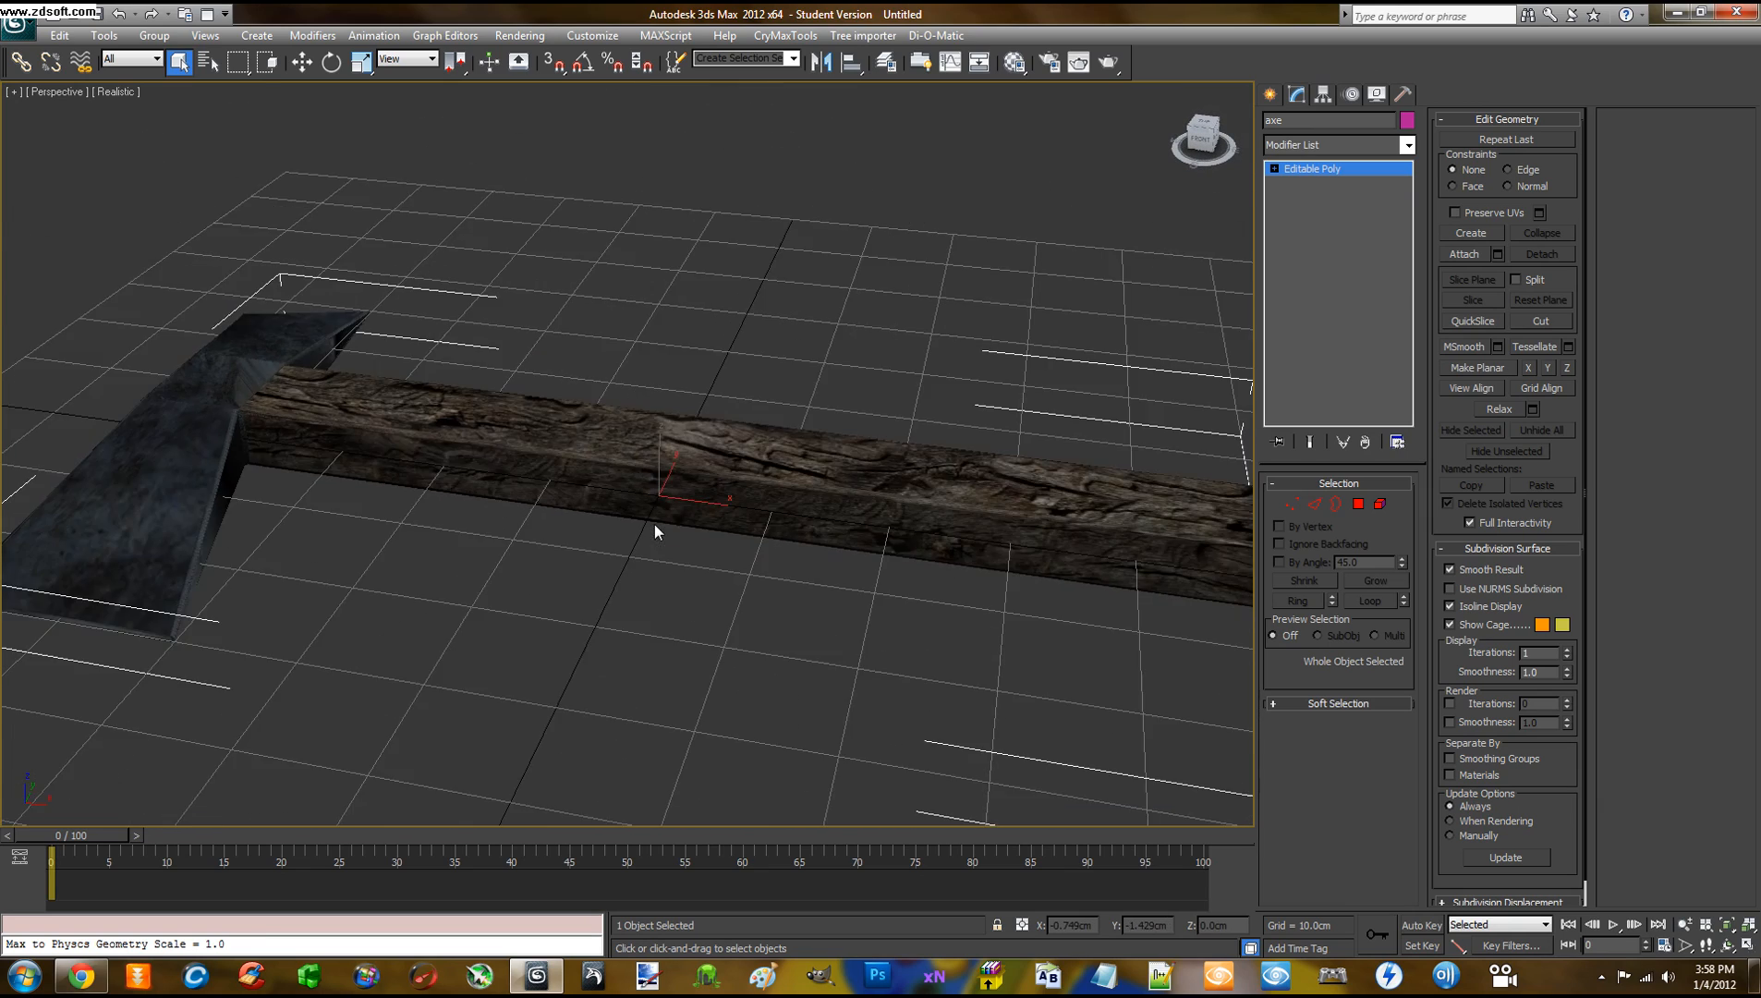
mouse_move(657, 554)
alt+middle_down()
mouse_move(587, 566)
mouse_move(610, 621)
mouse_move(689, 546)
mouse_move(631, 582)
mouse_move(591, 531)
mouse_move(697, 565)
mouse_move(672, 556)
alt+middle_up()
scroll(698, 548, down, 3)
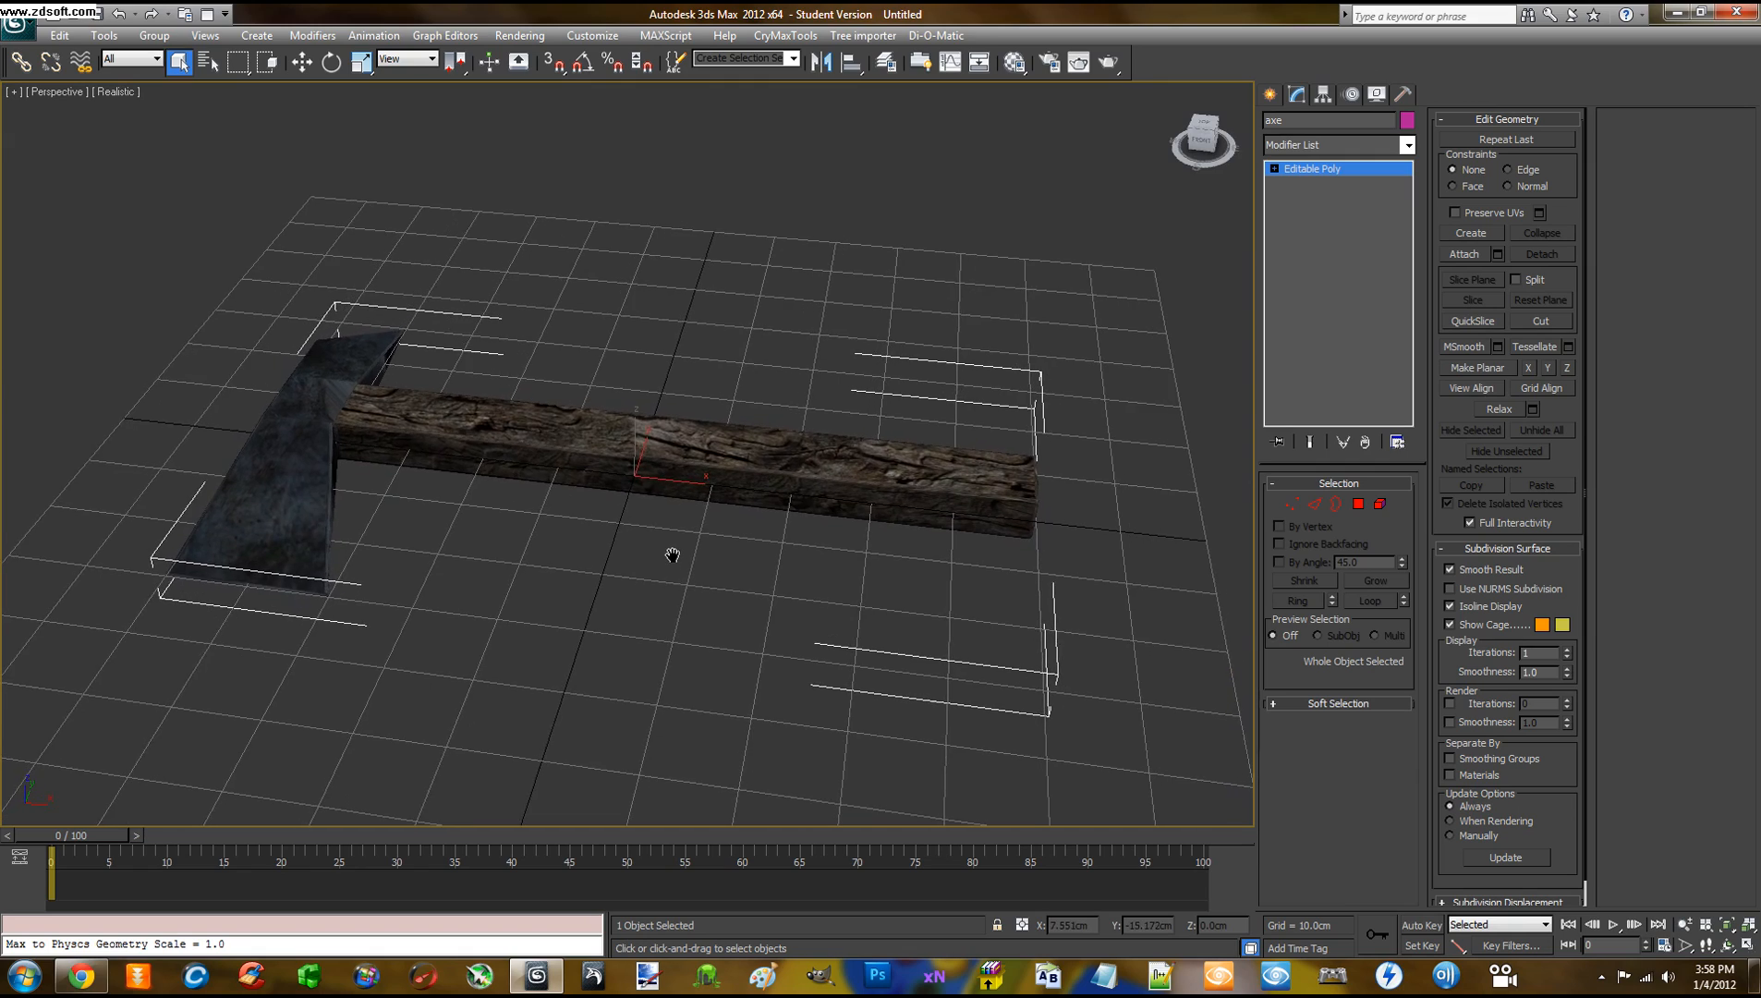
scroll(672, 556, up, 2)
scroll(673, 556, down, 2)
scroll(672, 555, down, 4)
scroll(673, 555, up, 4)
mouse_move(672, 554)
alt+middle_down()
mouse_move(683, 580)
mouse_move(629, 616)
mouse_move(562, 554)
mouse_move(658, 576)
mouse_move(617, 562)
mouse_move(648, 577)
mouse_move(569, 617)
mouse_move(731, 530)
mouse_move(743, 483)
mouse_move(592, 514)
mouse_move(609, 577)
mouse_move(671, 583)
mouse_move(511, 582)
mouse_move(600, 533)
mouse_move(641, 567)
mouse_move(633, 586)
mouse_move(510, 580)
mouse_move(644, 492)
mouse_move(673, 591)
mouse_move(645, 558)
mouse_move(652, 581)
mouse_move(630, 581)
mouse_move(519, 518)
mouse_move(629, 471)
mouse_move(652, 554)
mouse_move(523, 602)
mouse_move(485, 553)
mouse_move(663, 499)
mouse_move(629, 544)
mouse_move(645, 540)
alt+middle_up()
scroll(652, 582, down, 5)
scroll(652, 581, up, 5)
scroll(646, 540, up, 2)
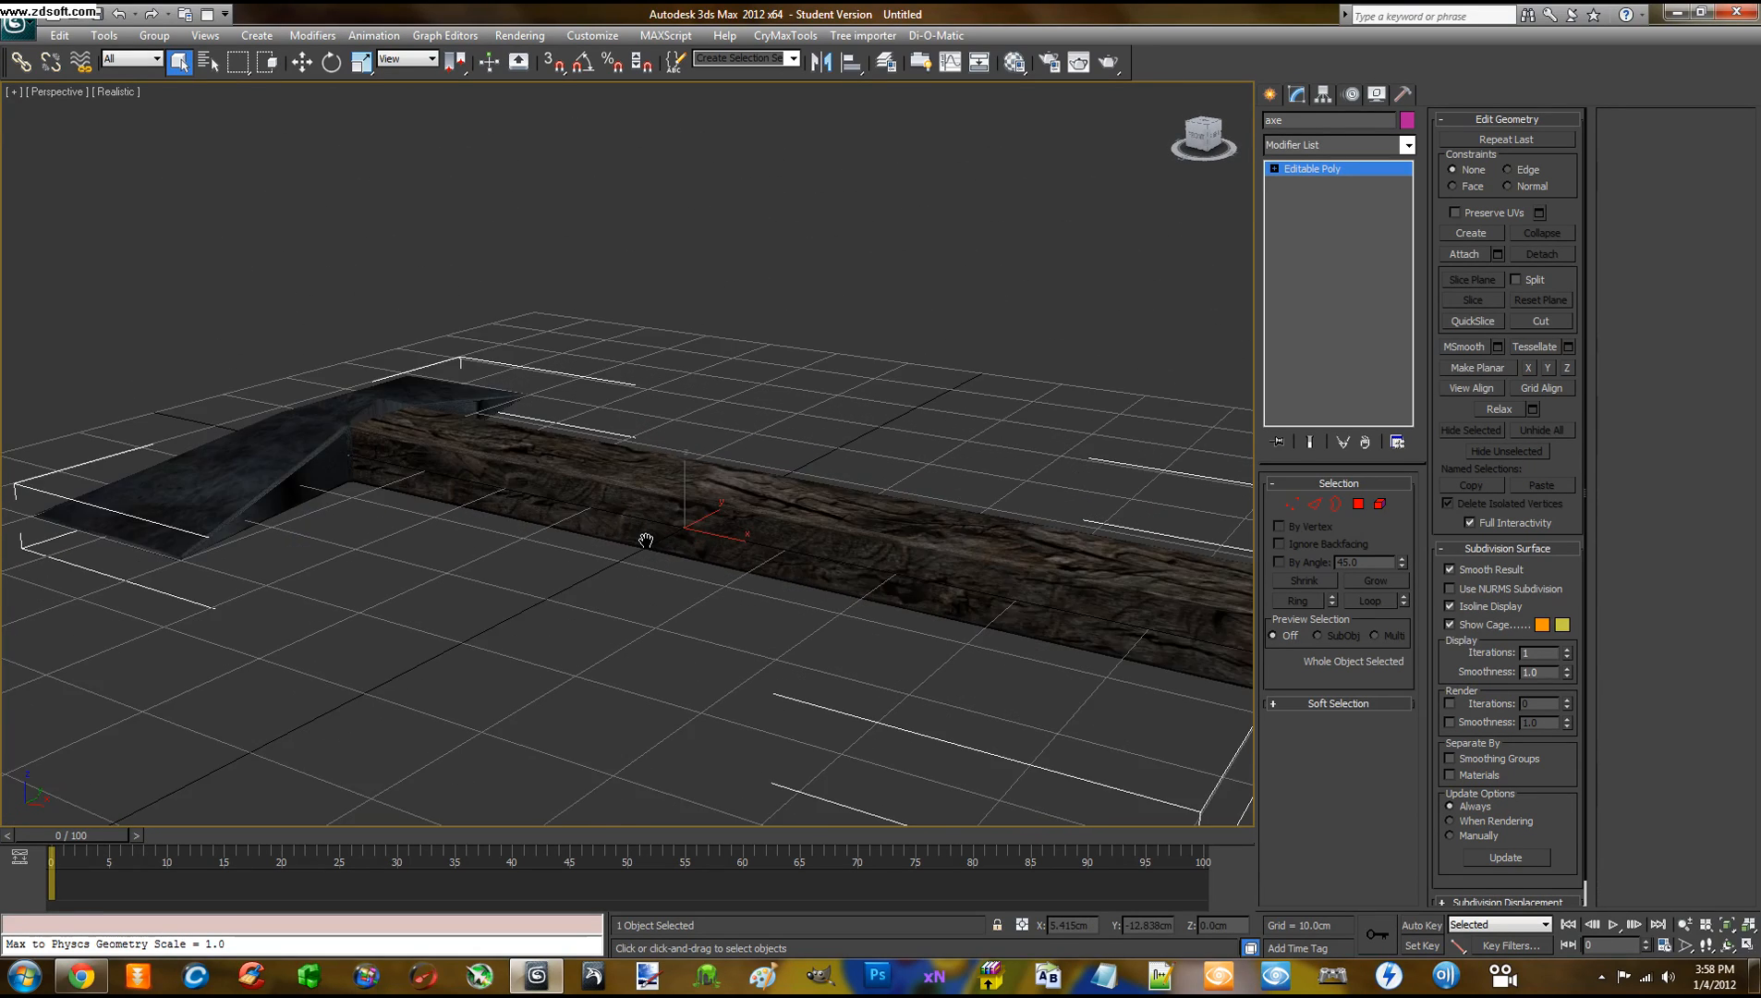
scroll(646, 540, down, 2)
Select the axe and check its numeric position values before closing the dialog
click(692, 565)
click(683, 502)
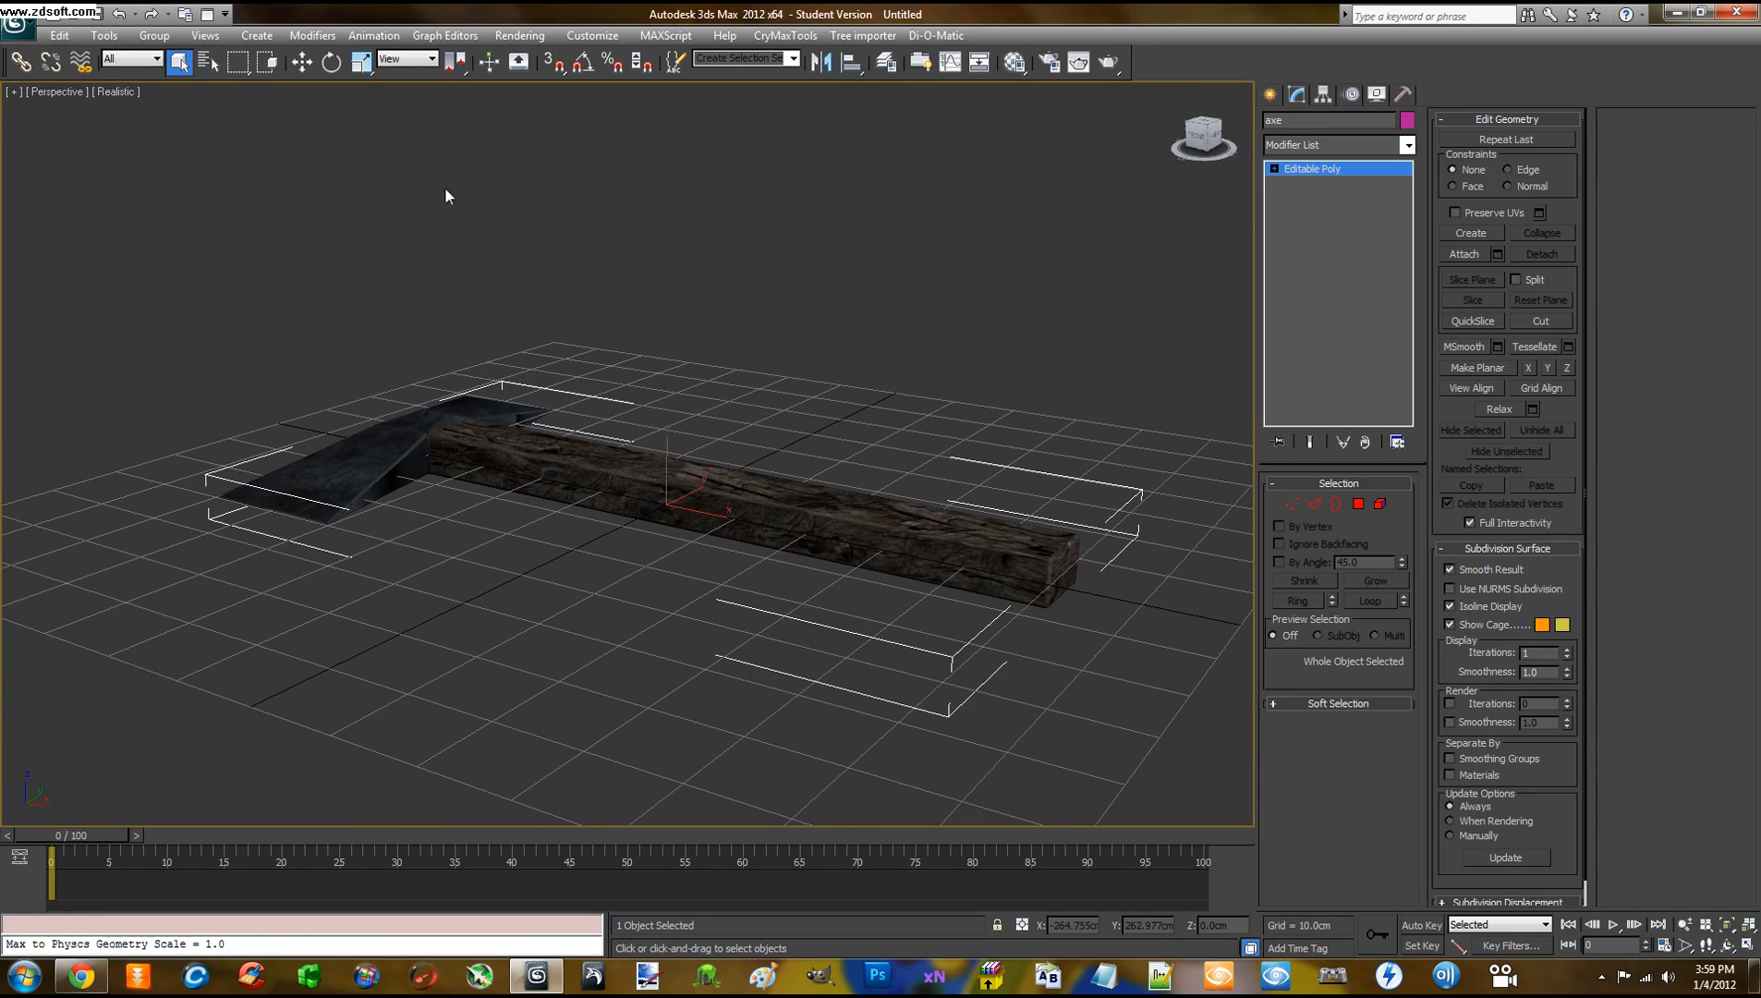
click(763, 422)
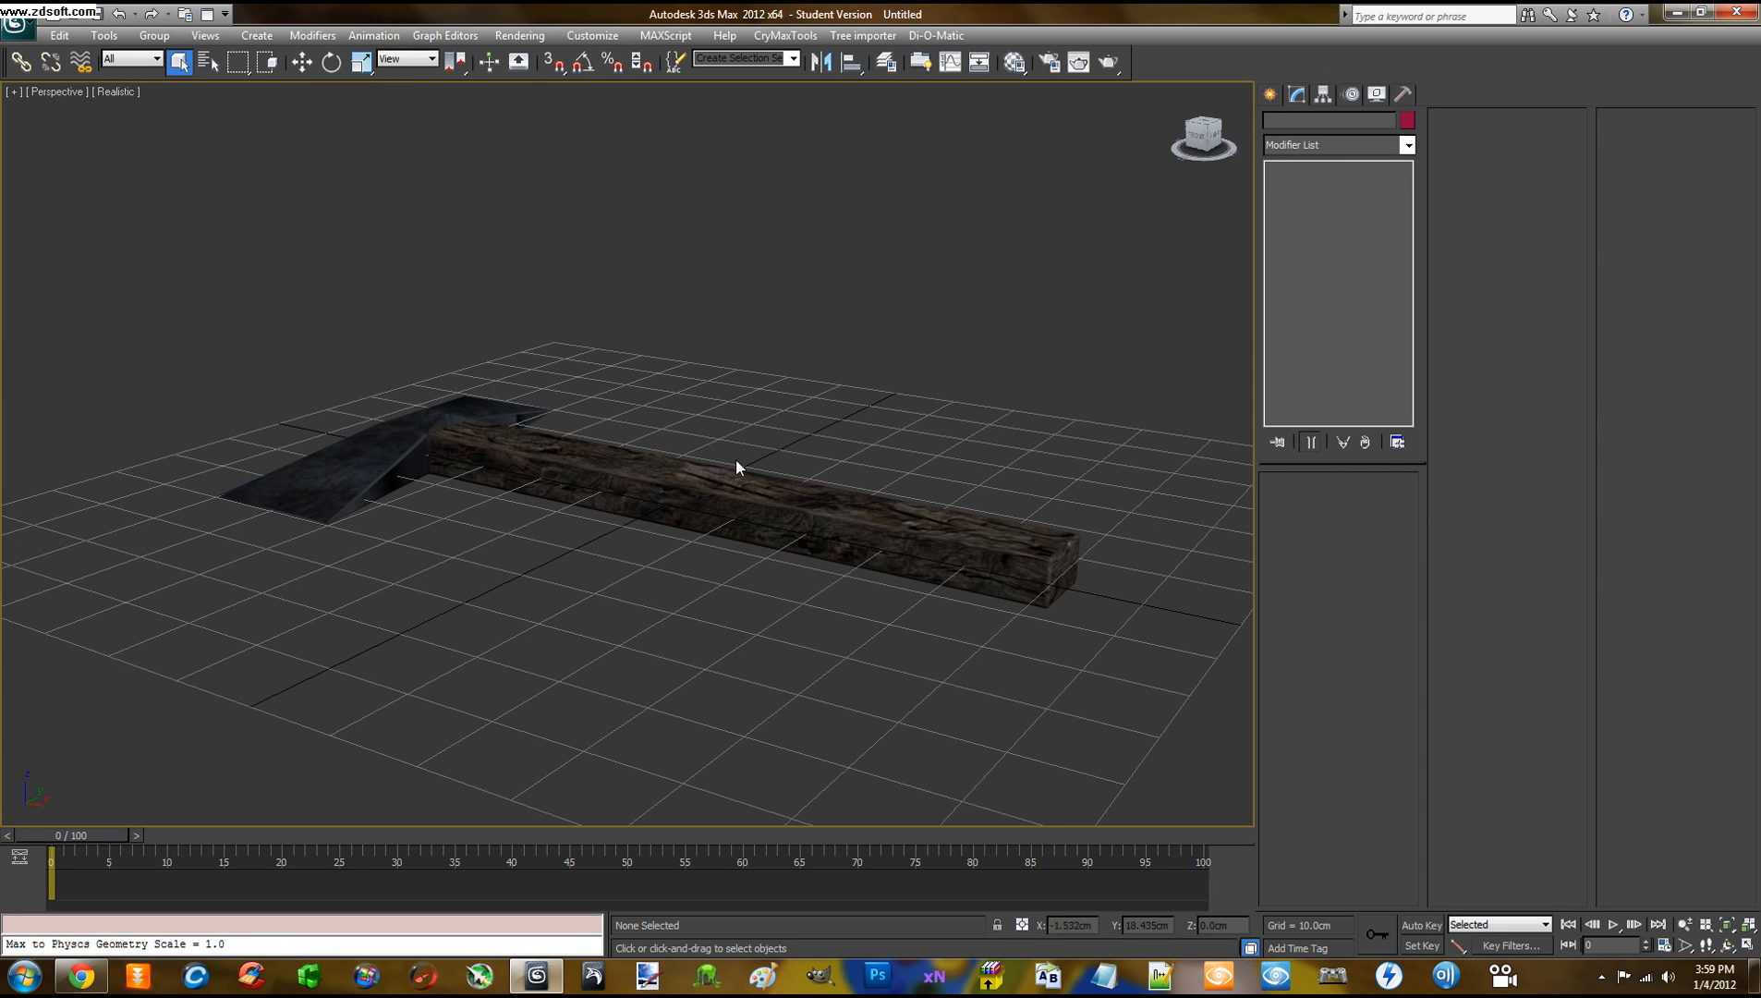
click(736, 459)
right_click(696, 478)
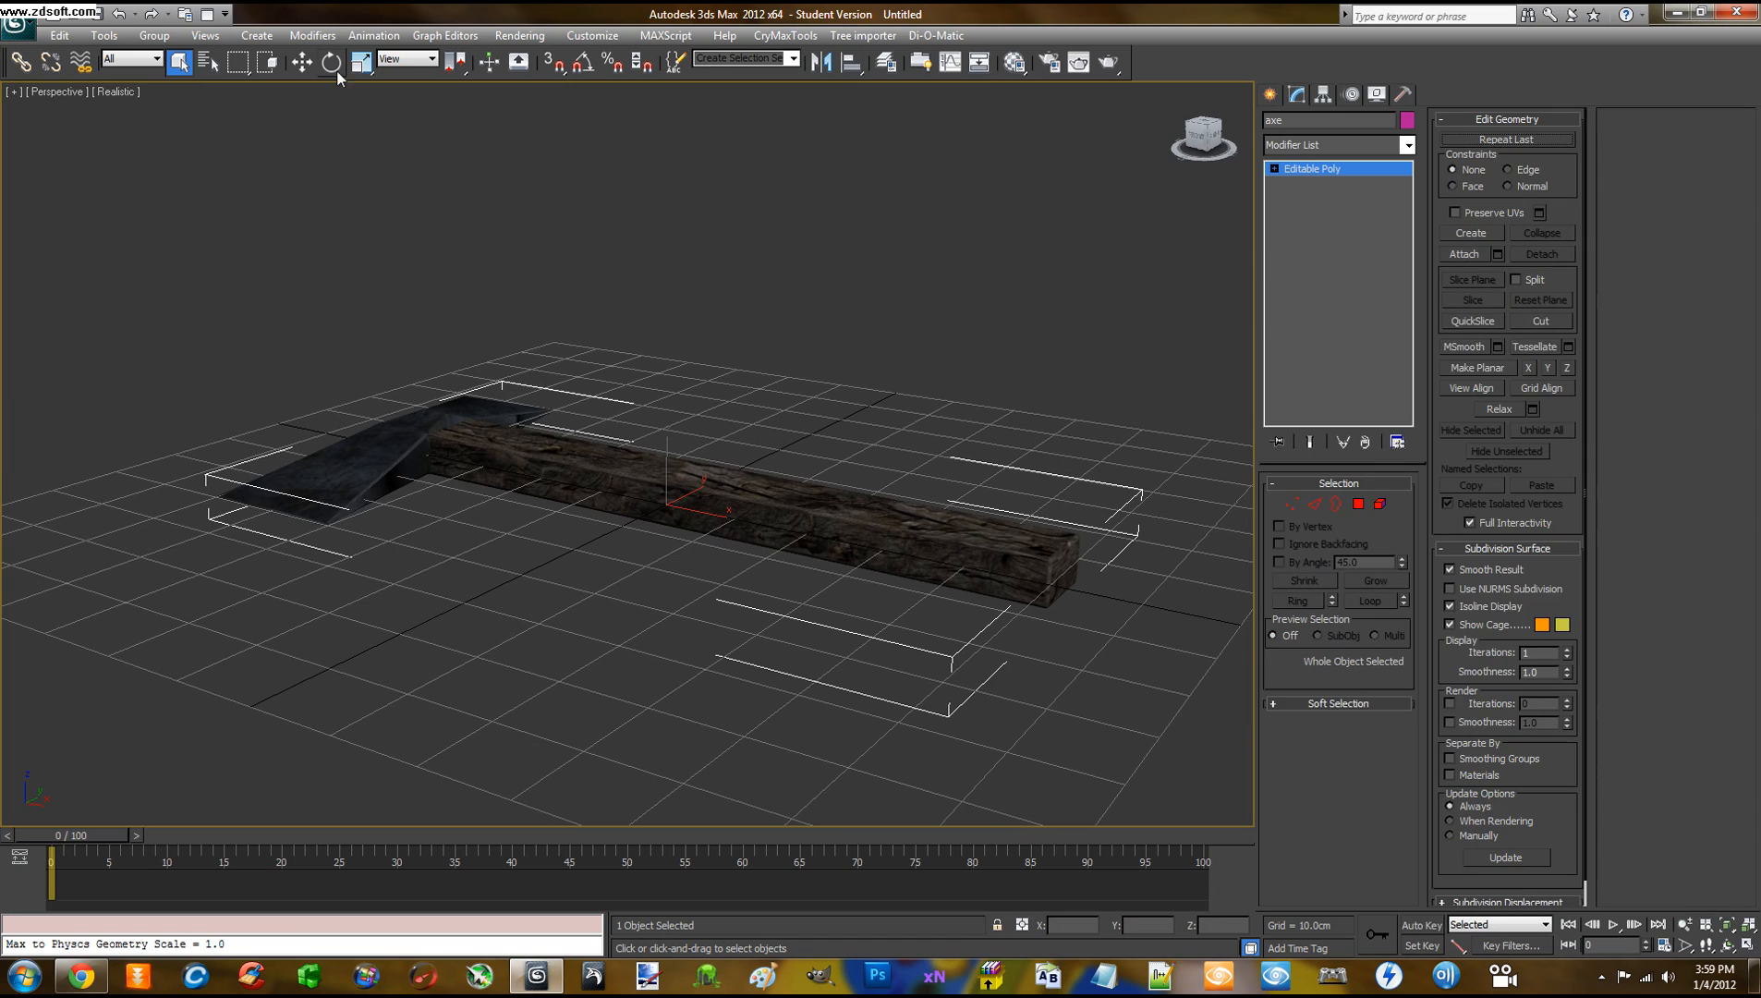
right_click(303, 64)
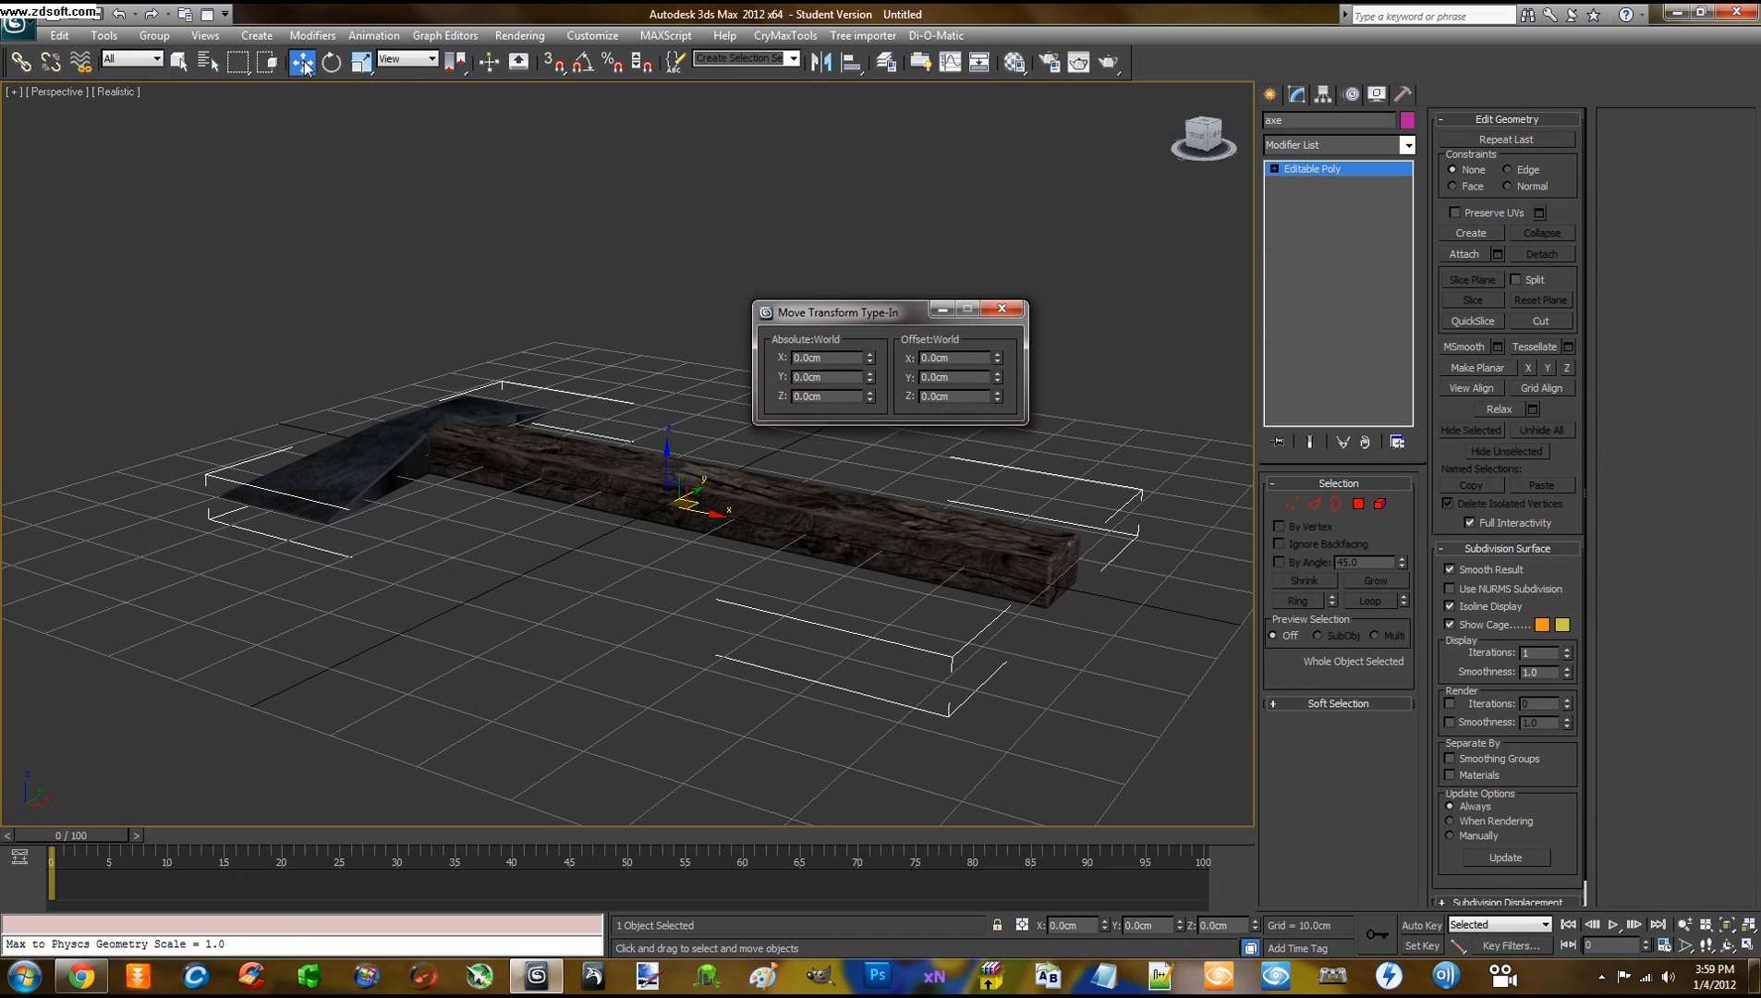
drag(831, 323, 833, 224)
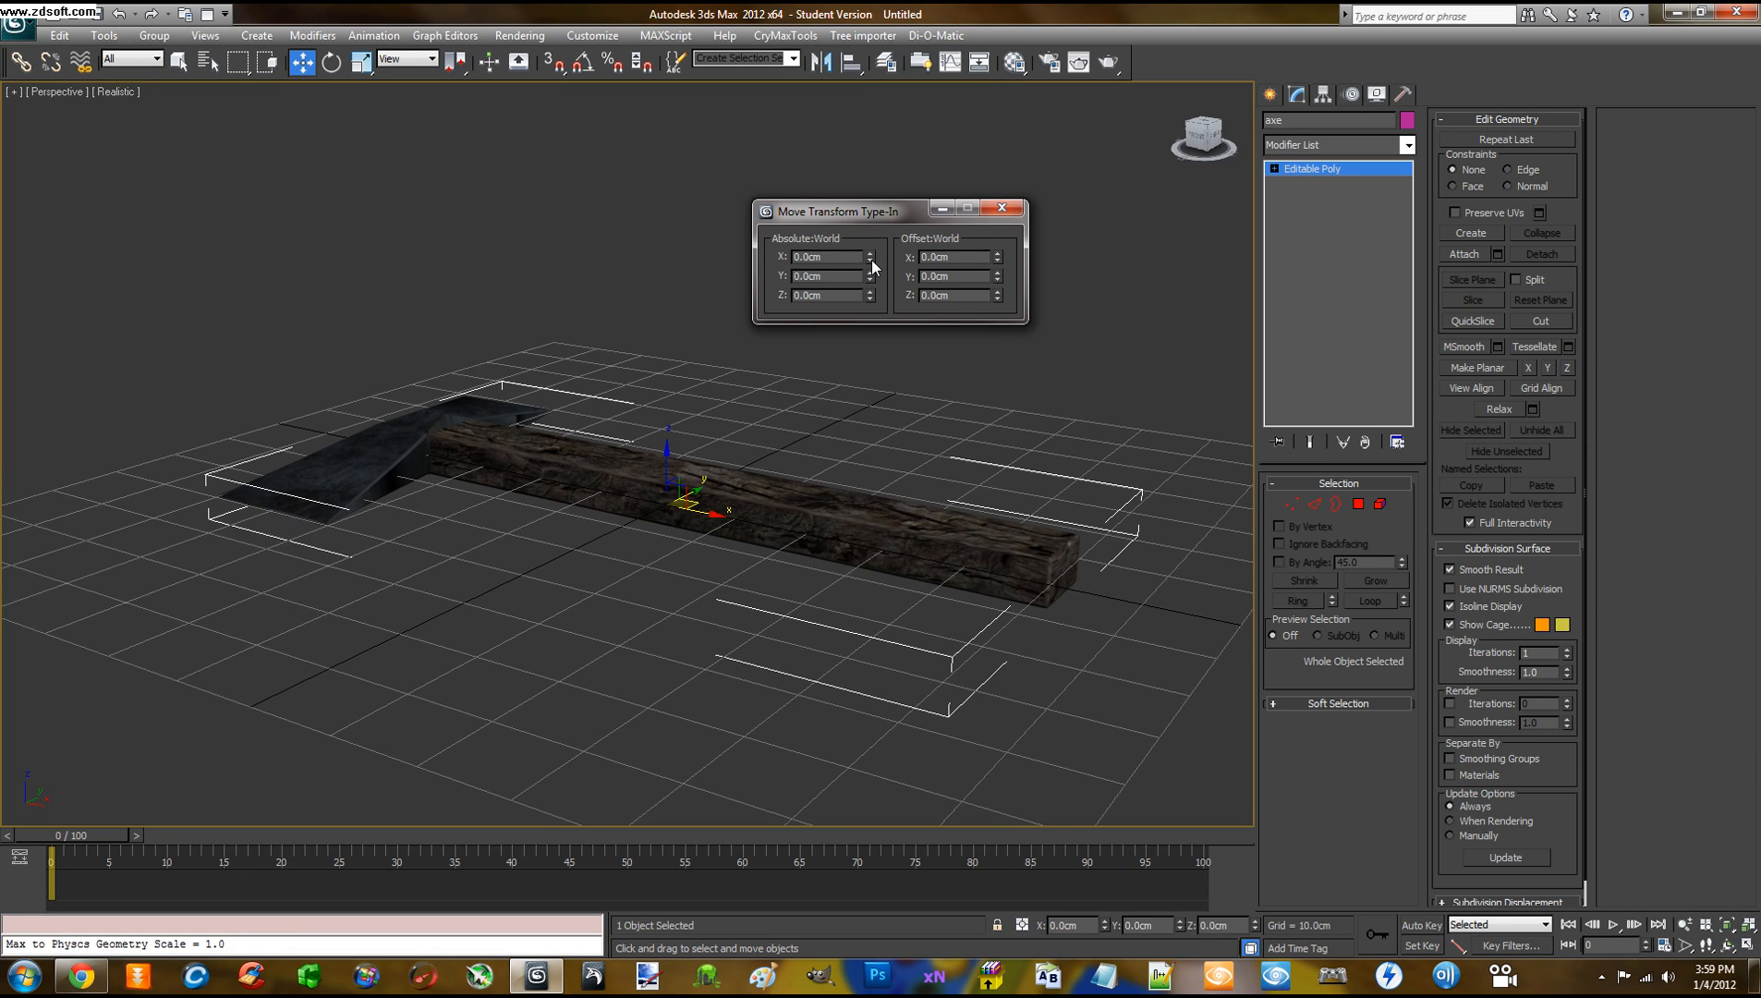
click(983, 209)
alt+middle_drag(952, 273, 962, 333)
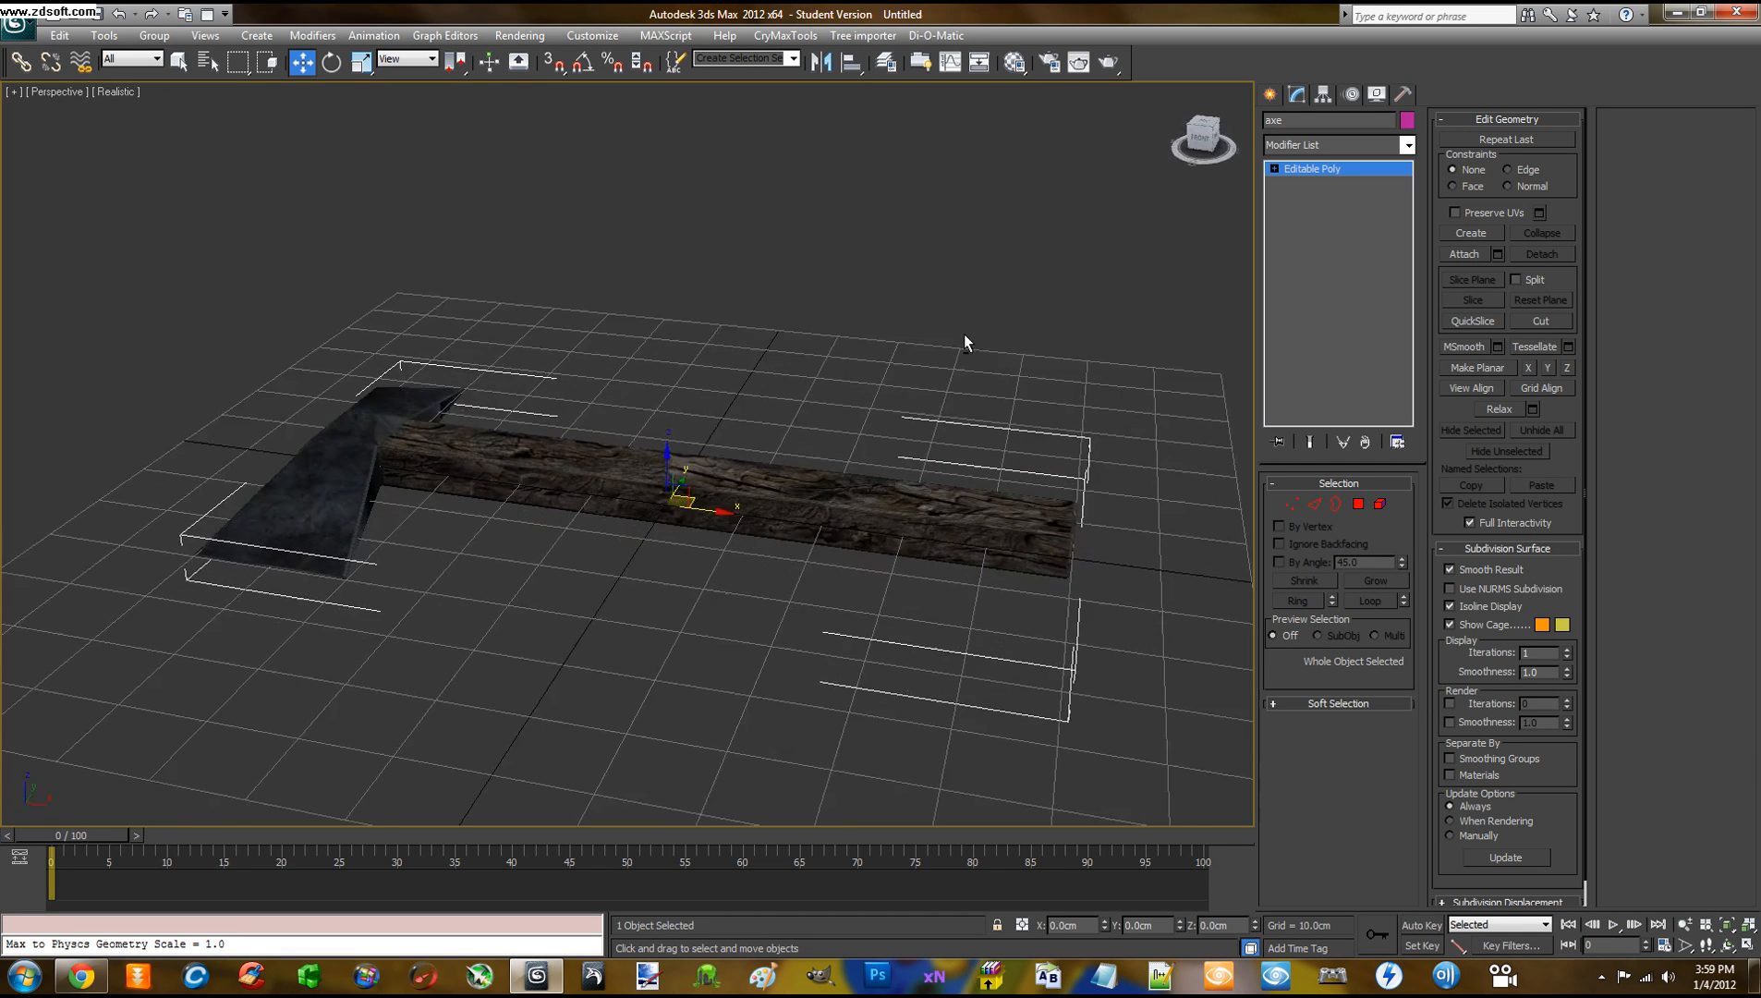
With Angle Snap on, rotate the axe 90° so the handle stands vertical
key(e)
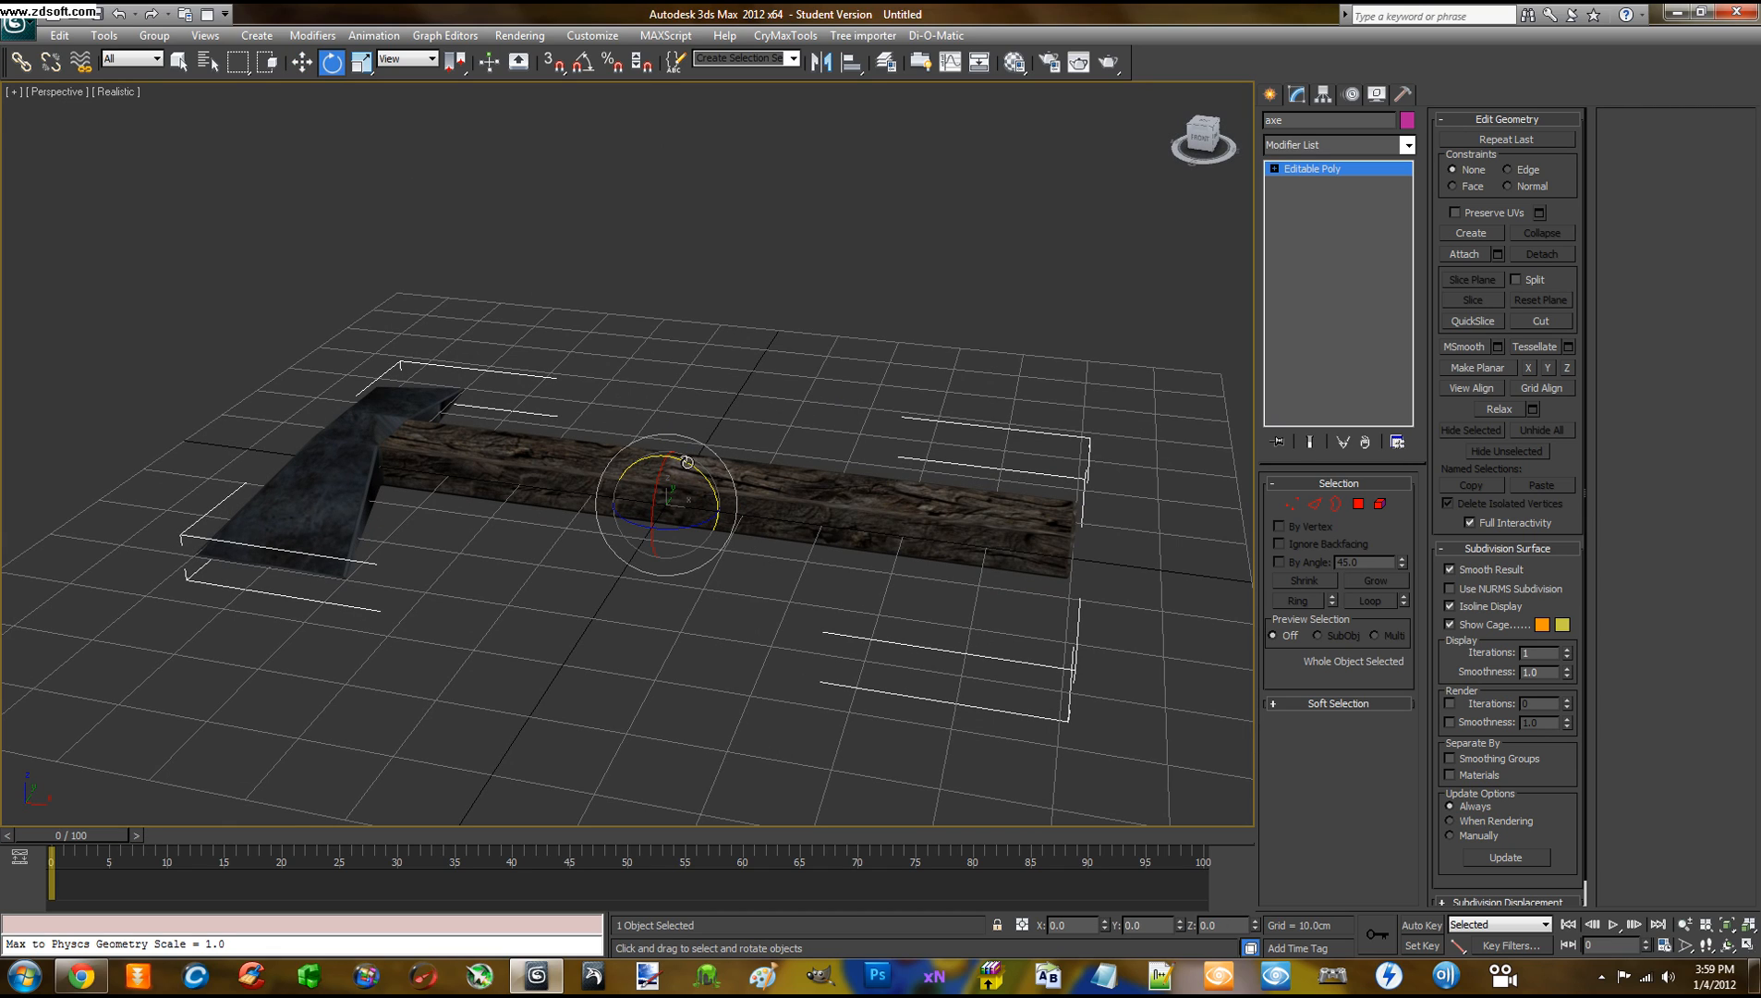
click(585, 64)
drag(679, 458, 739, 520)
alt+middle_drag(916, 475, 812, 478)
scroll(812, 479, up, 4)
scroll(812, 479, down, 6)
scroll(812, 478, up, 2)
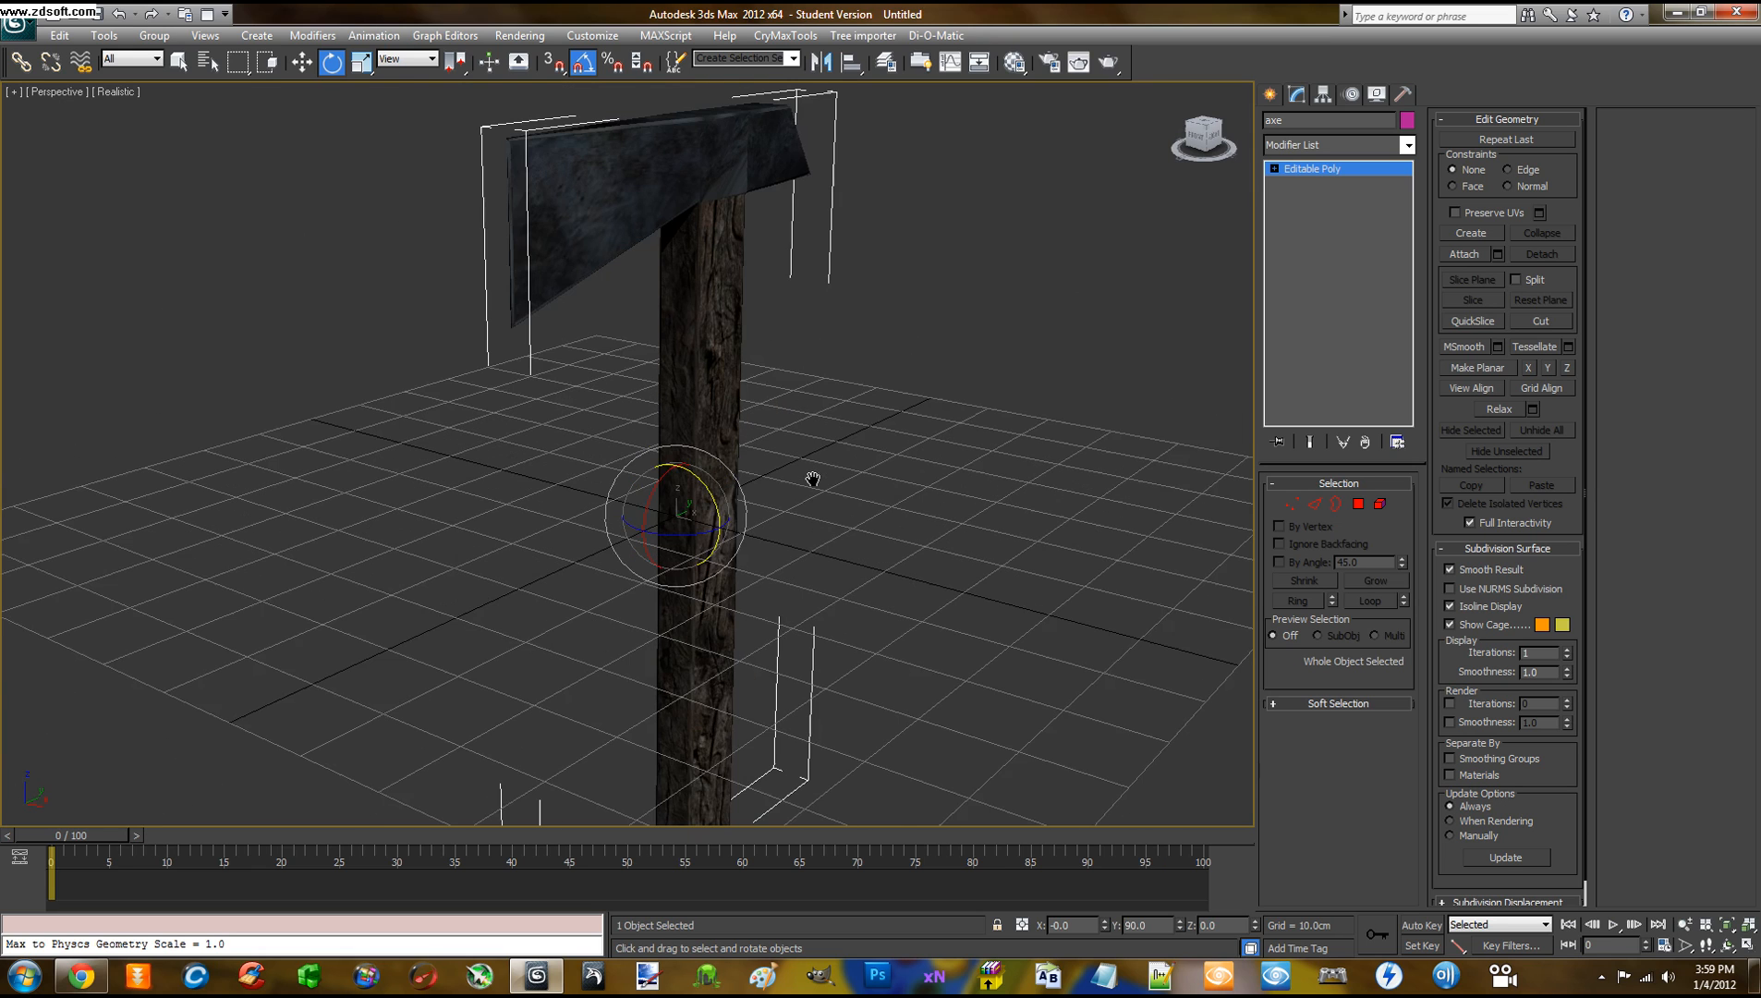
Deselect, adjust the view, and reselect the whole upright axe
click(825, 464)
middle_drag(824, 461, 821, 381)
scroll(818, 387, down, 6)
scroll(819, 387, up, 5)
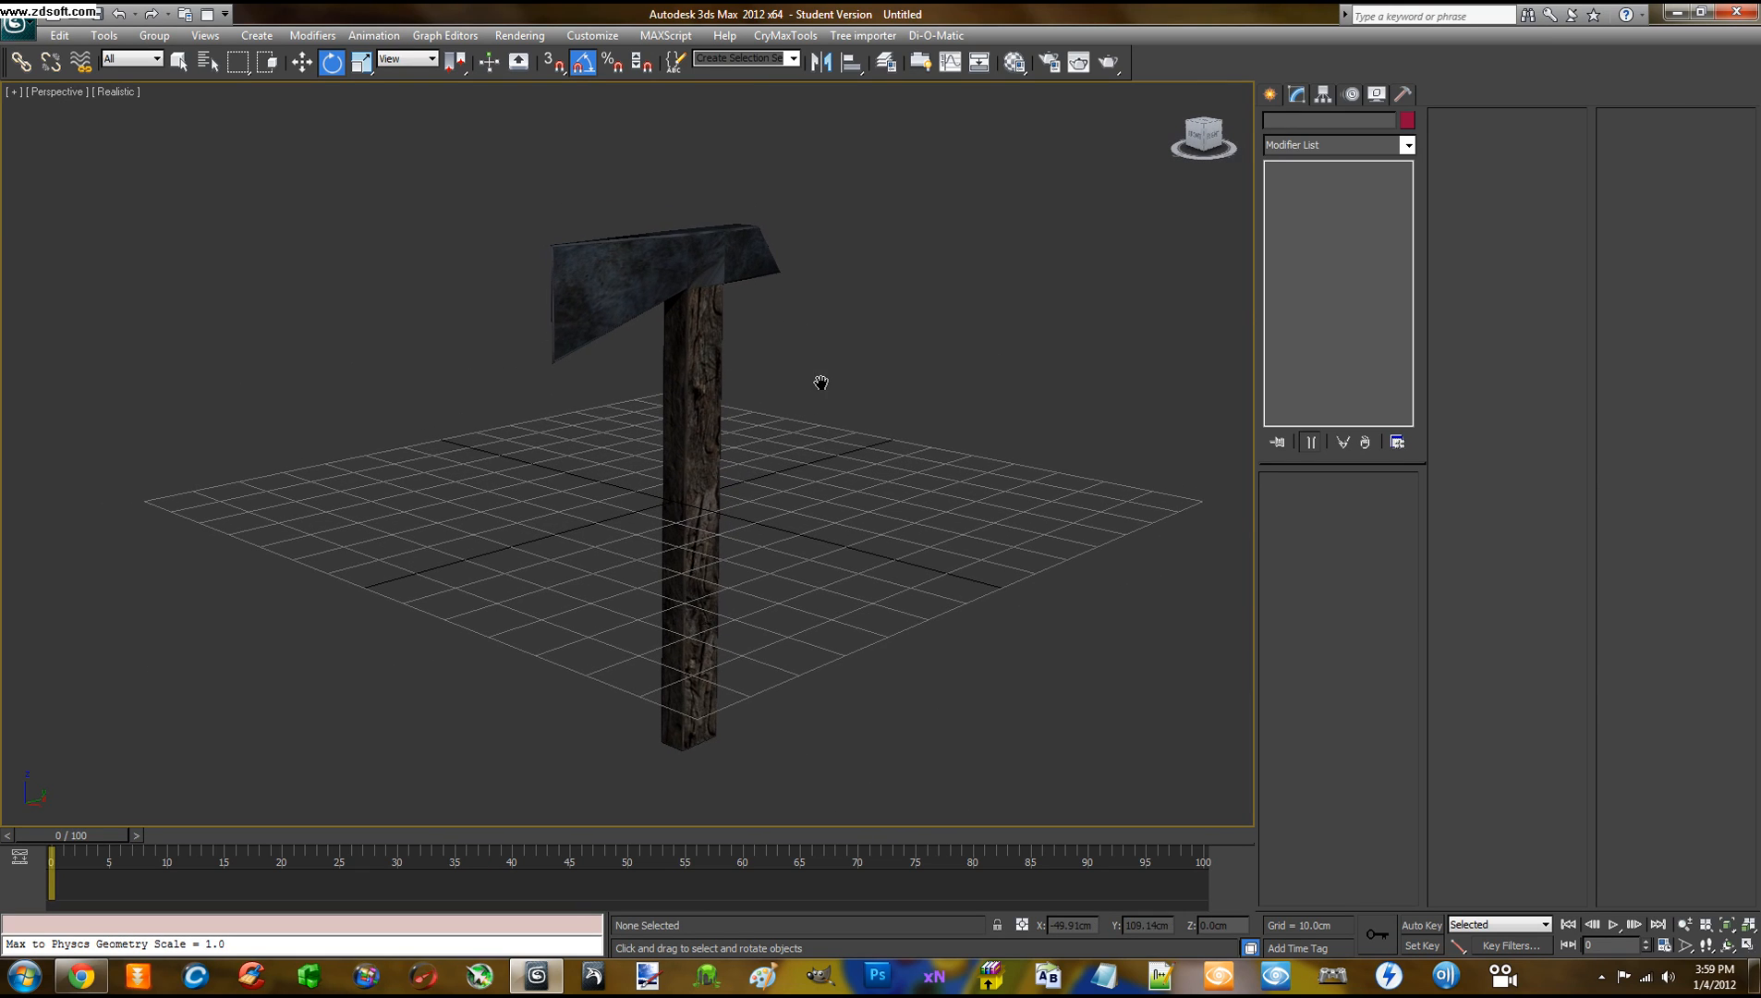
drag(726, 450, 730, 450)
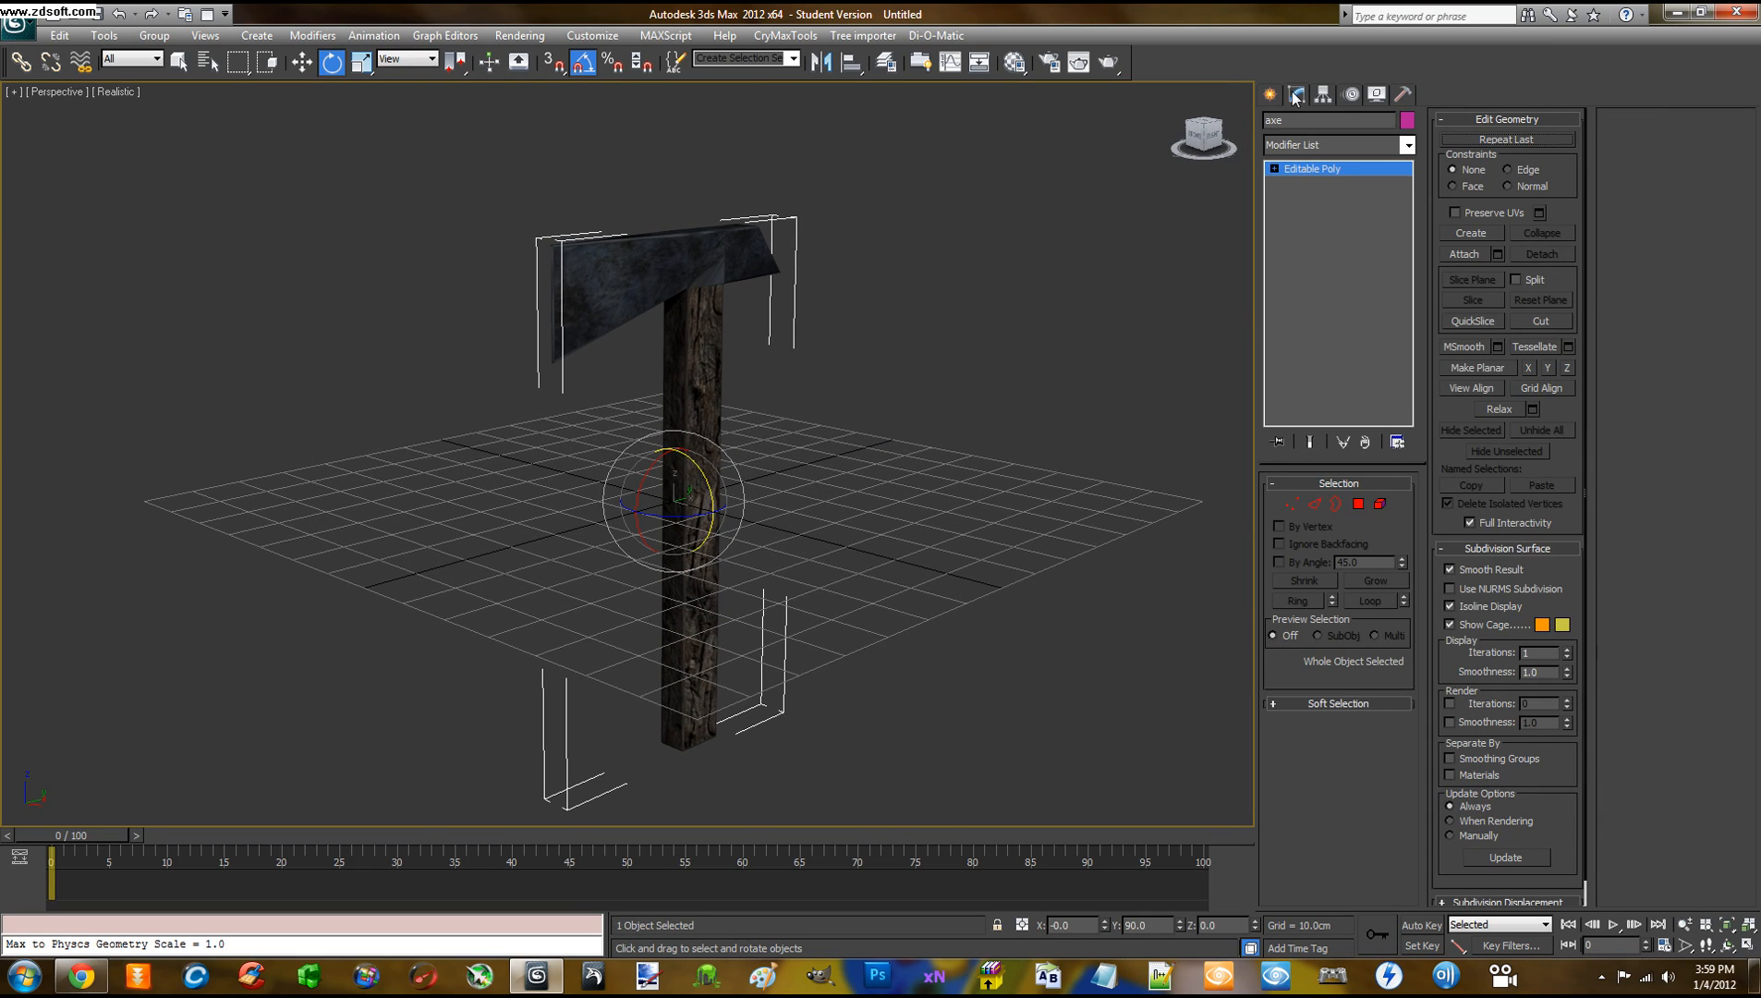
Apply Reset XForm to the axe from the Utilities panel
click(1401, 94)
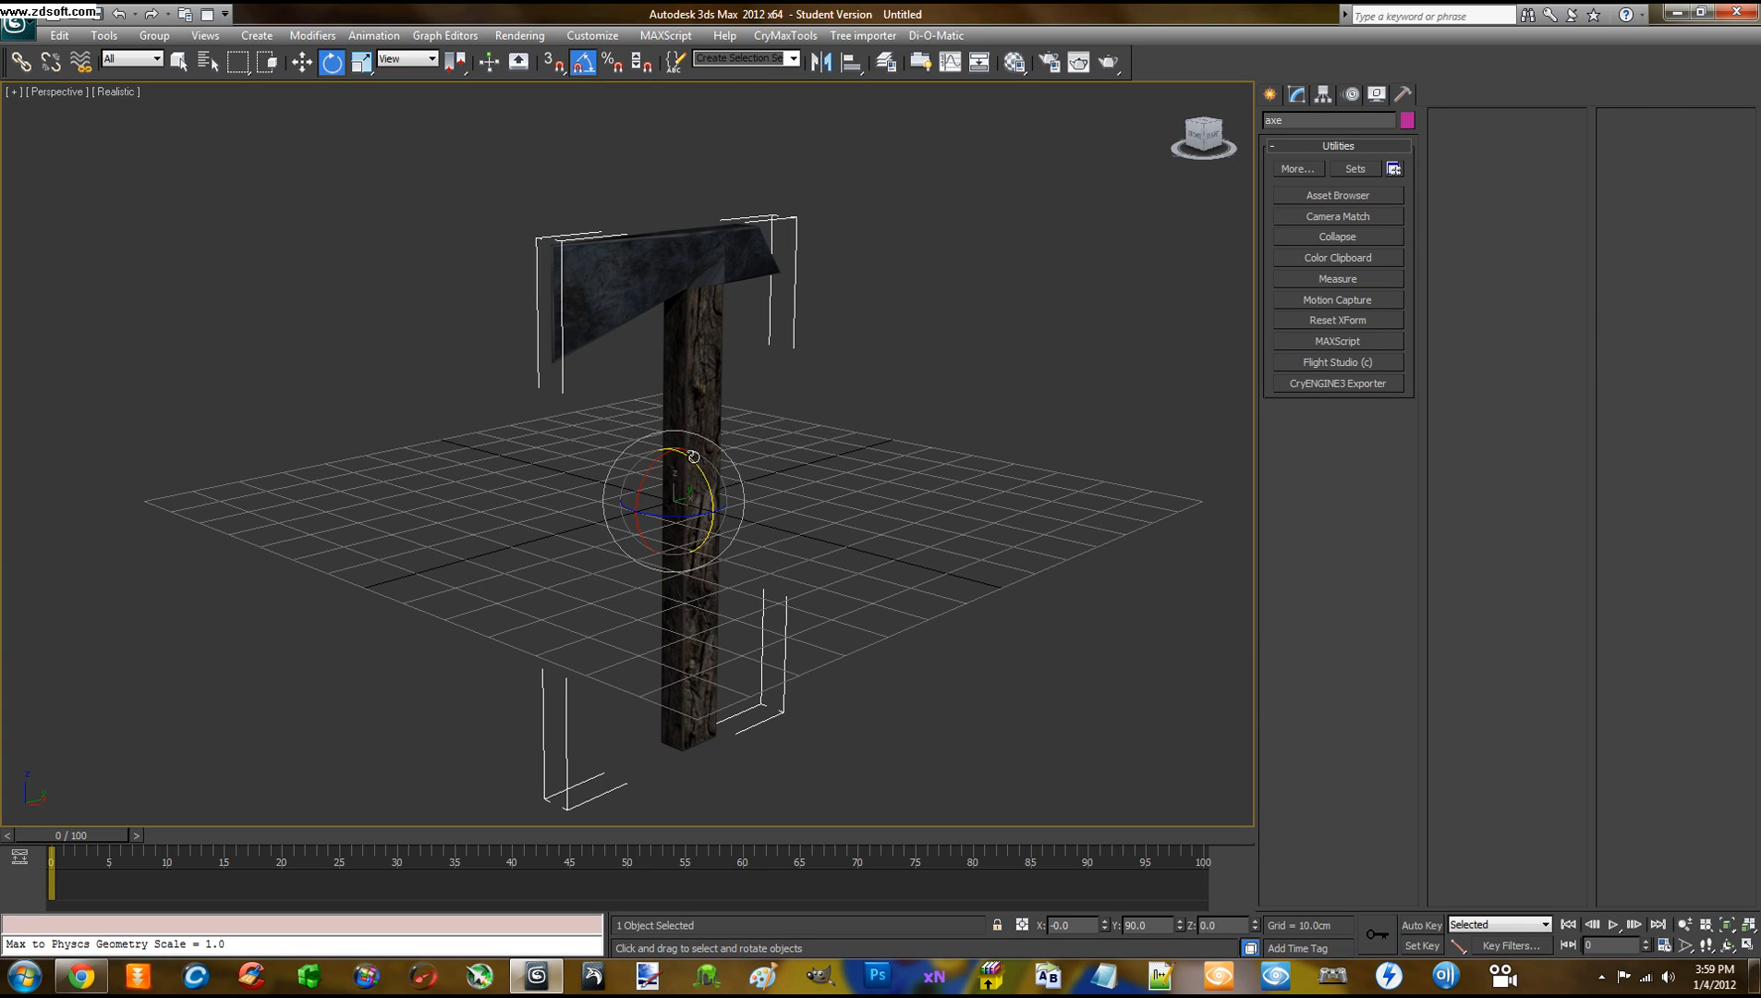
click(1327, 323)
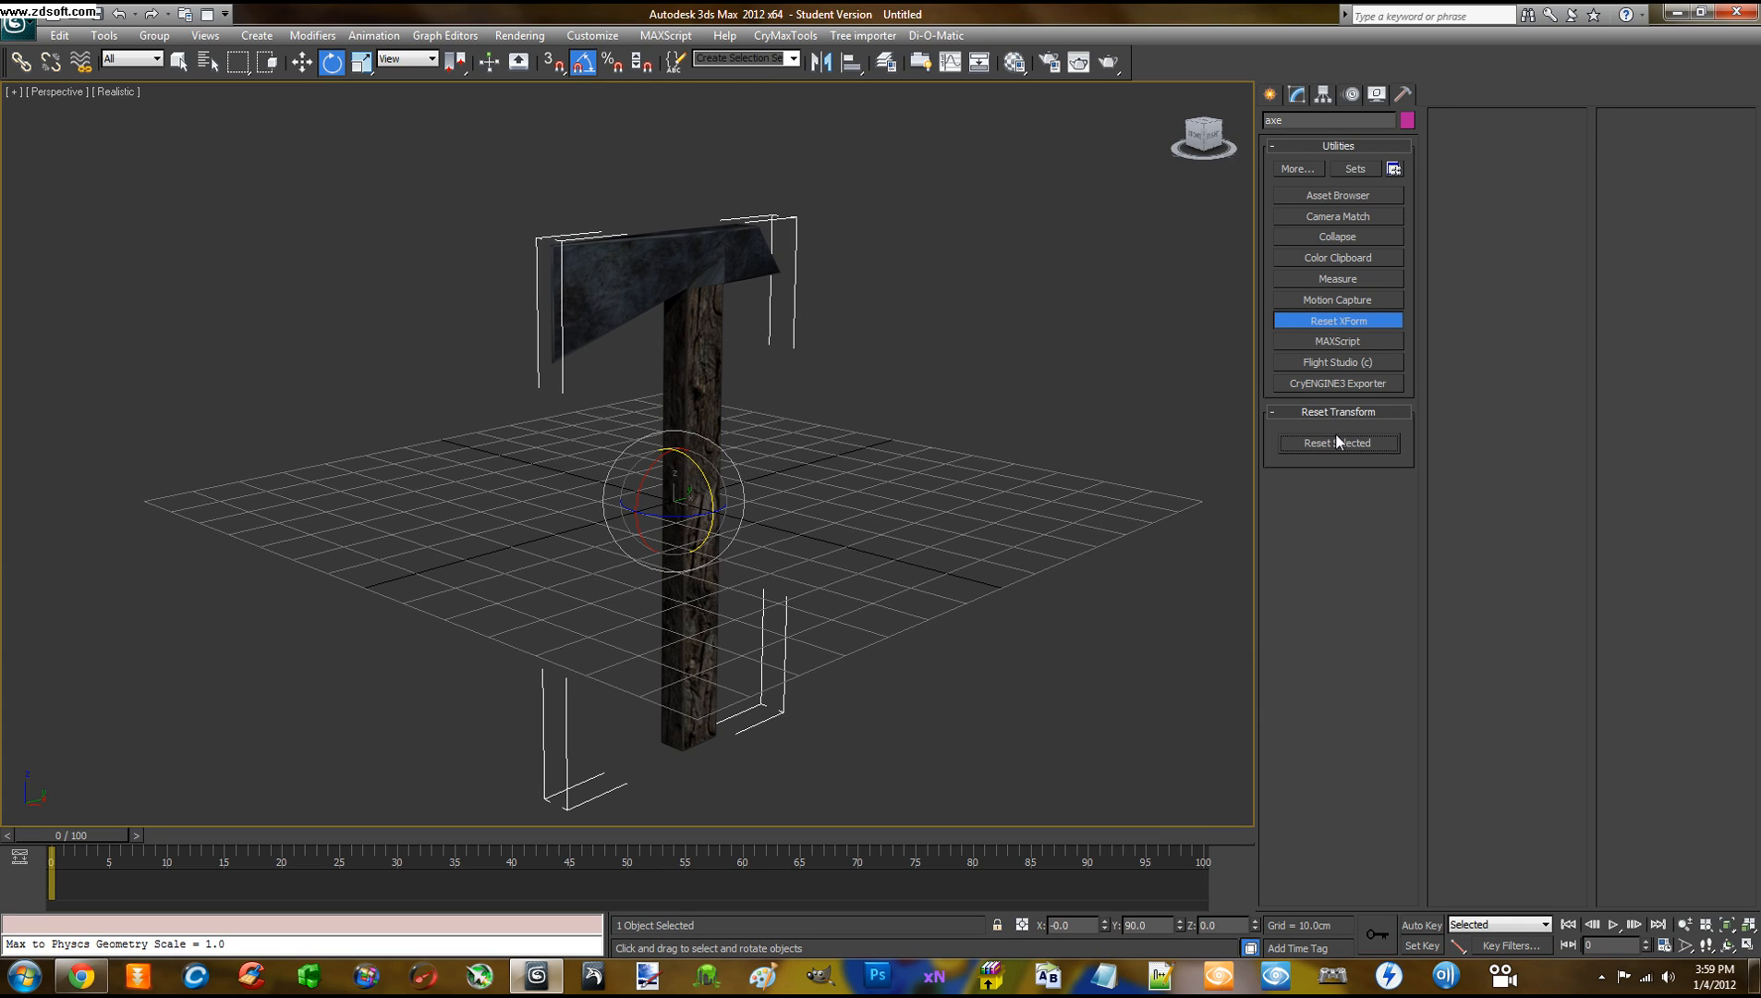
click(1339, 320)
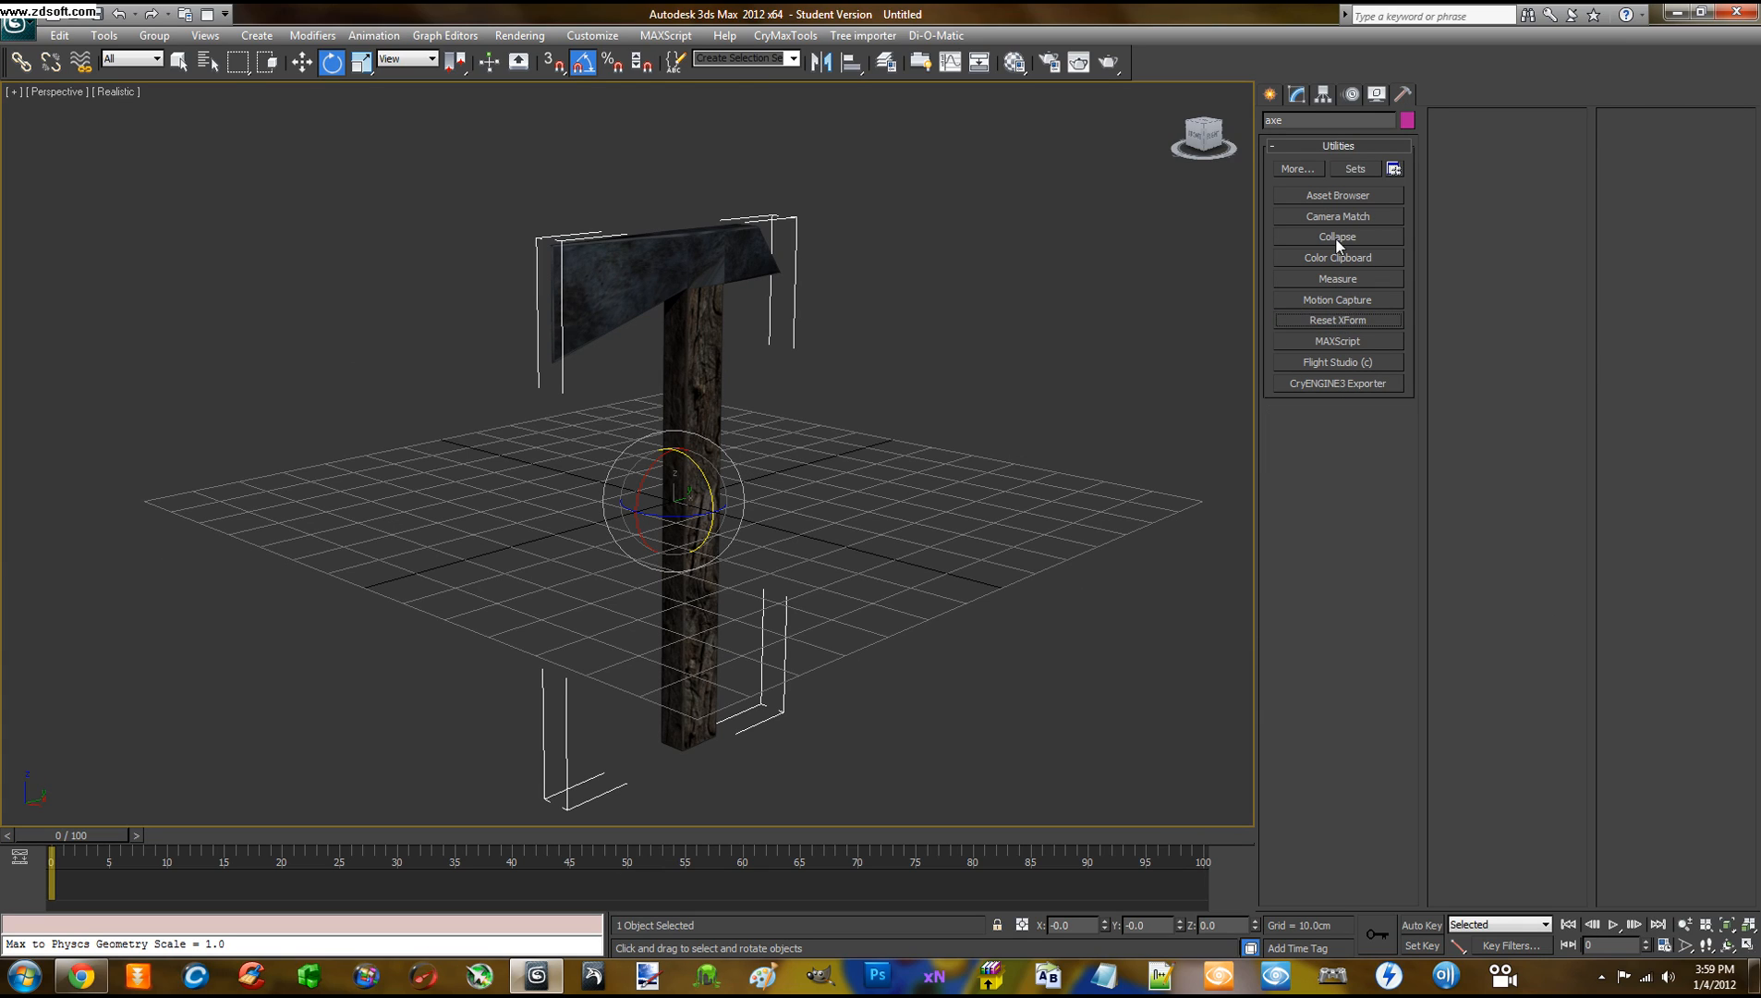
Collapse the axe's whole modifier stack into Editable Poly, confirming the warning
click(1296, 95)
right_click(1334, 173)
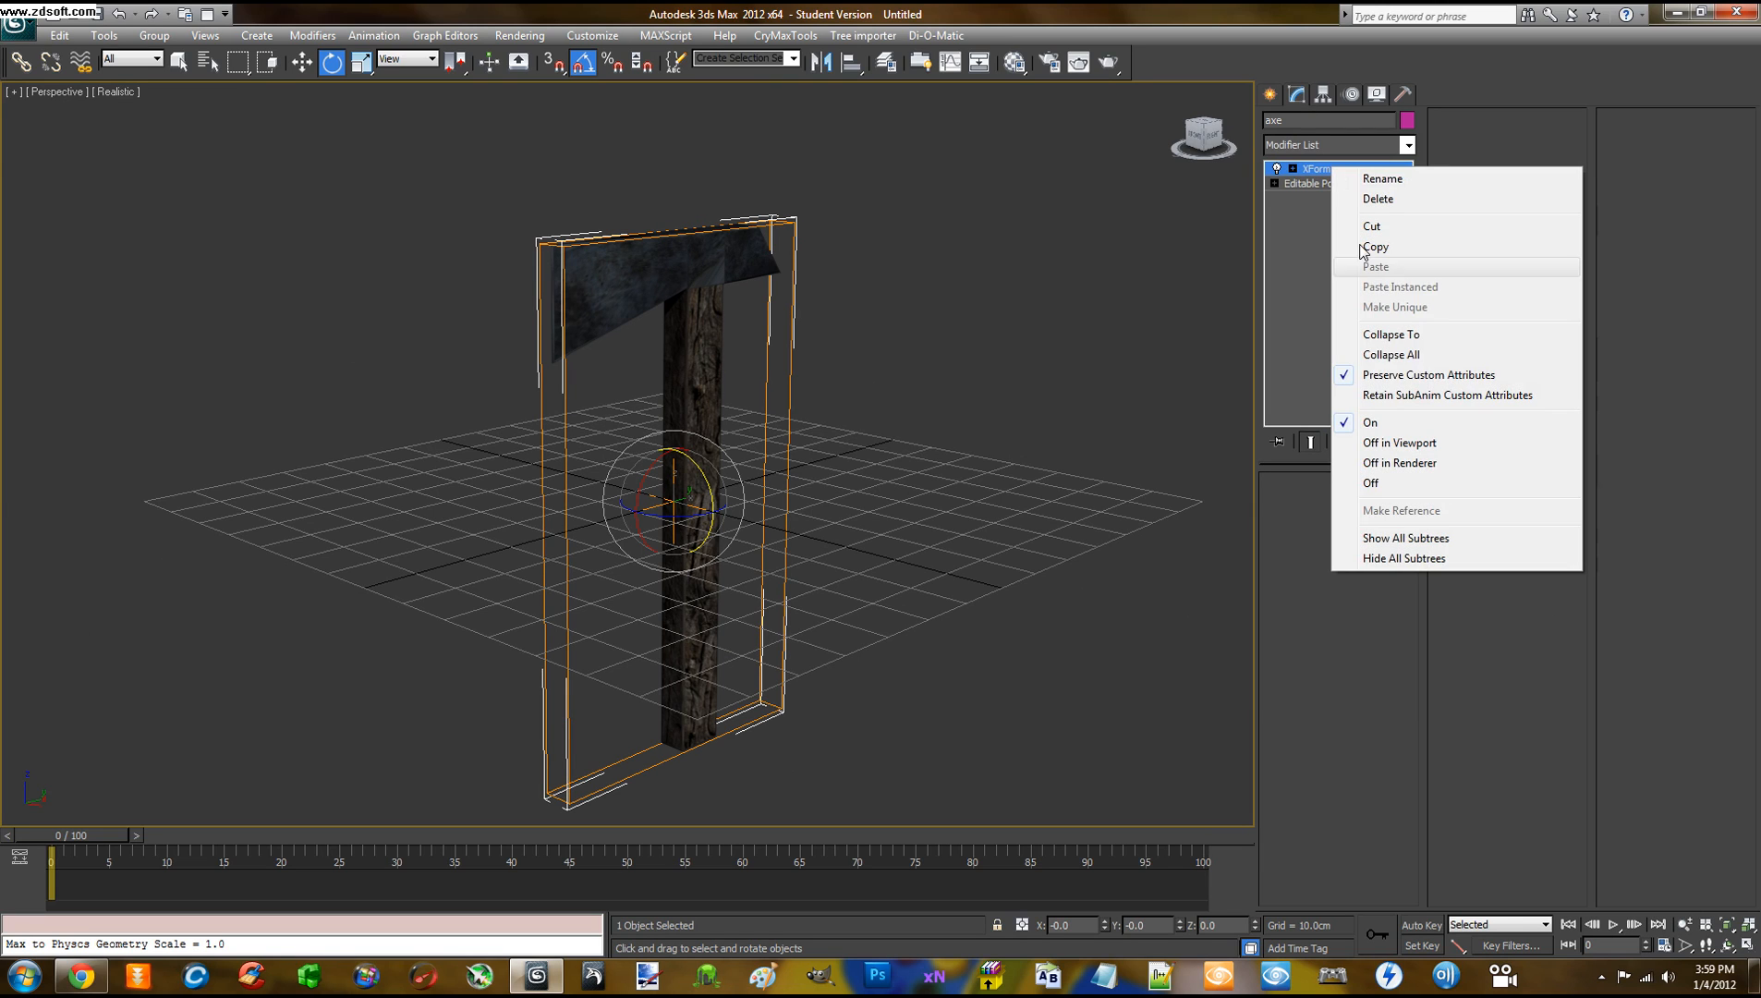
click(1390, 355)
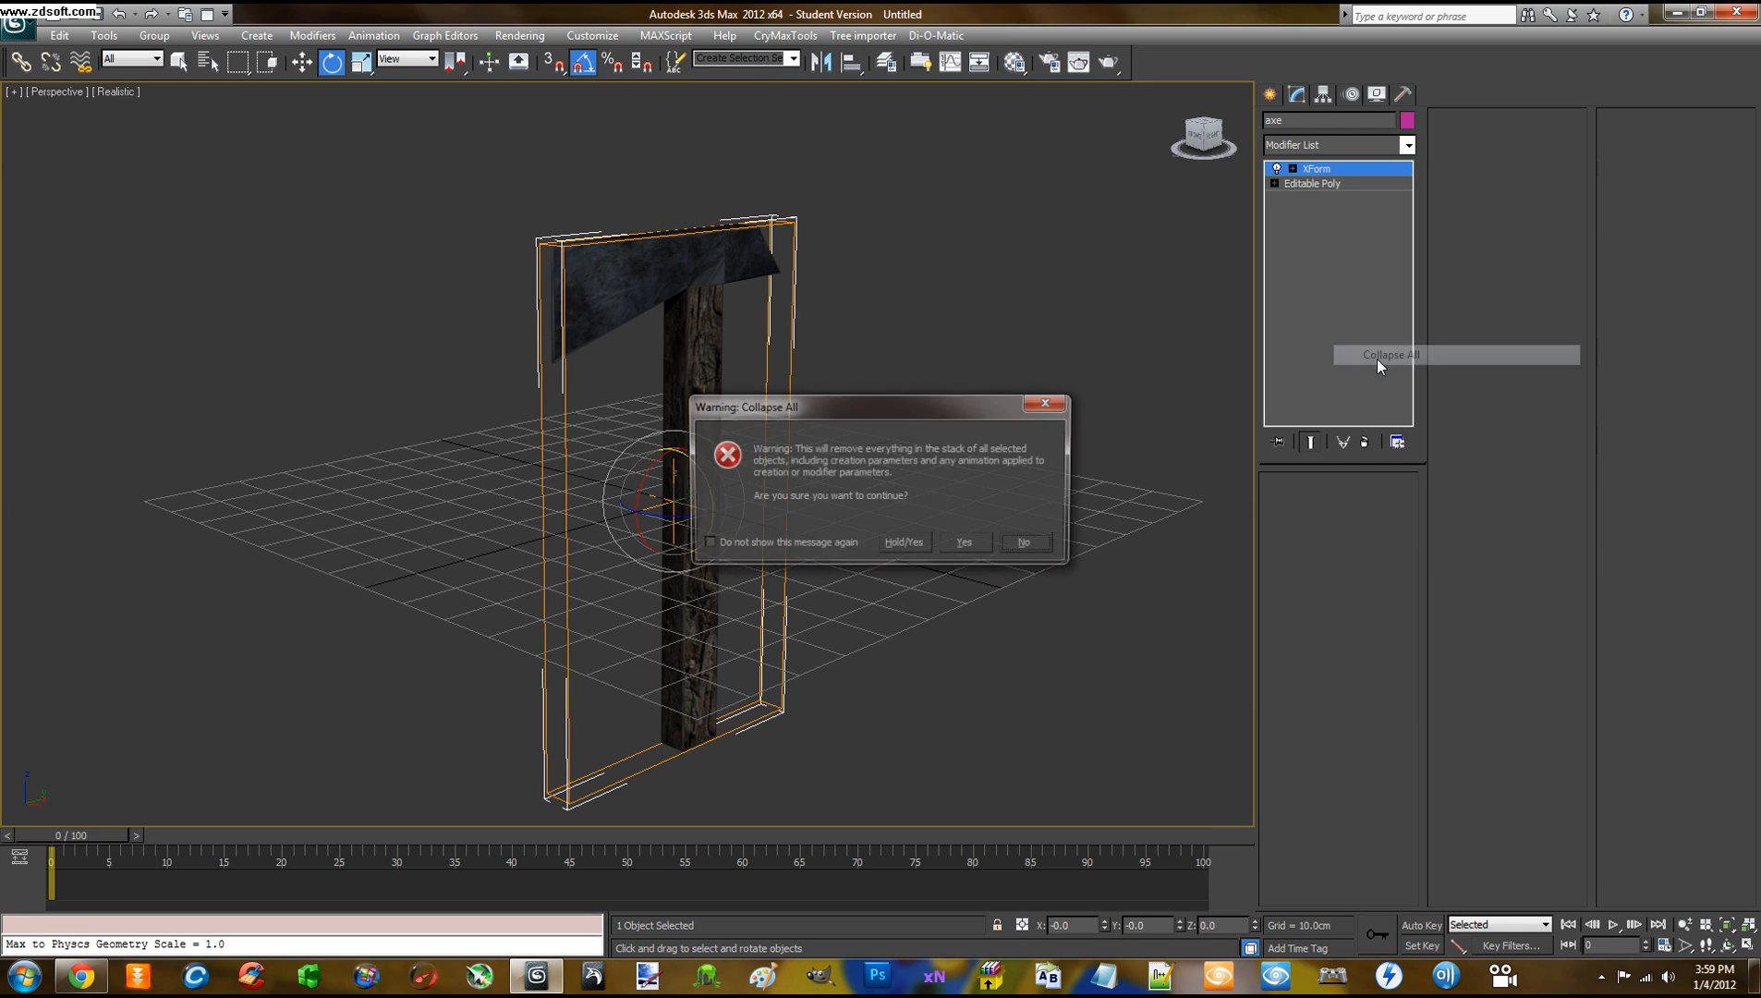
click(970, 541)
middle_drag(942, 430, 917, 398)
click(1013, 62)
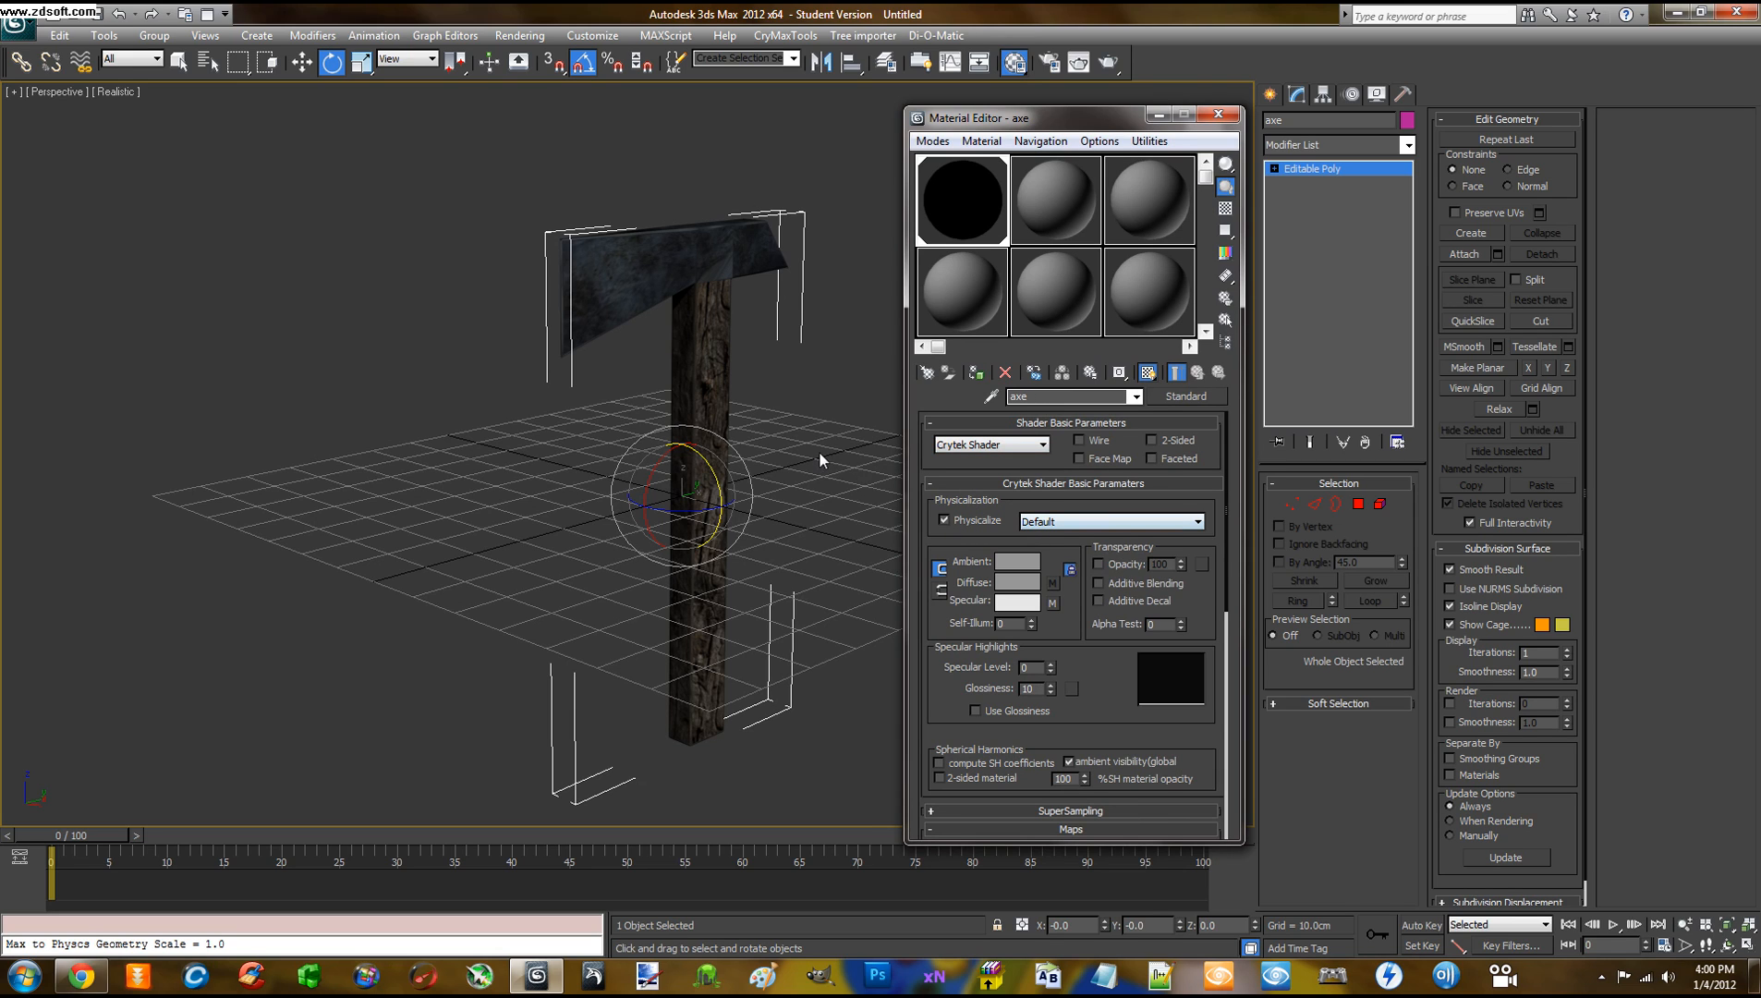
Add the selected axe to the CryENGINE3 Exporter's export node list as a .cgf
middle_drag(819, 450, 767, 442)
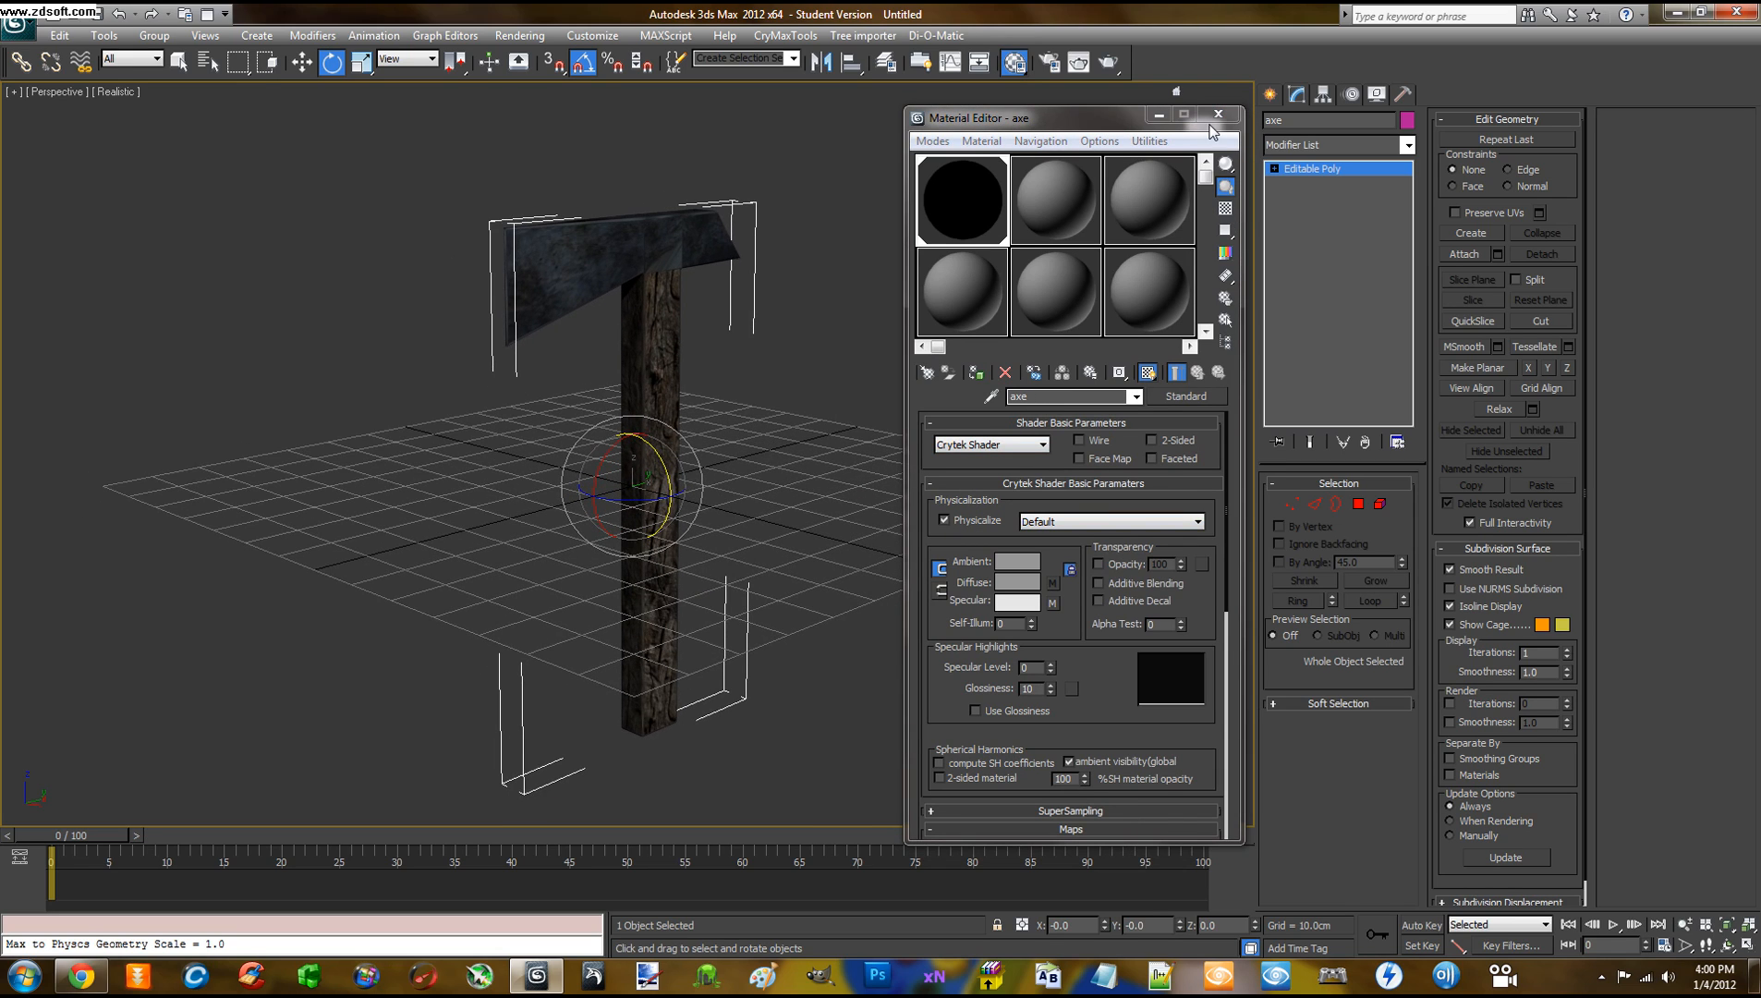
drag(1046, 123, 1043, 112)
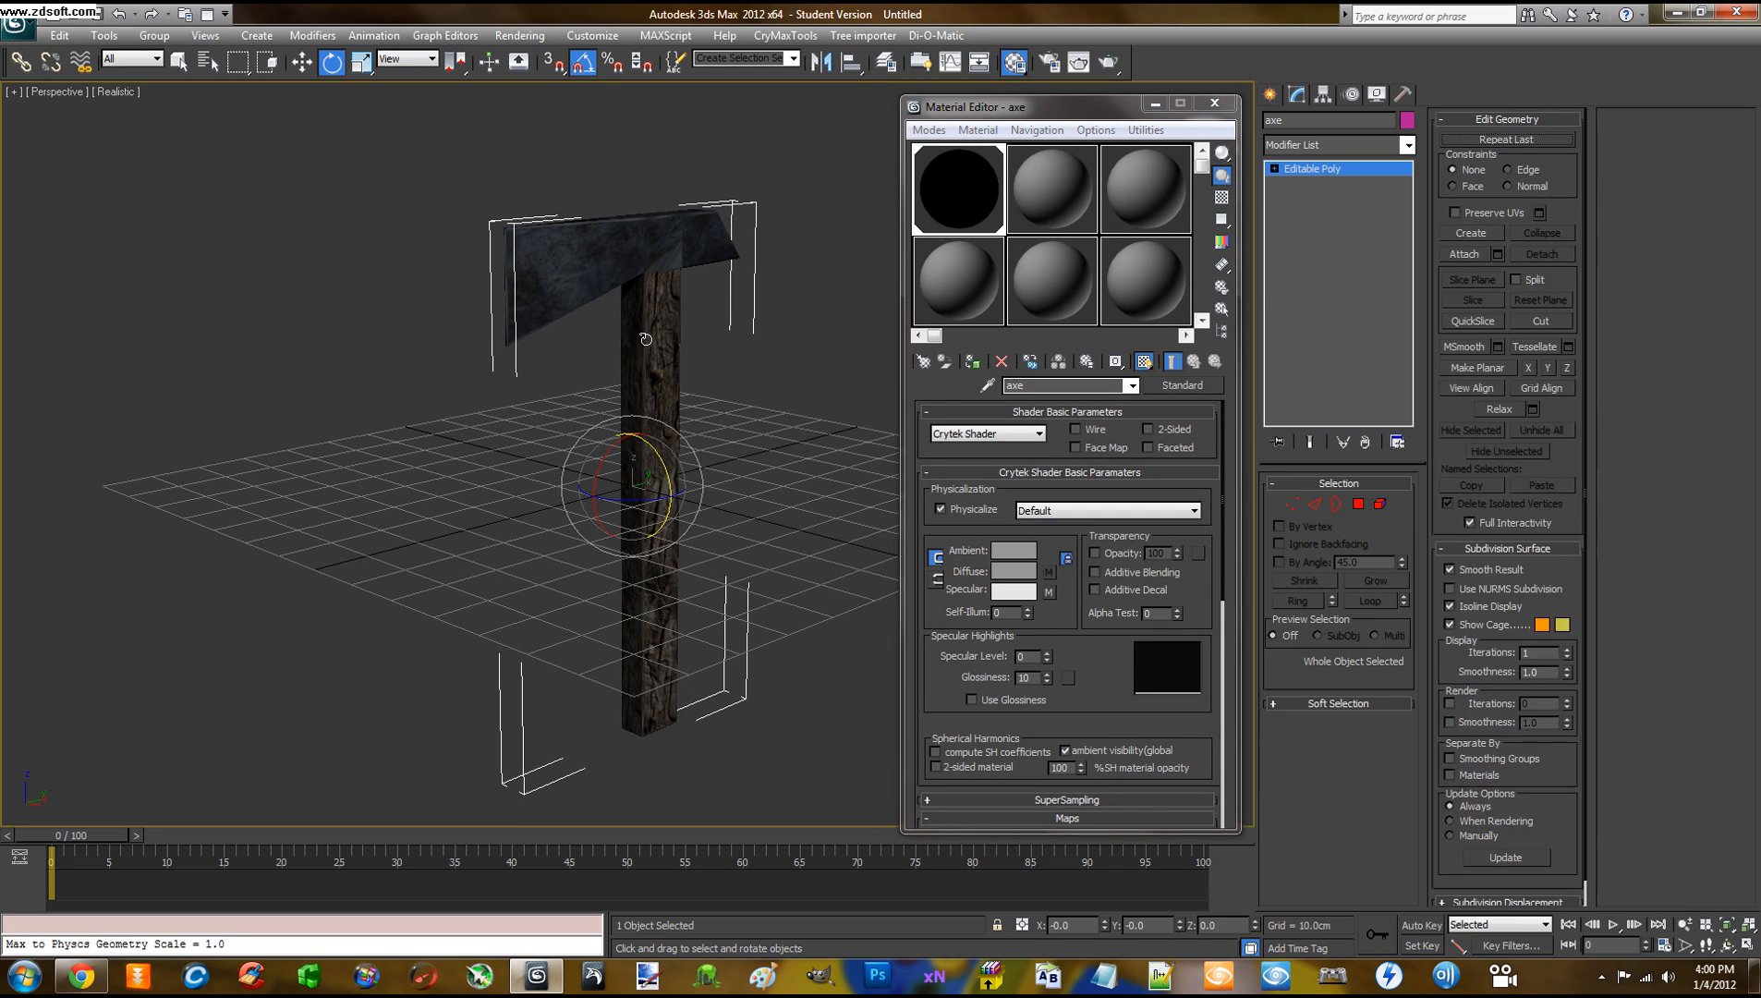
click(175, 66)
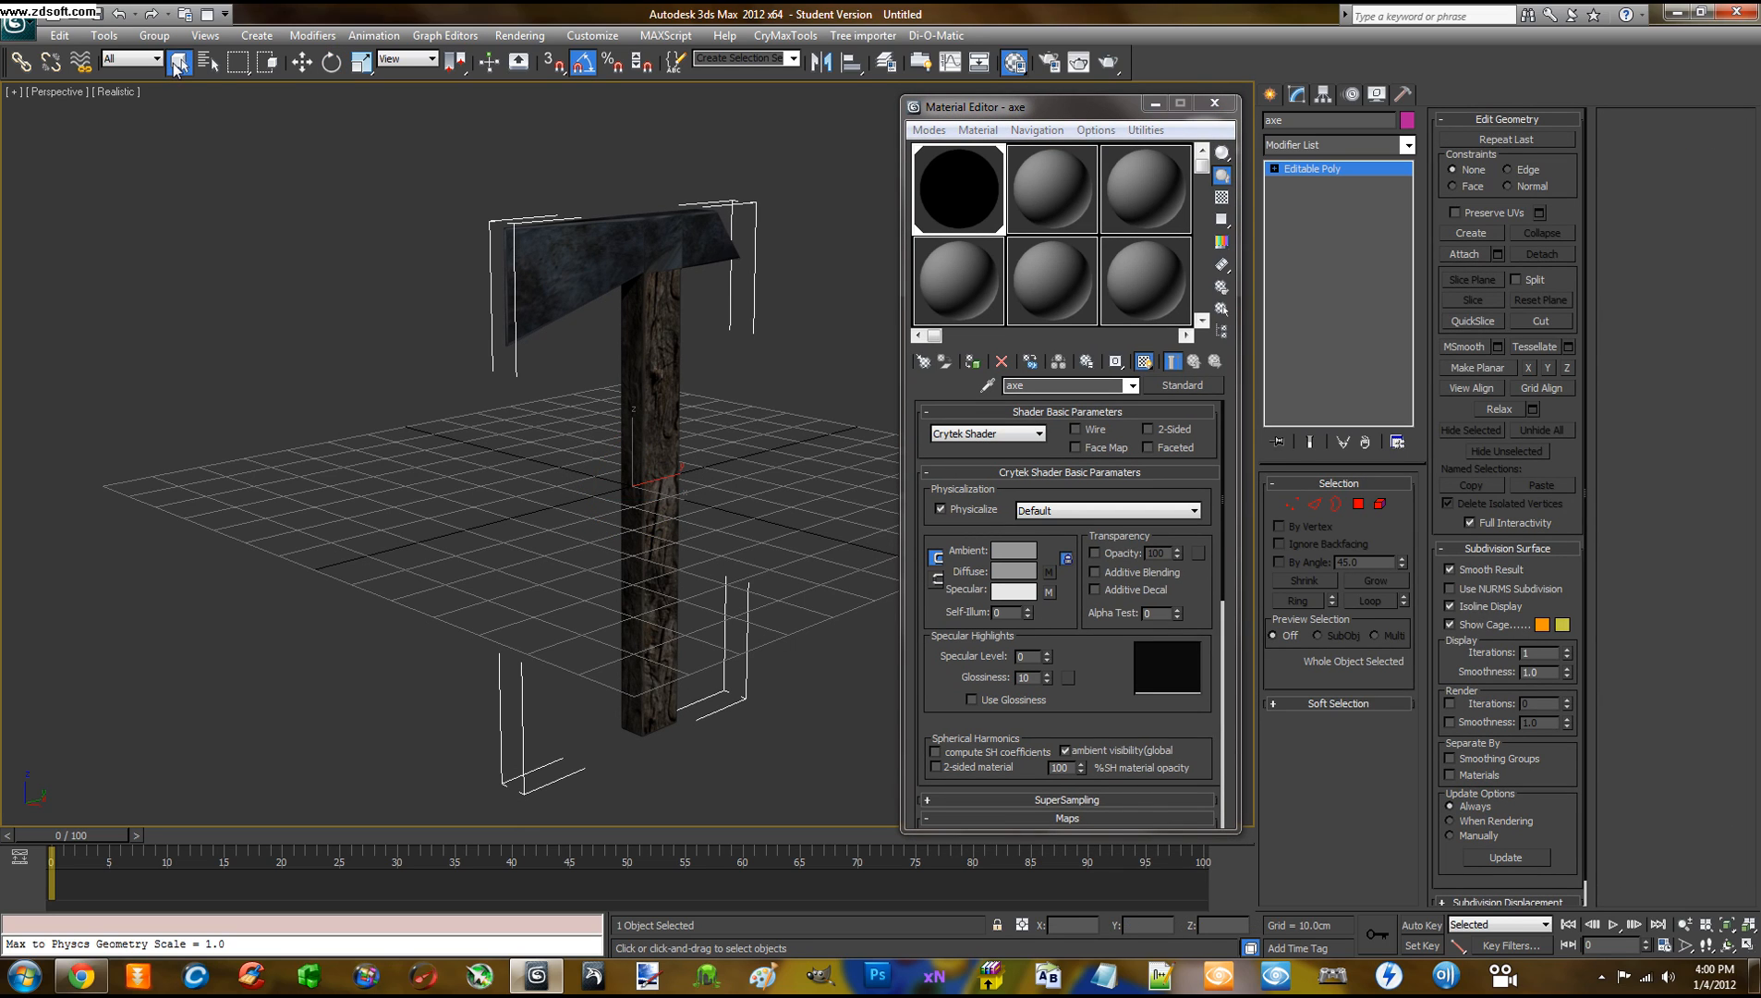
click(1404, 95)
click(1352, 382)
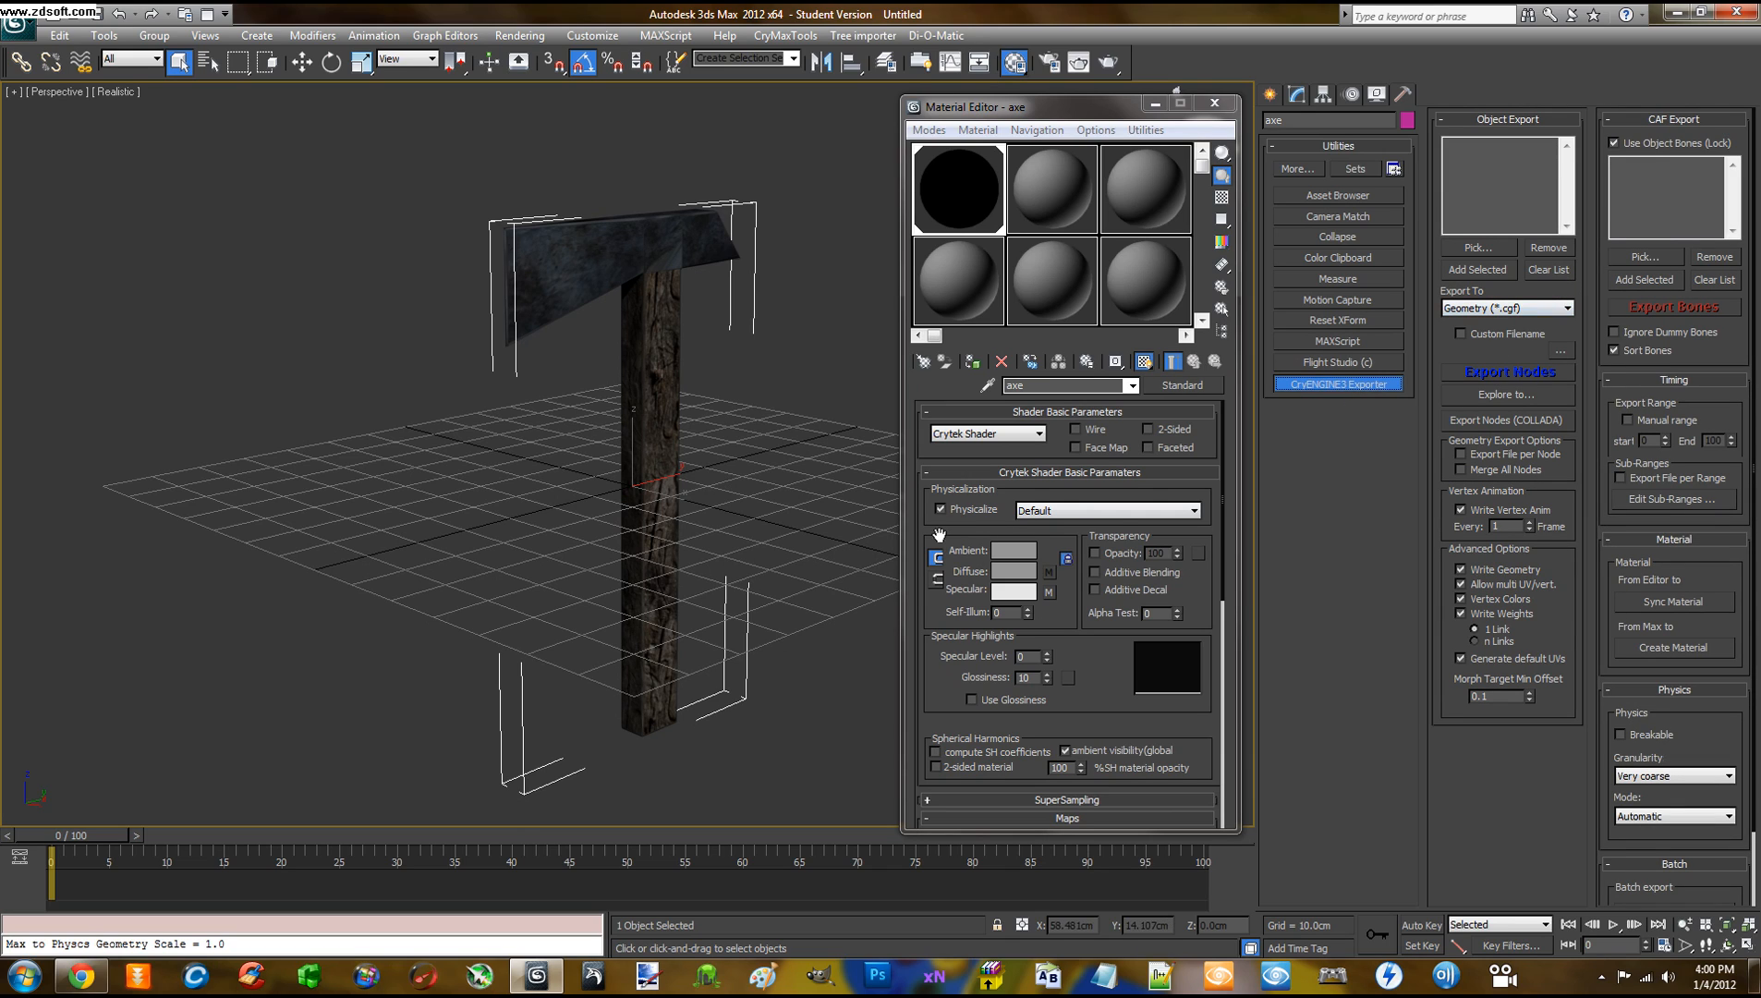
click(1444, 265)
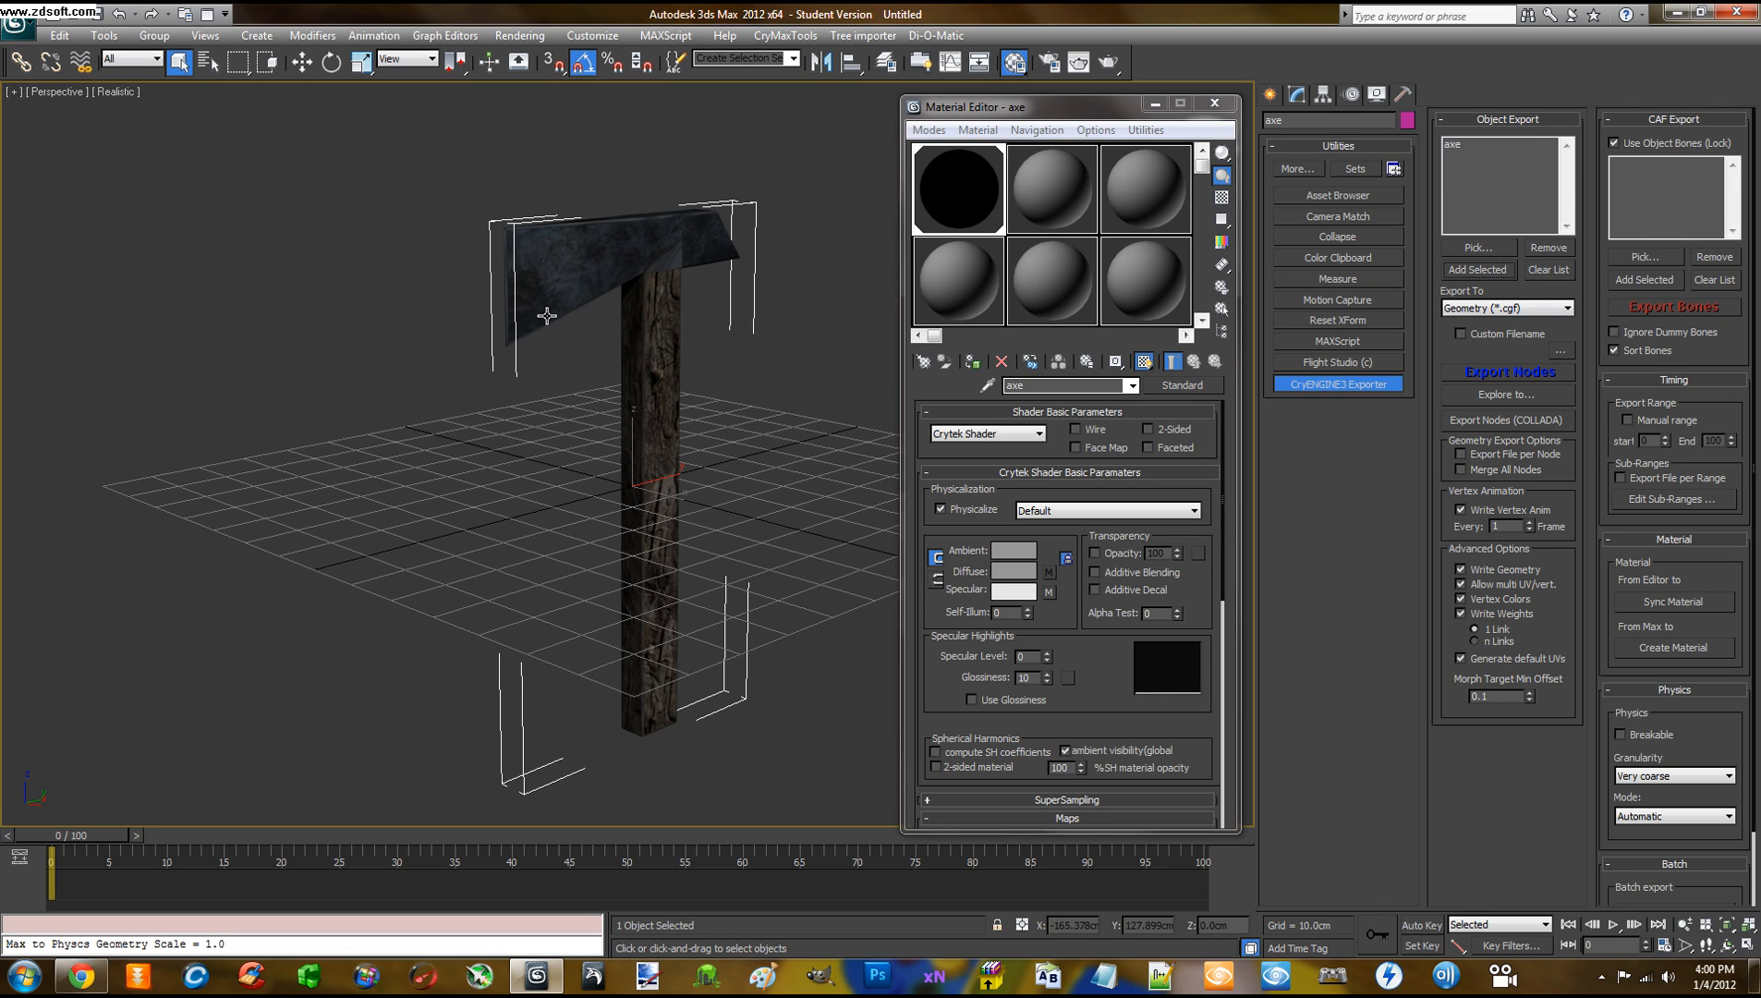
middle_drag(410, 301, 389, 272)
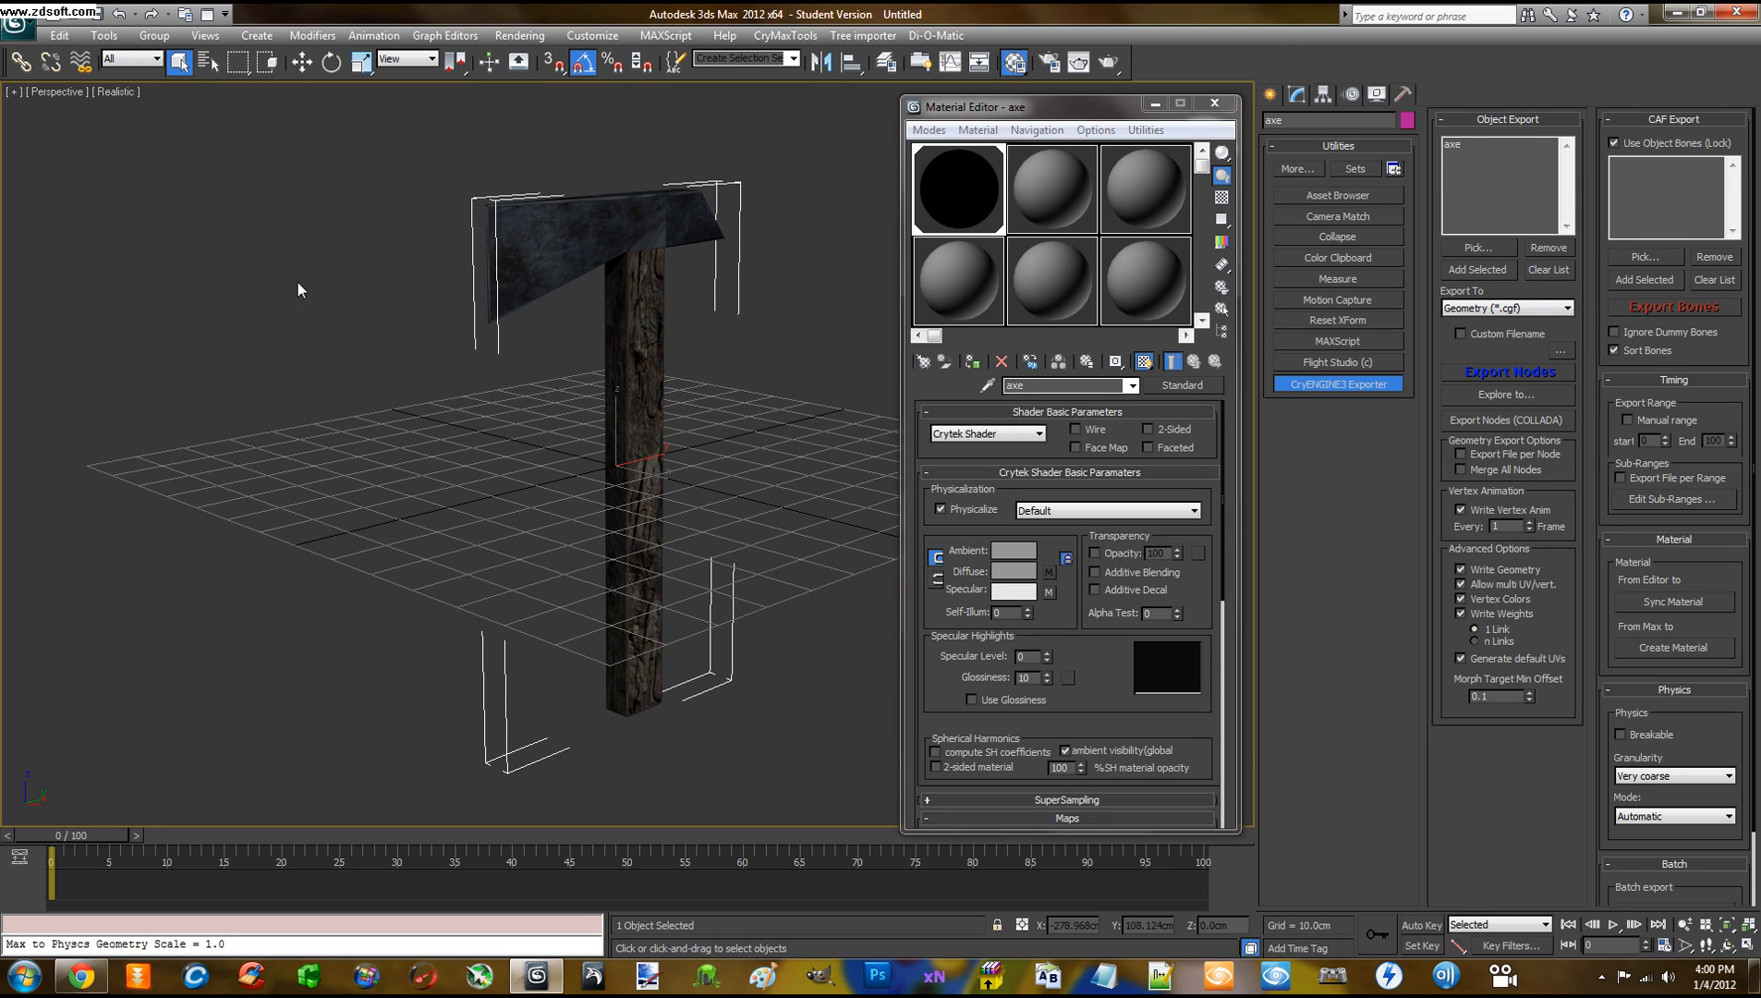
click(24, 33)
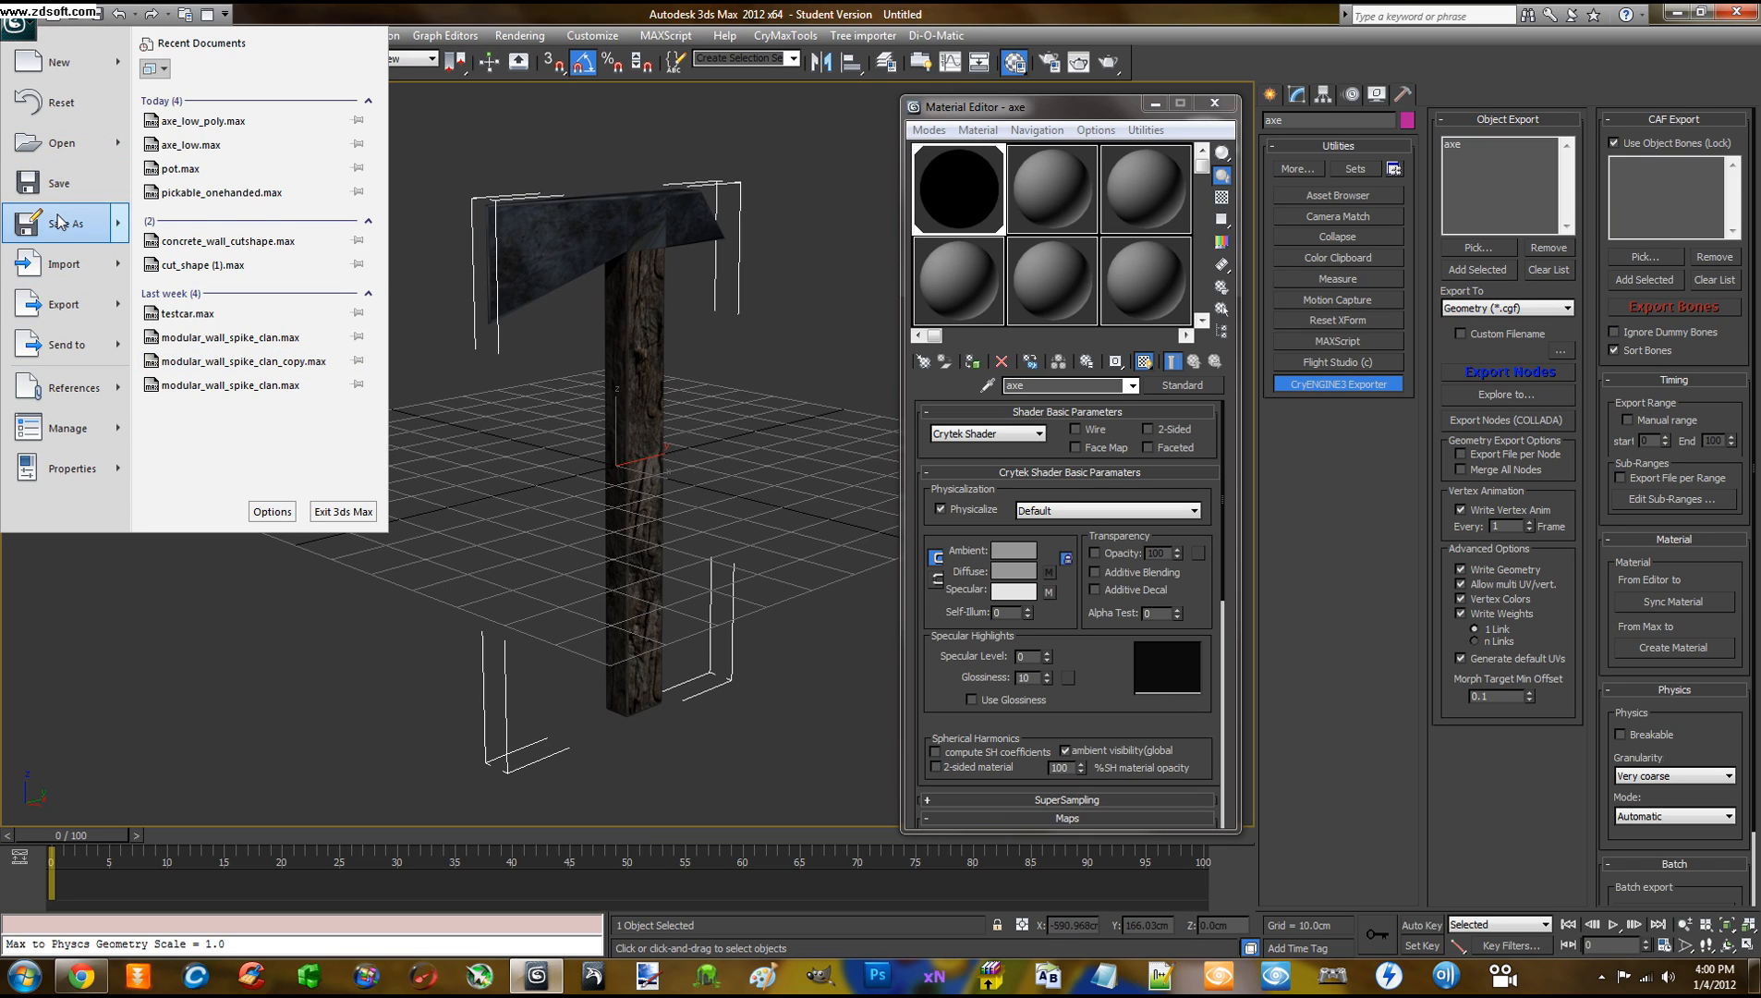
Save the scene as axe.max in the Objects/Props folder chosen from the folder history
mouse_move(60, 227)
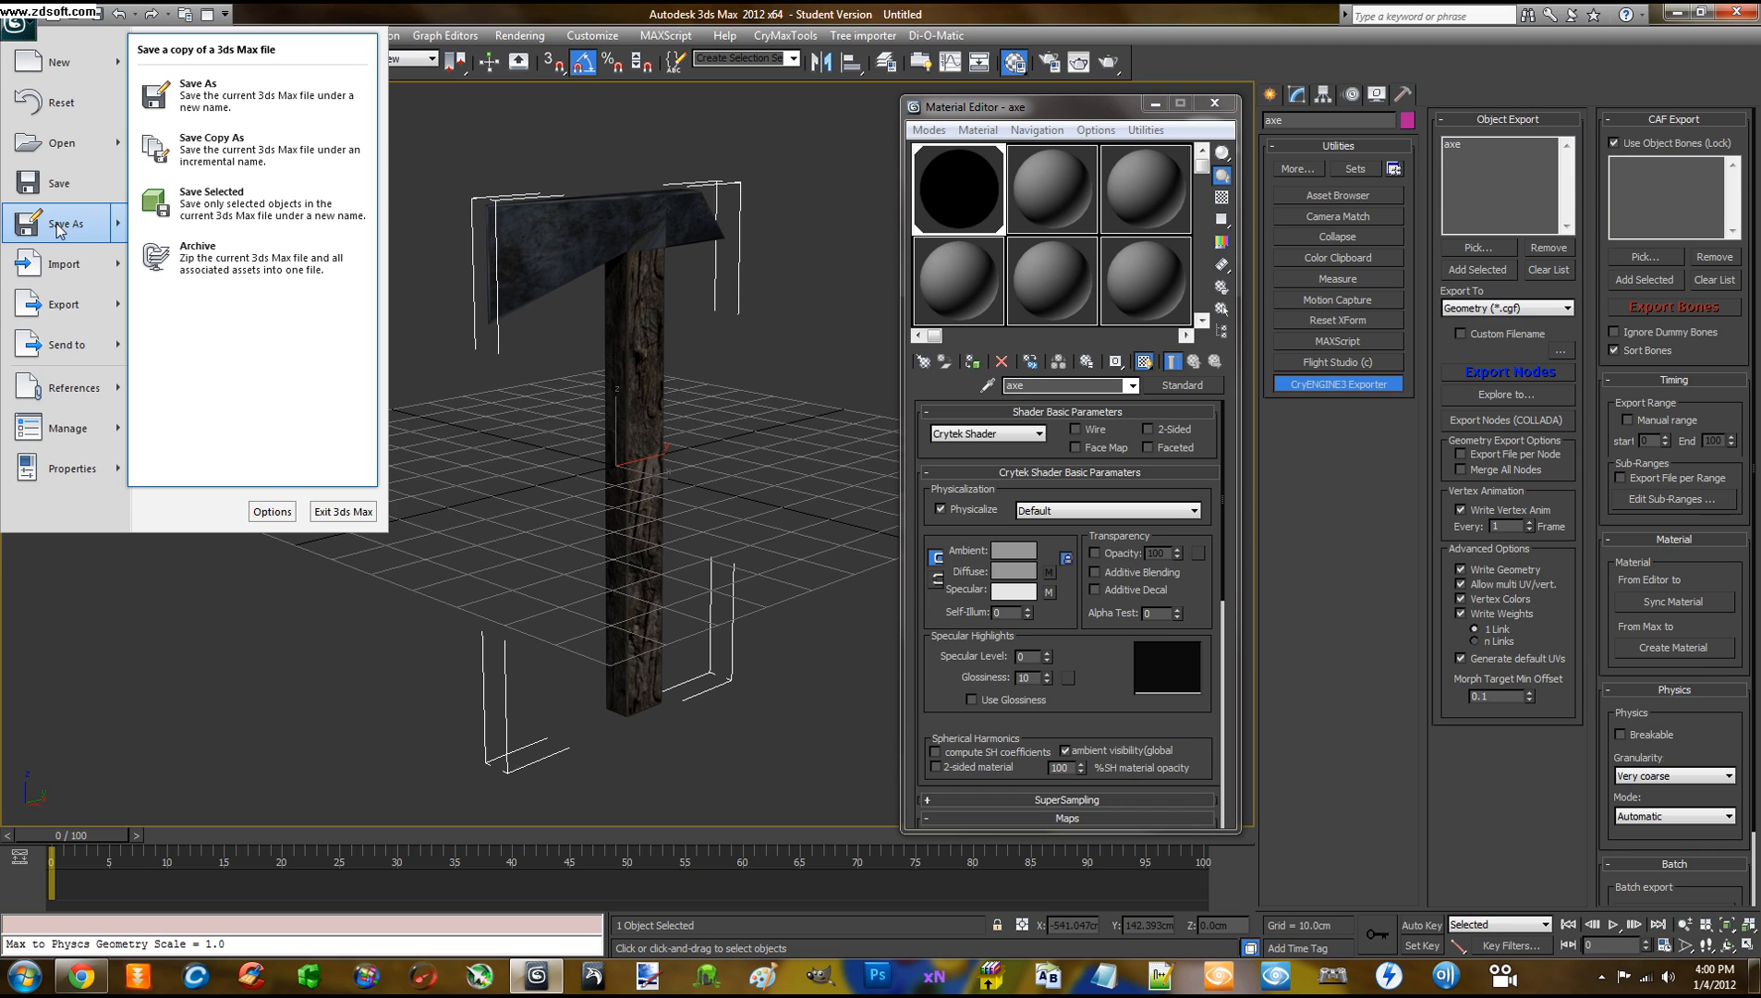
click(60, 227)
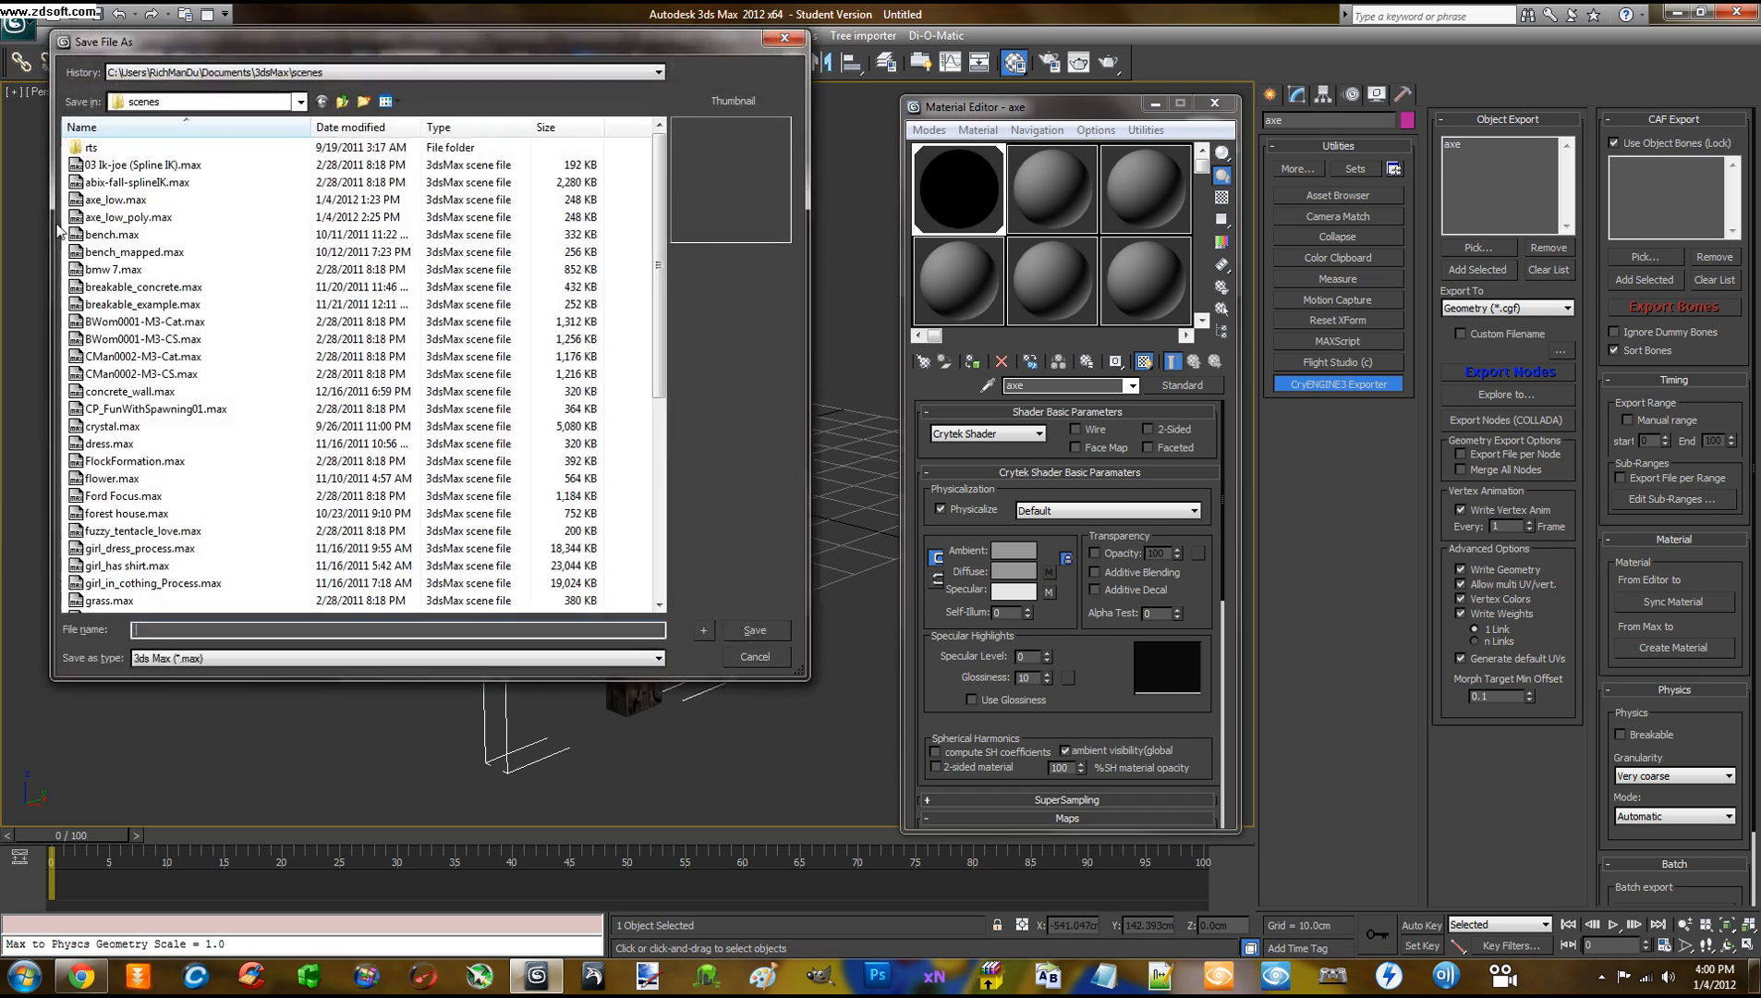
click(361, 75)
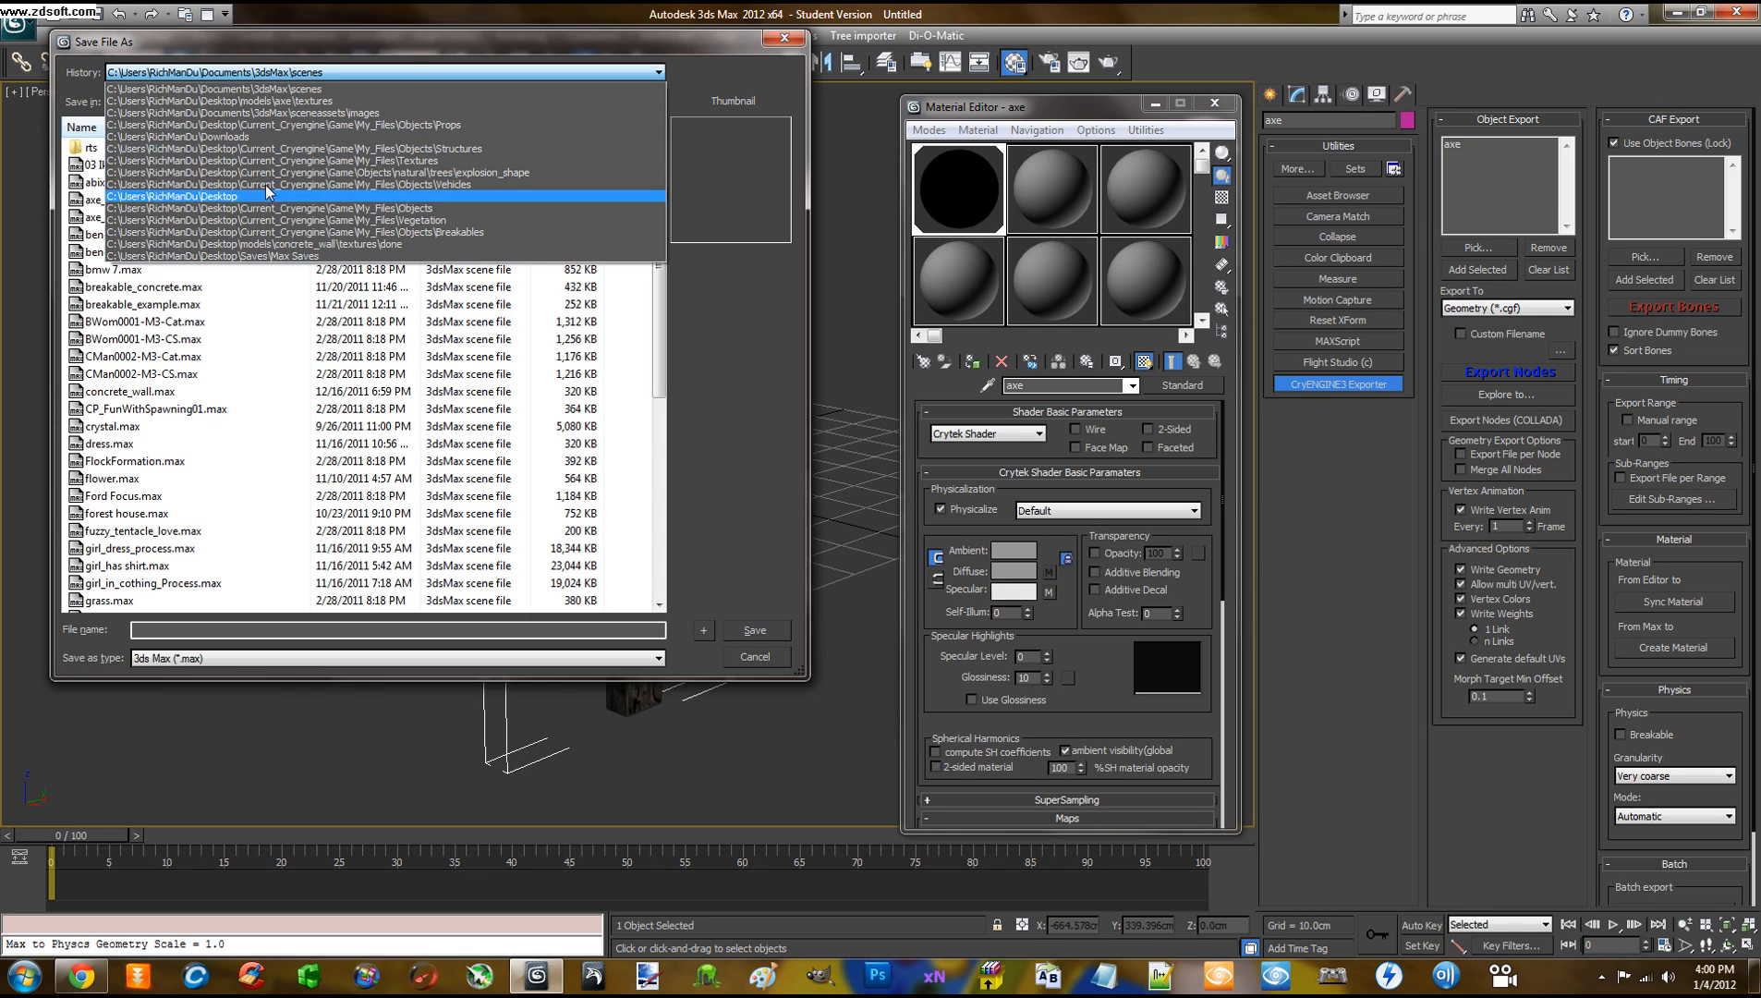
click(254, 125)
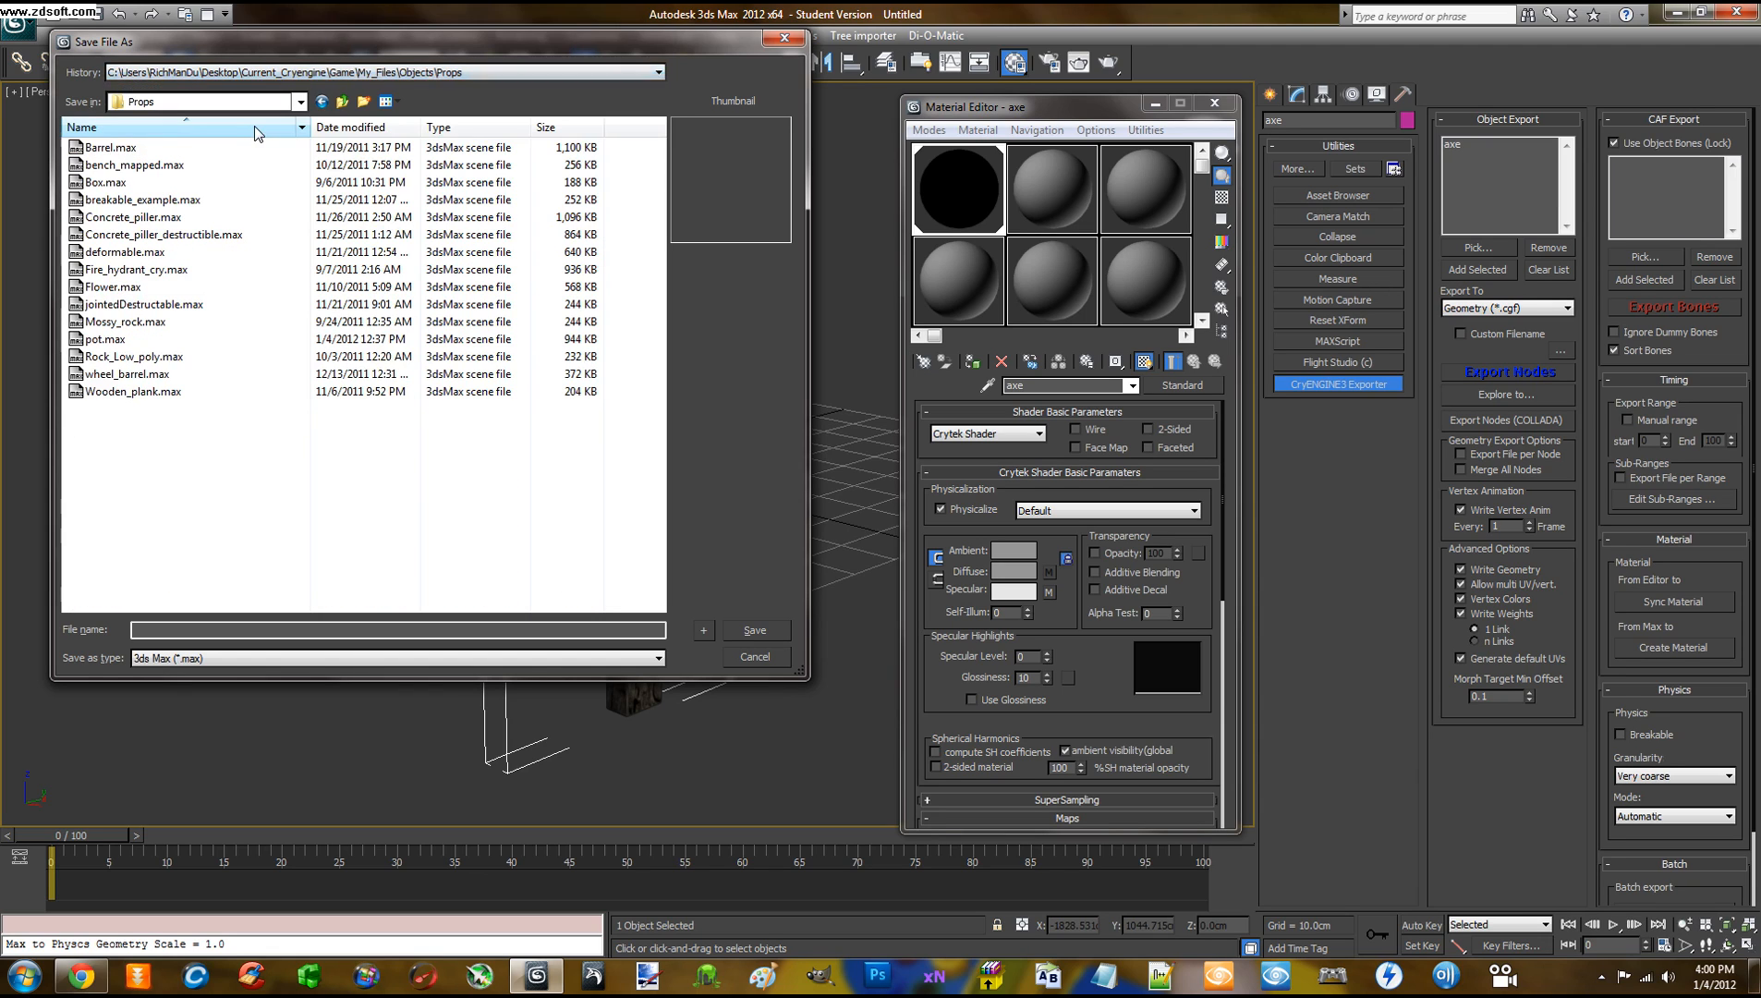
click(301, 104)
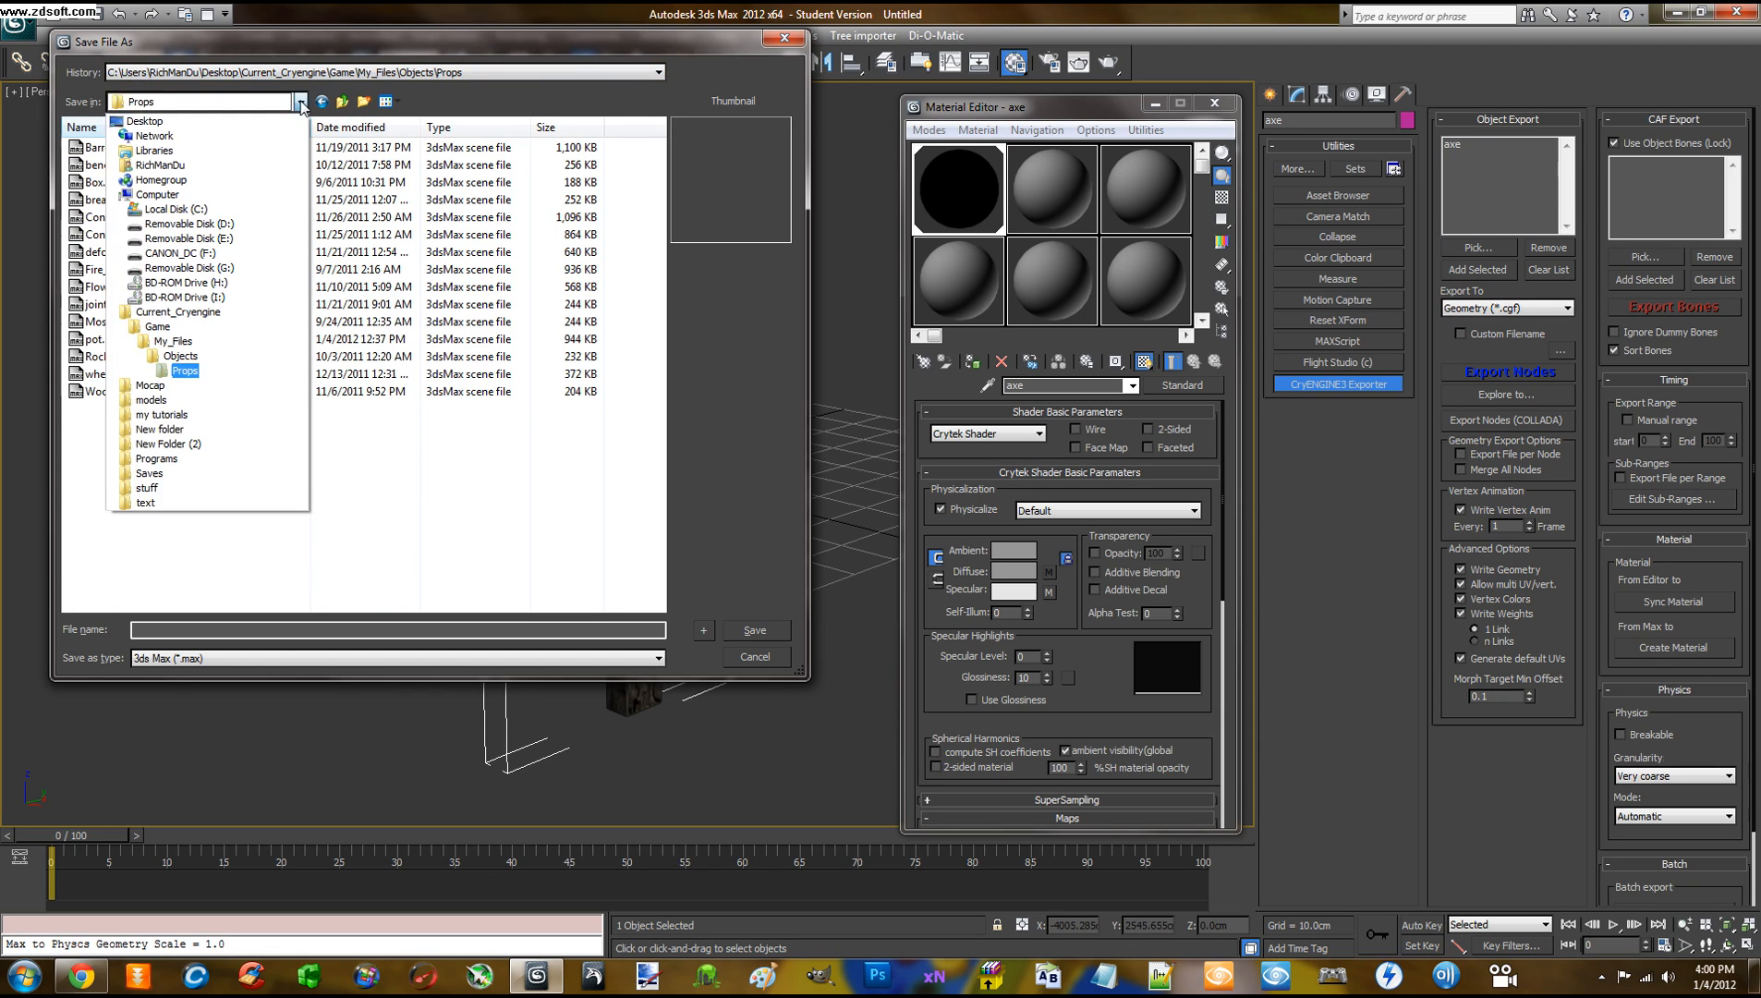
click(301, 104)
click(246, 462)
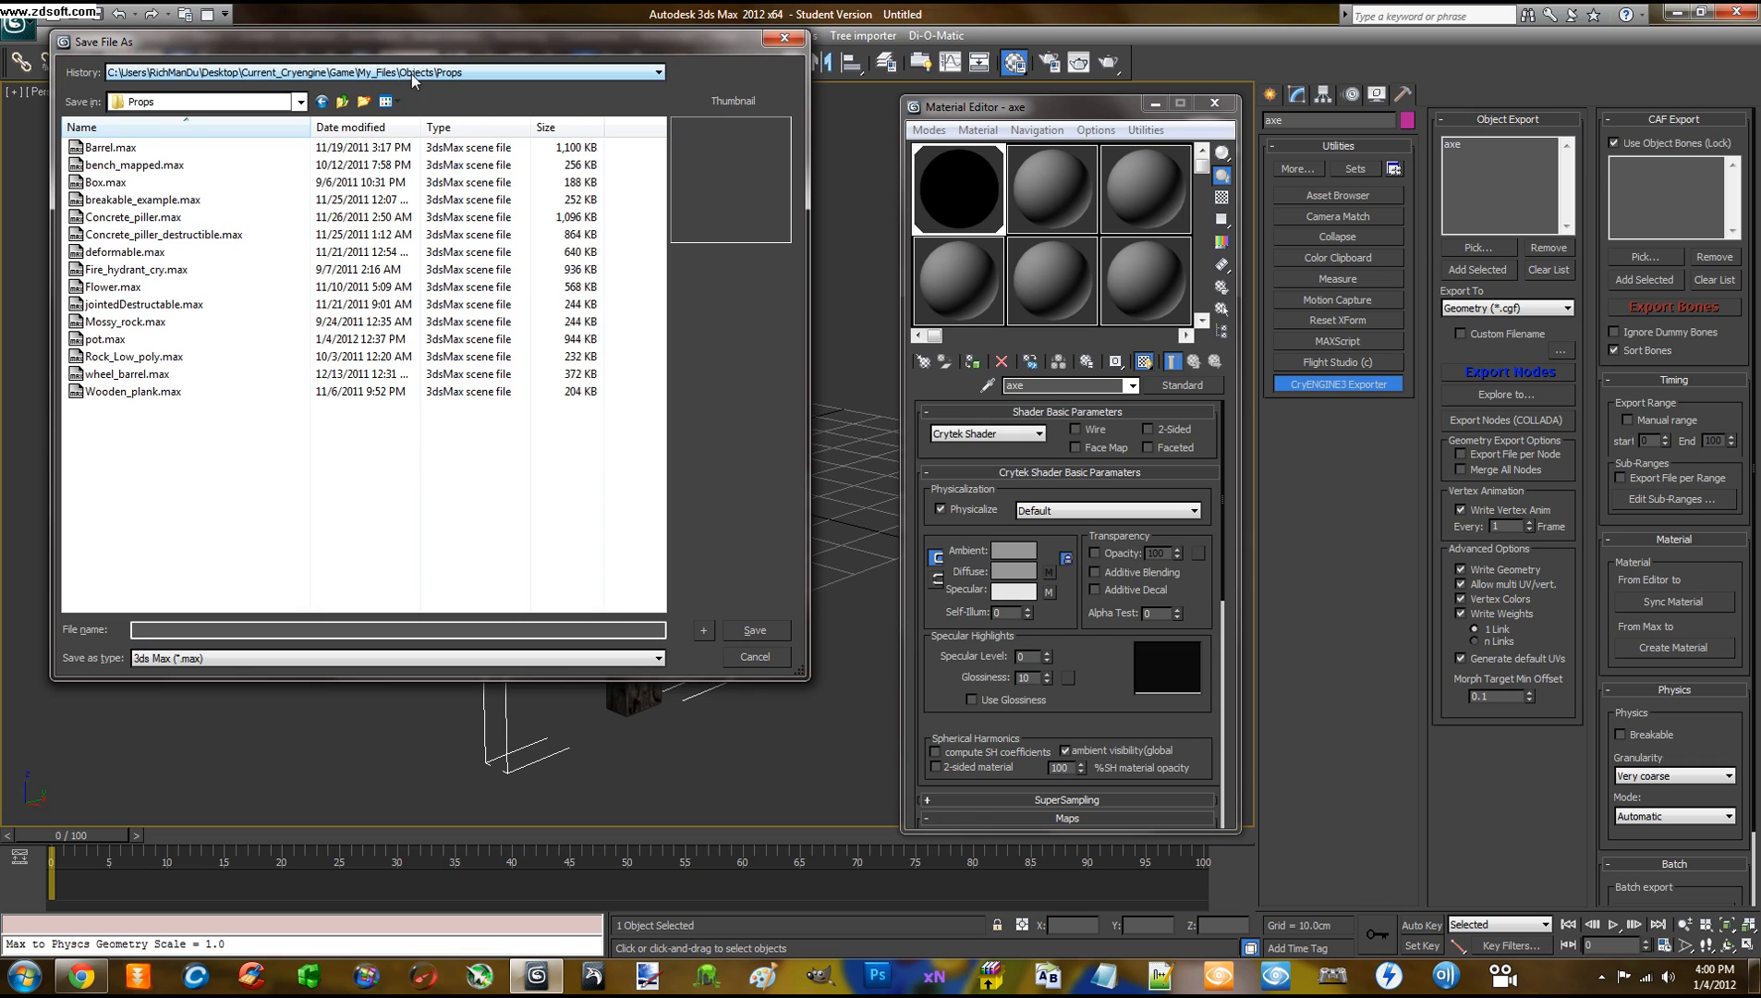
click(226, 632)
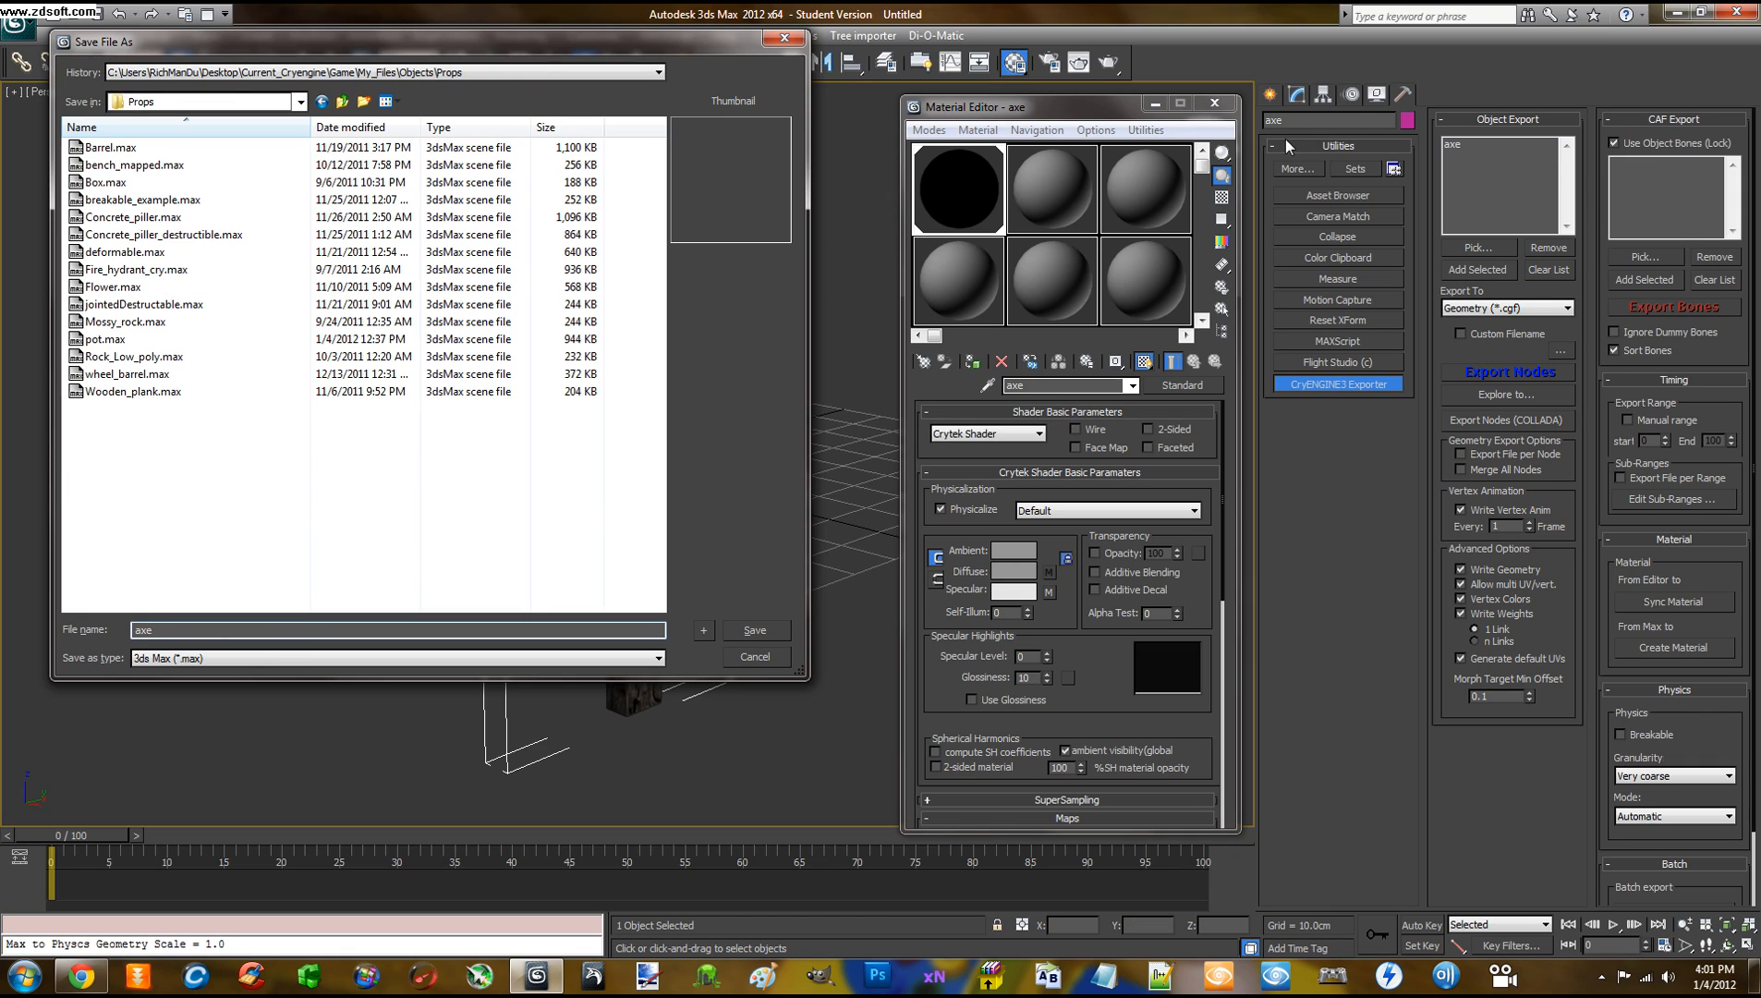
click(755, 631)
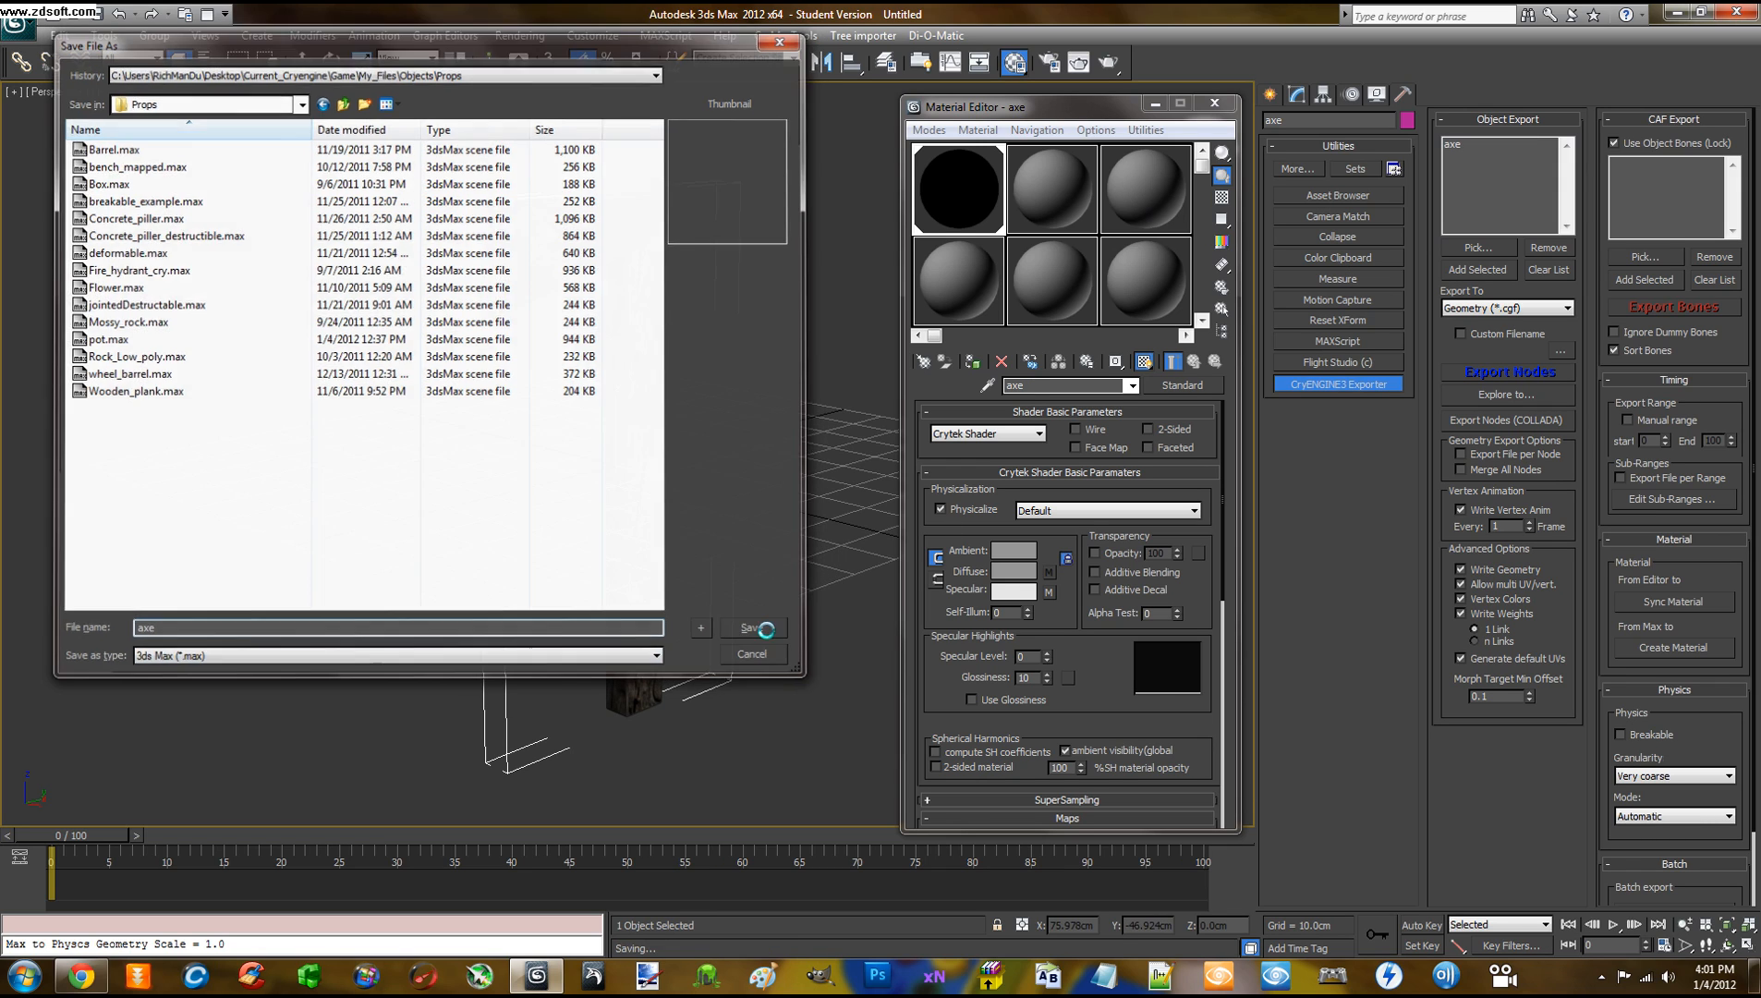
middle_drag(770, 459, 740, 463)
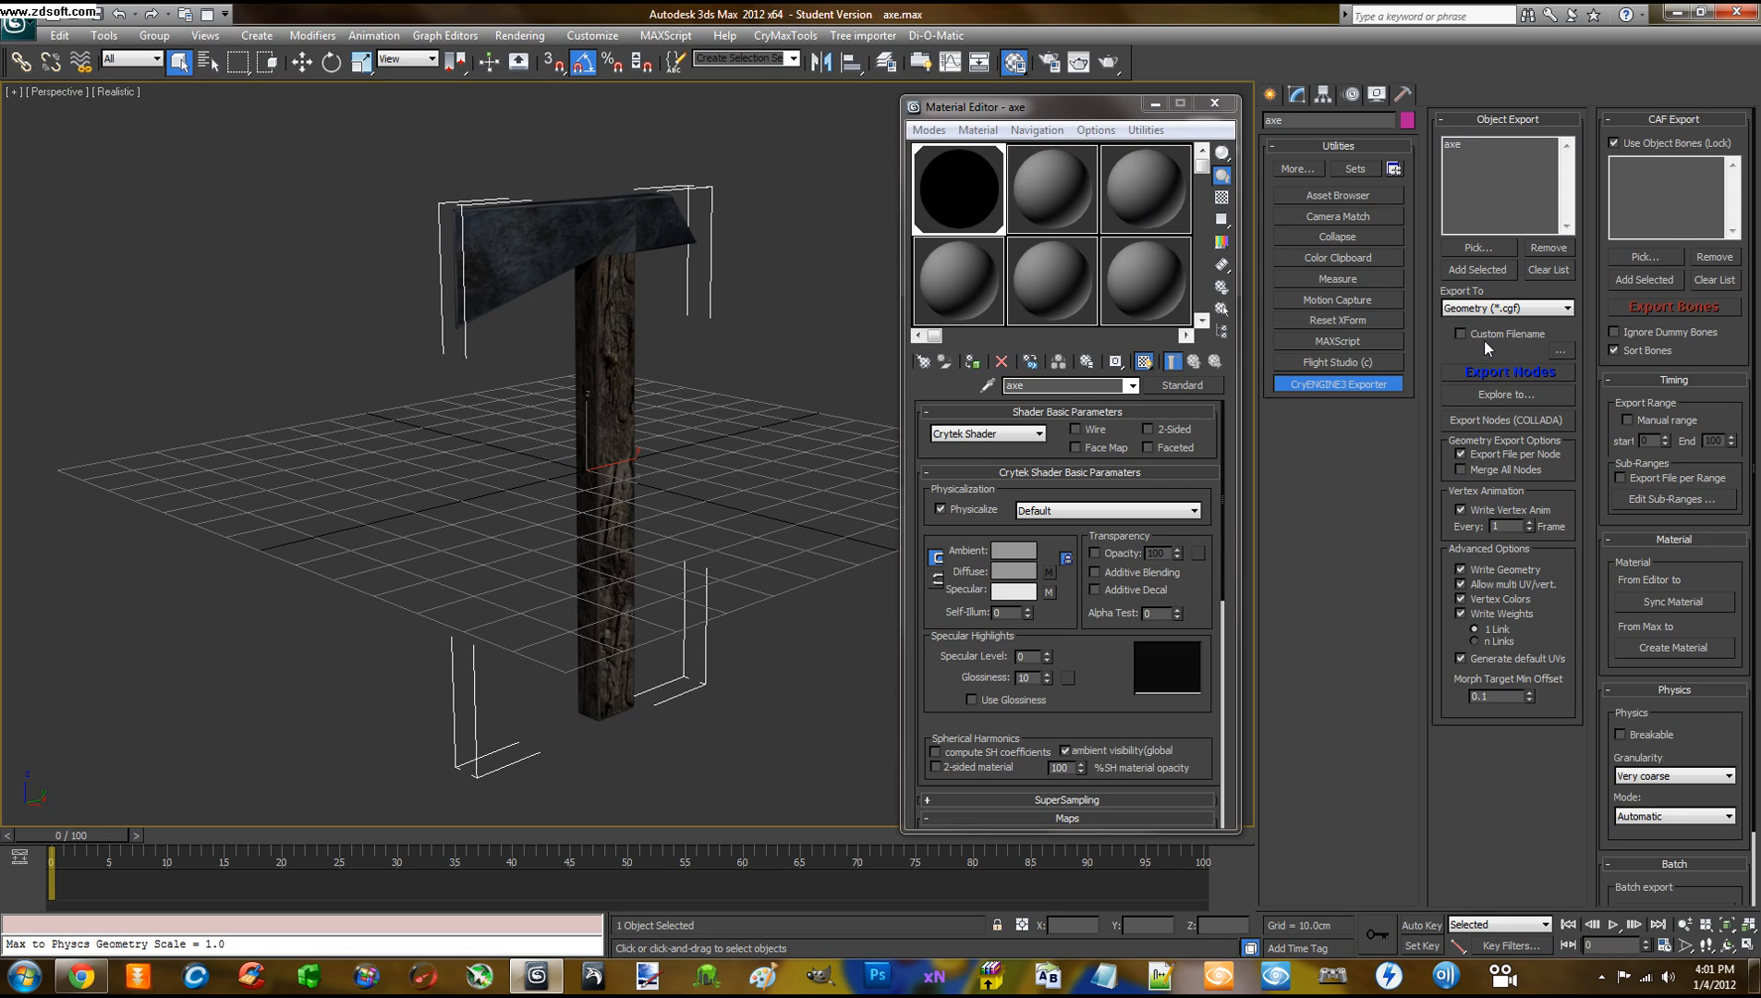
Export the axe node to axe.cgf and dismiss the Degenerate Faces warning
click(1485, 373)
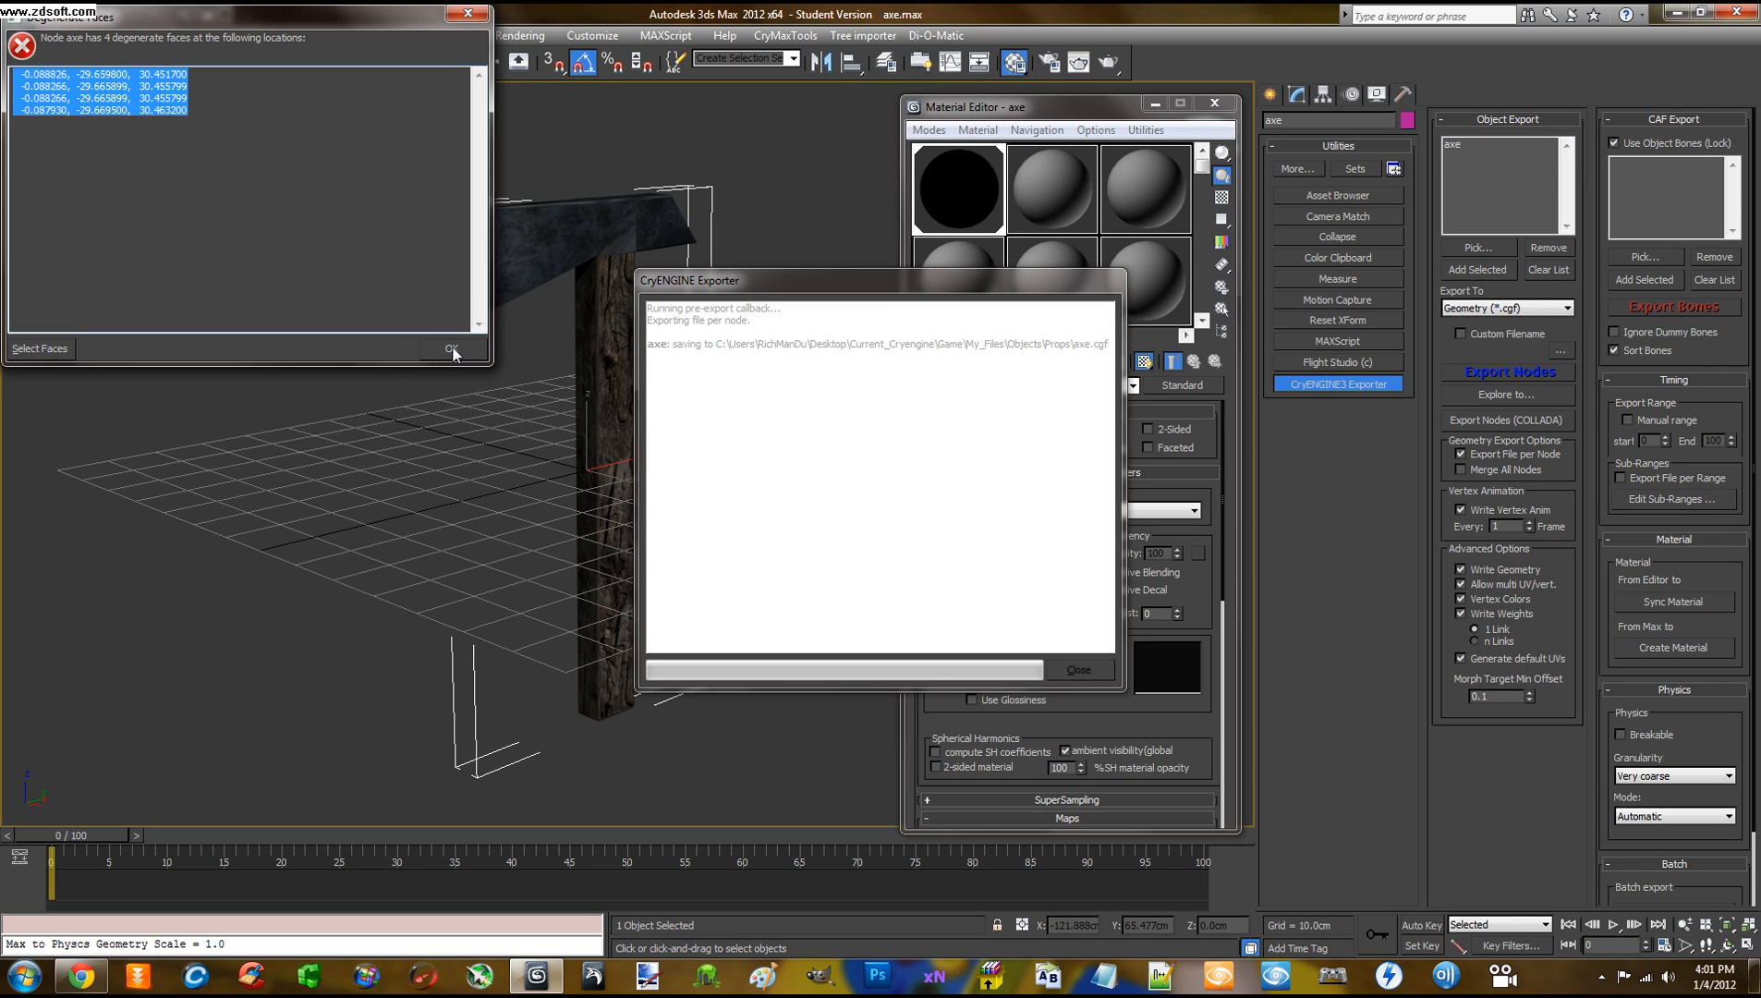
click(452, 349)
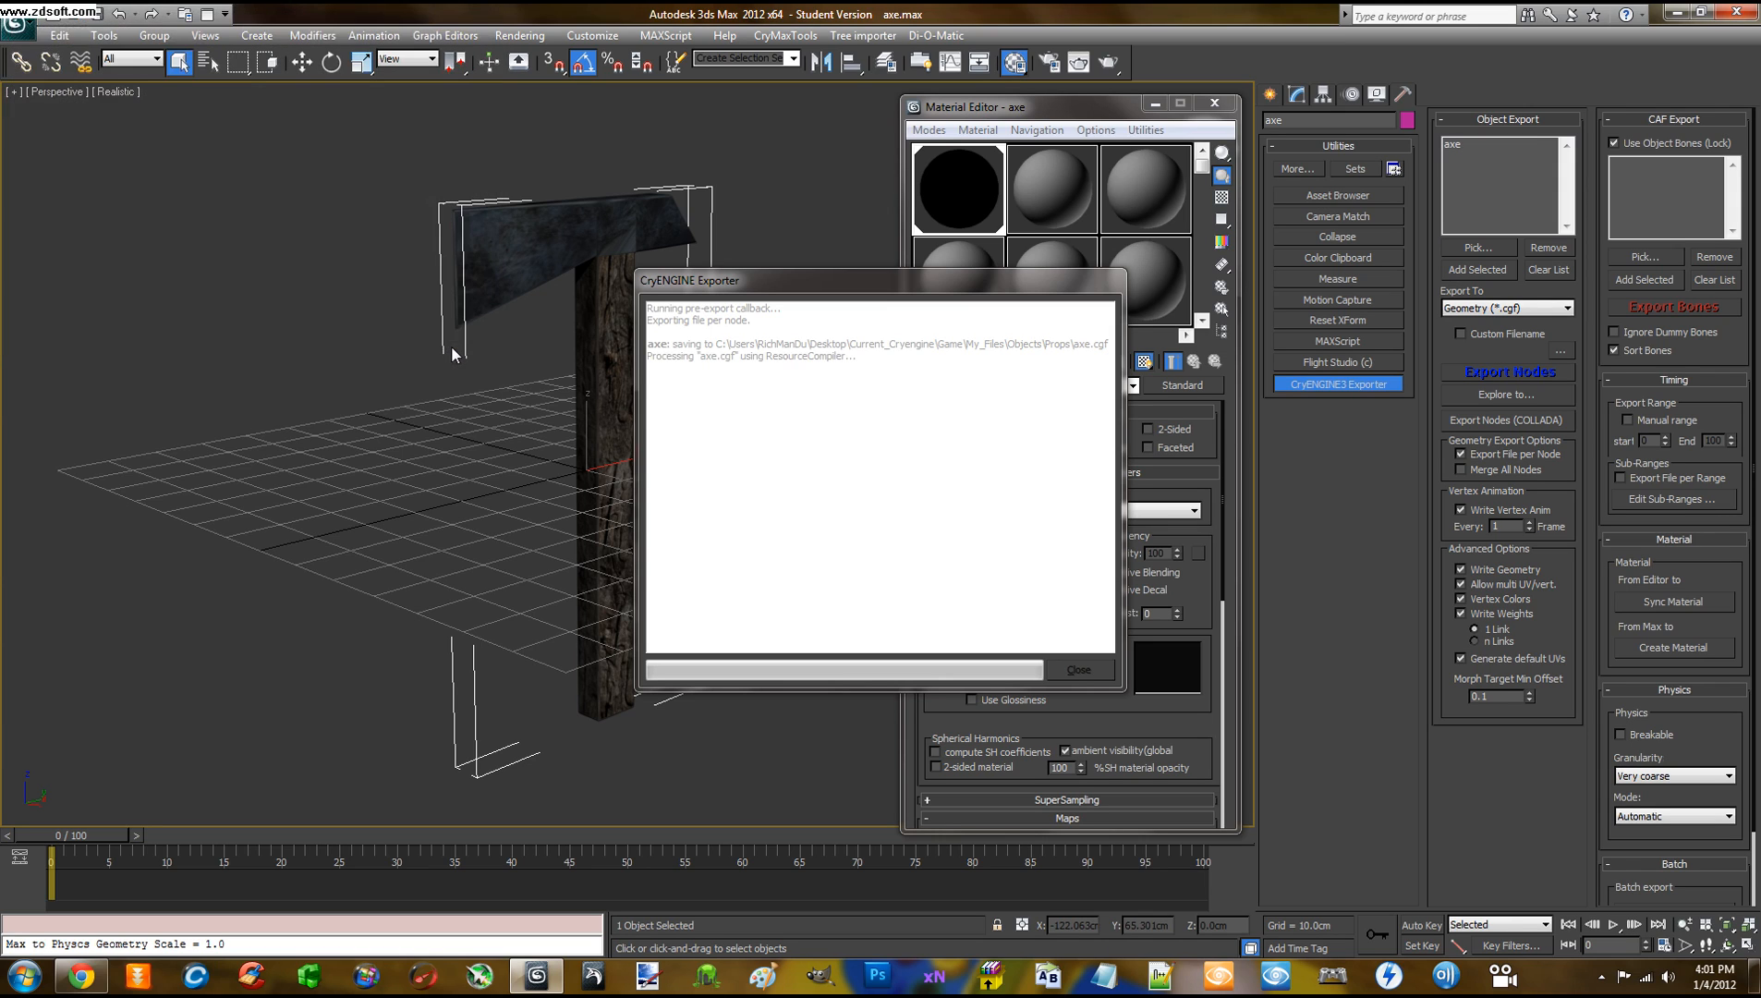
mouse_move(422, 347)
middle_down()
mouse_move(433, 368)
mouse_move(416, 342)
middle_up()
scroll(473, 382, up, 5)
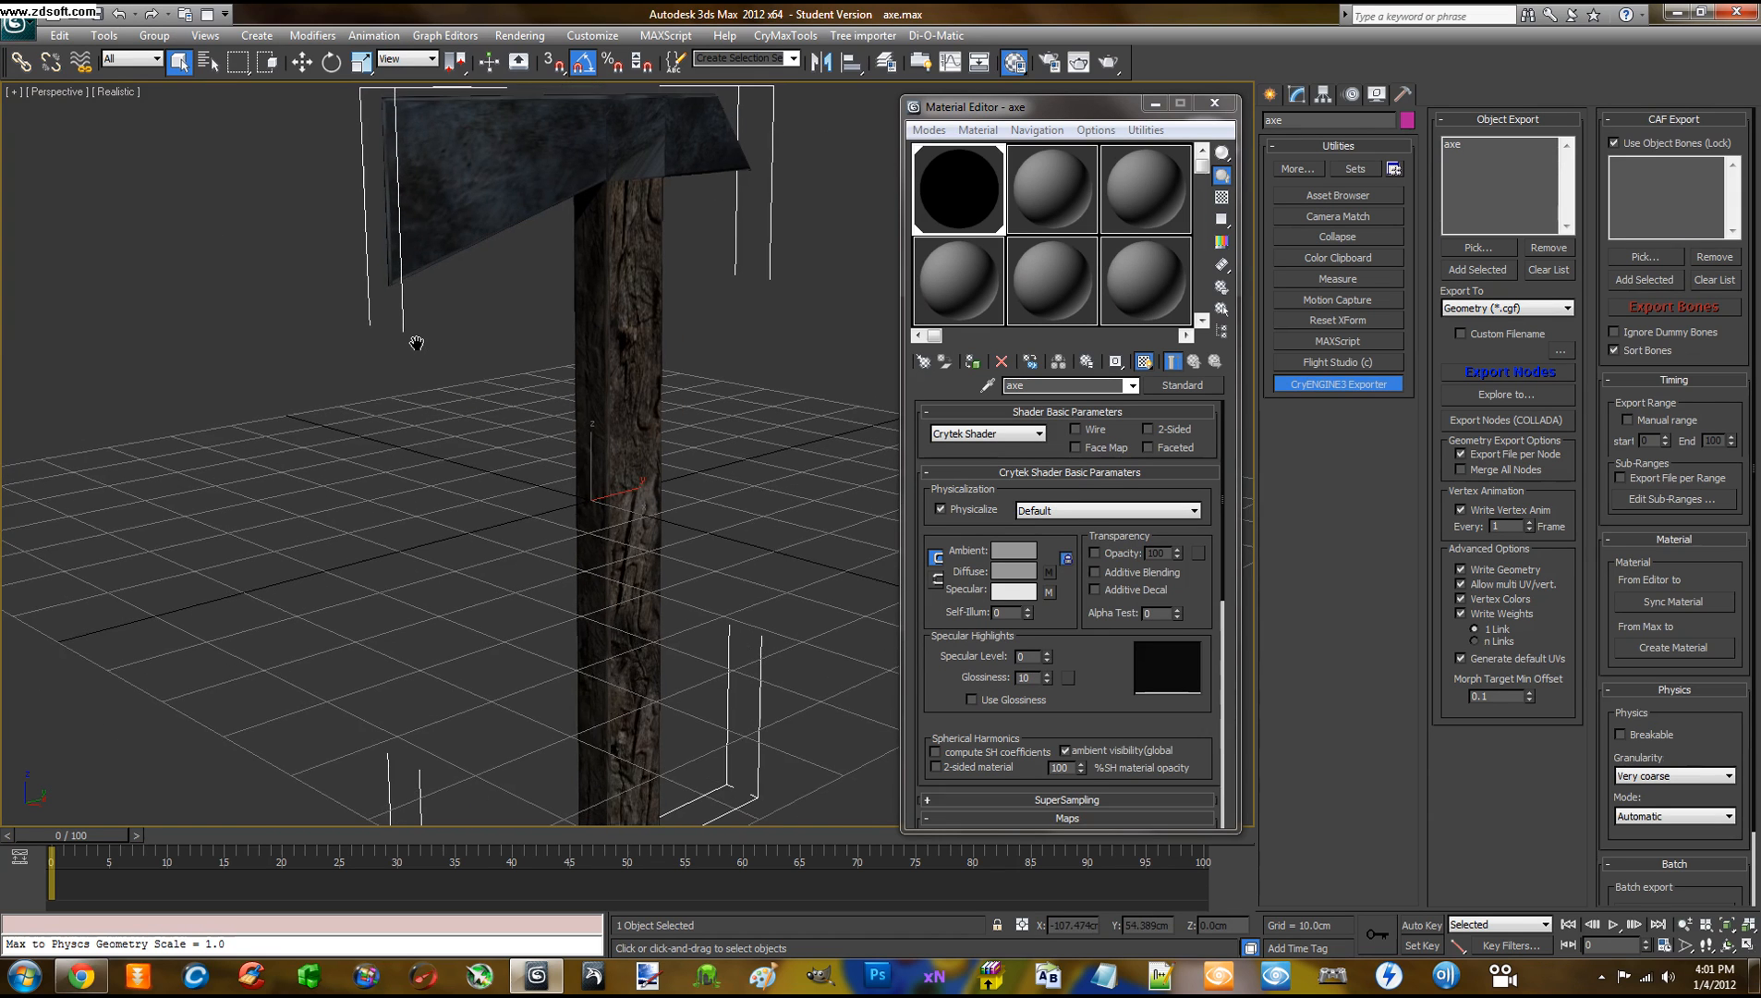
scroll(414, 342, down, 8)
scroll(422, 343, up, 8)
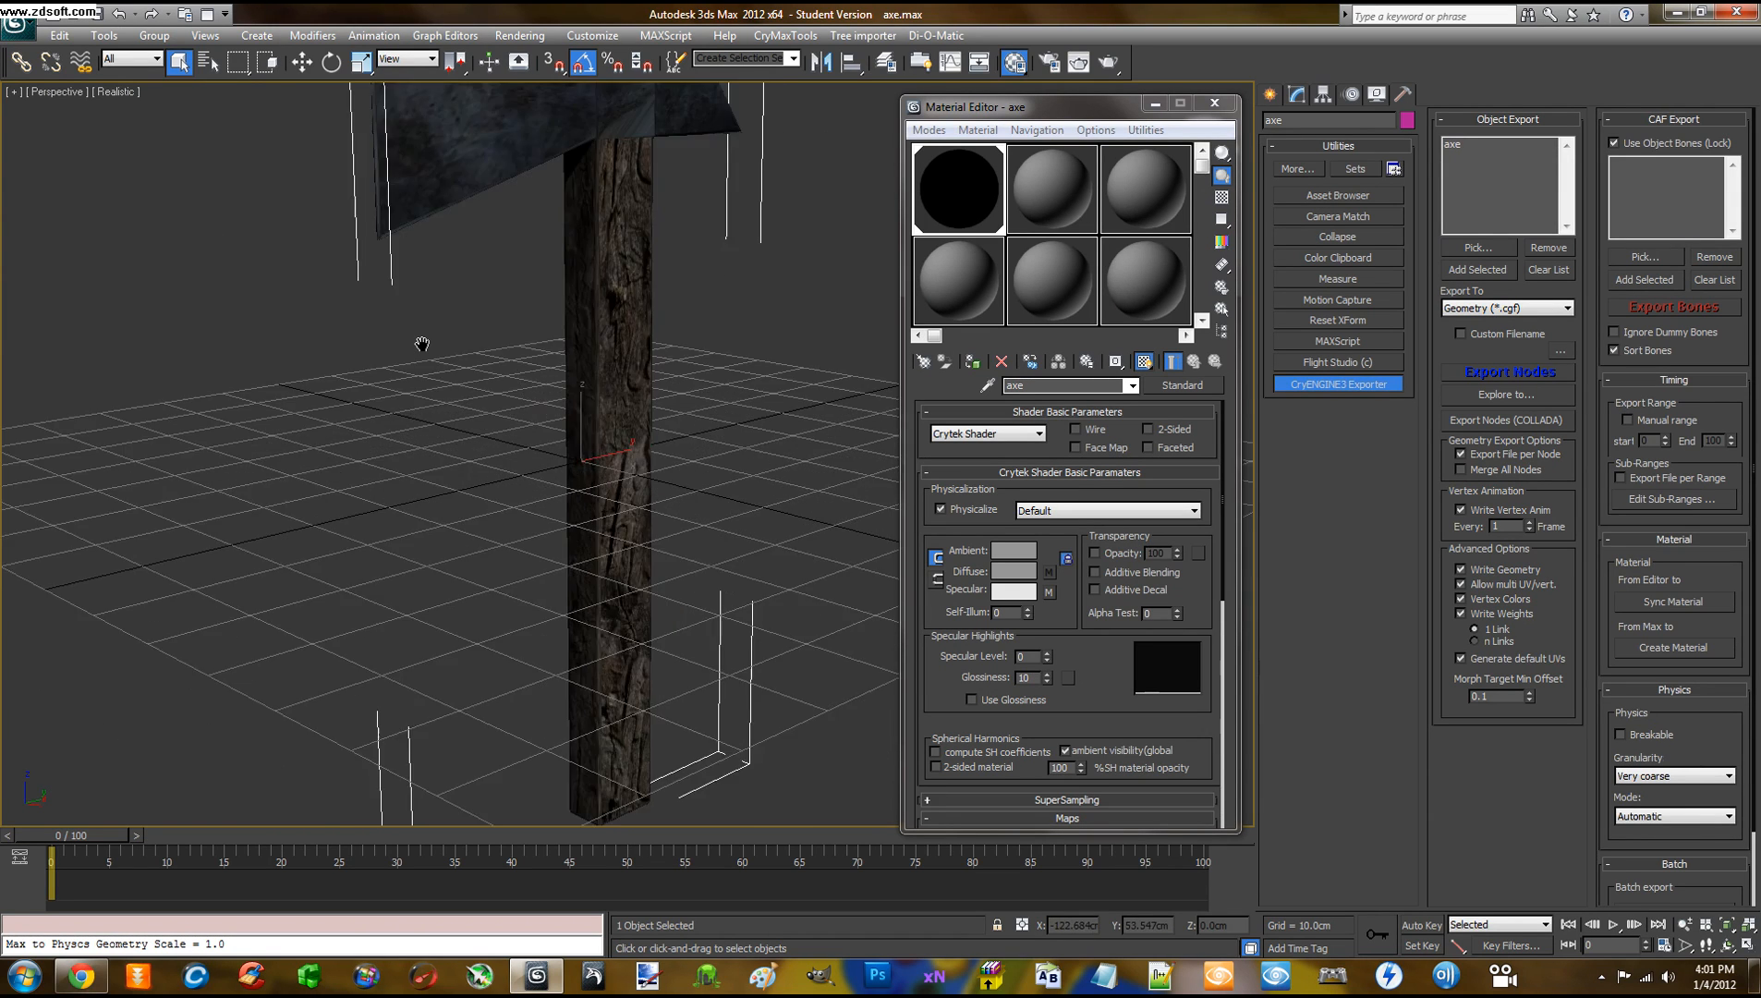
scroll(422, 343, down, 4)
middle_drag(477, 384, 479, 365)
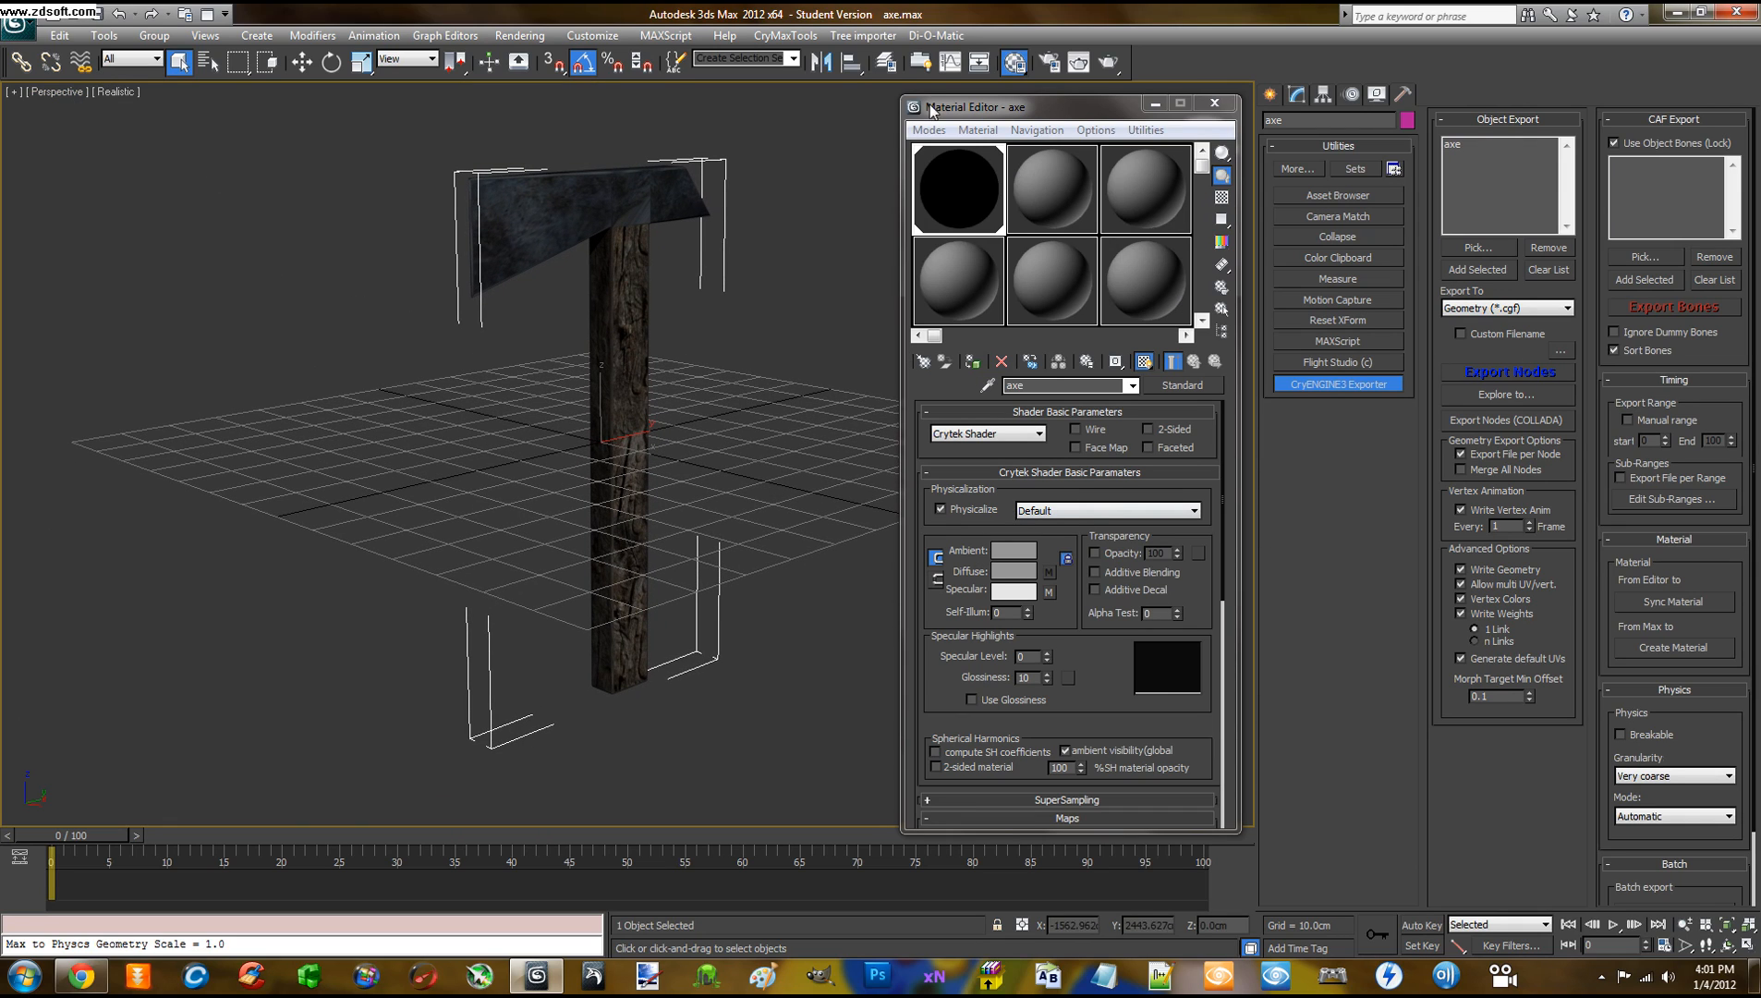
drag(1011, 107, 1008, 100)
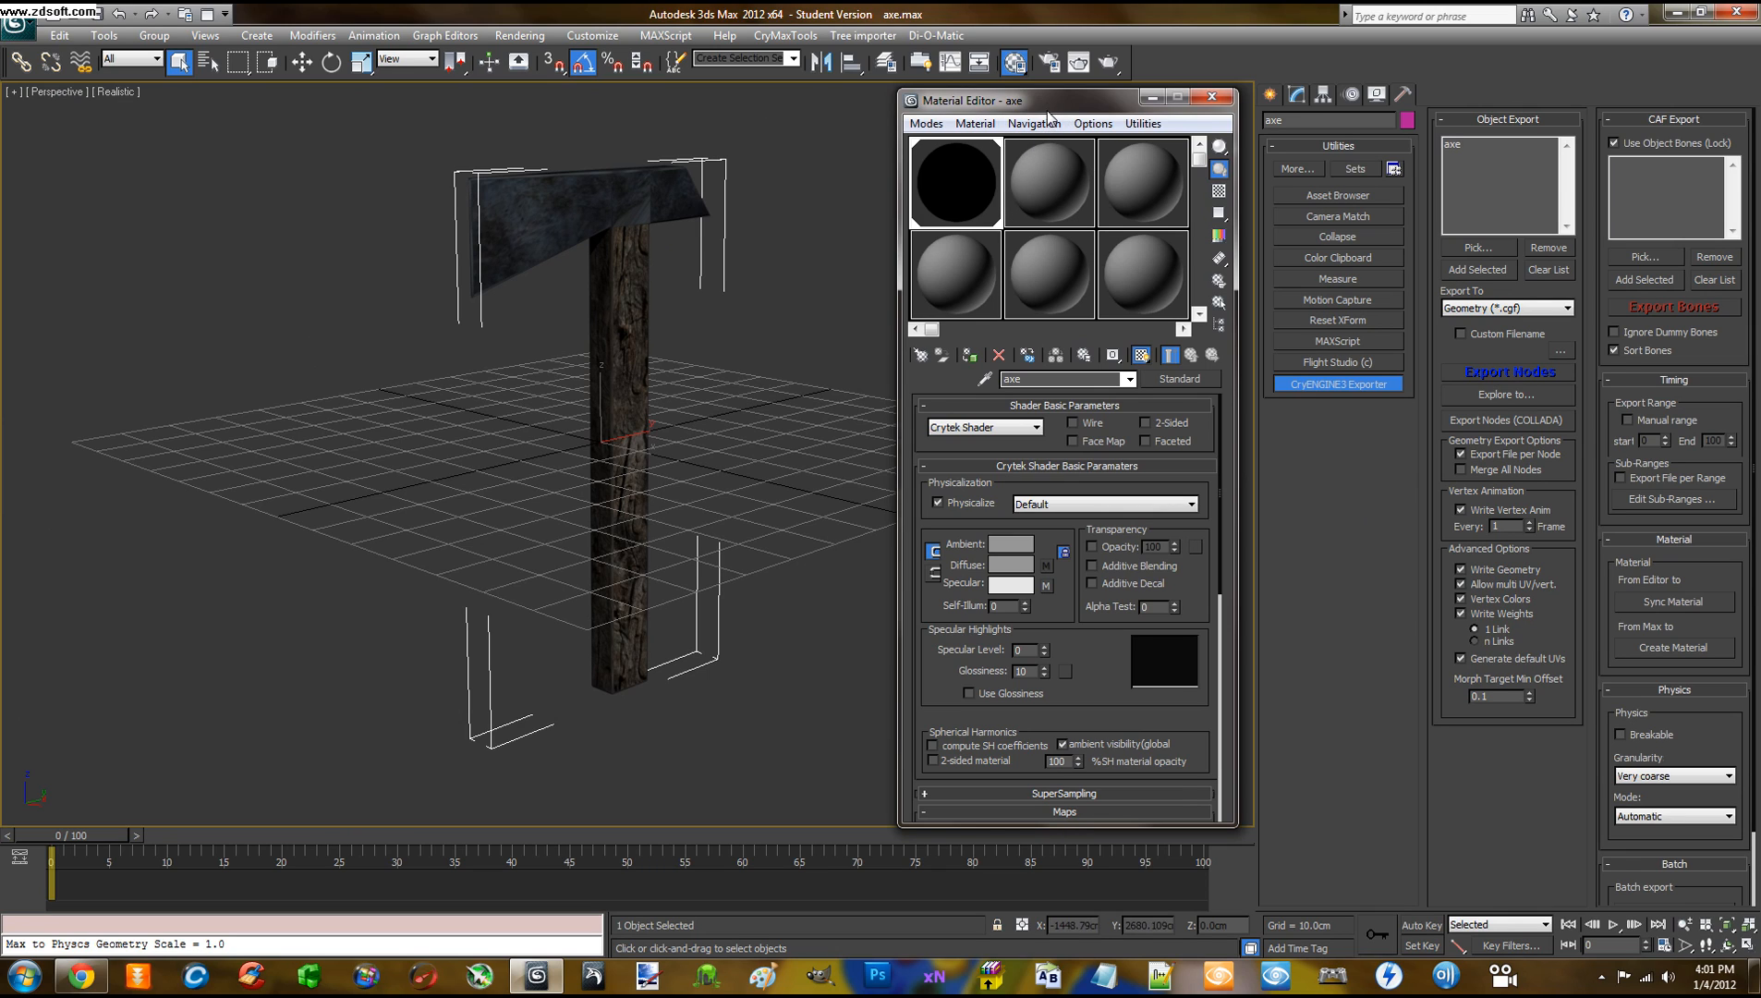
mouse_move(1046, 101)
mouse_down()
mouse_move(1108, 134)
mouse_move(1031, 102)
mouse_up()
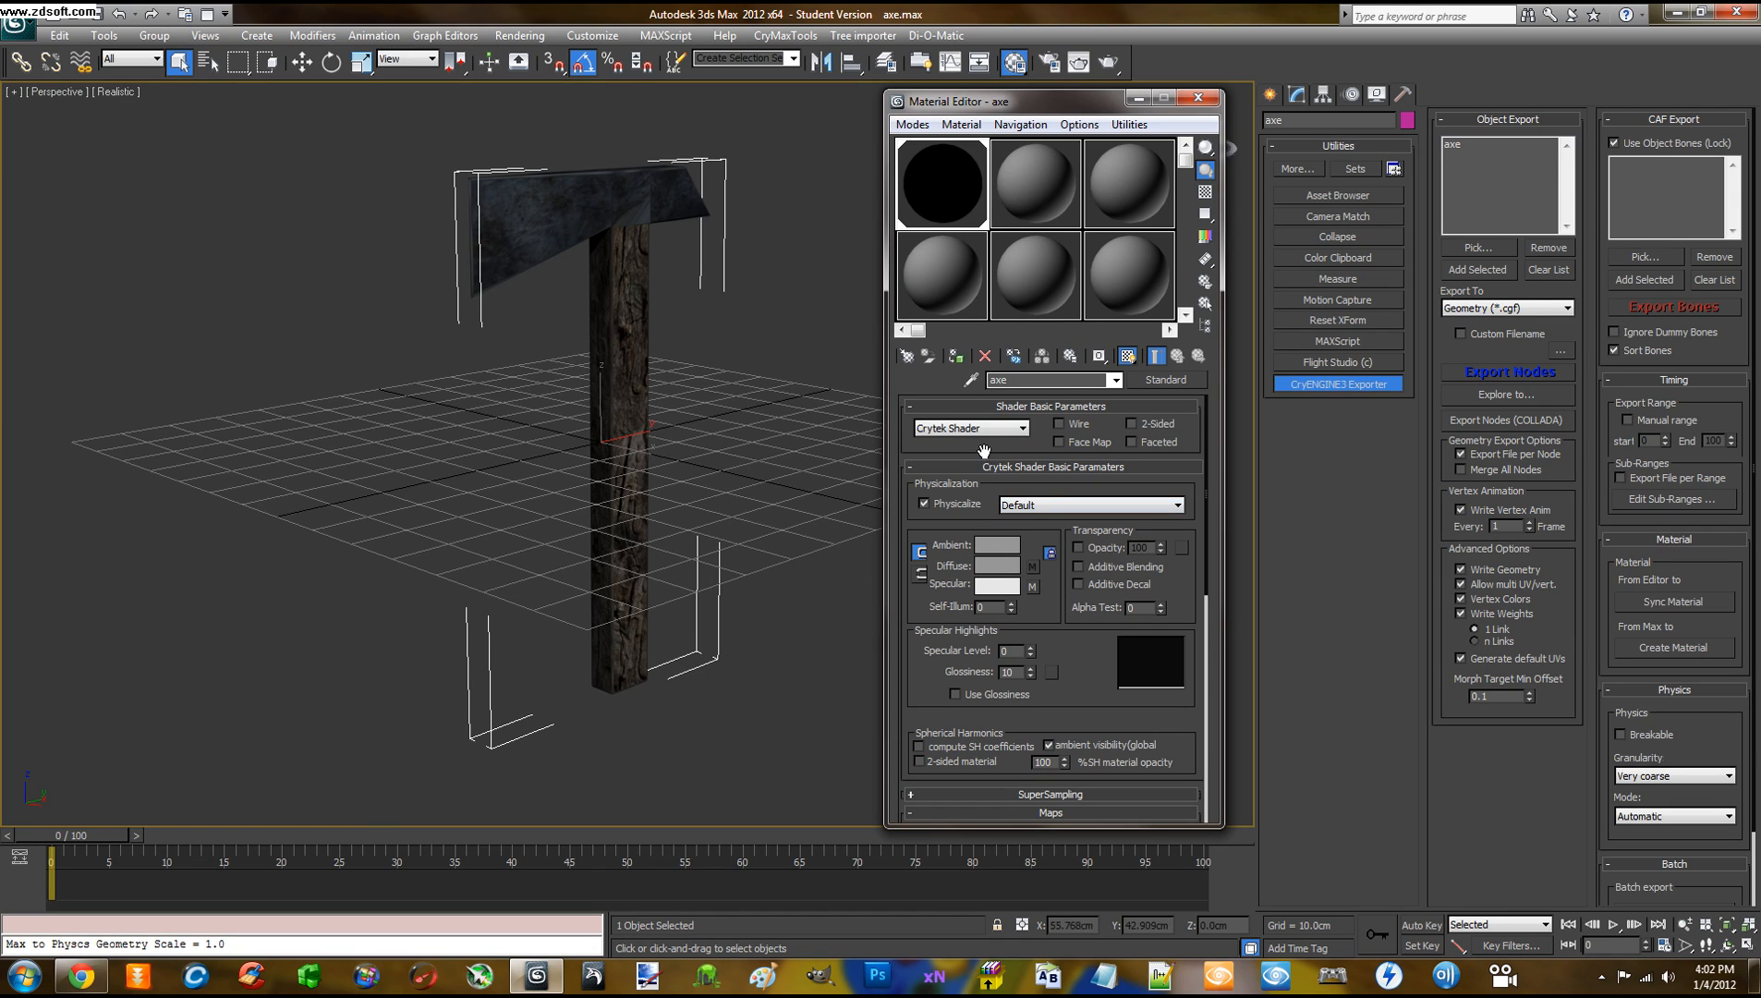
scroll(985, 453, down, 1)
scroll(984, 460, up, 1)
click(1634, 644)
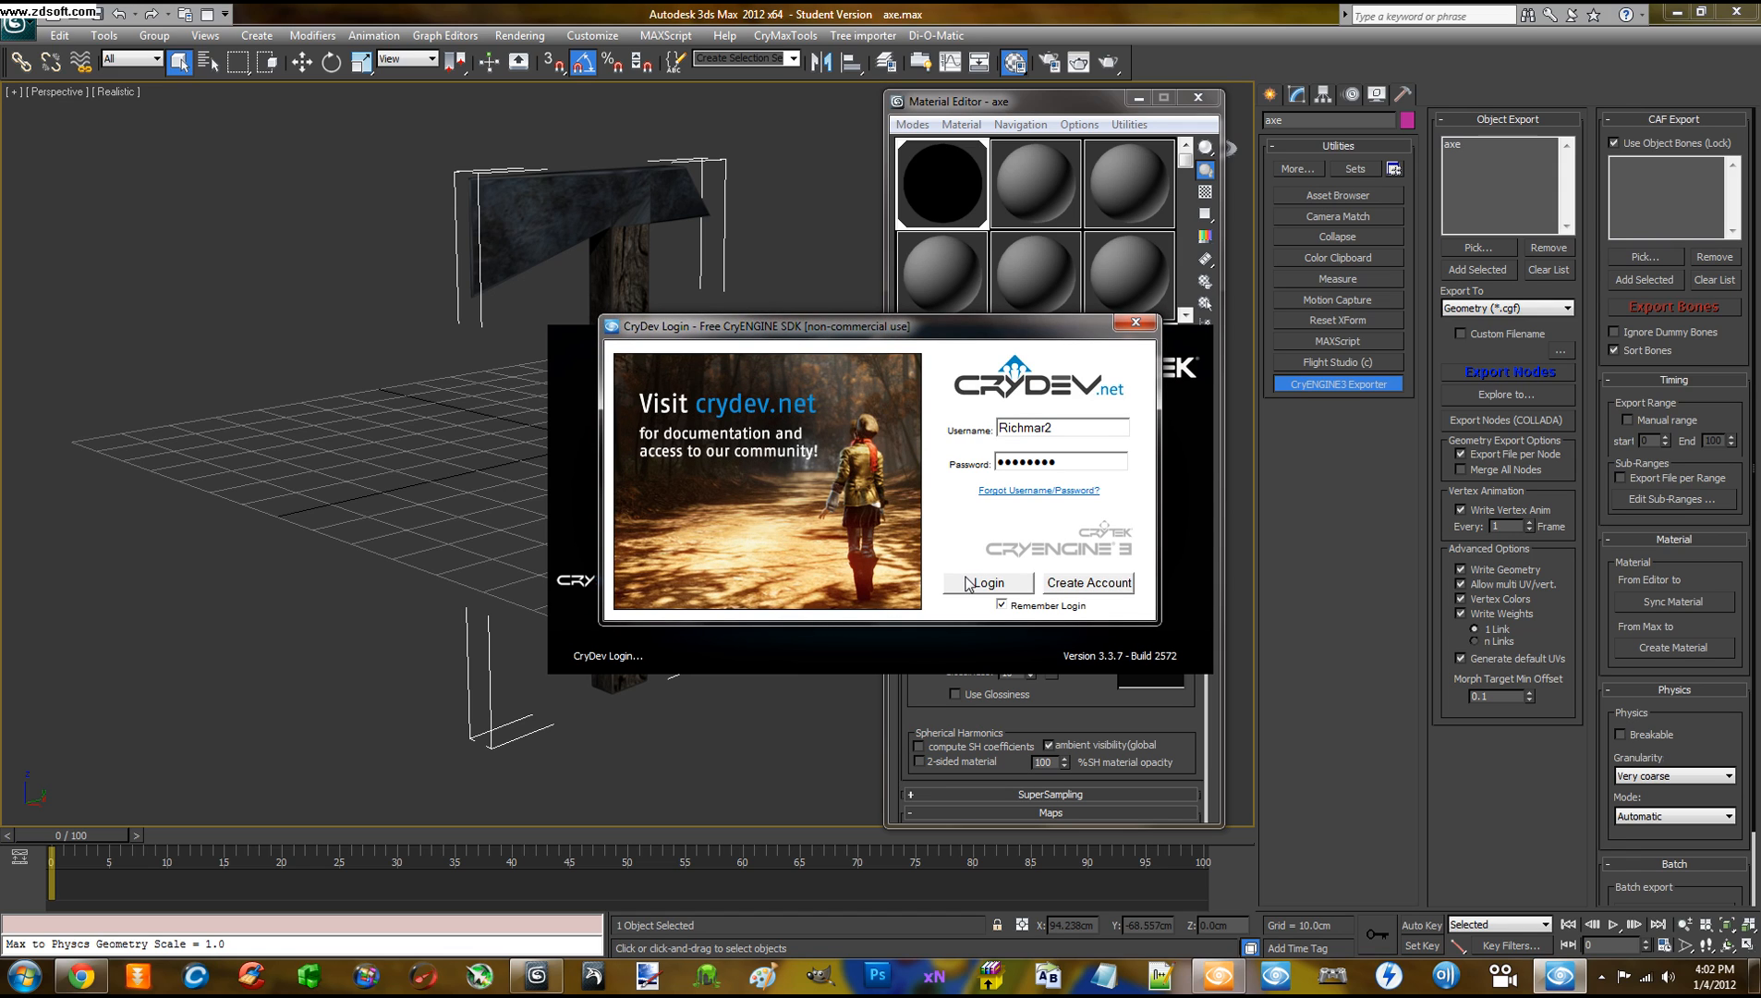
Log in to CryDev and create a material file from the axe's material
click(967, 583)
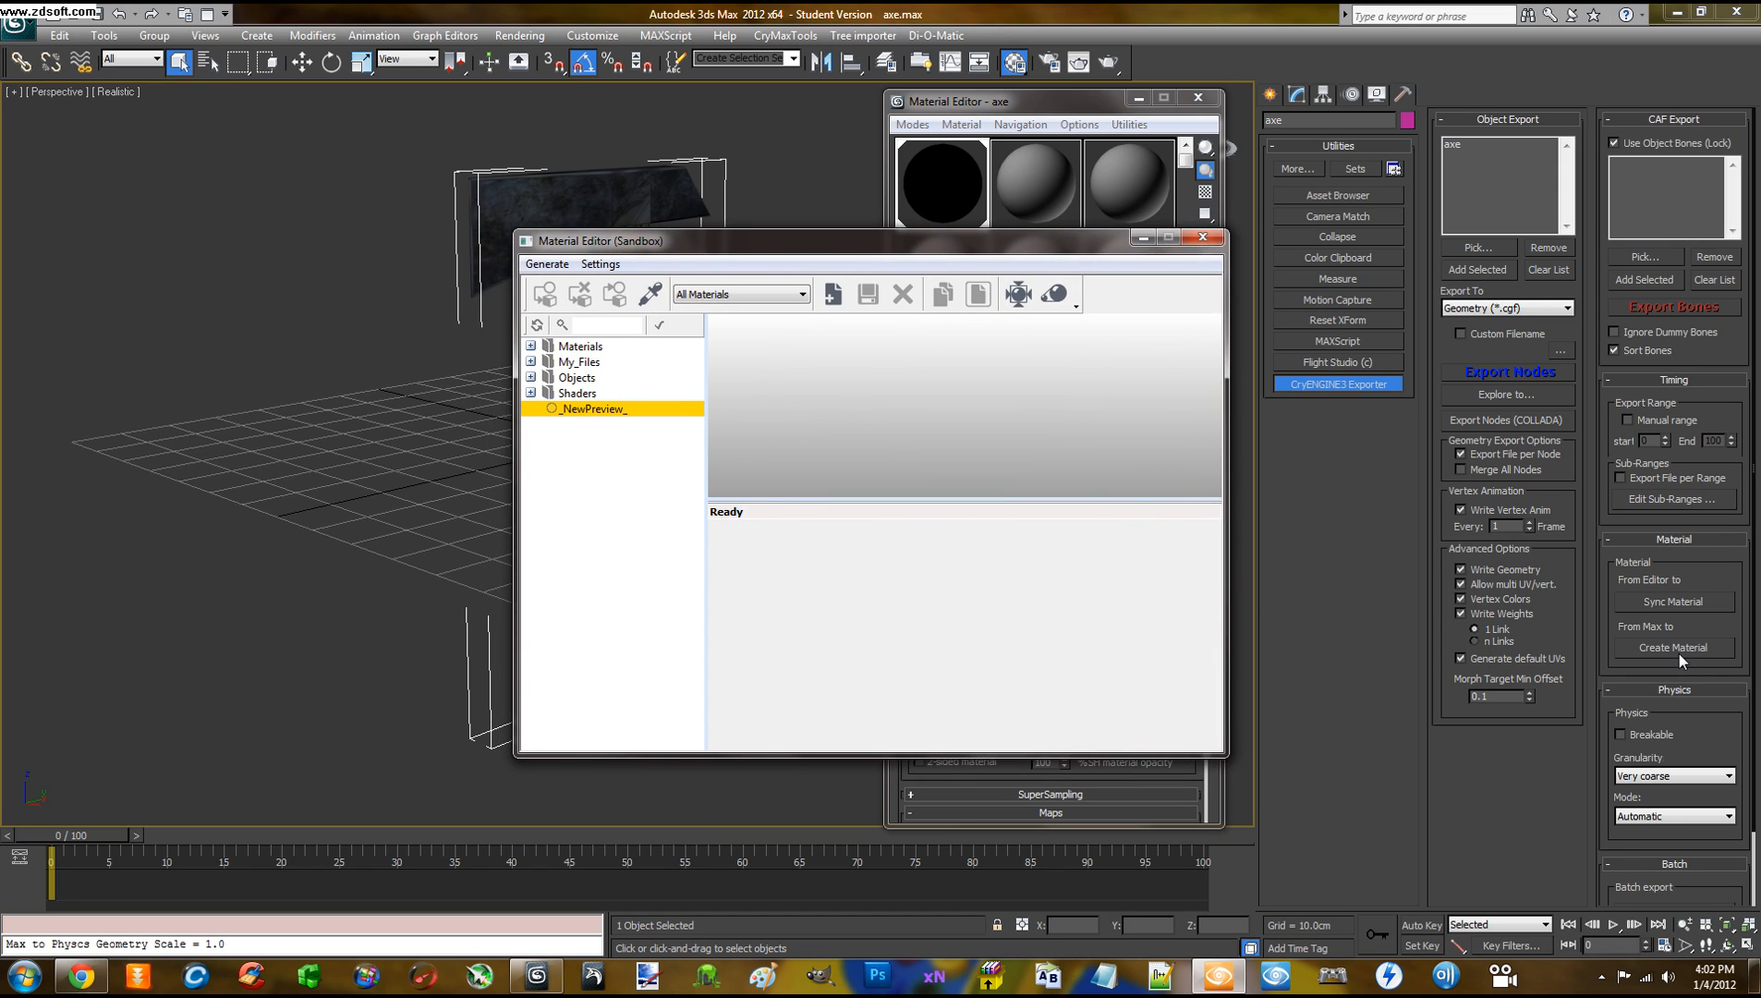
click(1679, 654)
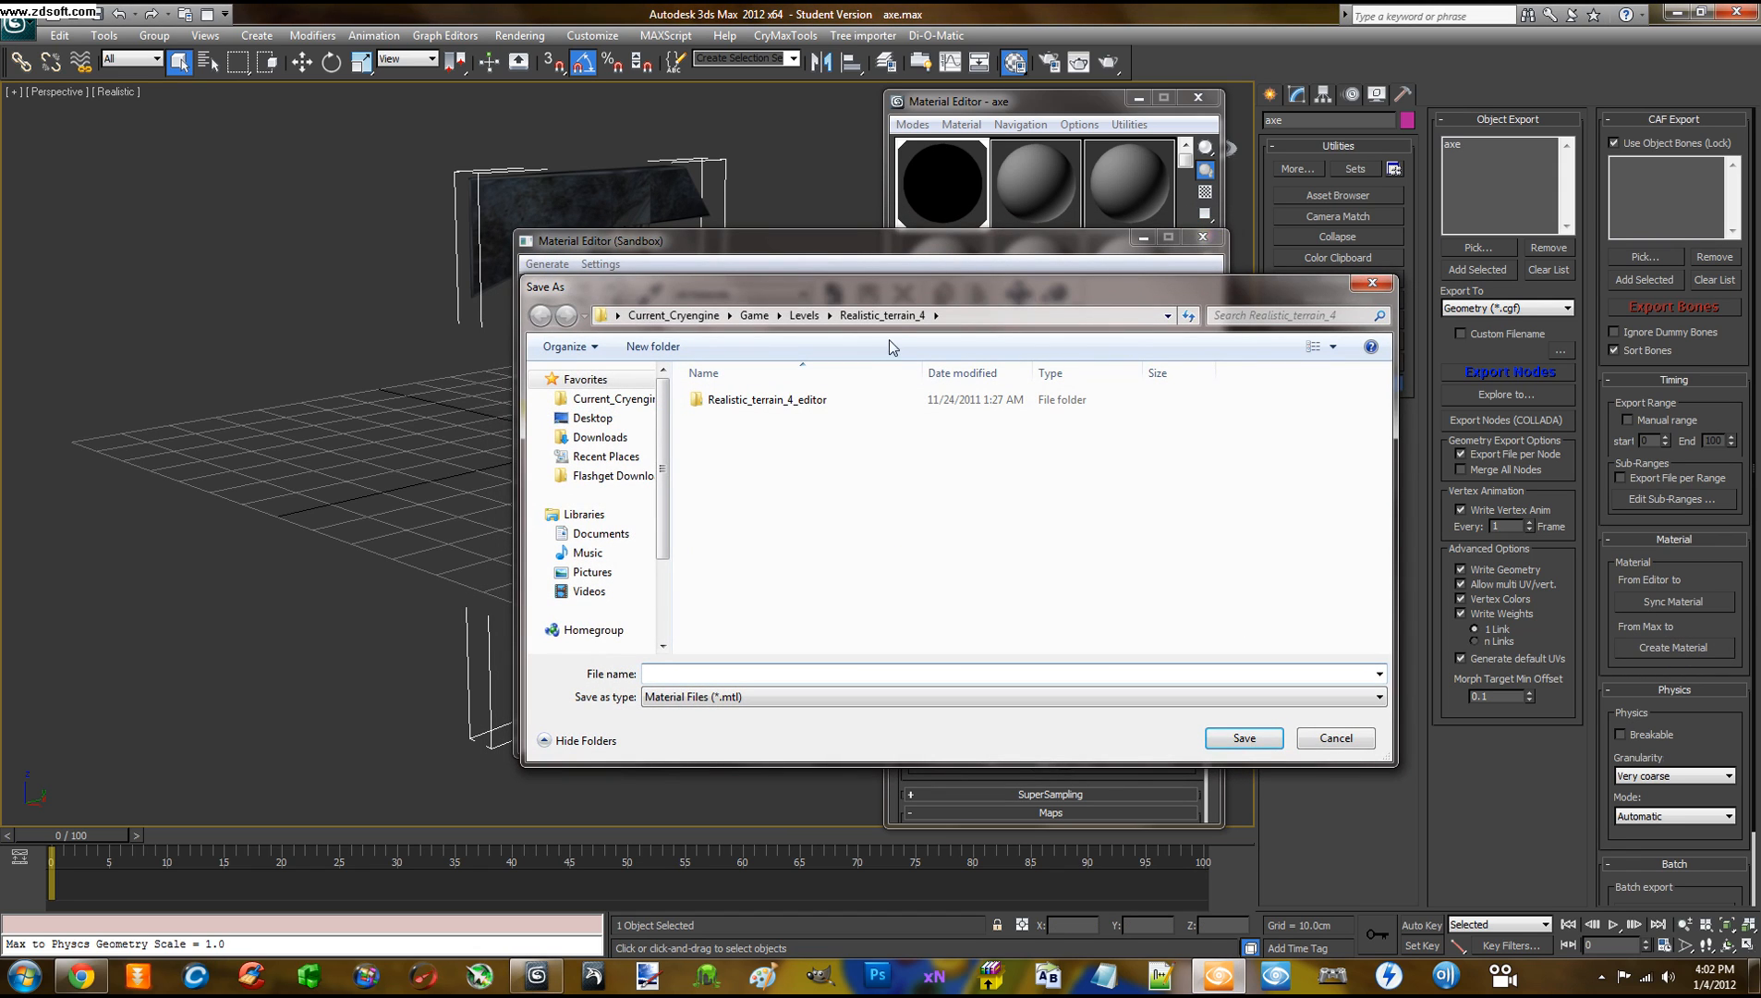
Navigate the material Save As dialog to Game > My_Files > Objects > Props
drag(904, 294, 760, 231)
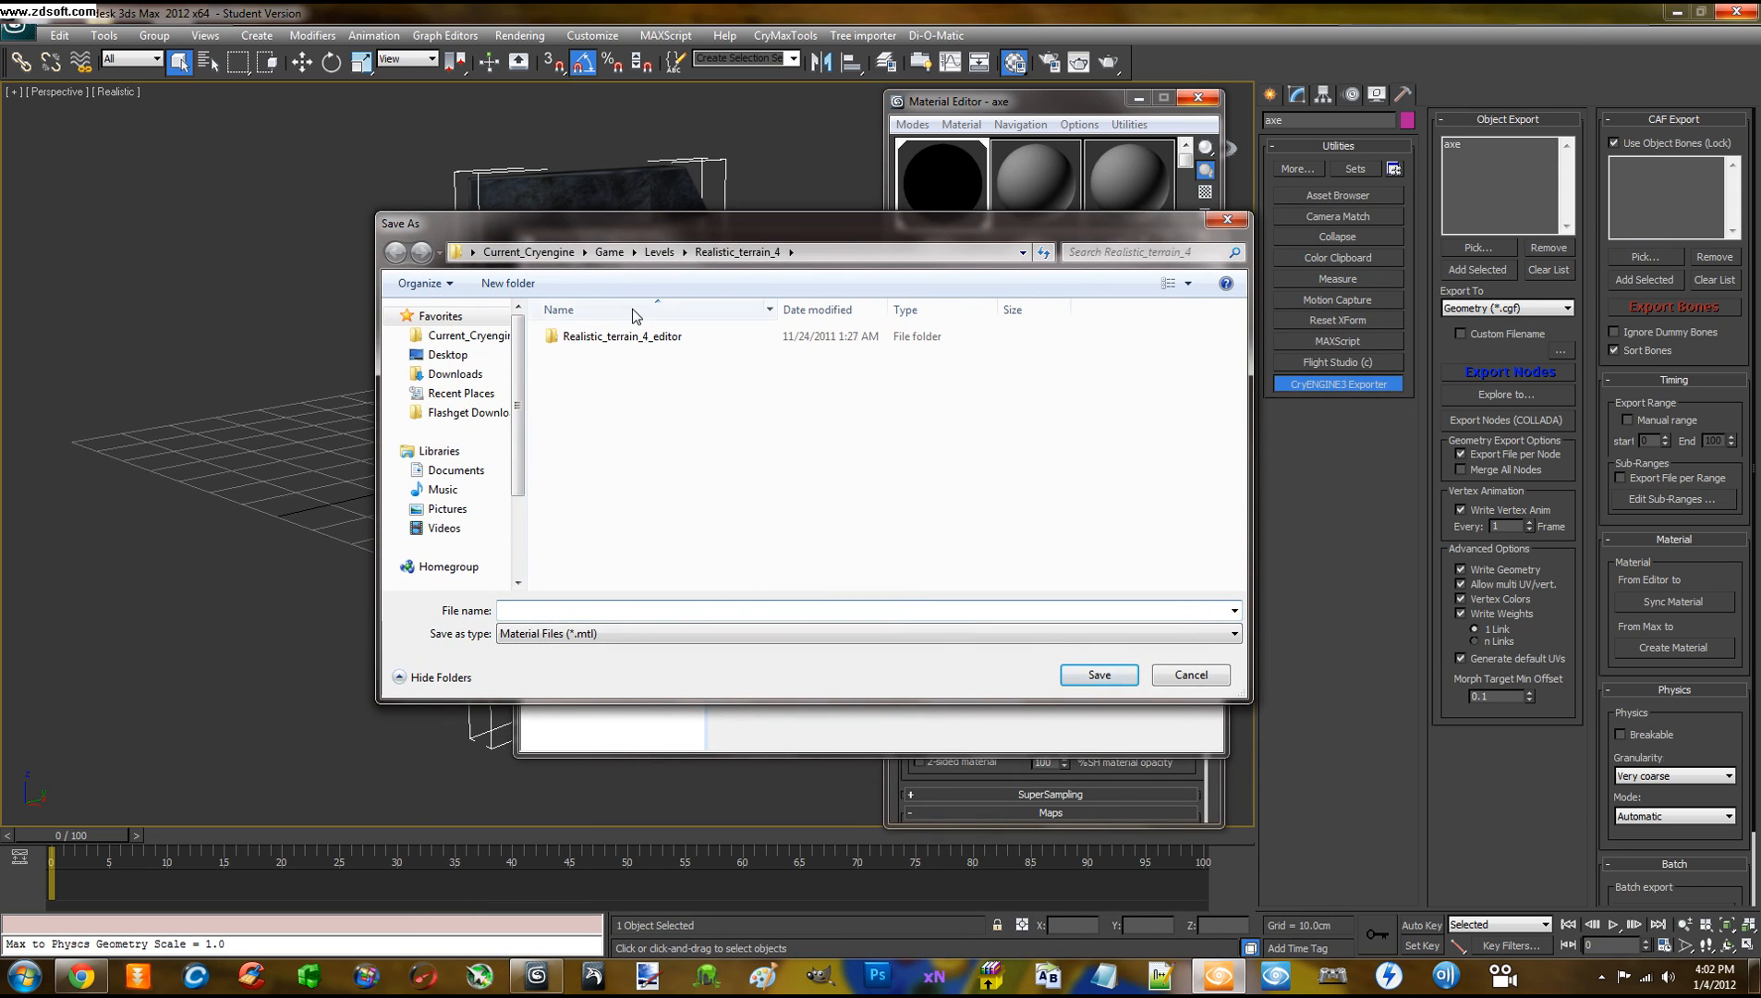
click(609, 252)
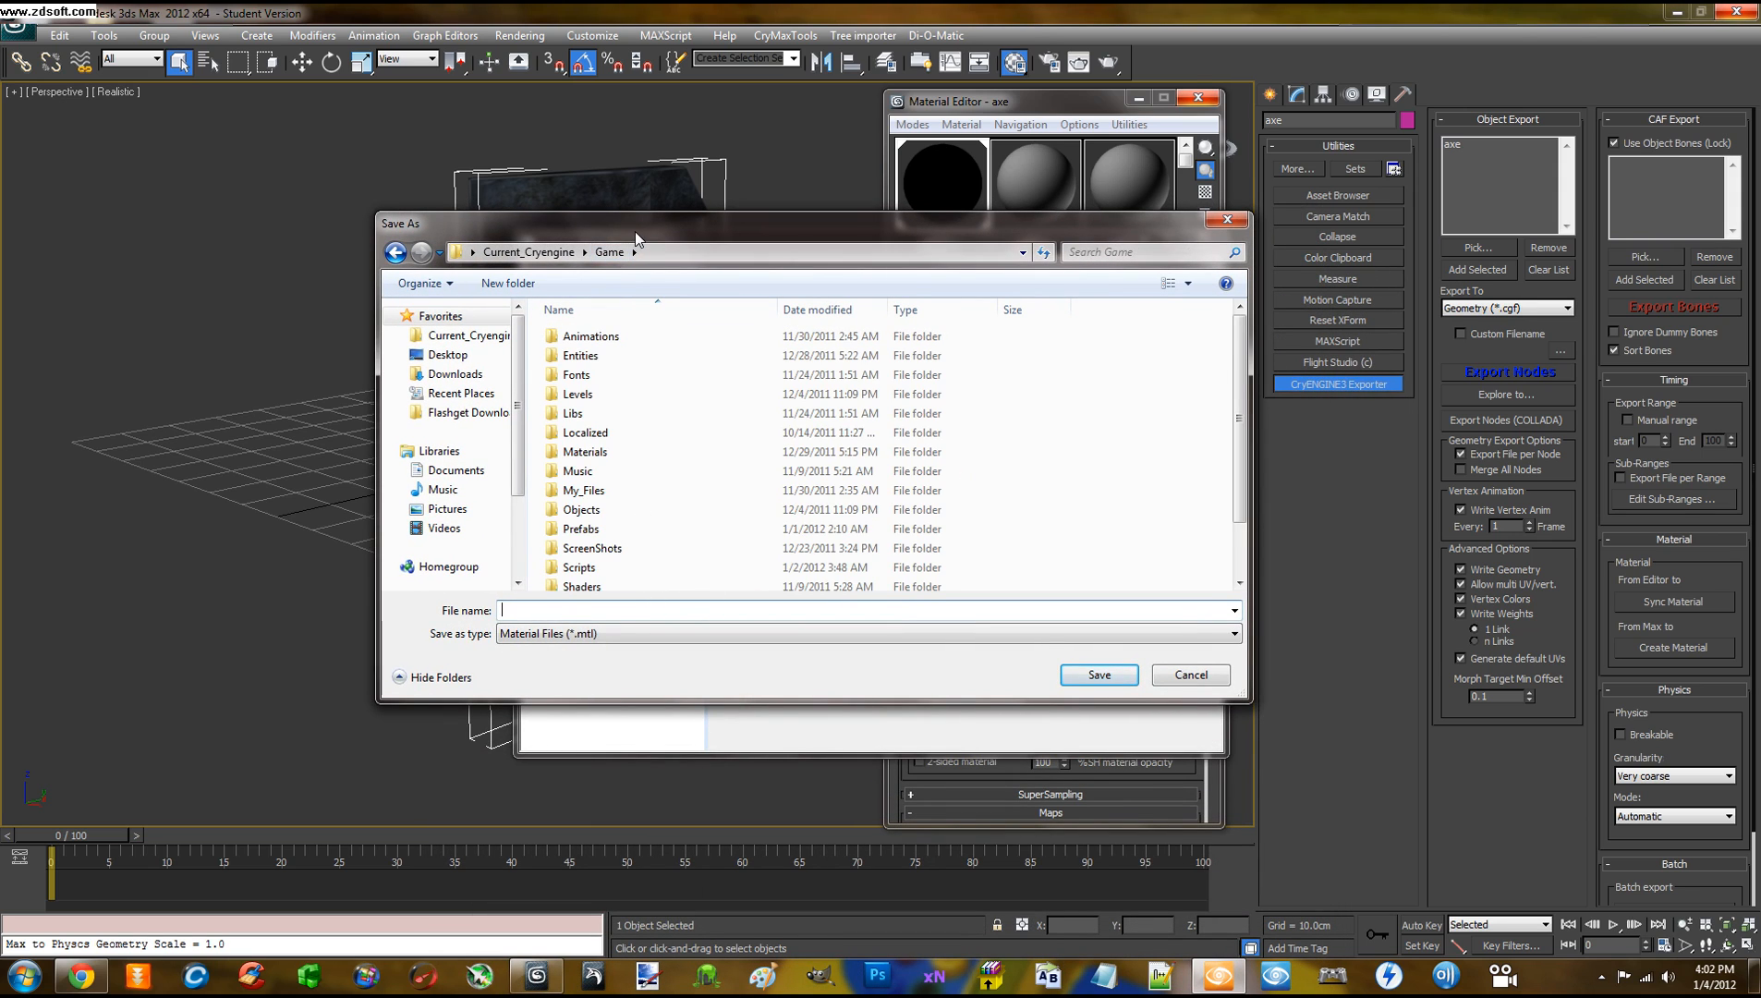
drag(636, 237, 642, 214)
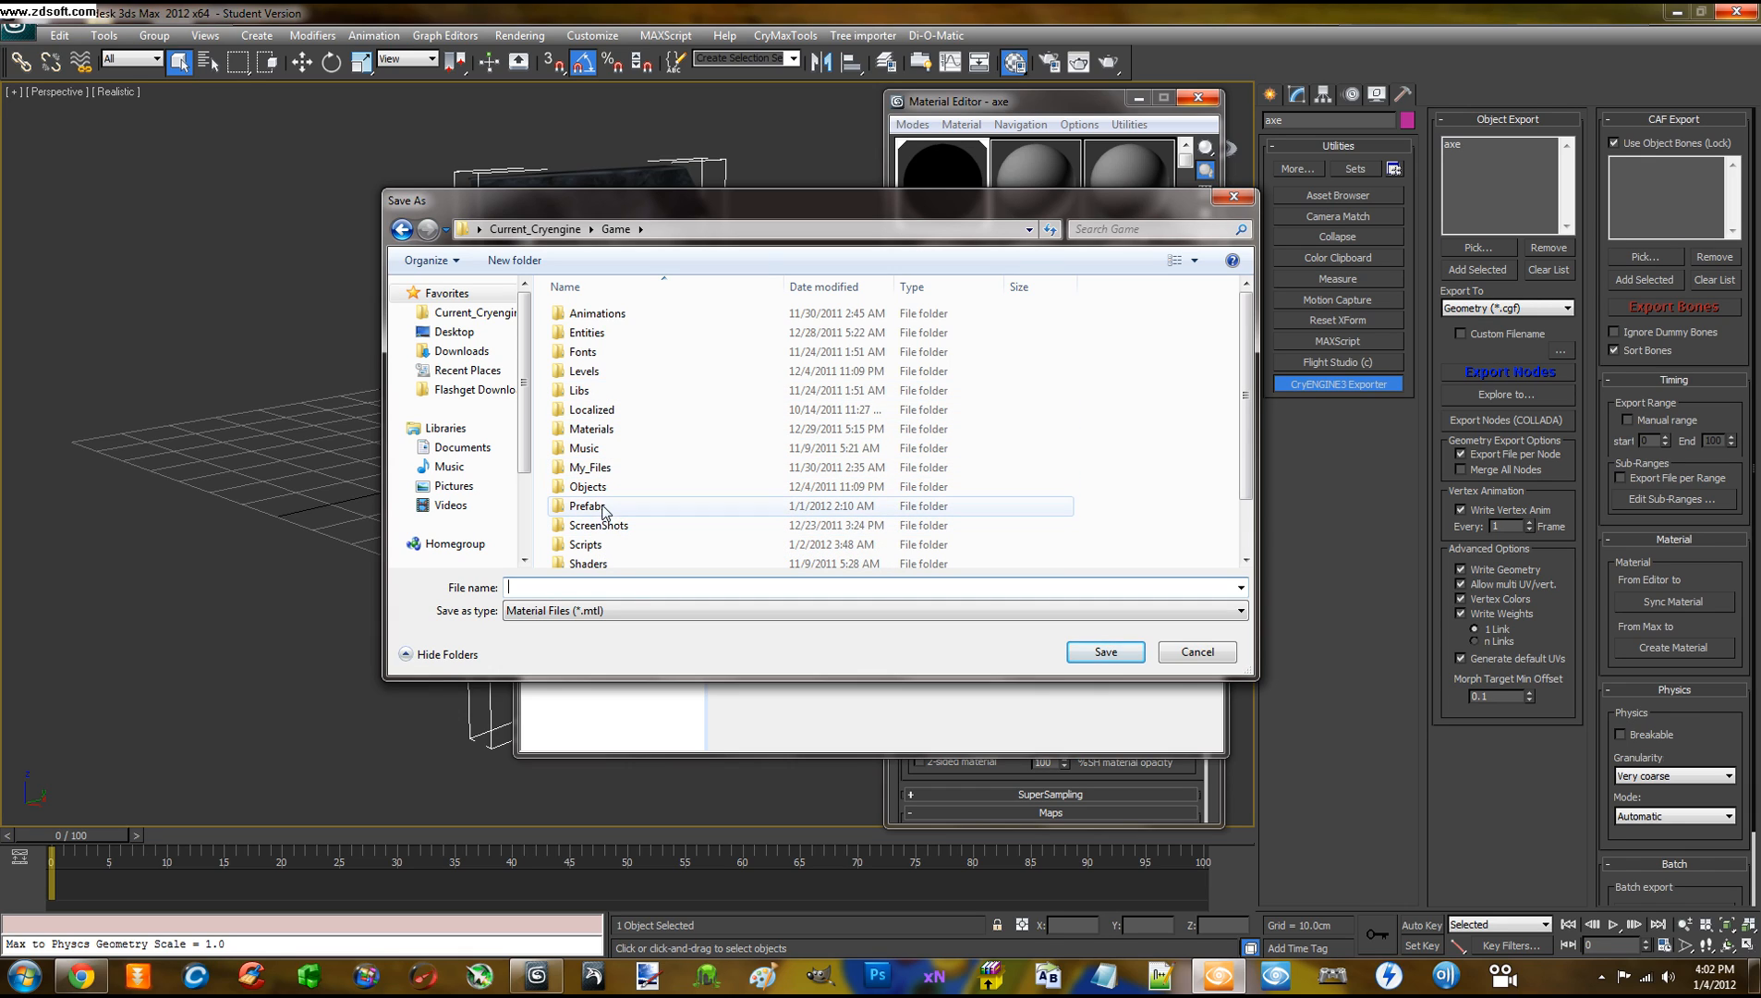
click(599, 485)
click(596, 471)
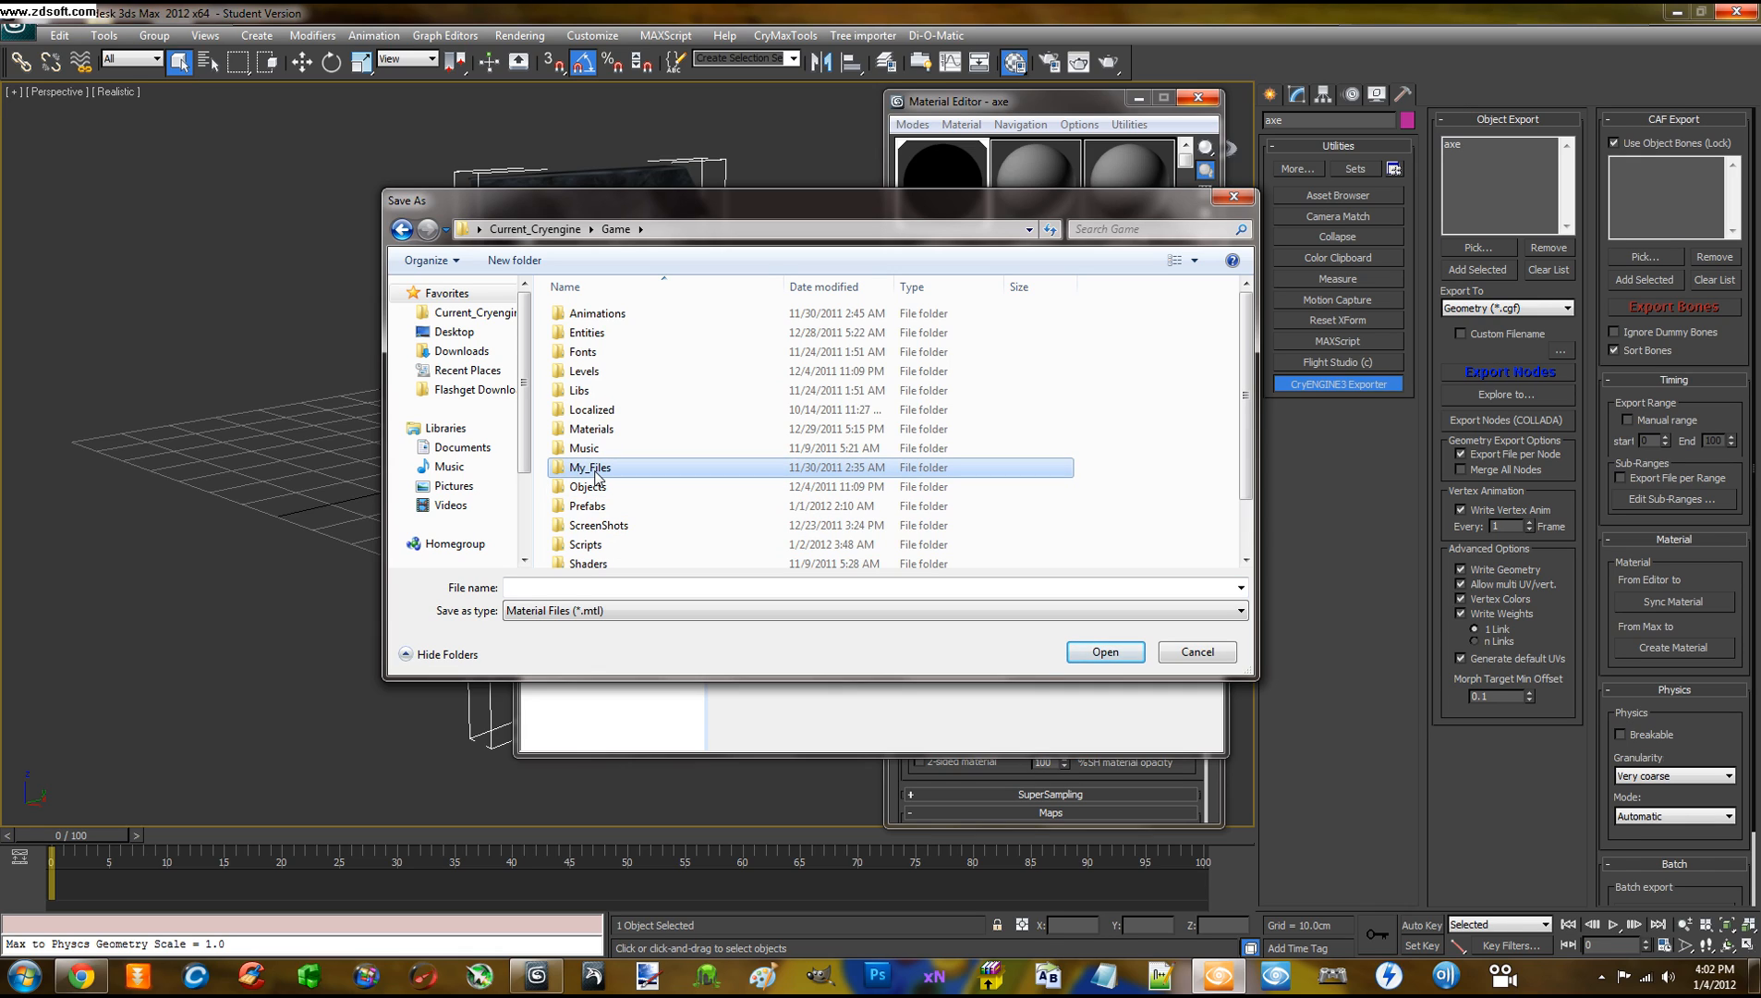
double_click(596, 469)
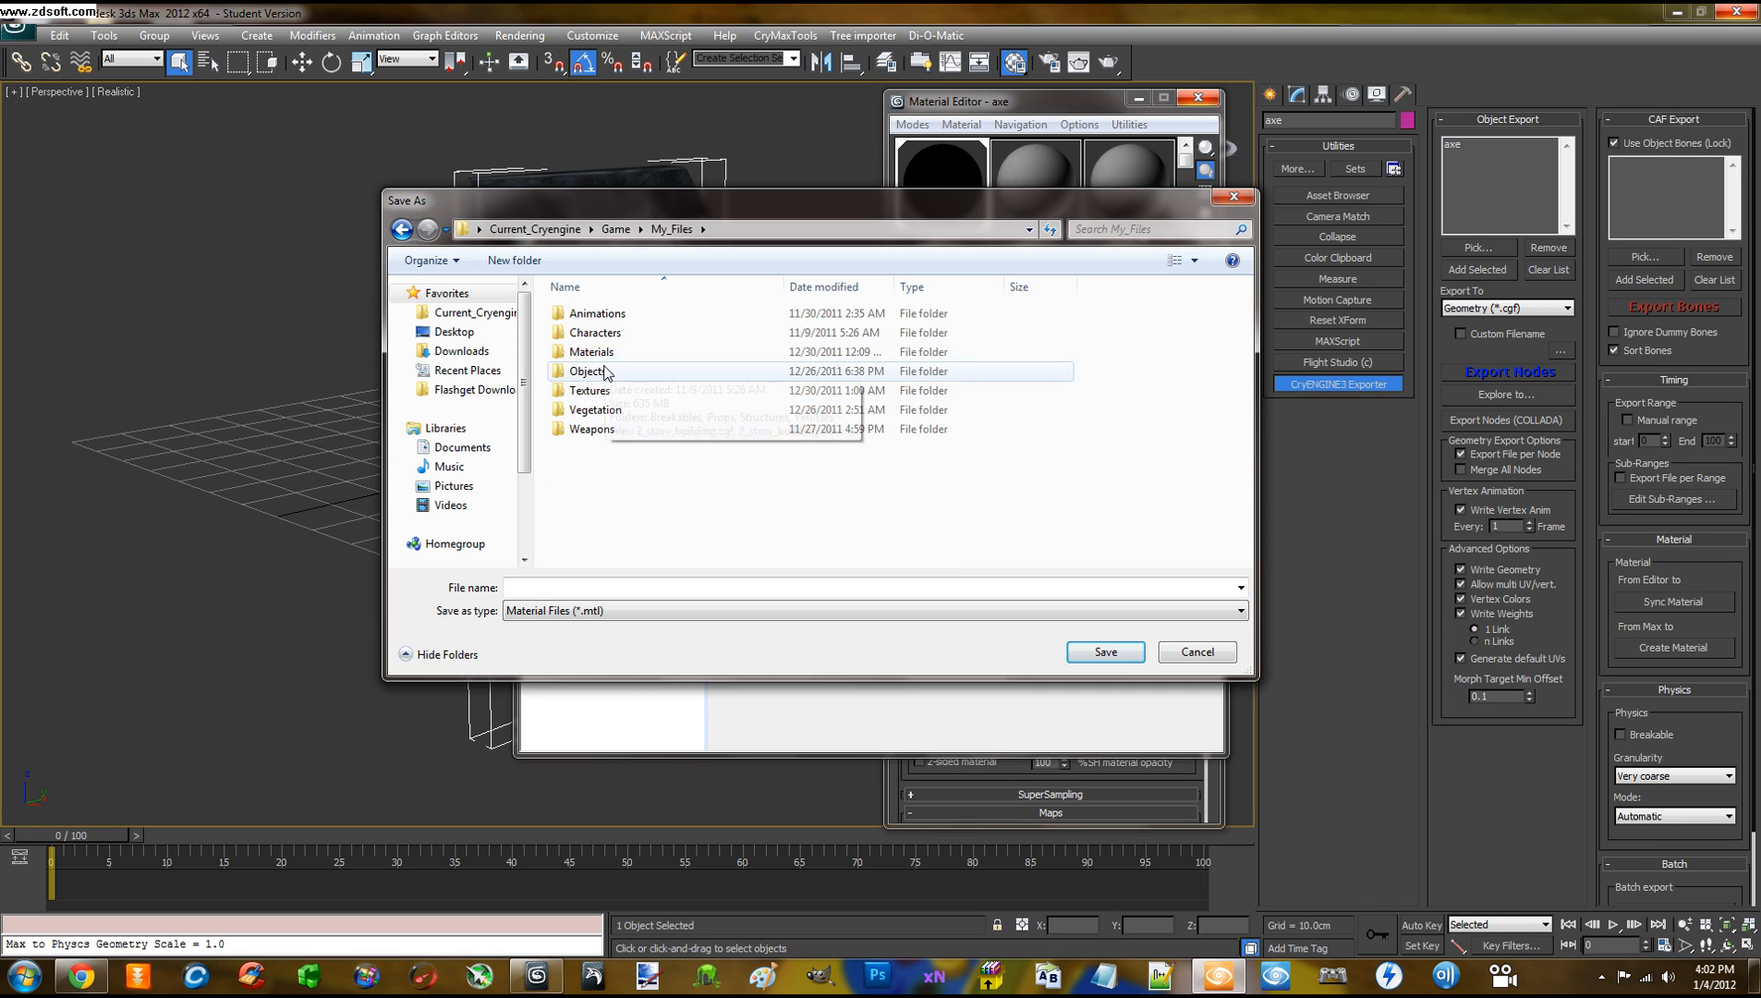
double_click(591, 372)
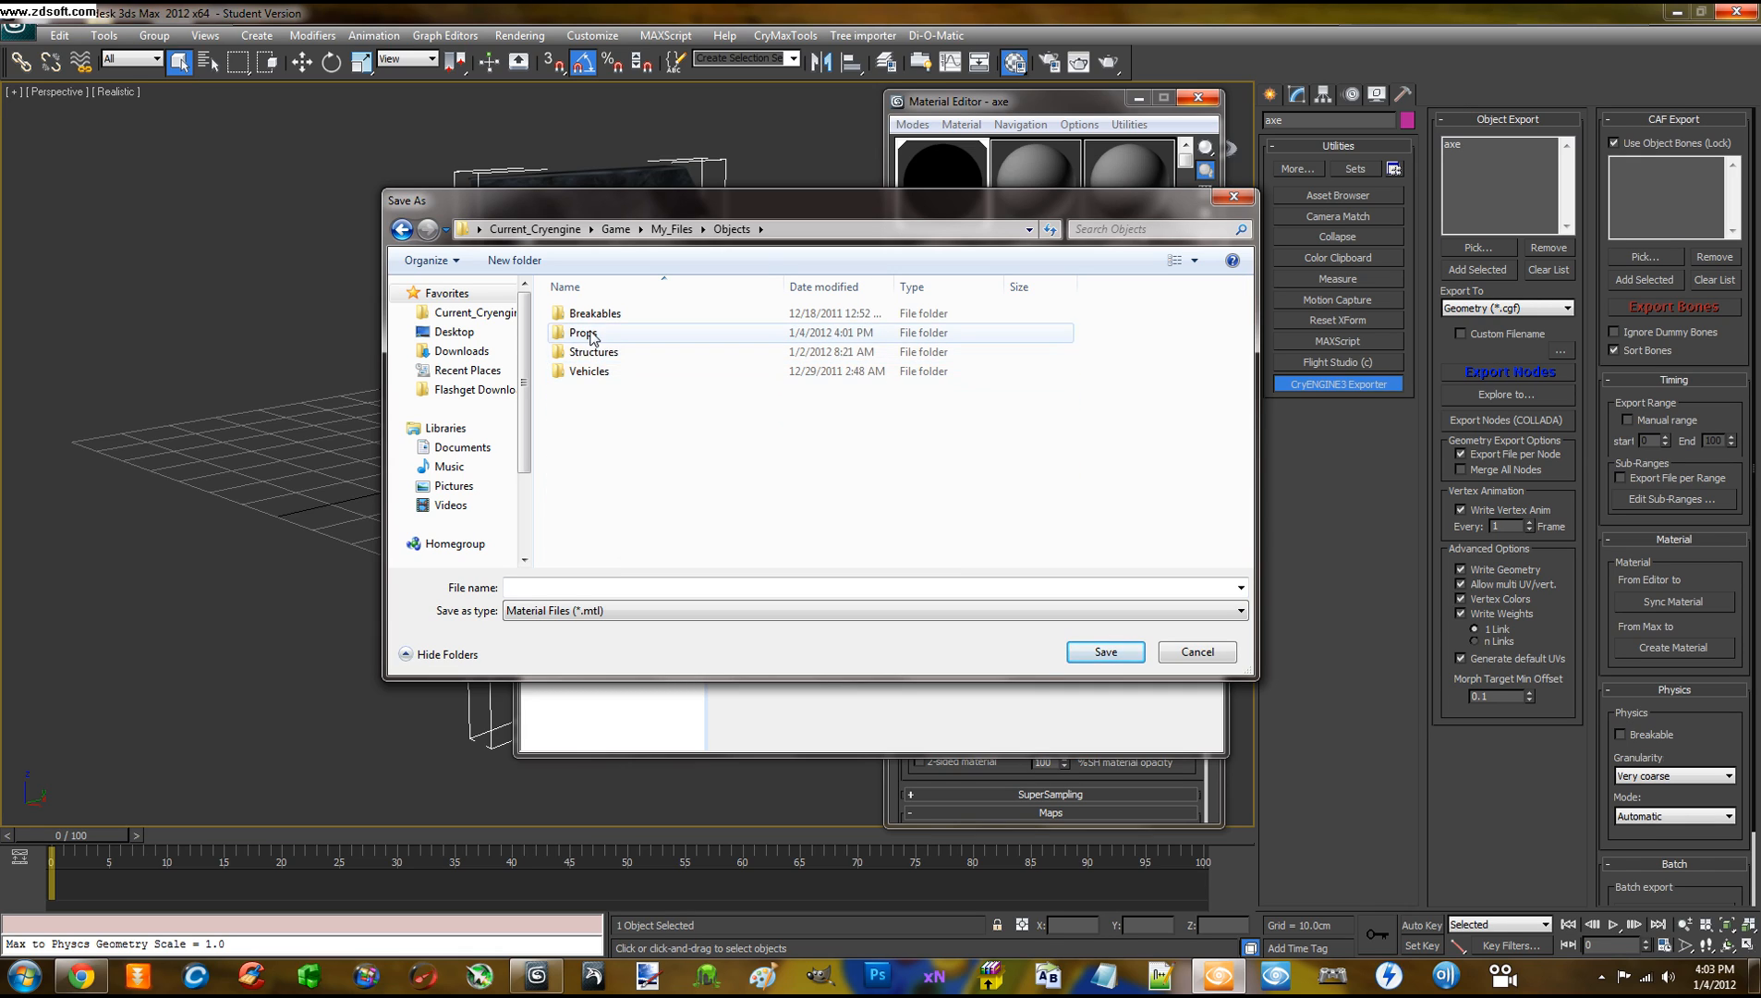
double_click(587, 333)
scroll(628, 506, down, 1)
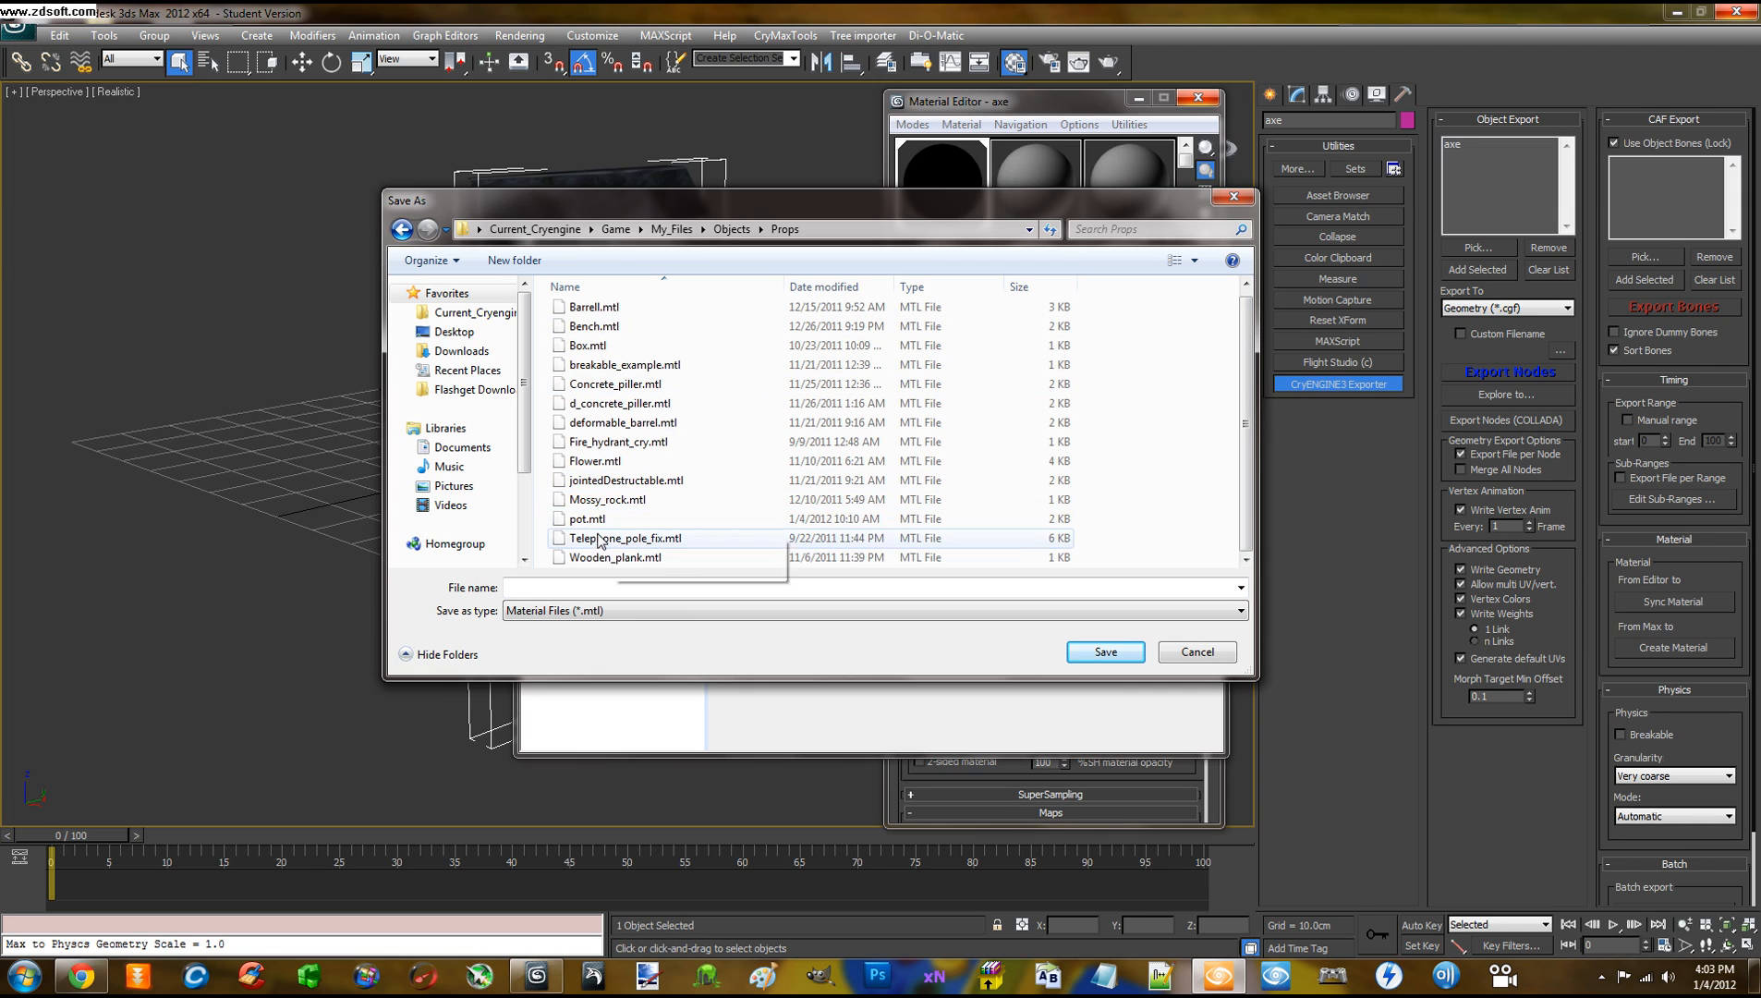
Enter axe as the file name and save the material as axe.mtl
click(585, 587)
text(axe)
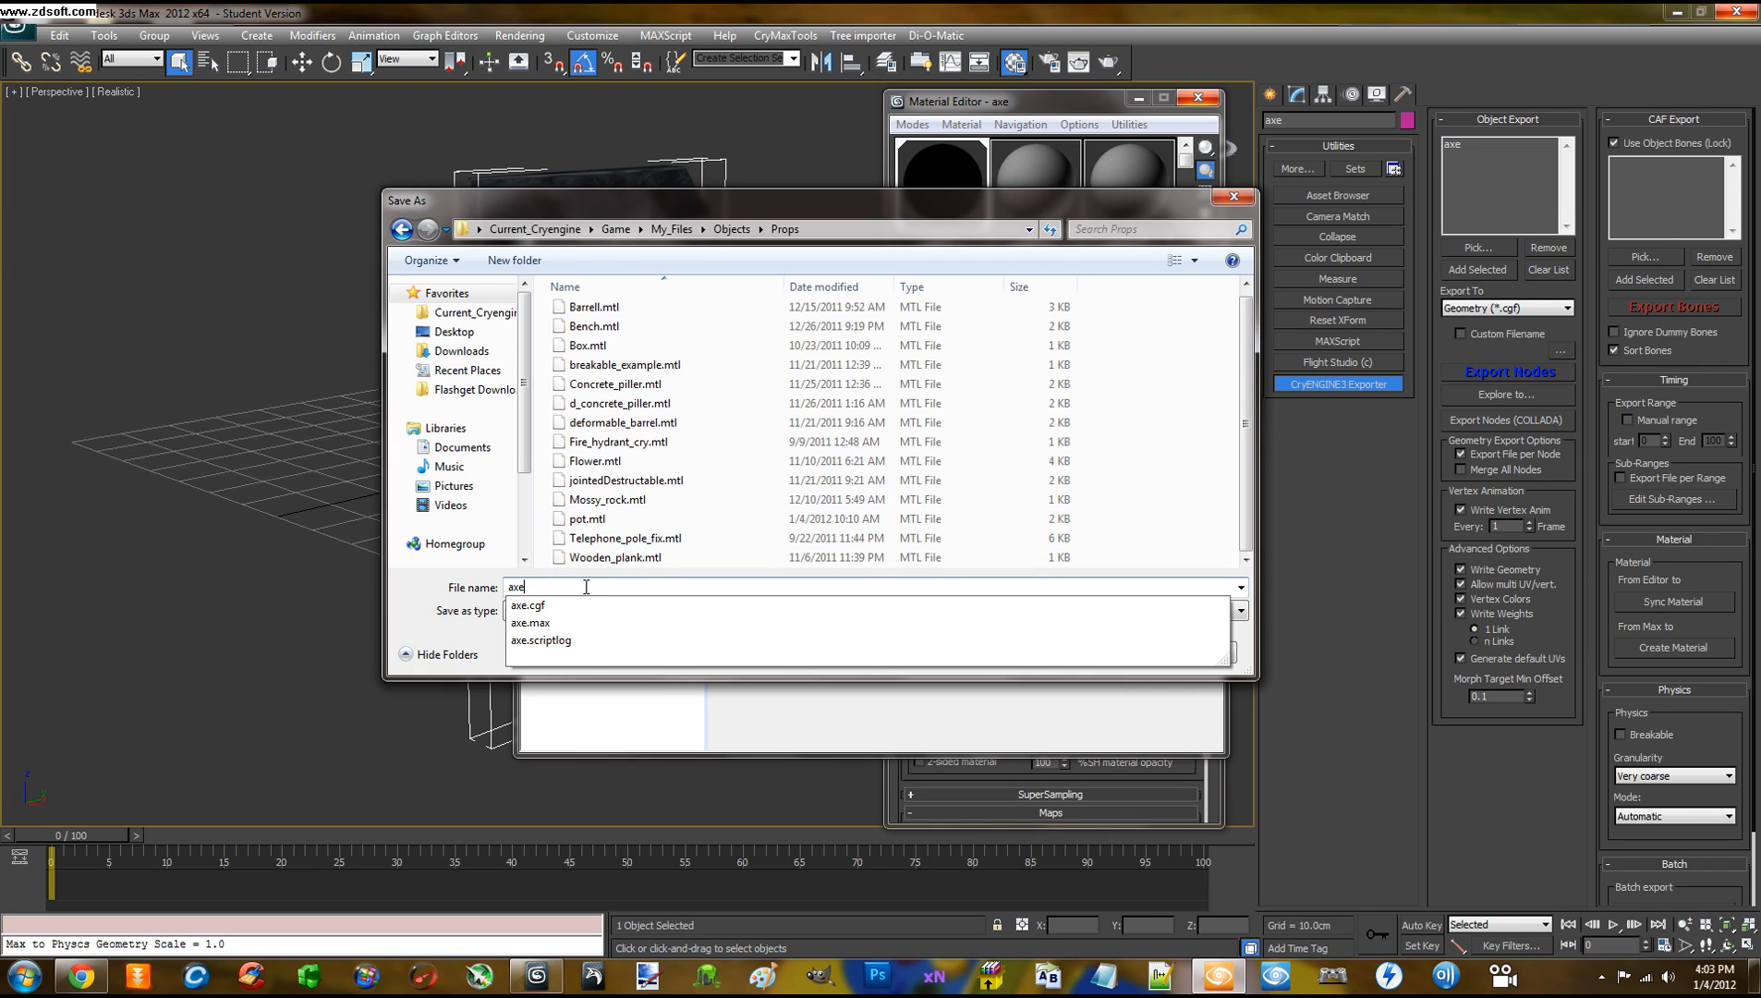
click(426, 588)
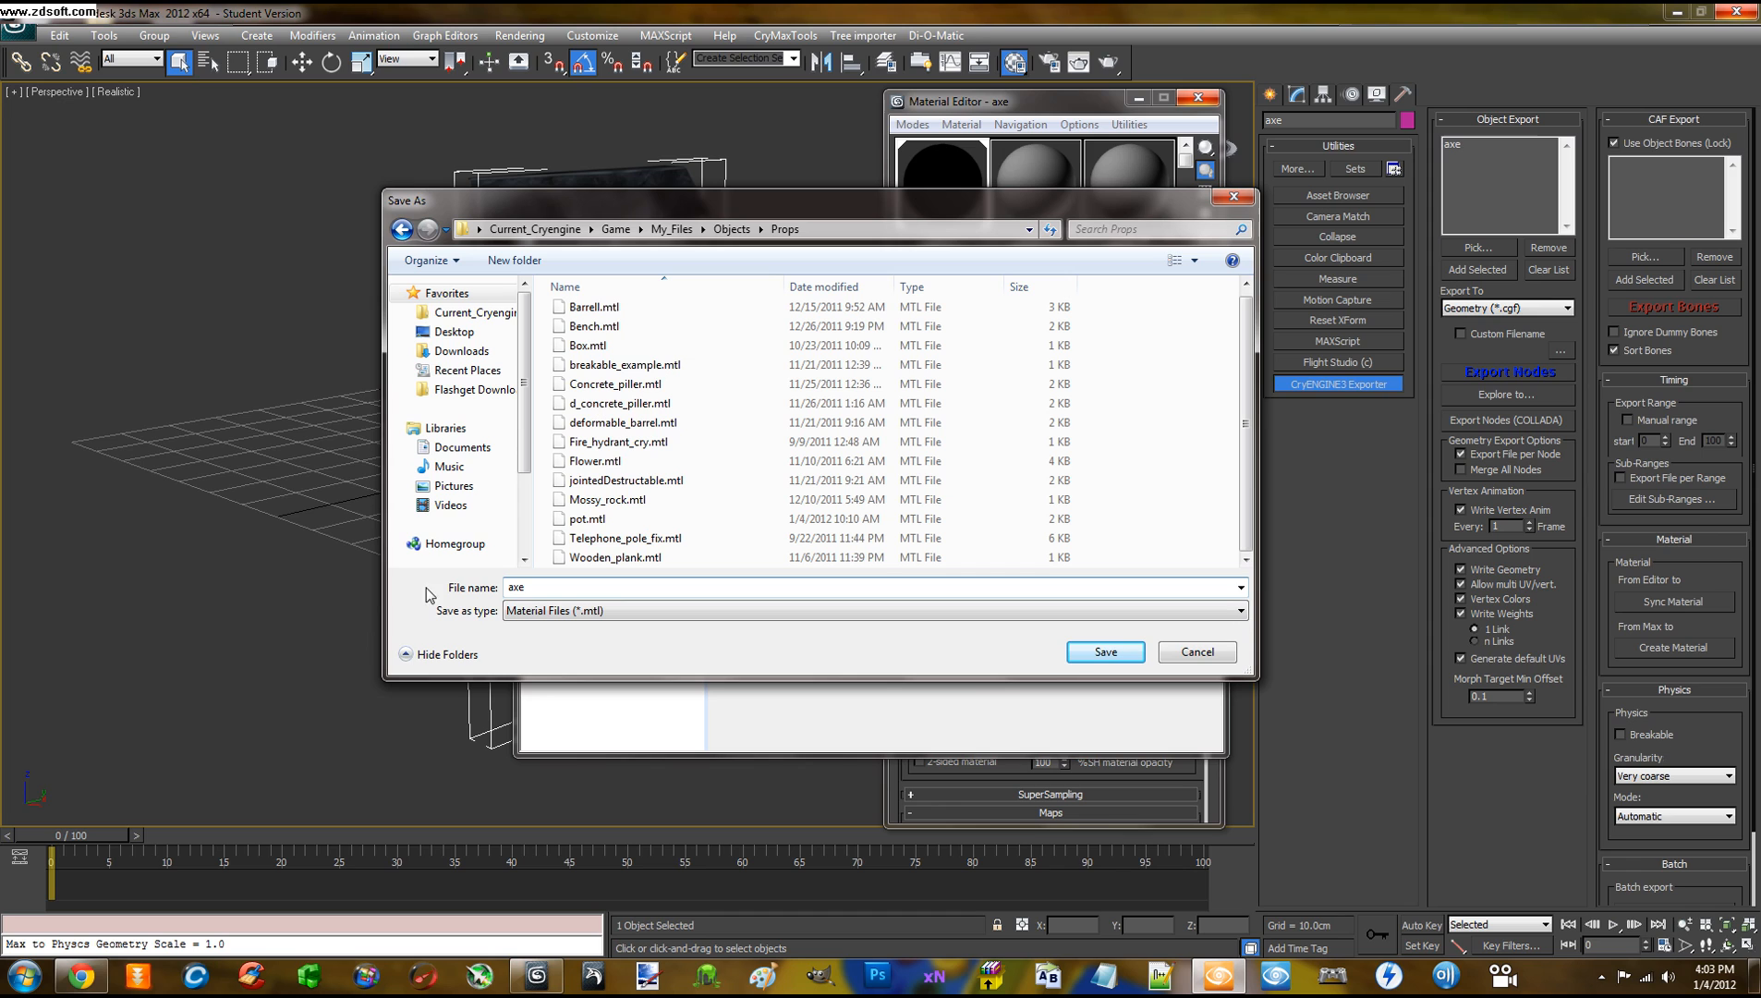
click(1099, 652)
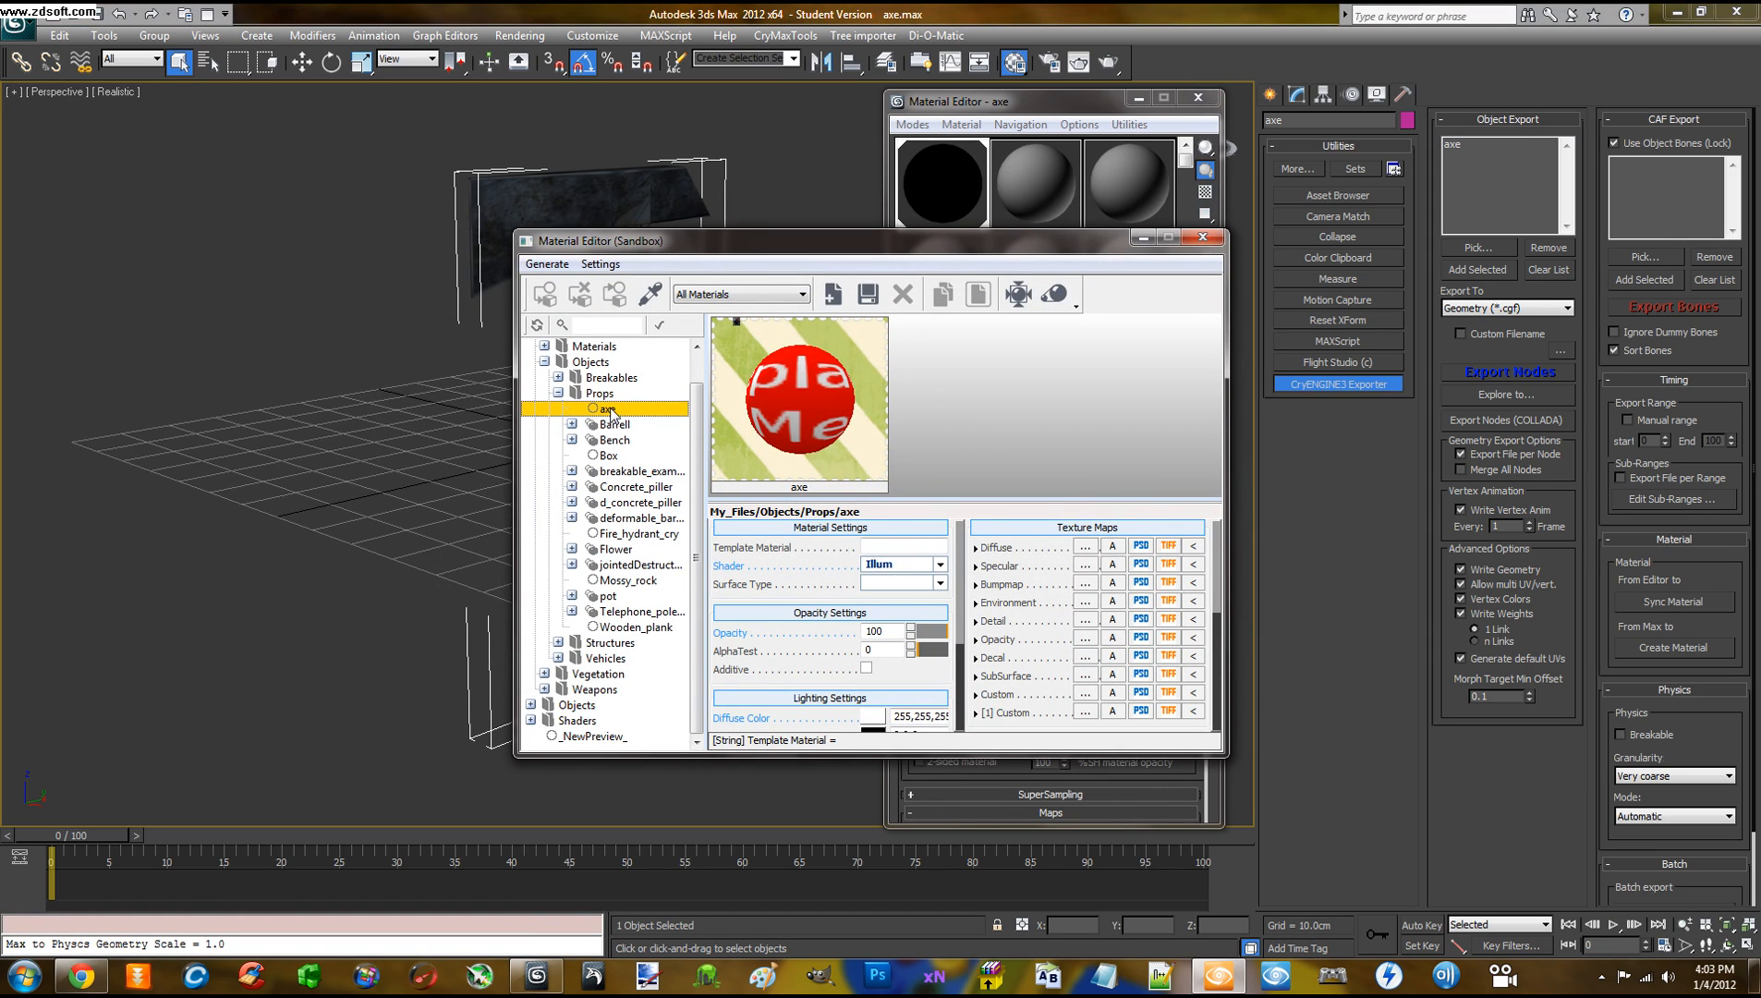
Leave the surface type unchanged, save the axe material item, and close the Sandbox Material Editor
drag(872, 238, 839, 190)
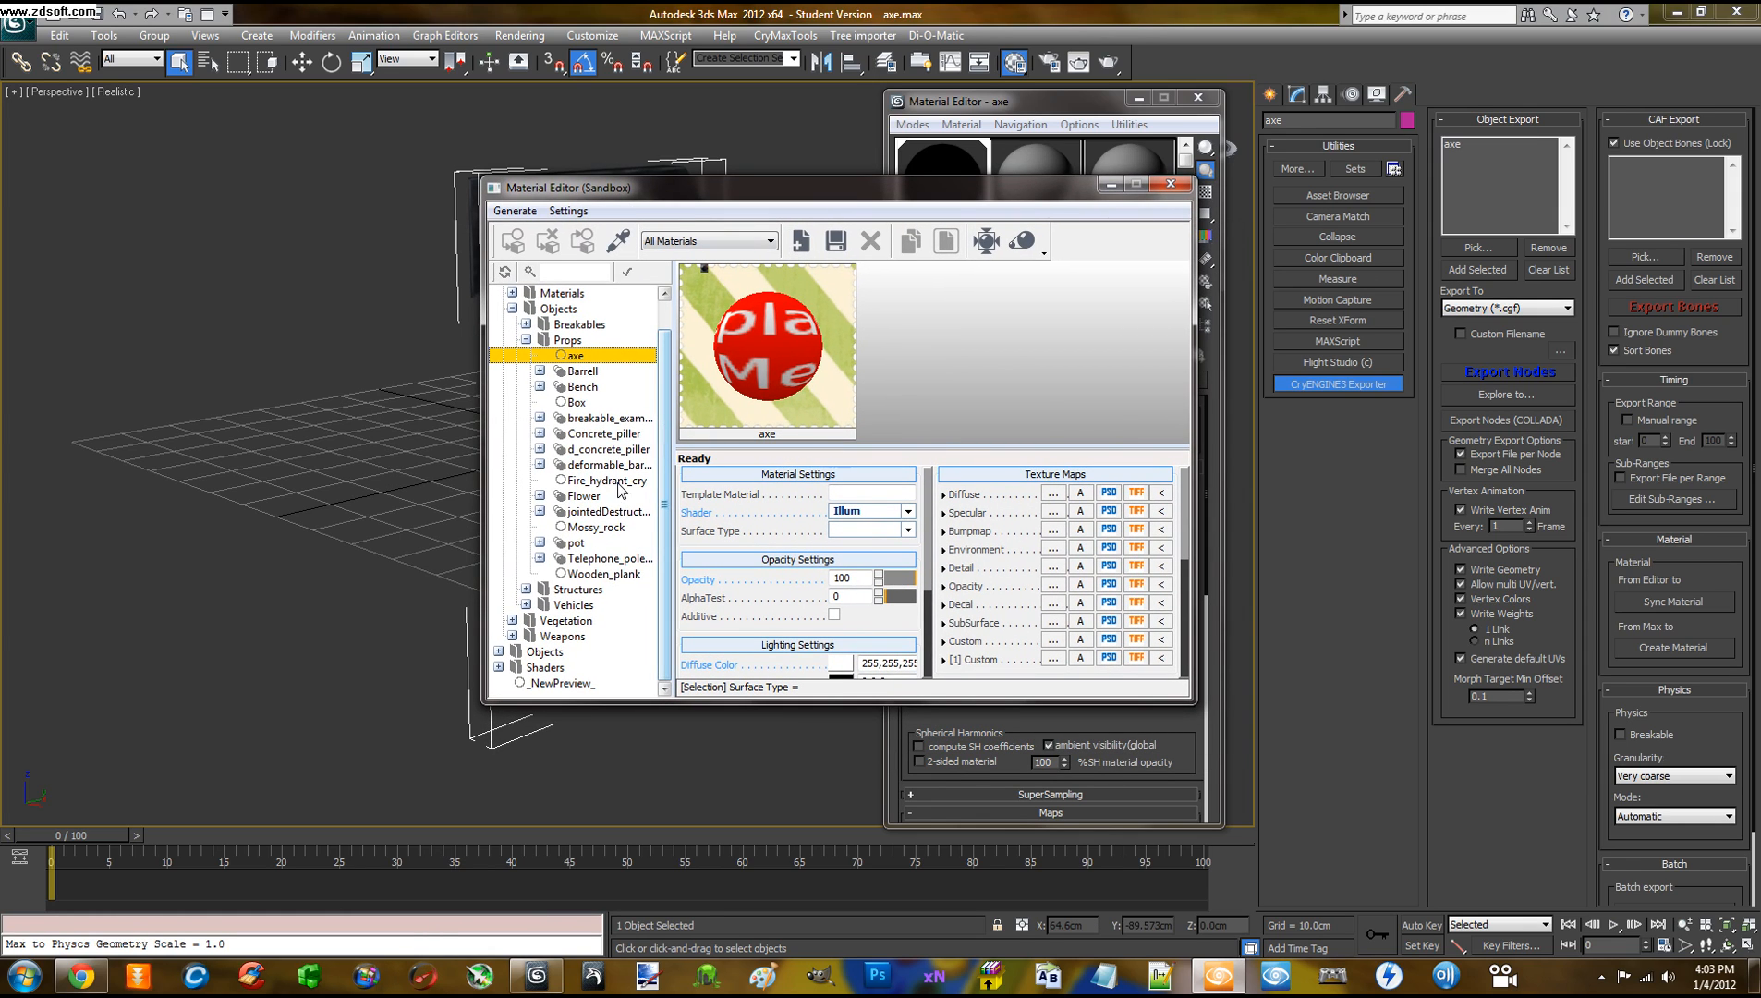
click(856, 533)
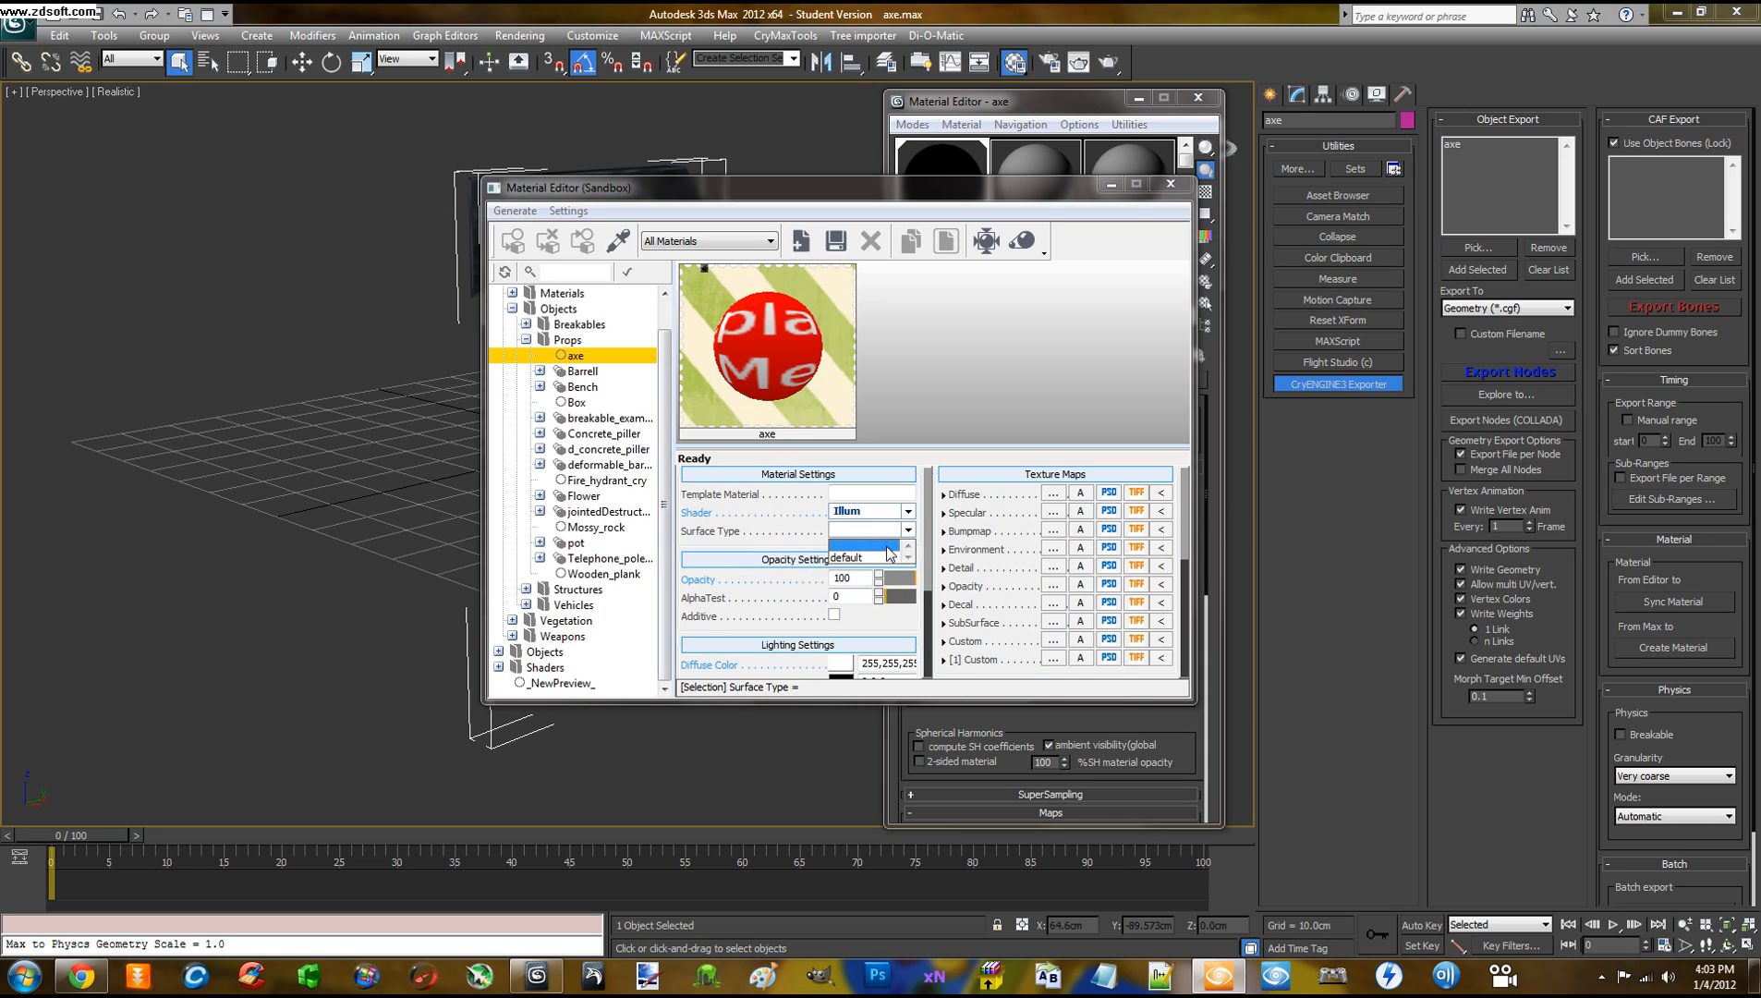
click(864, 550)
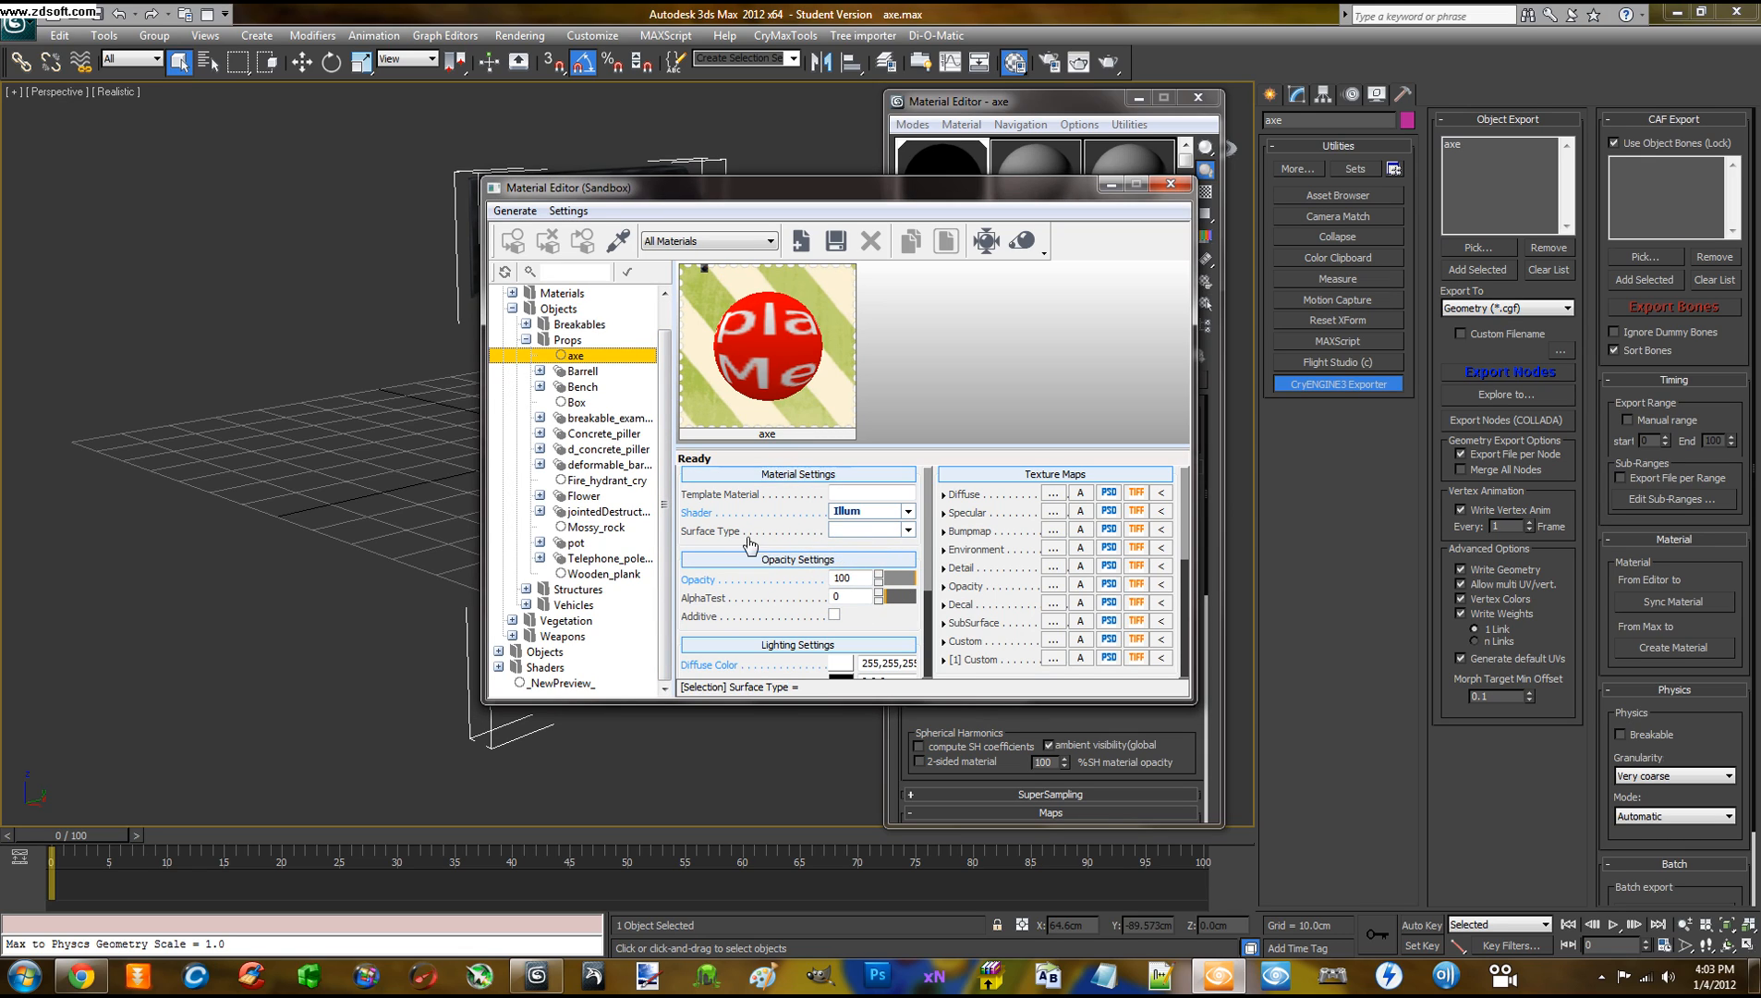
click(847, 242)
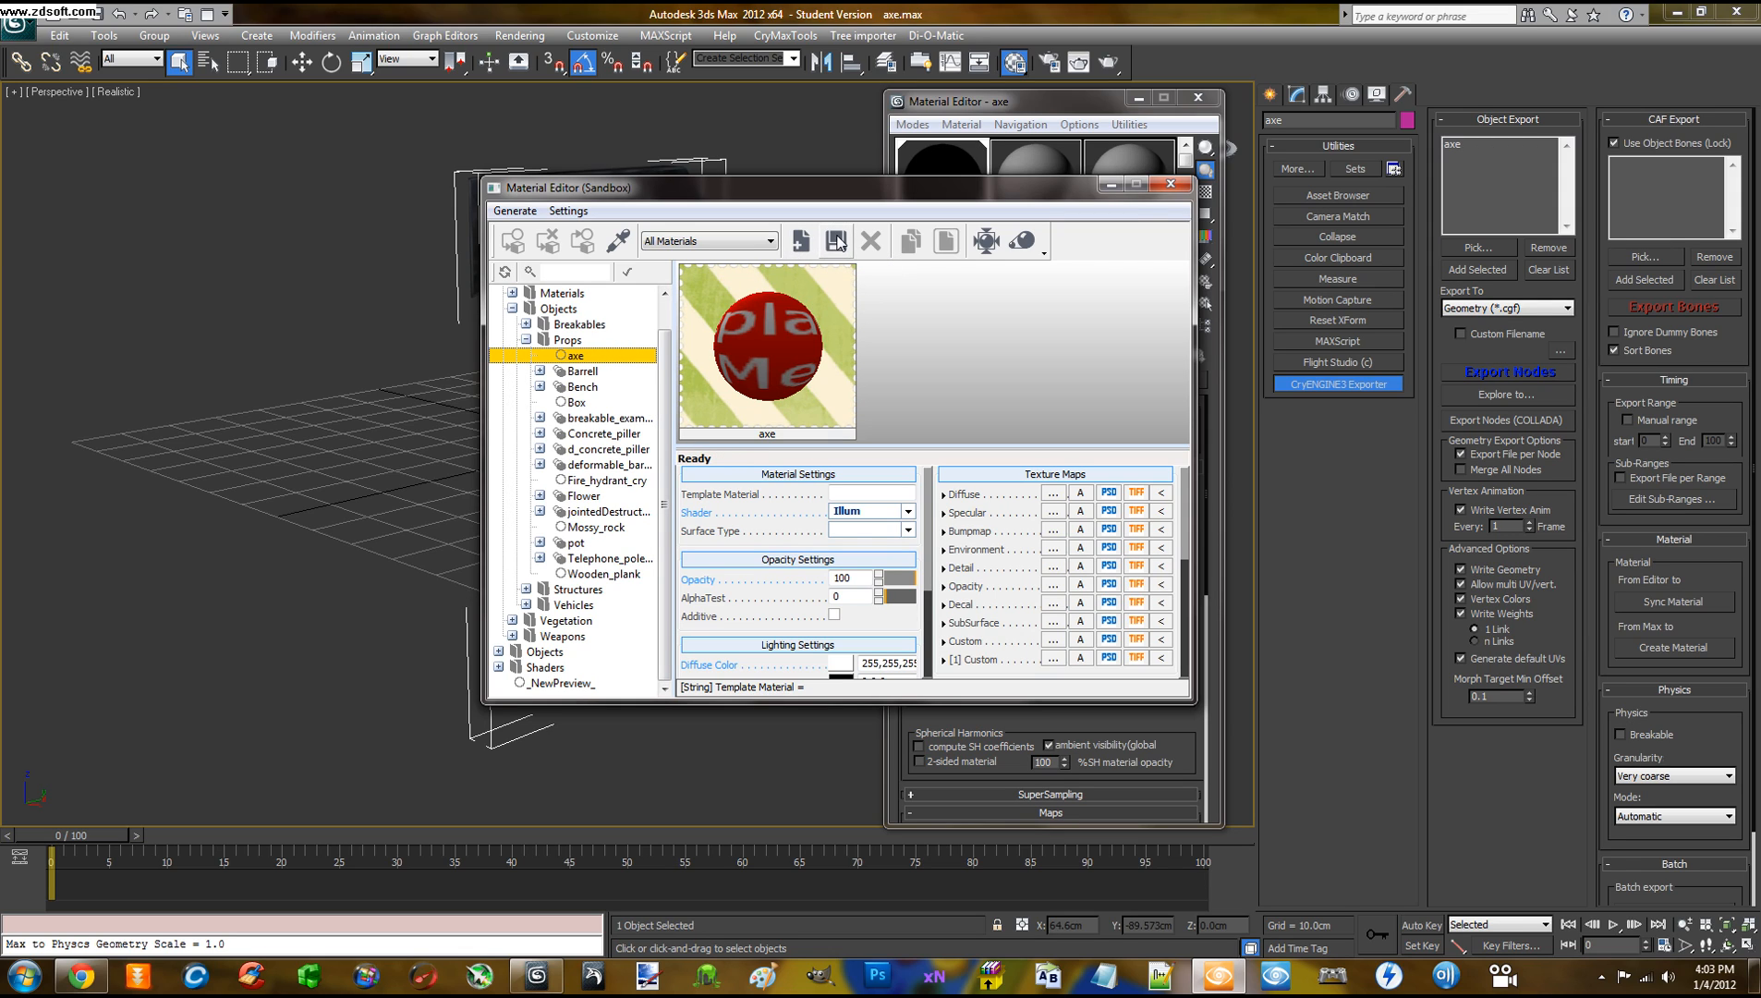
click(1170, 184)
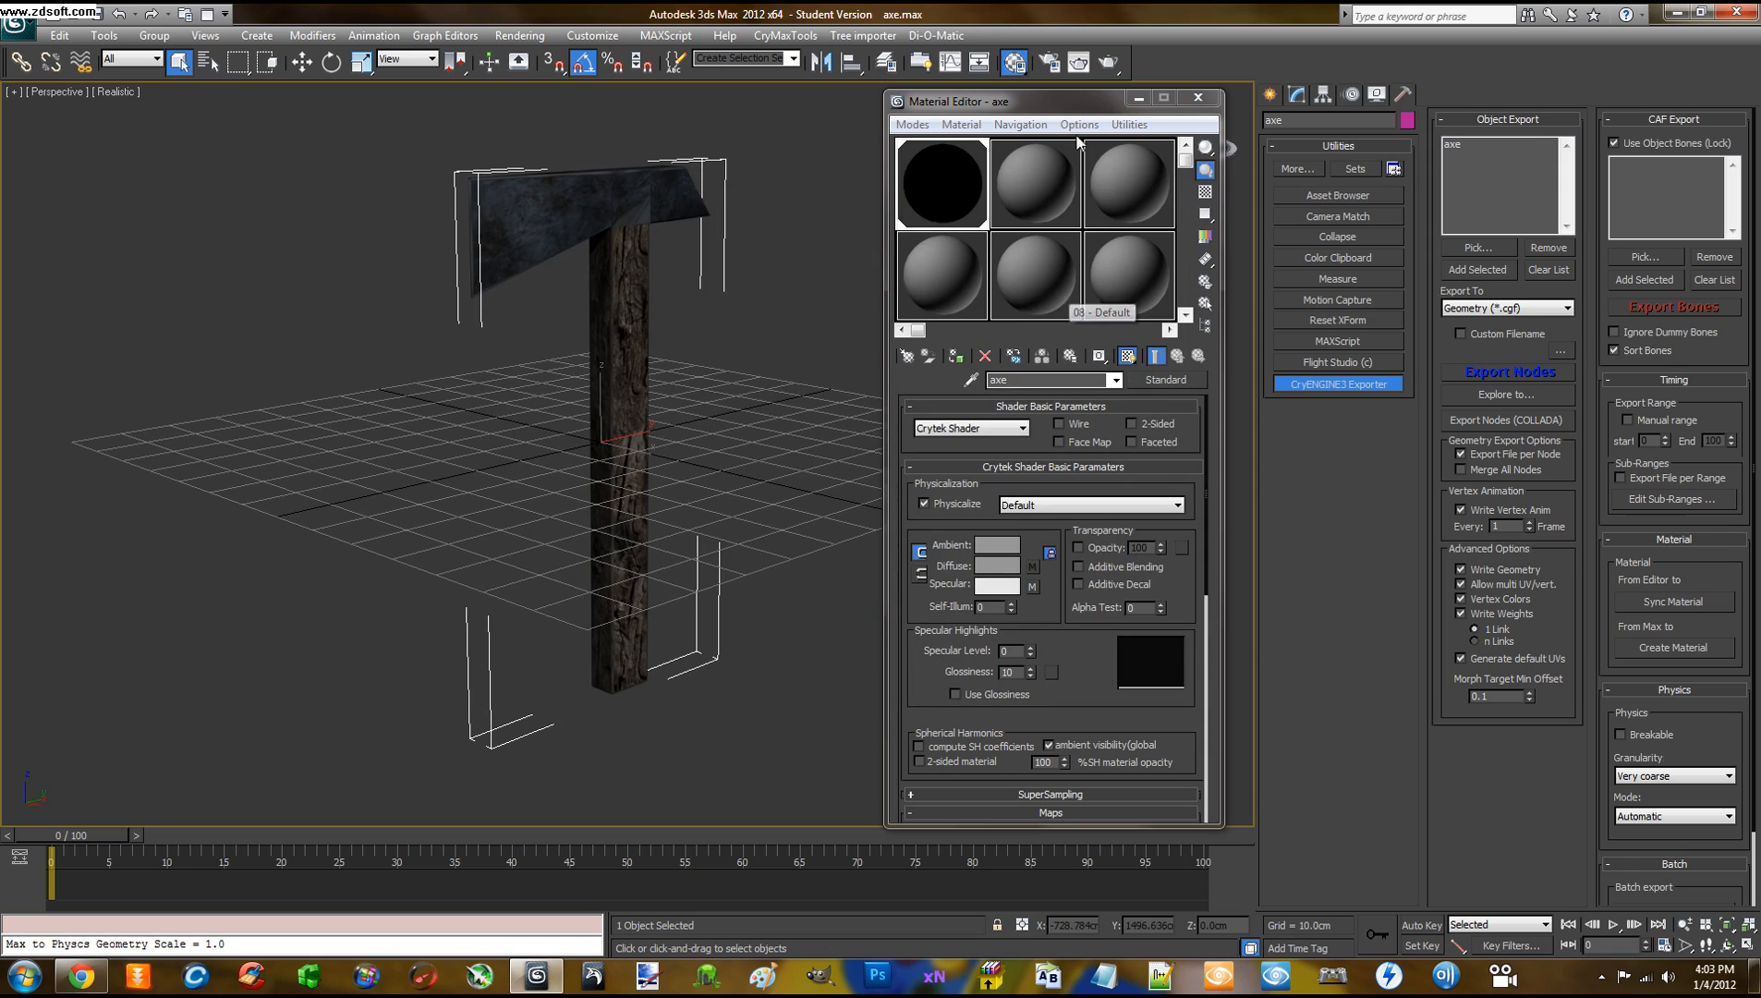
Close 3ds Max's Material Editor window and minimize 3ds Max 2012 to the desktop
mouse_move(1073, 96)
mouse_down()
mouse_move(1026, 125)
mouse_move(1053, 104)
mouse_move(1109, 113)
mouse_move(1074, 108)
mouse_up()
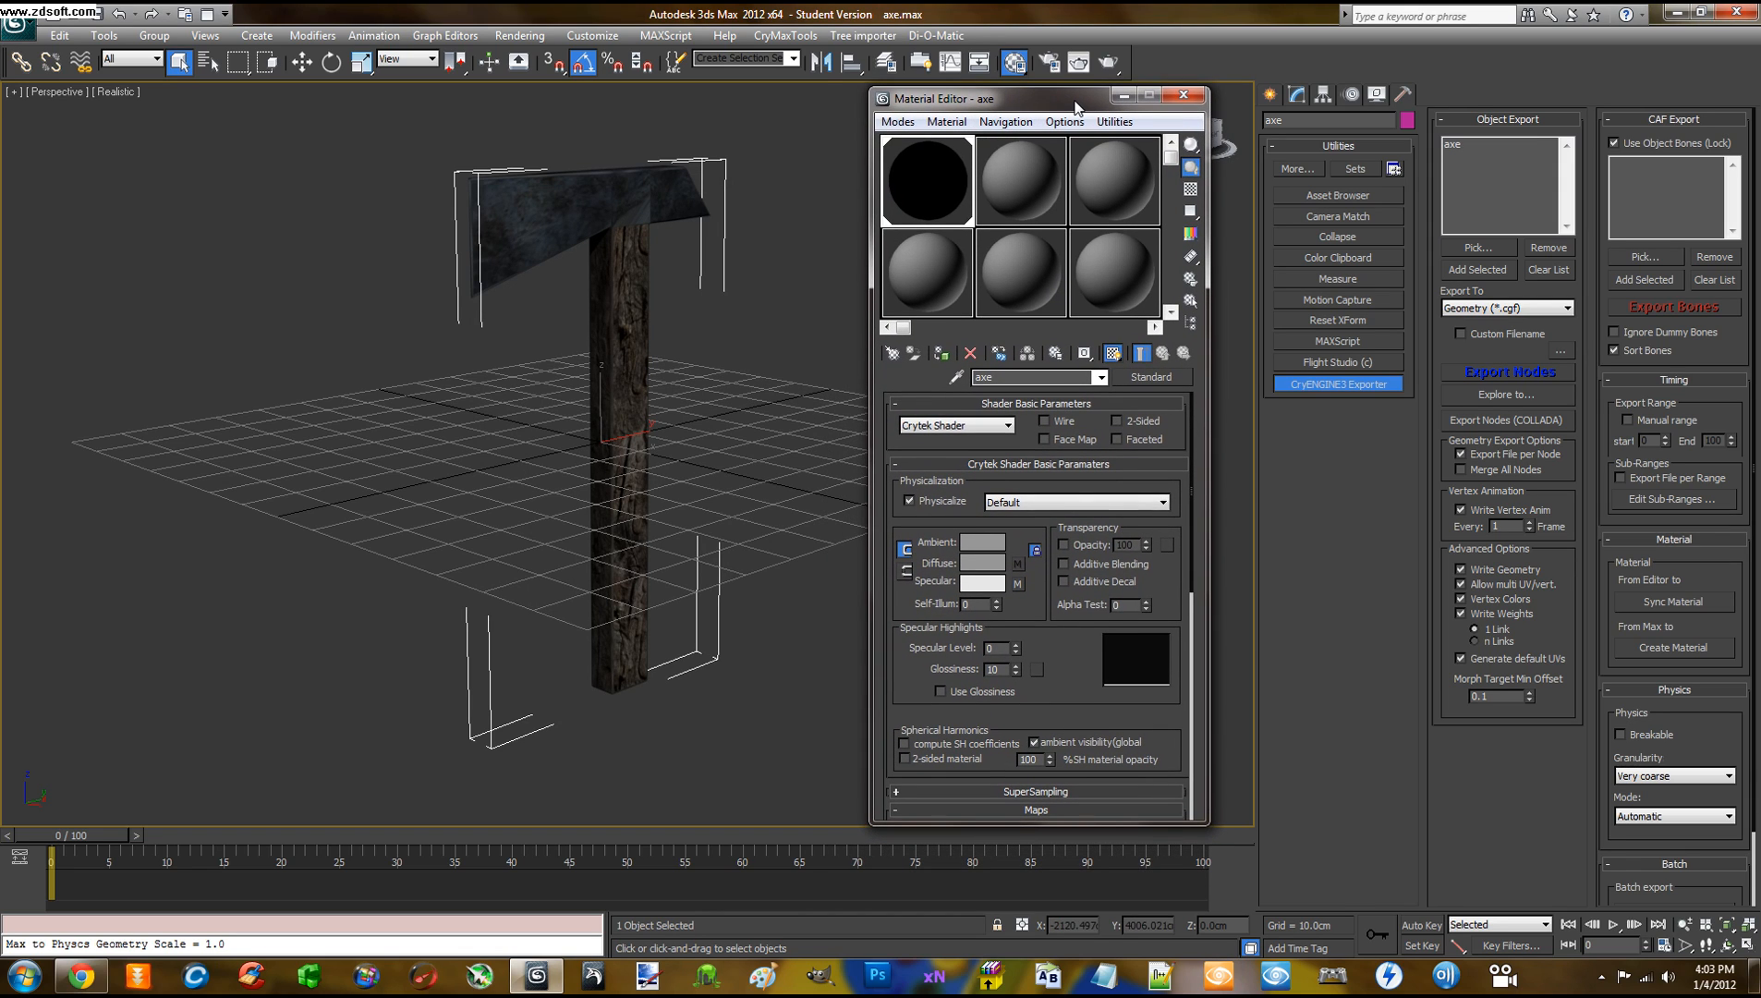
click(1171, 96)
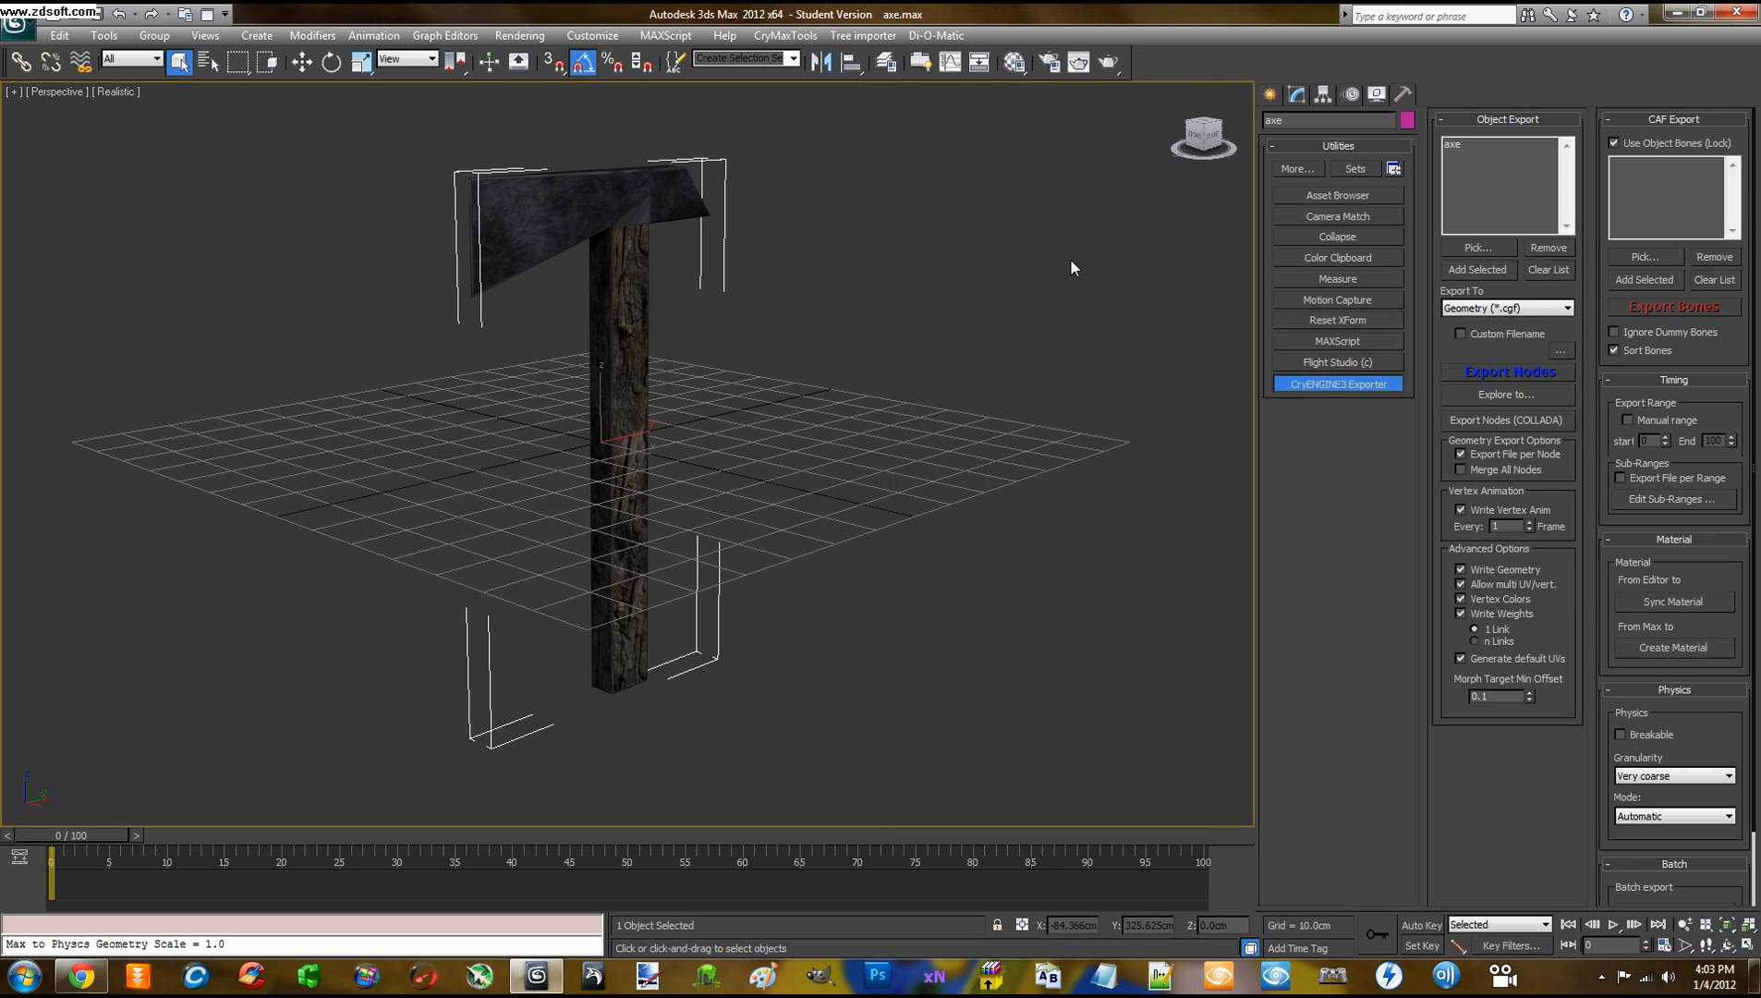
middle_drag(1049, 283, 1026, 308)
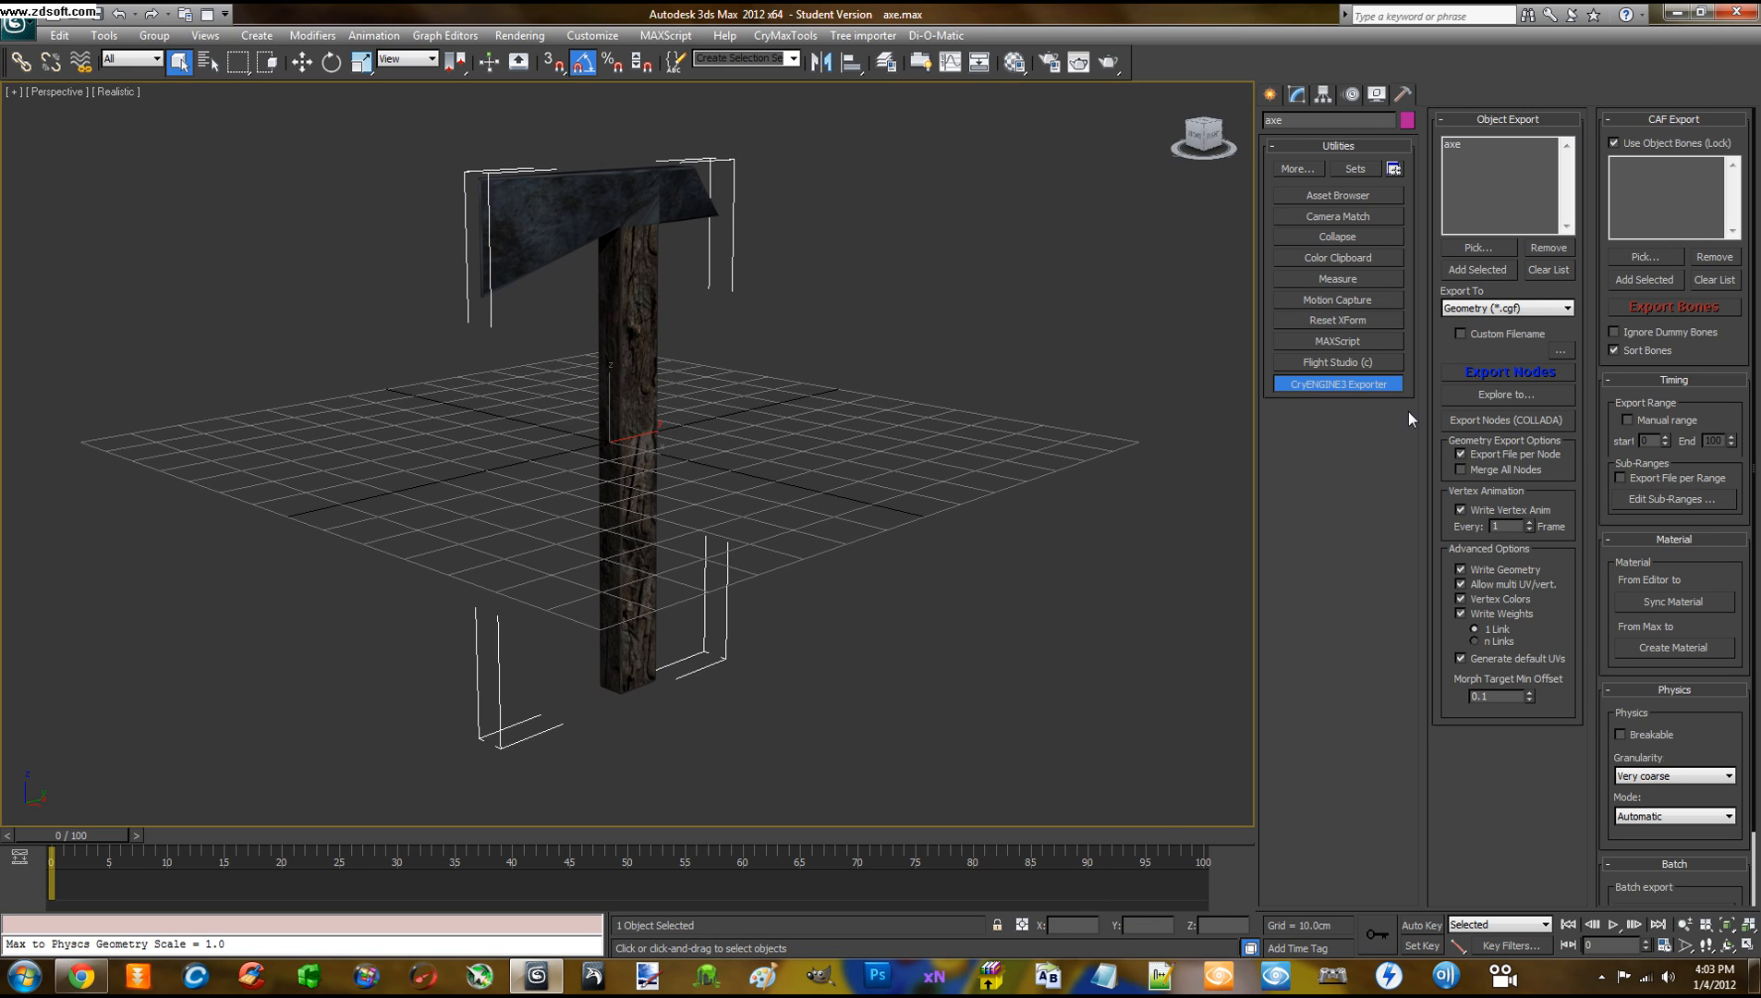
click(1679, 12)
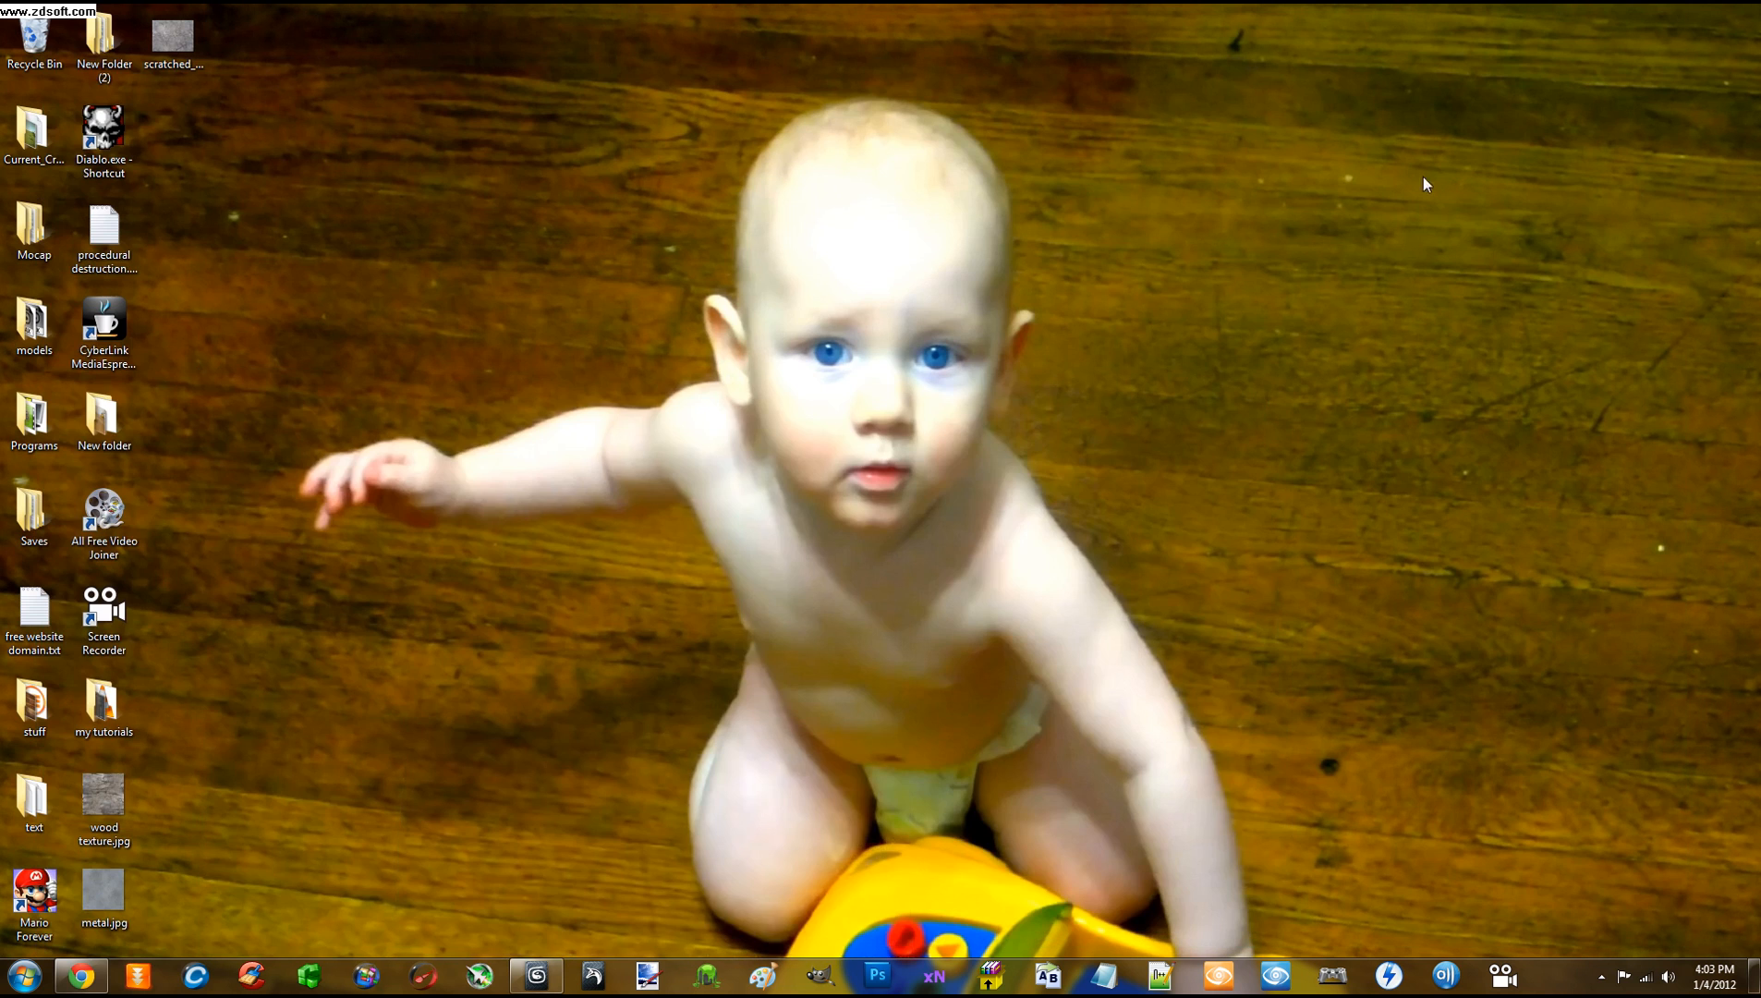
Launch Photoshop CS5 from its taskbar icon
click(877, 976)
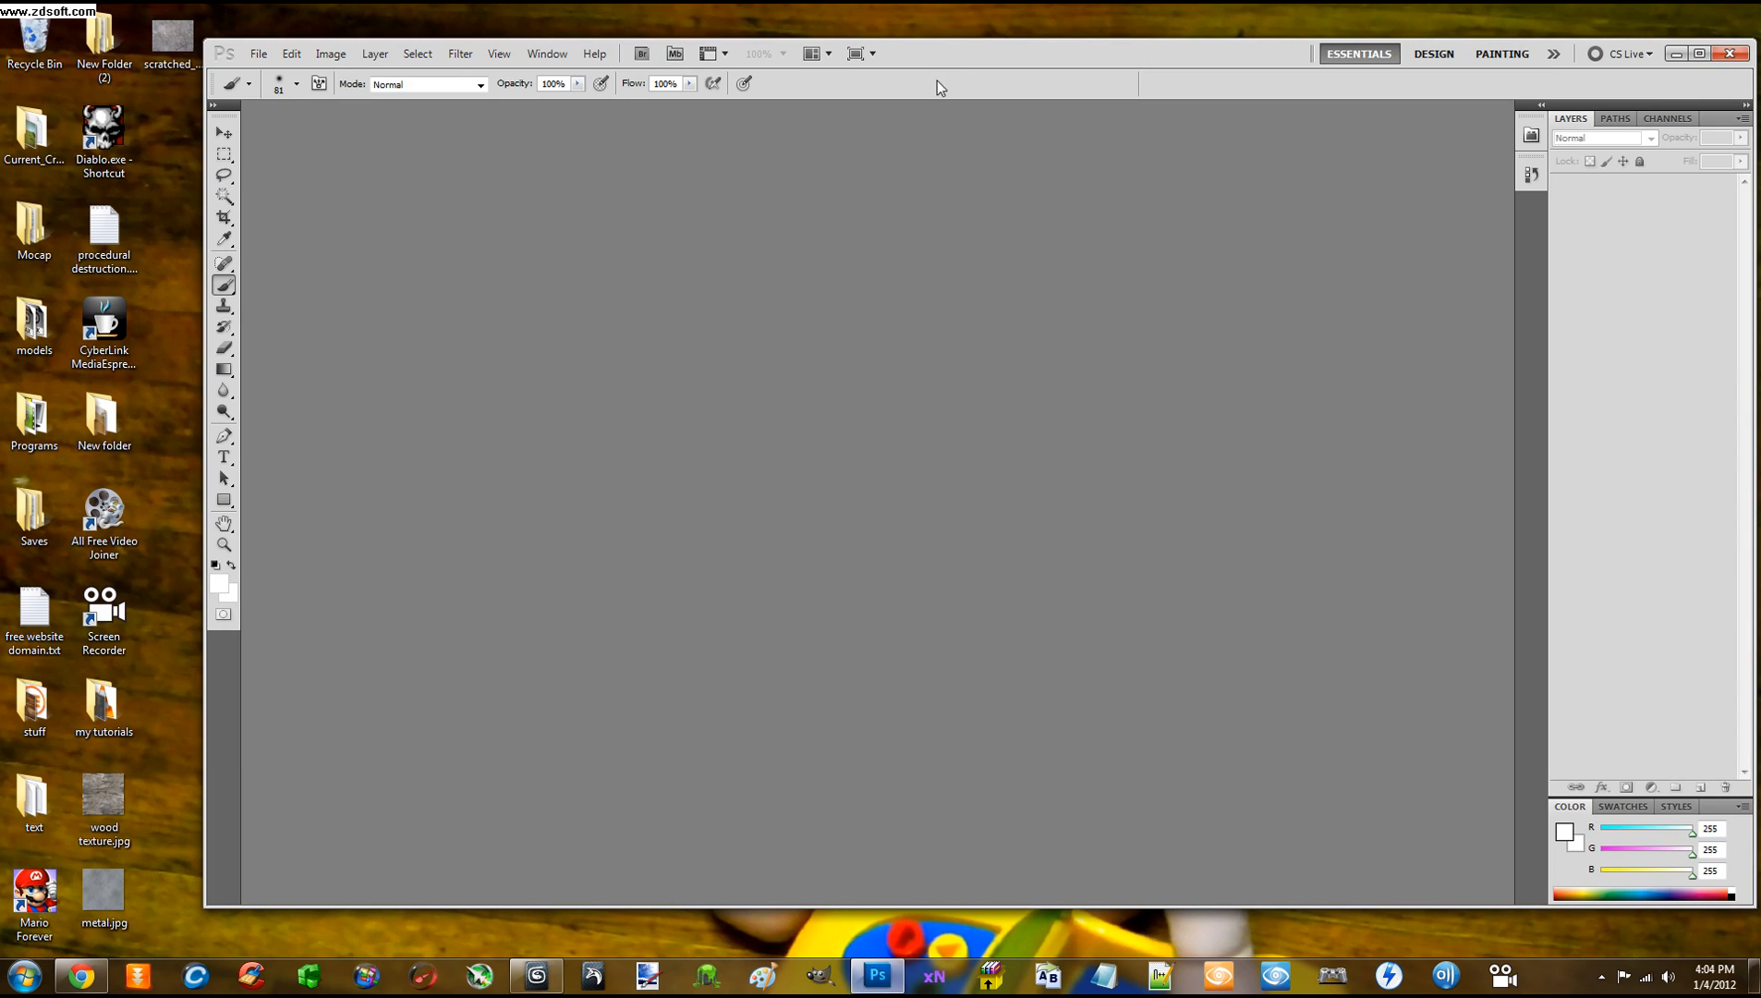
Slide the Photoshop window aside to reveal the desktop and open the models folder
drag(936, 59, 1054, 49)
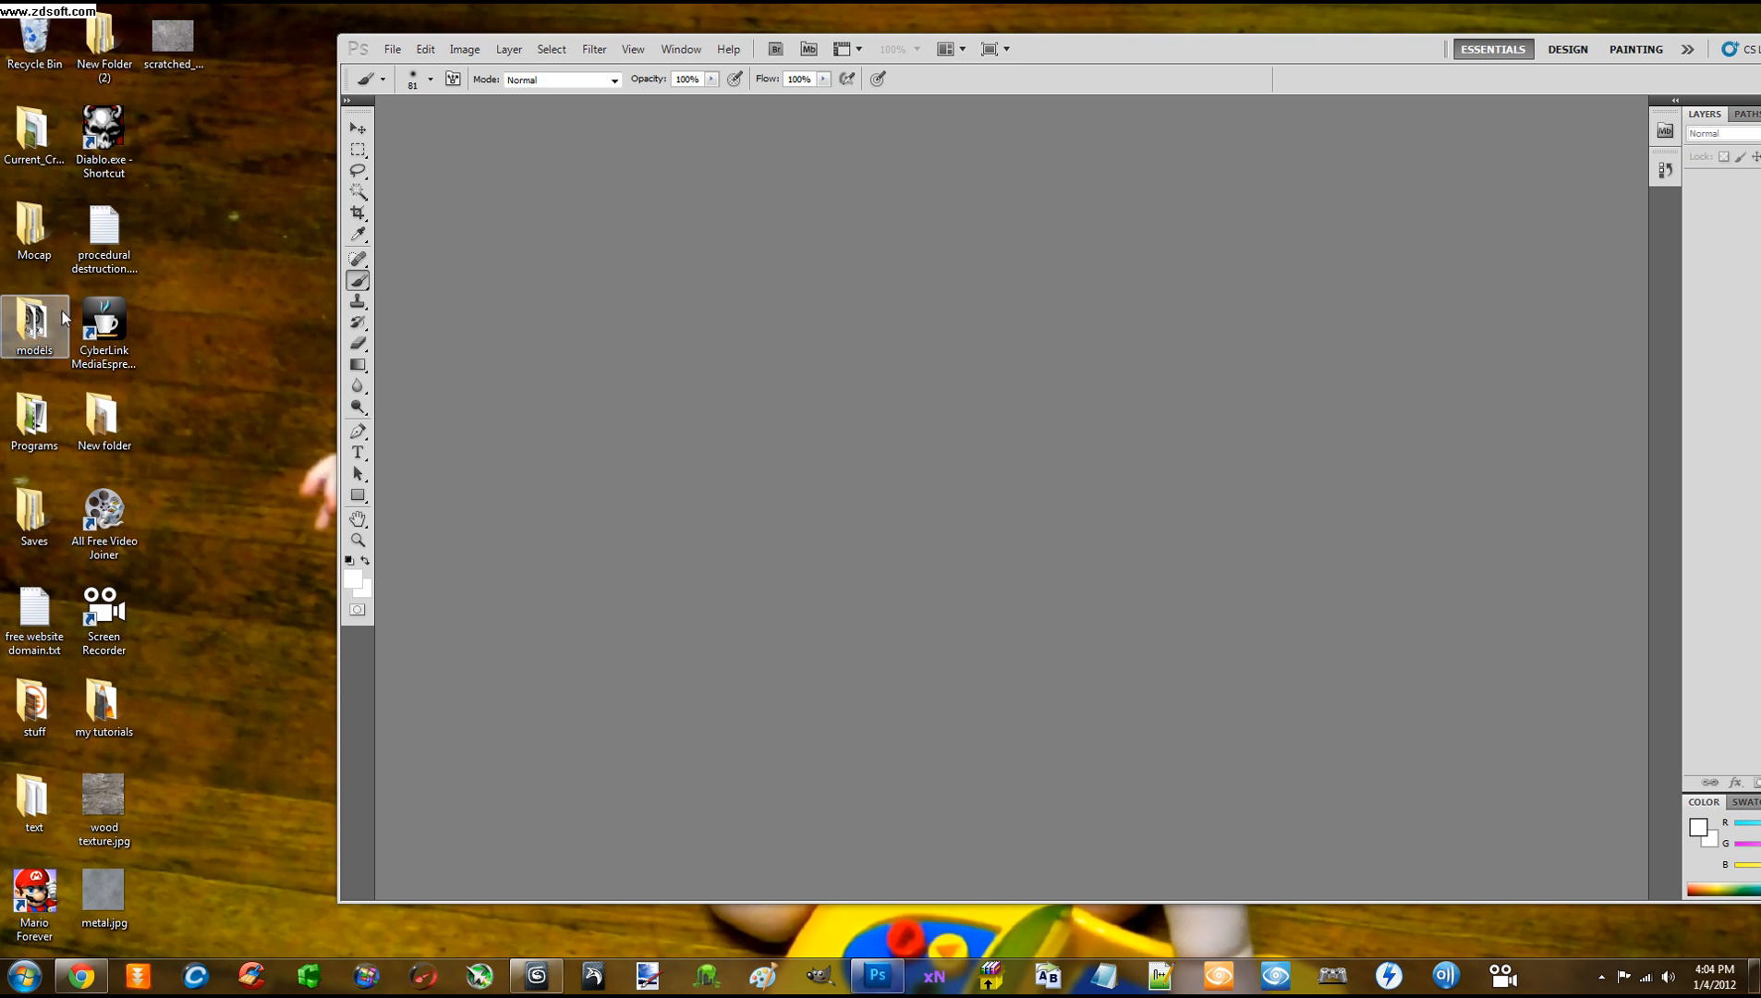
double_click(41, 342)
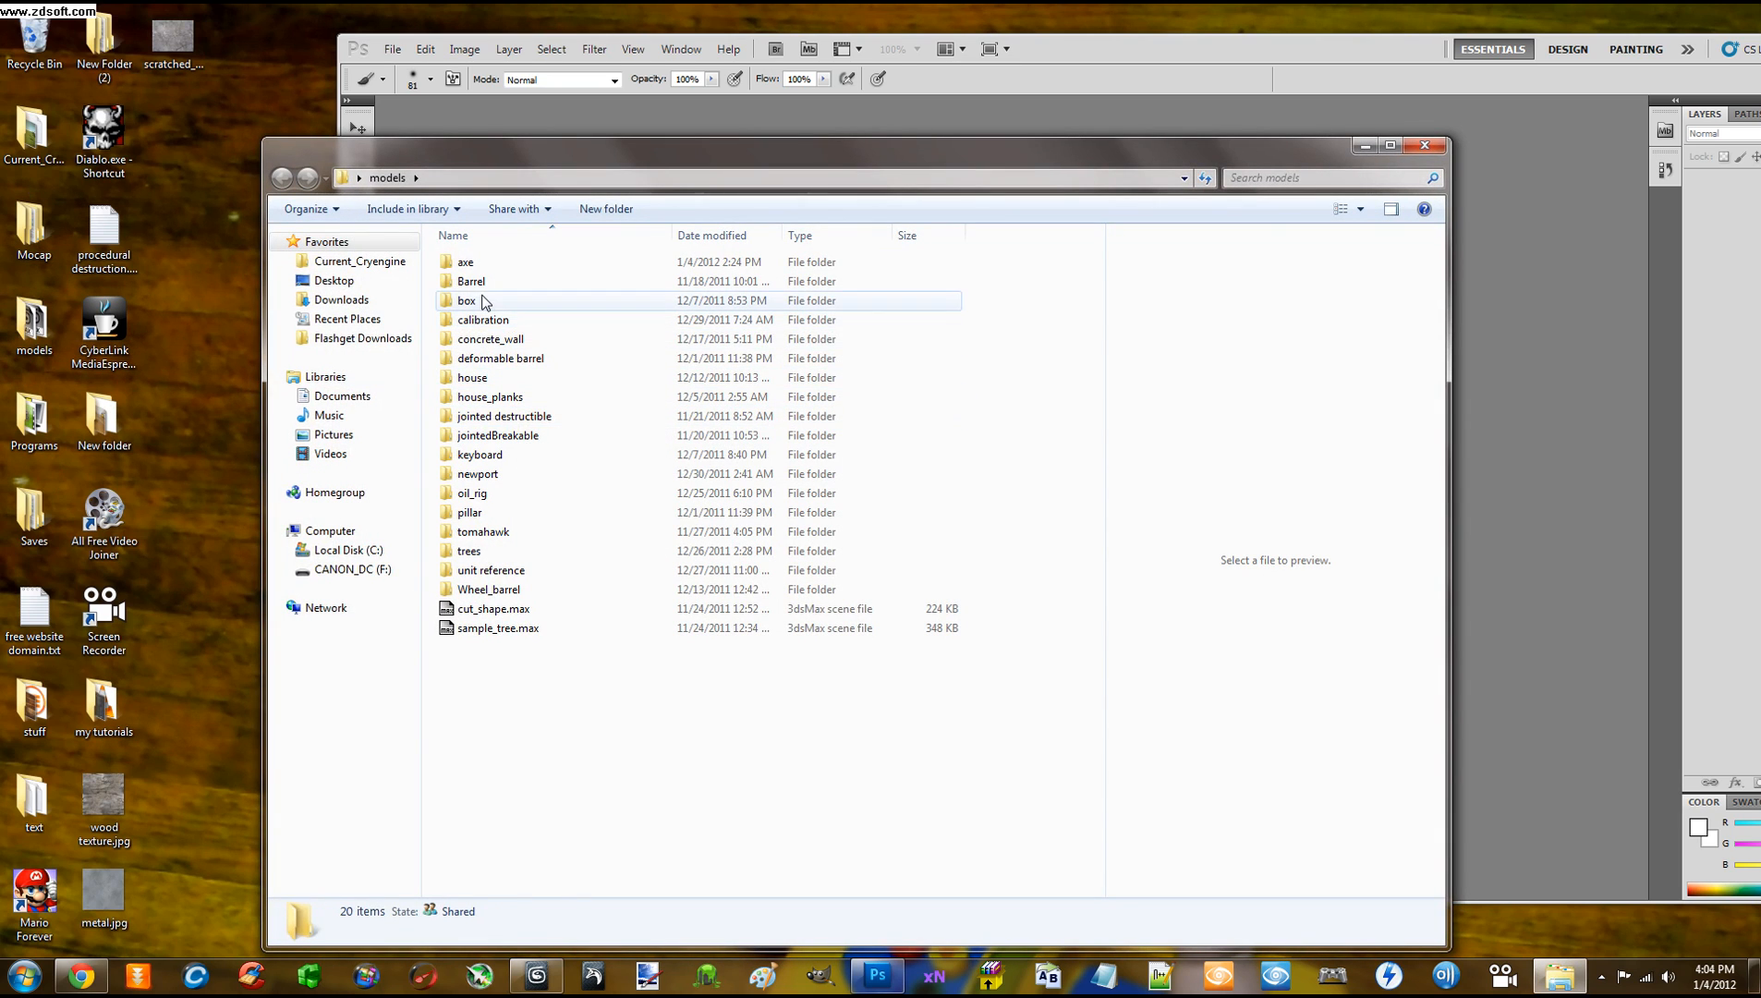
Browse into axe > textures and drag axe_diff.tif into Photoshop
click(479, 268)
double_click(479, 266)
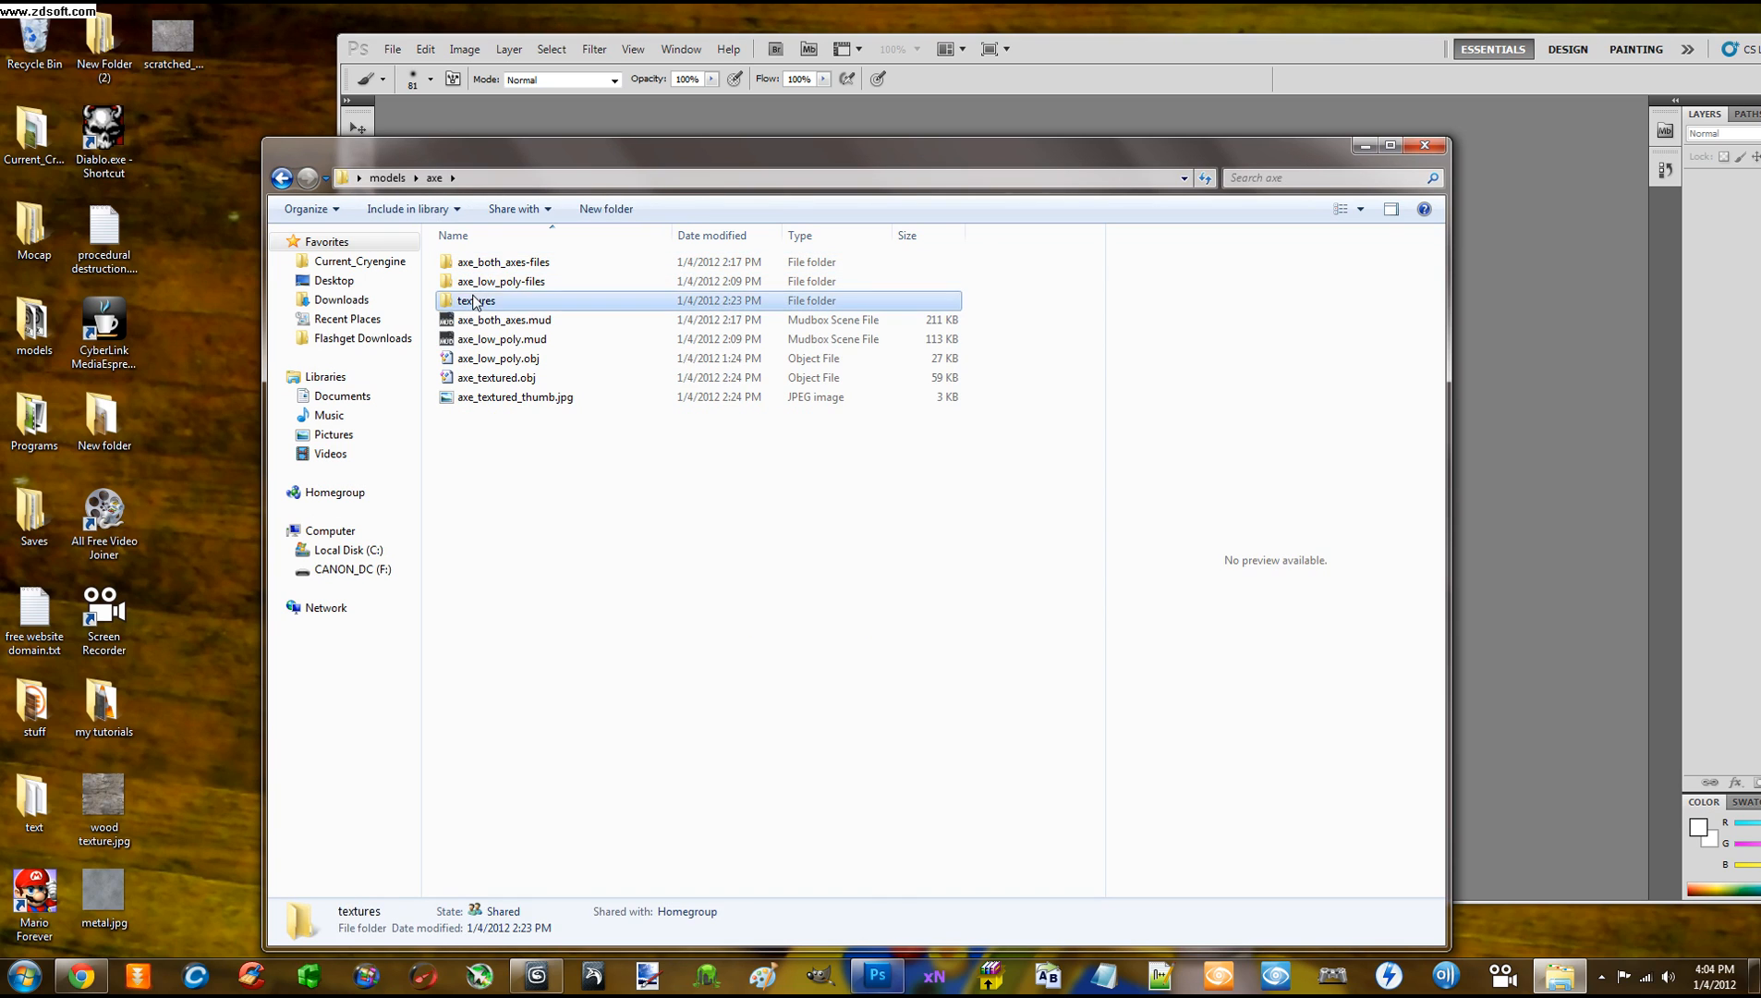
double_click(473, 301)
drag(527, 151, 889, 302)
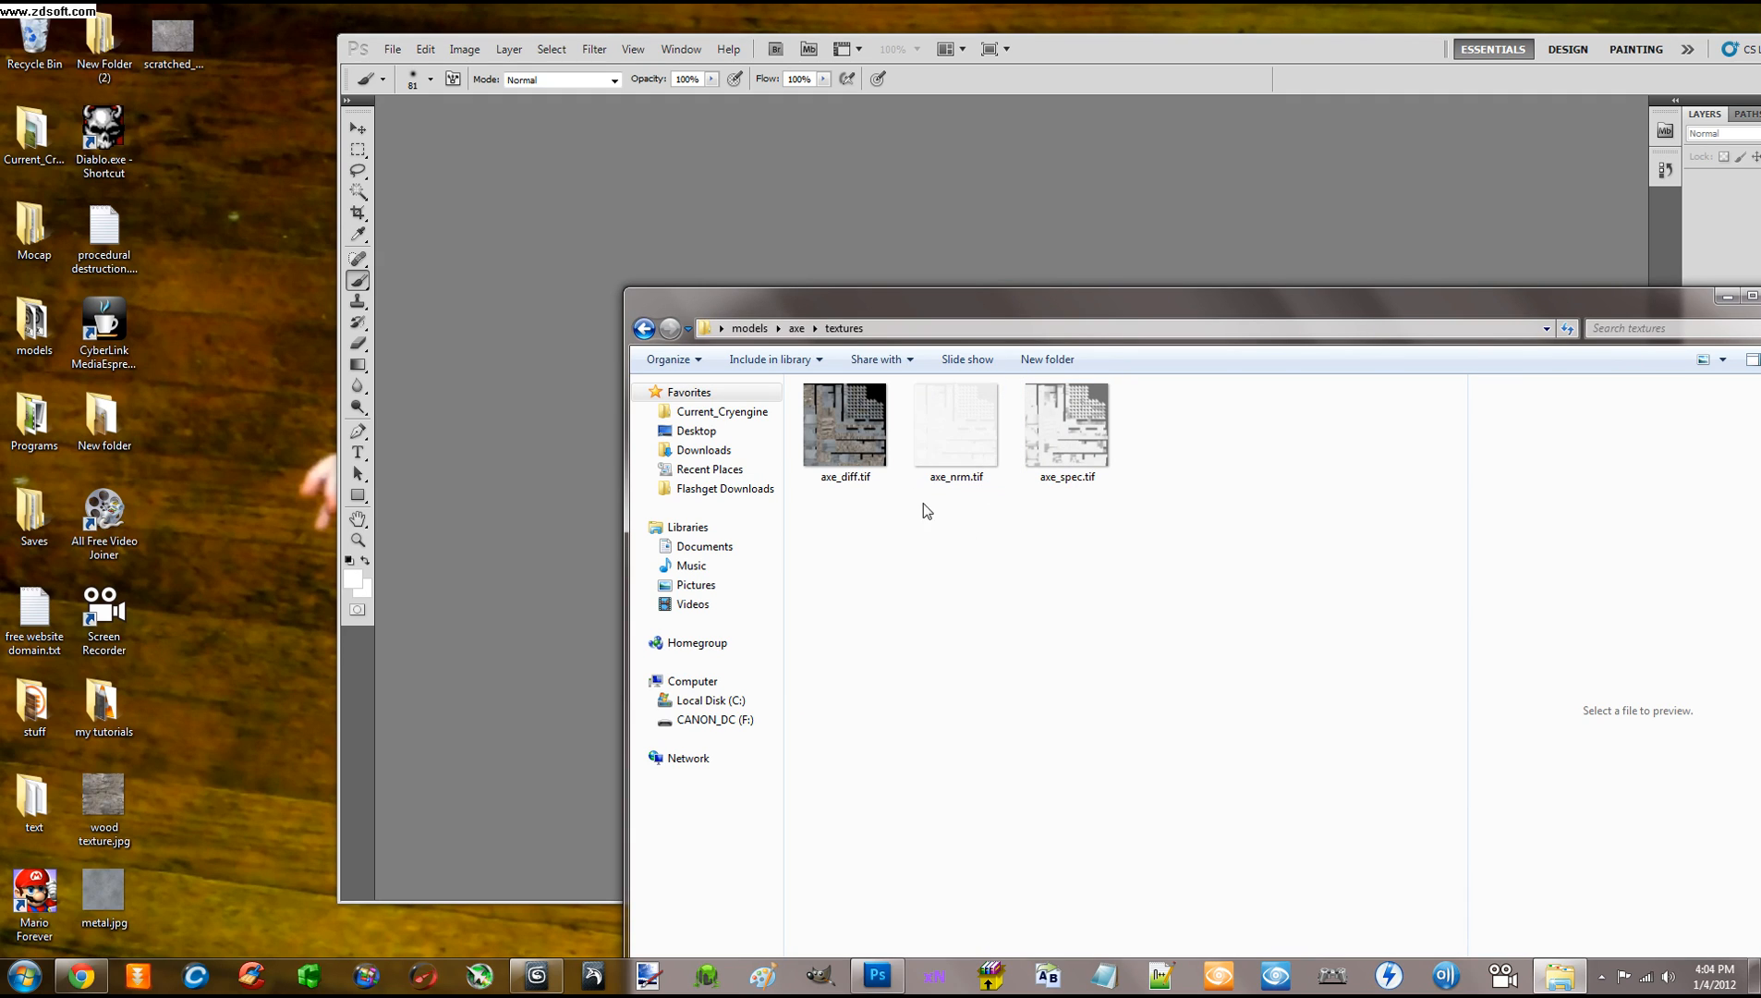
drag(845, 421, 639, 242)
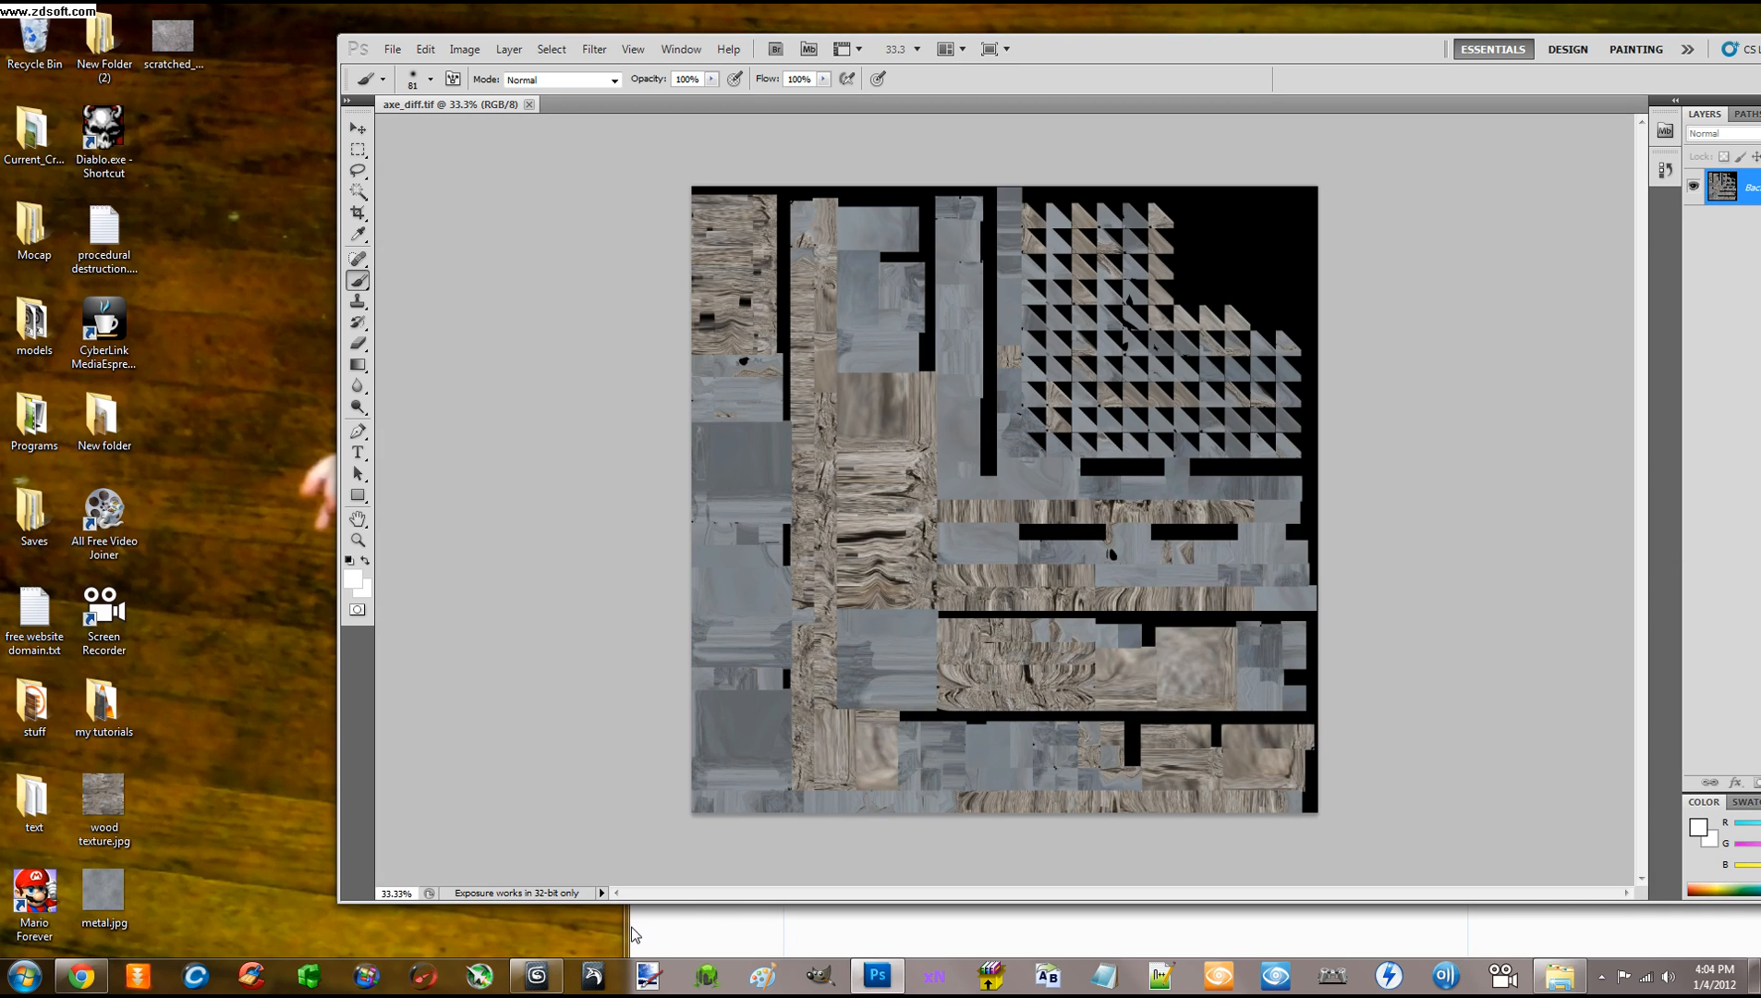
Reposition the textures folder window and drag axe_spec.tif into Photoshop
click(633, 935)
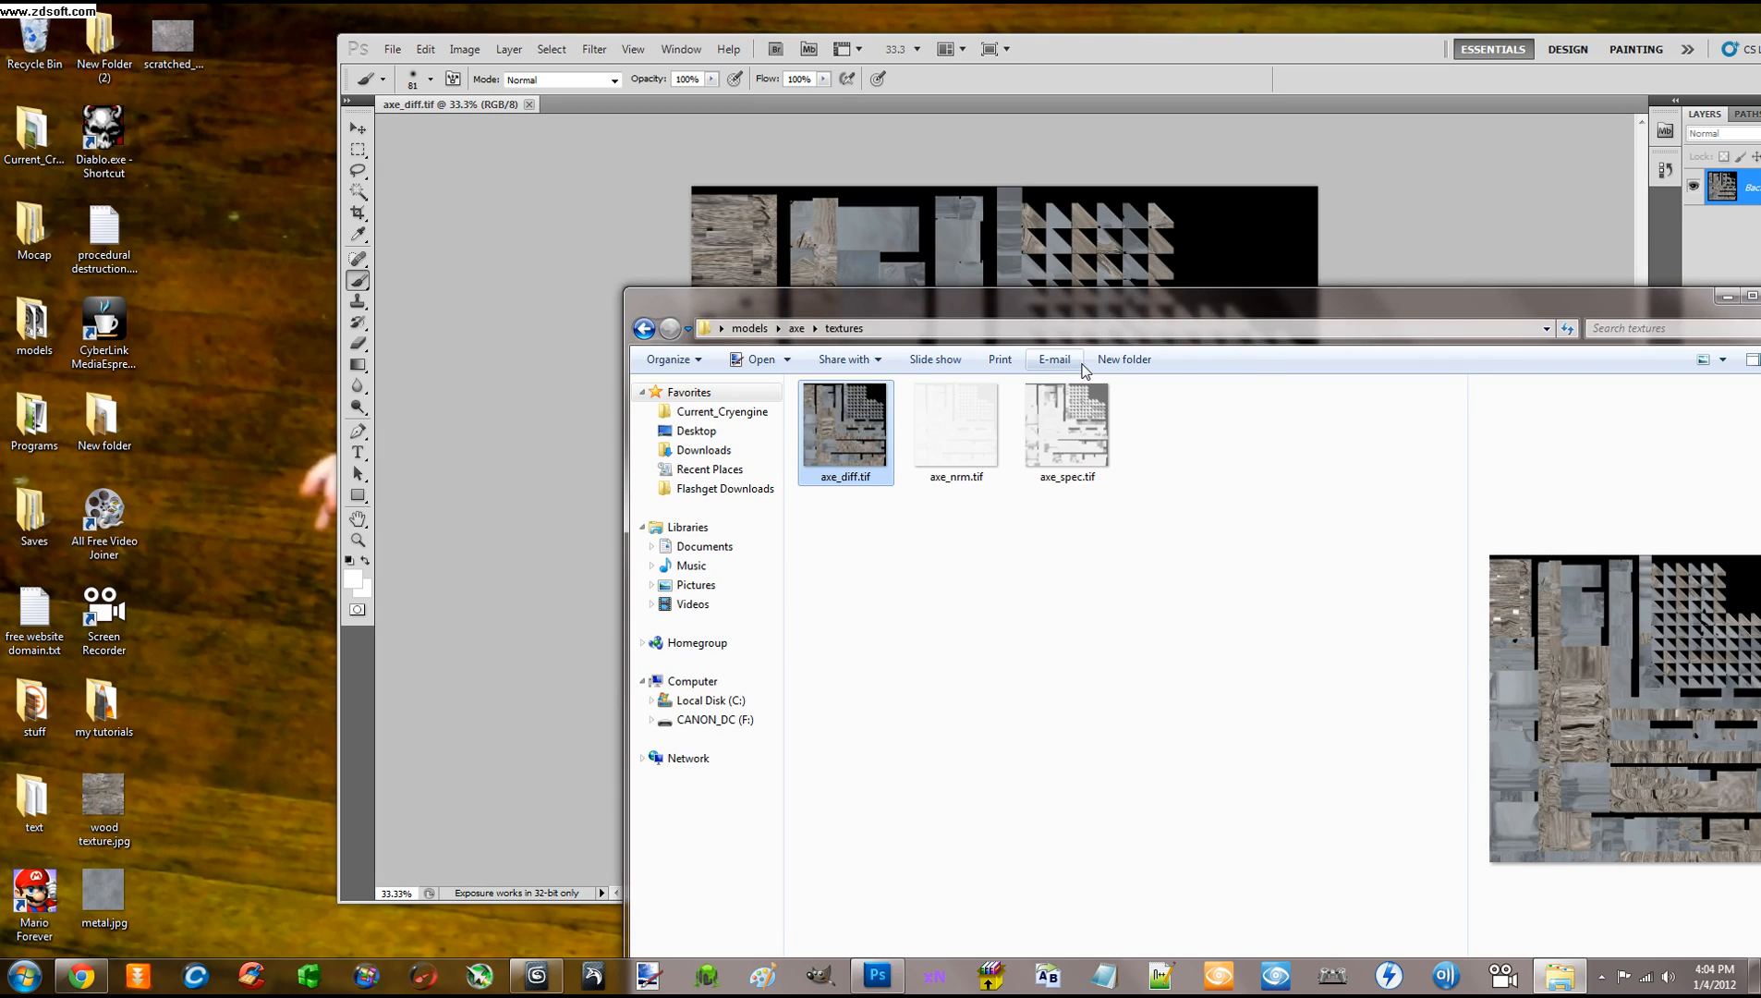
drag(1083, 314, 917, 629)
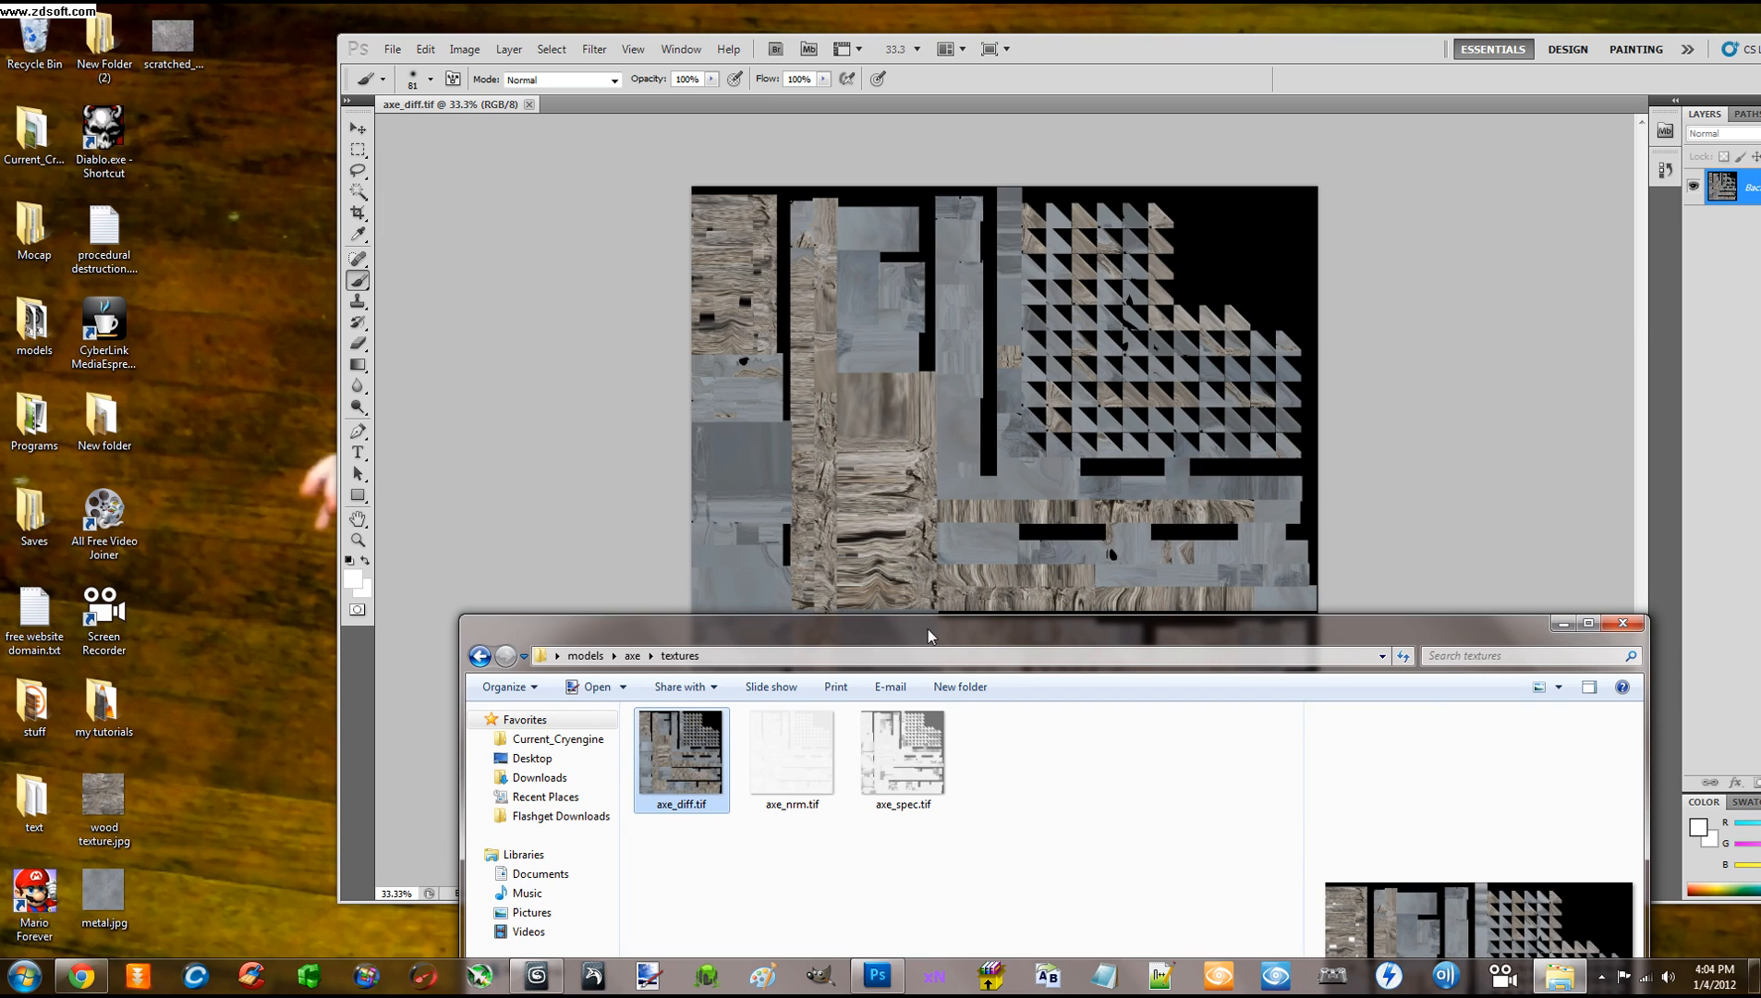
drag(930, 630, 903, 354)
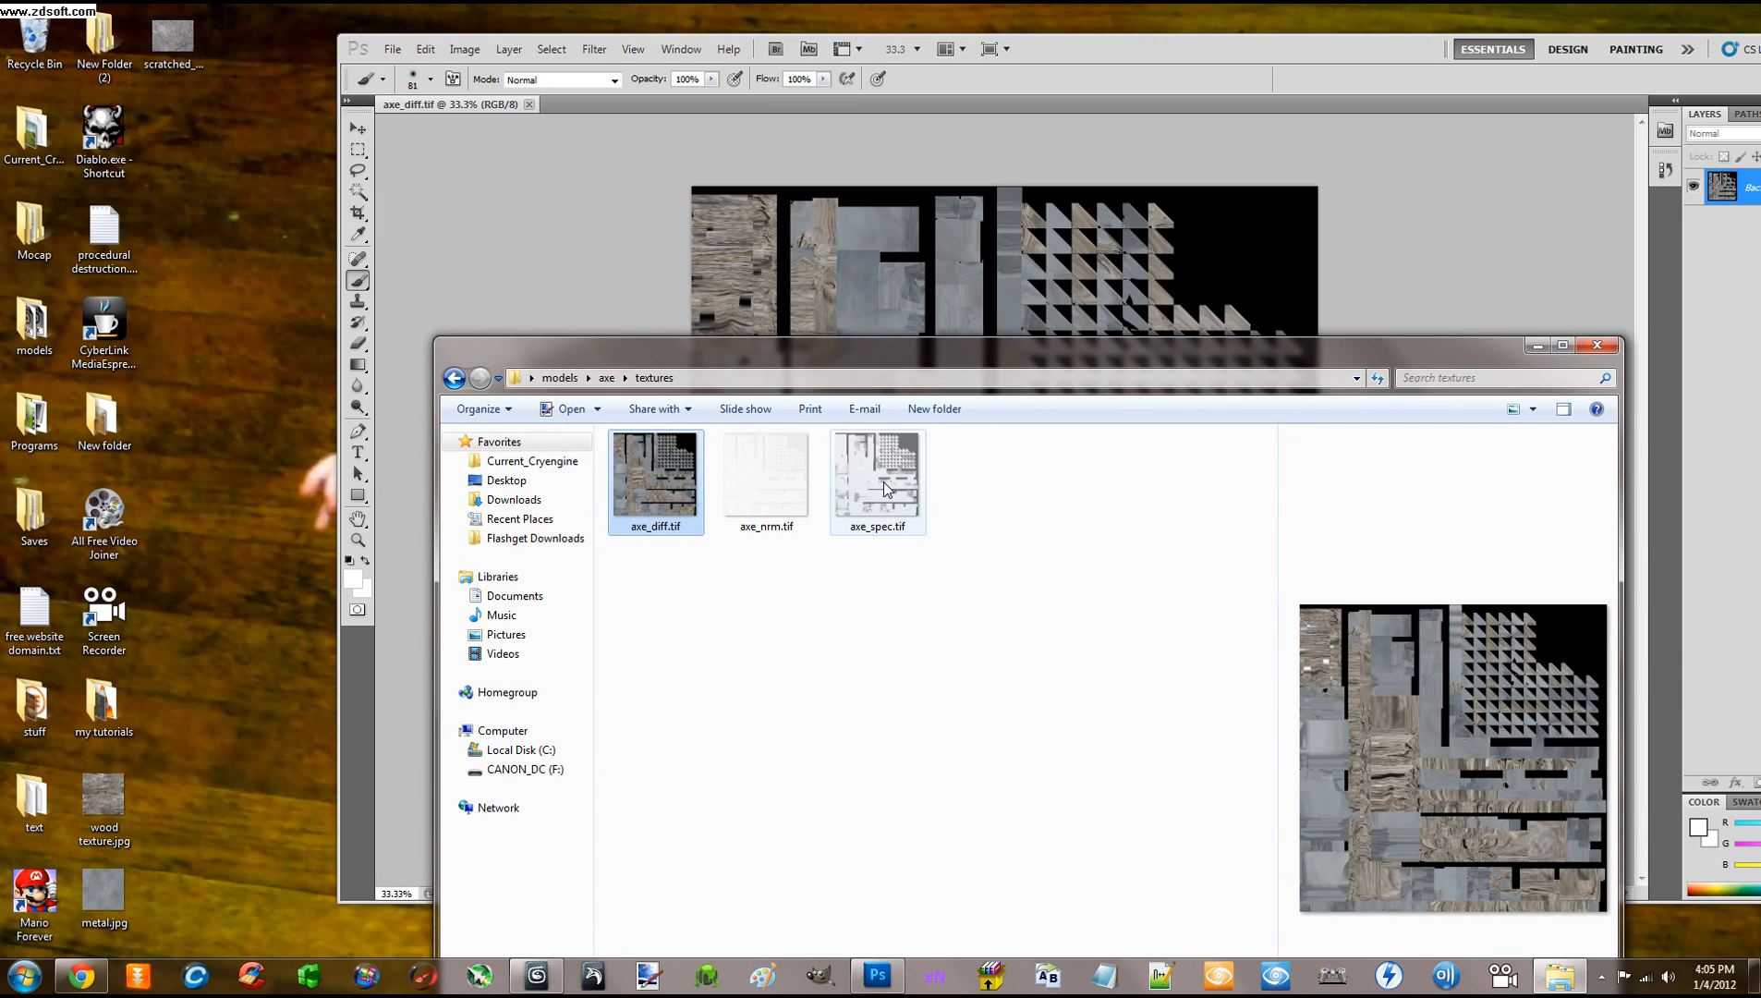
drag(894, 485, 564, 101)
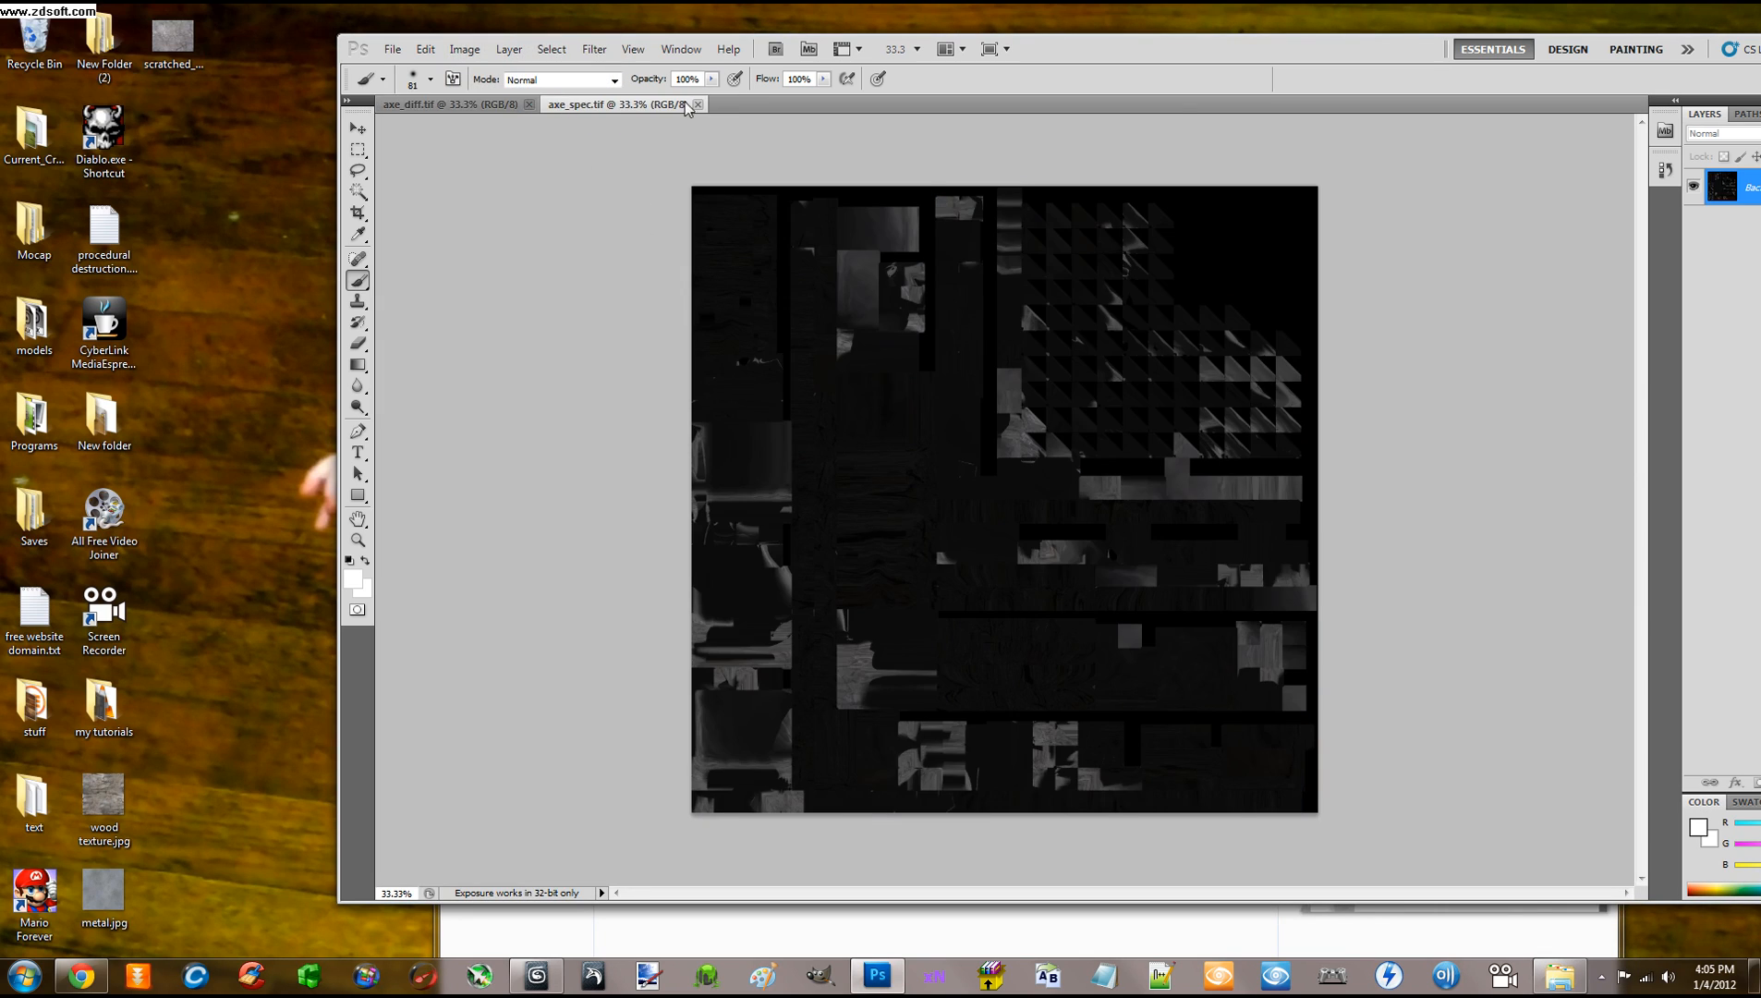
Tidy the Photoshop and Explorer windows, then minimize the textures folder
drag(1043, 45, 1069, 44)
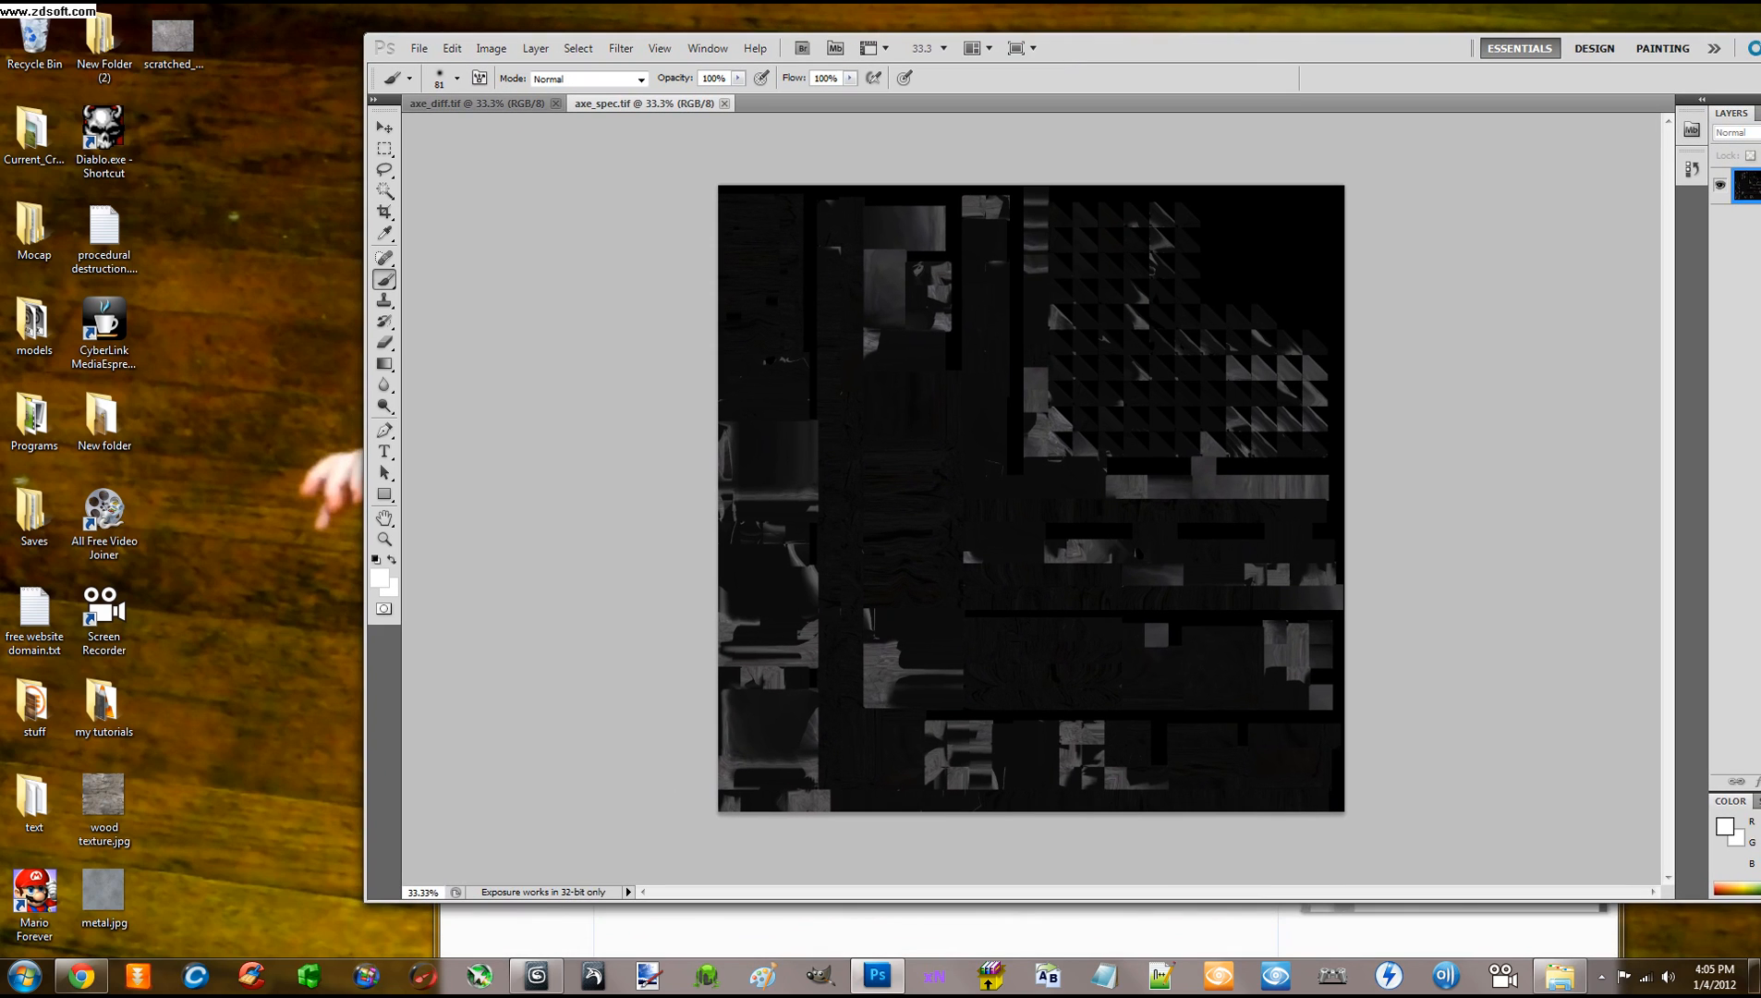
click(462, 942)
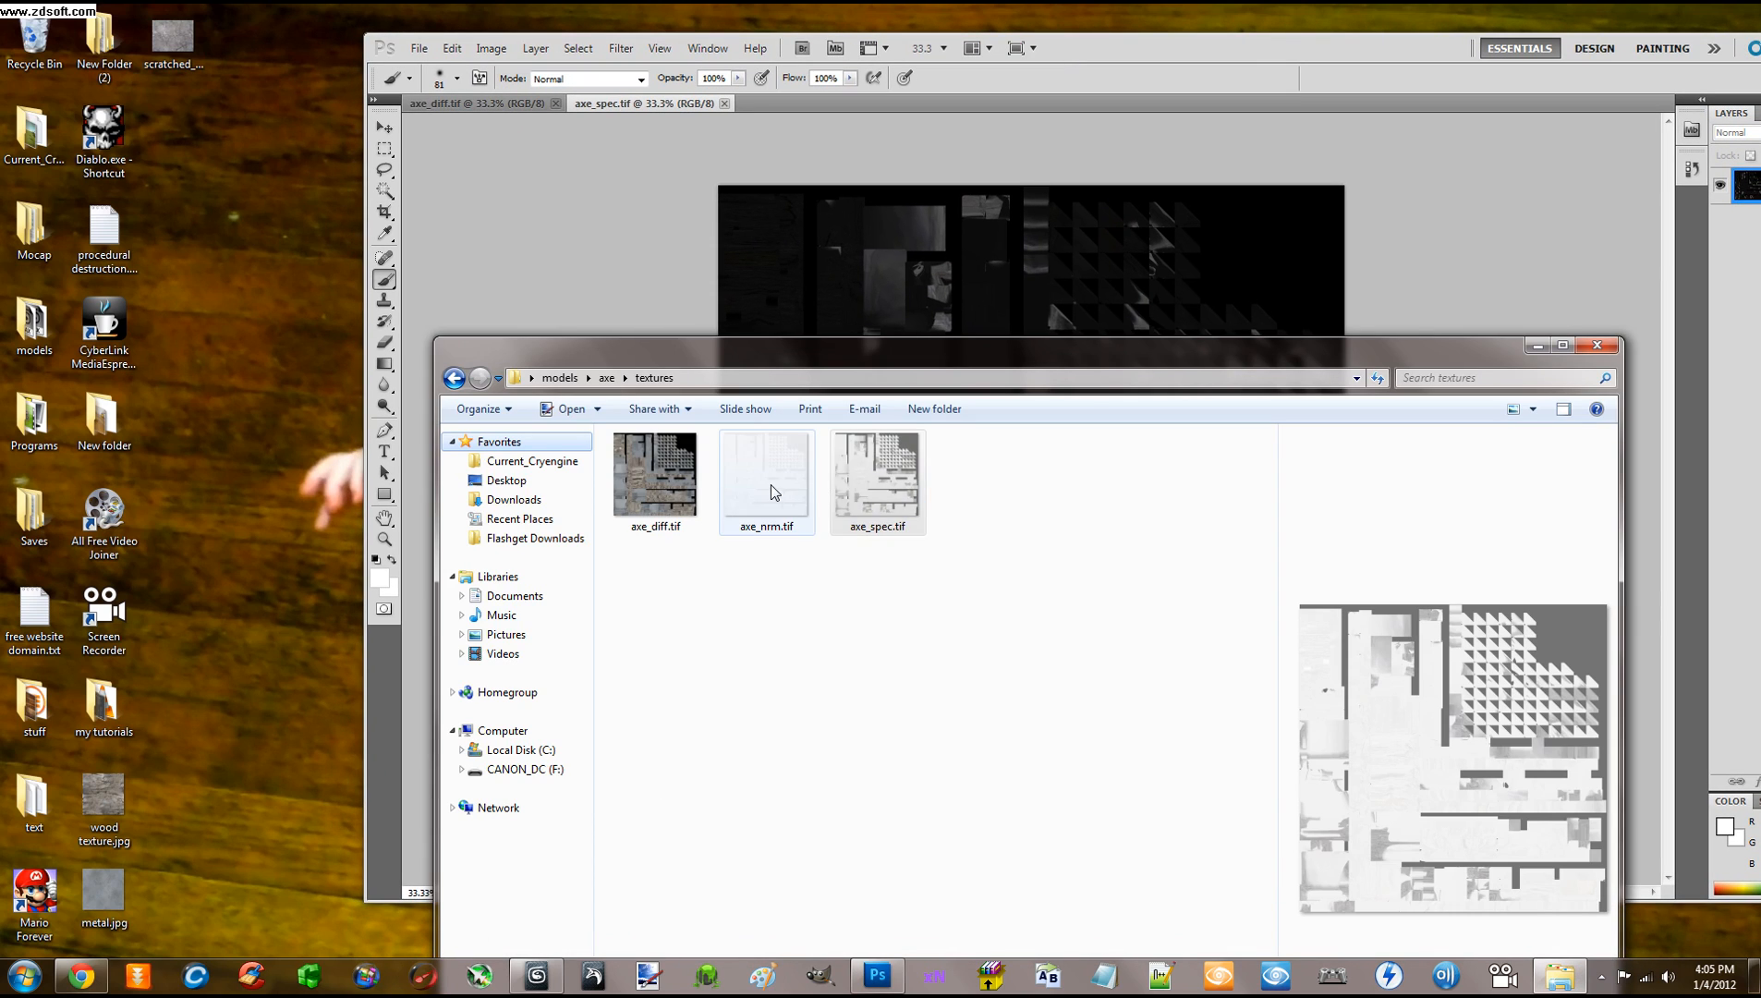
drag(1300, 359, 1212, 339)
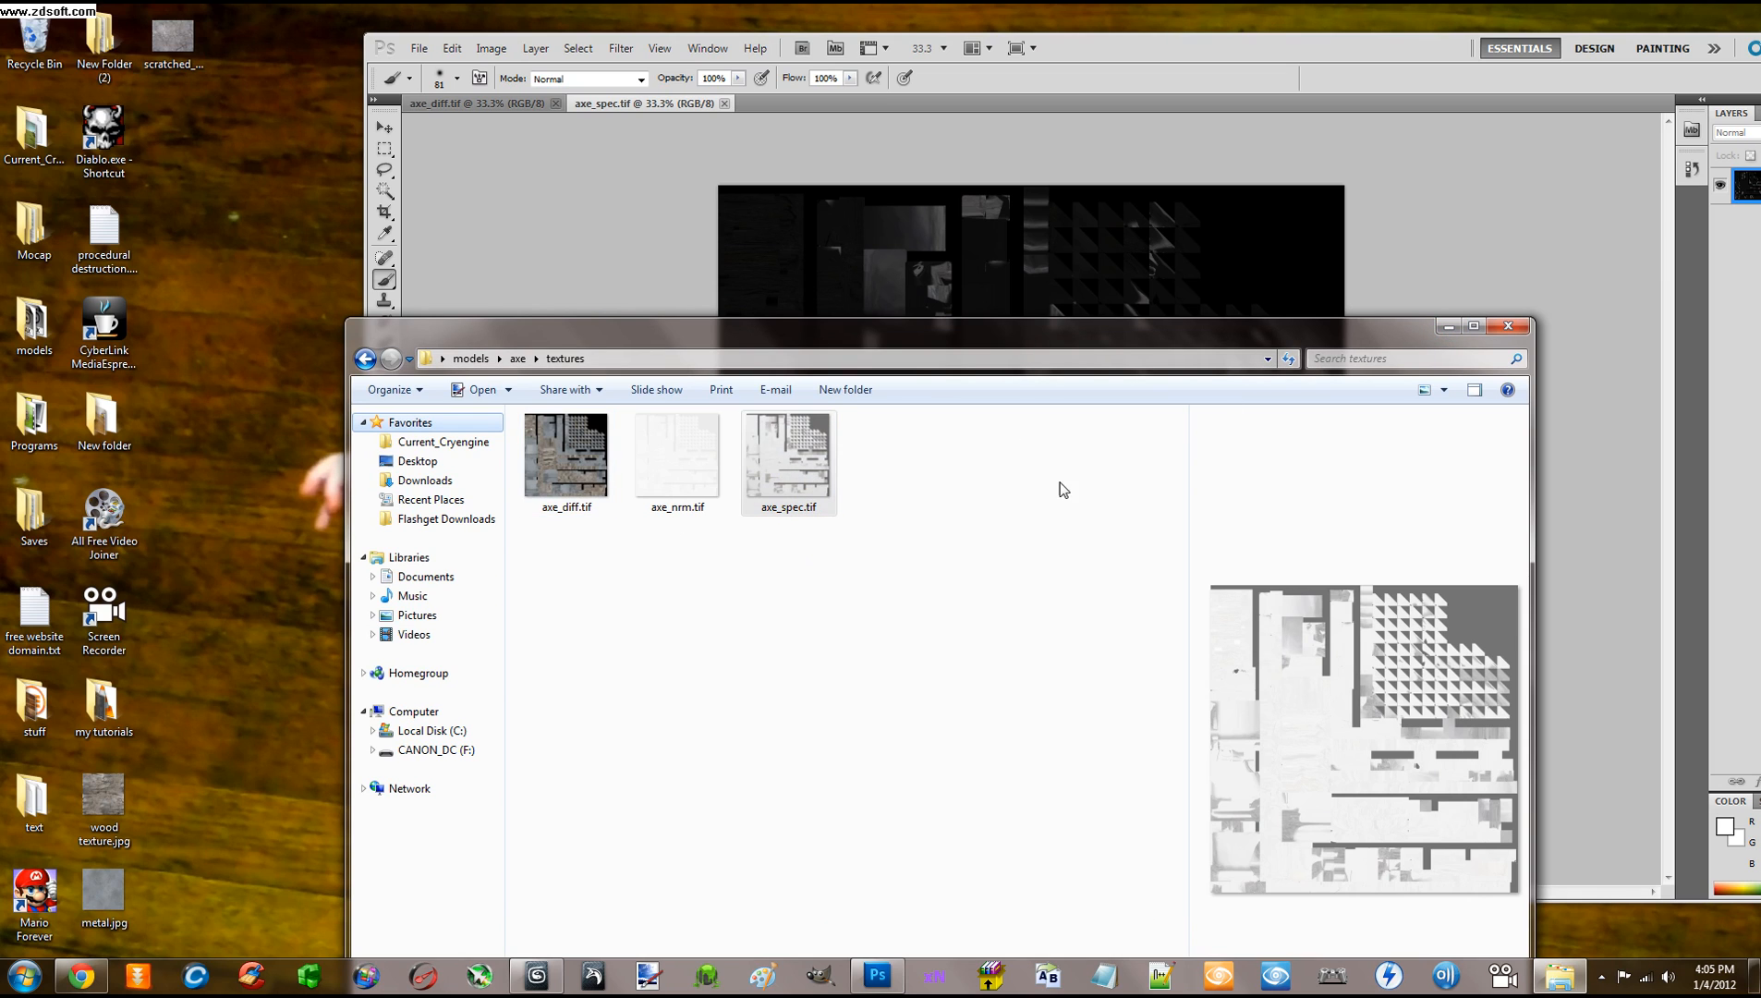
click(1448, 327)
drag(1193, 47, 1136, 65)
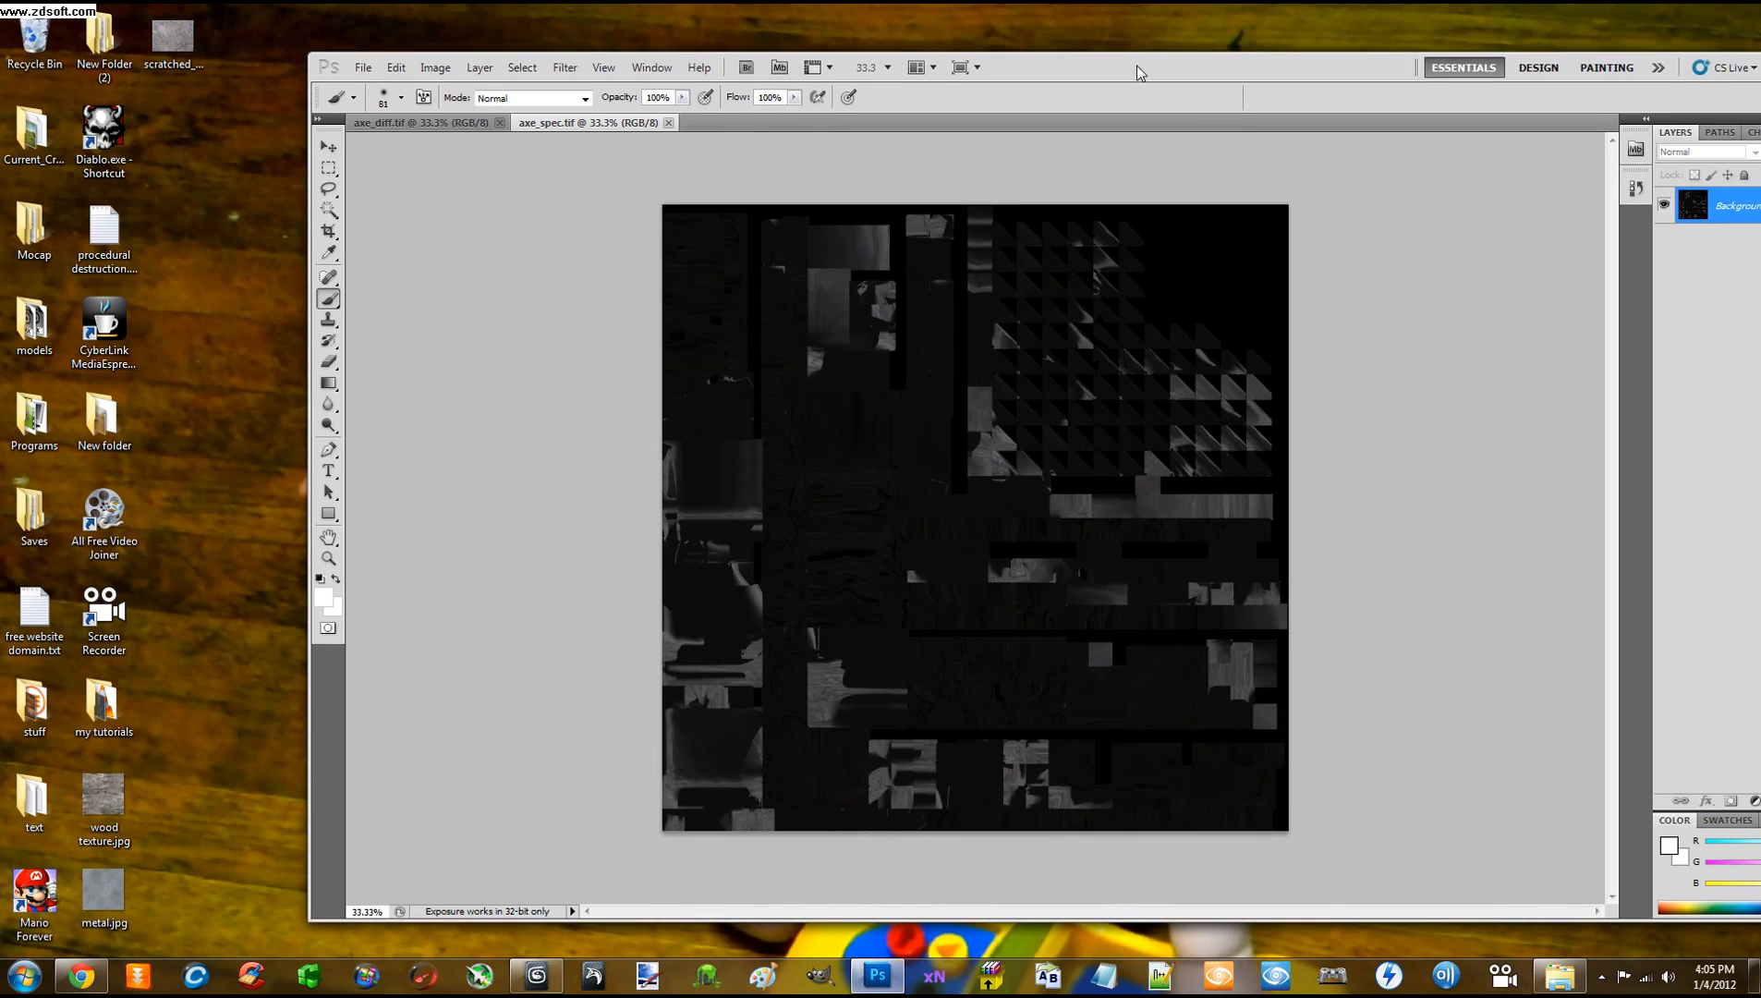
click(448, 124)
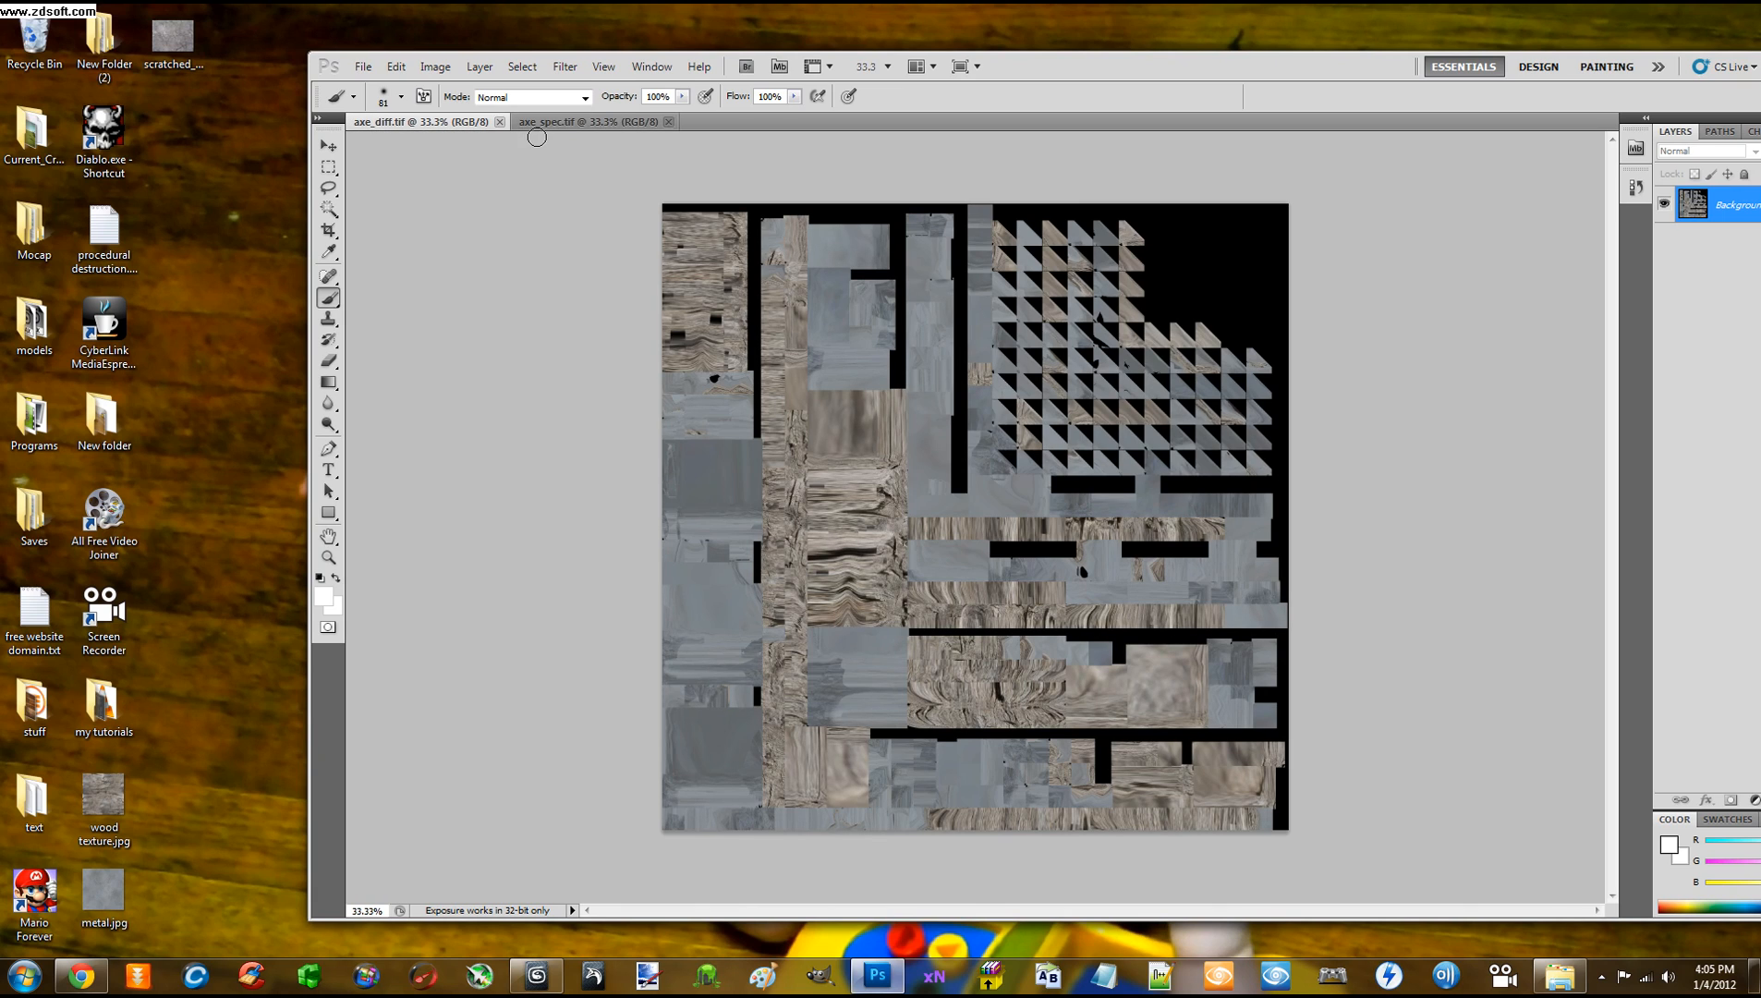
click(593, 123)
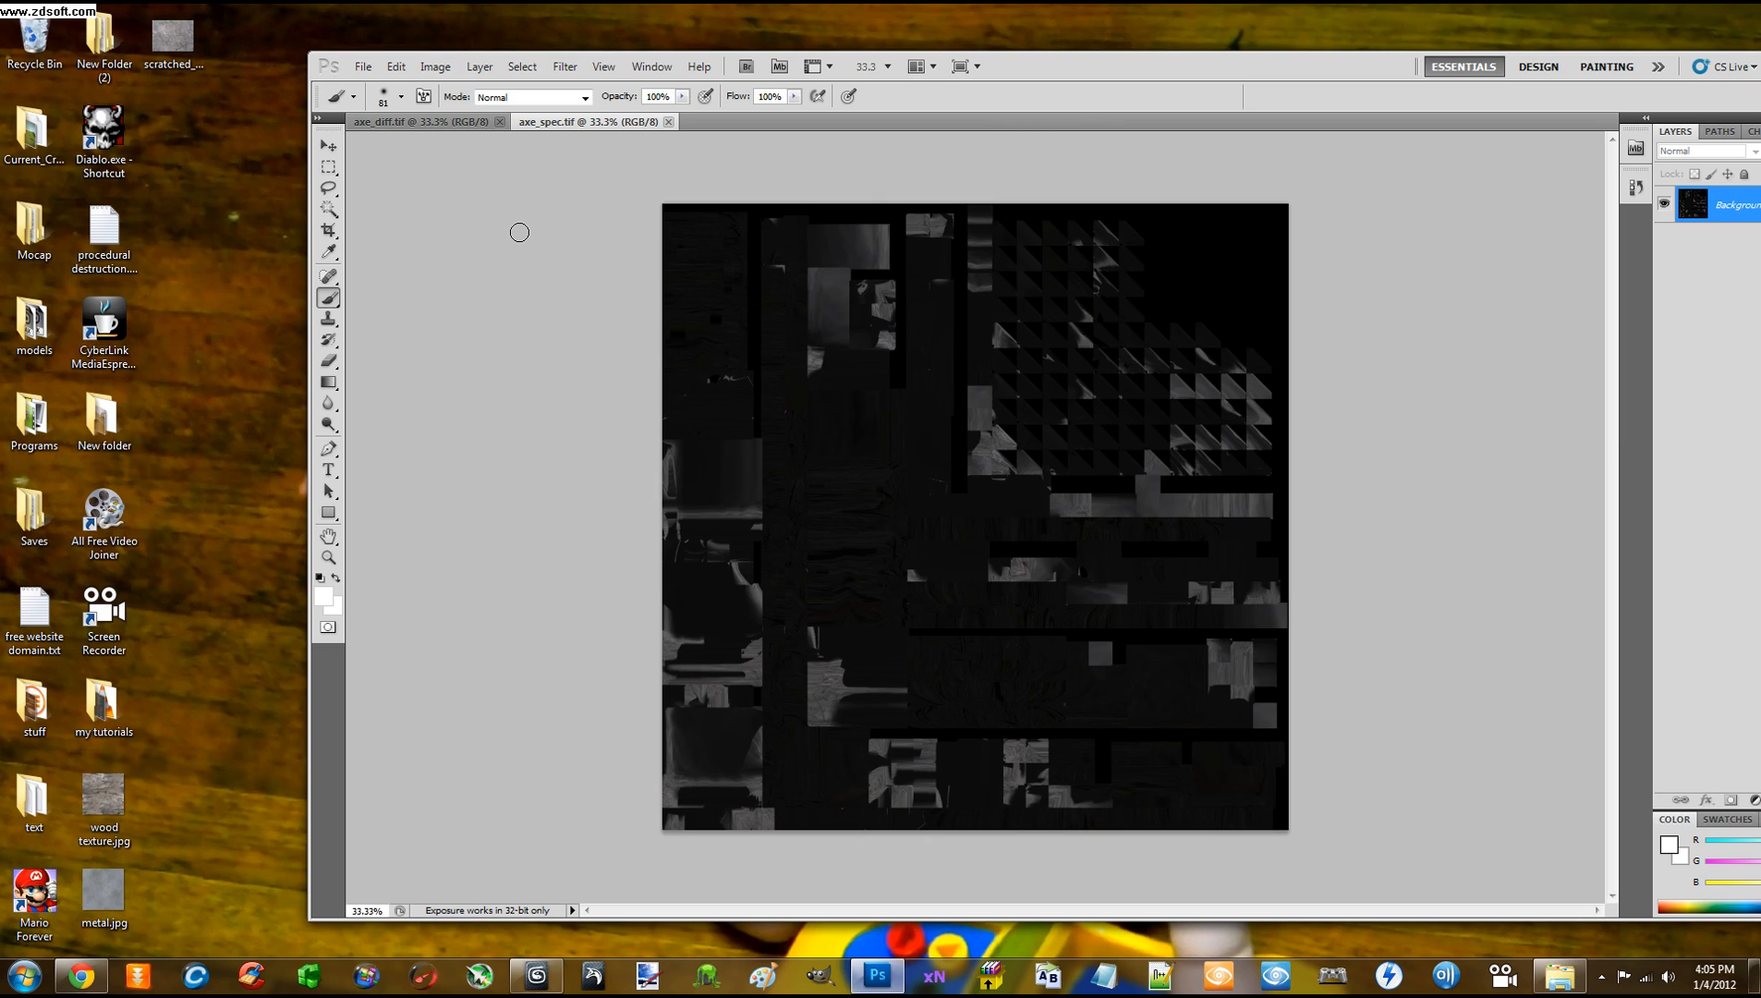
click(453, 123)
click(551, 121)
click(432, 127)
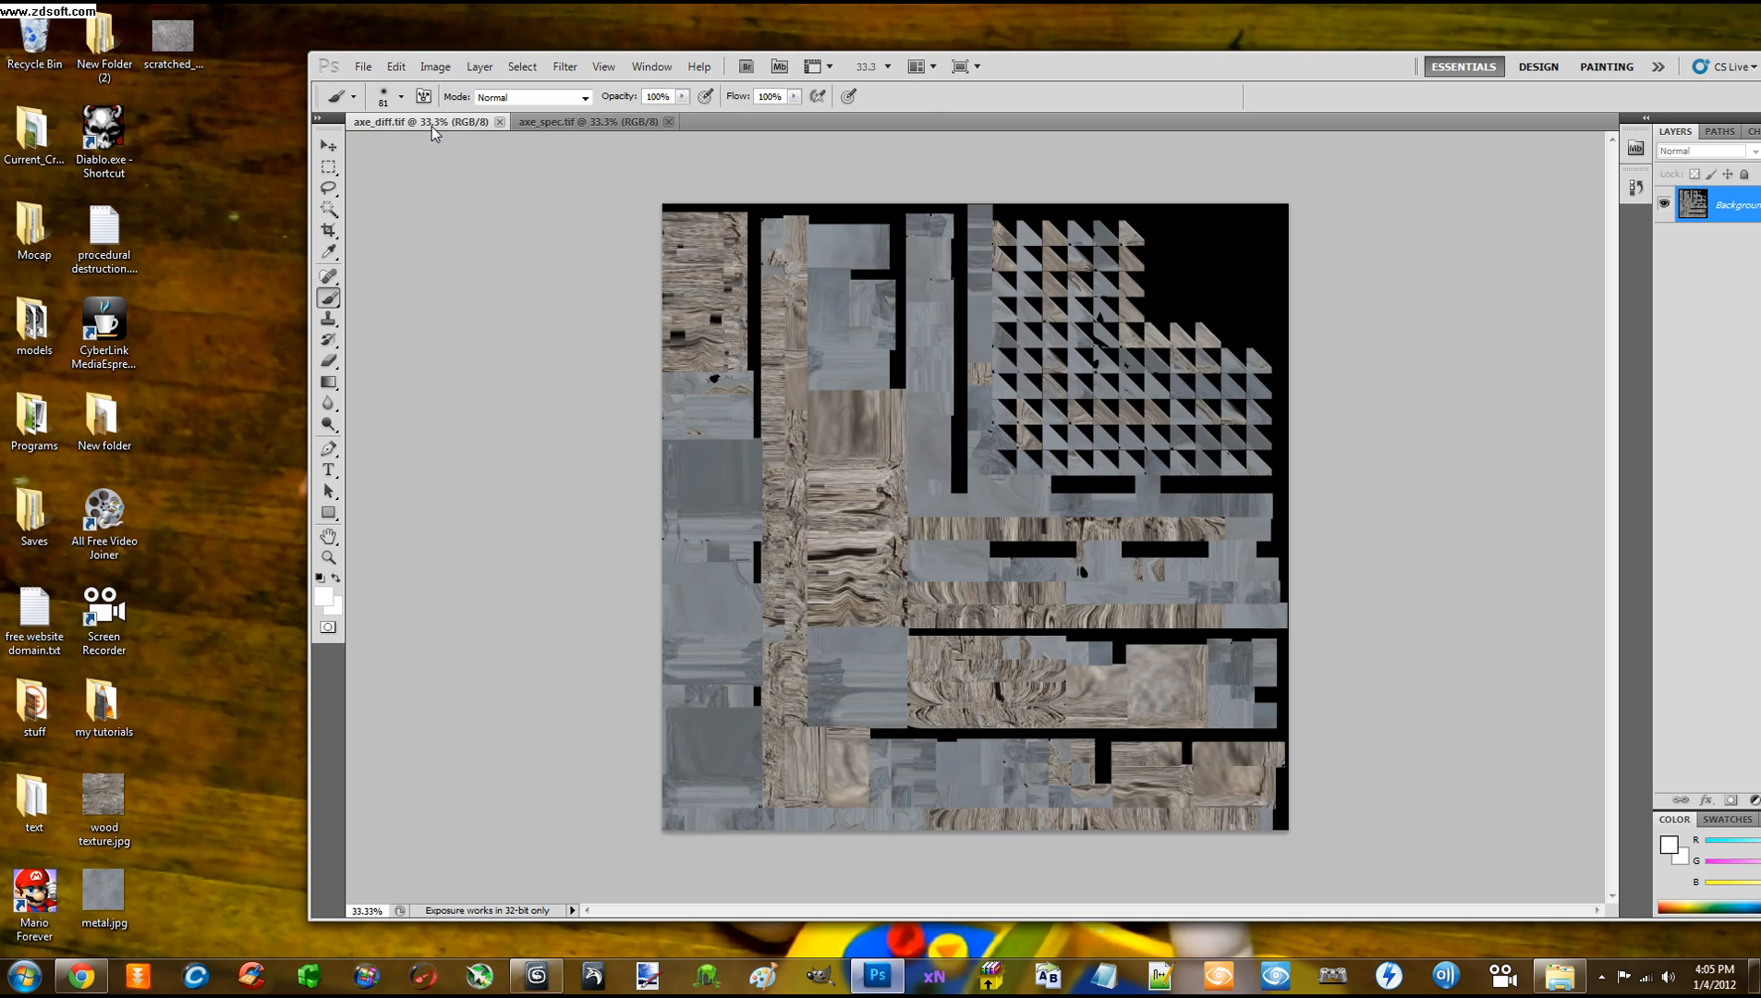
drag(1093, 85, 1013, 58)
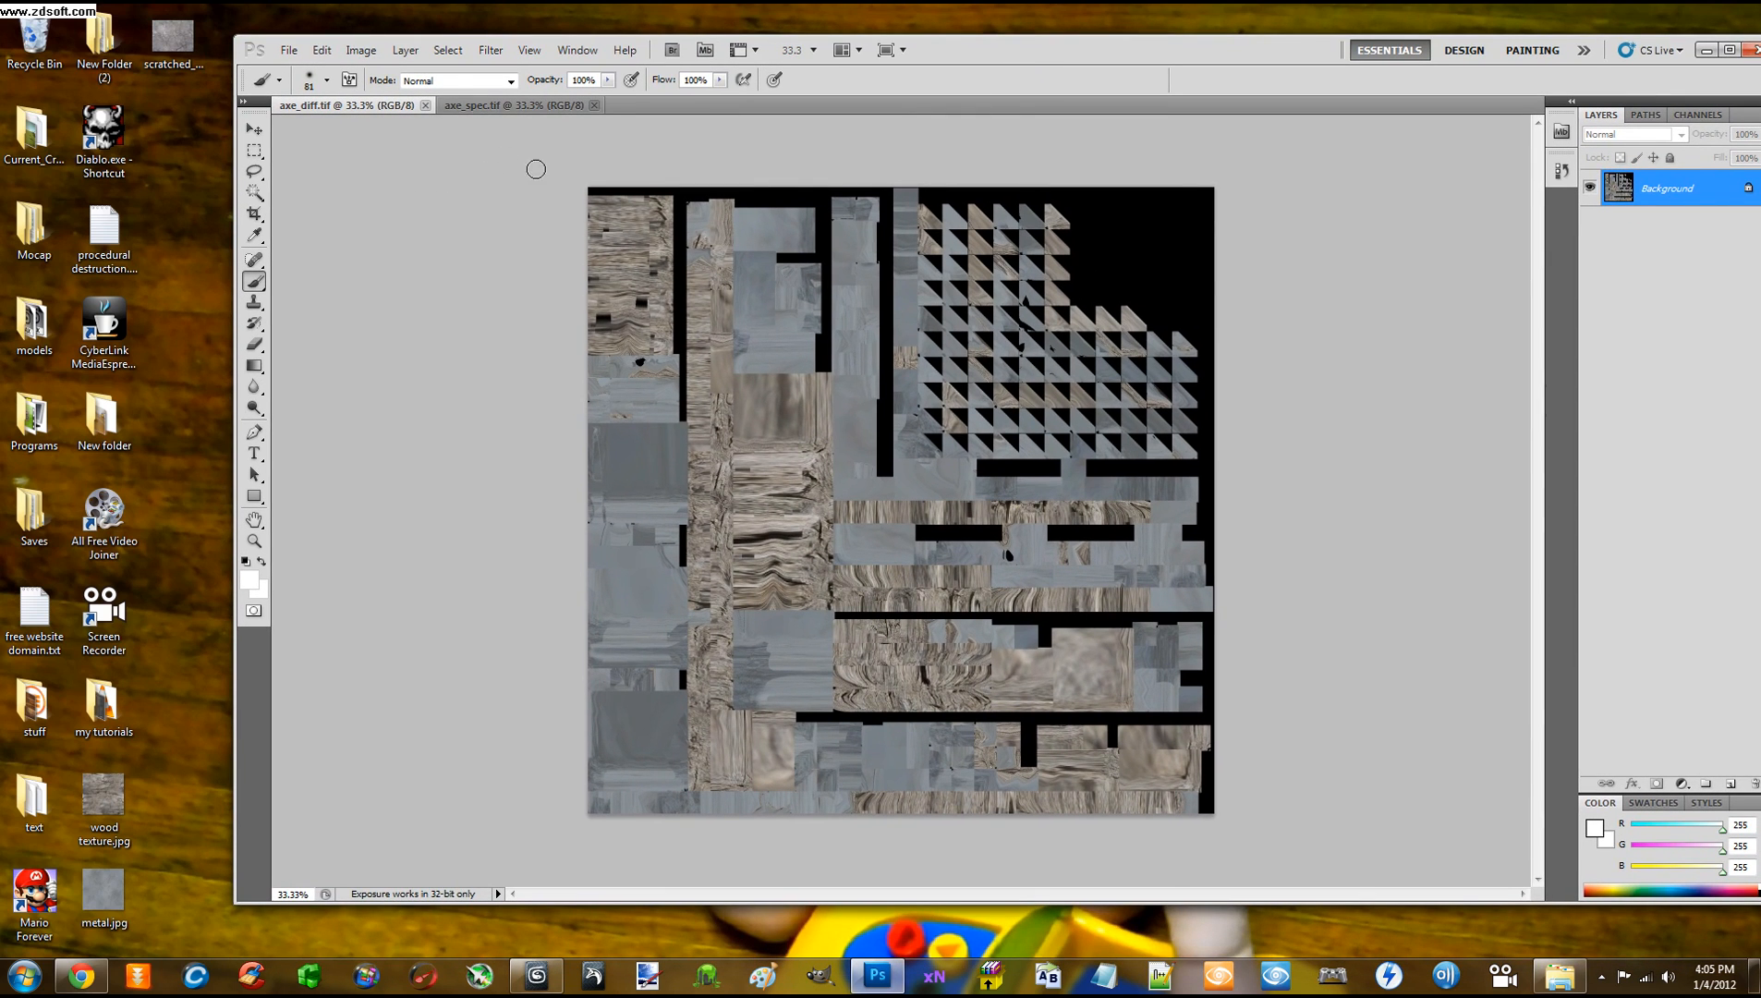
drag(1019, 57, 986, 74)
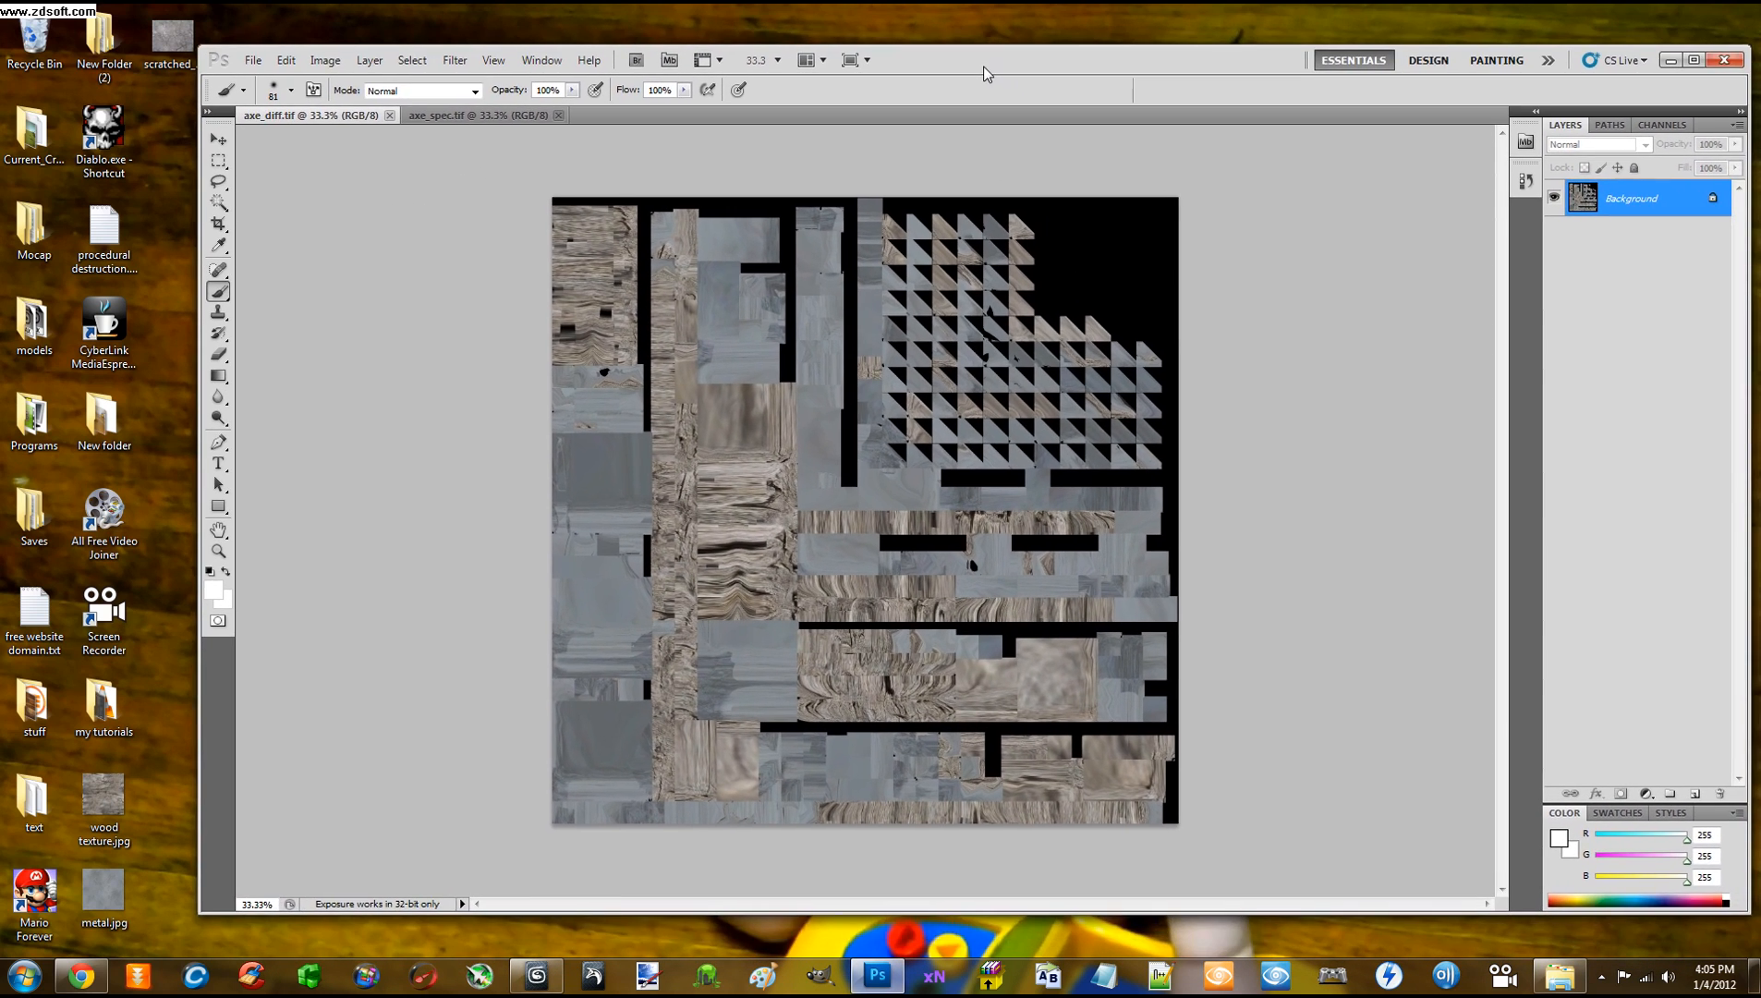
click(338, 294)
click(475, 122)
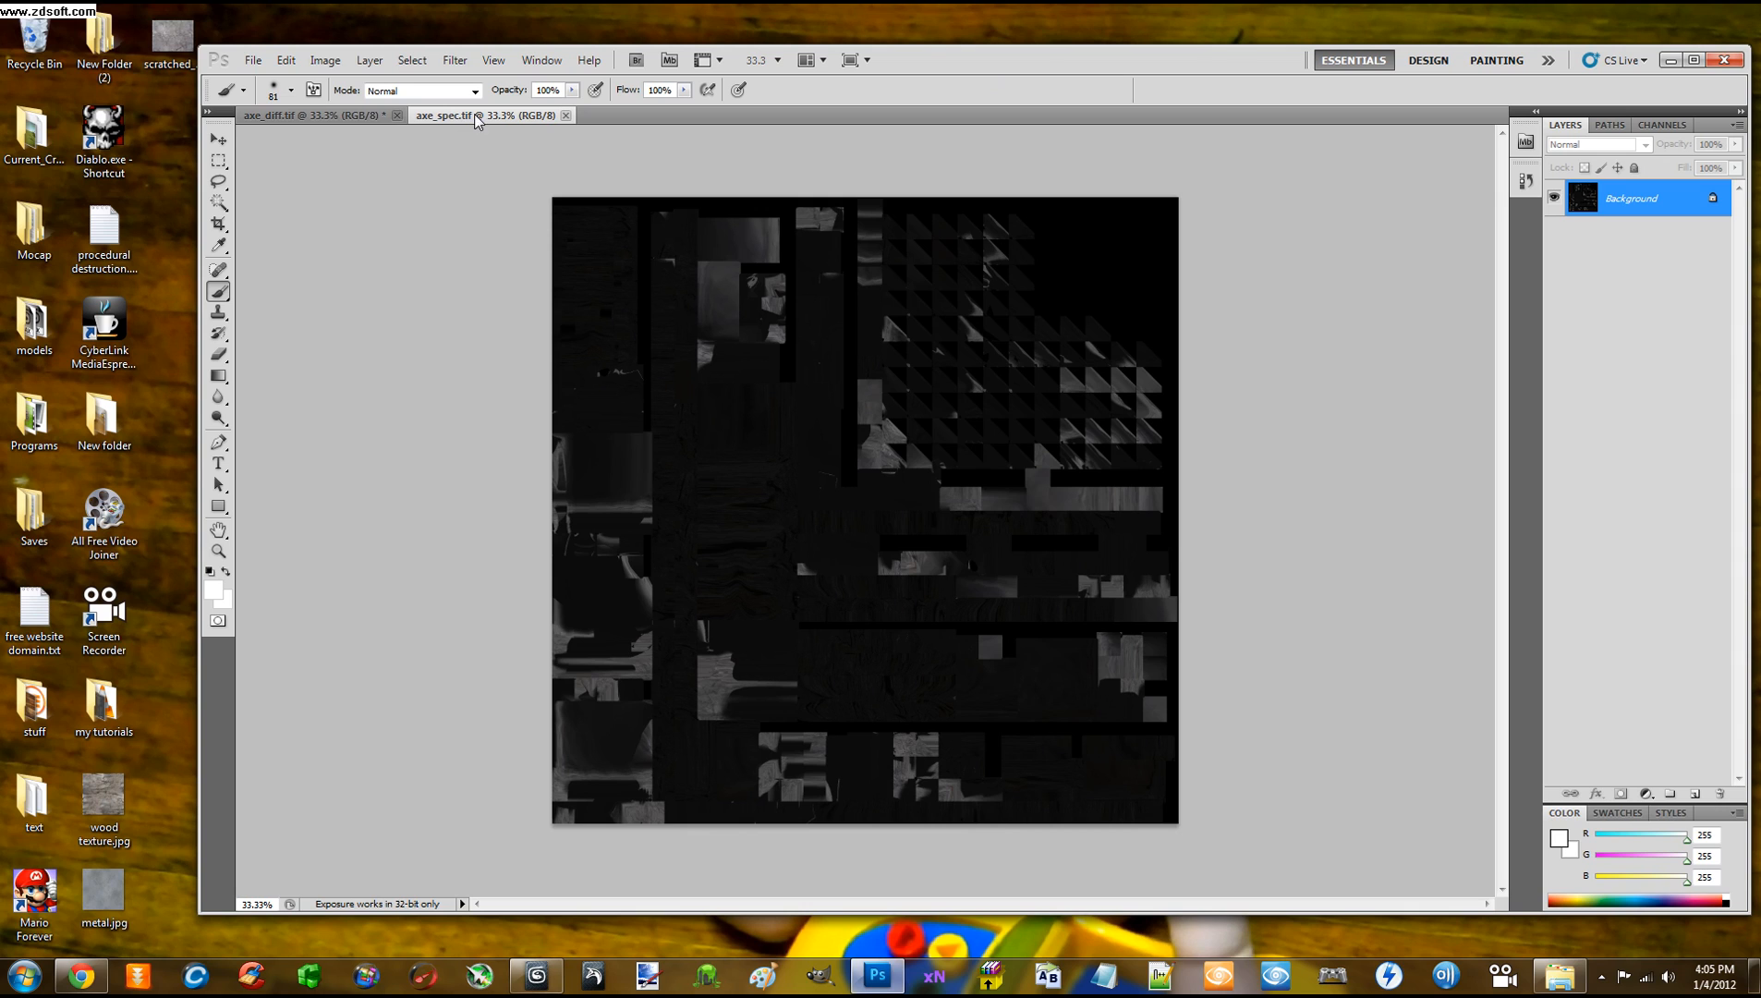
click(344, 117)
click(469, 118)
Delete the Alpha 1 channel from axe_spec.tif via the Channels panel
click(1609, 124)
click(1663, 123)
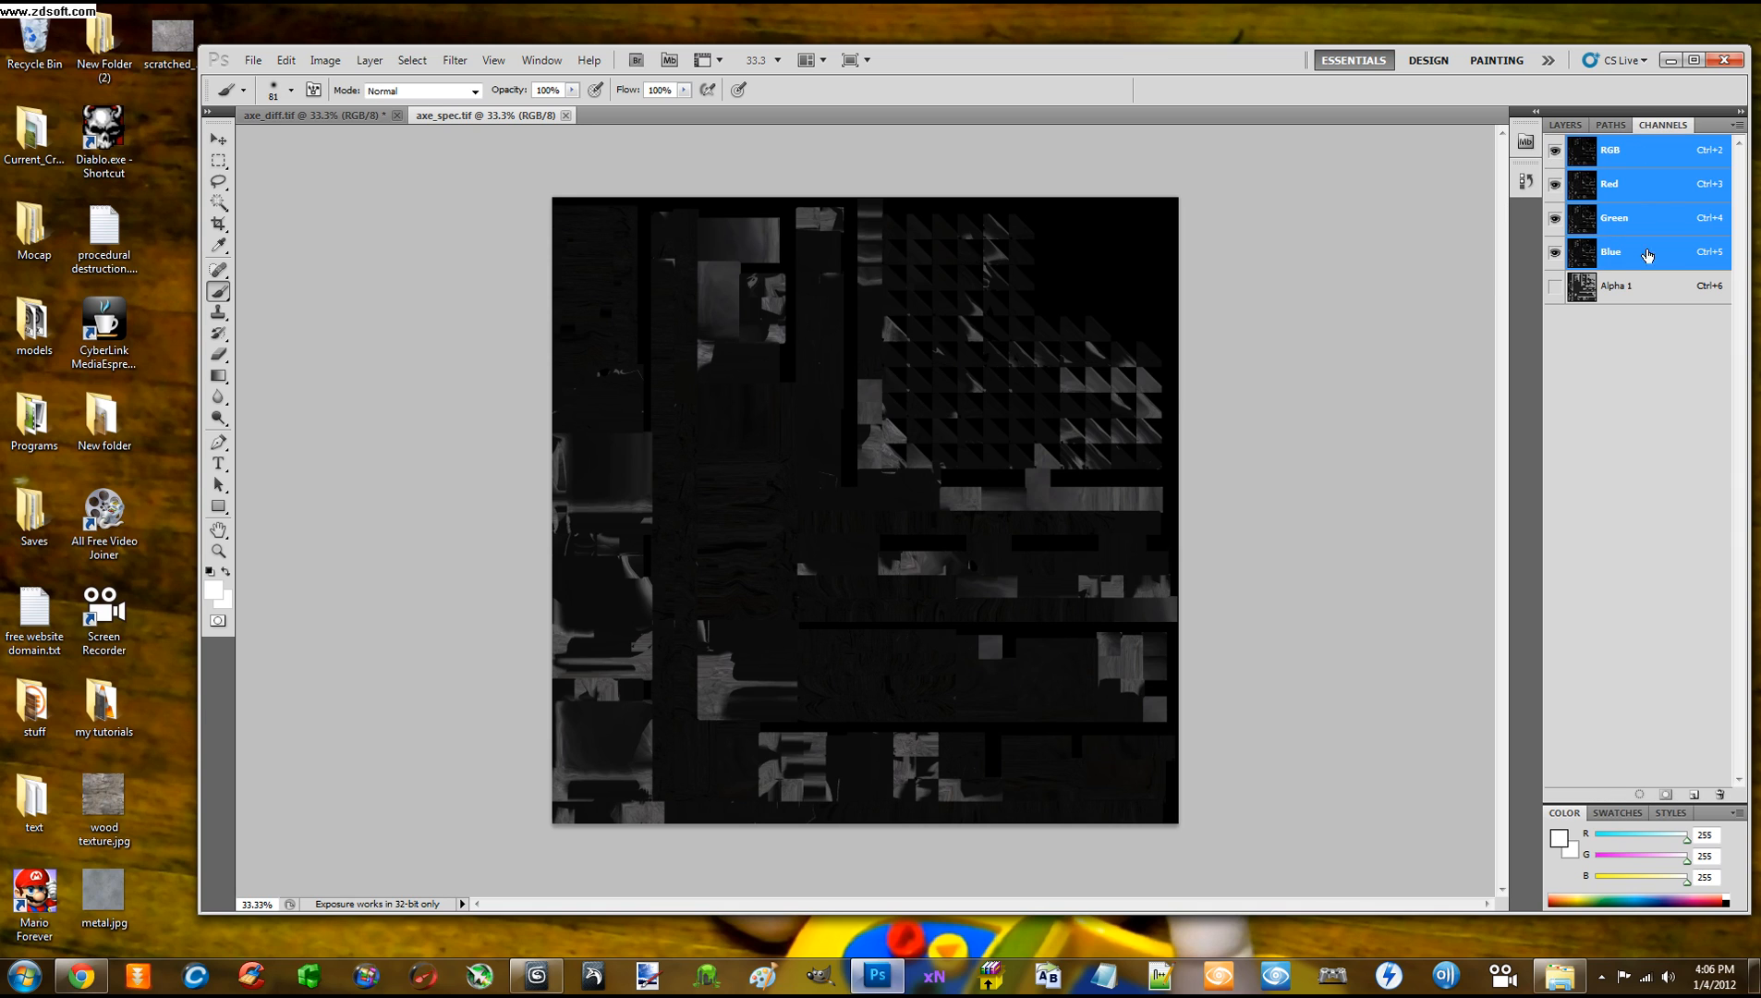
click(1628, 285)
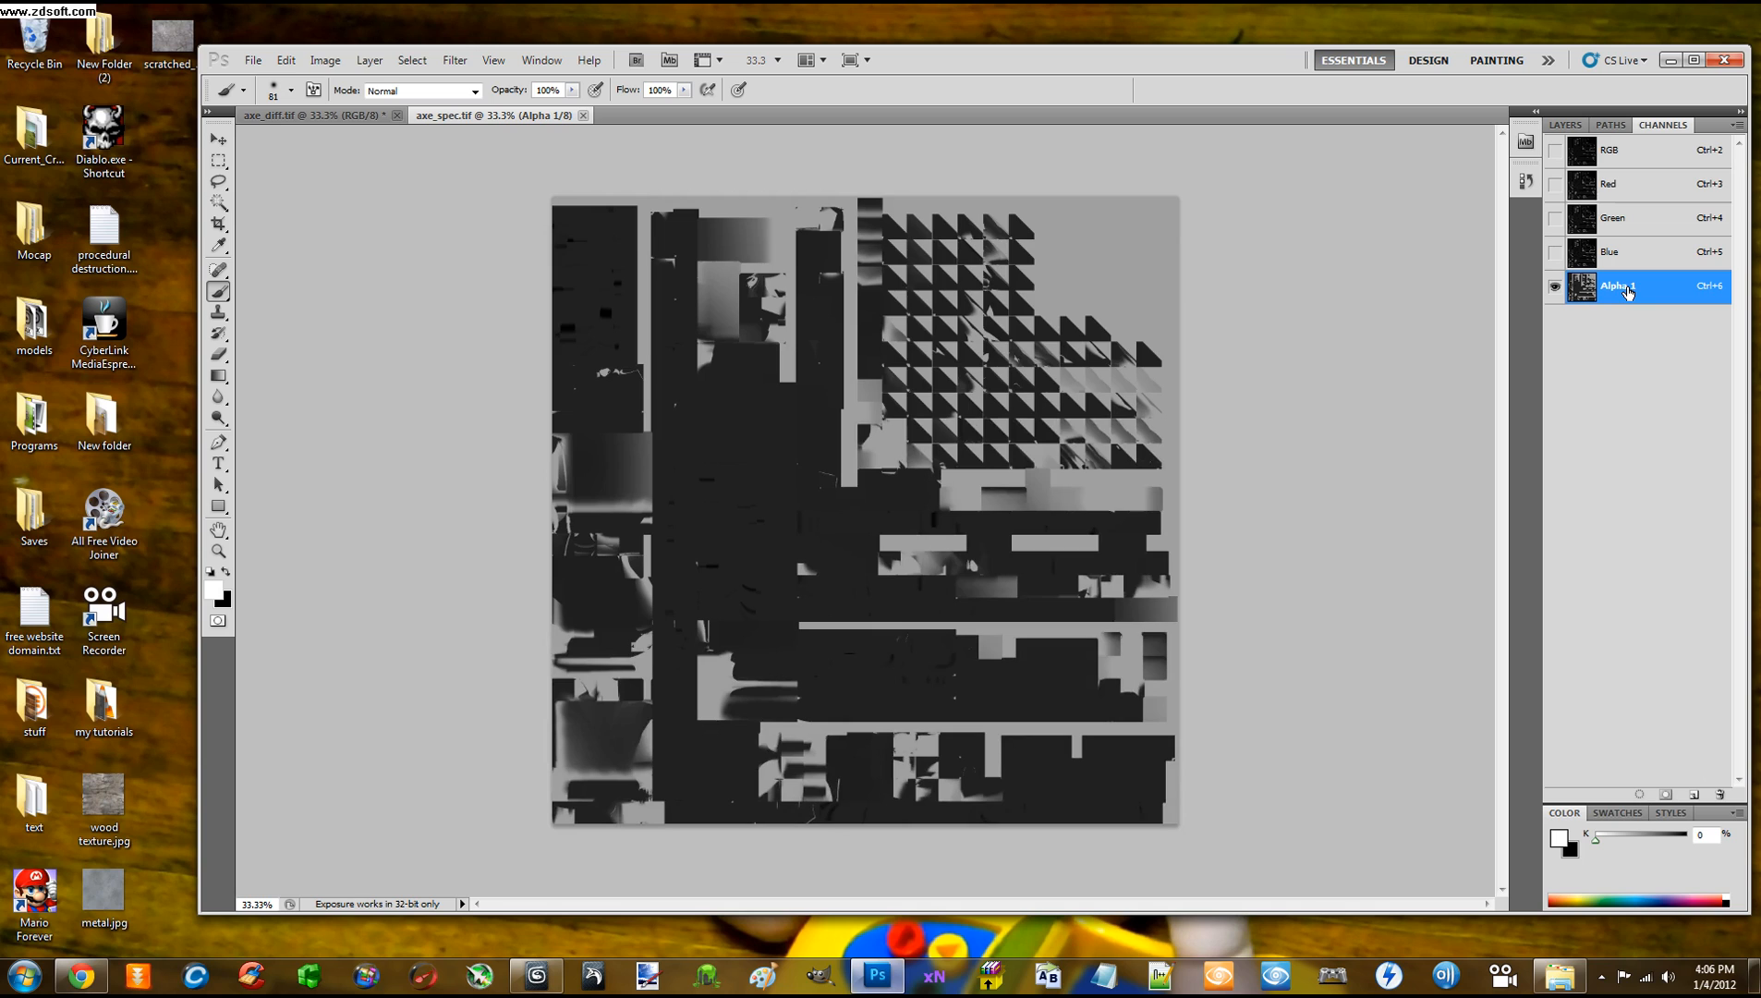
right_click(1628, 292)
click(1639, 319)
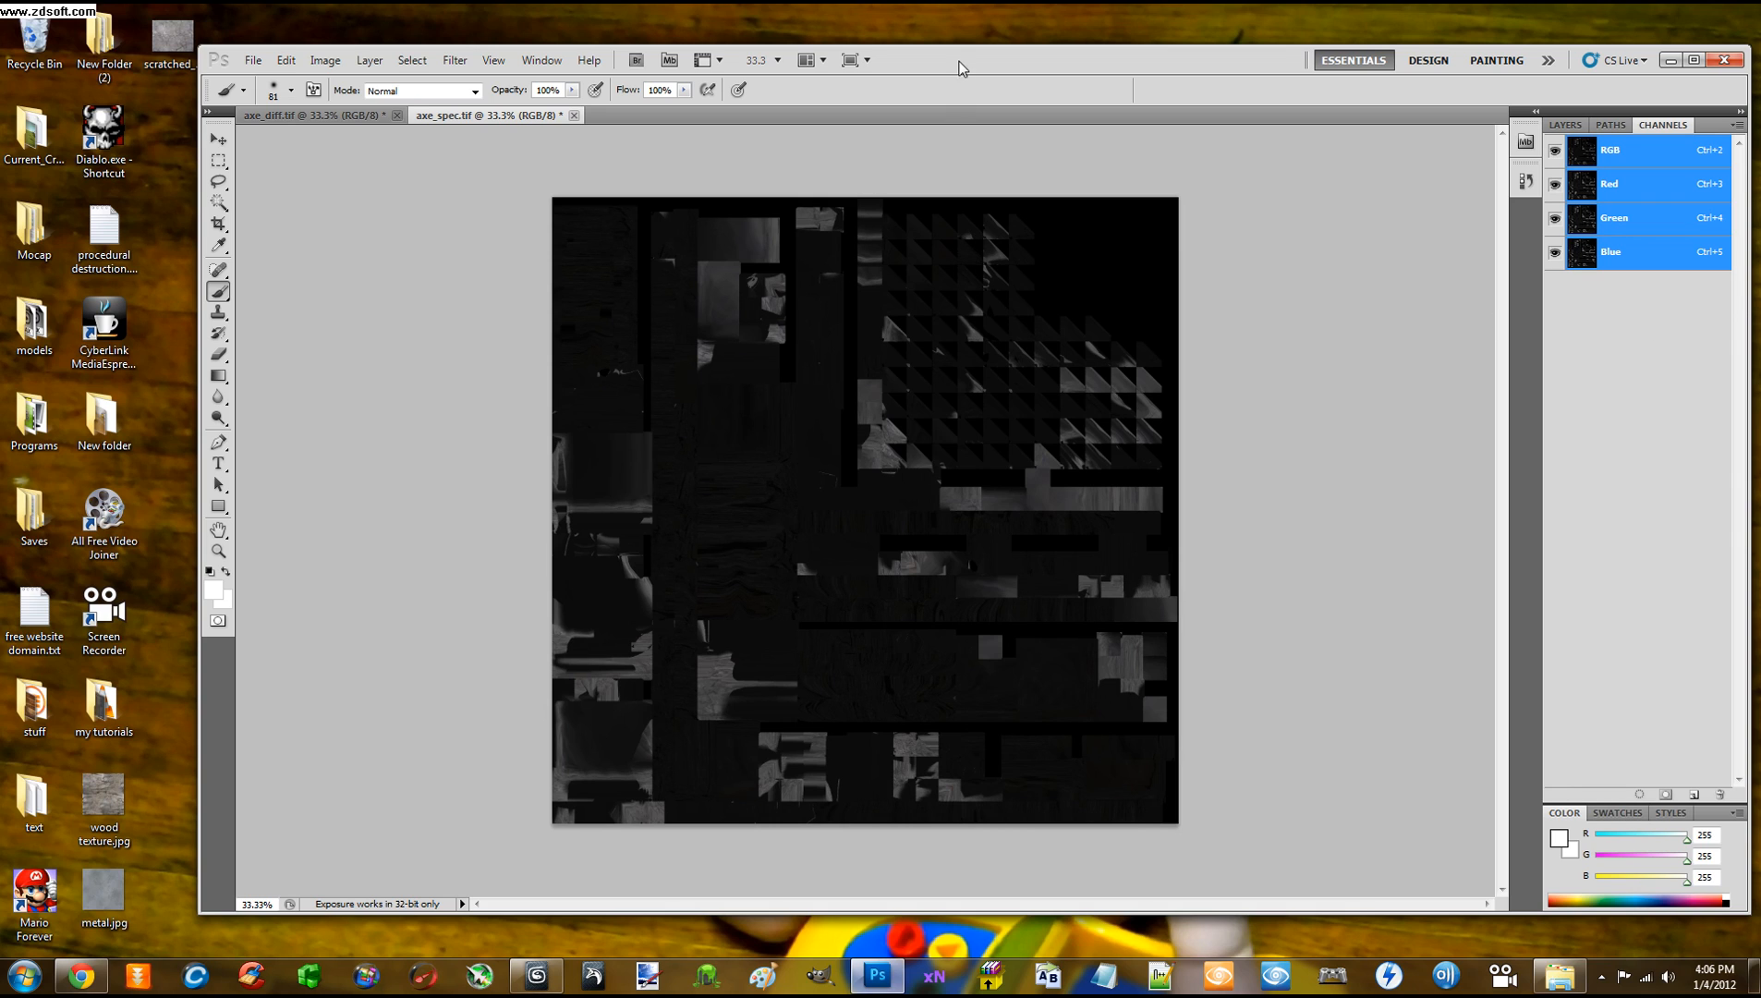
Back on axe_spec.tif's layers, select the entire specular image with Ctrl+A
click(351, 118)
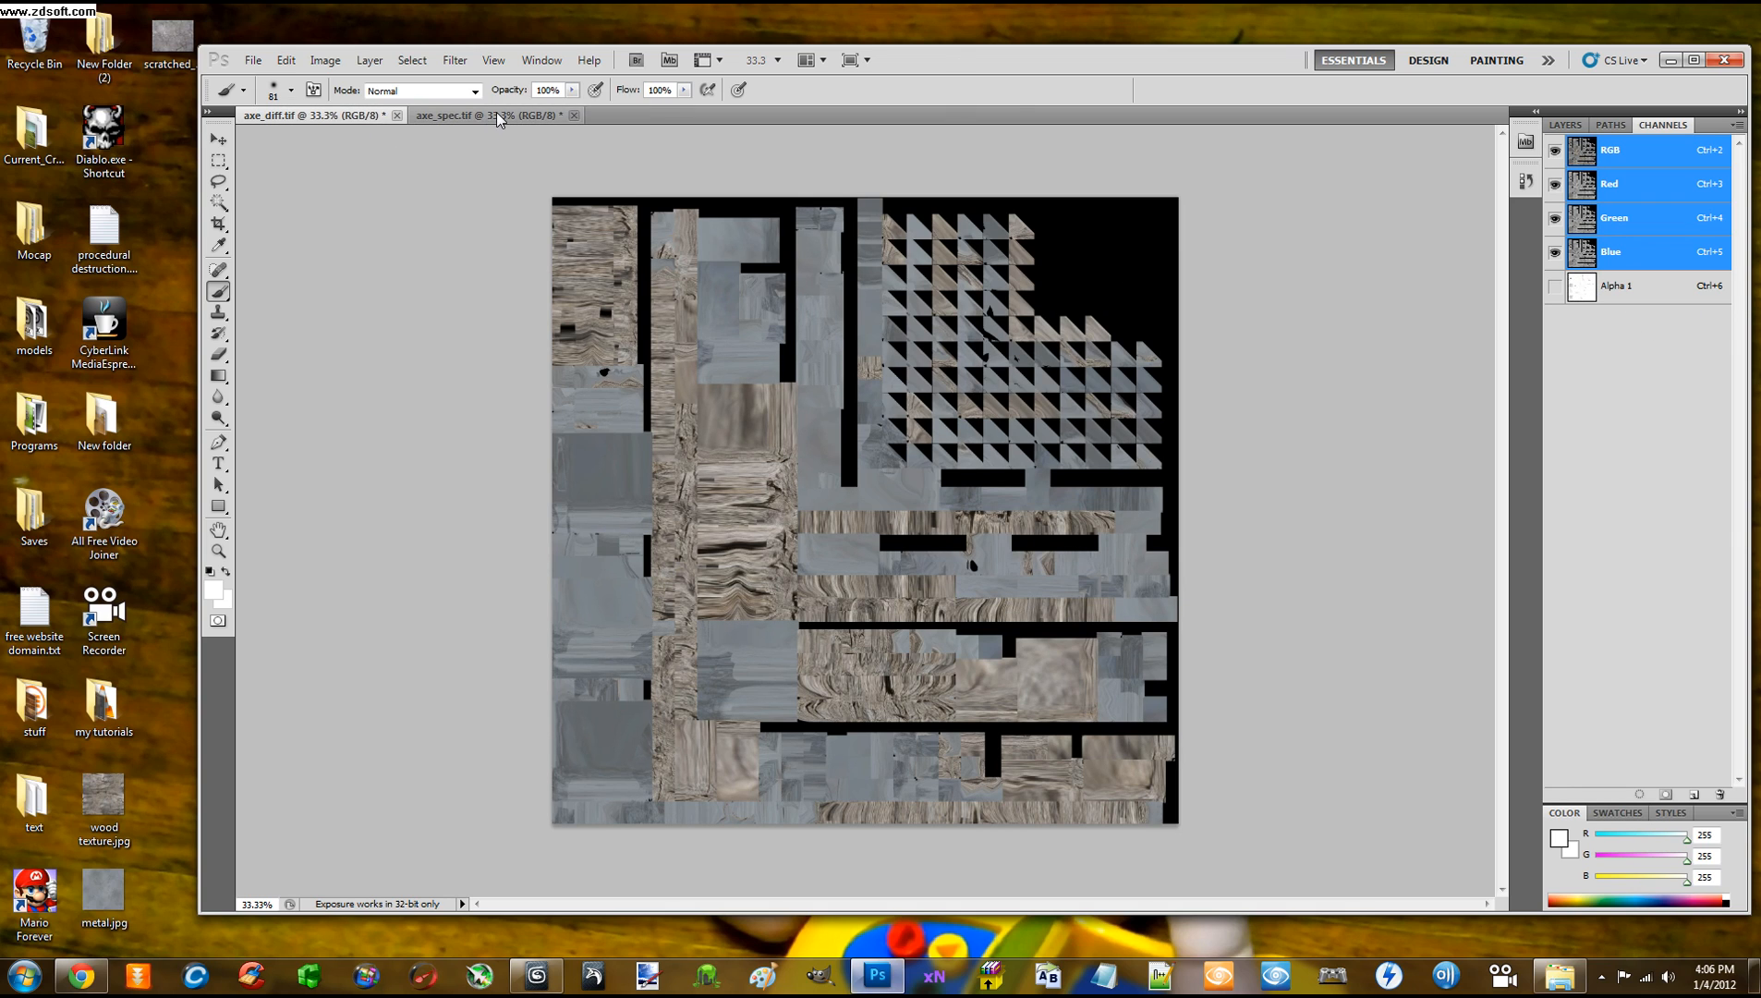
click(497, 117)
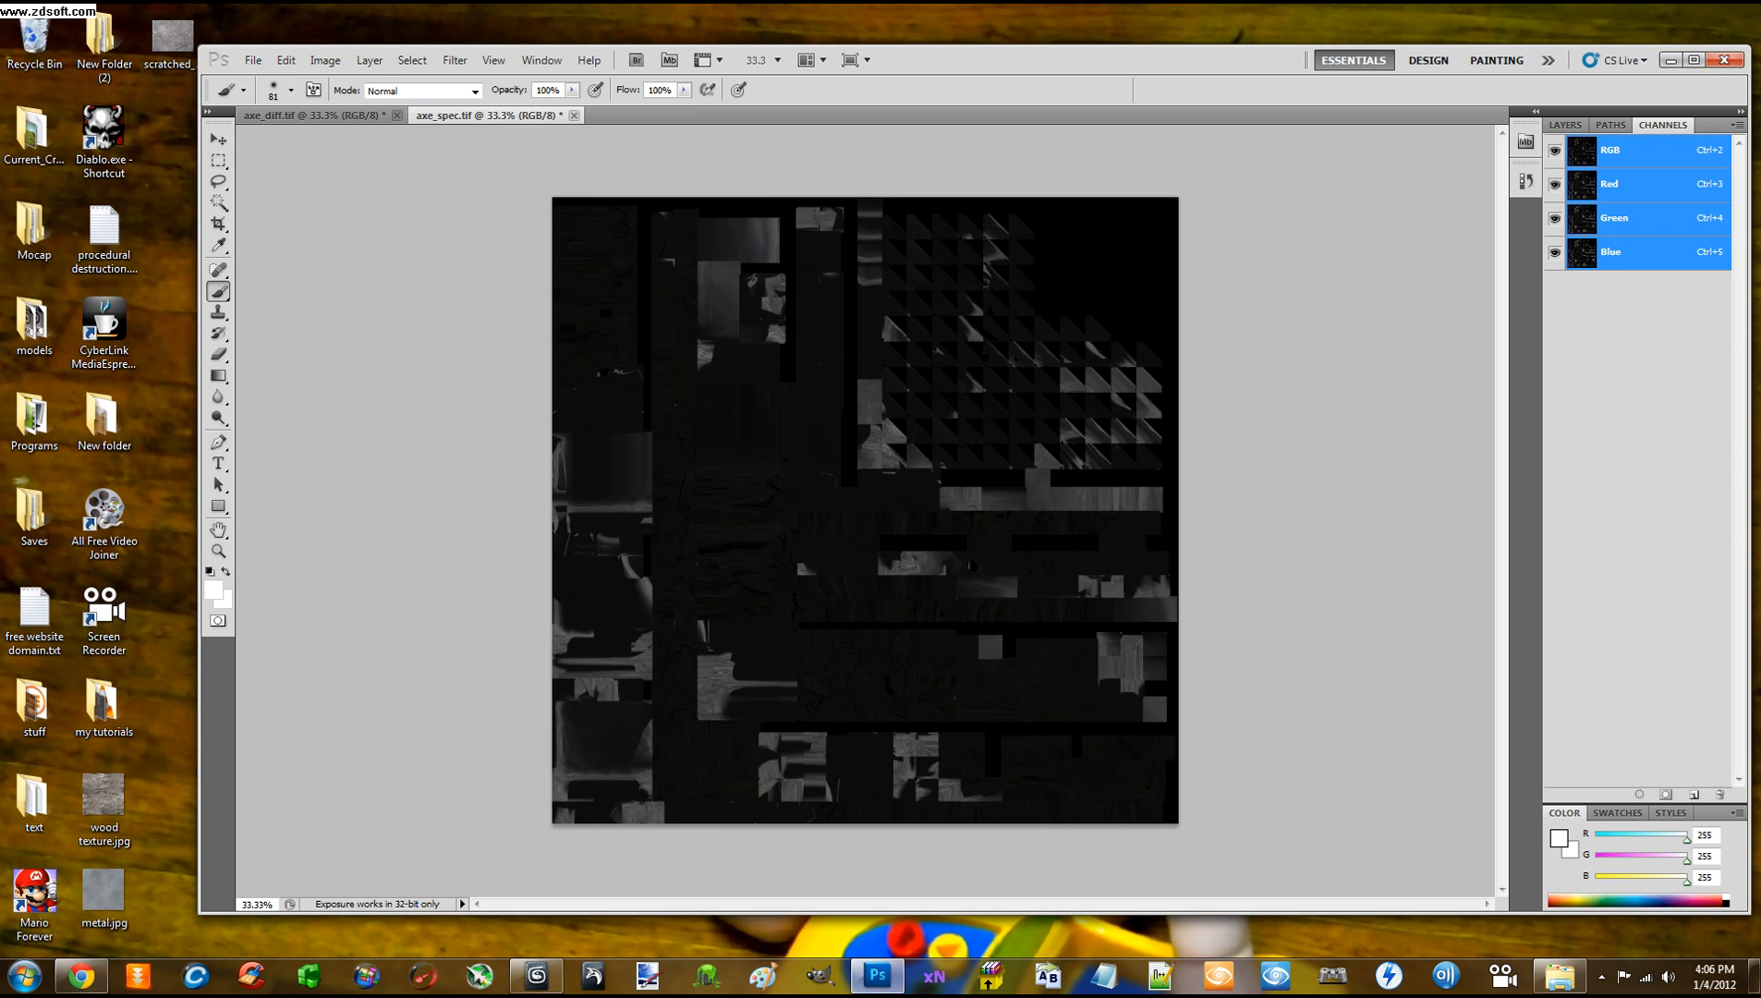
click(1565, 125)
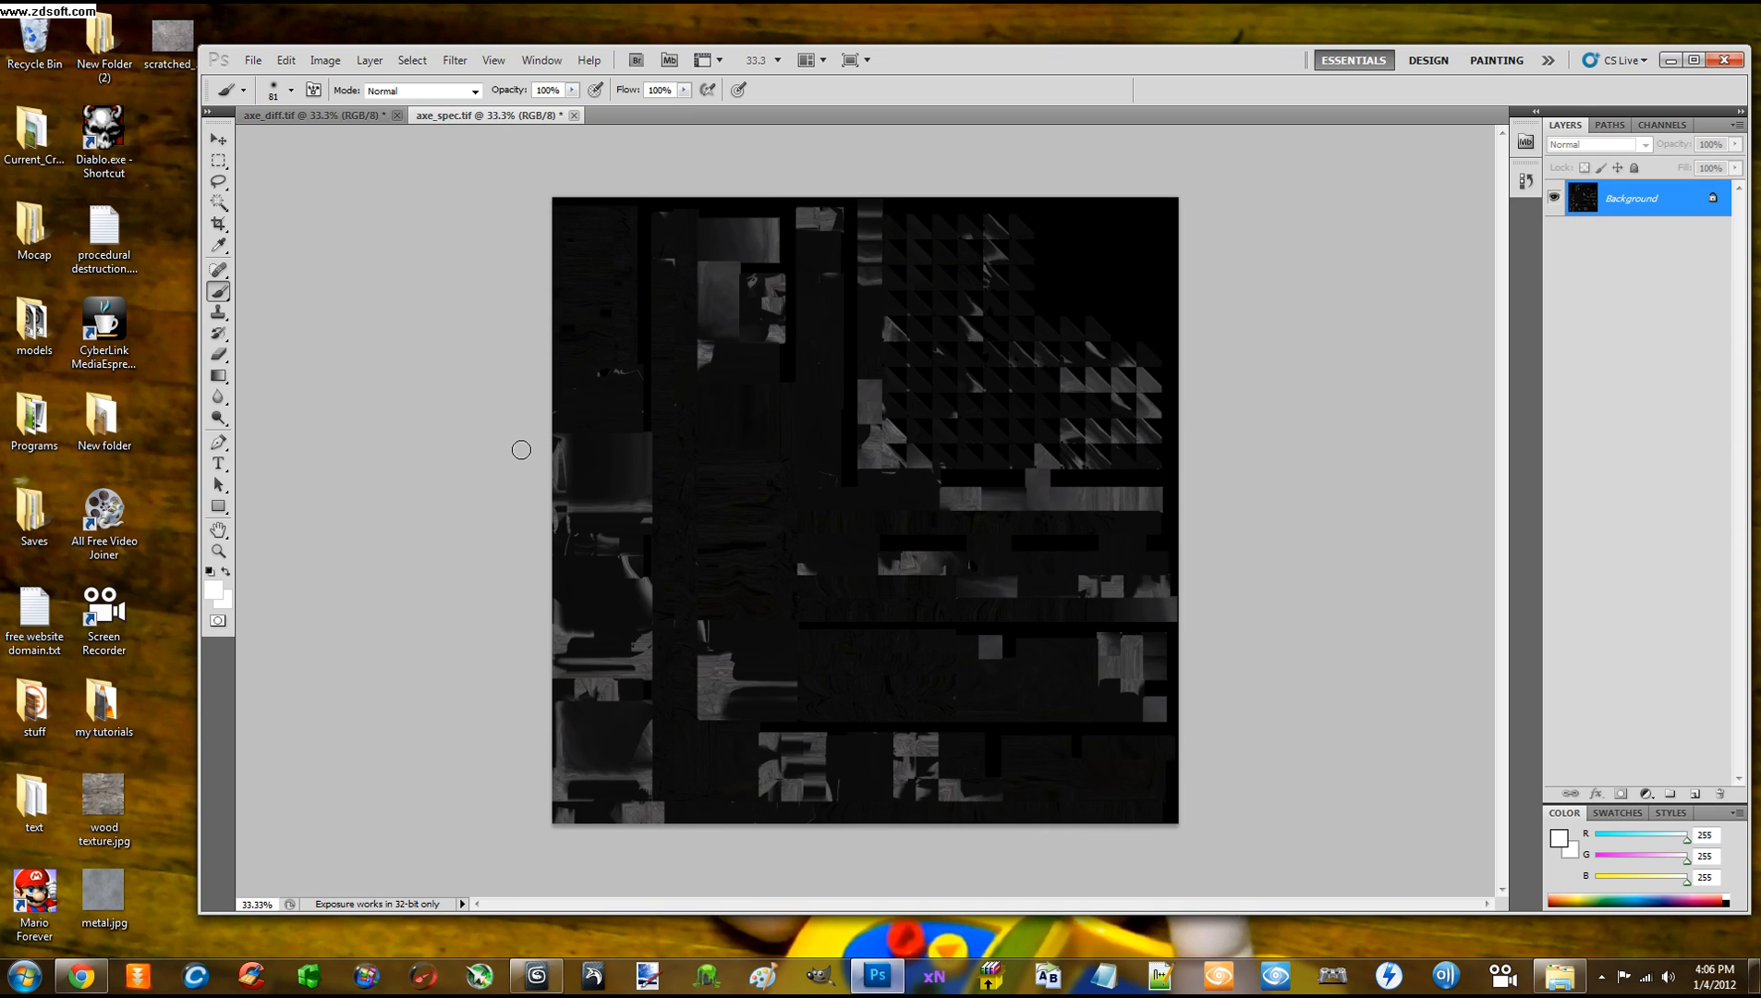
key(ctrl+a)
Delete axe_diff.tif's white Alpha 1 channel and create a new black alpha channel
click(351, 124)
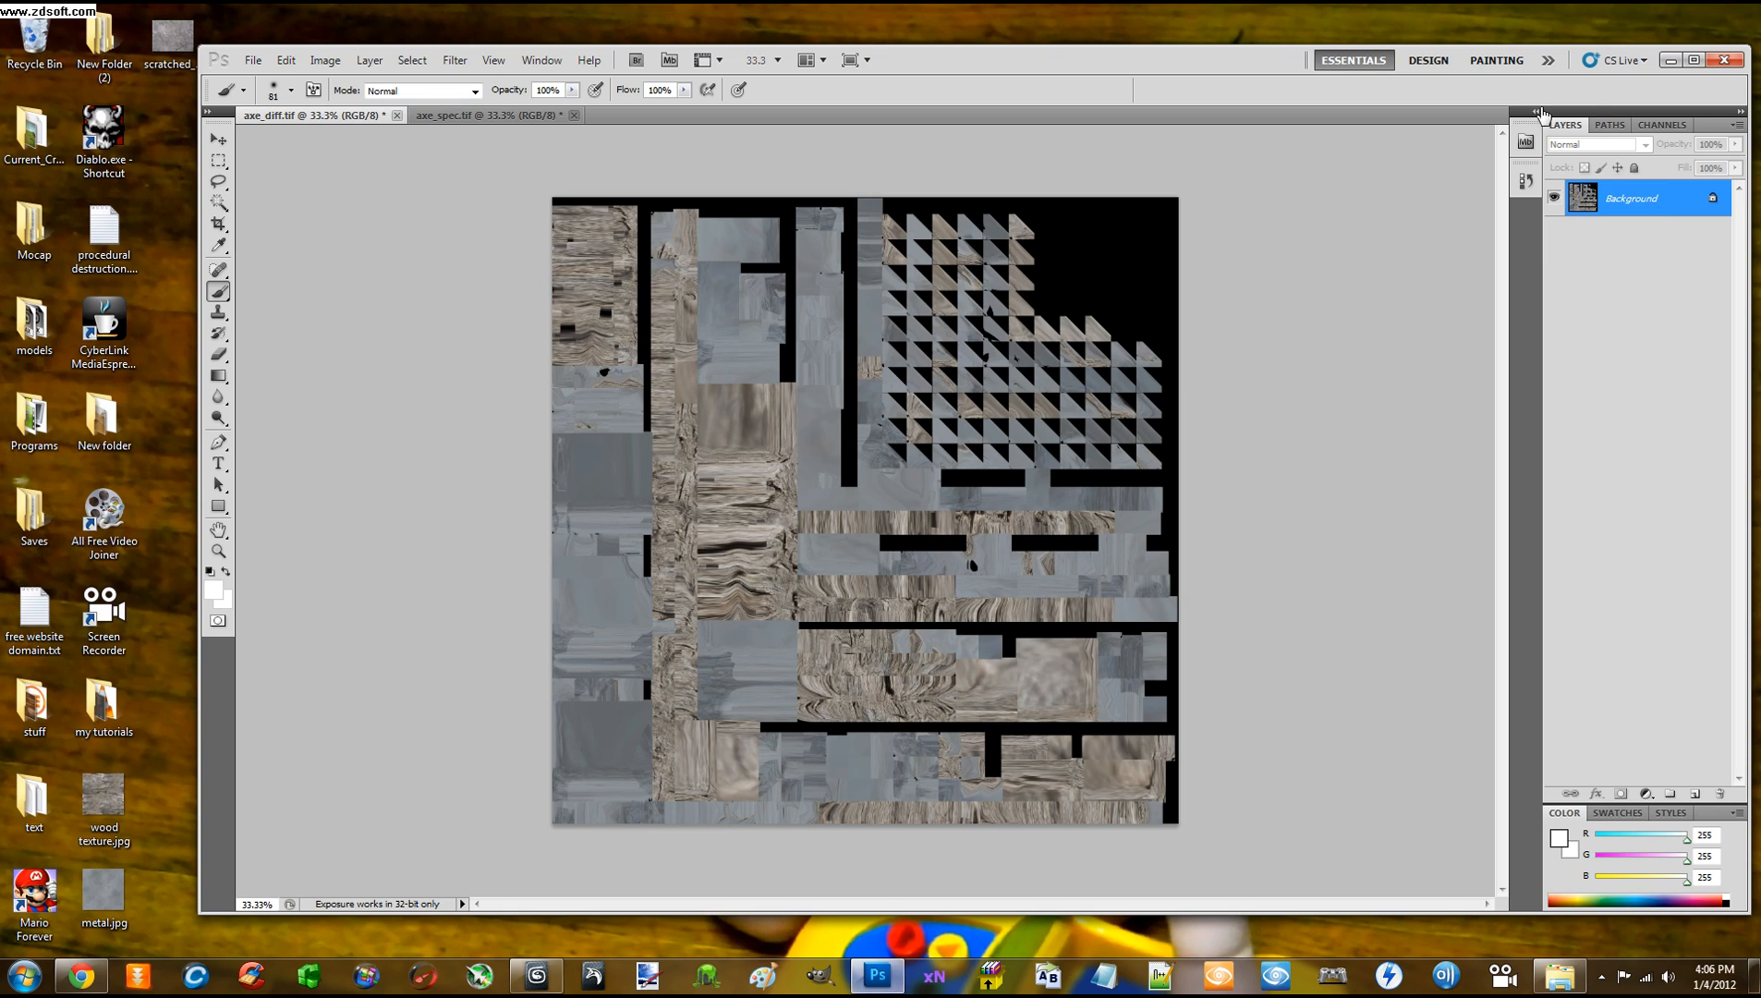
click(1649, 125)
click(1628, 297)
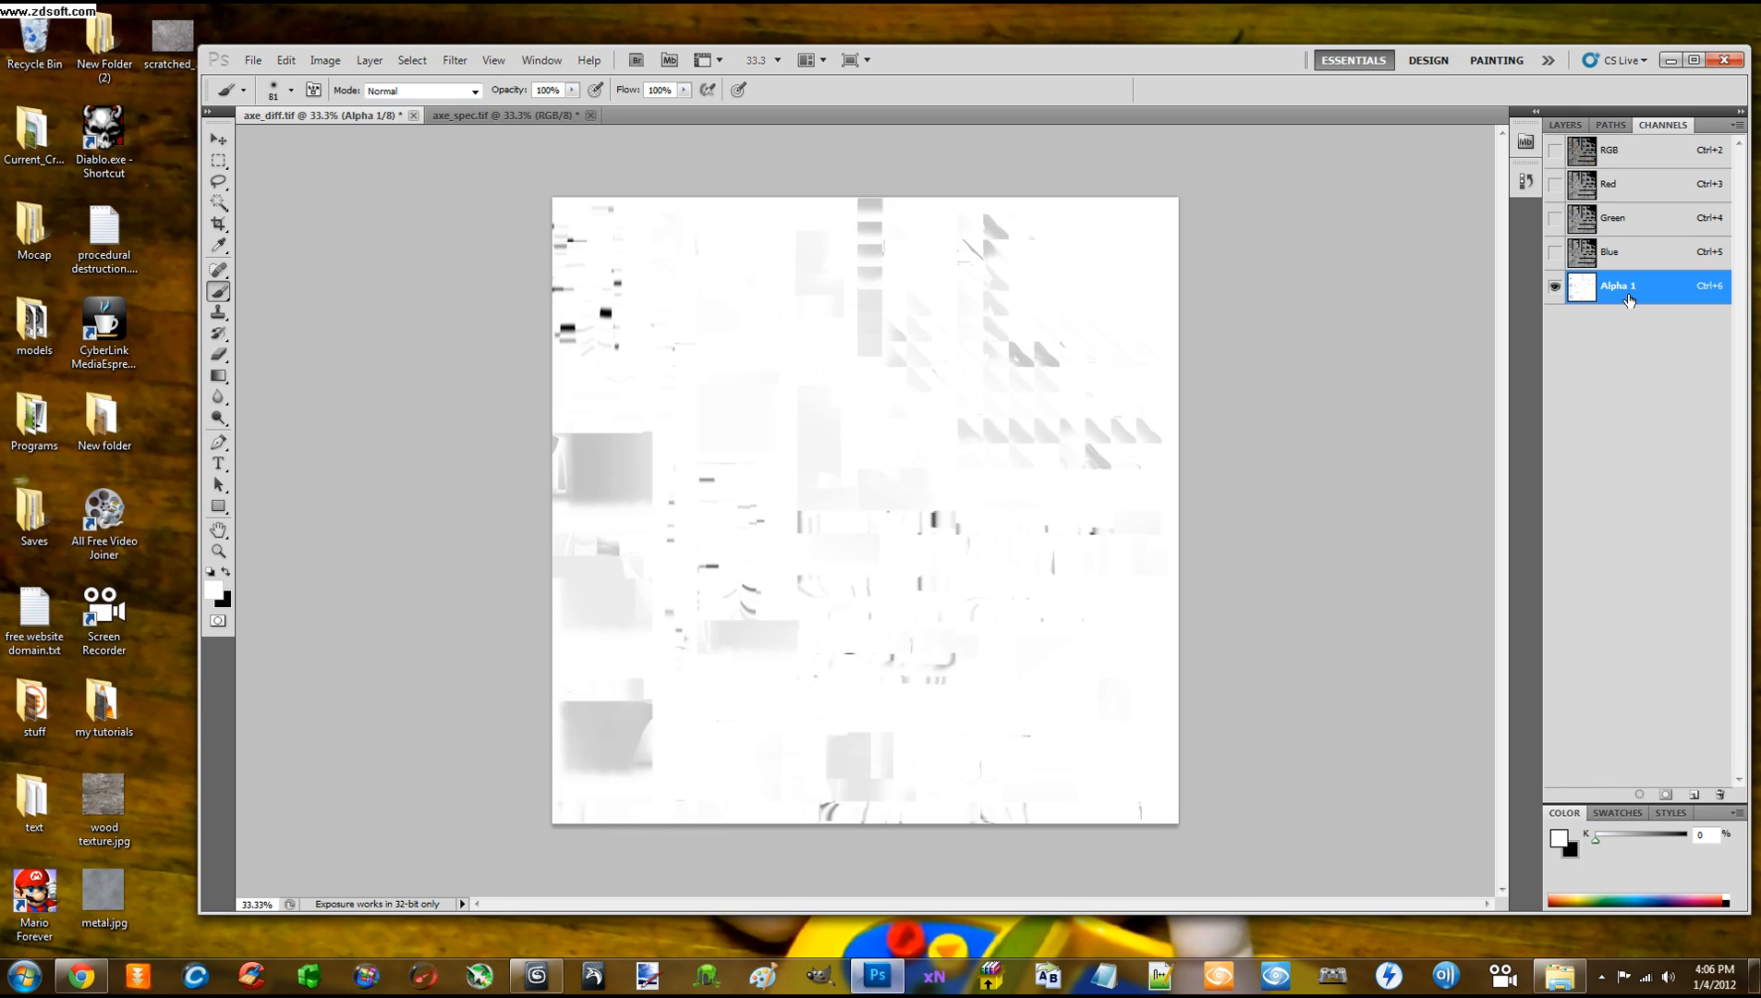
right_click(1633, 299)
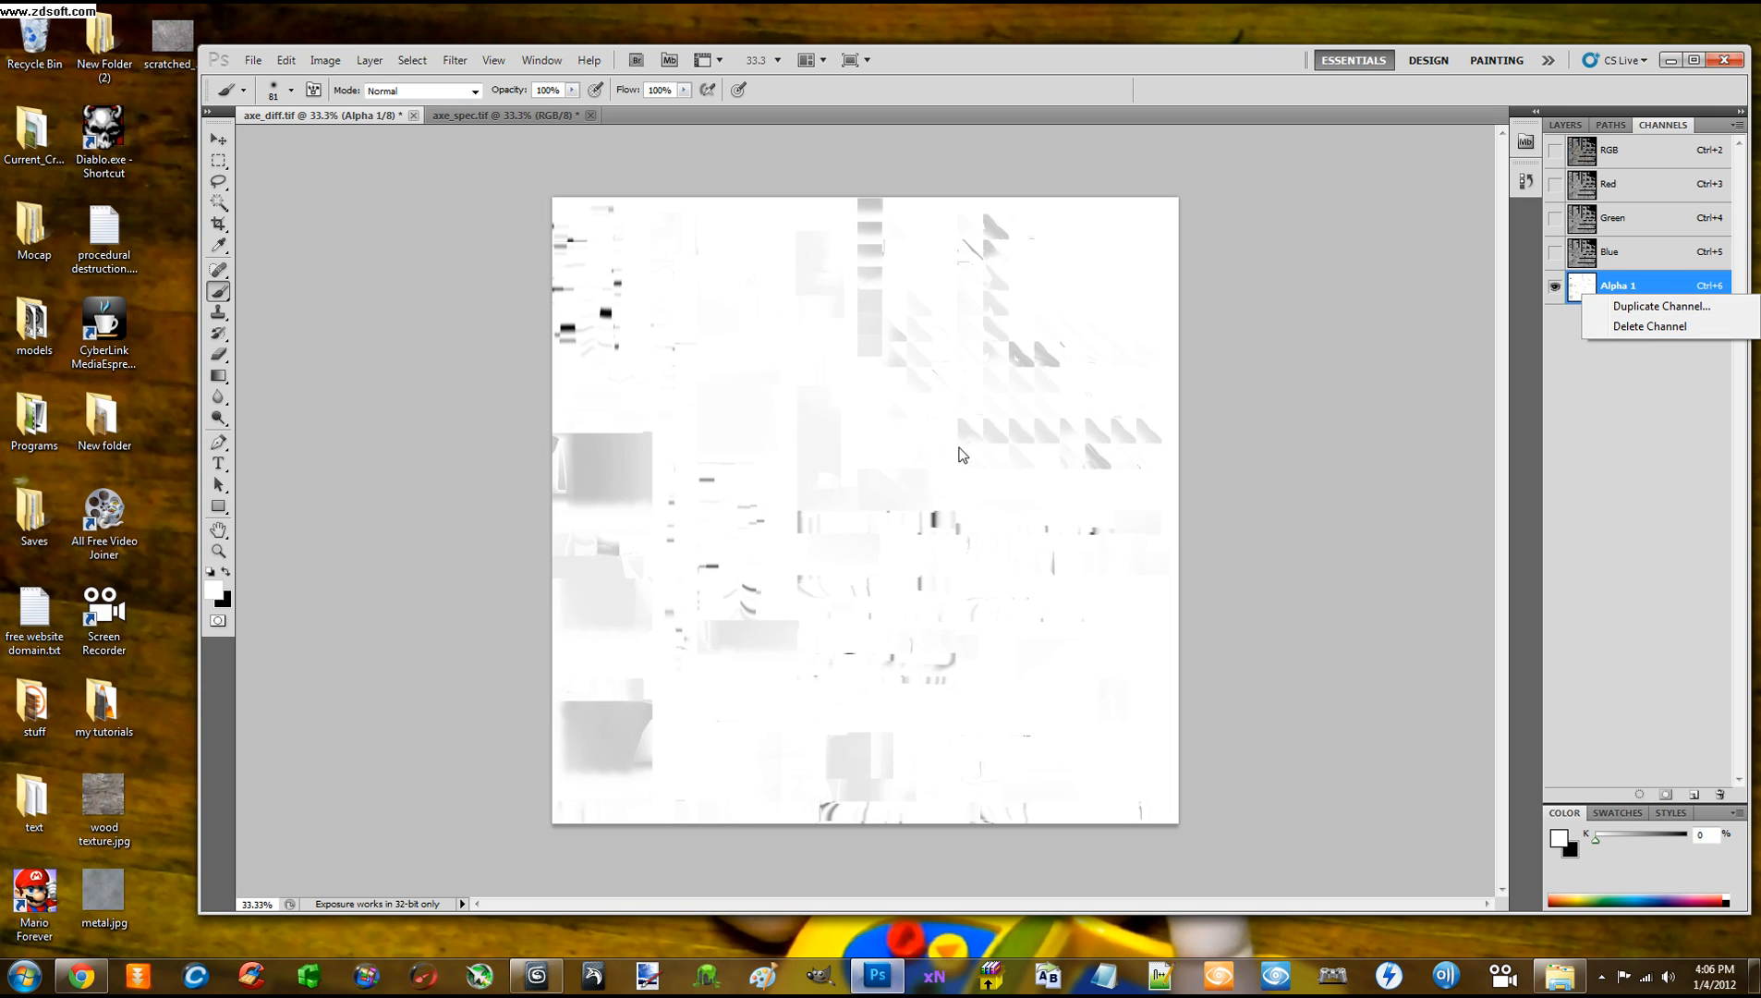
click(1662, 327)
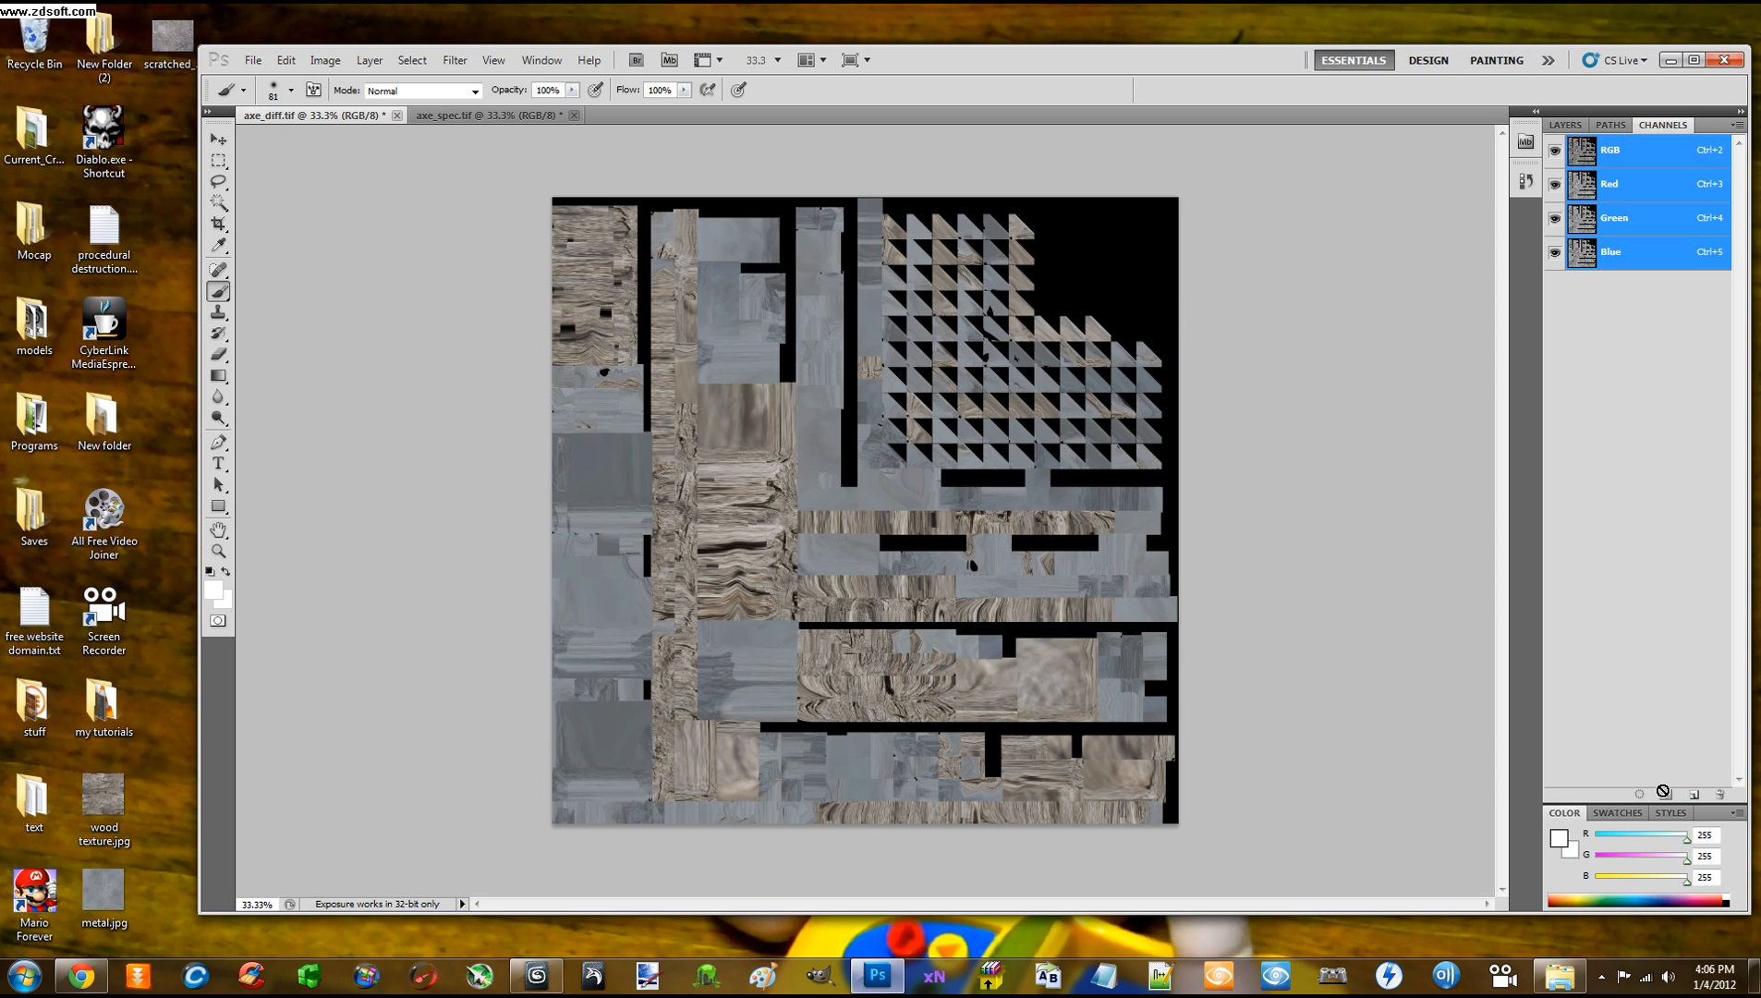
click(1690, 794)
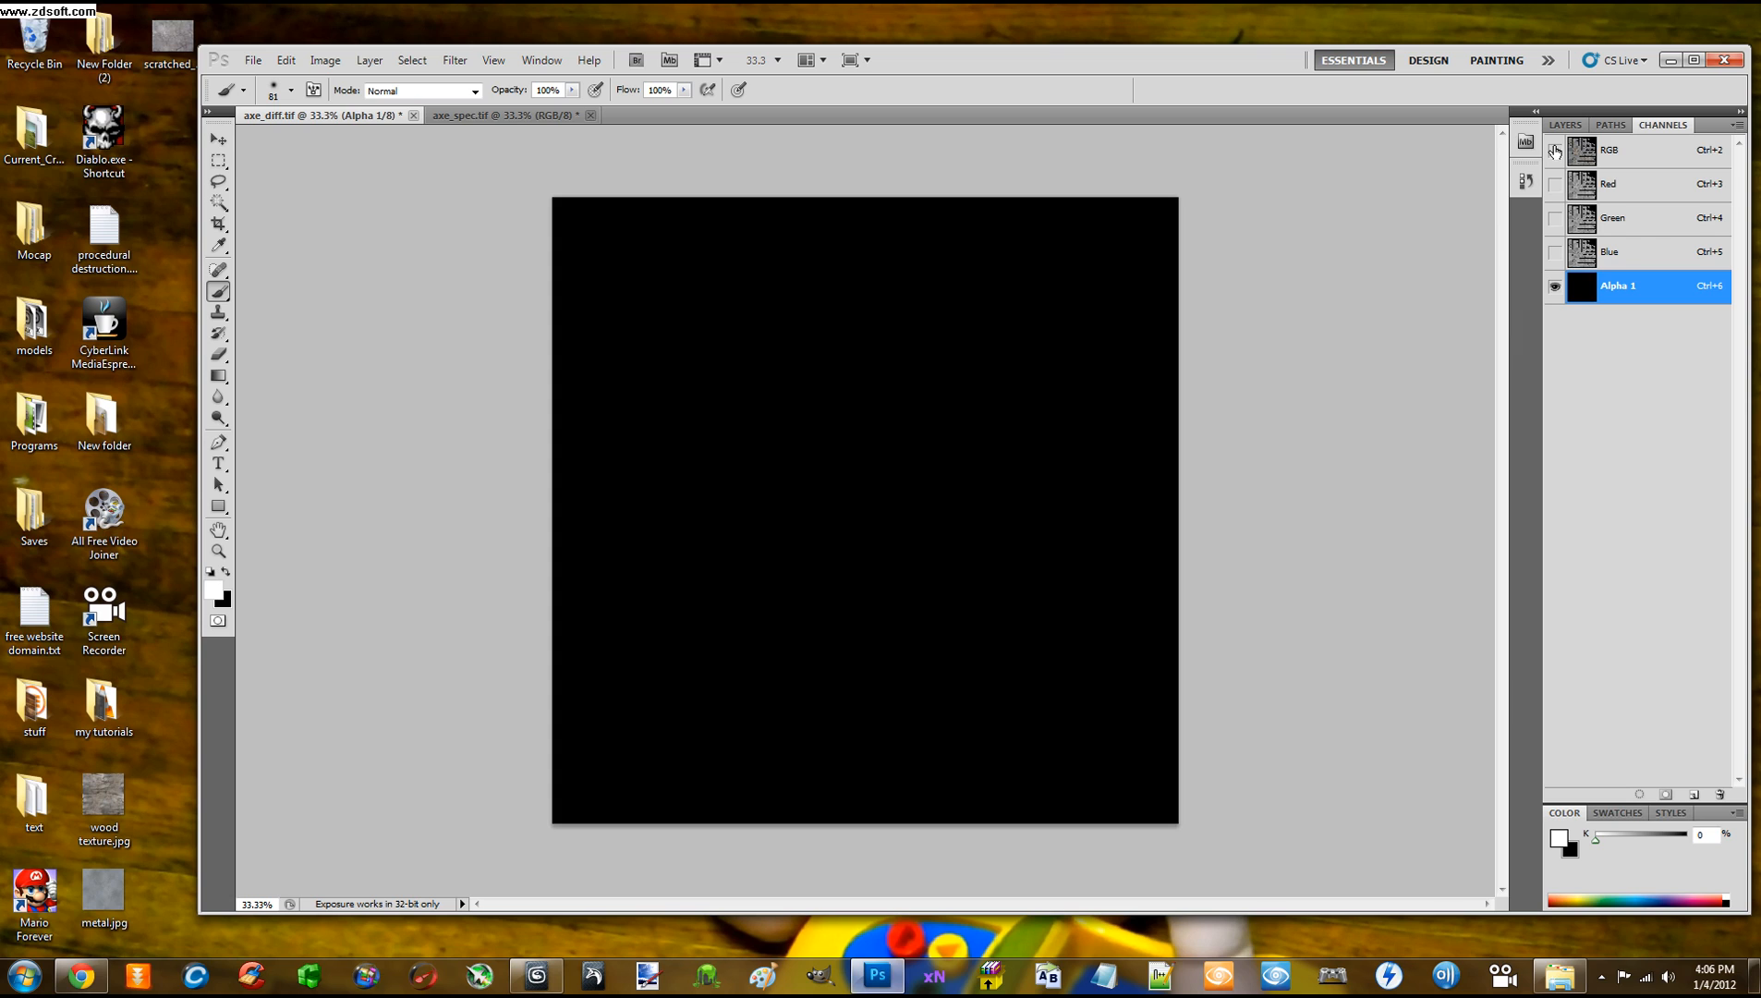
Toggle the RGB view over Alpha 1 and paste the specular image into it
click(1555, 151)
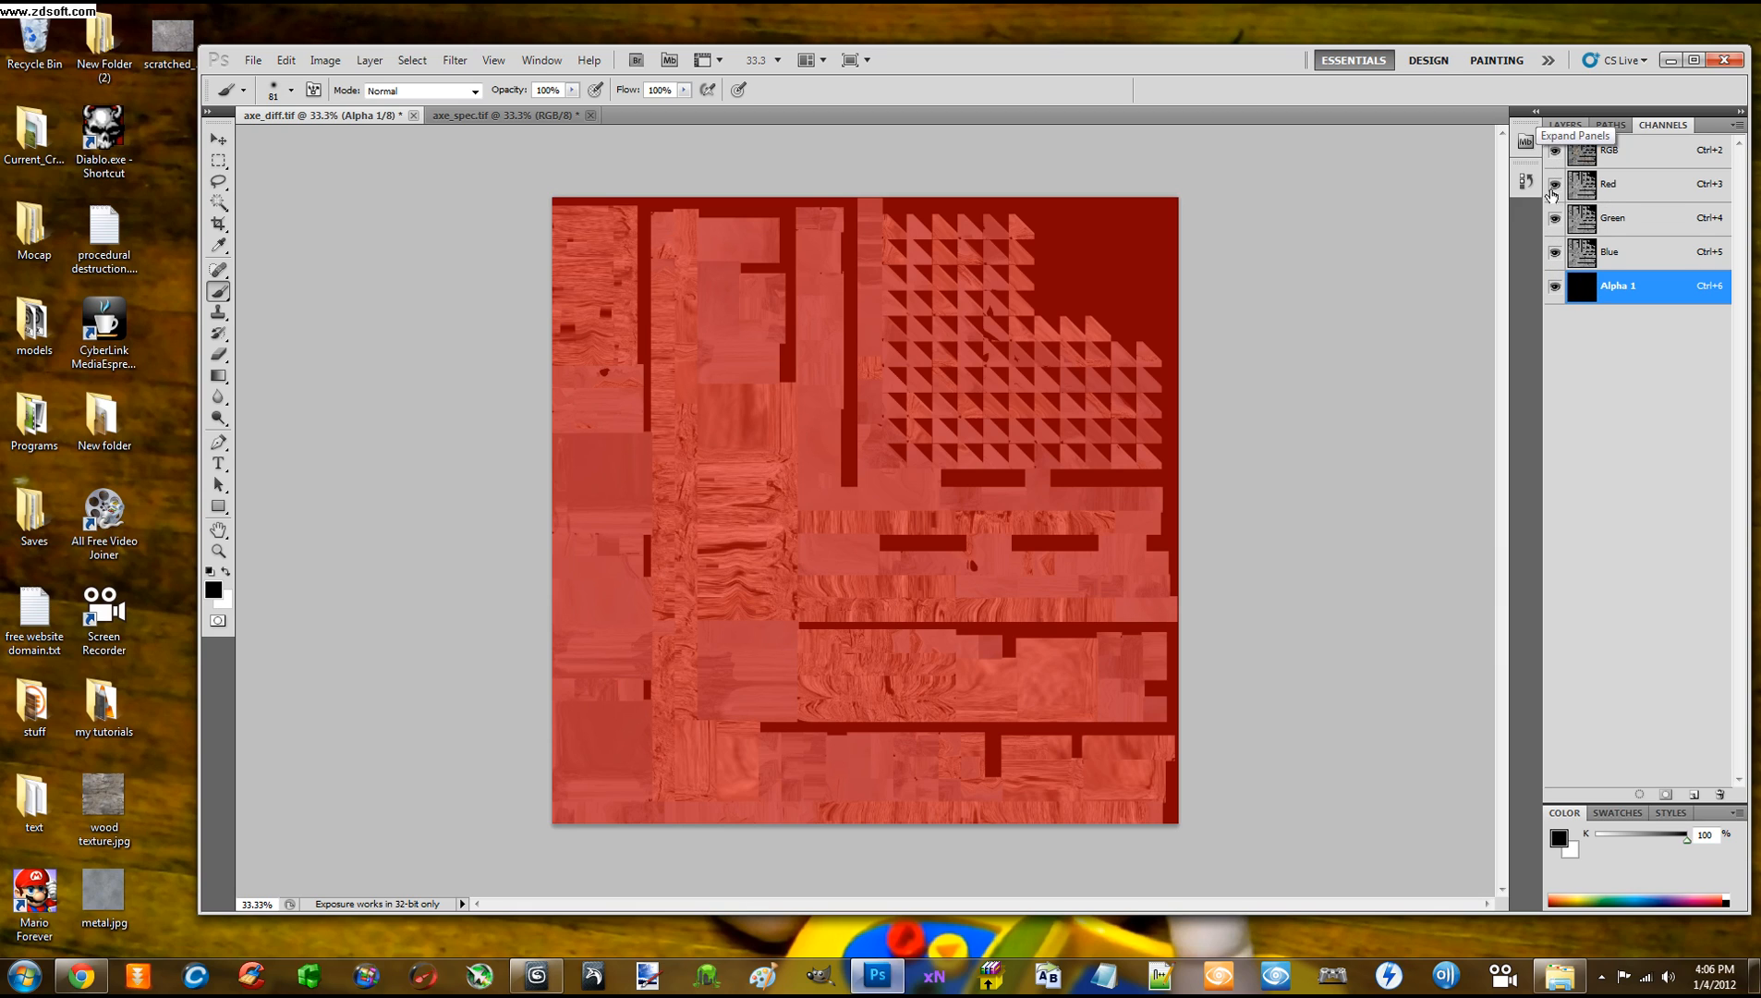
click(1555, 151)
key(x)
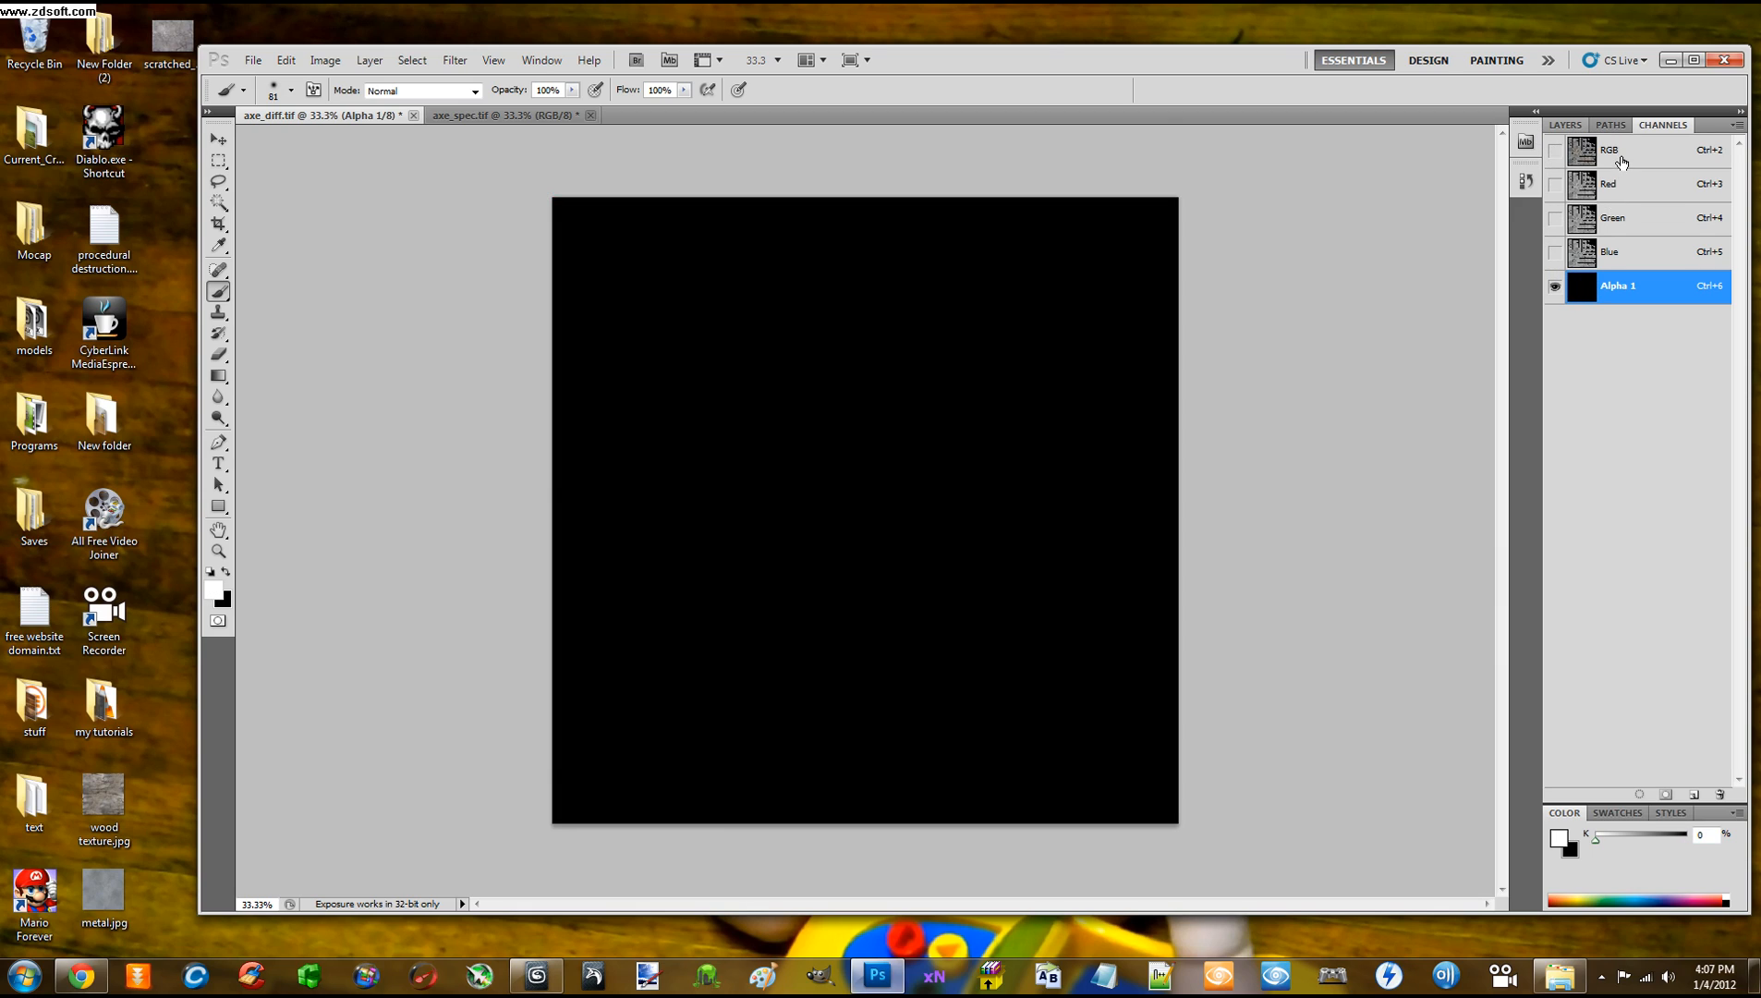
click(1555, 150)
key(x)
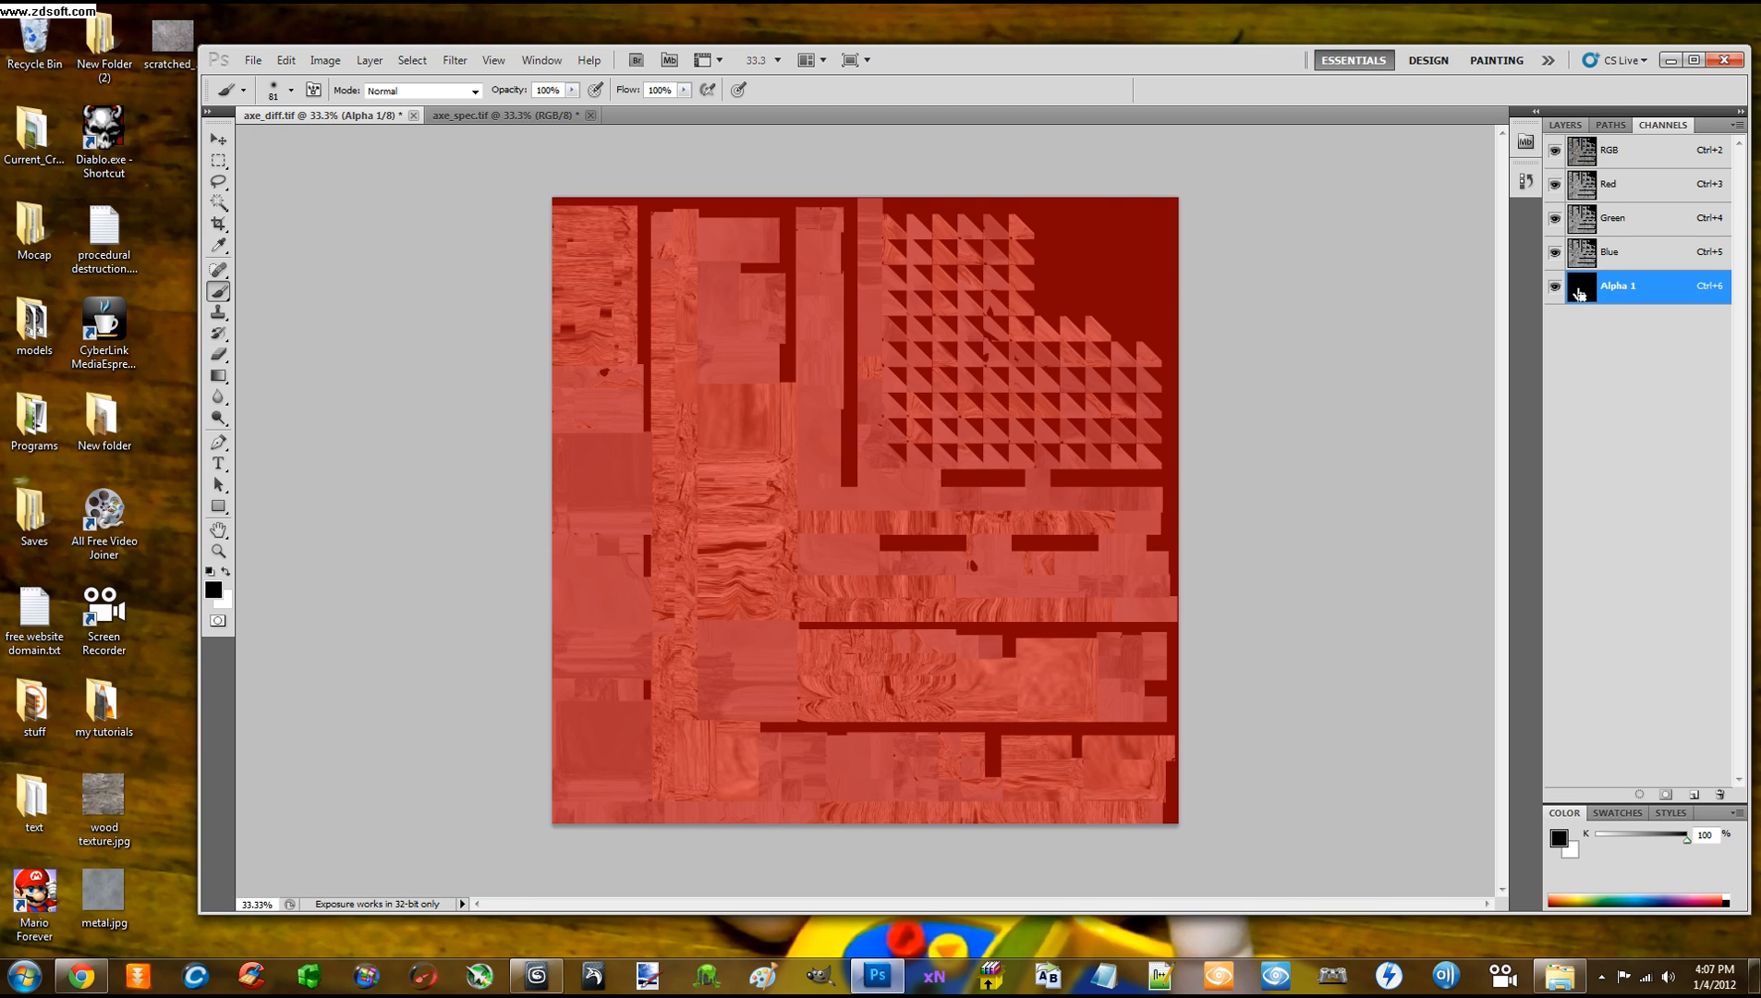
key(ctrl+v)
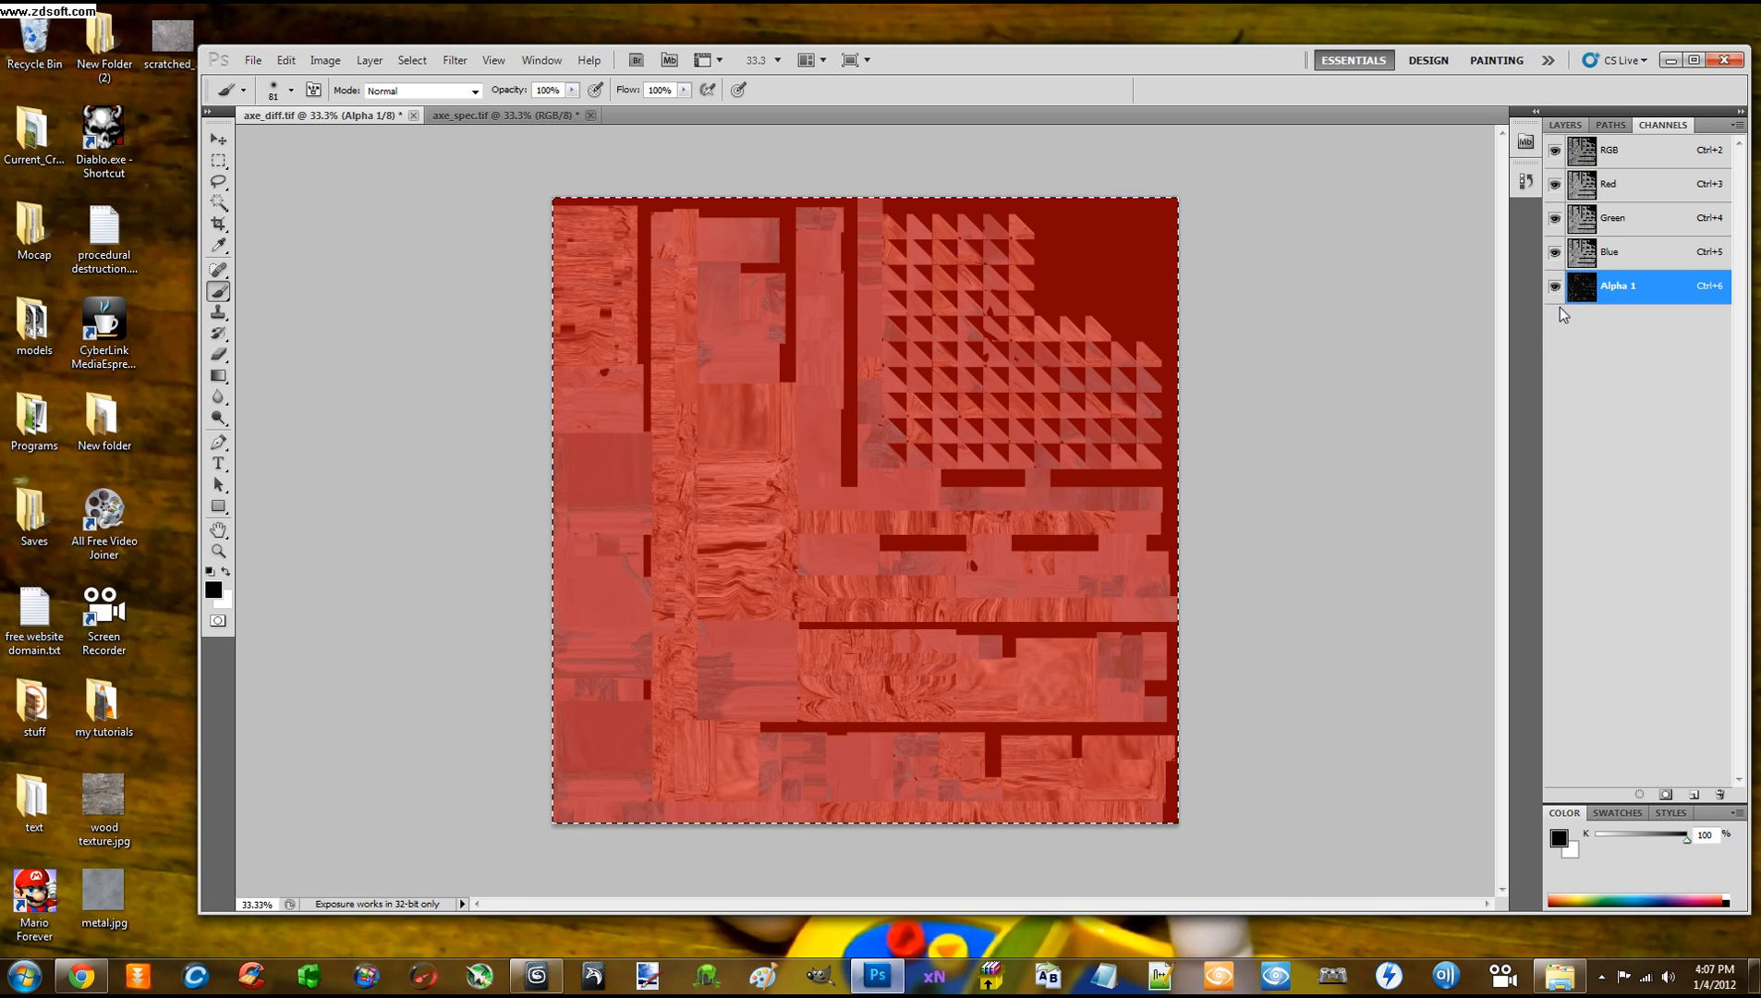
click(1555, 152)
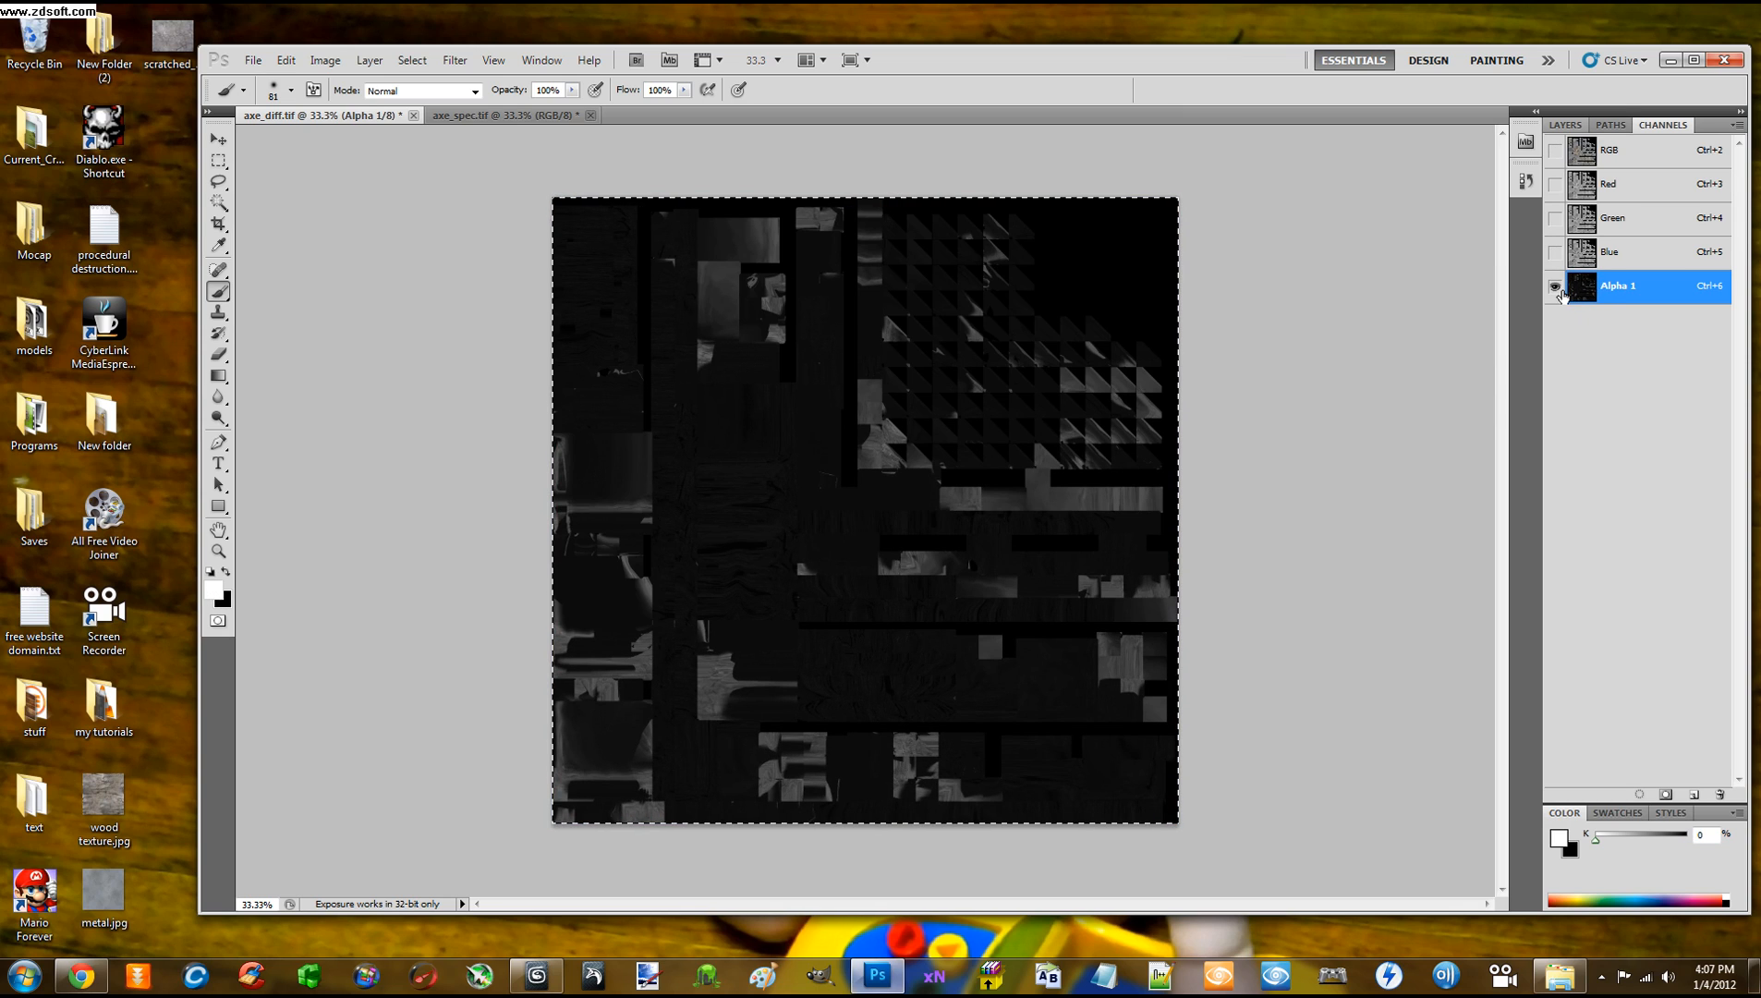
click(522, 115)
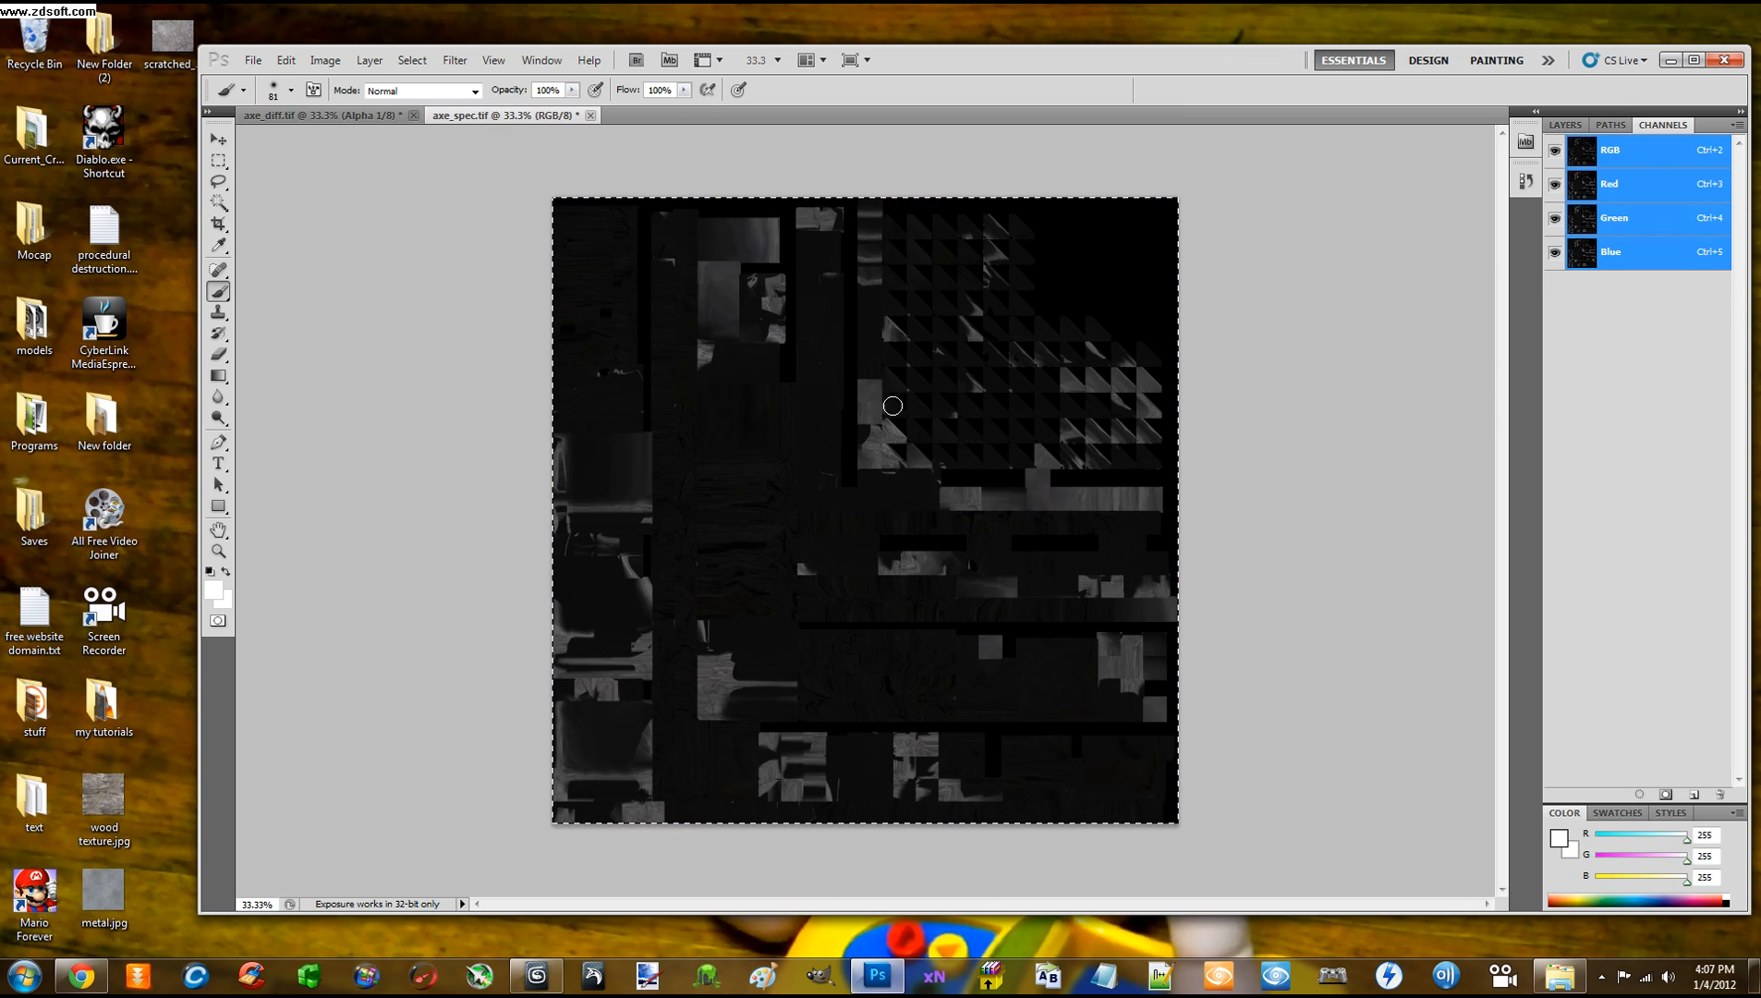
click(310, 116)
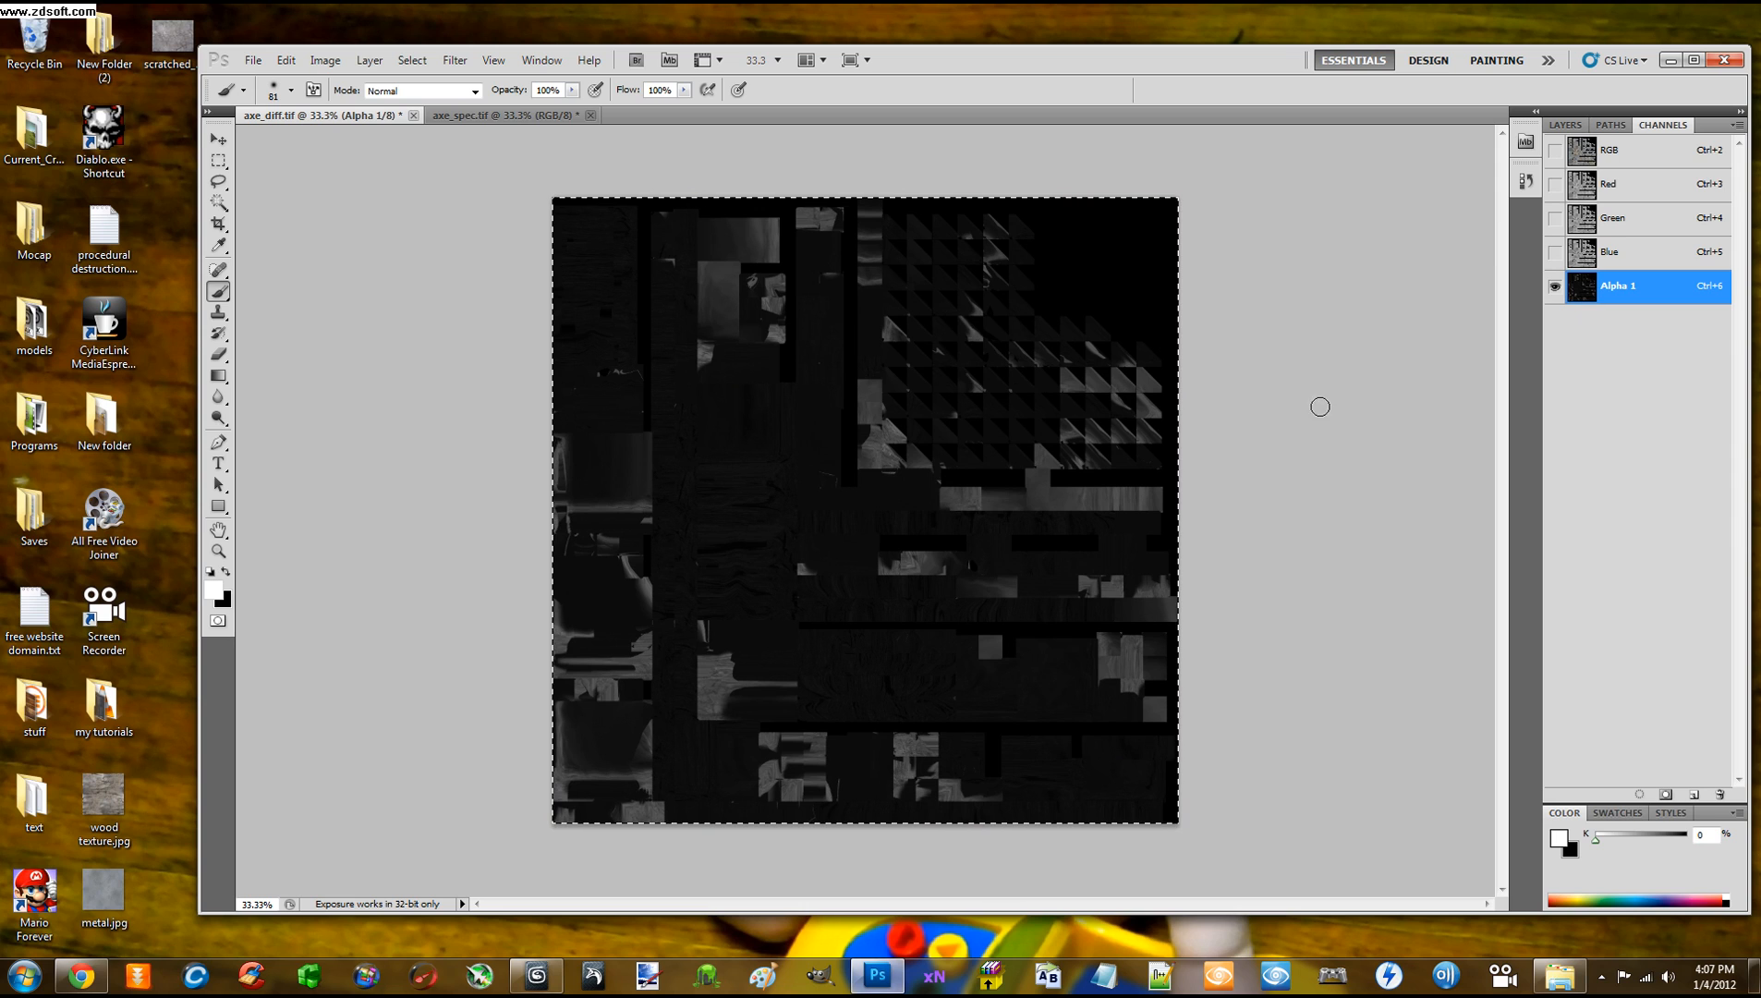
click(1554, 150)
key(x)
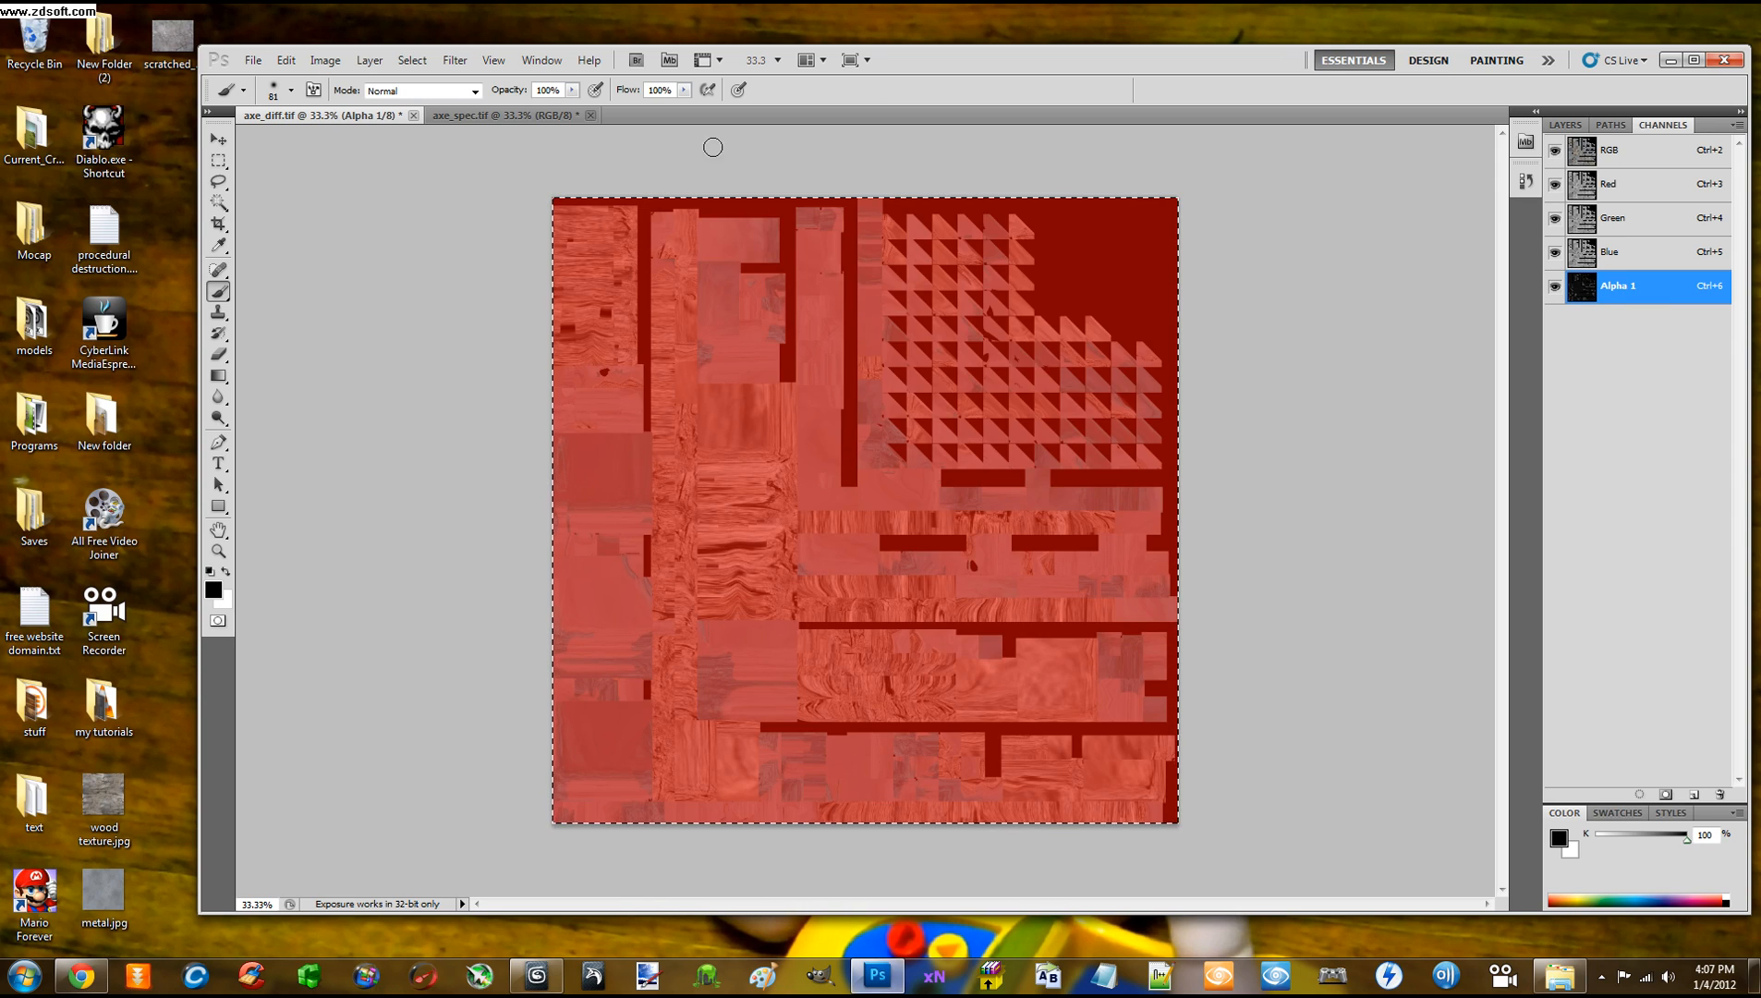
click(529, 120)
Close axe_spec.tif without saving and hide axe_diff.tif's red Alpha 1 overlay
right_click(518, 117)
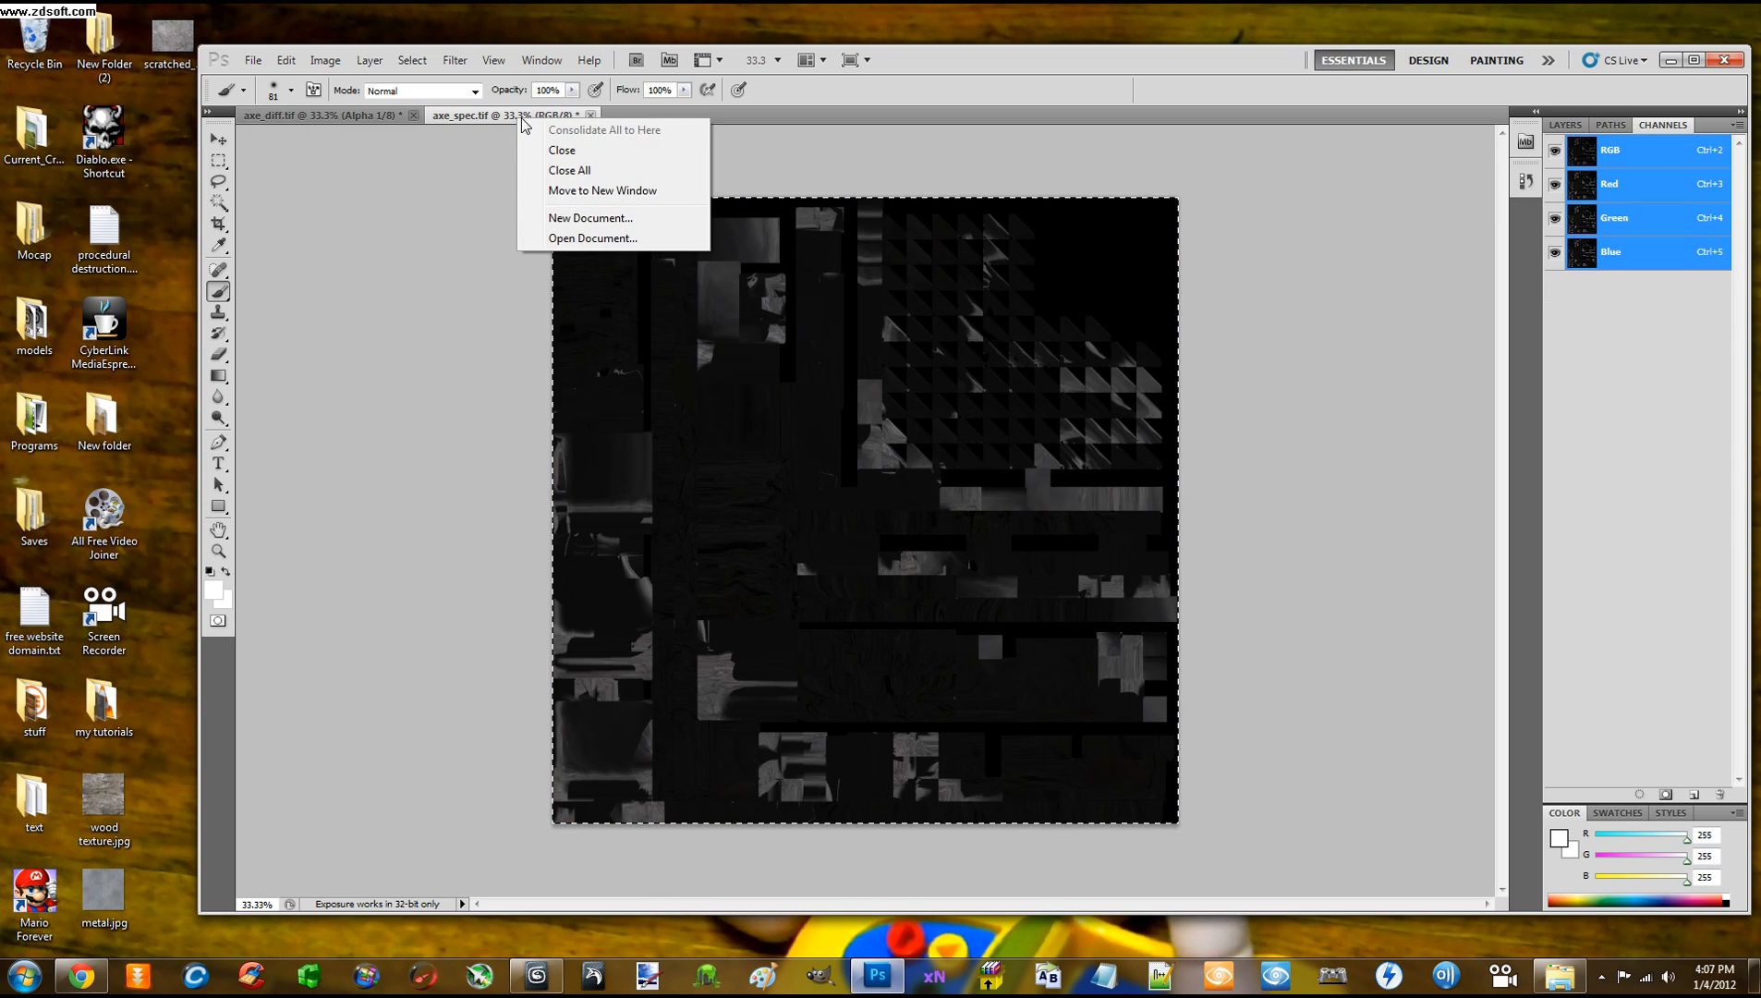
click(560, 150)
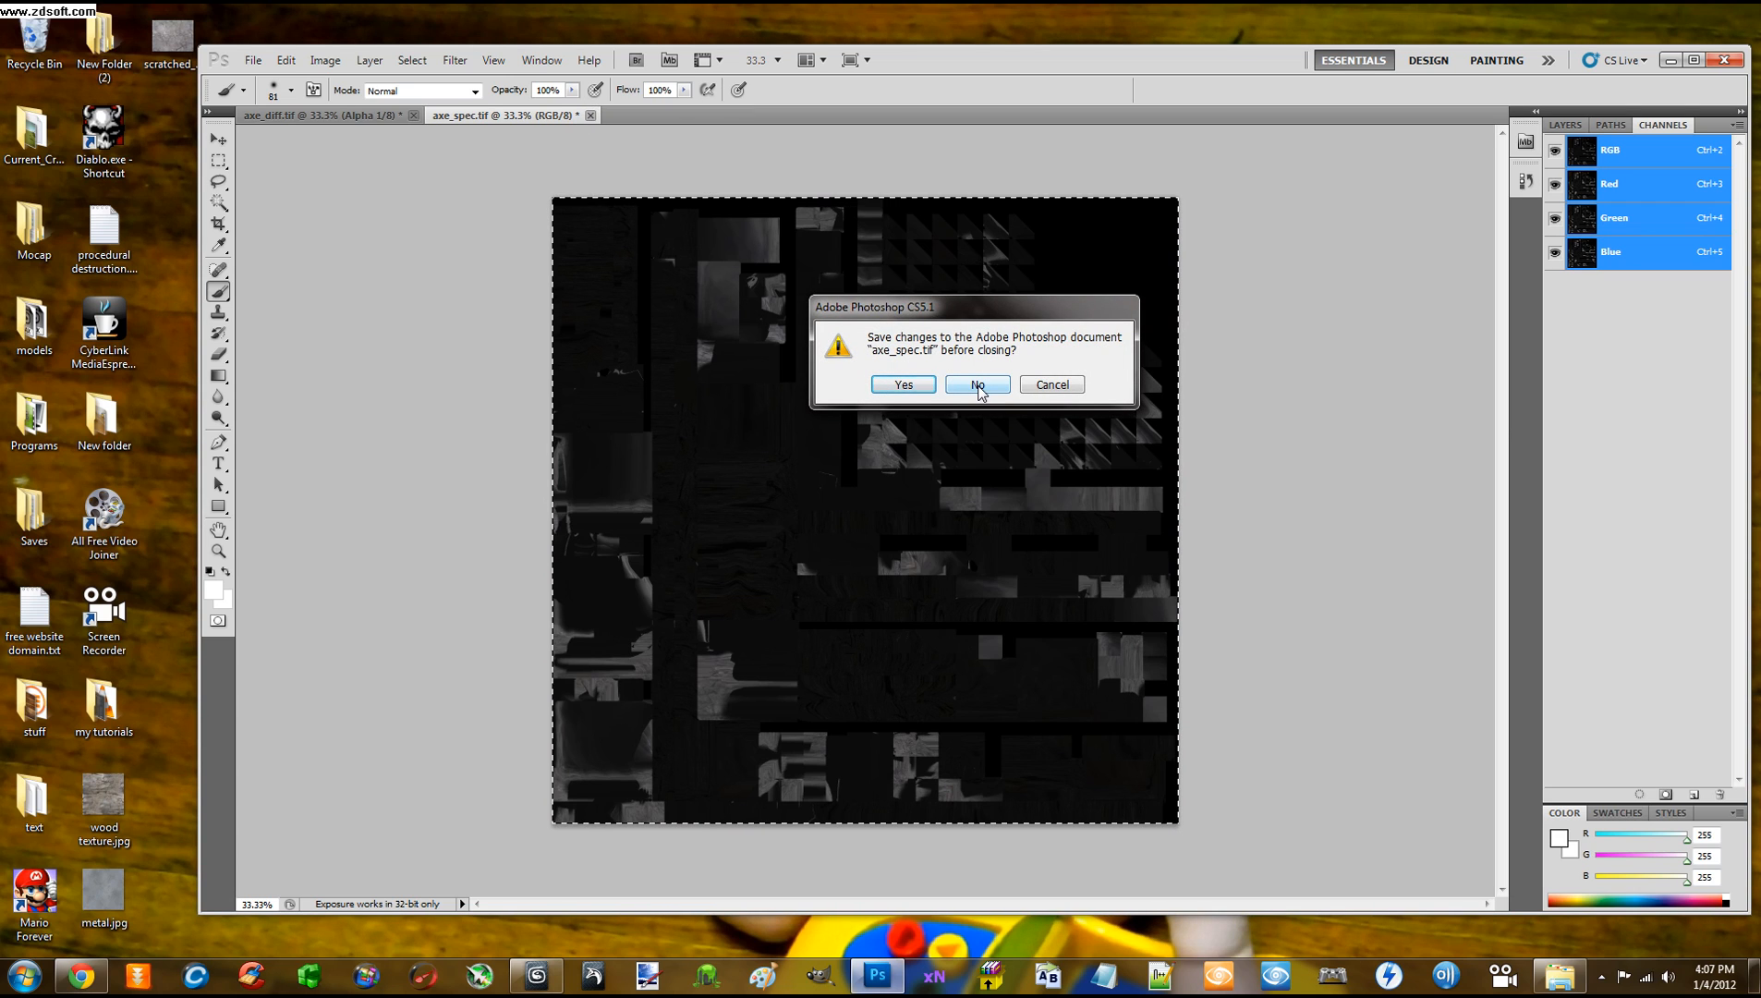
click(977, 384)
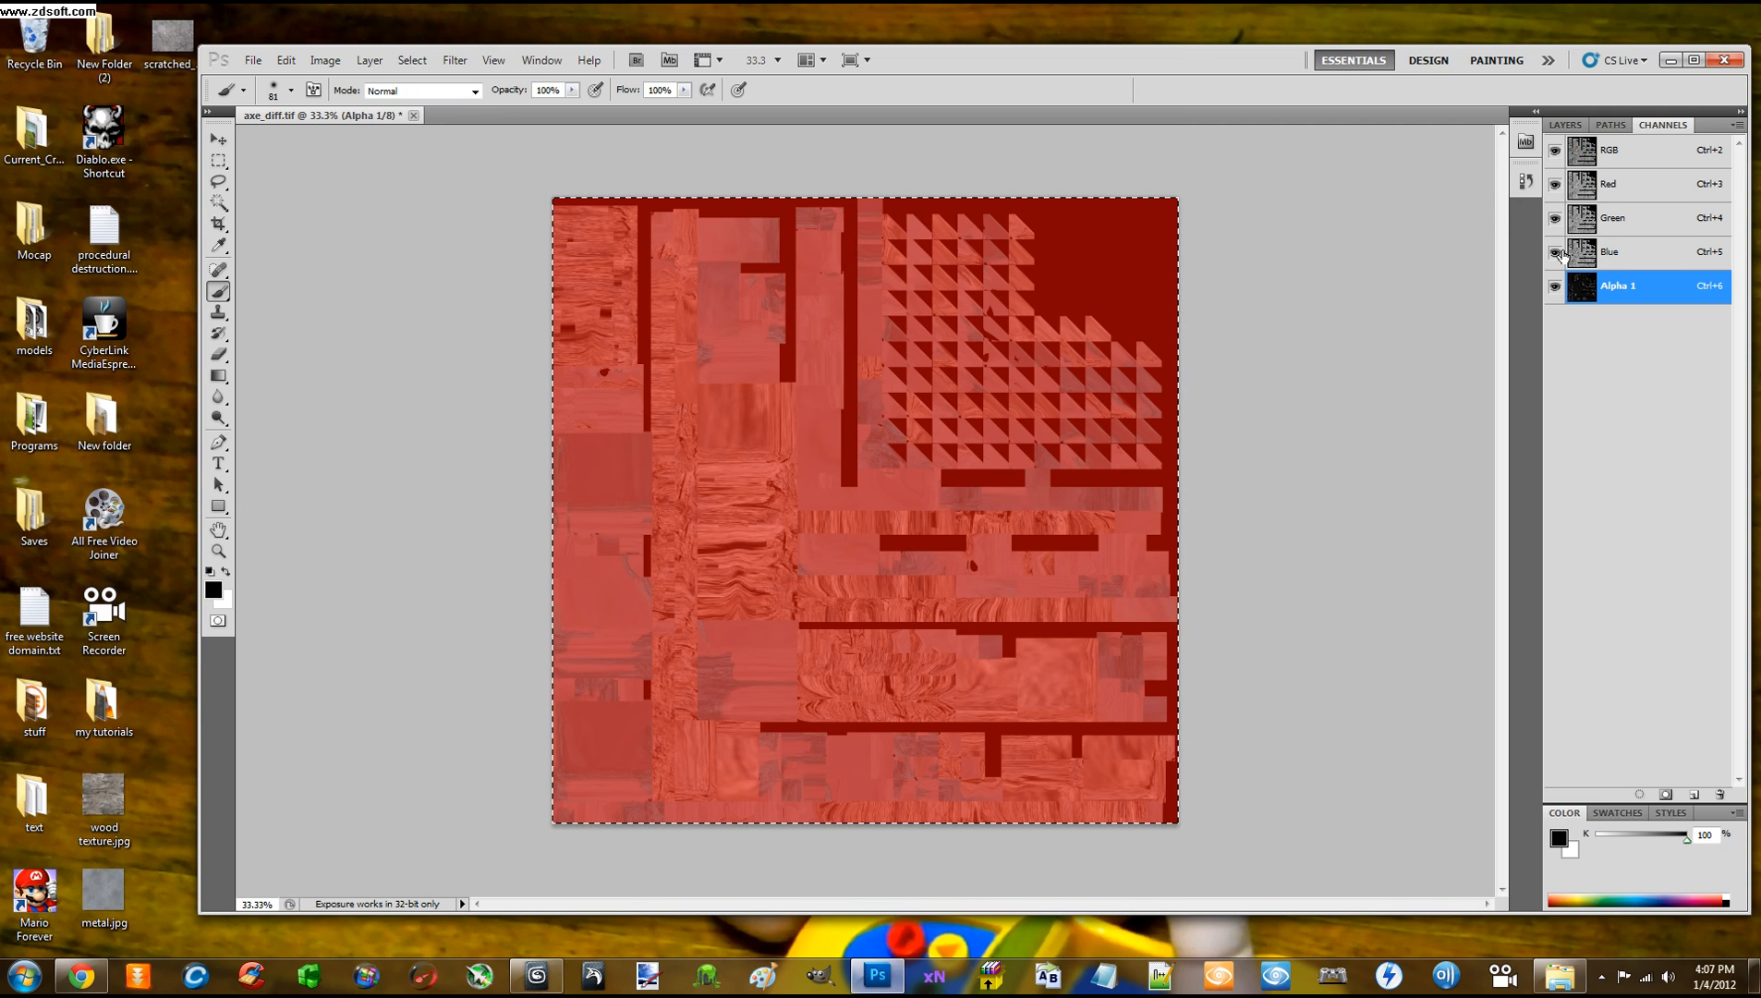
click(1554, 285)
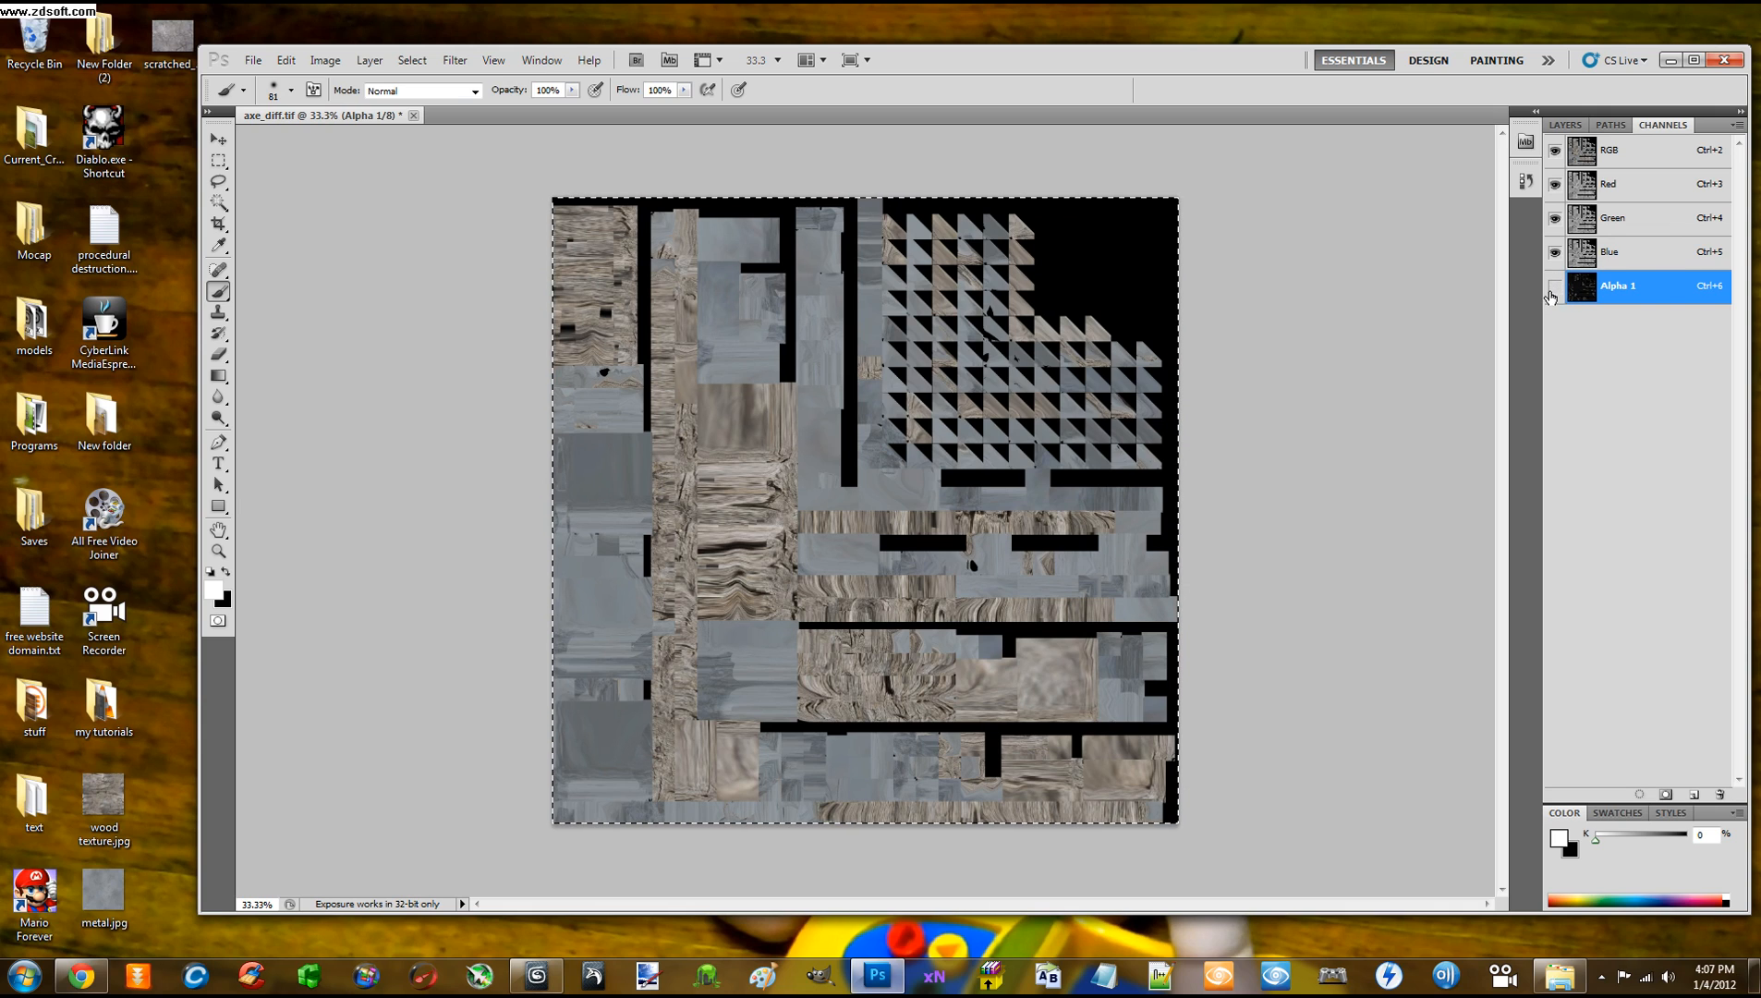
click(1559, 126)
click(252, 60)
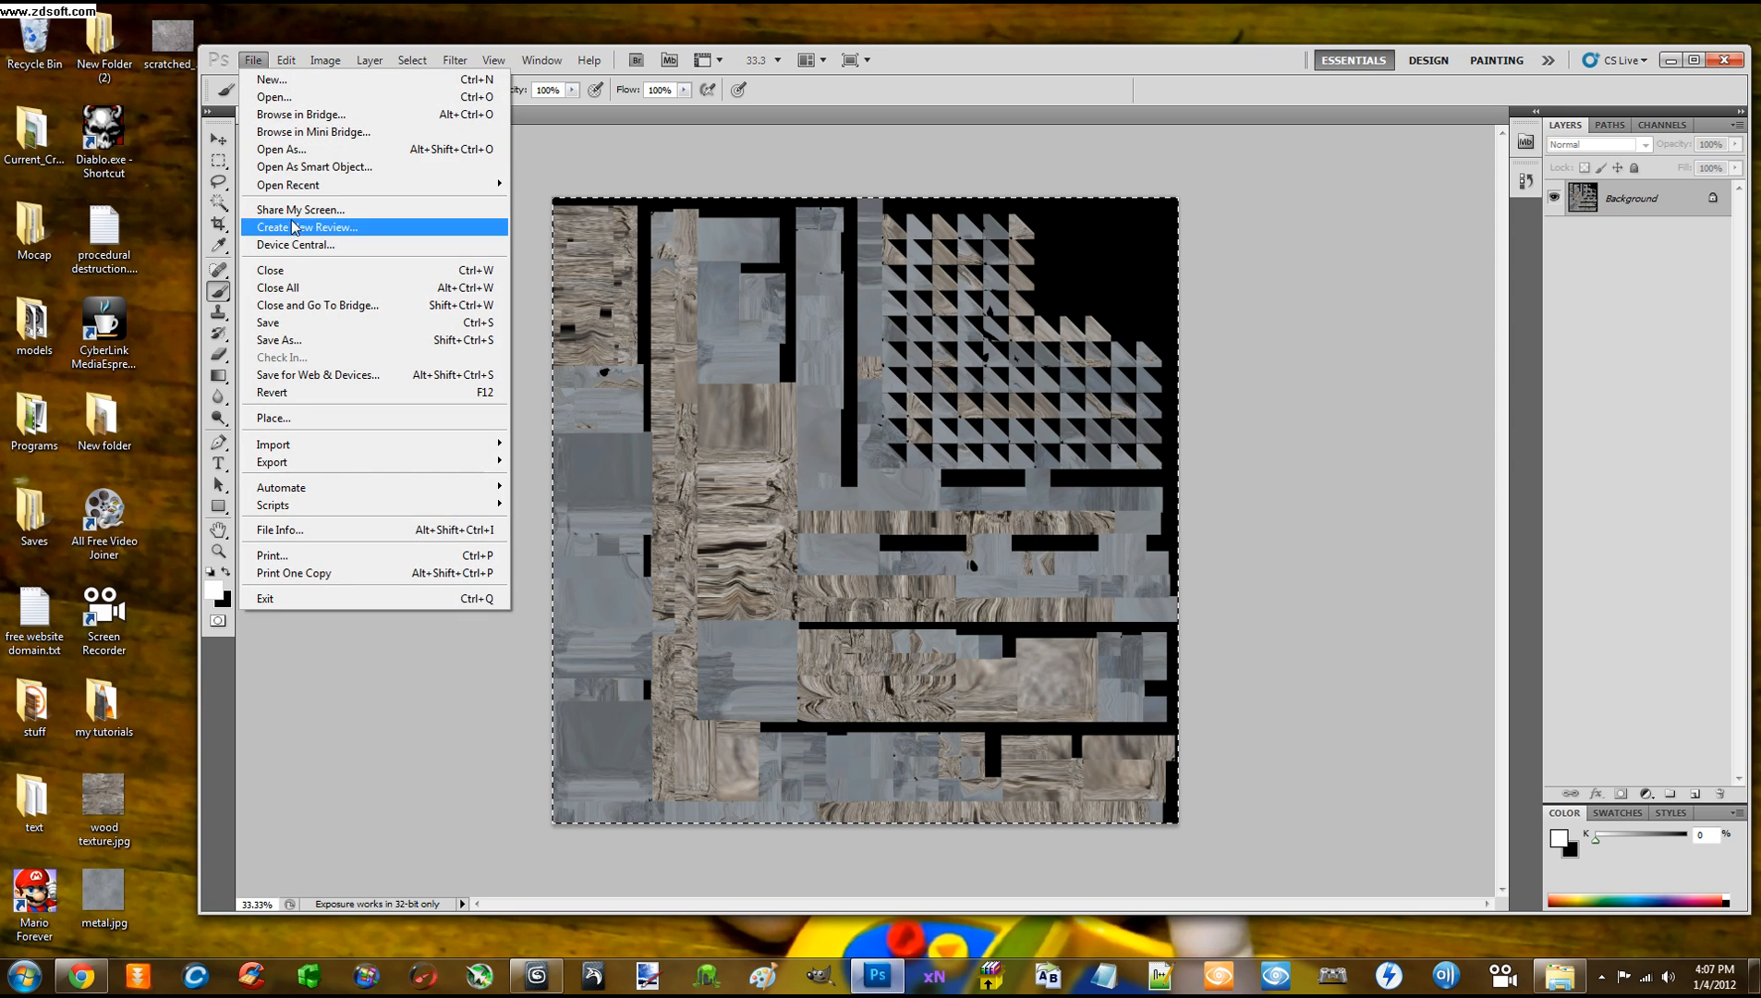
click(296, 323)
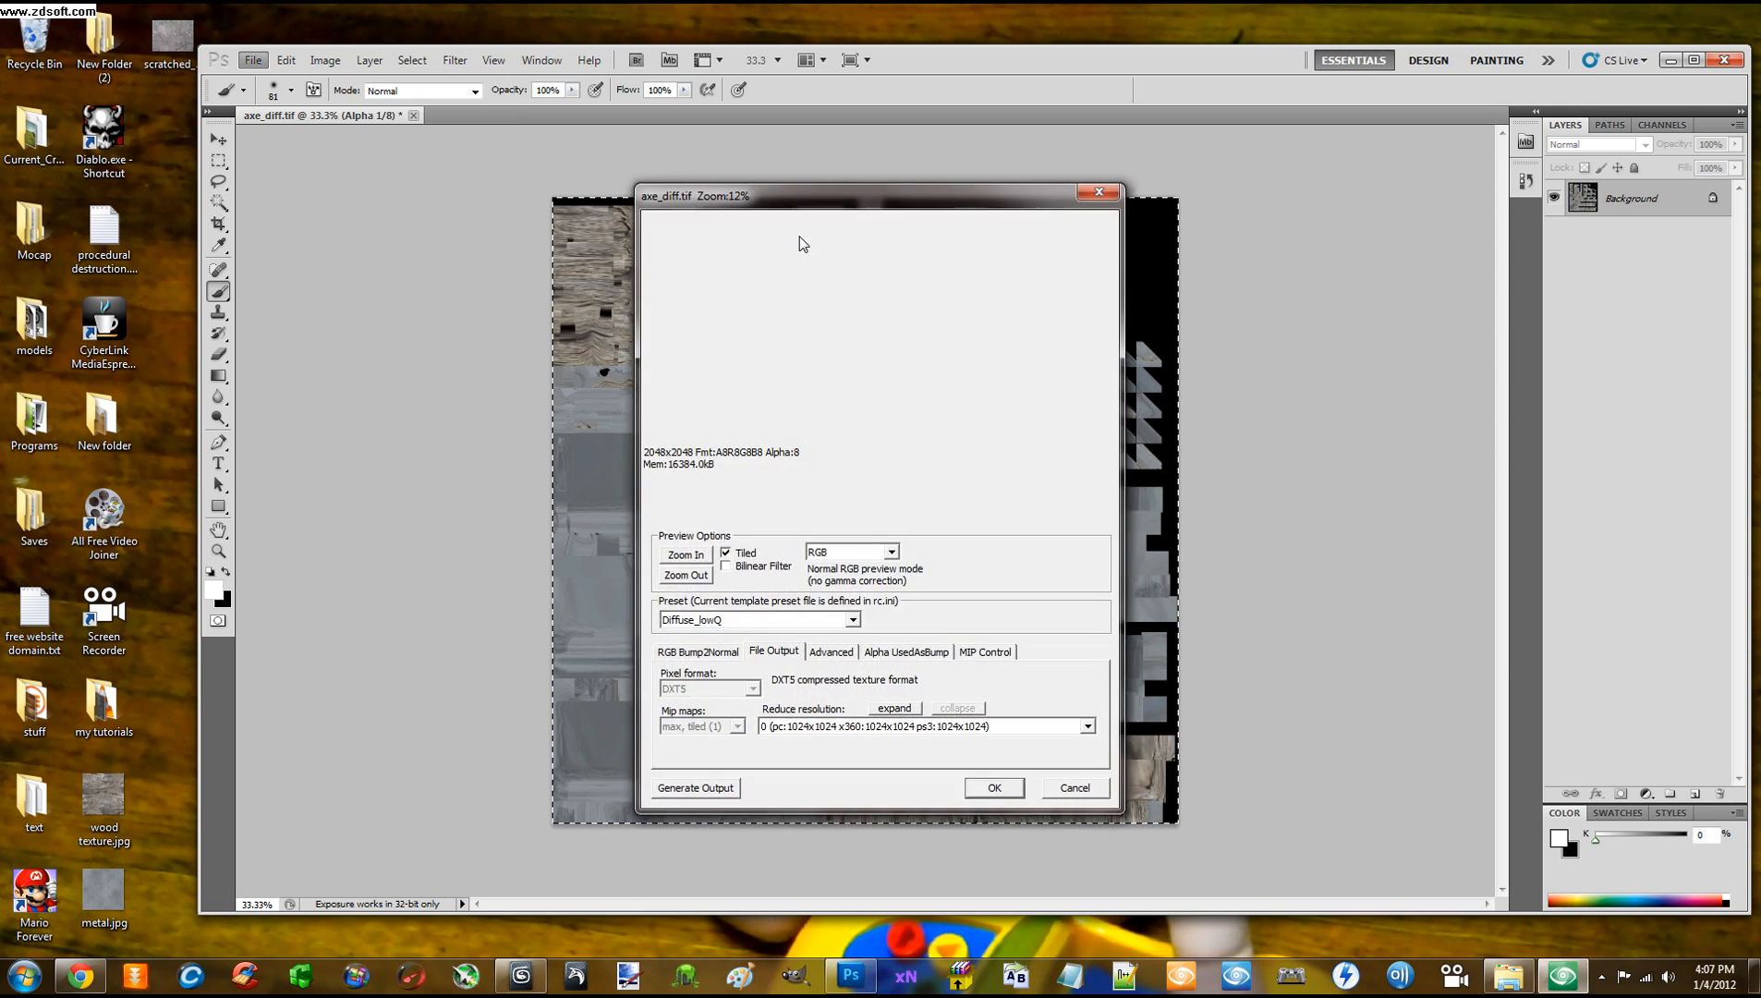
drag(795, 198, 900, 156)
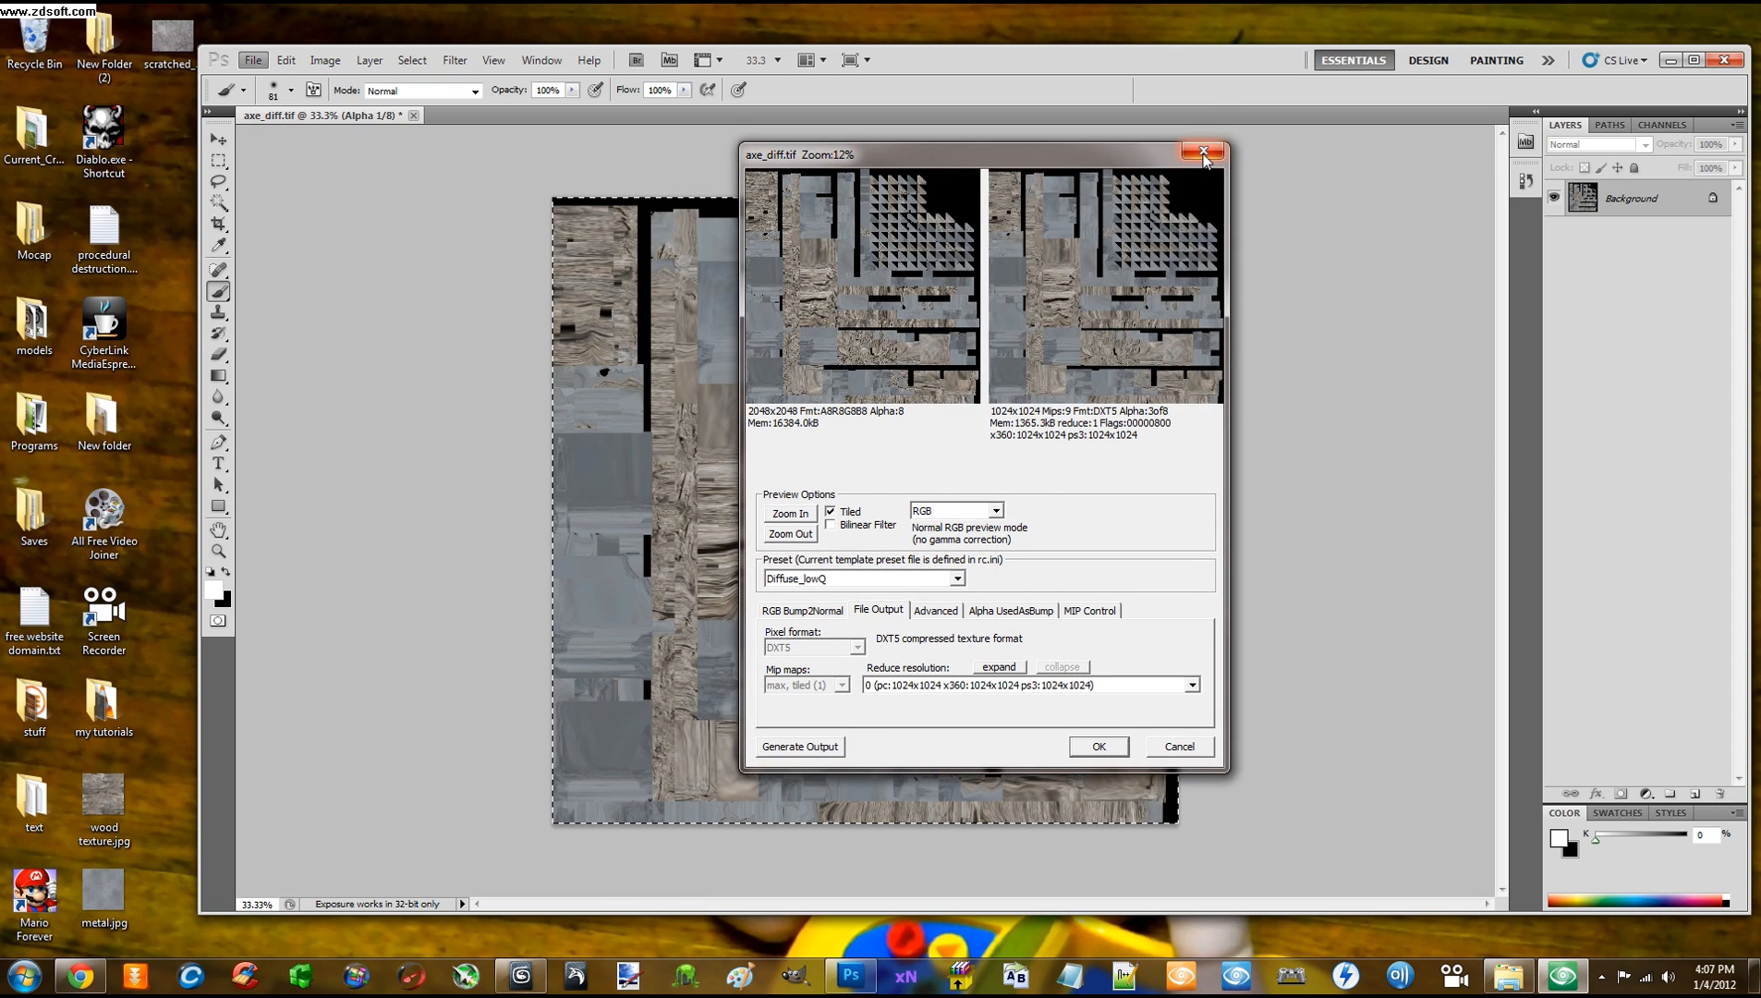
click(1170, 747)
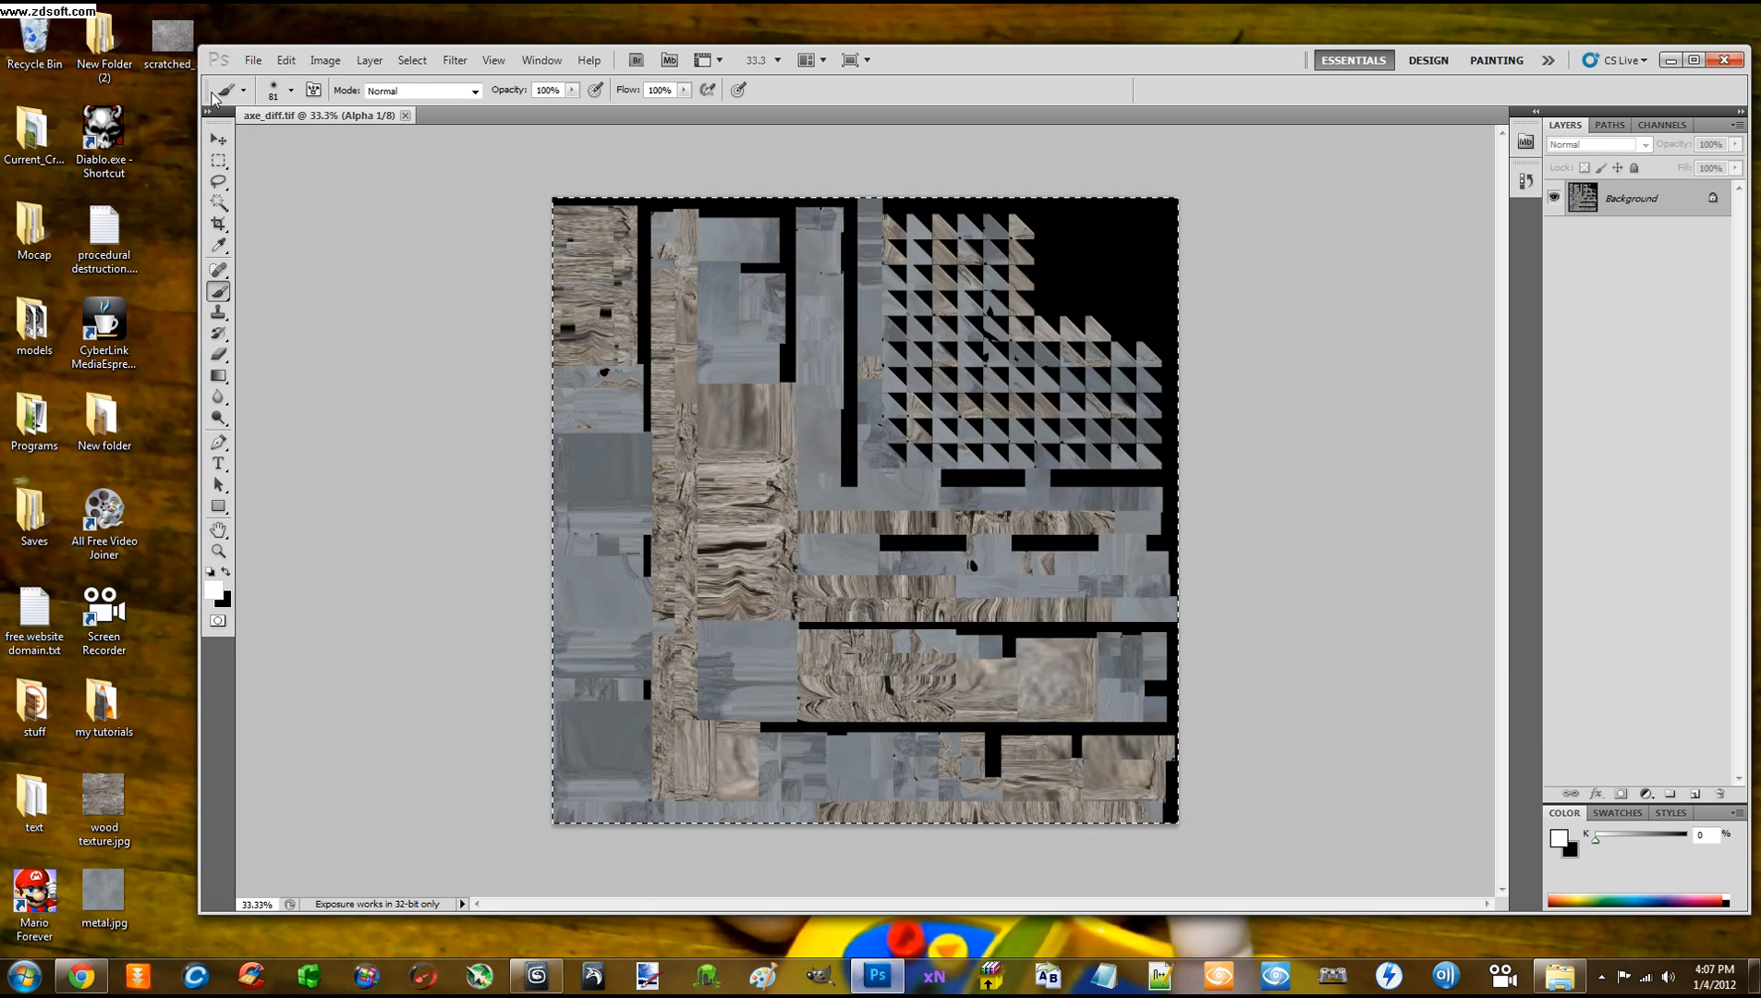
click(245, 63)
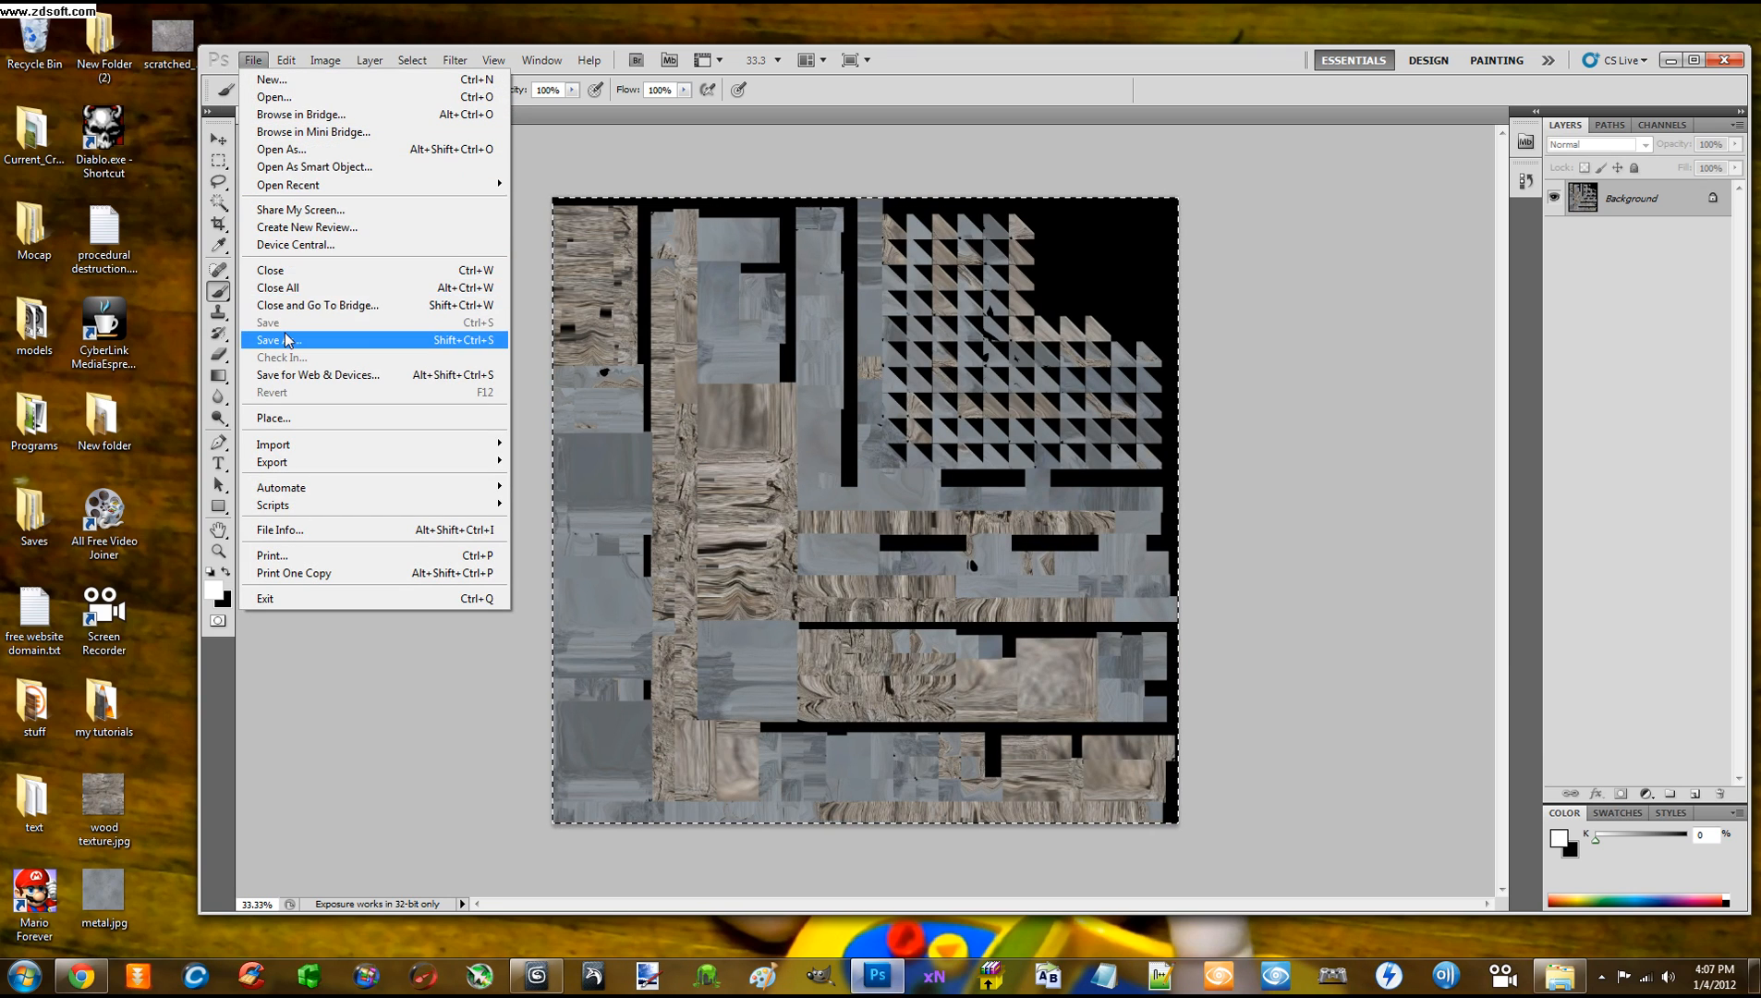
Begin Save As with CryTIFPlugin format and browse to the Local Disk (C:) drive
click(282, 339)
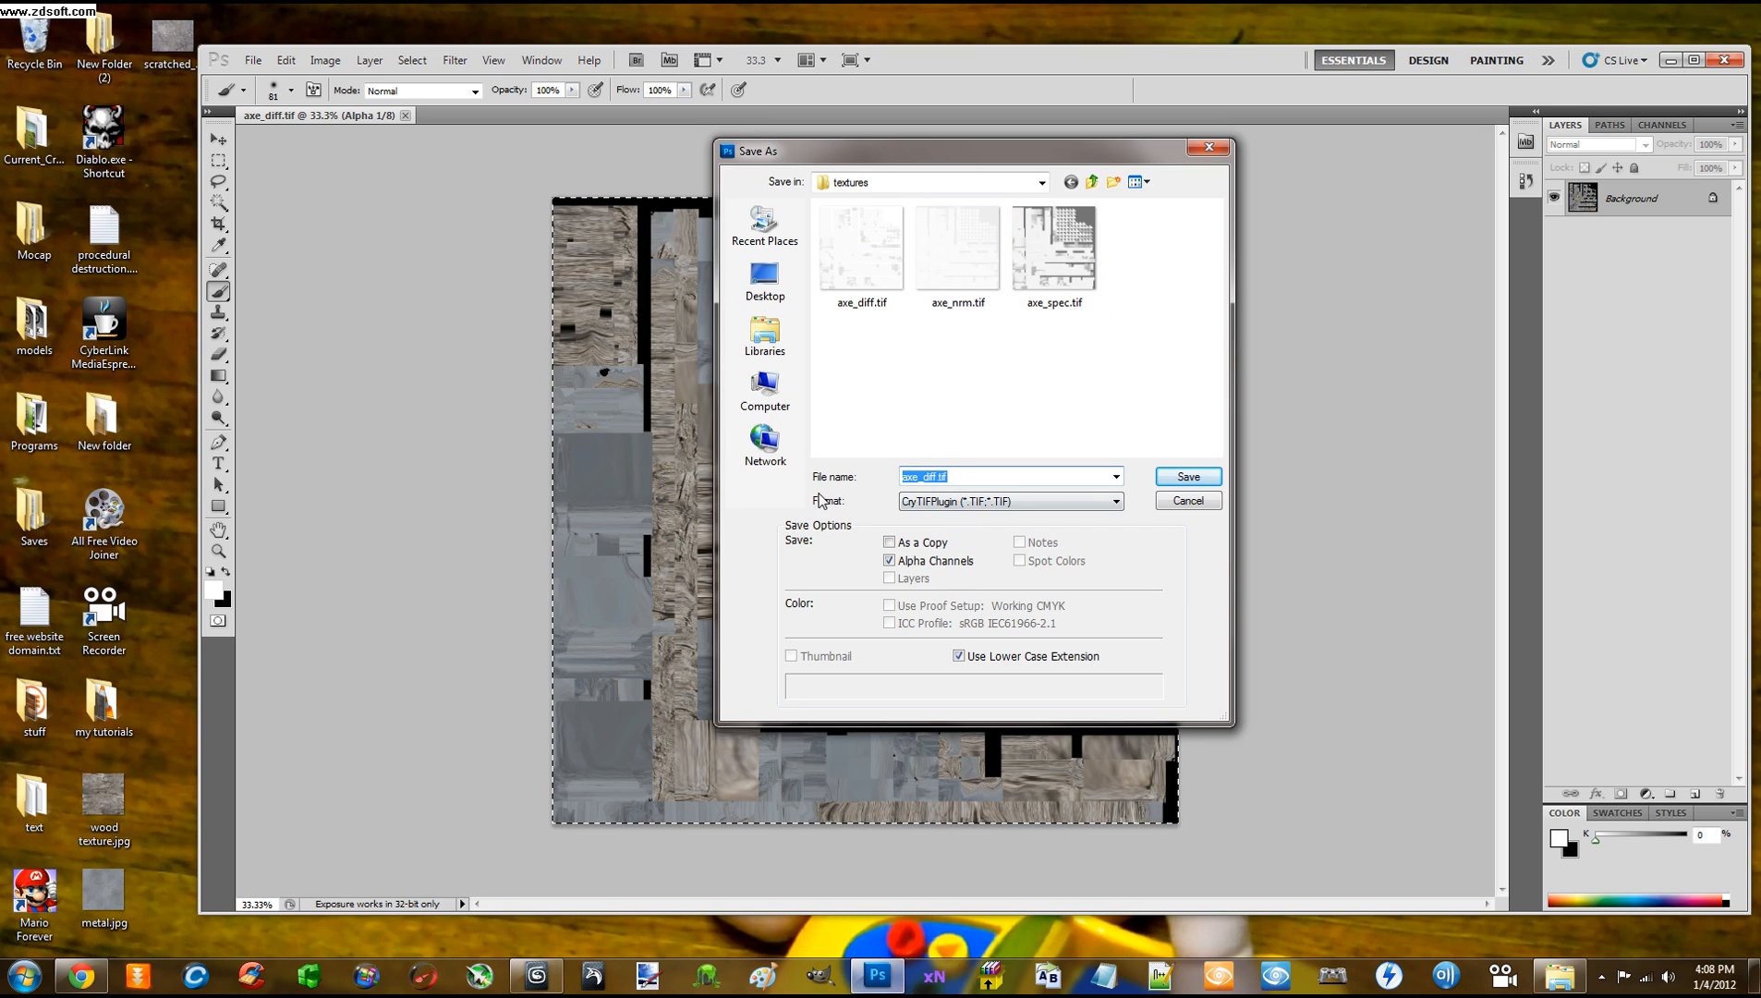
click(937, 501)
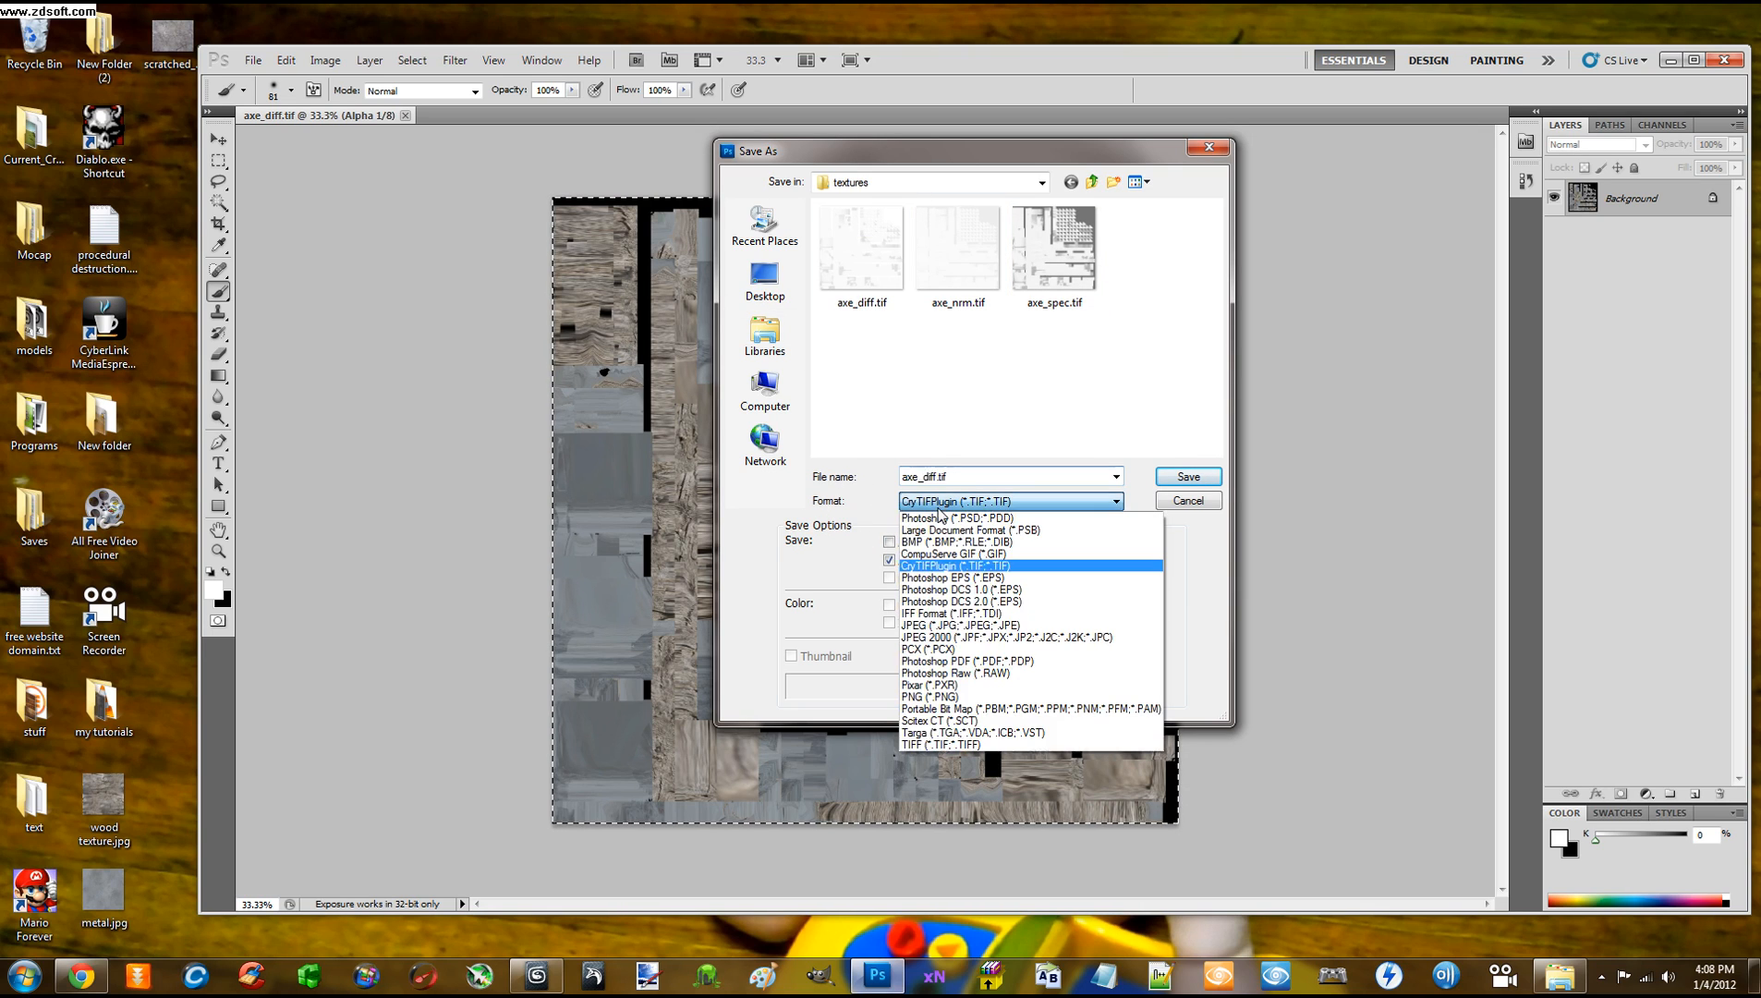
click(961, 566)
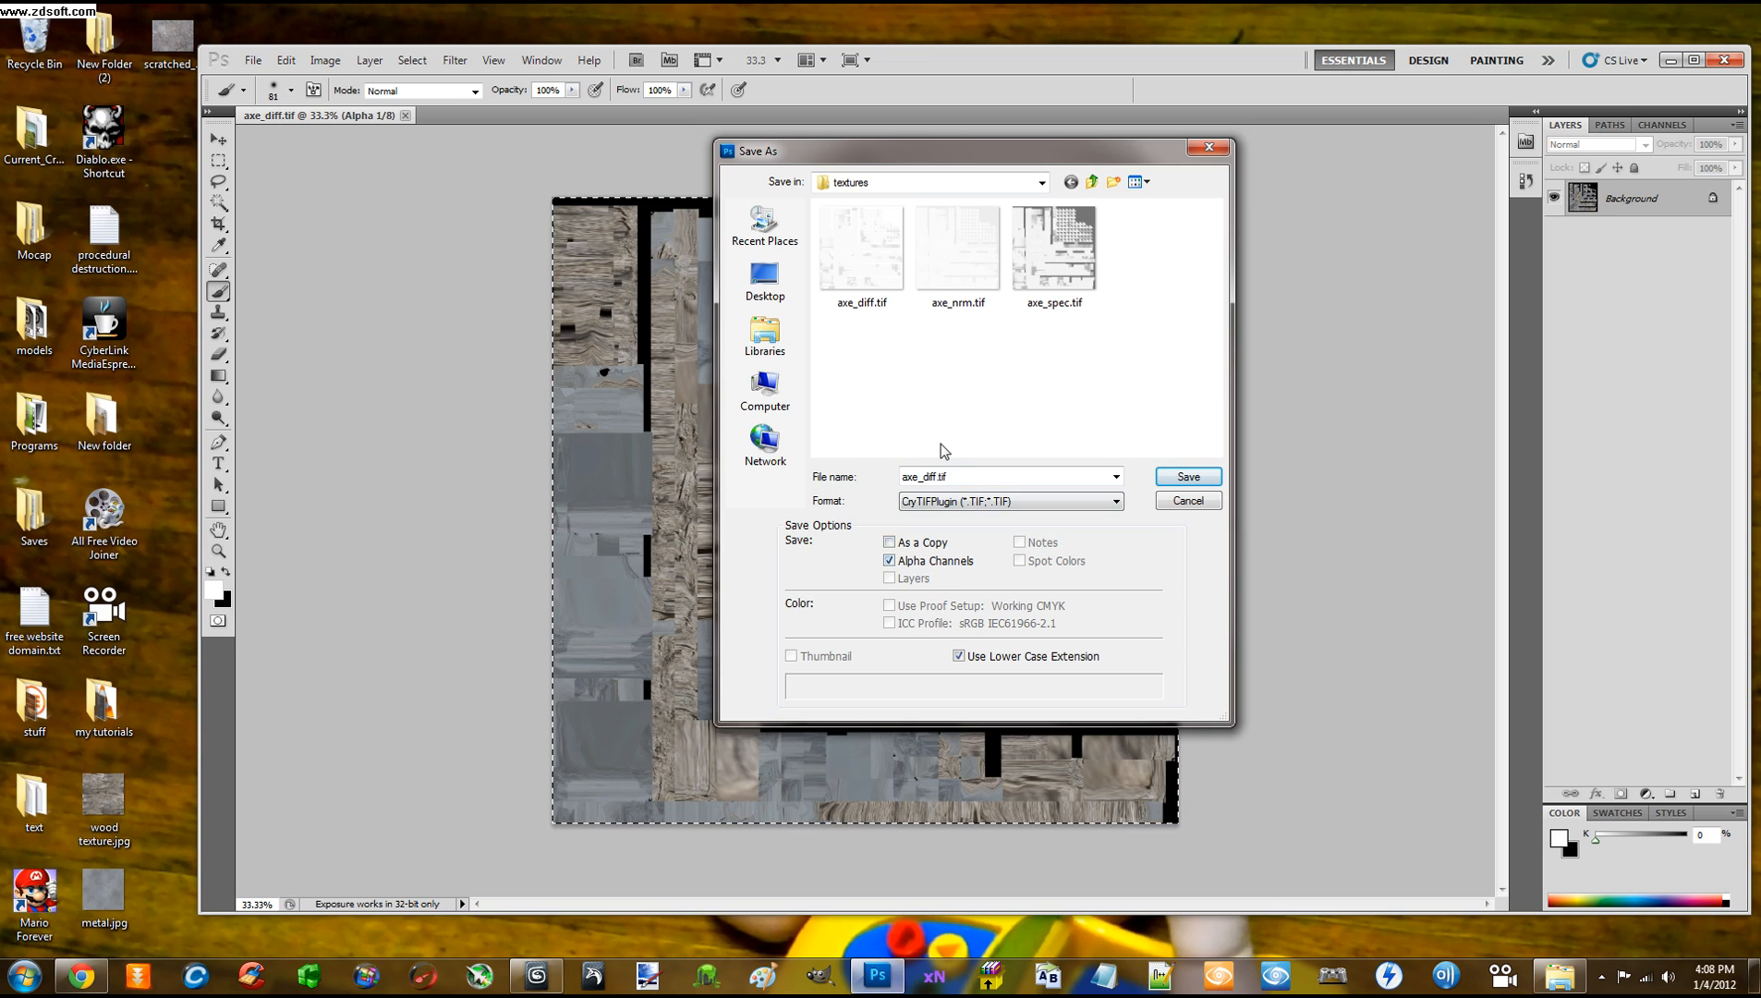
click(776, 332)
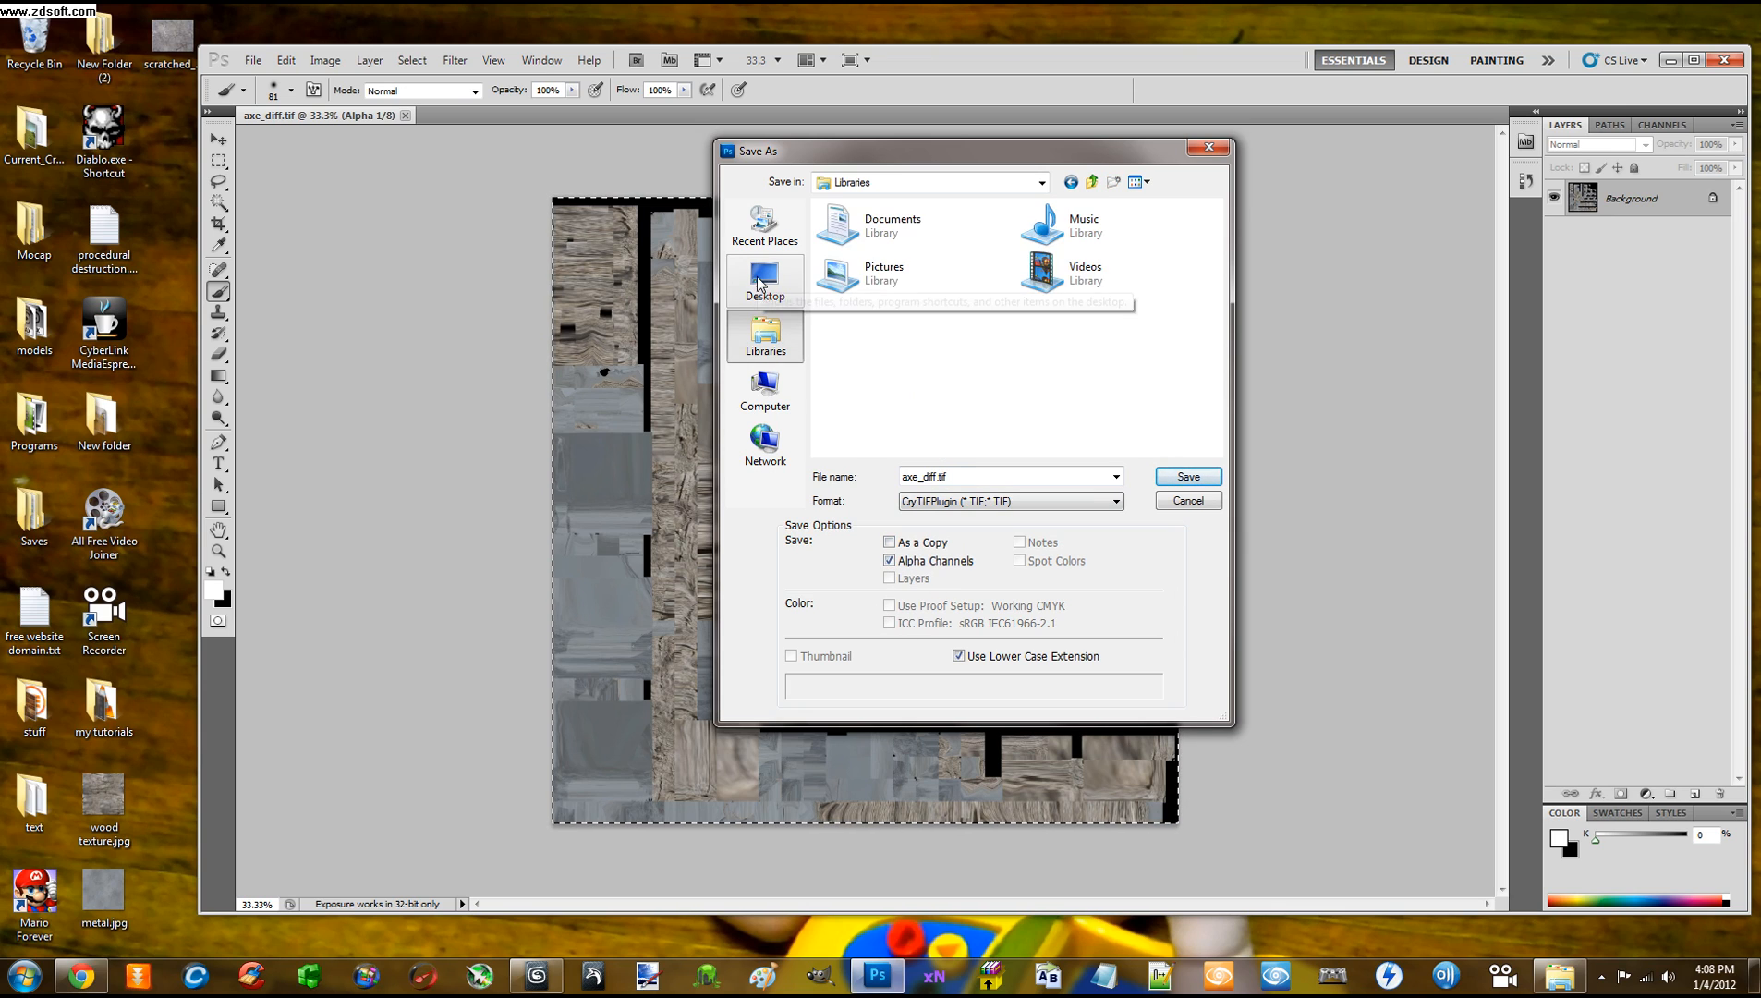
click(765, 388)
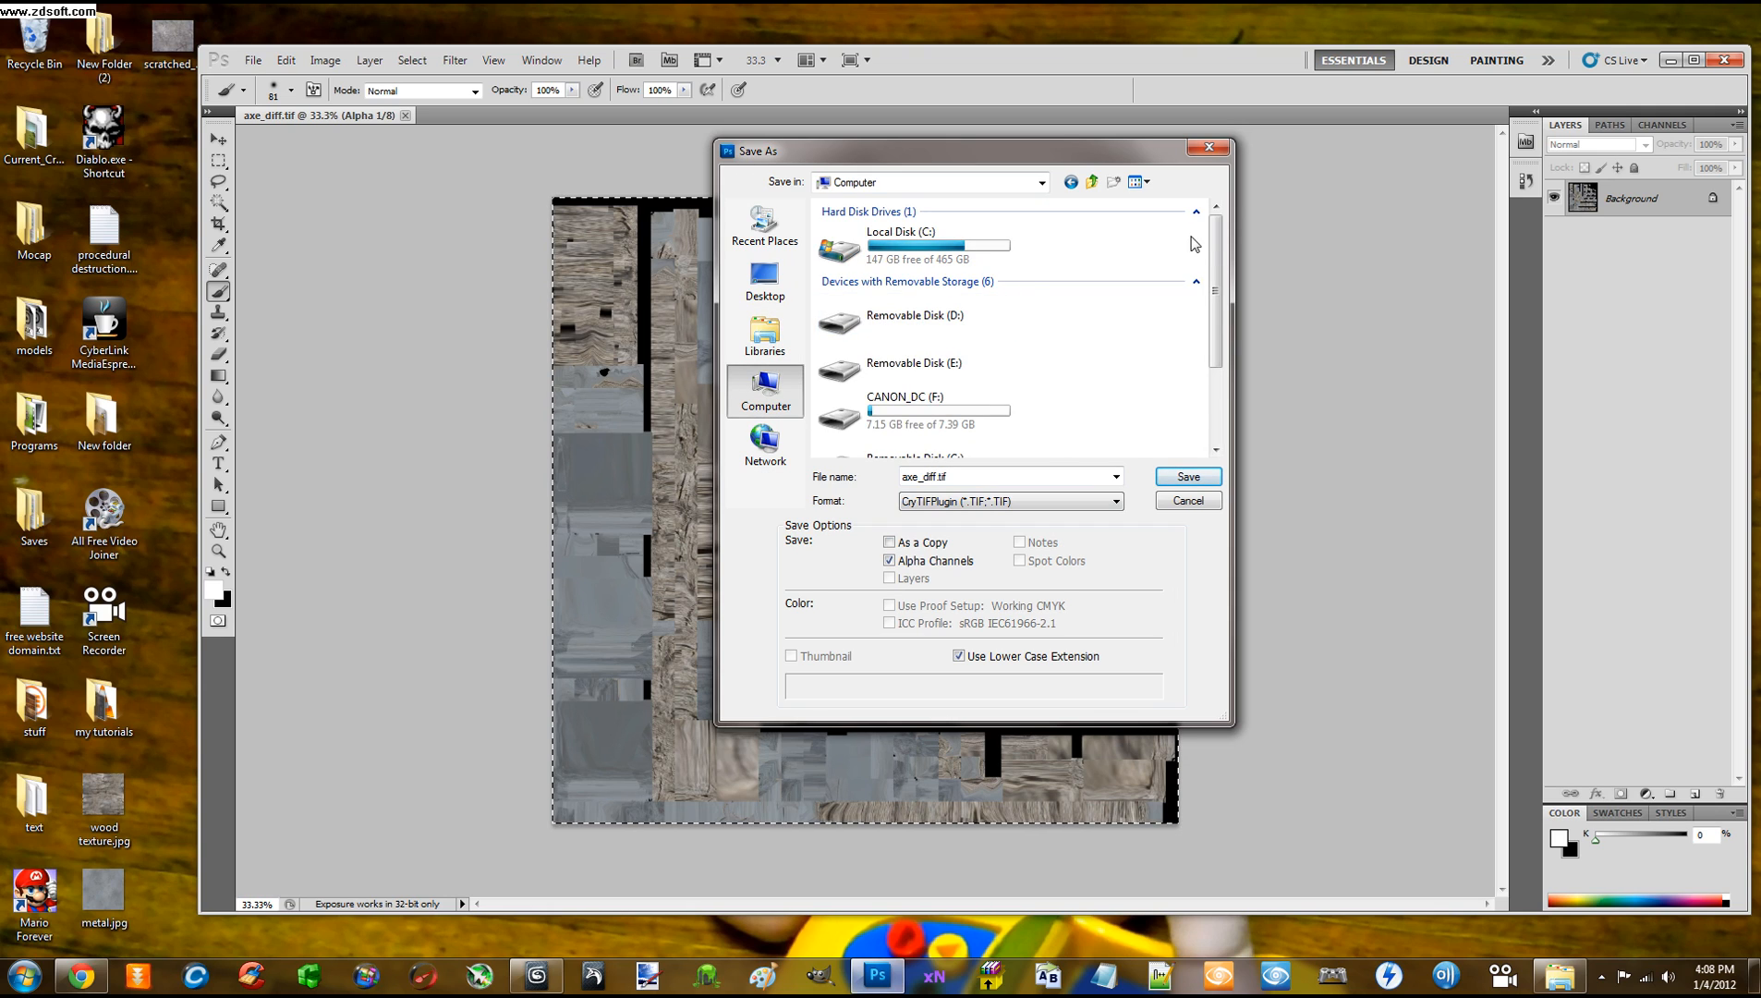
drag(1216, 249, 1230, 344)
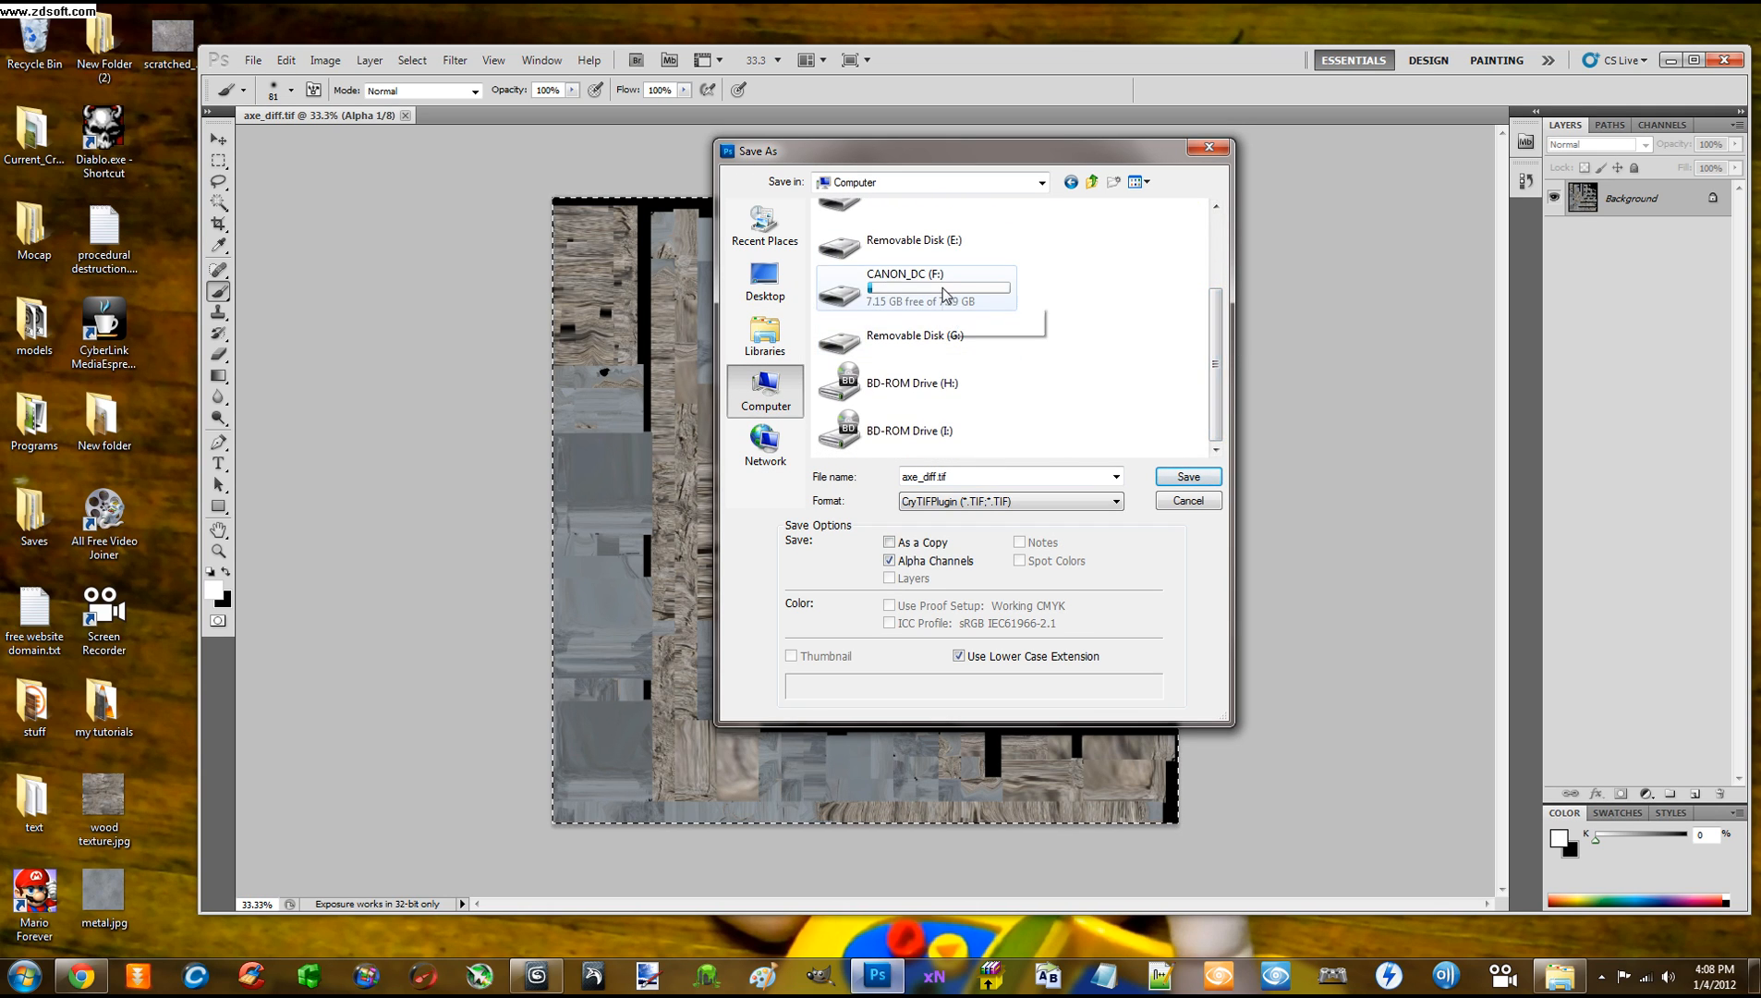
scroll(886, 277, up, 5)
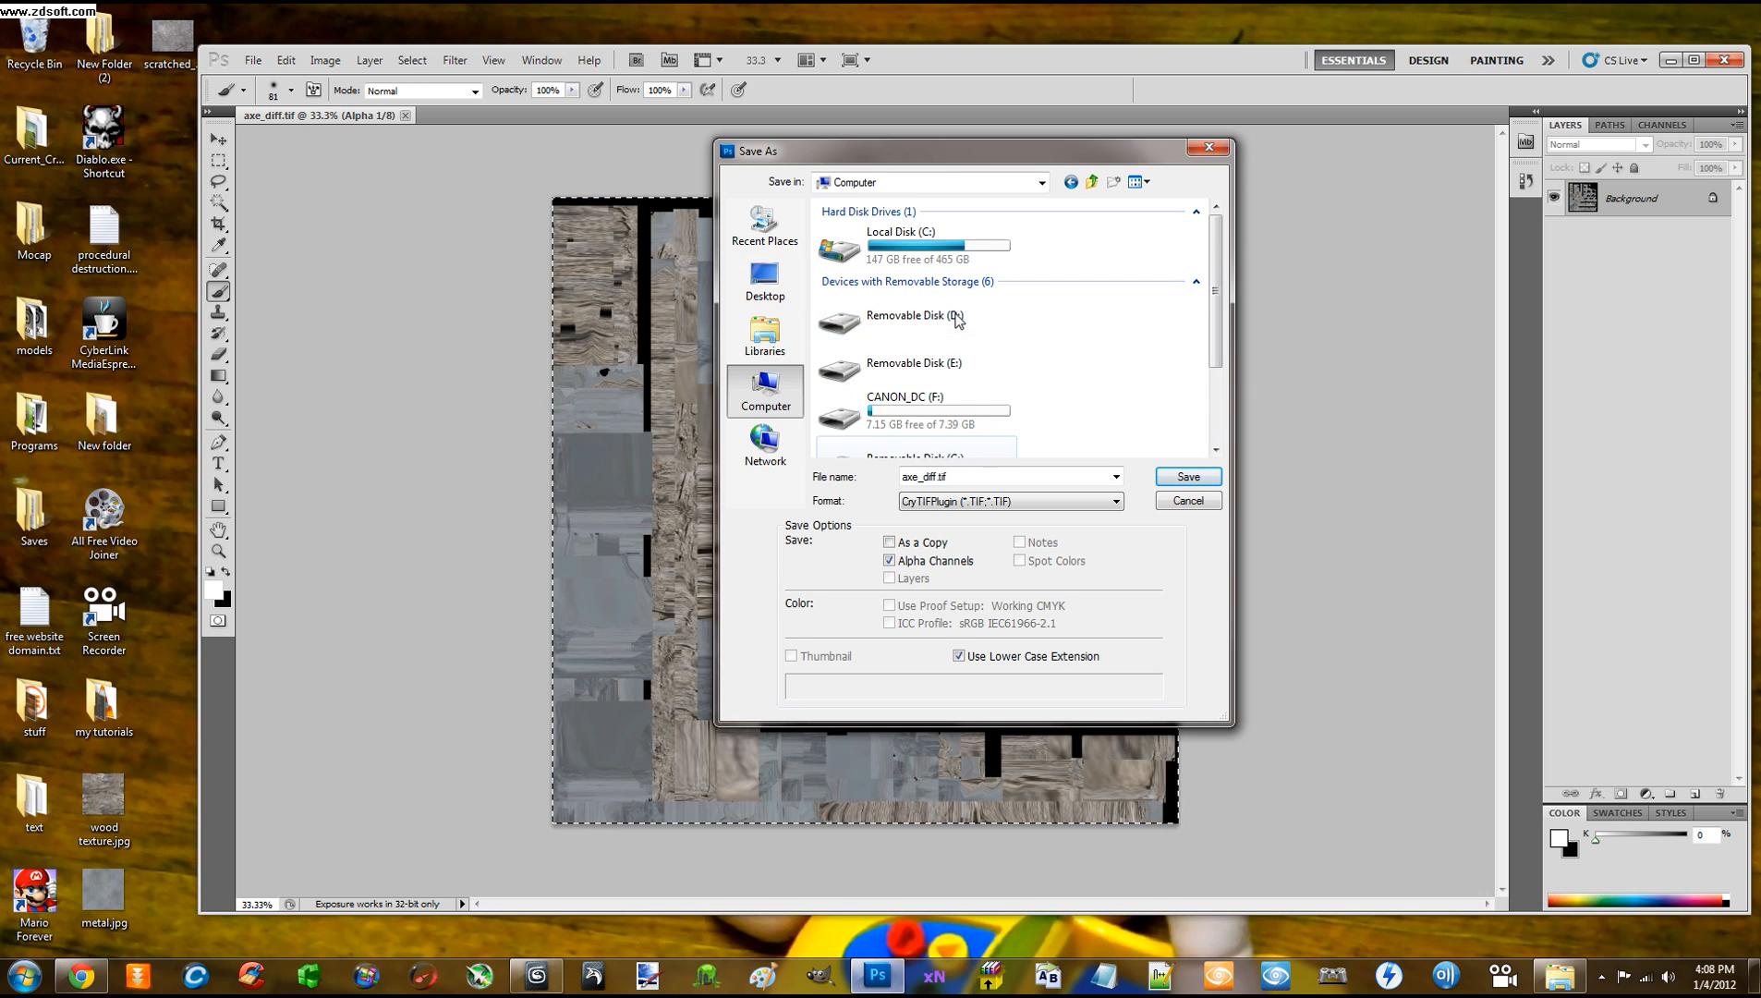
double_click(851, 248)
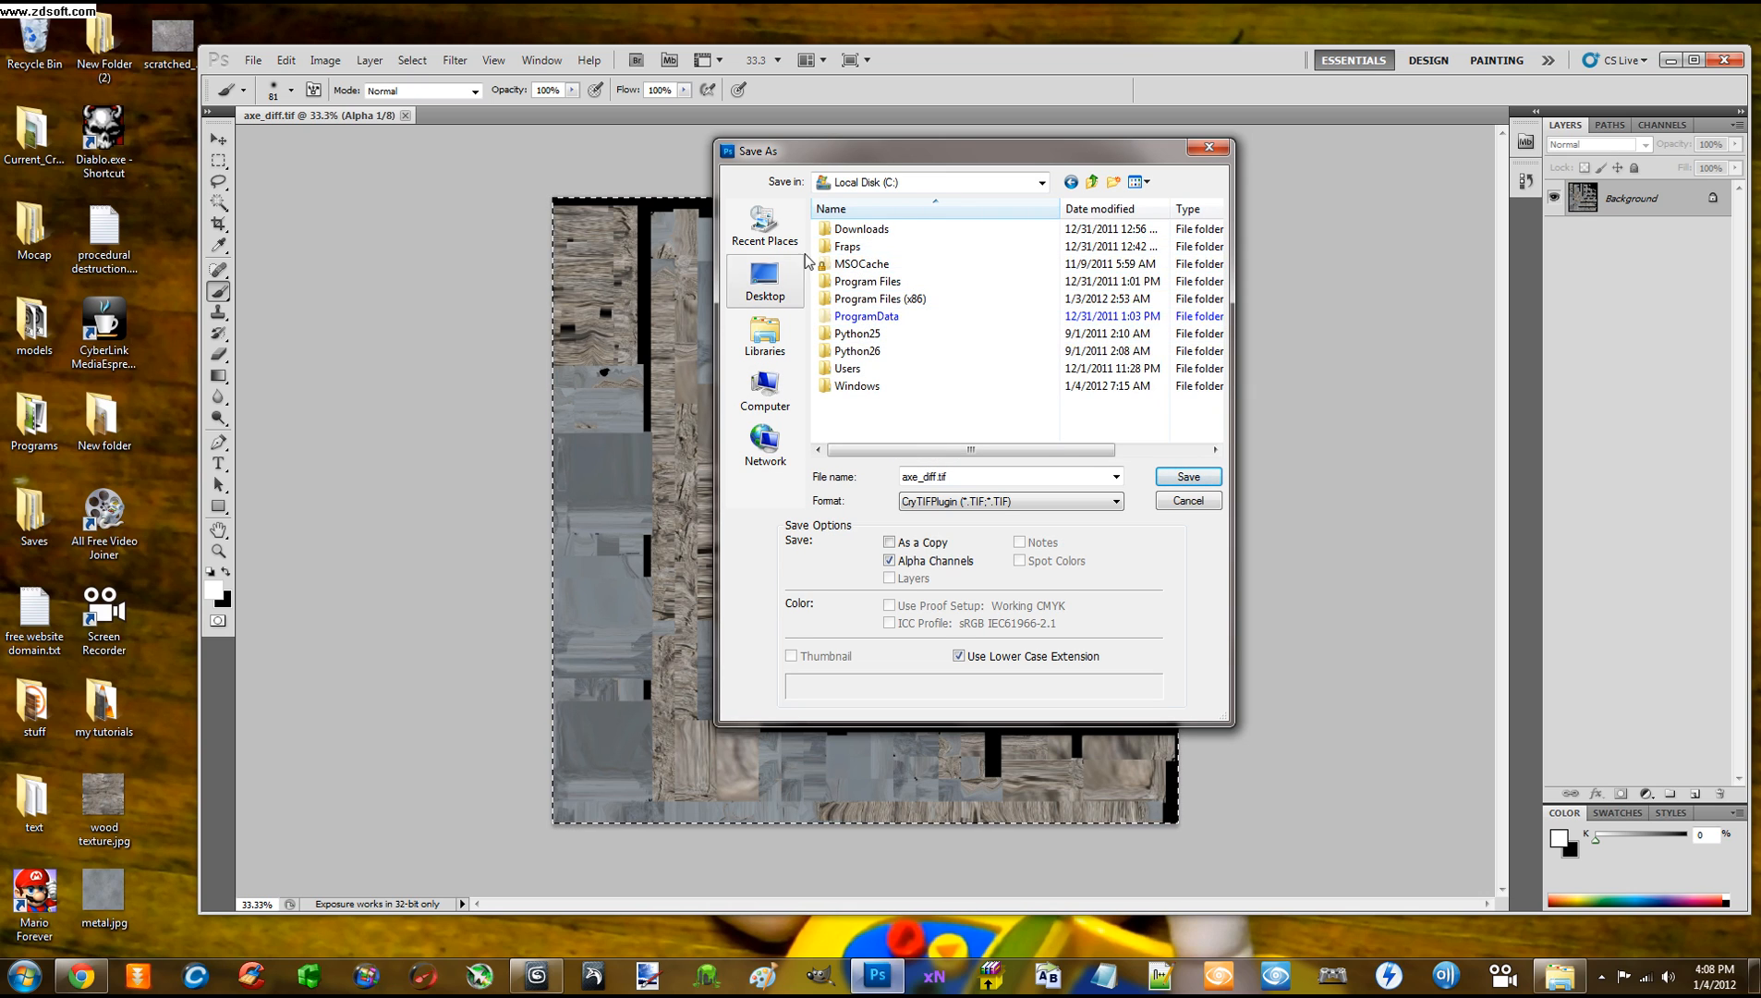
Navigate to Desktop > Current_Cryengine > Game > My_Files > Textures
click(765, 279)
scroll(900, 366, down, 2)
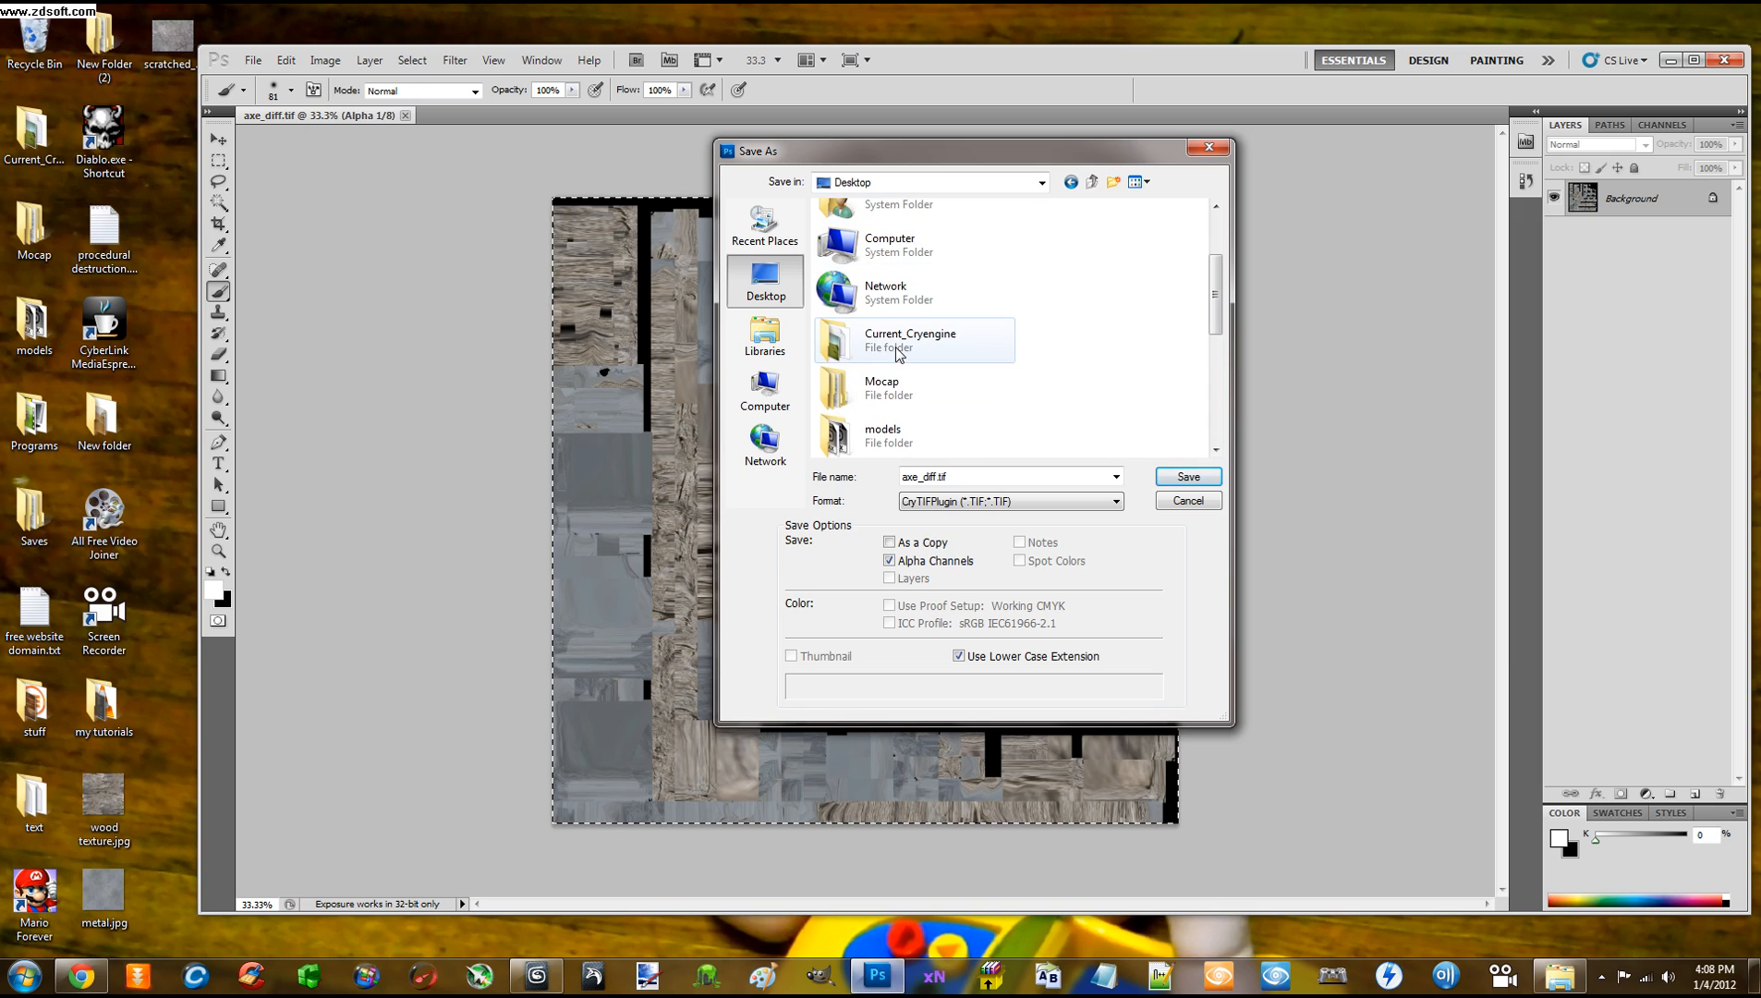
click(902, 354)
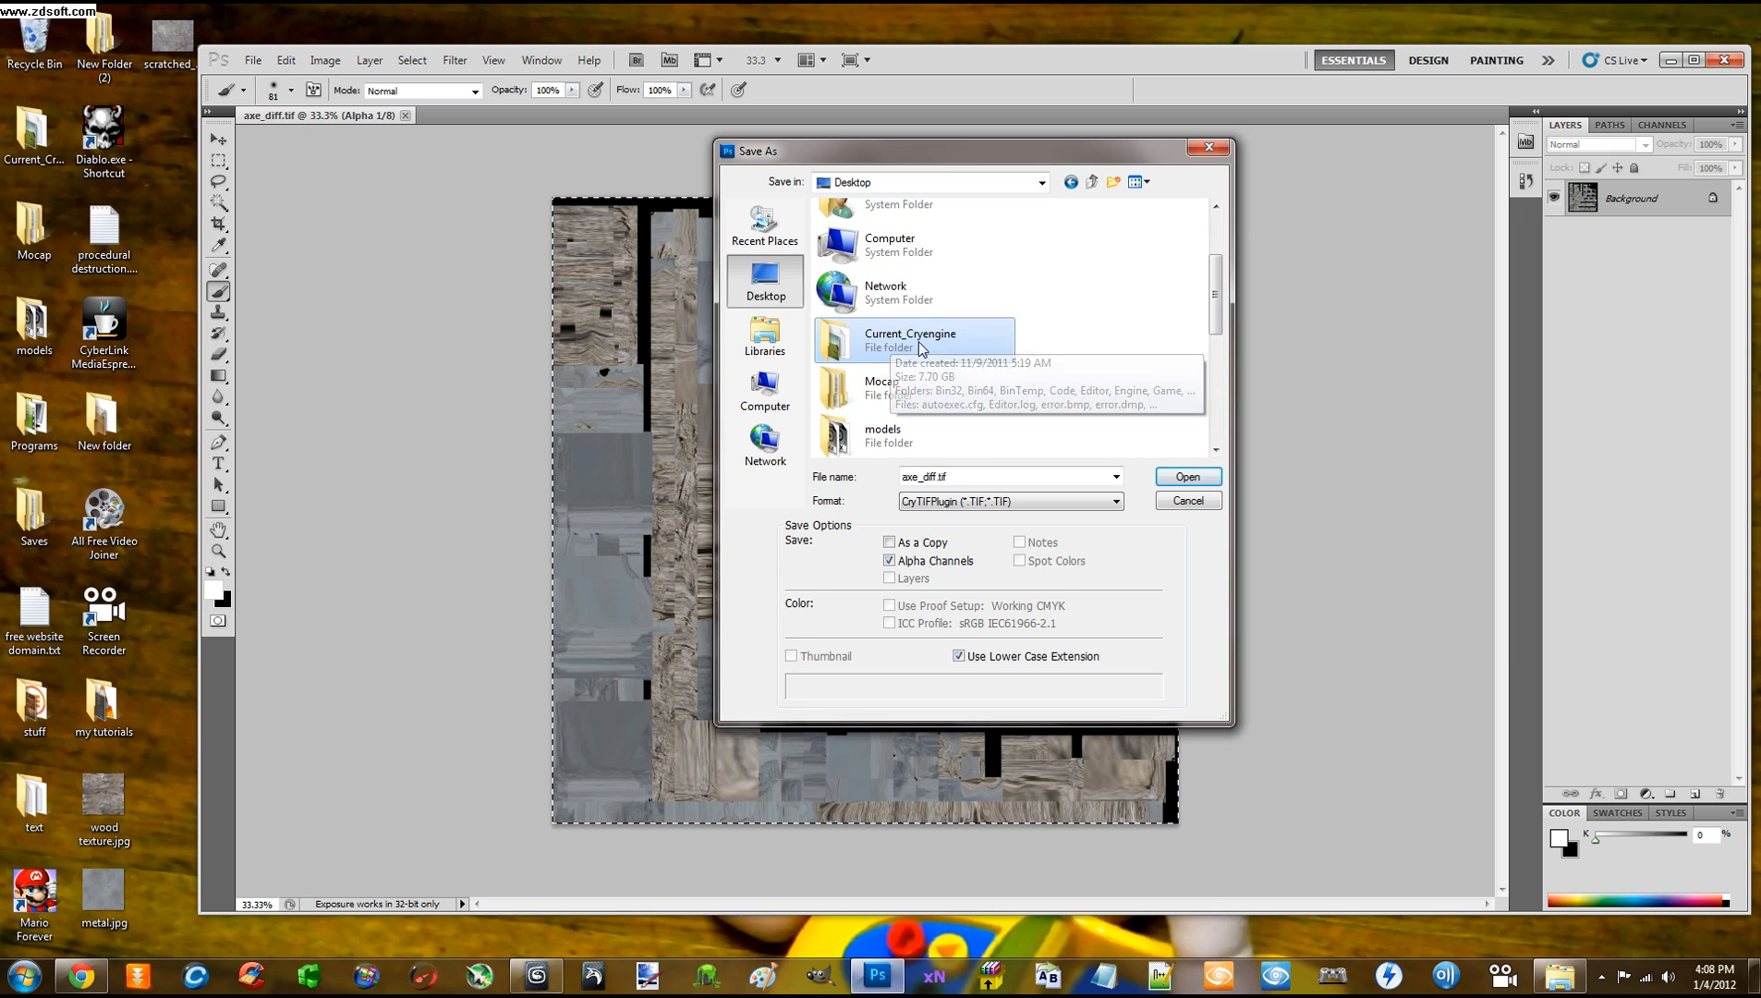
double_click(901, 338)
double_click(858, 332)
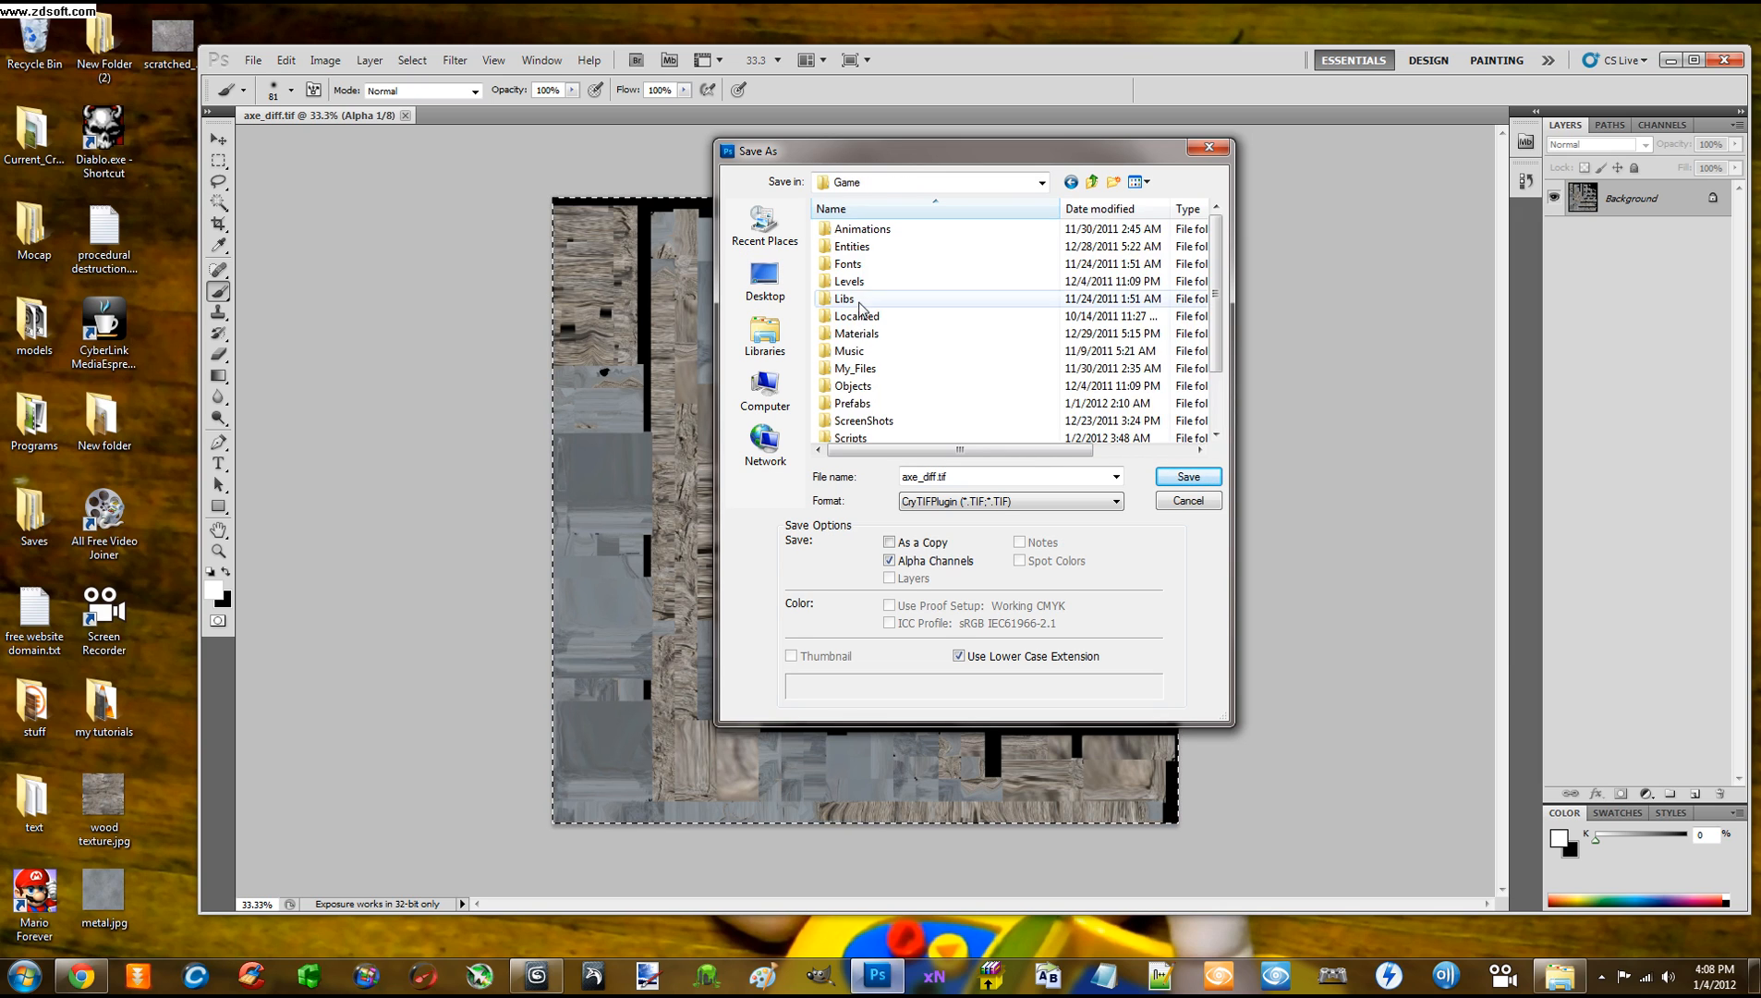
double_click(855, 371)
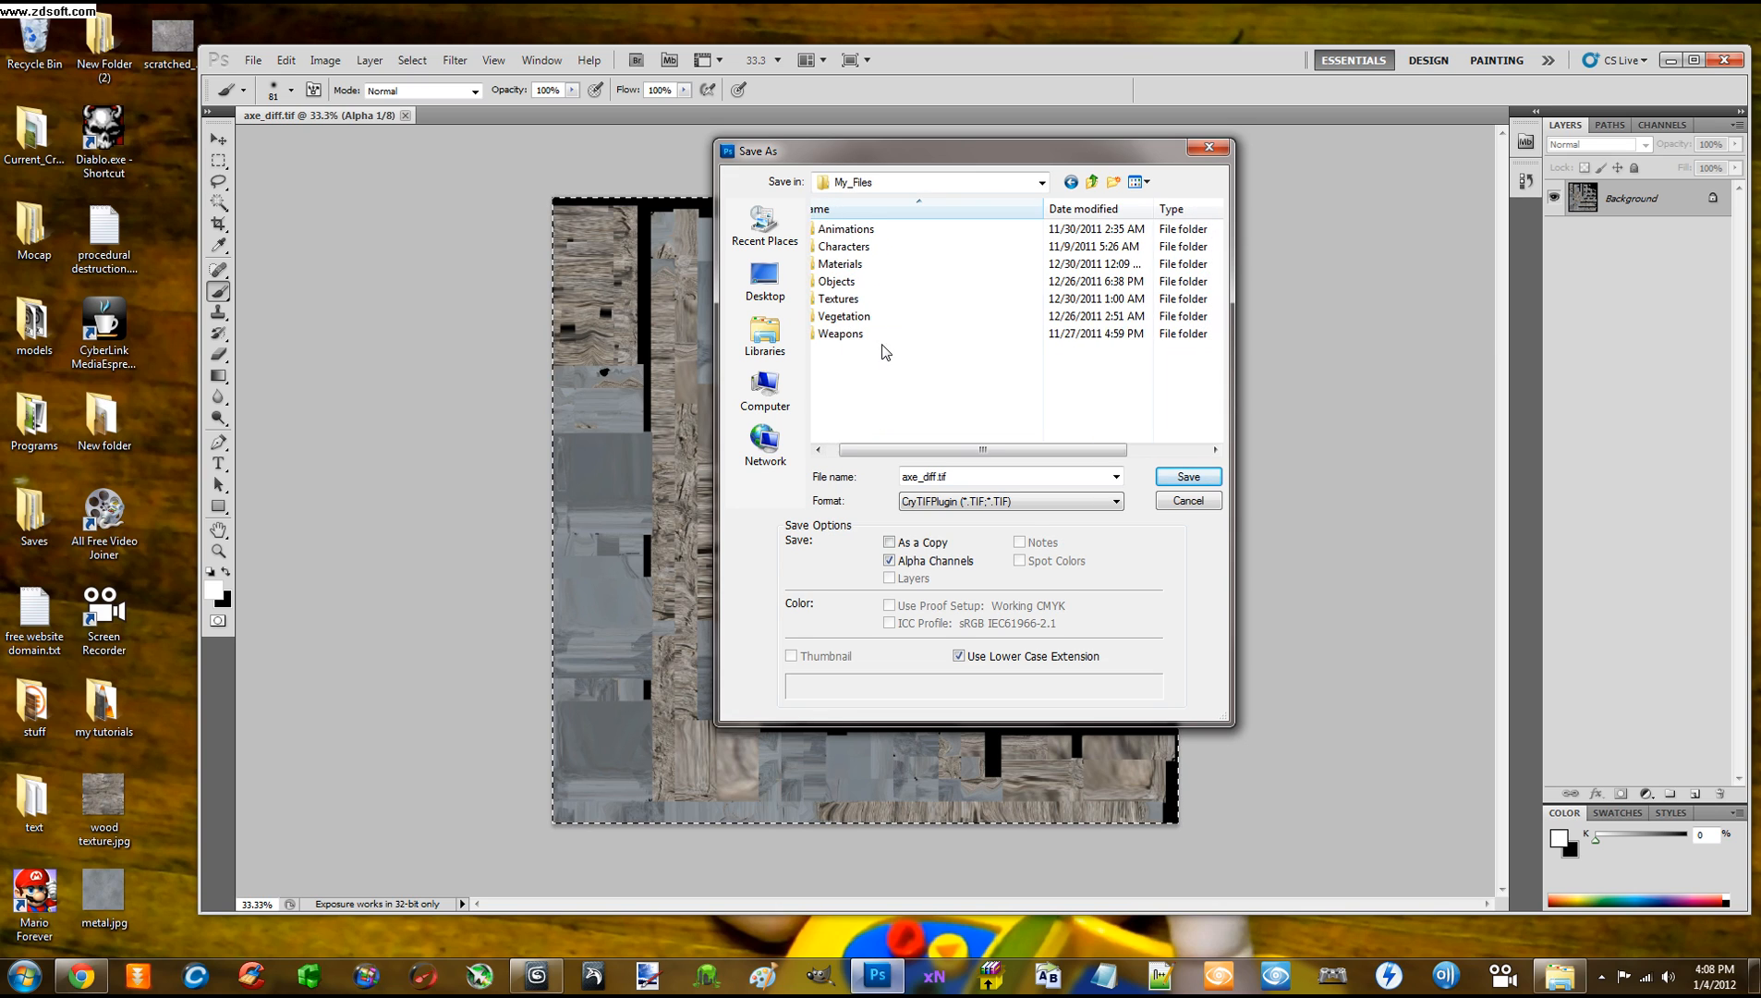
click(863, 302)
double_click(863, 306)
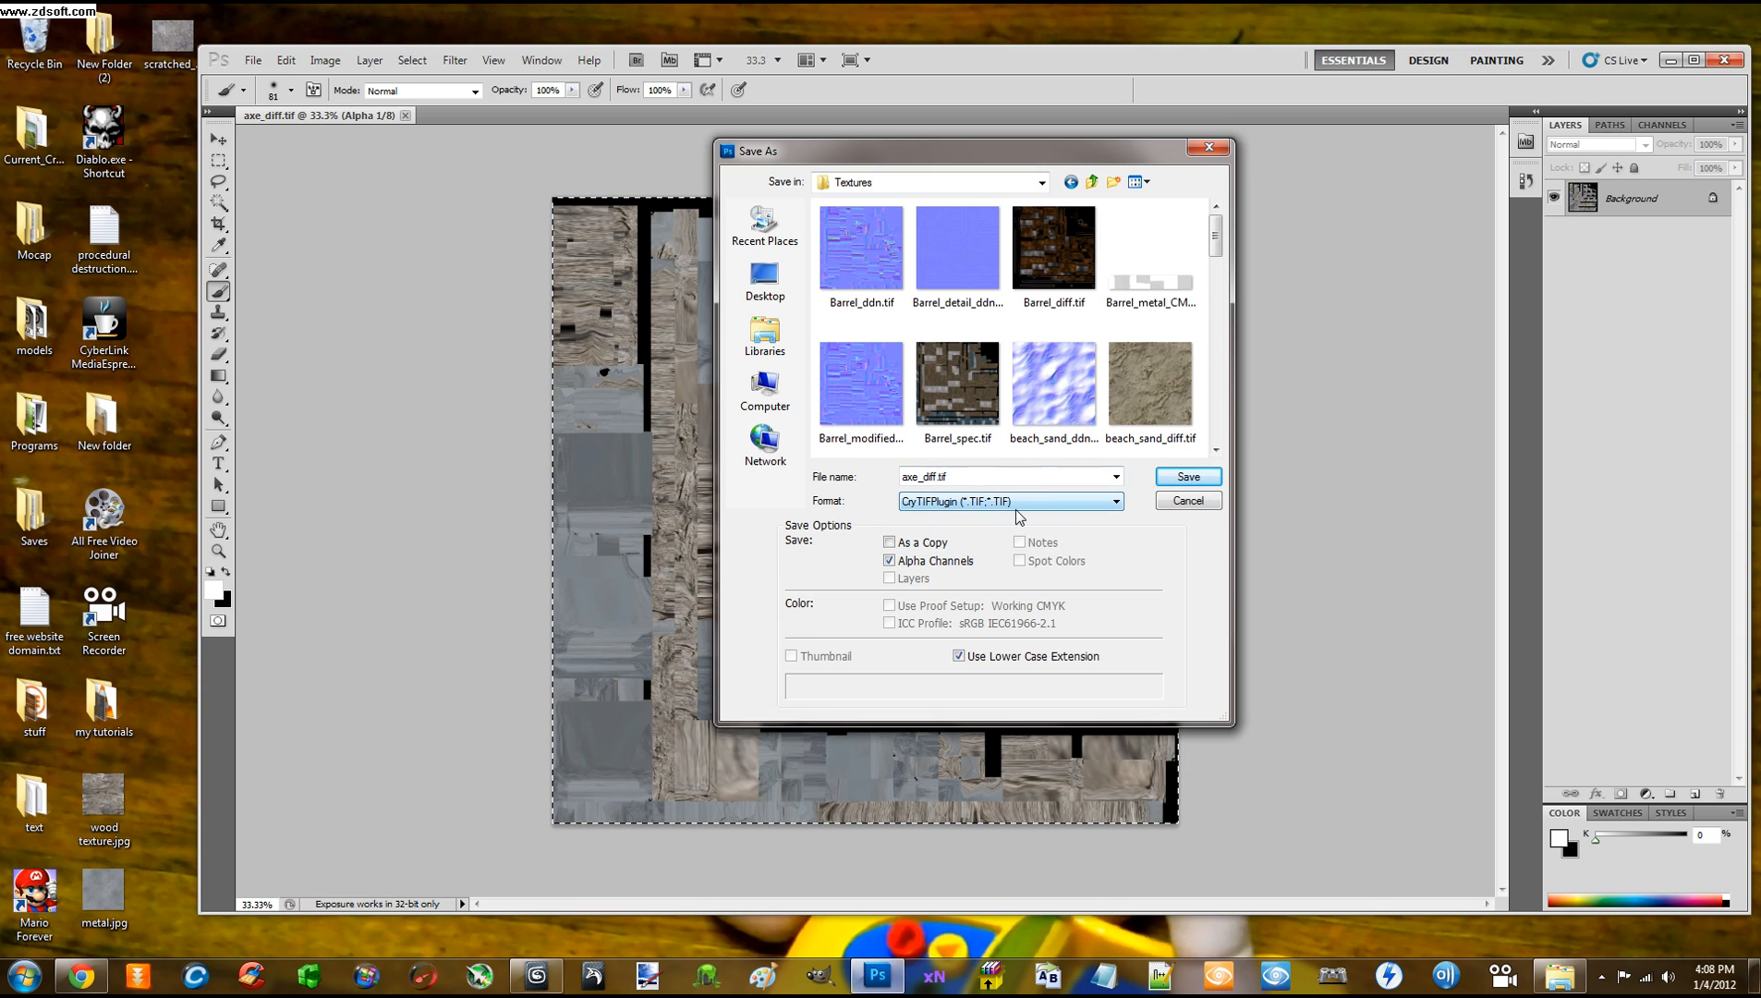
Save axe_diff.tif to Textures and zoom the CryTIF export previews to 100%
click(1171, 478)
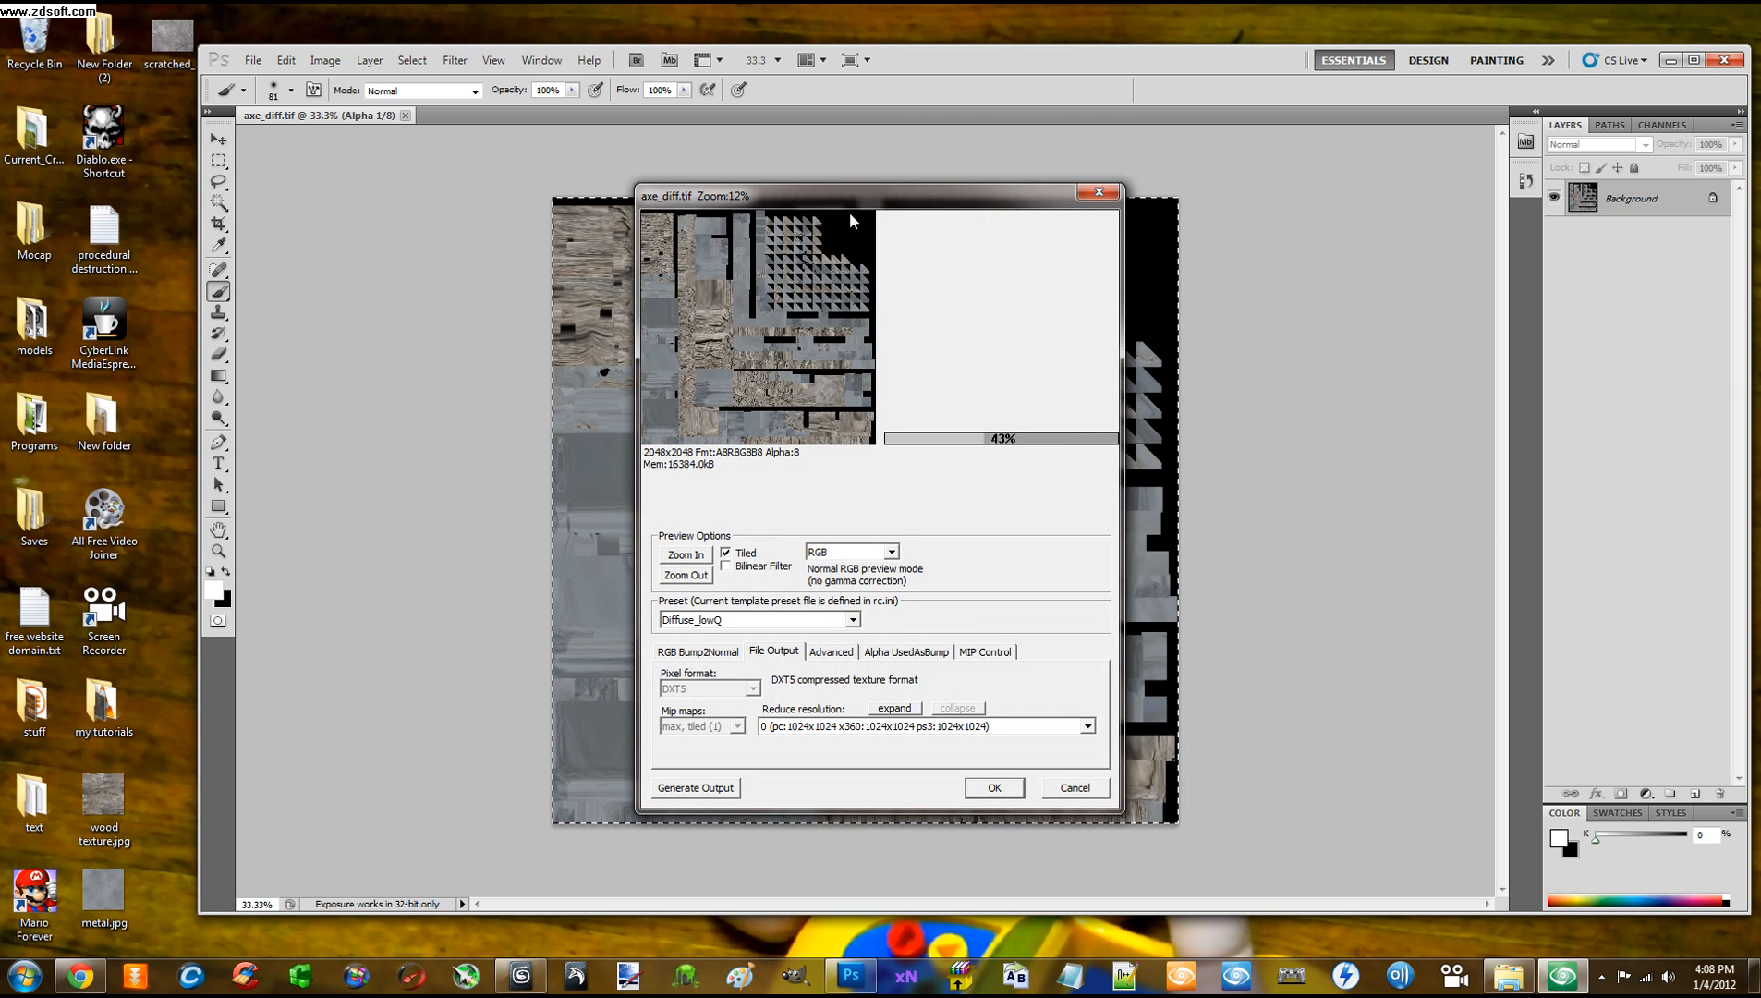
drag(853, 195, 952, 142)
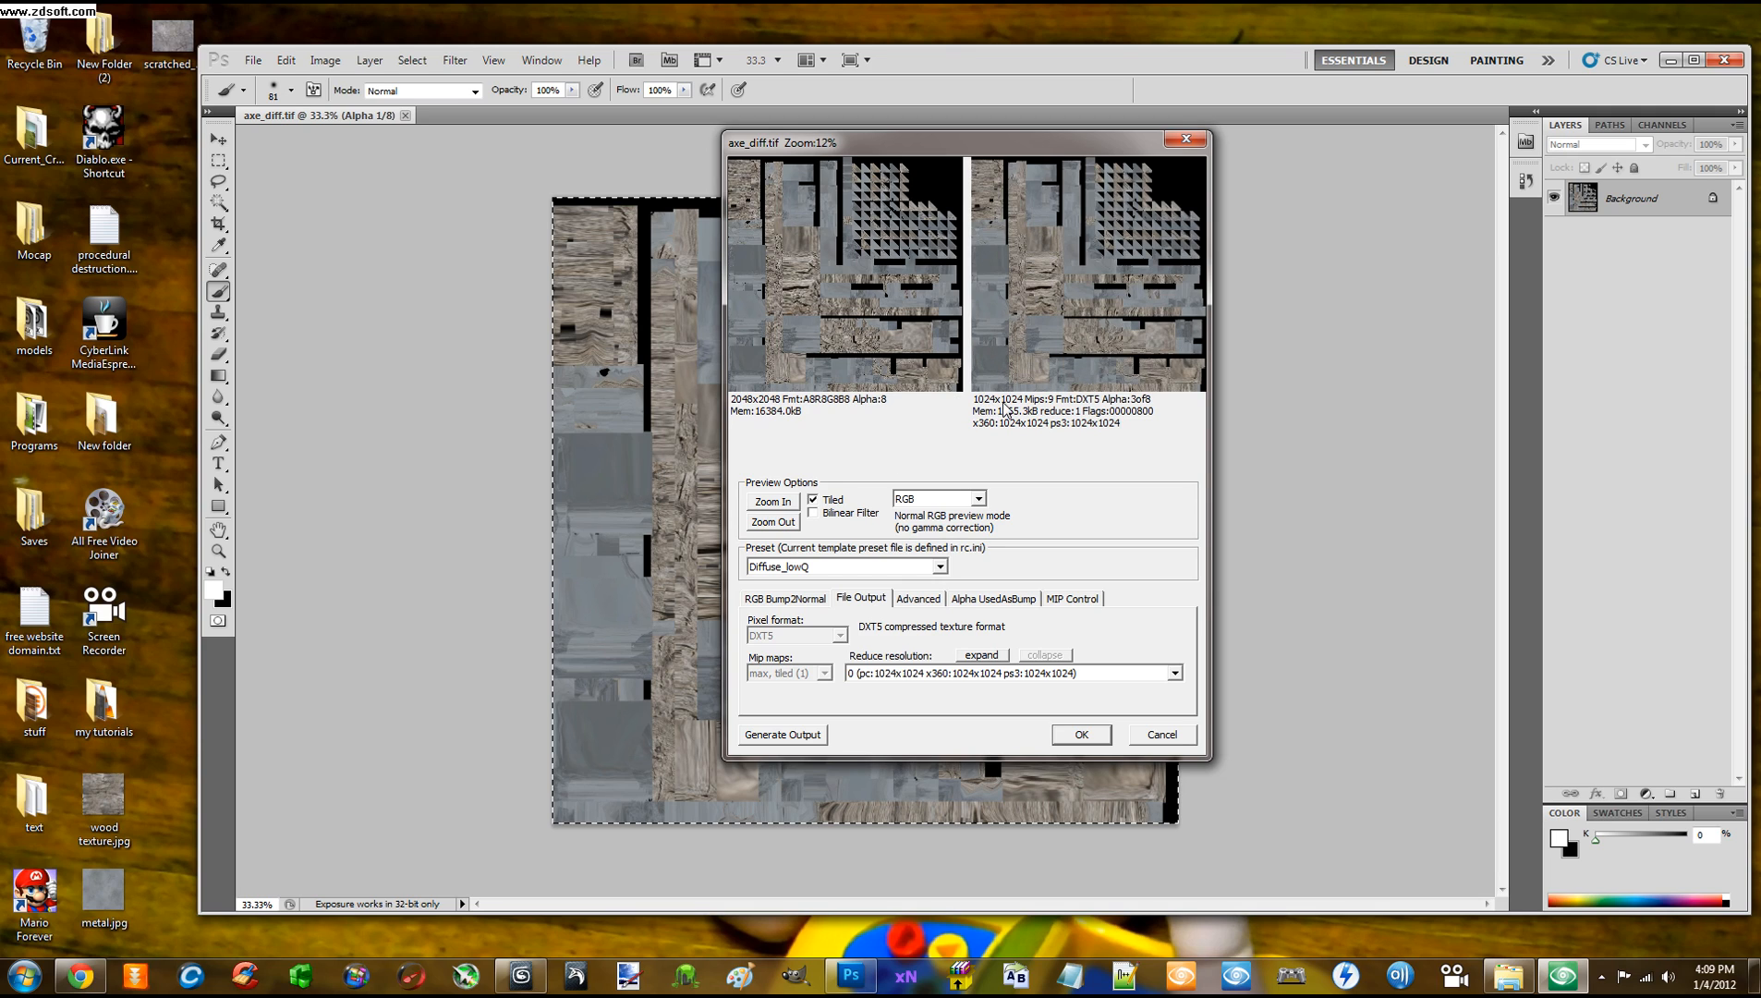
click(884, 304)
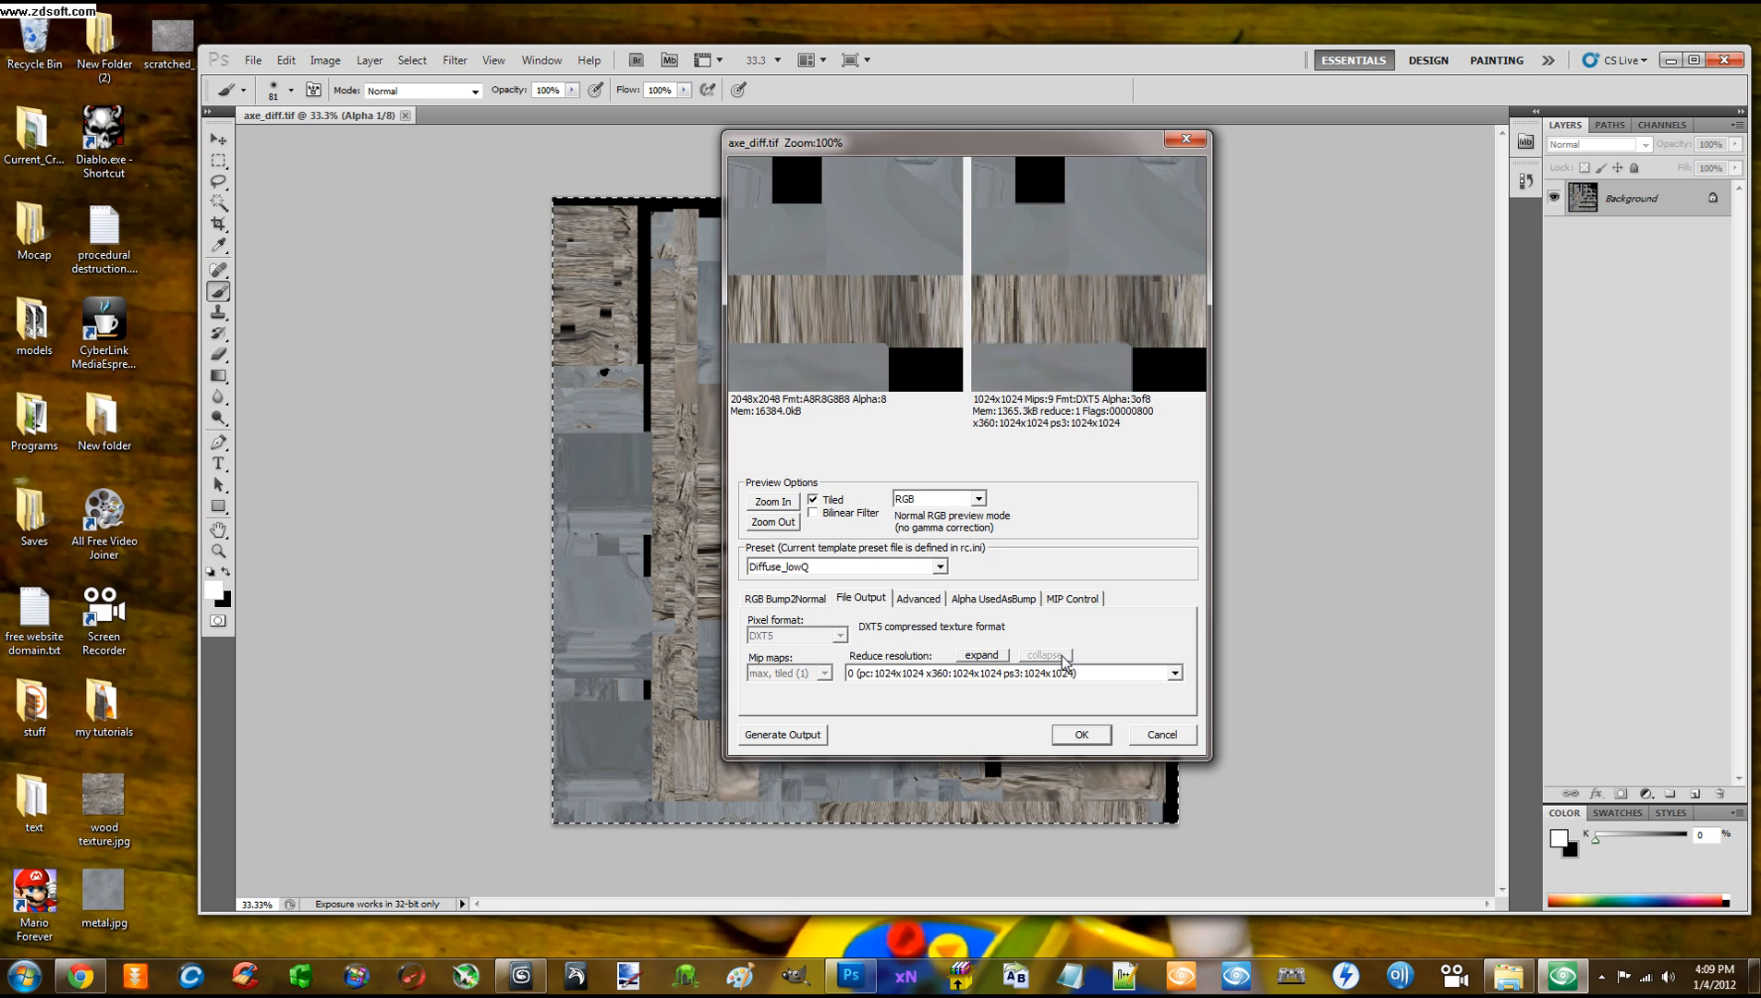
Split resolution settings per platform and keep pc, x360 and ps3 at 2048x2048
click(1174, 673)
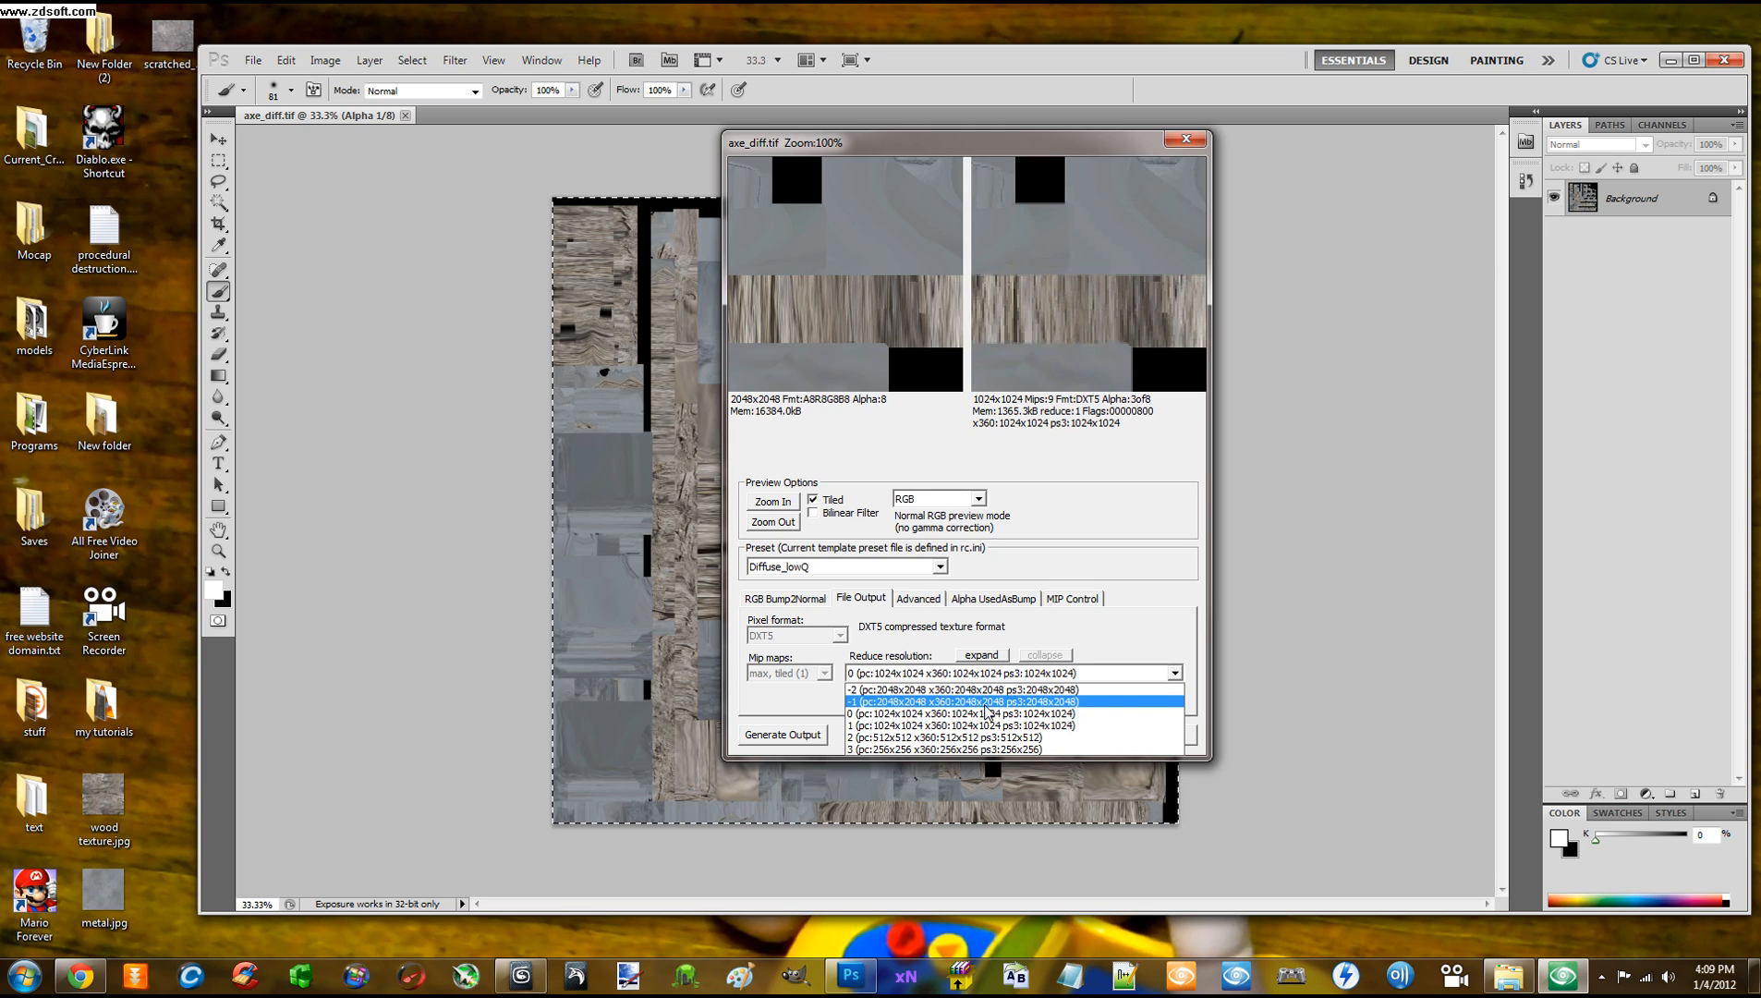
click(875, 689)
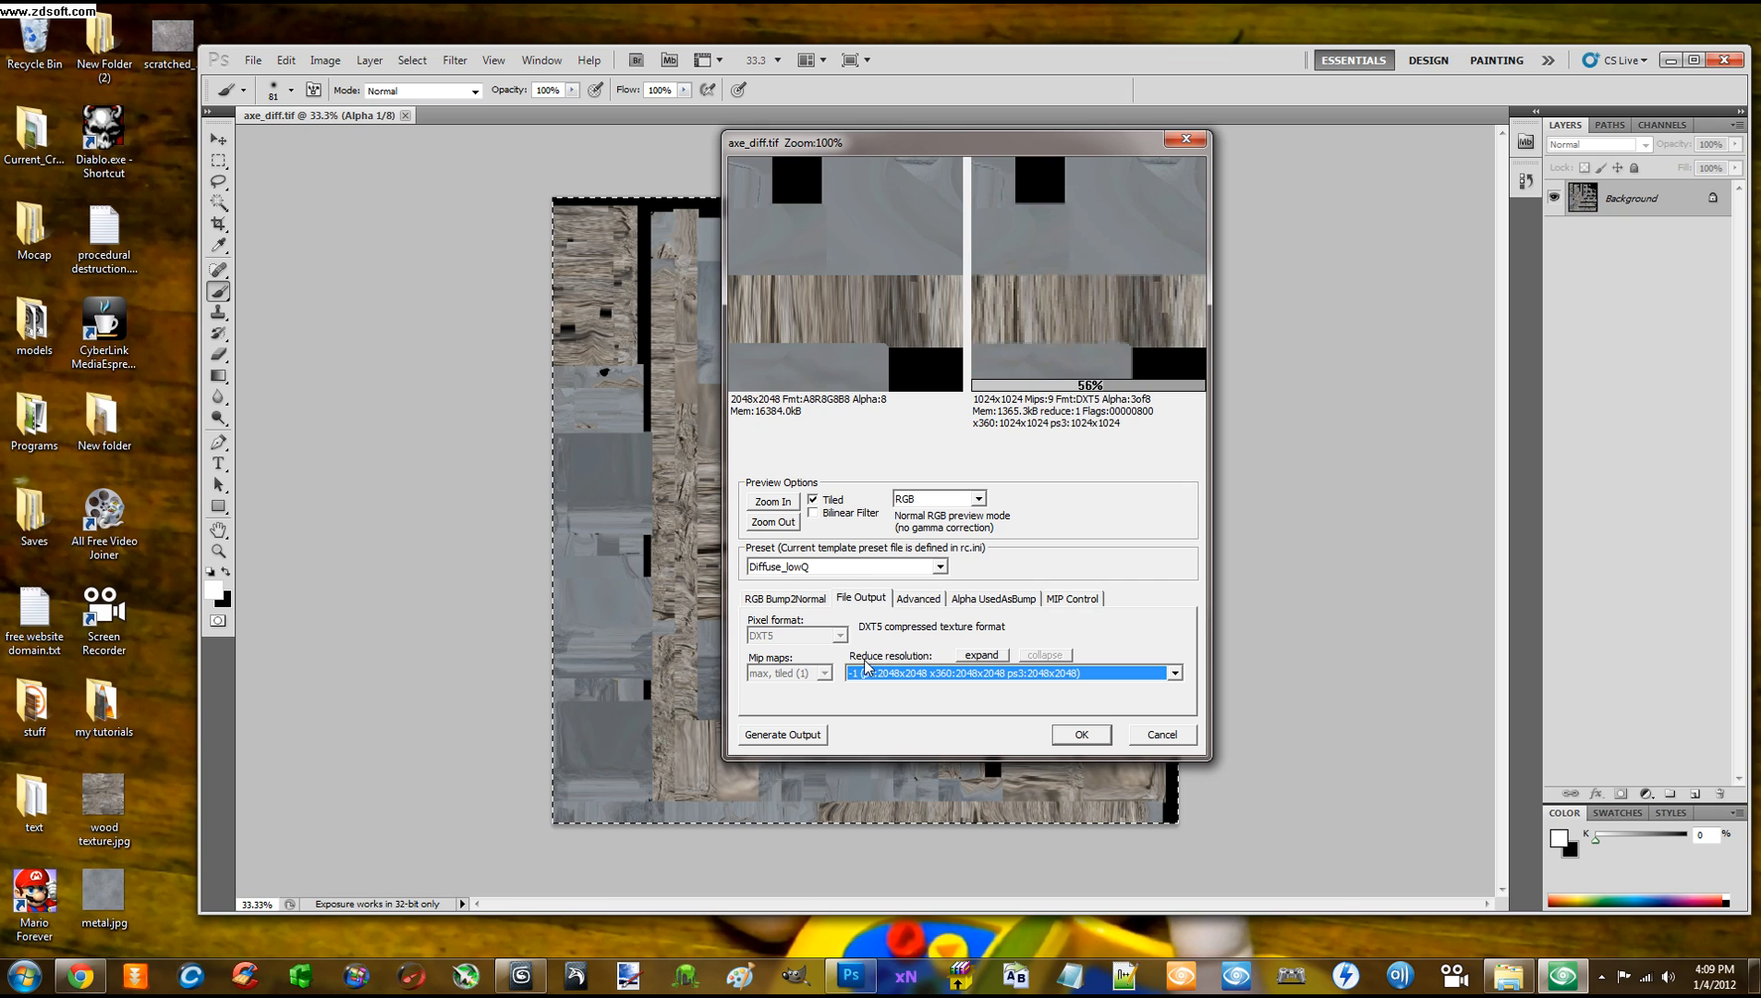
click(1177, 674)
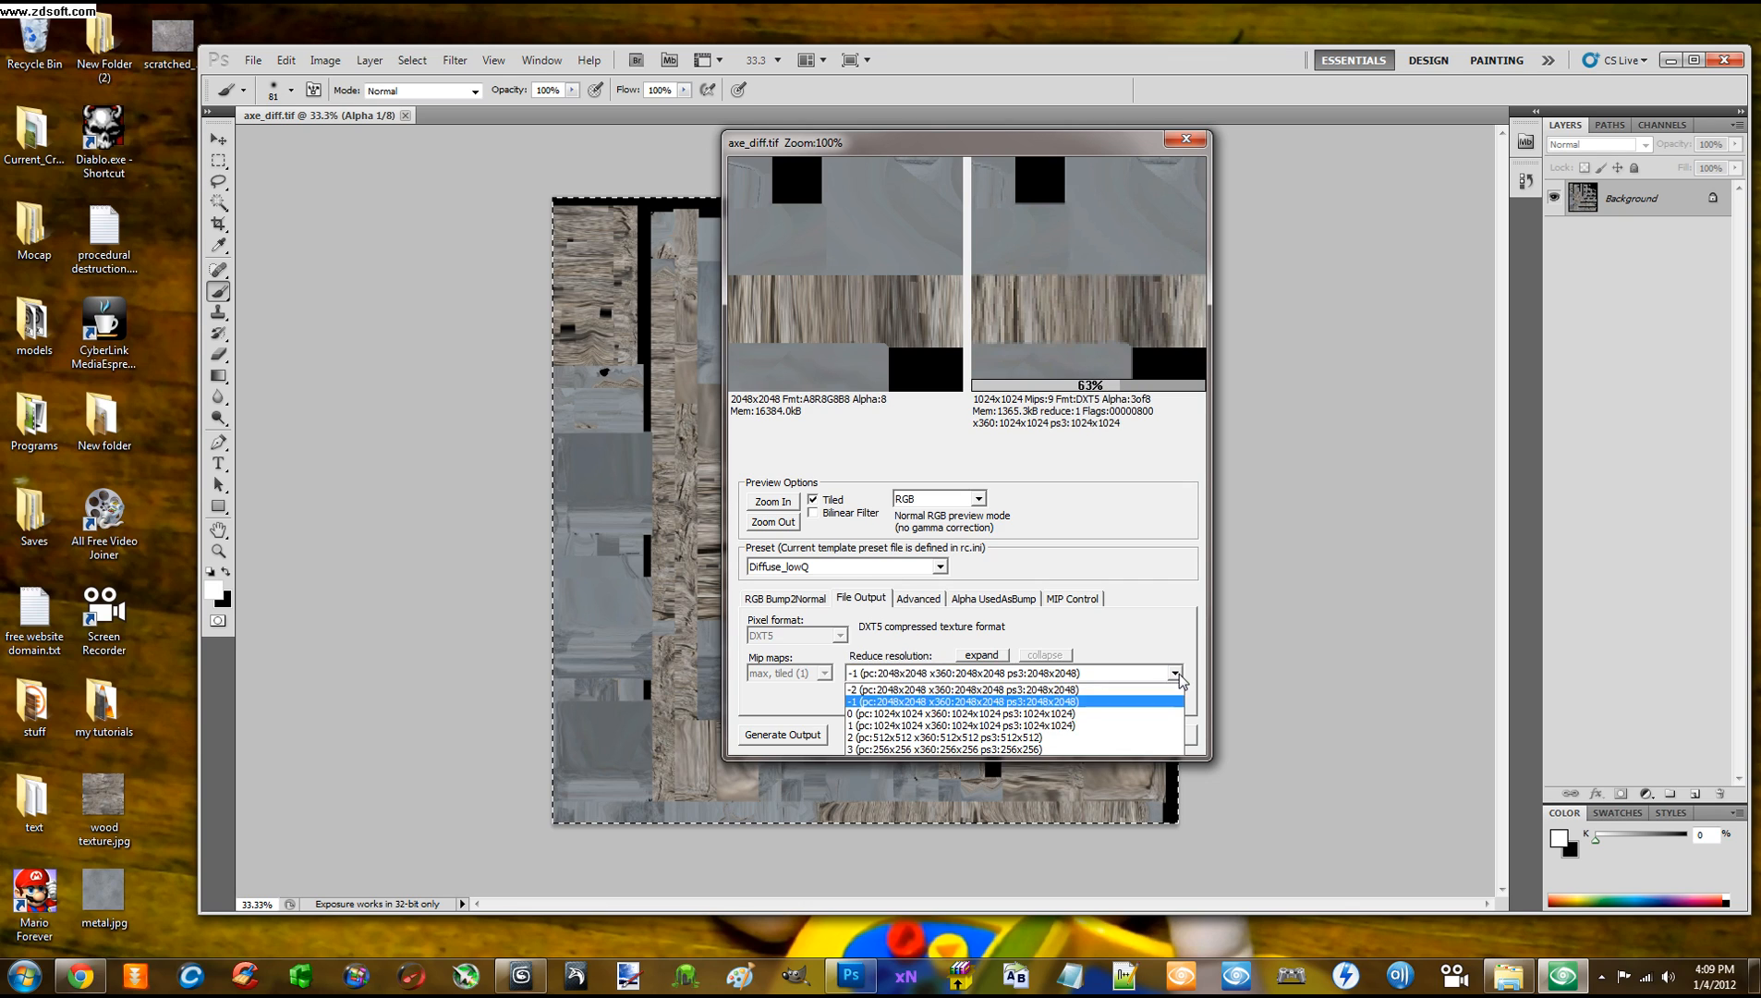
click(972, 699)
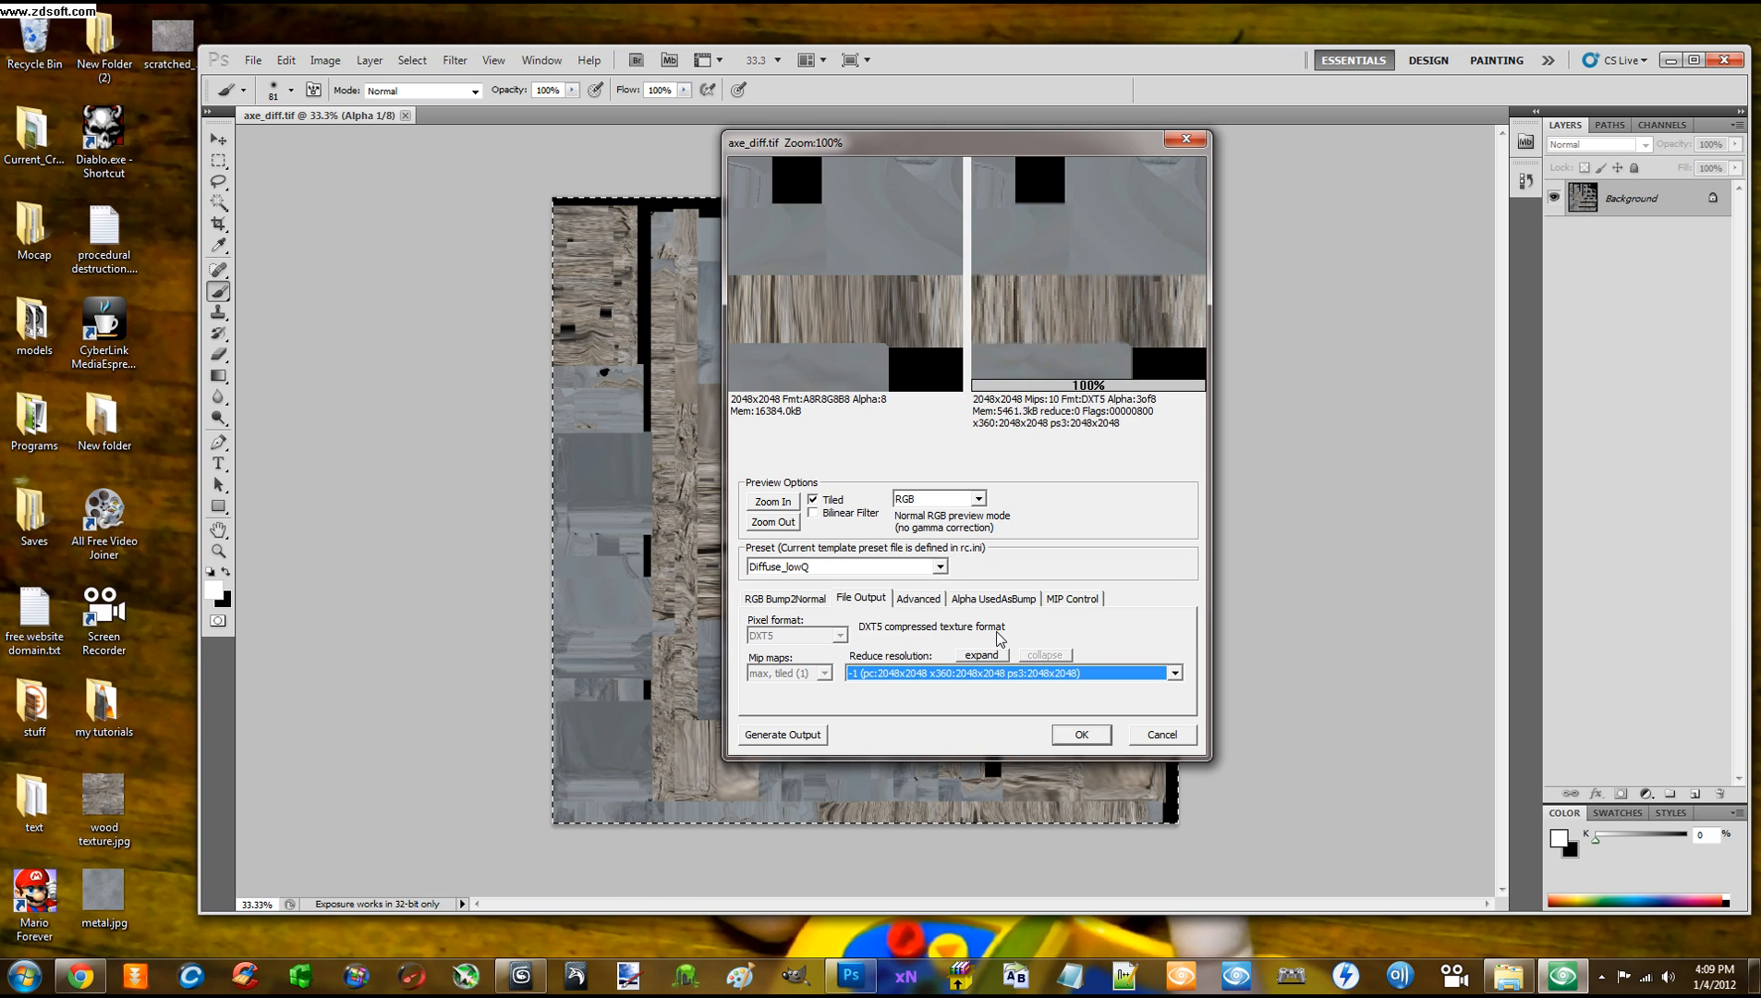
click(983, 655)
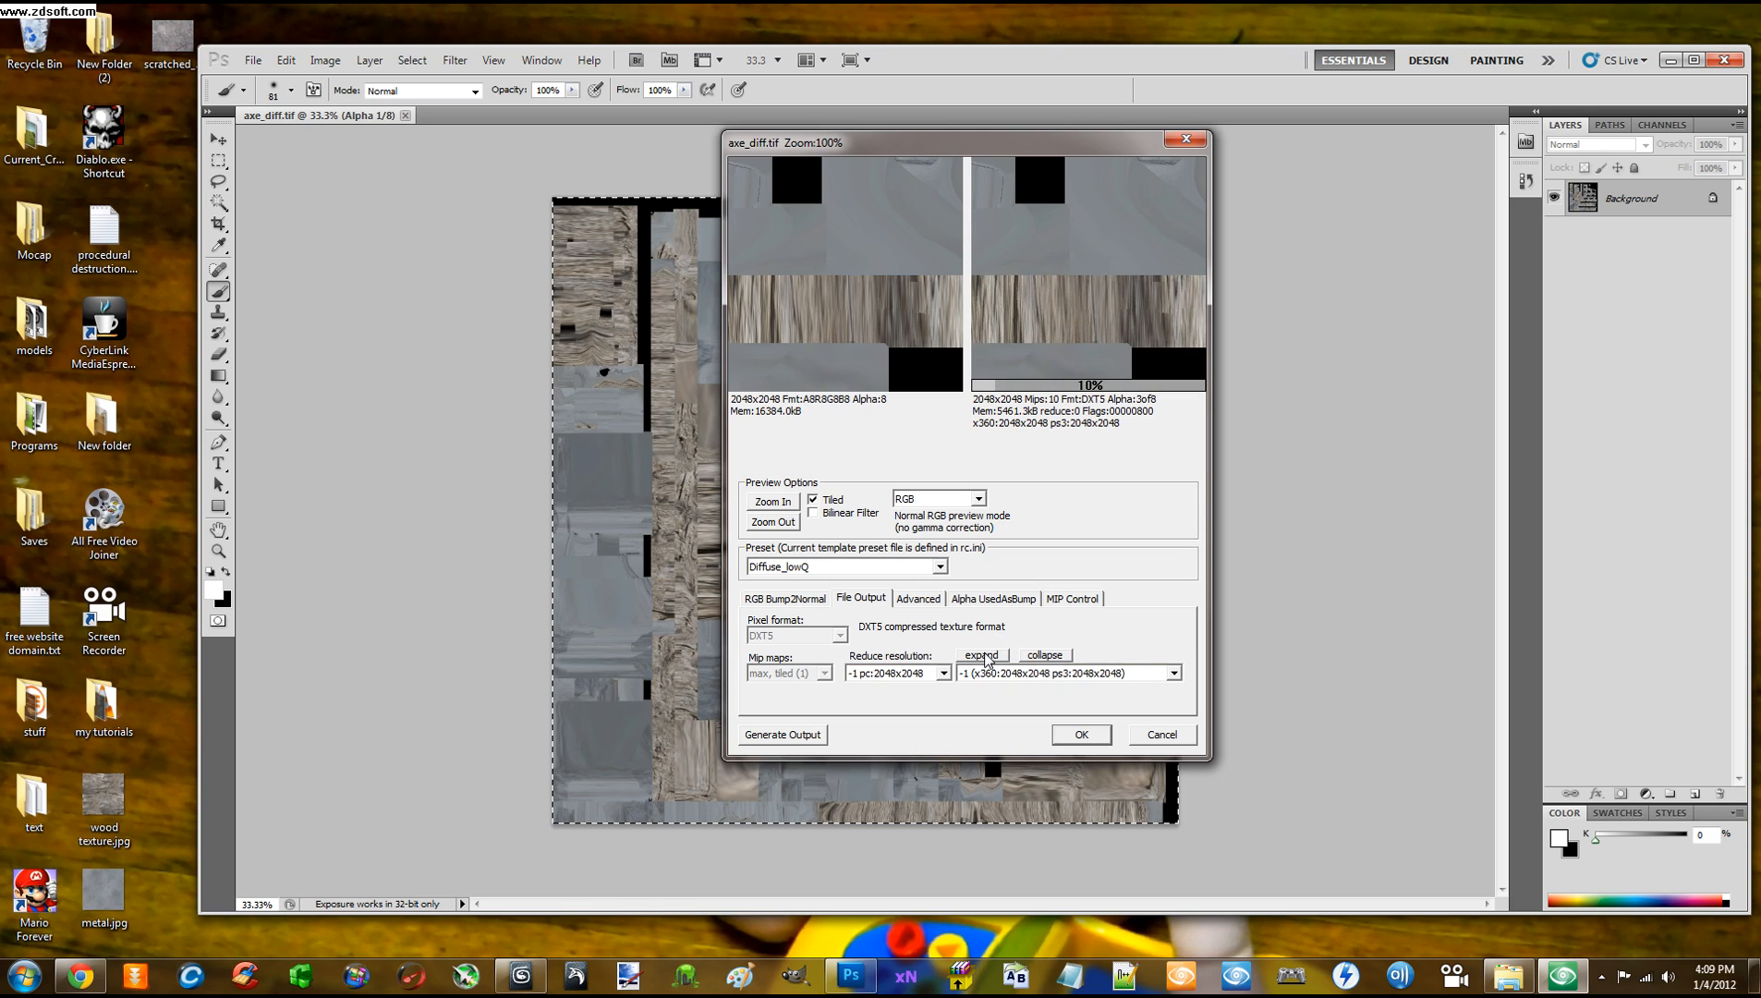
click(943, 675)
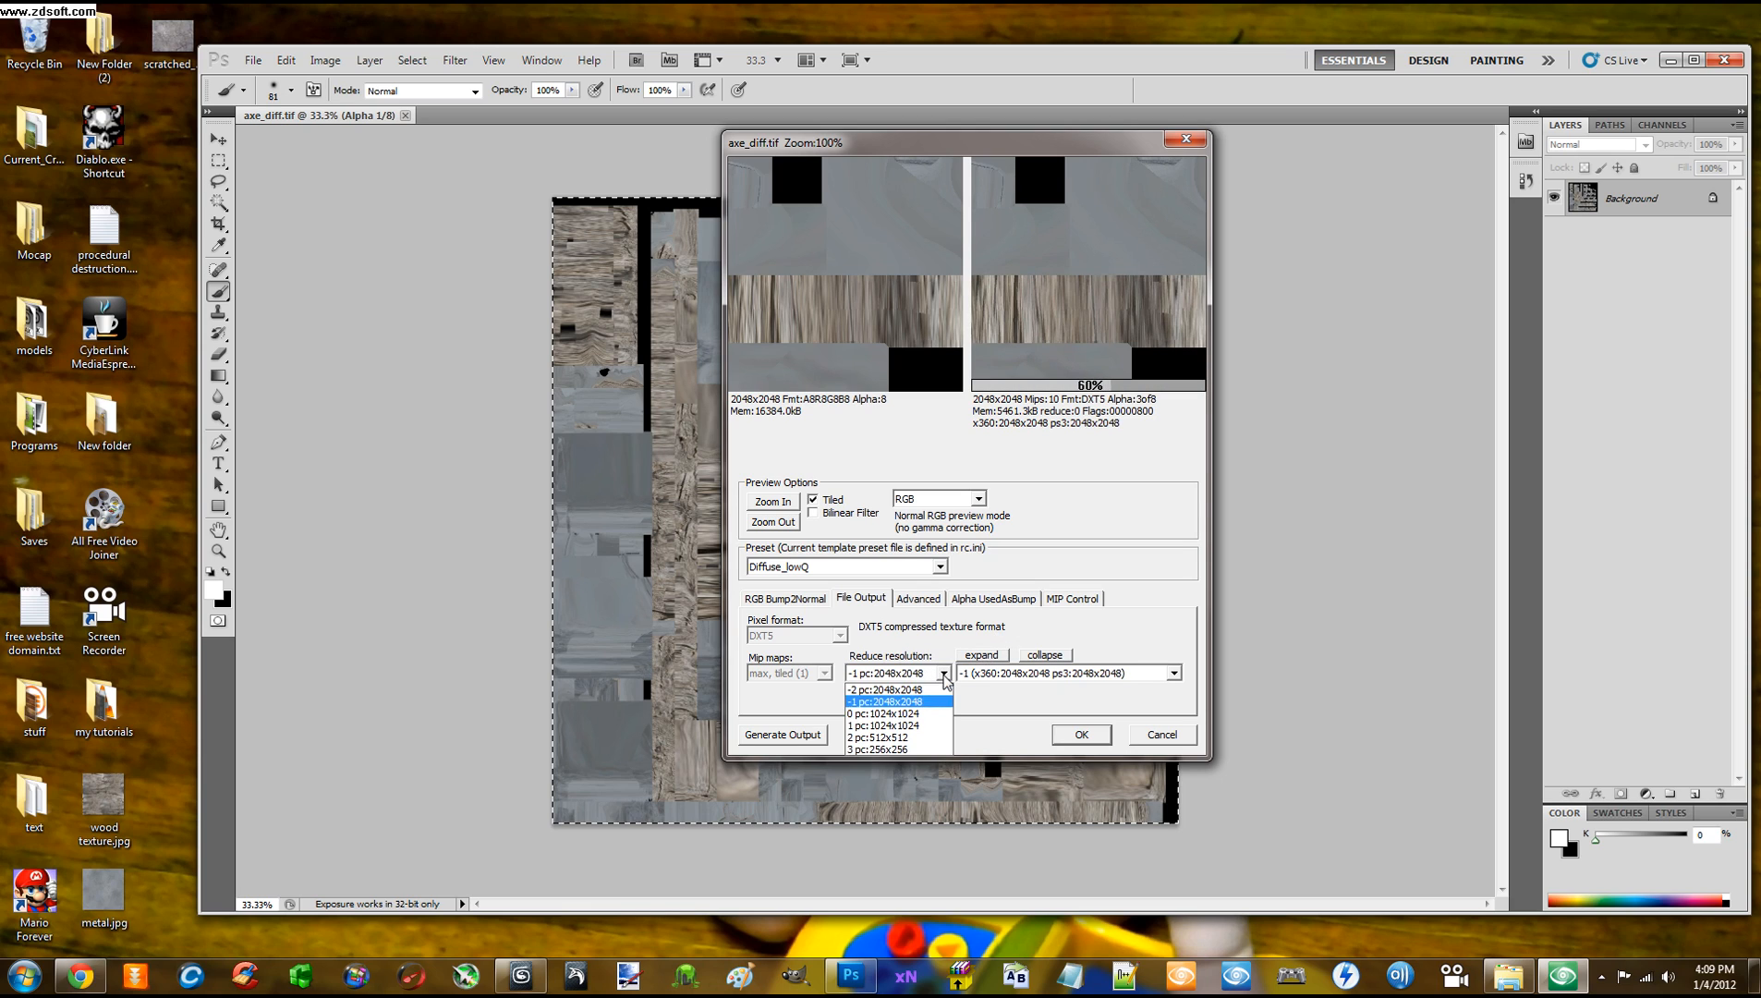
click(907, 701)
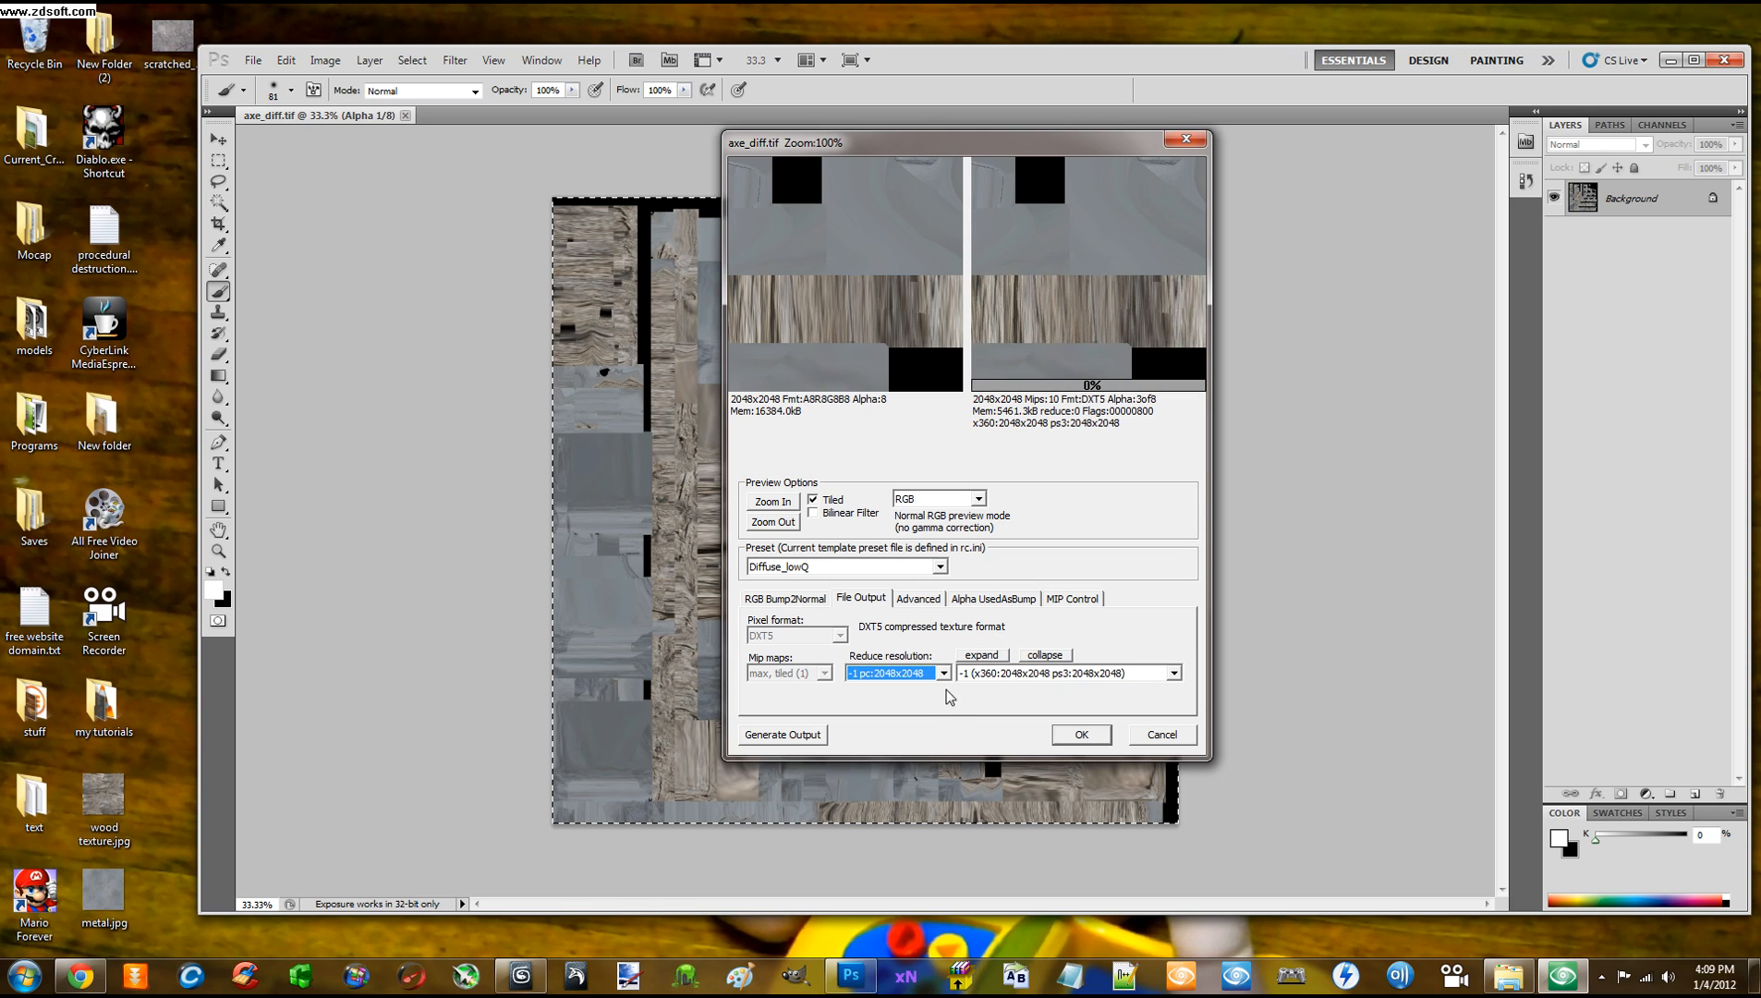
click(1173, 675)
click(1123, 702)
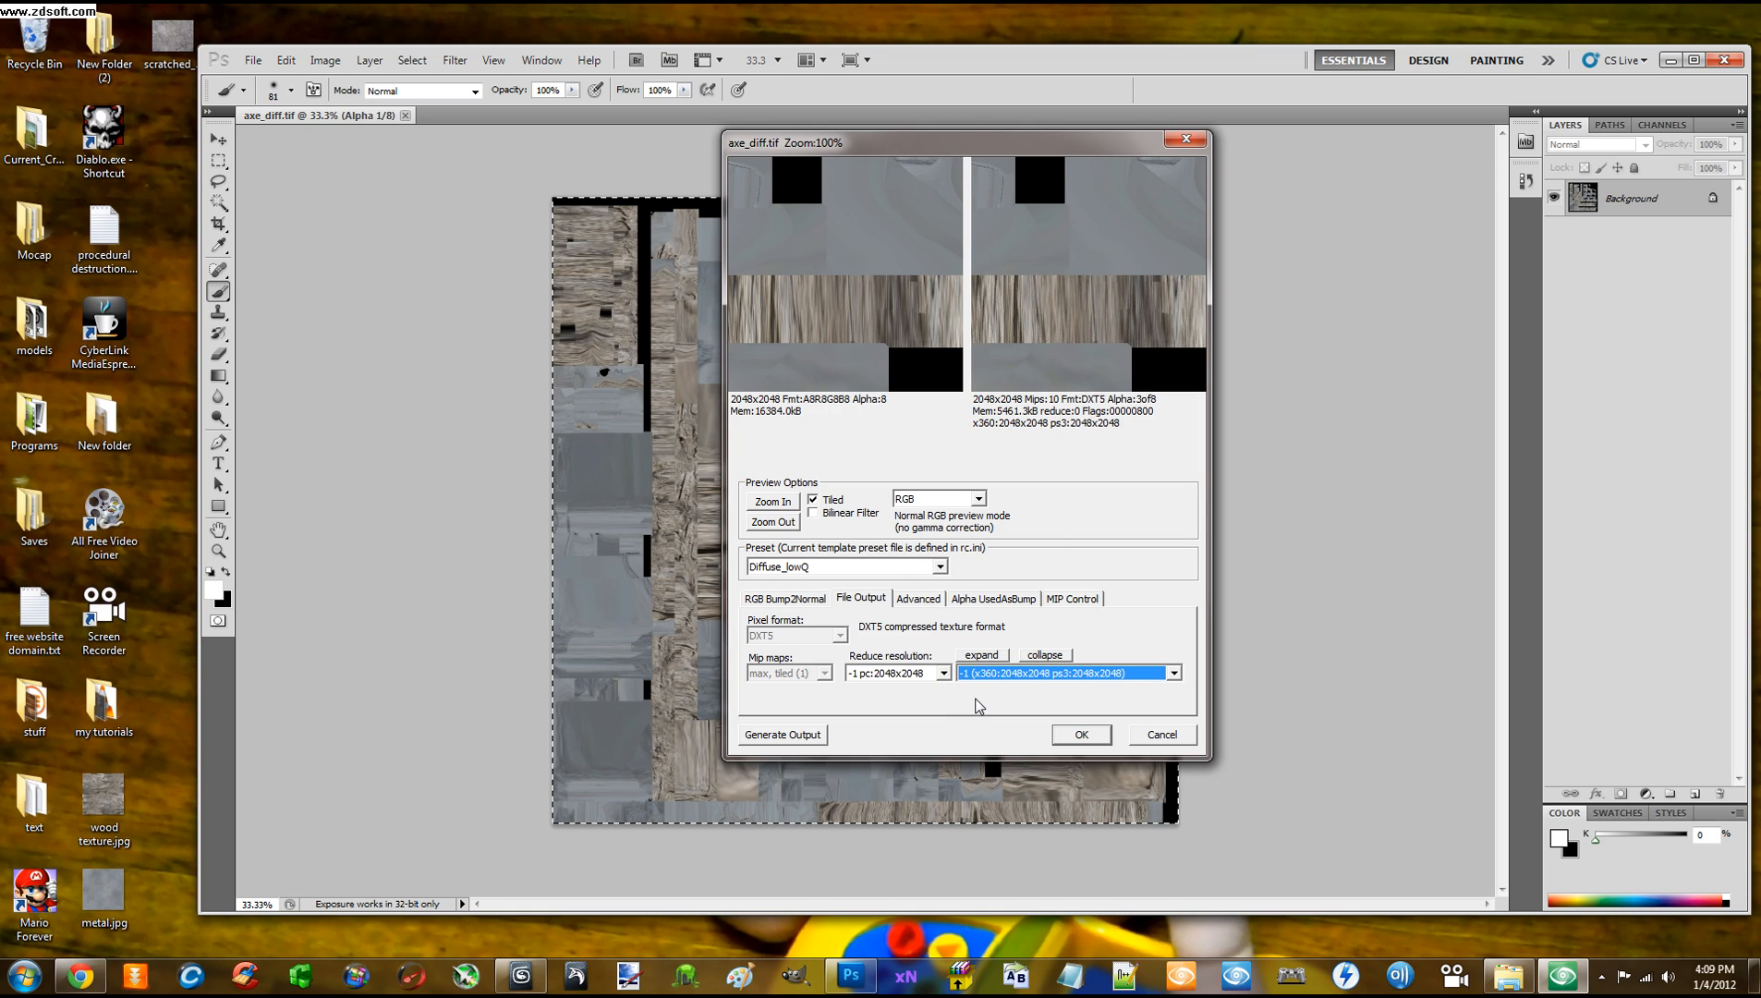
Set x360 Reduce resolution to -1 and merge all platforms into one 2048x2048 setting
click(983, 655)
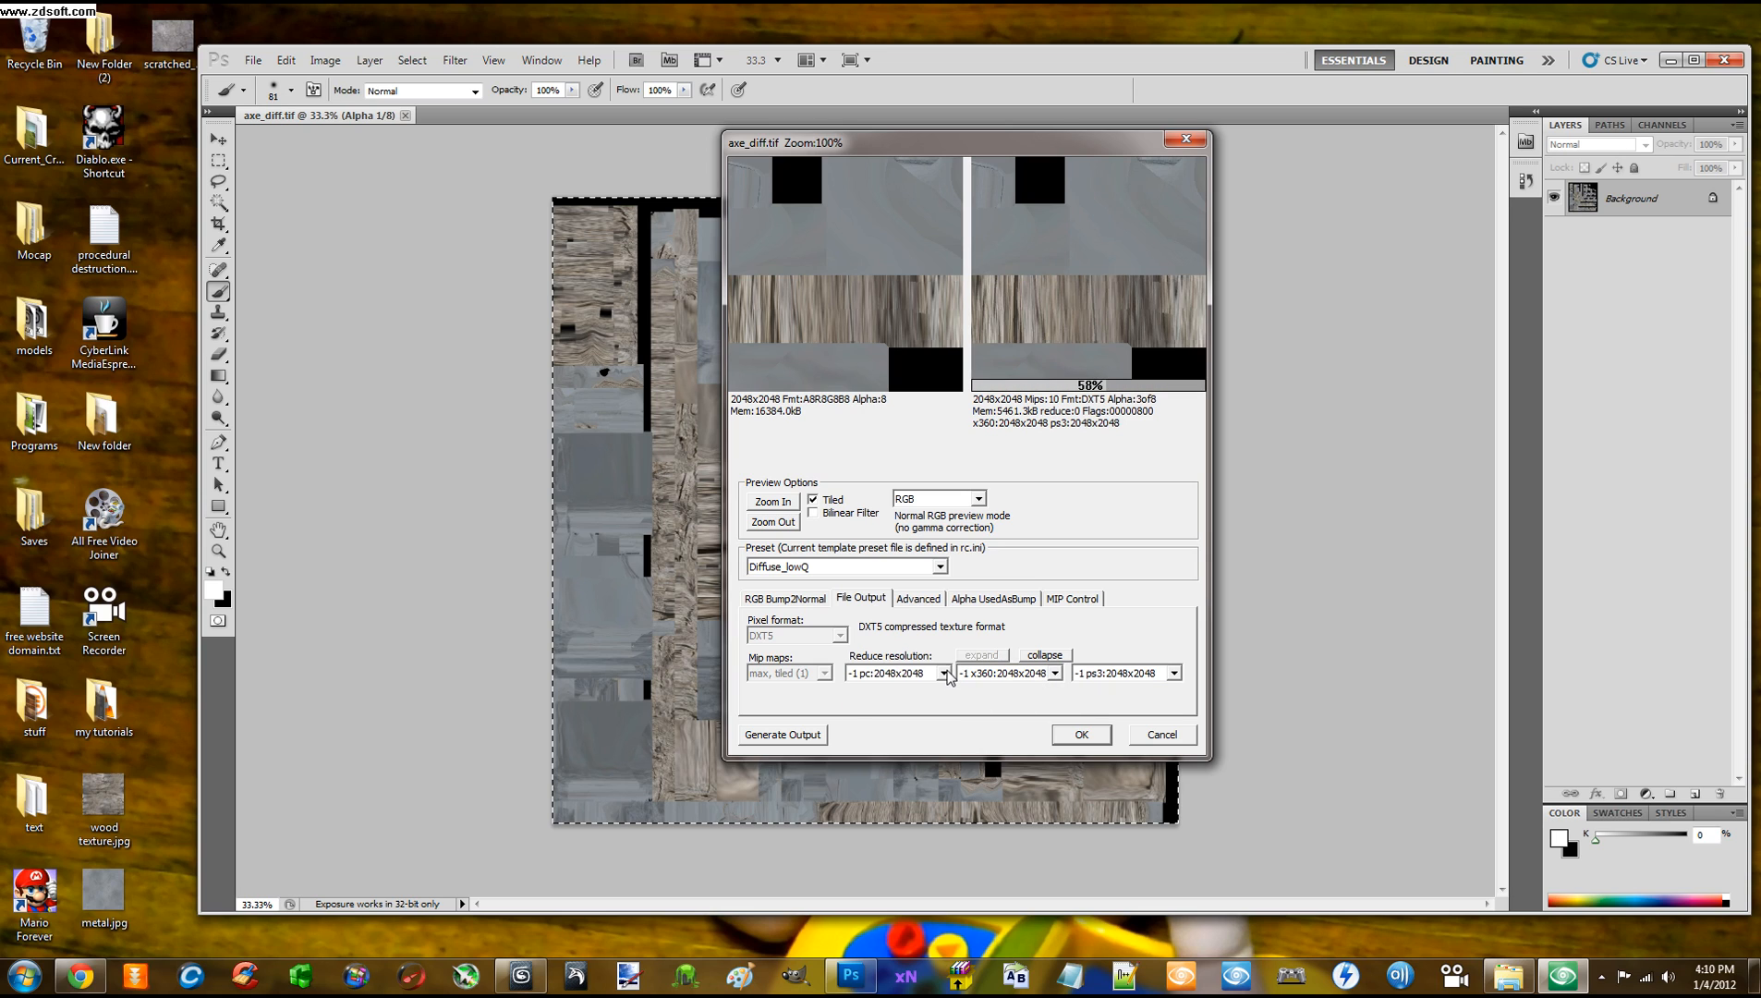
click(946, 672)
click(946, 672)
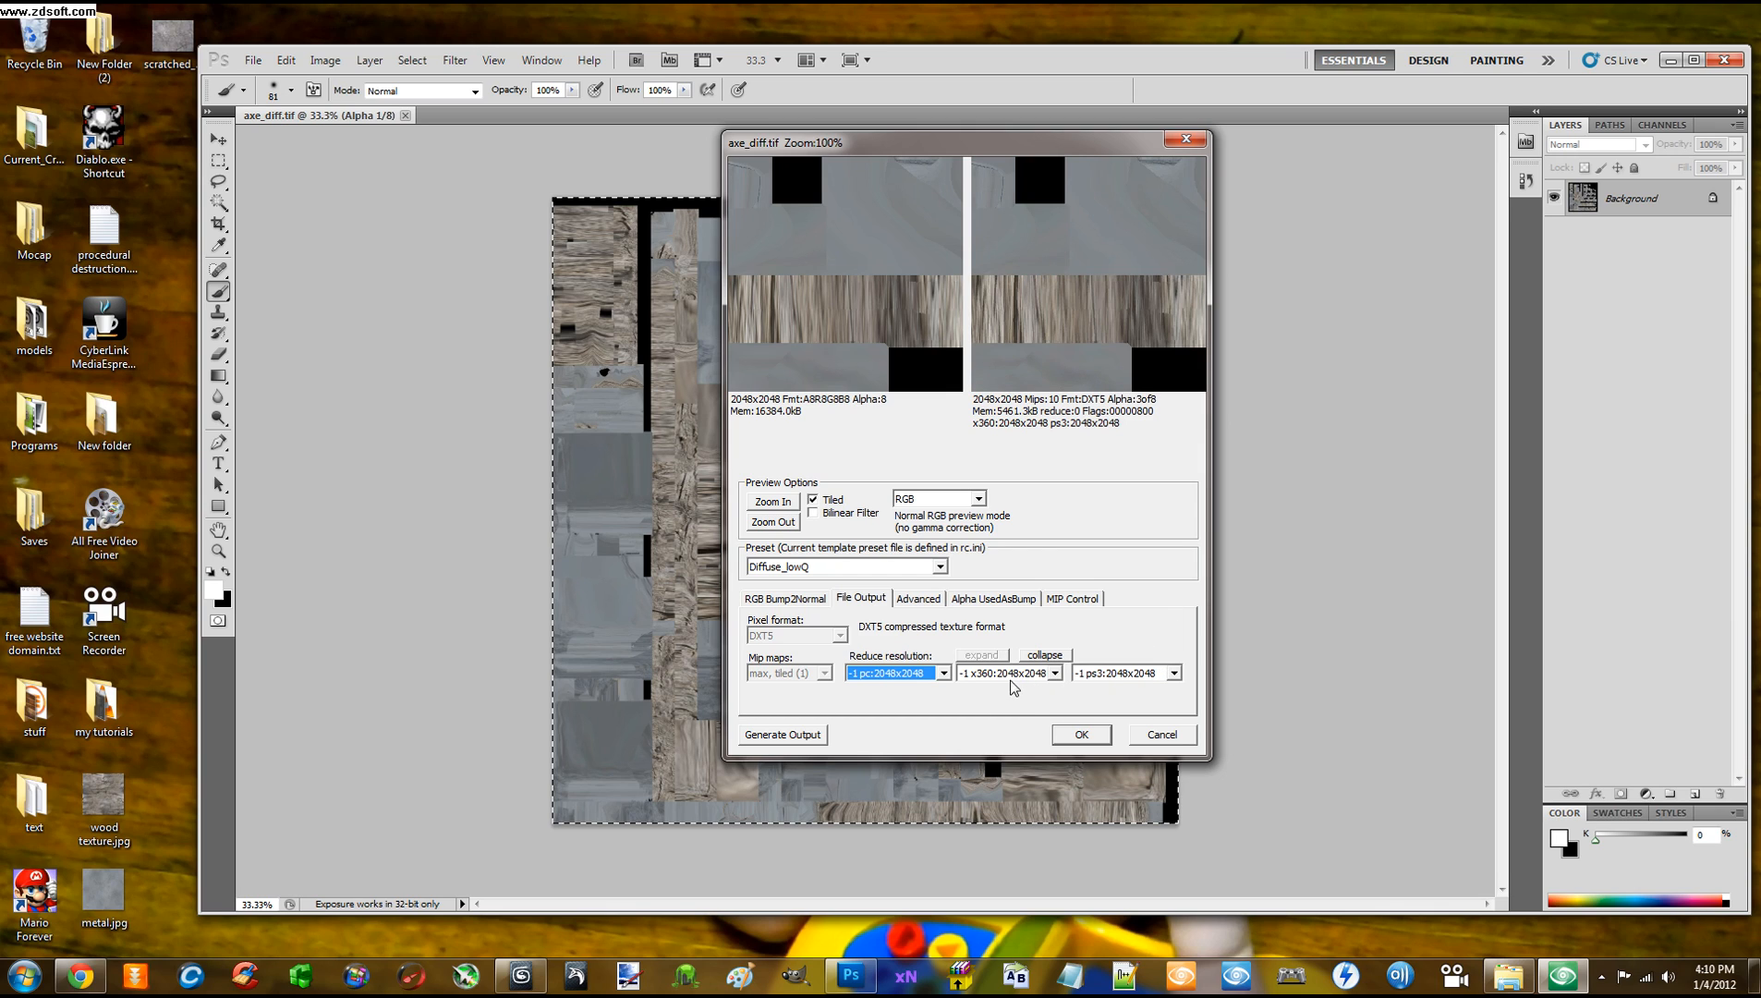
click(1059, 674)
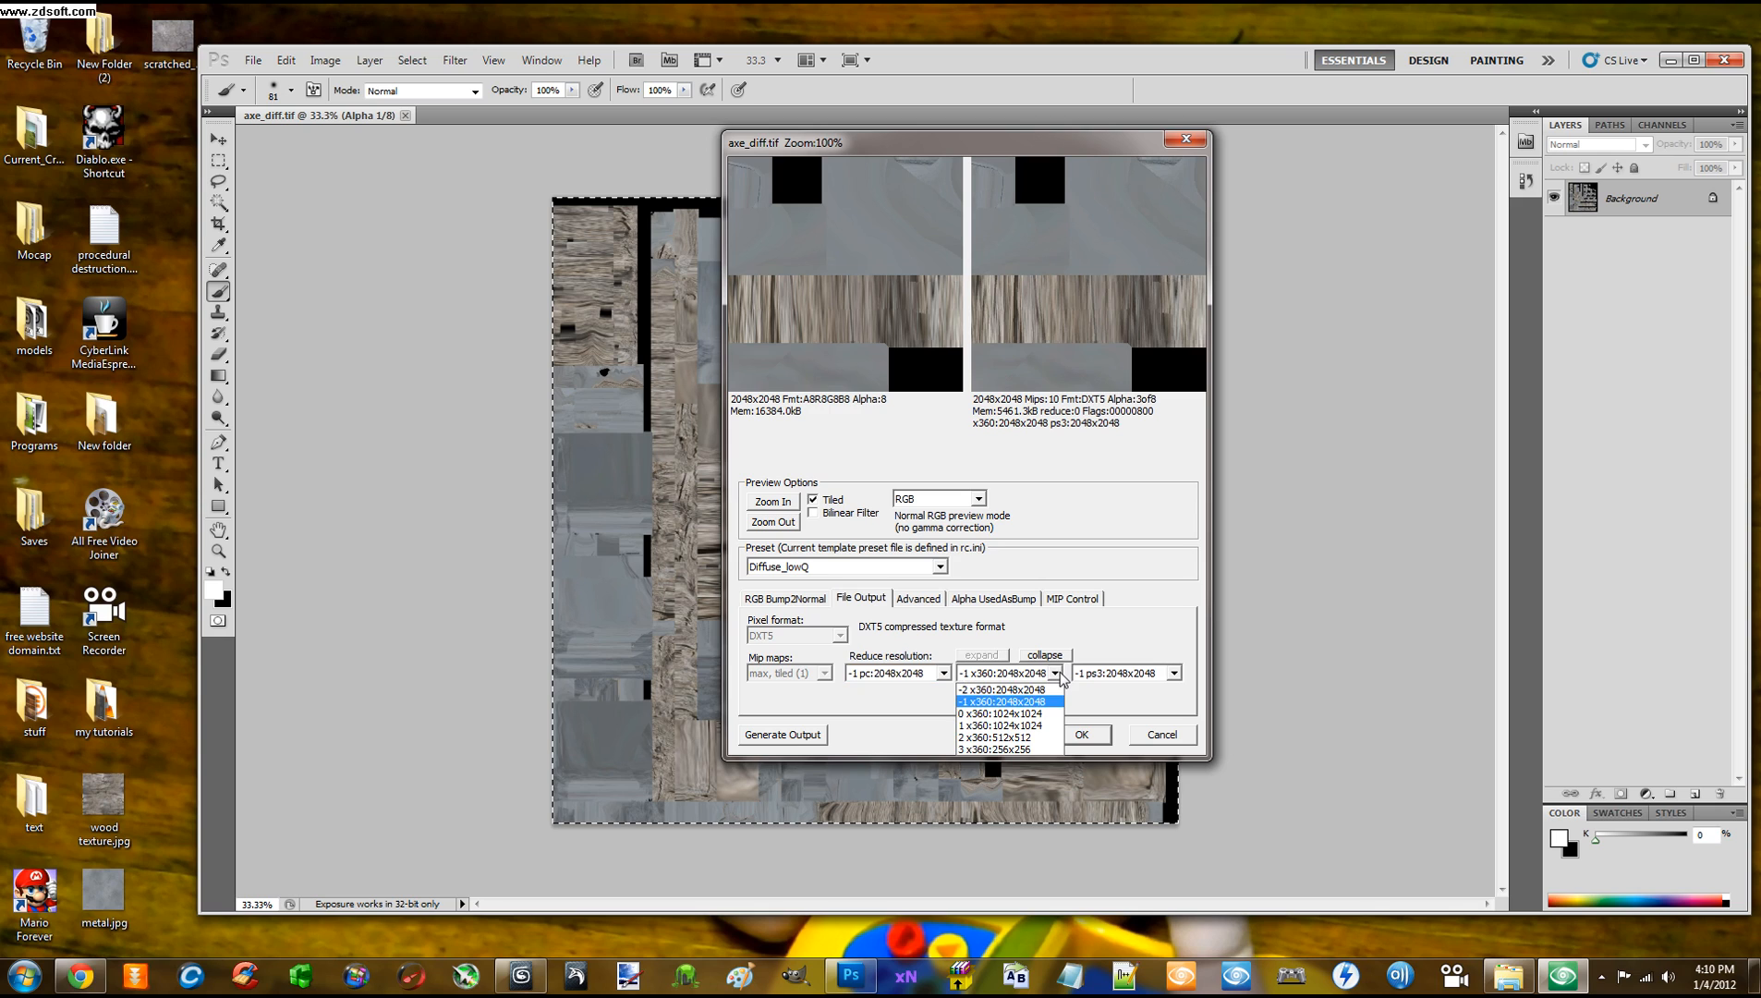
click(1023, 702)
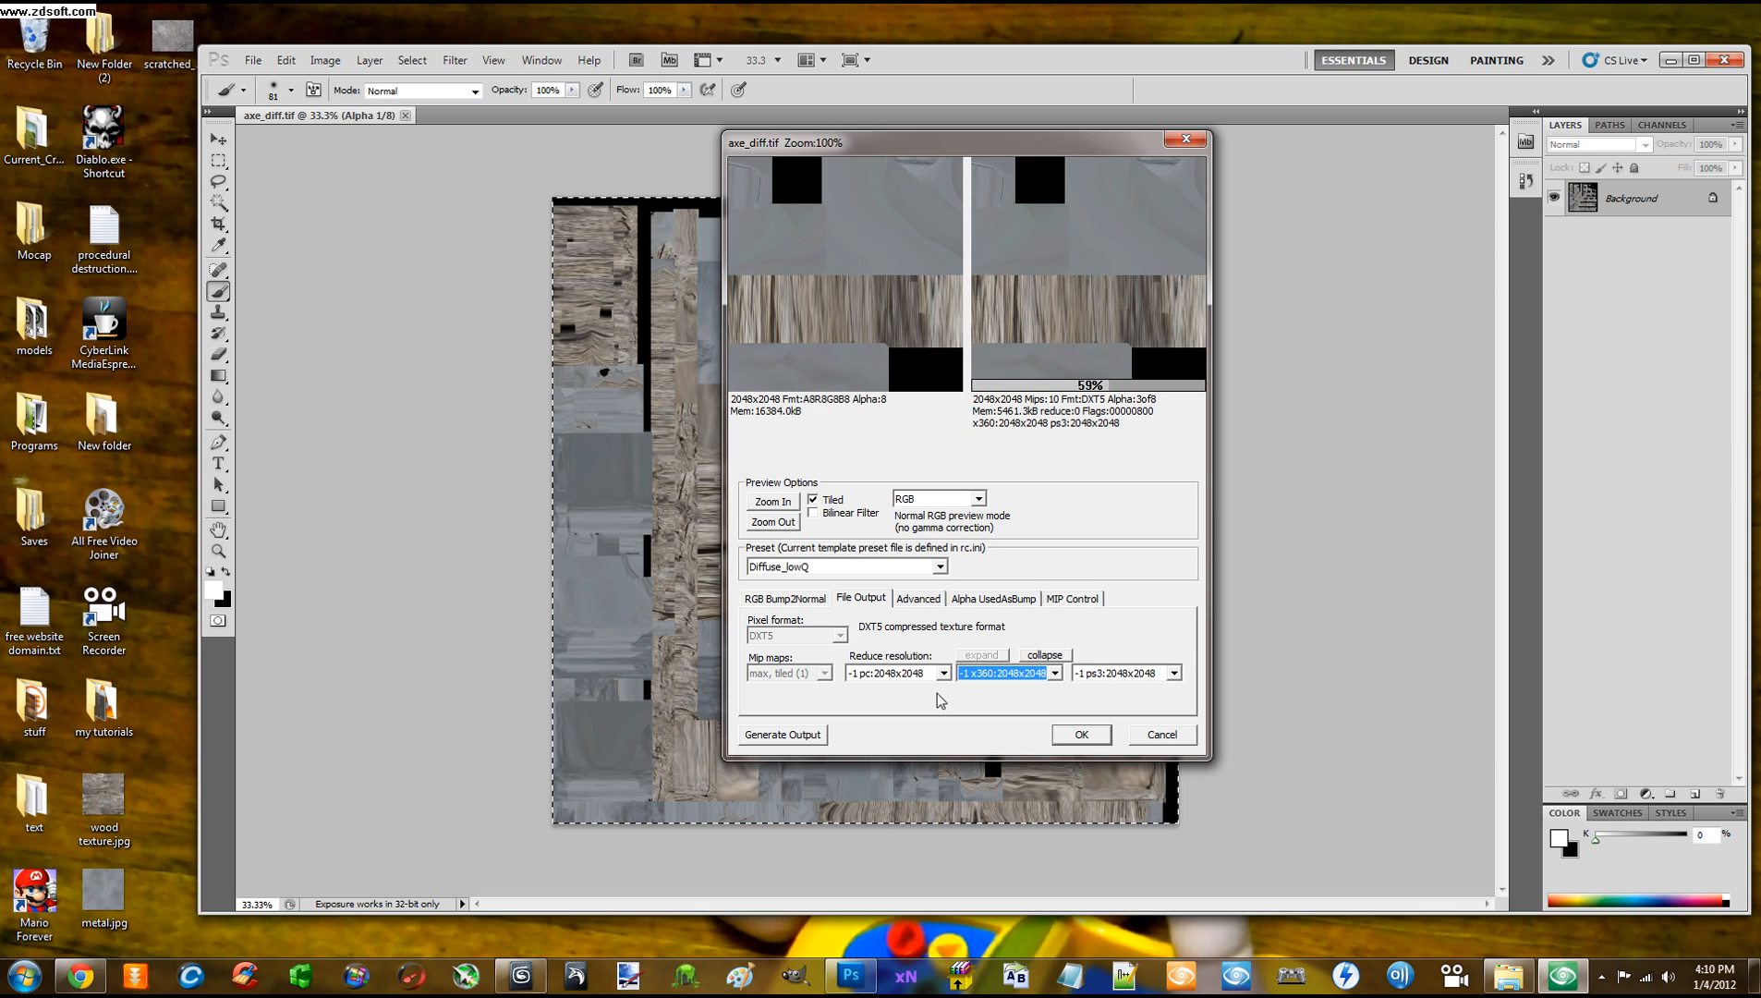
click(1045, 655)
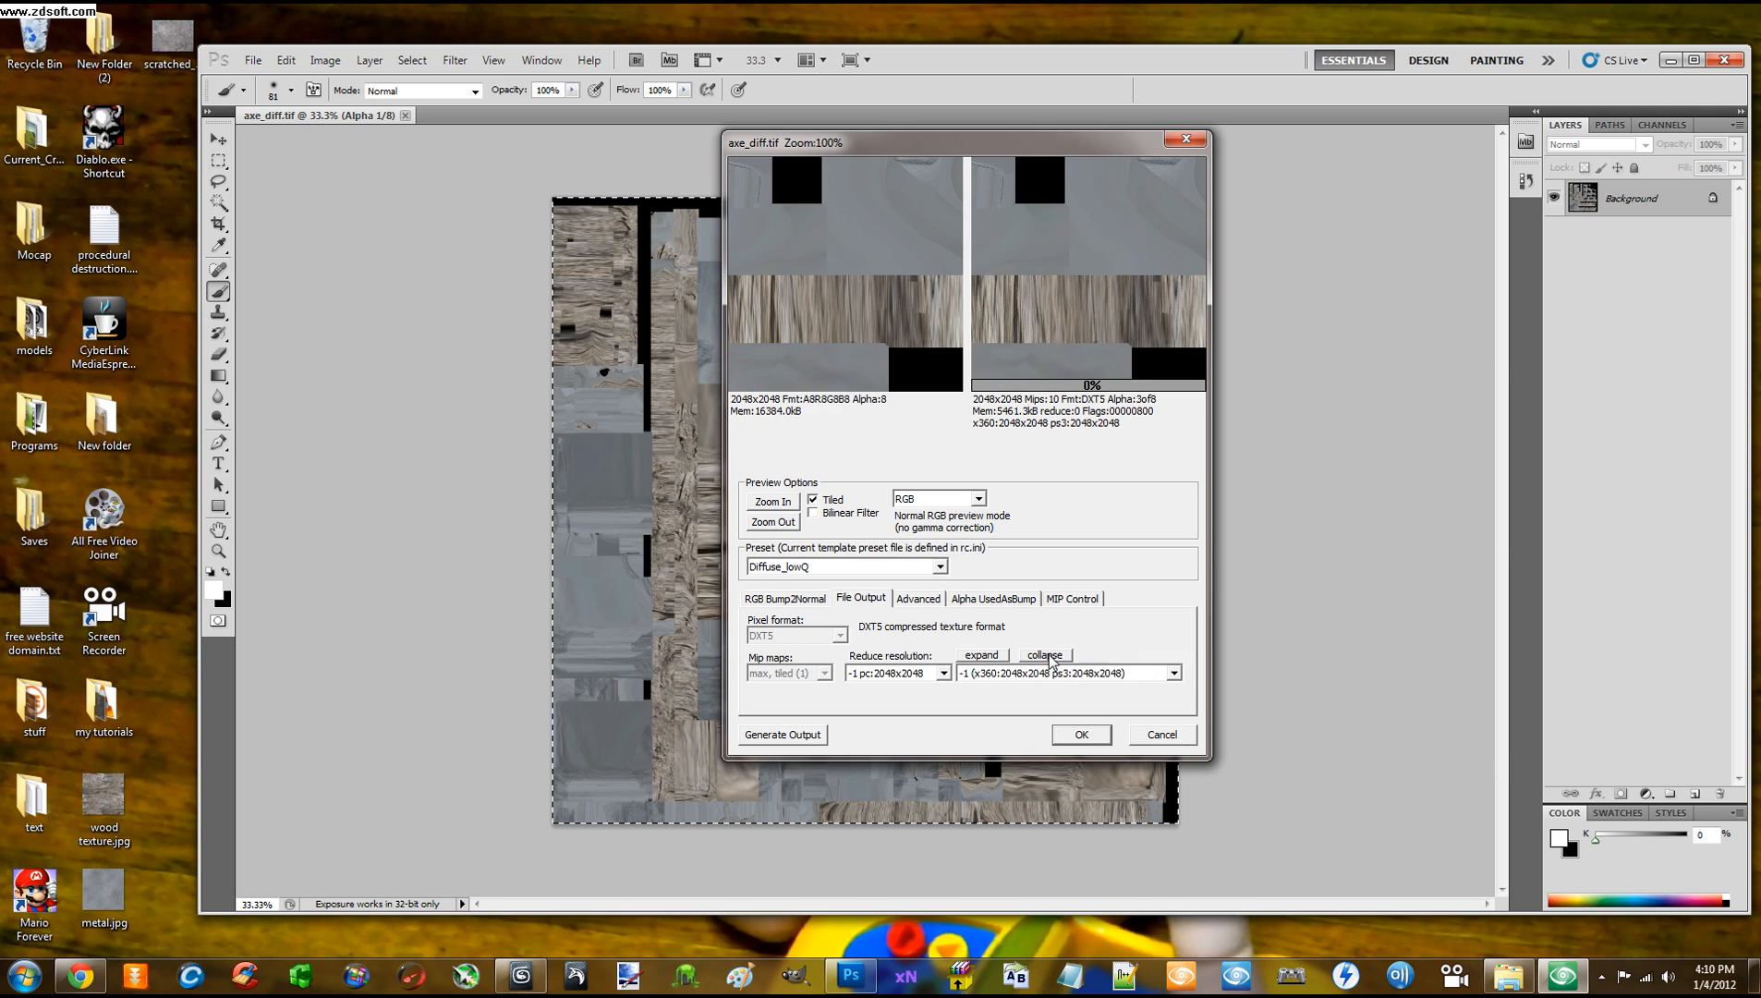
click(1046, 656)
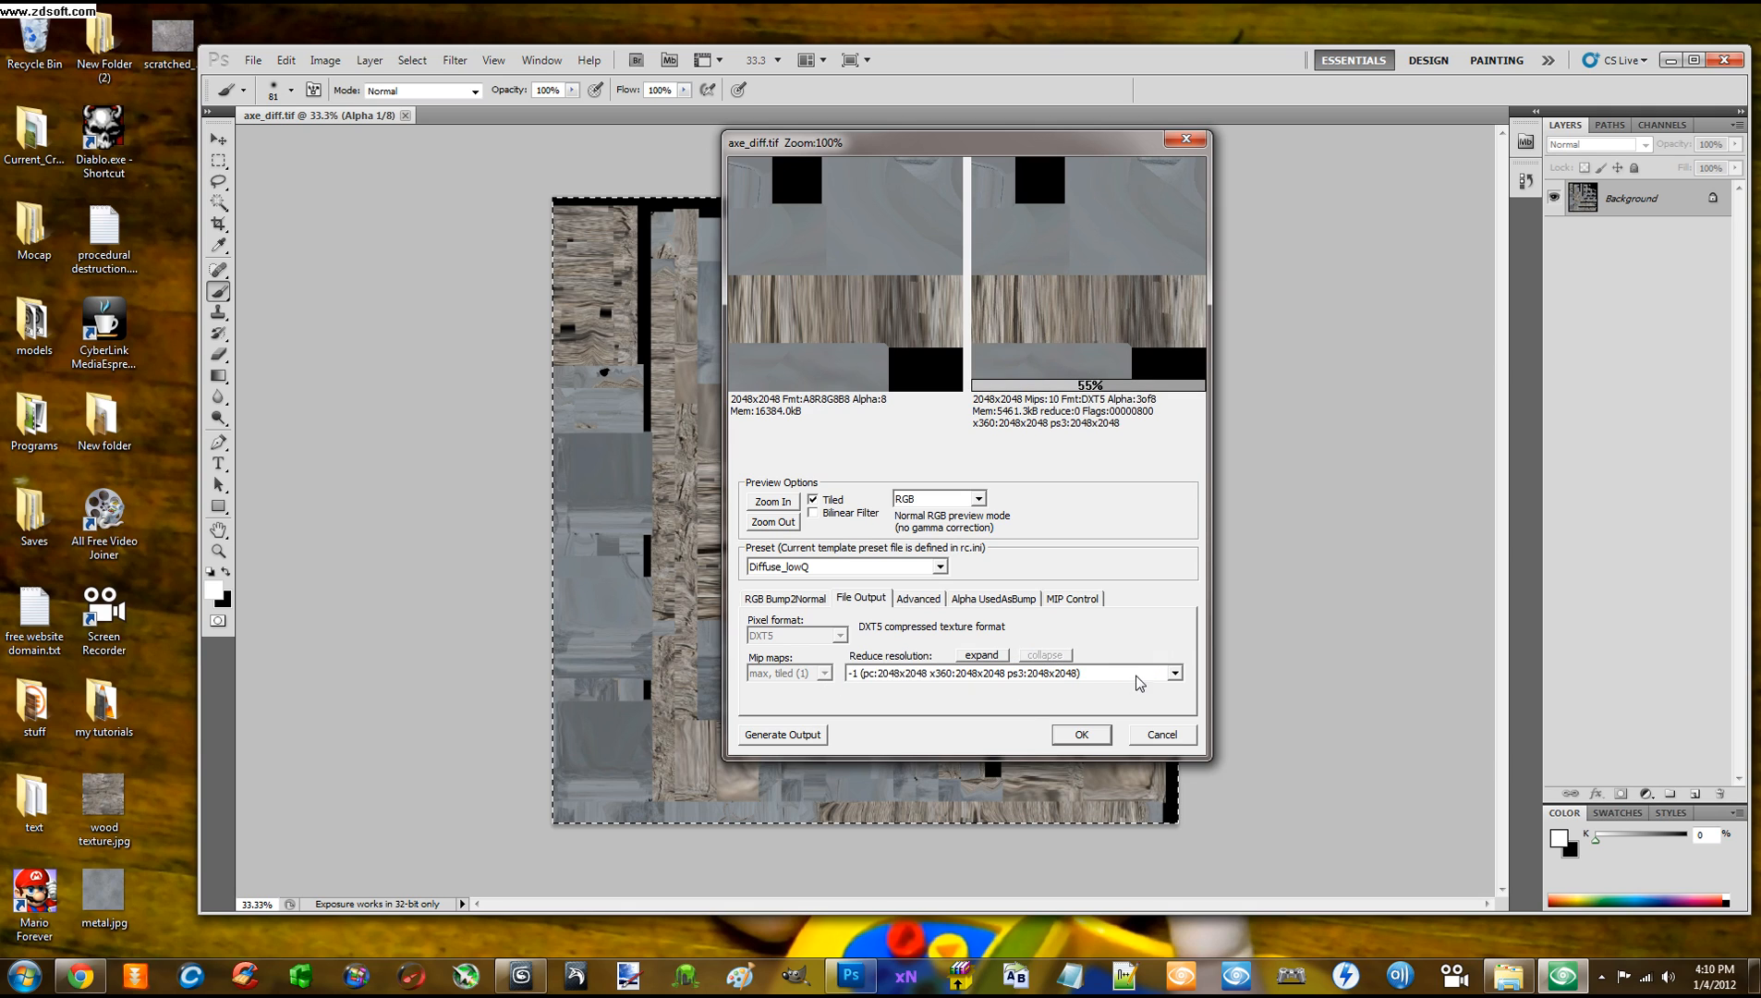
click(1175, 673)
click(1007, 691)
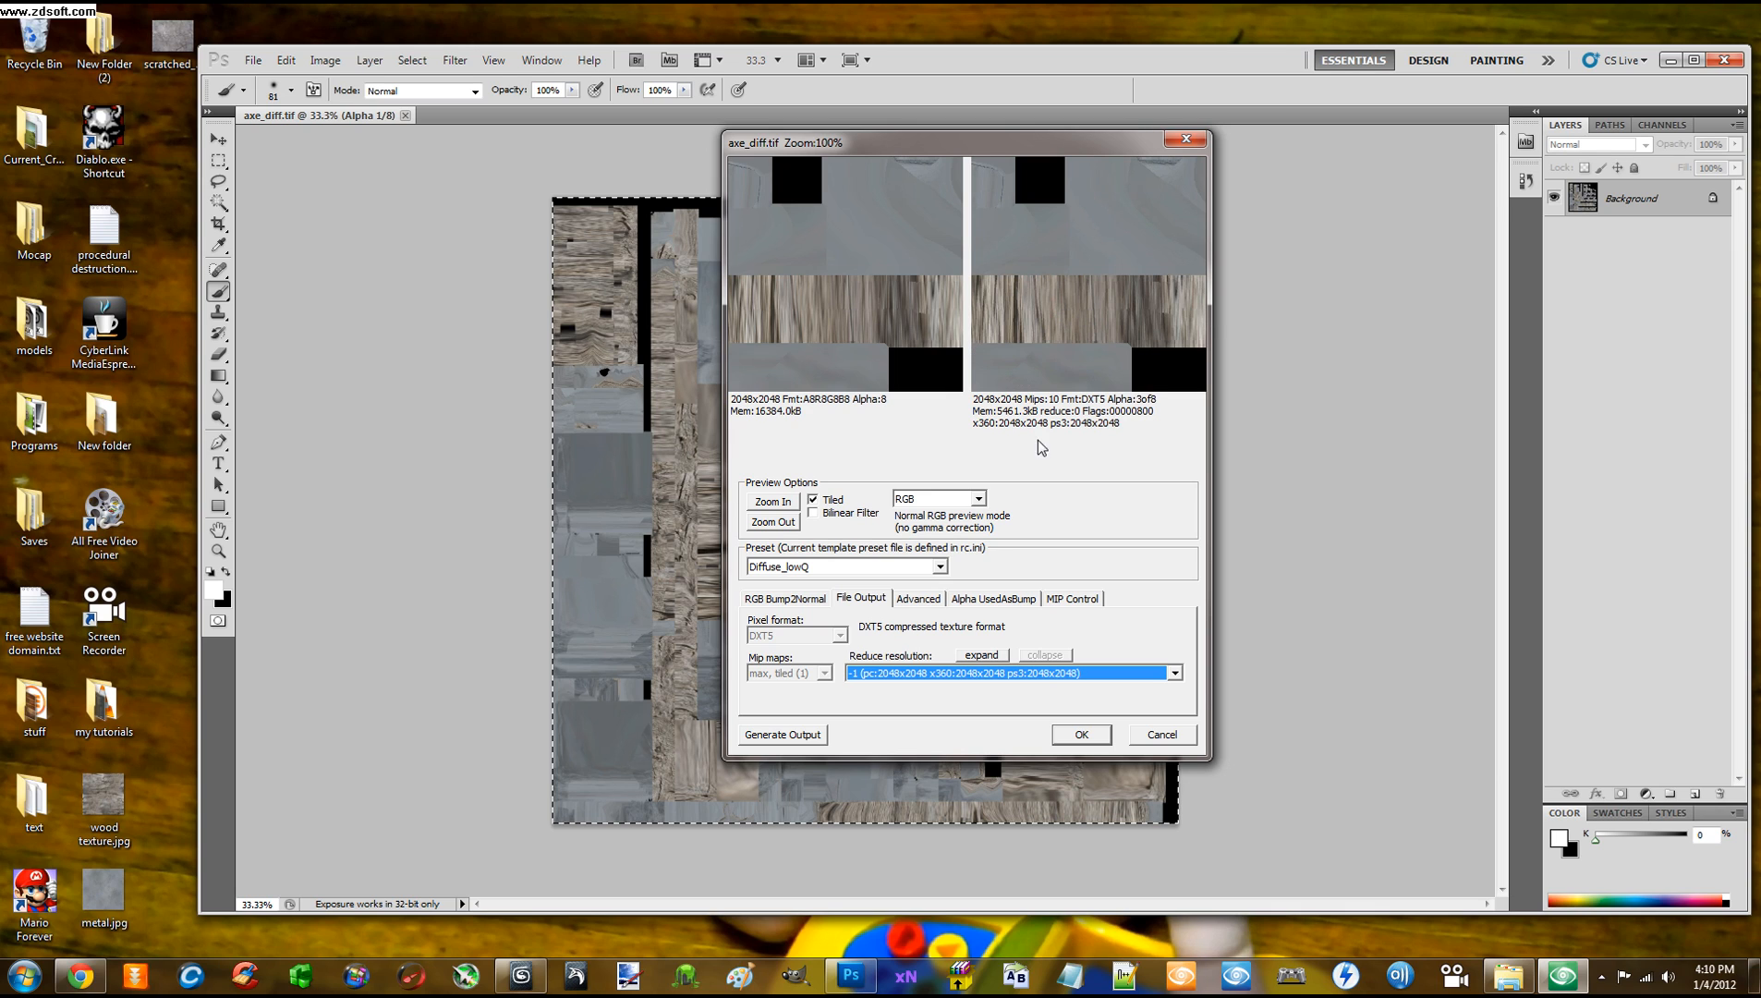
drag(913, 138, 949, 158)
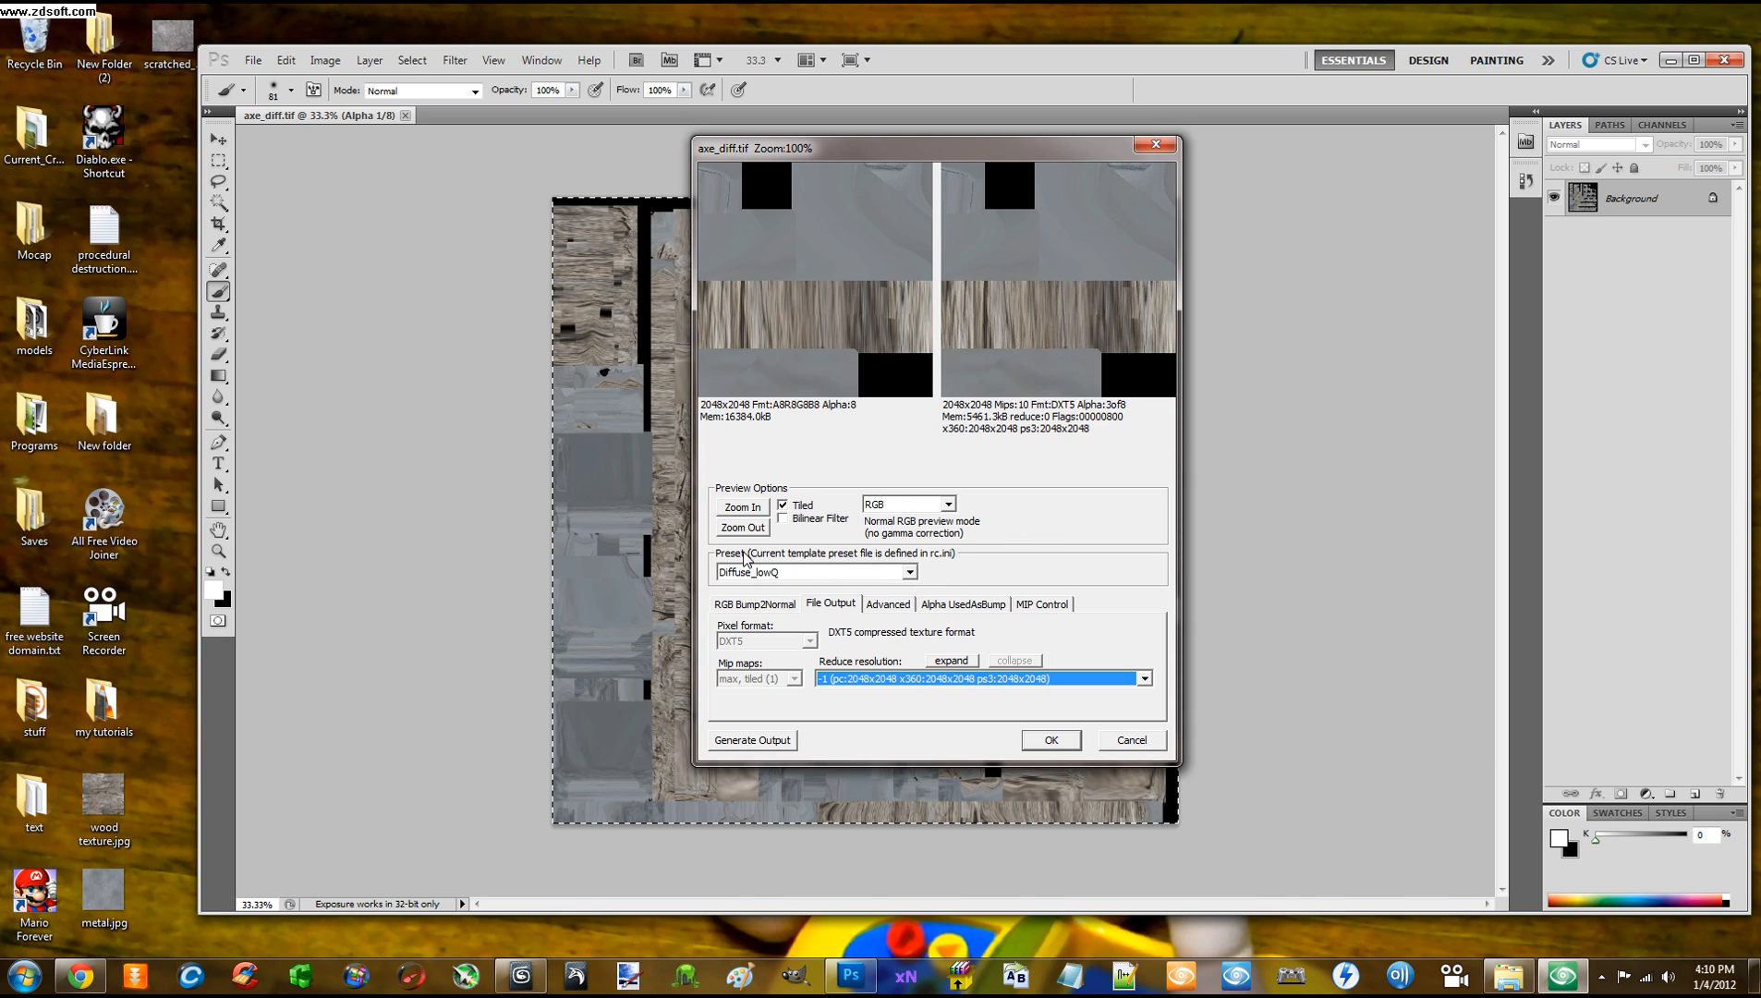
Choose the Diffuse_highQ export preset and accept the CryTIF settings with OK
click(912, 572)
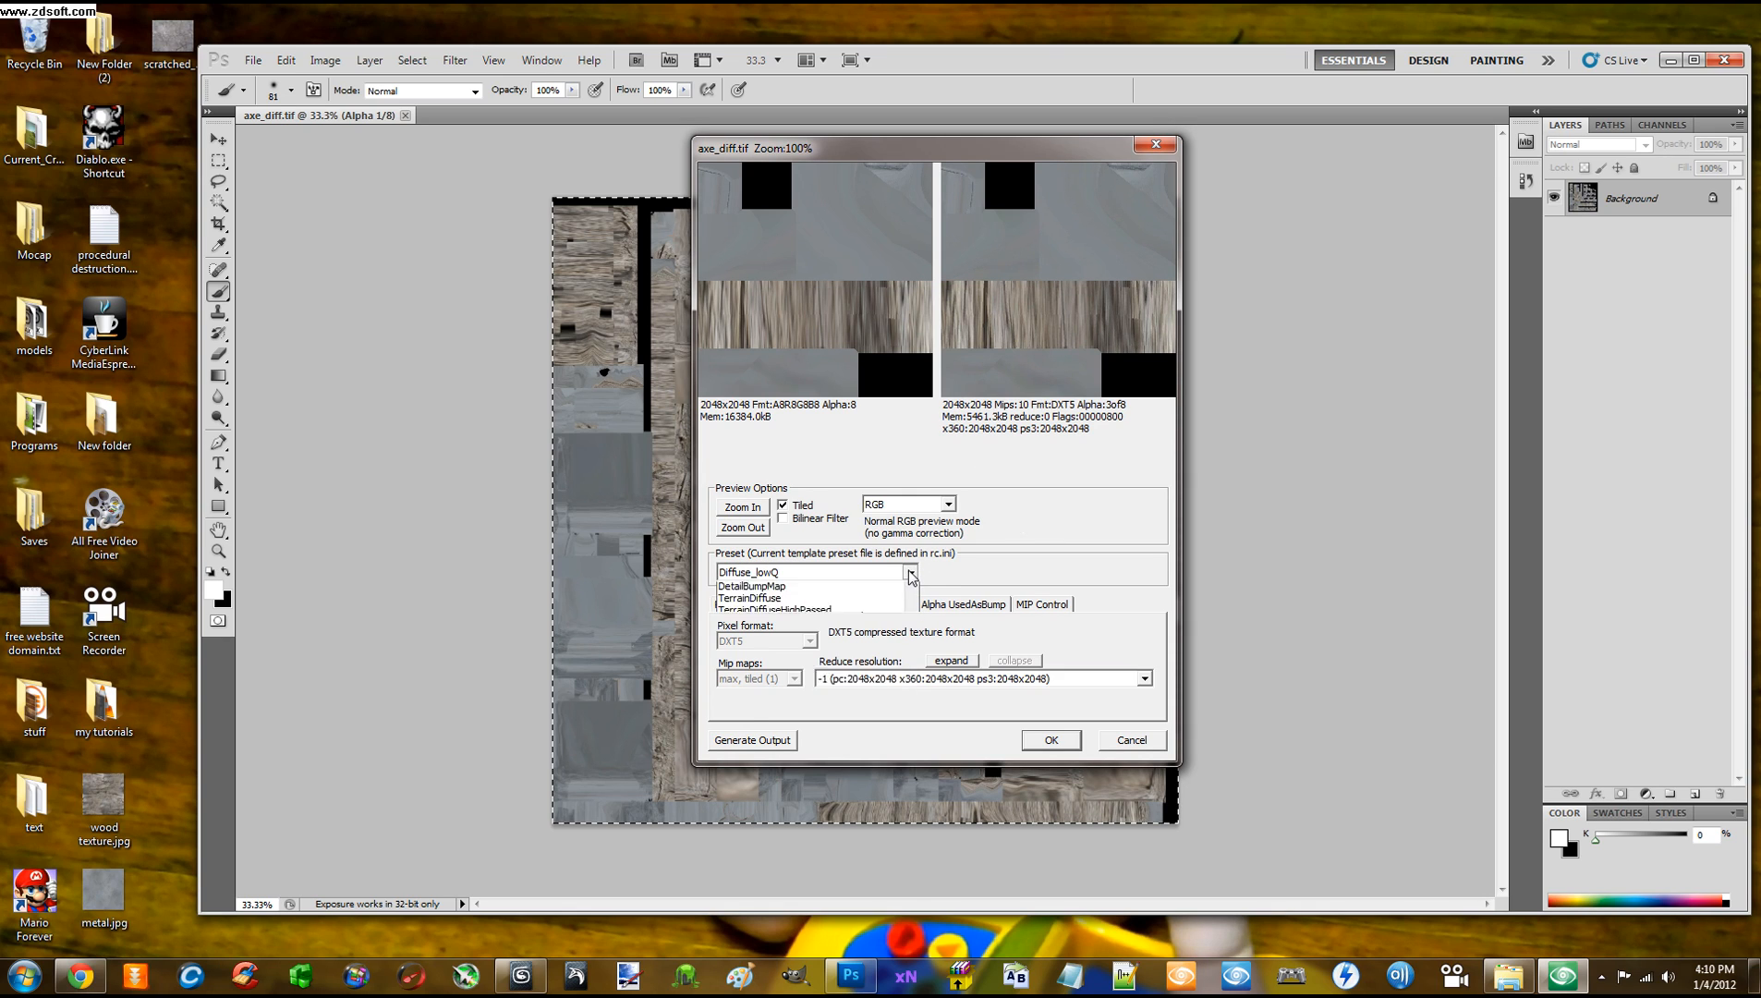
drag(913, 619, 909, 605)
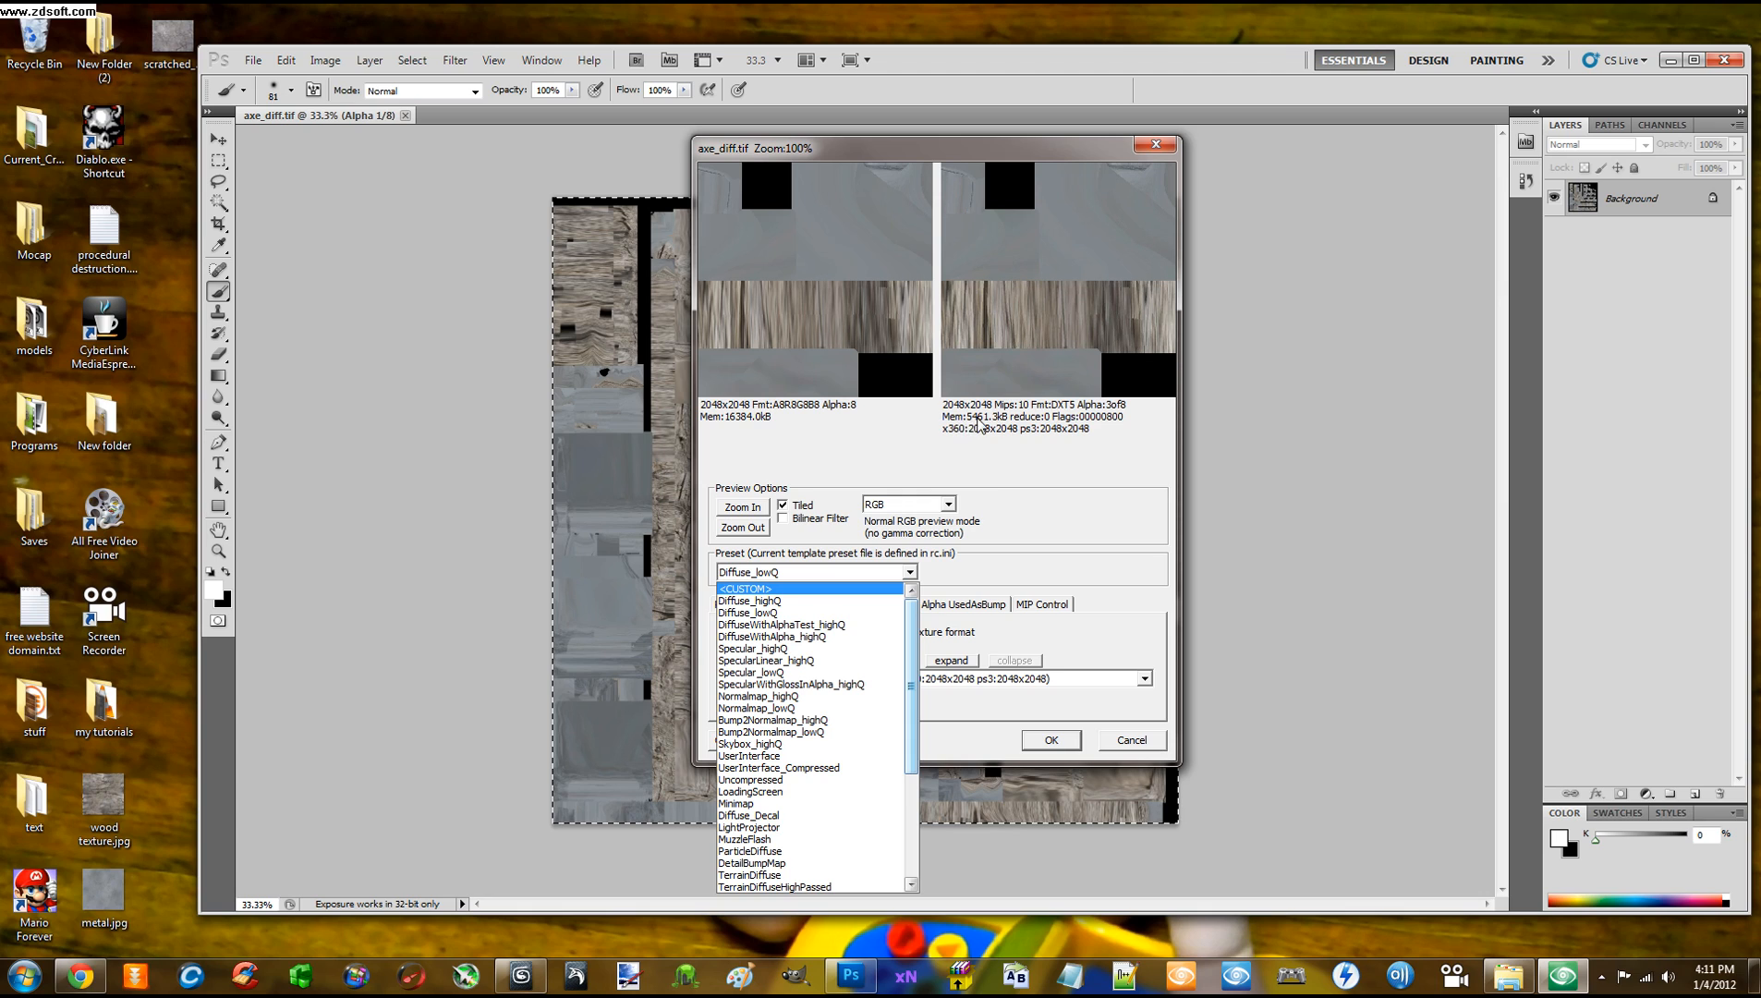
click(770, 600)
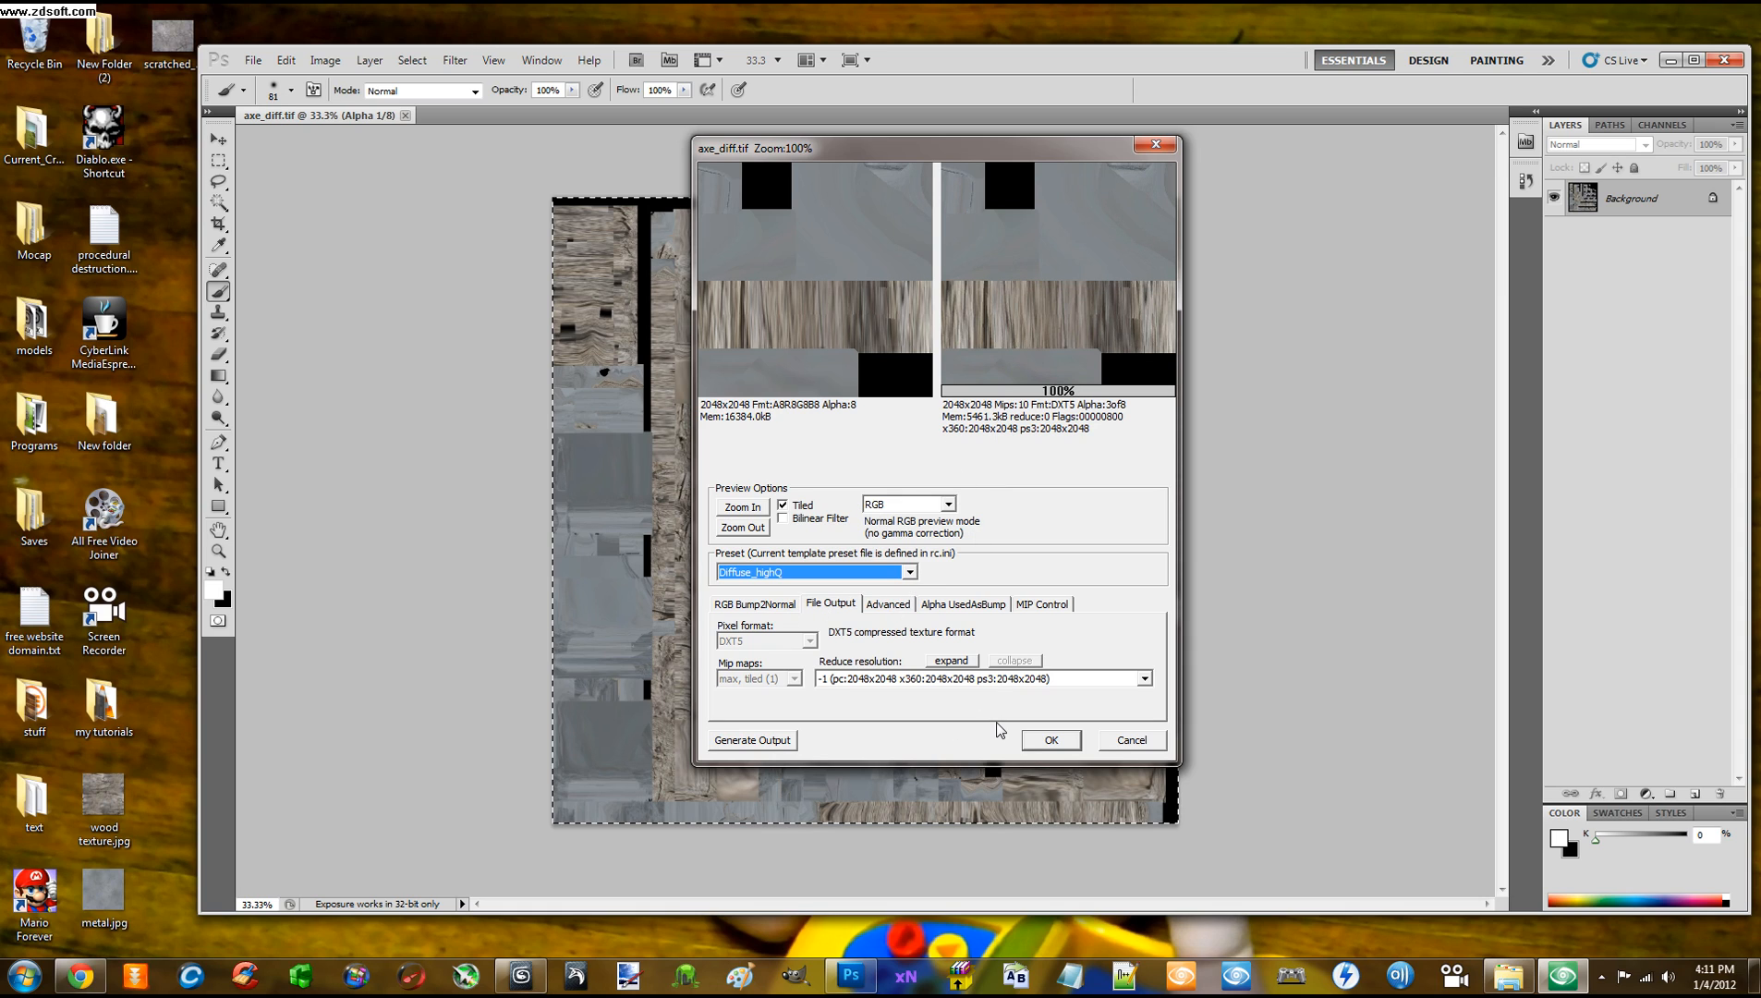
click(1032, 740)
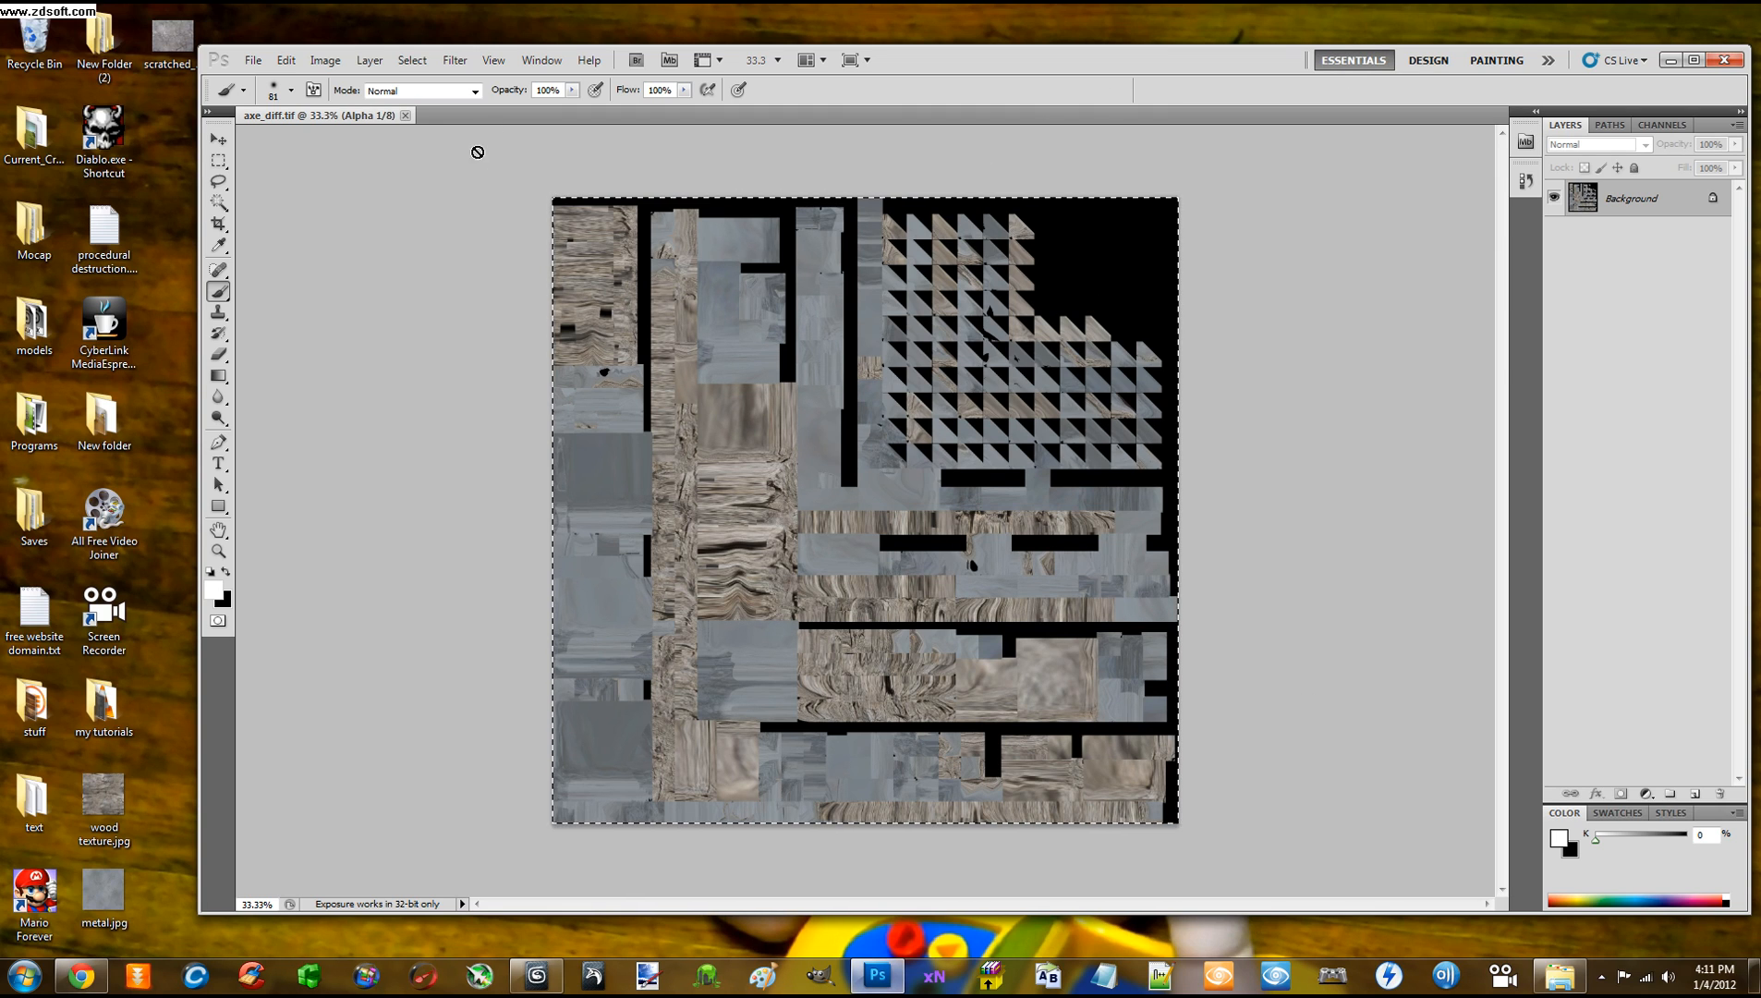
Close the axe_diff.tif document in Photoshop, move the window aside and launch xNormal
click(406, 115)
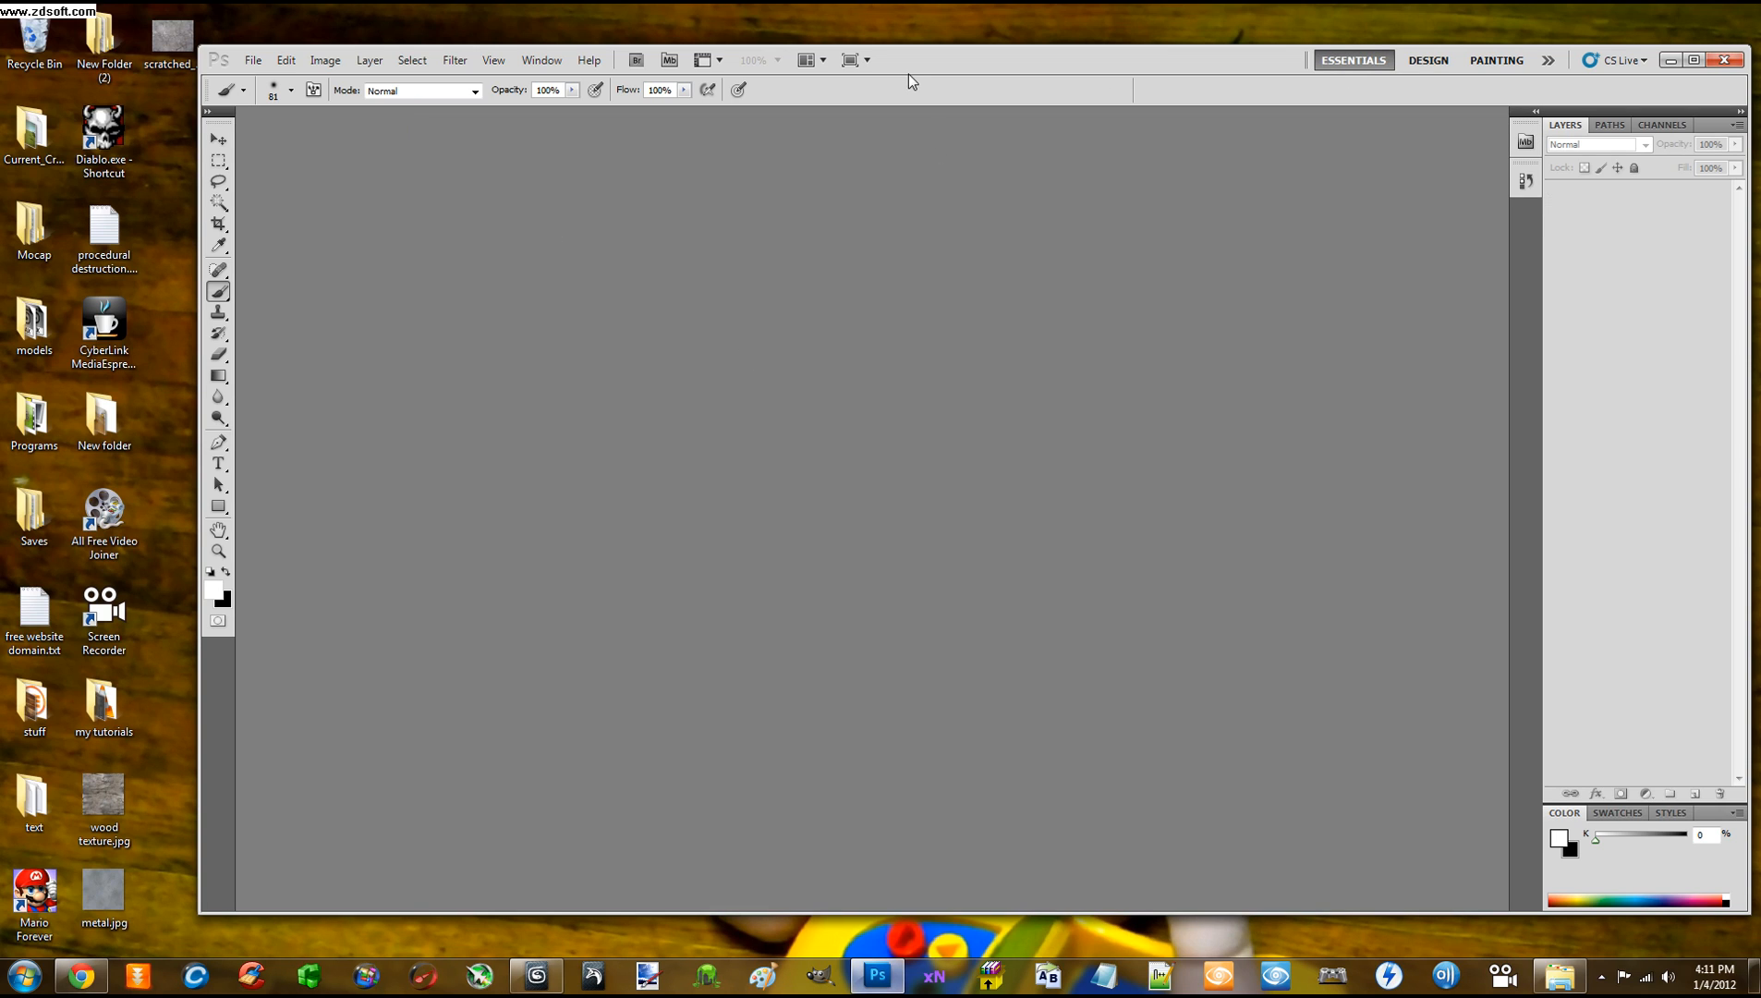
drag(908, 74, 1236, 45)
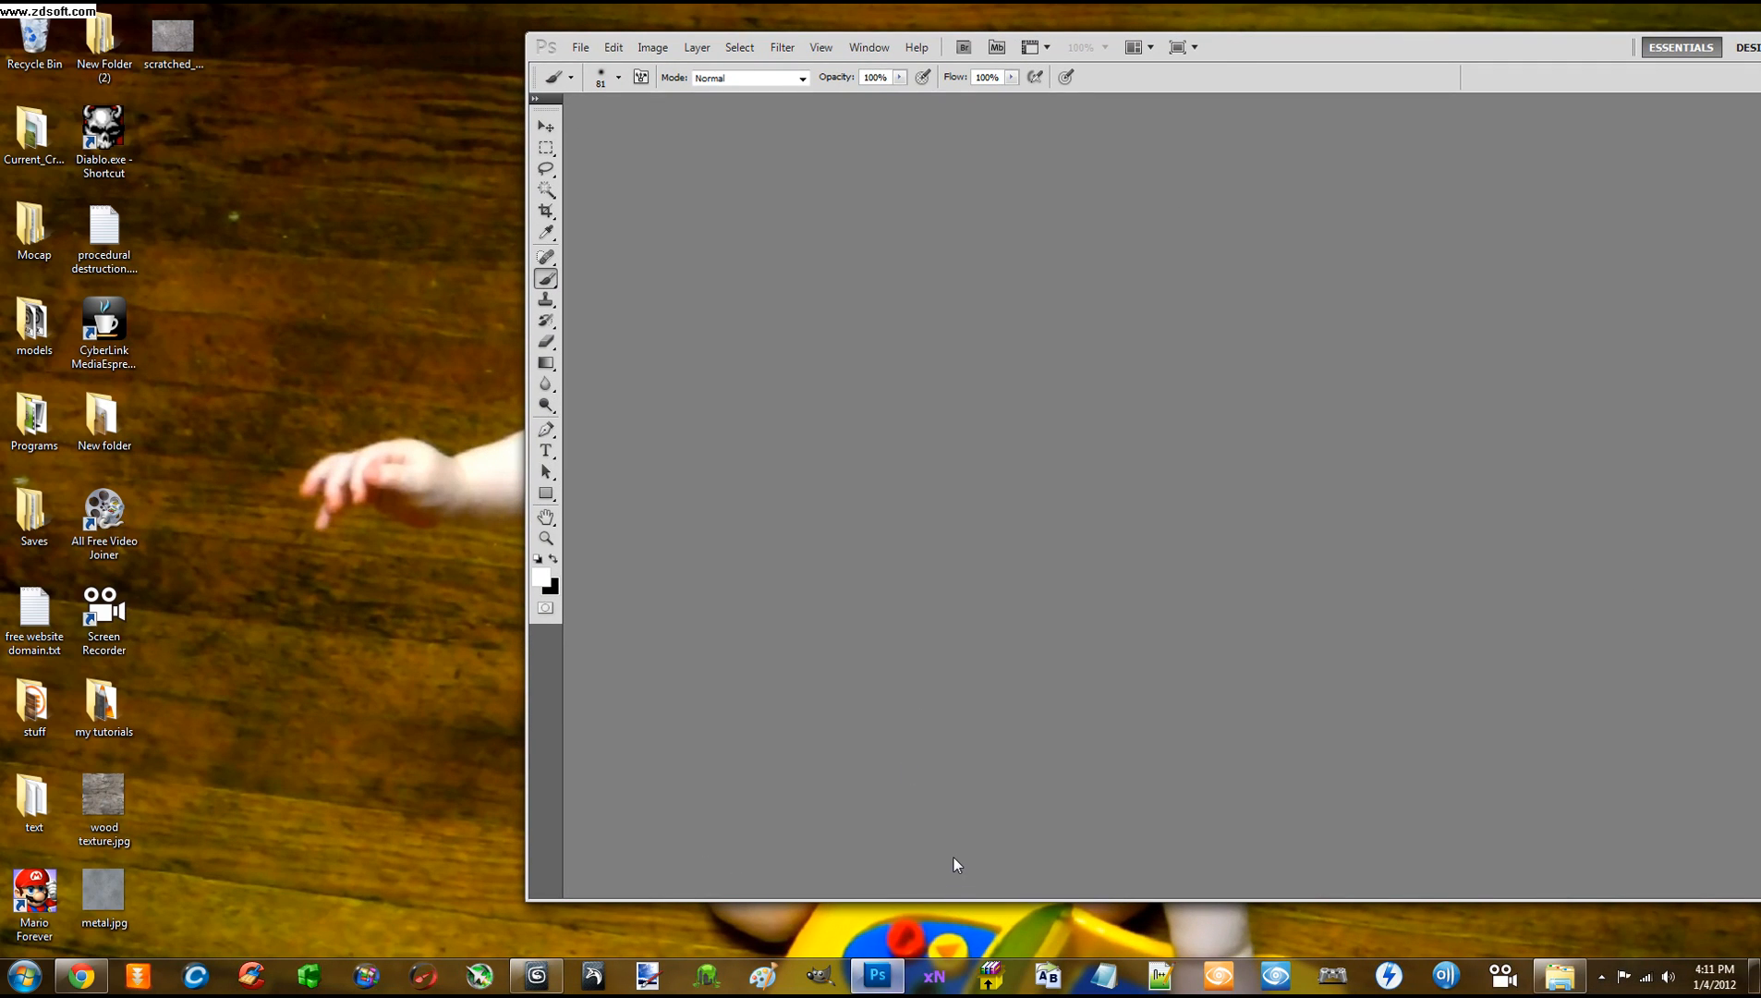
click(934, 979)
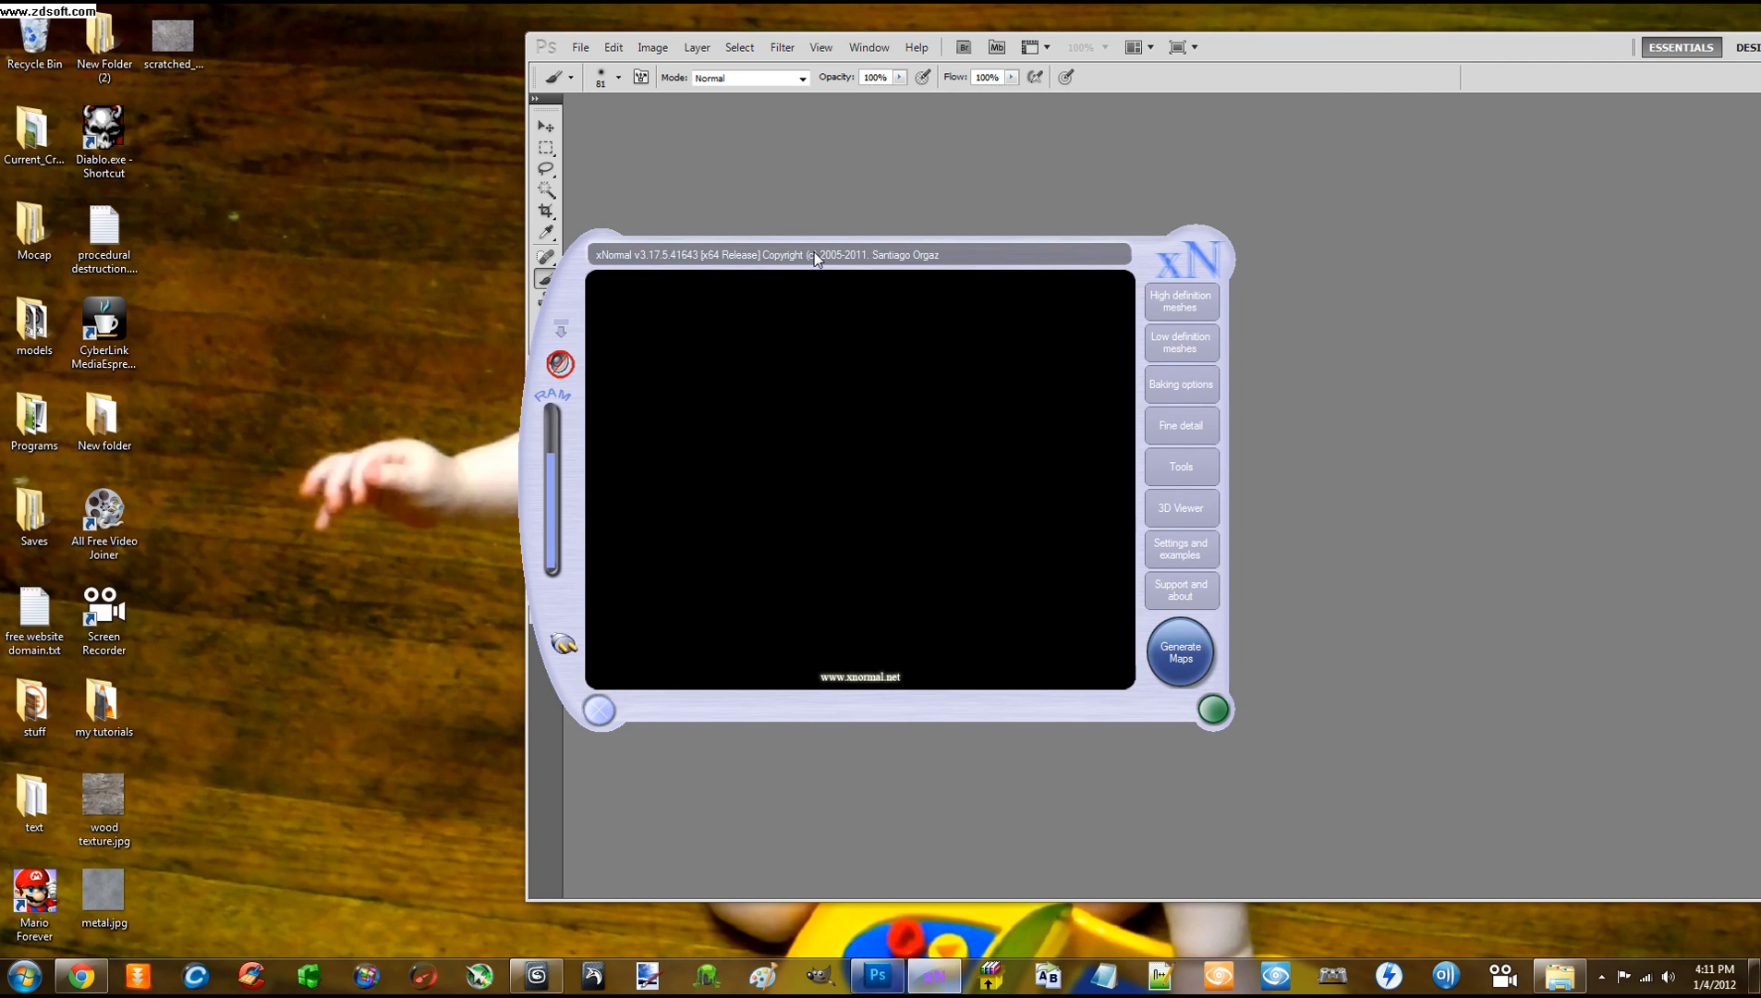
Show xNormal's Tools page listing Height map to normal map and other converters
mouse_move(818, 254)
mouse_down()
mouse_move(811, 275)
mouse_move(815, 236)
mouse_up()
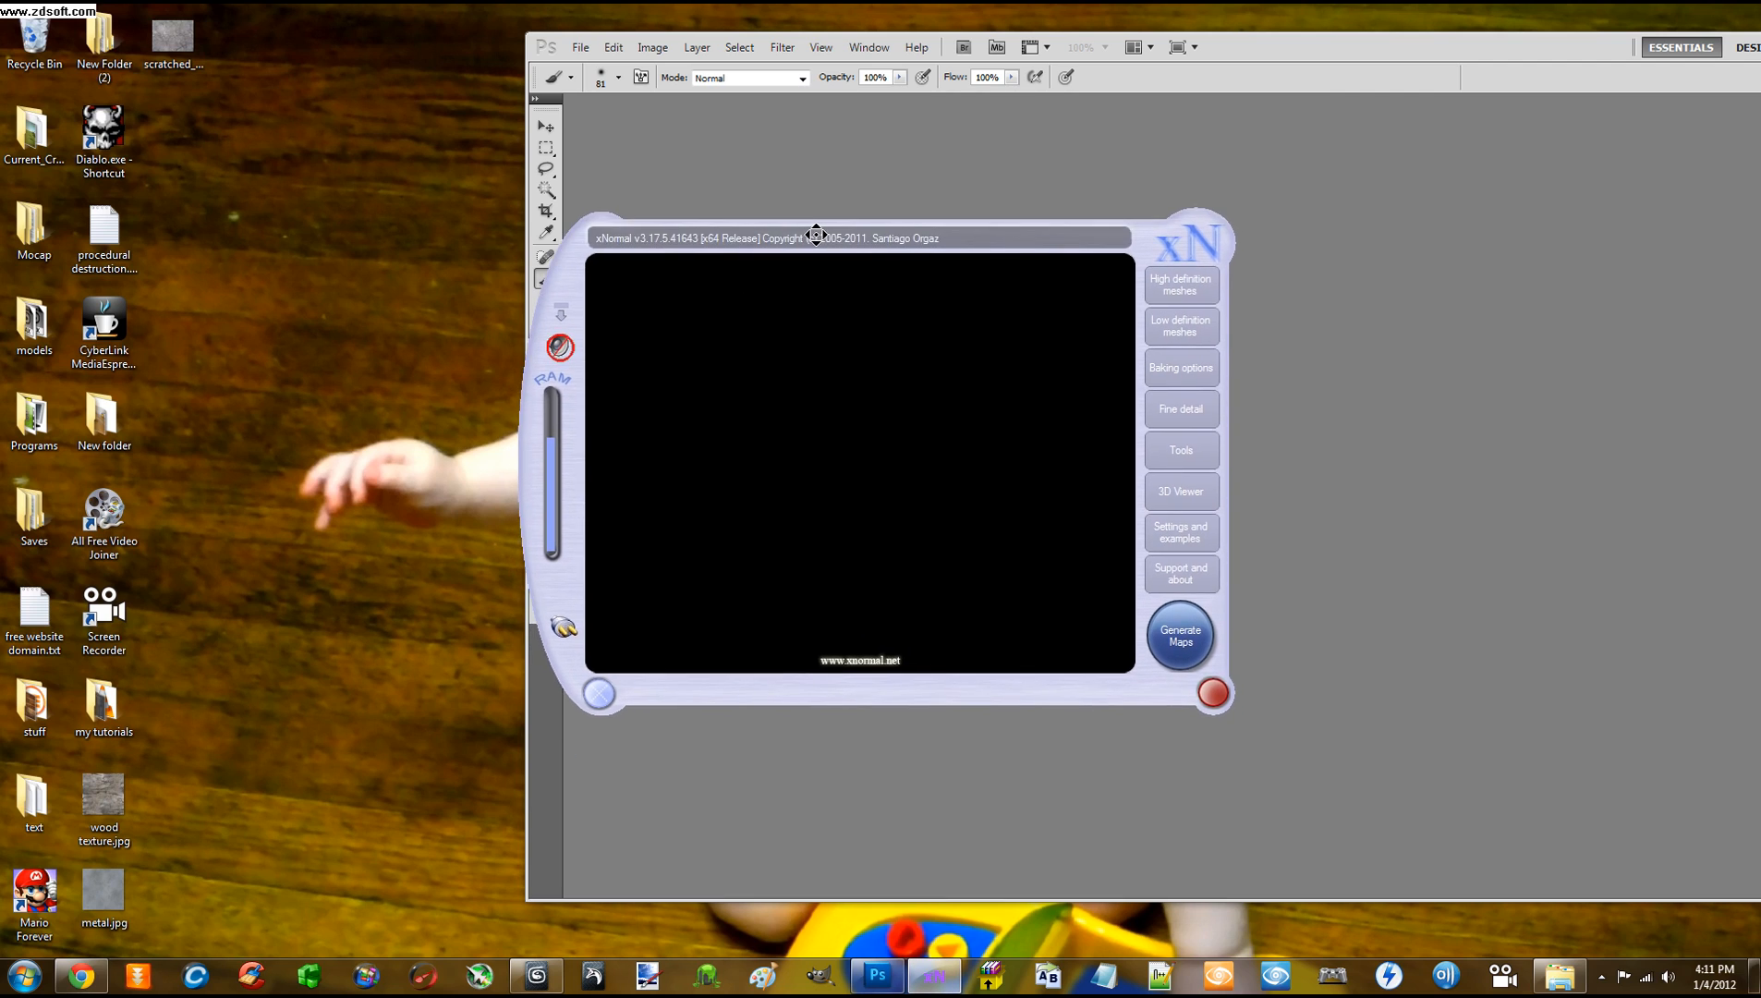
click(1198, 452)
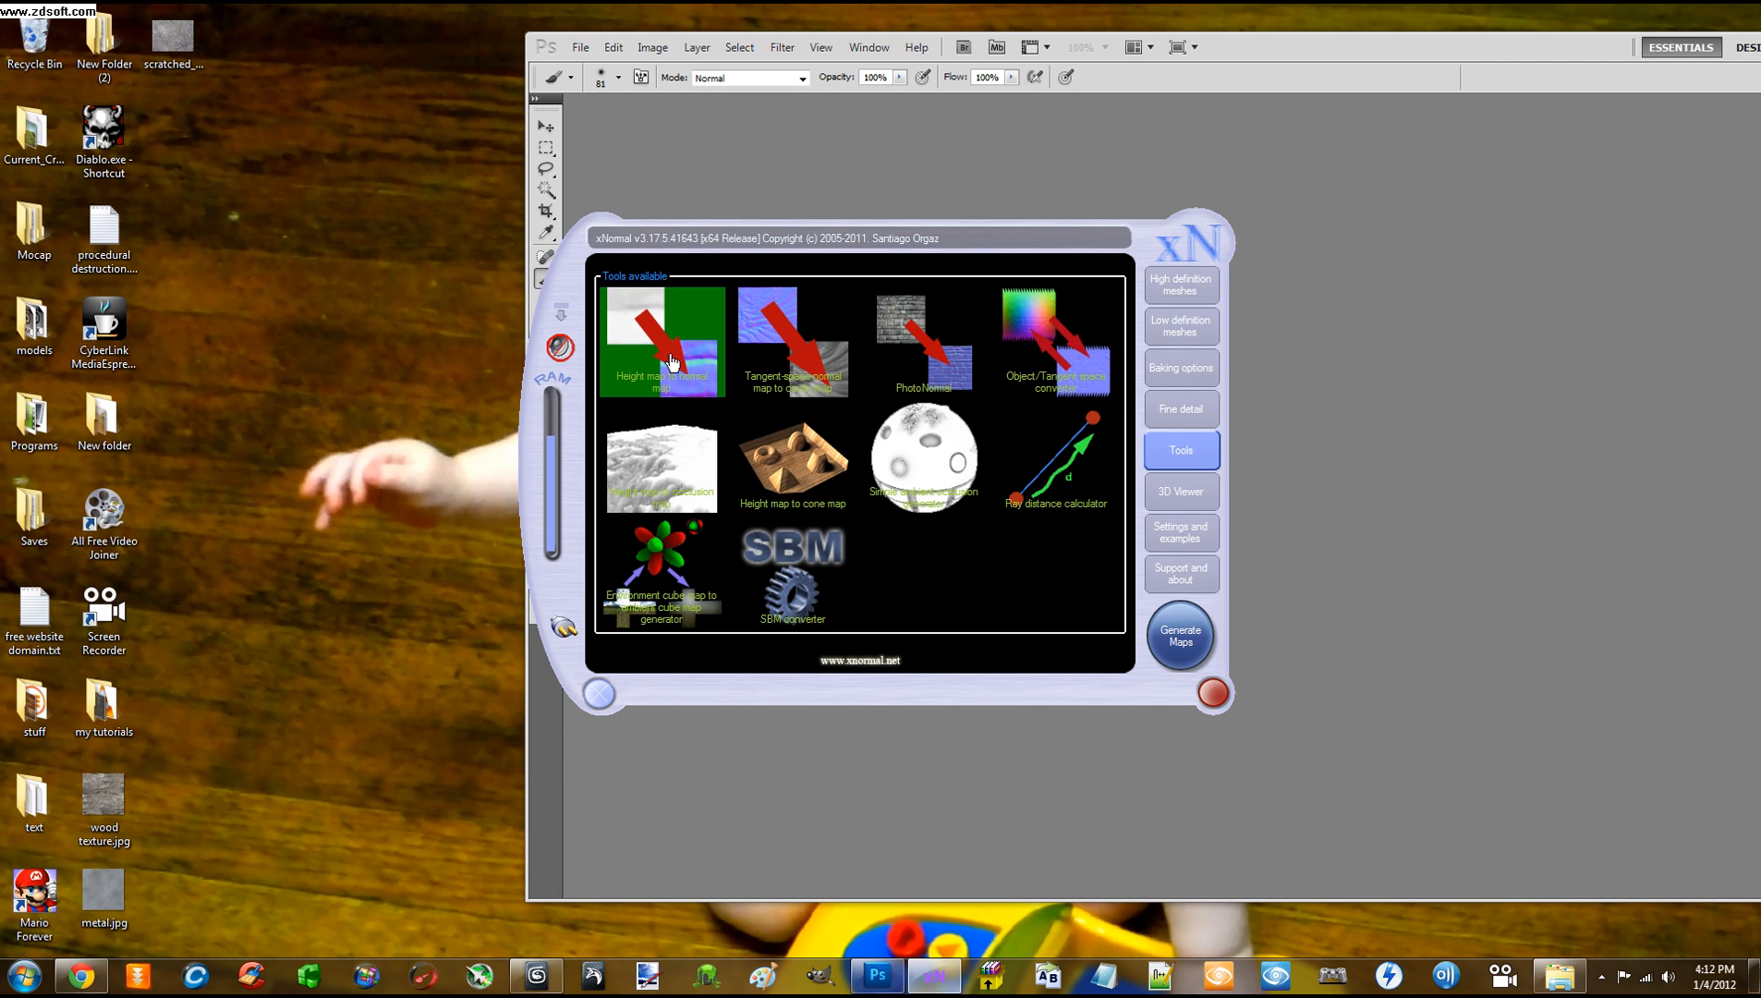
Open the Height map to normal map tool and browse for a height map
click(672, 361)
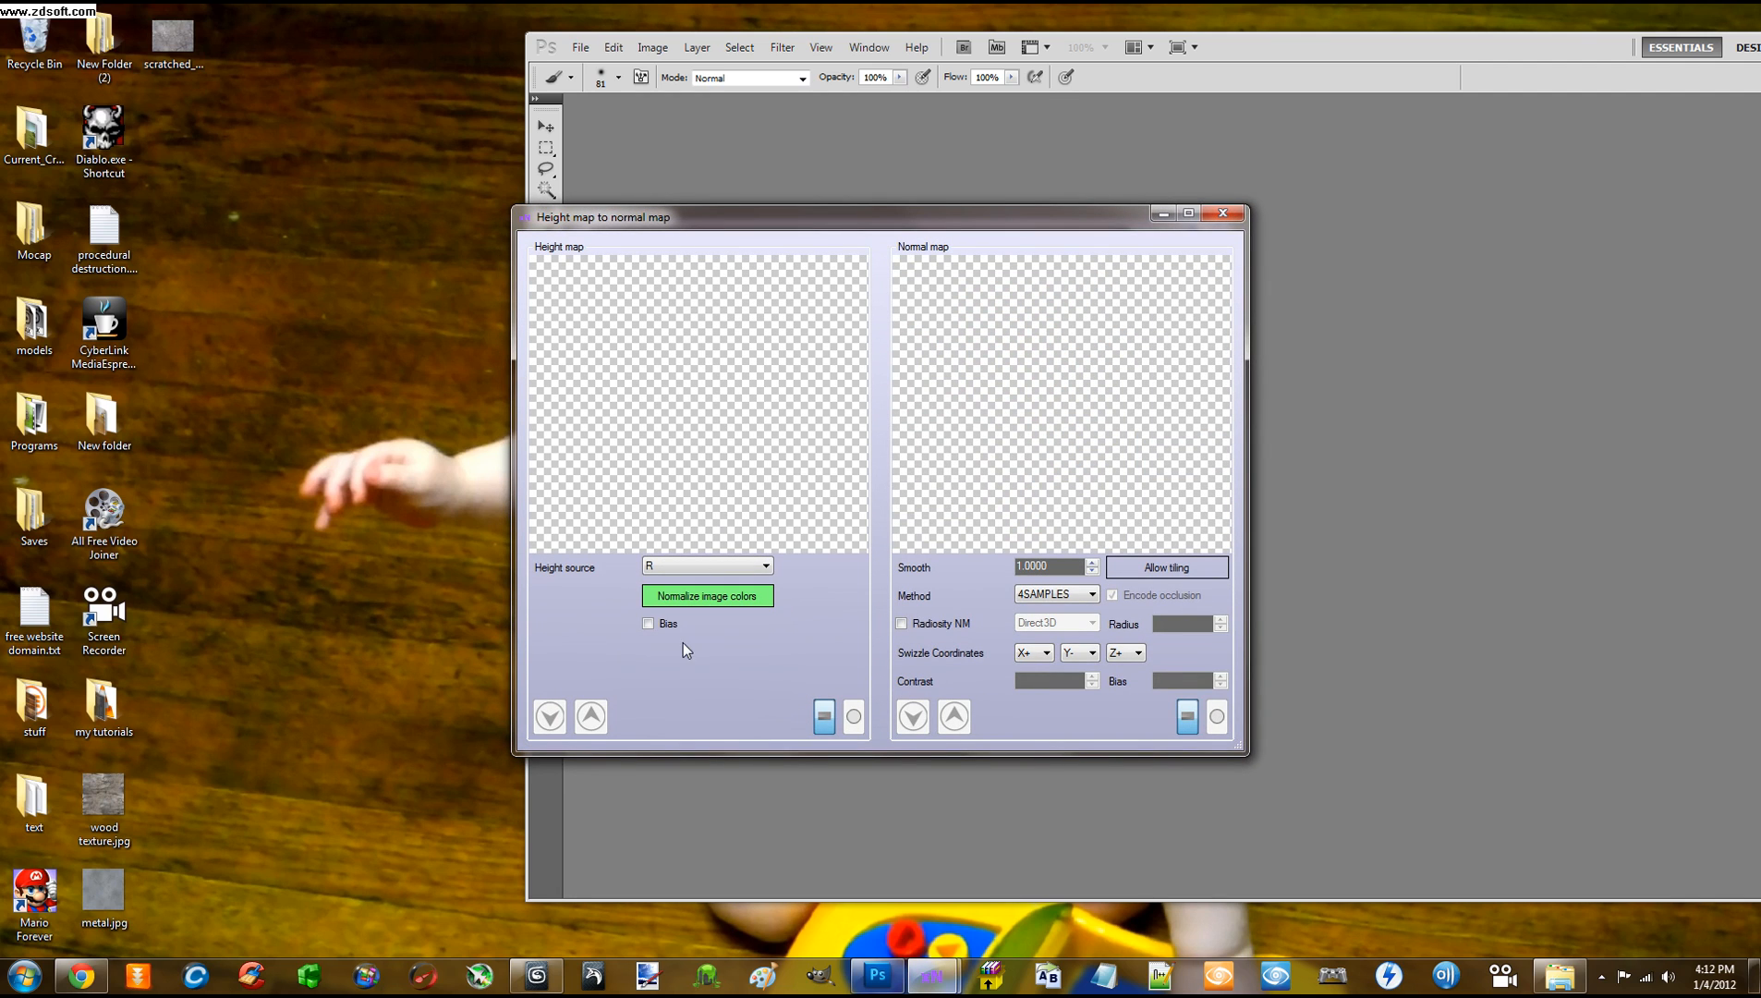
right_click(675, 423)
click(672, 394)
right_click(672, 394)
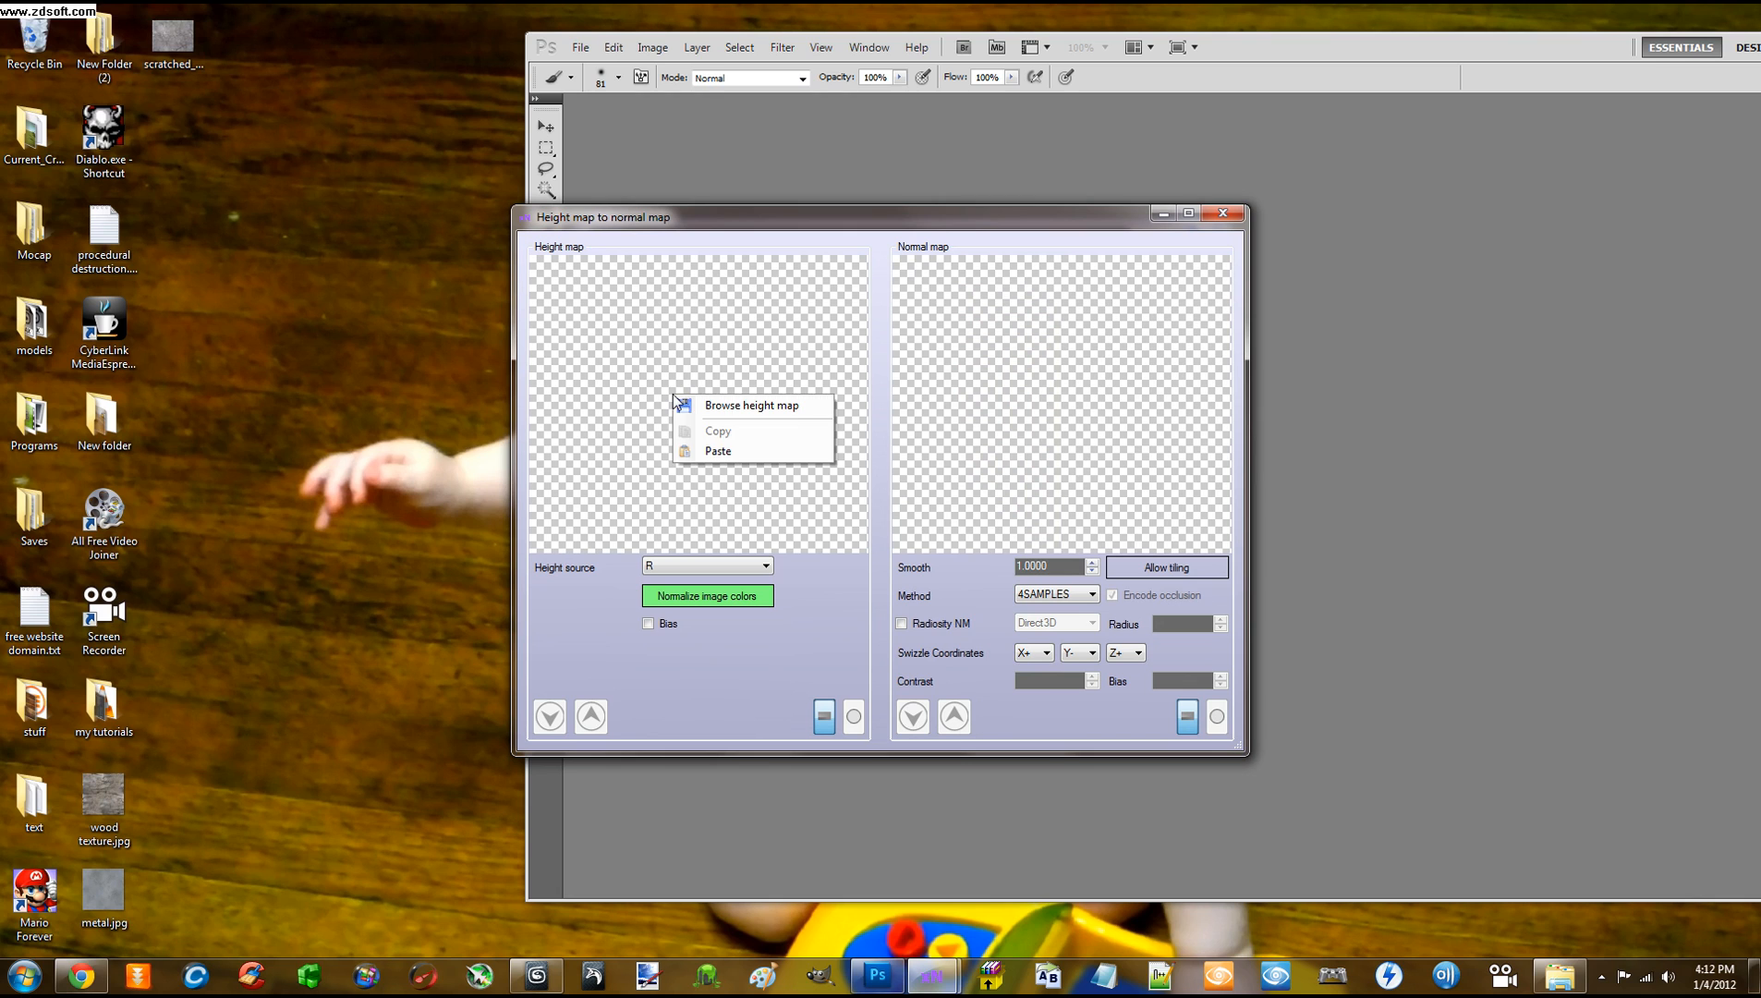
click(724, 407)
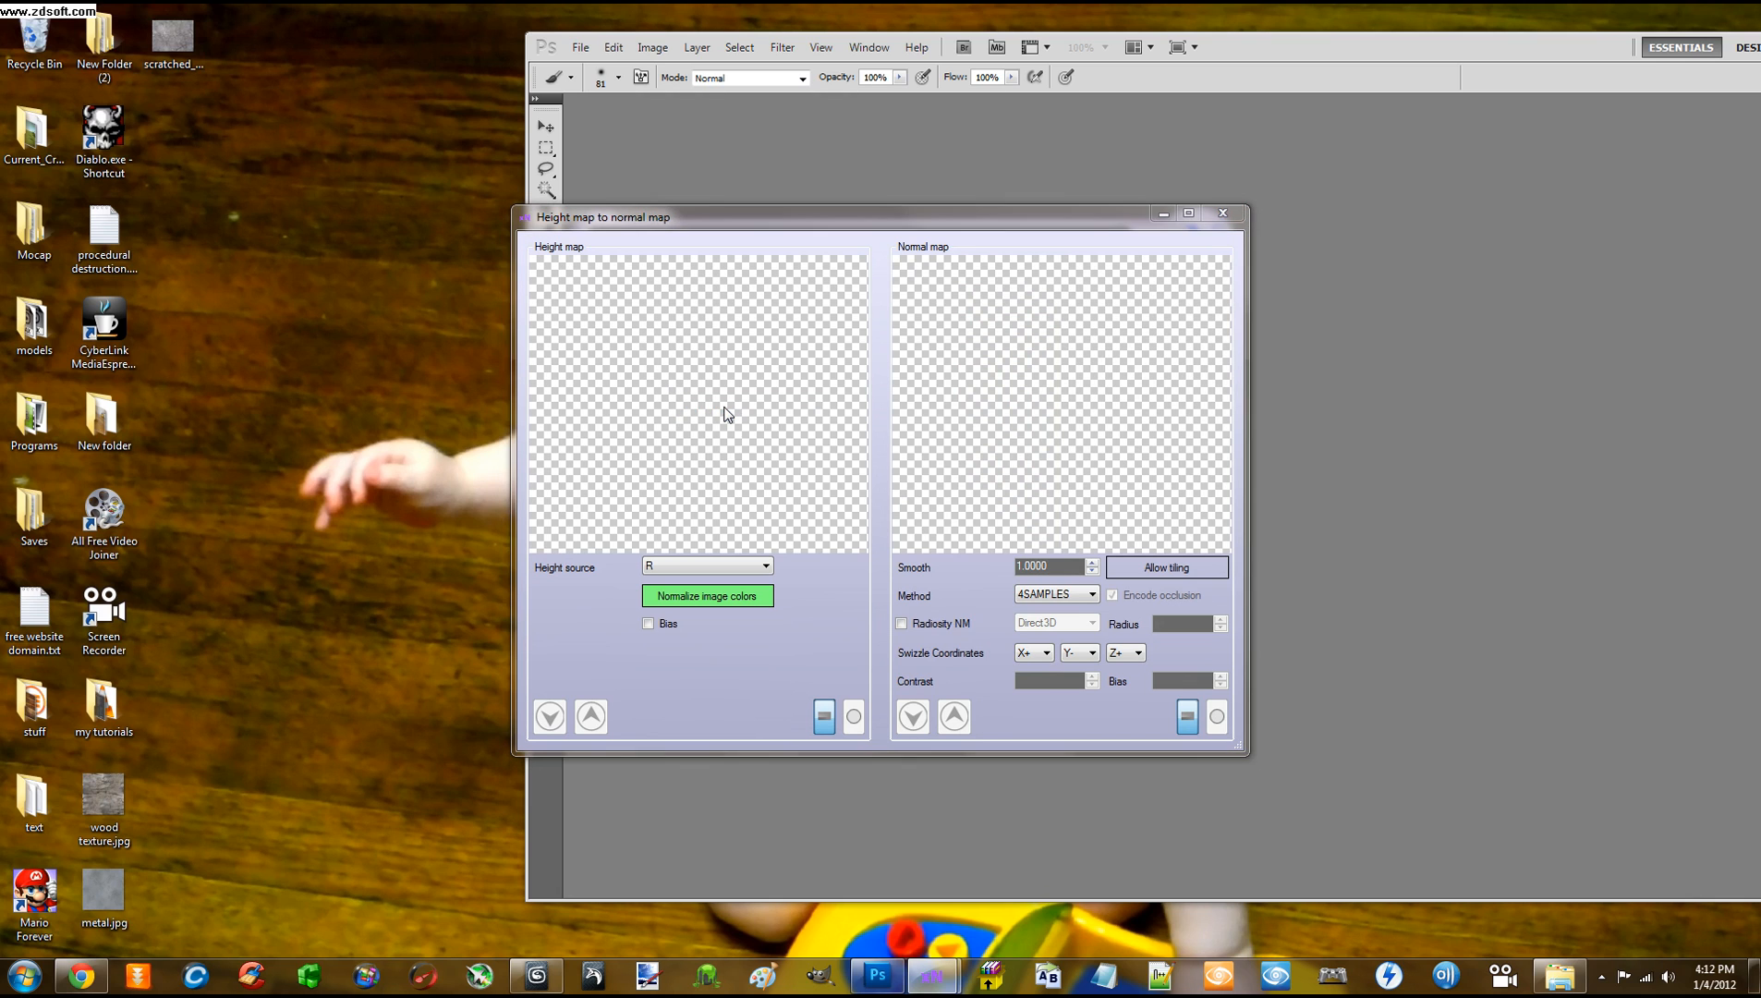
Try loading axe_nrm.tif from Desktop\models\axe\textures as TIFF, which fails with an LZW error
click(608, 379)
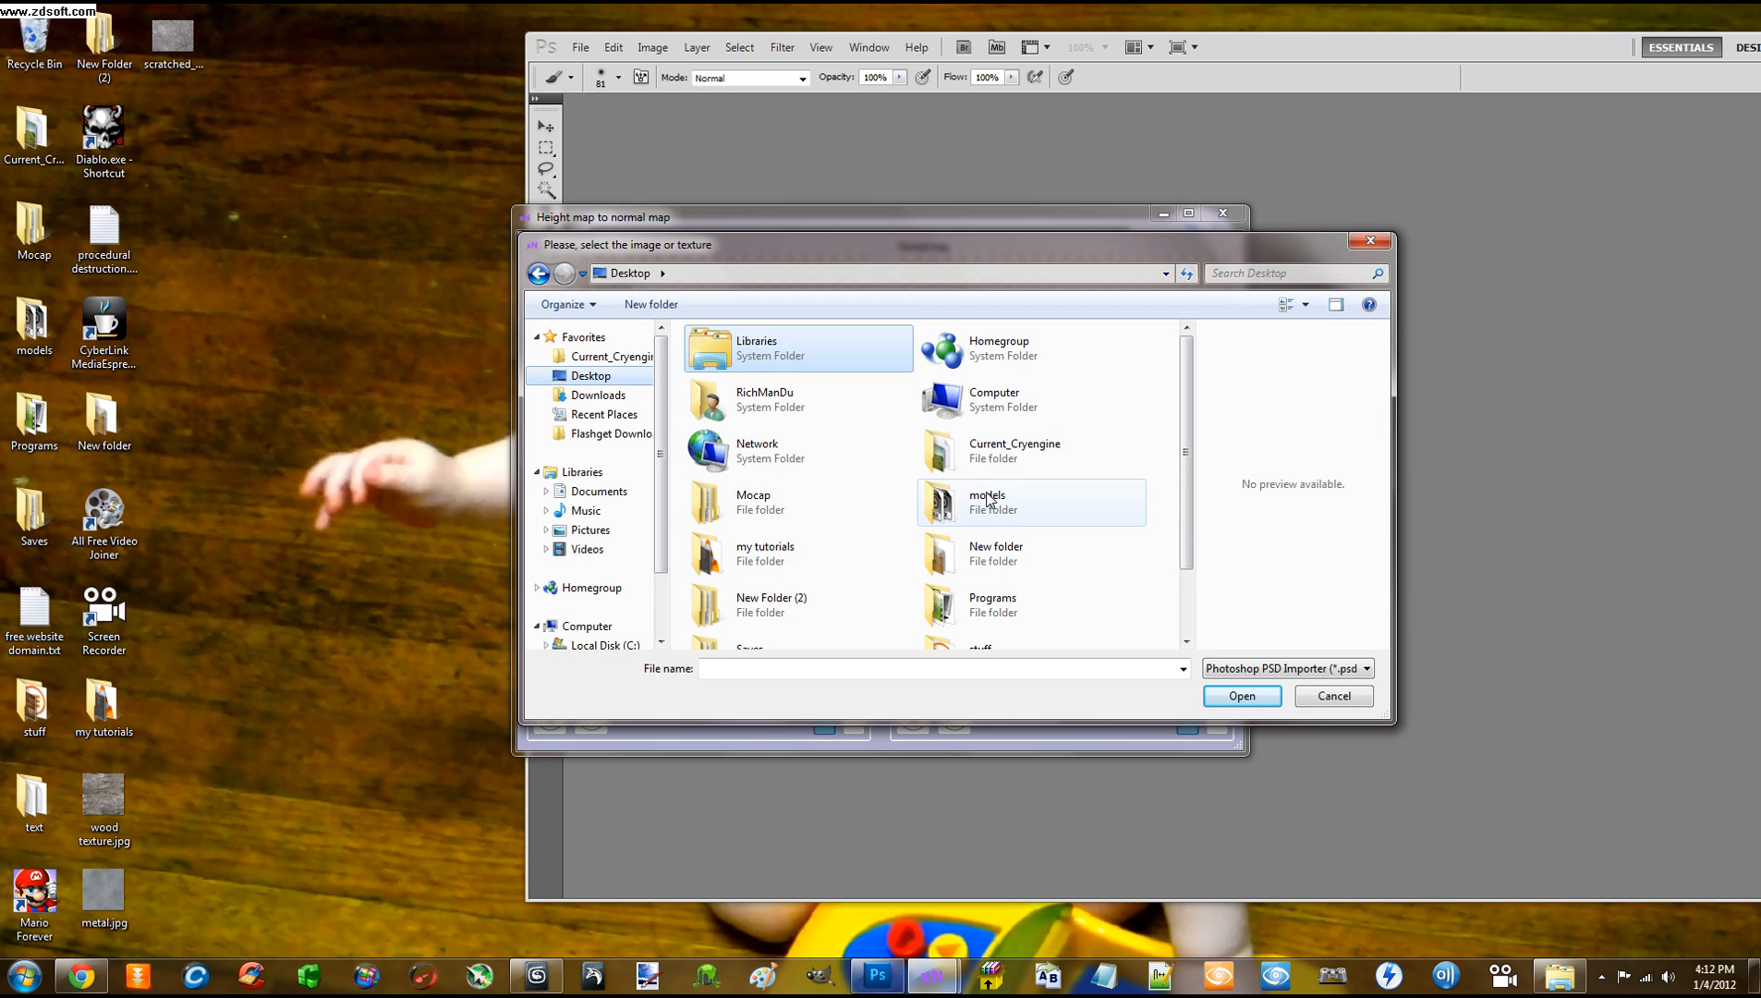
double_click(970, 503)
click(721, 363)
double_click(719, 360)
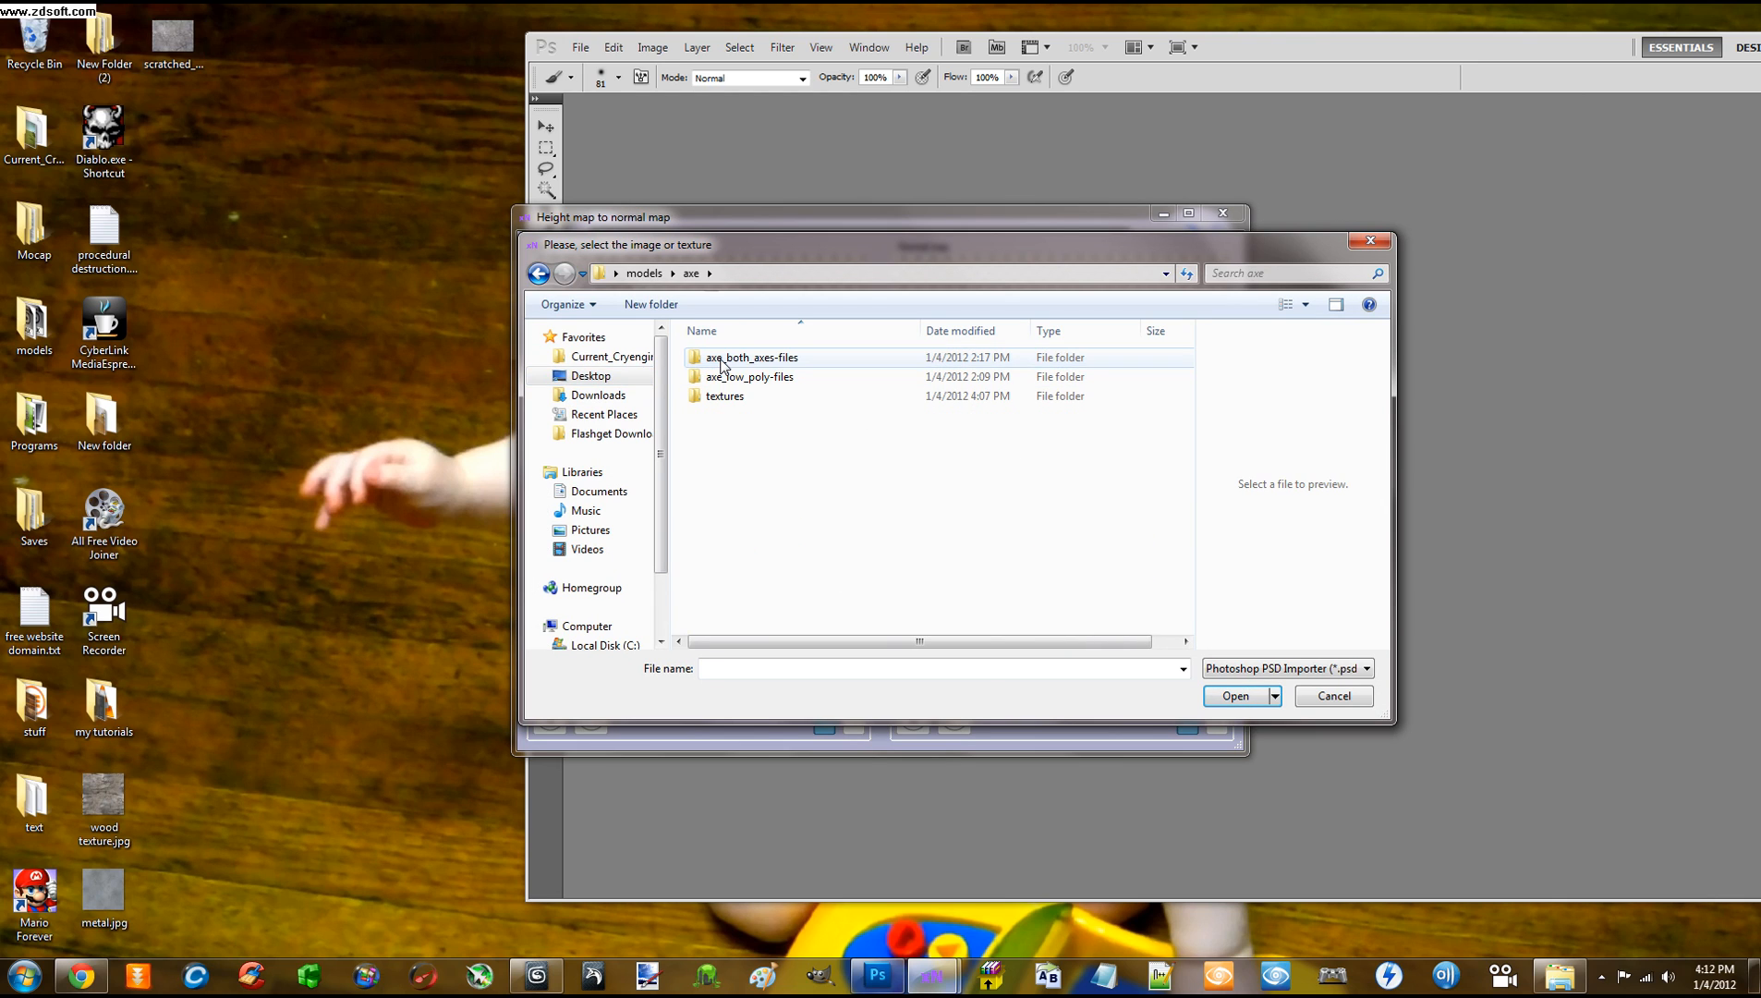
double_click(737, 401)
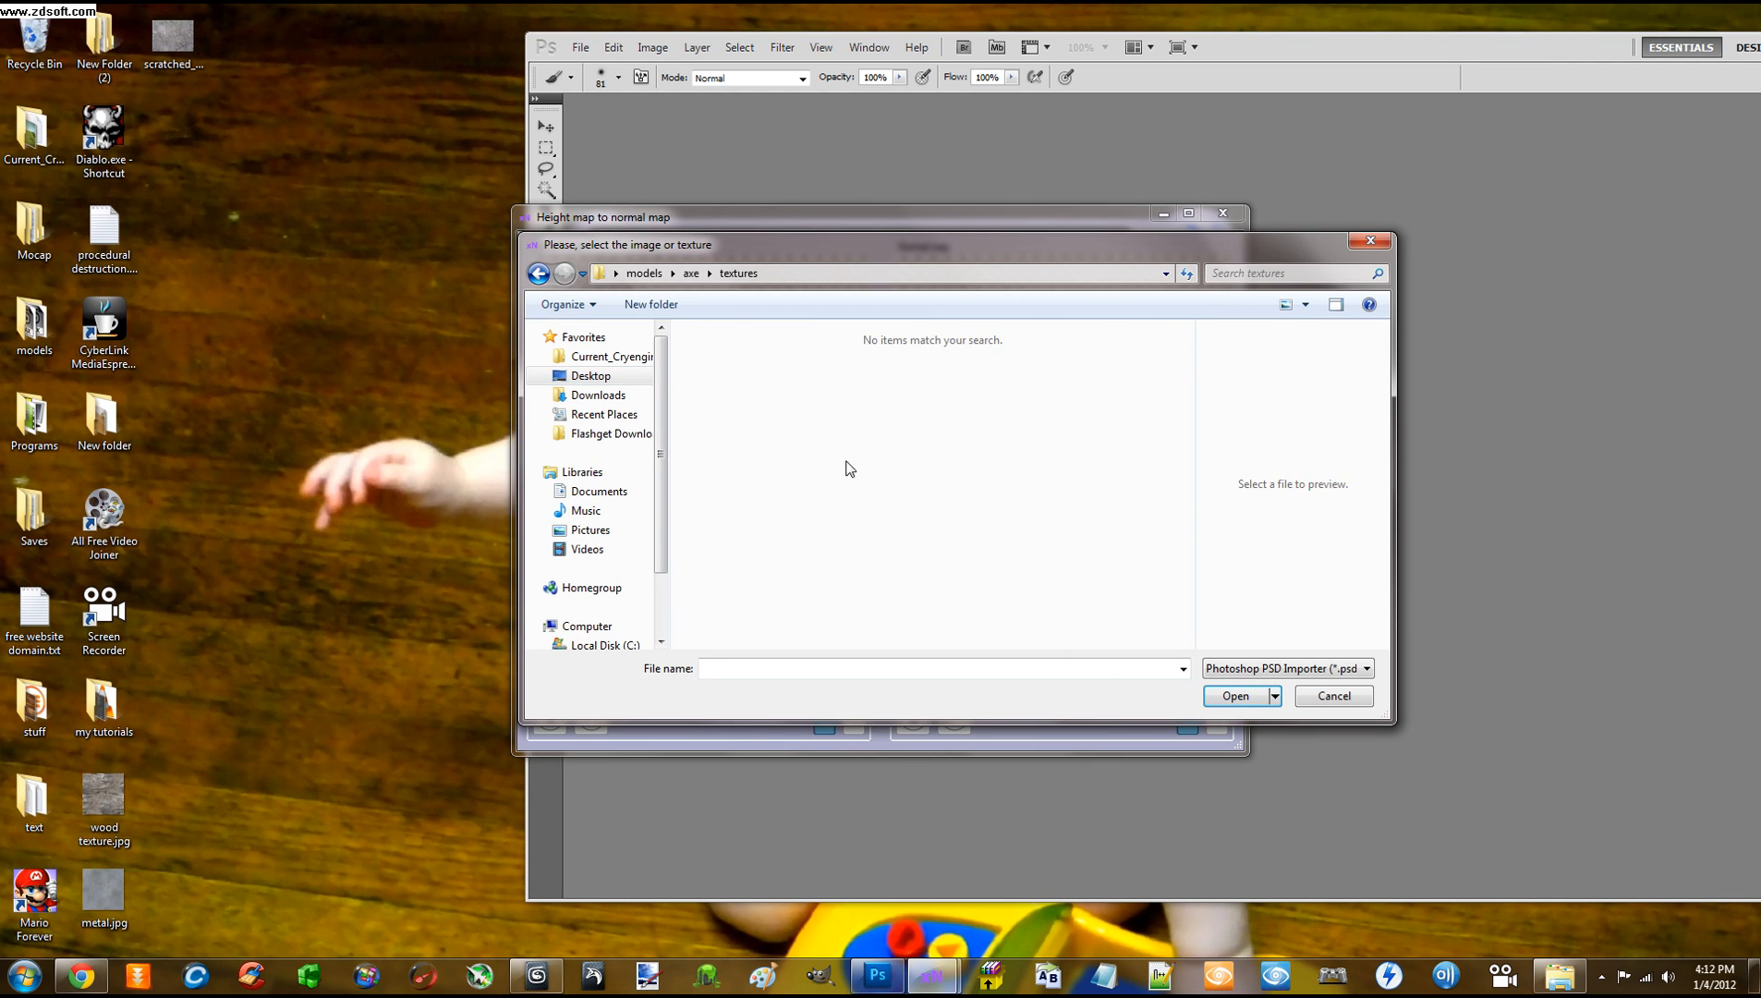
click(1235, 667)
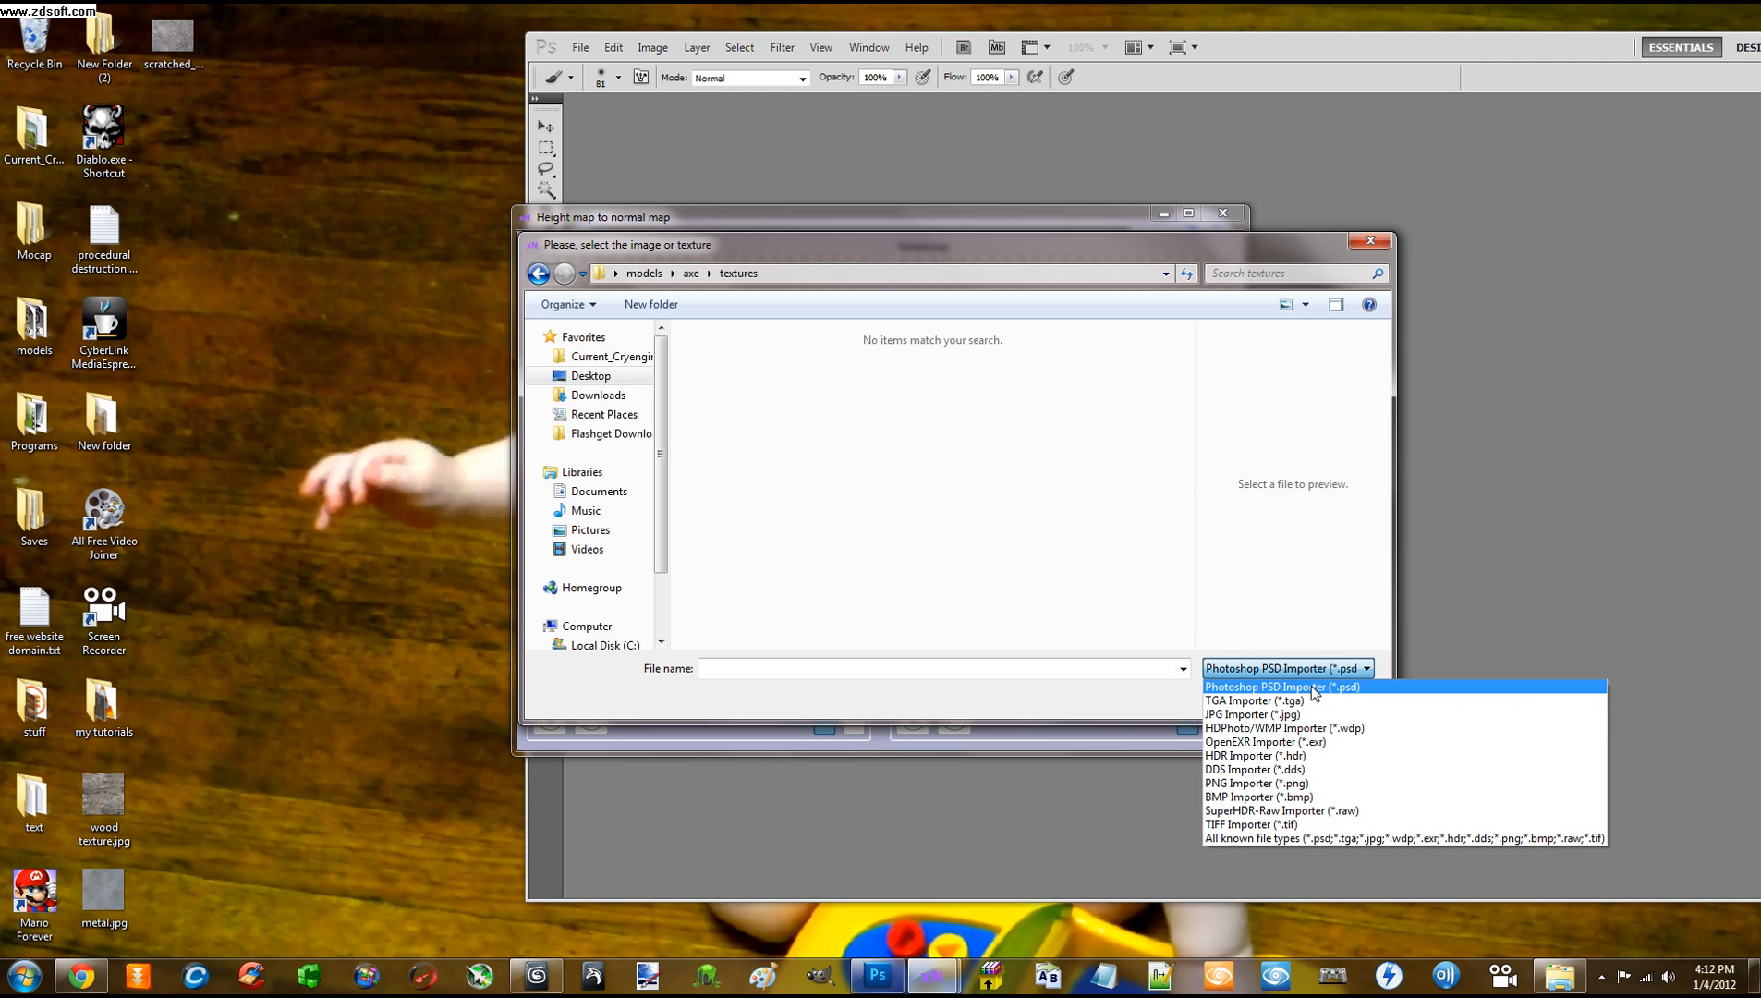
click(1265, 823)
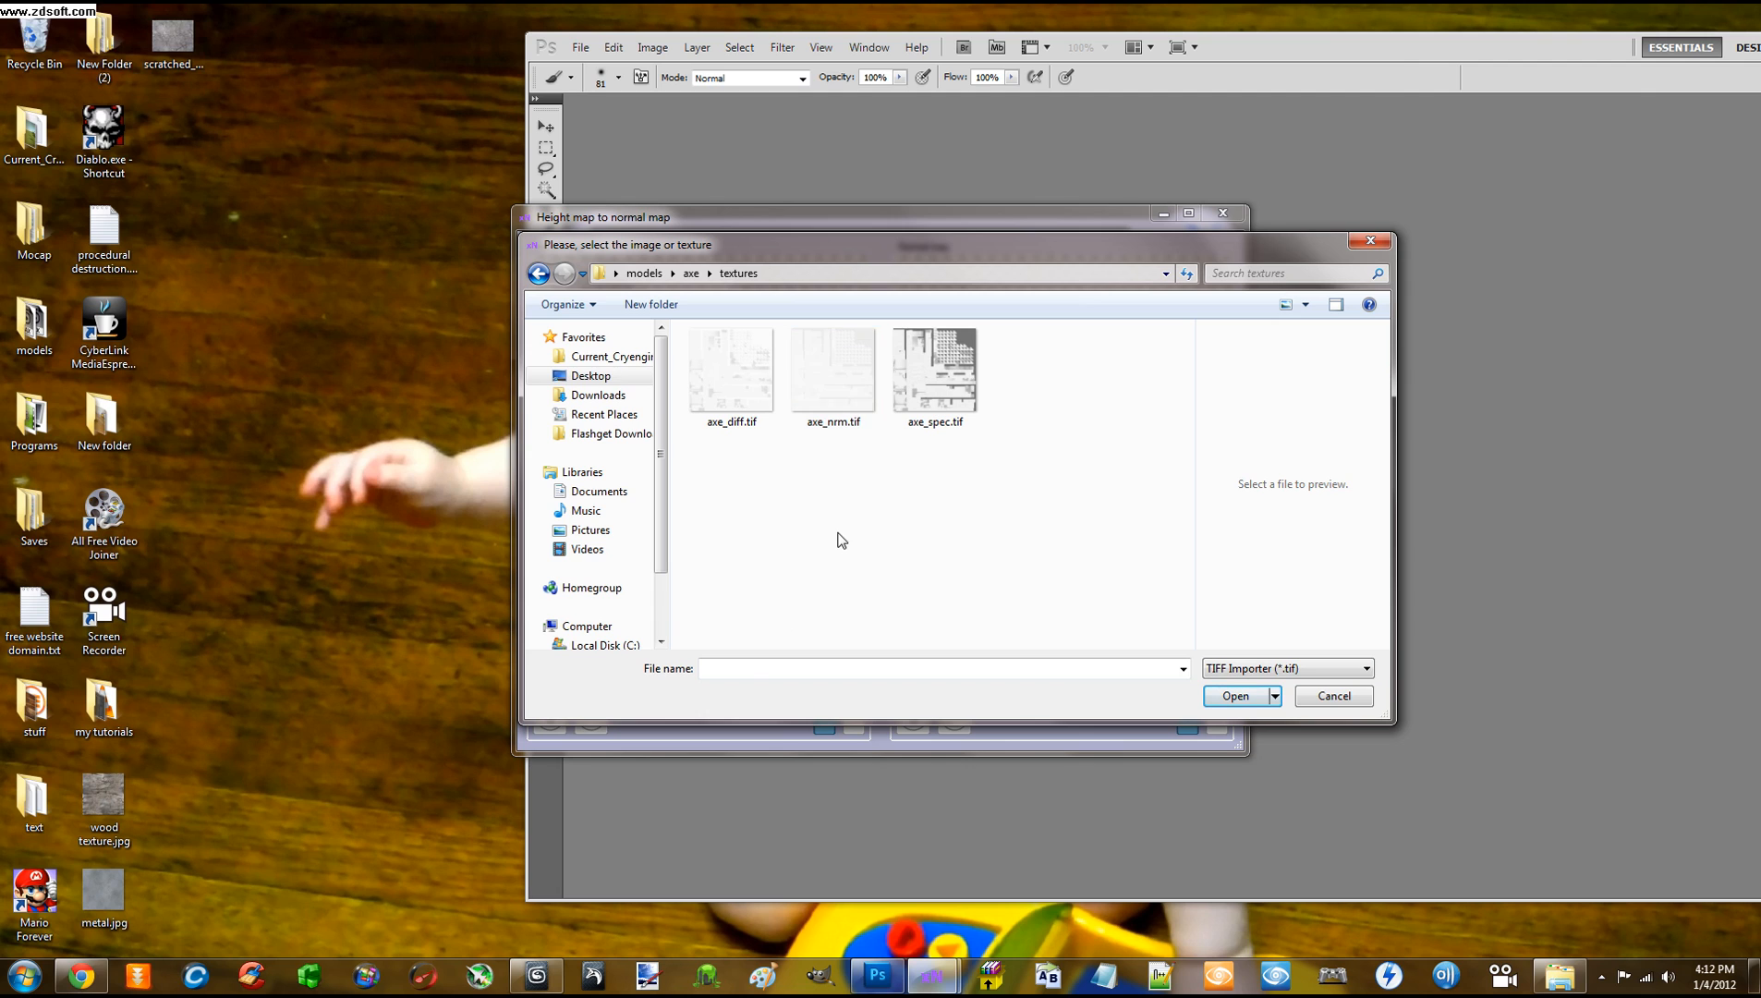
click(837, 406)
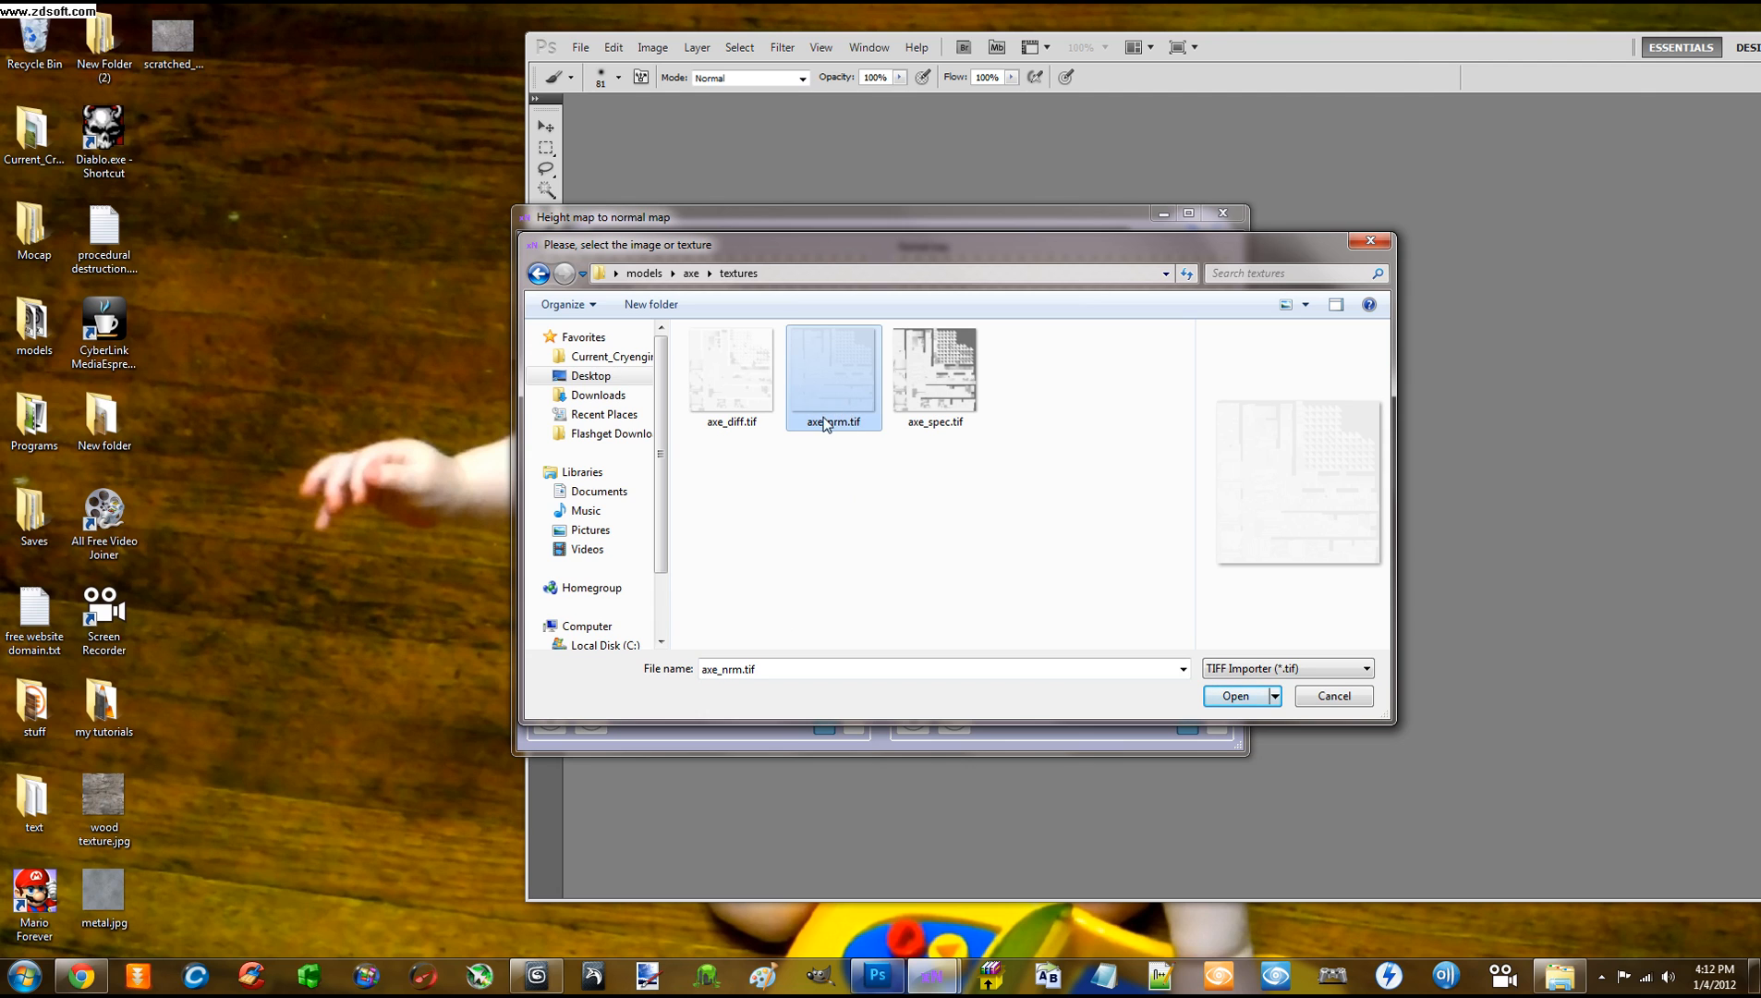
double_click(831, 399)
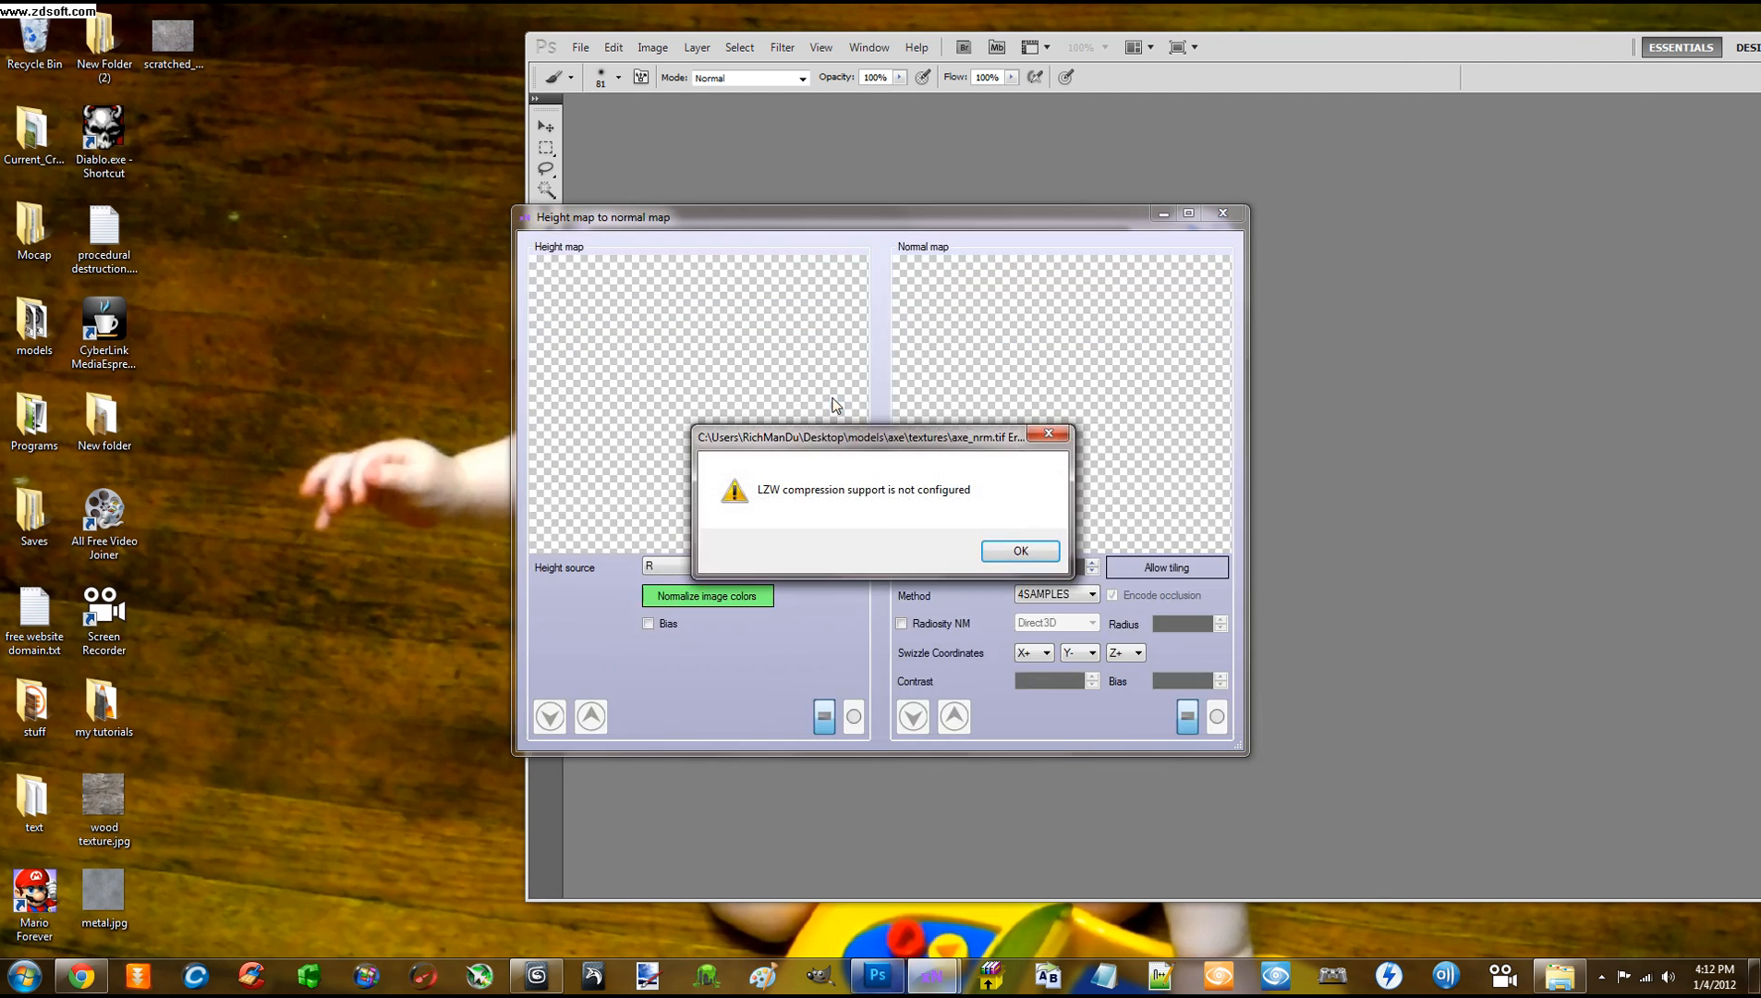
click(1032, 547)
click(1032, 547)
click(1019, 549)
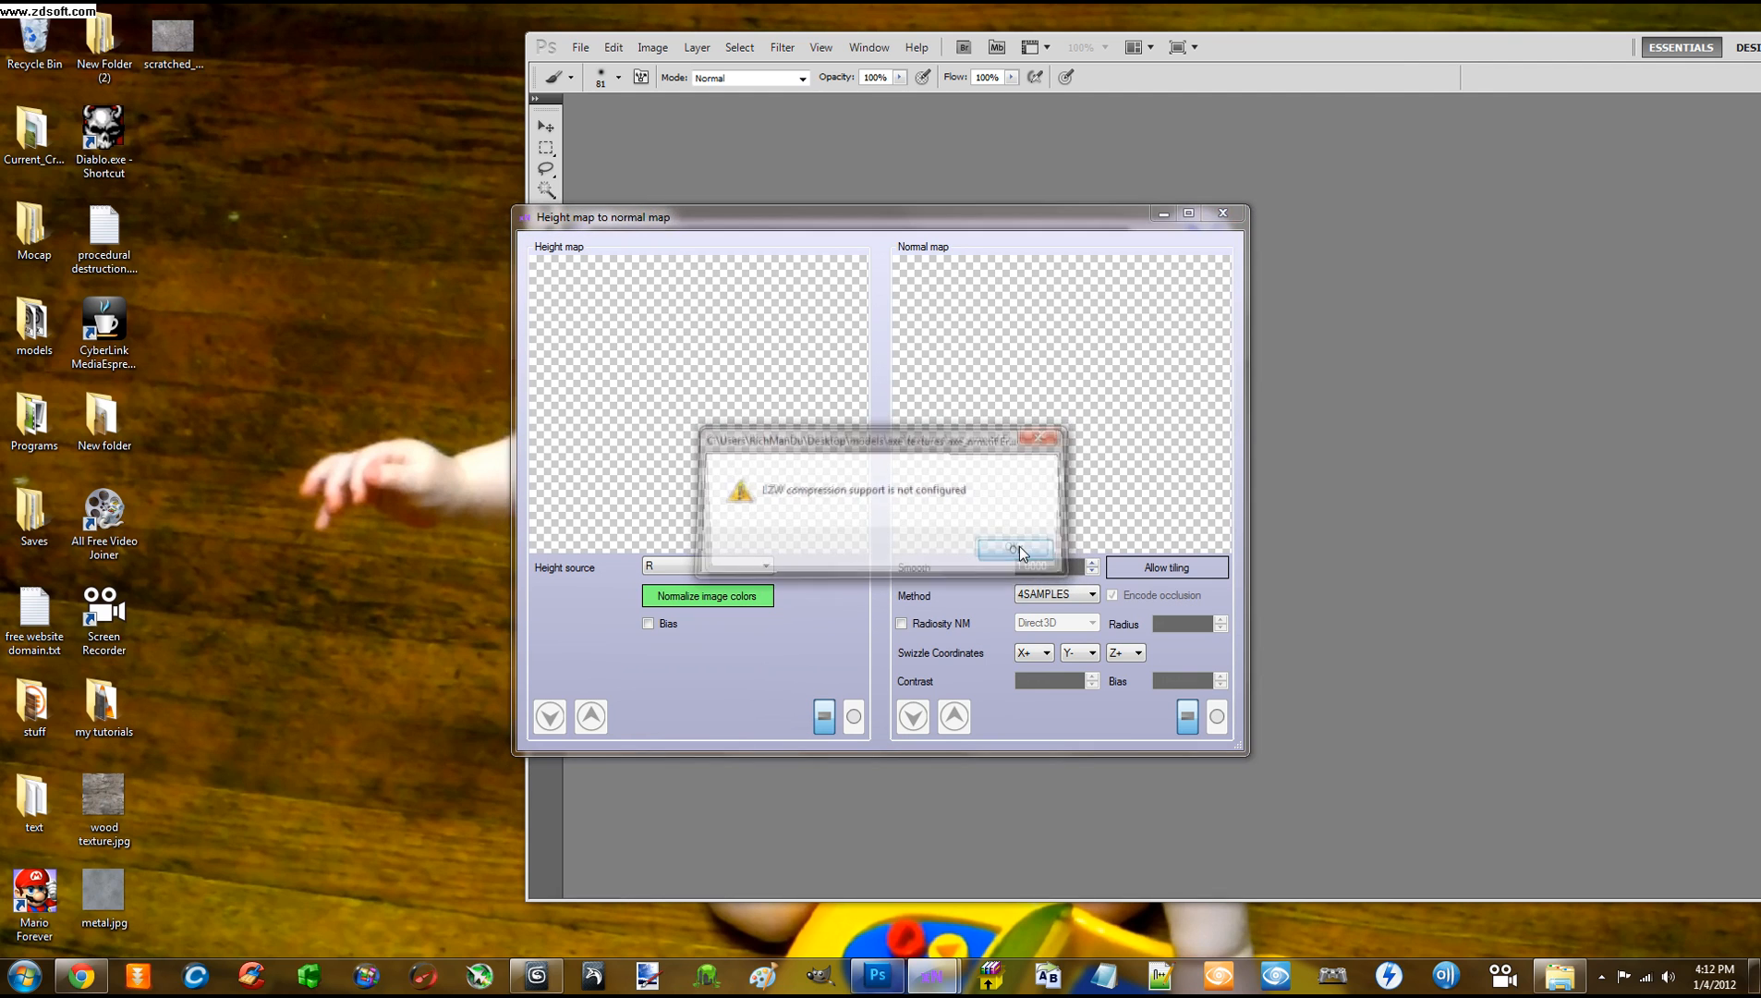
click(1031, 438)
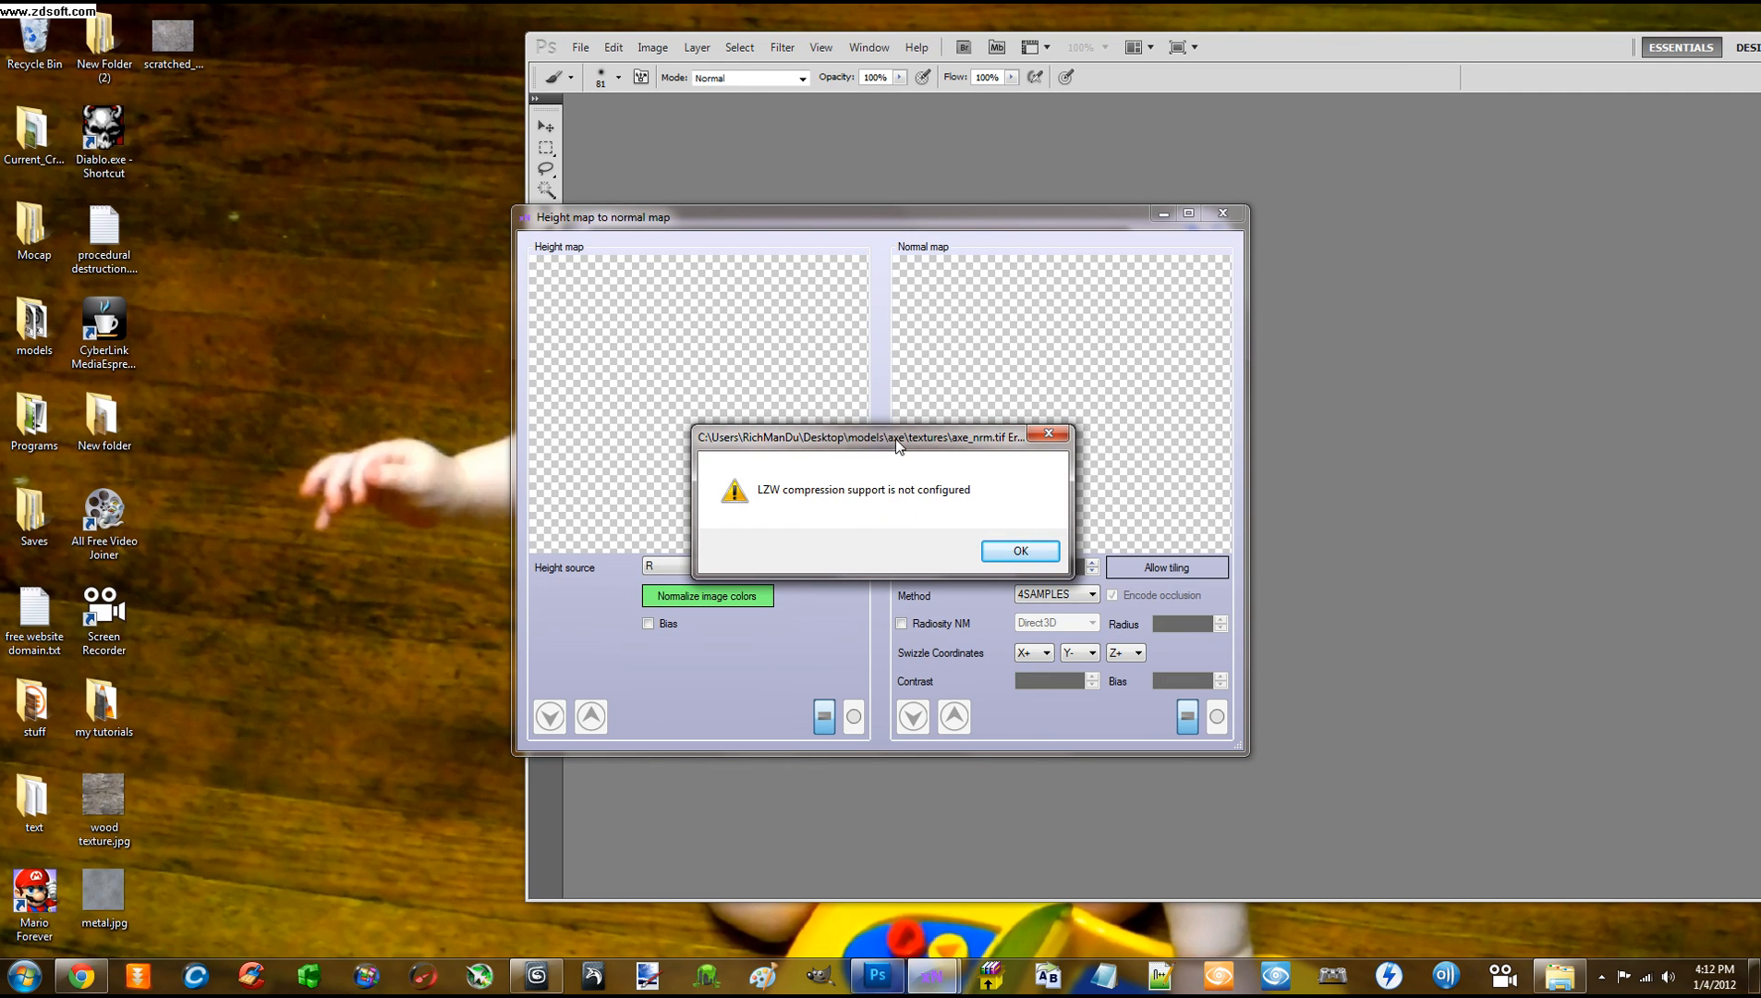
drag(896, 445, 858, 360)
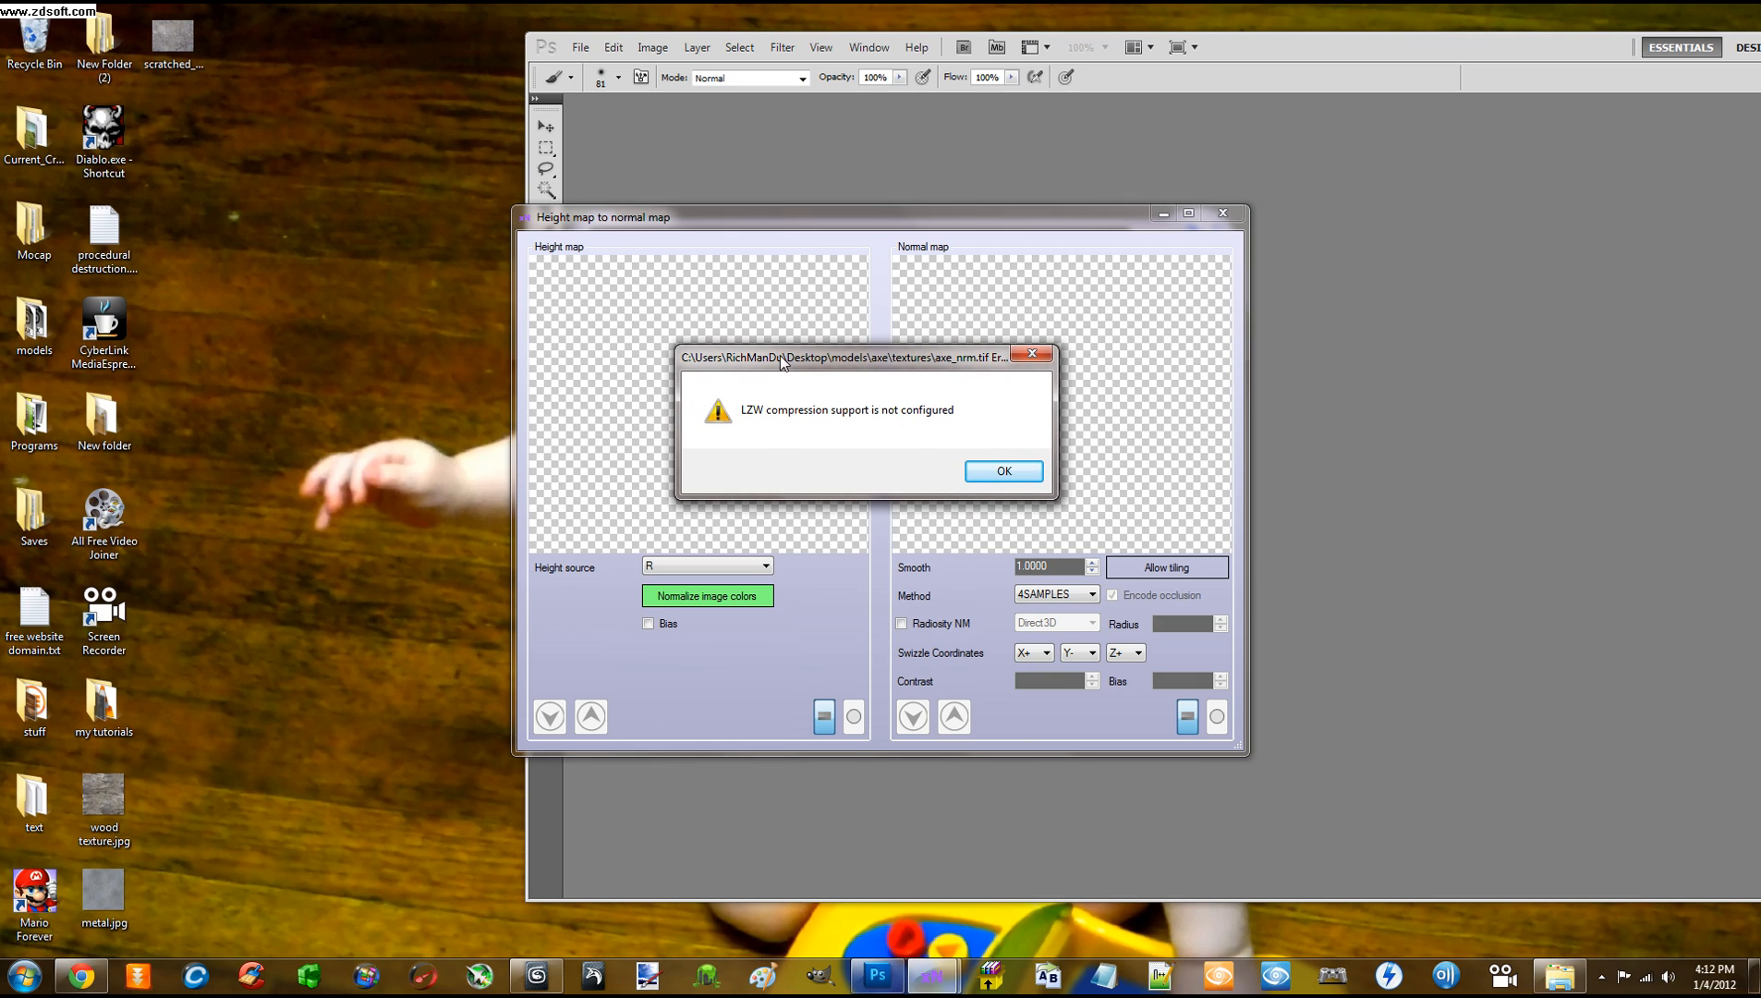
drag(868, 363, 880, 363)
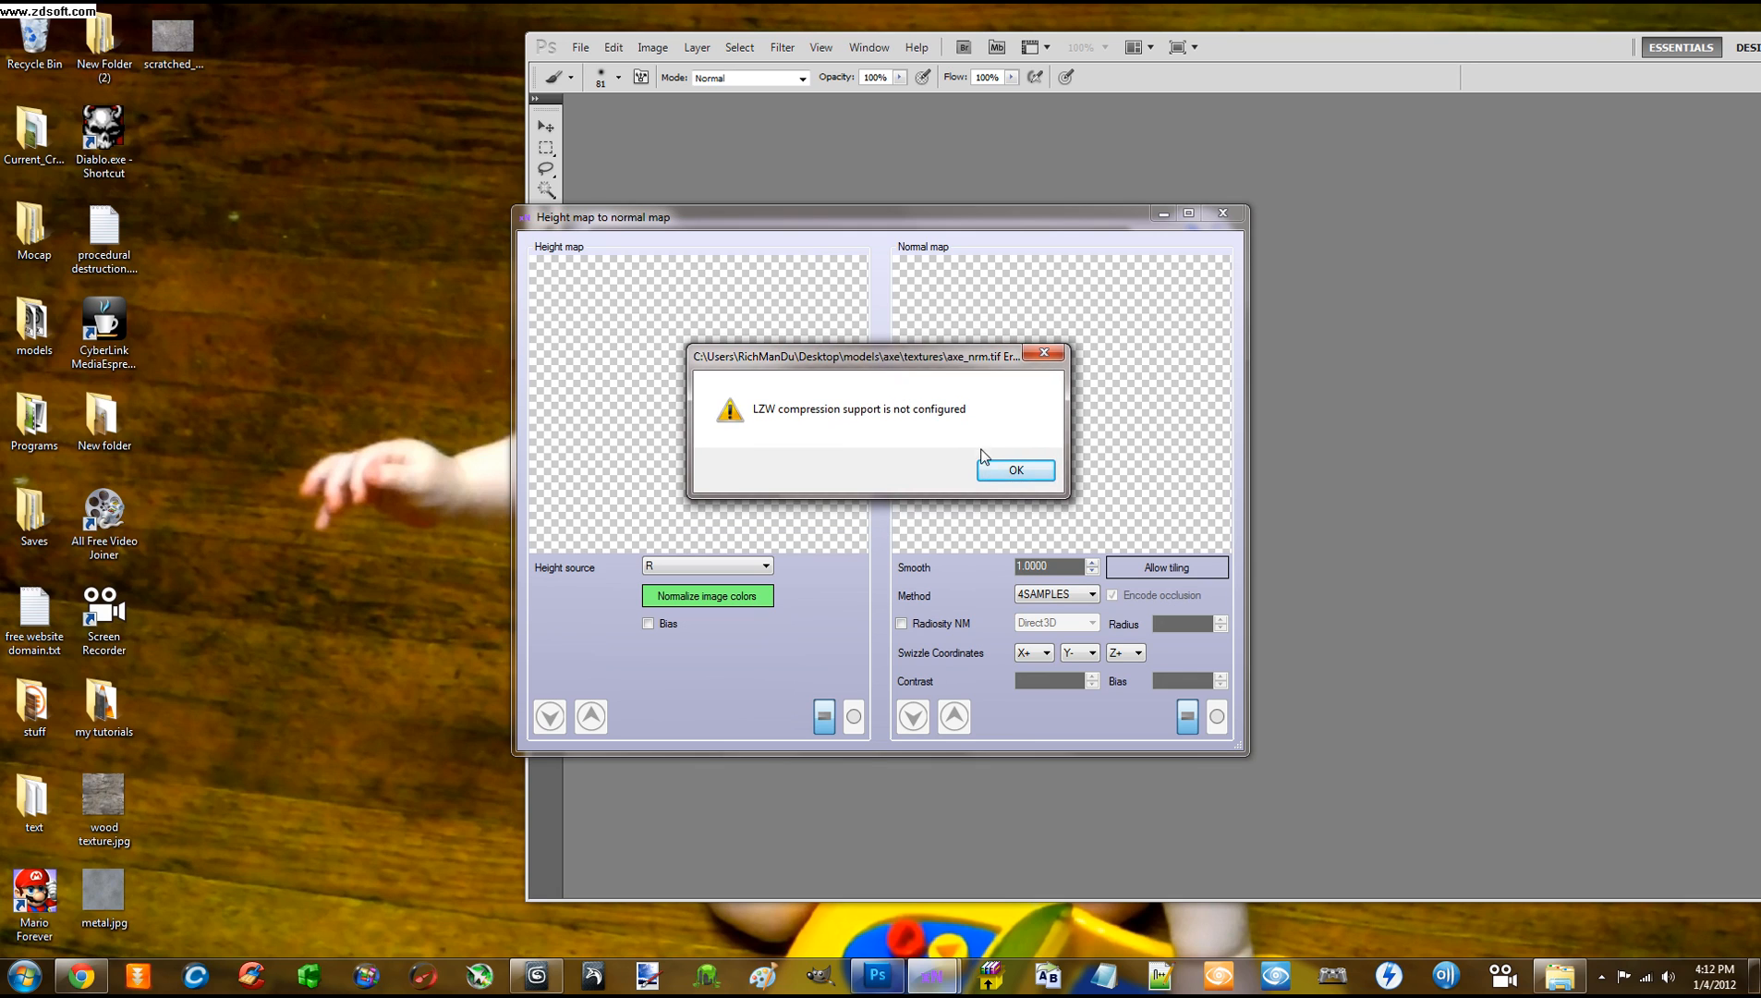
click(1014, 472)
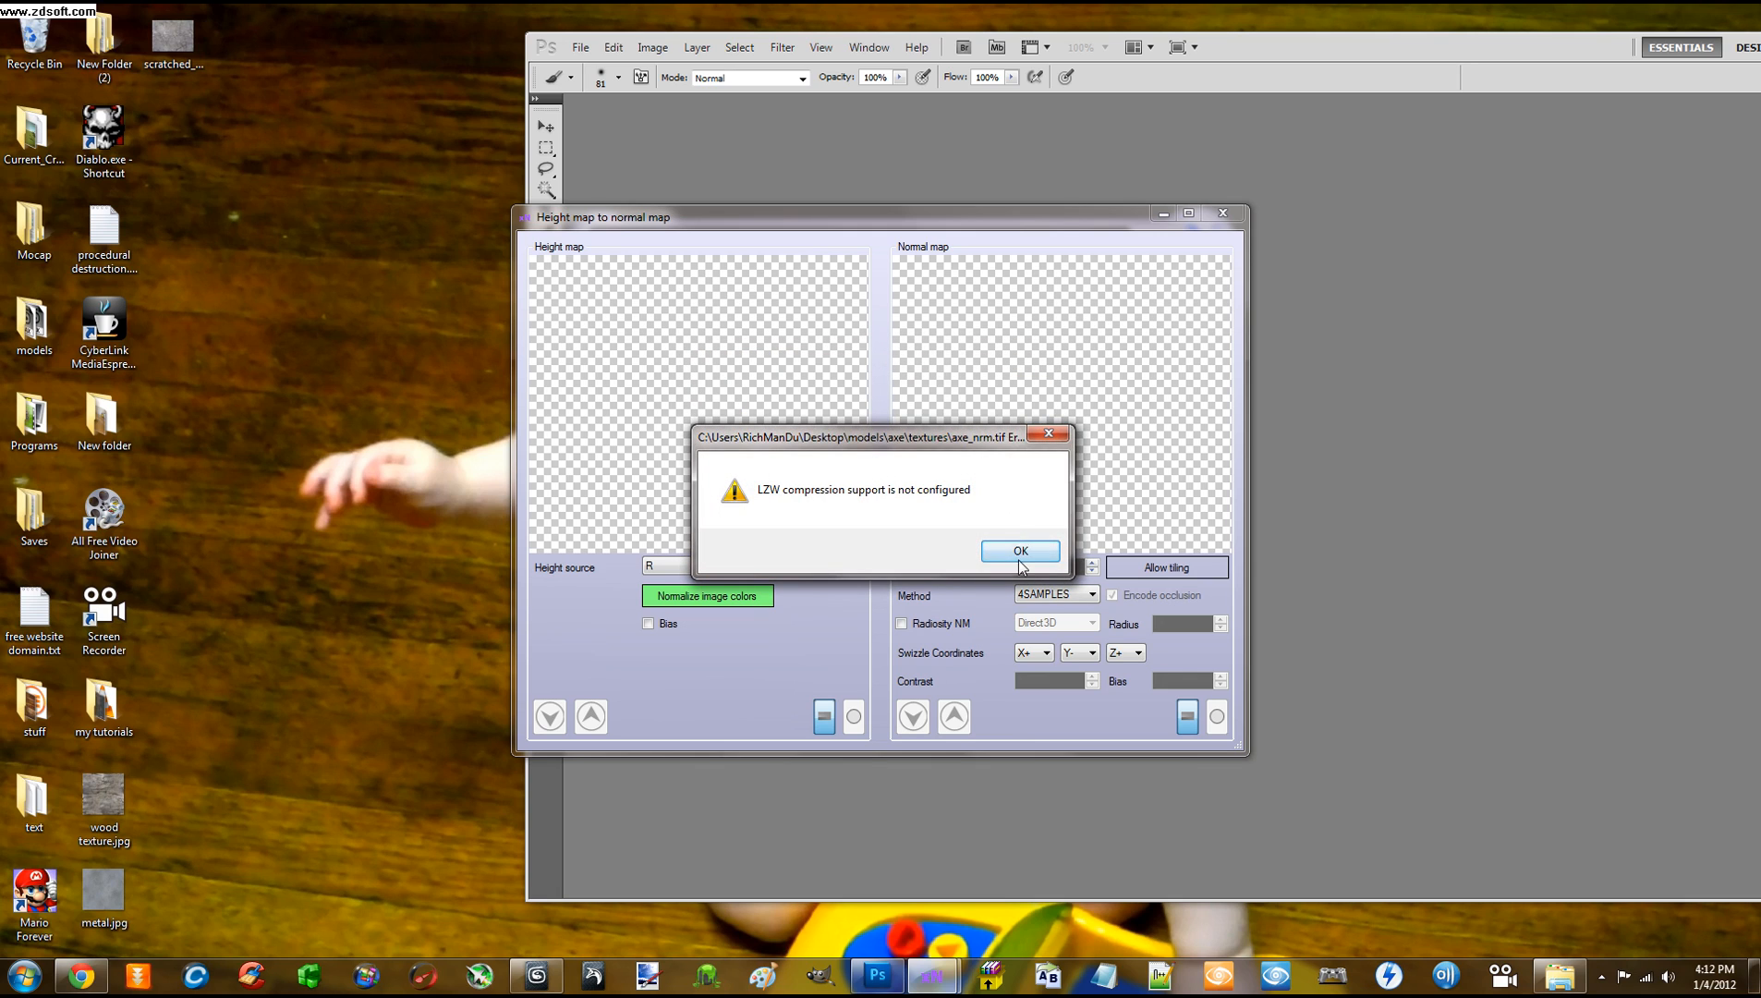
click(1019, 549)
click(1019, 549)
click(1020, 547)
Open Windows Task Manager and scroll to the xNormal.exe process
key(ctrl+alt+Delete)
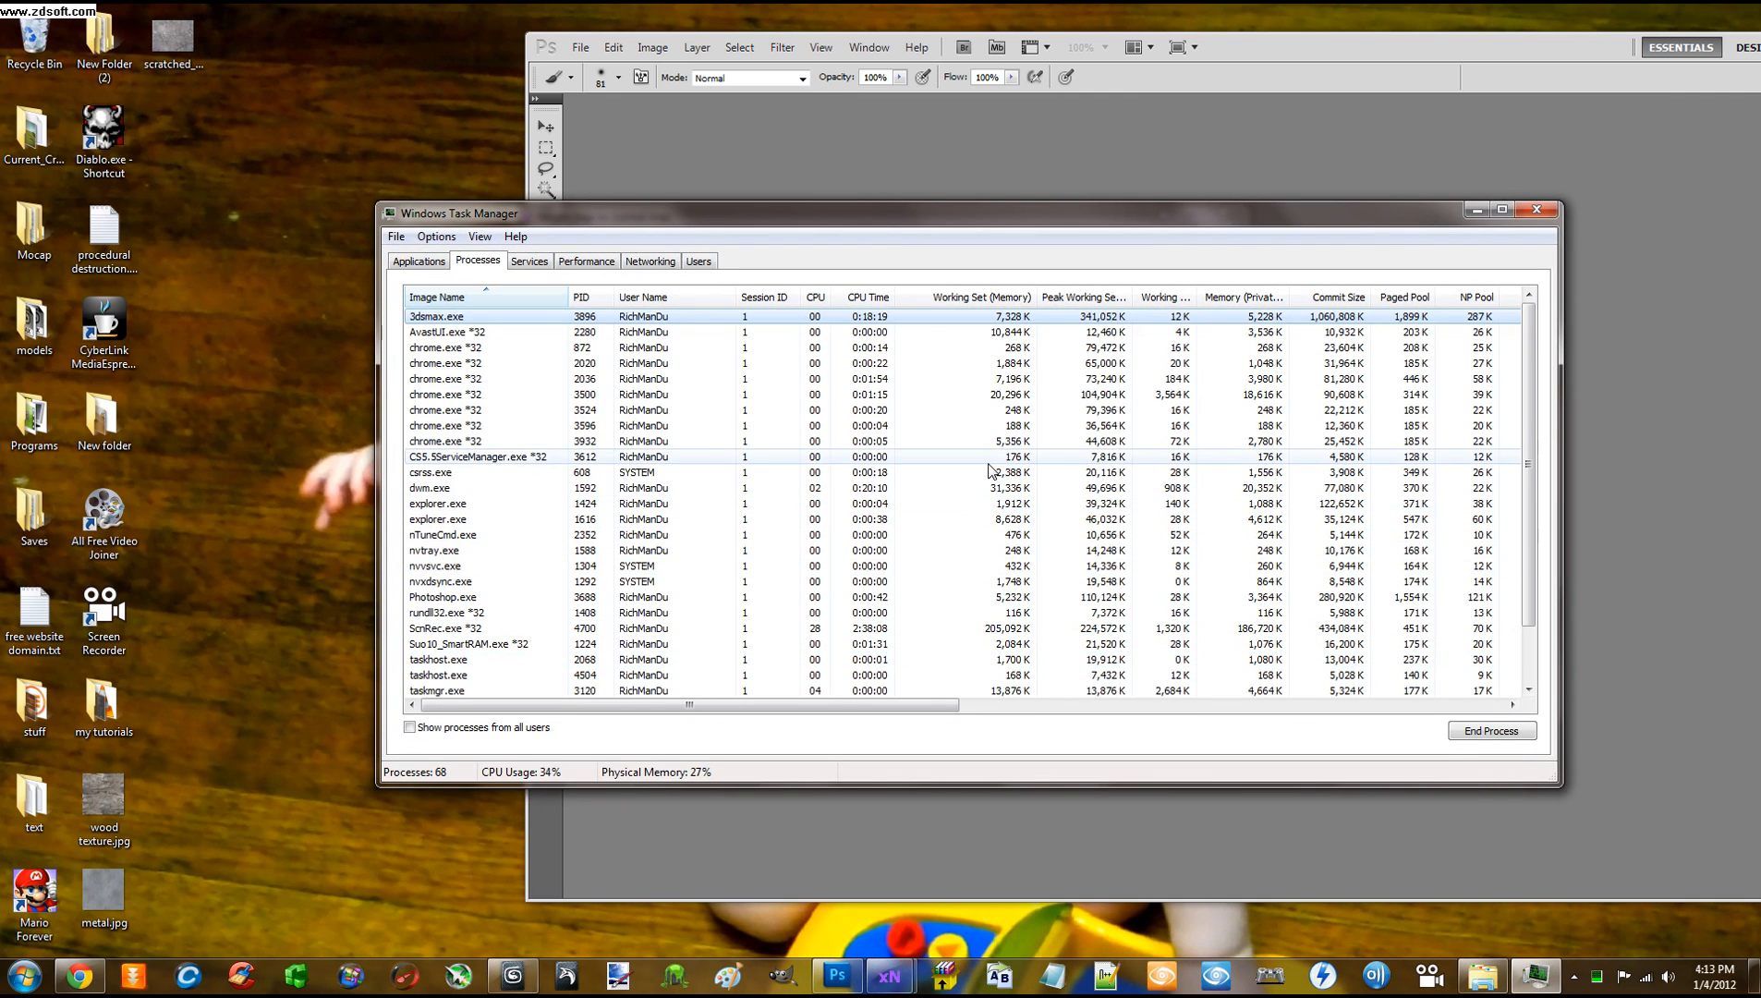
scroll(533, 466, down, 1)
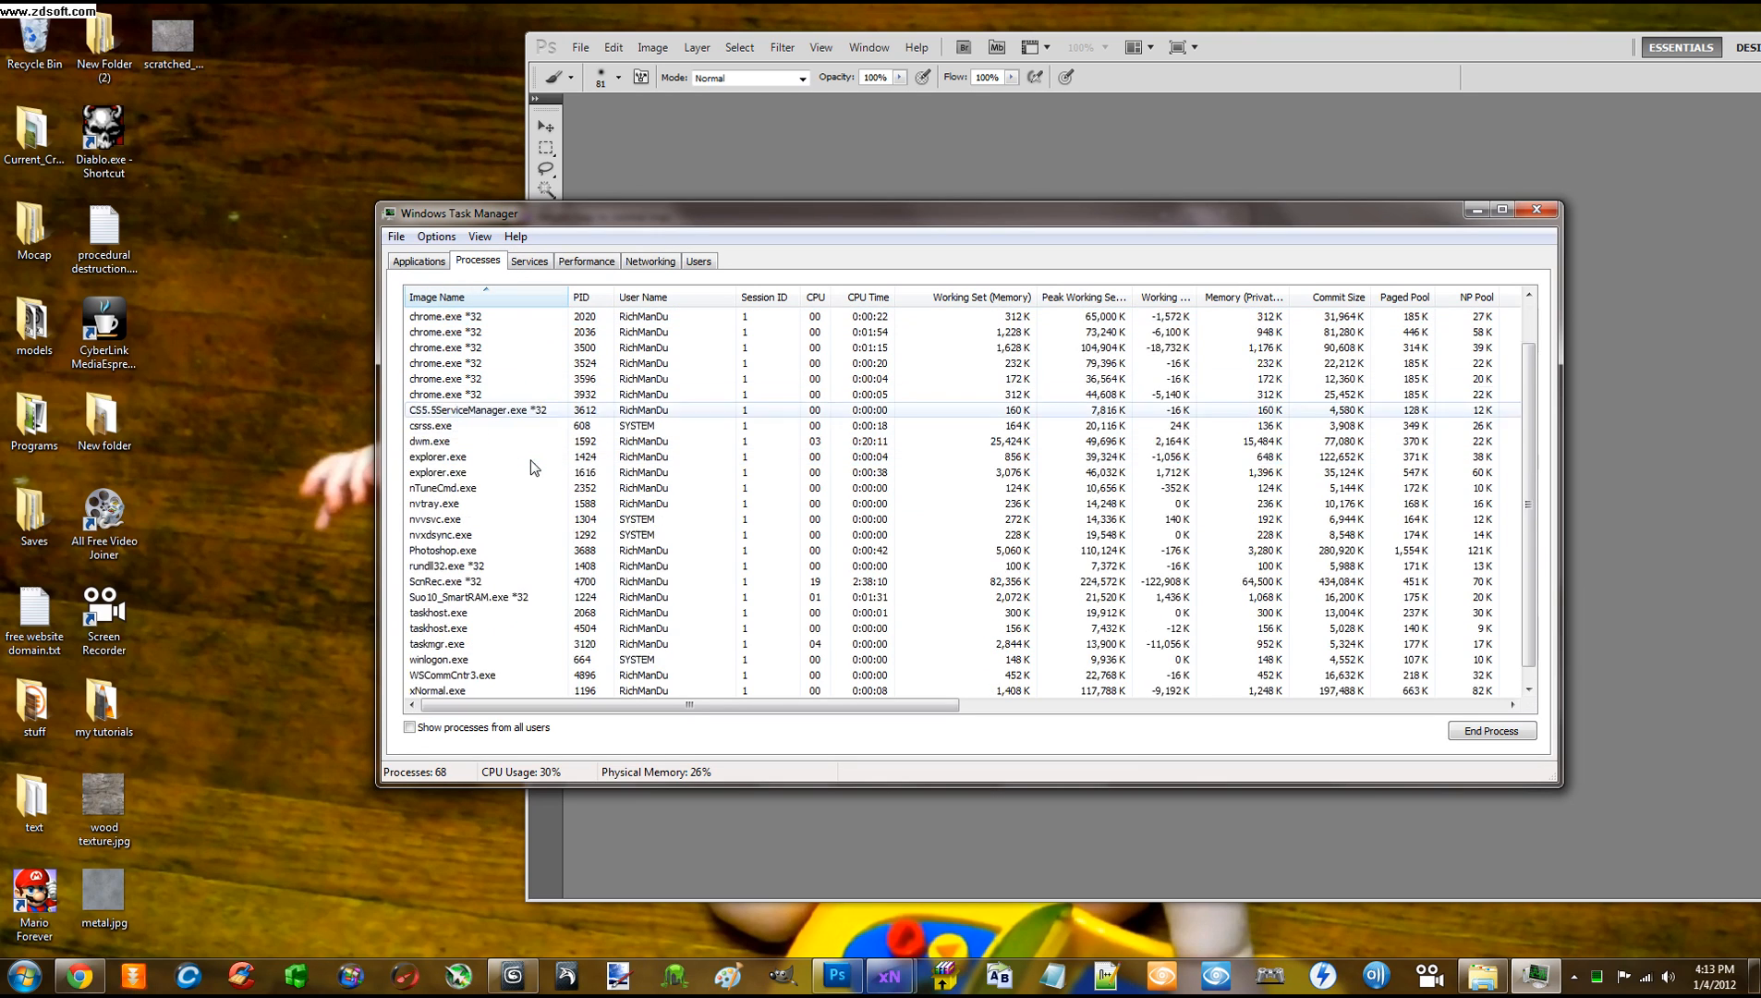
scroll(533, 466, up, 1)
mouse_move(523, 220)
mouse_down()
mouse_move(568, 233)
mouse_move(716, 181)
mouse_move(540, 189)
mouse_move(495, 224)
mouse_up()
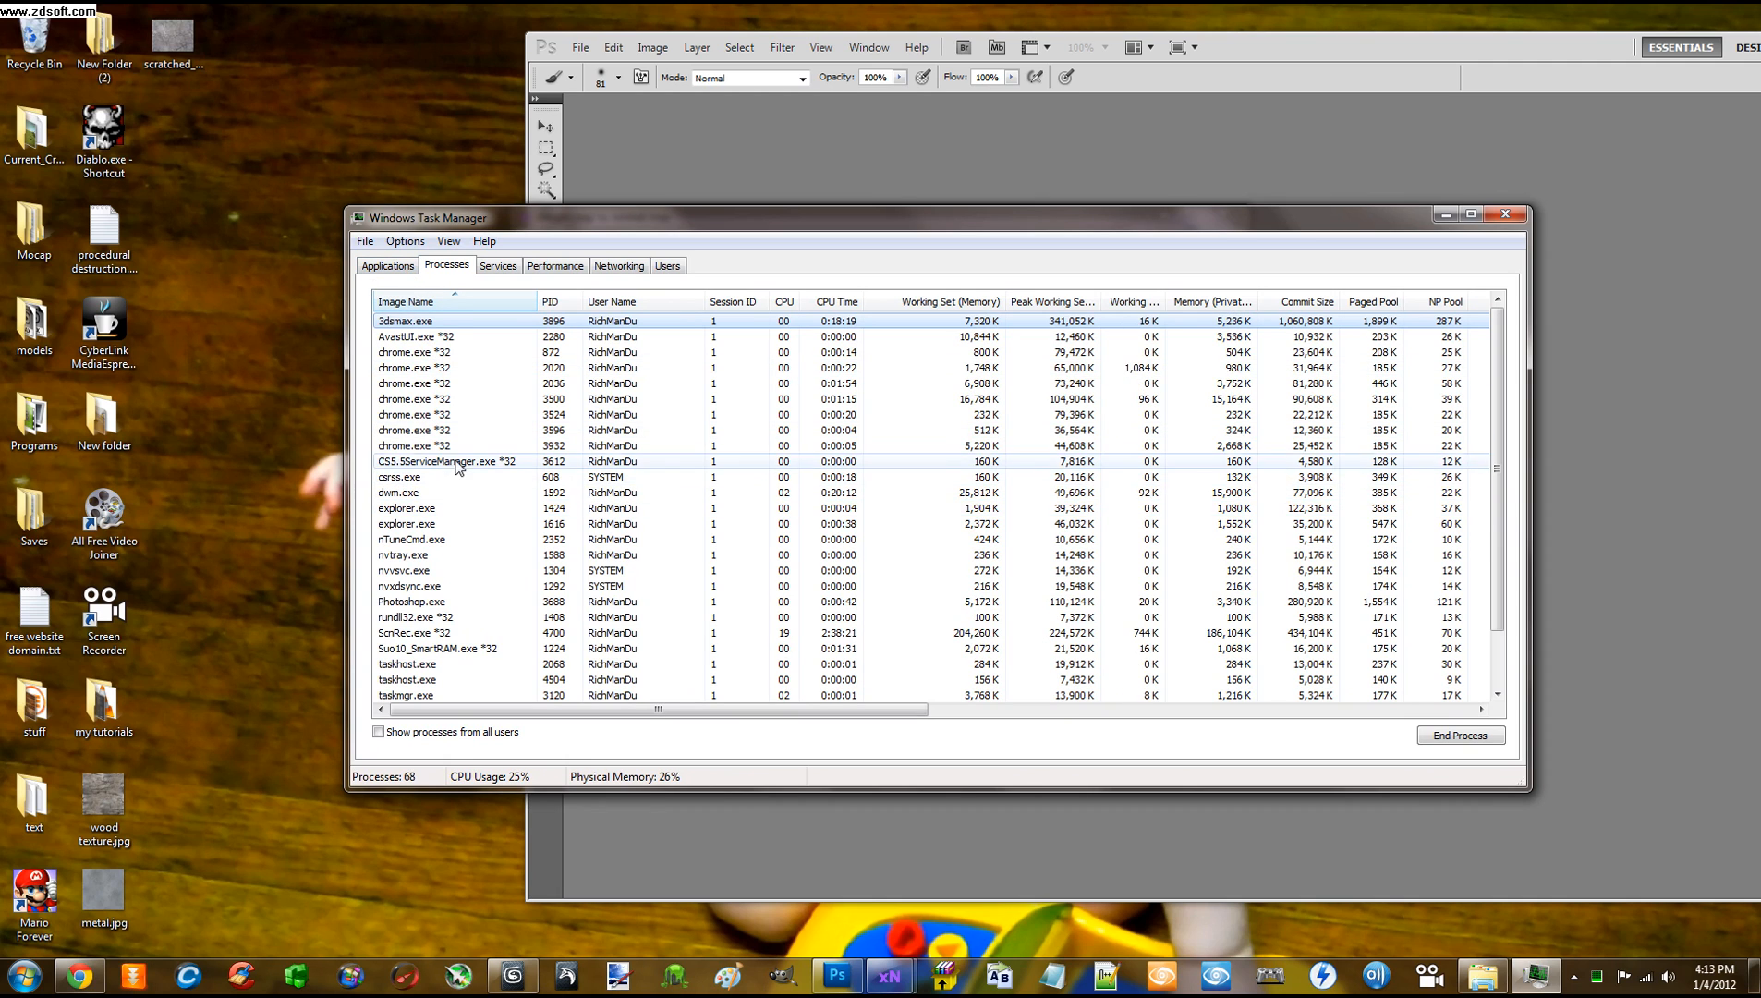
scroll(448, 545, down, 2)
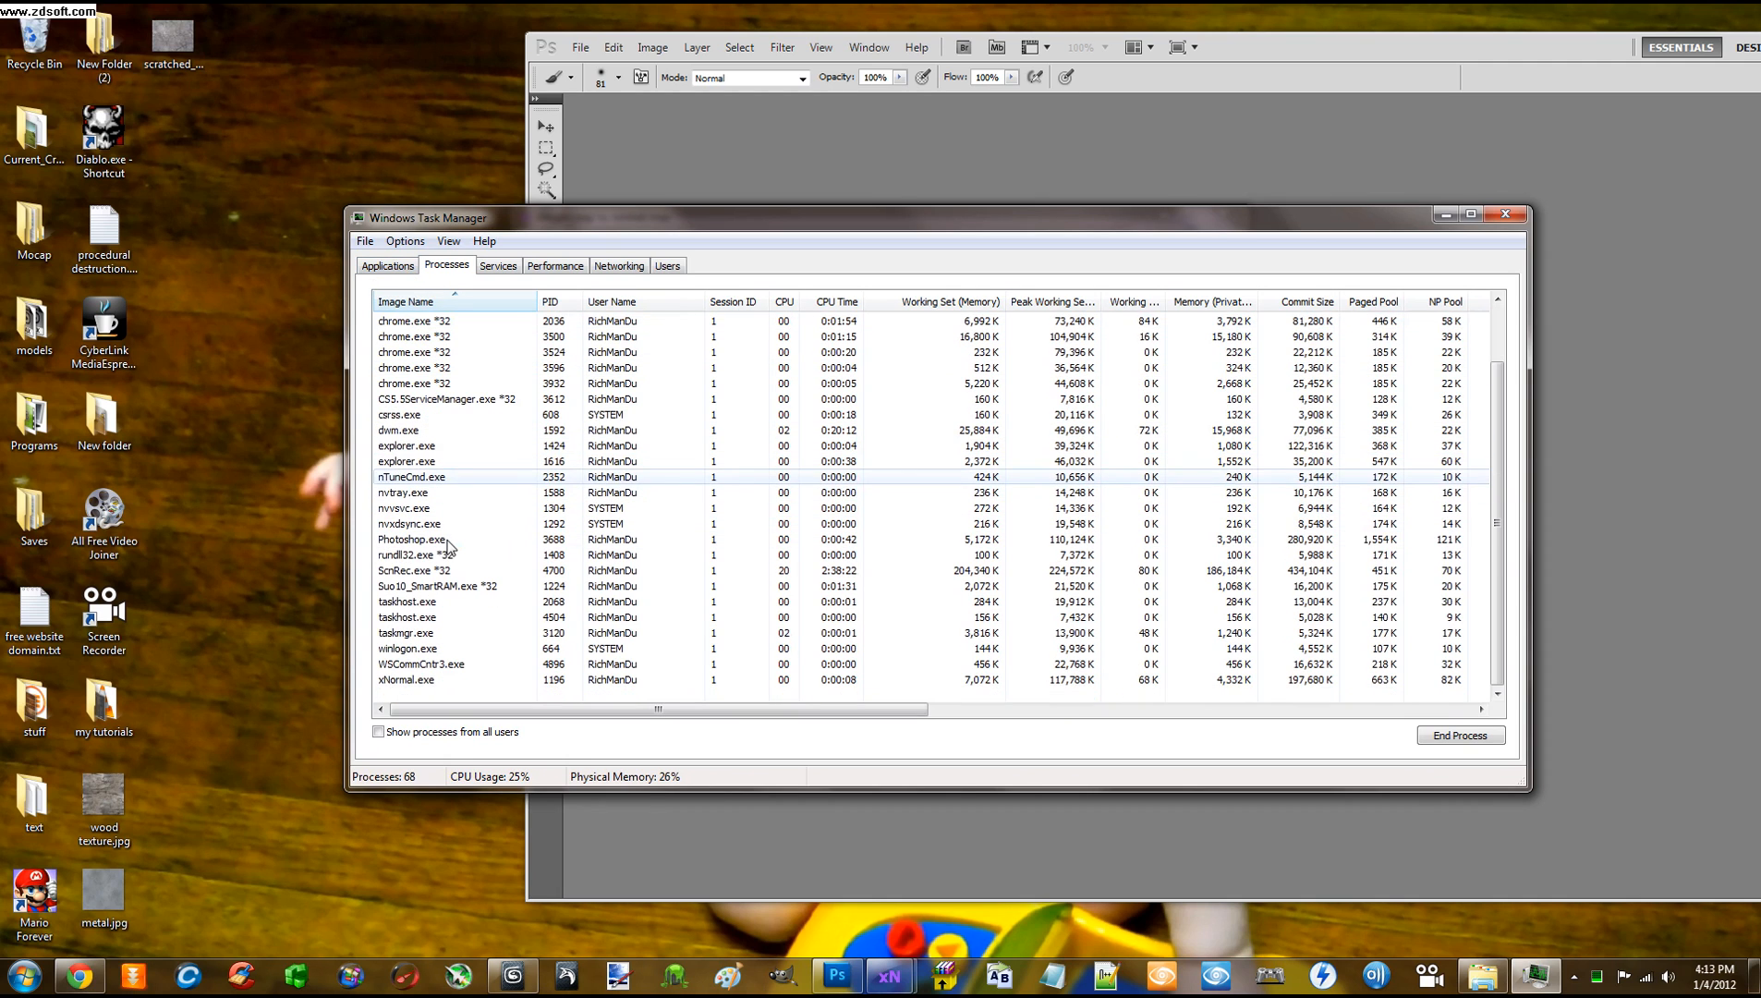
End the xNormal.exe process tree, confirm it, and close Task Manager
right_click(419, 677)
click(475, 736)
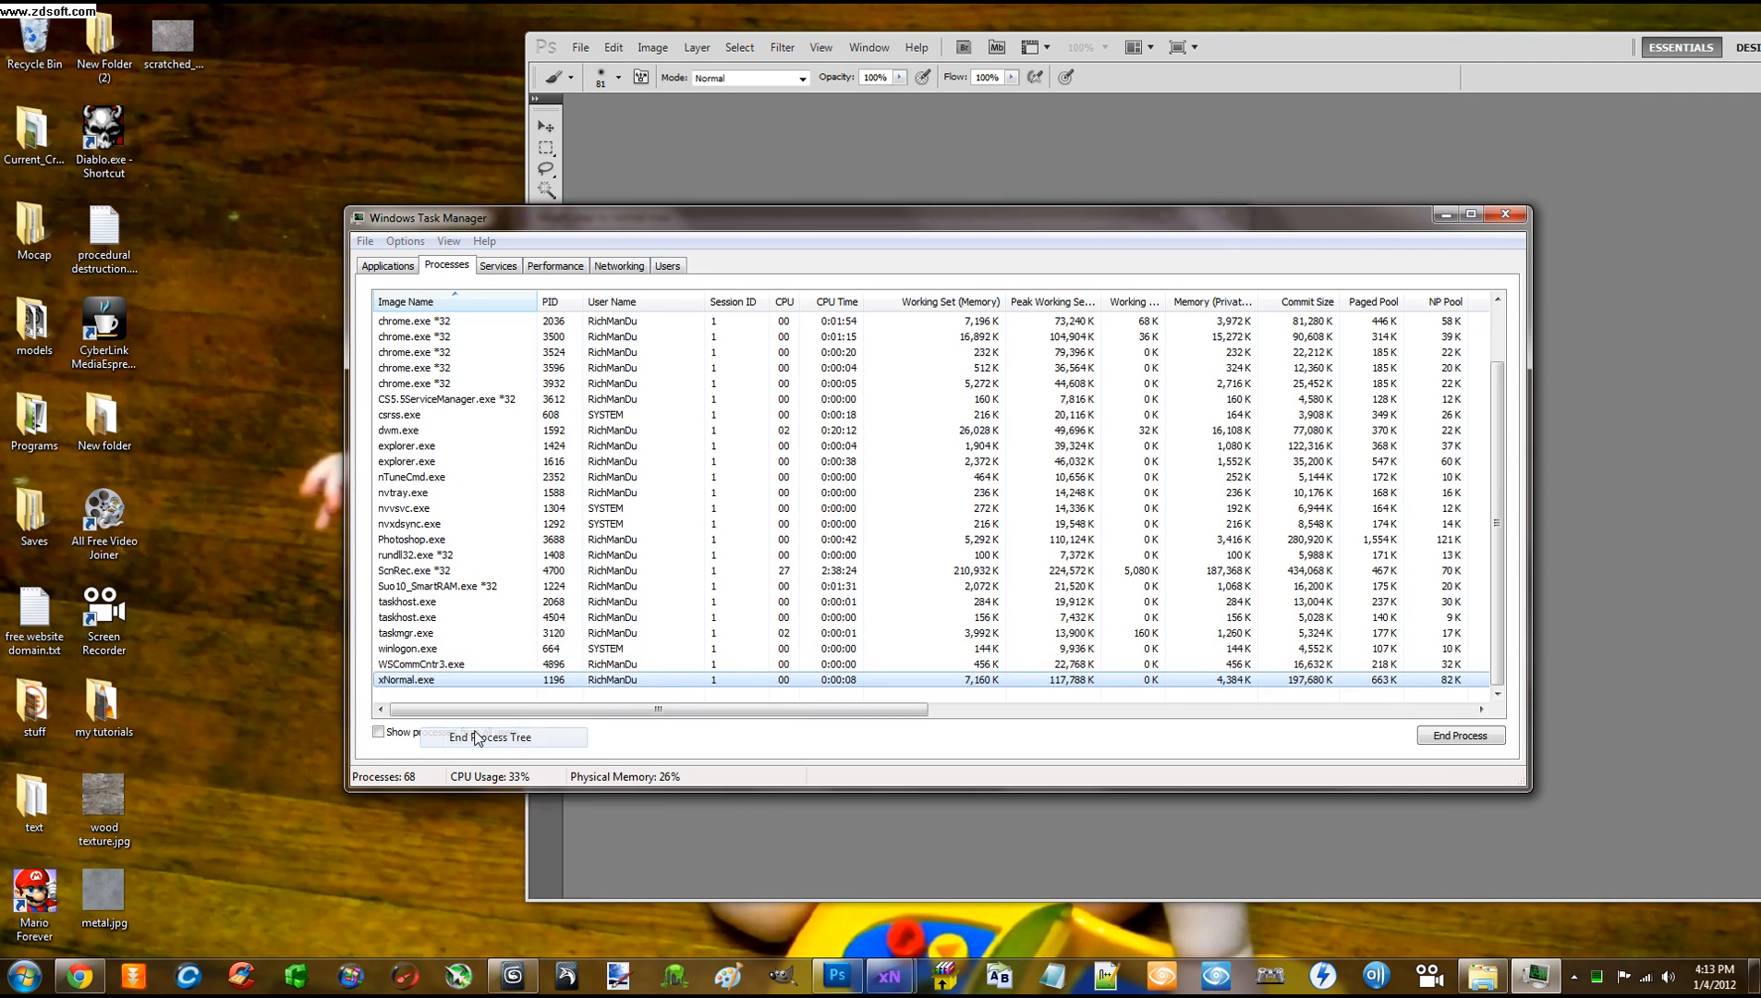
click(891, 526)
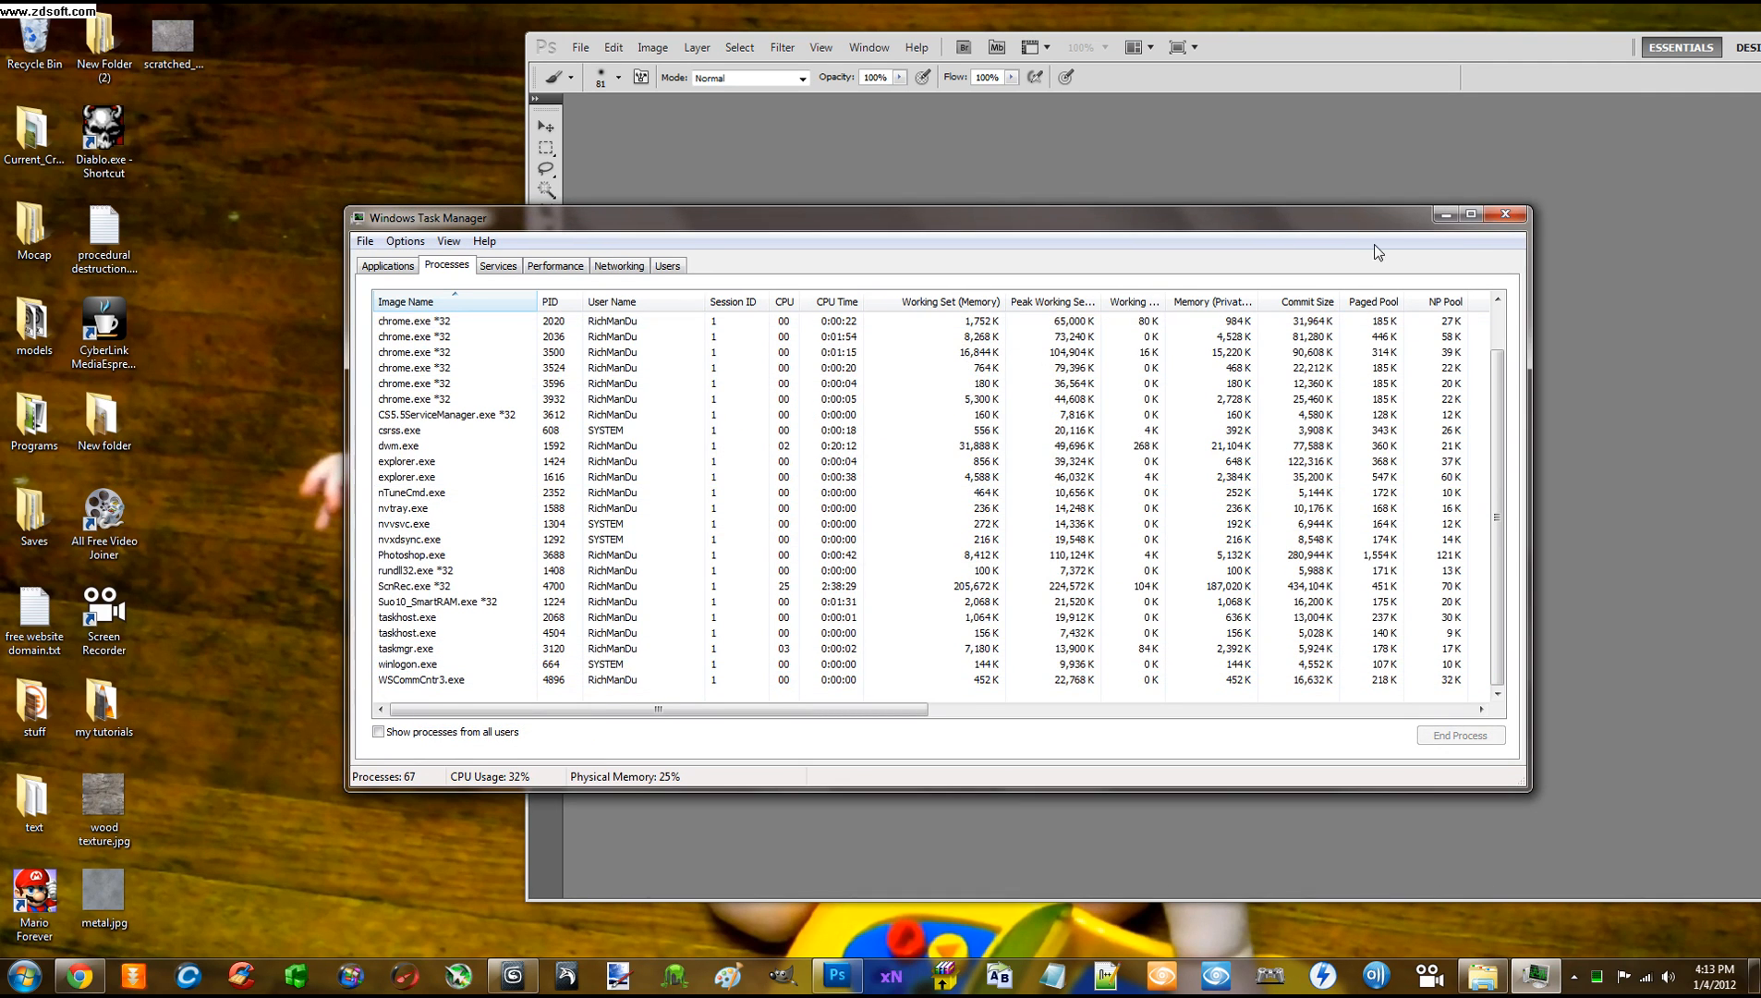
click(1500, 213)
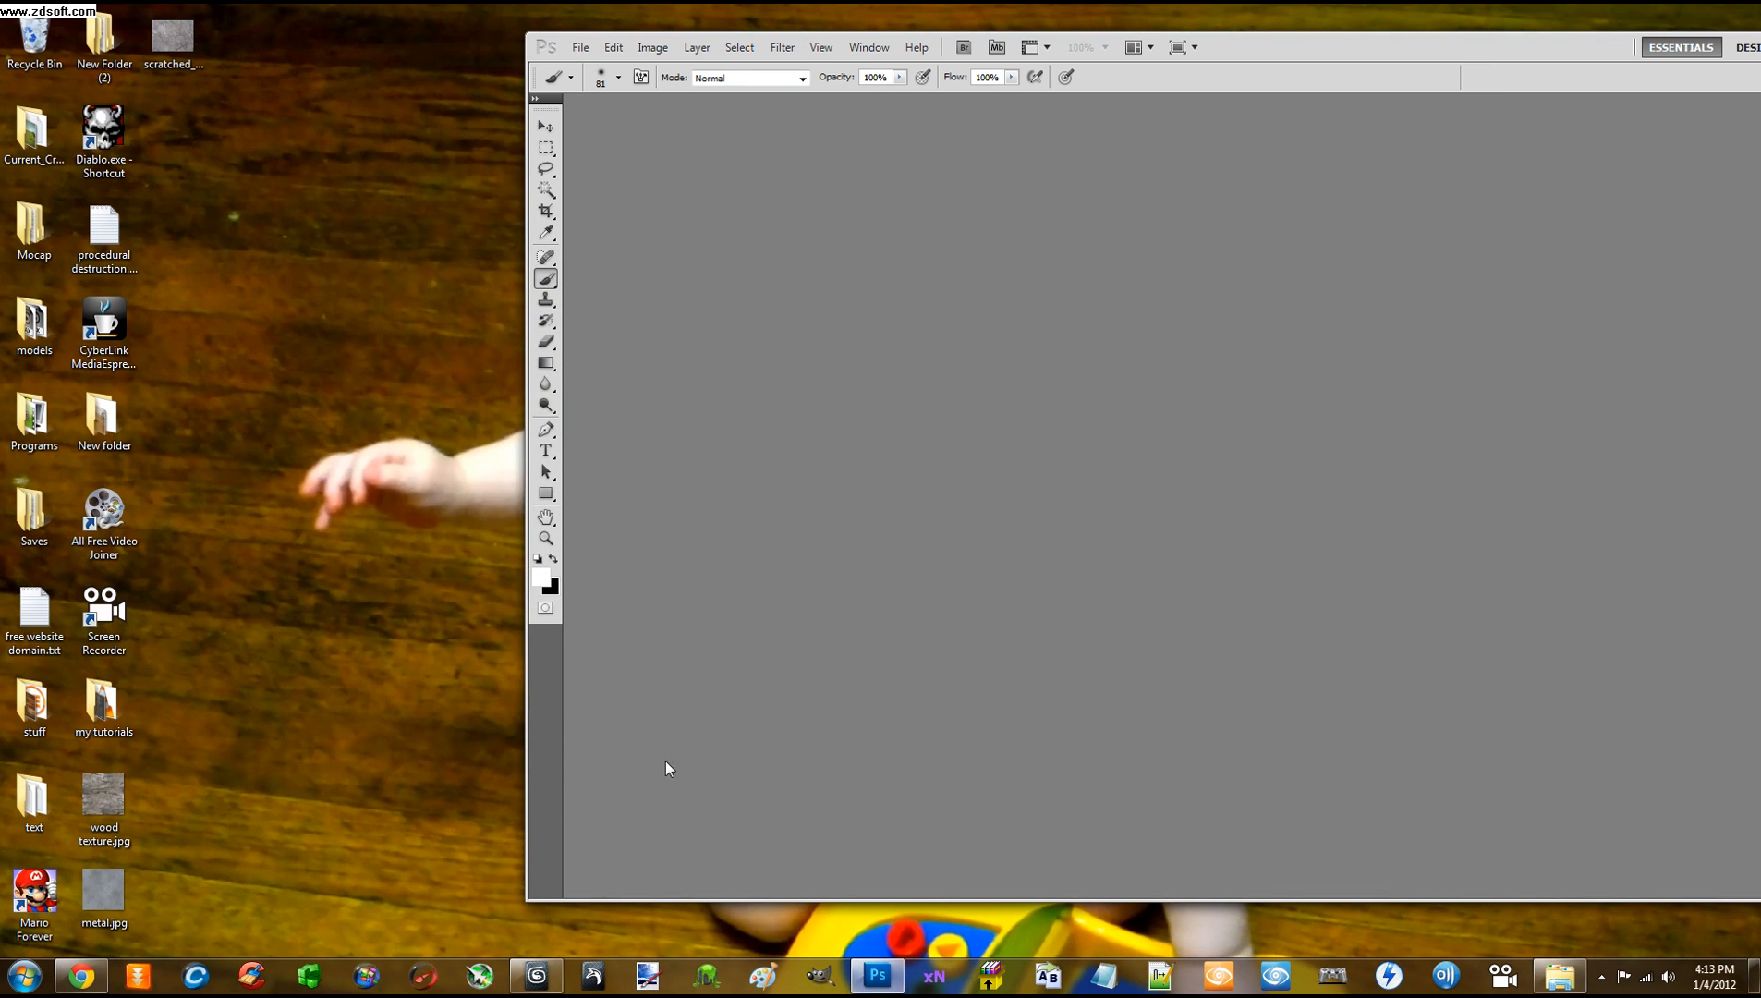
Relaunch xNormal, move its main window to the right, and start Paint.NET
click(934, 974)
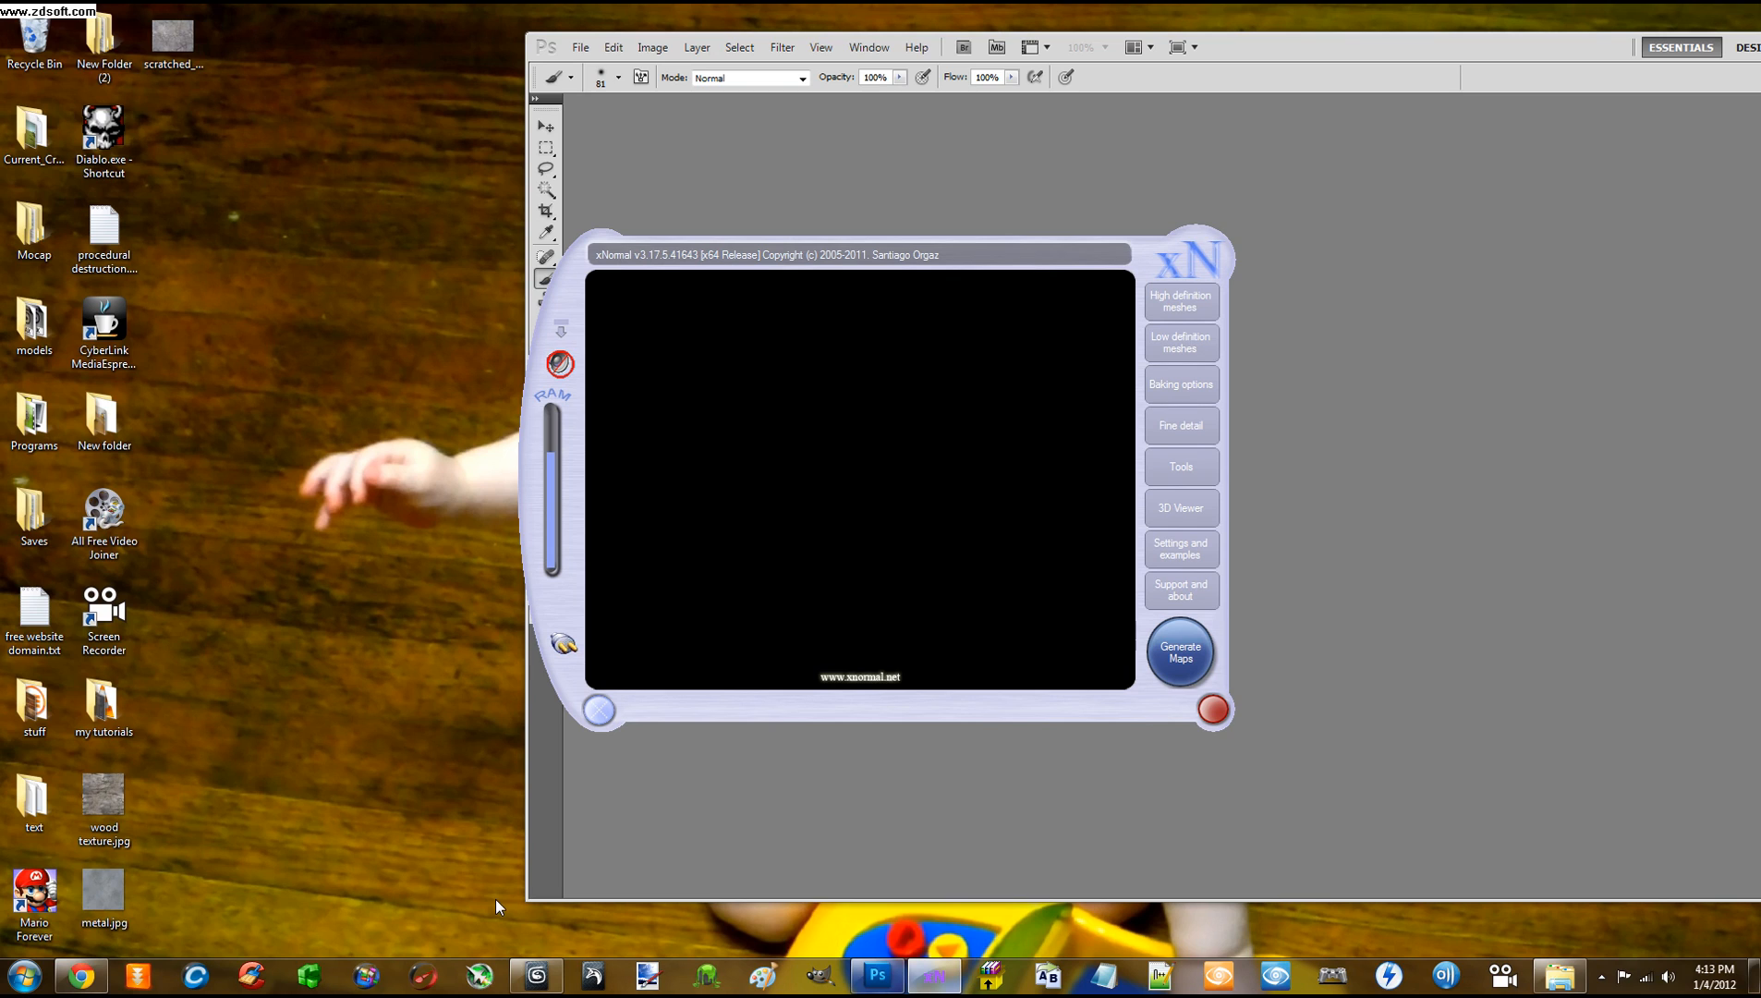
drag(261, 130, 496, 652)
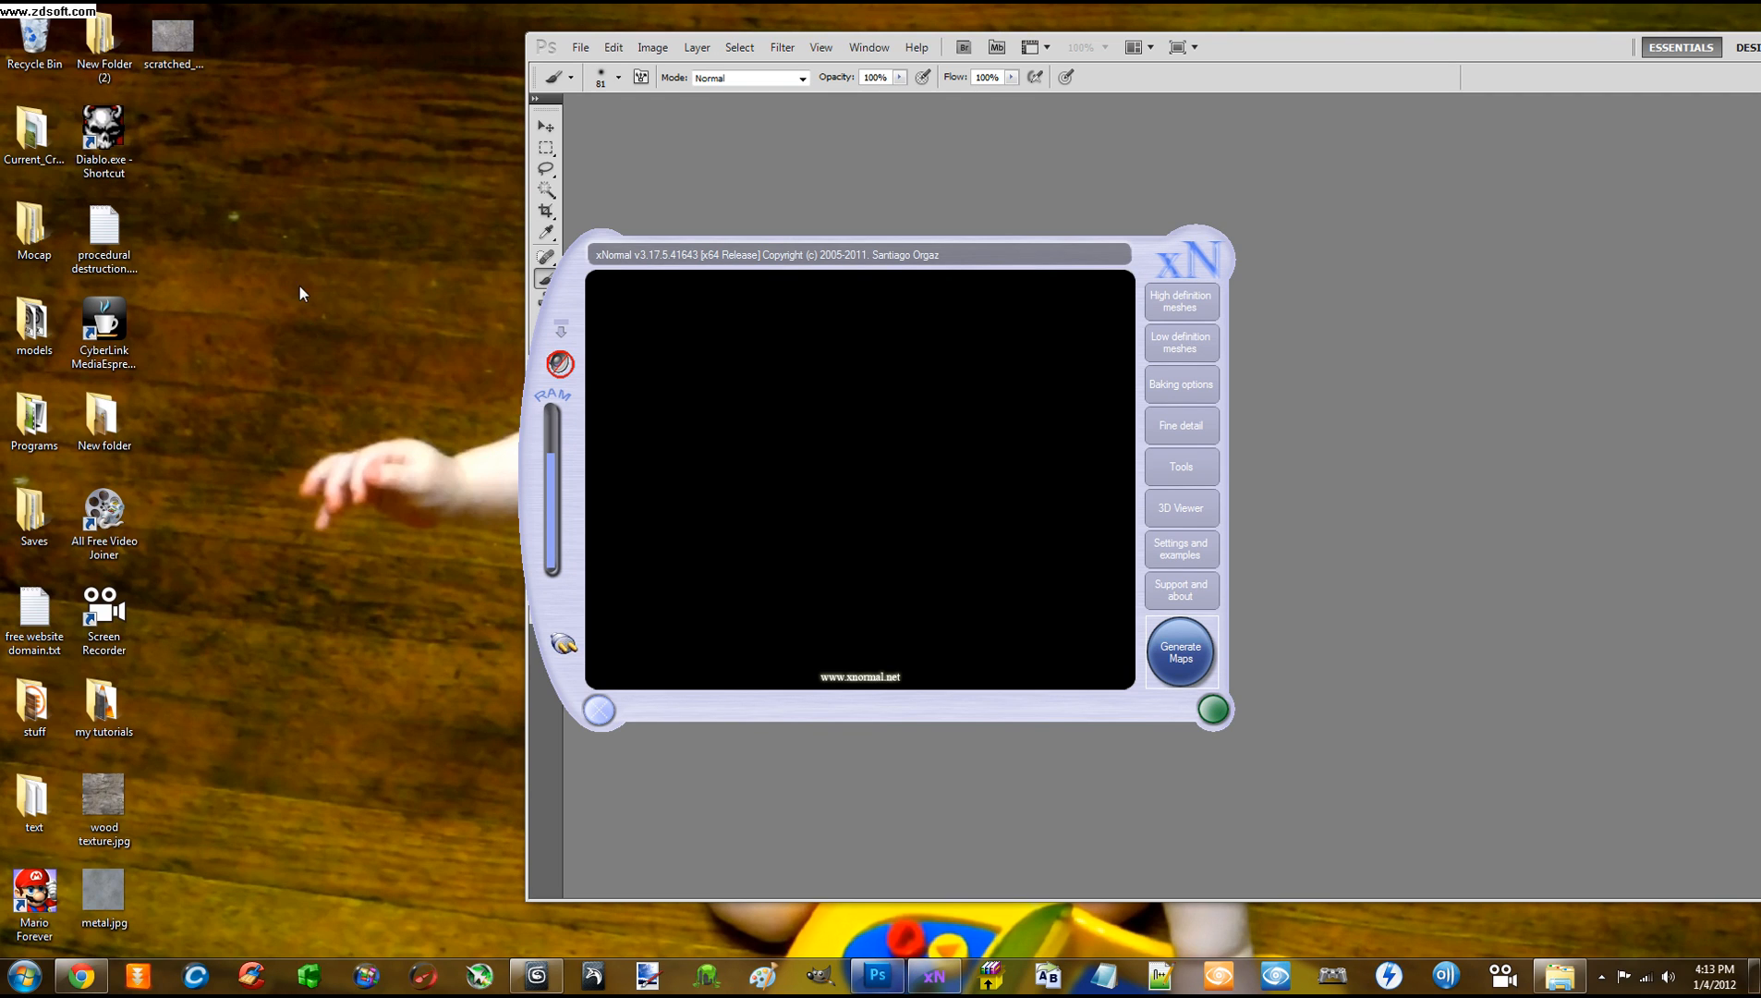
drag(250, 168, 497, 678)
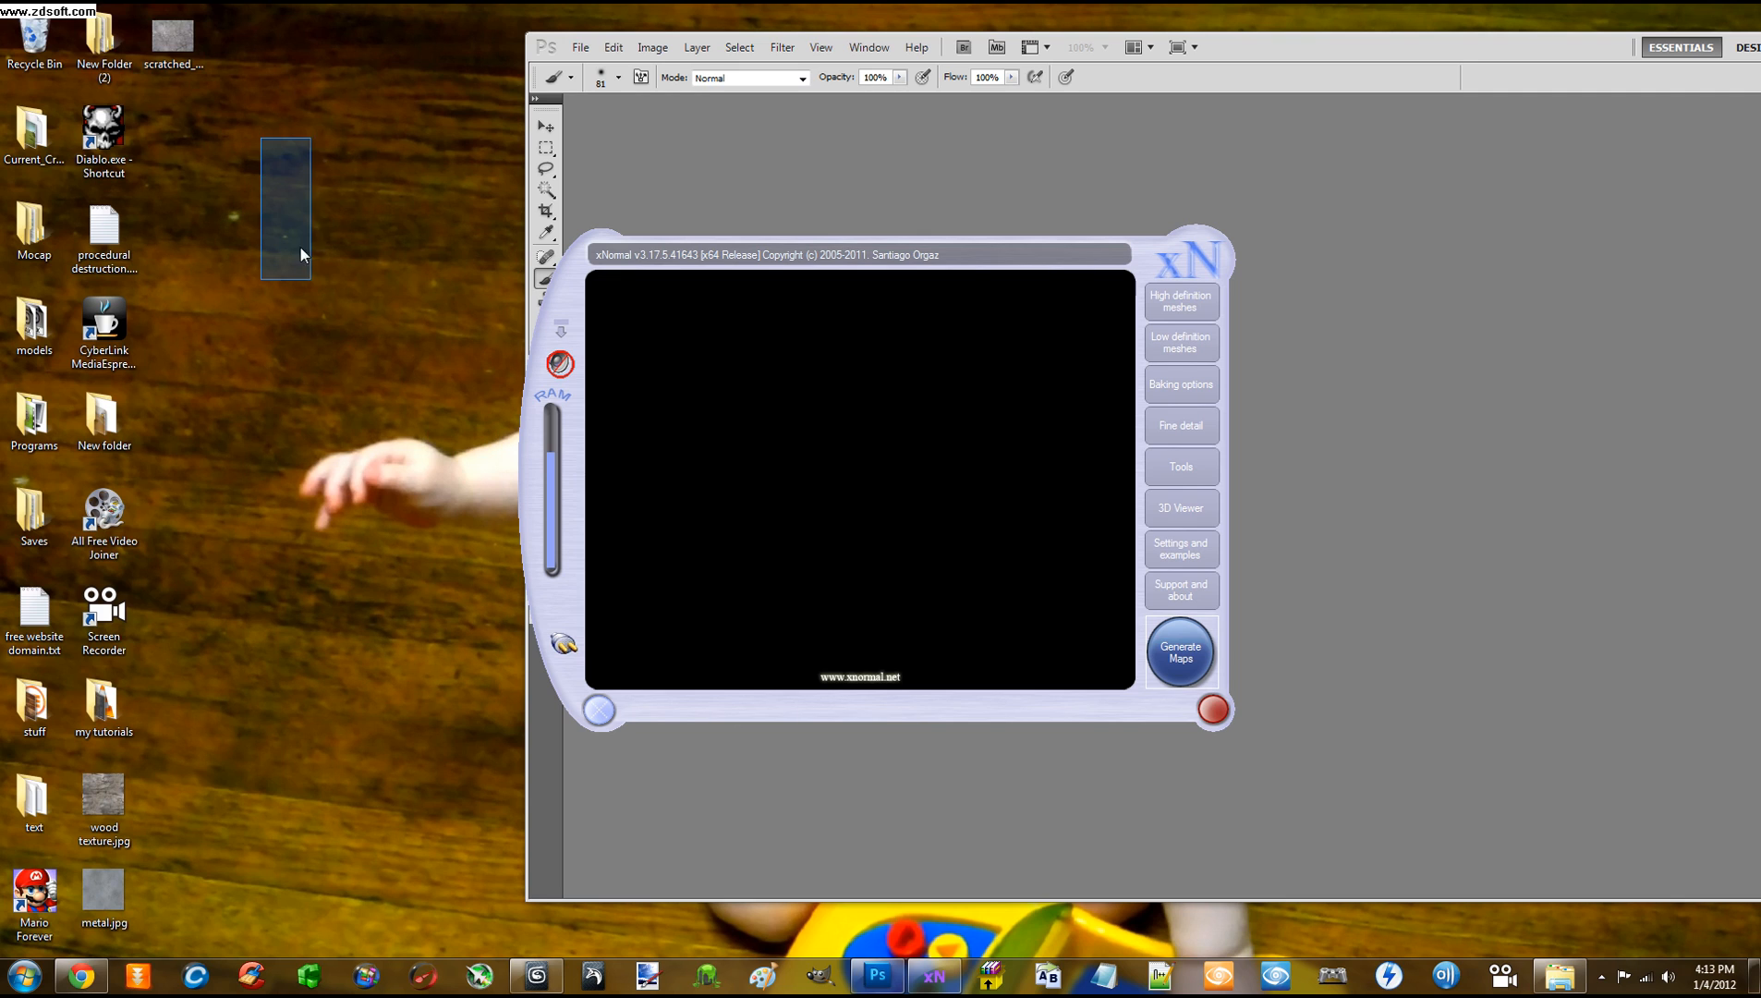
drag(300, 246, 500, 704)
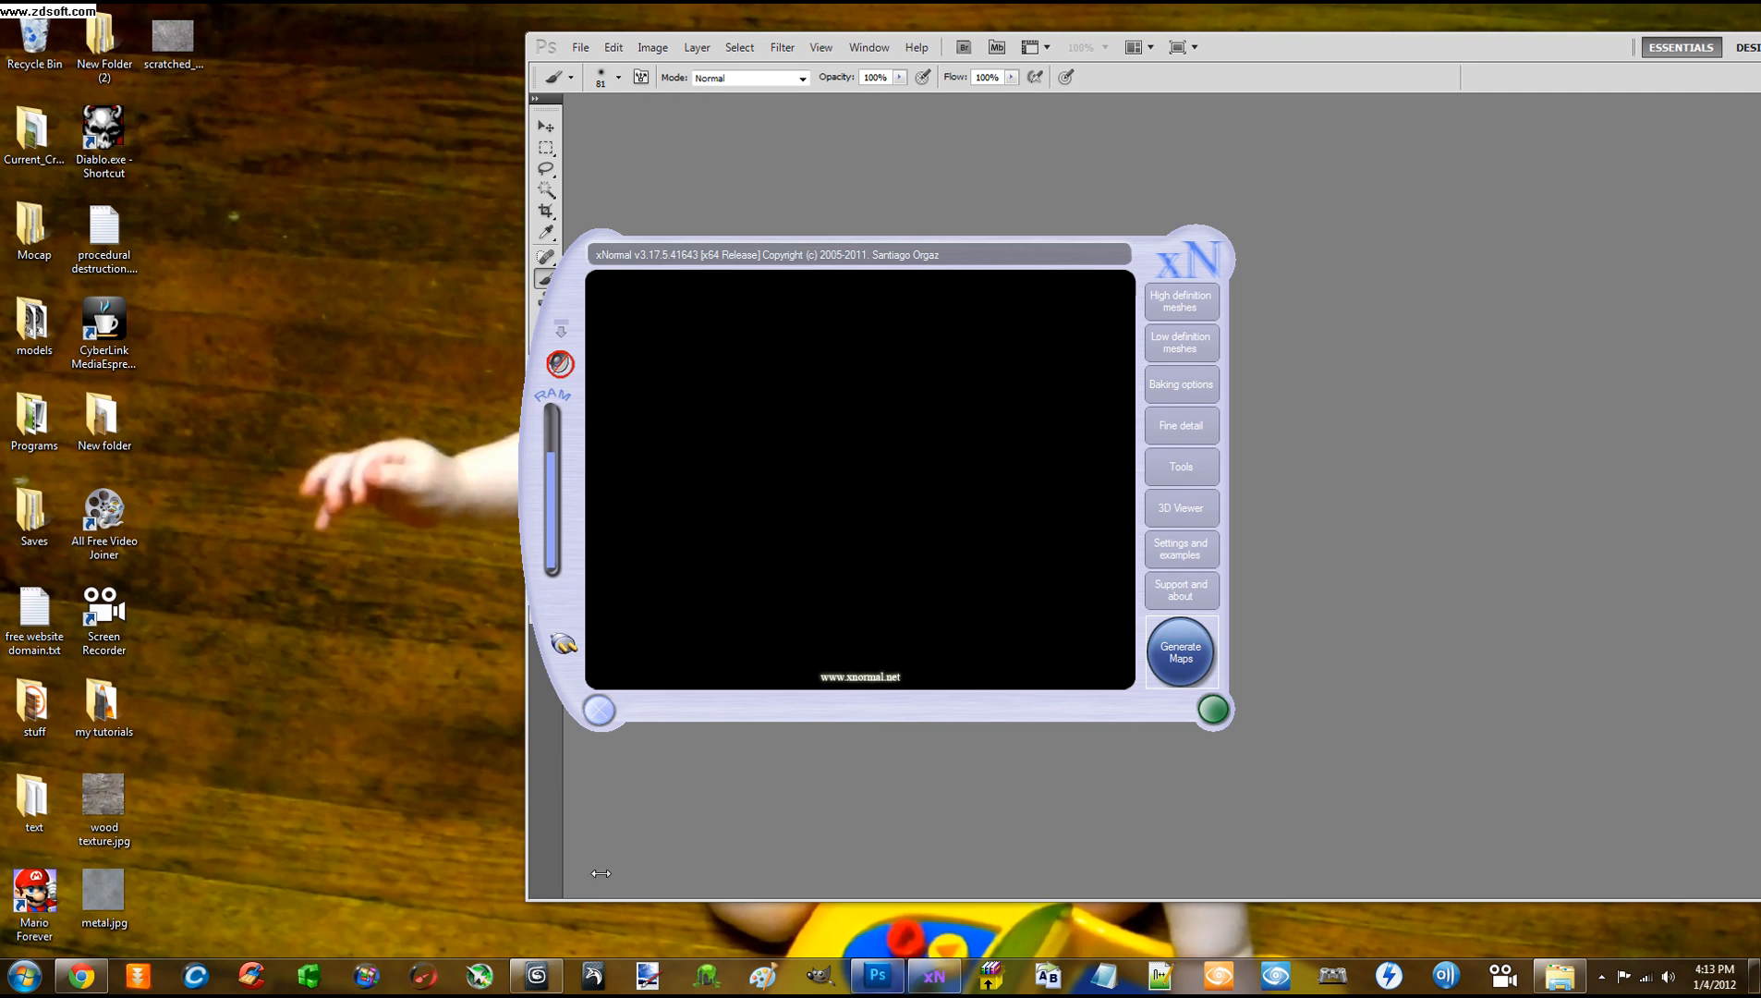
drag(257, 253, 467, 680)
drag(297, 324, 483, 663)
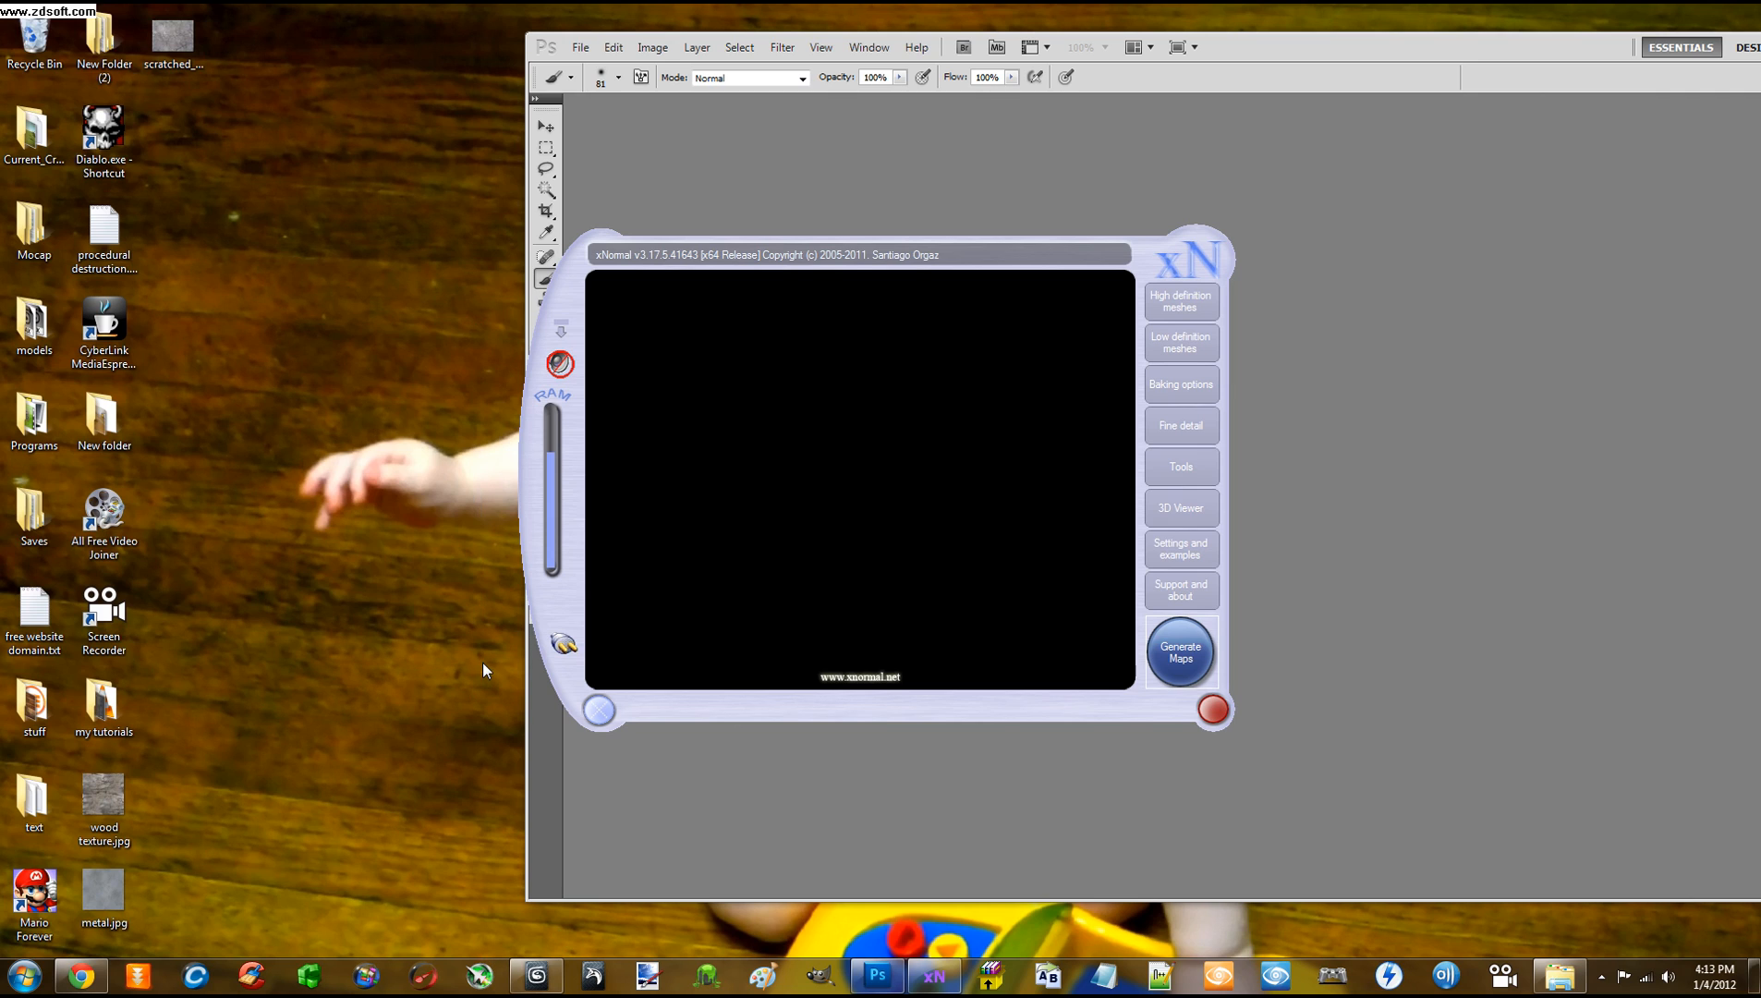
drag(854, 262, 1096, 263)
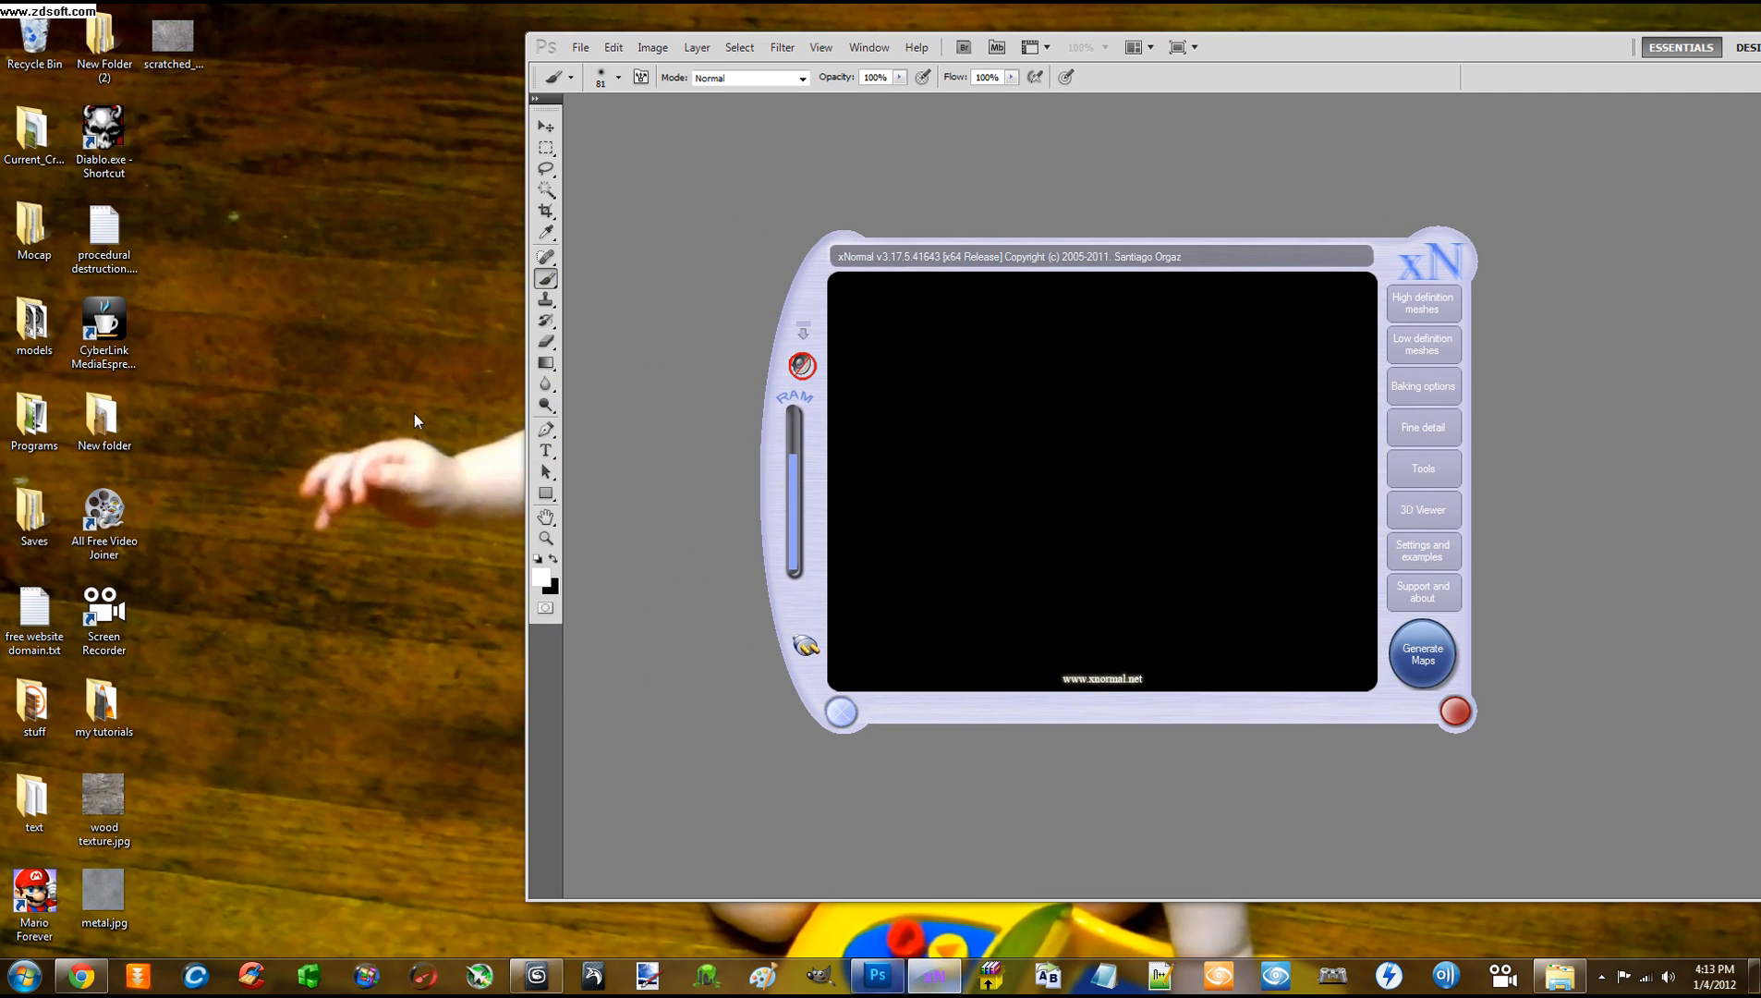
click(649, 976)
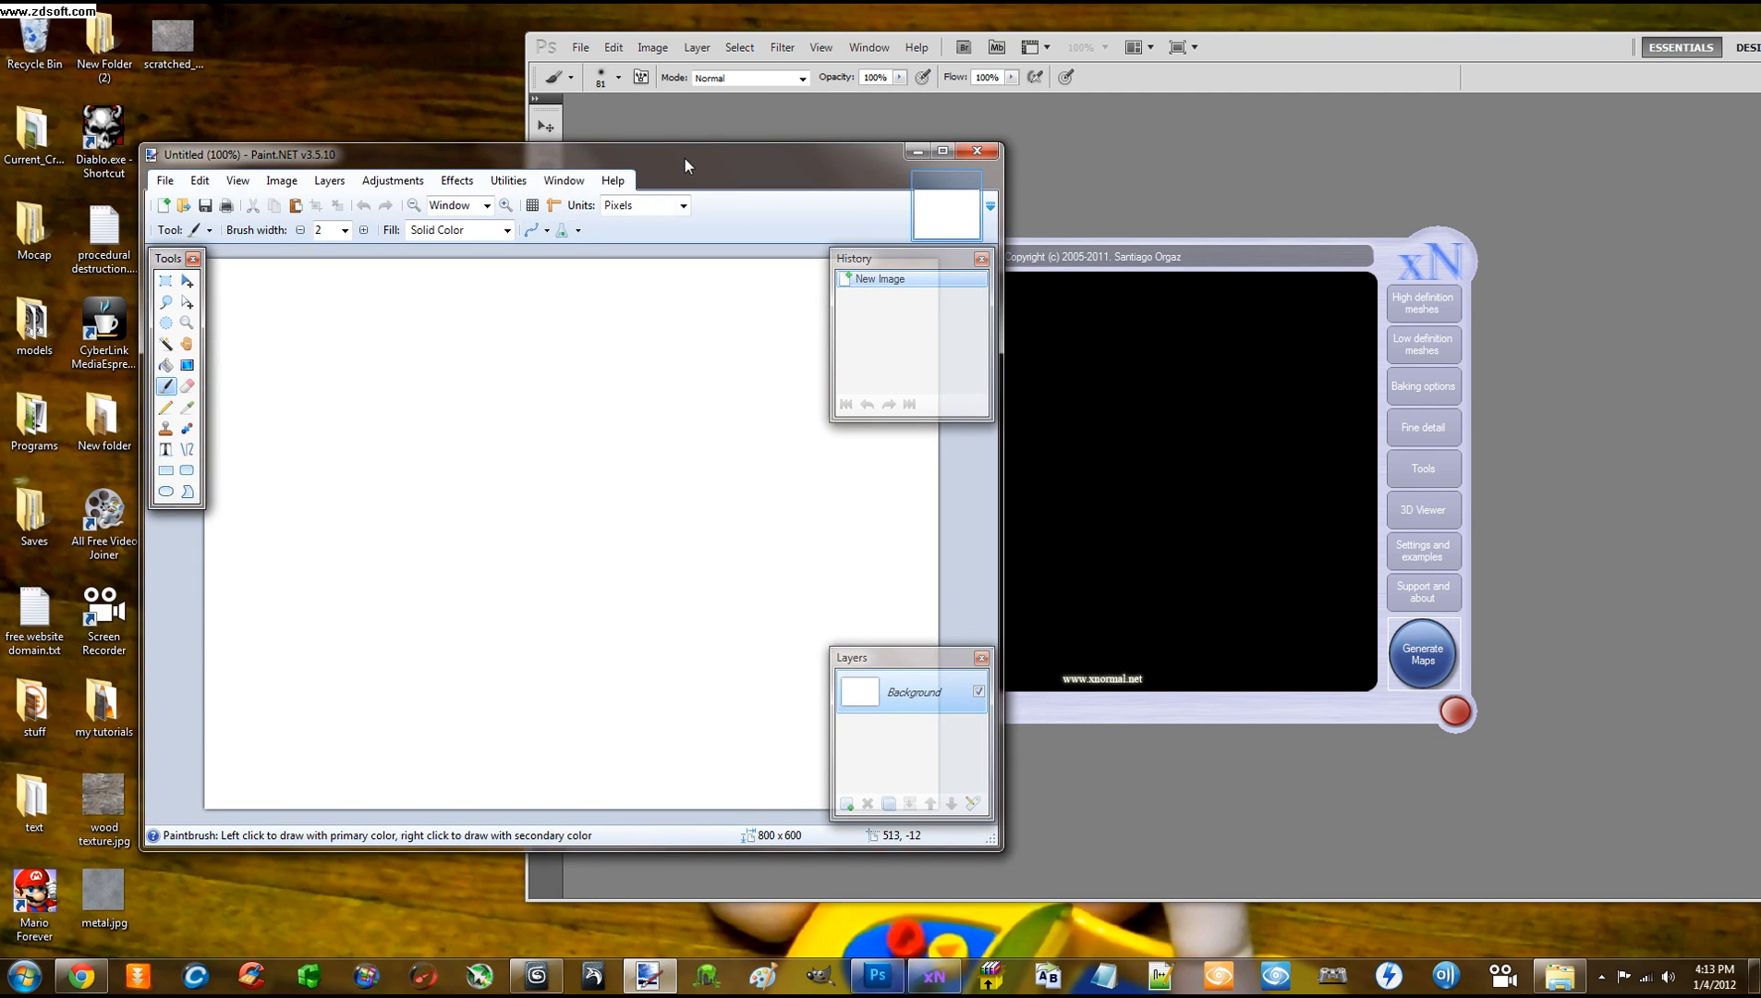
Open axe_nrm.tif from Desktop\models\axe\textures in Paint.NET
mouse_move(685, 162)
mouse_down()
mouse_move(819, 211)
mouse_move(1144, 123)
mouse_up()
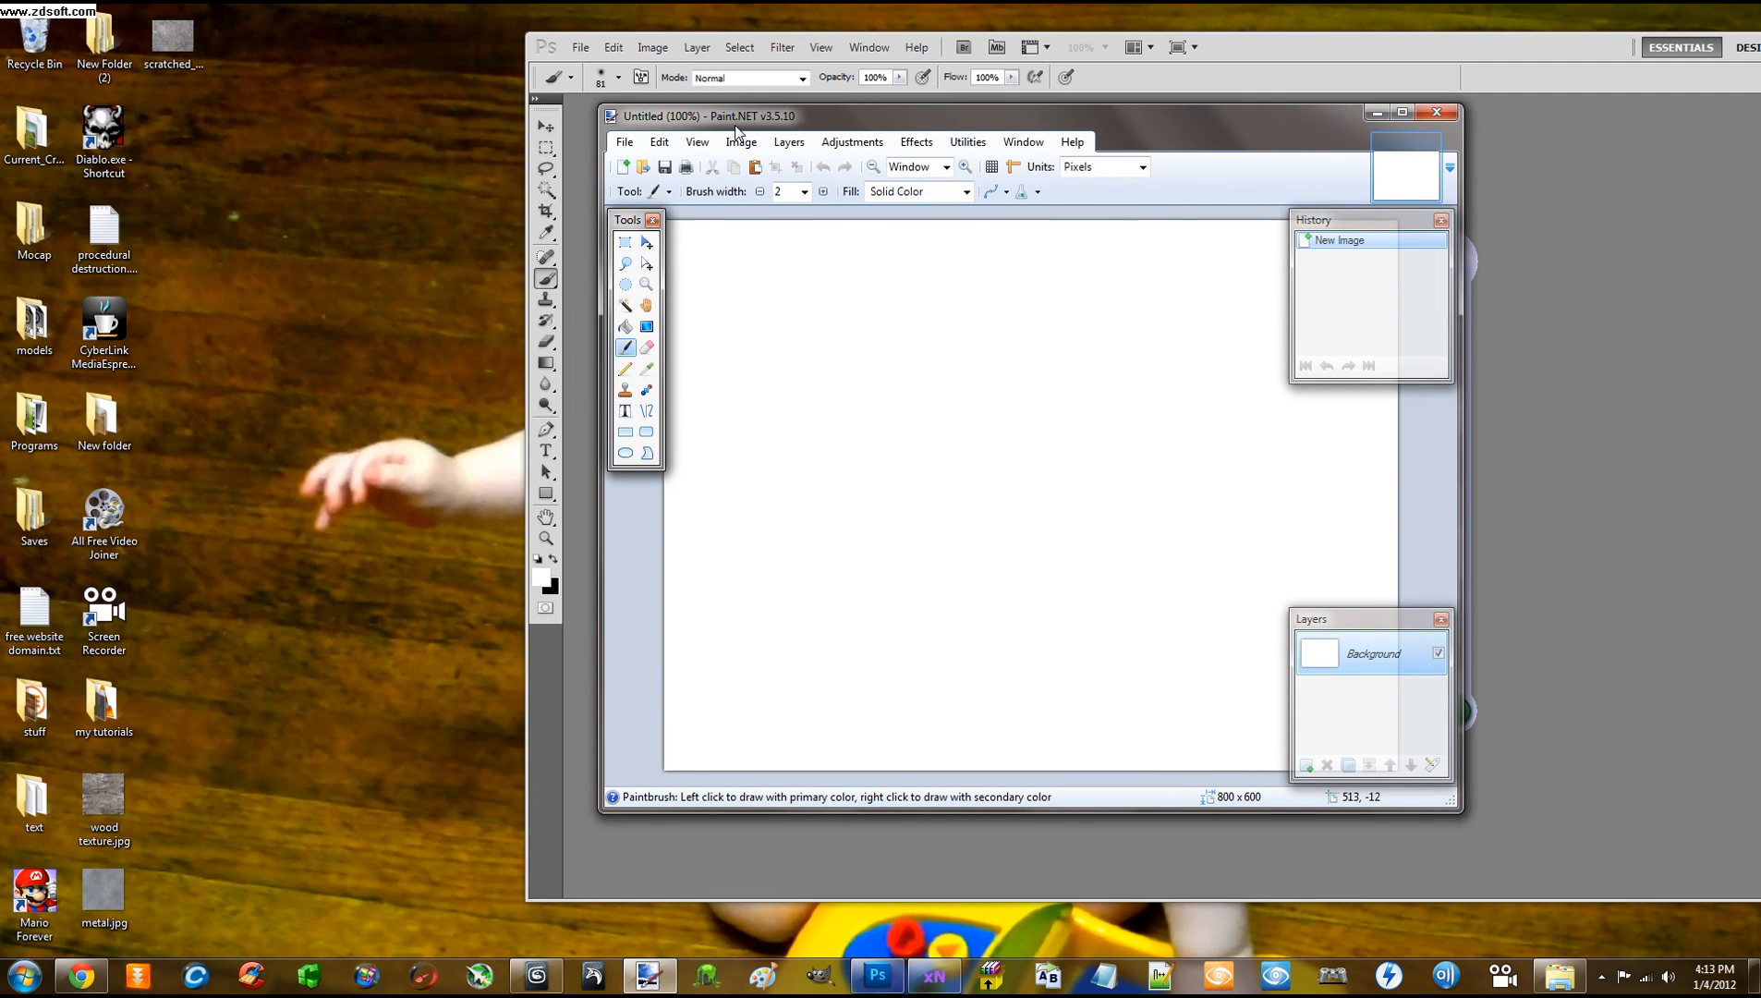
click(626, 144)
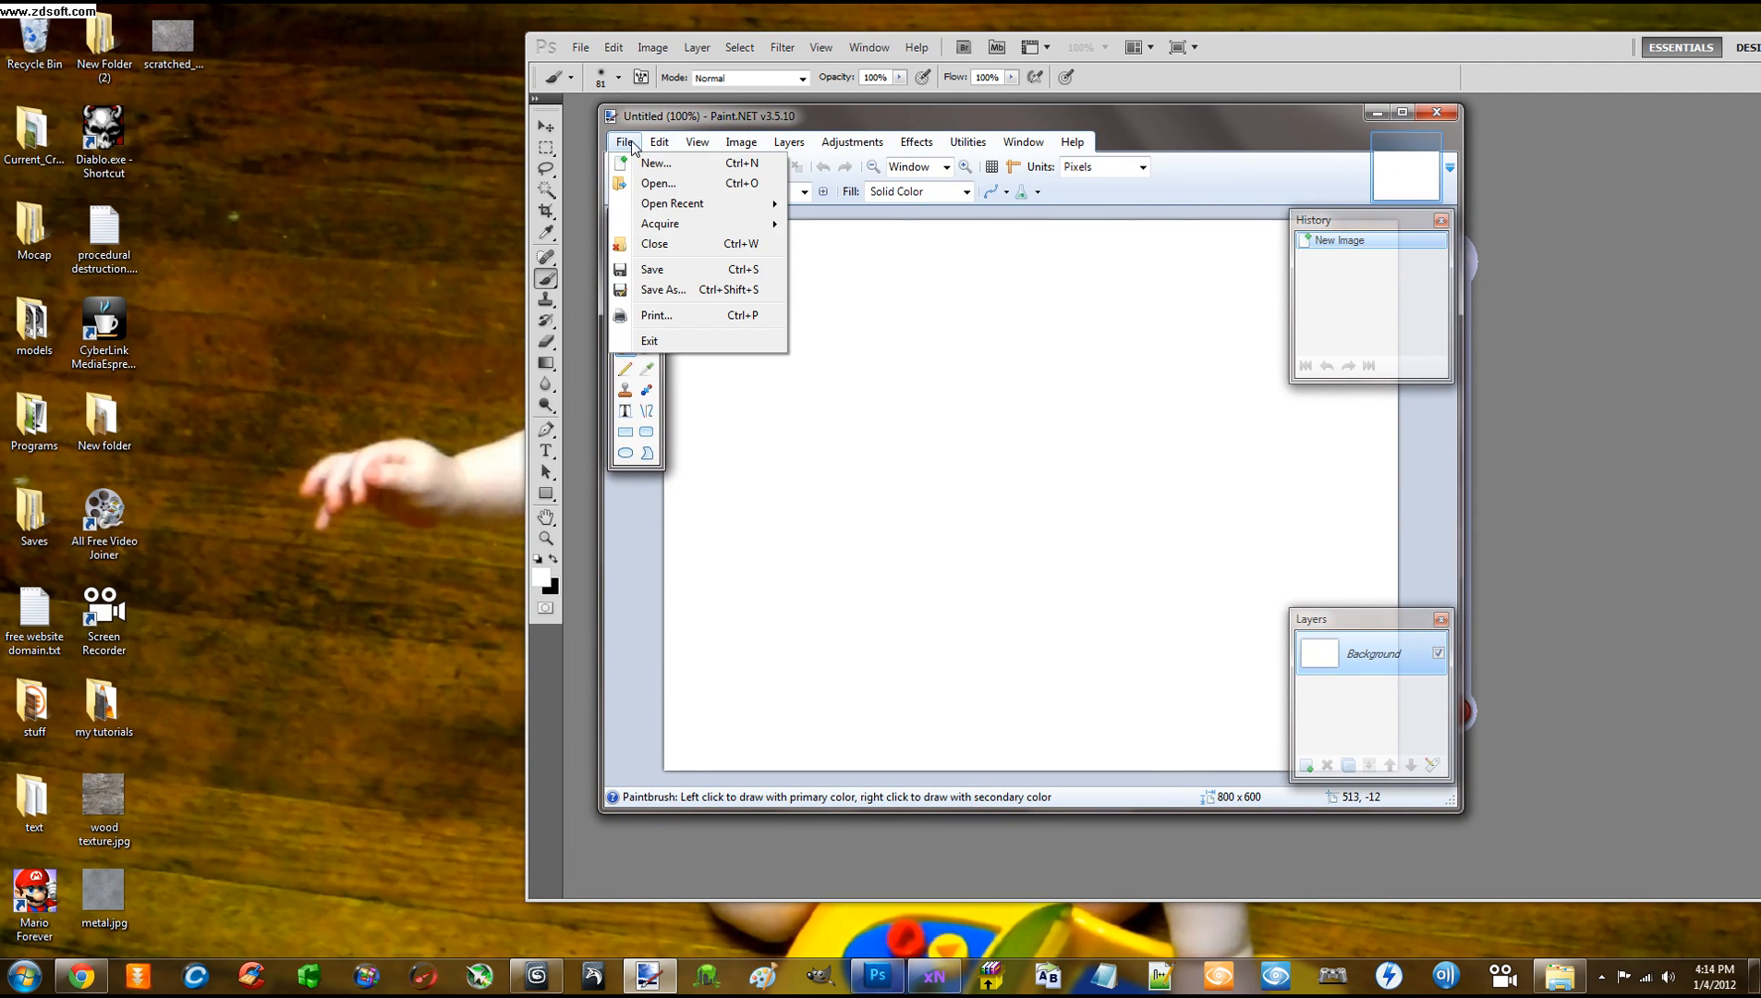
click(703, 133)
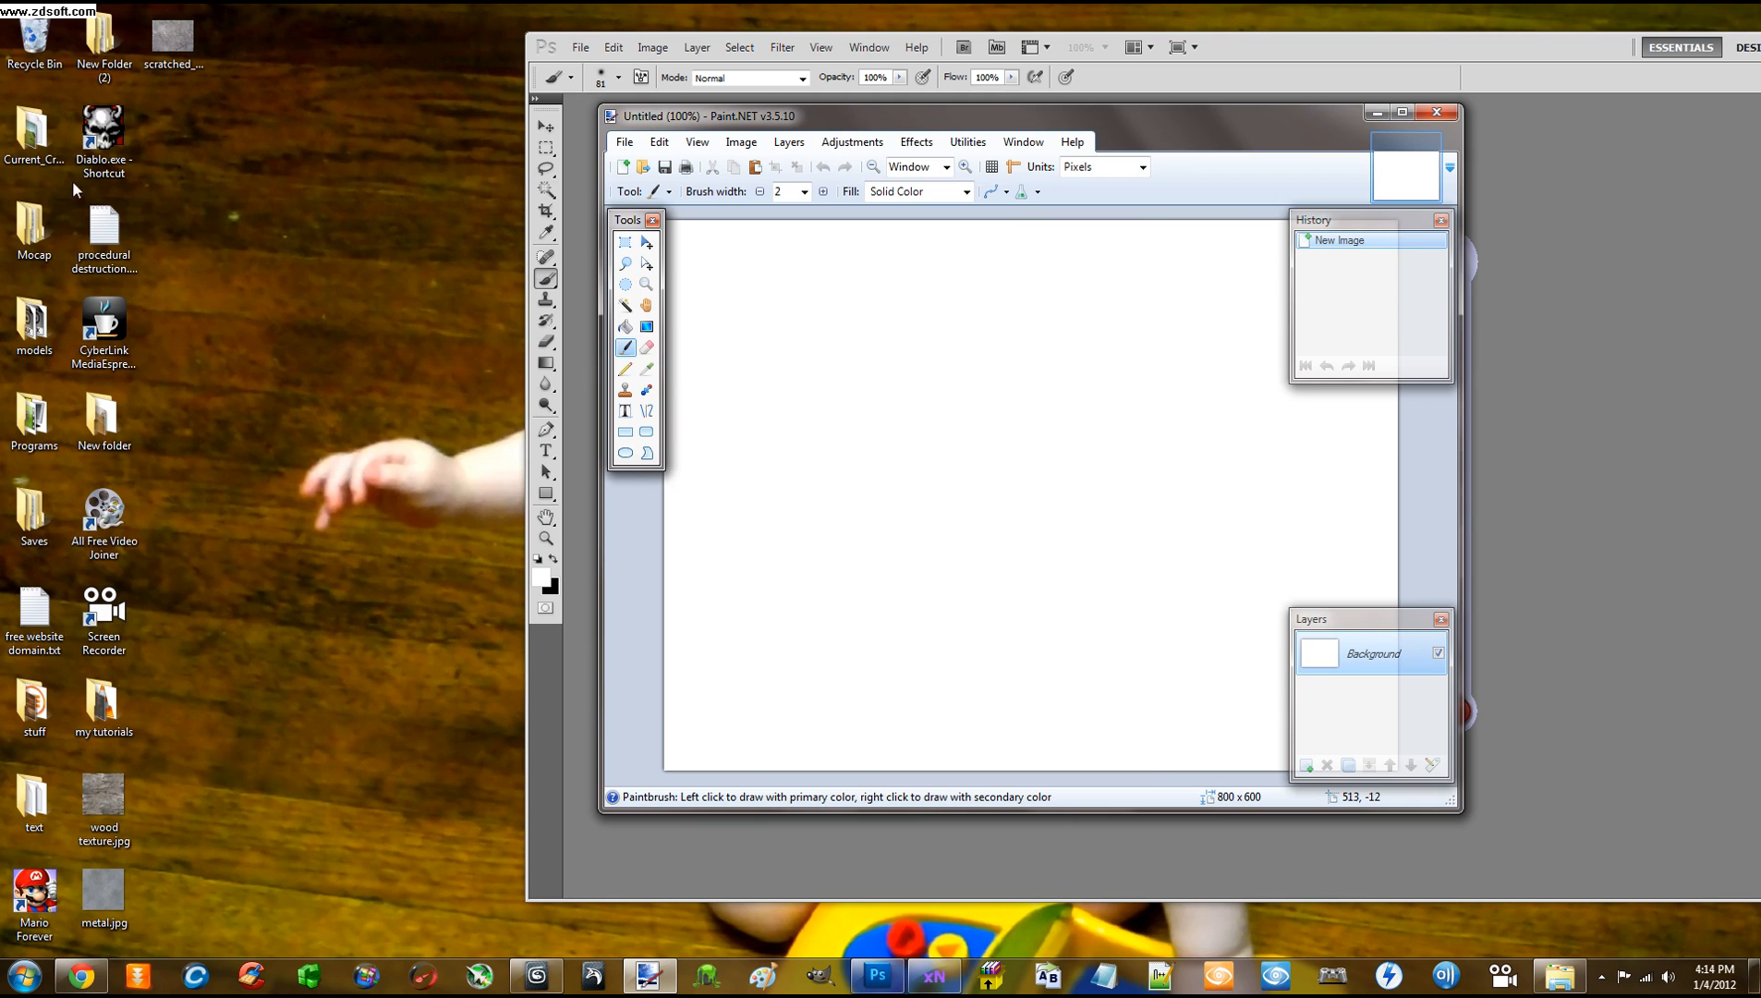
click(617, 145)
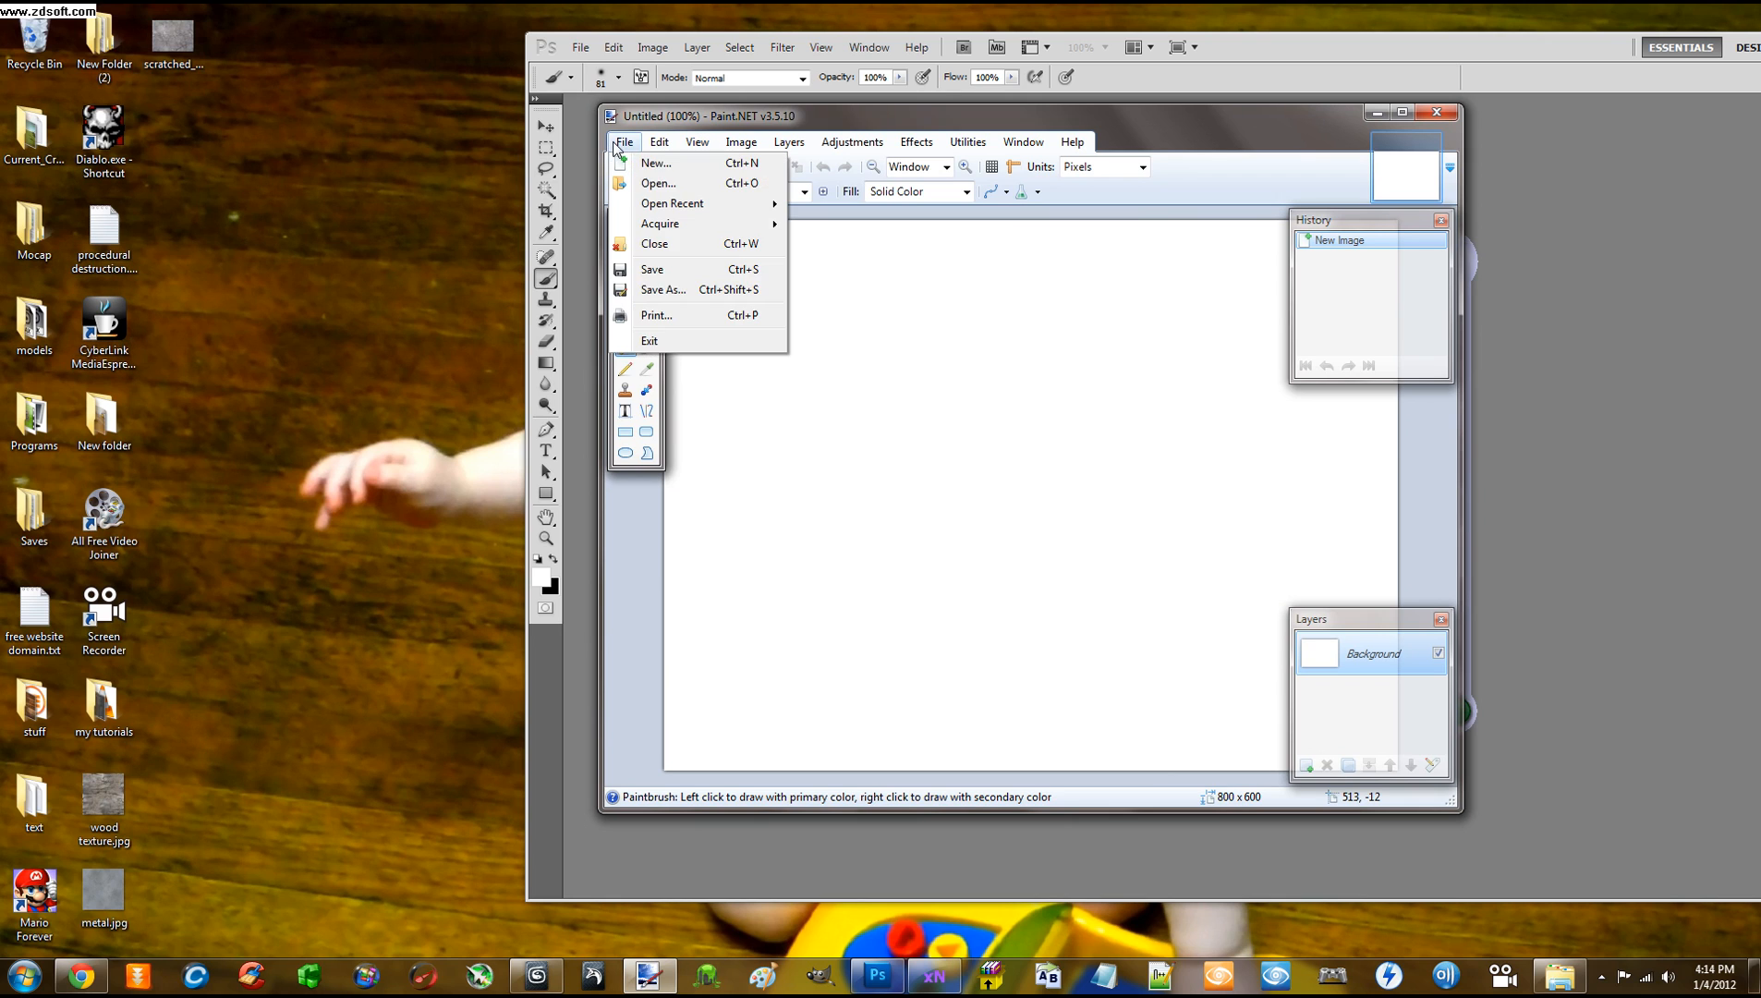
click(657, 182)
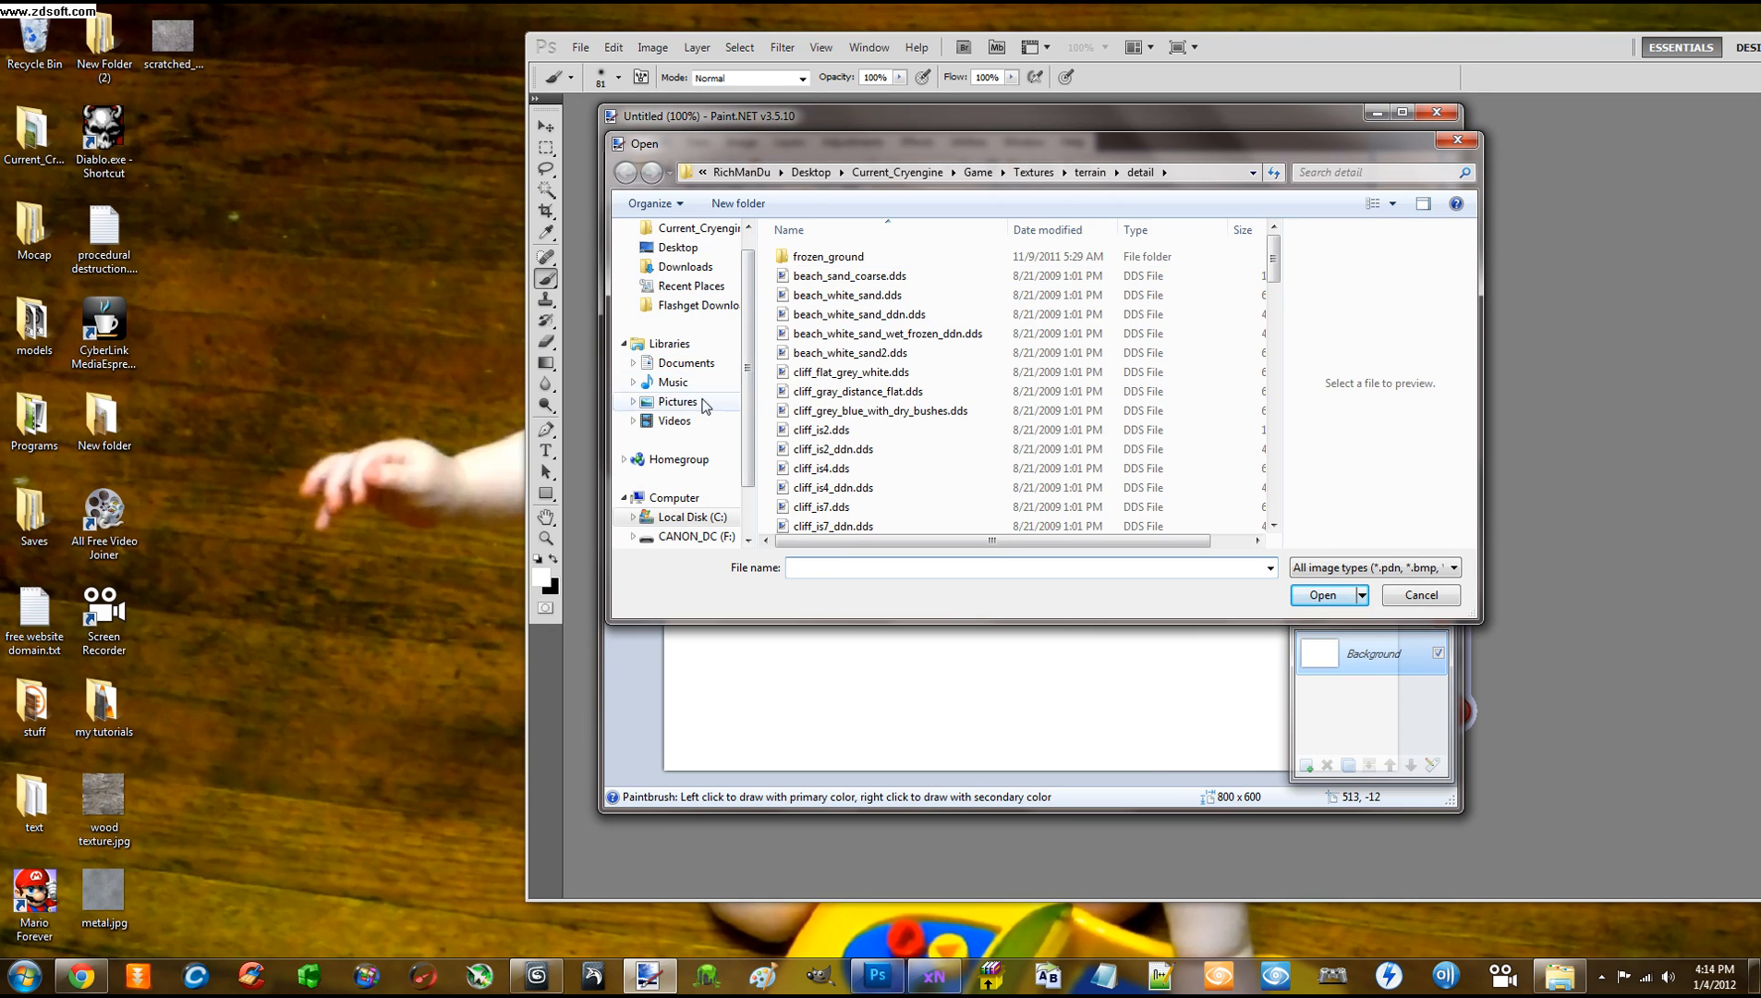
double_click(810, 293)
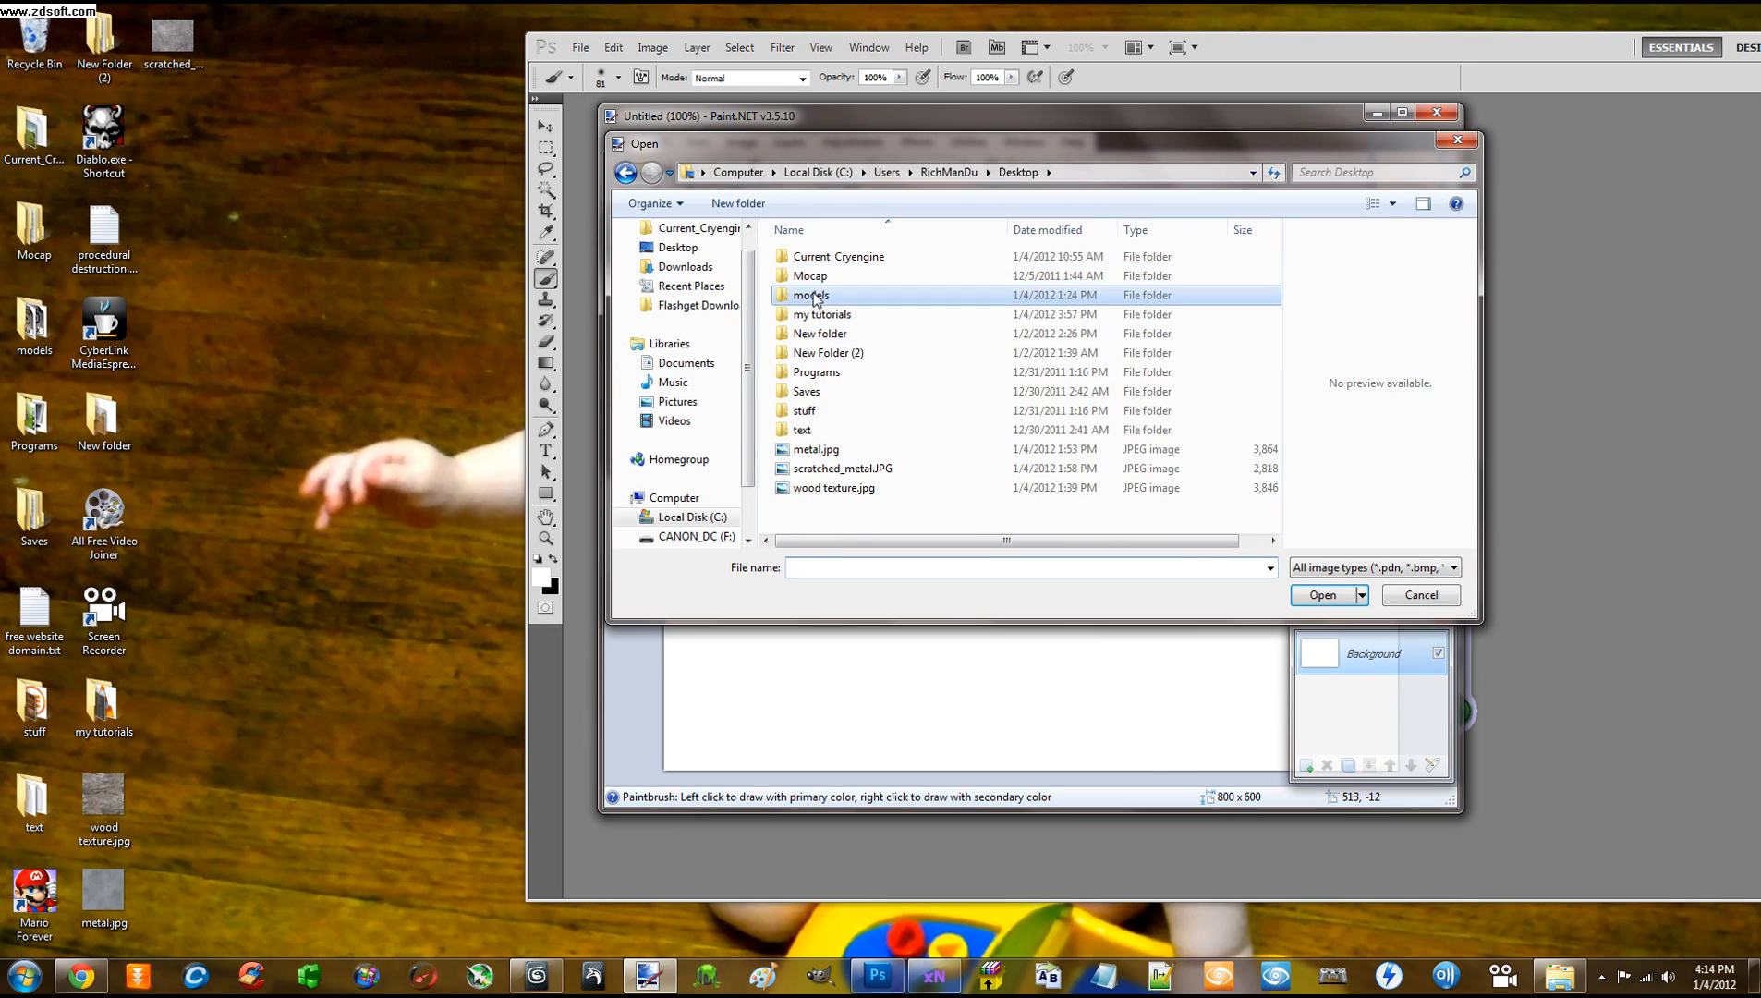
double_click(801, 257)
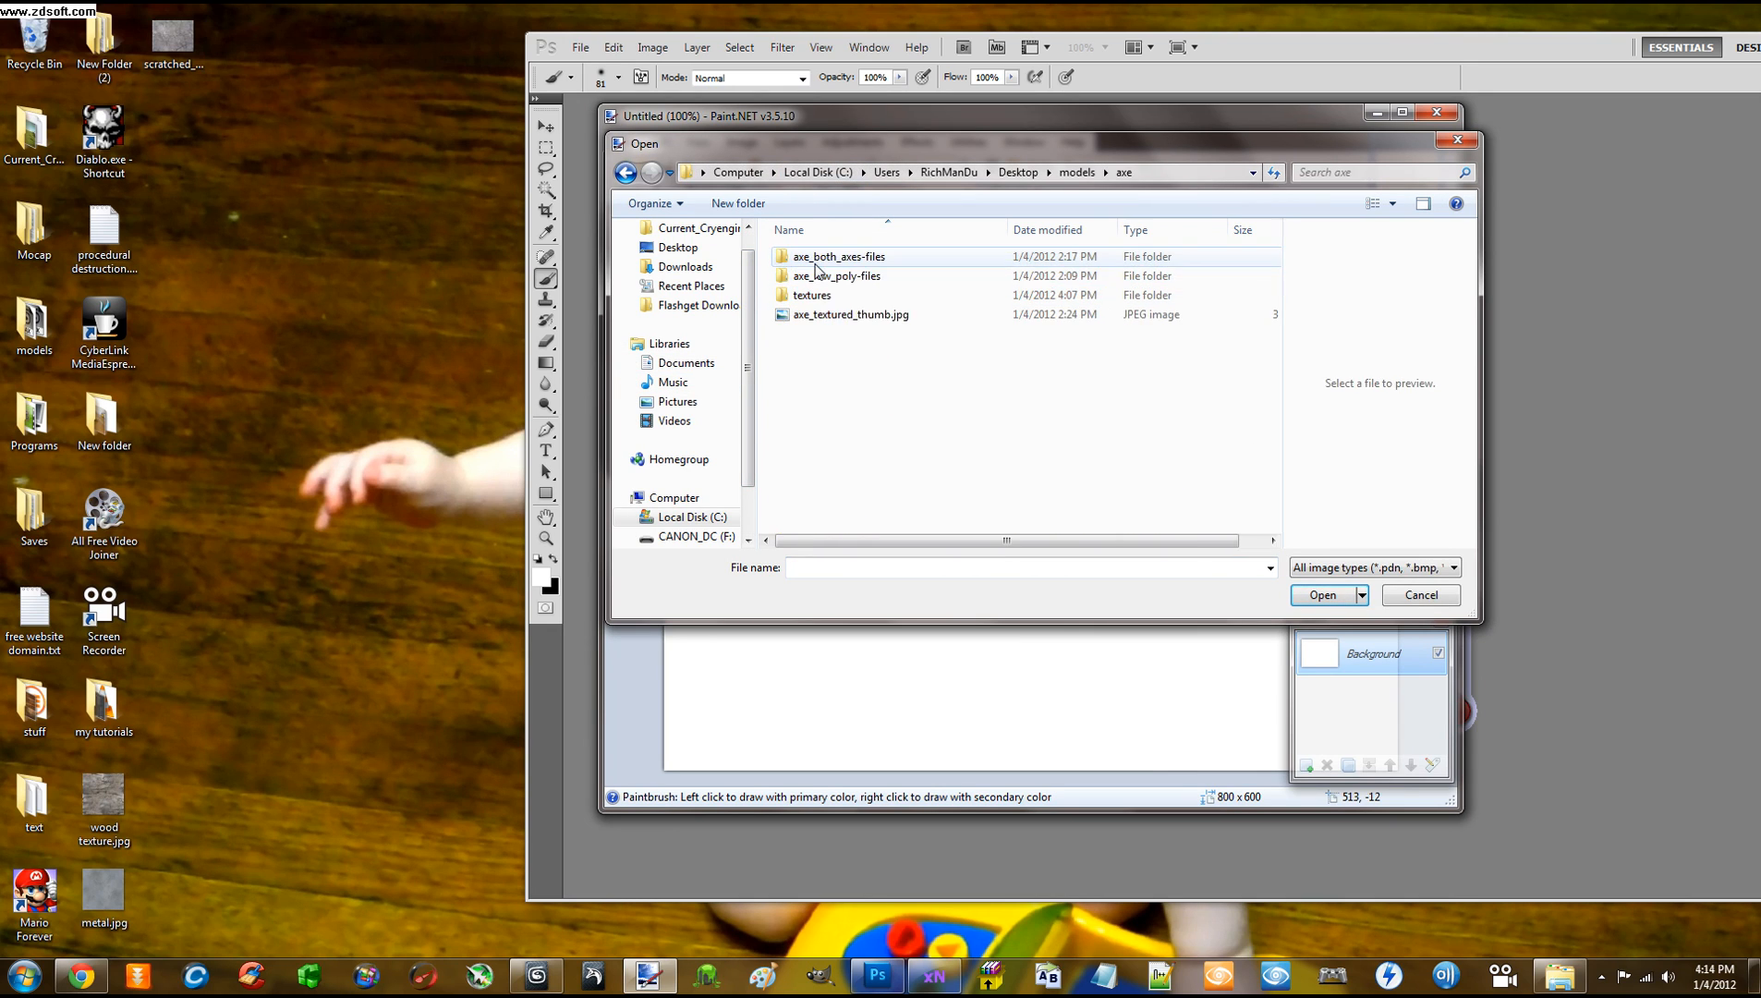
double_click(813, 295)
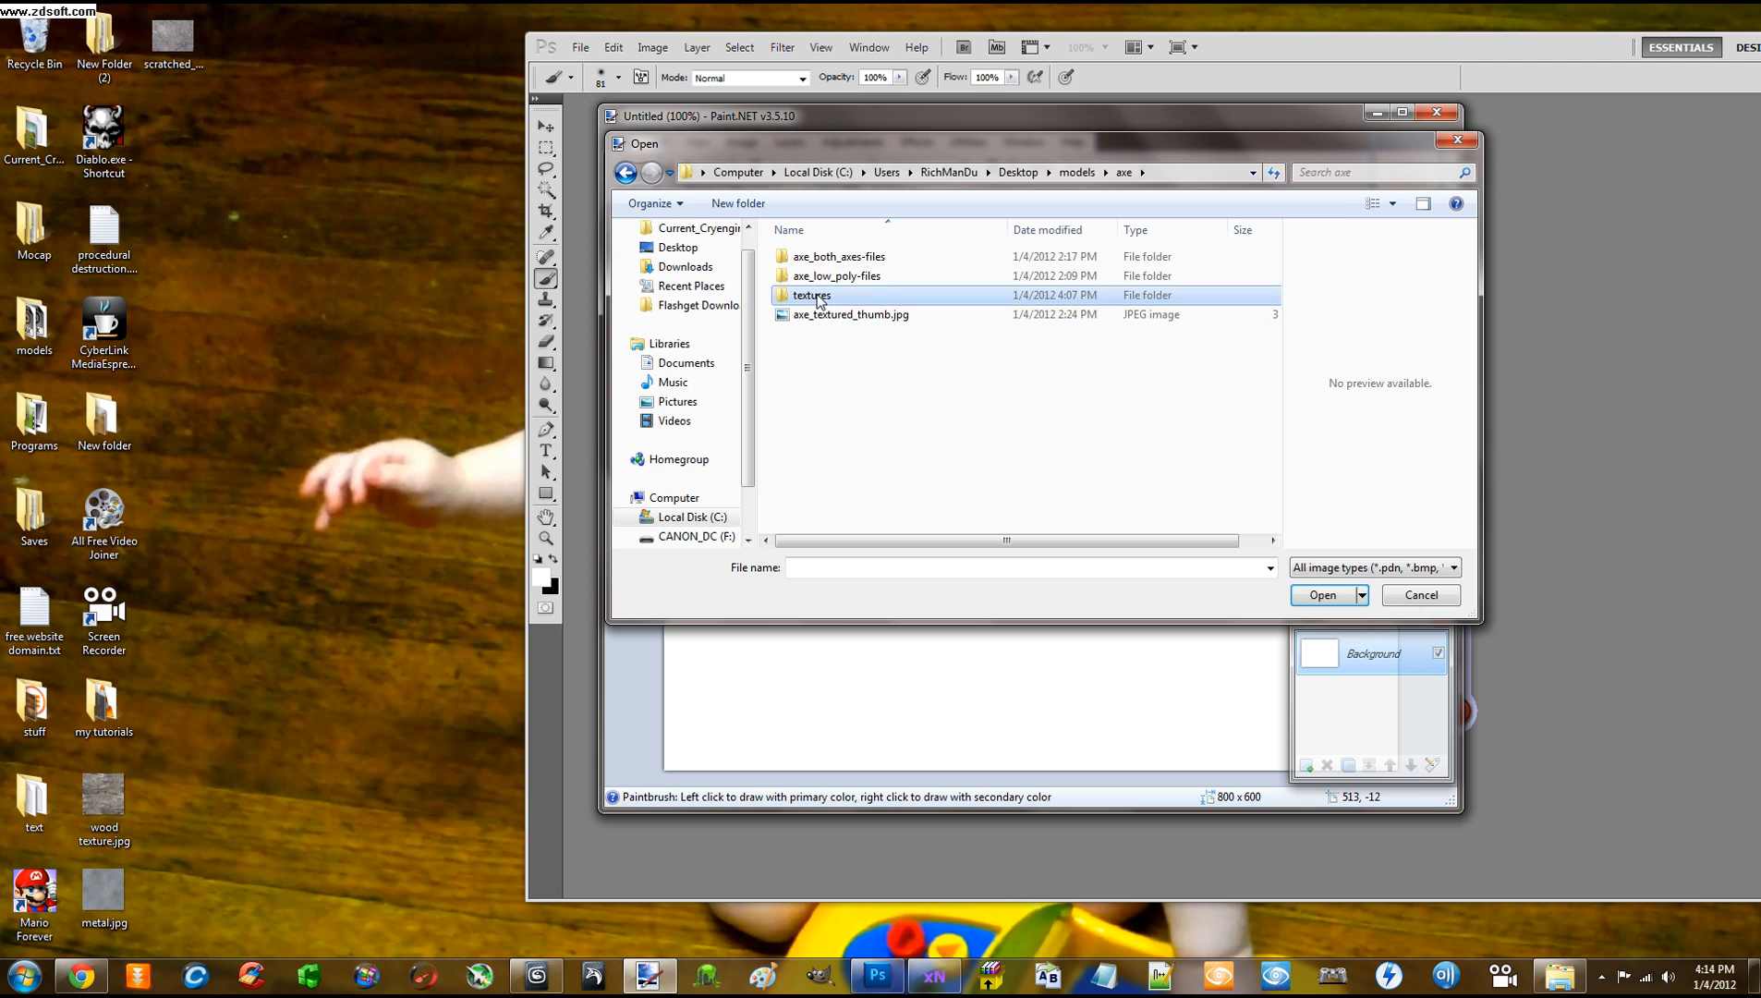
double_click(901, 277)
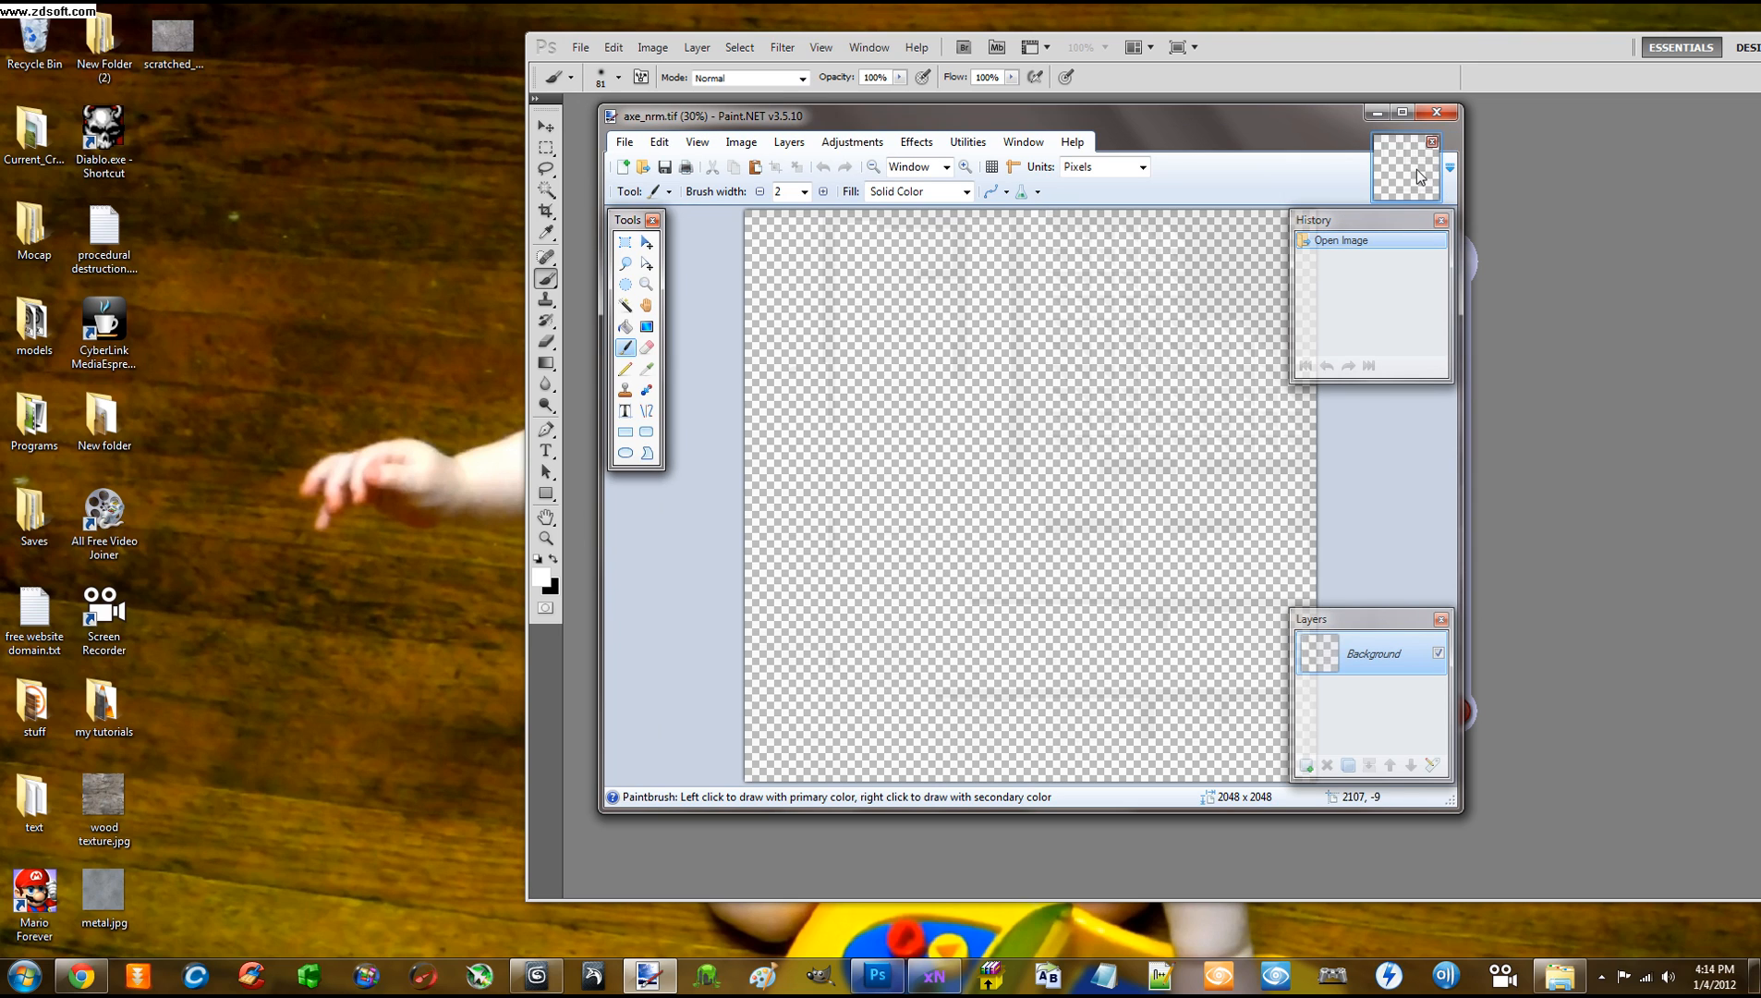
Close the transparent-looking axe_nrm.tif image and quit Paint.NET
drag(1265, 112, 1184, 147)
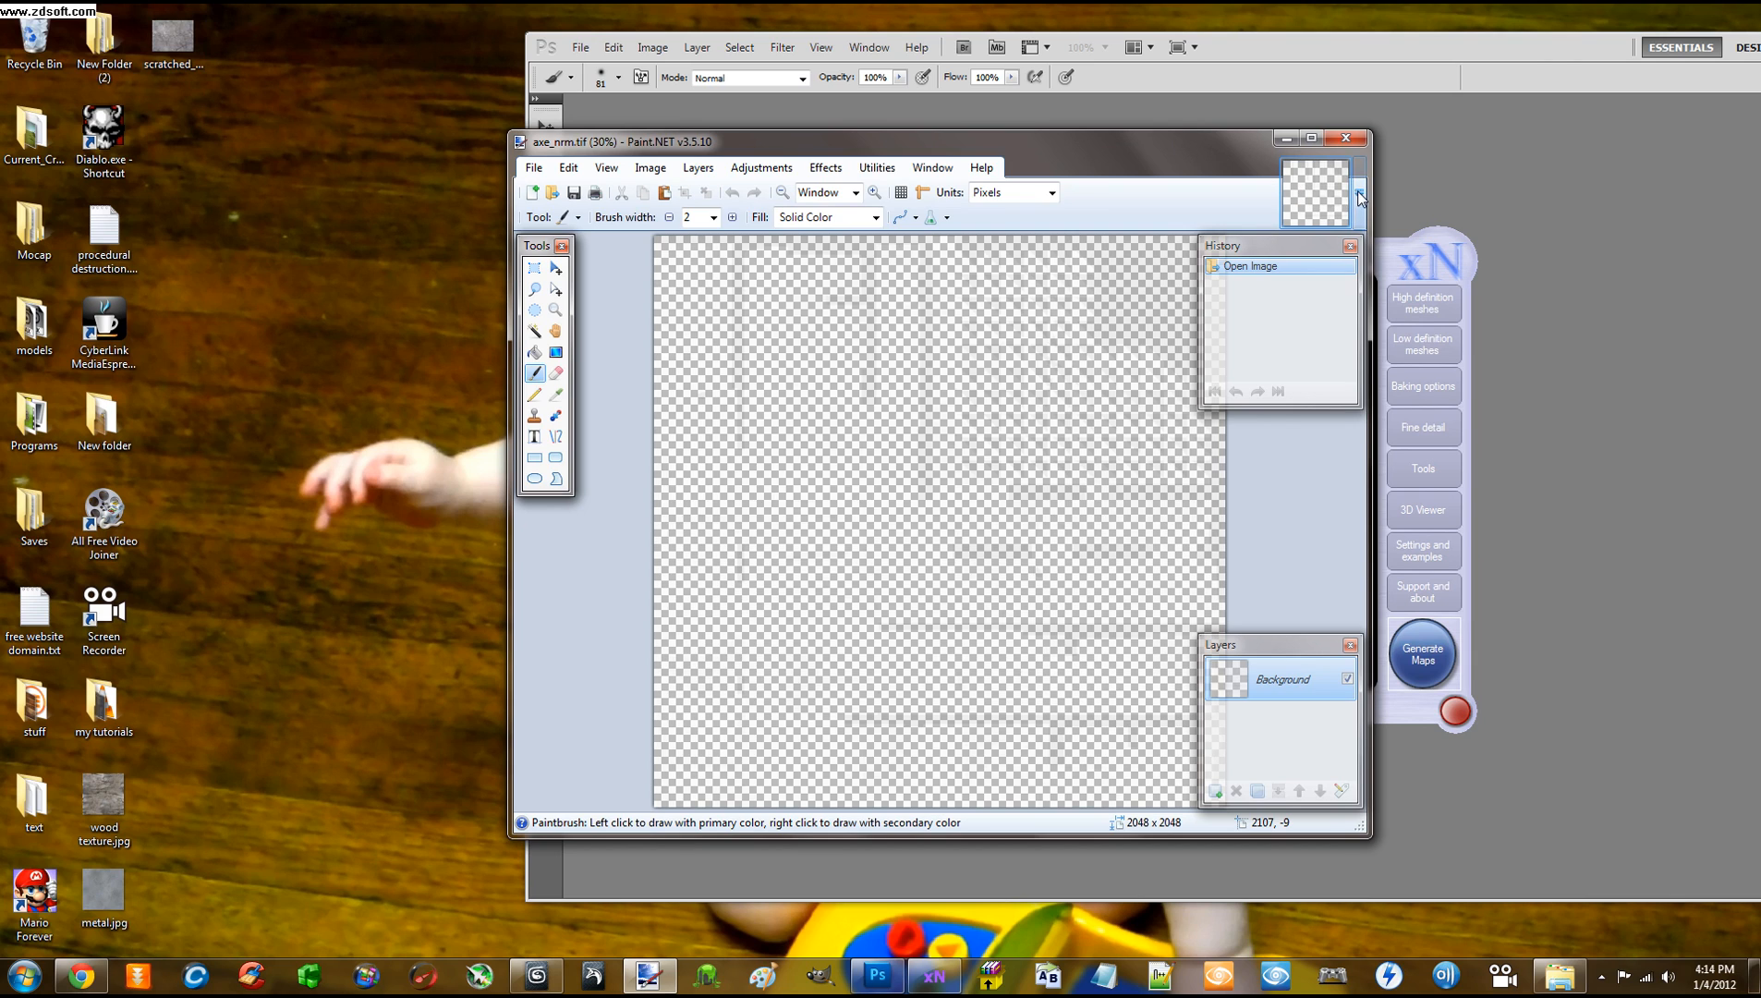
click(1345, 141)
click(1344, 142)
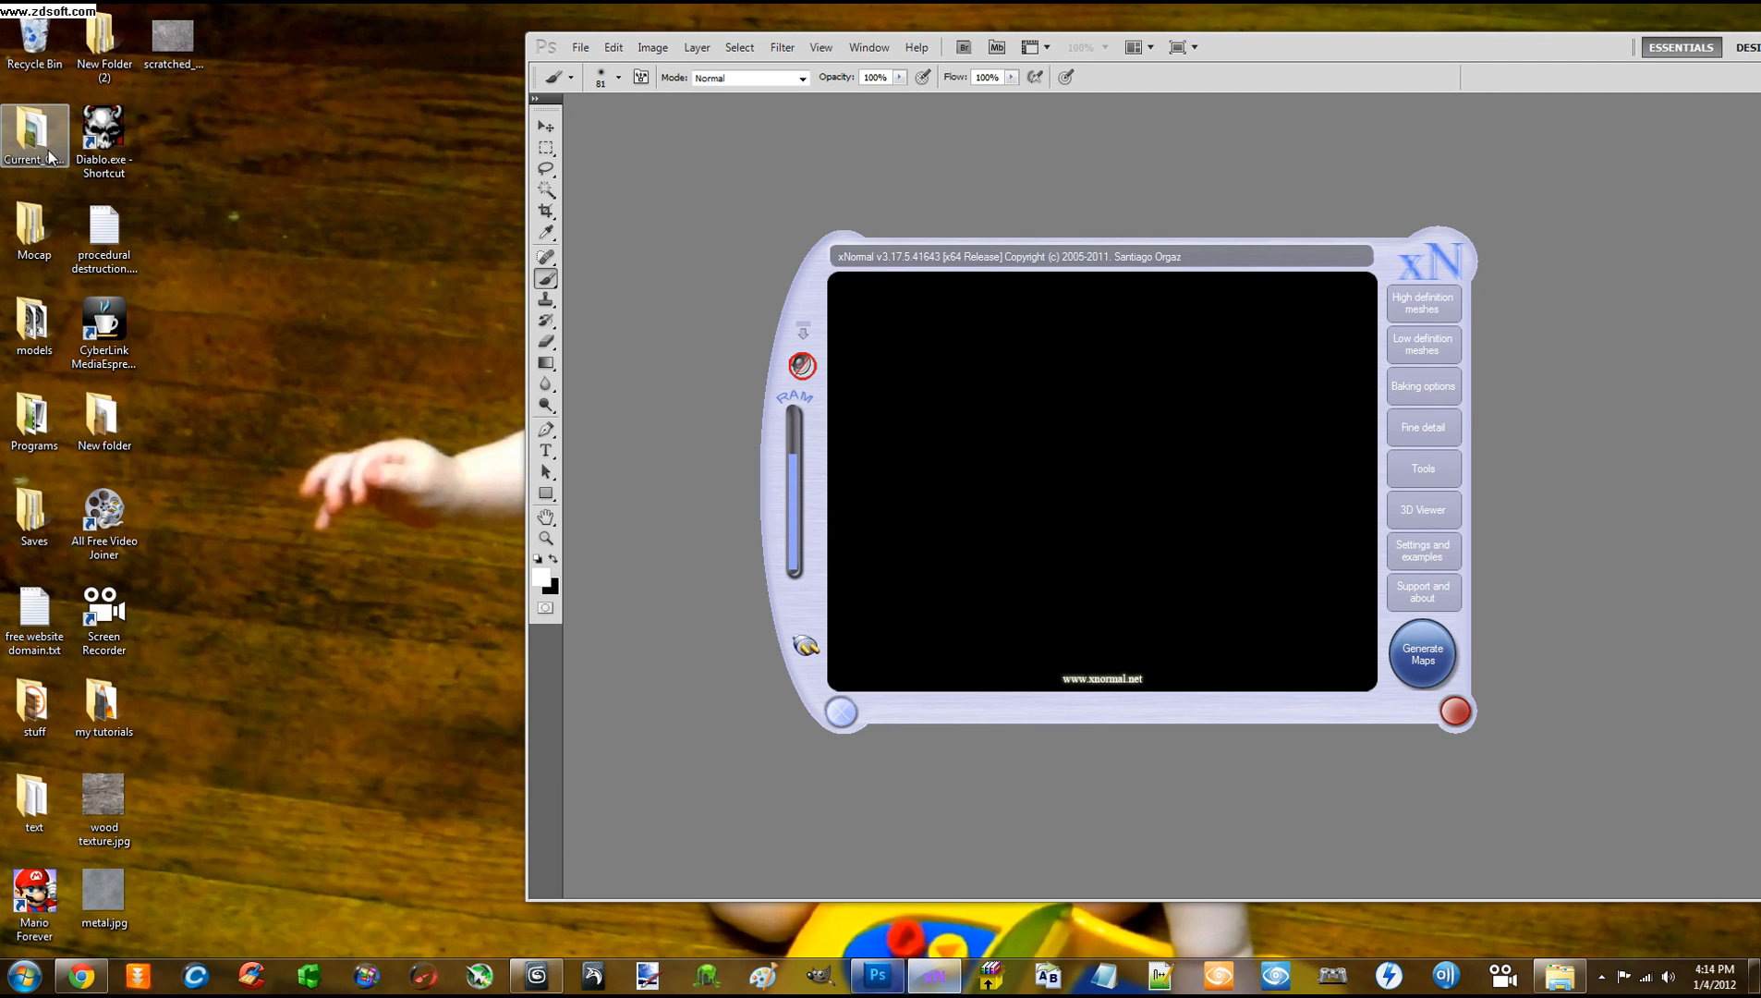
Drag axe_nrm.tif from Explorer's models\axe\textures folder into Photoshop
double_click(35, 323)
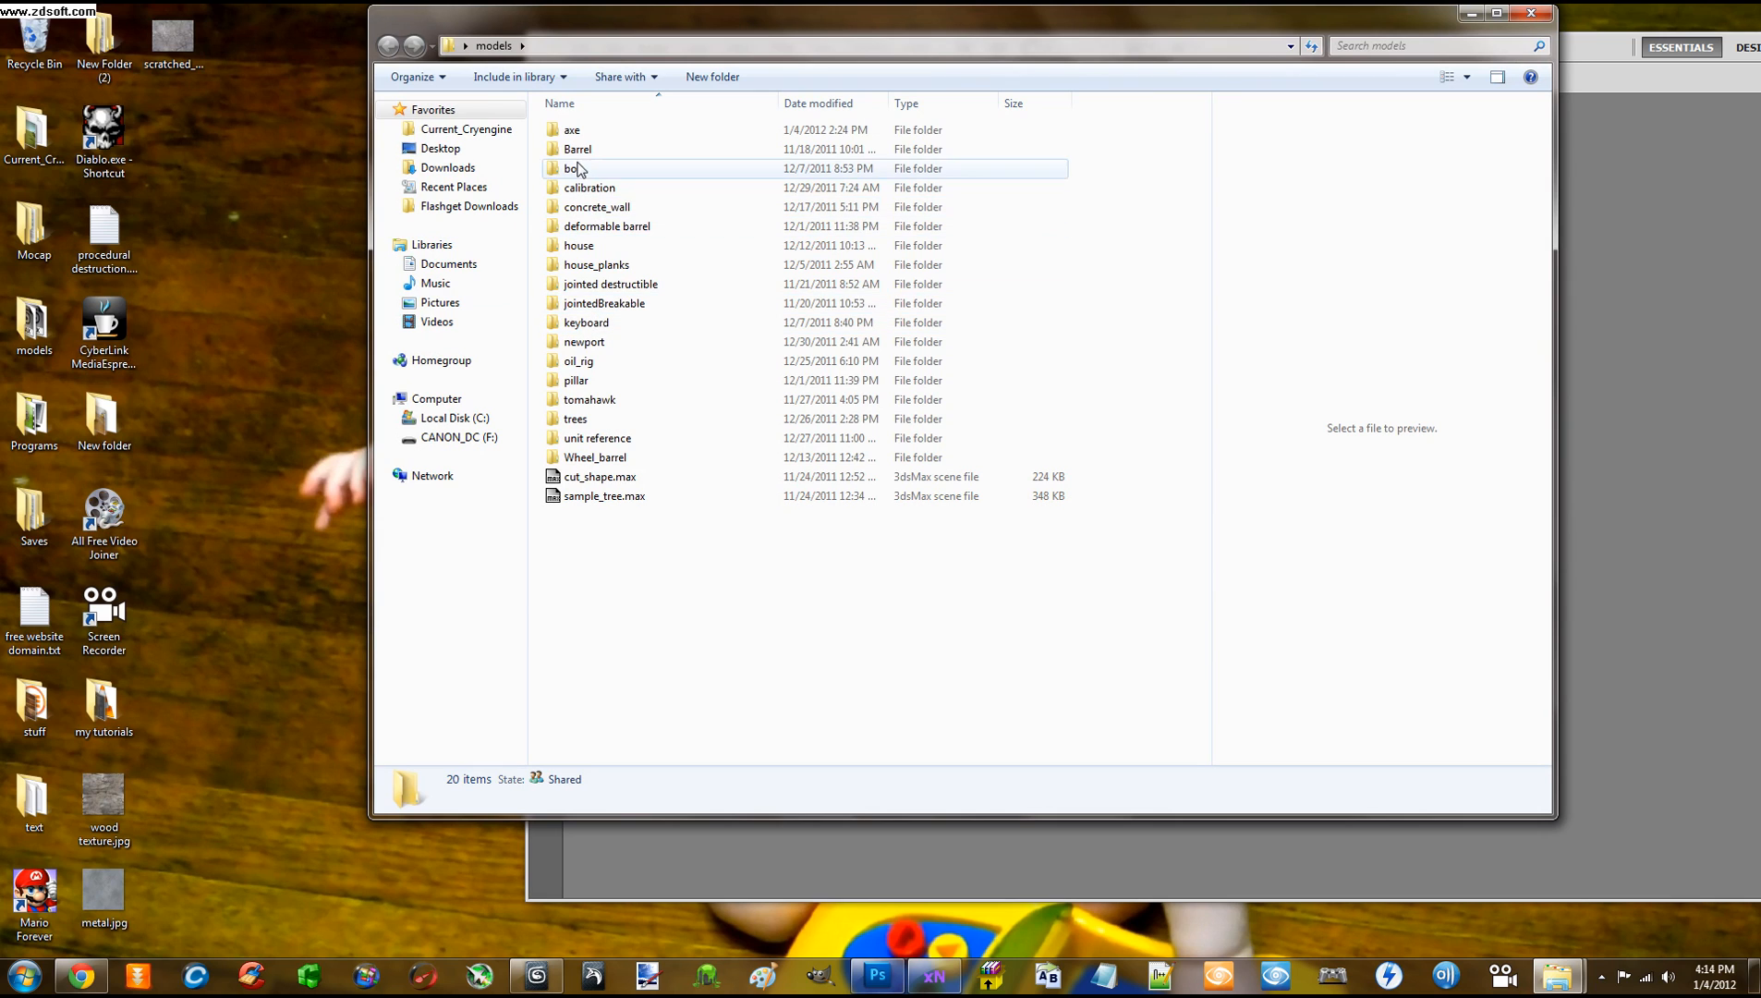
double_click(573, 130)
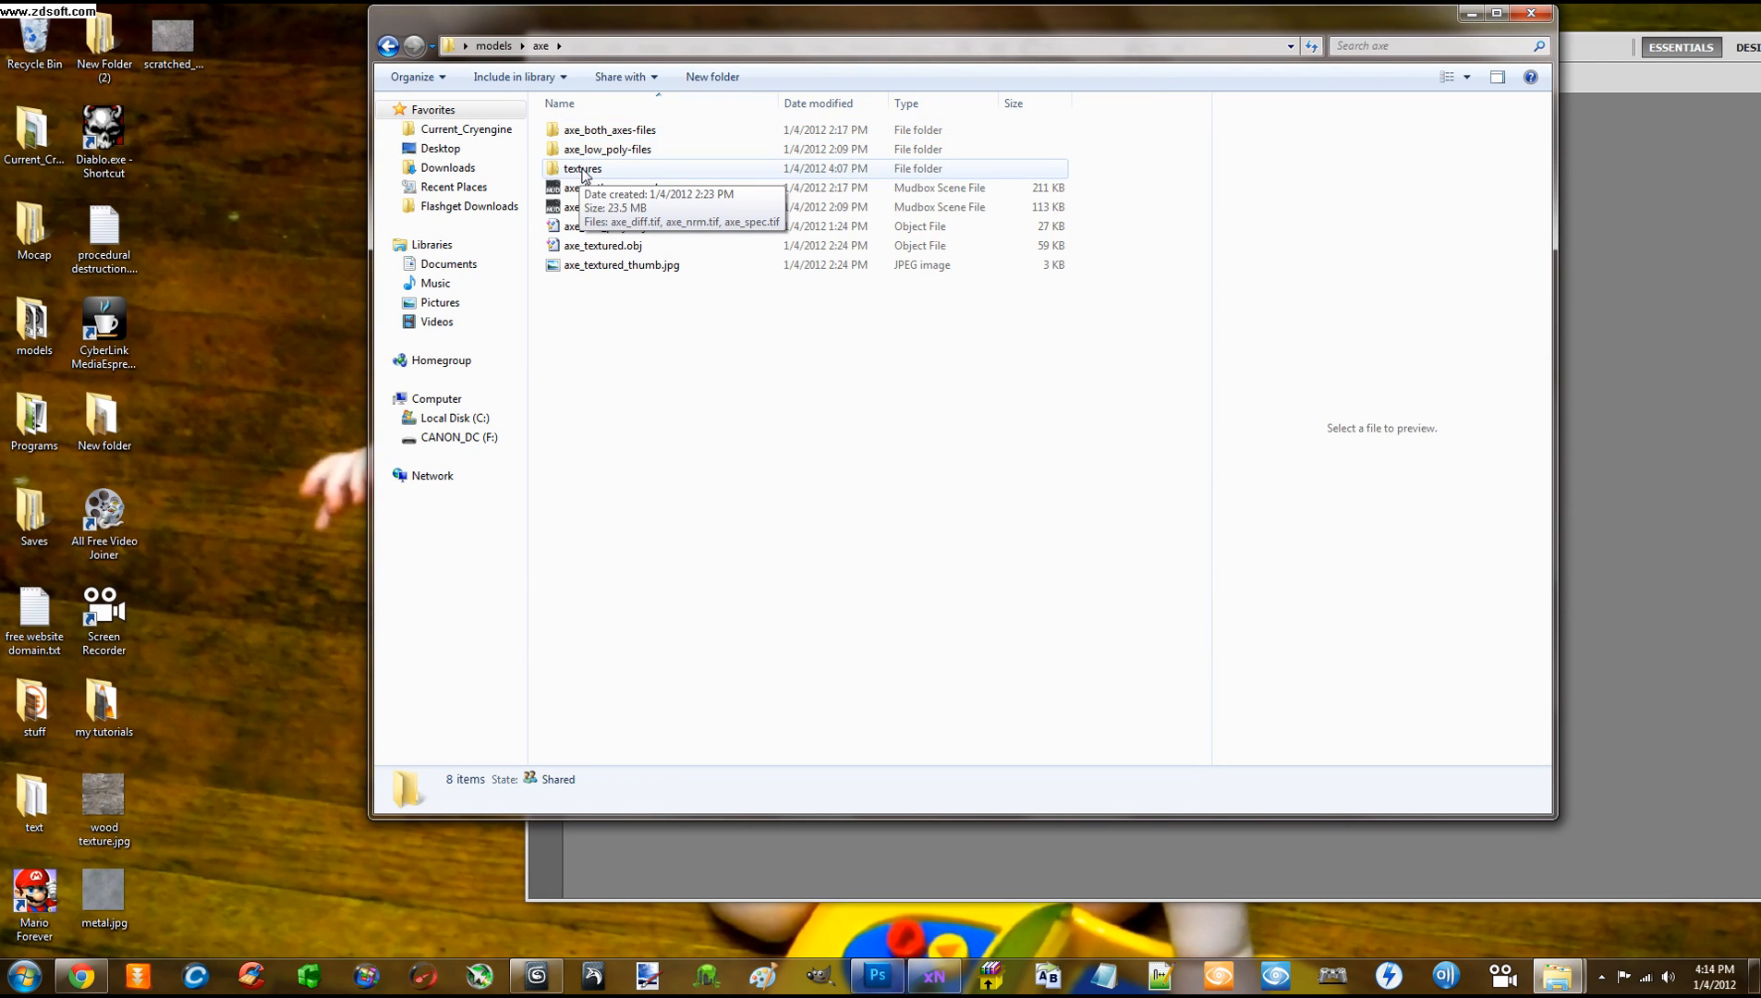
double_click(582, 168)
drag(719, 38, 1552, 316)
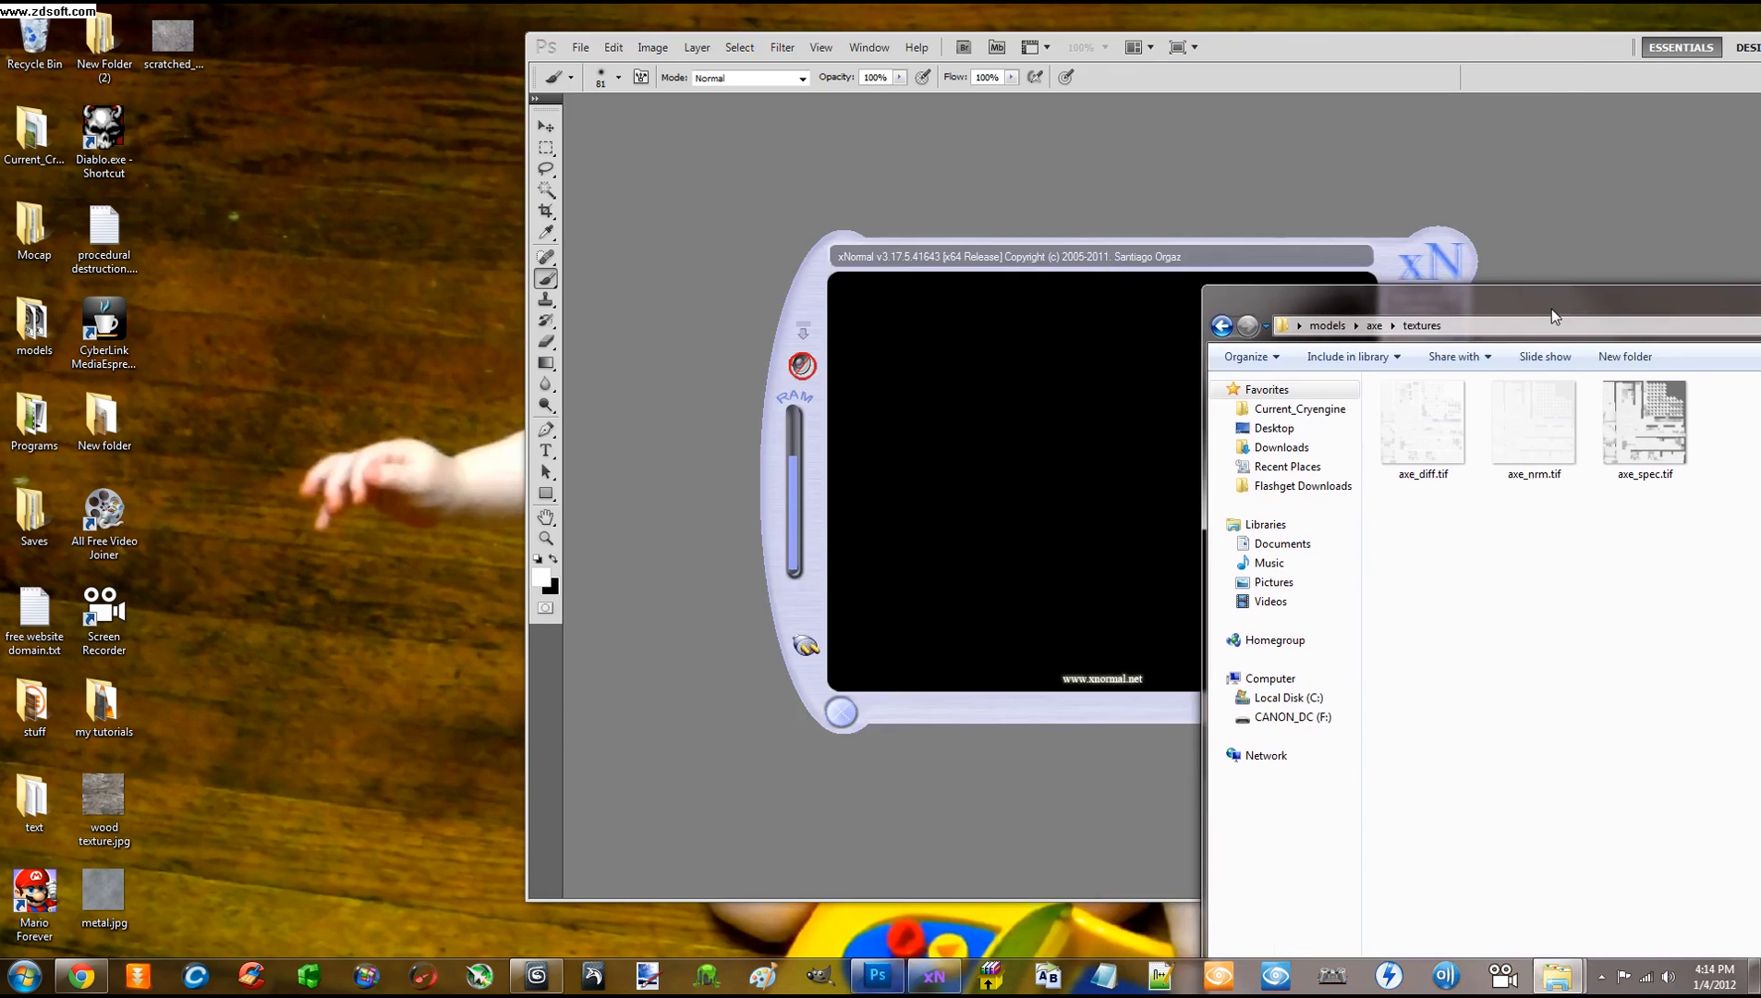
drag(1534, 421, 989, 164)
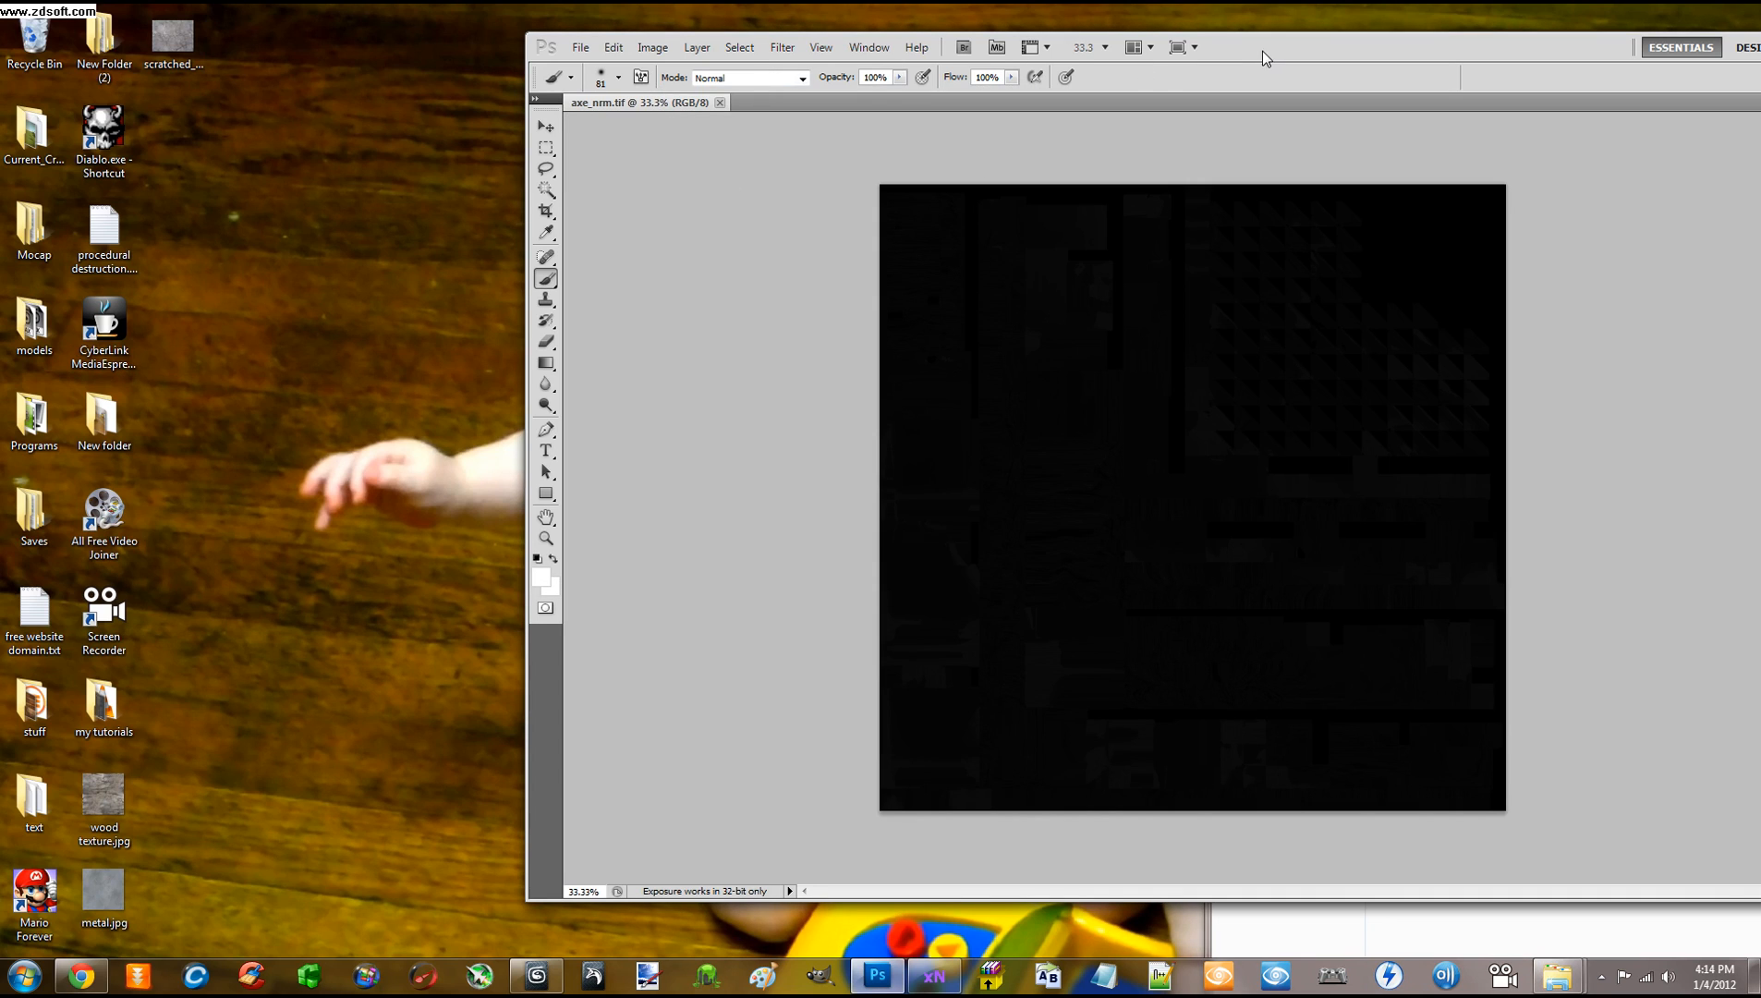
Inspect the near-black axe_nrm.tif, then close its document
drag(1262, 53, 1044, 51)
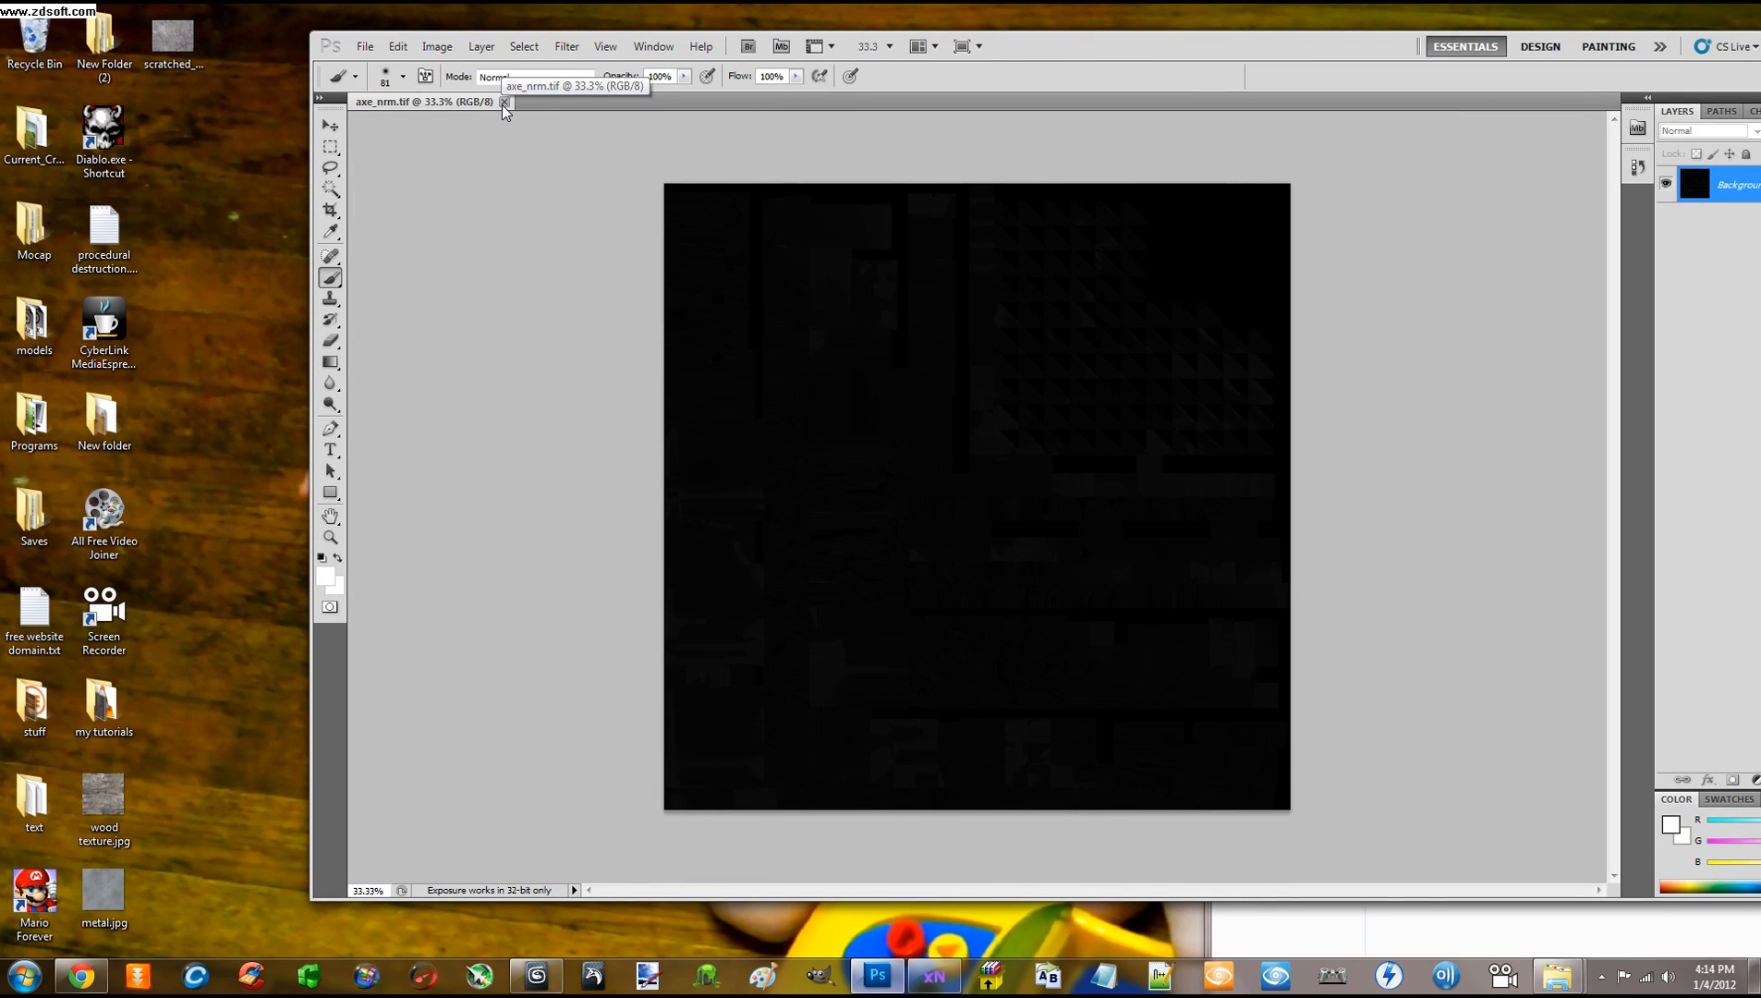
click(504, 102)
drag(1022, 56, 1090, 61)
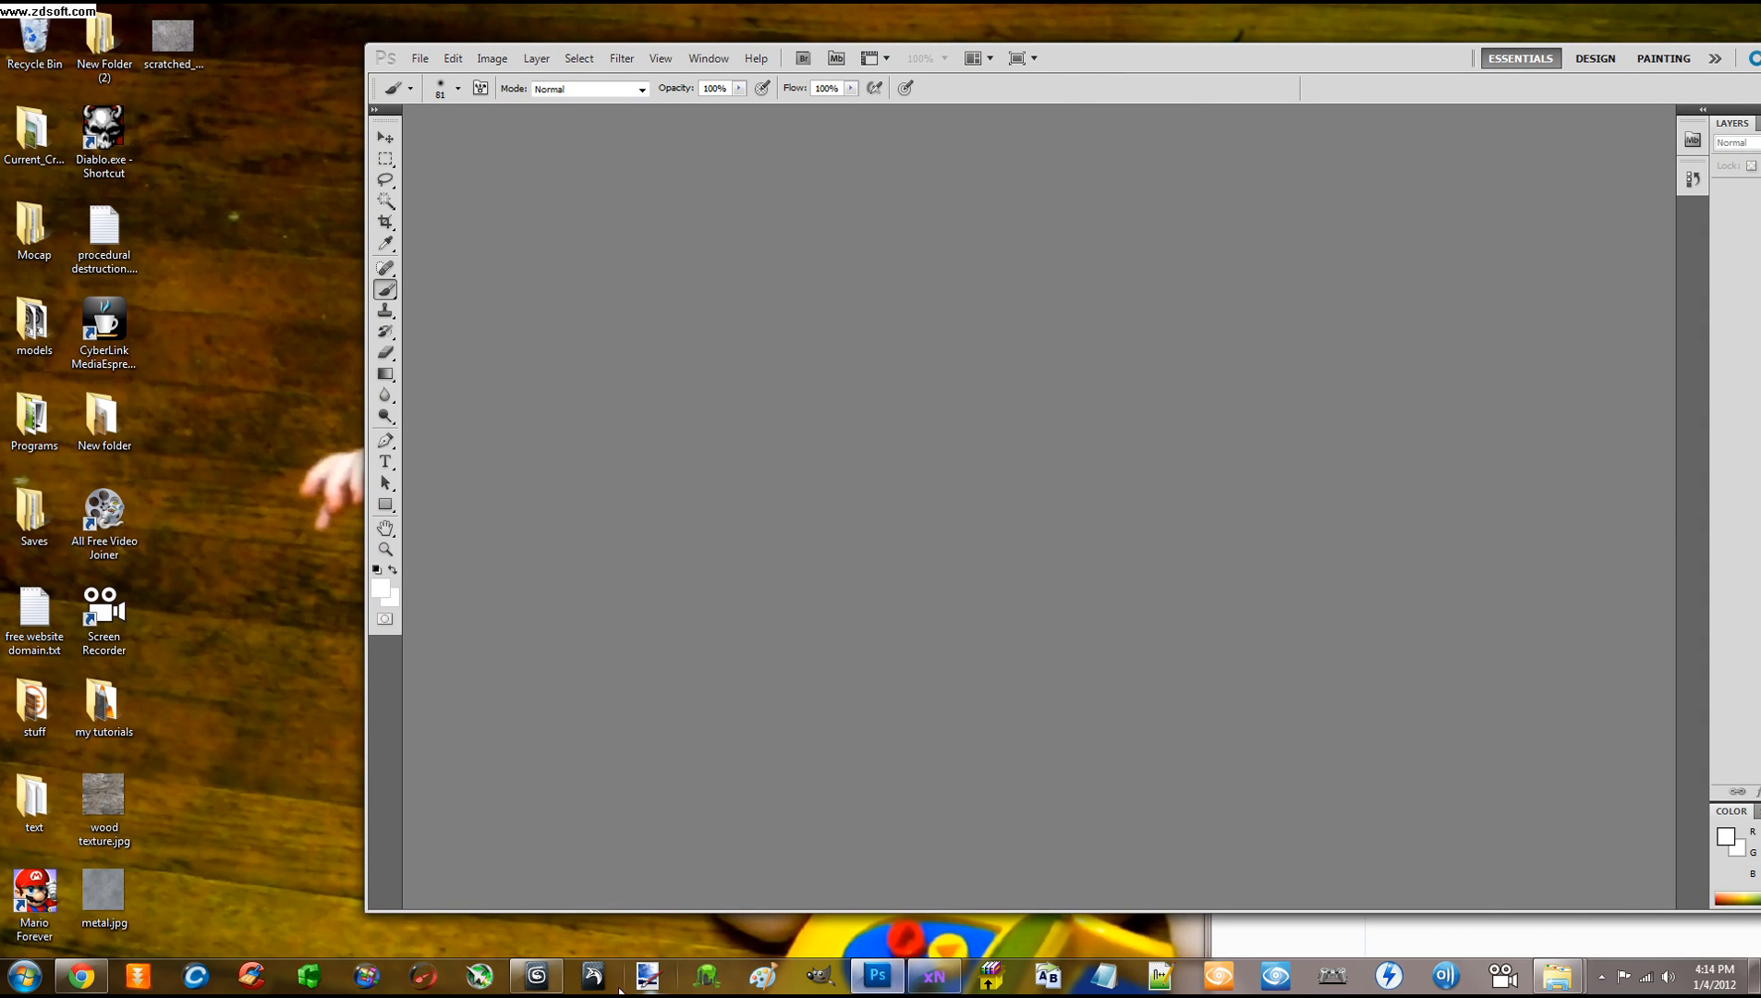
Open axe_nrm.tif in Microsoft Paint and close the textures folder windows
click(774, 981)
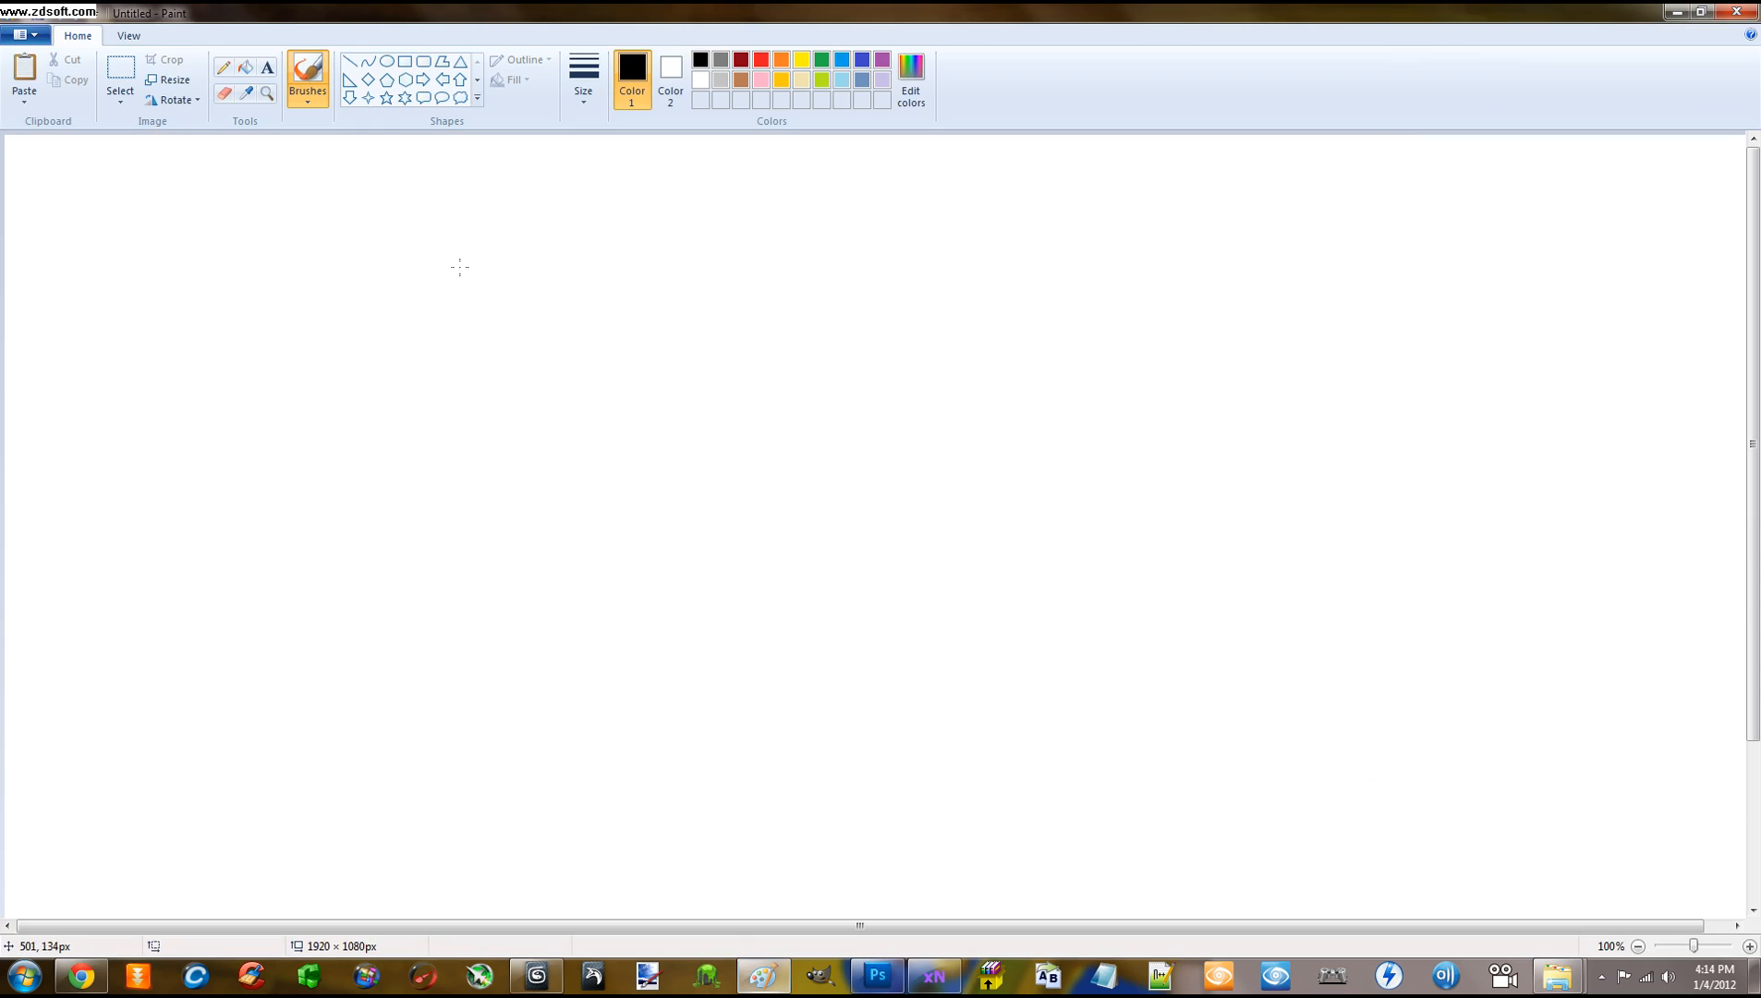
drag(441, 11, 798, 84)
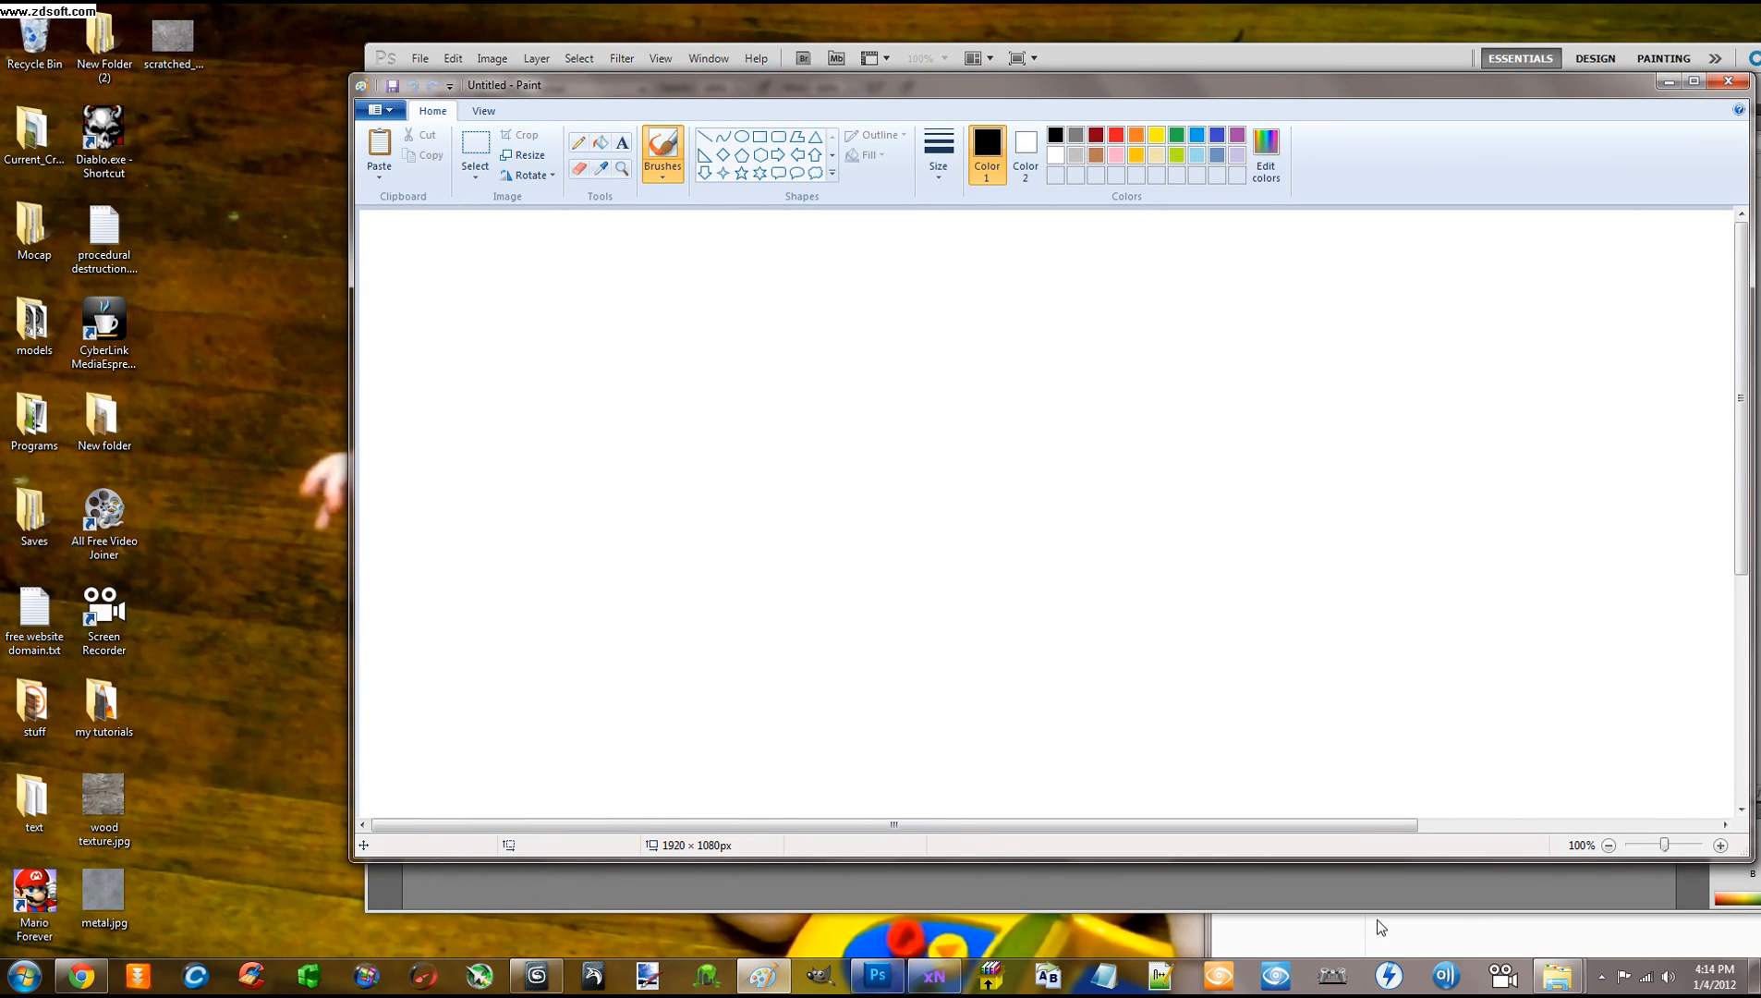
mouse_move(1557, 974)
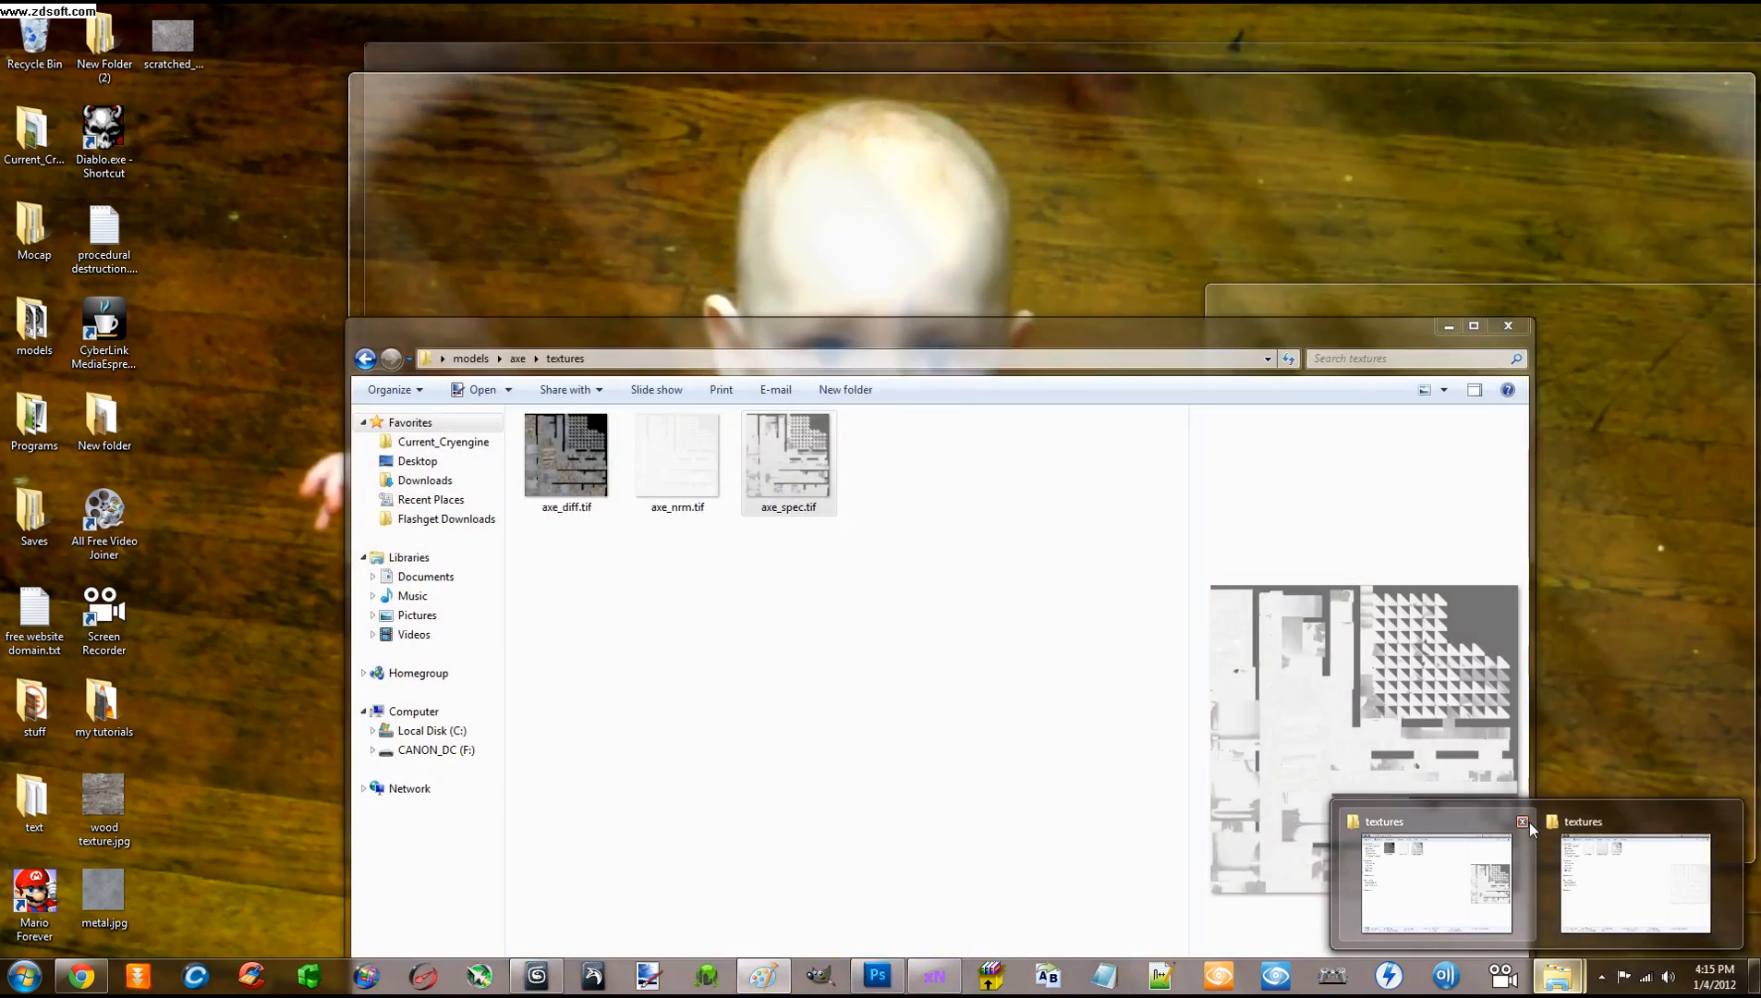
click(1511, 822)
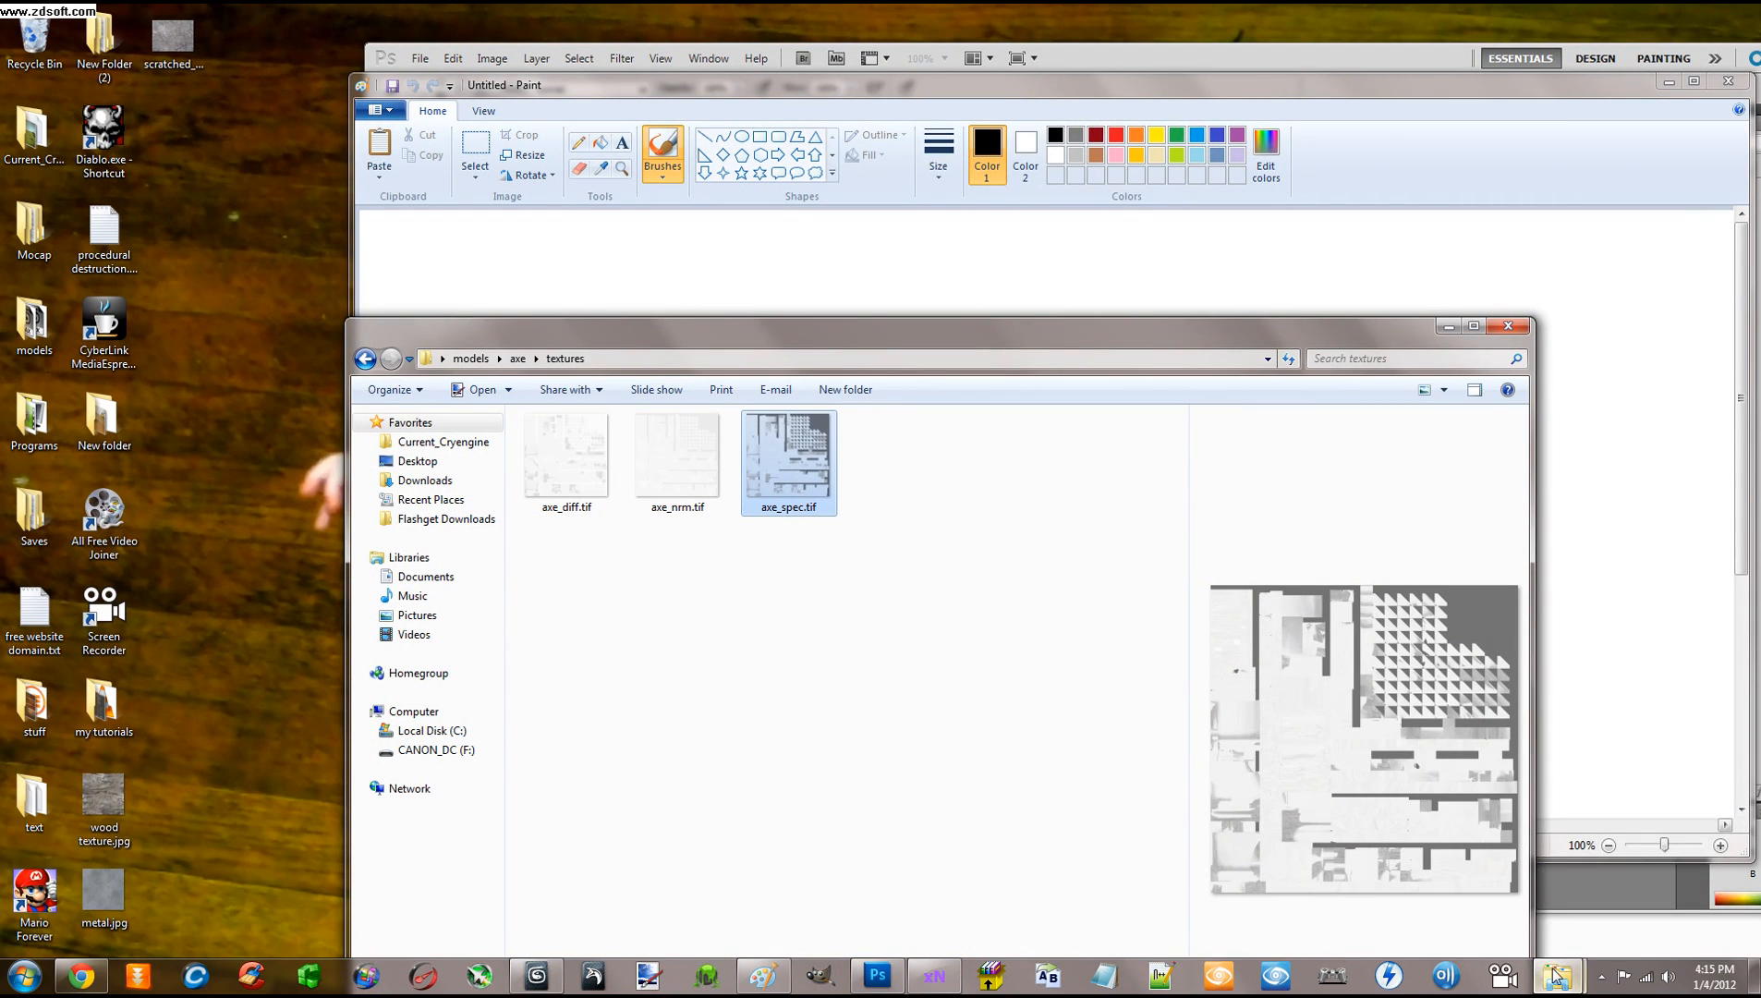
mouse_move(1556, 975)
click(1720, 823)
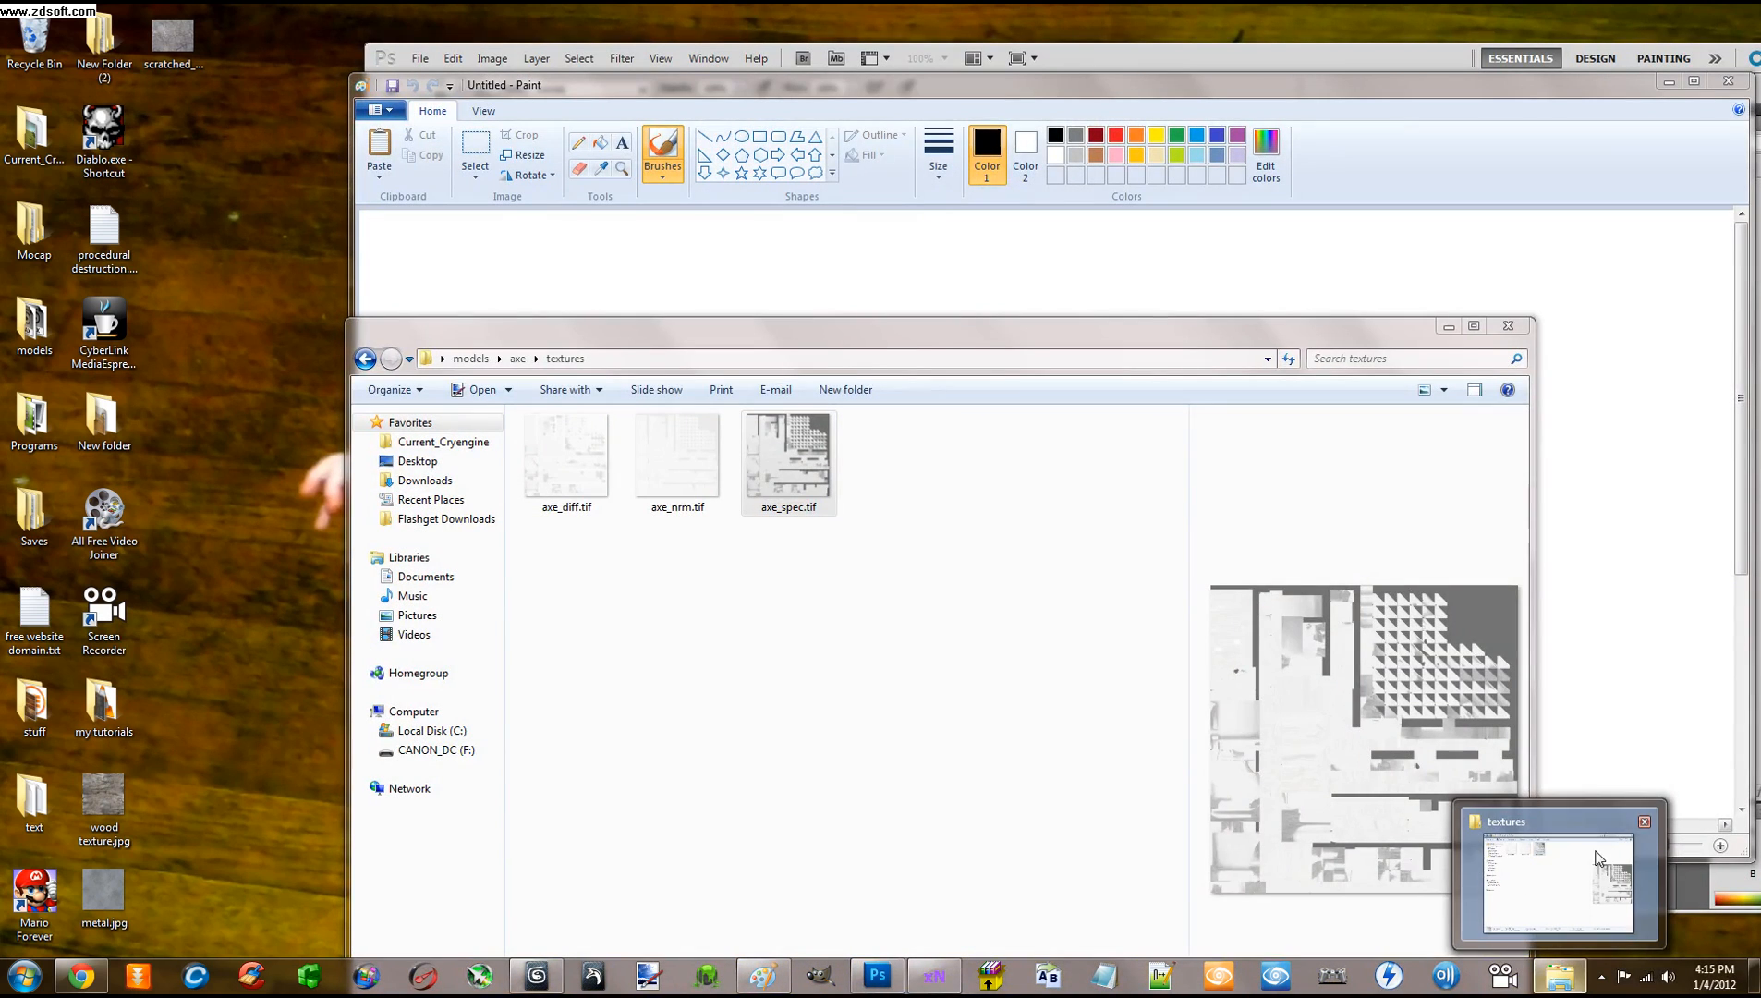
drag(675, 454, 743, 277)
drag(801, 330, 577, 338)
click(1270, 335)
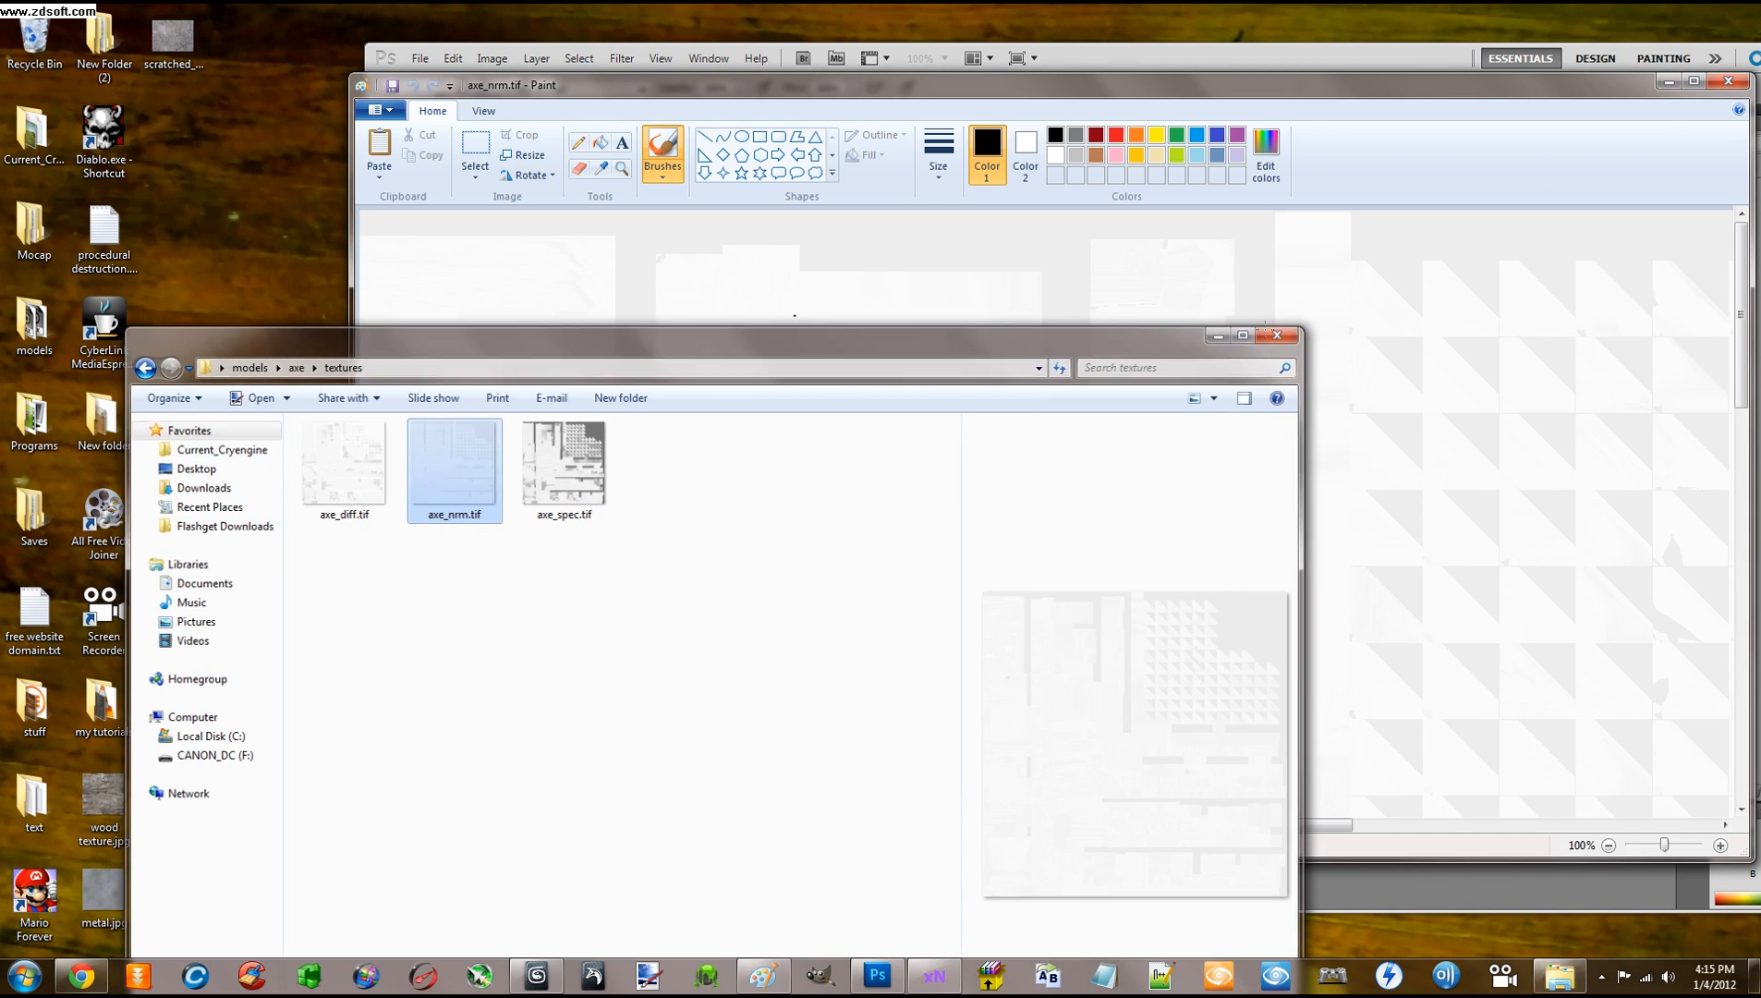
drag(1119, 101, 928, 109)
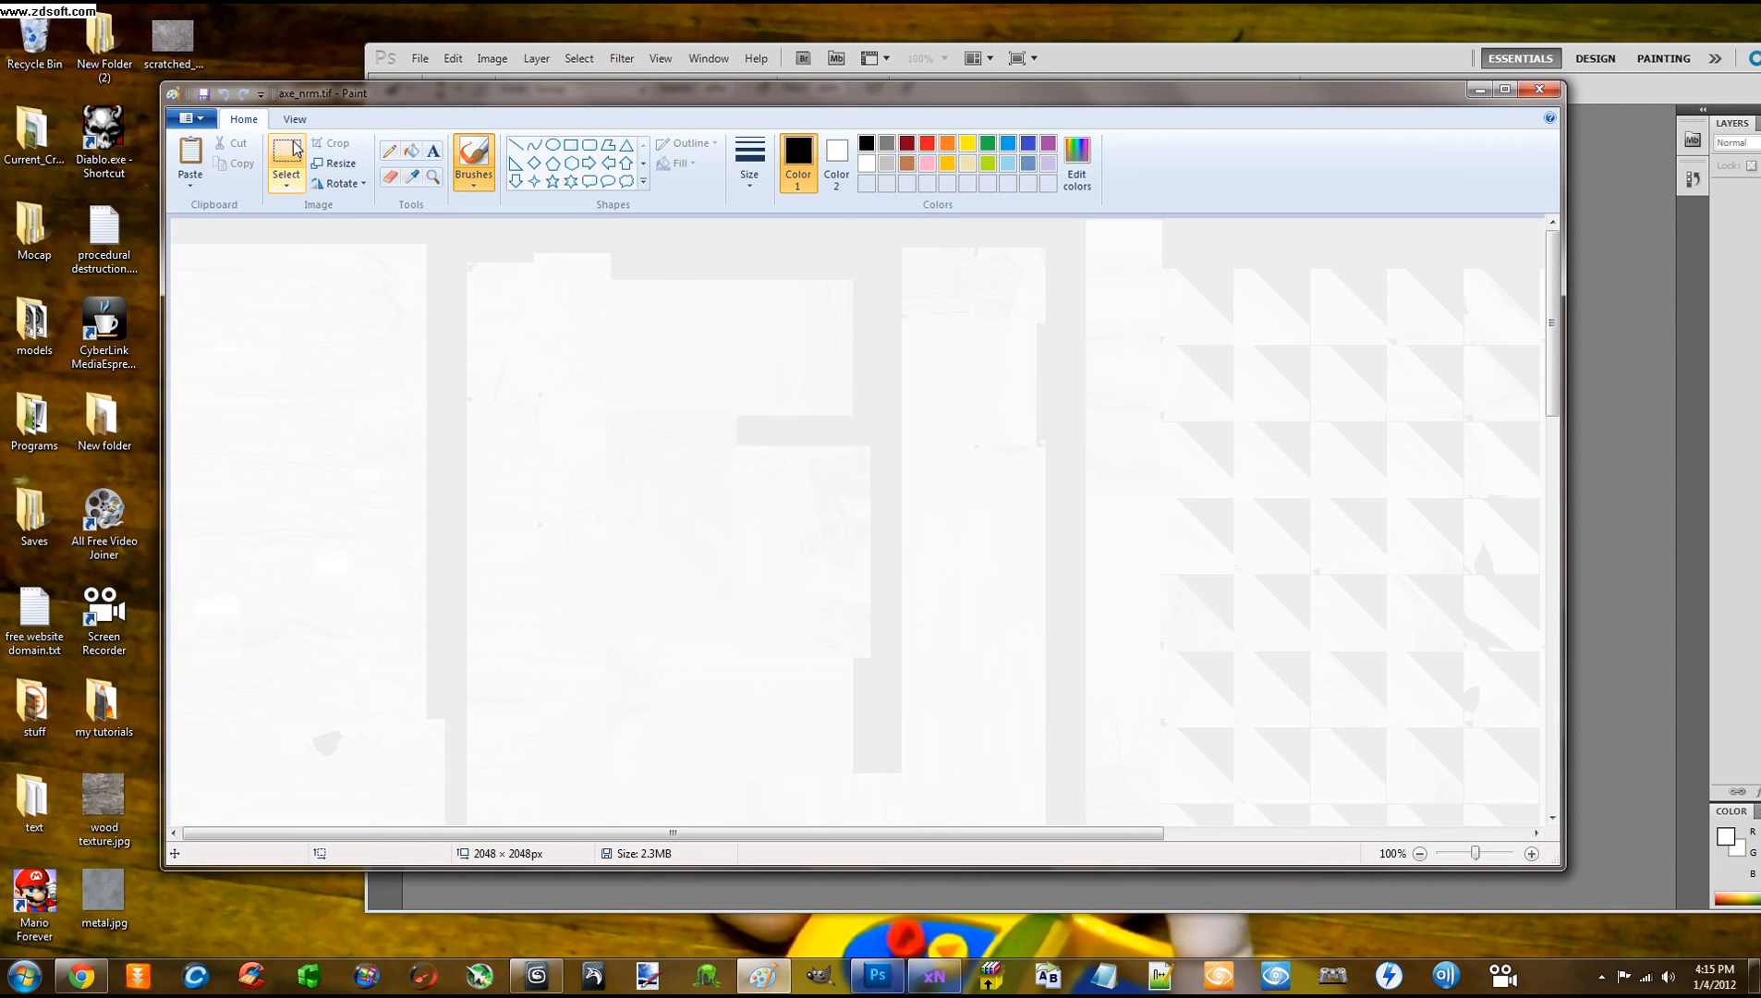
Save the picture as JPEG axe_nrm.jpg, accepting transparency loss, then close Paint
click(191, 118)
mouse_move(220, 261)
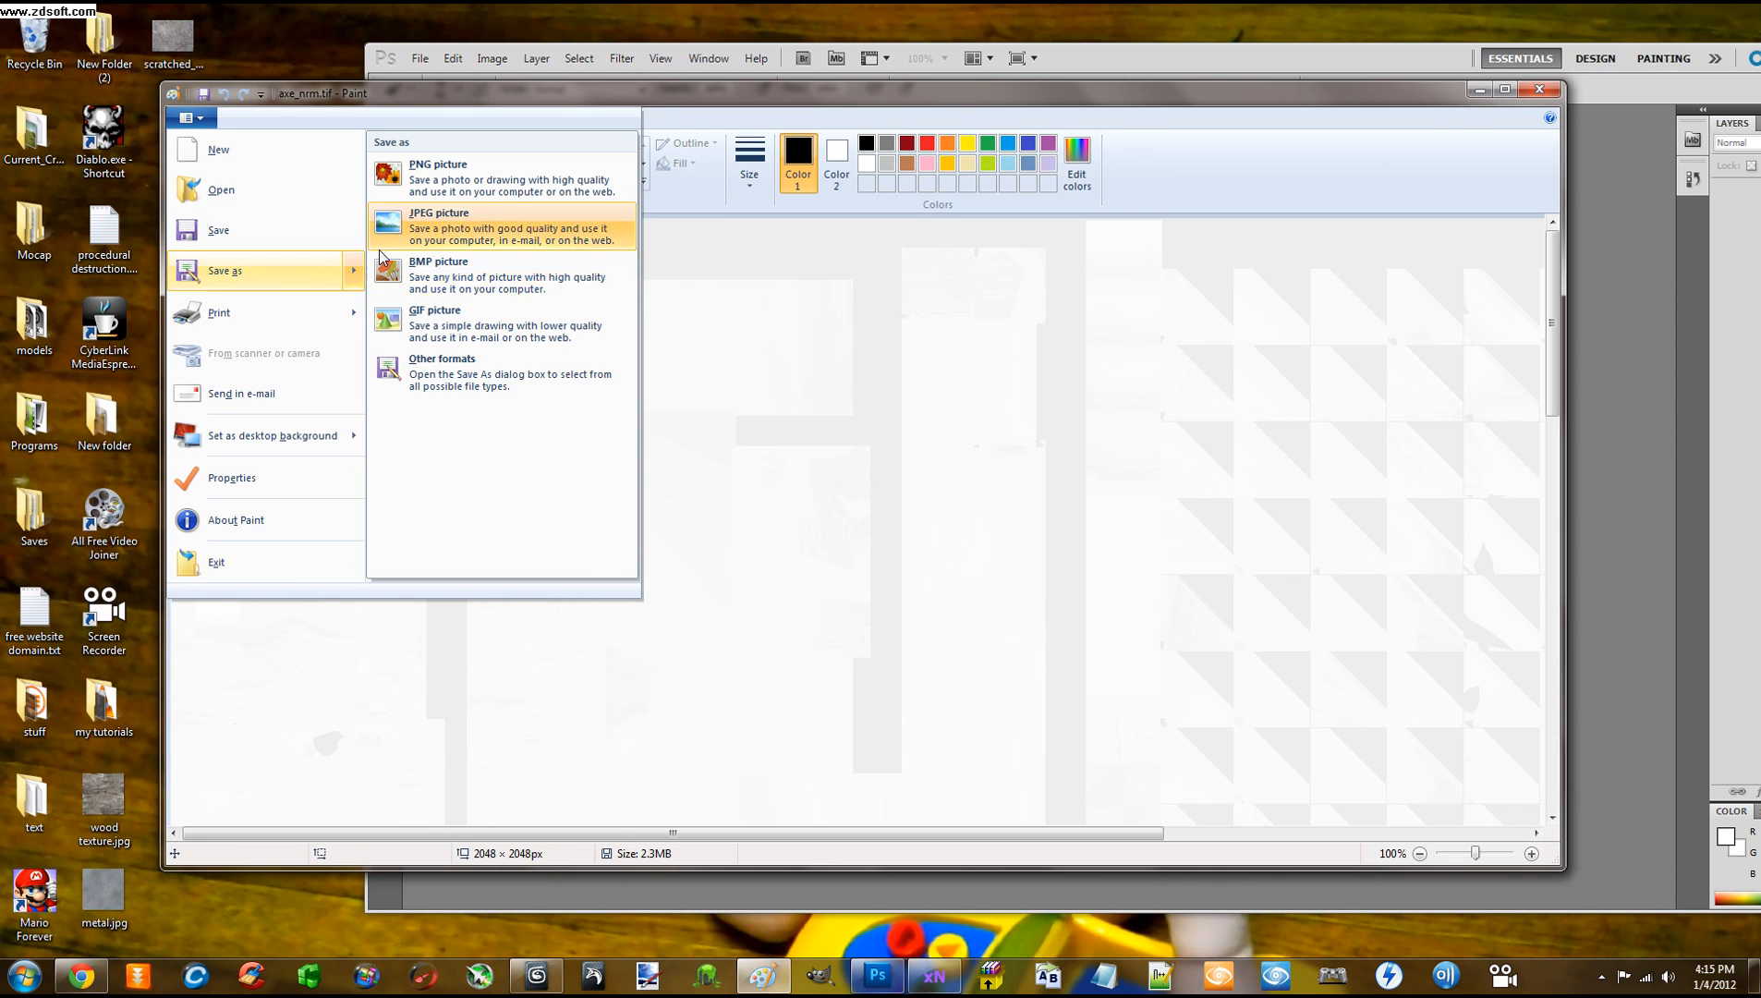
click(424, 222)
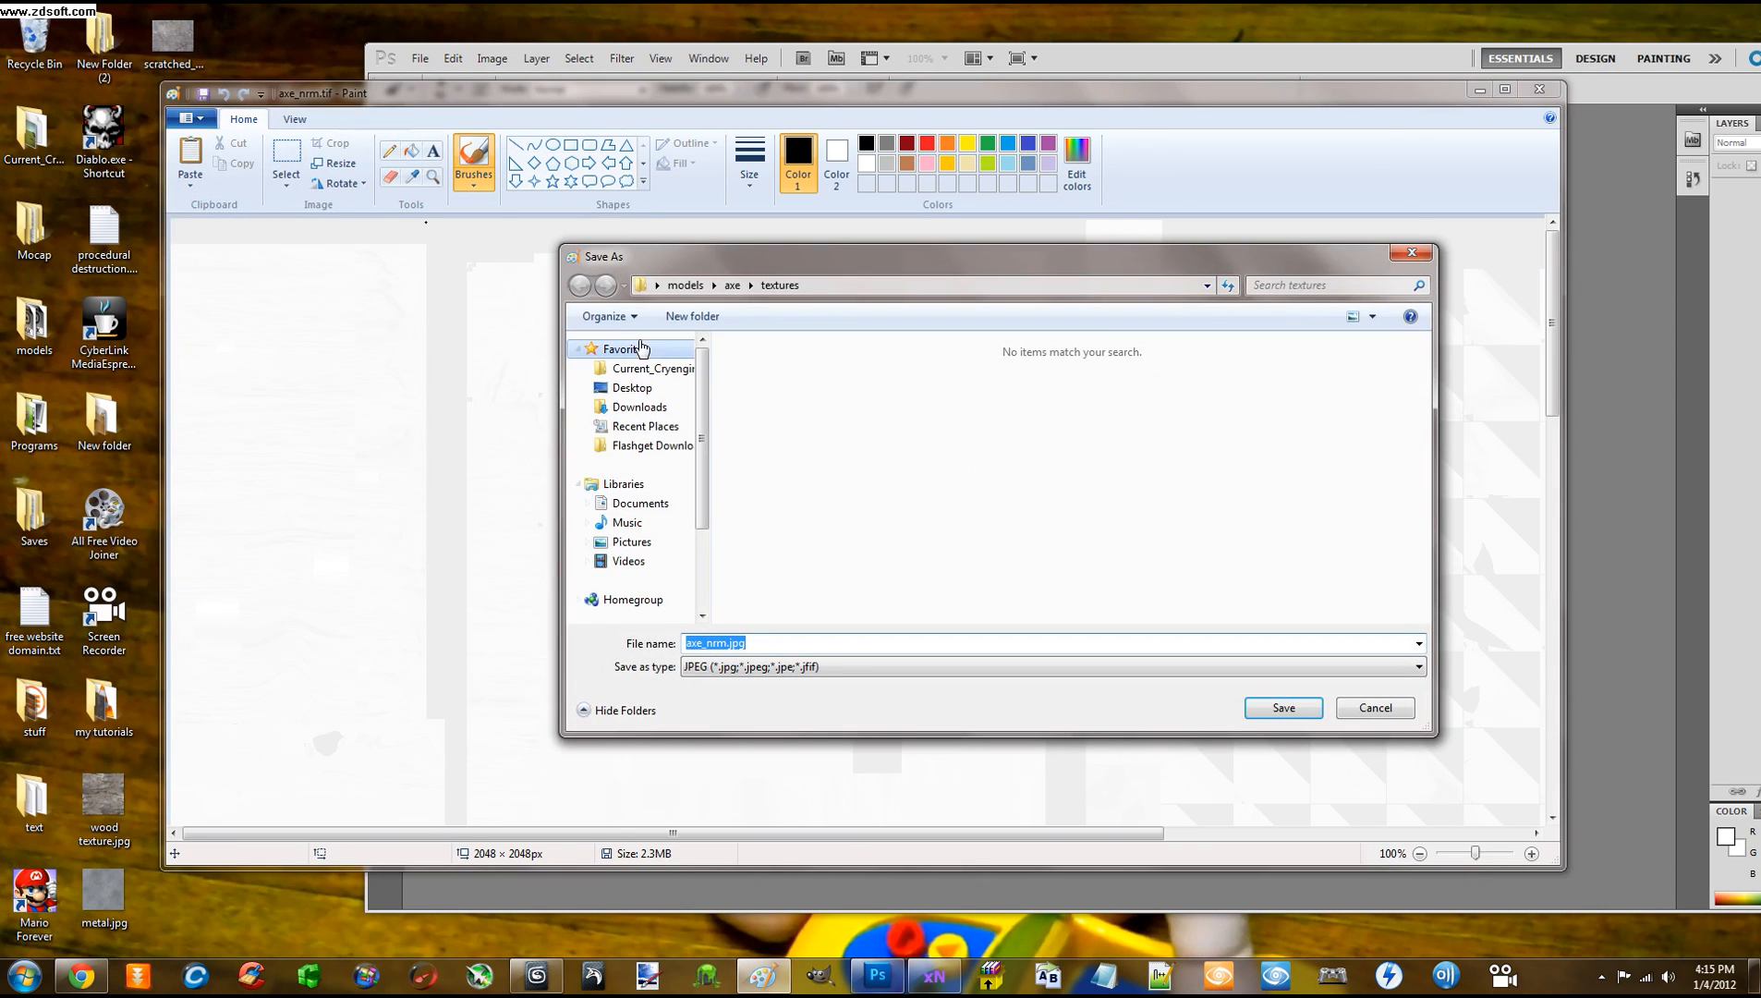
click(1070, 666)
click(1069, 666)
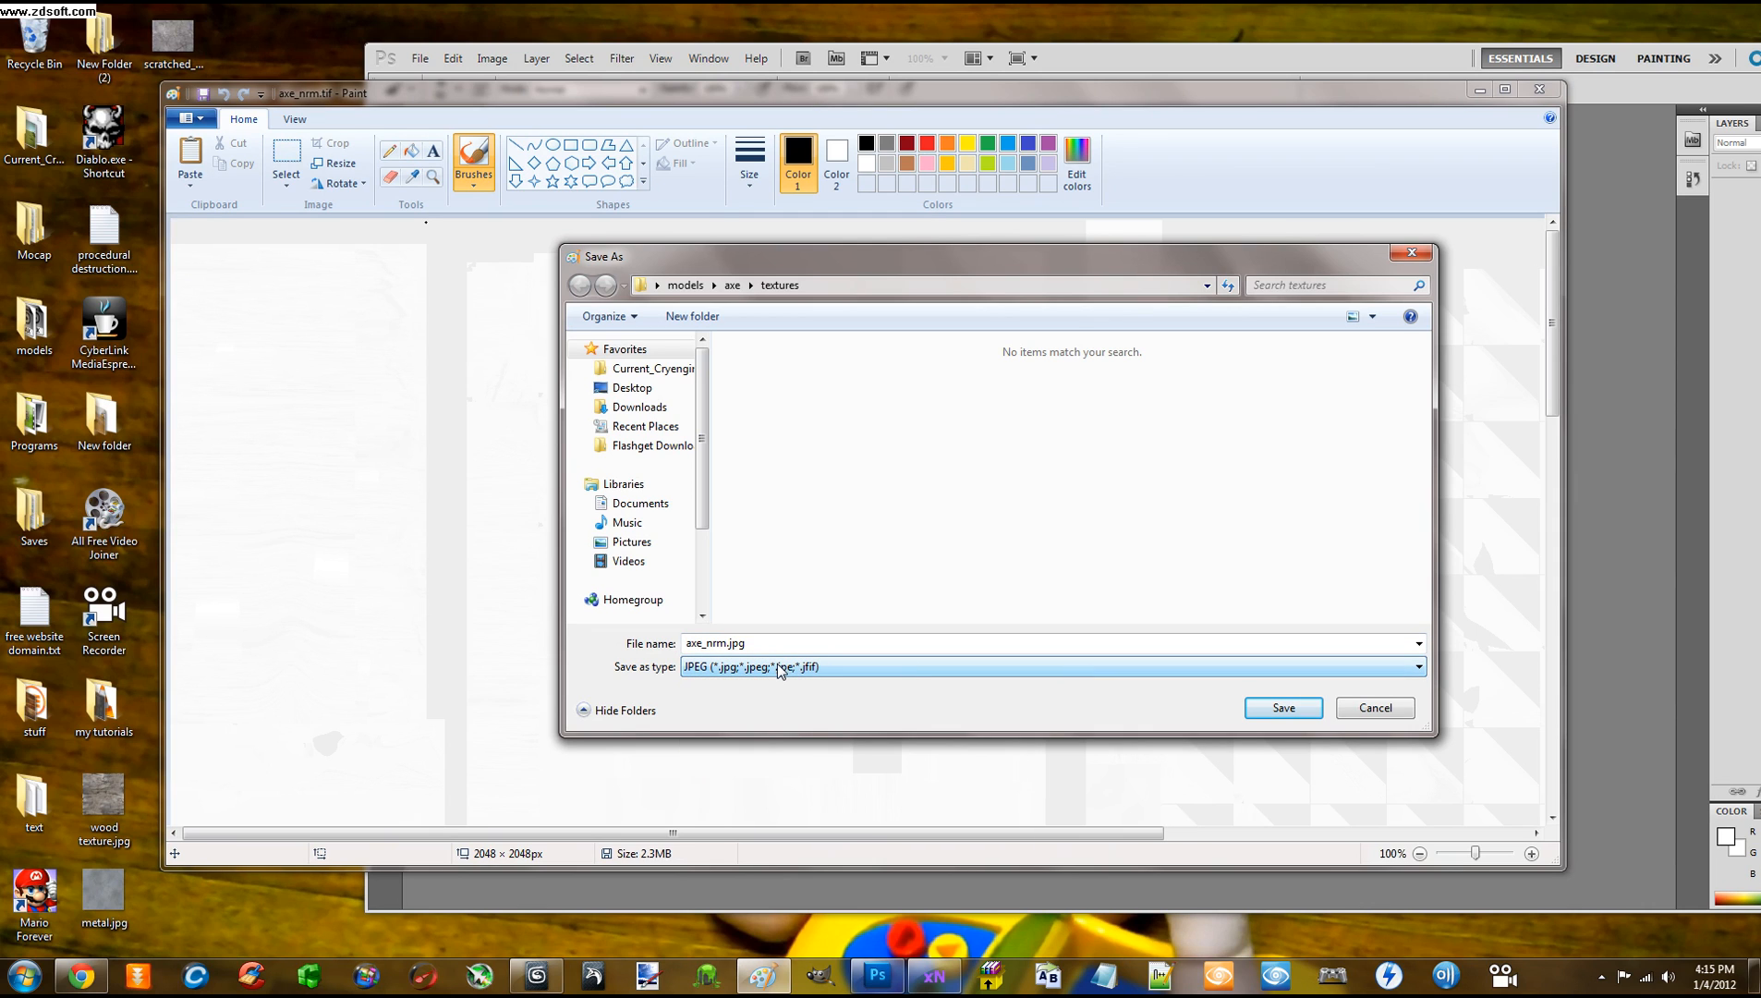
click(1256, 712)
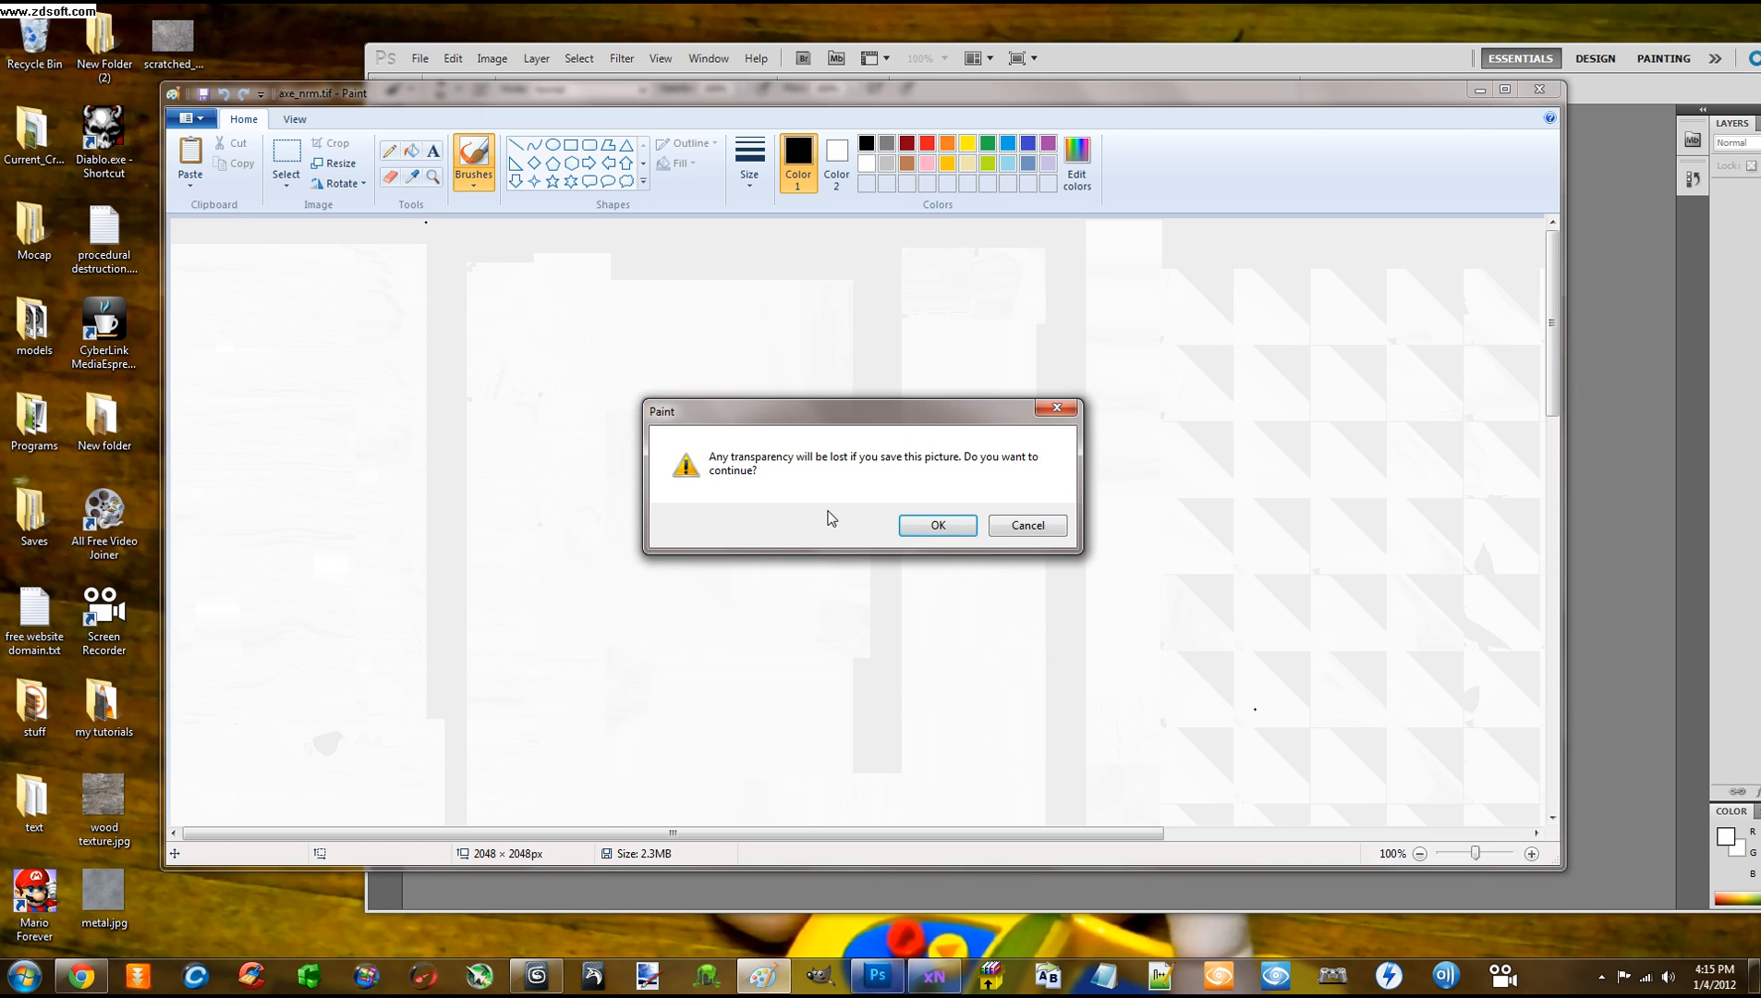
click(927, 527)
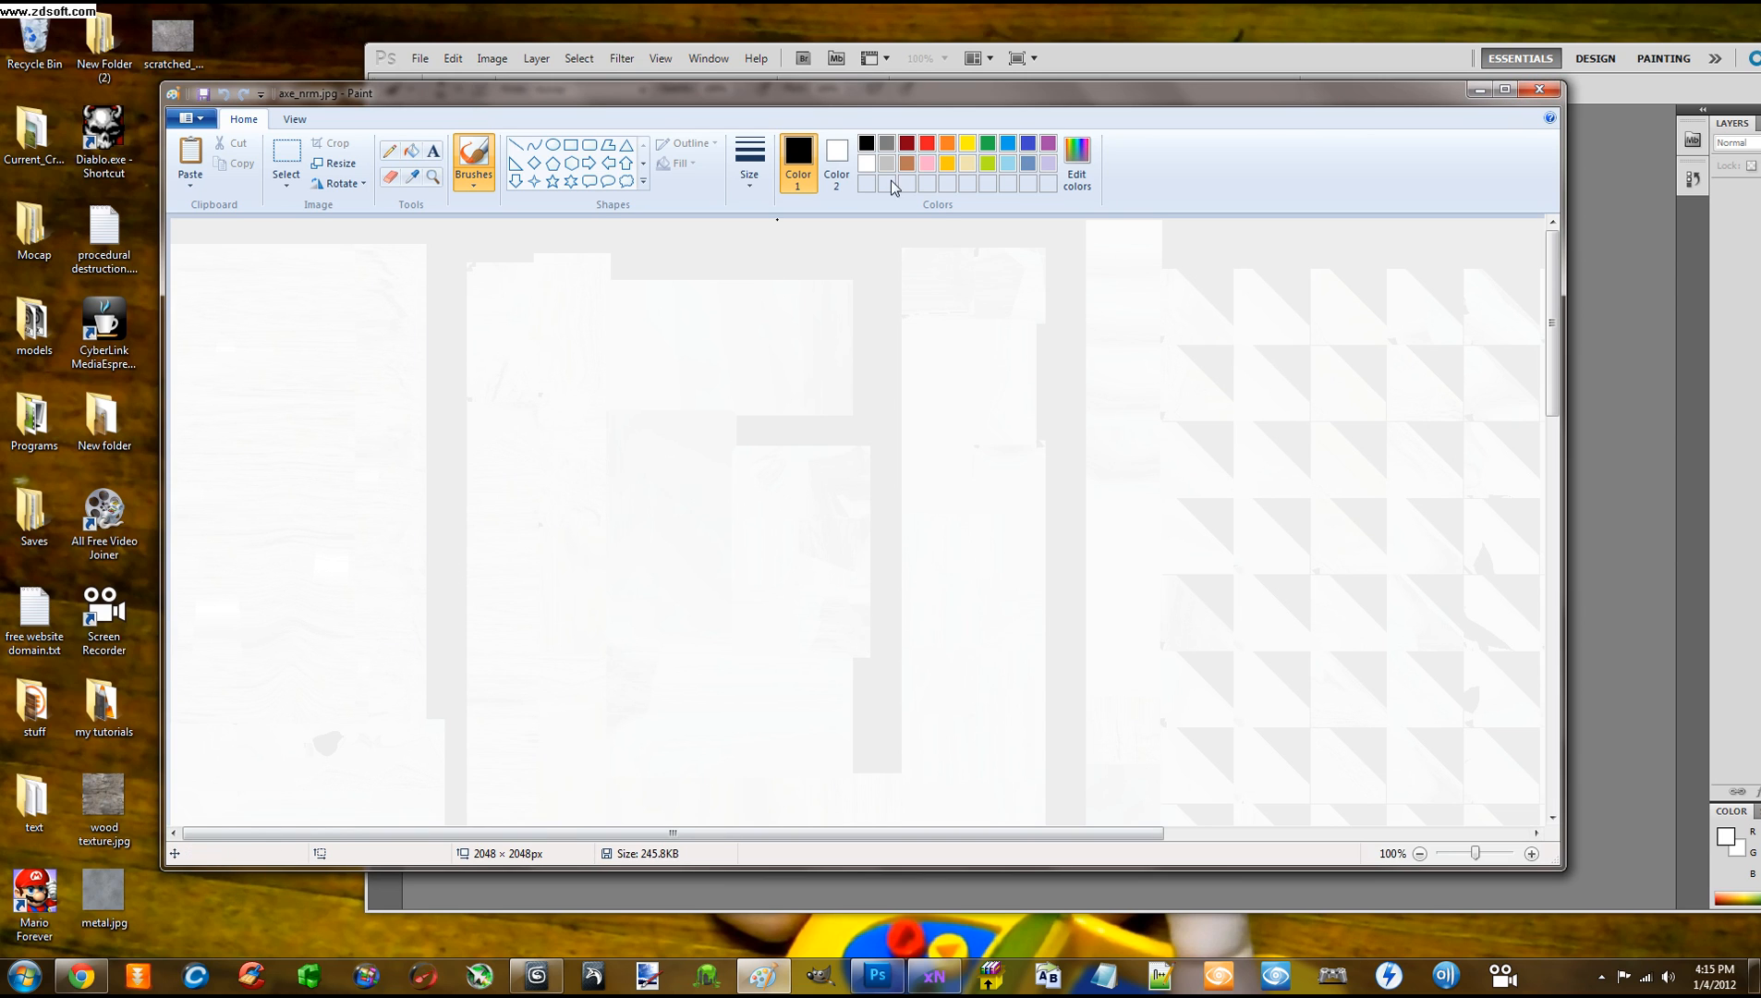
click(1539, 88)
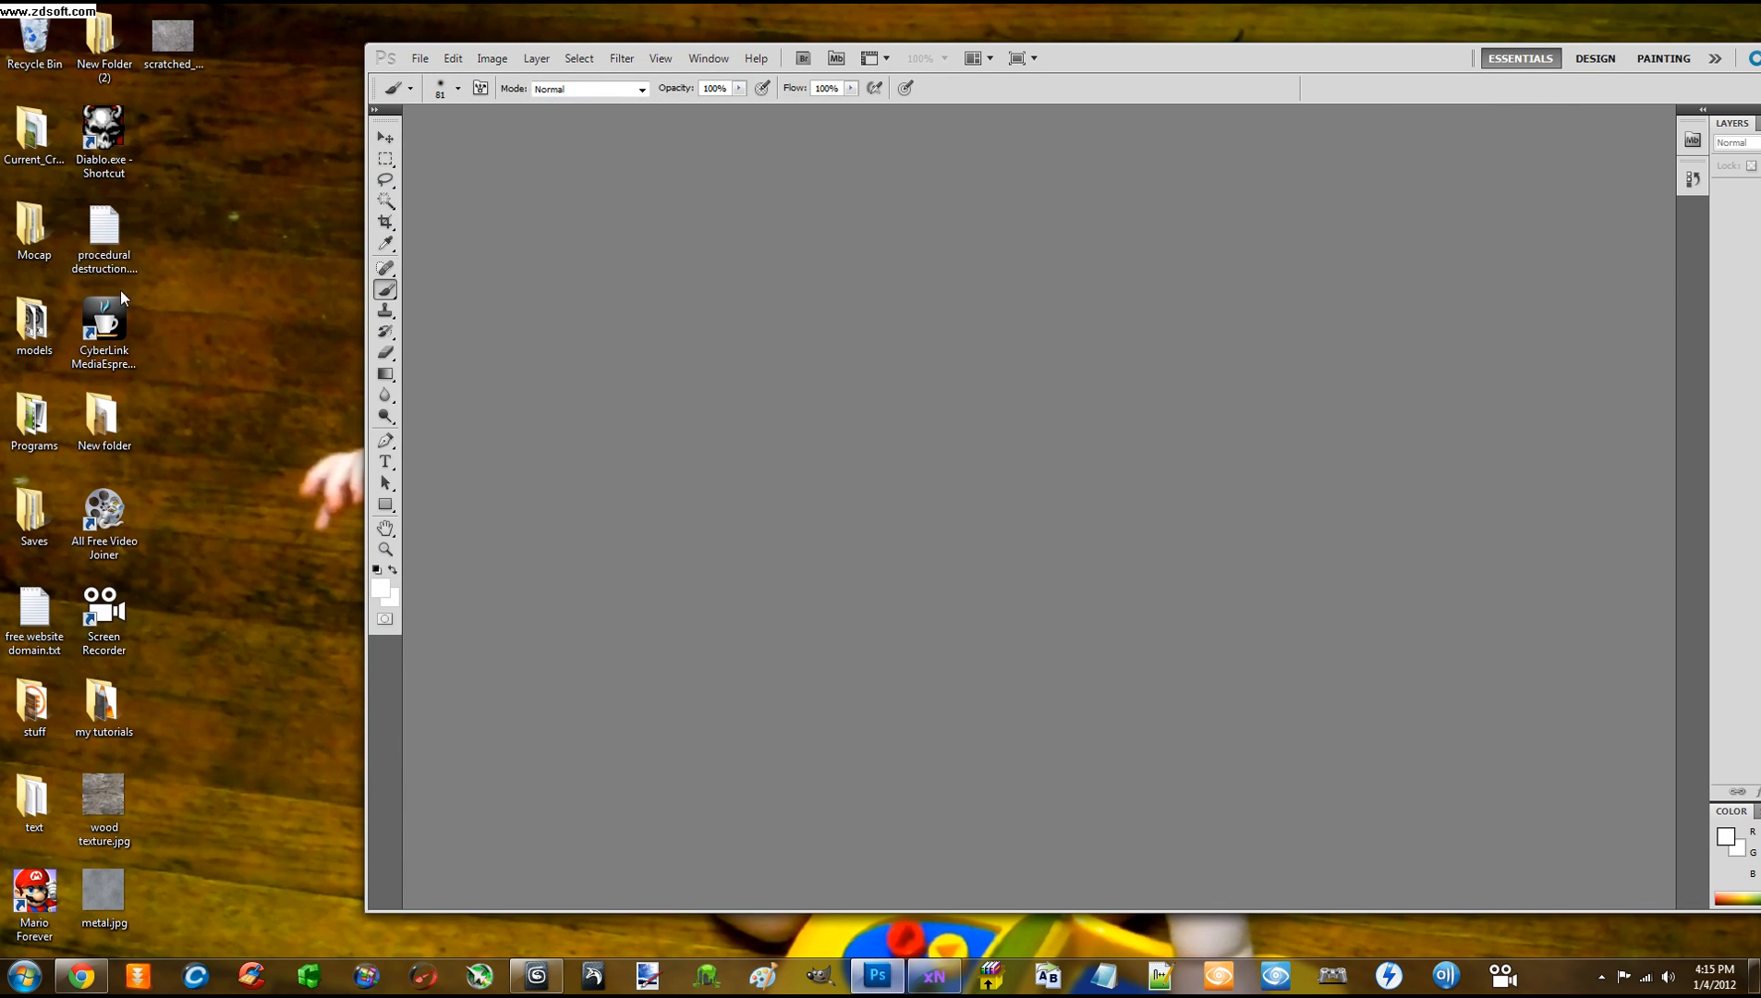
Drag axe_nrm.jpg from the models\axe\textures folder into Photoshop
double_click(33, 323)
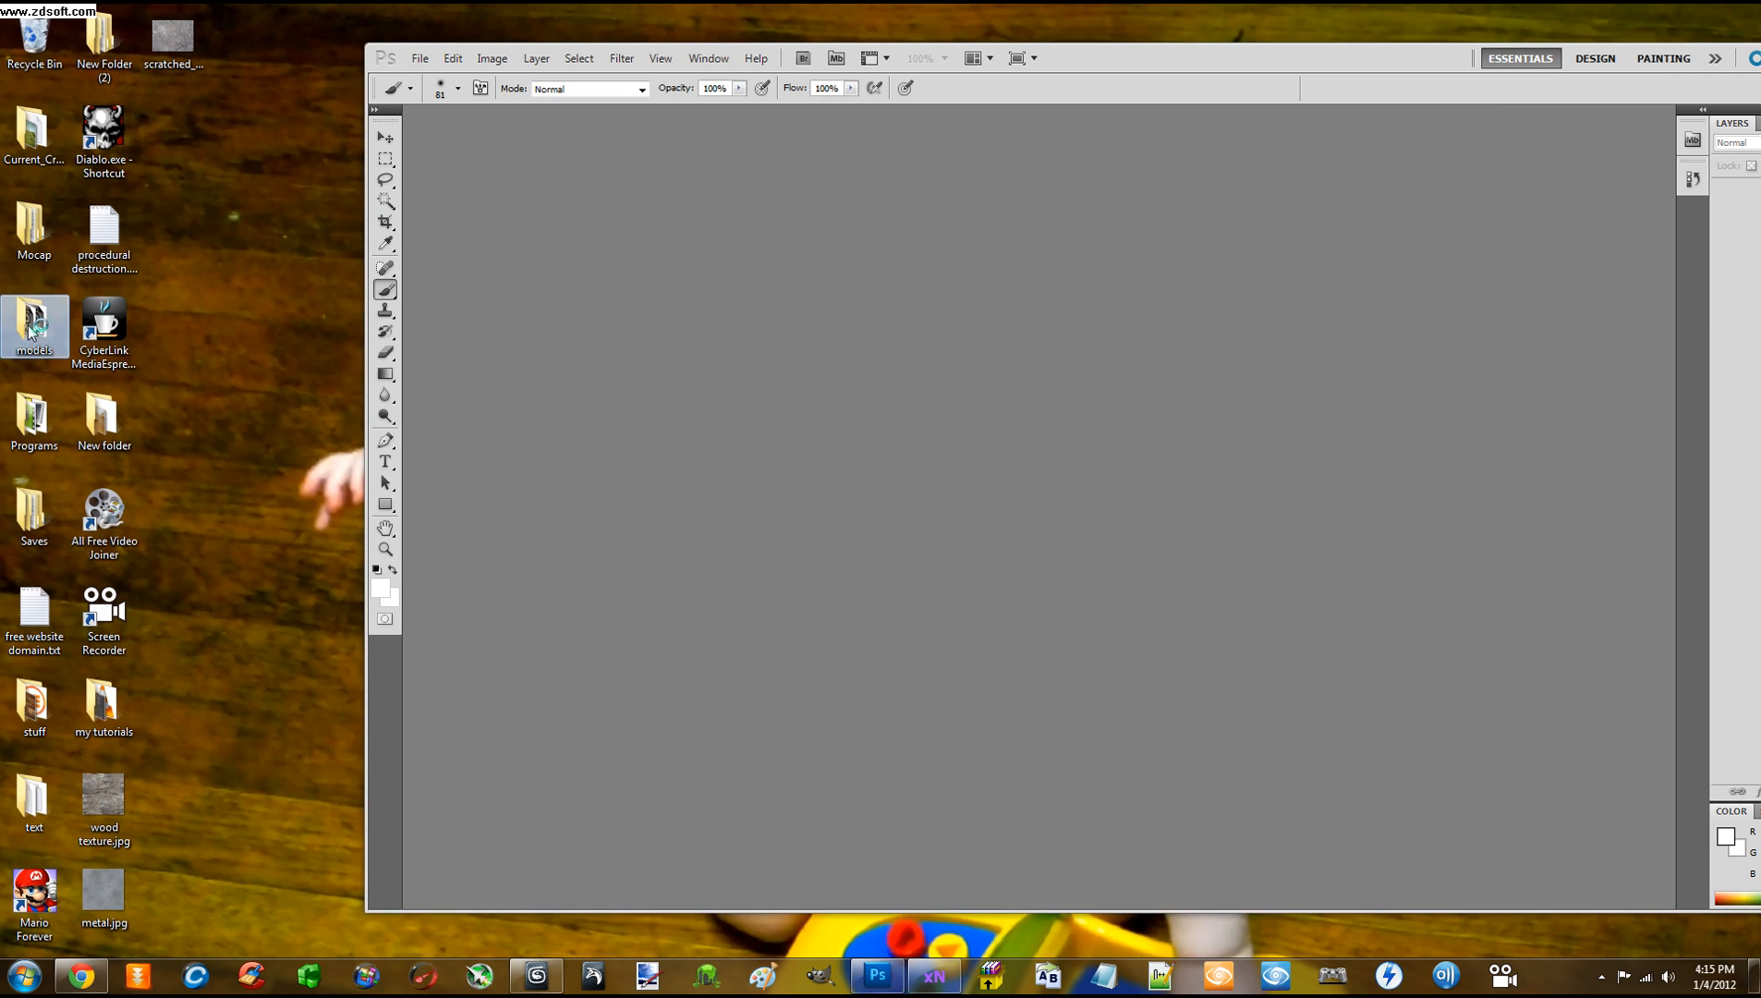
double_click(338, 267)
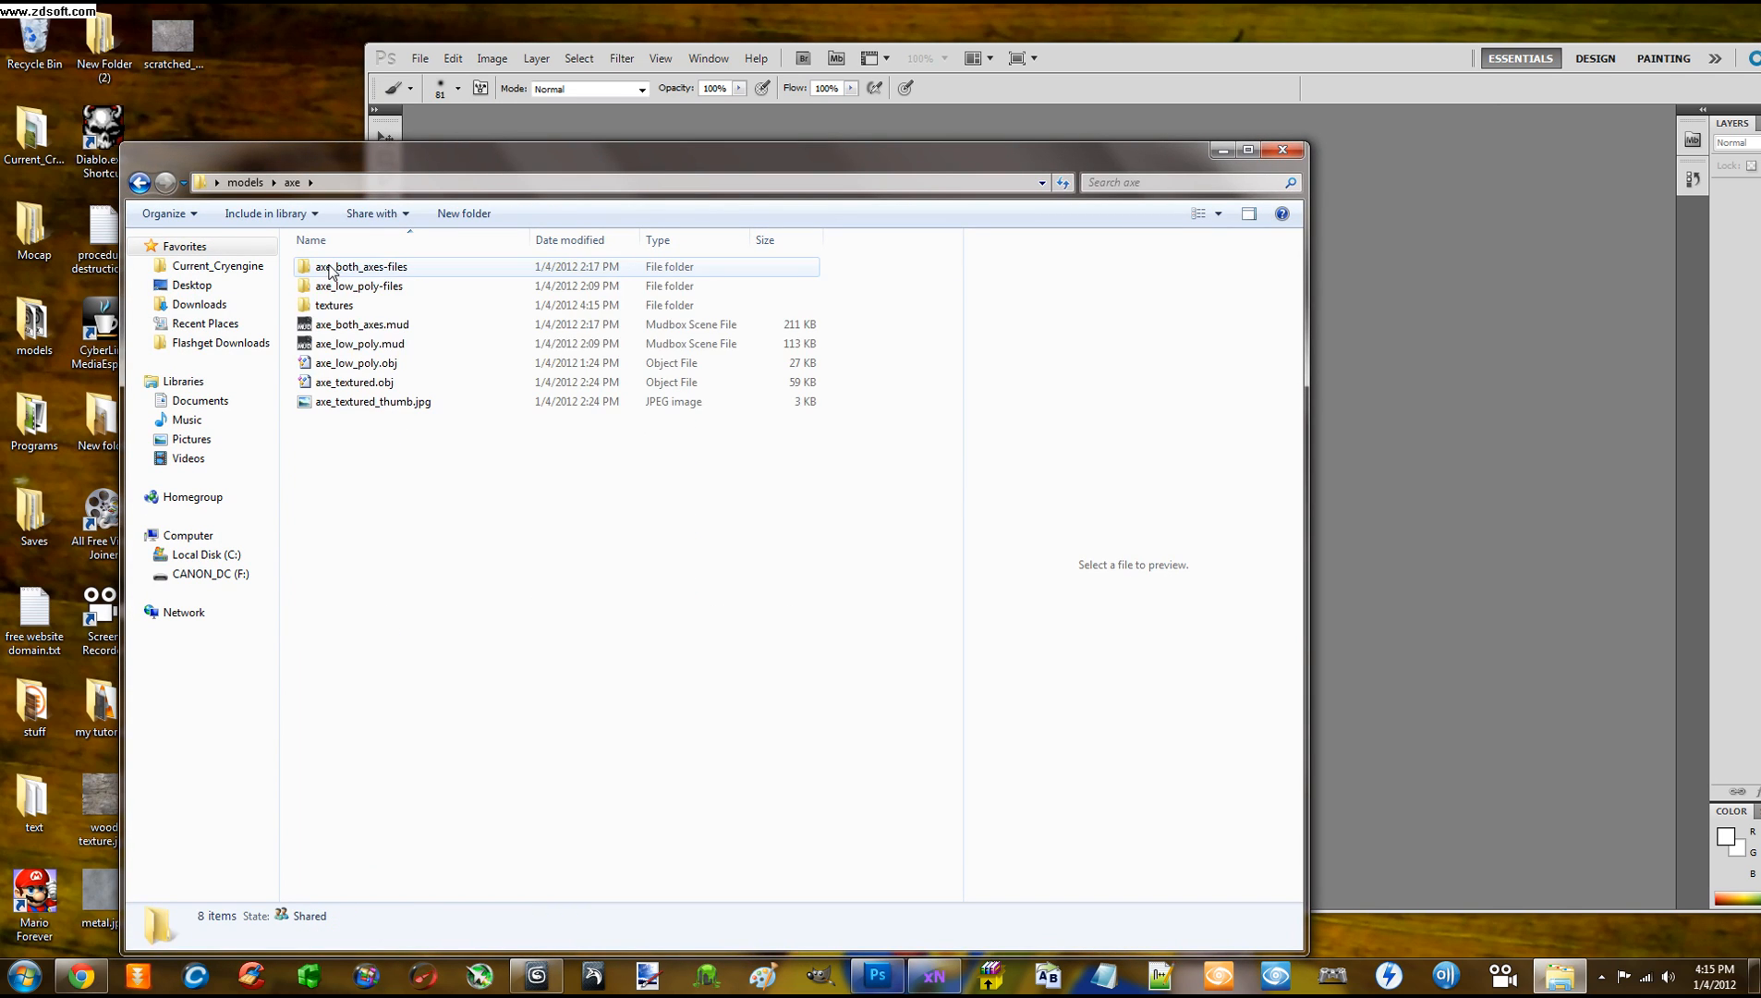
double_click(338, 305)
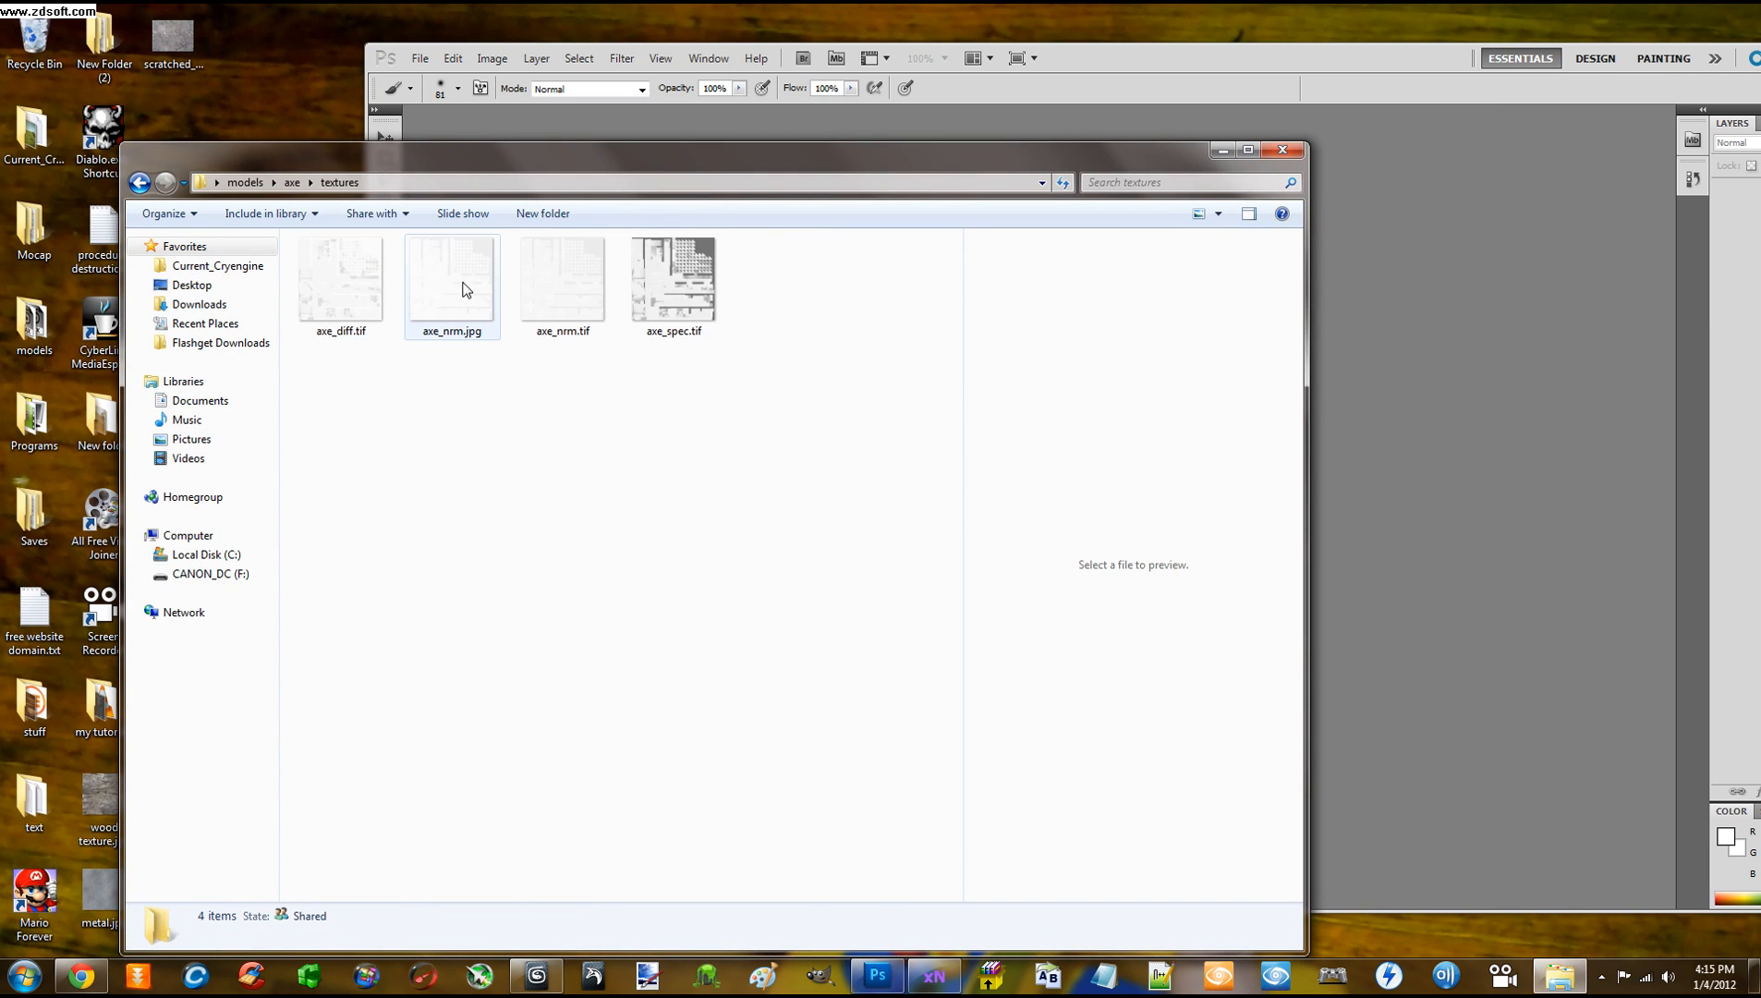
click(350, 283)
click(467, 307)
mouse_move(466, 307)
mouse_down()
mouse_move(1286, 481)
mouse_move(1479, 436)
mouse_up()
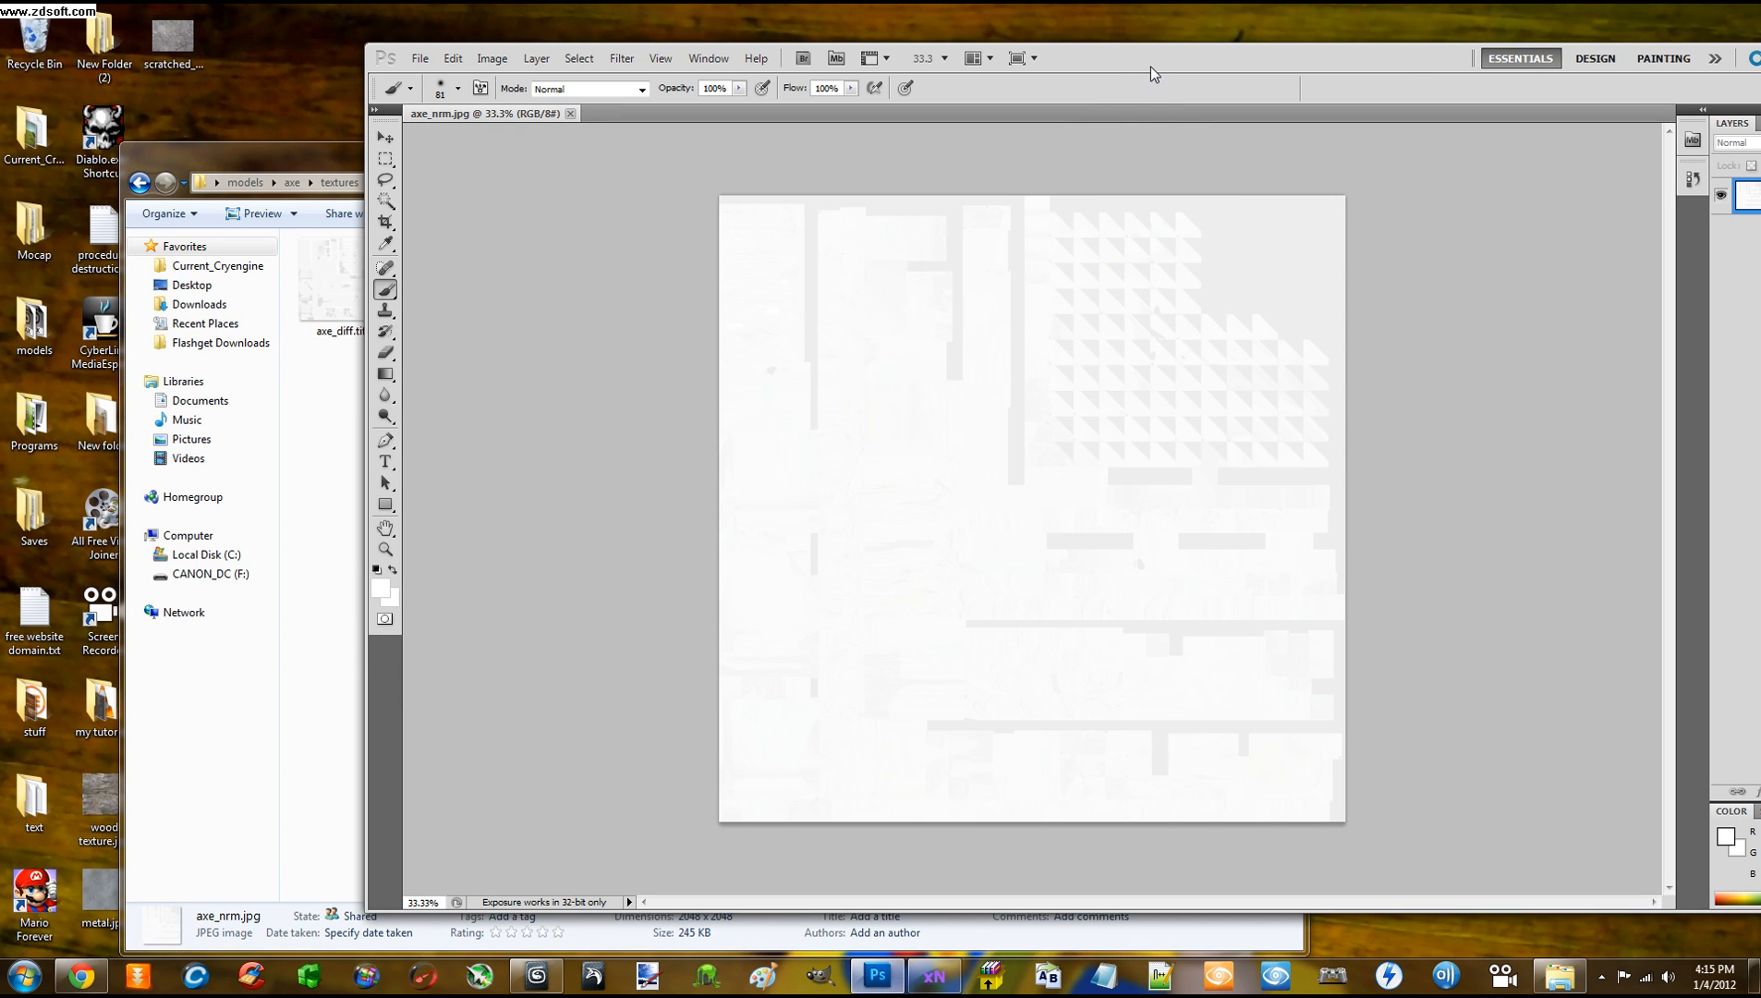
Check the pale axe_nrm.jpg texture, then close its document
drag(1150, 66, 1081, 75)
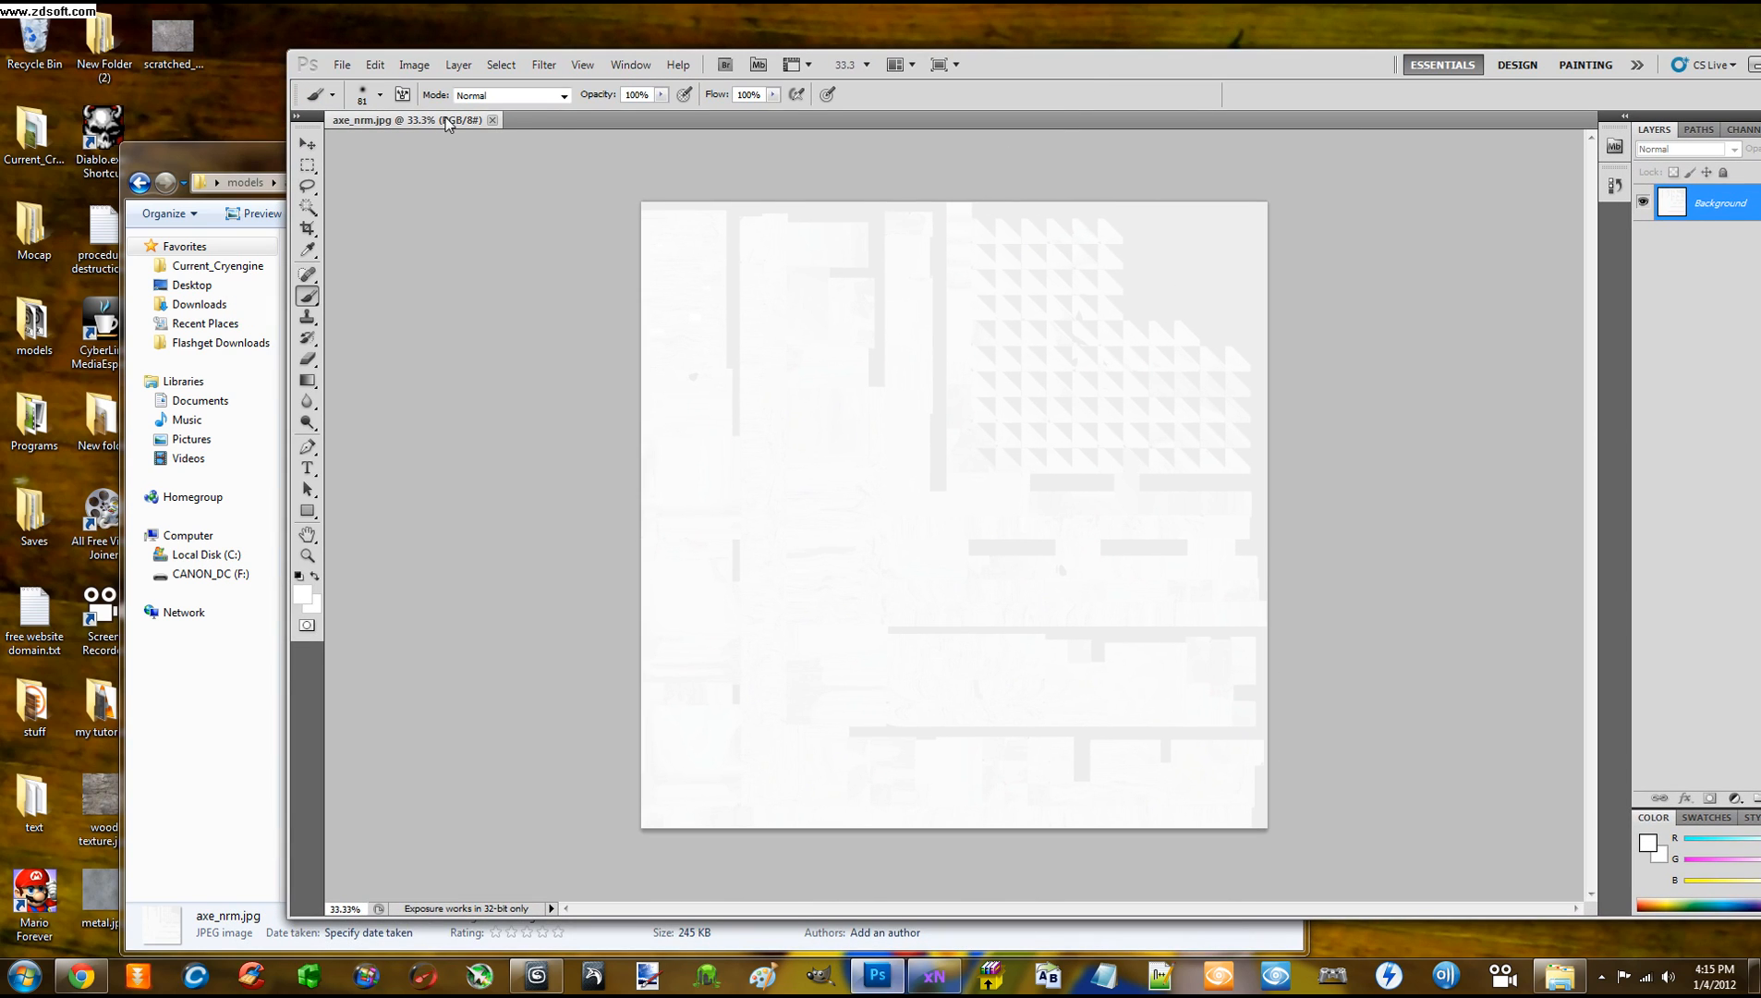
click(491, 120)
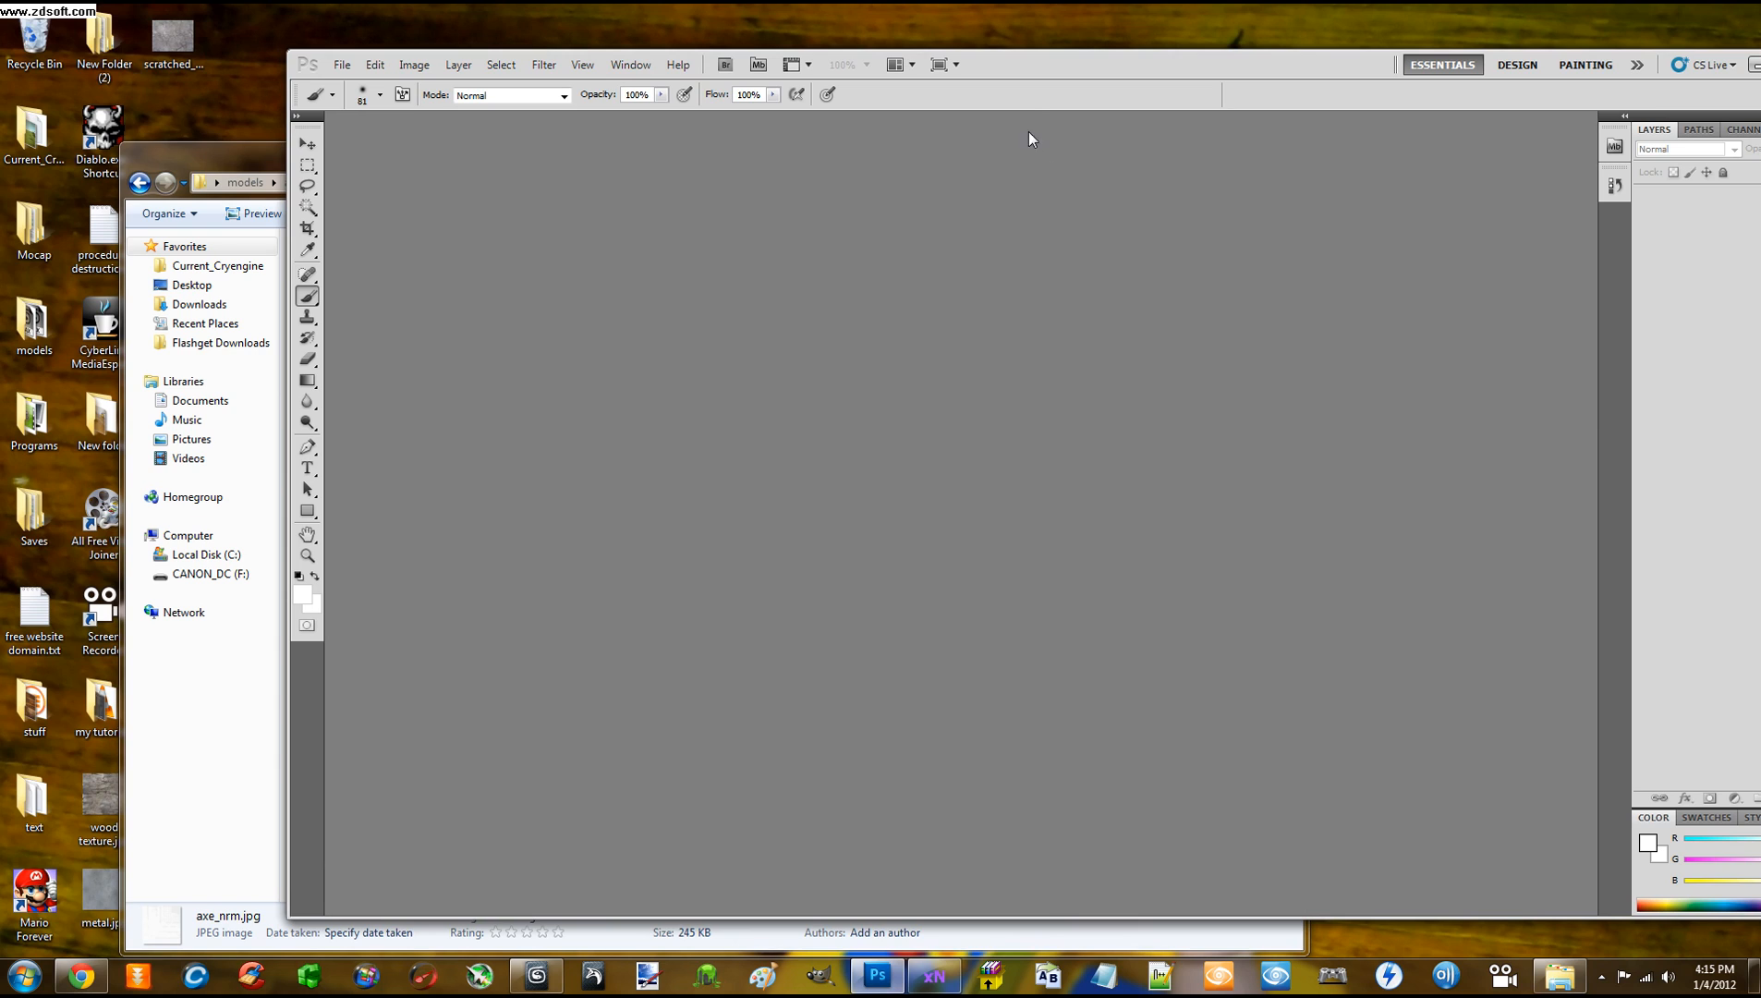
drag(1002, 67, 1179, 65)
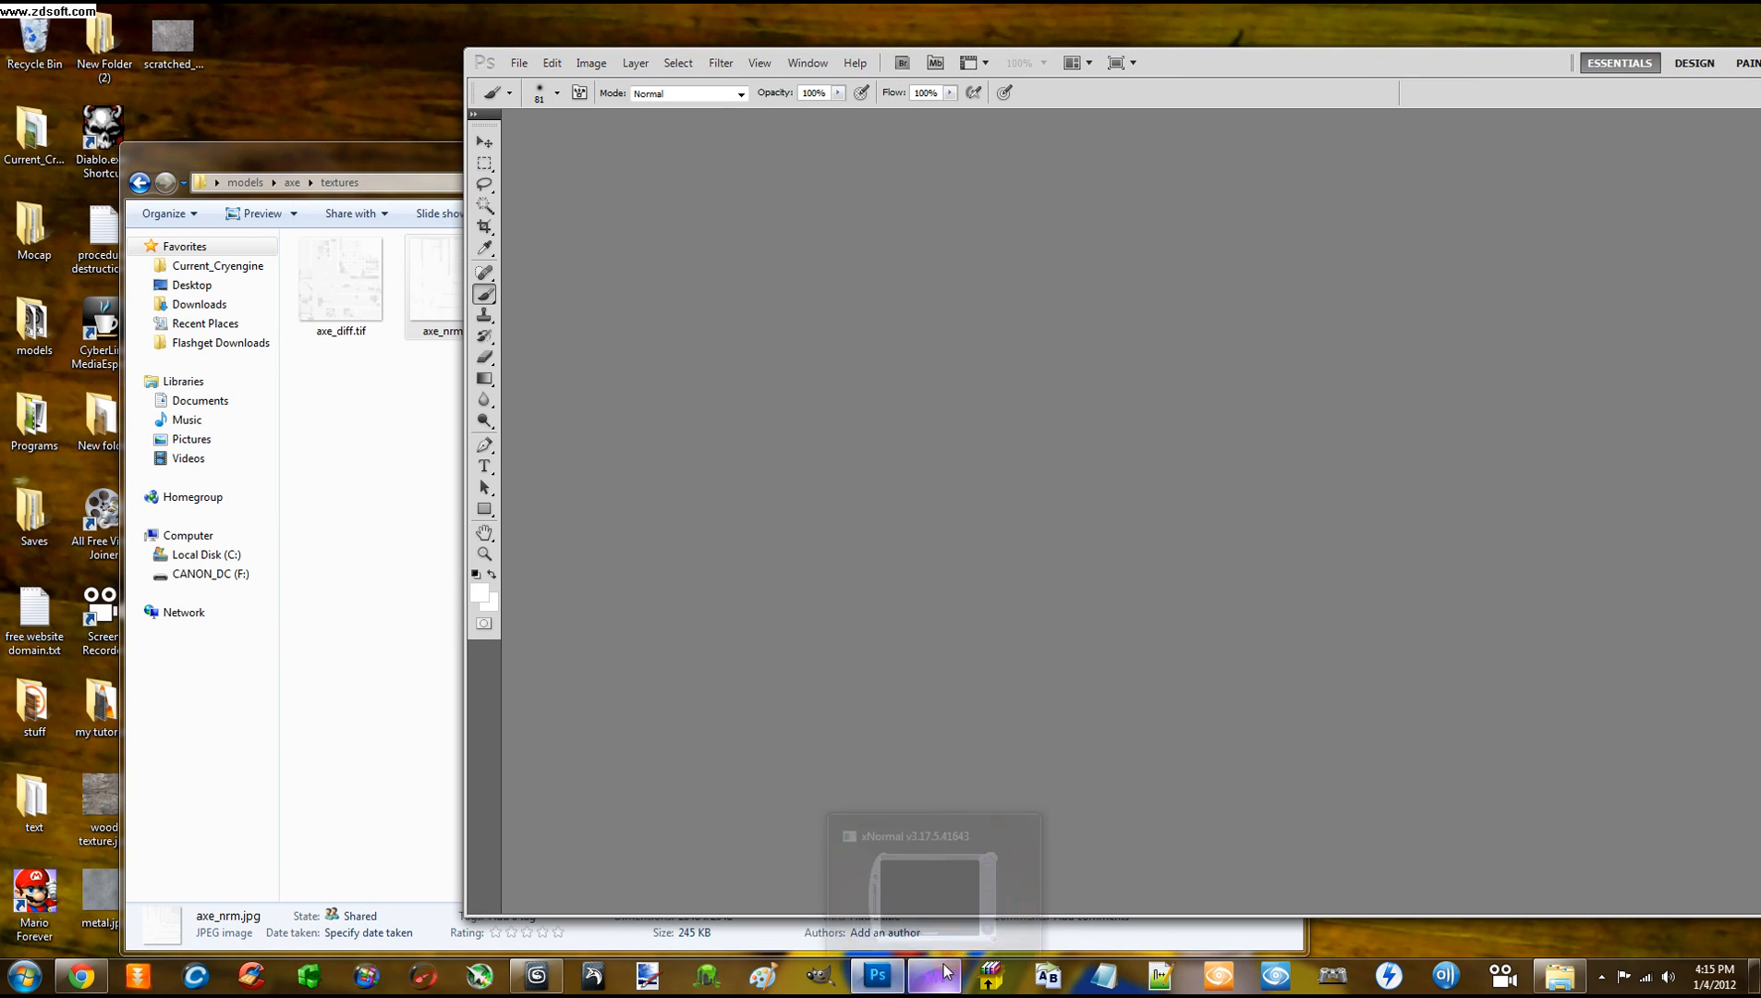
Open xNormal's Height map to normal map tool and browse for a height map
click(934, 975)
click(1417, 482)
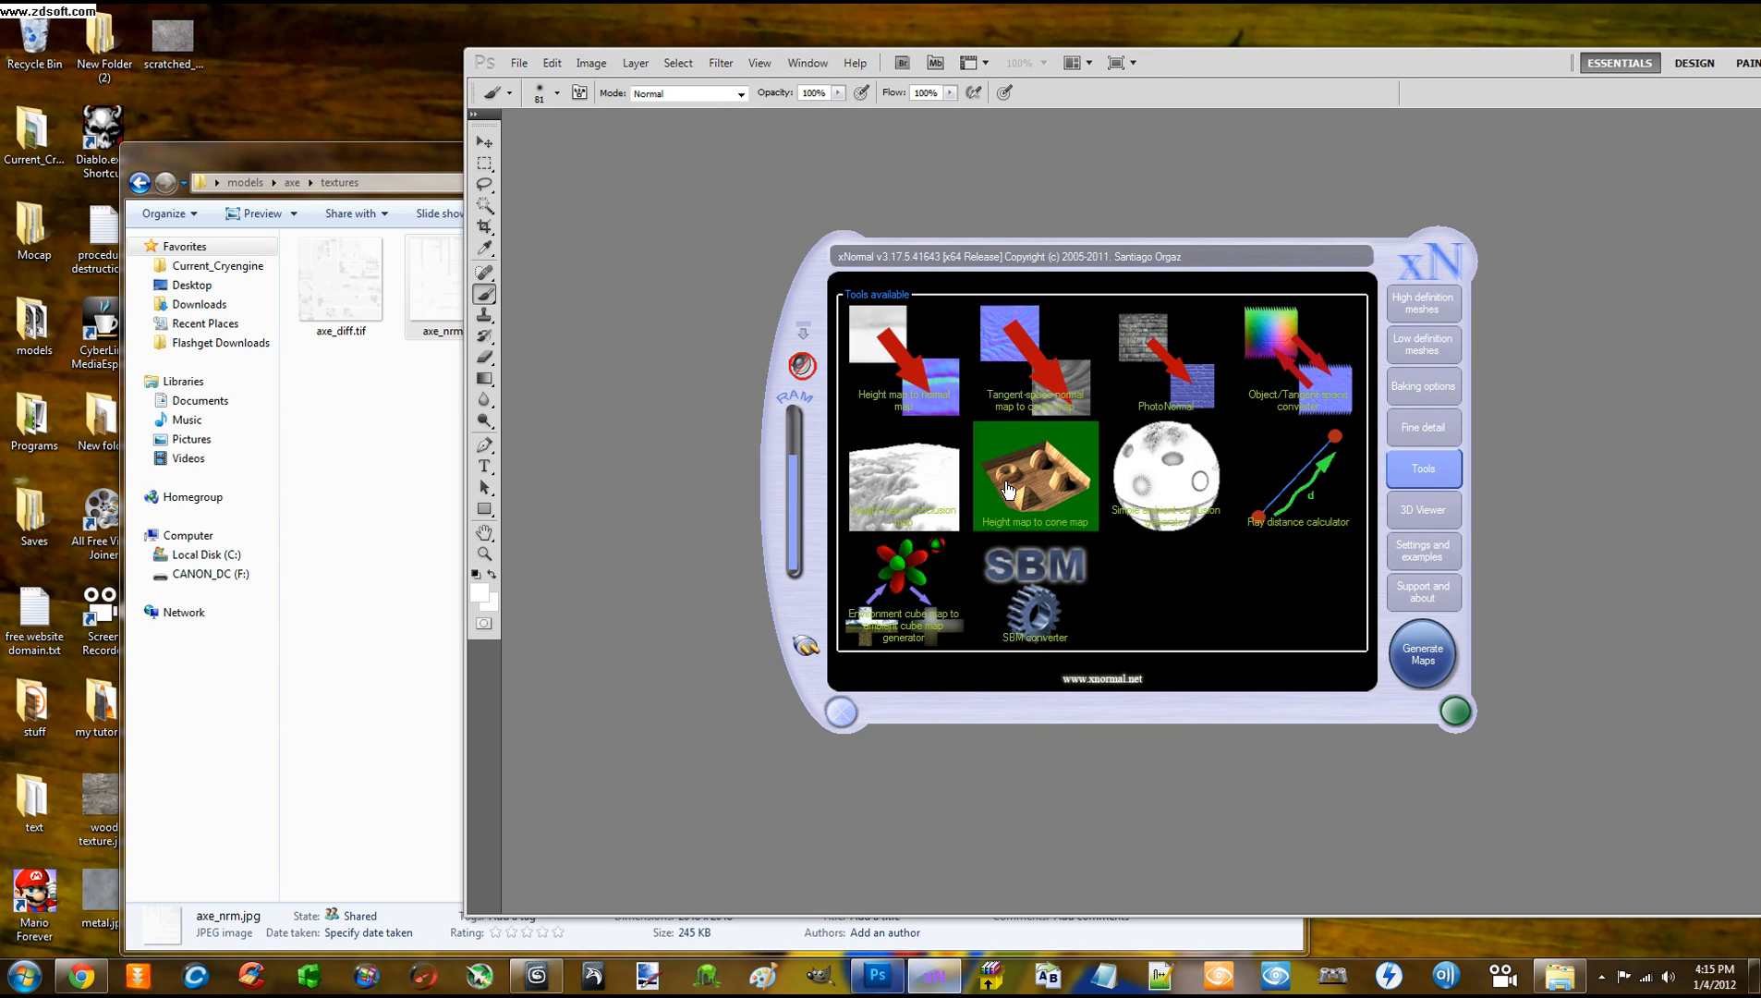
click(931, 377)
right_click(745, 371)
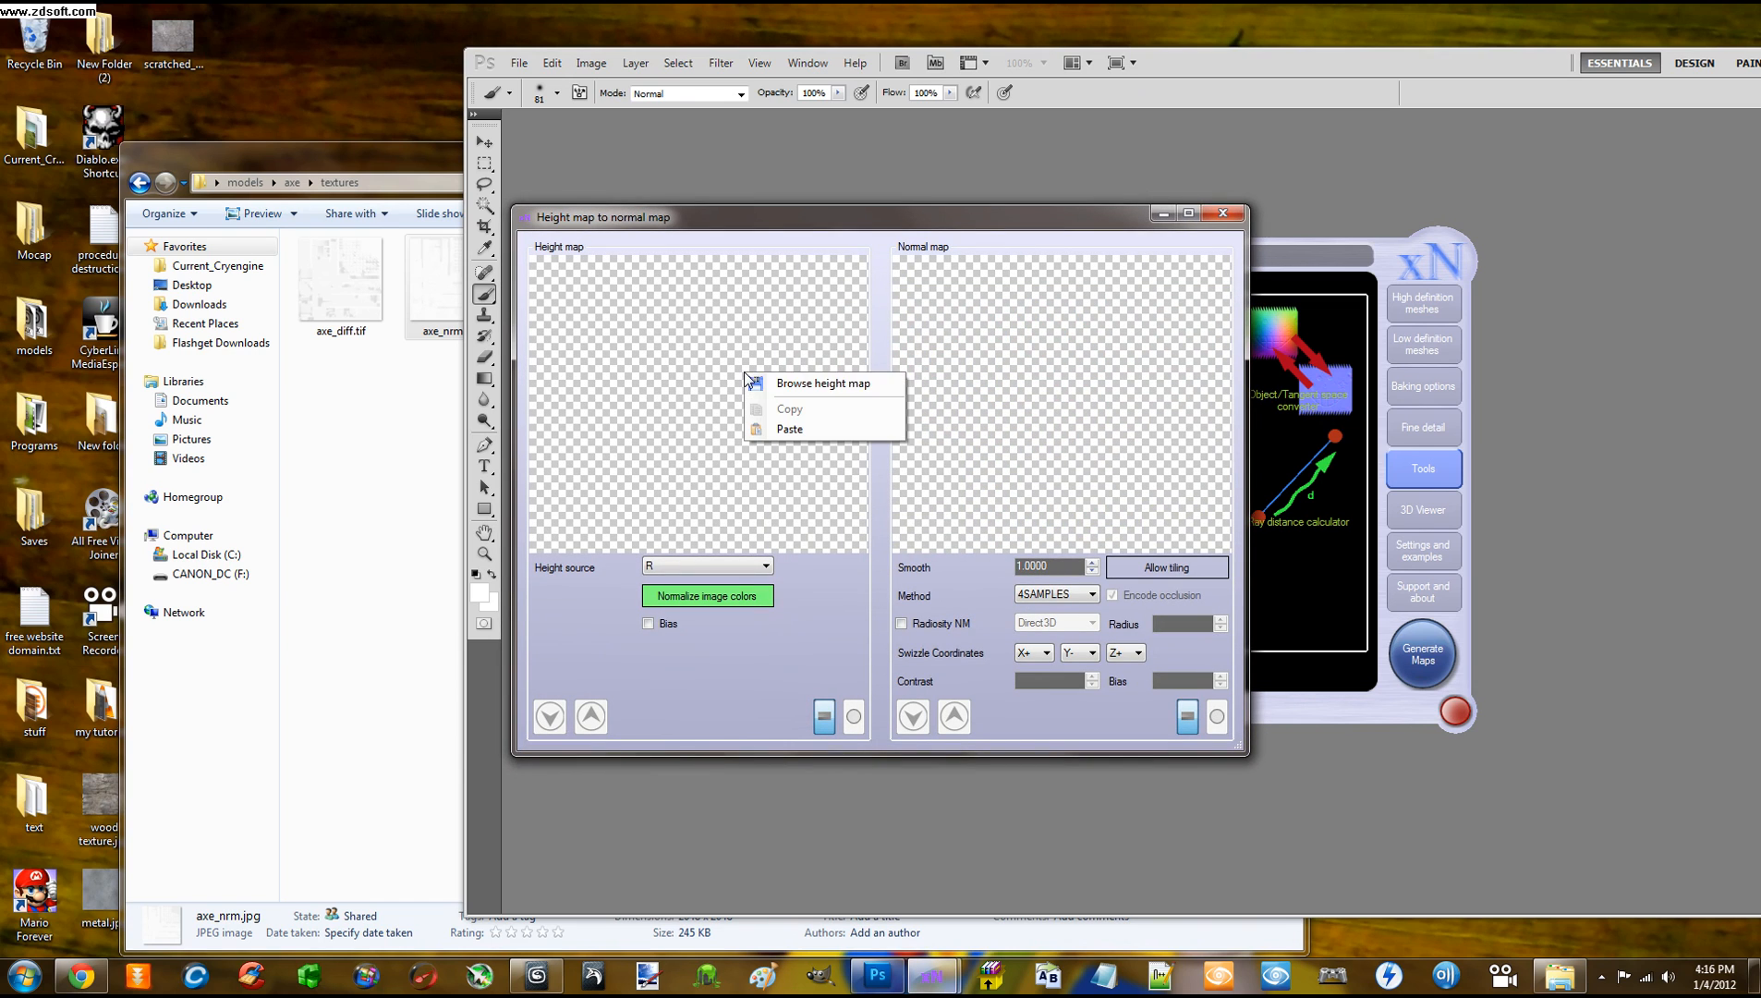
click(787, 384)
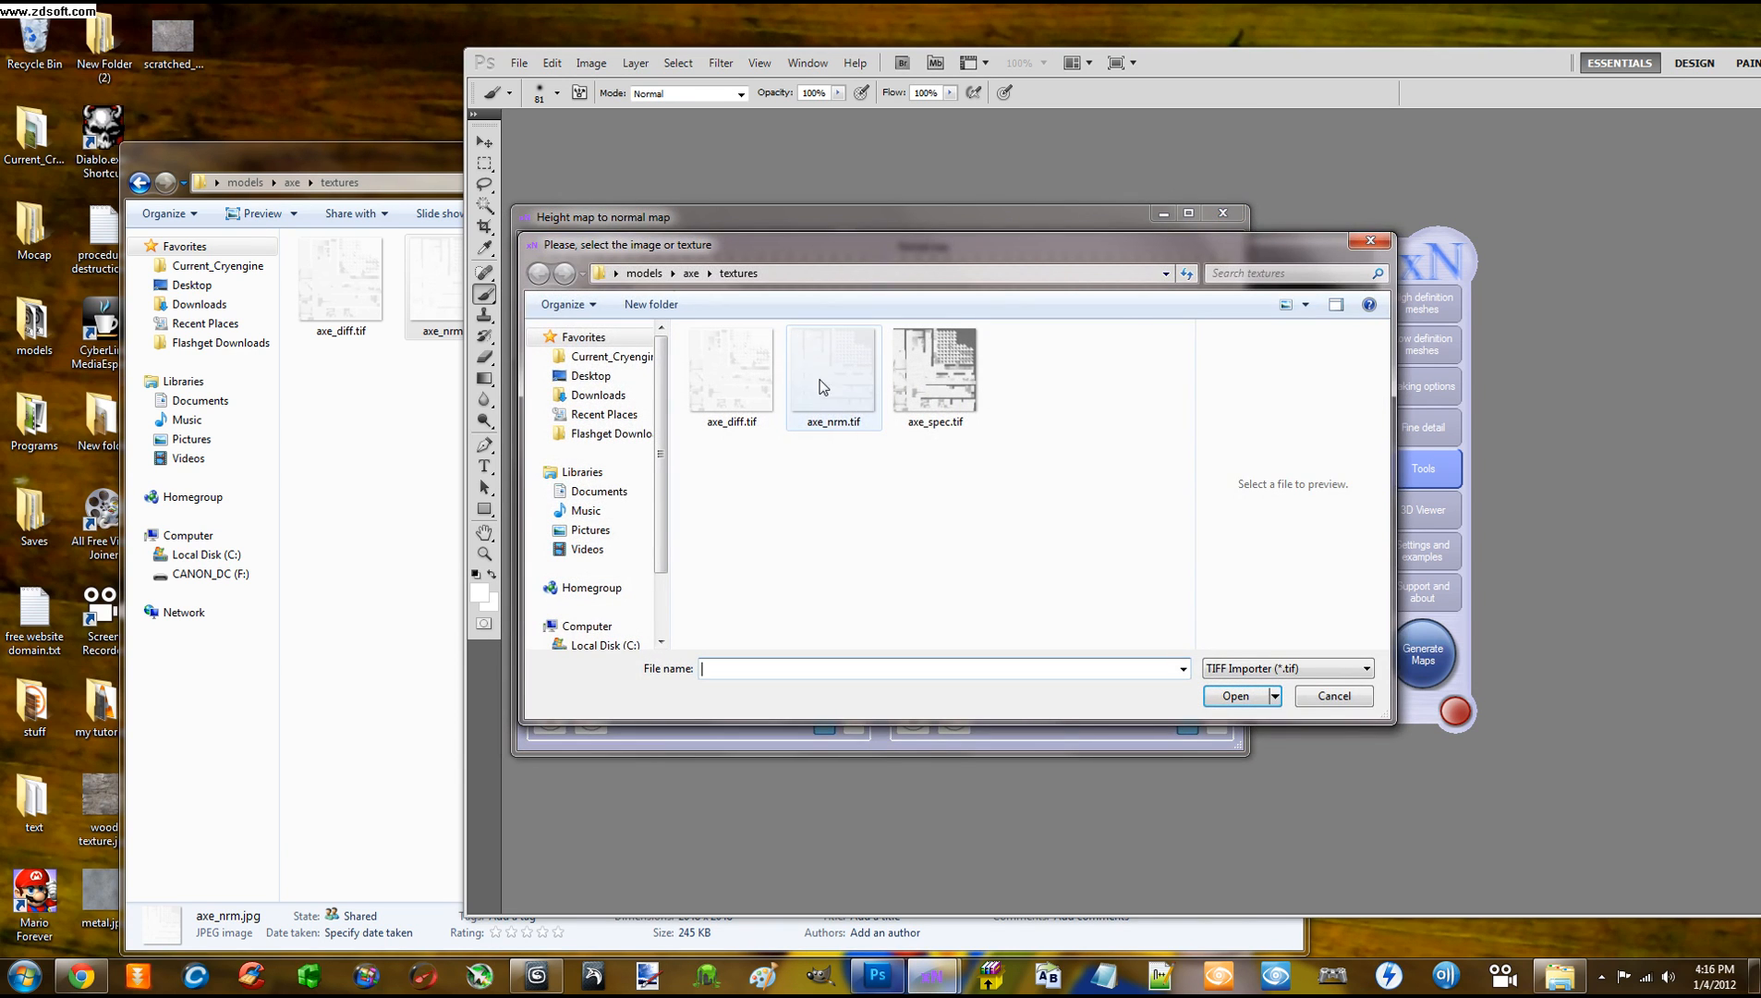
Load axe_nrm.jpg as the height map, showing all known file types
click(833, 382)
click(1331, 674)
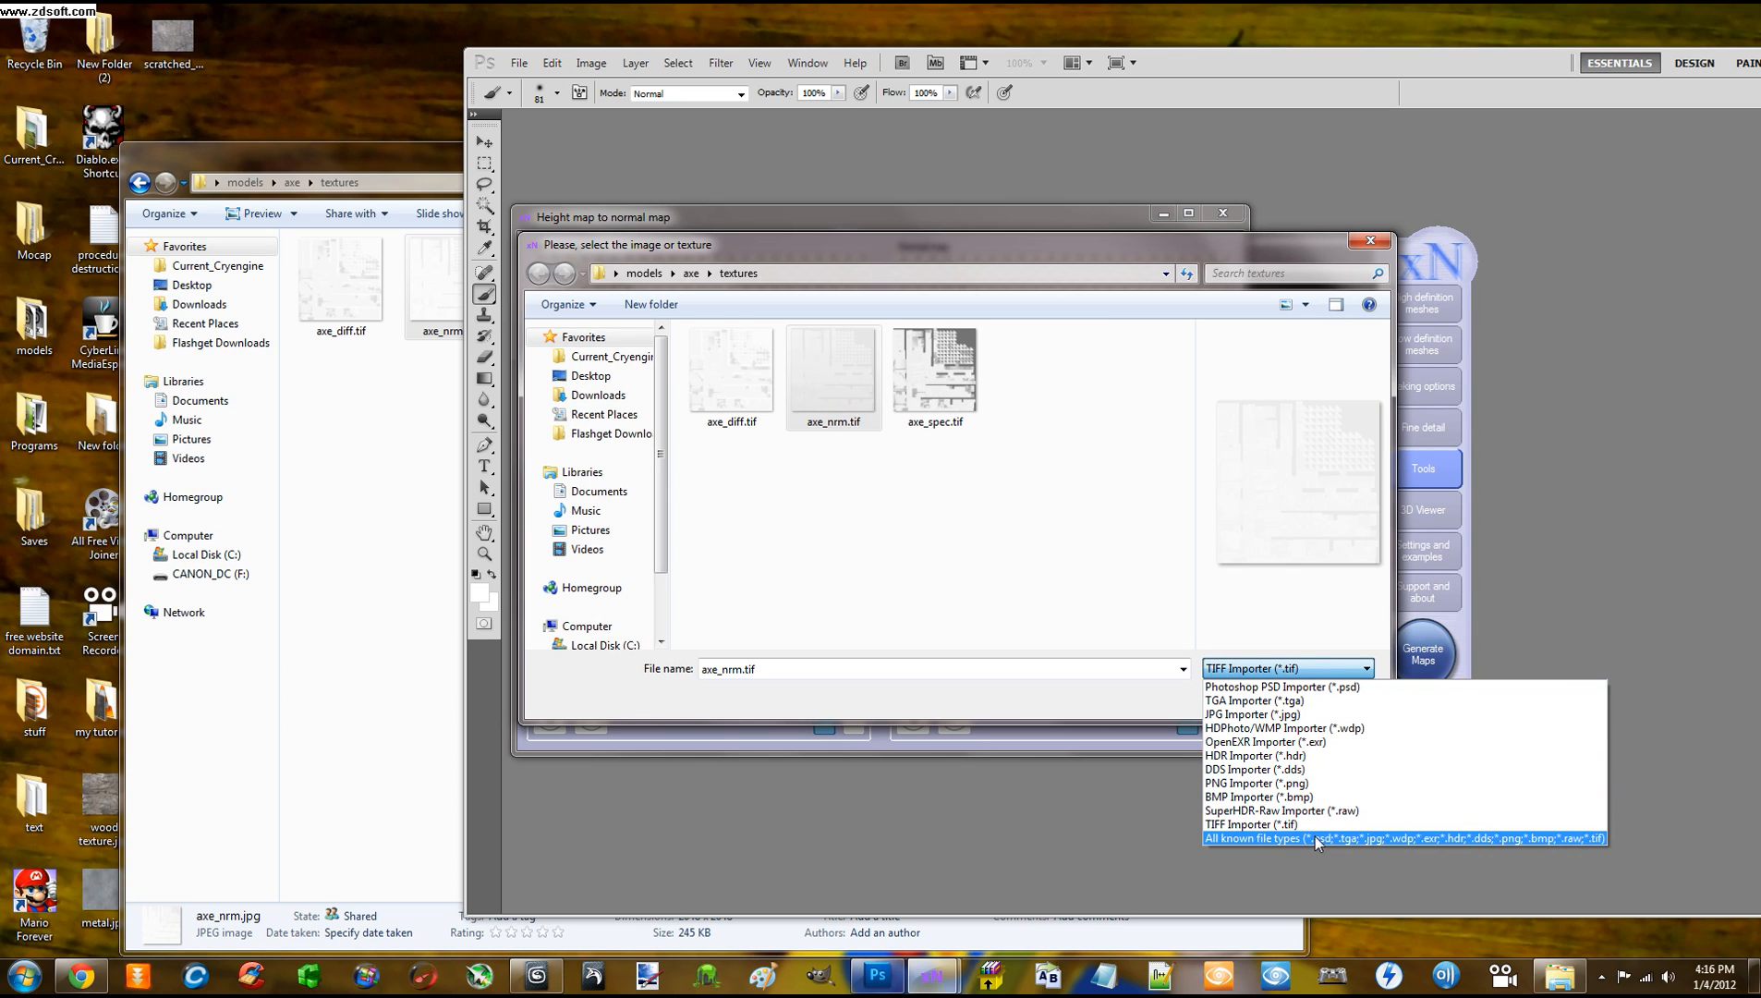
click(1319, 837)
click(836, 388)
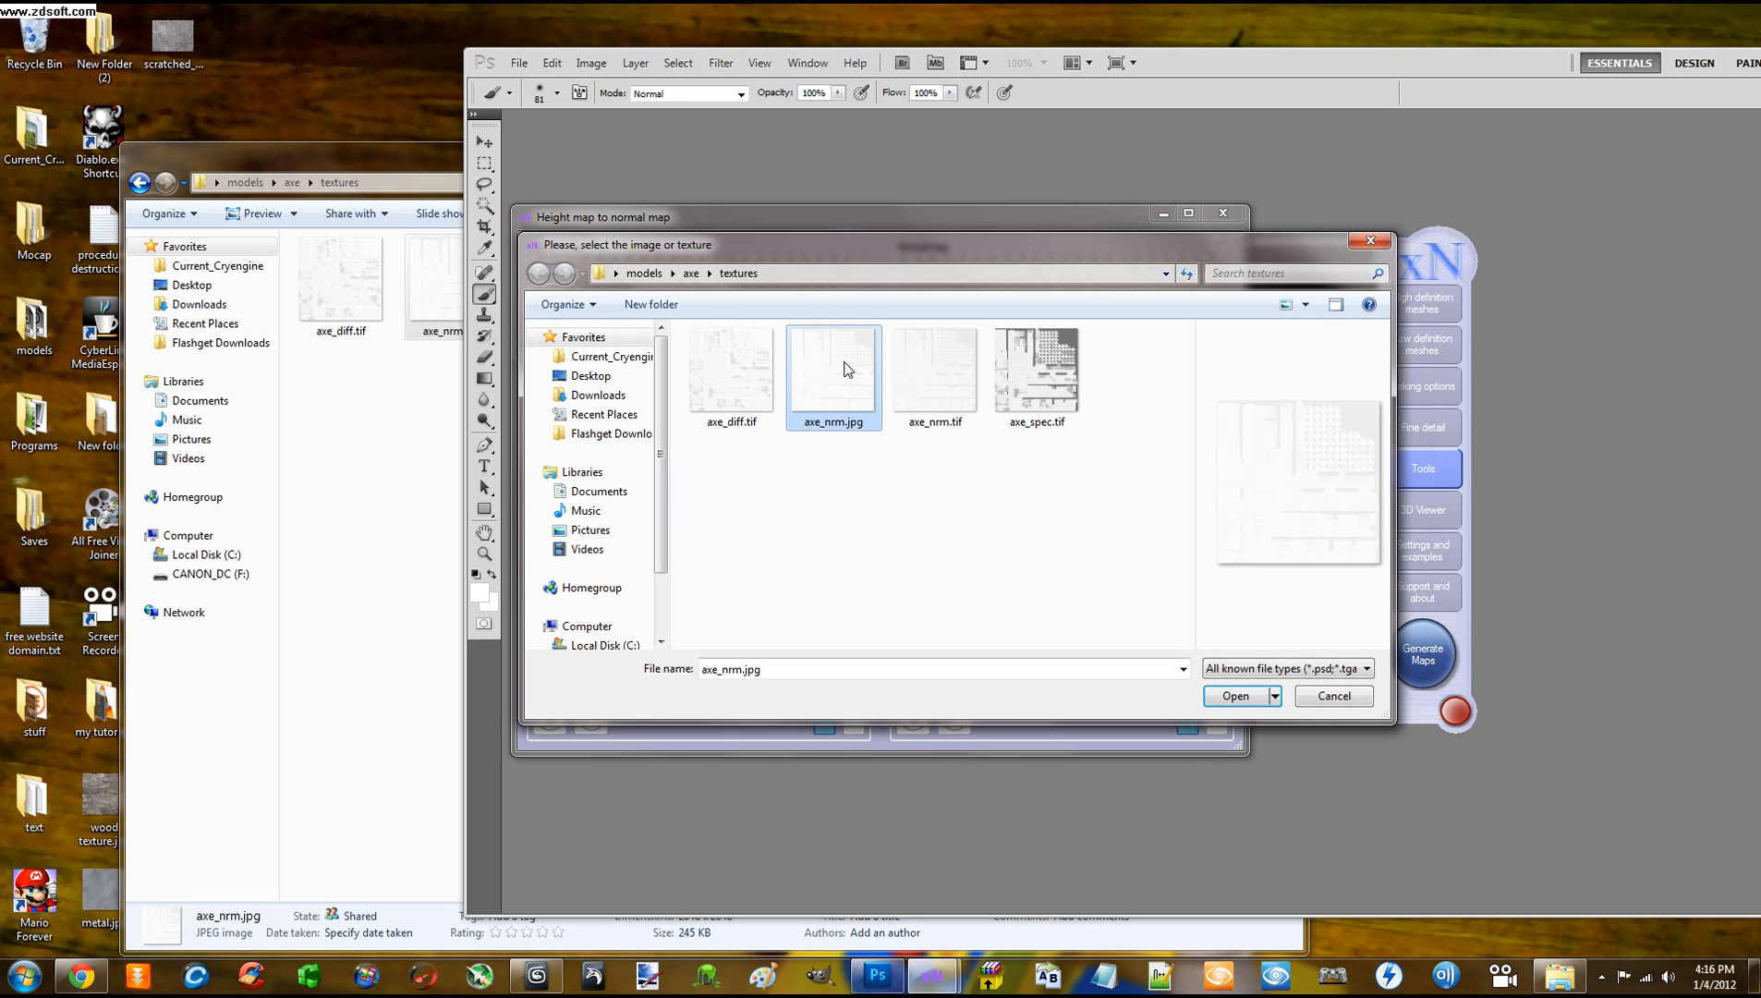
double_click(843, 361)
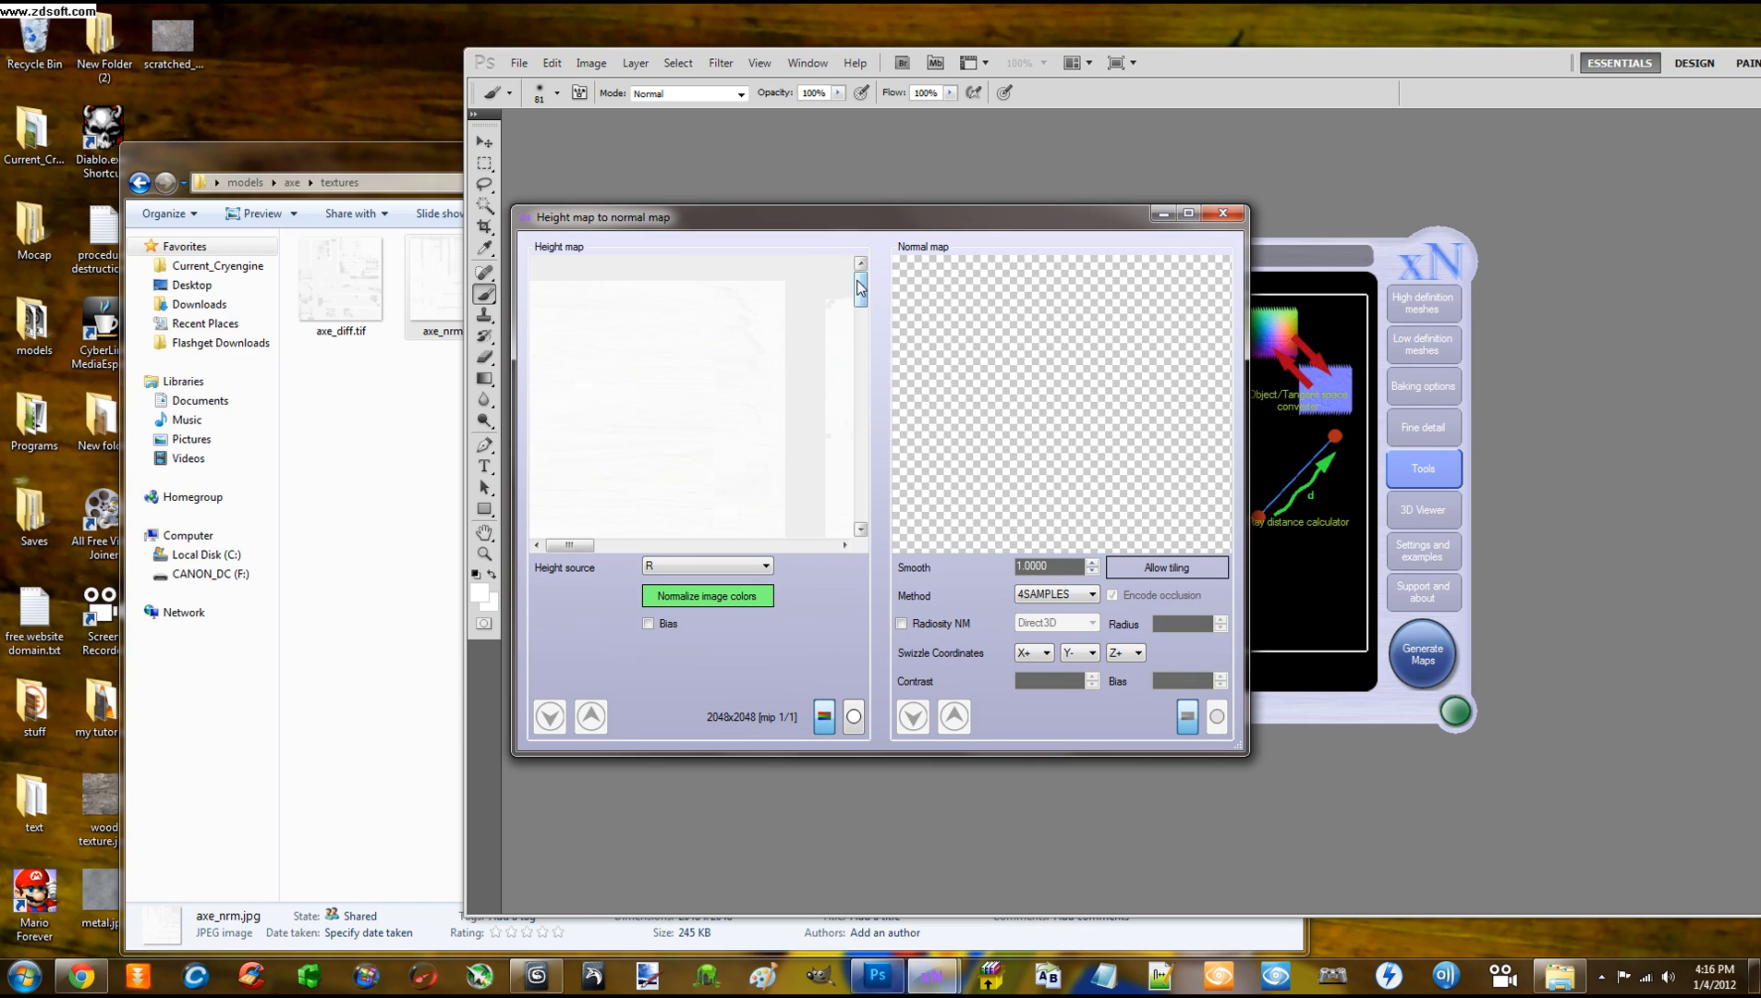
Leave the height source set to R
drag(865, 422, 863, 465)
click(725, 565)
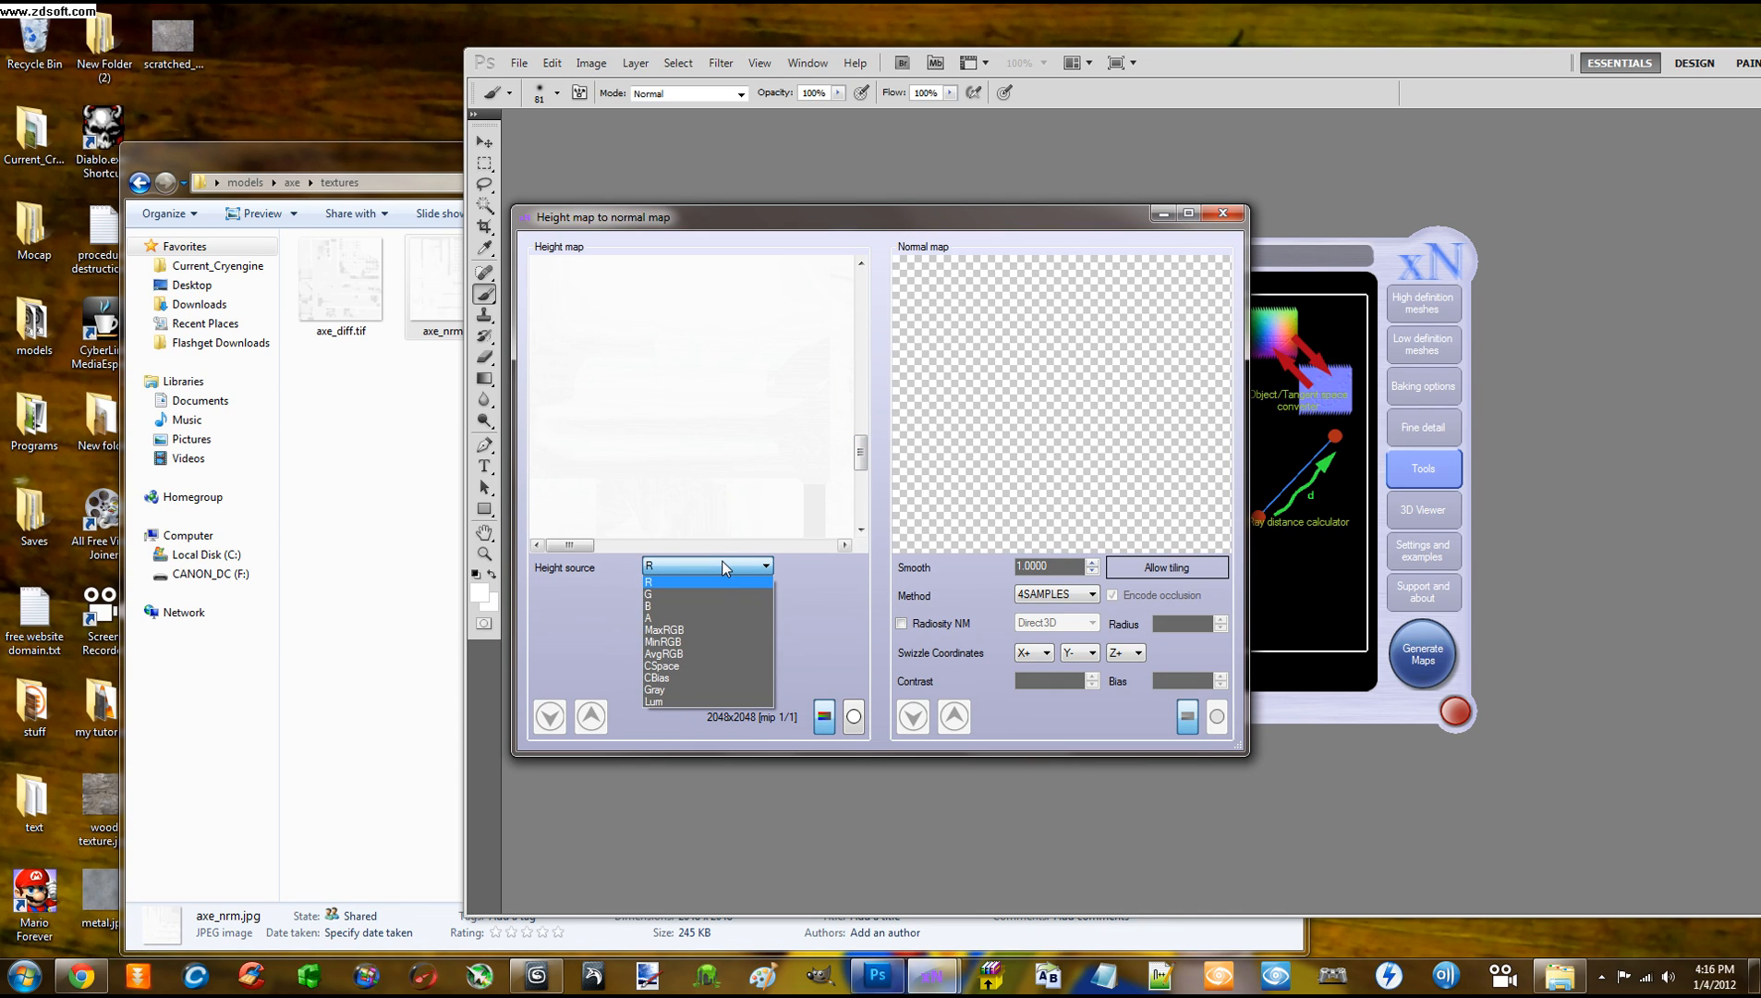
click(725, 568)
click(724, 571)
click(663, 574)
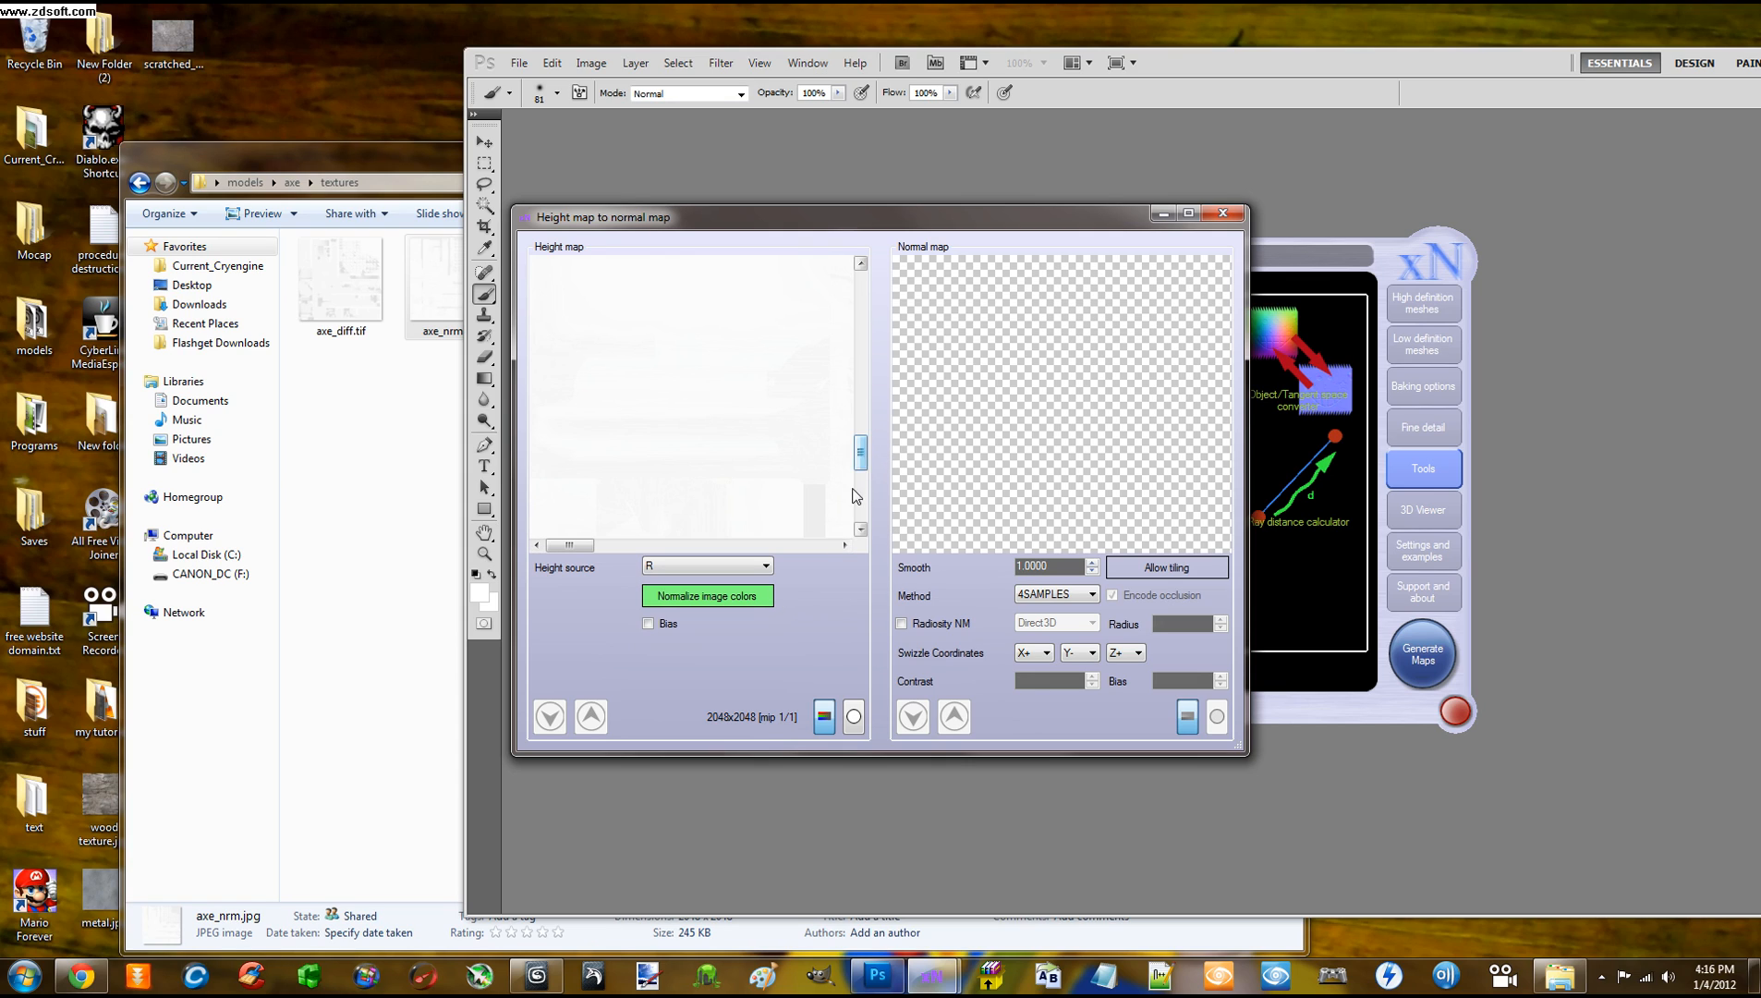
Run Generate on the normal map preview and check the Y swizzle choices
right_click(1019, 438)
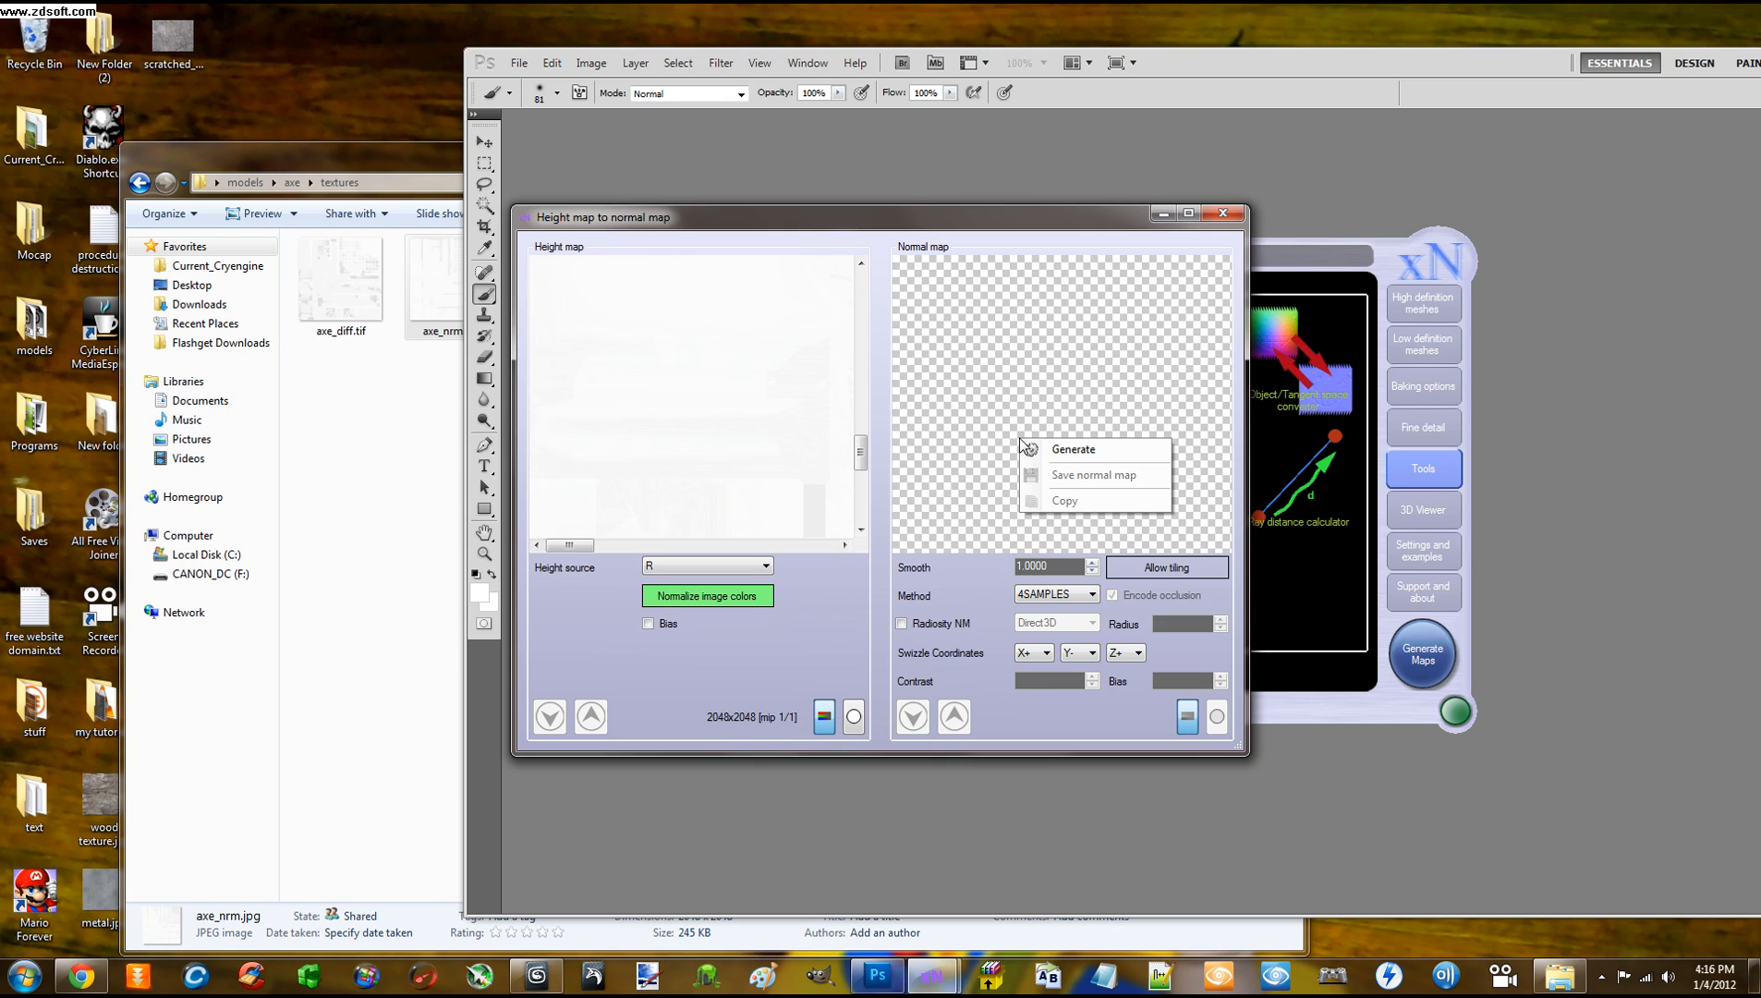
click(1072, 449)
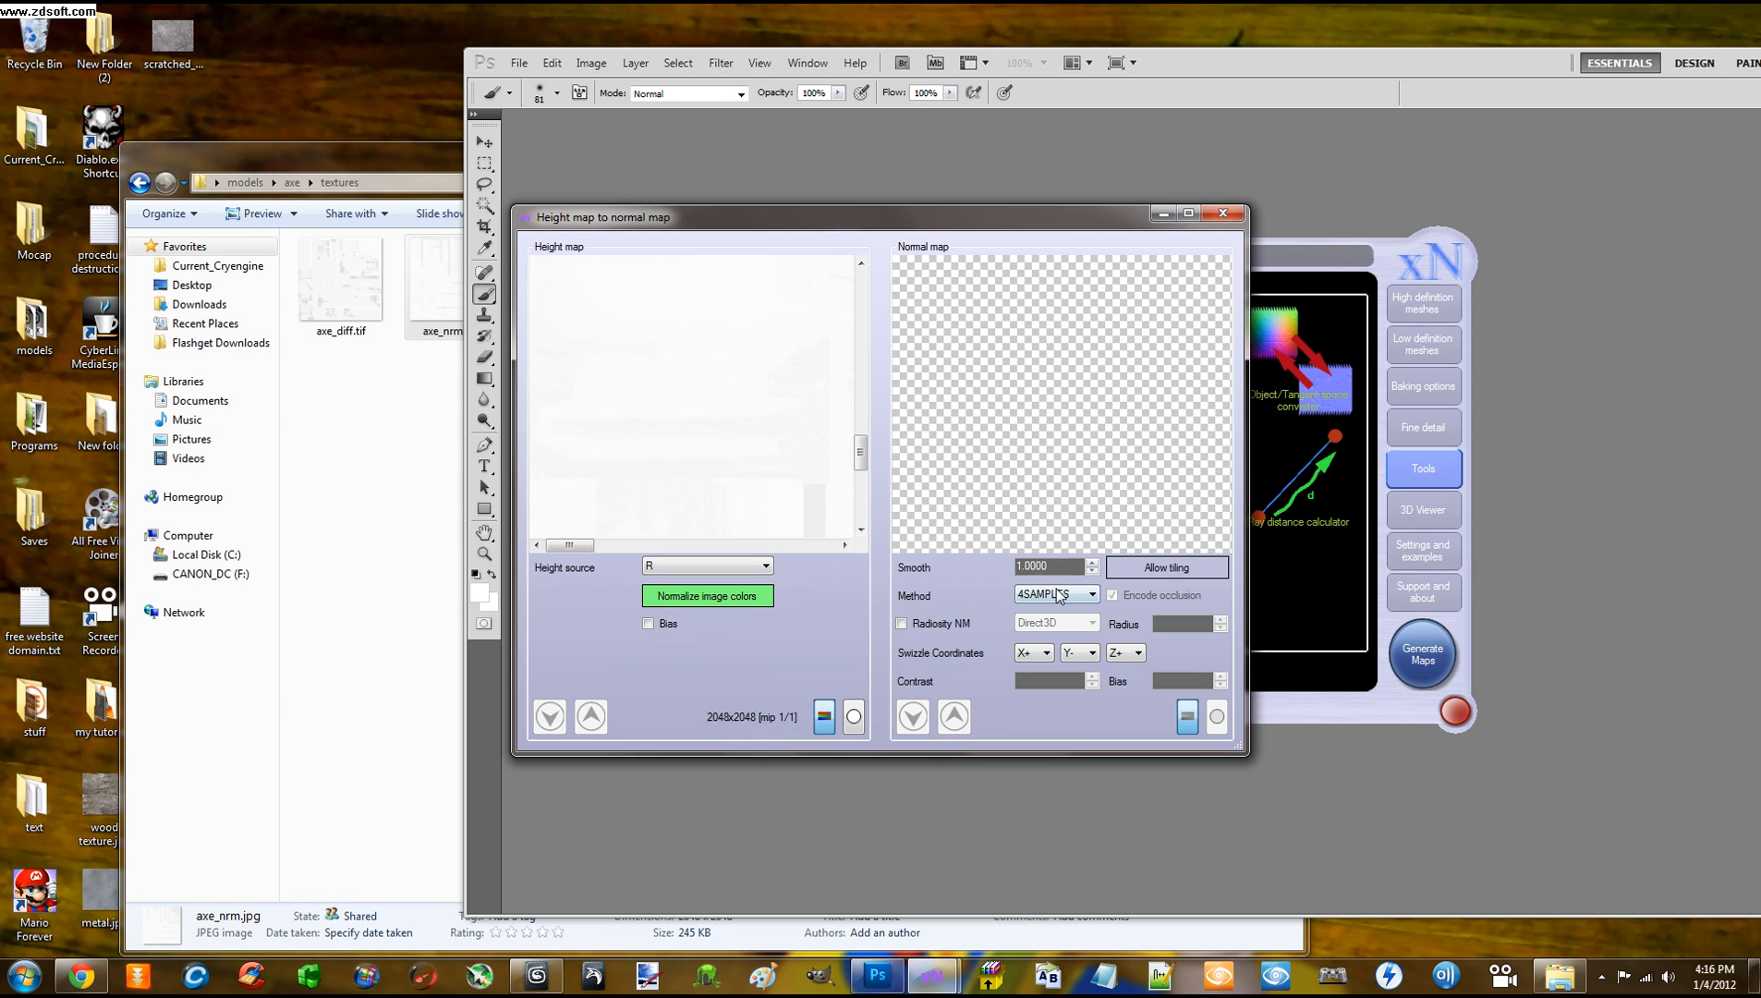
right_click(1019, 439)
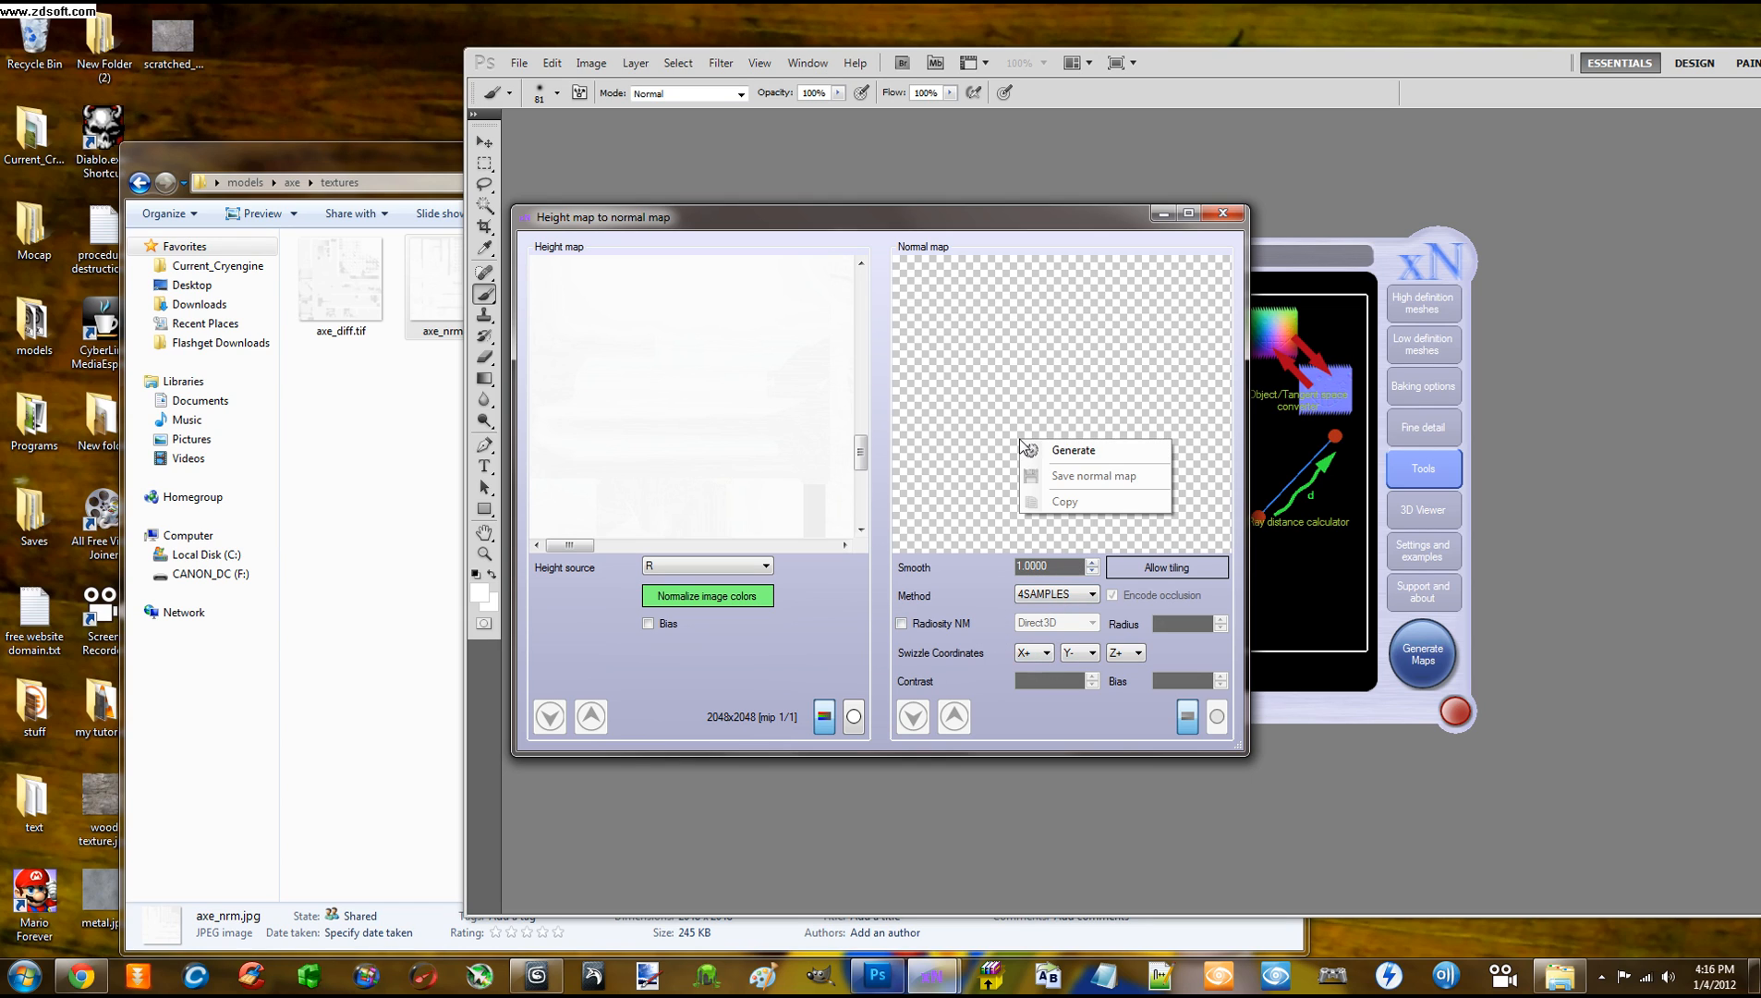
click(966, 606)
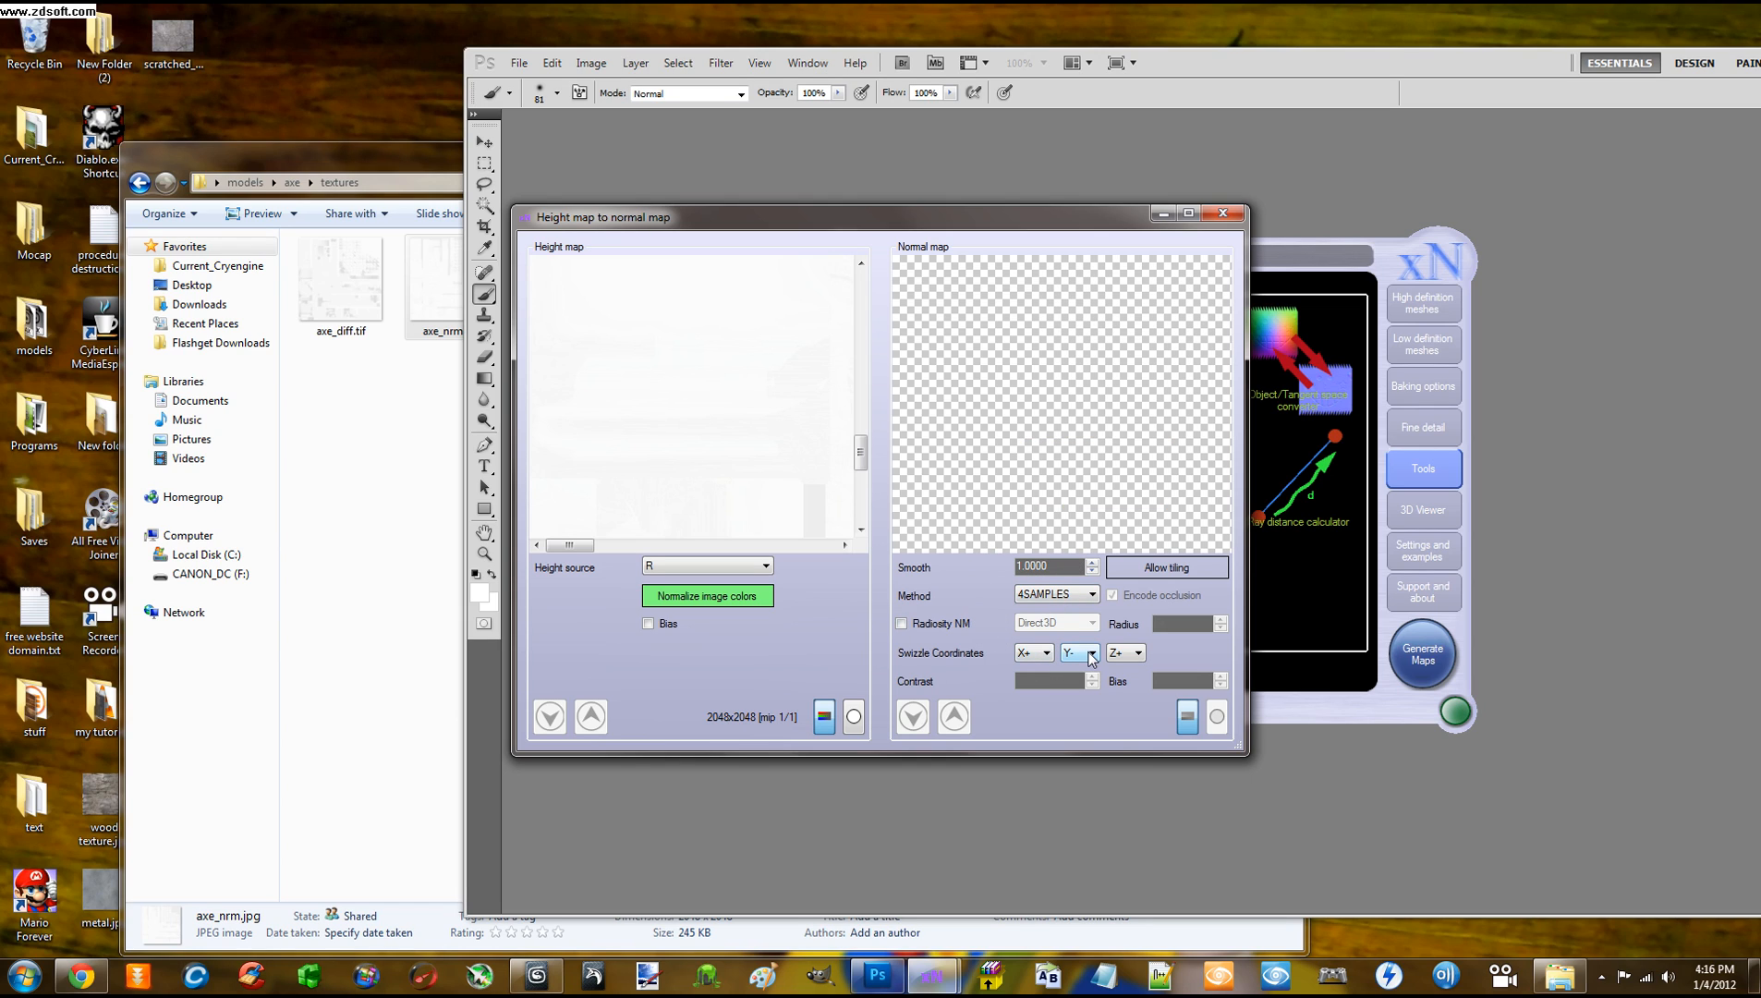
click(1090, 654)
click(1090, 654)
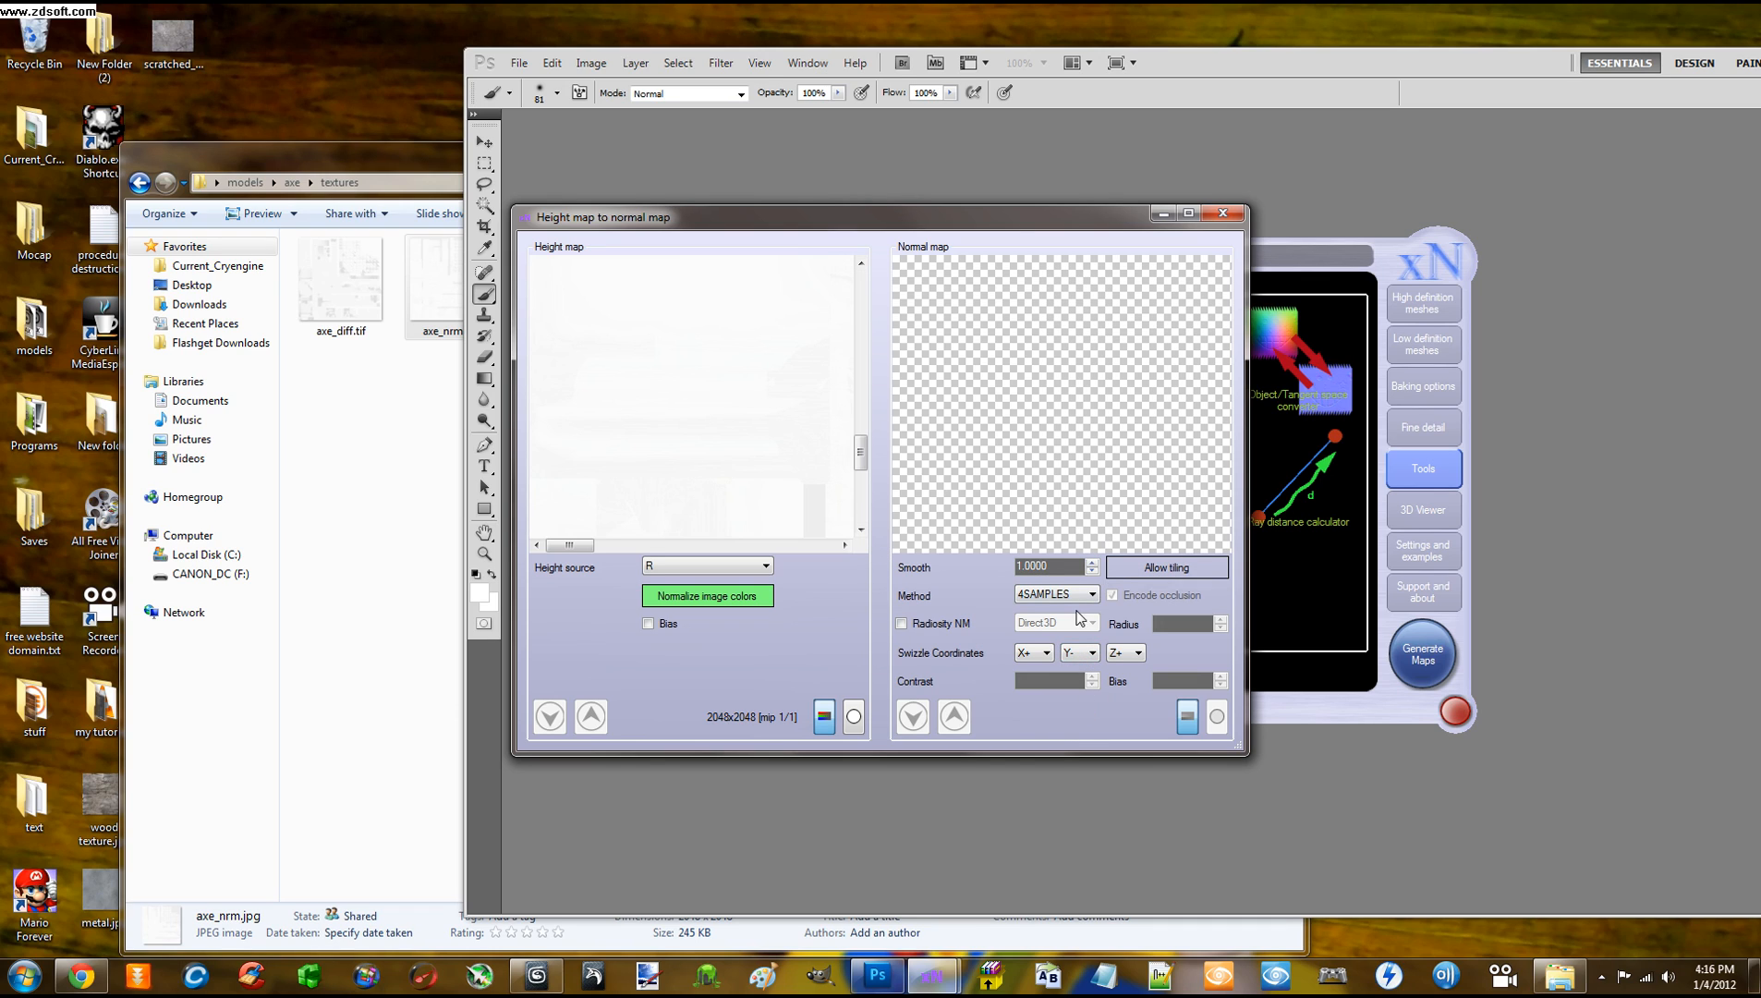
Generate the normal map again and inspect the blue result beside the 2048x2048 height map
right_click(1024, 448)
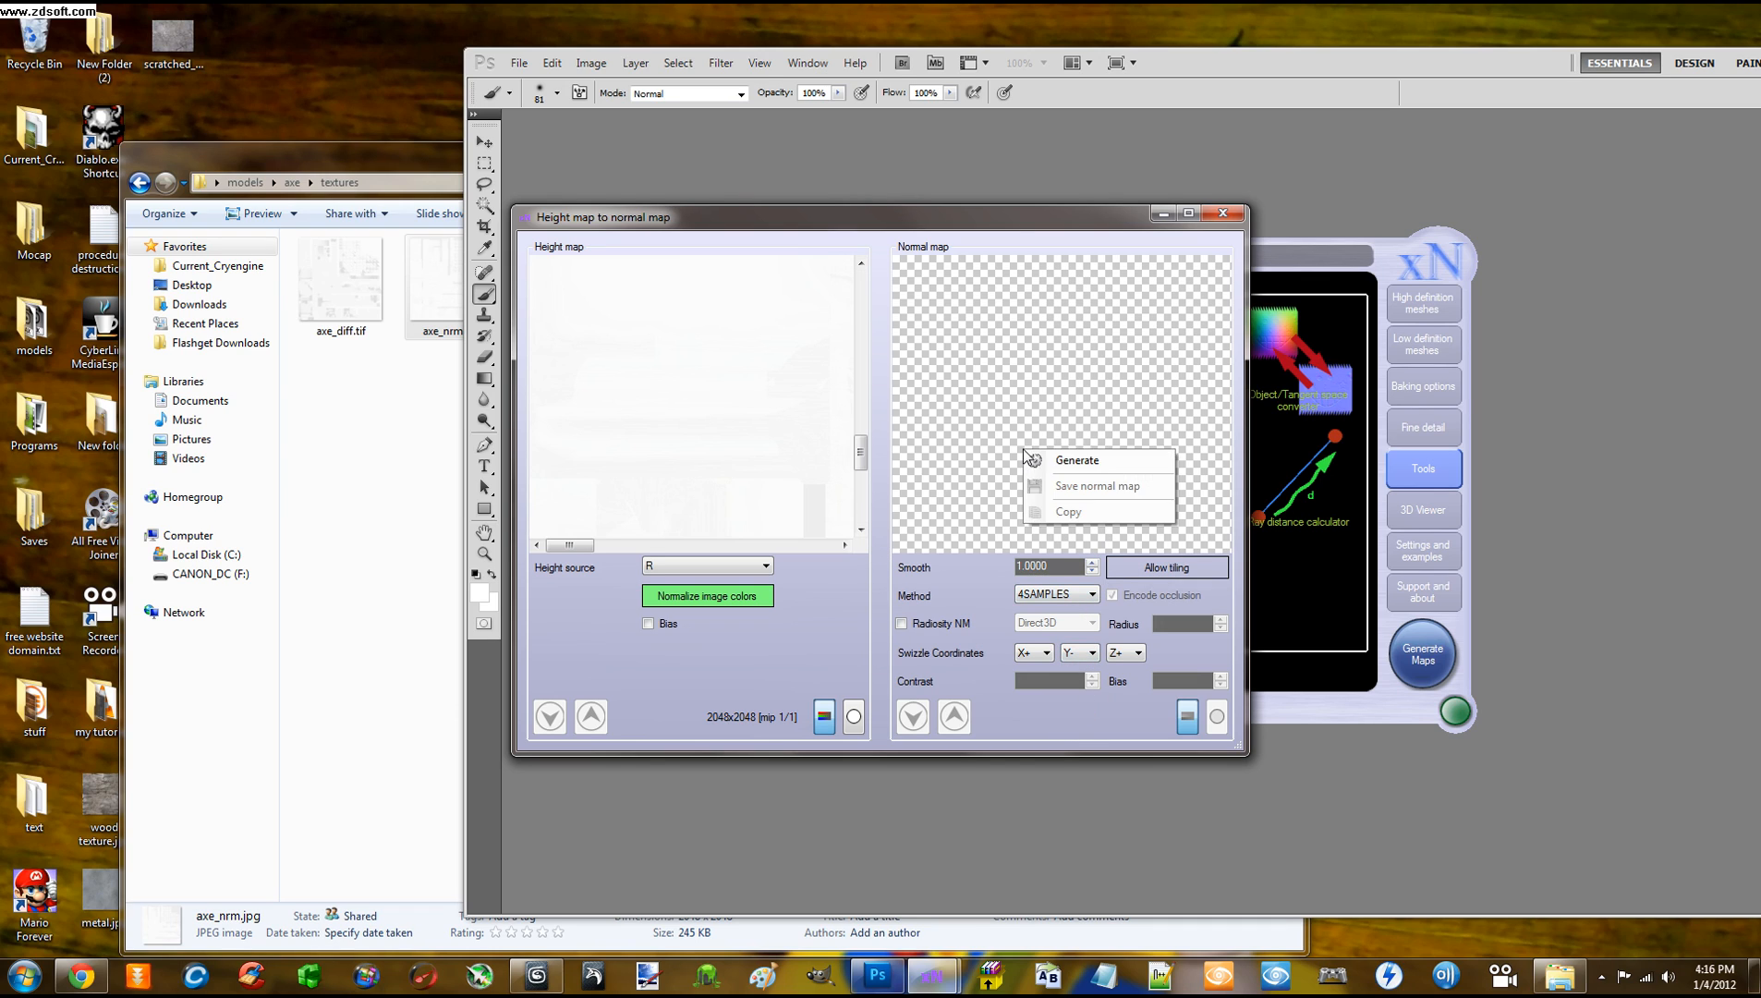
click(1076, 461)
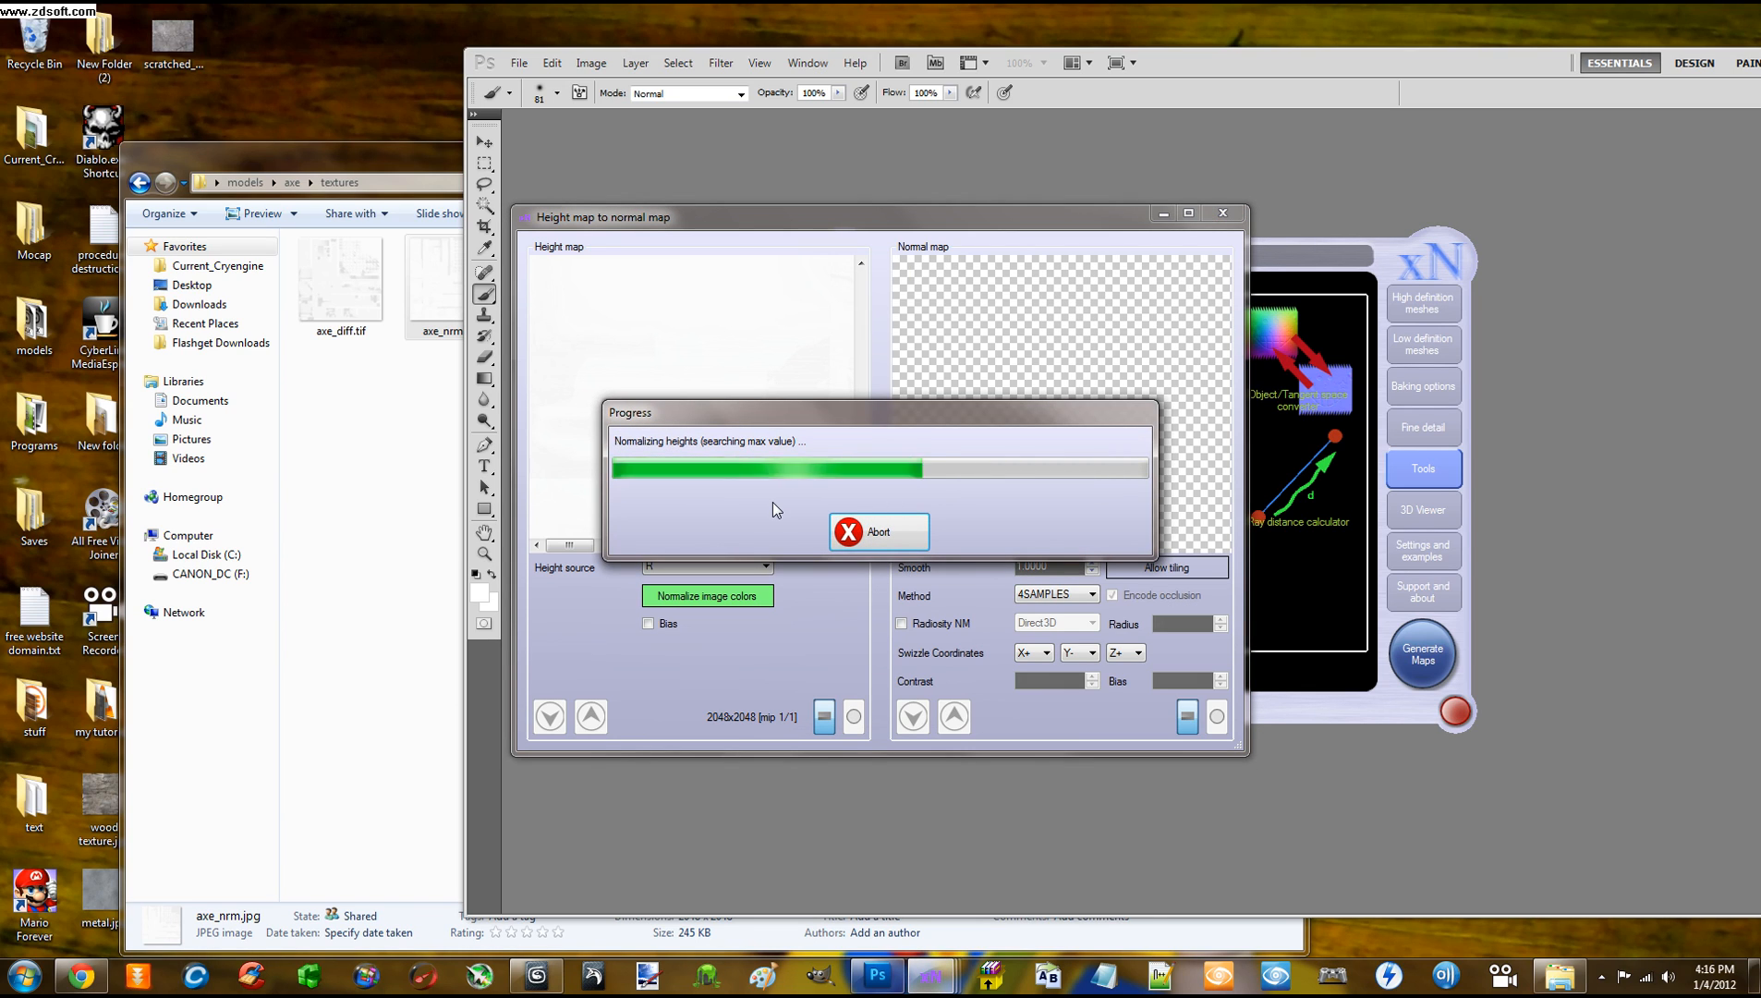
drag(1224, 288, 1236, 489)
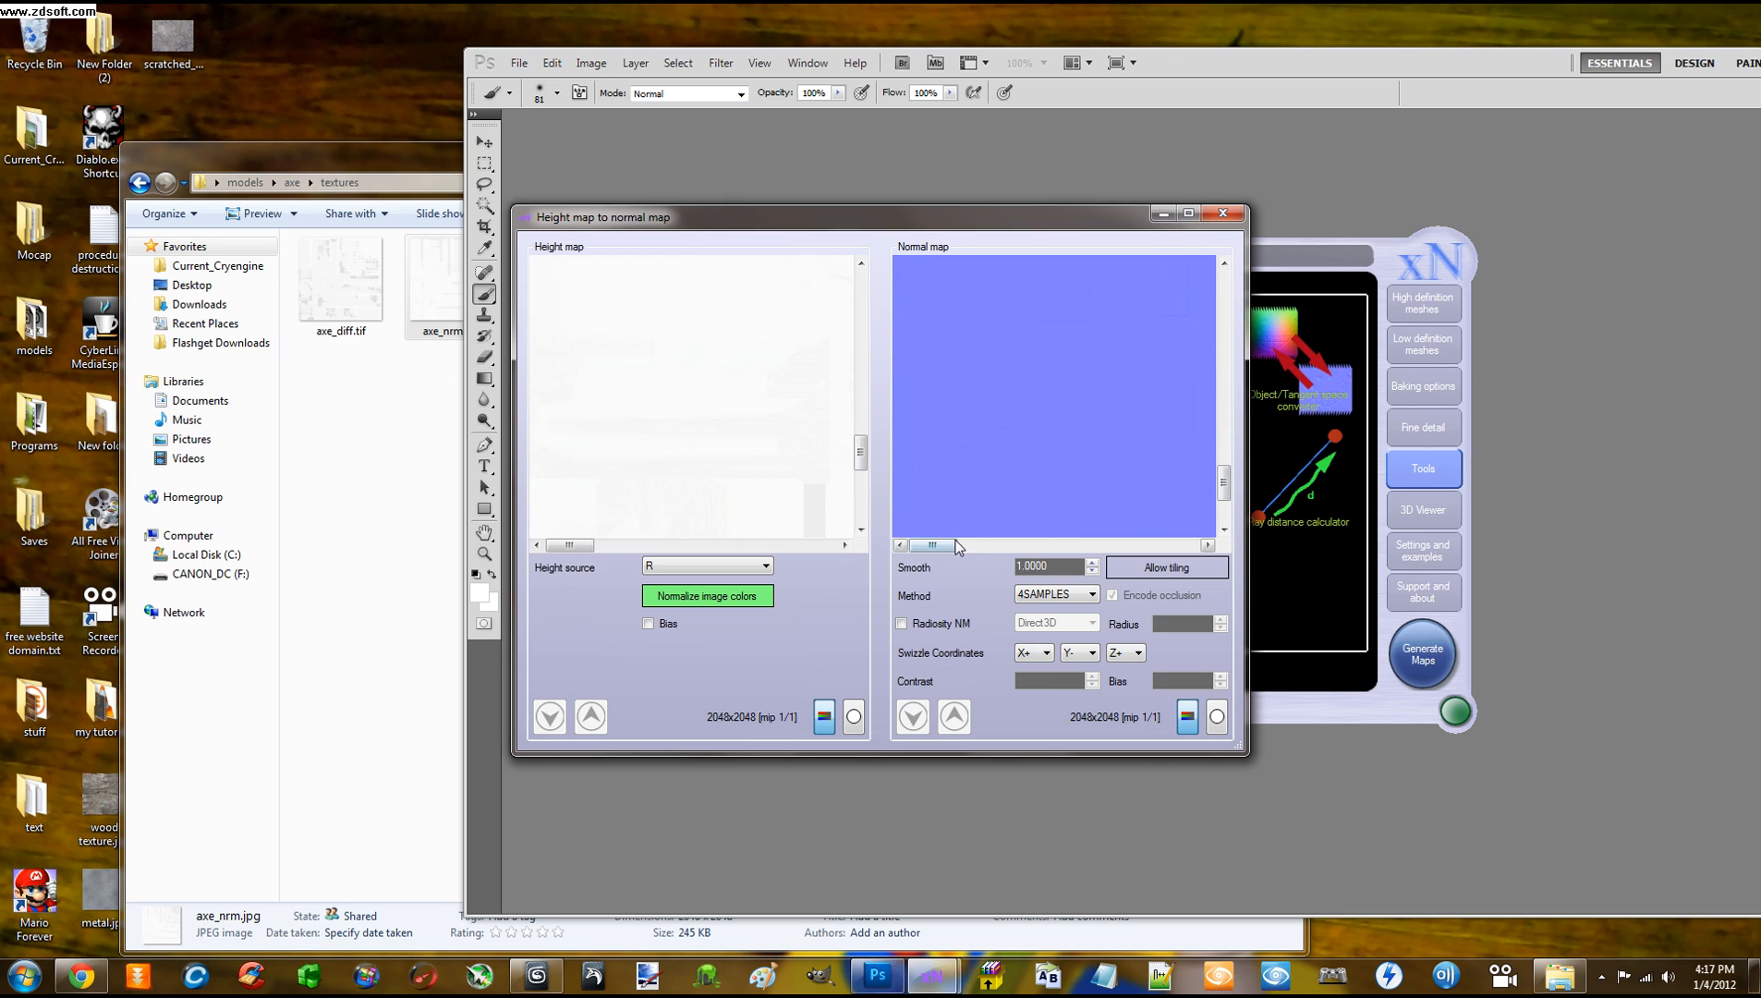
drag(947, 545, 1188, 545)
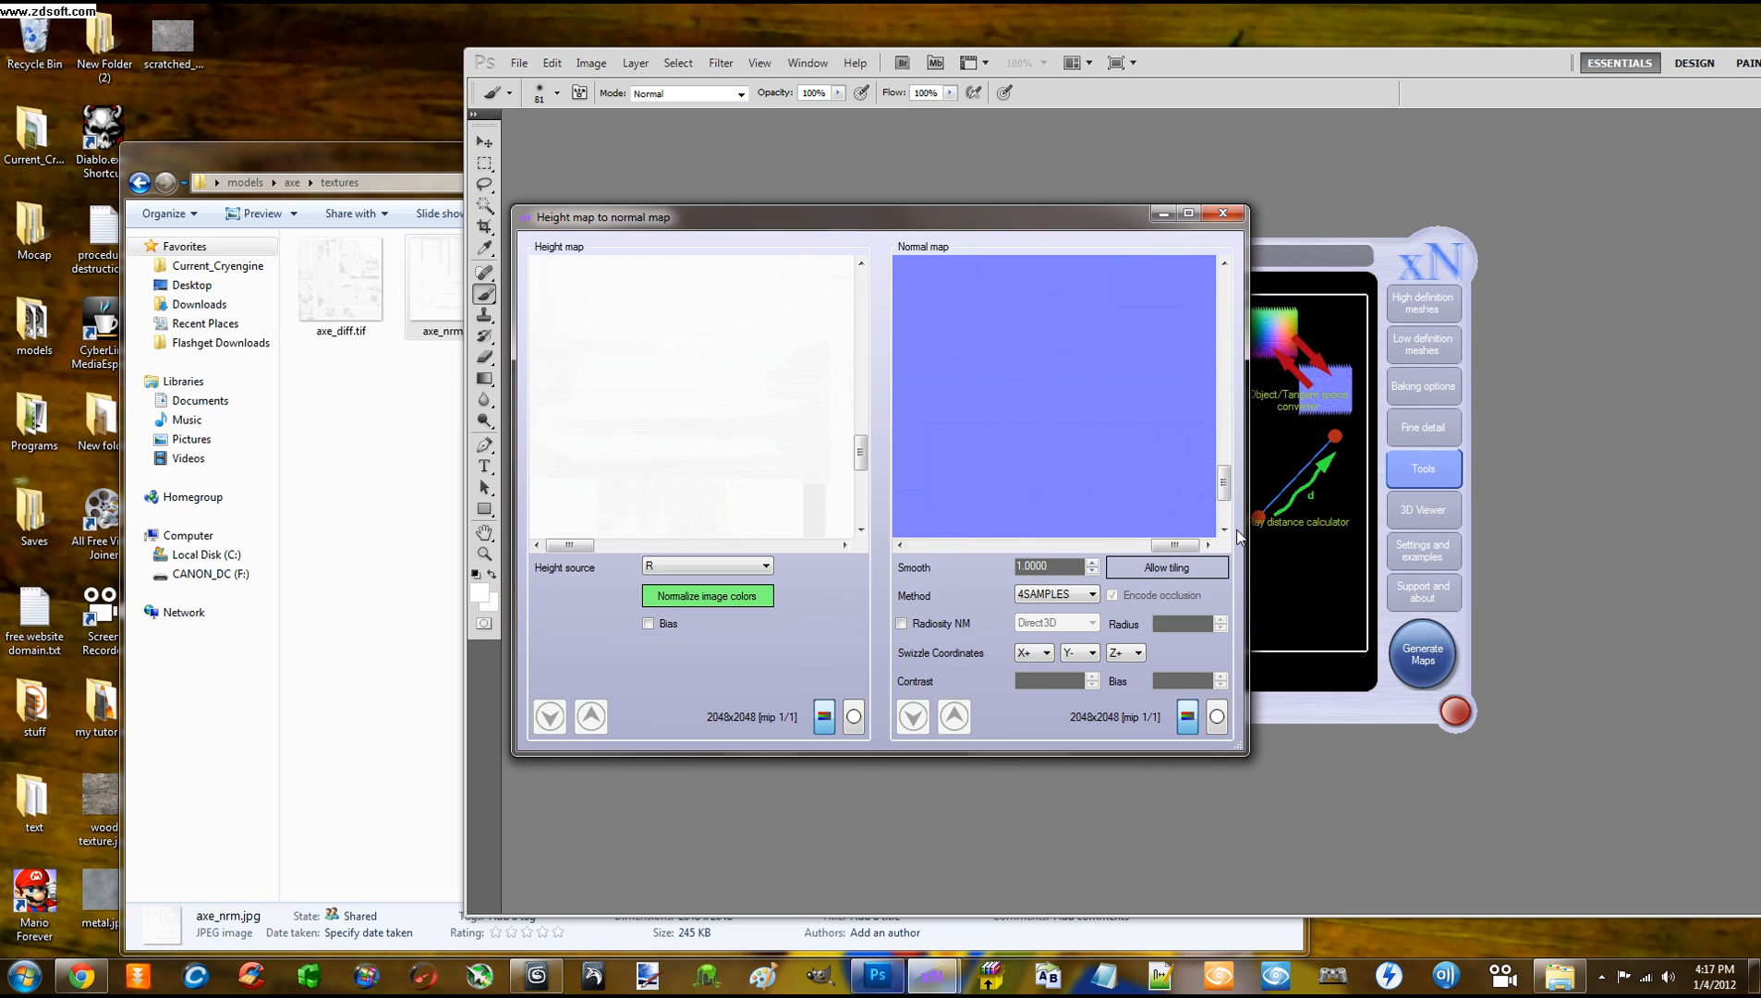
drag(1229, 484, 1236, 363)
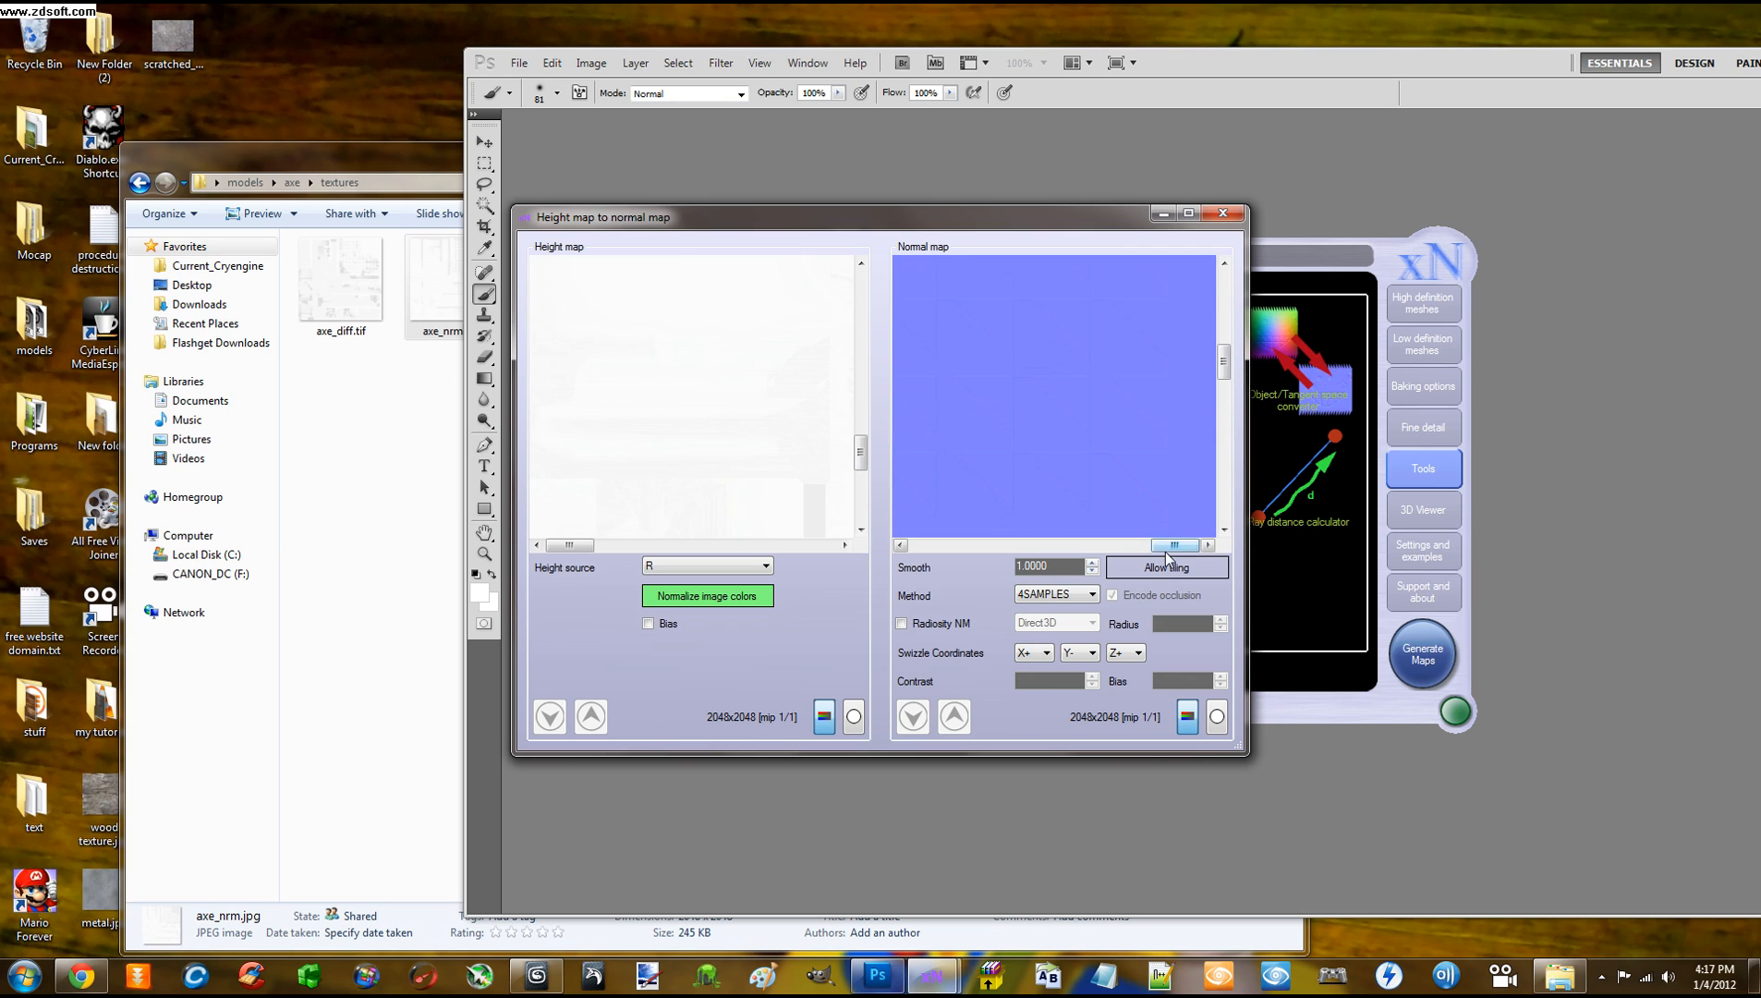
drag(1174, 545, 1072, 536)
drag(1222, 367, 1224, 323)
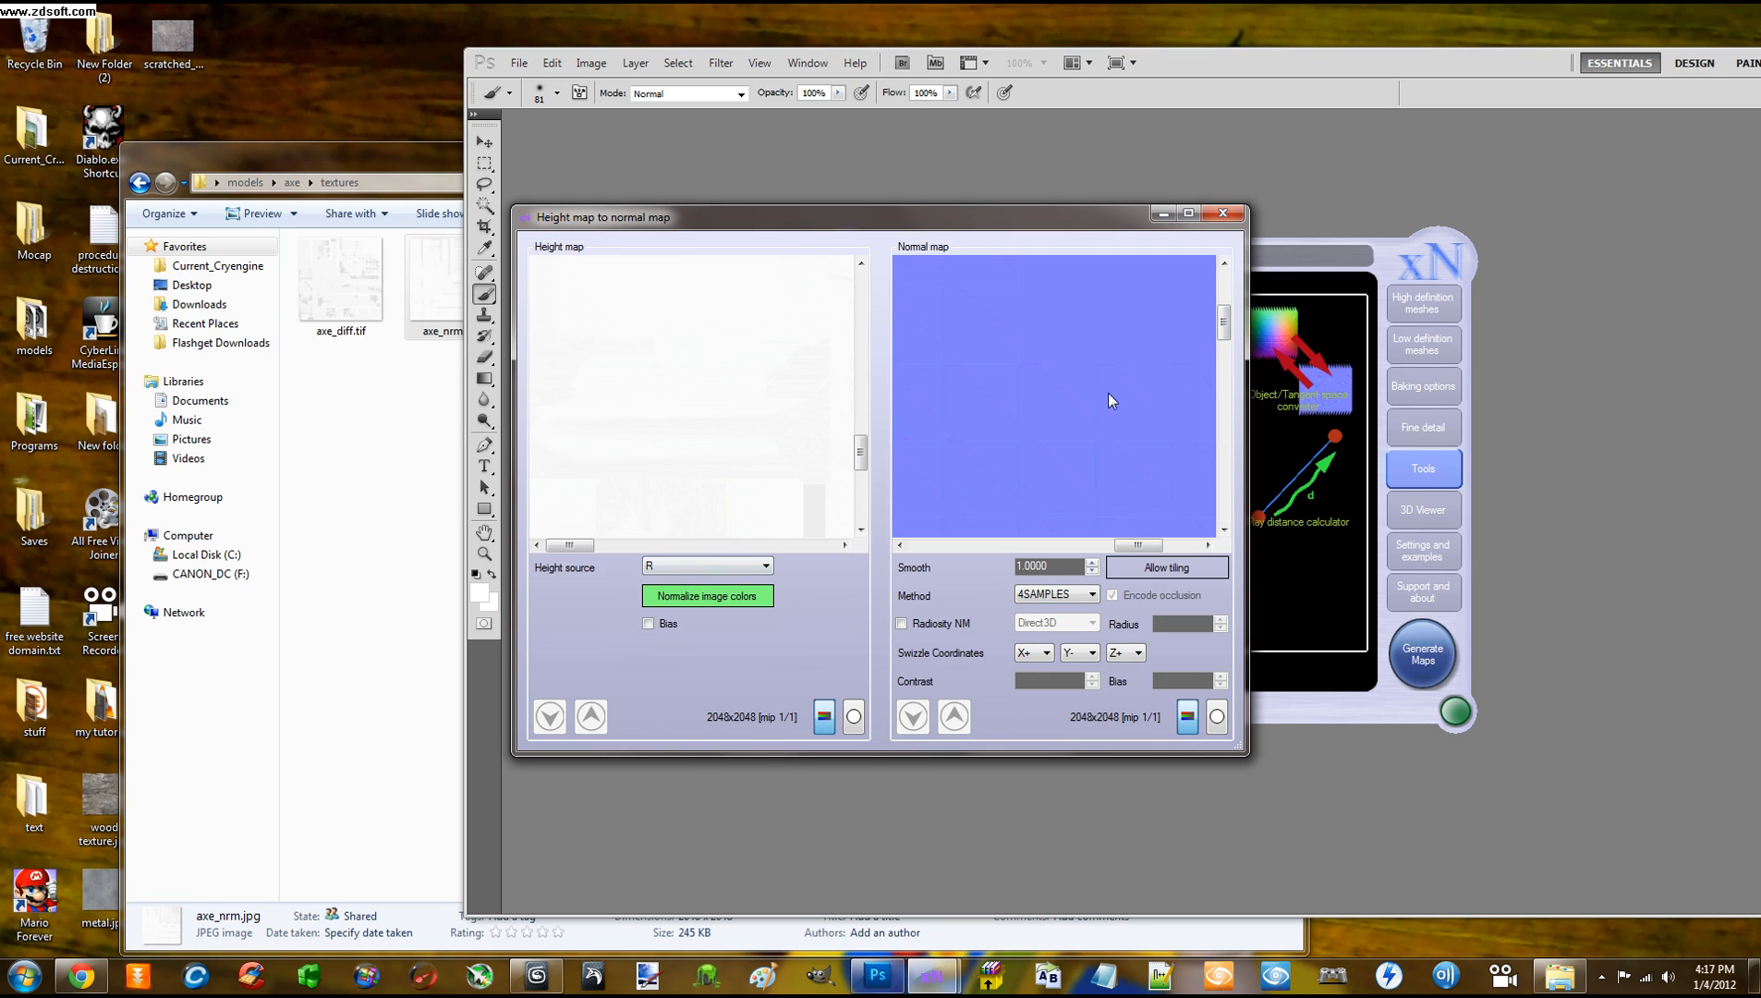
Normalize the height map, set the height source to AvgRGB, and regenerate the normal map
click(740, 569)
click(740, 569)
click(689, 598)
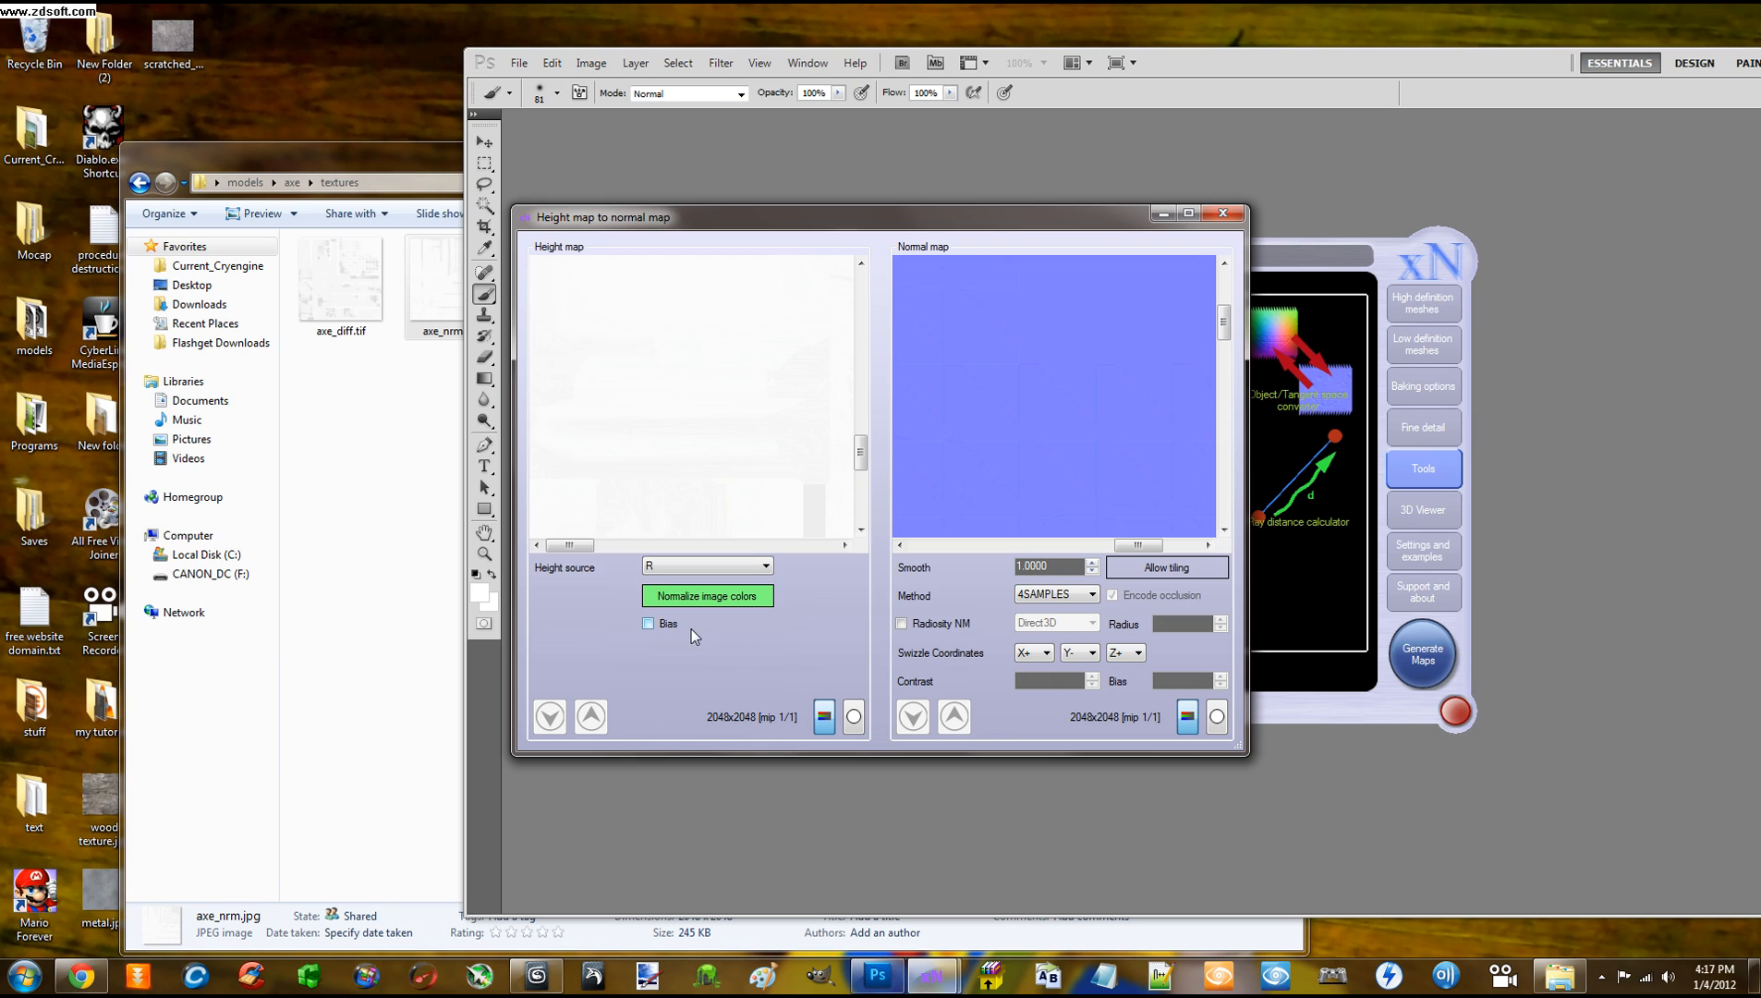
click(709, 566)
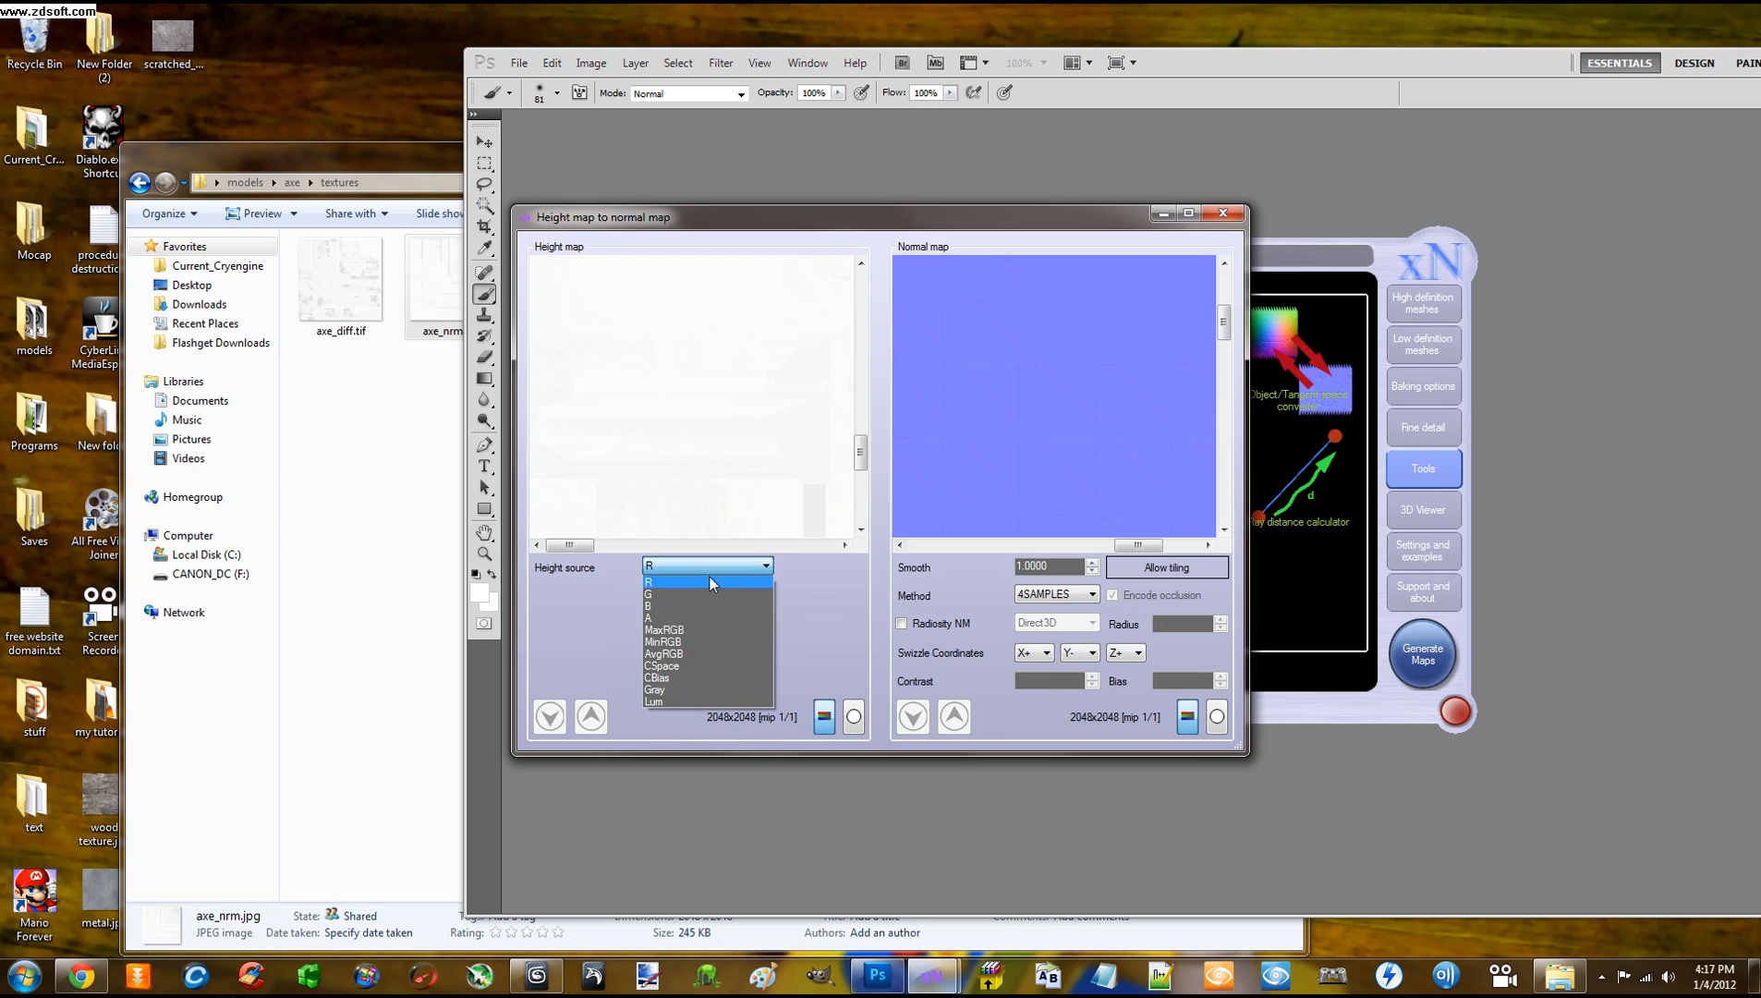
click(691, 653)
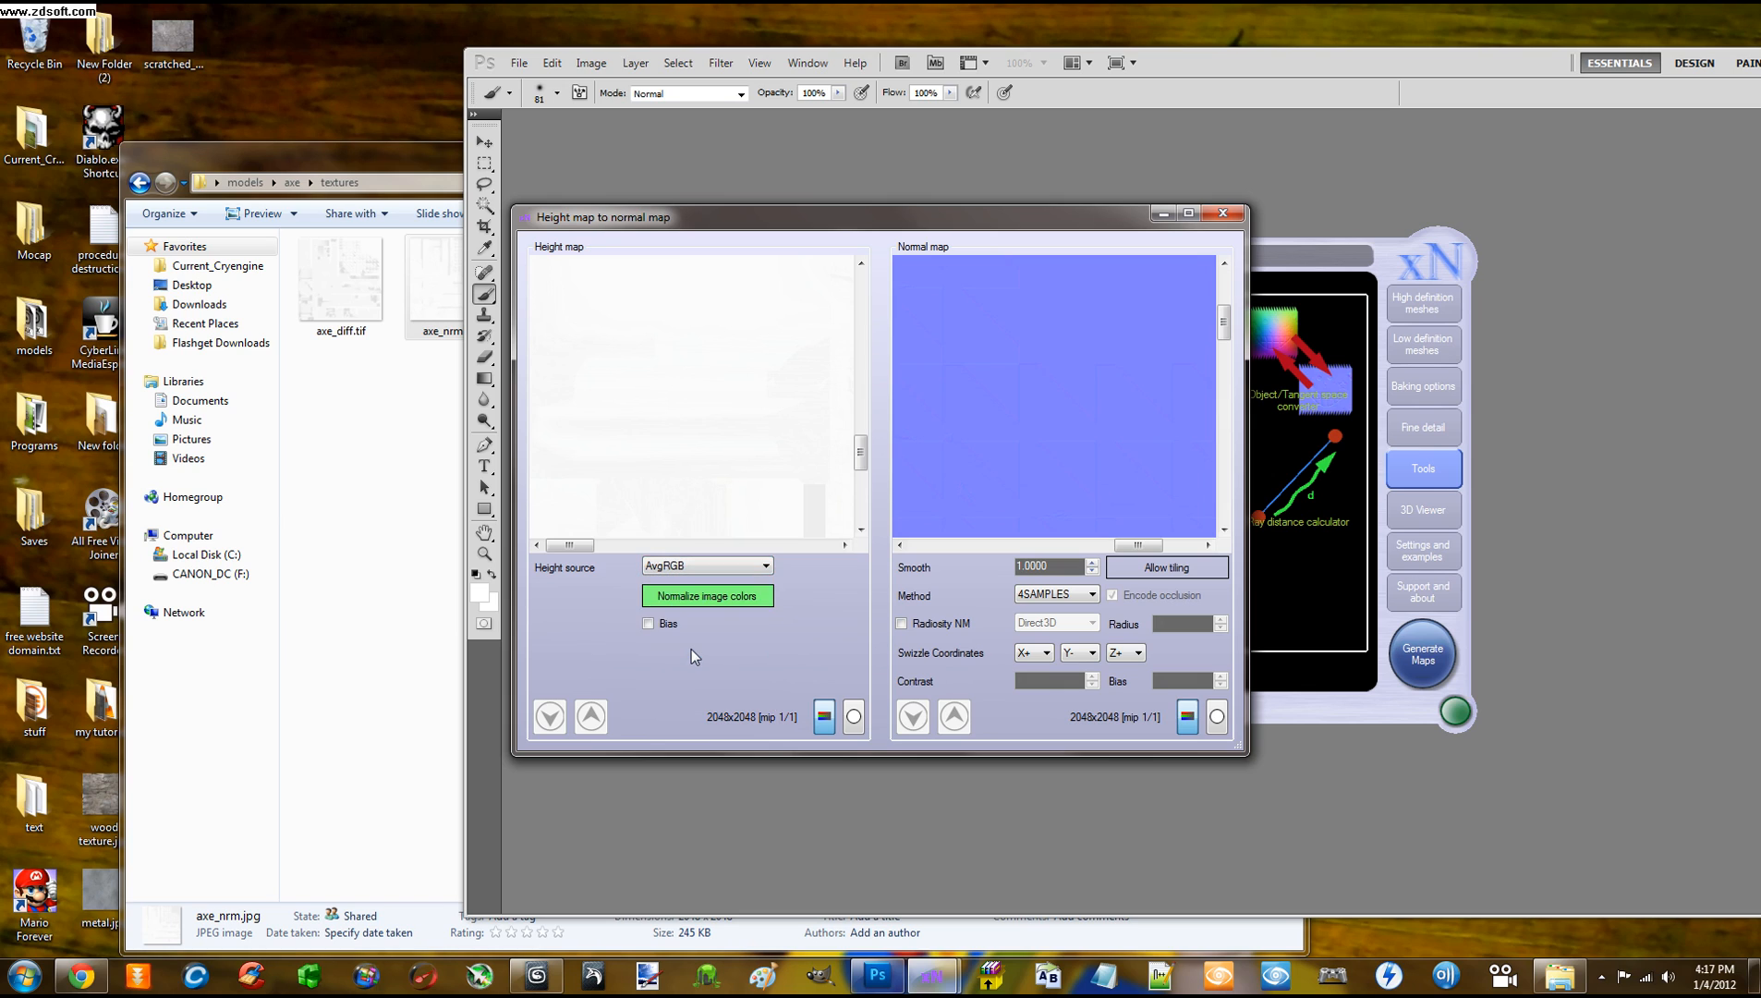
right_click(1013, 470)
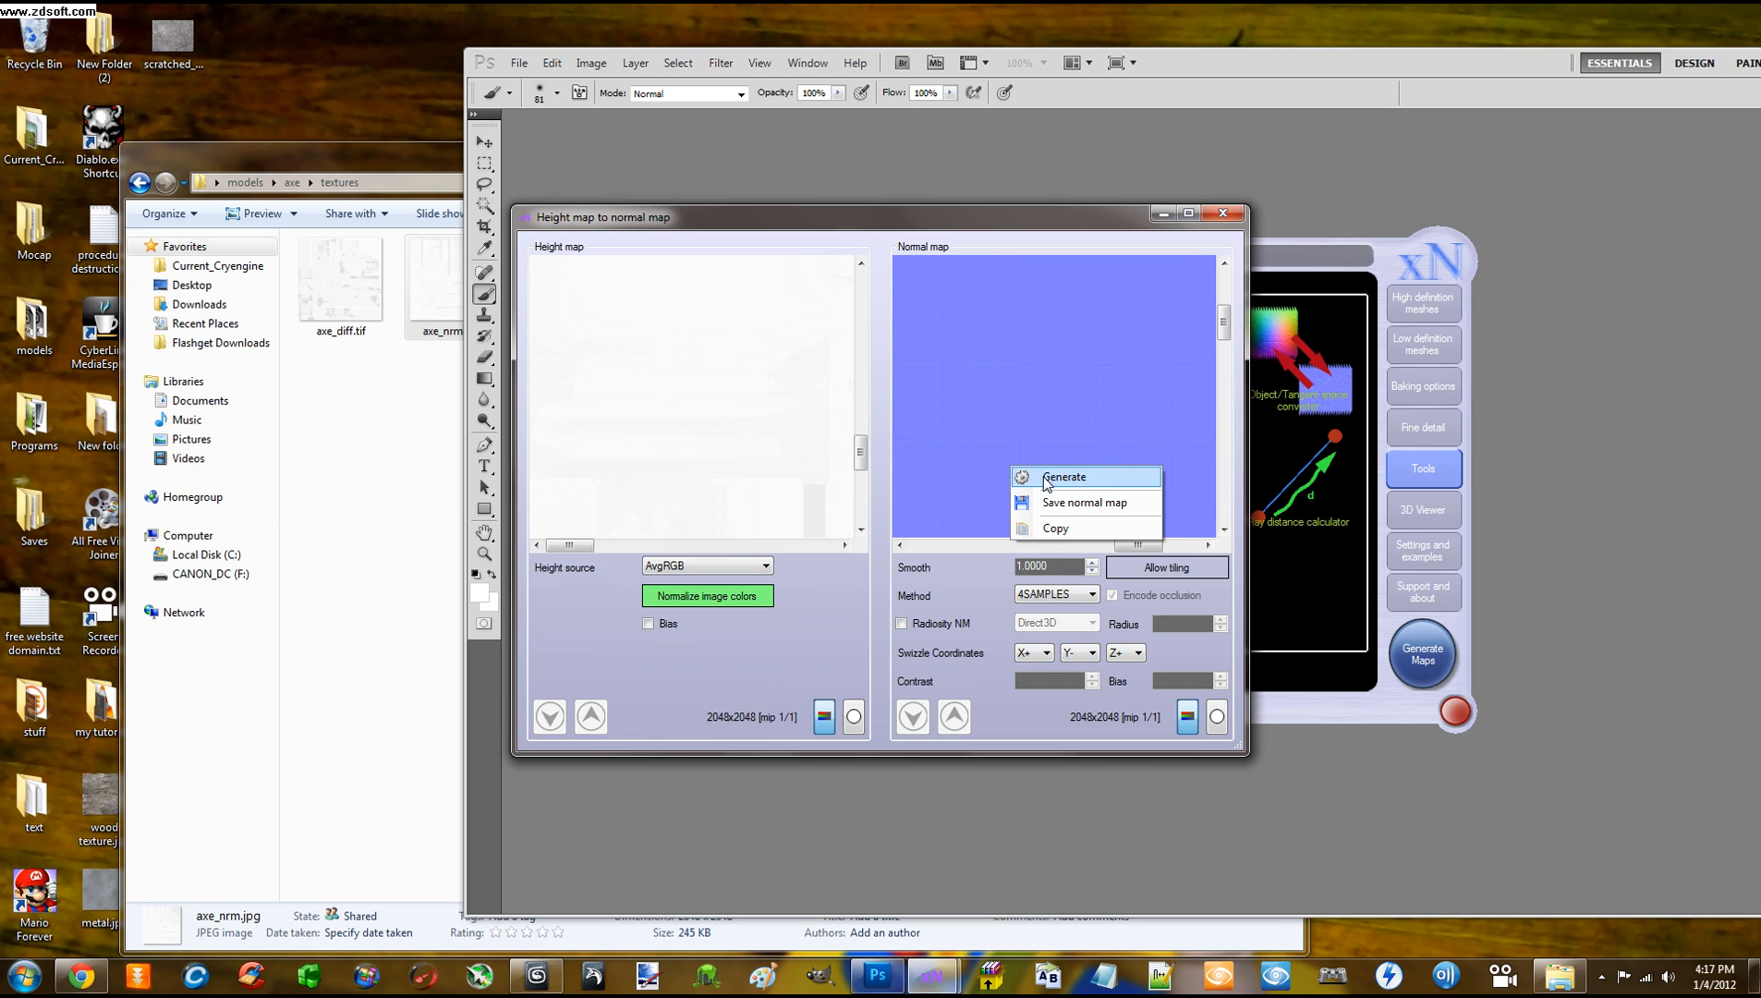
click(1047, 478)
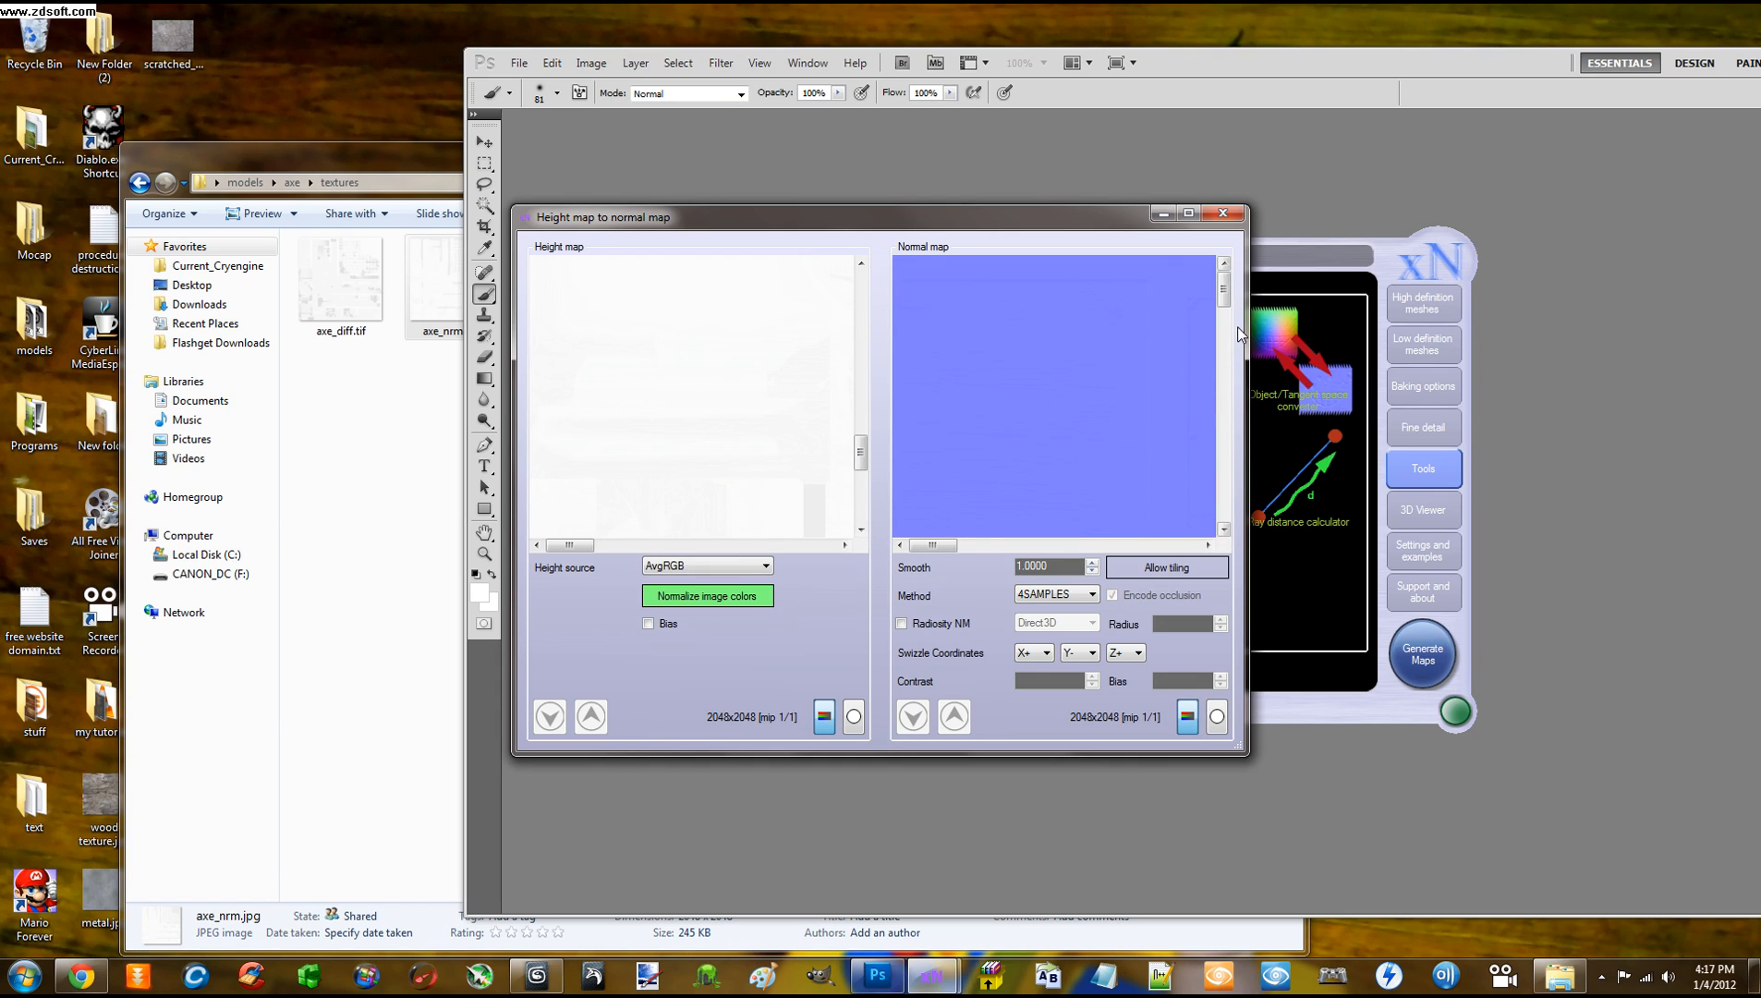
drag(1224, 292, 1236, 504)
drag(935, 546, 1176, 545)
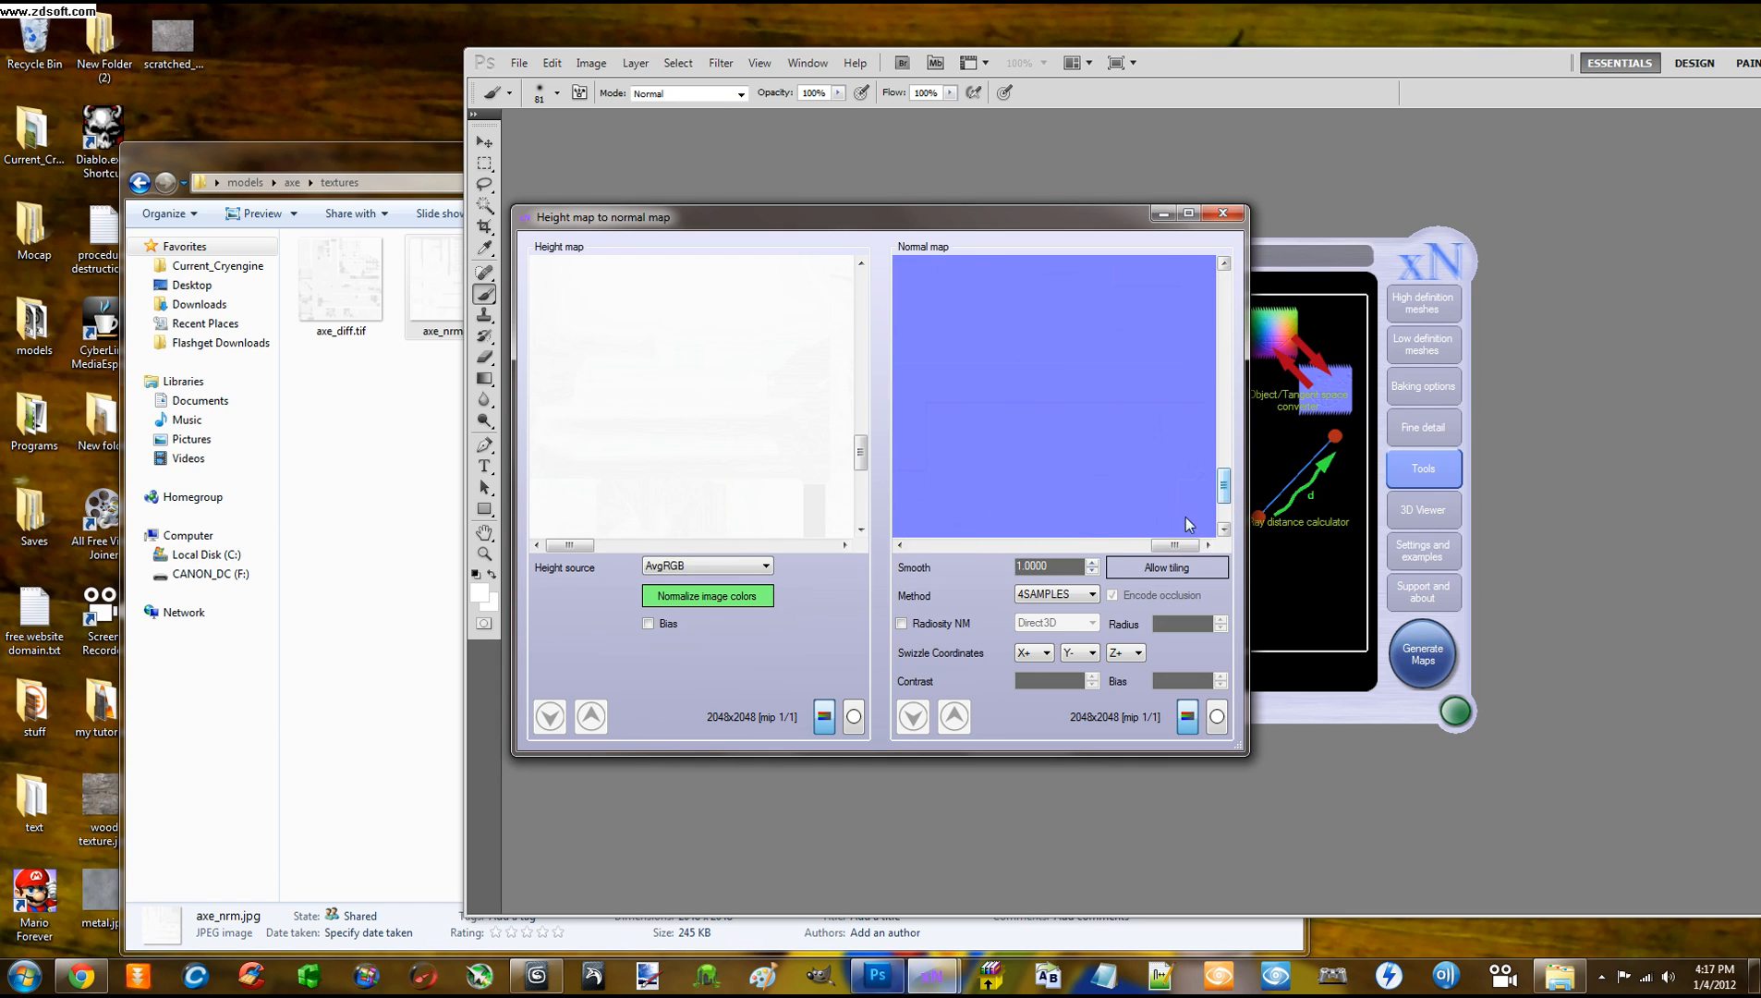
drag(1227, 484, 1225, 292)
Set the height source back to R and regenerate the normal map
click(707, 565)
click(713, 592)
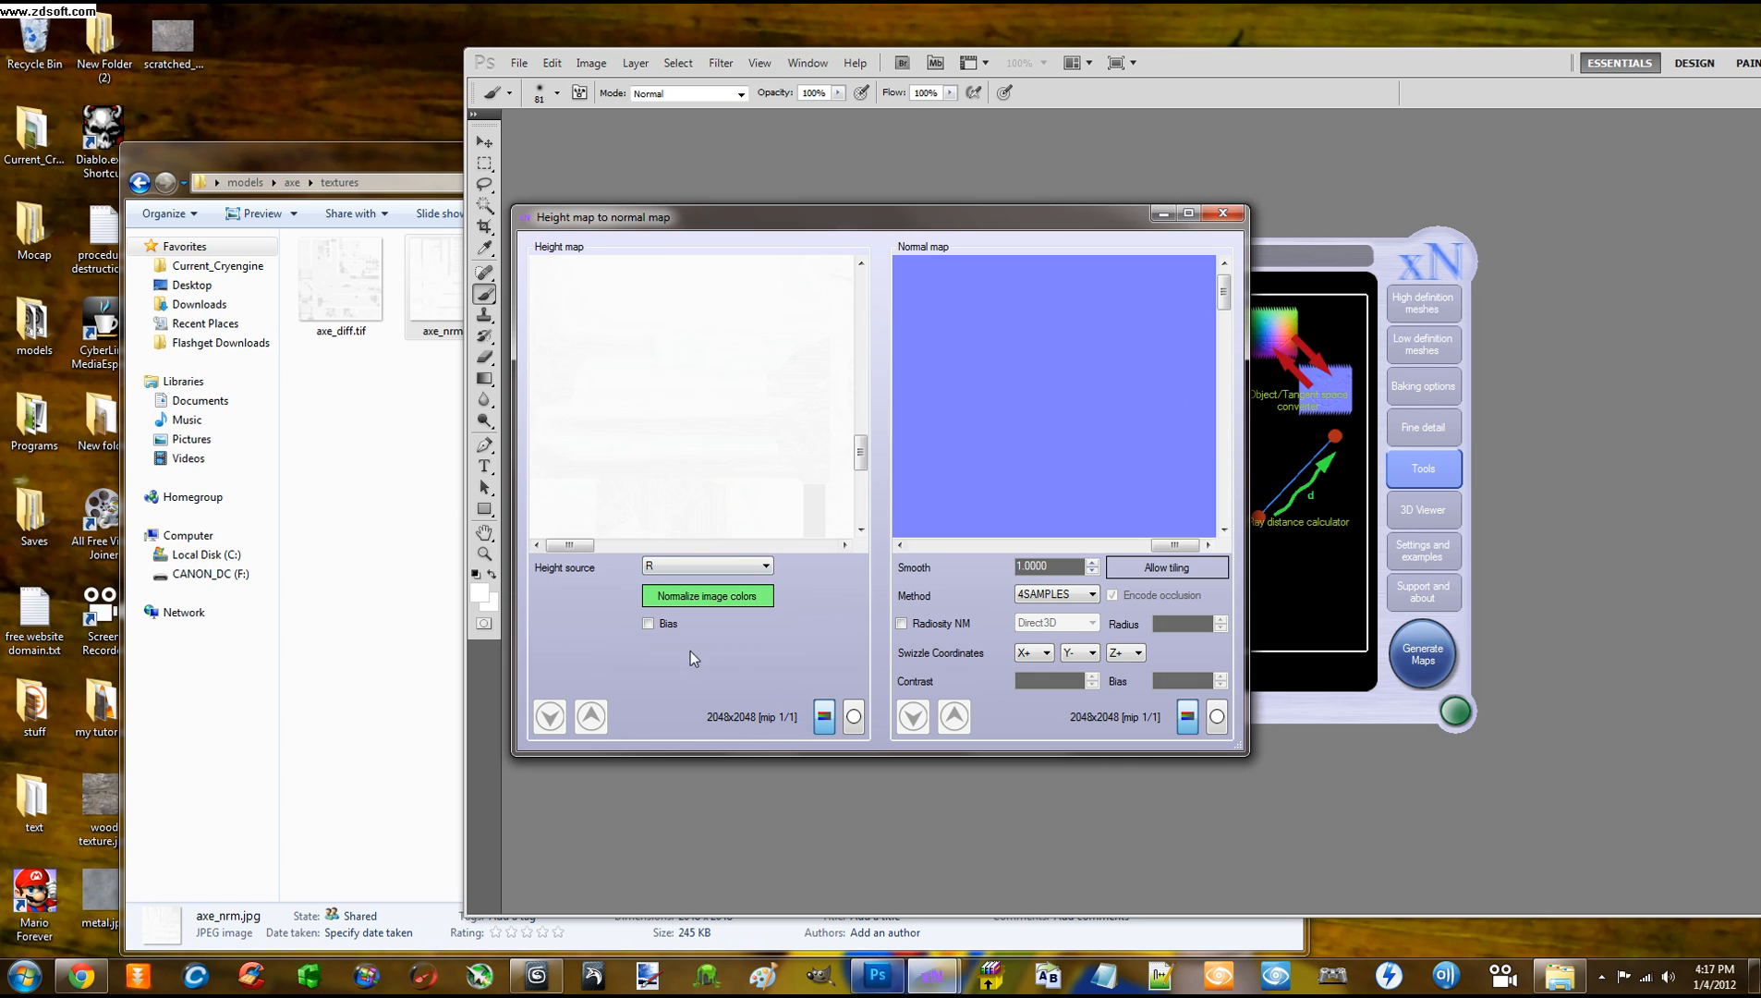
right_click(1030, 471)
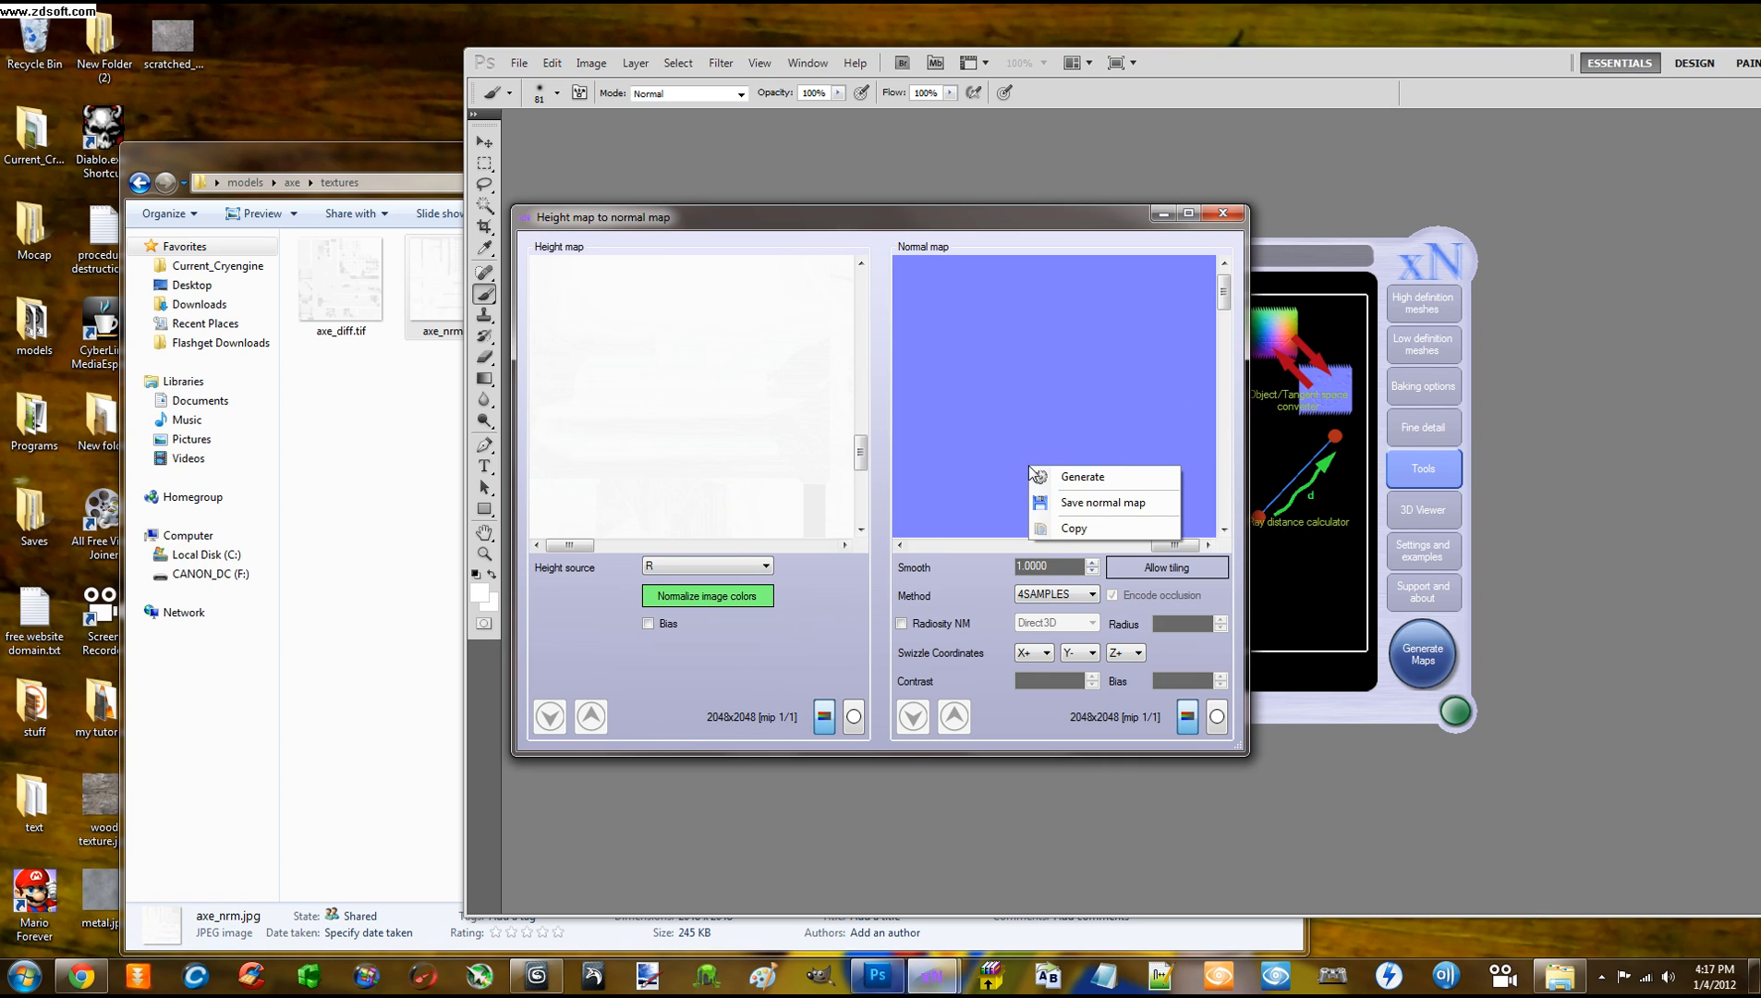
click(1081, 476)
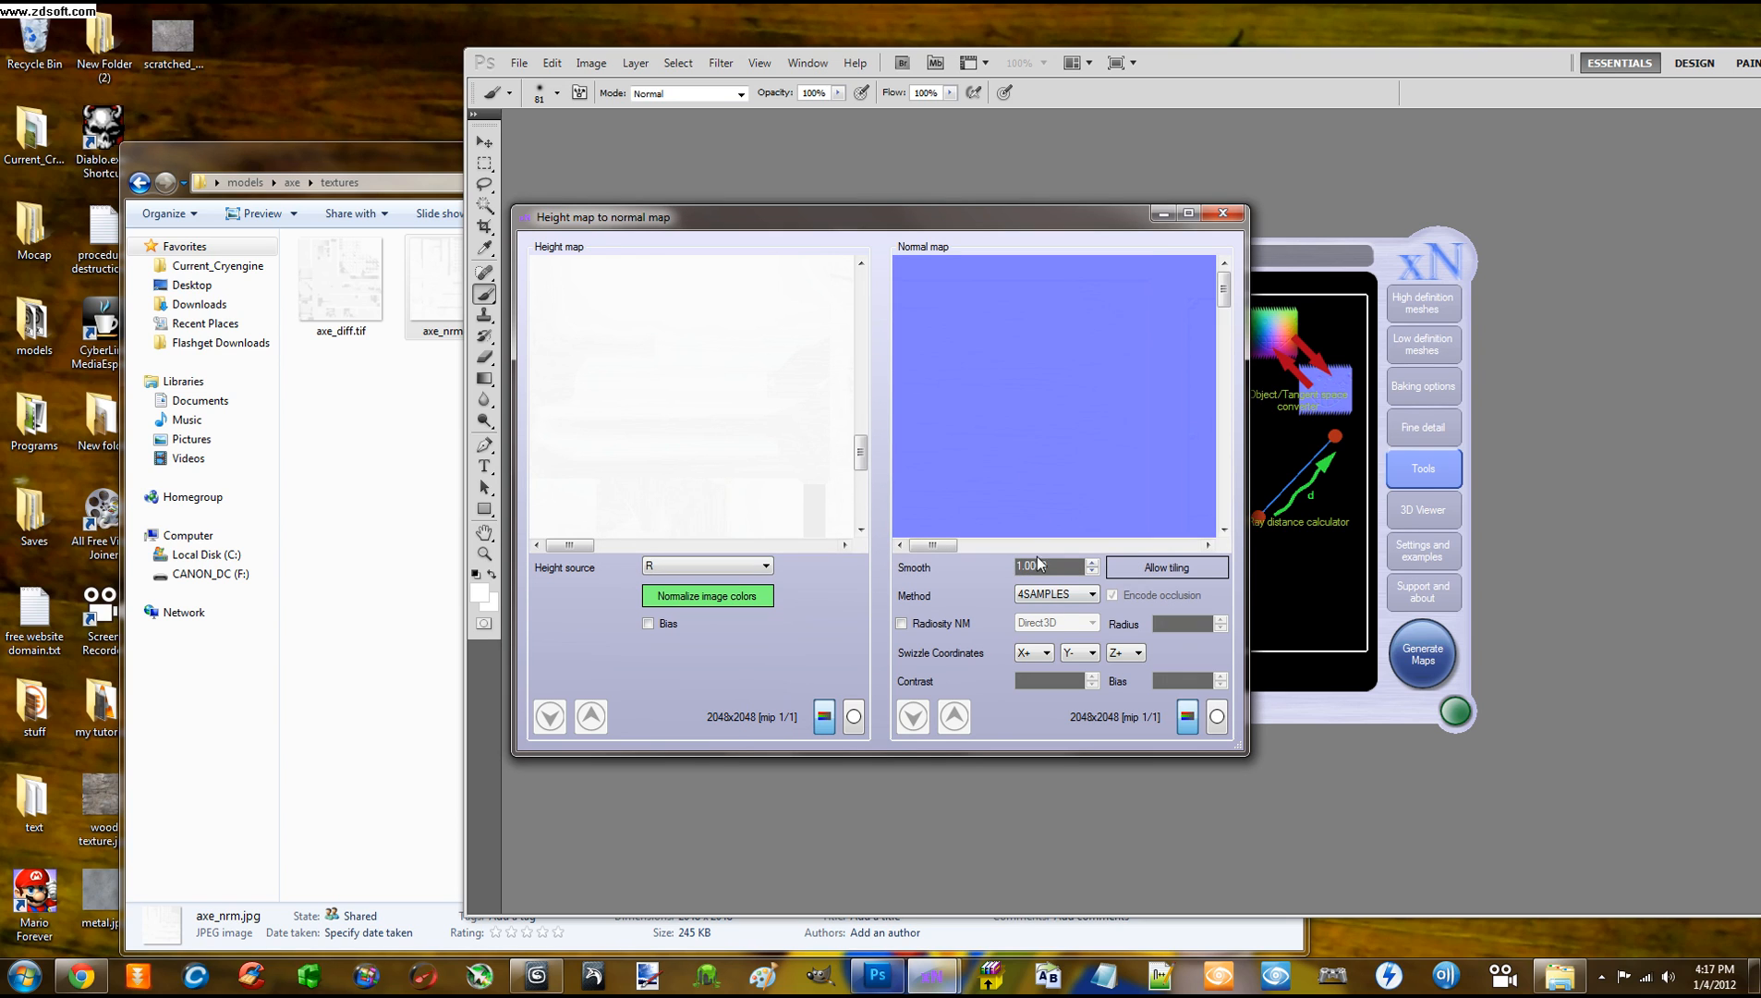
Save the normal map over axe_nrm.tif, confirm the replacement, and close the converter
right_click(1035, 395)
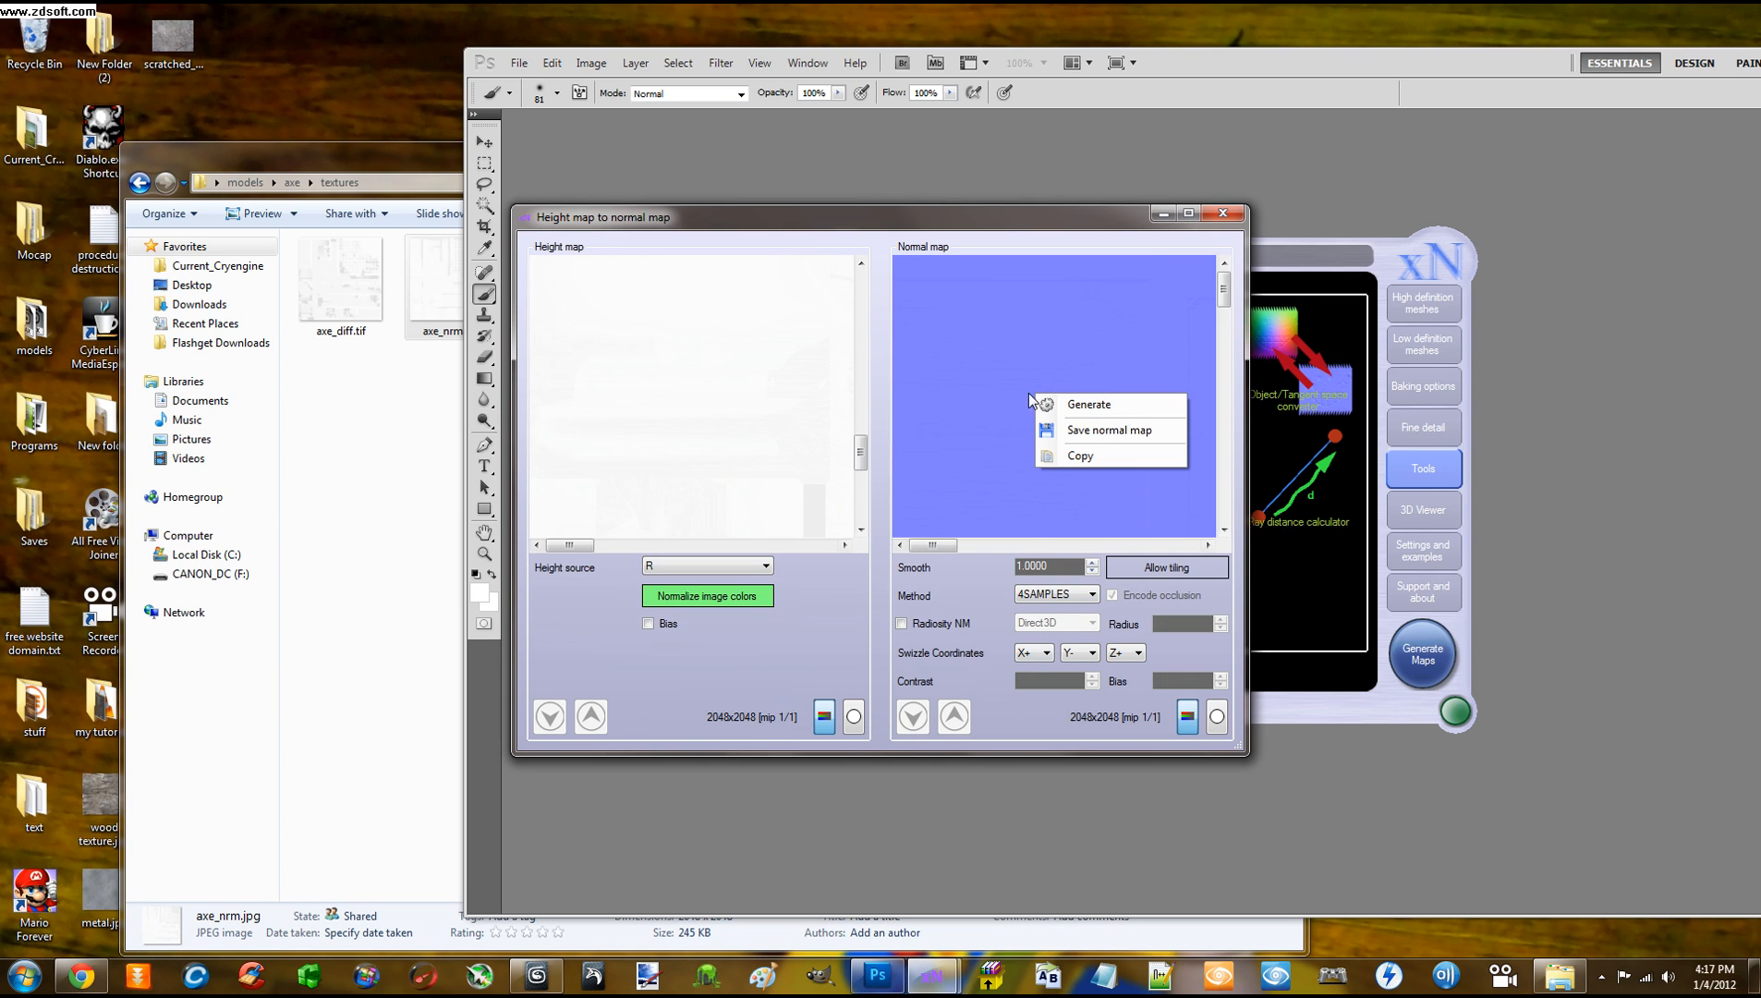
click(1074, 431)
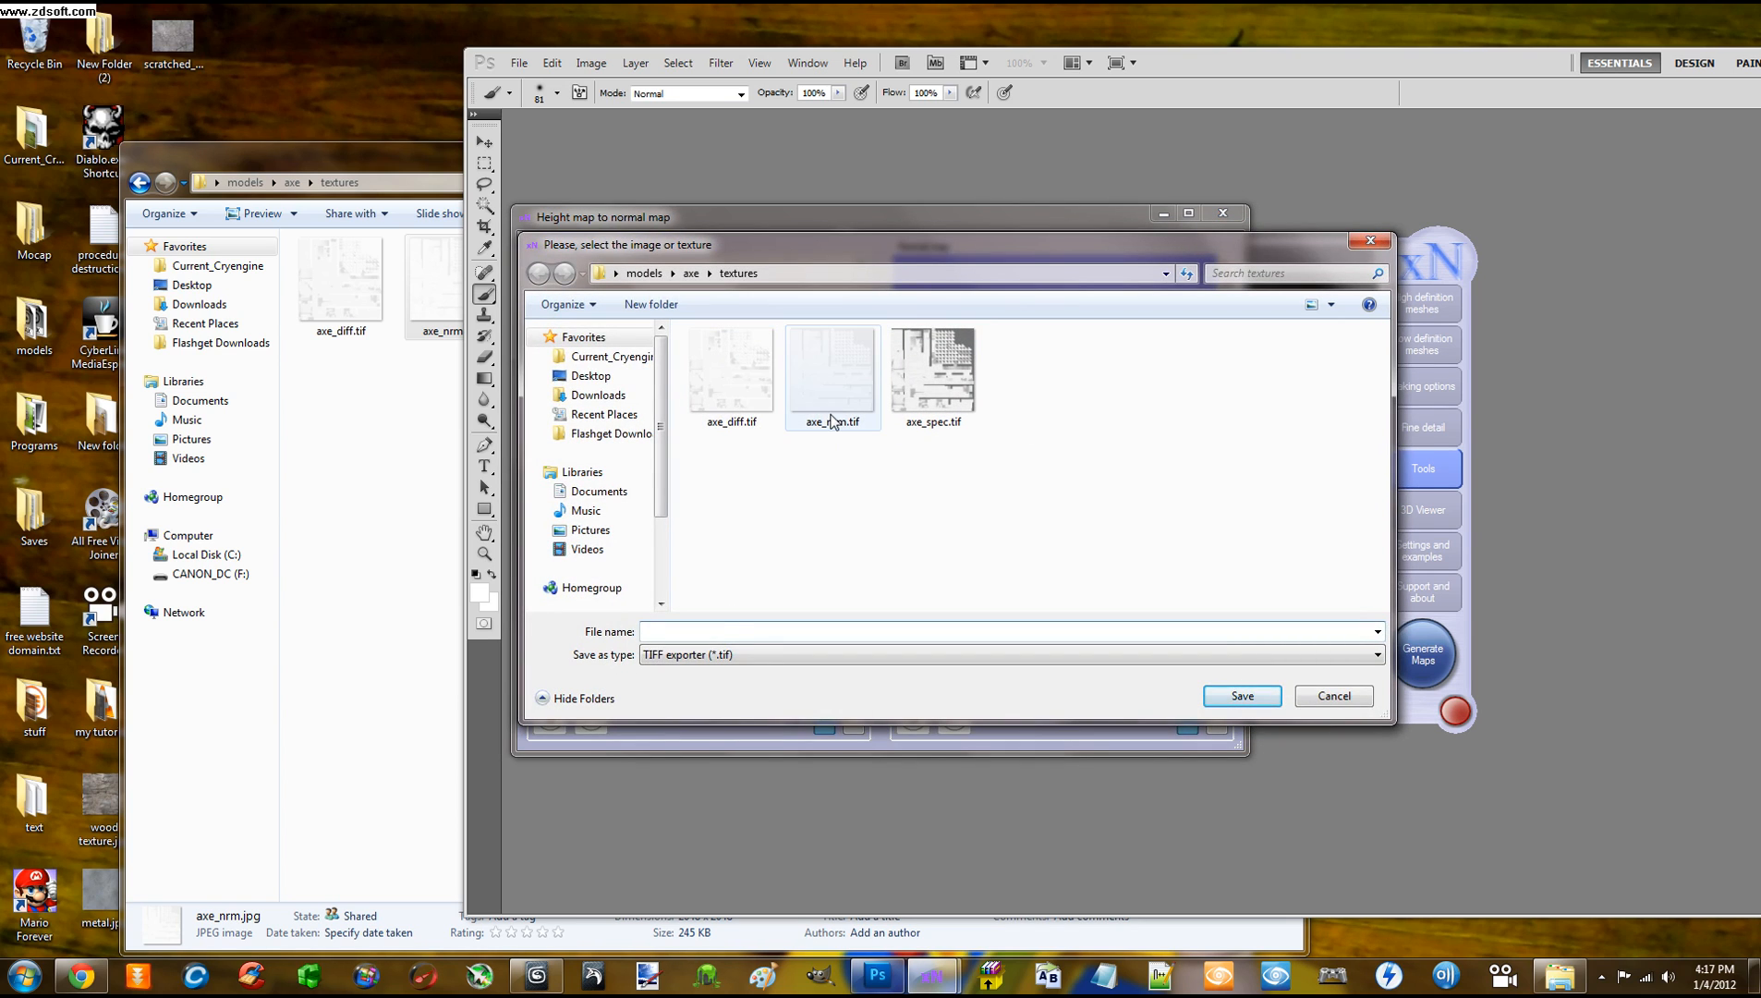
click(832, 421)
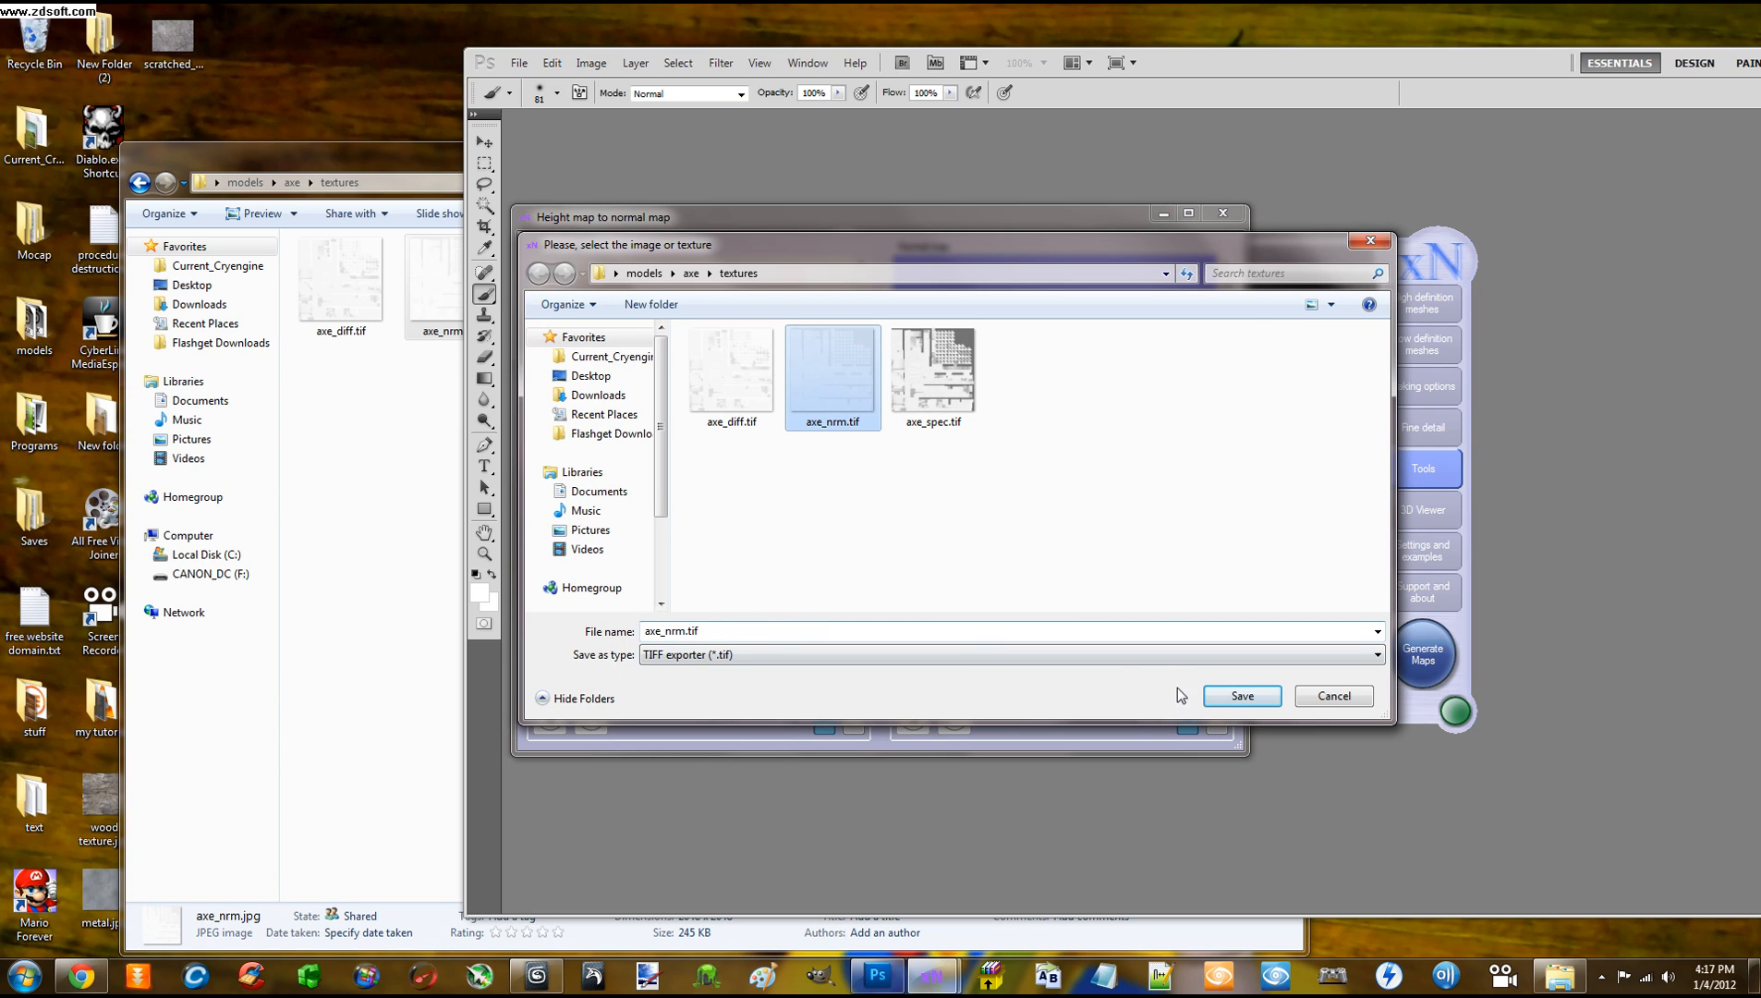
click(1235, 696)
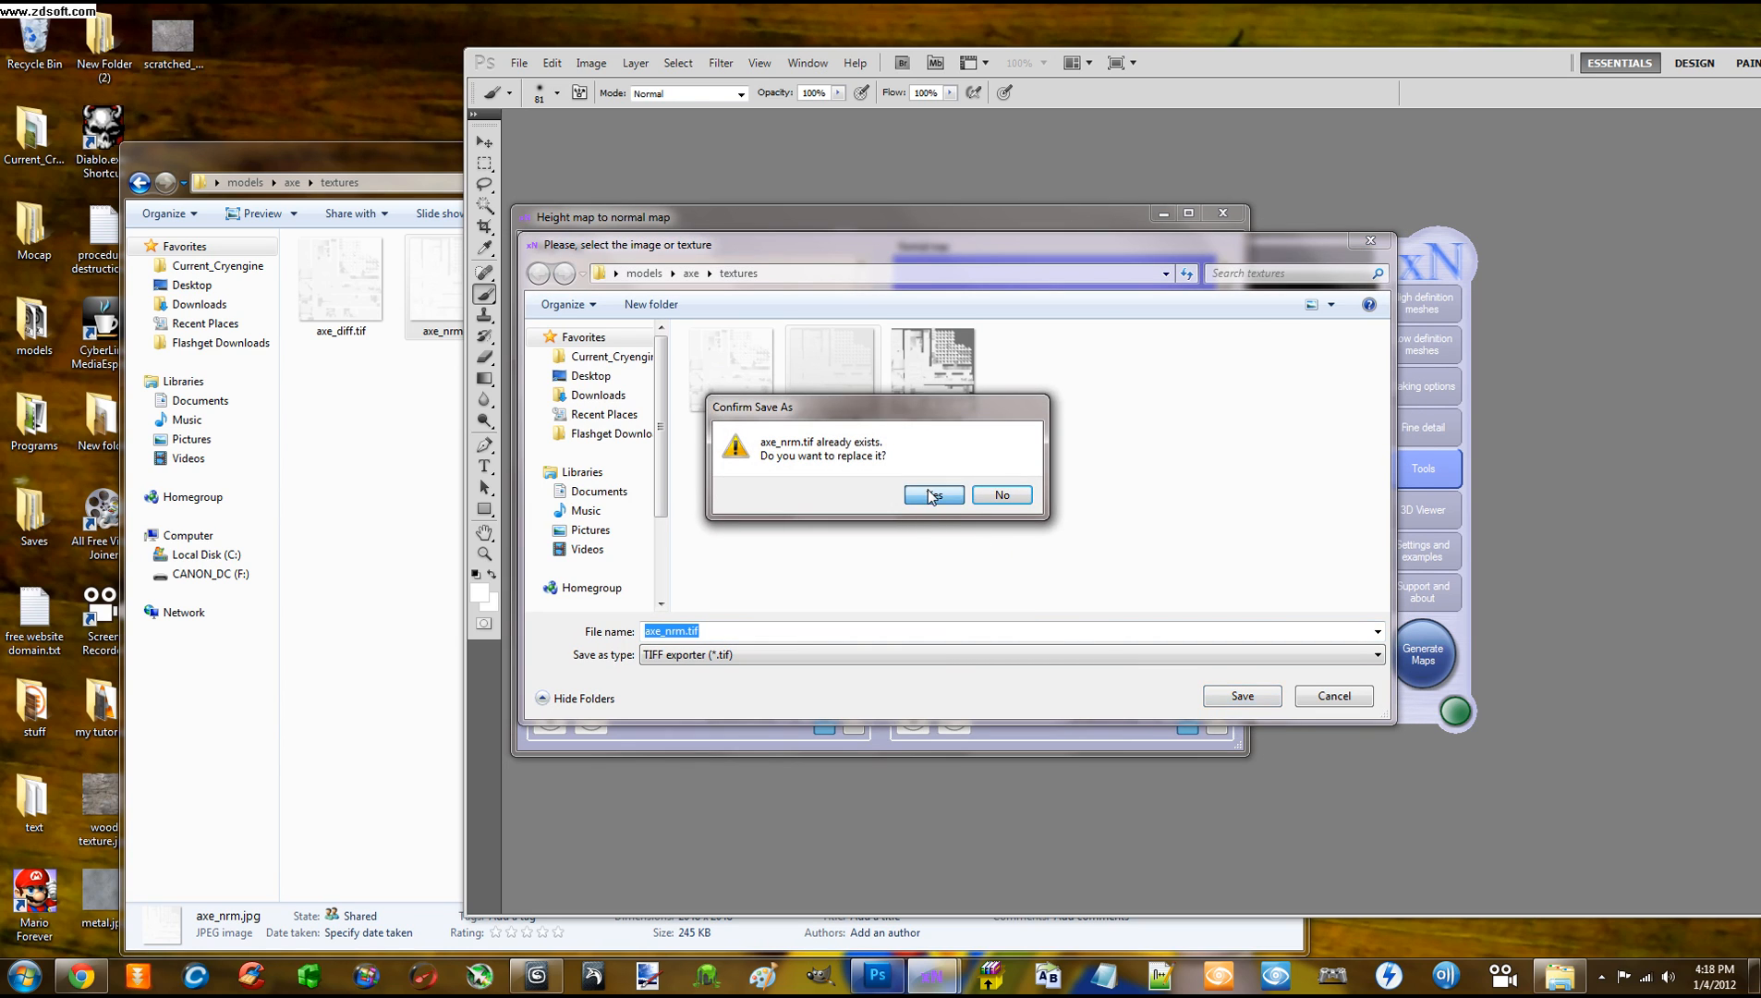
click(933, 496)
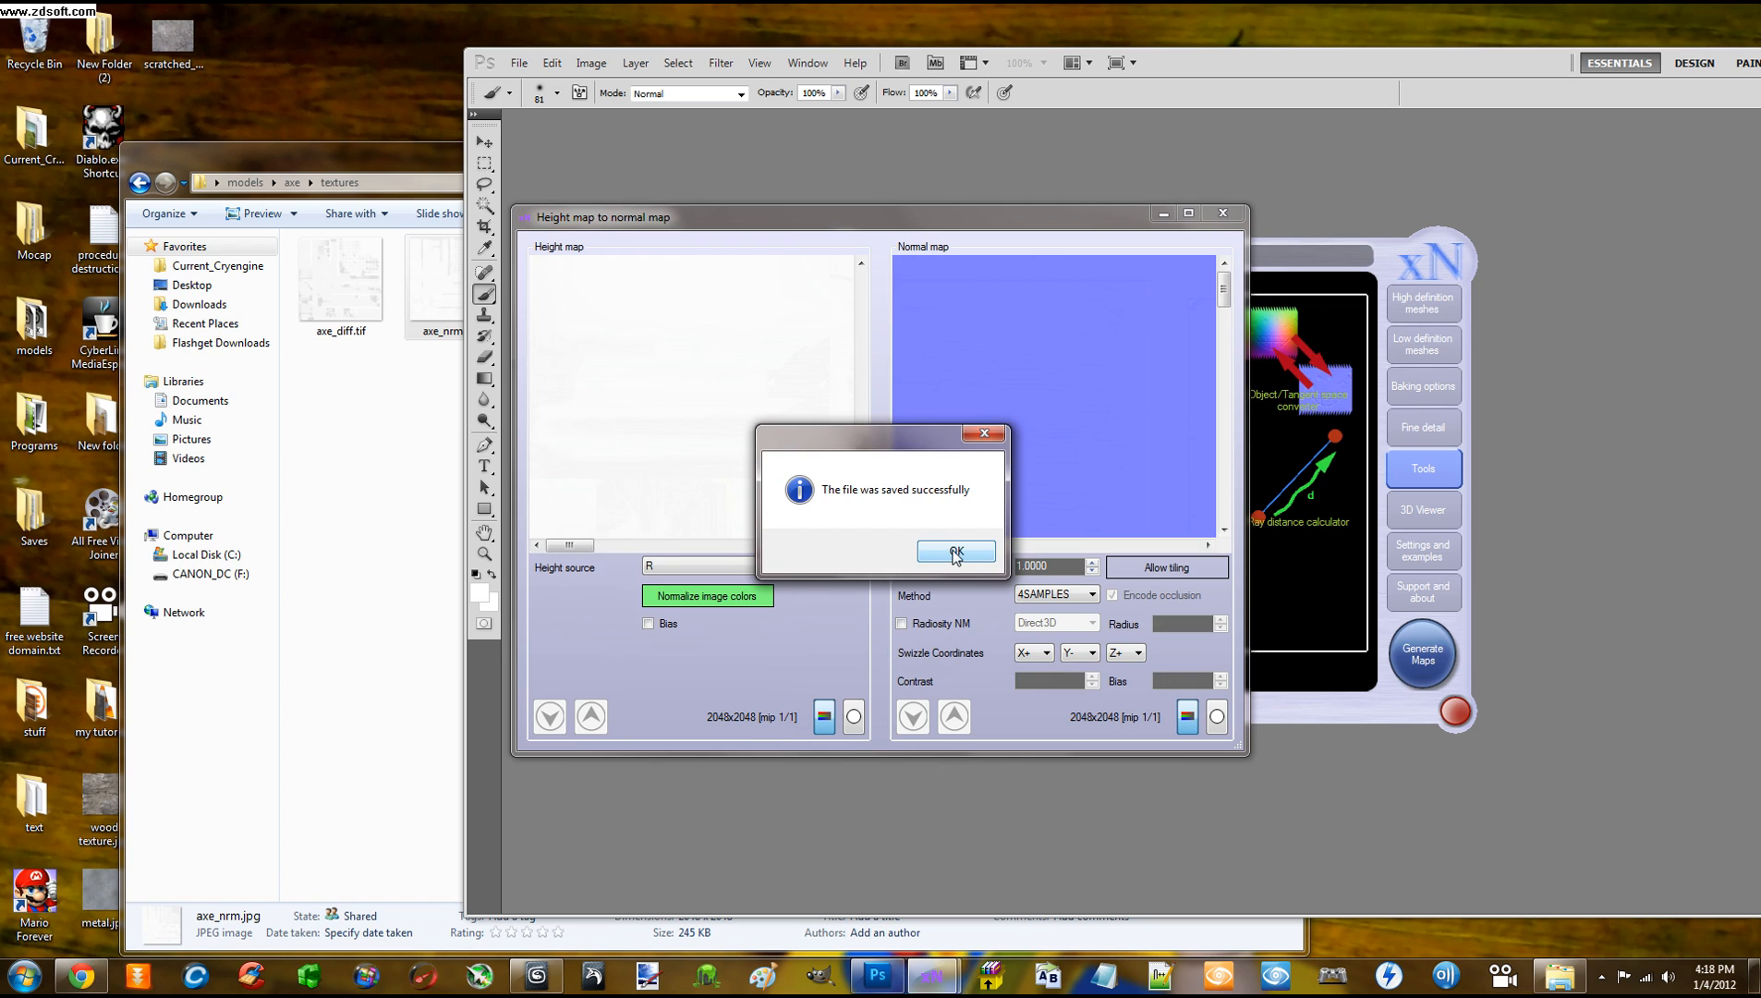
click(956, 552)
click(1223, 212)
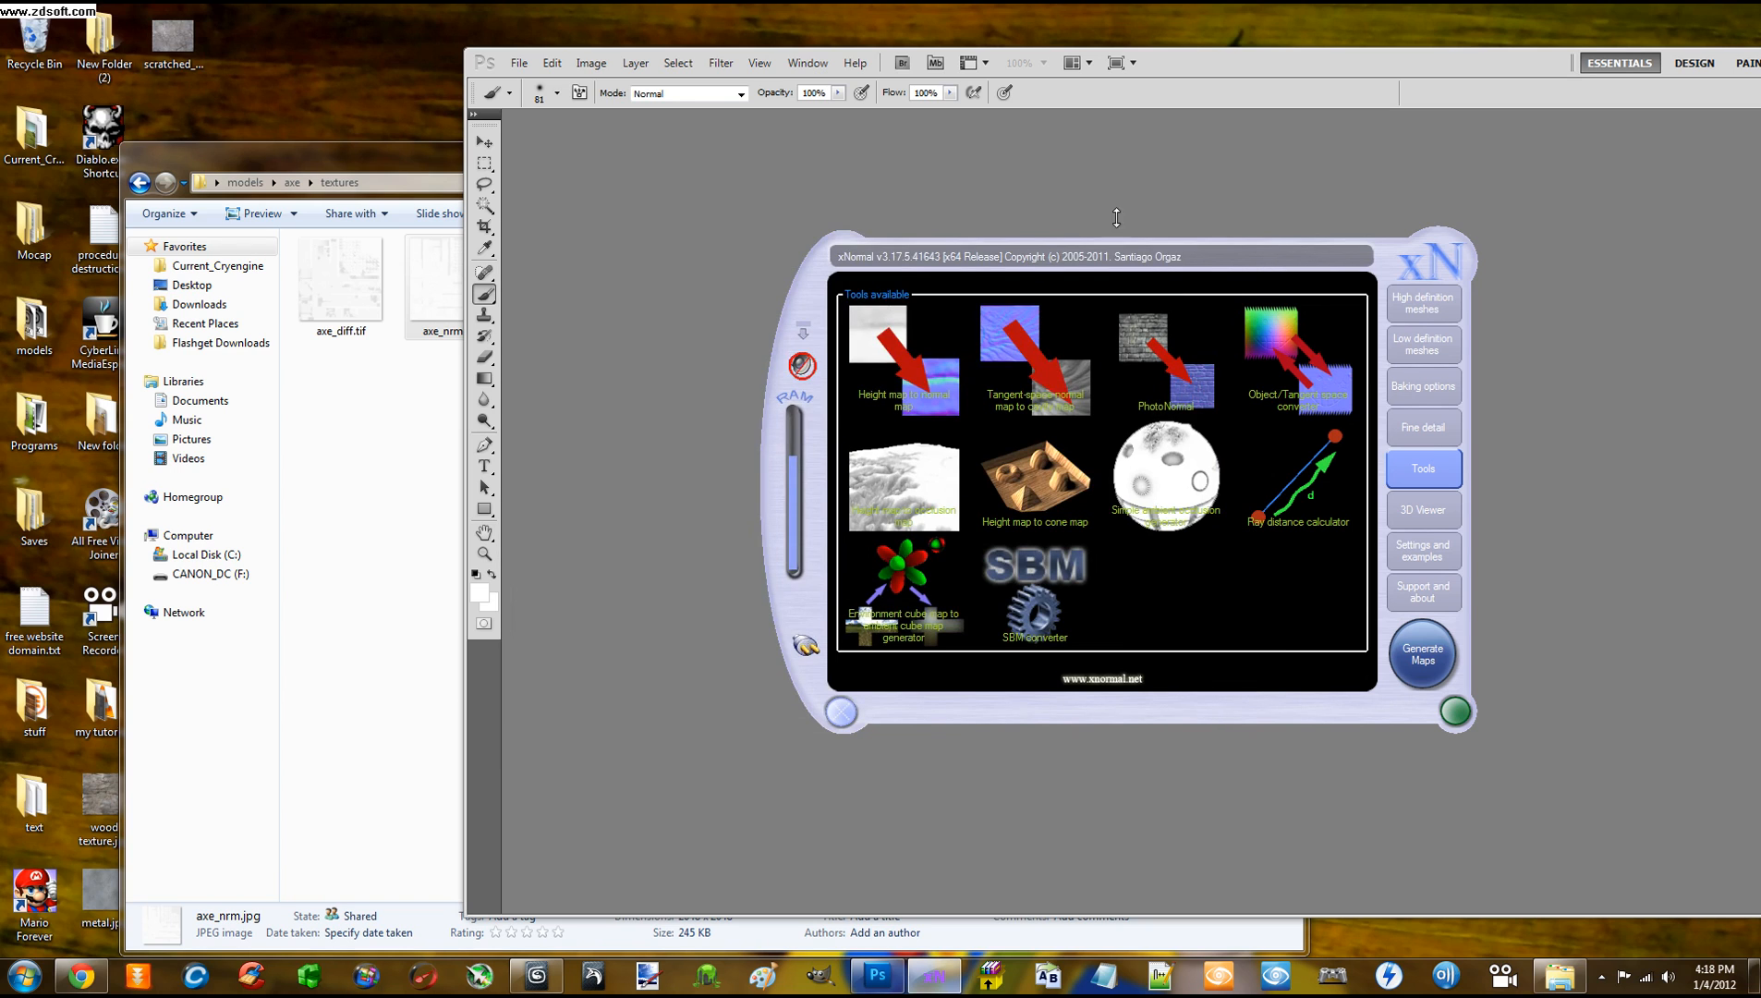
Close the all-black axe_nrm.tif in Photoshop and bring the textures folder forward
drag(1184, 66, 1222, 342)
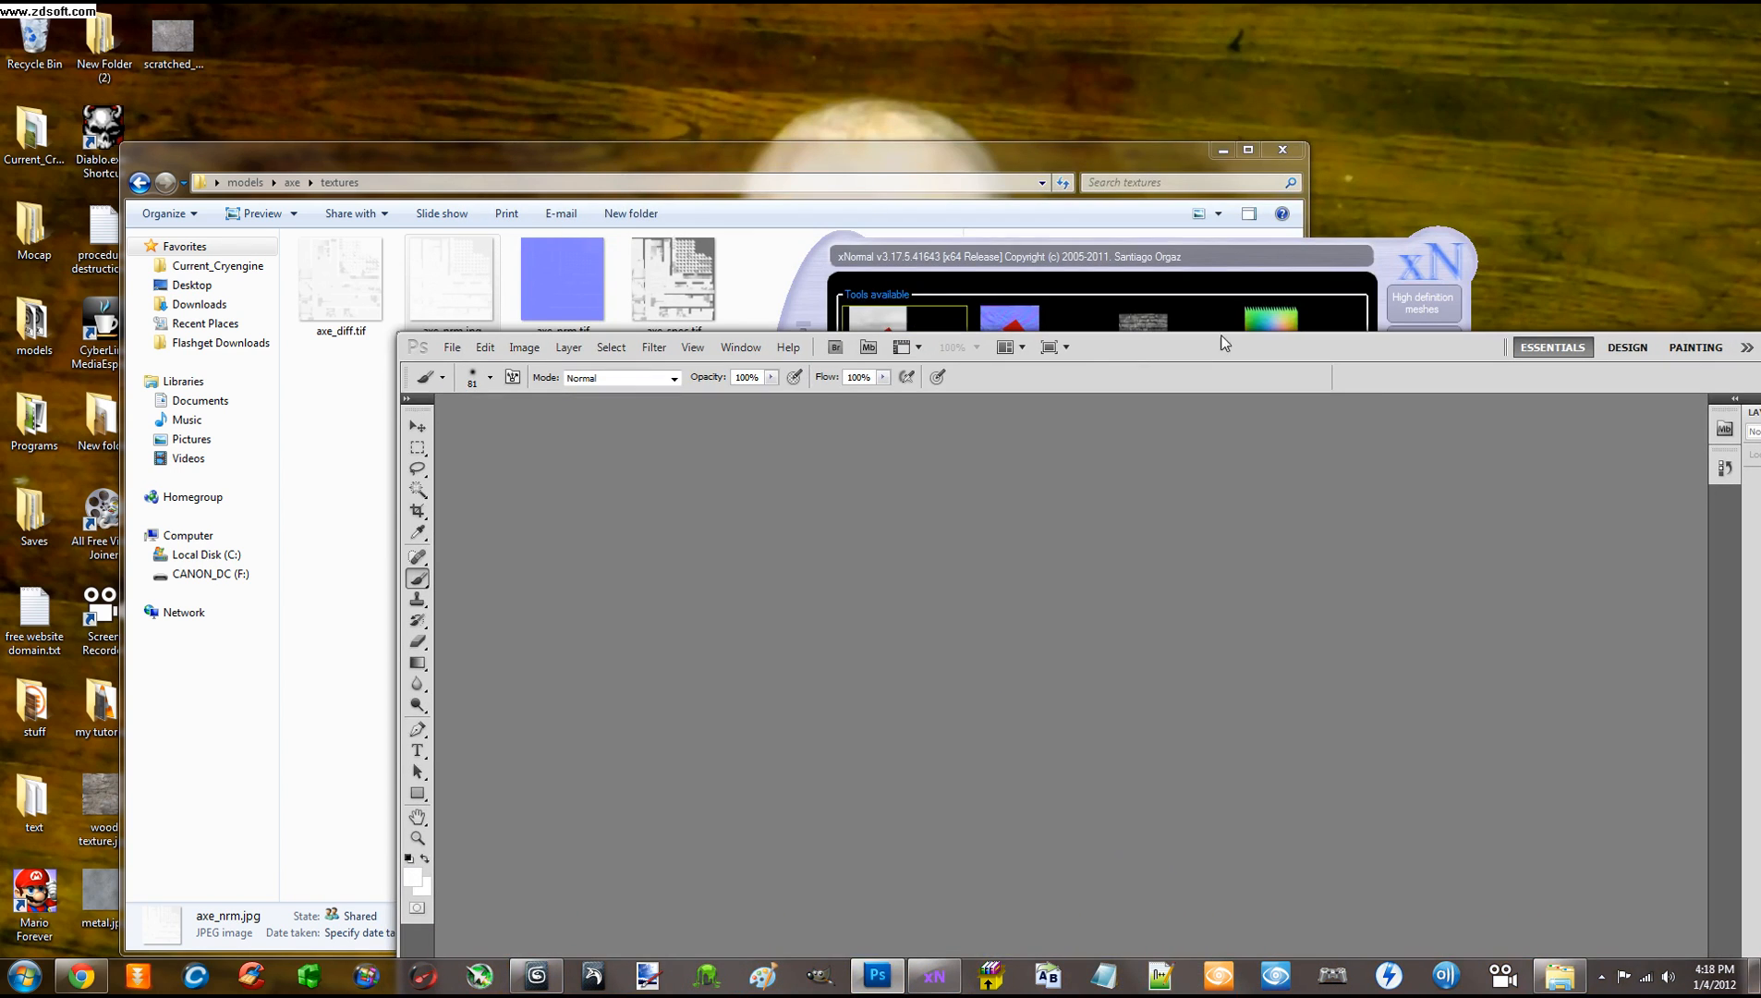
drag(1347, 275, 1338, 144)
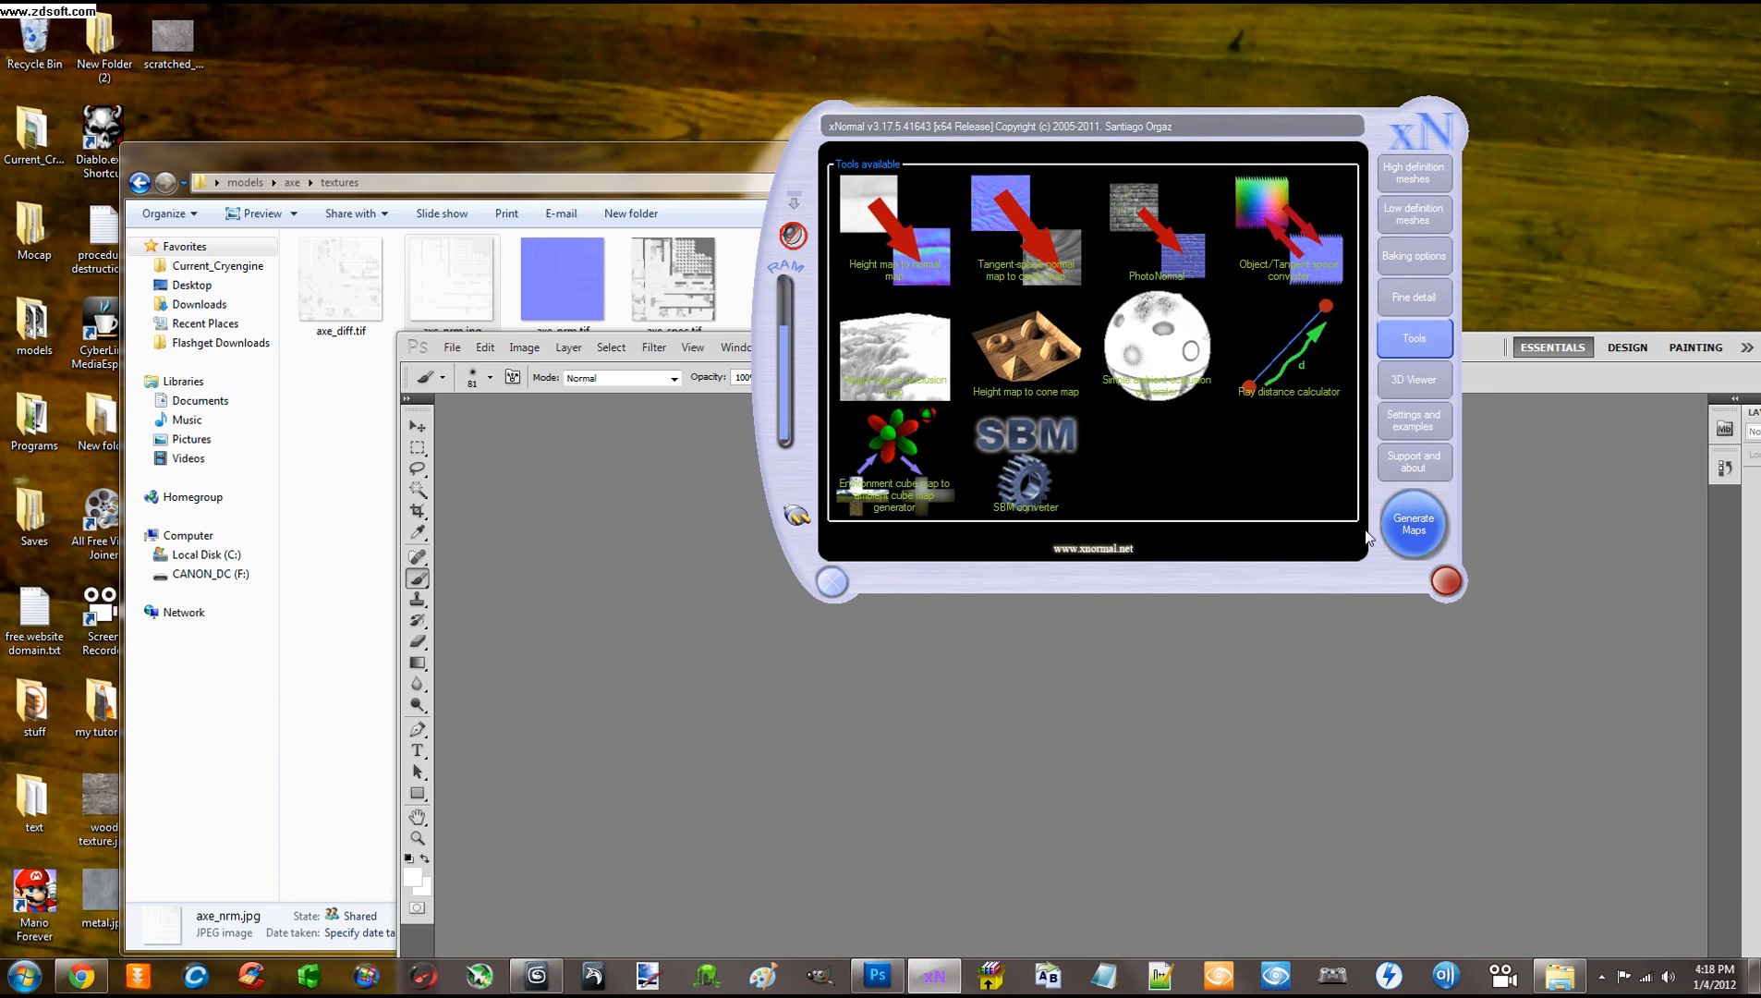
click(832, 582)
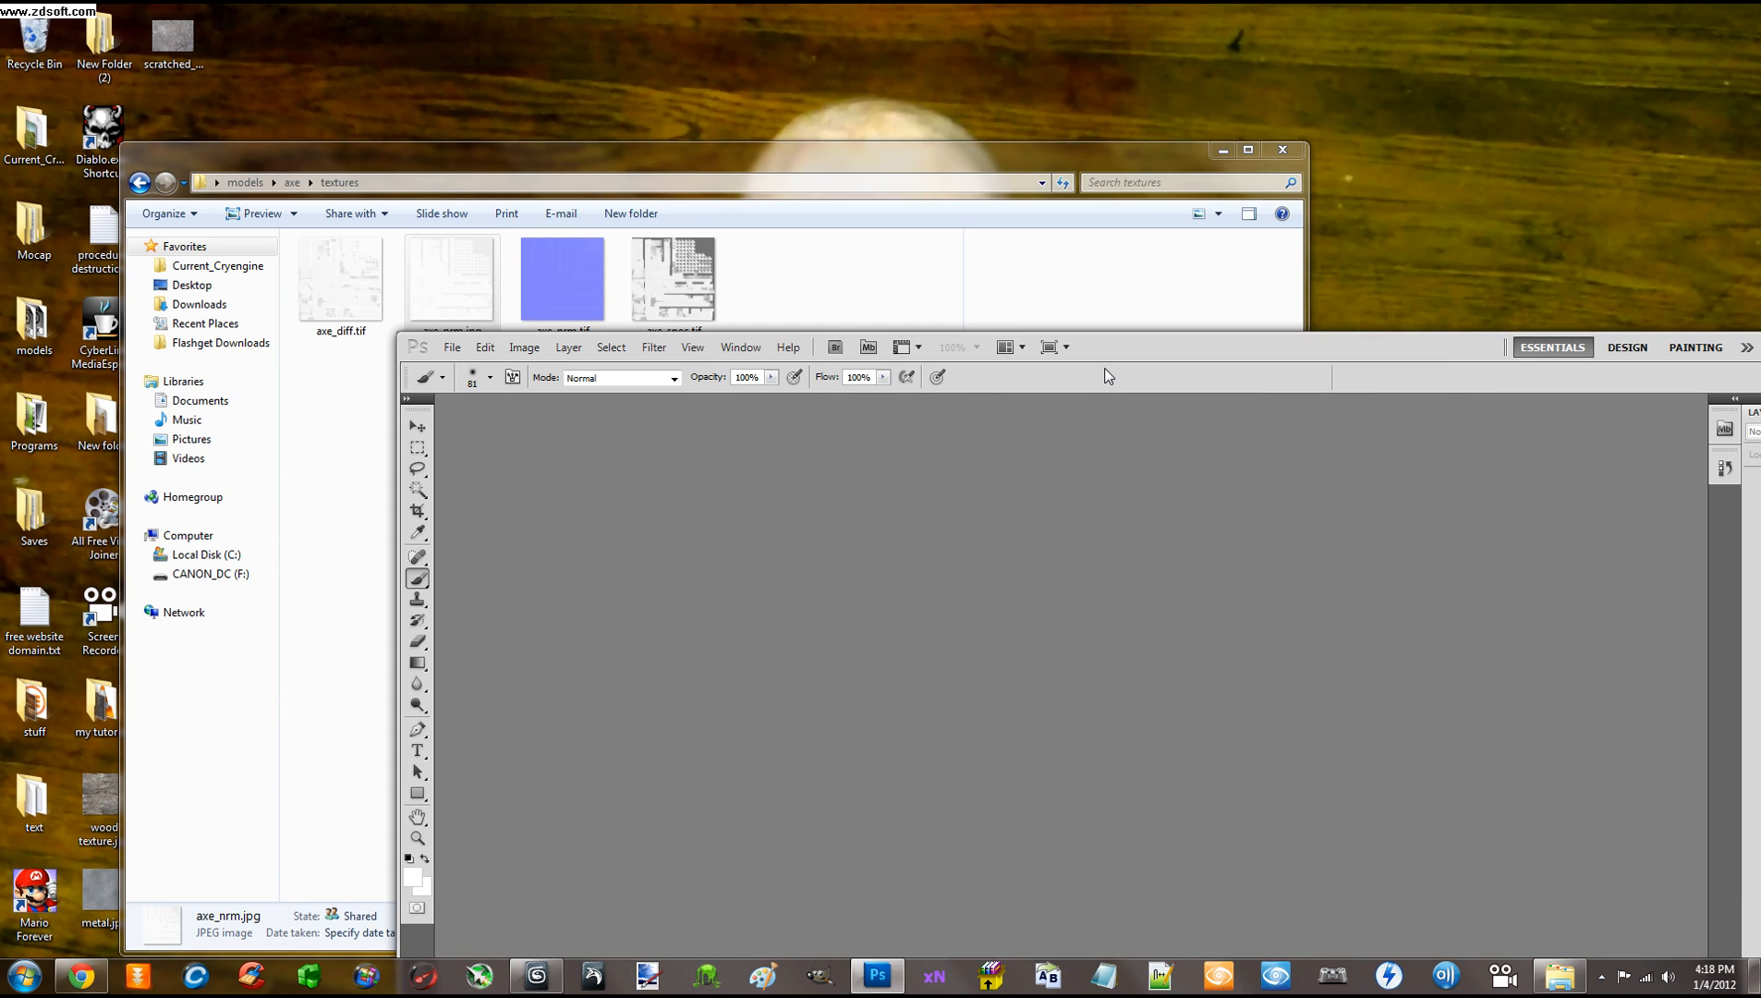
drag(1124, 351, 1378, 121)
drag(562, 282, 1065, 383)
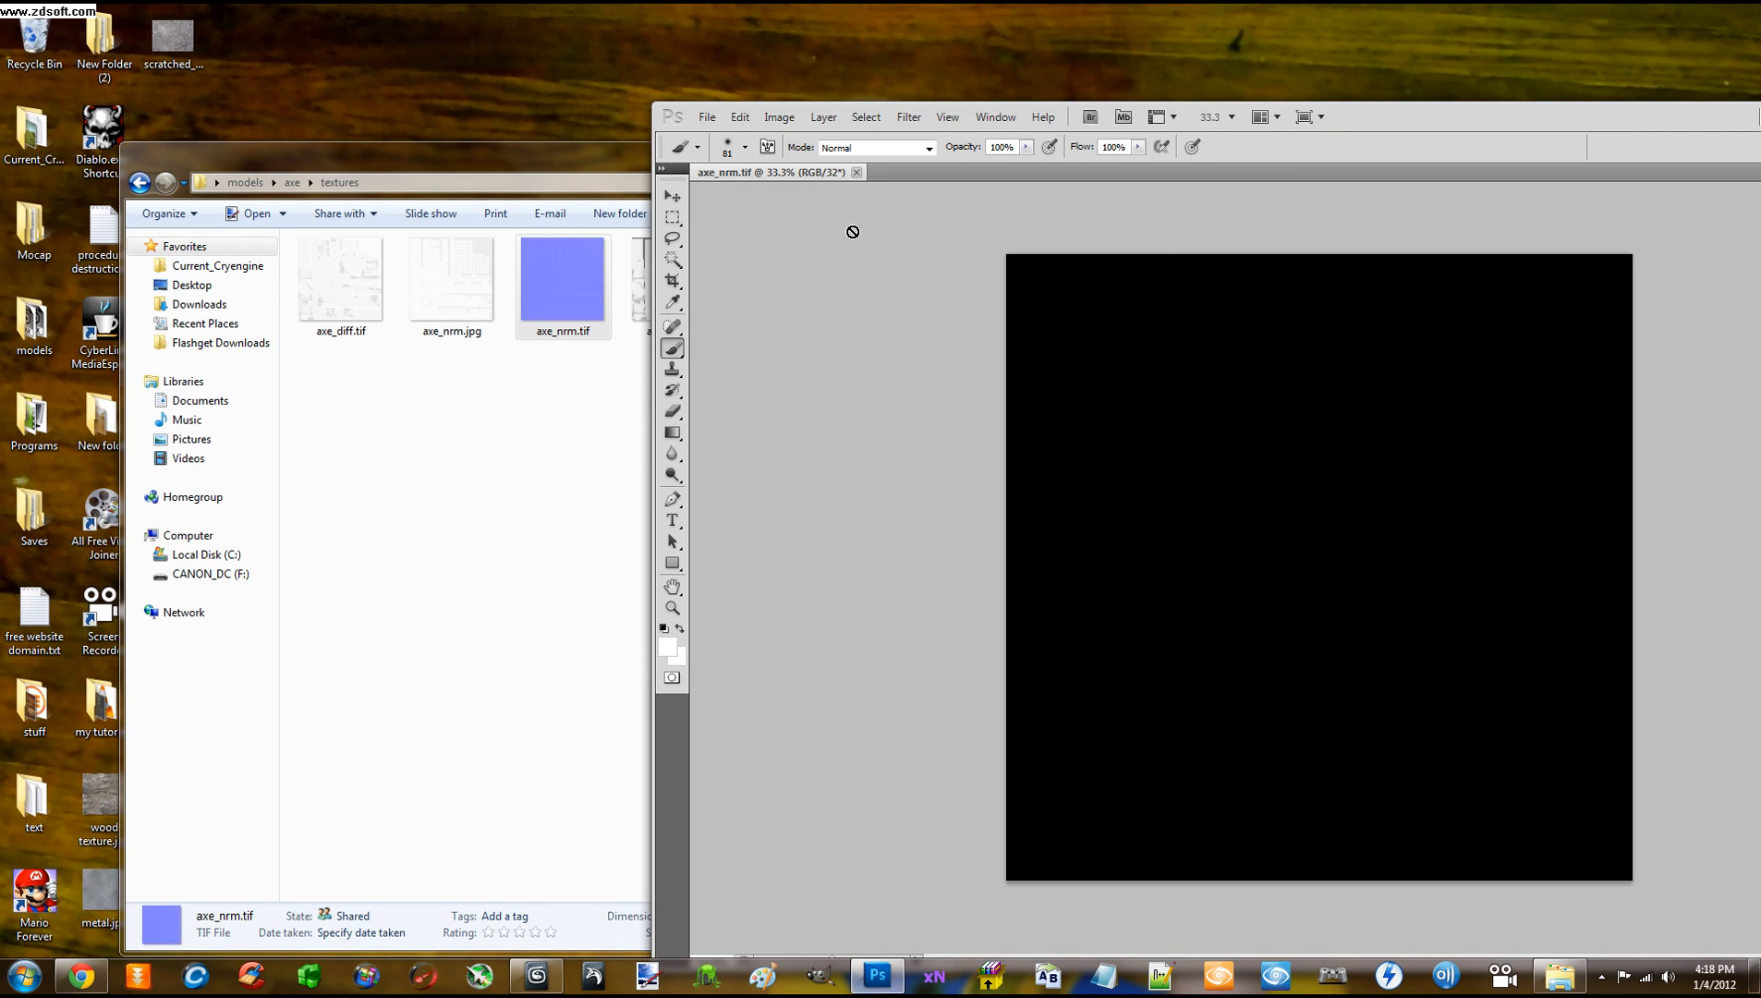
drag(1360, 106, 1274, 83)
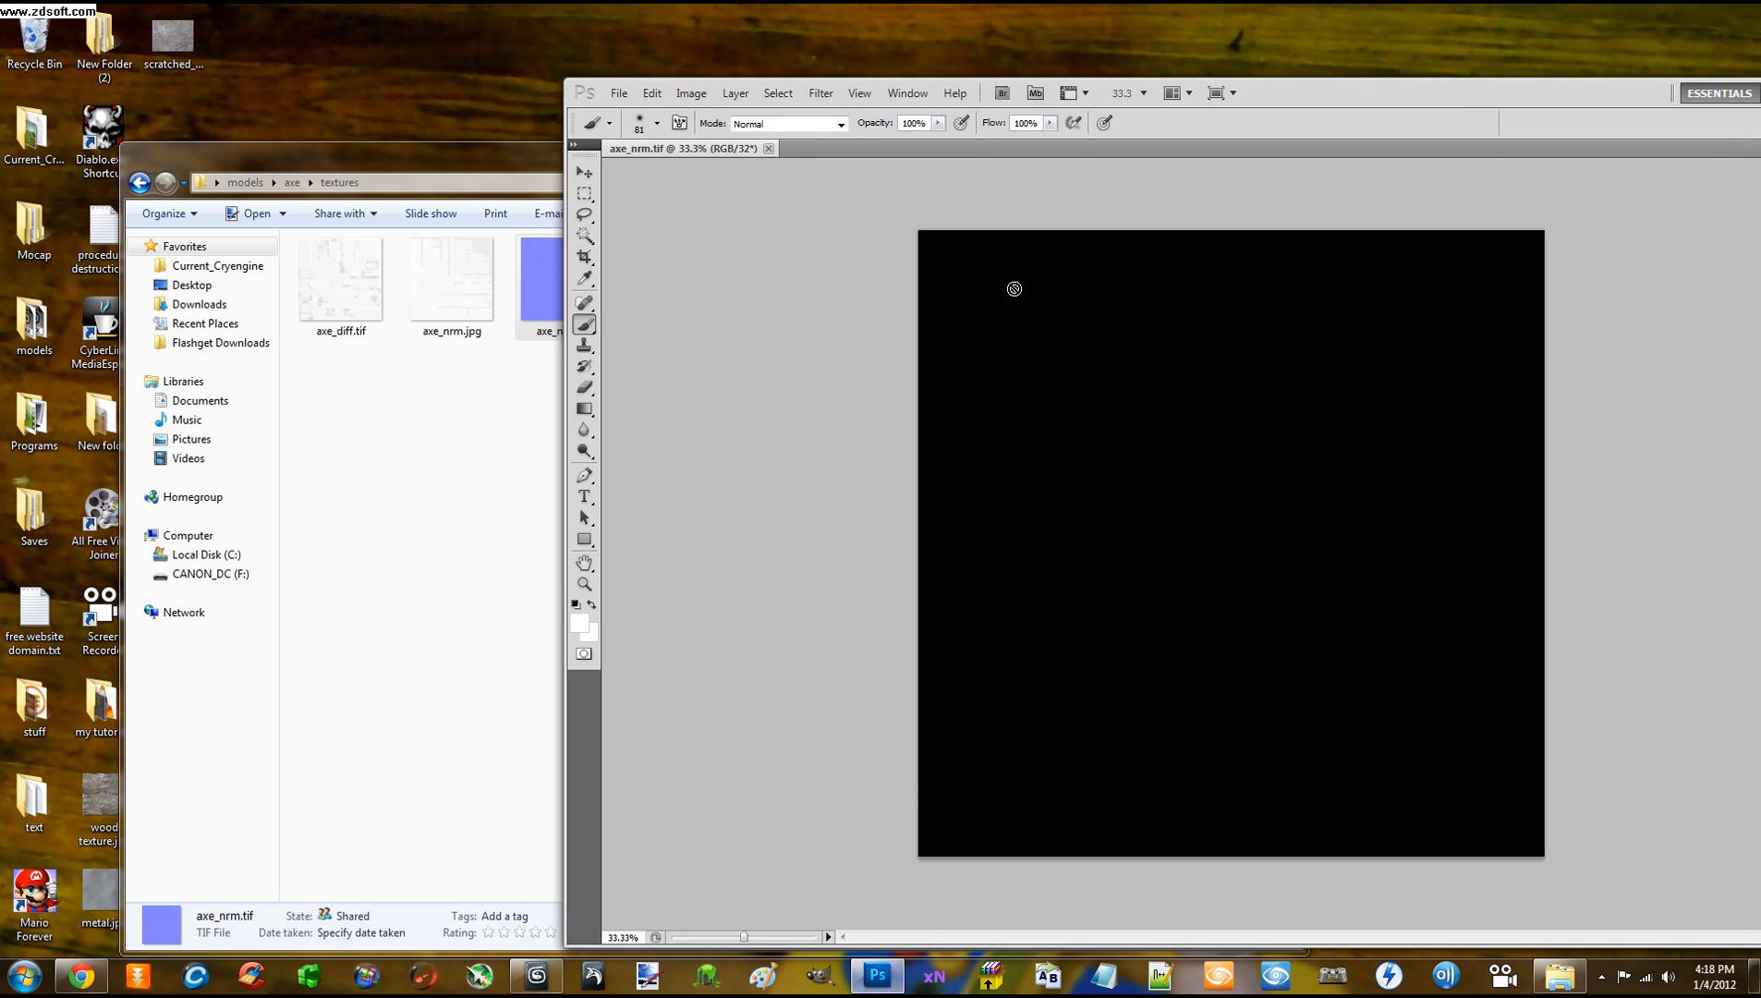
click(768, 149)
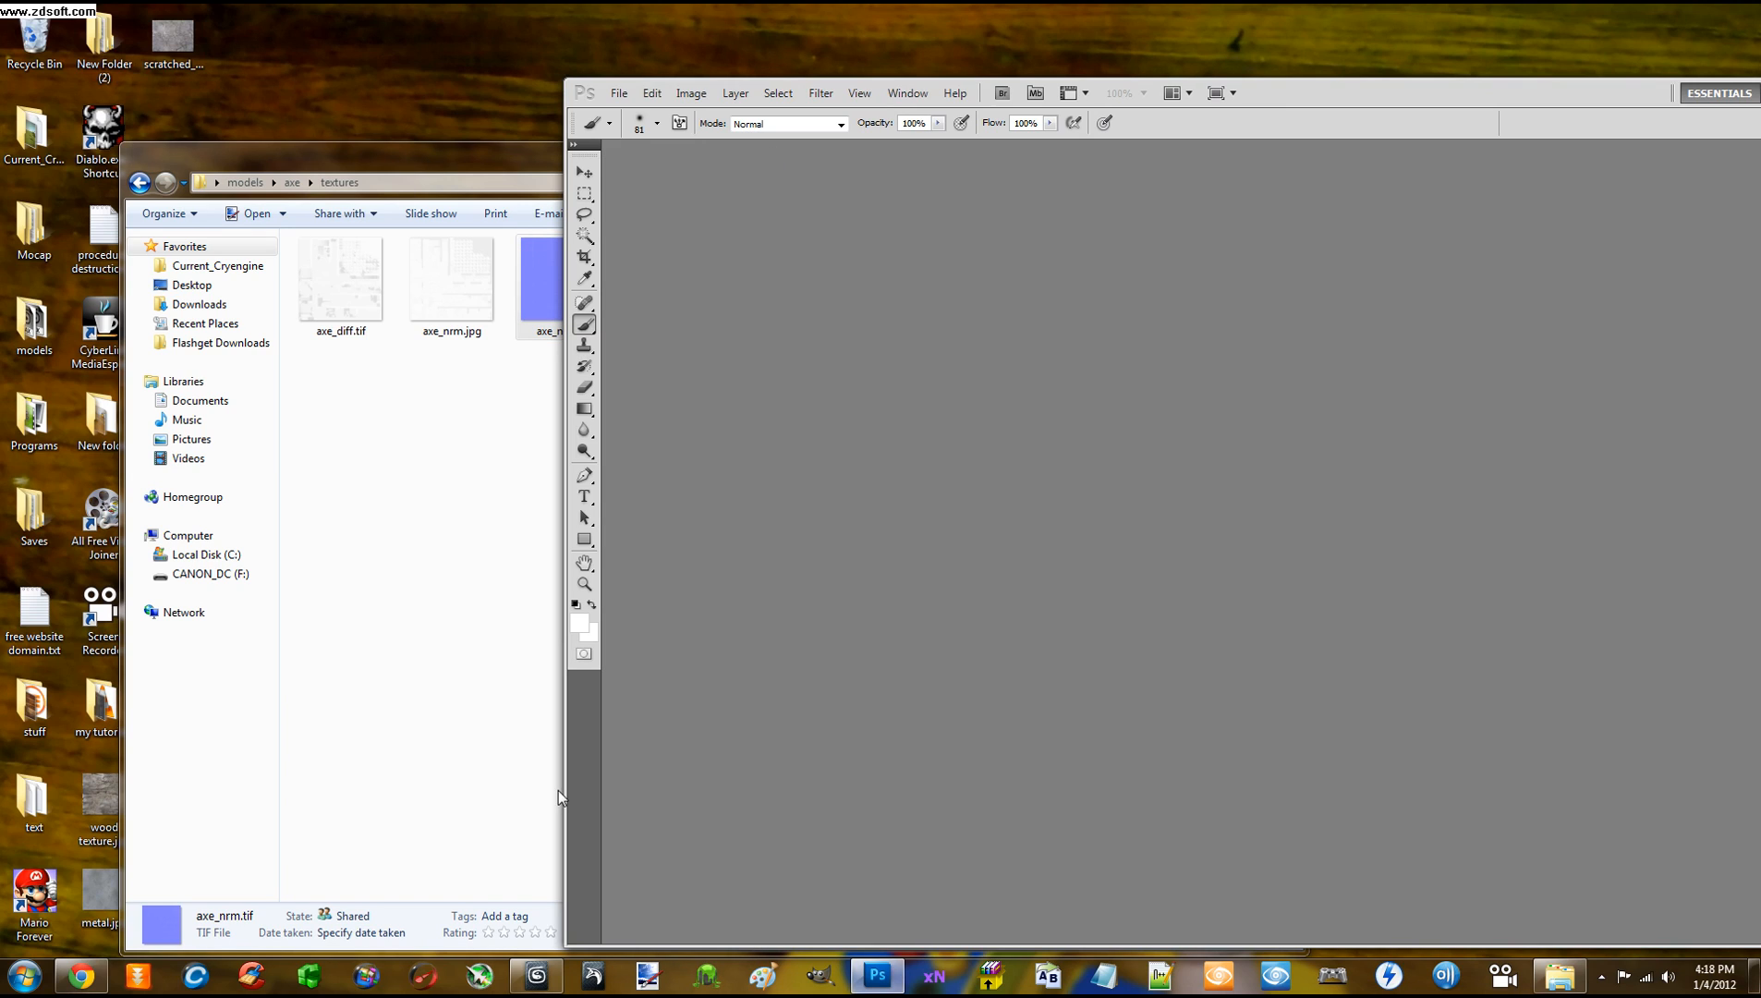
drag(477, 170, 801, 111)
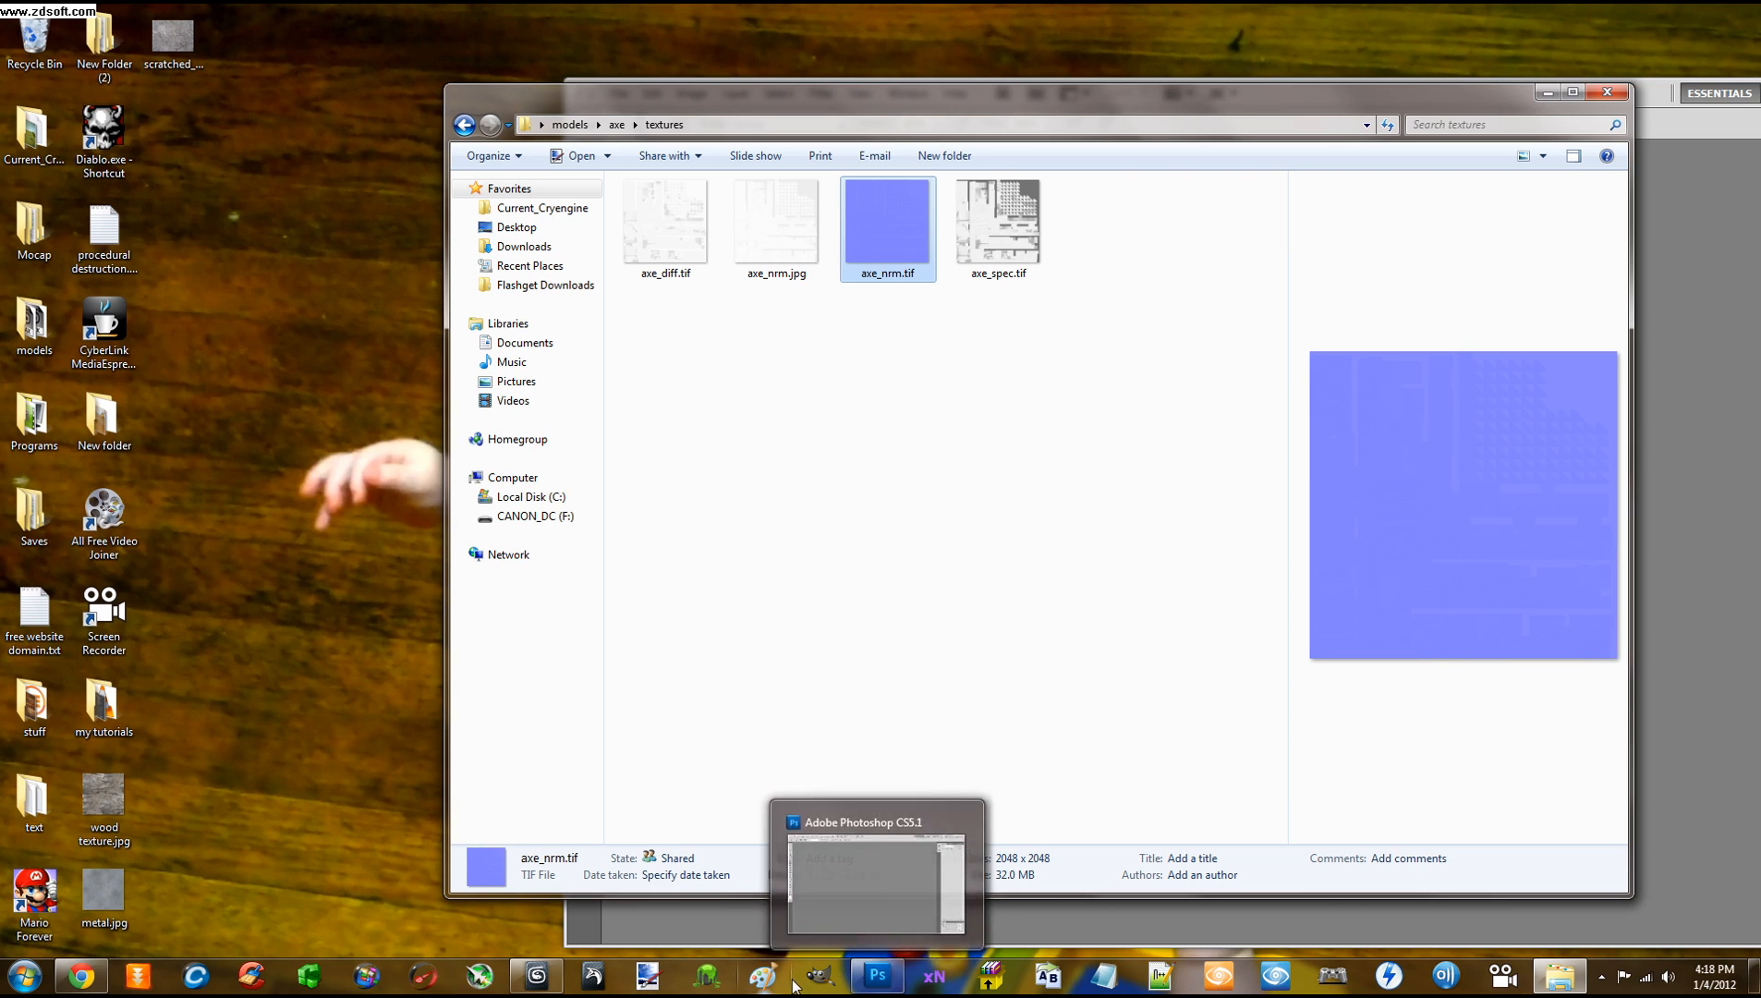
Load axe_nrm.tif into a new Paint window
click(763, 975)
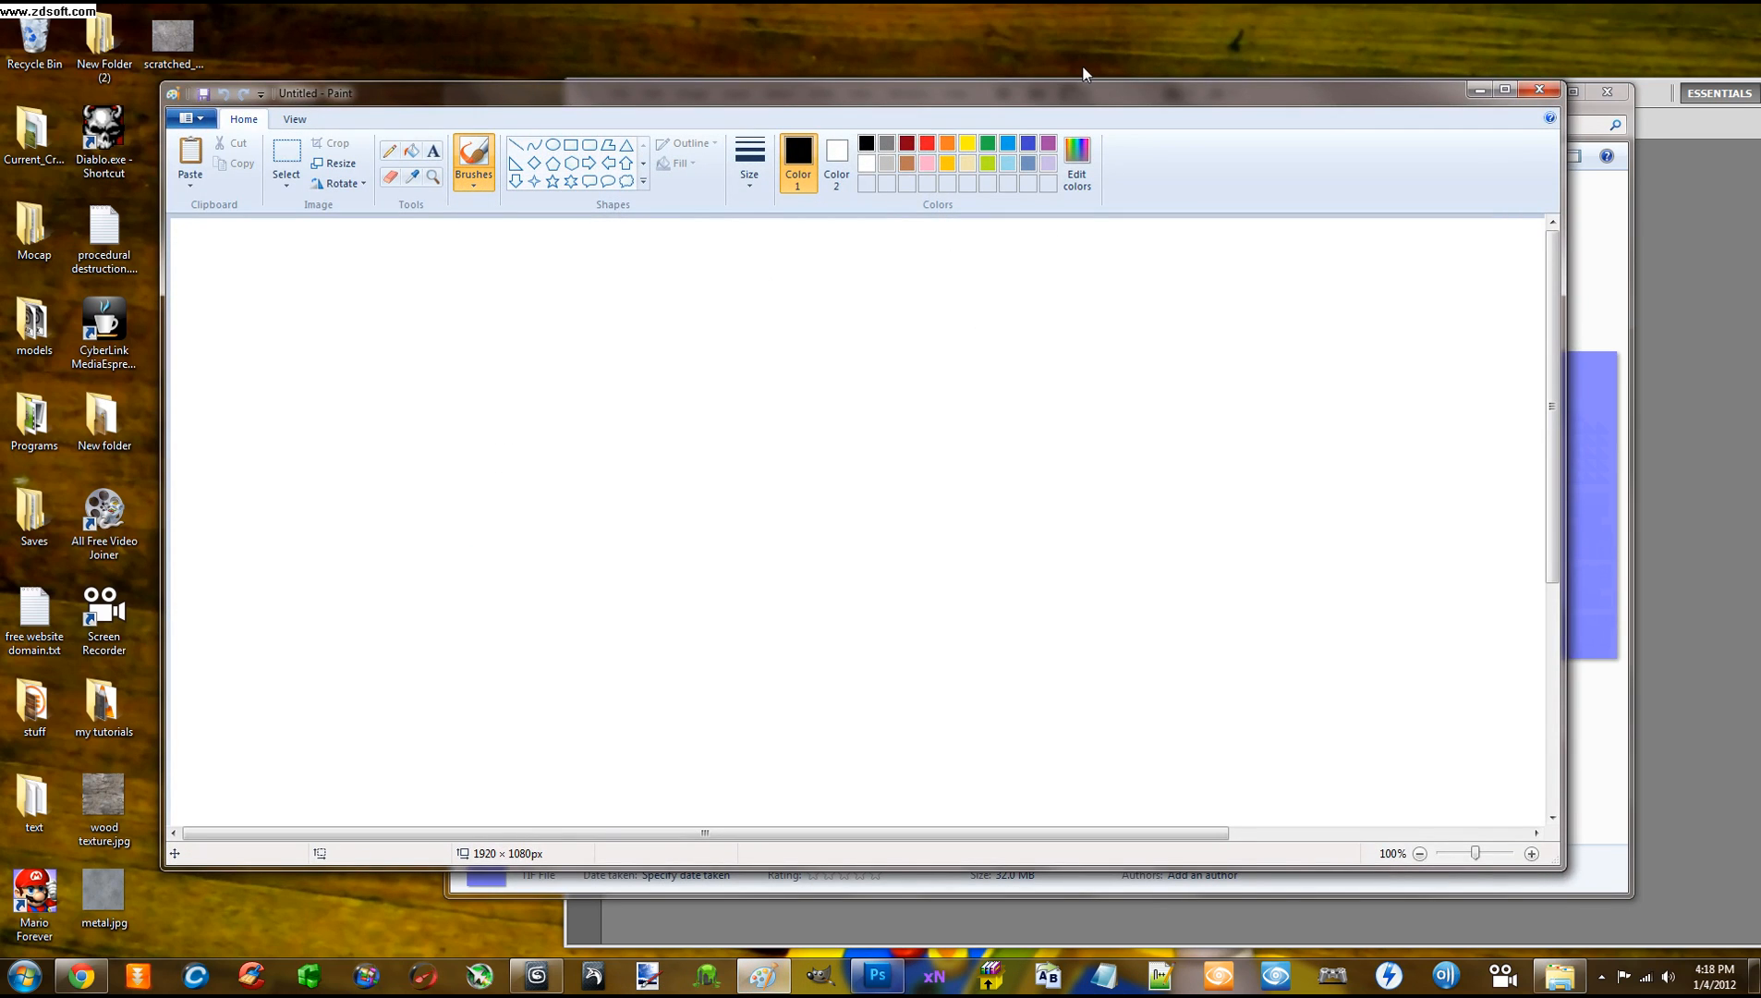
drag(1084, 90, 1084, 288)
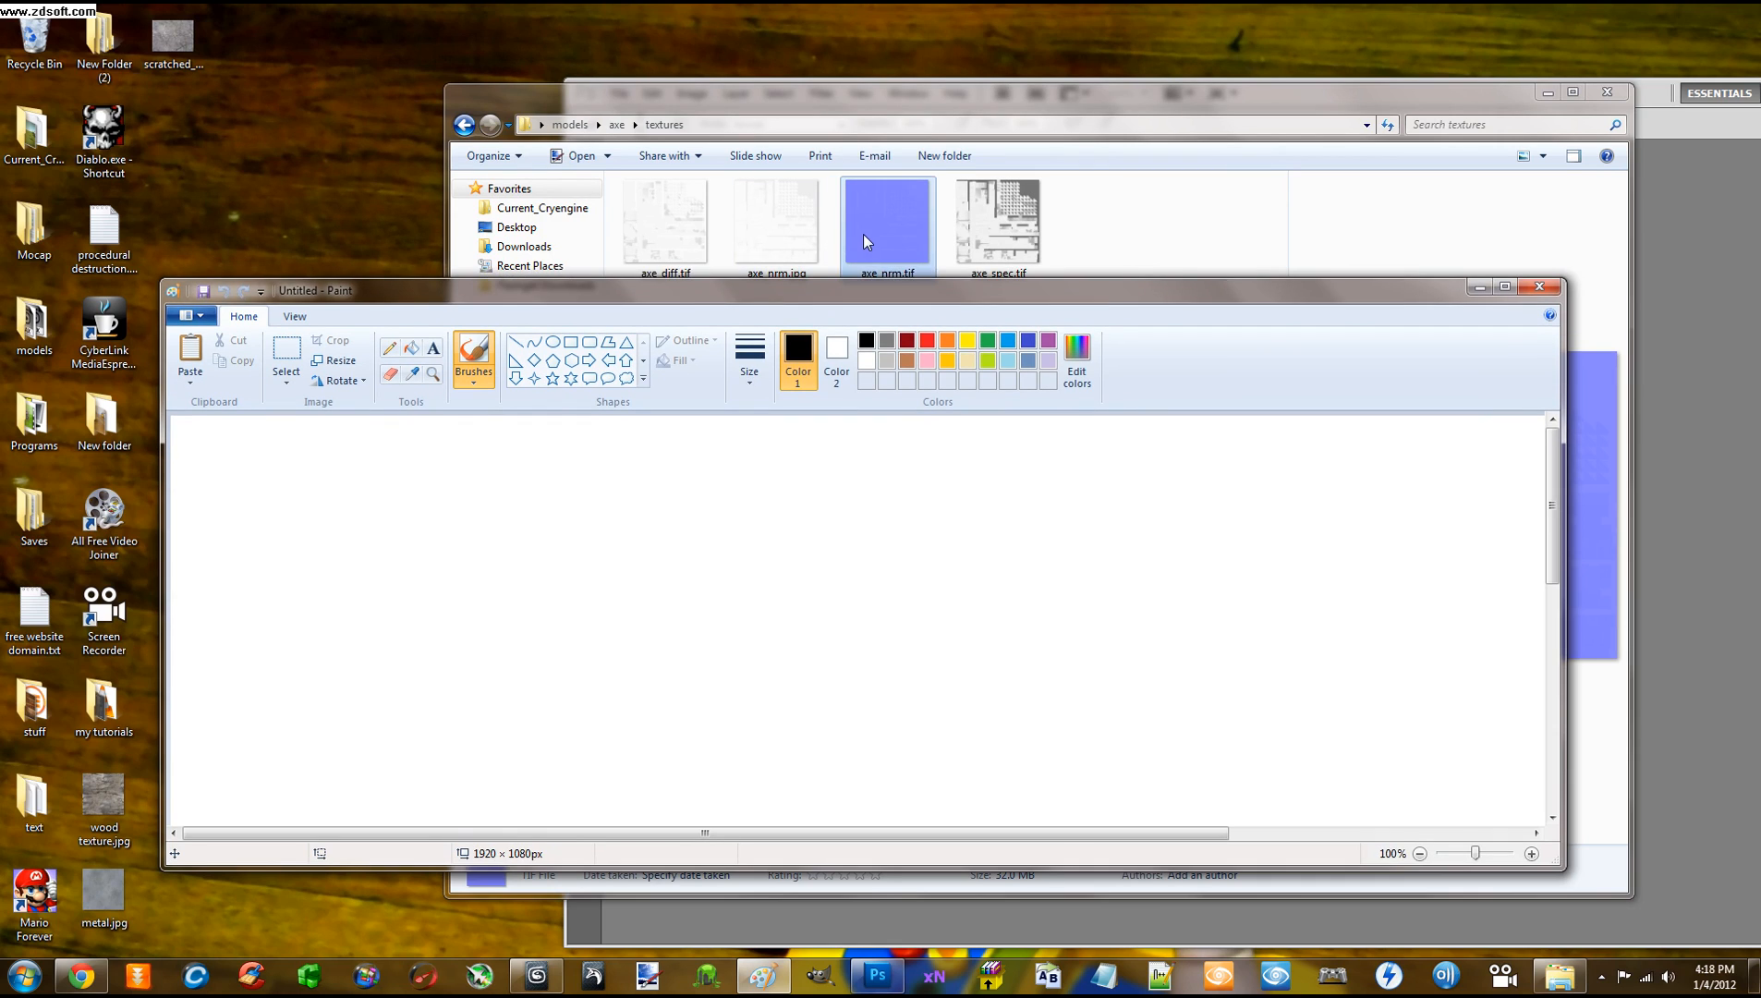
drag(866, 242, 739, 510)
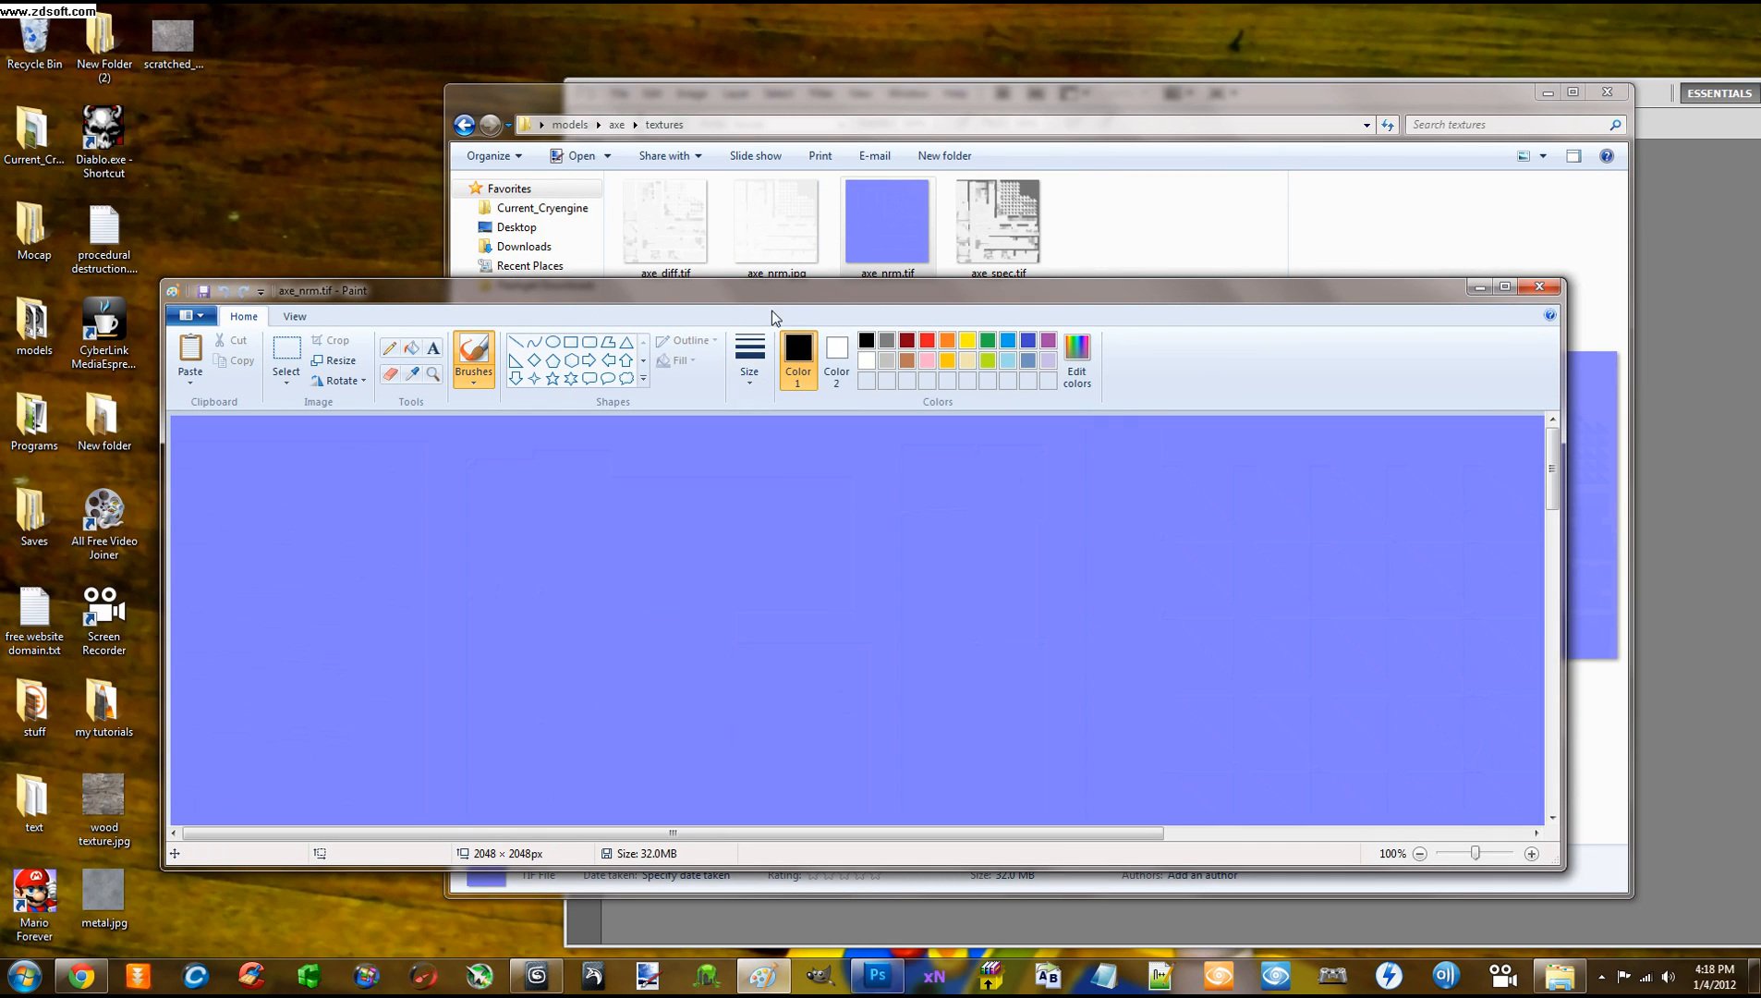
Resave it as TIFF over axe_nrm.tif, shrinking it to 1.3 MB, then close Paint
click(191, 315)
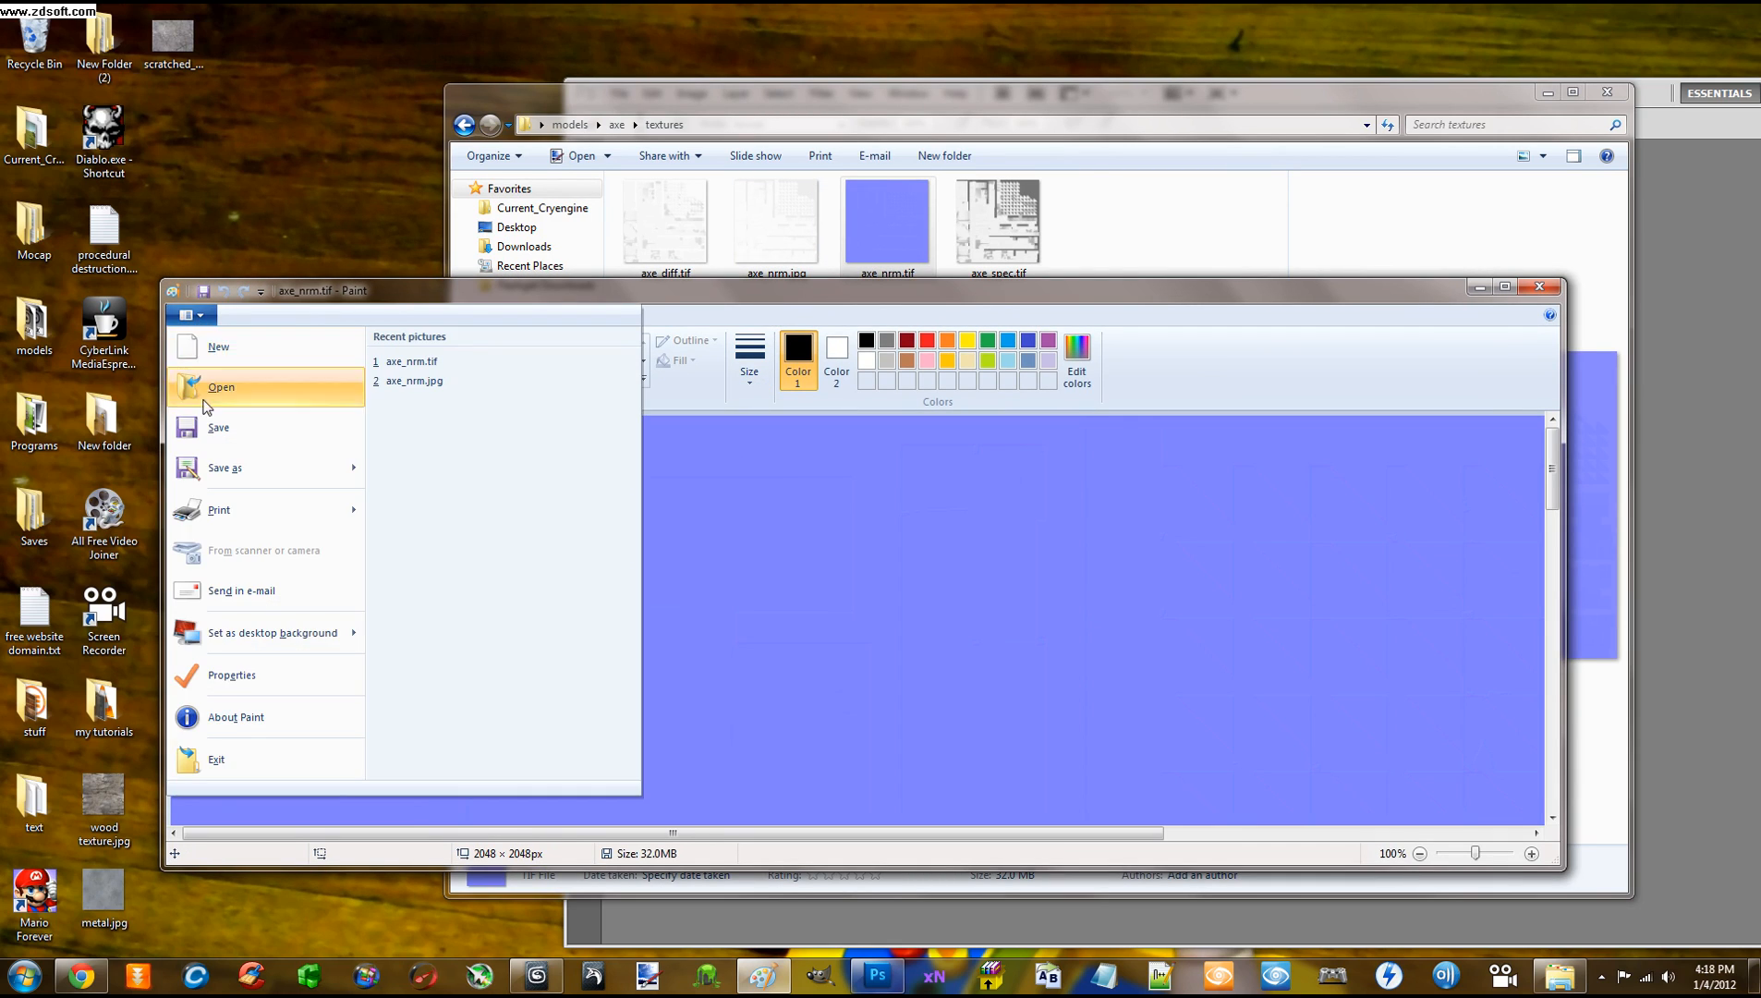
click(230, 467)
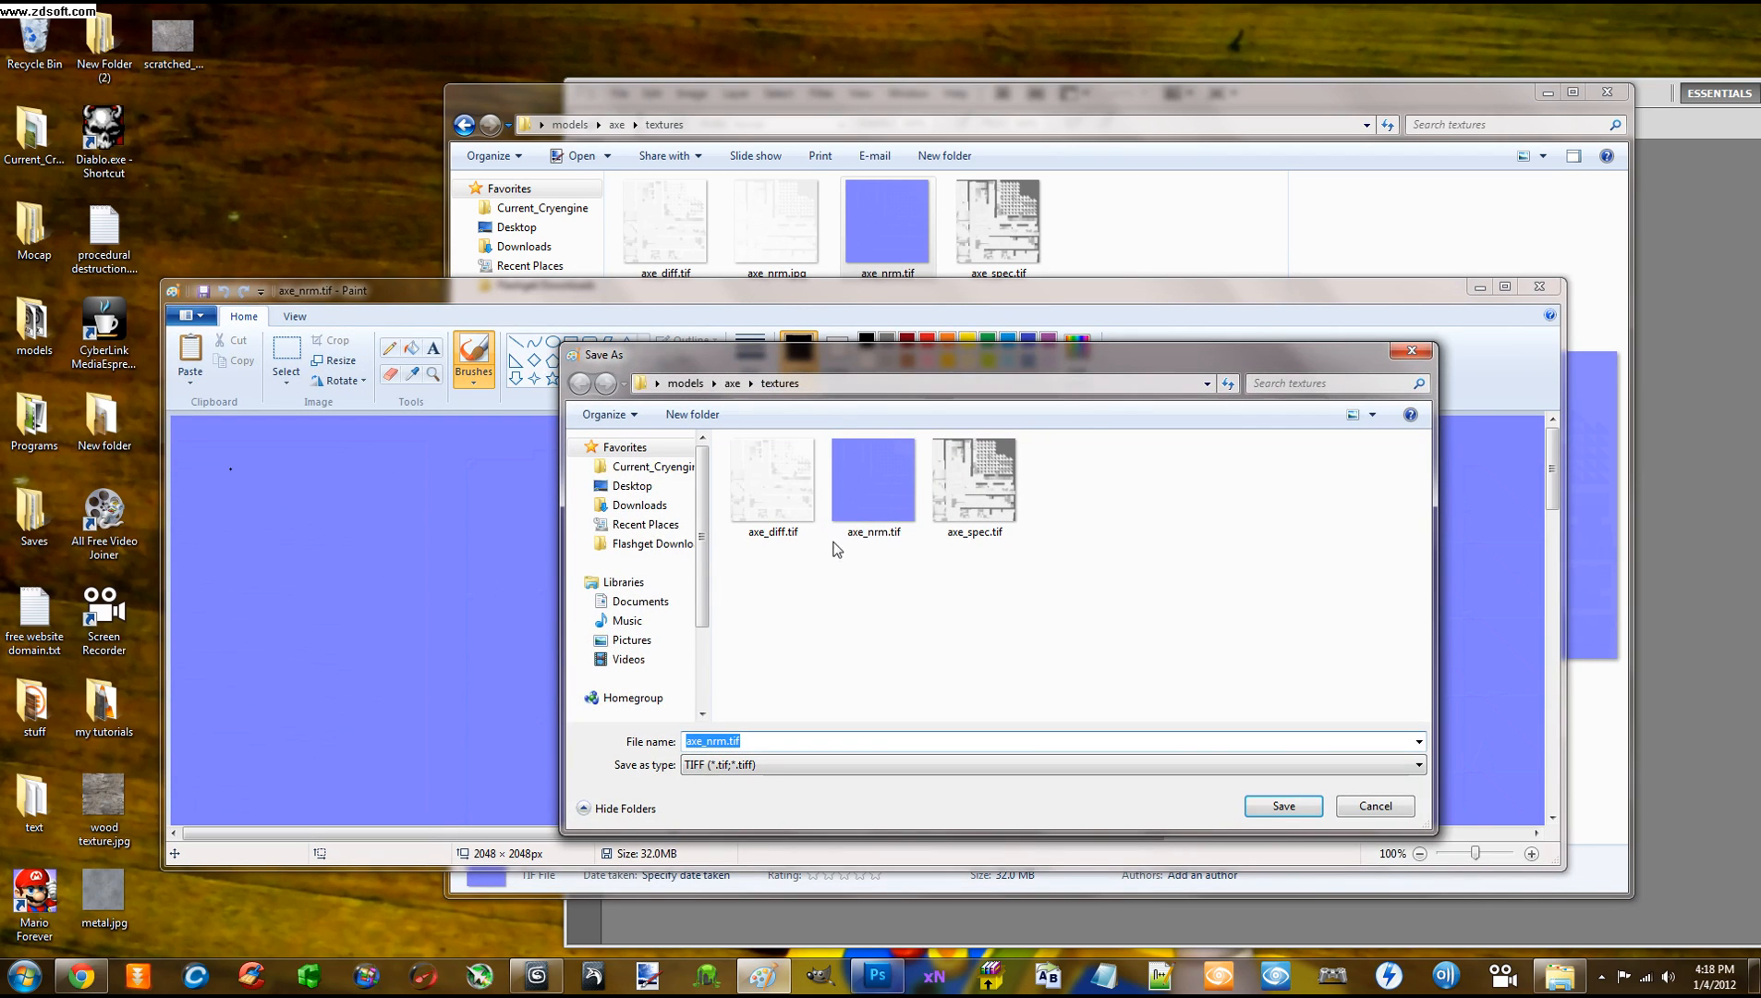
click(868, 489)
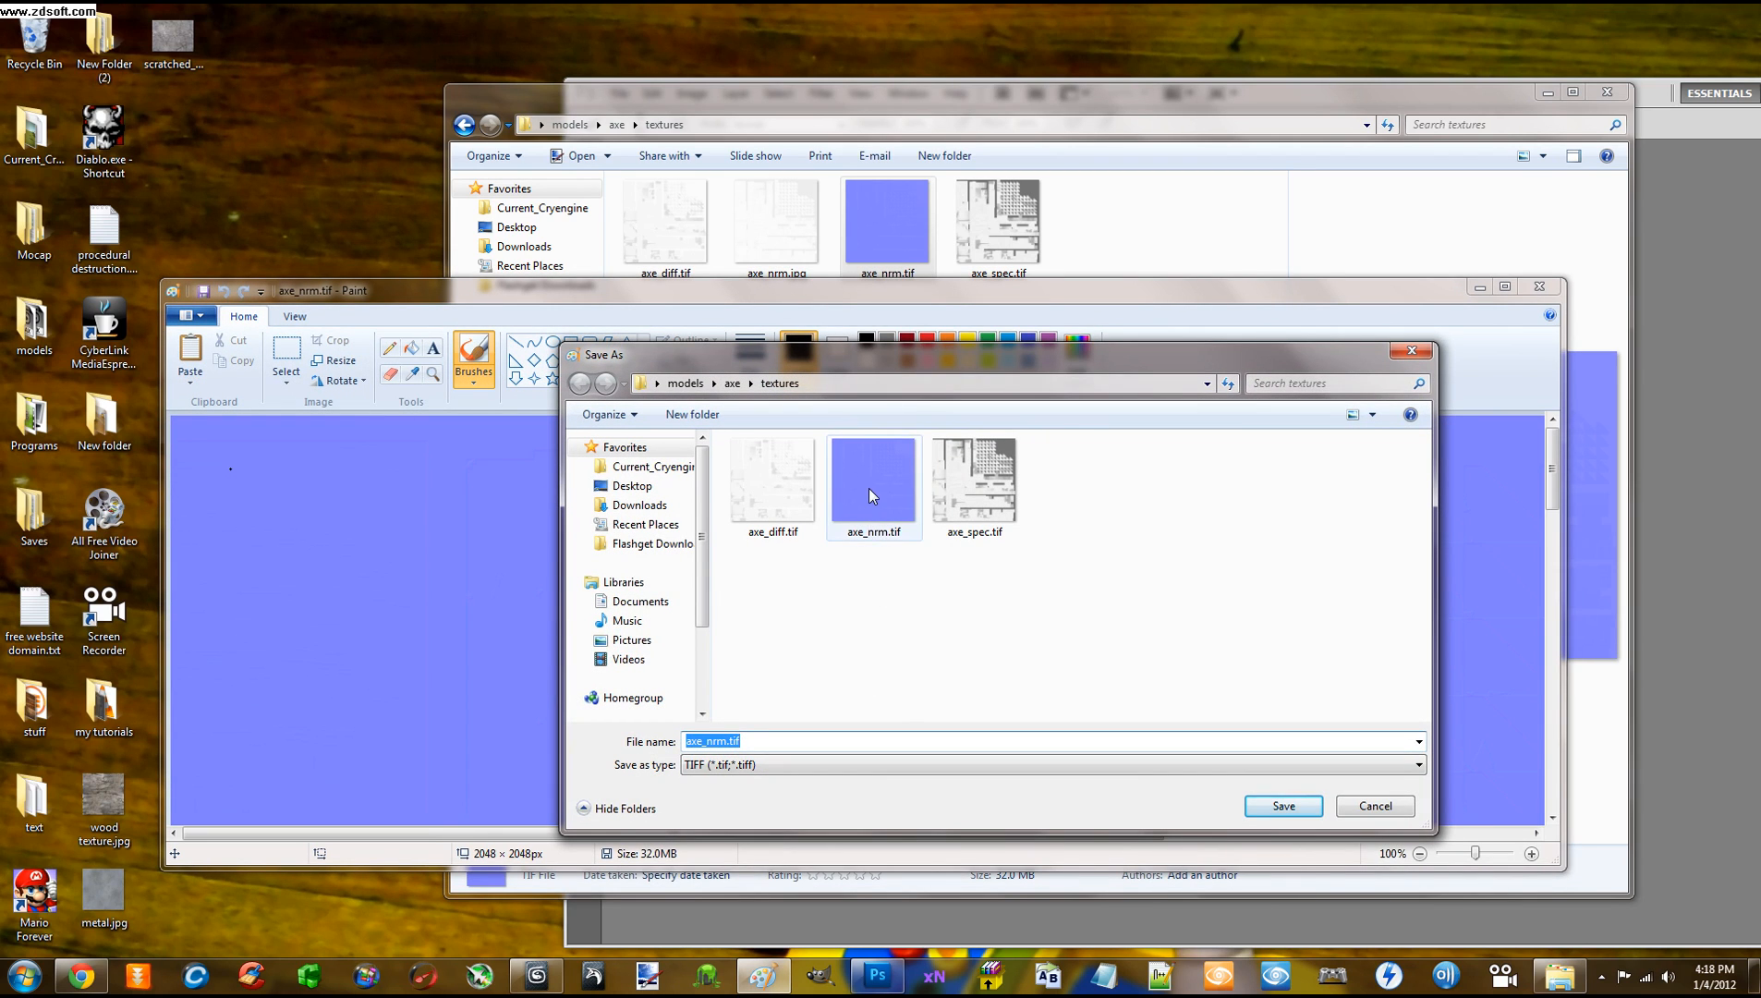
click(1002, 764)
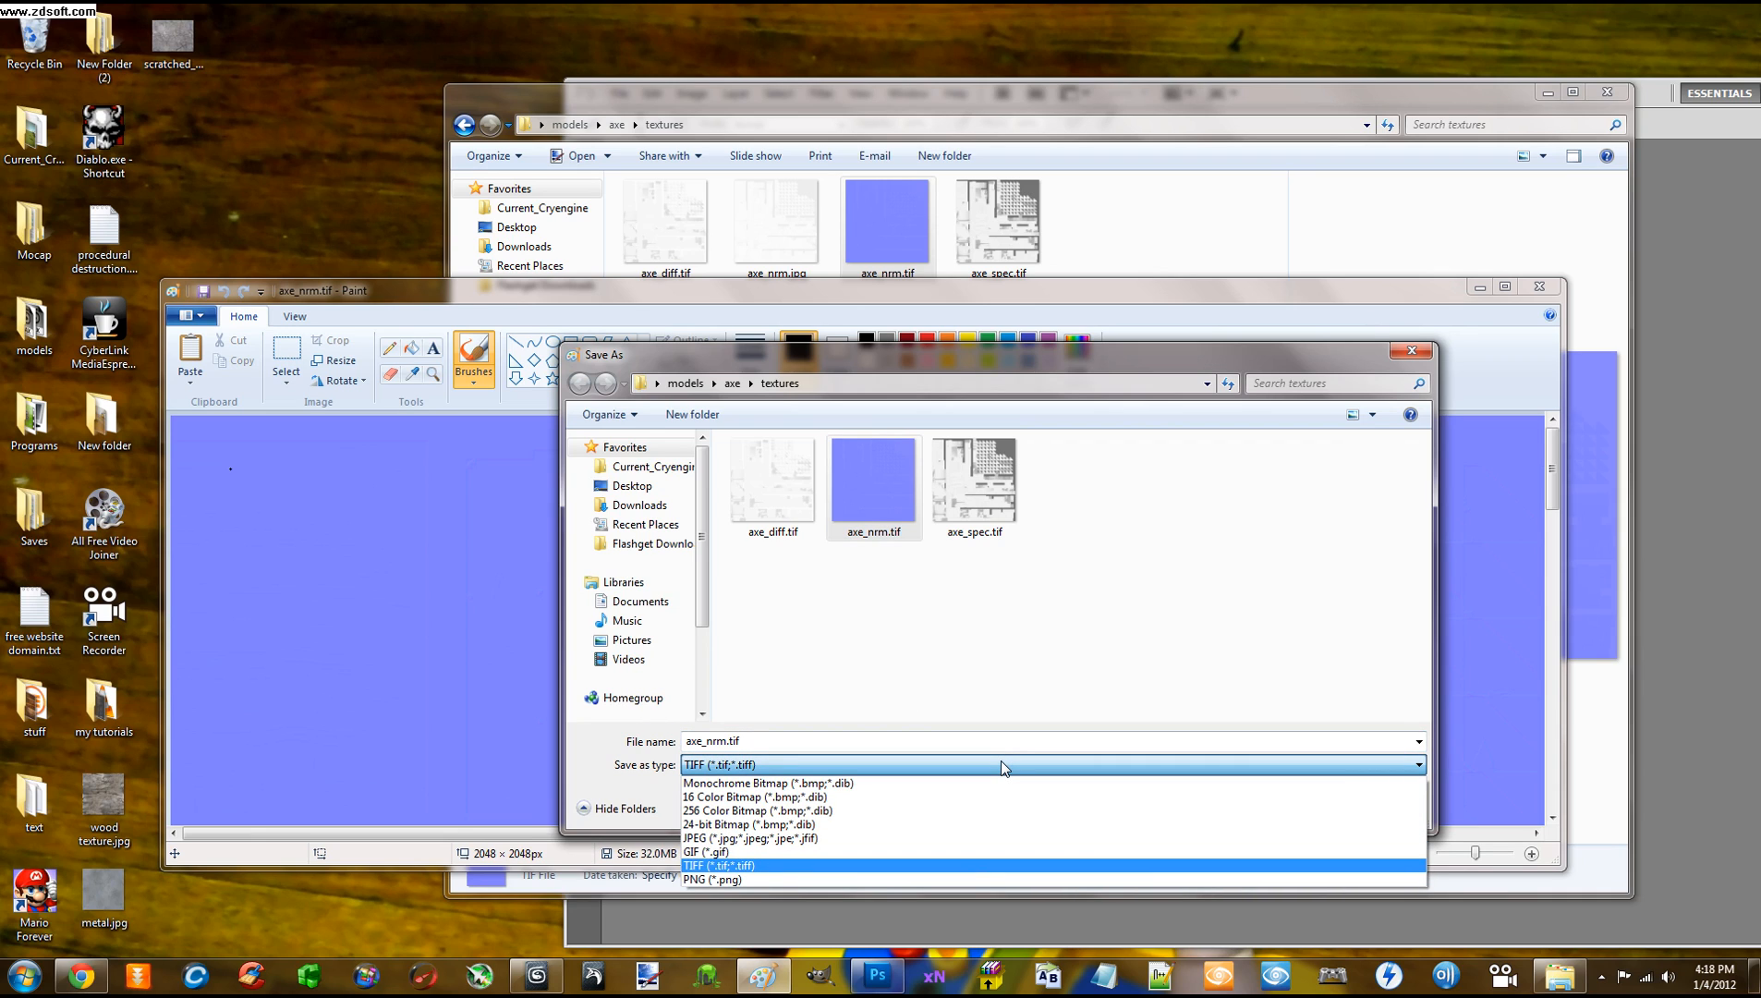
click(1000, 760)
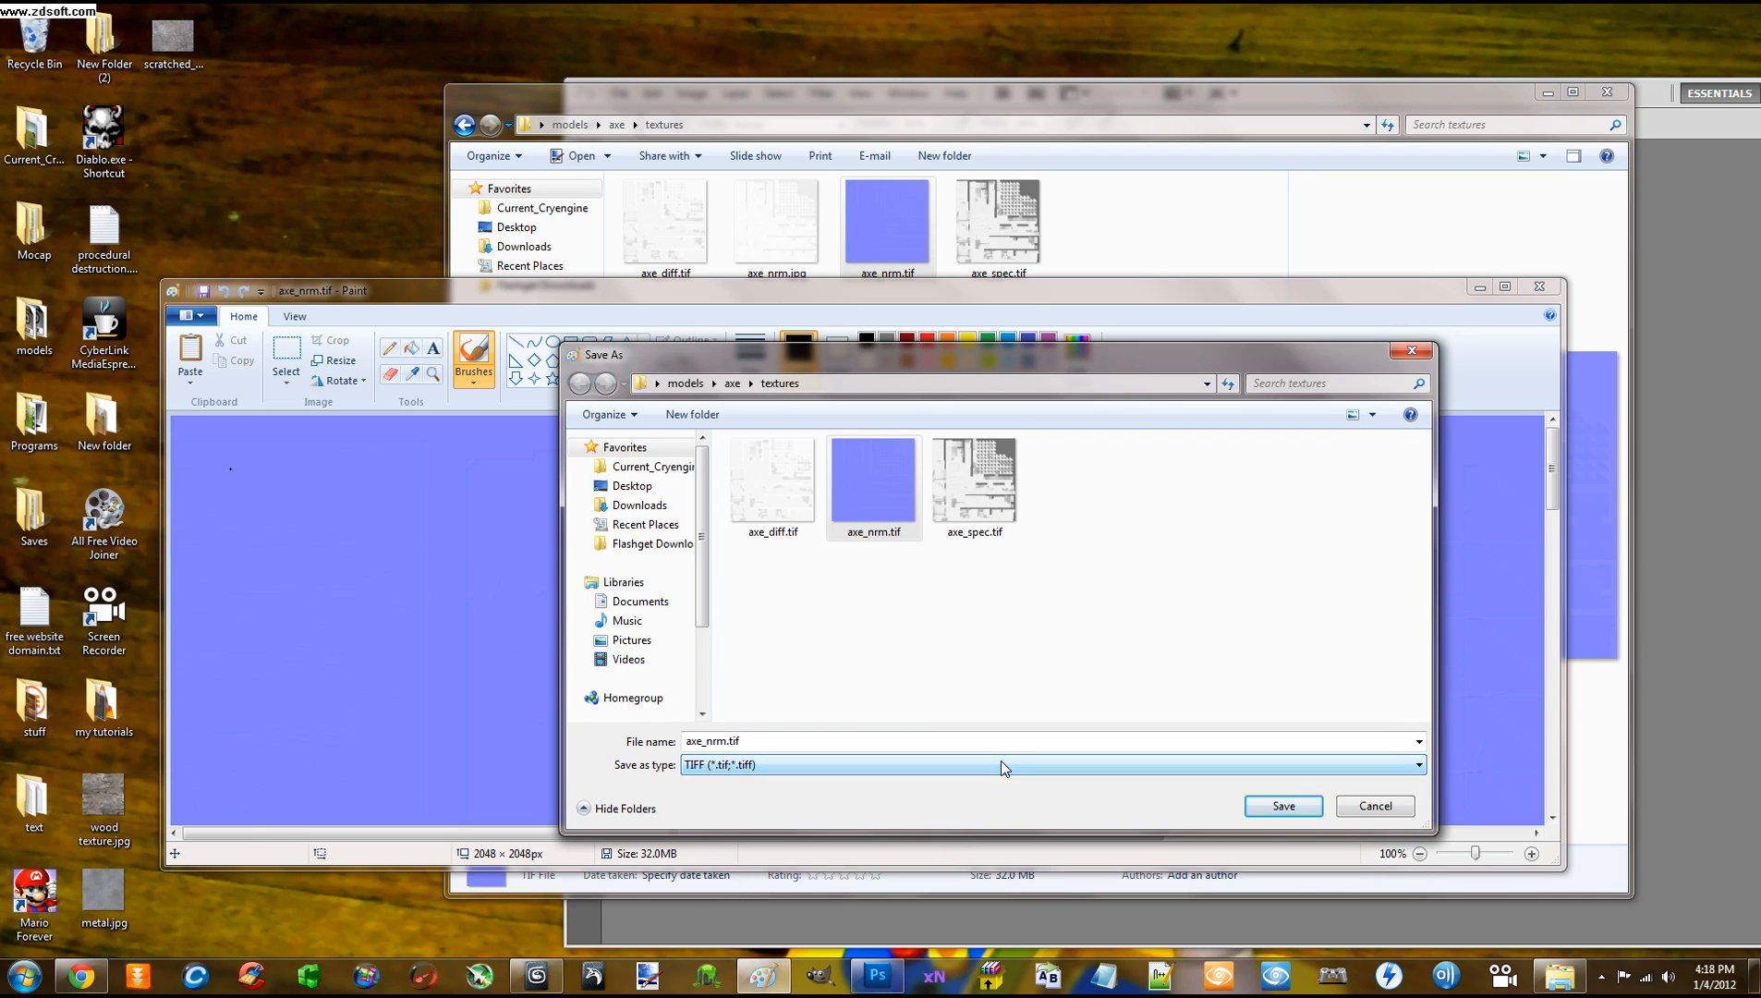
click(1280, 811)
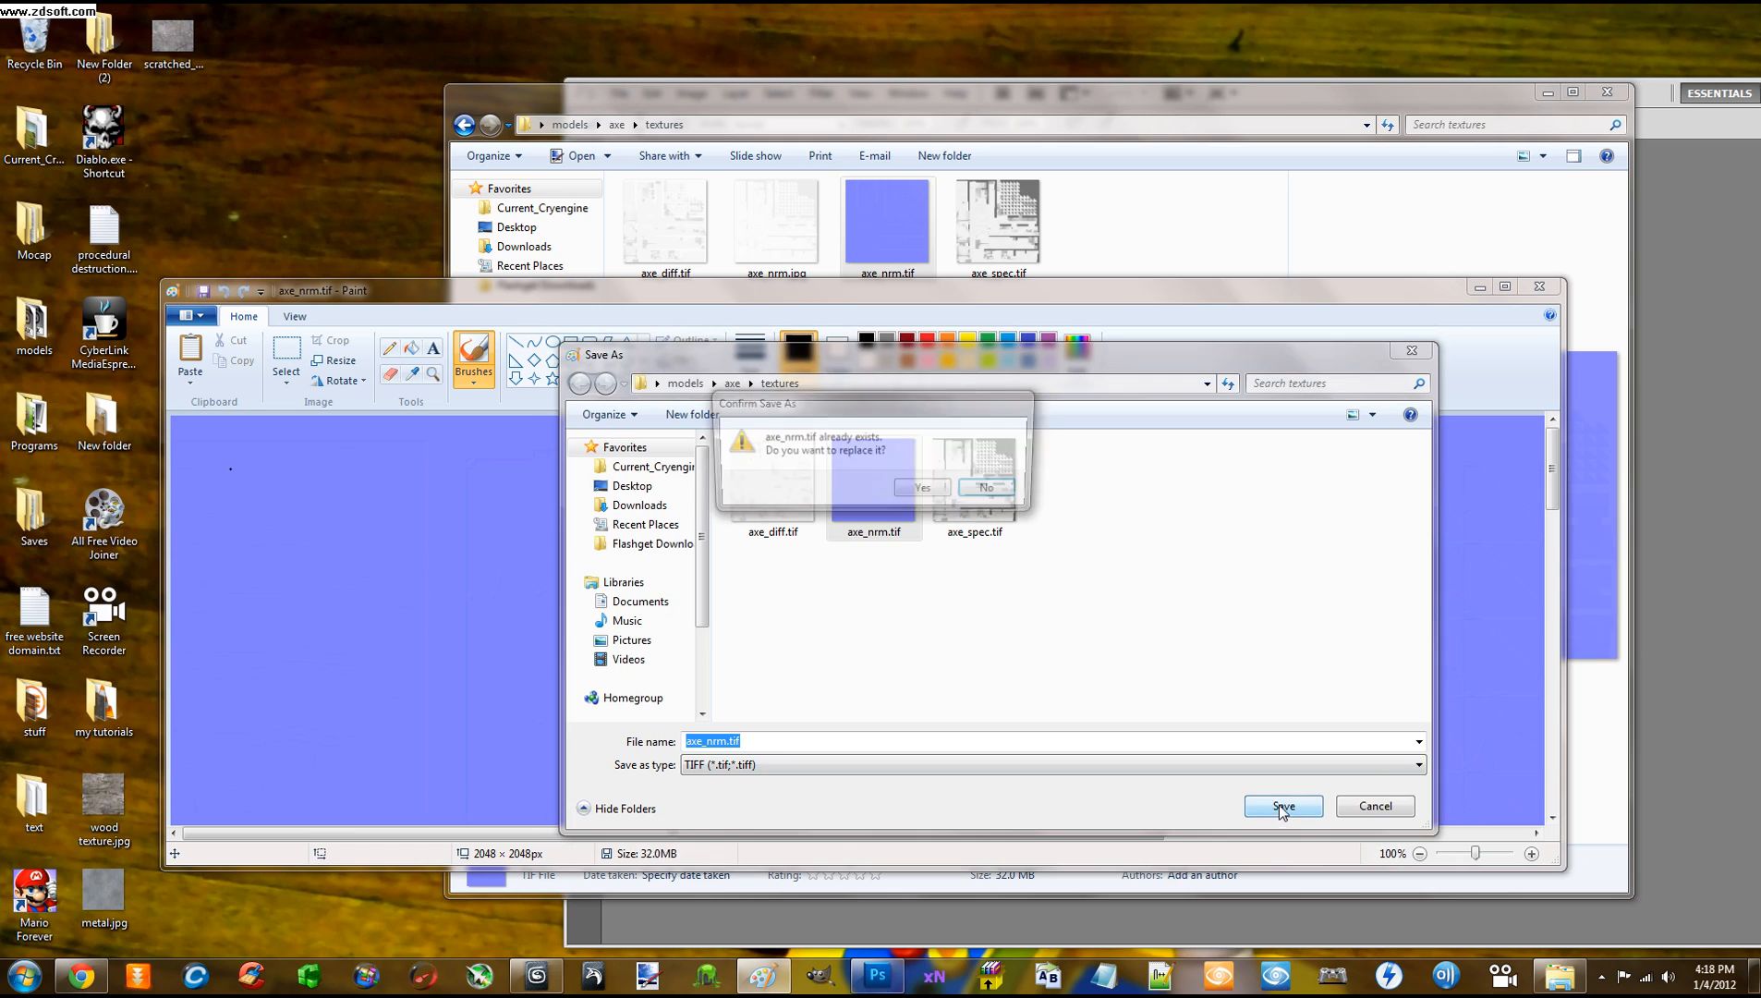
click(929, 486)
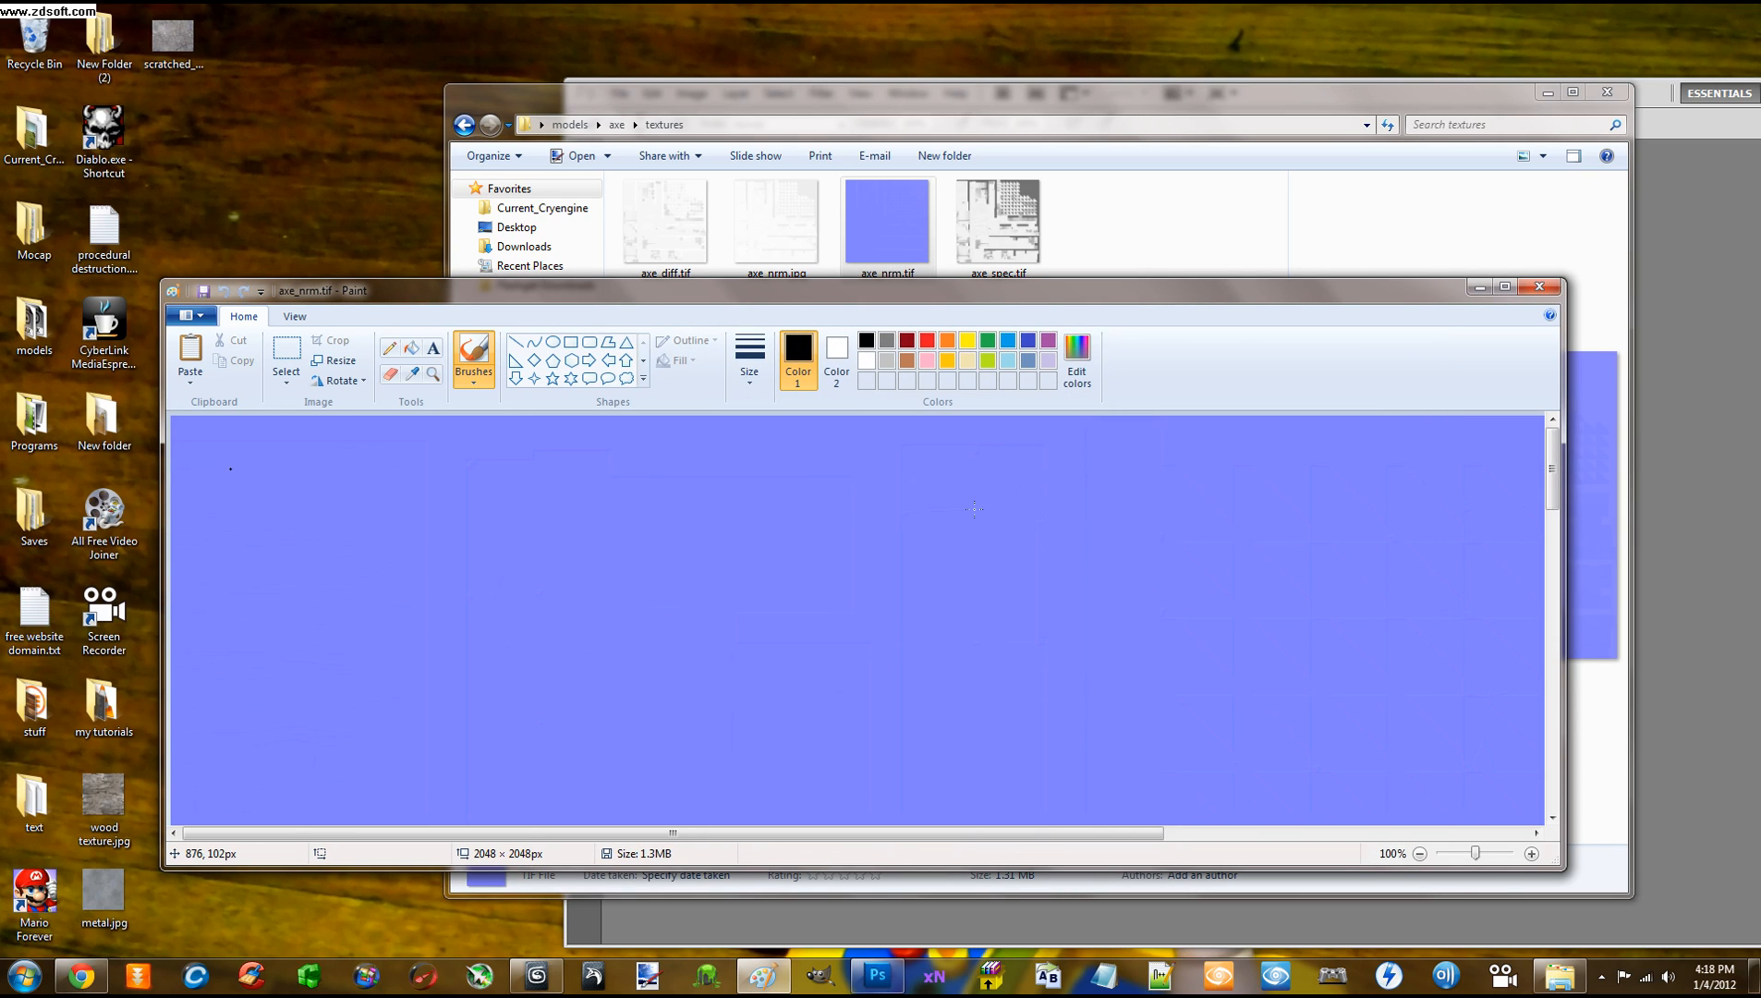
click(1538, 287)
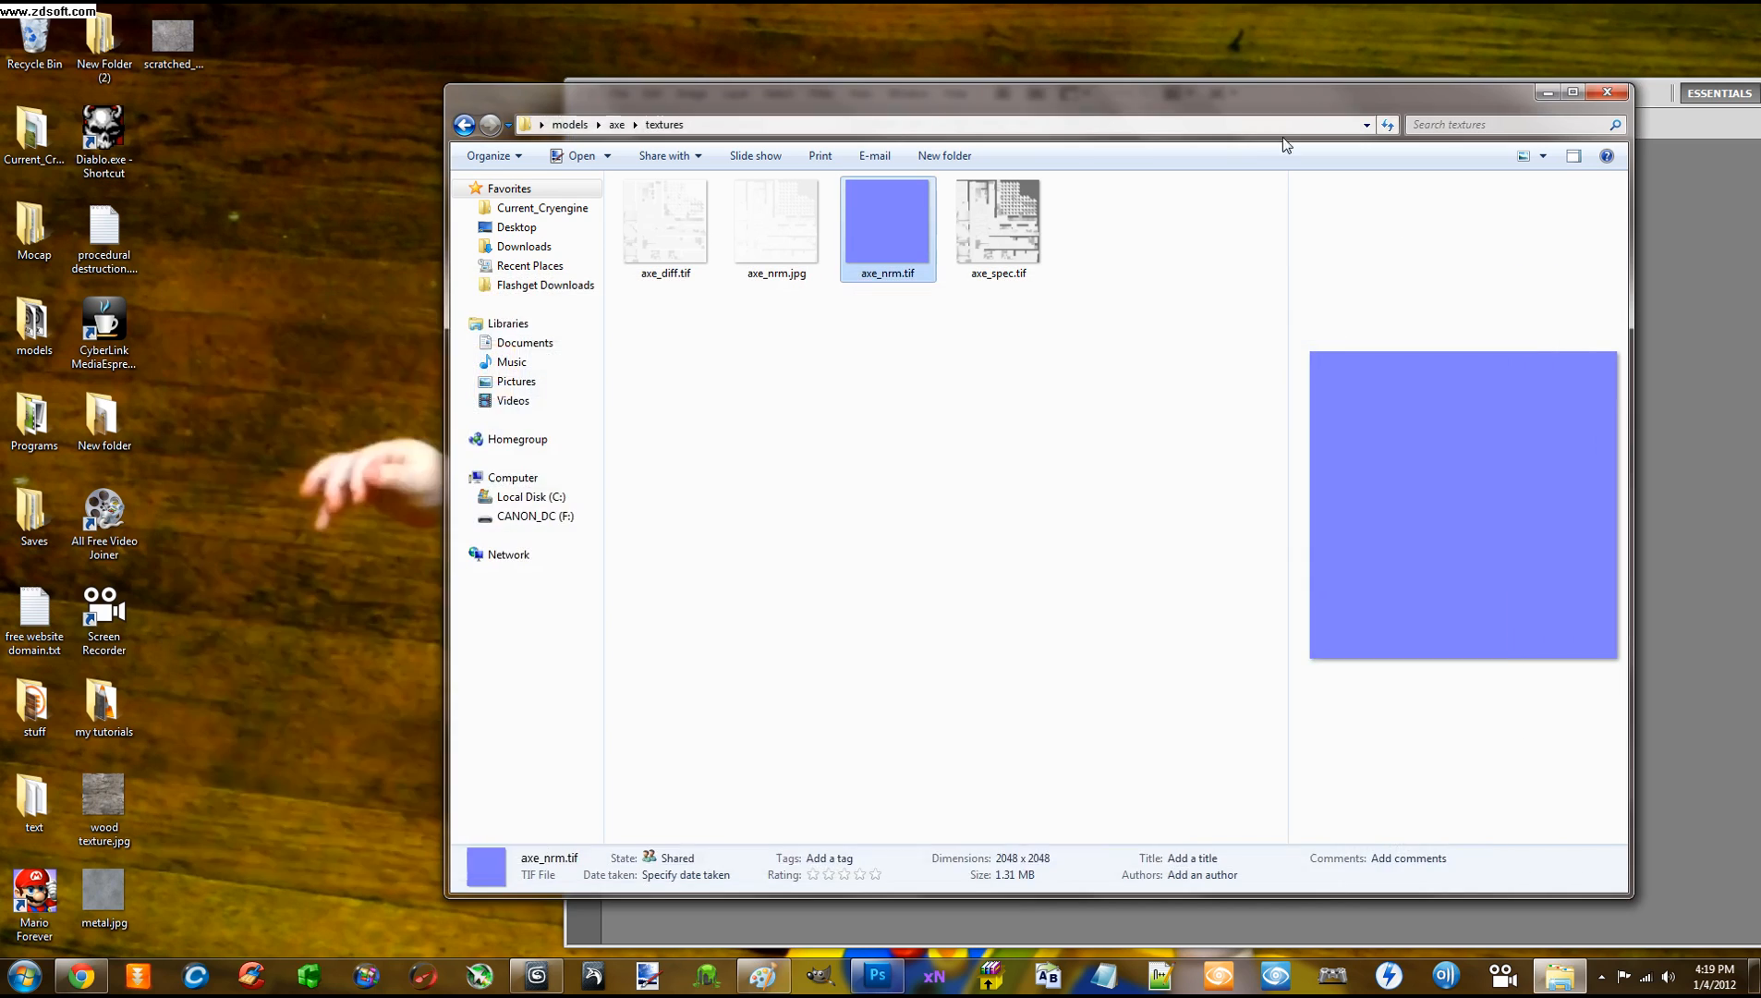
Open the resaved axe_nrm.tif in Photoshop, showing the blue 8-bit normal map
mouse_move(1159, 101)
mouse_down()
mouse_move(952, 154)
mouse_move(745, 153)
mouse_up()
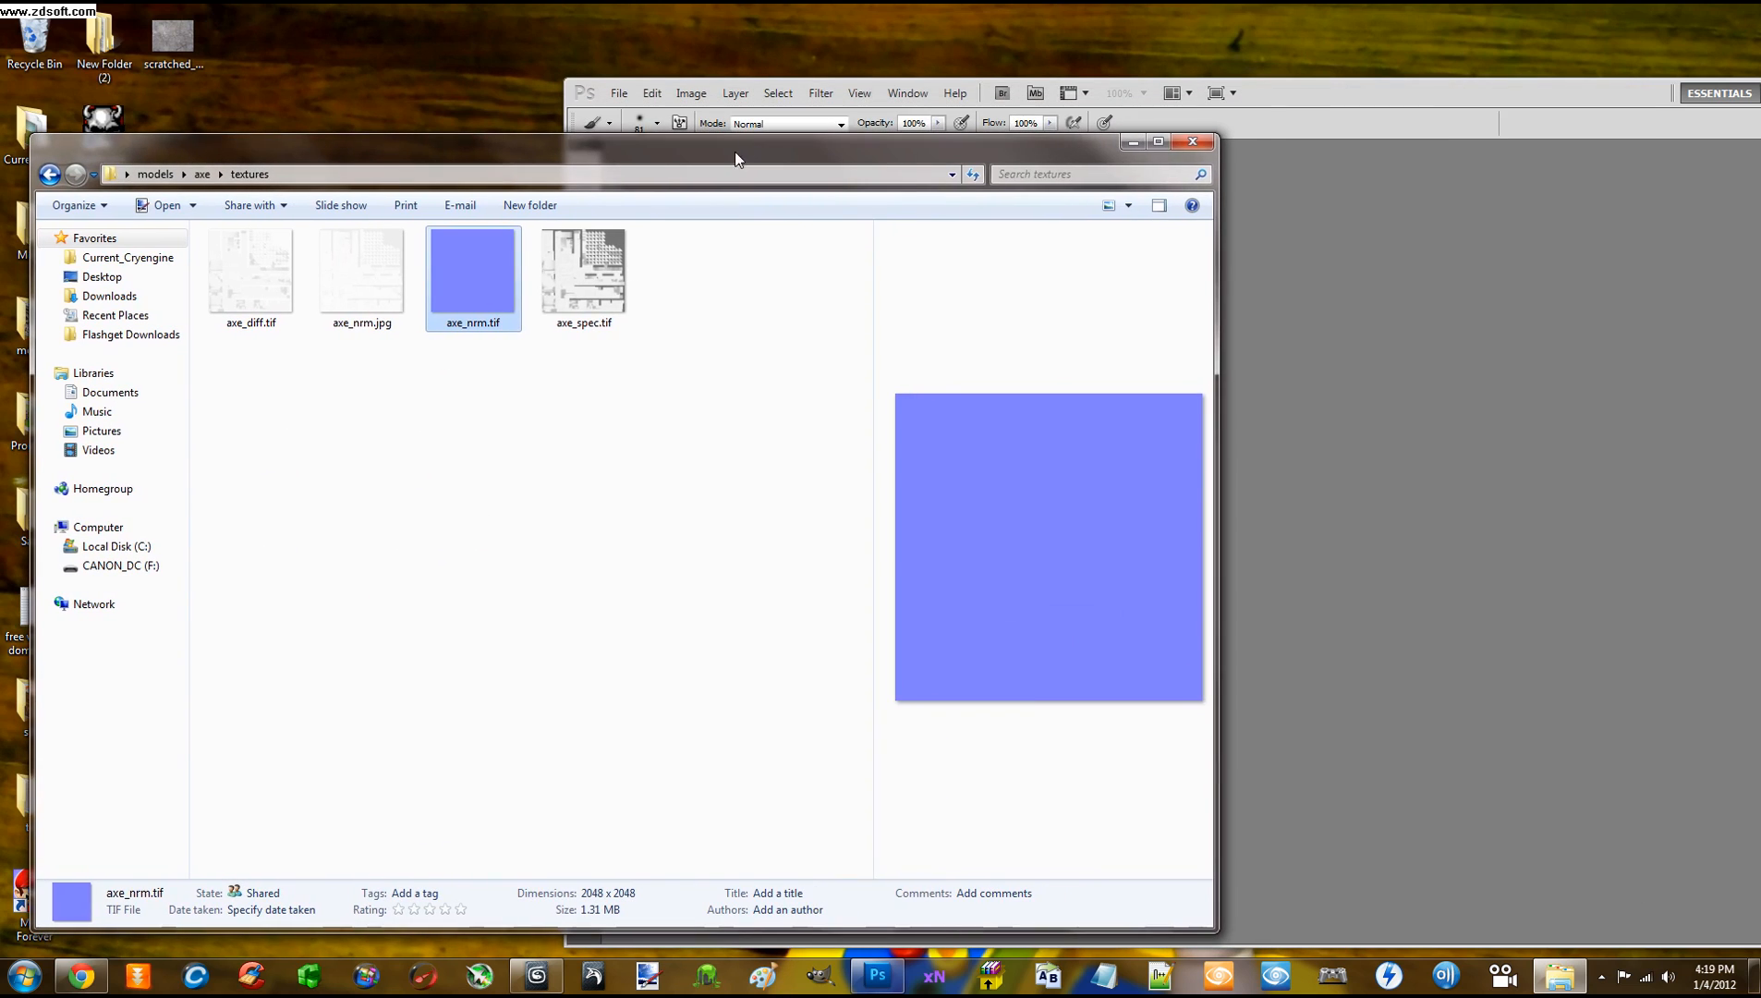
drag(489, 268, 1354, 379)
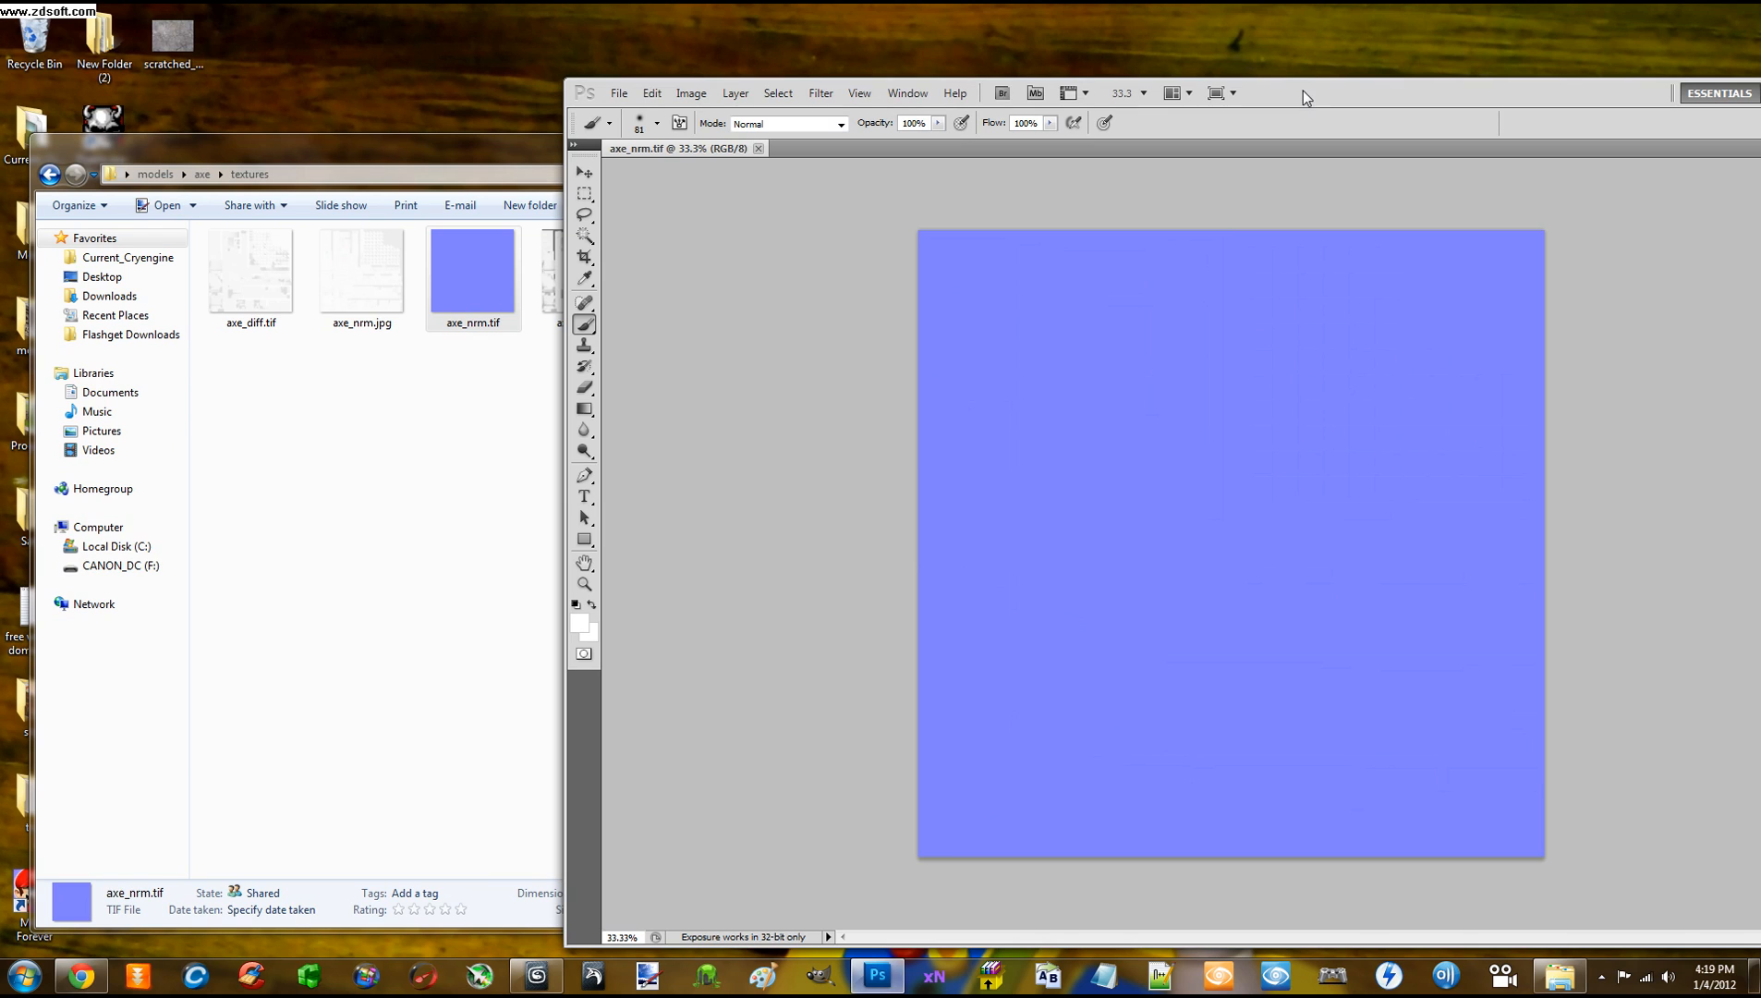
mouse_move(1303, 90)
mouse_down()
mouse_move(1135, 79)
mouse_move(1153, 116)
mouse_move(1331, 63)
mouse_move(1258, 70)
mouse_up()
click(610, 66)
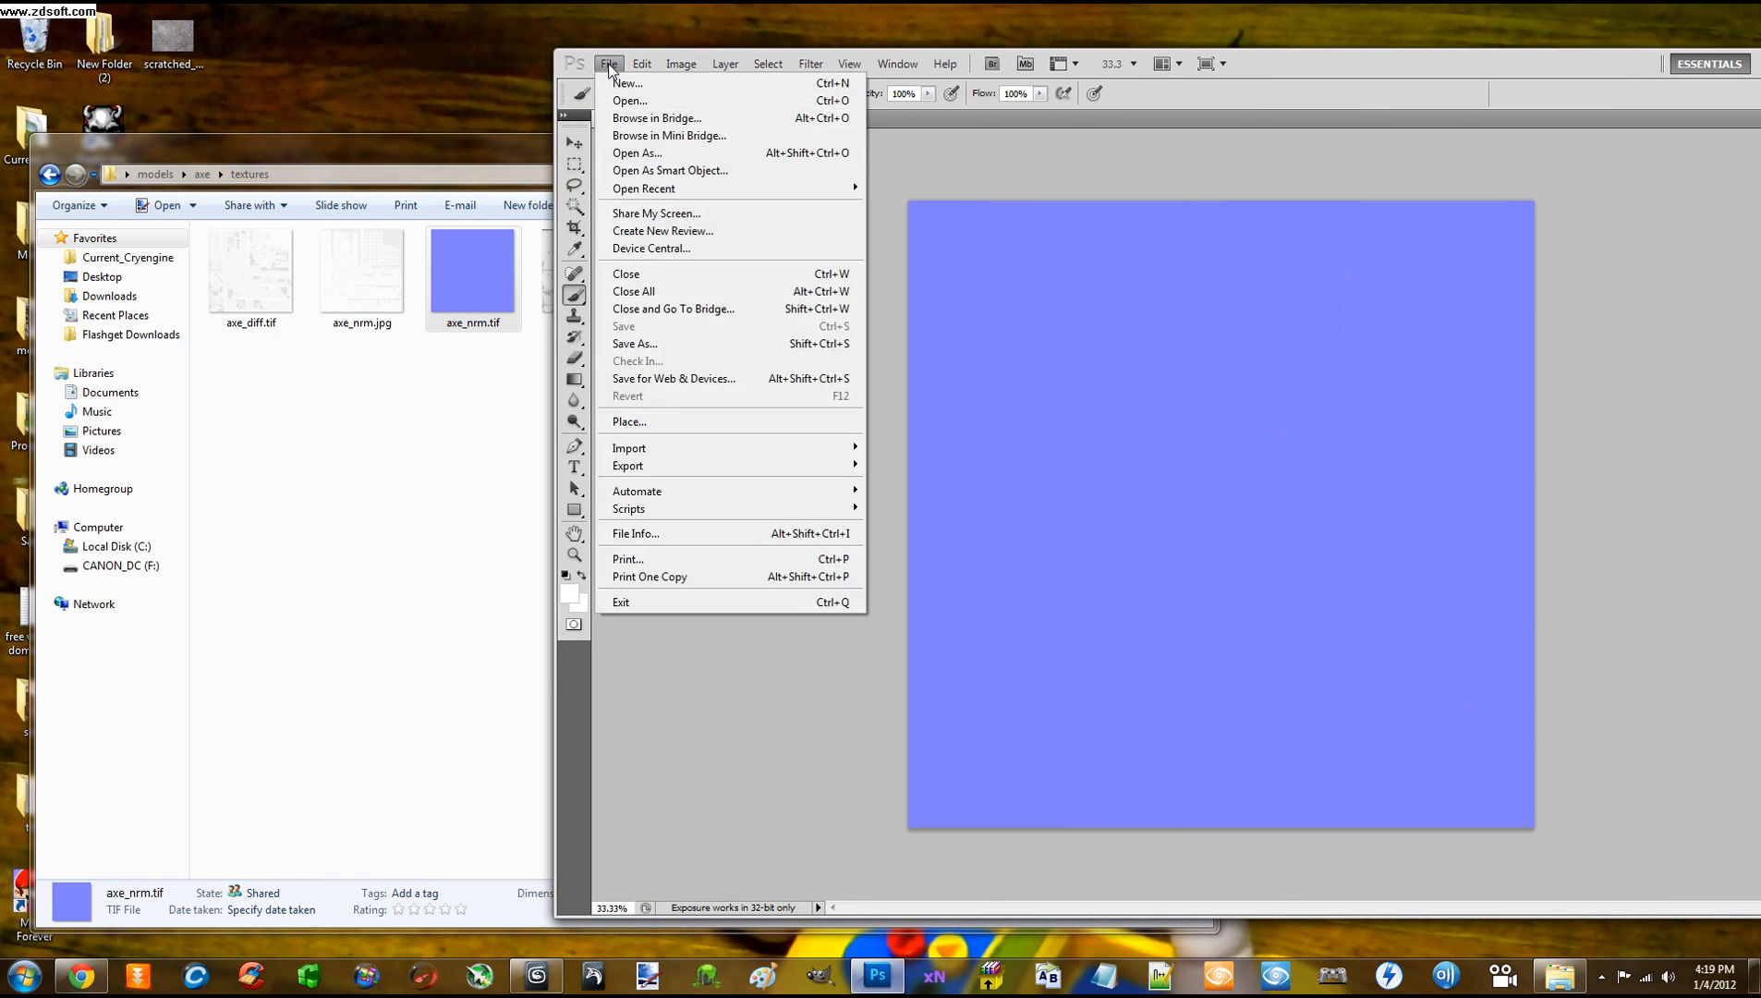
Name the file axe_ddn.tif in CryTIFPlugin format, saving into Game > My_Files > Textures
click(650, 347)
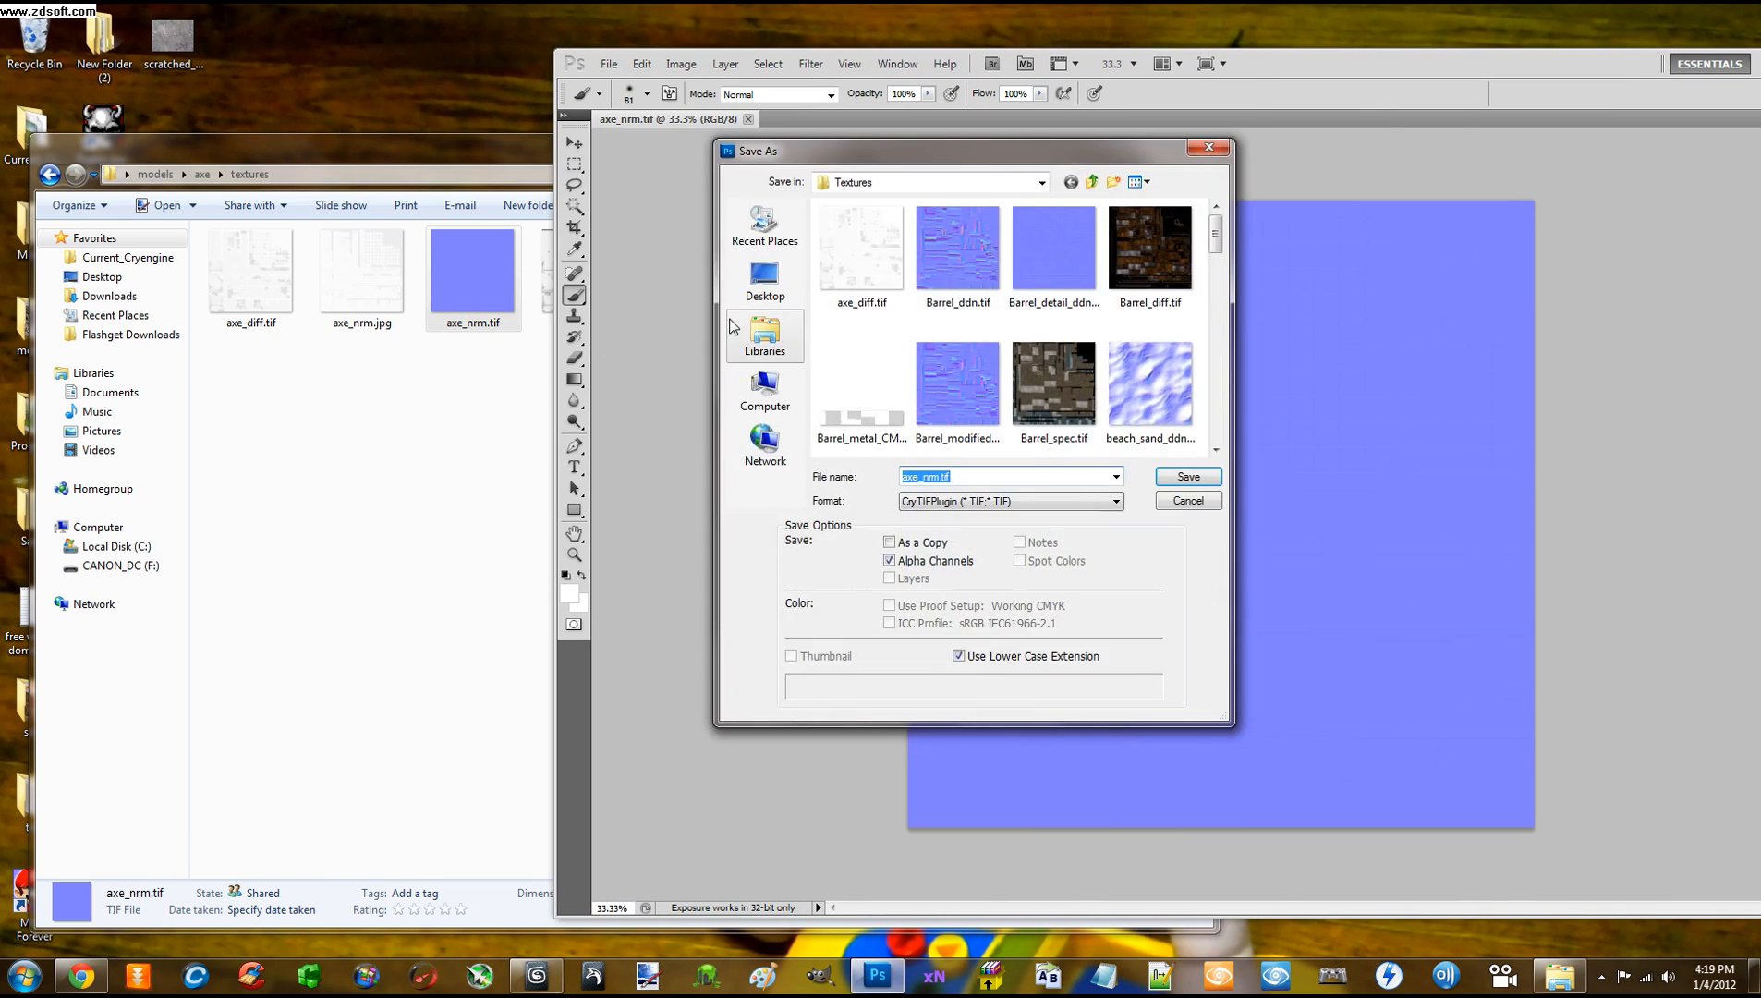
drag(977, 163, 640, 149)
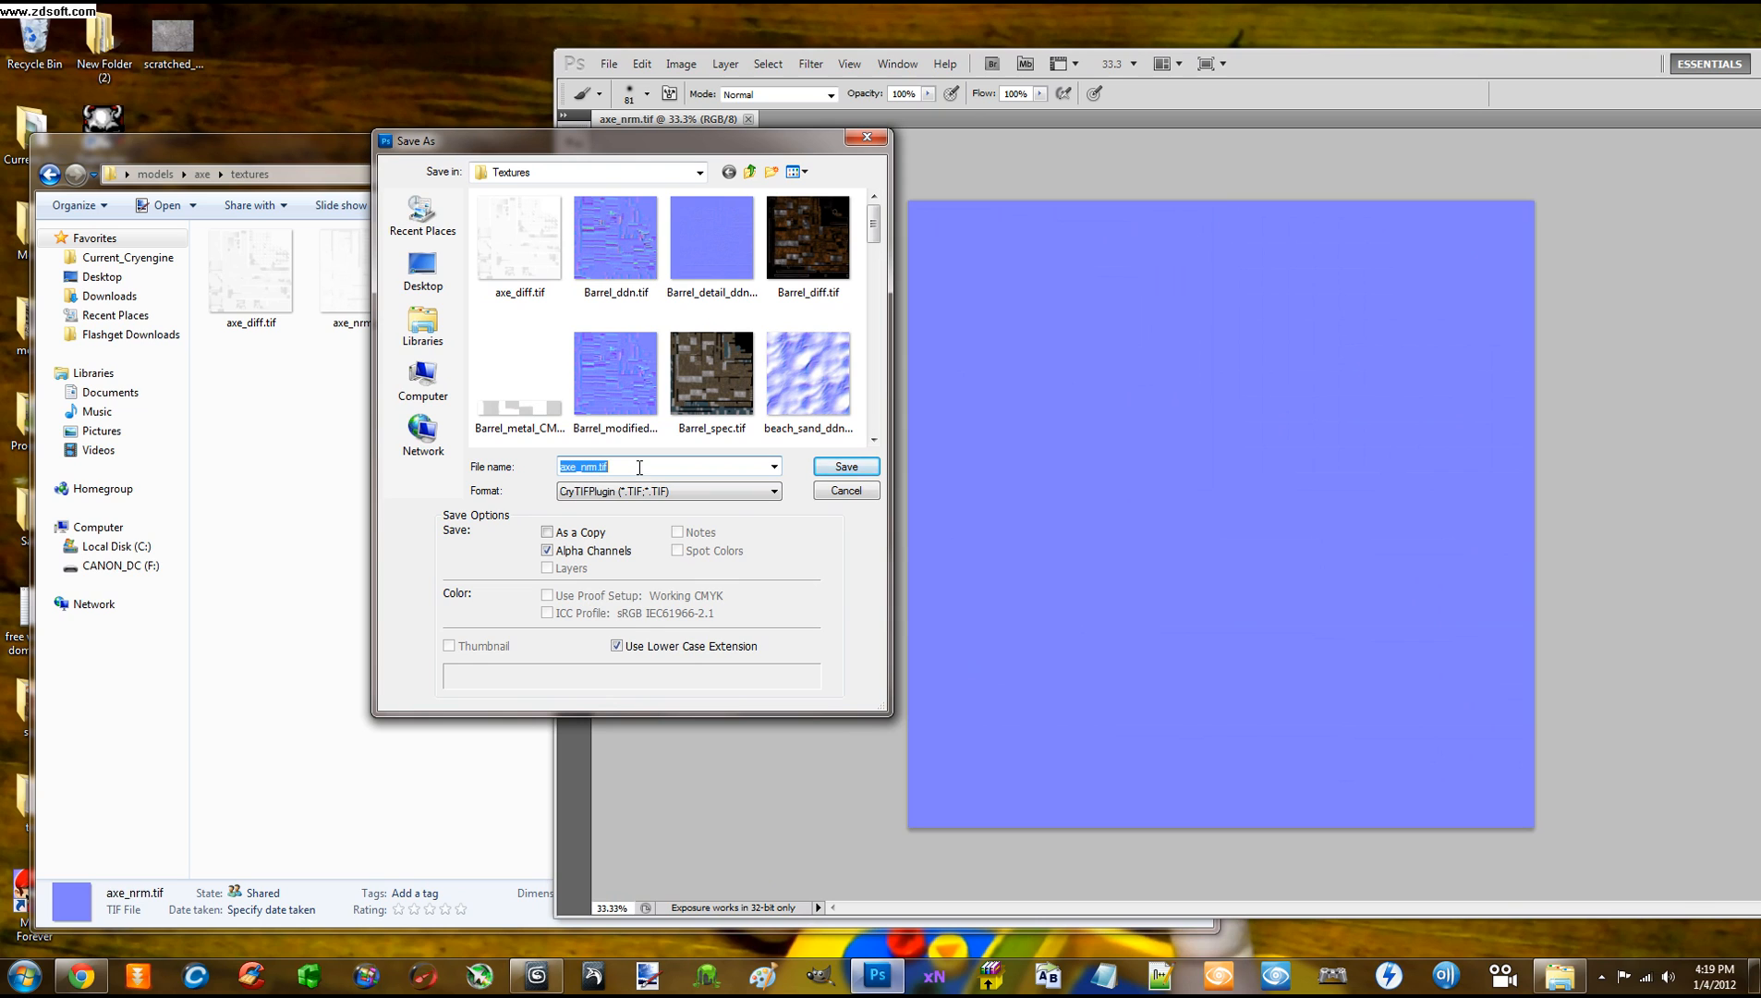
drag(656, 146, 664, 152)
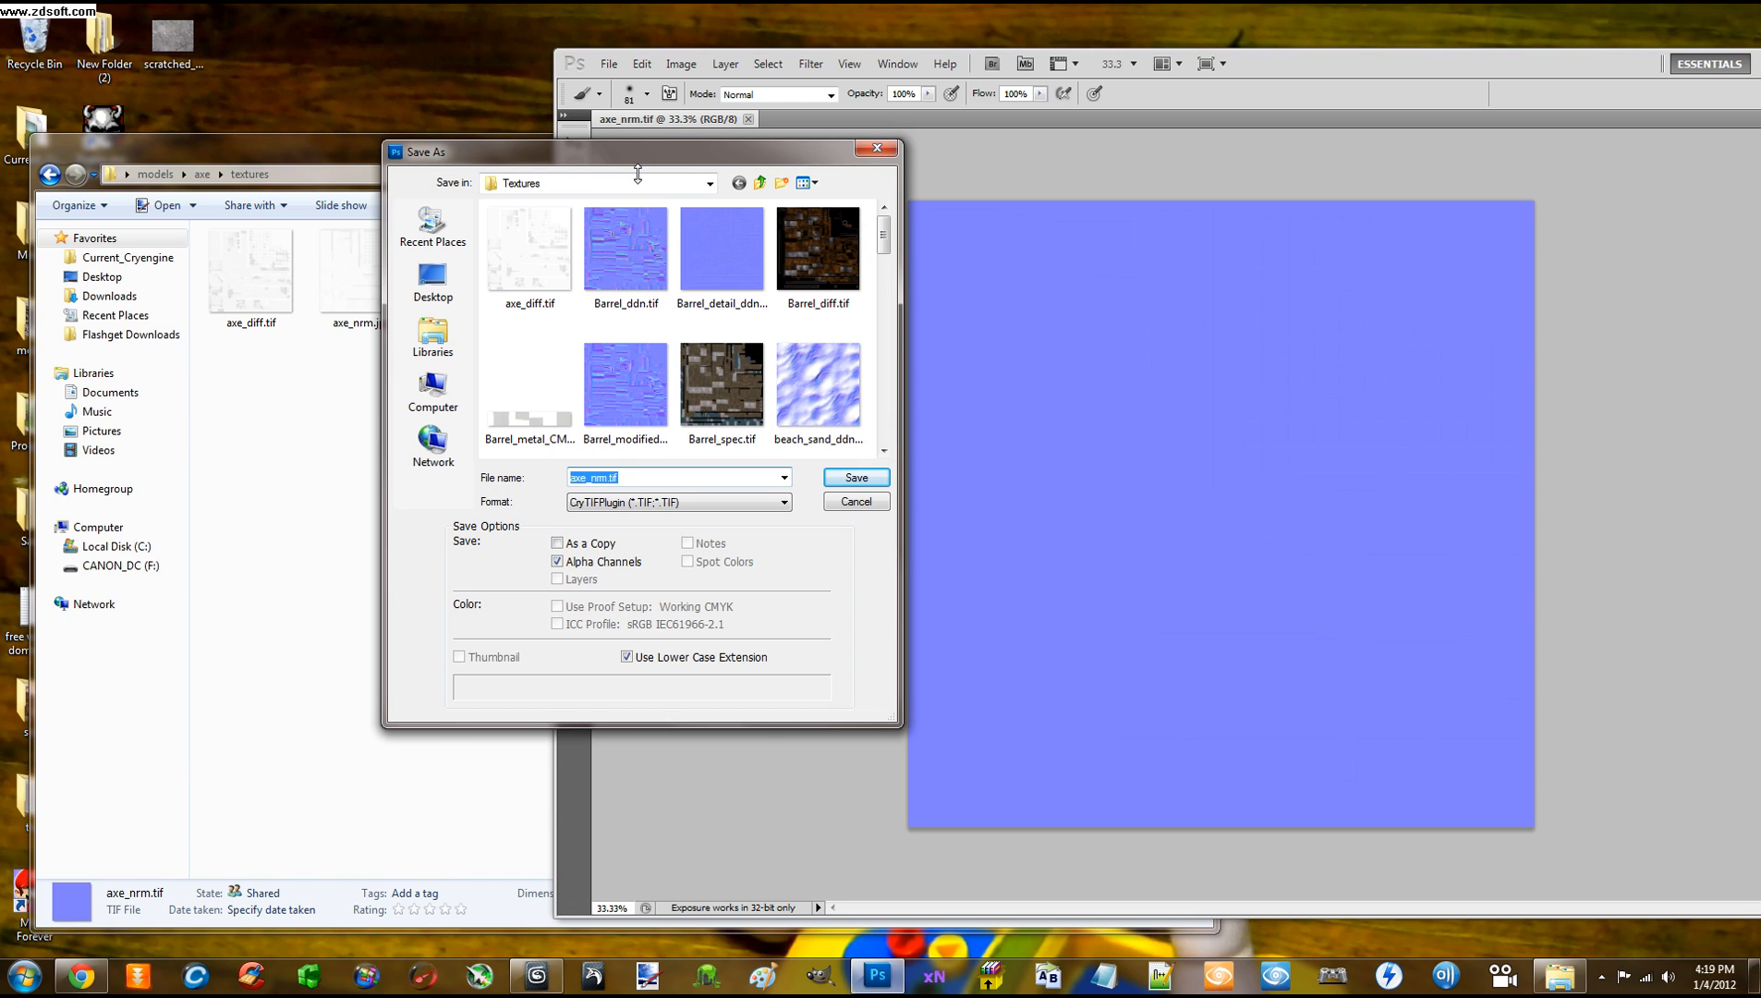
mouse_move(643, 163)
mouse_down()
mouse_move(635, 189)
mouse_move(634, 168)
mouse_up()
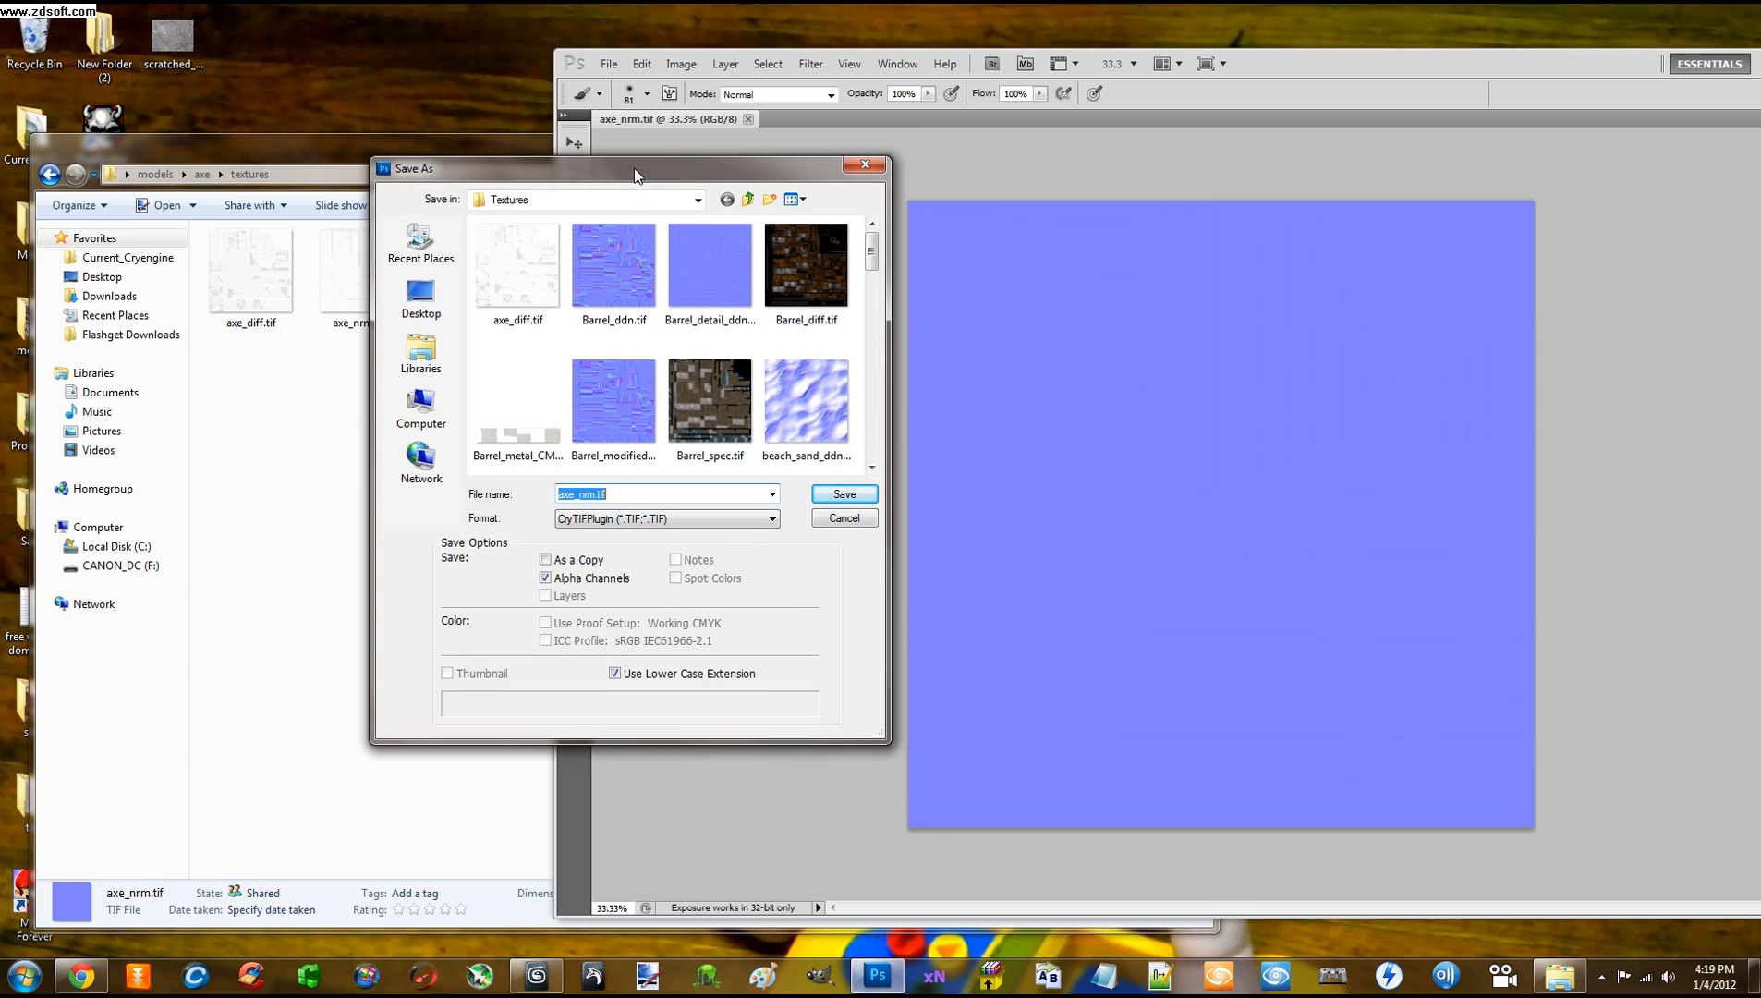
click(619, 499)
mouse_move(871, 250)
mouse_down()
mouse_move(876, 442)
mouse_move(879, 241)
mouse_up()
click(698, 201)
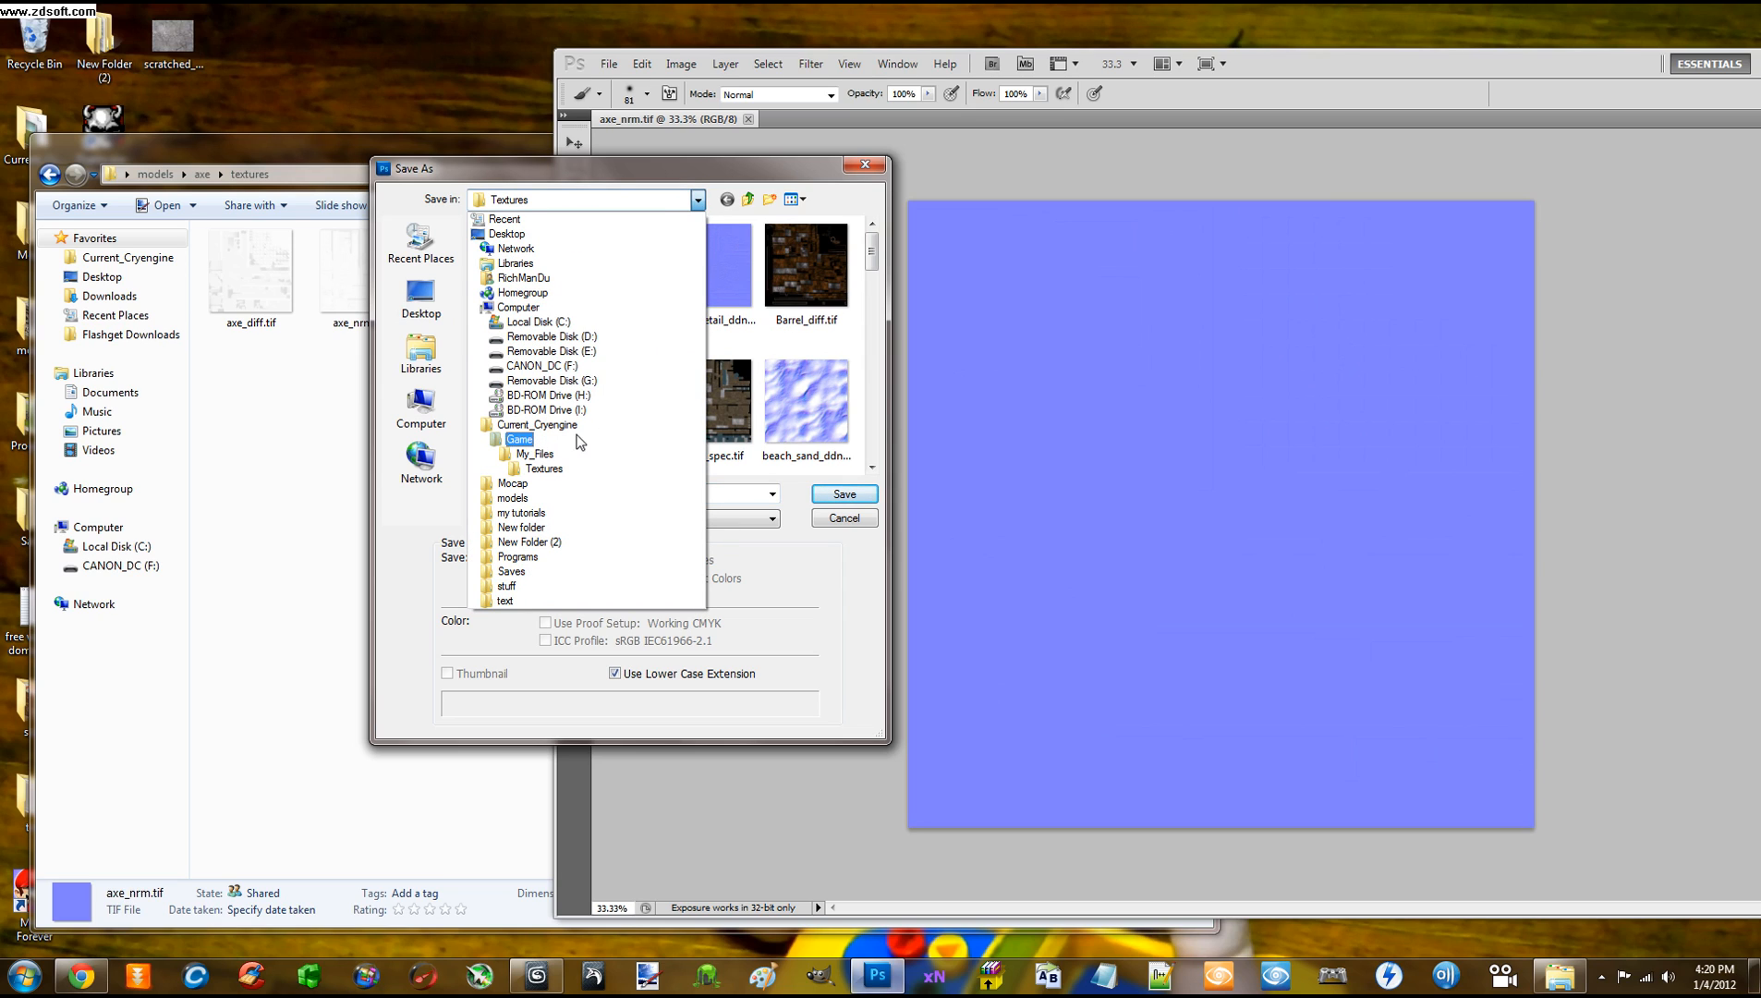
click(544, 469)
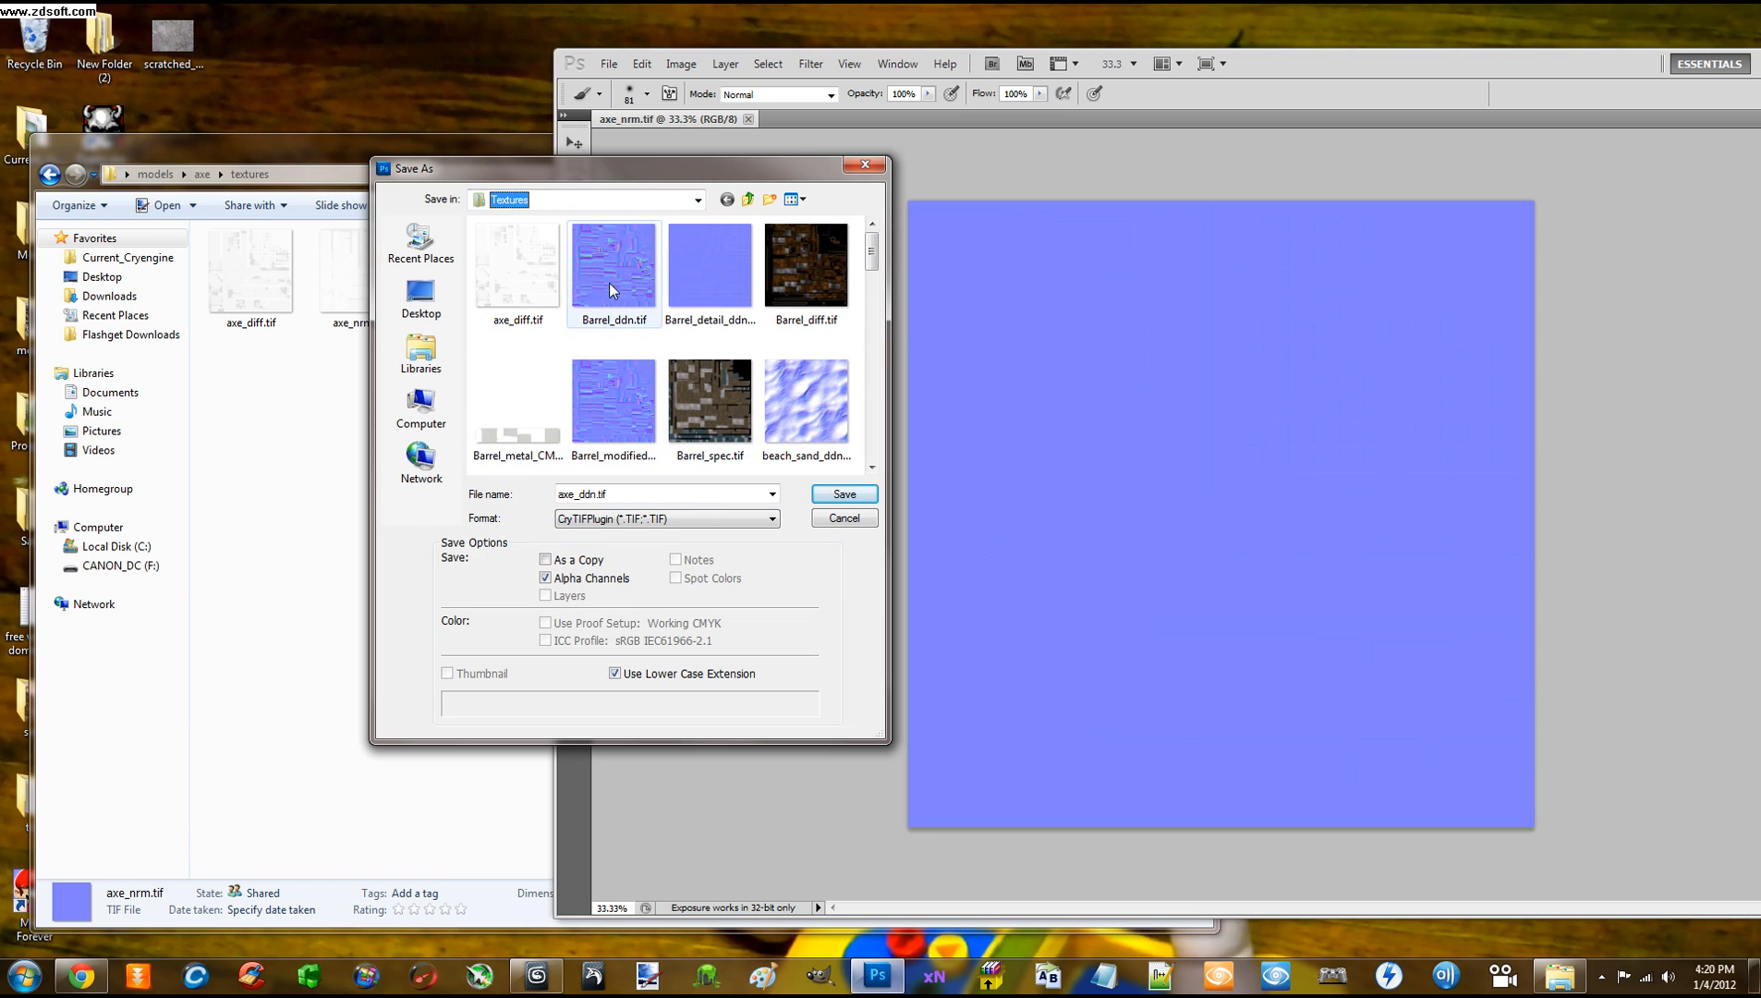
Save axe_ddn.tif at full 2048x2048 resolution with the Normalmap_highQ preset selected
click(824, 495)
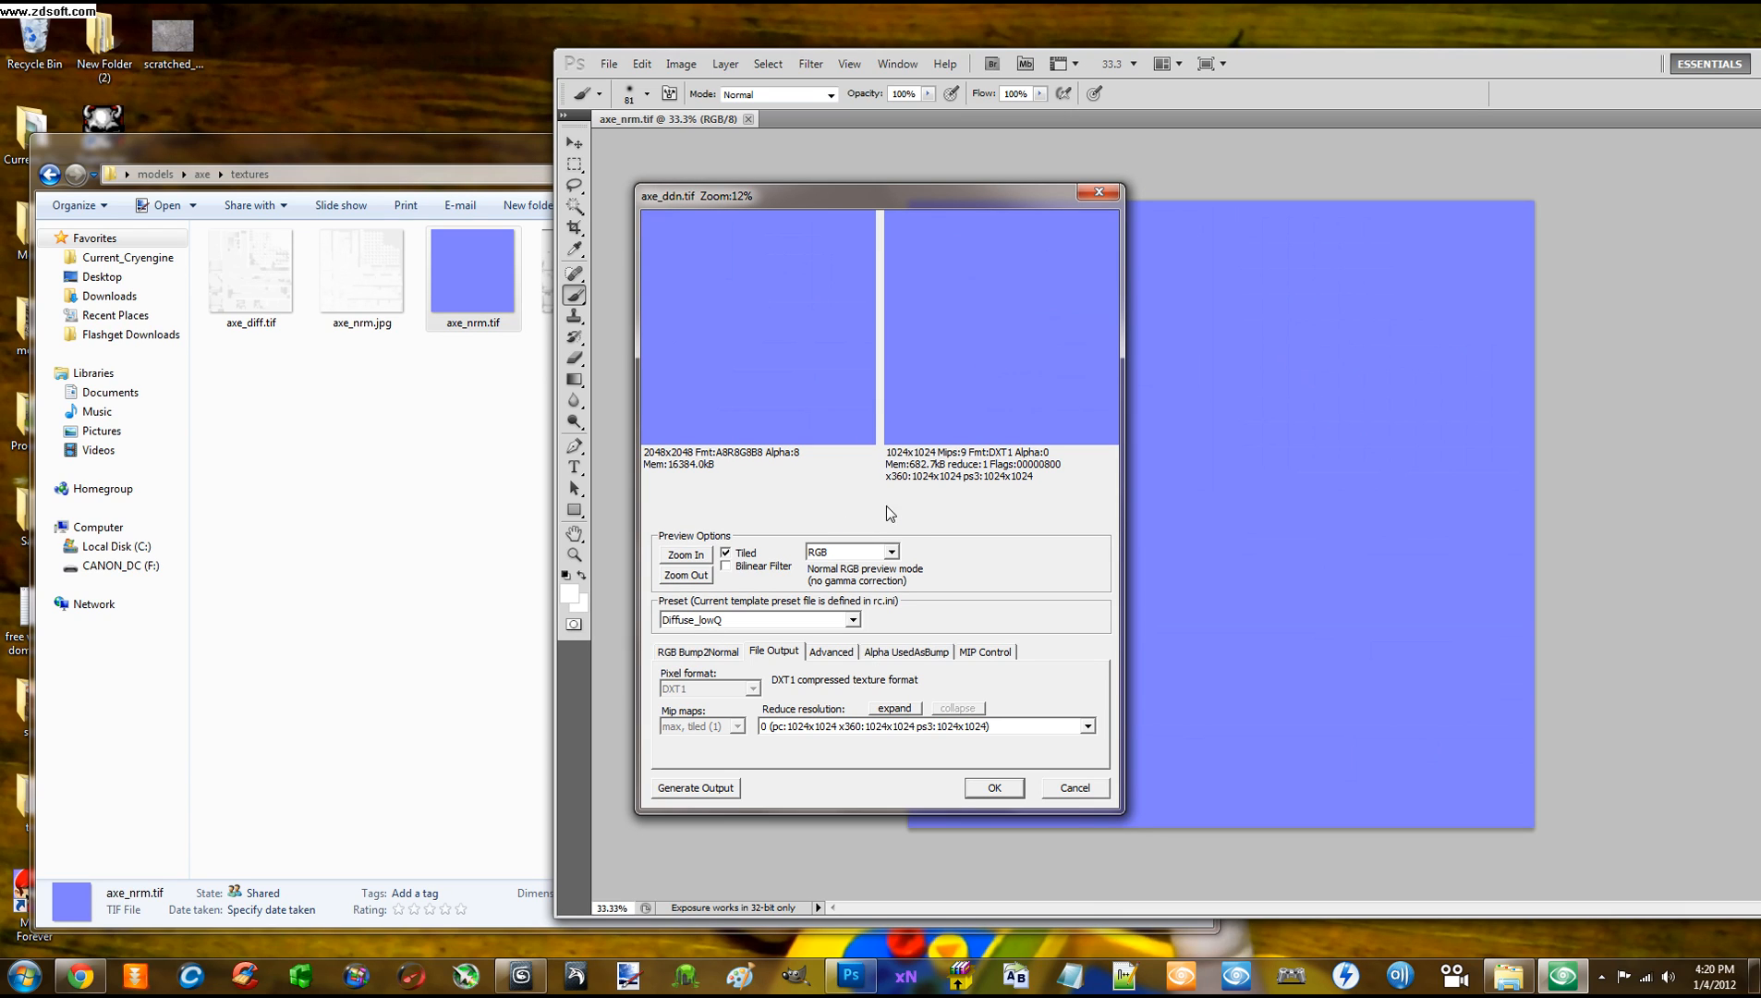
click(1087, 726)
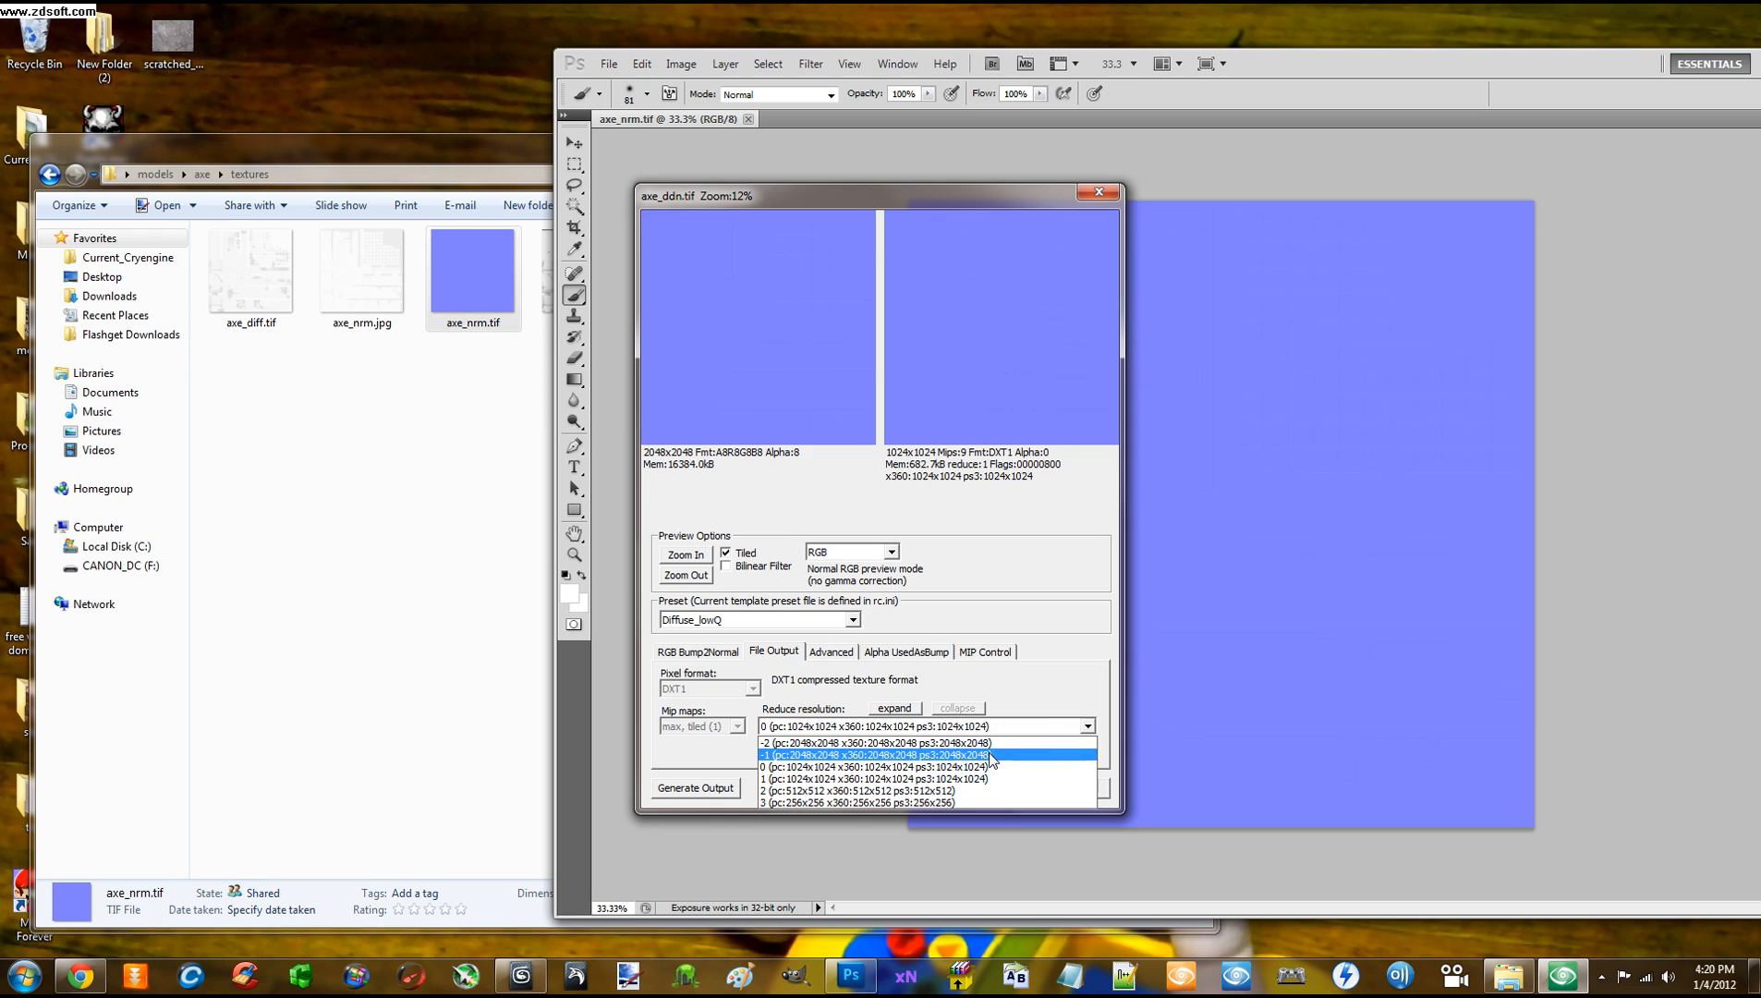
click(924, 753)
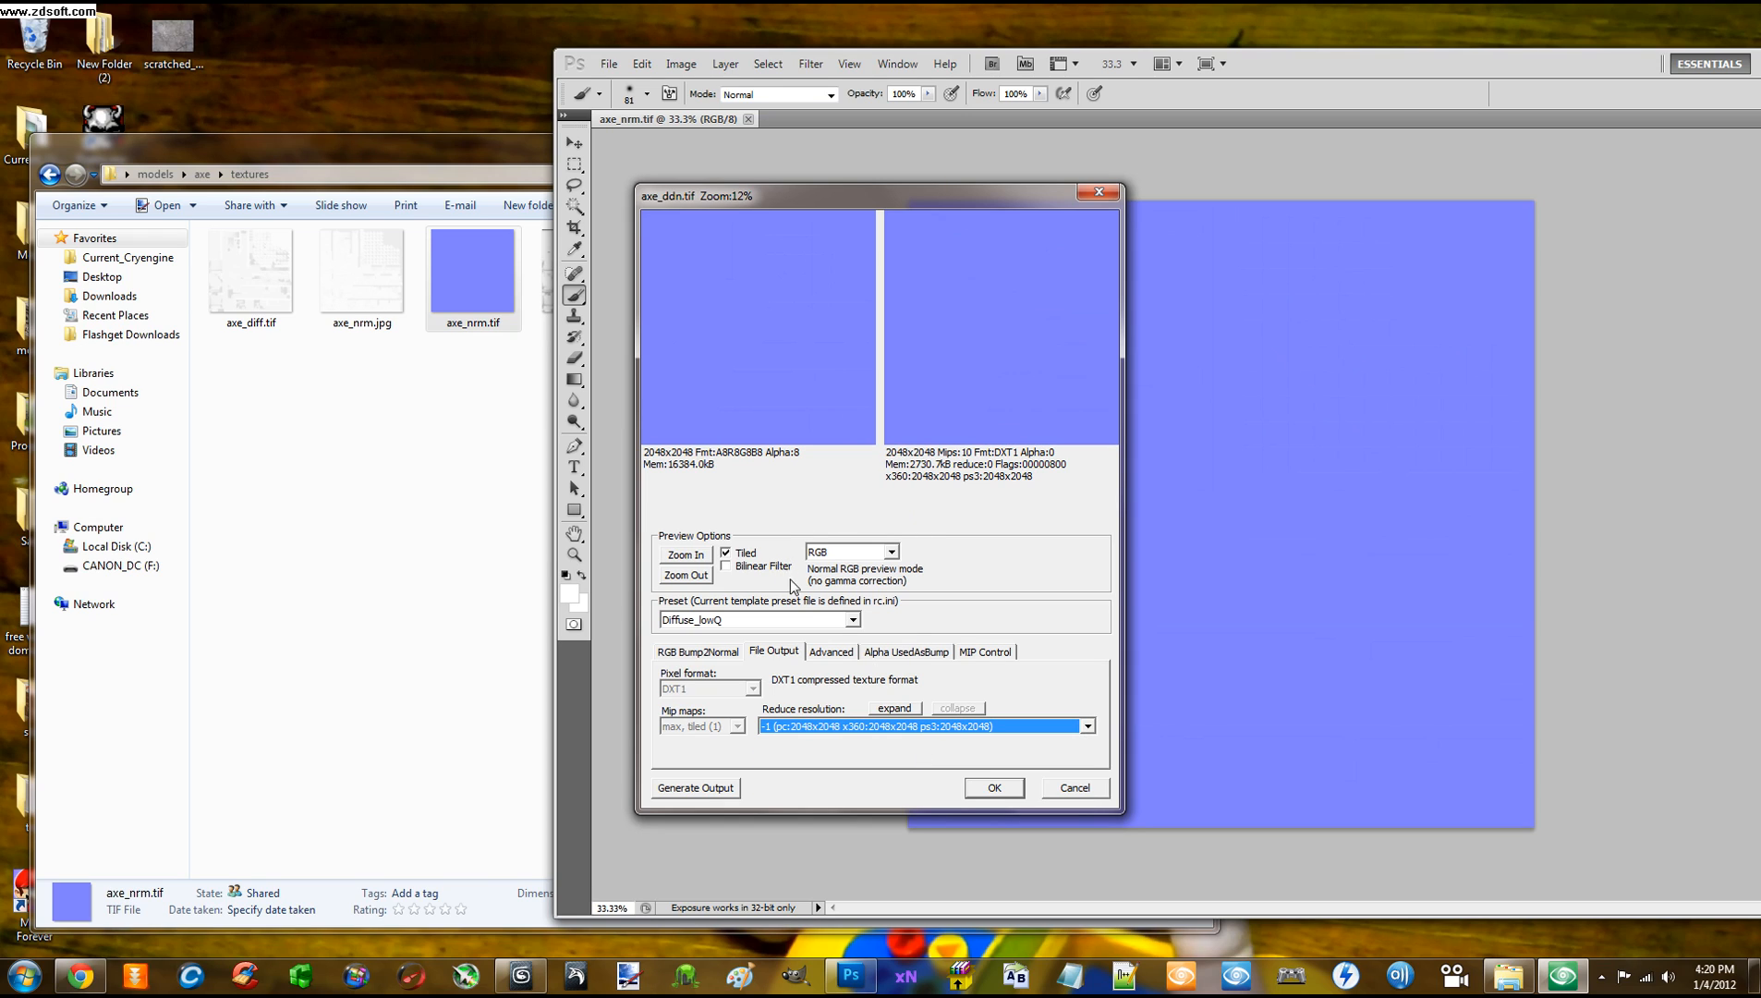
click(854, 621)
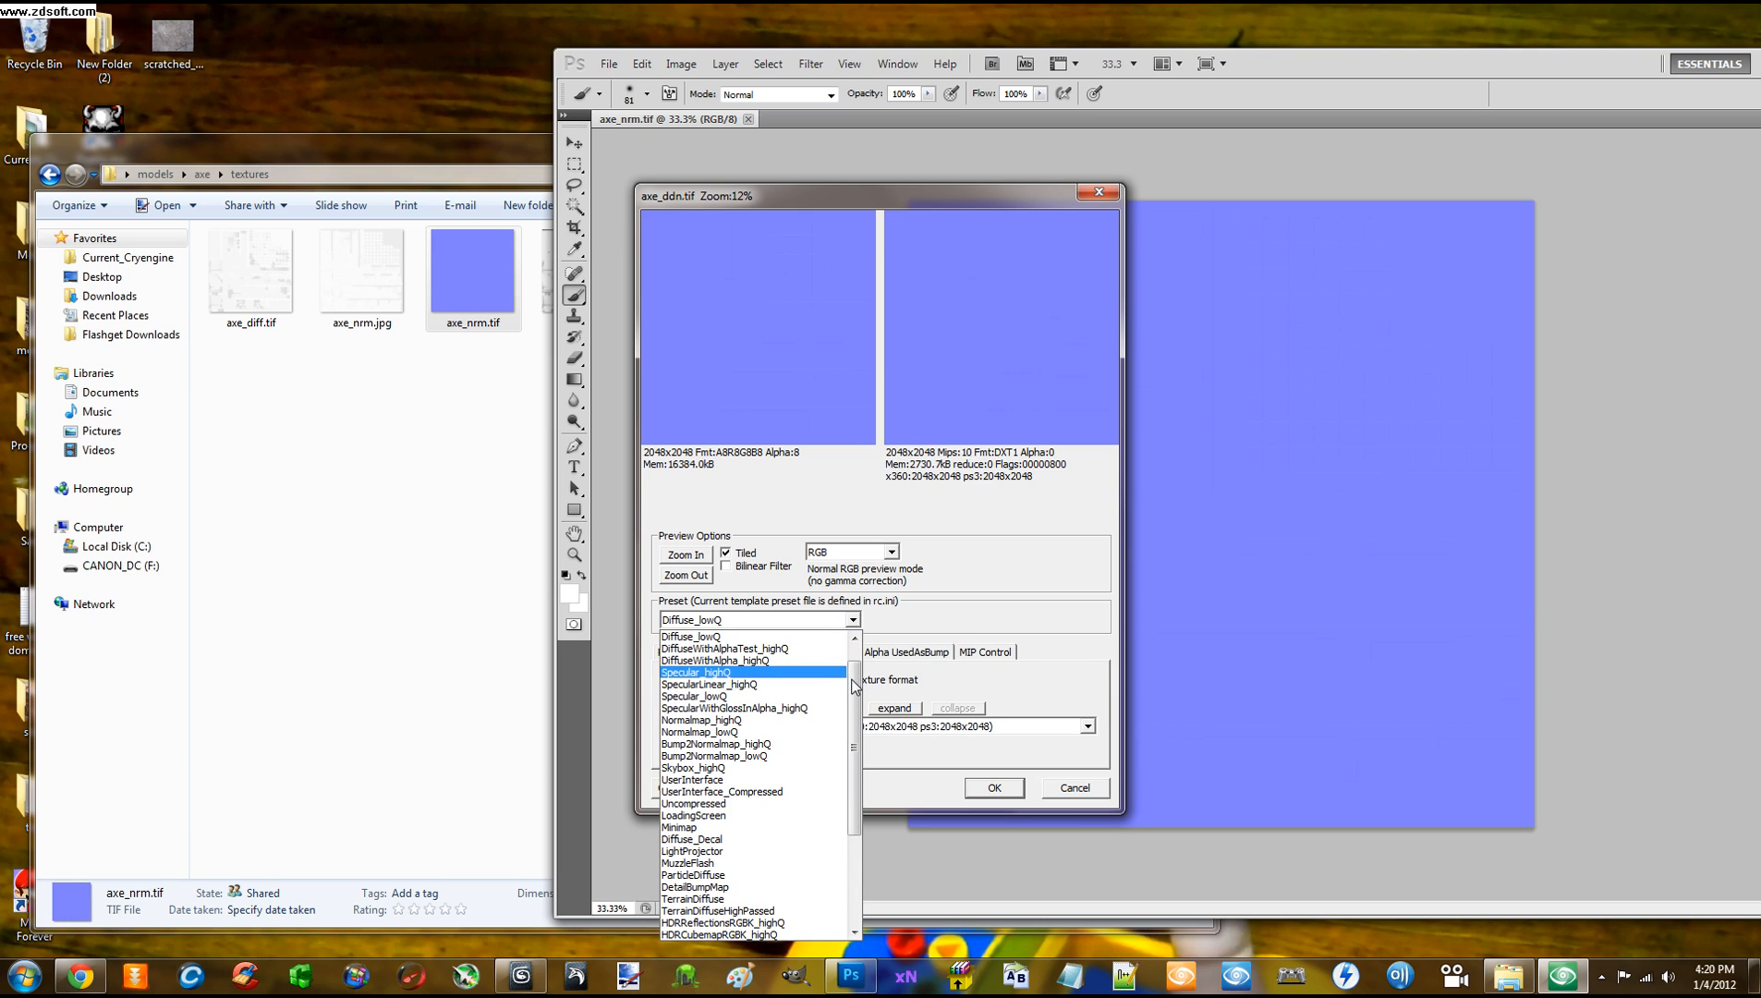
drag(857, 688, 857, 796)
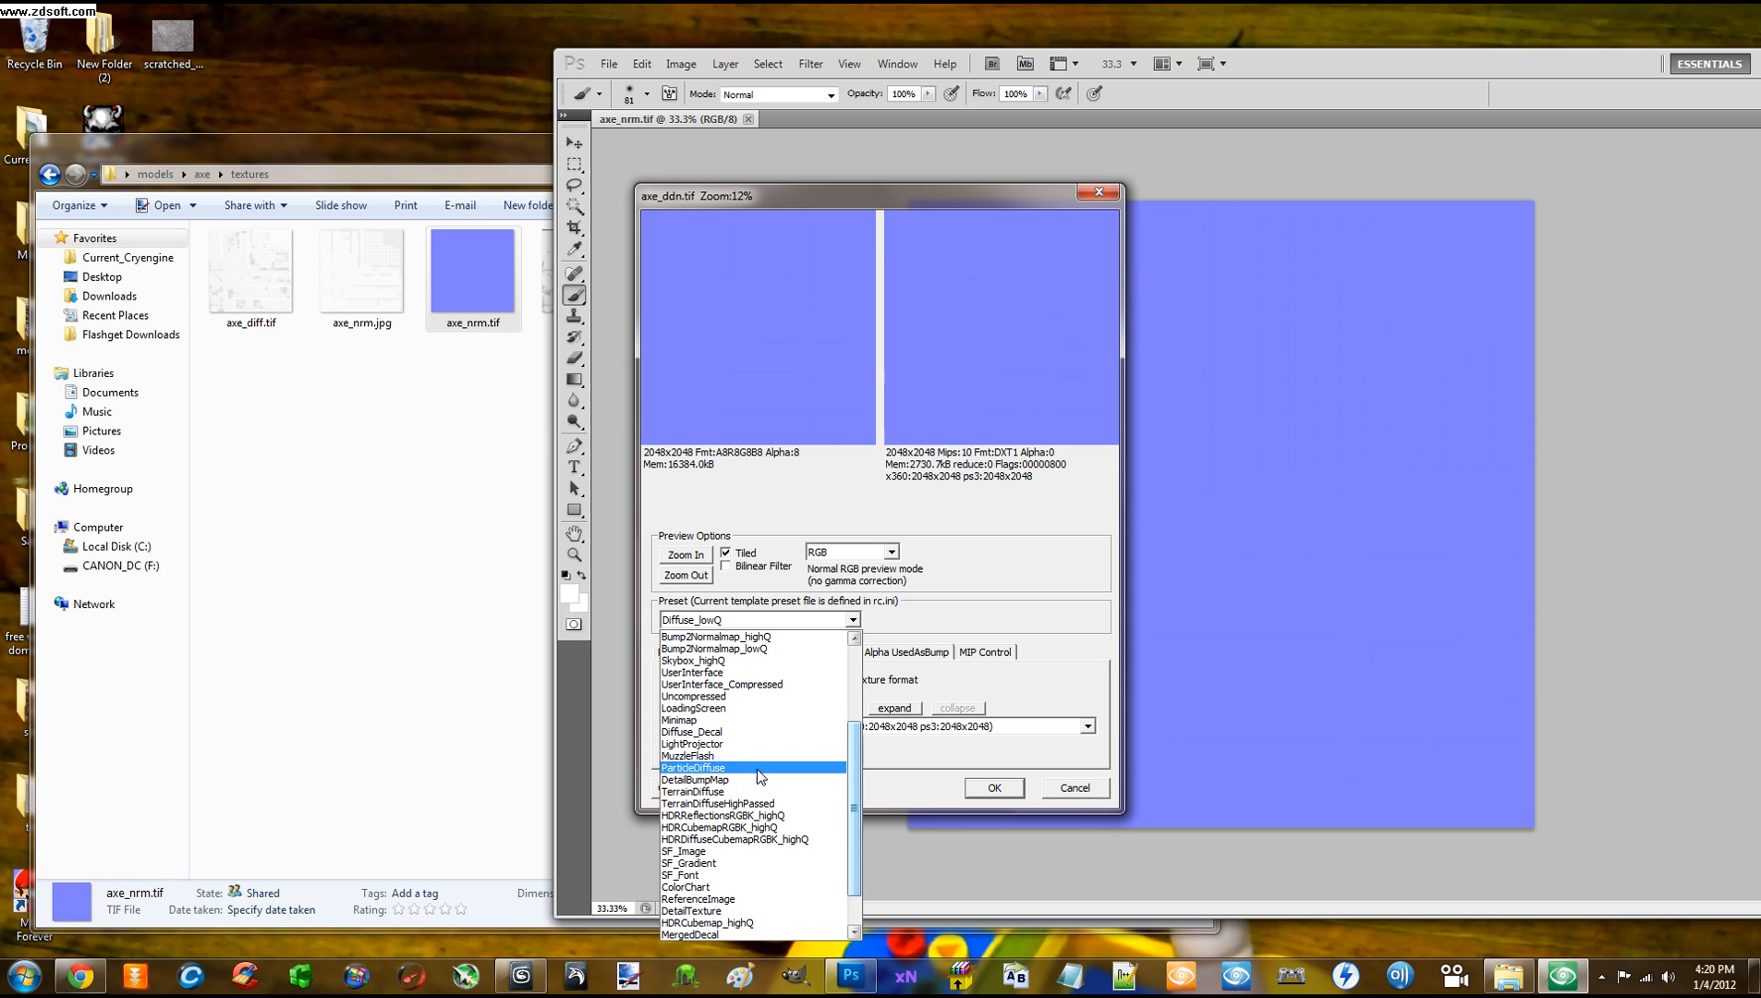
scroll(730, 836, up, 3)
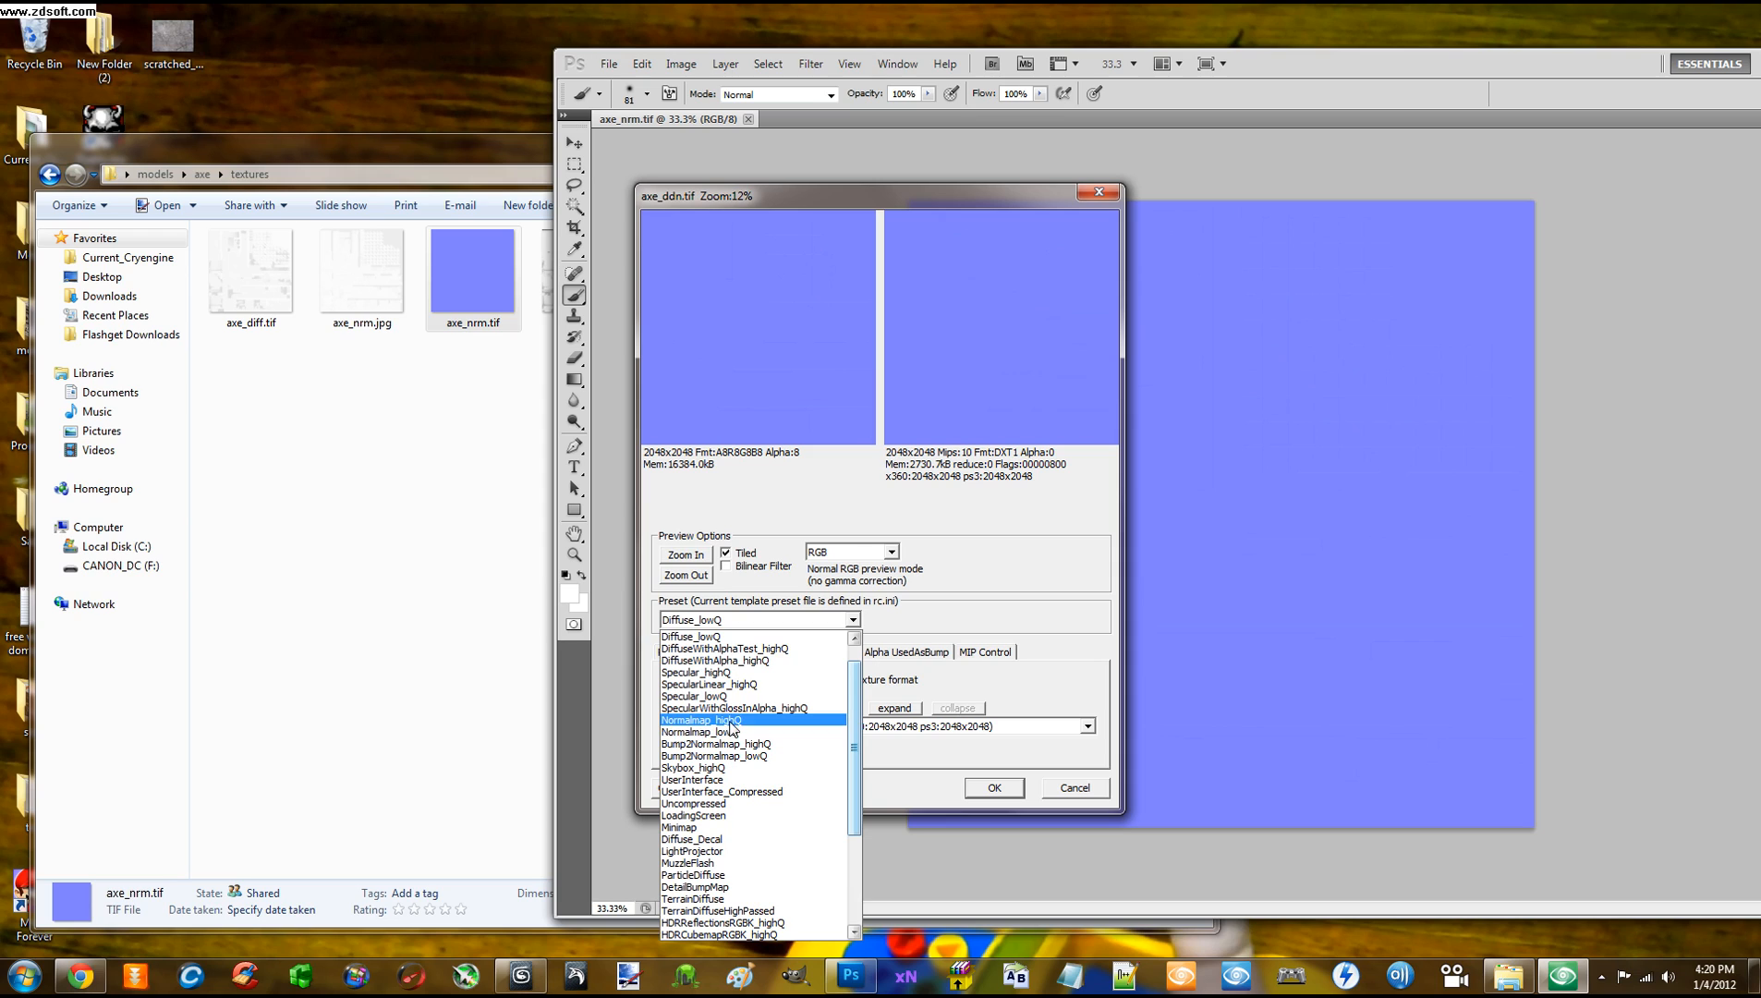
click(709, 723)
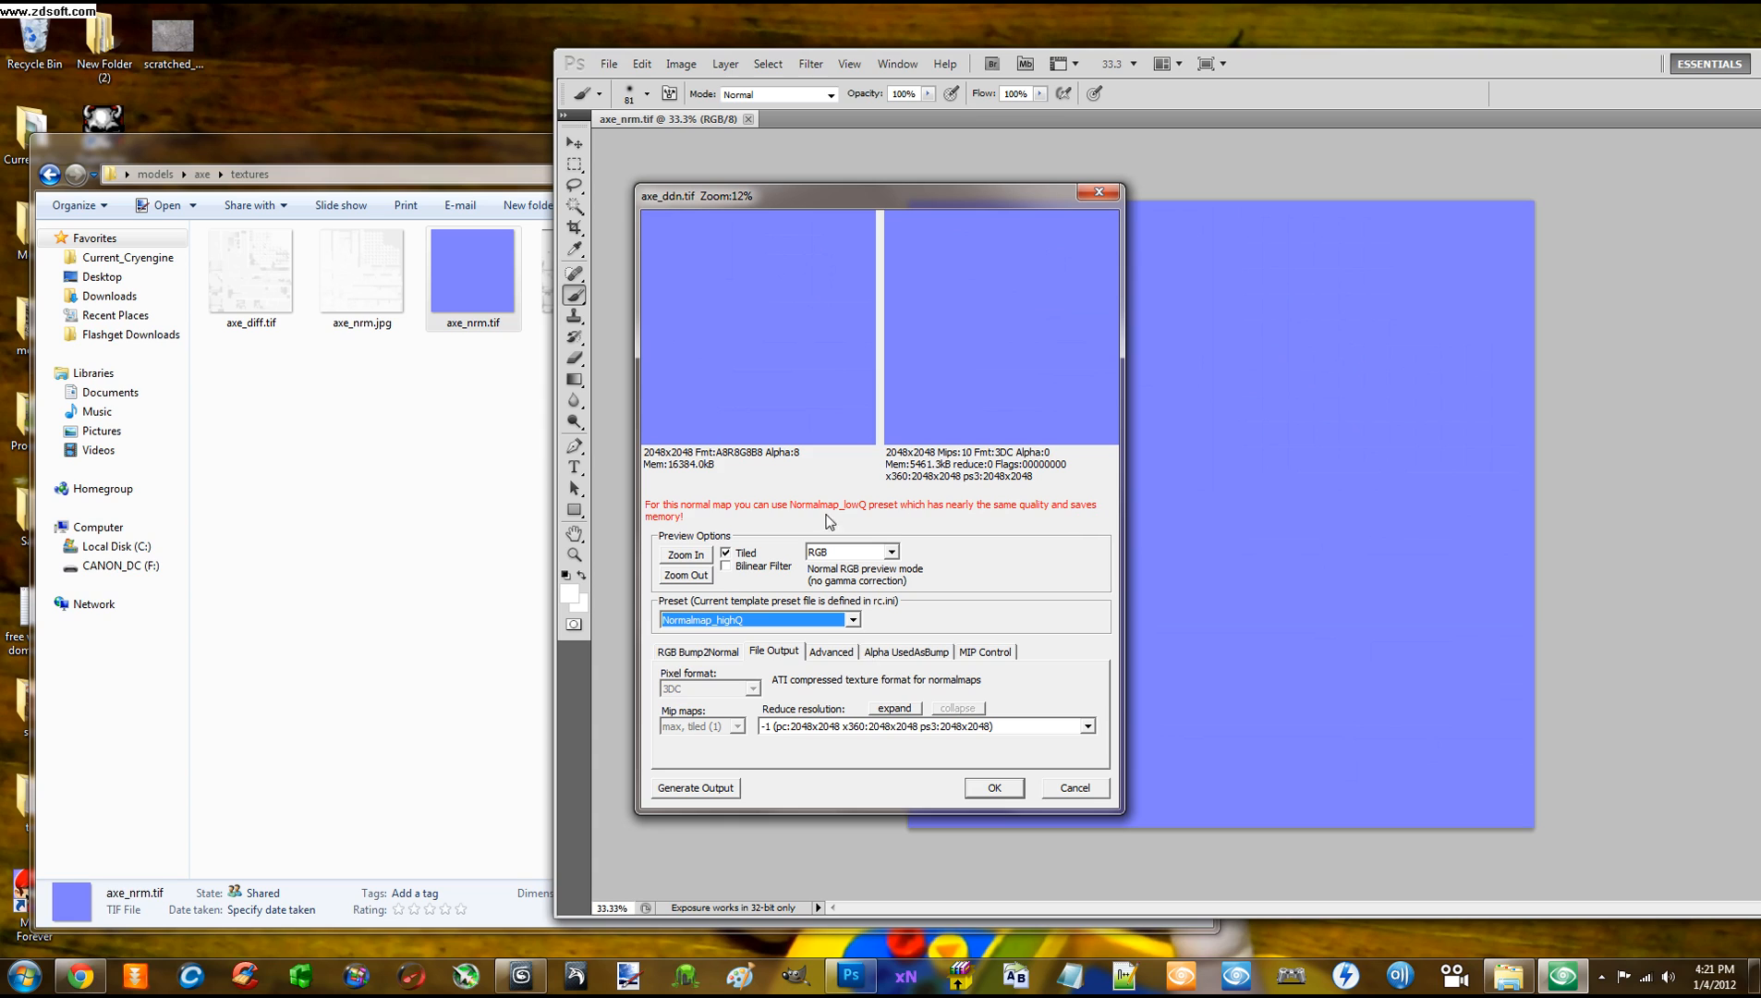
Switch the preset to Normalmap_lowQ and confirm the export
click(854, 622)
click(726, 648)
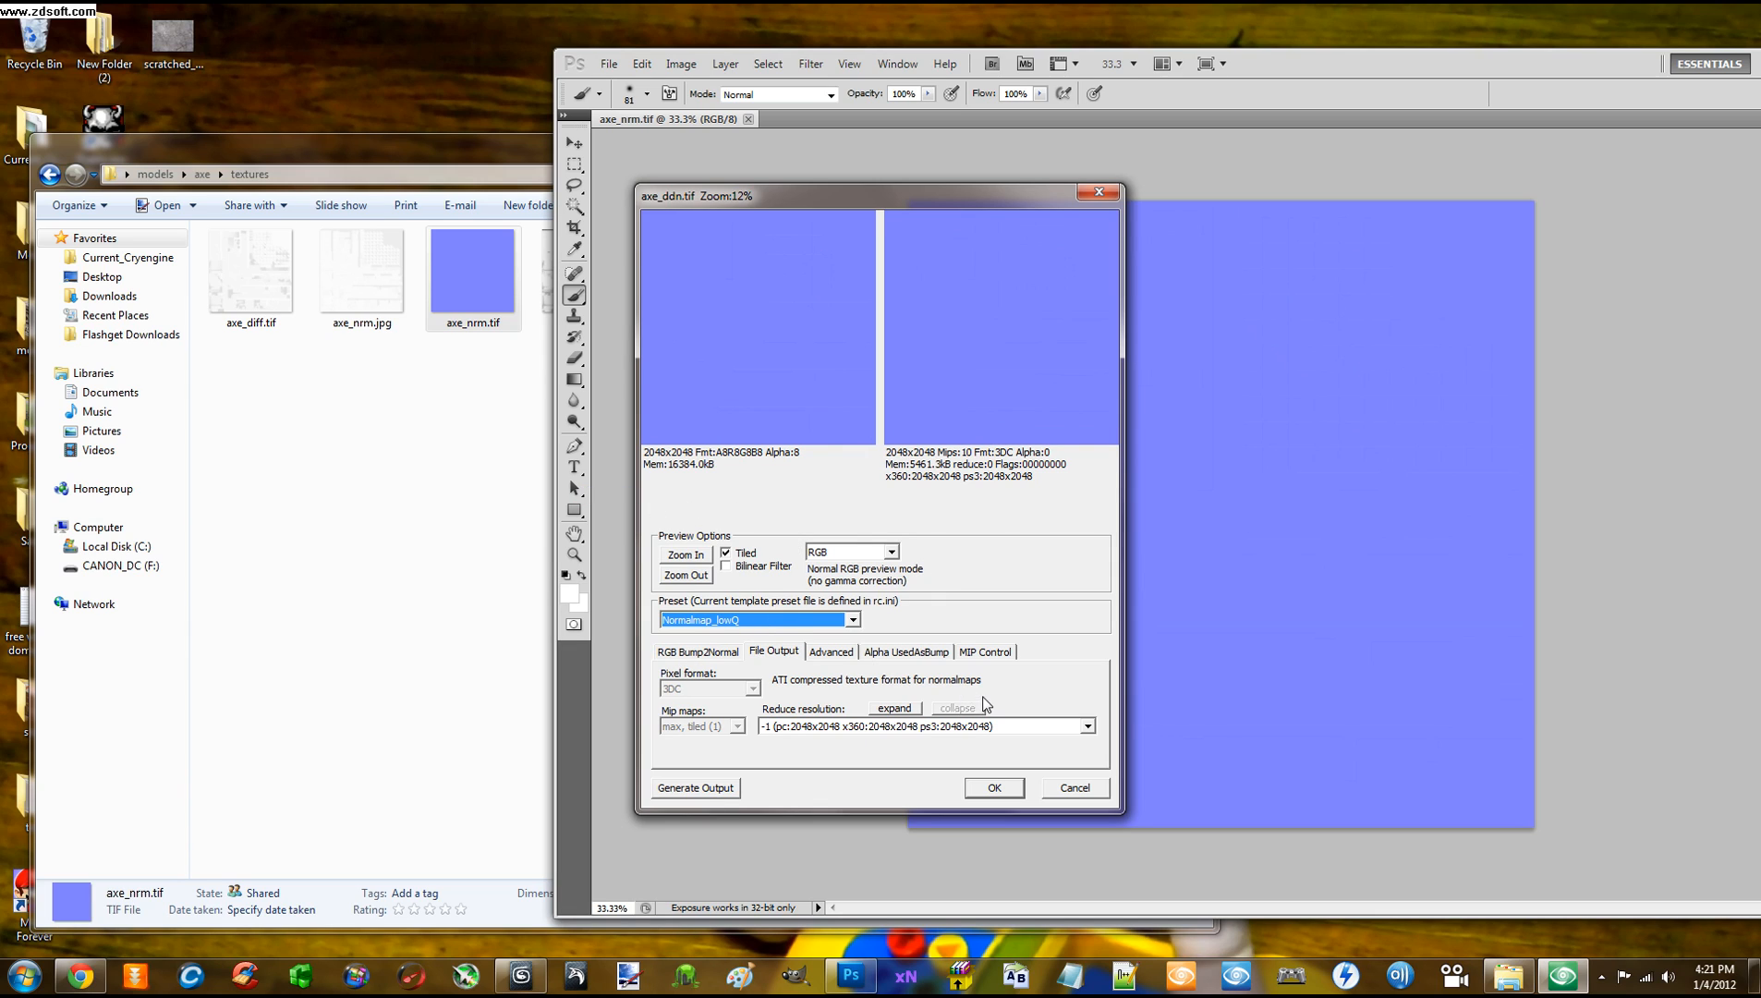
click(989, 788)
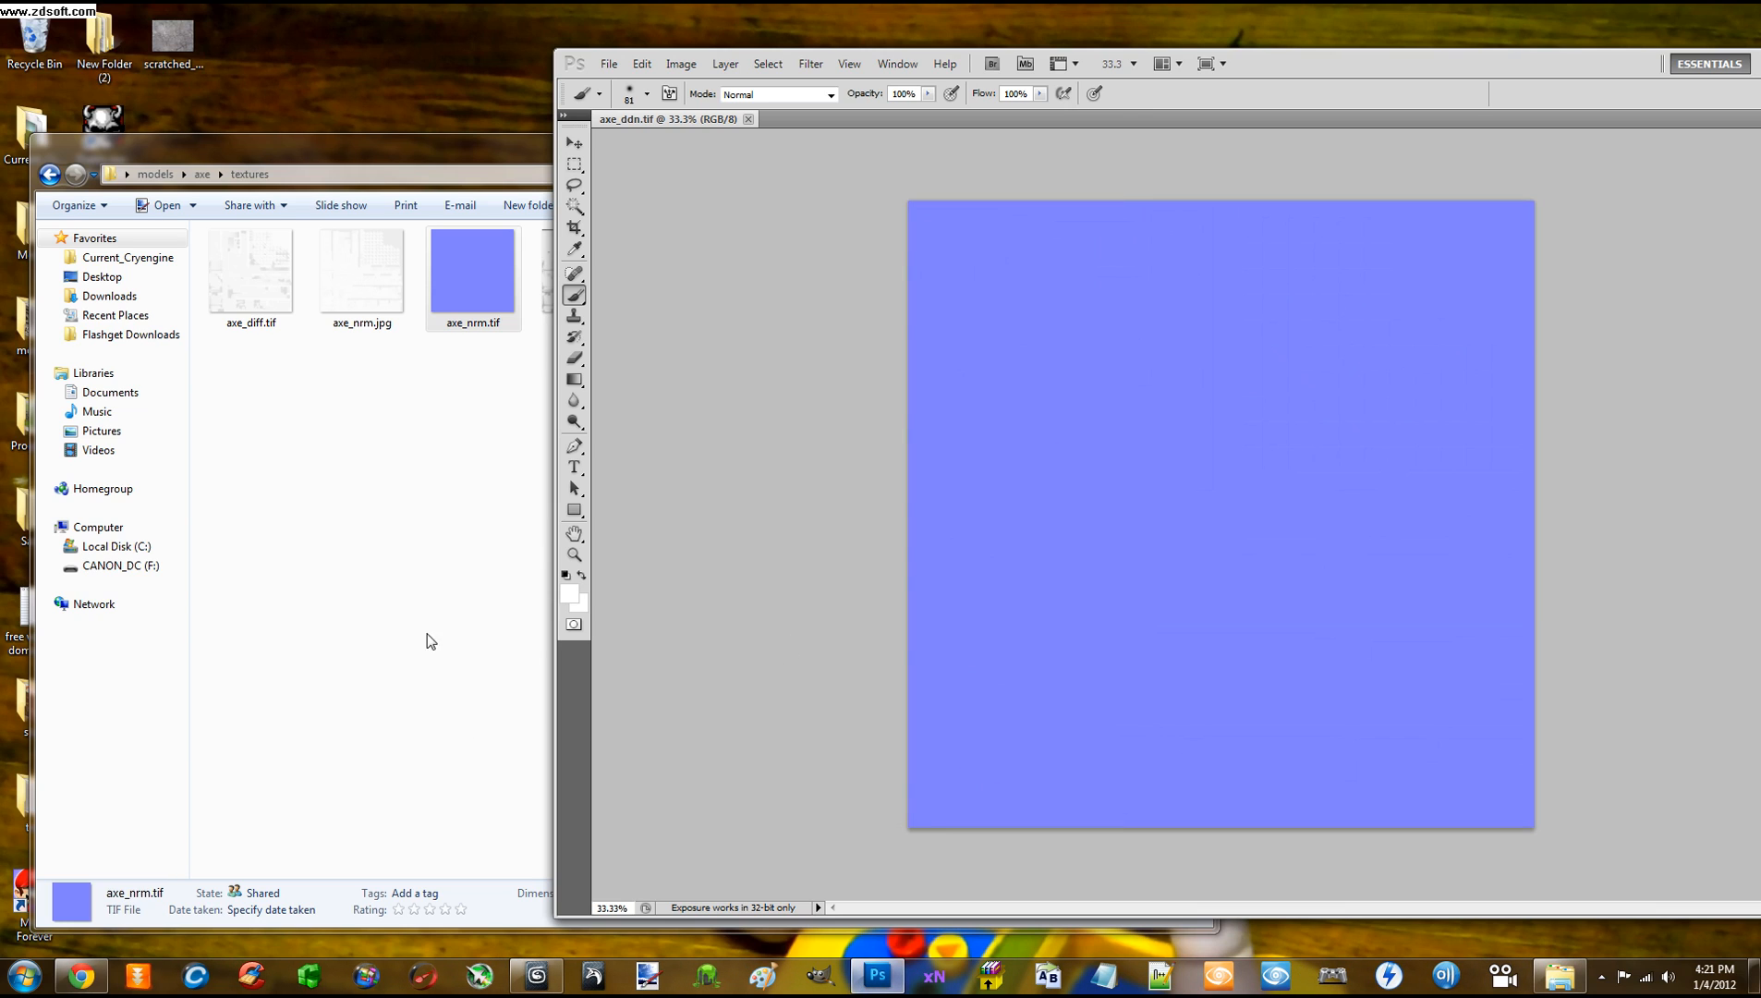
Close Photoshop and the textures folder window
drag(1283, 61, 984, 70)
drag(1299, 80, 1155, 71)
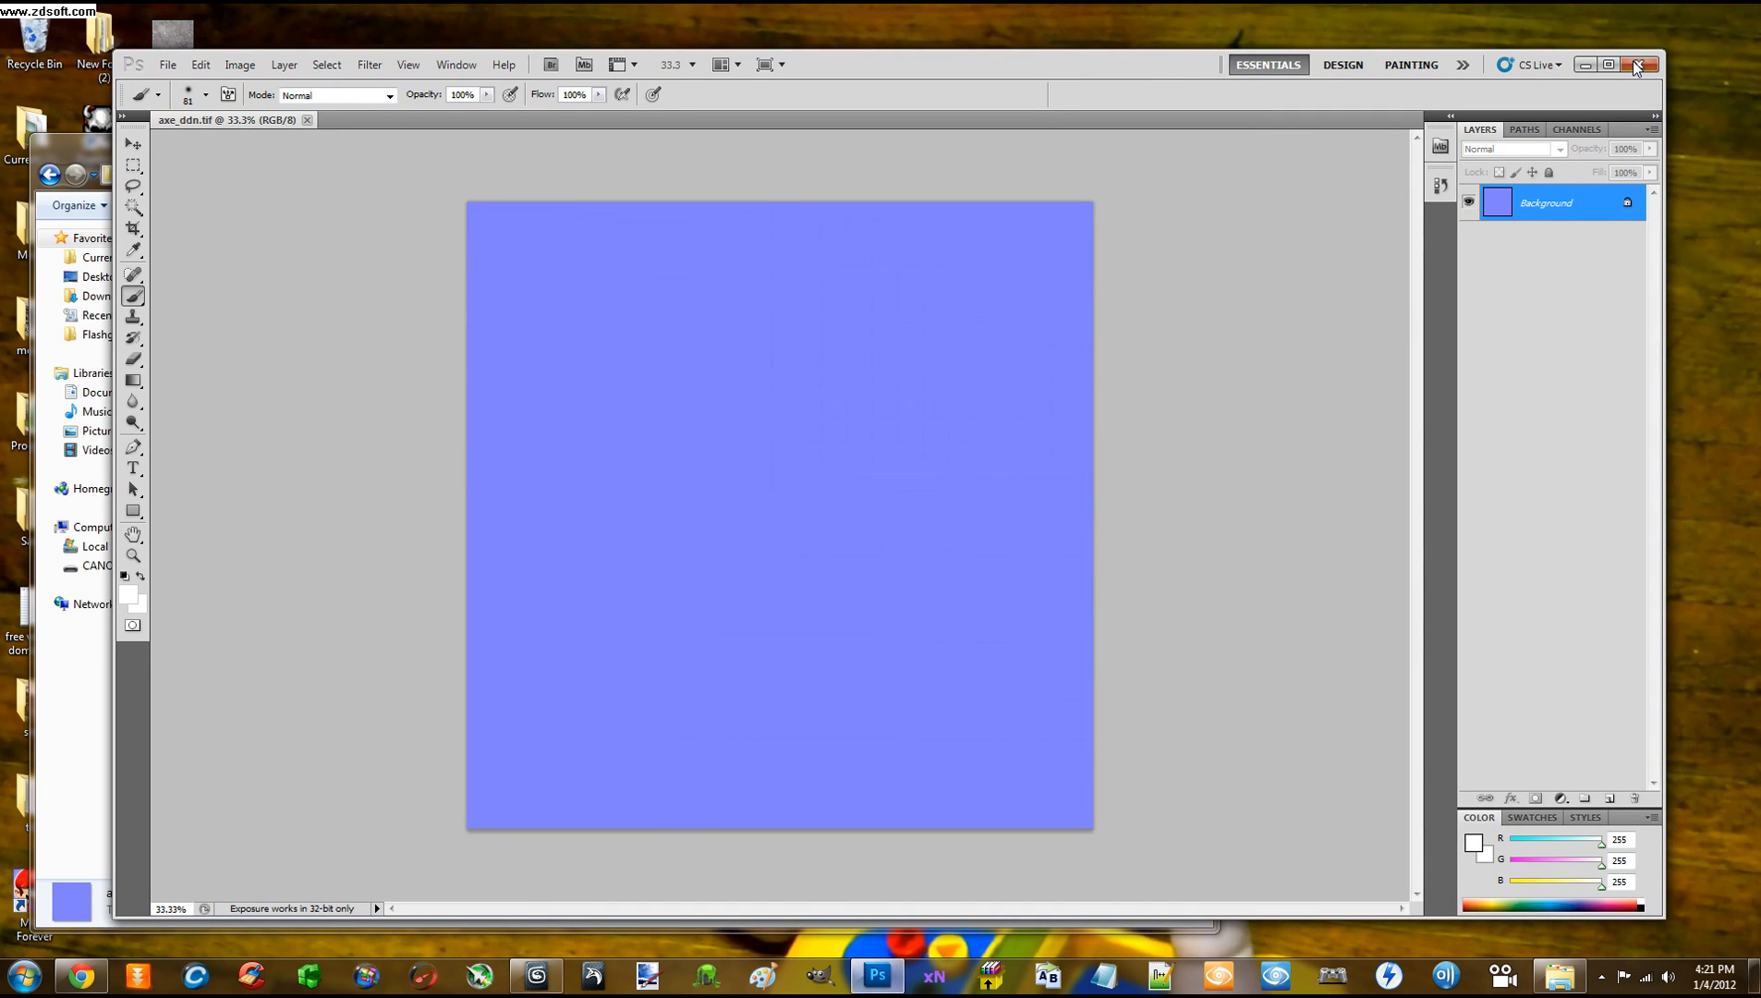
click(1636, 65)
drag(749, 154, 975, 98)
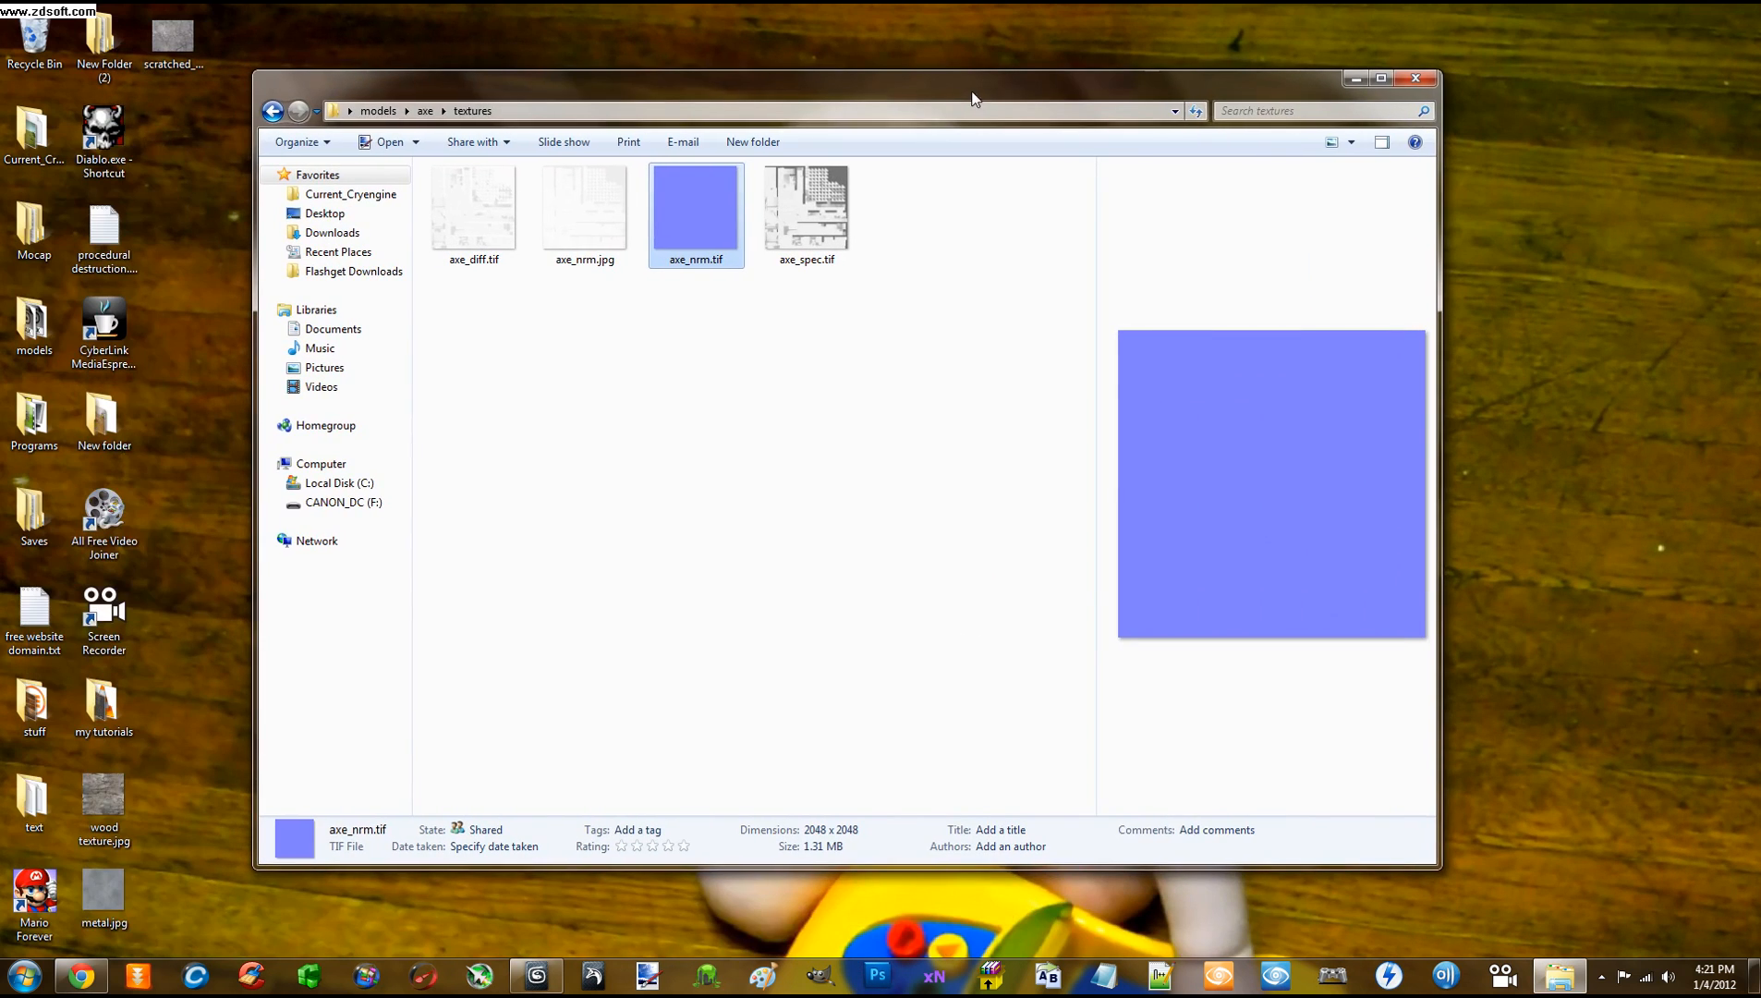
click(1416, 77)
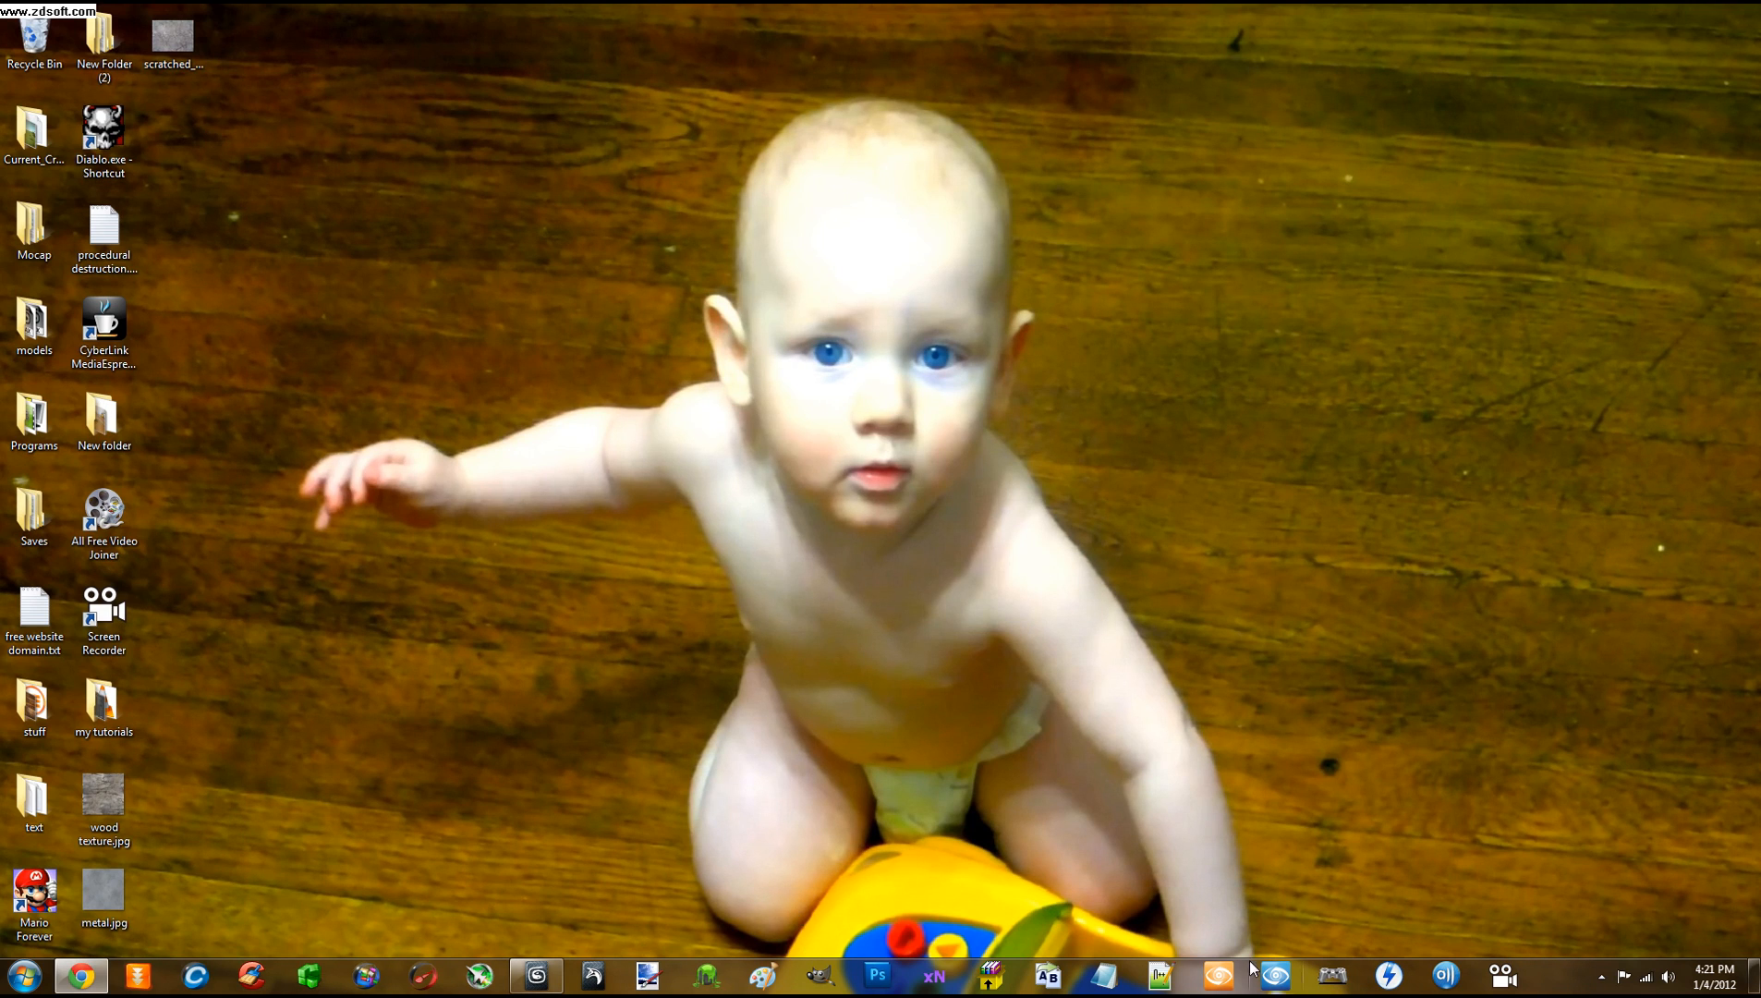
Launch CryENGINE Sandbox and log in through the CryDev Login dialog
click(1219, 976)
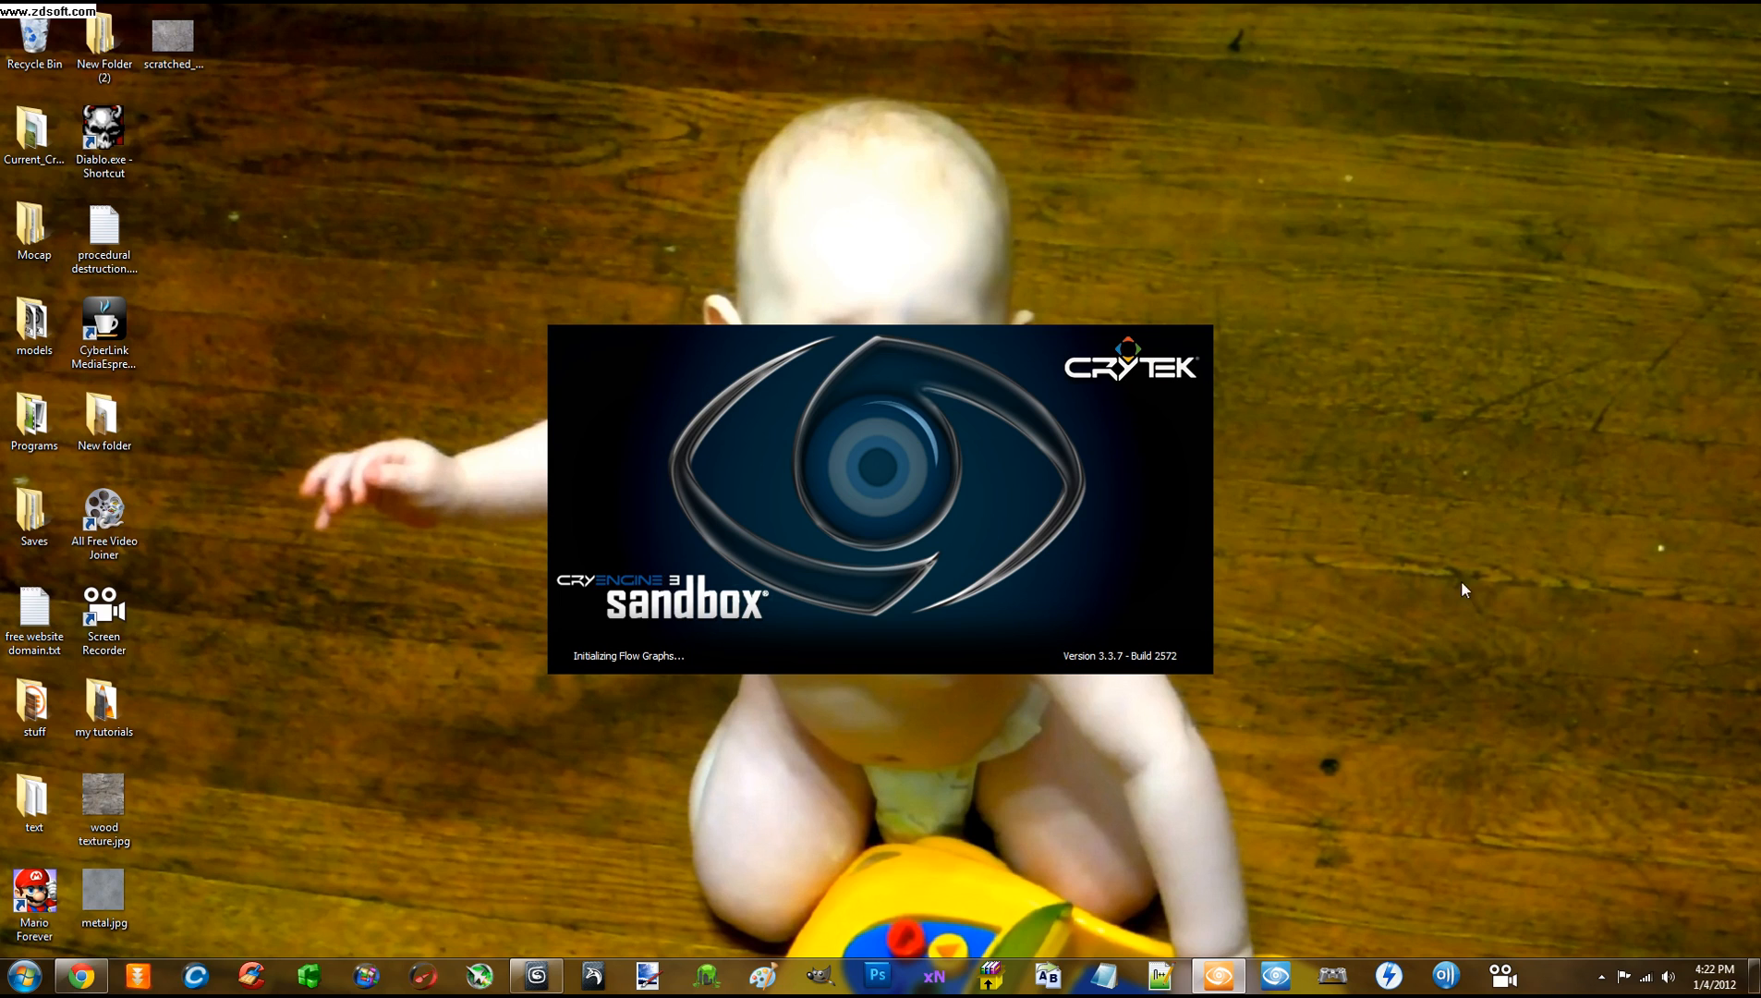
click(1601, 977)
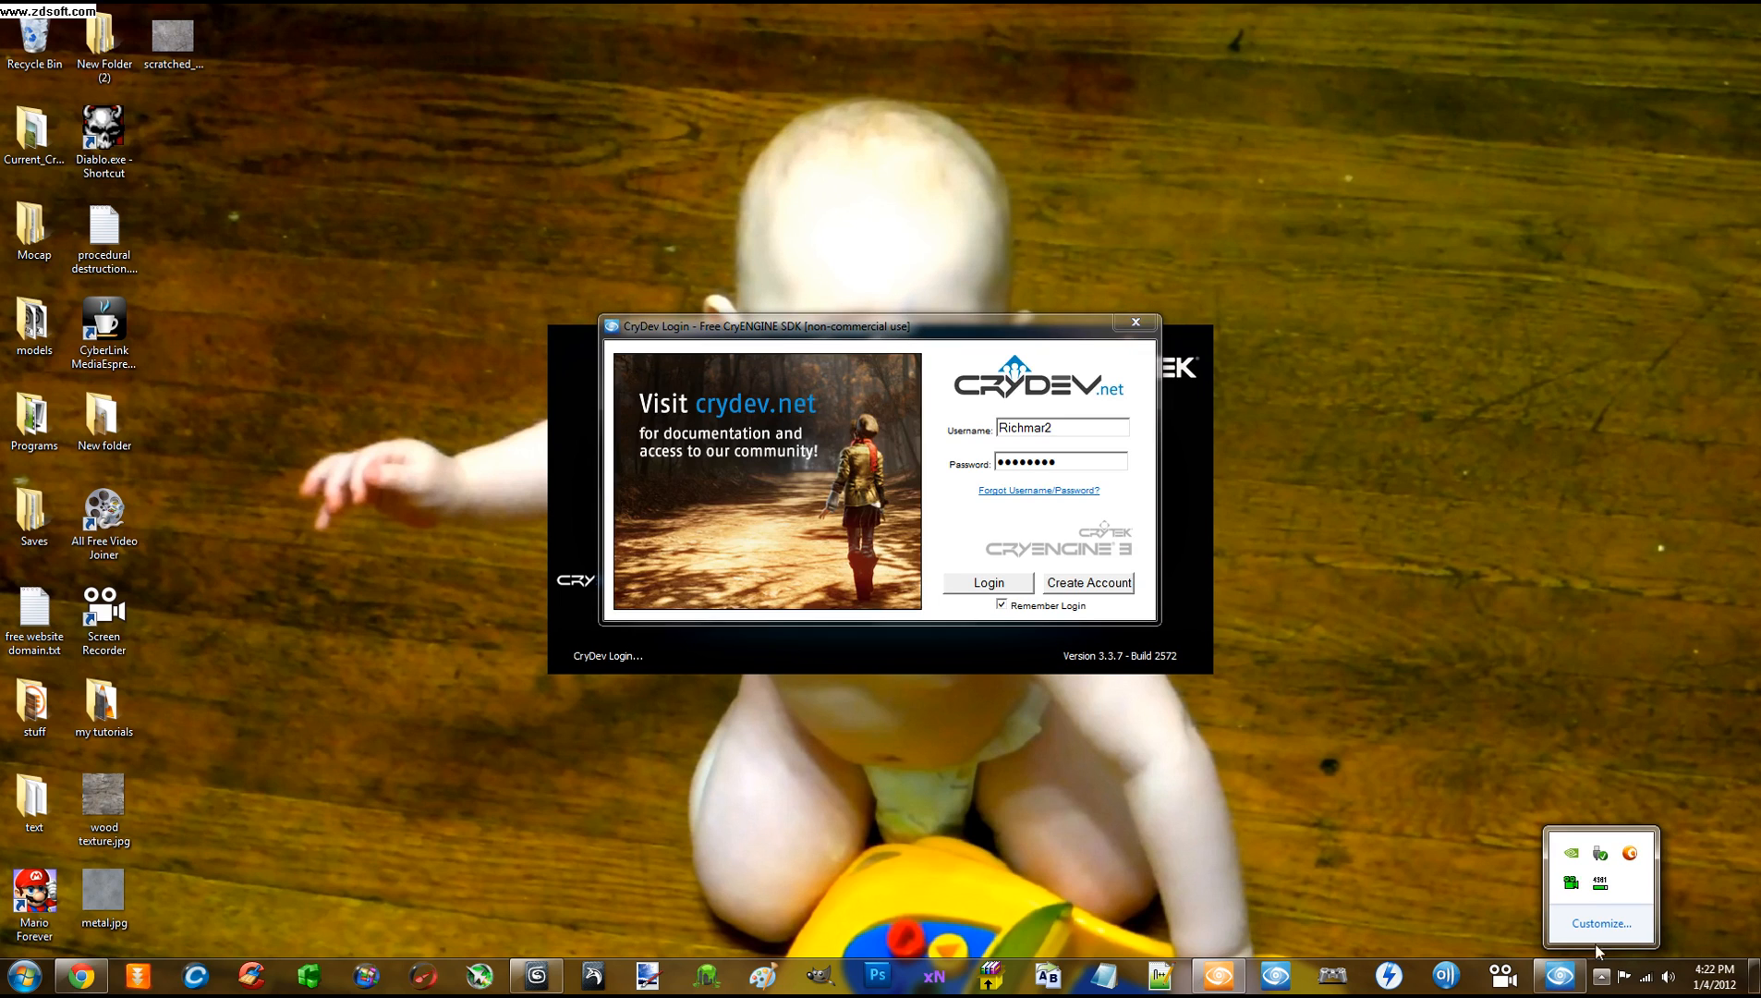
click(1509, 887)
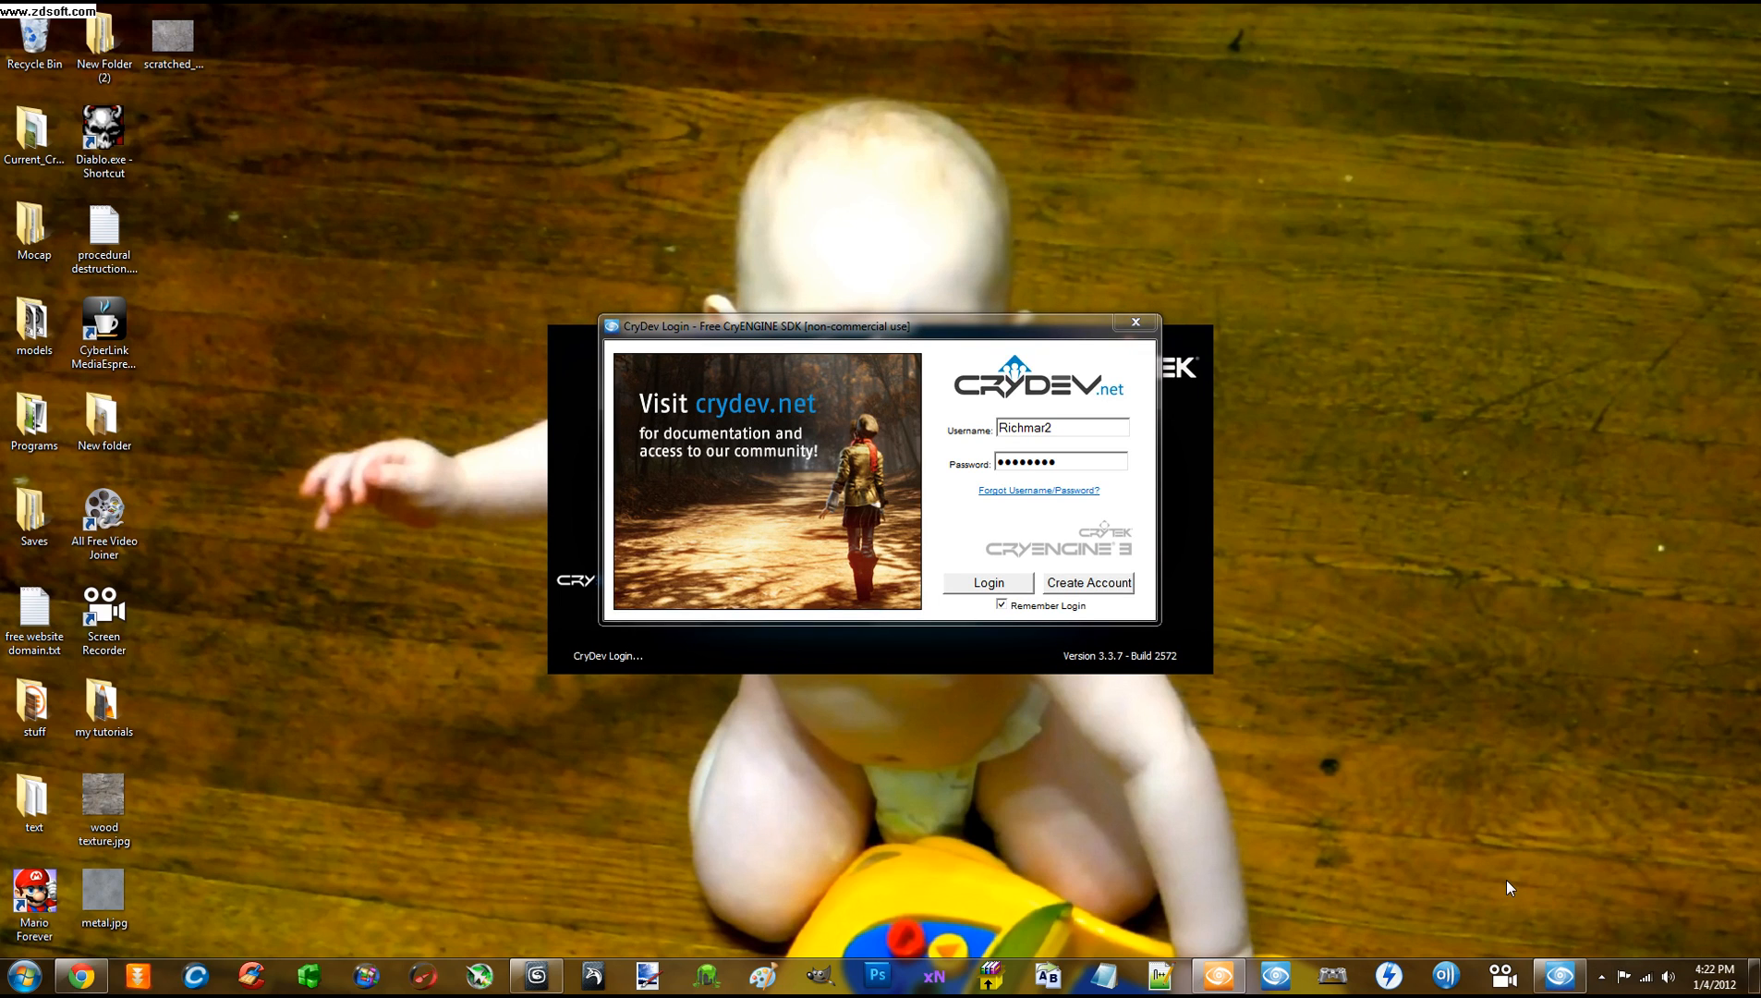
drag(855, 335, 871, 96)
click(981, 340)
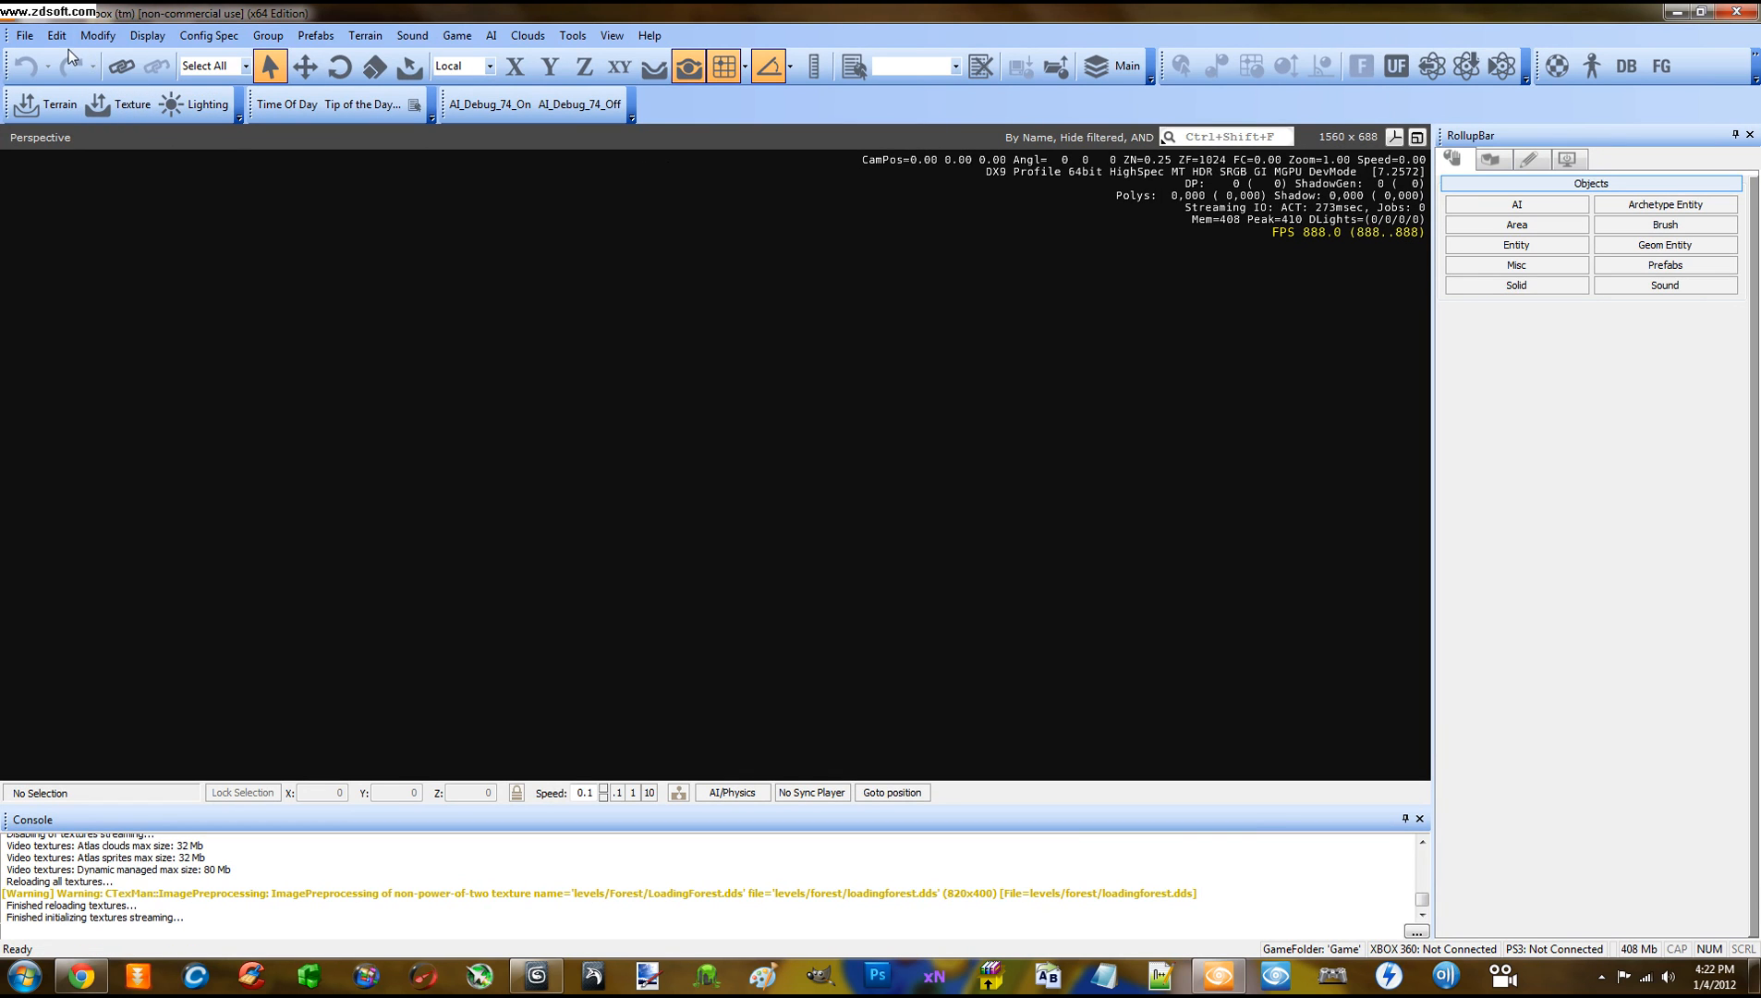
Open the Realistic_terrain_4.cry level from the Realistic_terrain_4 folder
click(25, 35)
click(43, 81)
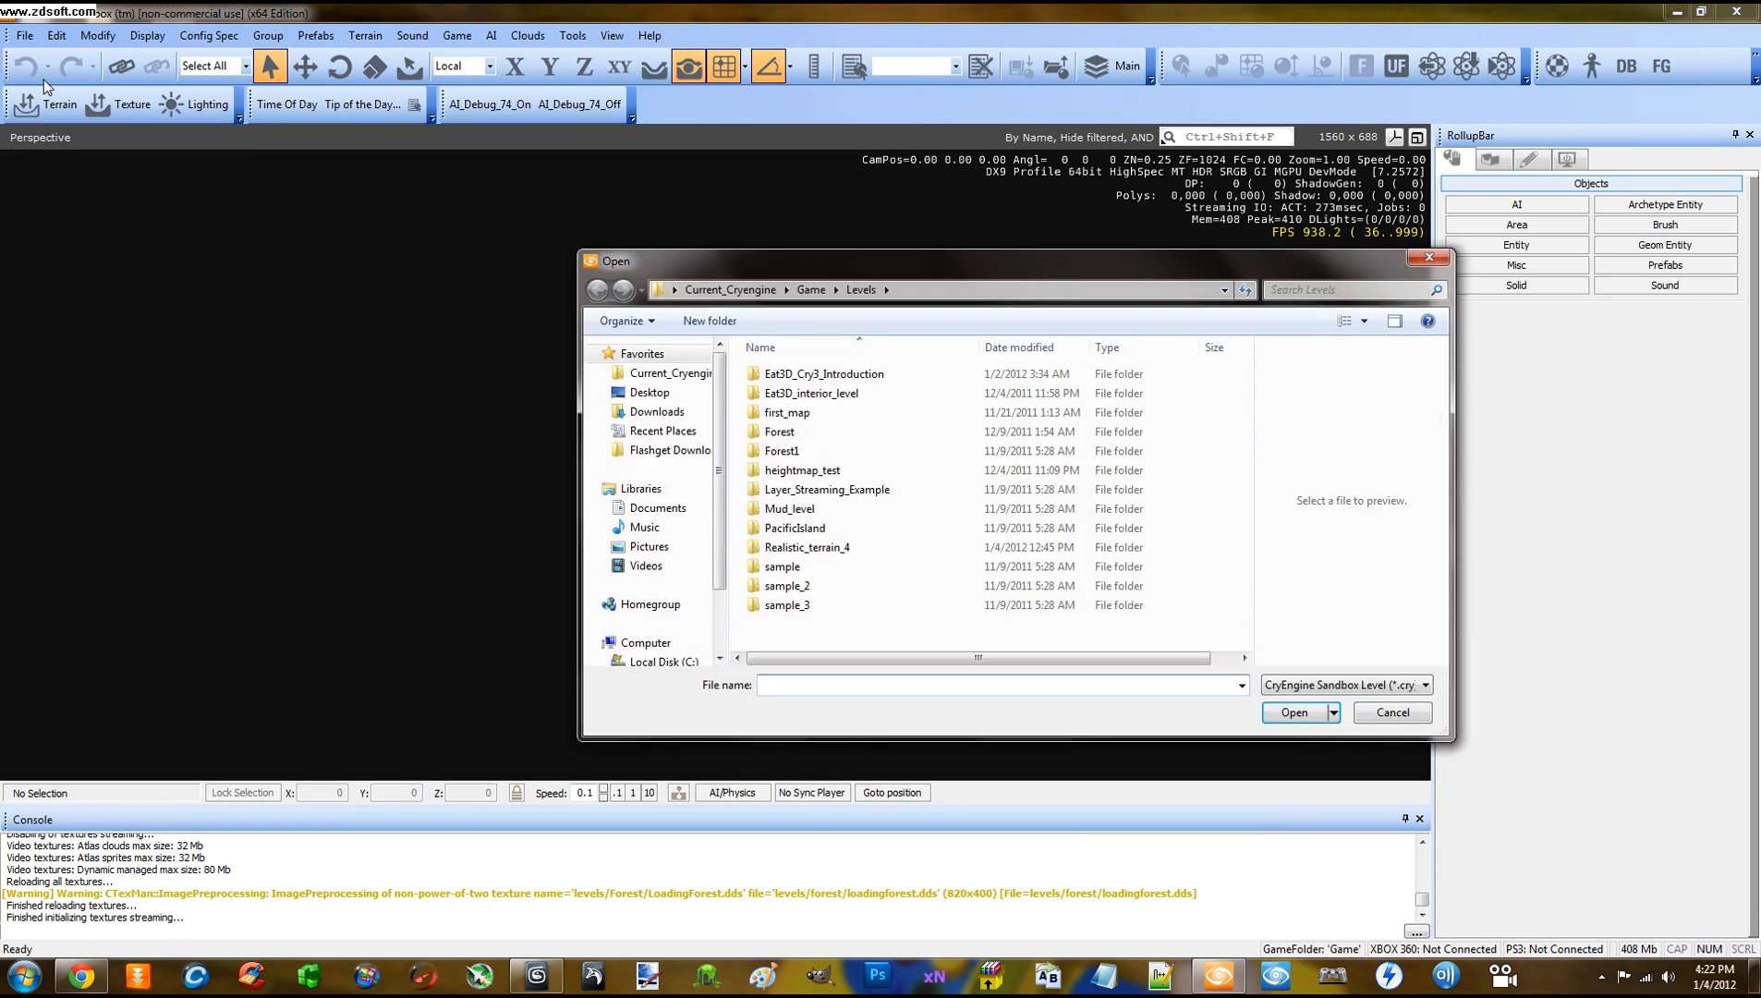
double_click(828, 551)
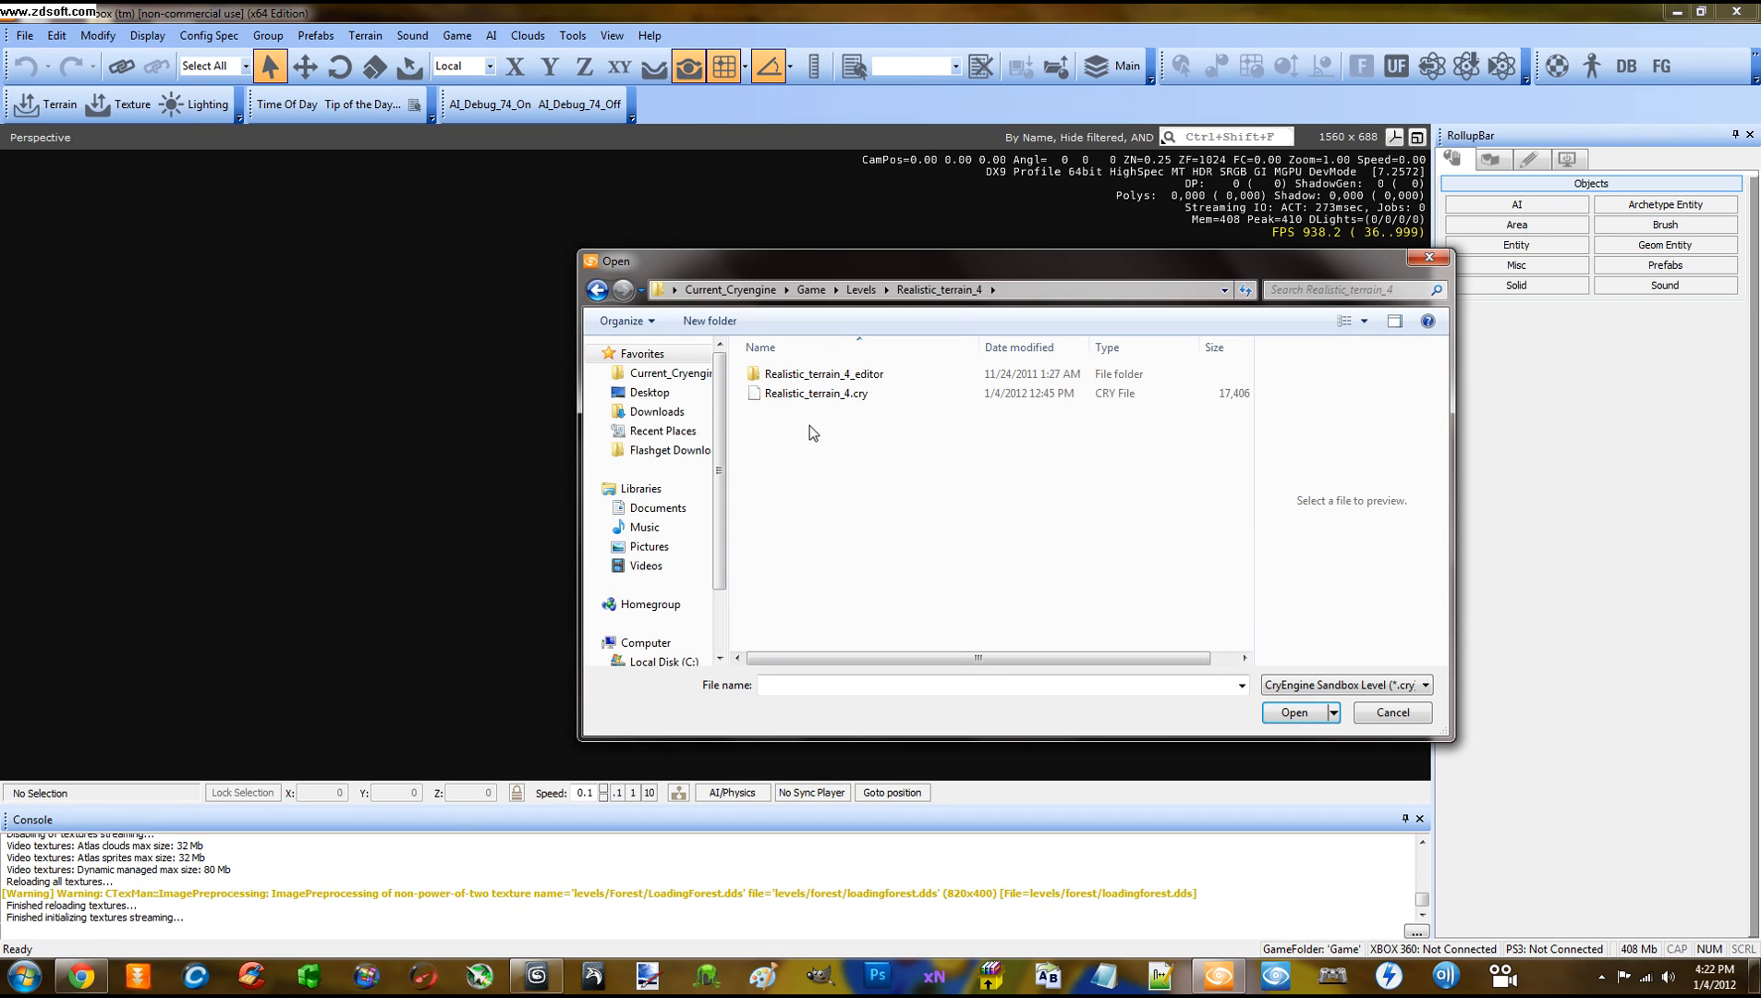
double_click(814, 394)
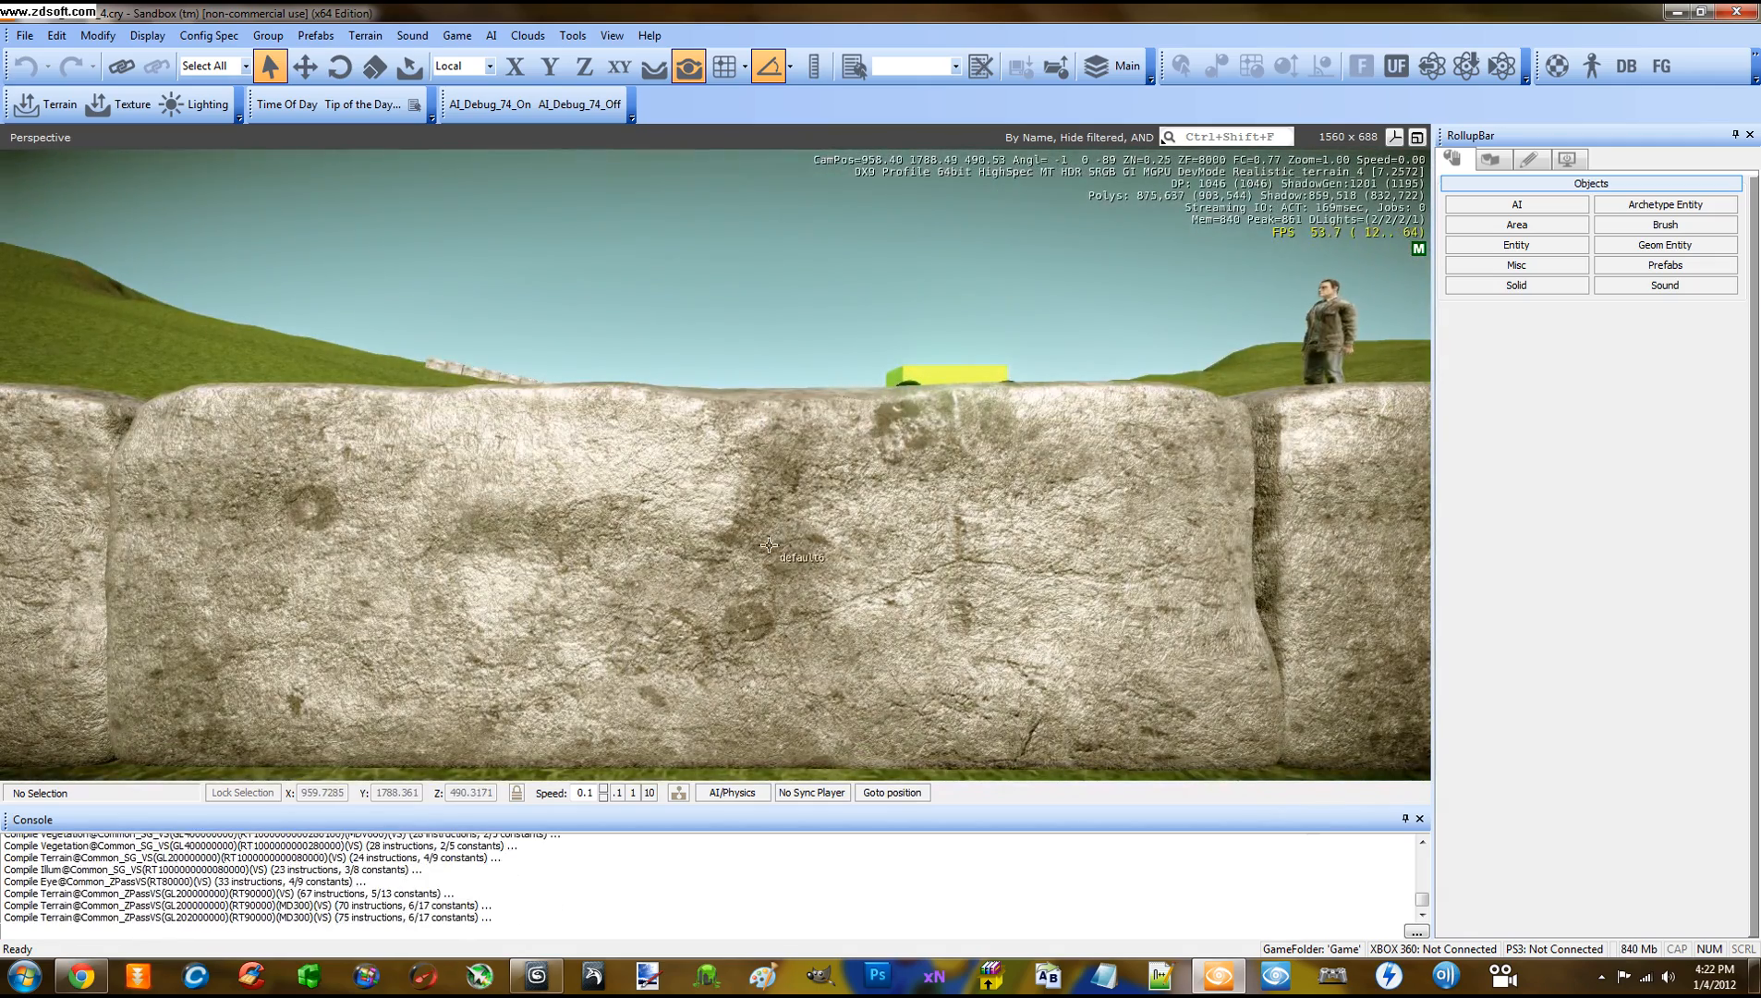
Move the camera over the grass beside the rock wall and the pot
right_drag(787, 528, 650, 545)
scroll(766, 546, down, 5)
middle_drag(650, 545, 666, 547)
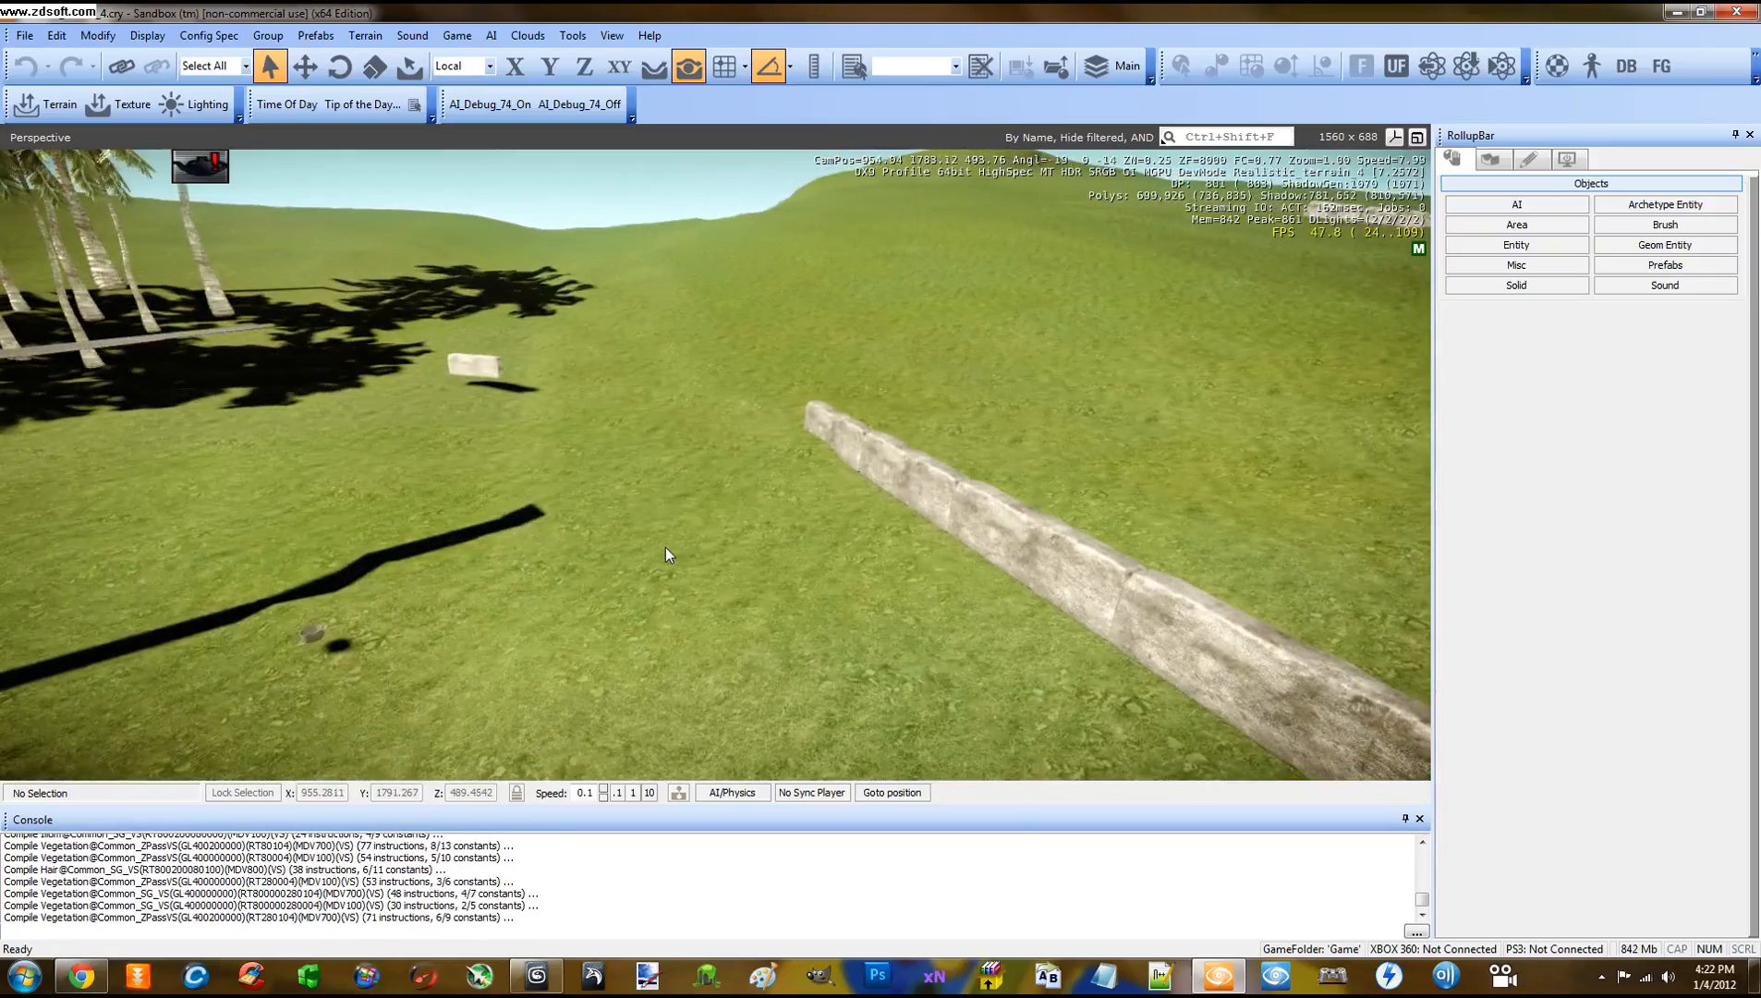
mouse_move(763, 556)
right_down()
mouse_move(746, 556)
mouse_move(763, 557)
right_up()
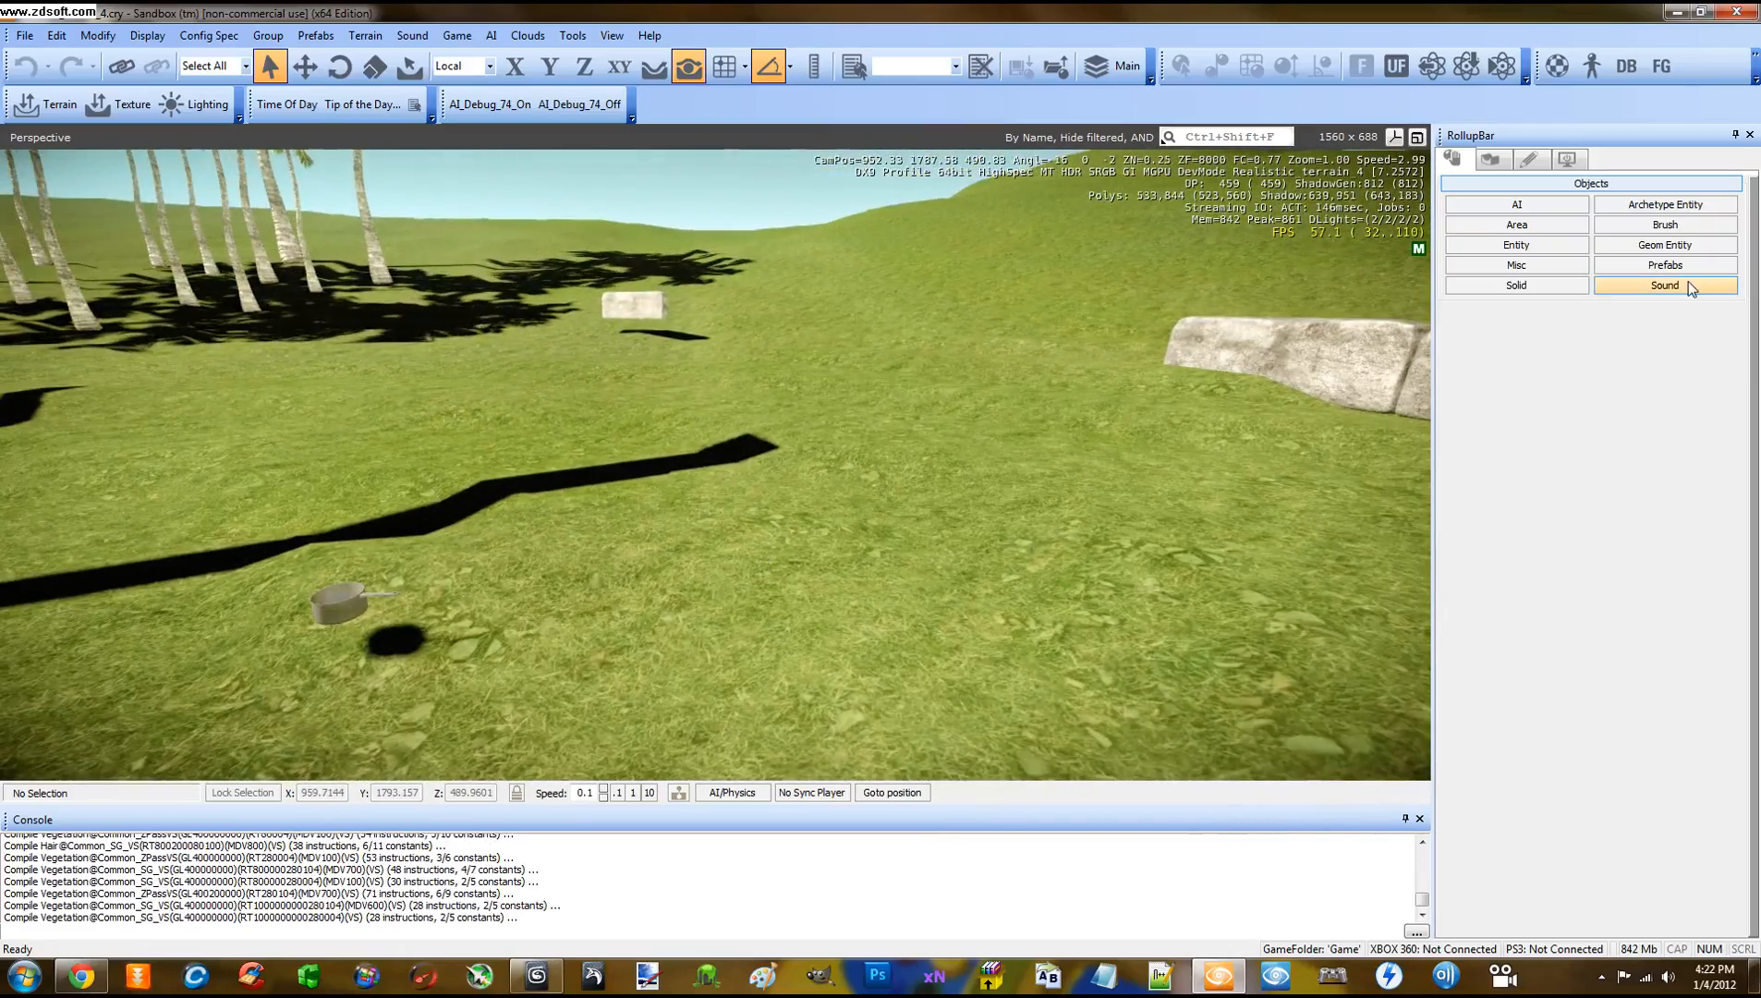
Drag axe.cgf from my_files > objects > props onto the grass as a Geom Entity
click(1656, 242)
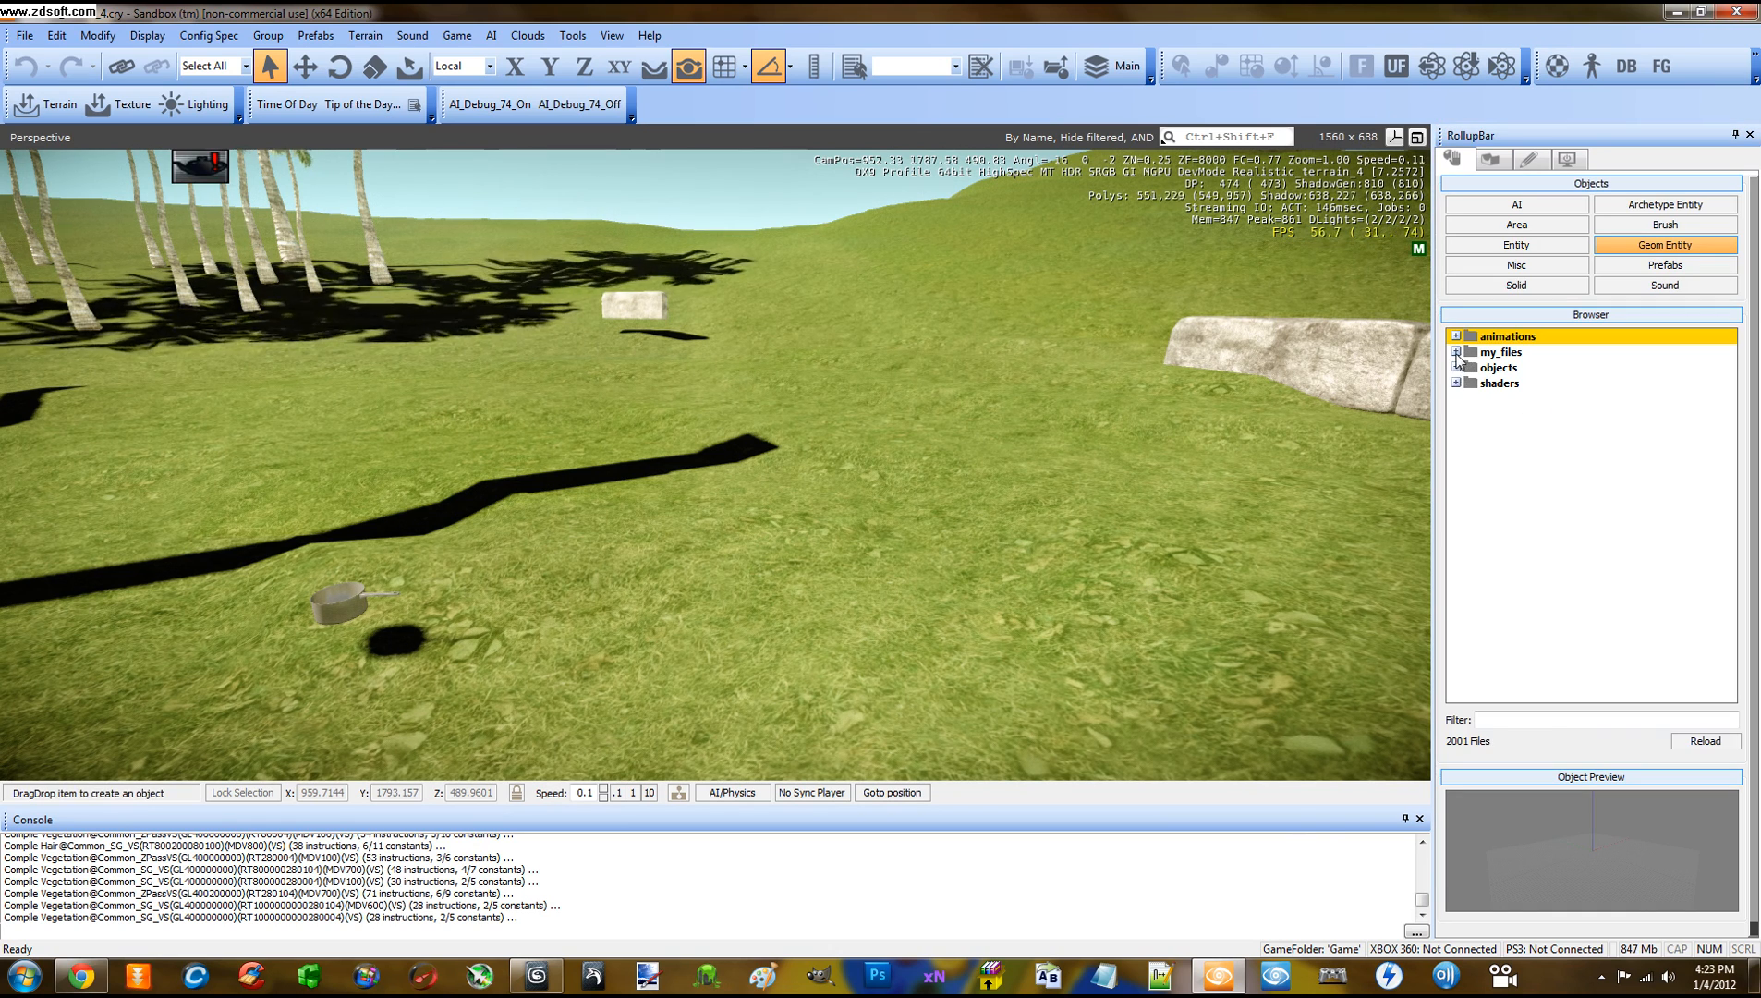
click(1456, 353)
click(1470, 383)
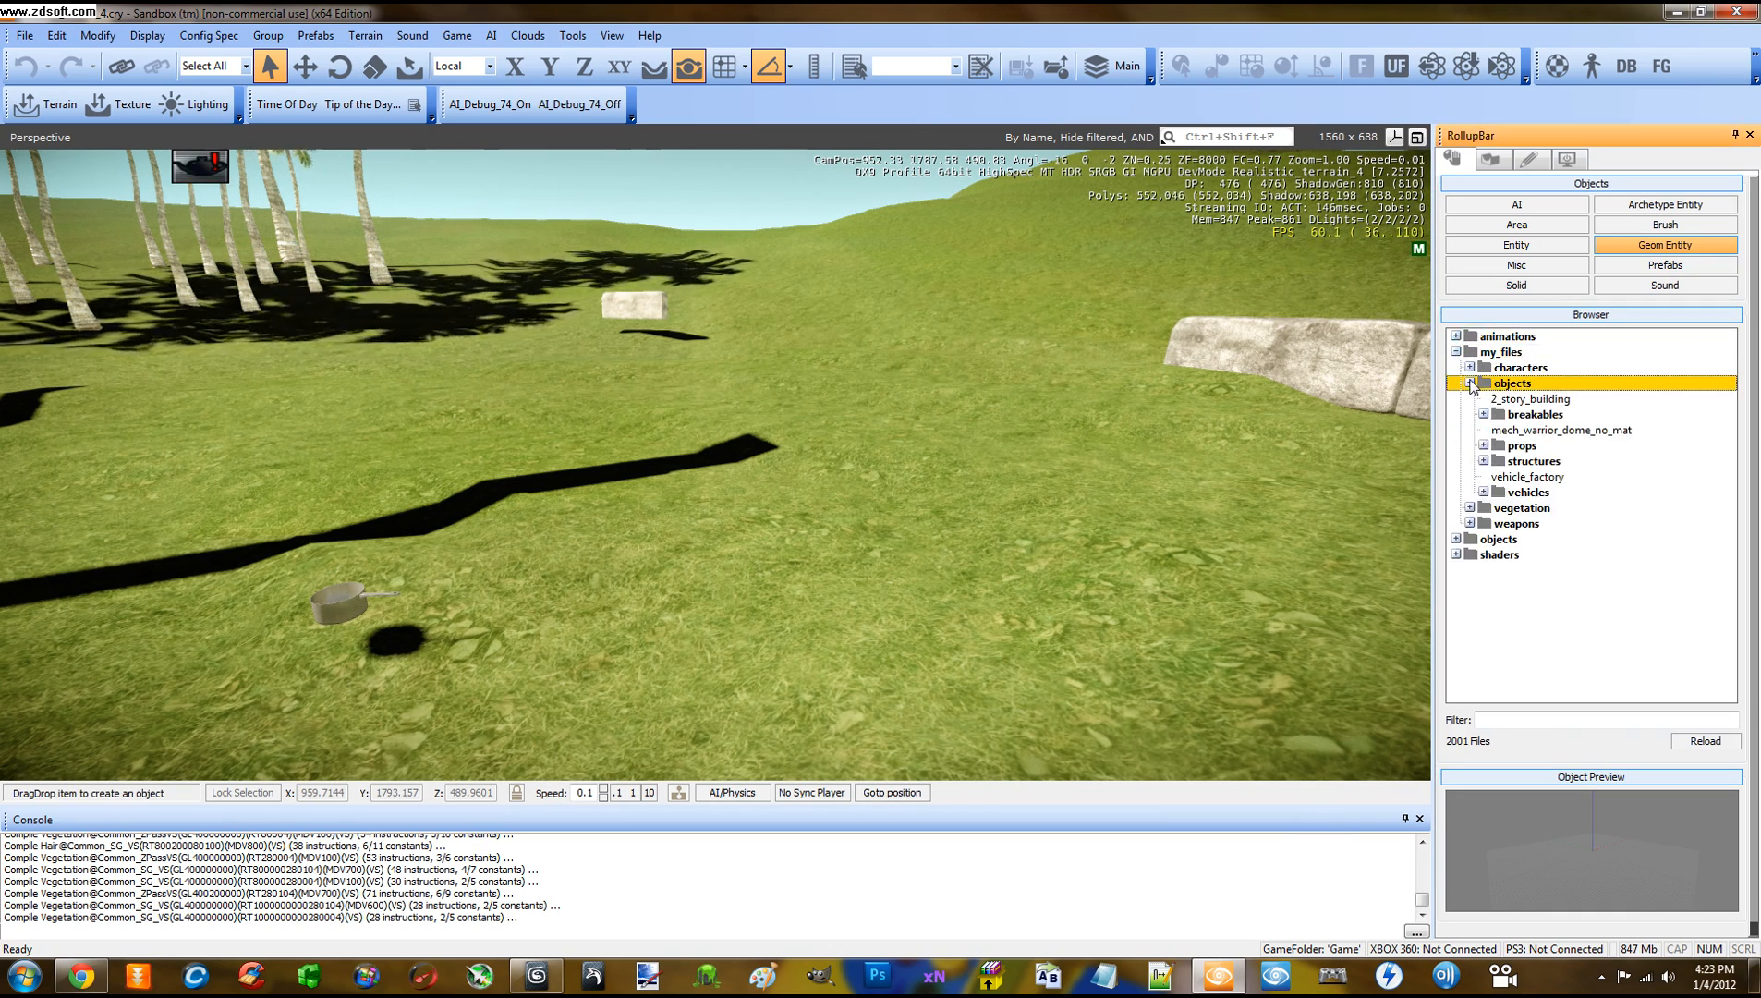
click(1484, 446)
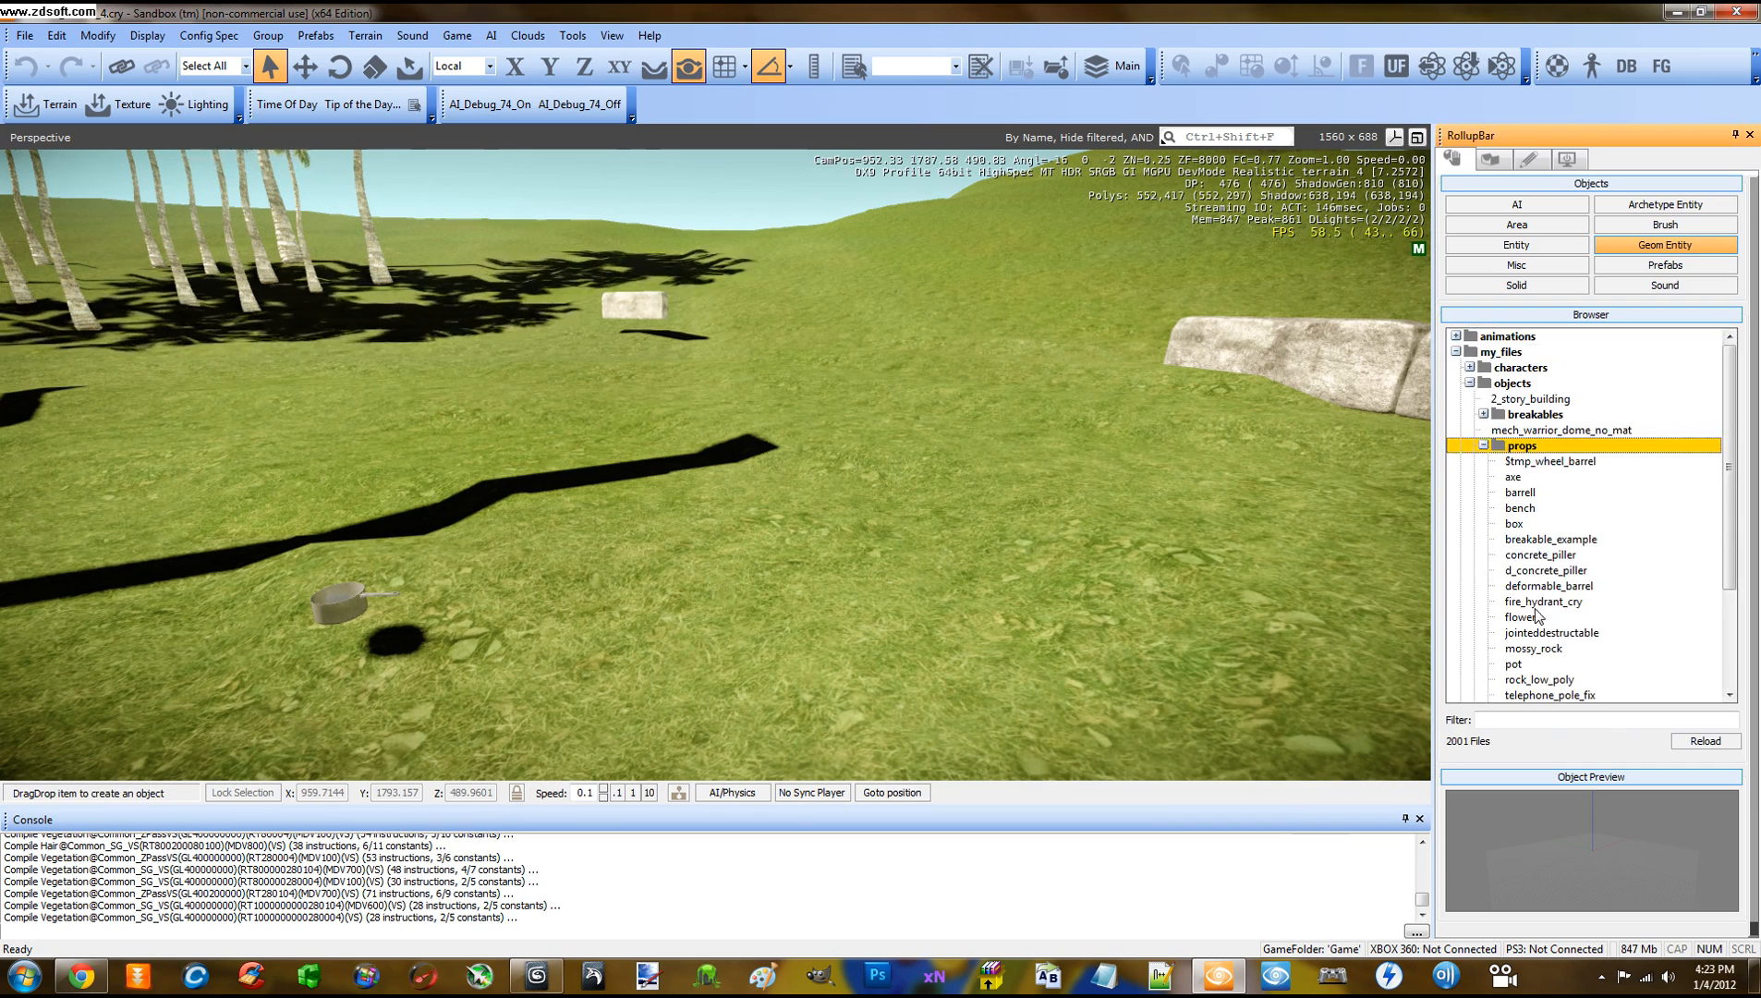
click(1484, 446)
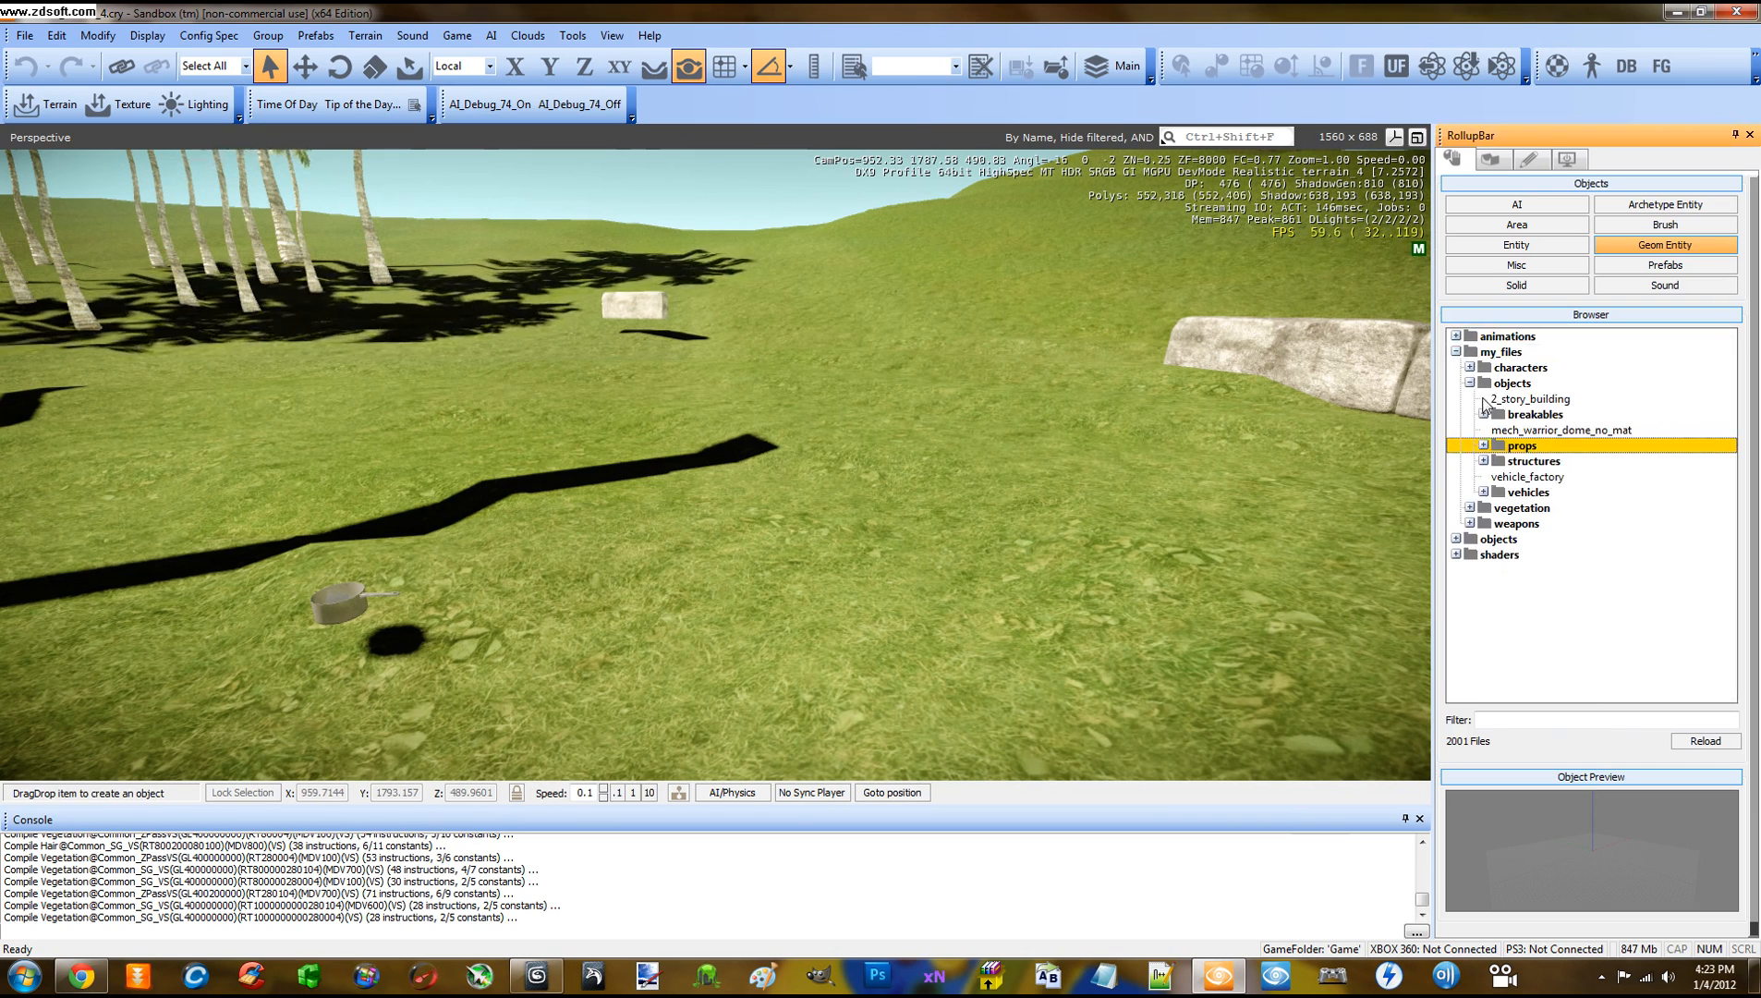
click(1483, 446)
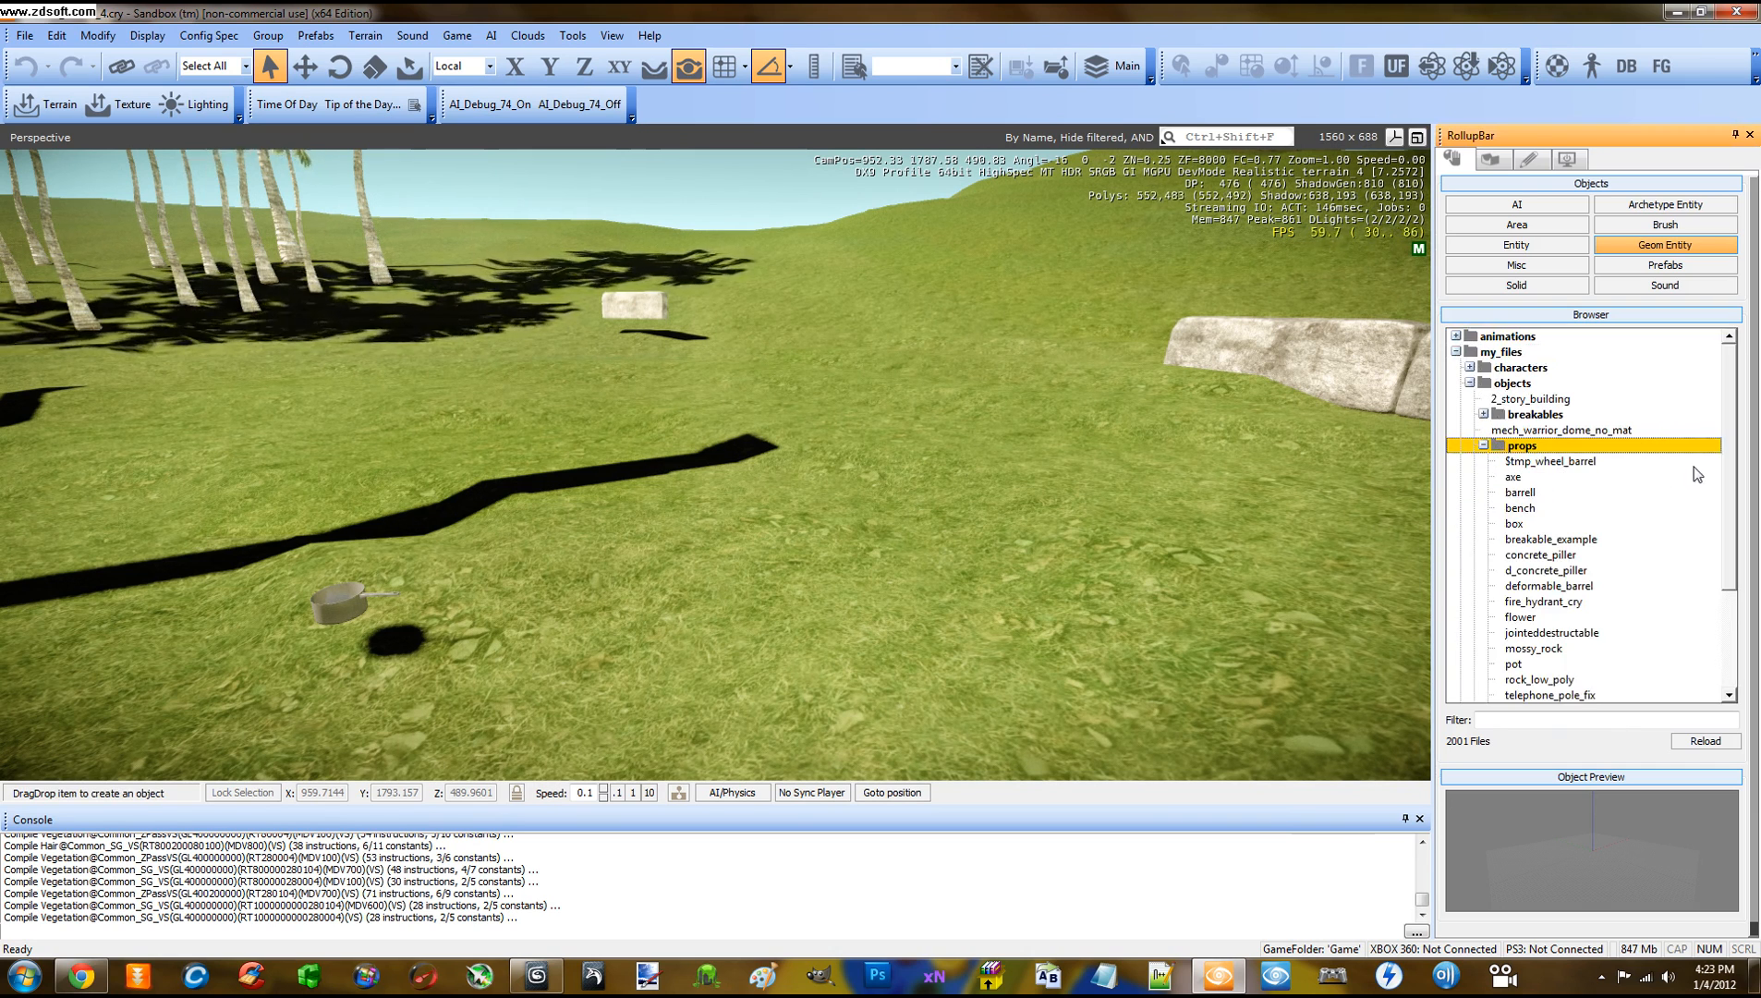
click(1513, 477)
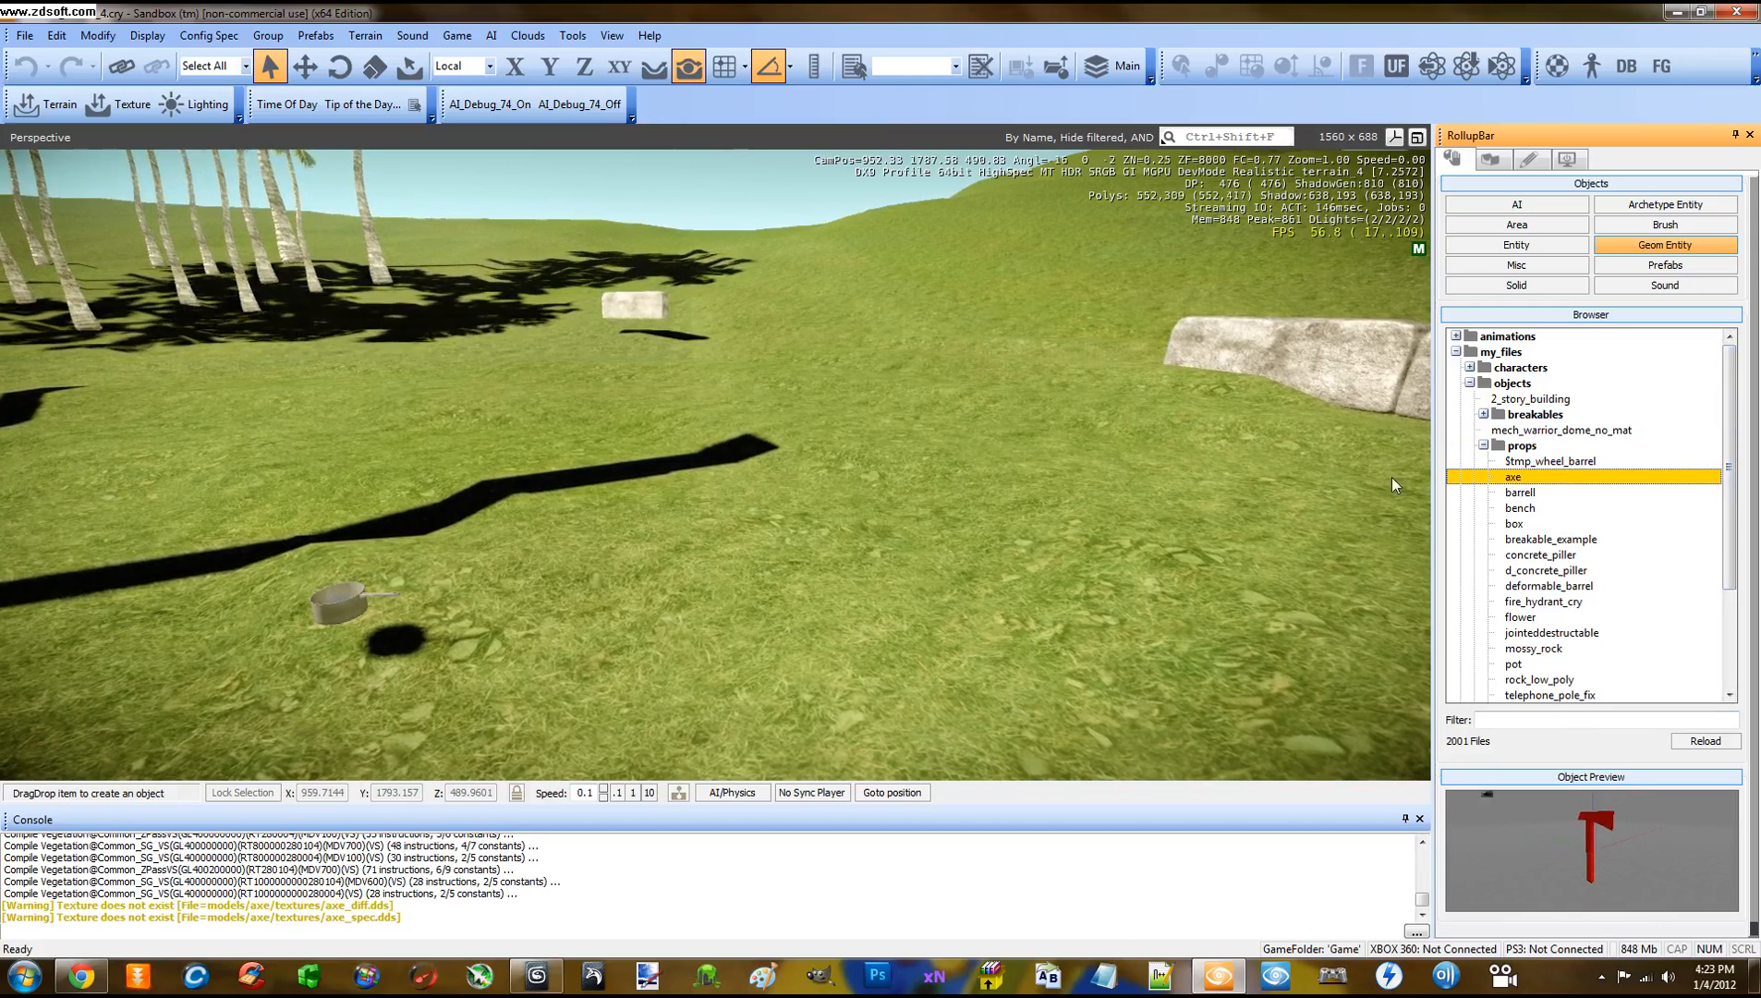
drag(1393, 485, 822, 553)
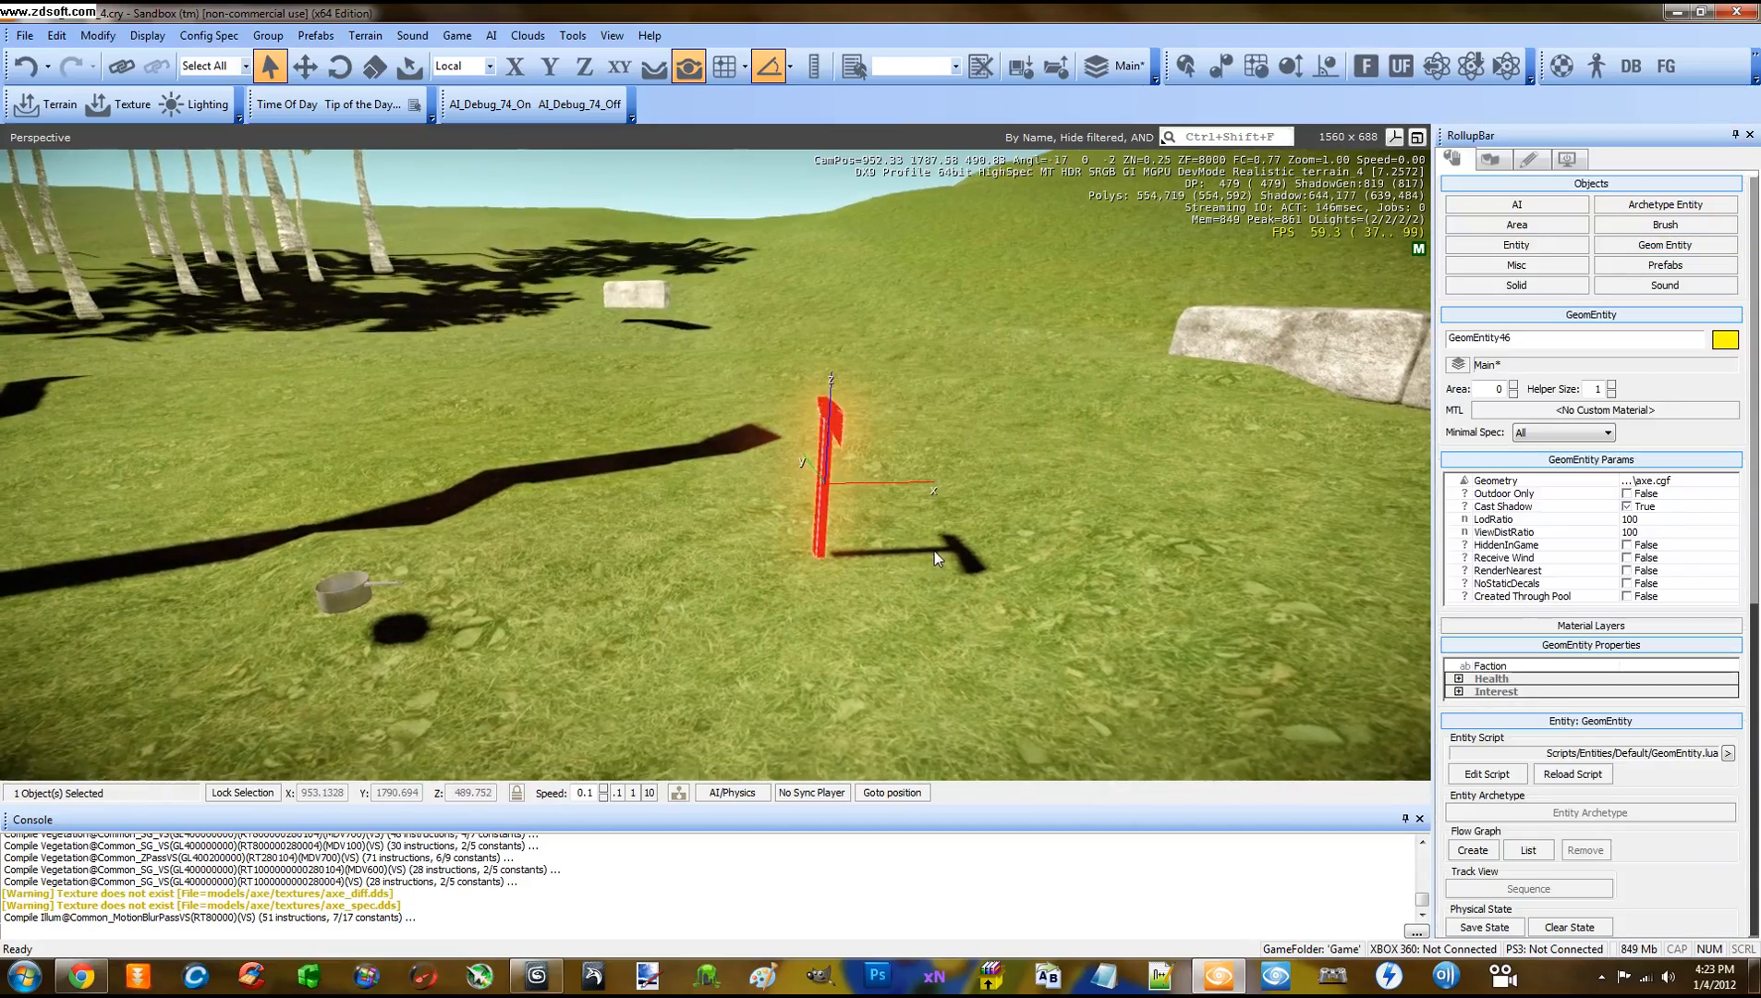
key(d)
right_drag(934, 550, 934, 551)
key(w)
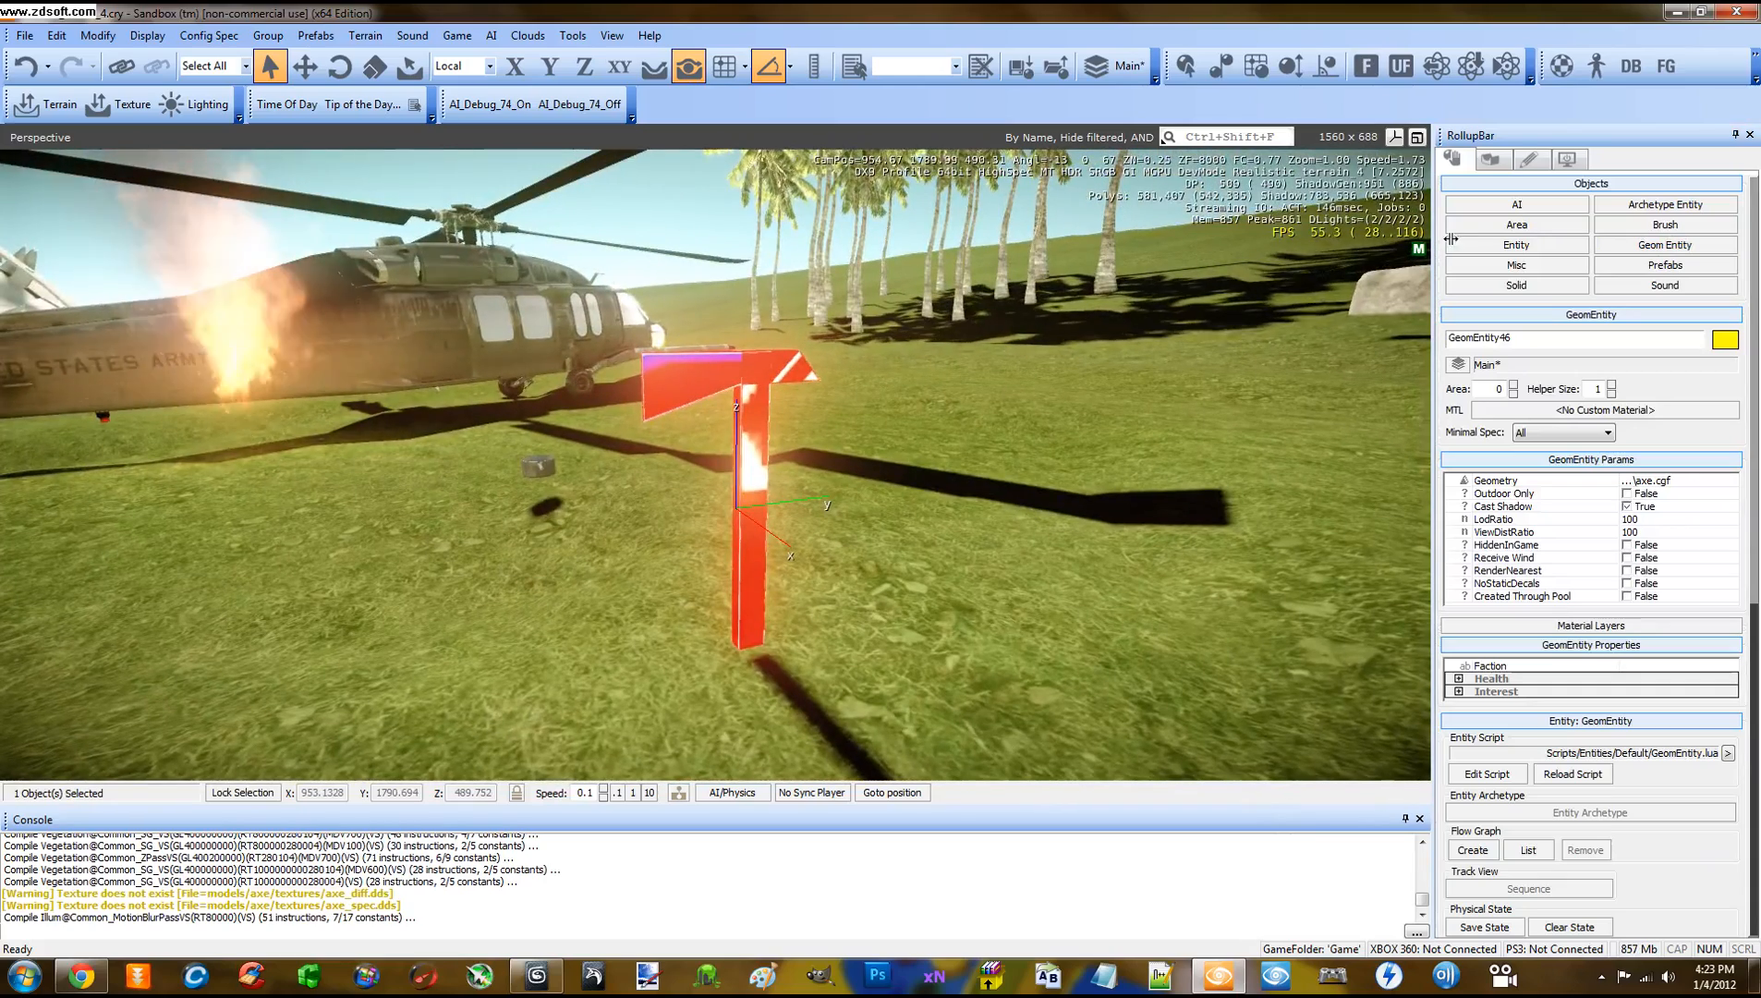
Load the axe's material in a docked Material Editor and set its surface type to metal
click(1561, 65)
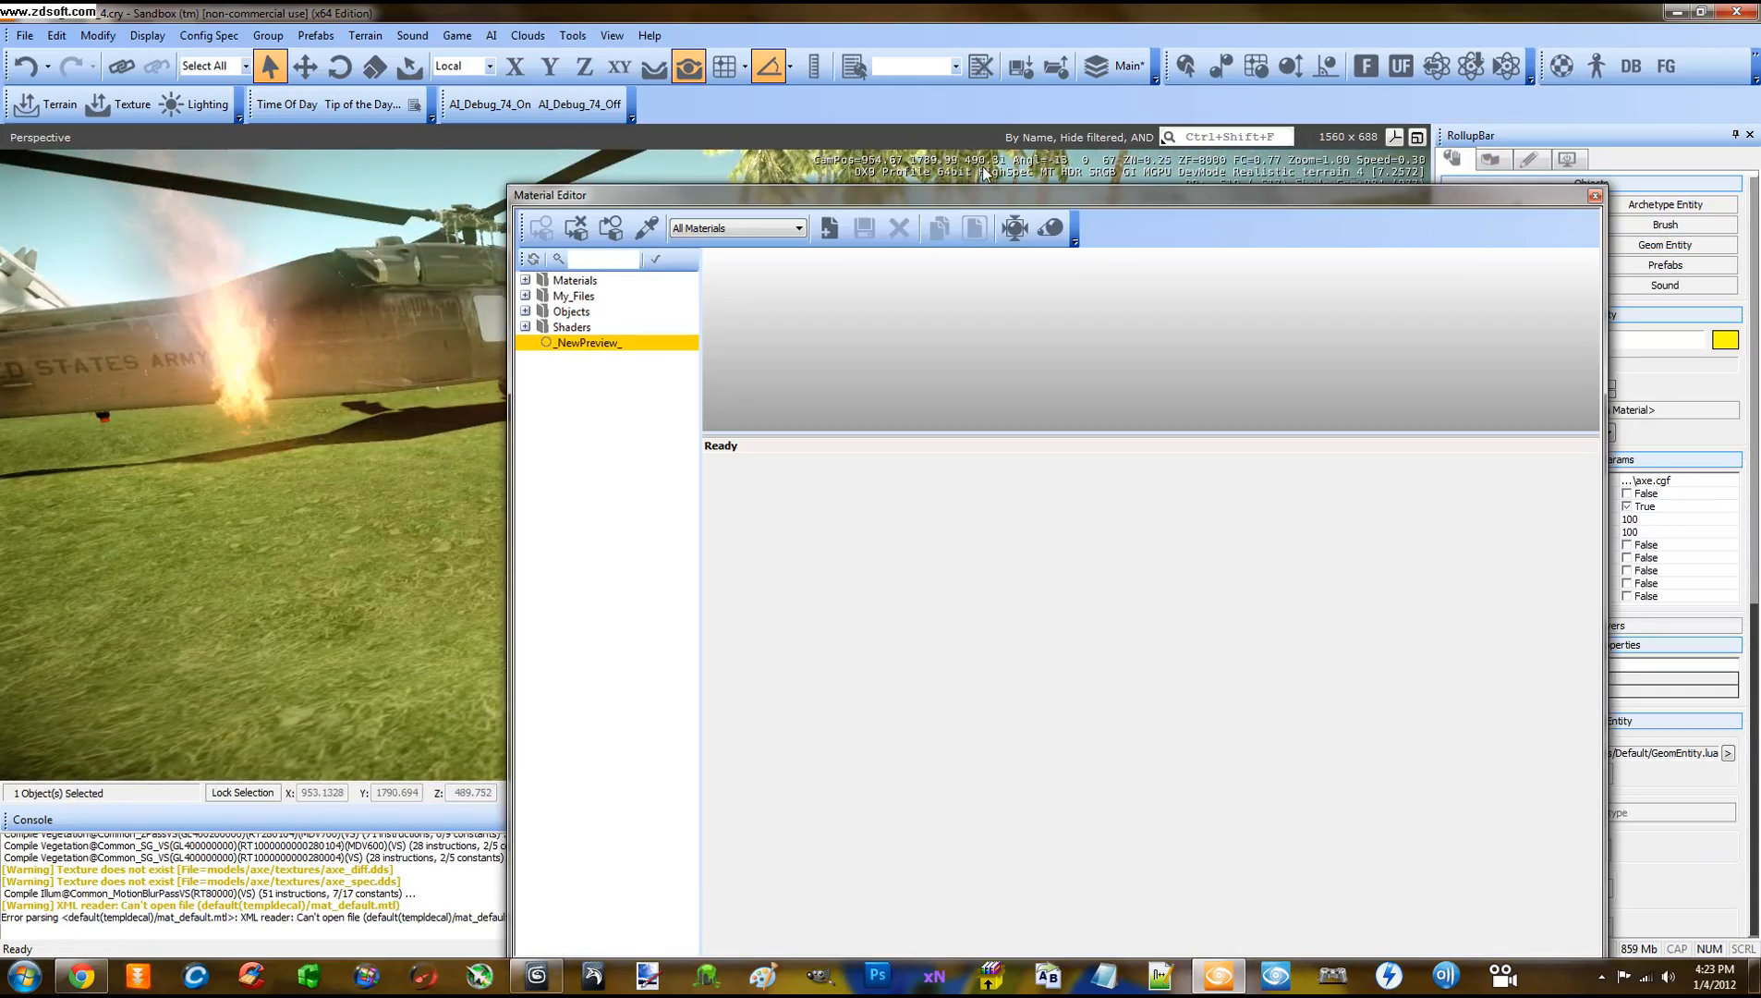
drag(911, 195, 1239, 172)
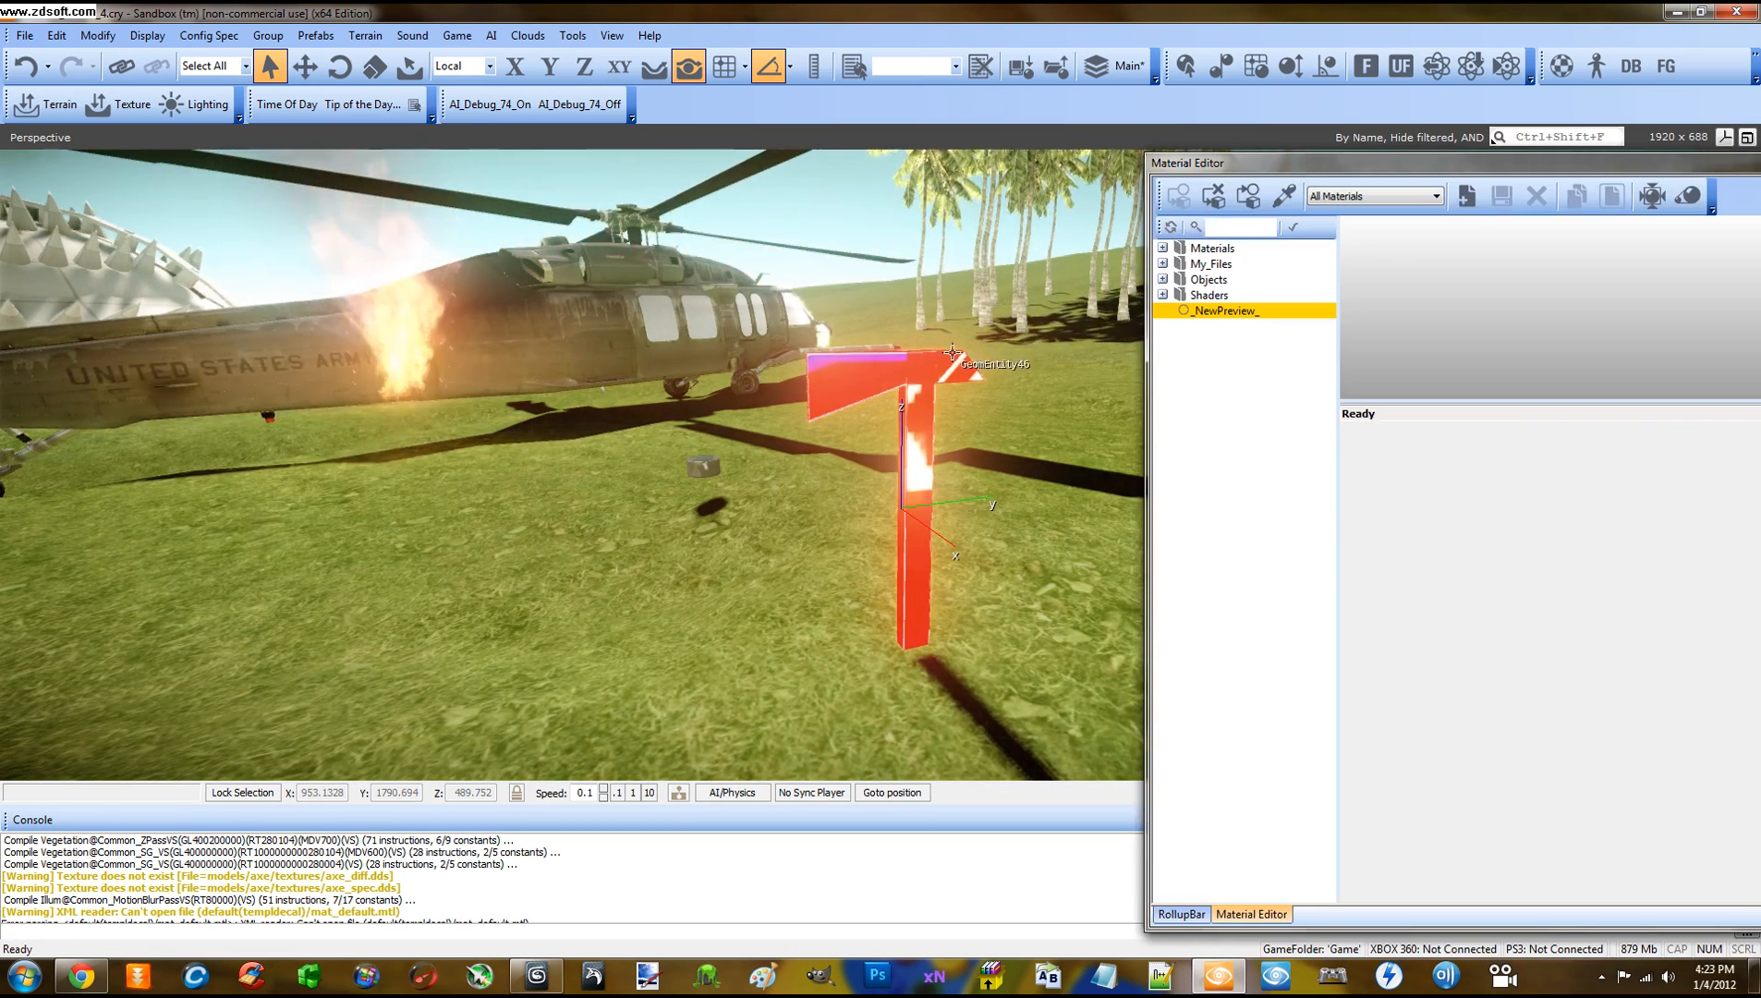
click(1254, 201)
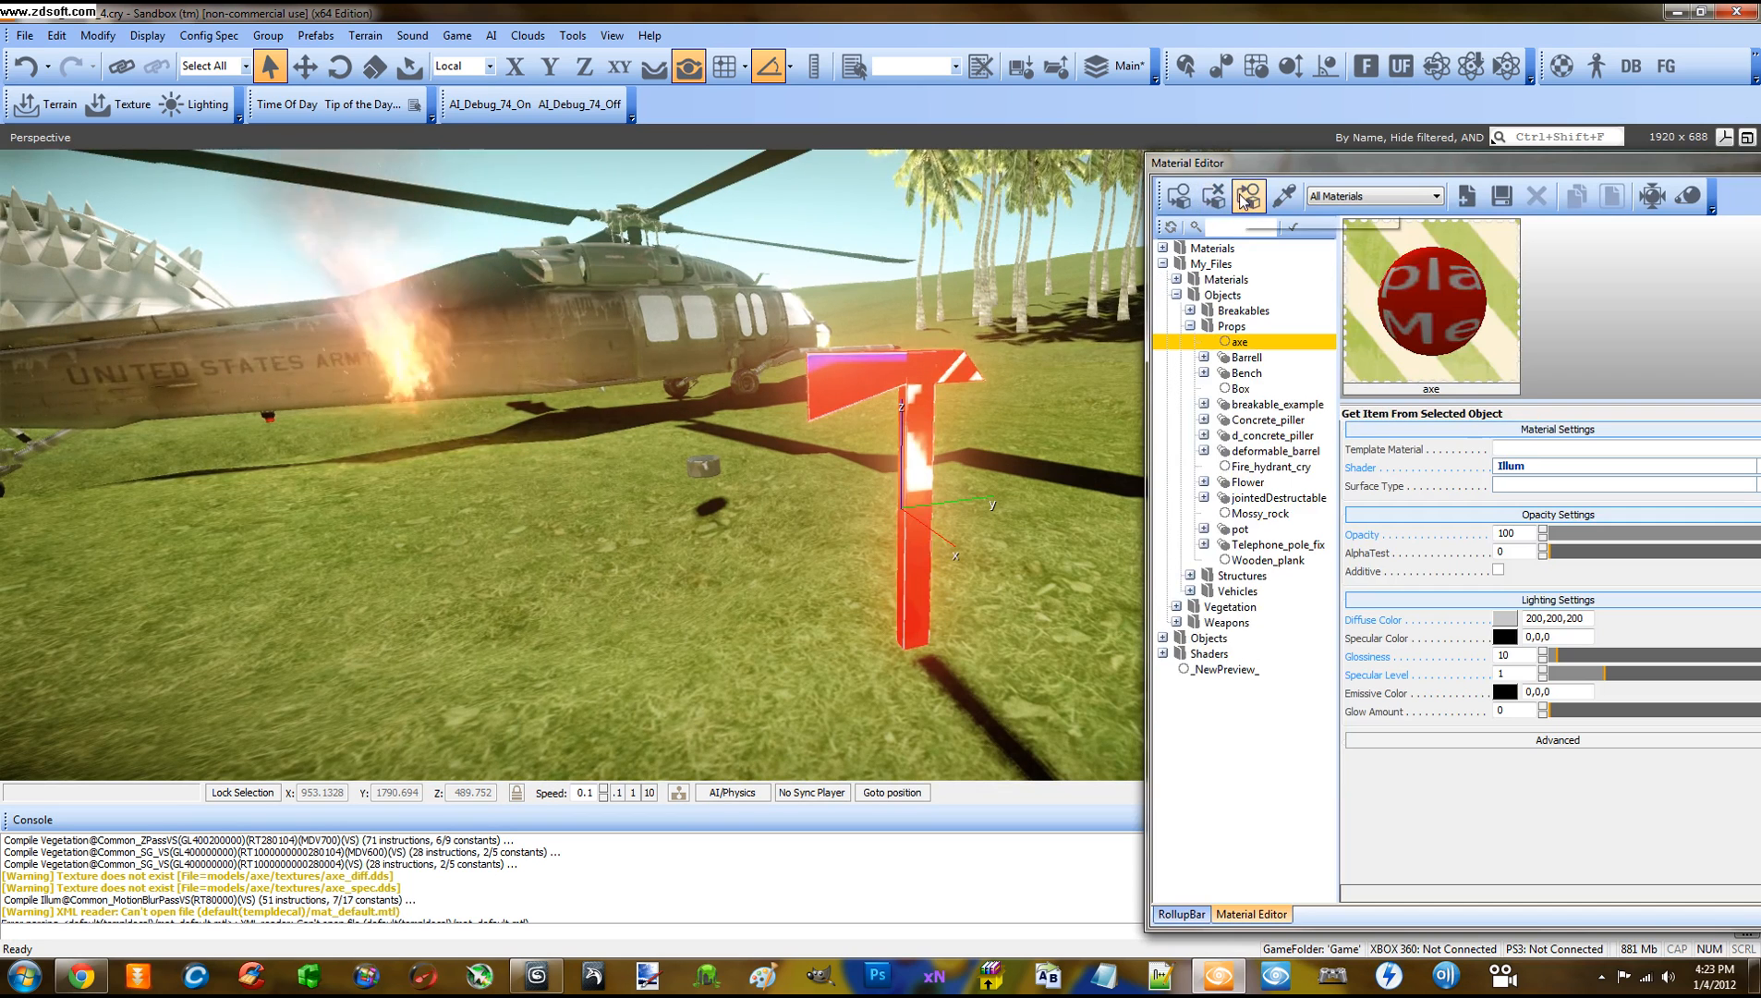
drag(1261, 163, 1108, 132)
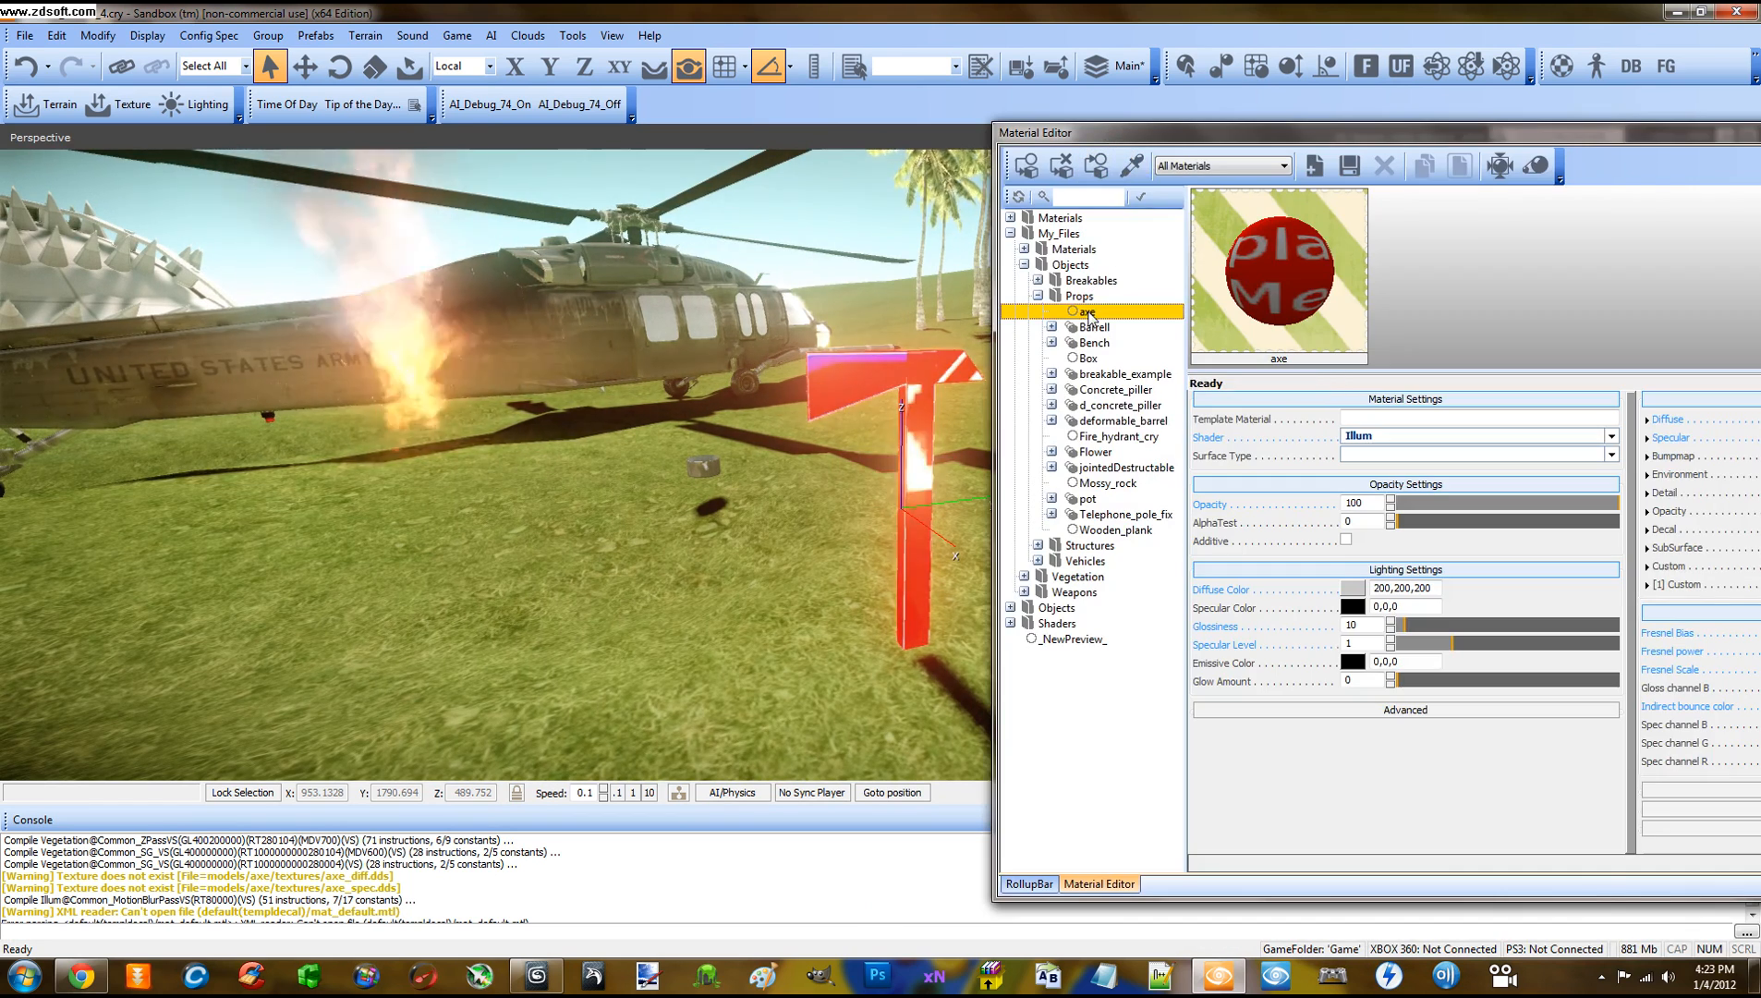
click(1376, 455)
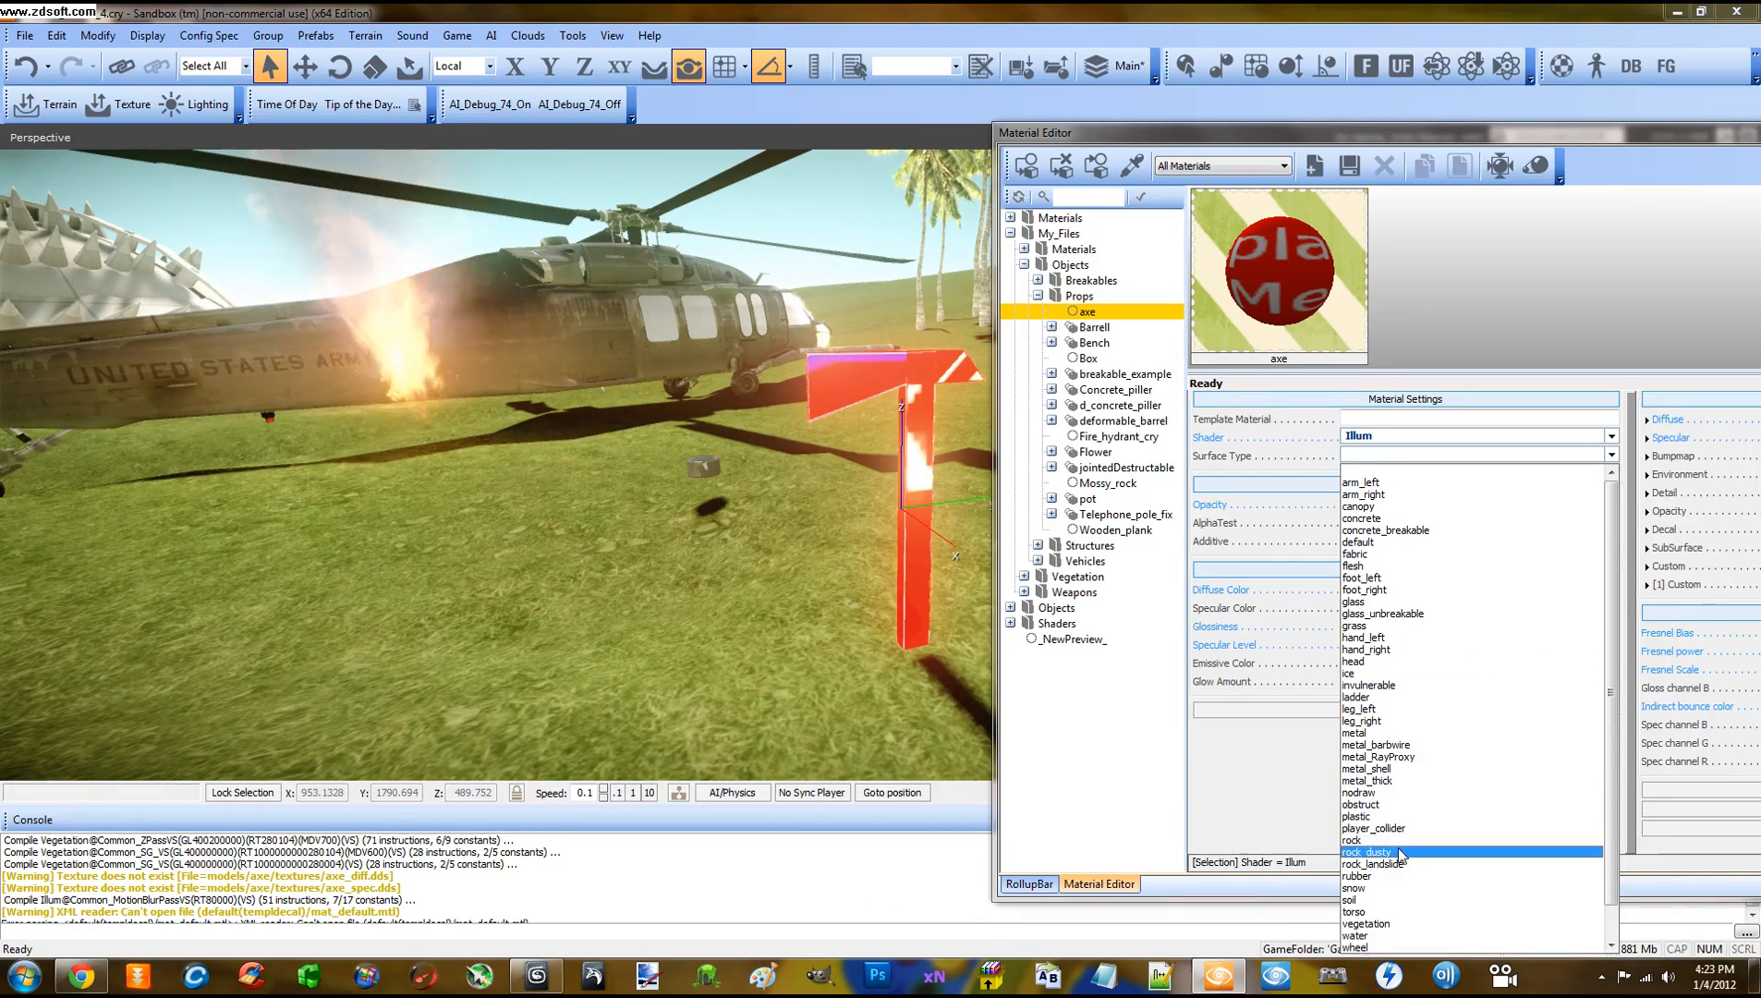
click(1356, 732)
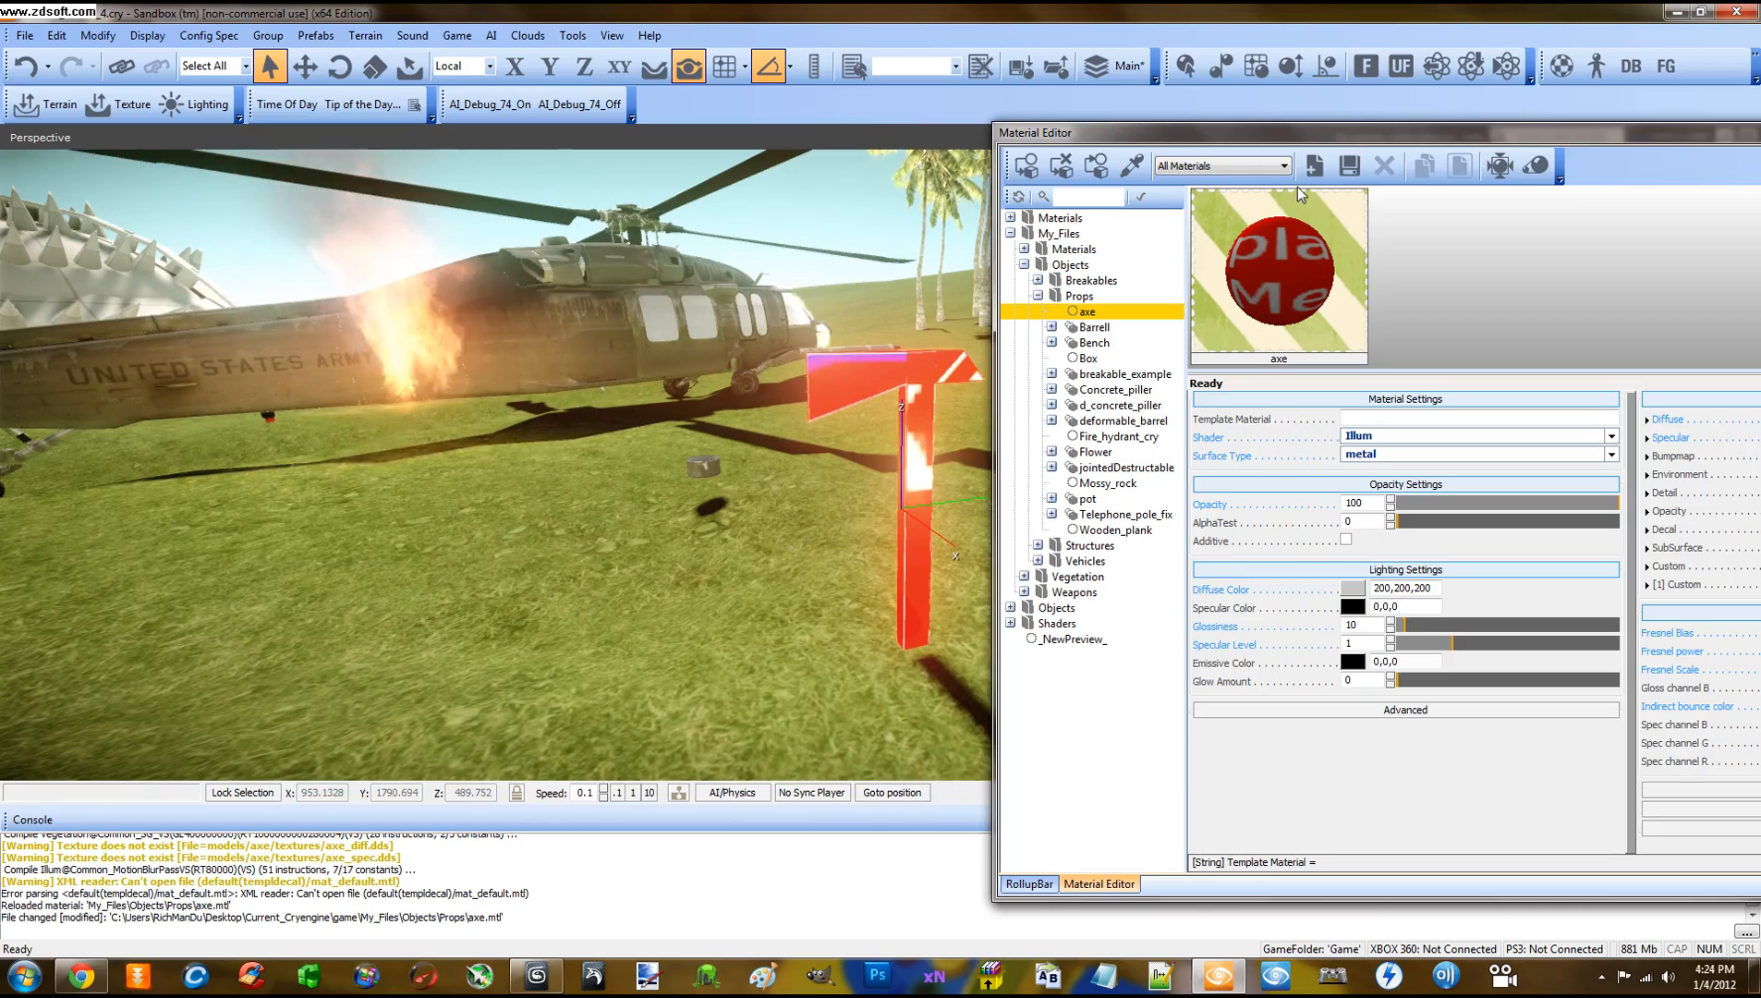
Set the axe material's Diffuse Color to grey 128,128,128
drag(1293, 135, 1264, 106)
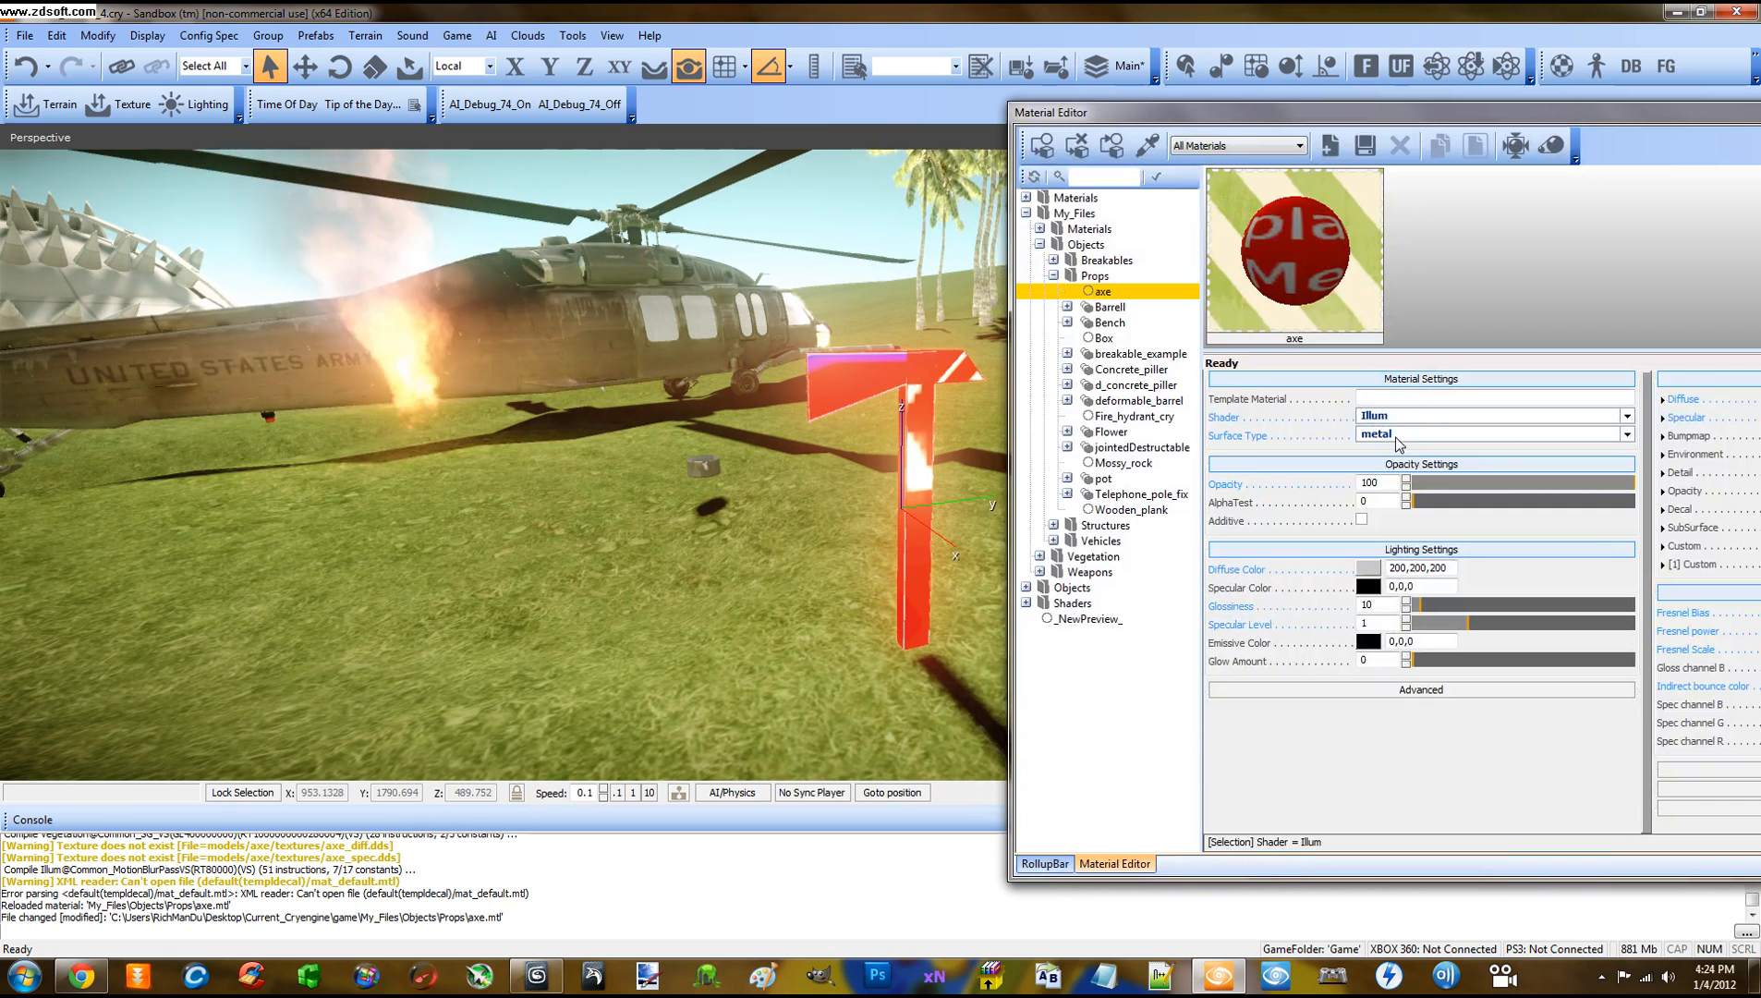
click(1368, 567)
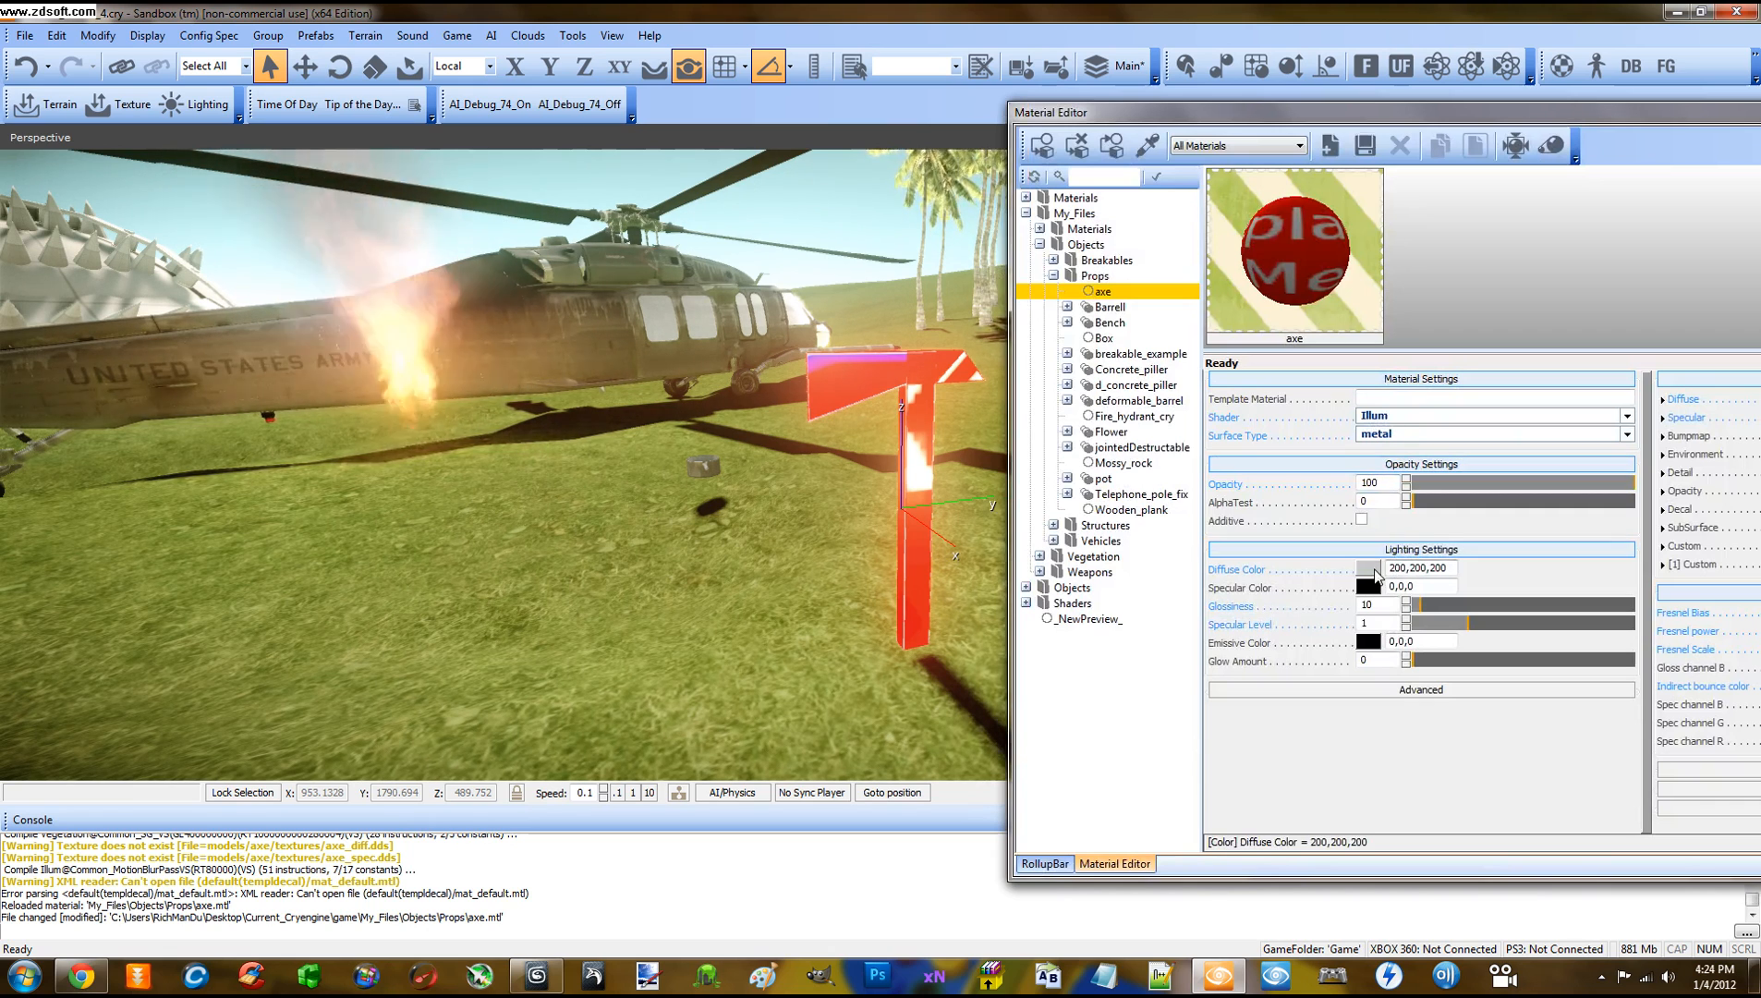
drag(992, 395, 1008, 433)
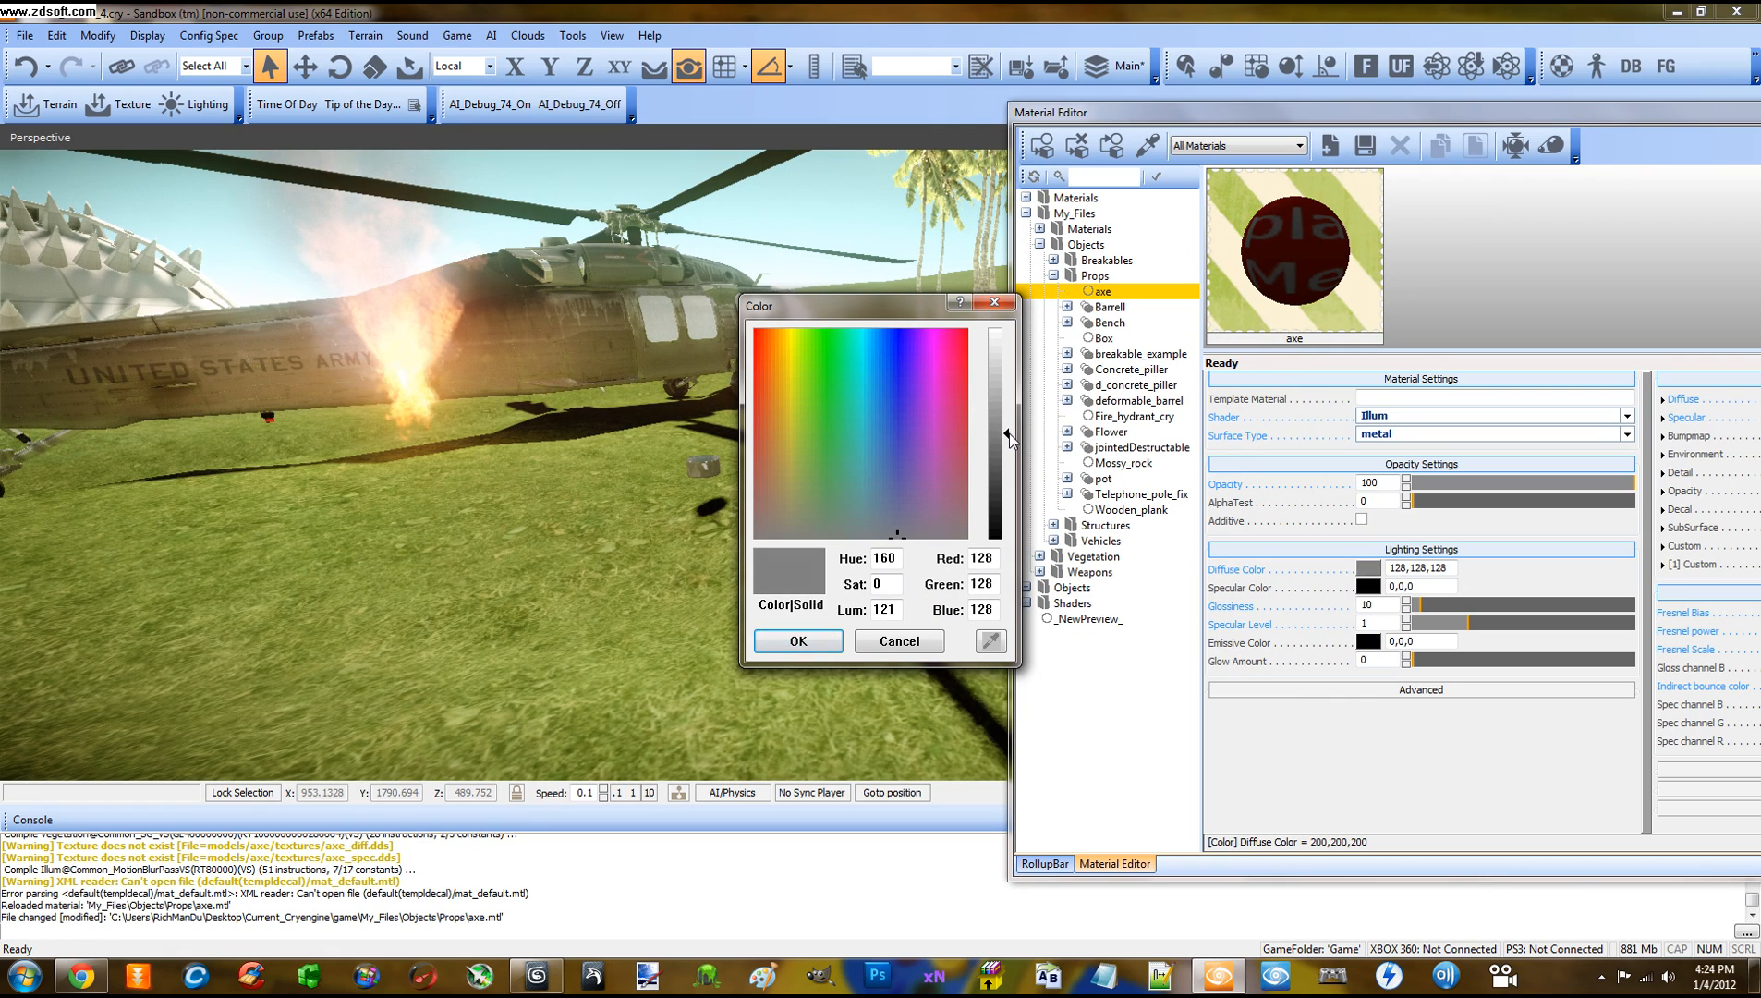
click(798, 642)
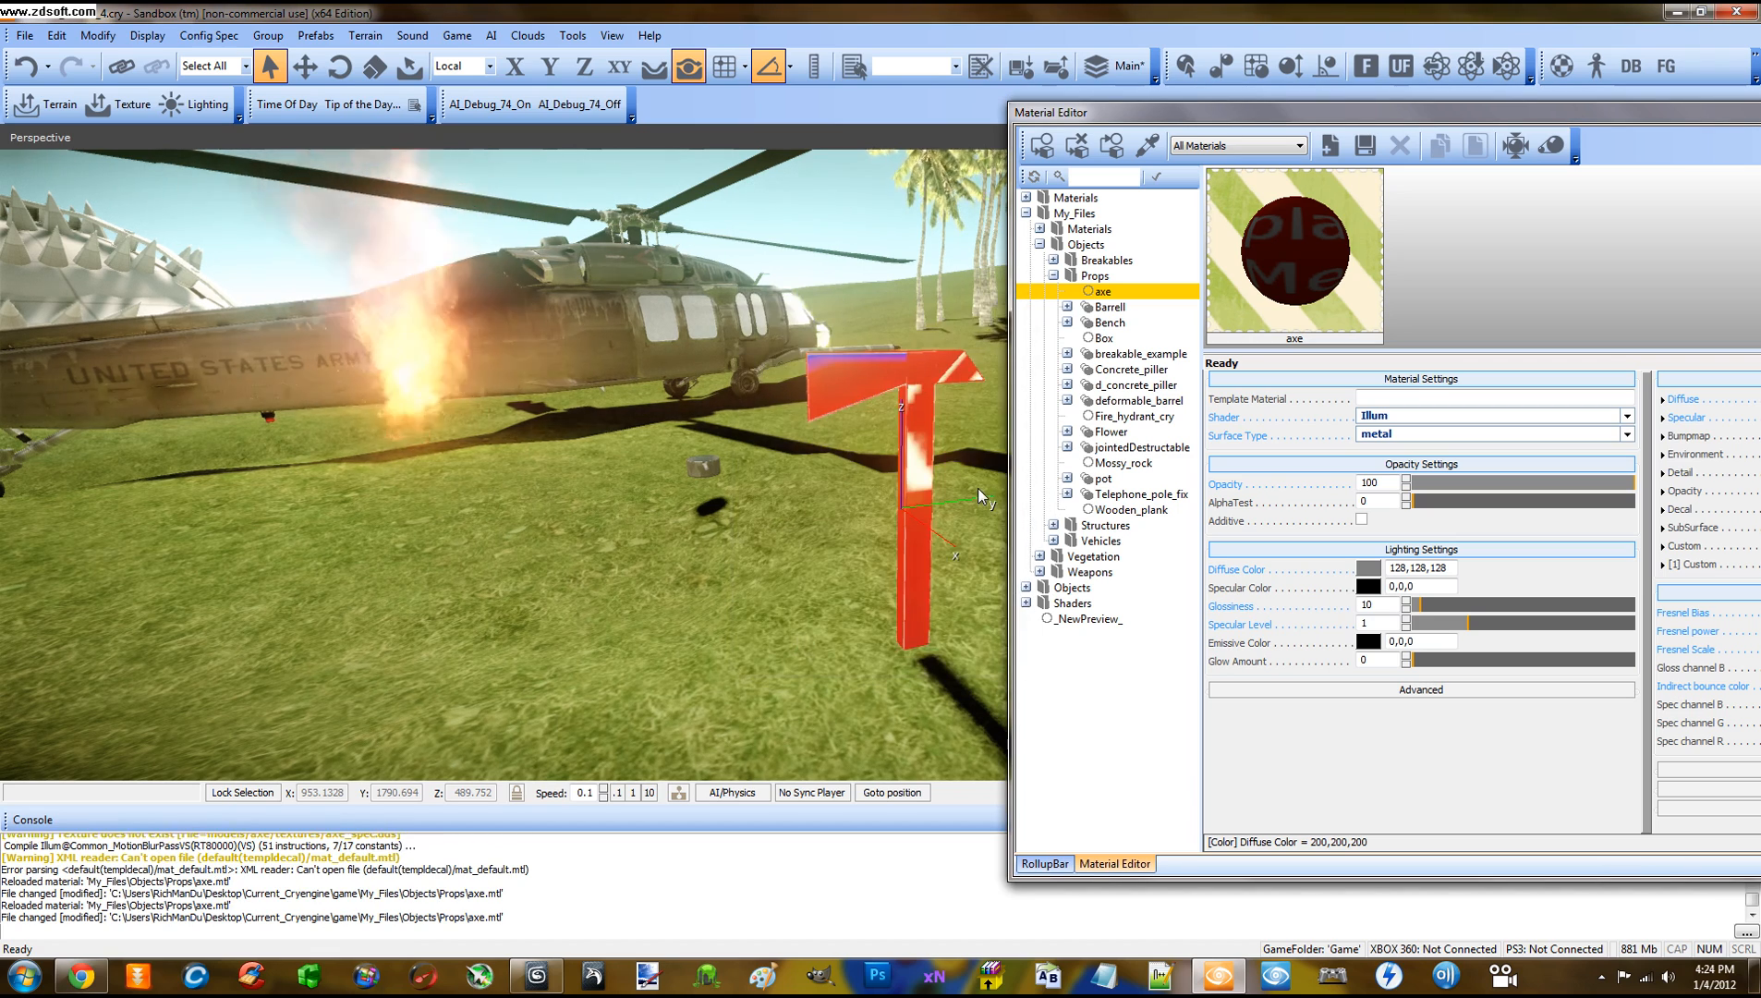
scroll(978, 488, up, 2)
Set the Specular Color to grey 128,128,128 and view the axe
click(1368, 587)
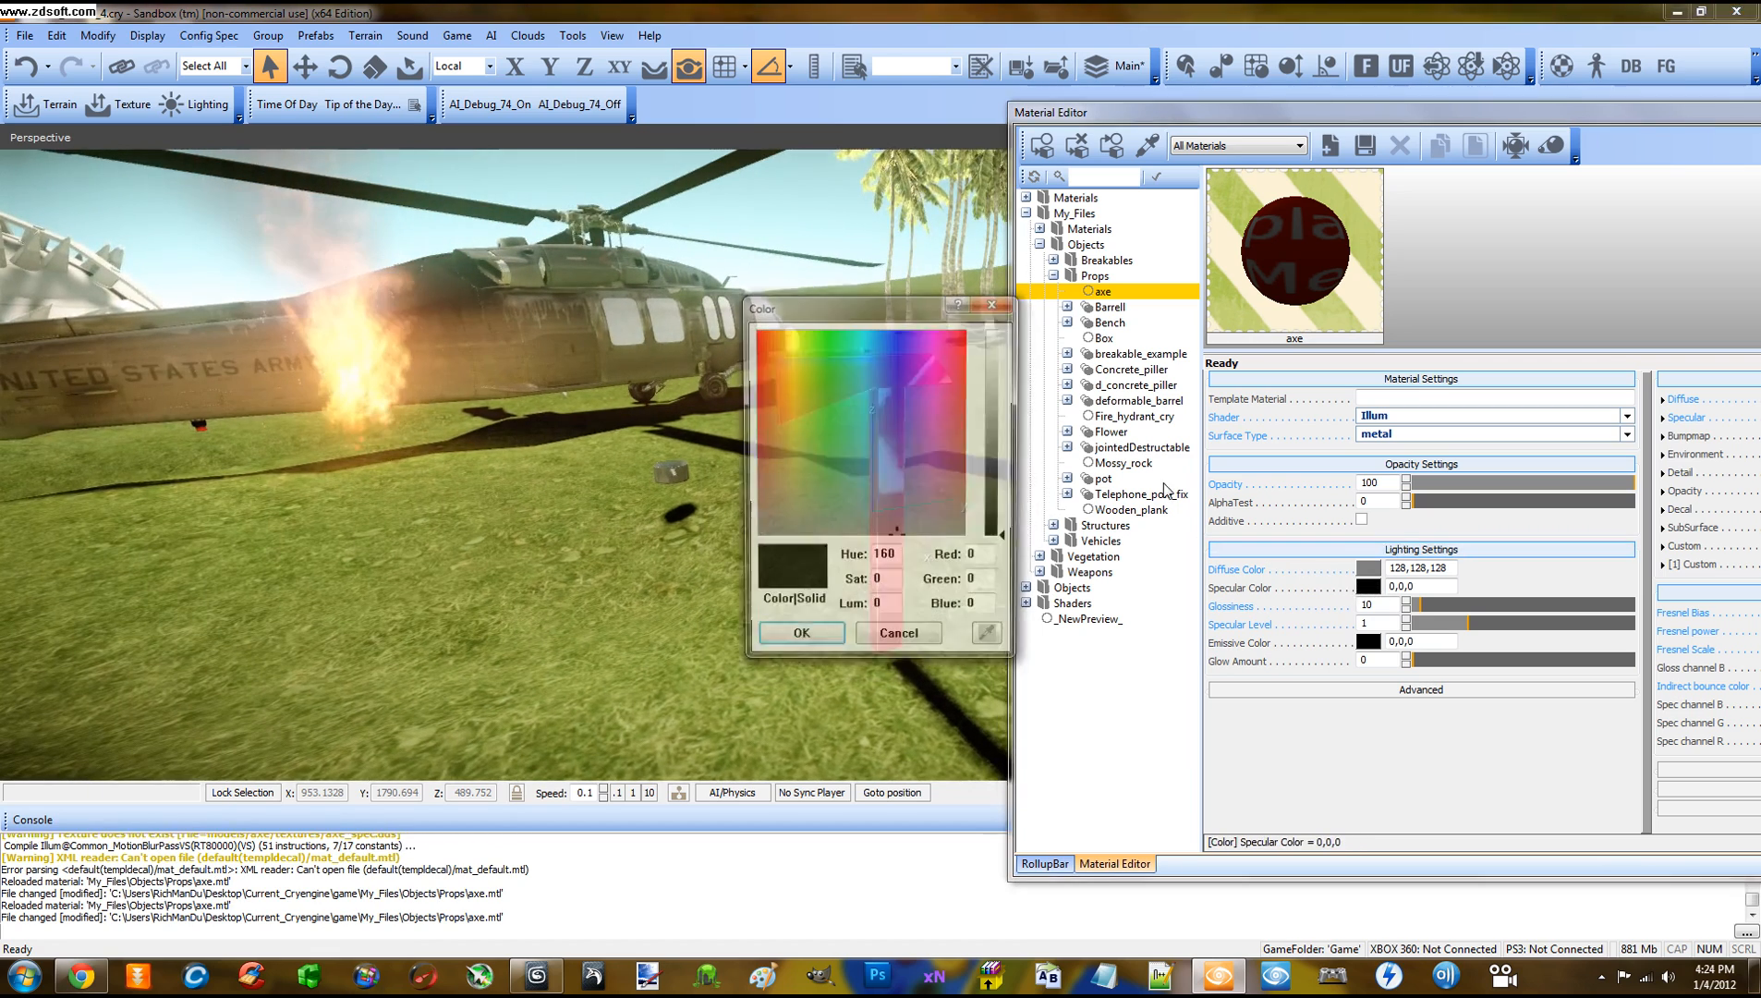
mouse_move(995, 460)
mouse_down()
mouse_move(999, 407)
mouse_move(1001, 432)
mouse_up()
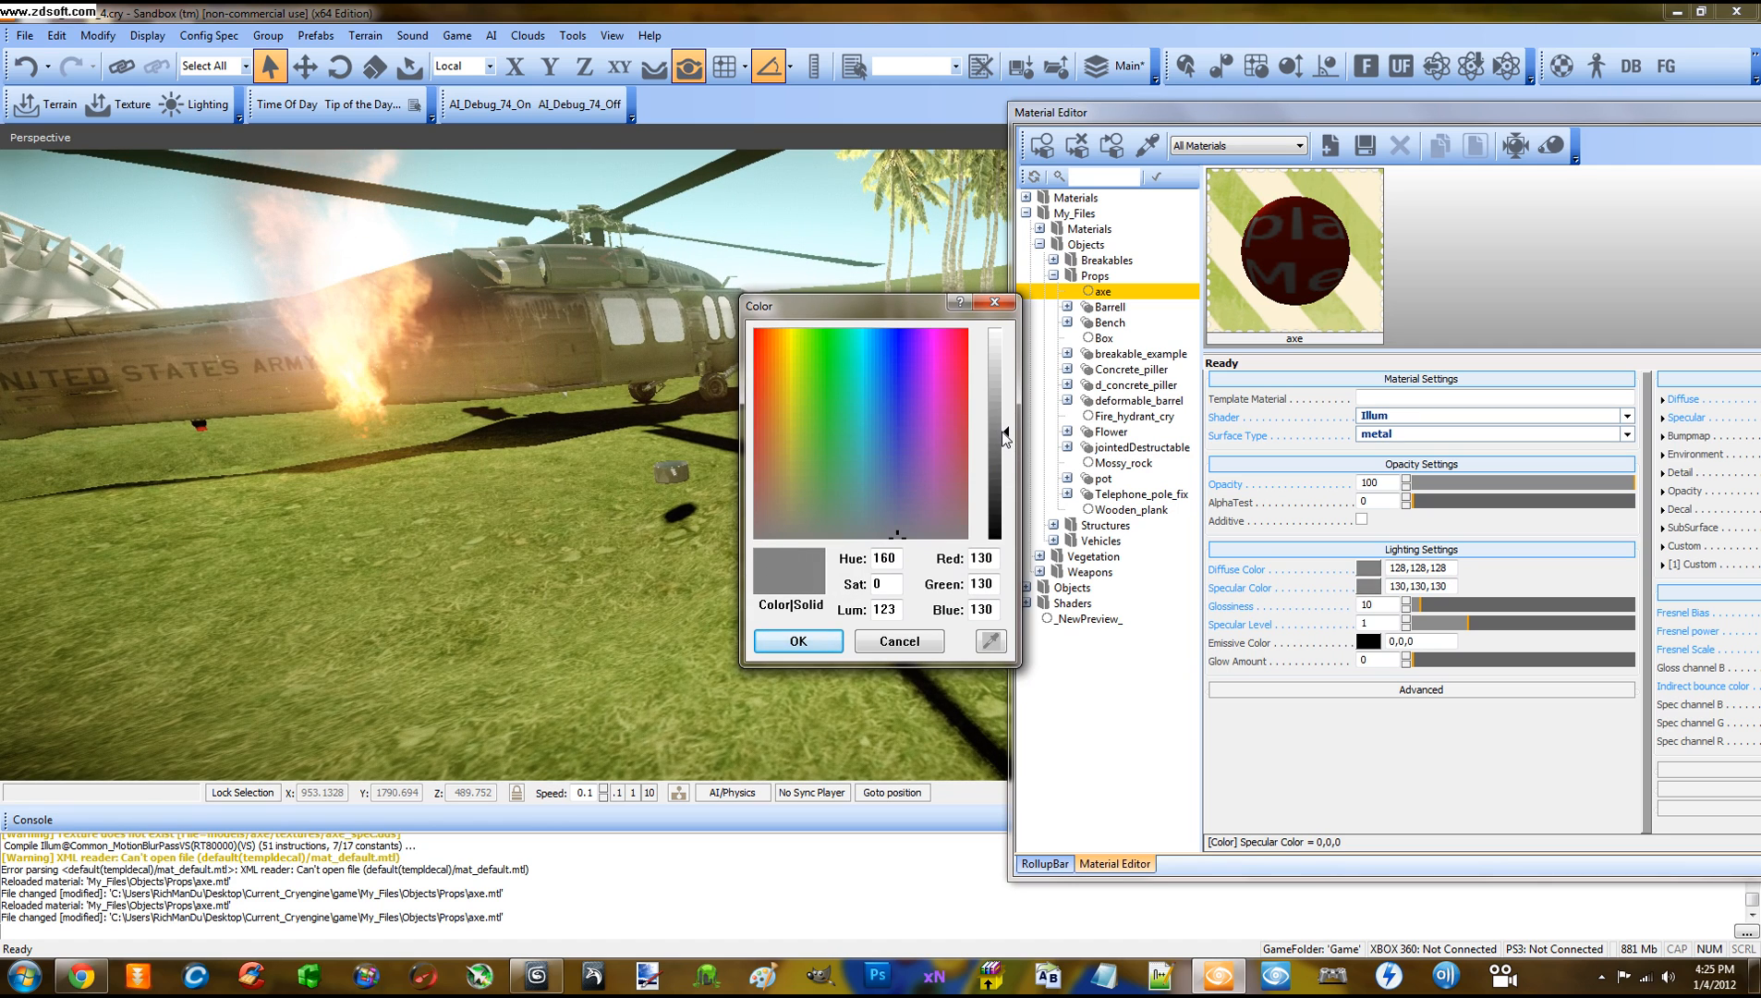
click(1001, 434)
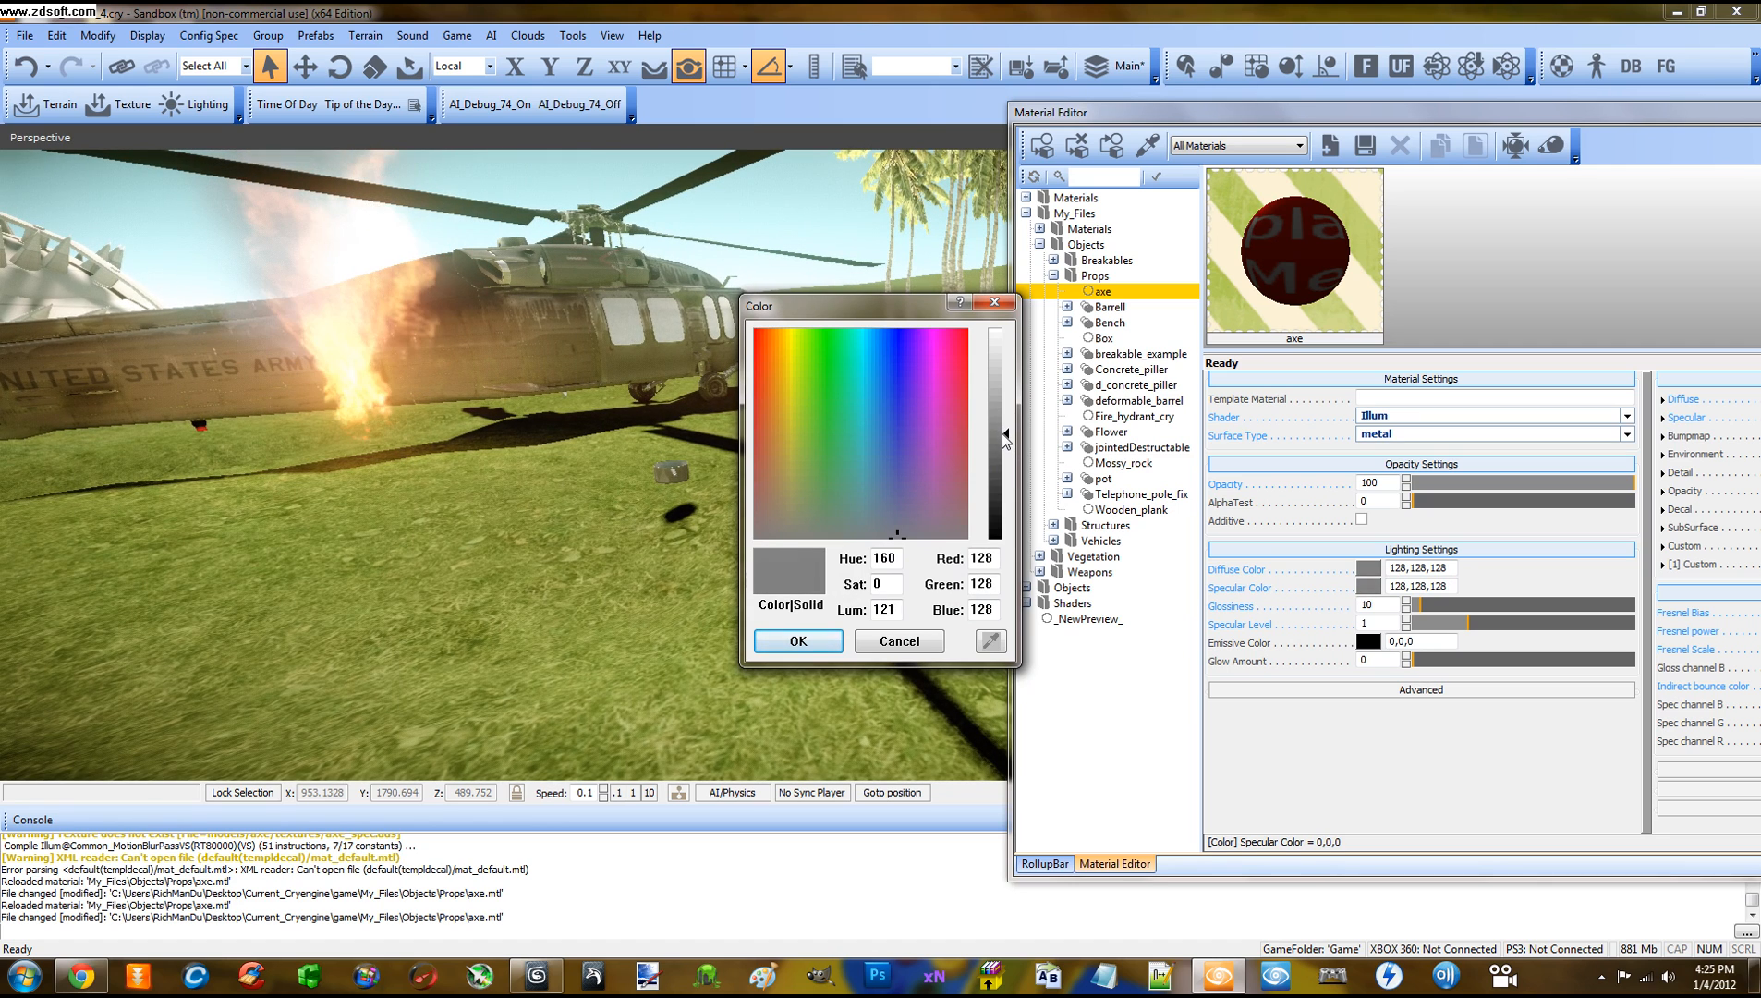
click(798, 640)
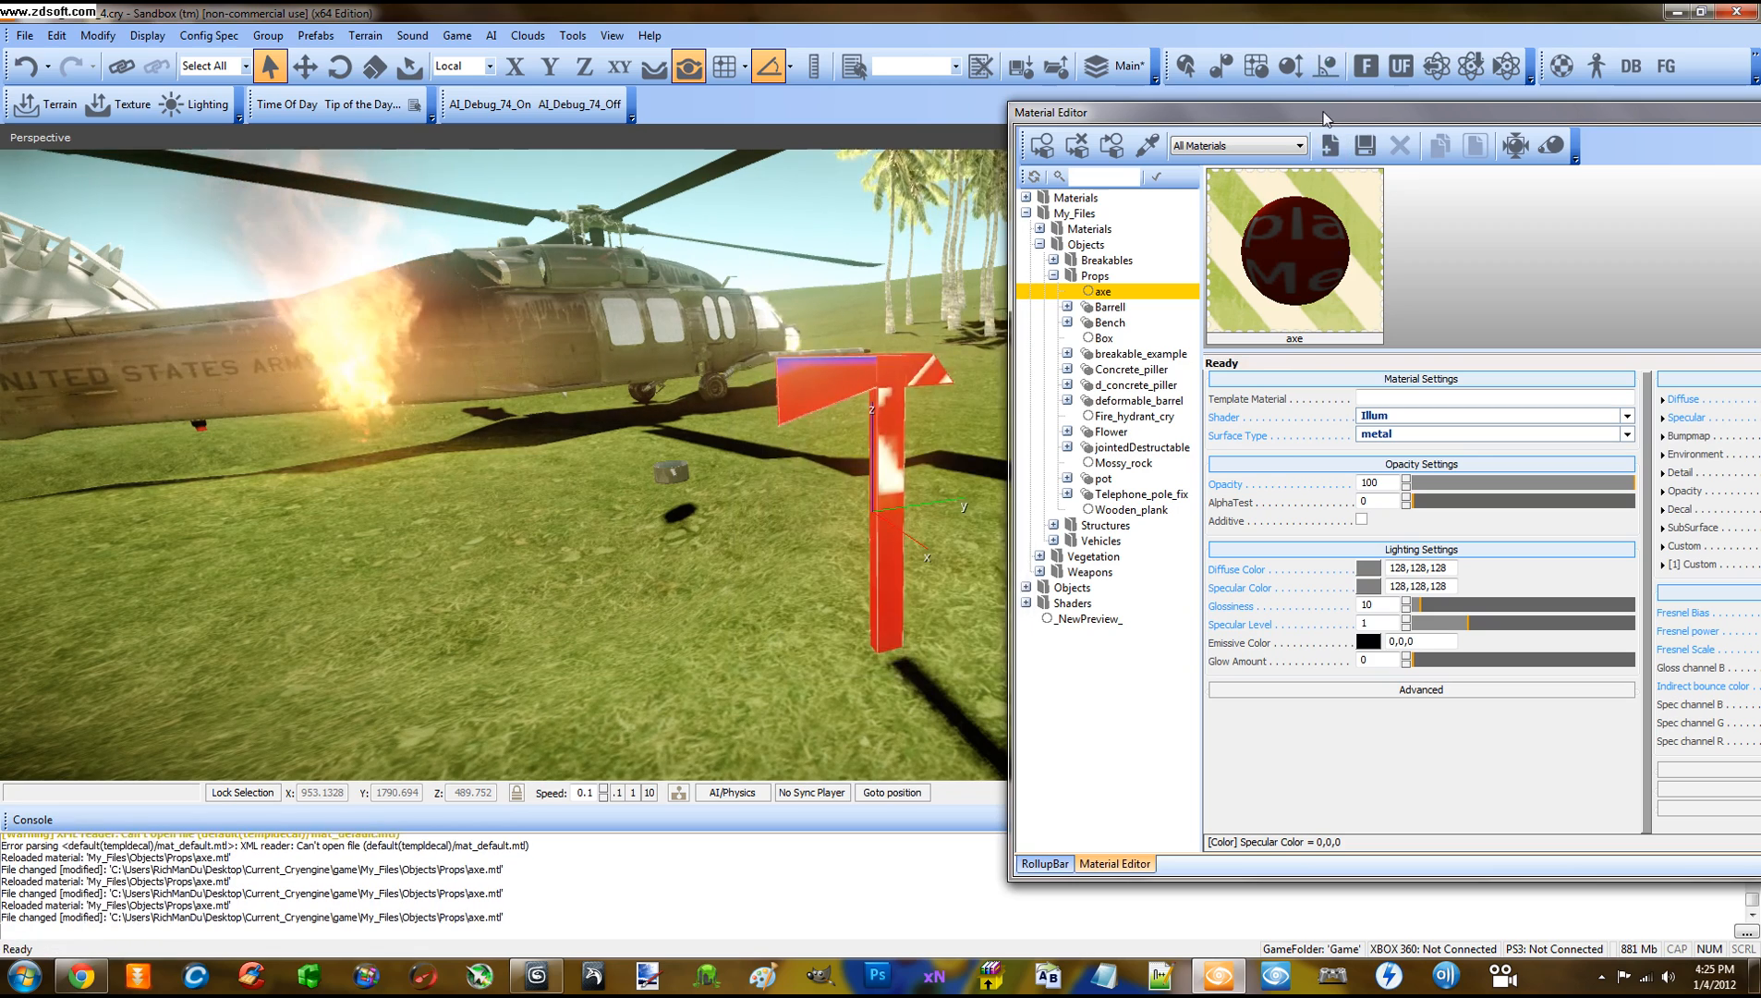
drag(1323, 112, 1240, 106)
right_drag(797, 262, 797, 261)
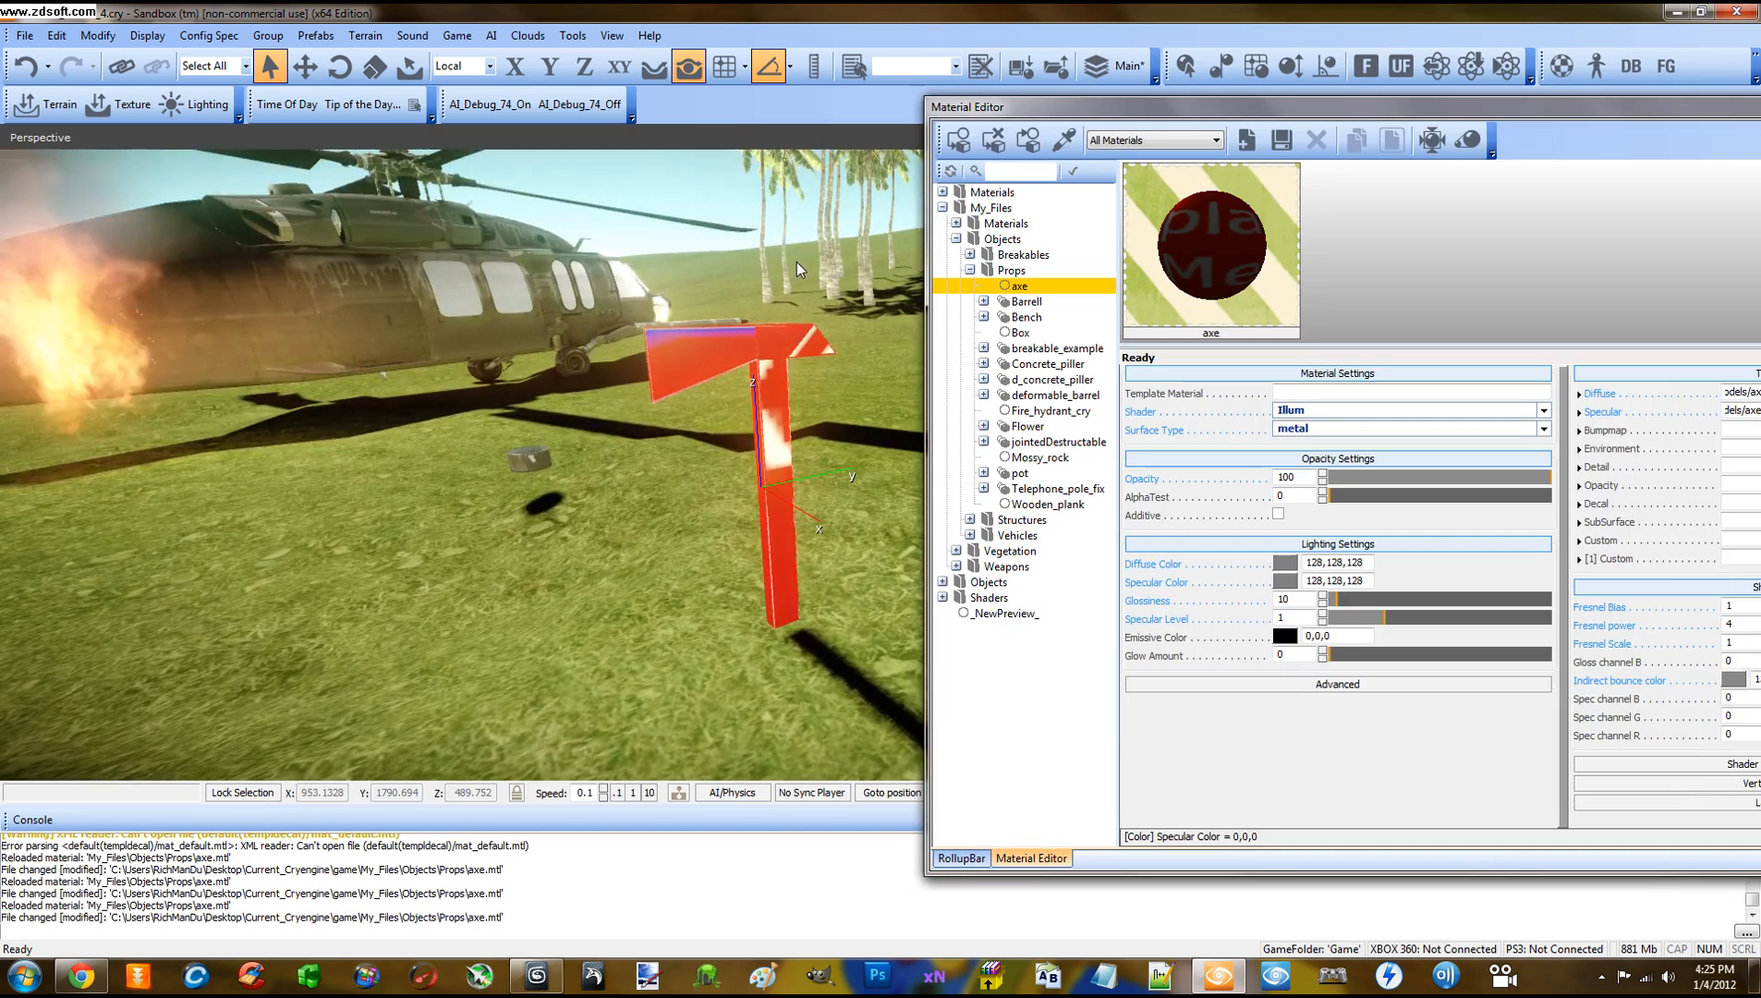
right_drag(801, 241, 801, 241)
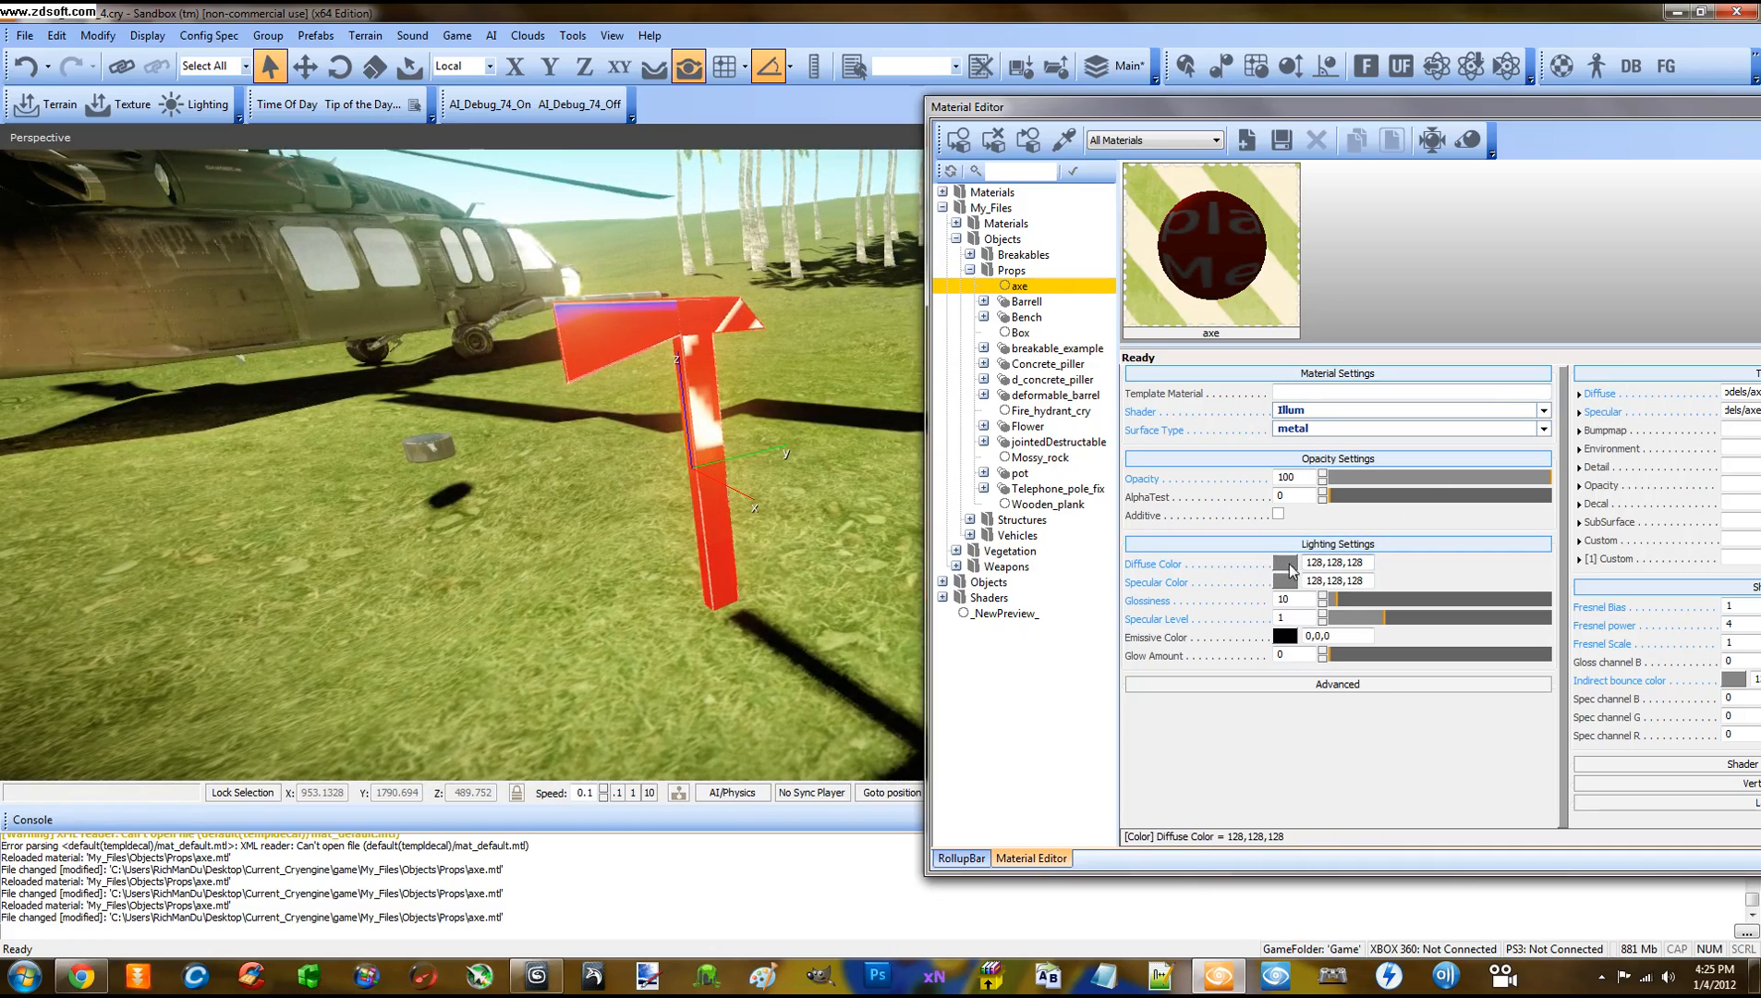
drag(1221, 108, 1101, 101)
Load axe_diff.tif from My_Files/Textures as the diffuse map and view the textured axe
drag(1317, 100, 1212, 108)
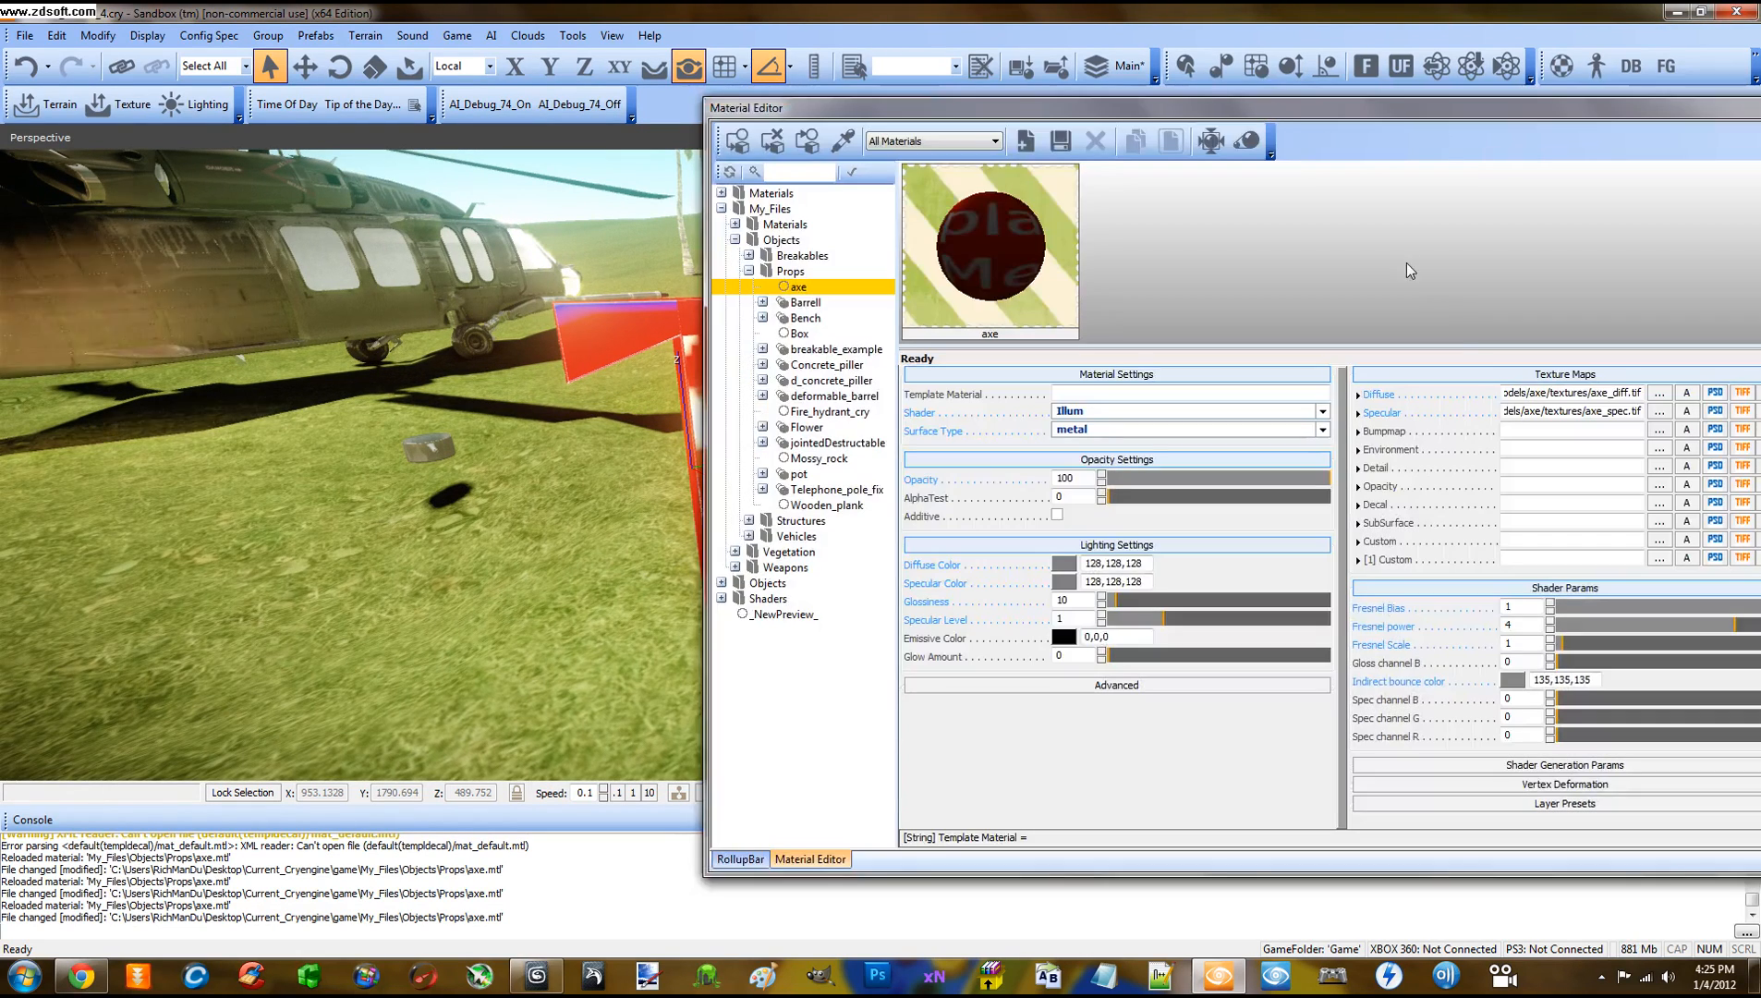
click(1658, 392)
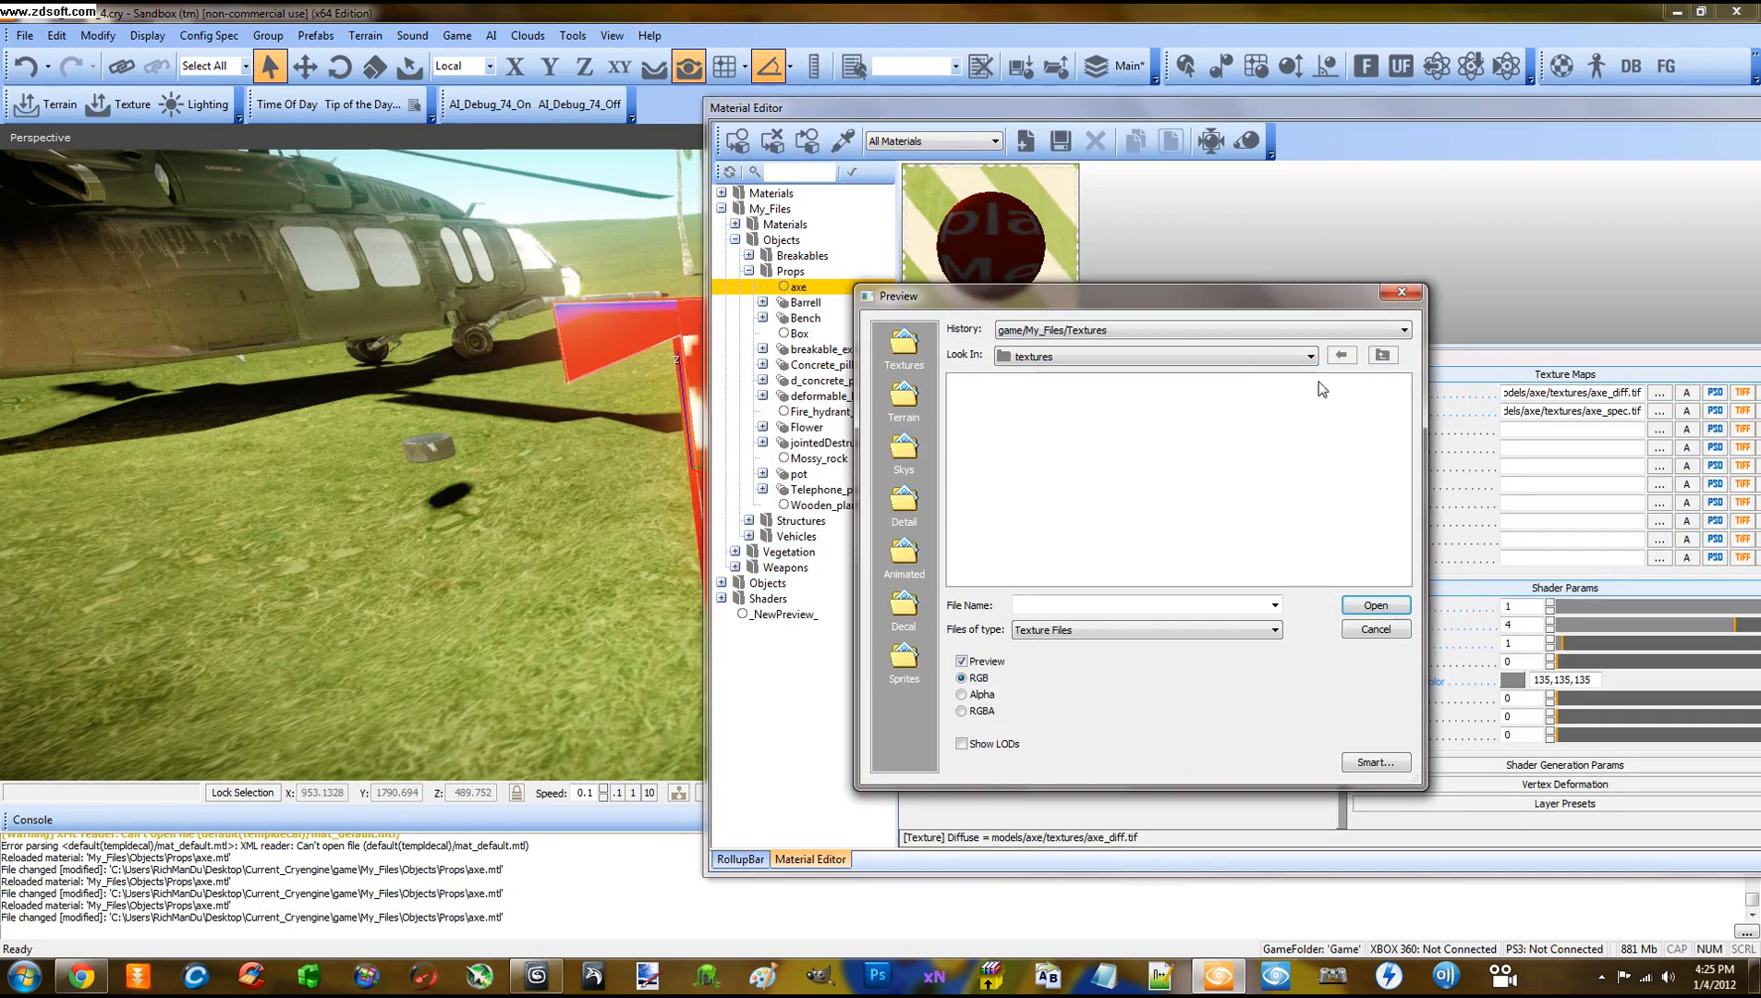
click(1178, 330)
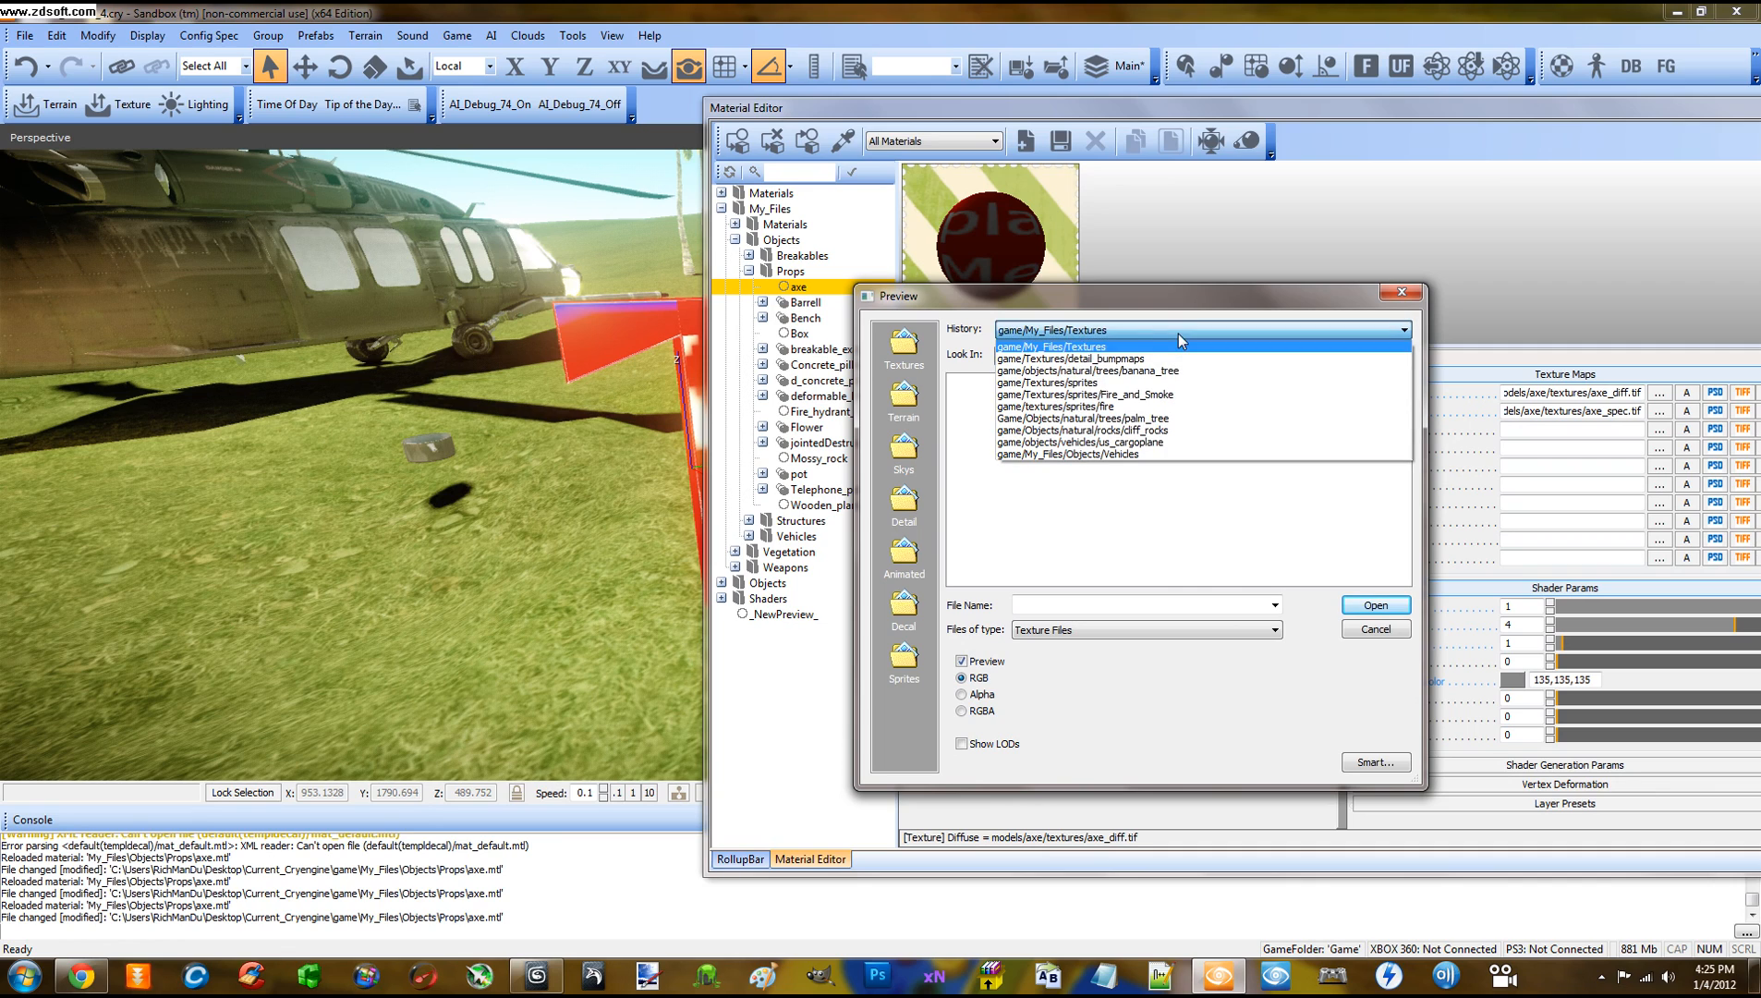
click(1087, 345)
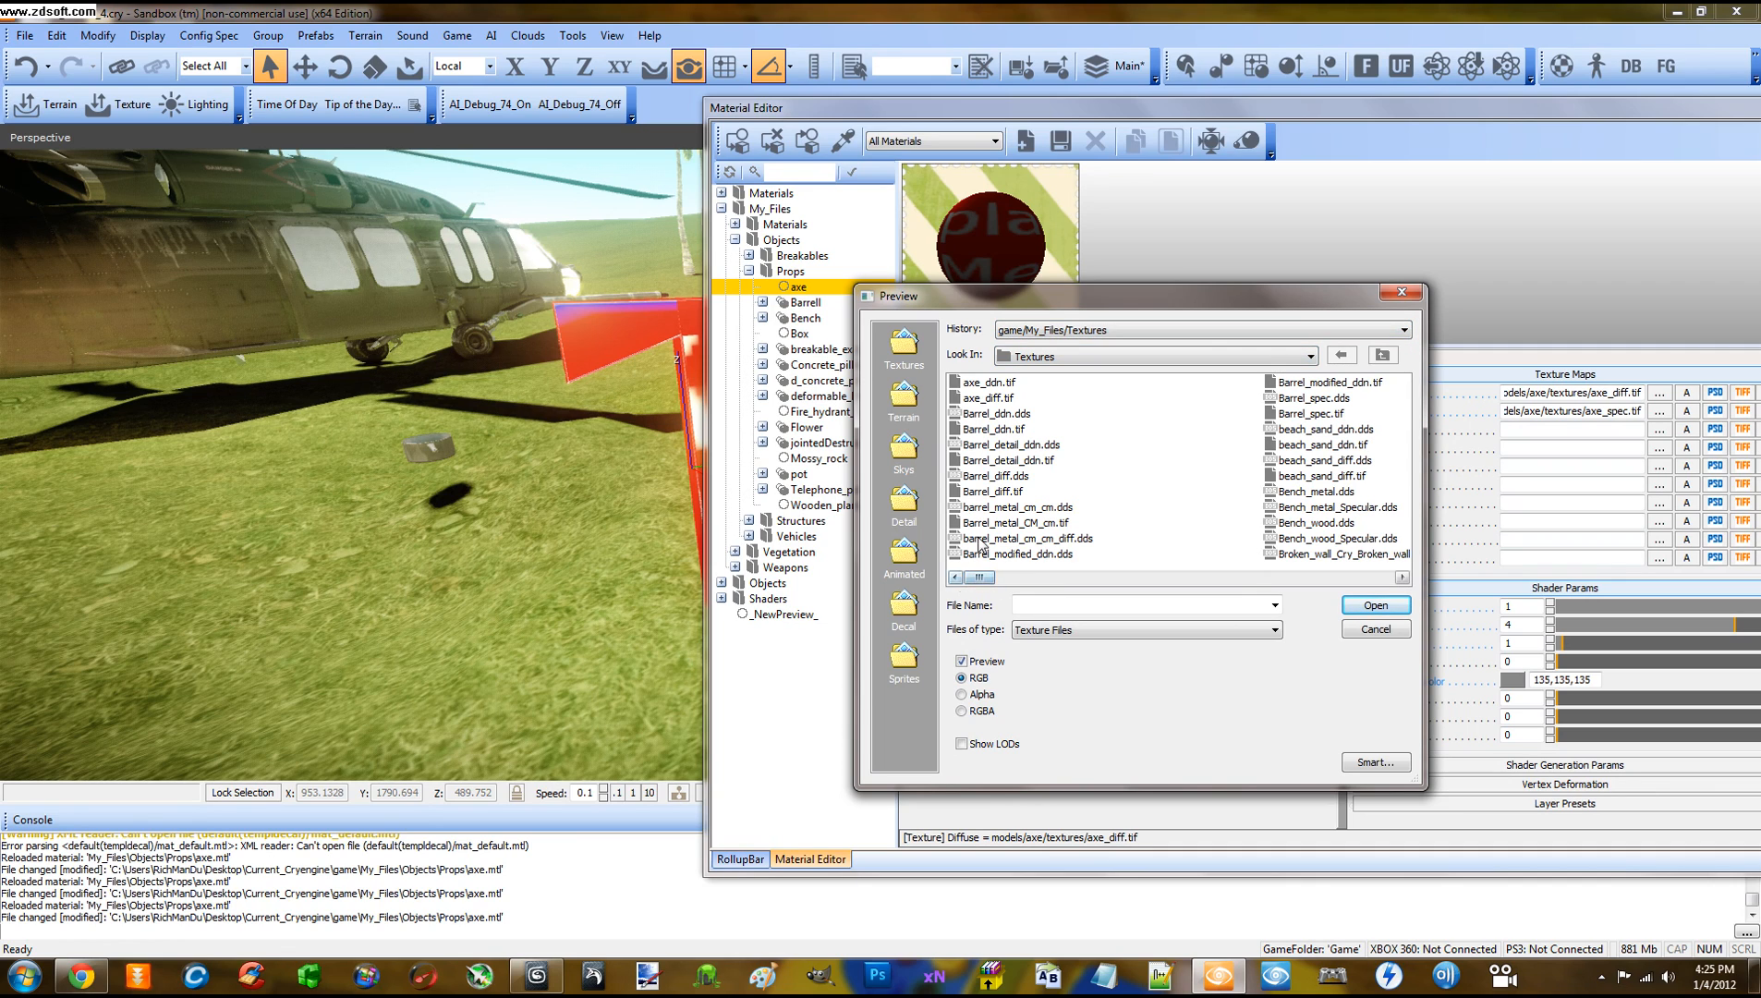
click(996, 404)
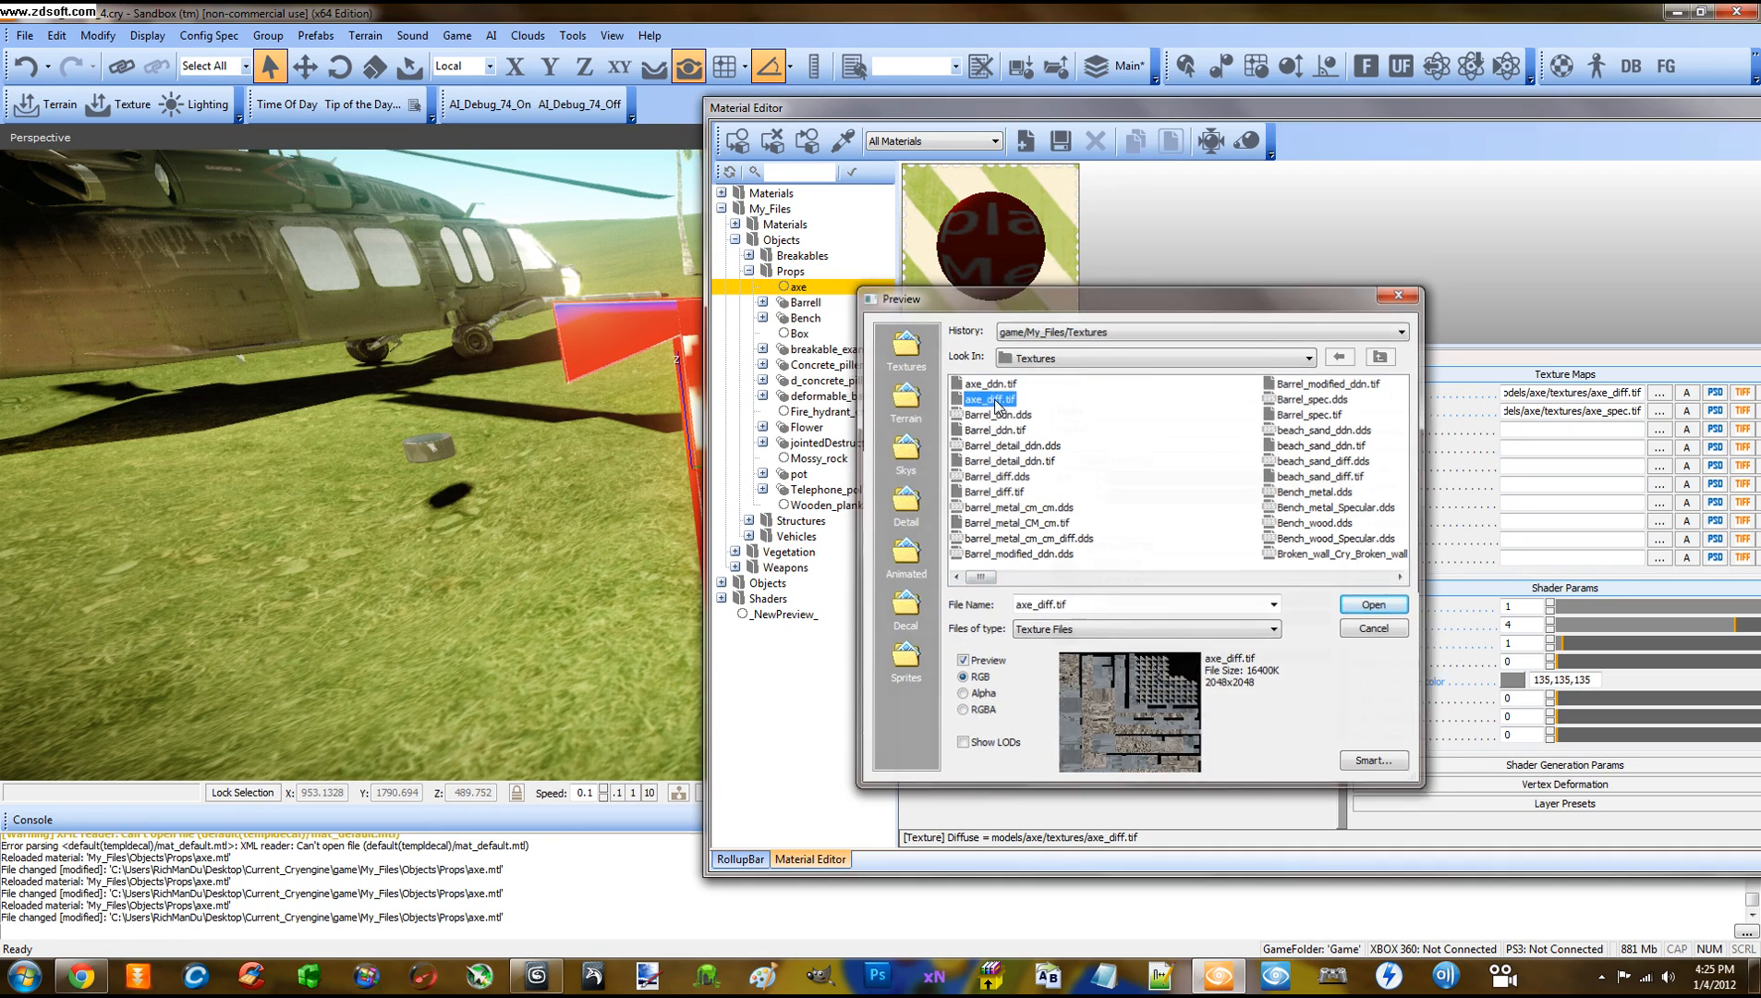
double_click(996, 403)
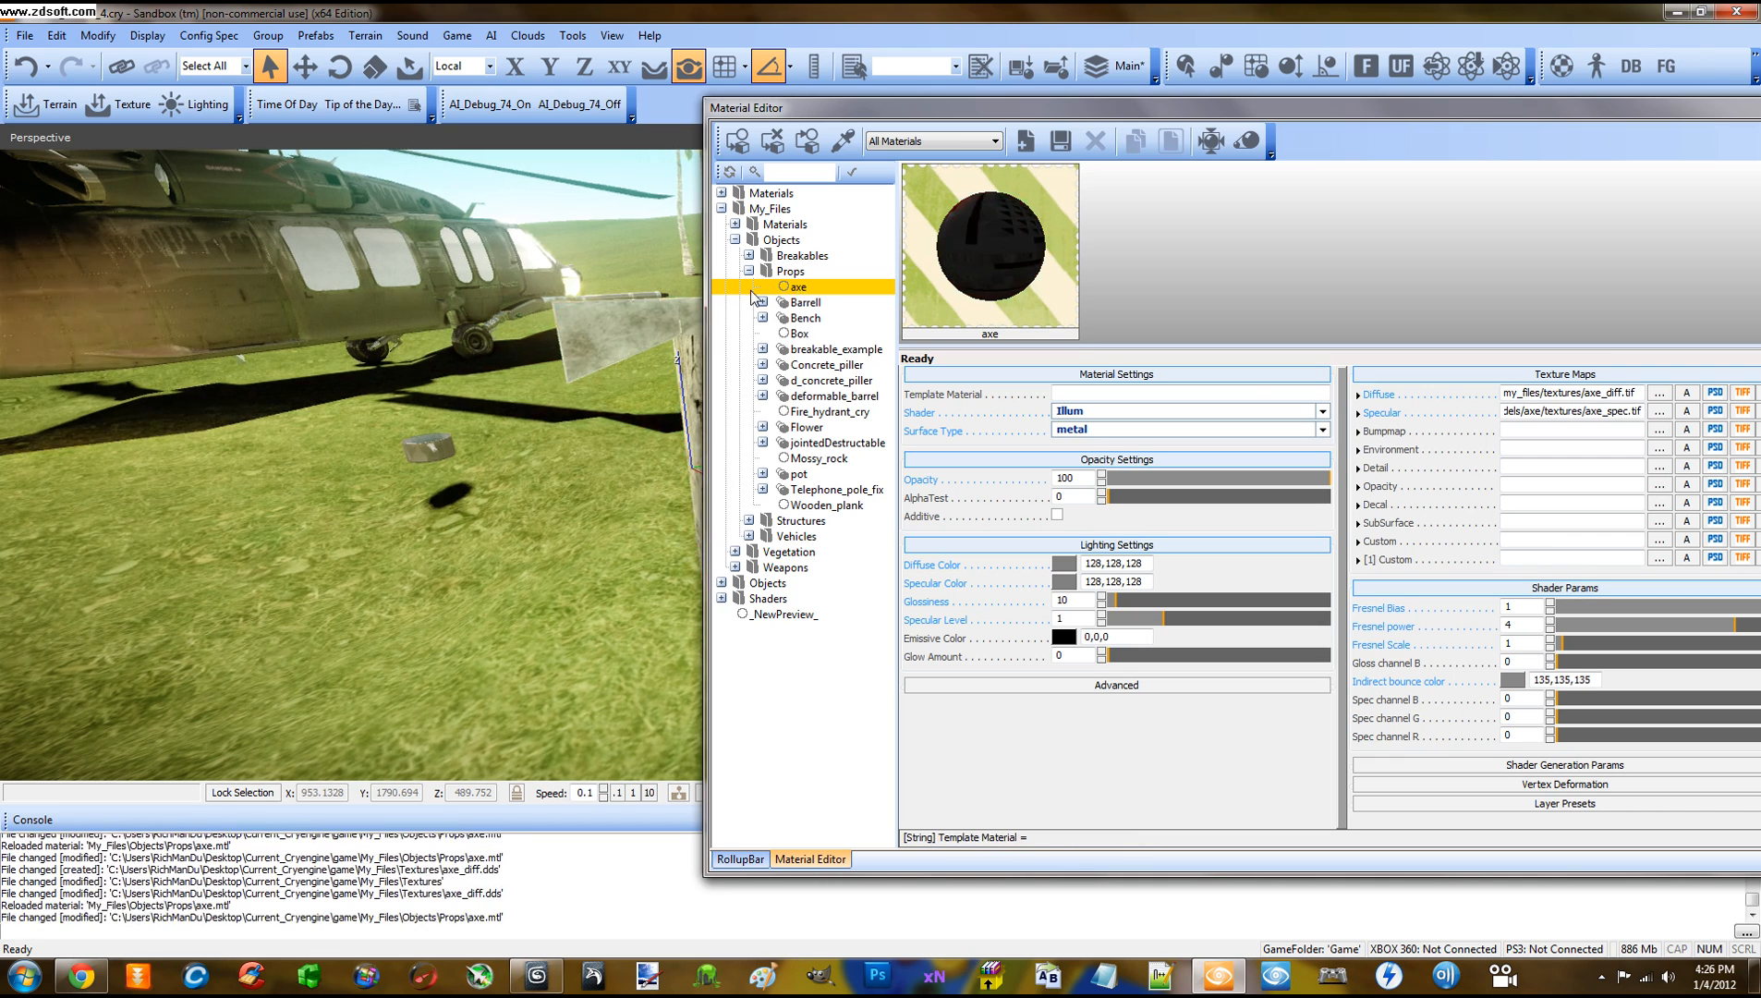
right_drag(672, 300, 671, 300)
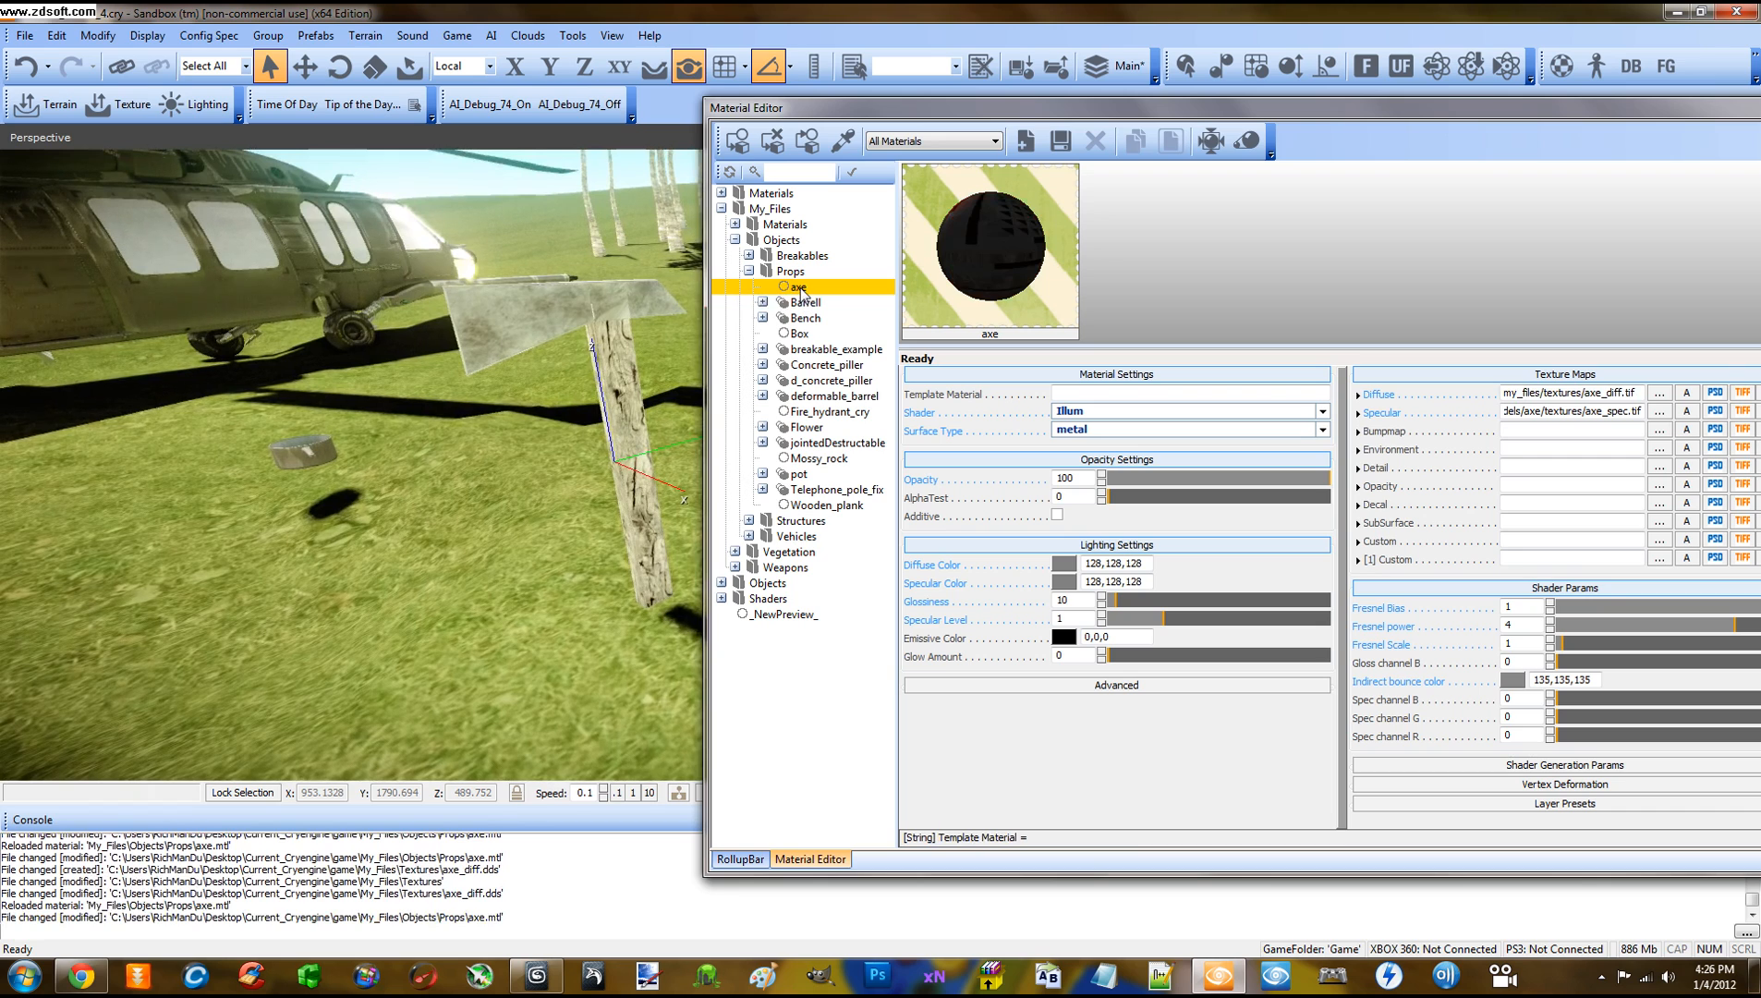
right_drag(627, 290, 614, 284)
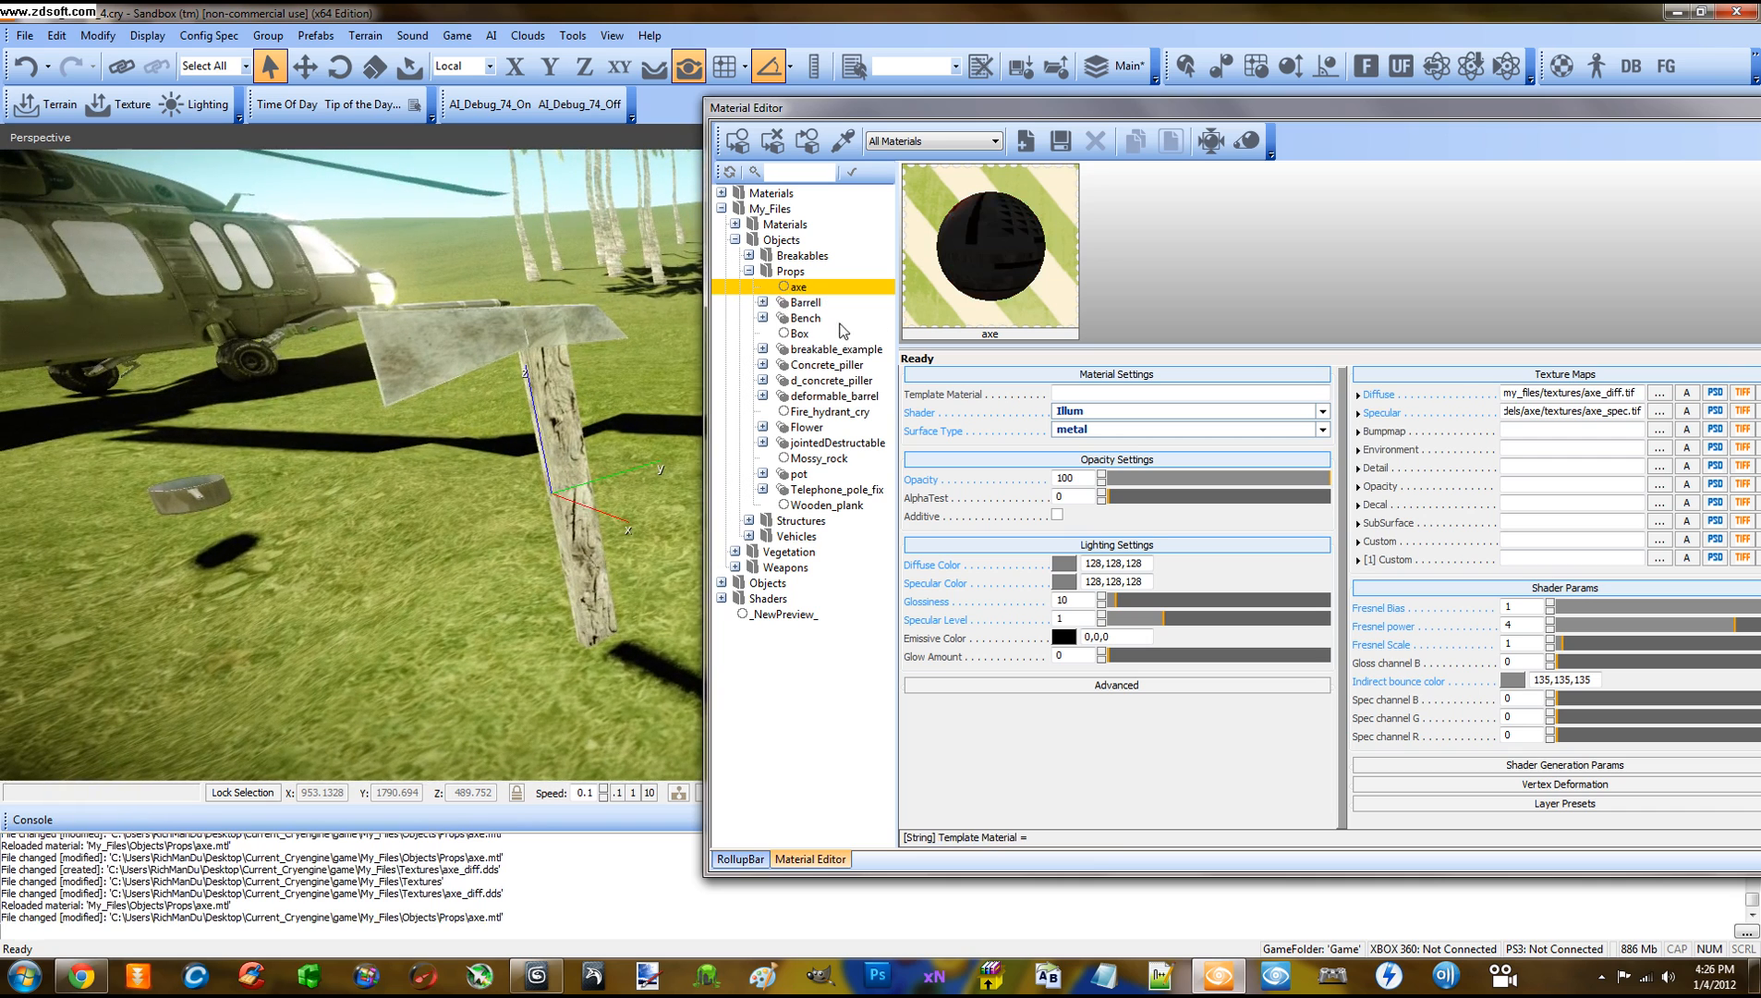
mouse_move(1637, 394)
mouse_down()
mouse_move(1501, 395)
mouse_move(1663, 411)
mouse_up()
Clear the axe material's Specular map path
click(1659, 411)
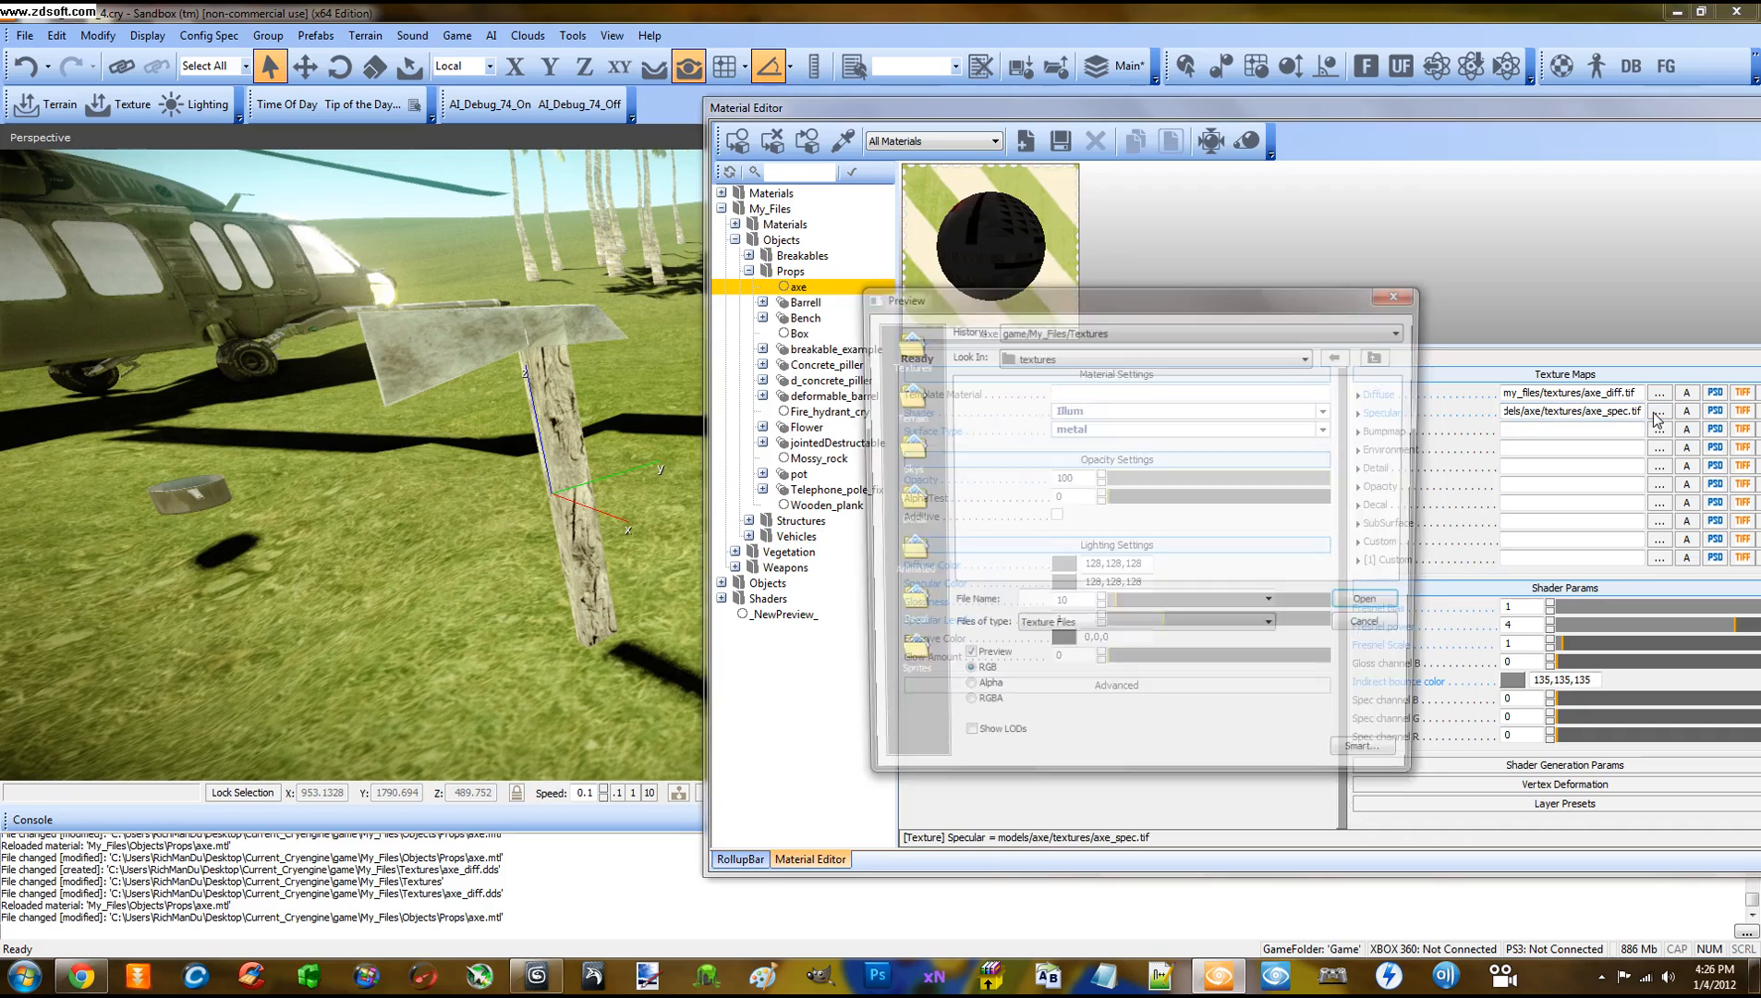
click(1173, 330)
click(1131, 348)
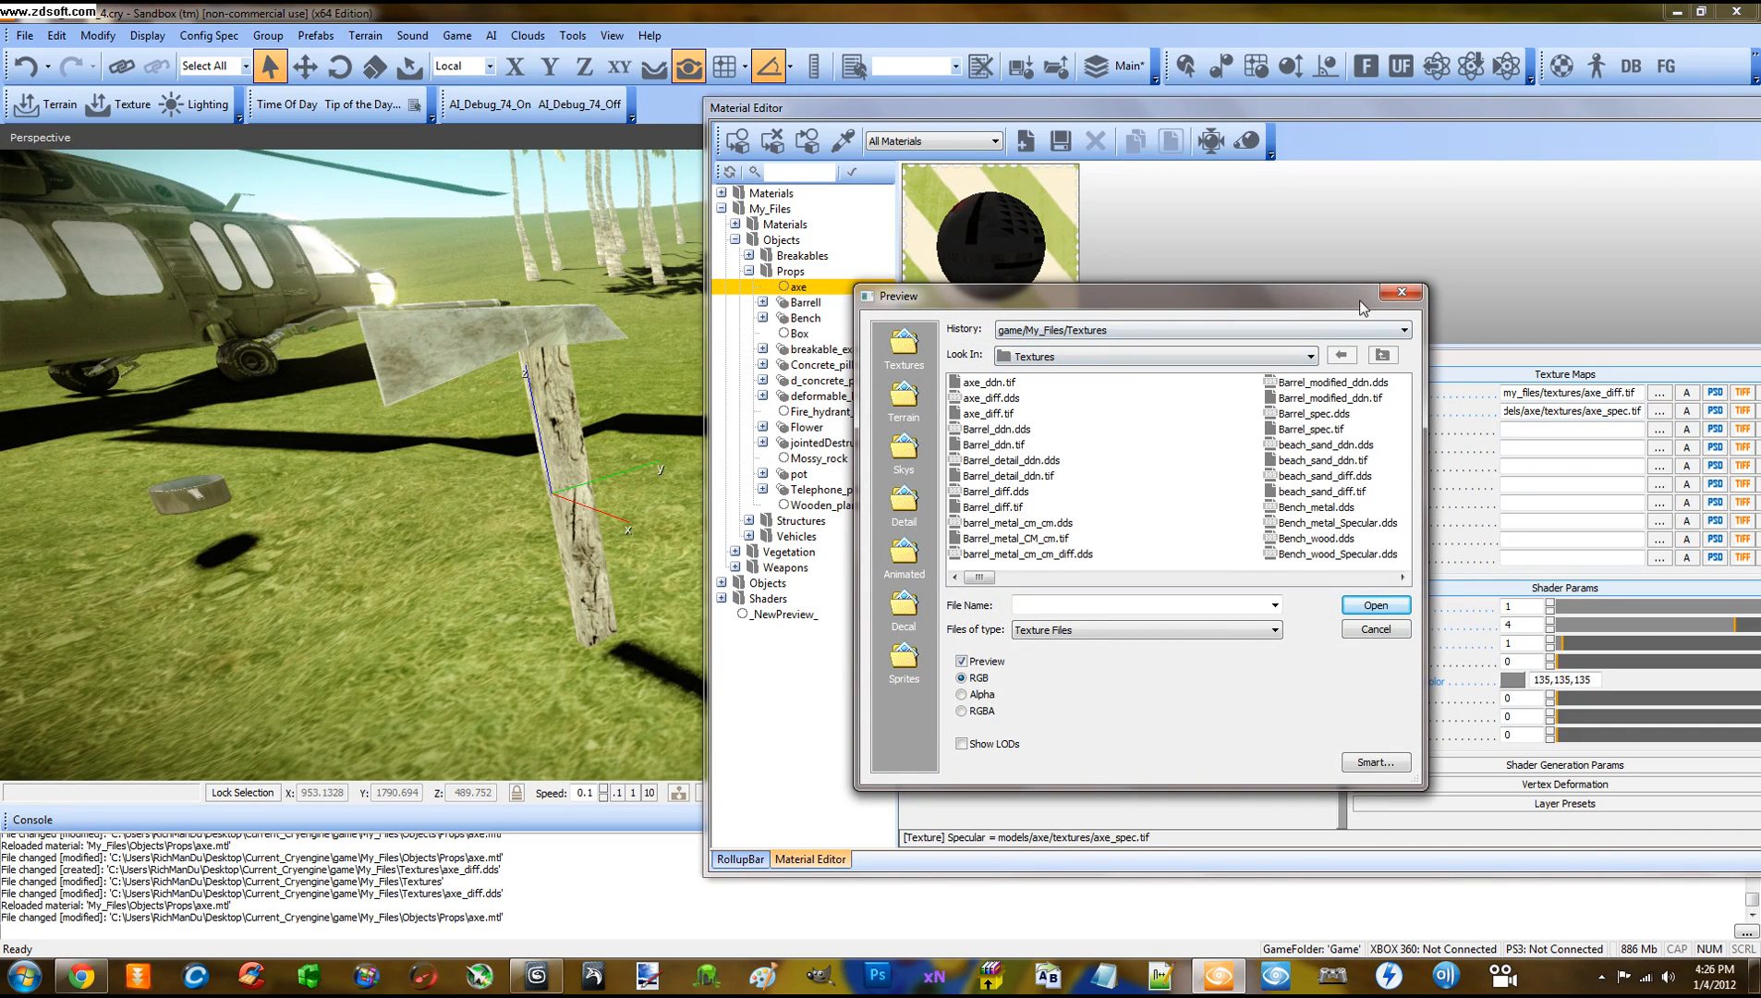
click(1402, 293)
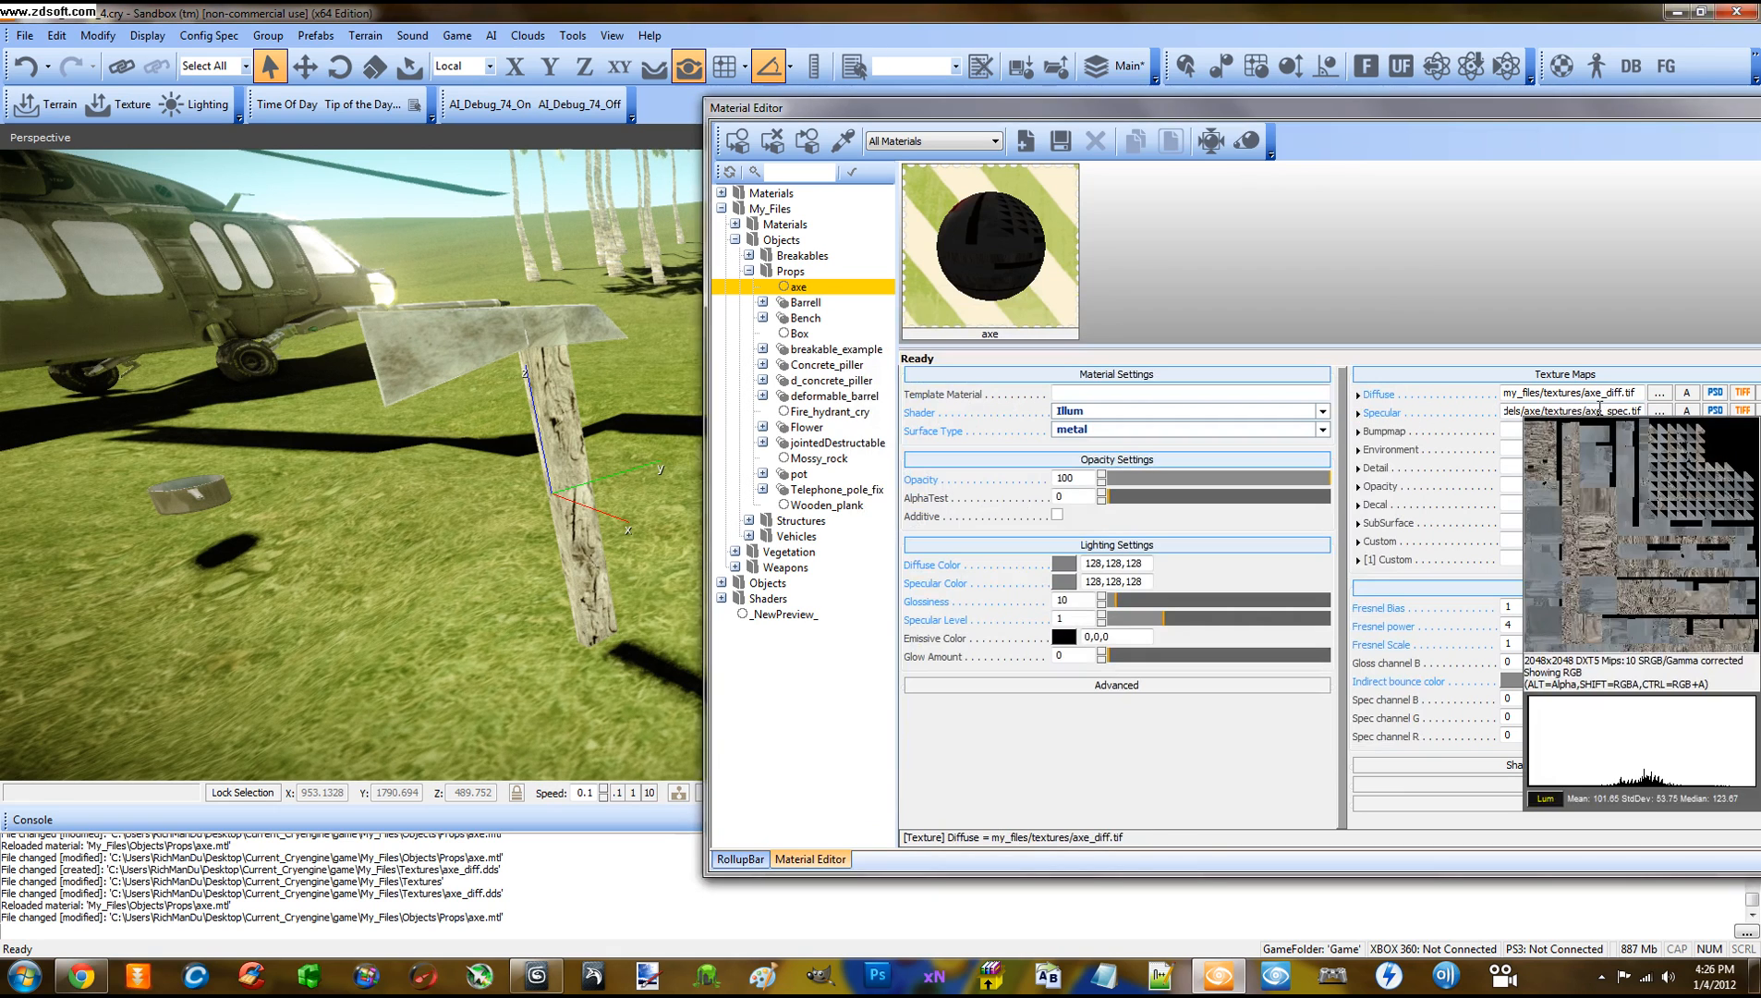
click(1599, 407)
key(Delete)
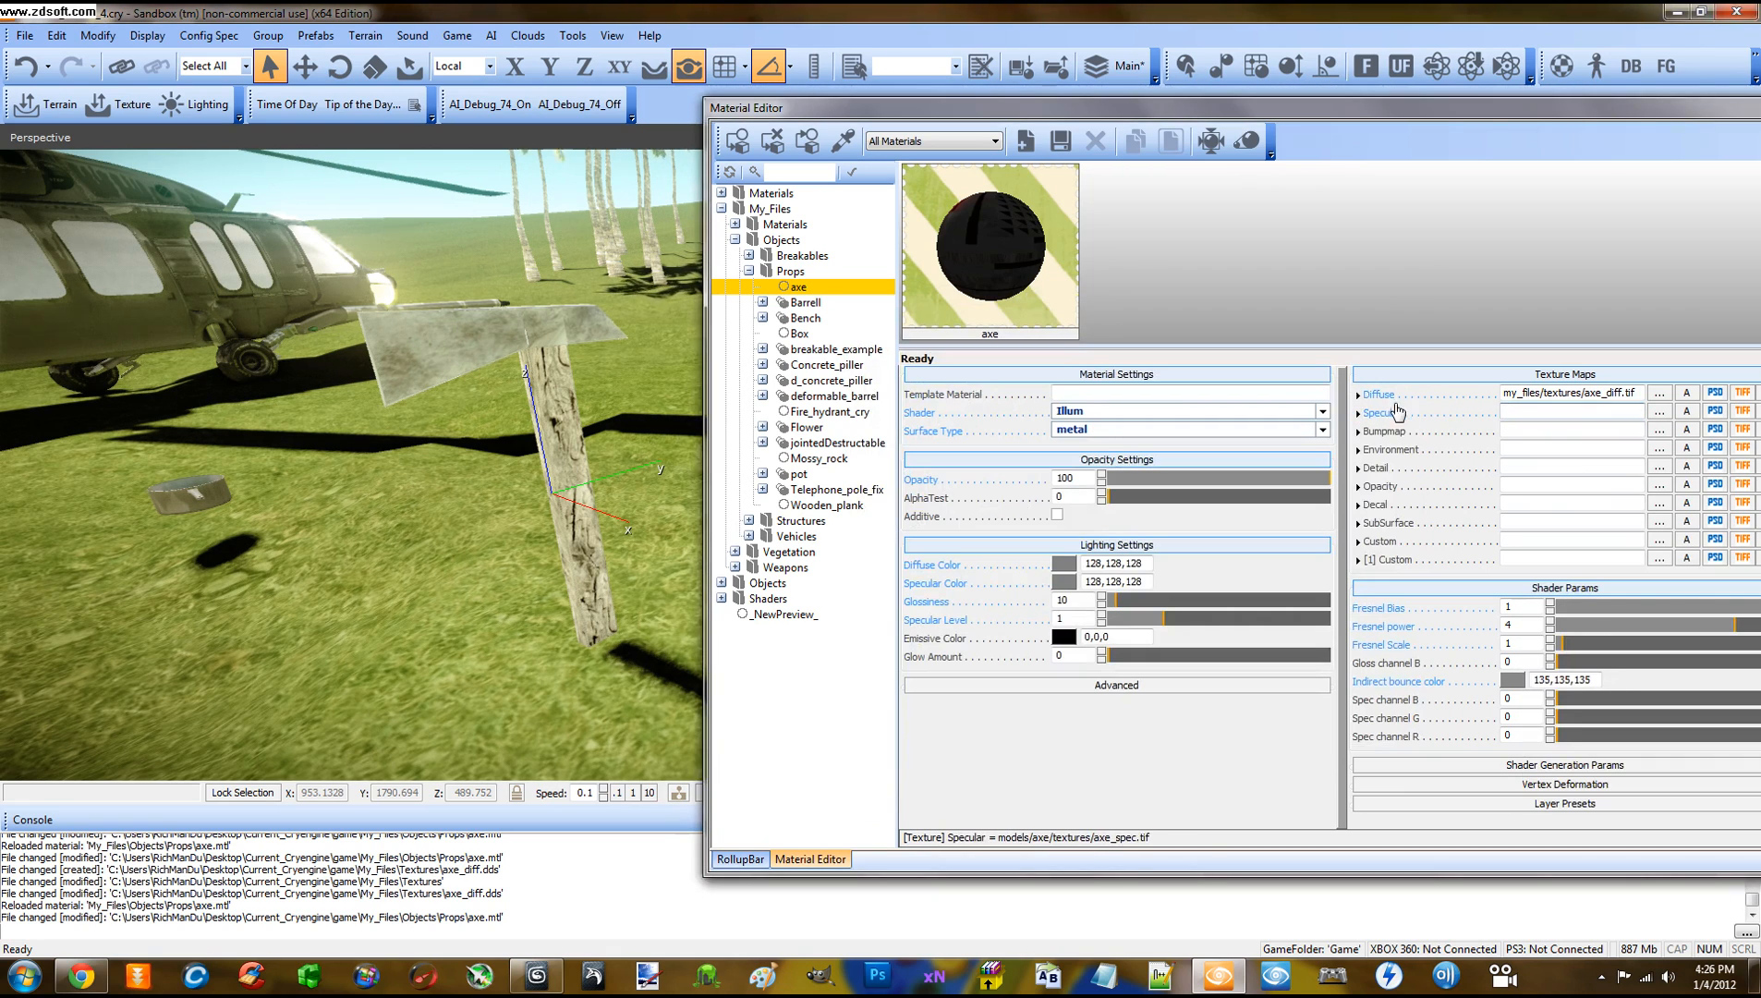
Enable Gloss map DifAlpha under Shader Generation Params
drag(1369, 111, 1282, 91)
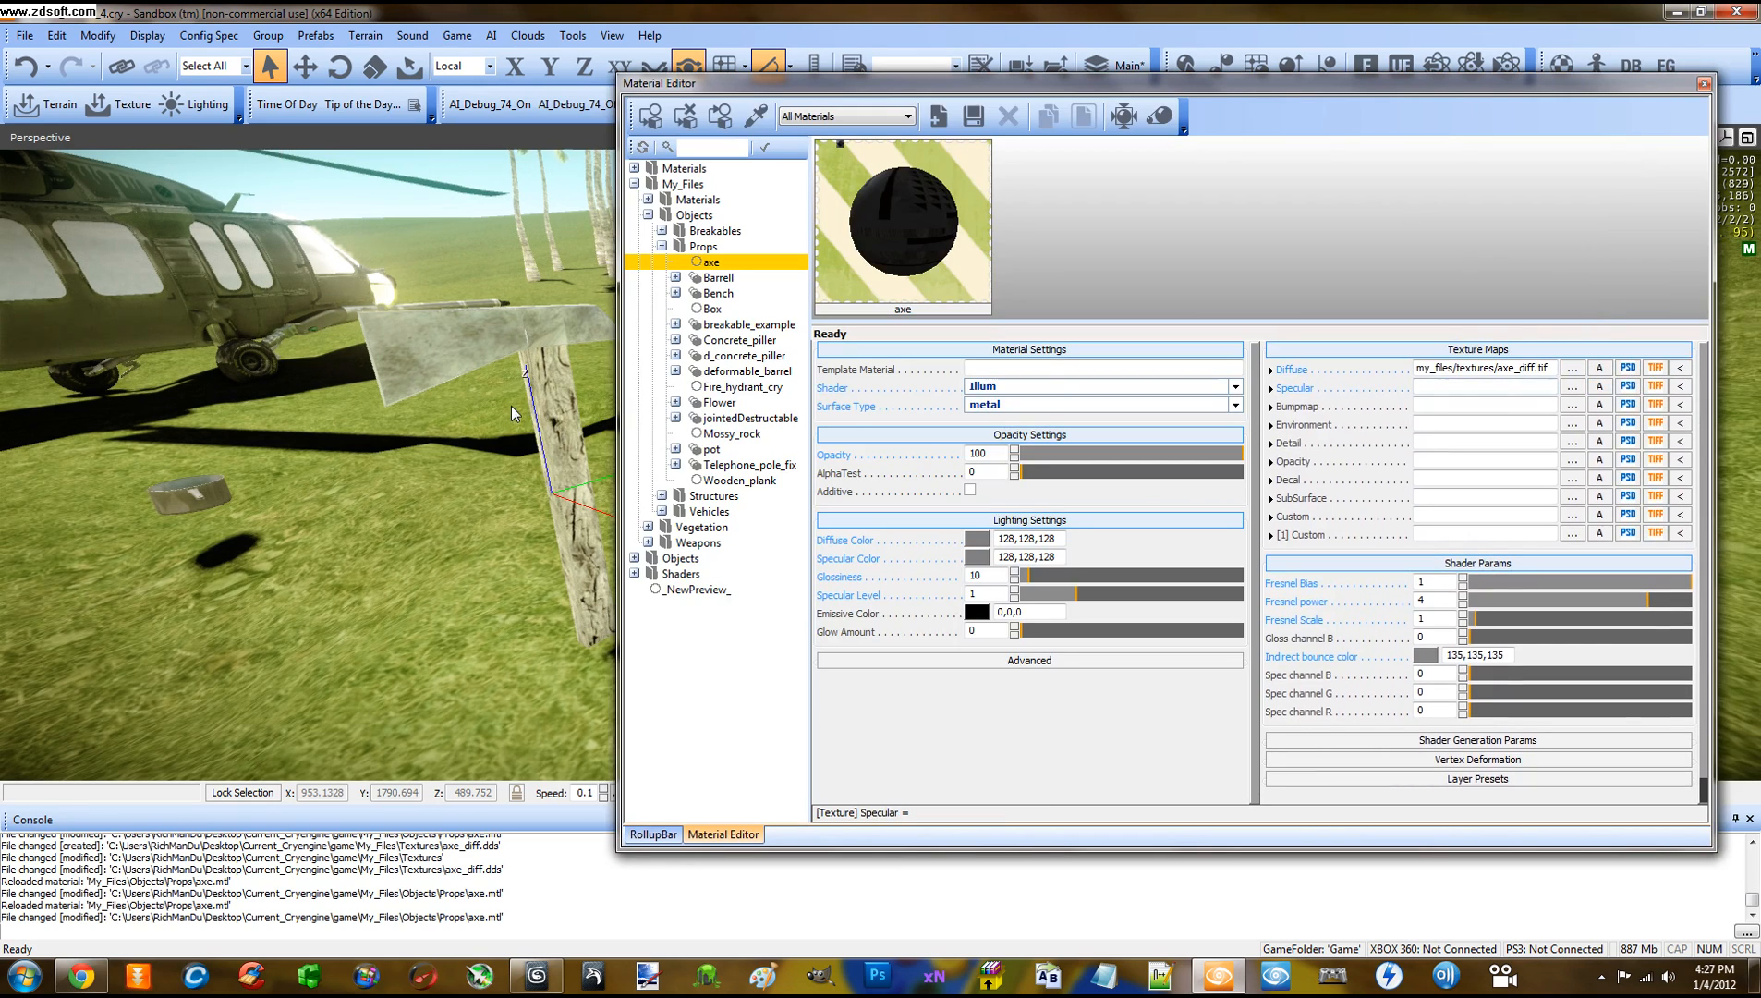
scroll(510, 405, up, 3)
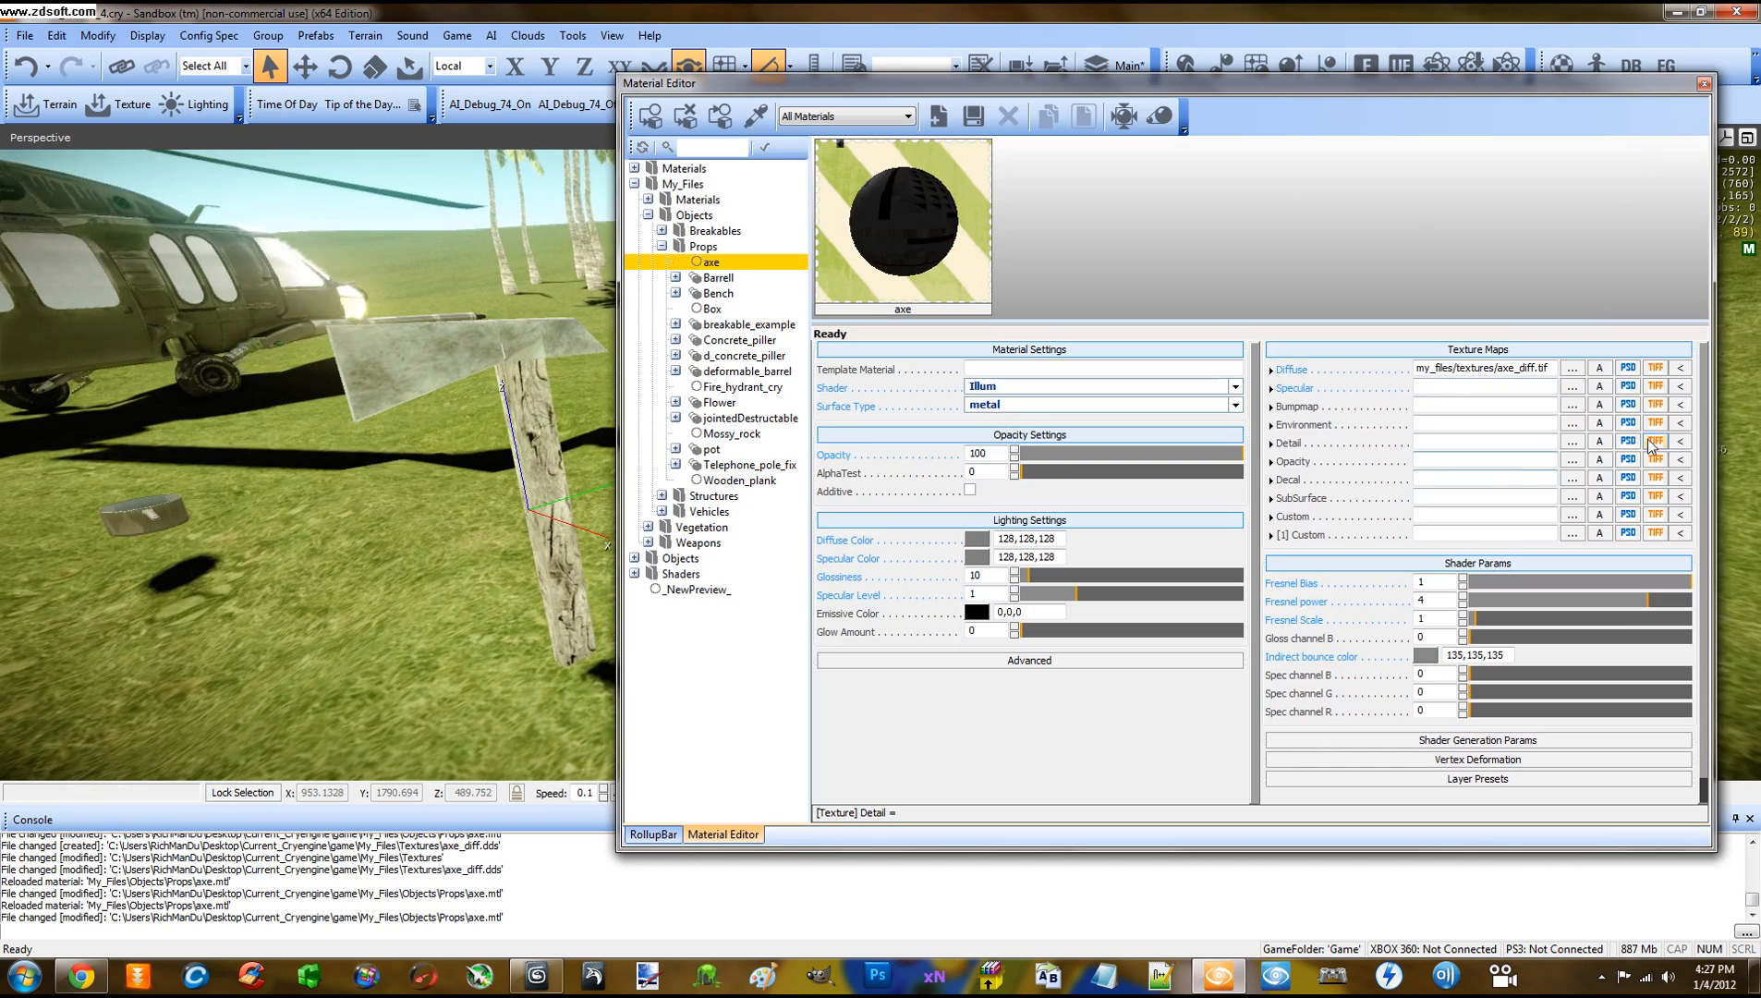
scroll(1710, 518, down, 1)
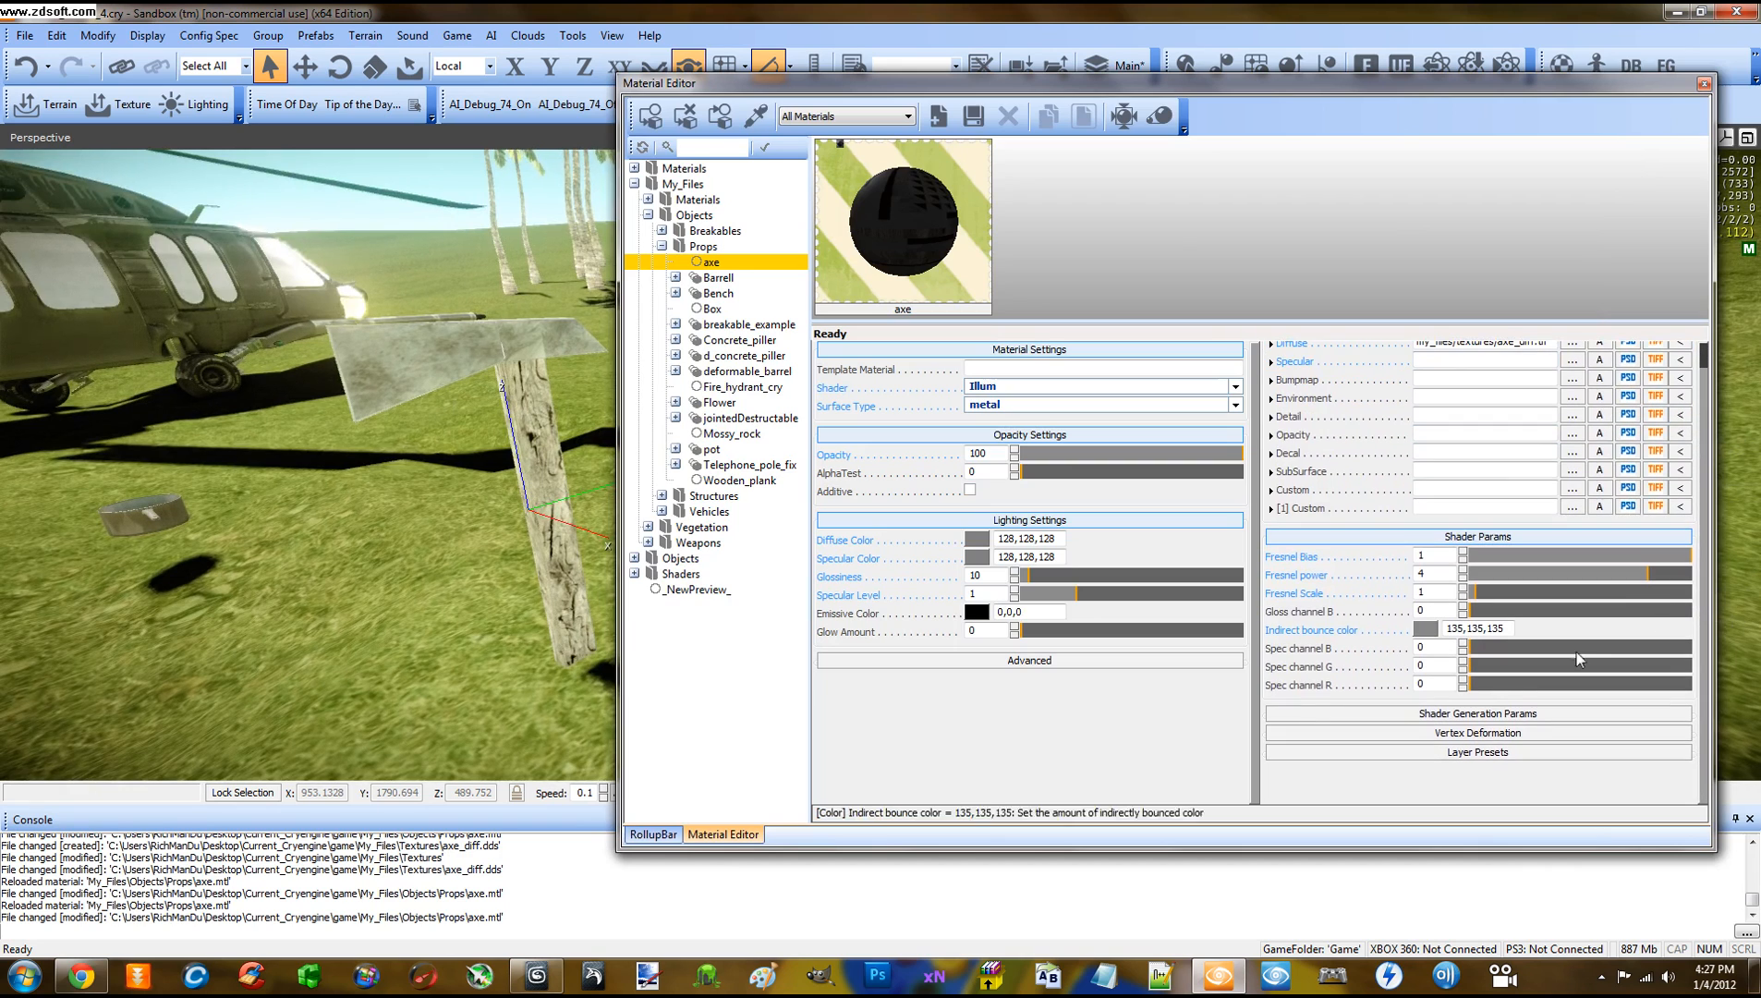
click(1491, 713)
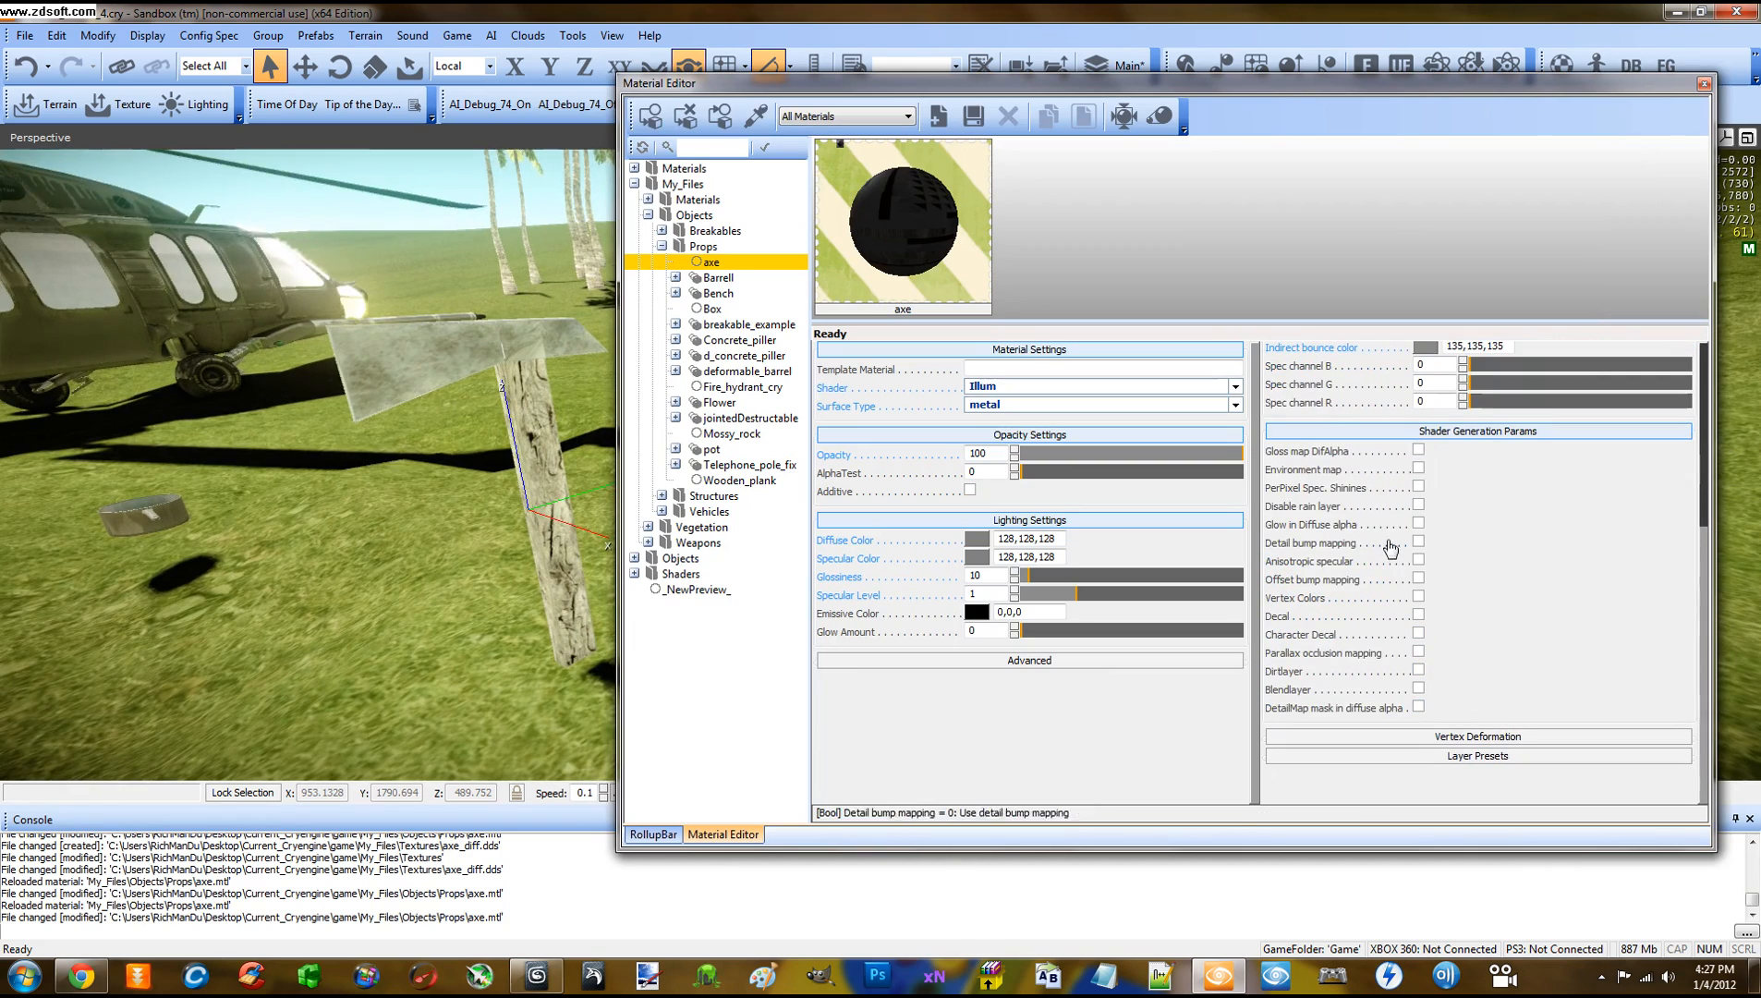
click(1418, 450)
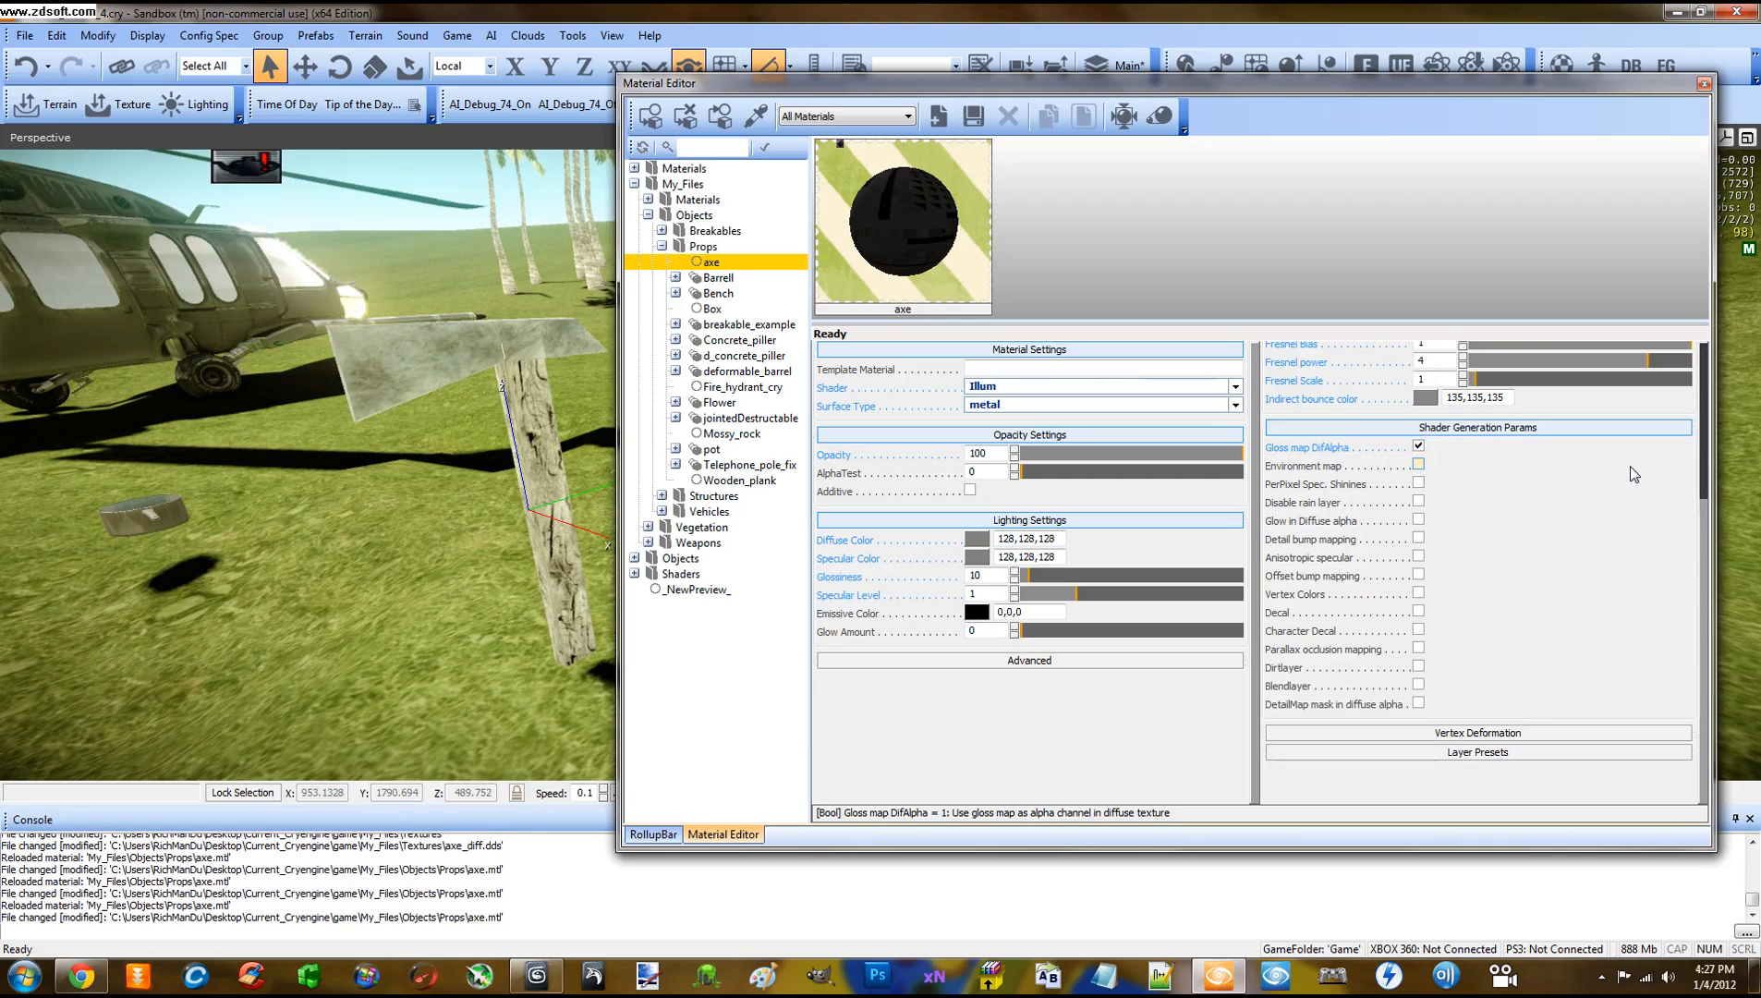
drag(1704, 523, 1701, 358)
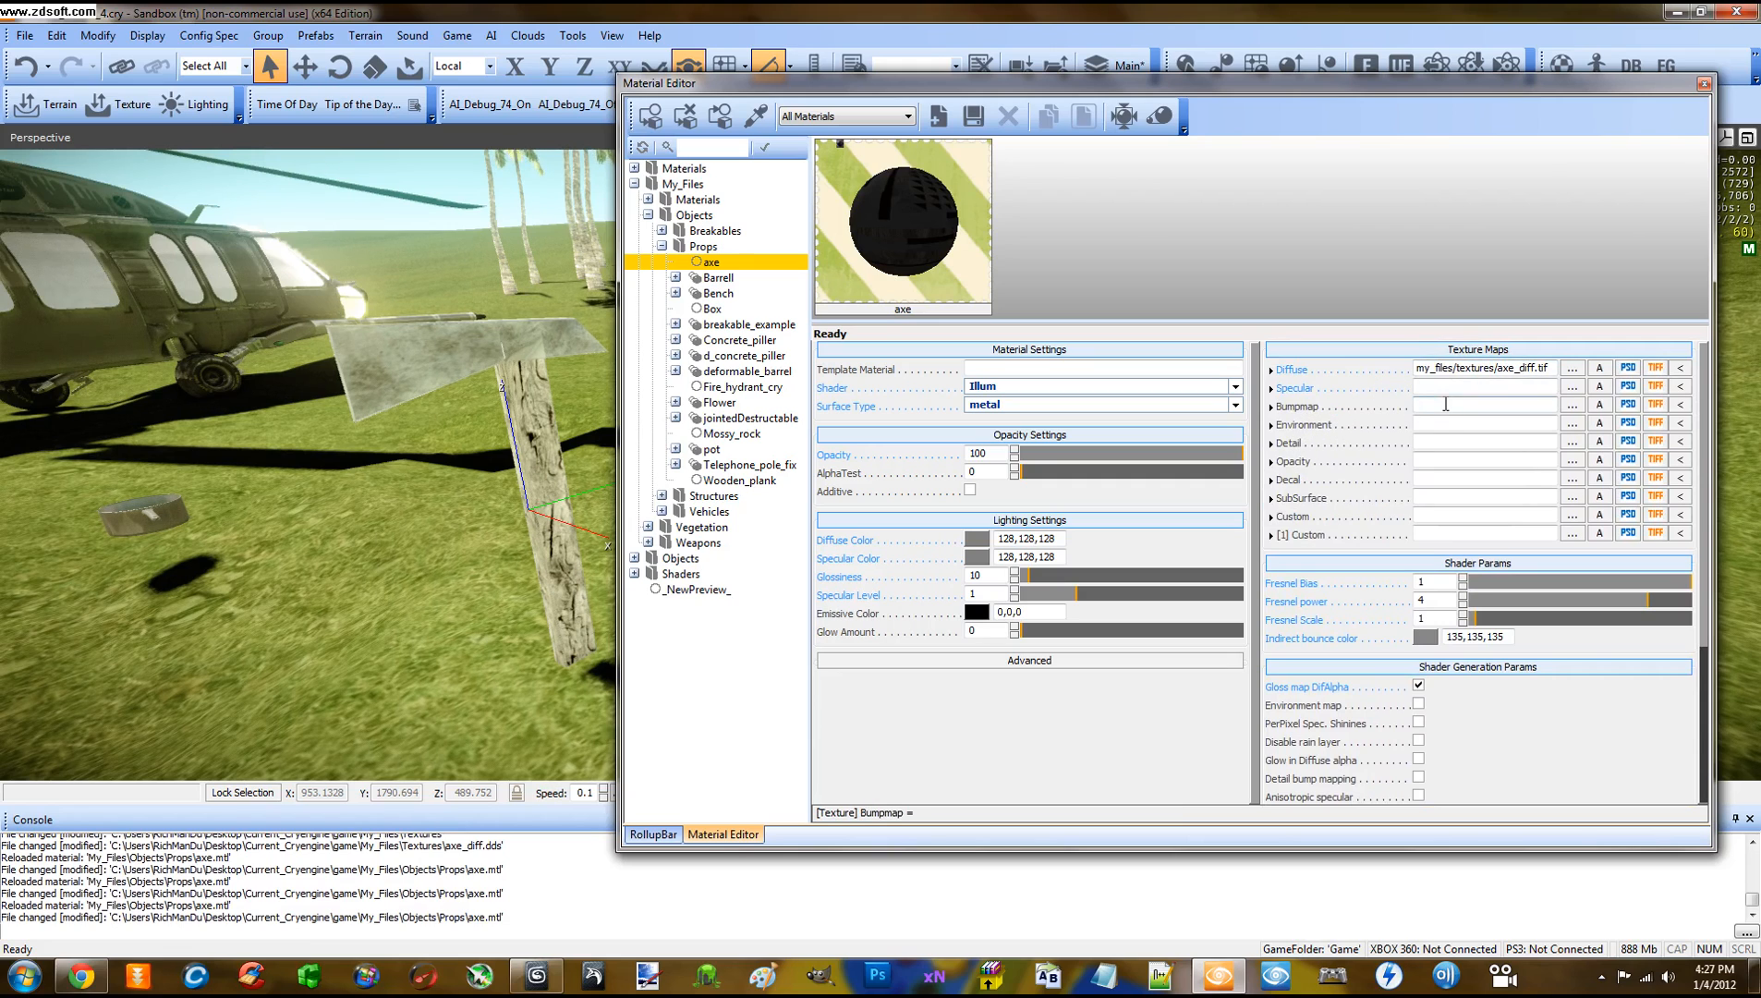
Assign axe_ddn.tif as the axe material's bump map after comparing previews
click(1571, 405)
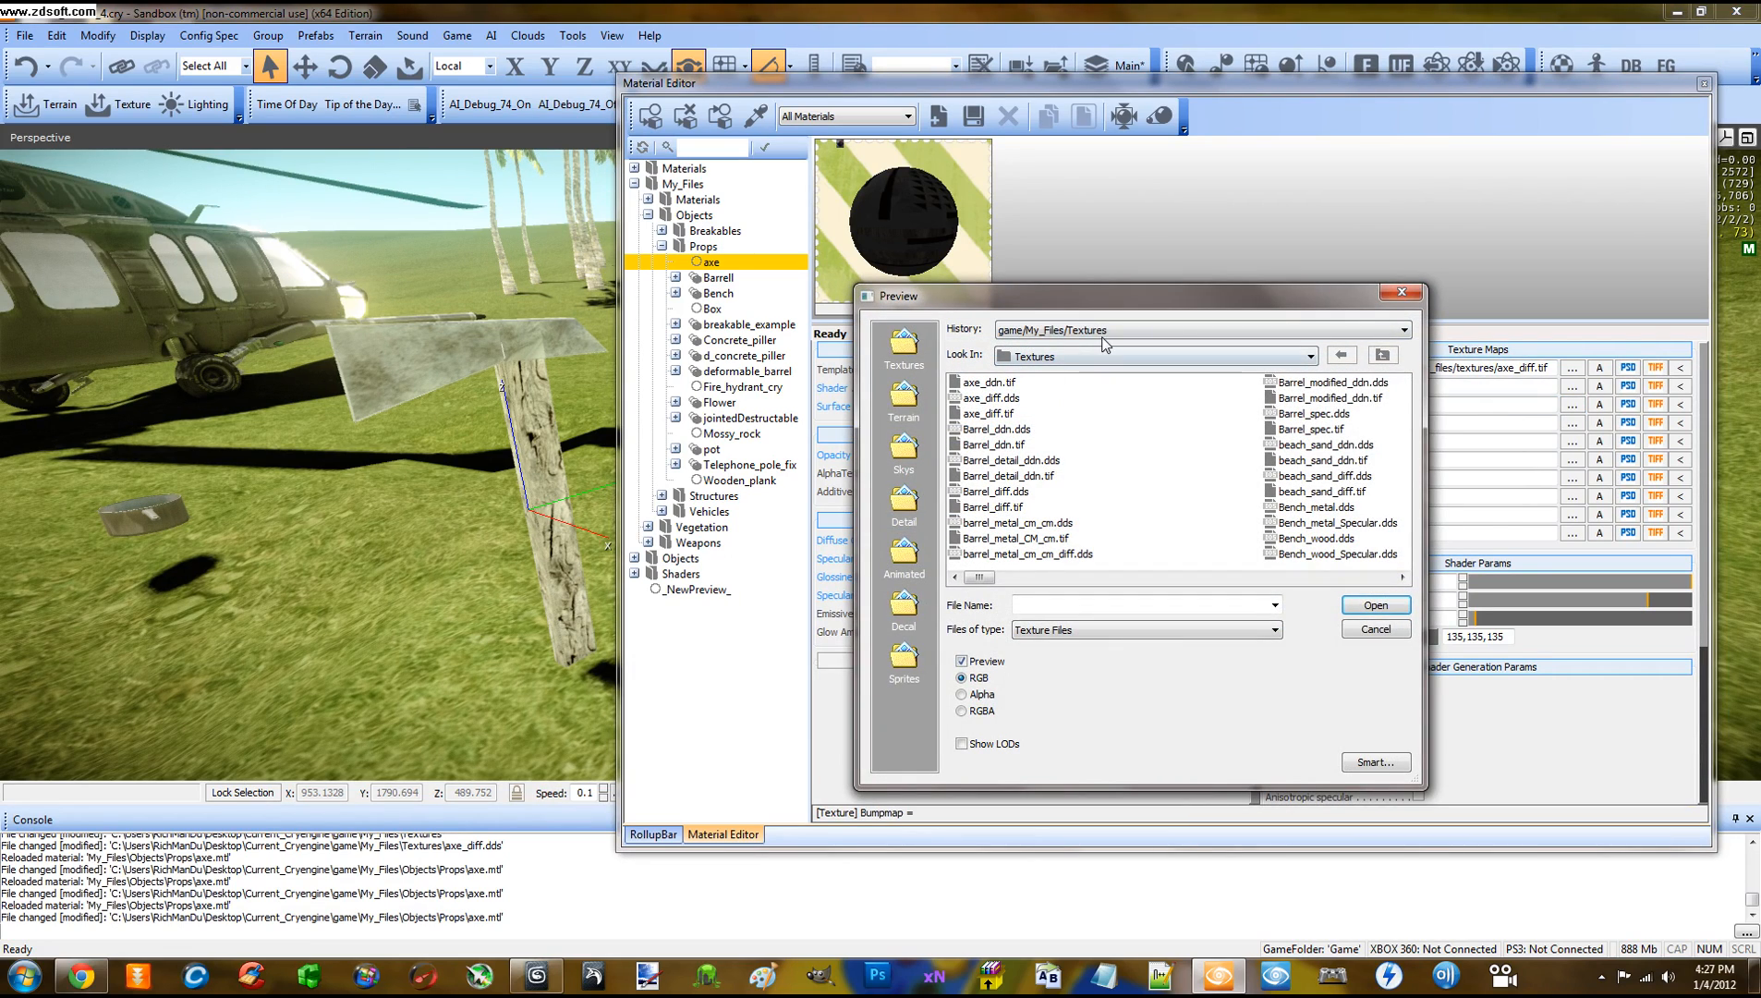
click(990, 399)
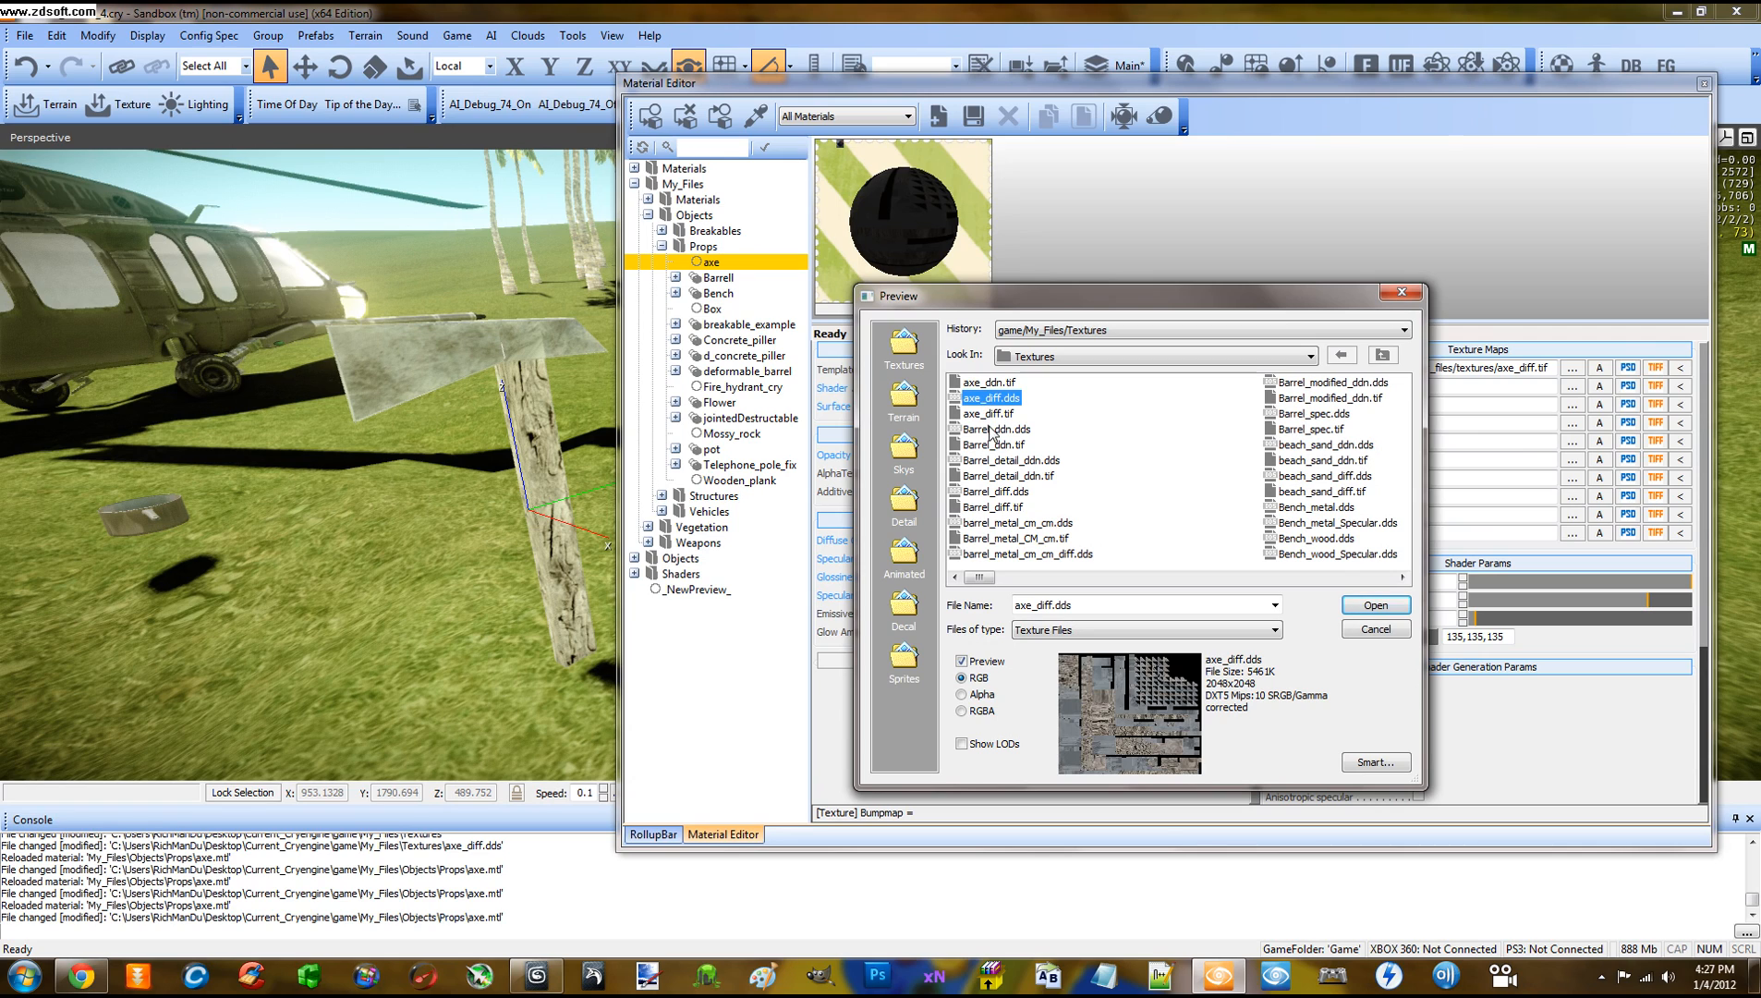
click(991, 383)
click(991, 398)
click(991, 386)
click(992, 397)
click(993, 385)
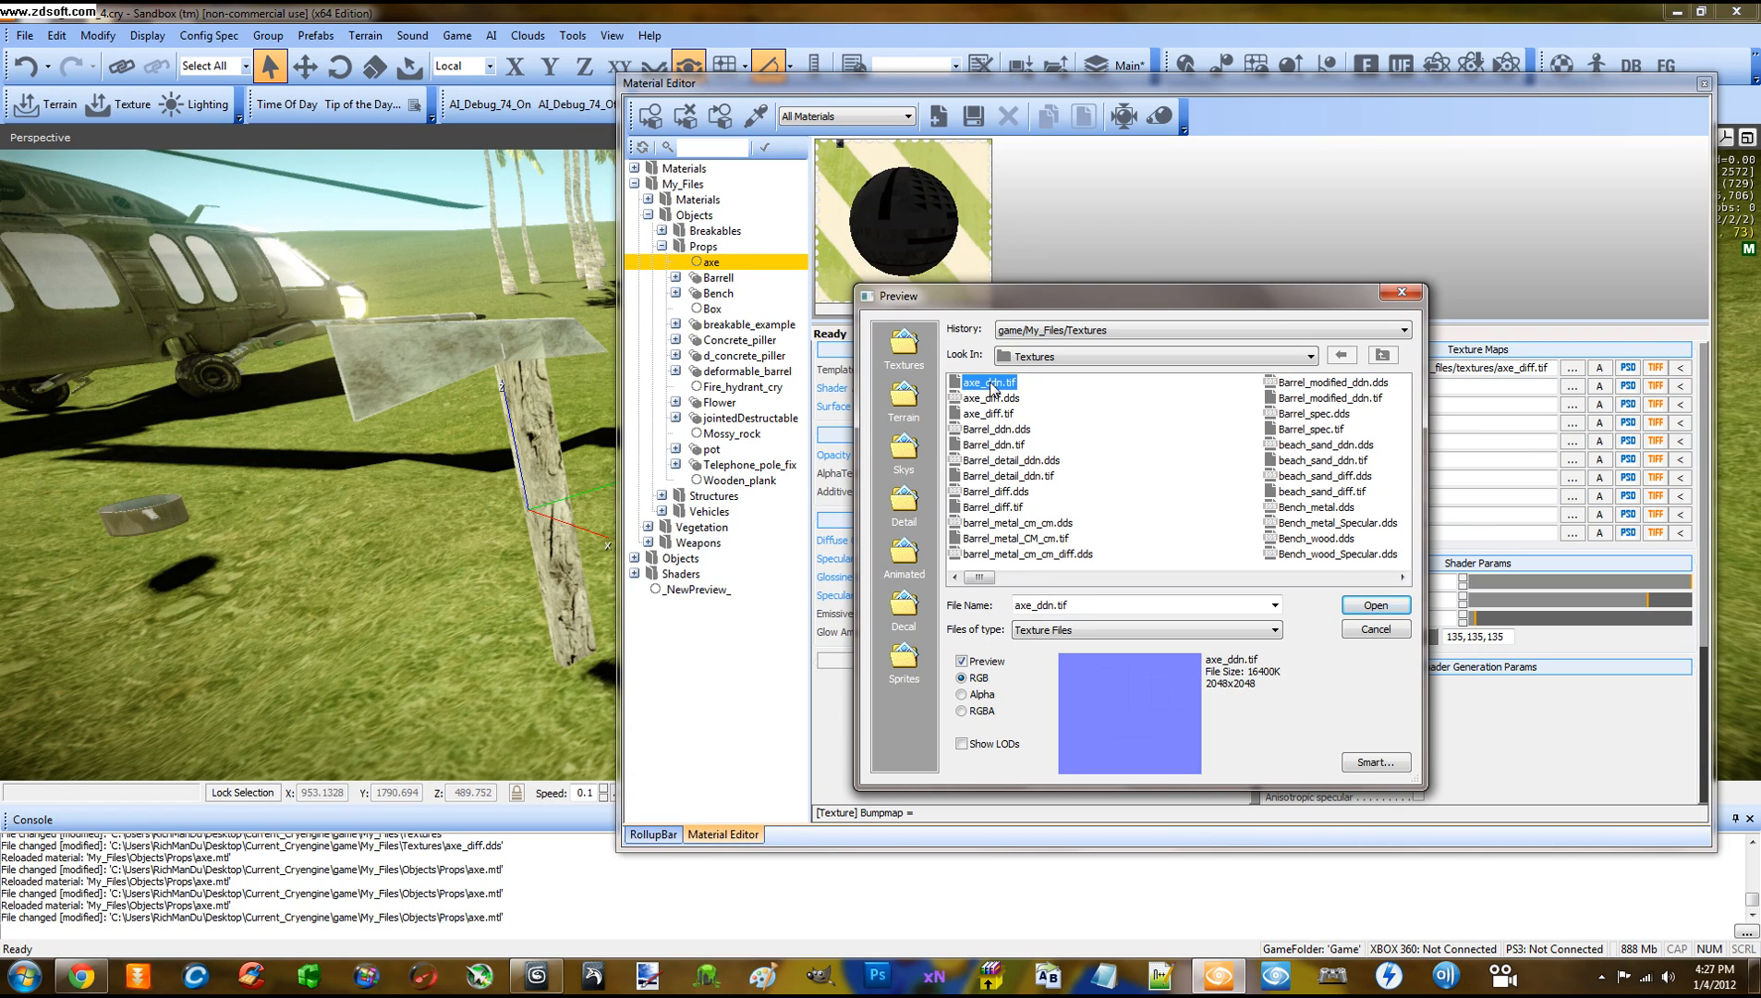
double_click(991, 384)
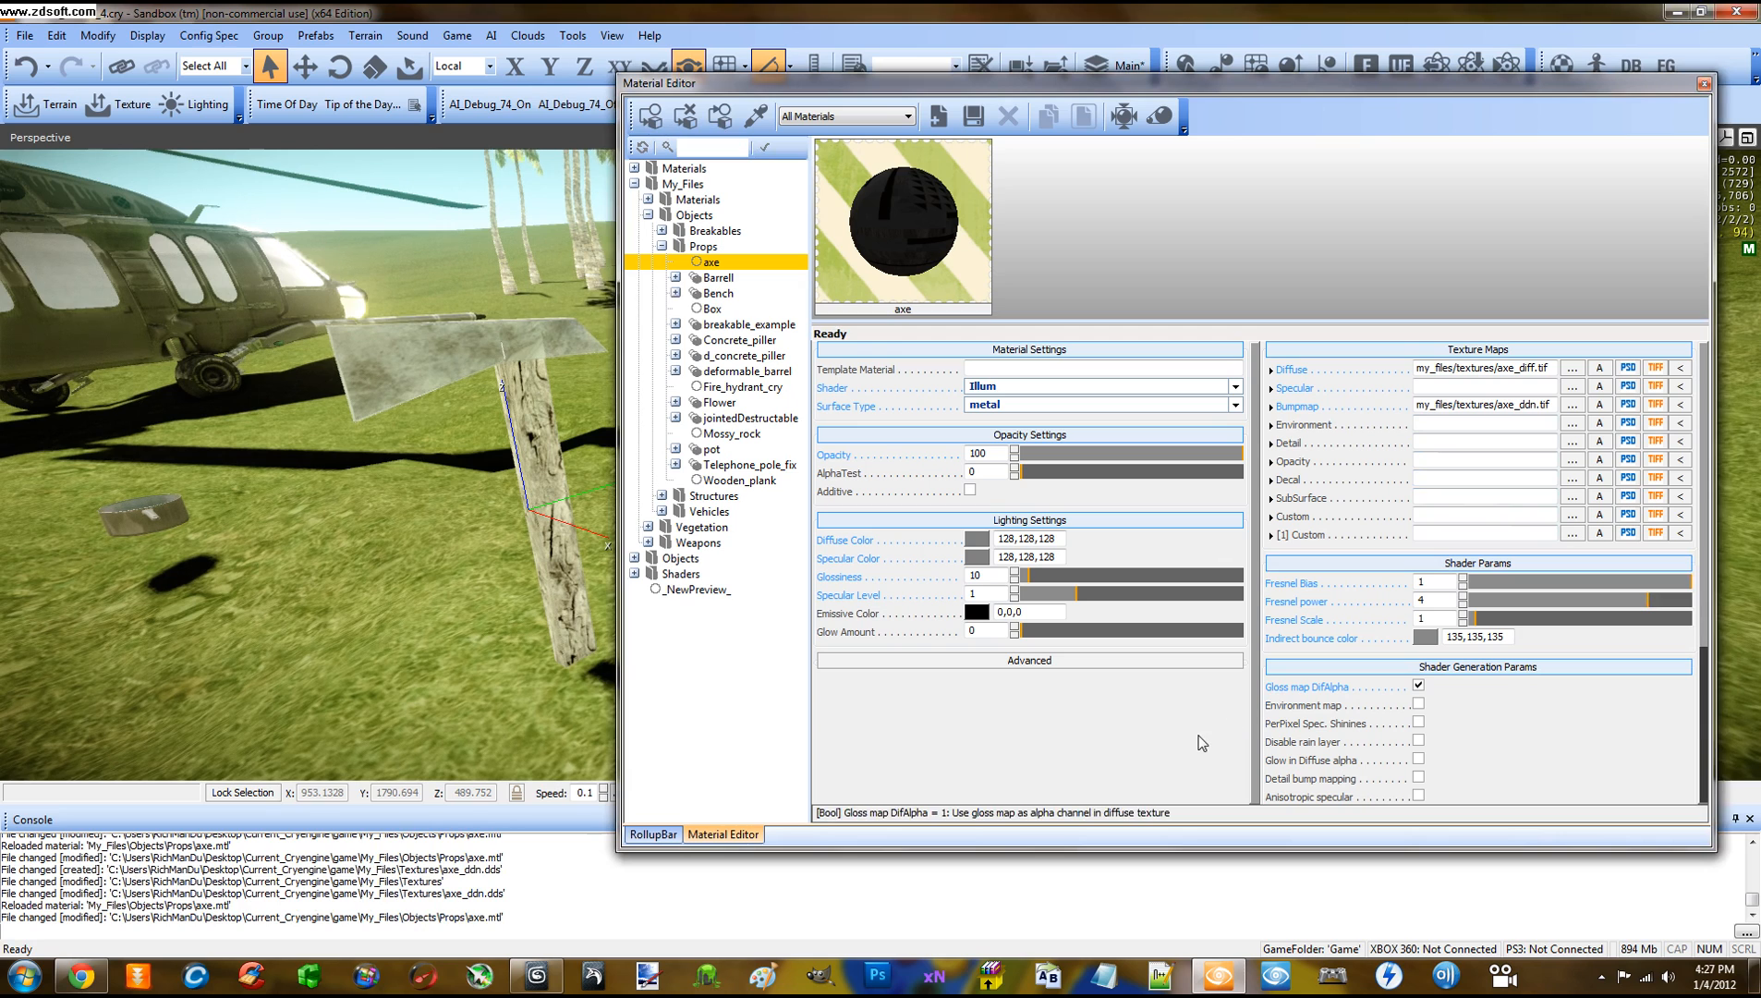
Orbit the Perspective viewport to inspect the bump-mapped axe
right_drag(547, 487, 555, 483)
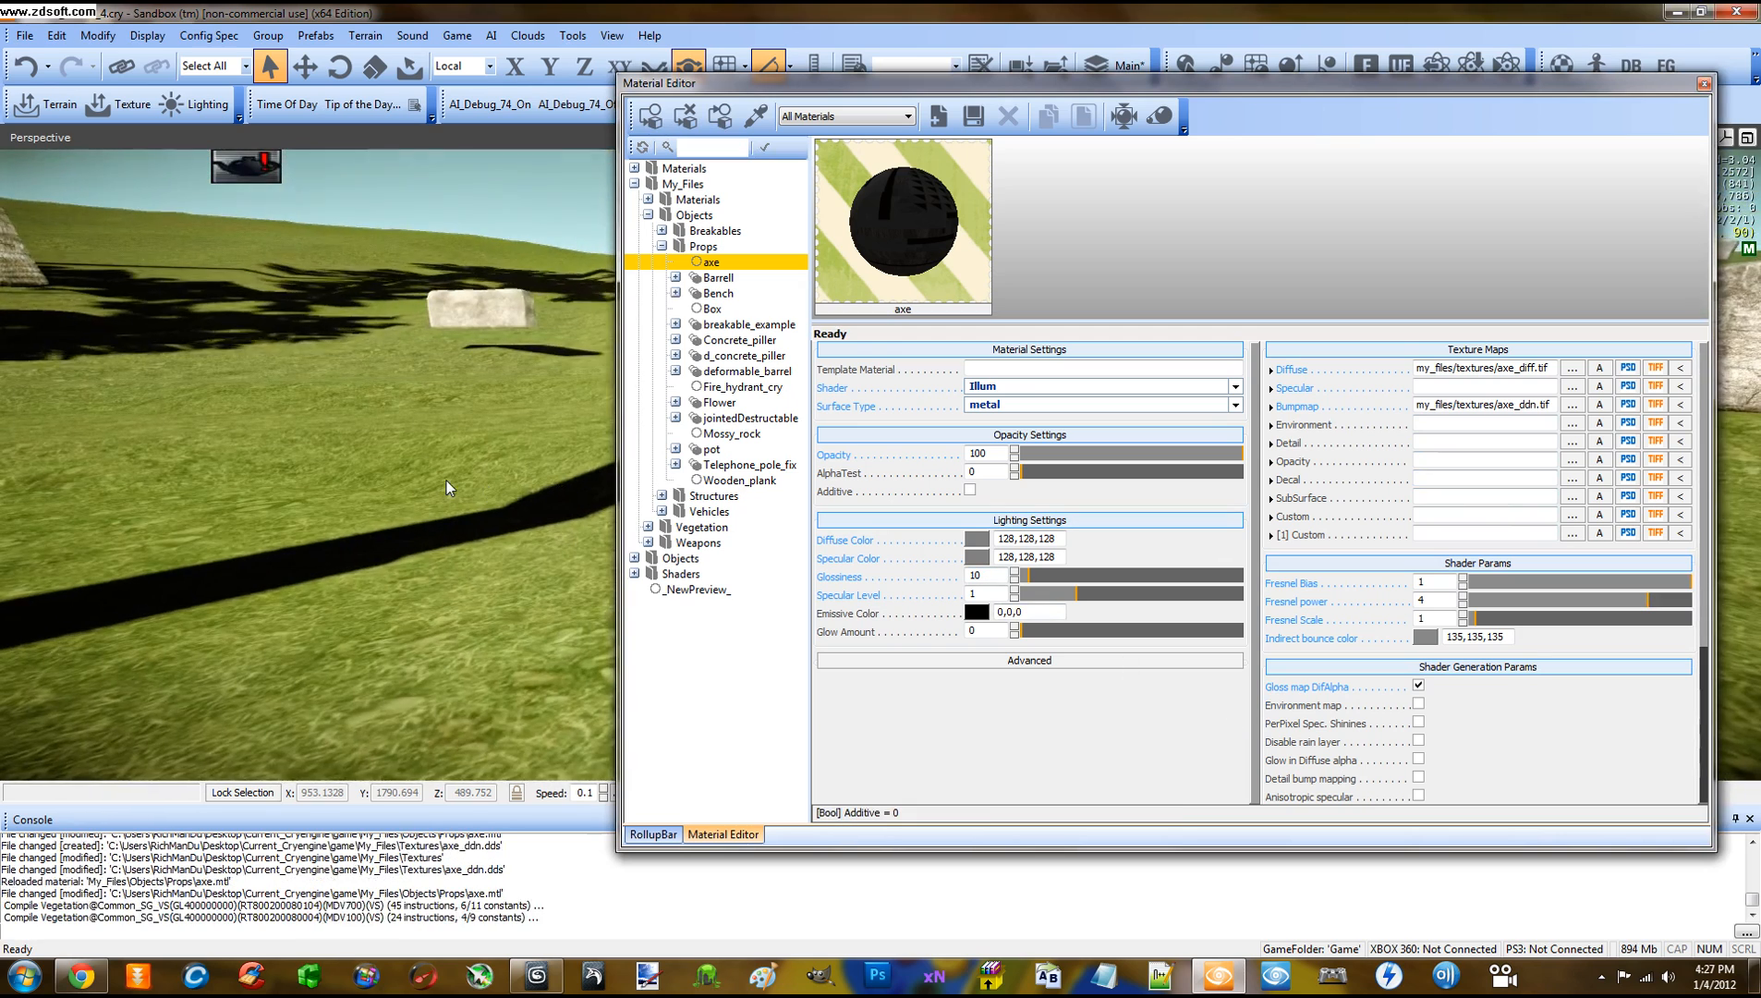
right_drag(445, 480, 484, 504)
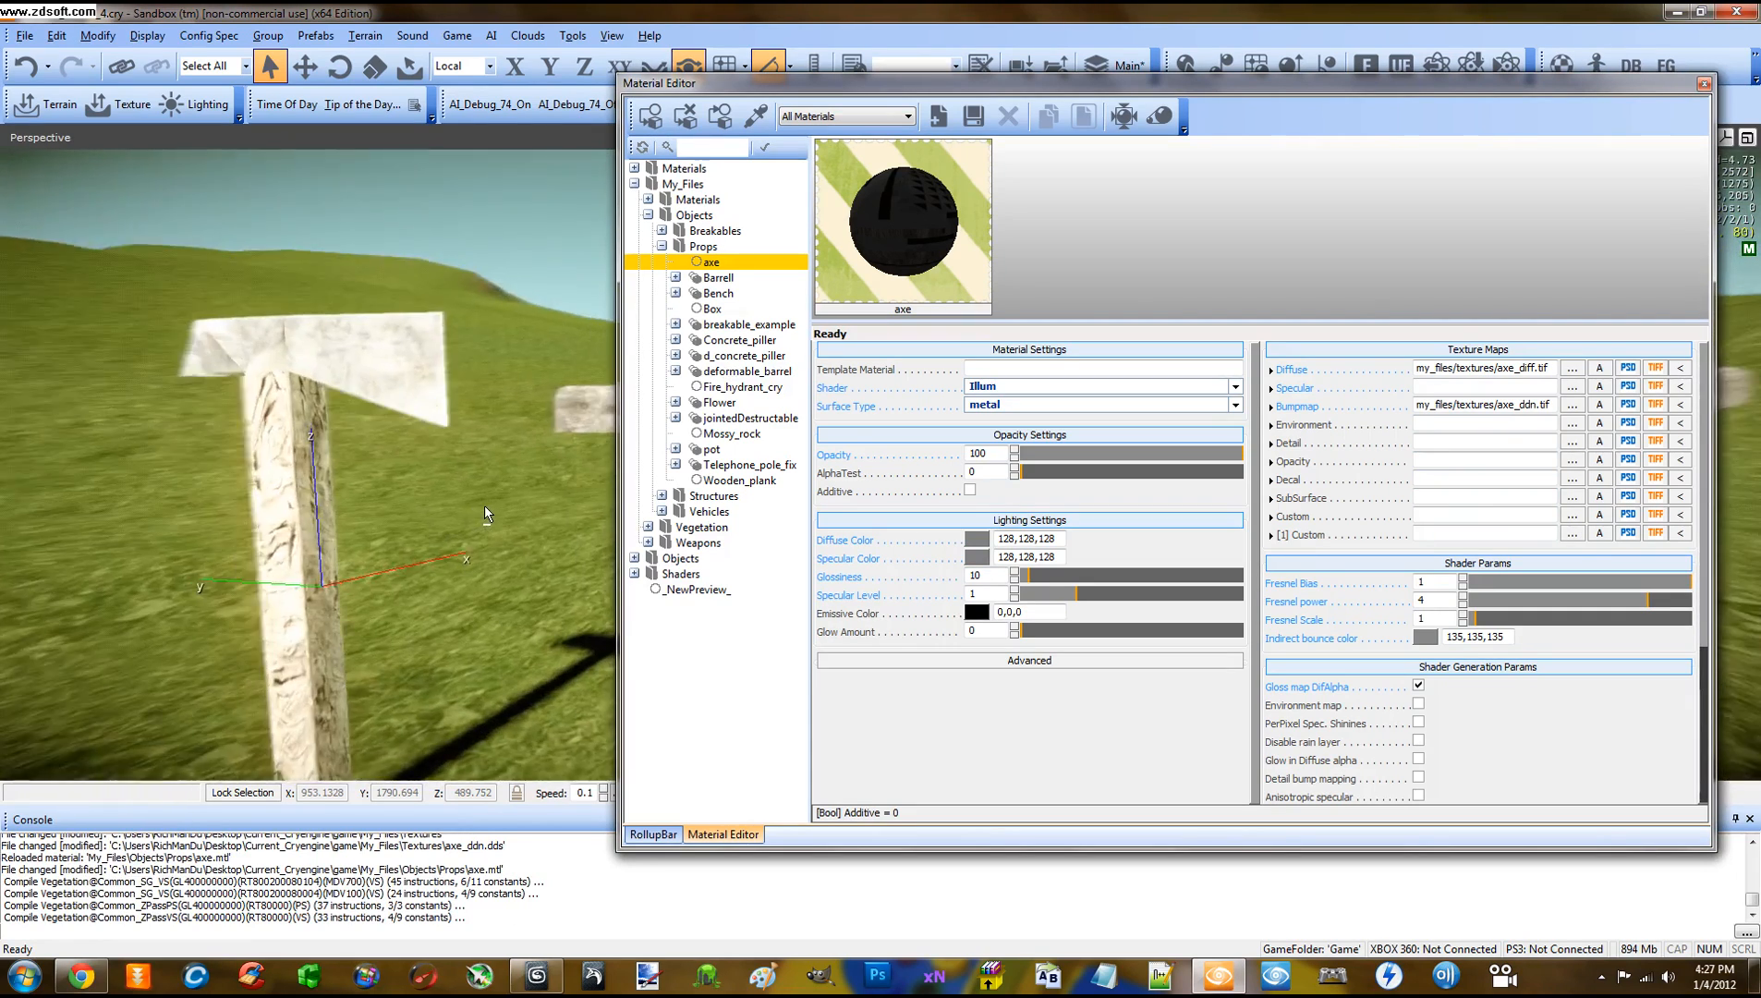
scroll(482, 505, down, 2)
scroll(480, 504, up, 5)
scroll(462, 483, down, 4)
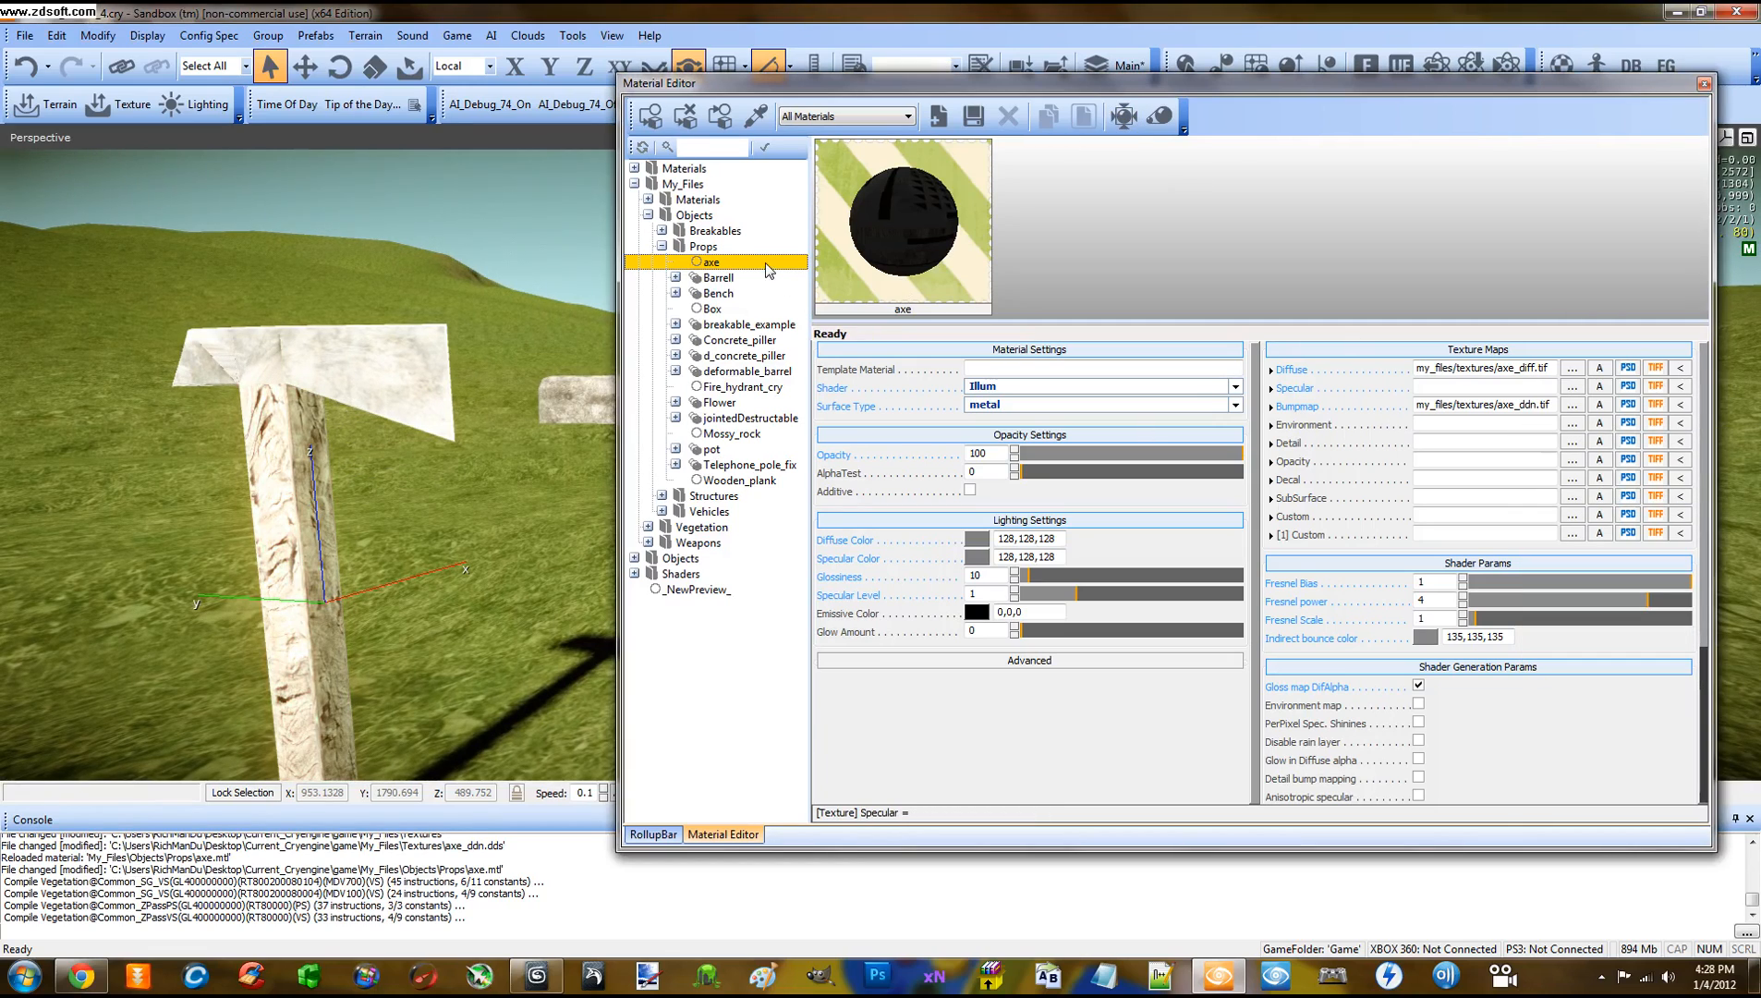
Generate the axe's cubemap as axe_cm in Game/My_Files/Objects/Props at resolution 512
click(709, 263)
click(1123, 119)
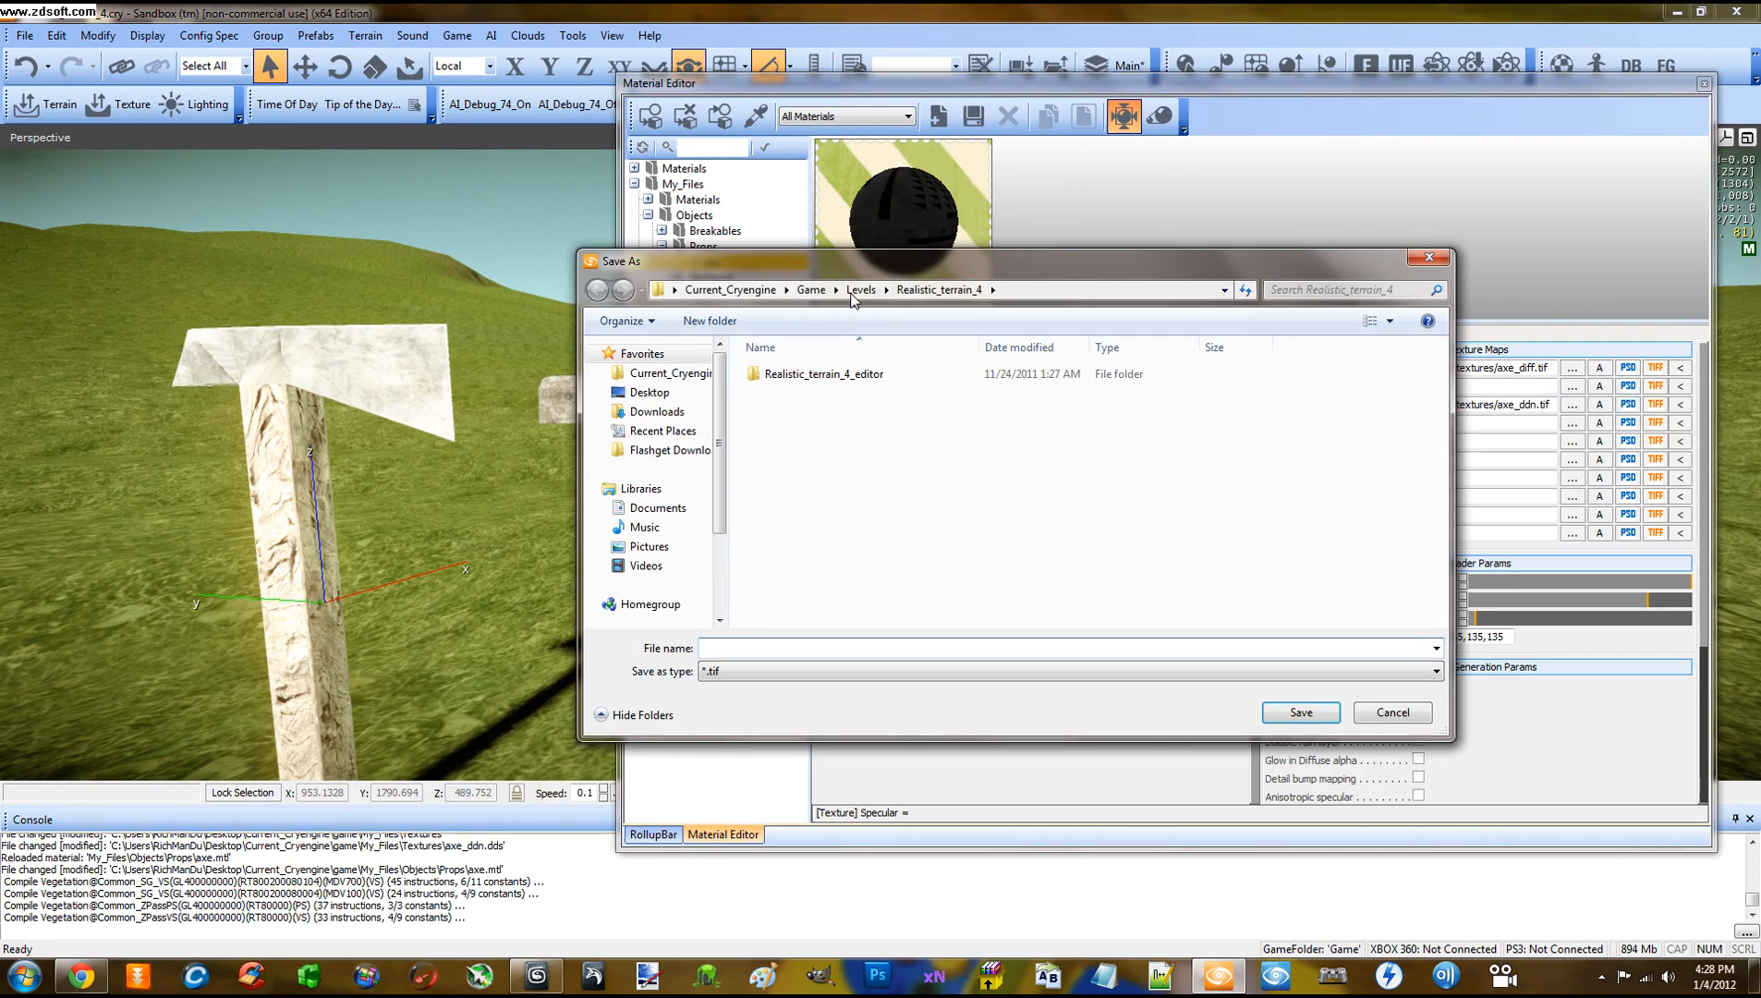
drag(845, 265, 857, 240)
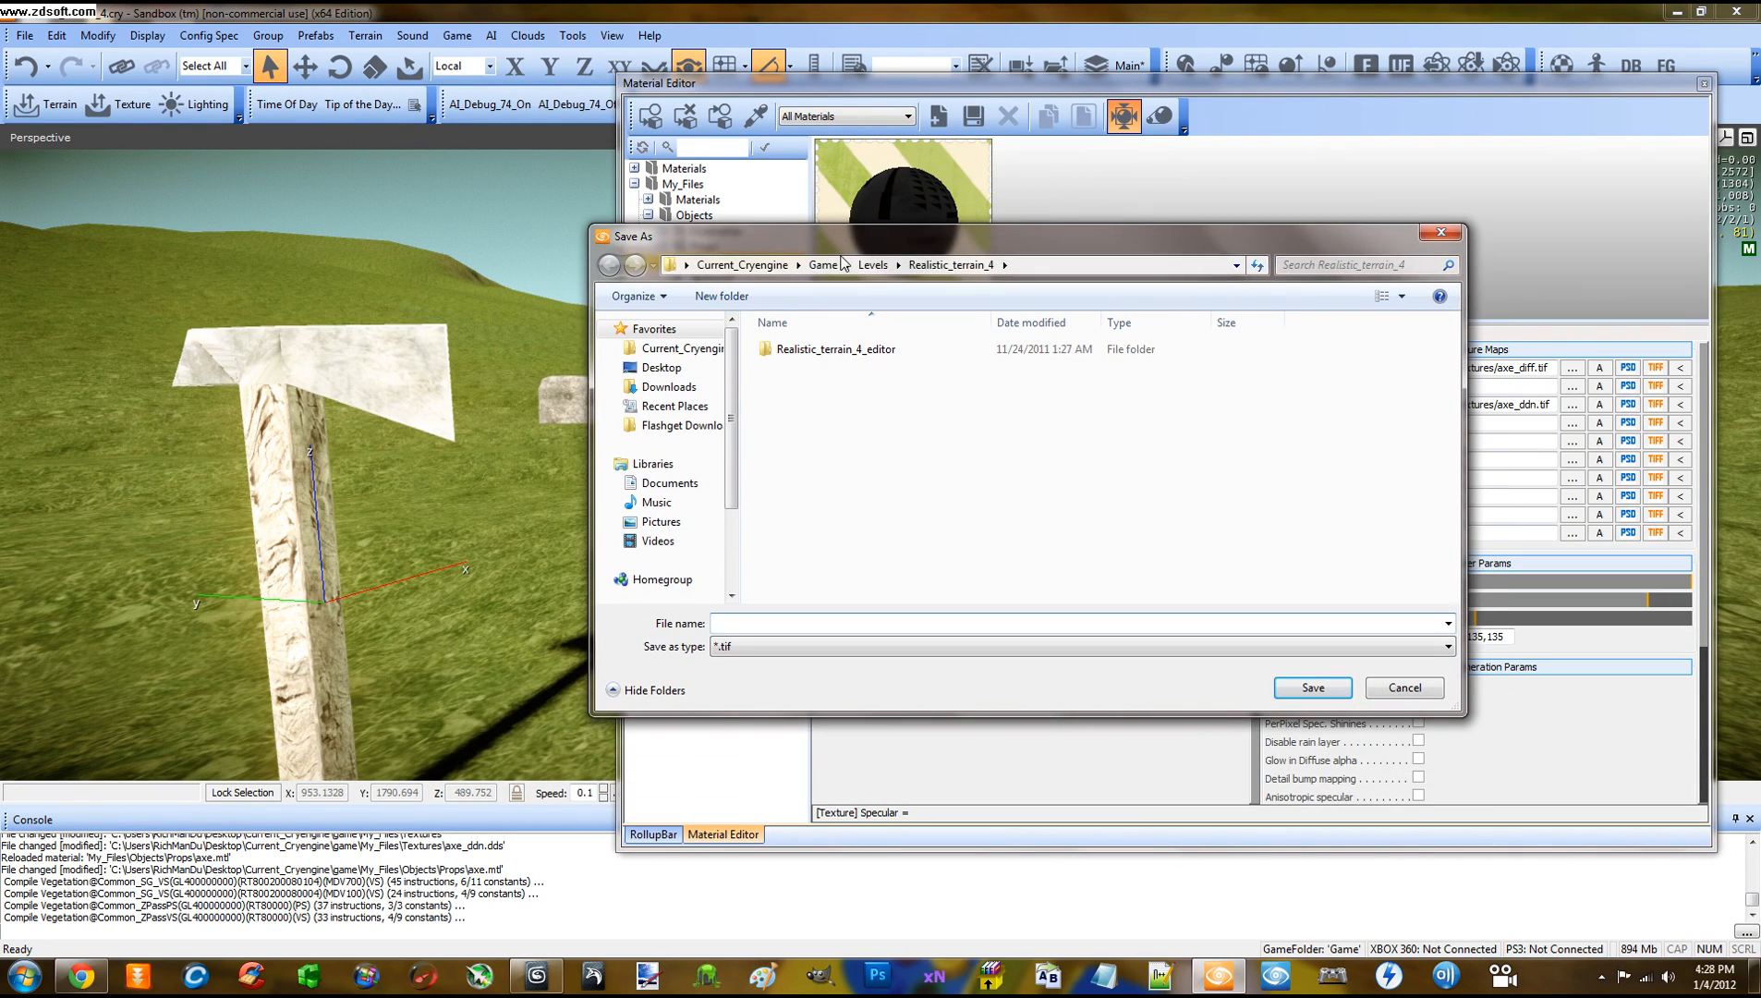
click(825, 265)
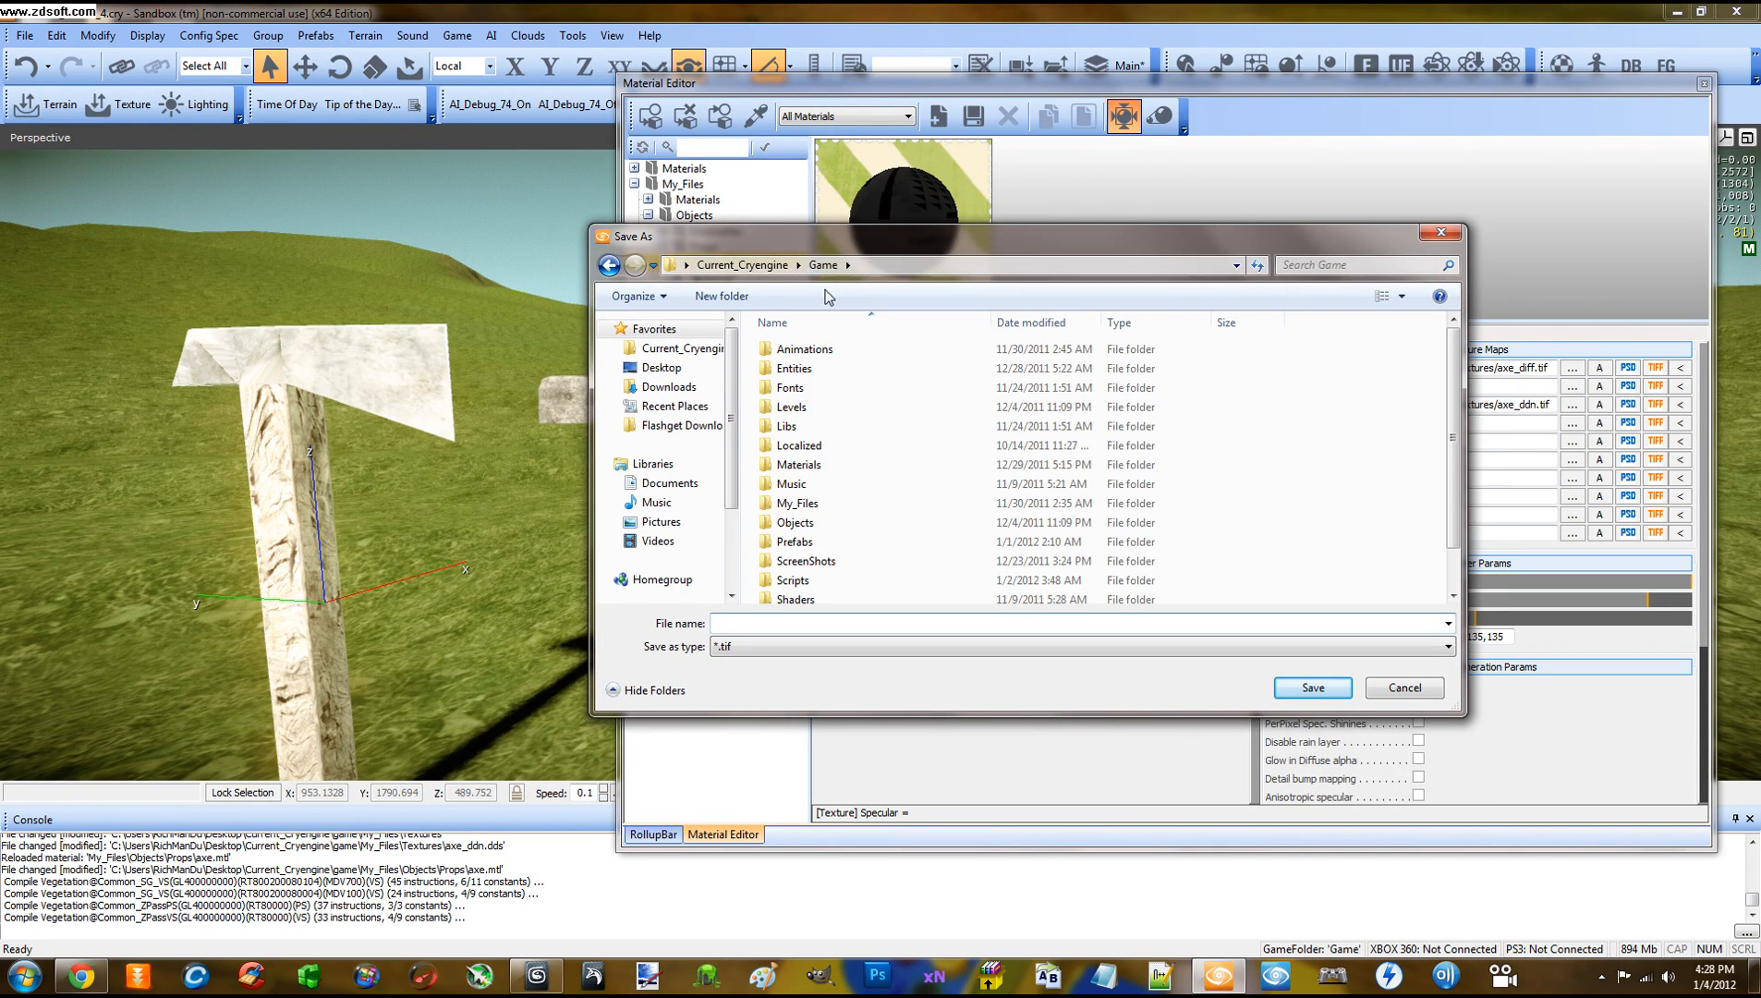
double_click(799, 504)
double_click(799, 413)
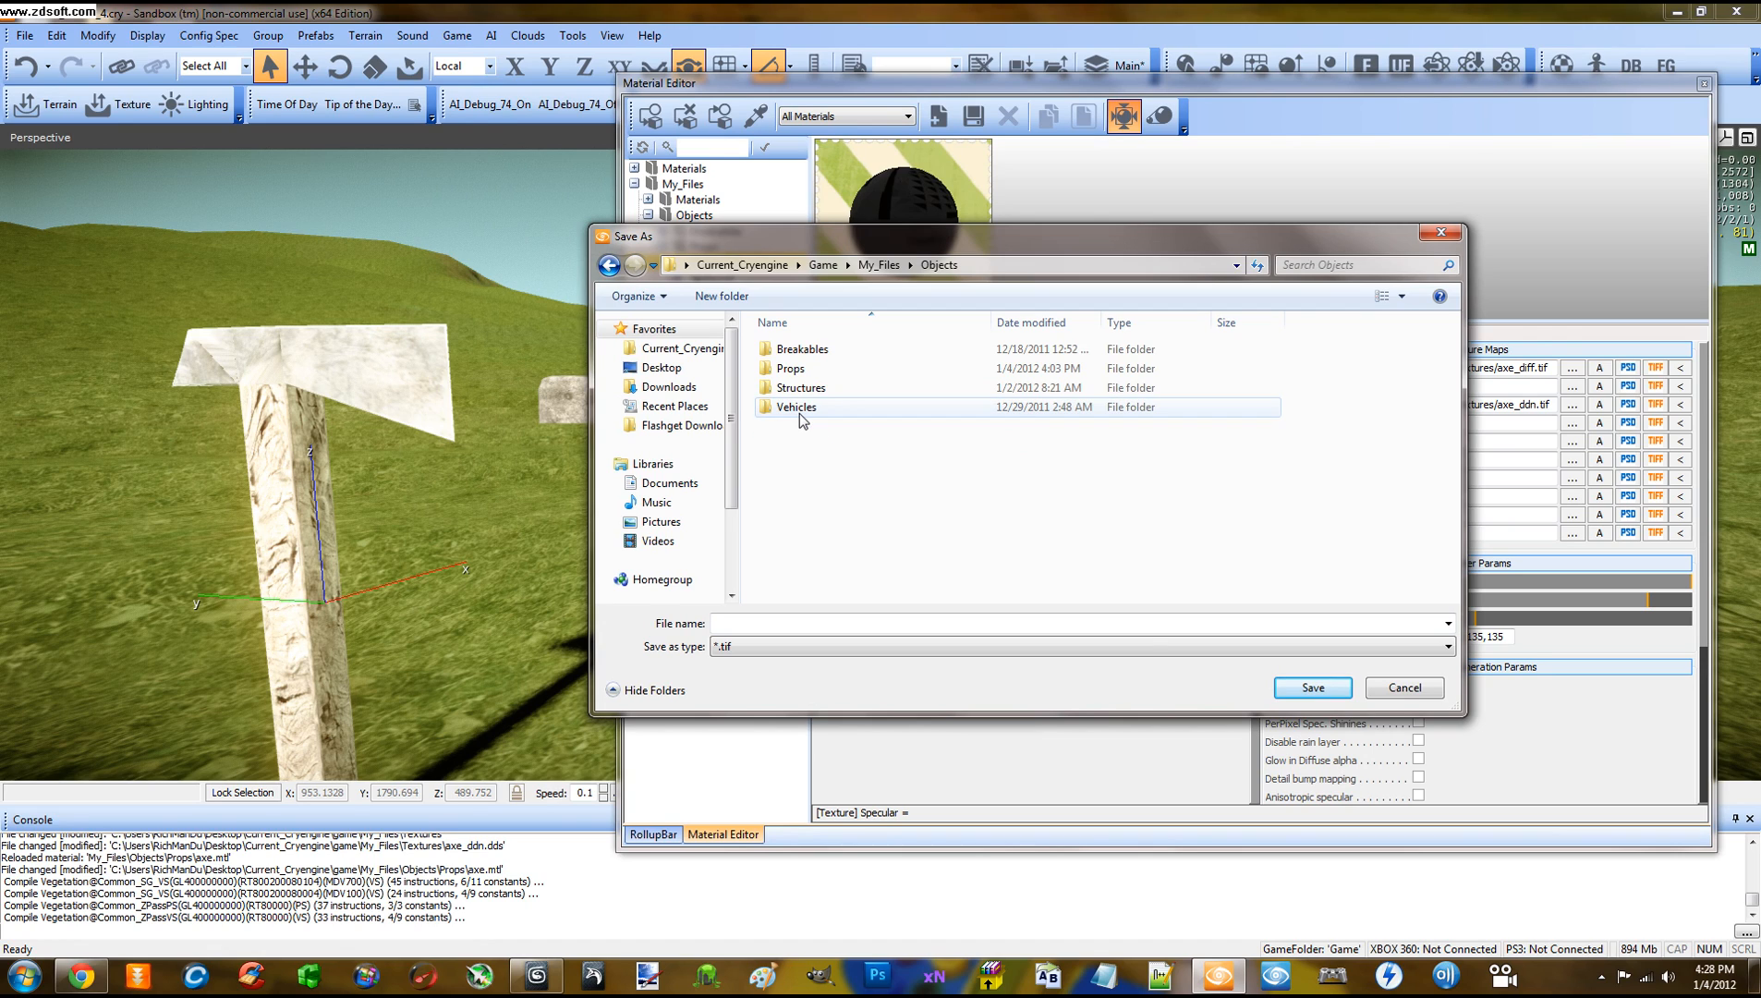
click(803, 372)
double_click(803, 371)
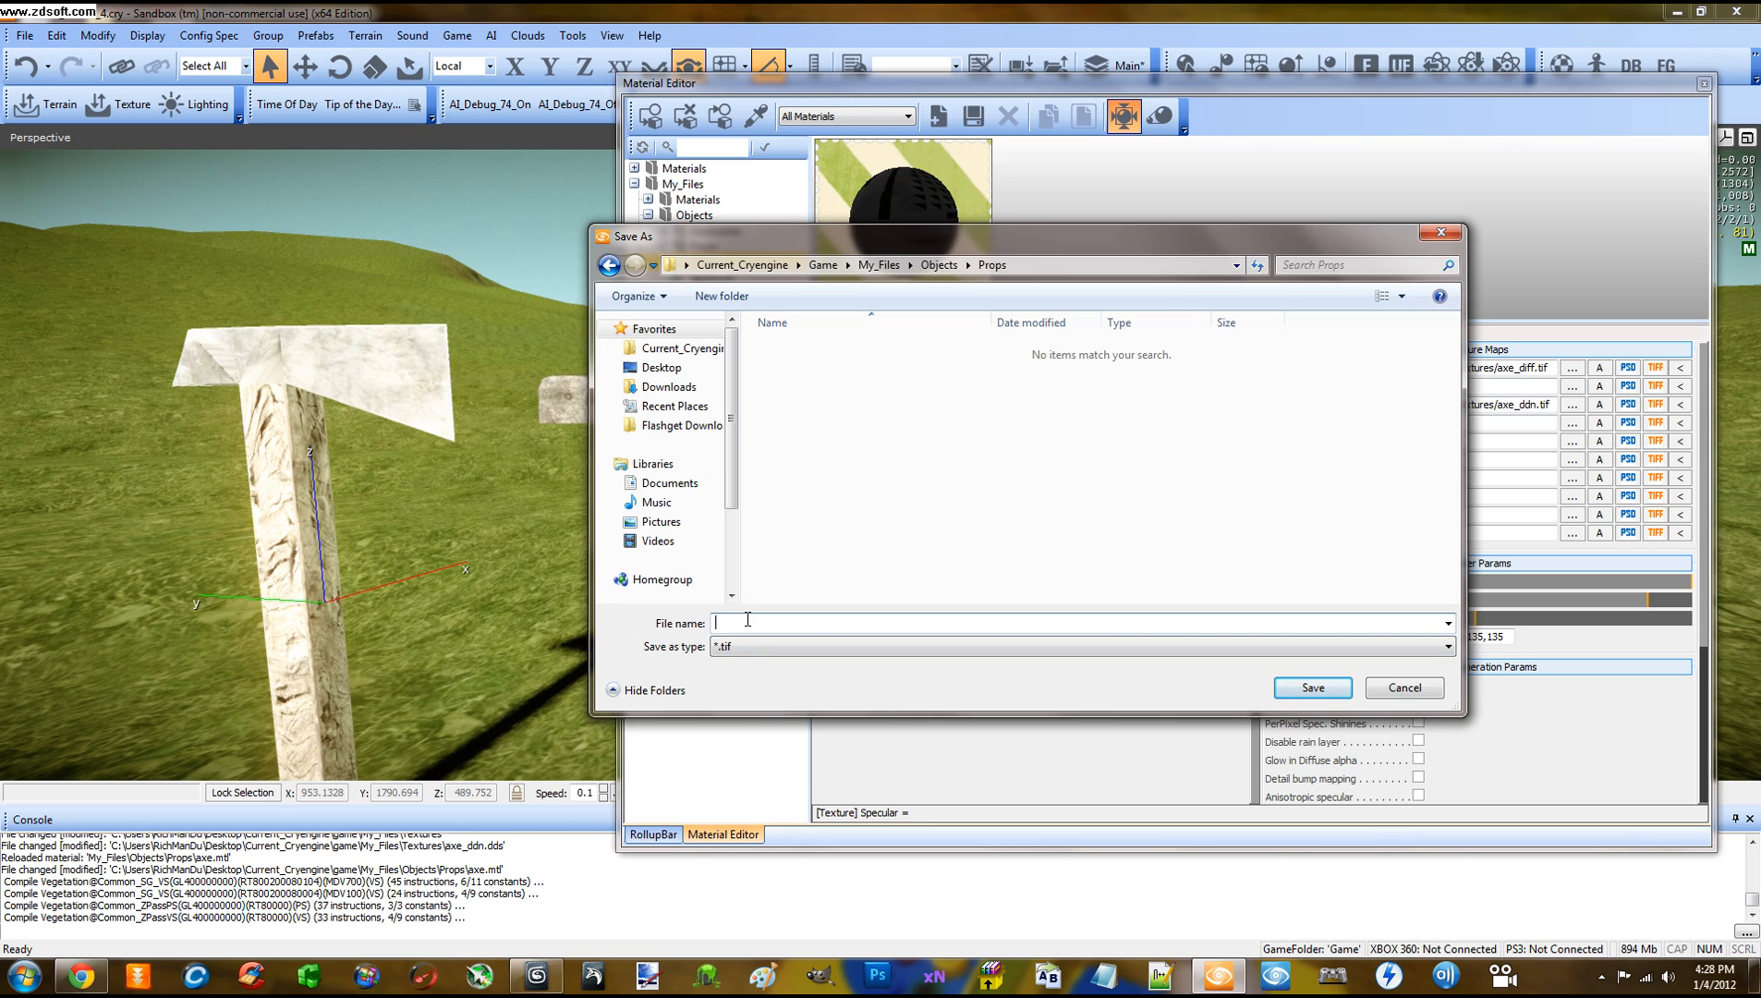
text(axe)
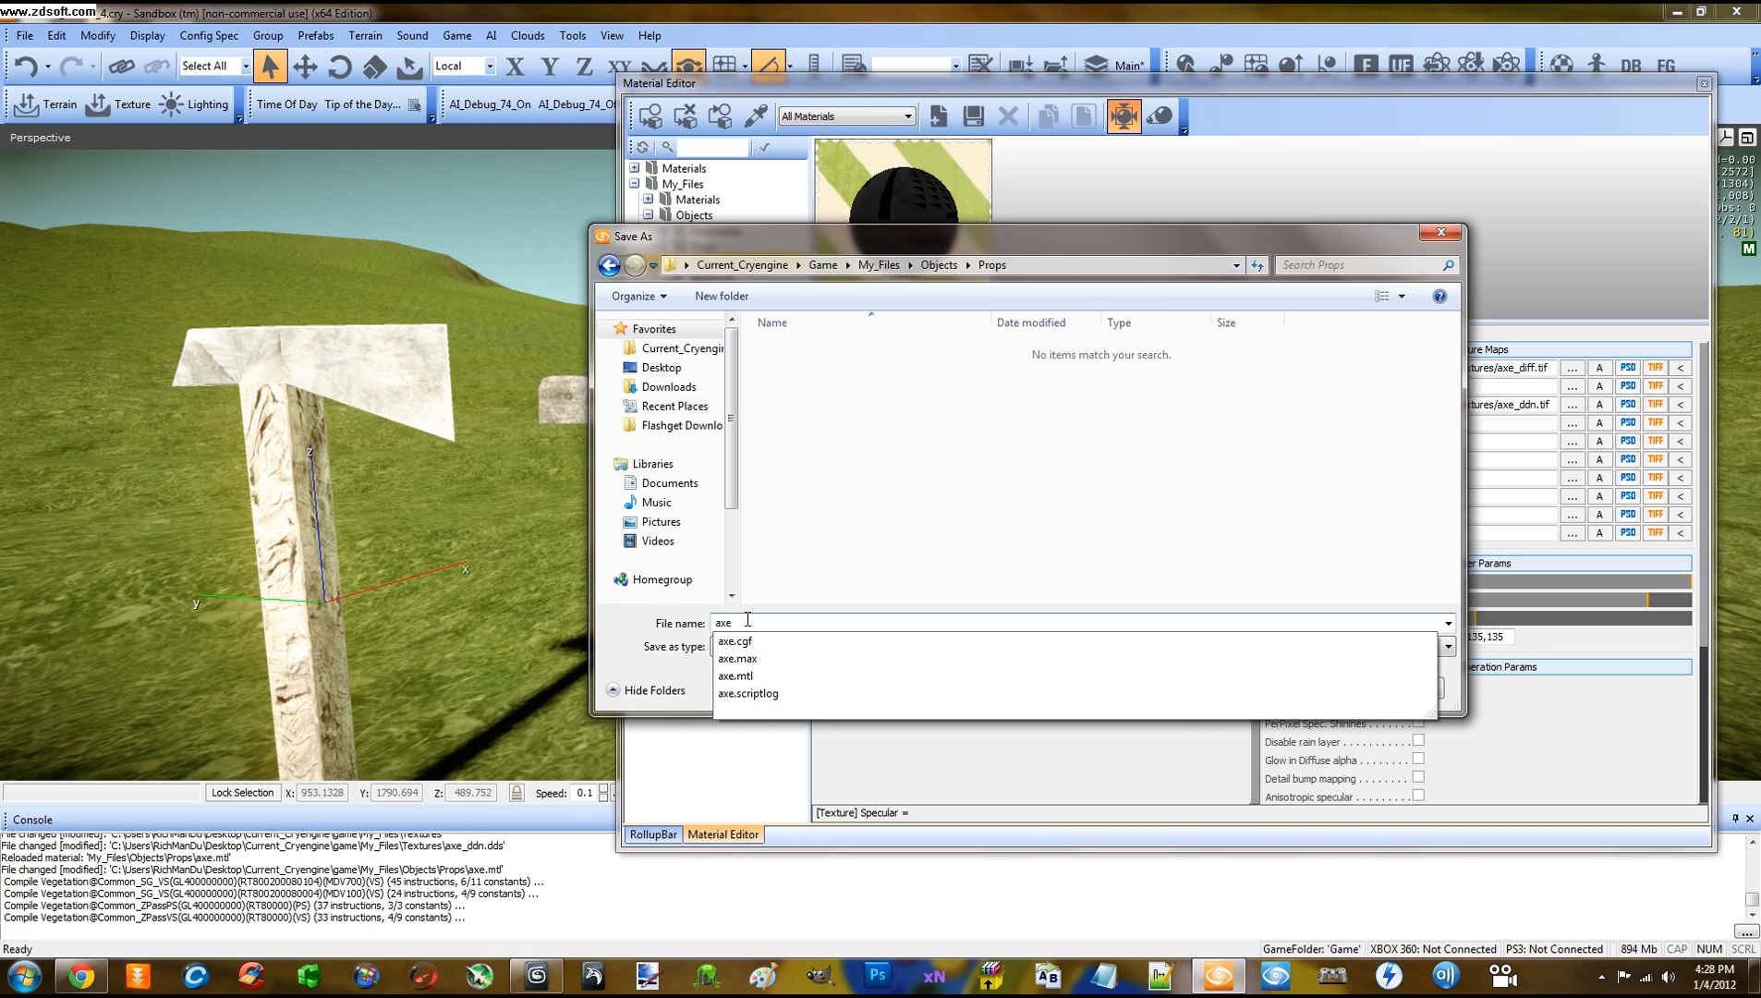
text(_cm)
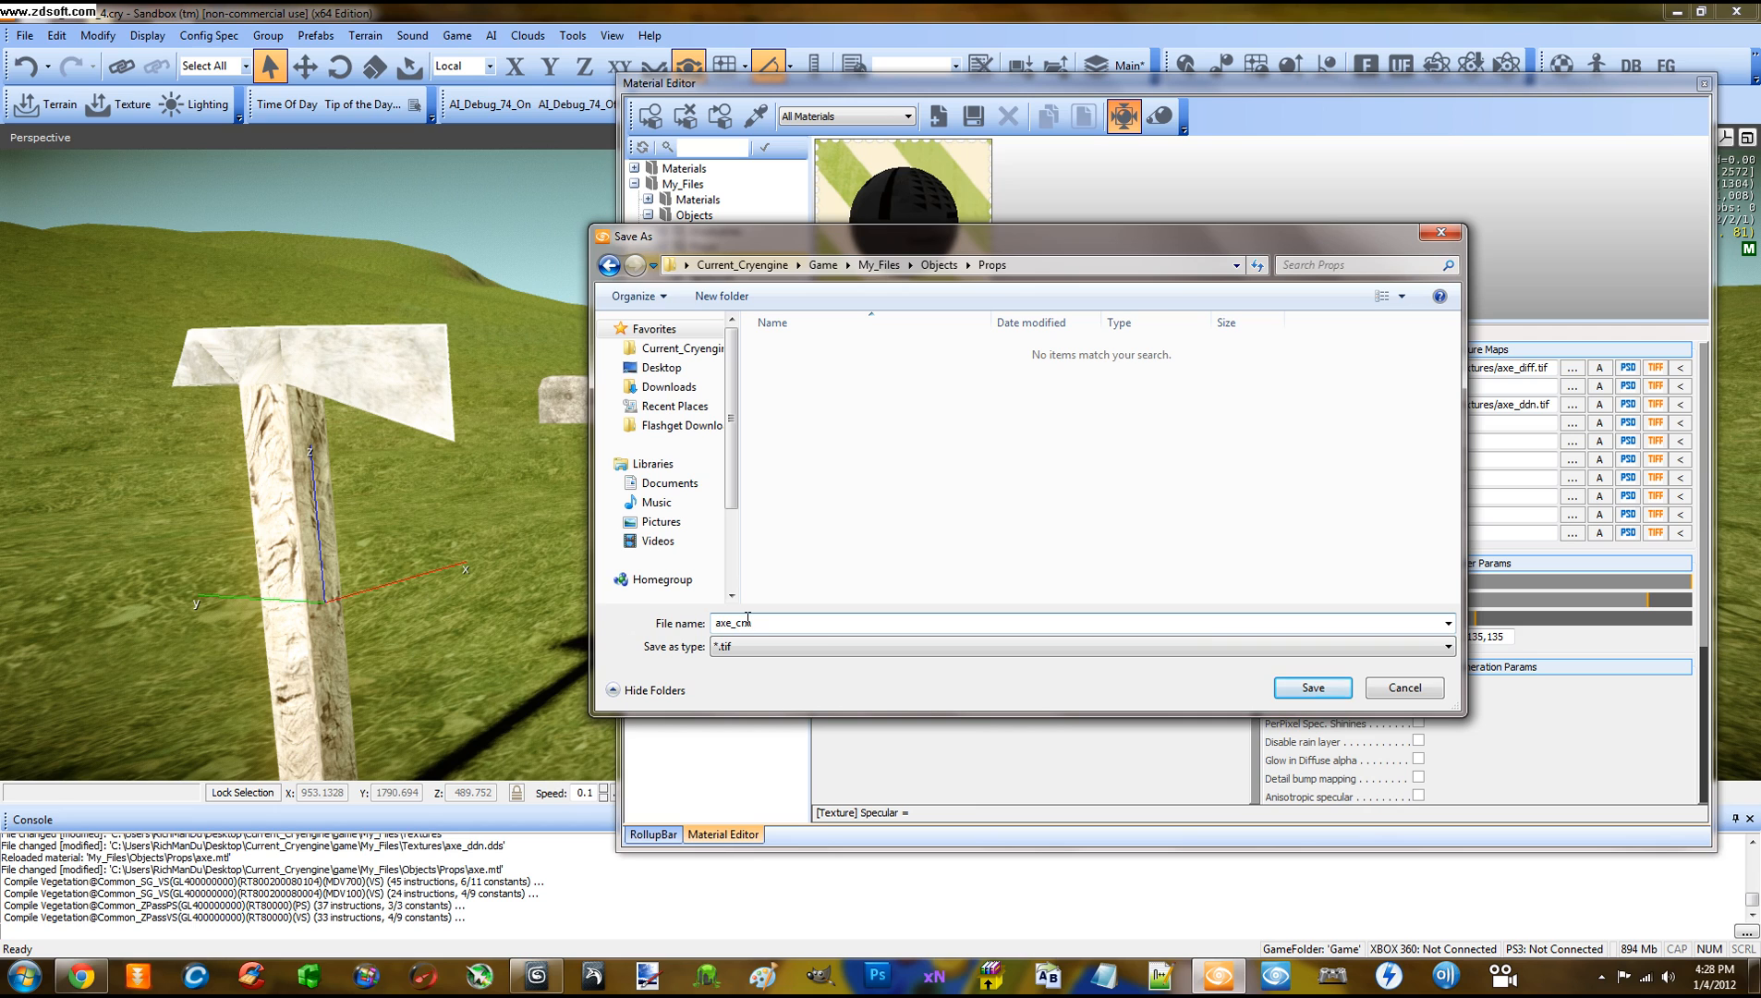
click(1310, 689)
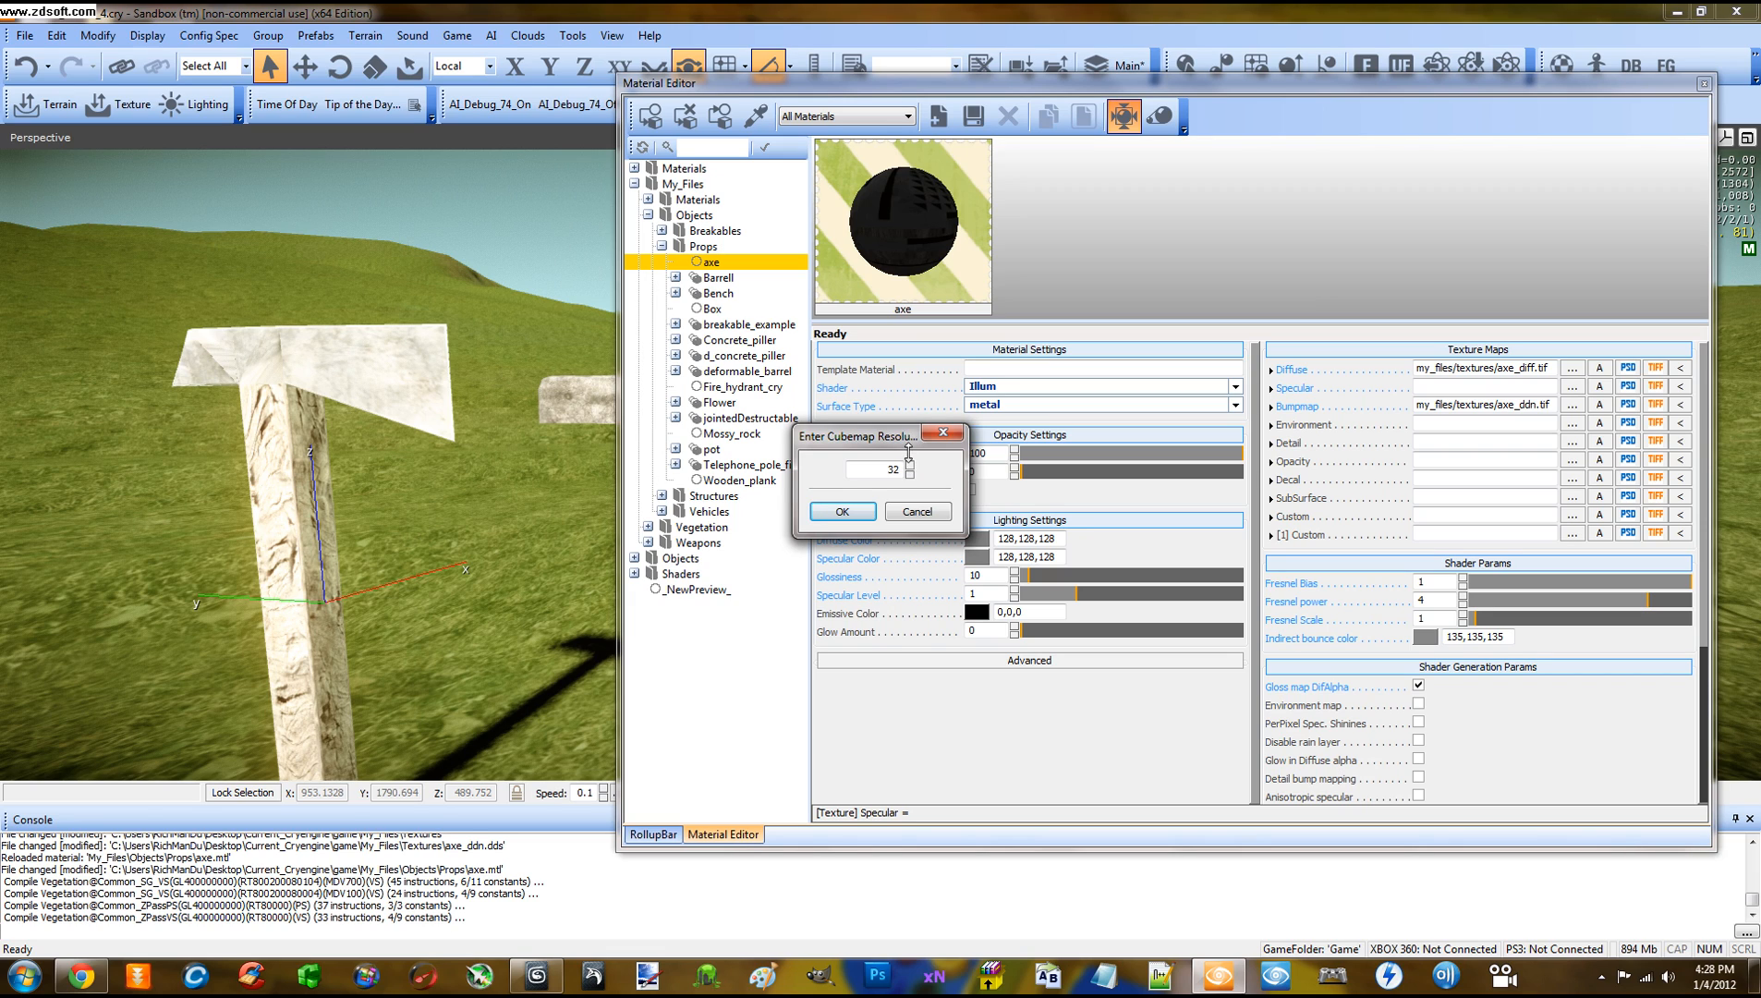
drag(909, 435, 909, 436)
Confirm the 512 cubemap and enable Environment map under Shader Generation Params
click(854, 511)
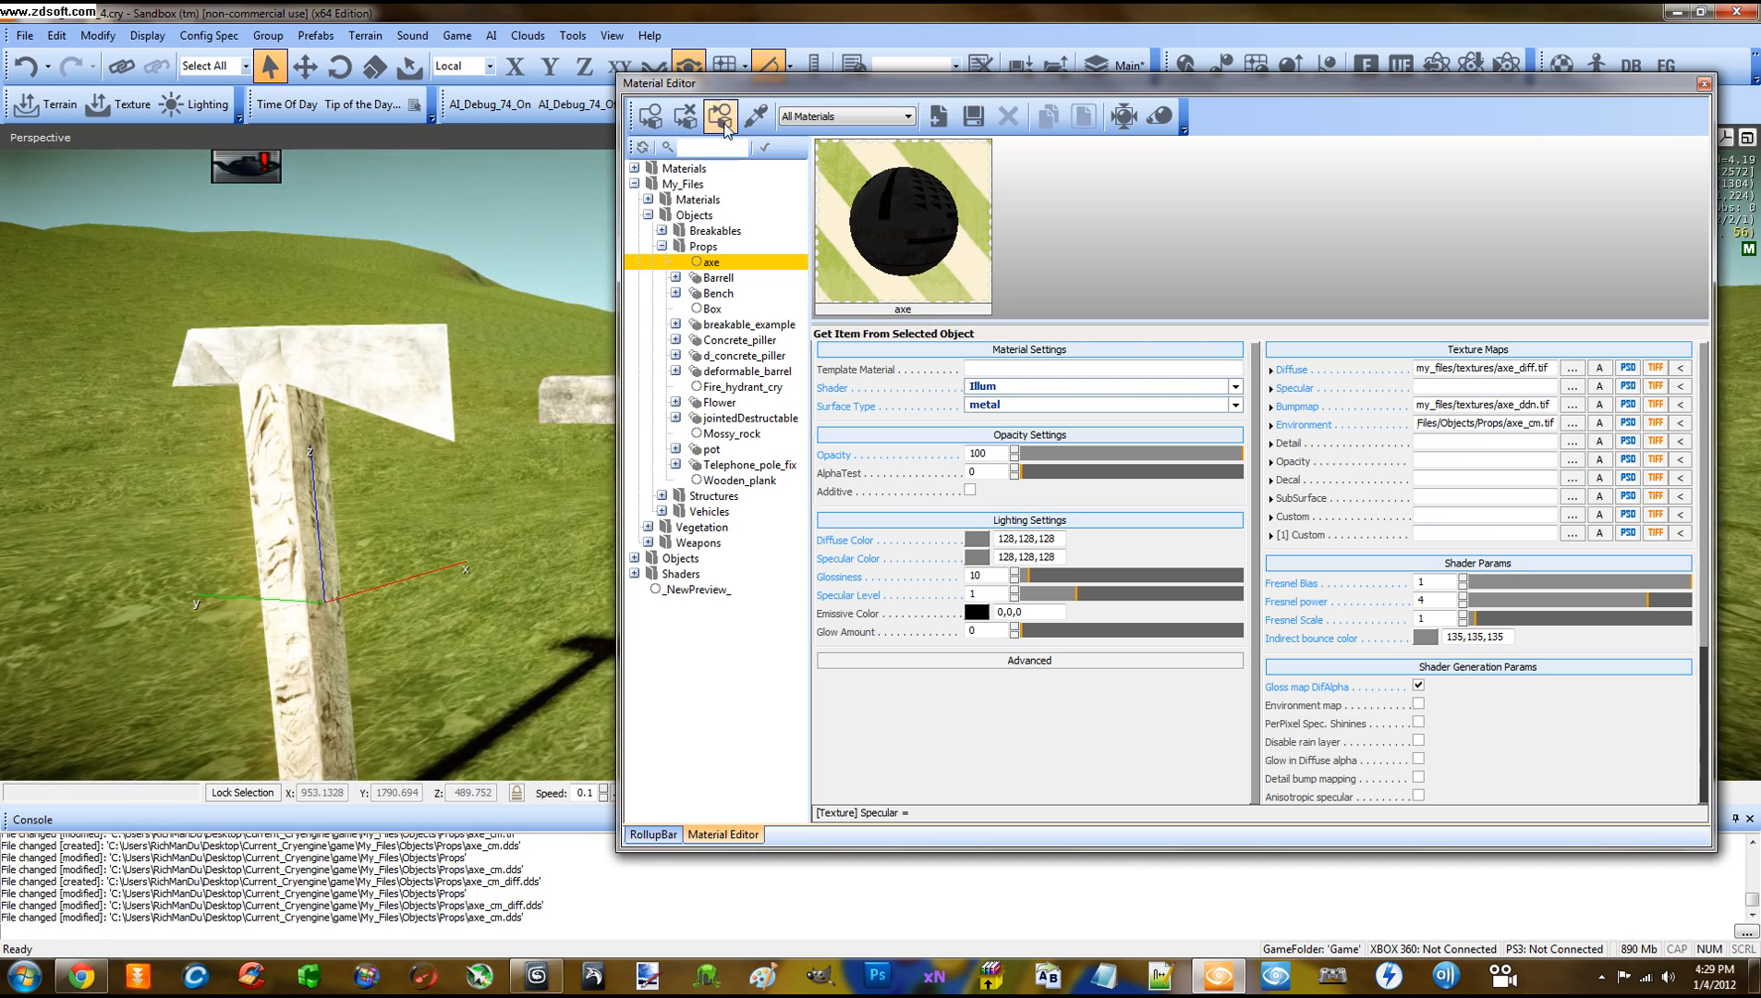
mouse_move(1357, 425)
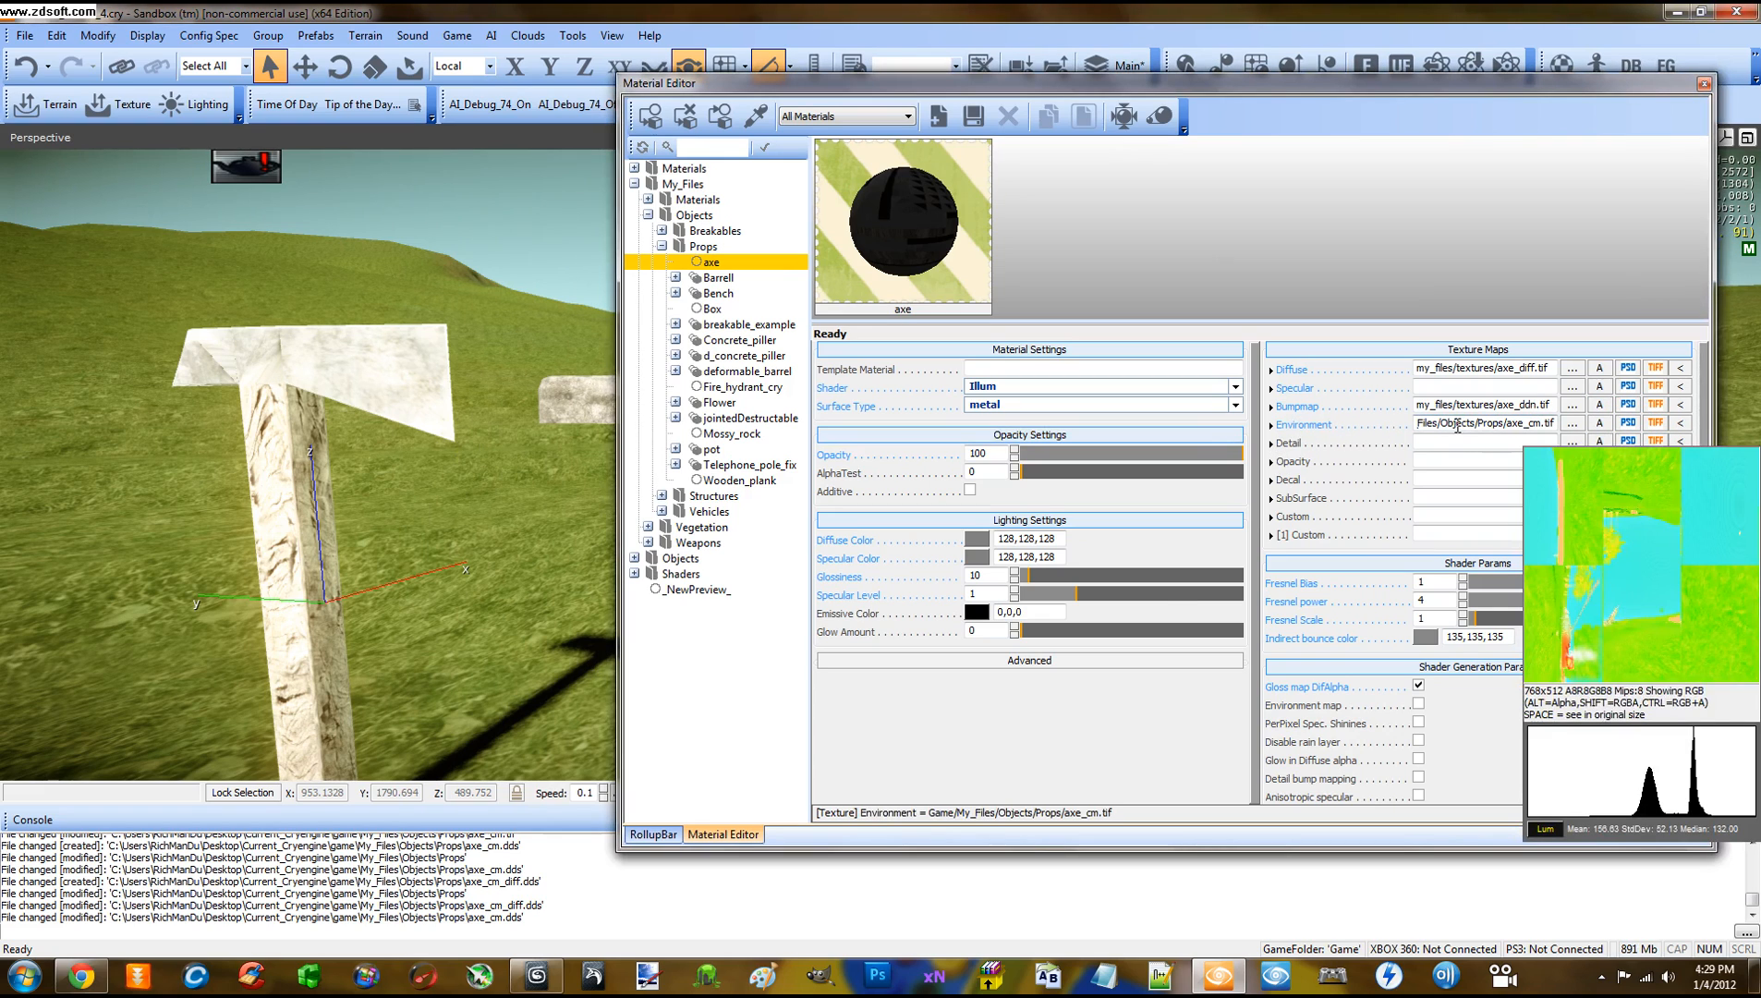
scroll(1707, 397, down, 5)
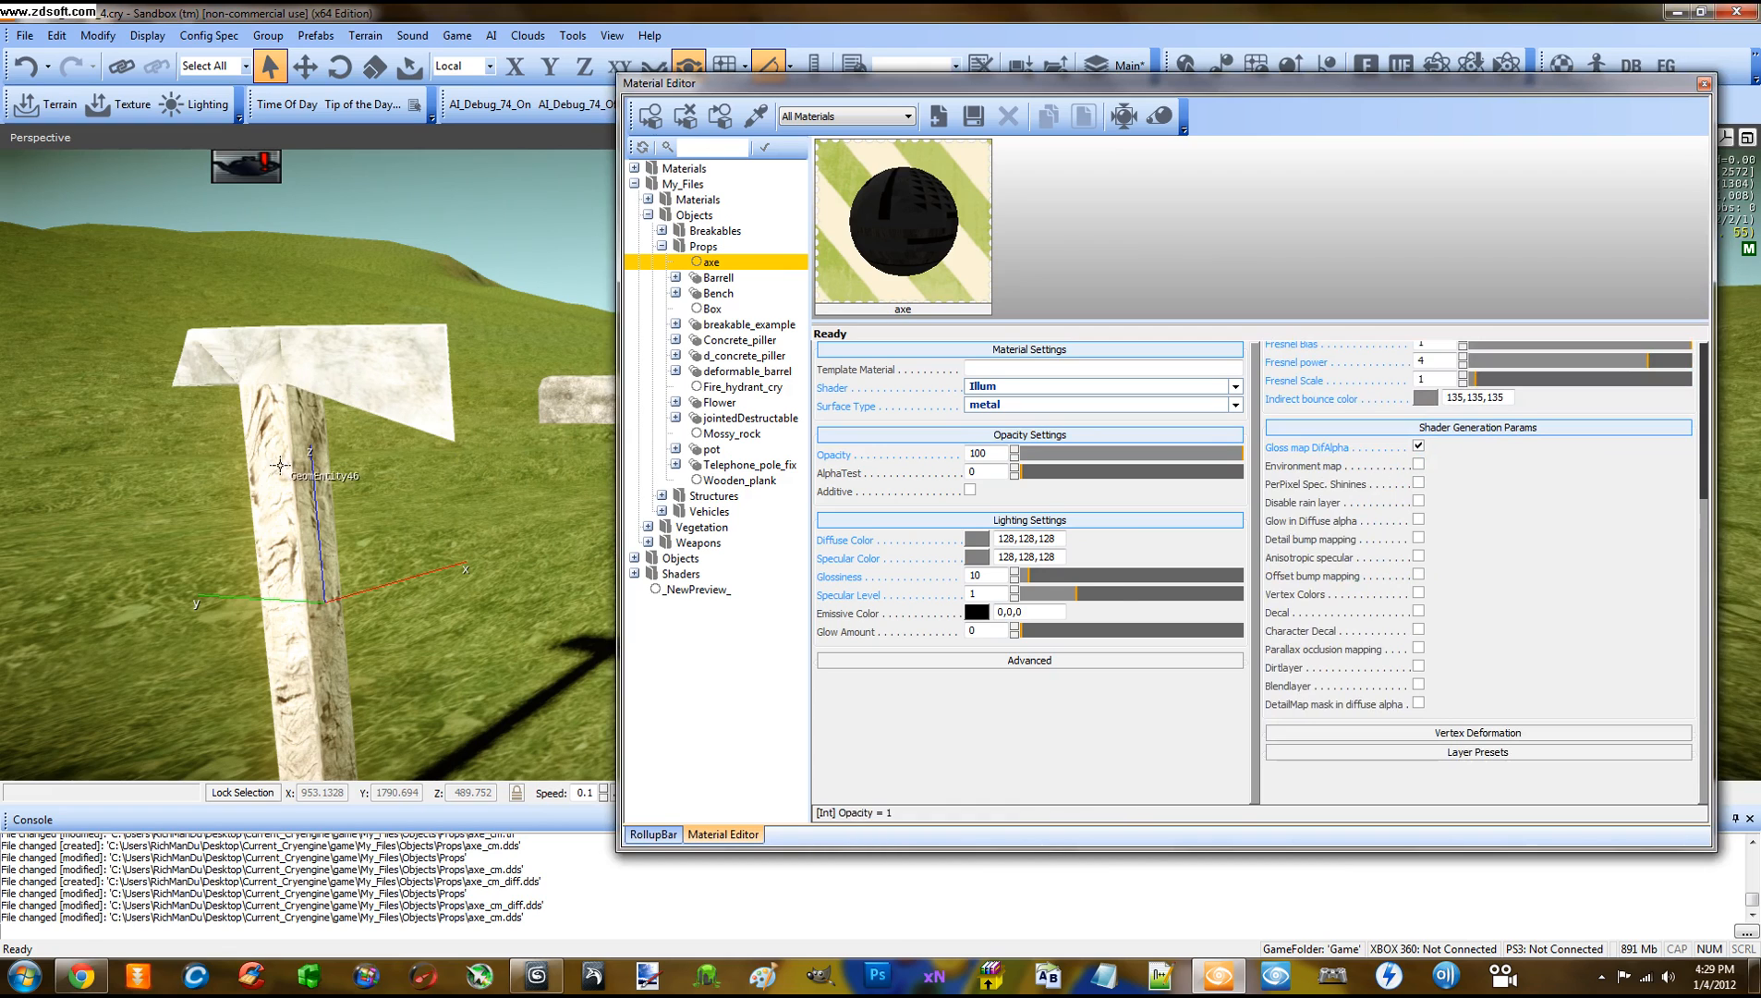
click(1417, 465)
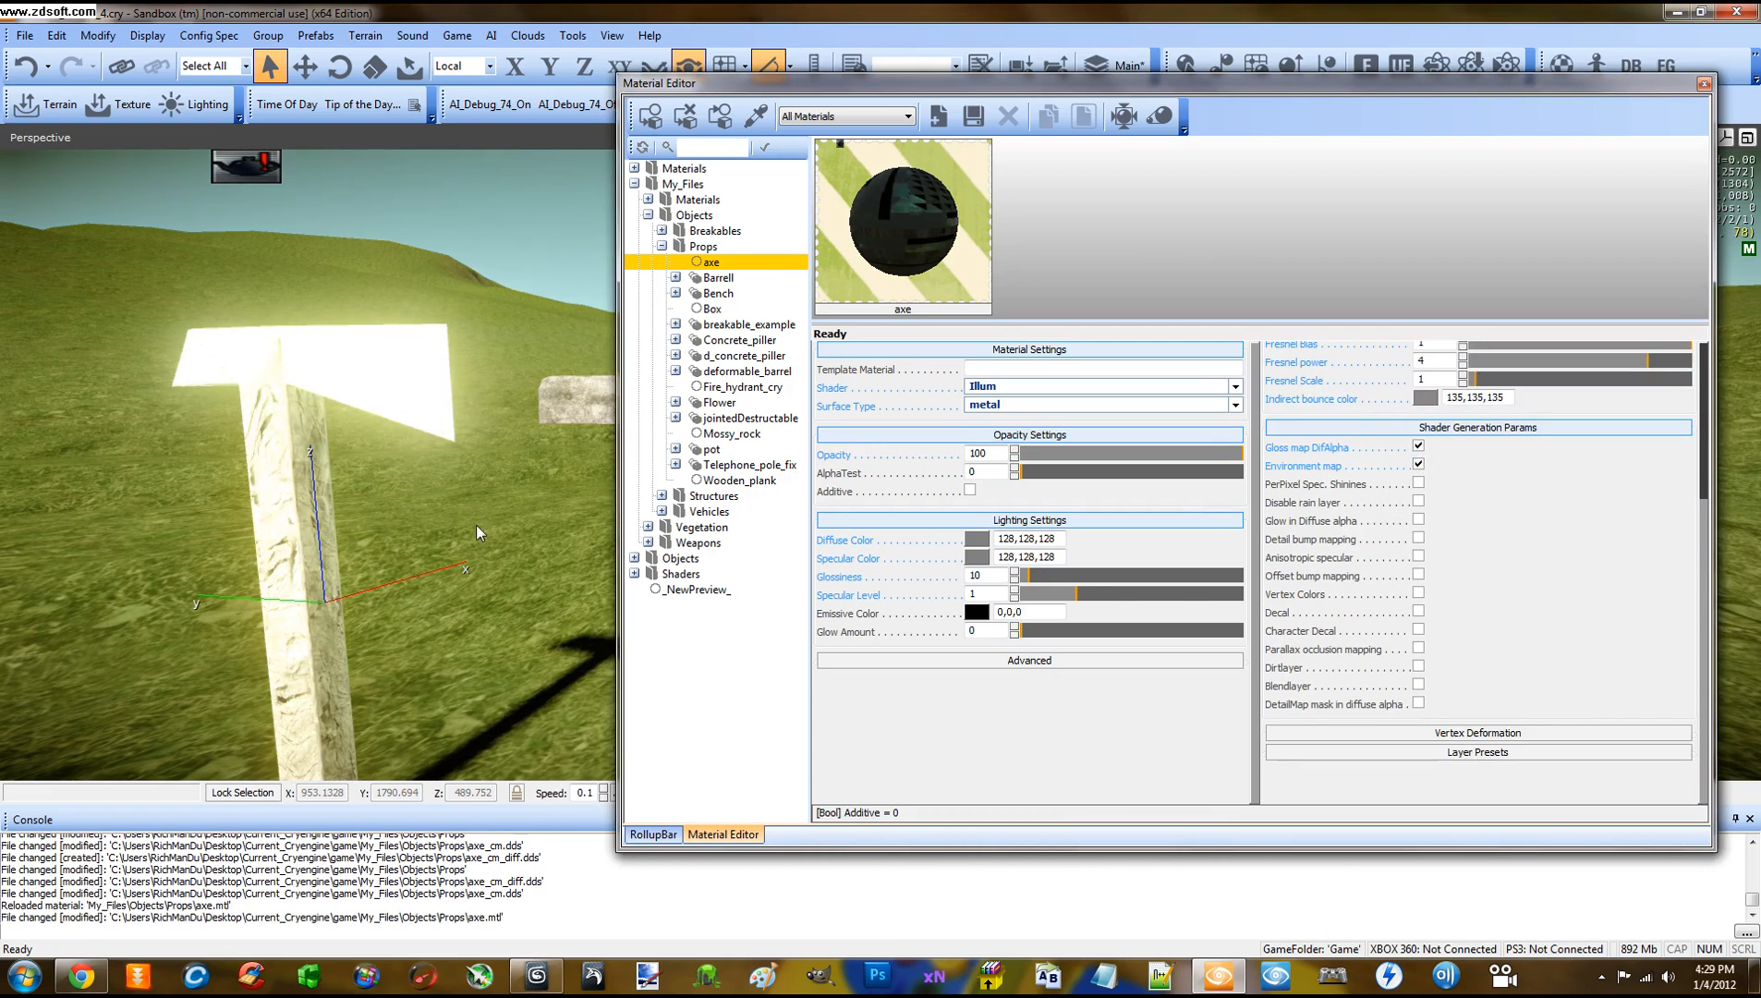
Fly around the reflective axe and dock the Material Editor beside the viewport
key(w)
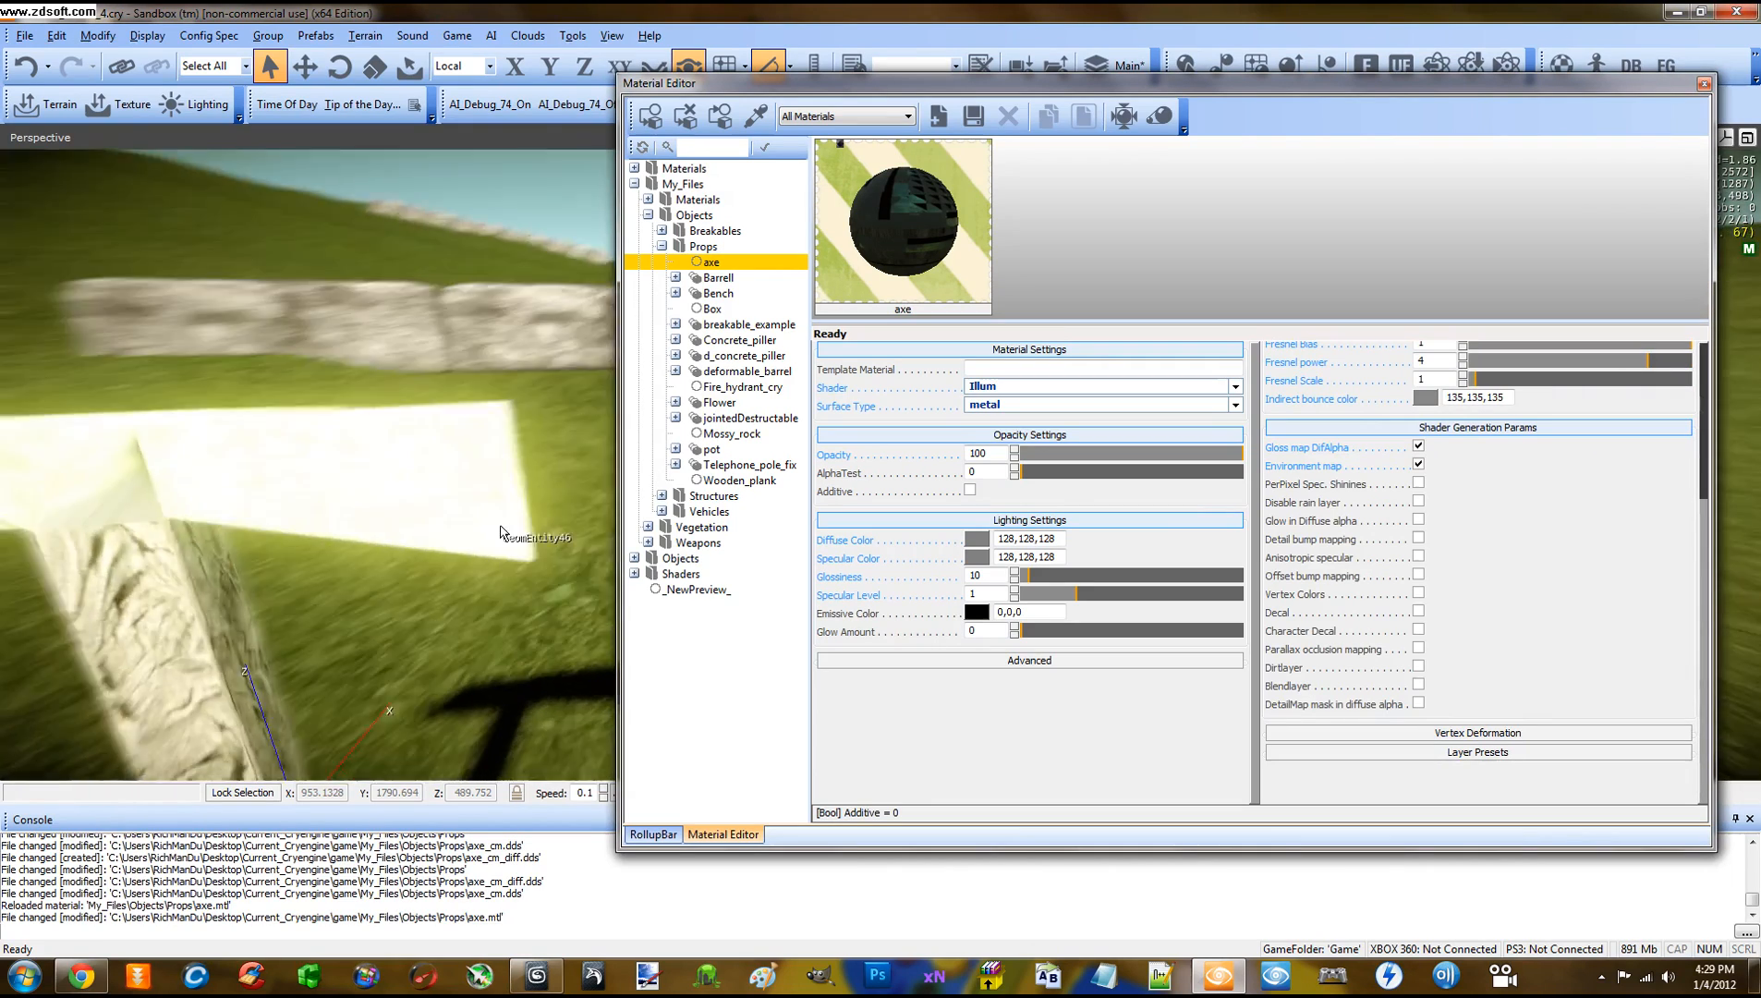
mouse_move(502, 533)
right_down()
mouse_move(468, 530)
mouse_move(509, 530)
right_up()
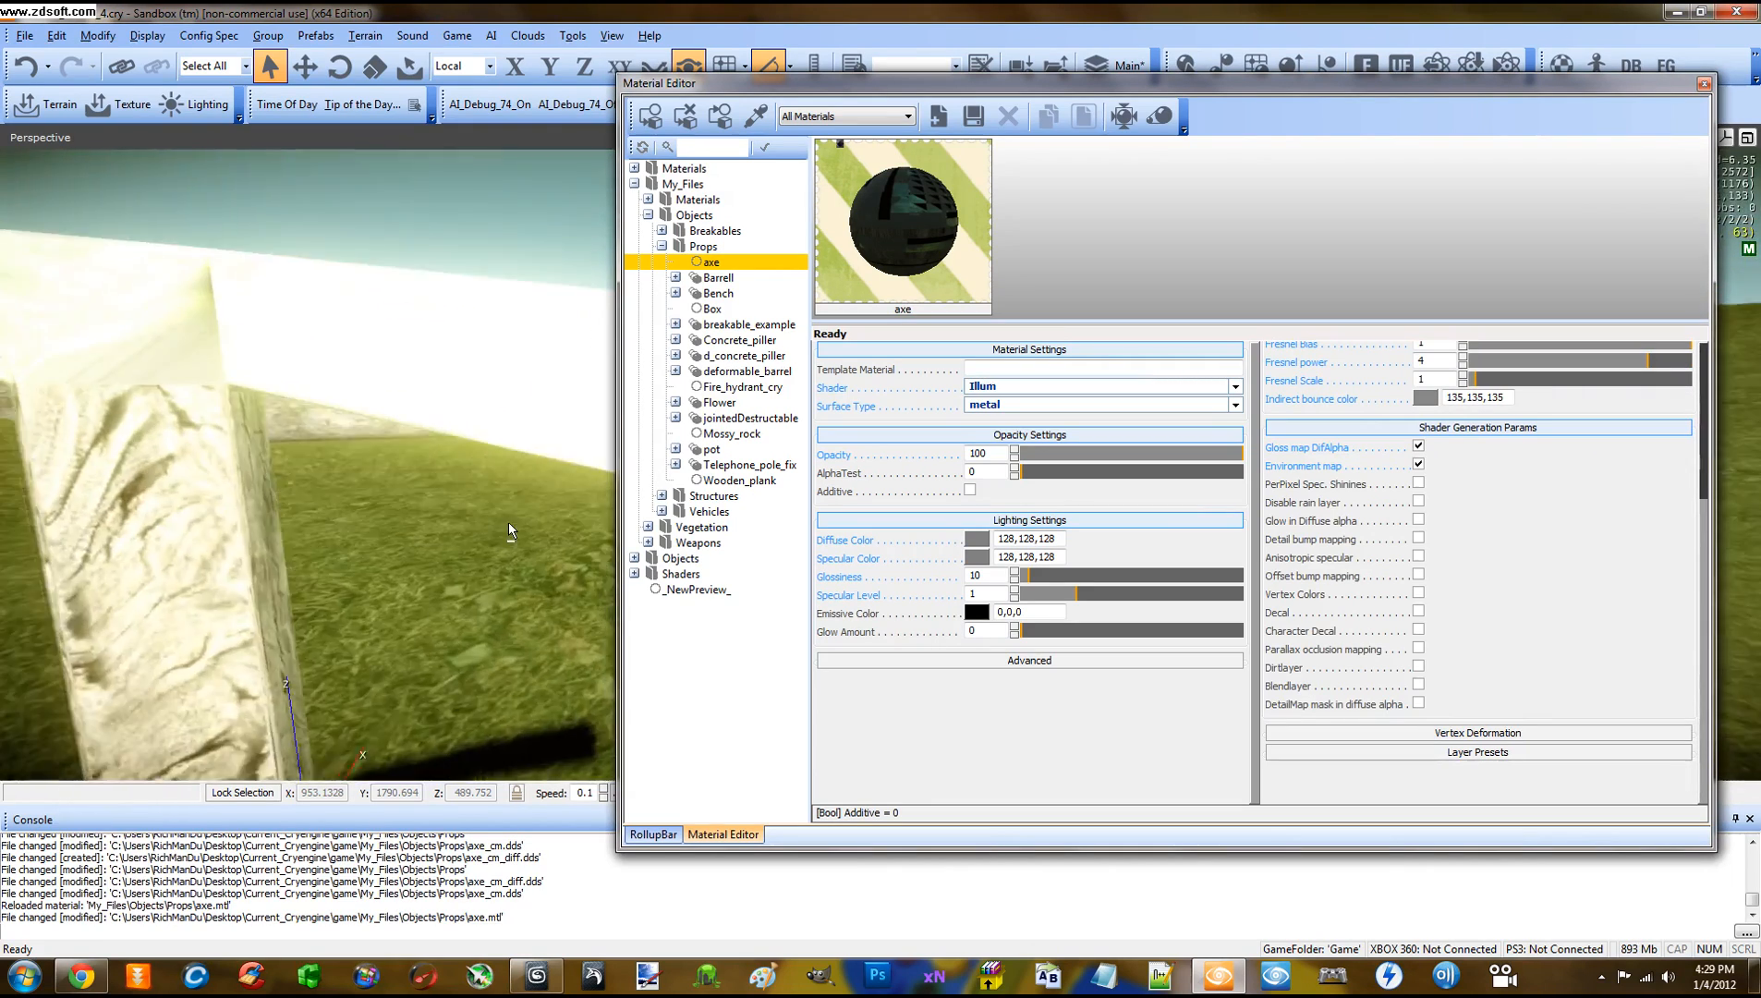
key(s)
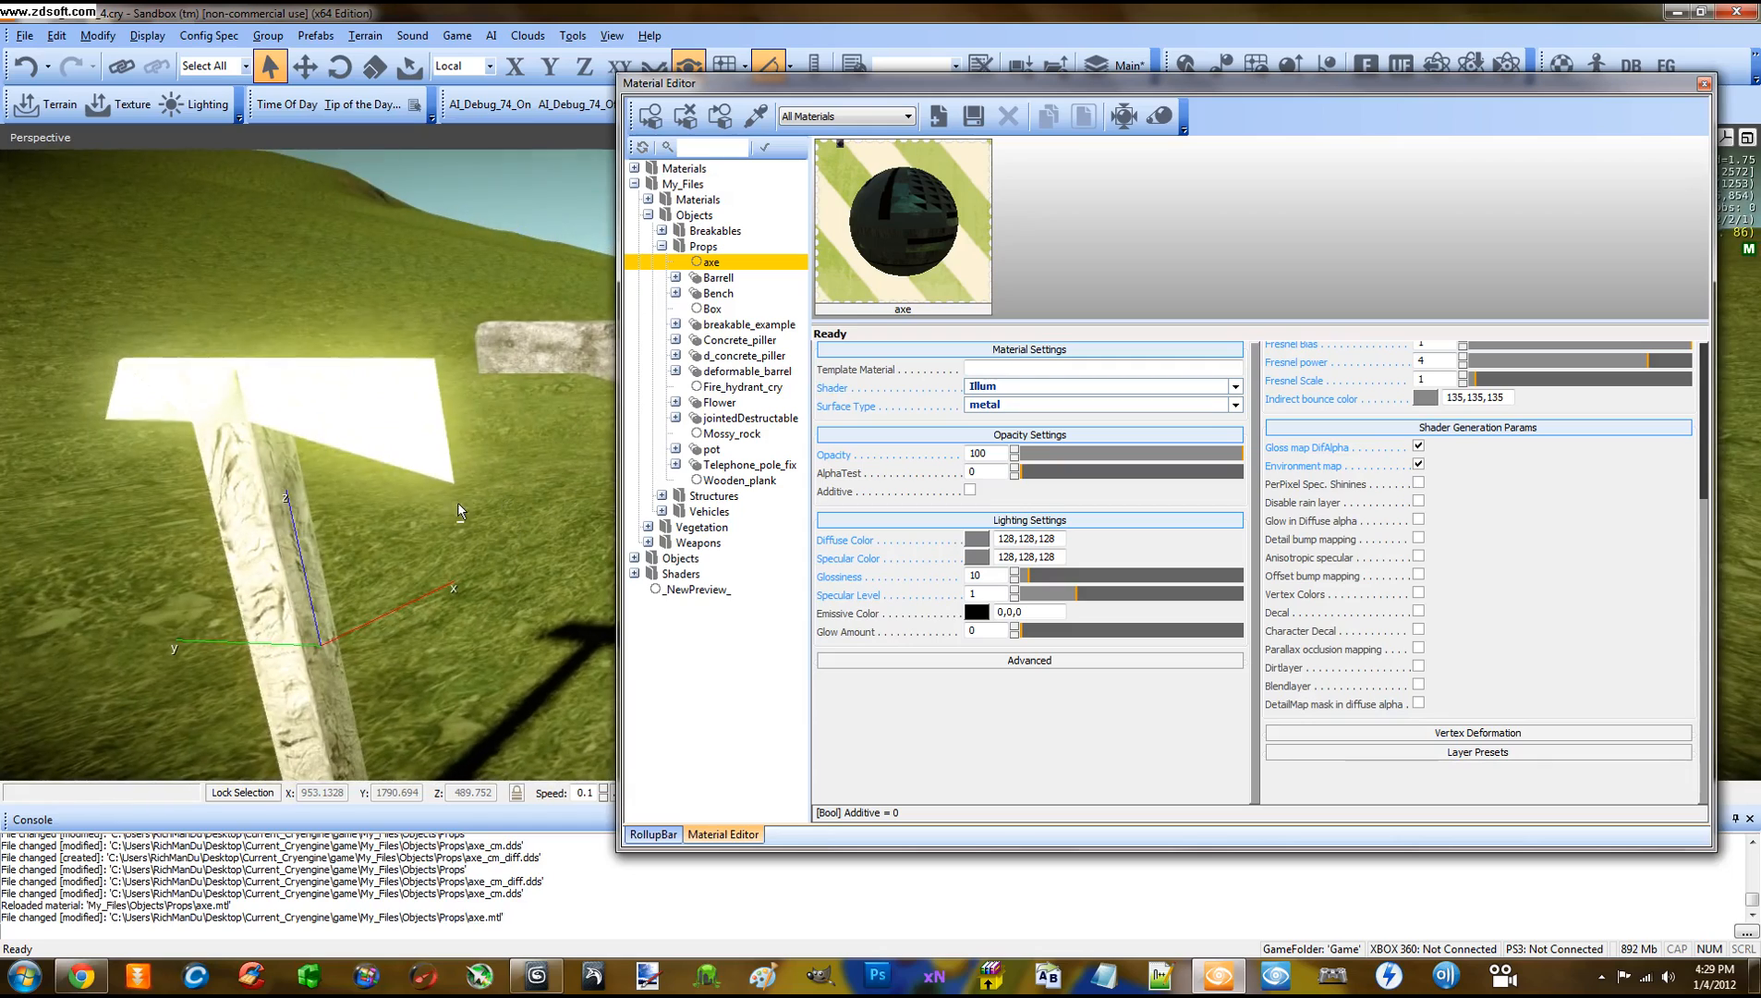
key(s)
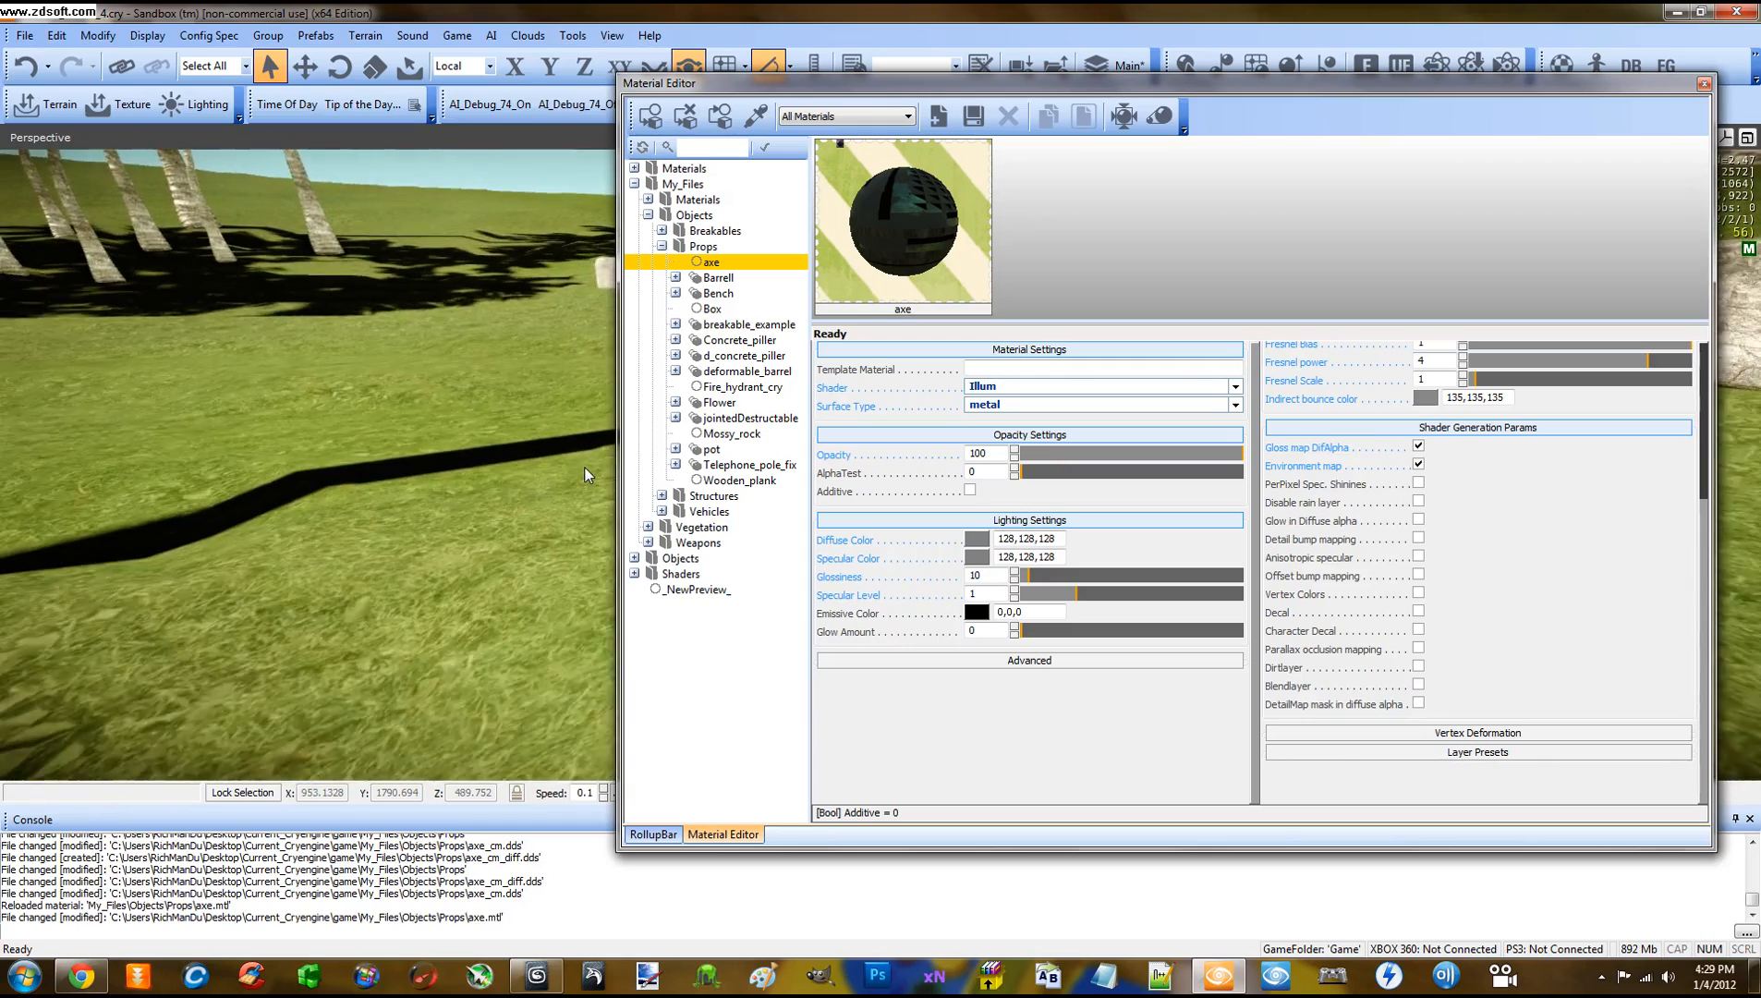
key(s)
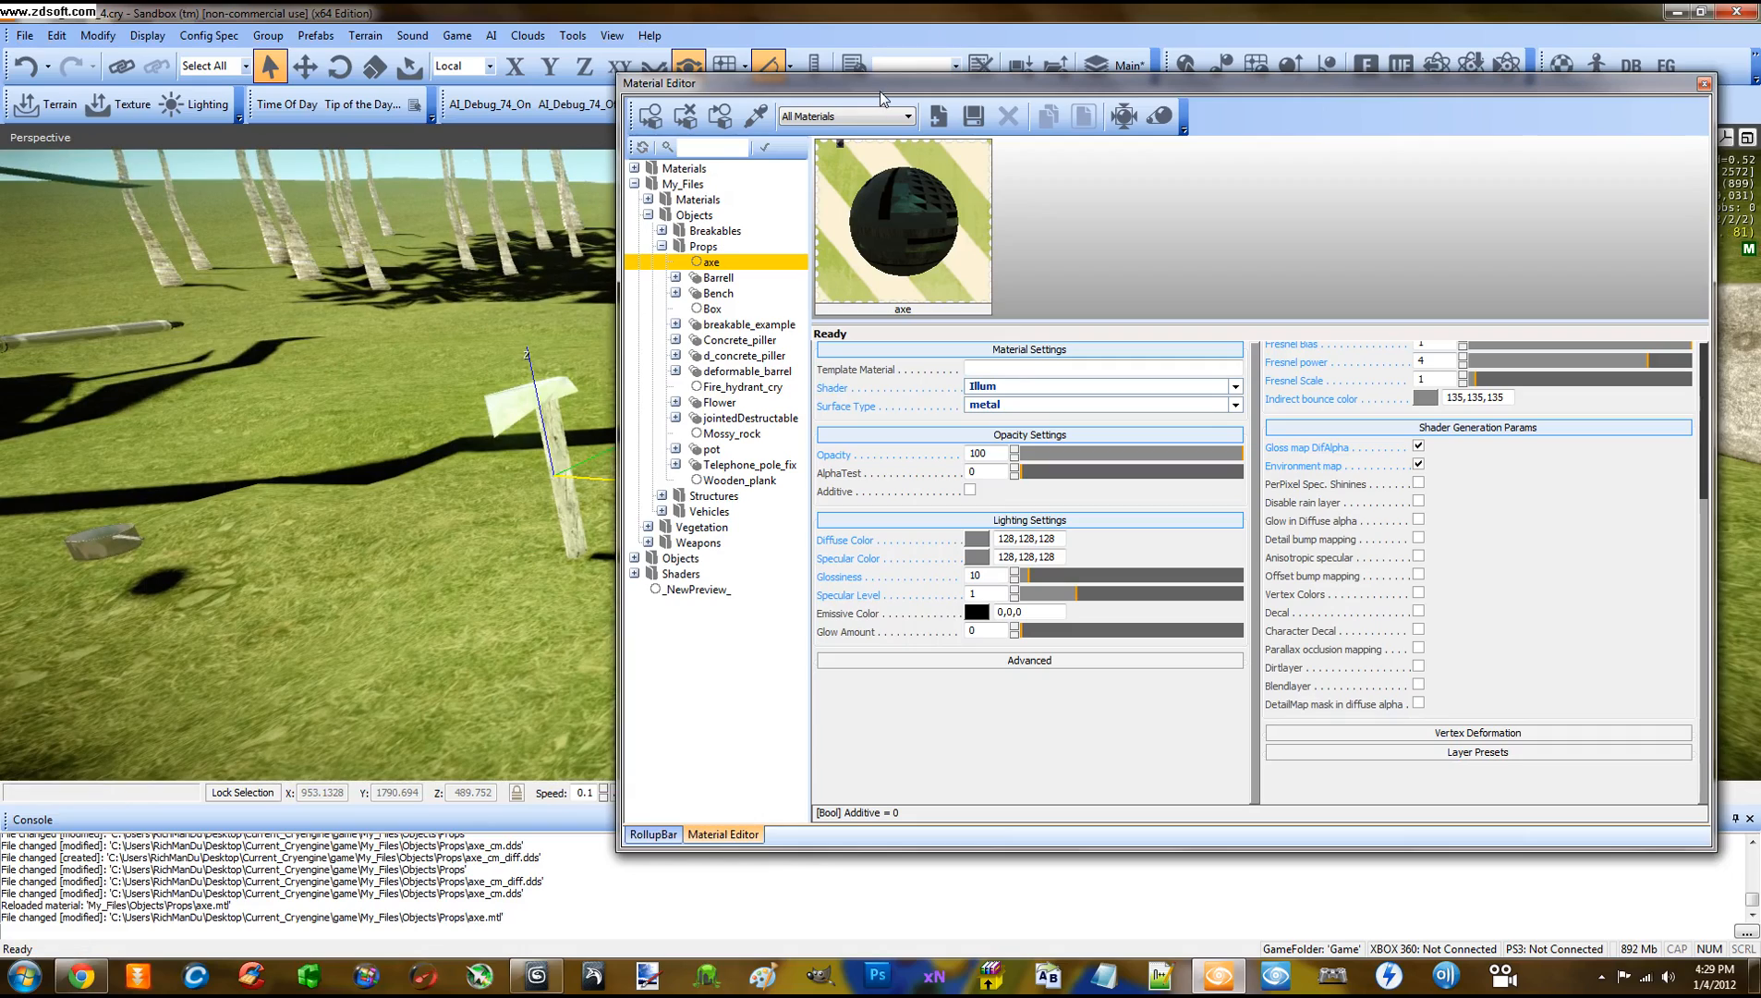
drag(879, 90, 1237, 185)
right_drag(635, 399, 642, 404)
scroll(642, 401, up, 2)
middle_drag(561, 375, 559, 374)
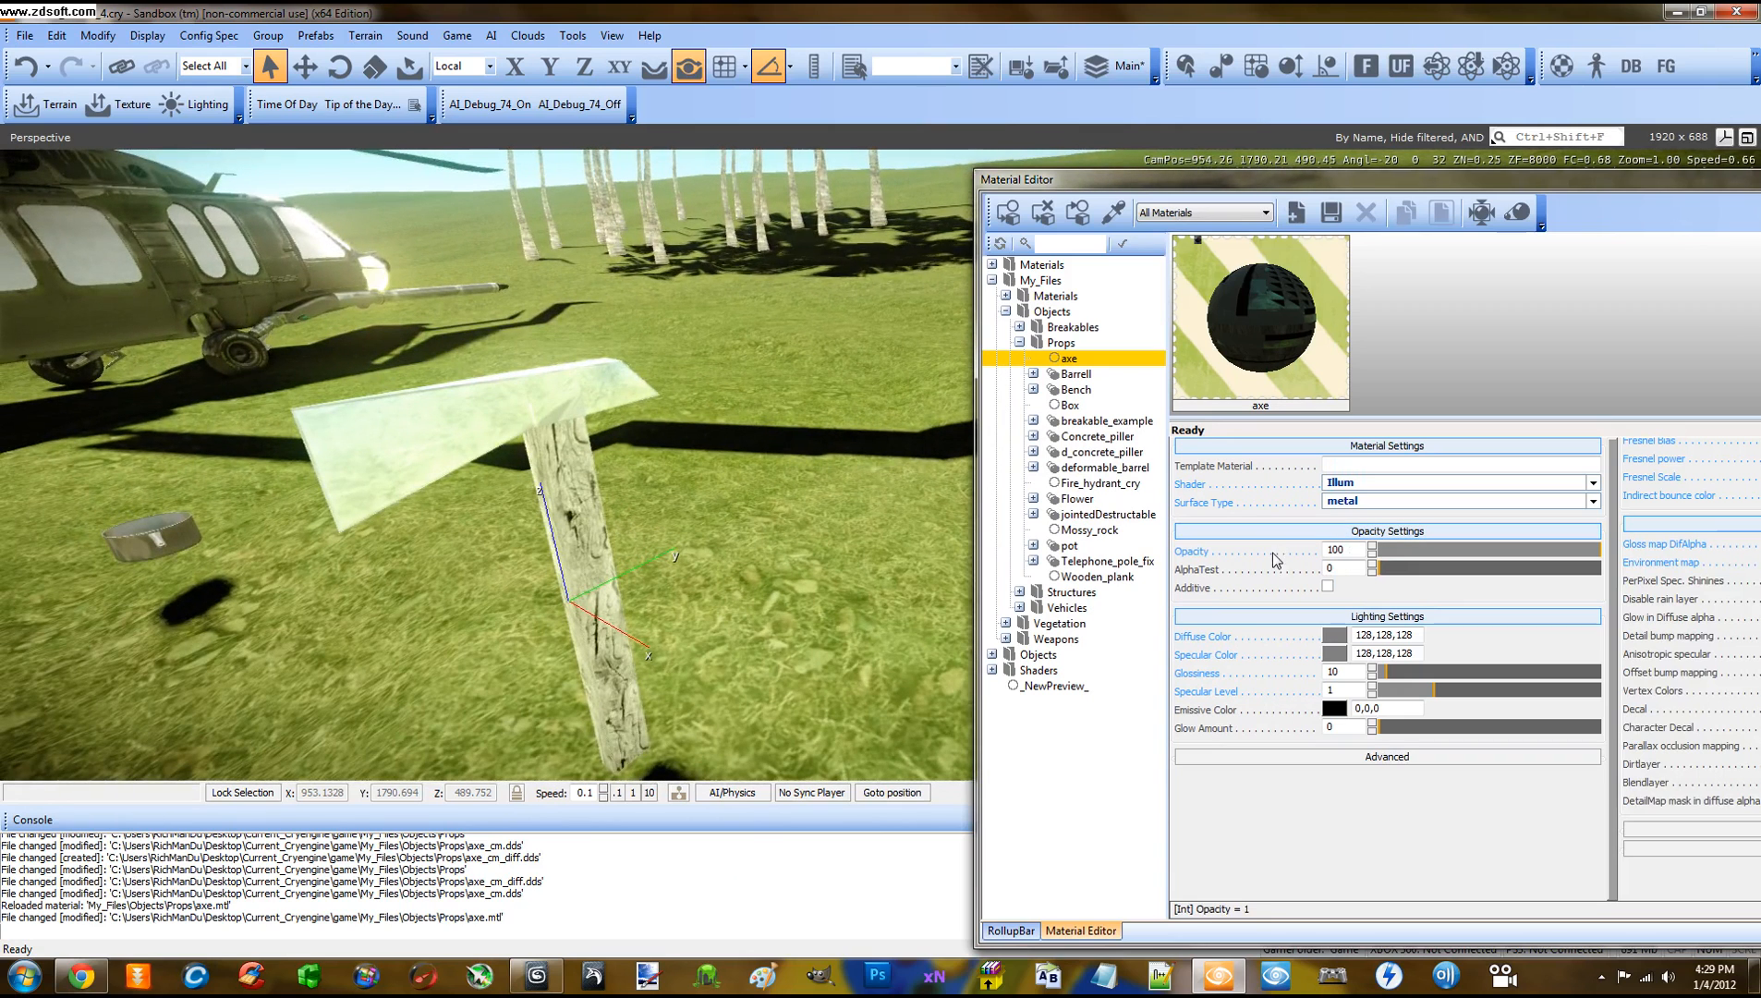
Lower the axe material's Specular Color to 48,48,48
click(1334, 653)
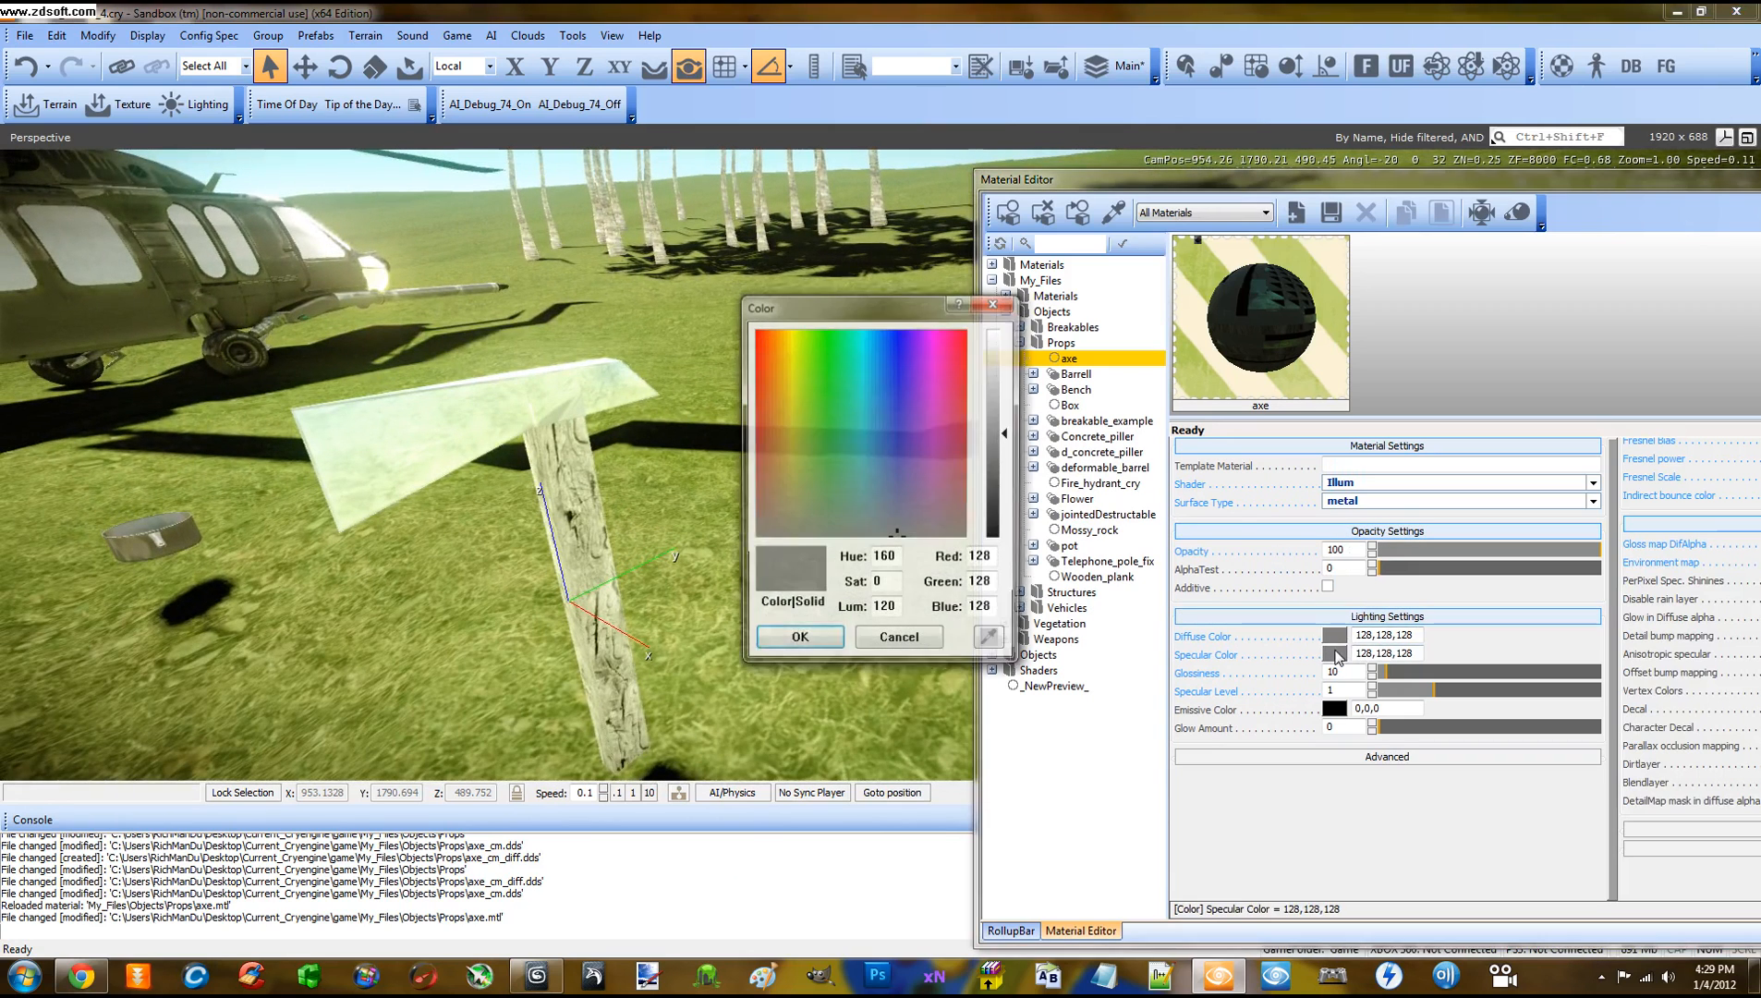
drag(1005, 436, 1010, 505)
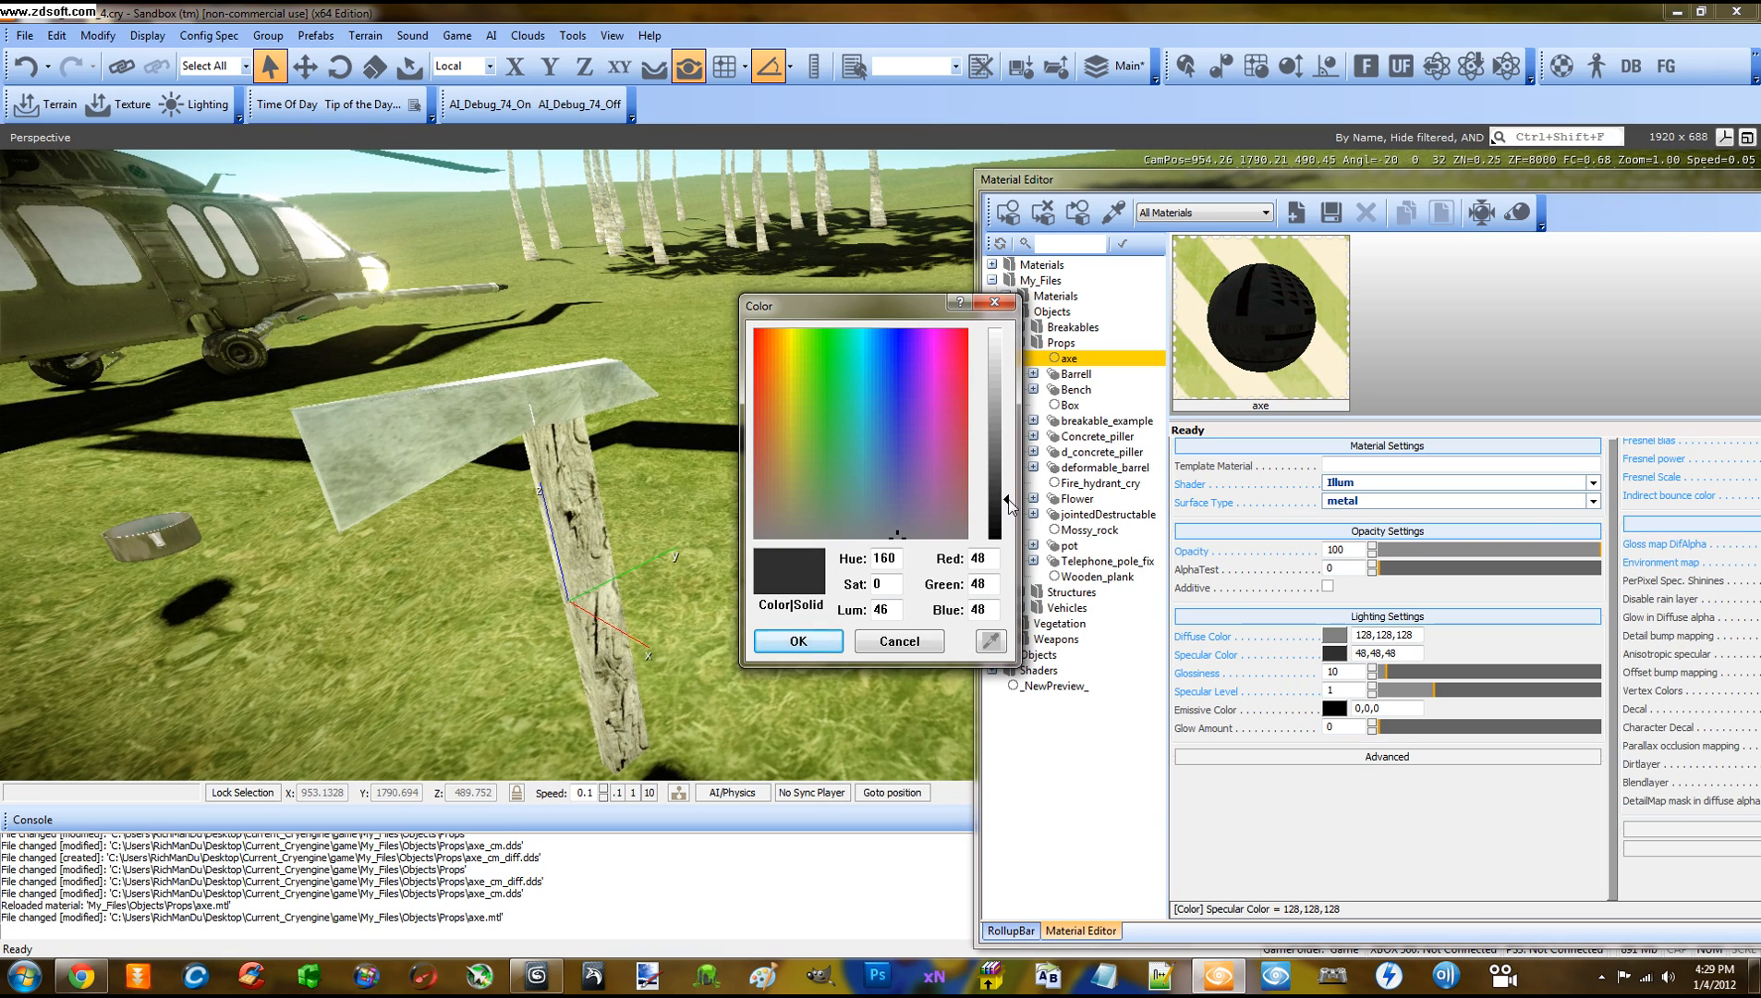
click(808, 643)
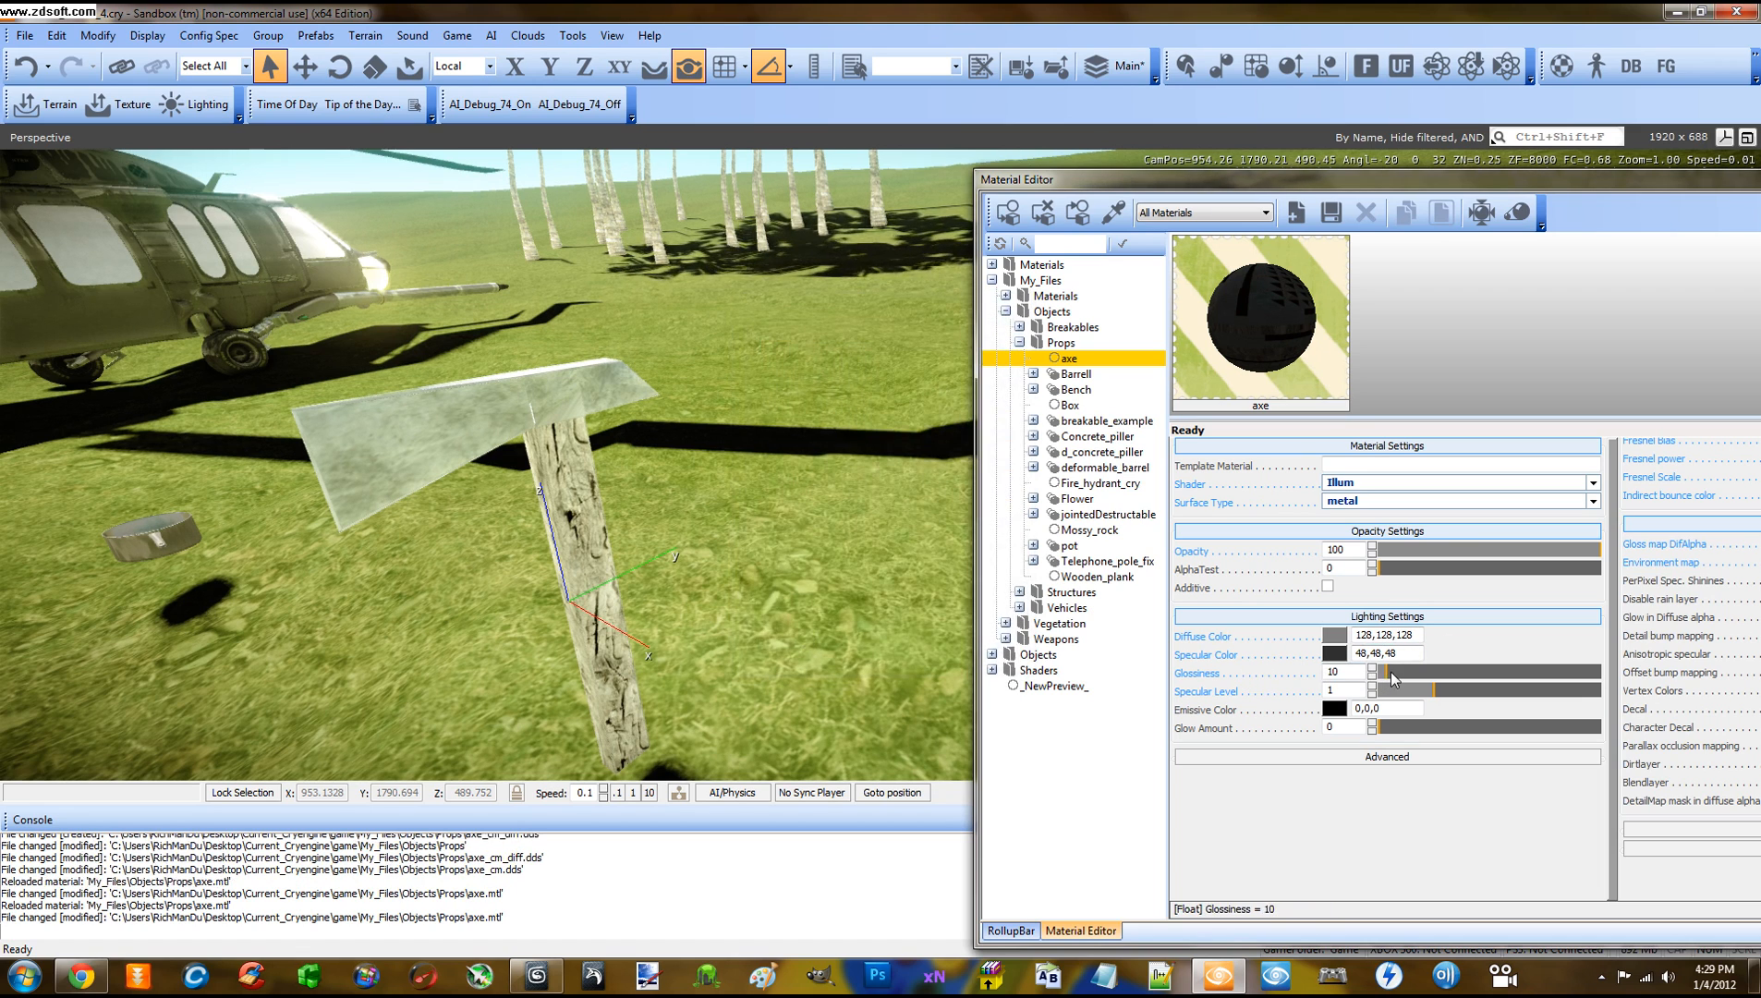
Preview the axe at a low Glossiness, then restore Glossiness to 255
drag(1390, 671, 1640, 678)
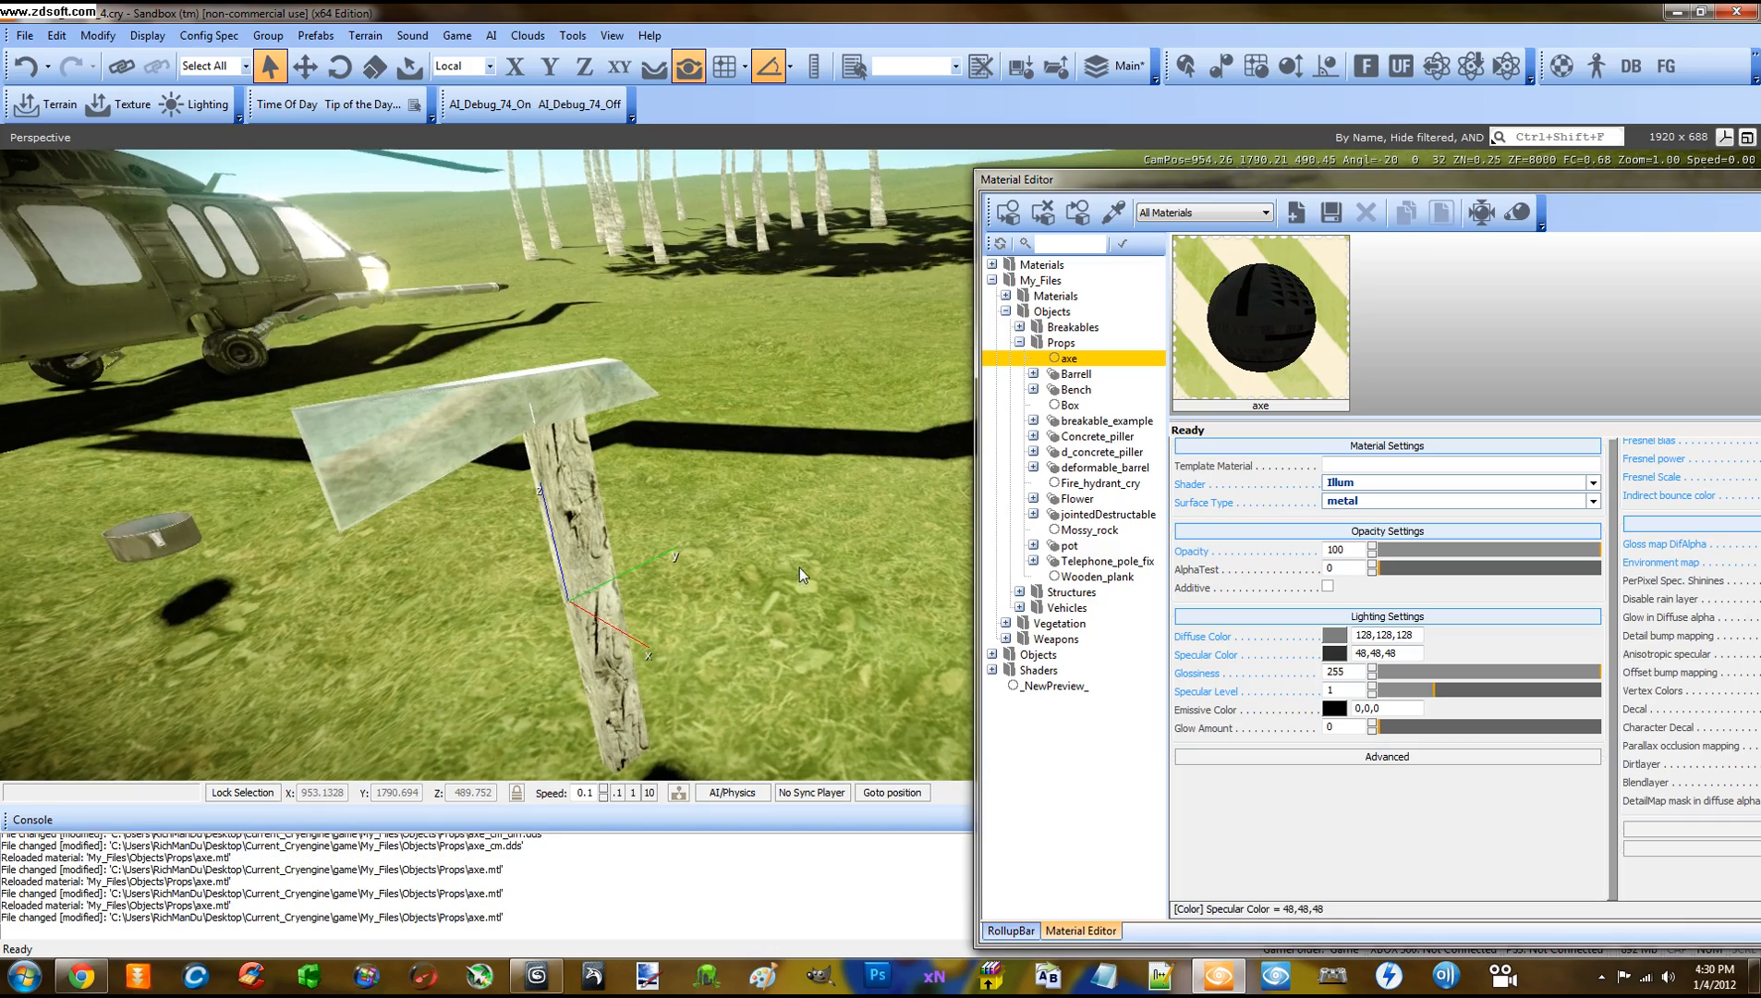
right_drag(799, 566, 795, 560)
drag(1510, 666, 1401, 672)
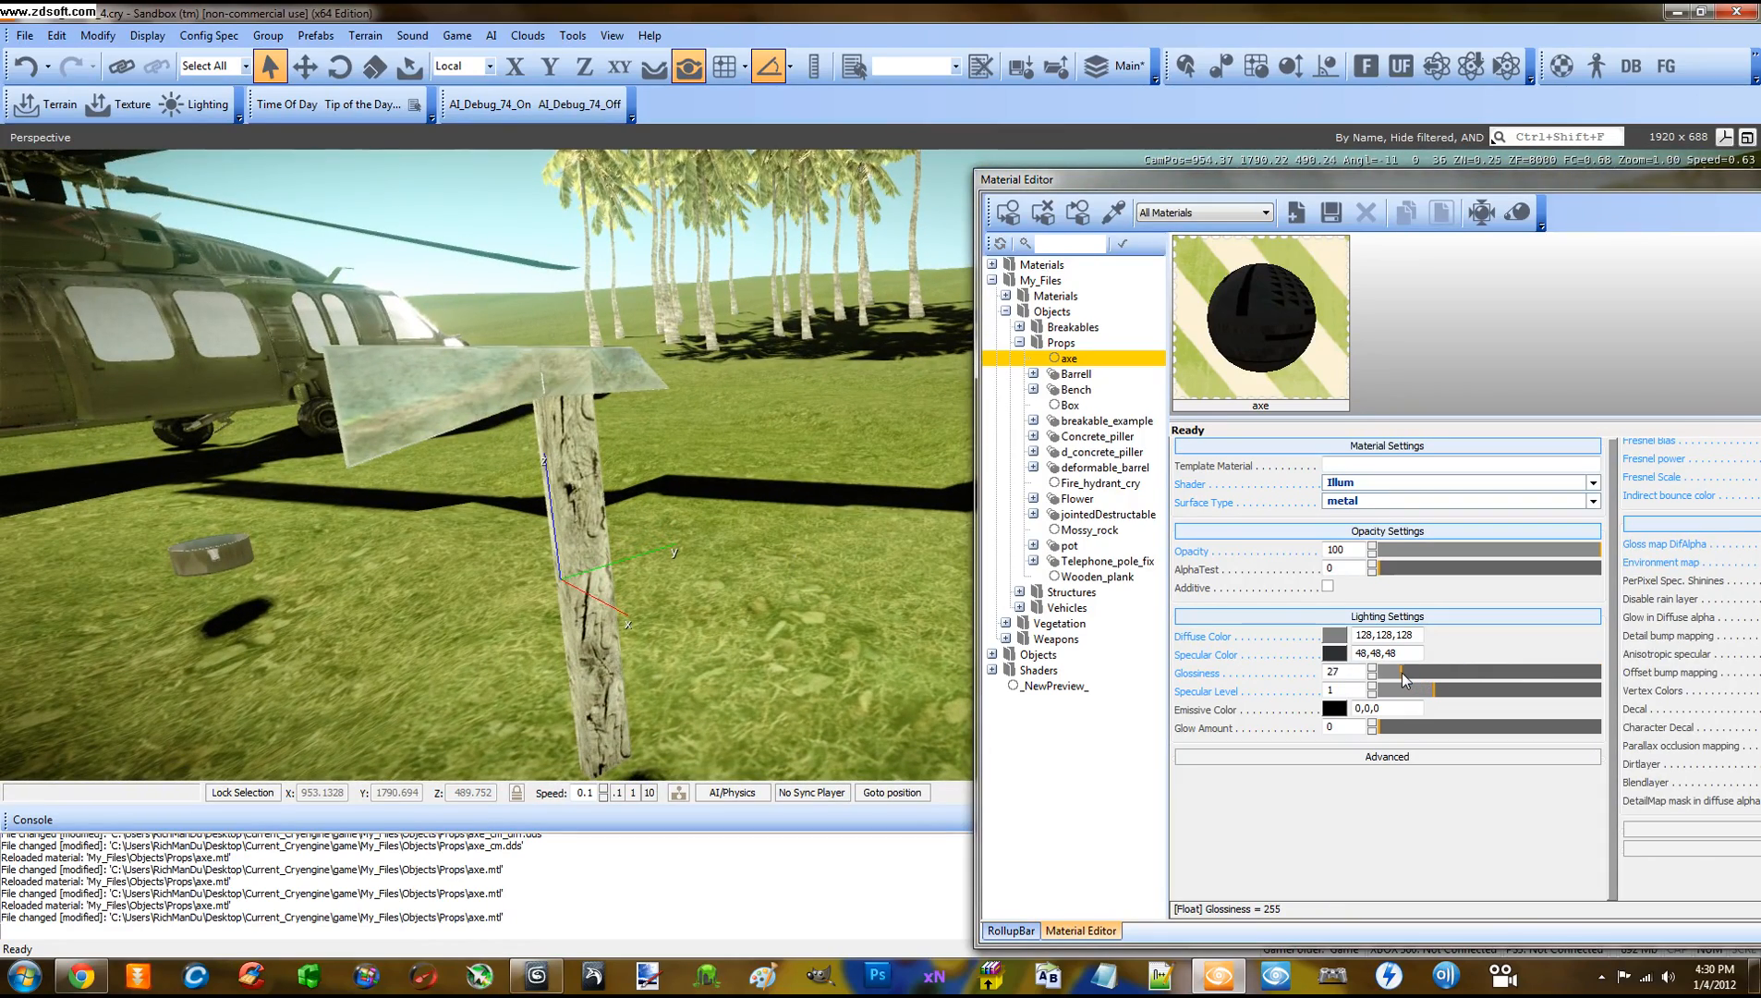
right_drag(819, 613, 819, 608)
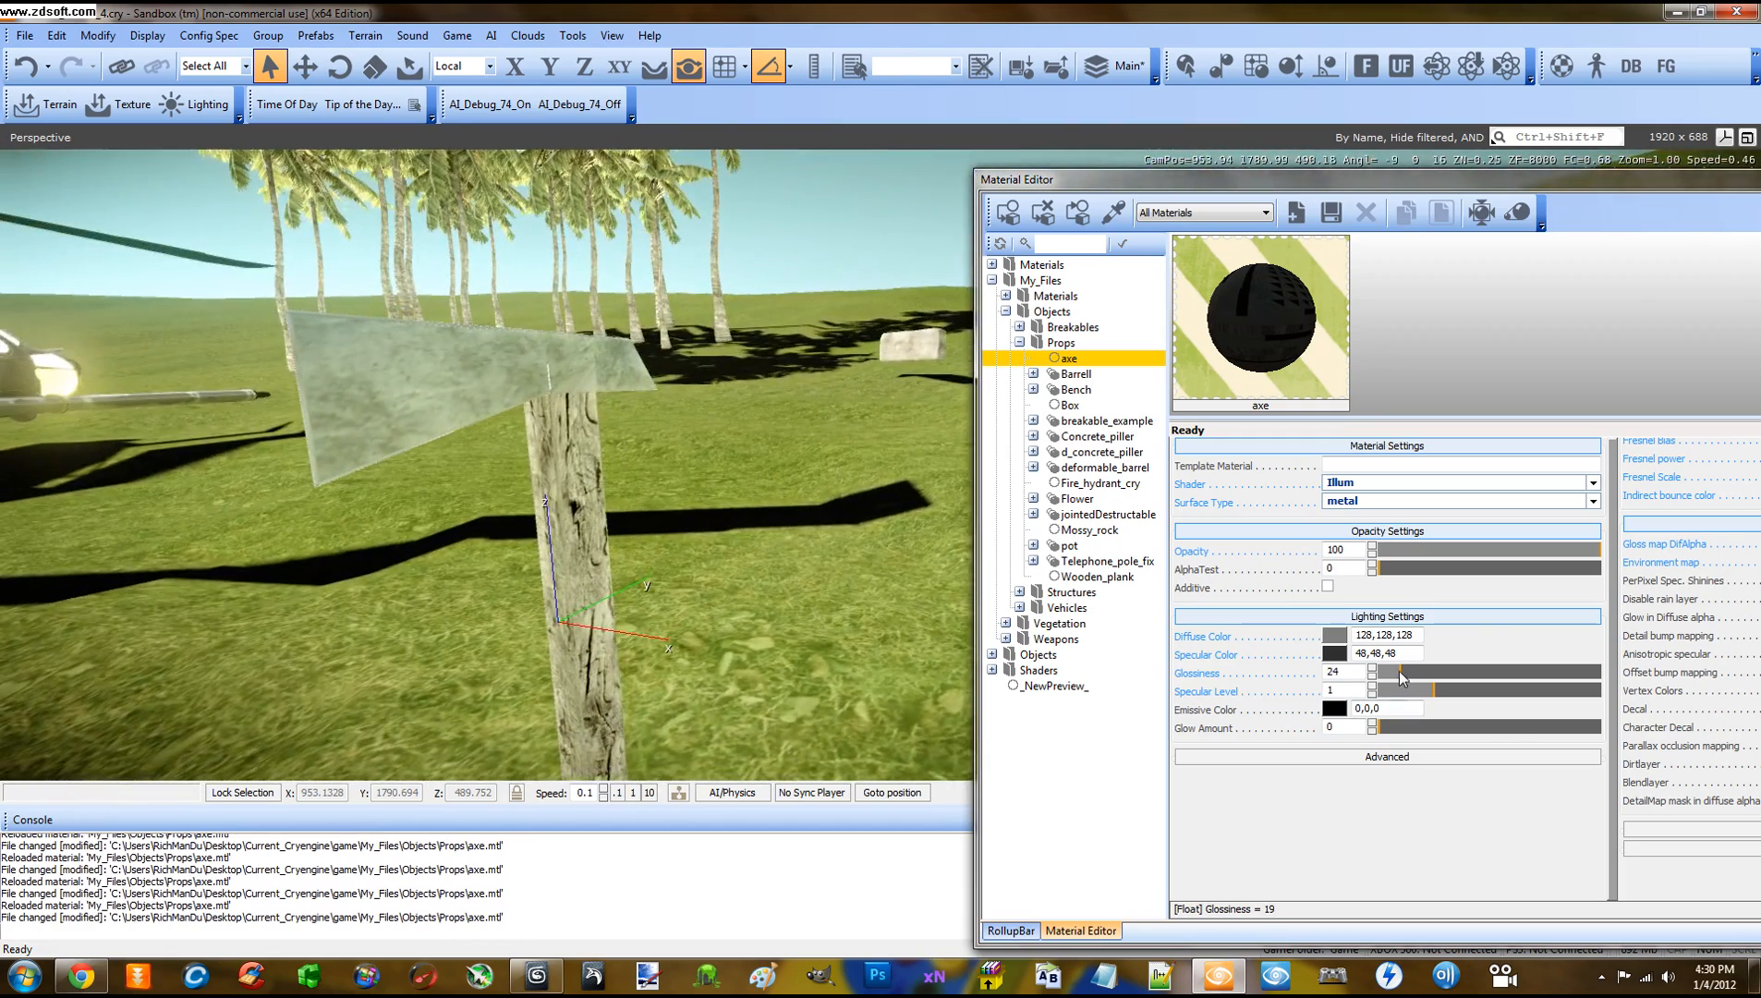
drag(1398, 672, 1654, 667)
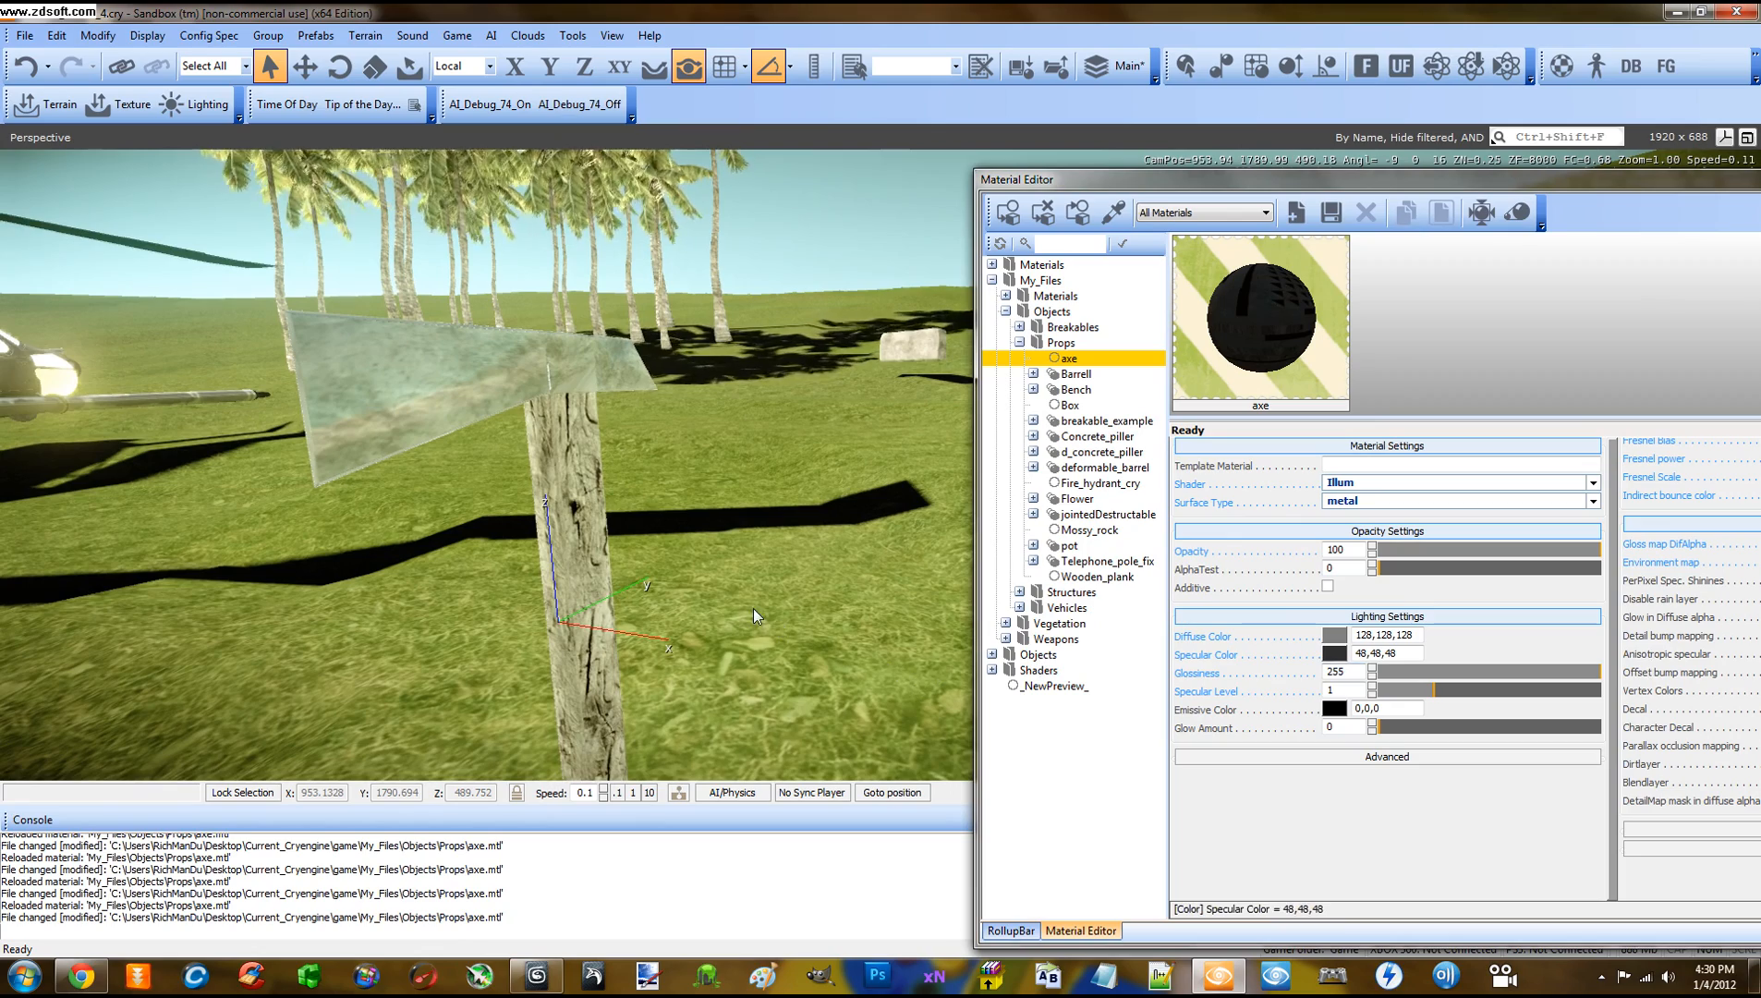
right_drag(755, 599, 693, 569)
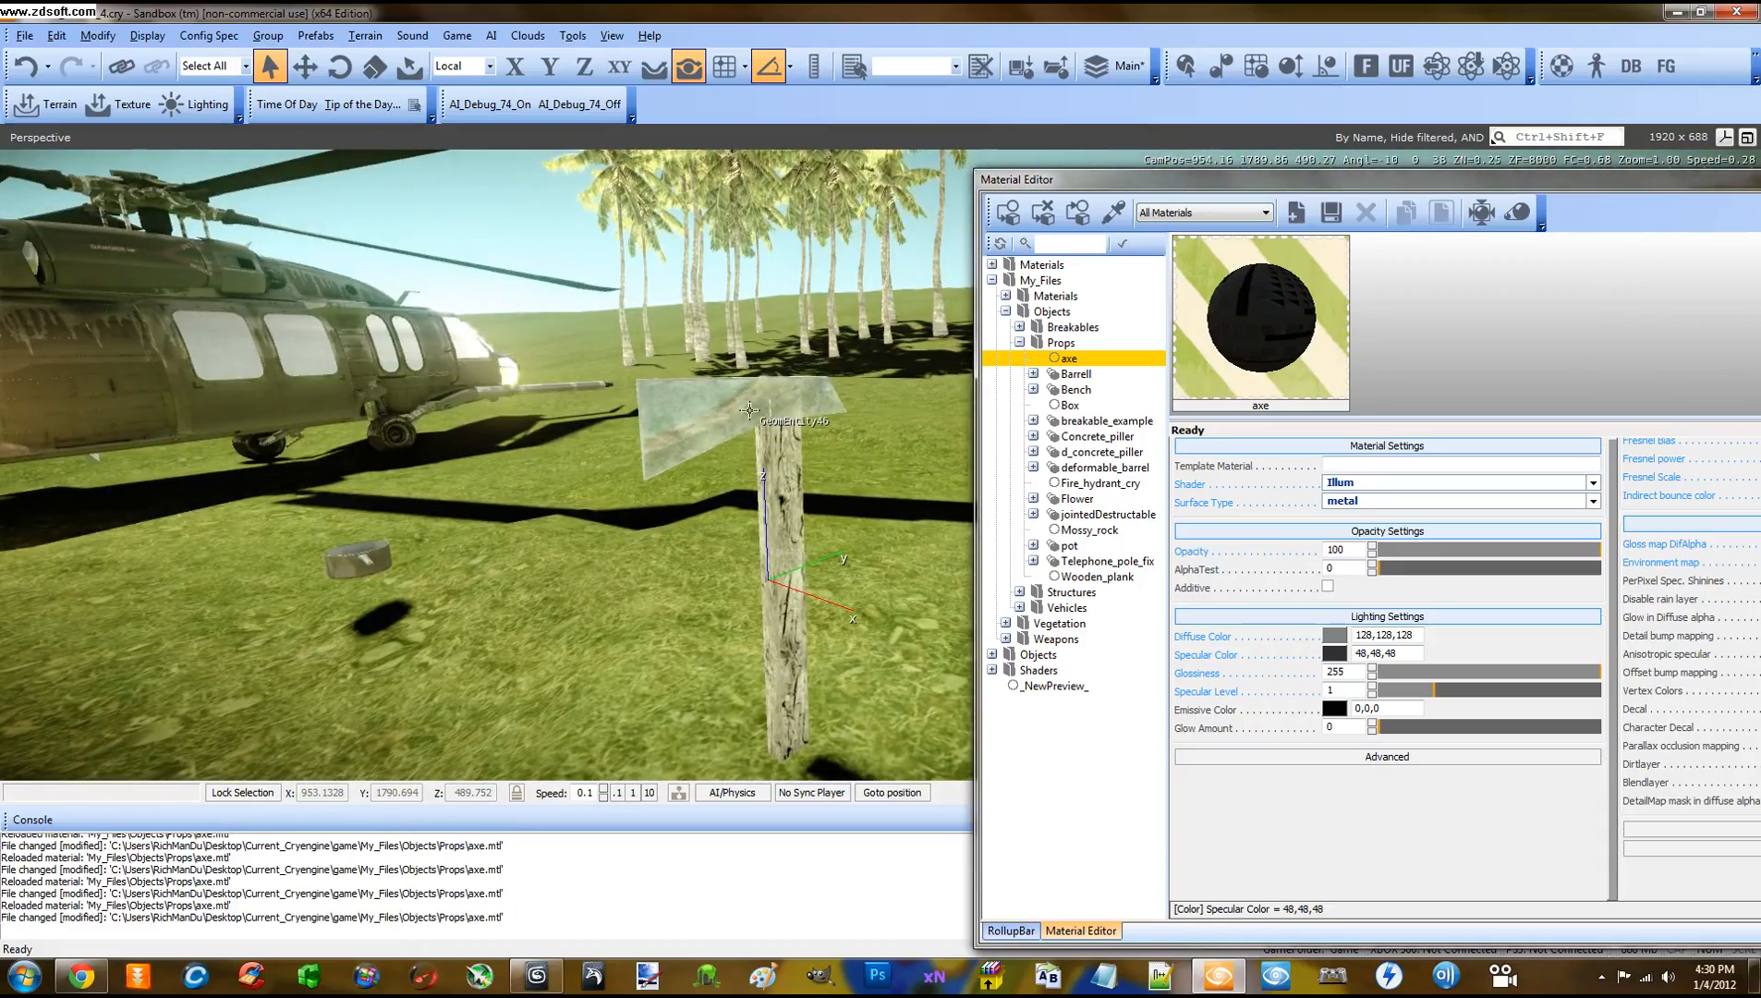
right_drag(749, 409, 749, 404)
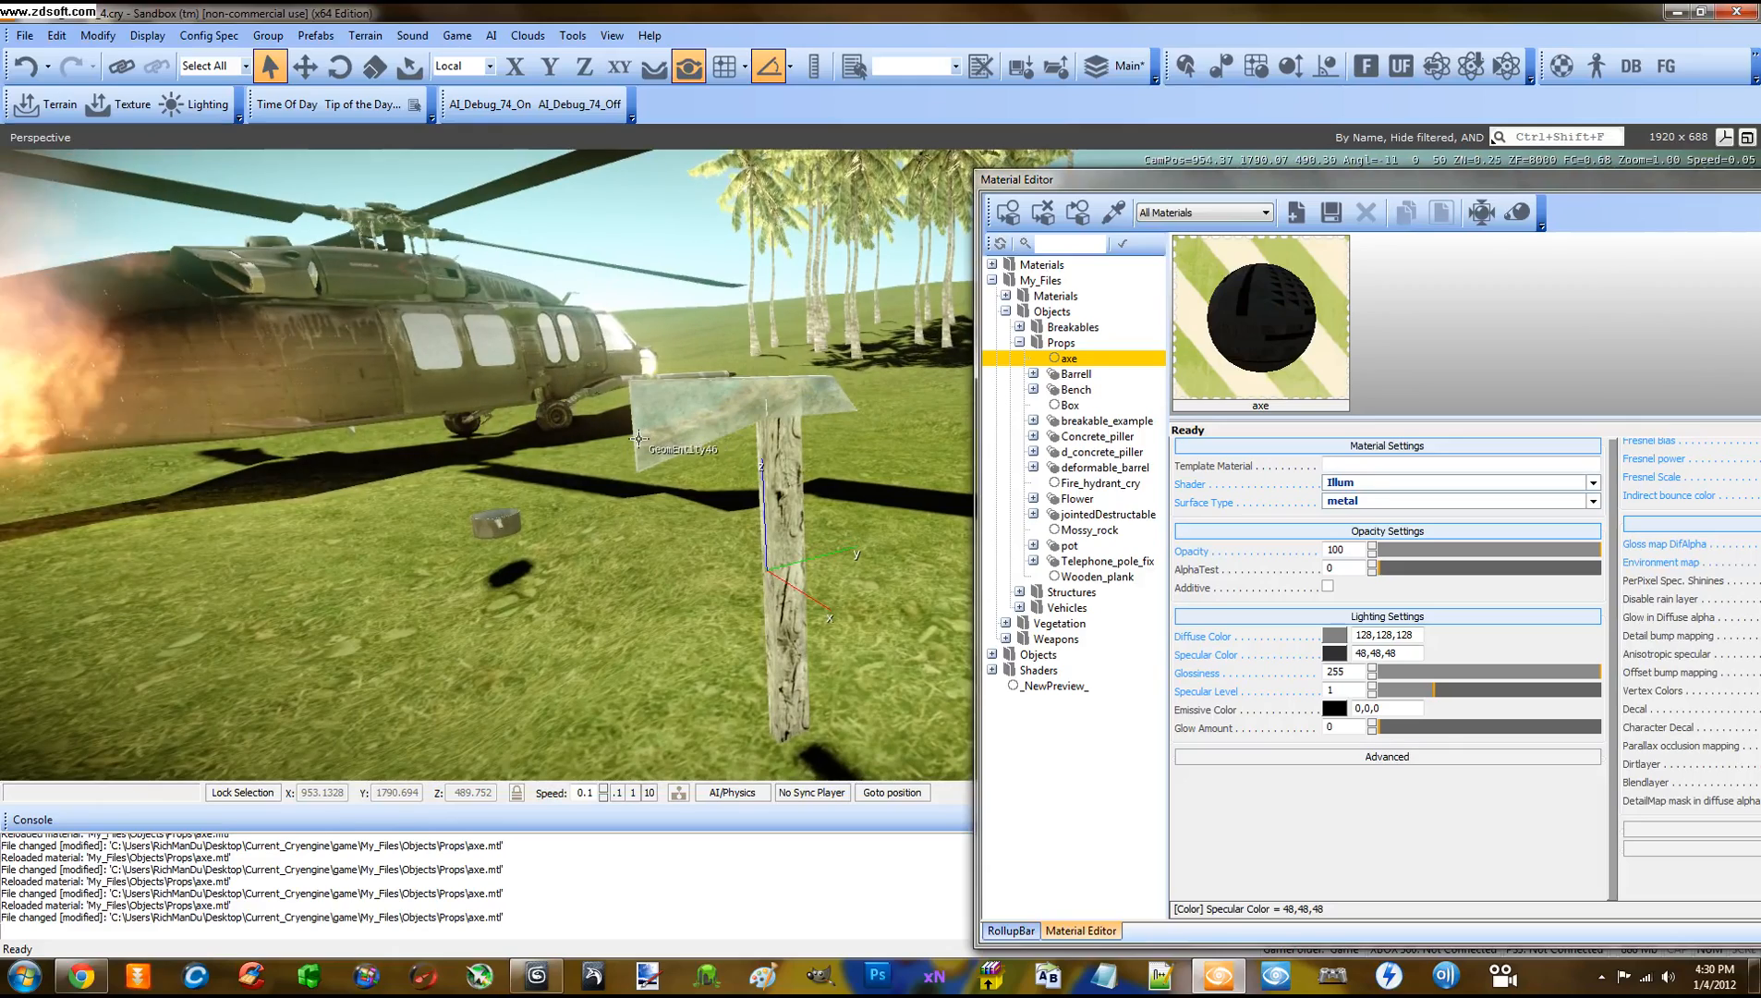
right_drag(638, 438, 734, 329)
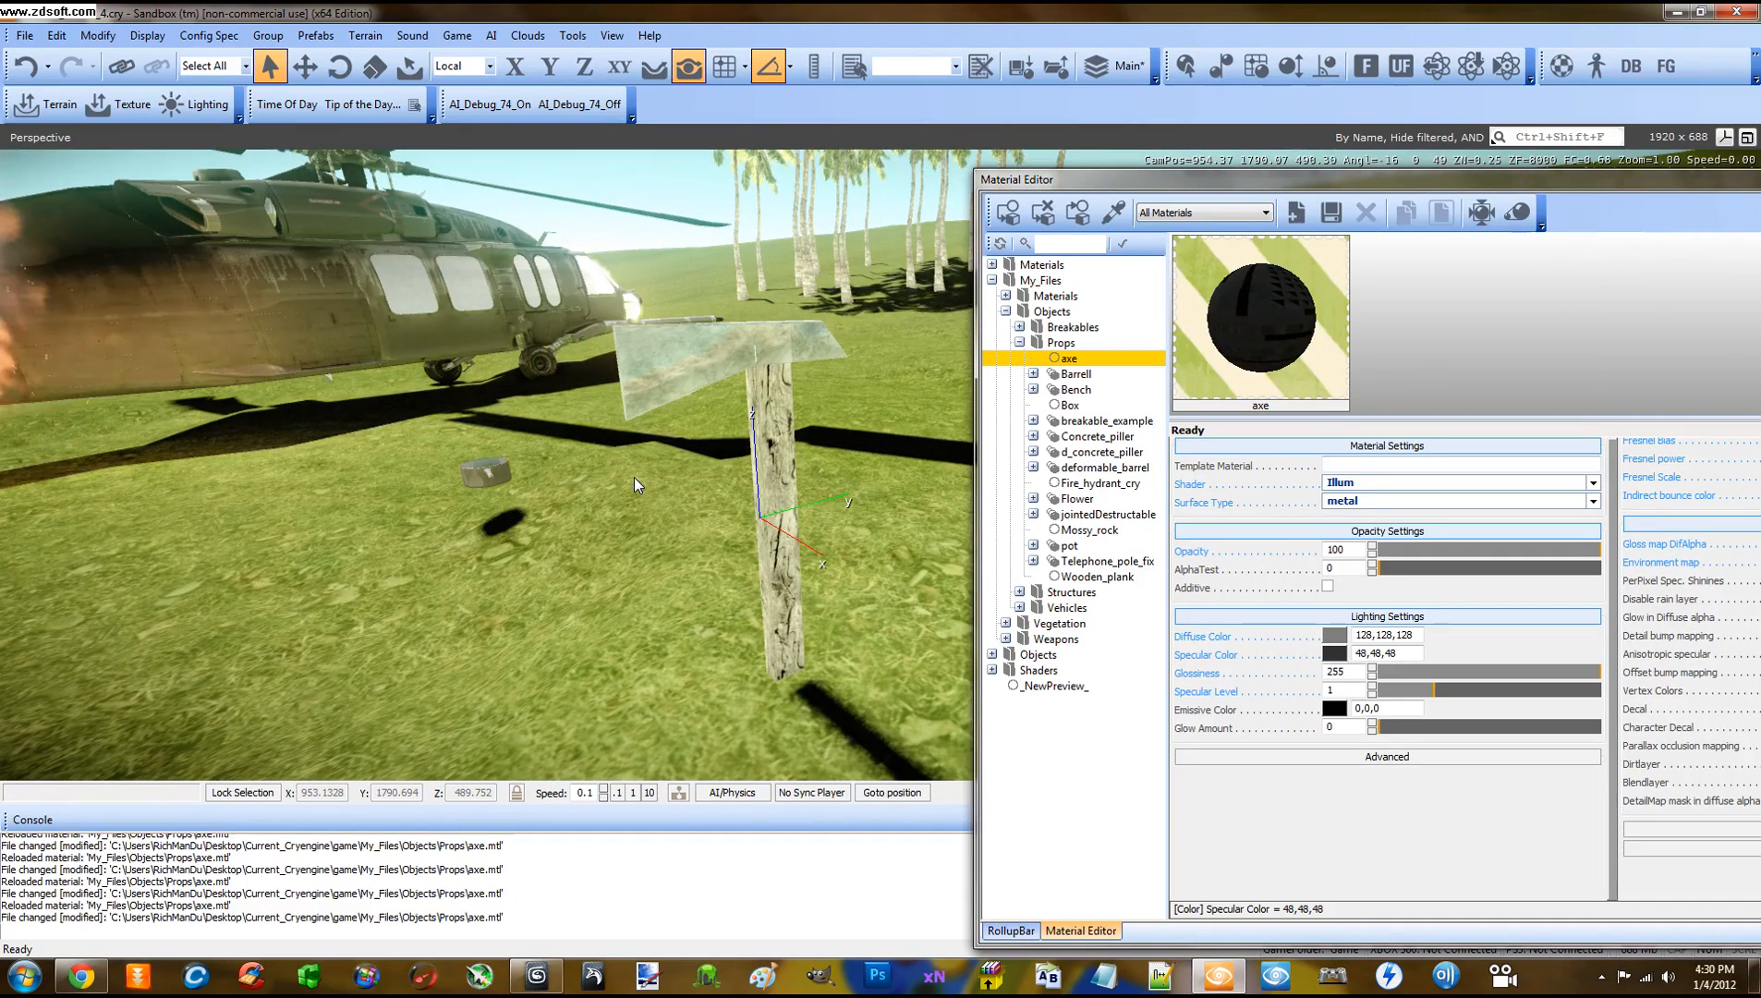
middle_drag(643, 492, 635, 500)
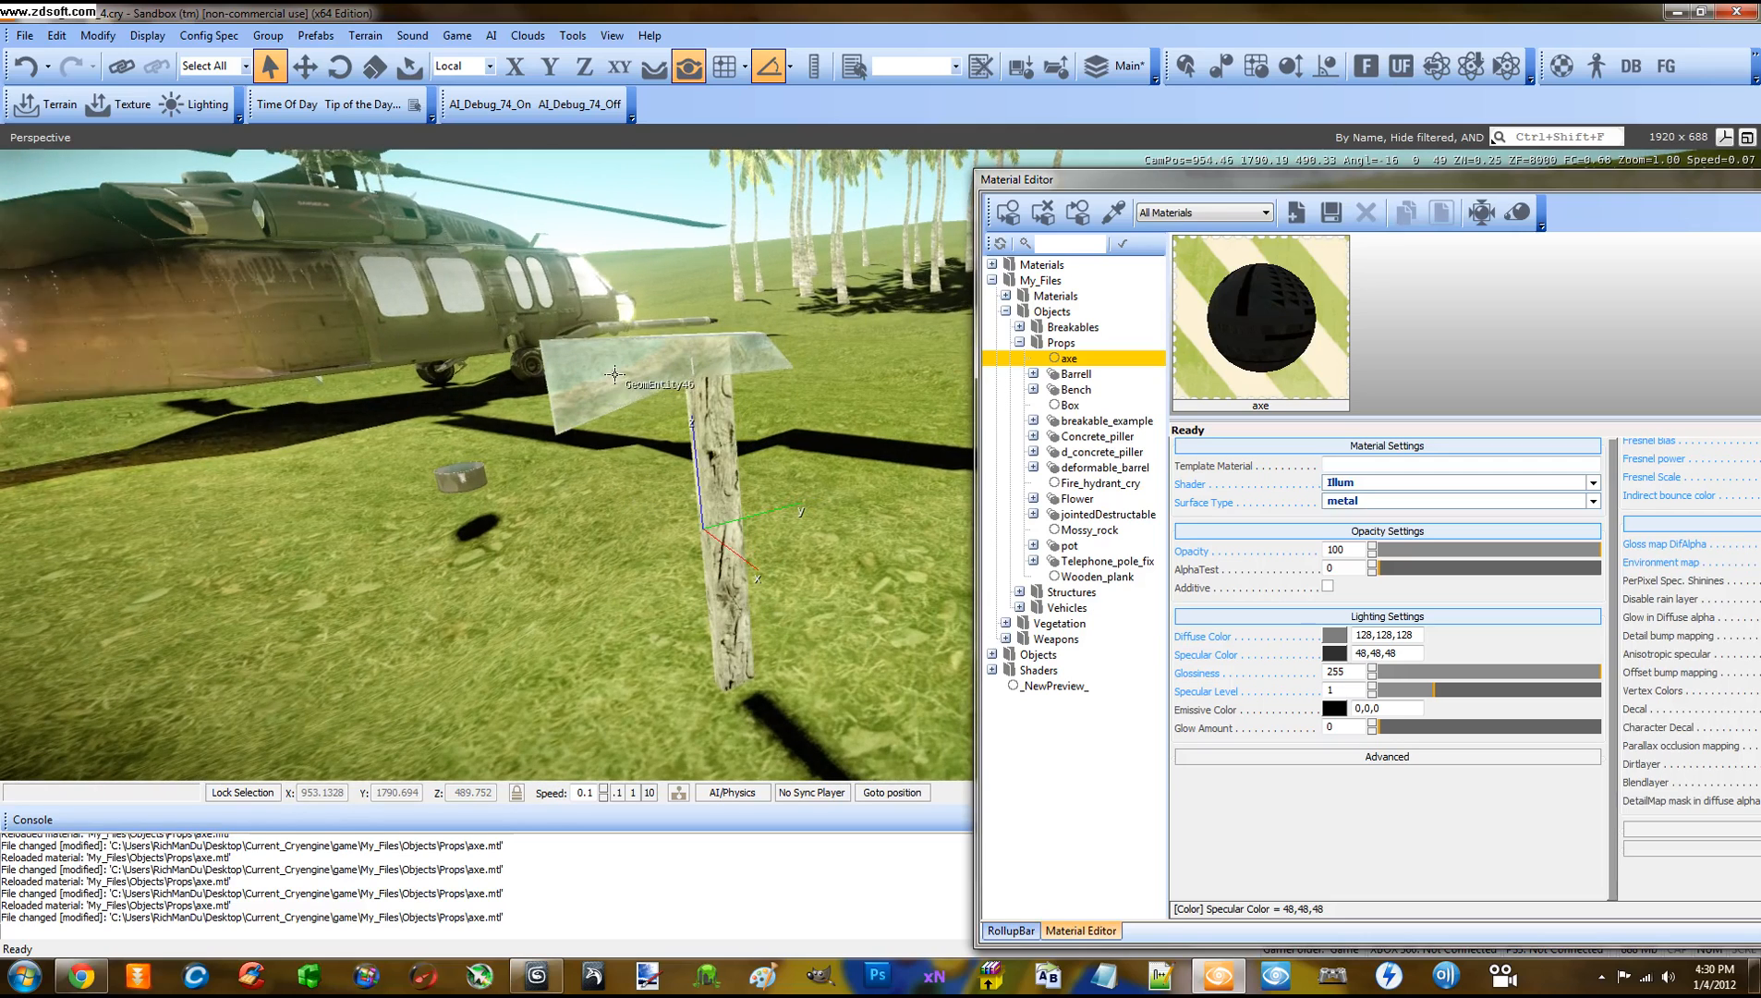
right_drag(772, 489, 581, 244)
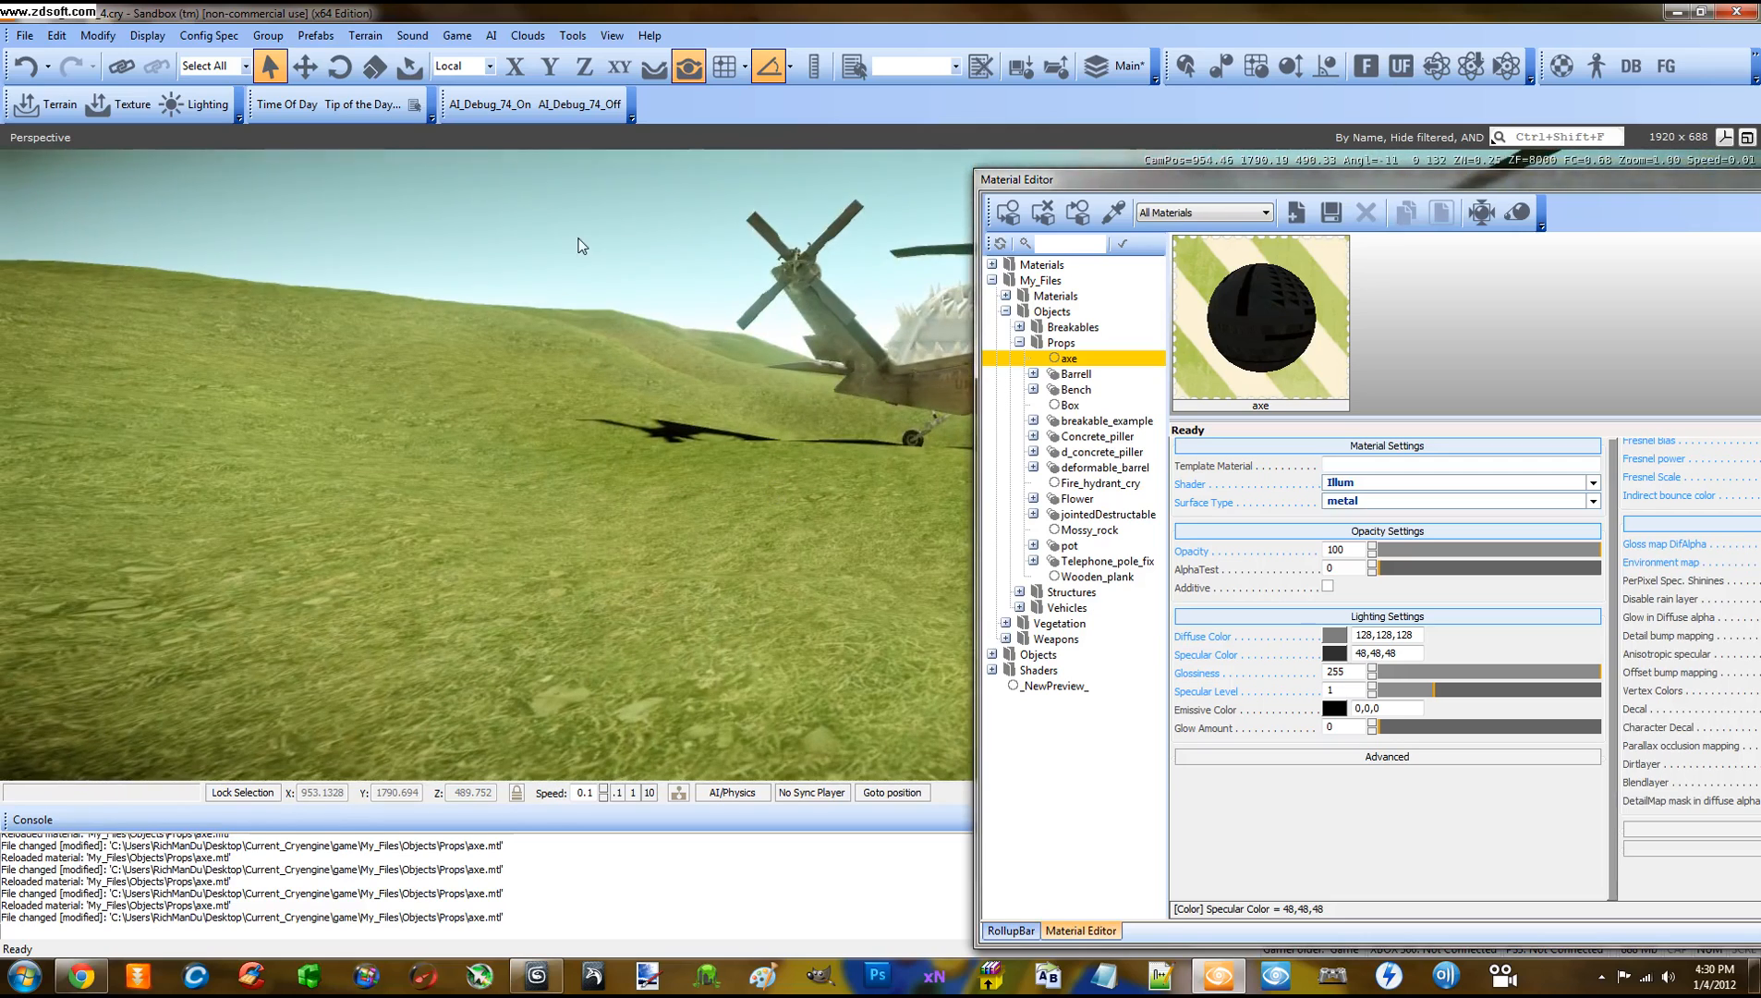
right_drag(528, 382, 542, 391)
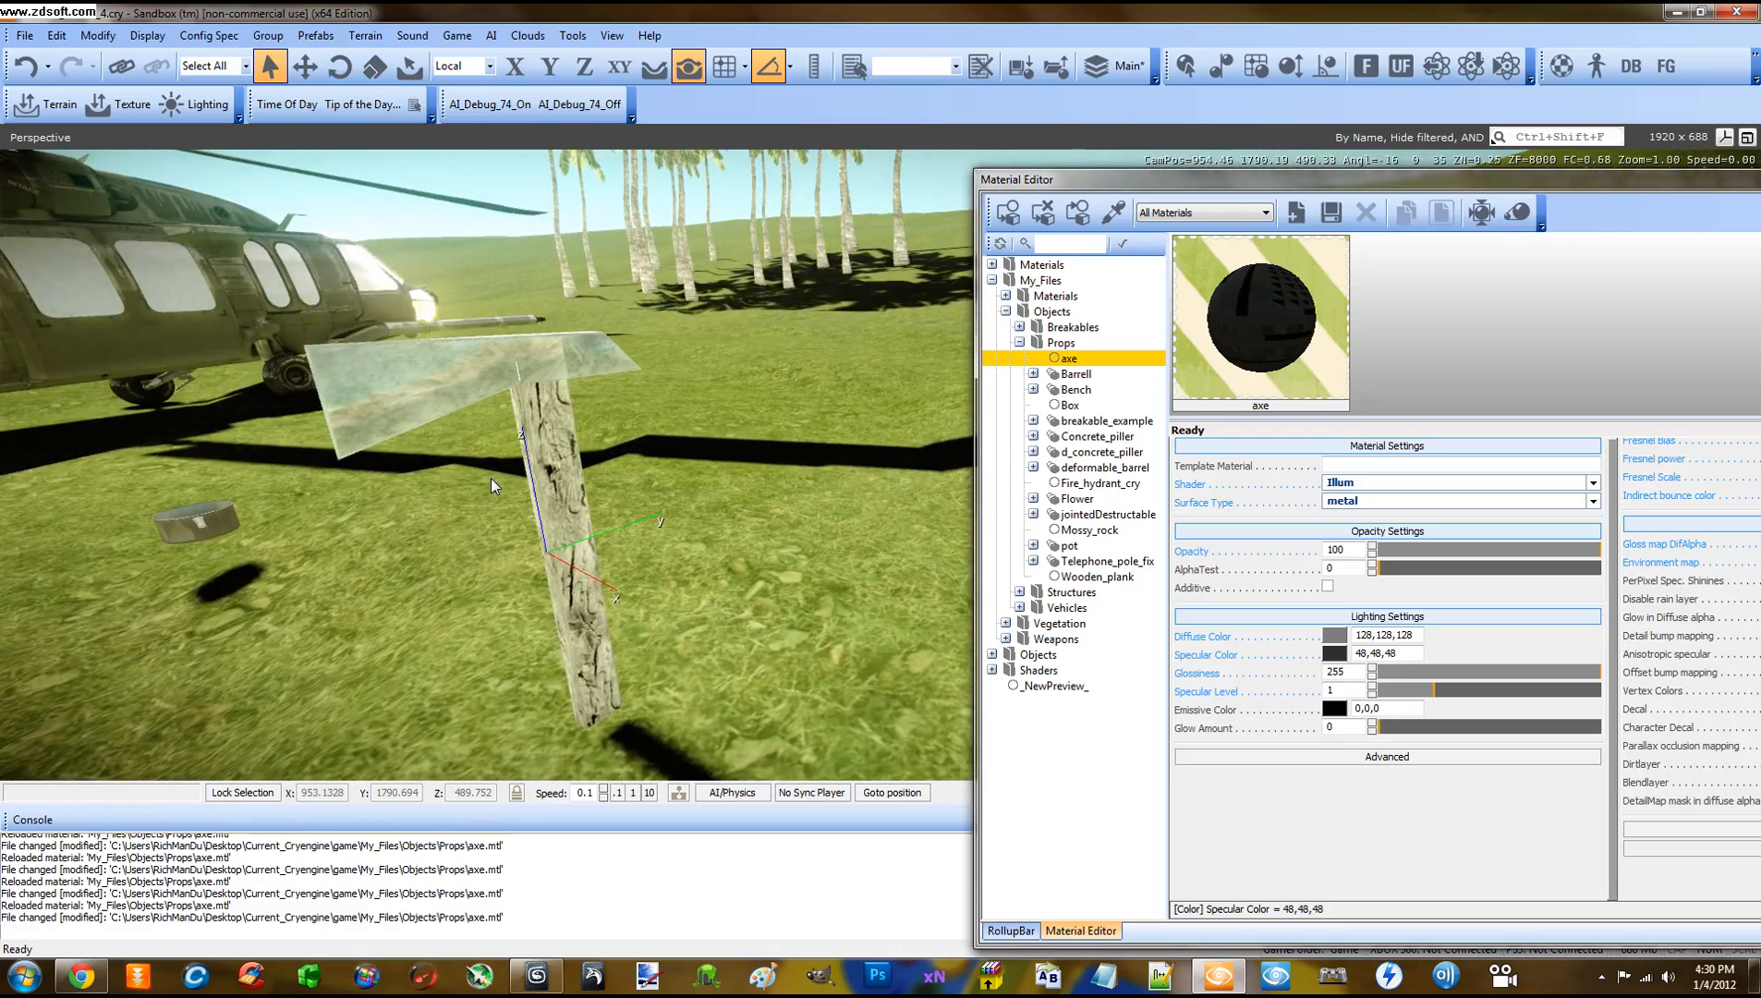
right_drag(443, 504, 444, 502)
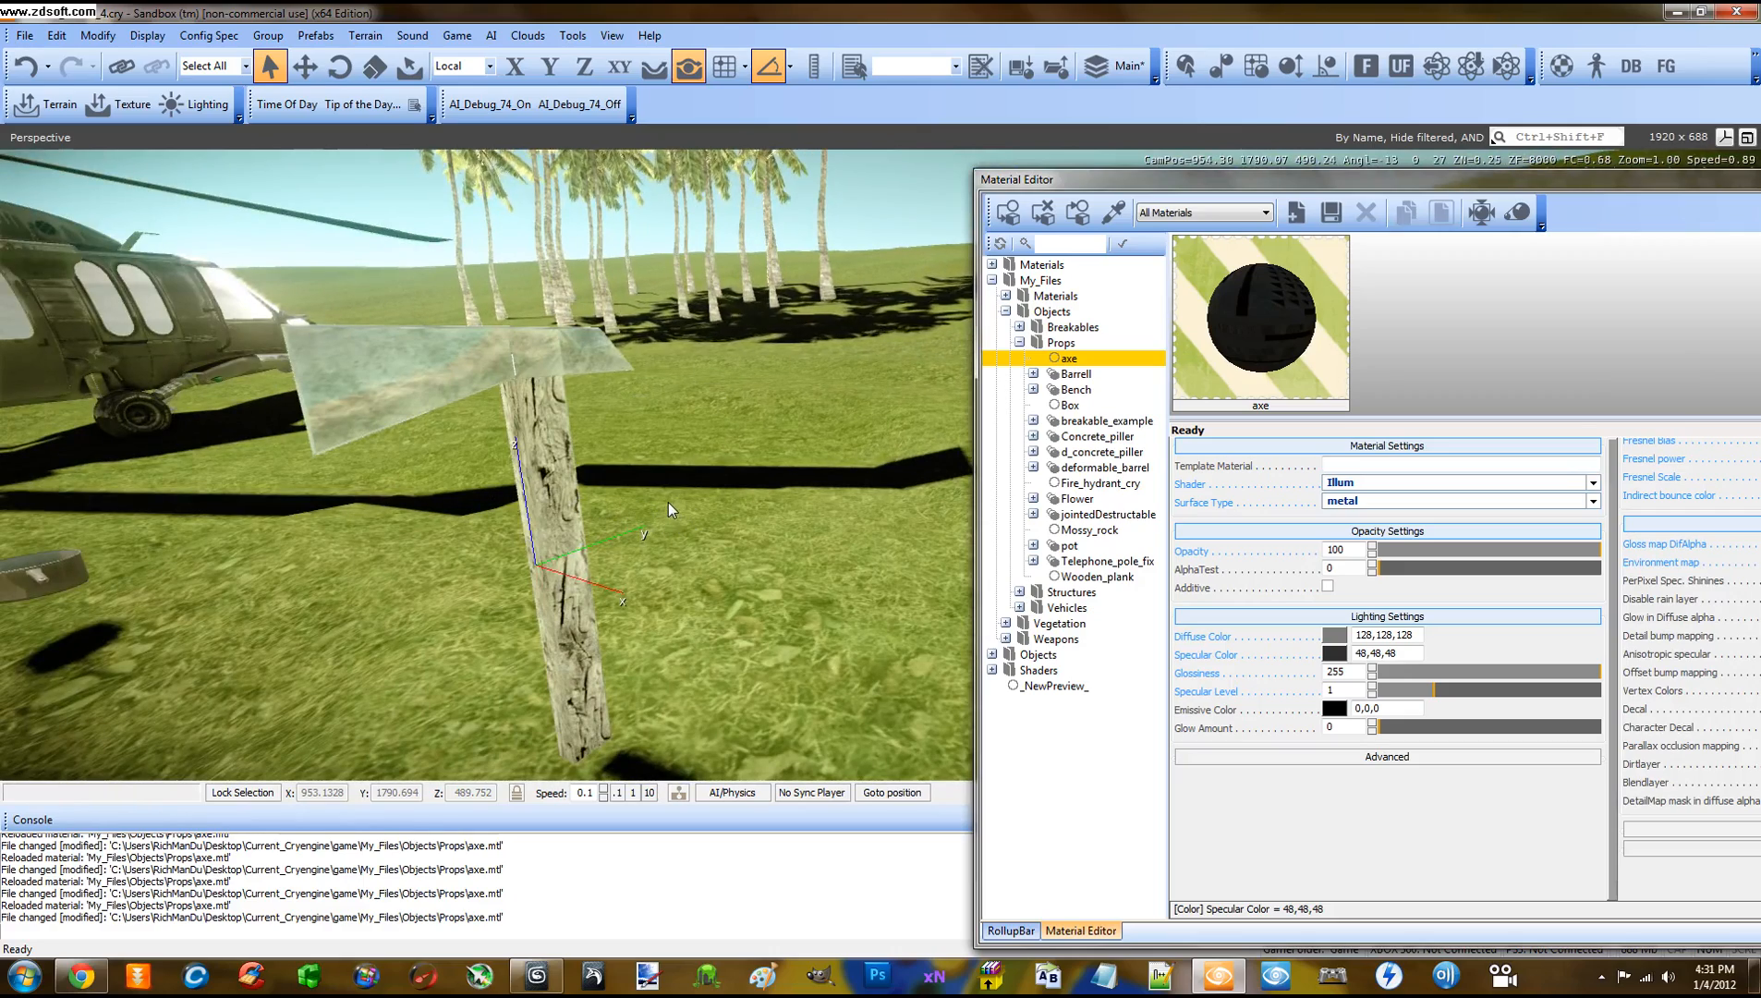
mouse_move(669, 503)
right_down()
mouse_move(649, 506)
mouse_move(679, 510)
mouse_move(667, 499)
right_up()
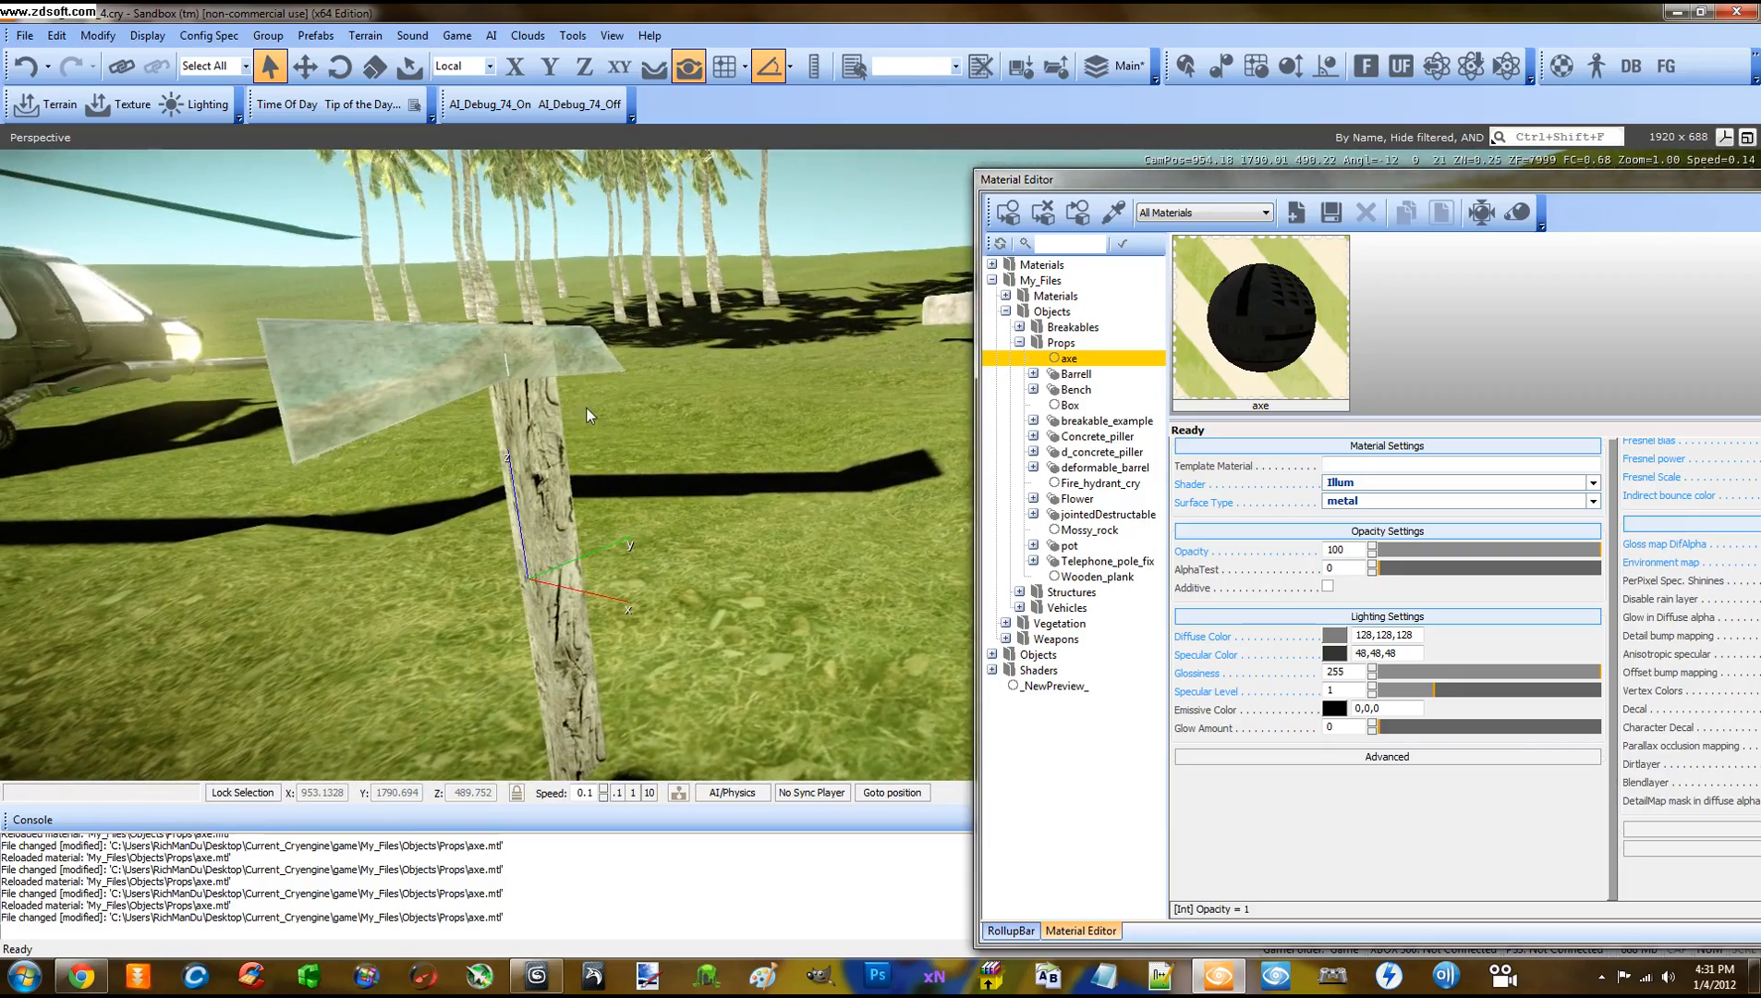
middle_drag(642, 422, 644, 422)
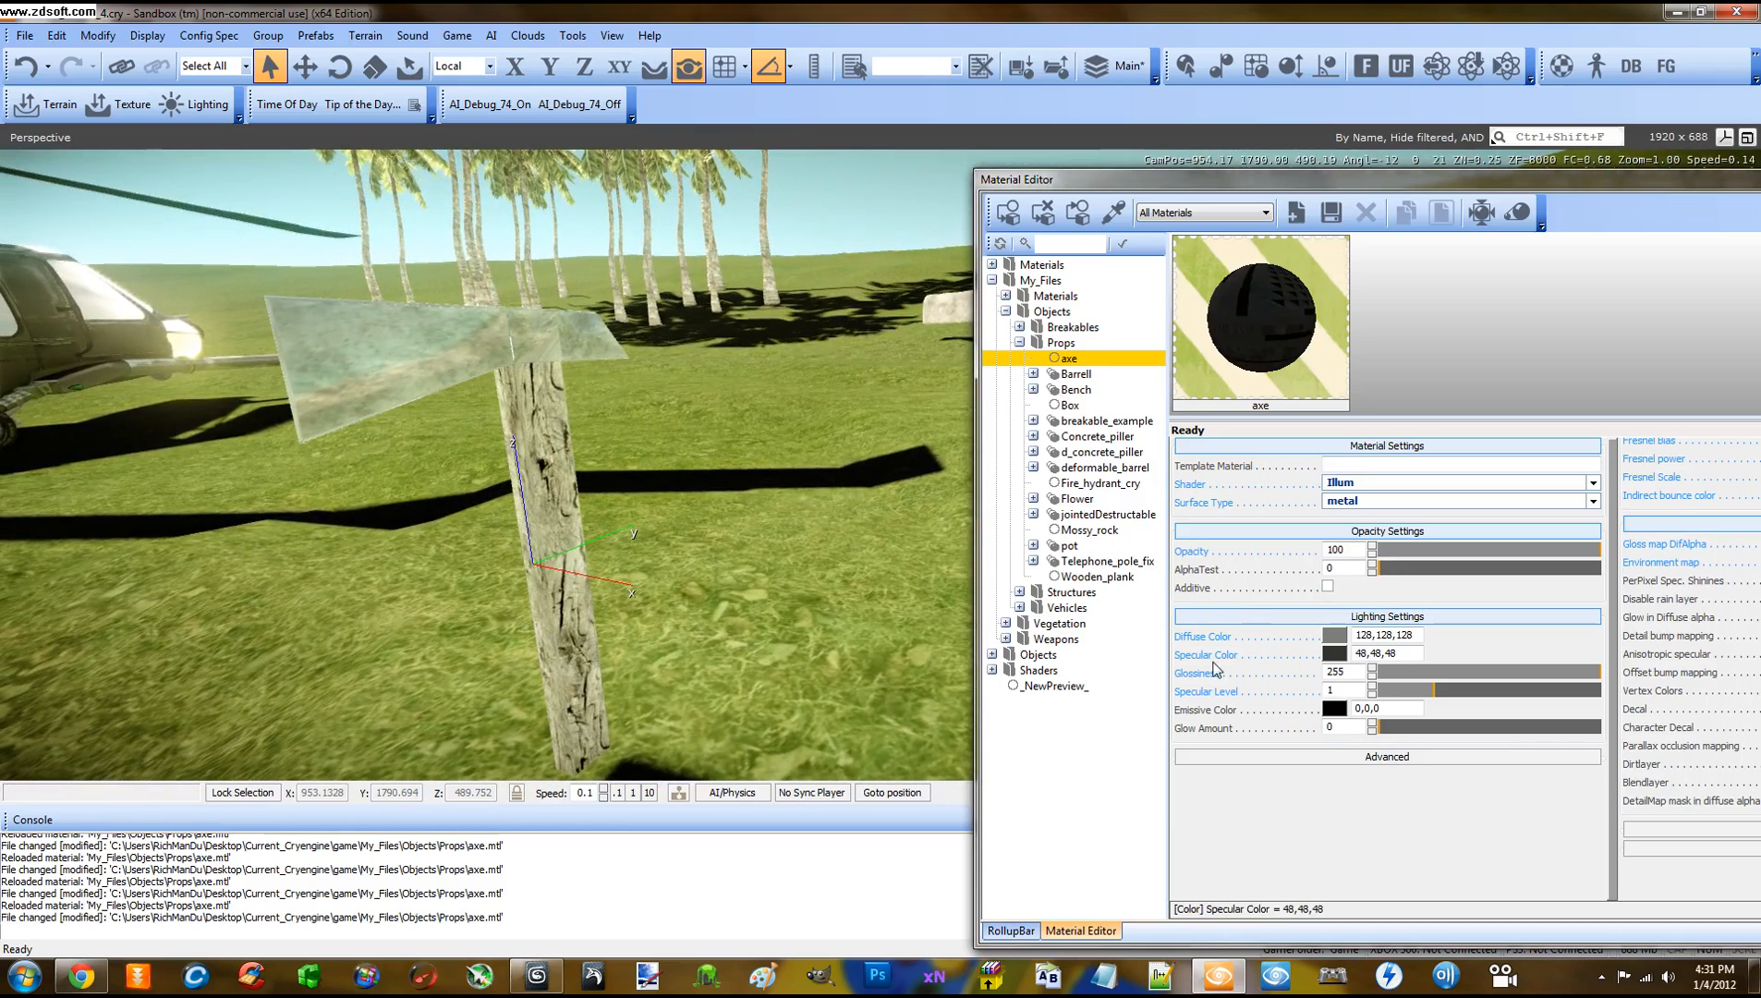
Lower the axe material's Diffuse Color to 64,64,64 with the Lum slider
click(1332, 637)
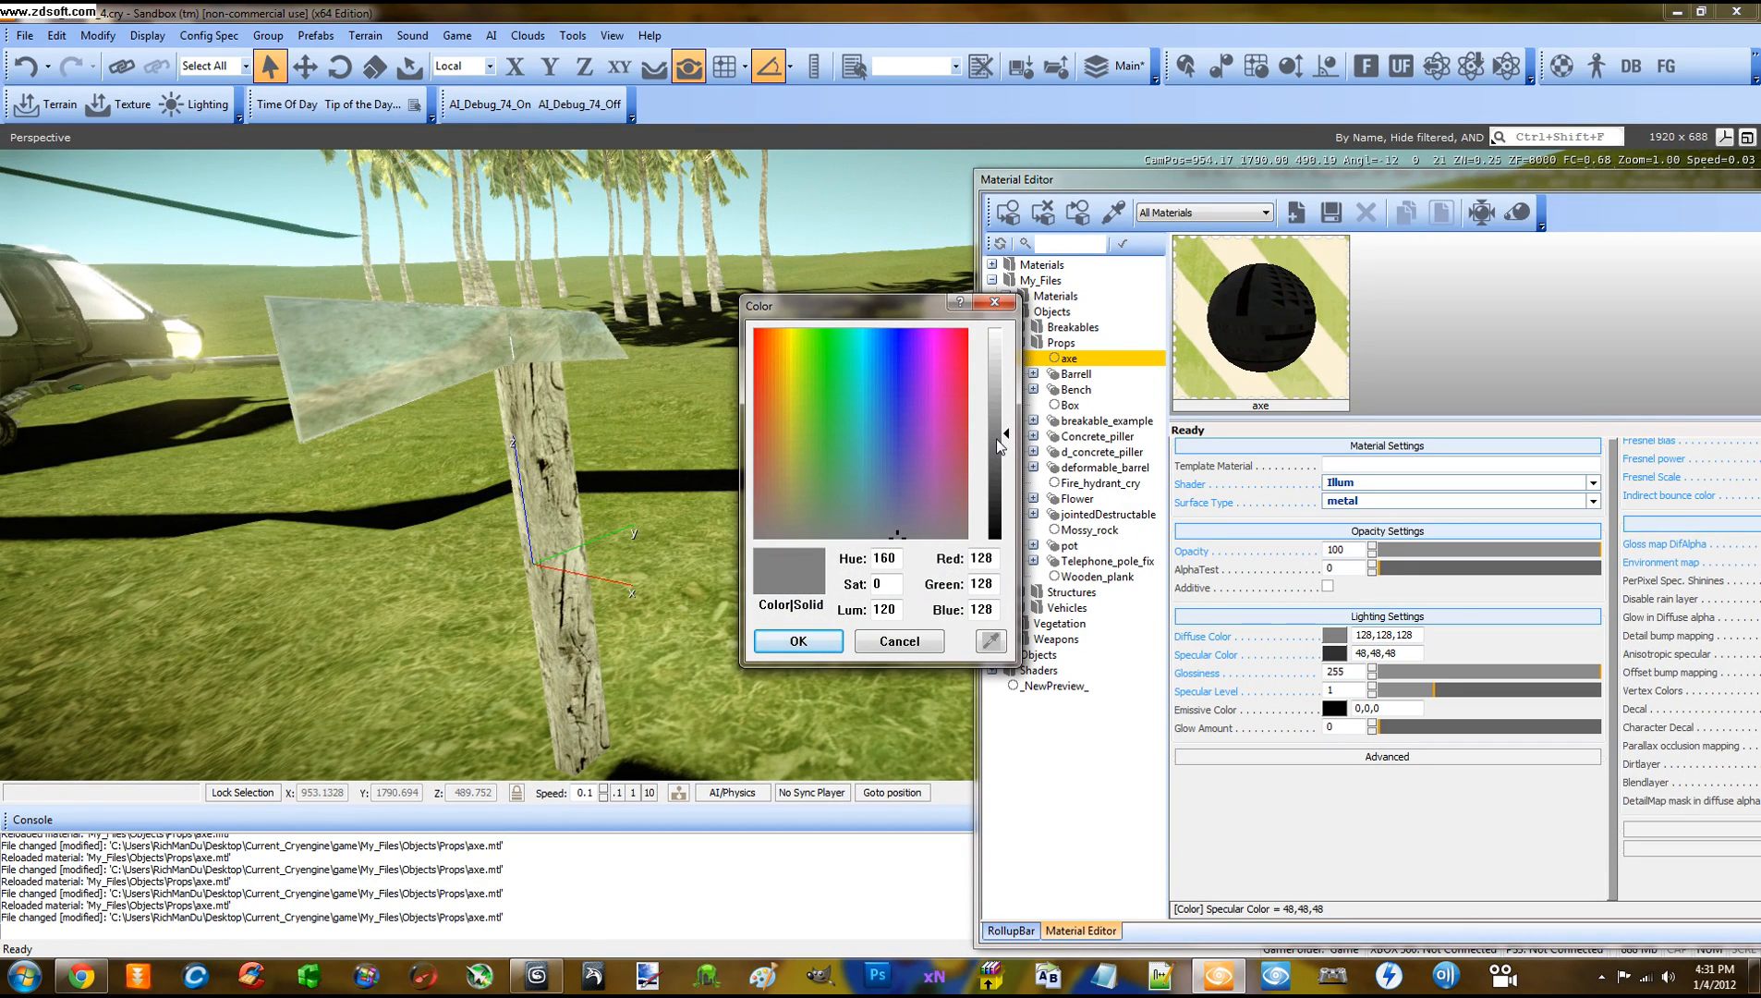
drag(997, 440, 1006, 487)
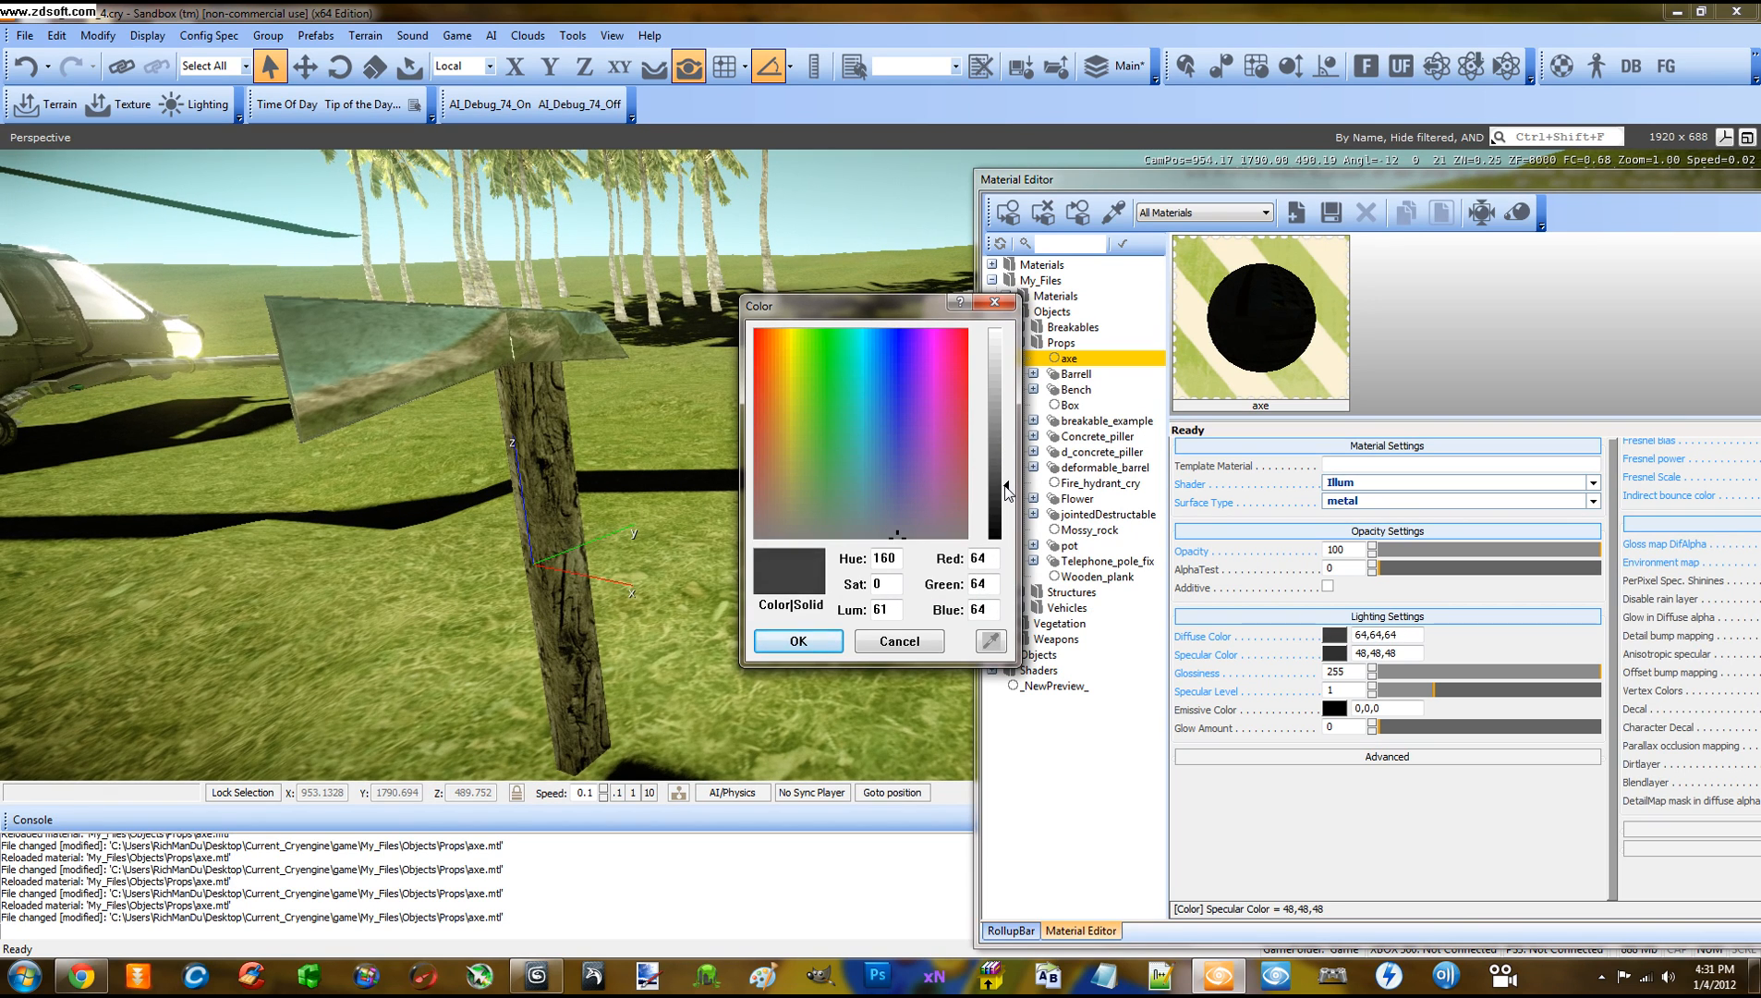
click(798, 641)
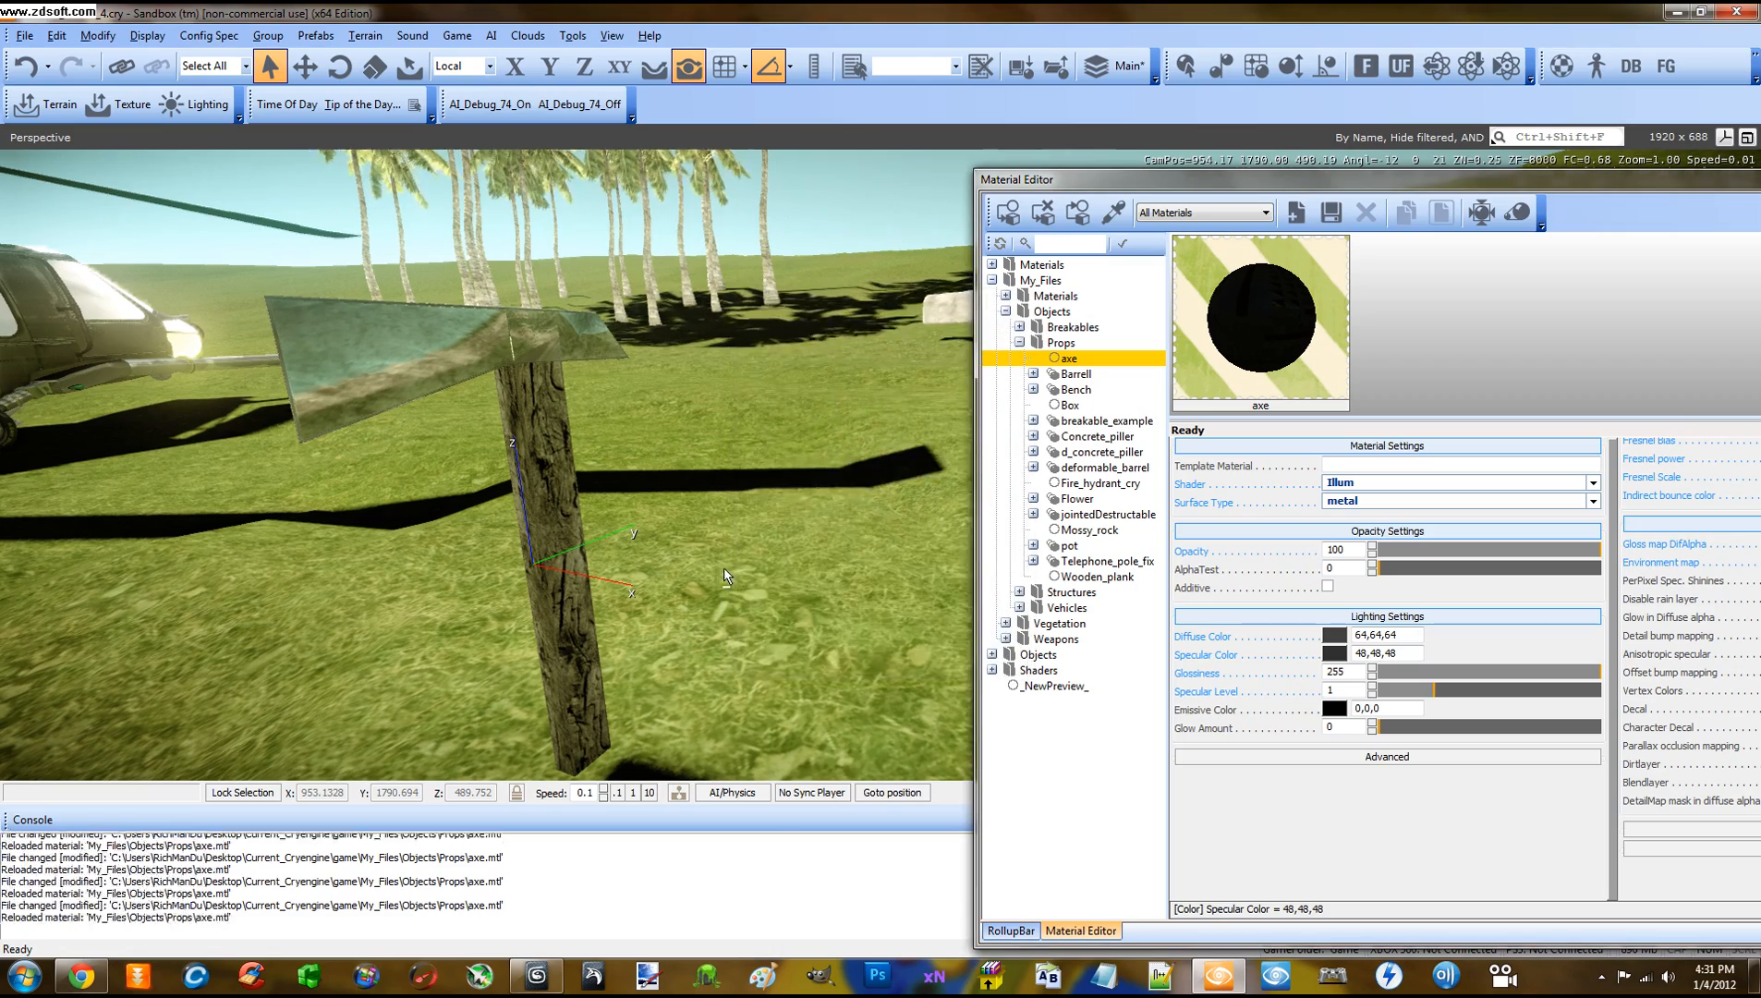
Orbit and zoom around the darkened axe to view it from several sides
mouse_move(723, 566)
right_down()
mouse_move(739, 568)
mouse_move(724, 566)
right_up()
scroll(723, 566, down, 1)
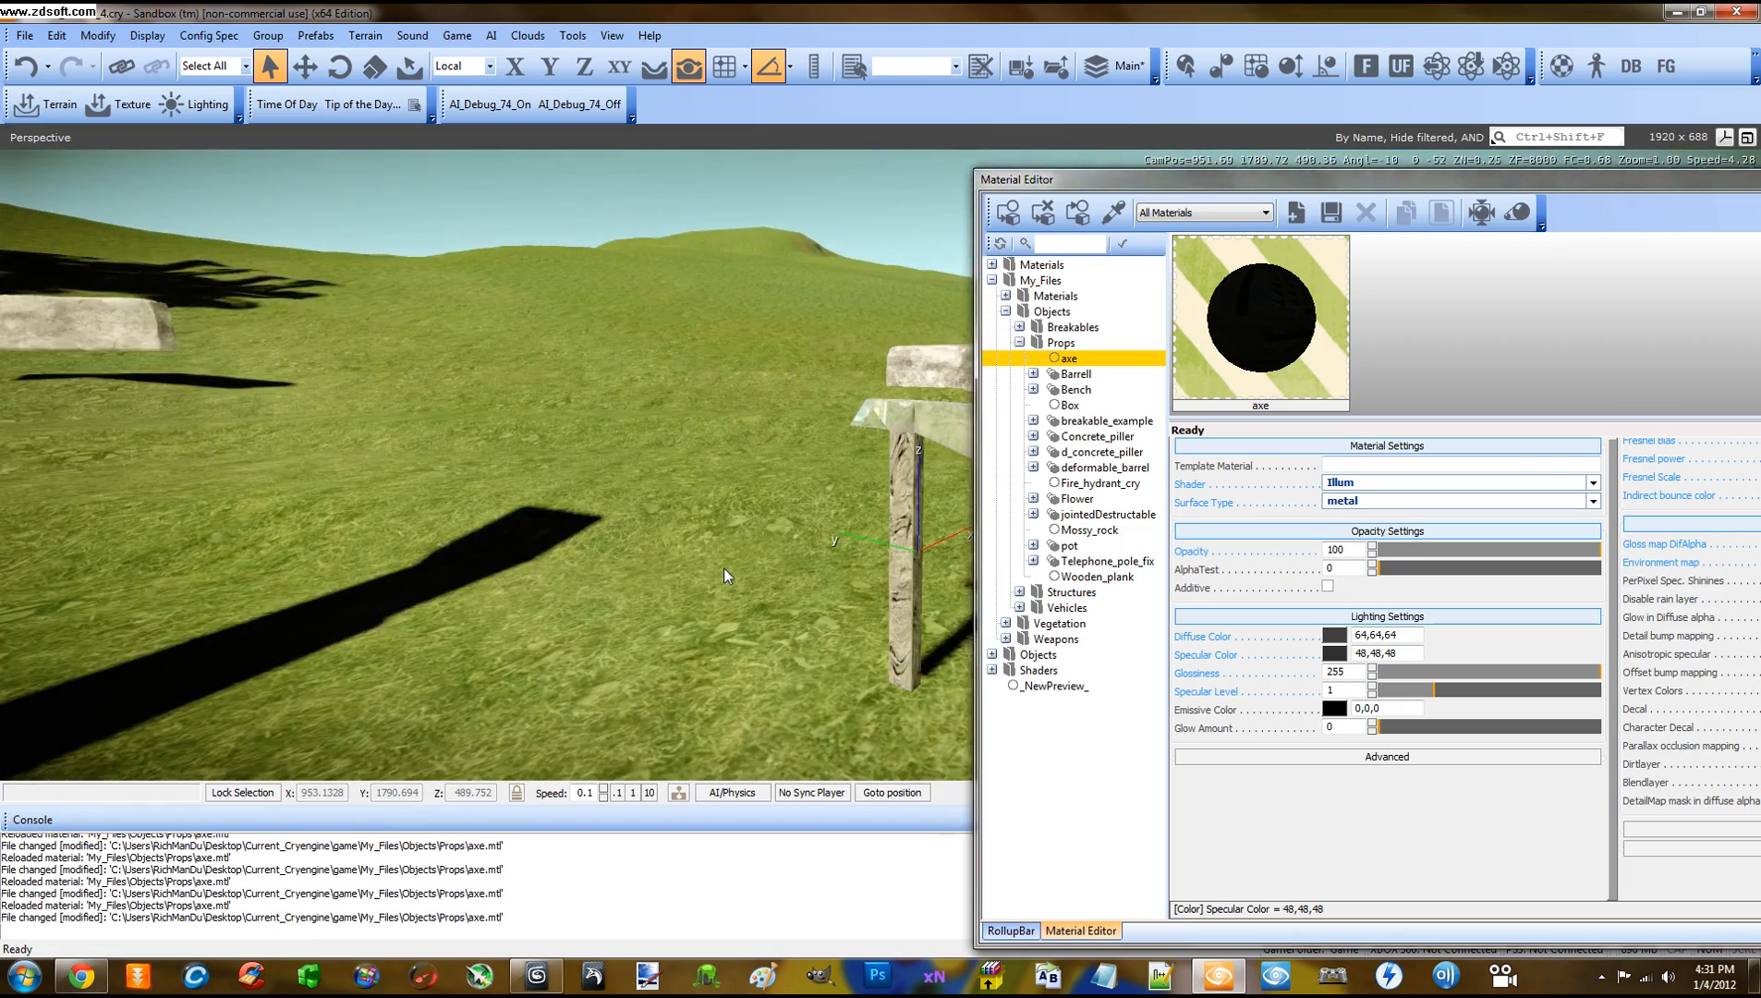
scroll(723, 571, up, 2)
middle_drag(723, 570, 723, 565)
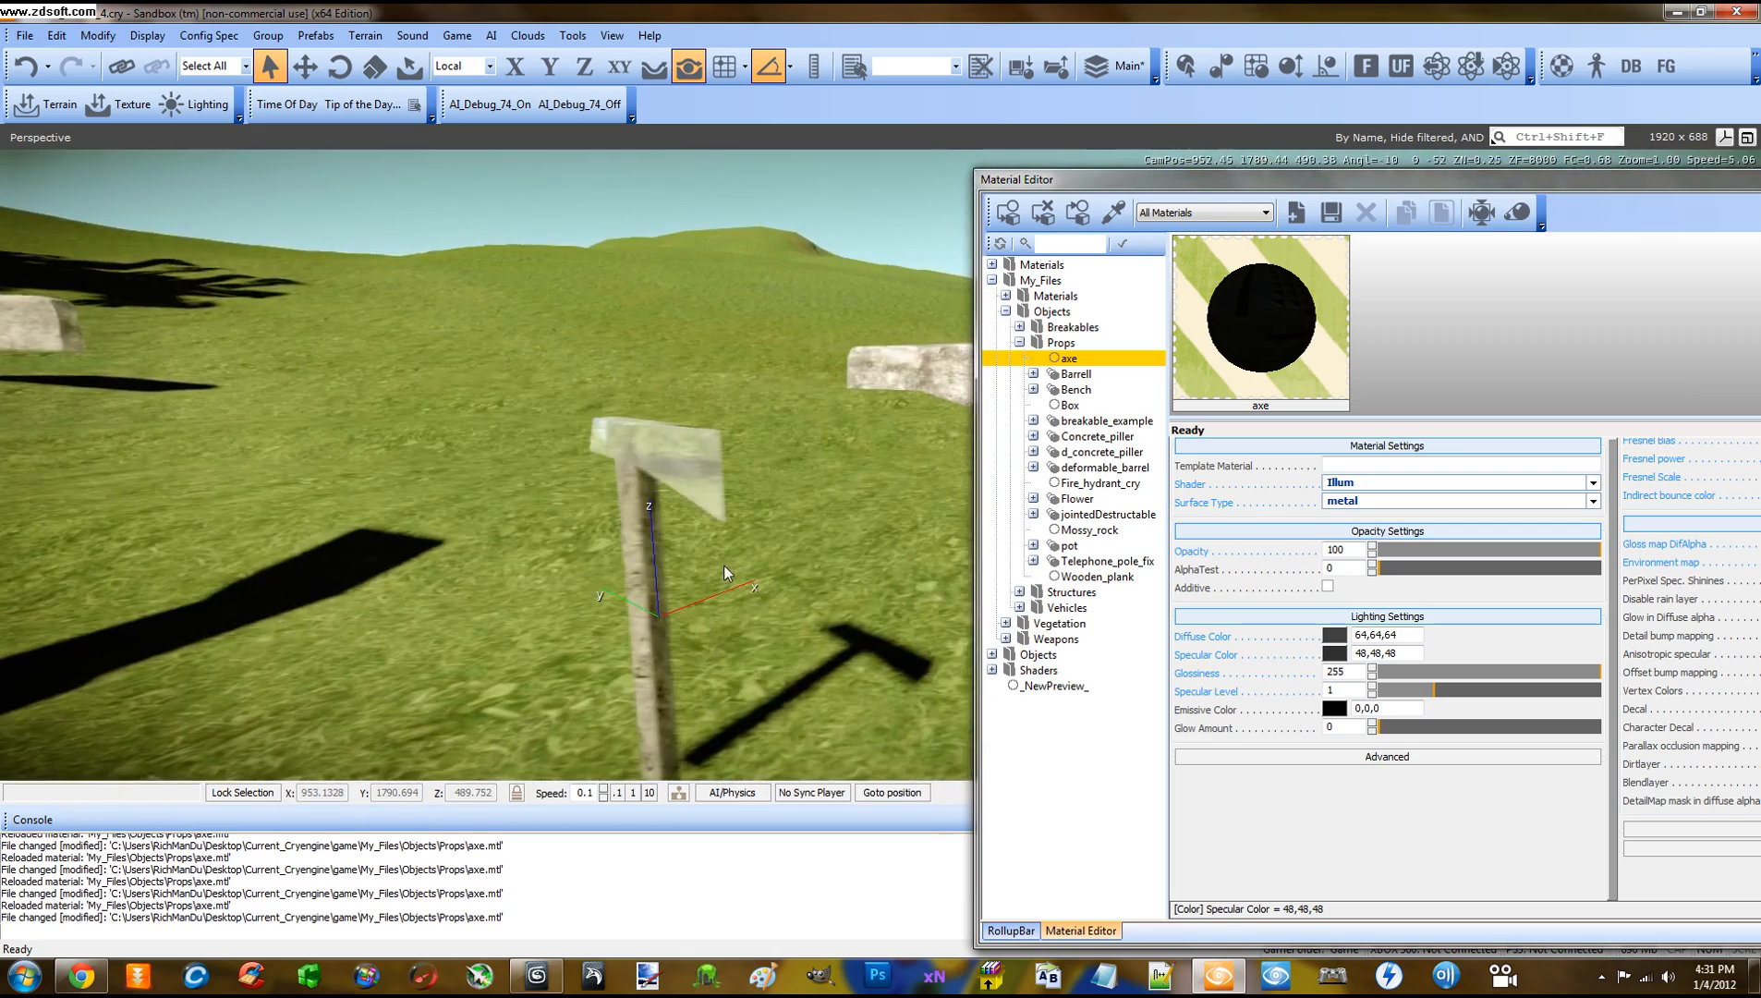
right_drag(724, 565, 719, 573)
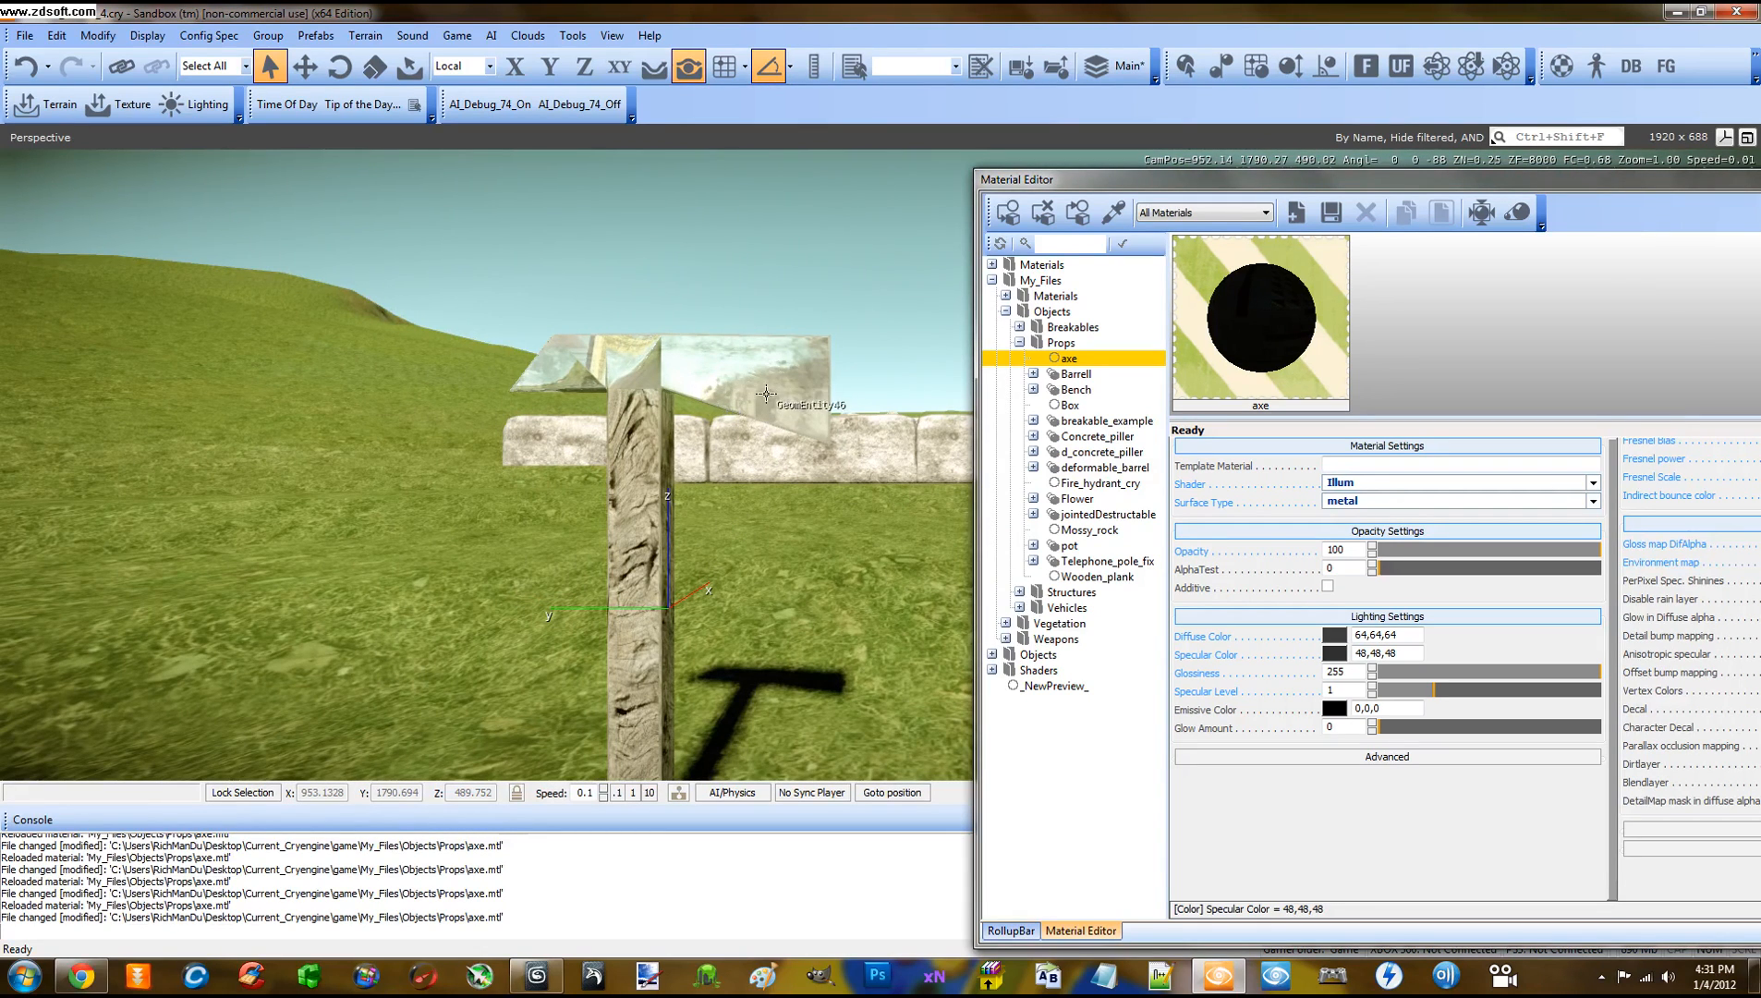
Frame the axe blade beside the helicopter and float the Material Editor off the right dock
right_drag(766, 469, 803, 474)
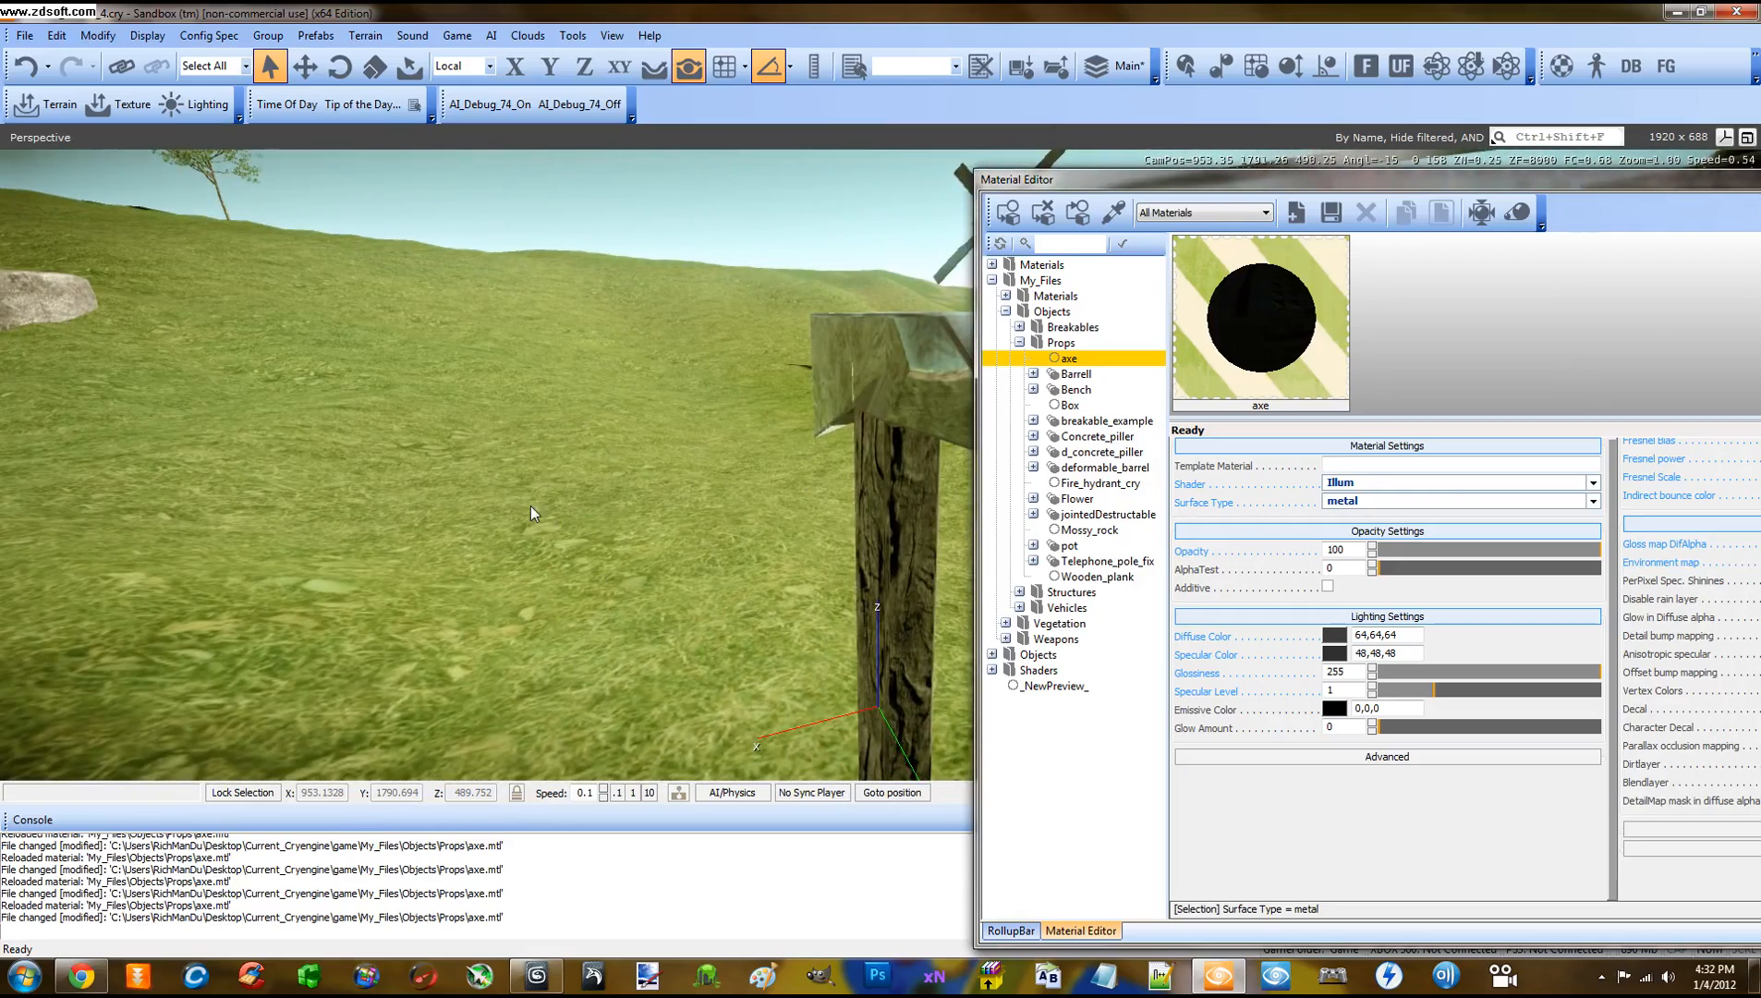
mouse_move(652, 366)
right_down()
mouse_move(677, 358)
mouse_move(656, 357)
mouse_move(662, 378)
right_up()
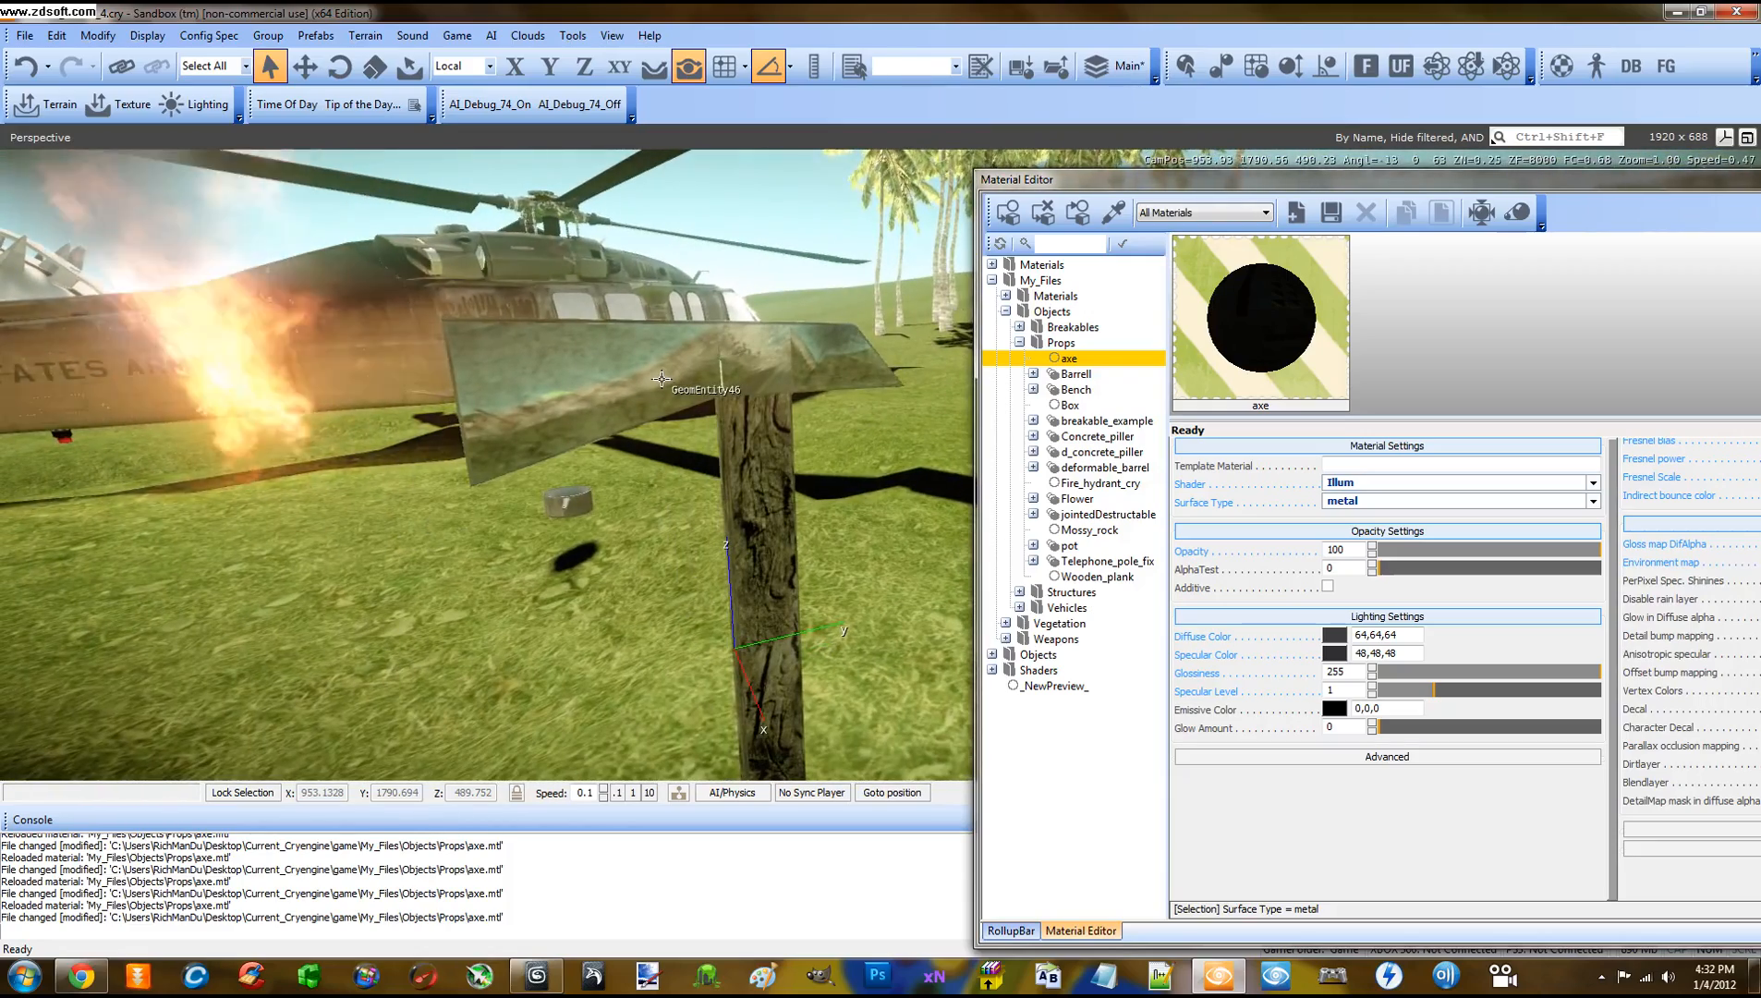
right_drag(652, 427, 667, 447)
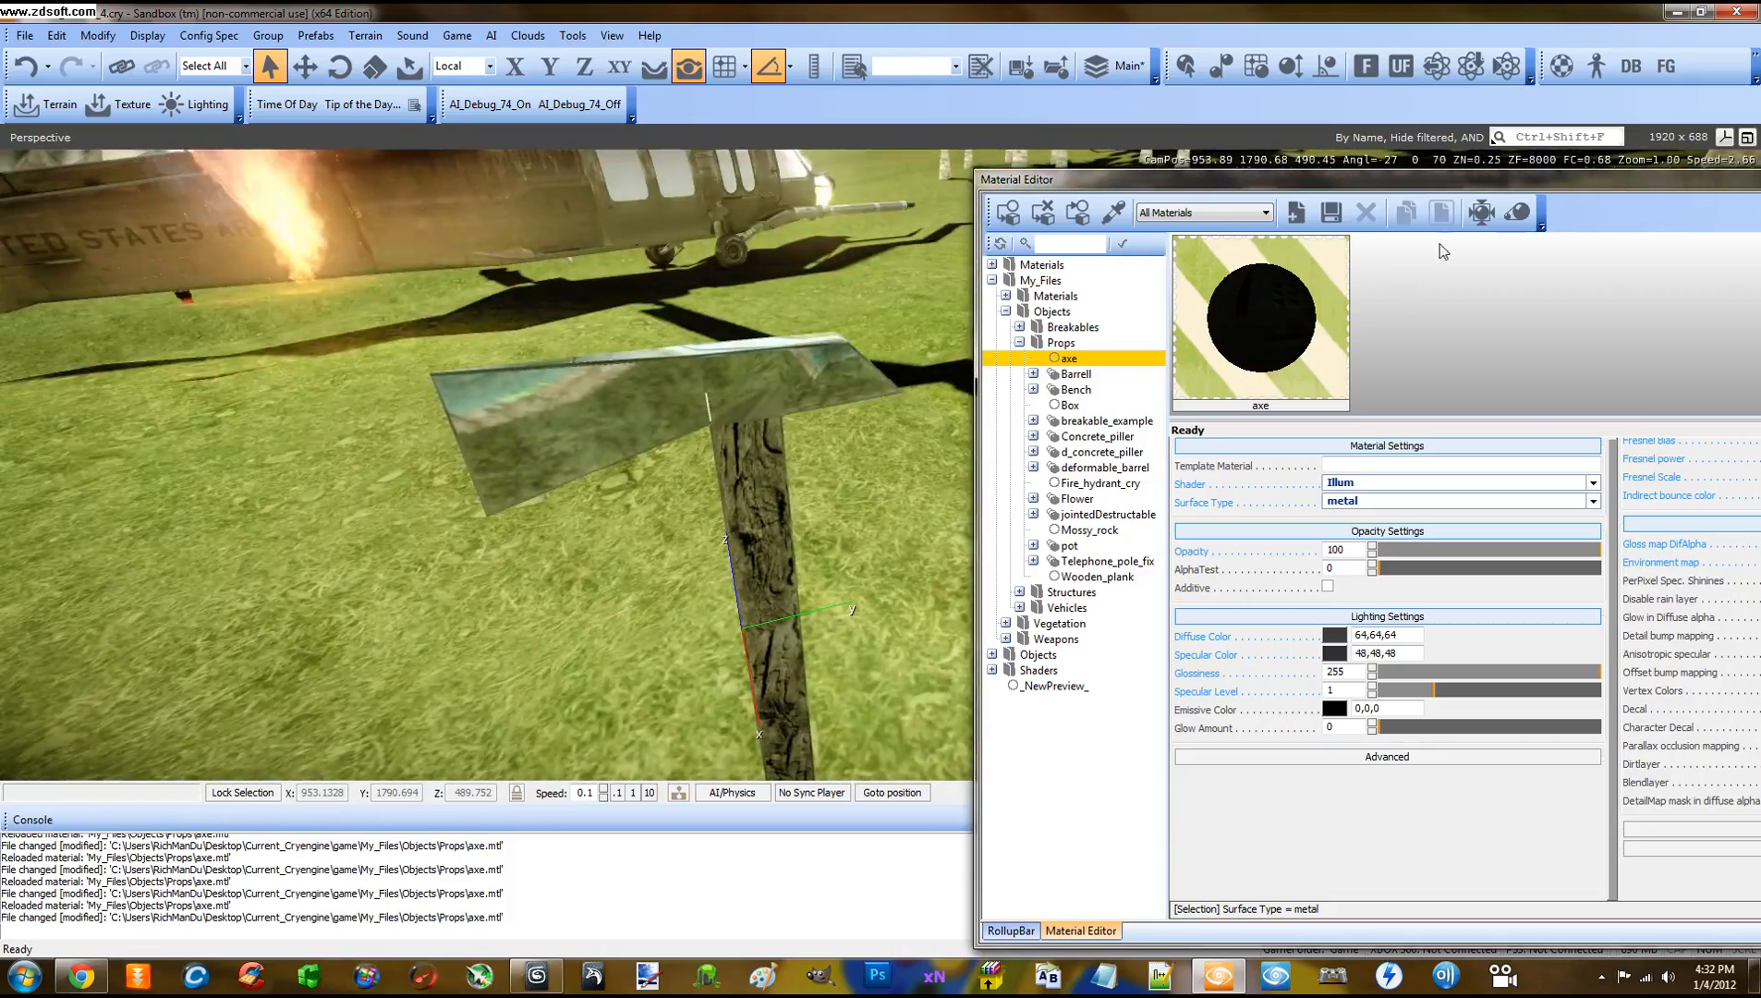
drag(1391, 175, 1511, 267)
Close the Material Editor and walk up to the textured axe in game mode (Ctrl+G)
click(1573, 269)
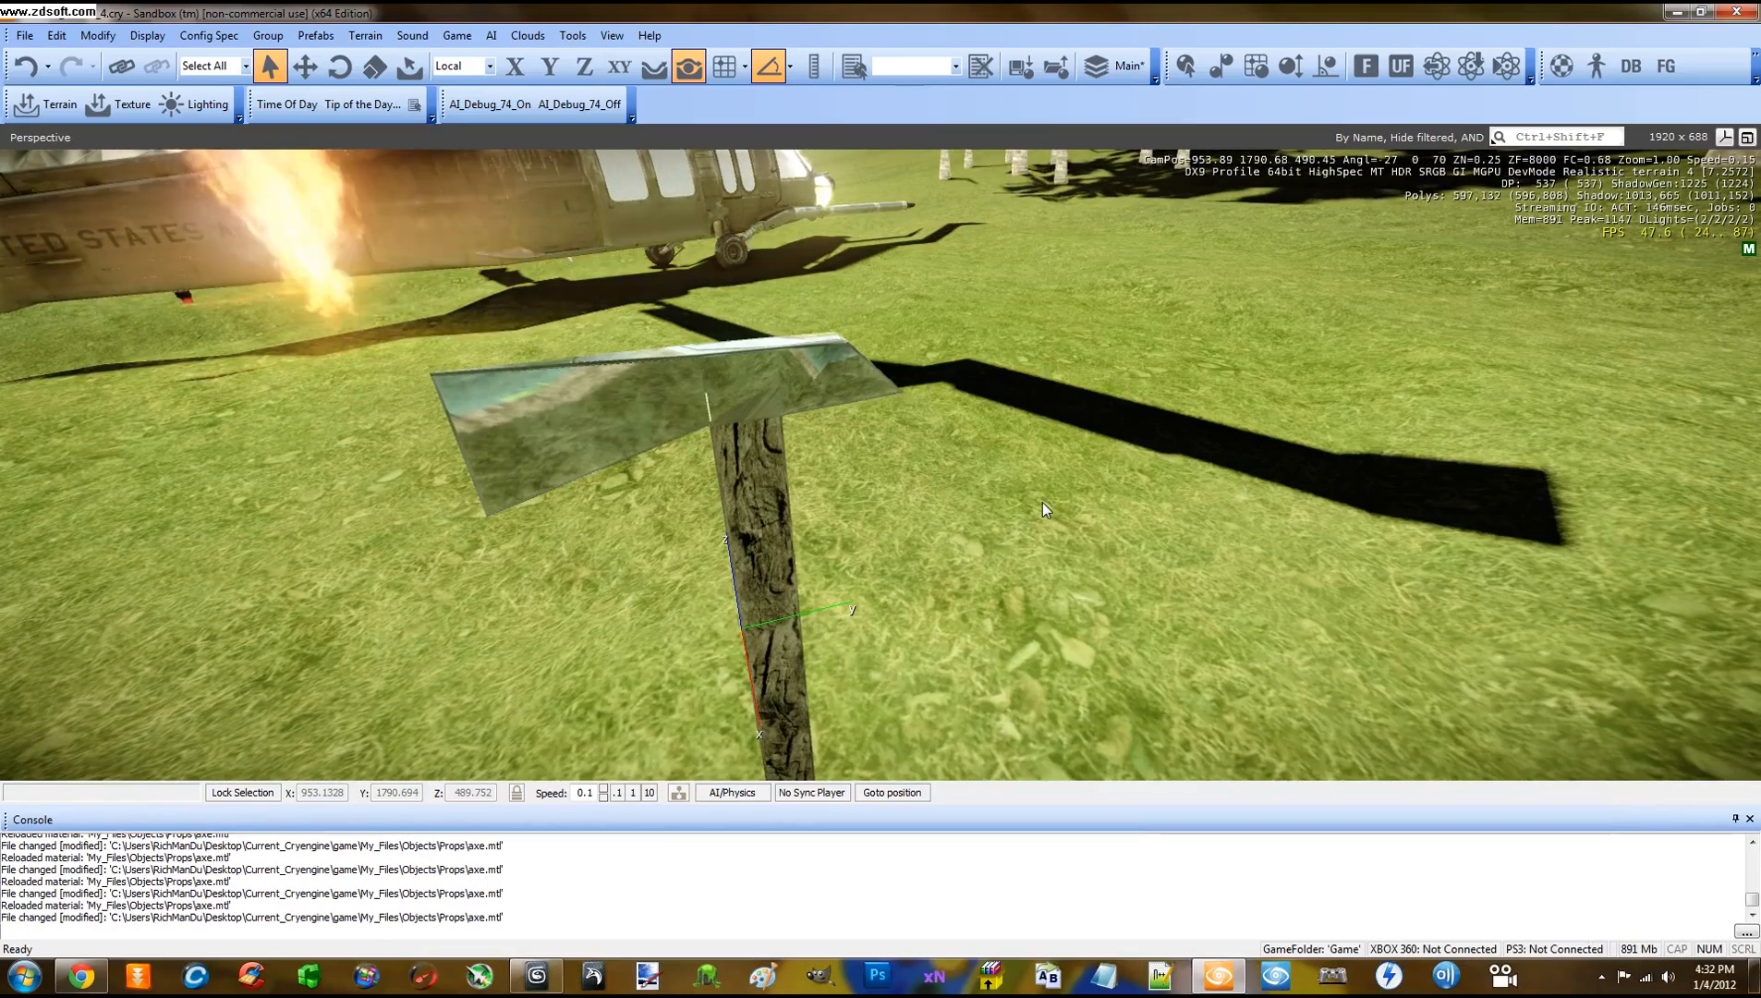
key(ctrl+g)
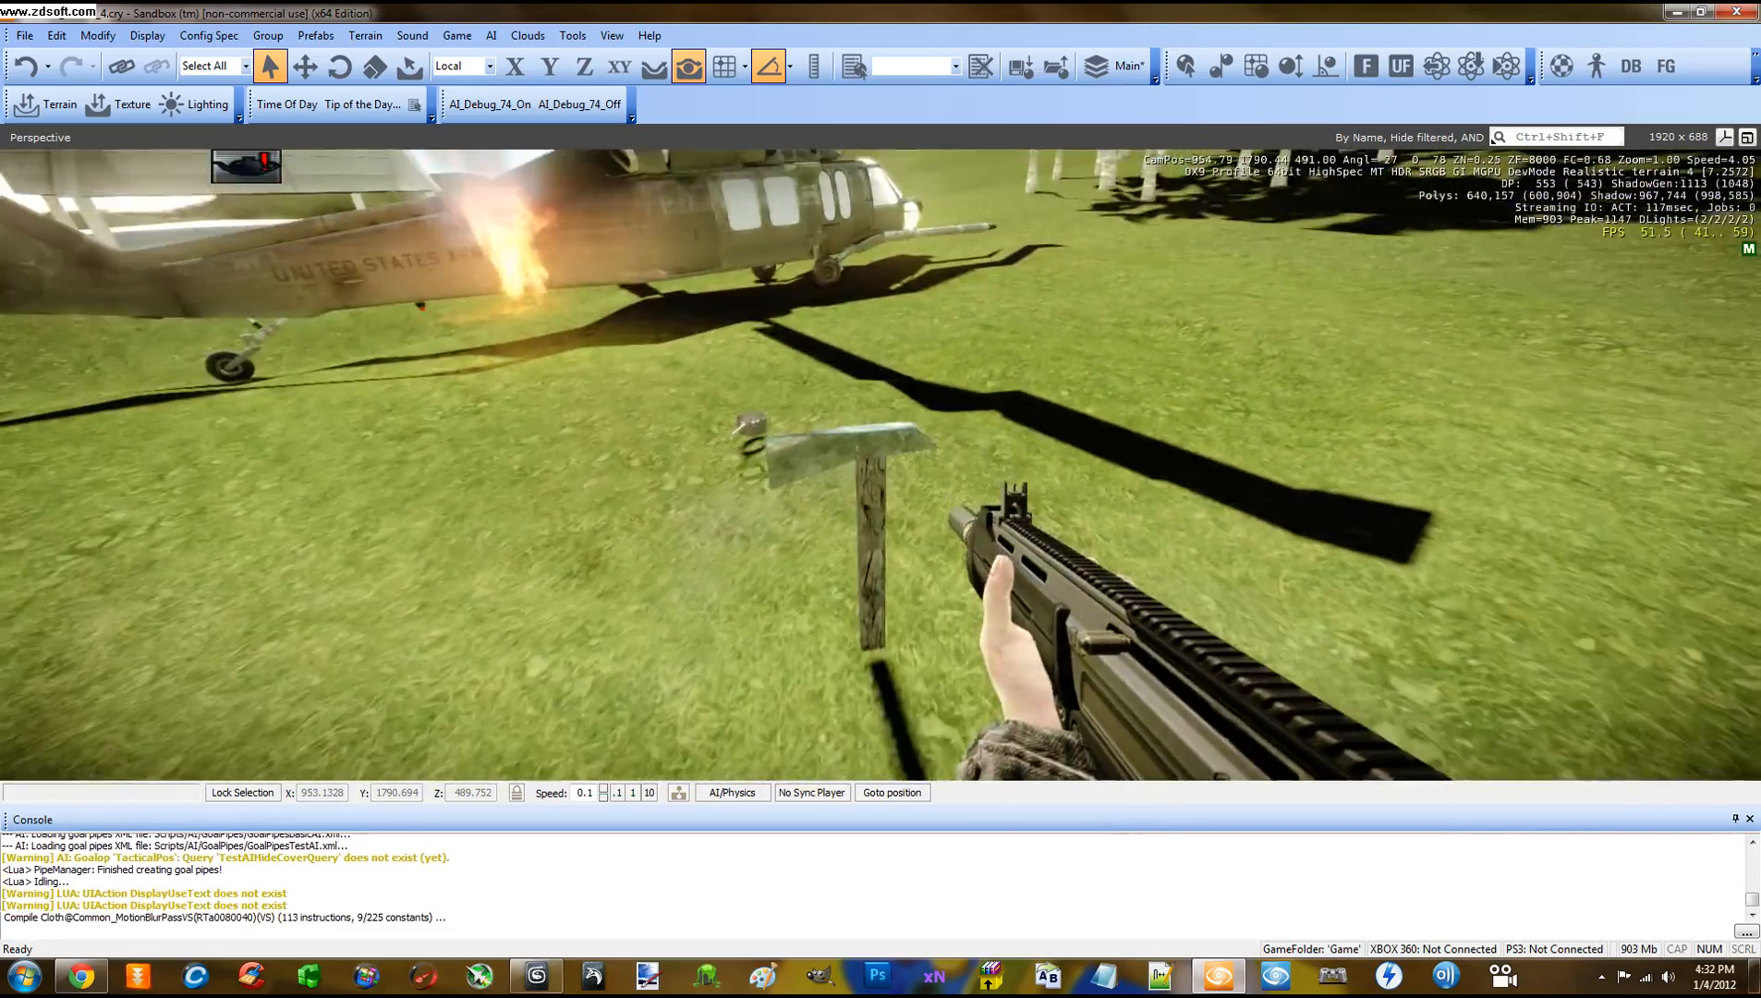
key(w)
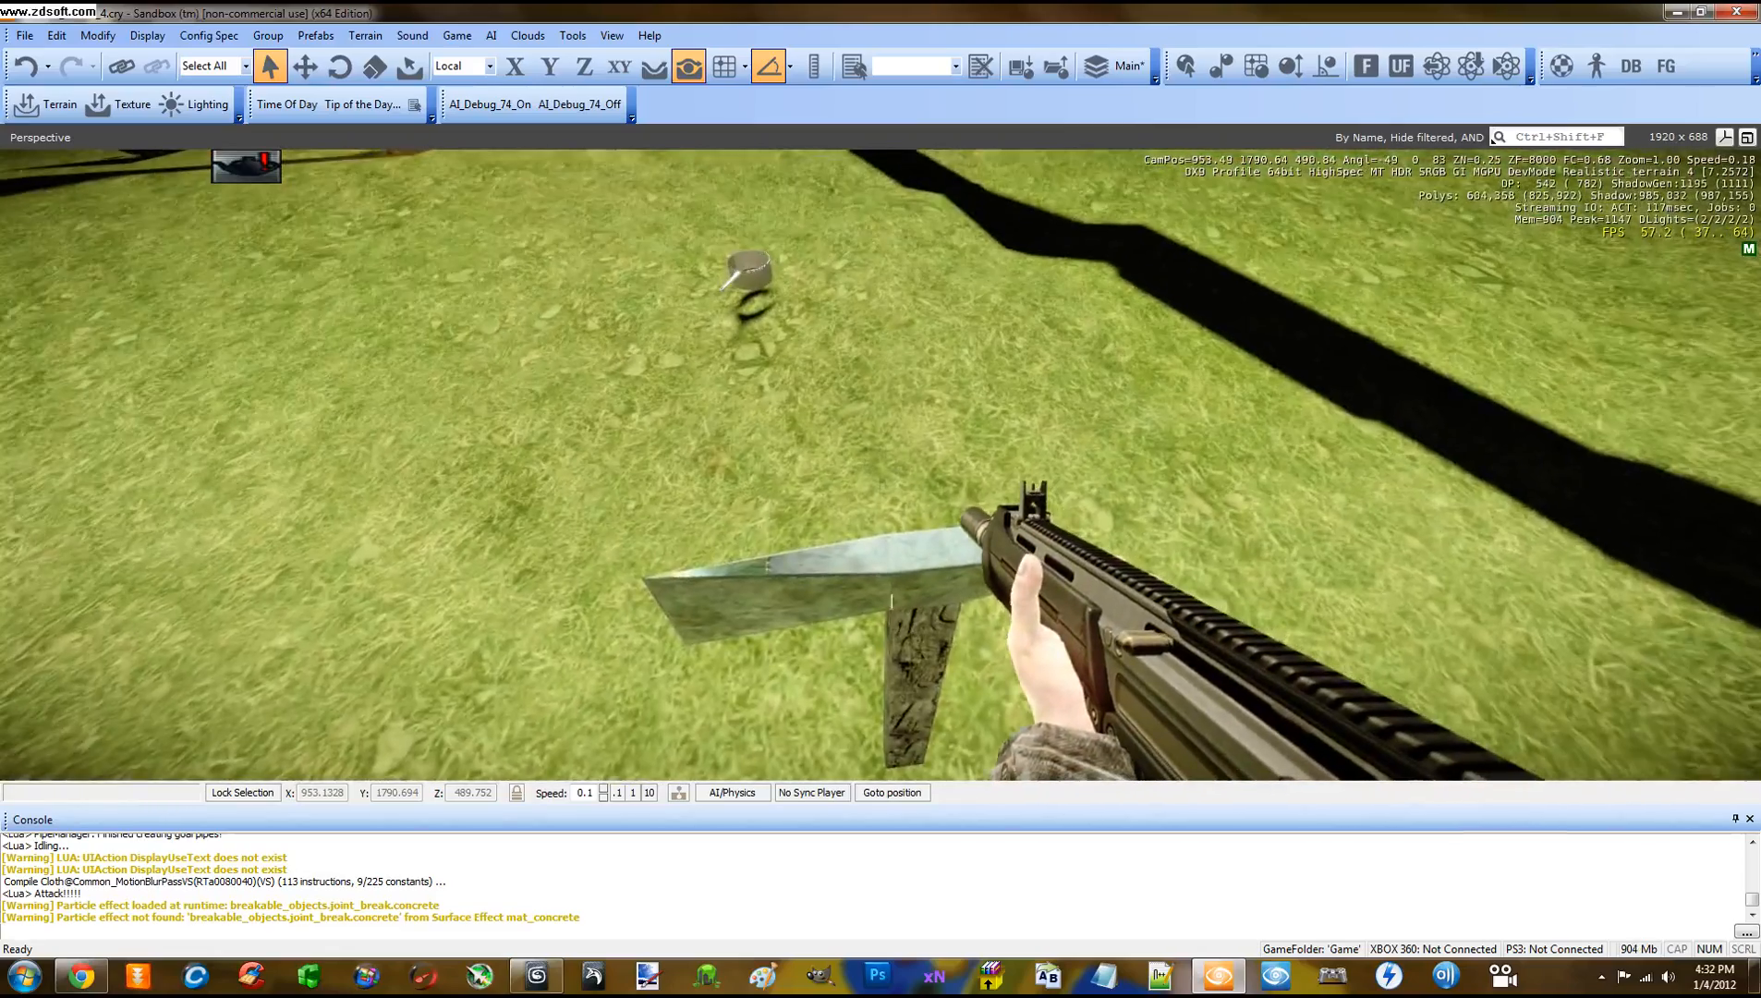
key(s)
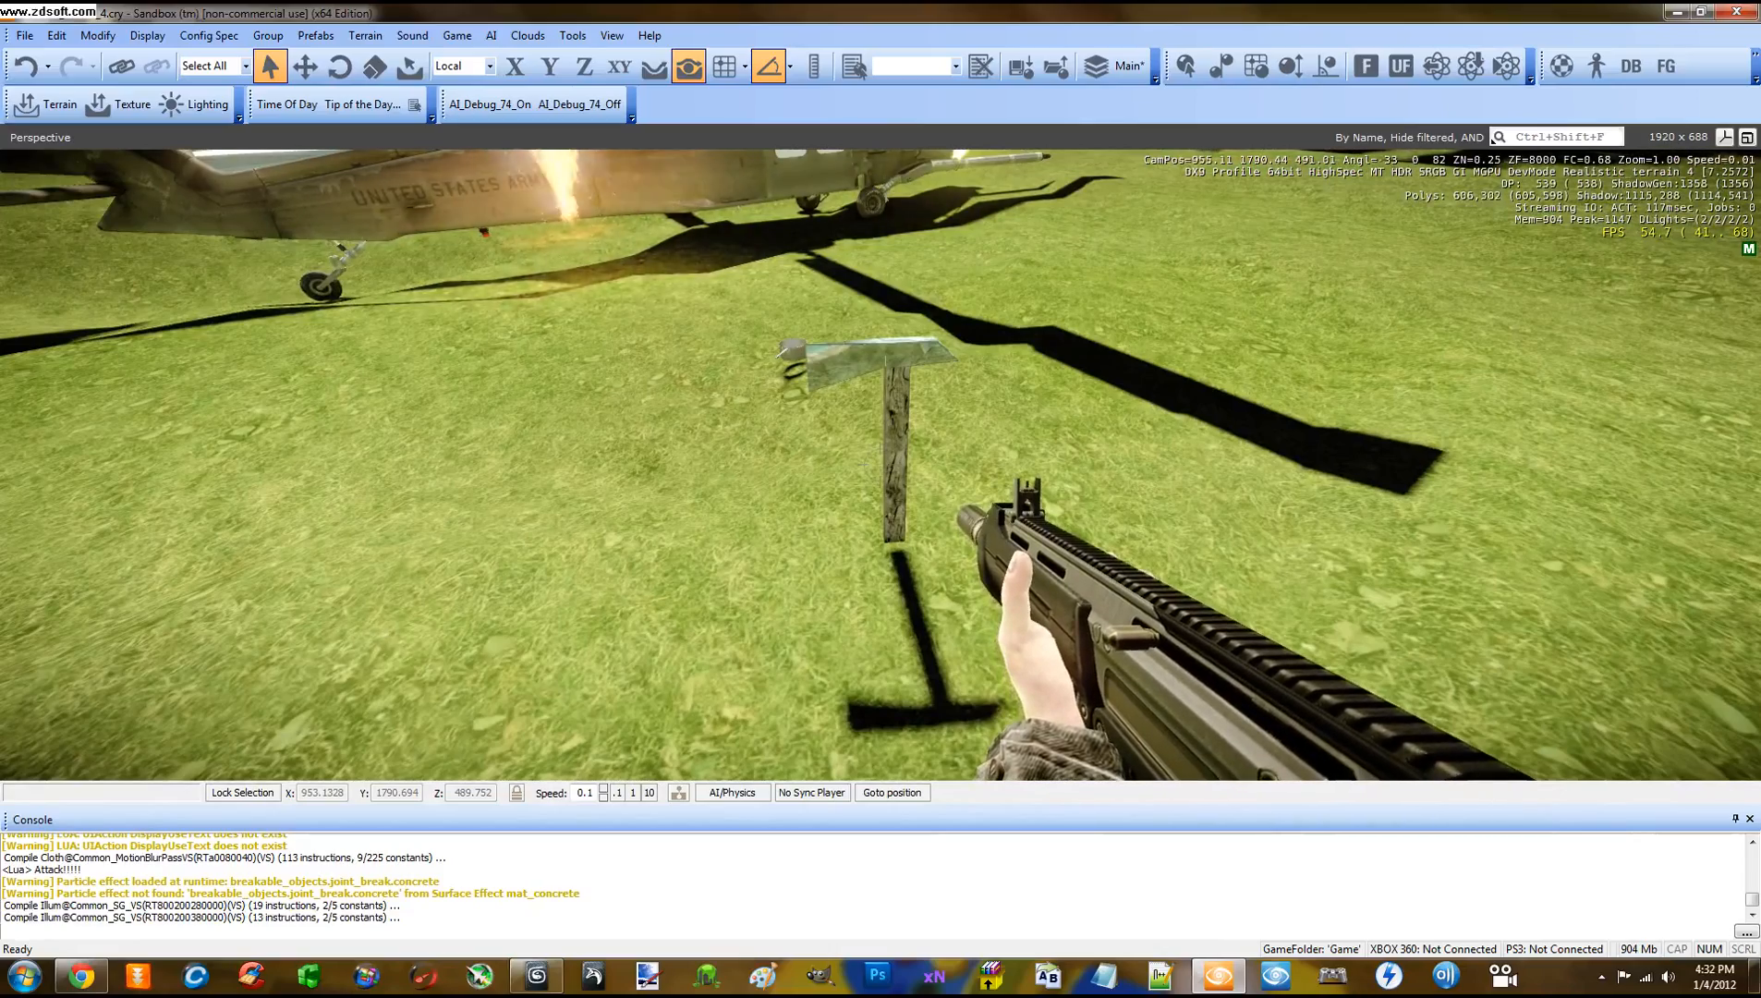
key(w)
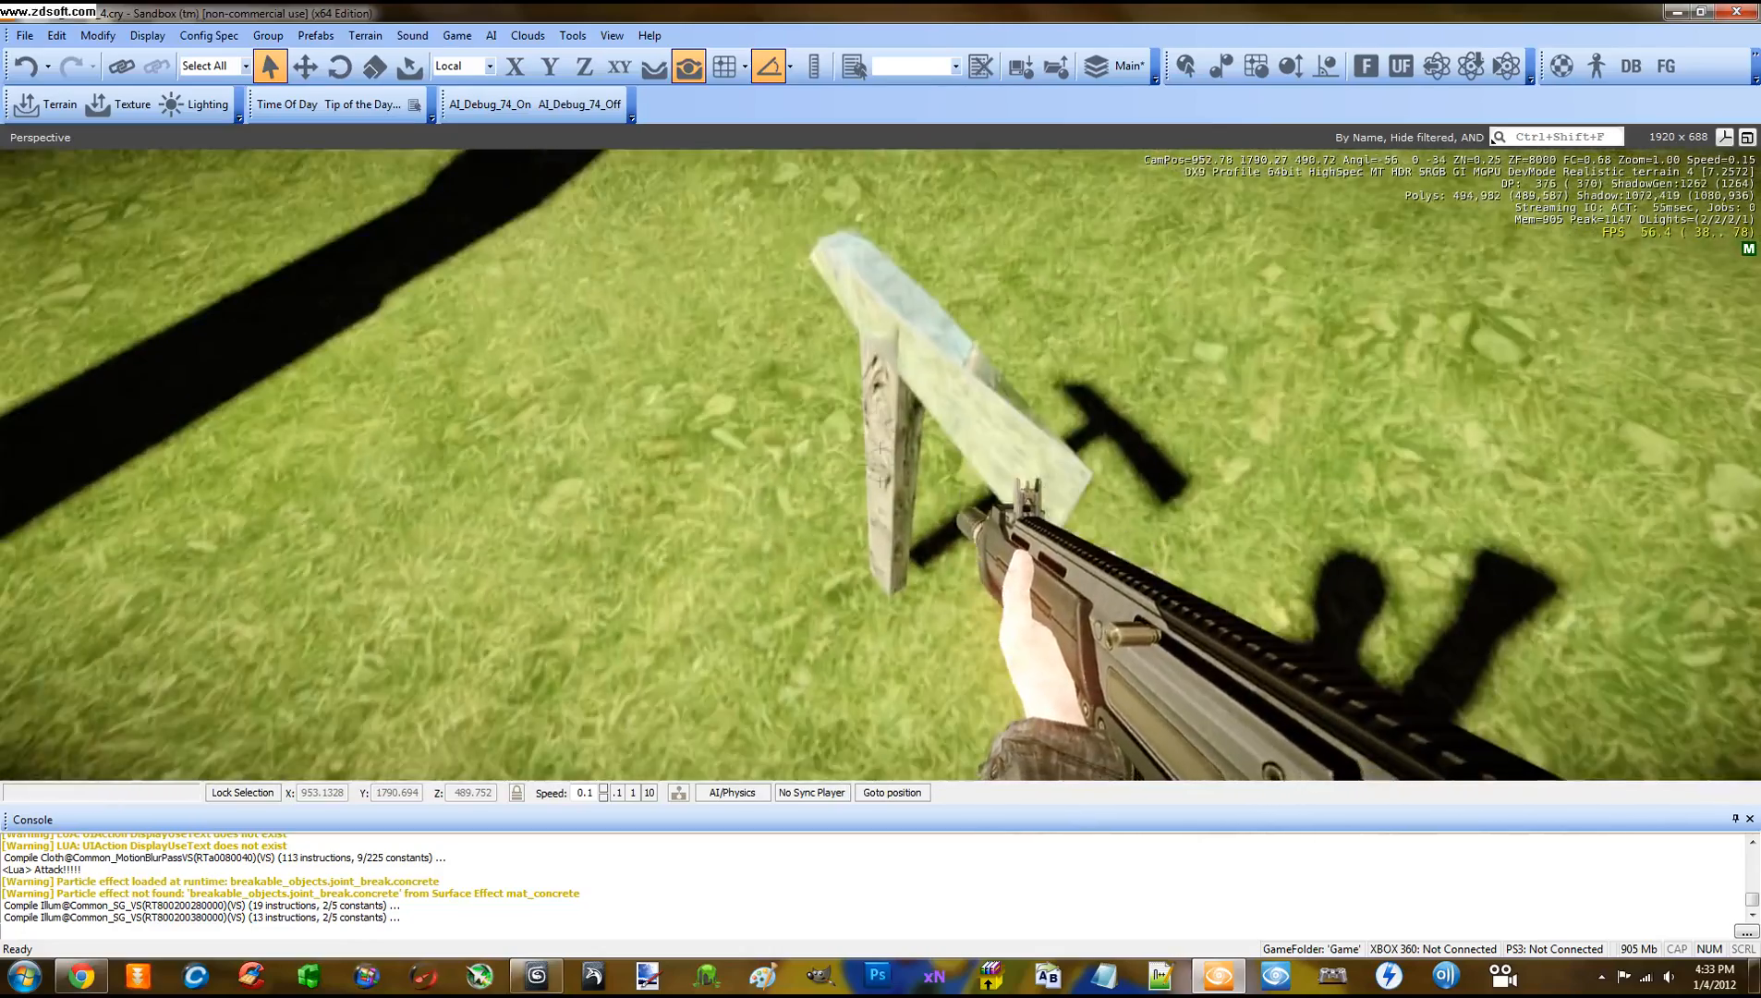
Walk between the axe and the pot in game mode, then exit to the editor
key(s)
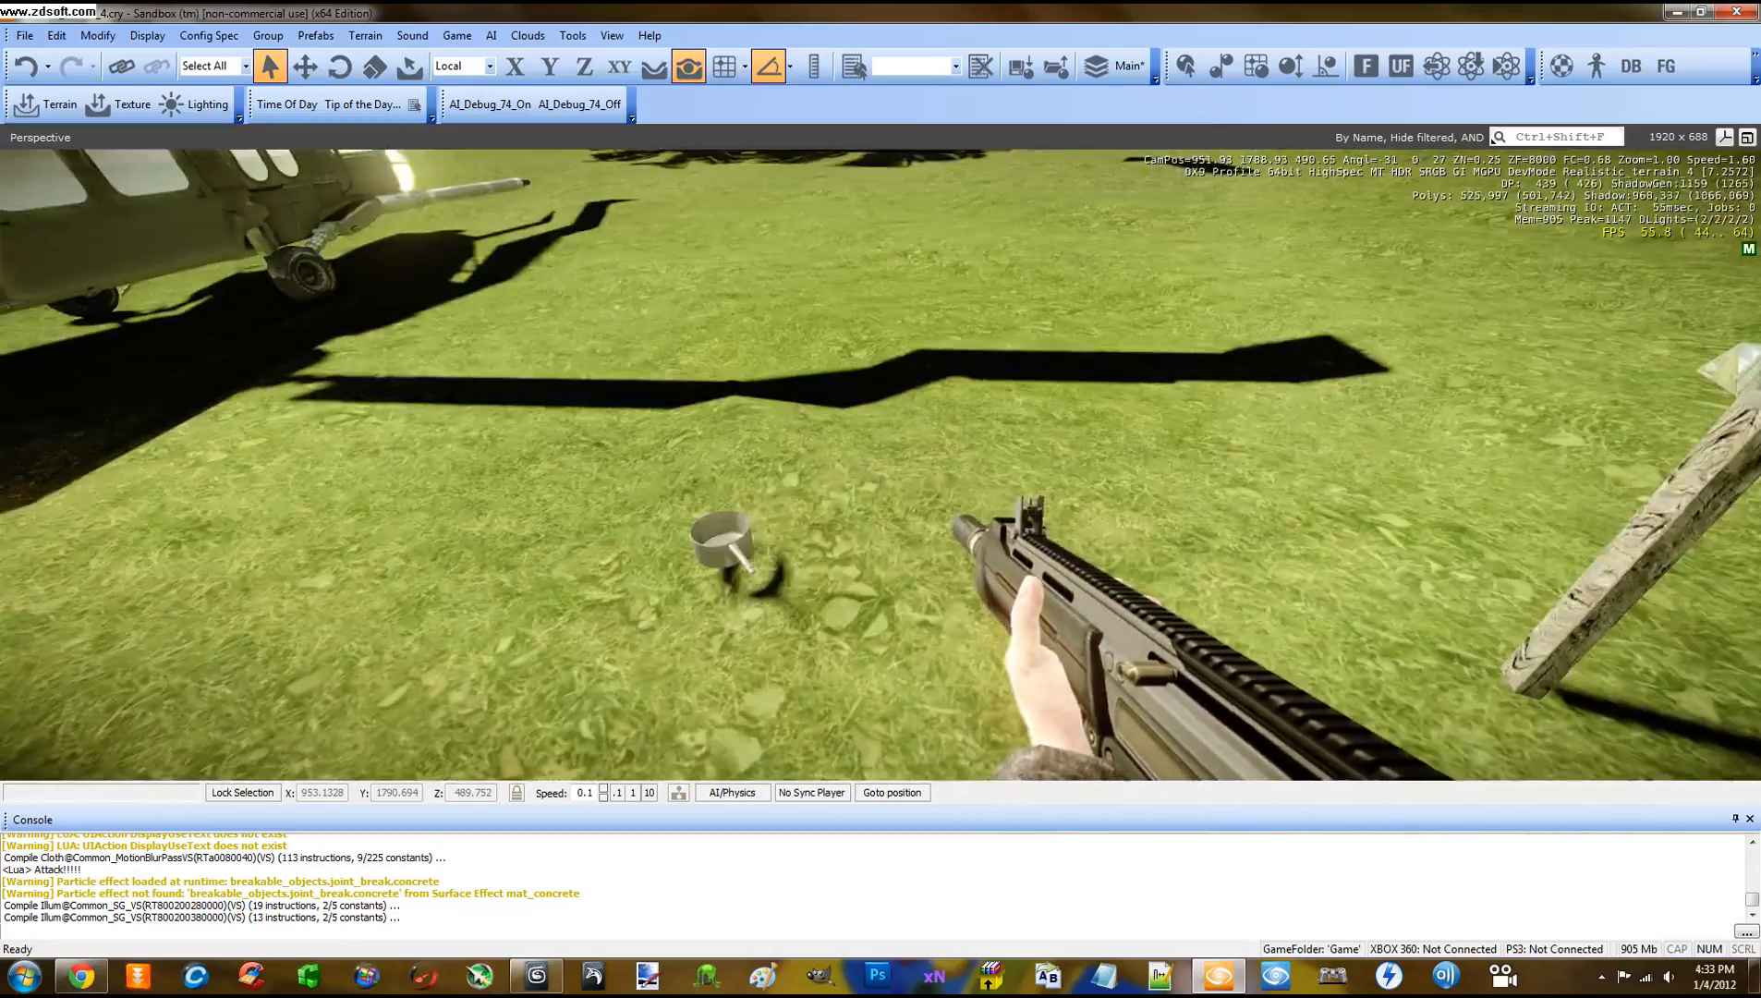
key(w)
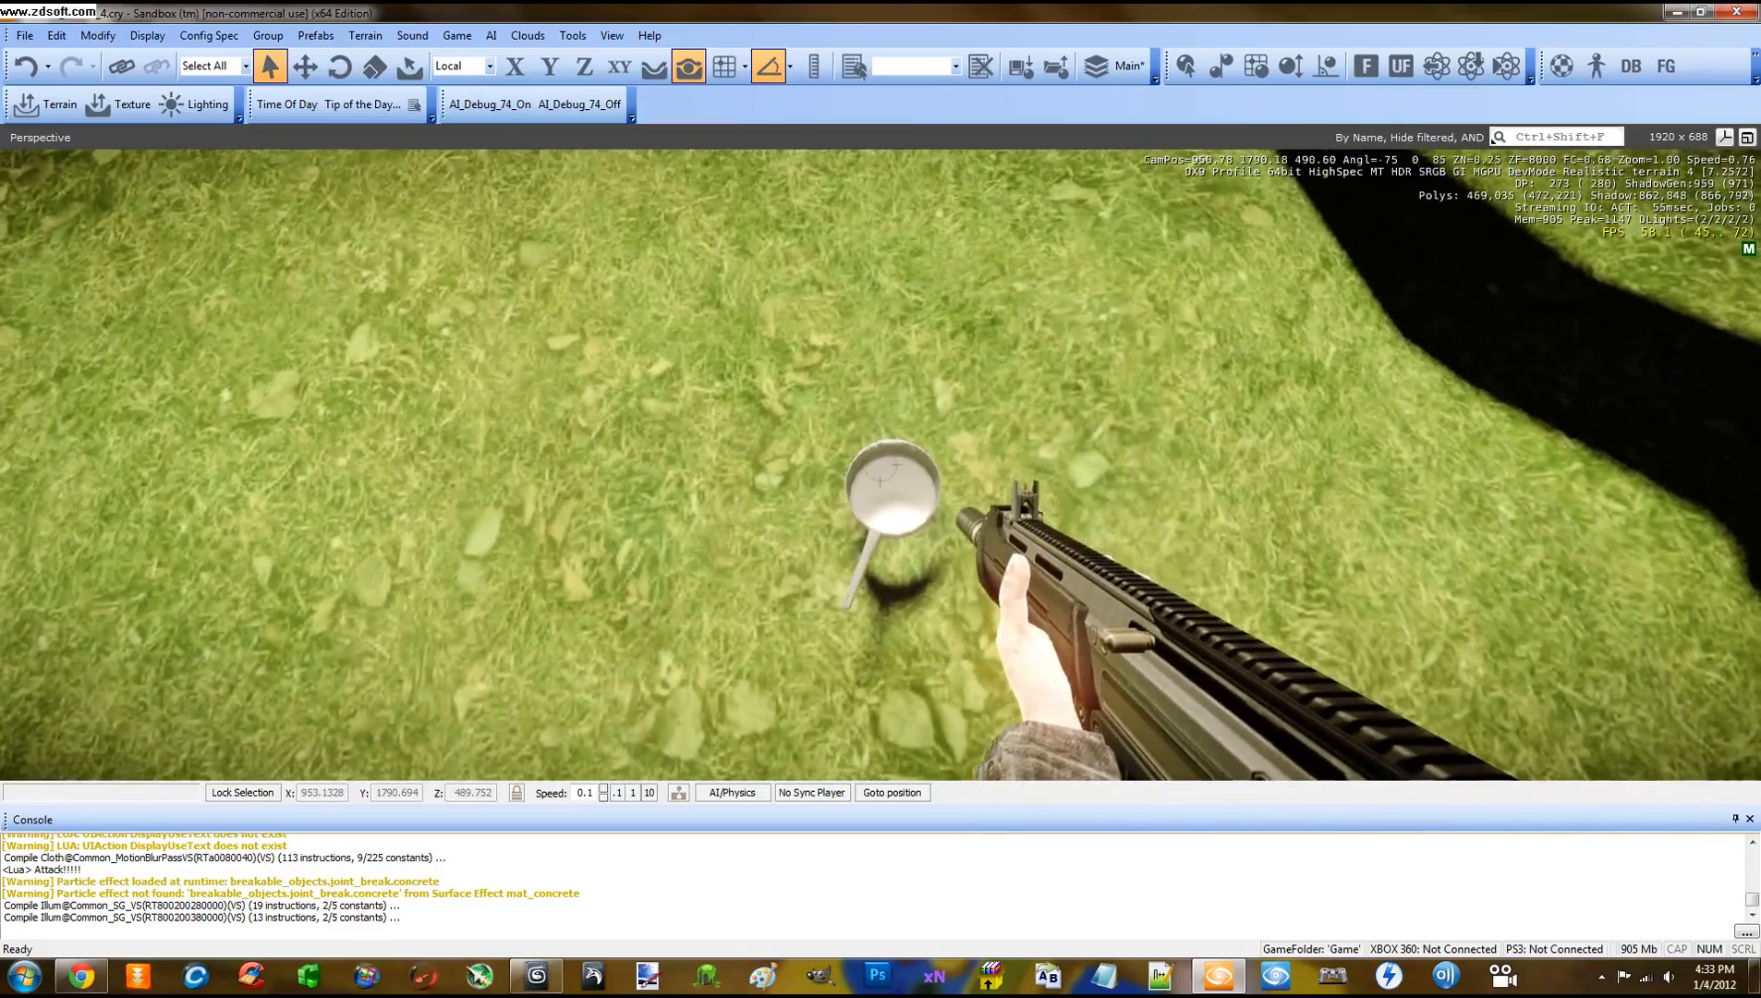
key(s)
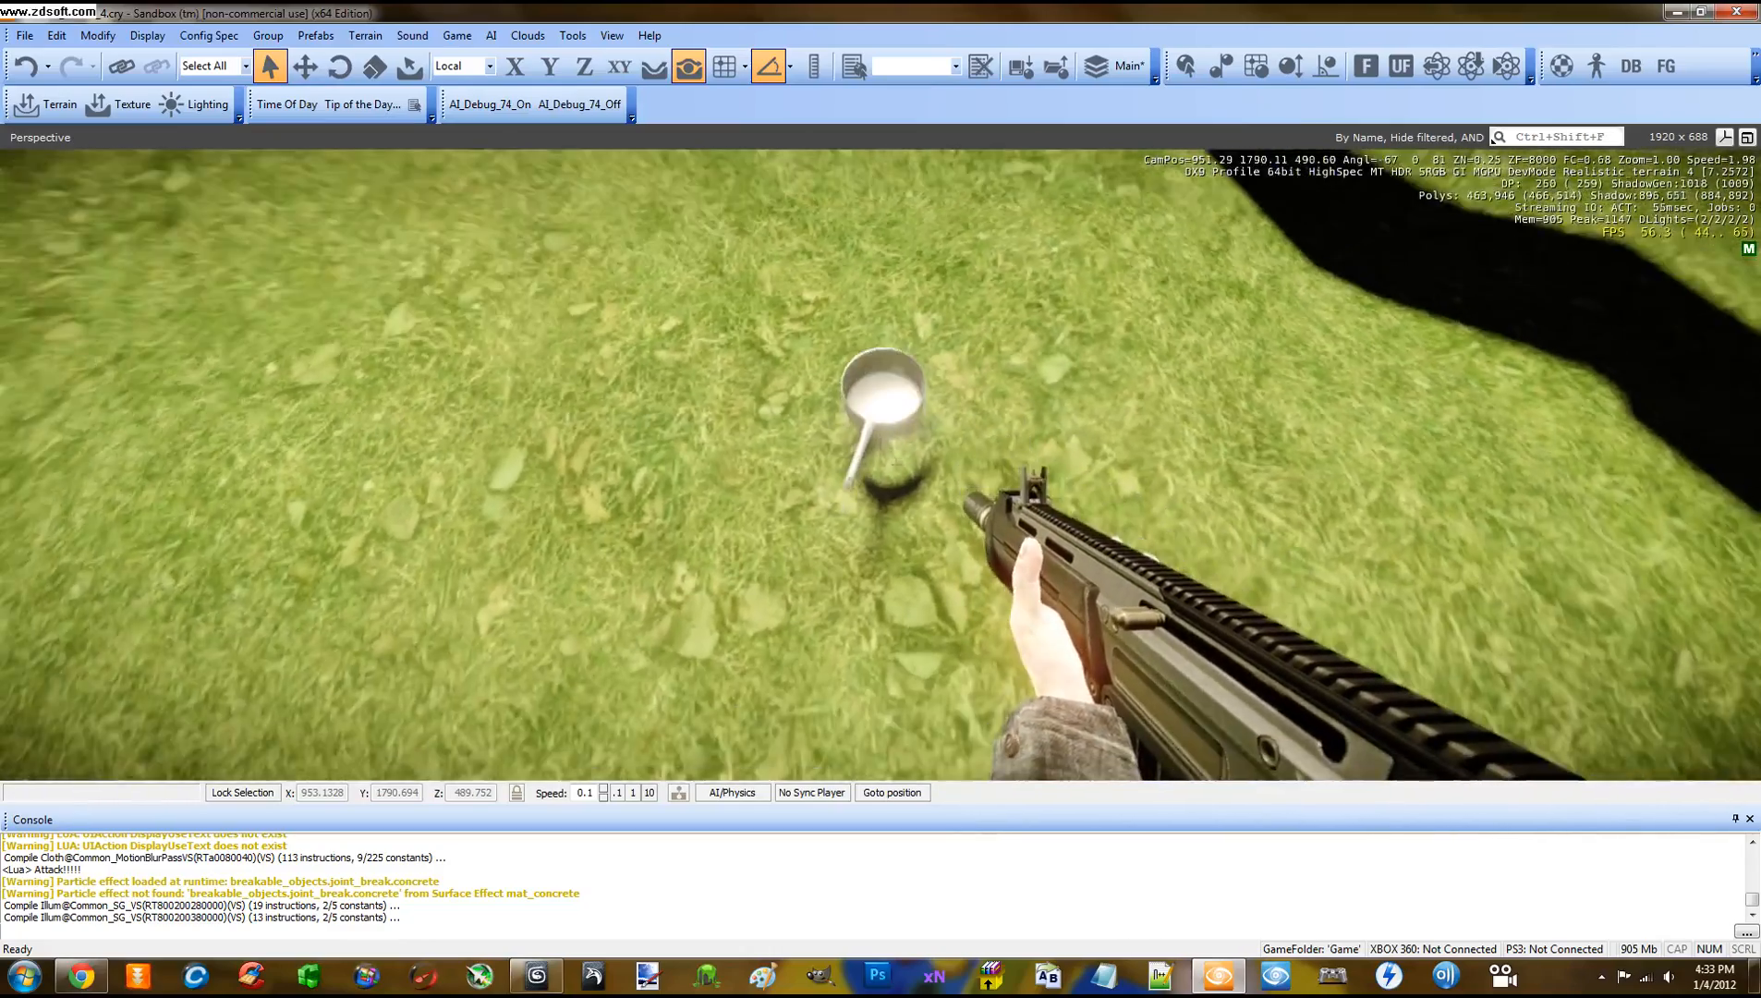
key(w)
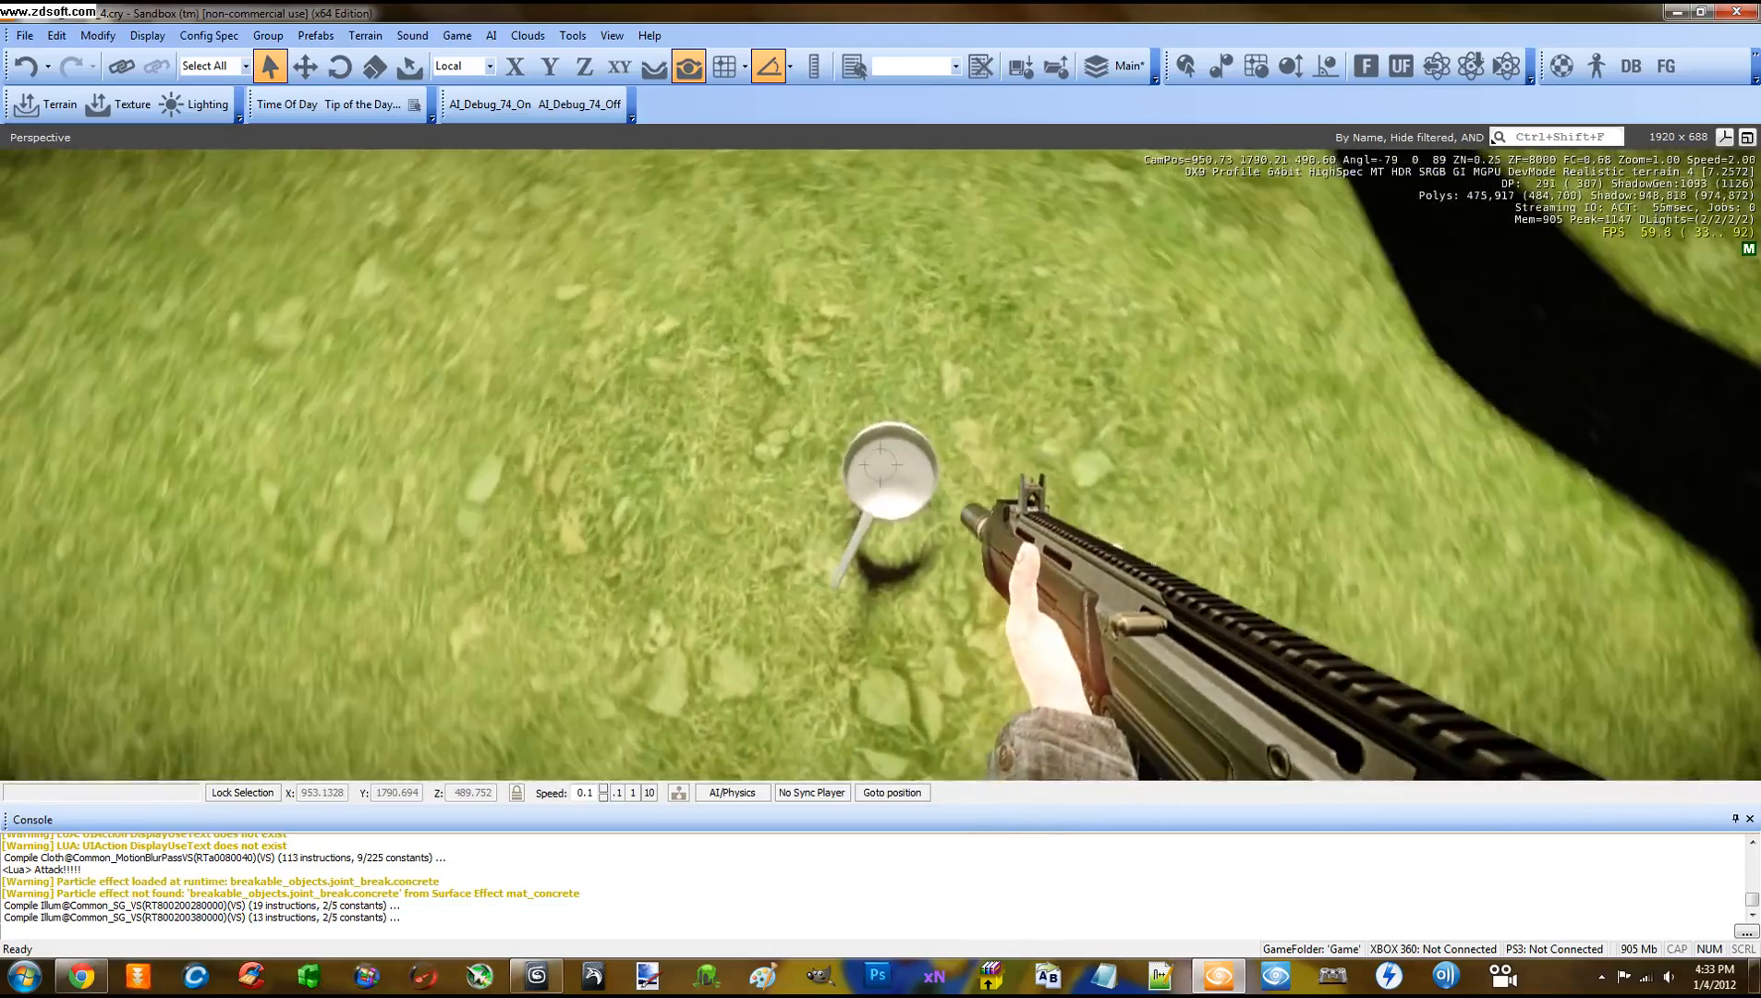
key(s)
key(w)
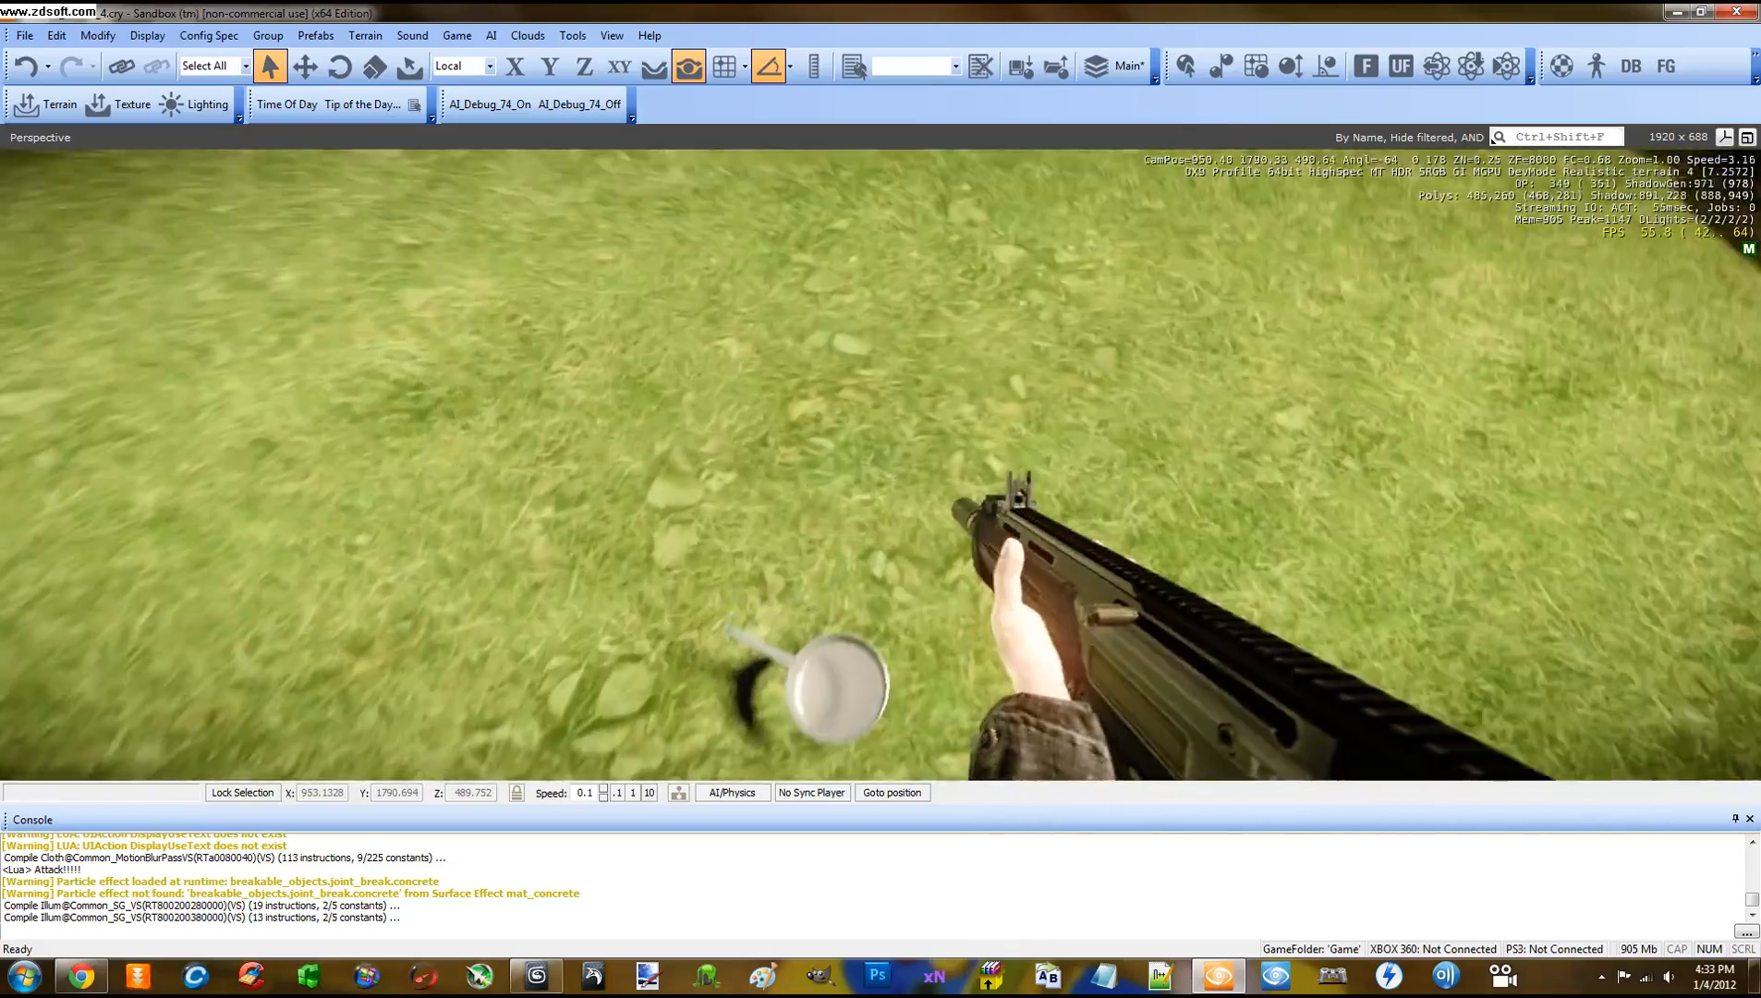
key(s)
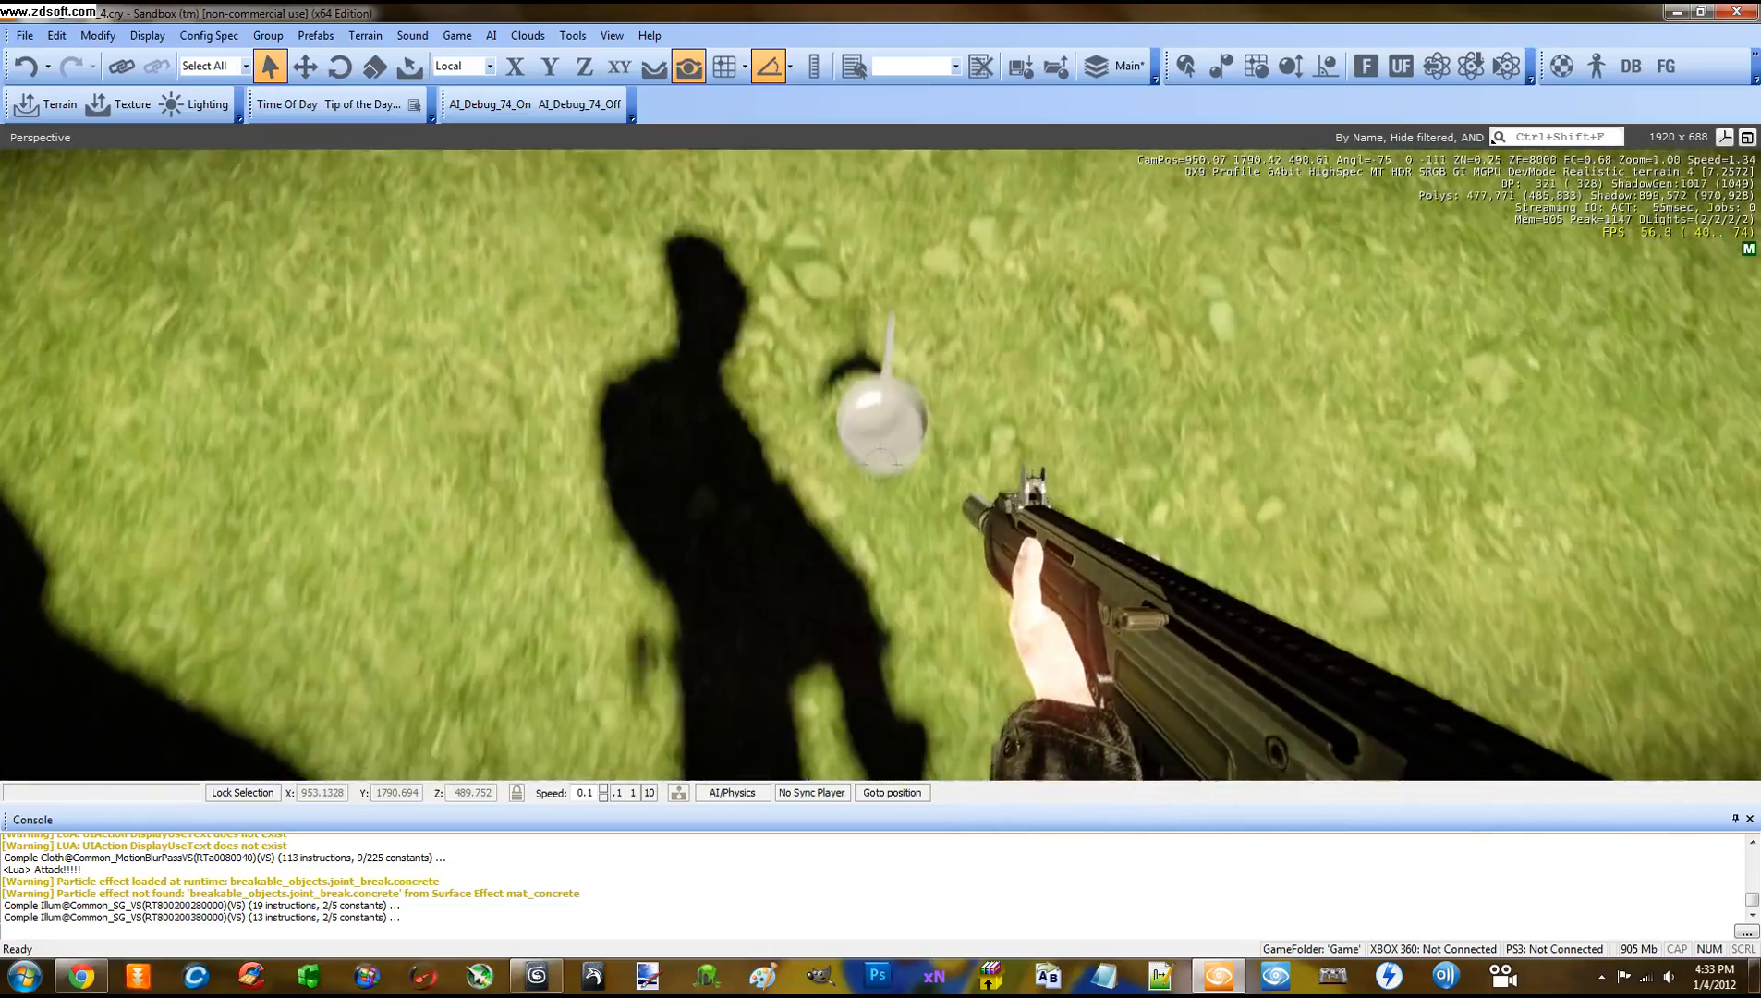
key(w)
key(w)
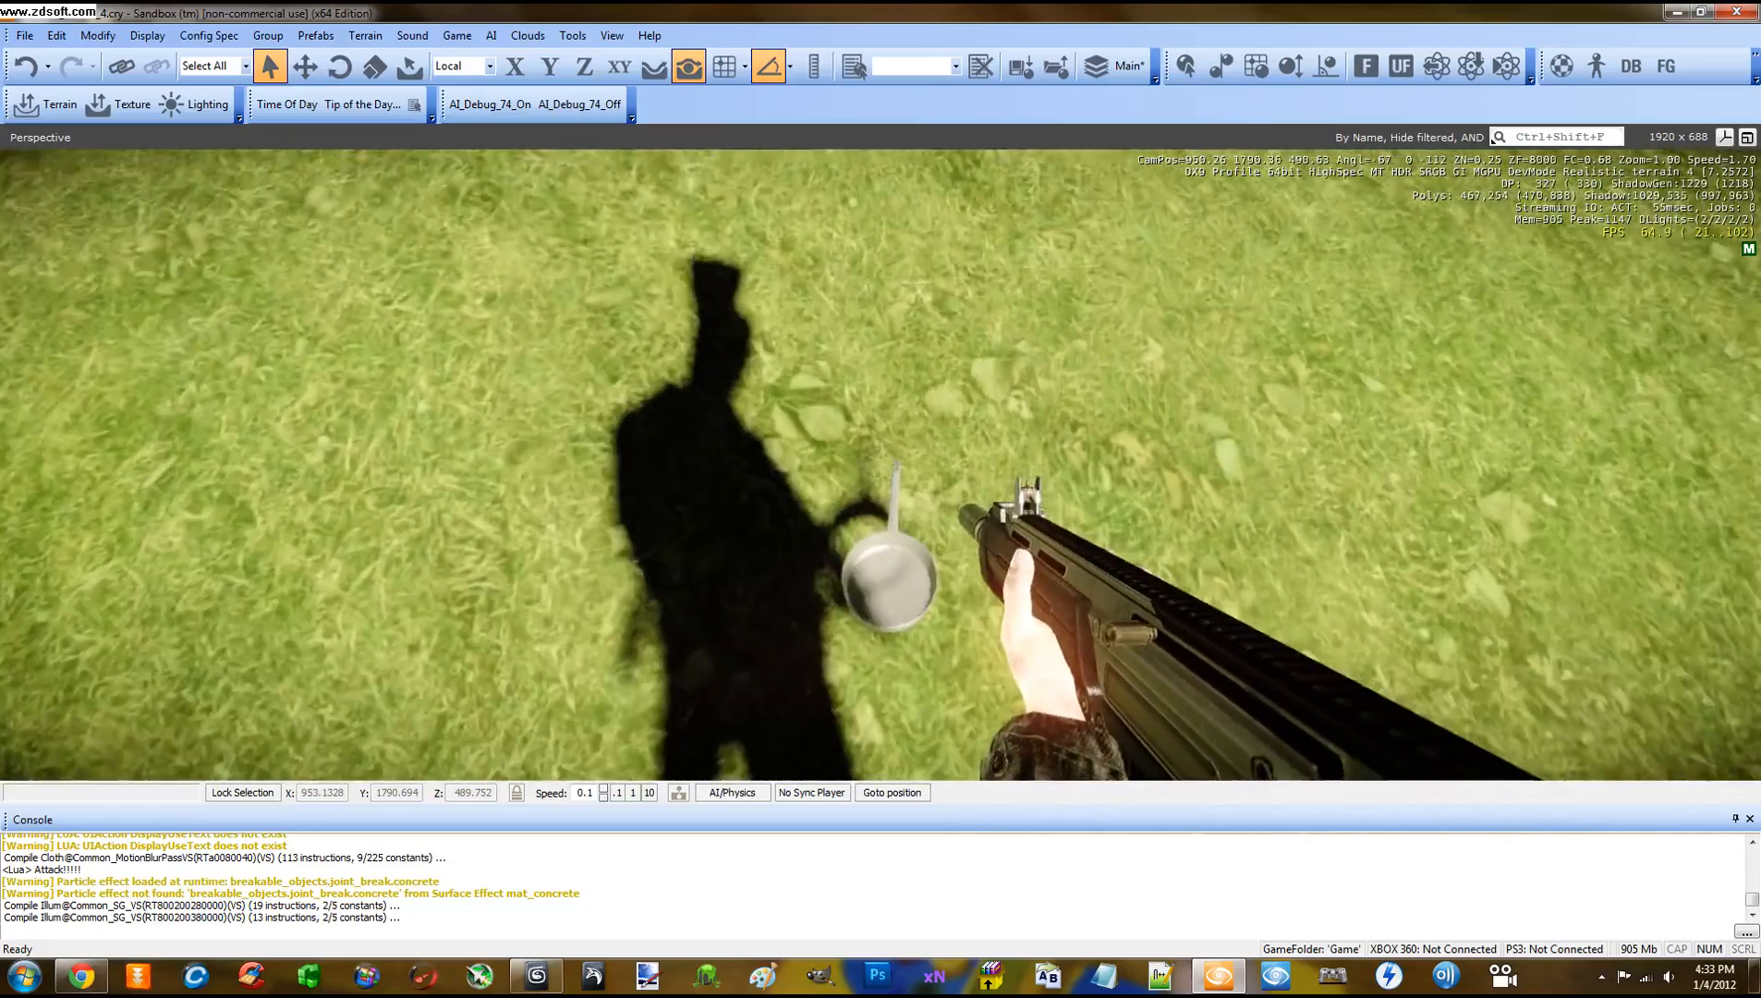
key(Escape)
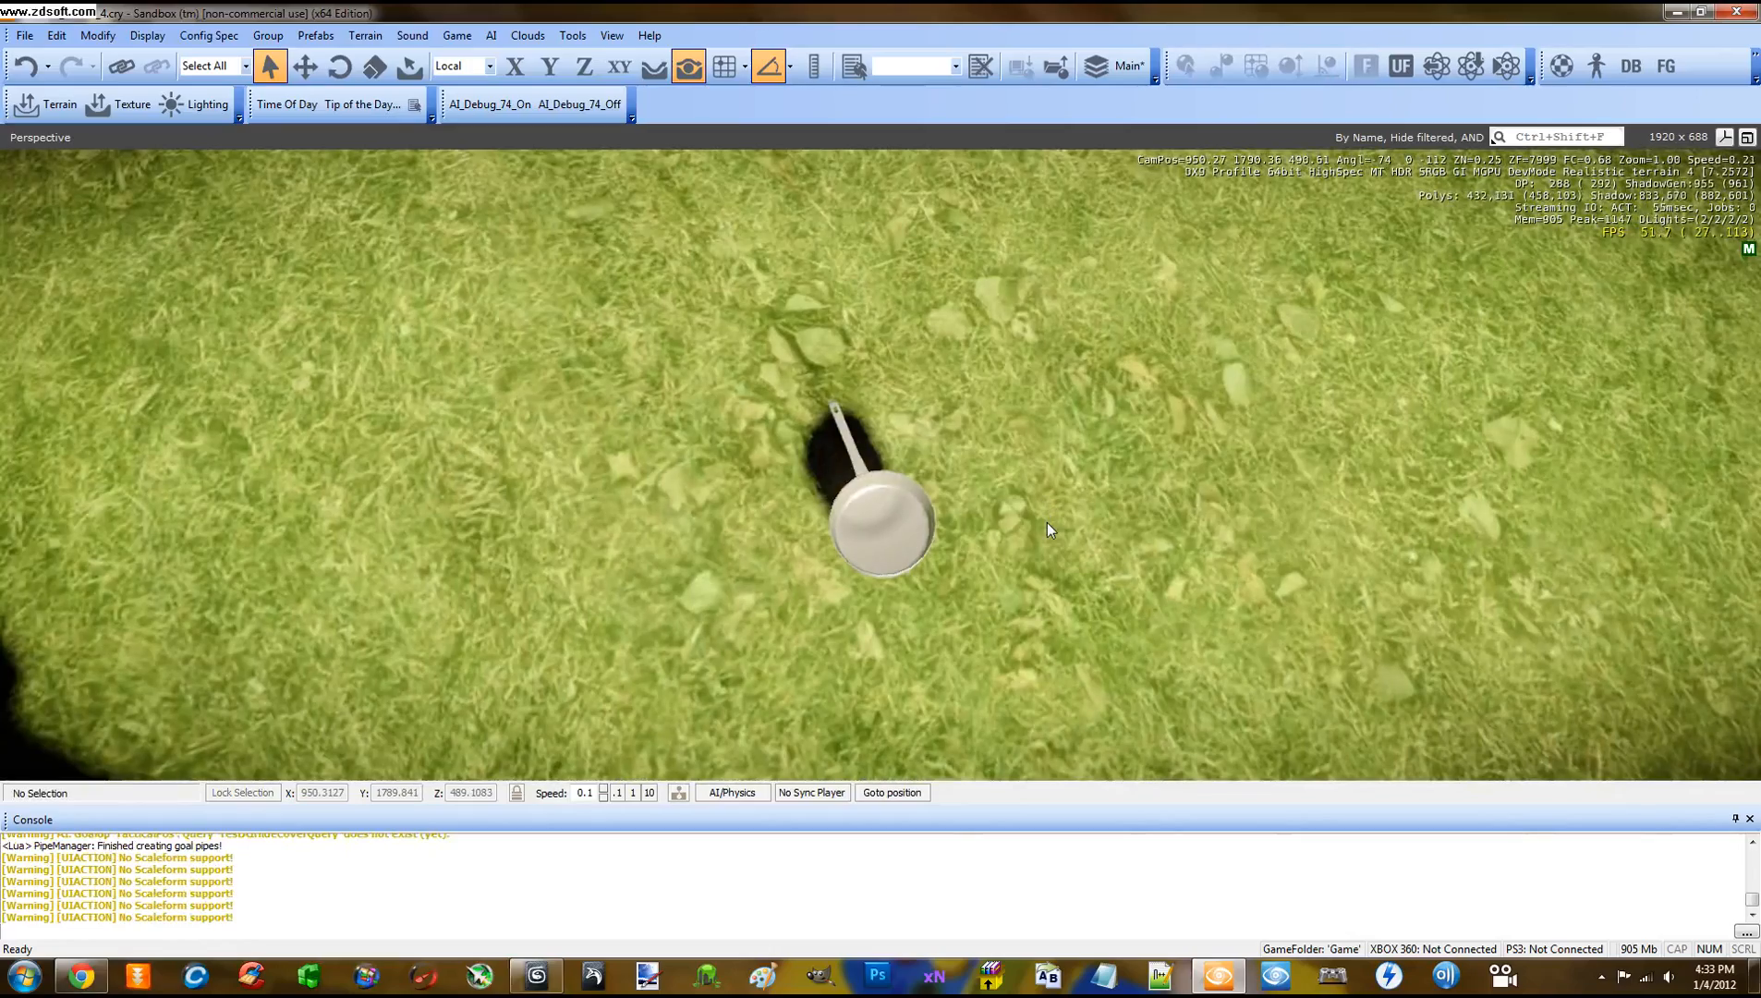
Re-enter game mode, shoot the pot five times to test its physics, then exit
key(ctrl+g)
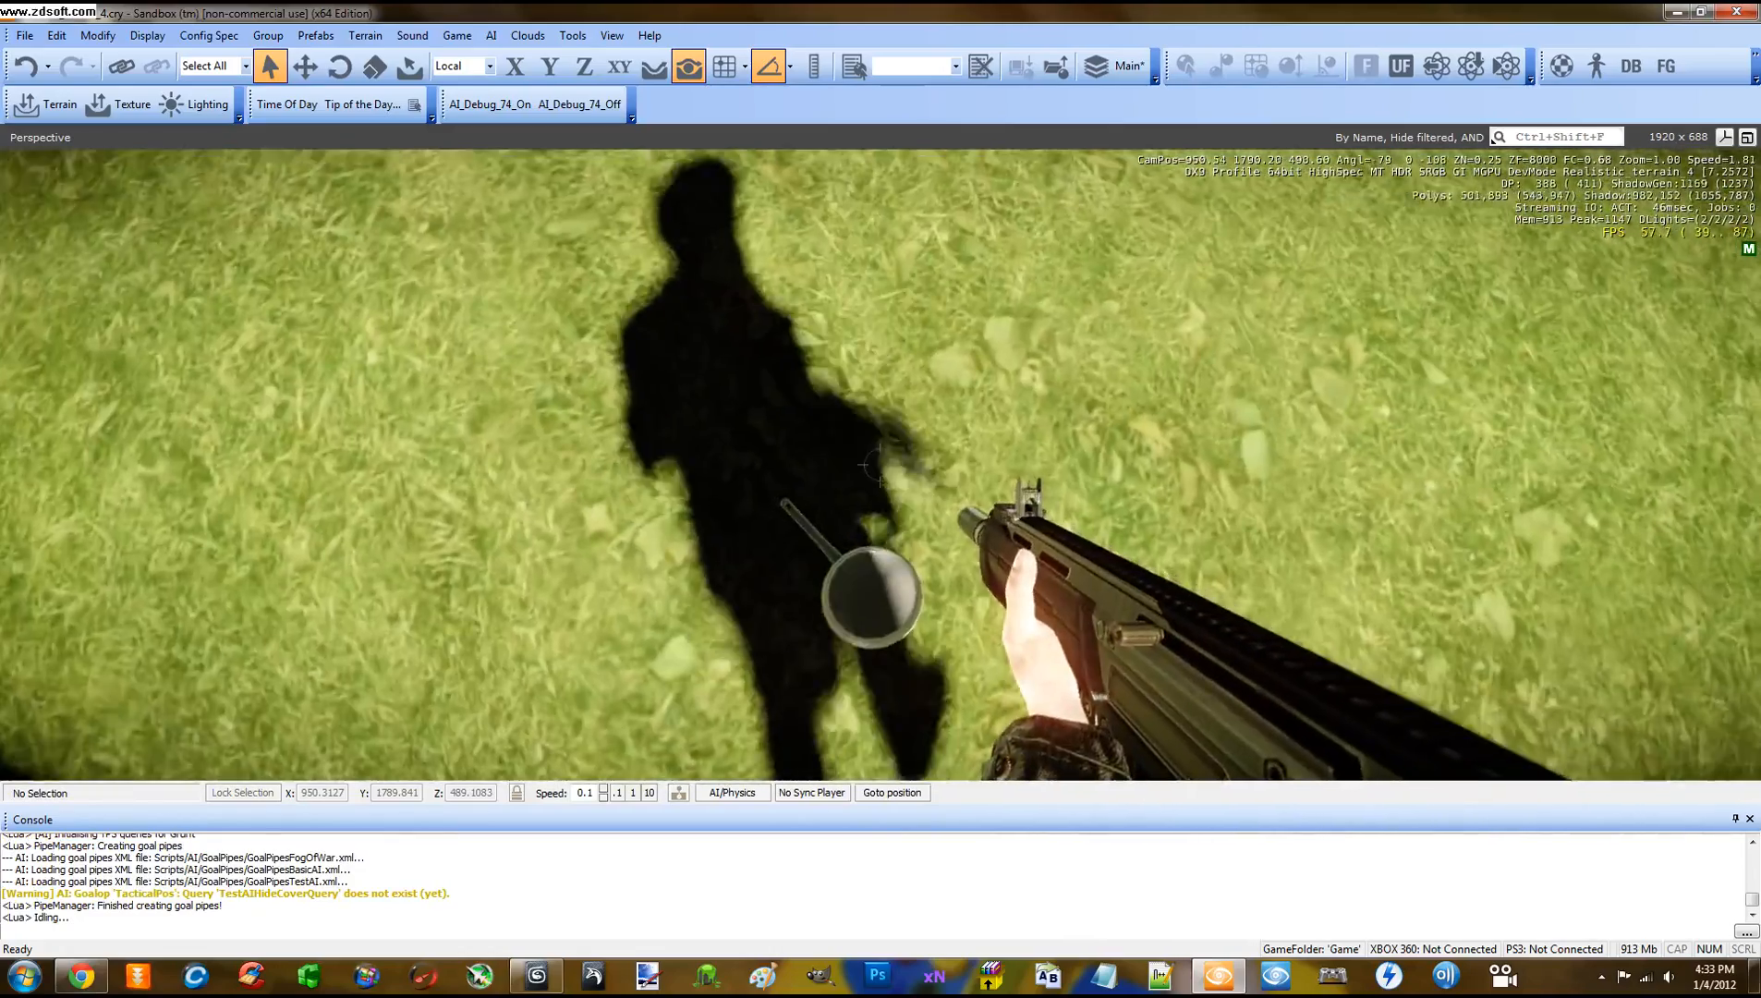
click(879, 465)
click(879, 464)
click(879, 465)
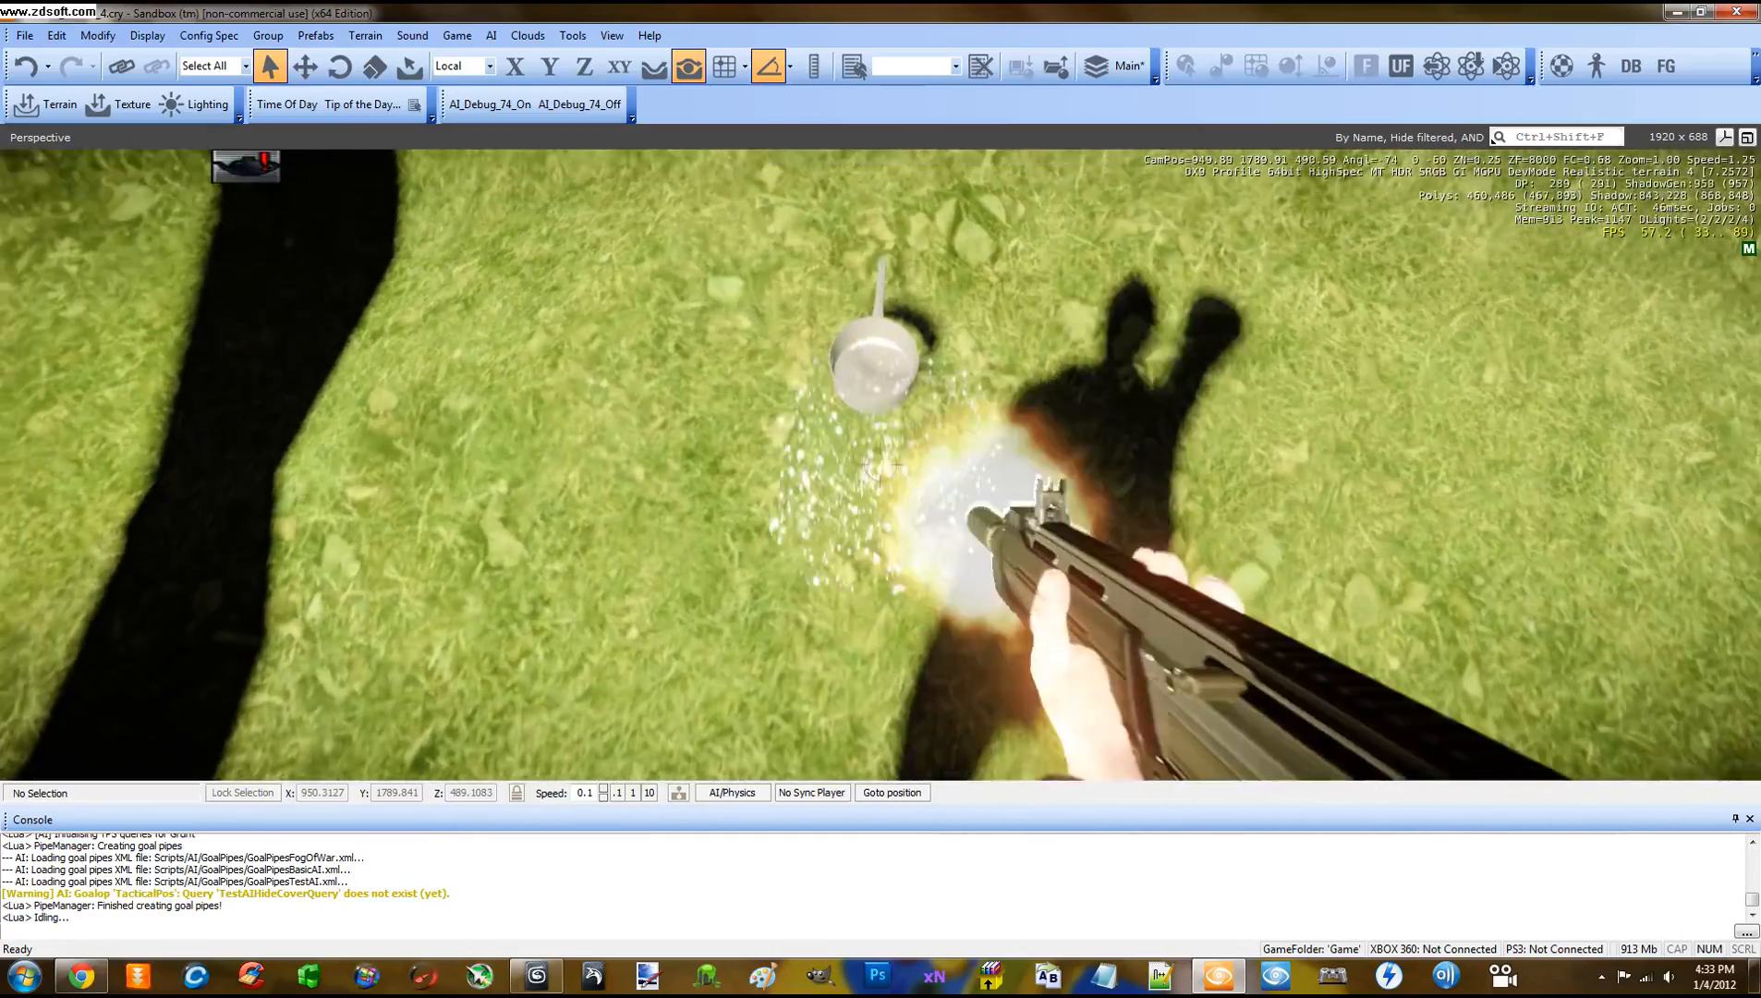
click(879, 464)
click(880, 465)
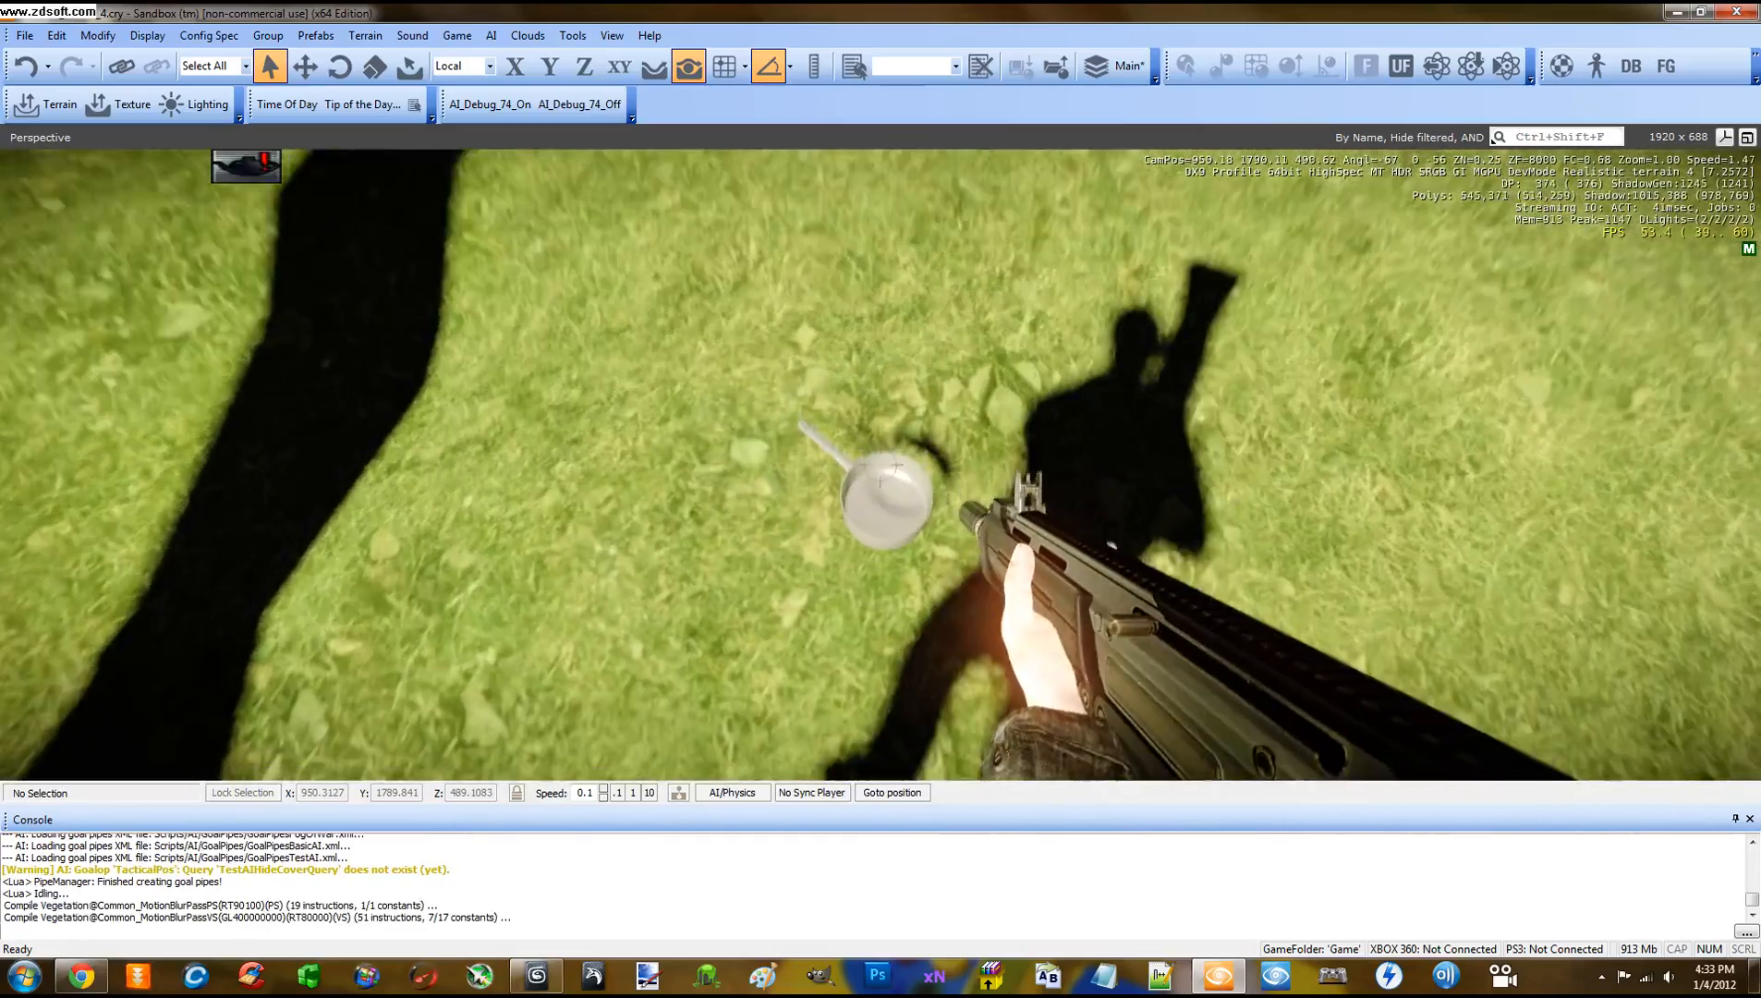
key(s)
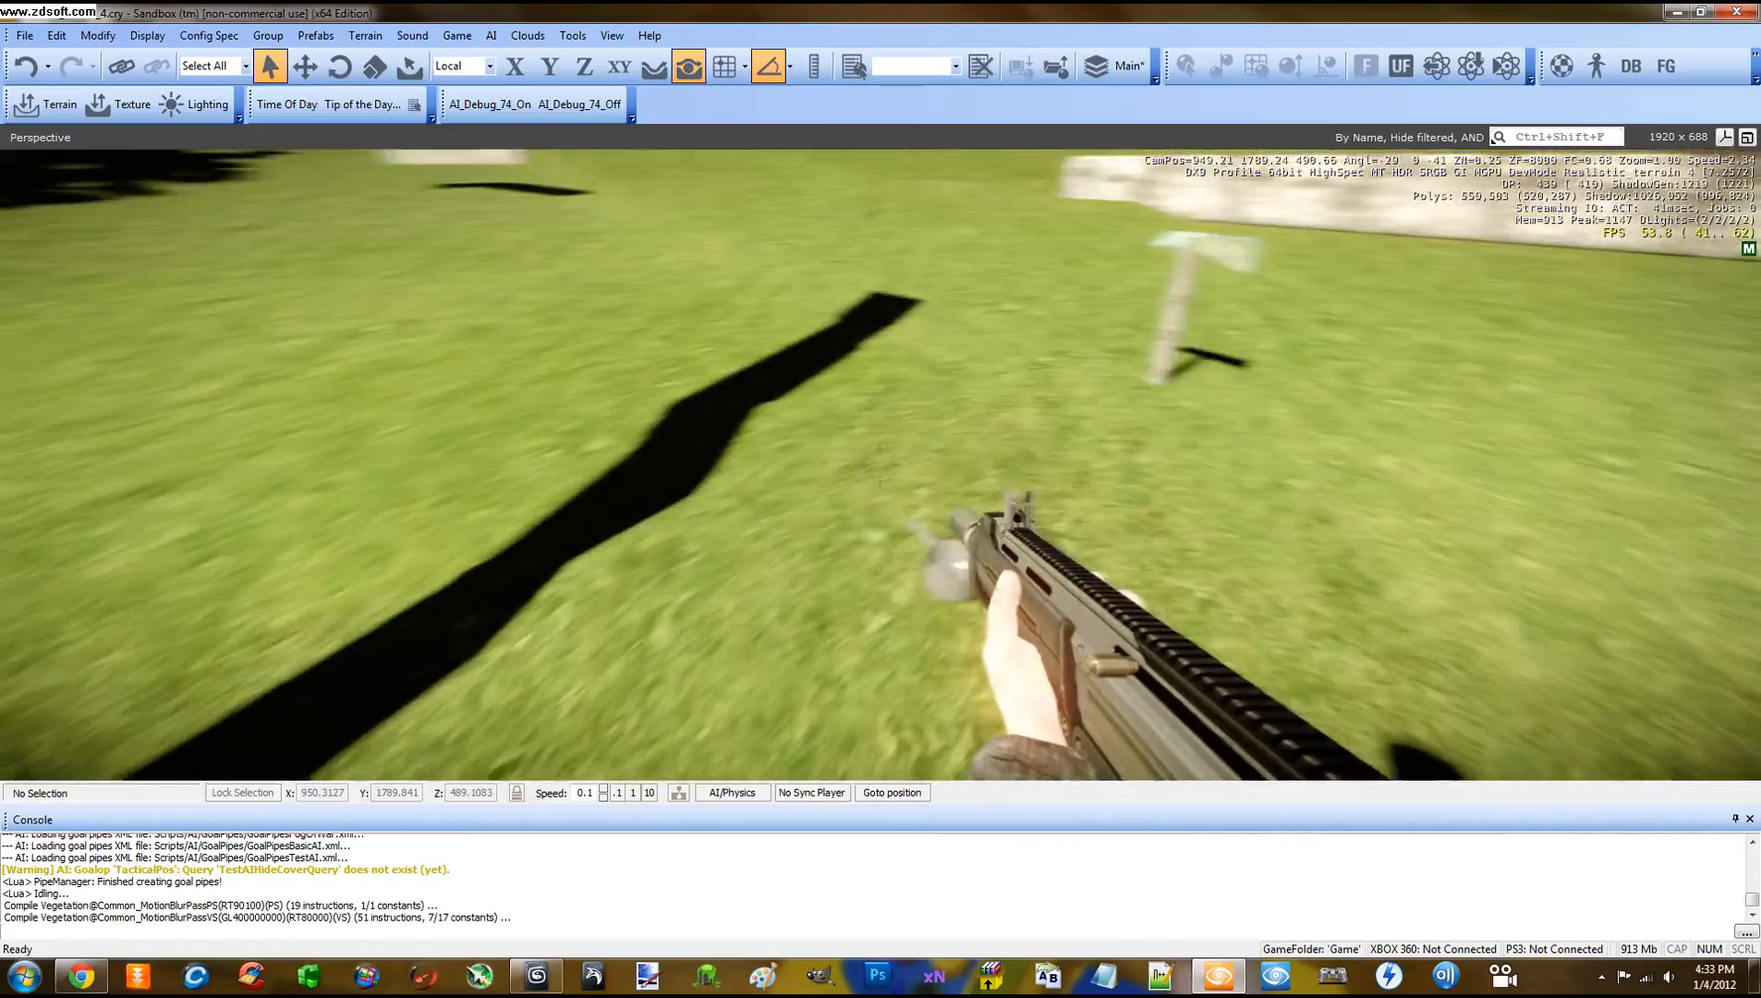
key(Escape)
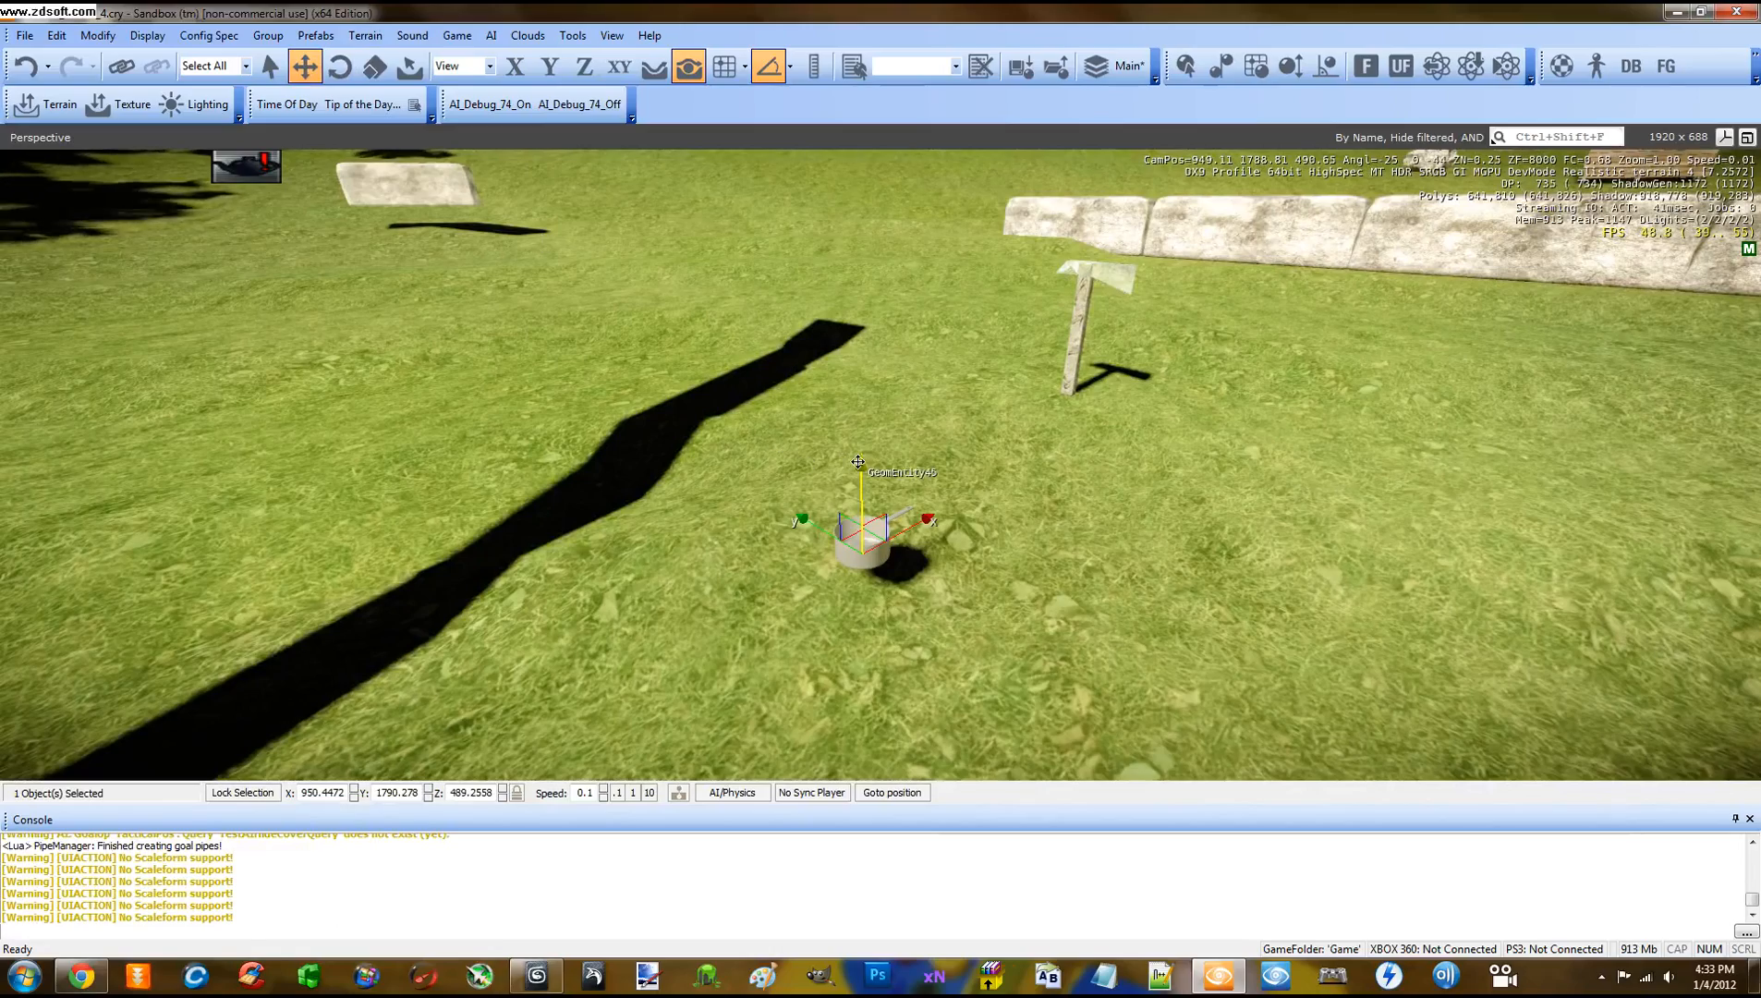
Lift the pot slightly above the grass and play-test it again
drag(857, 462, 853, 357)
key(ctrl+g)
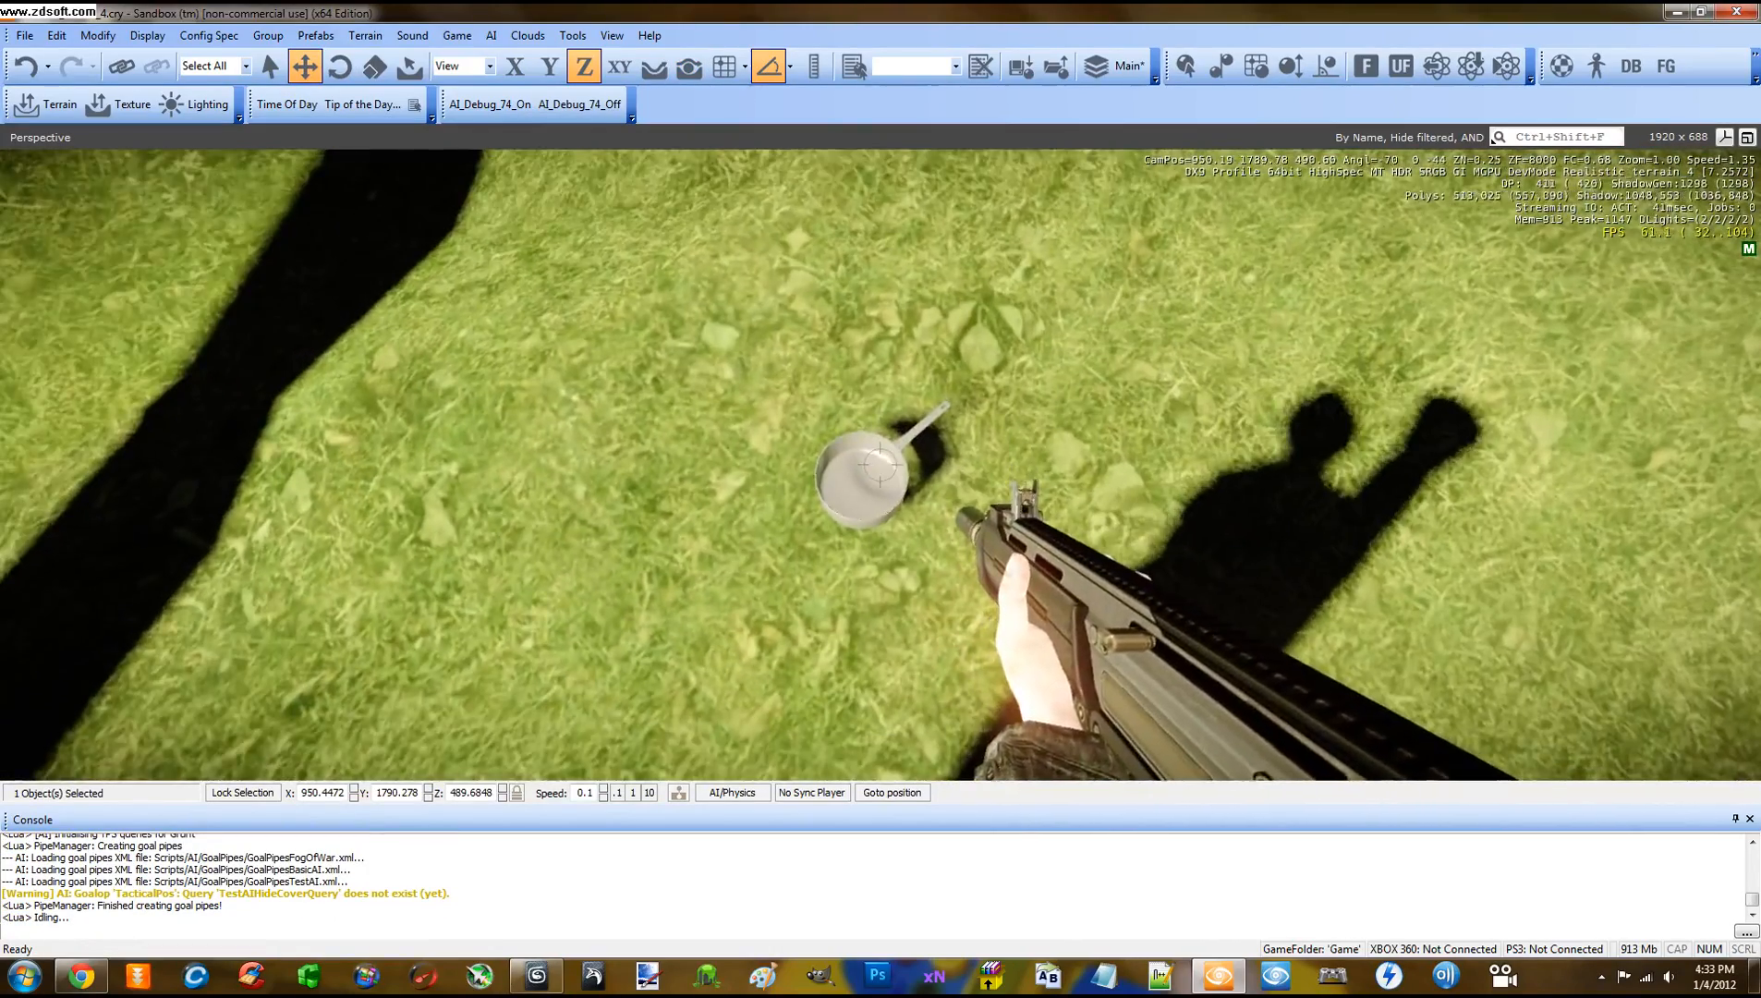
key(c)
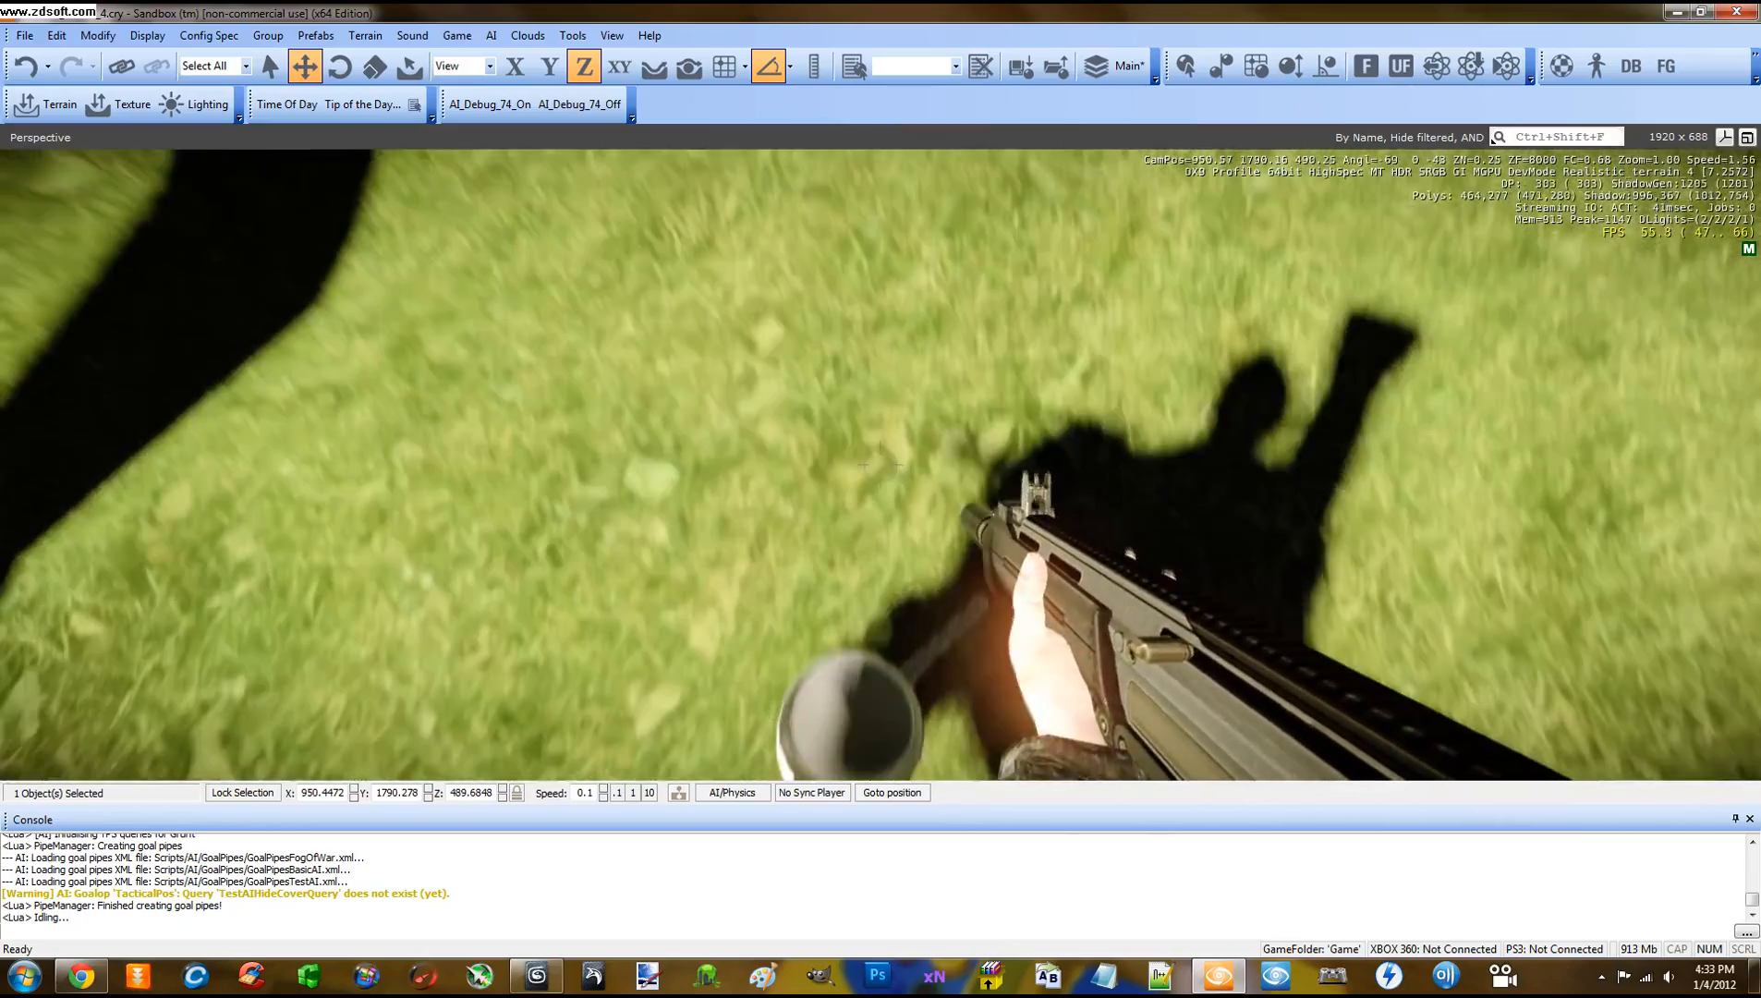
key(s)
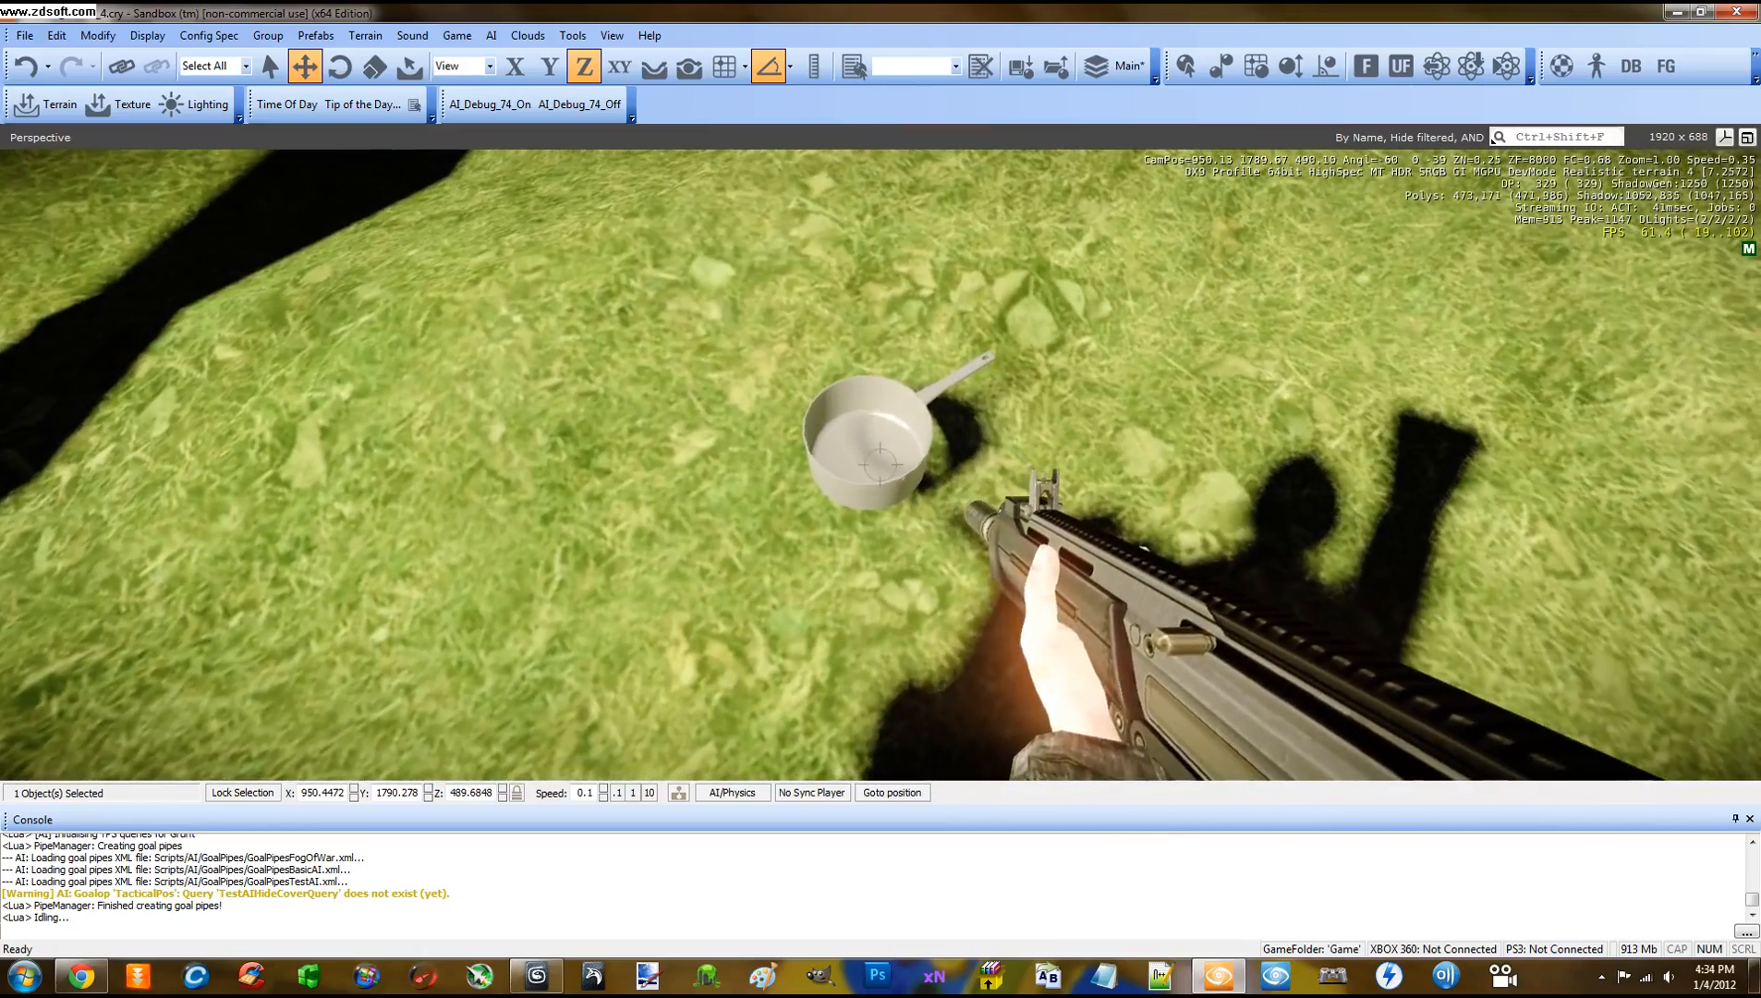
key(w)
key(c)
Walk into the palm grove and shoot the palms until a trunk breaks
key(w)
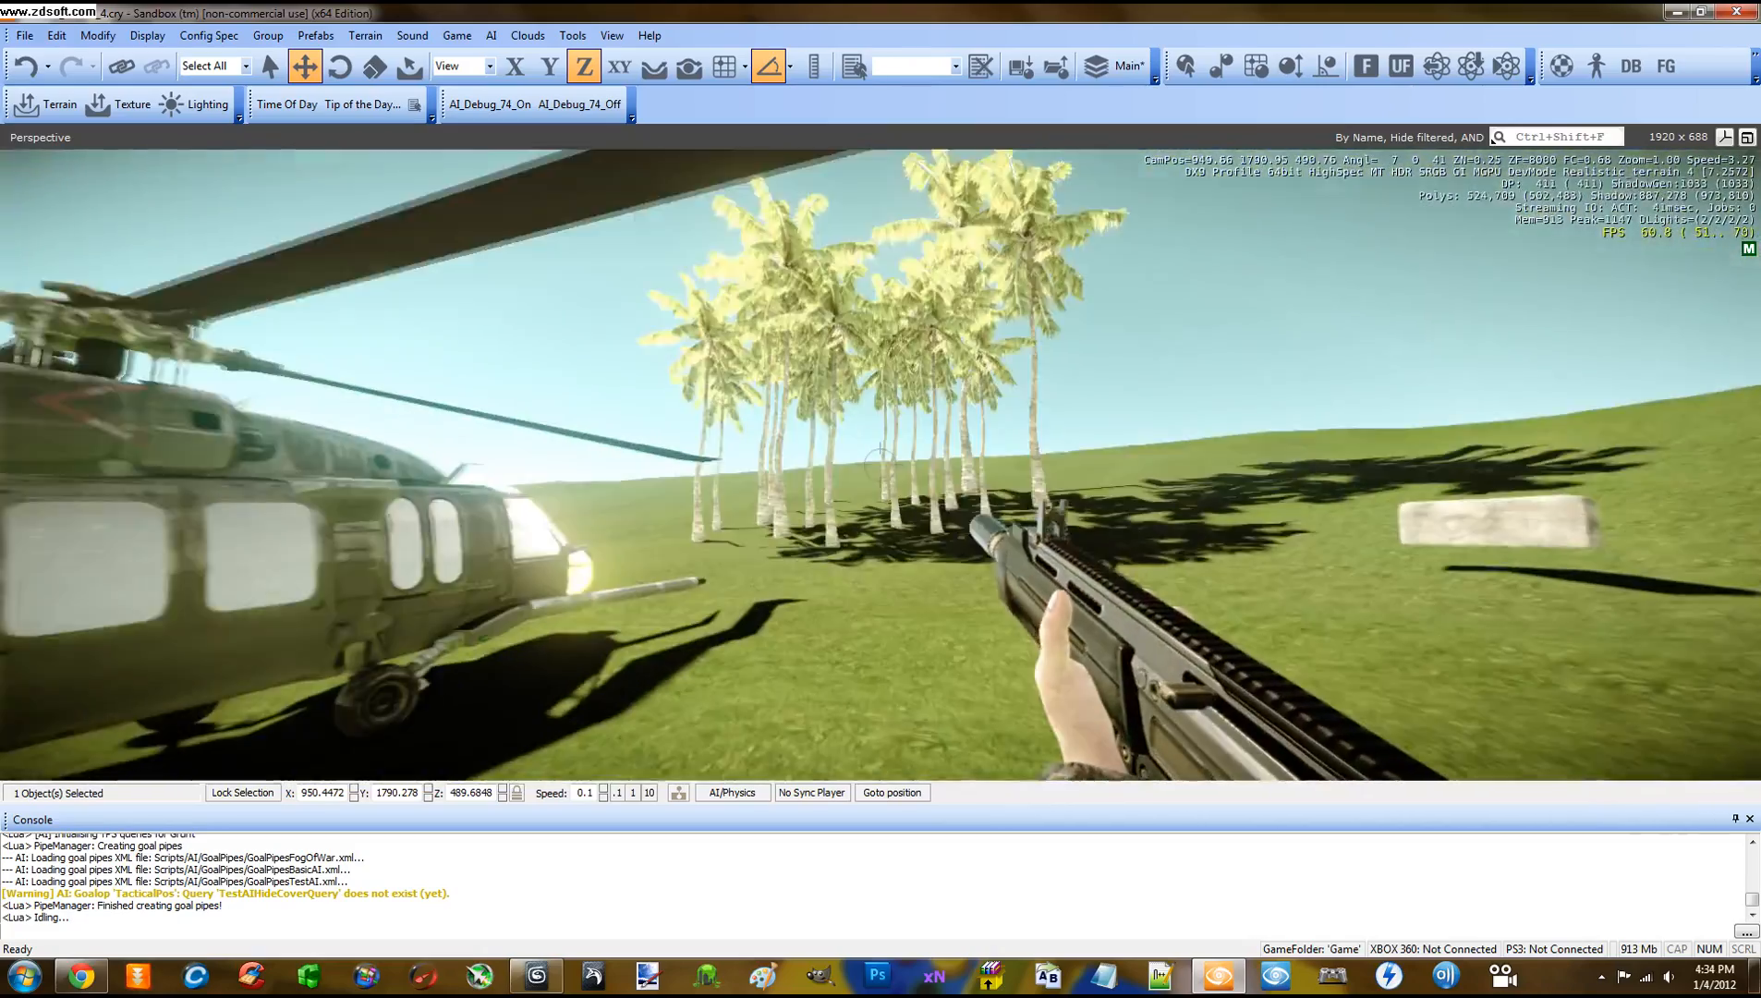
key(w)
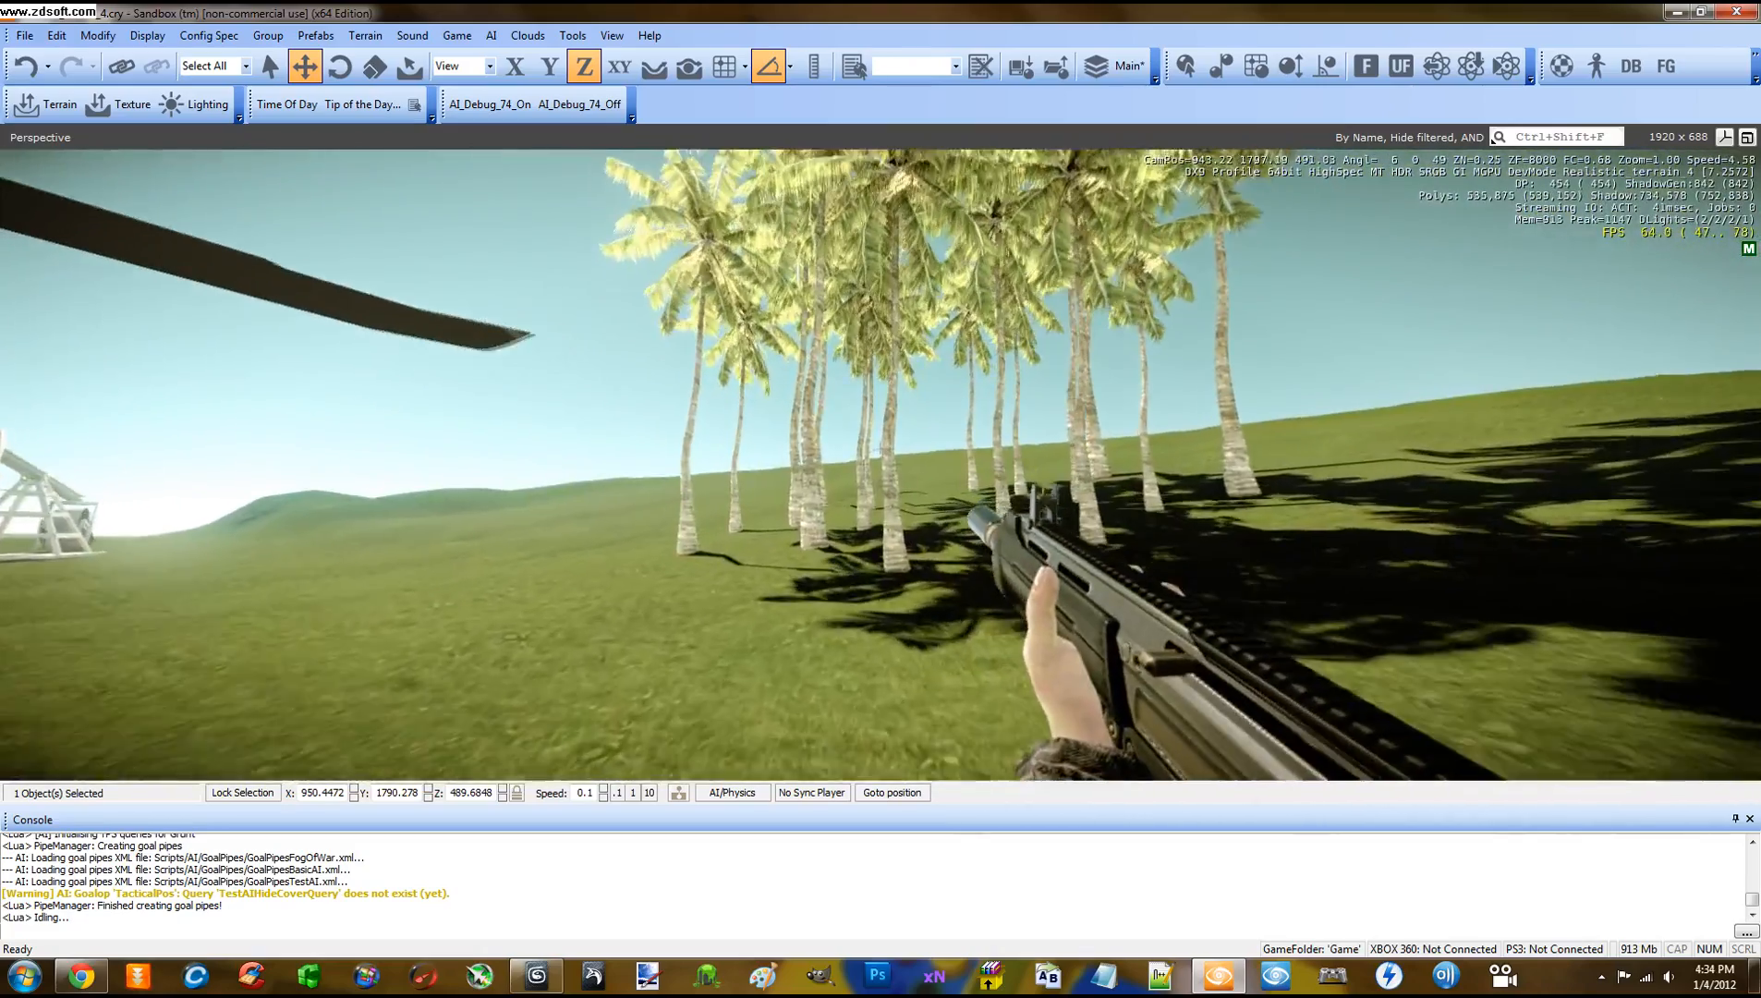
key(w)
click(880, 465)
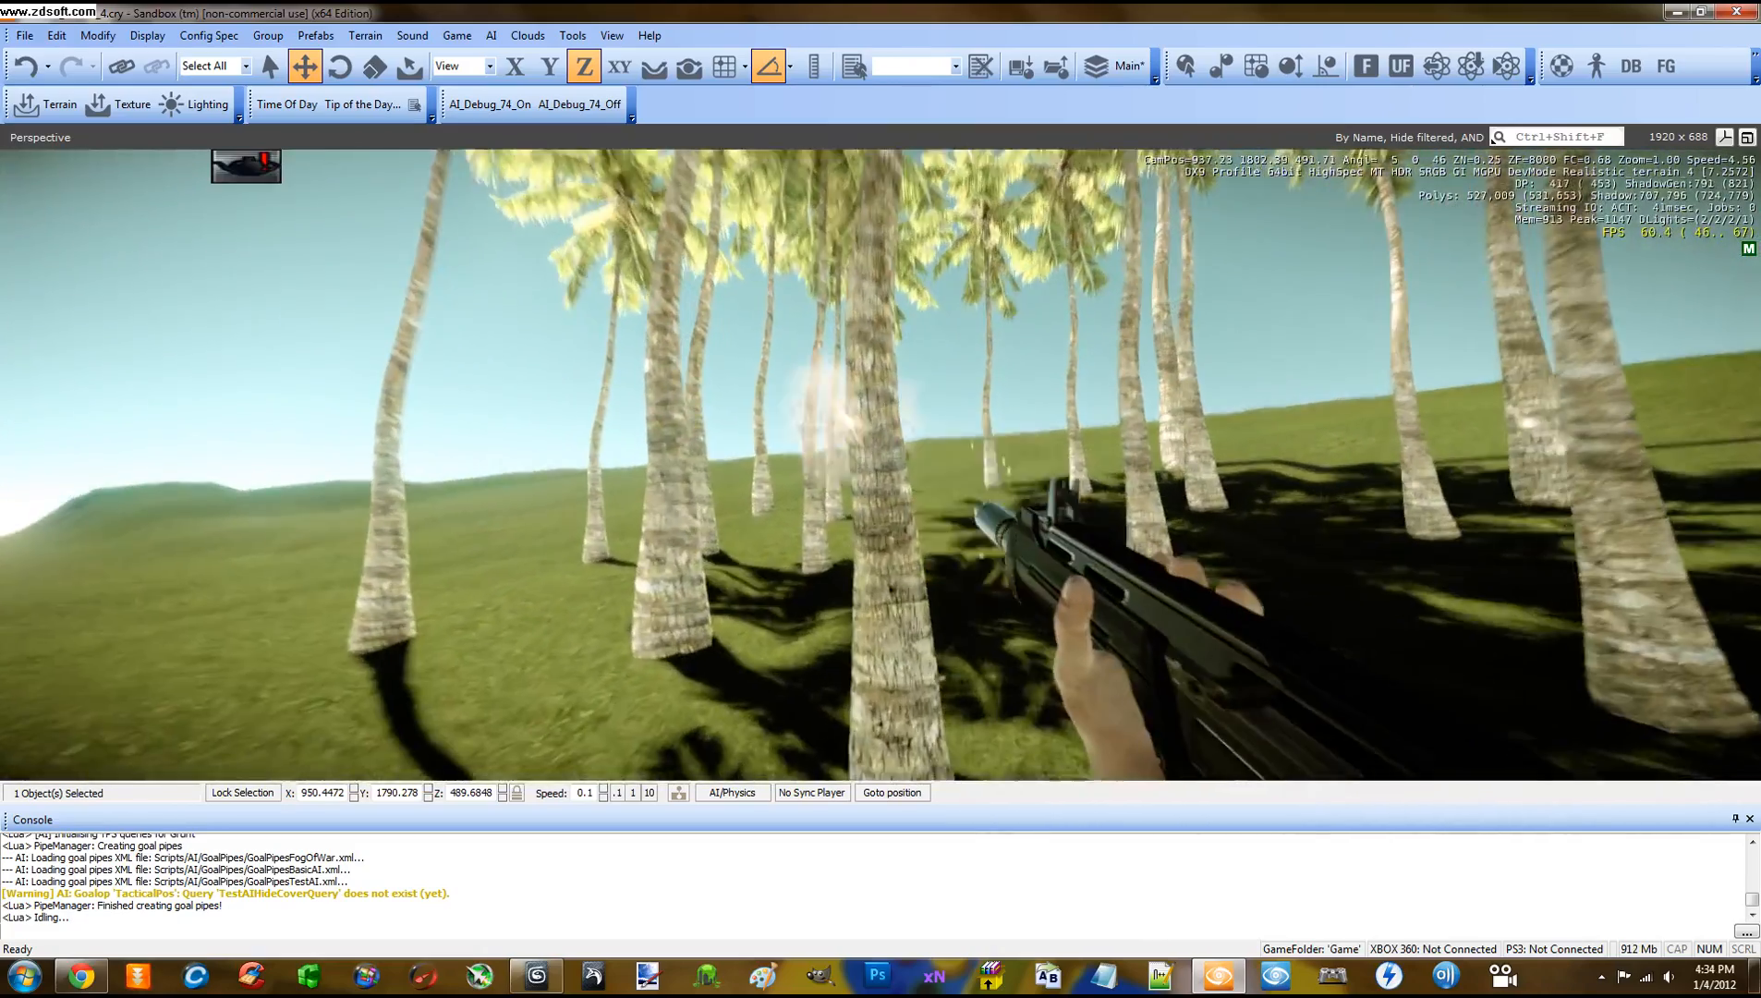
click(881, 464)
key(a)
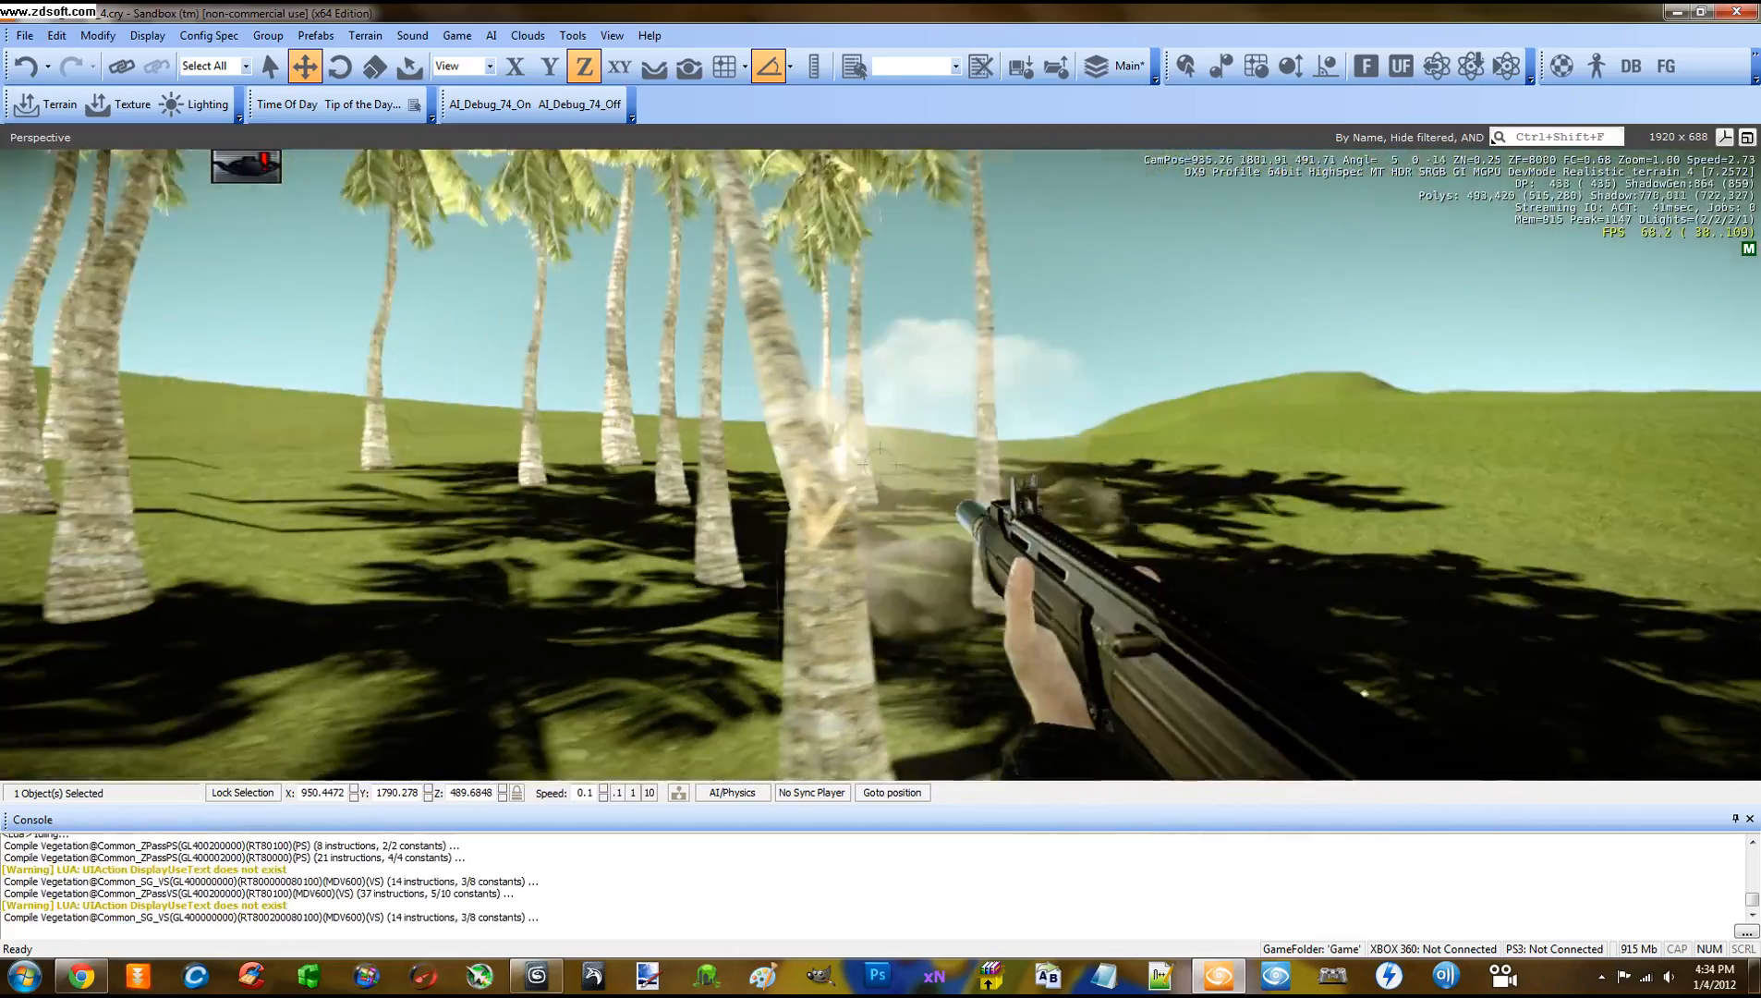
click(881, 465)
click(880, 465)
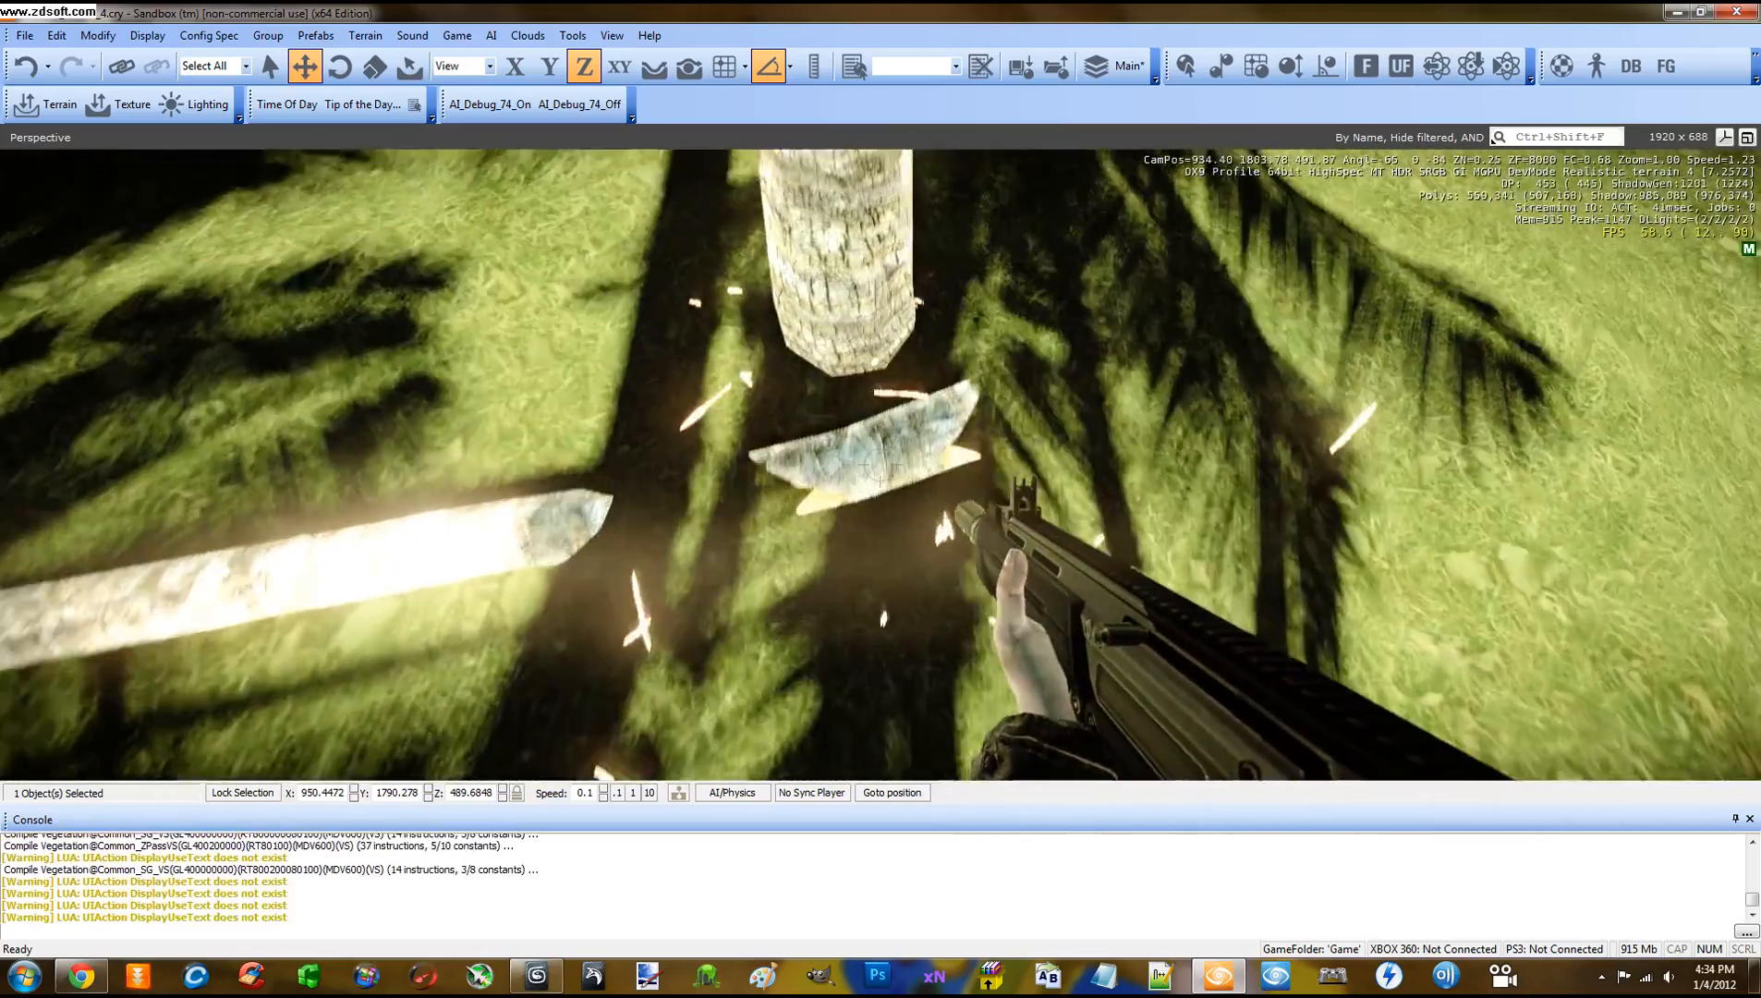
Pick up and throw the broken trunk, return to the pot, exit game mode and select it
key(1)
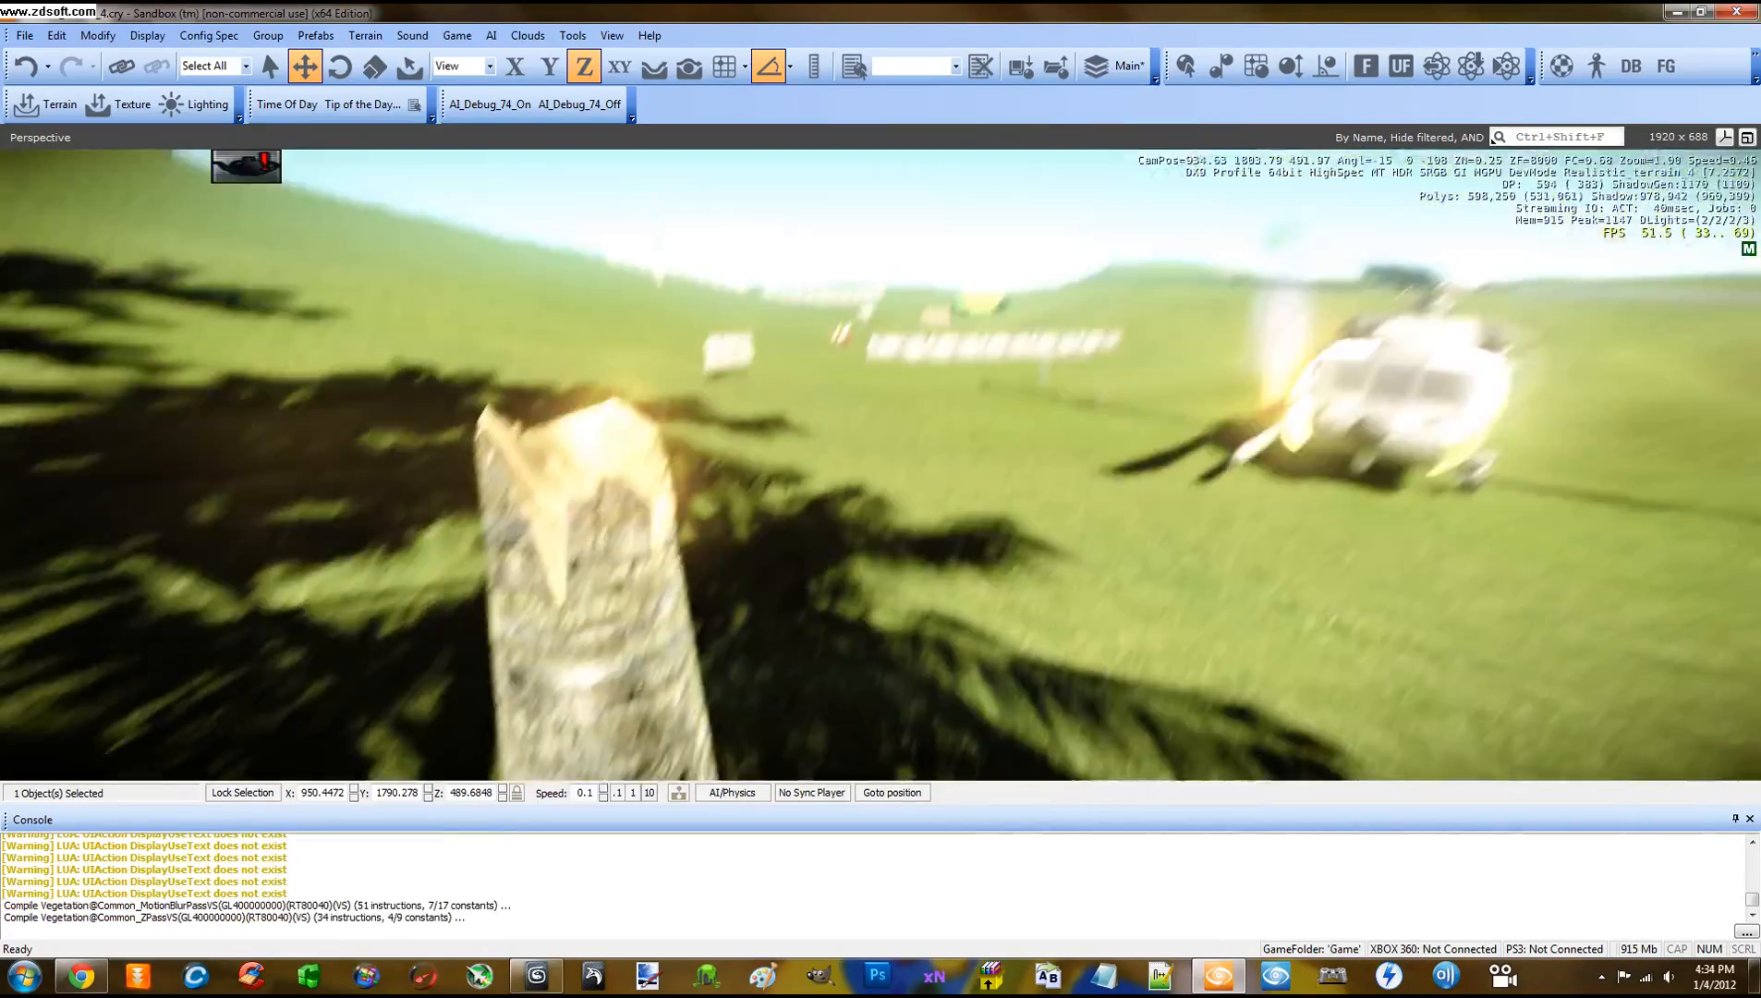
key(w)
click(881, 464)
key(w)
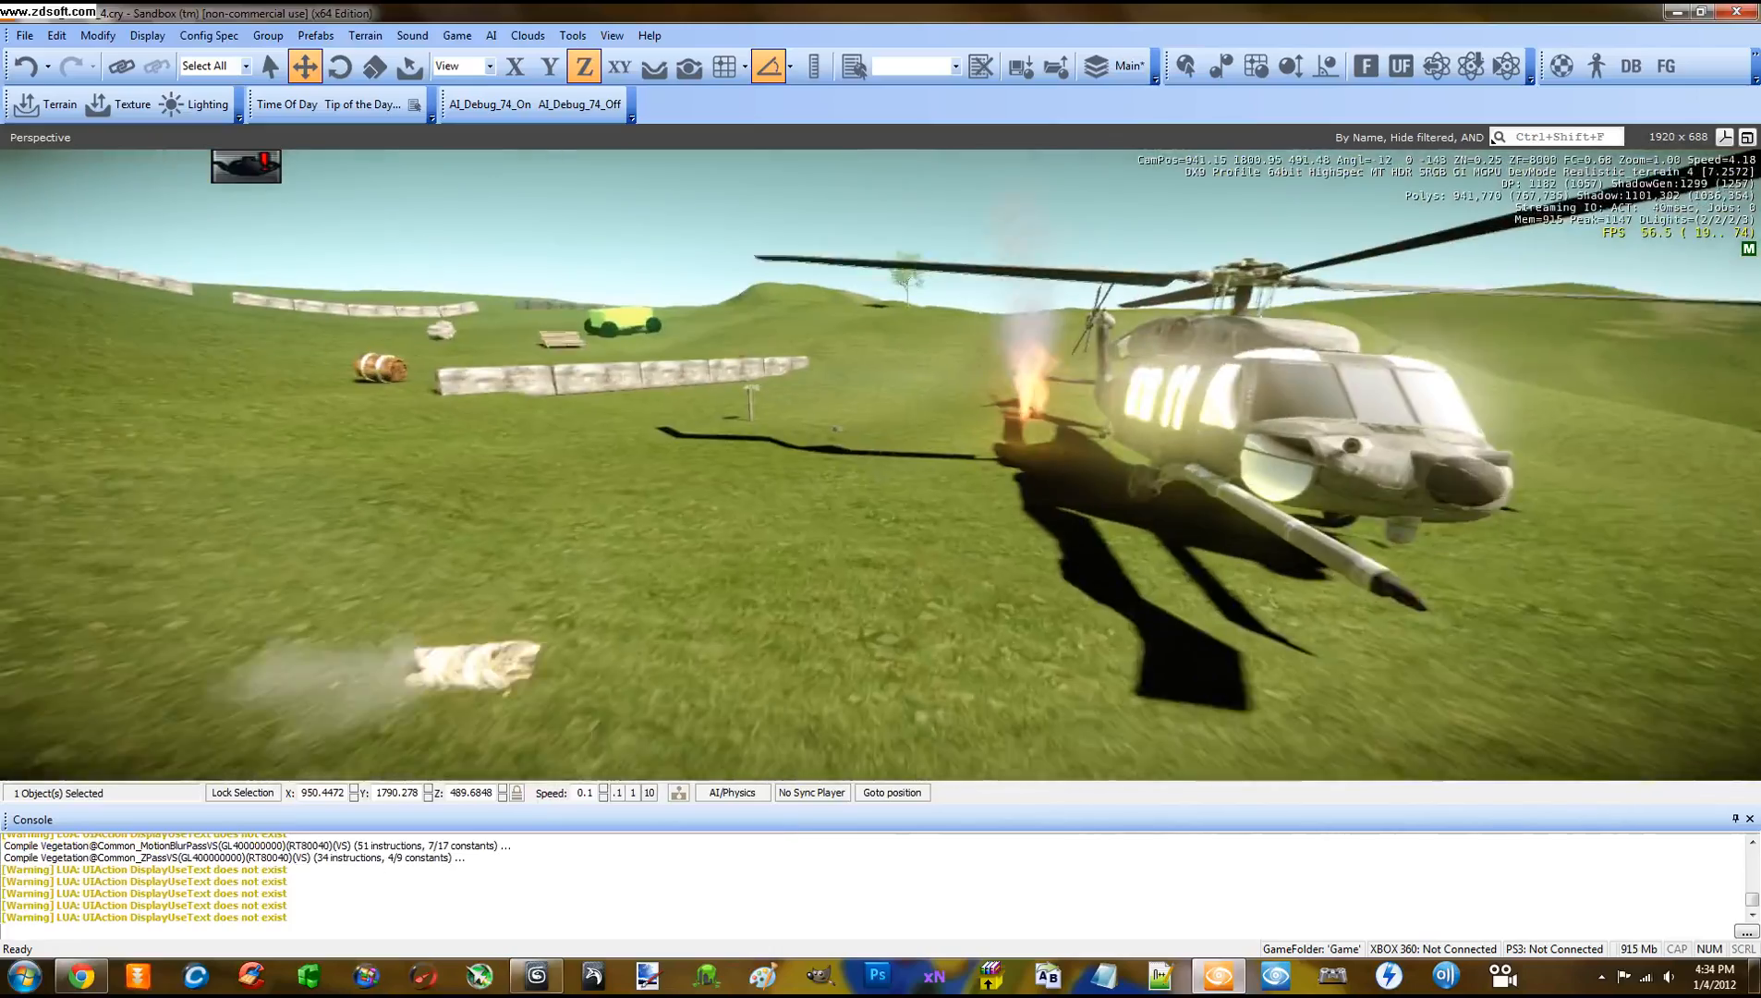
key(w)
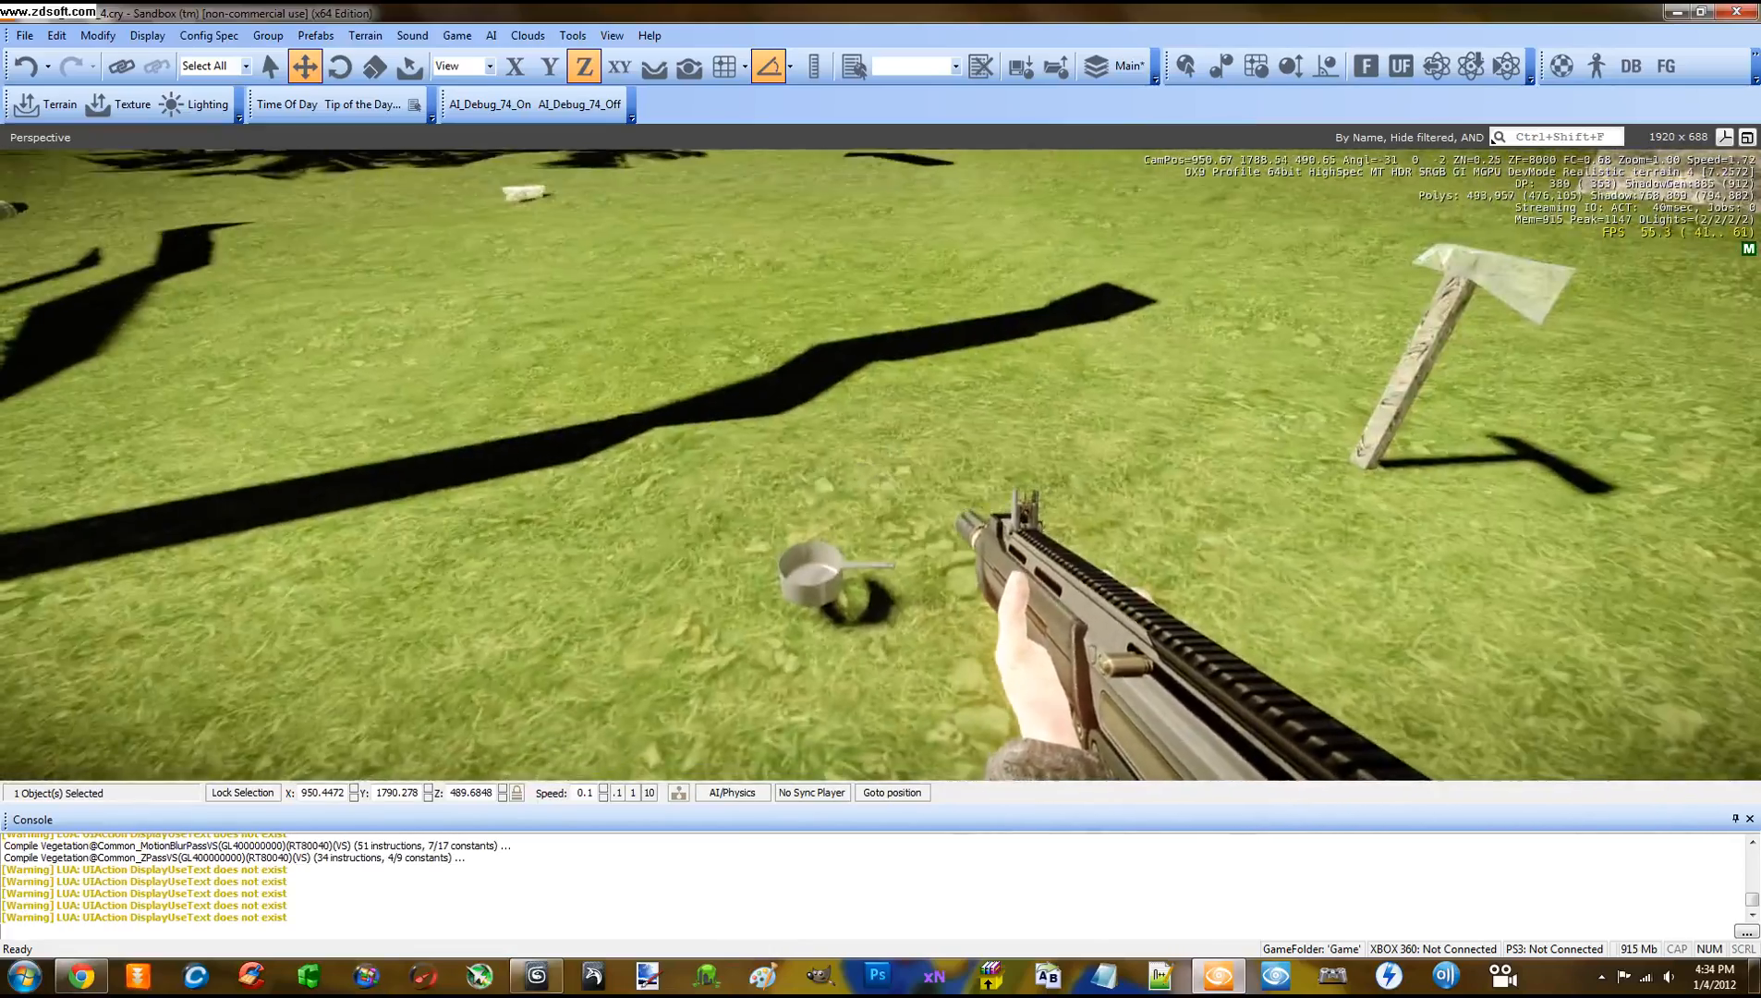
key(Escape)
click(794, 421)
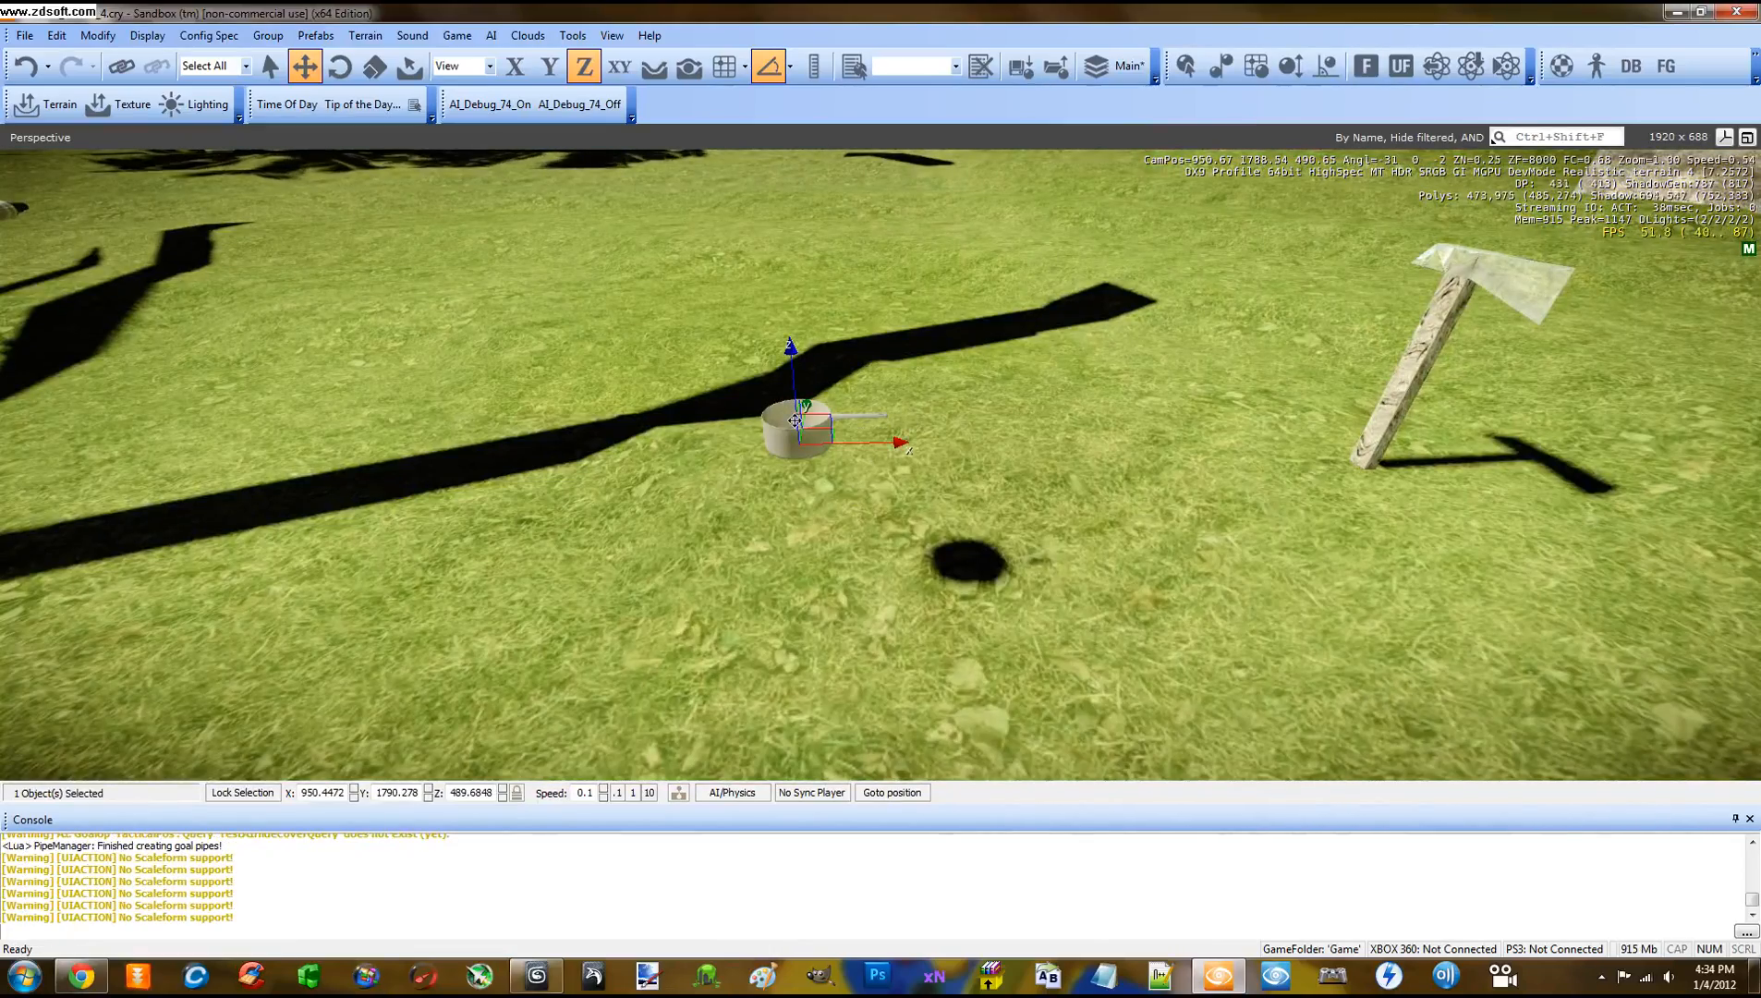
Delete the old pot and dock the object creation panel on the right
key(Delete)
click(852, 530)
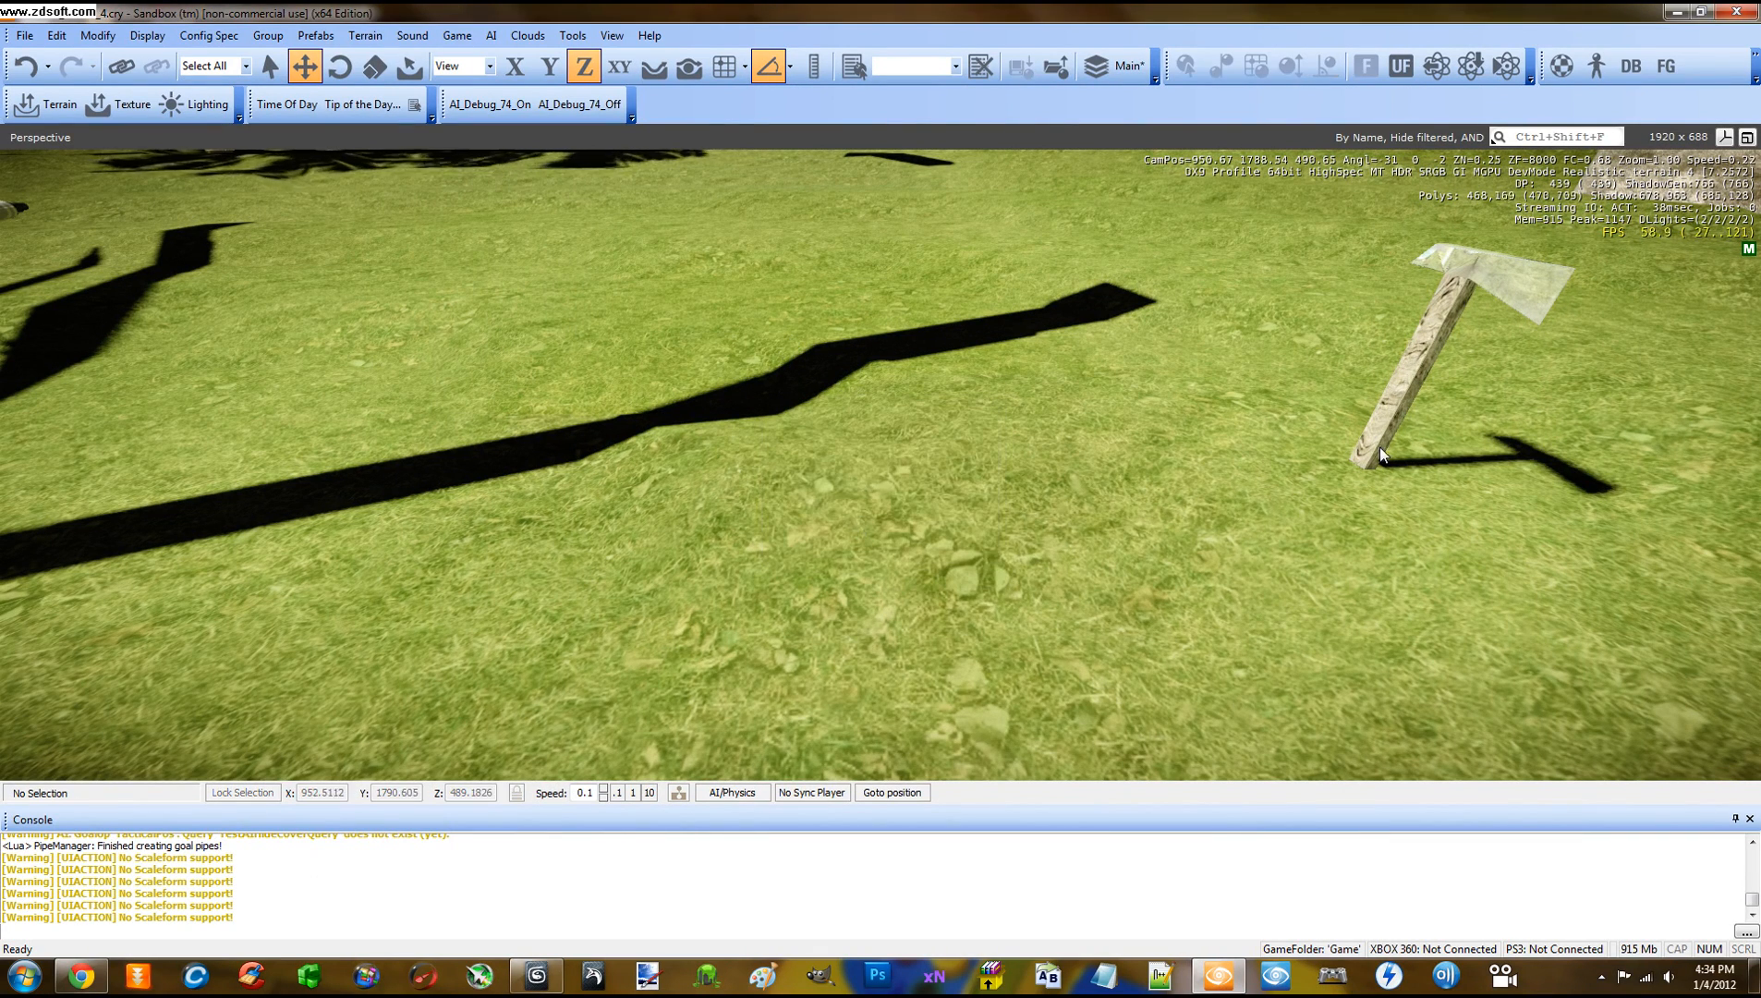
click(610, 36)
mouse_move(629, 55)
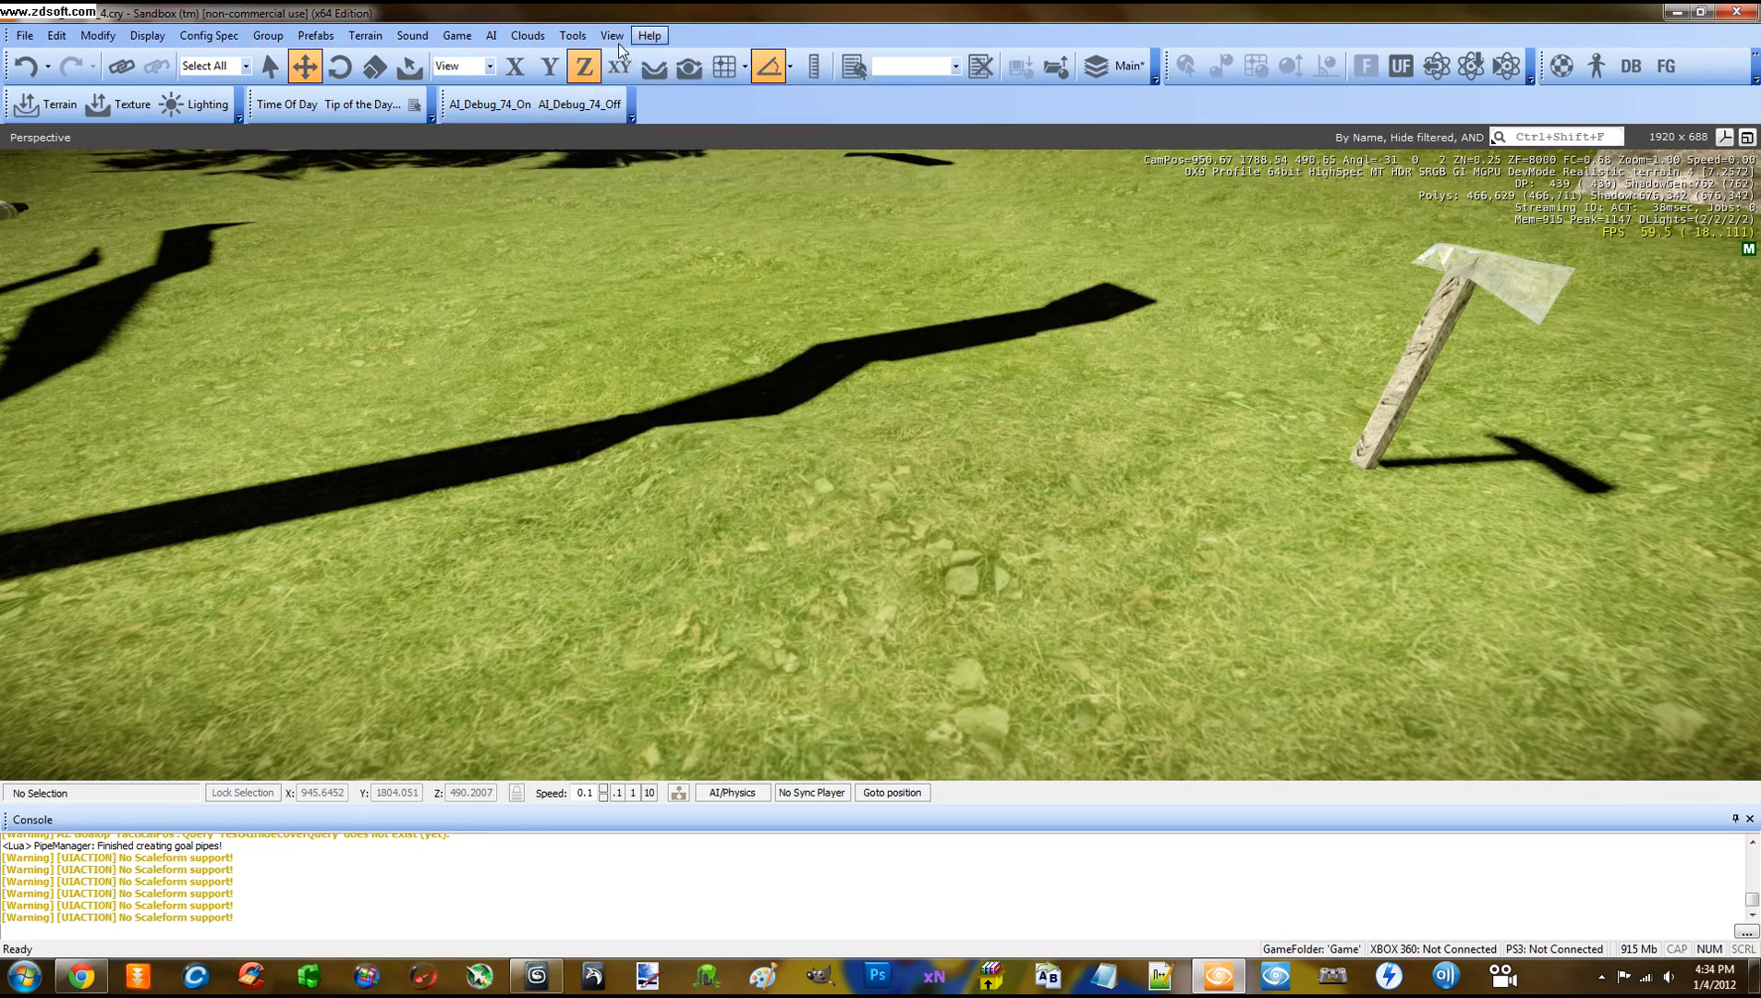
click(638, 76)
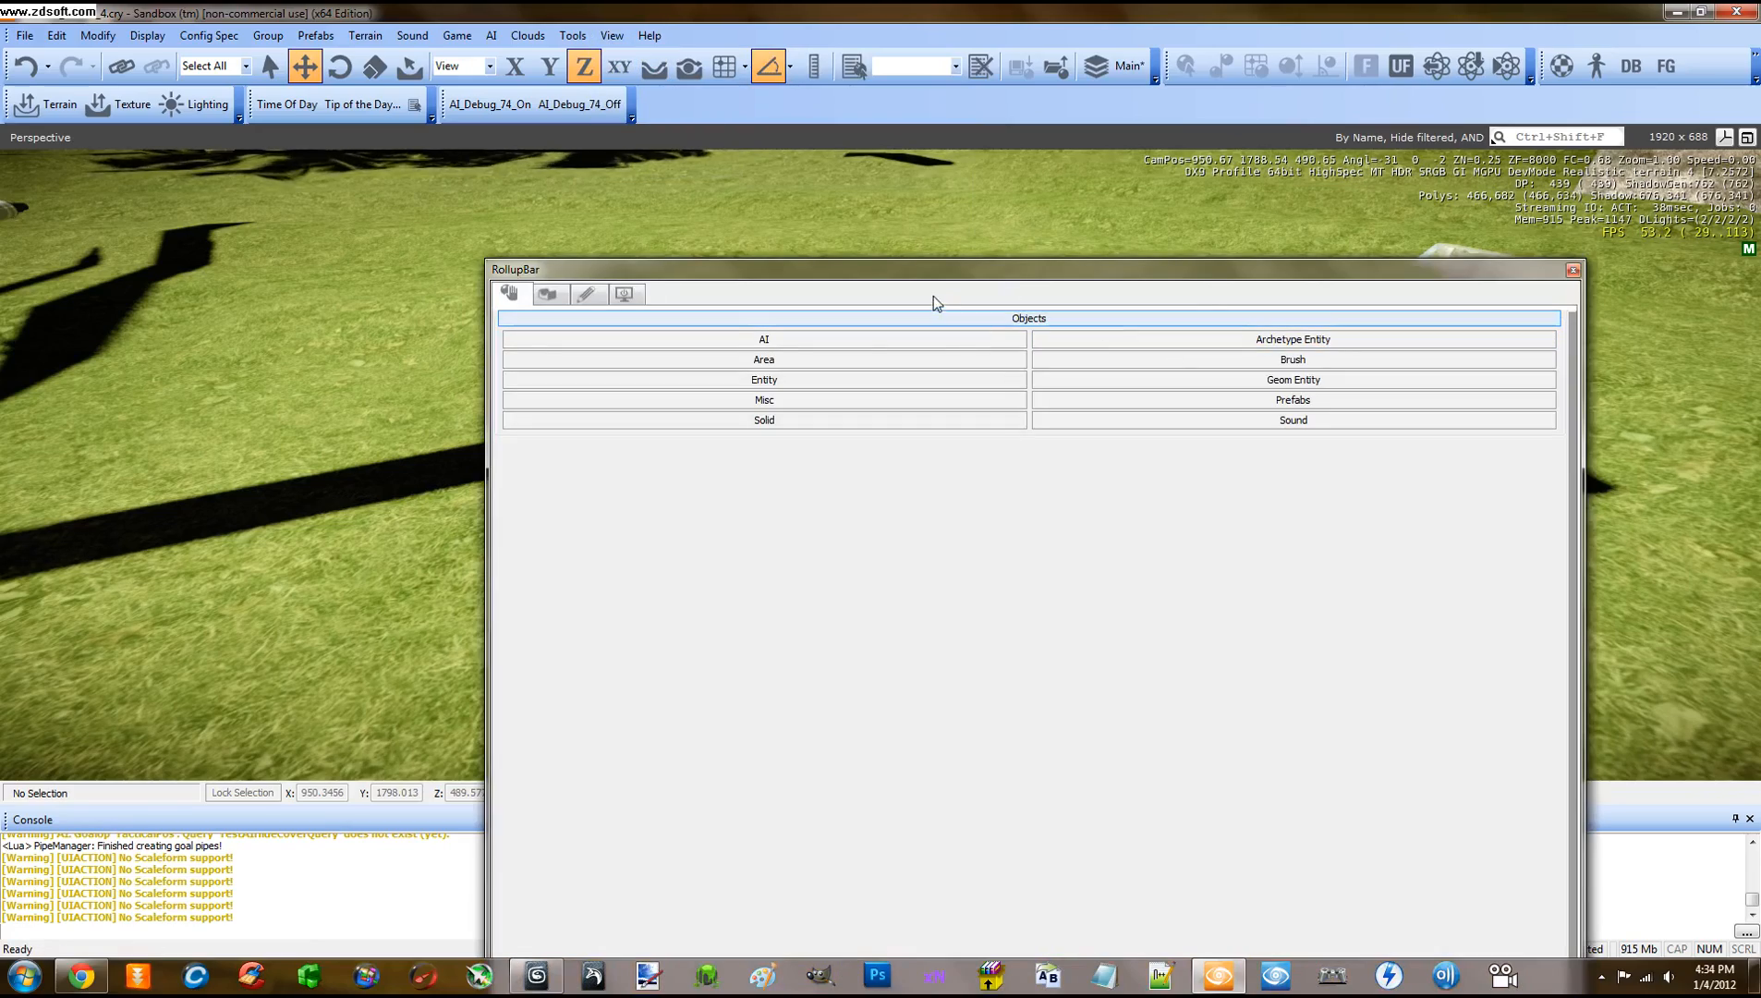
drag(939, 279, 1729, 535)
Place a new pot.cgf Geom Entity near the axe, raise it slightly, and enter game mode
click(1662, 245)
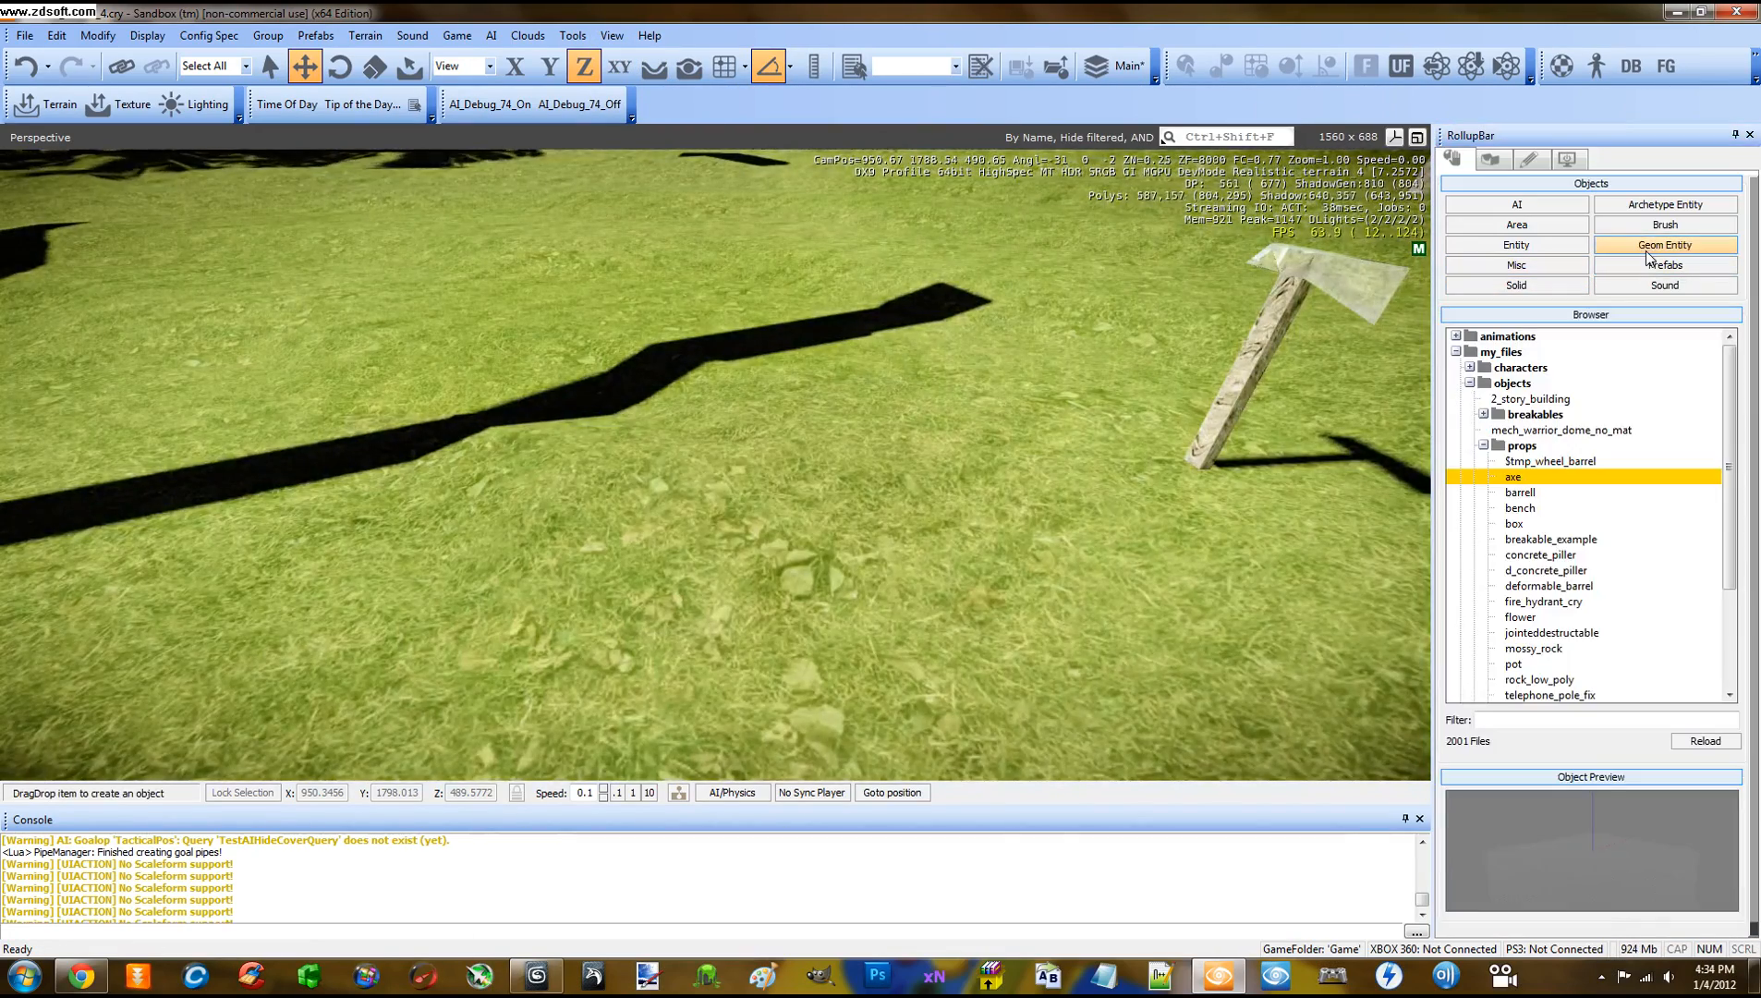
click(1524, 665)
drag(900, 566, 868, 536)
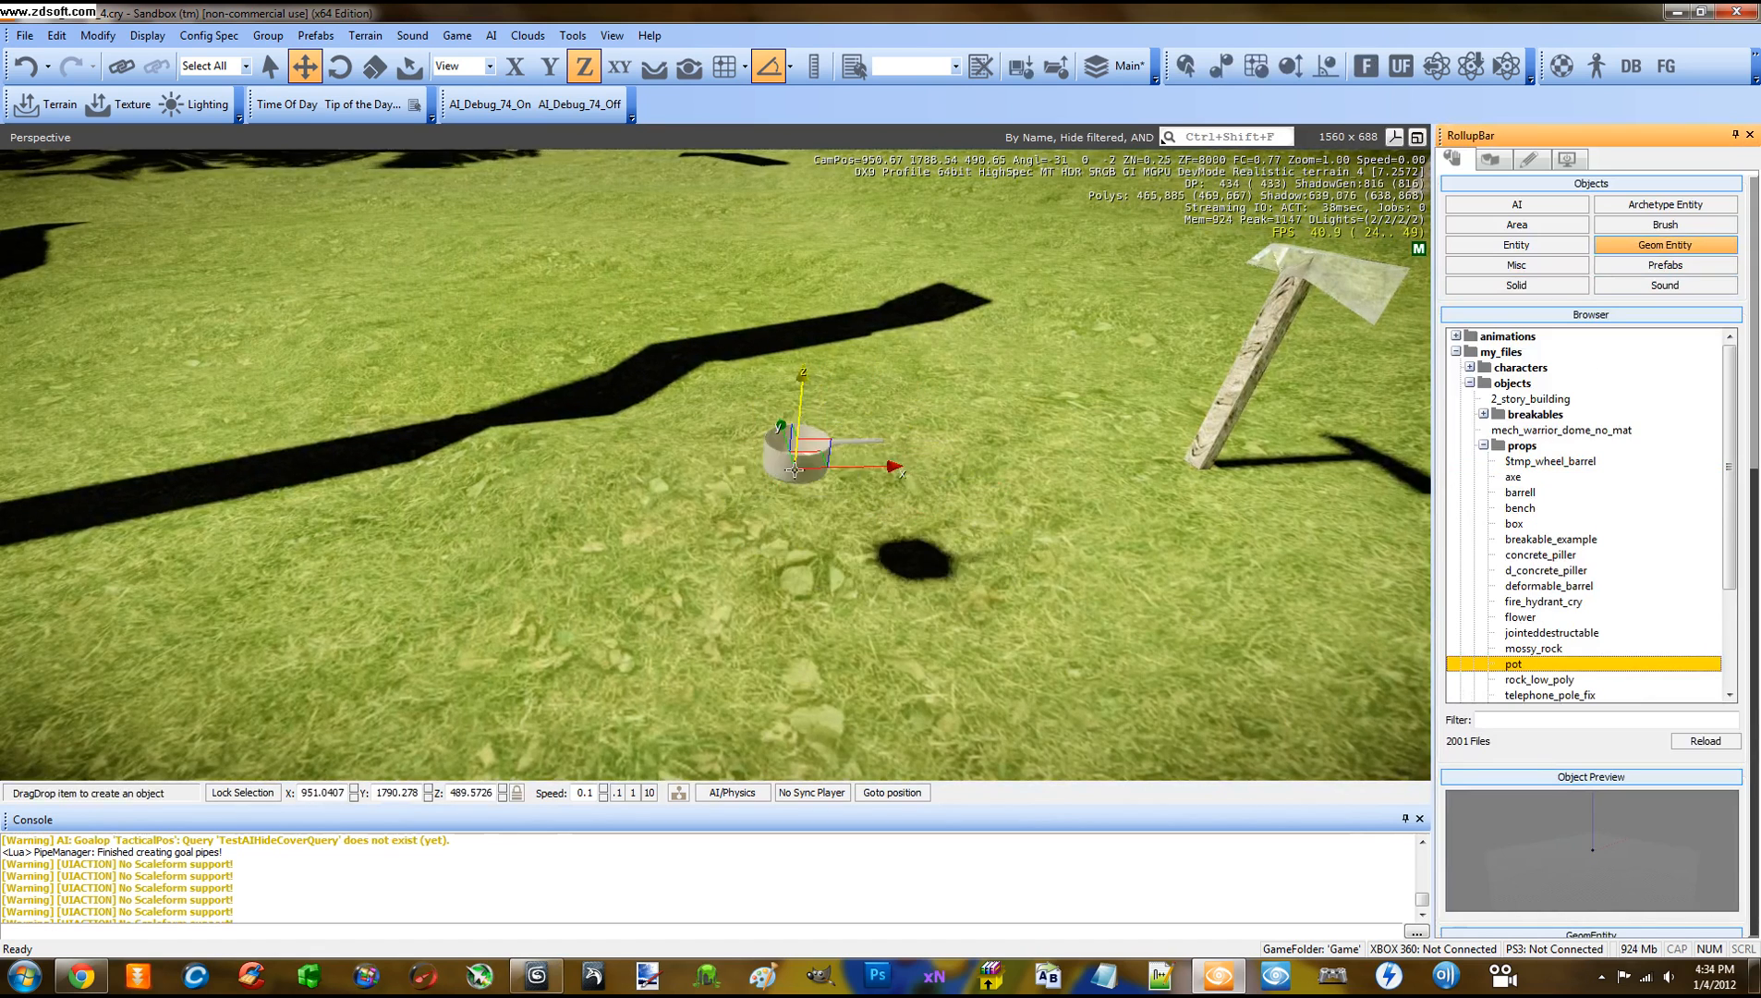
click(688, 67)
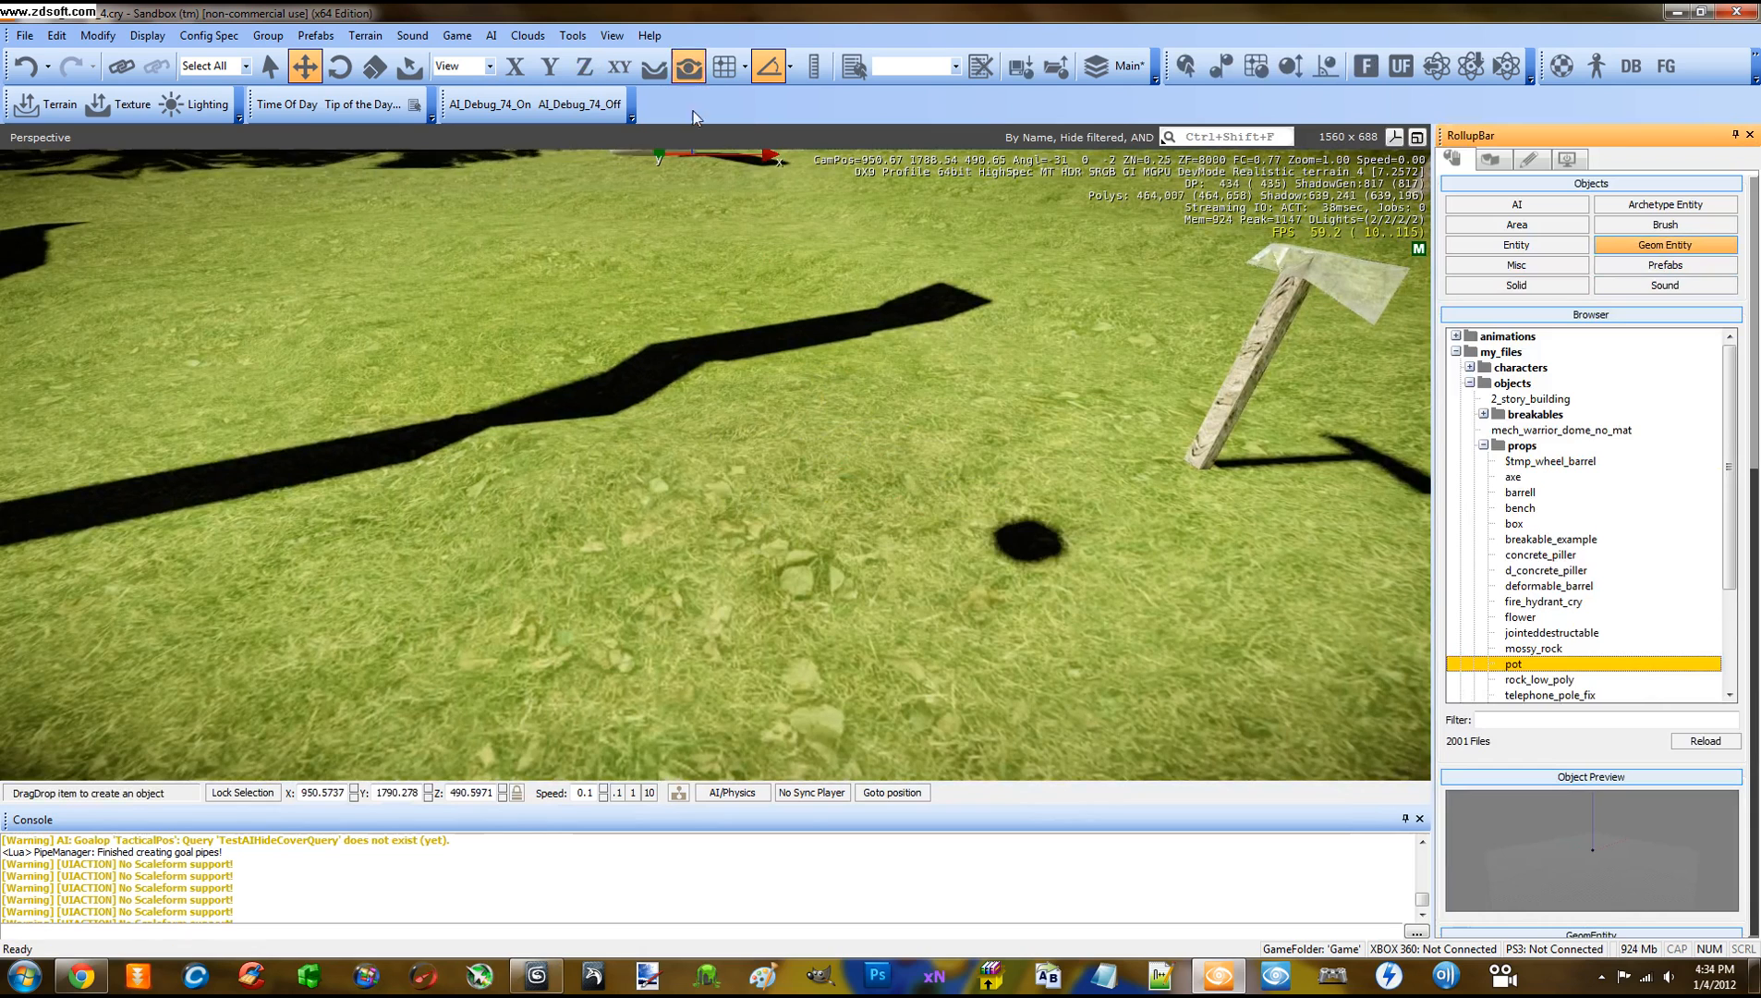
drag(654, 164, 767, 478)
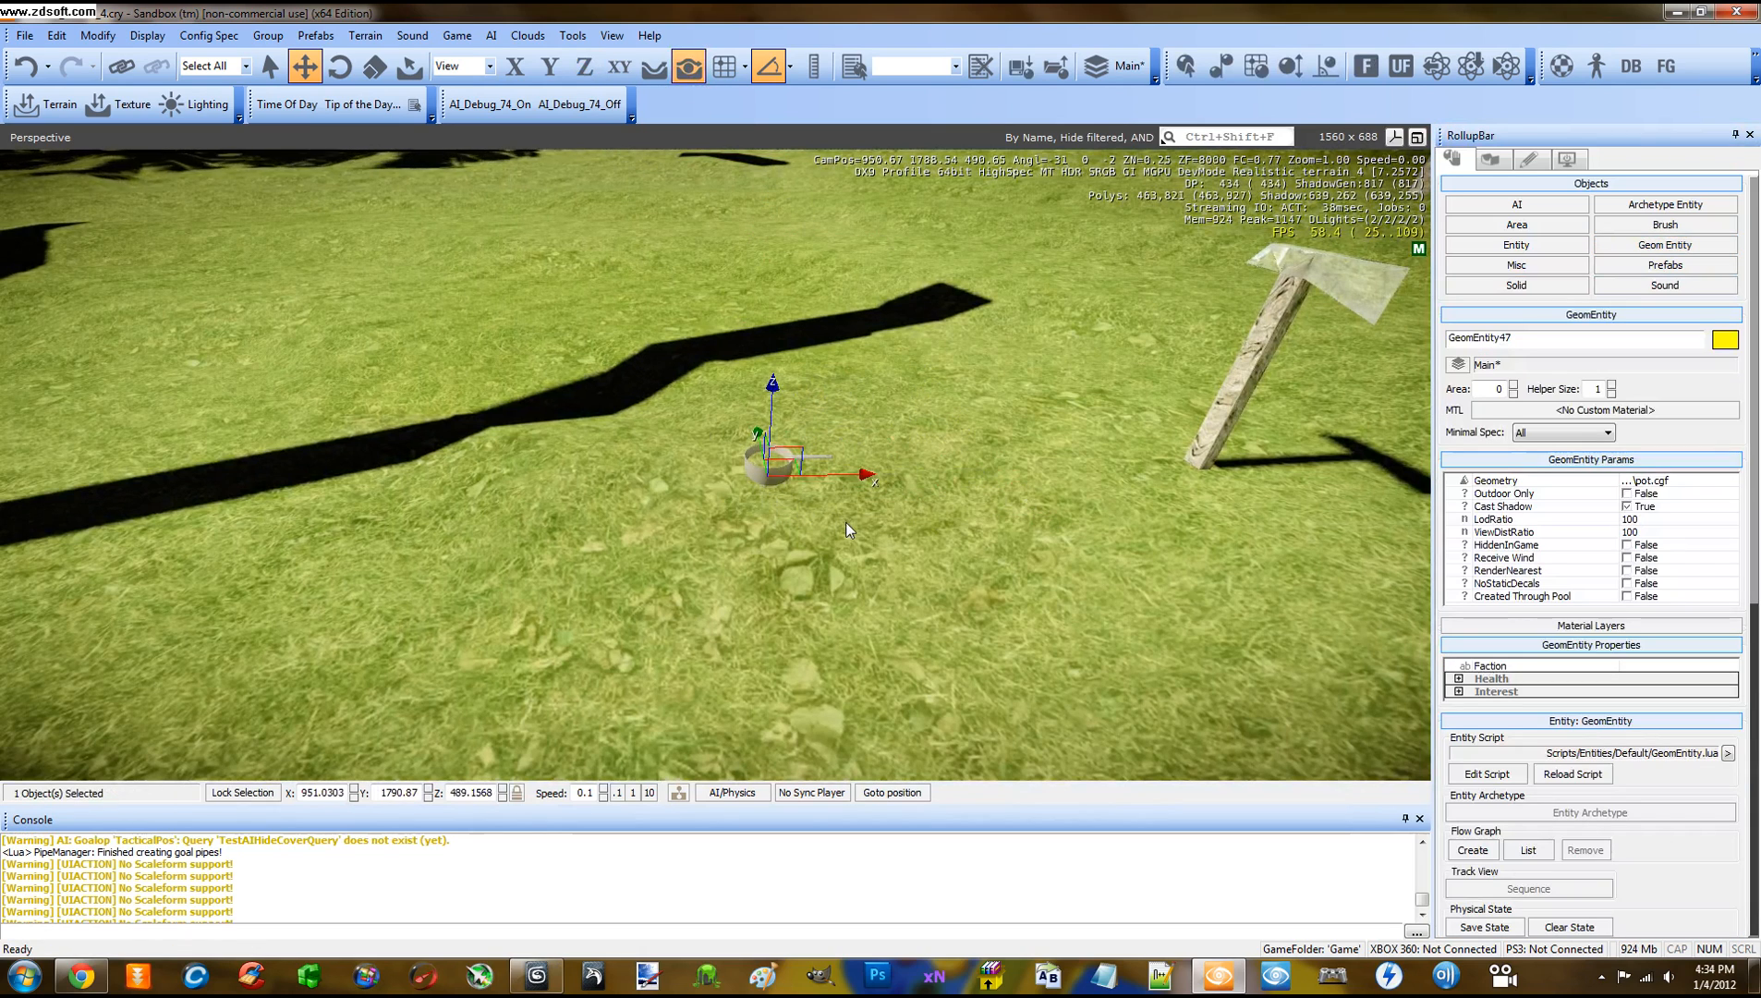
drag(772, 381, 773, 350)
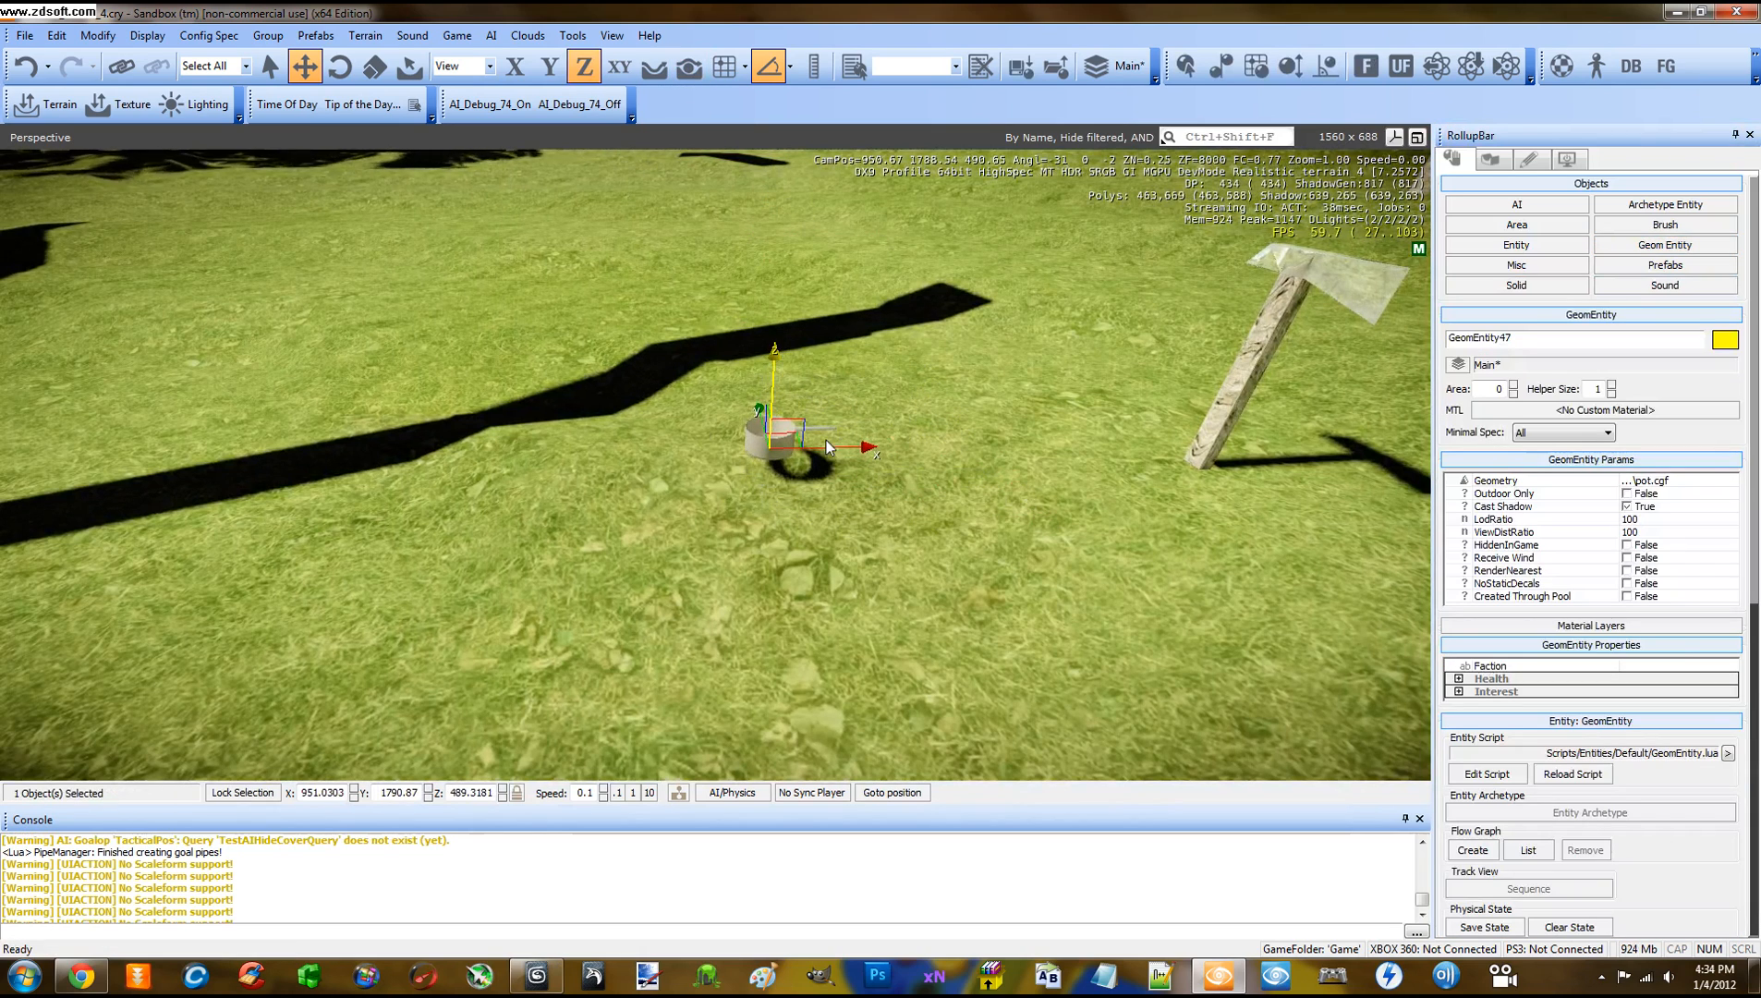
key(ctrl+g)
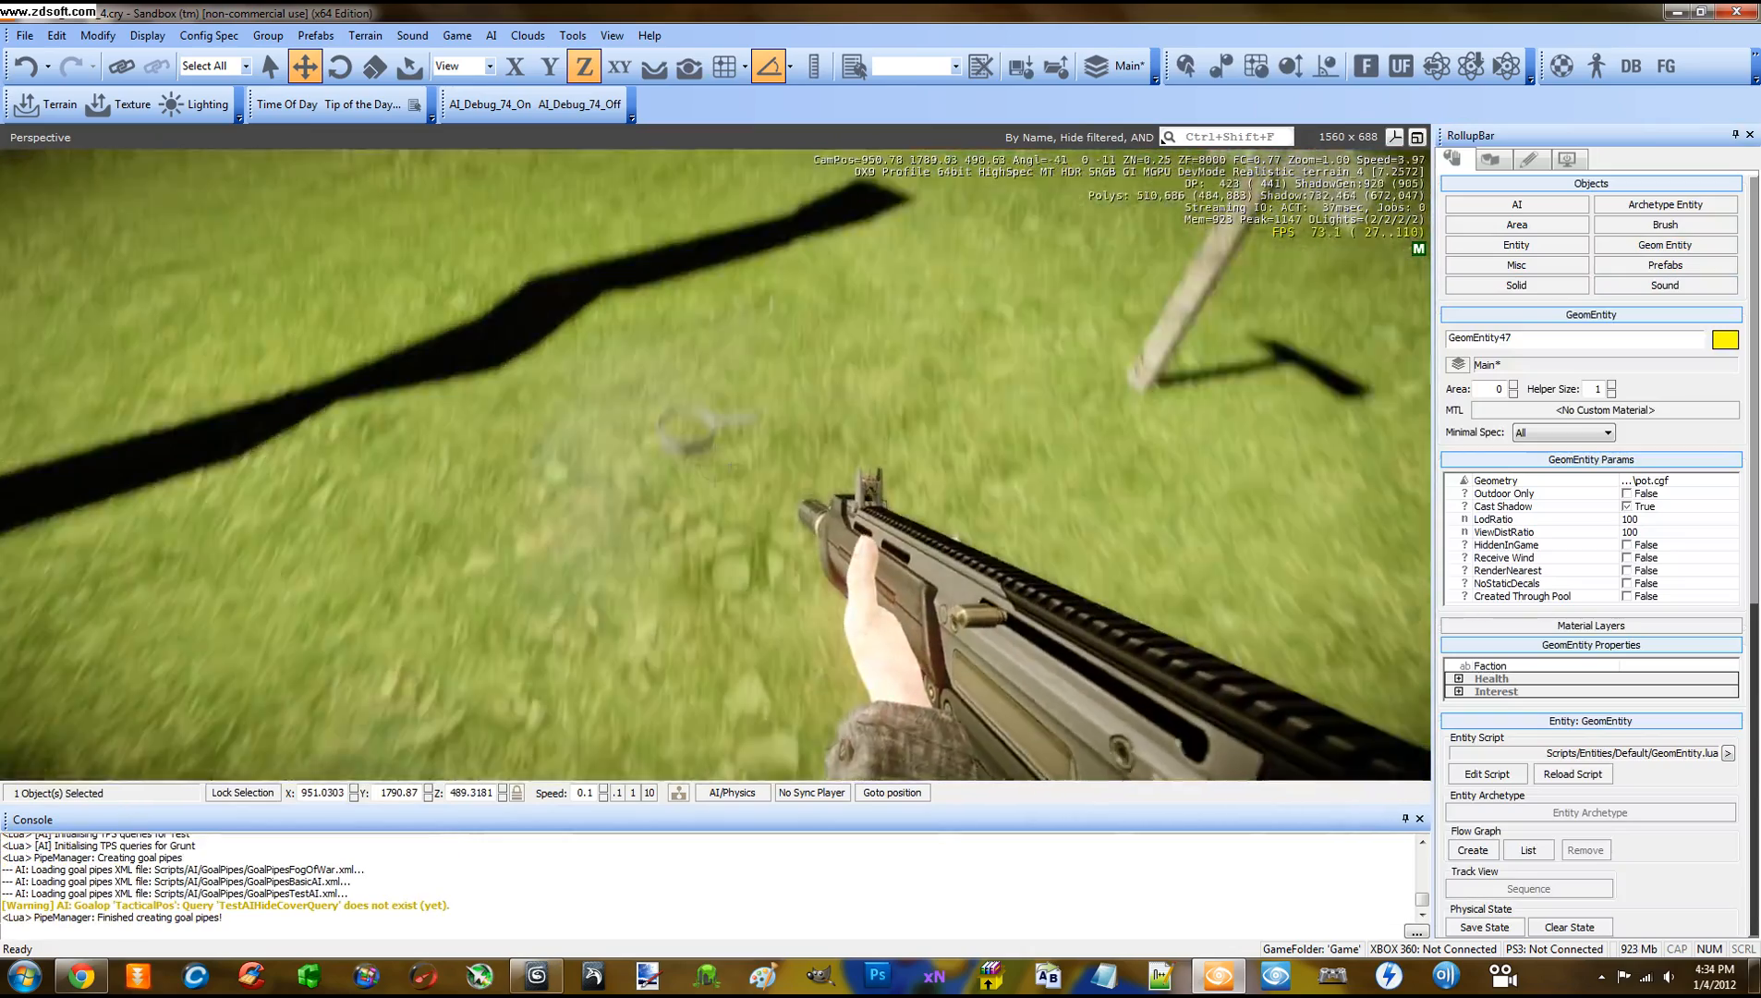
Walk to the pot, fire three shots at it, and exit game mode
key(w)
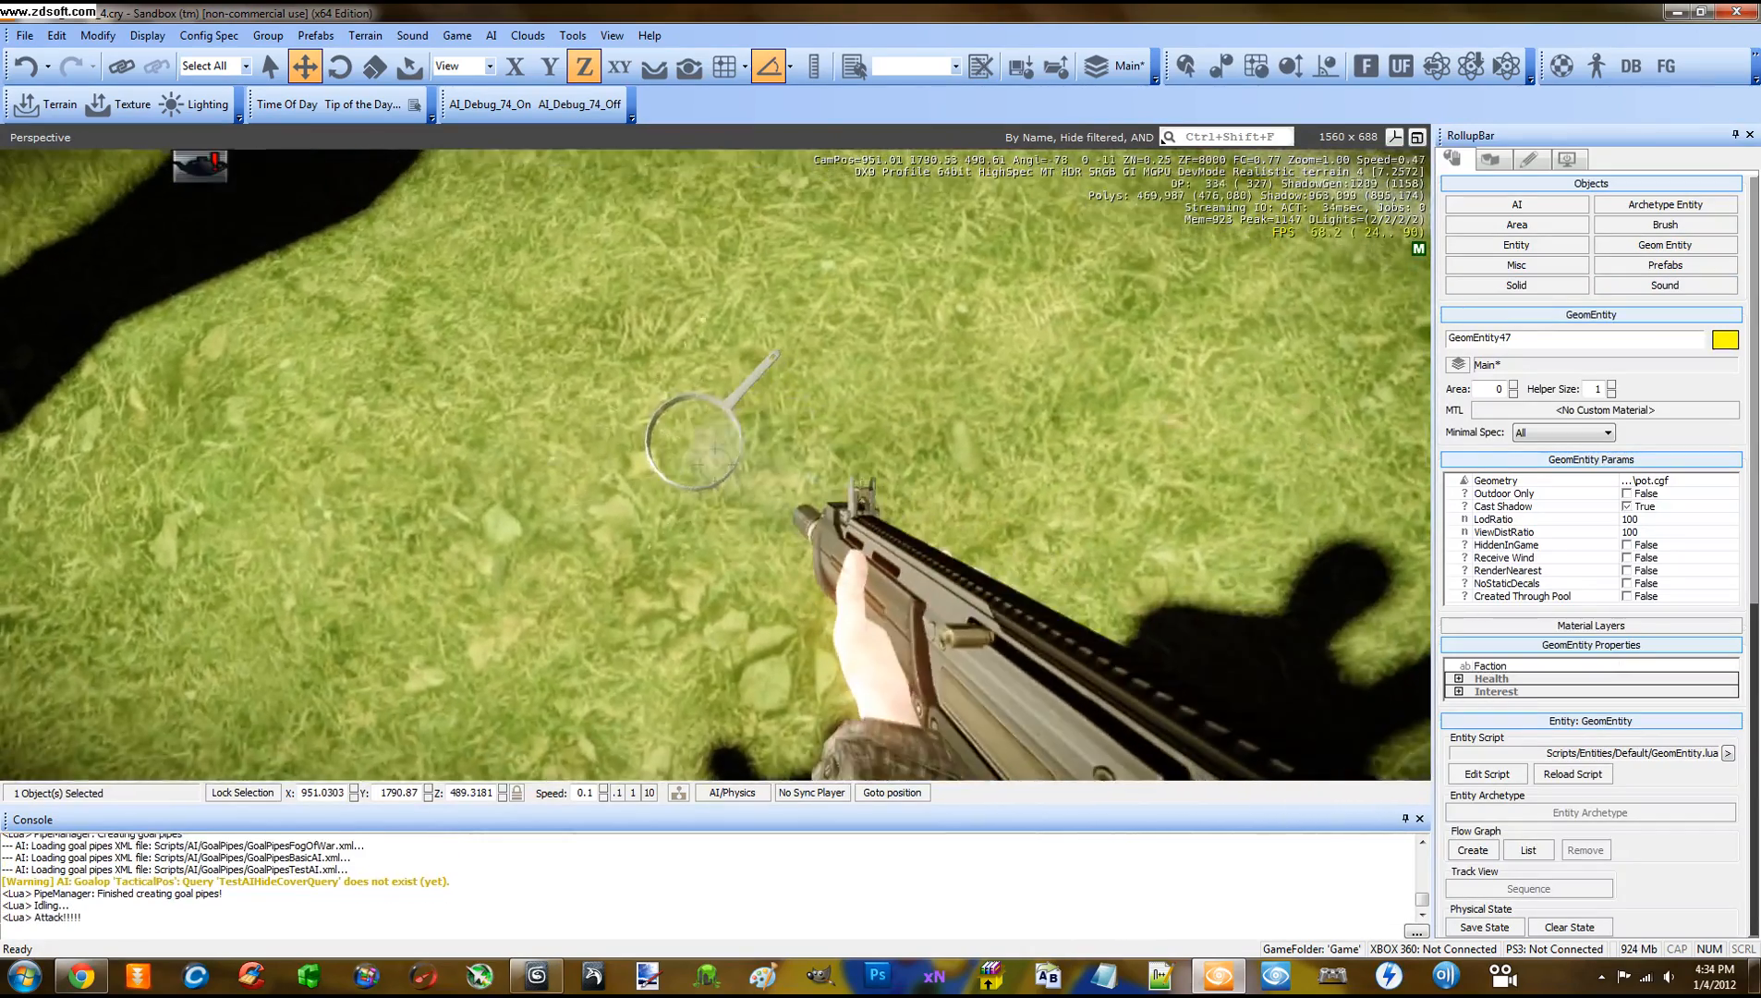
click(716, 465)
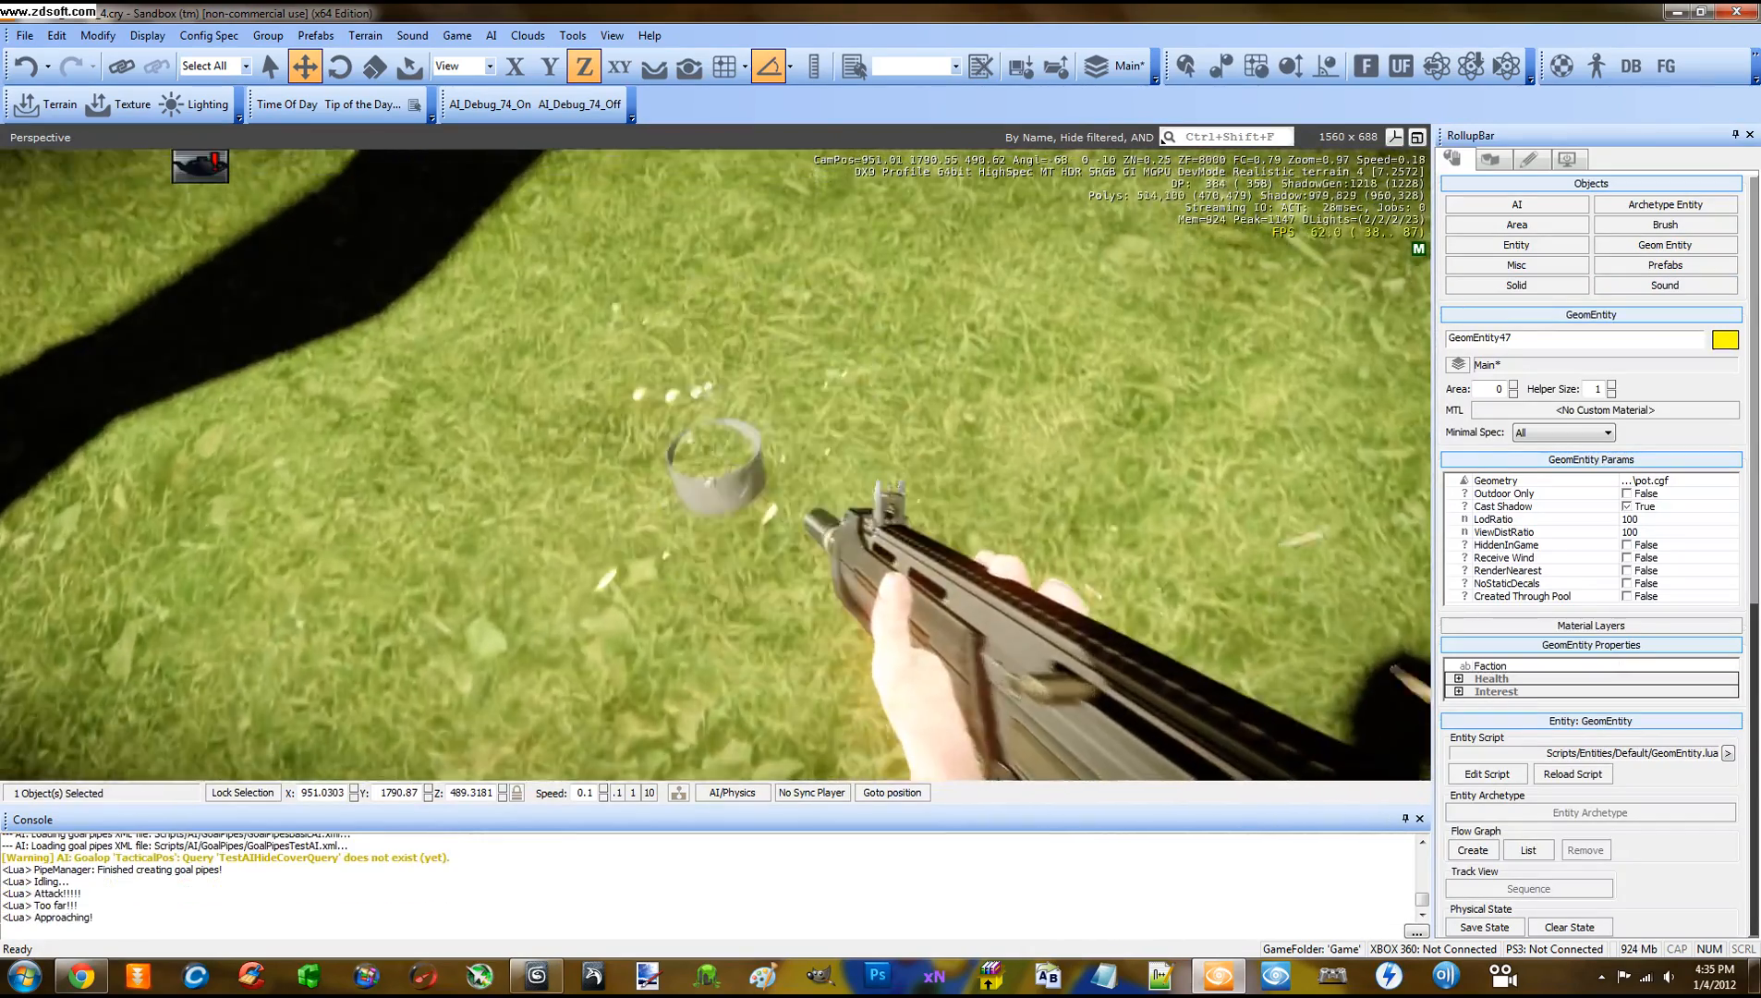
click(716, 465)
click(716, 464)
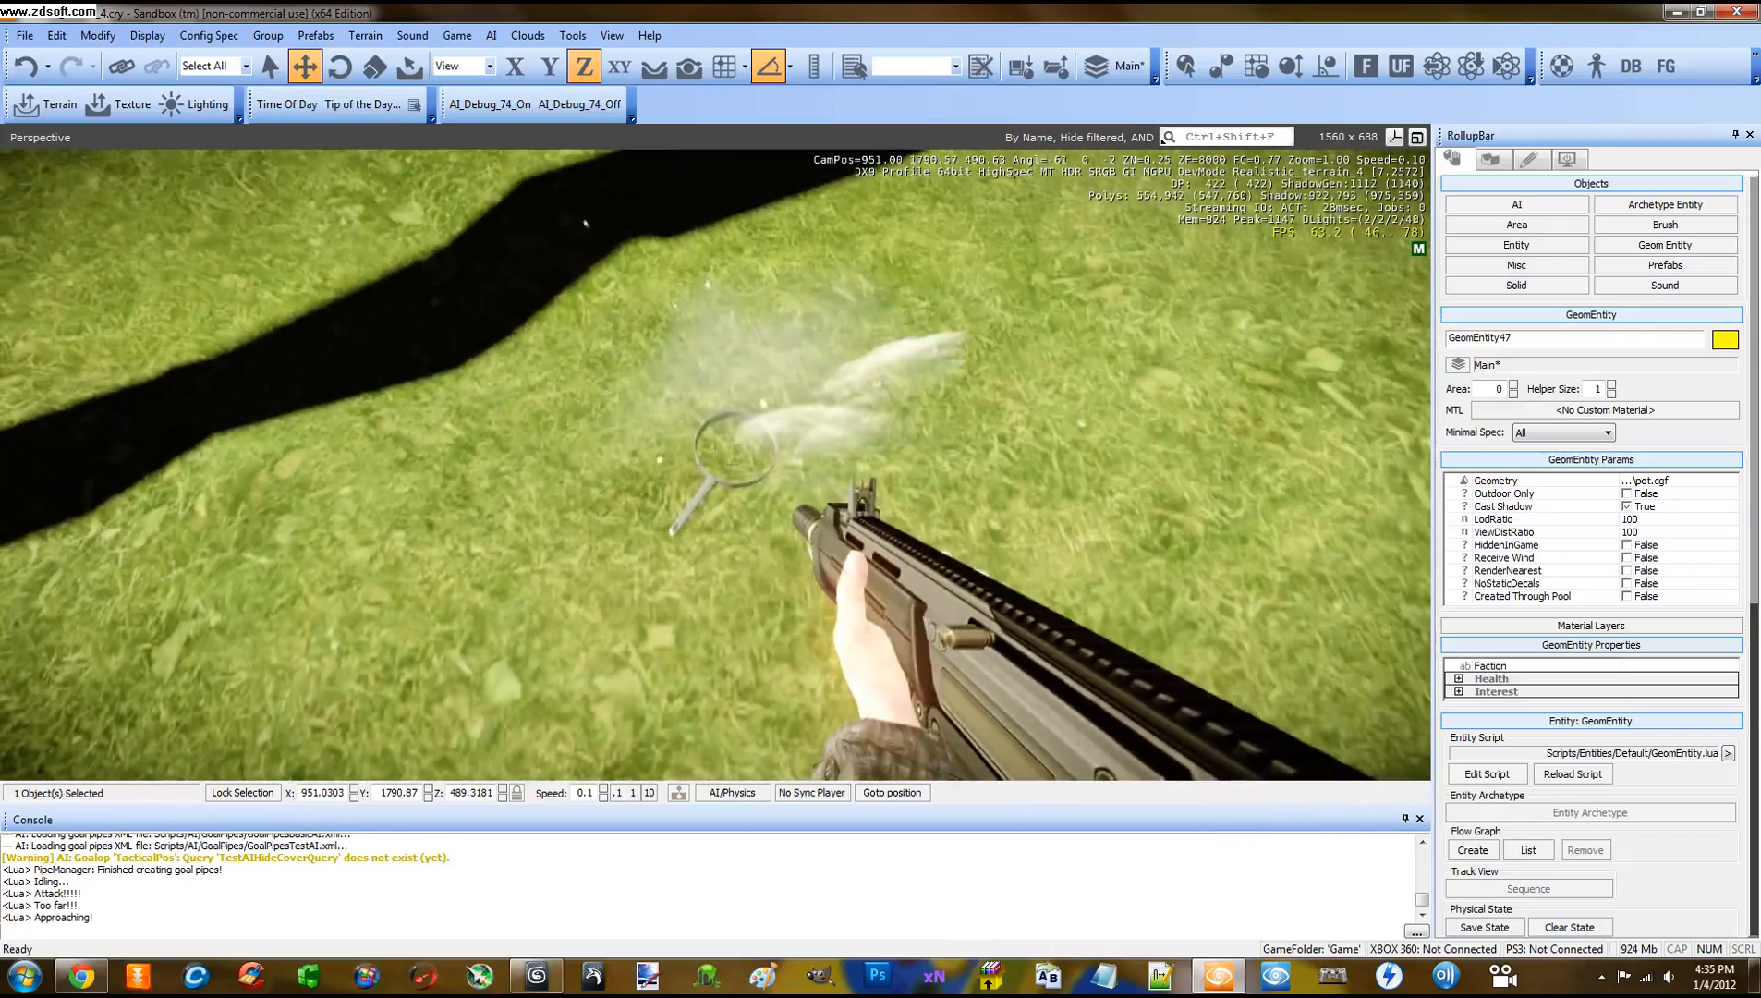
key(Escape)
Raise the pot higher, test it again in game mode, then return to the editor
click(799, 594)
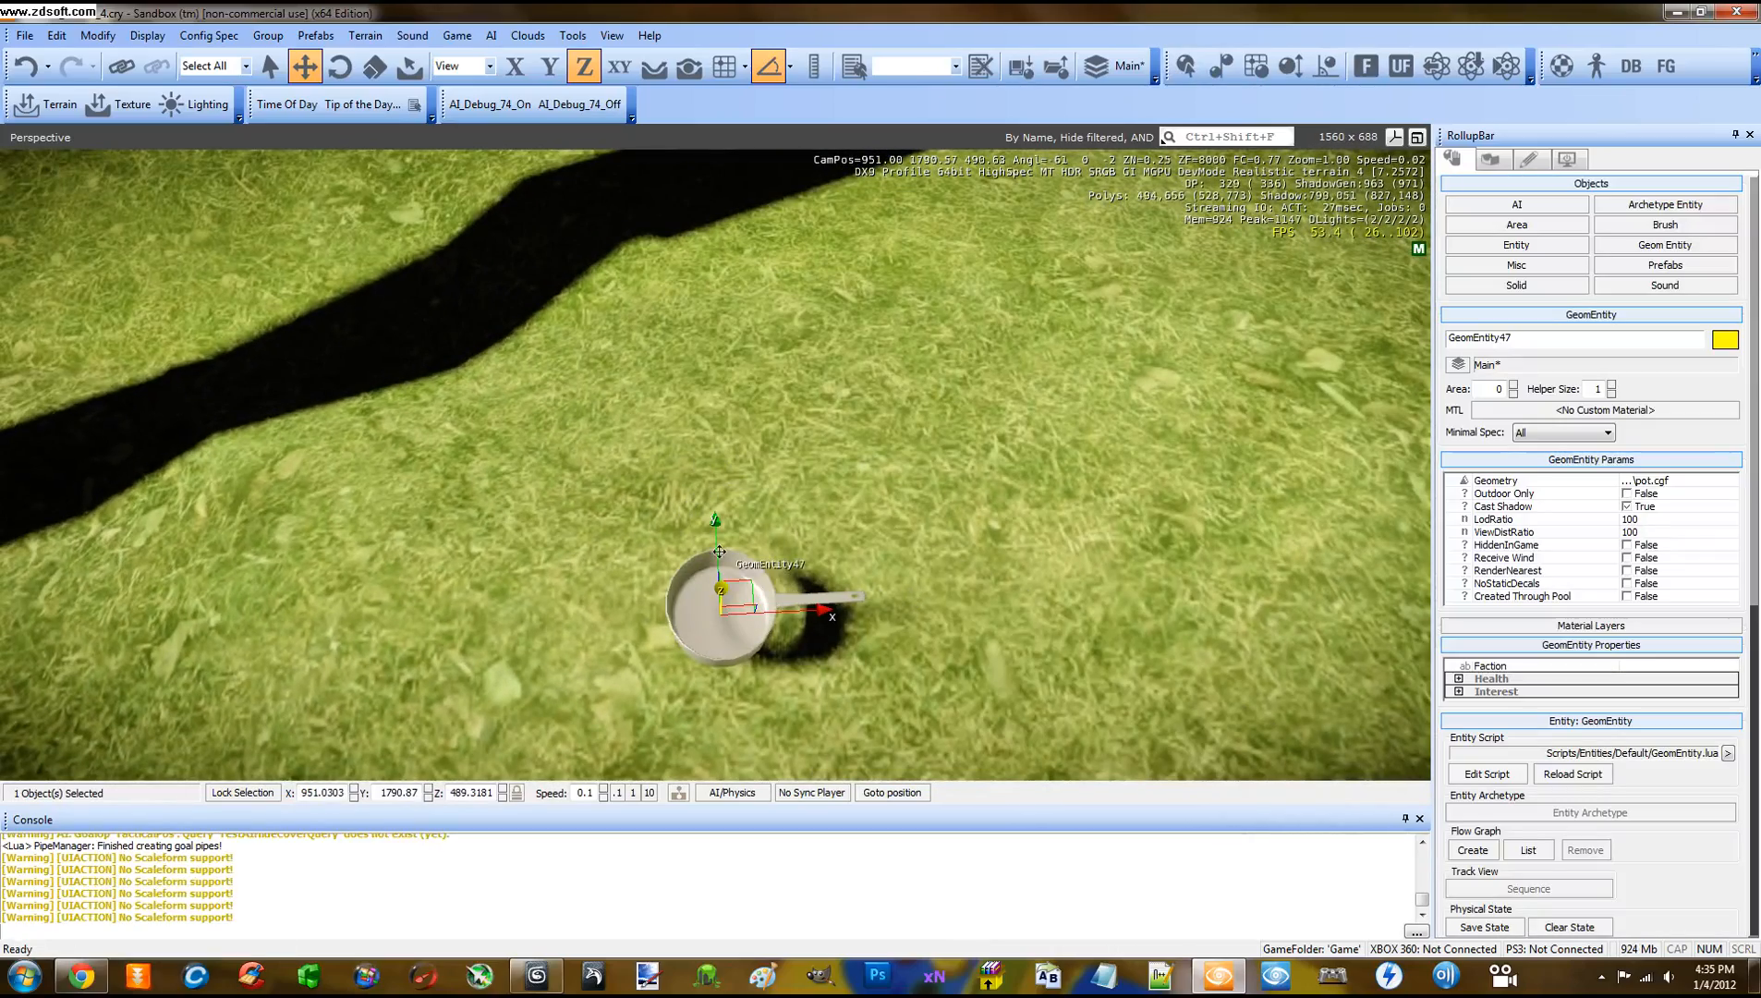
right_drag(782, 562, 781, 562)
key(s)
key(s)
drag(717, 546, 717, 523)
key(ctrl+g)
key(w)
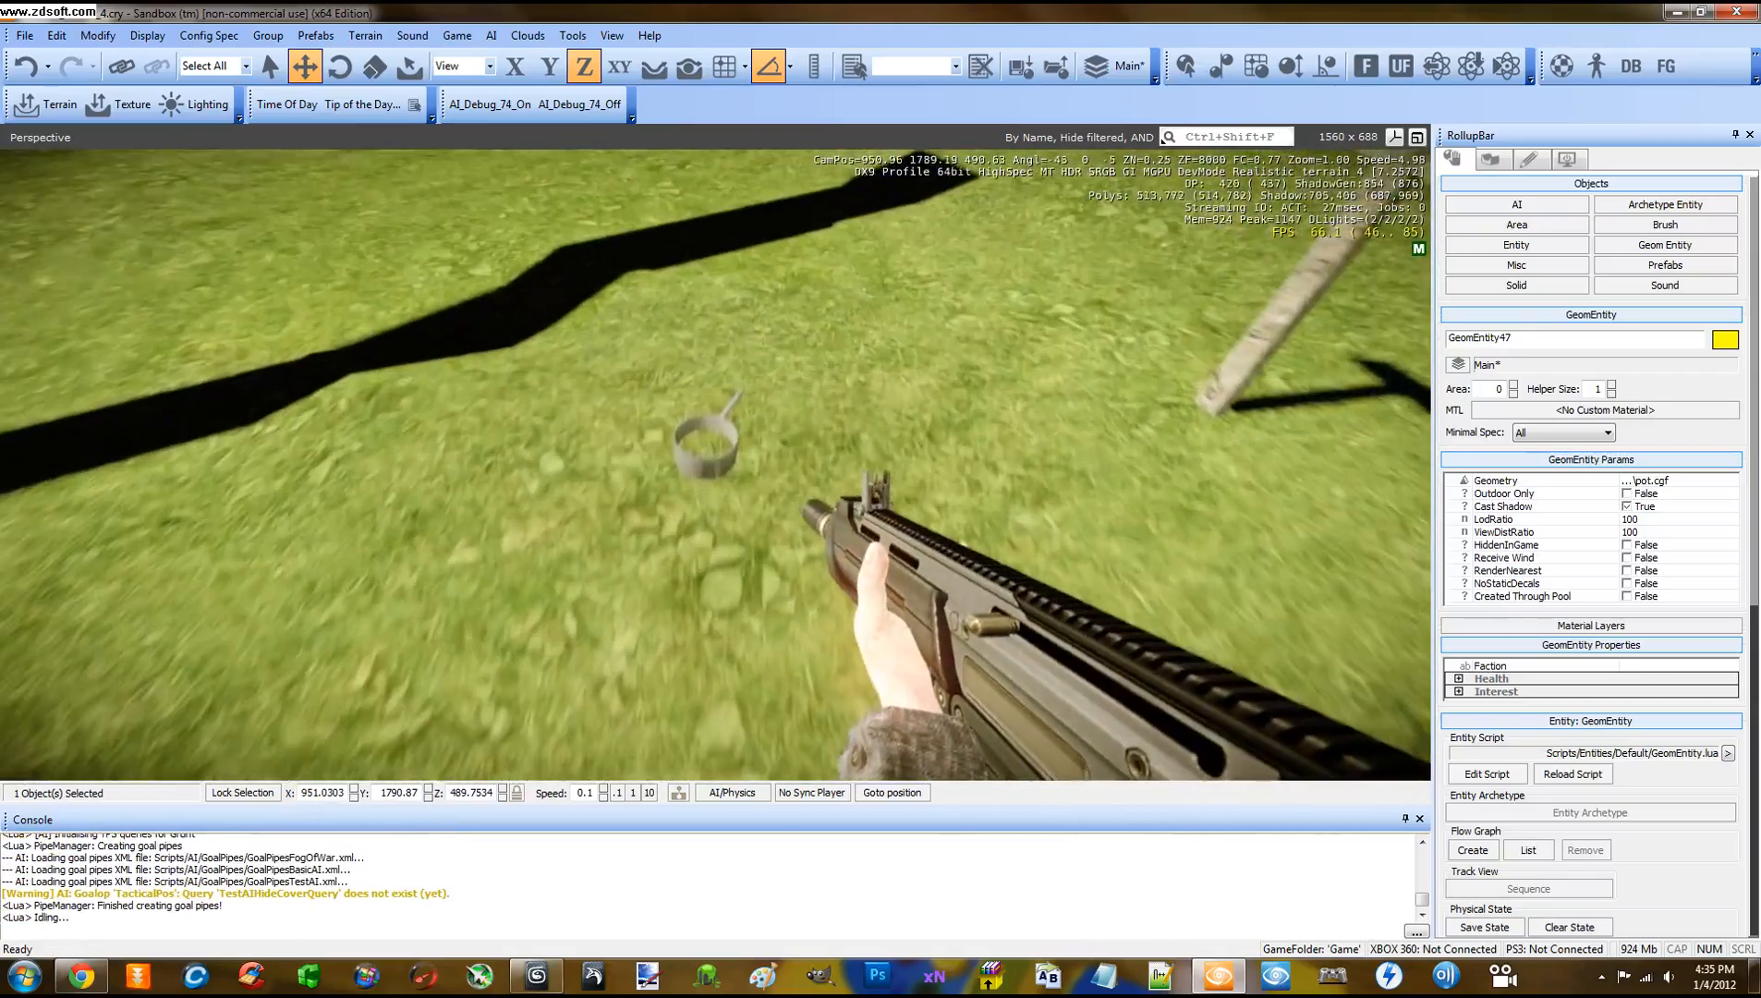
key(w)
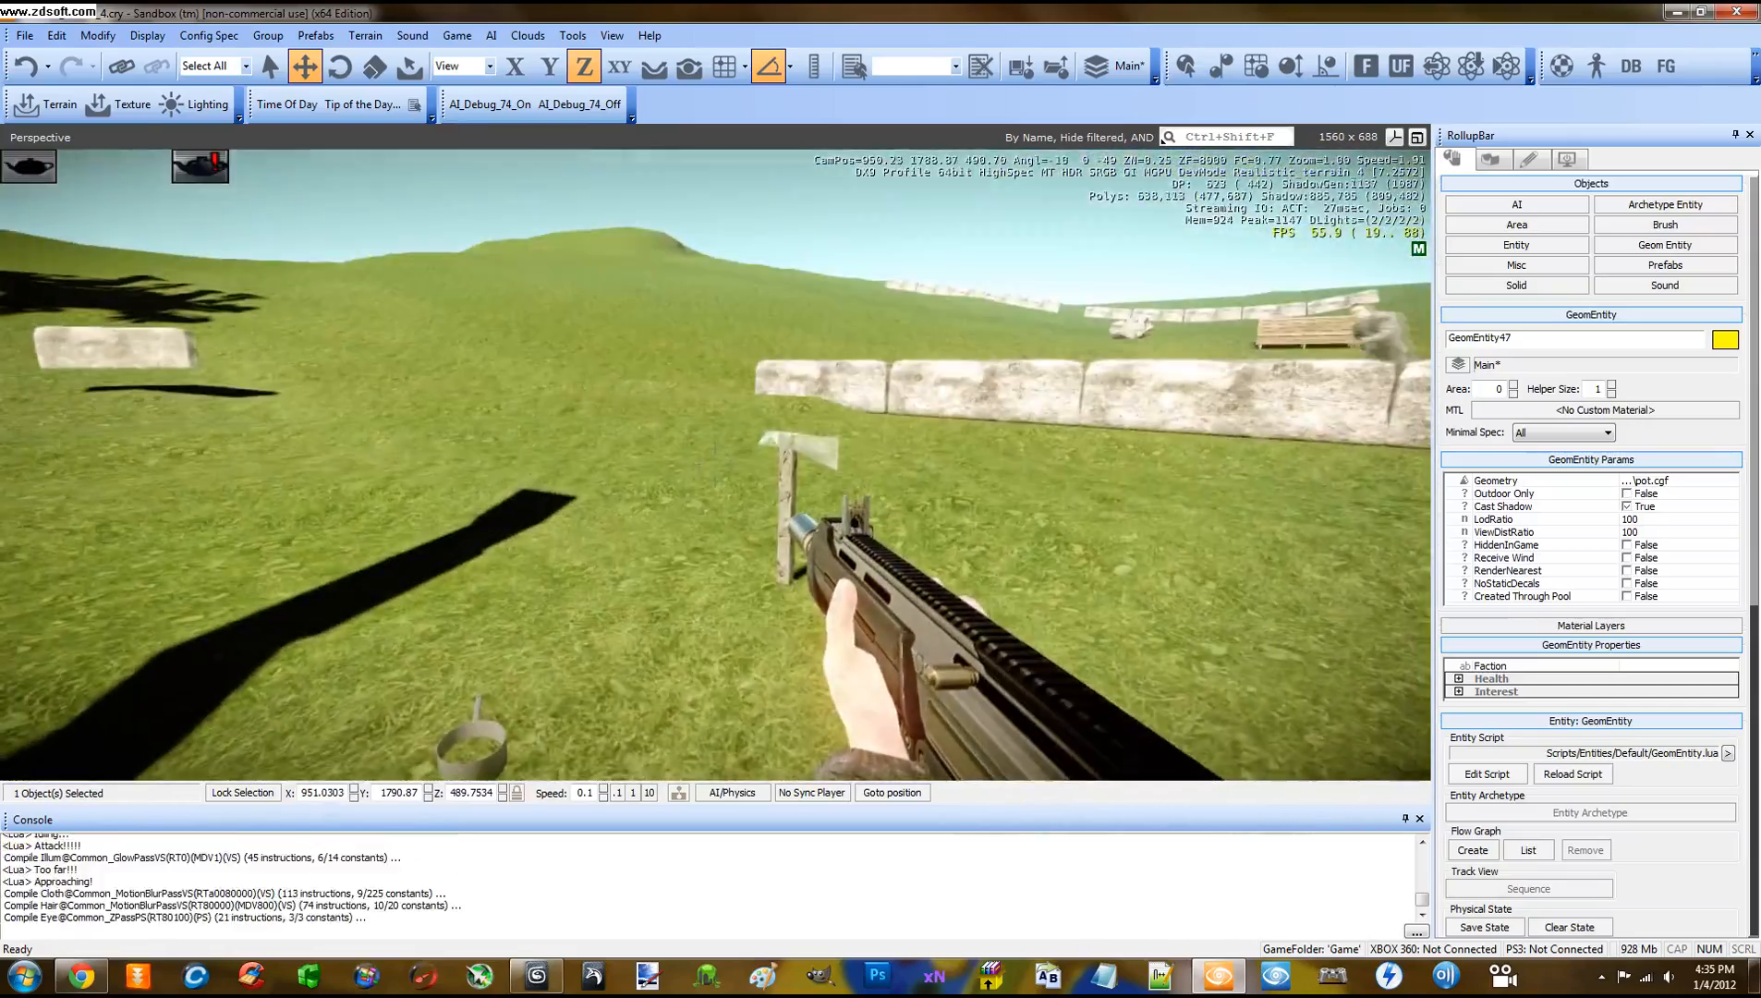
key(Escape)
alt+middle_drag(751, 554, 751, 554)
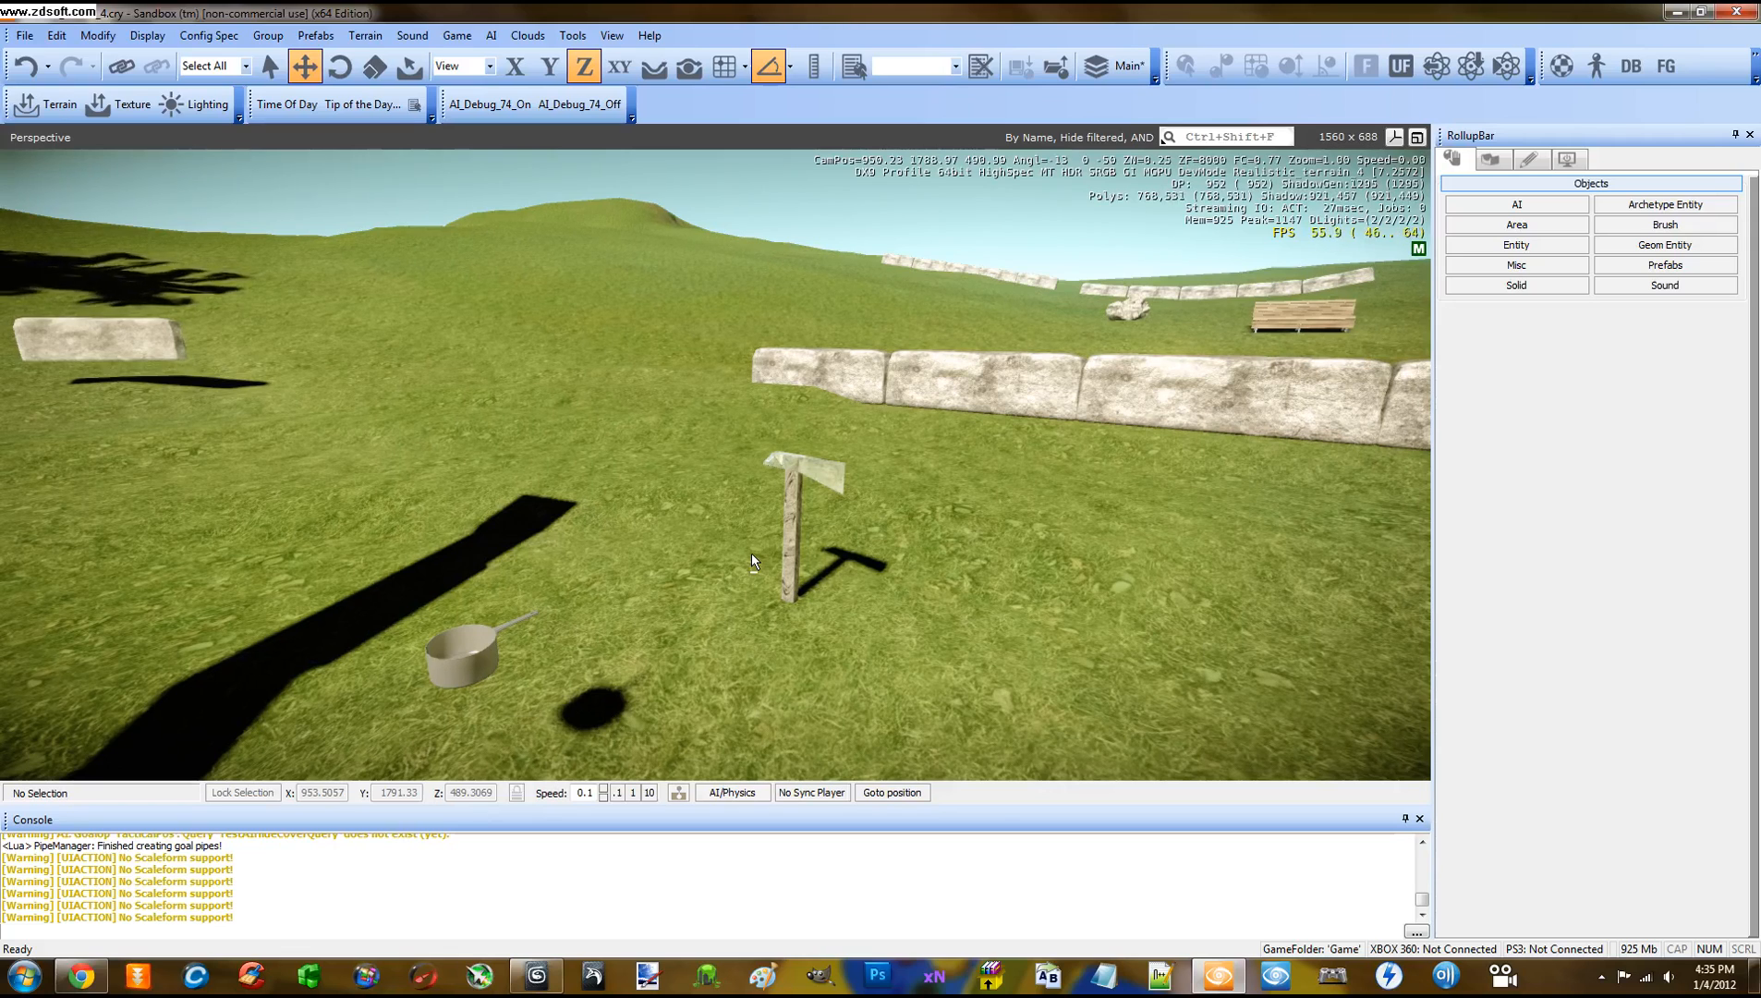
Switch to axe.max in 3ds Max, orbit the Perspective view, and zoom in on the axe
mouse_move(81, 984)
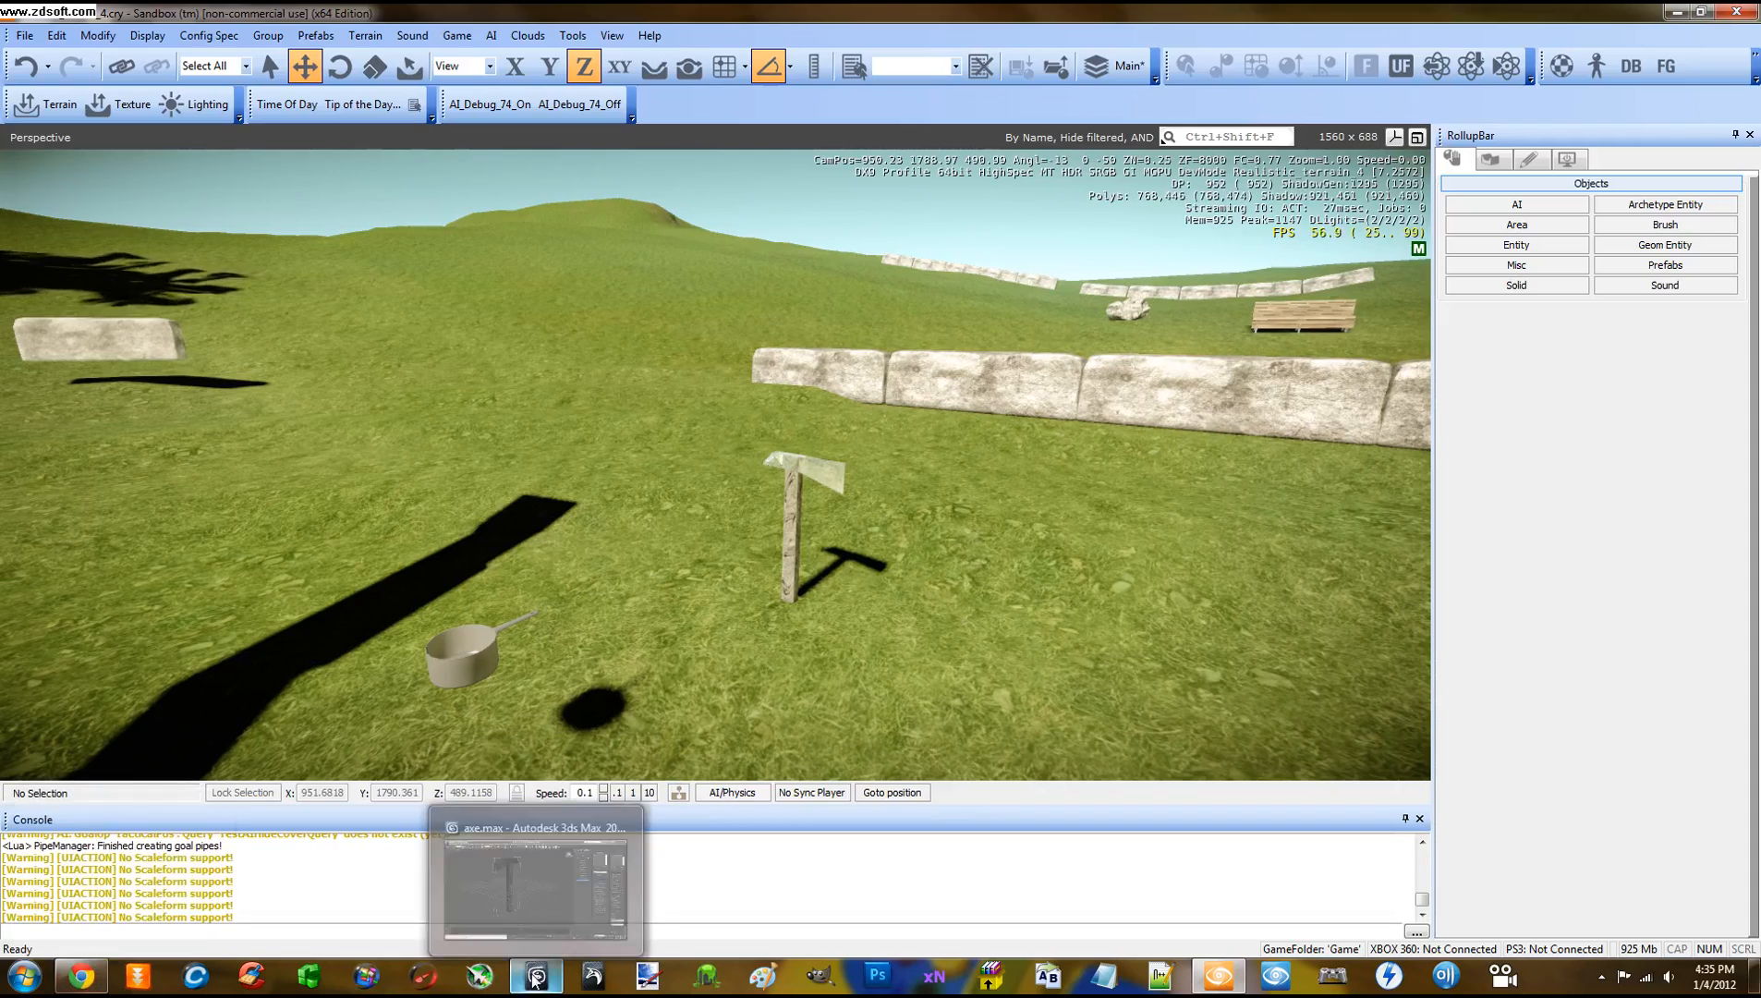
click(536, 974)
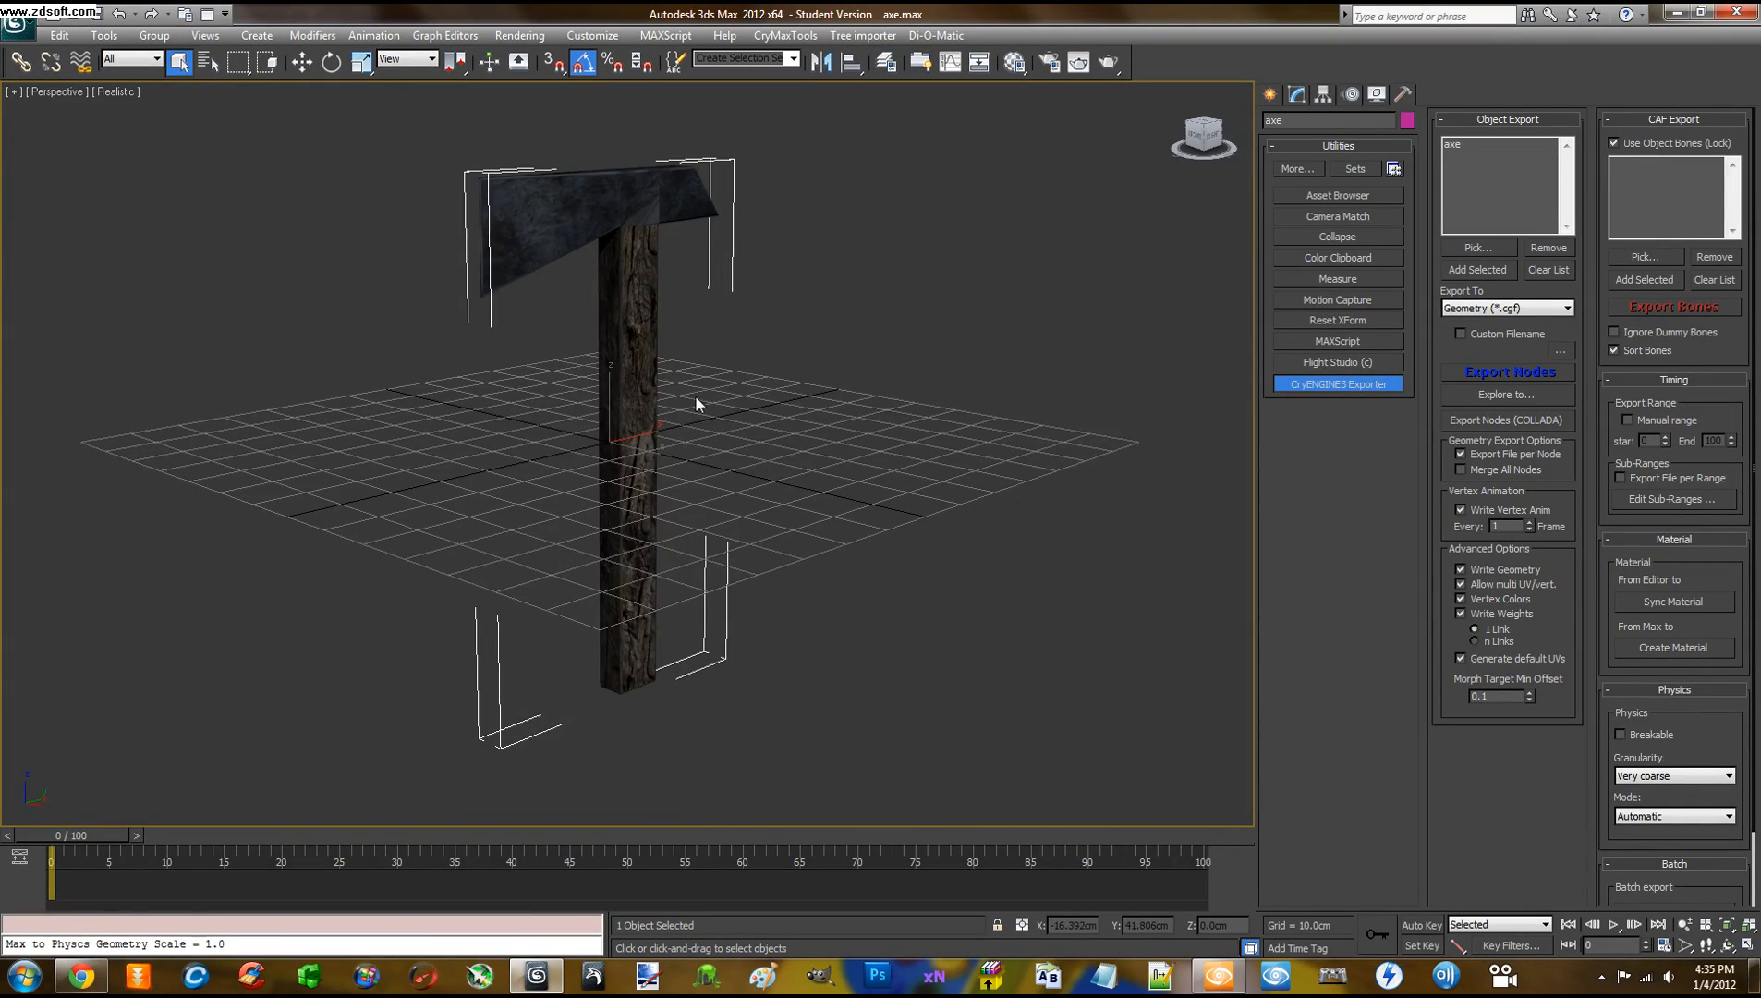
alt+middle_drag(696, 404, 586, 448)
scroll(587, 452, down, 6)
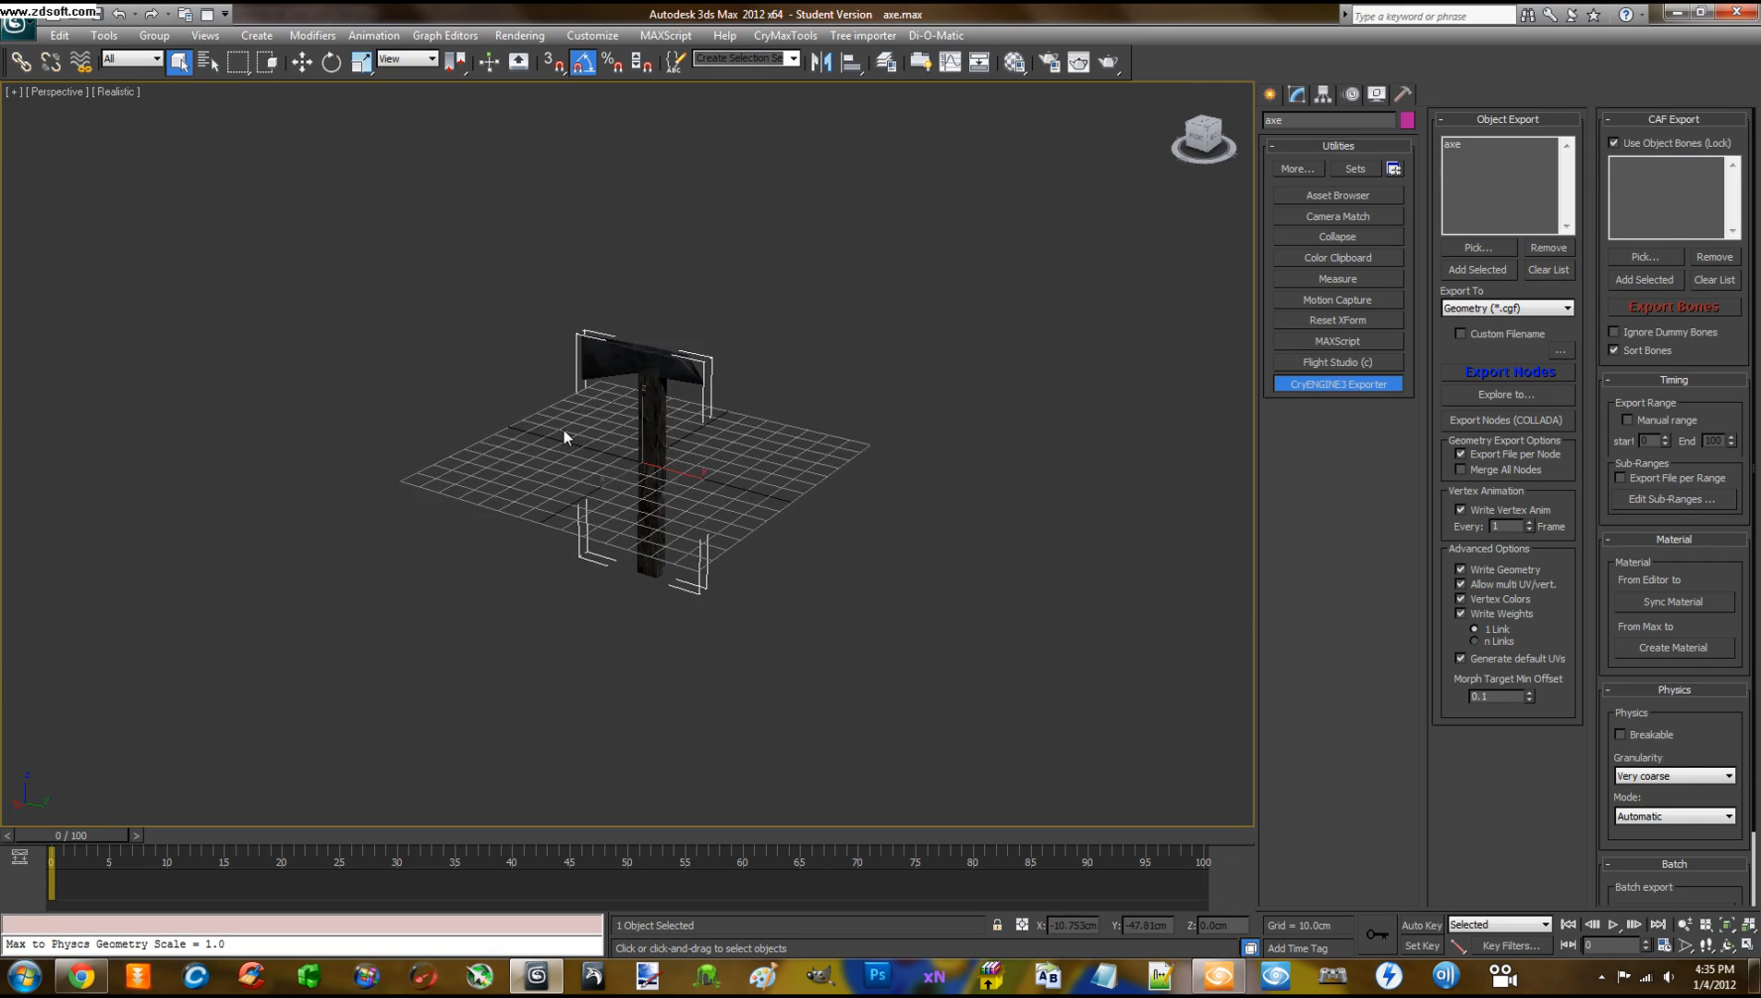
scroll(566, 440, up, 3)
scroll(555, 450, up, 4)
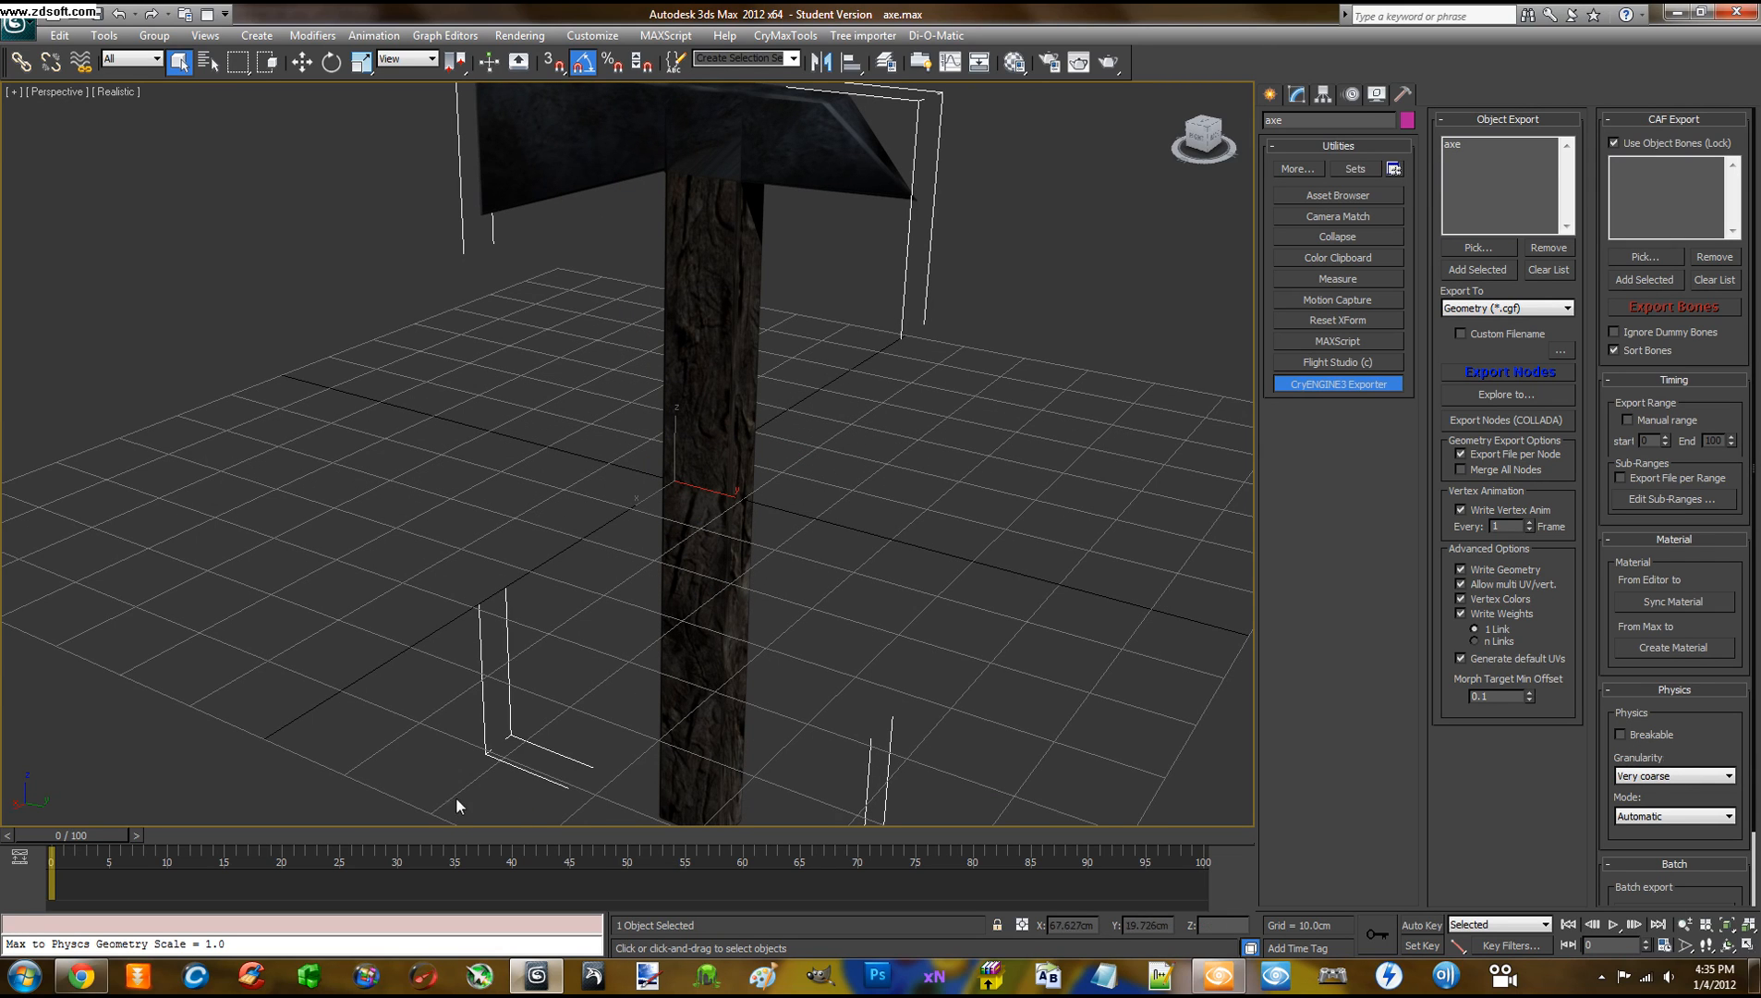
Bring Chrome forward, close the old Pickable Objects tab, and open freesdk.crydev.net via a 'freesdk' search
mouse_move(87, 977)
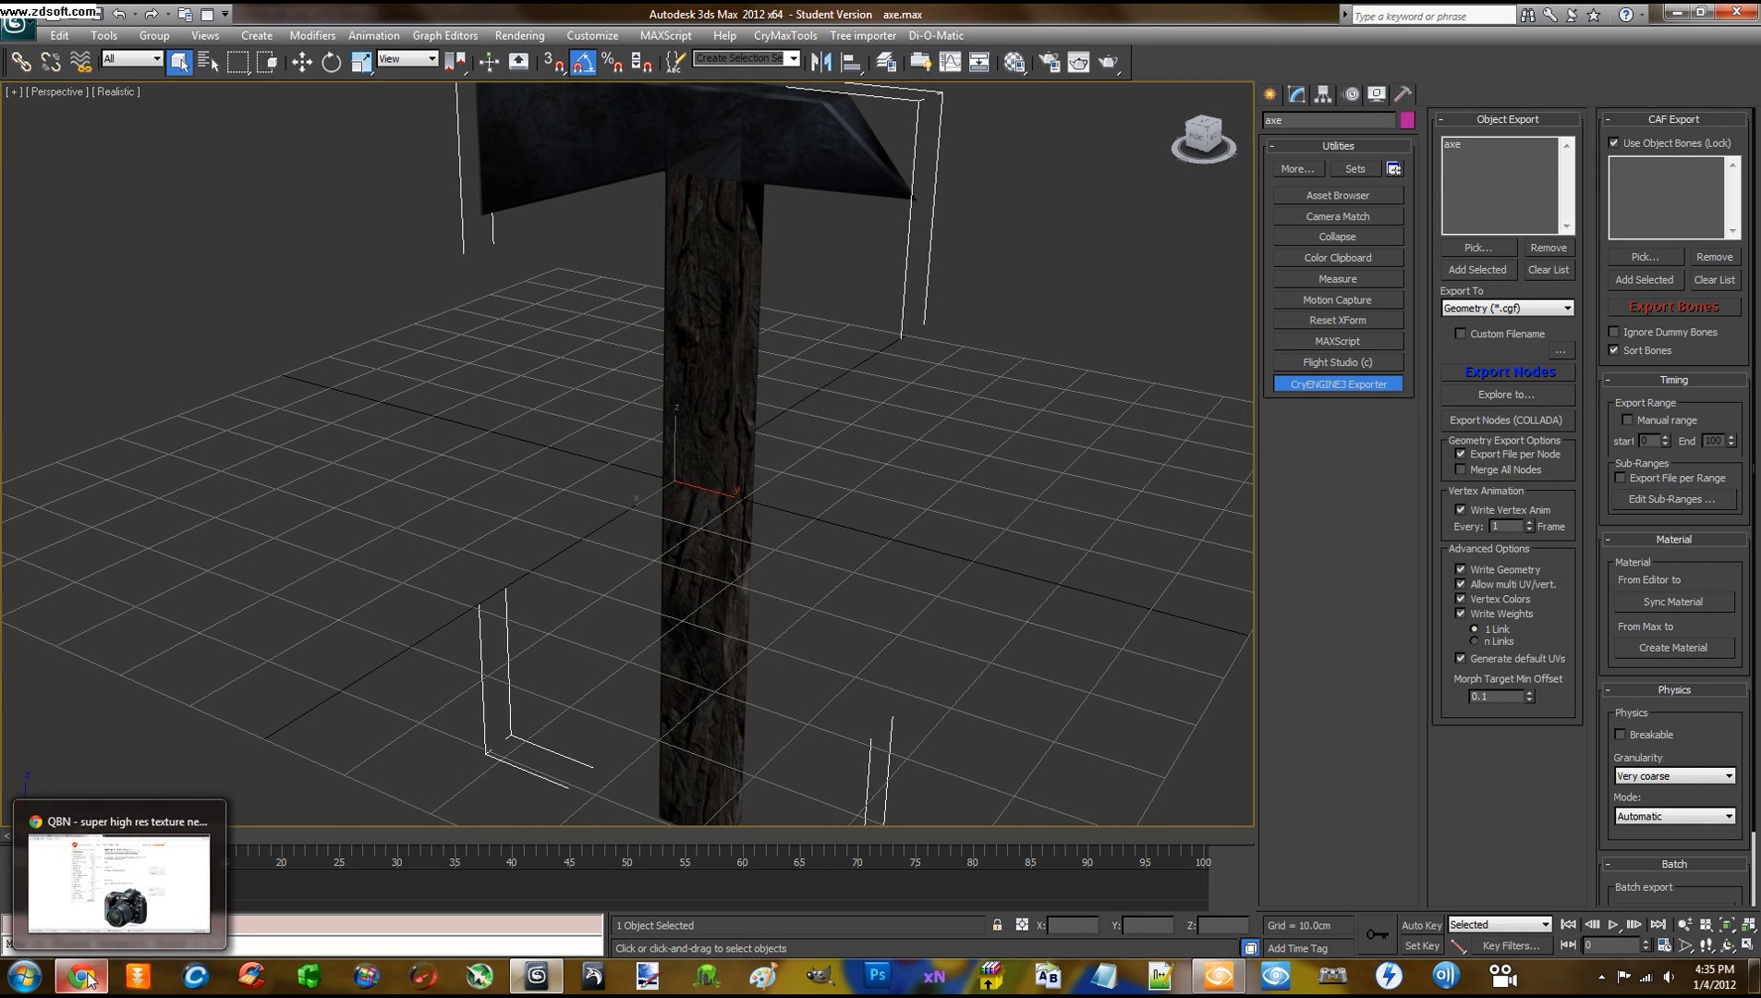
click(88, 977)
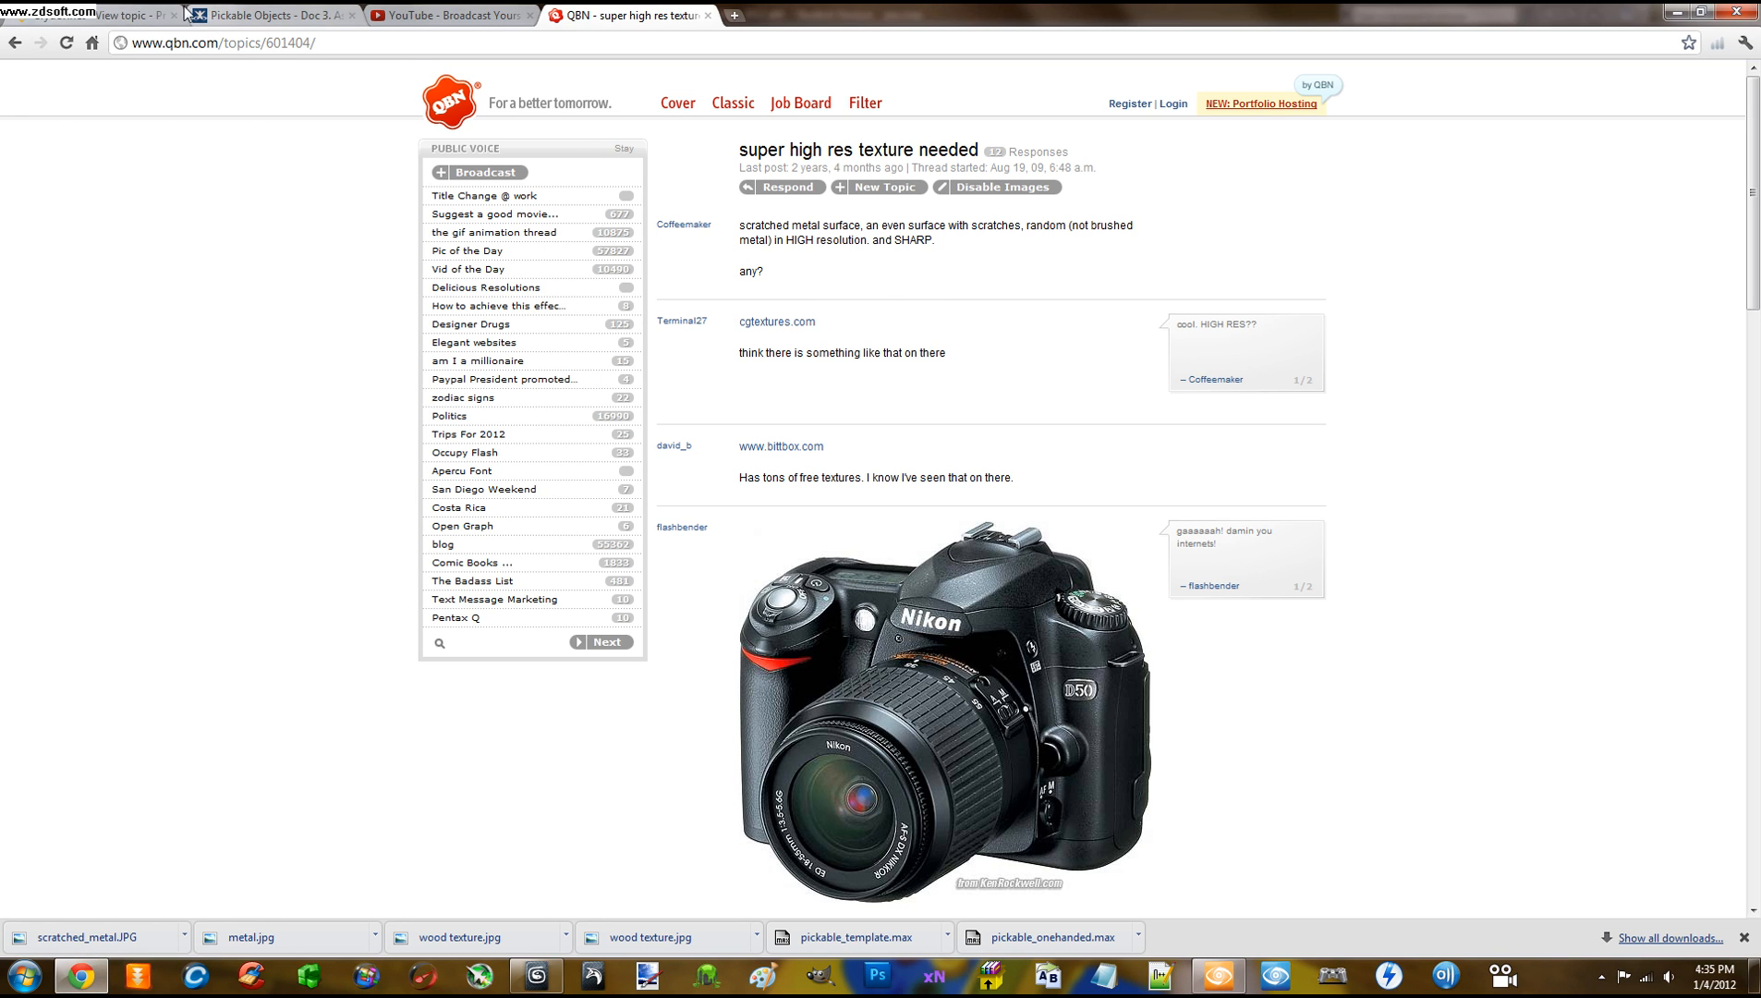
click(282, 12)
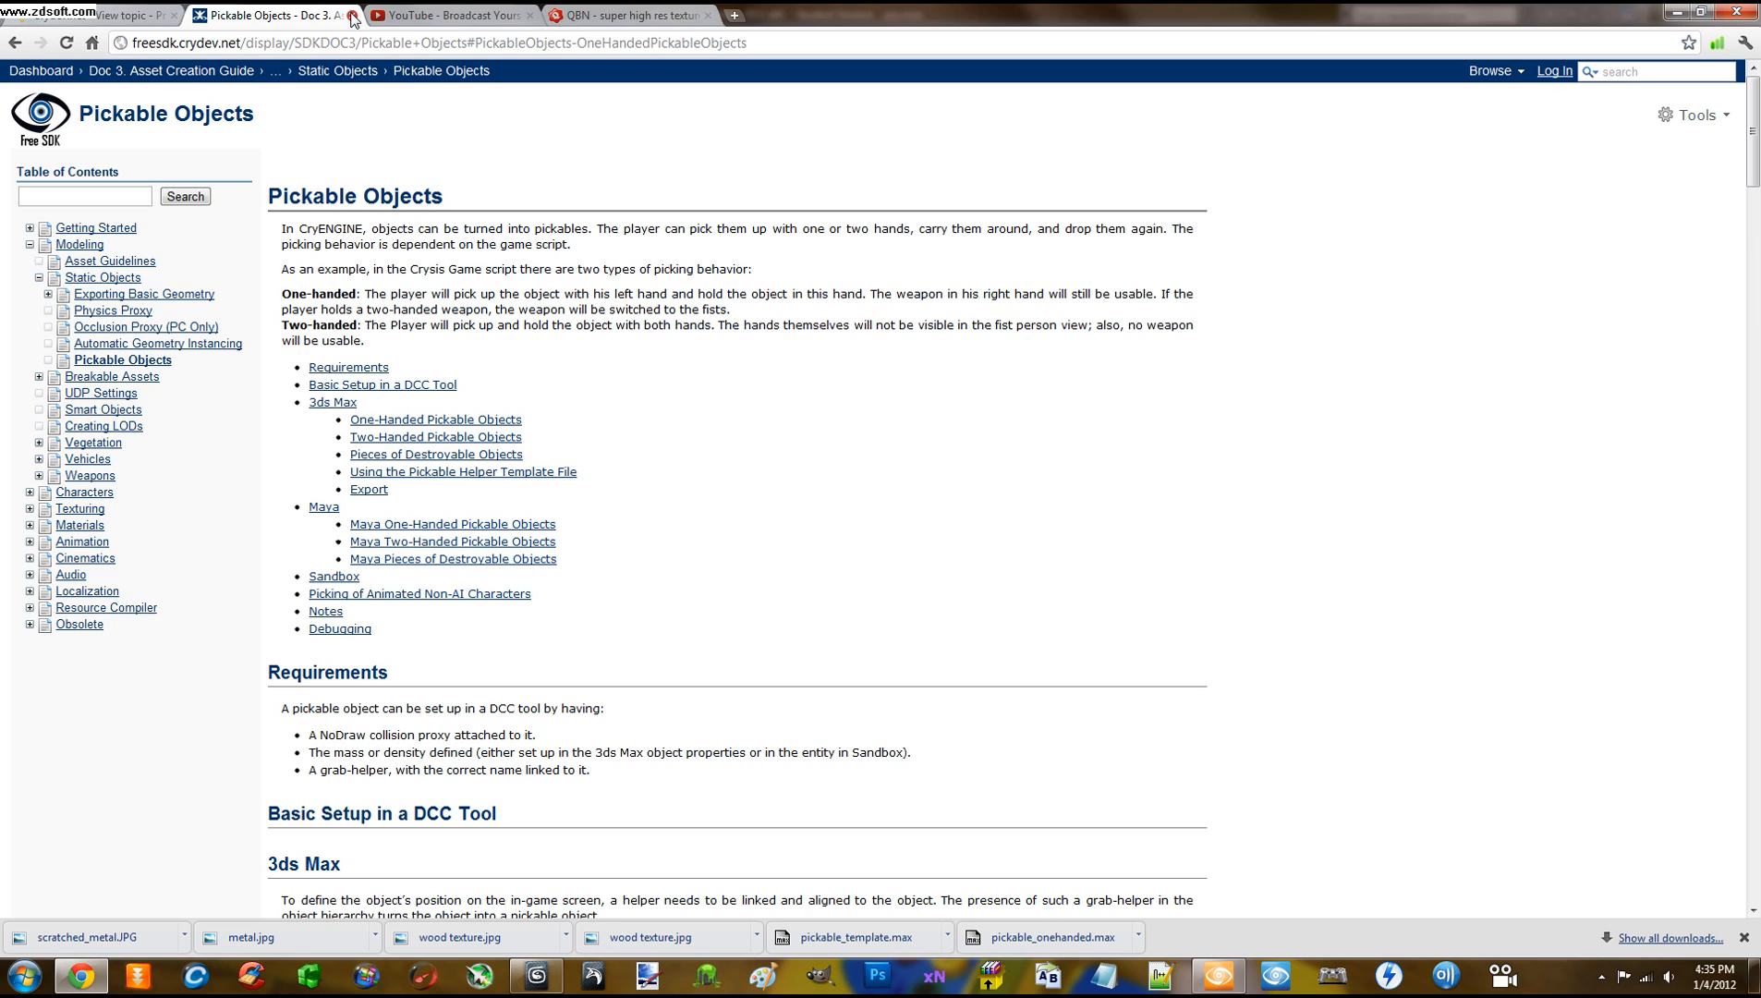
click(352, 15)
click(555, 15)
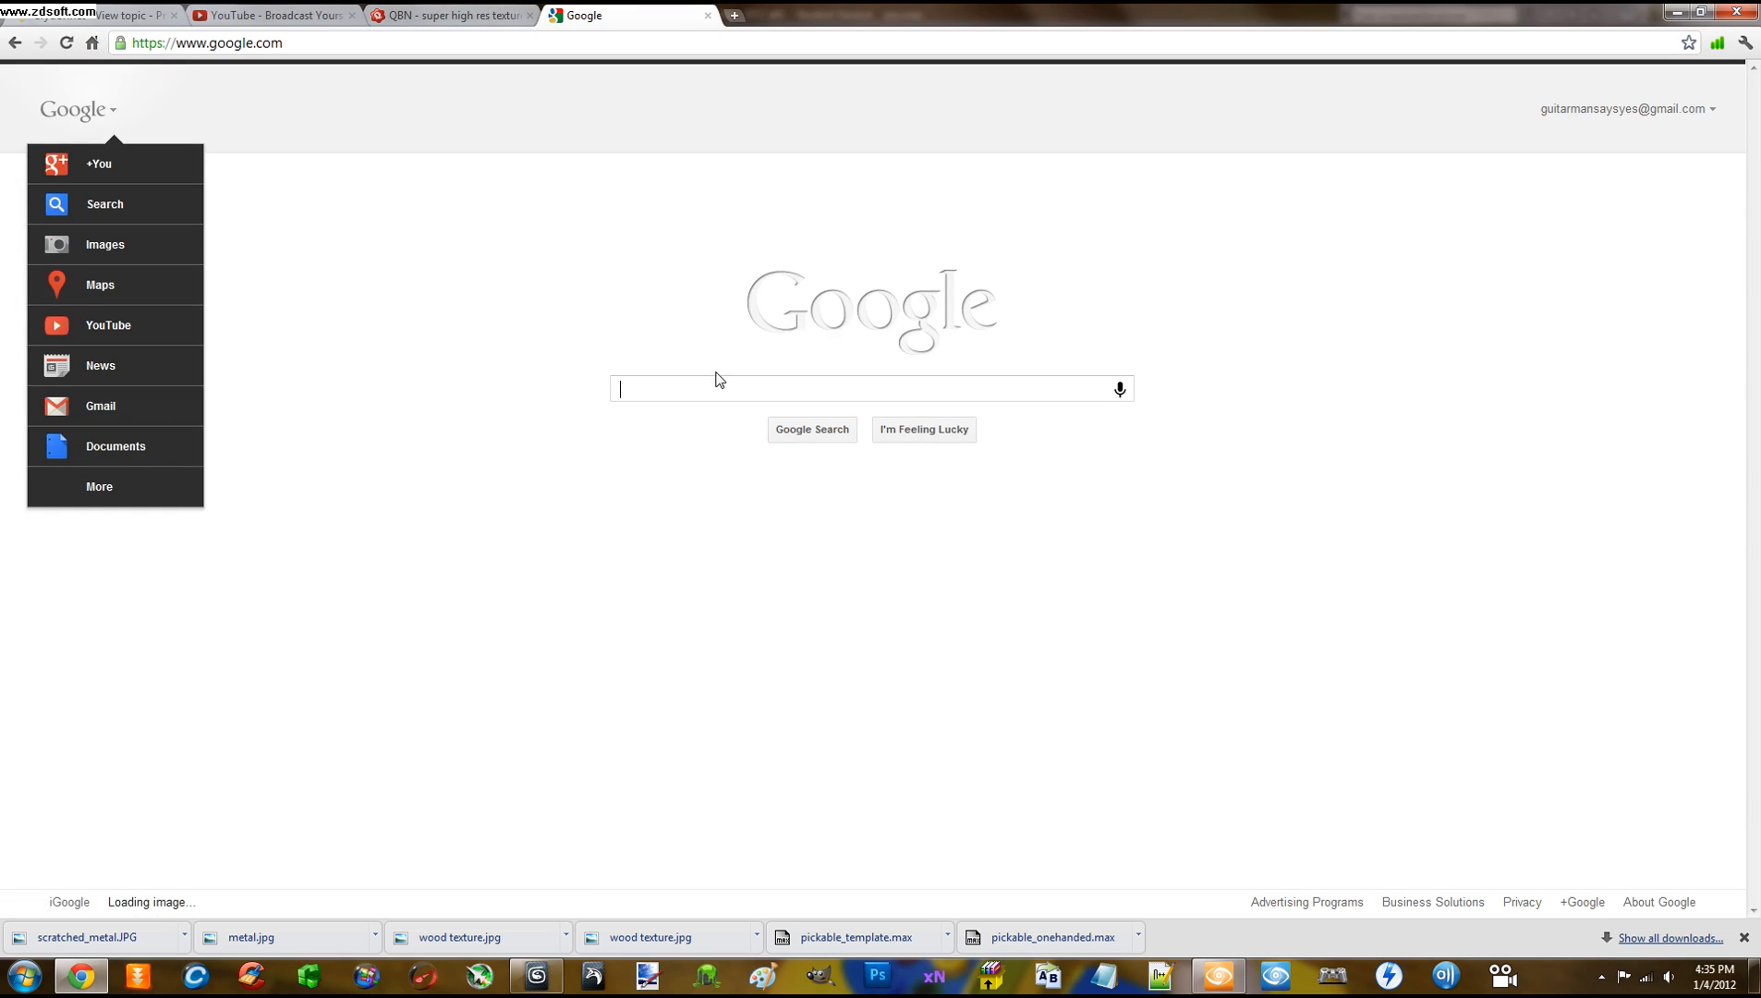
text(fre)
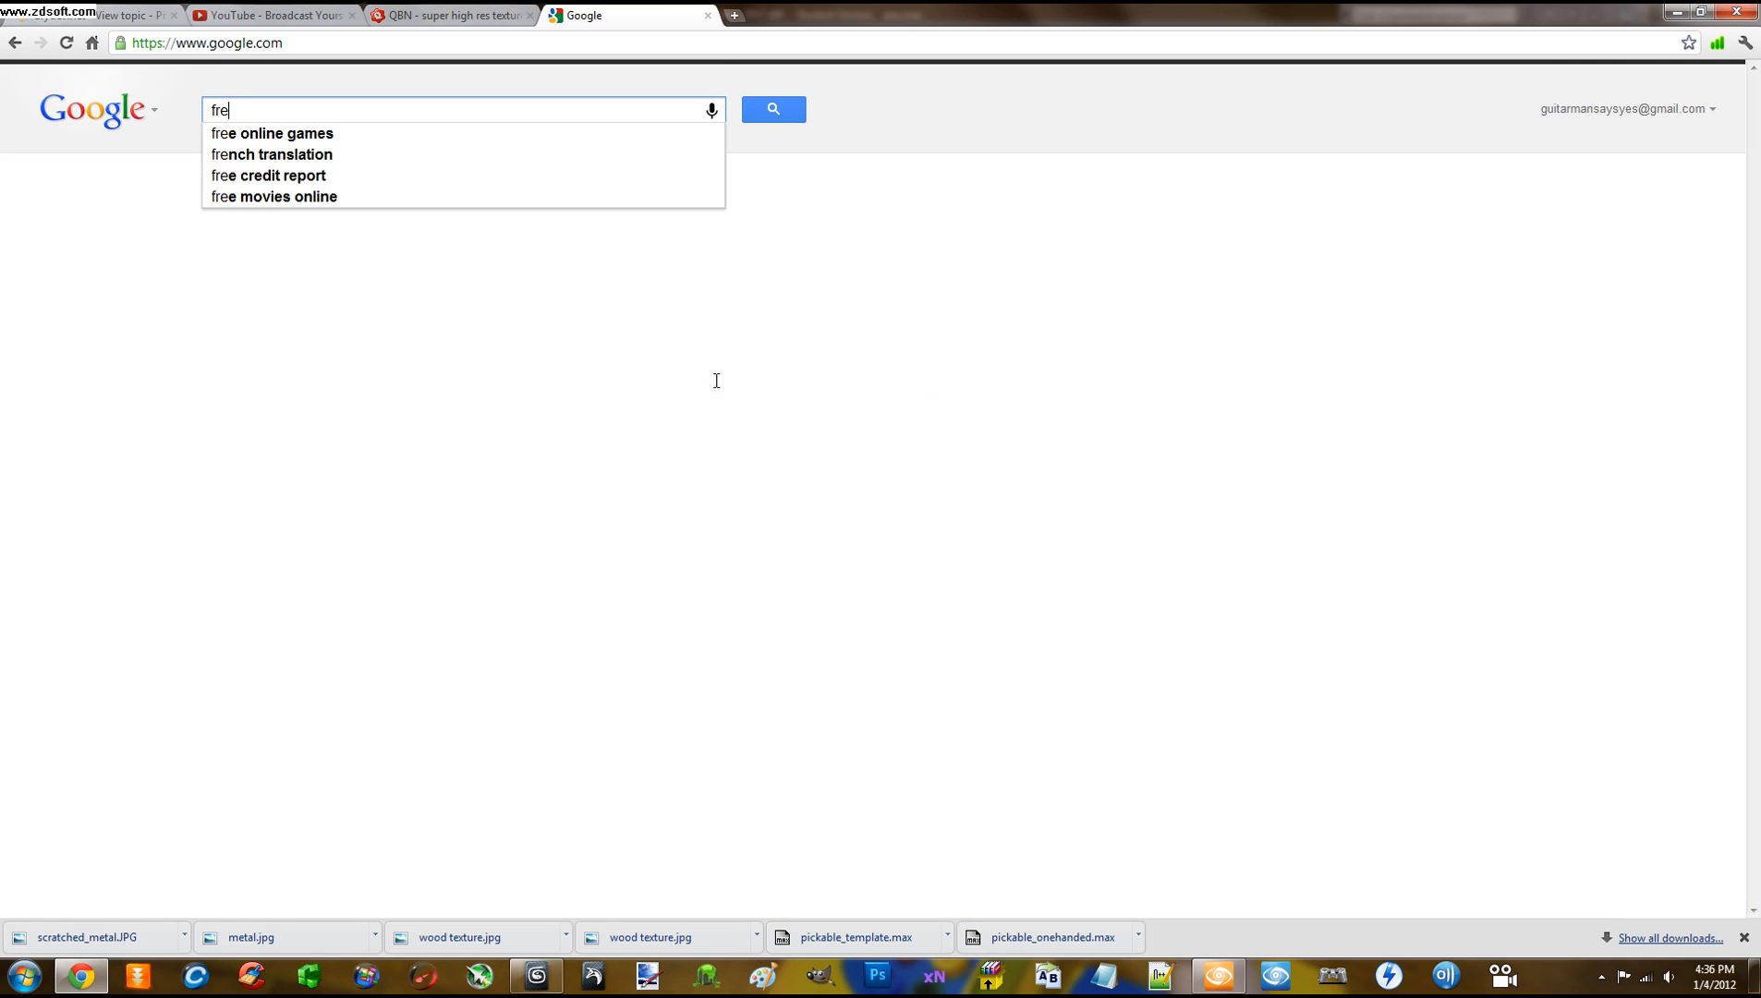
text(es)
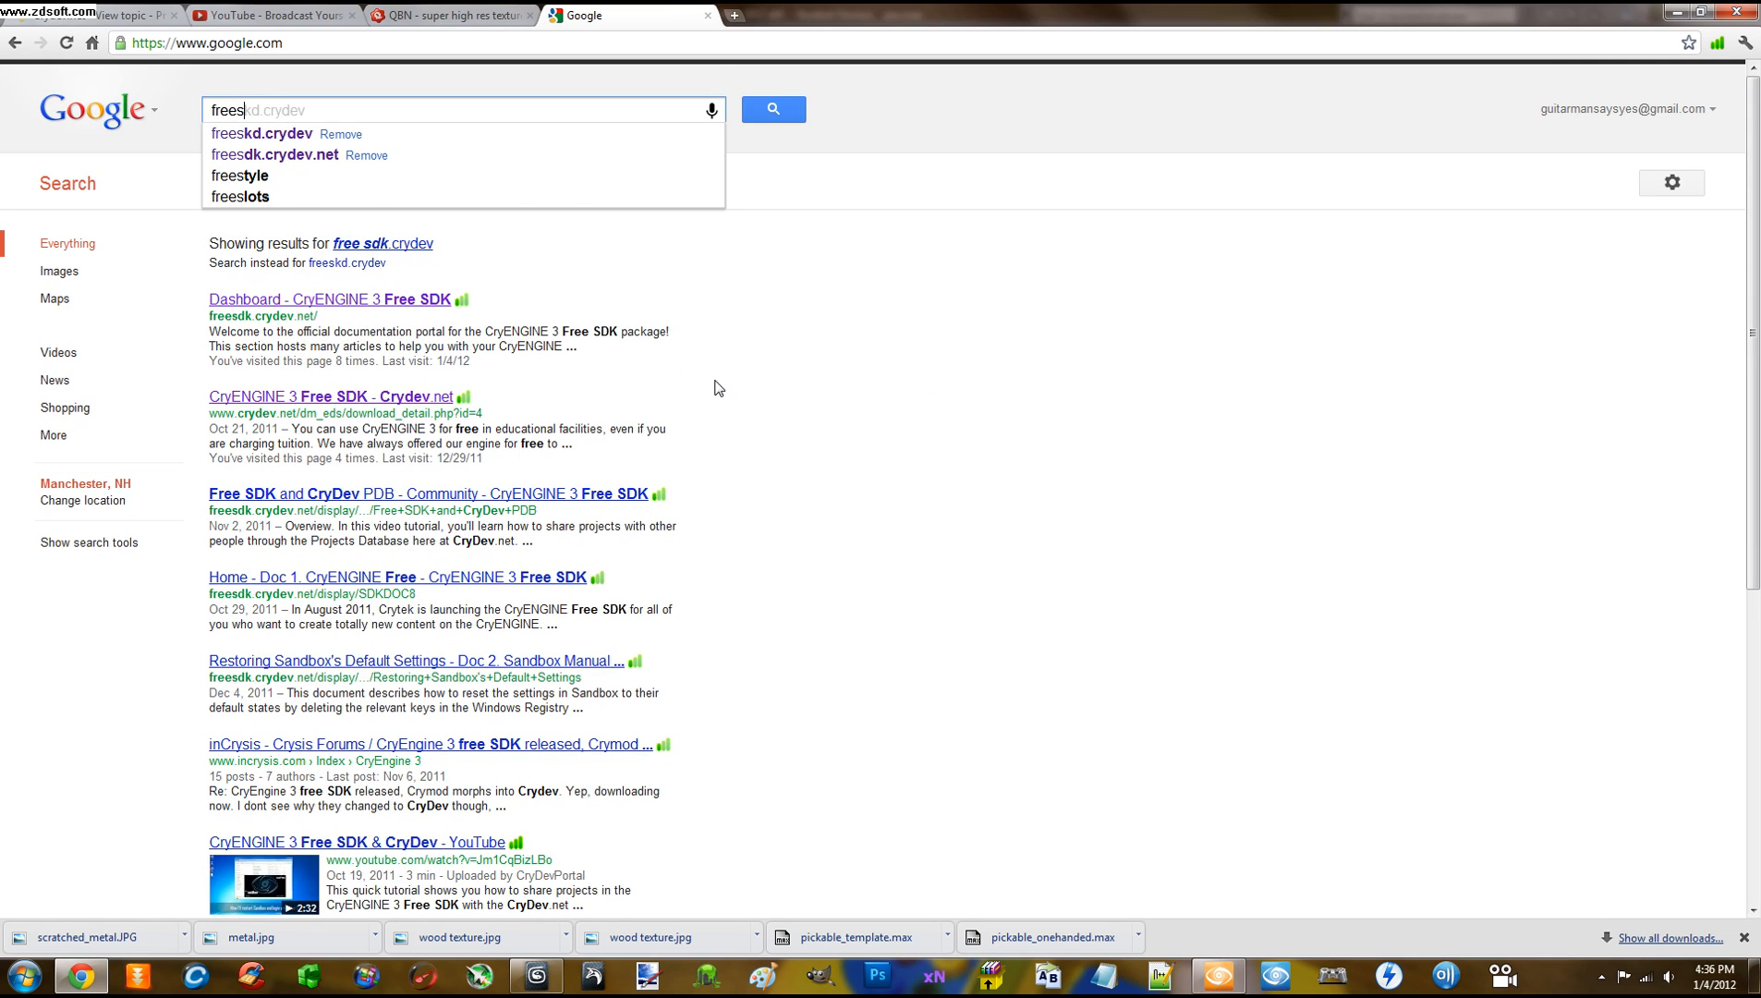
text(dk)
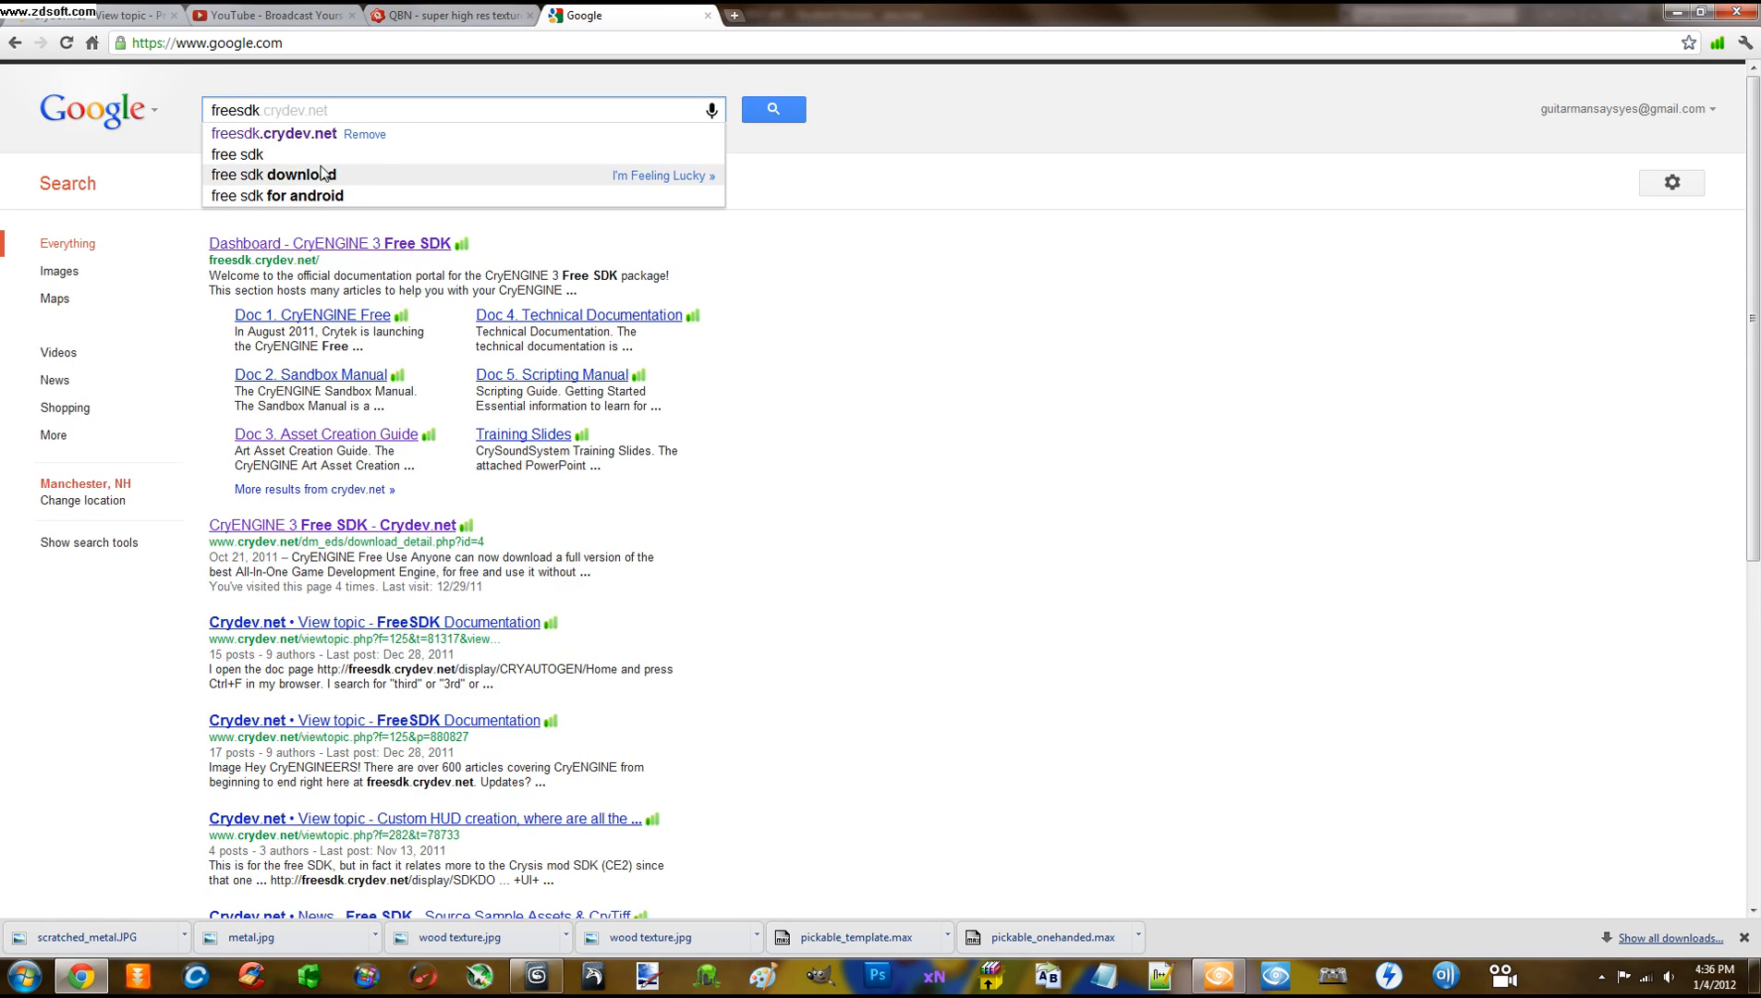
click(313, 138)
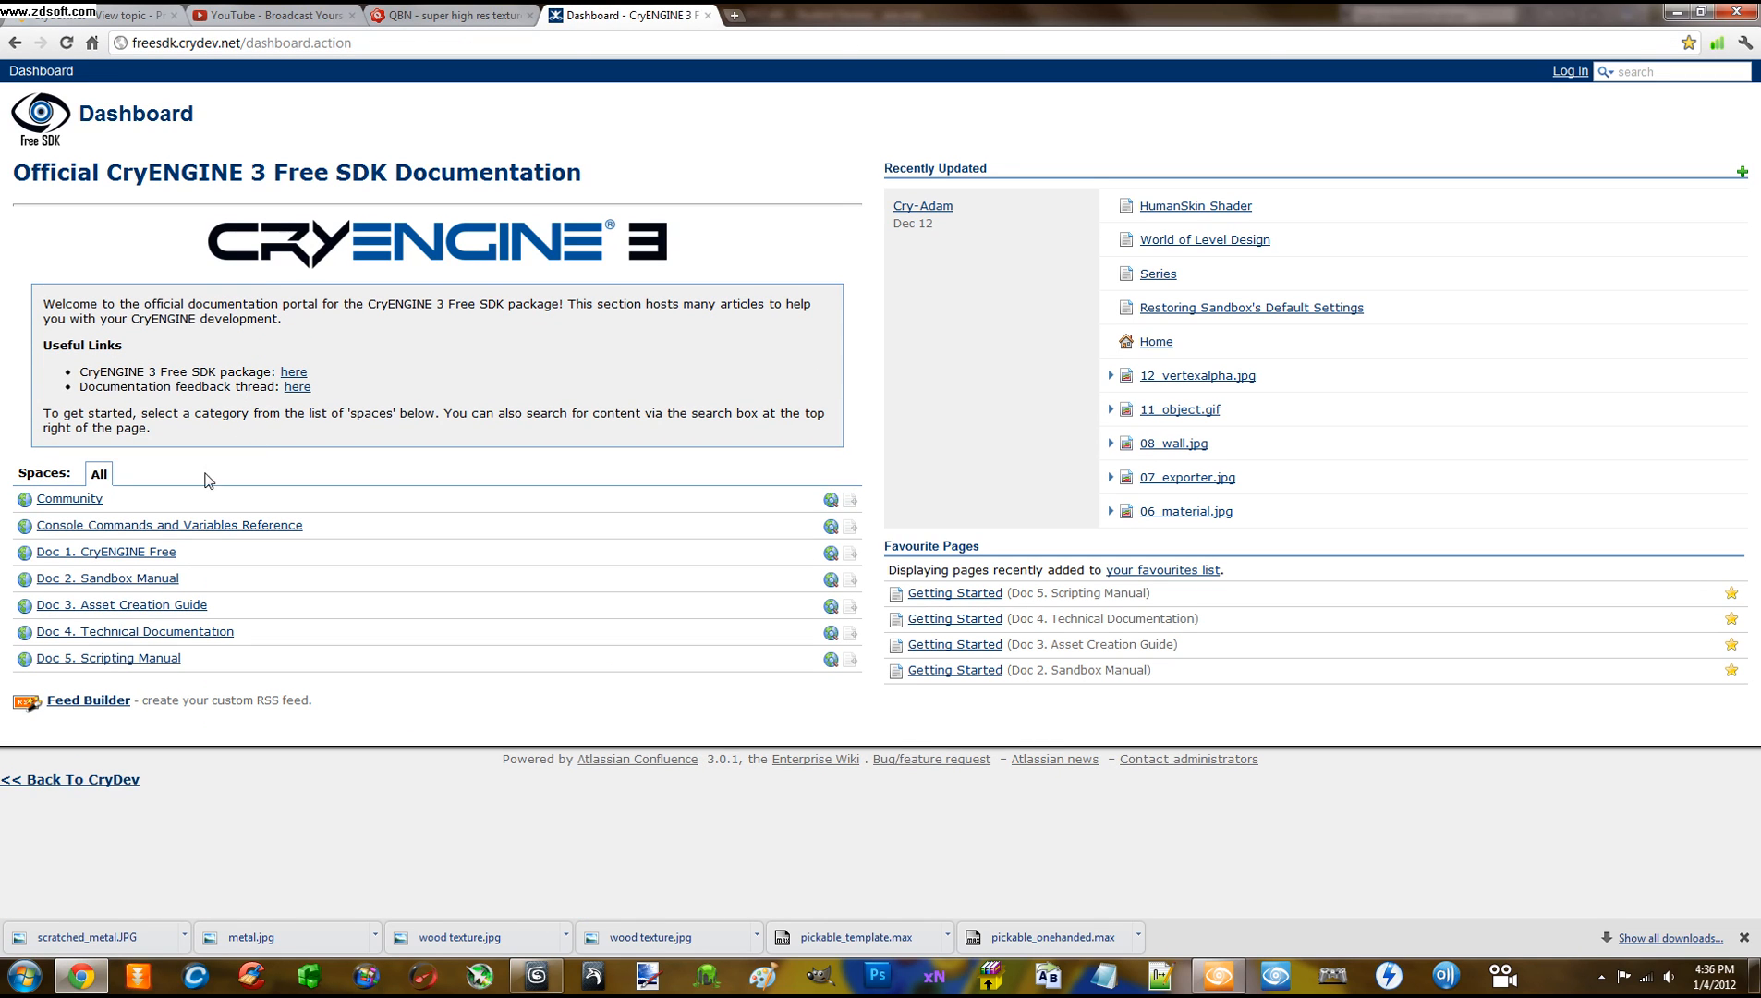
Search Doc 3. Asset Creation Guide for 'pickable' and open the Pickable Objects page
click(132, 605)
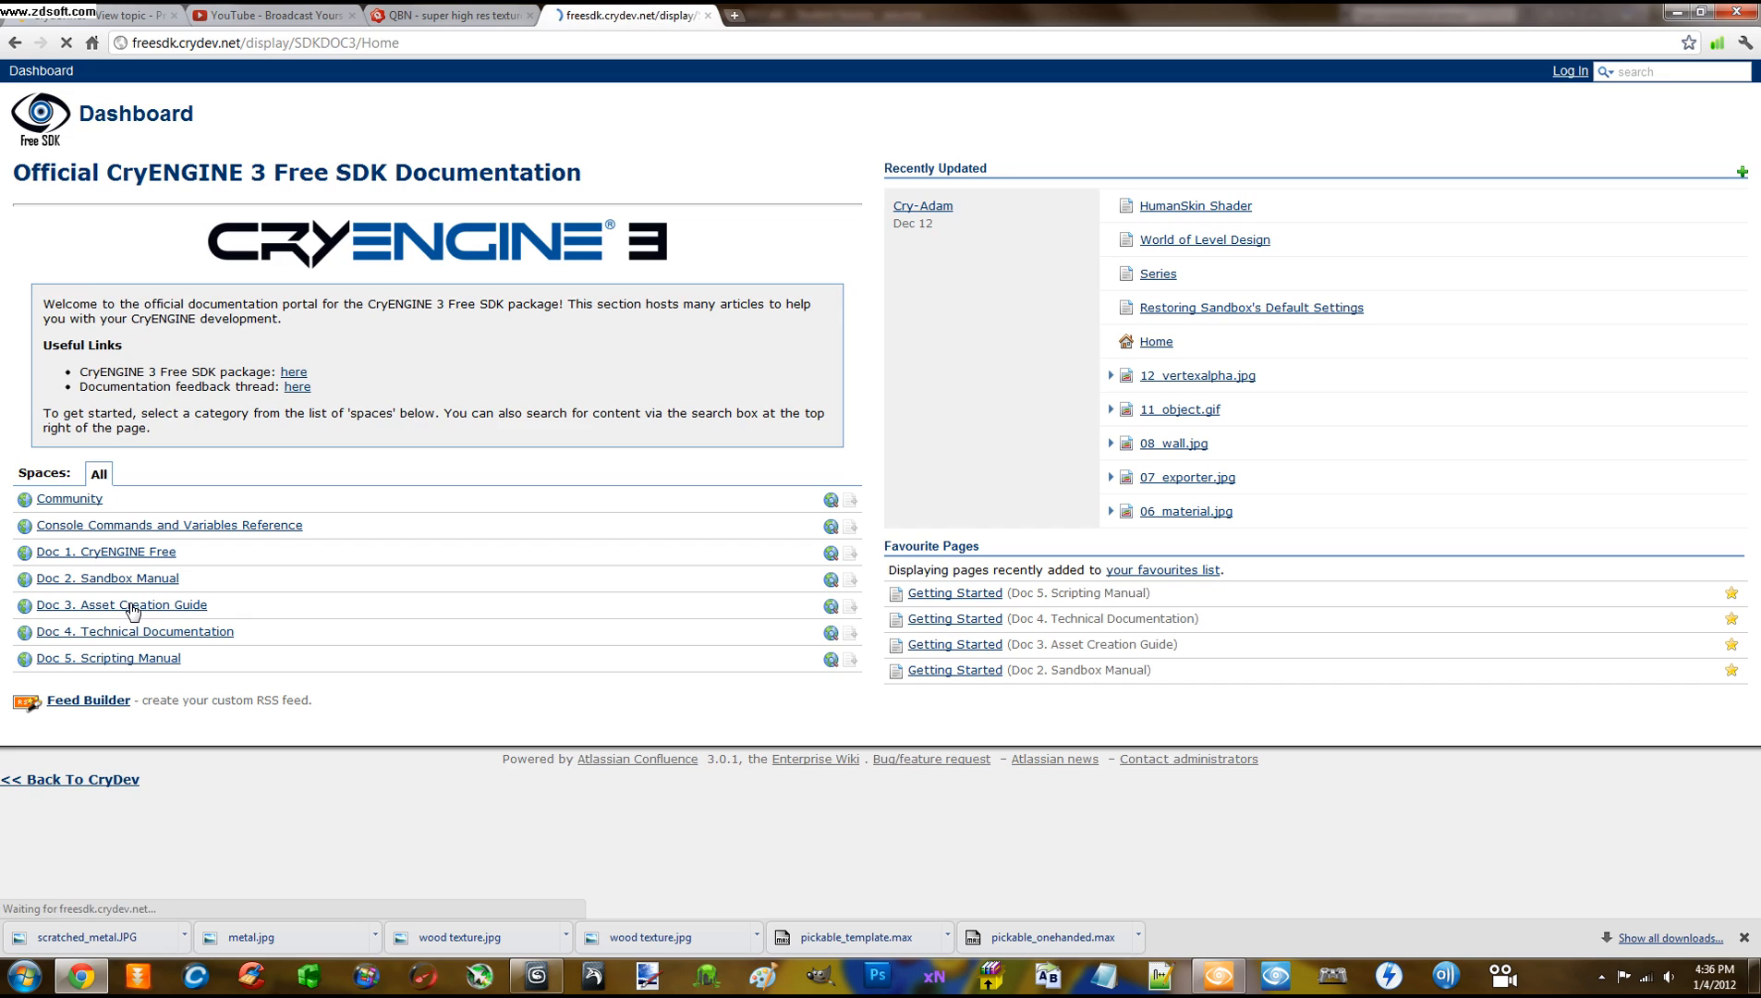
click(81, 196)
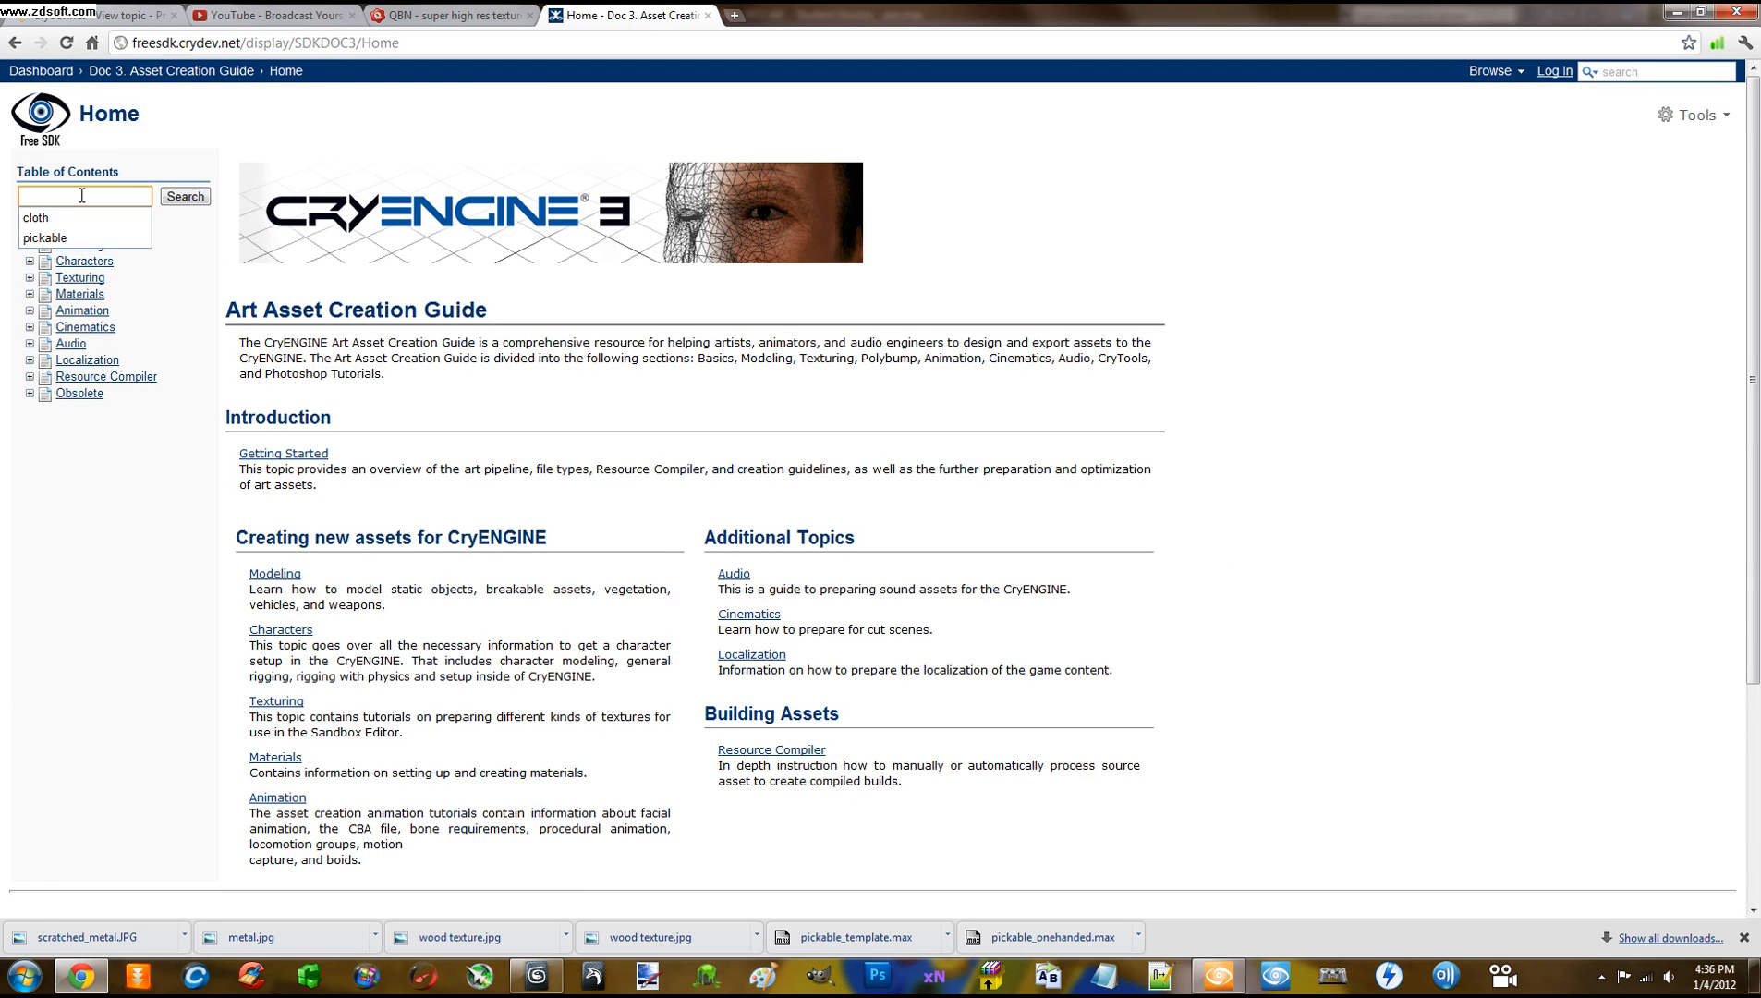
click(65, 239)
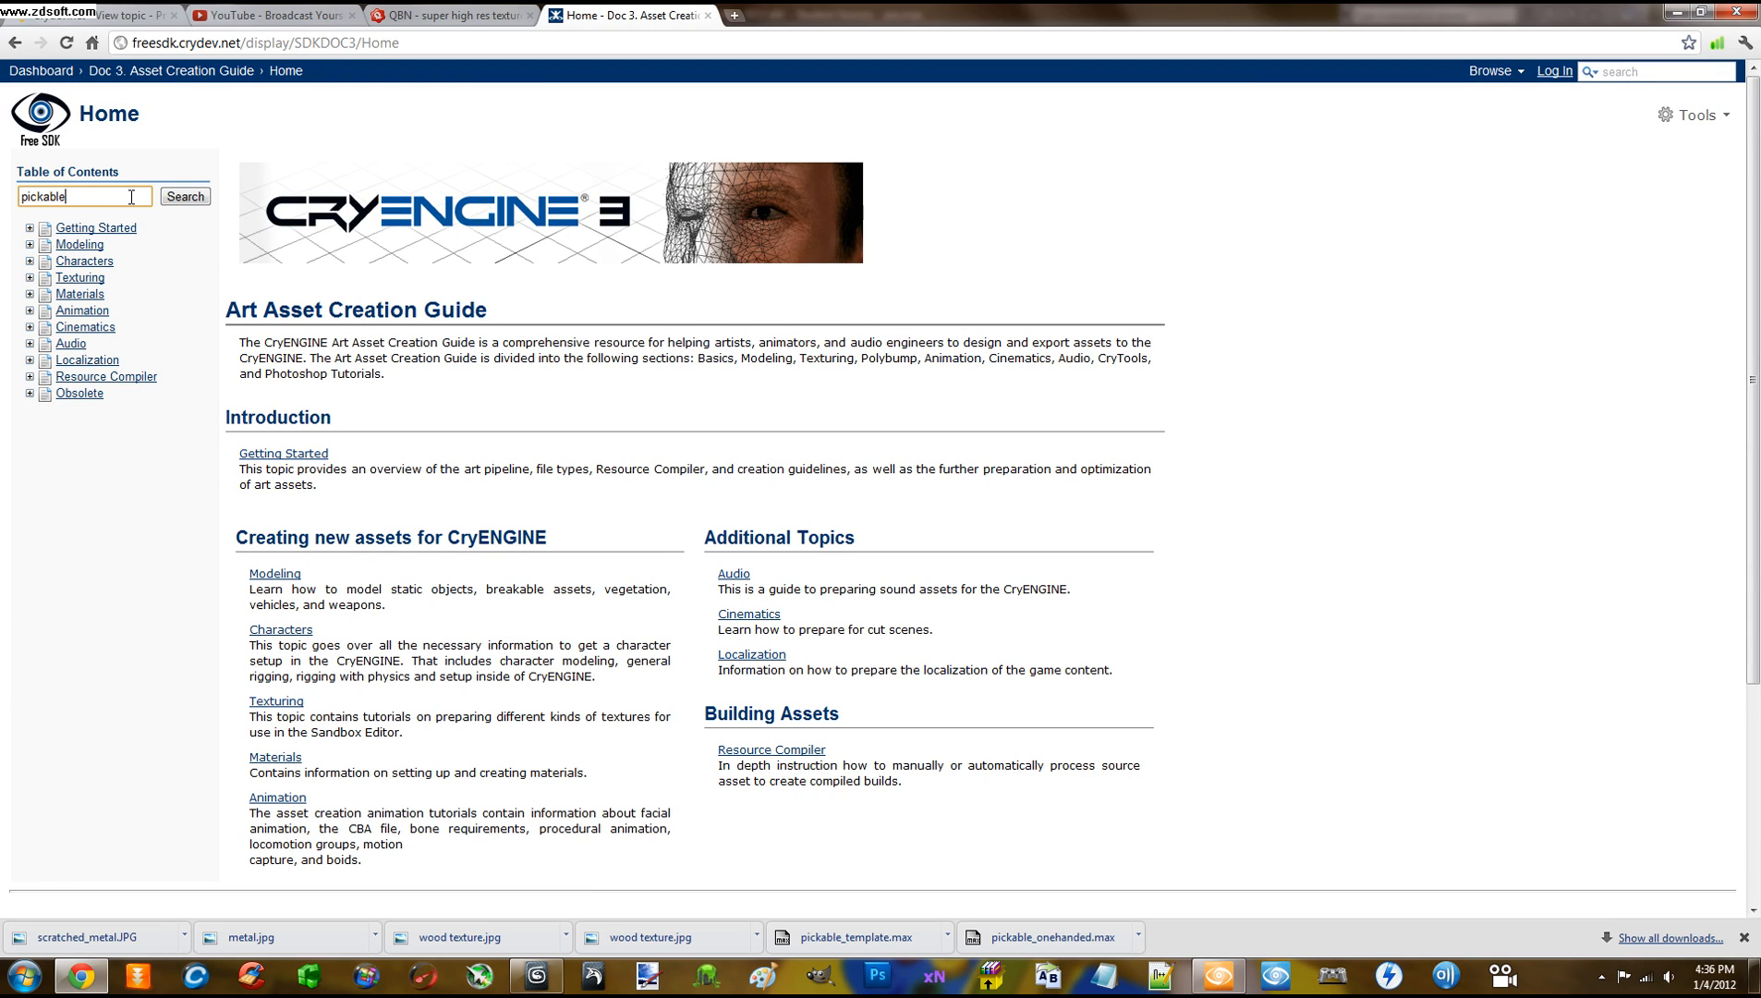
click(183, 197)
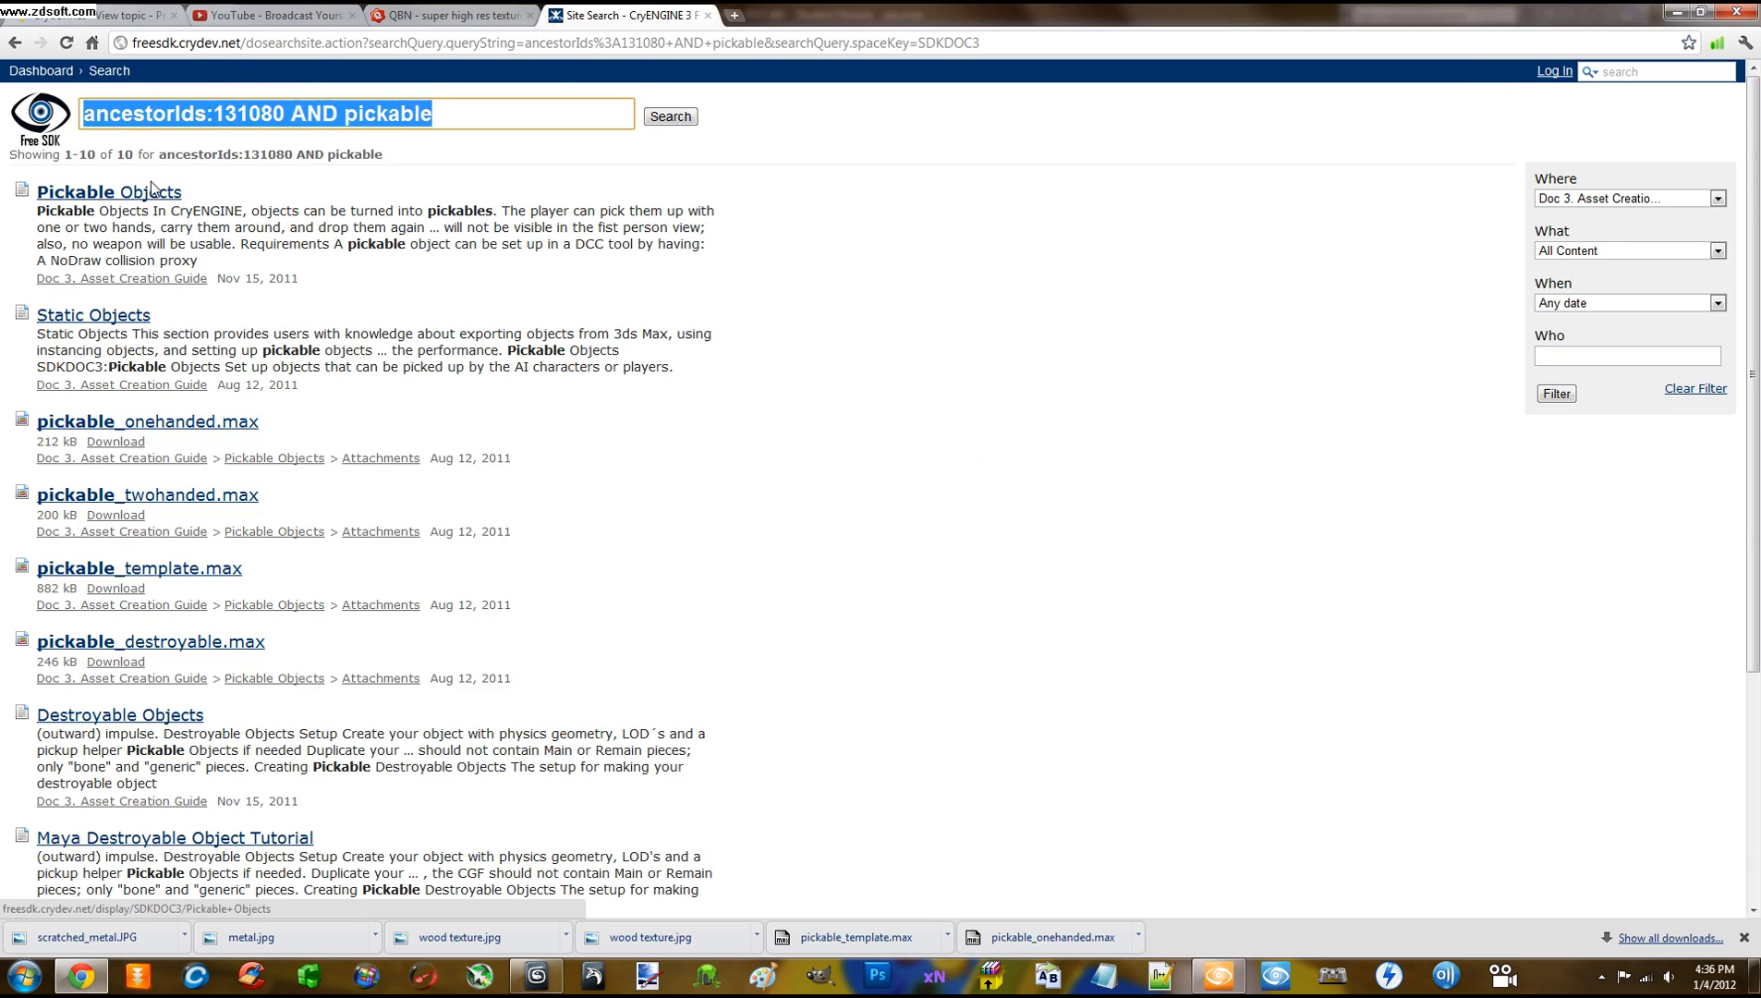
click(88, 194)
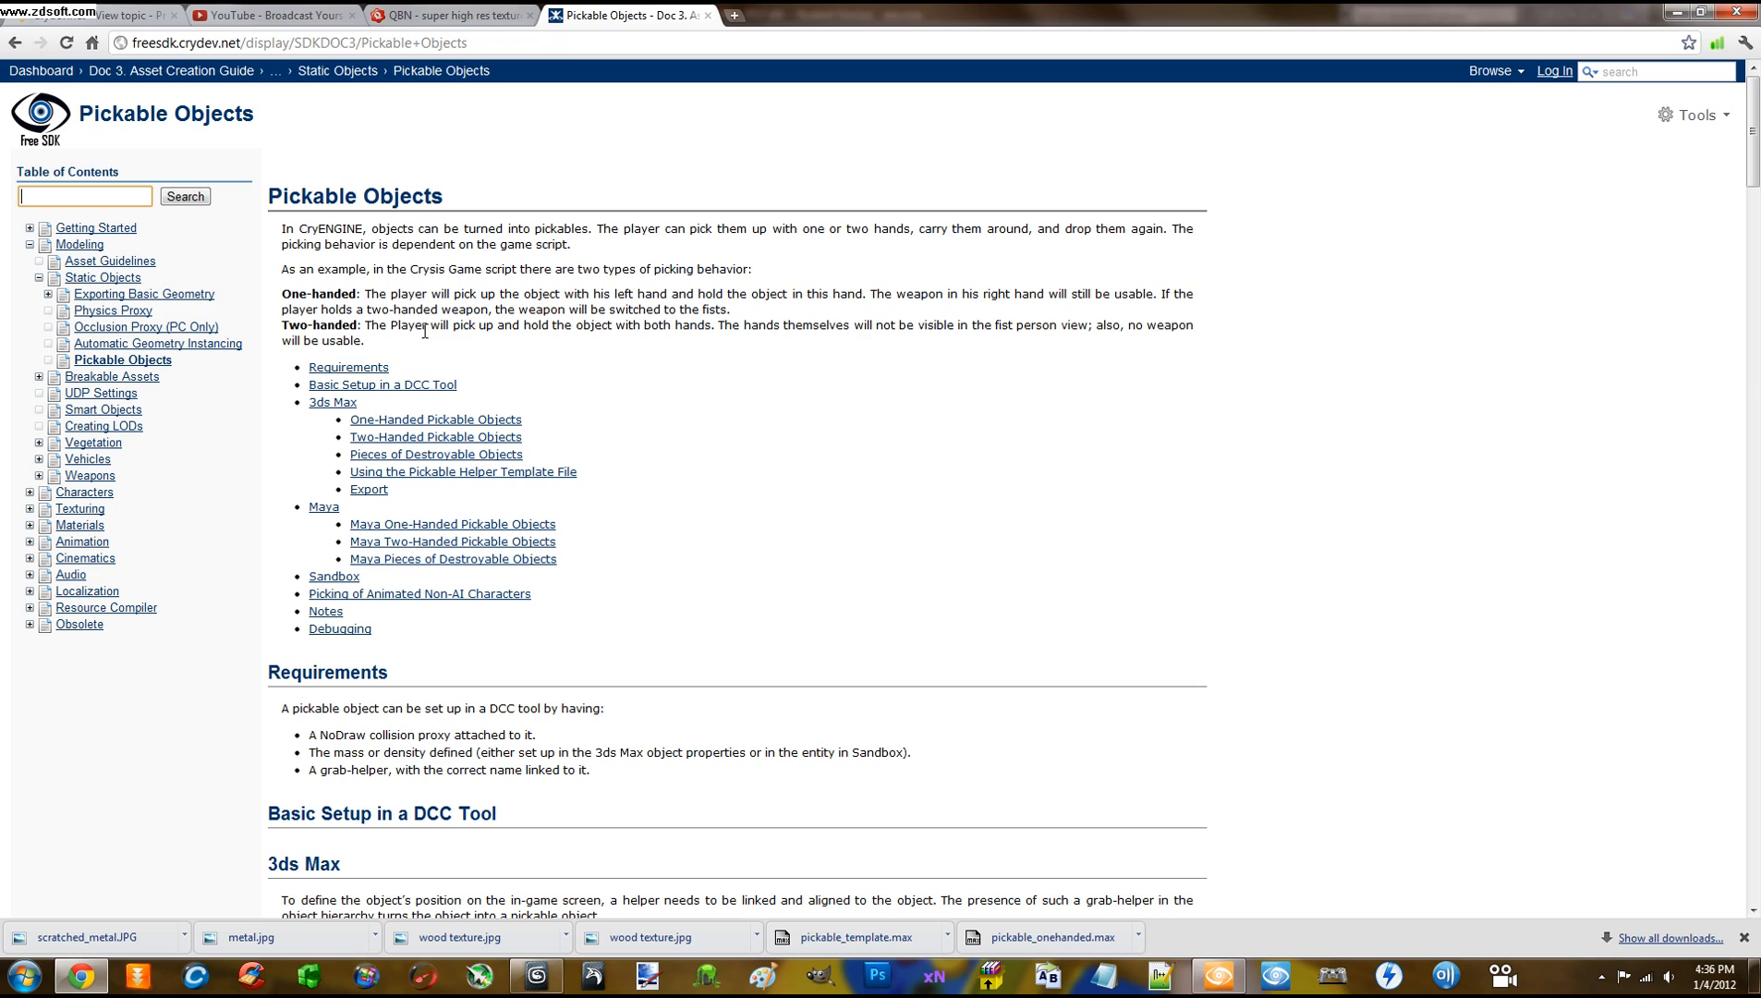
Download pickable_template.max from the Pickable Objects page, then return to axe.max in 3ds Max
scroll(928, 573, down, 15)
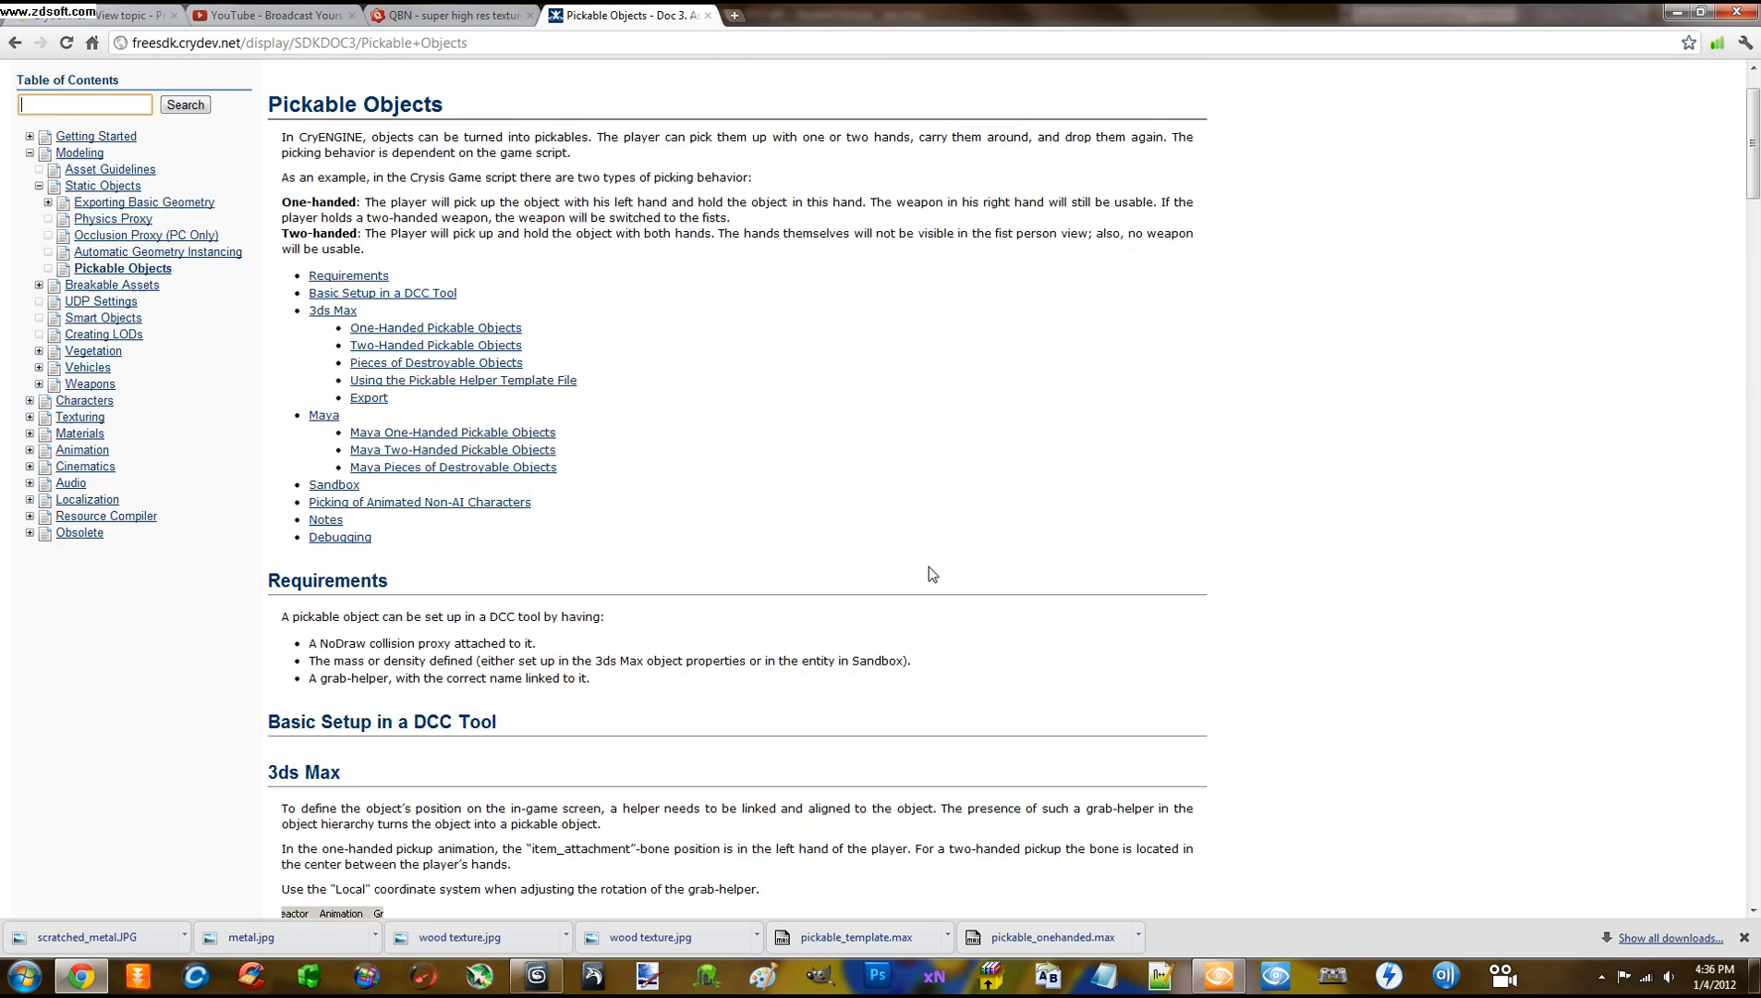
scroll(830, 583, down, 5)
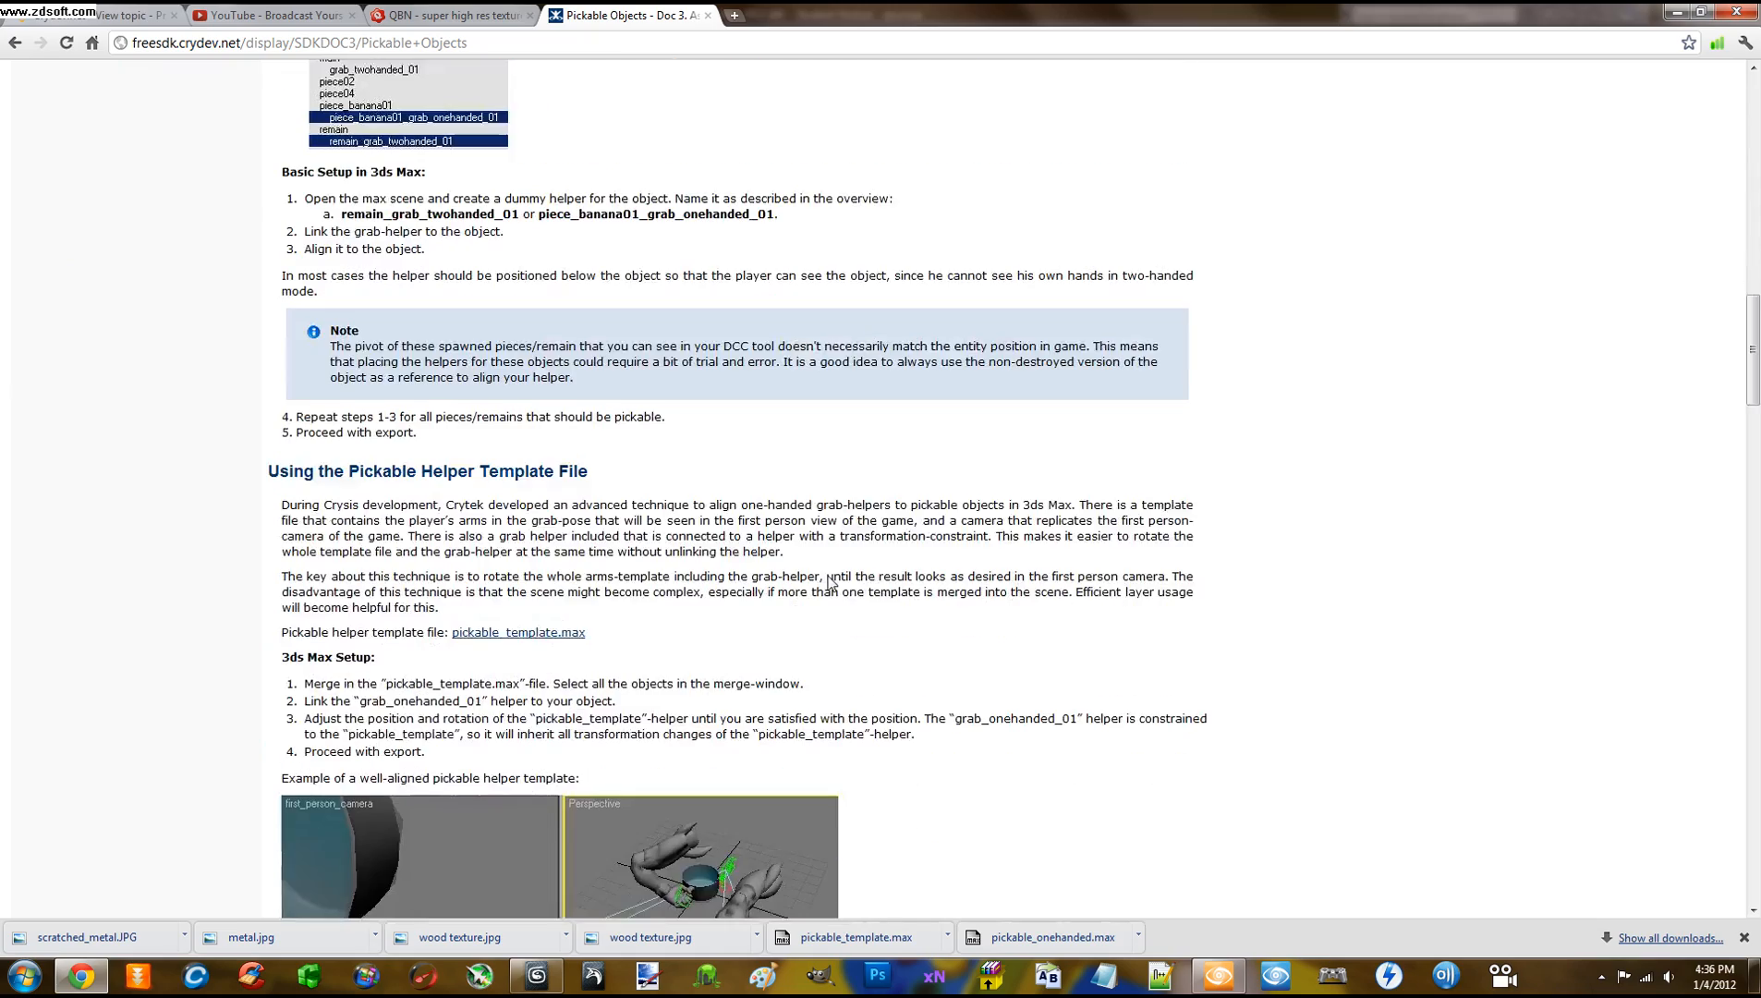
scroll(831, 583, up, 5)
scroll(613, 479, down, 6)
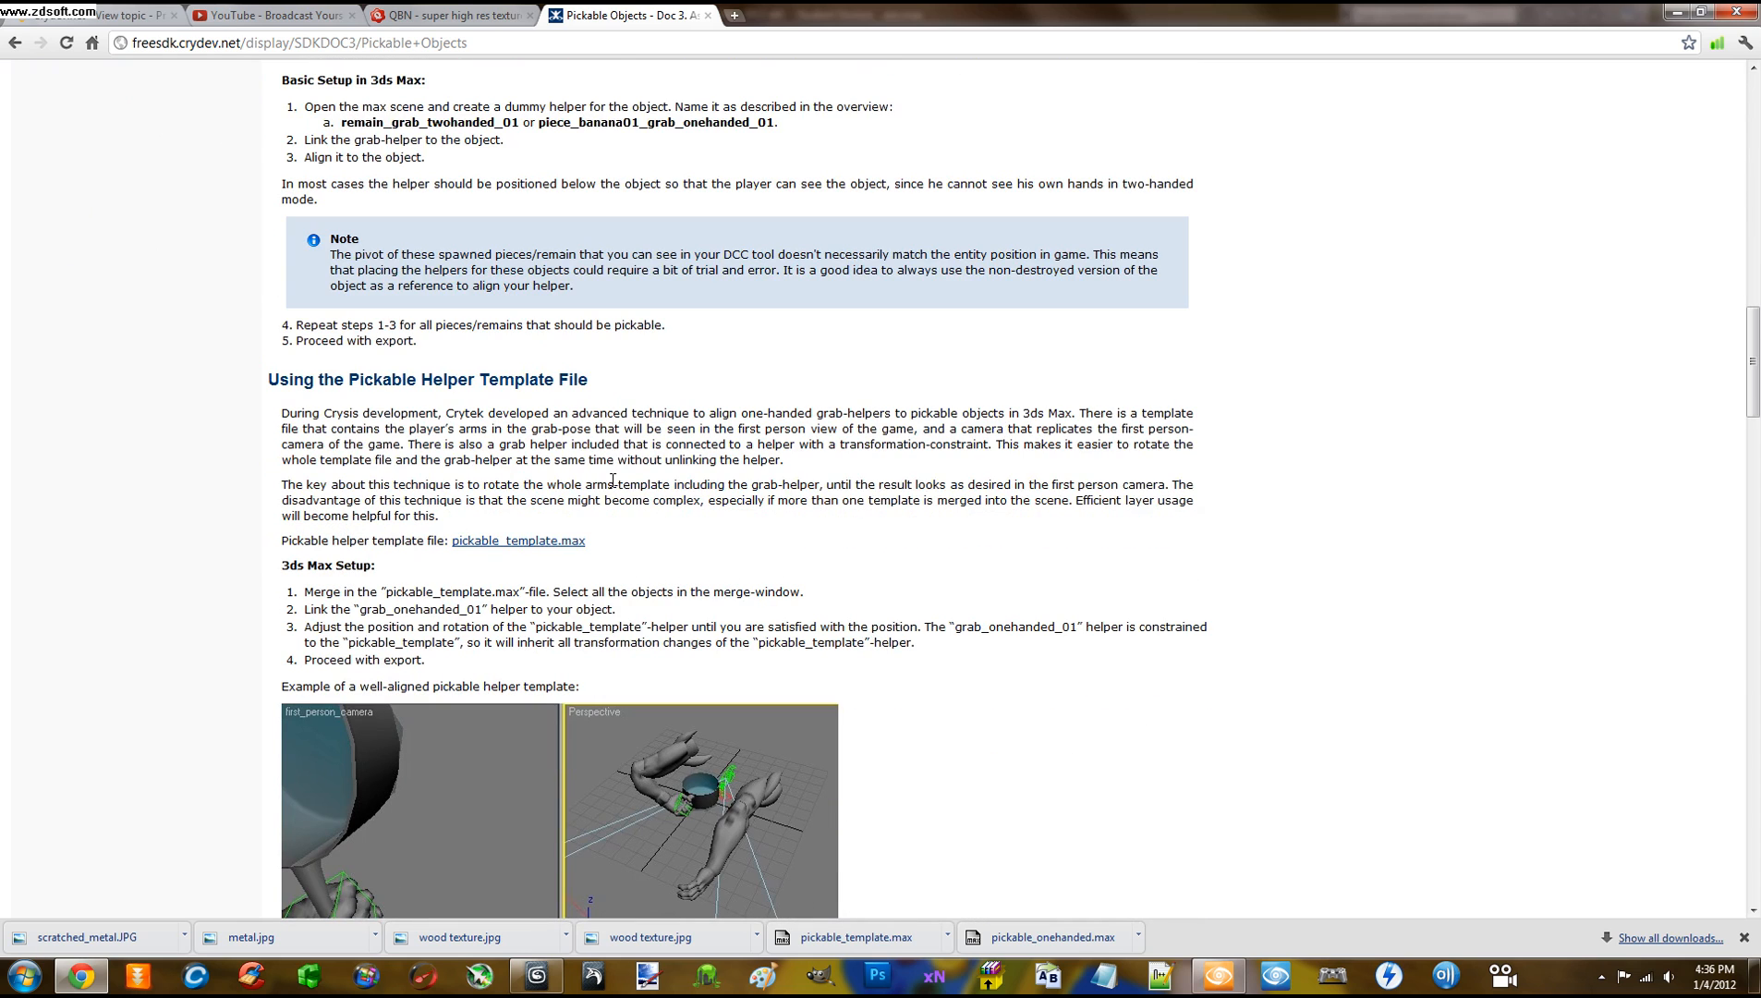
scroll(438, 386, down, 1)
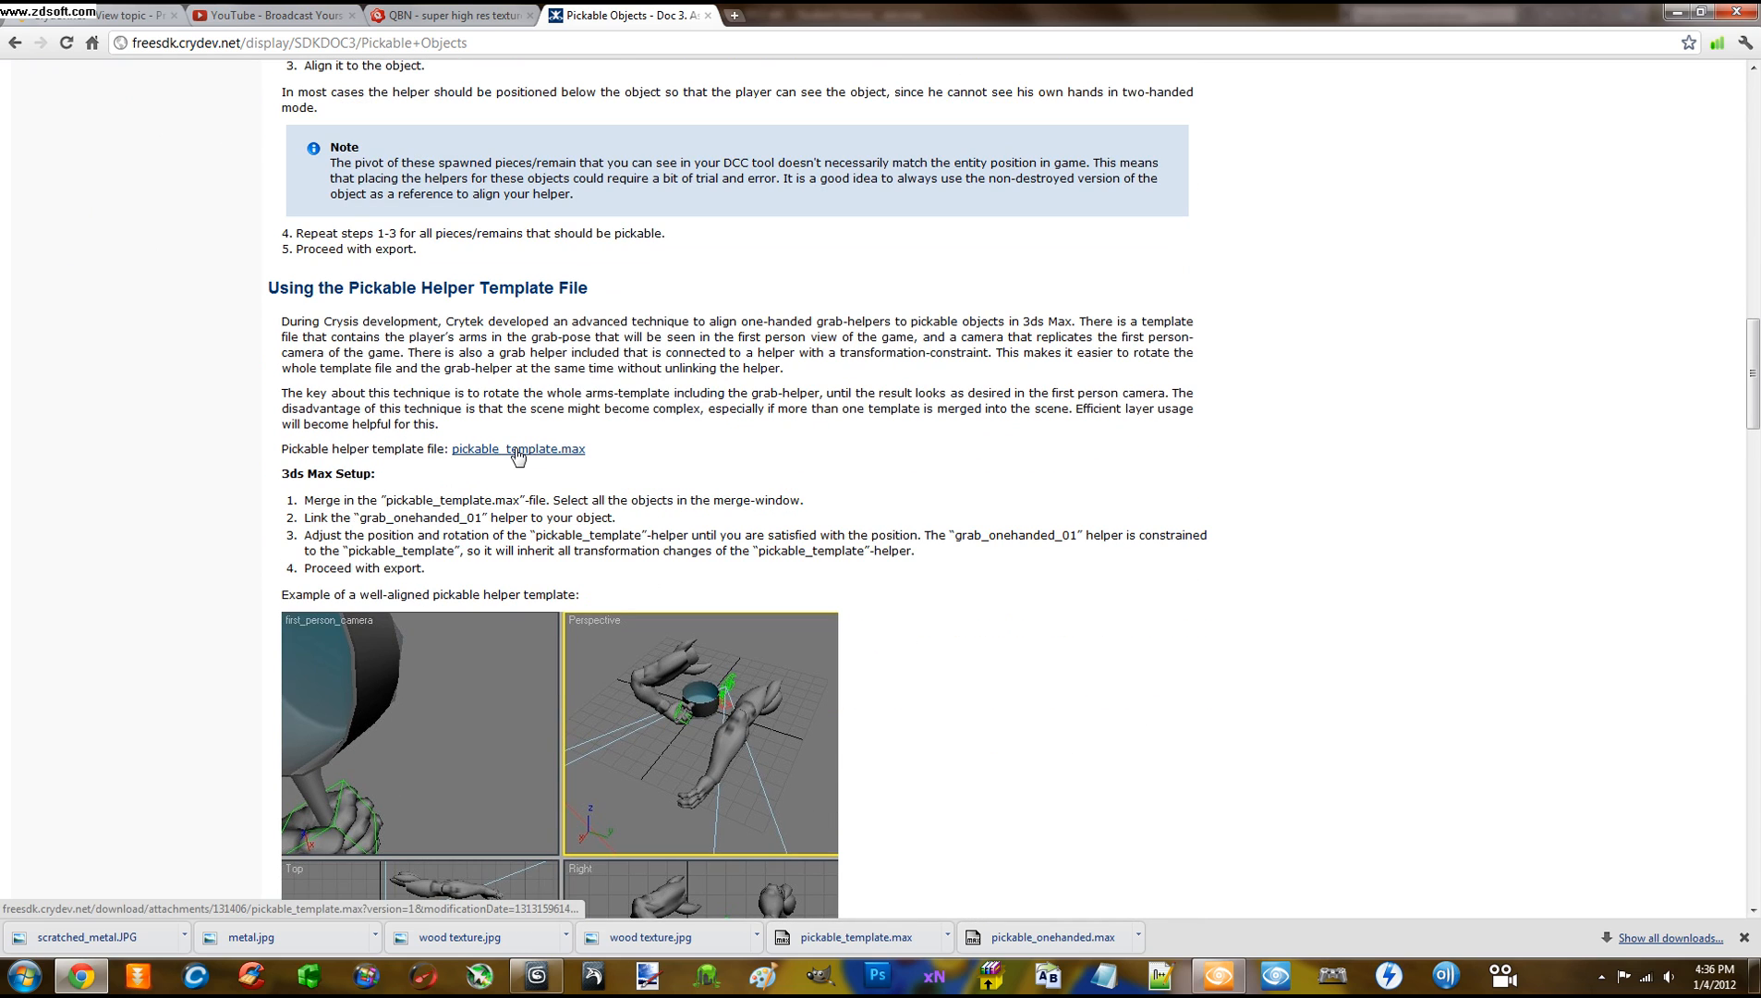
click(518, 450)
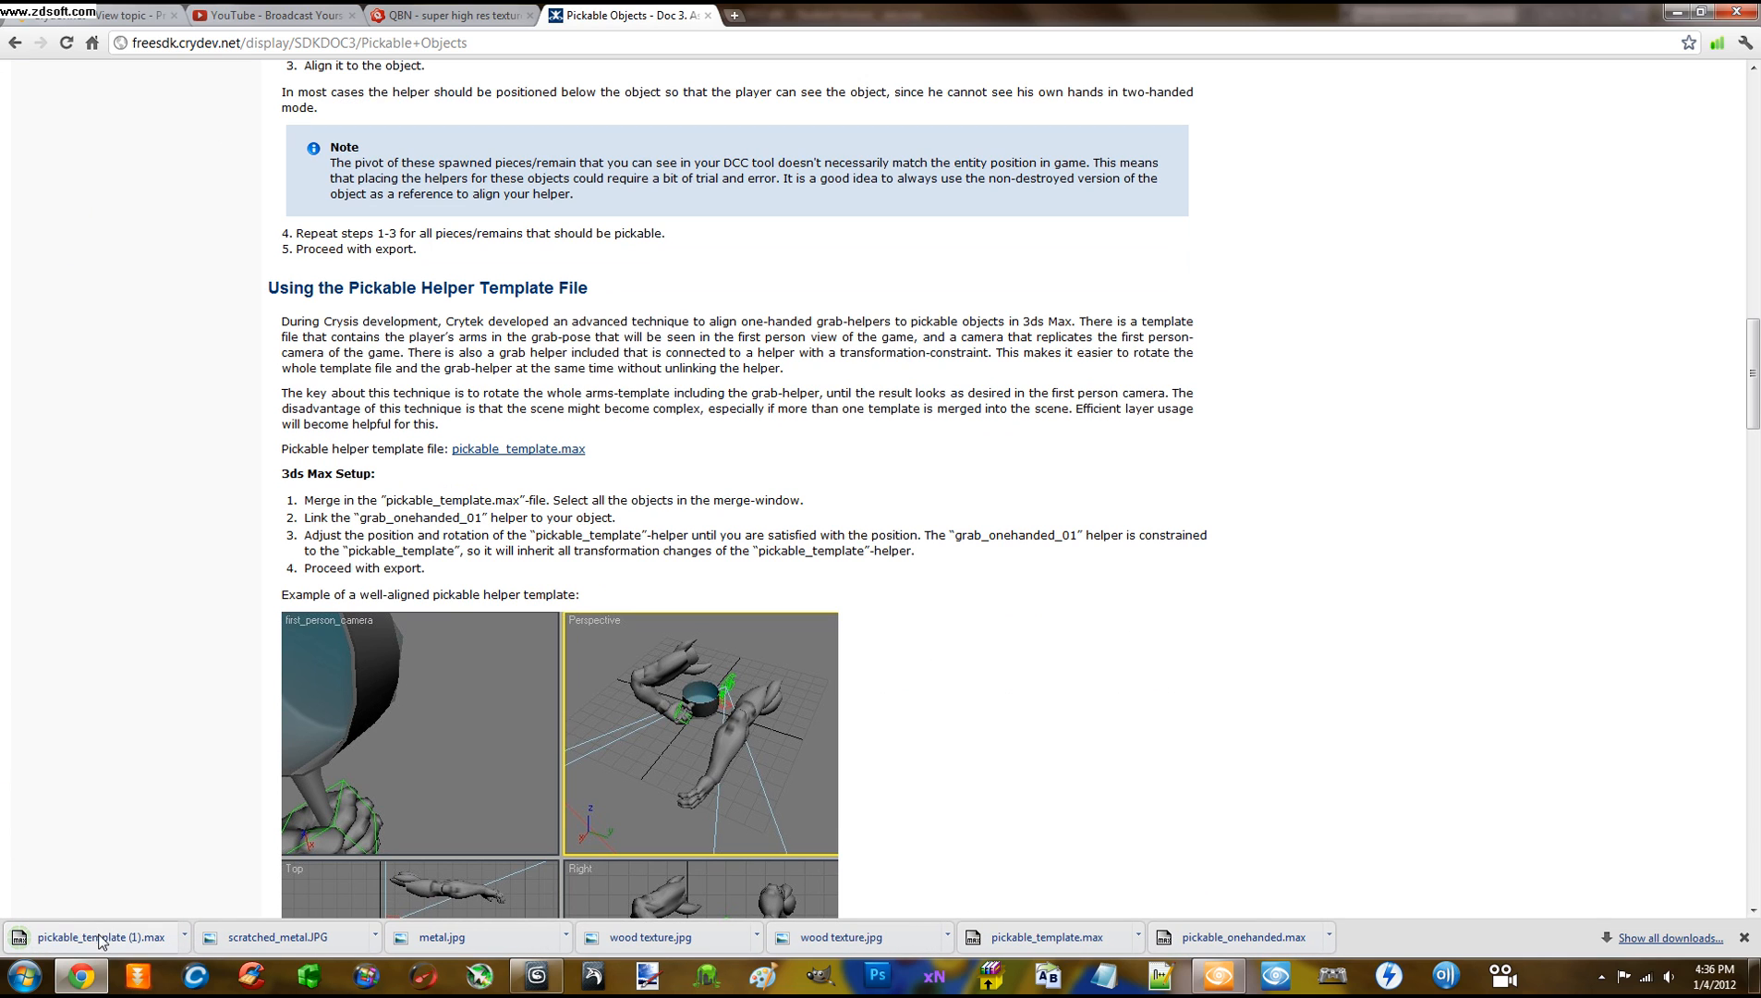
click(541, 976)
scroll(781, 528, down, 4)
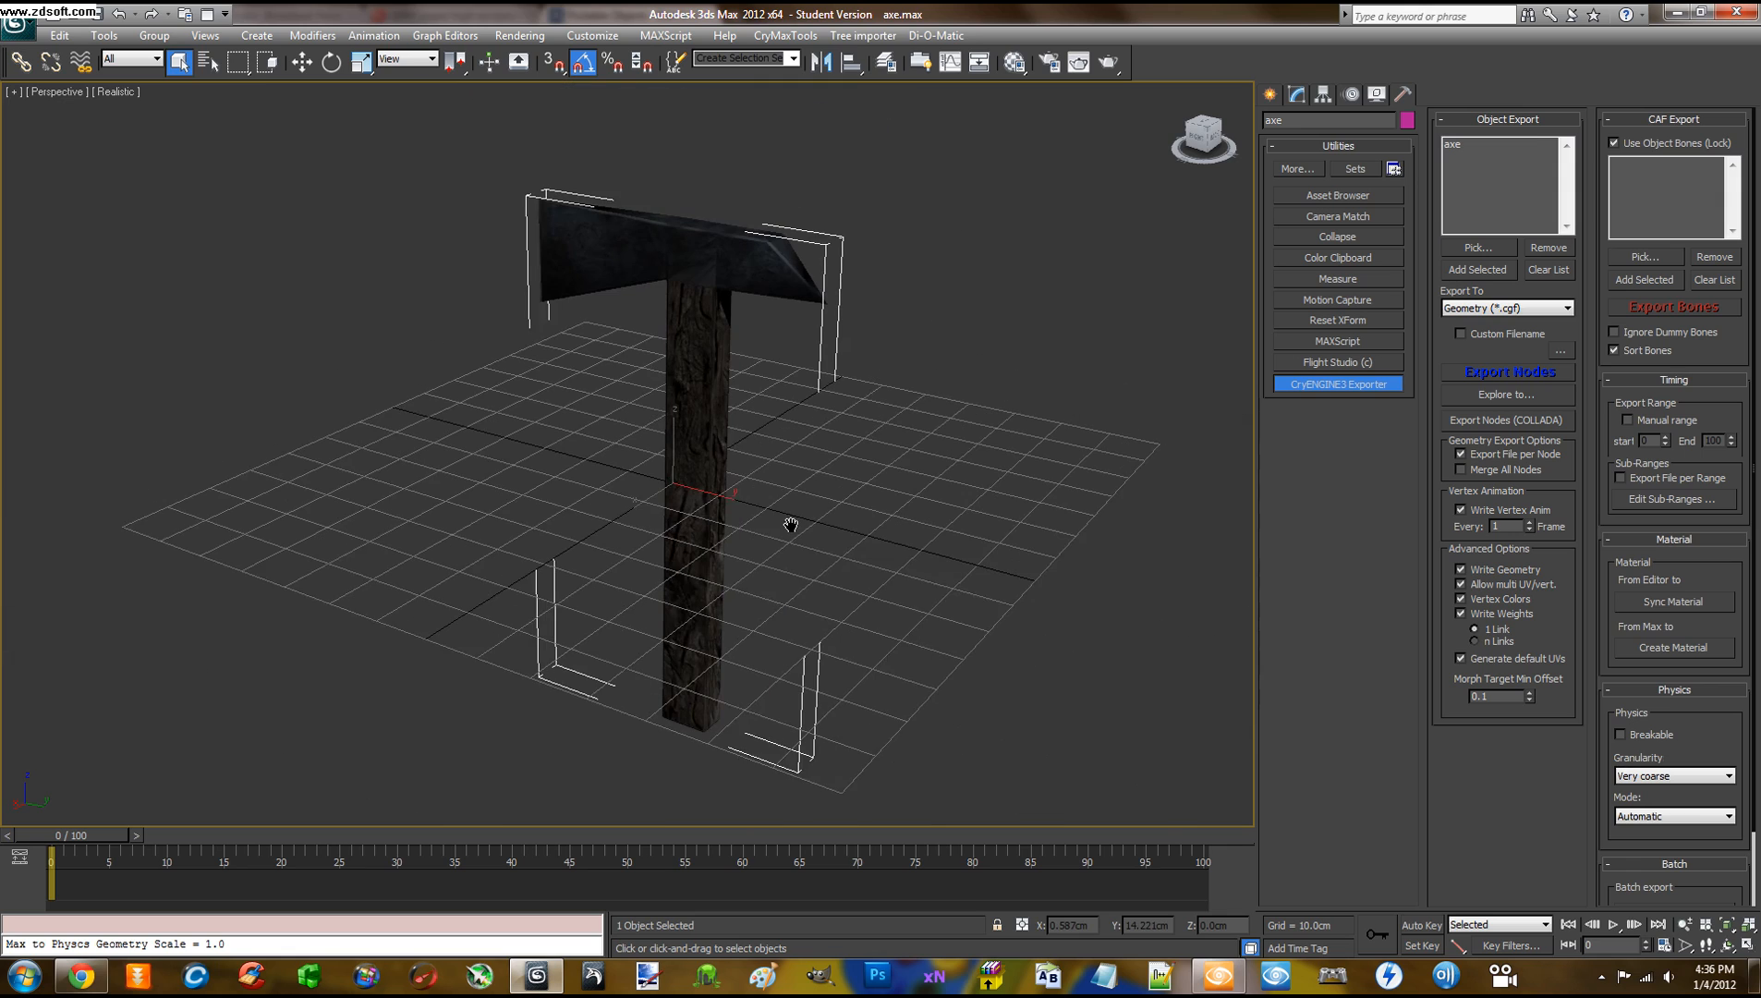
Start an Import > Merge and browse up to the Downloads folder
click(18, 26)
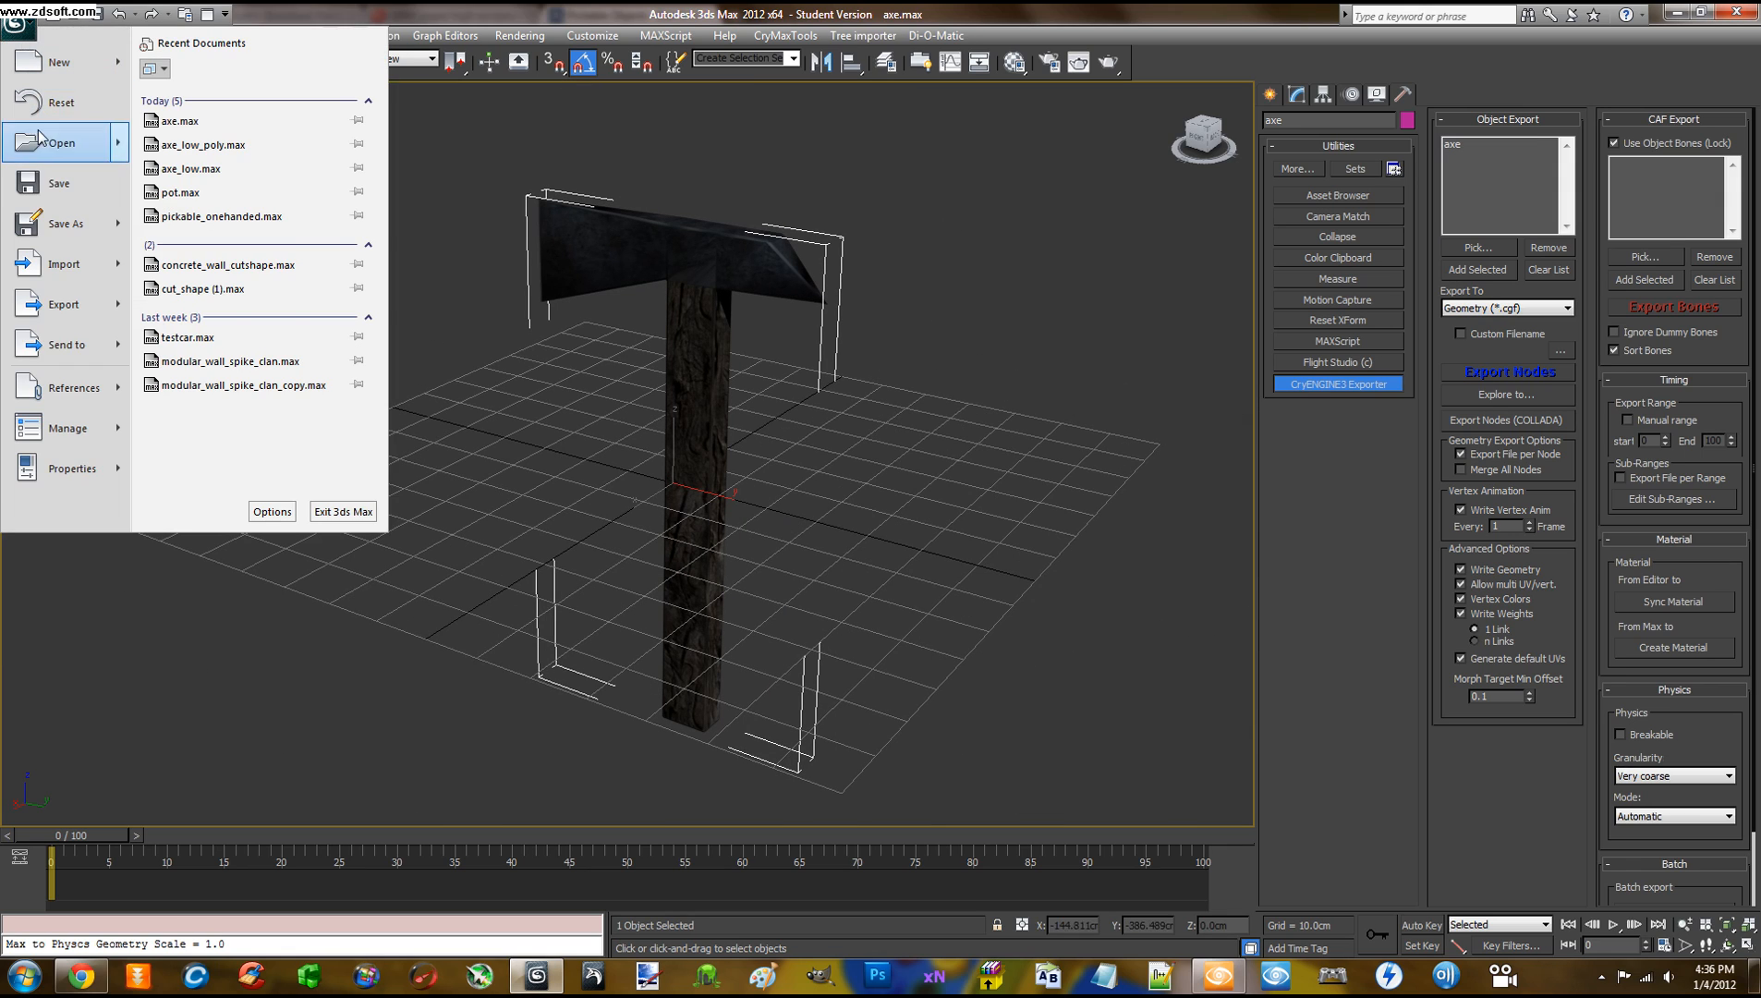
click(55, 188)
click(15, 25)
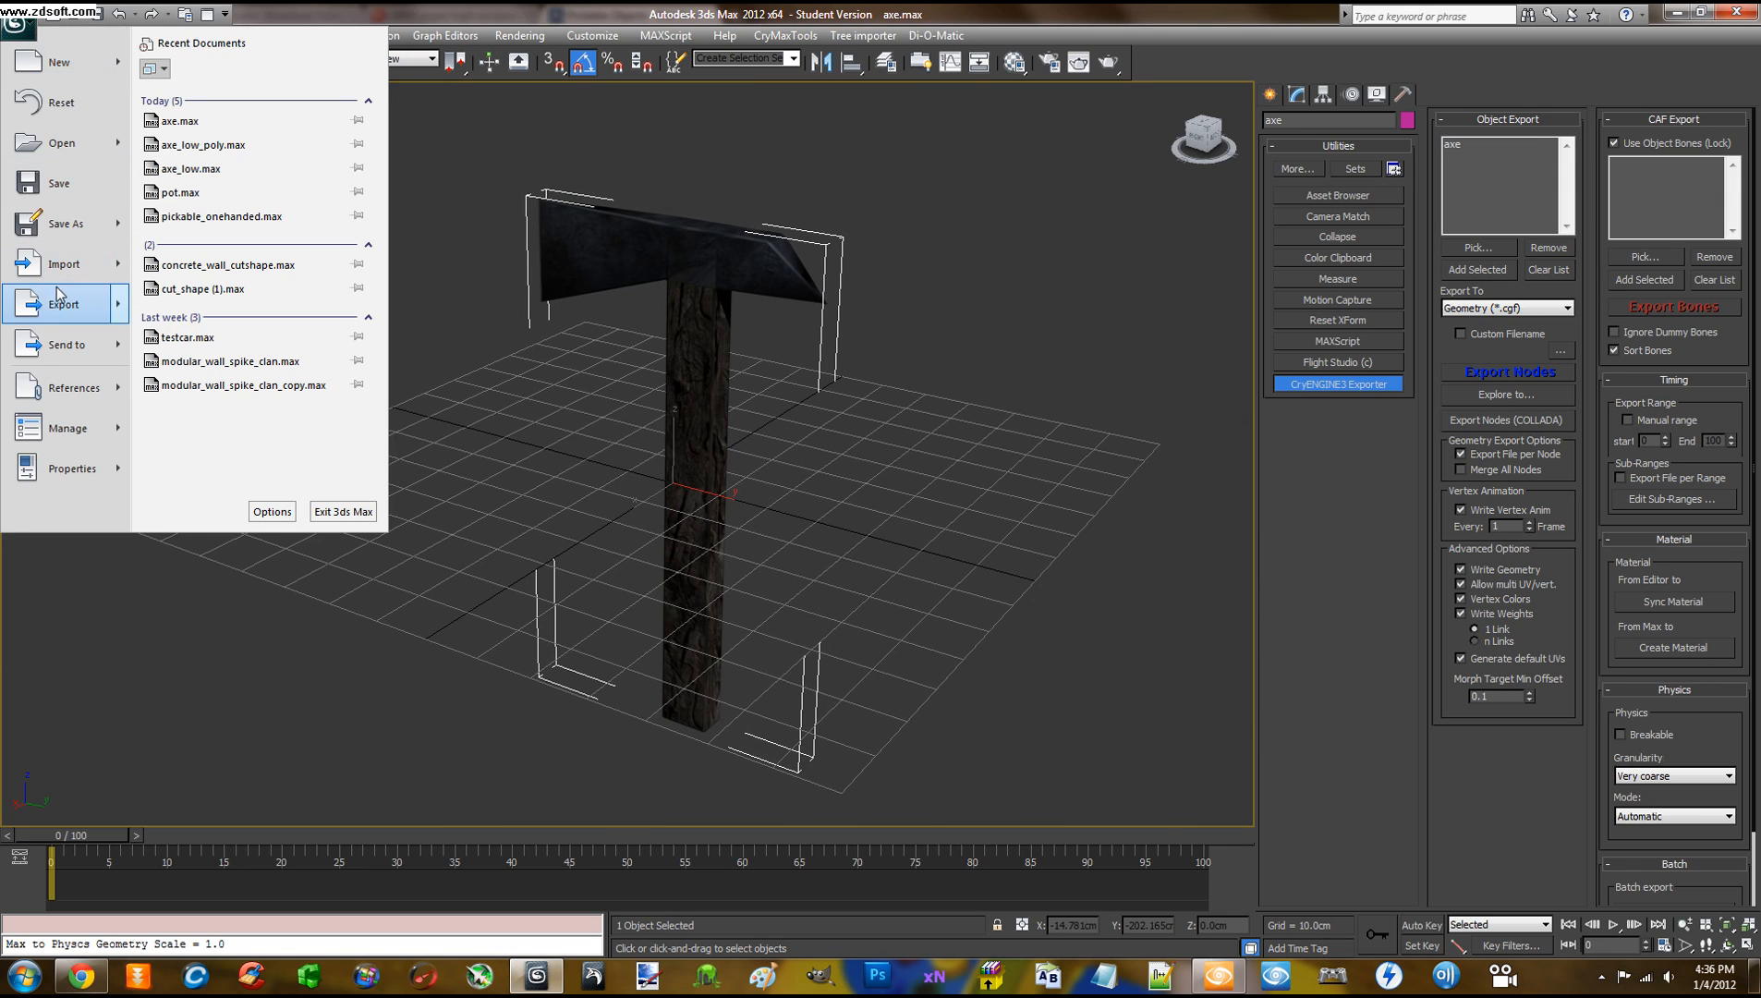
mouse_move(61, 266)
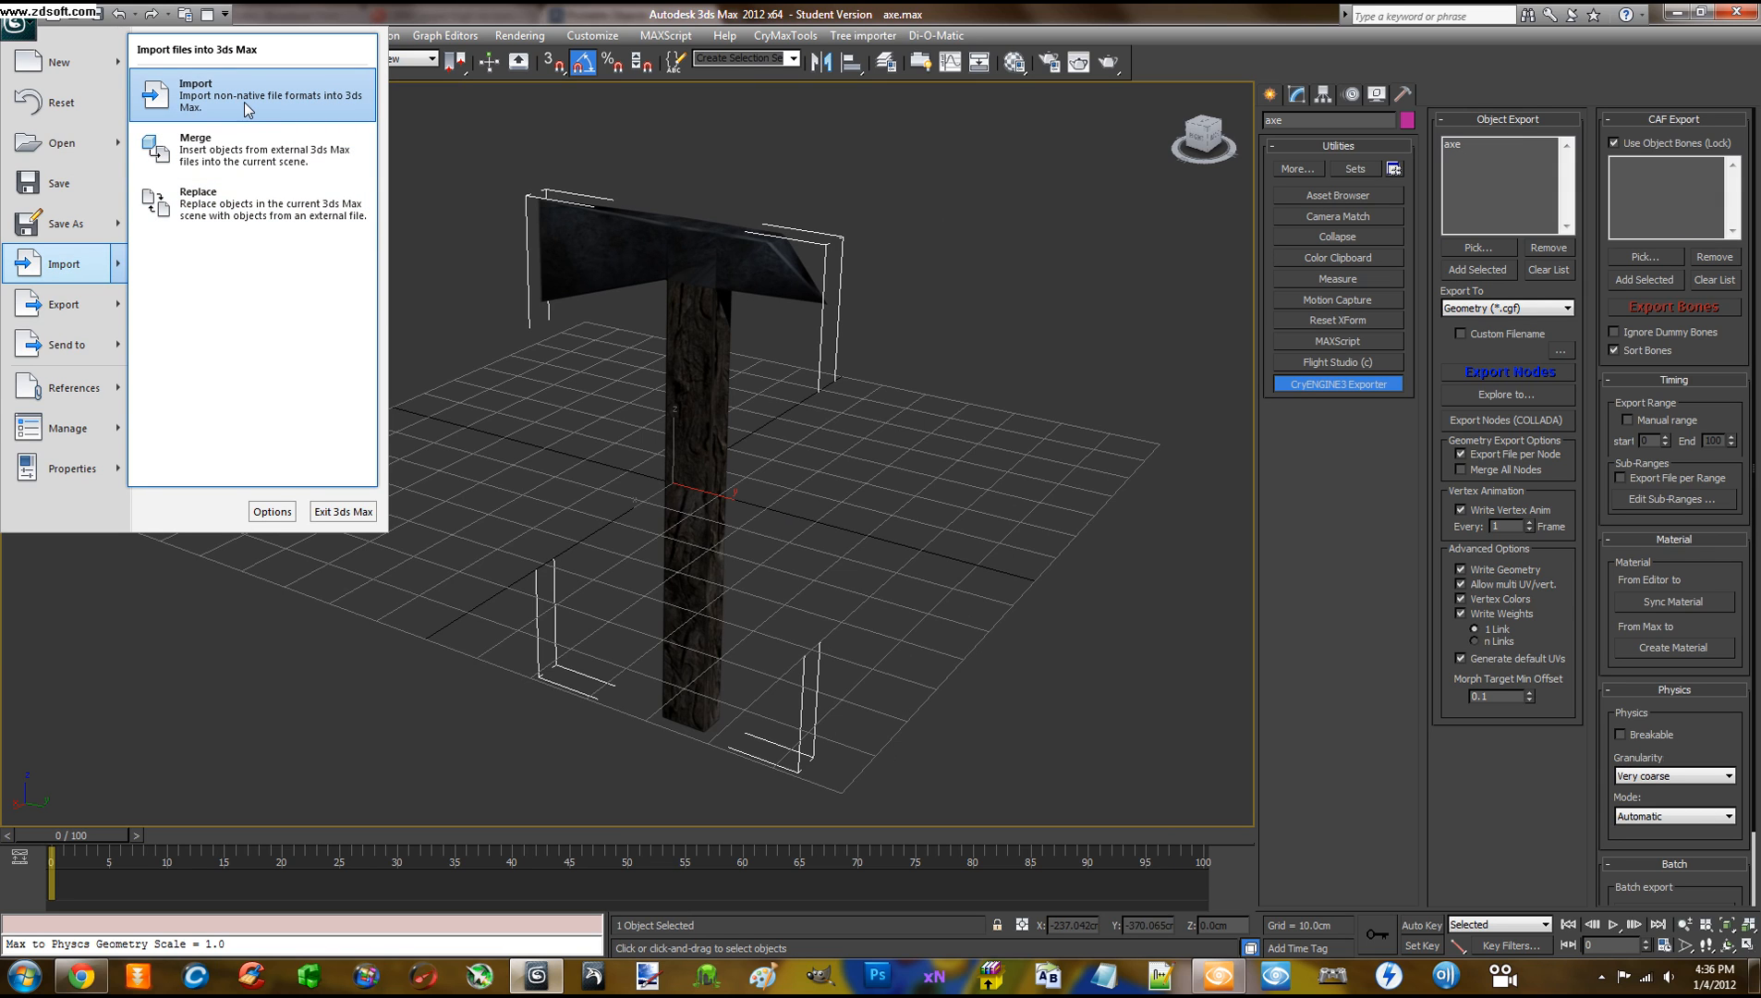
click(245, 159)
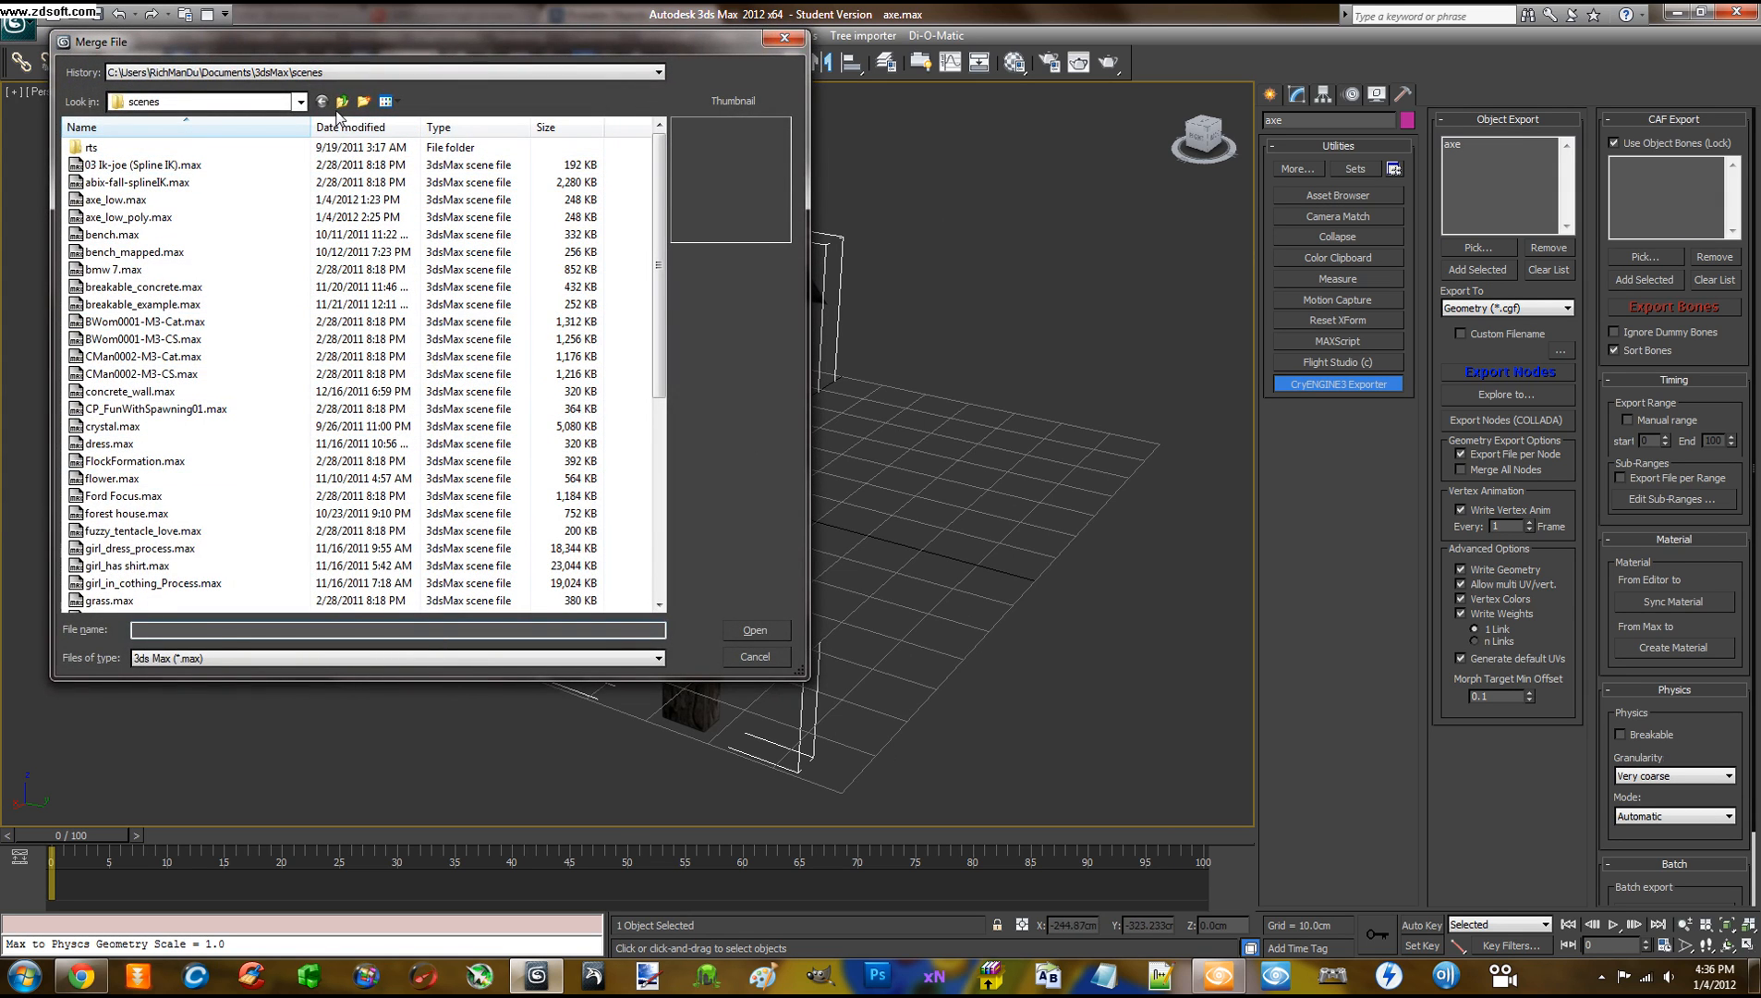
click(339, 109)
click(339, 109)
click(339, 109)
click(339, 109)
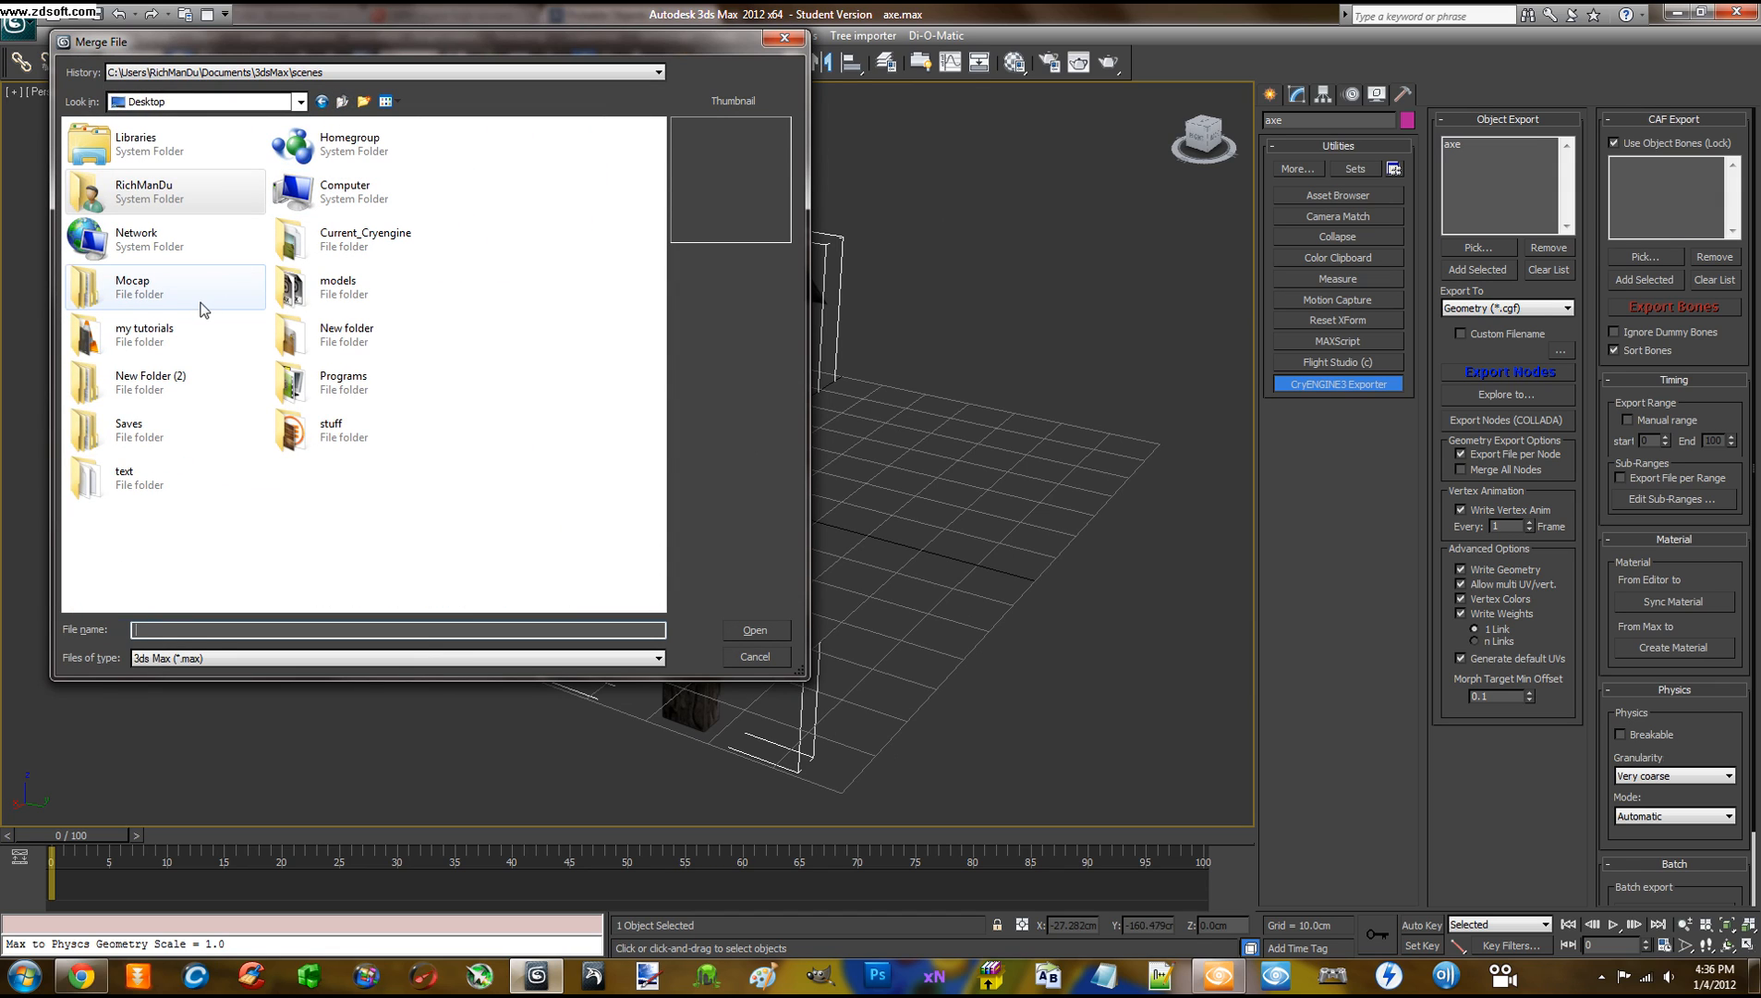
double_click(151, 204)
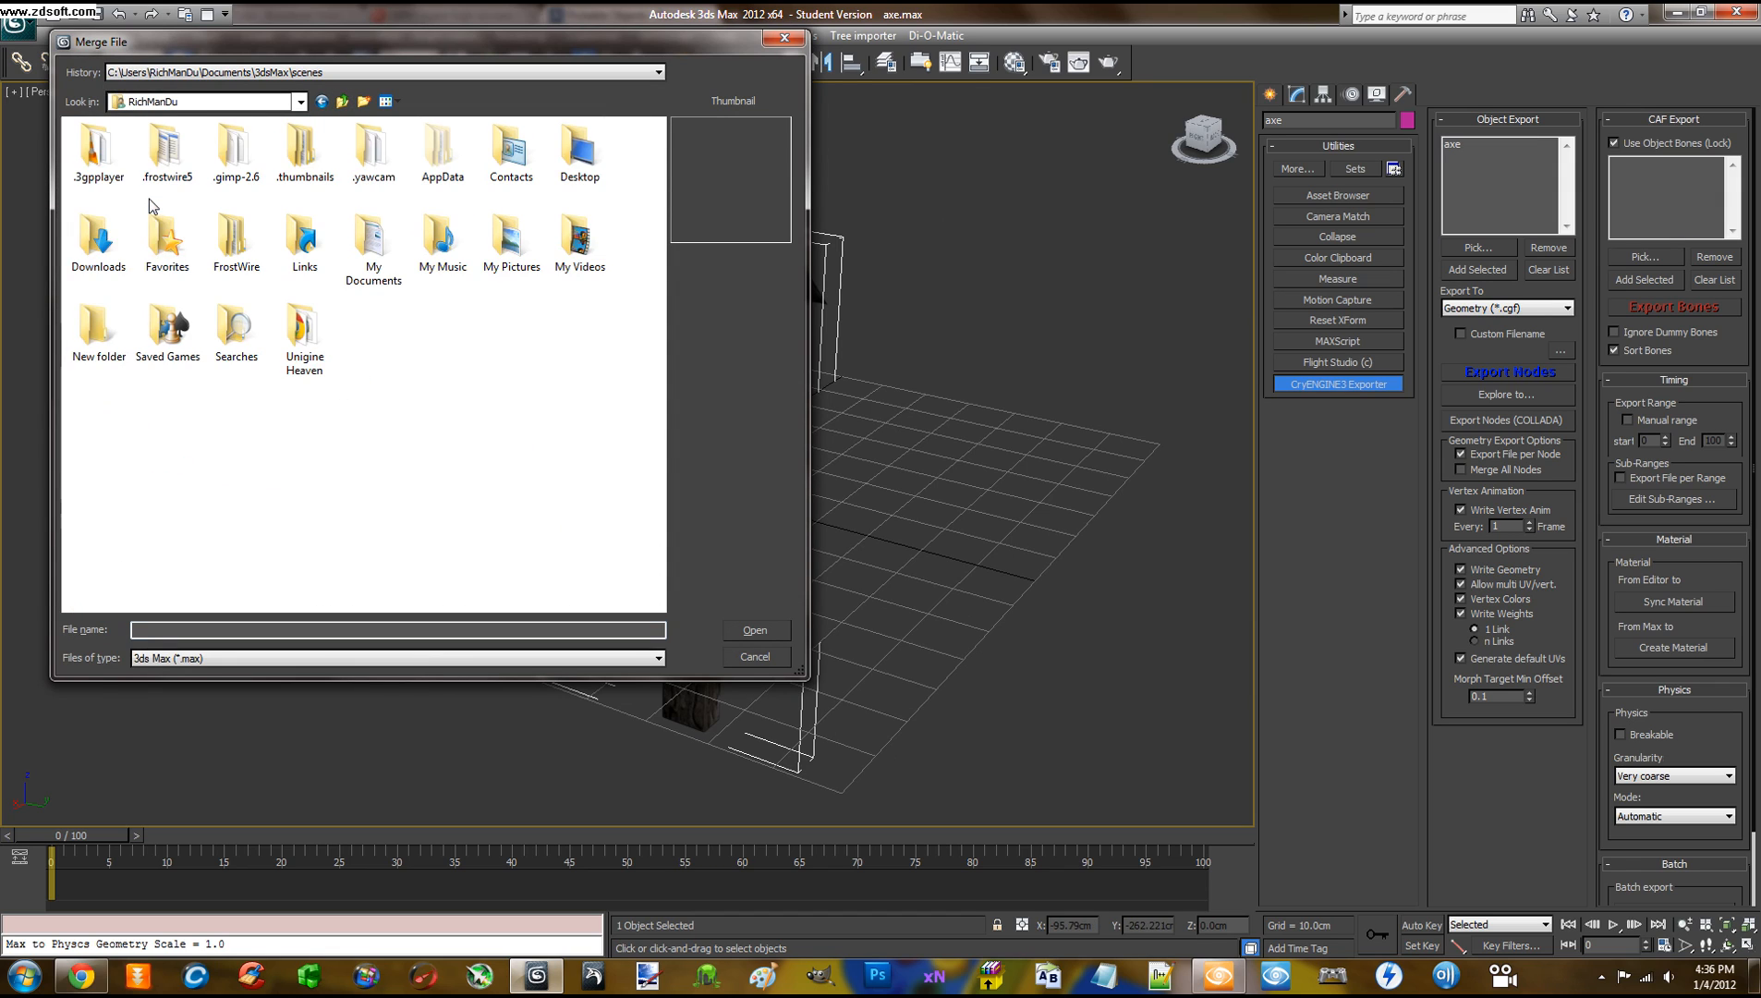
double_click(98, 294)
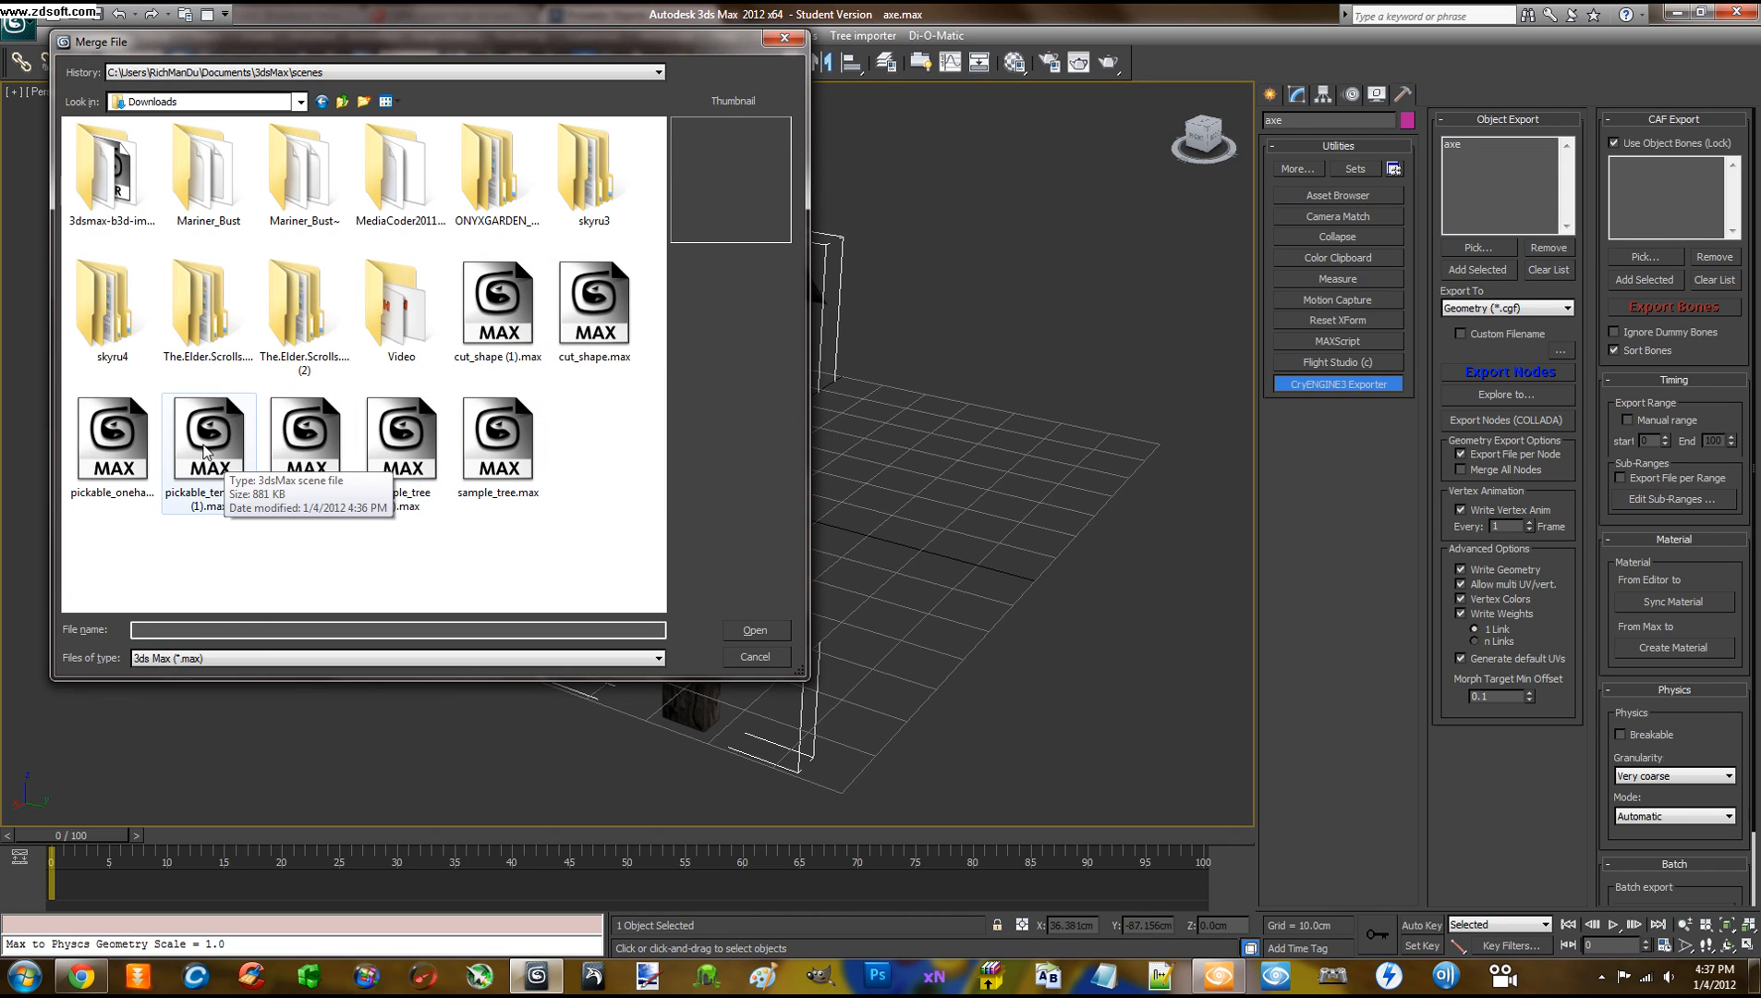
Merge all four objects from pickable_template.max into the axe scene, accepting the obsolete-file warning
click(208, 442)
click(118, 440)
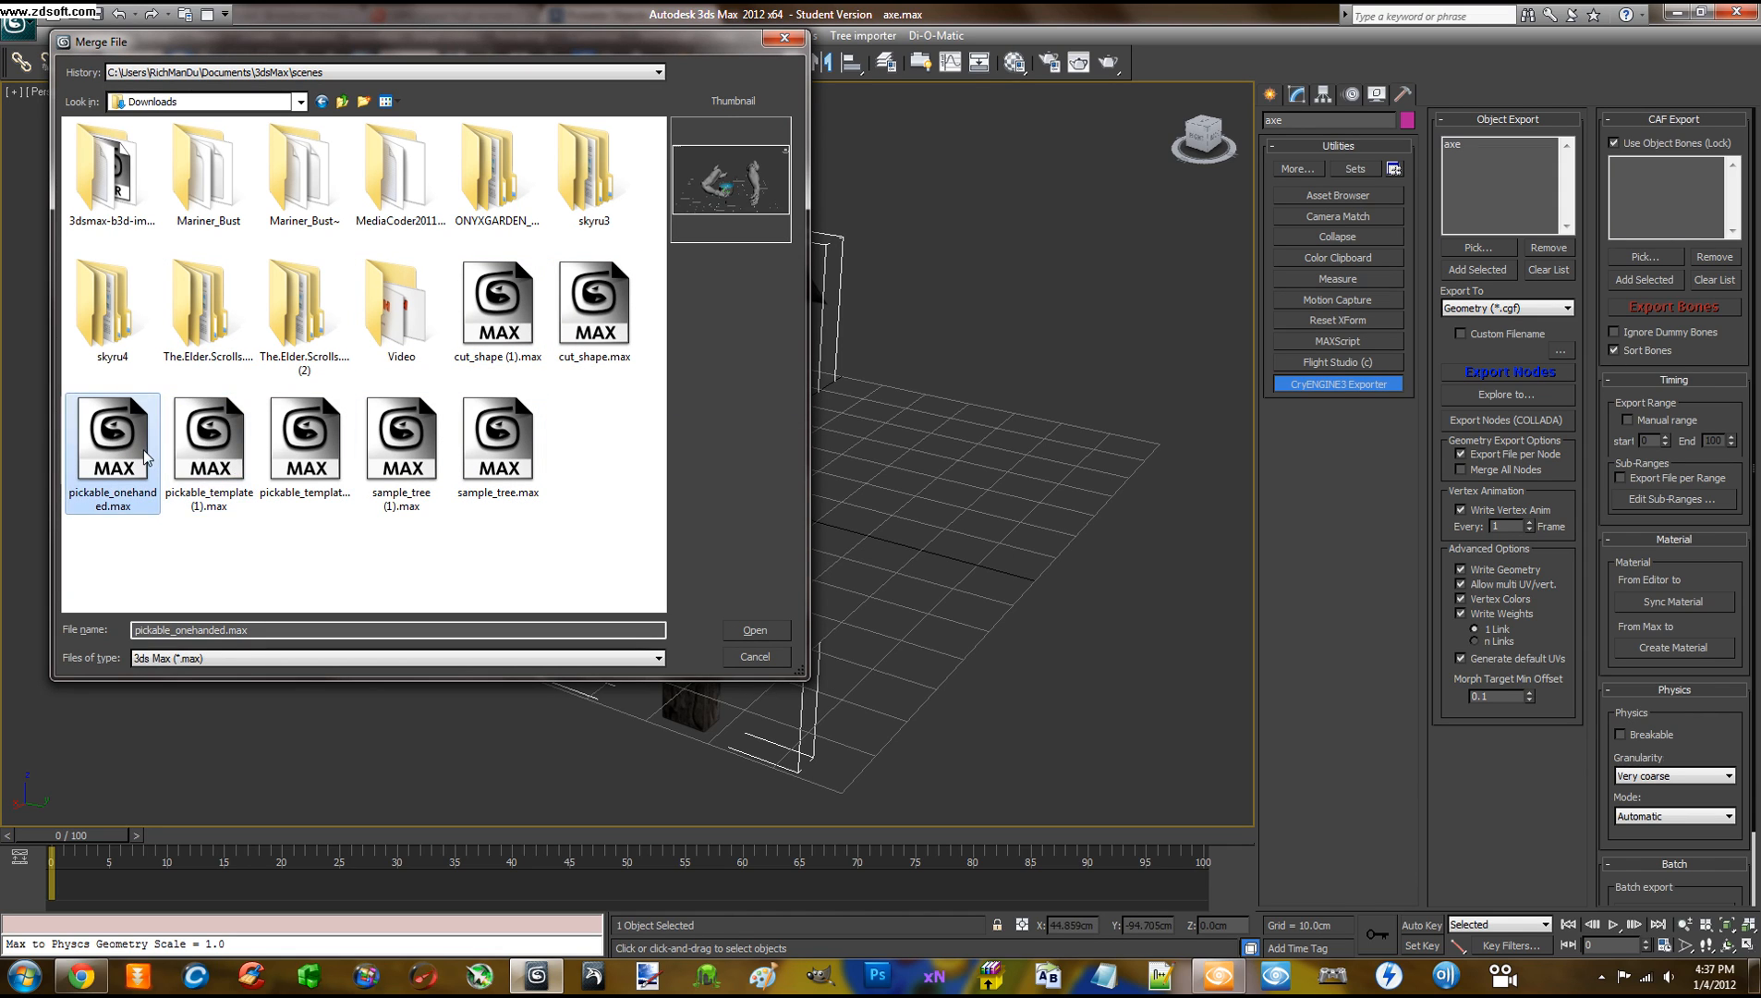
click(205, 452)
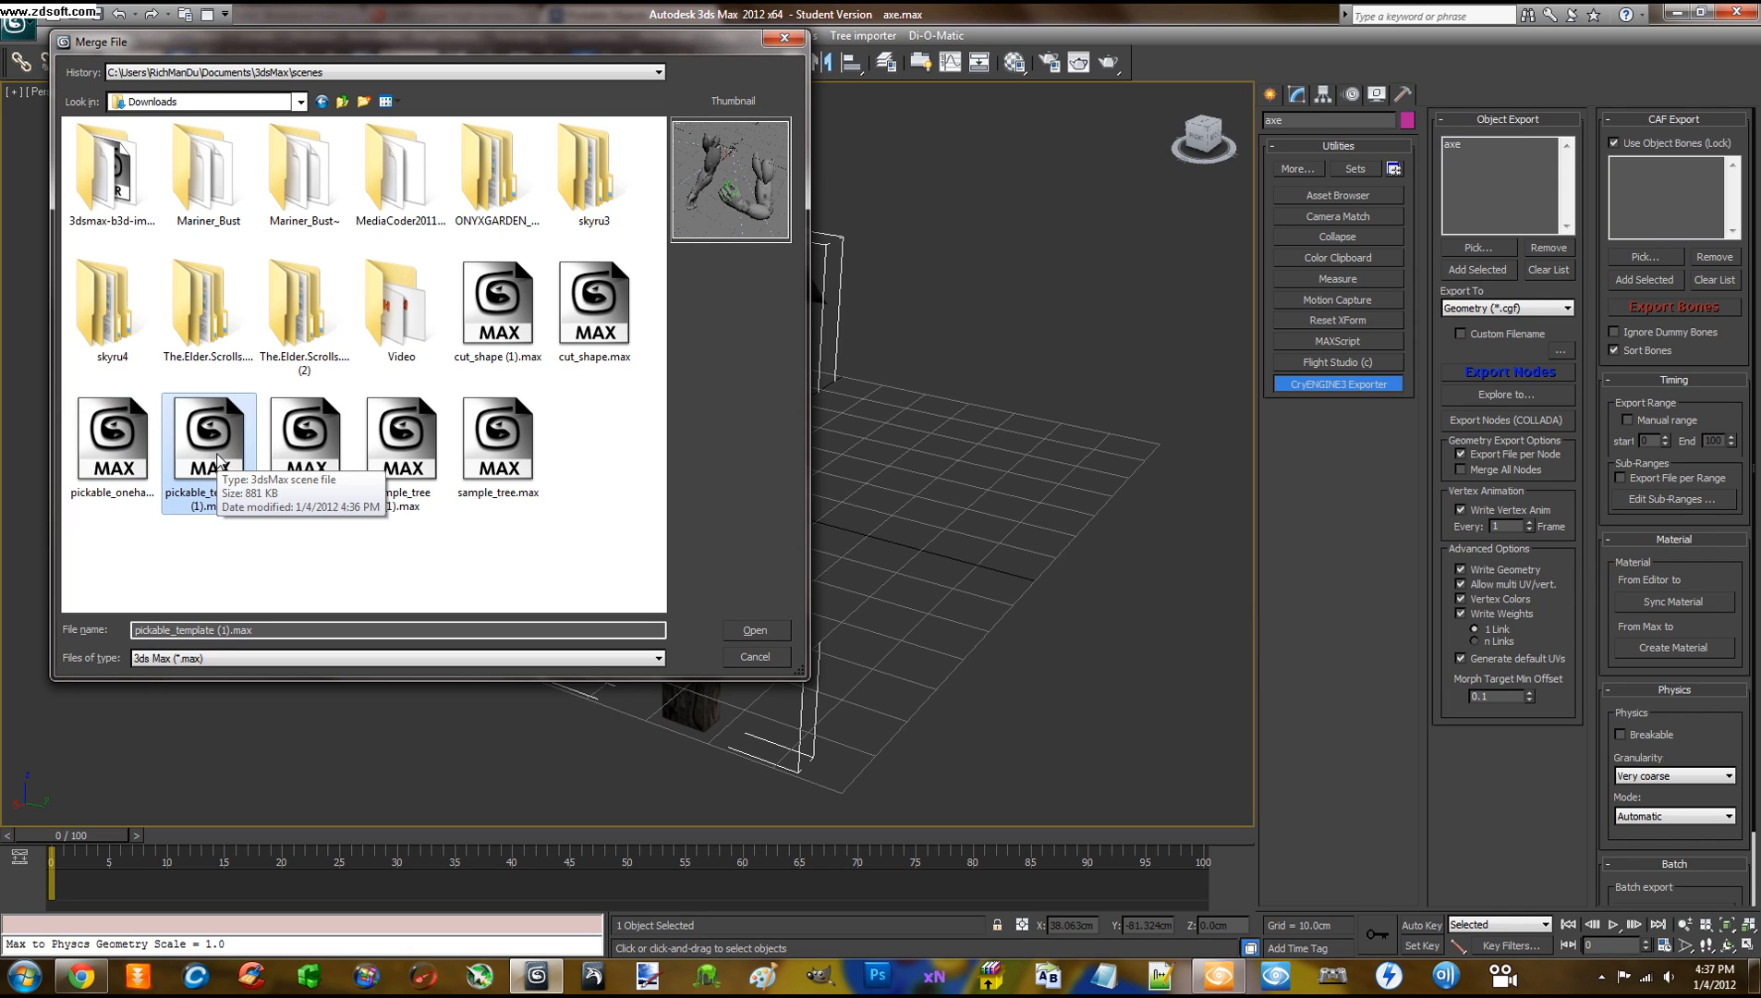
double_click(318, 448)
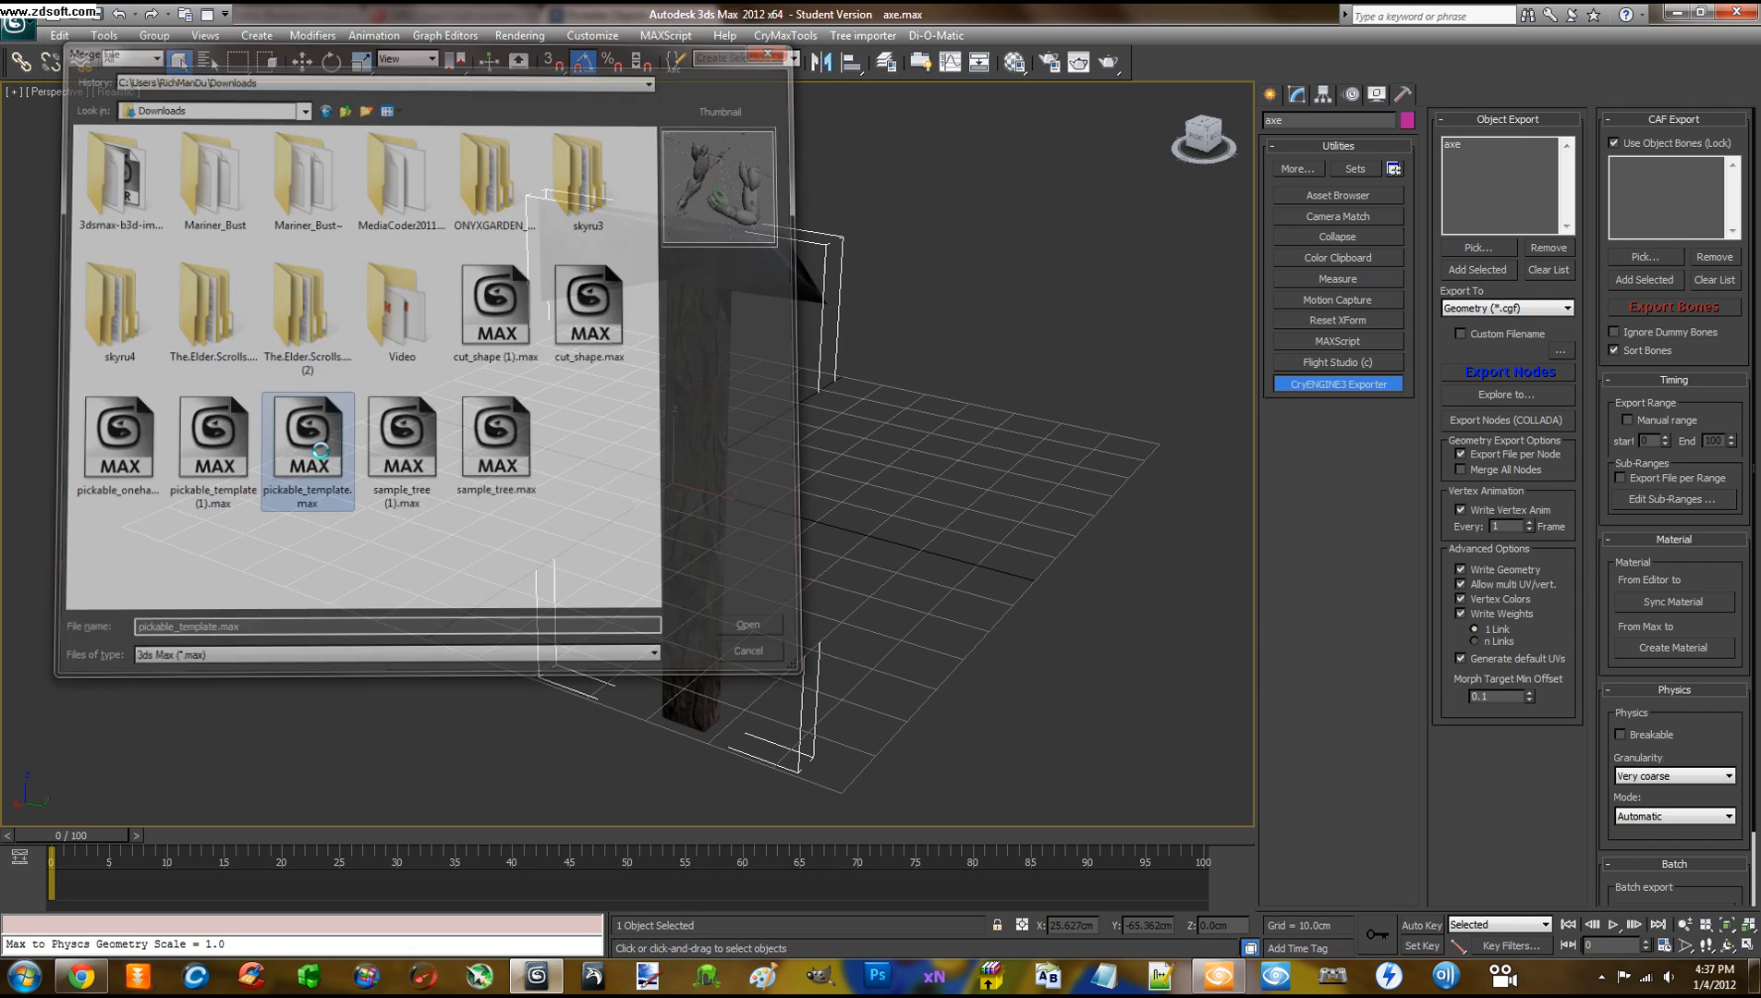
drag(762, 347, 772, 442)
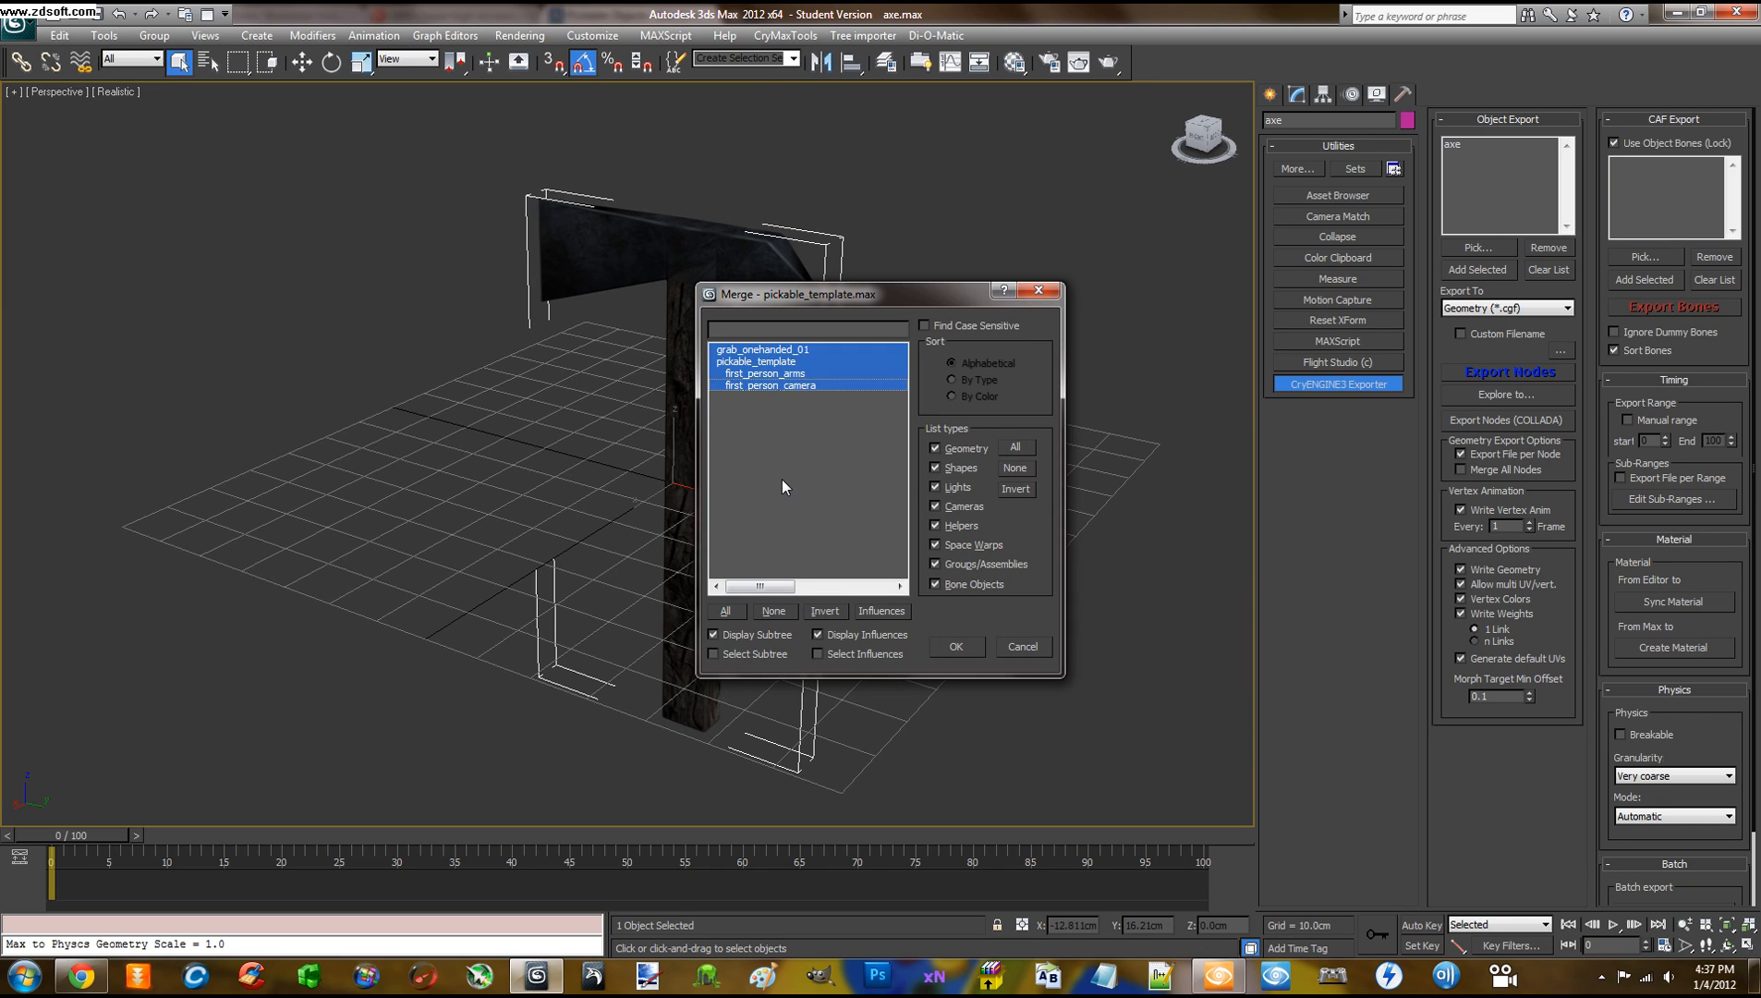
drag(776, 373, 778, 352)
click(778, 349)
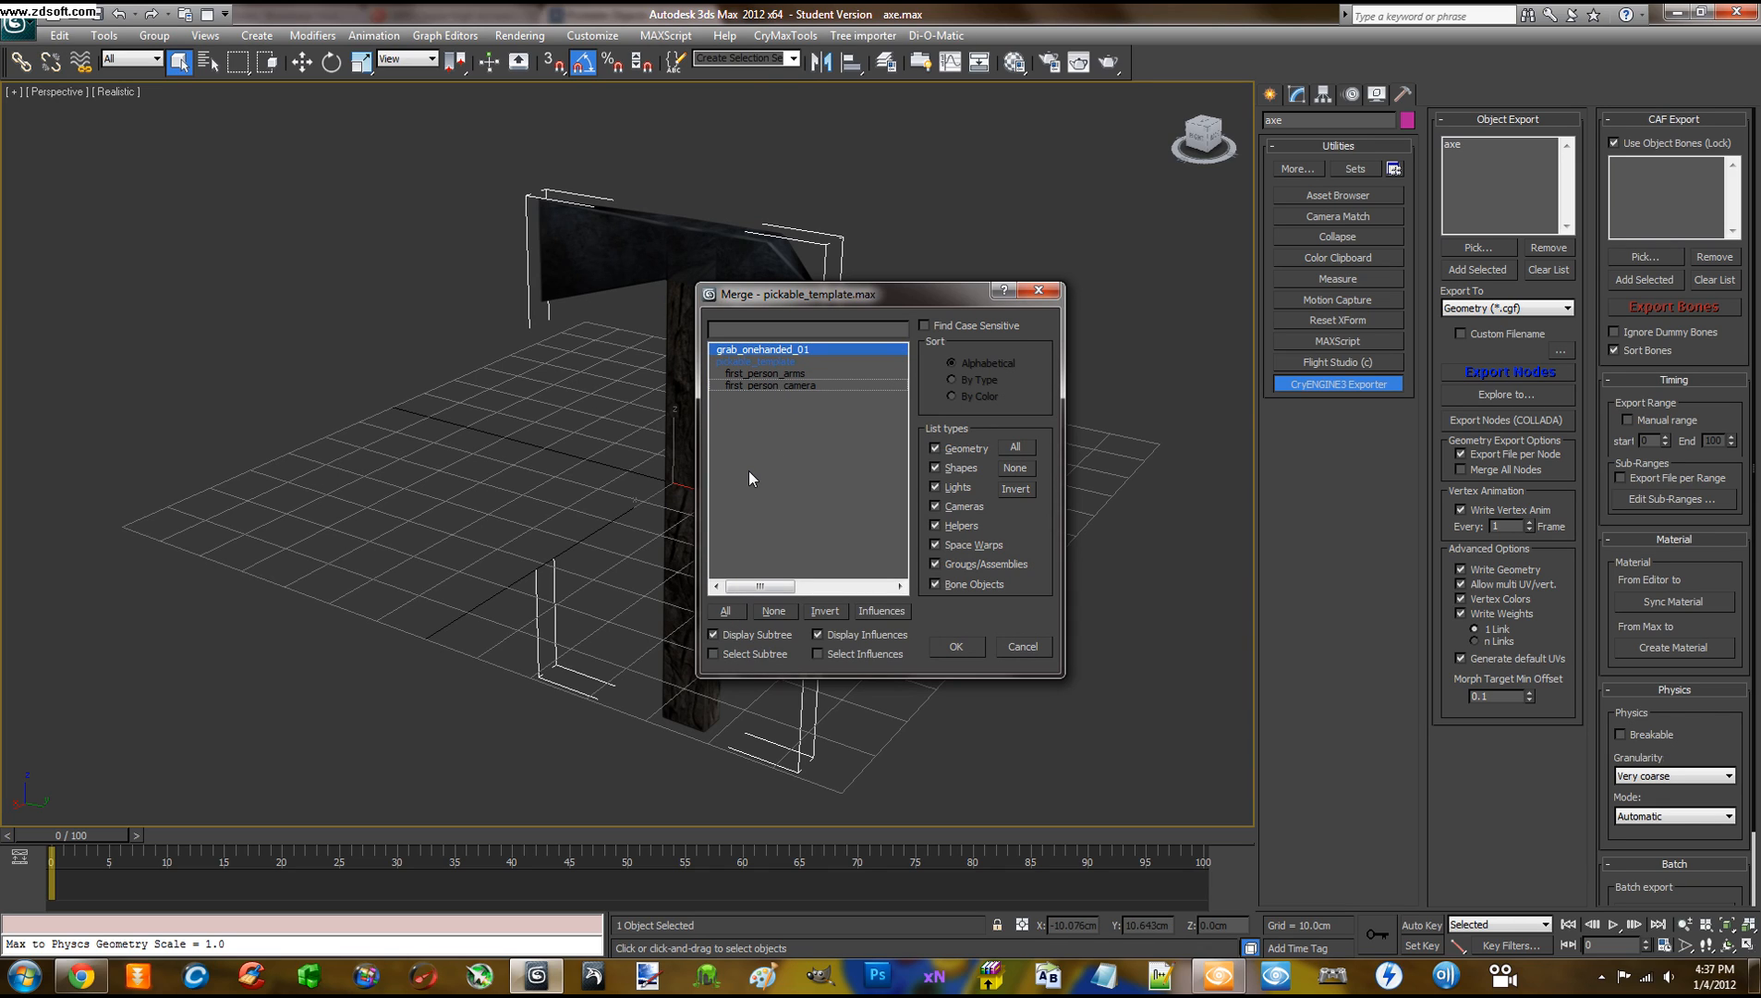
click(727, 611)
click(955, 649)
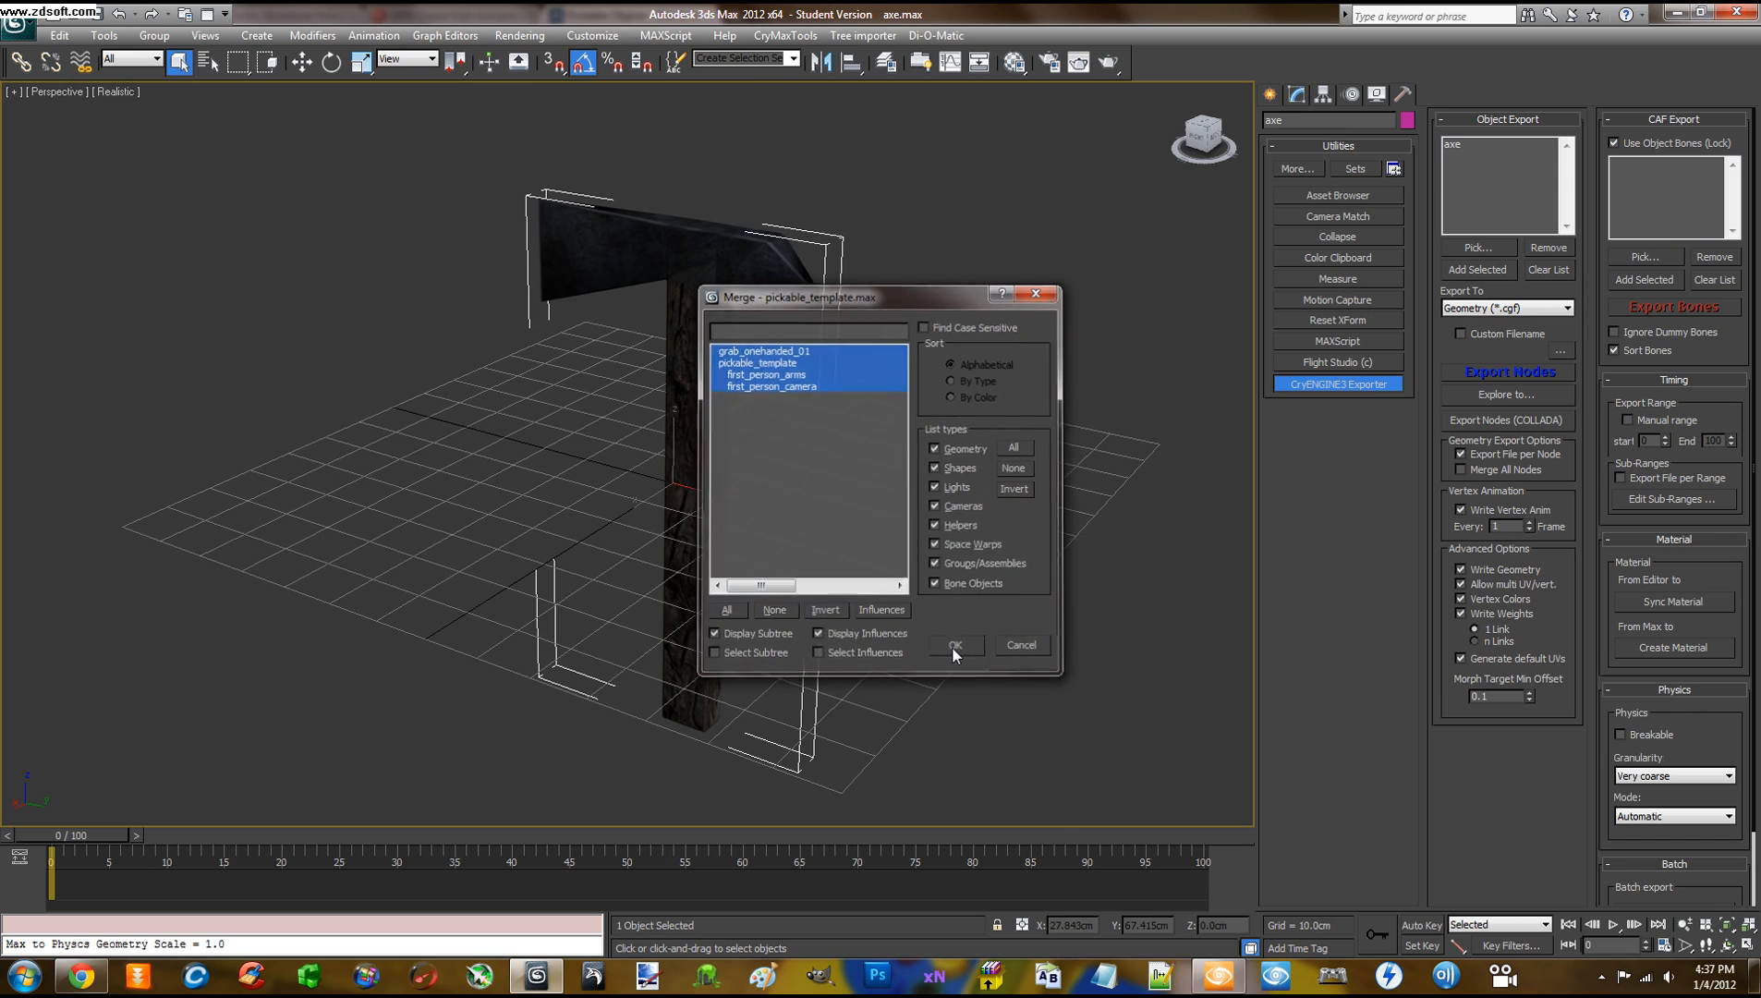
click(925, 524)
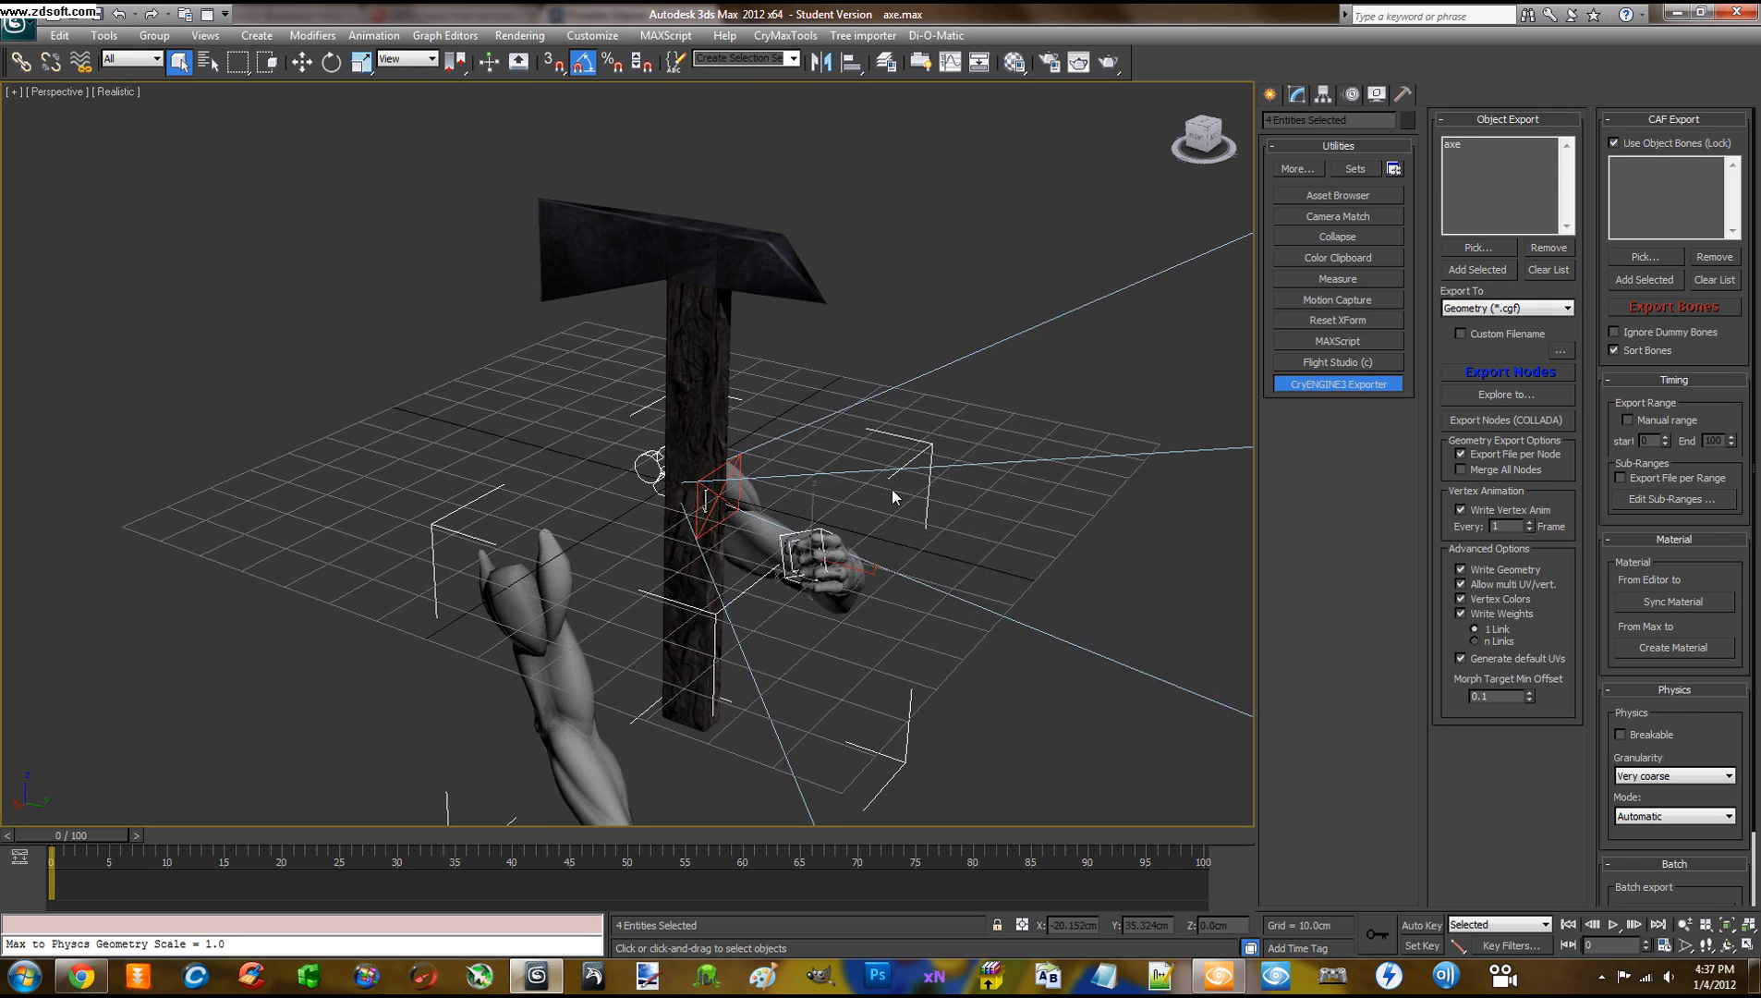
middle_drag(900, 499, 811, 425)
scroll(767, 416, up, 5)
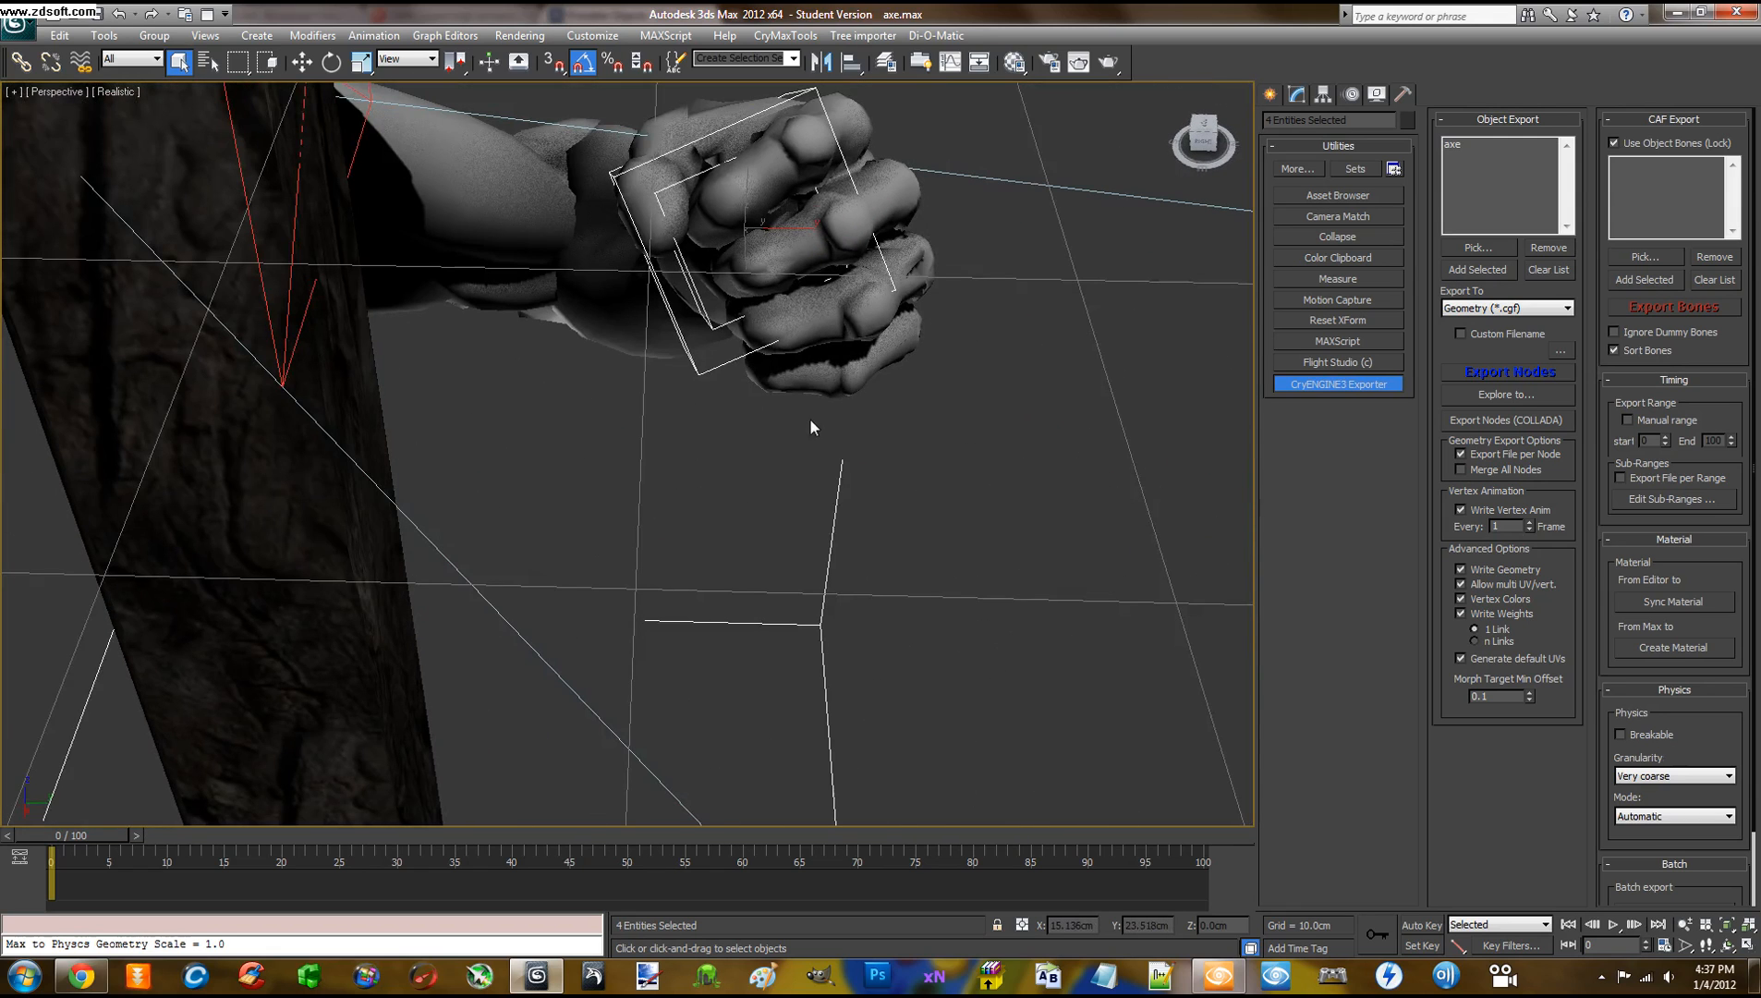
click(710, 372)
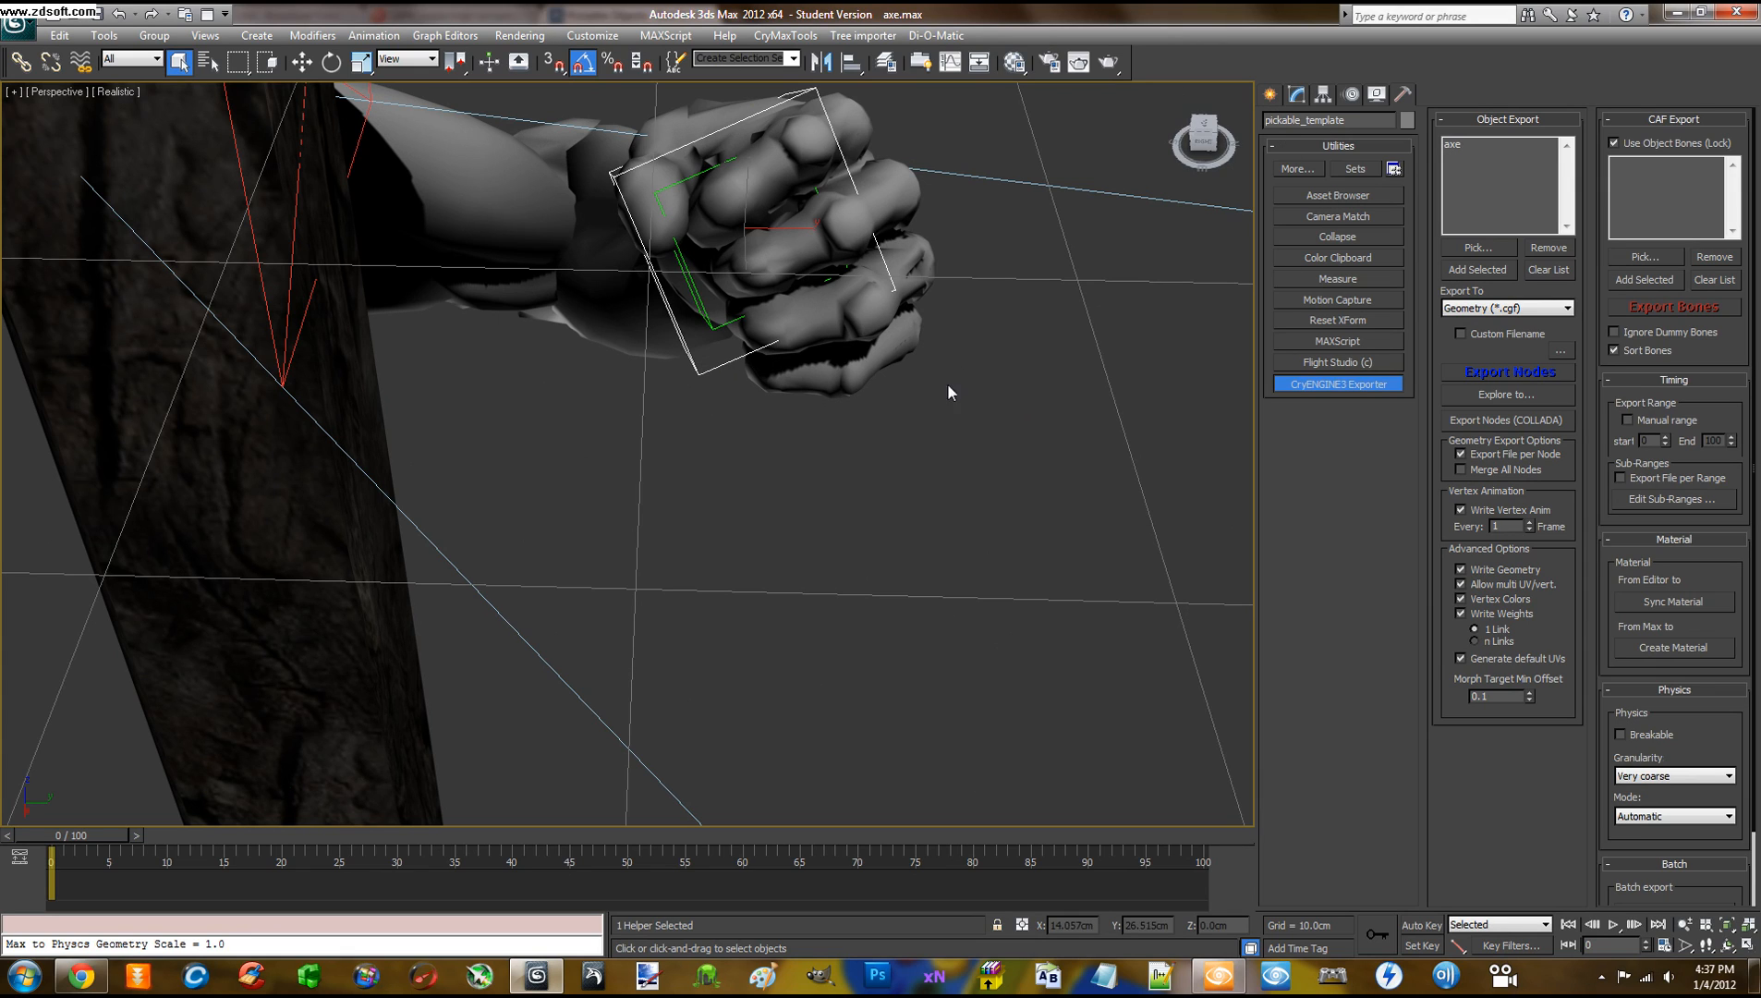
click(799, 376)
click(712, 327)
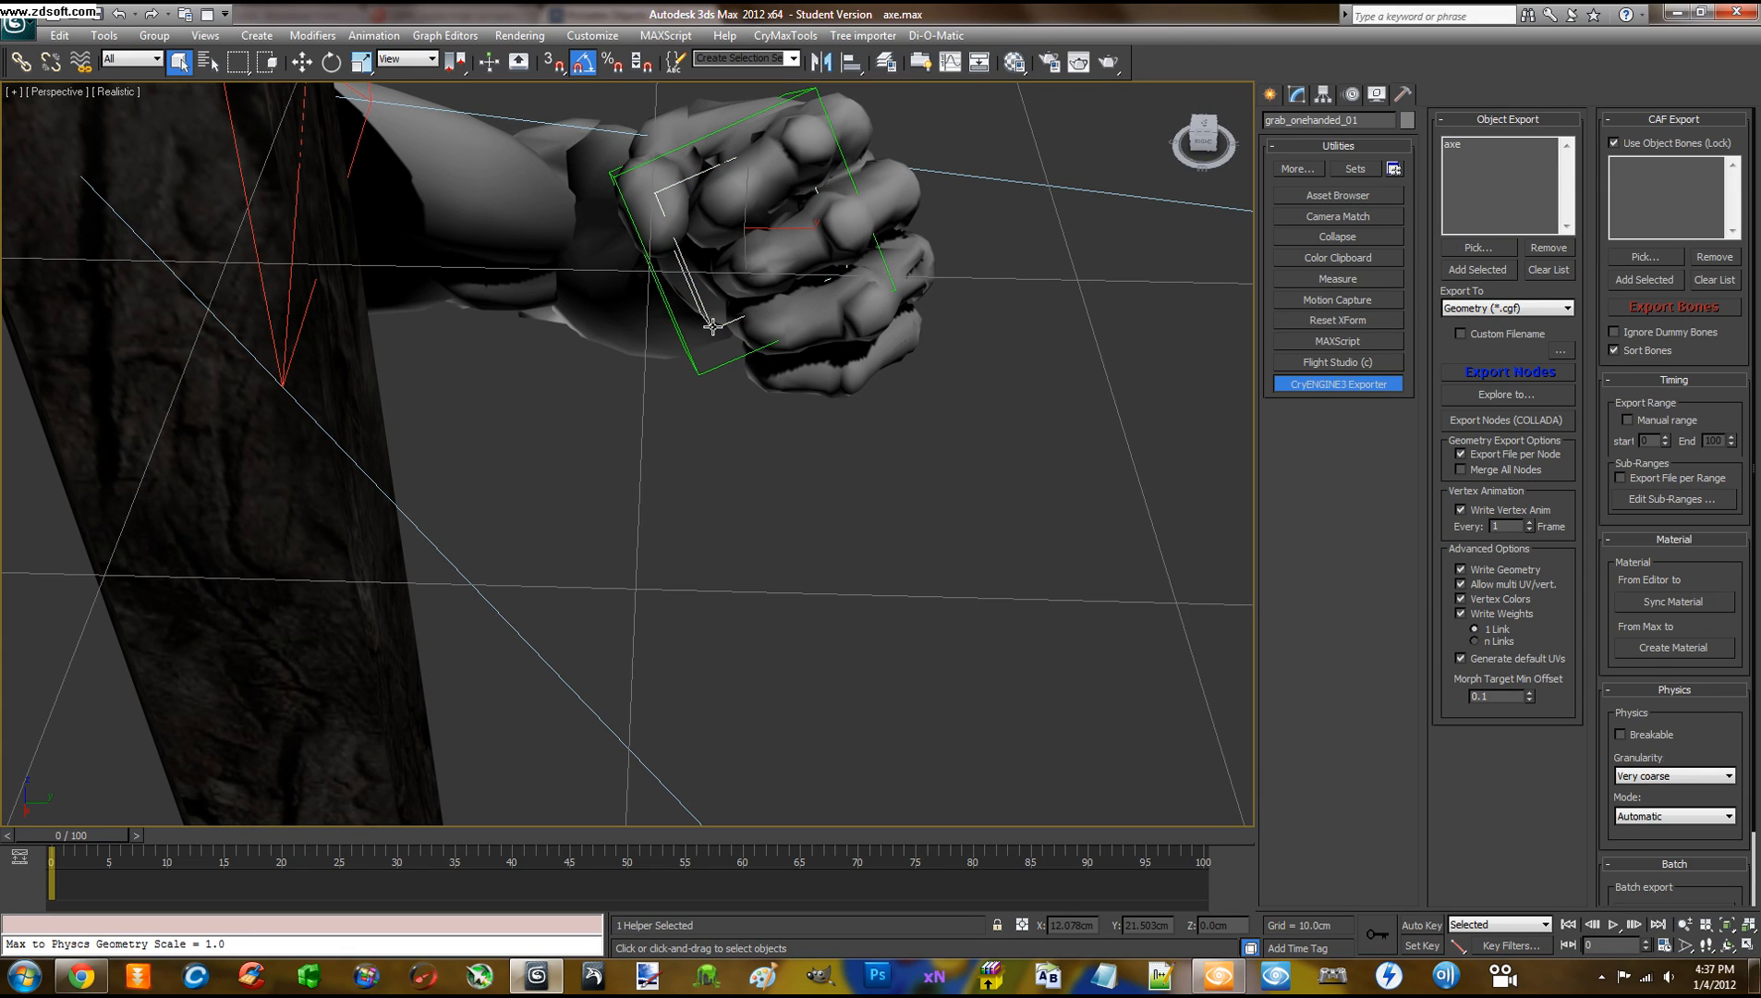
click(719, 383)
alt+middle_drag(726, 358, 745, 363)
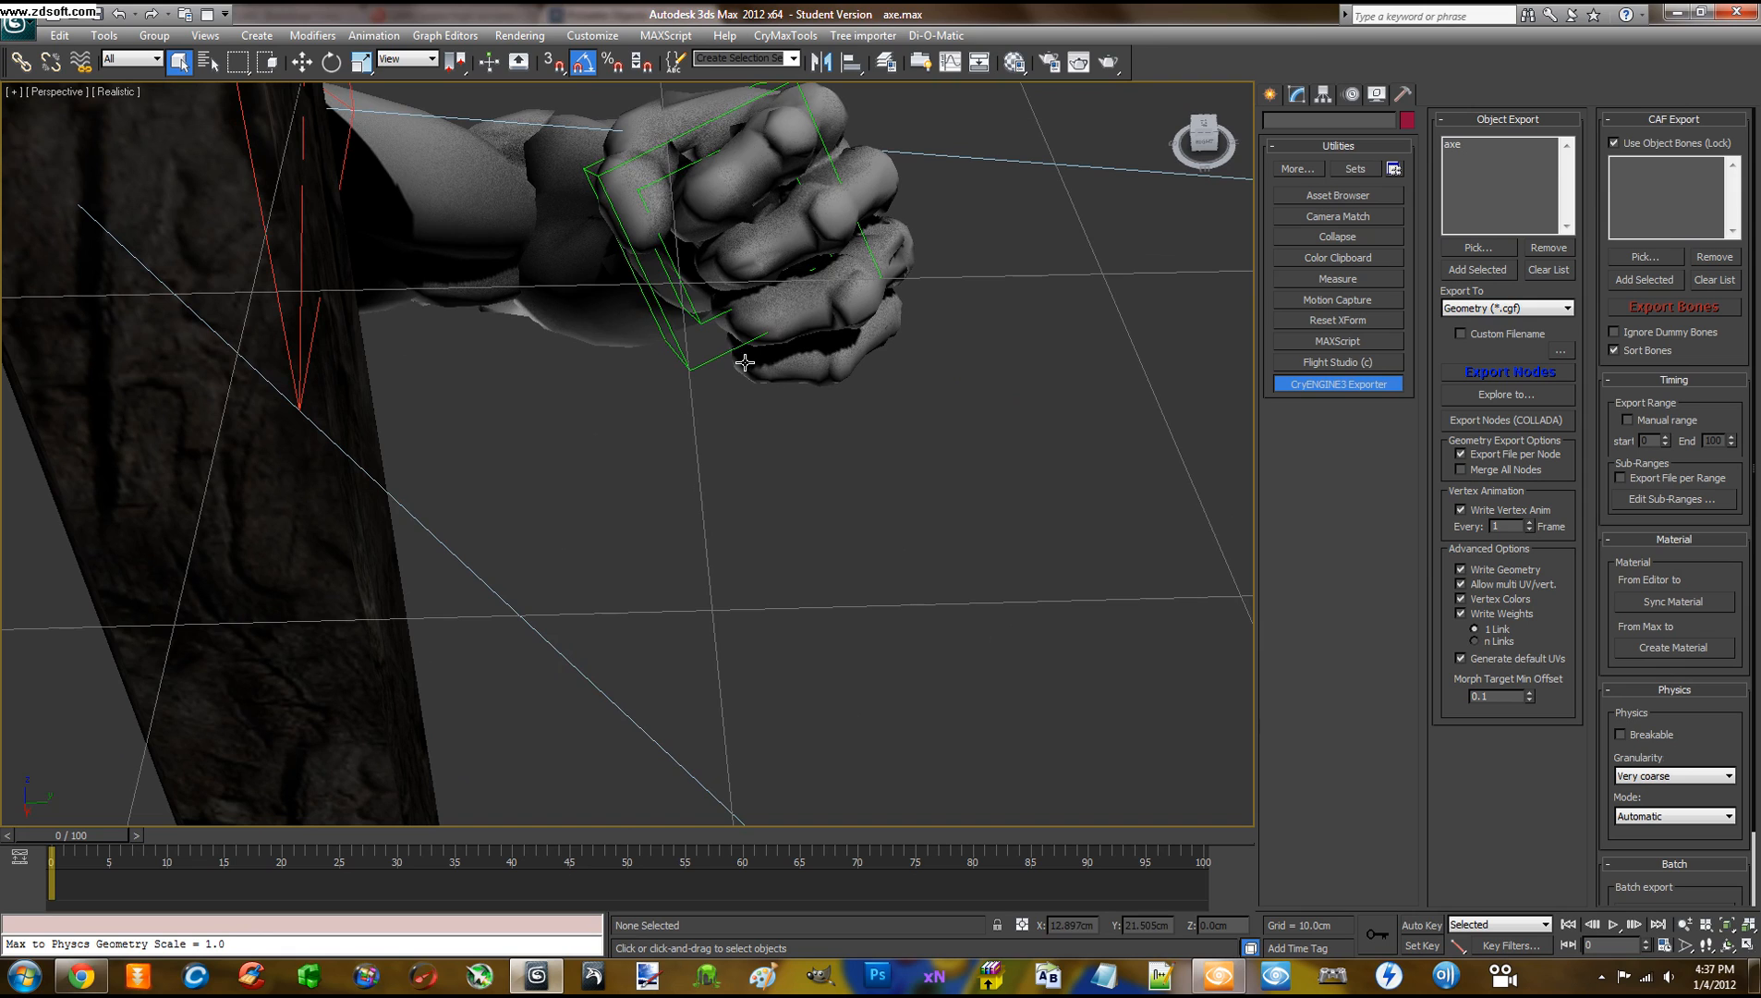
click(699, 335)
middle_drag(1043, 263, 1029, 306)
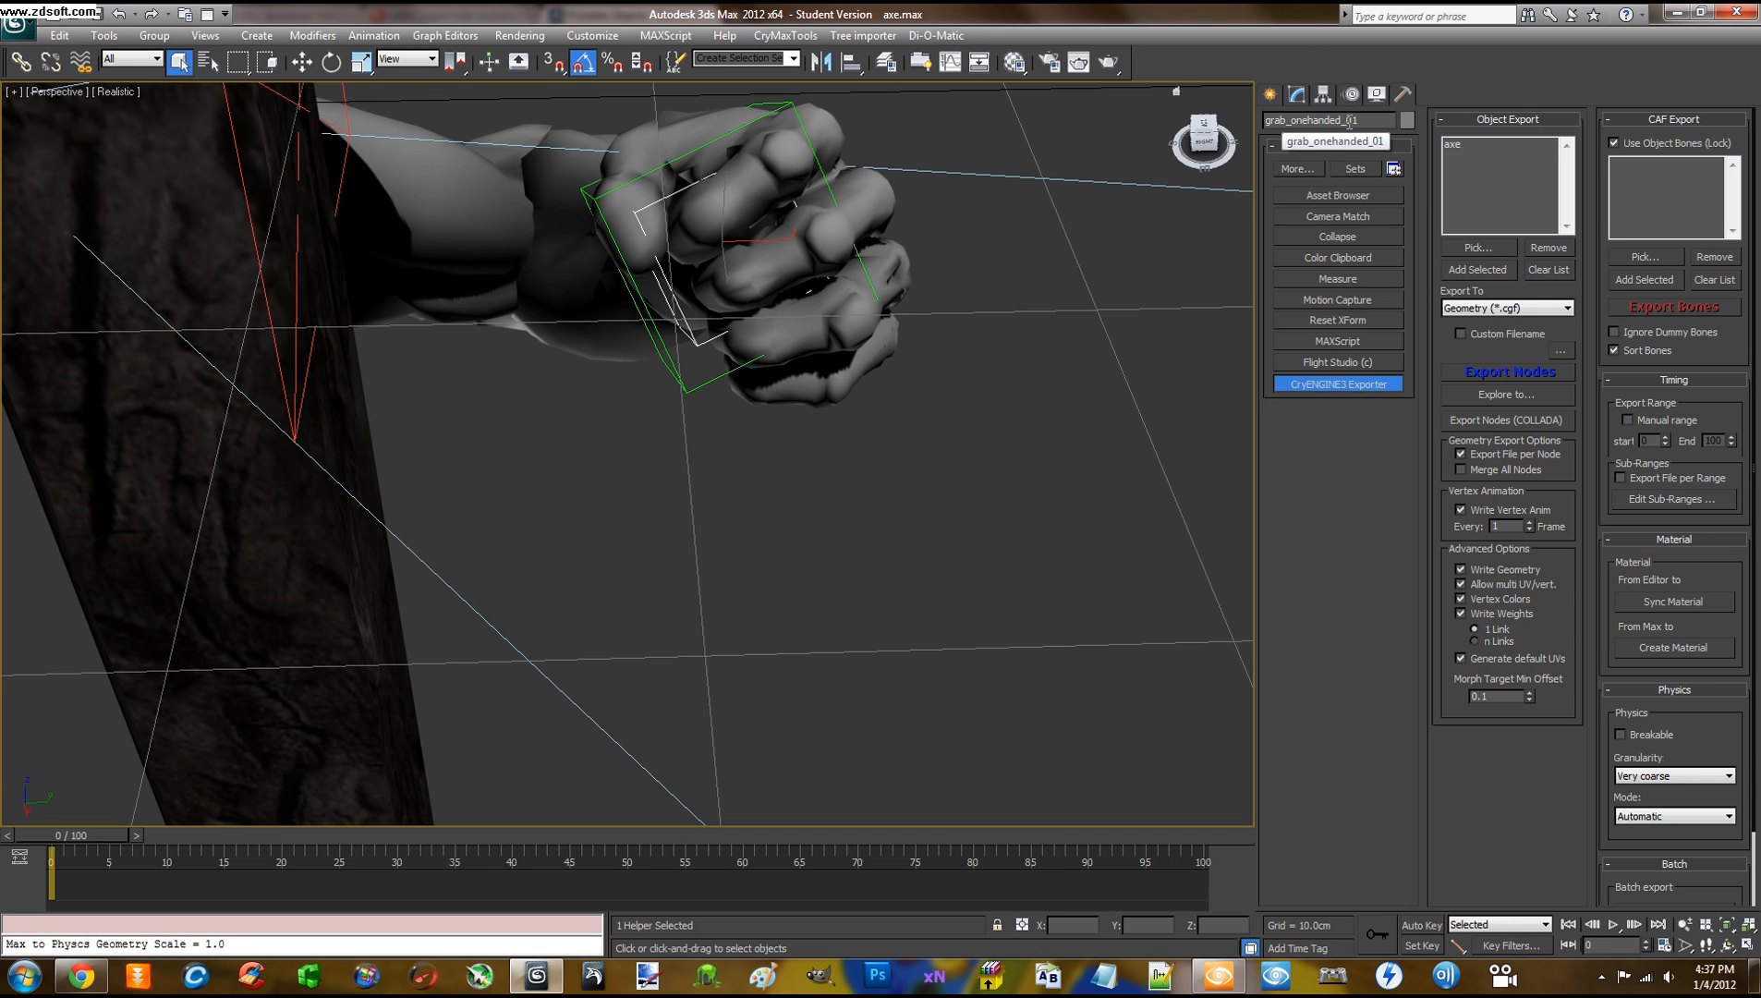
drag(1361, 120, 1262, 121)
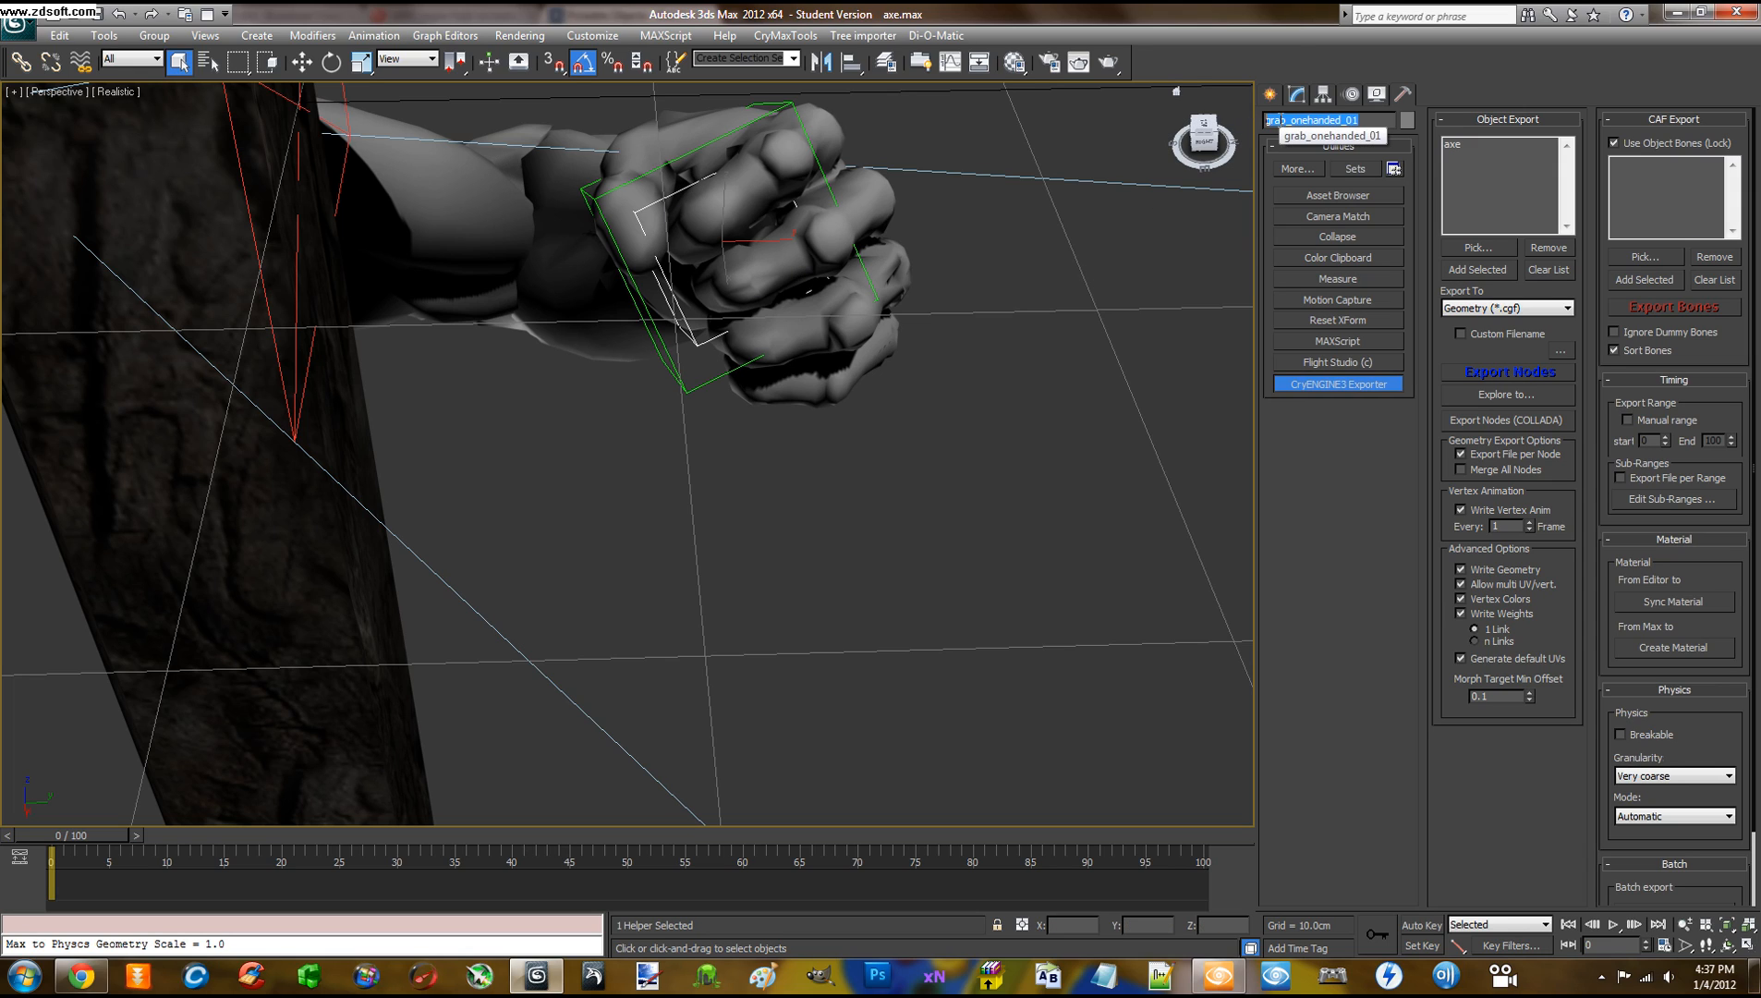
click(1361, 121)
drag(1363, 121, 1245, 123)
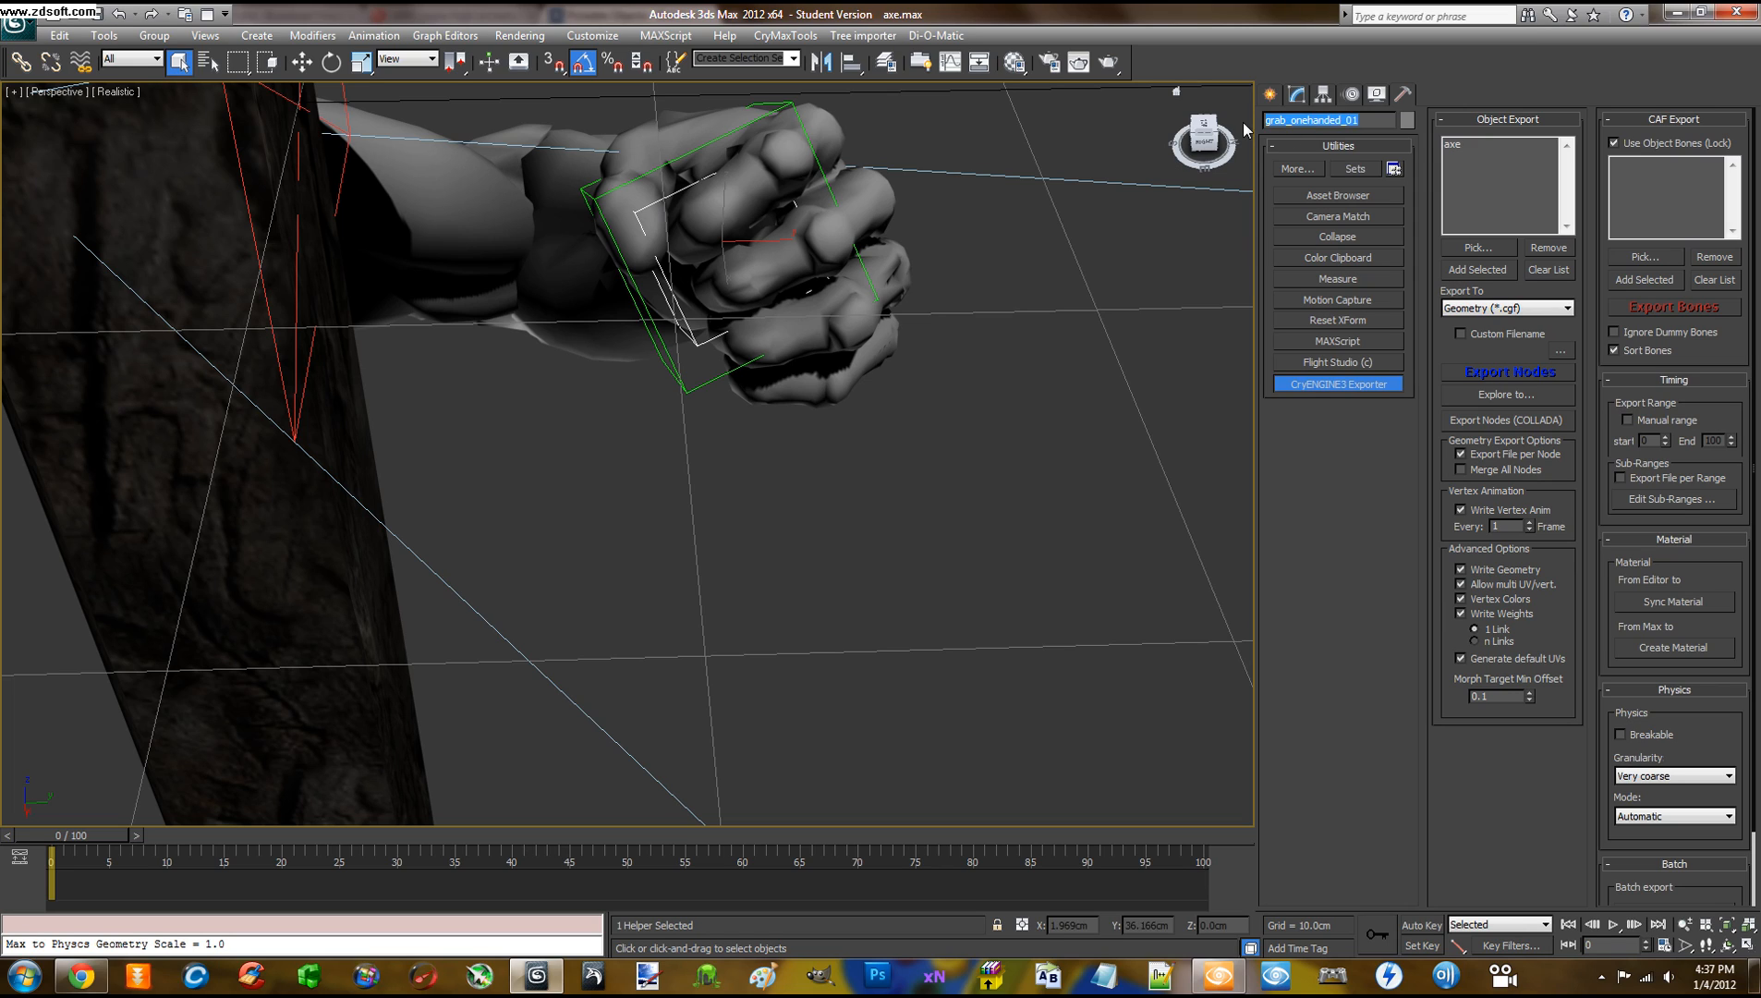
click(1365, 121)
drag(1365, 121, 1279, 123)
click(1364, 121)
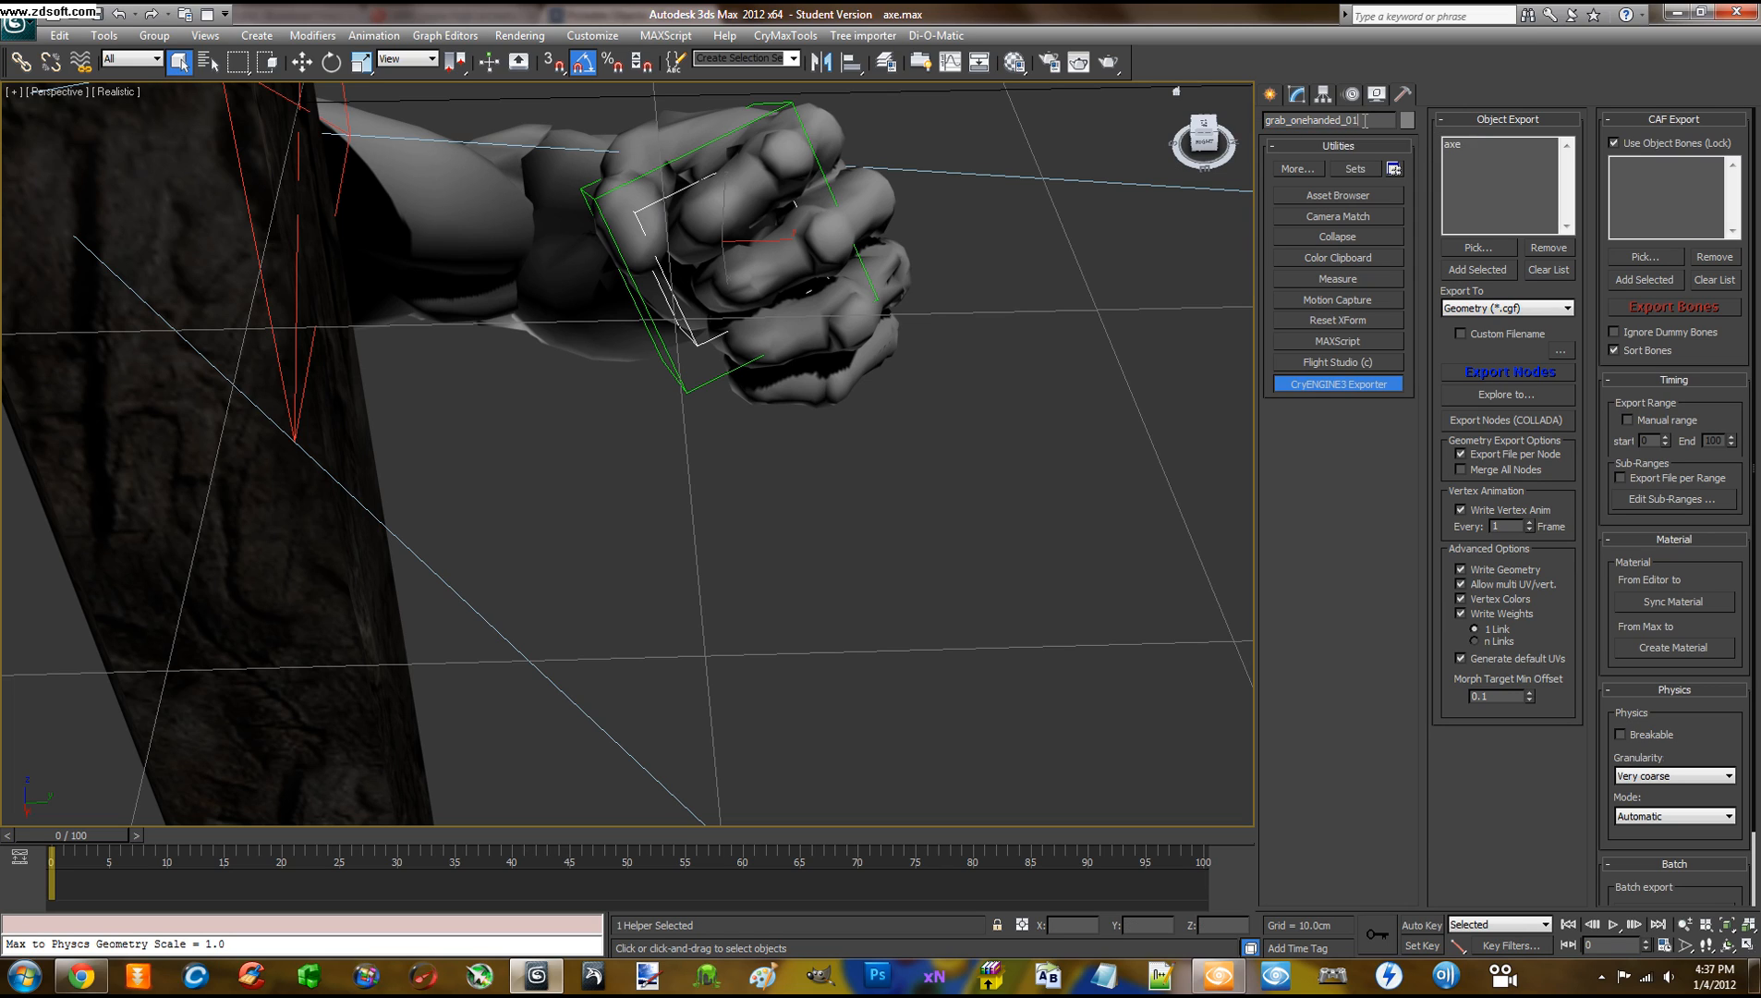
alt+middle_drag(846, 360, 883, 377)
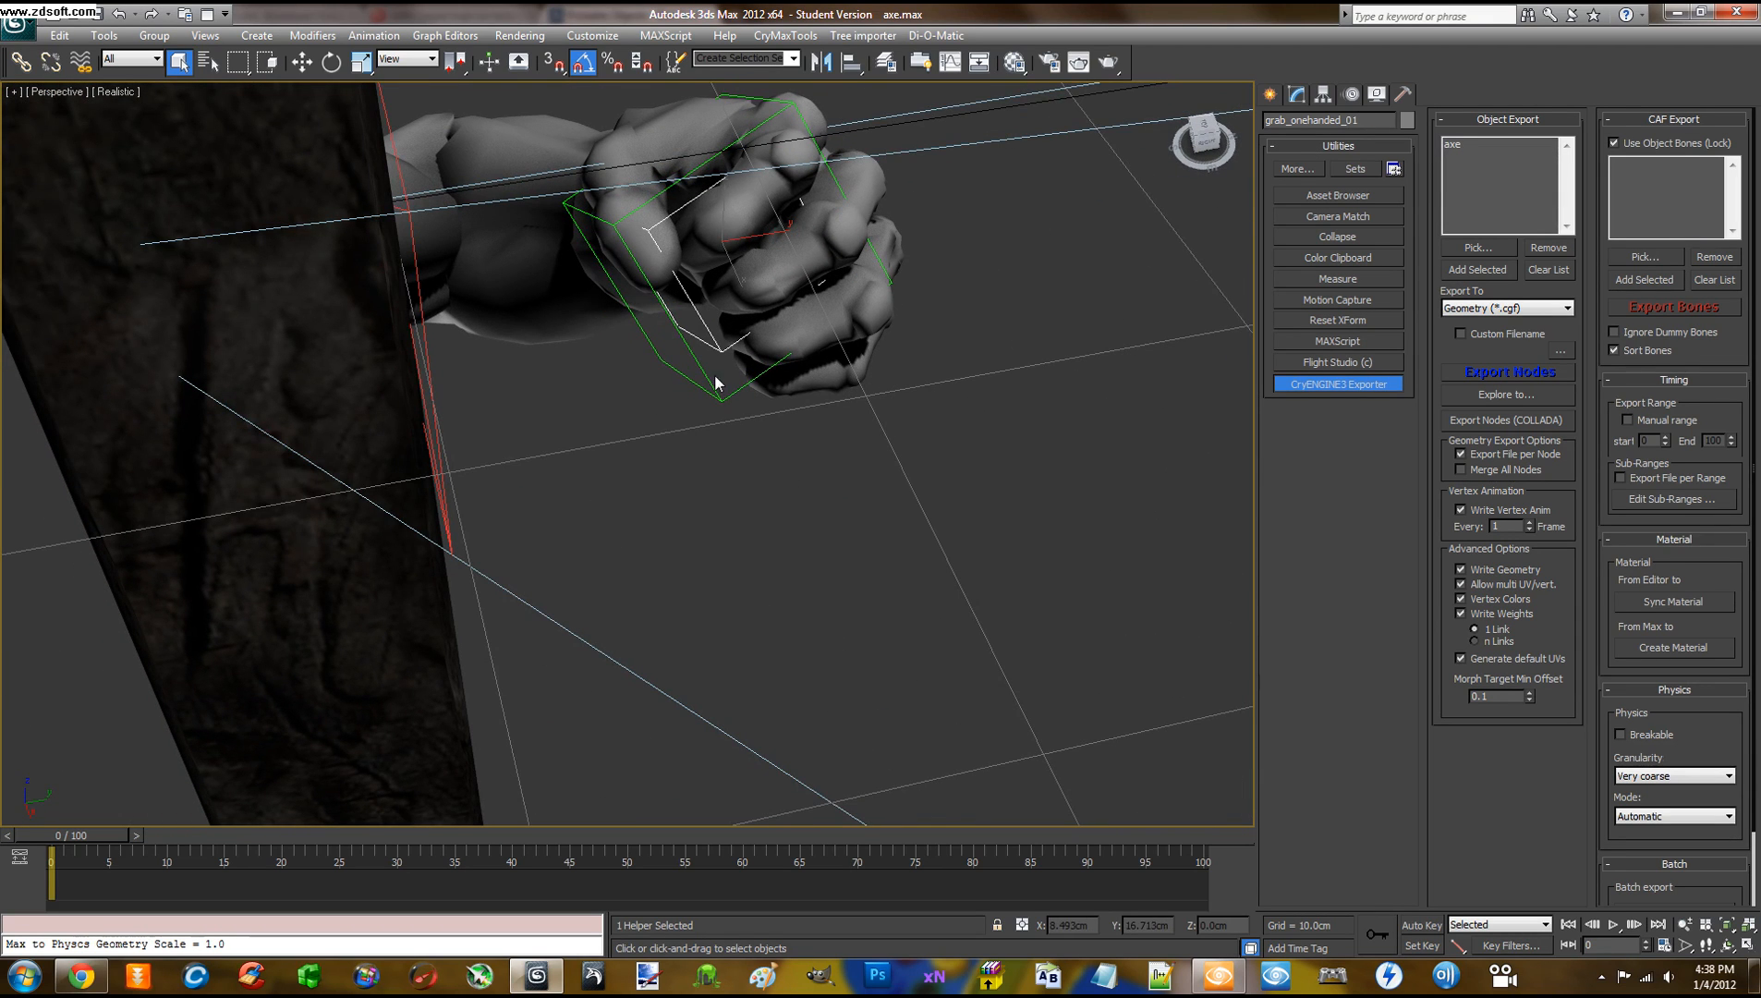
Deselect the grab helper and pan and zoom the Perspective view onto the first-person fist
click(765, 492)
scroll(739, 482, down, 10)
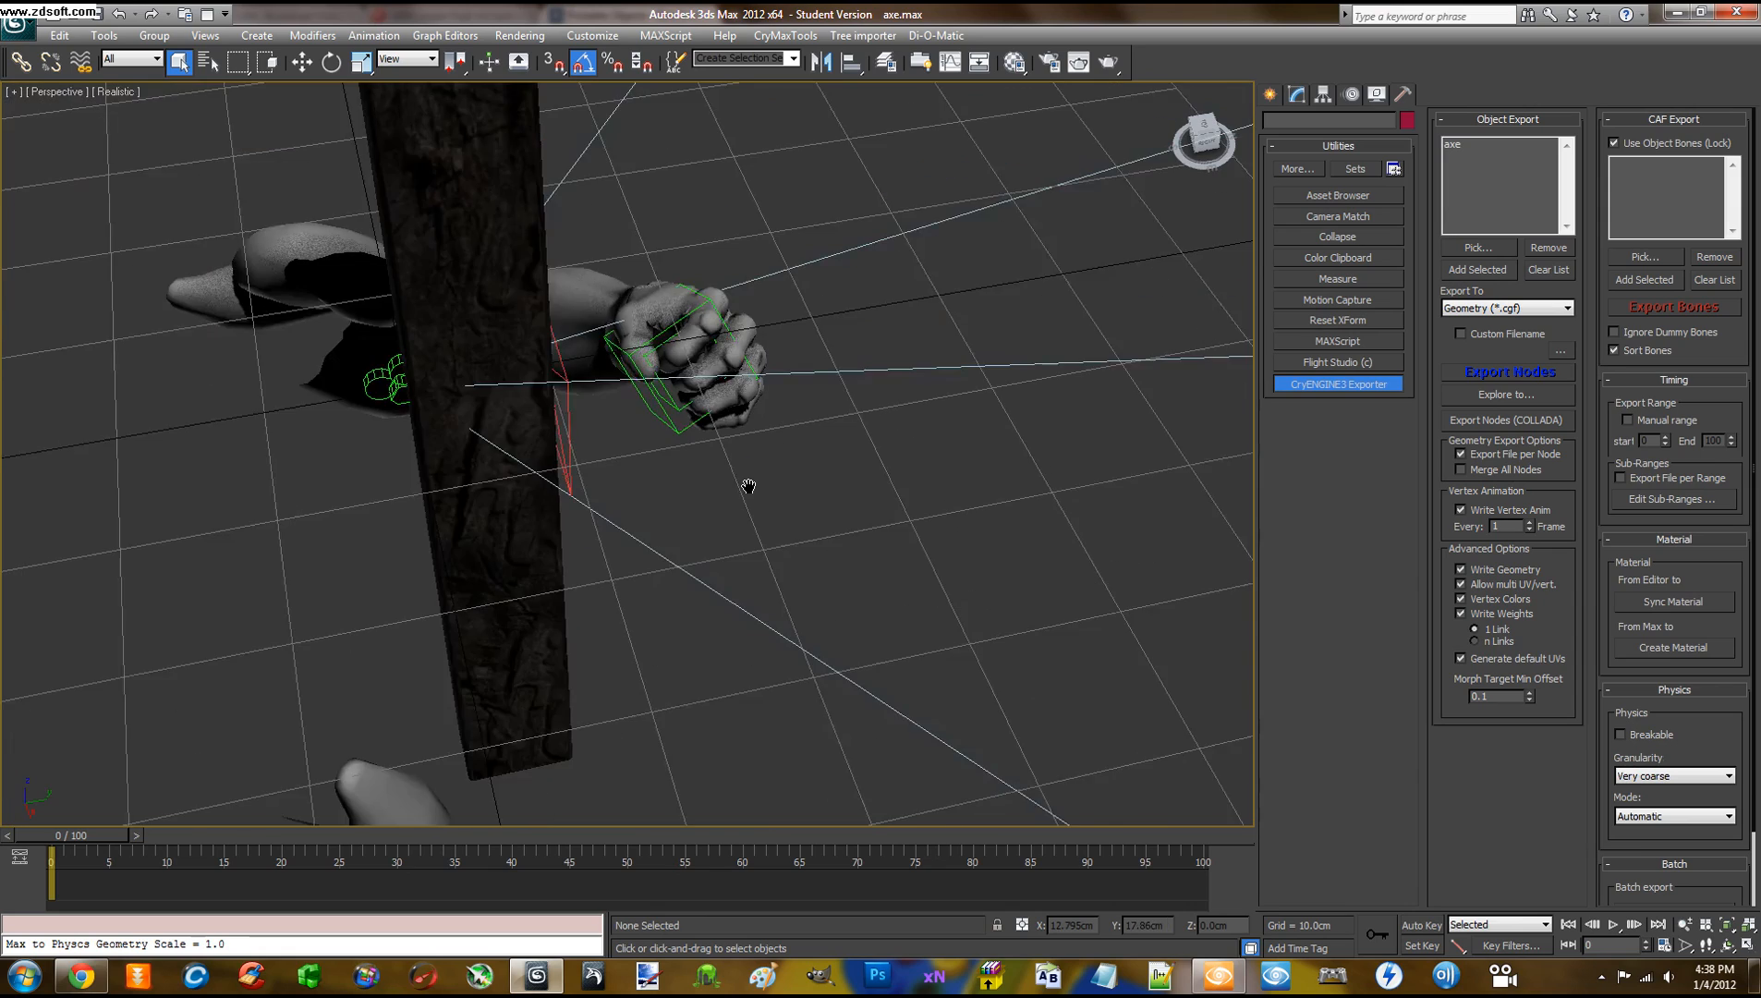
scroll(749, 485, up, 10)
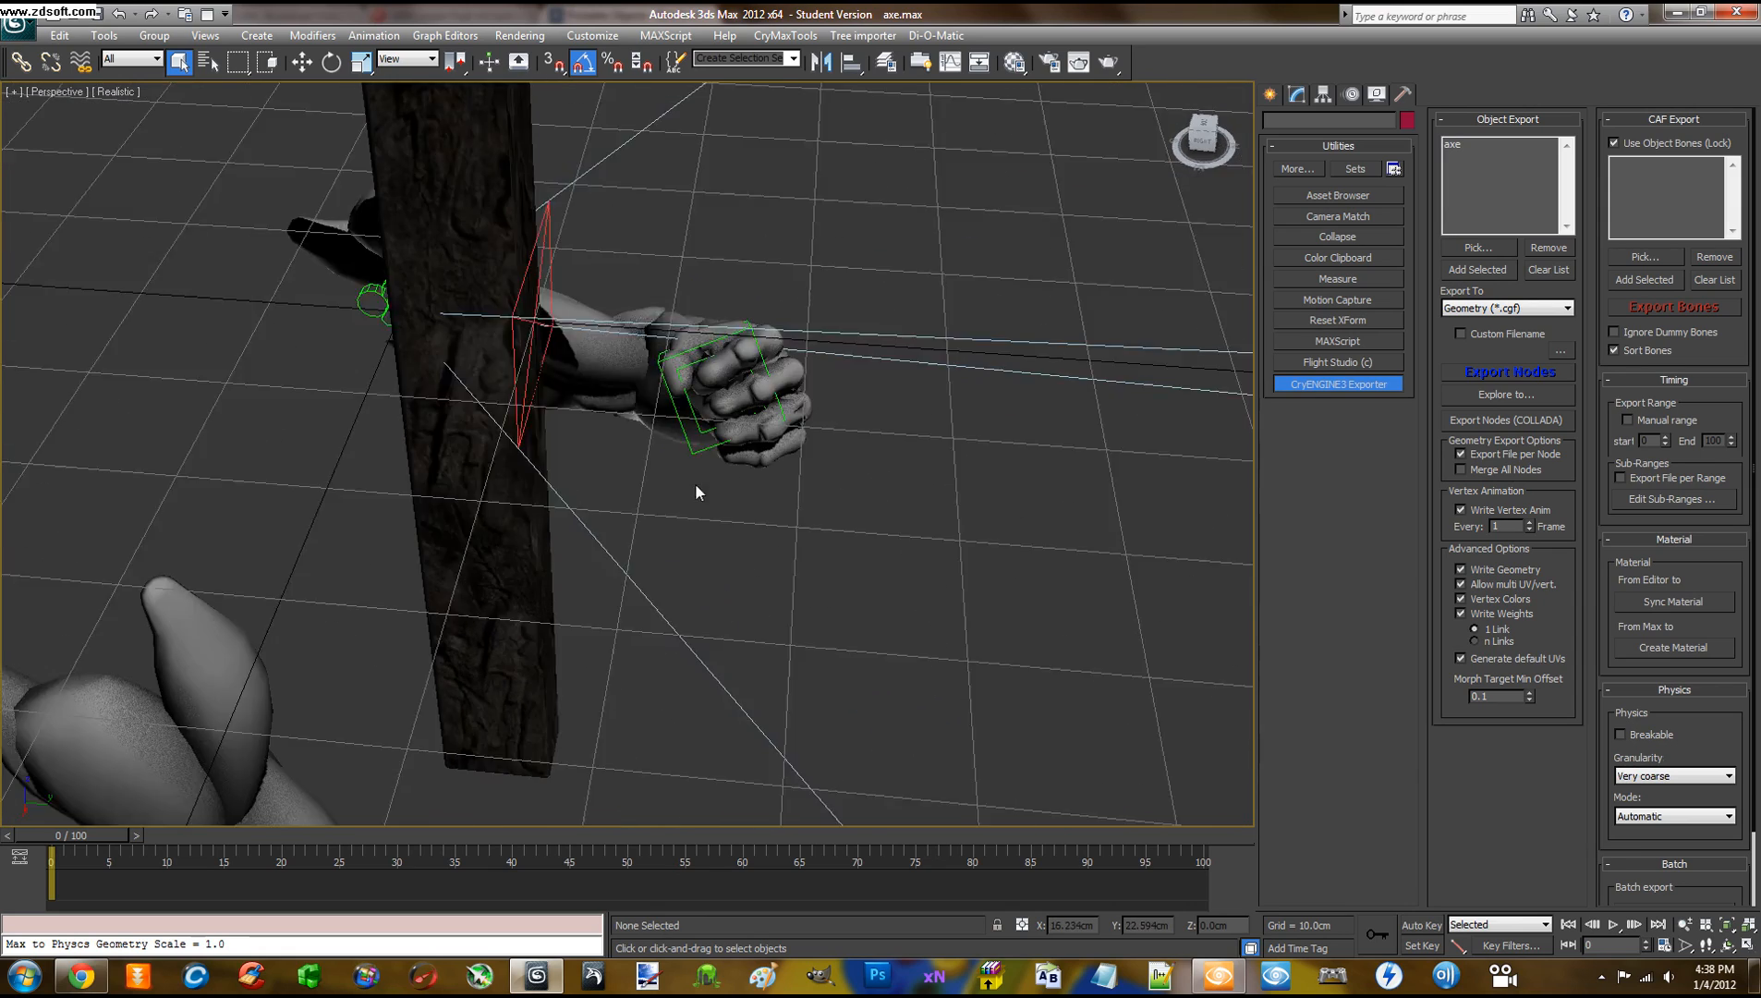
middle_drag(711, 482, 715, 487)
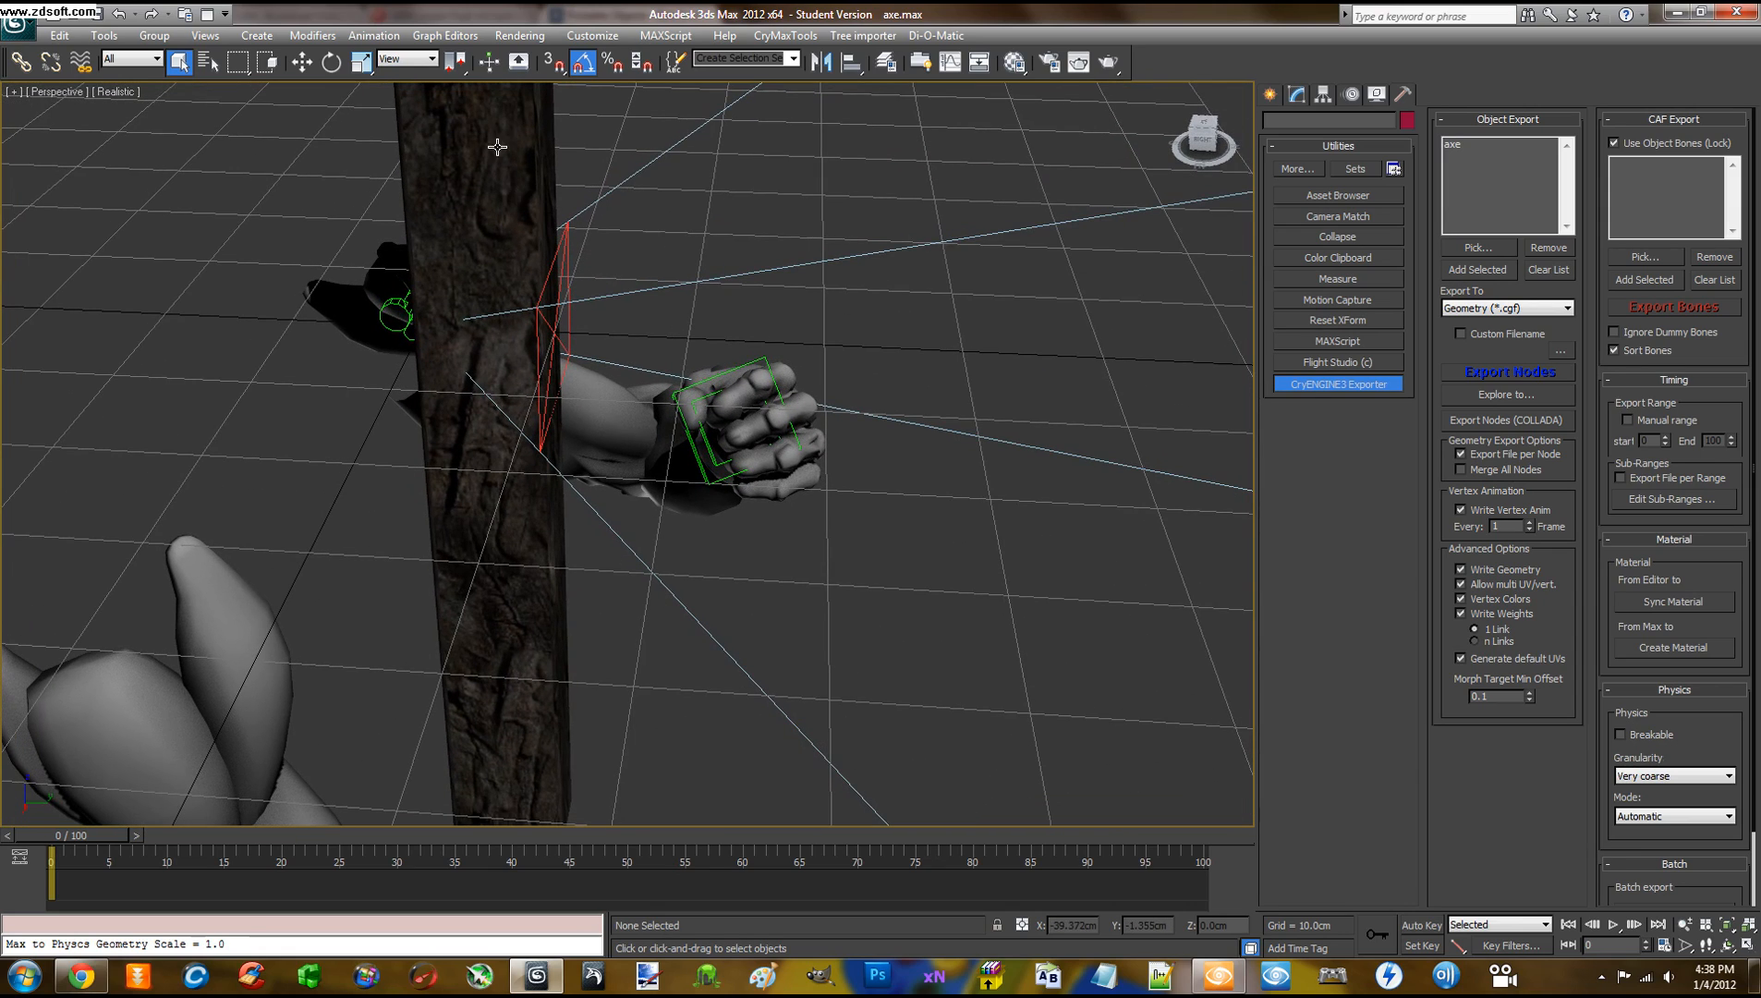
scroll(590, 277, down, 6)
scroll(597, 297, up, 3)
middle_drag(596, 296, 599, 302)
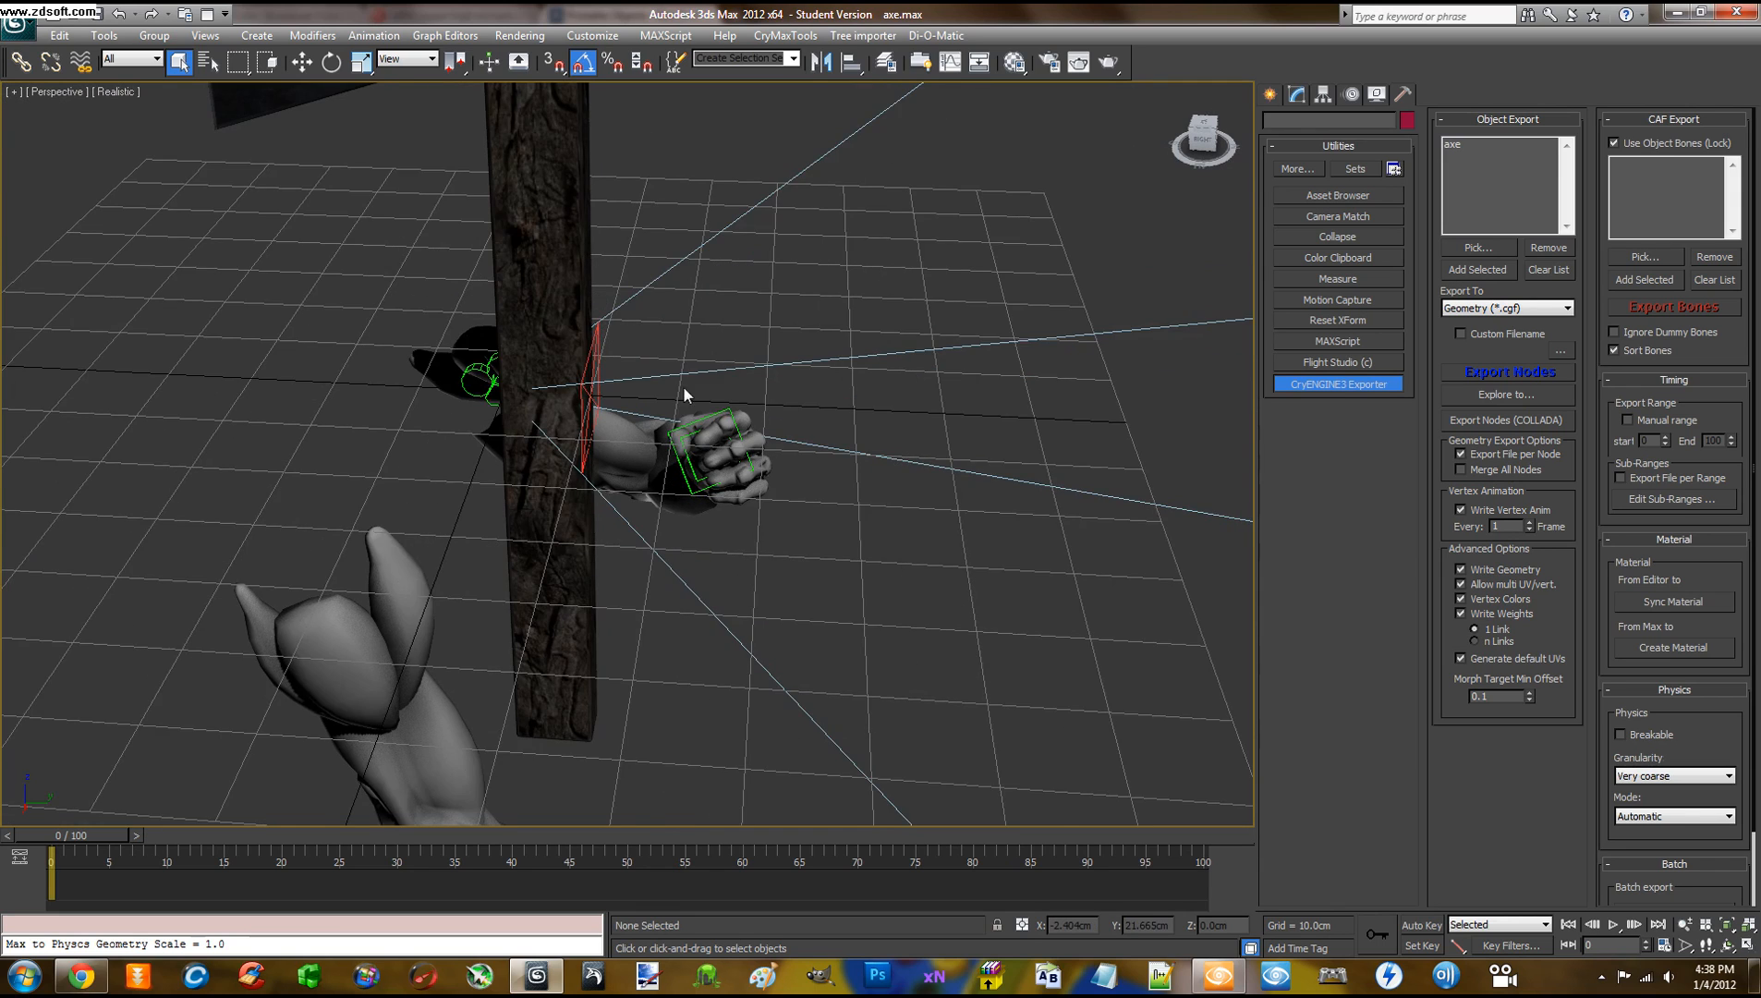
scroll(684, 389, up, 2)
middle_drag(672, 379, 684, 385)
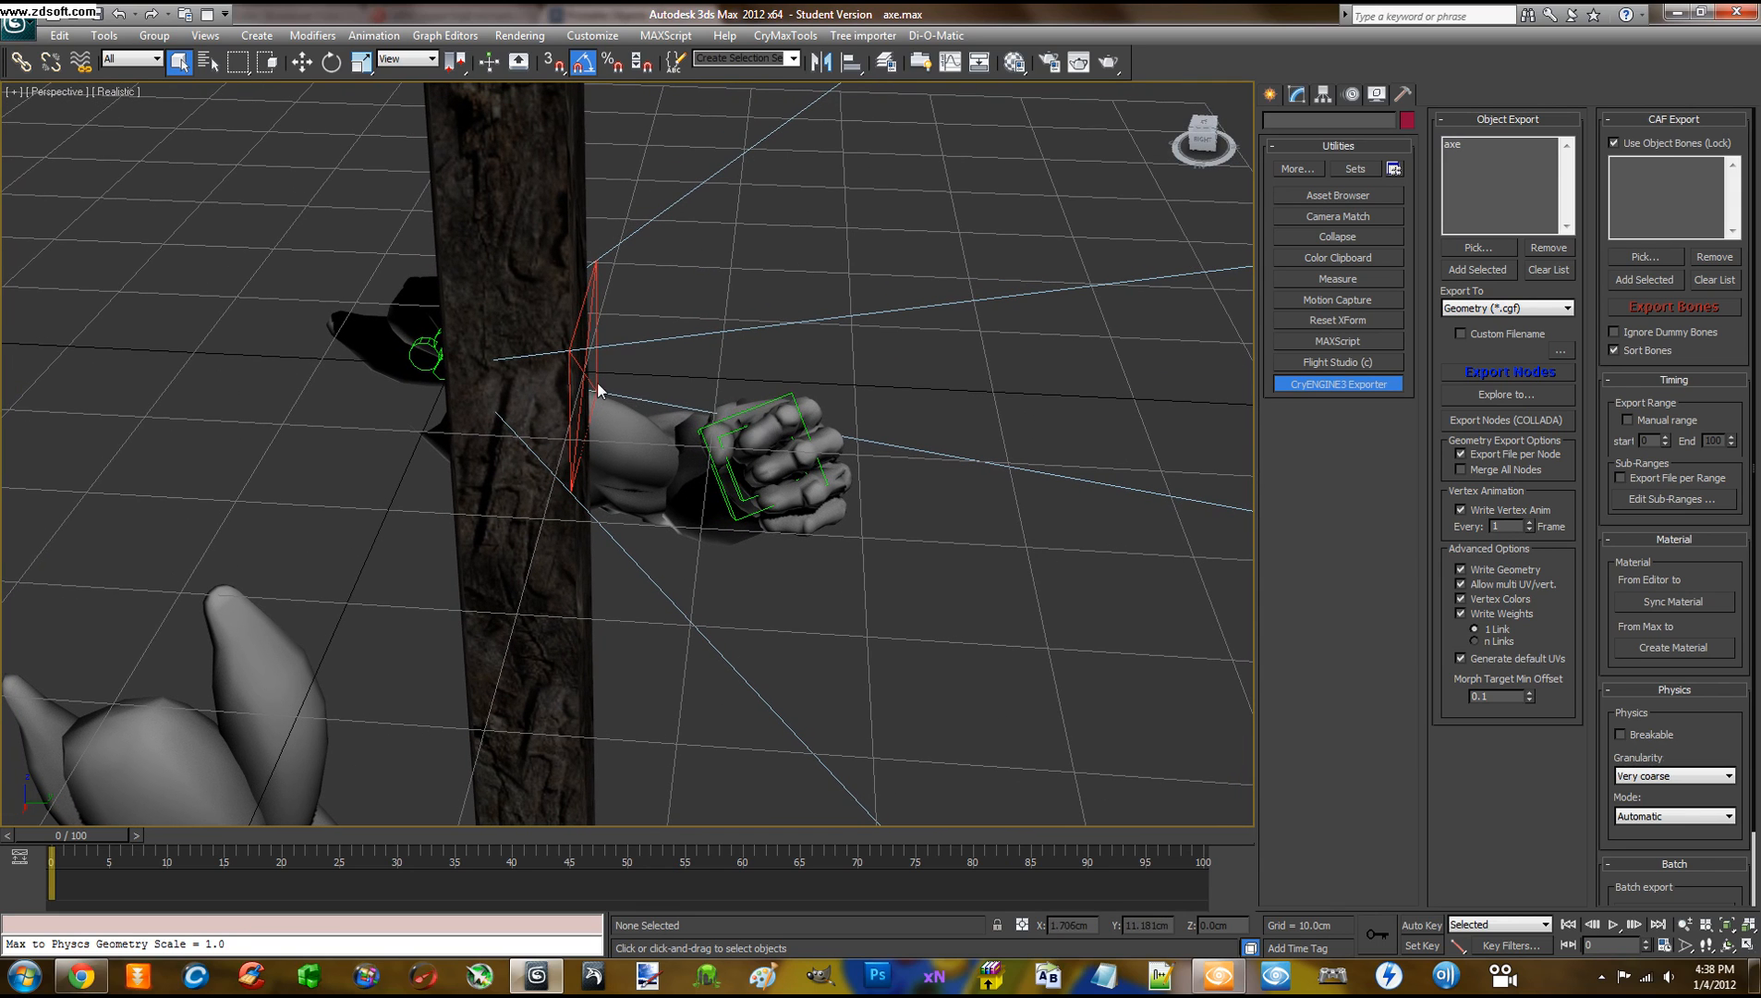
scroll(597, 382, down, 3)
scroll(614, 435, down, 2)
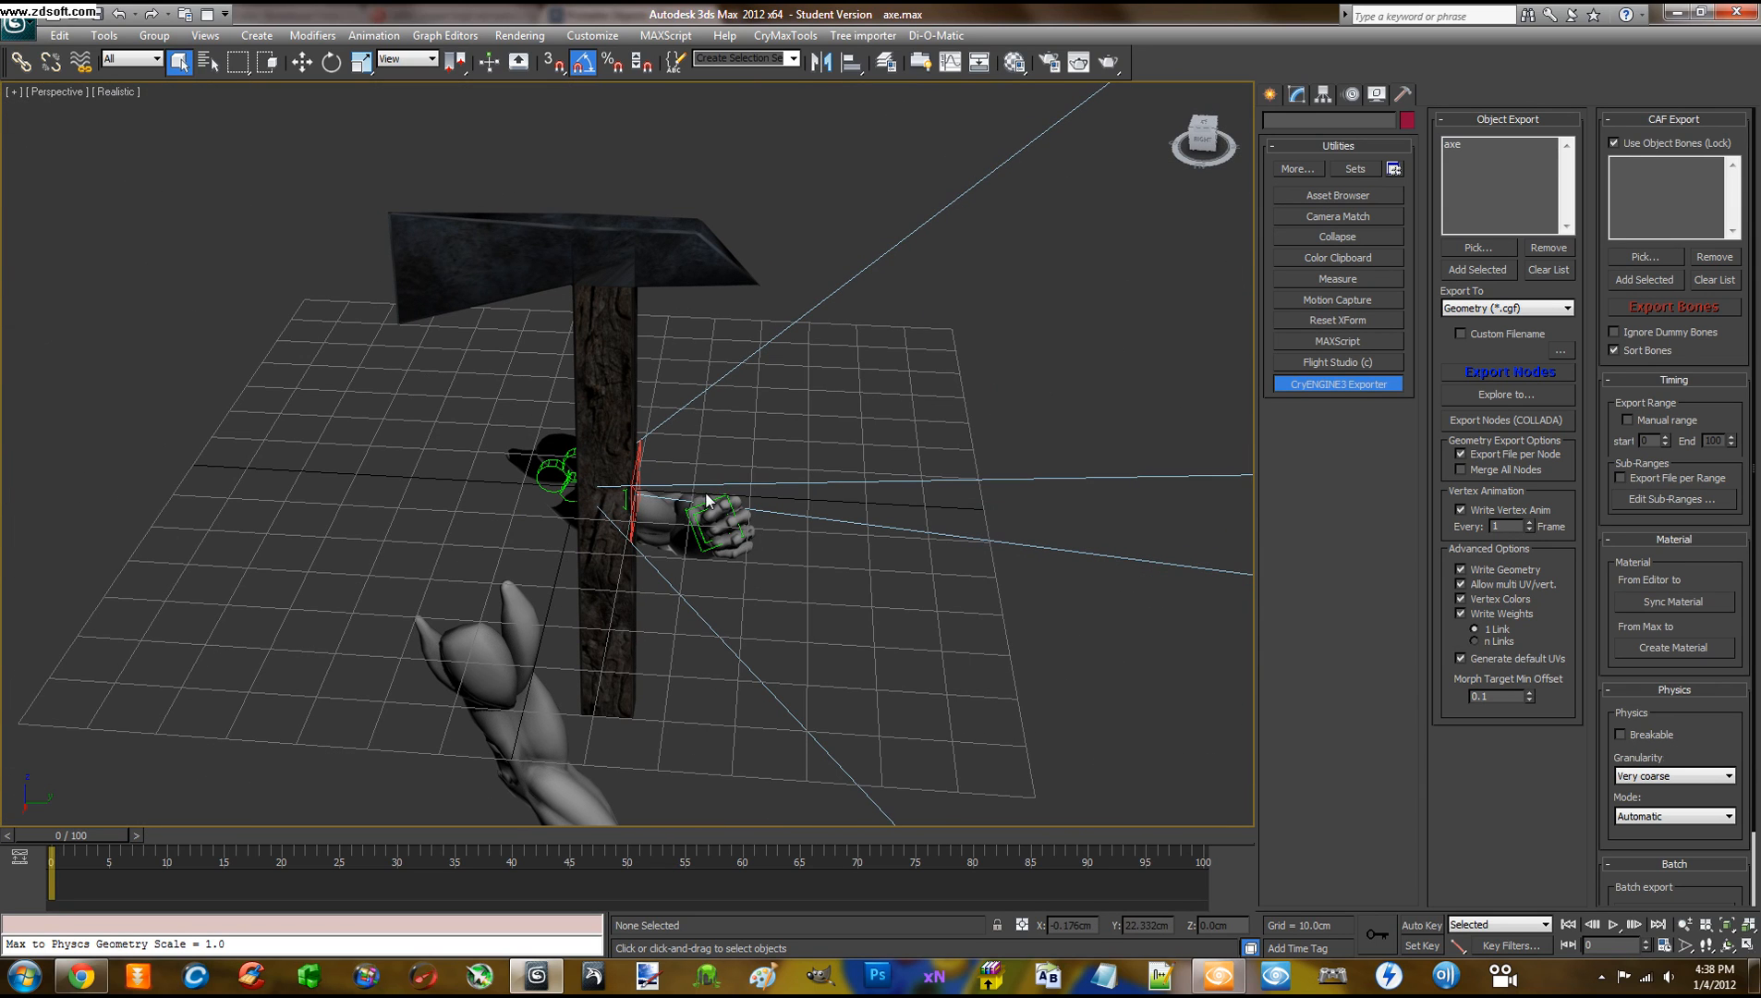
scroll(745, 523, up, 5)
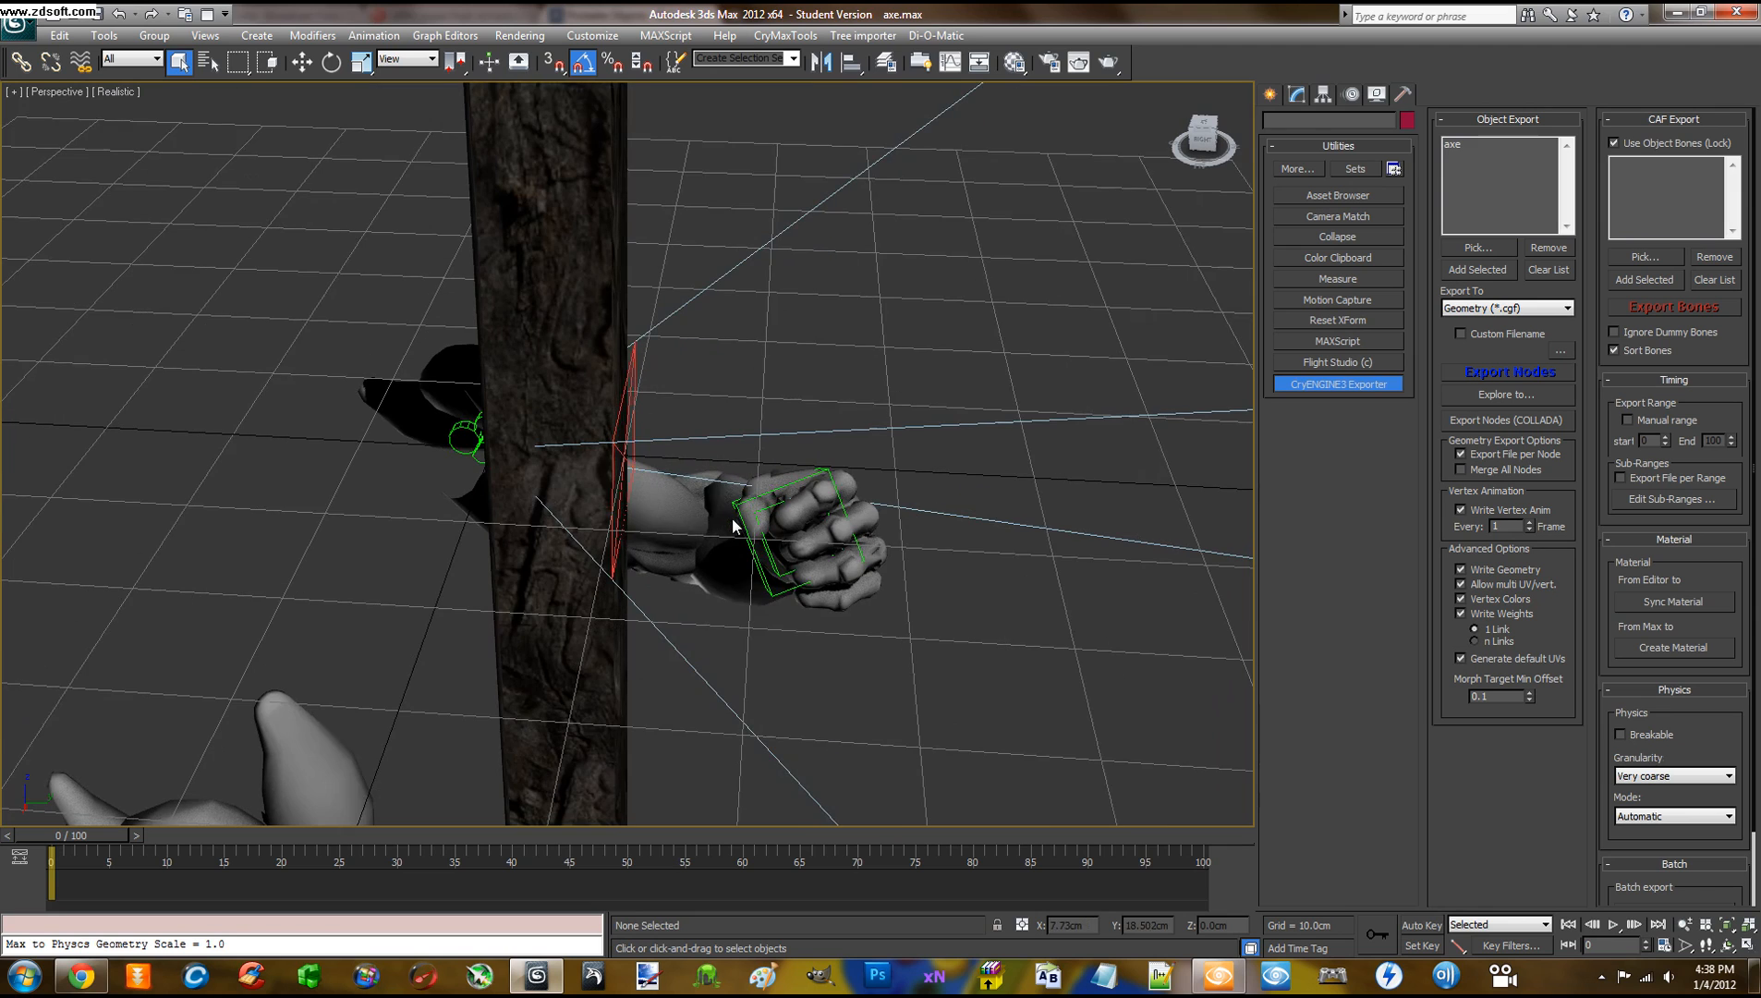
middle_drag(754, 529, 747, 448)
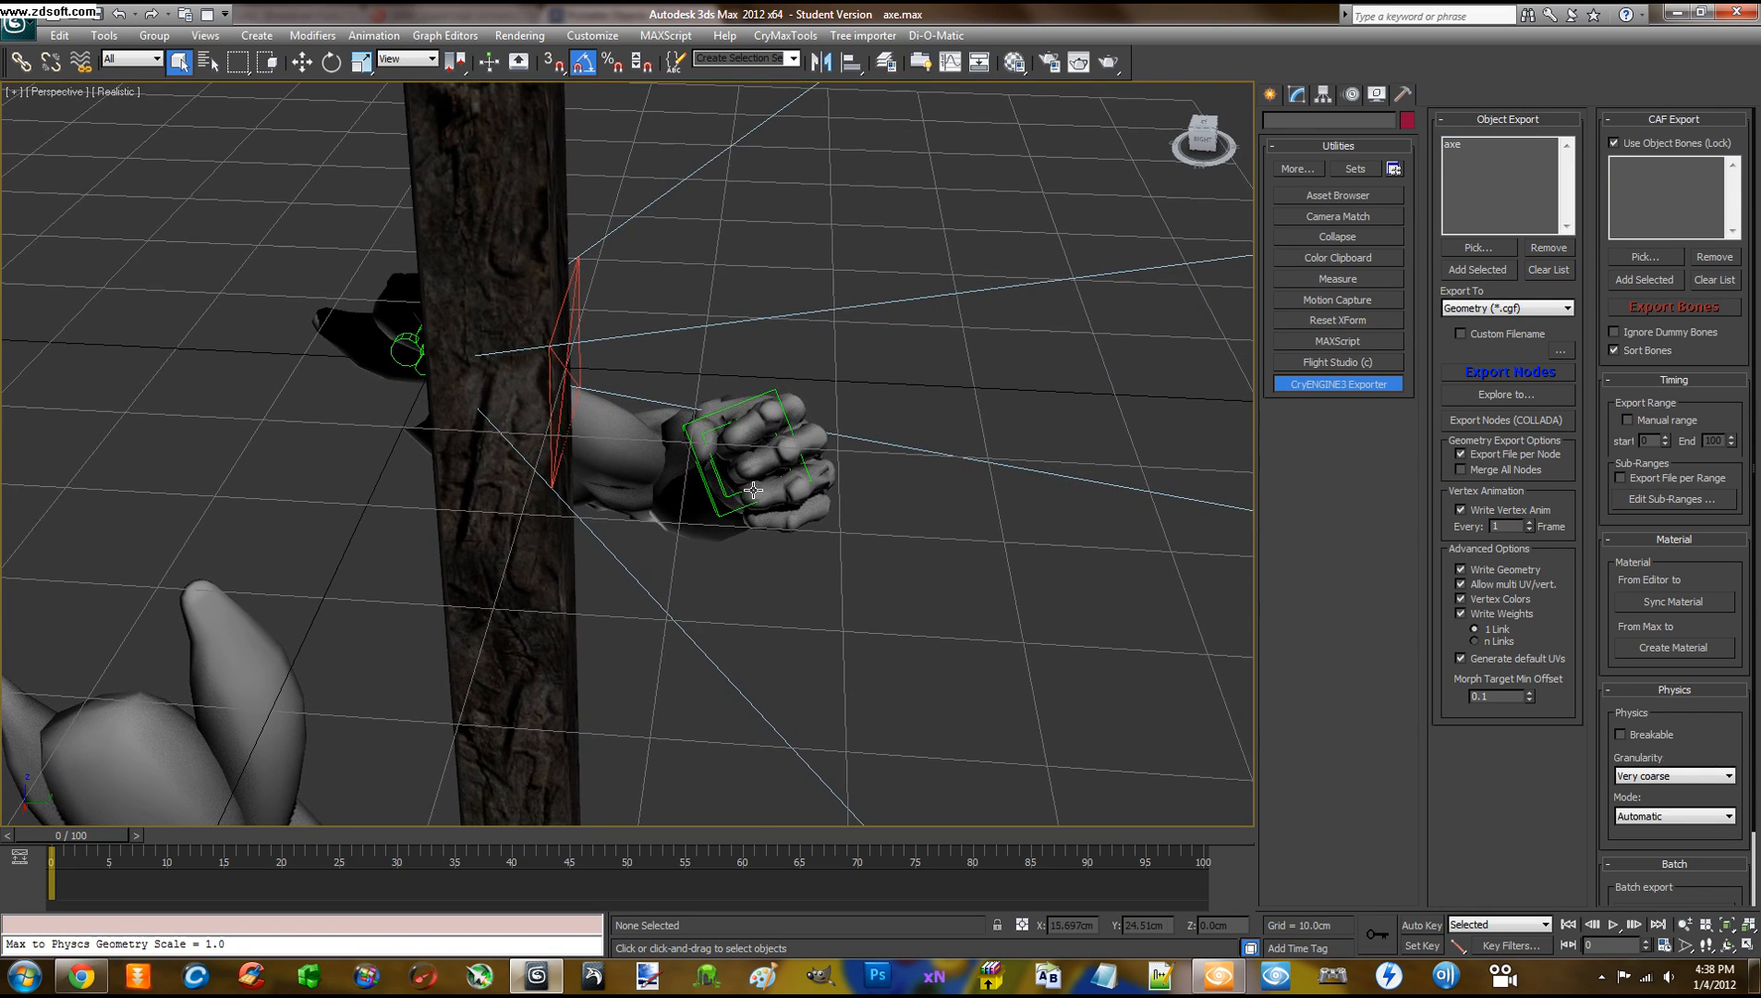
scroll(755, 495, up, 2)
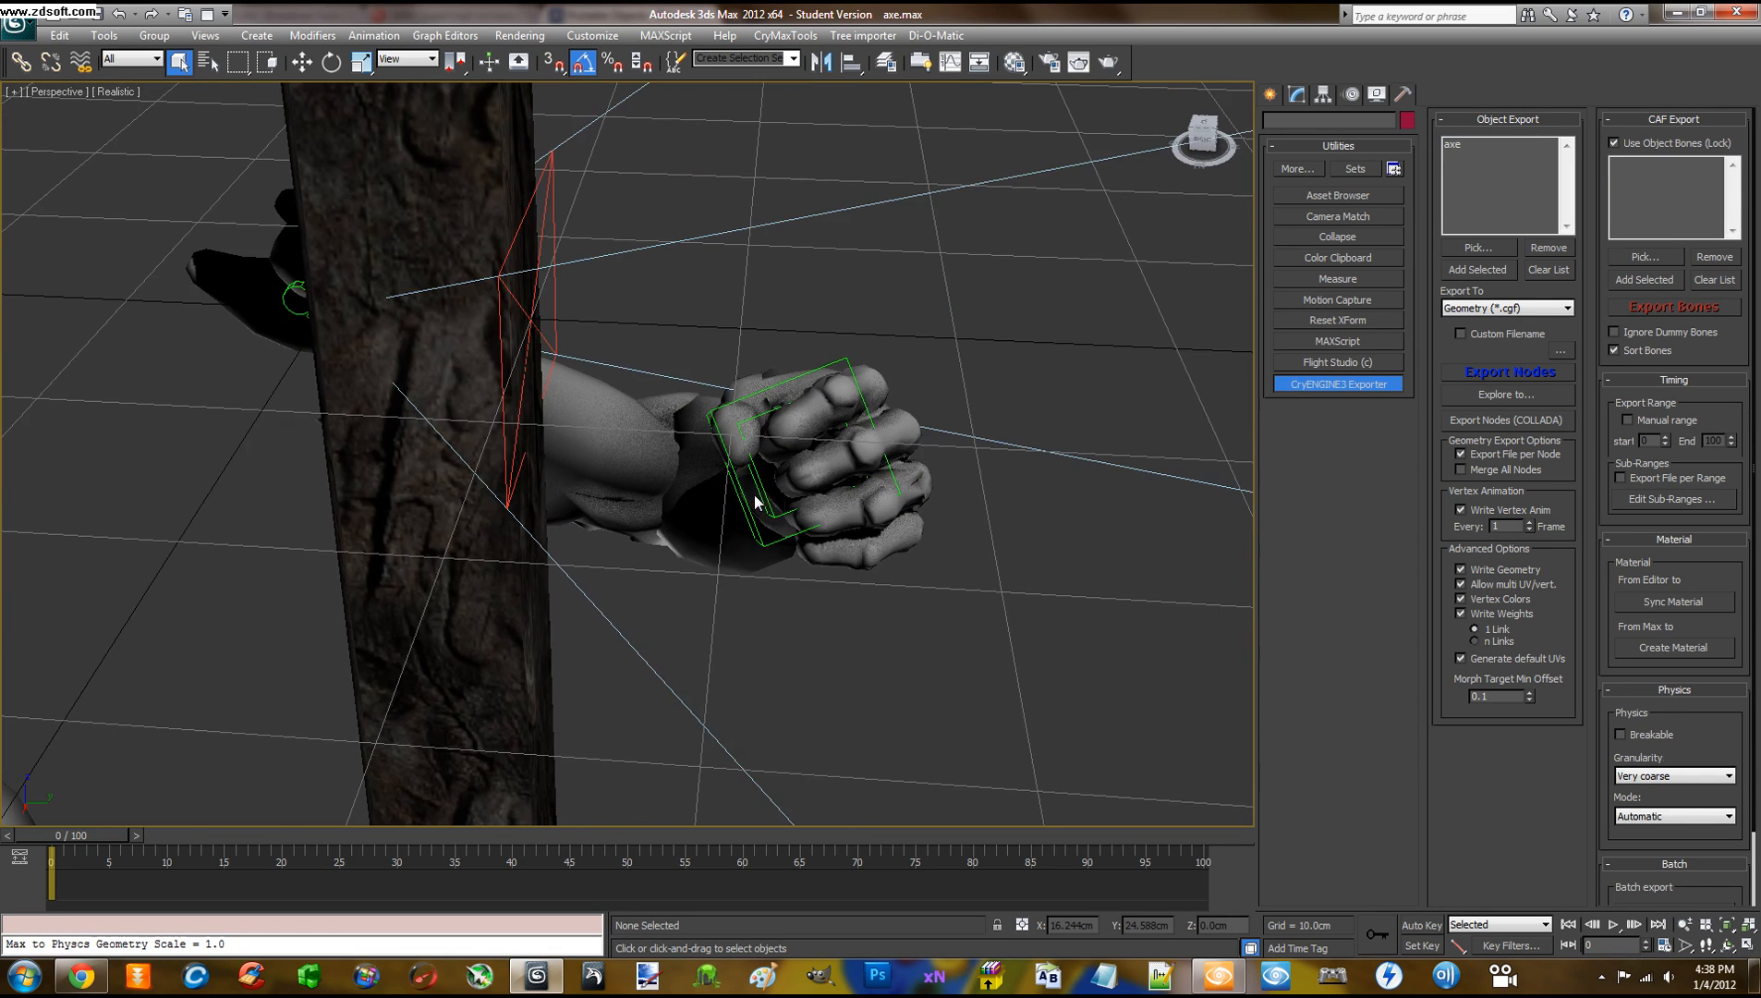
Select the inner pickable_template helper inside the fist rather than grab_onehanded_01
click(747, 417)
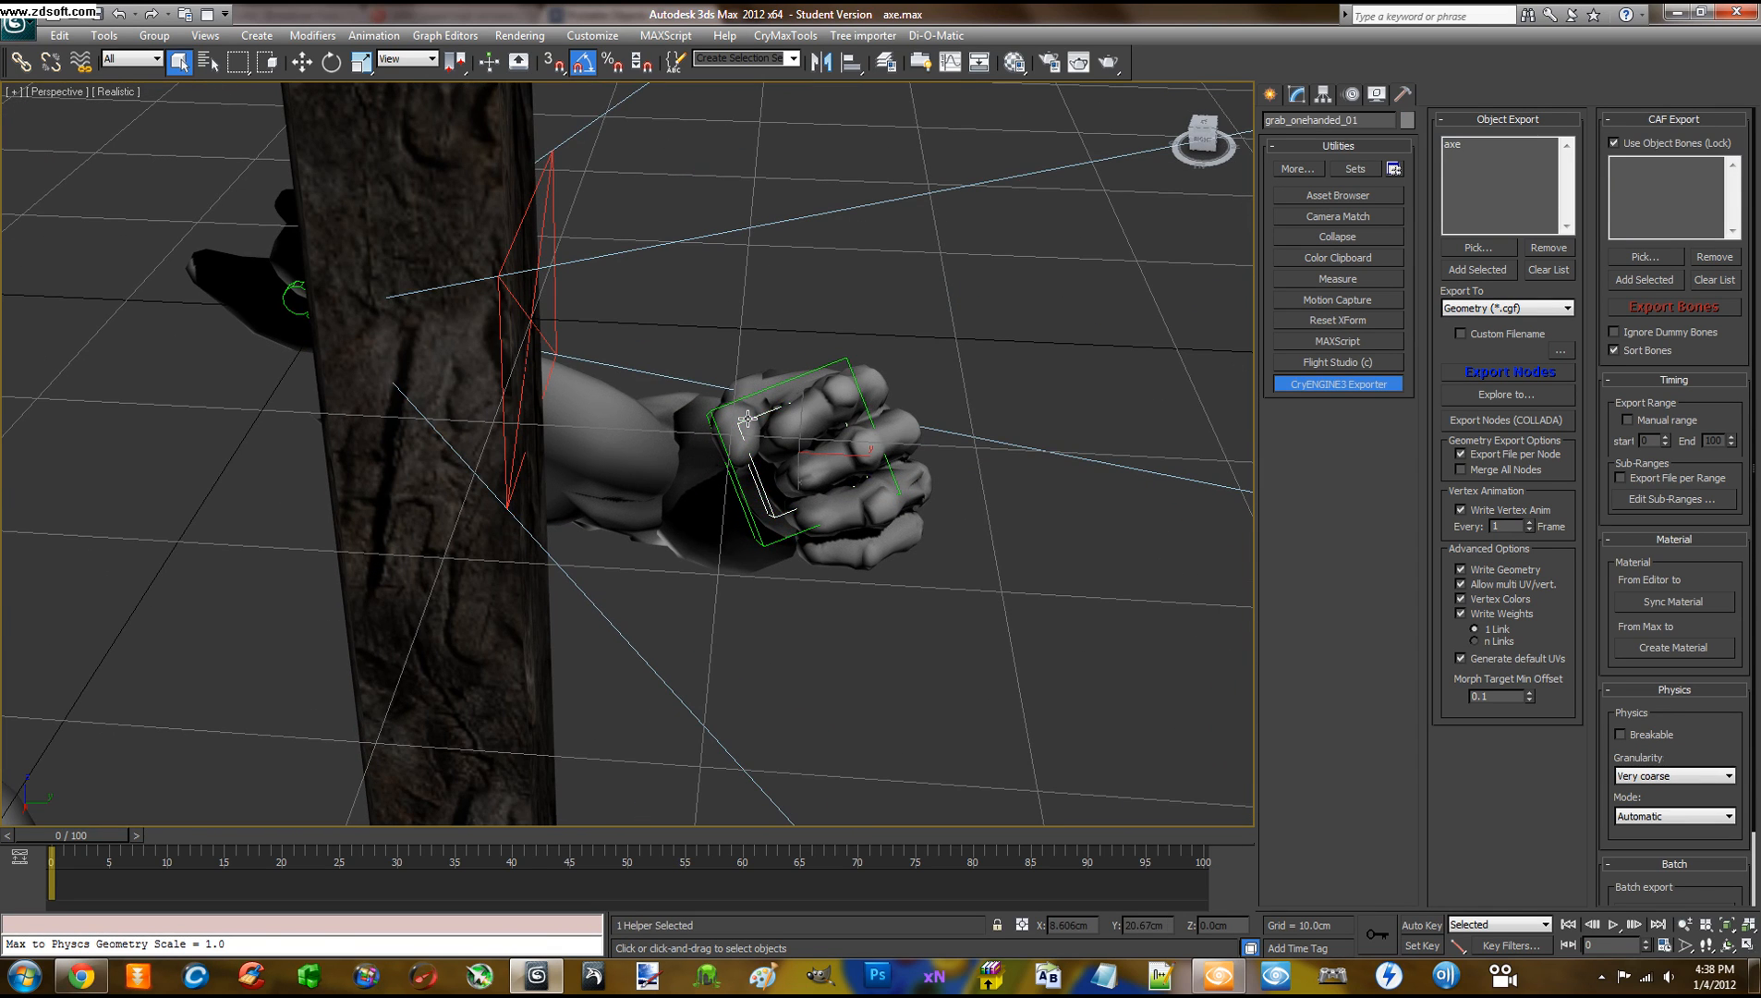
click(832, 365)
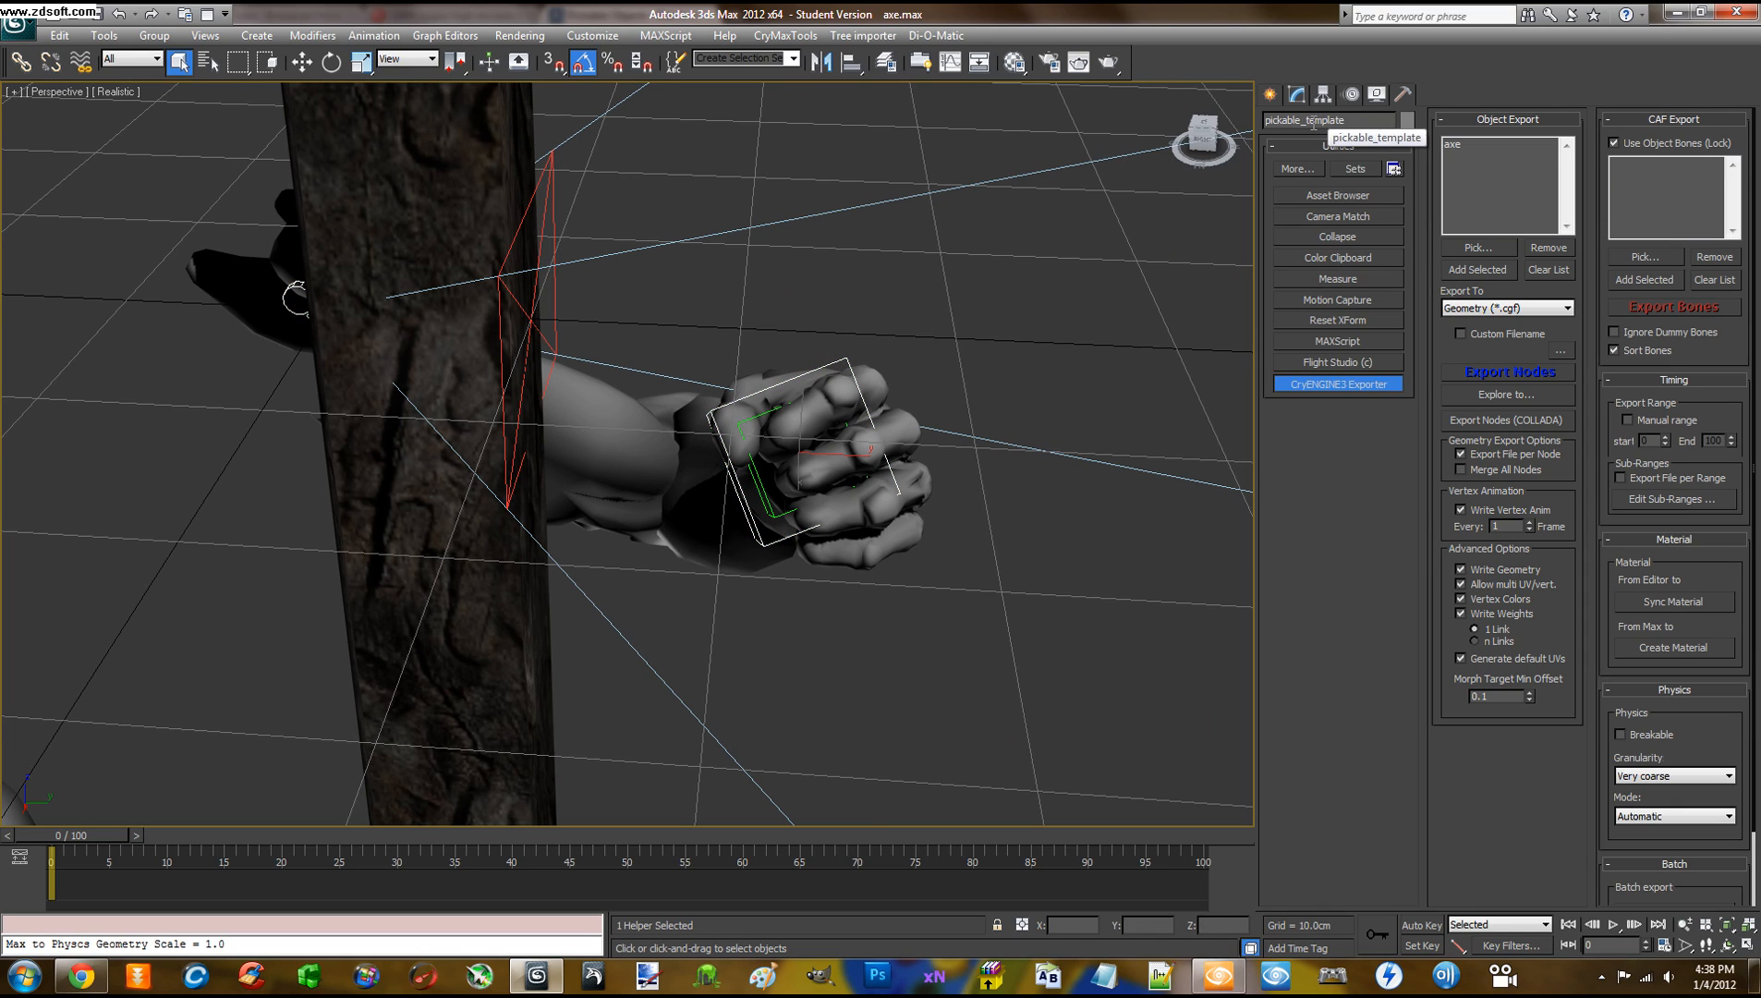
click(823, 331)
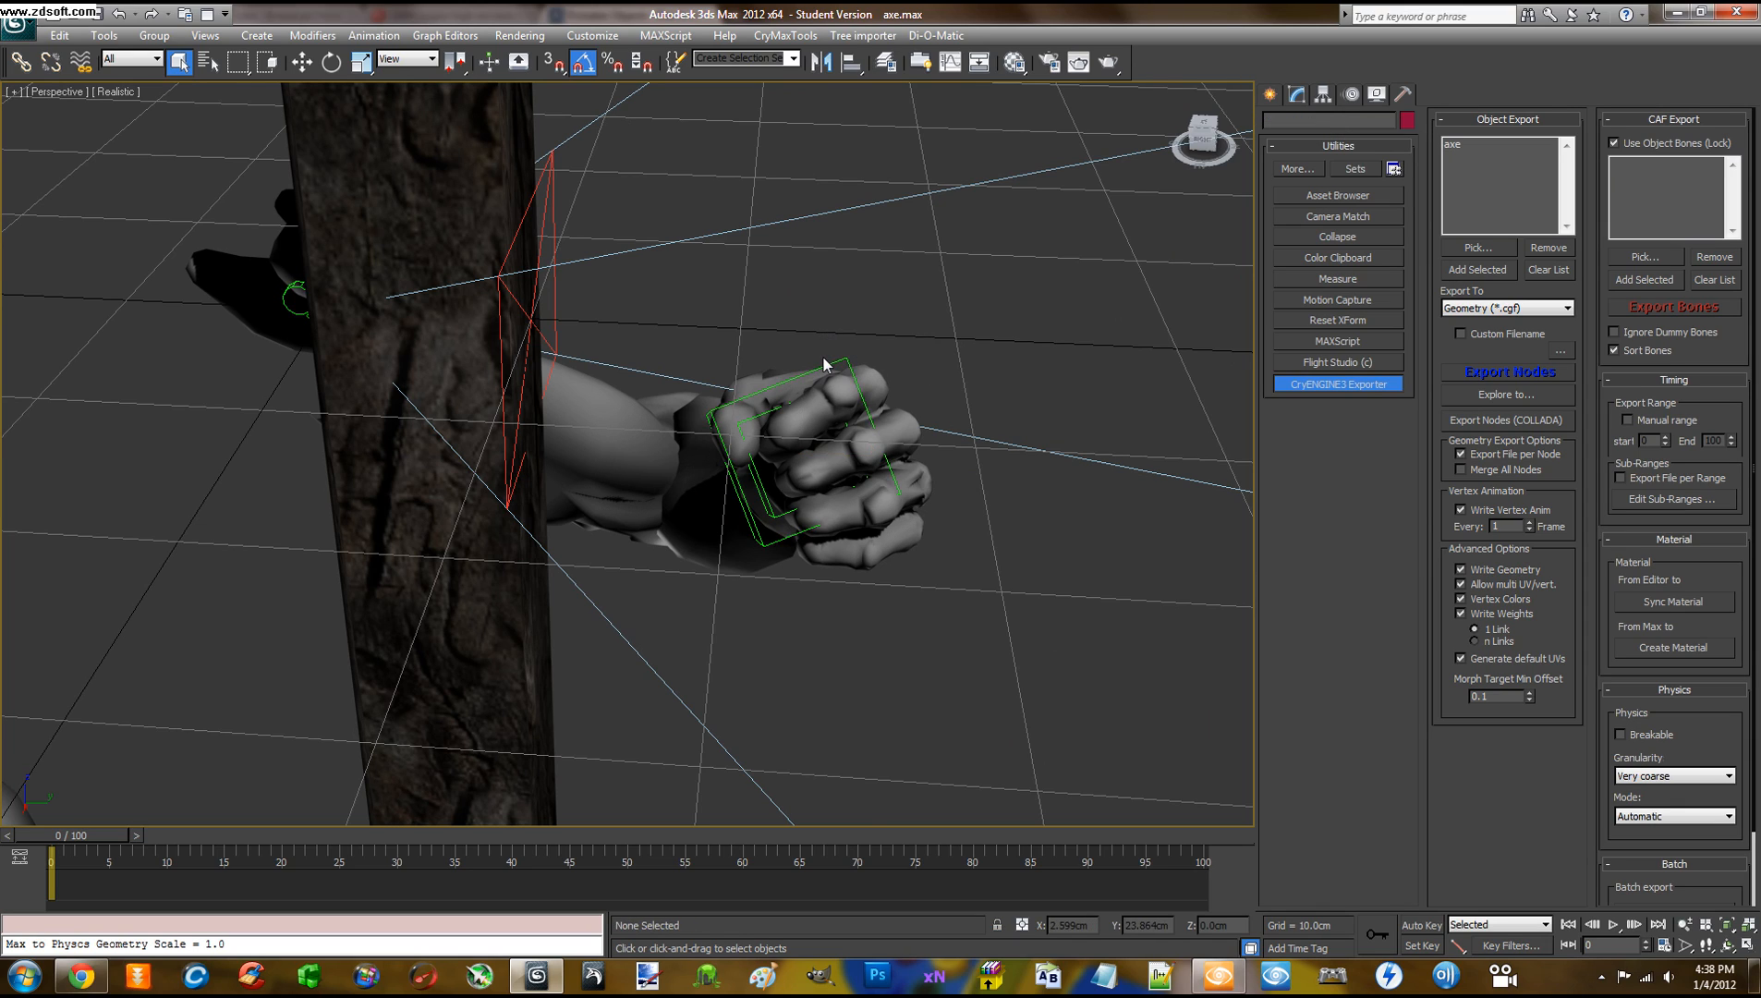
click(825, 365)
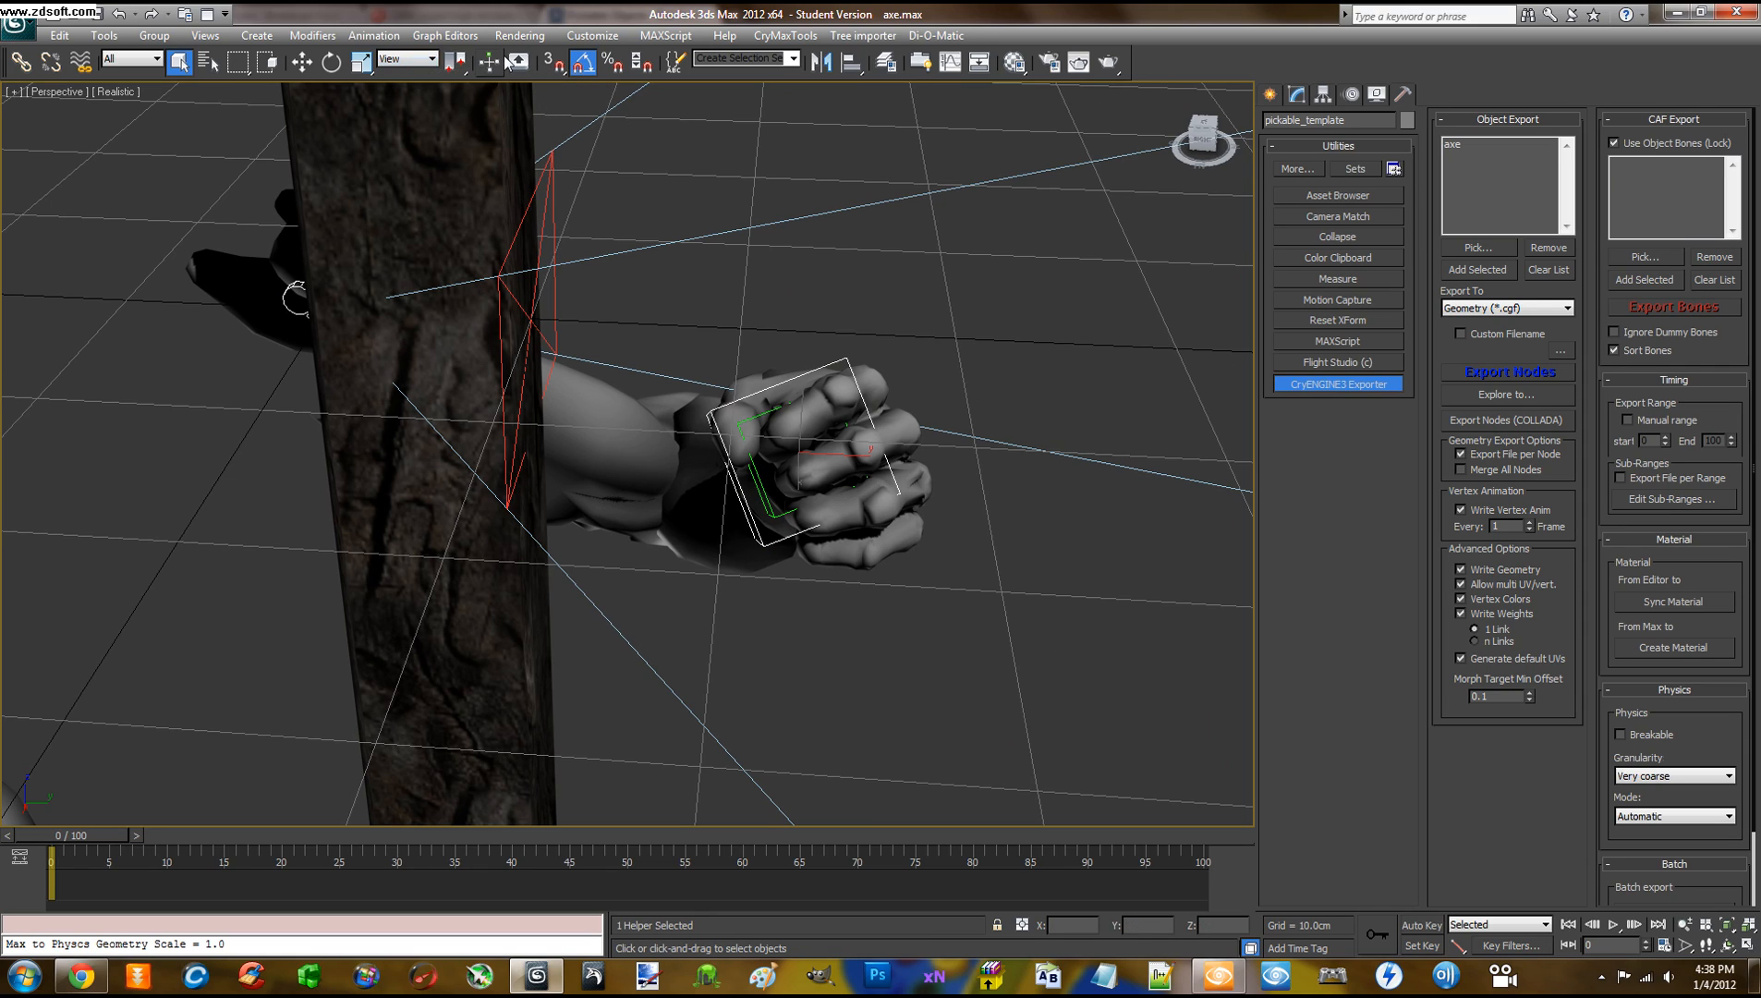
Set the reference coordinate system to Local and orbit the view around the hand and helper
click(432, 60)
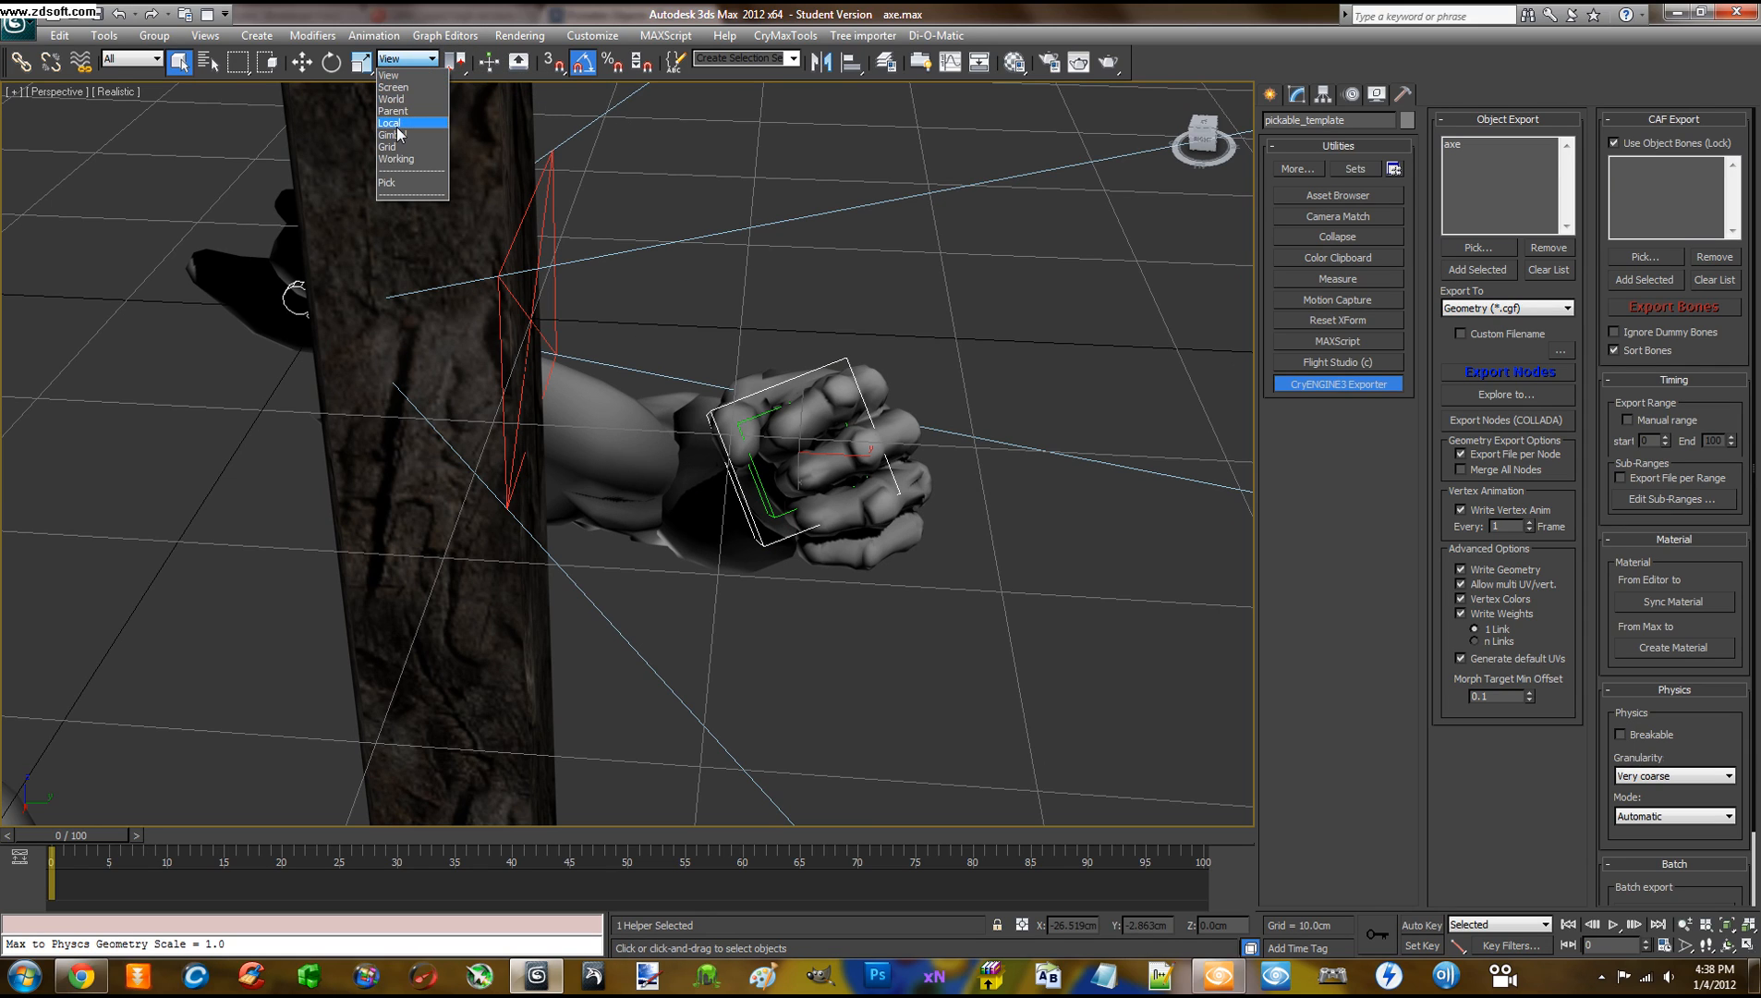
click(396, 126)
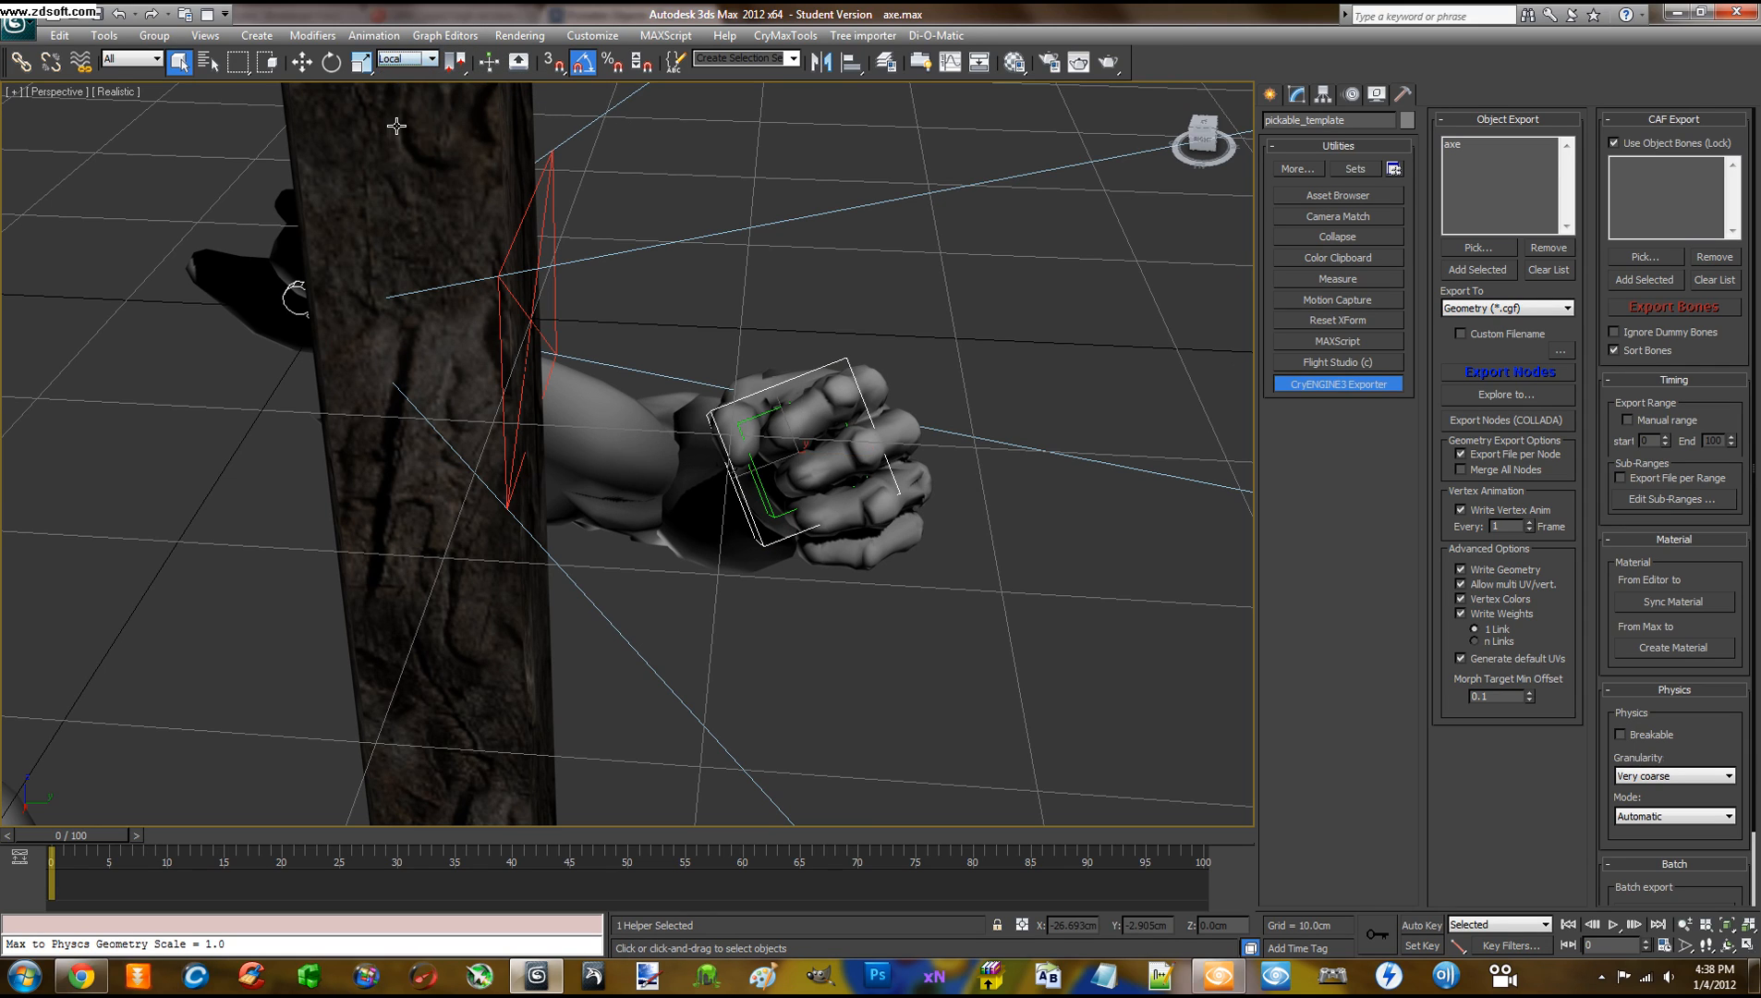
click(407, 59)
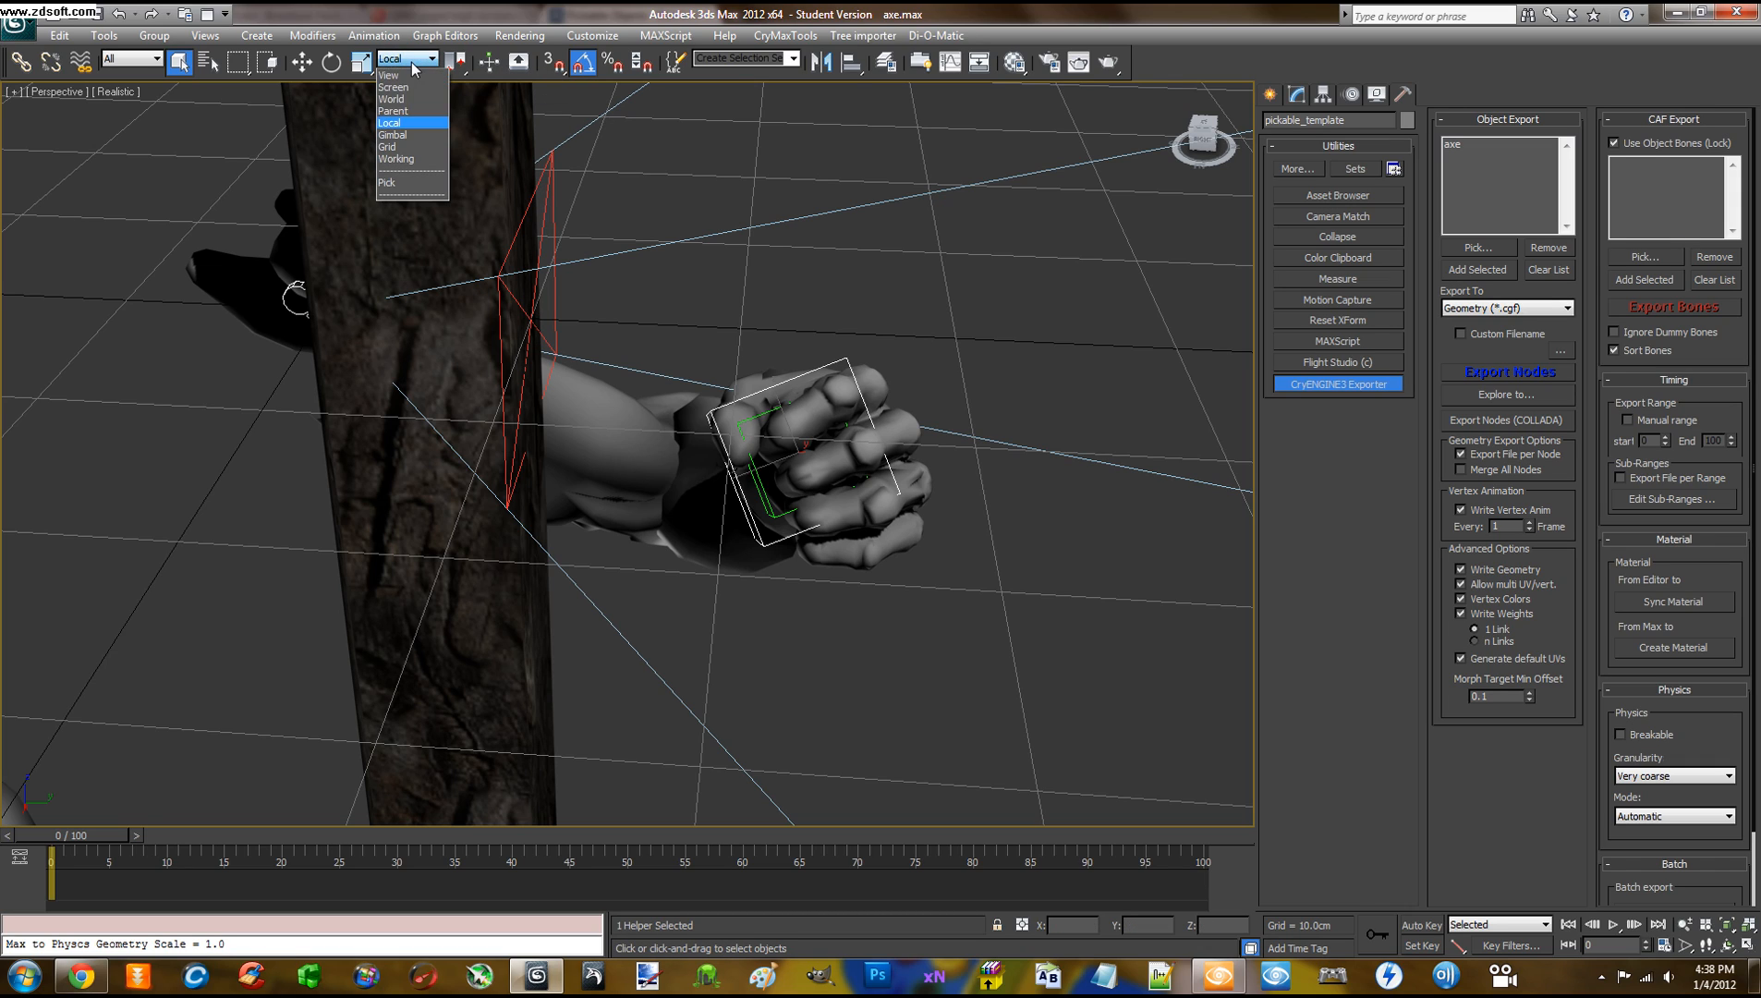
click(398, 123)
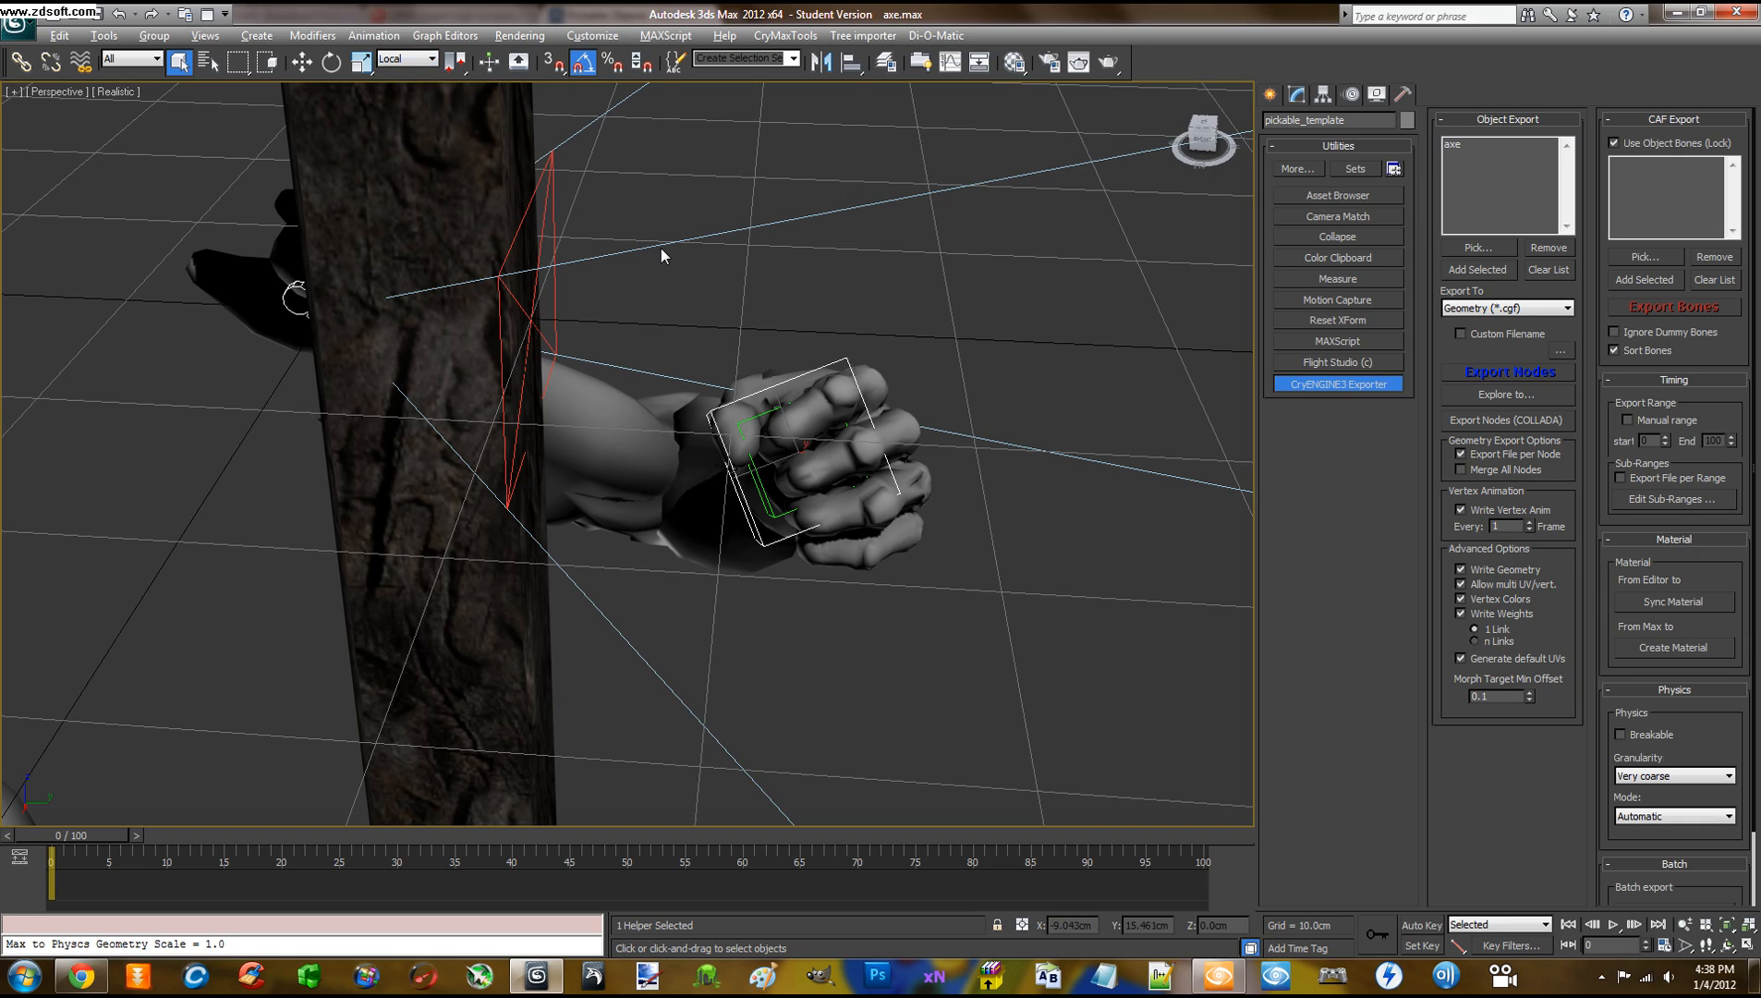
alt+middle_drag(661, 247, 686, 311)
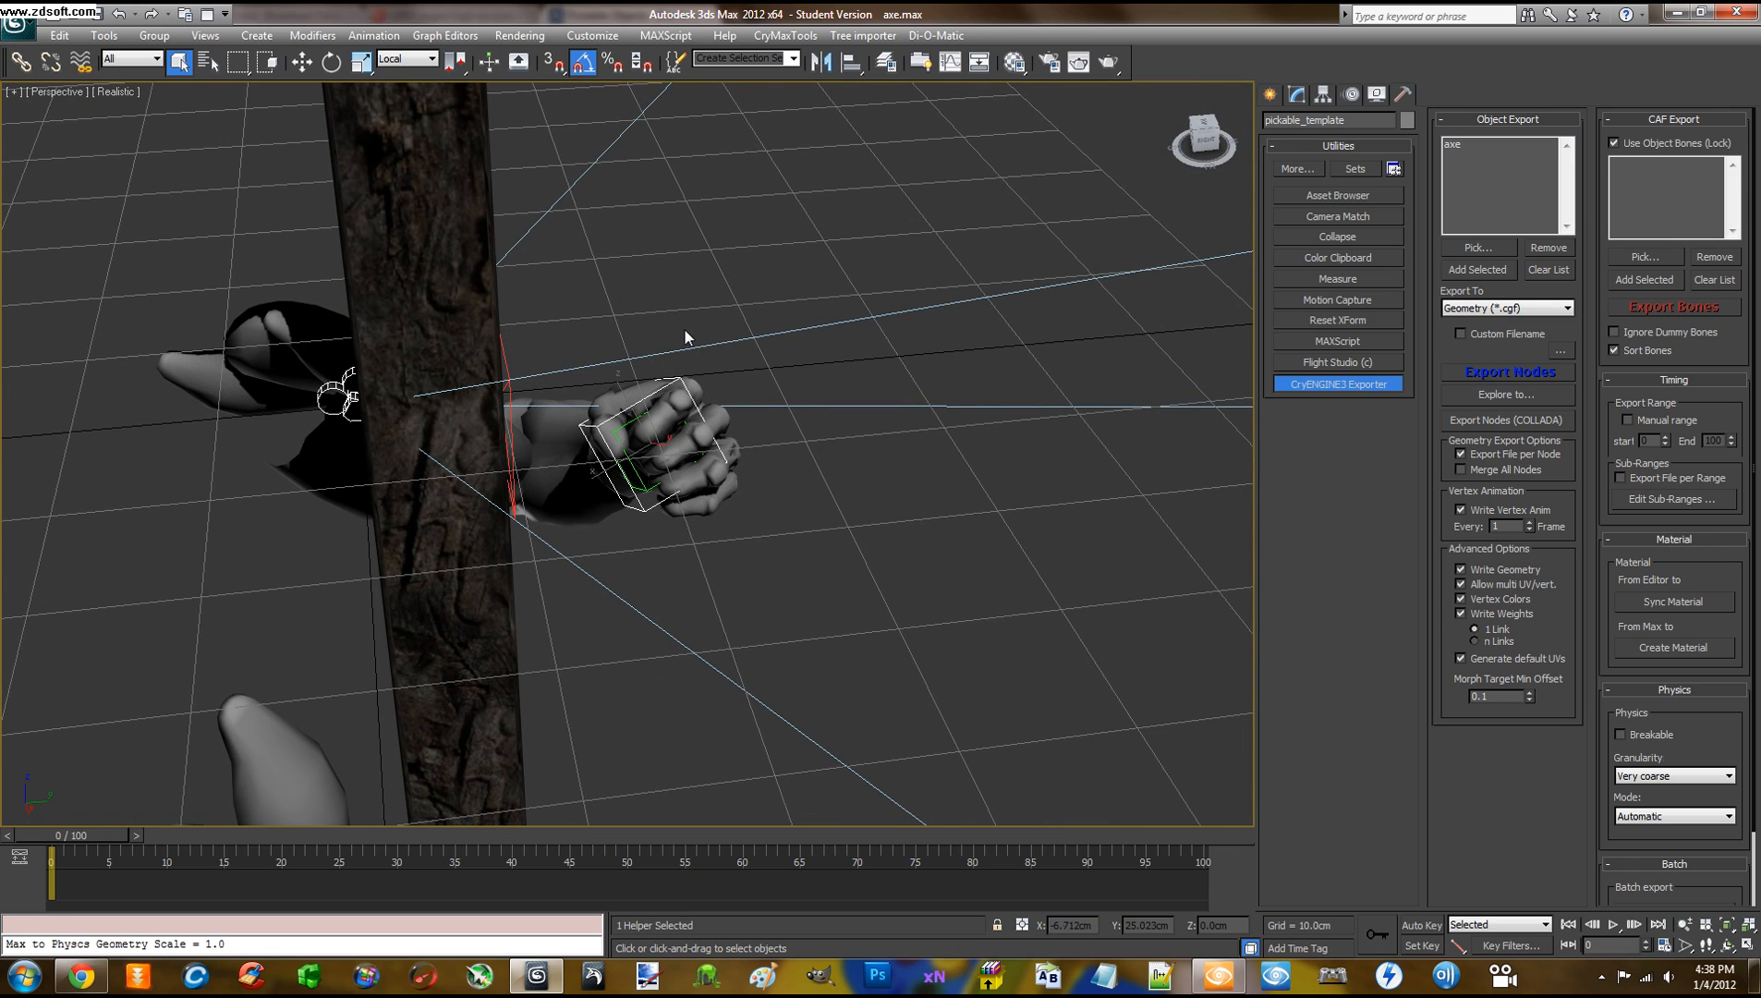
middle_drag(711, 342, 731, 342)
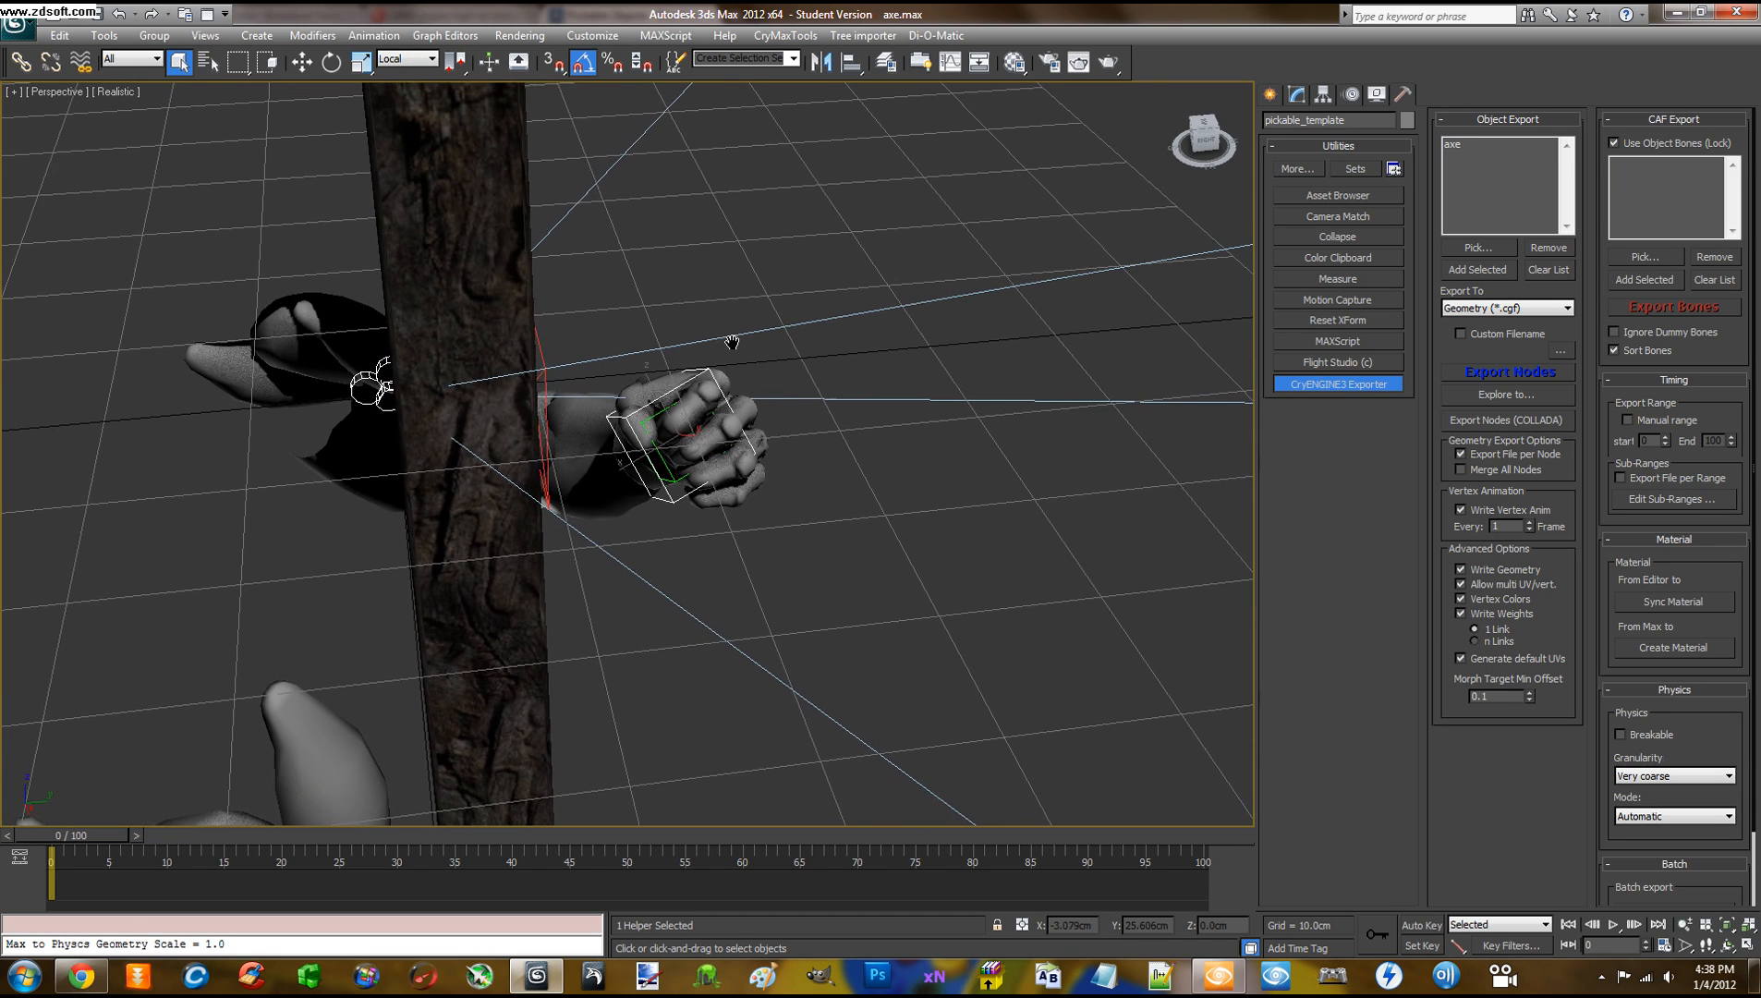
Try 5° and -95° X rotations of the helper in Local coordinates, undoing both
key(e)
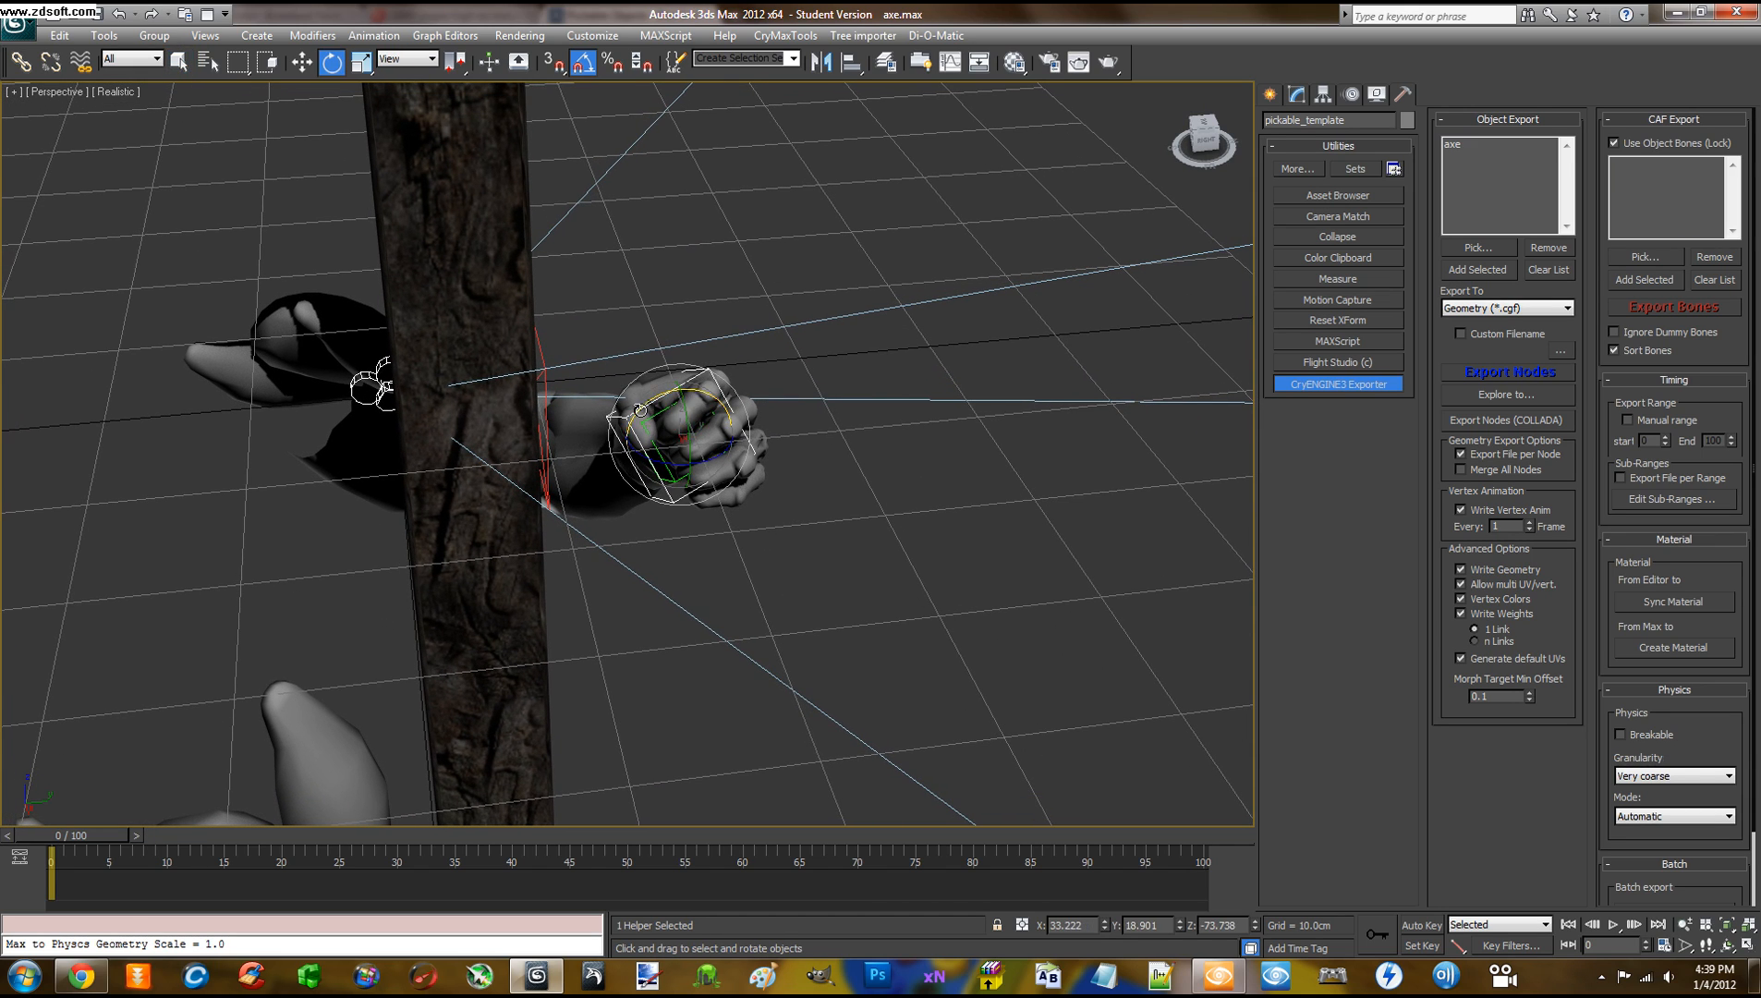
mouse_move(640, 408)
mouse_down()
mouse_move(646, 639)
mouse_move(651, 410)
mouse_up()
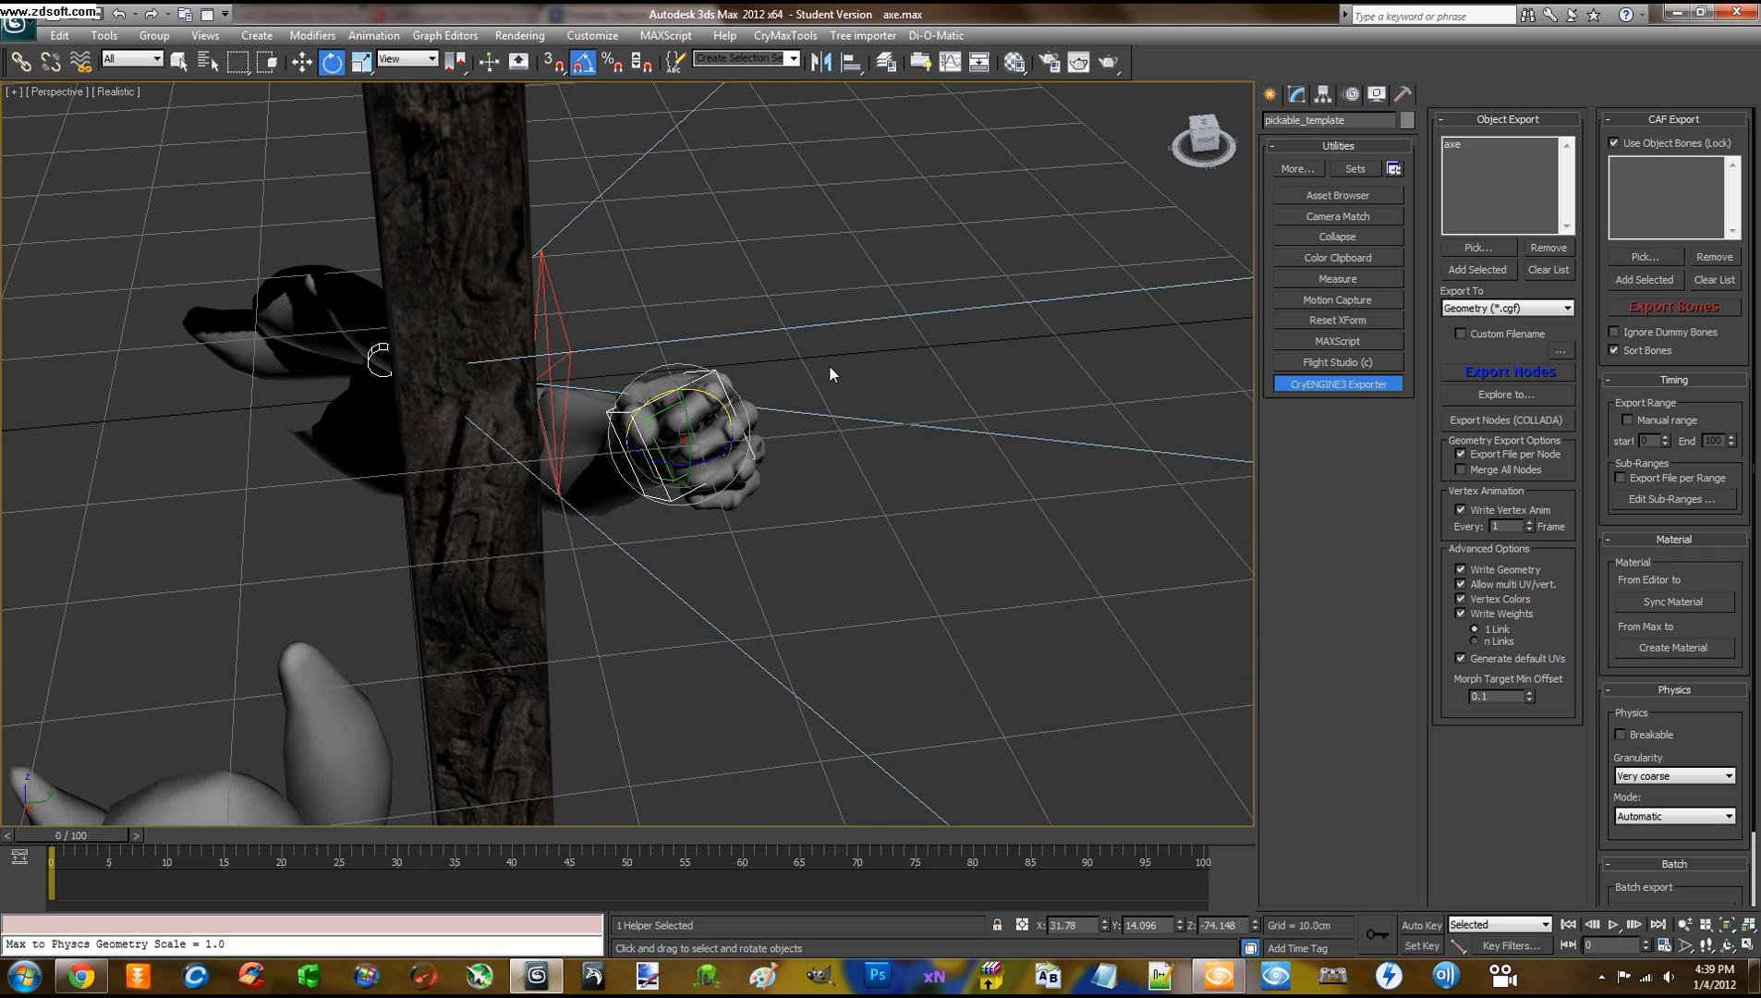
key(ctrl+z)
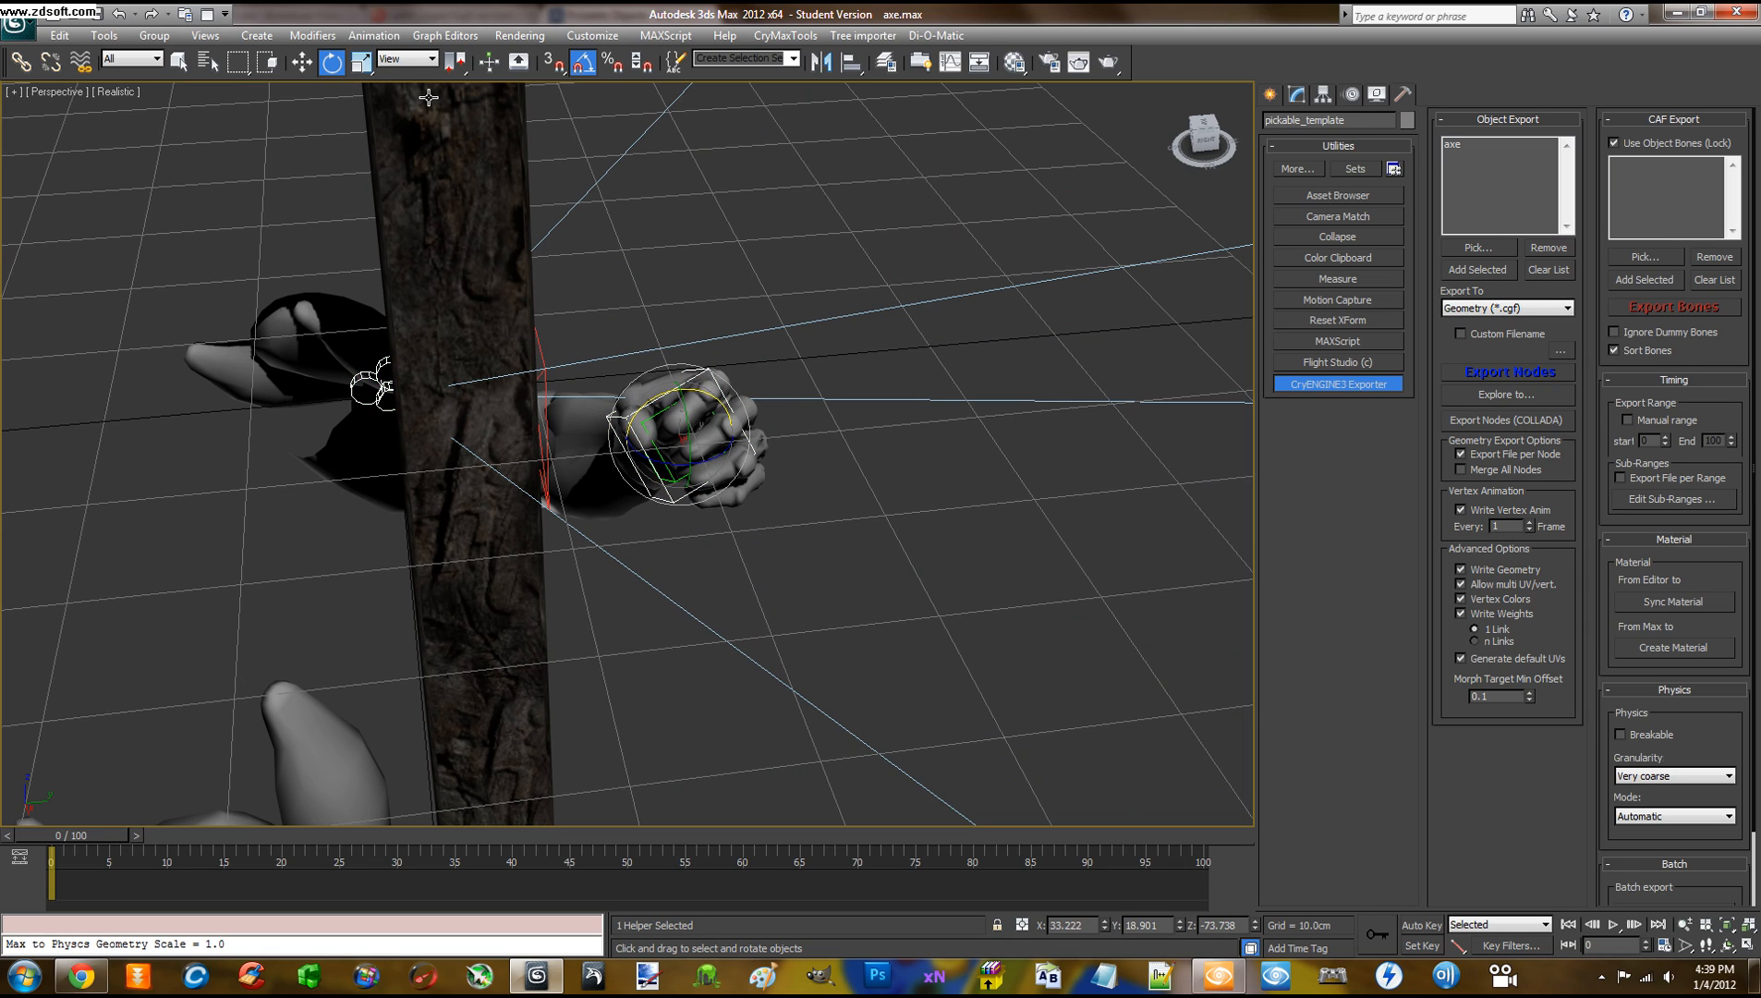
click(407, 63)
click(425, 134)
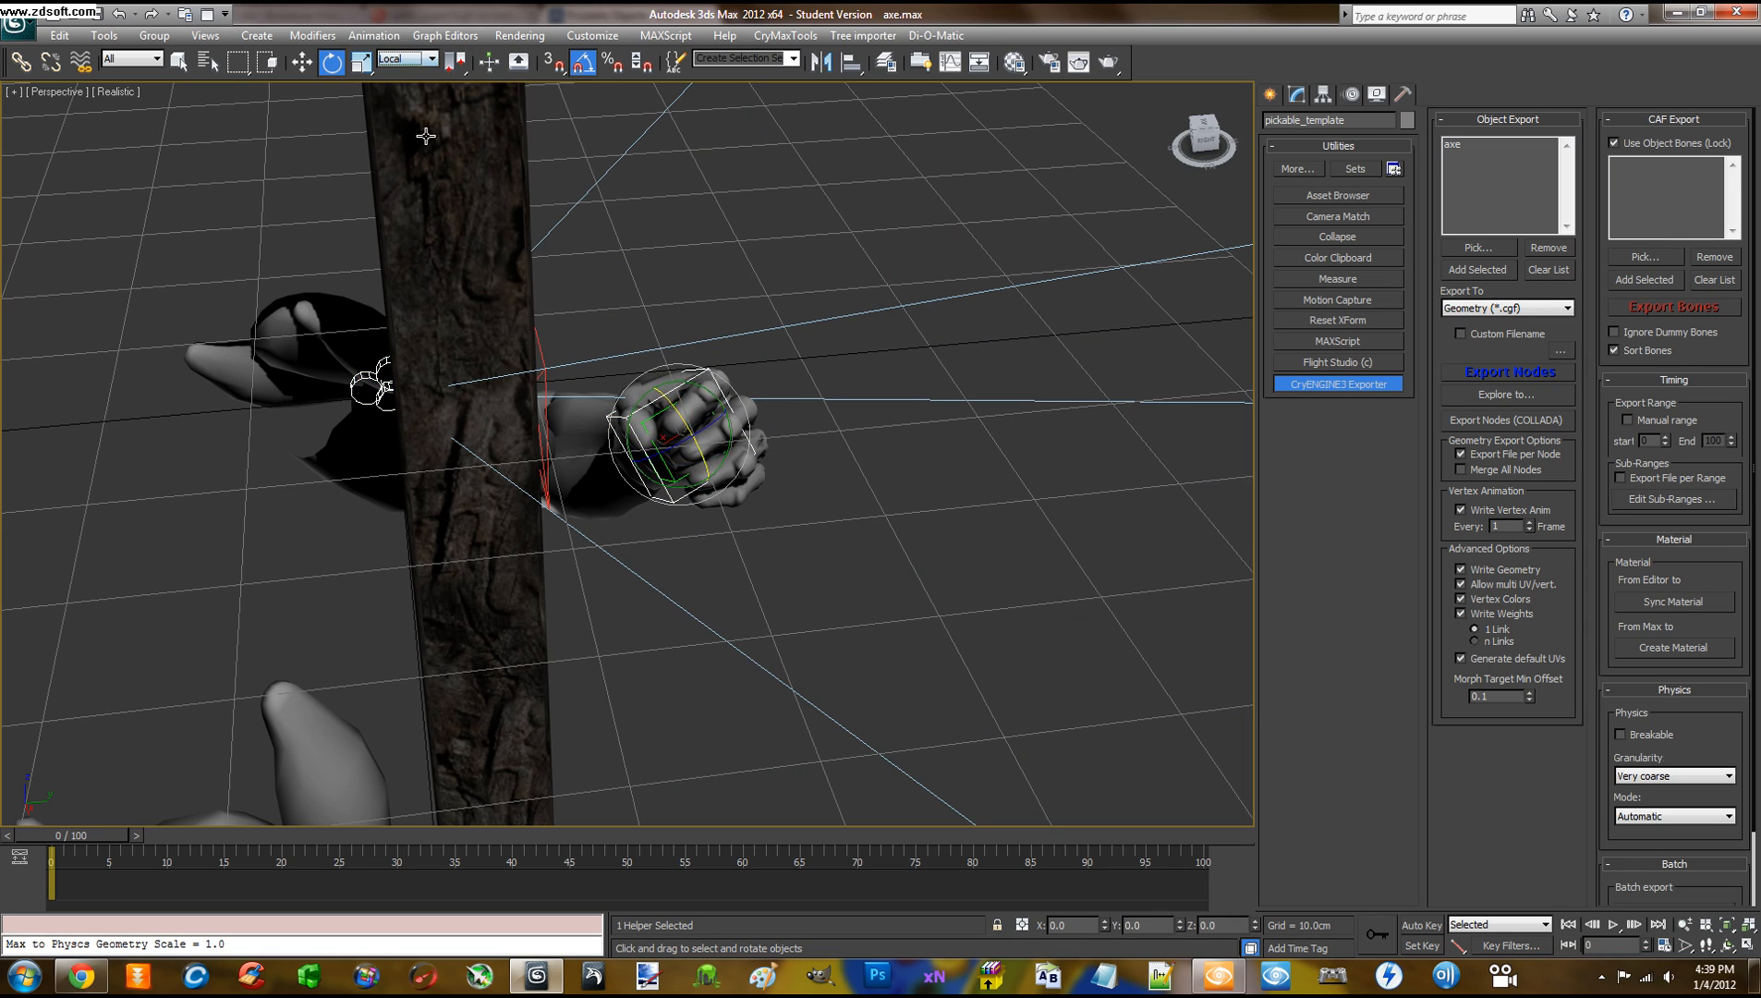
drag(674, 409, 724, 490)
scroll(772, 390, down, 5)
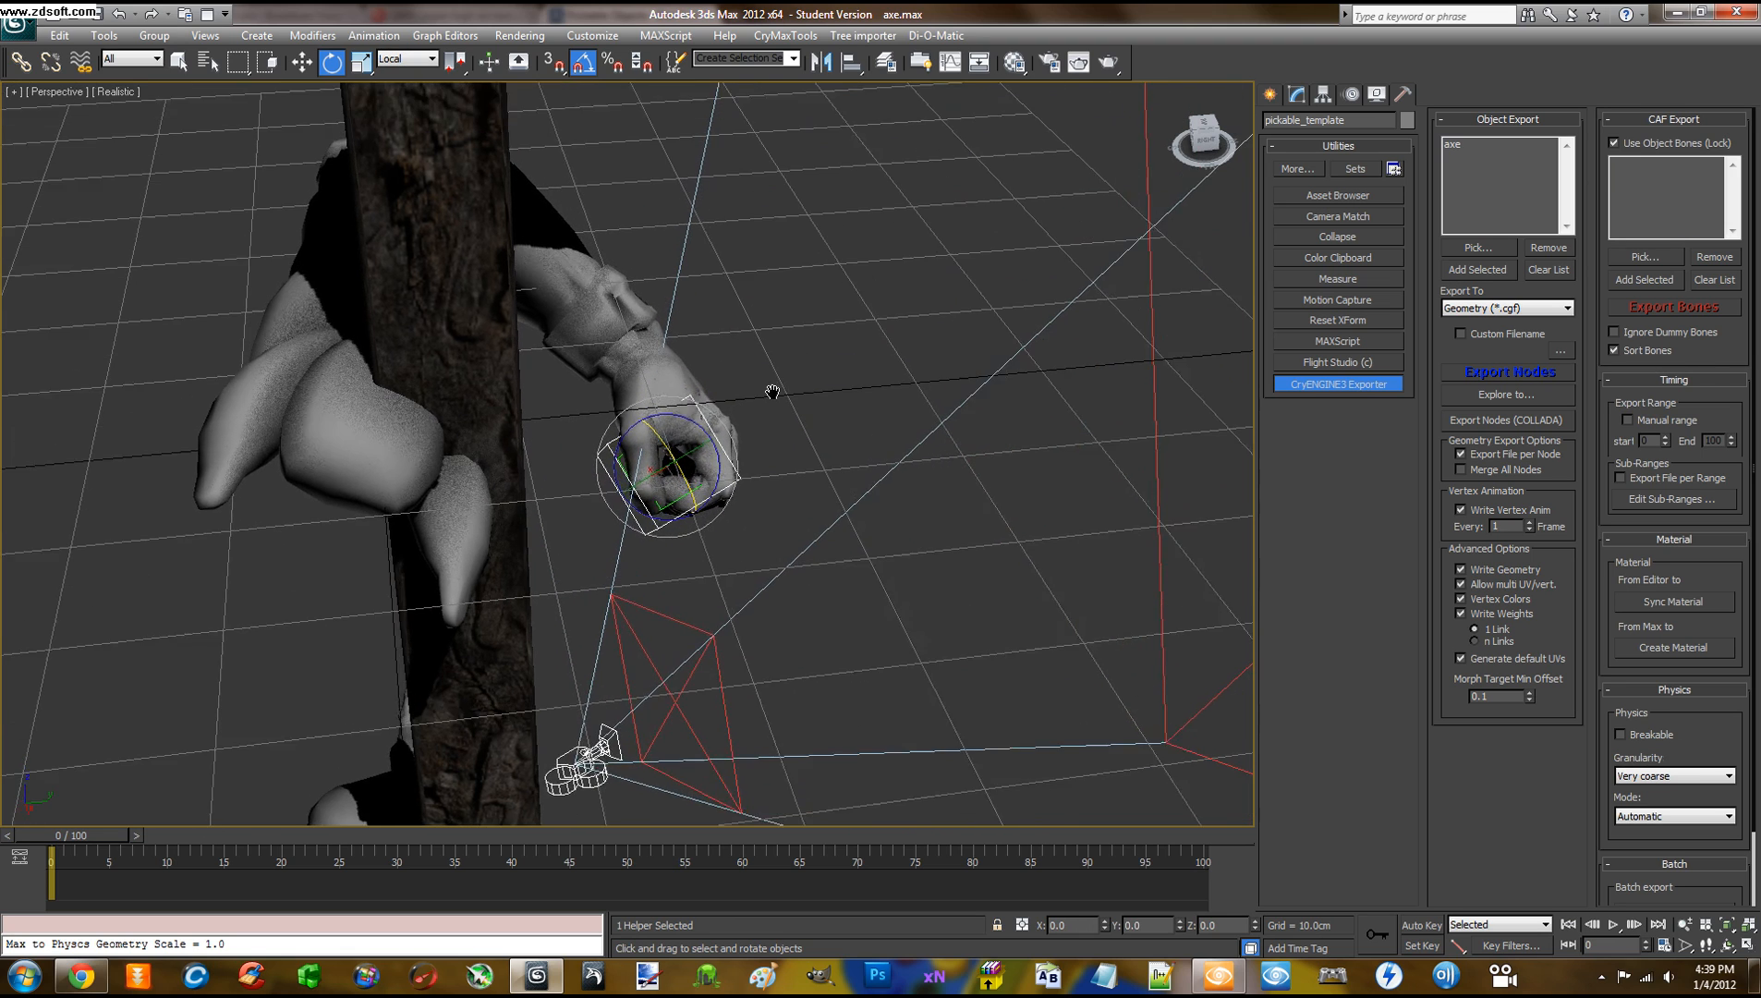
key(ctrl+z)
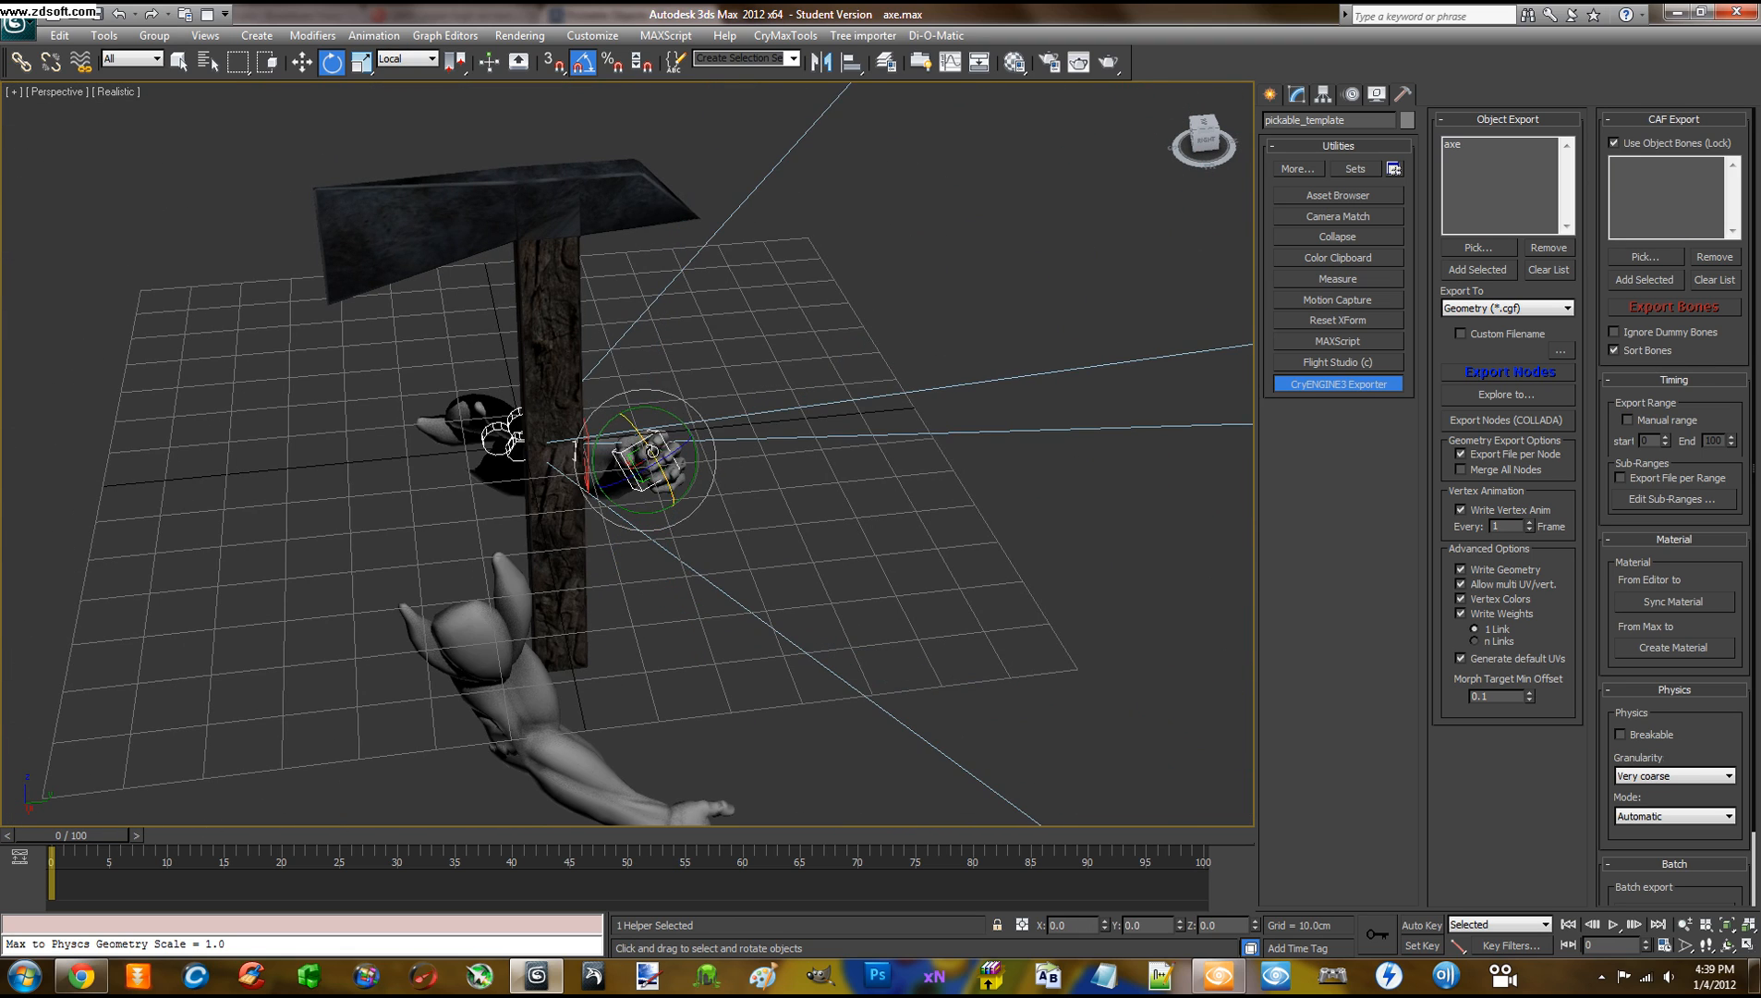
Rotate the helper 110° then -125° about Z, and orbit to inspect the forearm
drag(639, 472, 927, 295)
scroll(774, 402, up, 10)
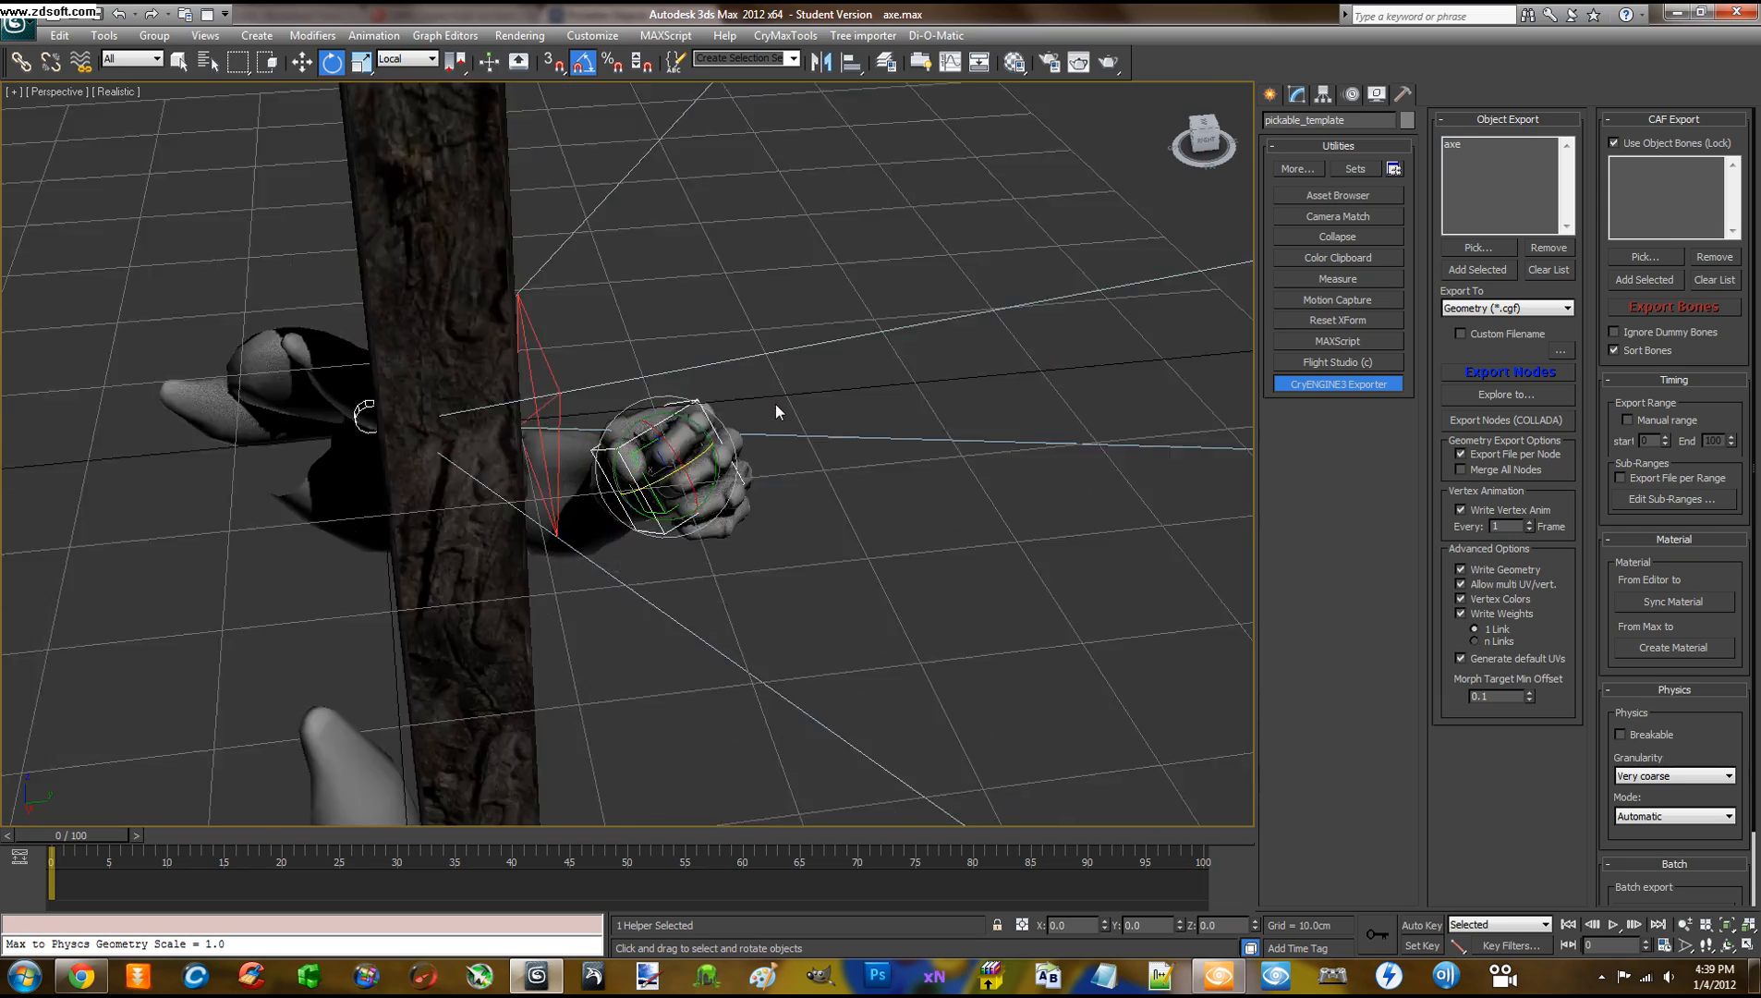
drag(705, 495, 555, 482)
scroll(574, 385, down, 3)
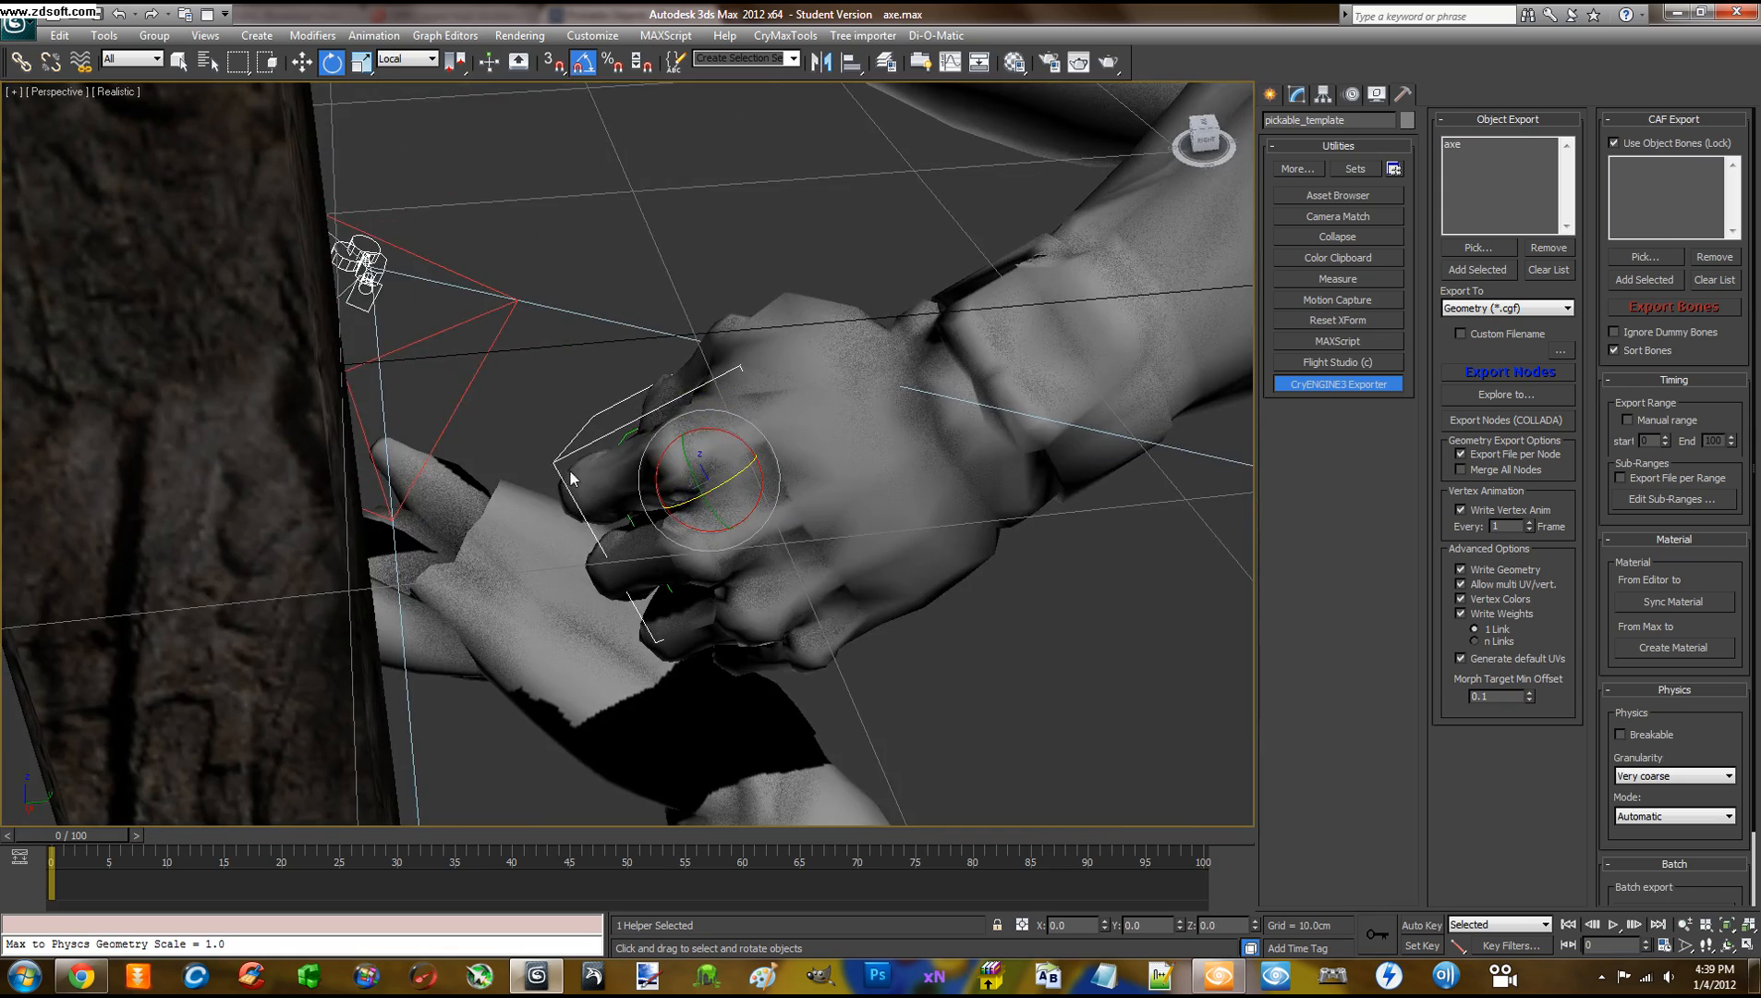
scroll(574, 385, down, 6)
alt+middle_drag(574, 386, 487, 409)
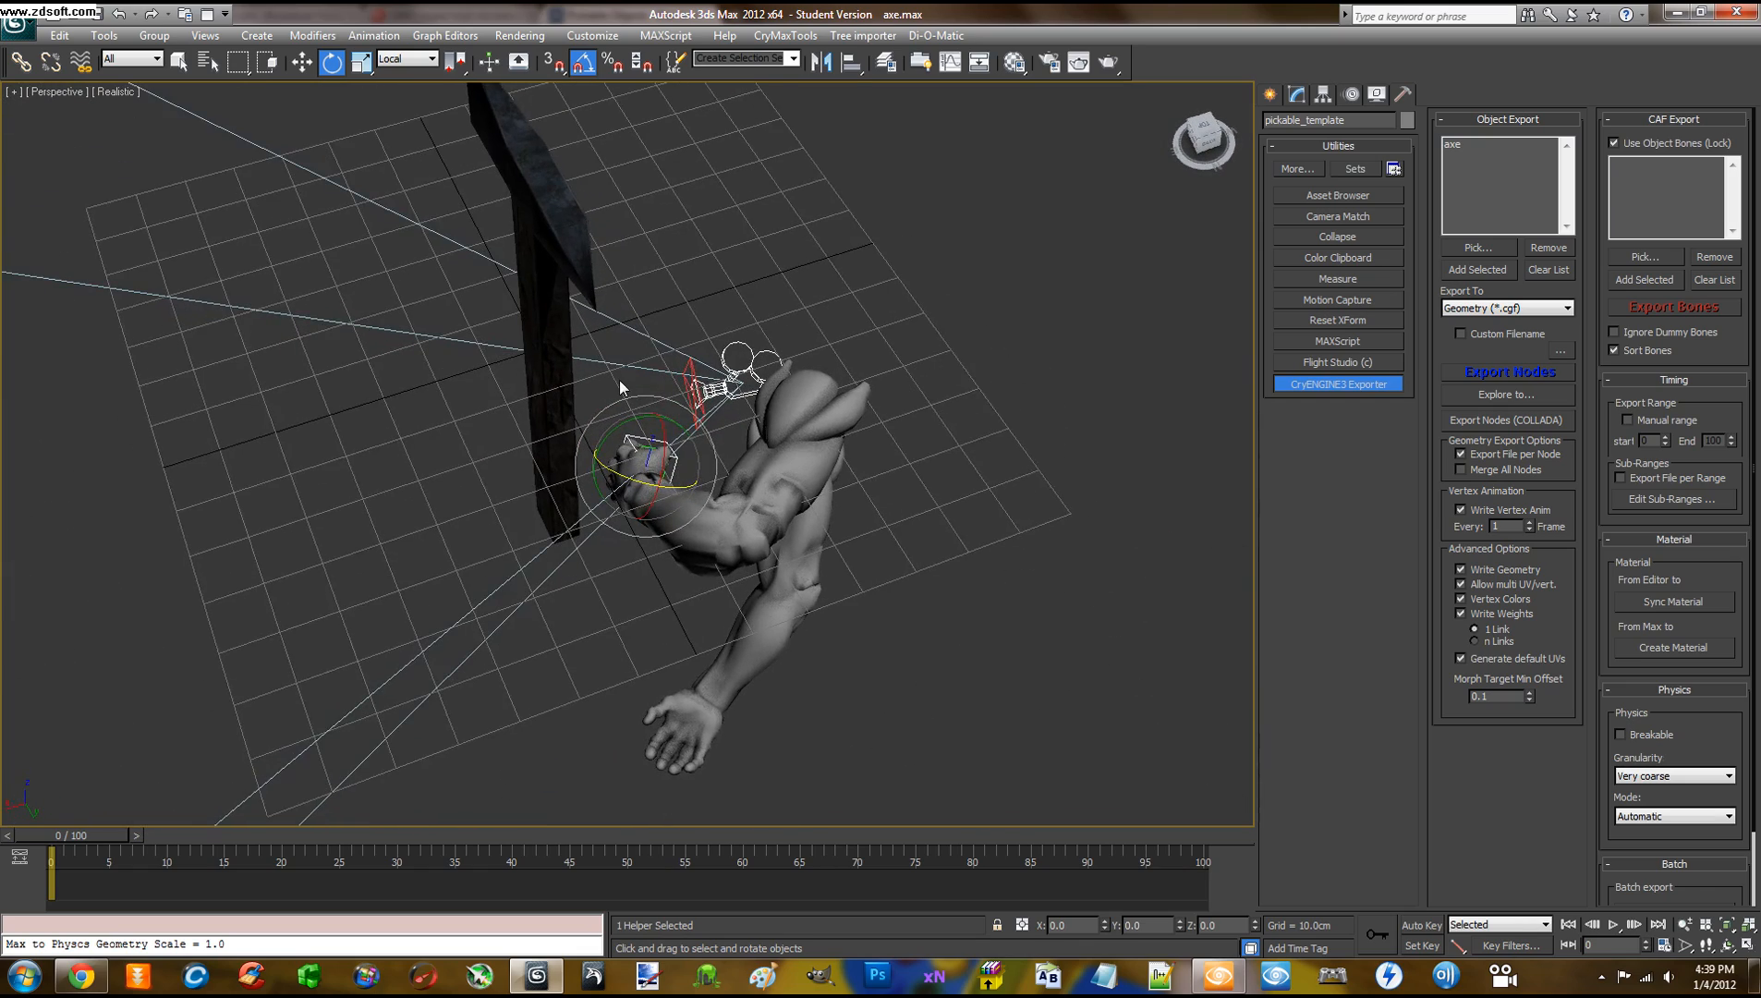
alt+middle_drag(619, 379, 573, 389)
scroll(573, 389, up, 3)
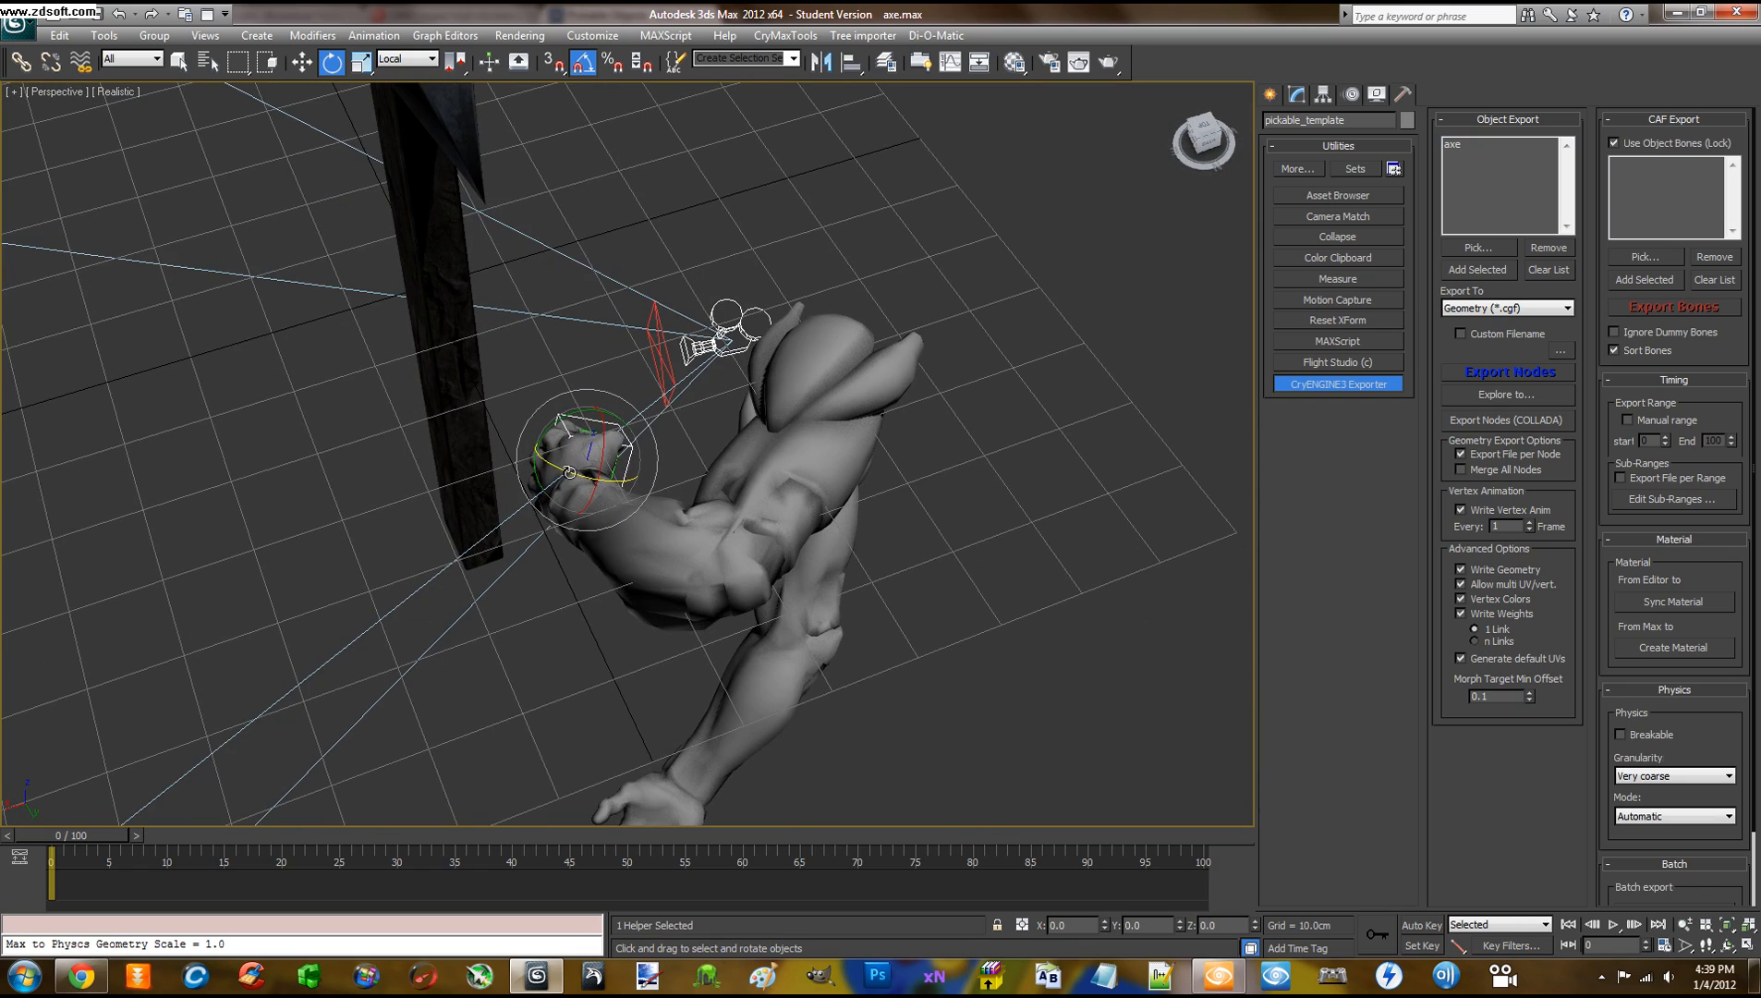
alt+middle_drag(569, 472, 519, 466)
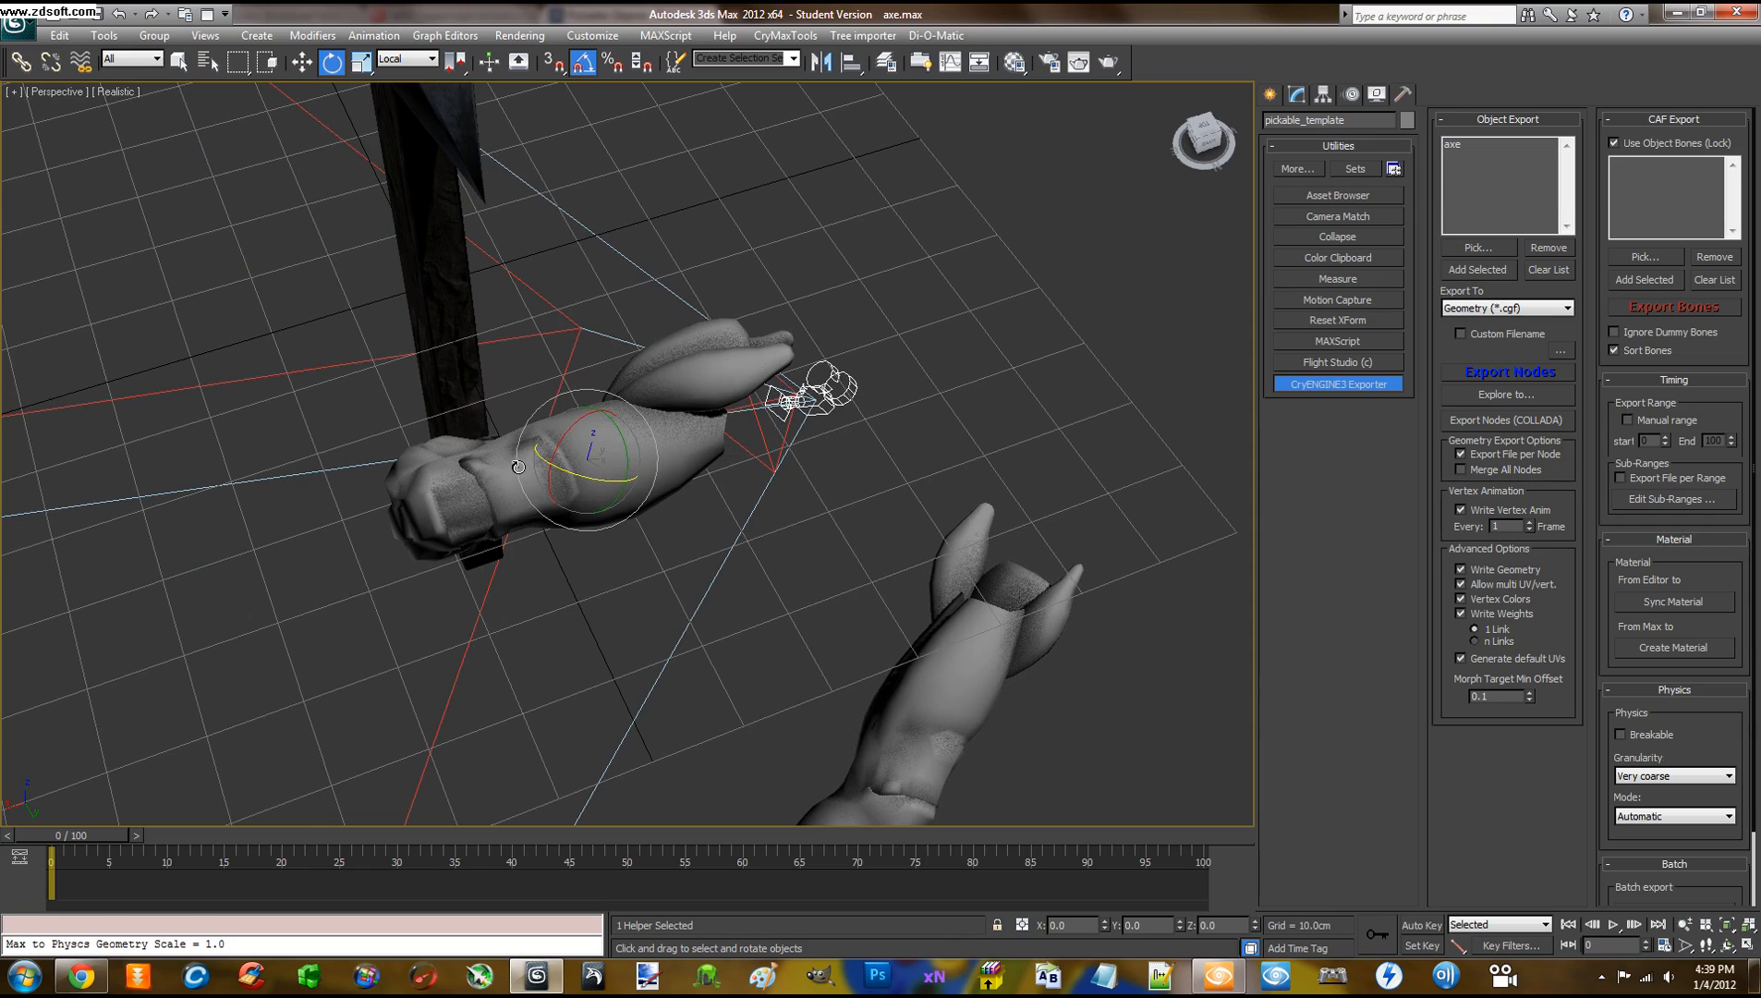
Move the pickable_template helper up-left until the fist meets the axe handle, then select the axe
key(w)
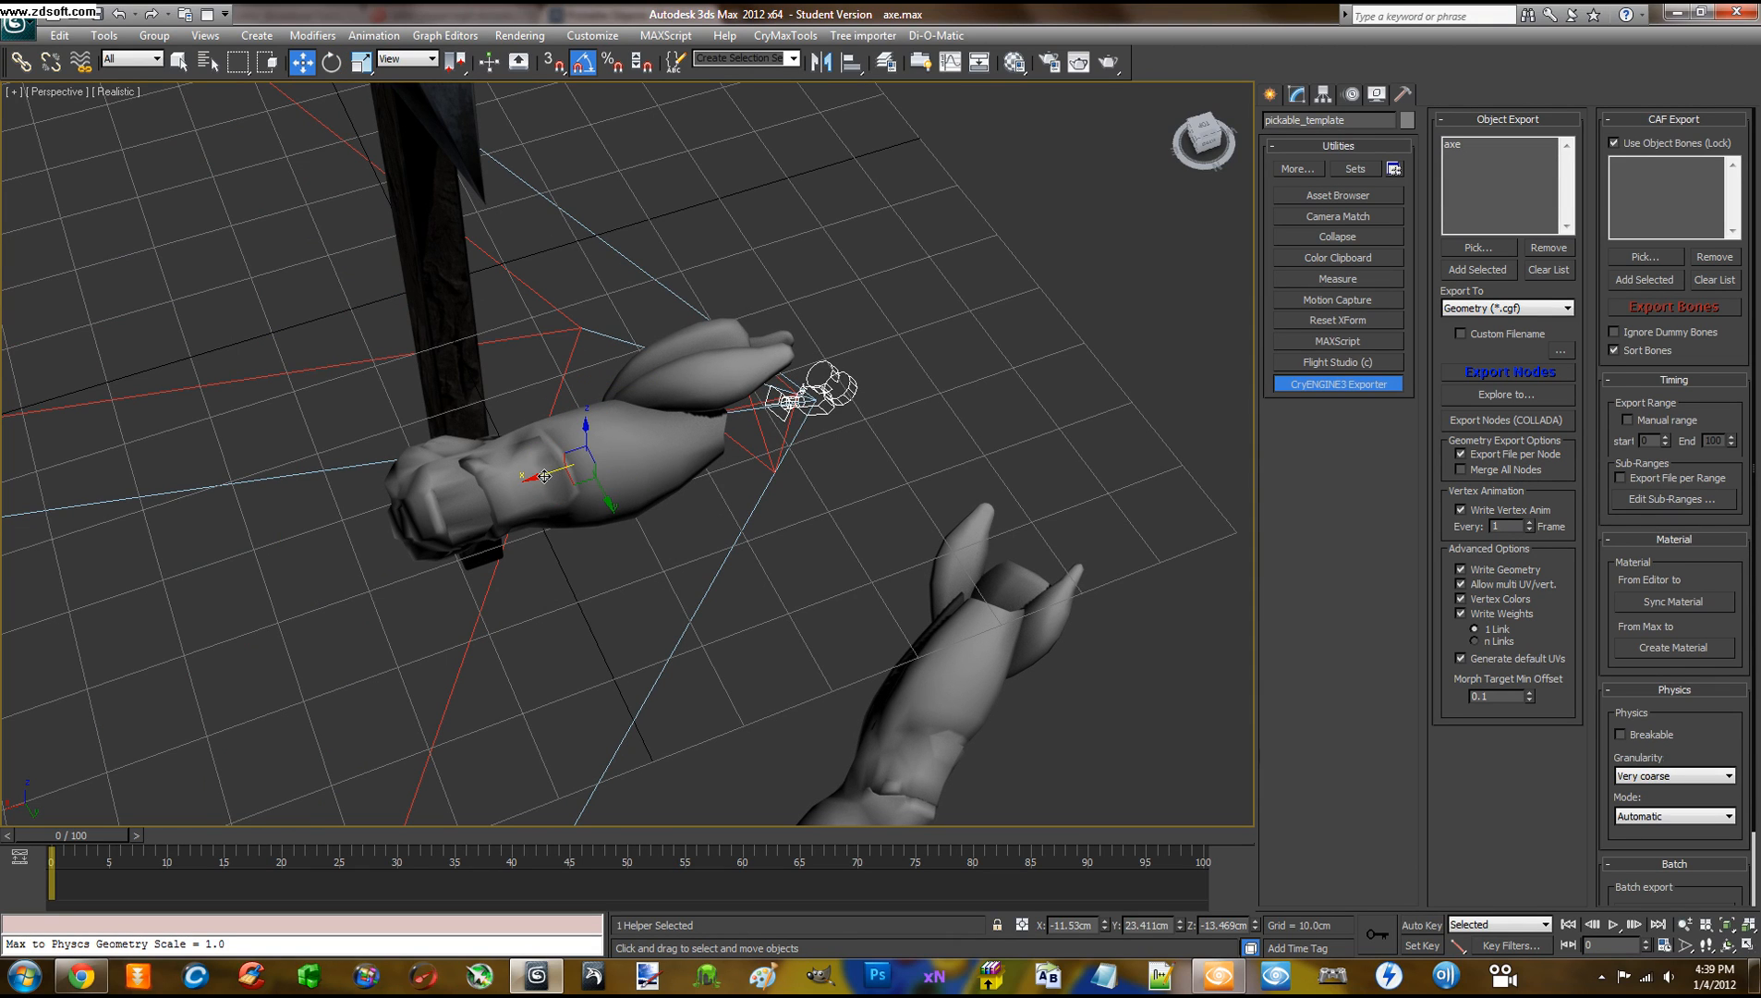
drag(545, 476, 596, 387)
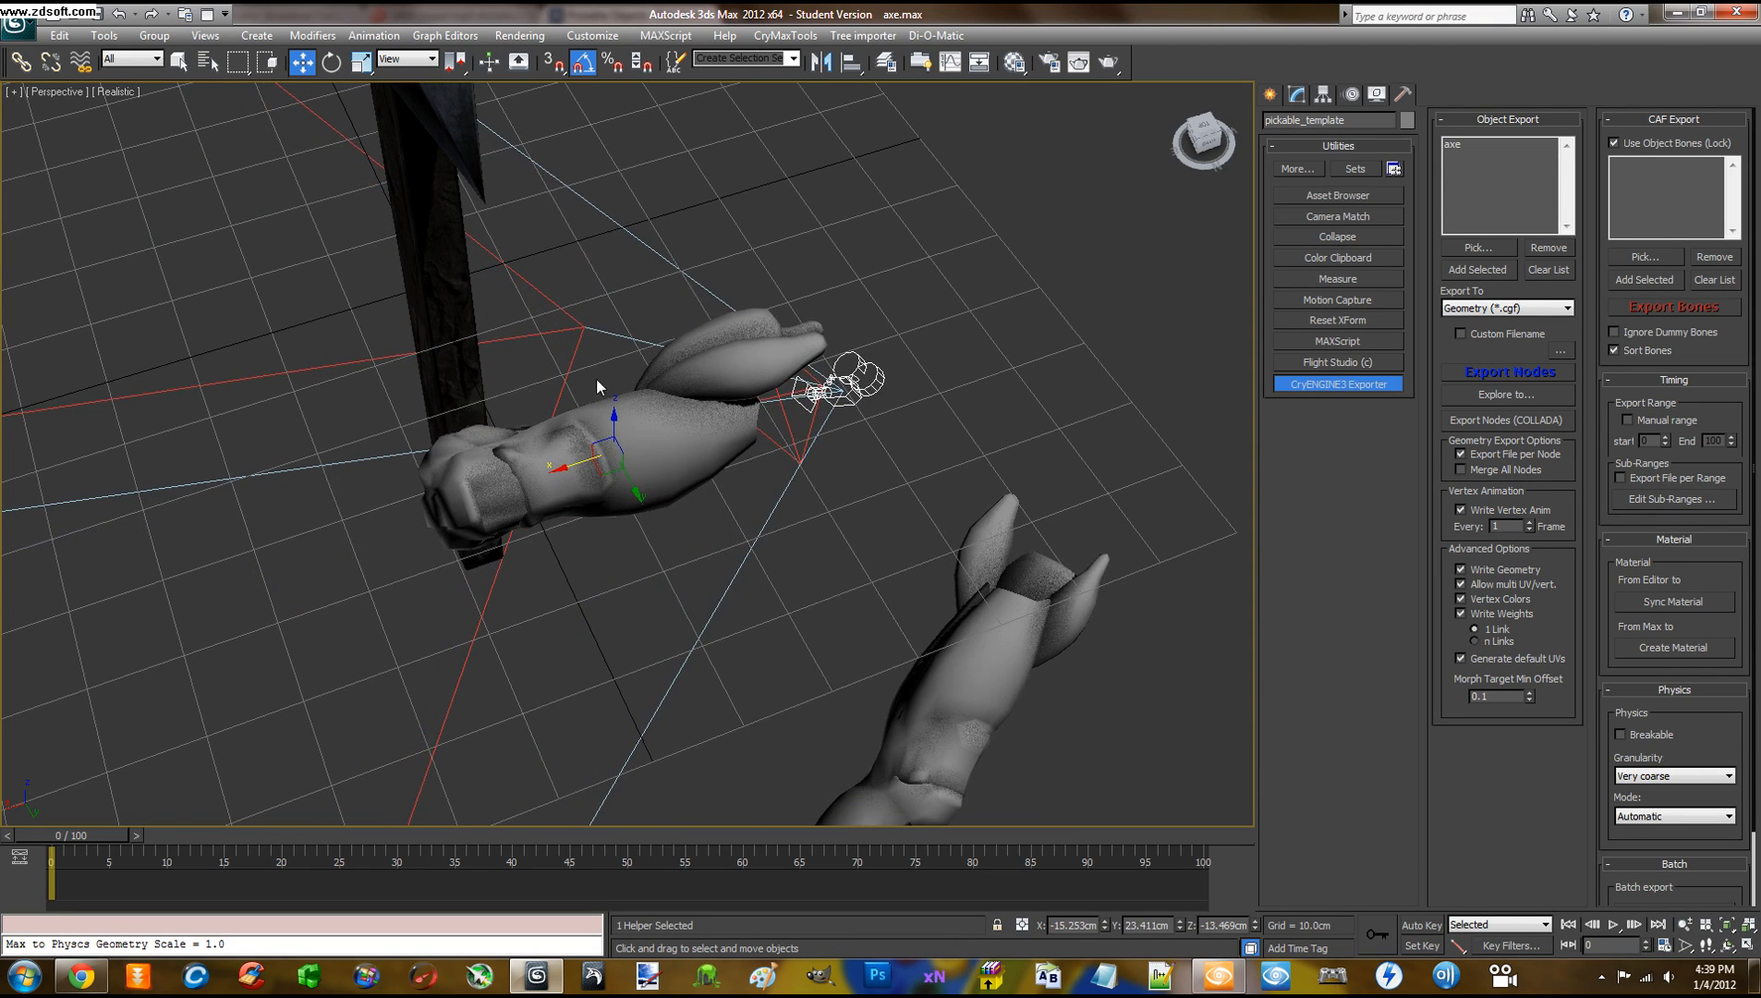
mouse_move(597, 386)
alt+middle_down()
mouse_move(586, 435)
mouse_move(582, 389)
mouse_move(584, 417)
alt+middle_up()
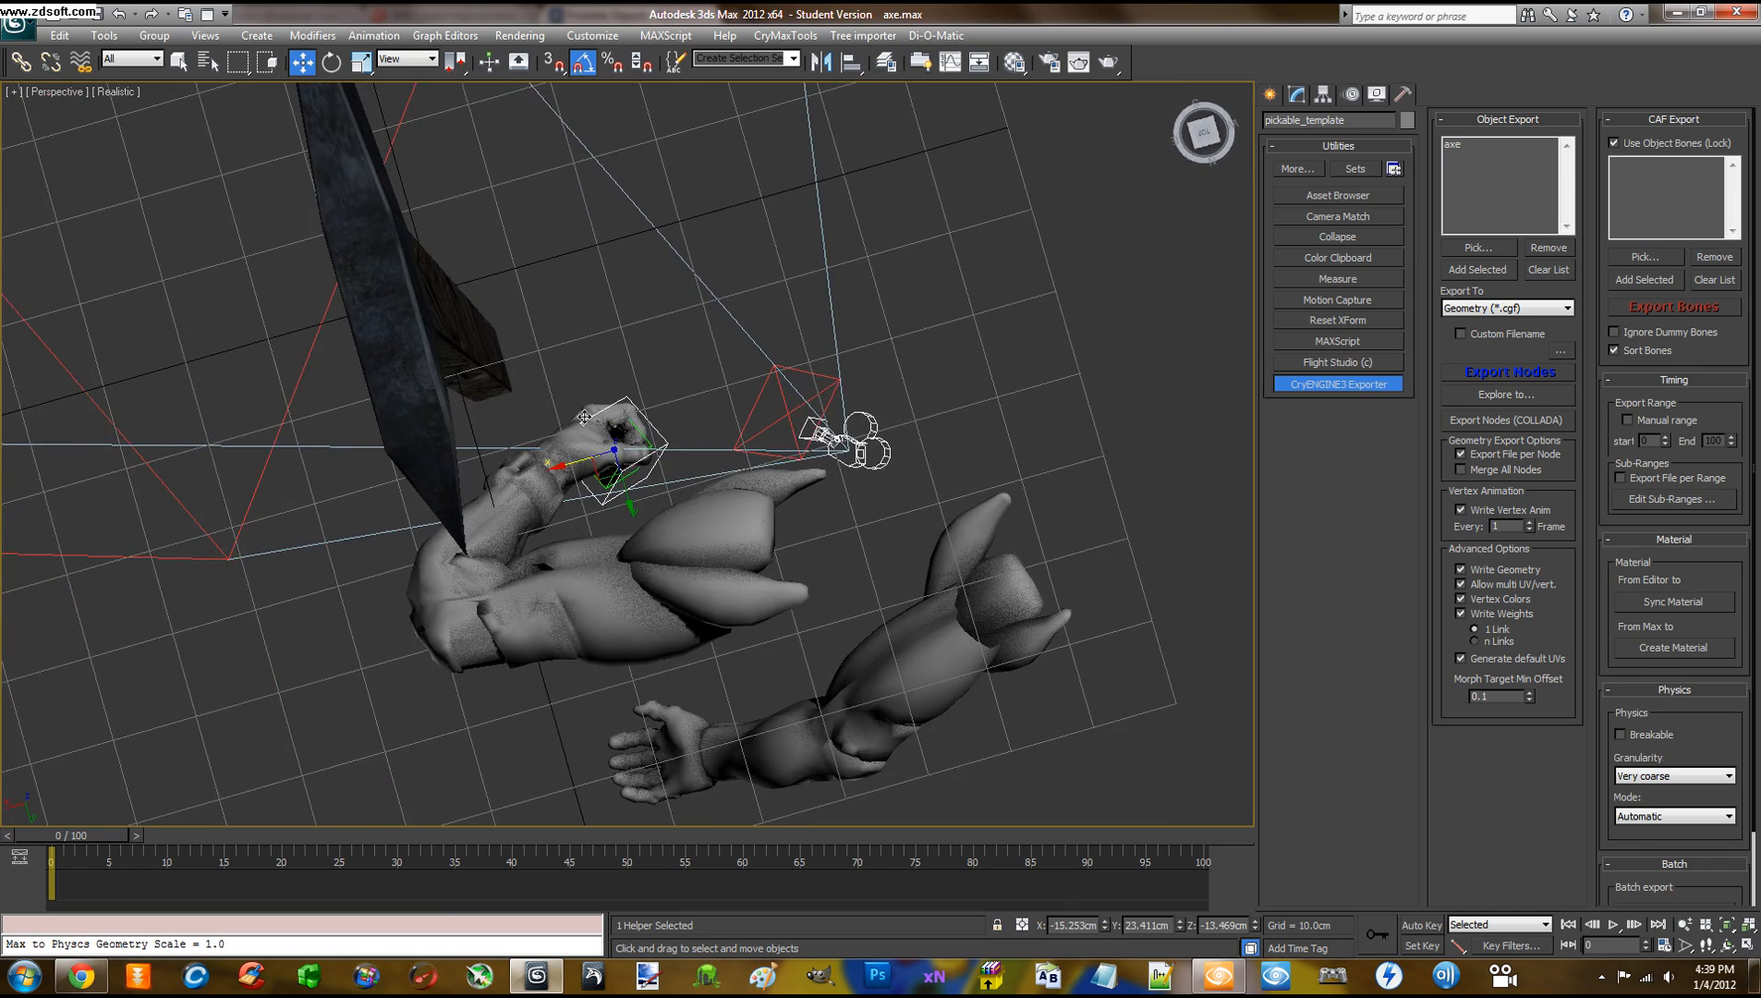
drag(601, 473, 453, 387)
alt+middle_drag(548, 402, 415, 305)
middle_drag(508, 226, 565, 338)
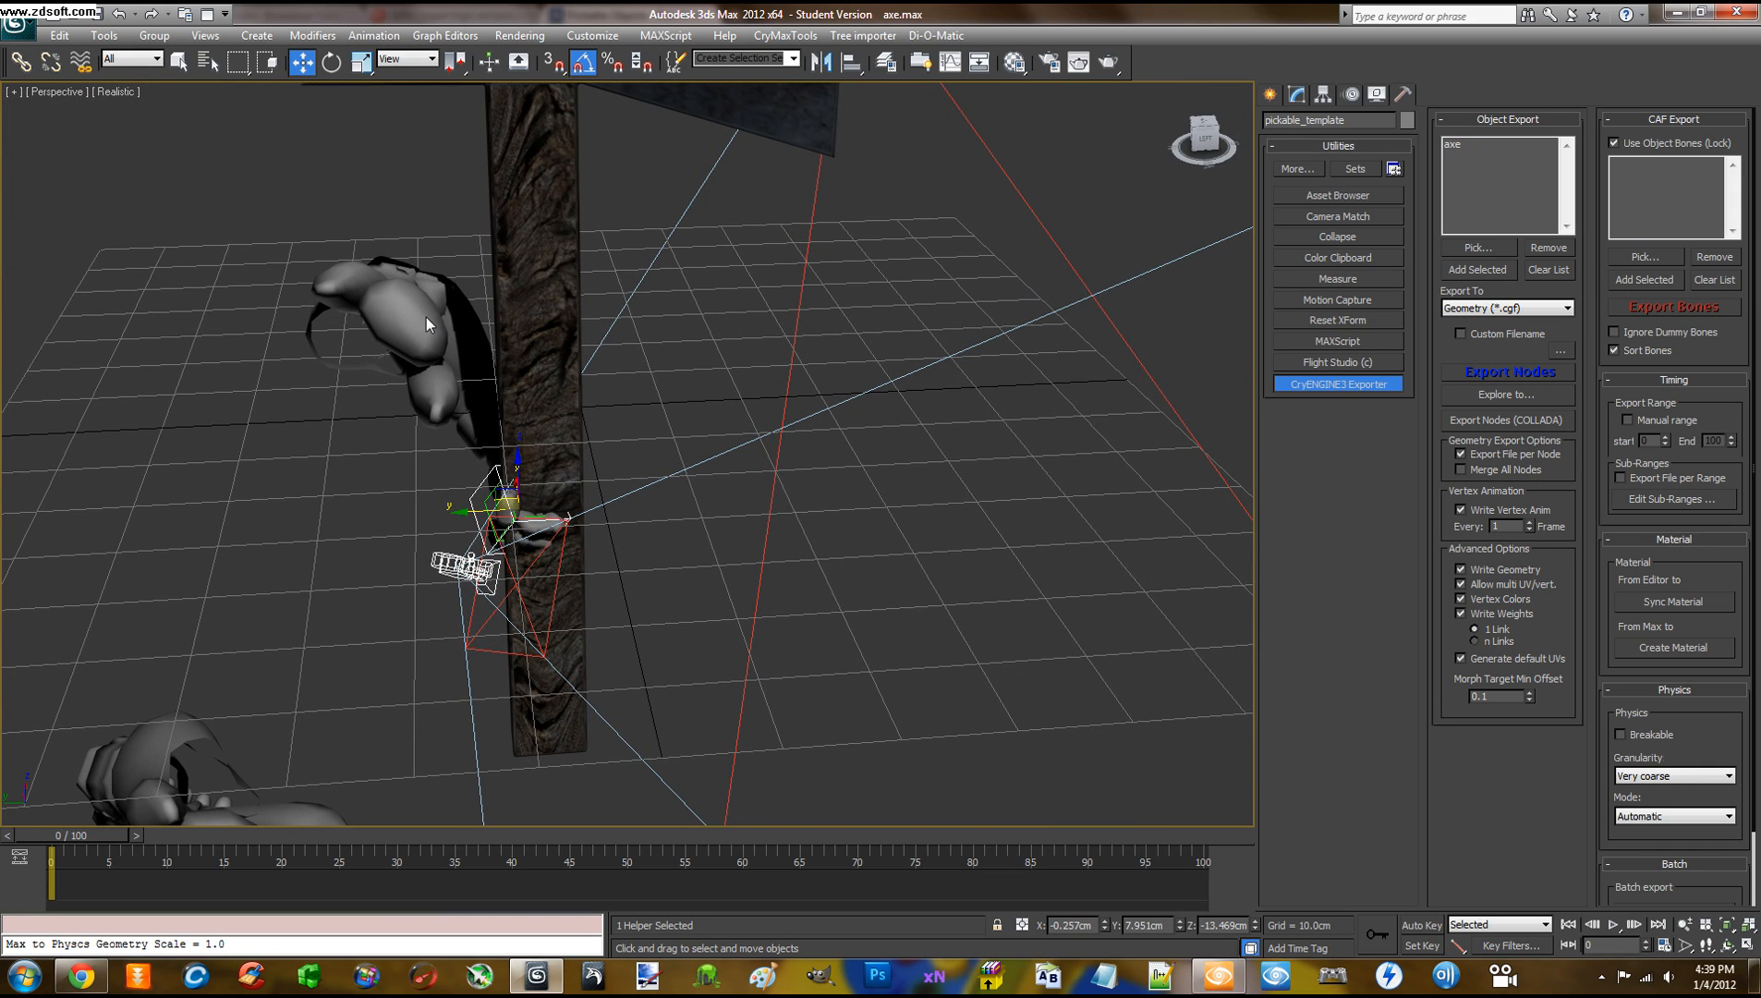
alt+middle_drag(540, 351, 697, 374)
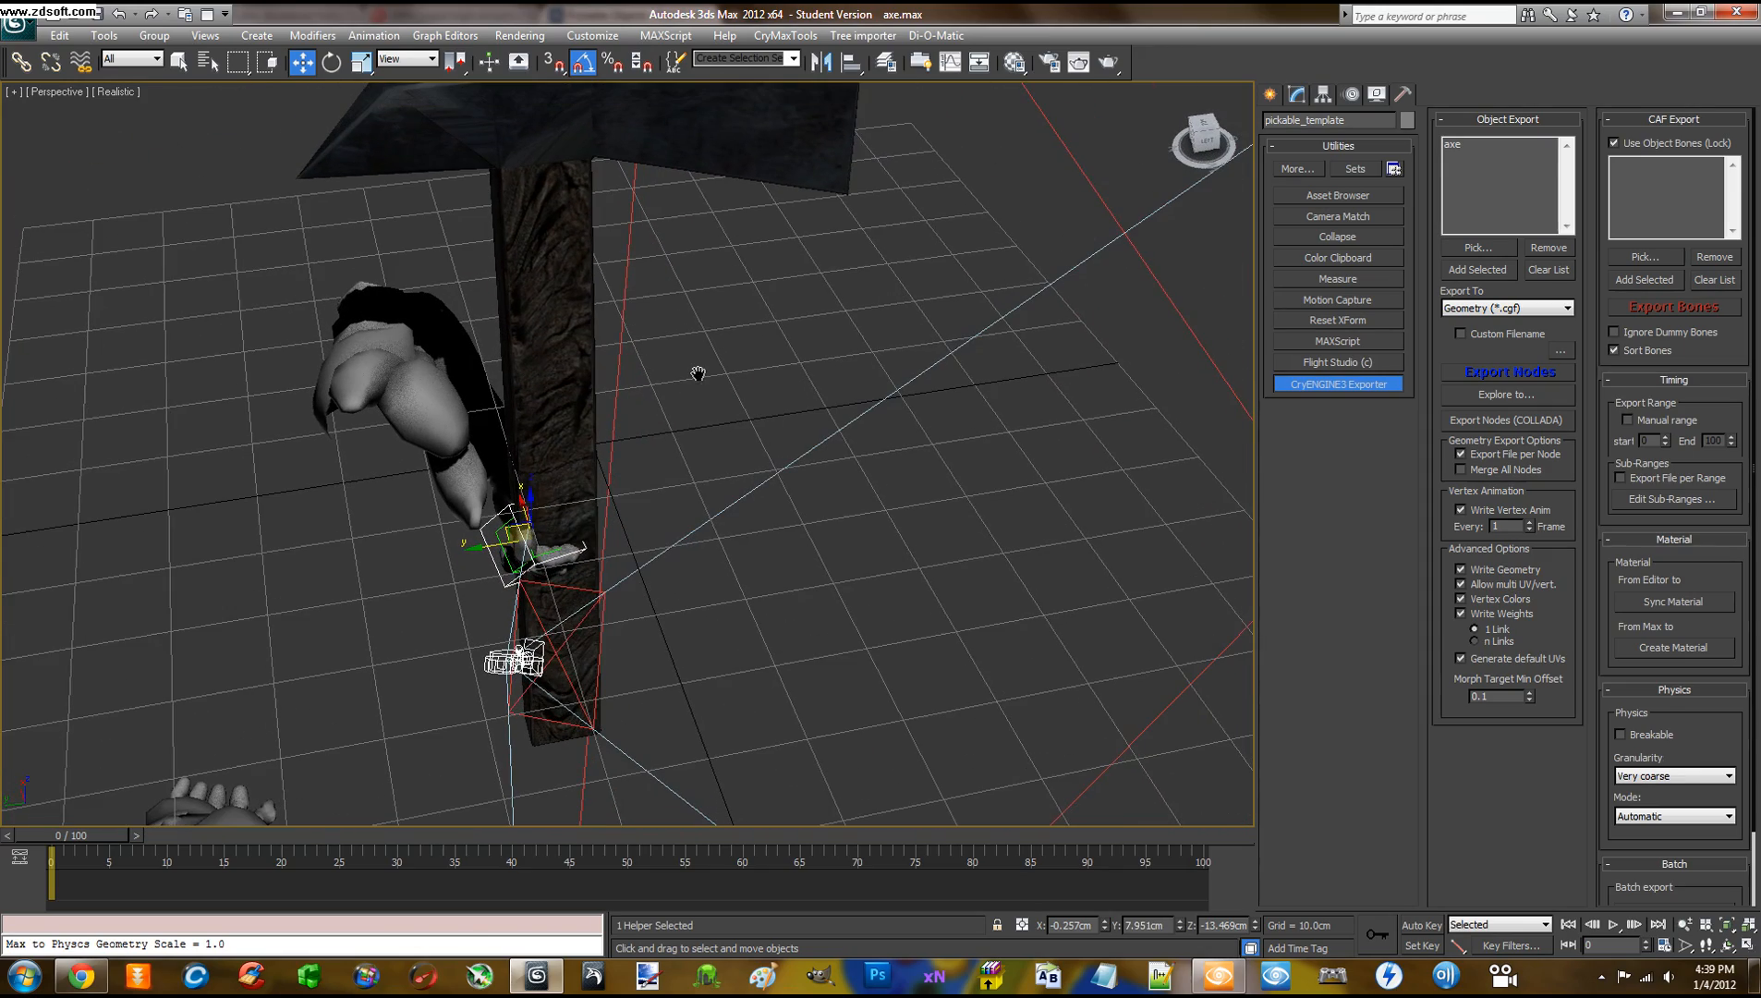
click(587, 267)
Set Local coordinates, try scaling the axe's width, and undo it
click(407, 58)
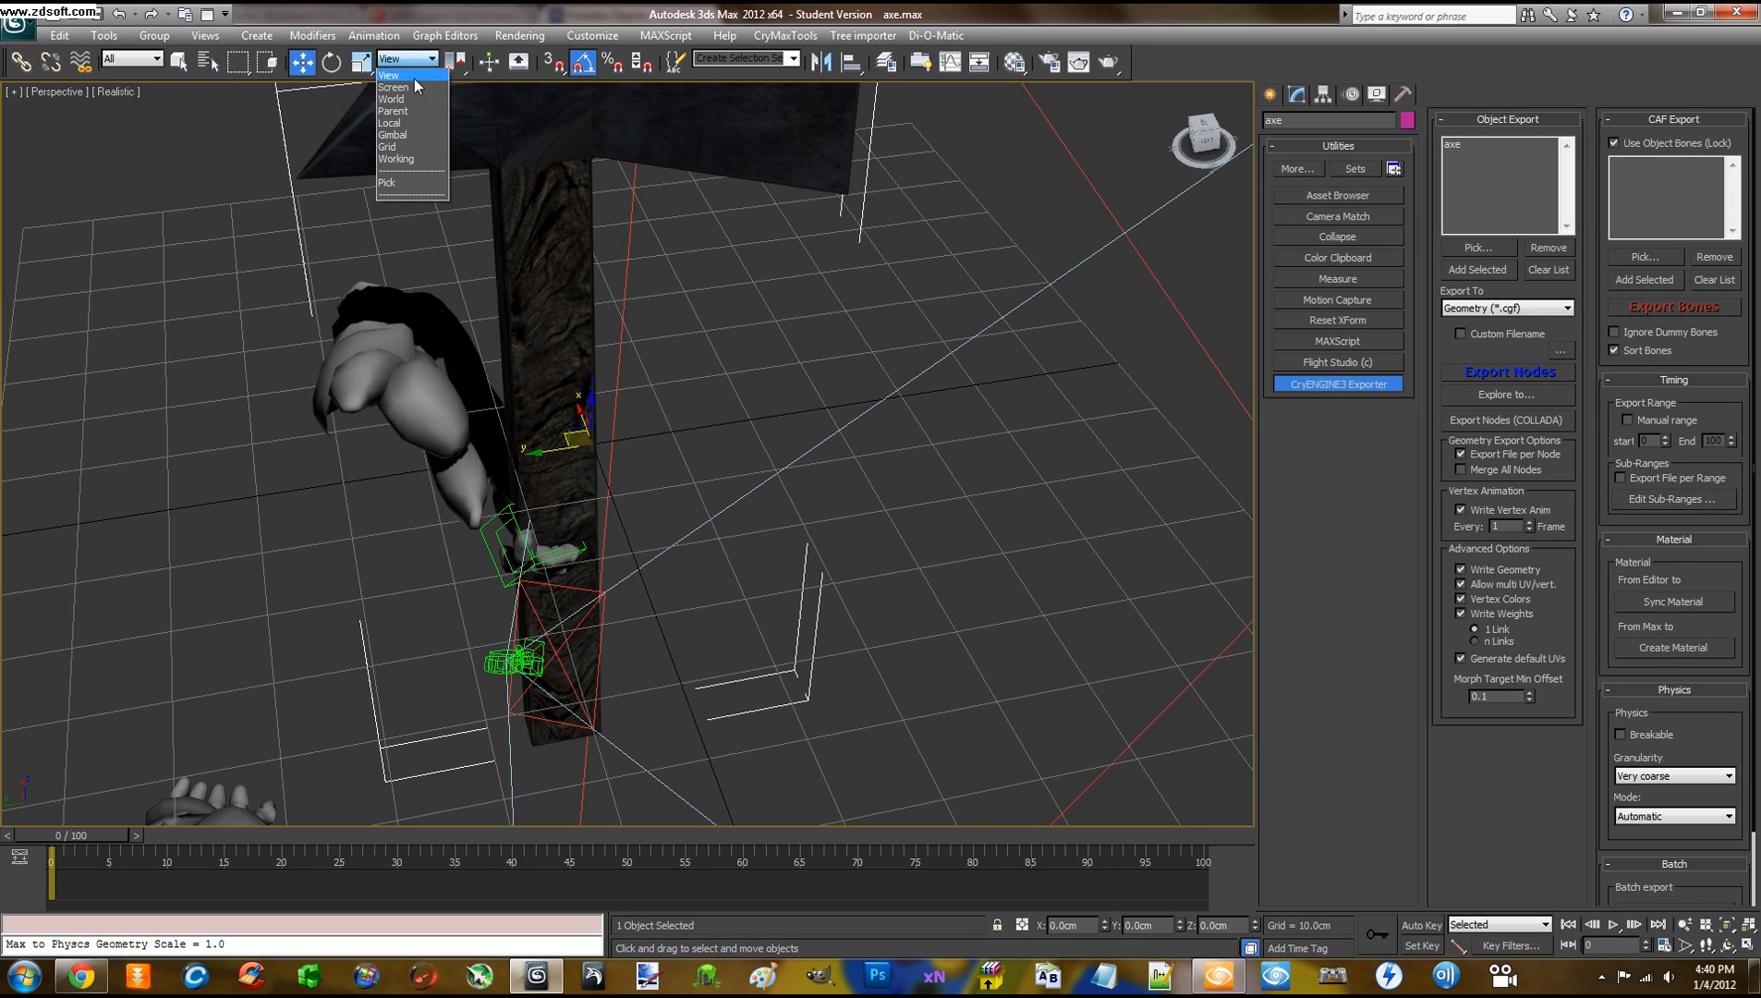
click(406, 122)
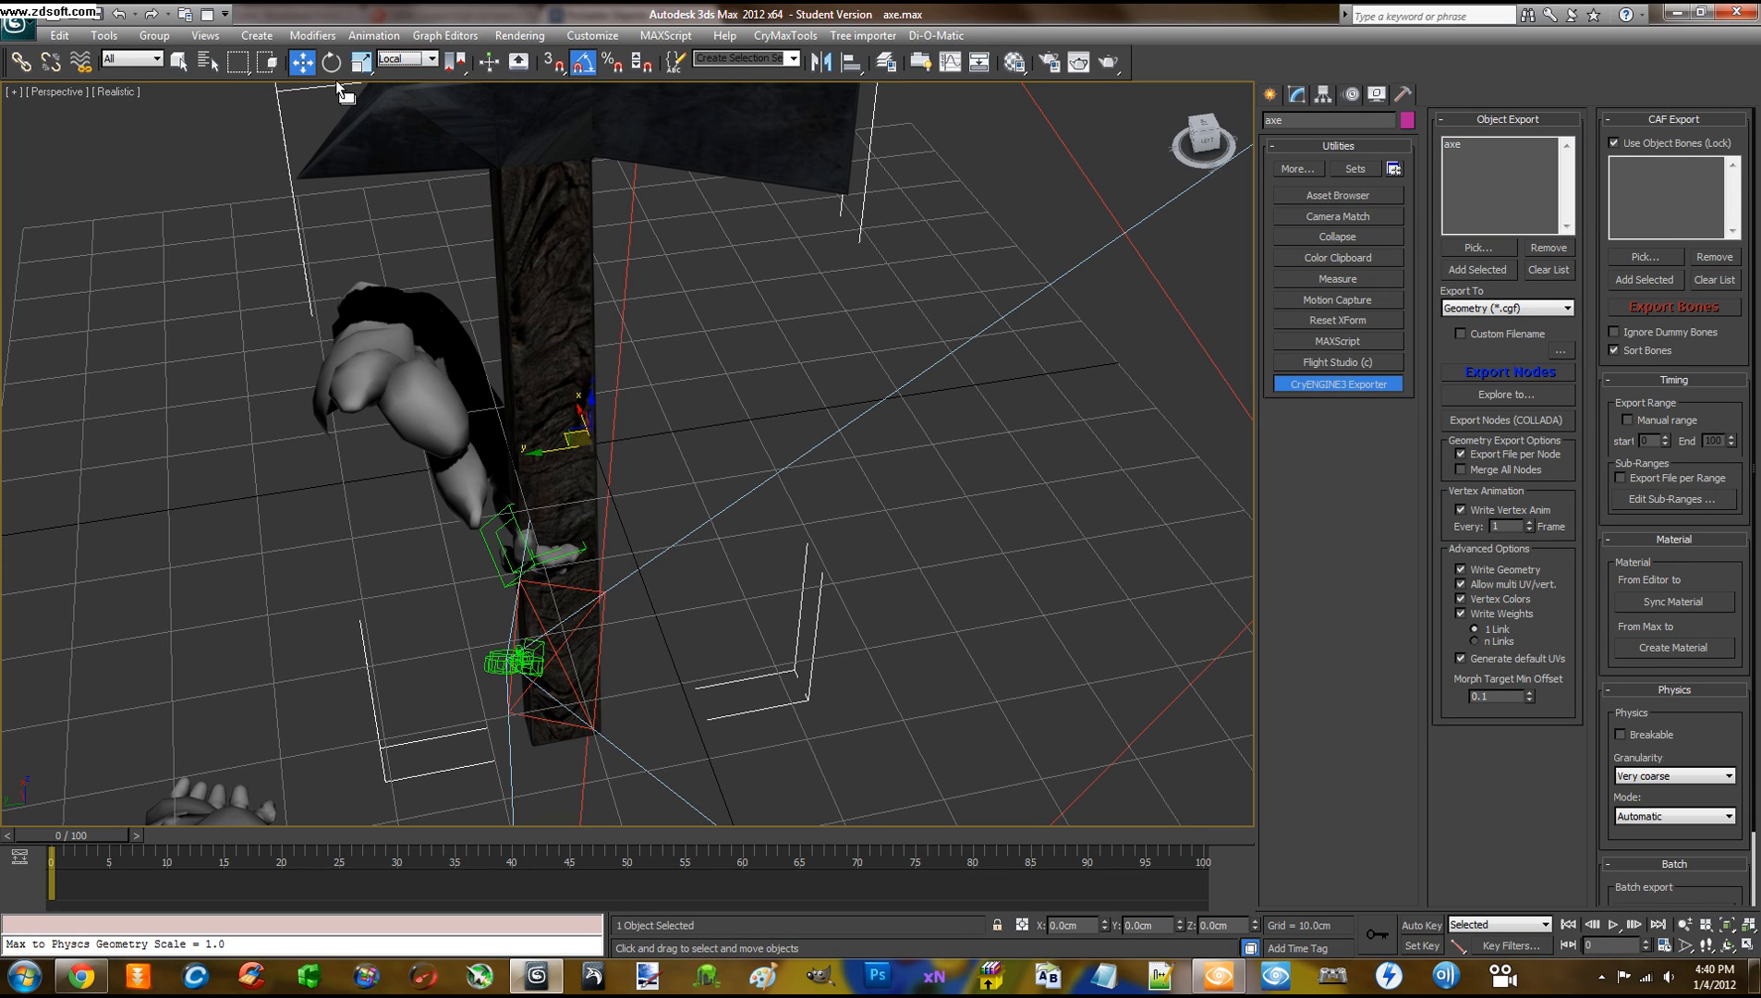
click(359, 65)
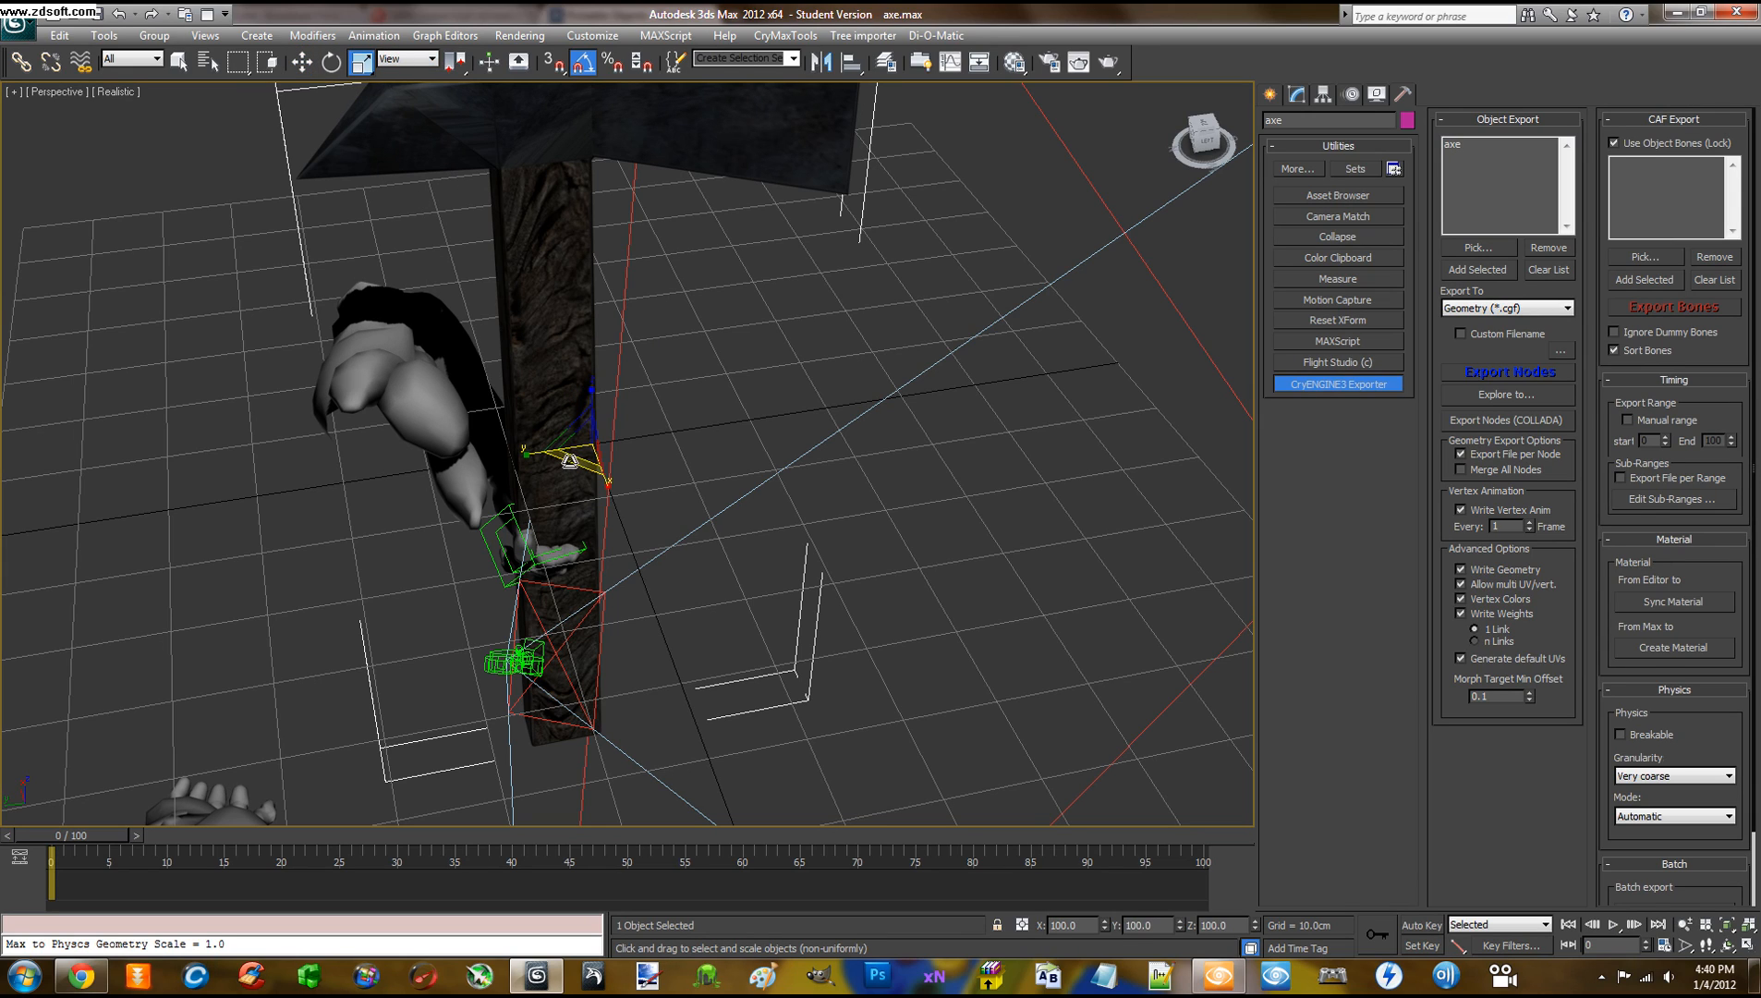
mouse_move(570, 460)
mouse_down()
mouse_move(588, 417)
mouse_move(578, 440)
mouse_up()
key(ctrl+z)
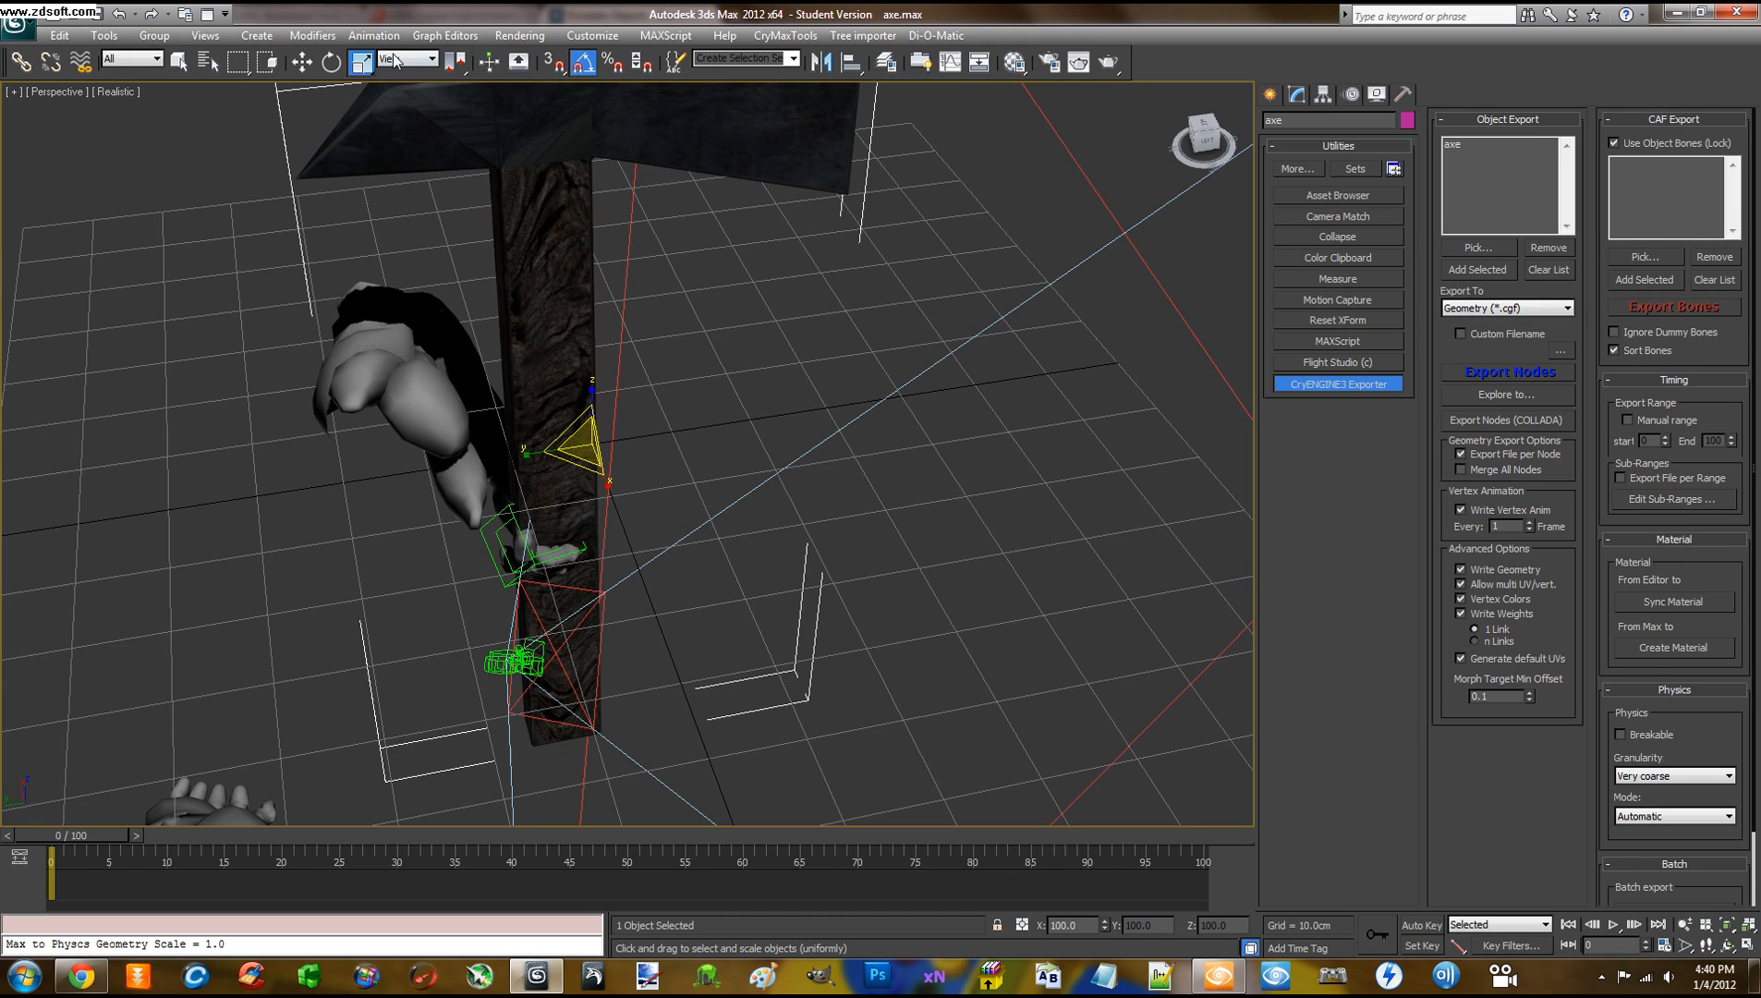
right_click(363, 70)
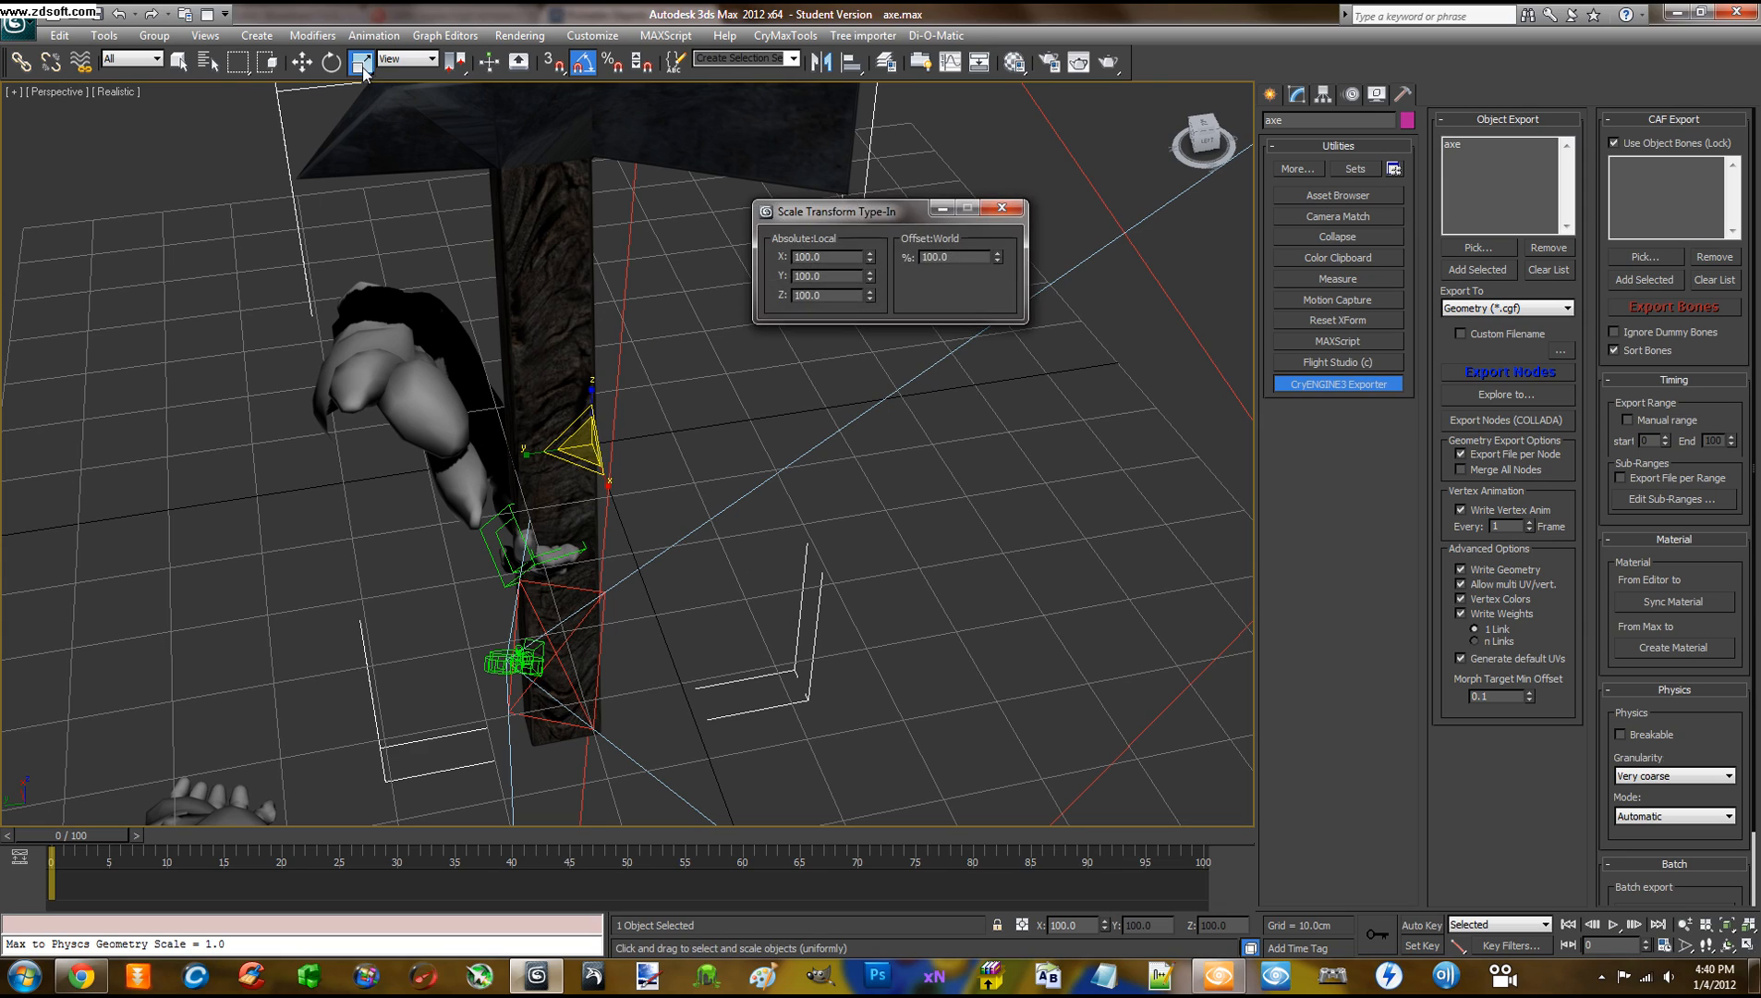
click(1006, 206)
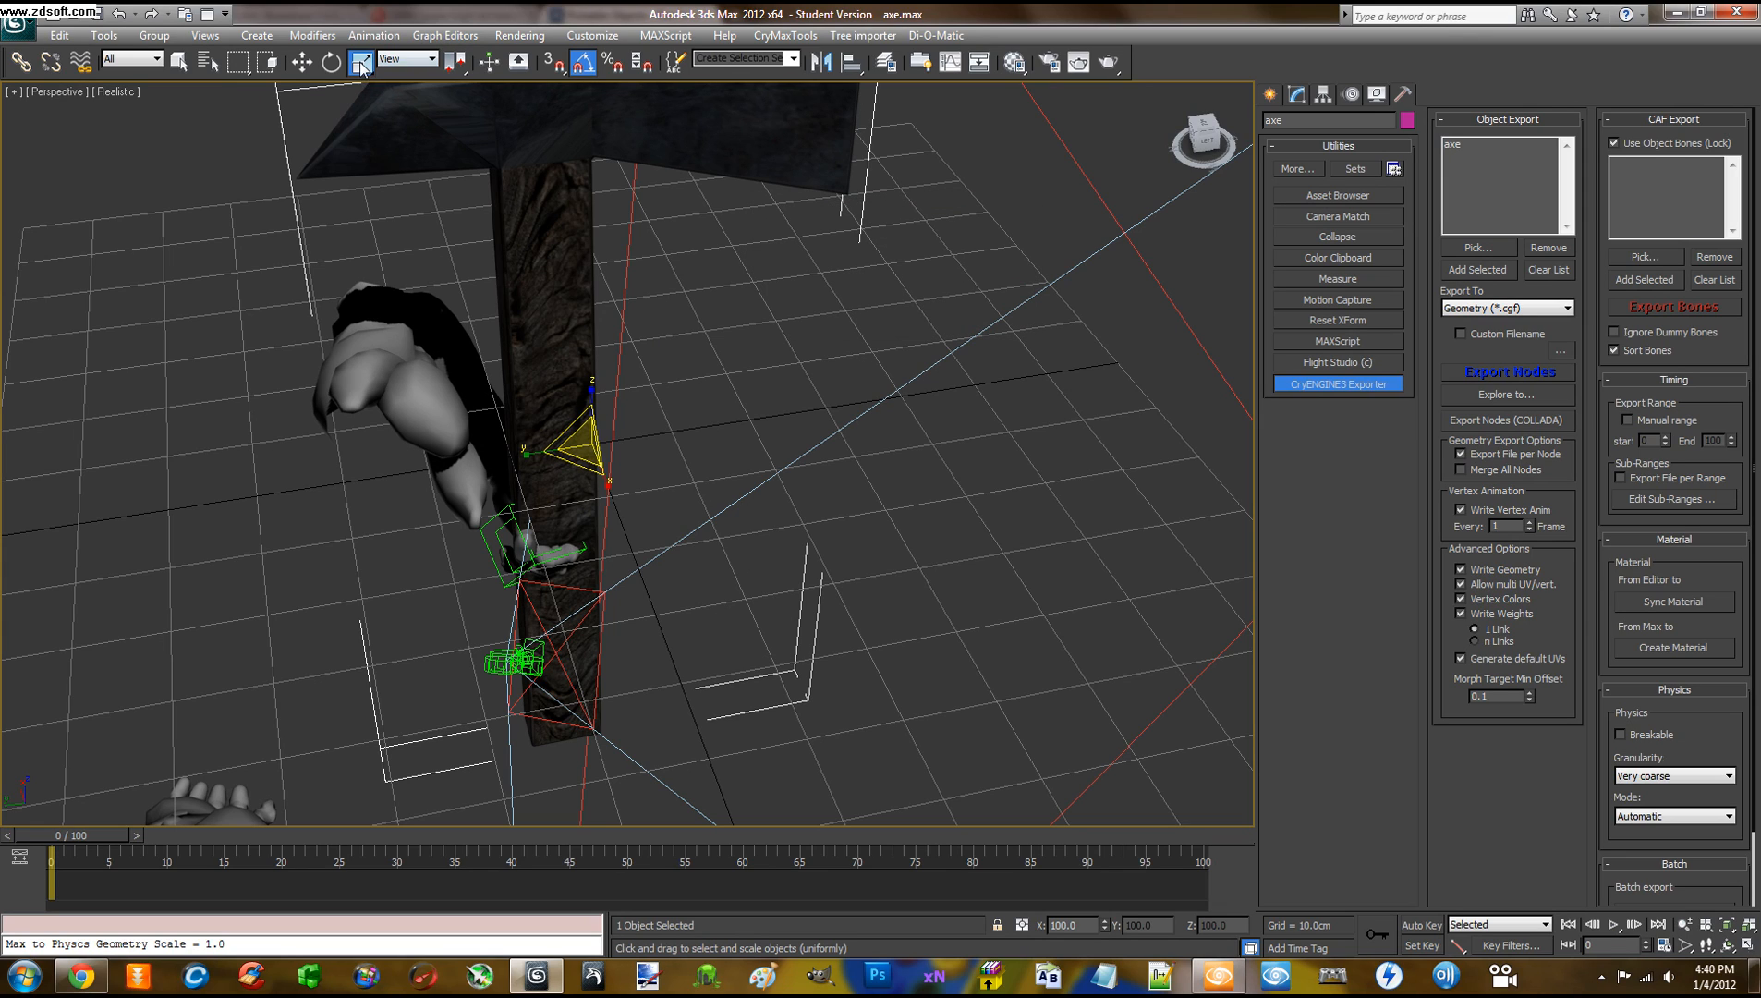
drag(363, 66, 365, 118)
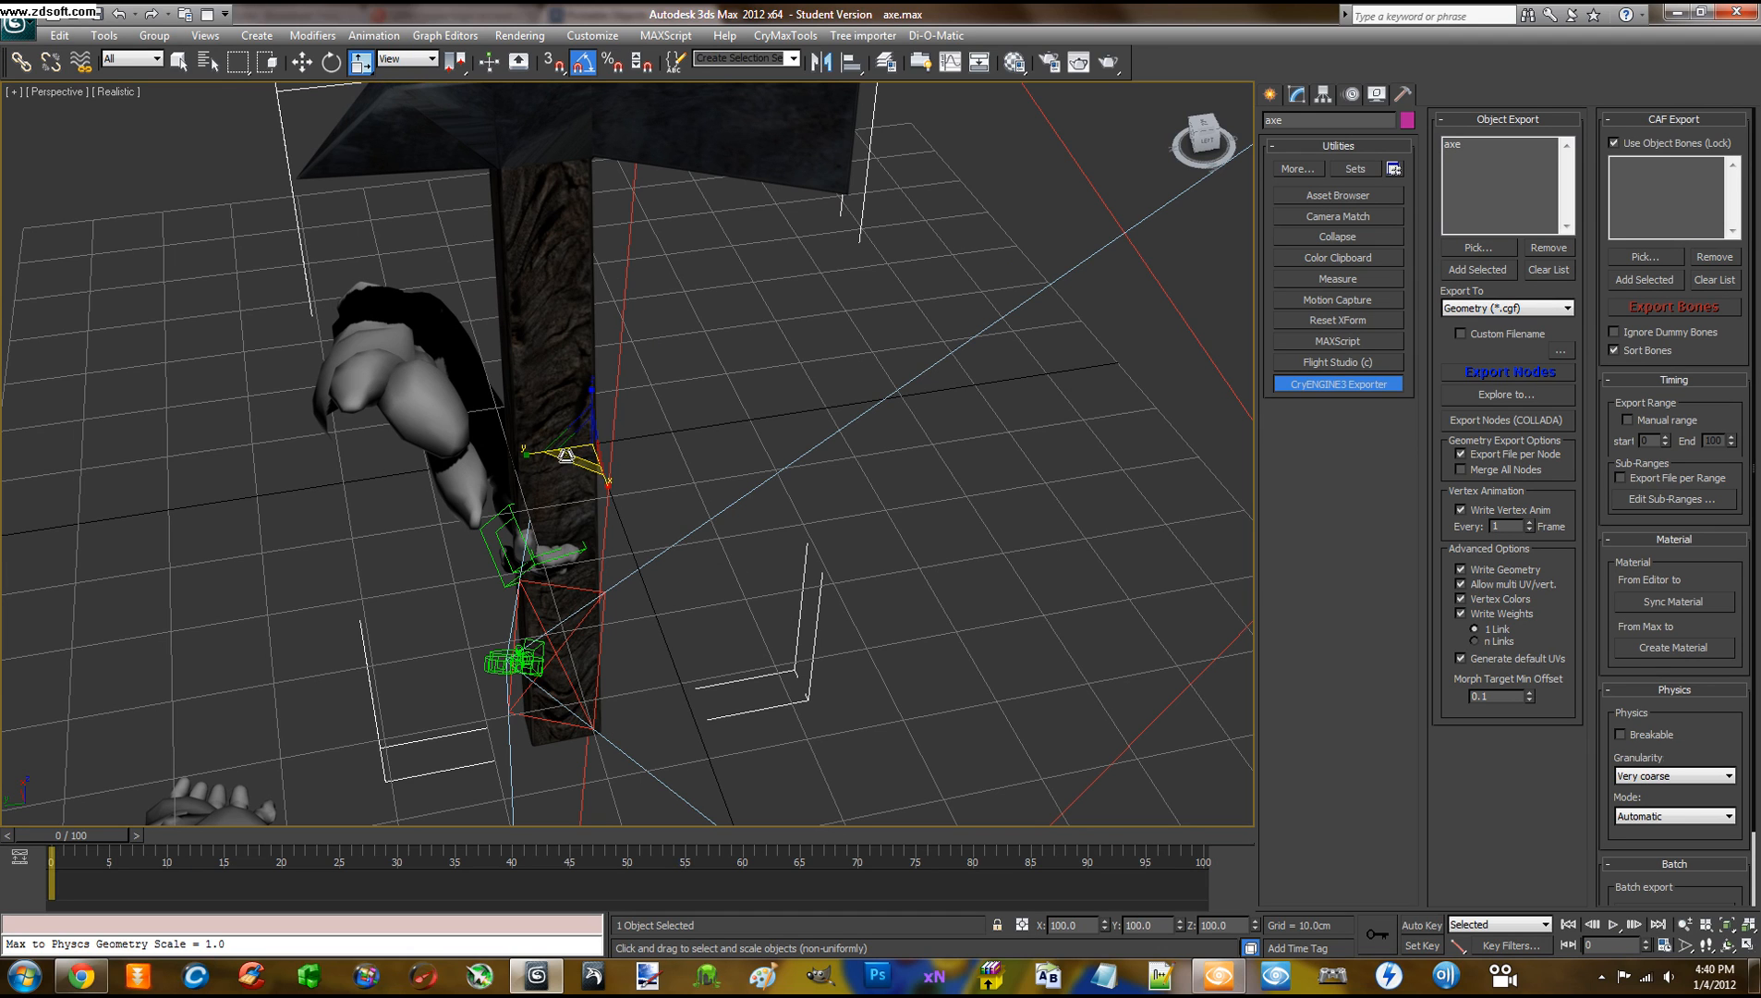
Try 56% X/Y and Y-only scaling, undo both, then shrink the axe uniformly
drag(571, 464, 601, 422)
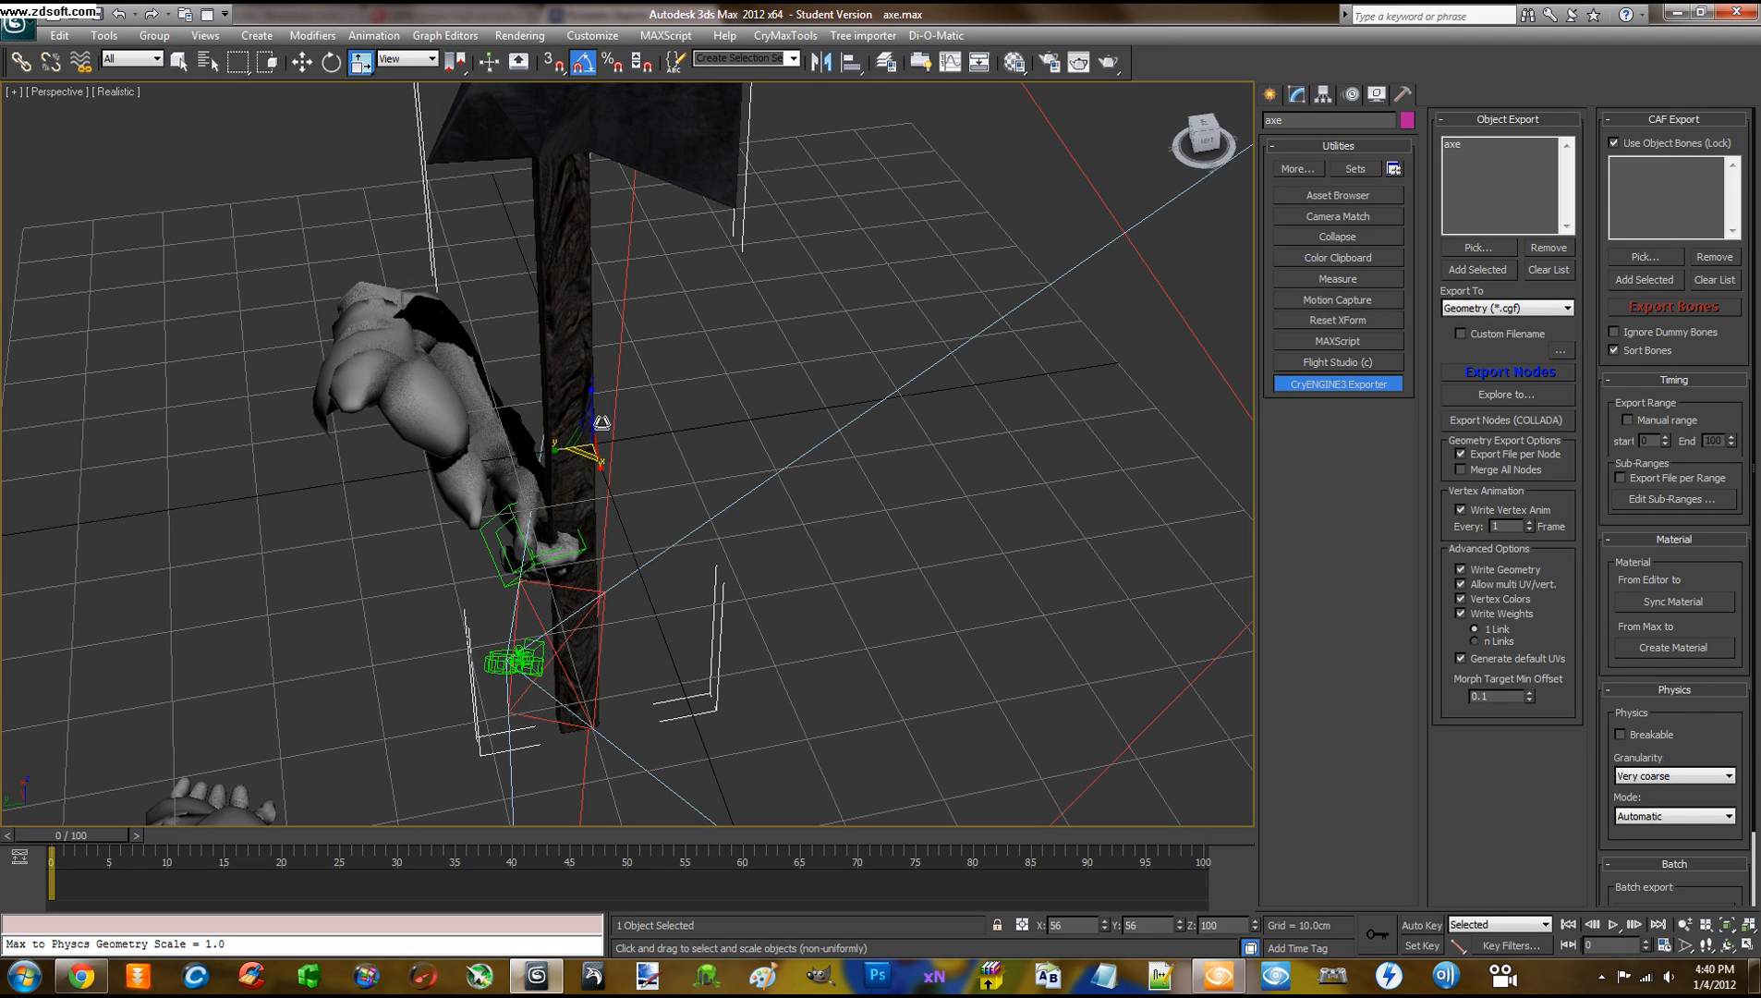
alt+middle_drag(669, 398, 968, 360)
scroll(968, 356, down, 4)
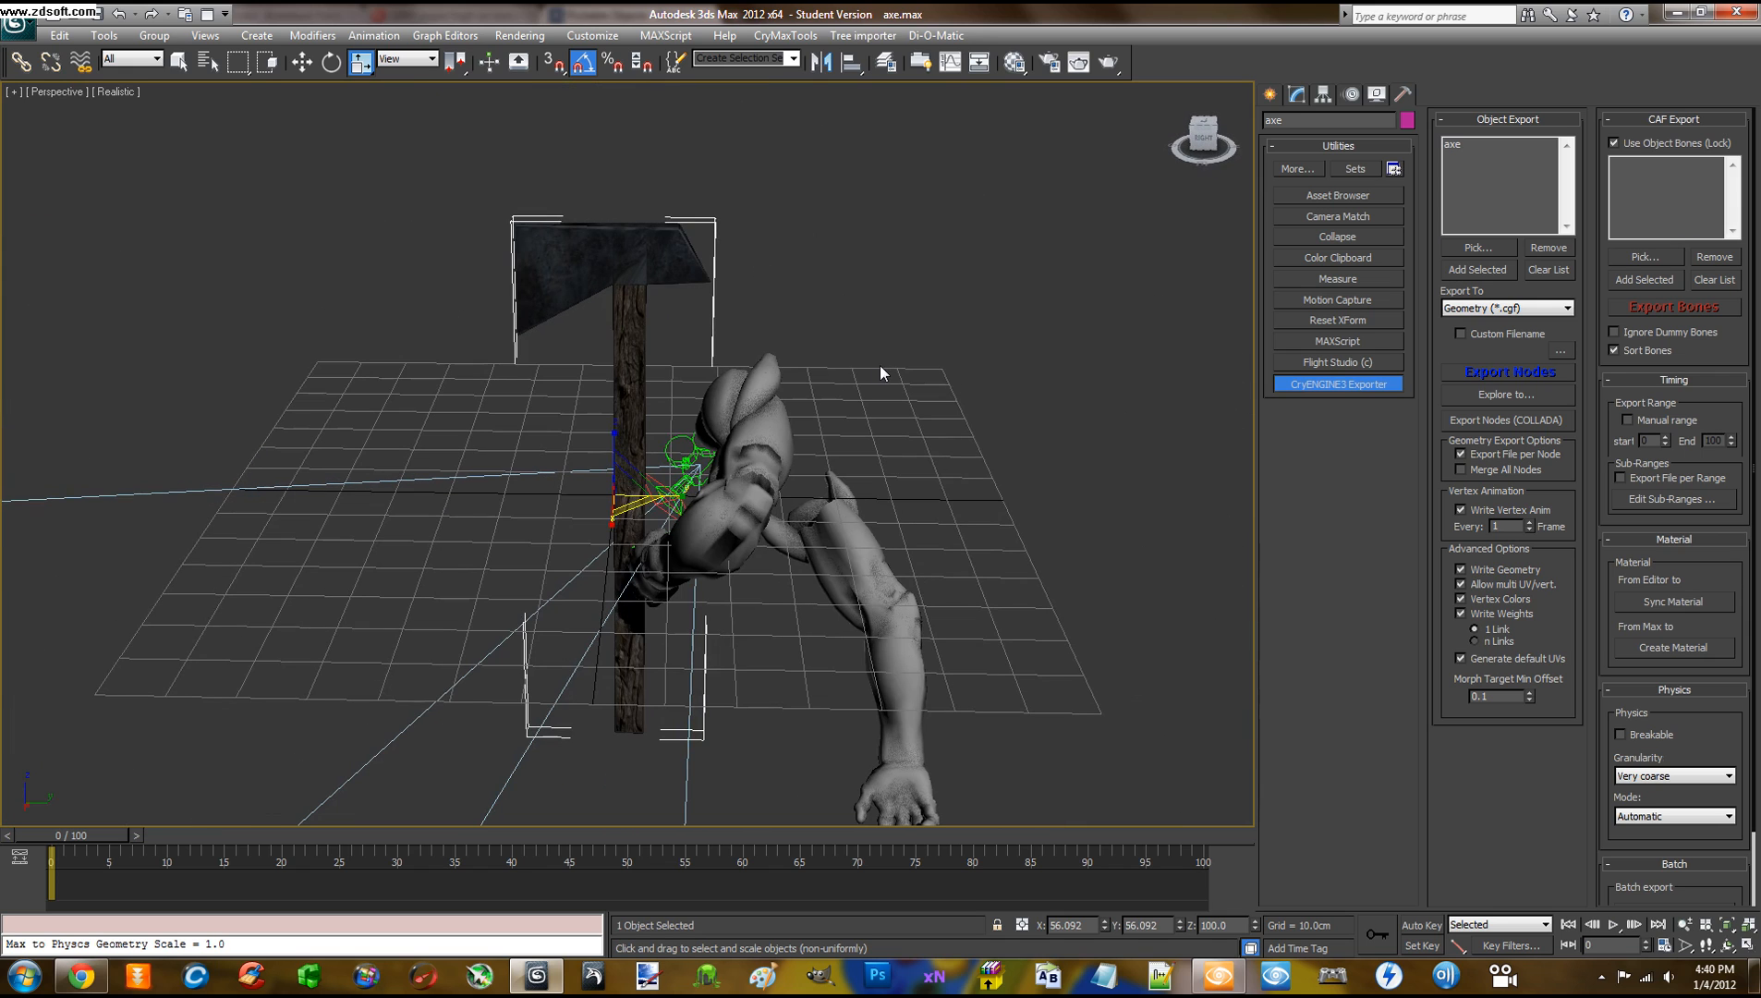
key(ctrl+z)
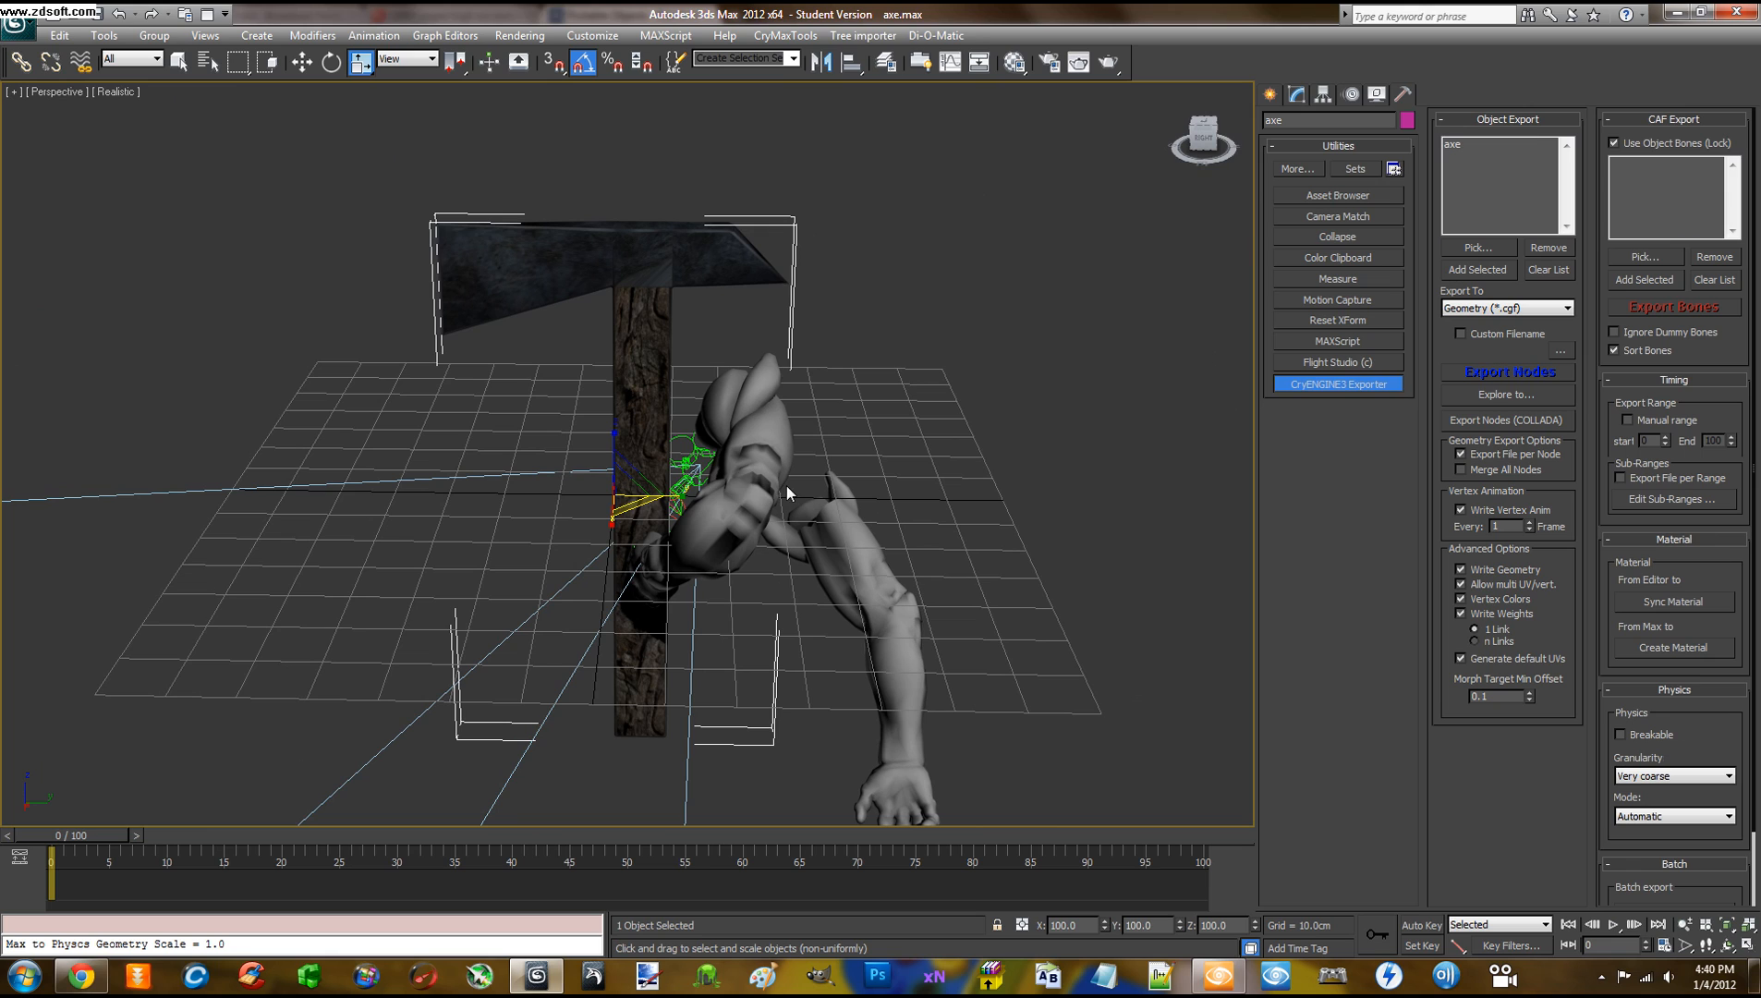
mouse_move(685, 494)
mouse_down()
mouse_move(622, 497)
mouse_move(684, 489)
mouse_move(663, 485)
mouse_up()
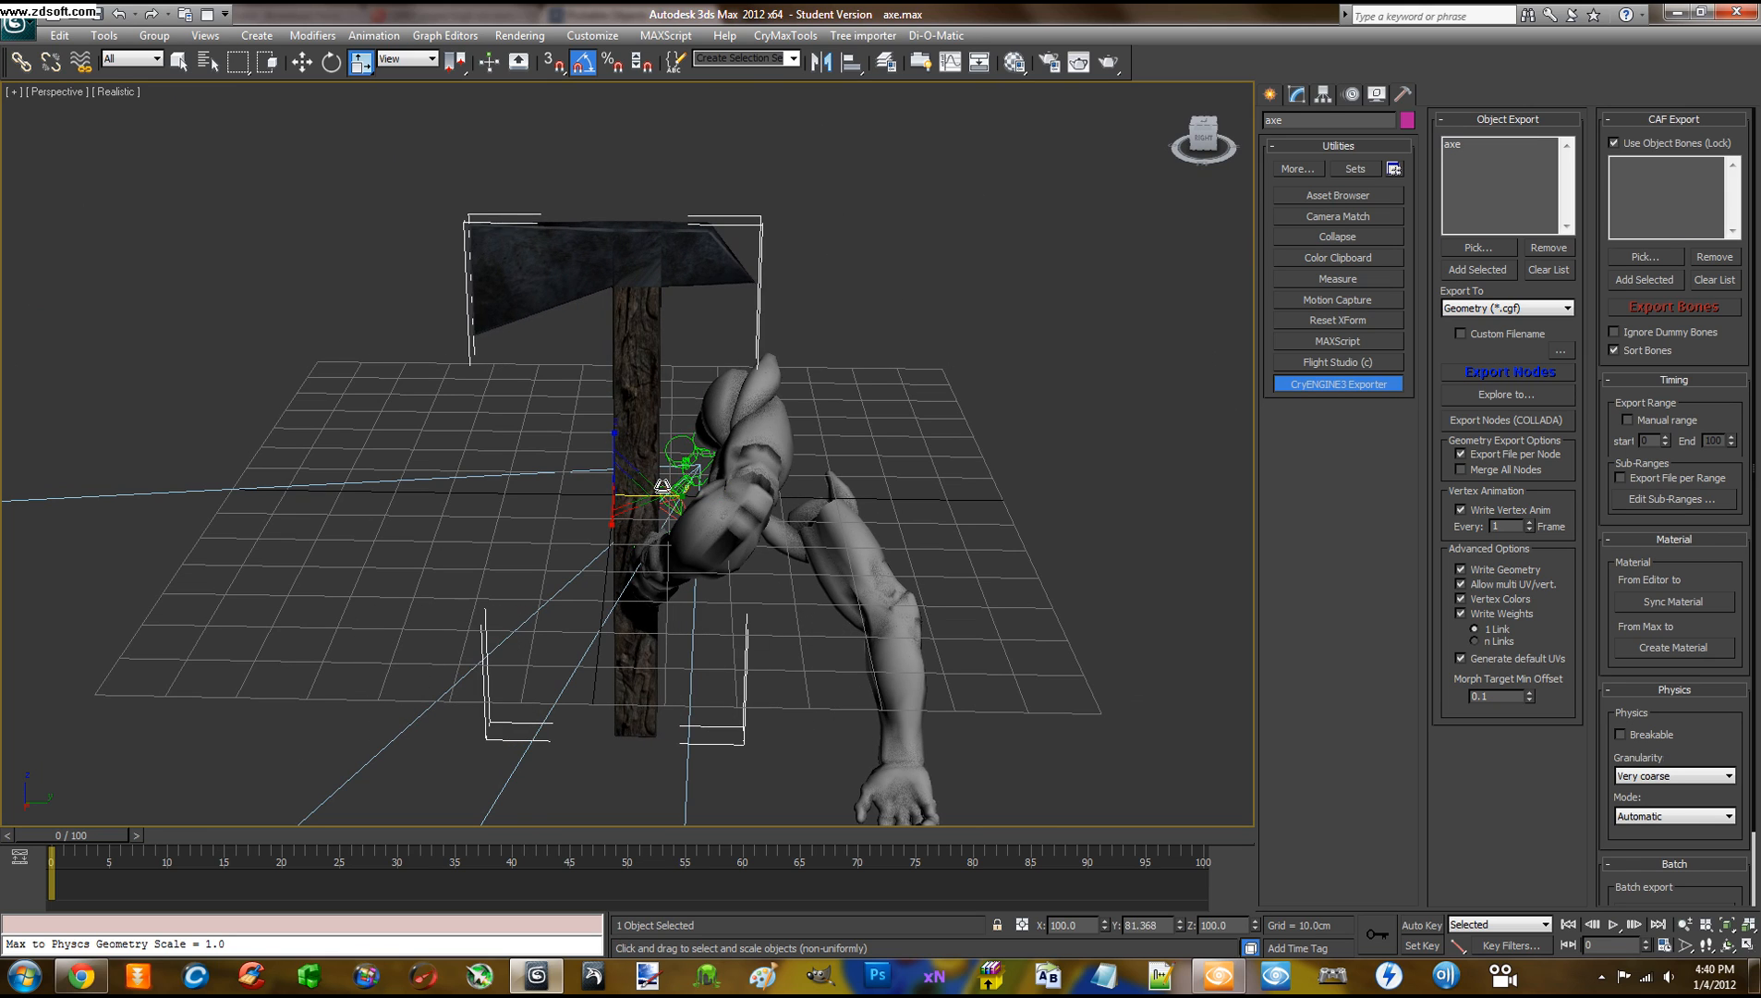
key(ctrl+z)
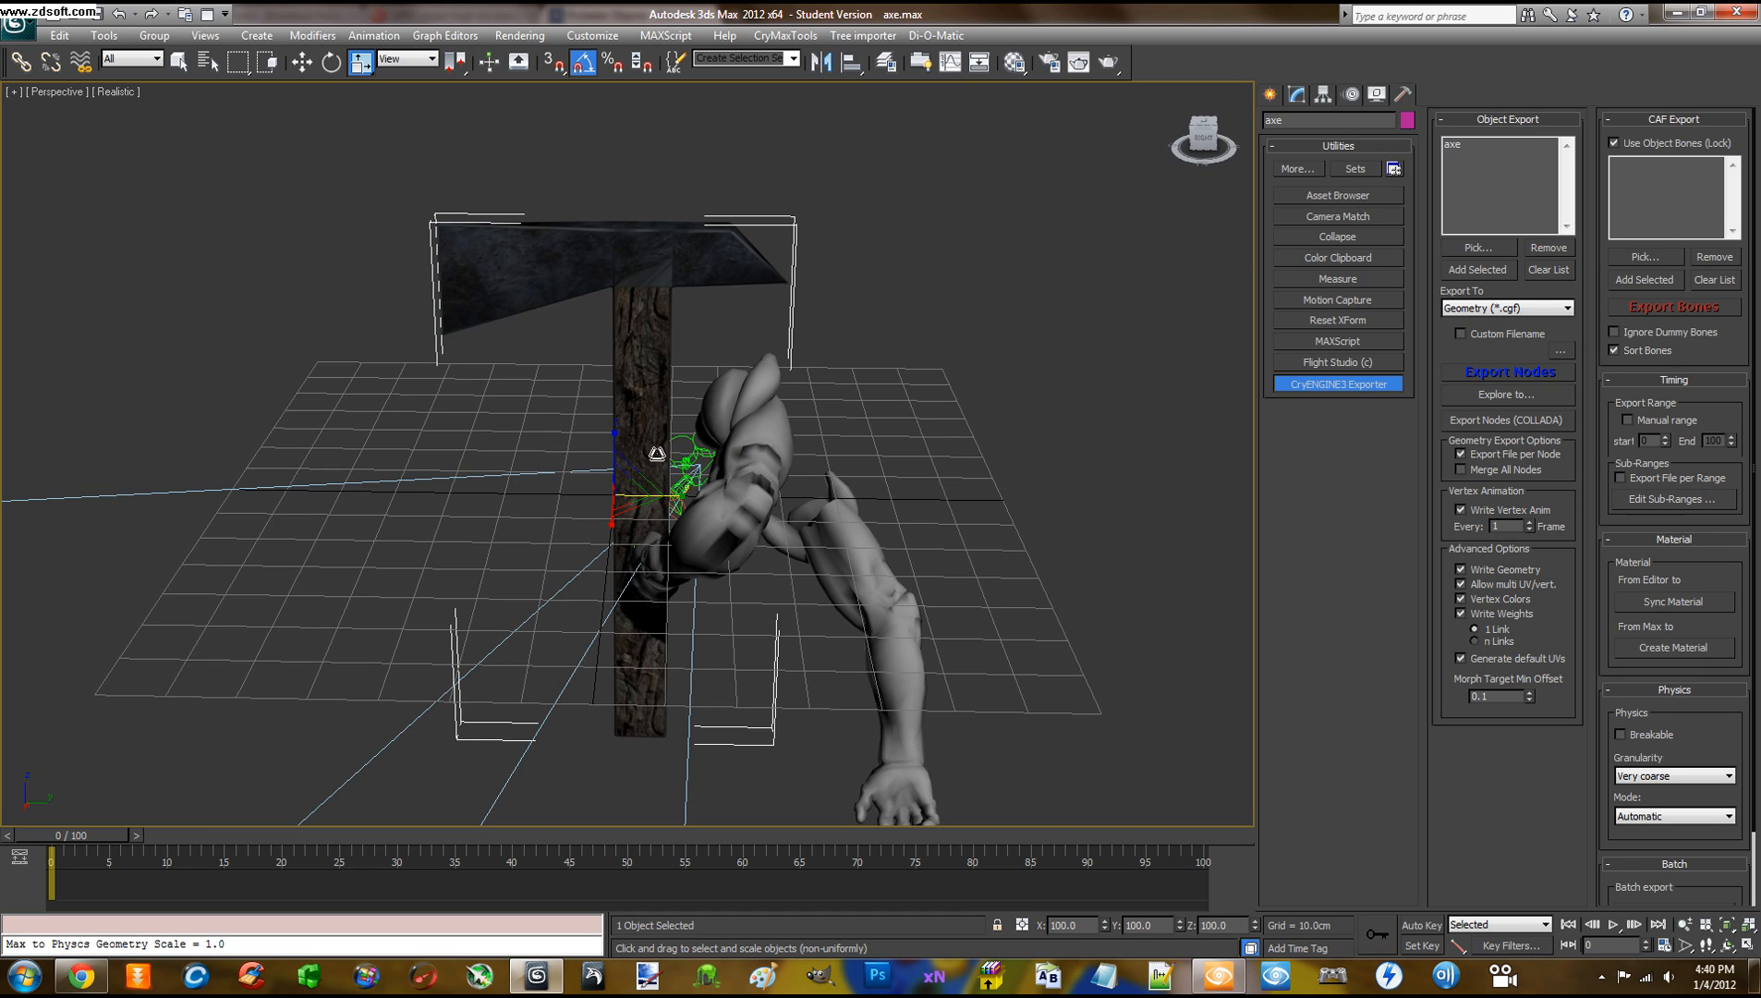
key(r)
drag(624, 490, 625, 637)
Shrink the axe uniformly to about 40%, then further to about 28%
alt+middle_drag(777, 516, 528, 462)
scroll(607, 522, up, 5)
scroll(637, 524, up, 3)
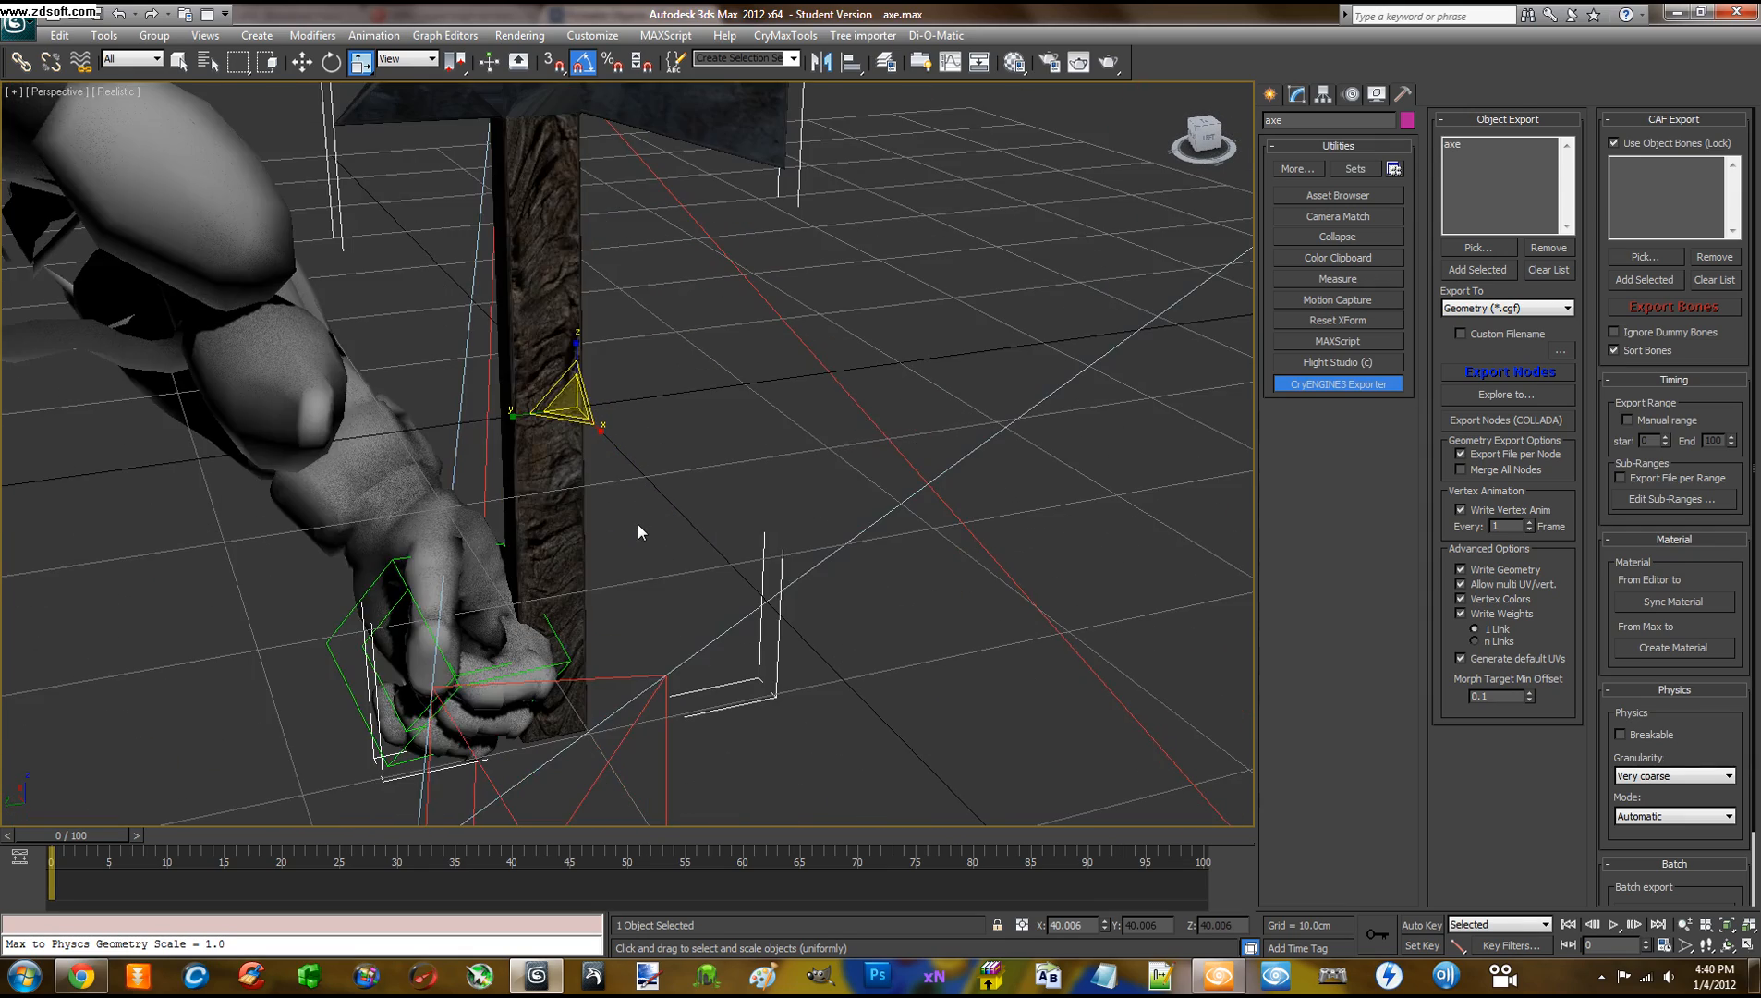
mouse_move(636, 523)
alt+middle_down()
mouse_move(607, 550)
mouse_move(546, 523)
mouse_move(611, 524)
alt+middle_up()
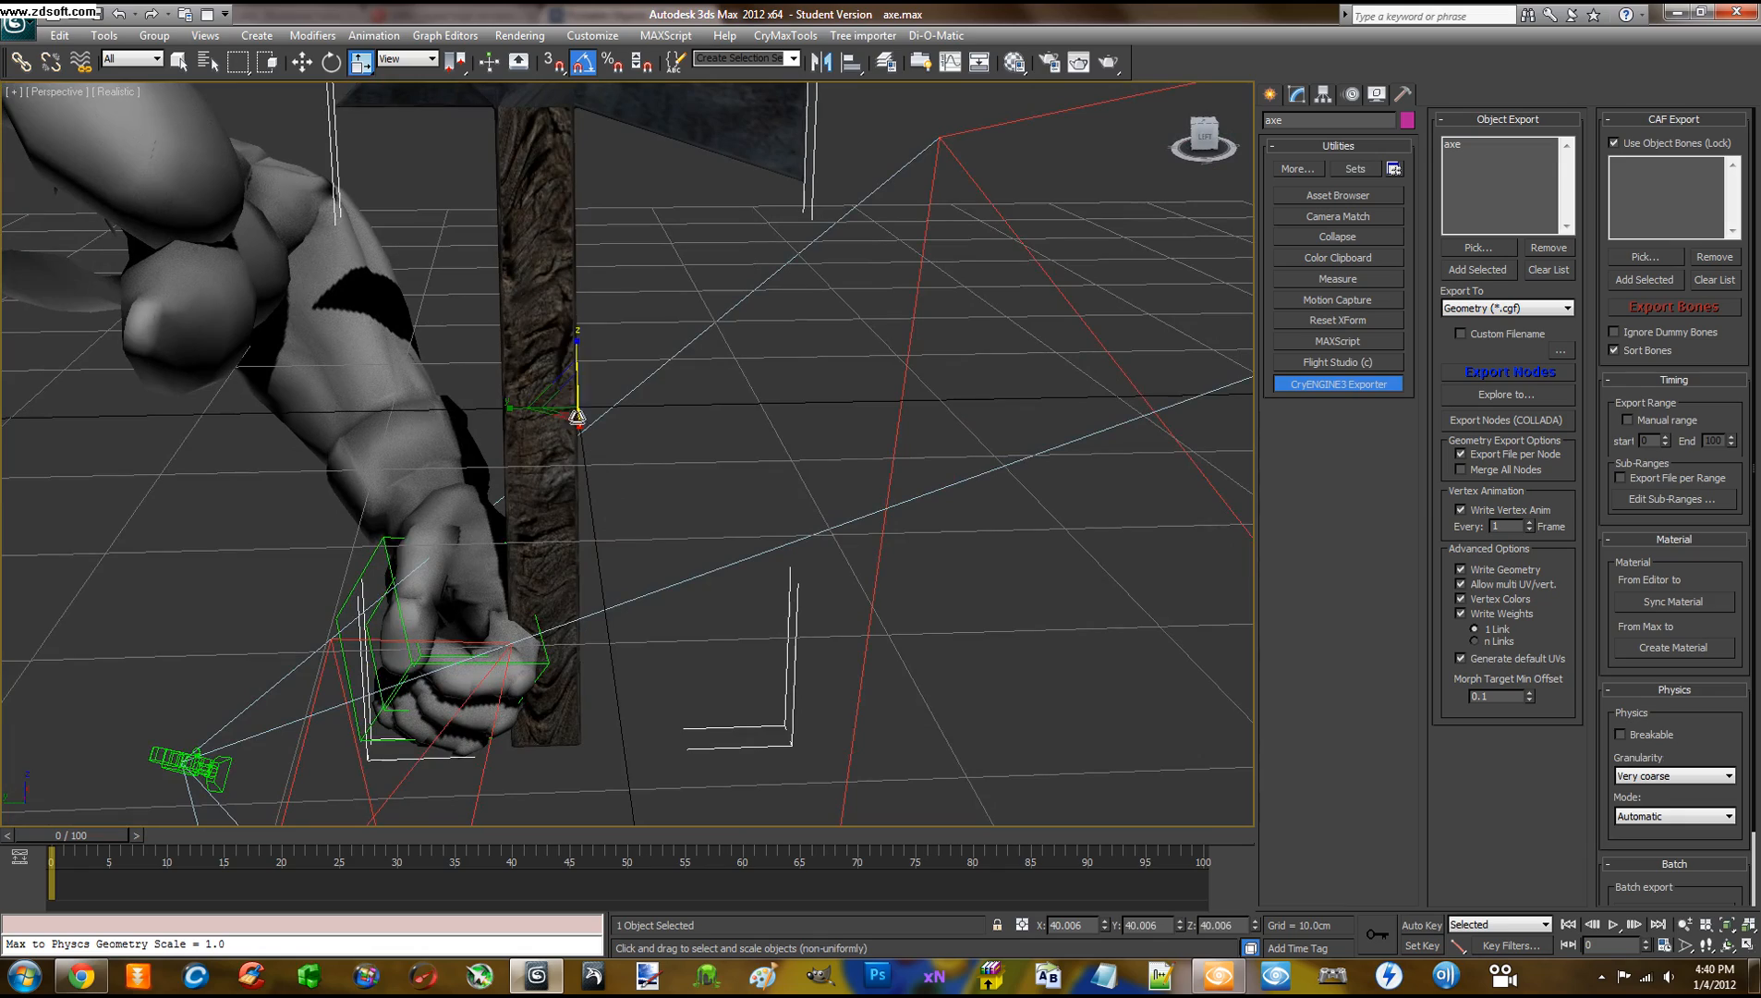
drag(568, 399, 658, 453)
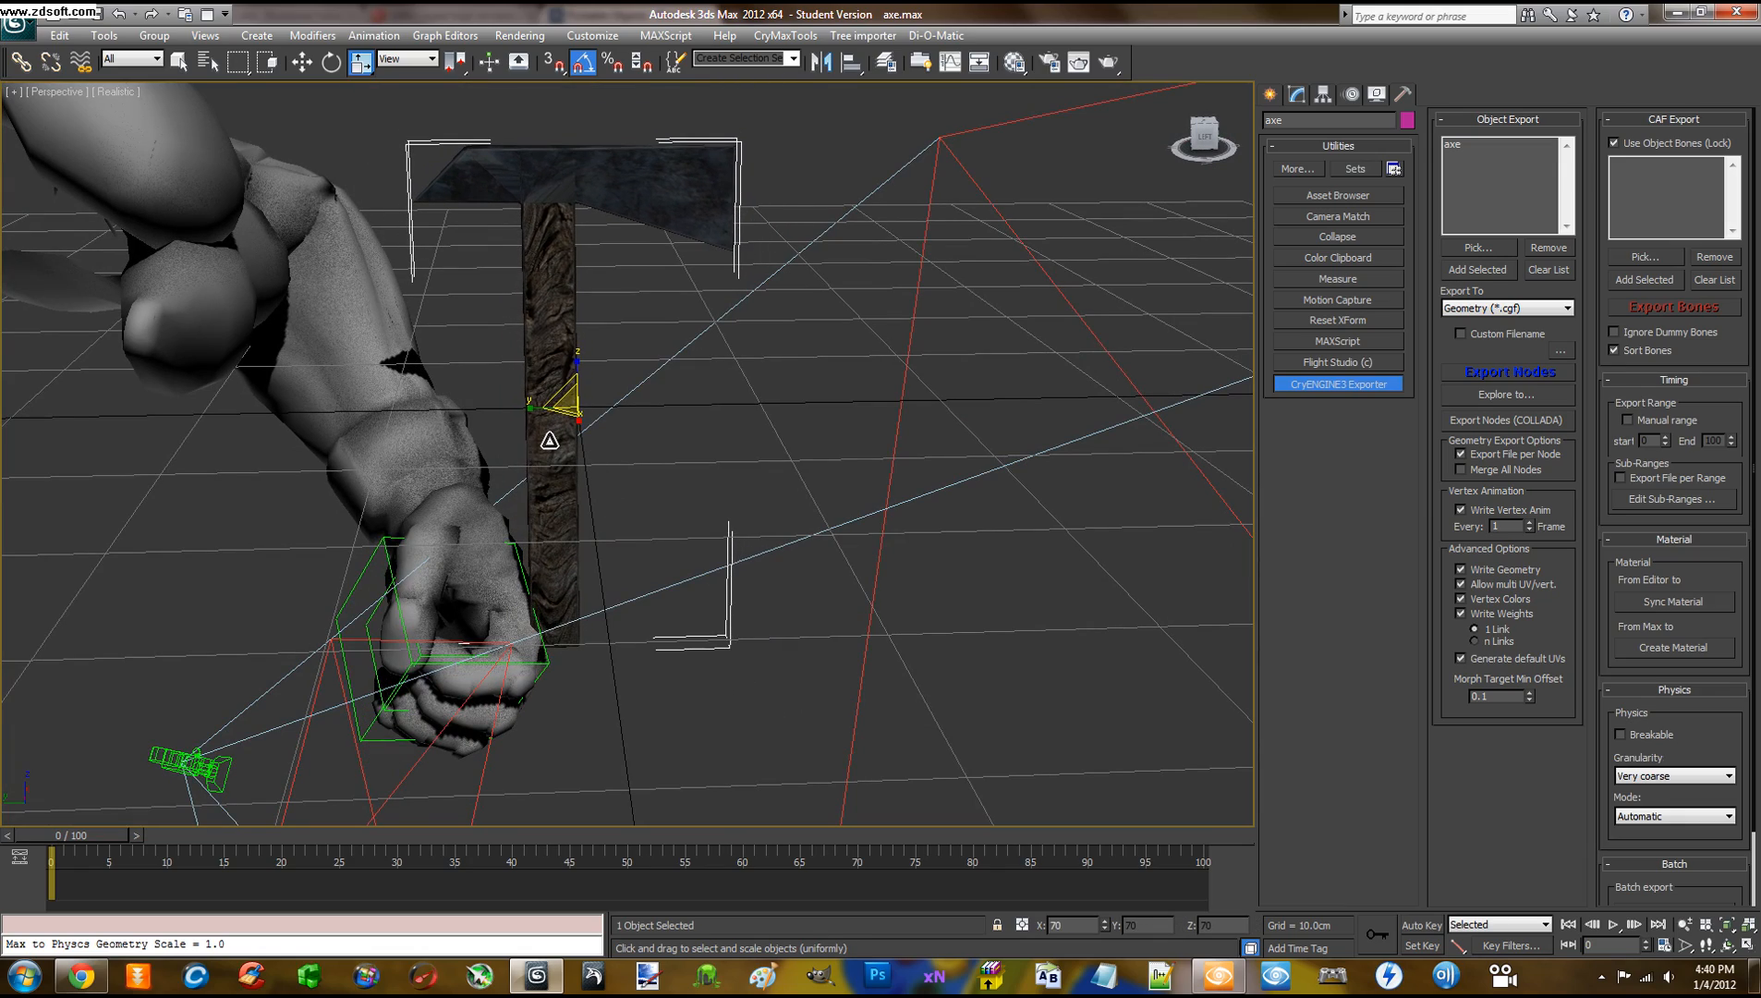
alt+middle_drag(658, 448, 607, 402)
alt+middle_drag(627, 425, 676, 448)
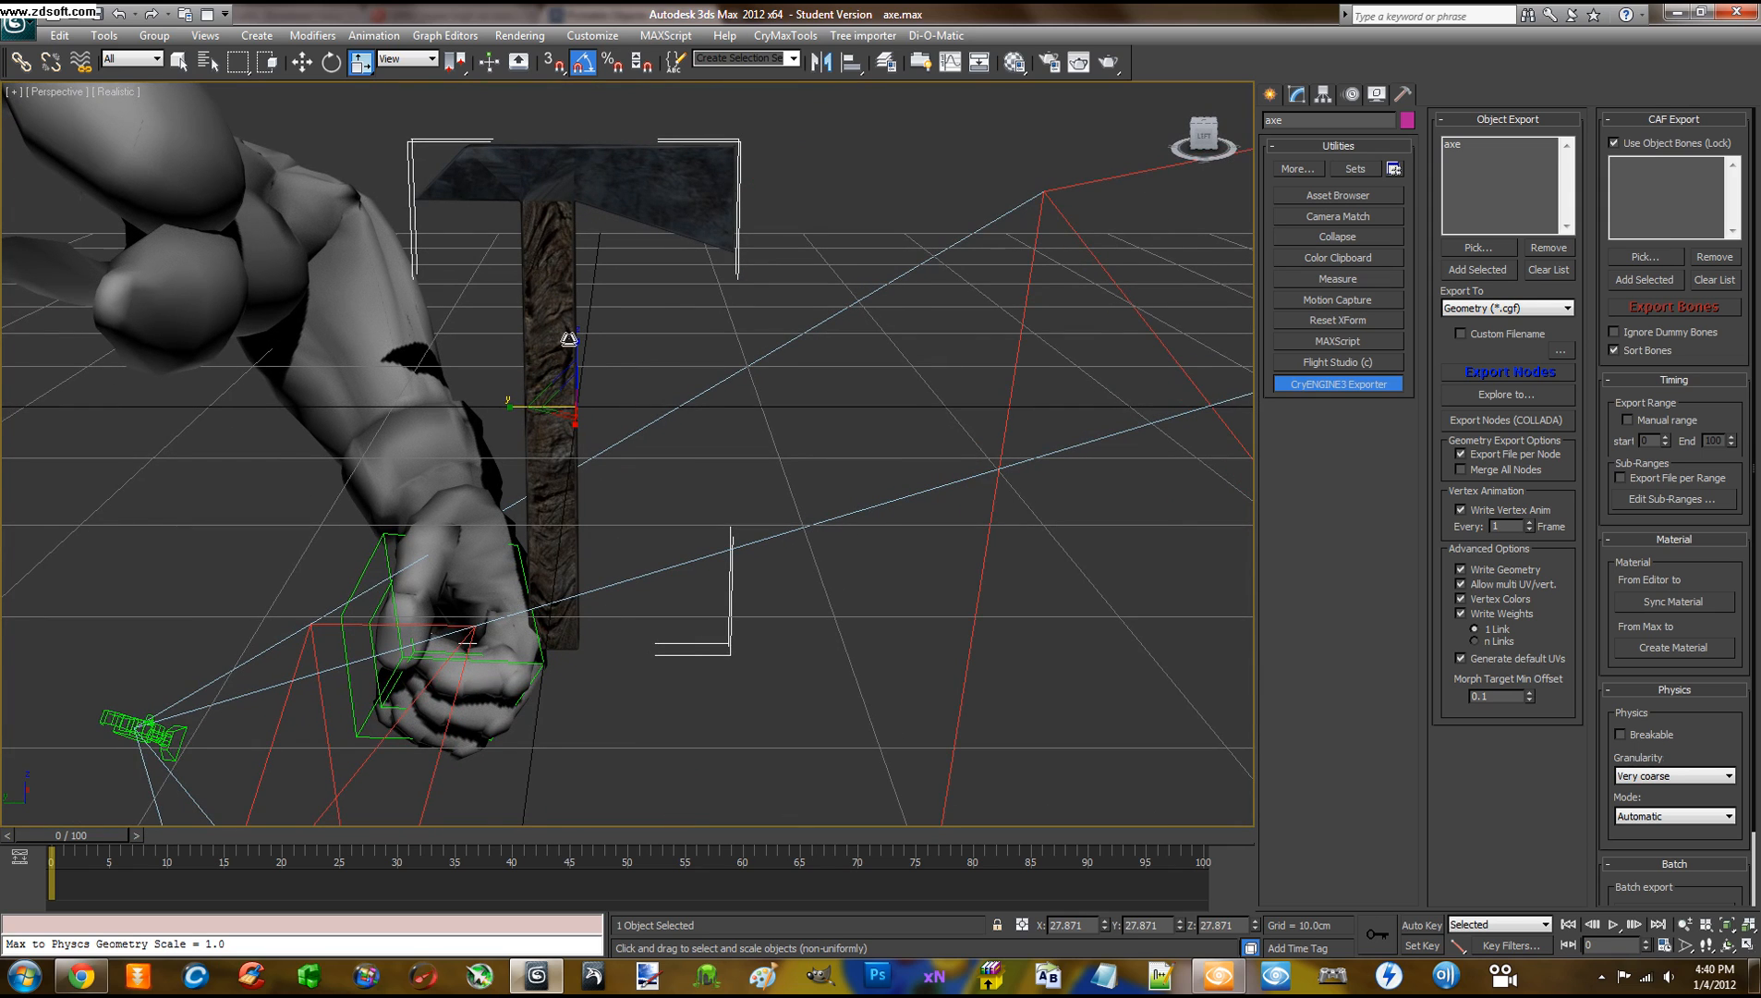
scroll(649, 369, down, 3)
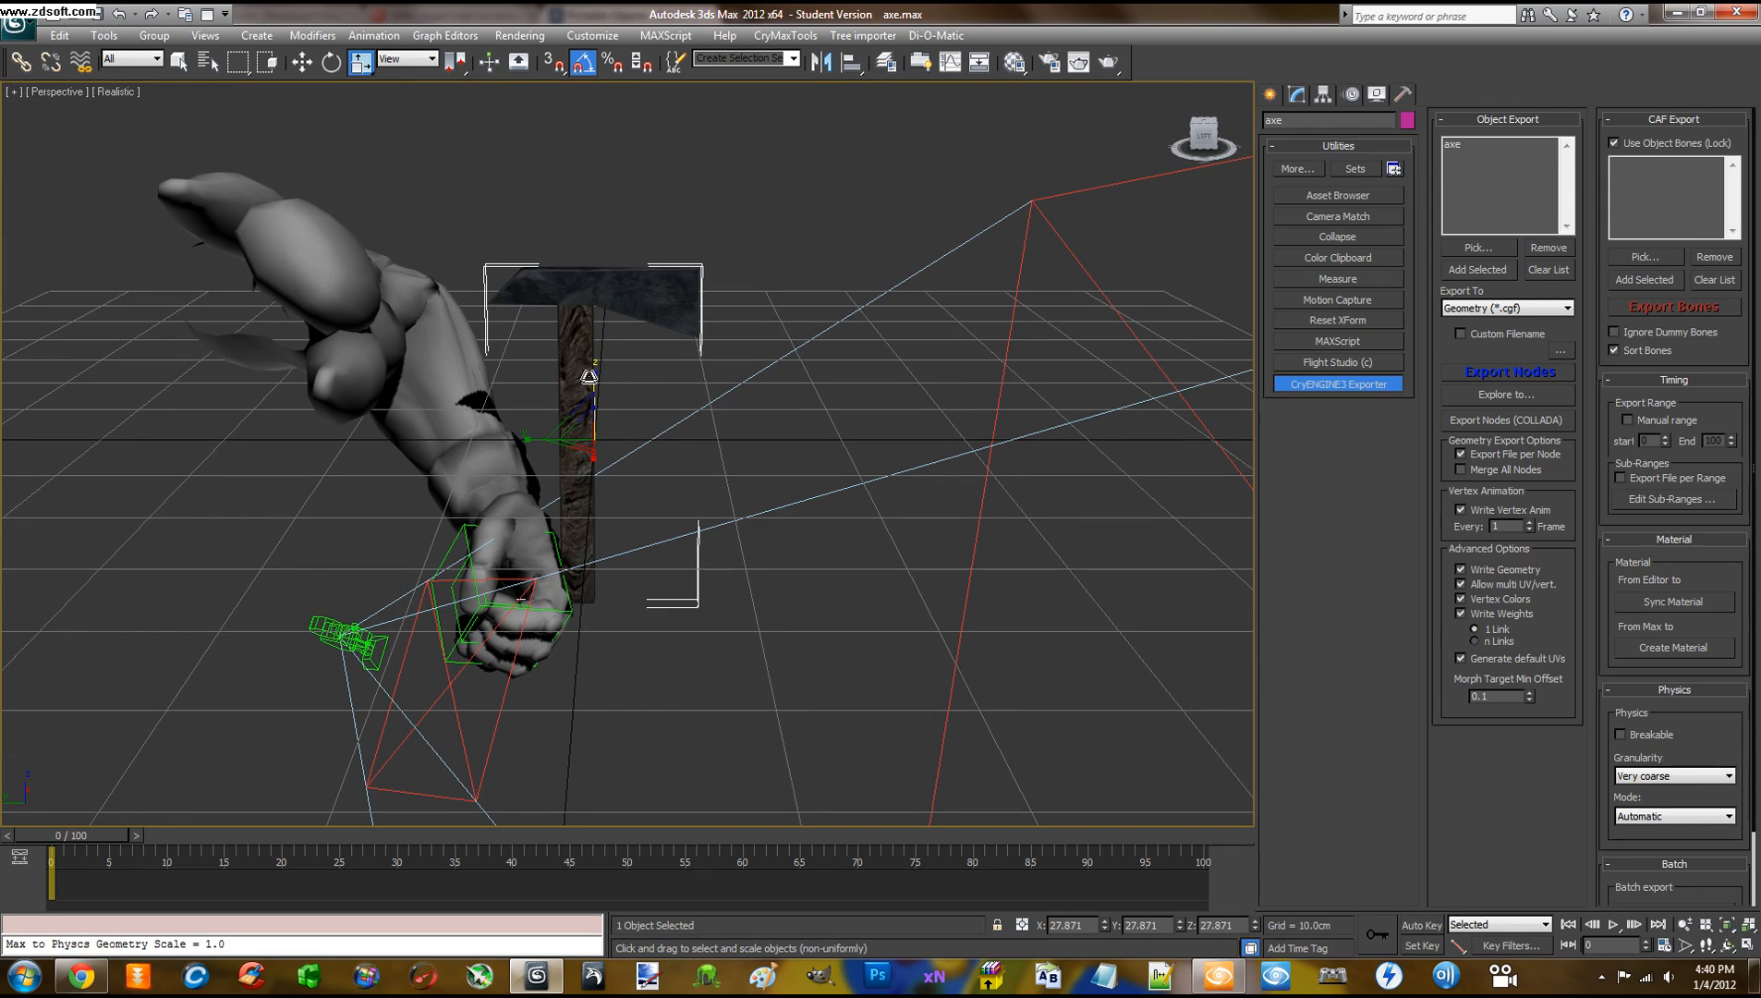
Stretch the axe's height to about 40% and select the hand's pickable_template helper
drag(588, 377, 609, 346)
mouse_move(664, 368)
alt+middle_down()
mouse_move(287, 360)
mouse_move(707, 377)
mouse_move(676, 373)
mouse_move(675, 354)
alt+middle_up()
mouse_move(688, 417)
alt+middle_down()
mouse_move(767, 405)
mouse_move(677, 404)
mouse_move(679, 420)
alt+middle_up()
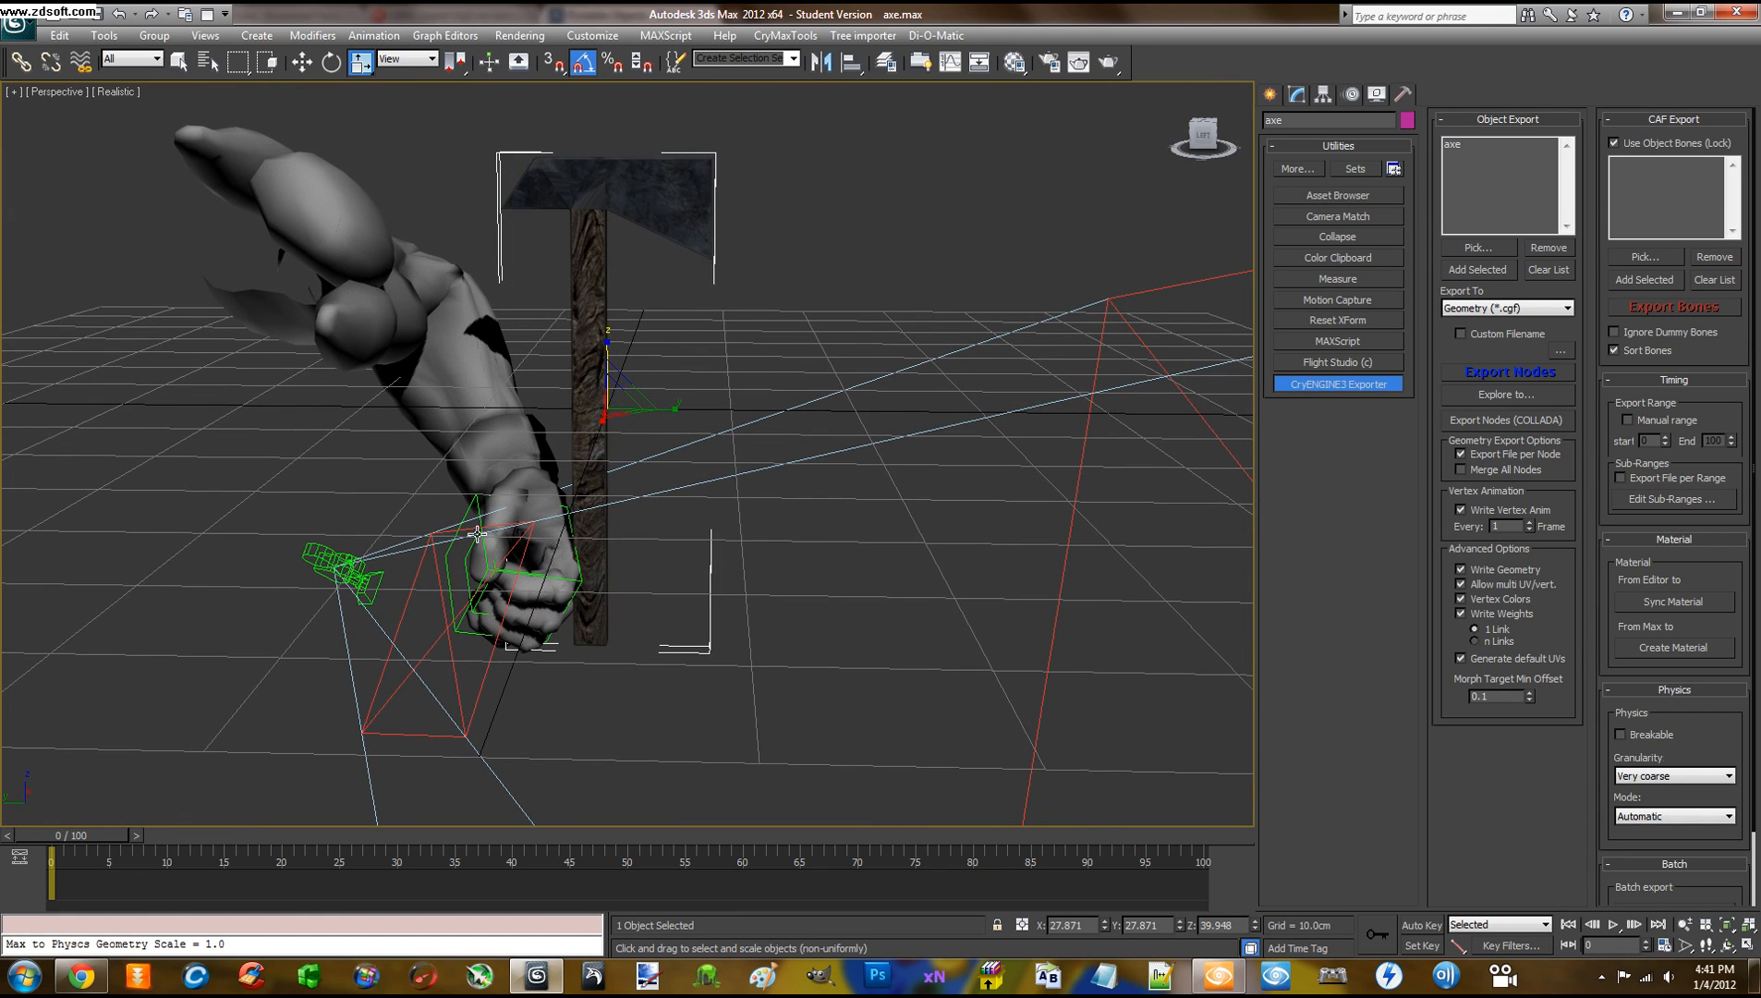
click(471, 505)
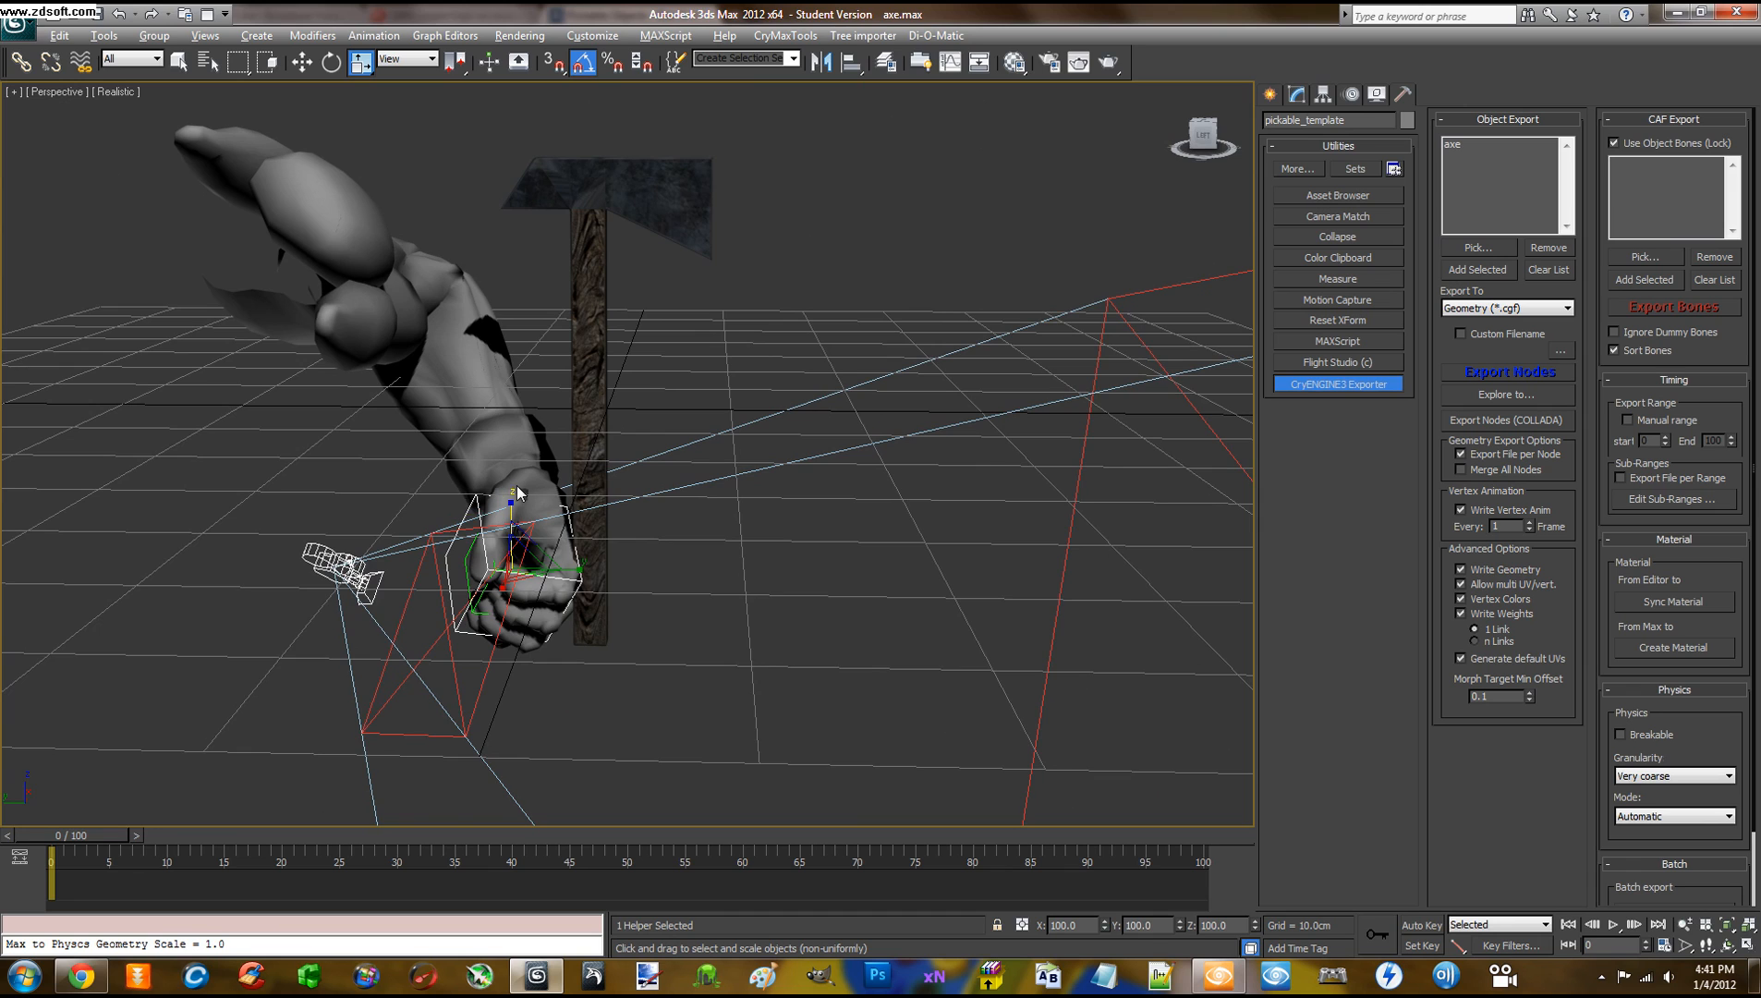
Move the pickable_template helper up, down and along X so the fist lands on the axe handle
alt+middle_drag(517, 492, 529, 509)
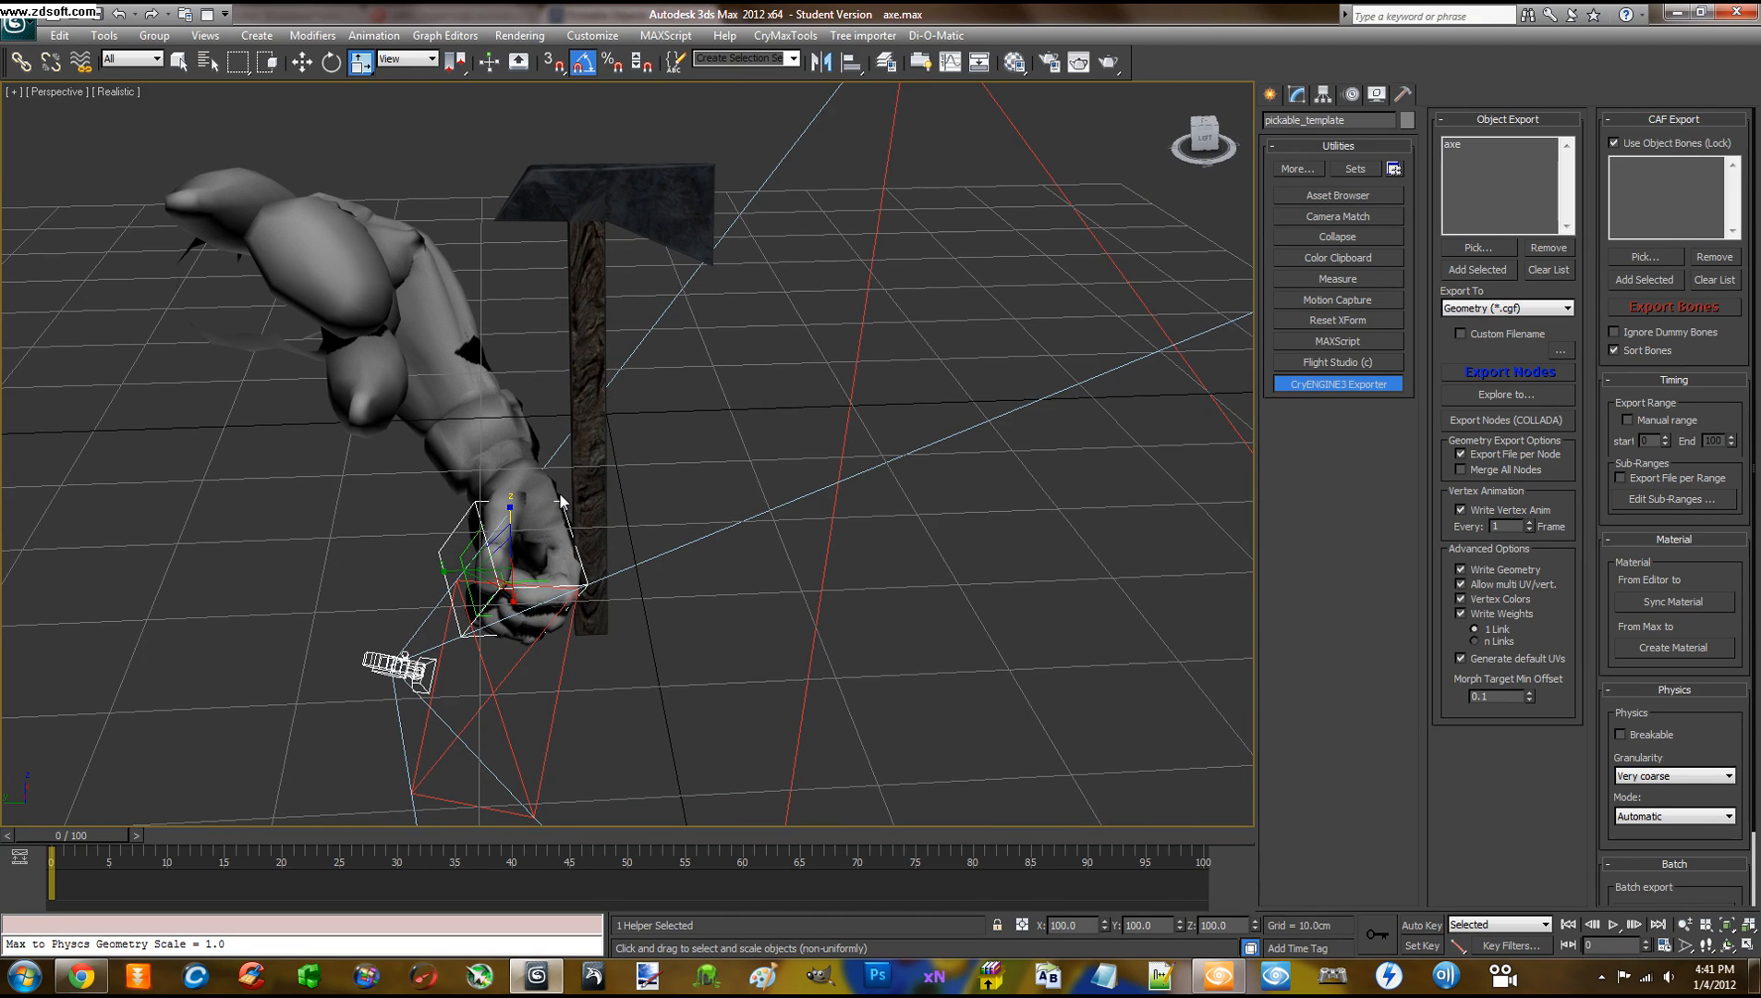
key(w)
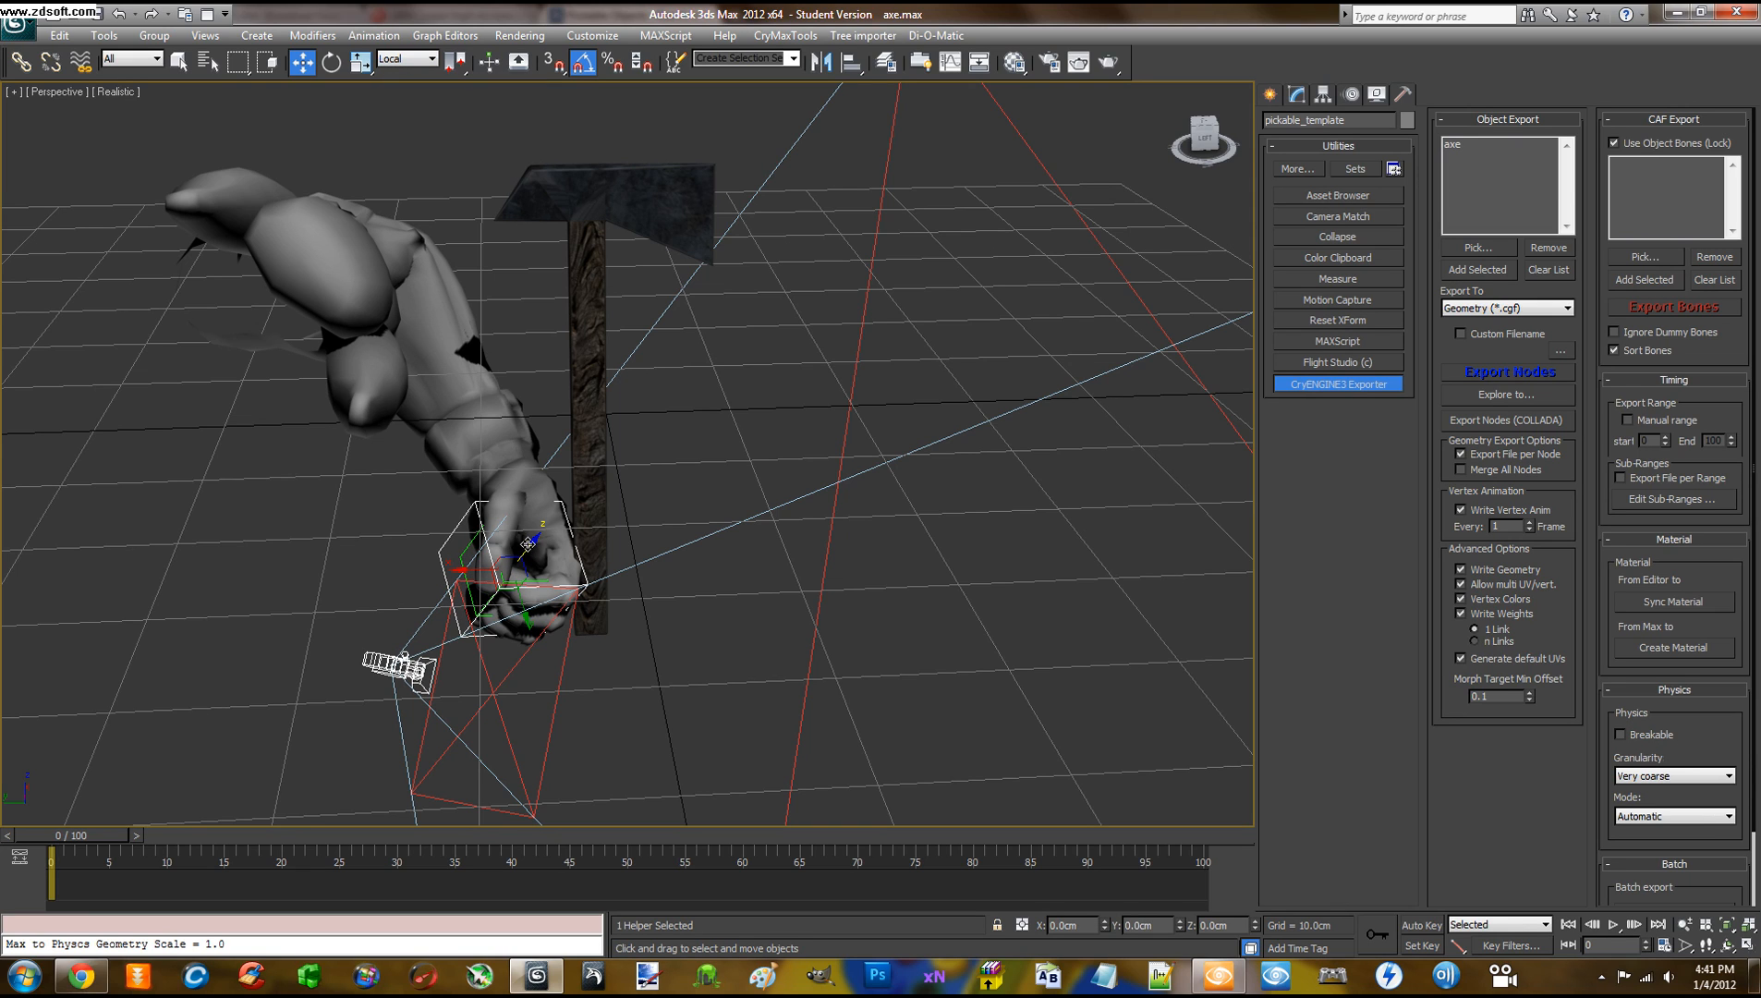
alt+middle_drag(528, 538, 601, 490)
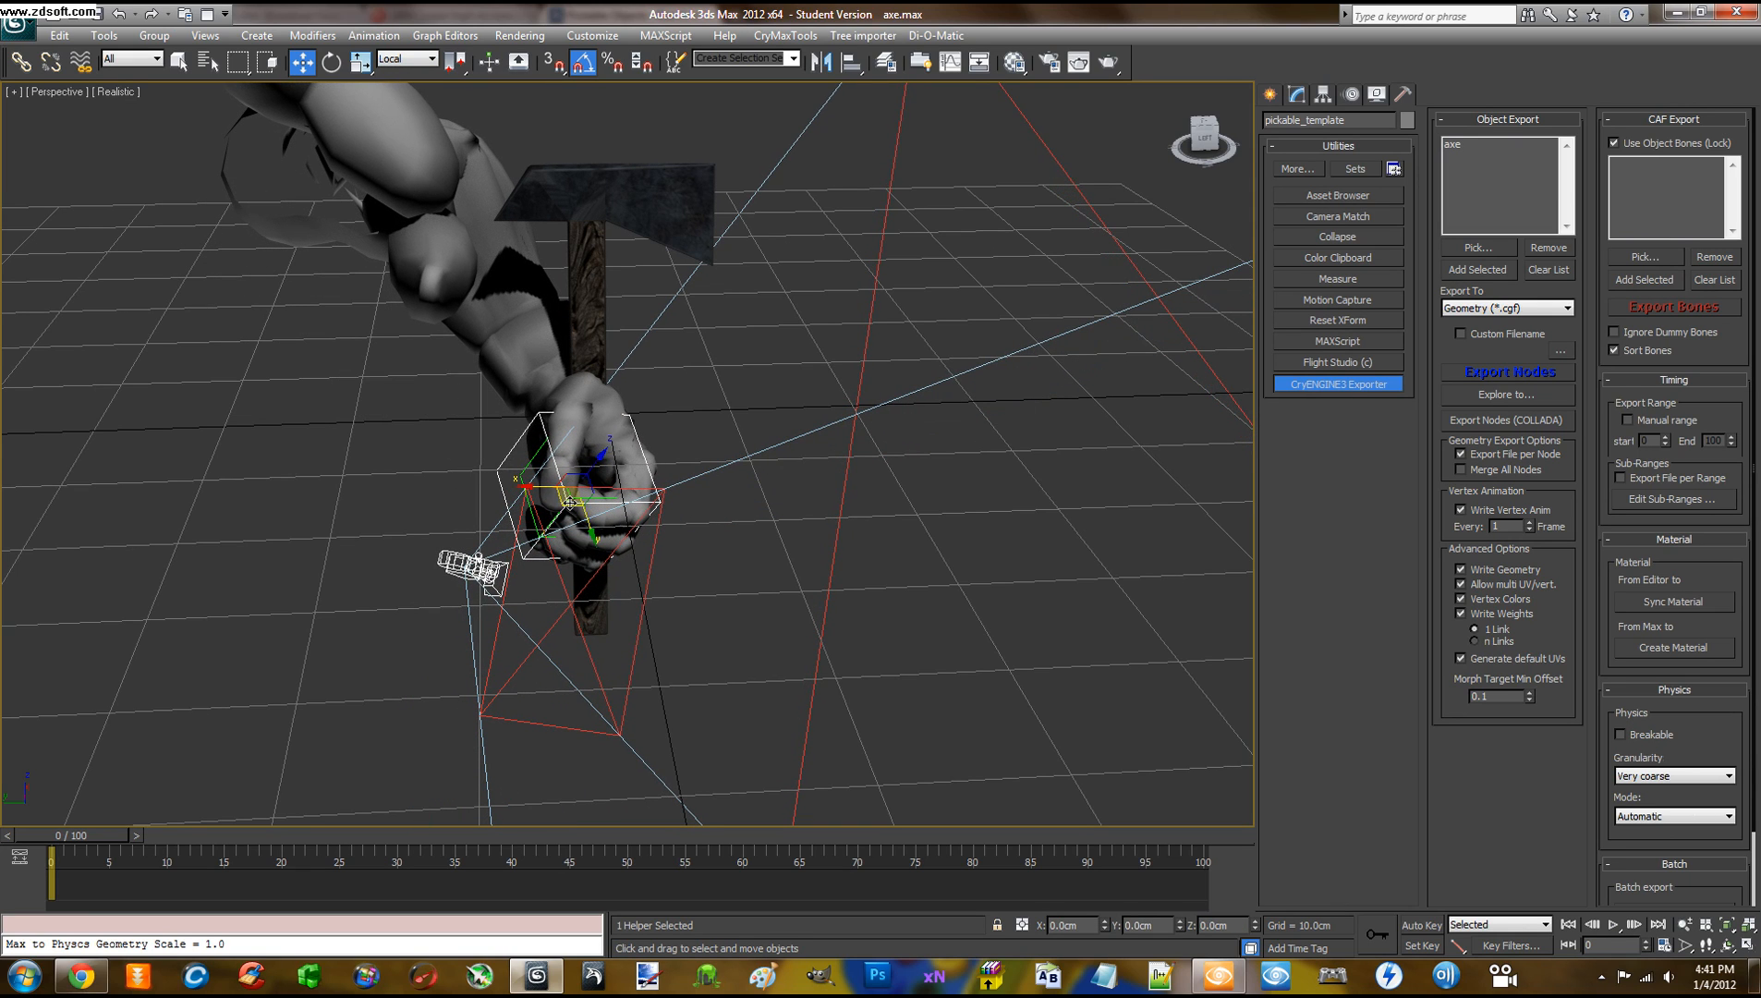
drag(565, 499, 567, 417)
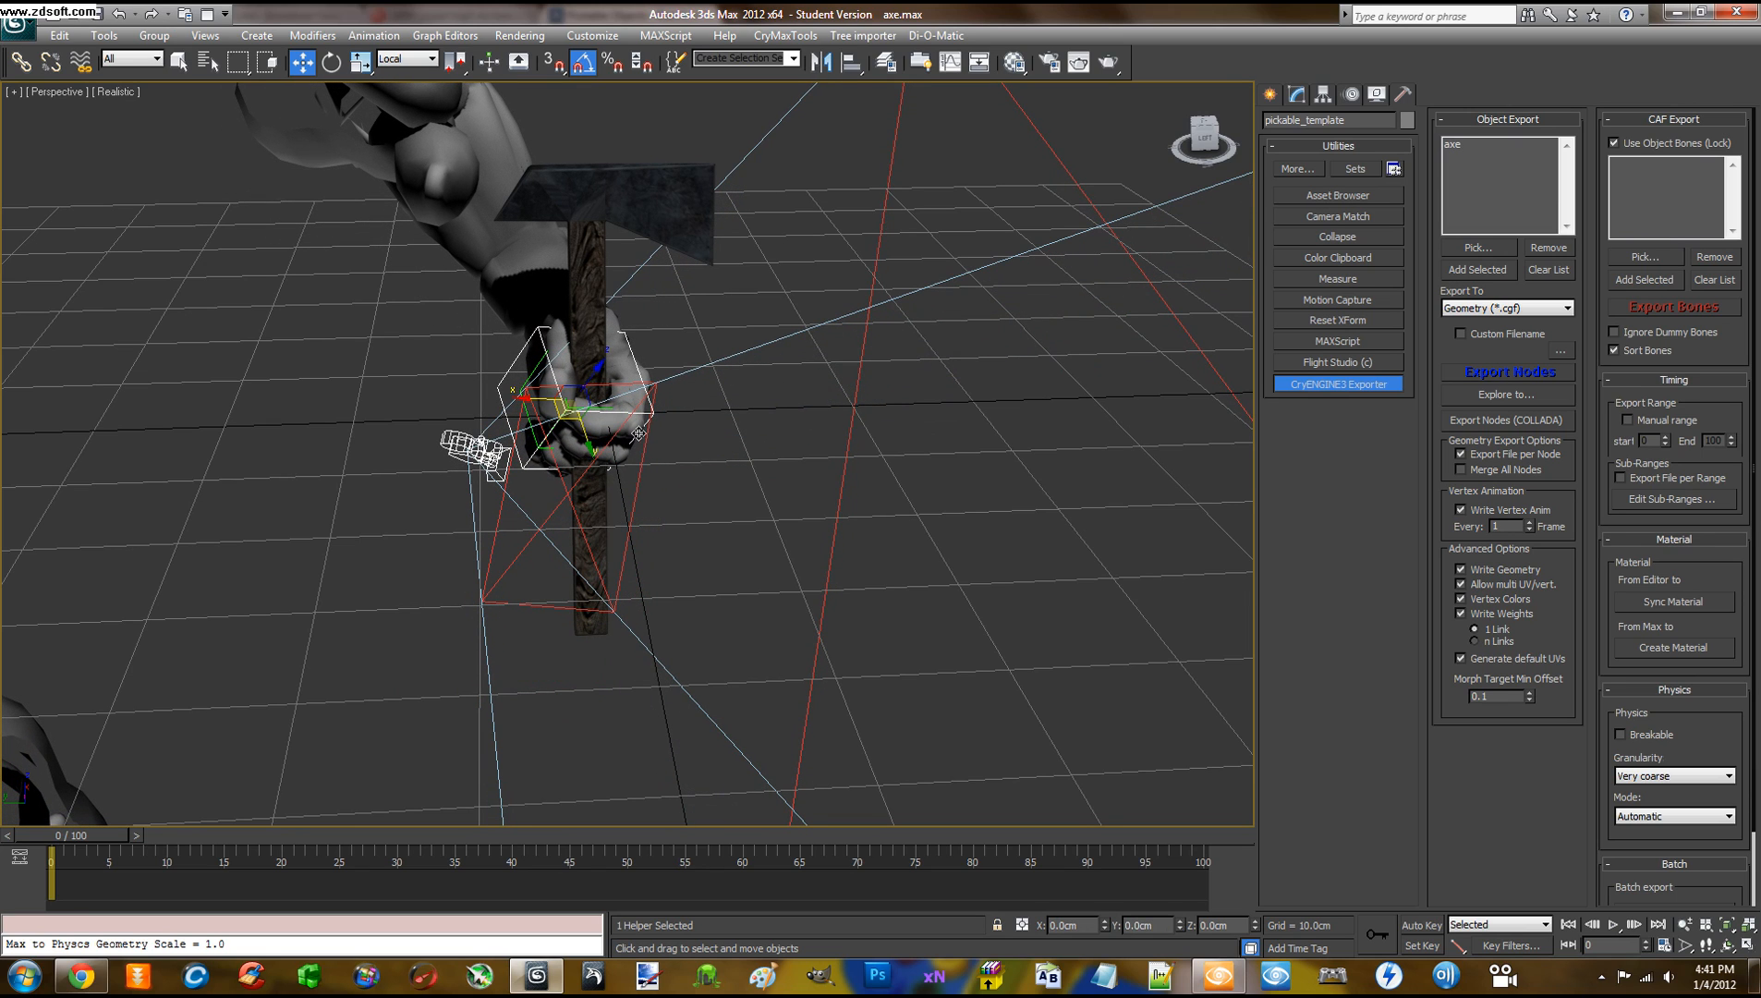
drag(599, 373, 495, 594)
alt+middle_drag(495, 594, 662, 433)
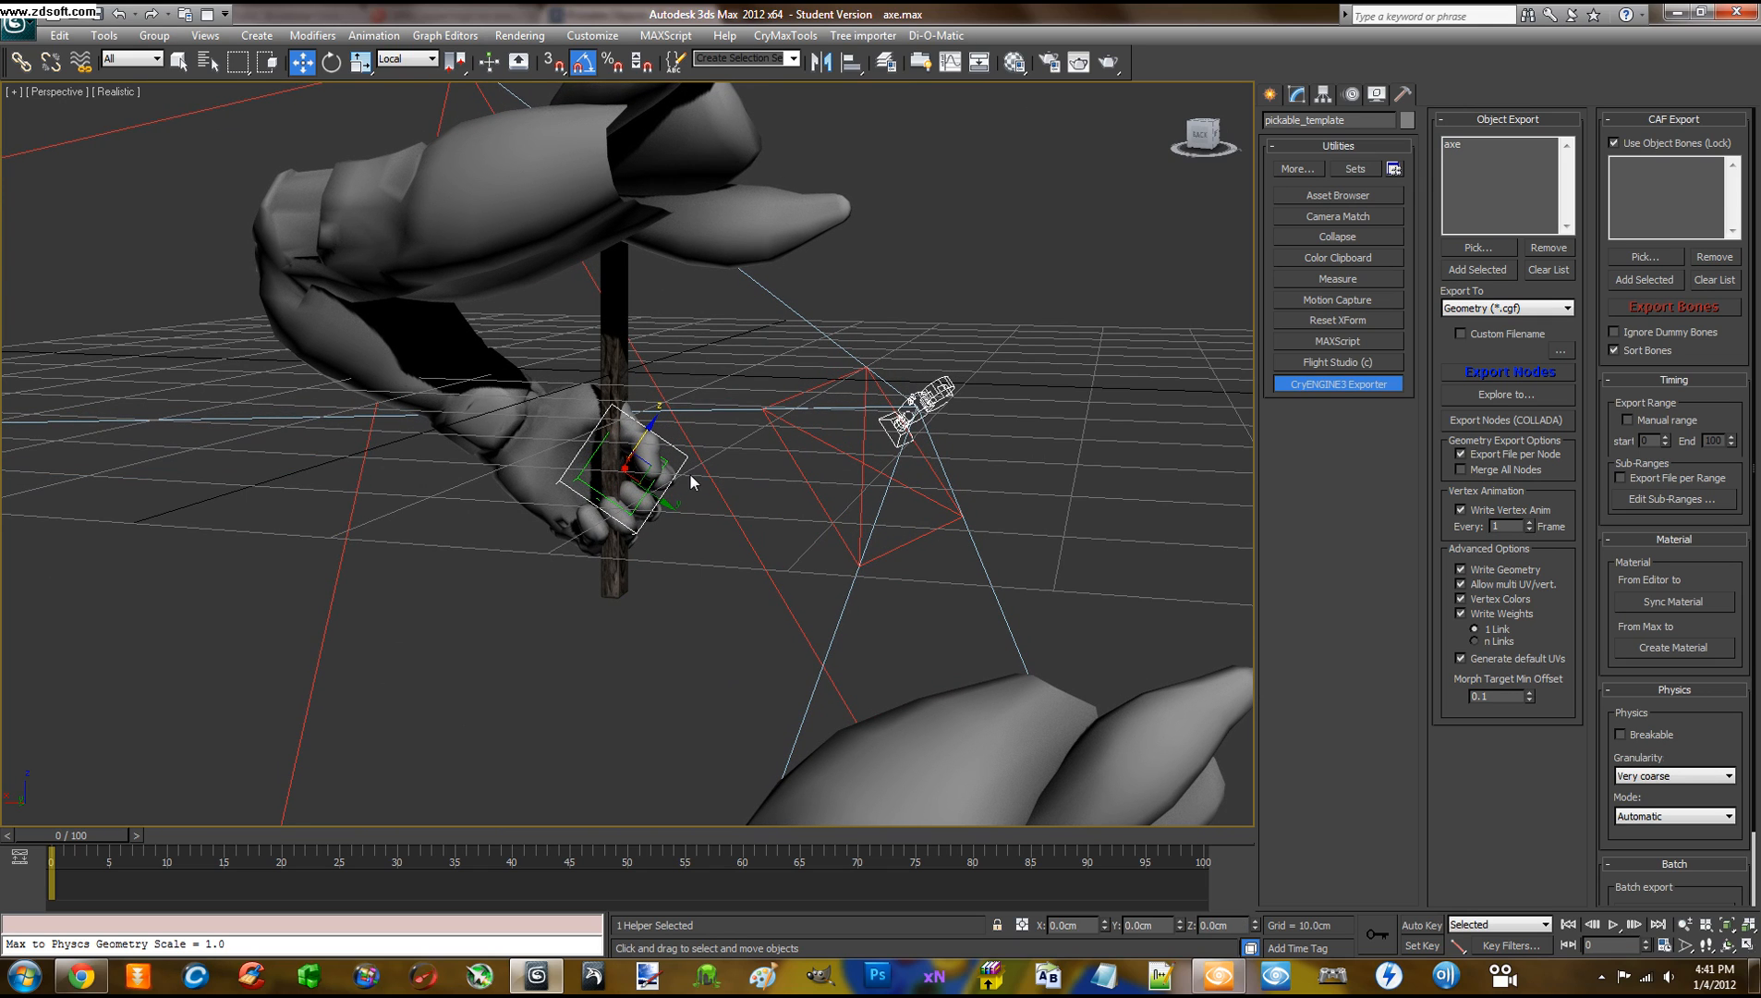
Rotate the hand around the handle, nudge it down-left, and tilt it -20° about Y
key(e)
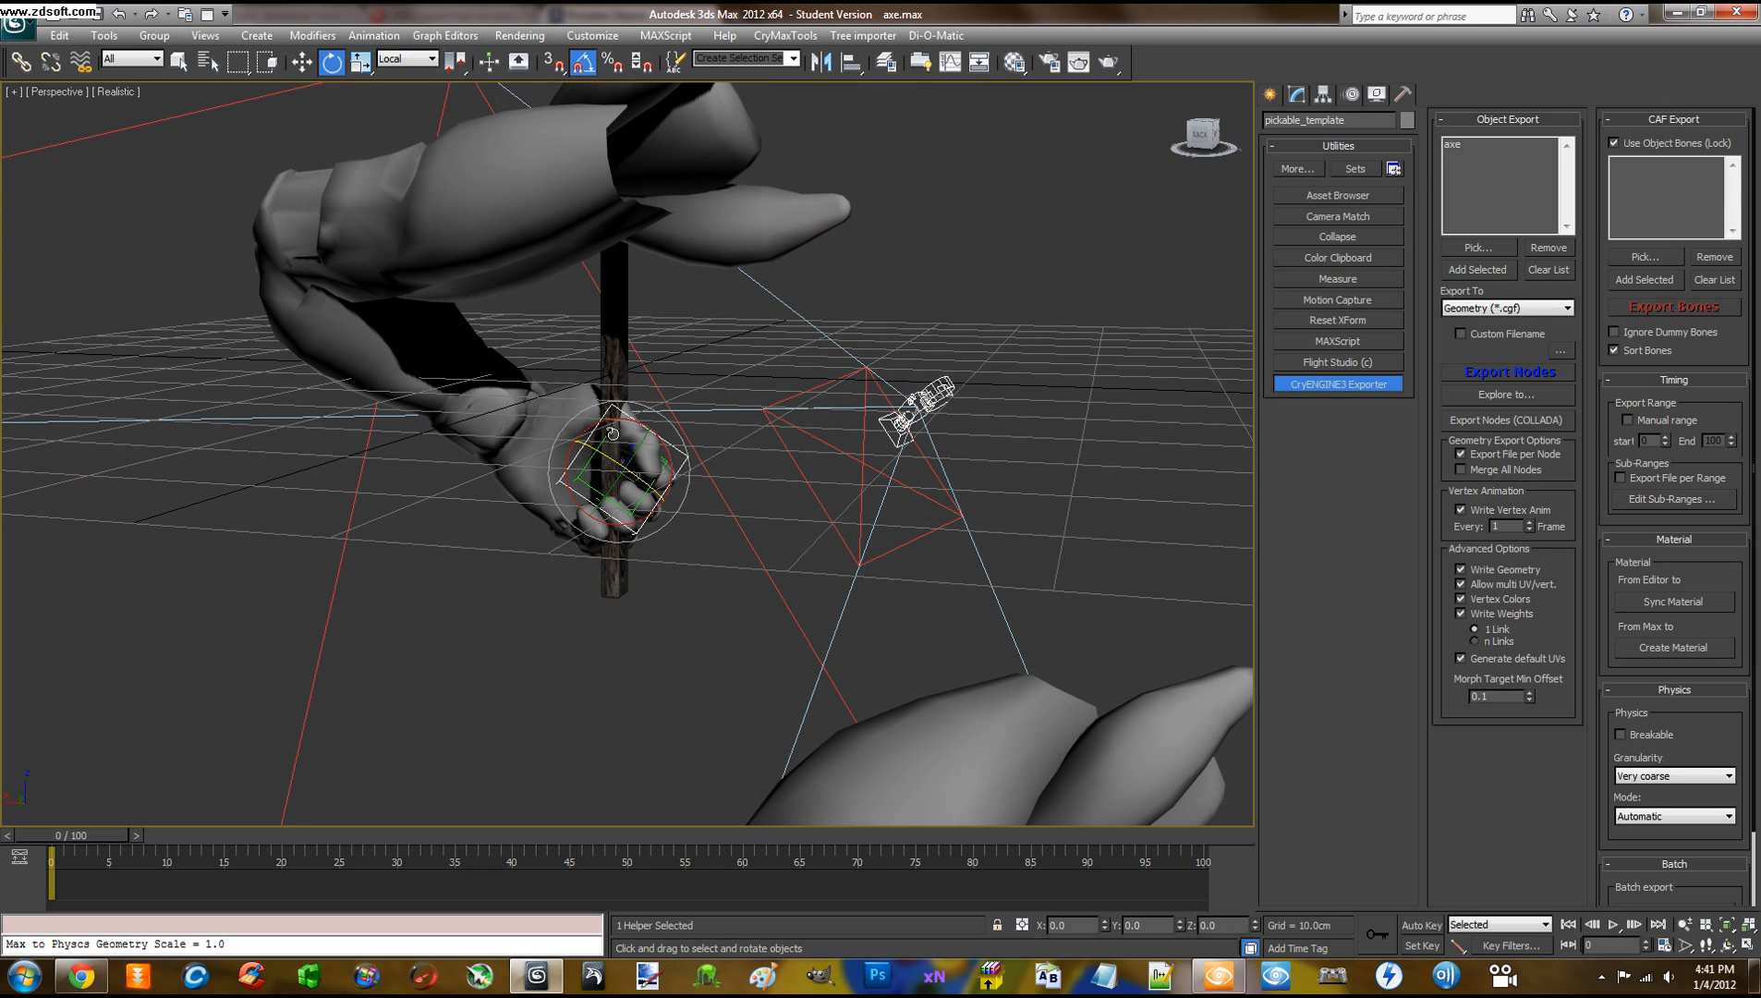
drag(611, 433, 679, 459)
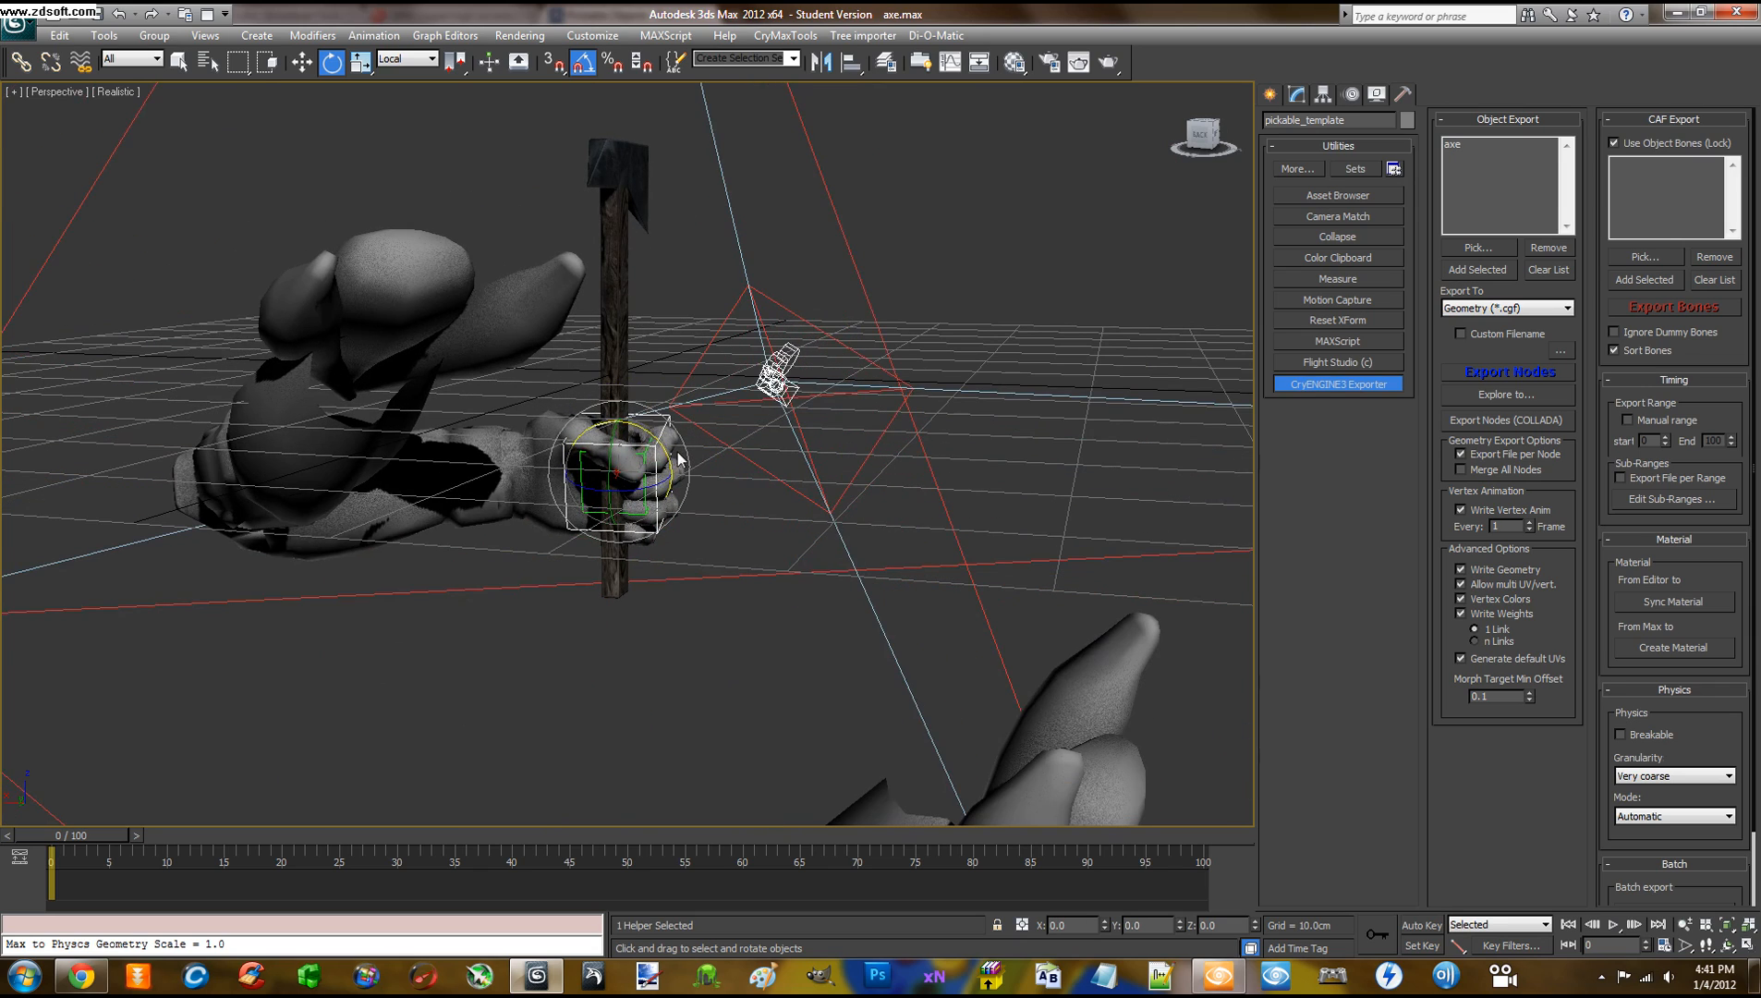
alt+middle_drag(679, 460, 577, 507)
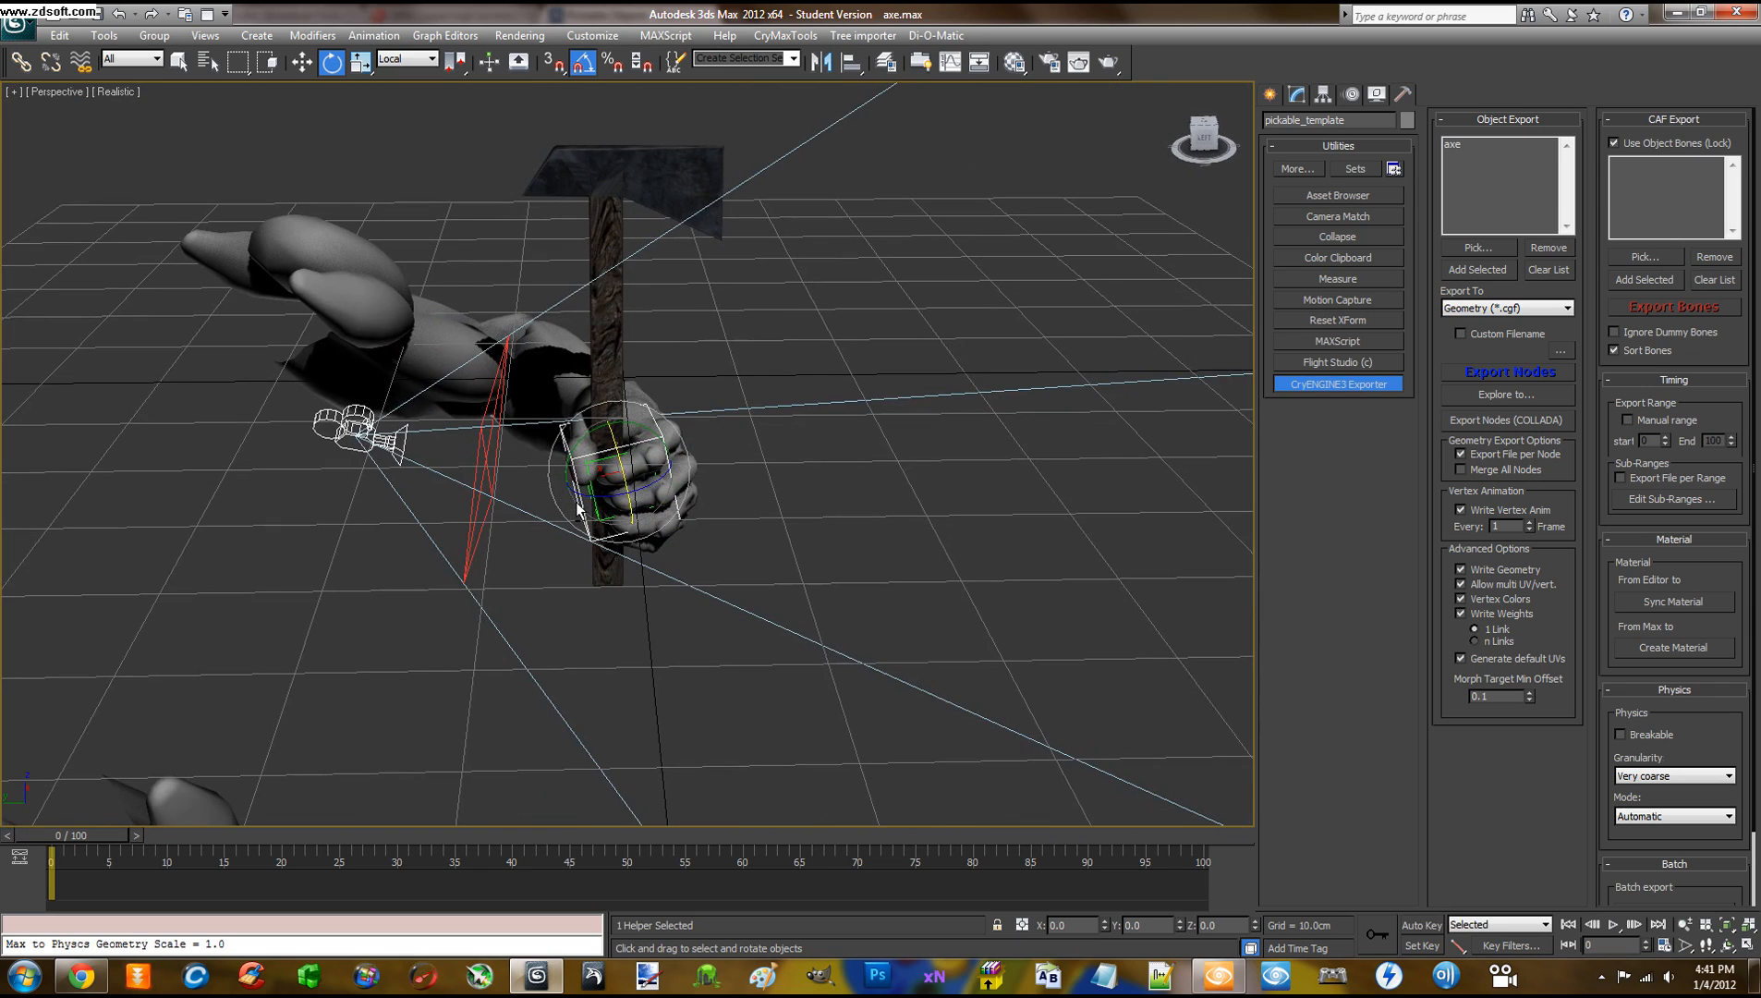
key(w)
drag(565, 485, 563, 495)
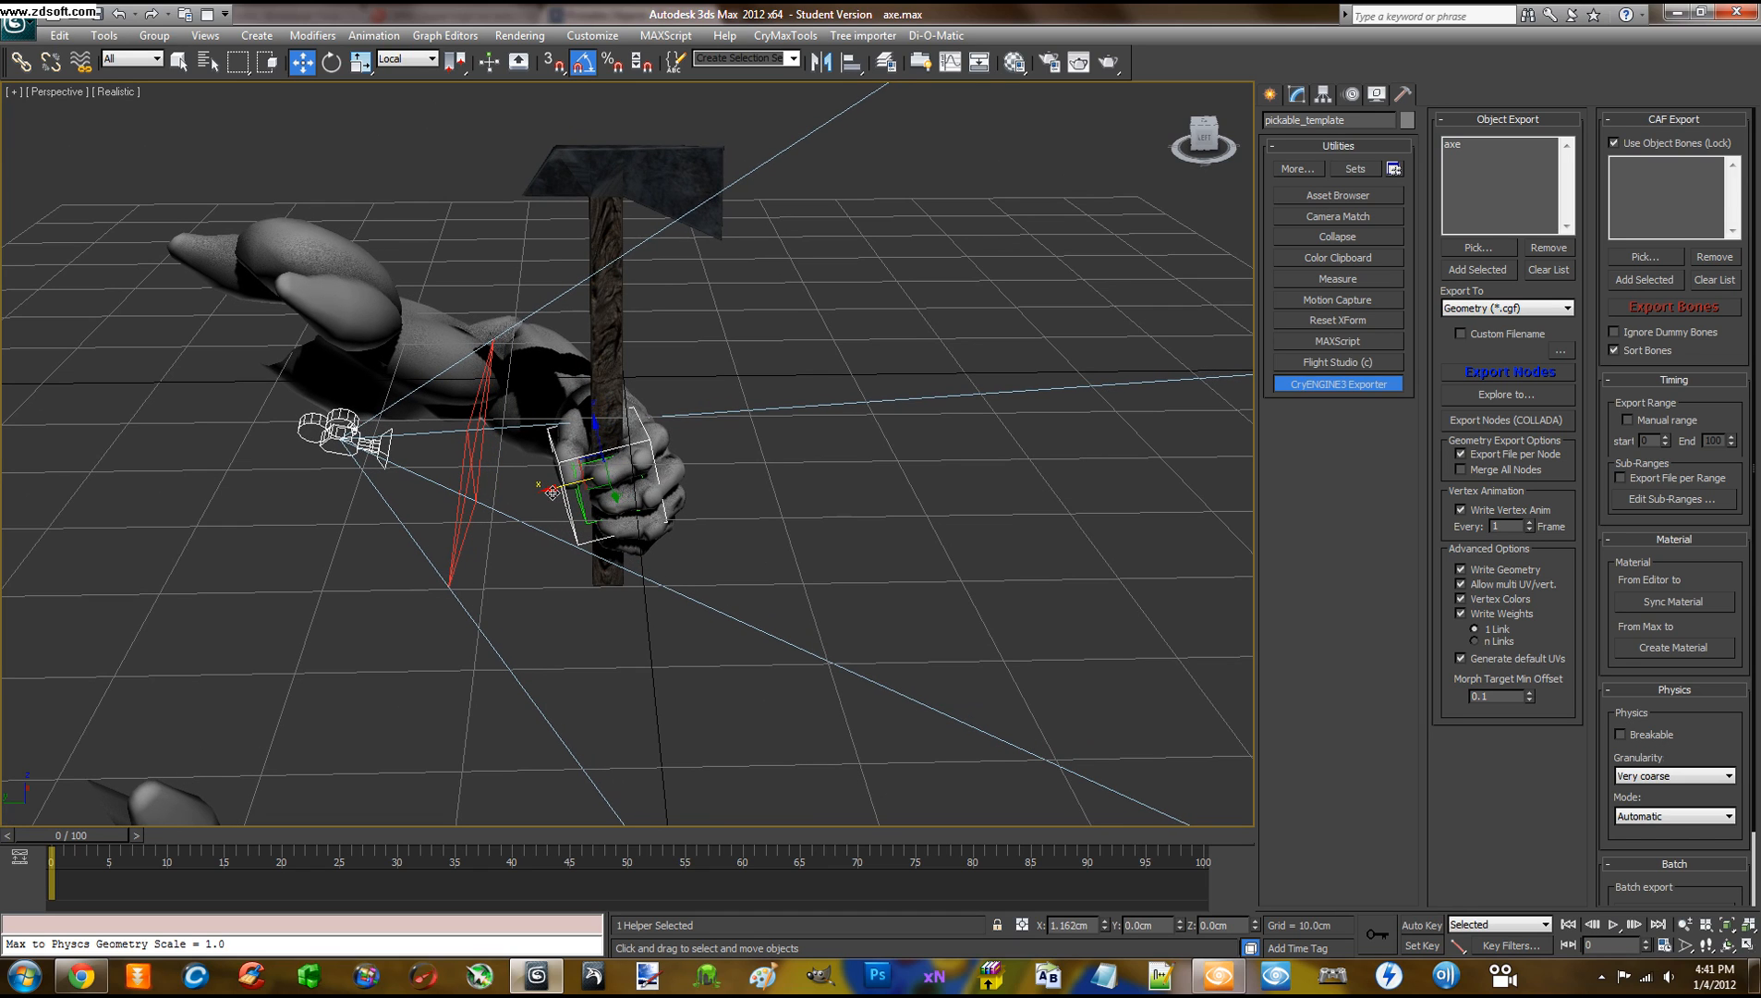
key(e)
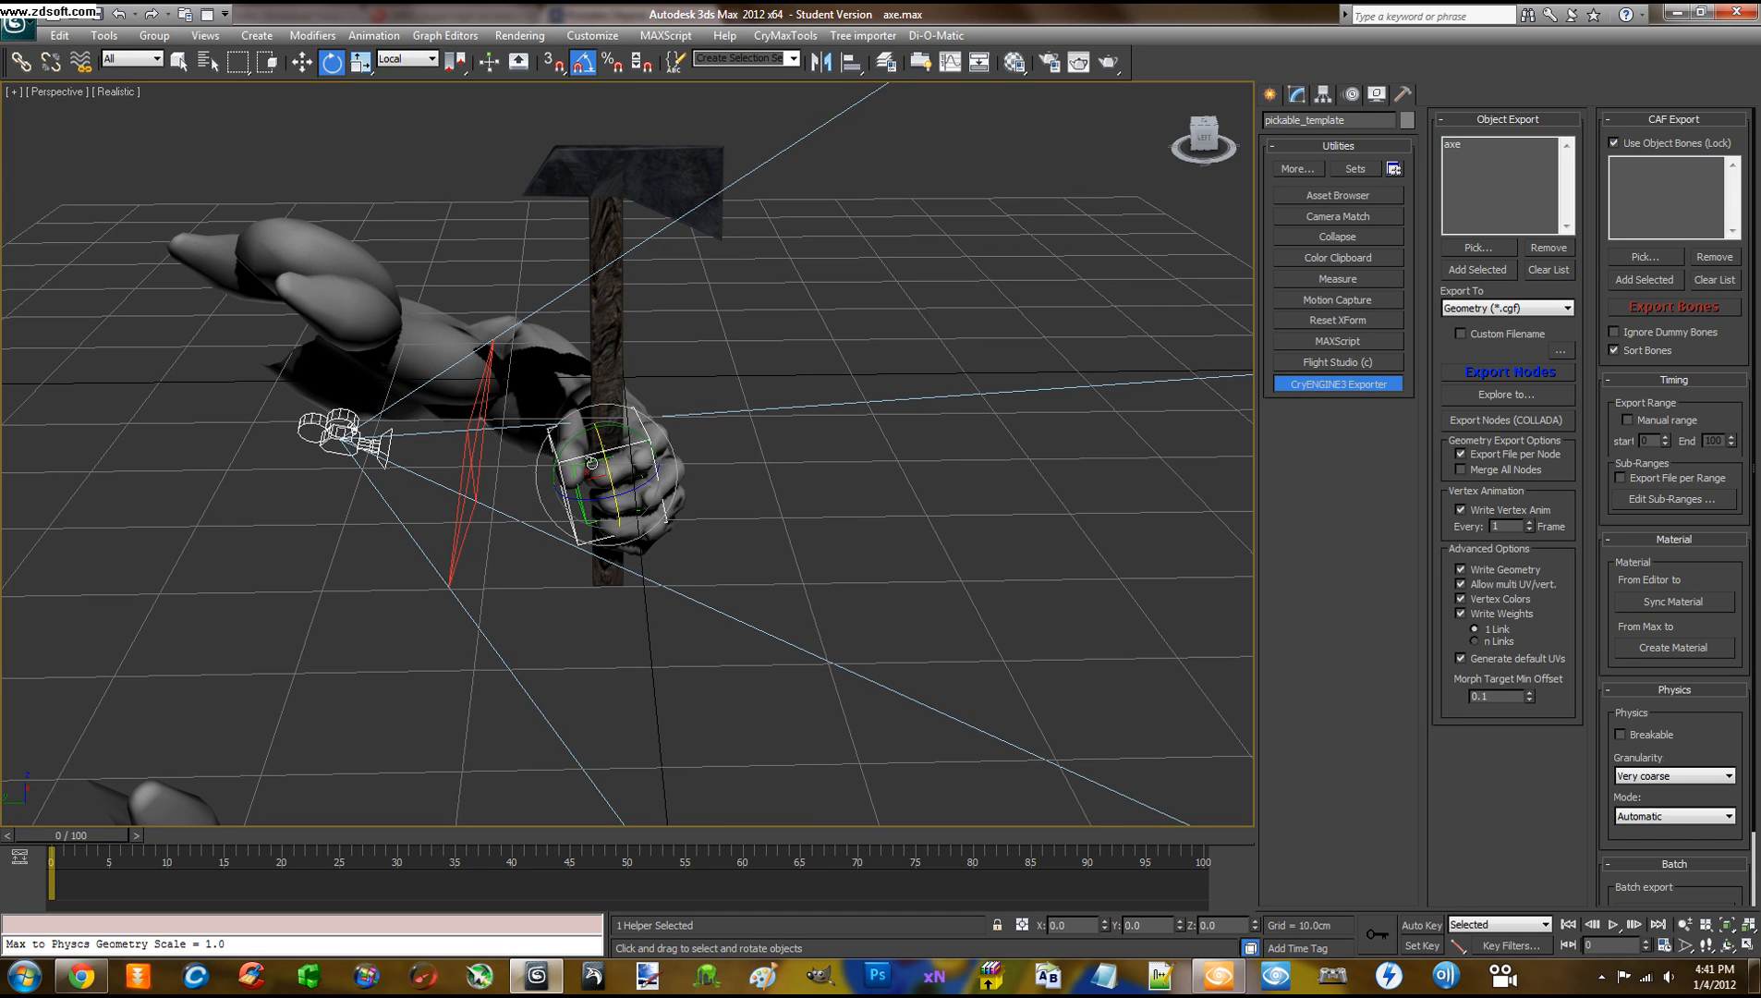
drag(592, 441, 597, 430)
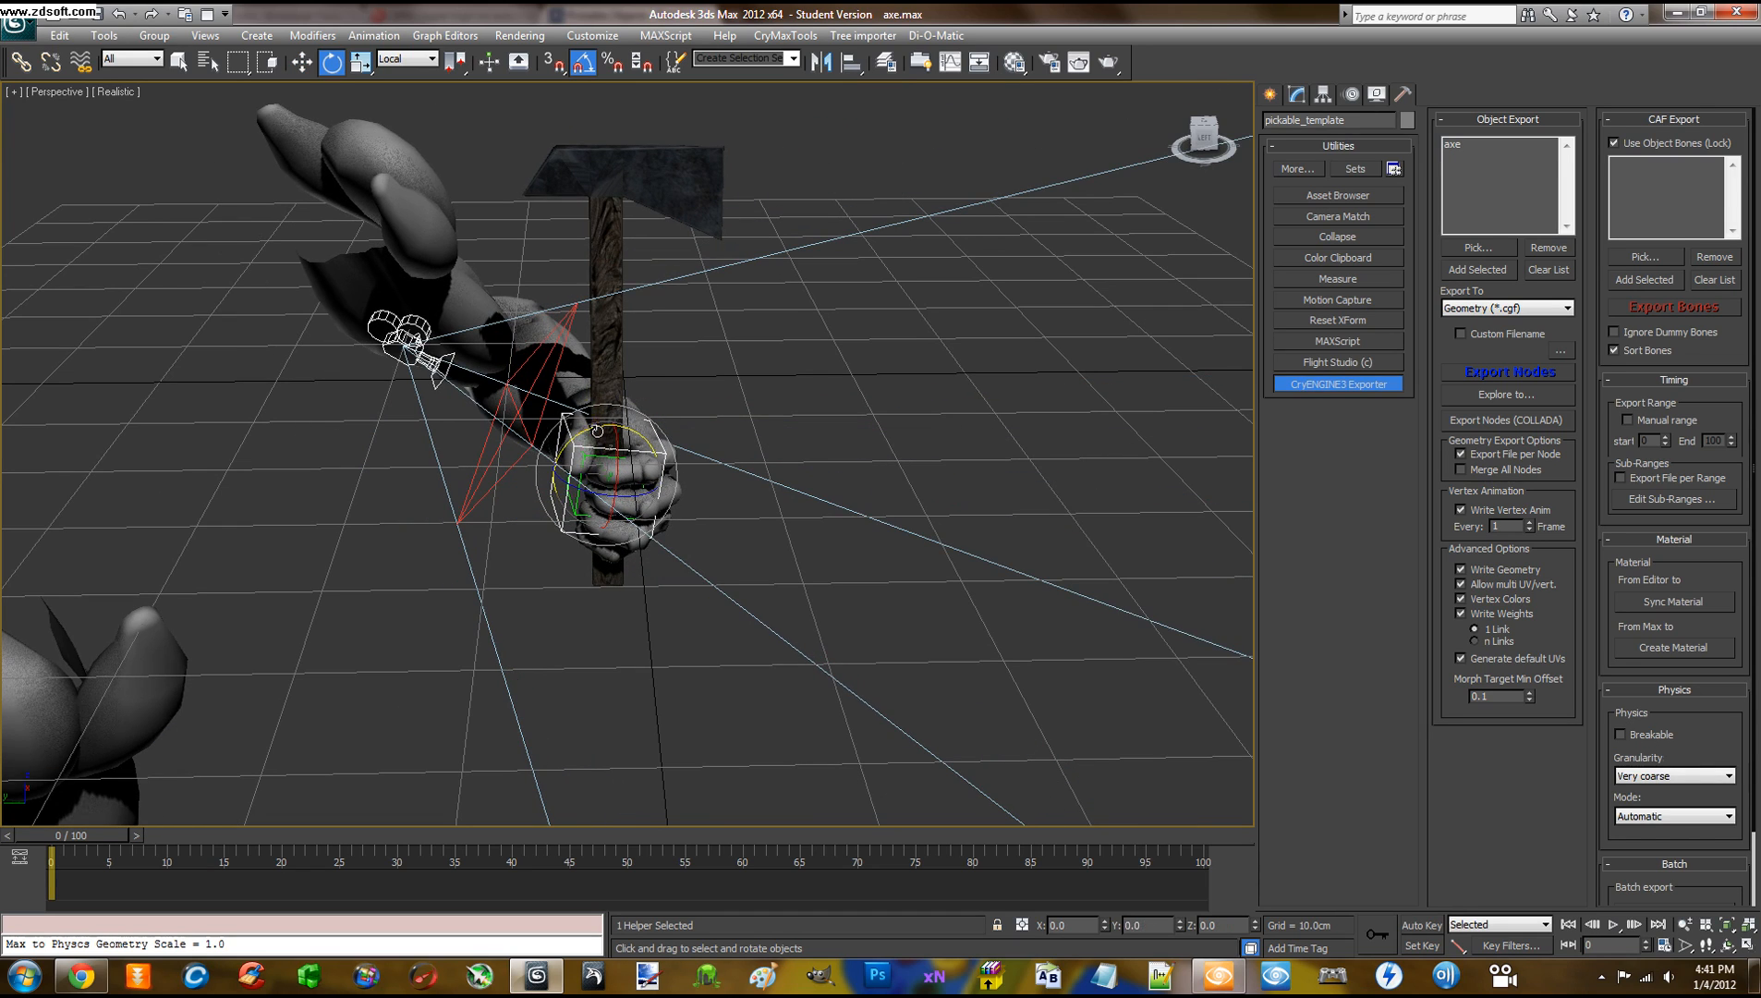
Tilt the hand -5° about X, deselect the grab helper, and orbit close to the gripped axe
mouse_move(759, 541)
alt+middle_down()
mouse_move(680, 597)
mouse_move(715, 487)
mouse_move(861, 436)
mouse_move(967, 469)
mouse_move(880, 529)
mouse_move(719, 587)
mouse_move(749, 513)
alt+middle_up()
drag(589, 427, 578, 426)
alt+middle_drag(637, 480, 827, 445)
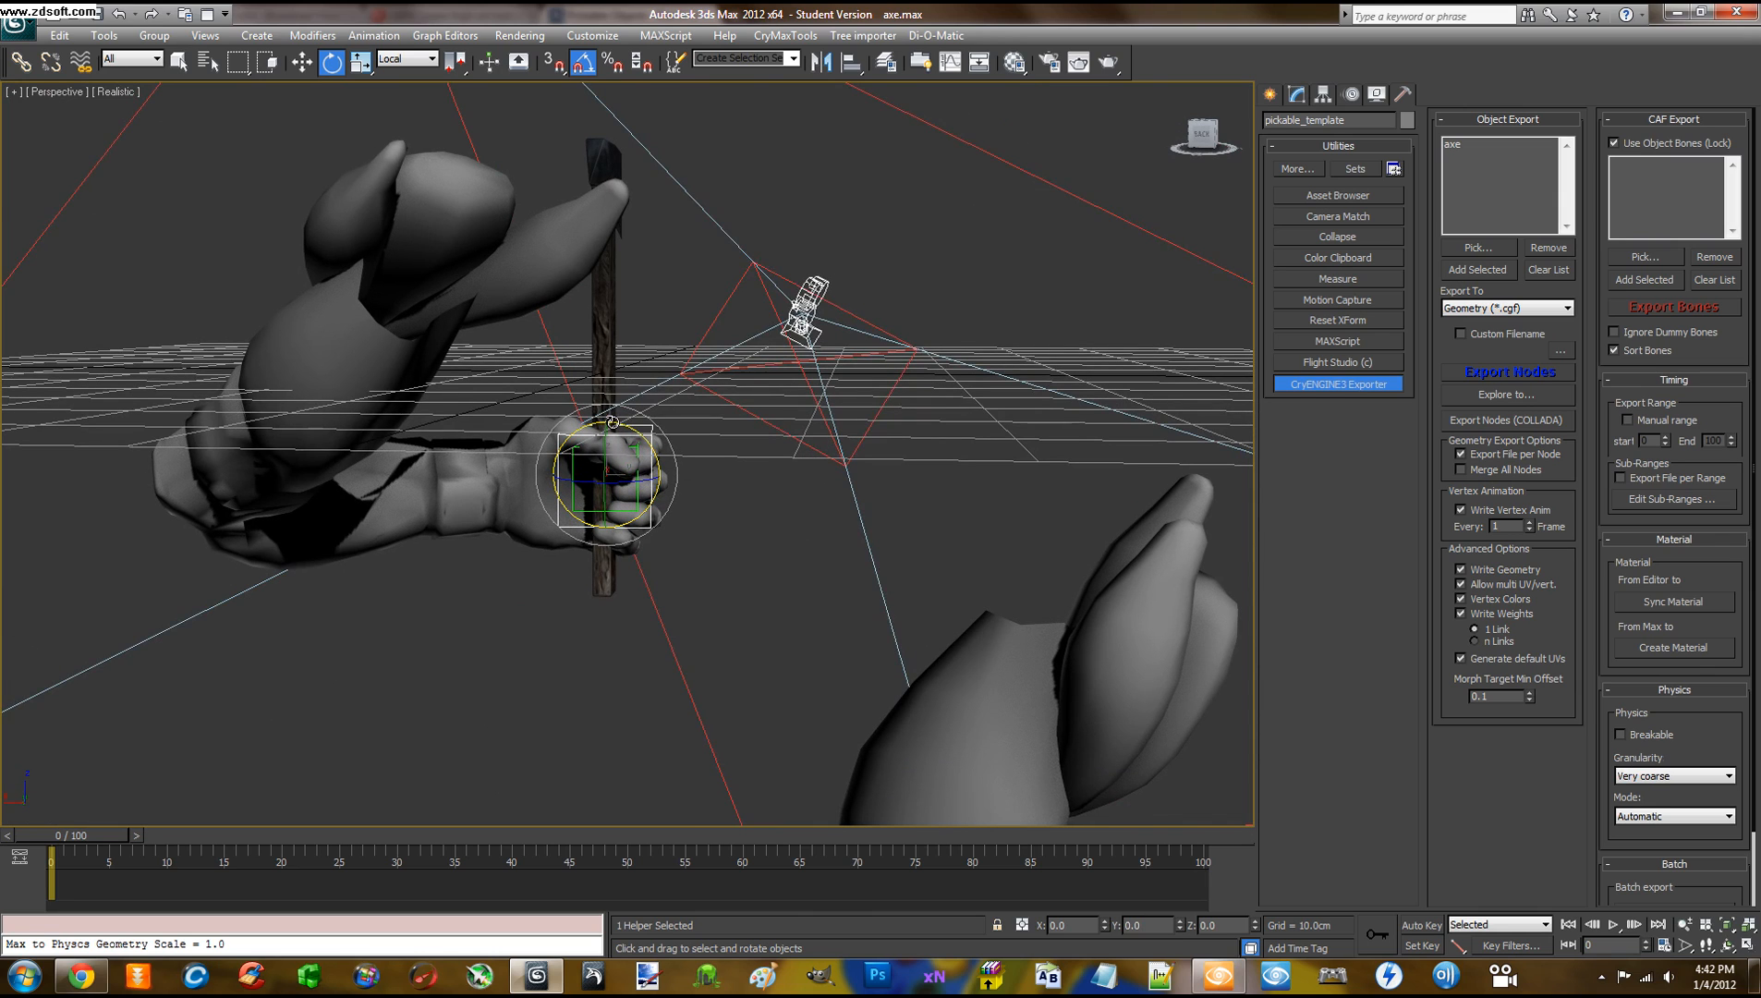
drag(613, 422, 608, 401)
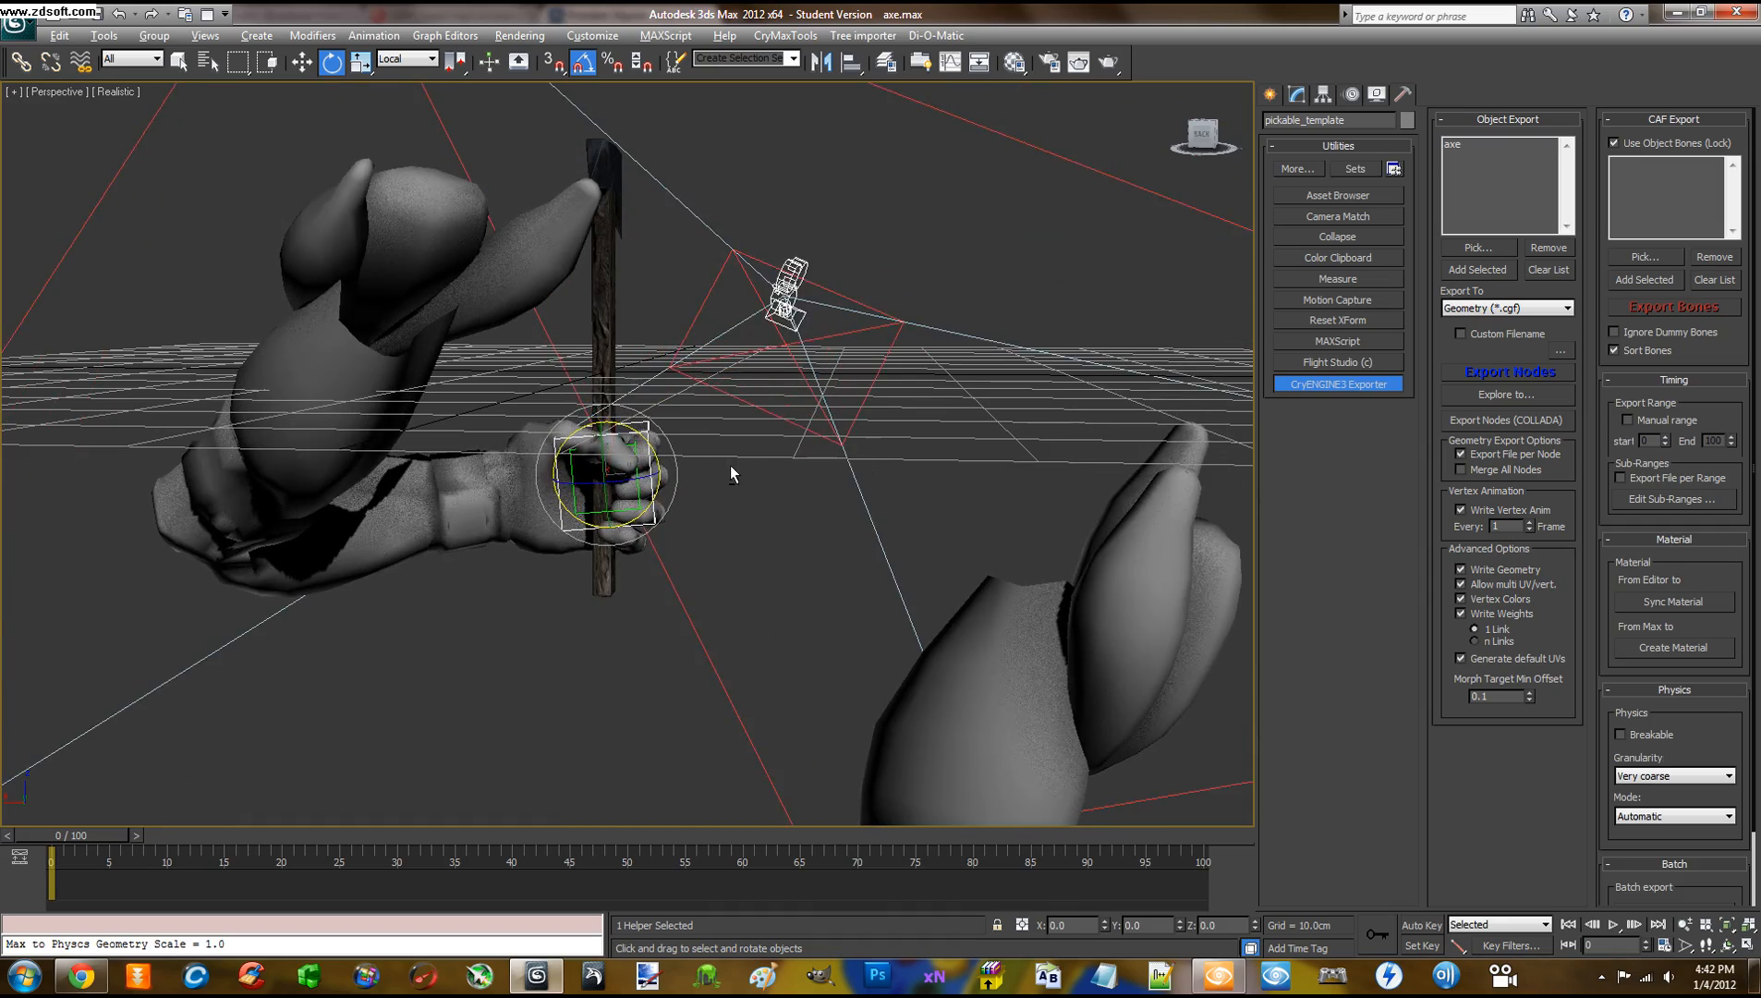
alt+middle_drag(731, 464, 416, 540)
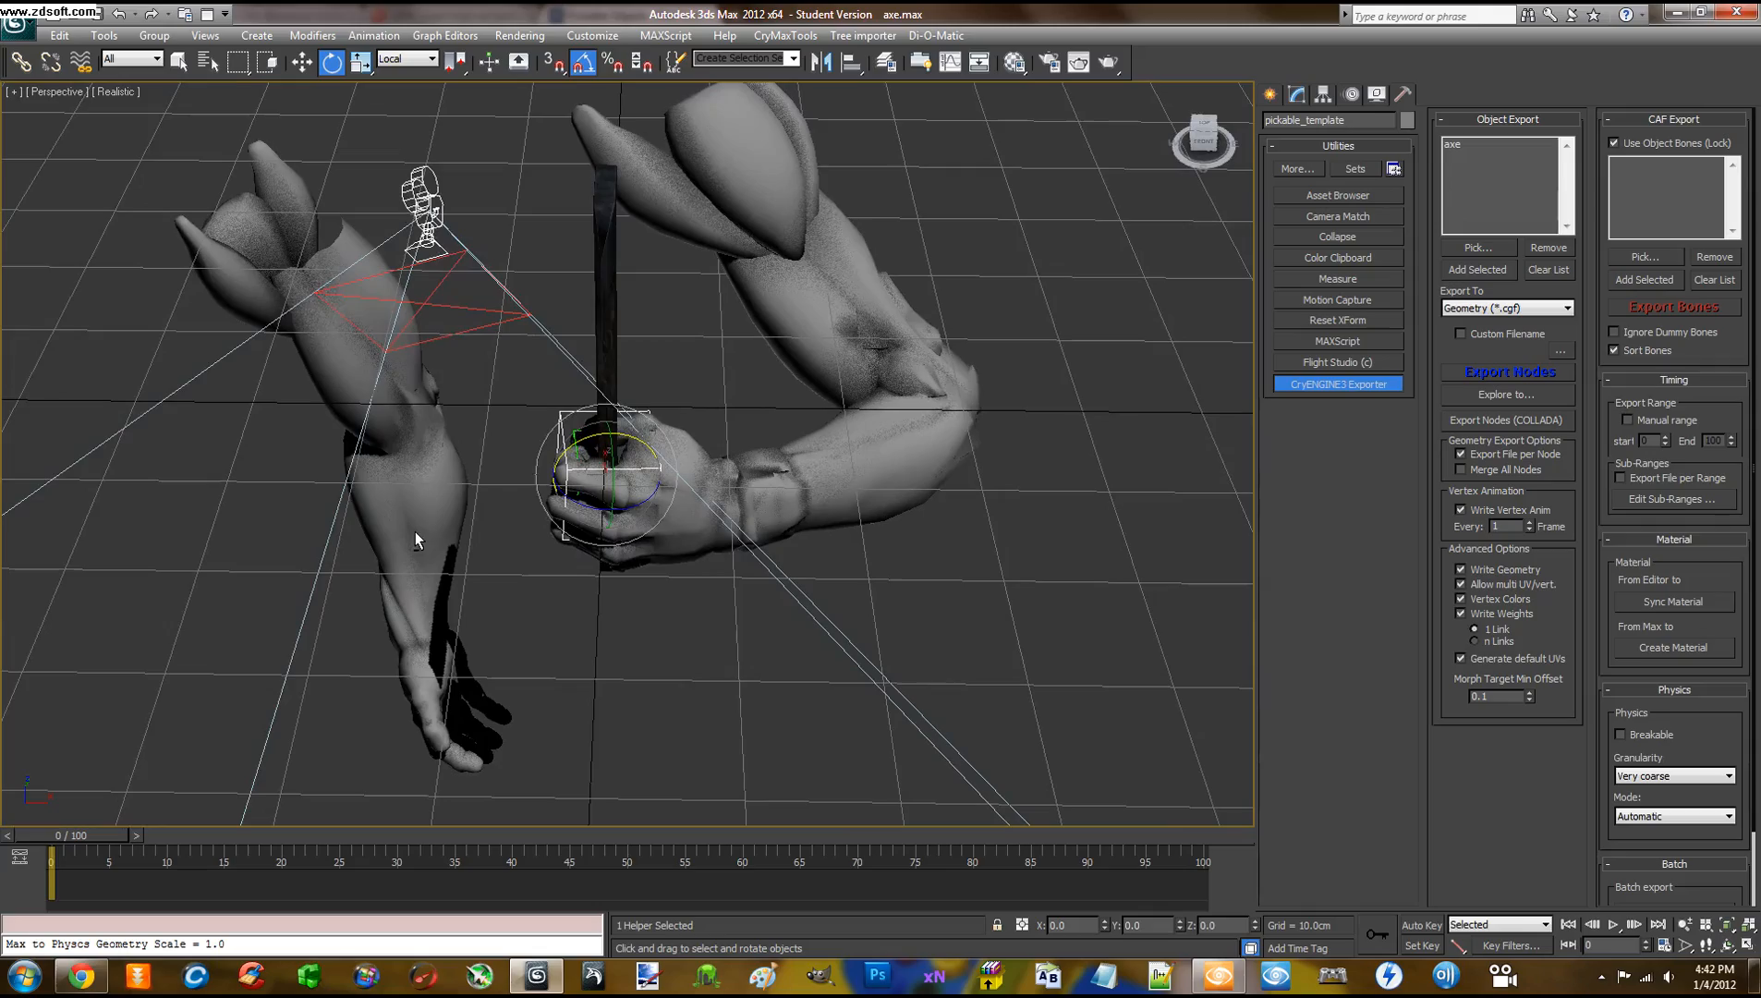
click(484, 563)
mouse_move(537, 580)
alt+middle_down()
mouse_move(656, 505)
mouse_move(816, 534)
mouse_move(888, 579)
mouse_move(1083, 505)
mouse_move(1145, 521)
mouse_move(1016, 583)
mouse_move(968, 644)
mouse_move(759, 562)
mouse_move(556, 539)
mouse_move(598, 478)
mouse_move(777, 429)
mouse_move(803, 395)
mouse_move(882, 448)
mouse_move(860, 569)
mouse_move(831, 496)
mouse_move(849, 511)
mouse_move(824, 510)
alt+middle_up()
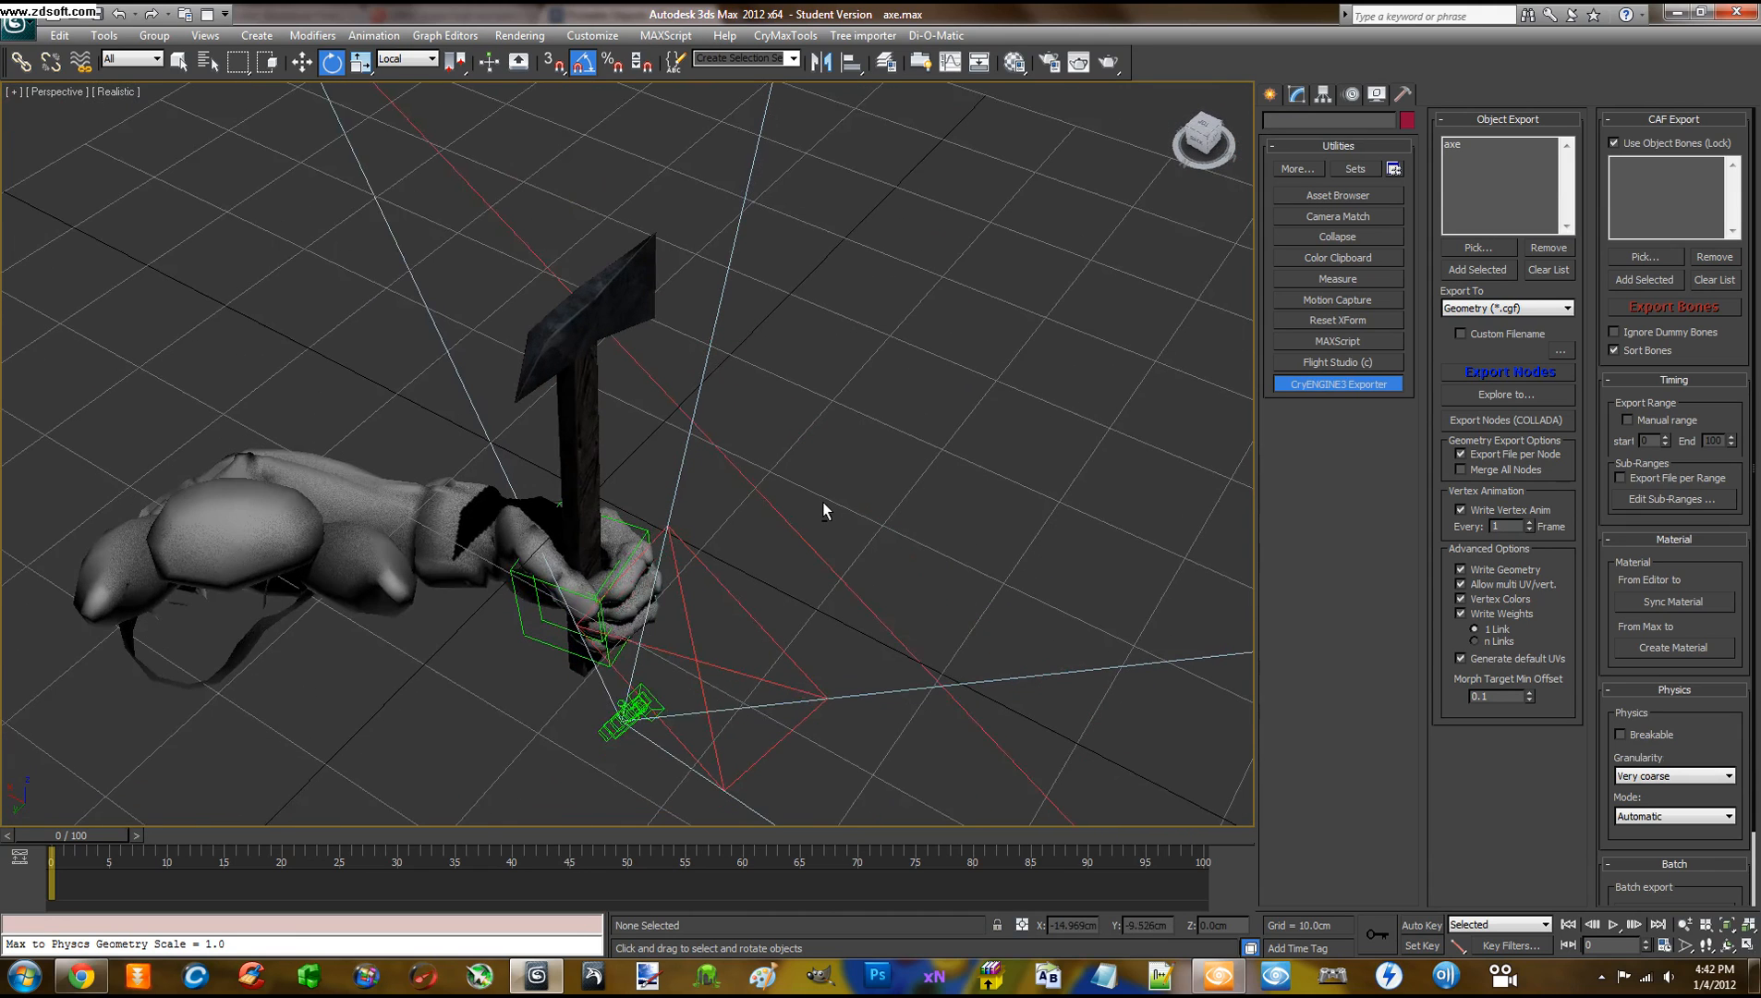
Link grab_onehanded_01 under the axe with Connect in a new Schematic View's Hierarchy mode
click(444, 35)
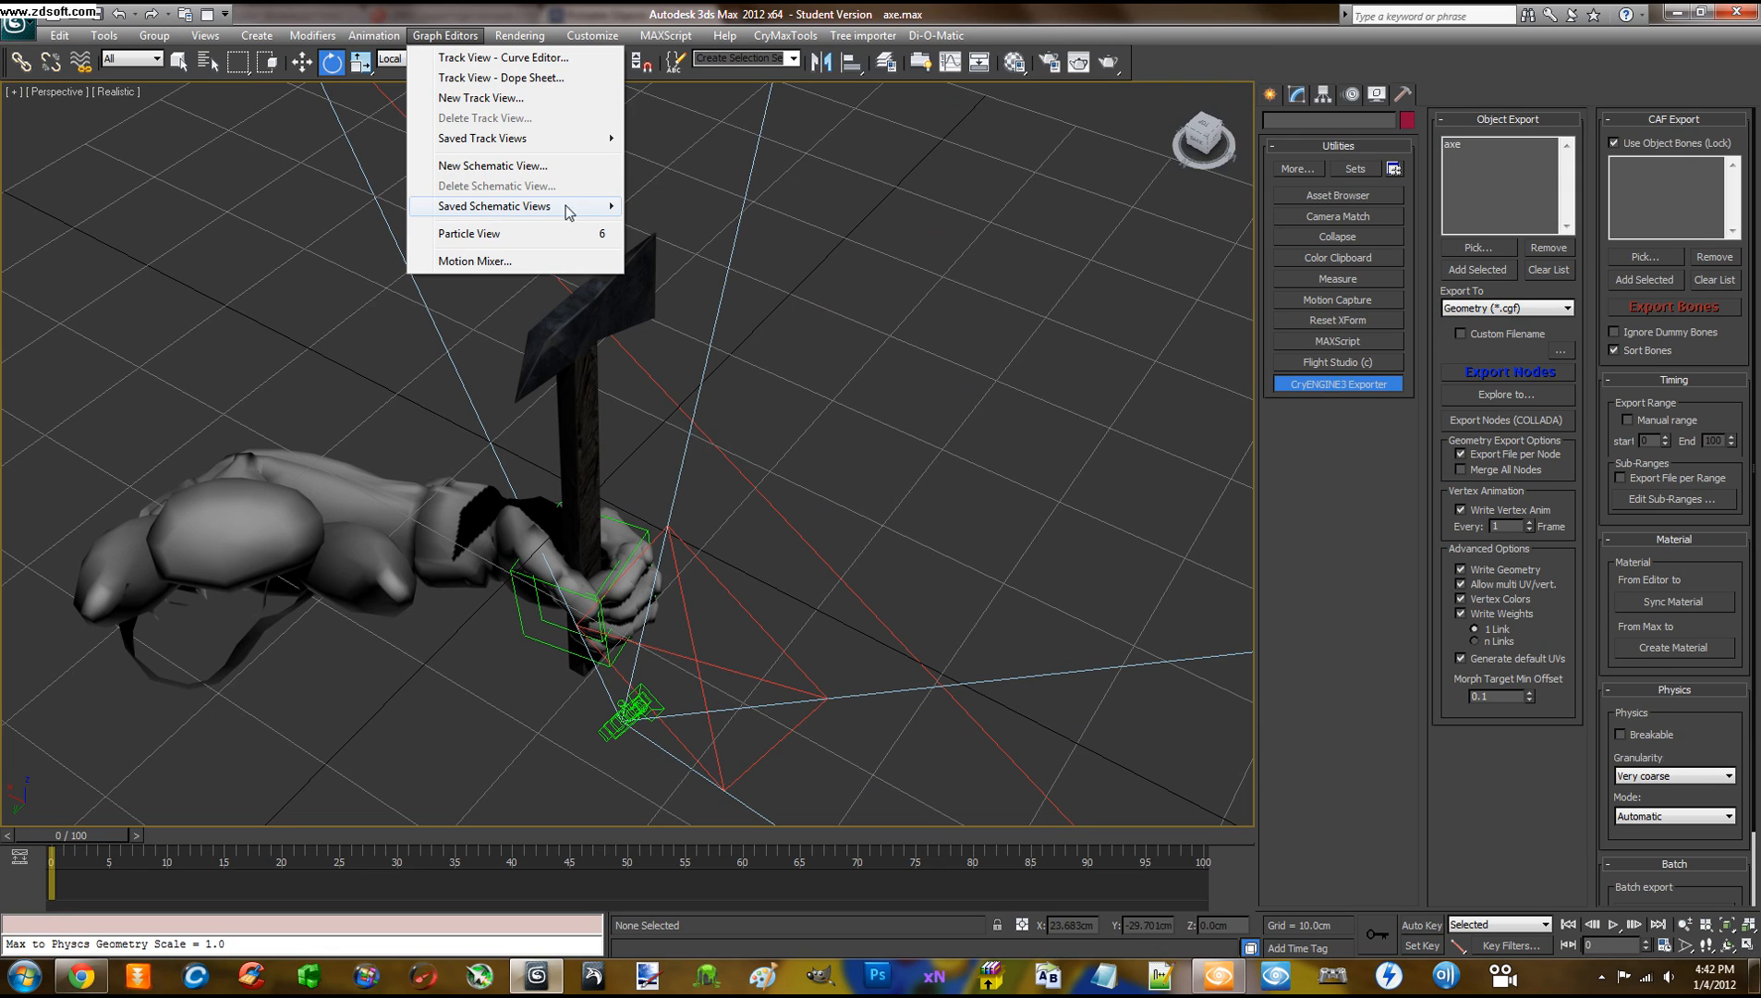
click(516, 172)
middle_drag(595, 331, 562, 302)
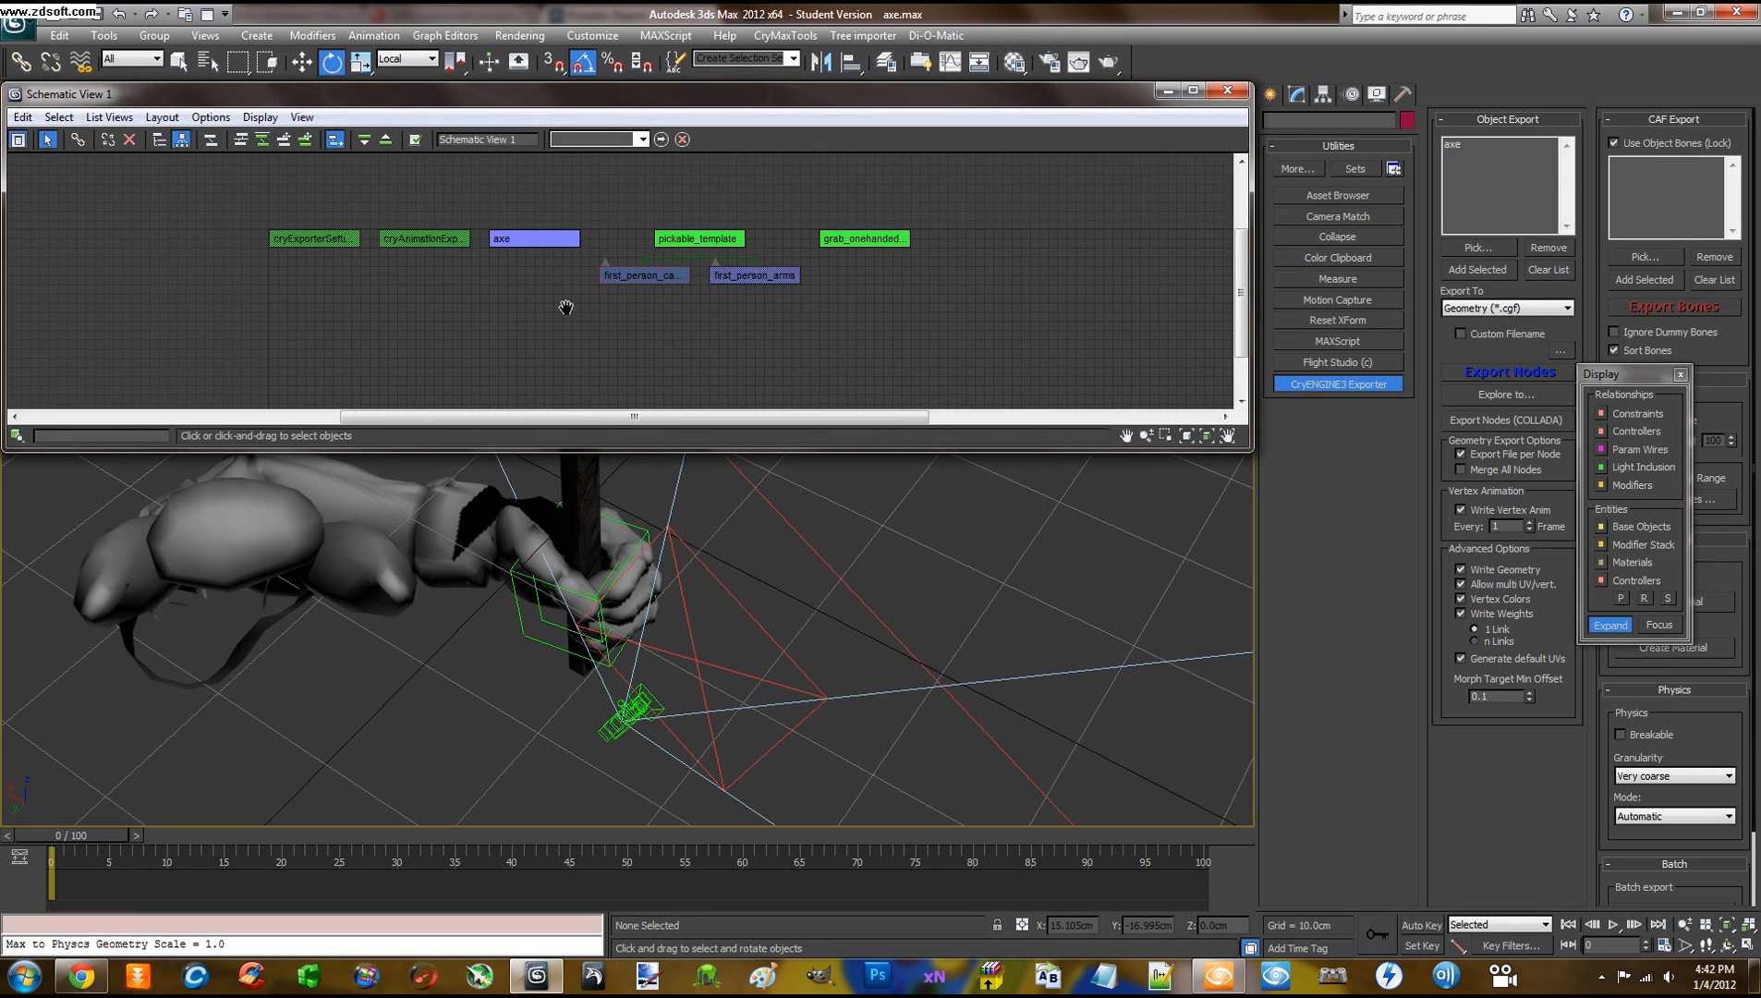
click(858, 241)
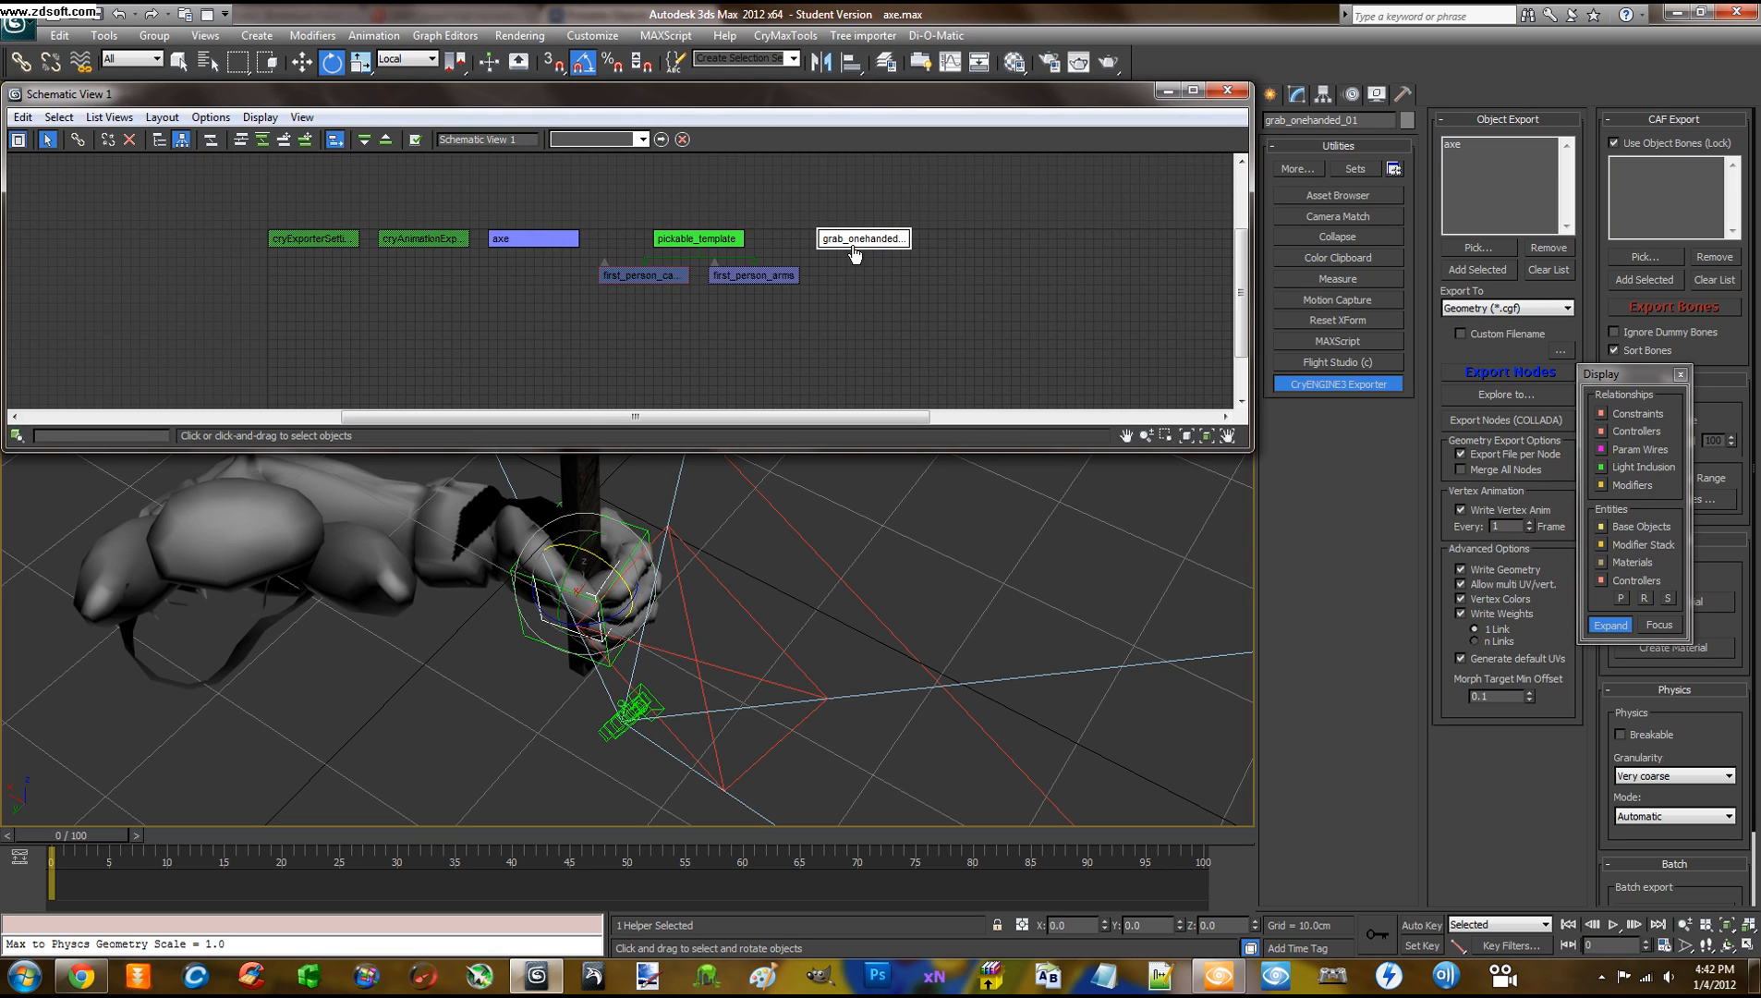
click(164, 140)
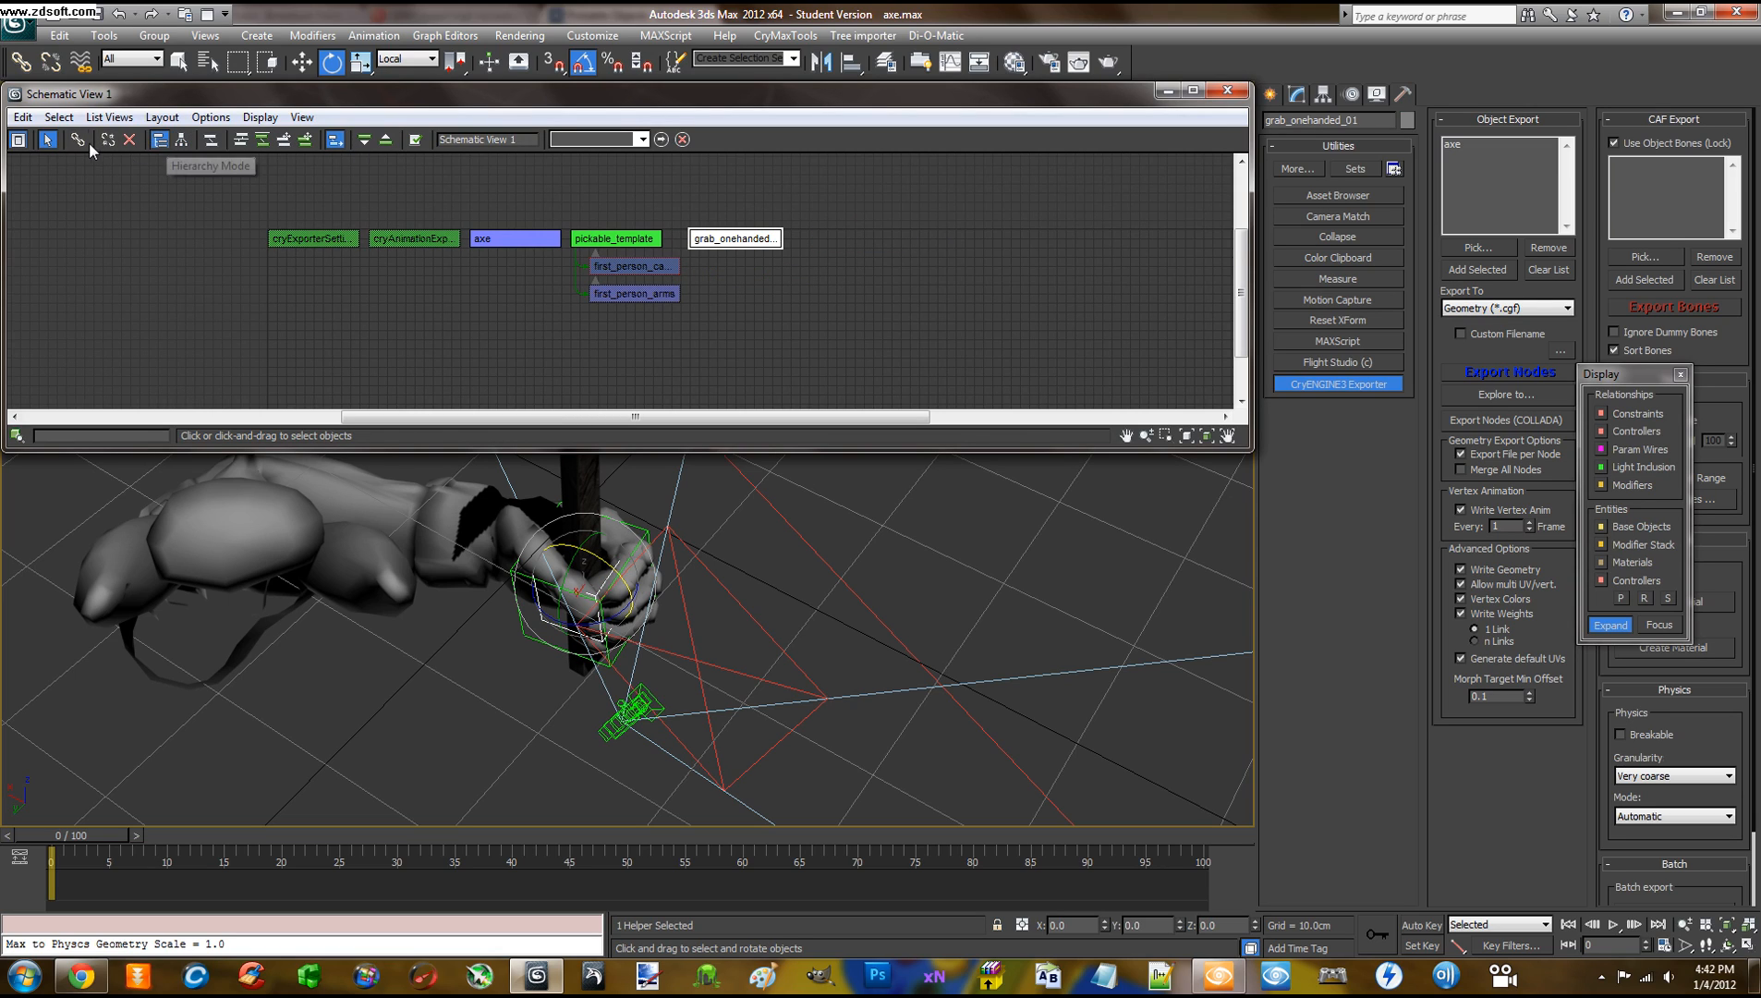
click(85, 143)
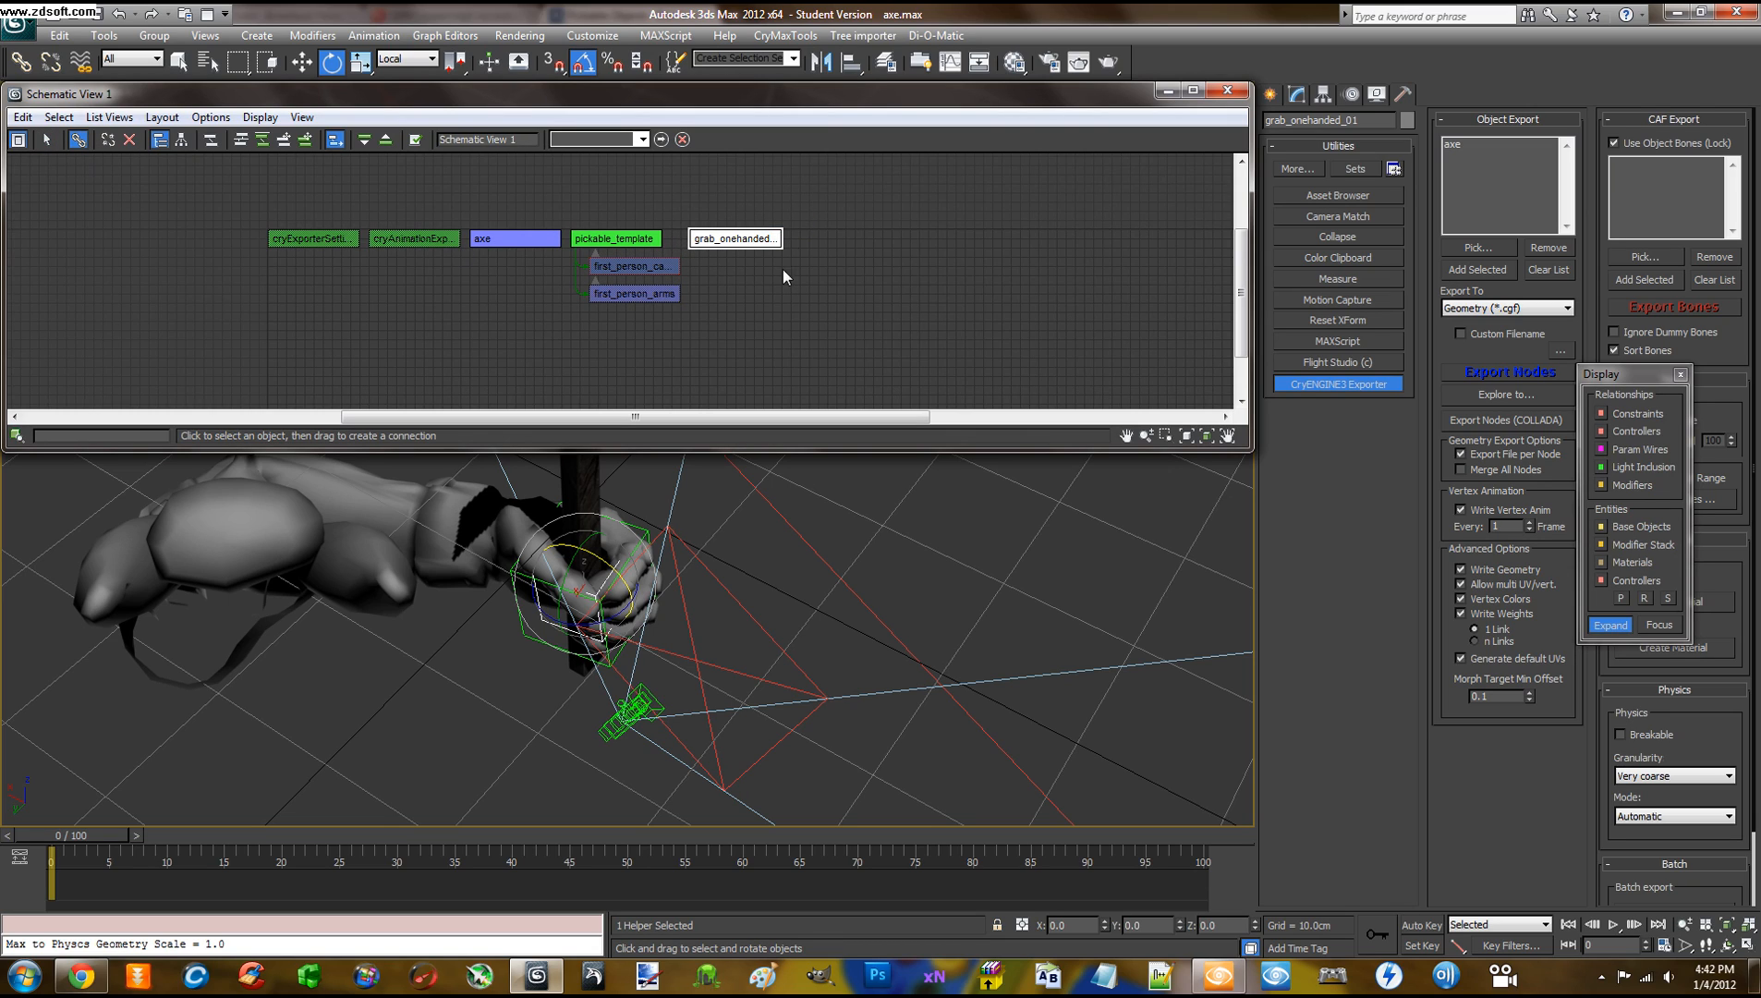
drag(748, 245, 500, 237)
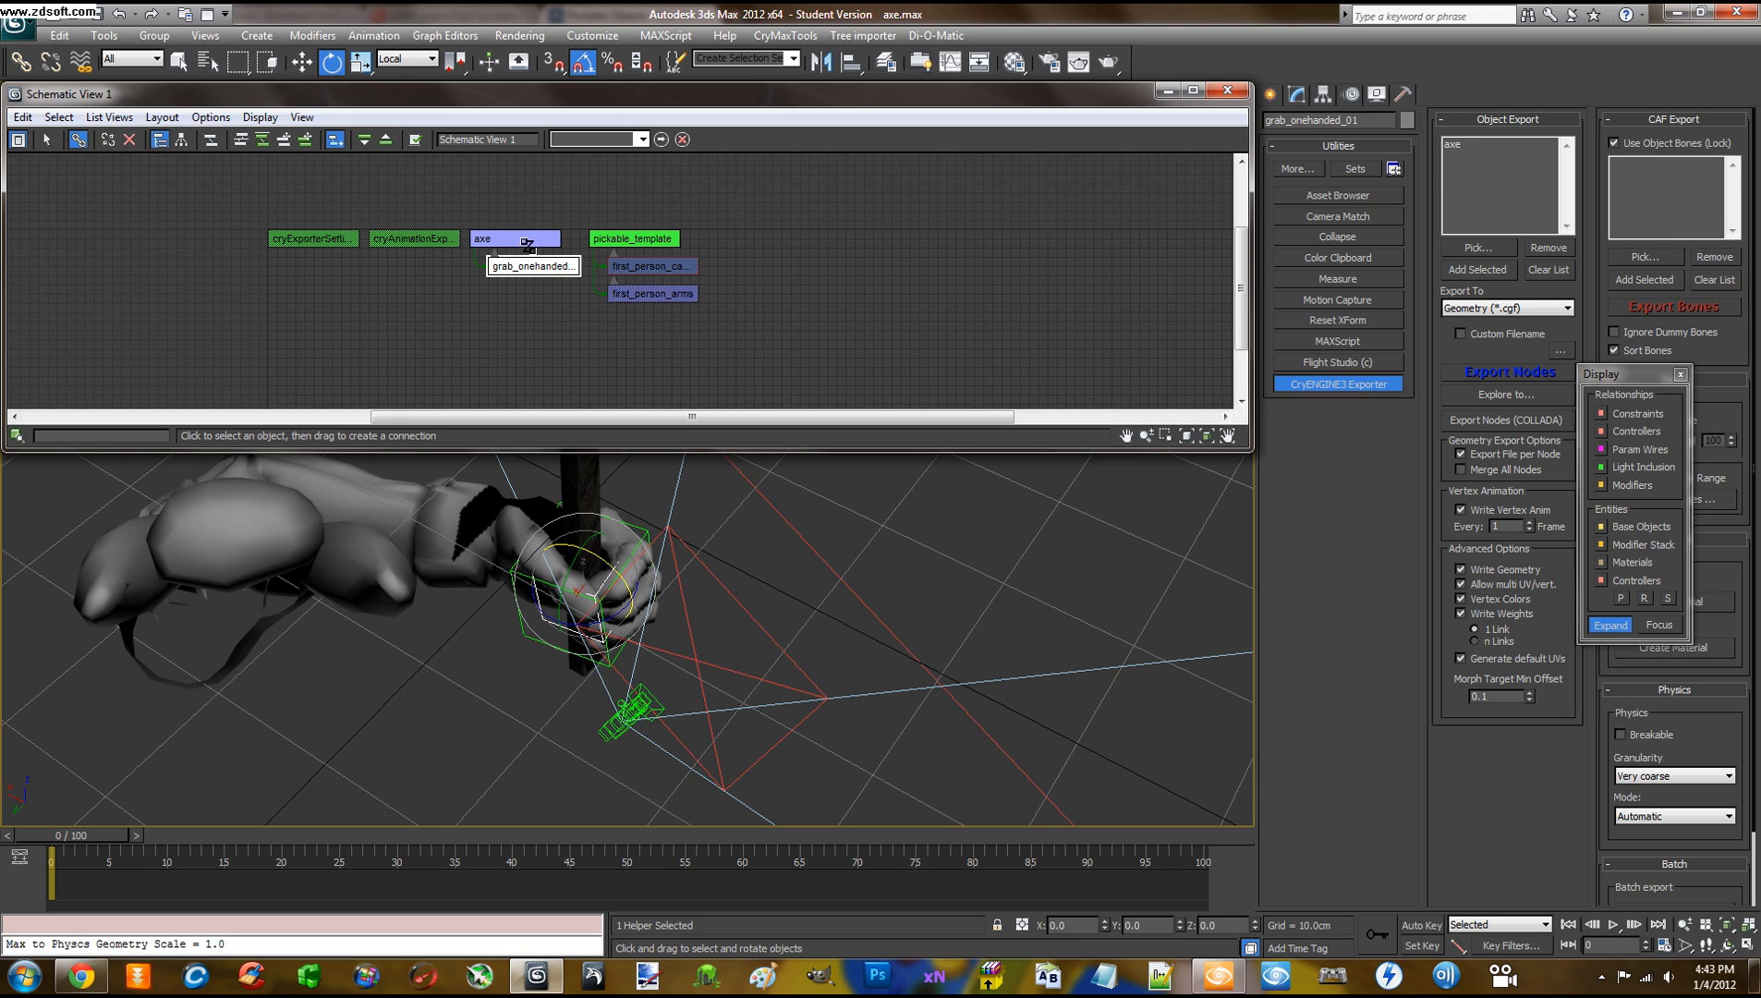
click(792, 255)
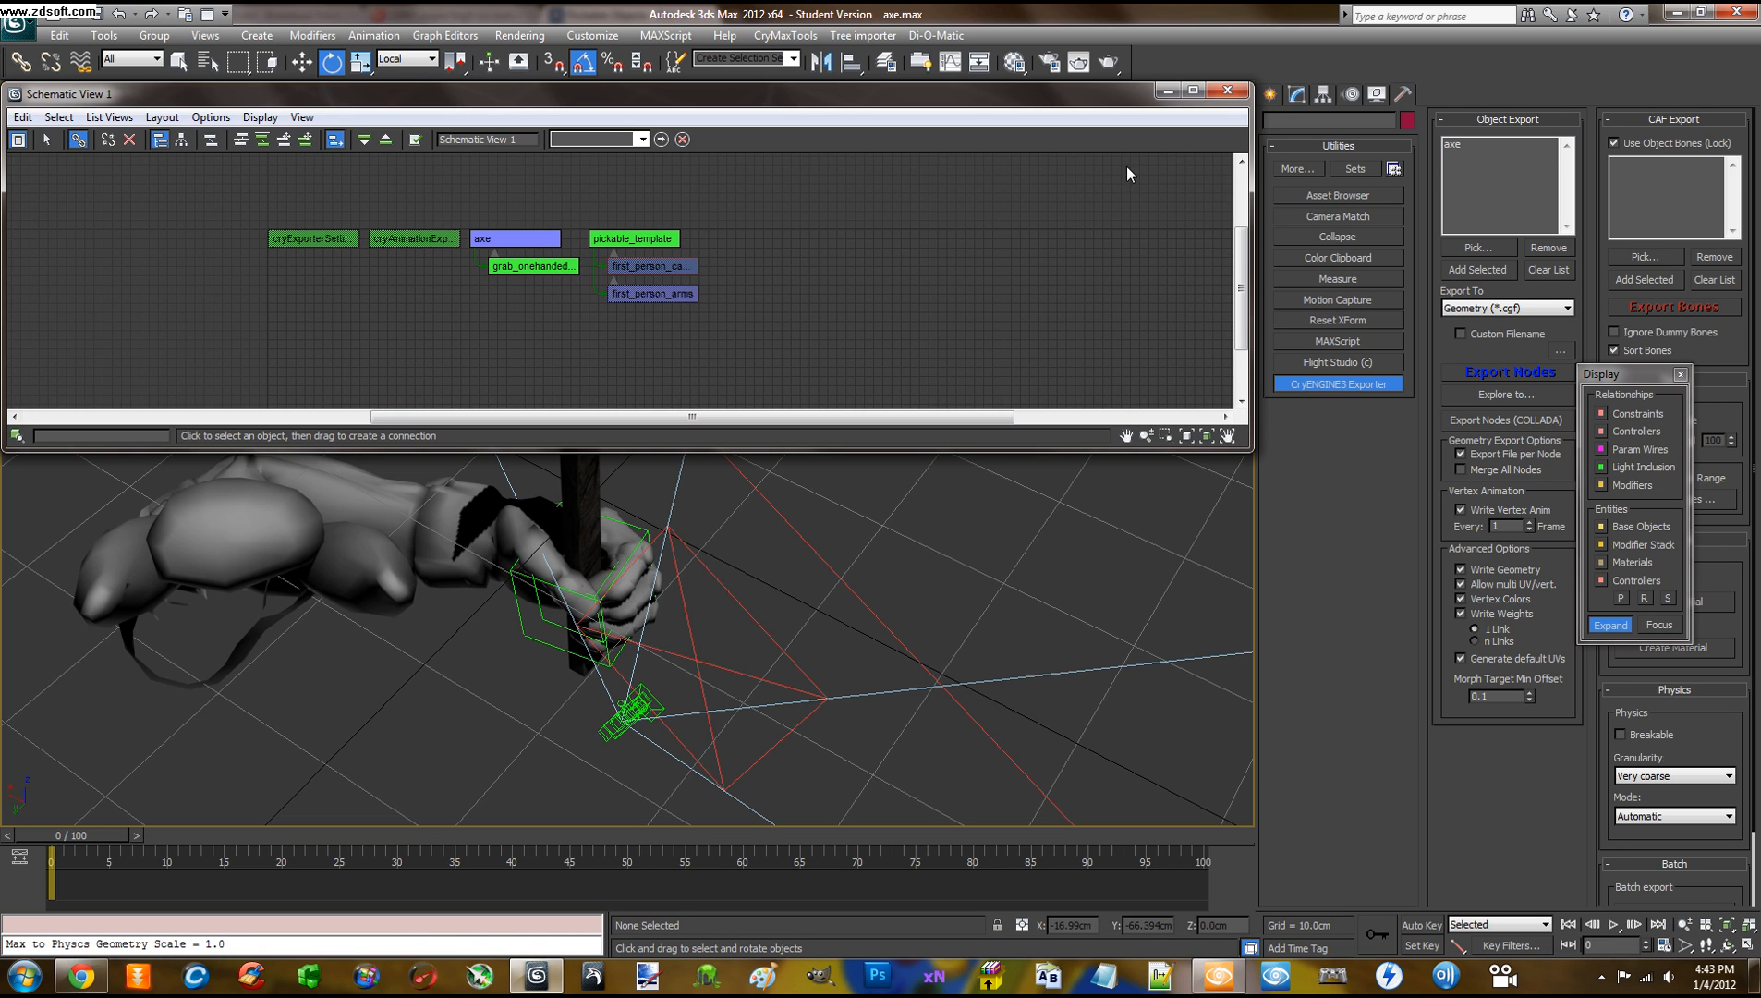
click(1226, 89)
alt+middle_drag(968, 389, 854, 384)
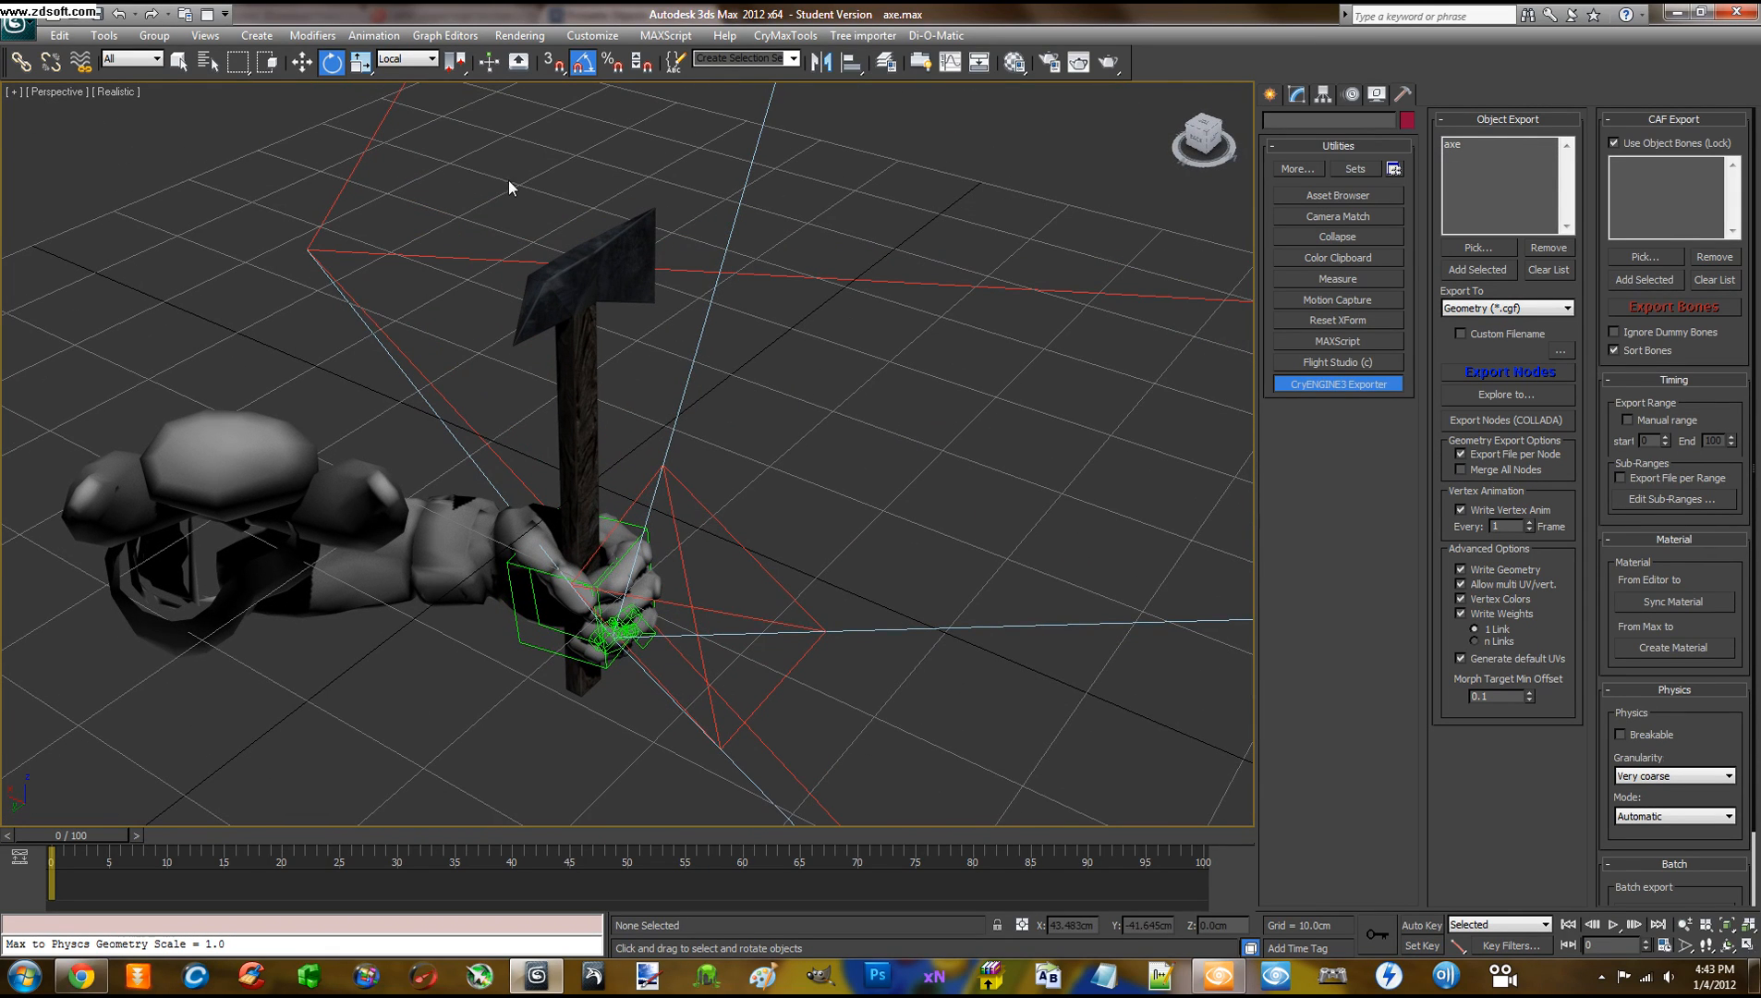
Unlink grab_onehanded_01 from the axe in the saved Schematic View 1
click(579, 286)
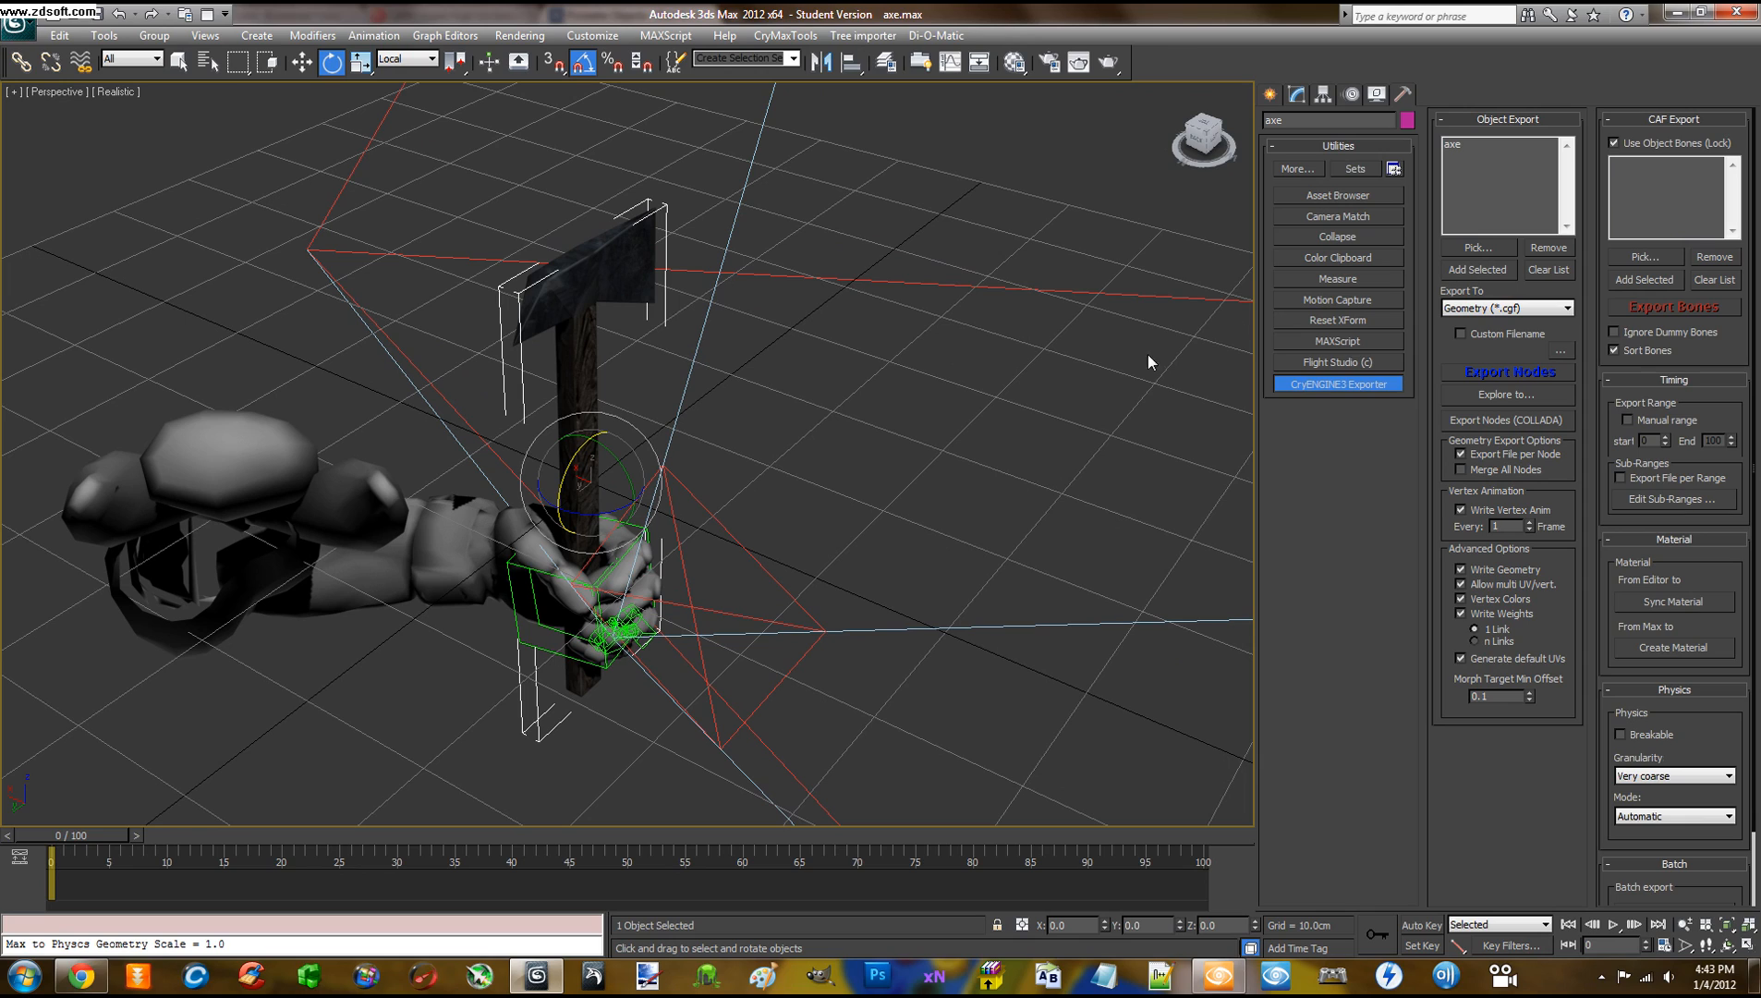
click(556, 101)
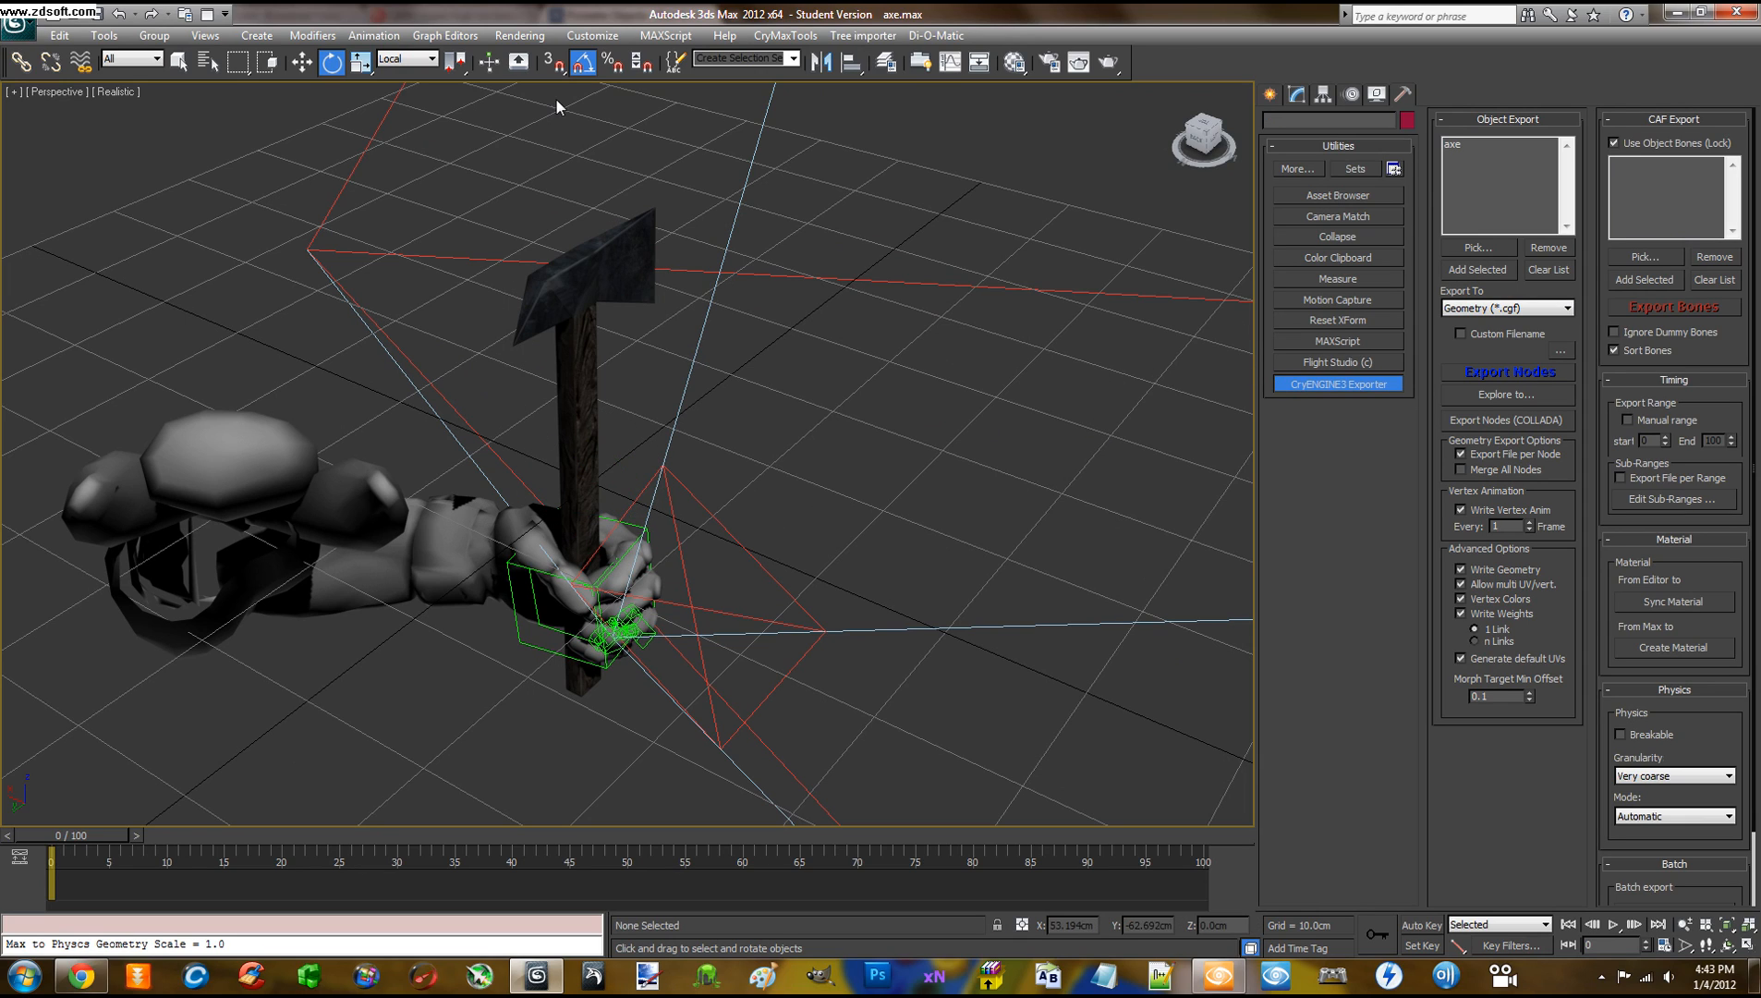
click(444, 35)
mouse_move(554, 206)
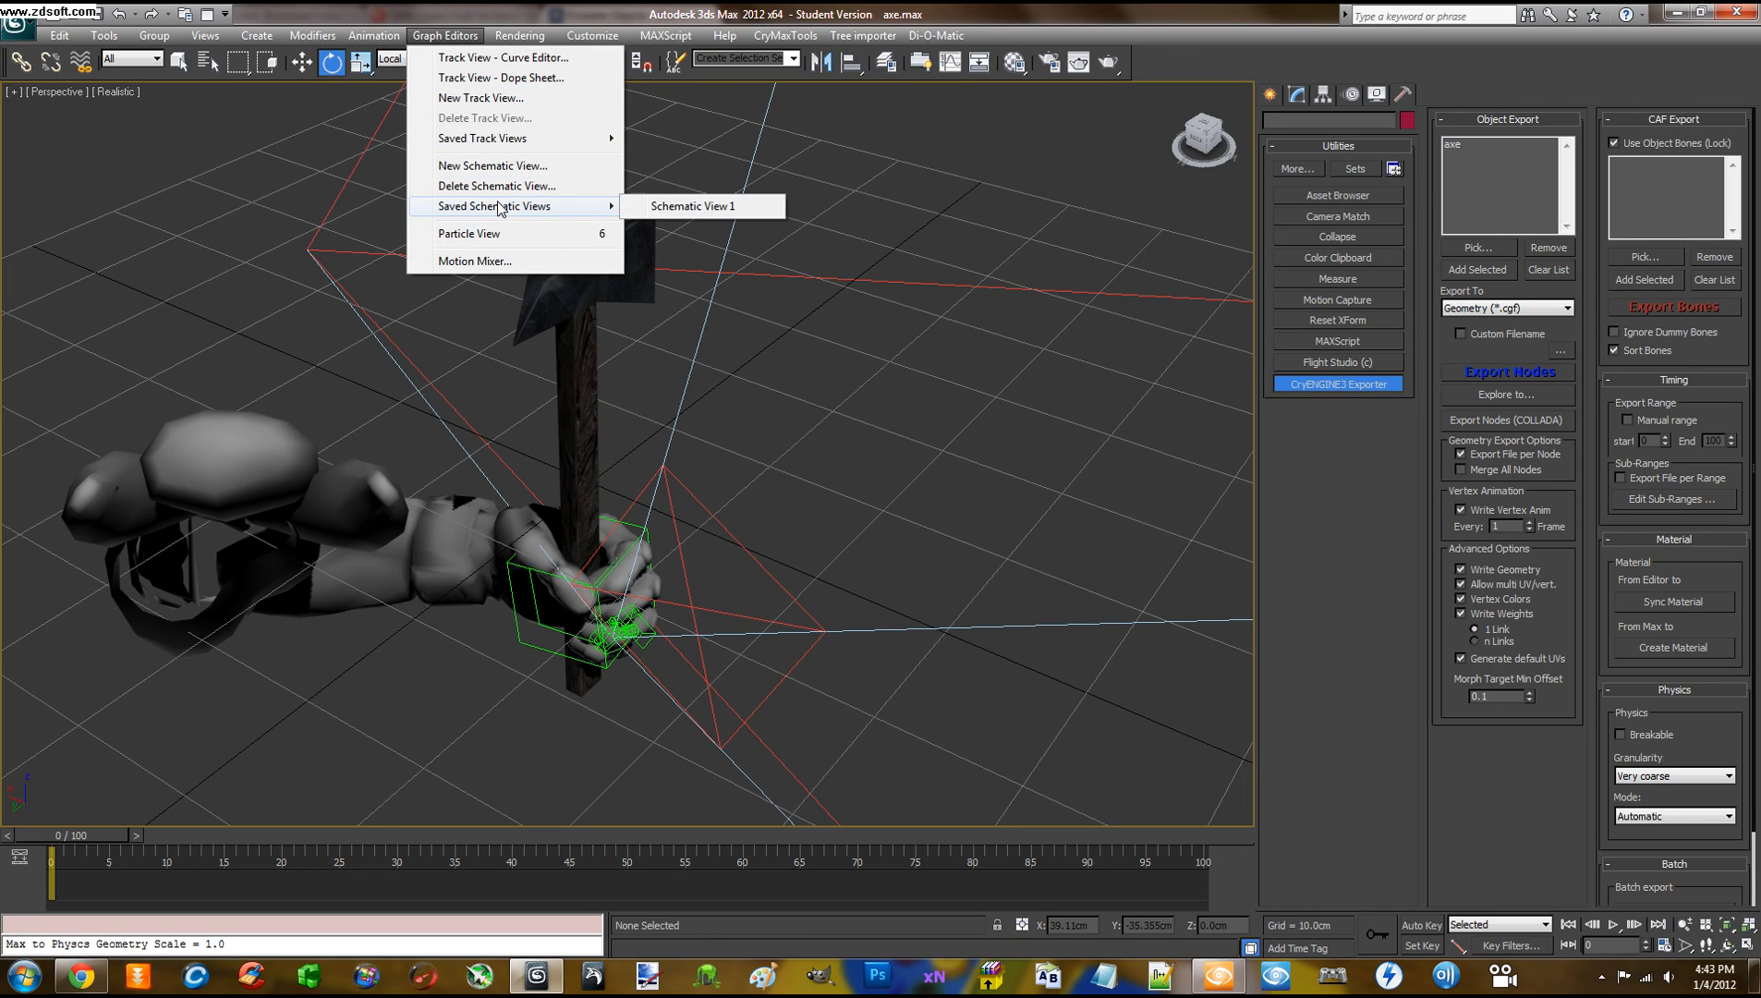
click(660, 206)
middle_drag(522, 315, 538, 321)
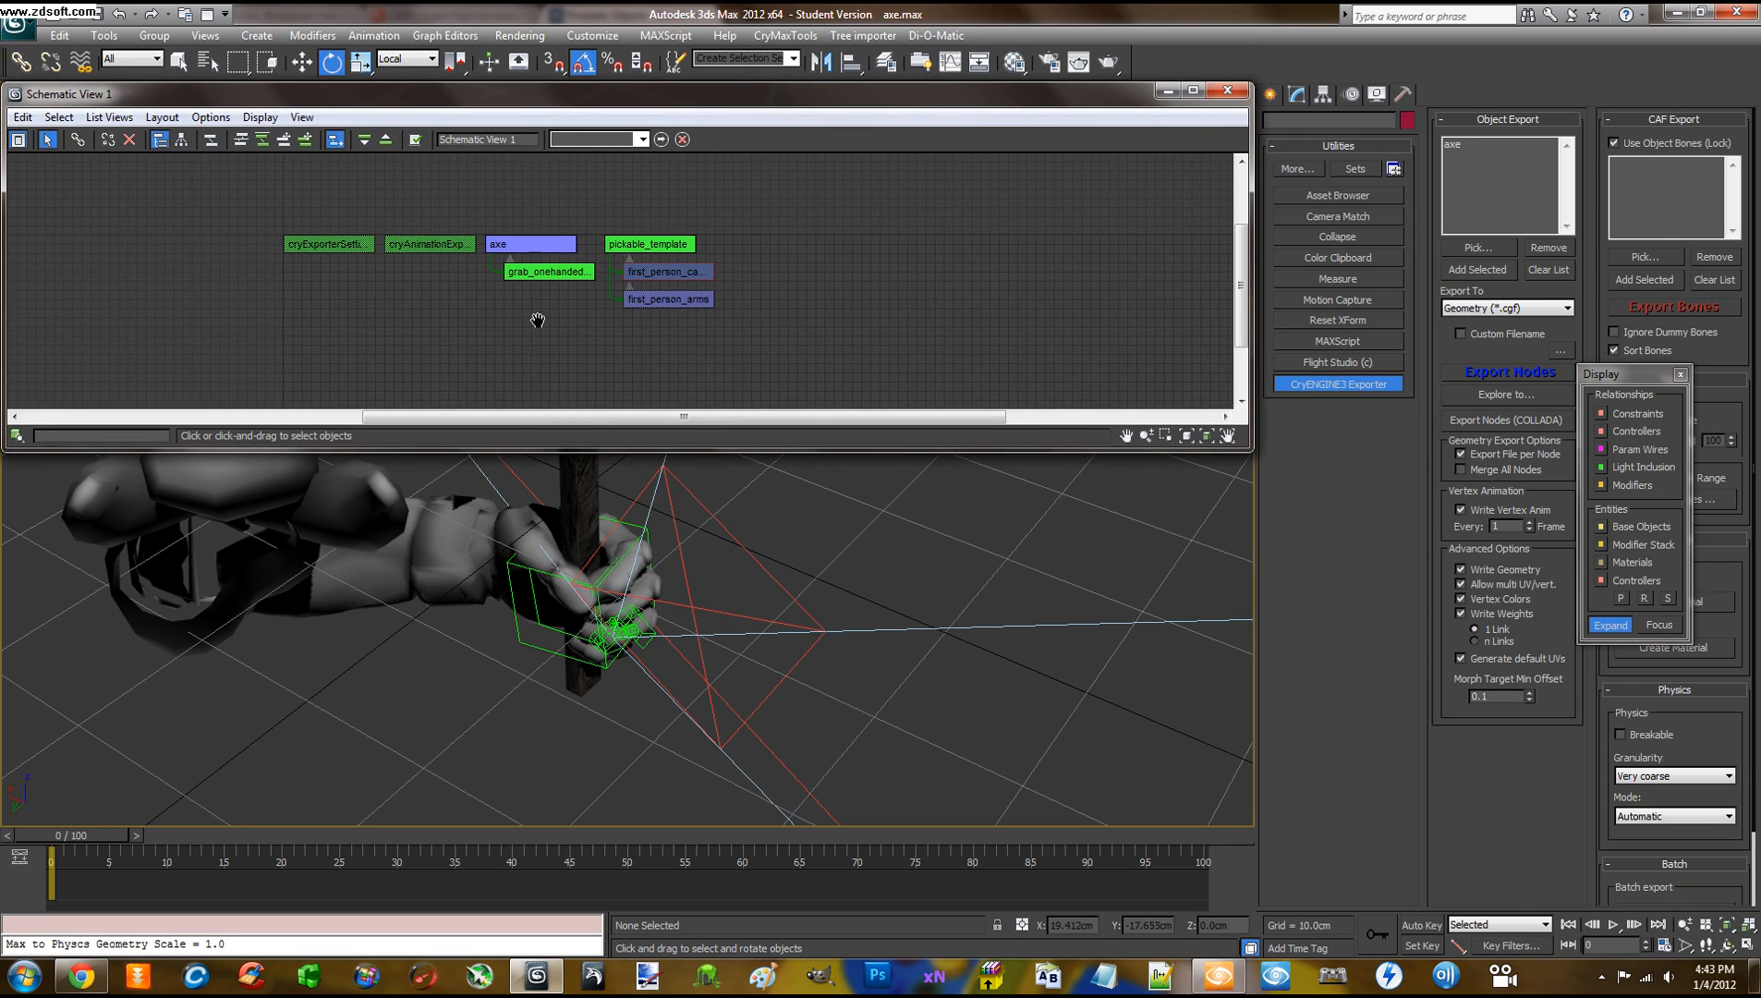
scroll(574, 333, up, 1)
click(551, 265)
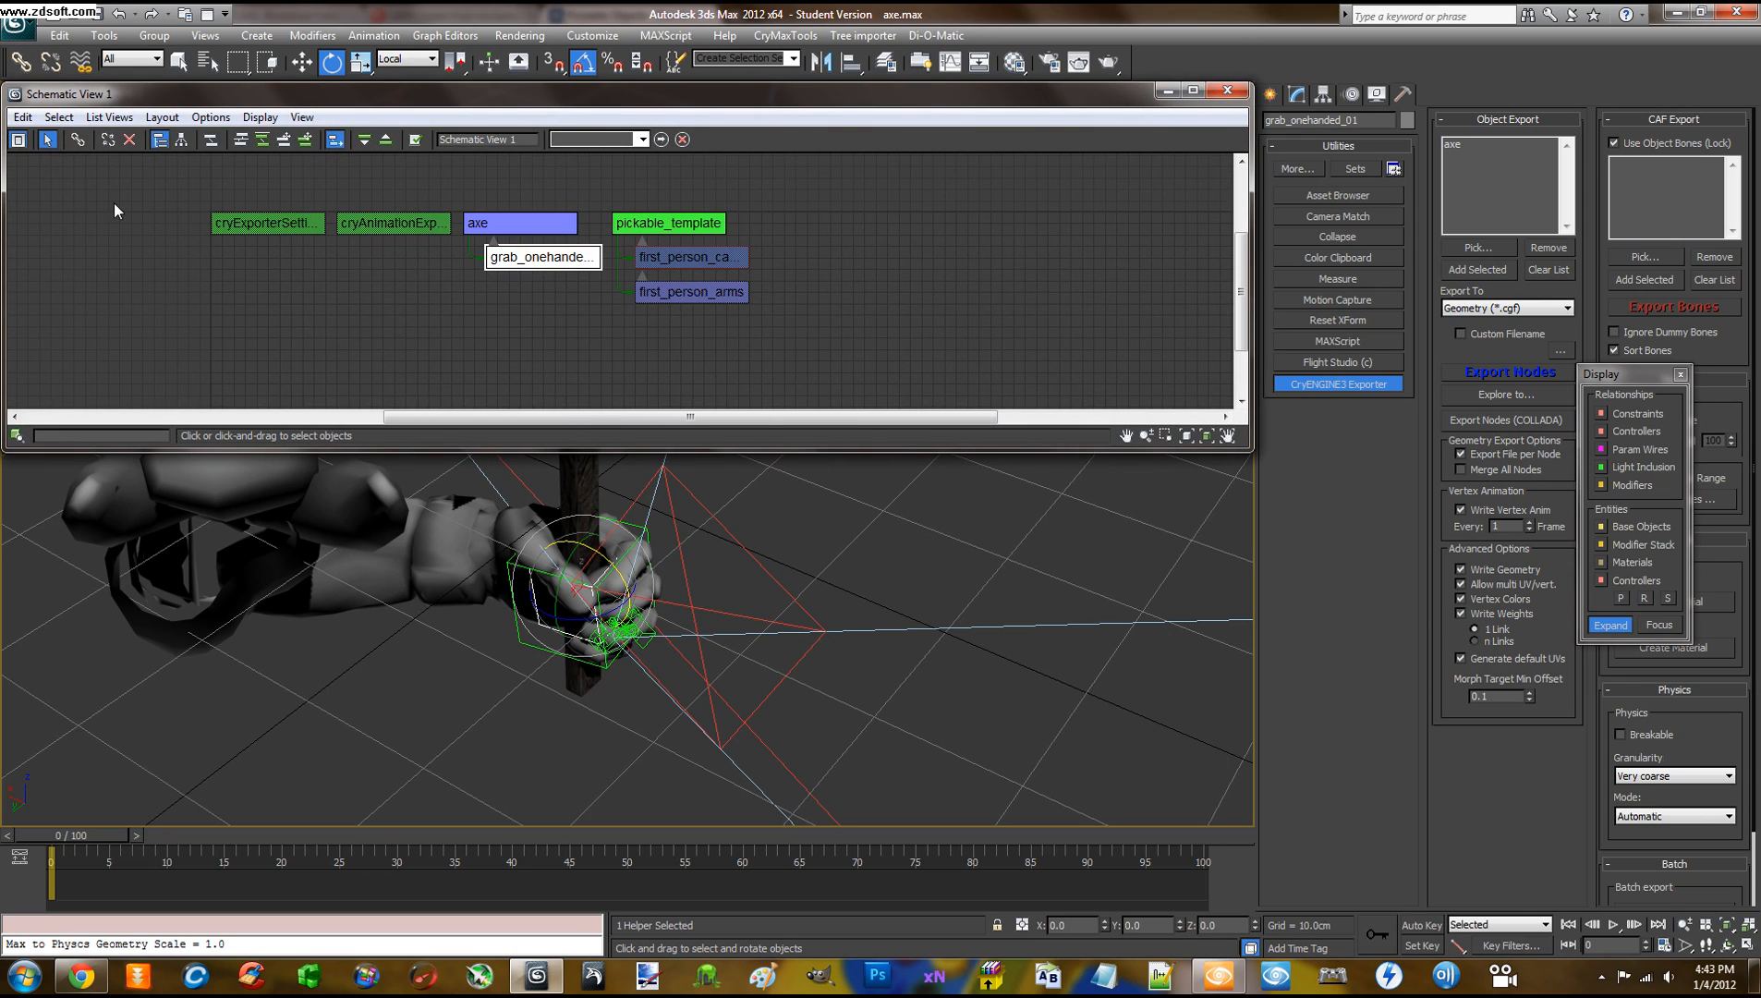
click(104, 141)
click(416, 334)
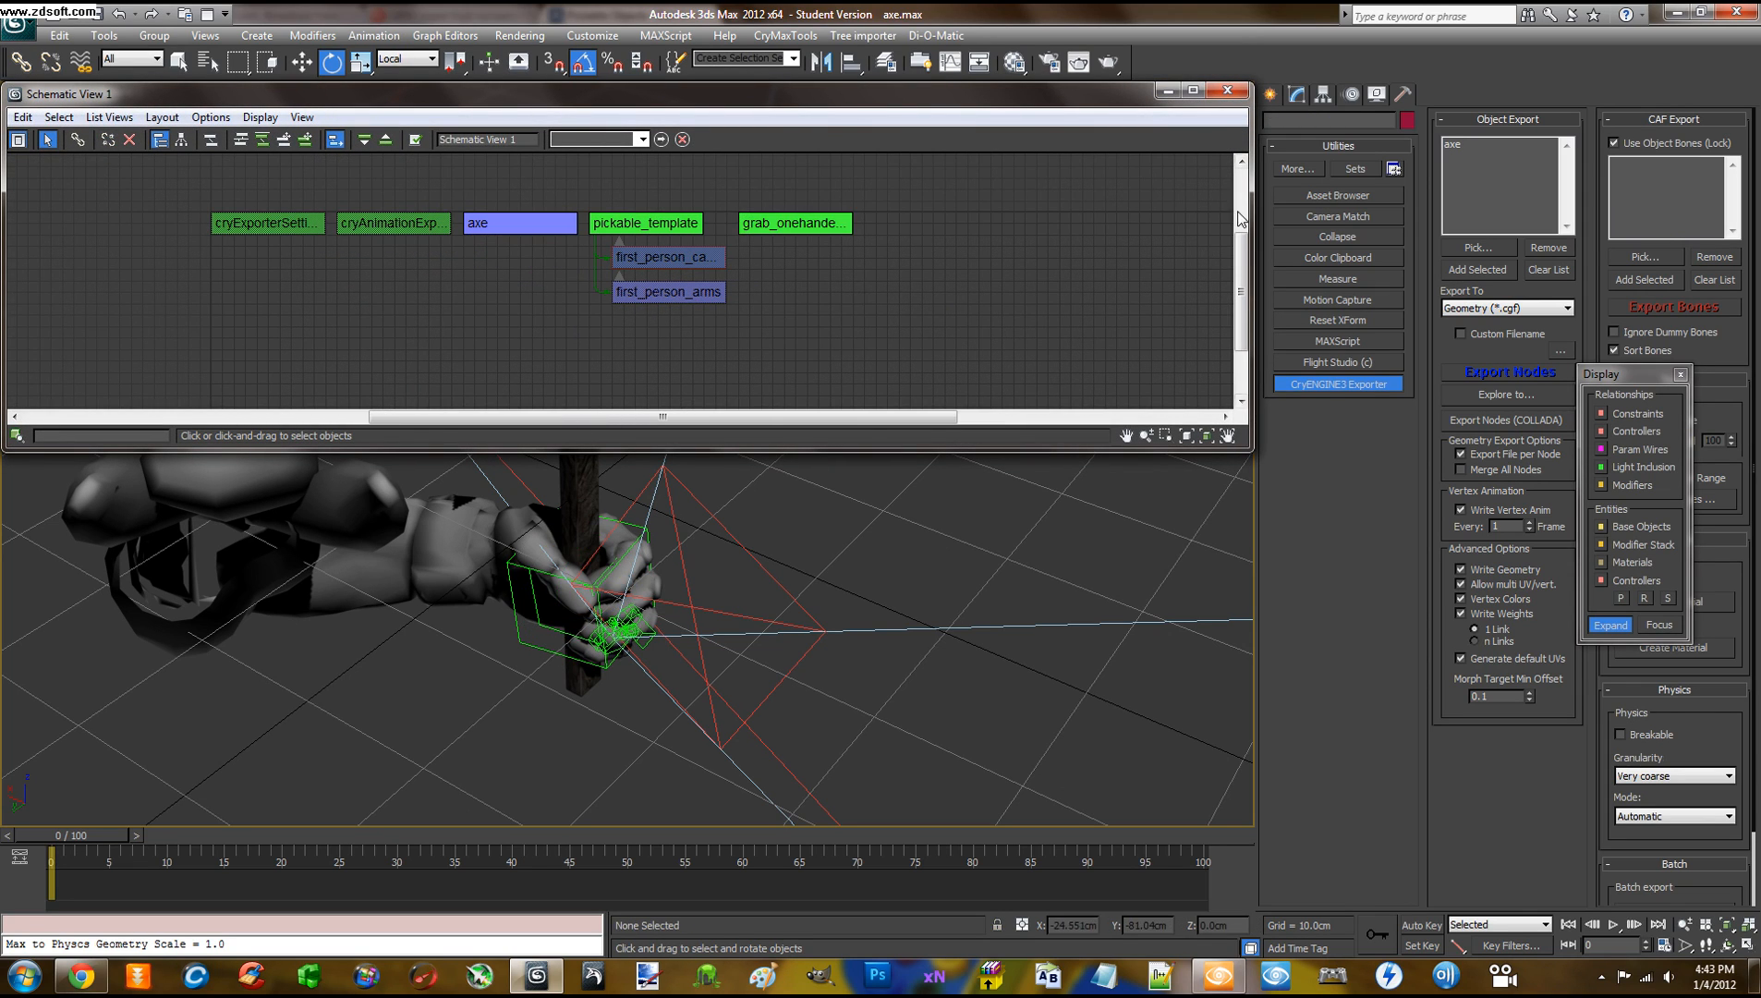
click(1227, 89)
Reselect the axe and orbit around it and the arm
click(566, 295)
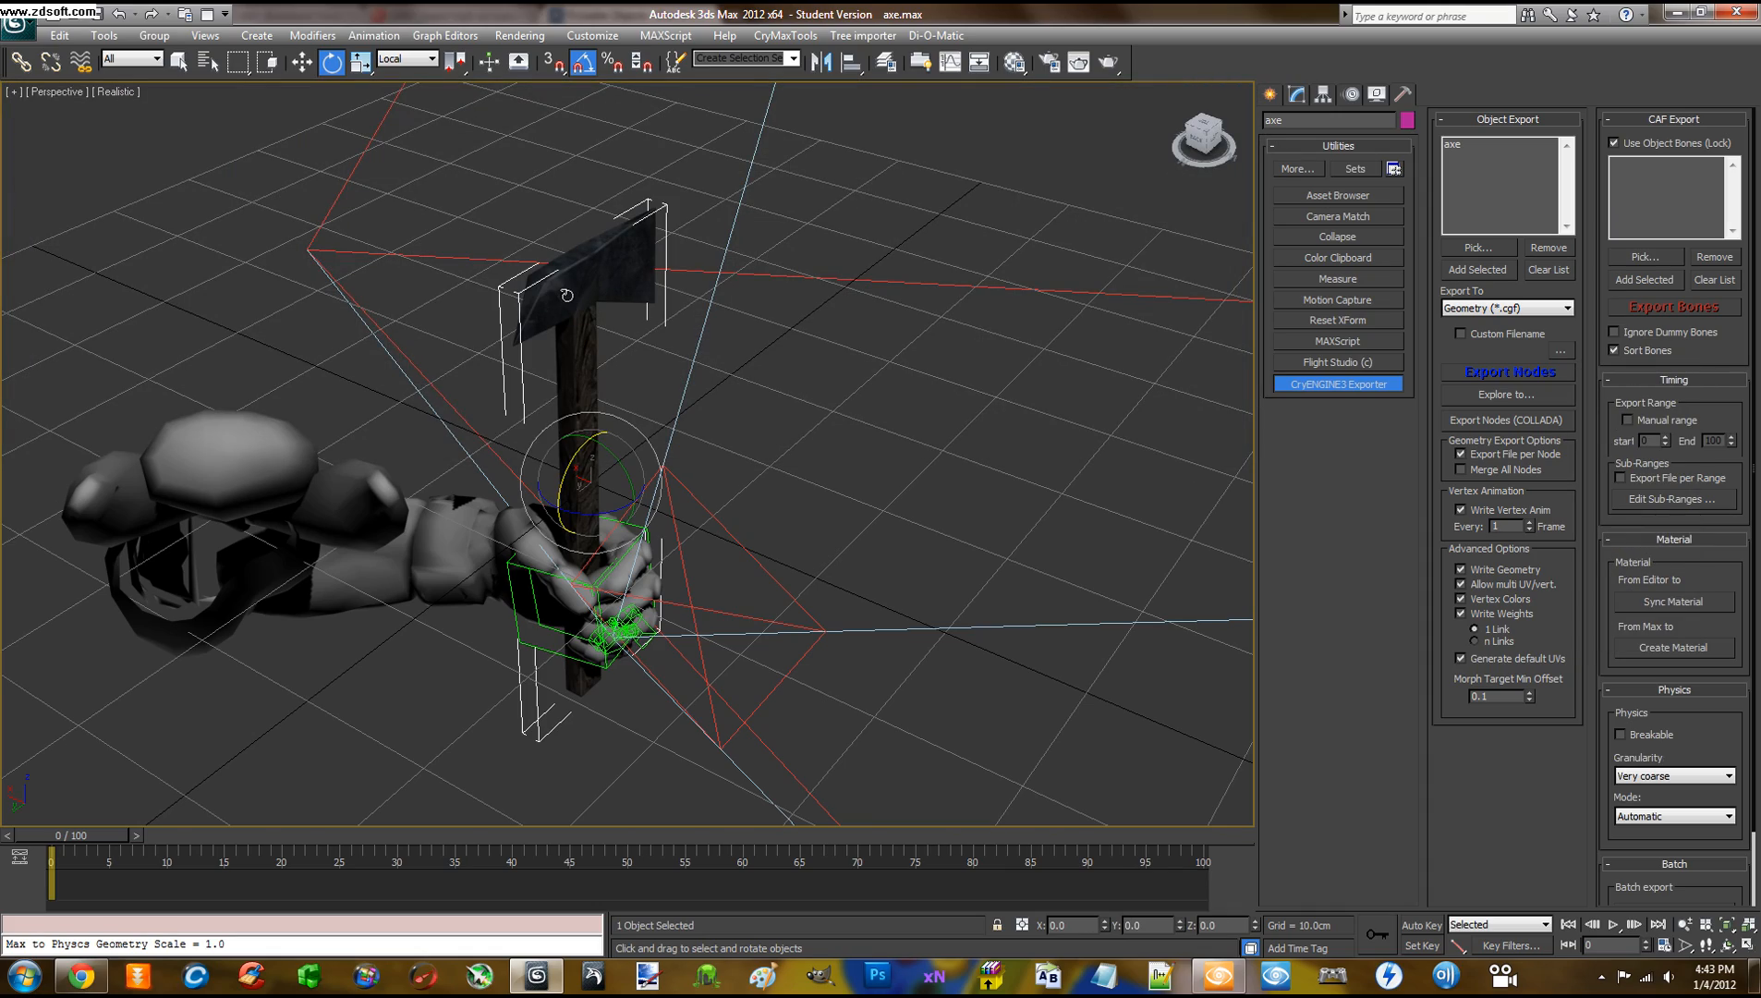
mouse_move(755, 386)
alt+middle_down()
mouse_move(723, 396)
mouse_move(825, 375)
mouse_move(790, 369)
mouse_move(839, 389)
mouse_move(801, 408)
mouse_move(640, 379)
mouse_move(871, 372)
mouse_move(774, 371)
mouse_move(786, 381)
alt+middle_up()
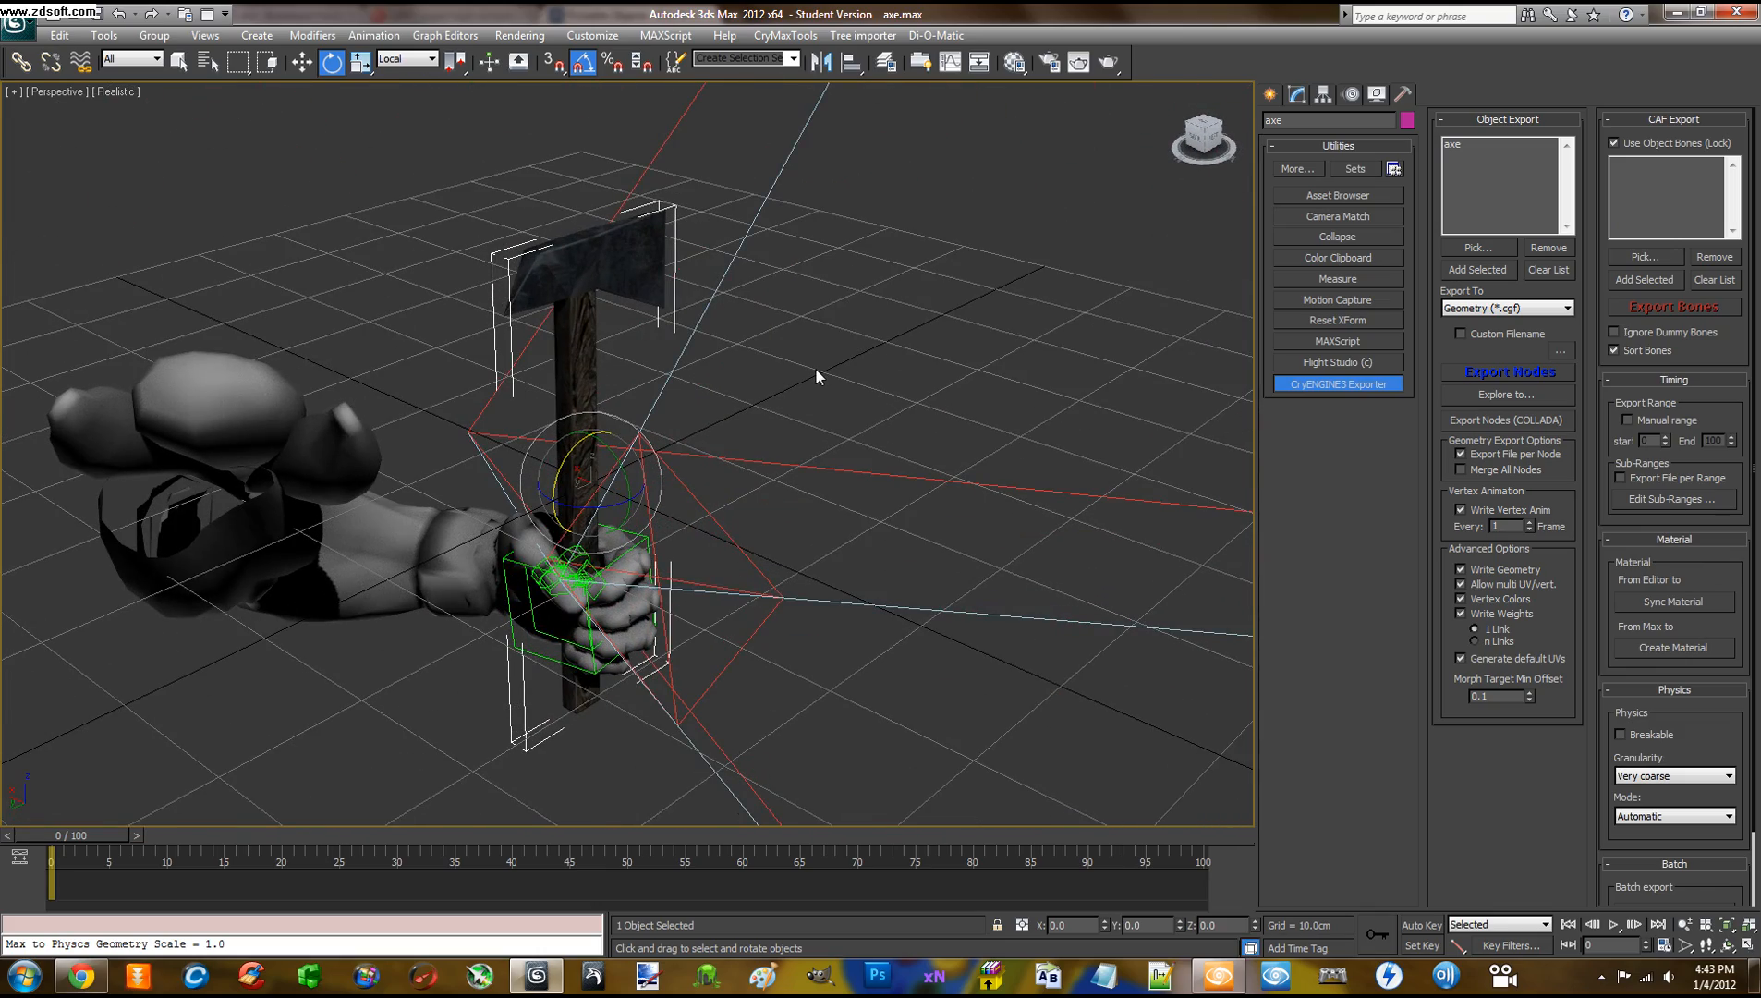
mouse_move(812, 393)
alt+middle_down()
mouse_move(774, 393)
mouse_move(821, 417)
mouse_move(816, 395)
alt+middle_up()
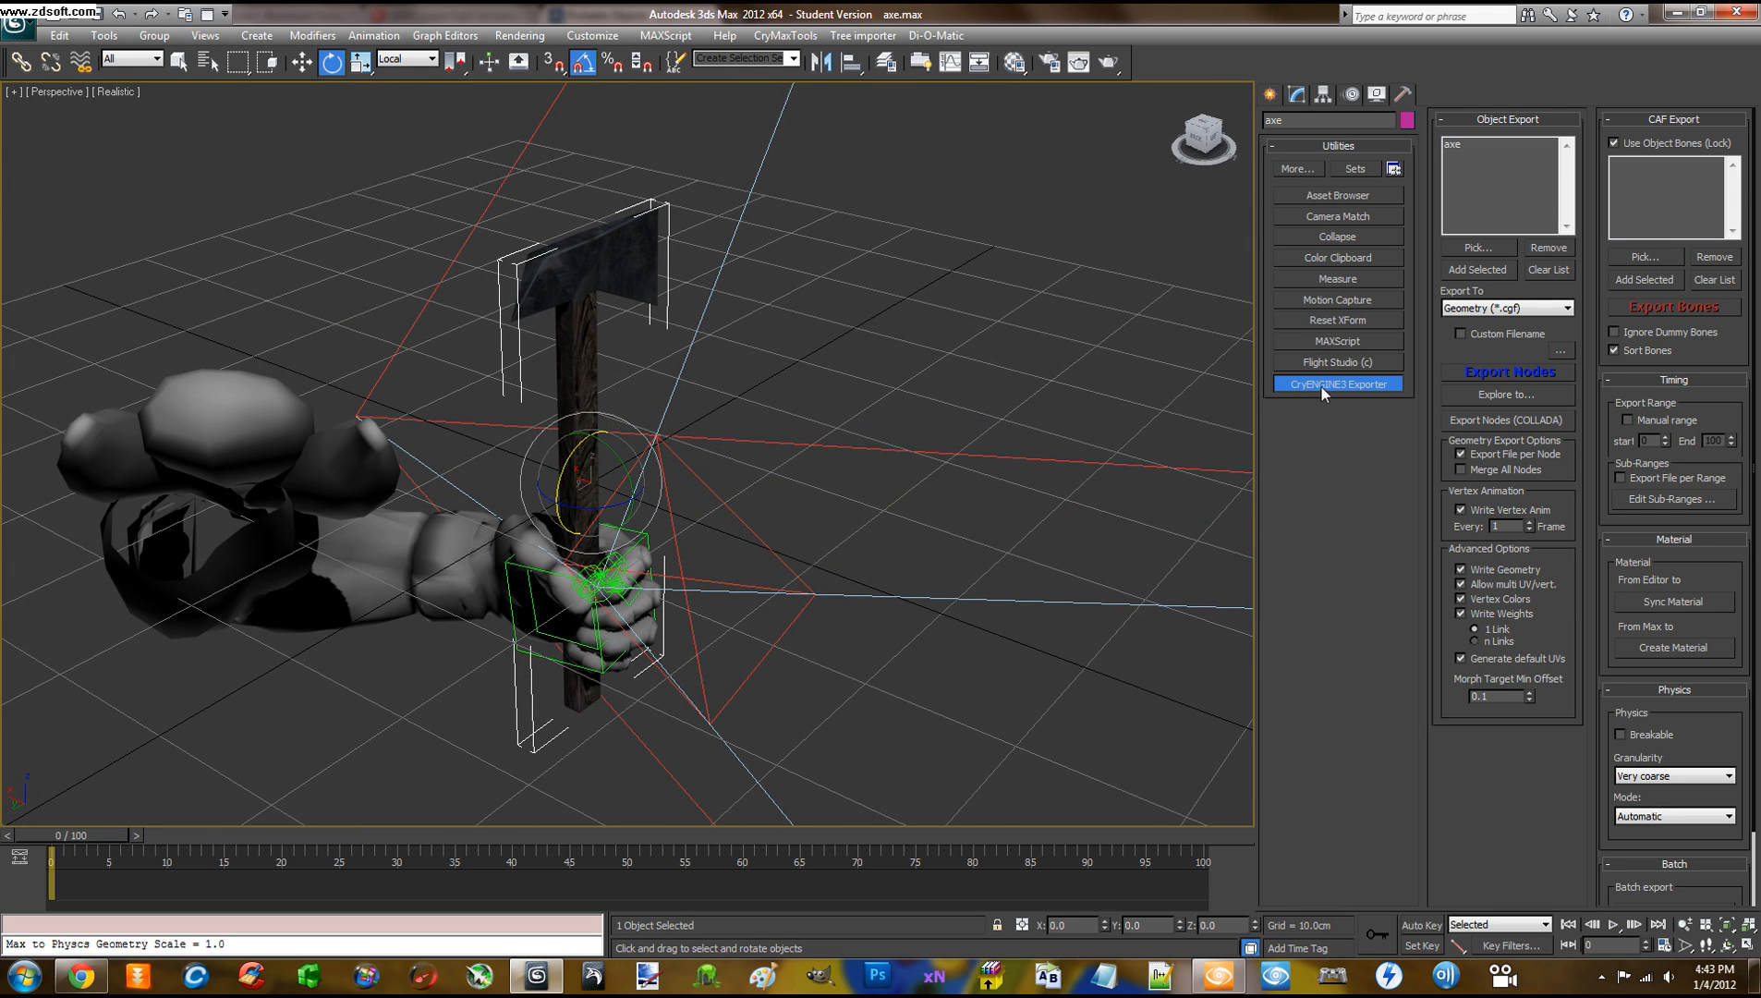
Apply Reset XForm to the axe and collapse its whole modifier stack to Editable Poly
click(1362, 384)
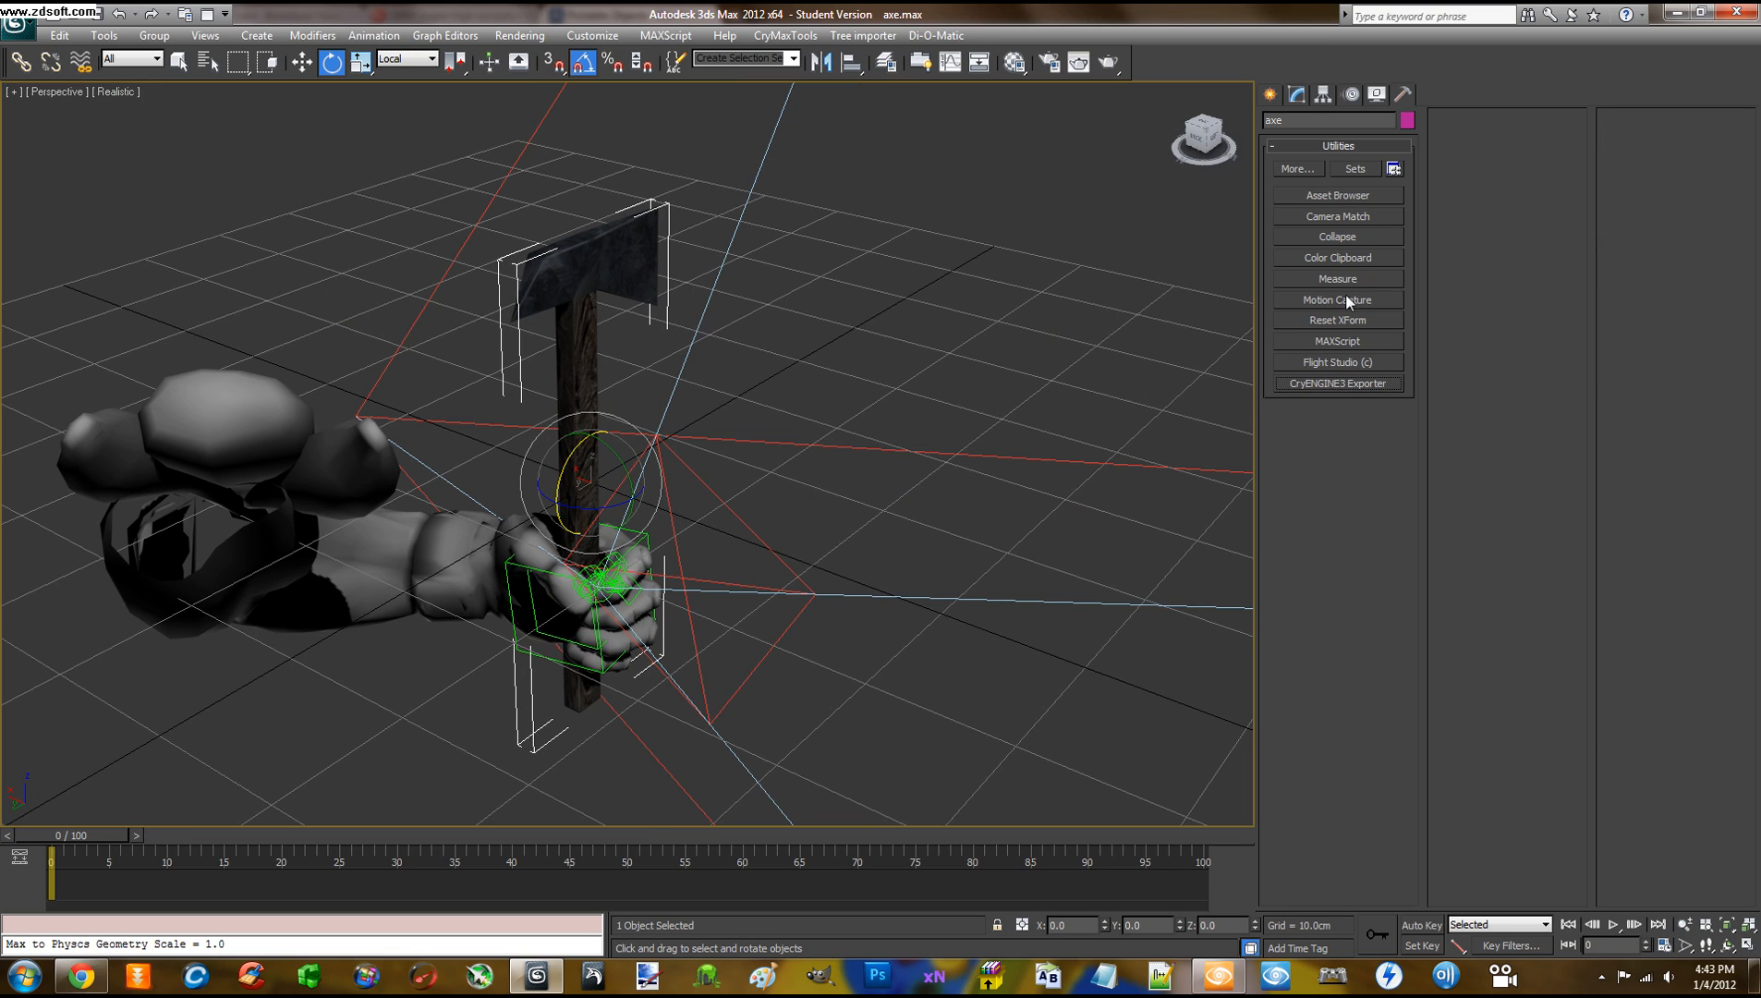
click(1348, 321)
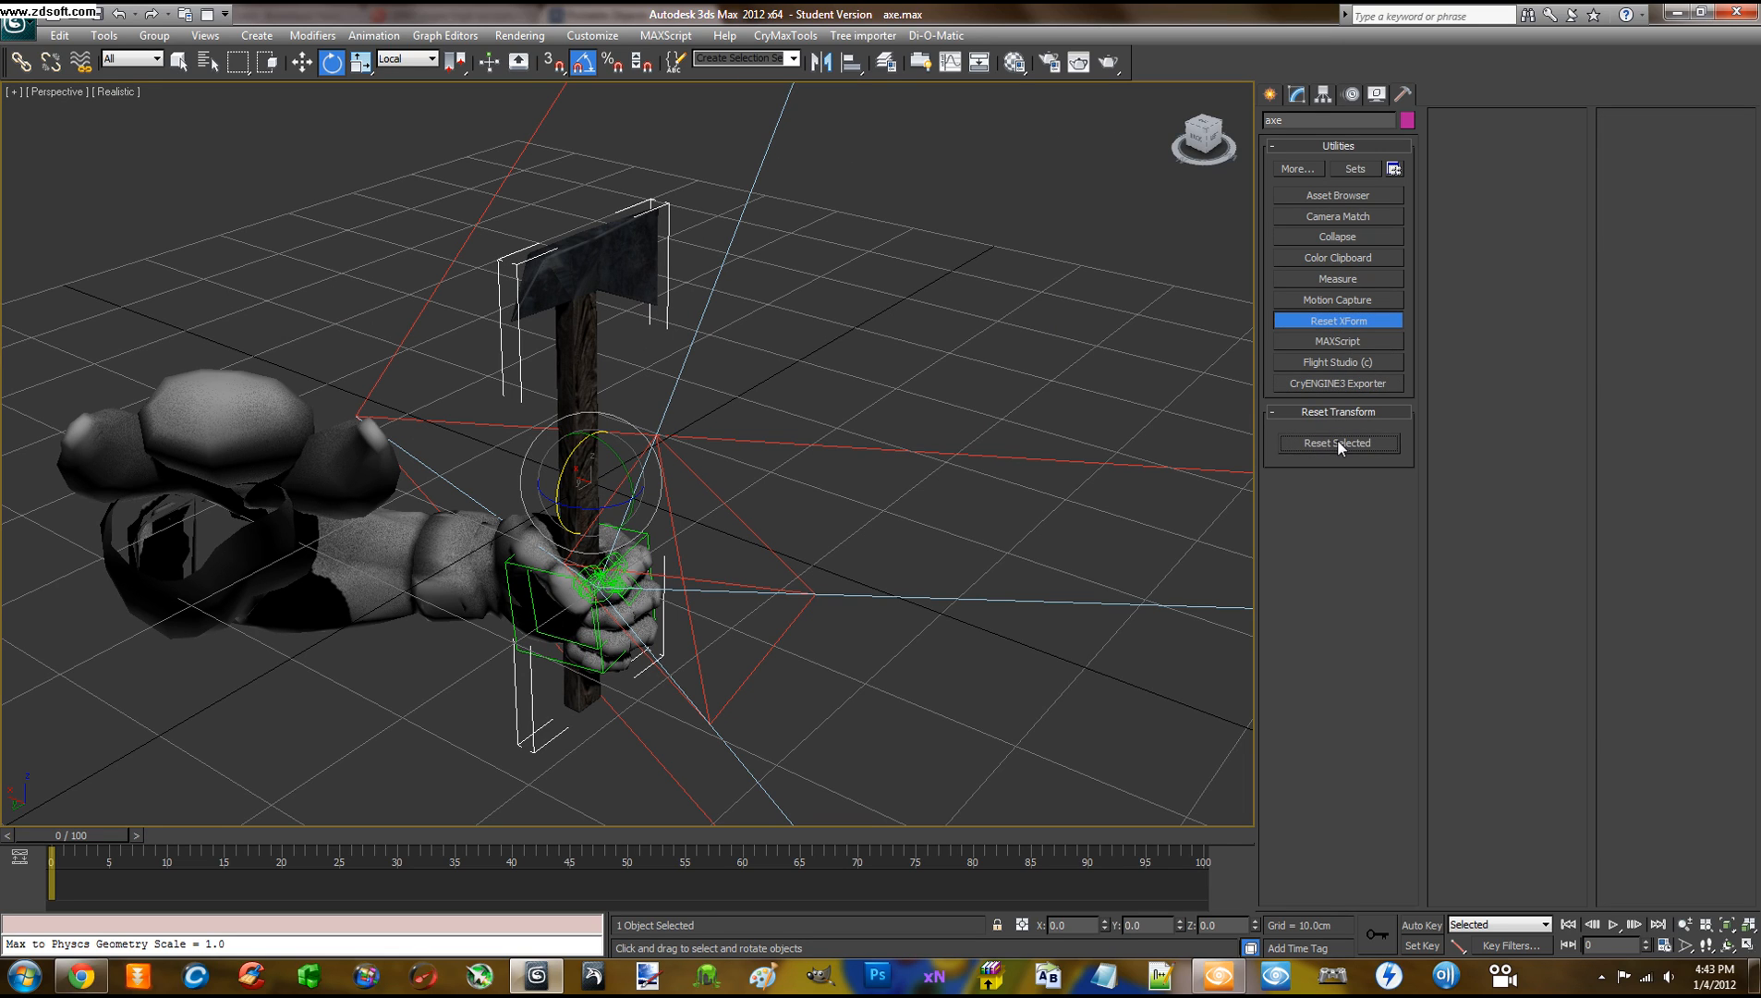
click(1336, 443)
click(1331, 321)
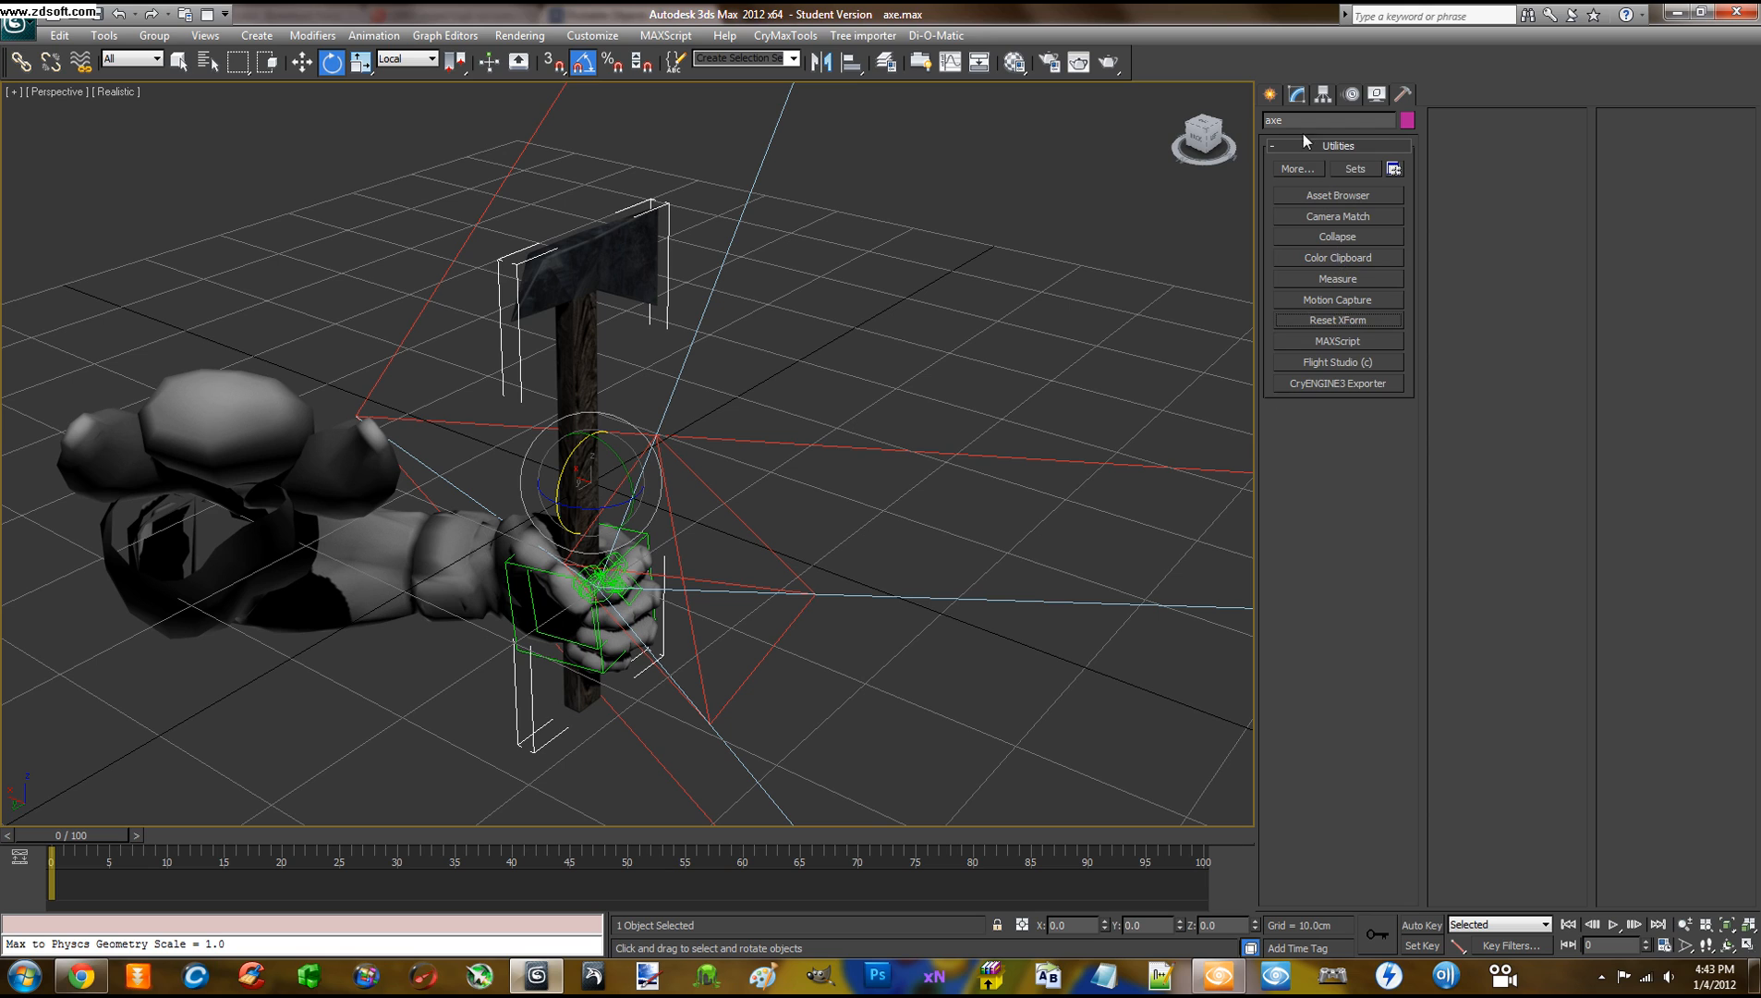
click(1297, 95)
right_click(1303, 165)
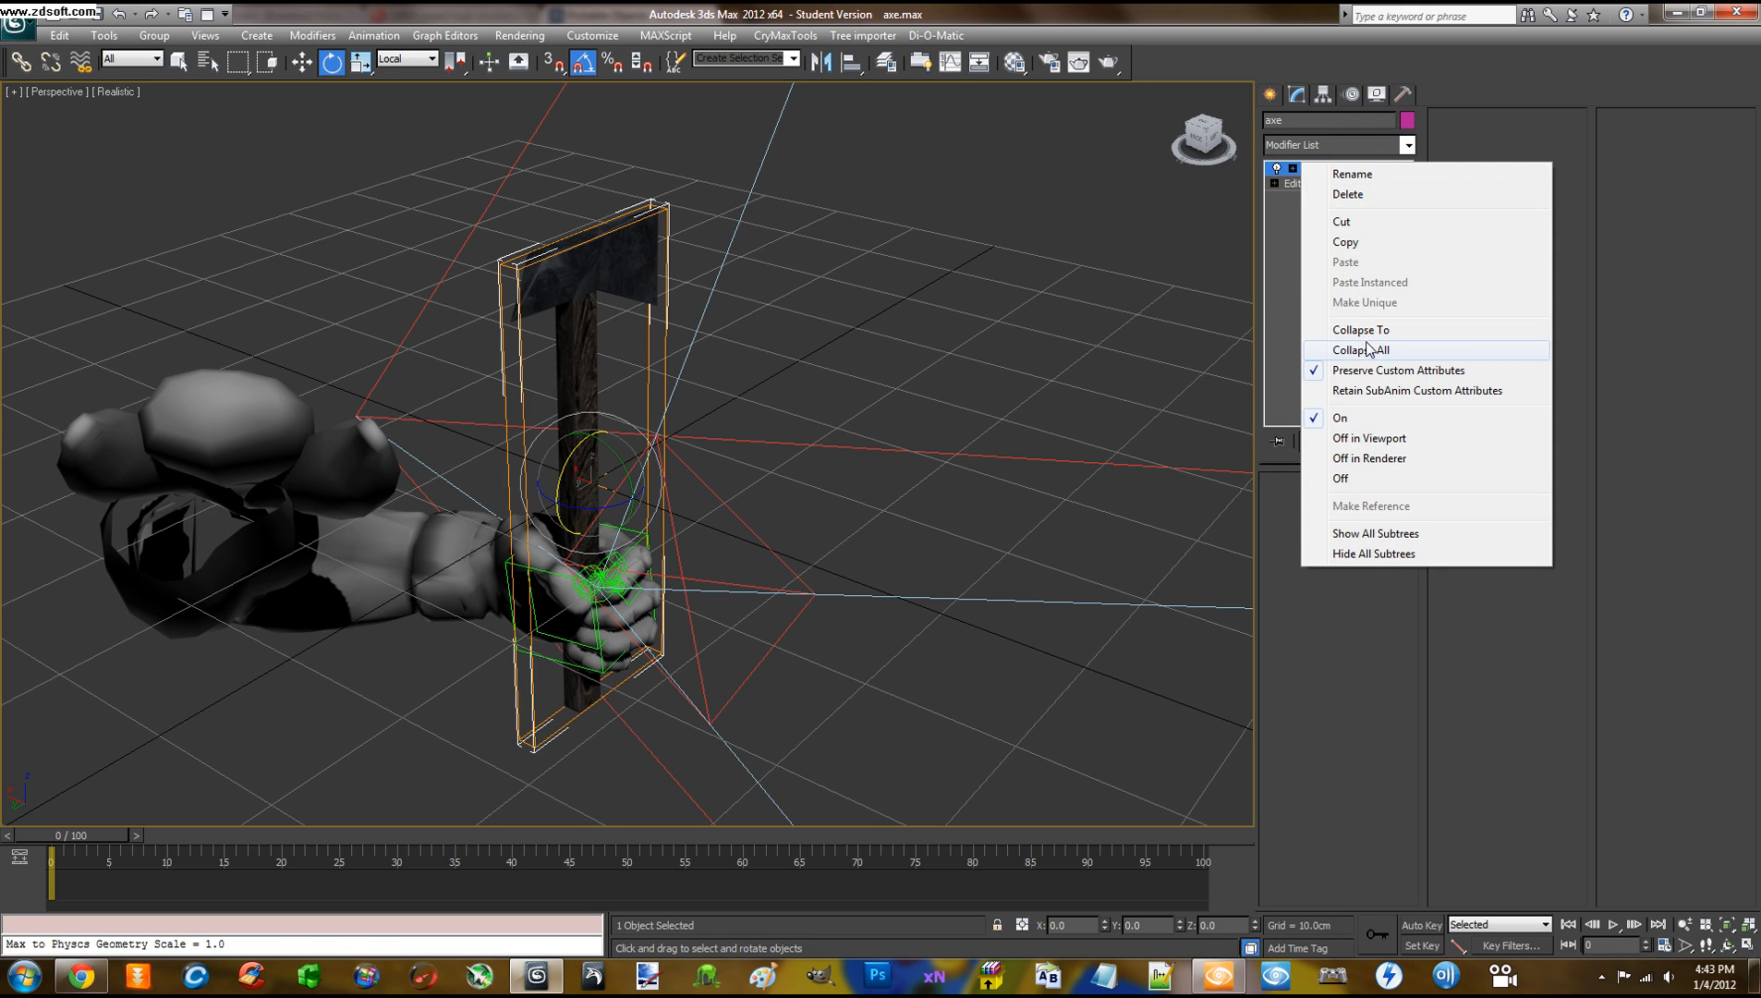
click(1371, 350)
click(974, 543)
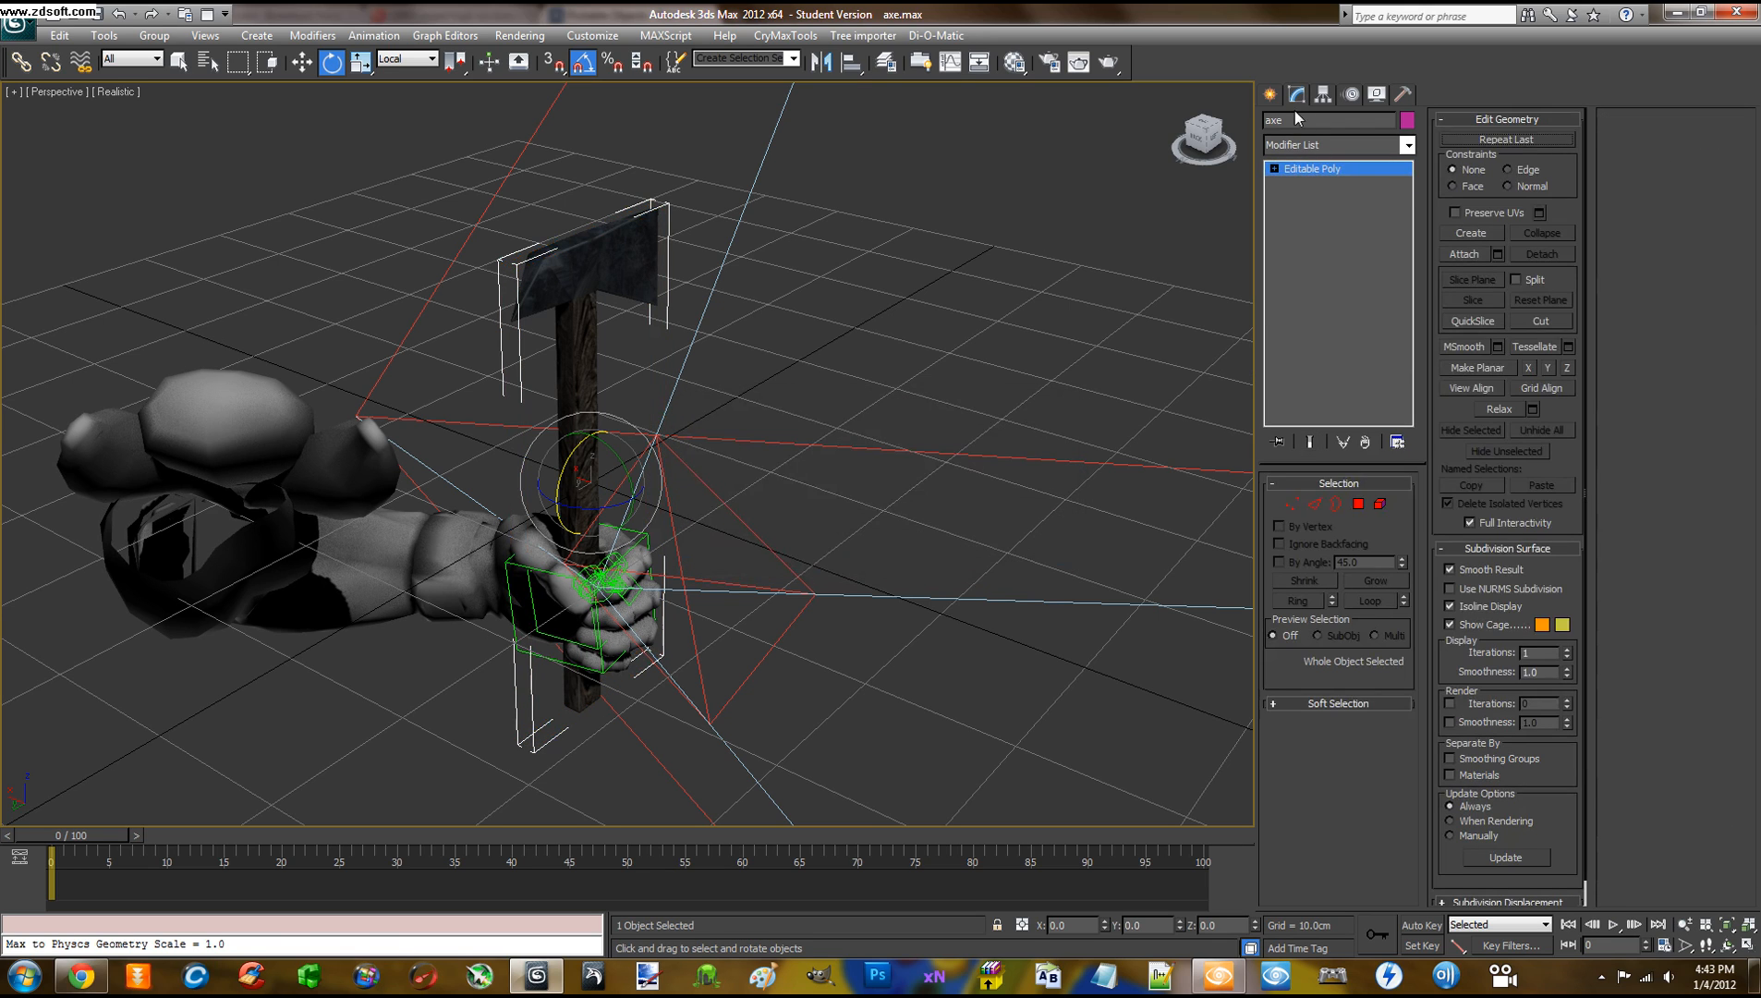
Reset the axe's transform in the Hierarchy panel and reopen the CryENGINE3 Exporter
click(1323, 95)
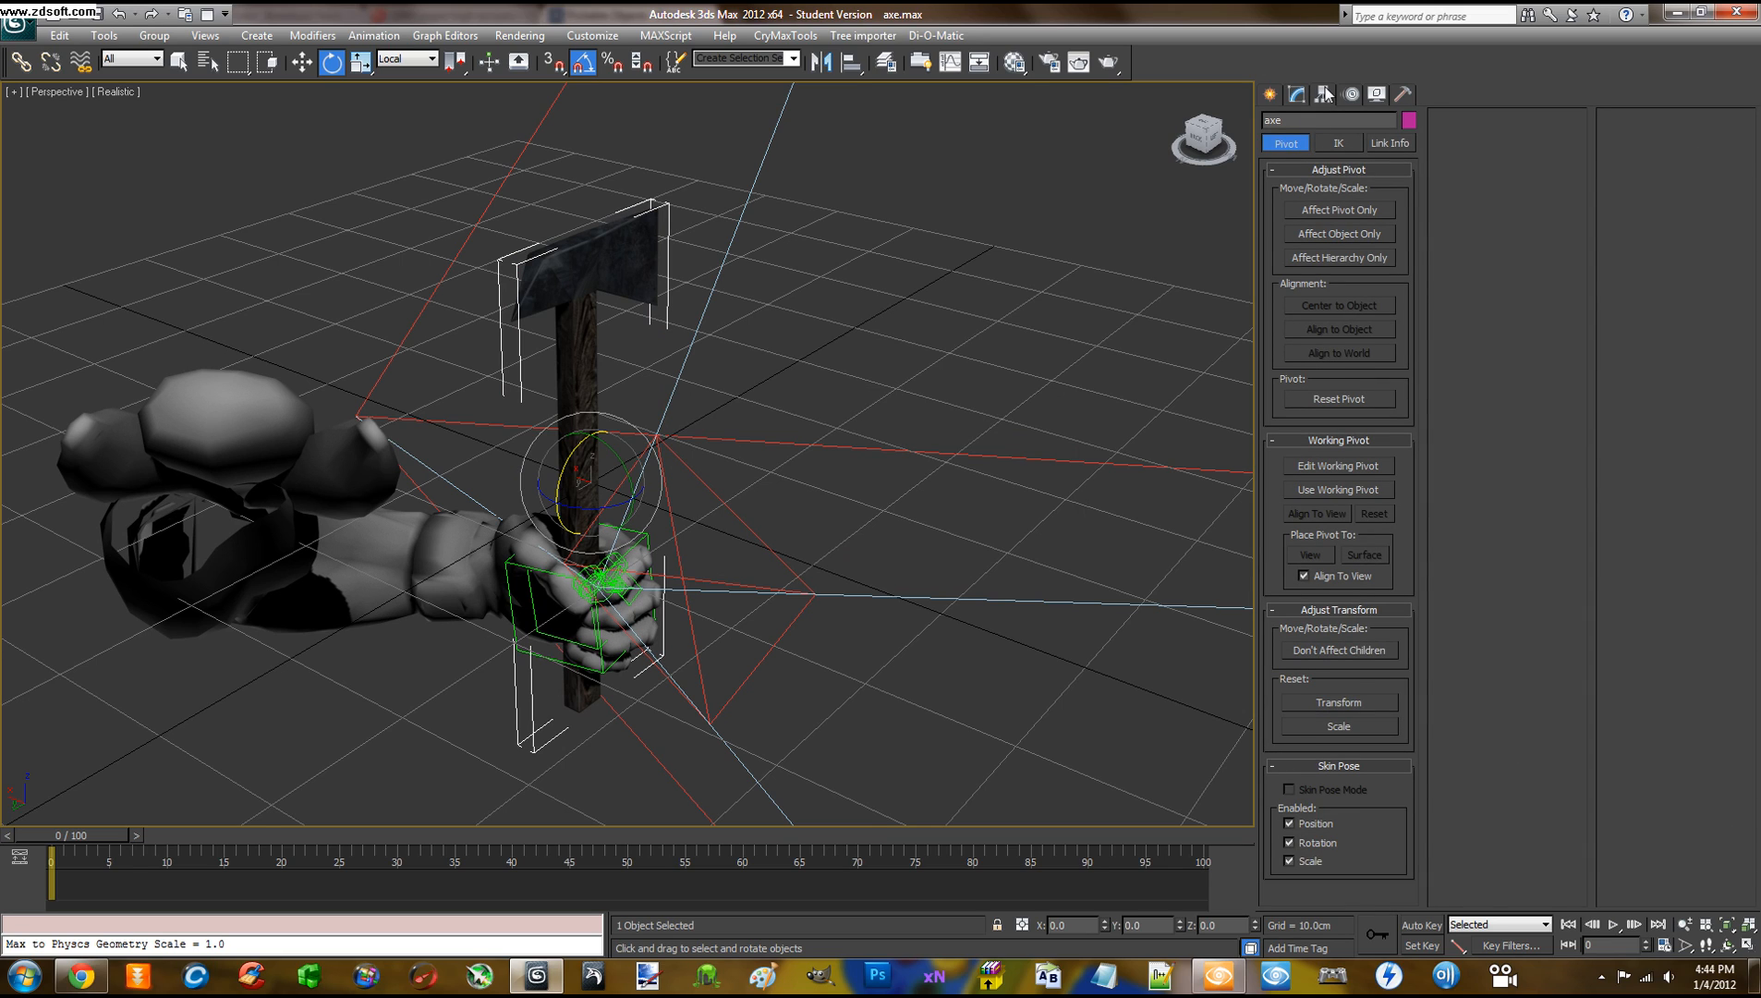
click(1325, 701)
mouse_move(850, 418)
alt+middle_down()
mouse_move(806, 417)
mouse_move(841, 416)
alt+middle_up()
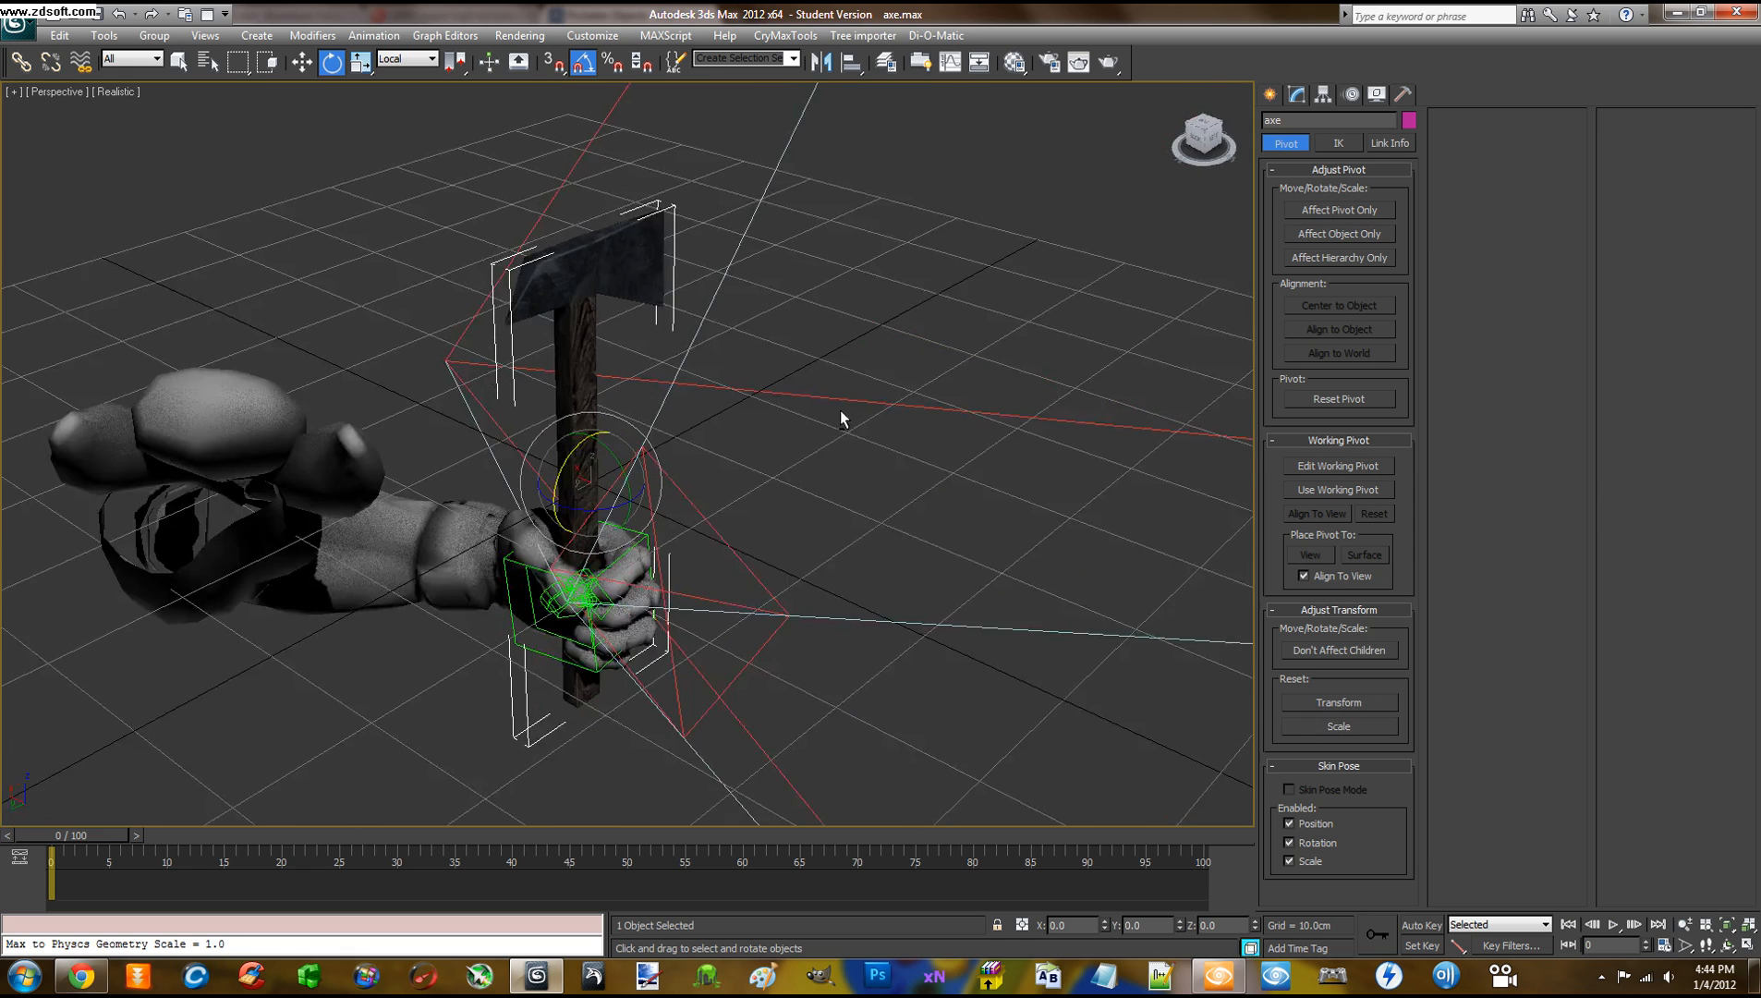
click(1400, 95)
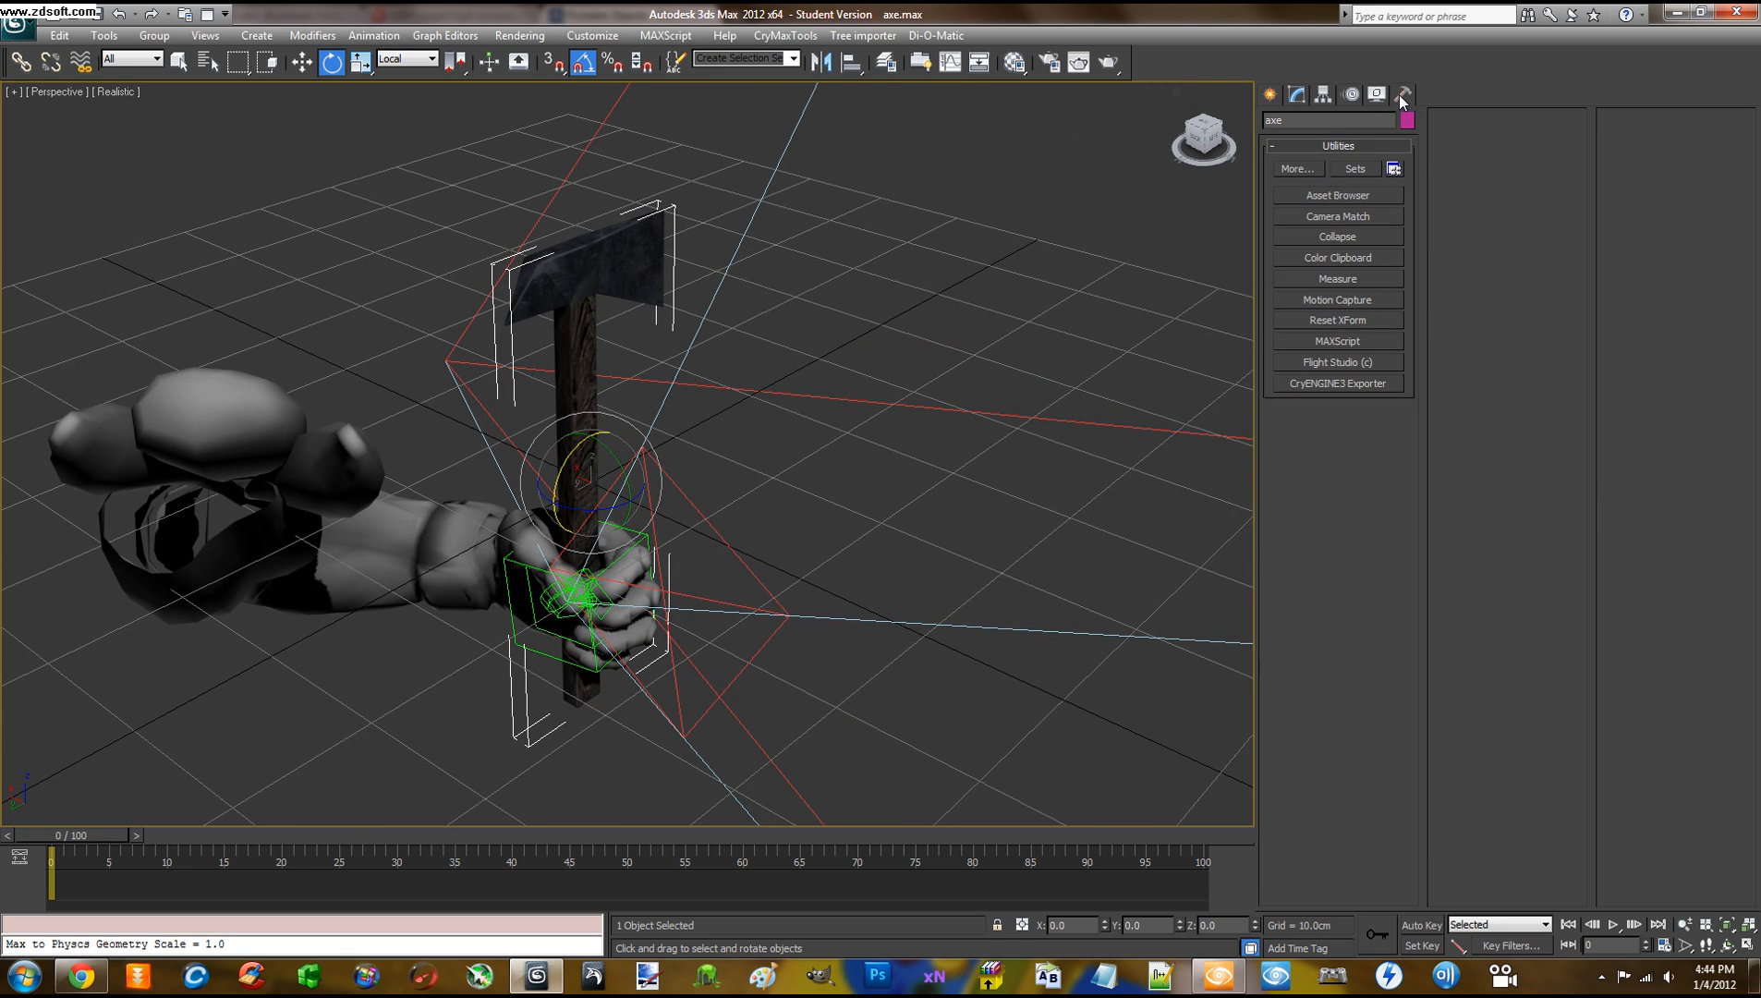
click(1355, 383)
Connect grab_onehanded_01 to the axe in Schematic View 1, then reselect the axe
click(421, 36)
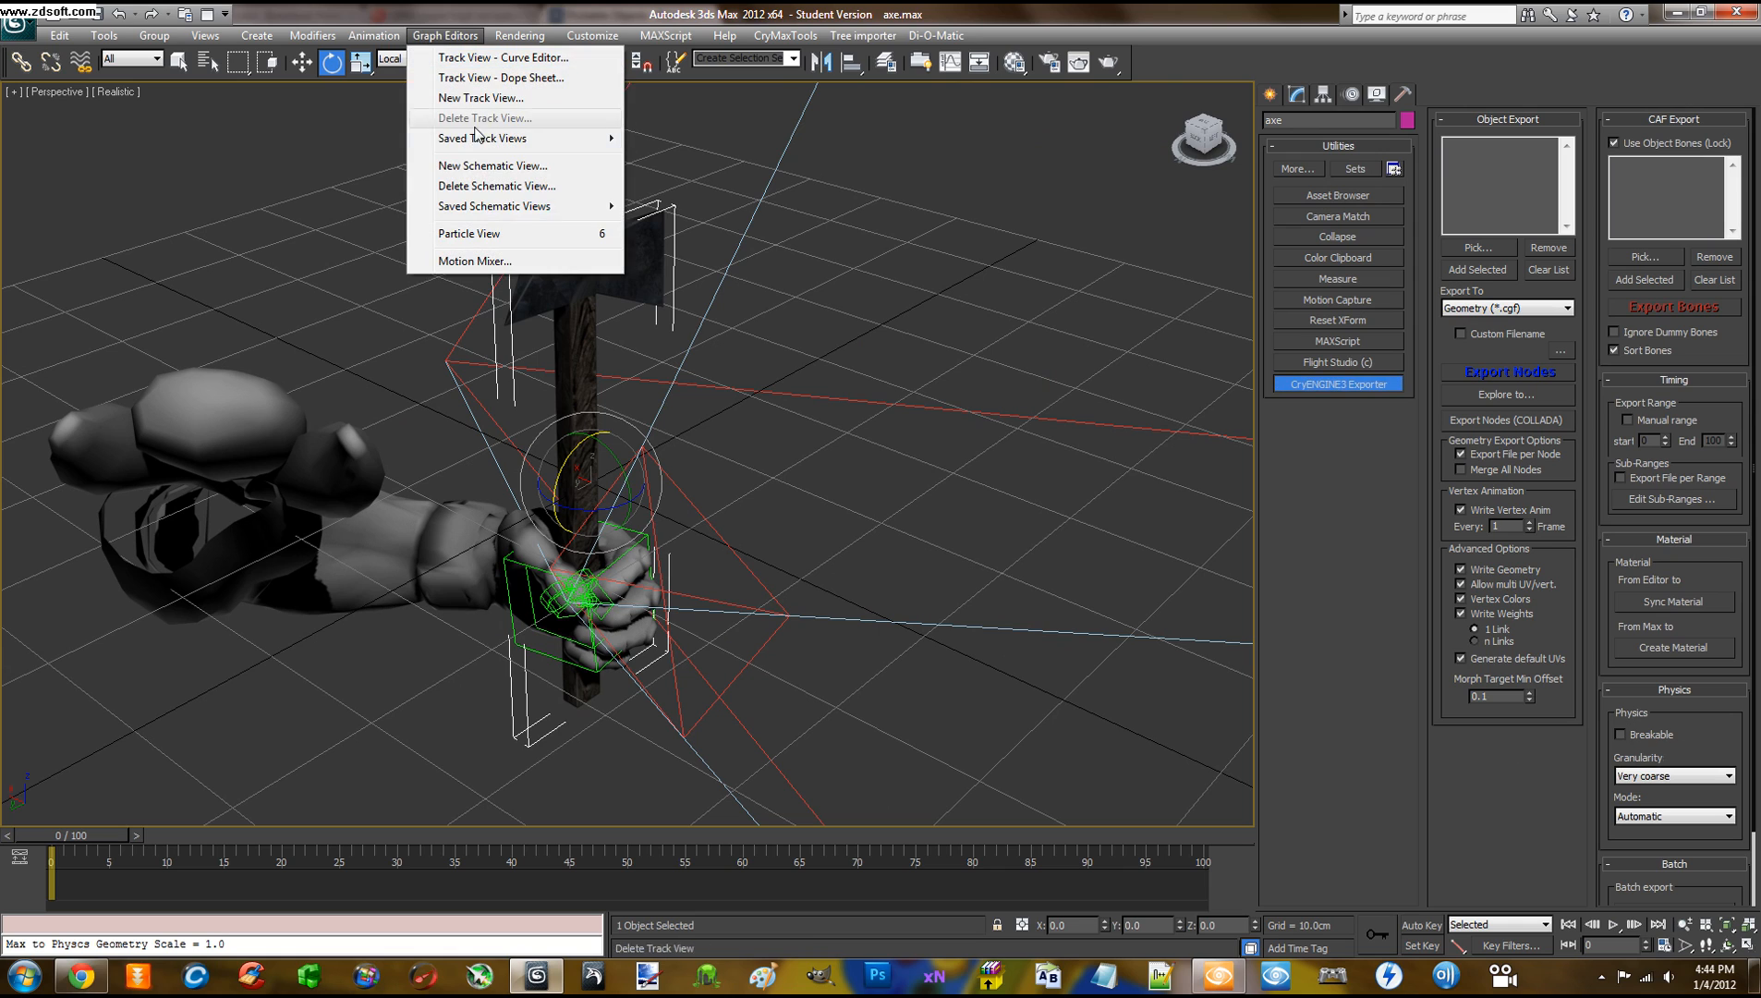
mouse_move(515, 214)
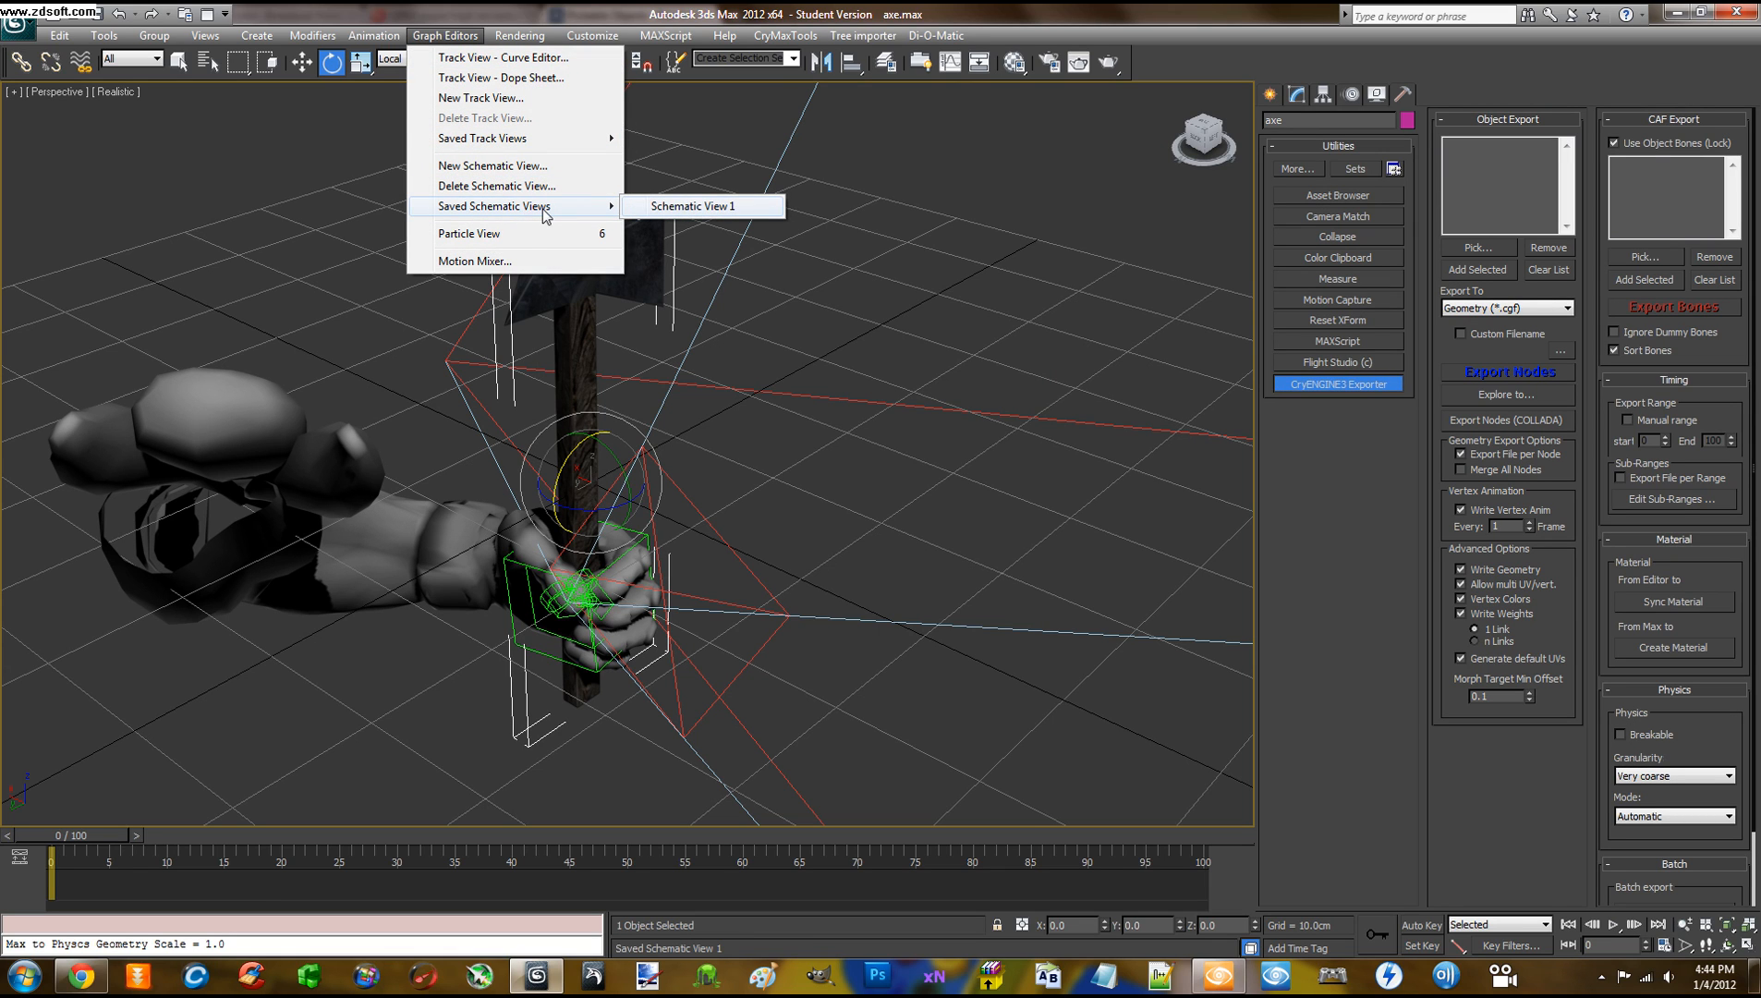
click(656, 208)
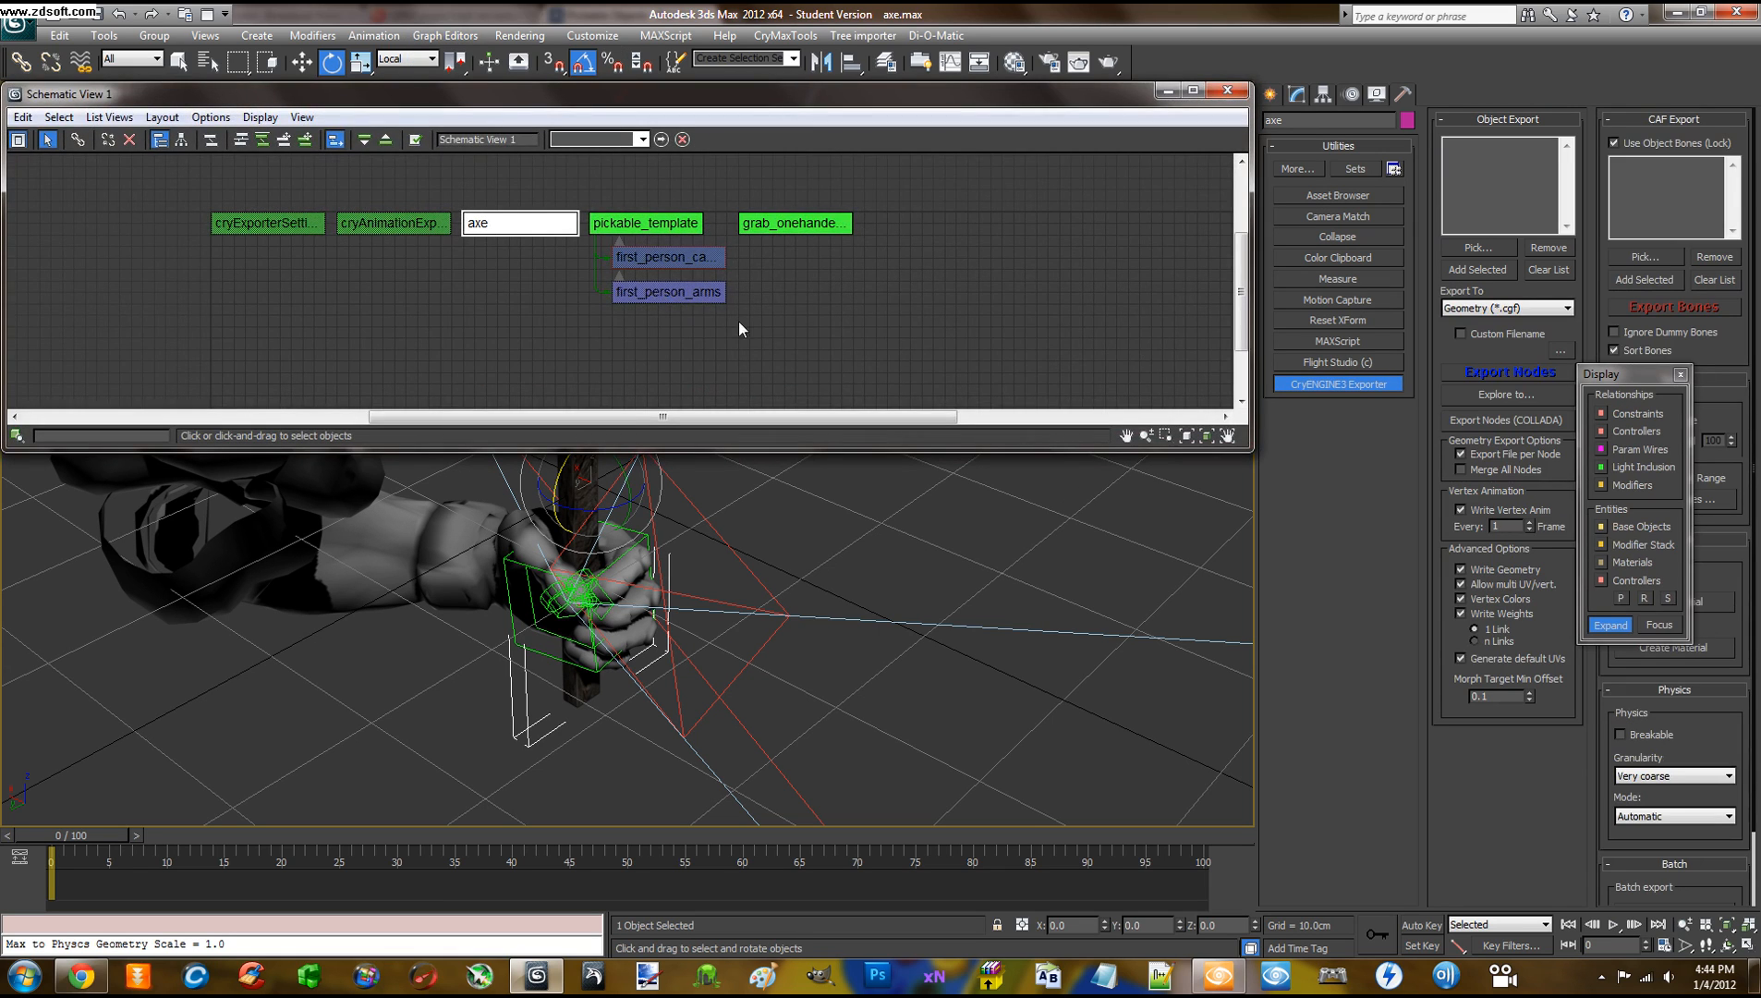
click(789, 231)
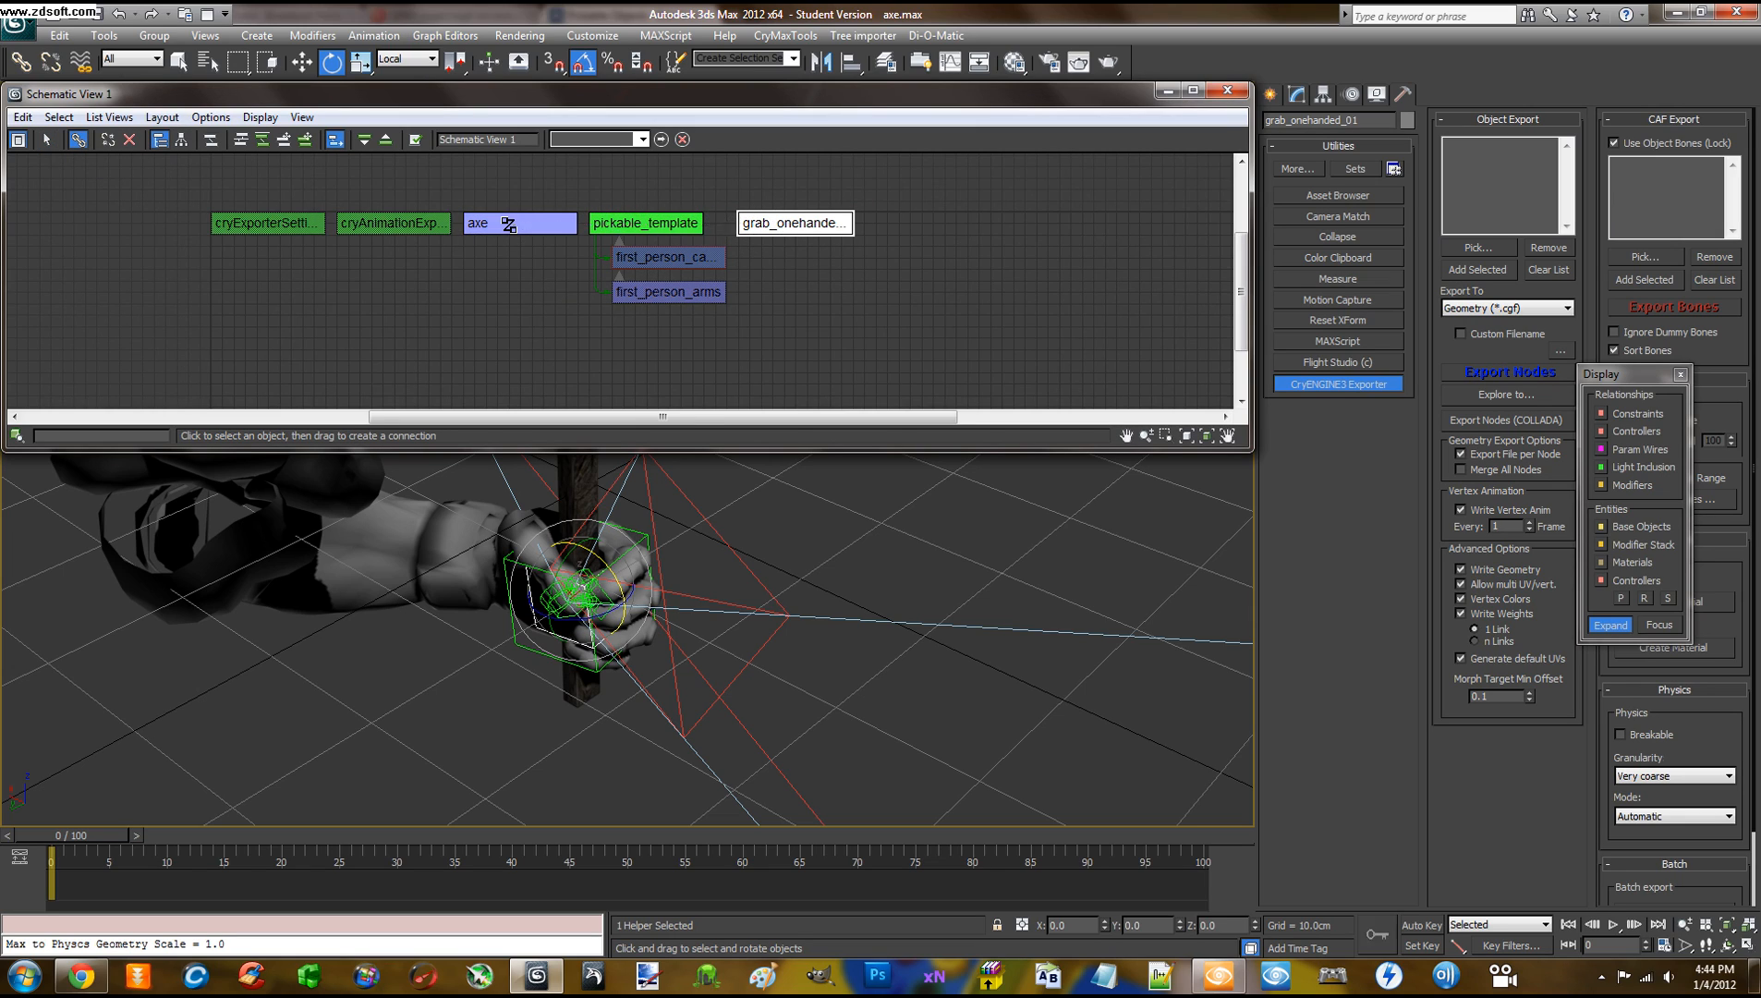
drag(507, 224, 507, 225)
click(1007, 252)
click(1226, 89)
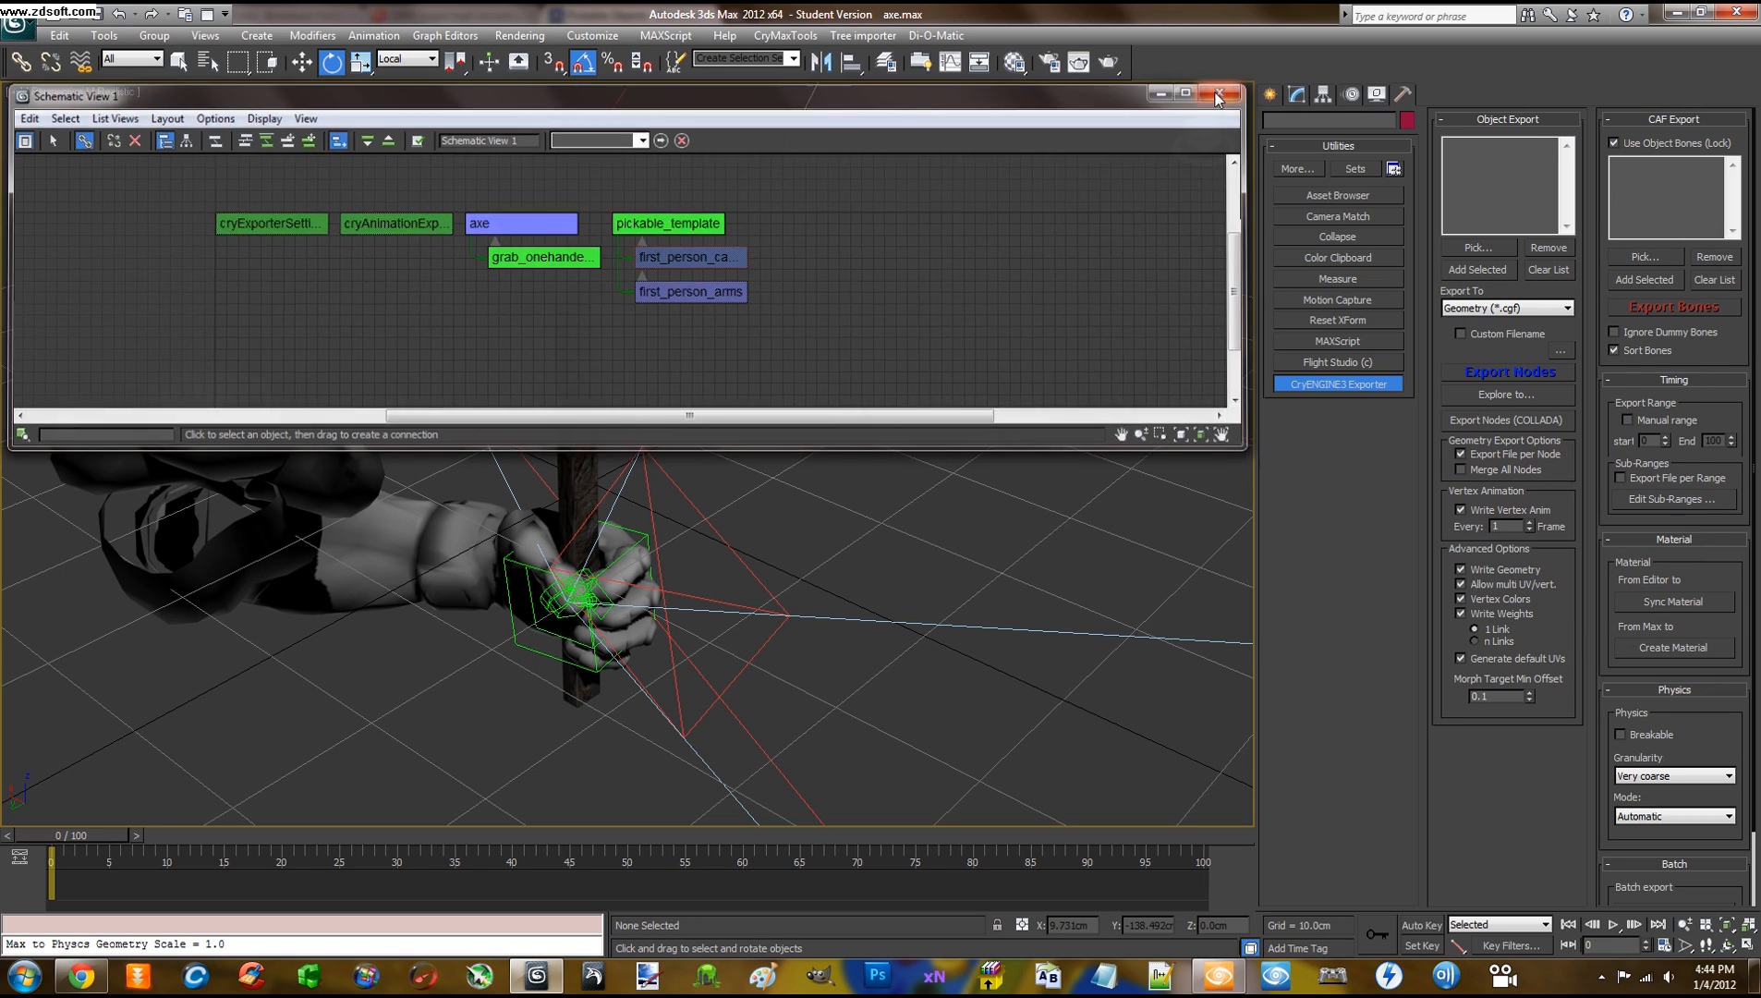
click(572, 265)
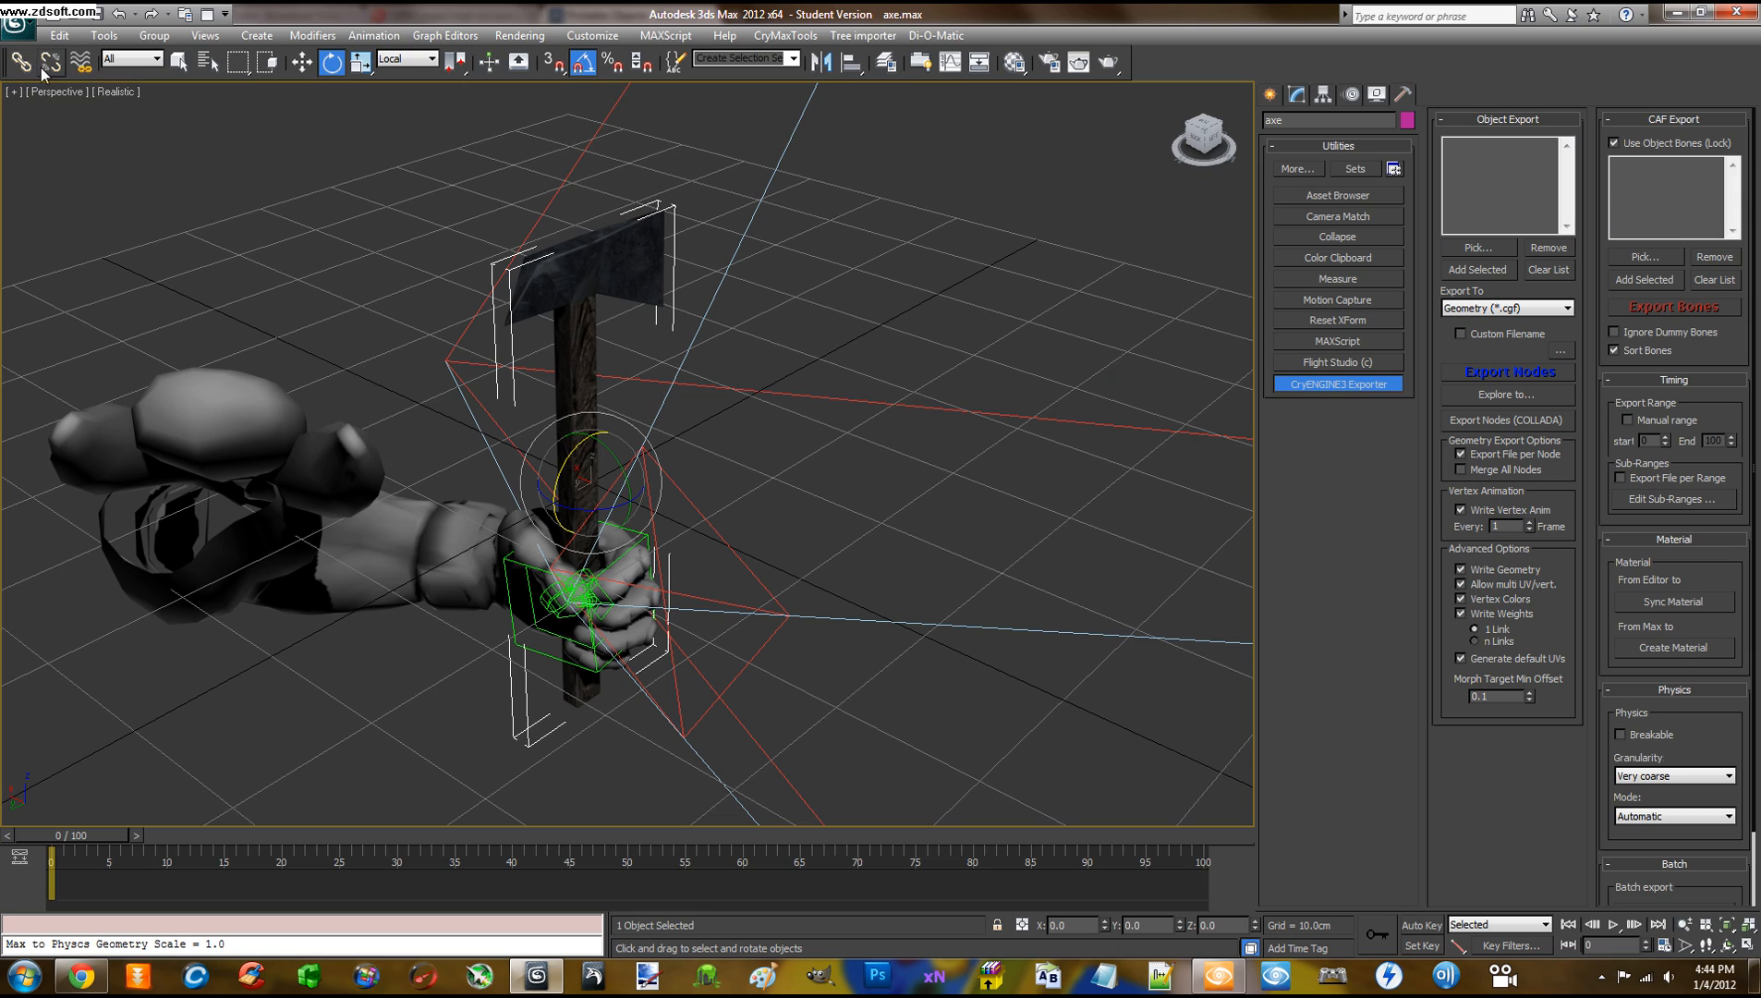
Export the axe node to axe.cgf, overwriting the old file and dismissing the degenerate faces warning
click(177, 65)
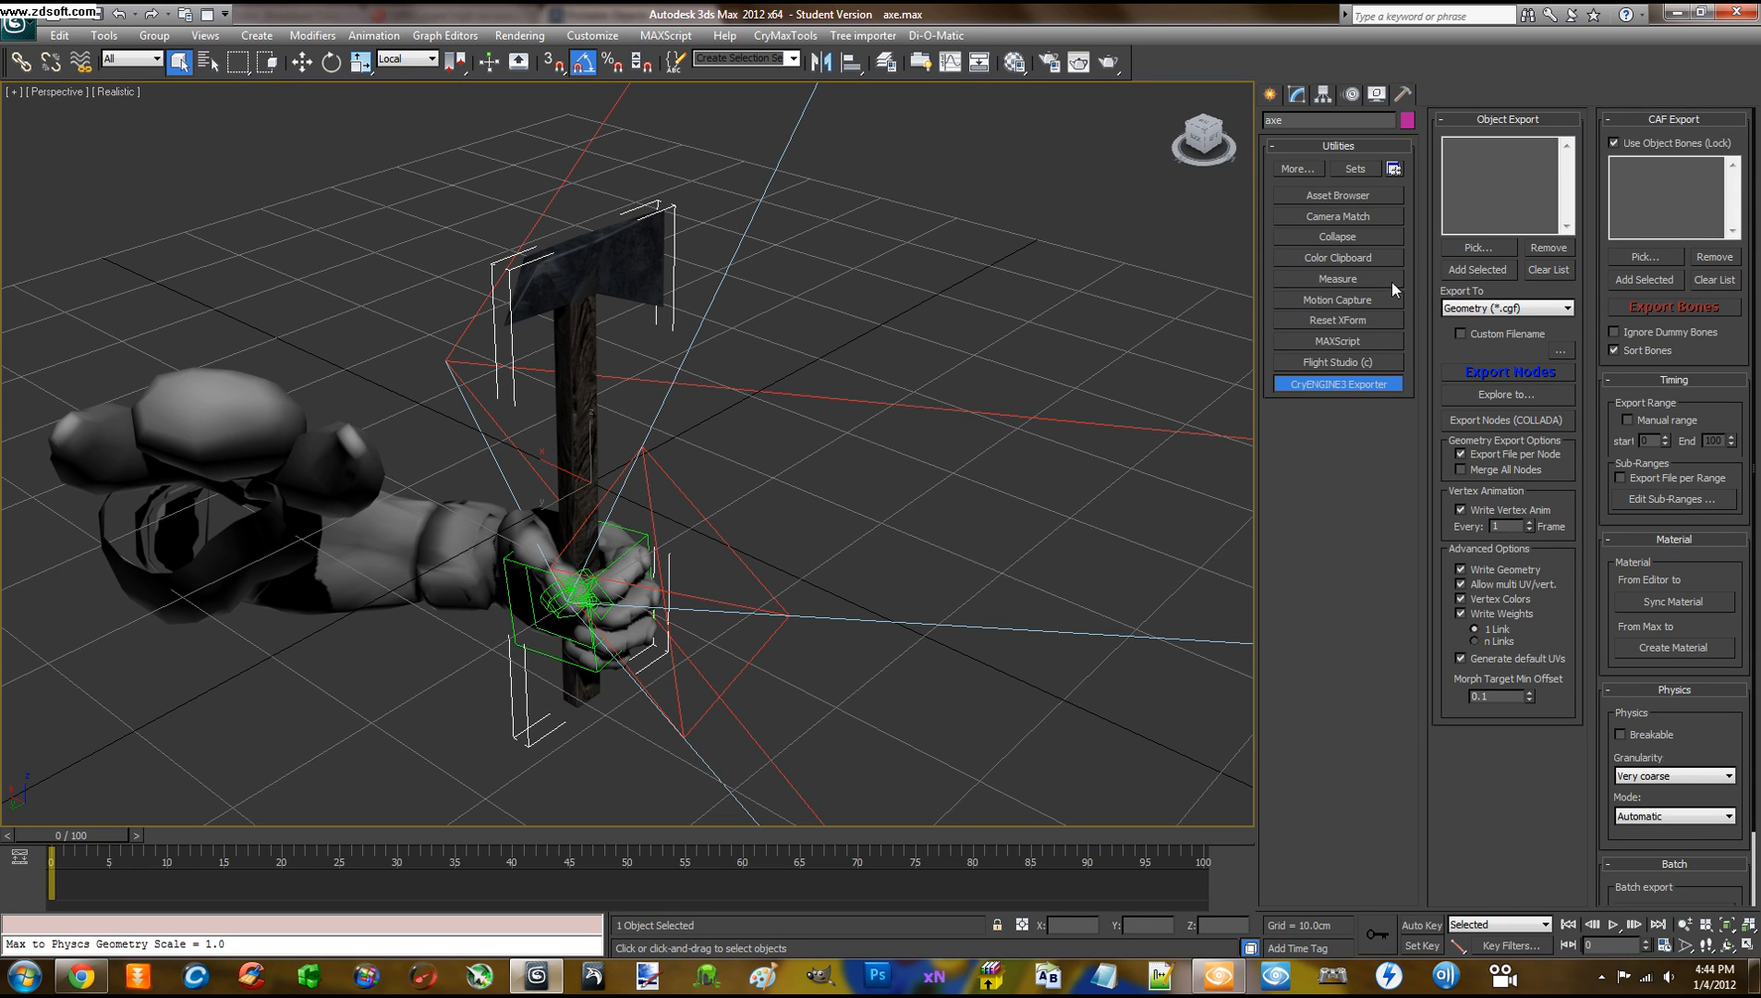
click(1498, 268)
click(1502, 374)
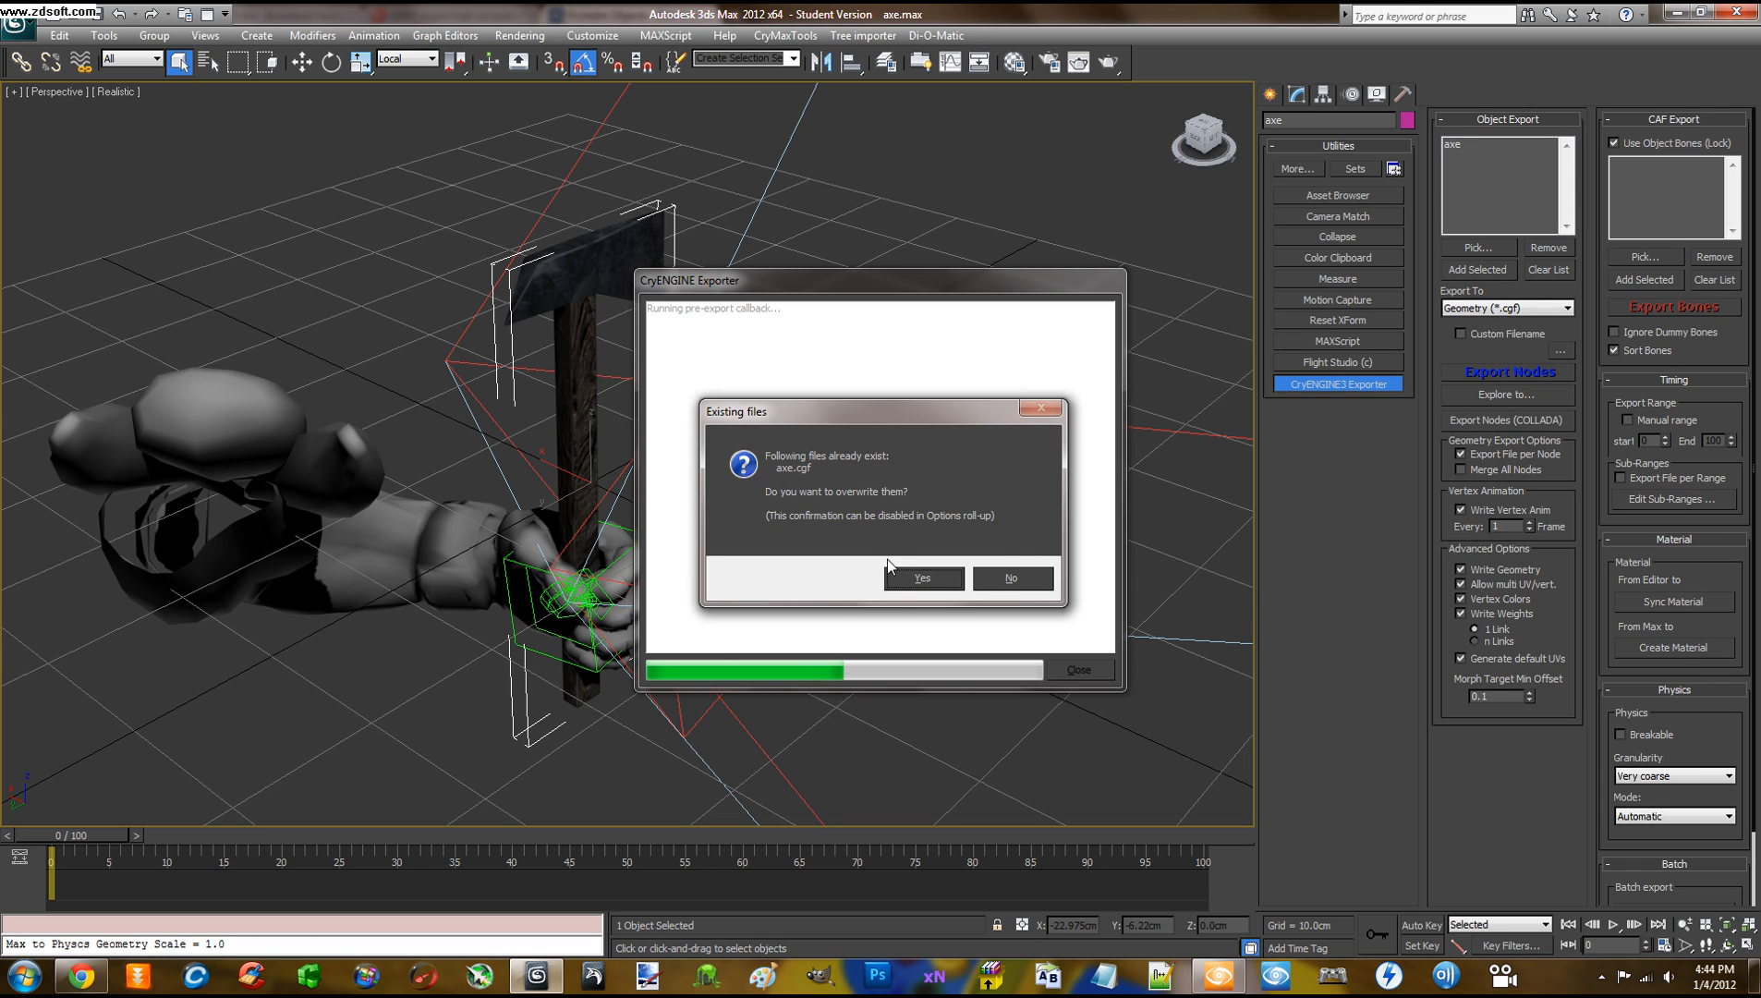
click(921, 578)
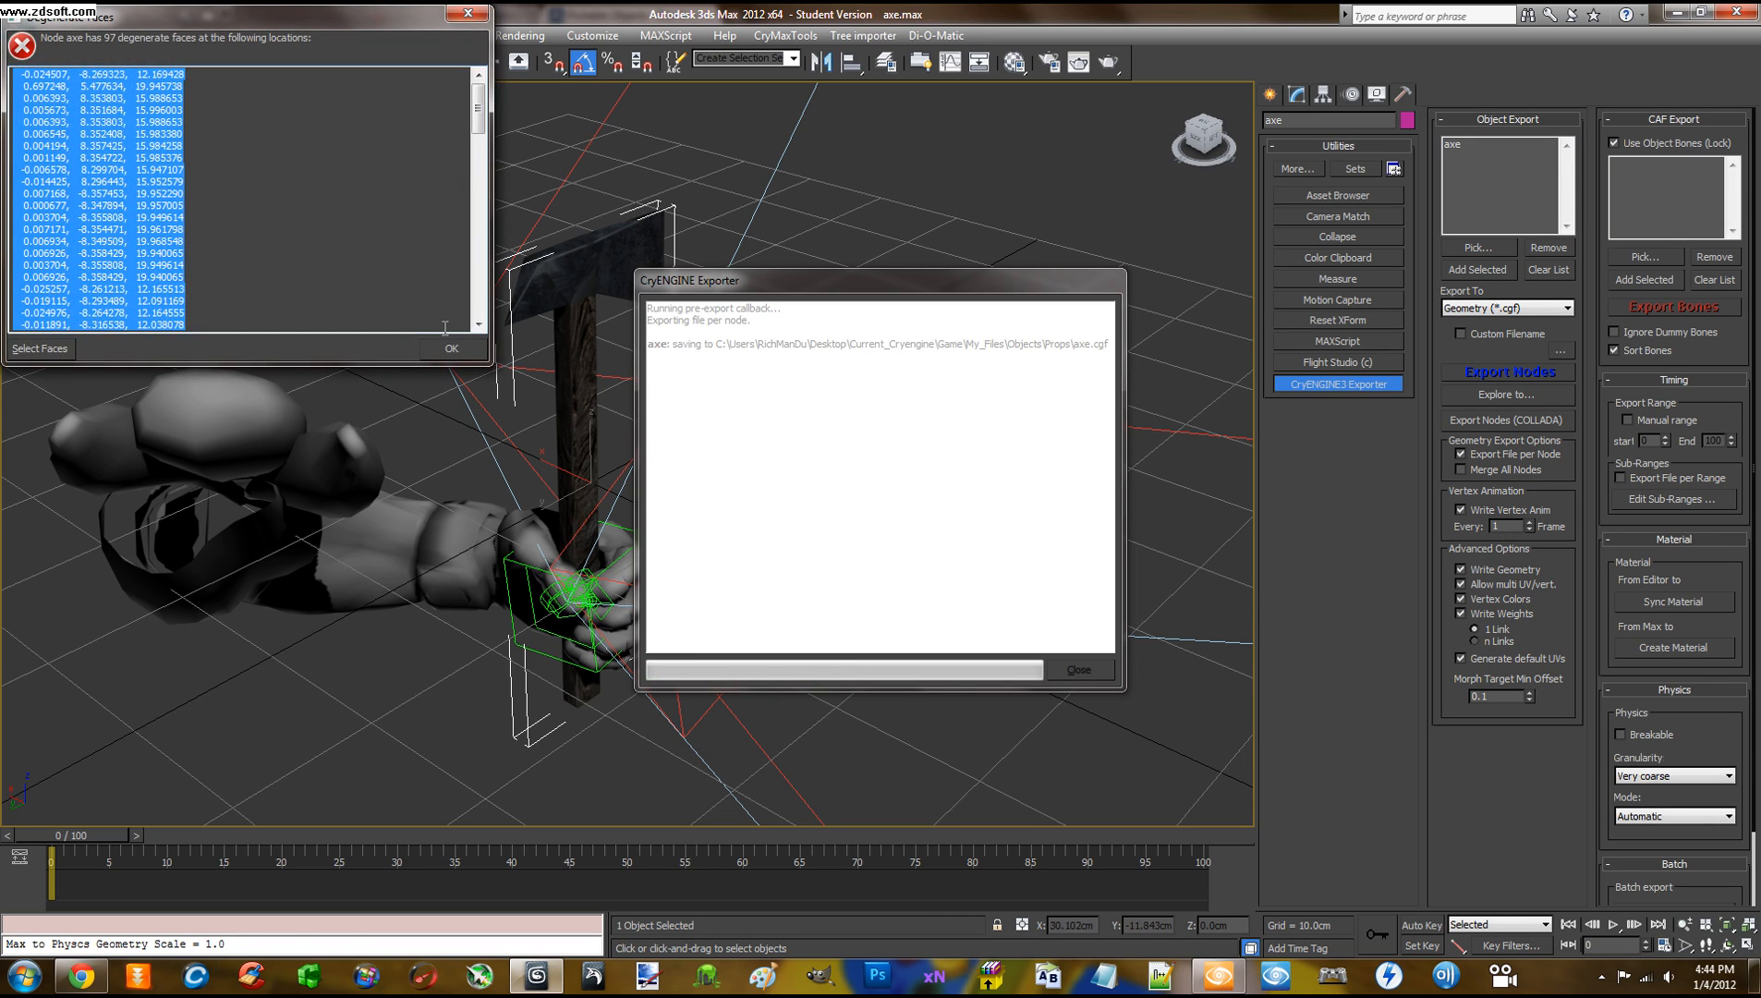
click(451, 348)
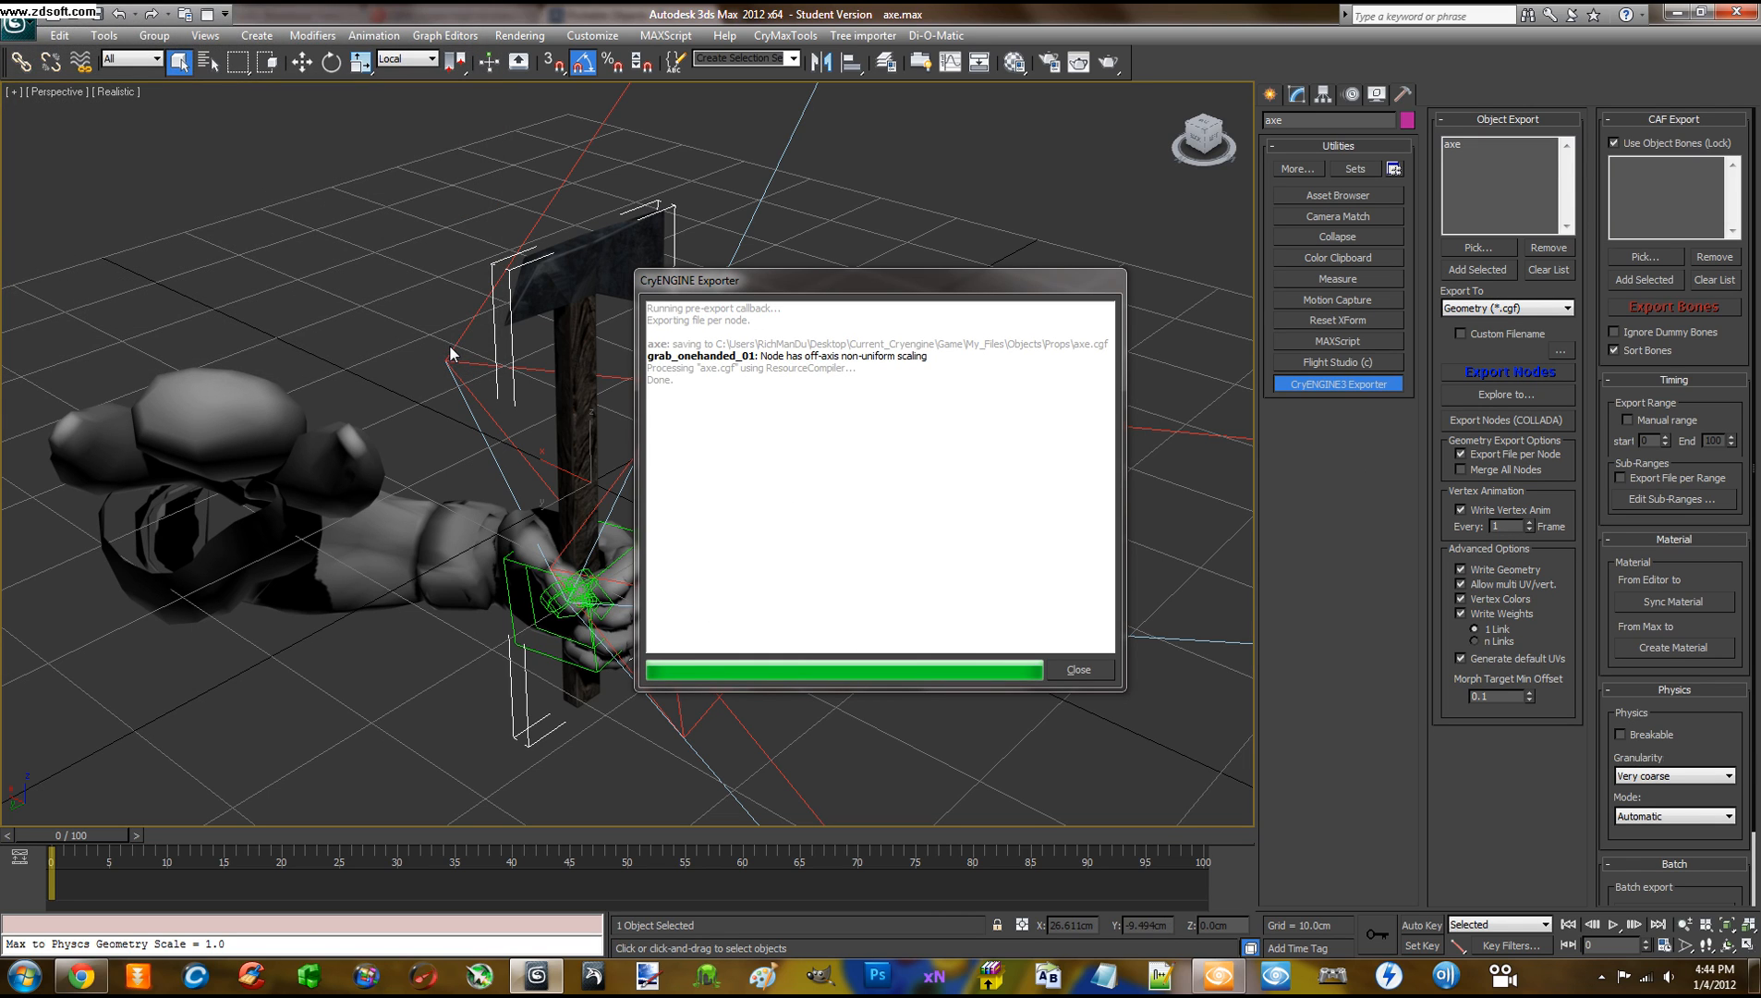
click(1076, 671)
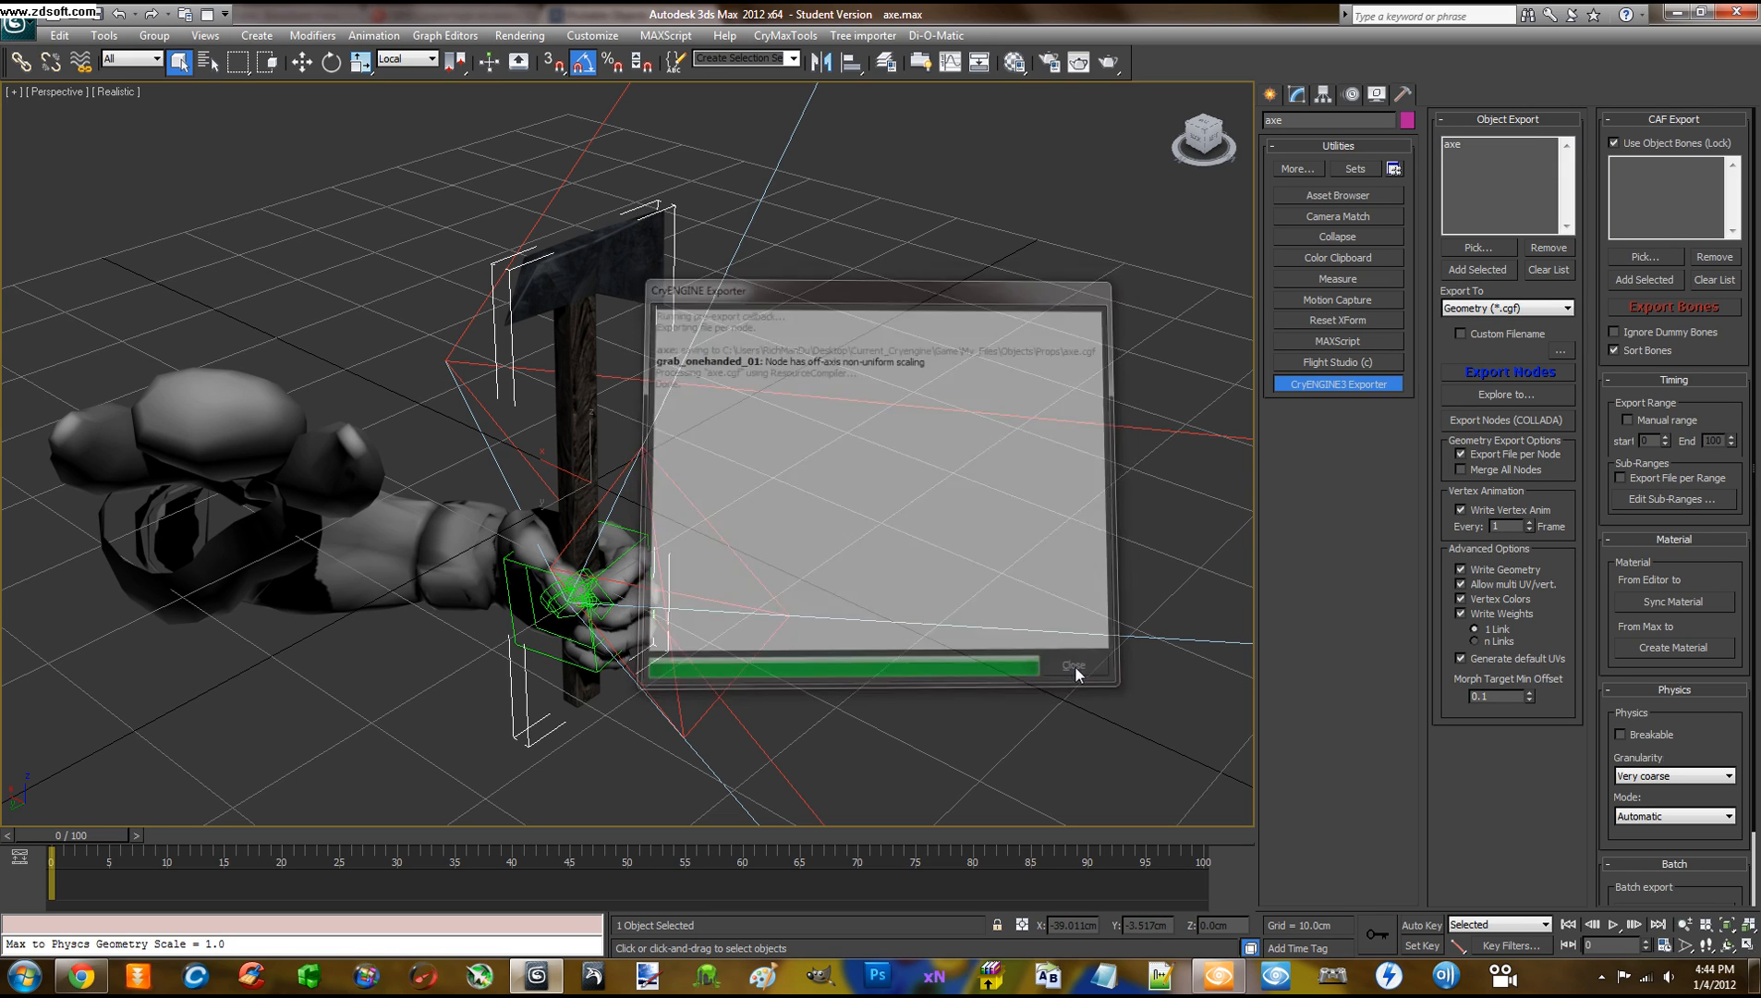
Save the axe scene and switch back to the Sandbox level
click(15, 22)
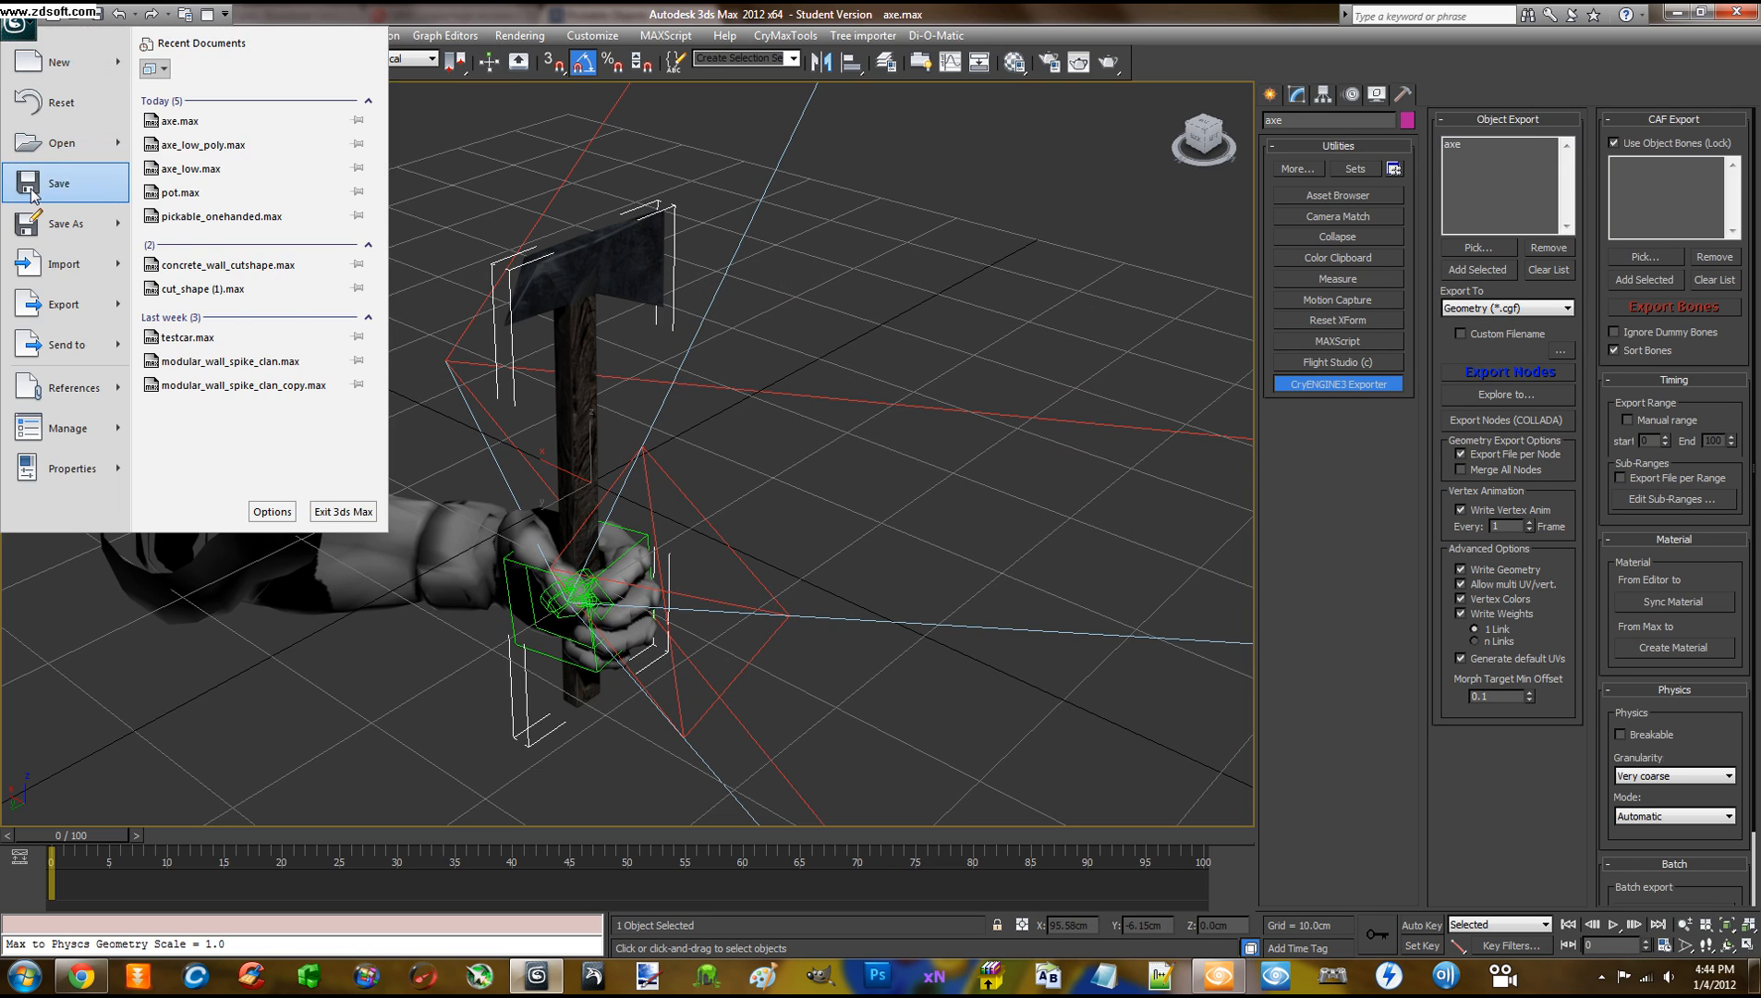
click(31, 190)
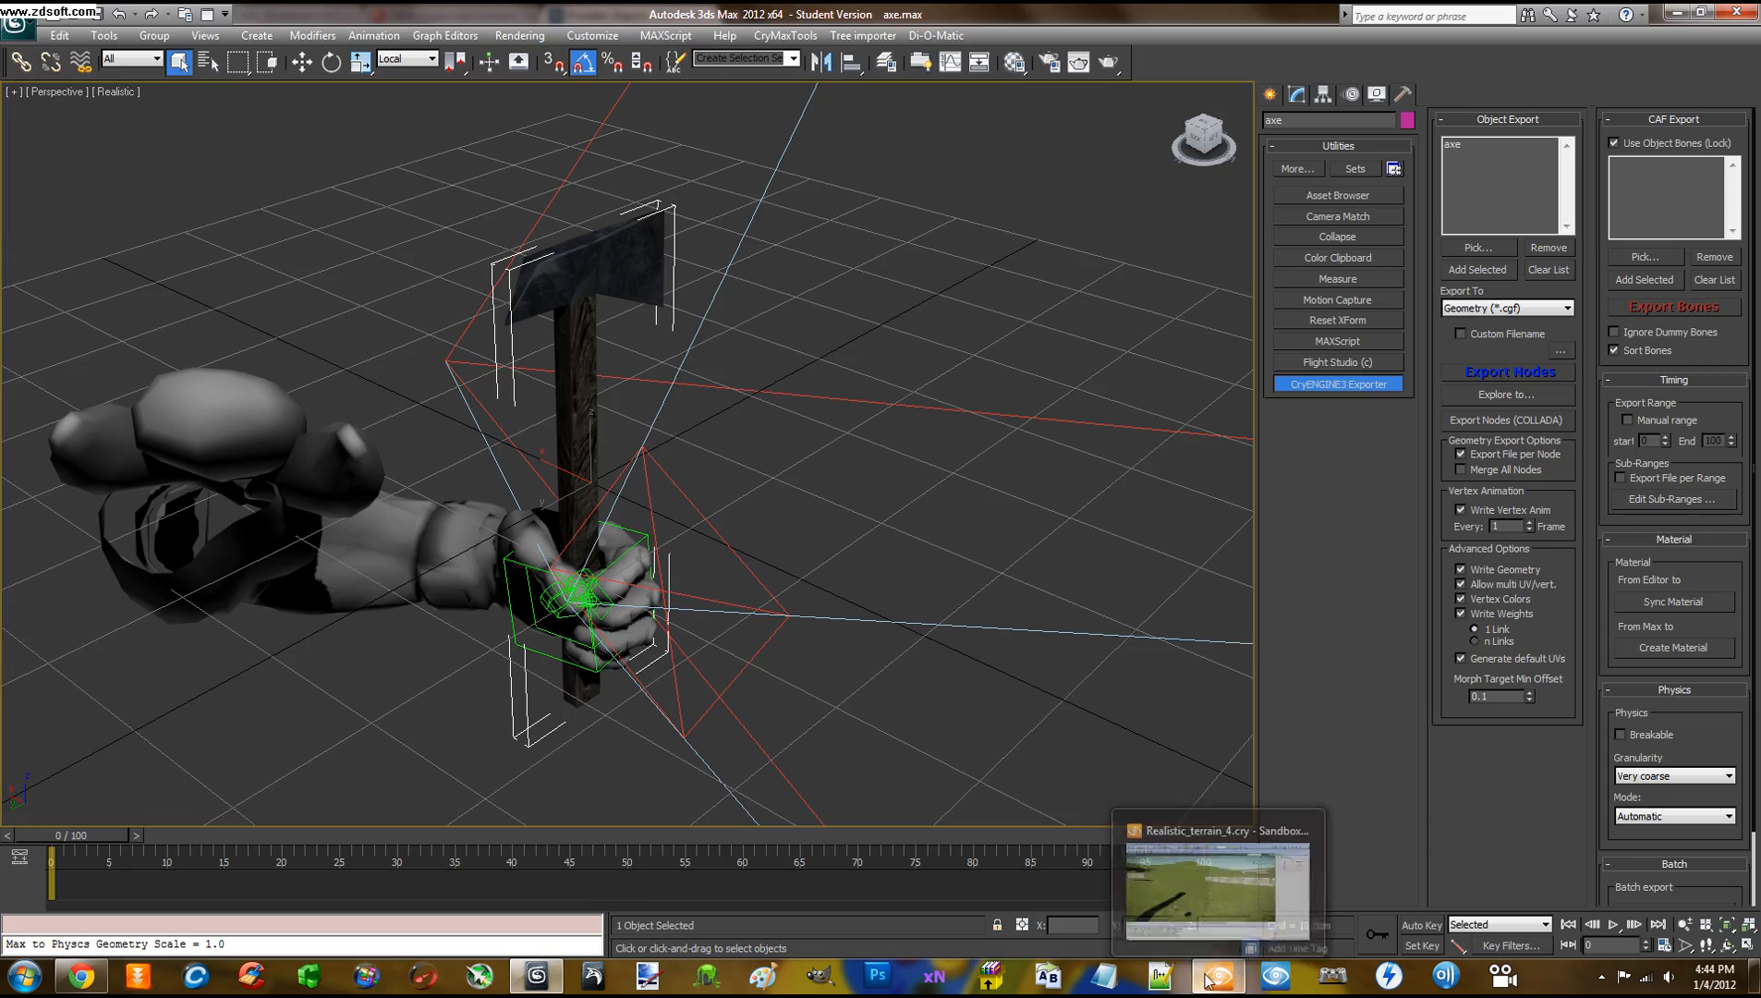
click(1206, 977)
Select the placed axe entity, delete it, then undo the deletion with Ctrl+Z
right_drag(880, 605, 880, 604)
key(a)
scroll(822, 605, up, 2)
middle_drag(822, 604, 820, 604)
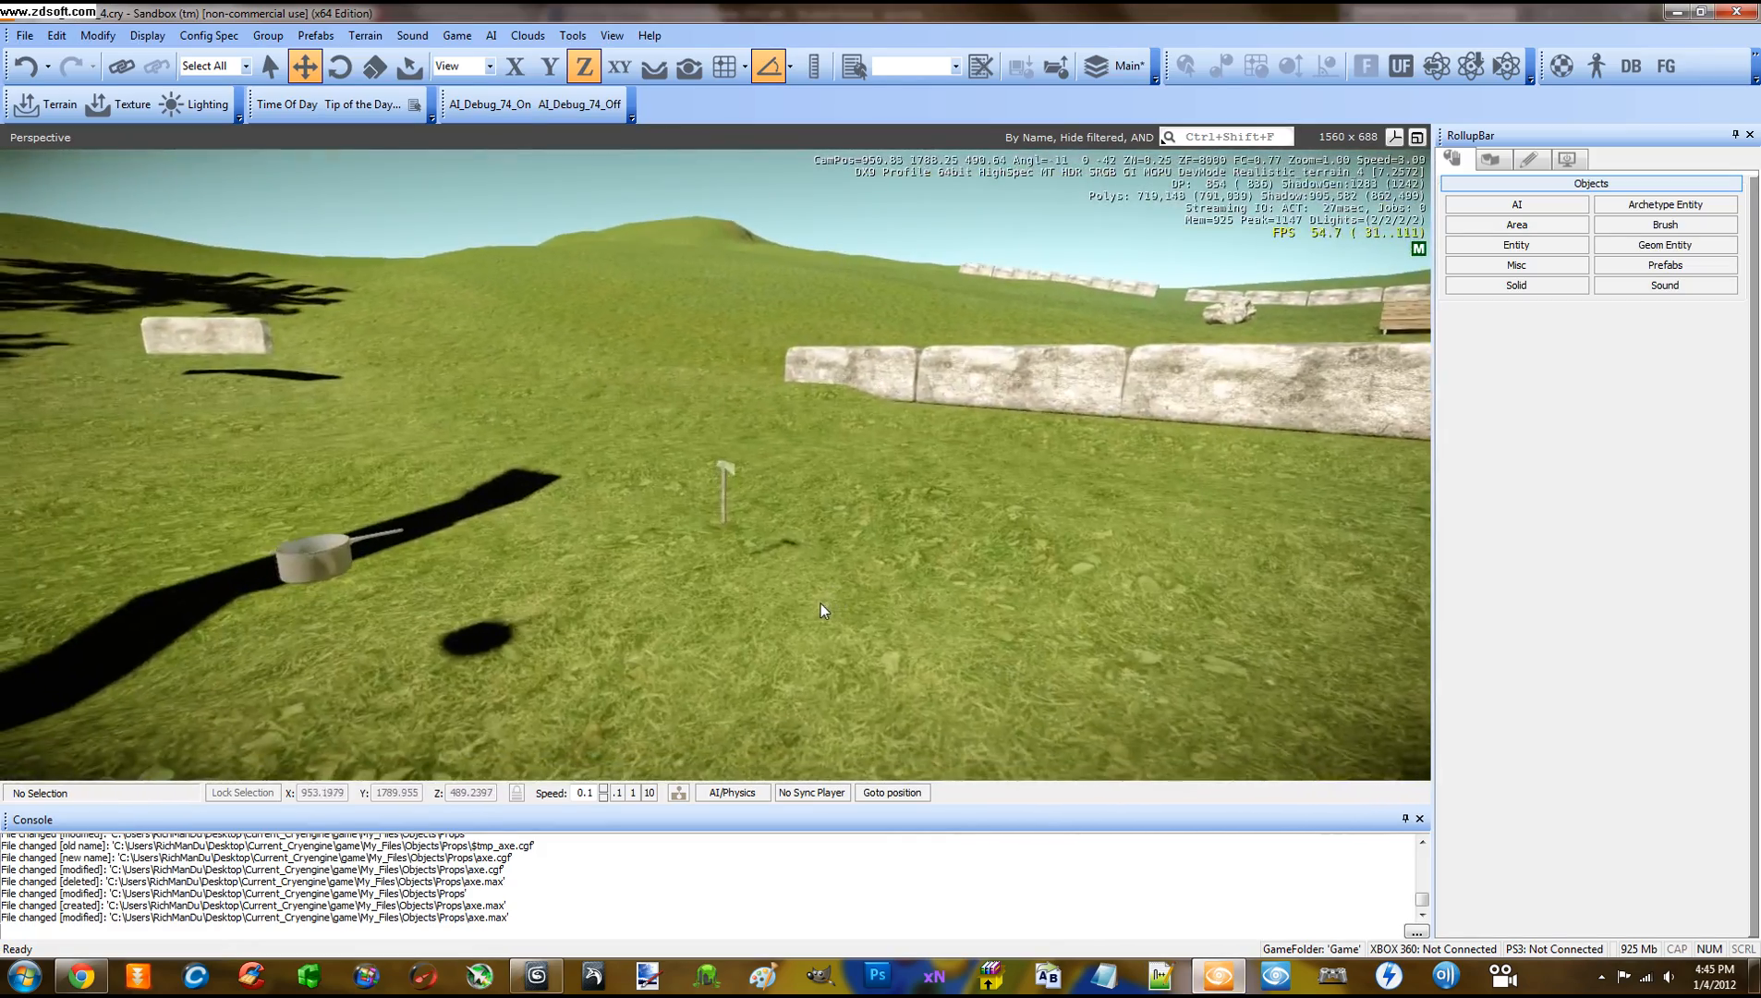
scroll(799, 609, up, 5)
click(739, 464)
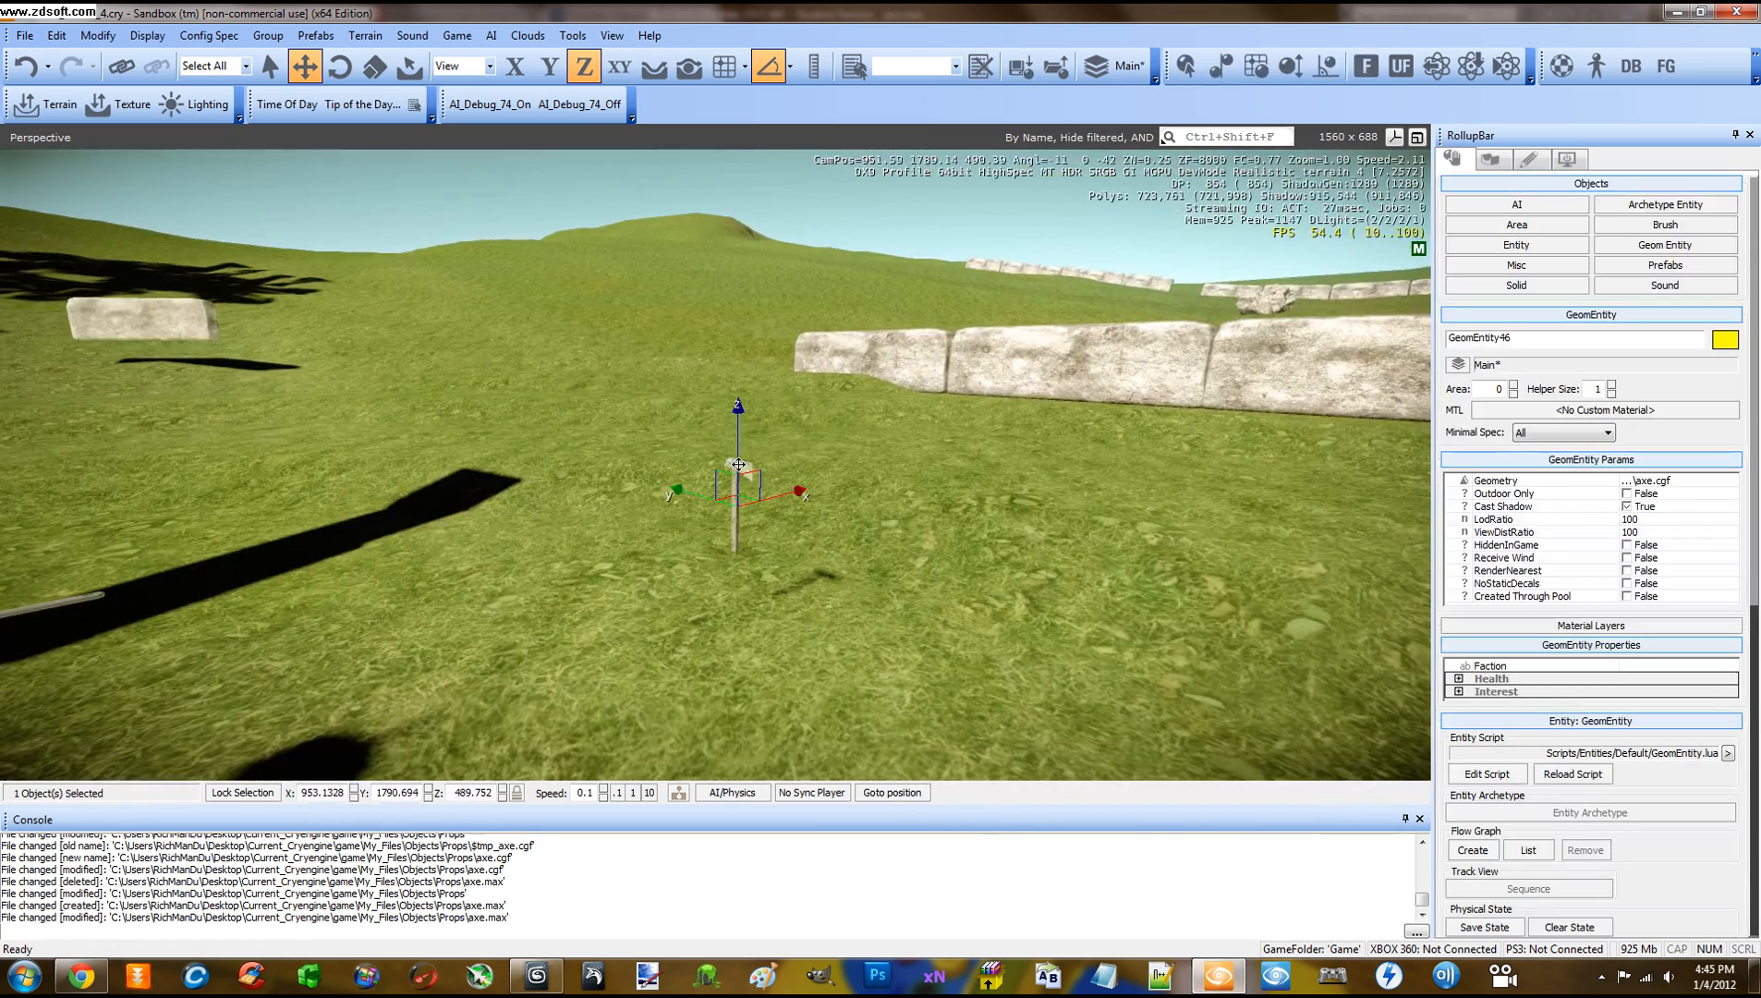
key(Delete)
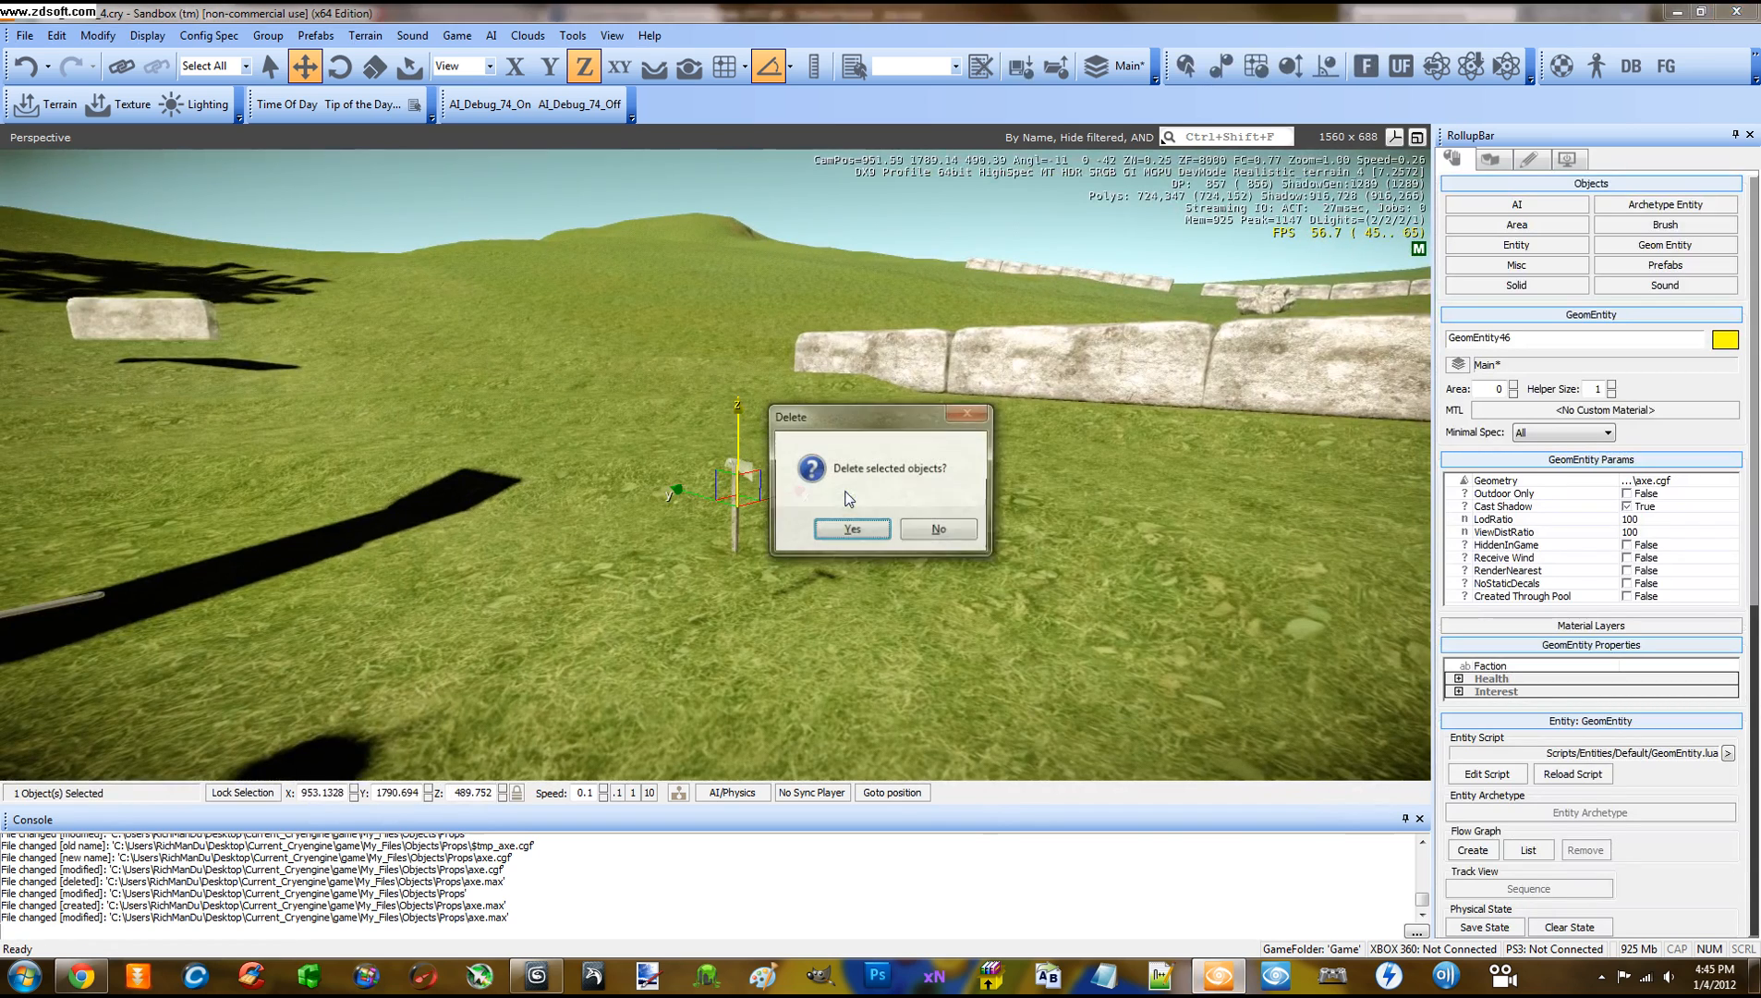
click(864, 535)
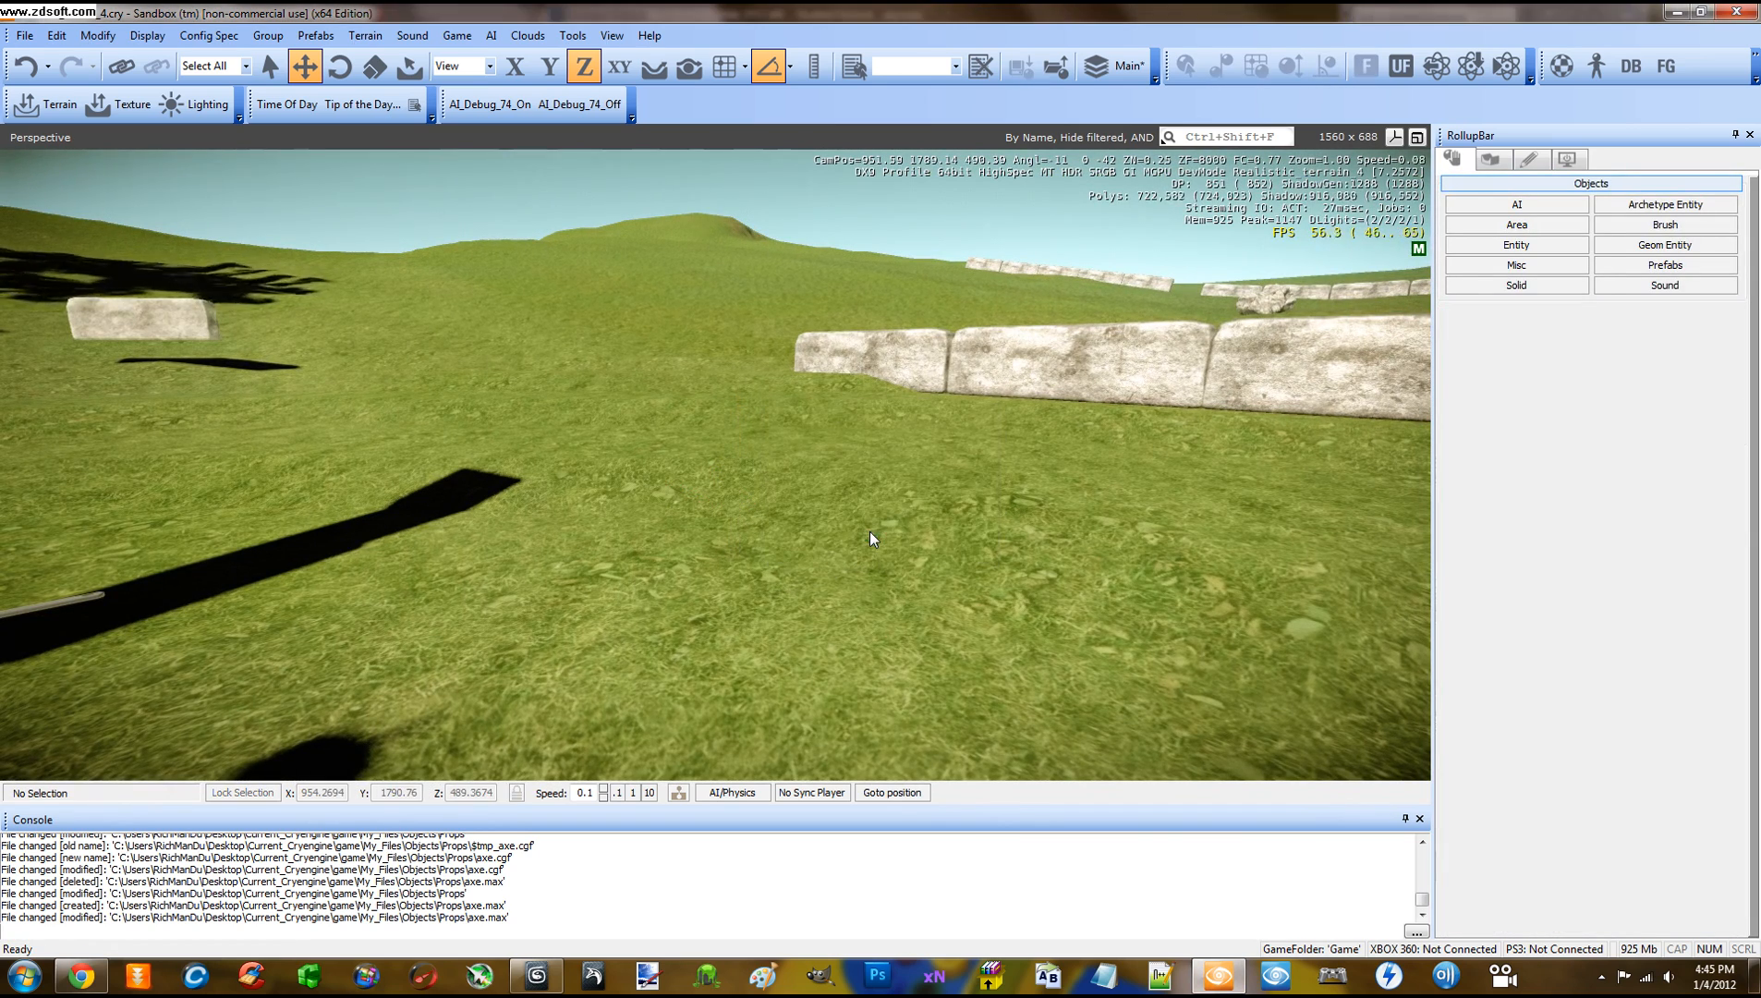
key(ctrl+z)
key(a)
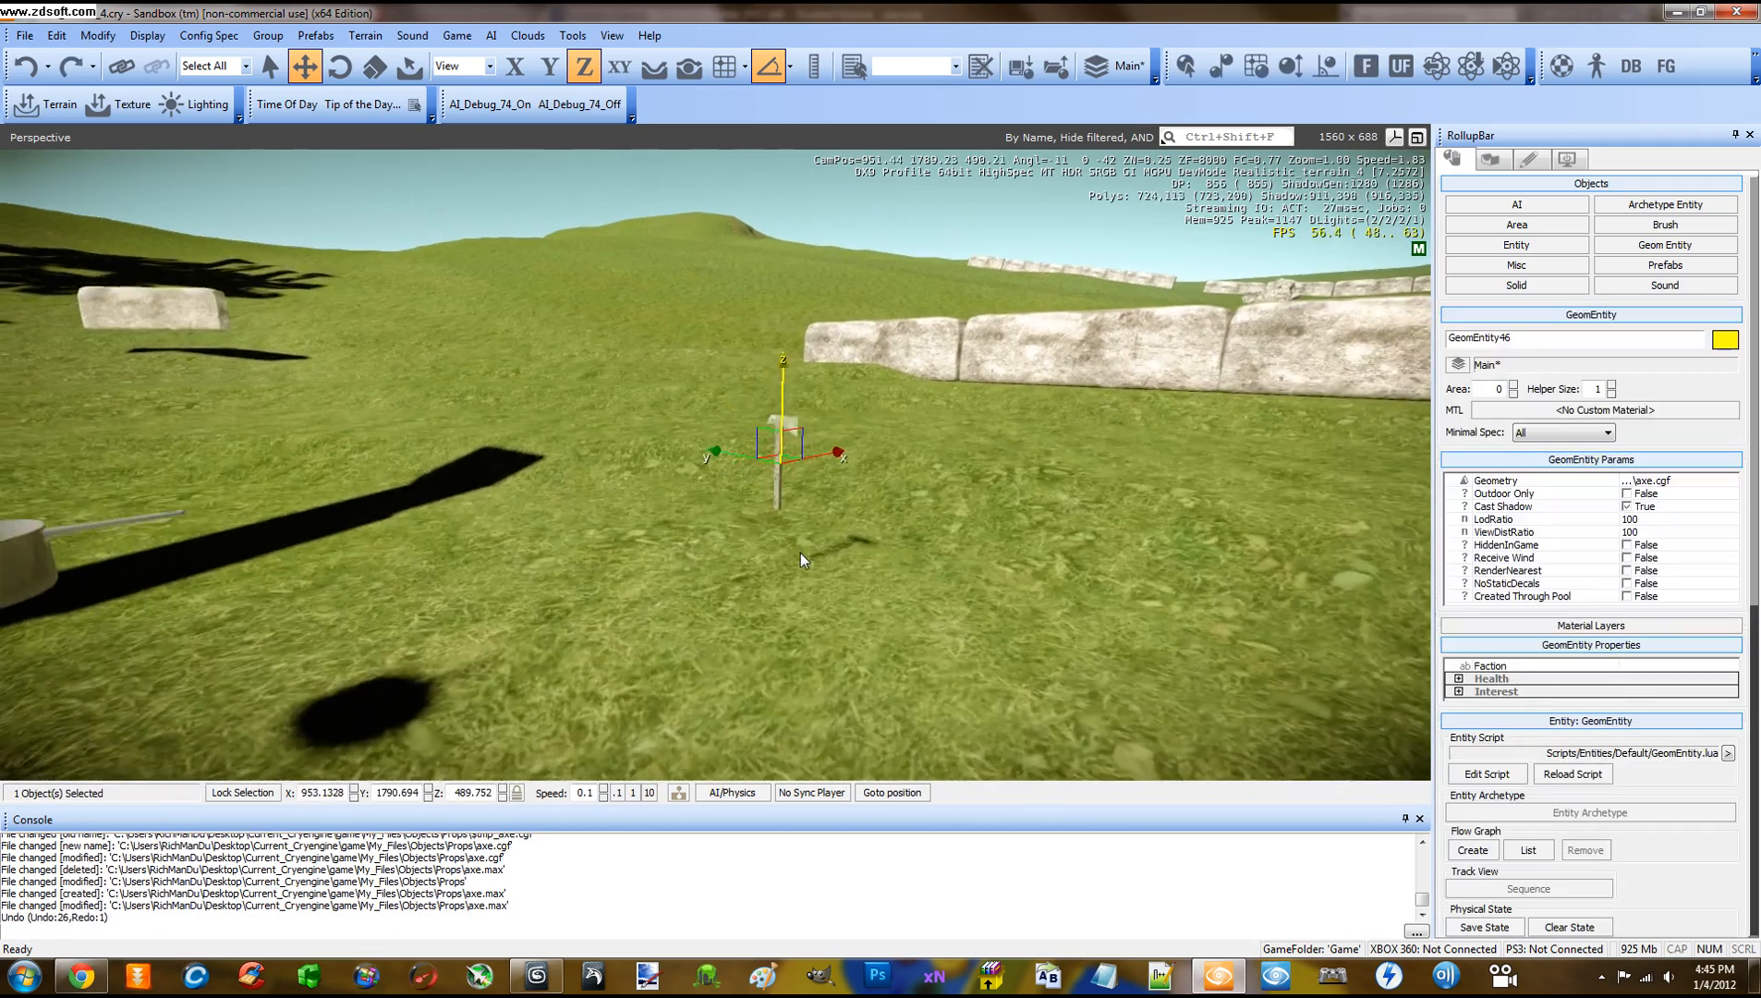
Deselect the axe and reload all entity scripts from the Tools menu
scroll(801, 552, up, 1)
middle_drag(914, 531, 798, 429)
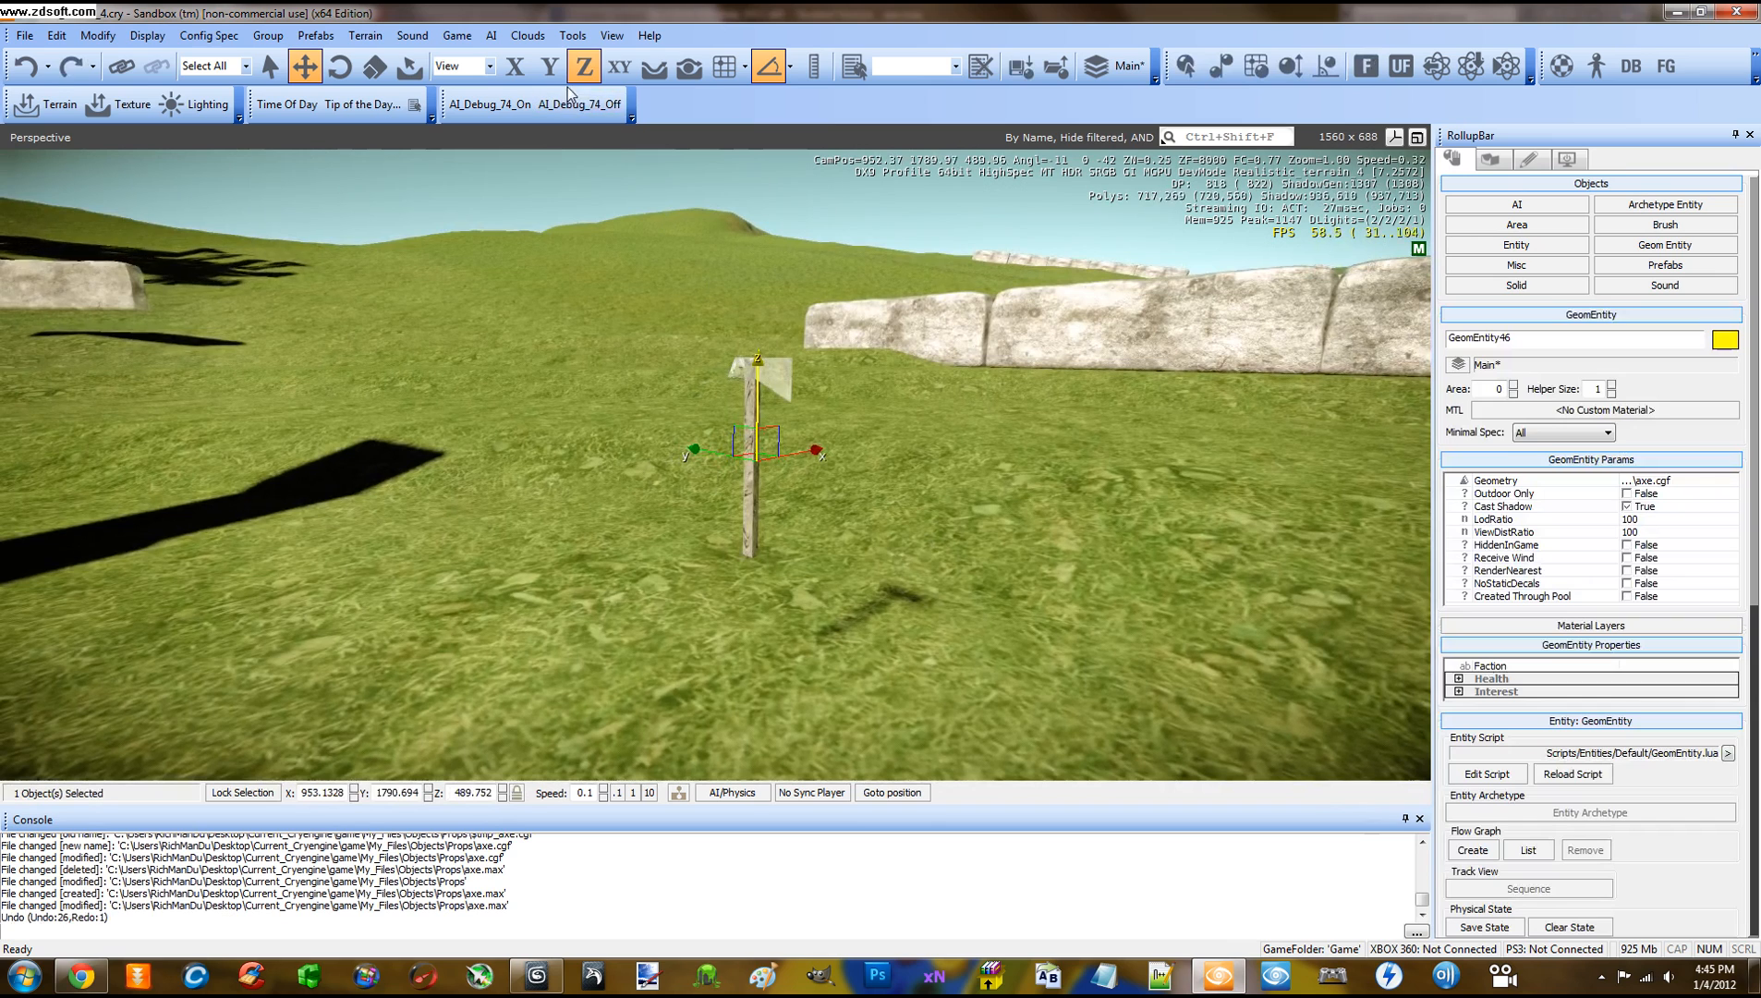
click(577, 174)
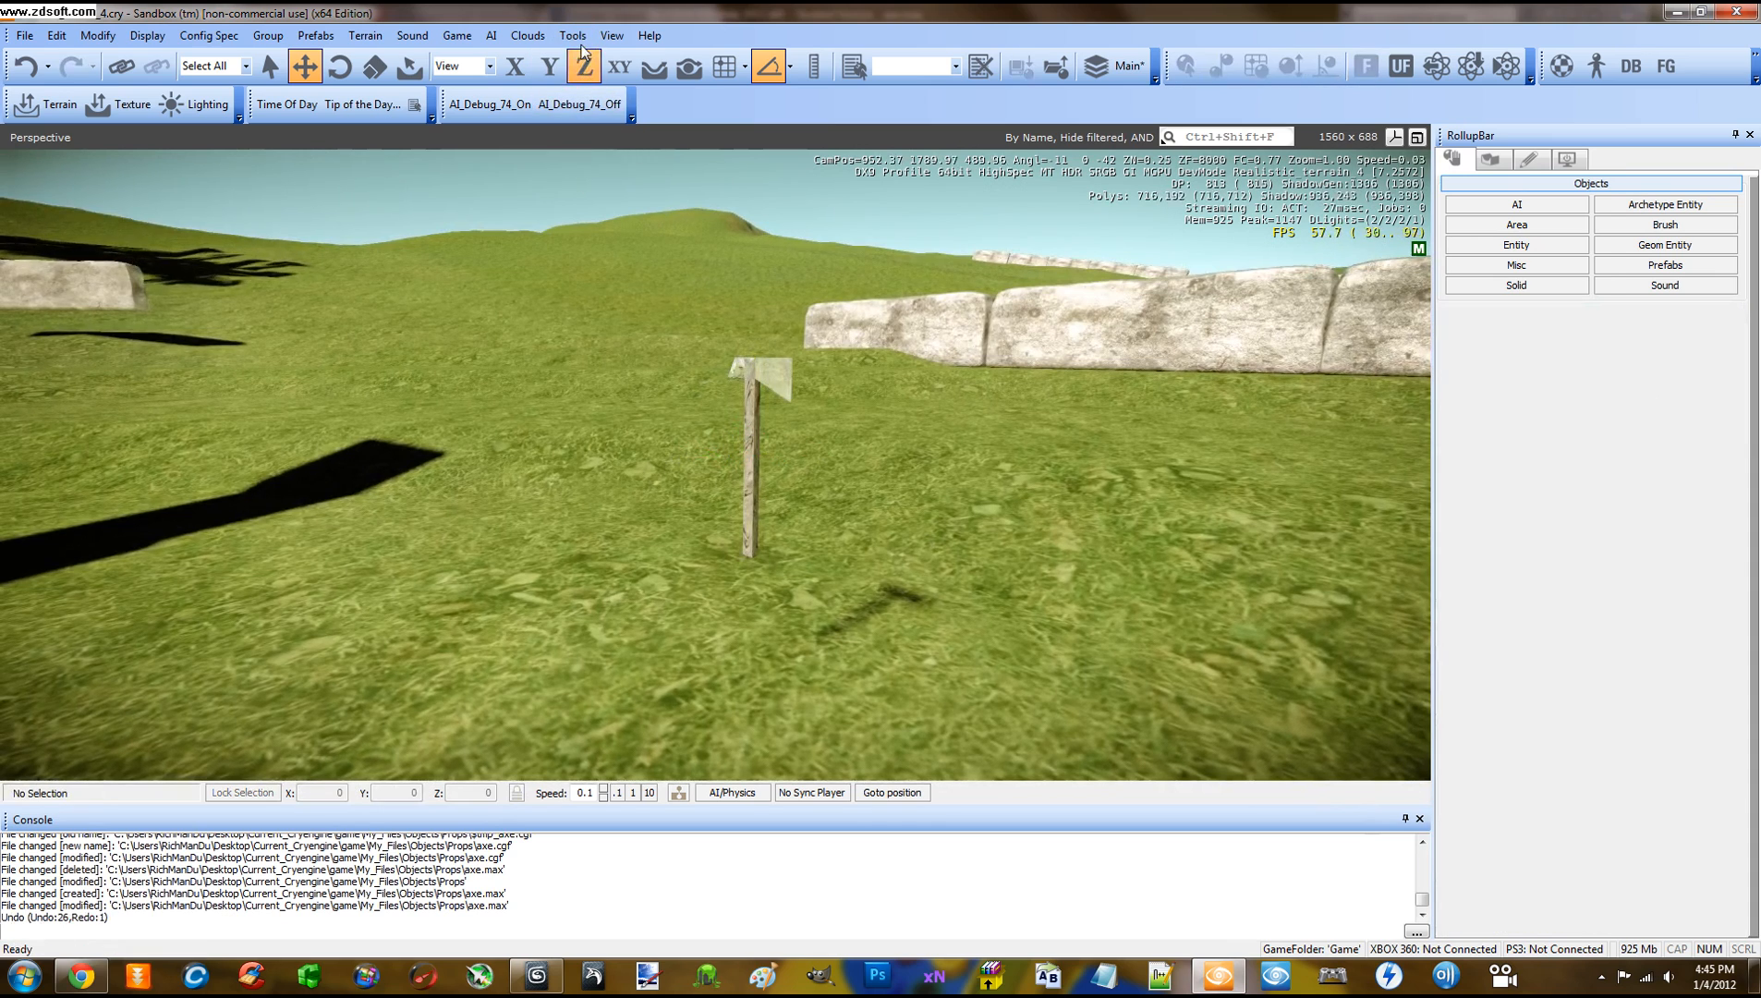
click(572, 35)
click(588, 61)
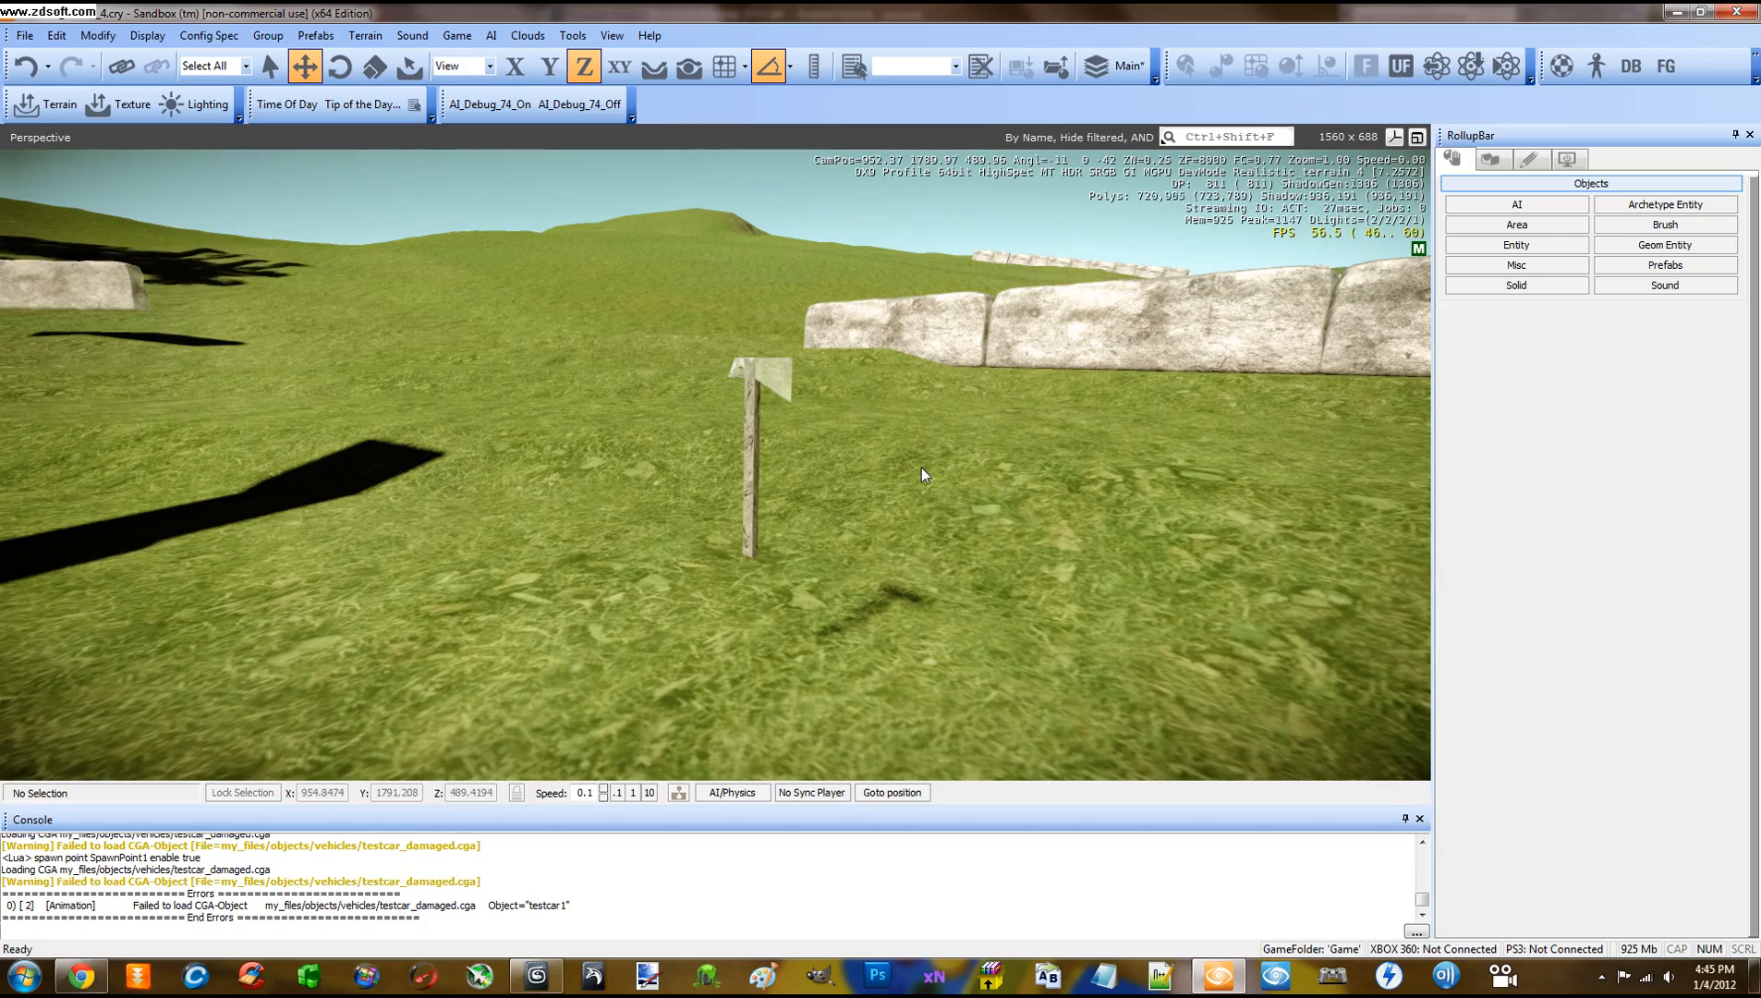
Play the level in game mode with Ctrl+G, shoot at the axe, then exit with Esc
key(ctrl+g)
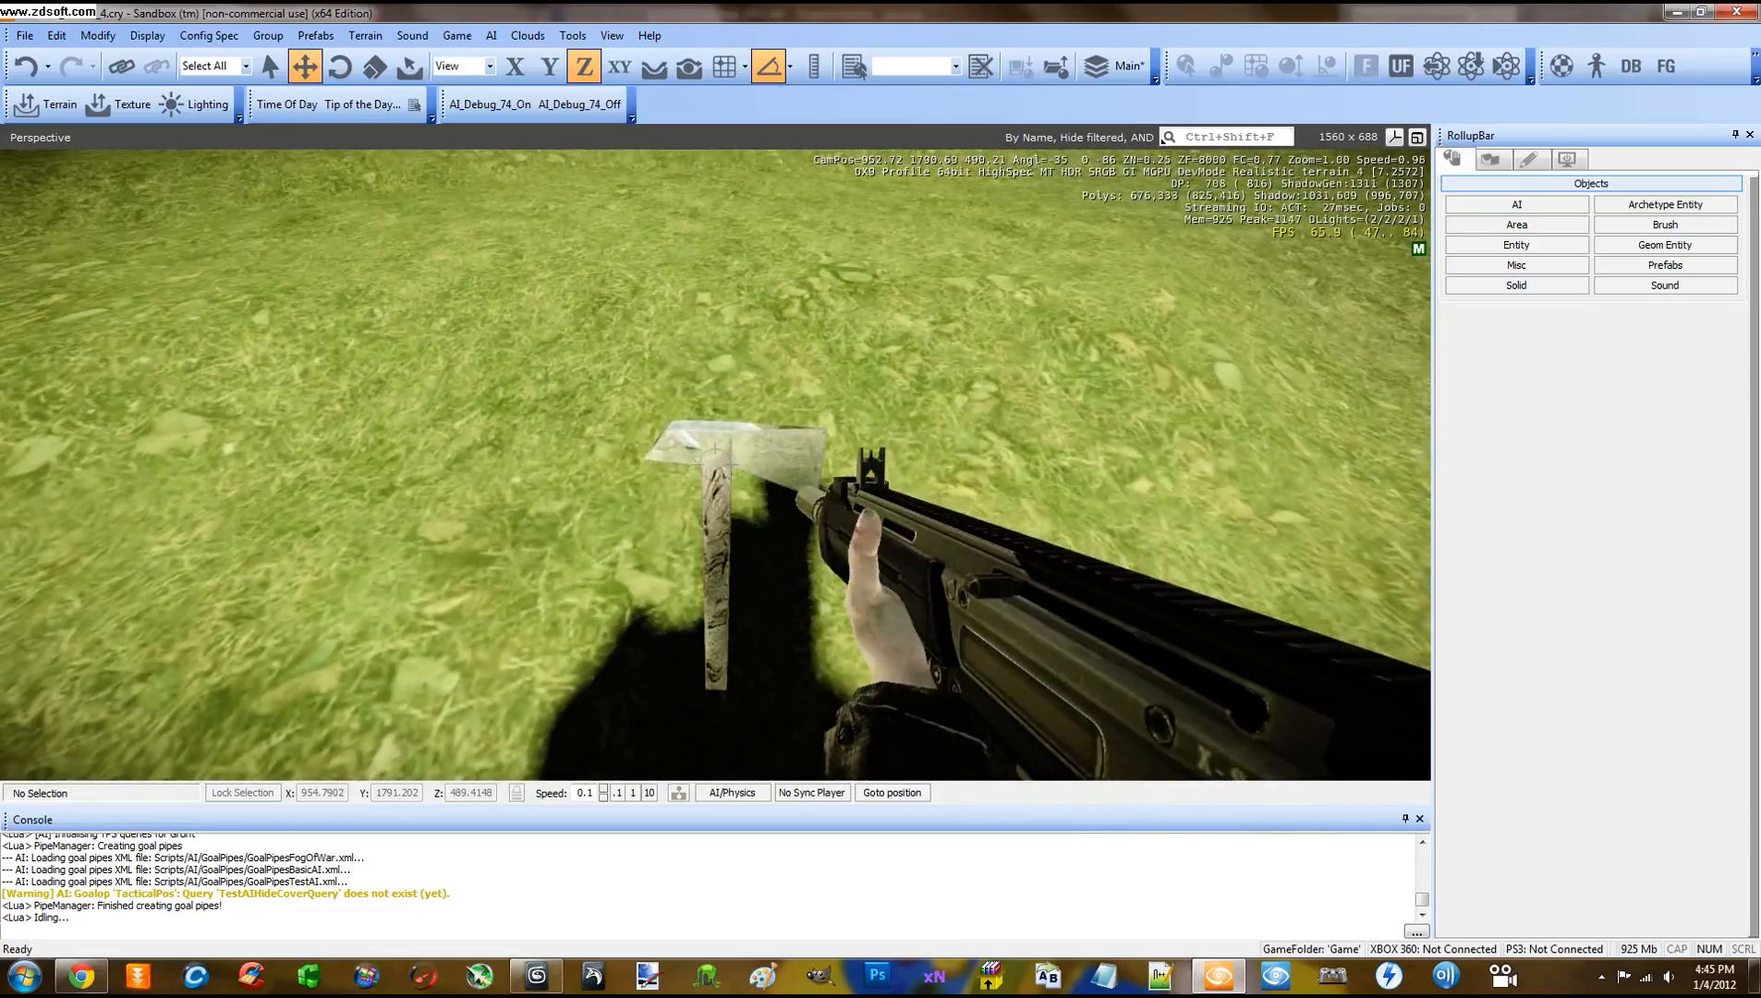
click(715, 464)
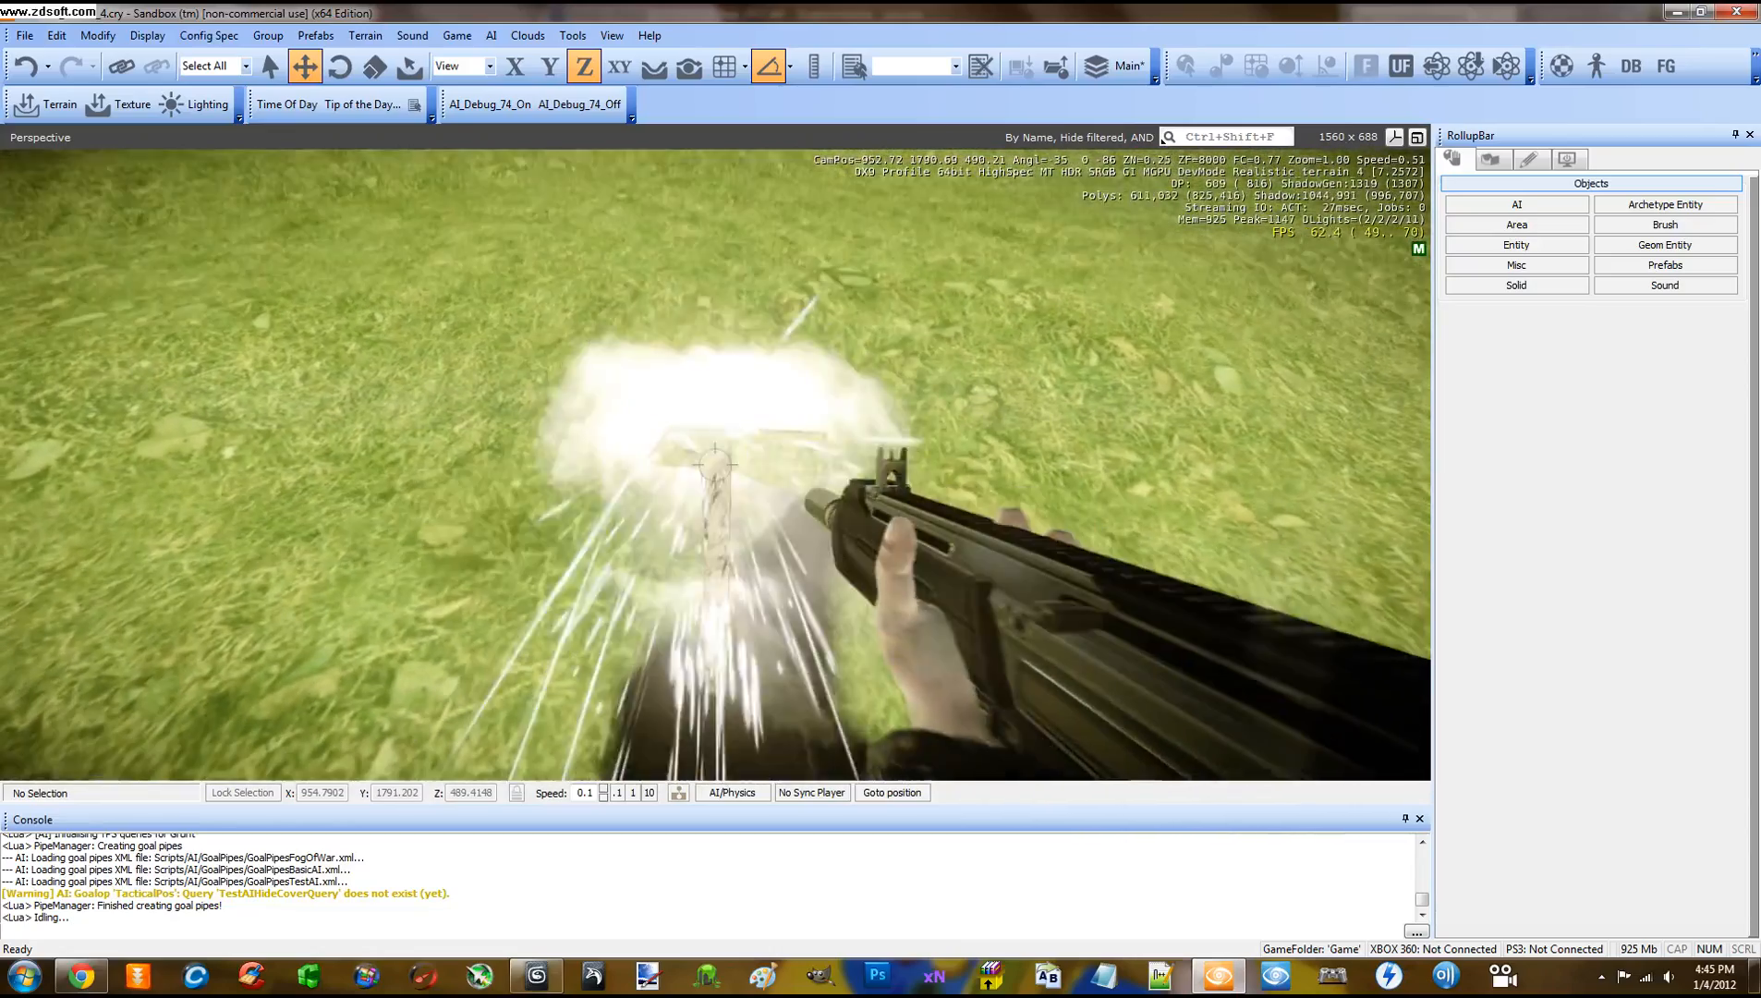
key(Escape)
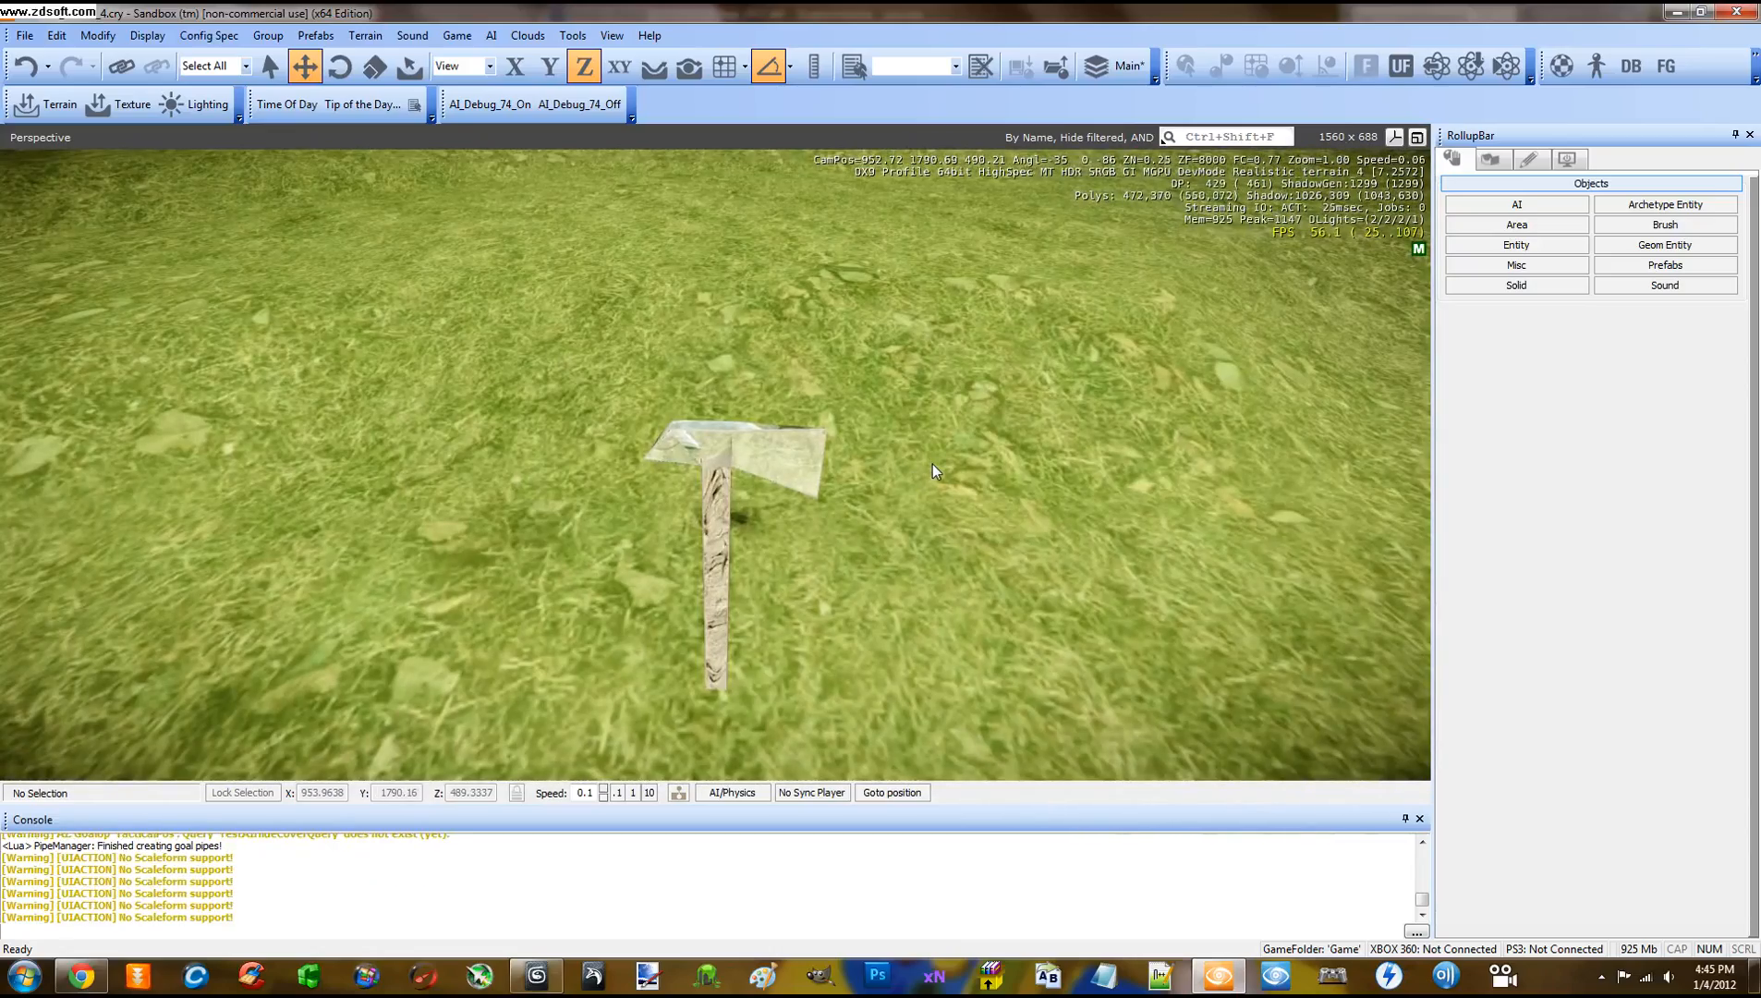
Select the axe entity and press Delete to remove it
right_drag(933, 464, 933, 462)
scroll(933, 463, down, 1)
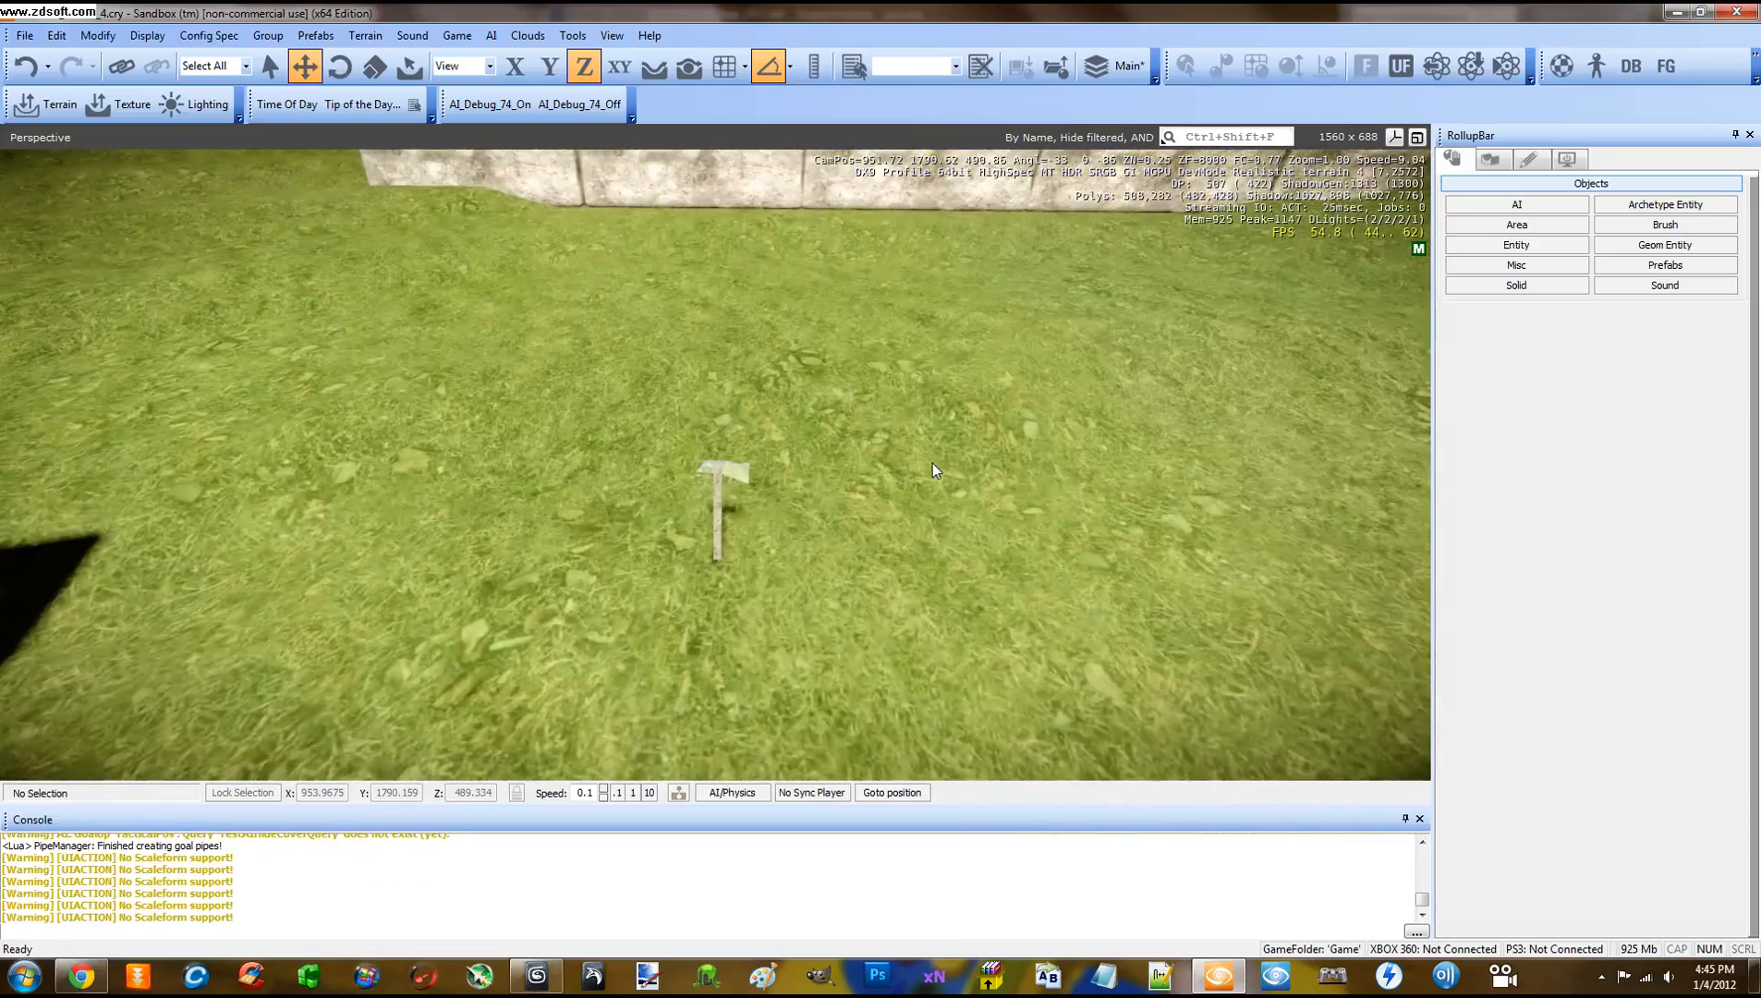
click(725, 478)
key(Delete)
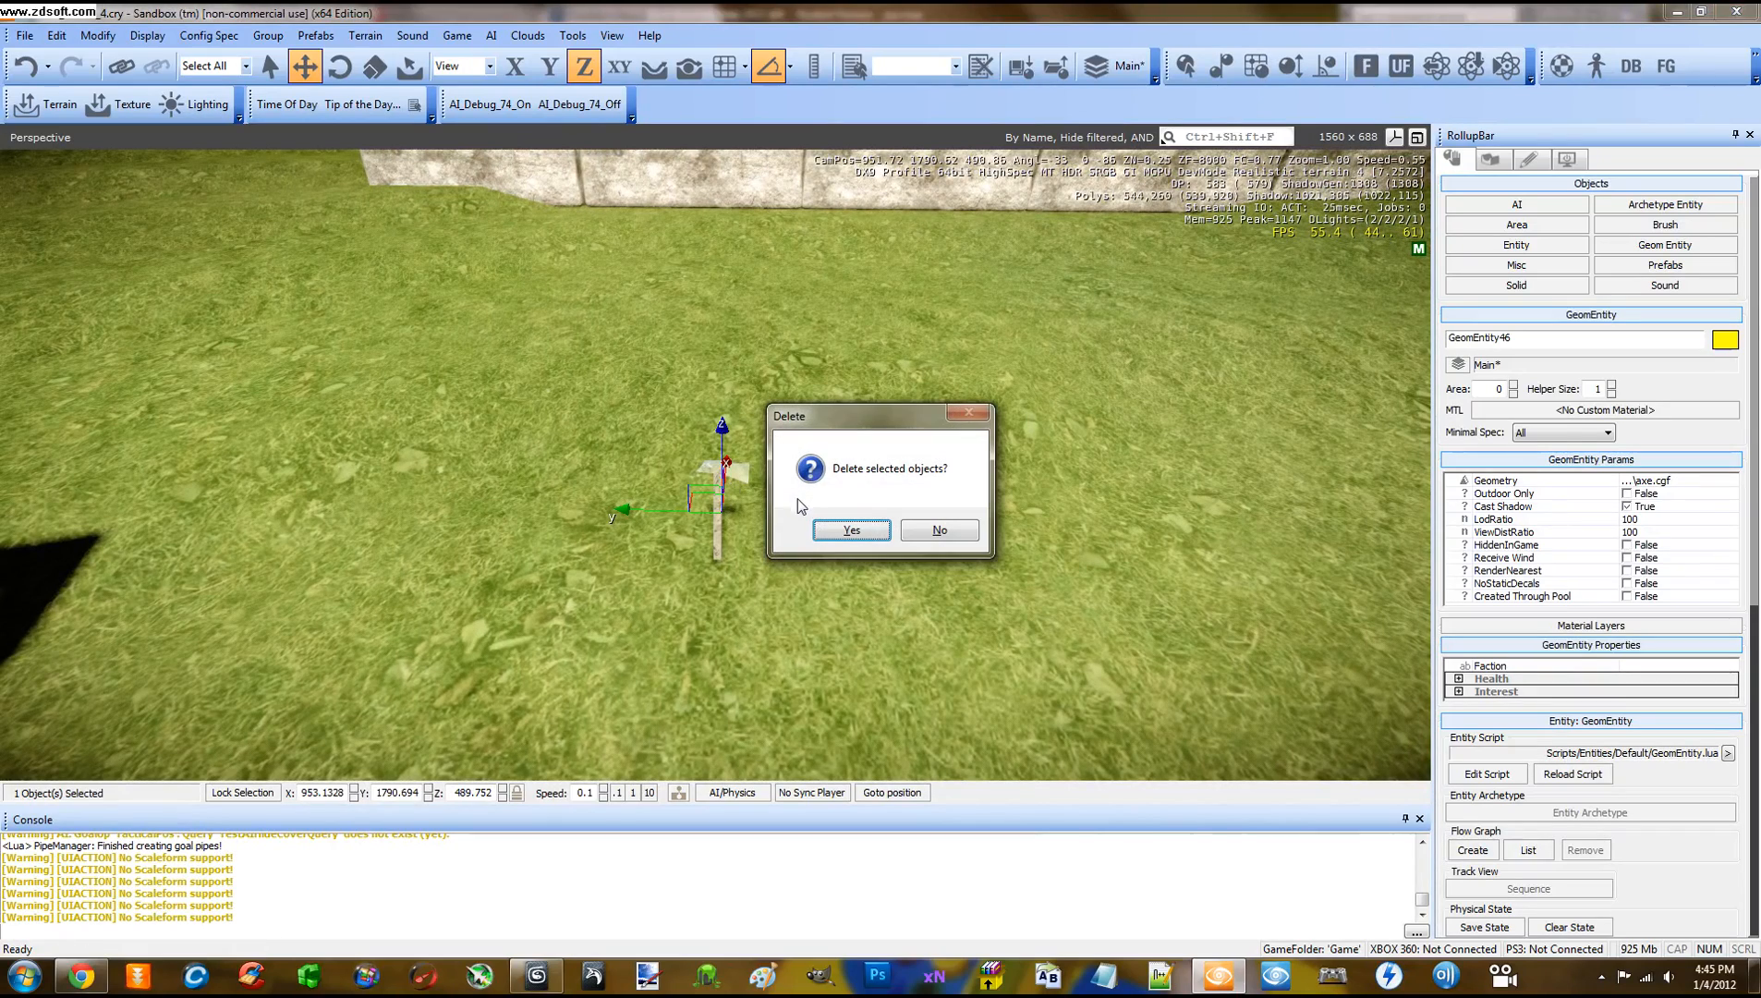
Confirm deleting the axe and place a Physics BasicEntity on the grass
click(839, 534)
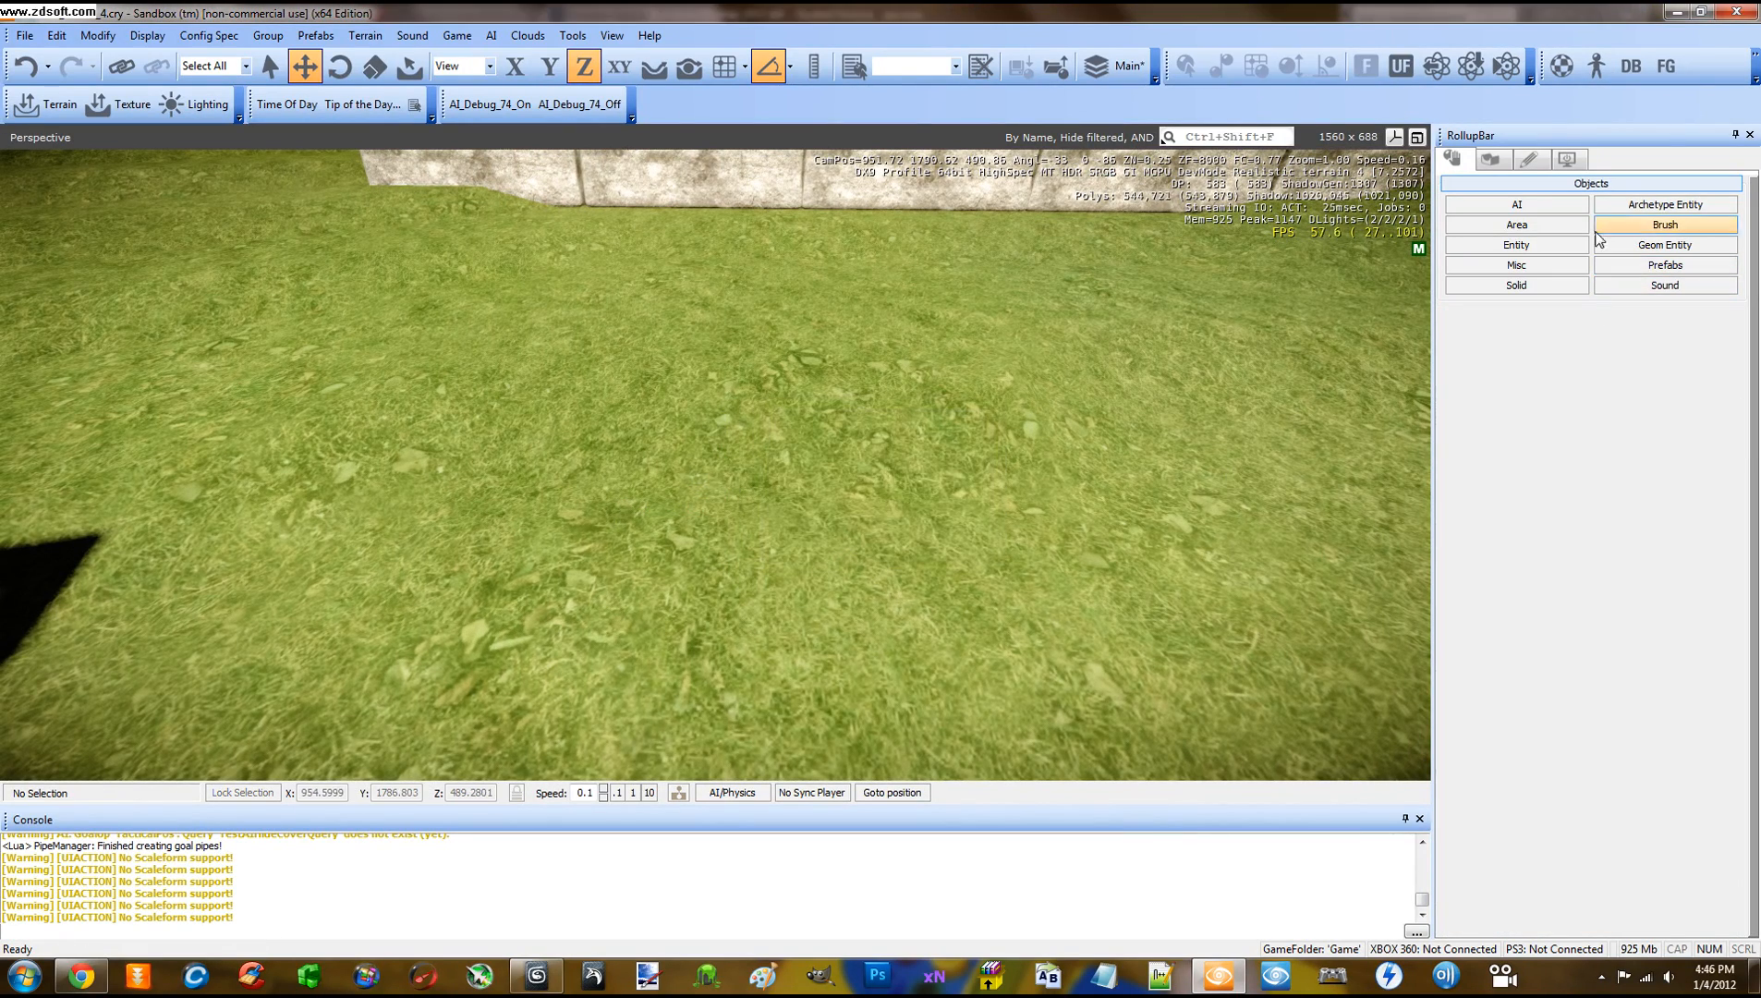
click(1551, 247)
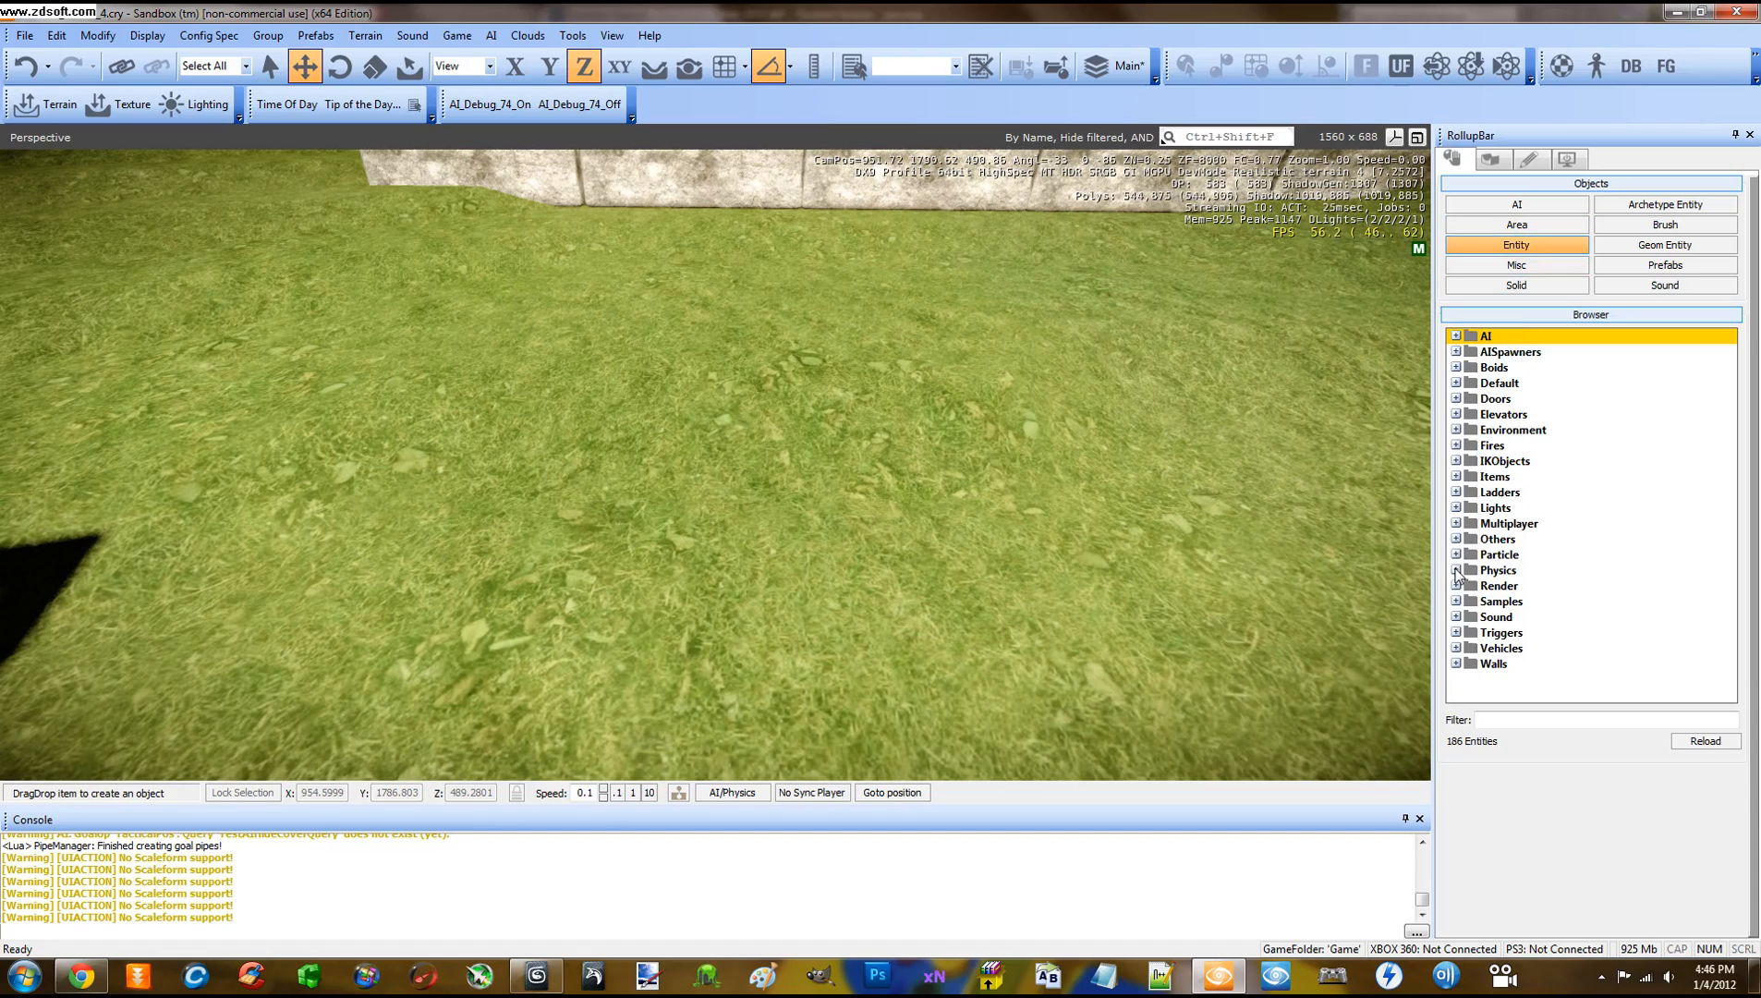
click(1456, 570)
click(1501, 619)
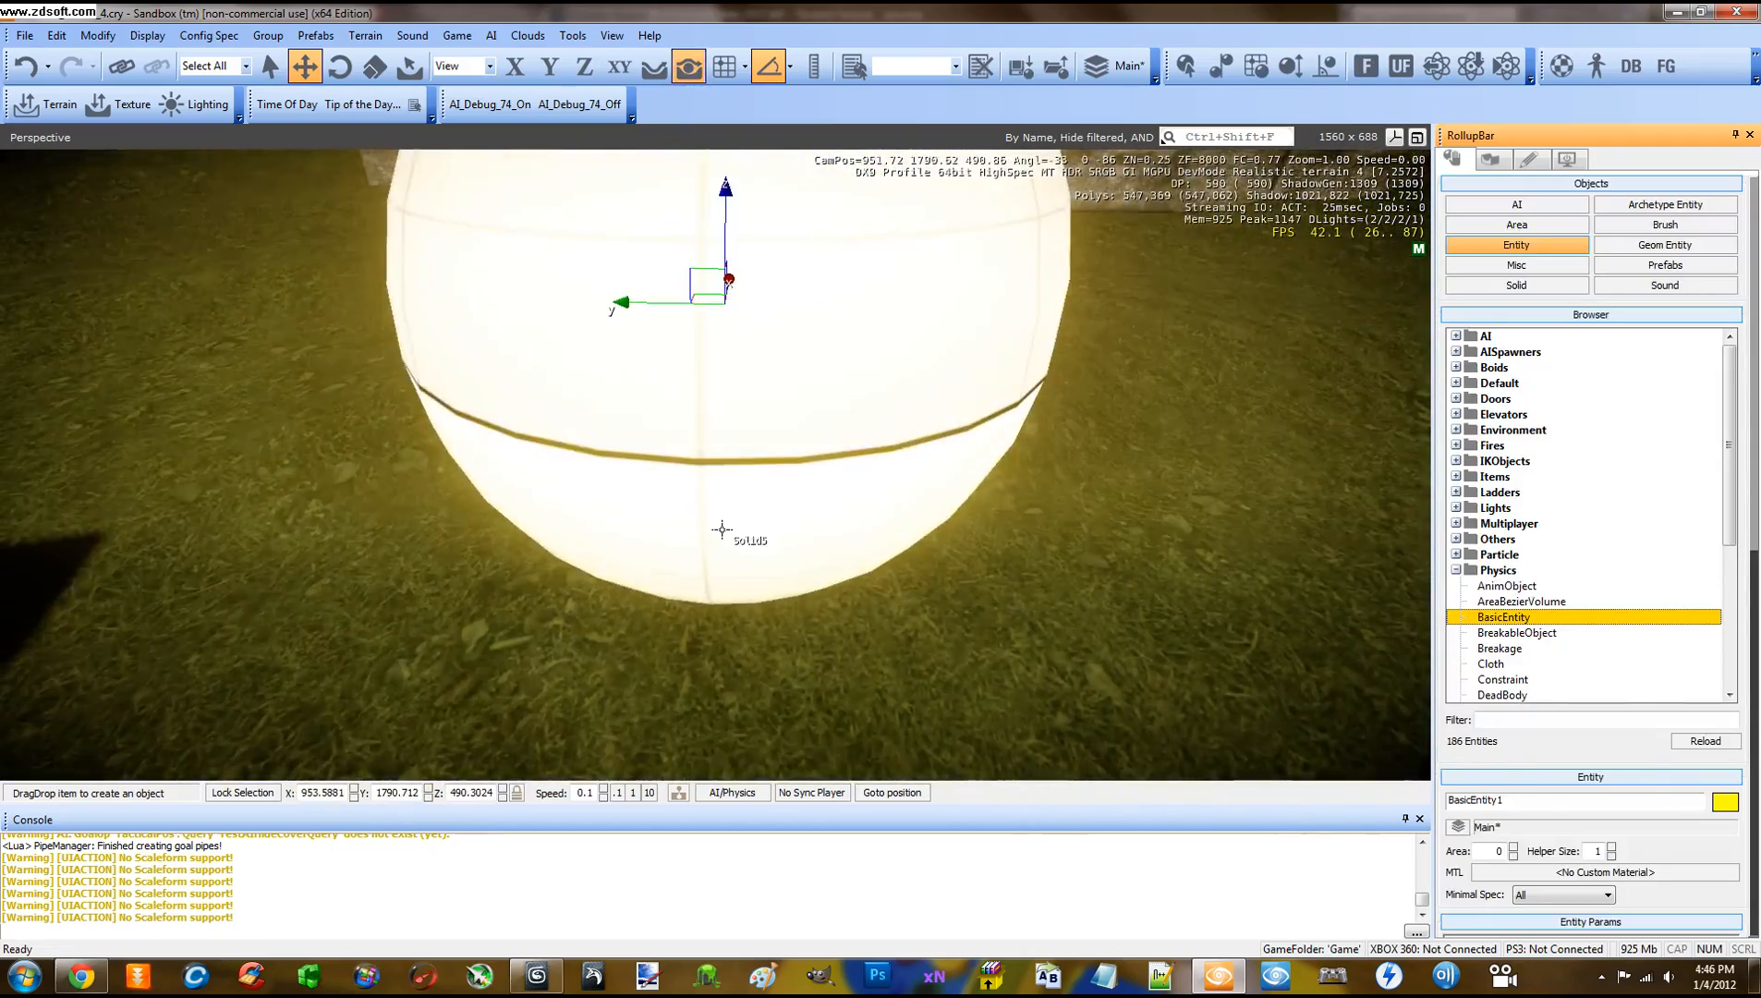
click(726, 532)
right_drag(1013, 496, 981, 450)
middle_drag(979, 442, 981, 449)
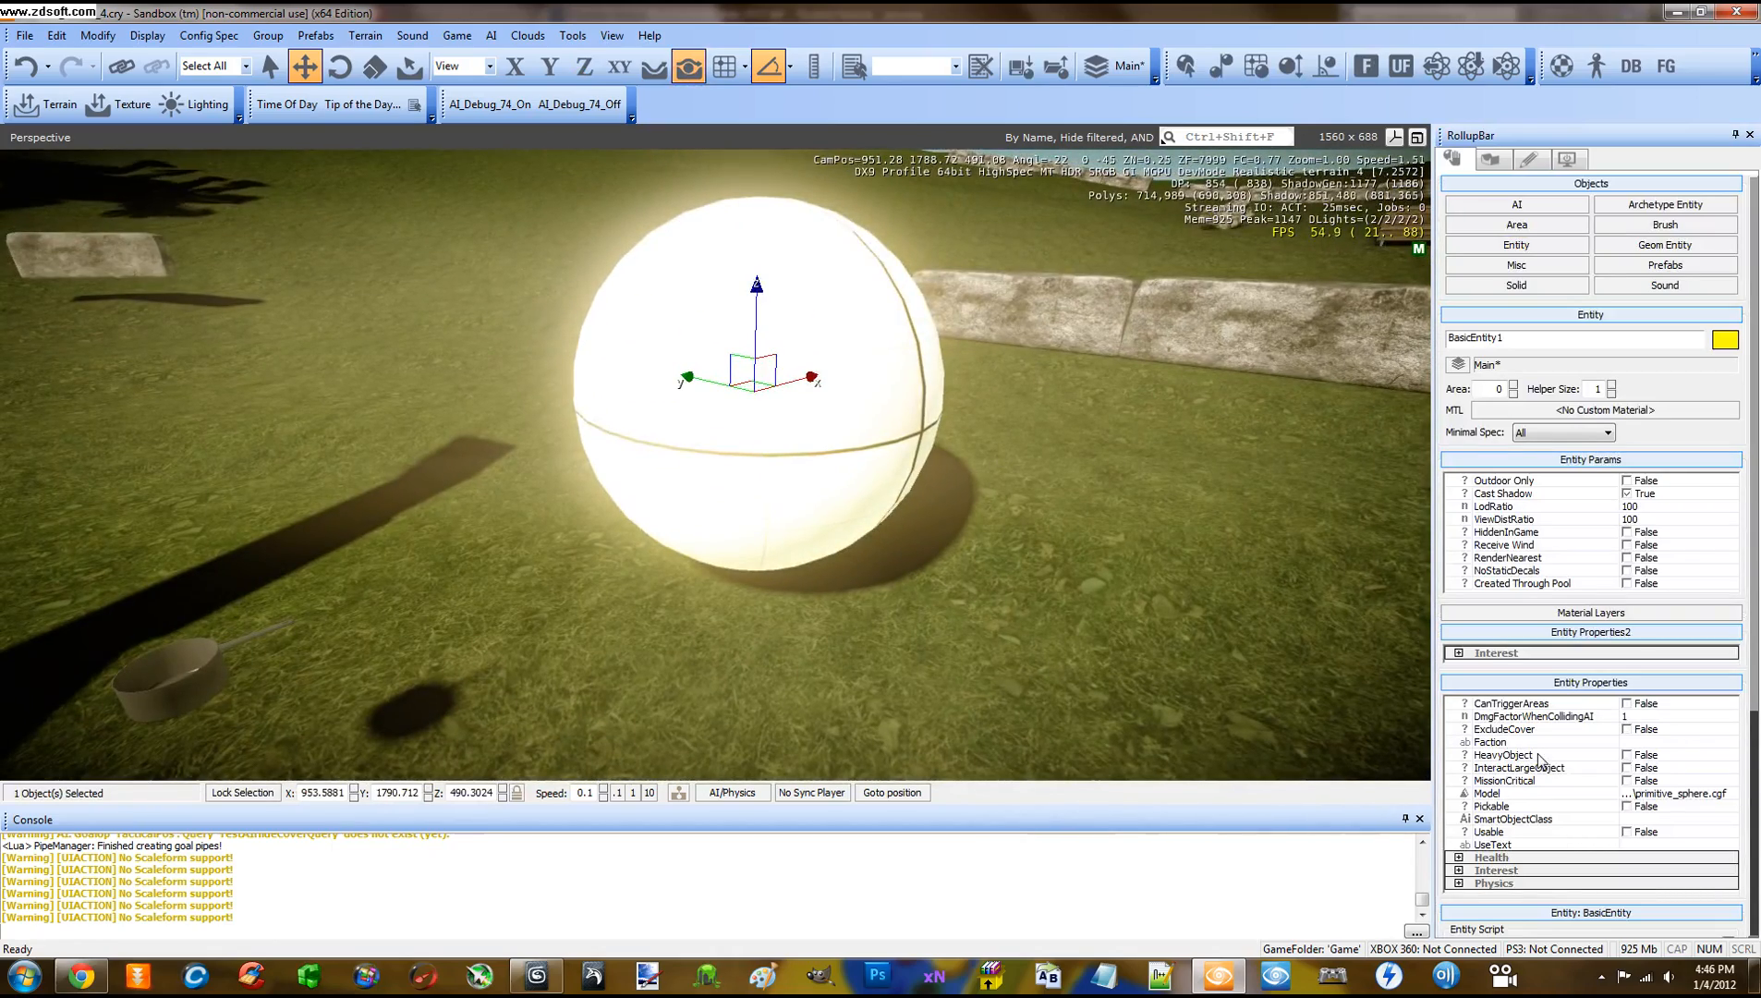
Set the BasicEntity's Model to axe.cgf from the Props folder
click(1697, 798)
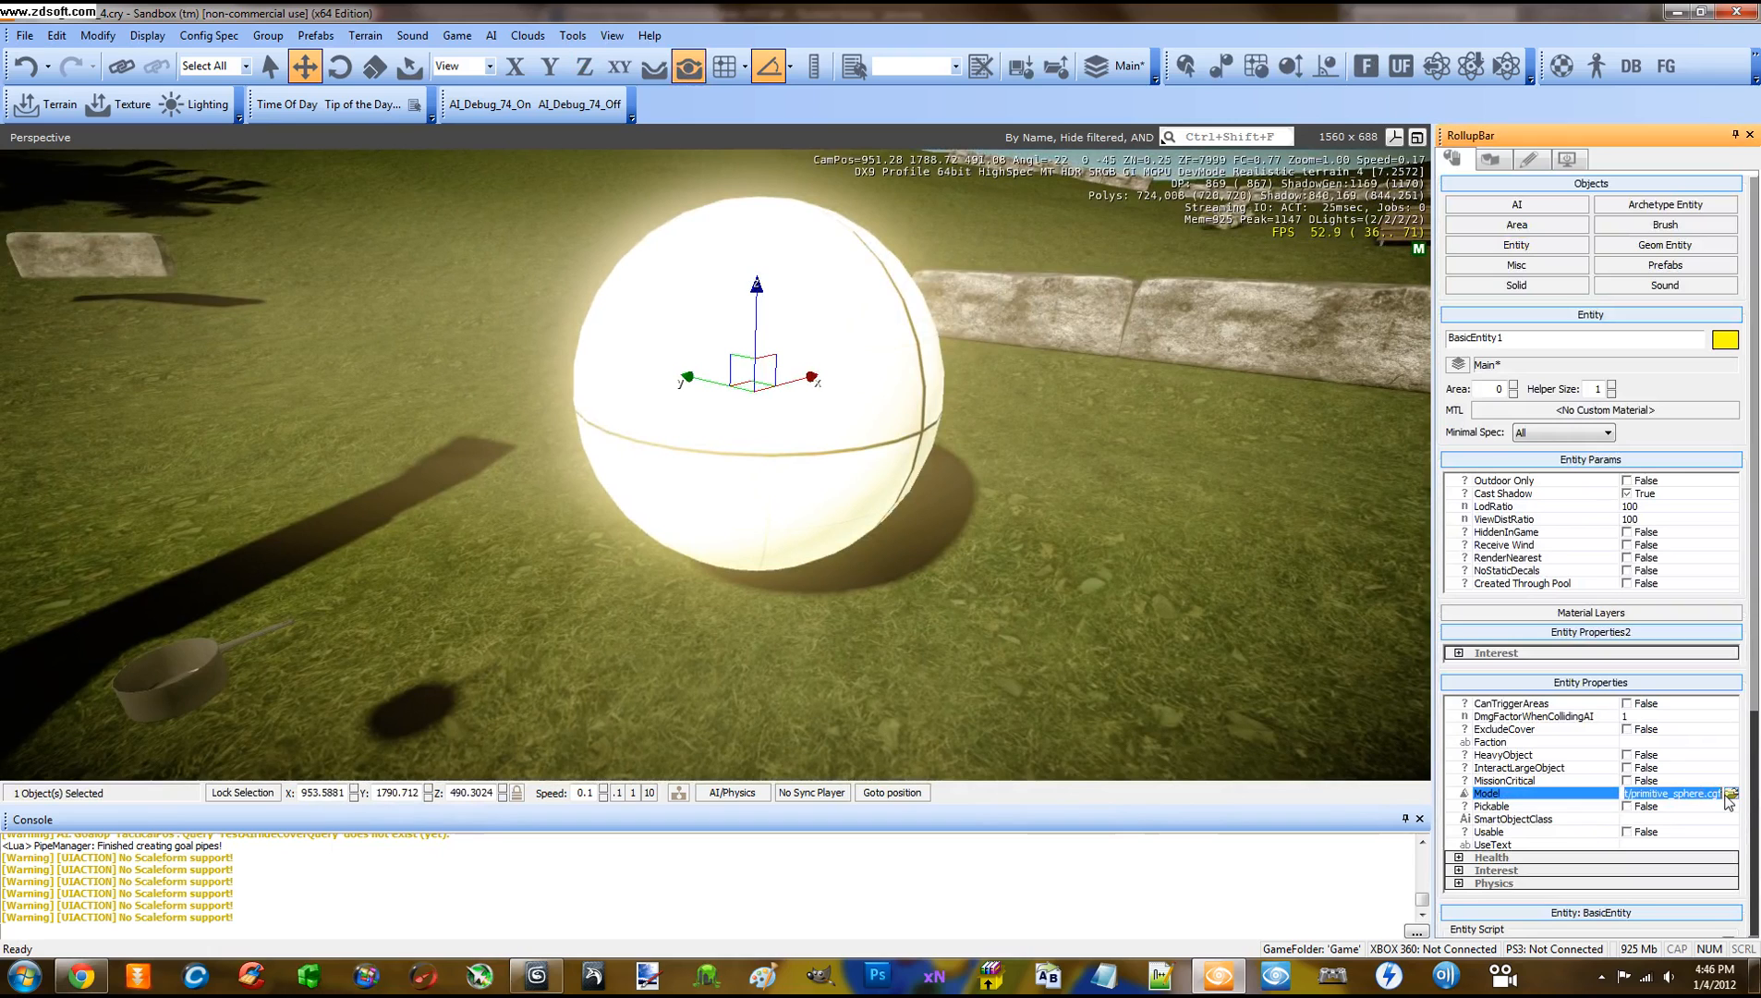
click(1731, 793)
click(1109, 333)
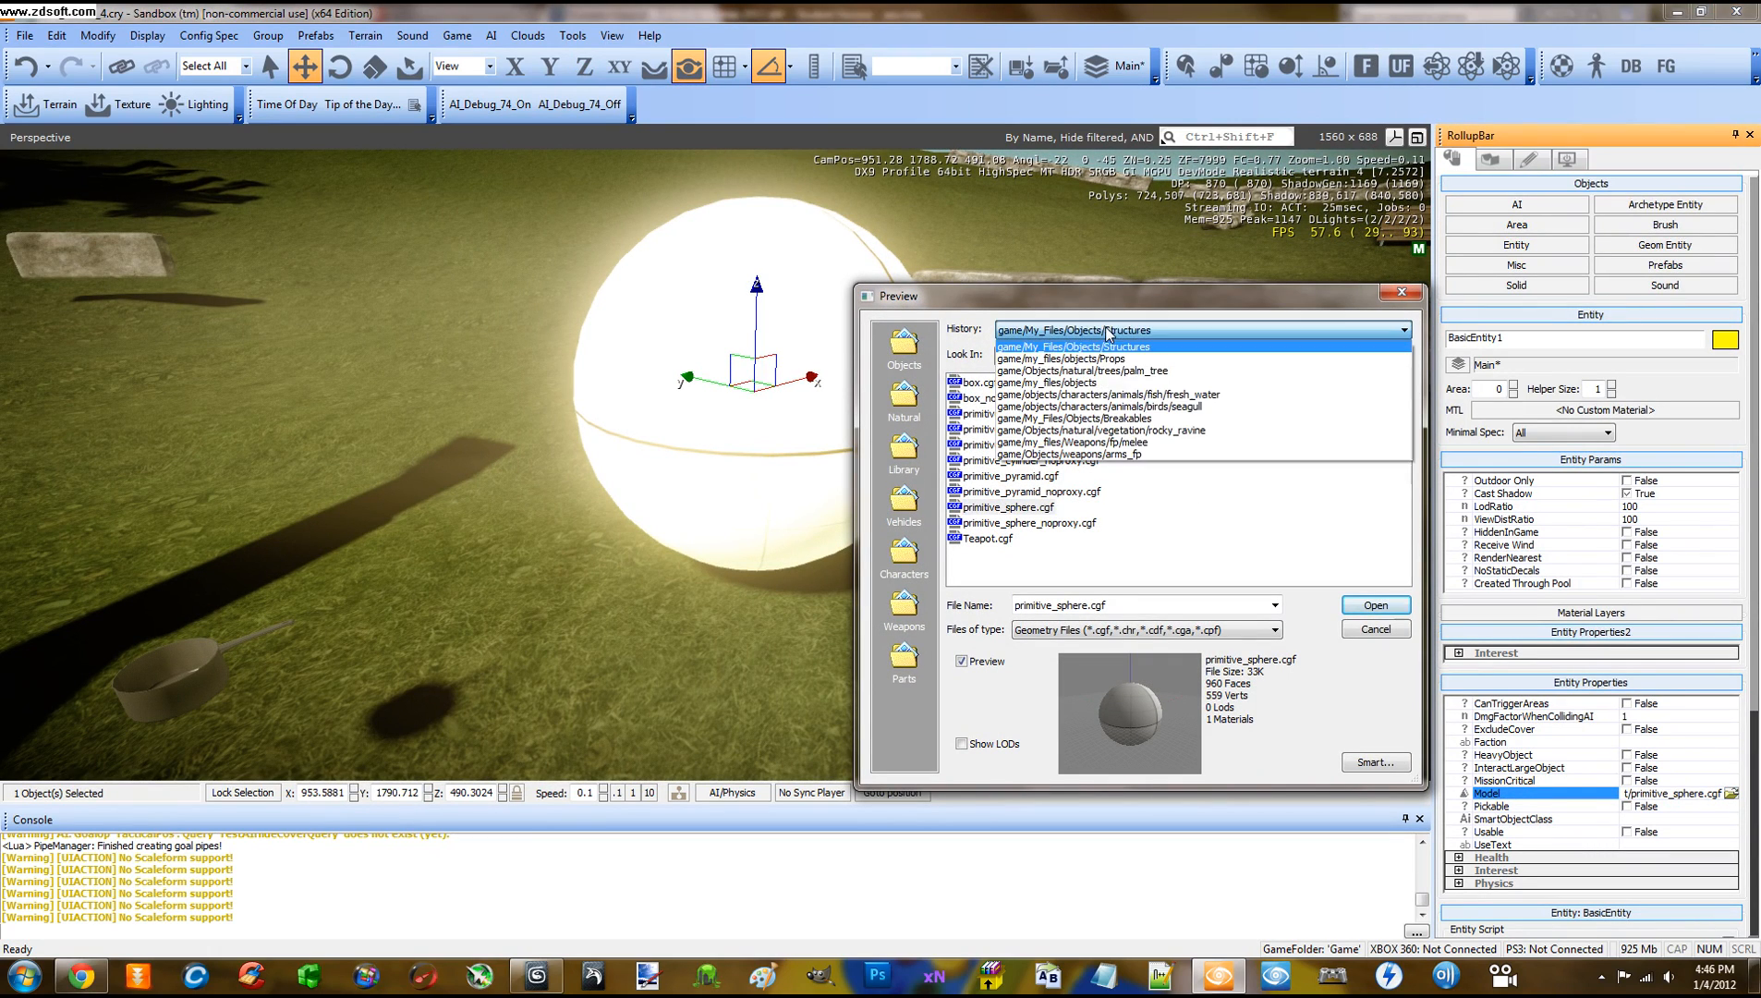
click(1102, 359)
click(984, 399)
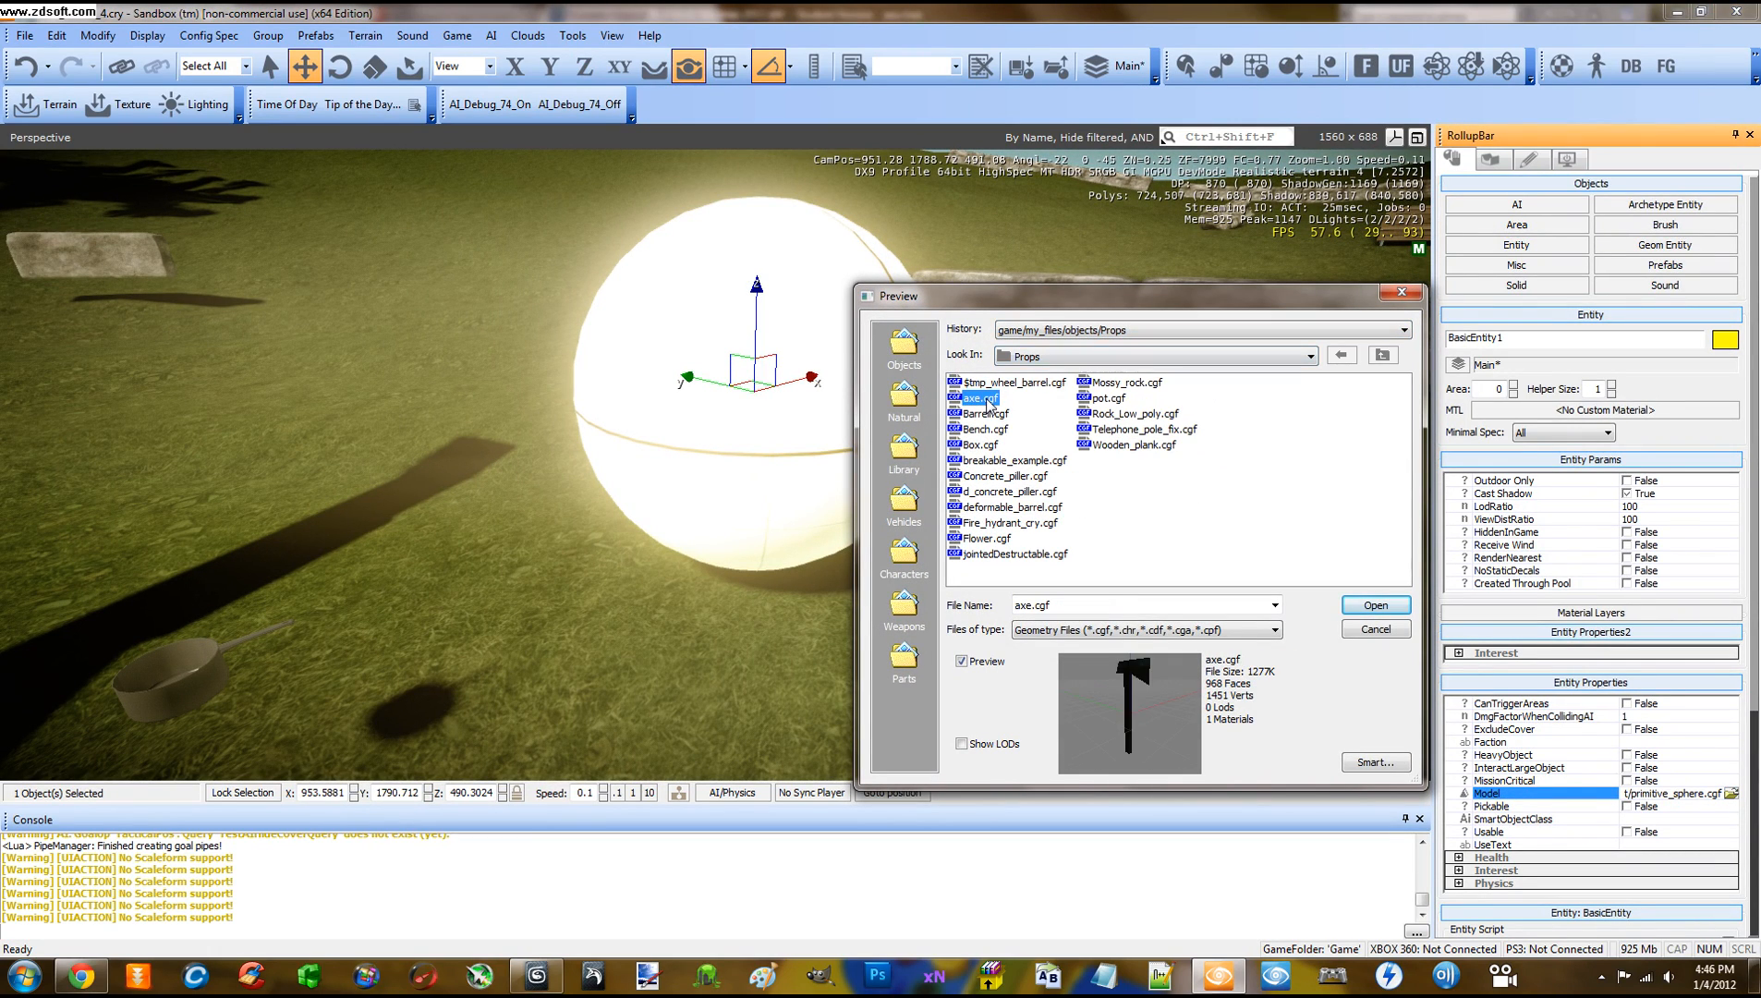
double_click(985, 399)
scroll(851, 432, up, 5)
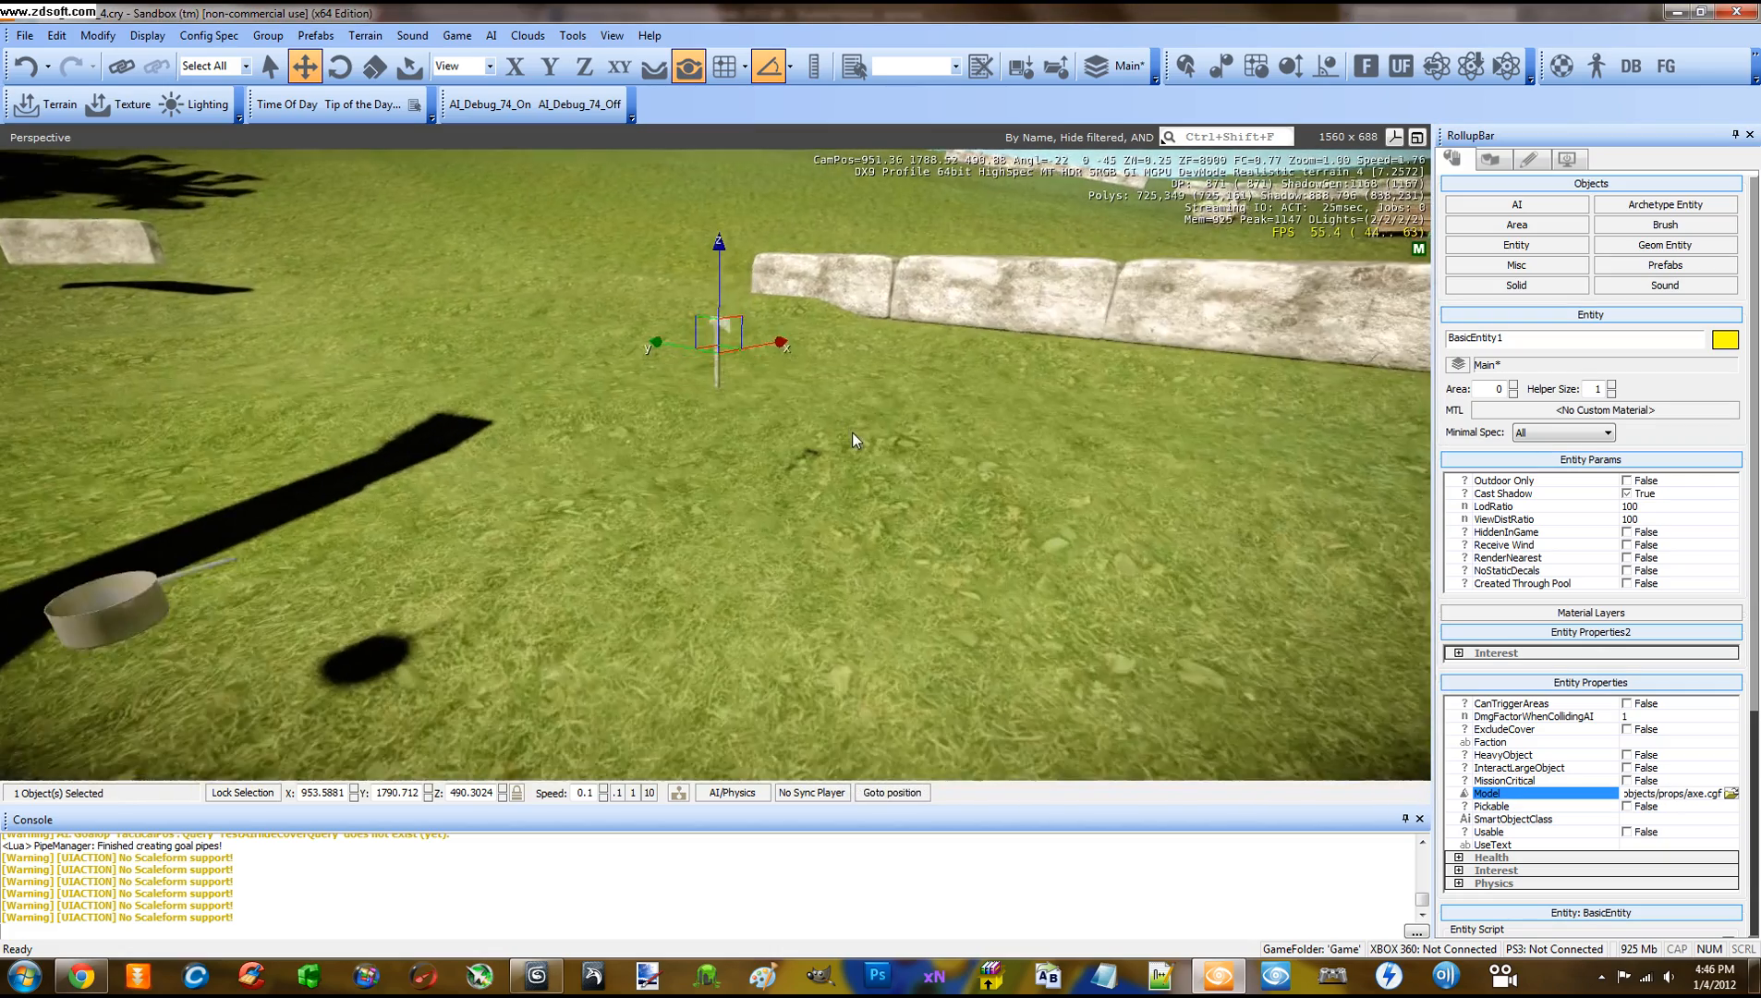
middle_drag(842, 413, 841, 413)
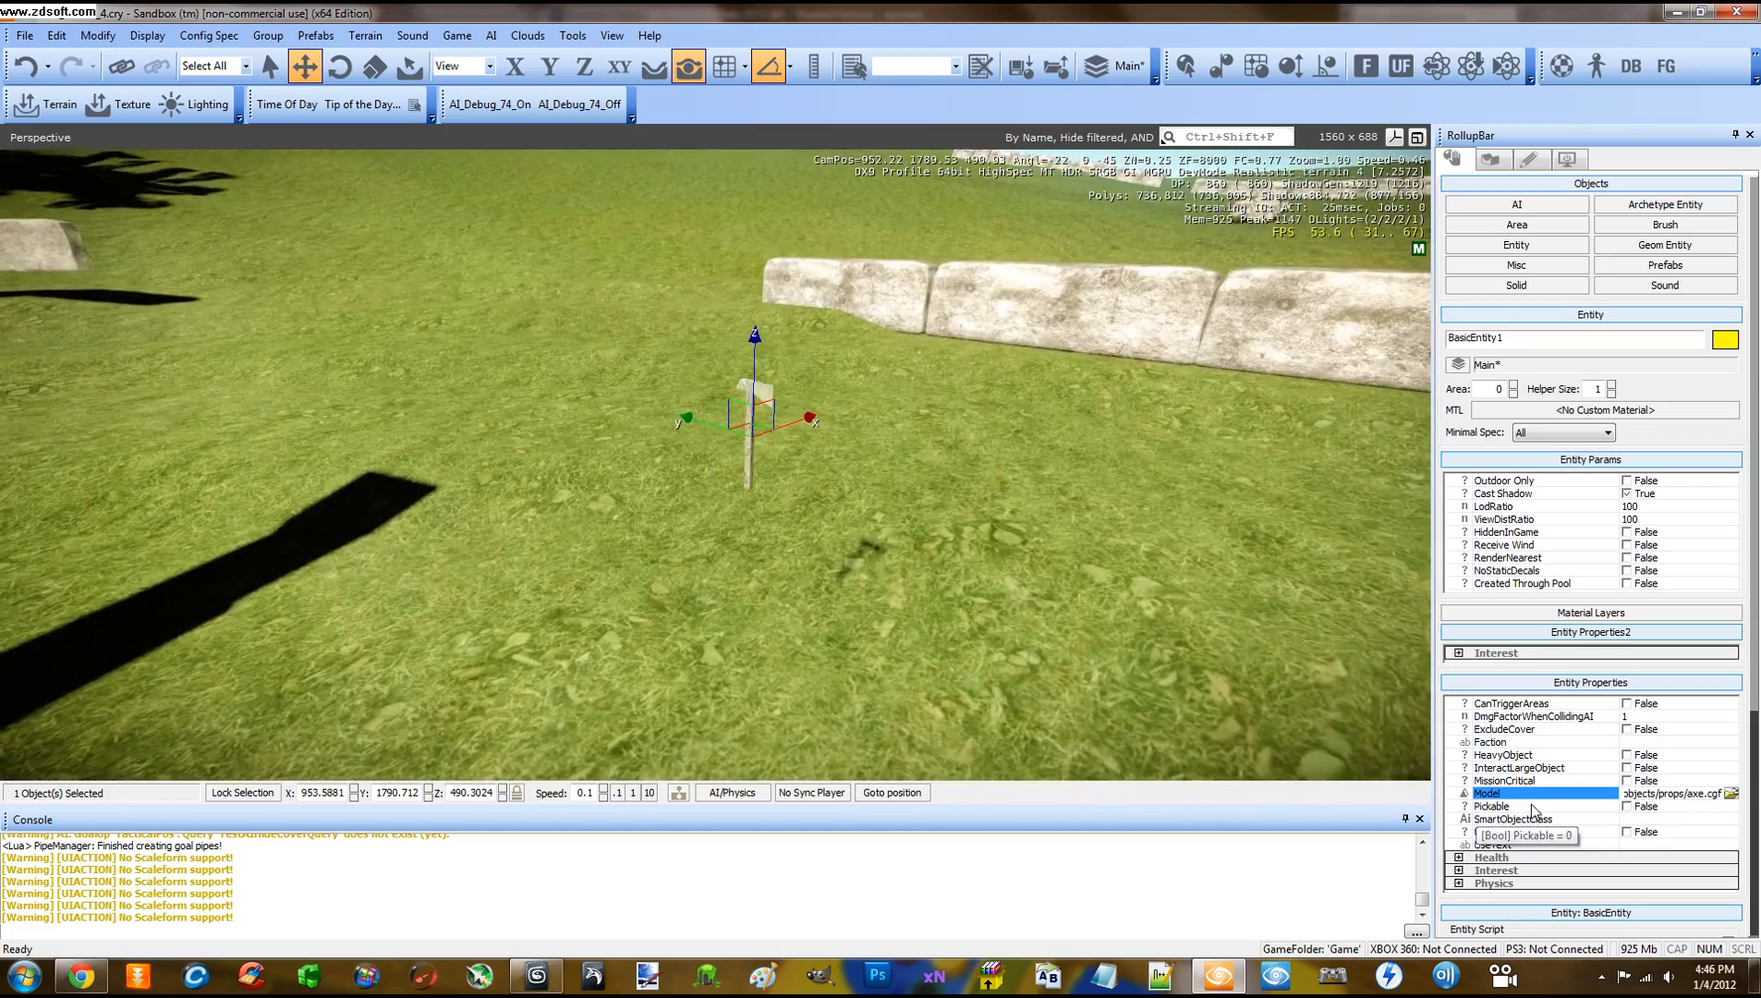
Set Pickable and Usable to True, then deselect the entity
click(1626, 806)
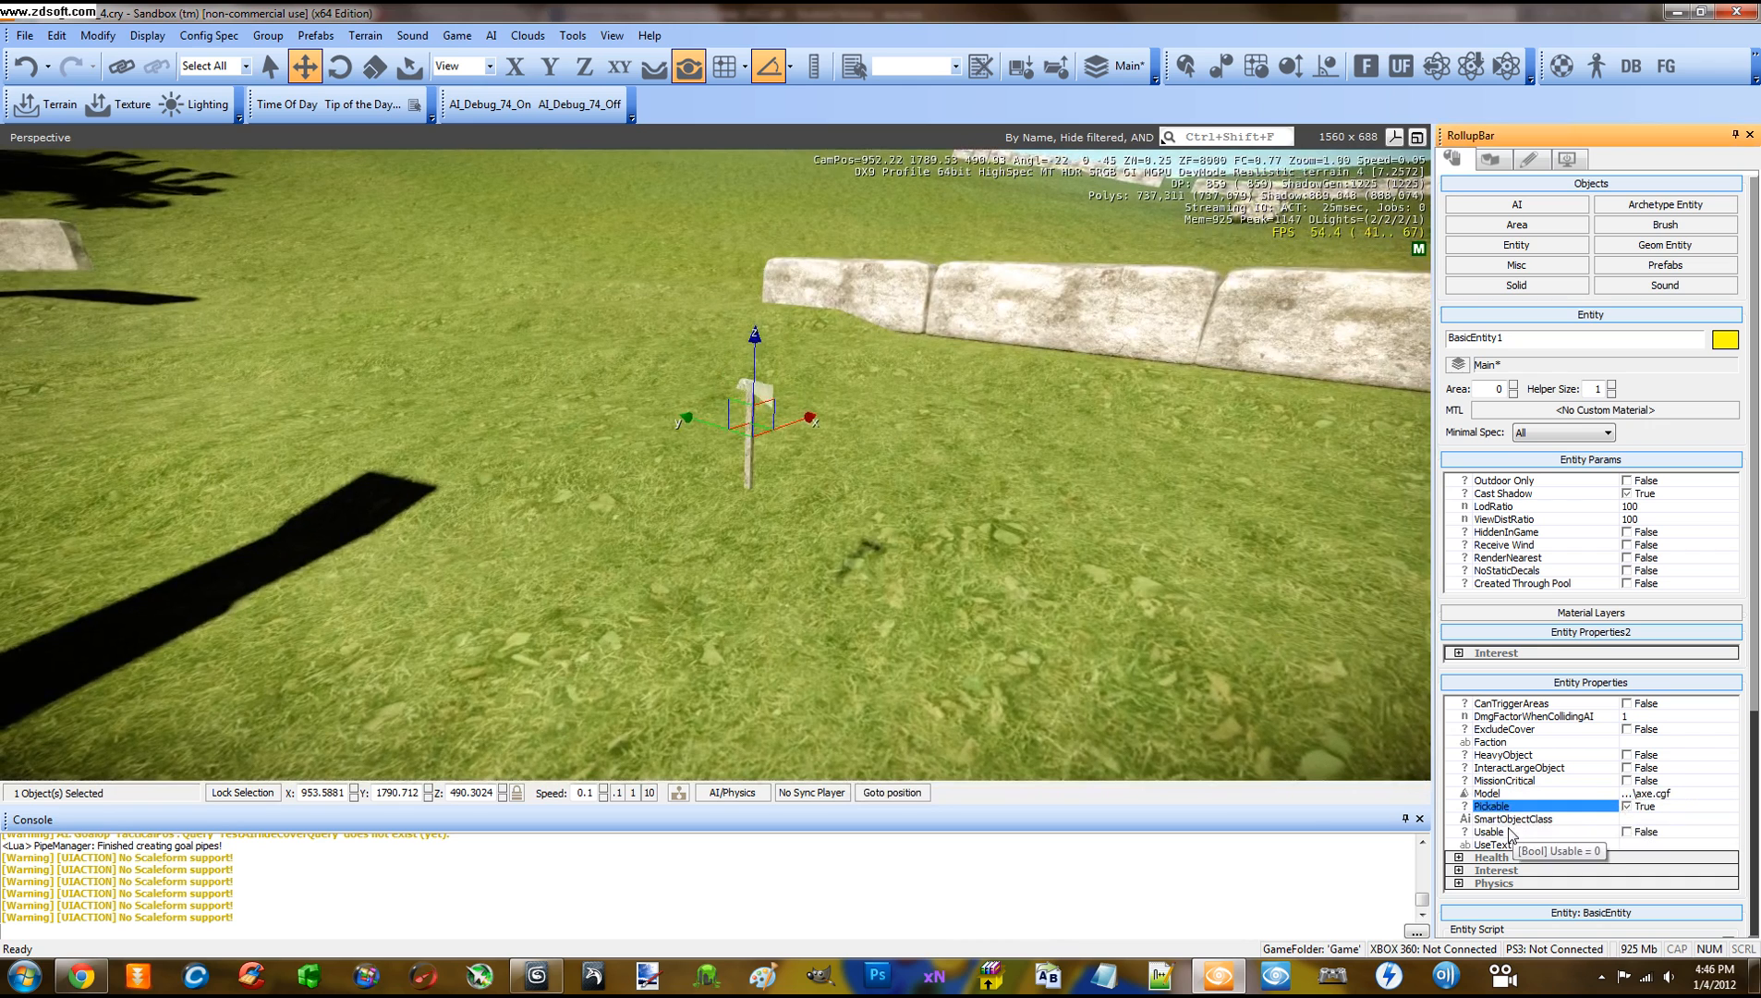
click(1626, 832)
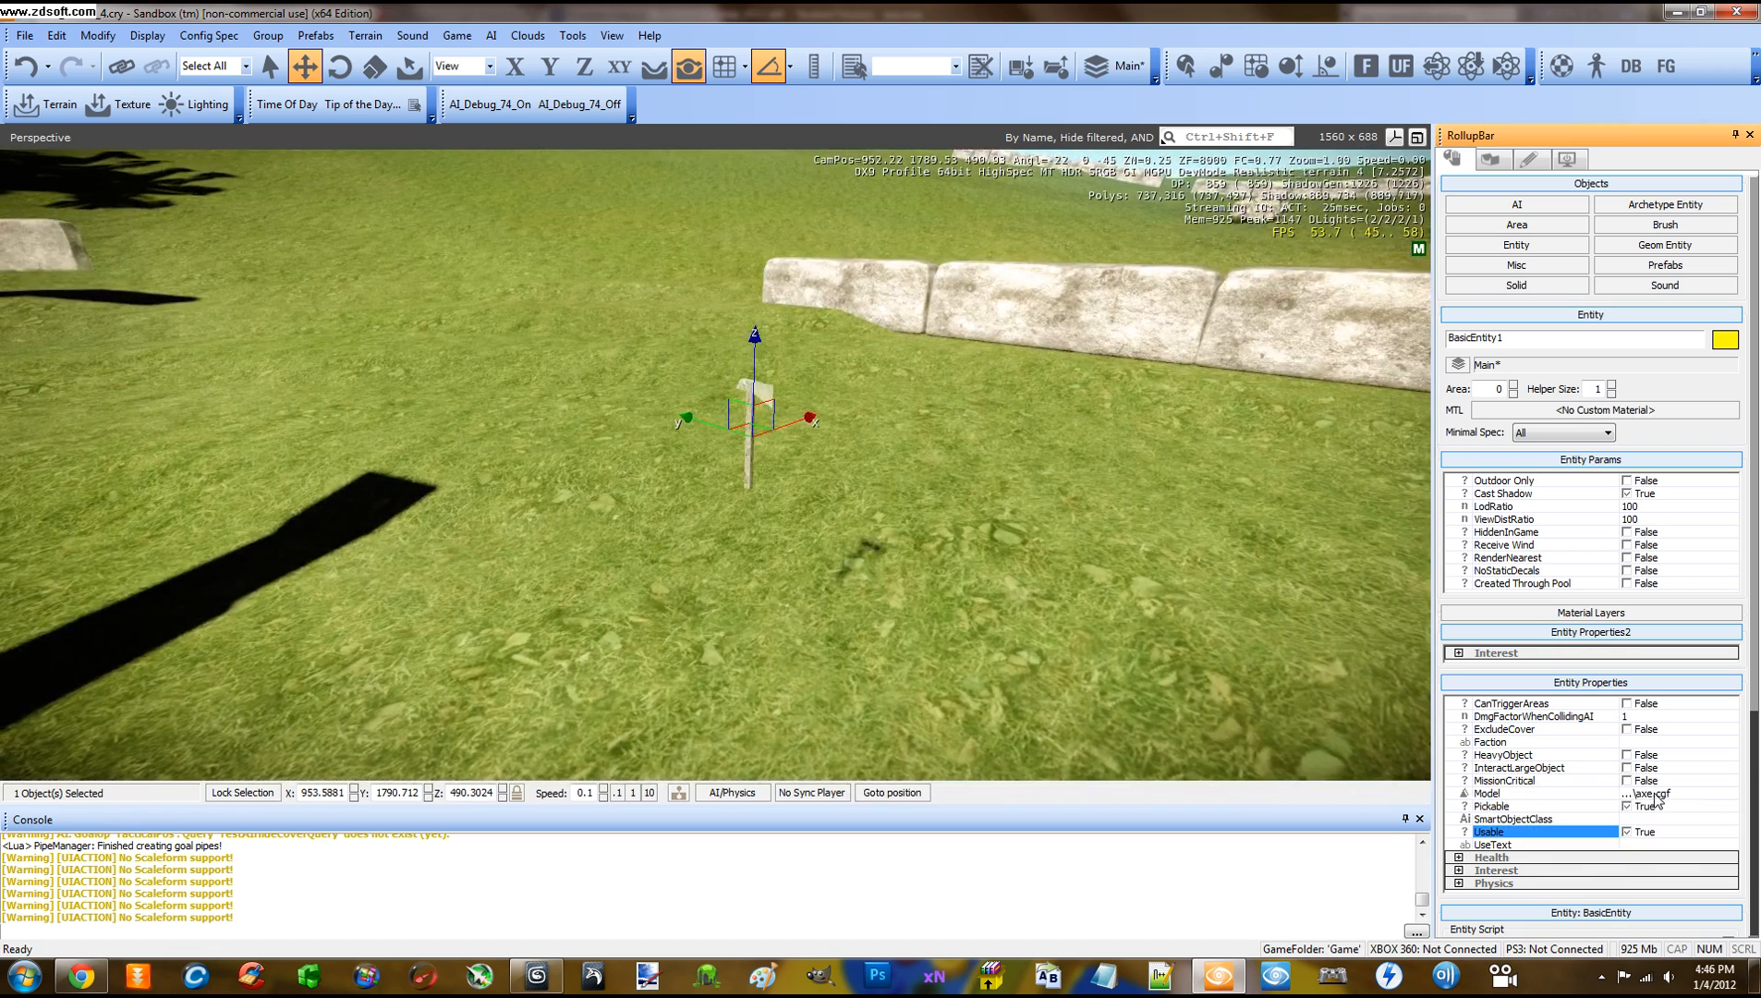
click(1139, 663)
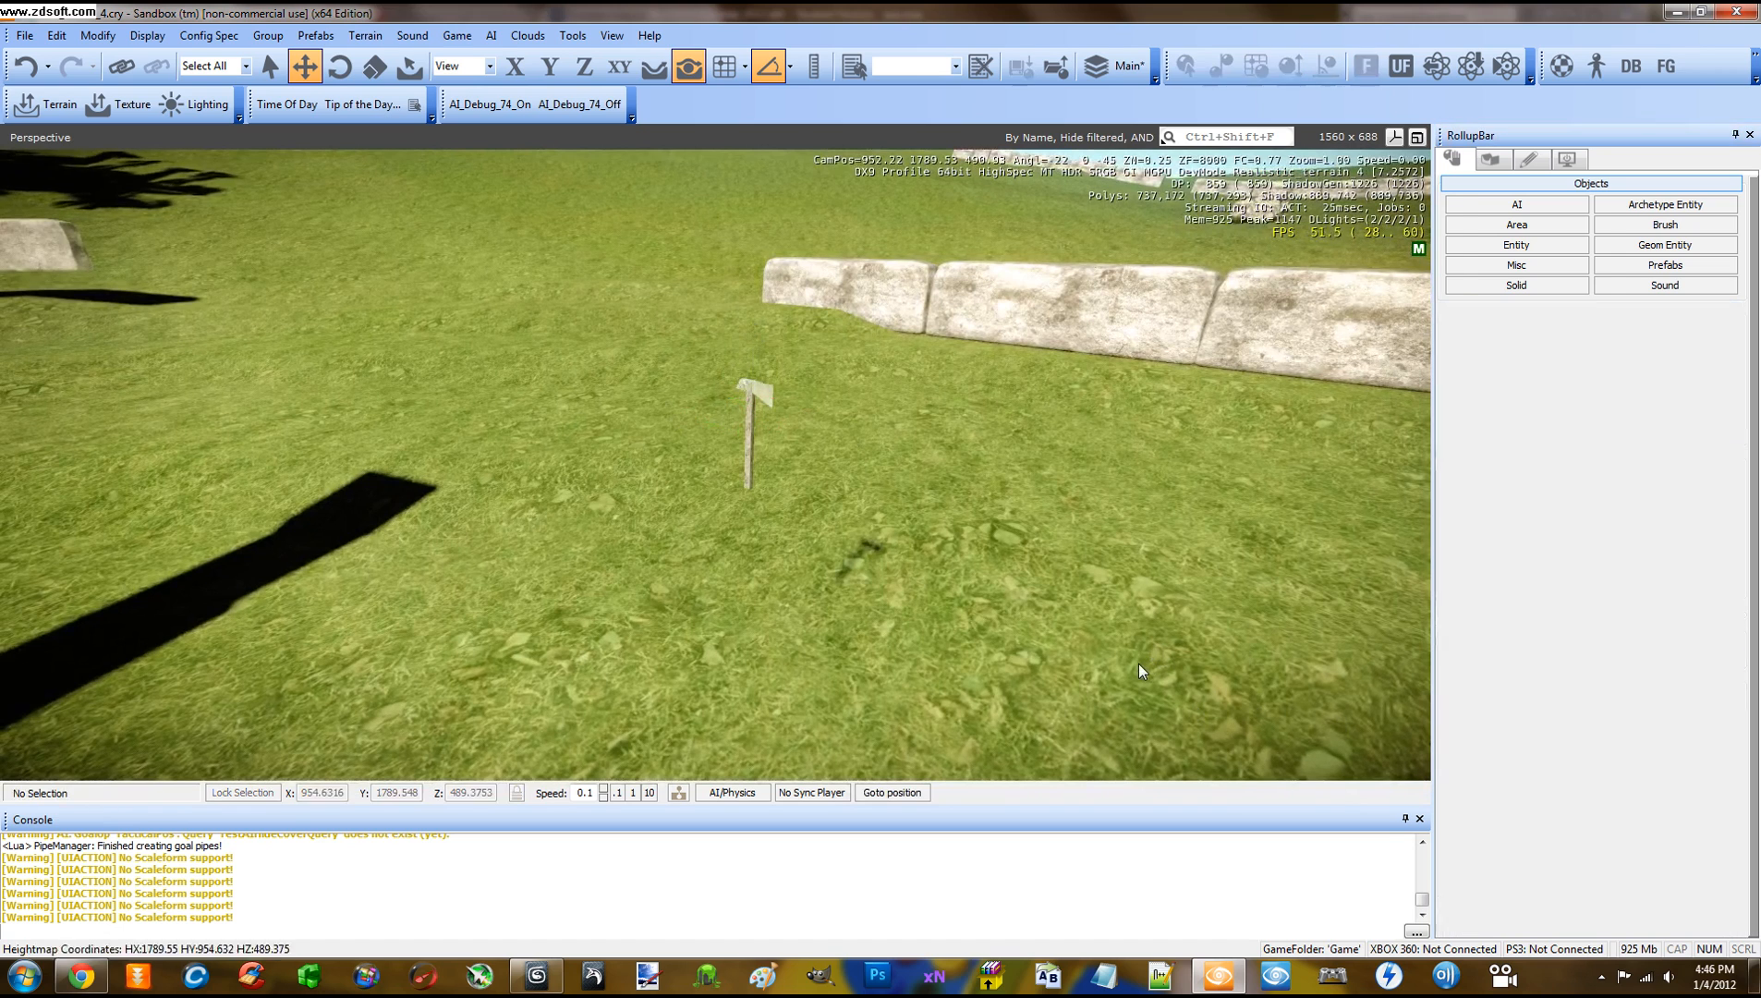
Reload the game scripts, enter game mode and pick up the axe with F
click(571, 35)
click(571, 52)
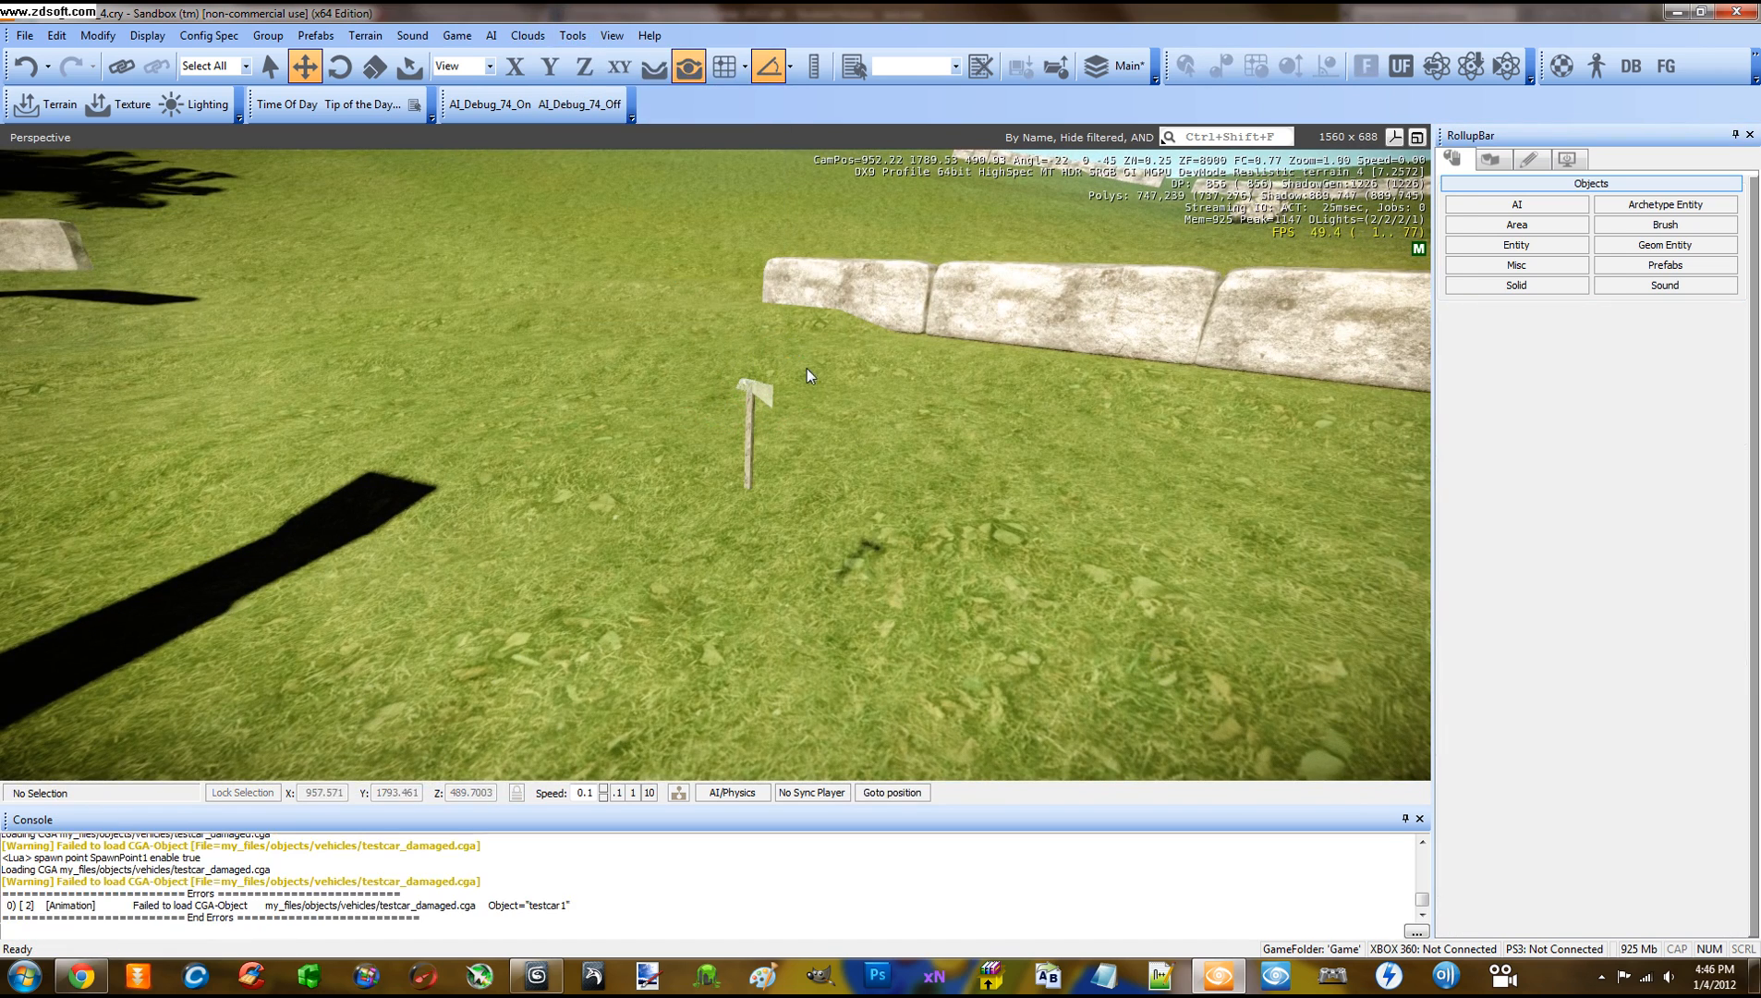
key(ctrl+g)
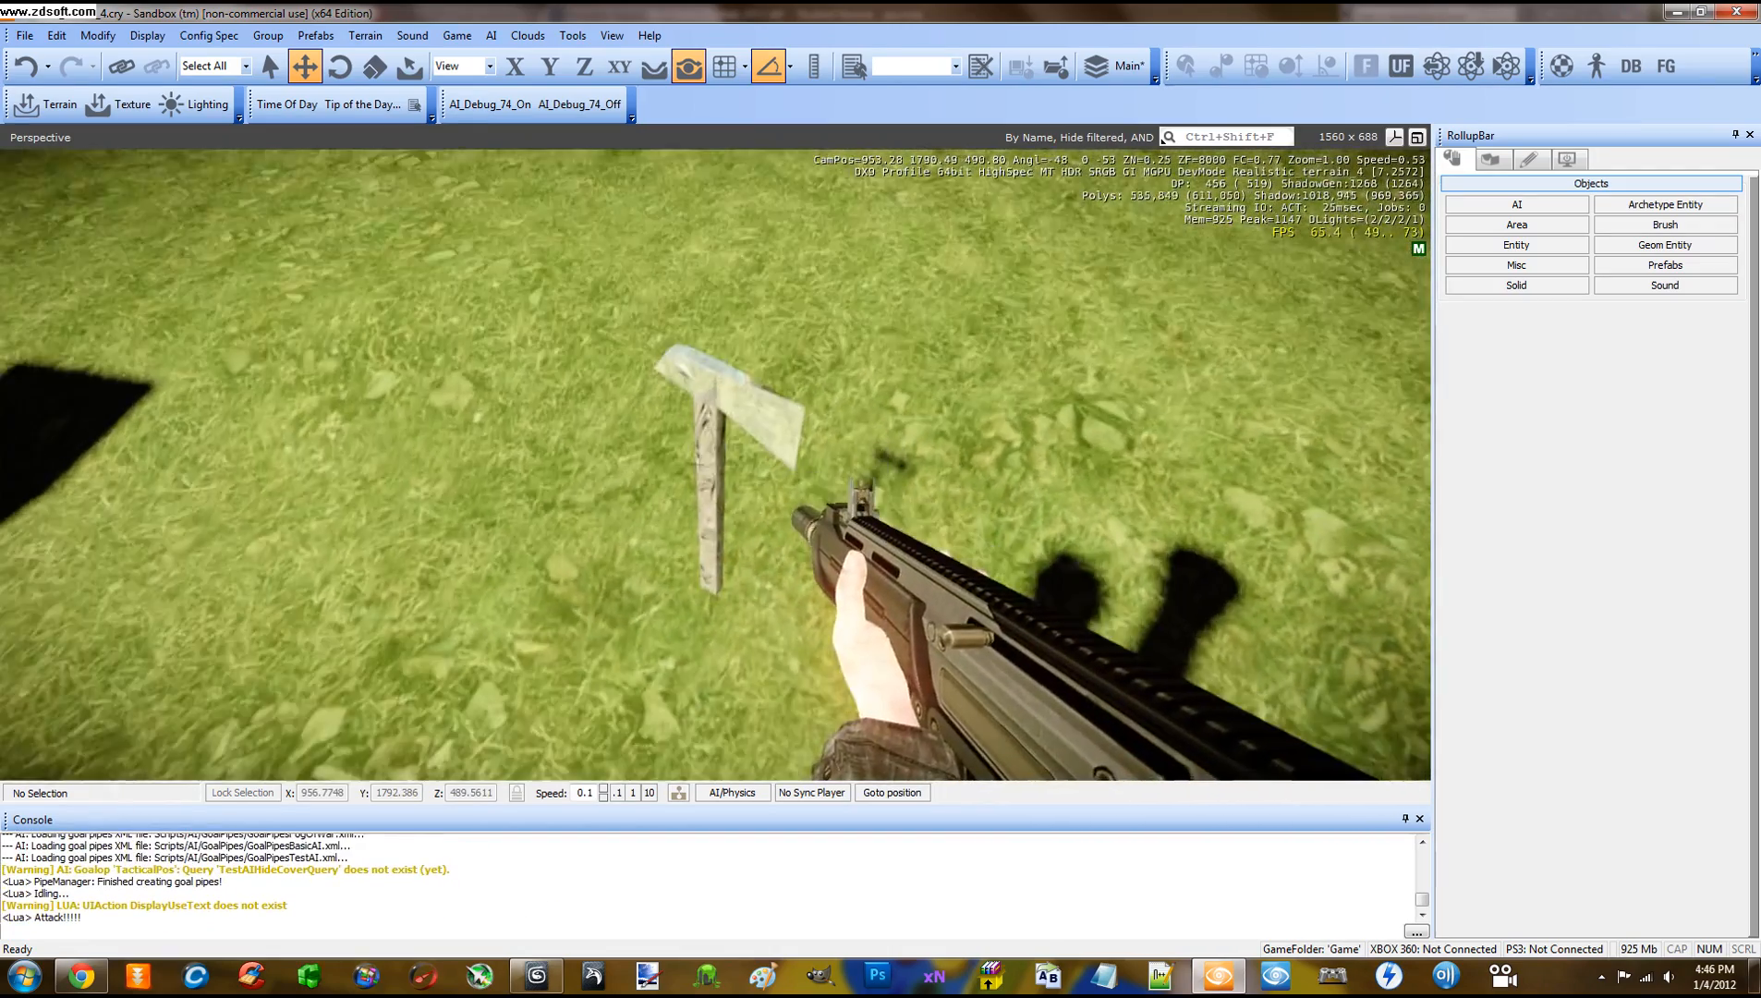
key(f)
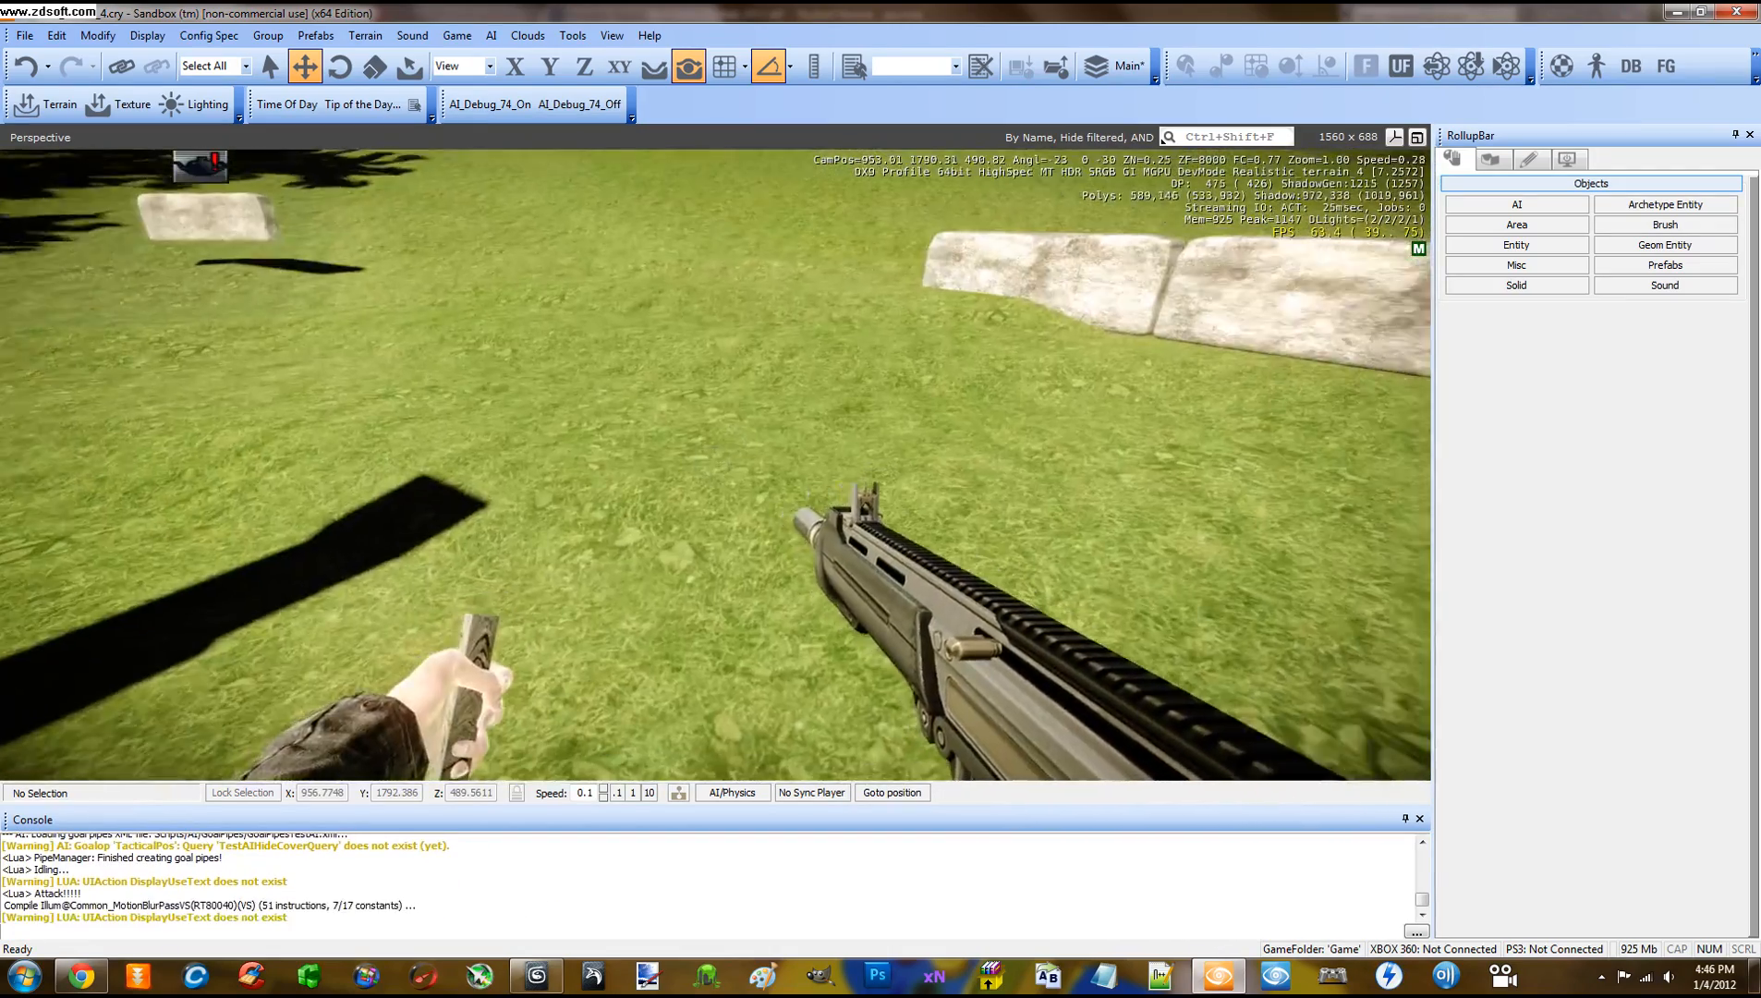
Walk around the level holding the axe, then return to the editor with Esc
key(w)
key(w)
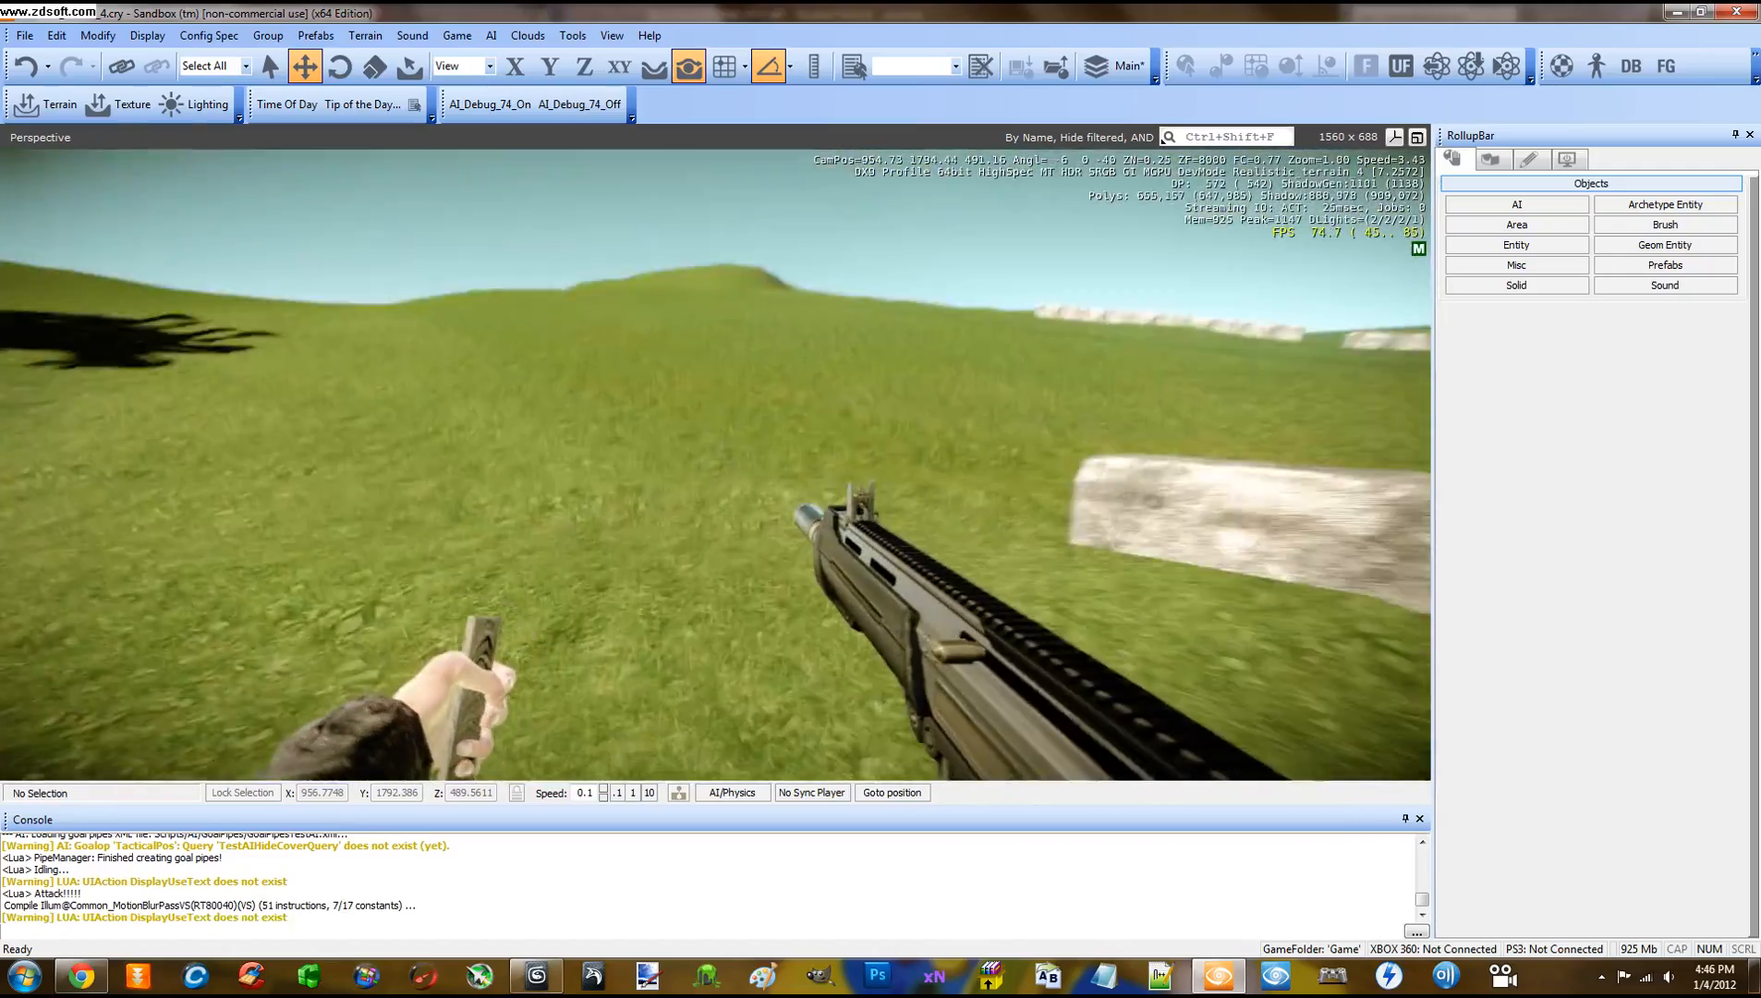
key(w)
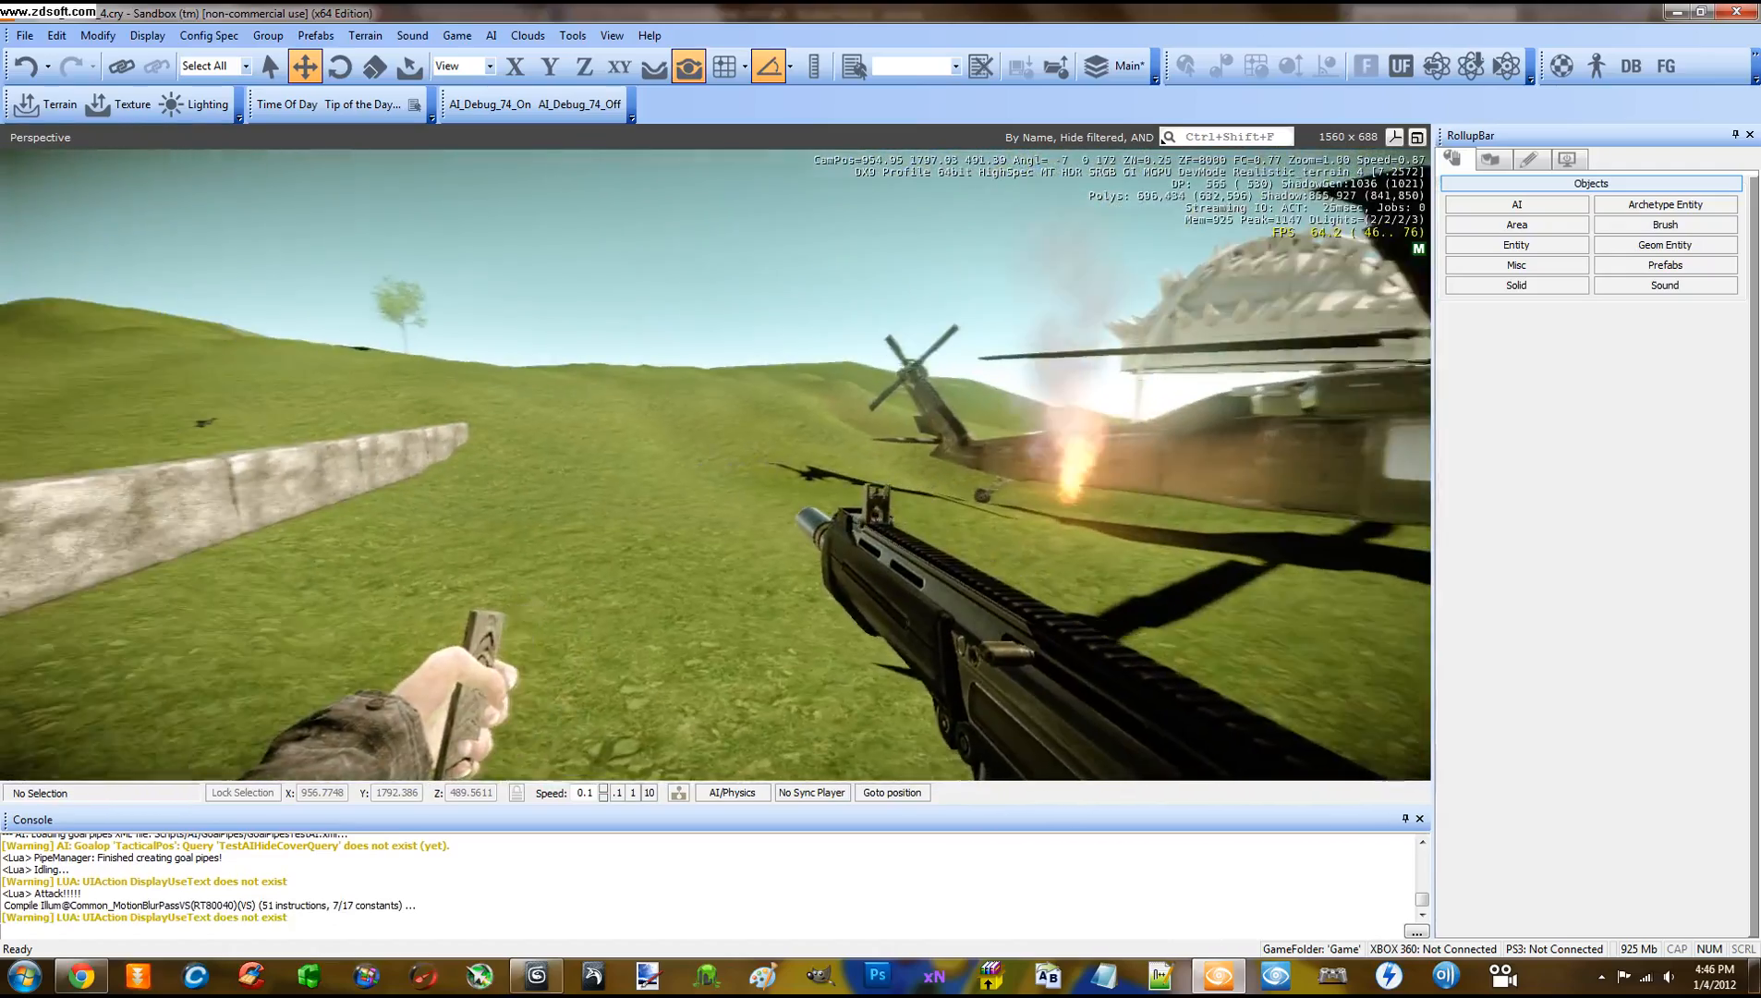
key(w)
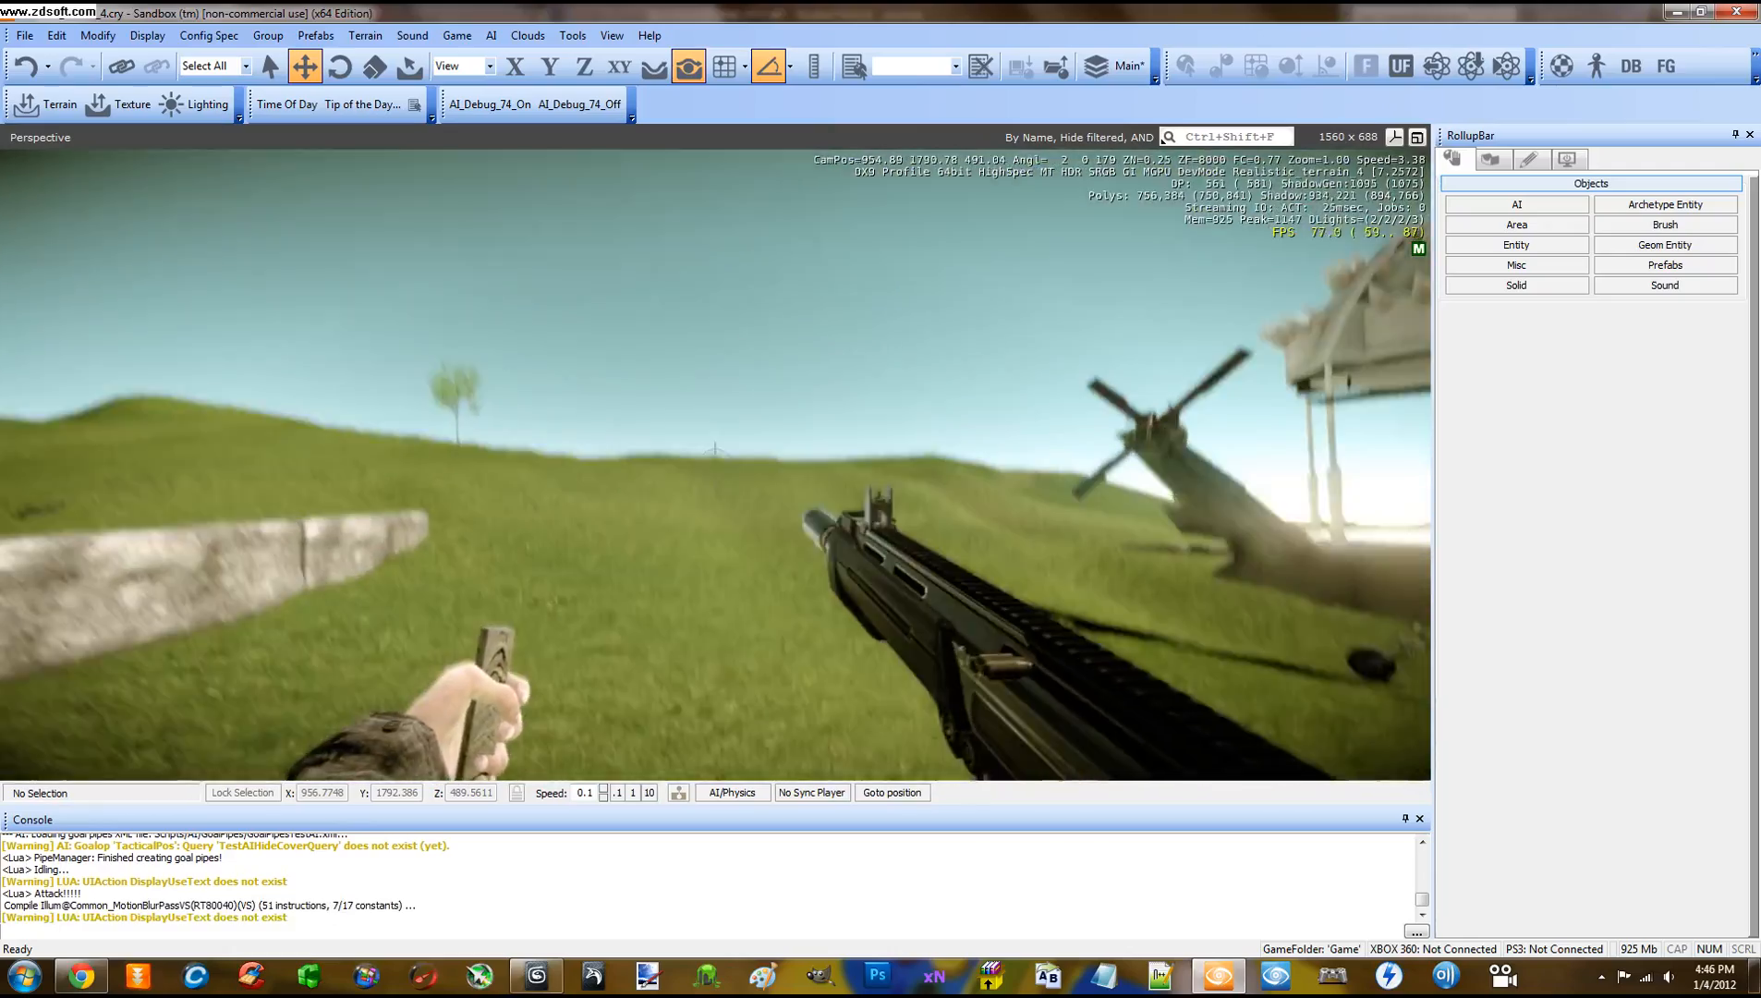
key(w)
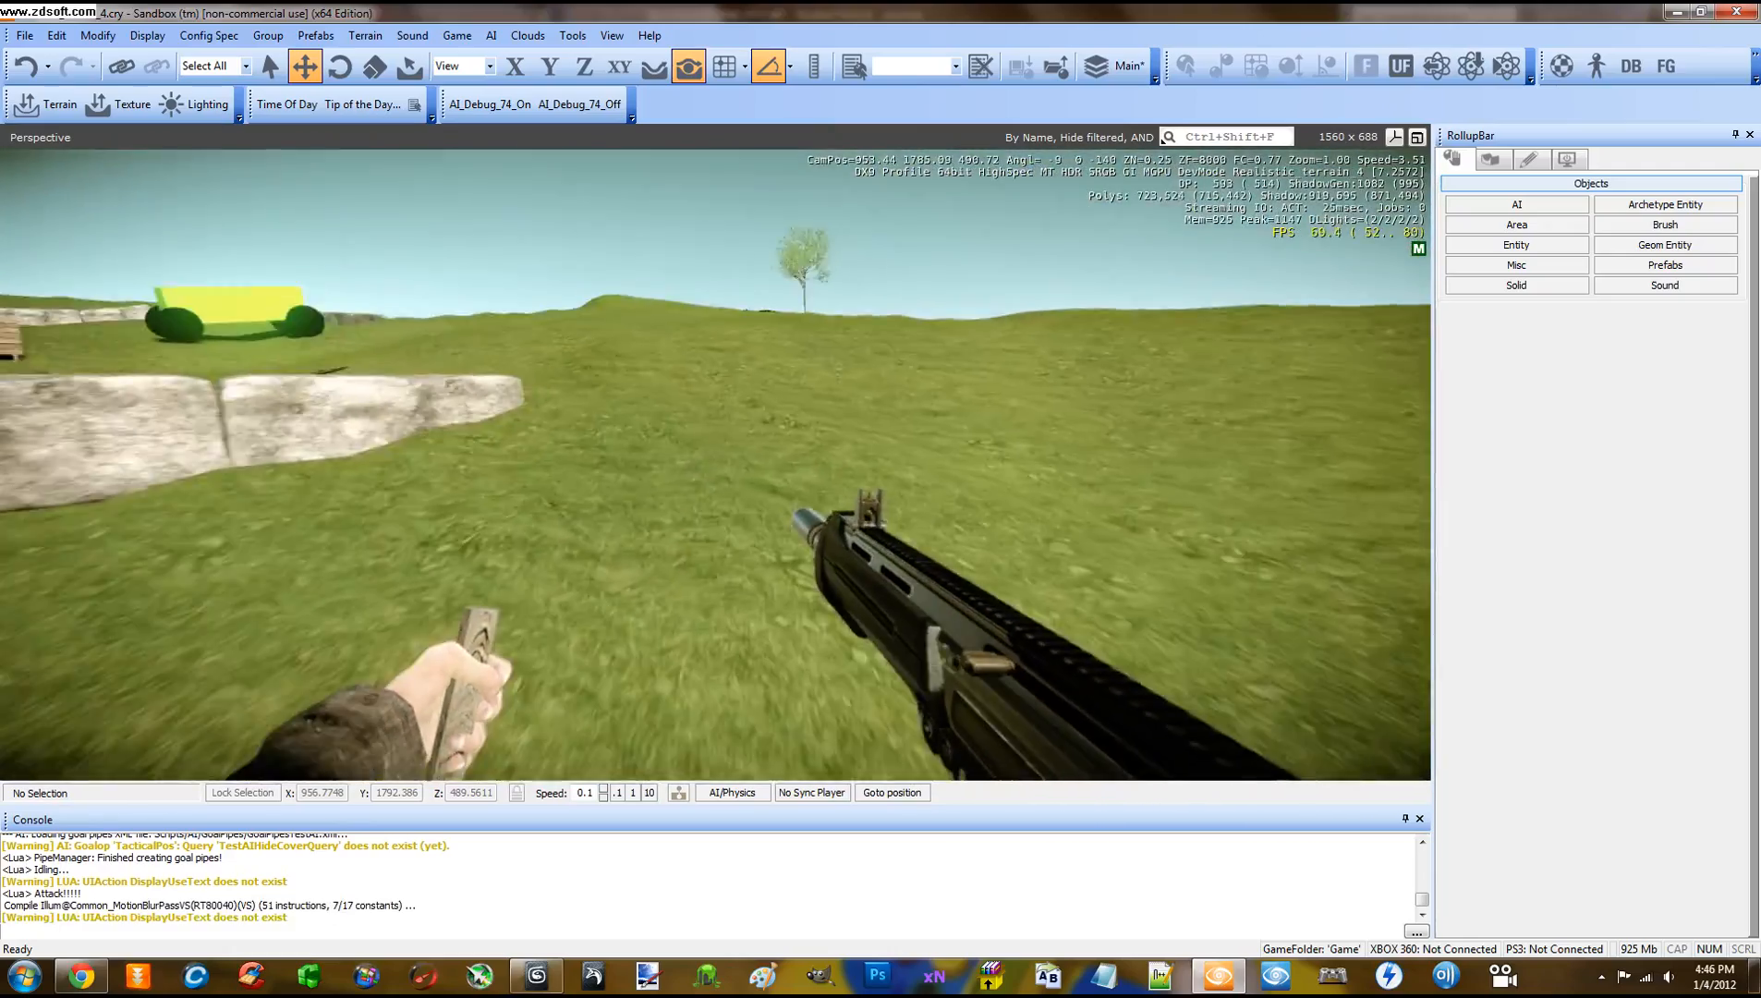
key(w)
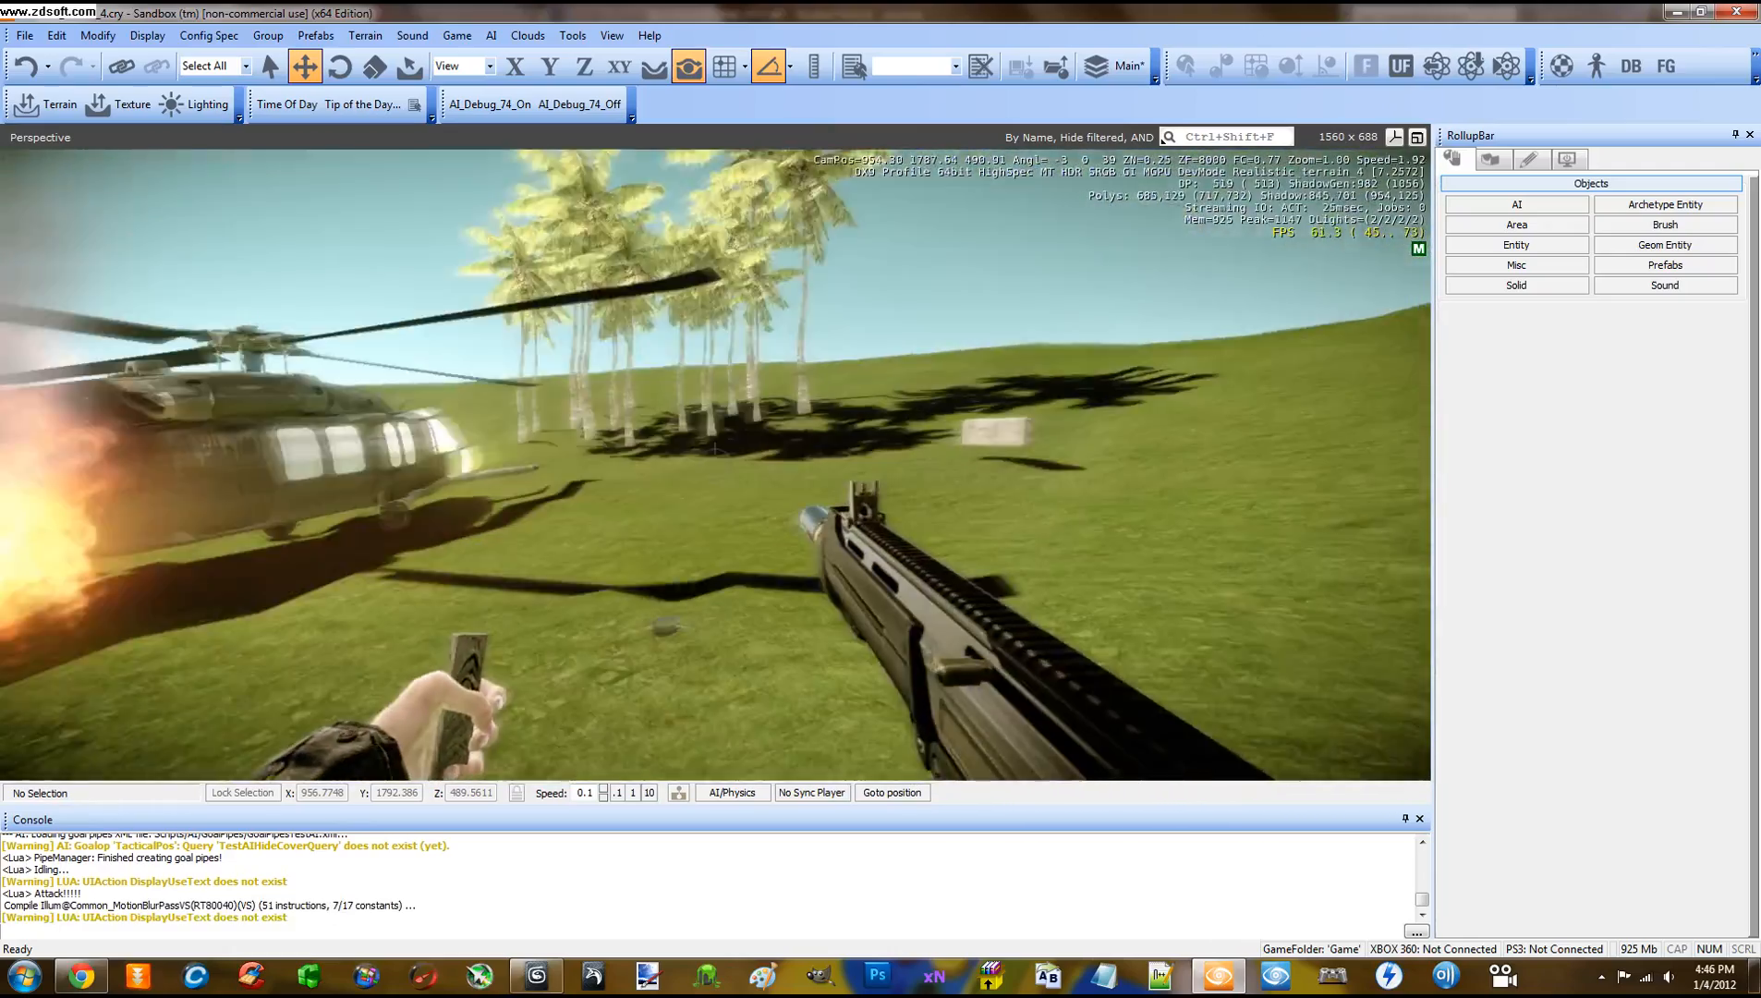
key(w)
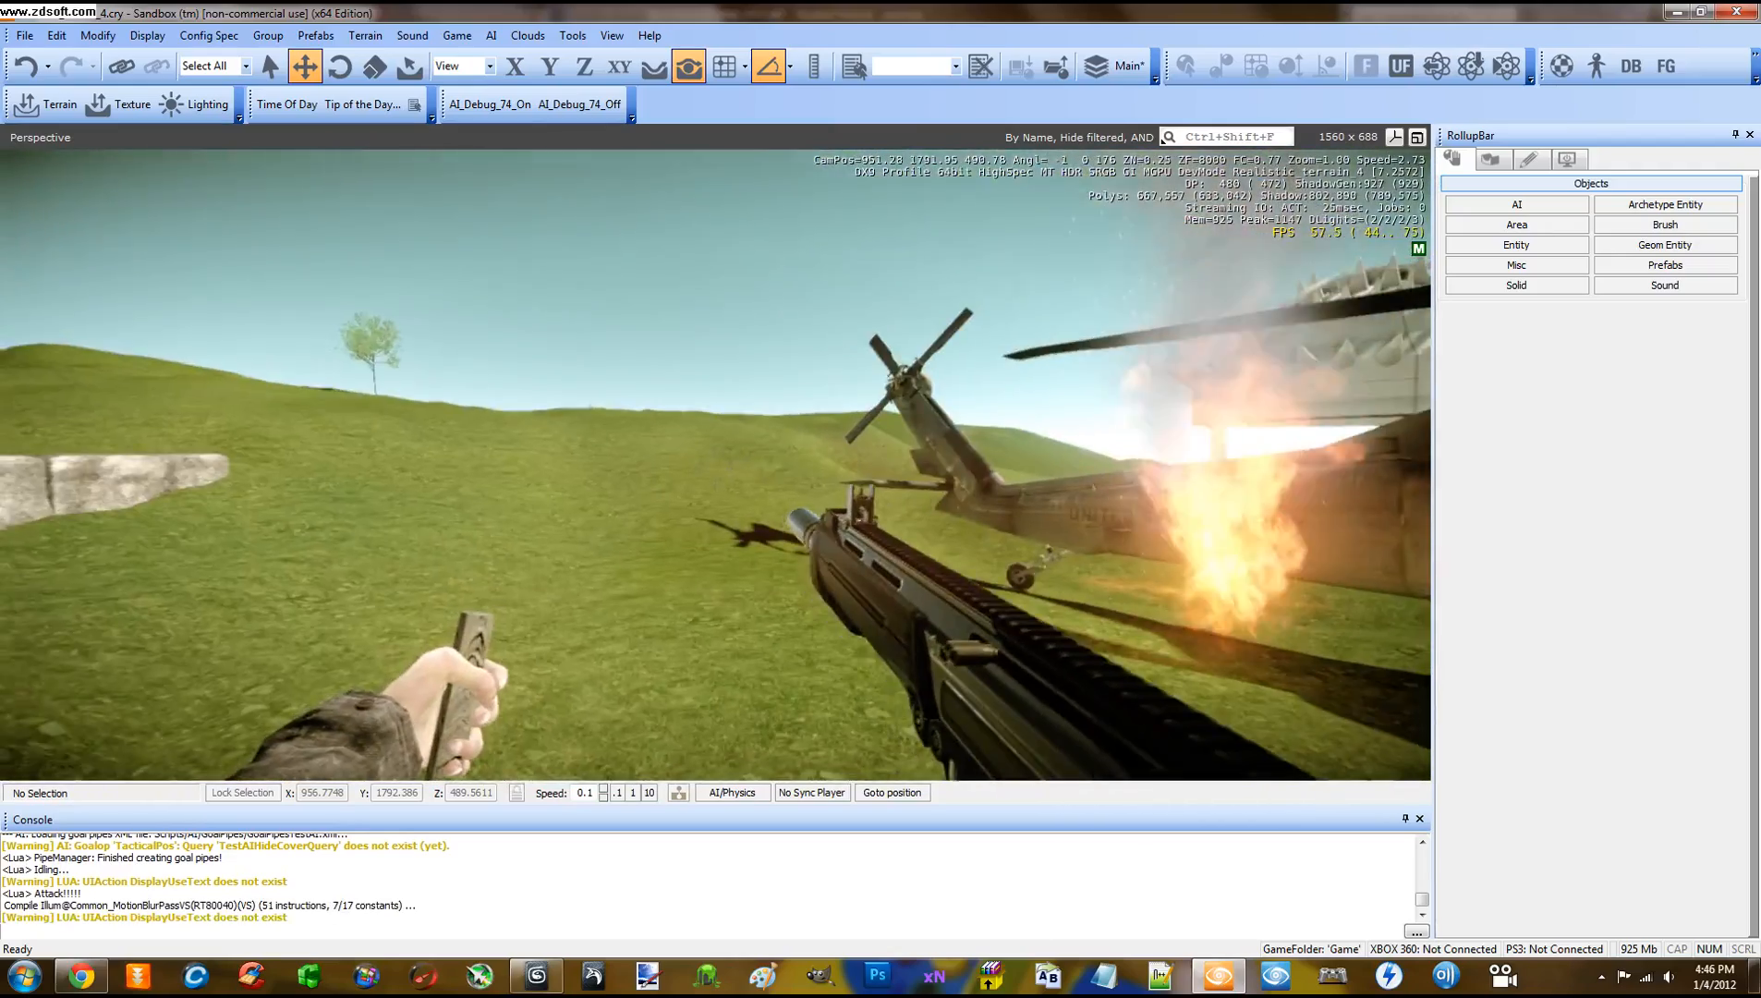
key(Escape)
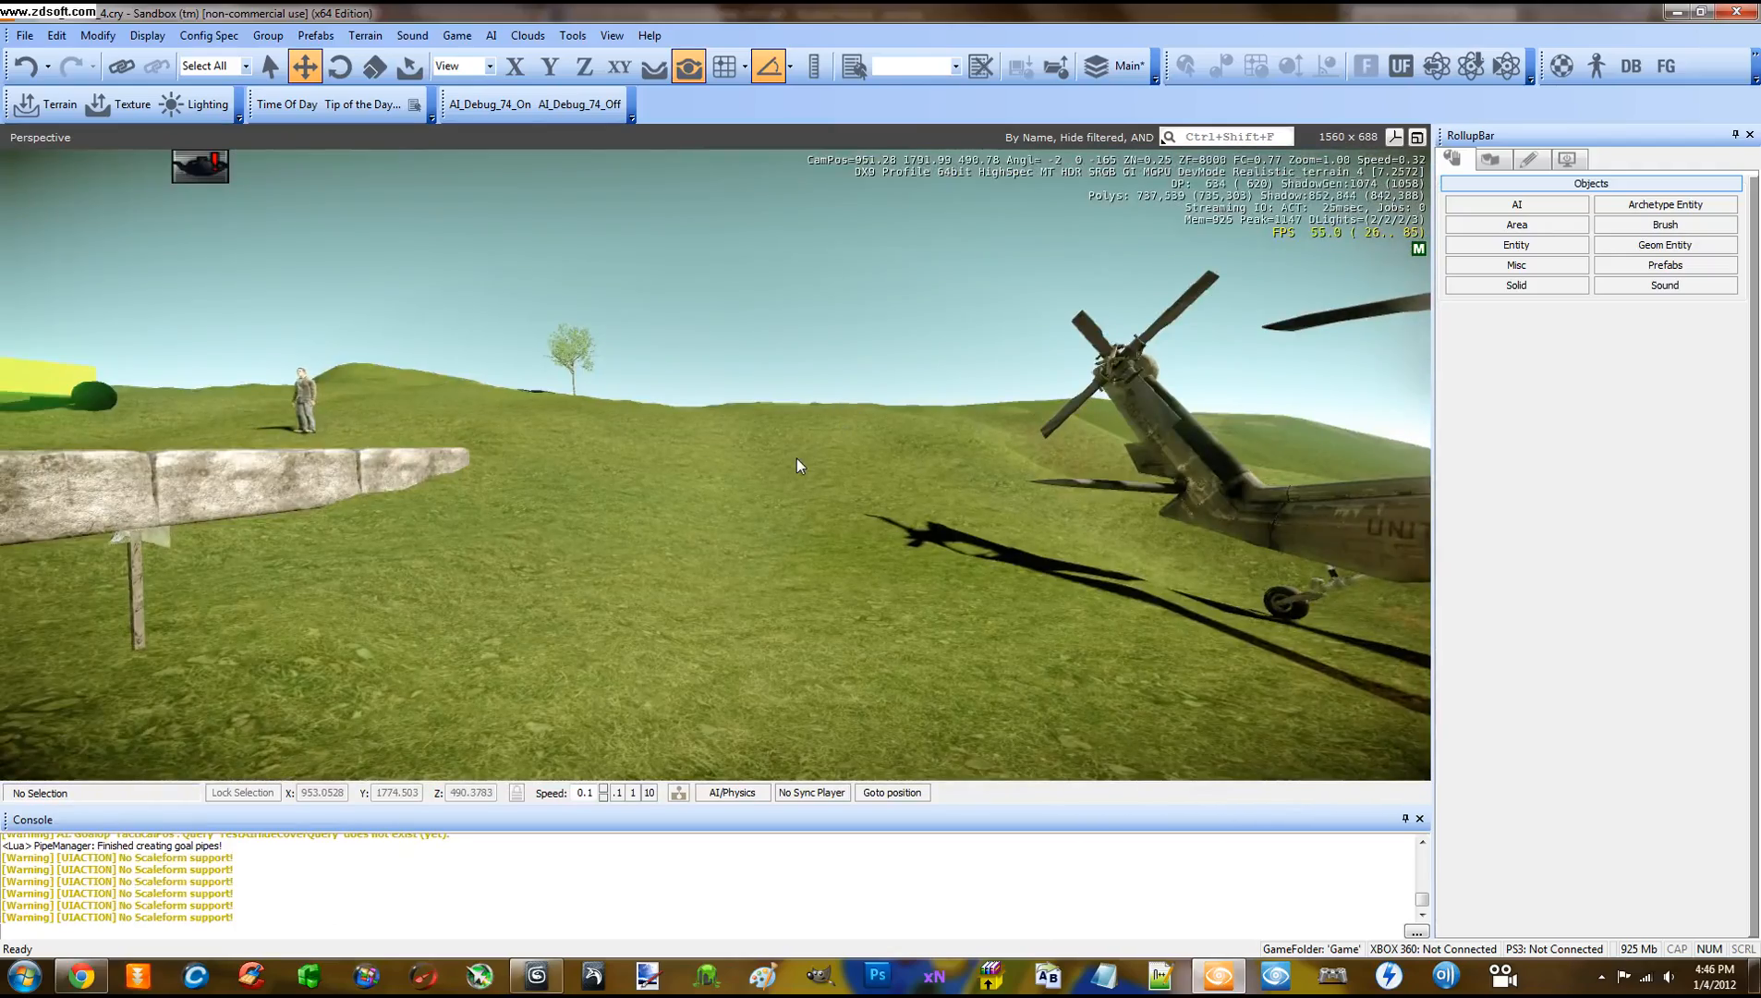
right_drag(592, 453, 602, 453)
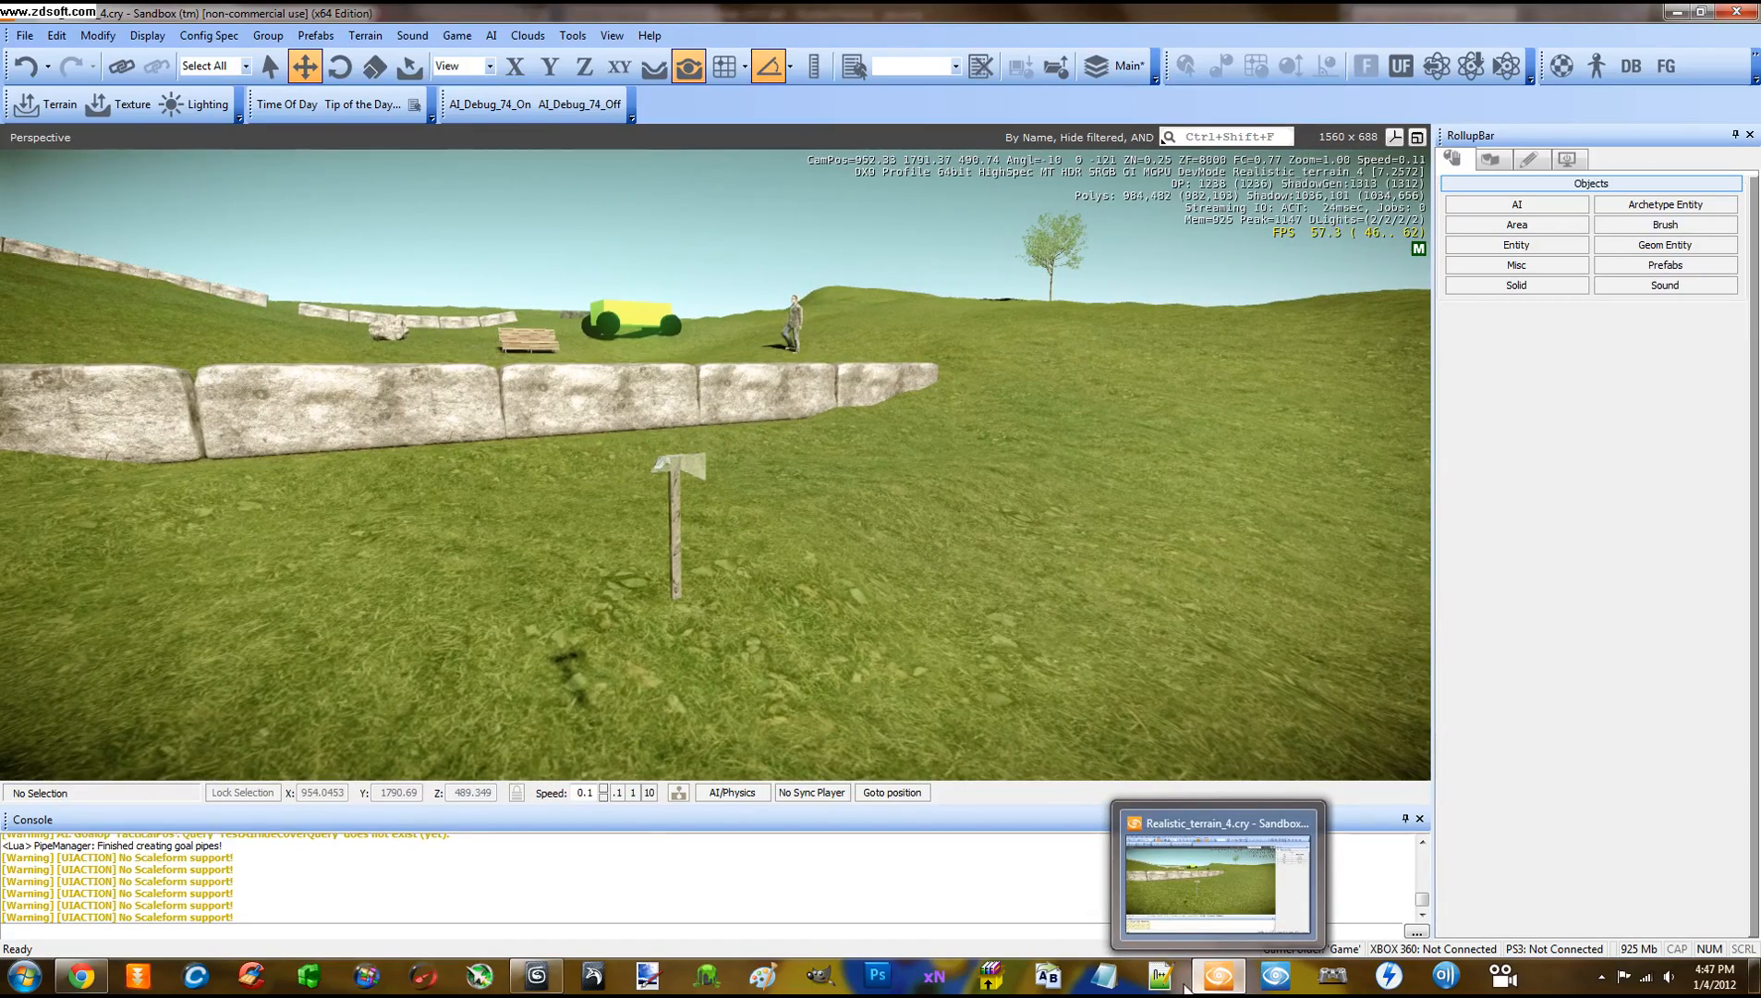
Switch to 3ds Max and orbit around the fist gripping the axe's handle
click(539, 978)
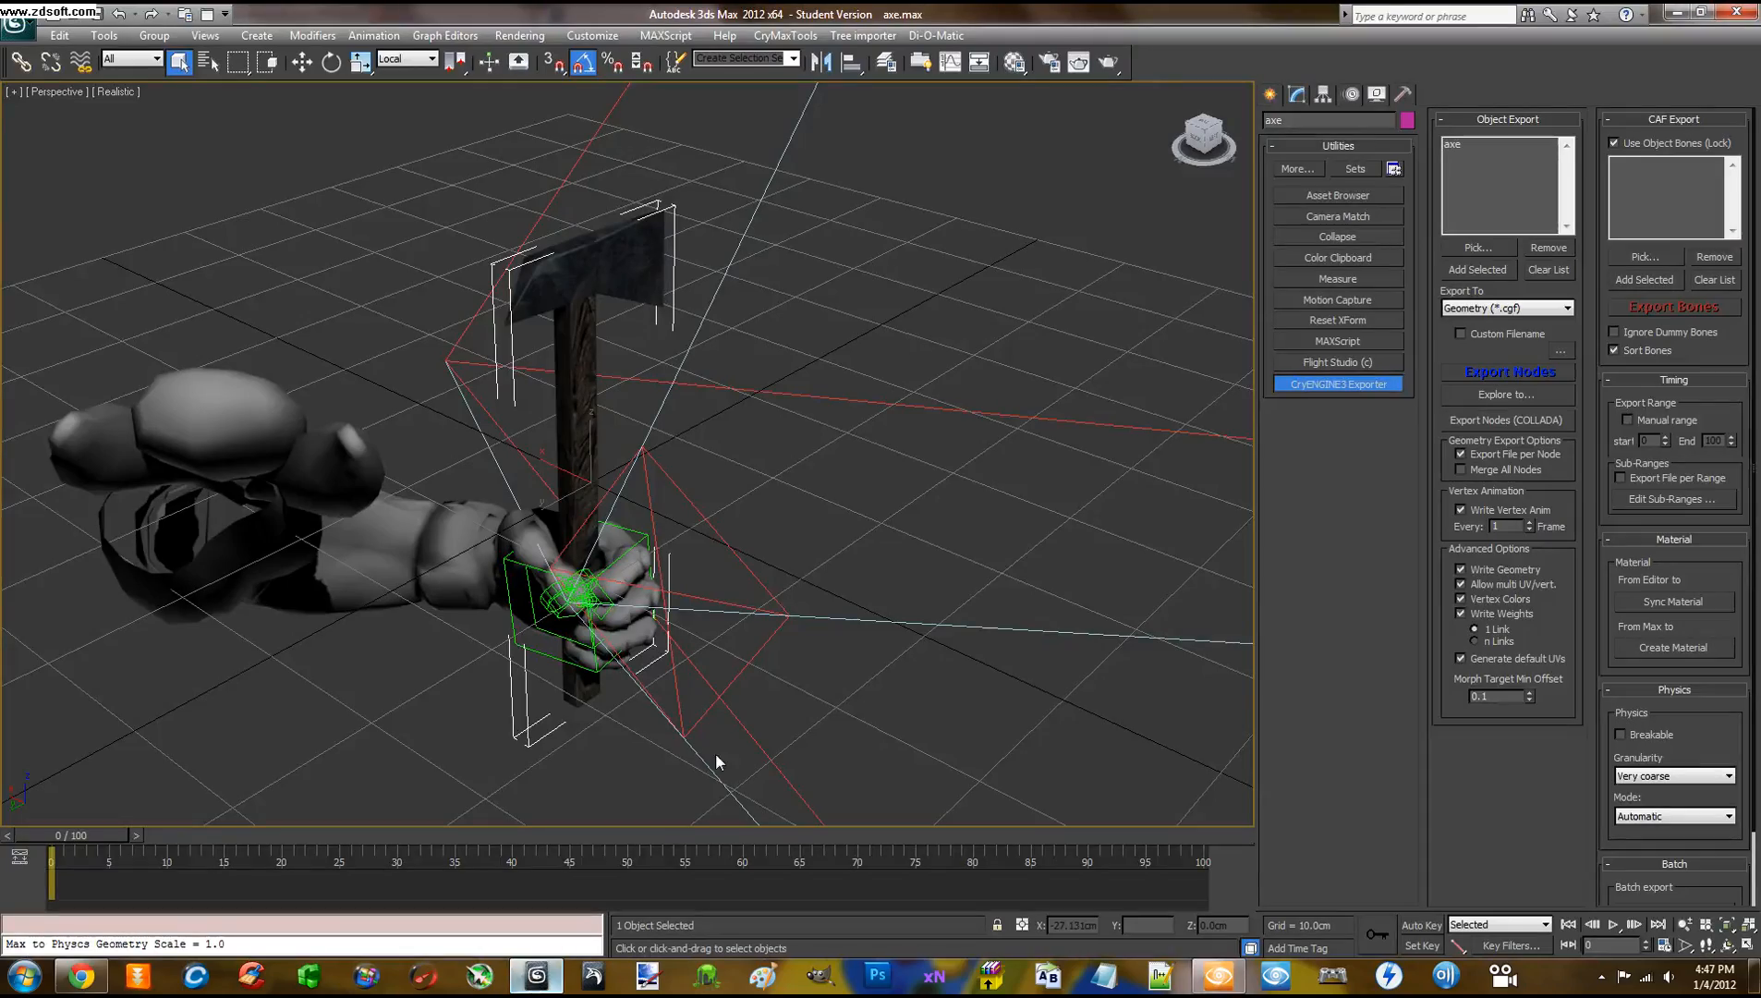
mouse_move(733, 670)
alt+middle_down()
mouse_move(806, 639)
mouse_move(821, 573)
mouse_move(793, 627)
mouse_move(796, 702)
mouse_move(790, 629)
mouse_move(661, 582)
mouse_move(505, 654)
mouse_move(857, 625)
mouse_move(814, 598)
mouse_move(701, 682)
mouse_move(593, 698)
mouse_move(784, 648)
mouse_move(751, 652)
mouse_move(771, 647)
mouse_move(762, 668)
mouse_move(761, 650)
alt+middle_up()
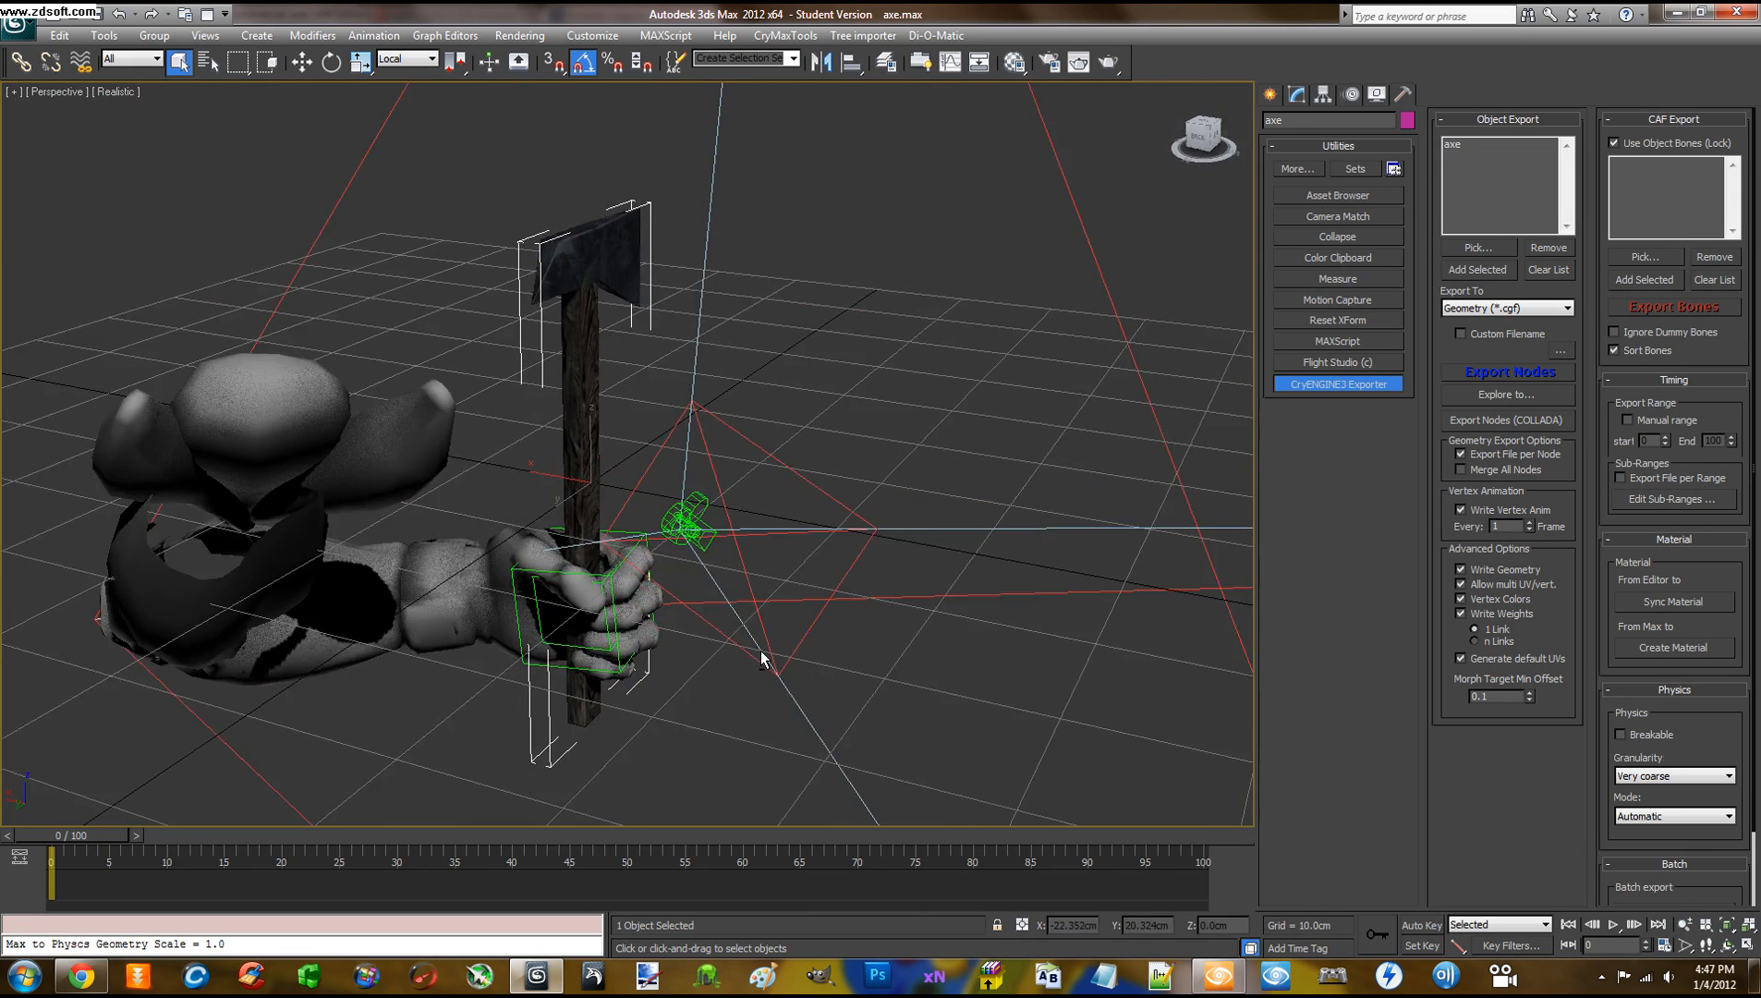
Select the pickable_template grip helper and rotate it -70 degrees around Y
click(512, 579)
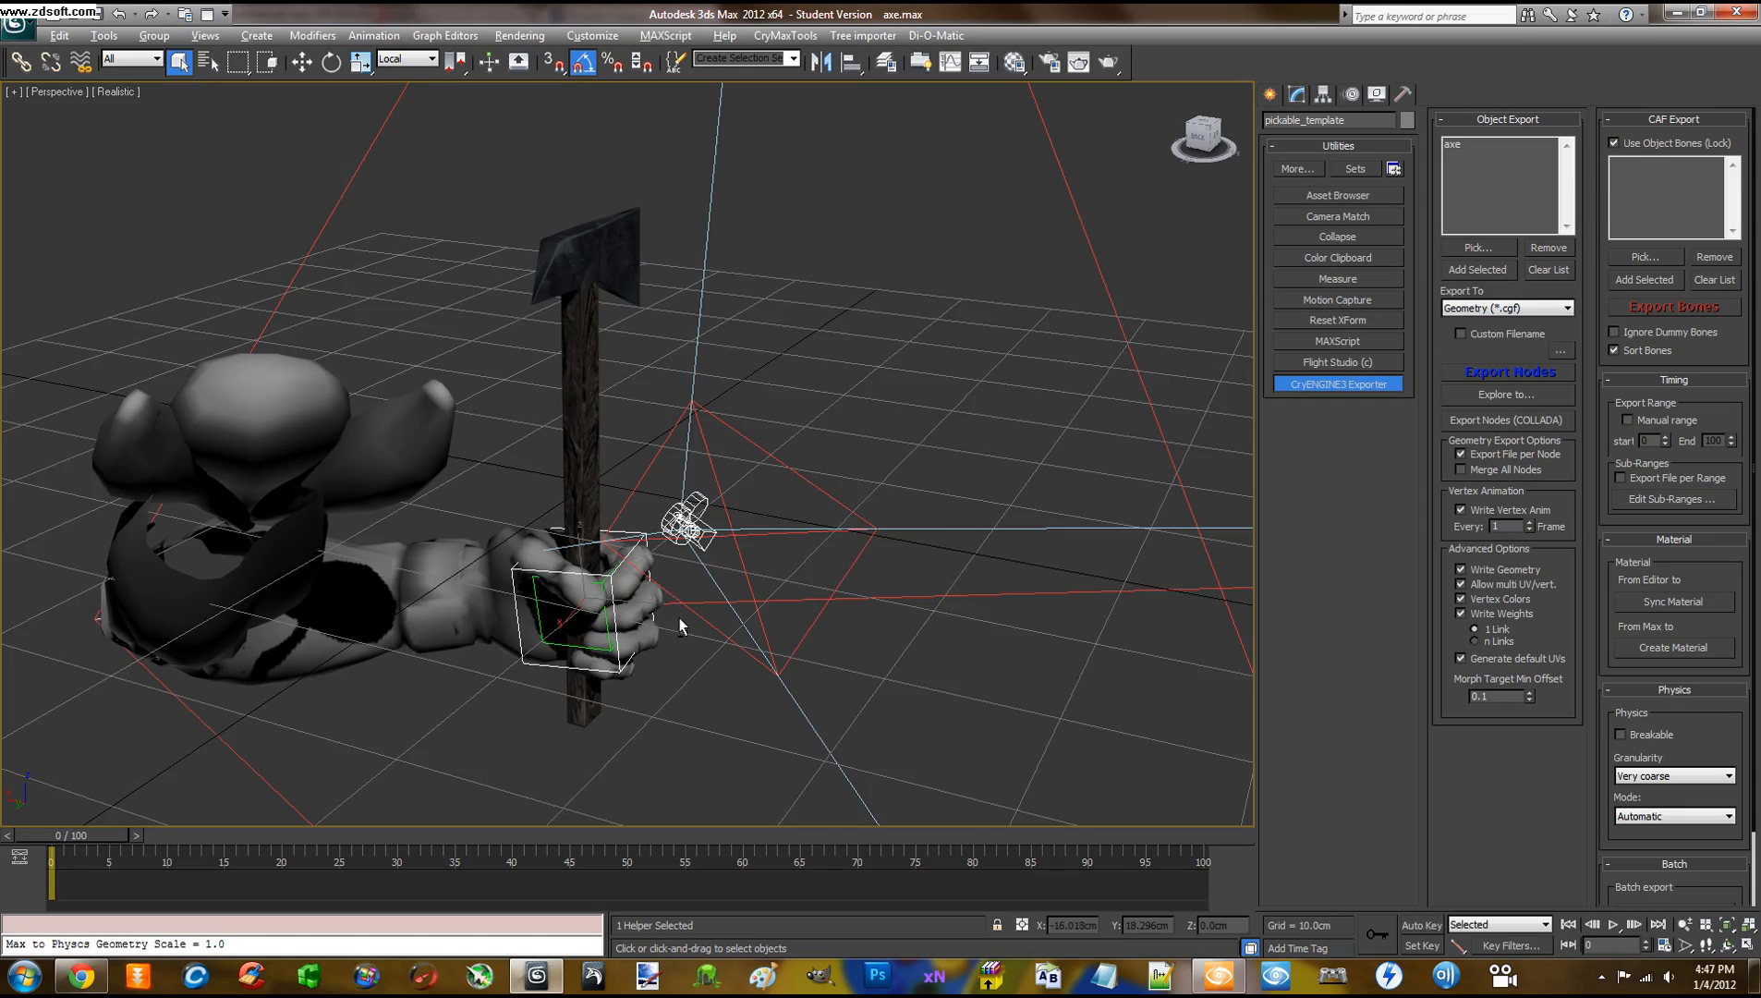
alt+middle_drag(679, 617, 722, 608)
alt+middle_drag(692, 619, 679, 620)
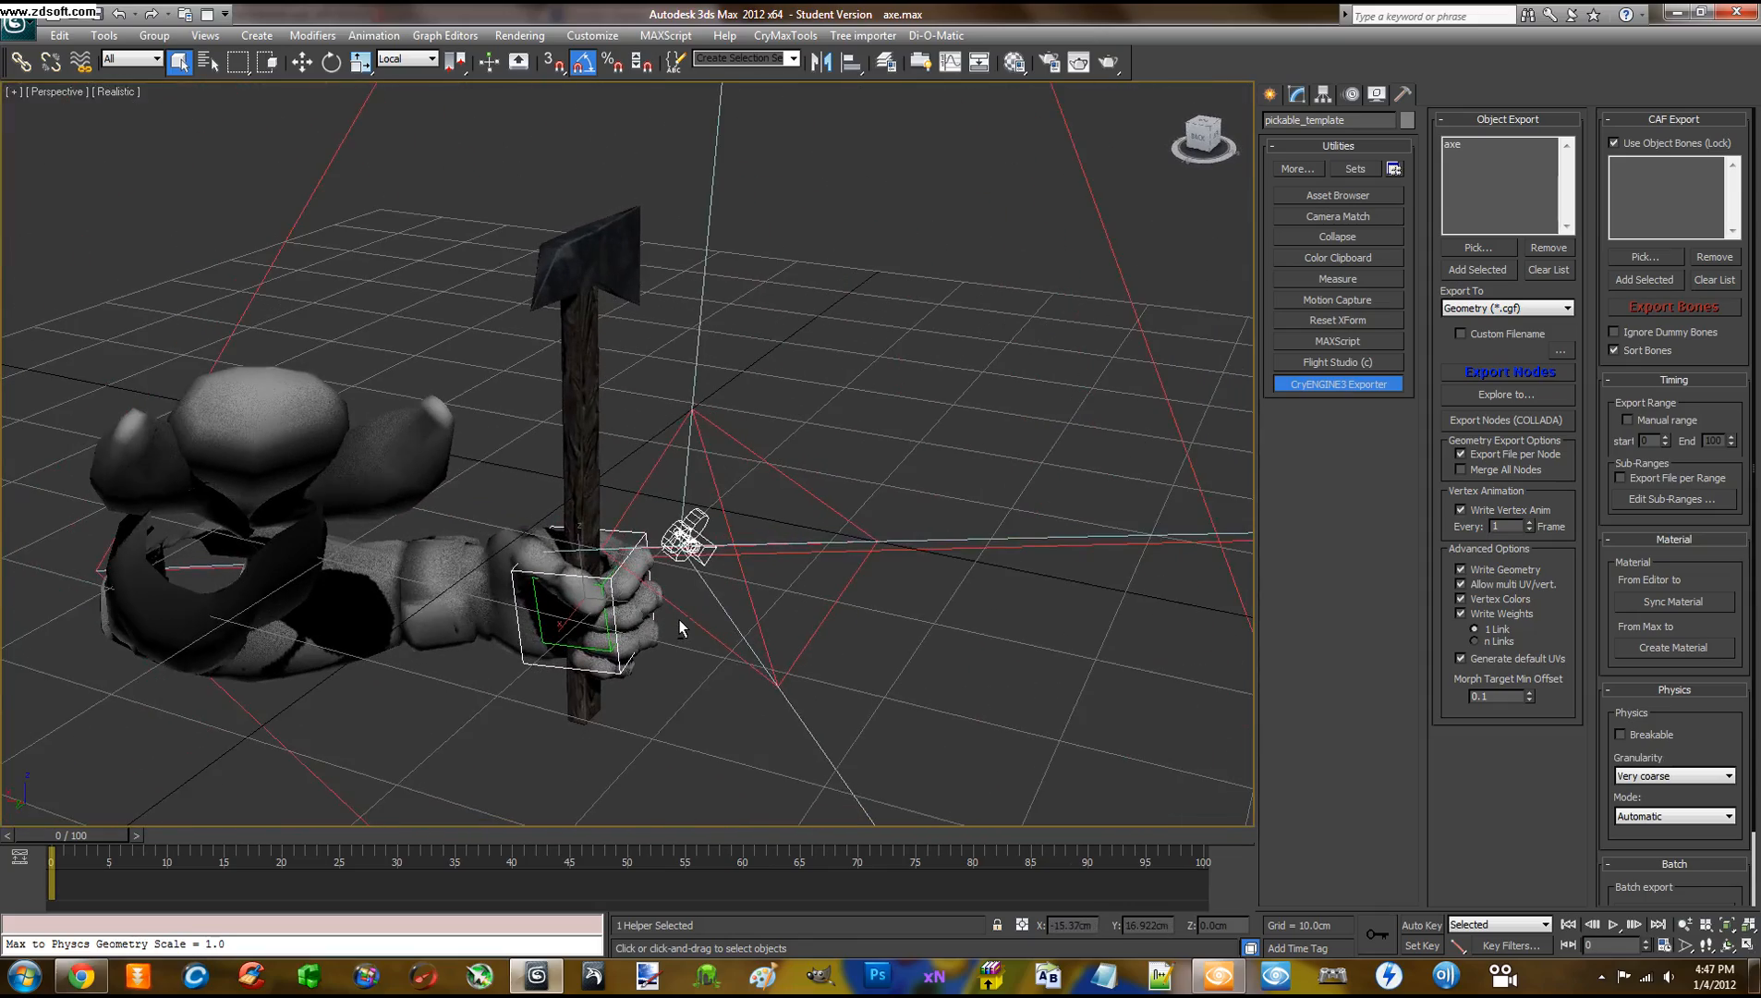
alt+middle_drag(1068, 354, 986, 429)
key(e)
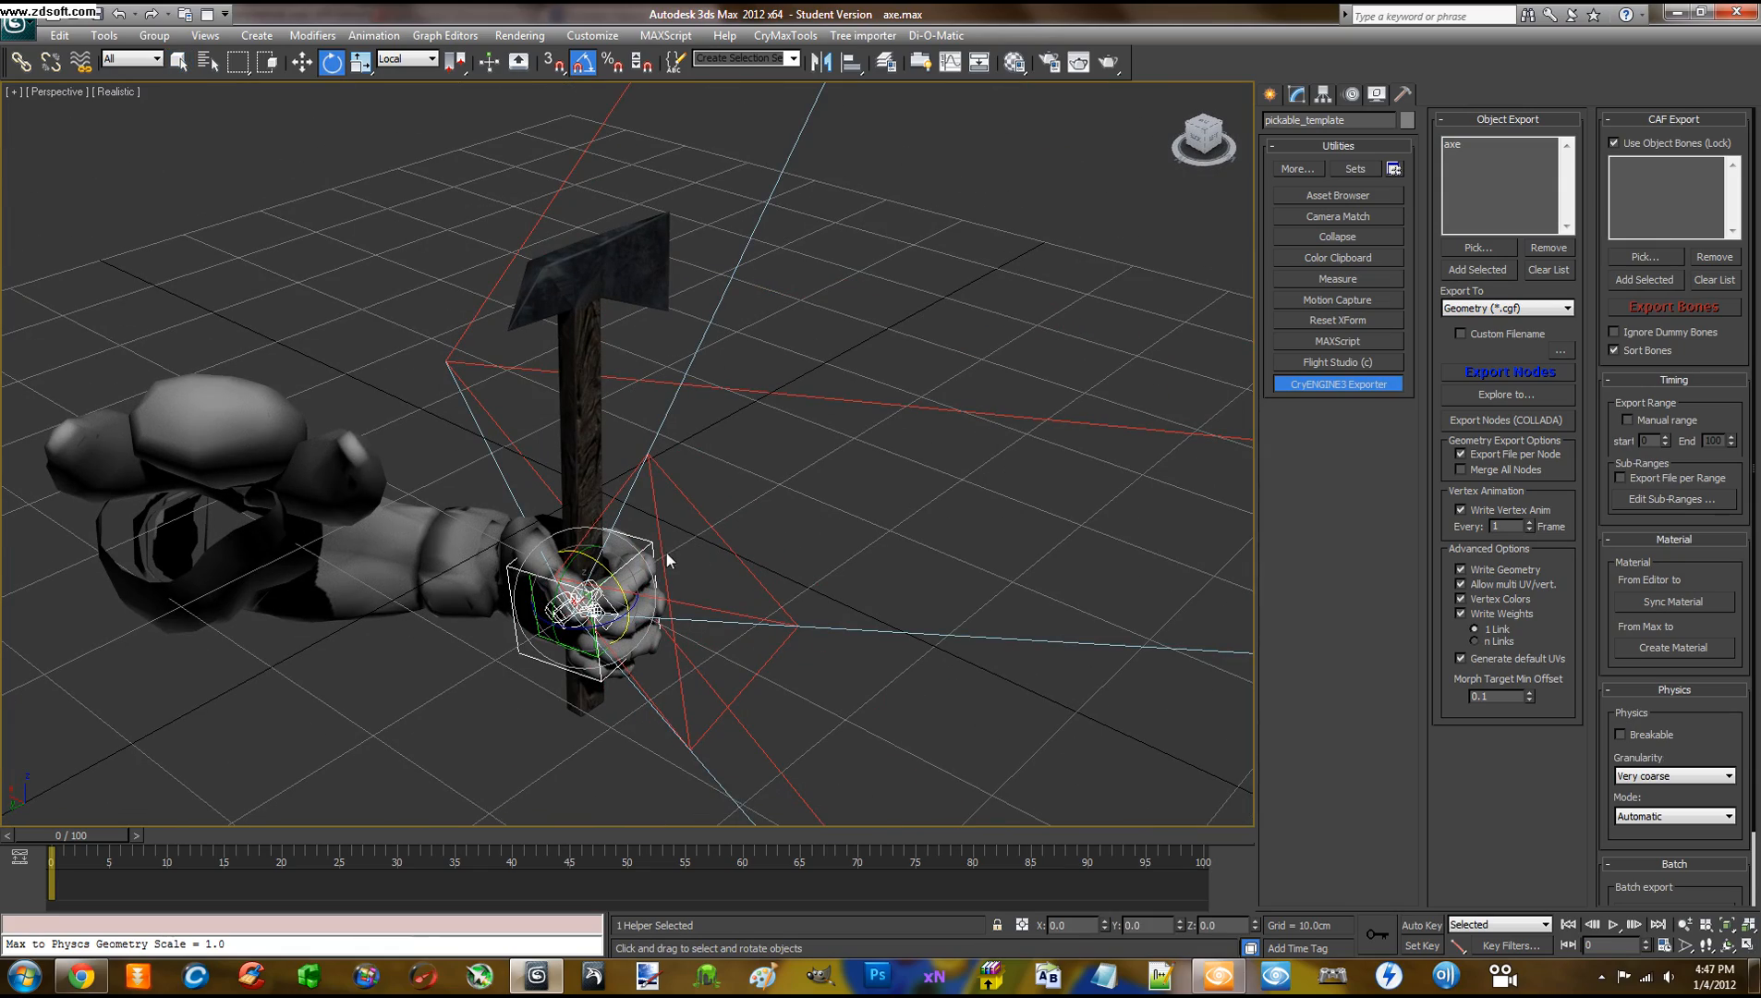
alt+middle_drag(726, 546, 794, 503)
drag(586, 591, 598, 427)
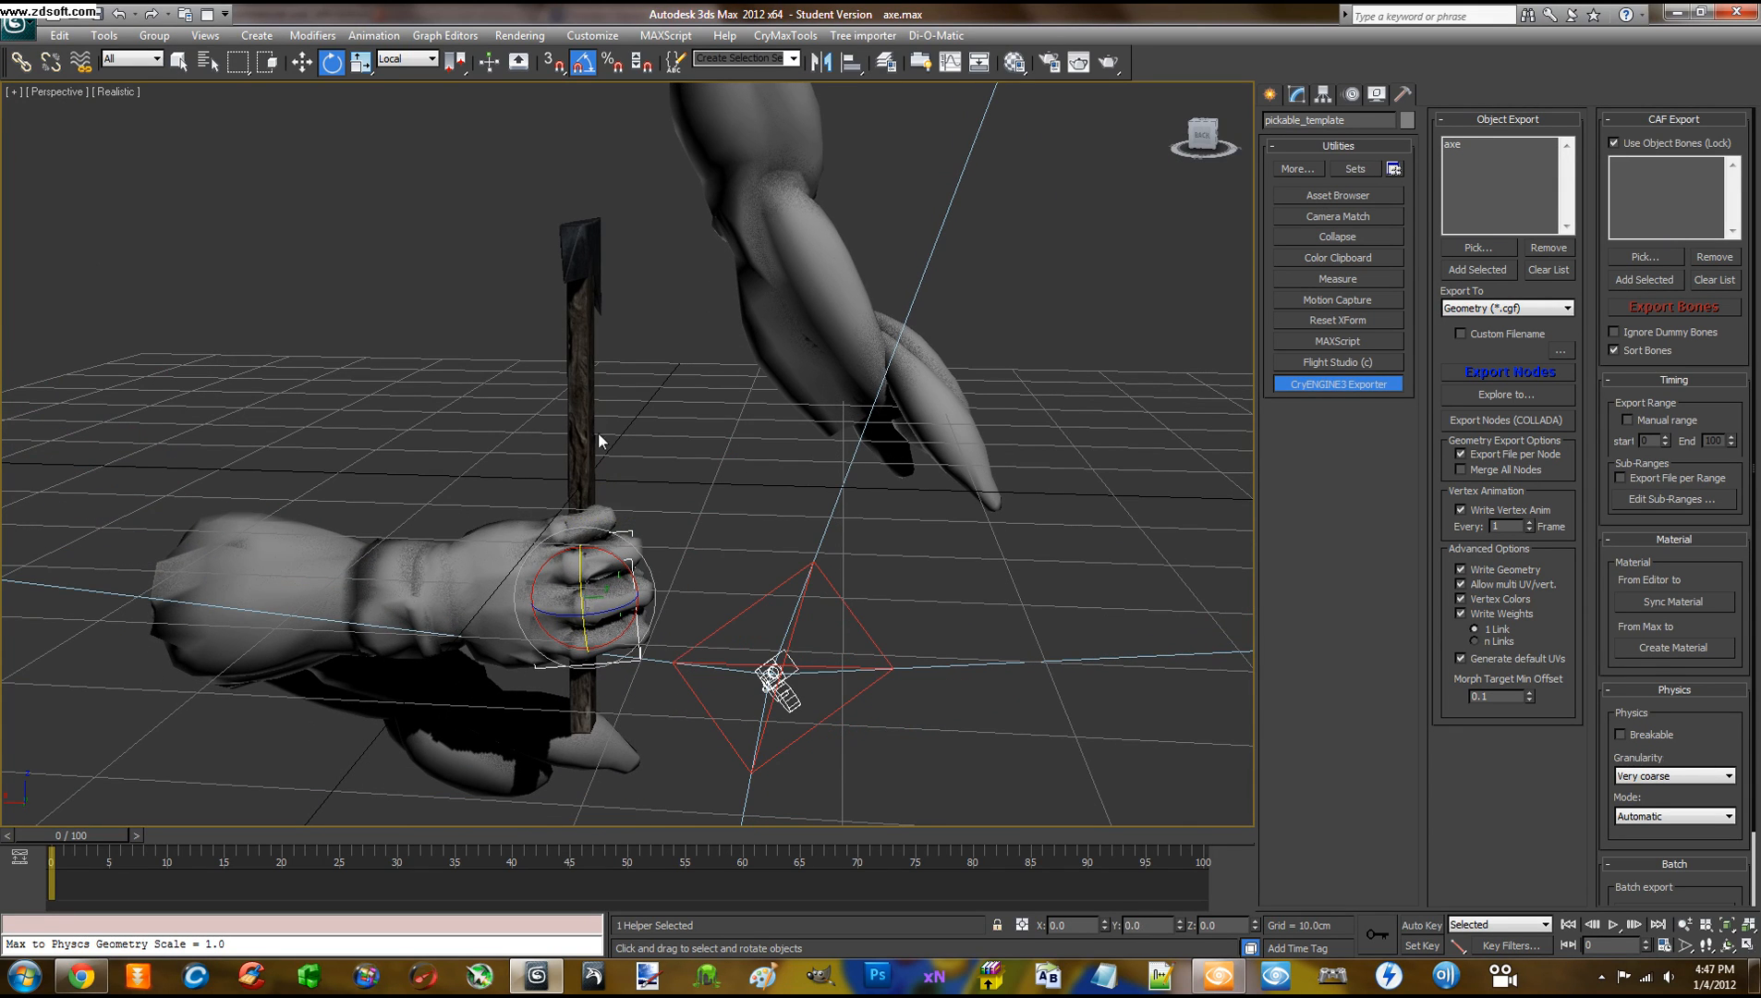
Tilt the grip helper 10 degrees about X and a further -15 degrees about Y, then select the axe
alt+middle_drag(598, 427, 614, 555)
drag(614, 555, 609, 552)
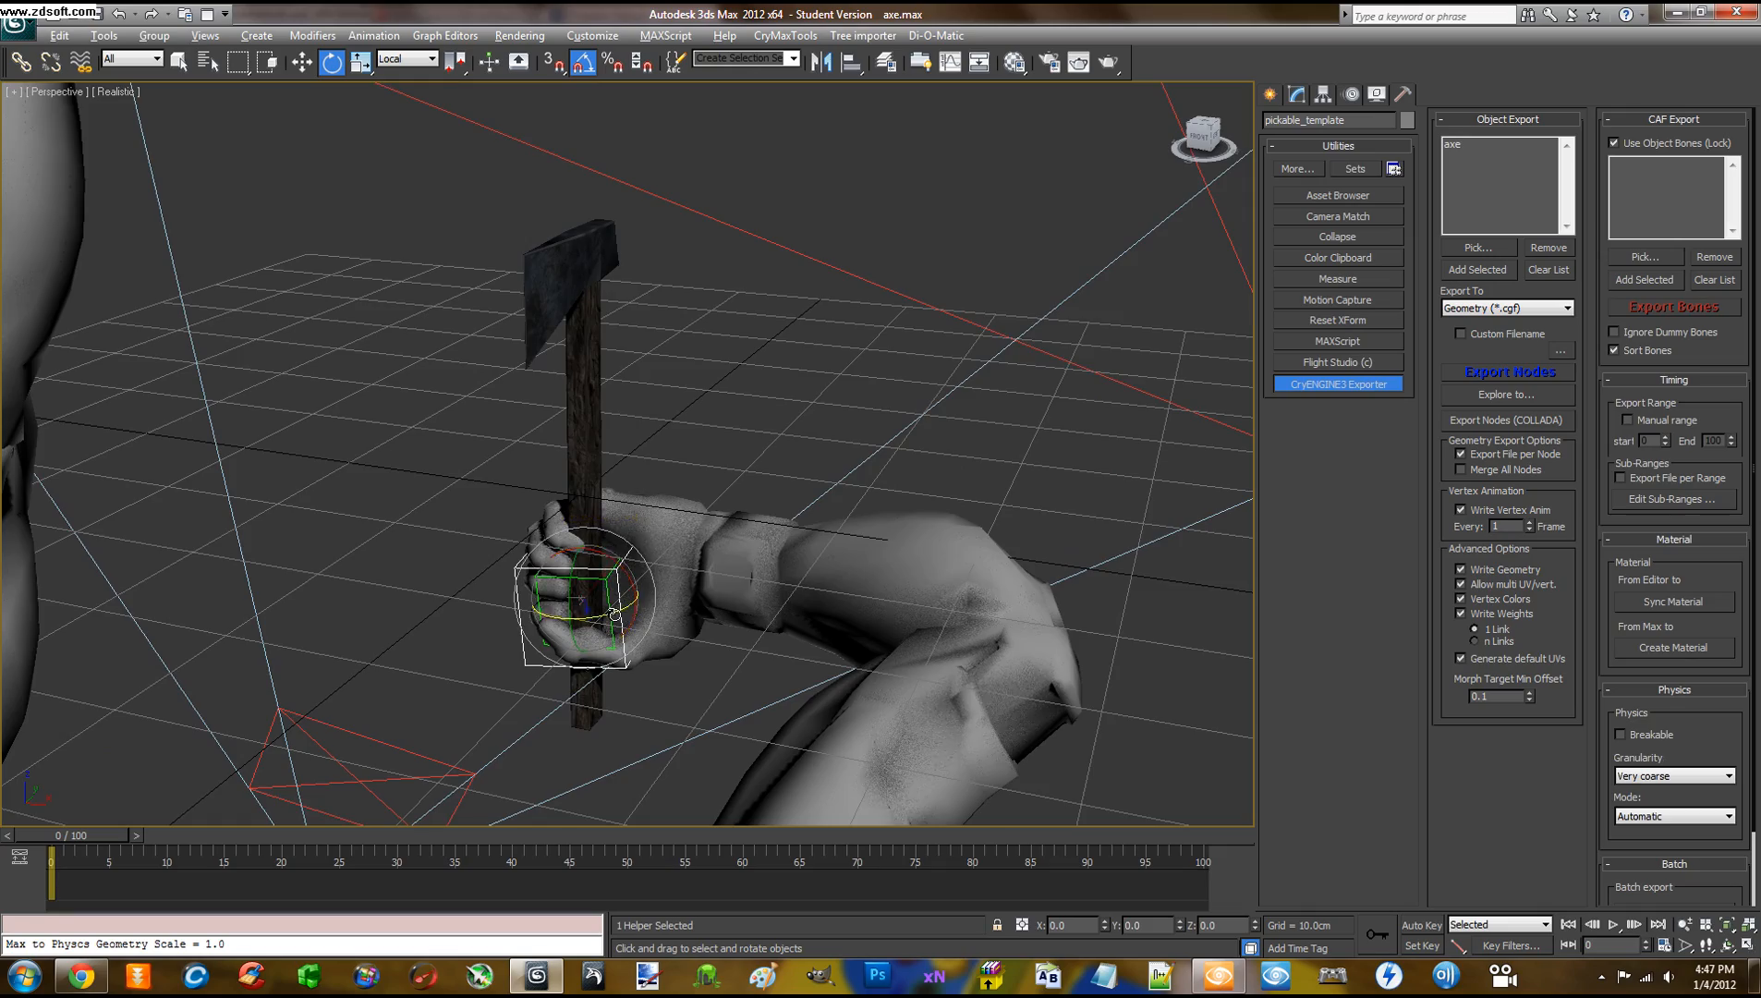
alt+middle_drag(609, 552, 538, 635)
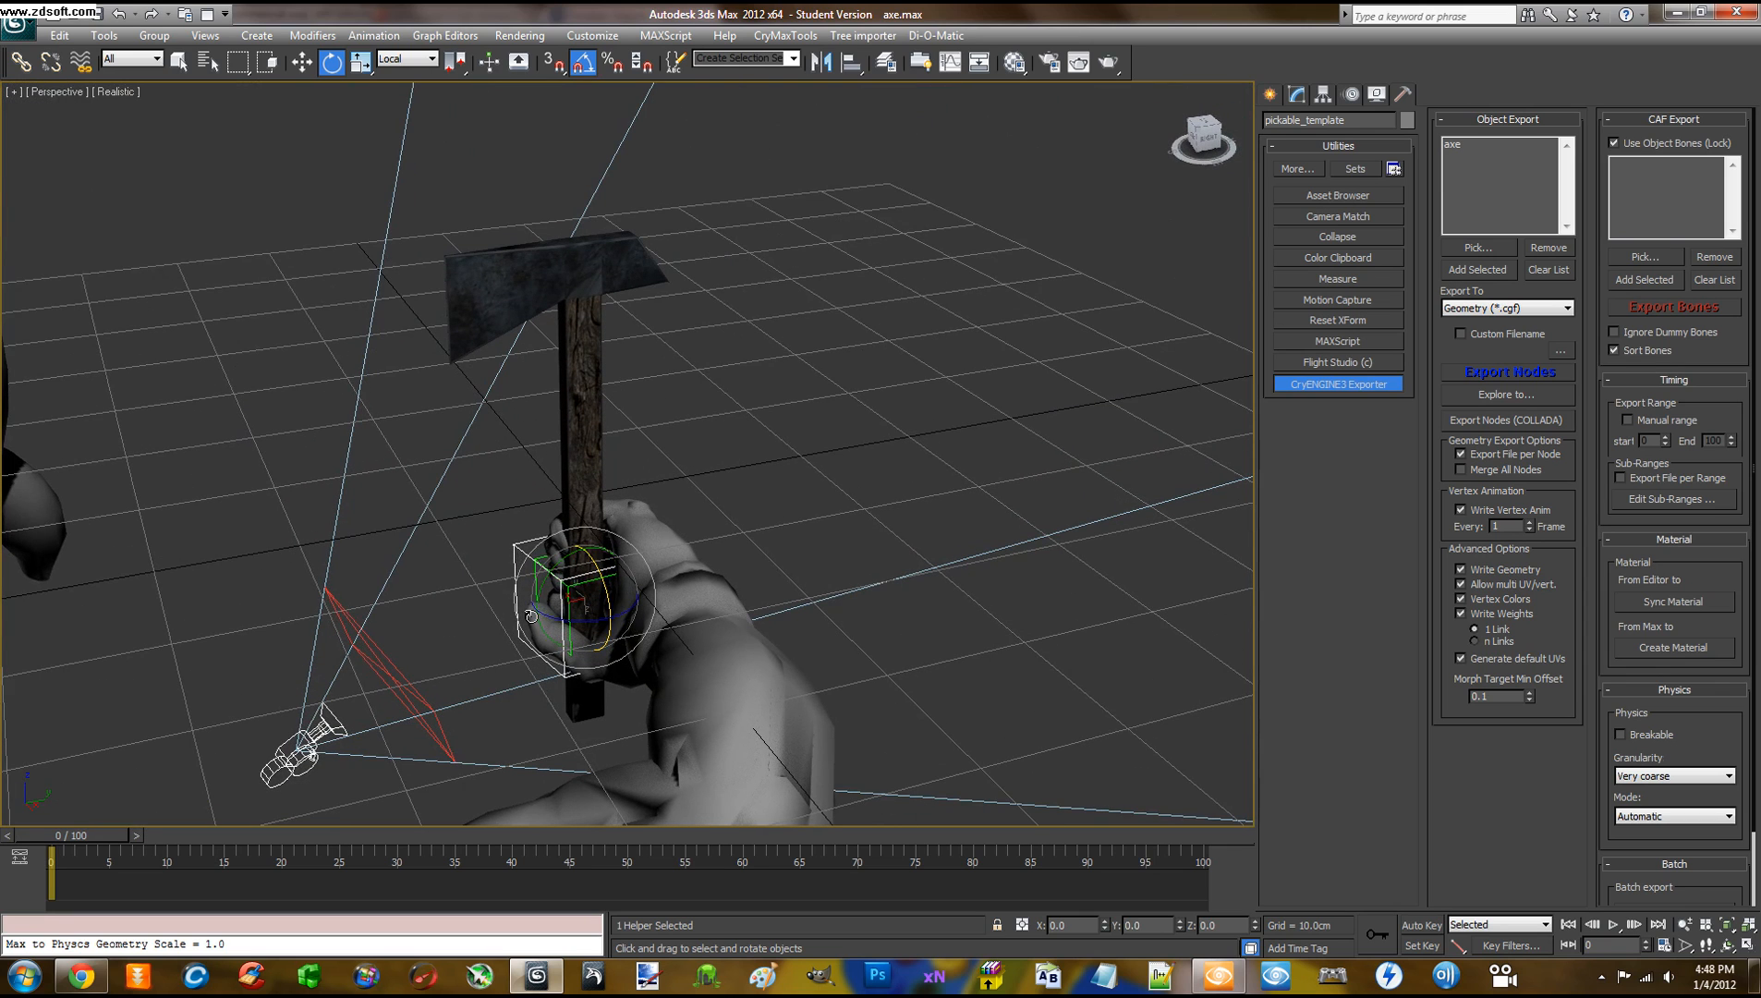
drag(548, 580, 545, 591)
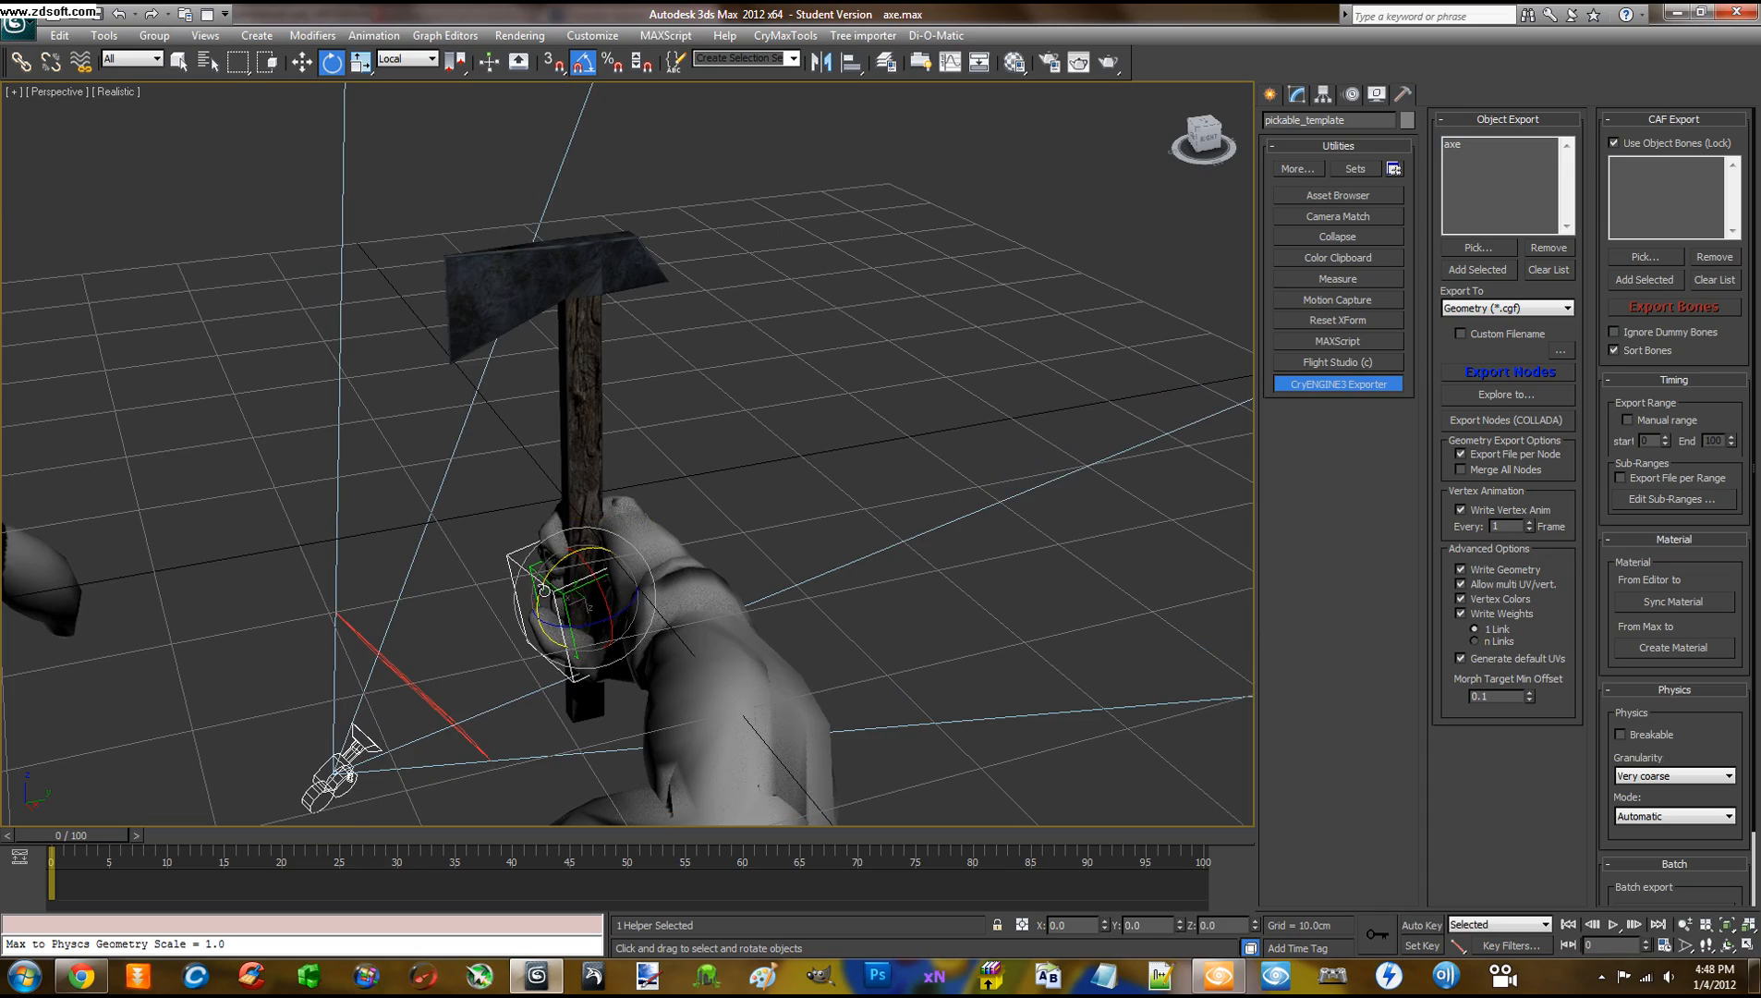
alt+middle_drag(545, 592, 864, 625)
click(568, 258)
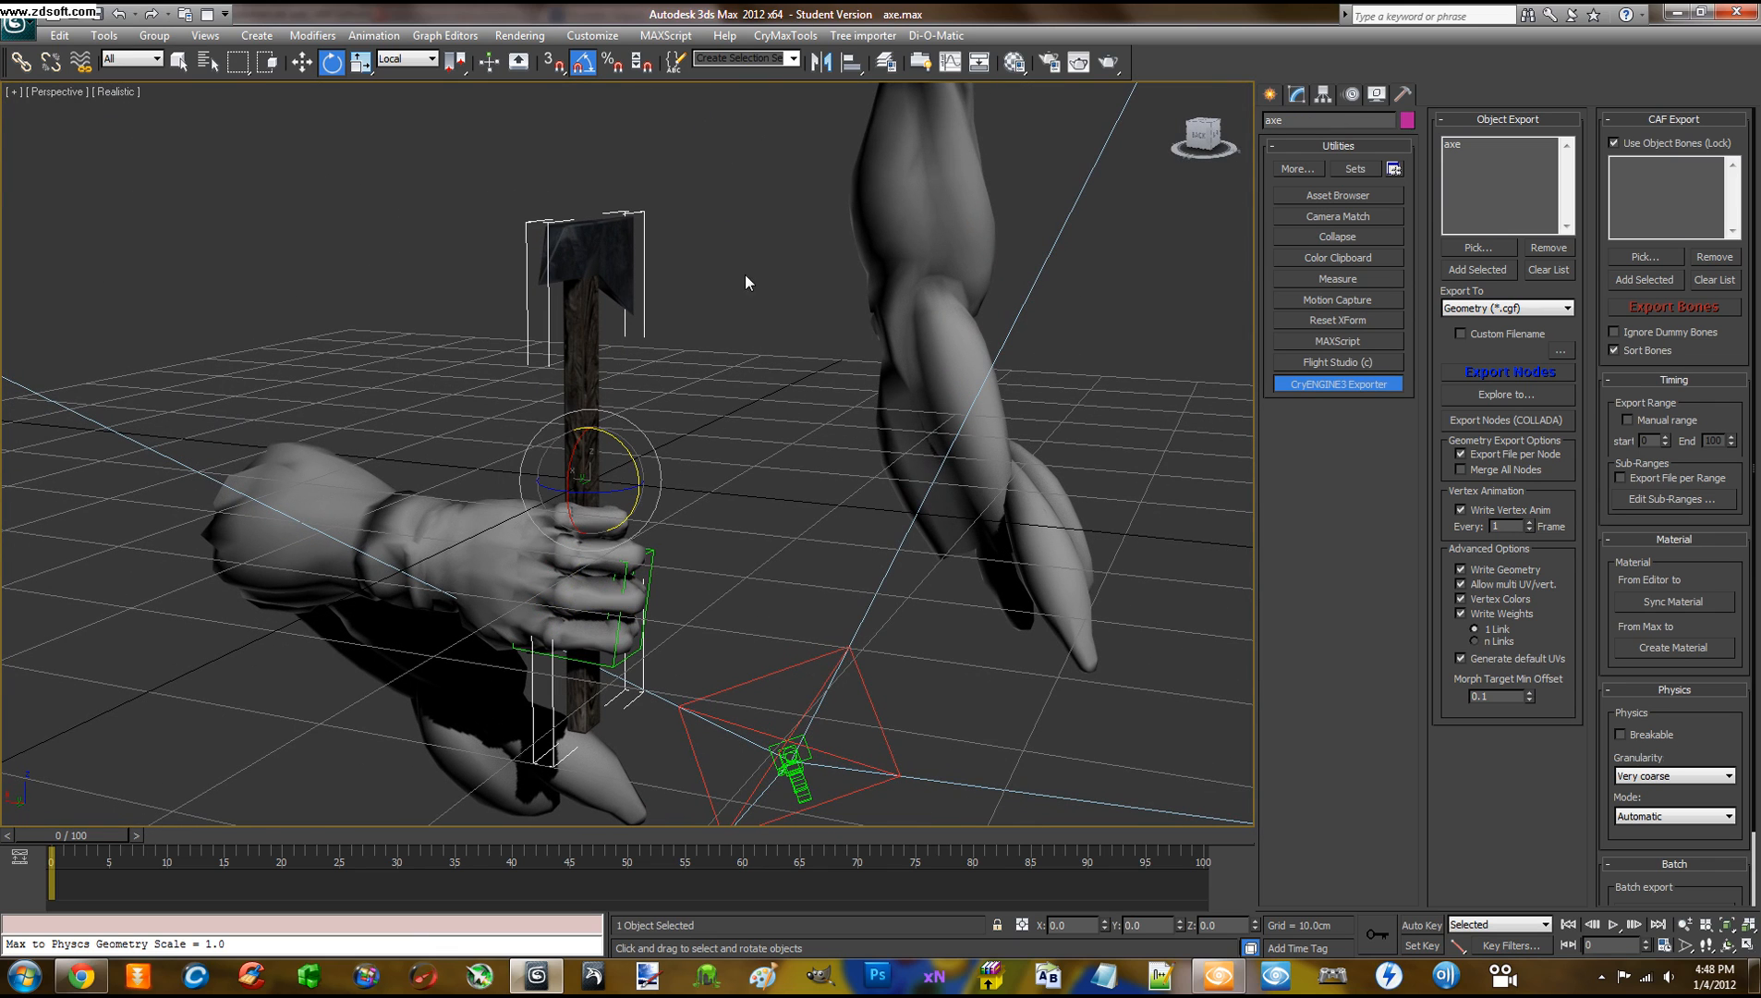
Export the axe over axe.cgf, dismissing the degenerate faces report and closing the export log
click(1338, 384)
click(1478, 380)
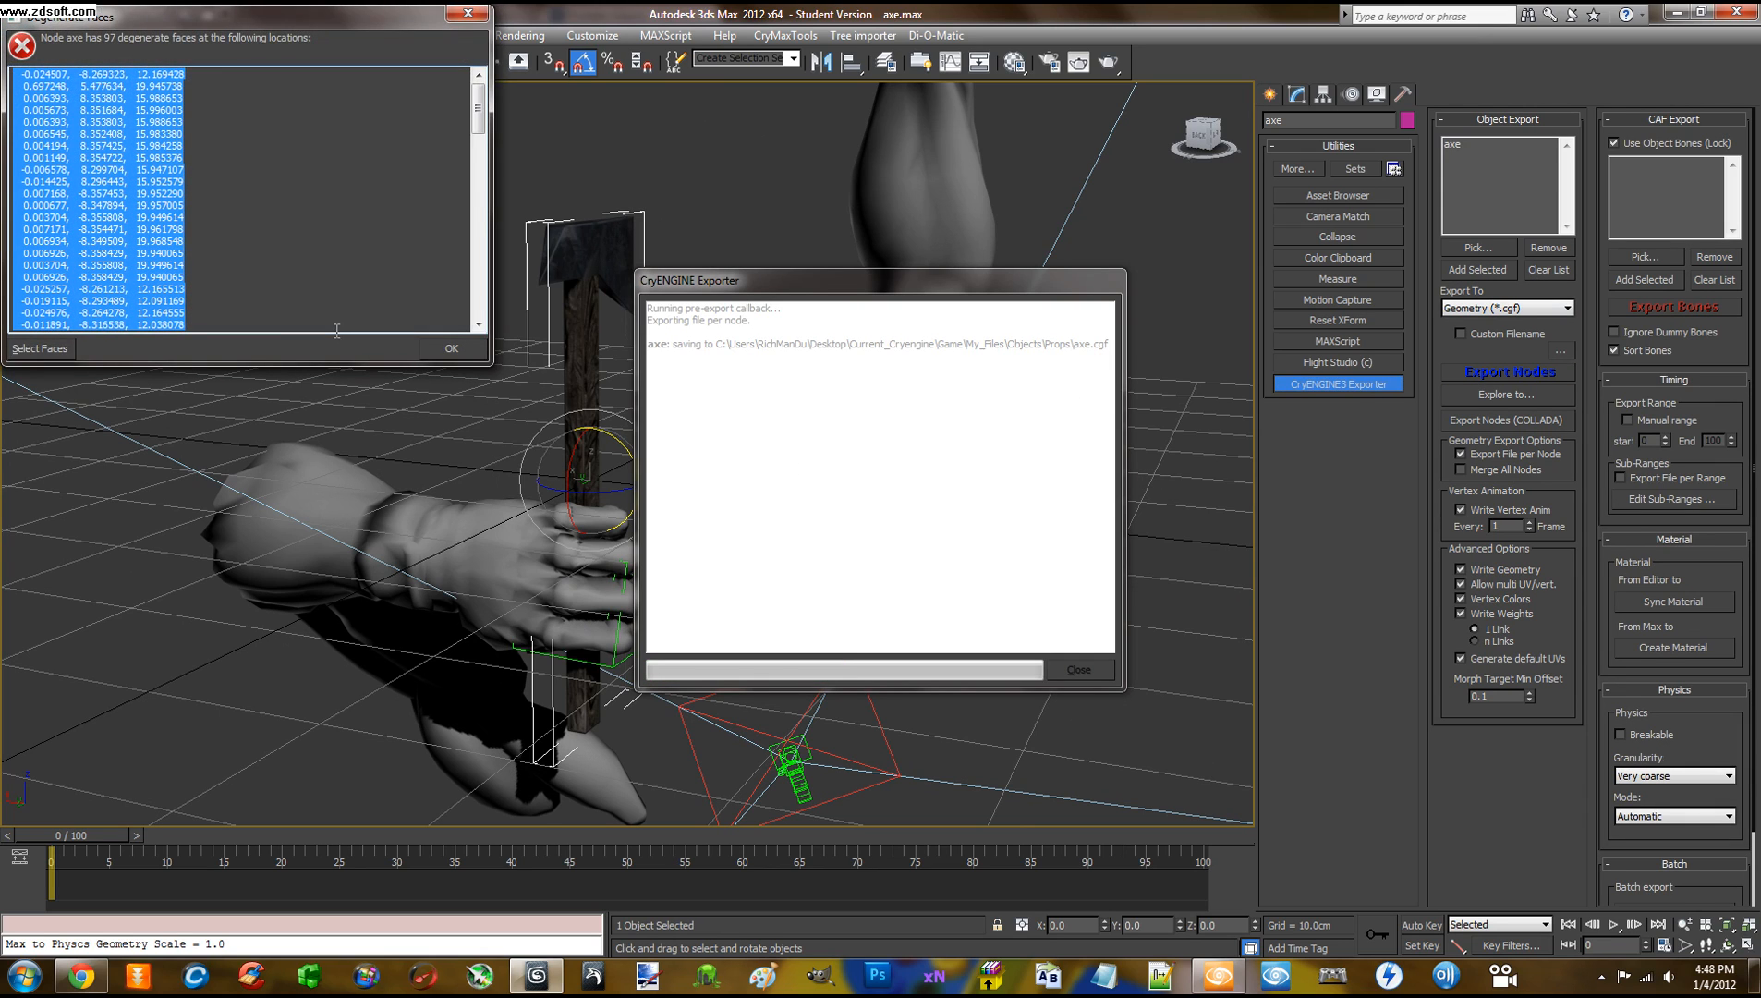
click(422, 346)
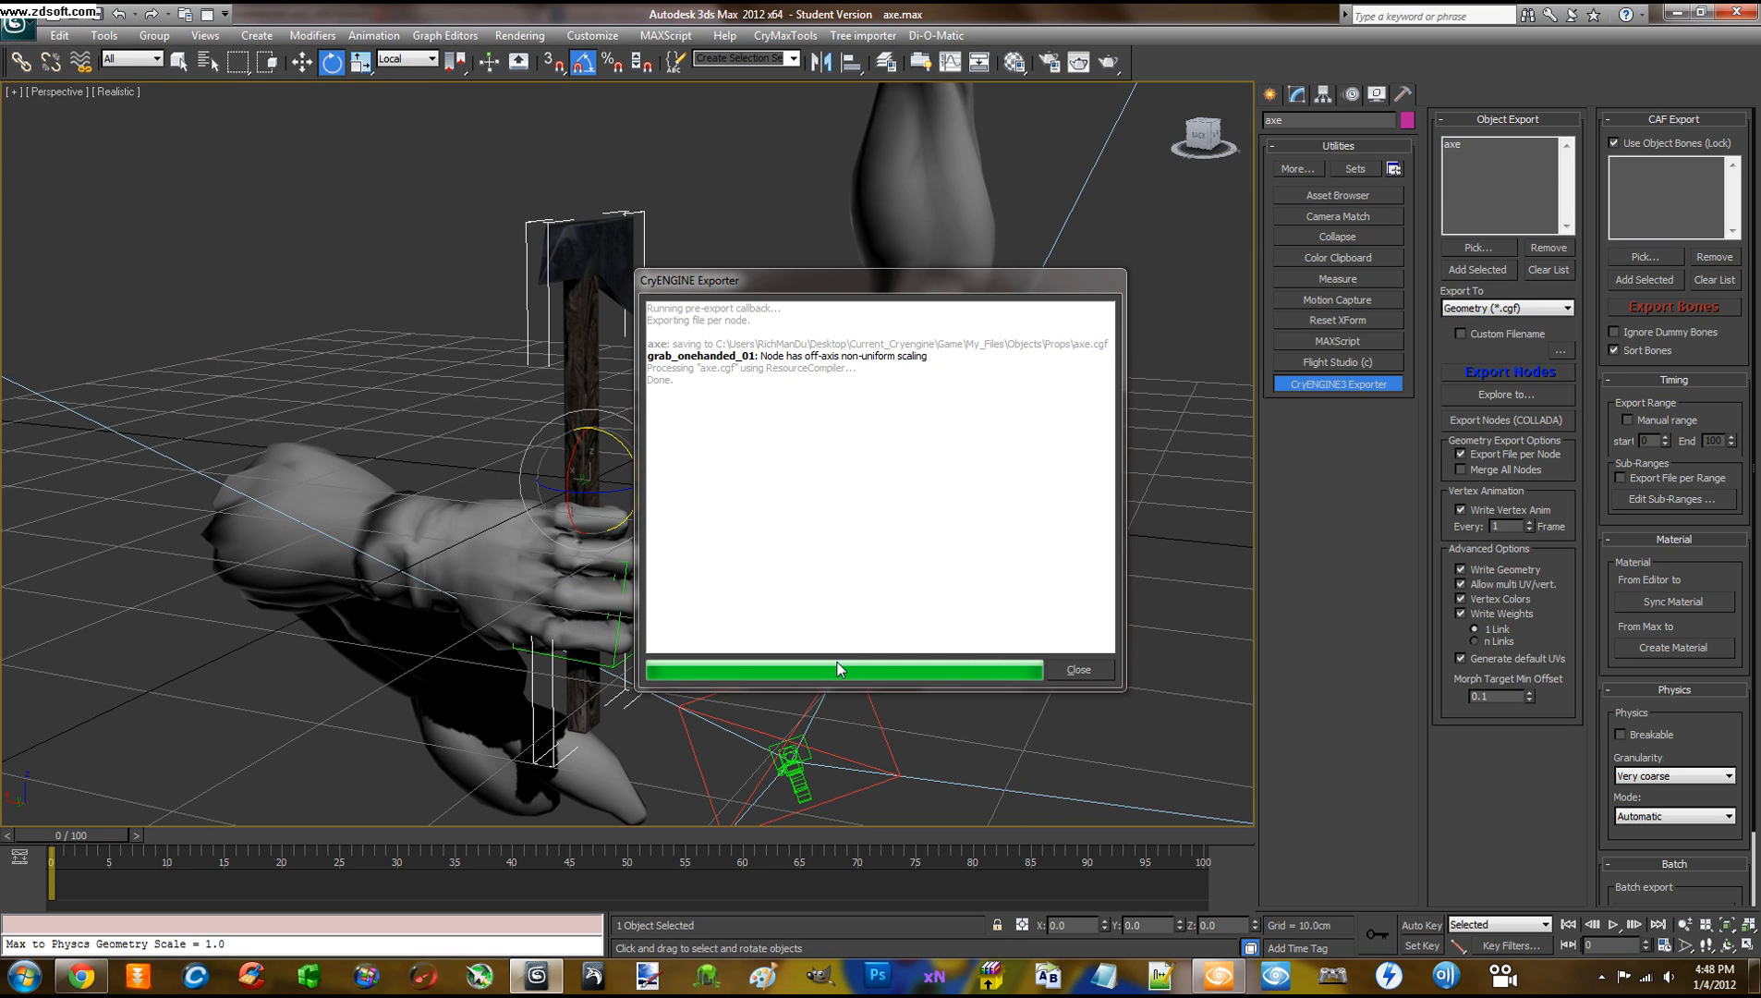
click(1090, 673)
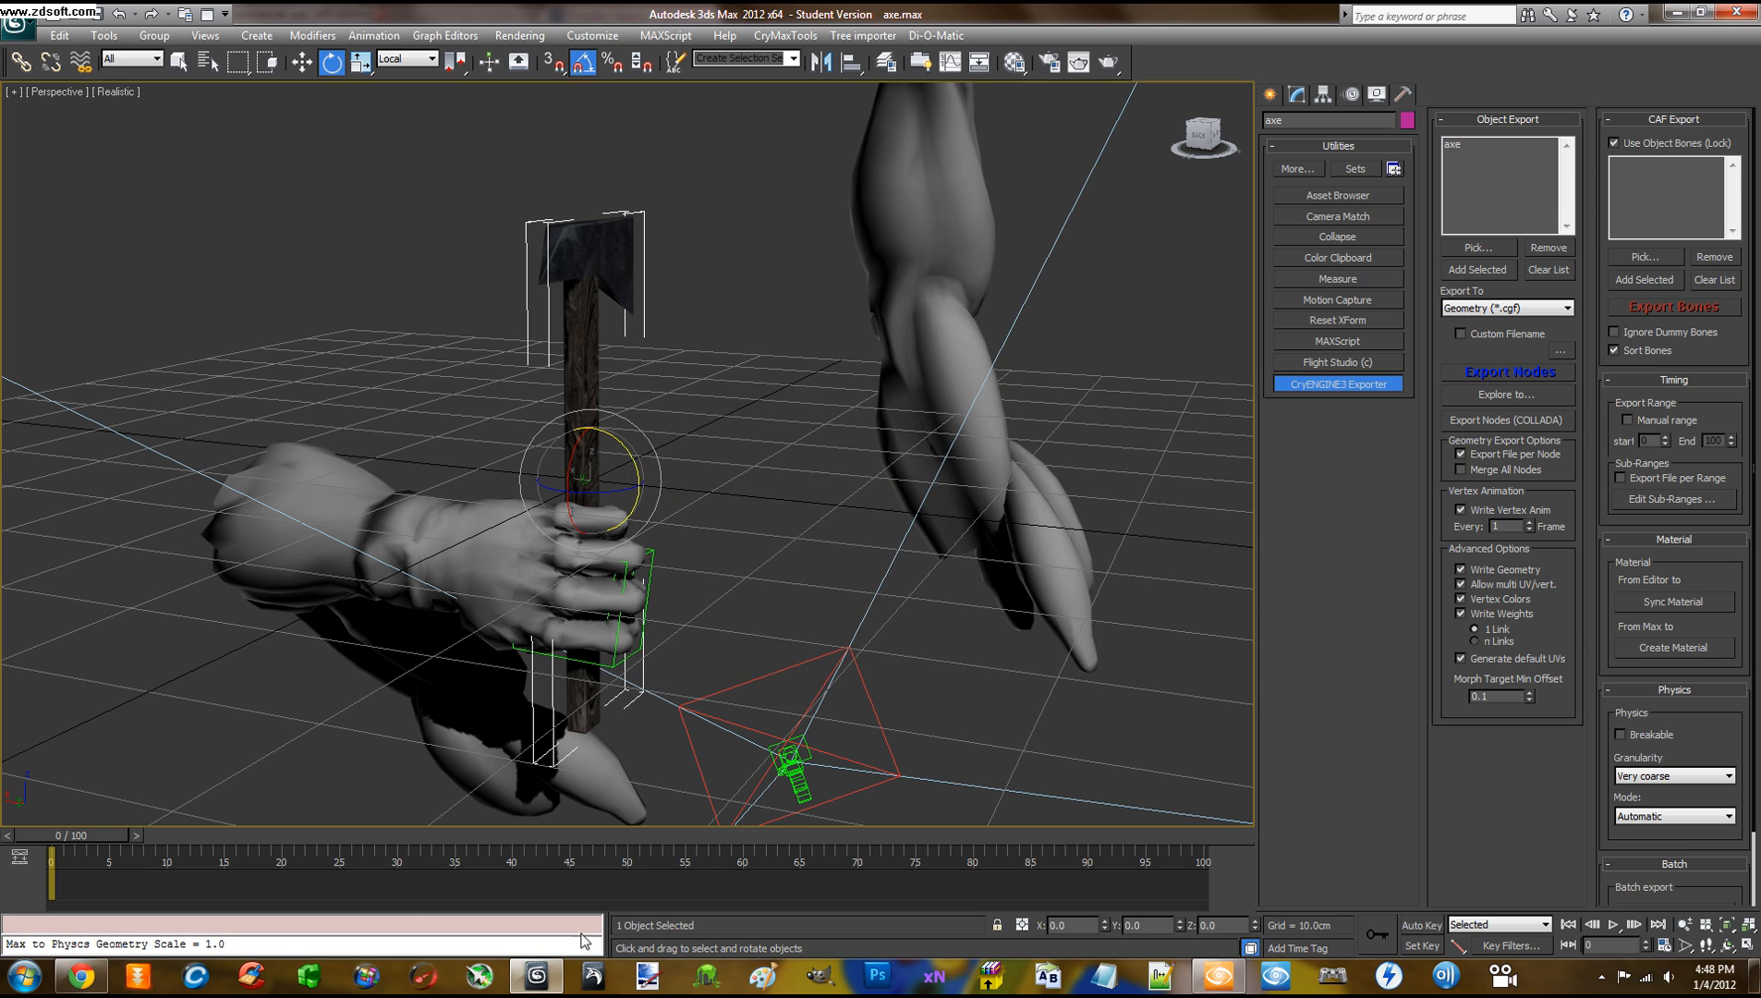
Back in Sandbox, delete the old axe entity from the level
mouse_move(517, 967)
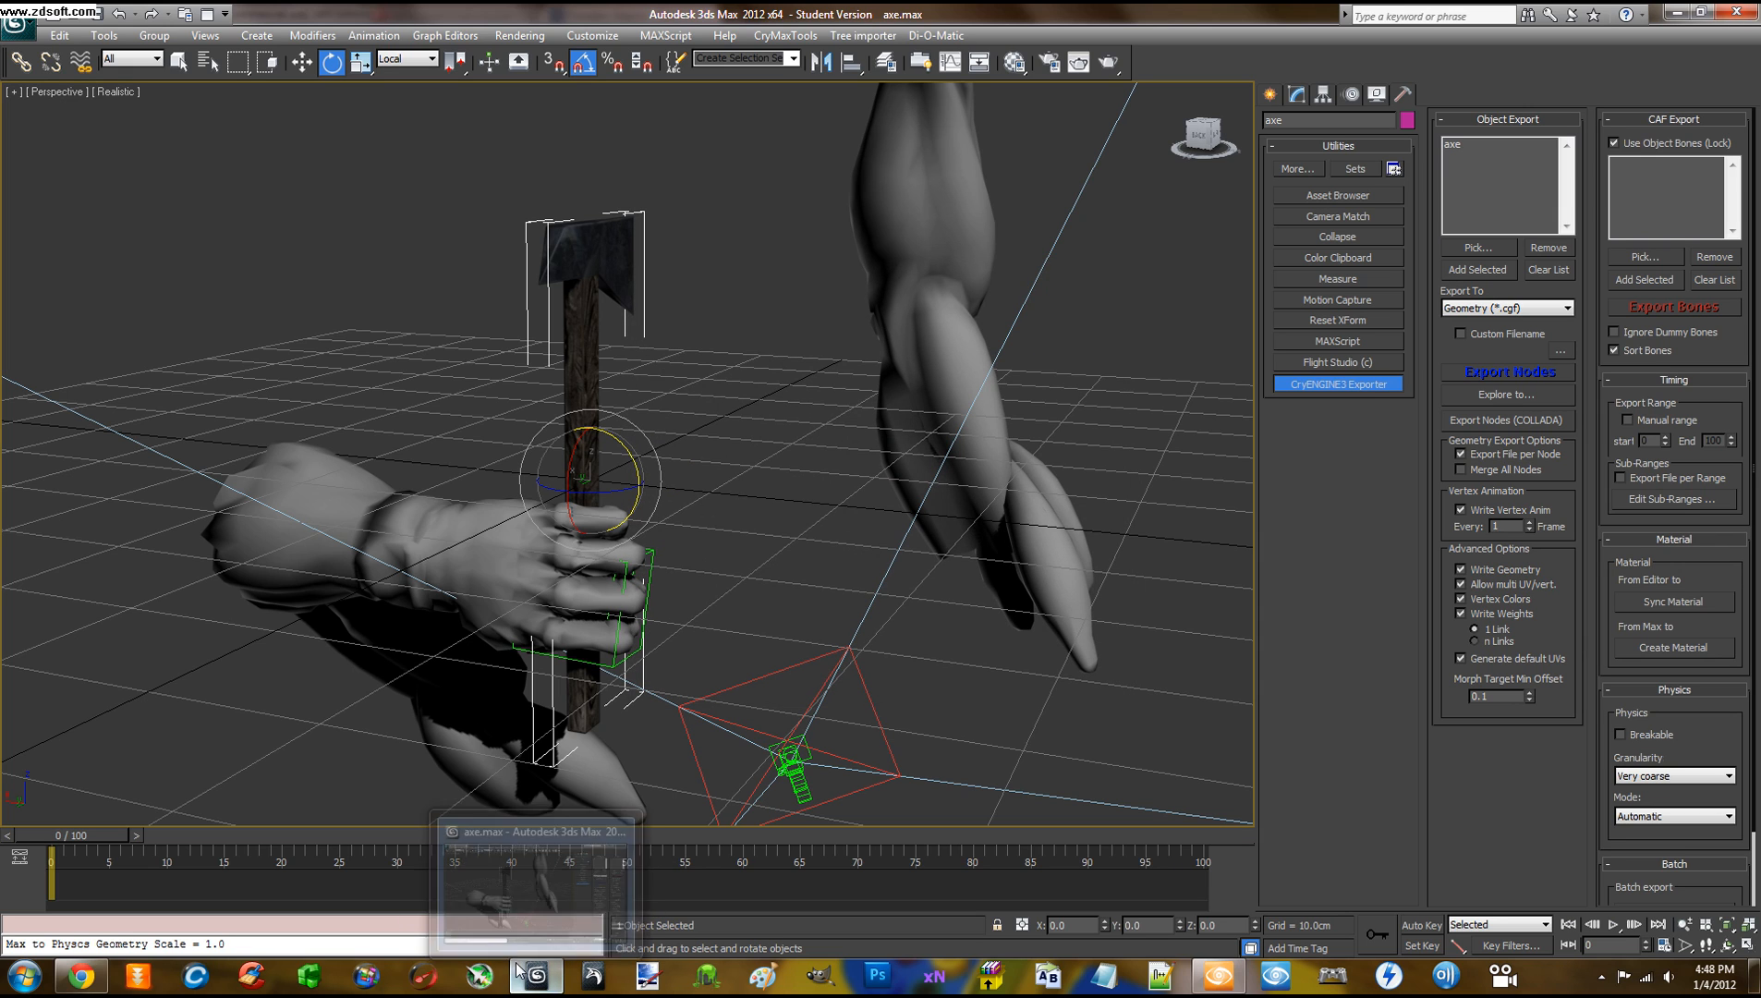
click(1198, 963)
click(702, 473)
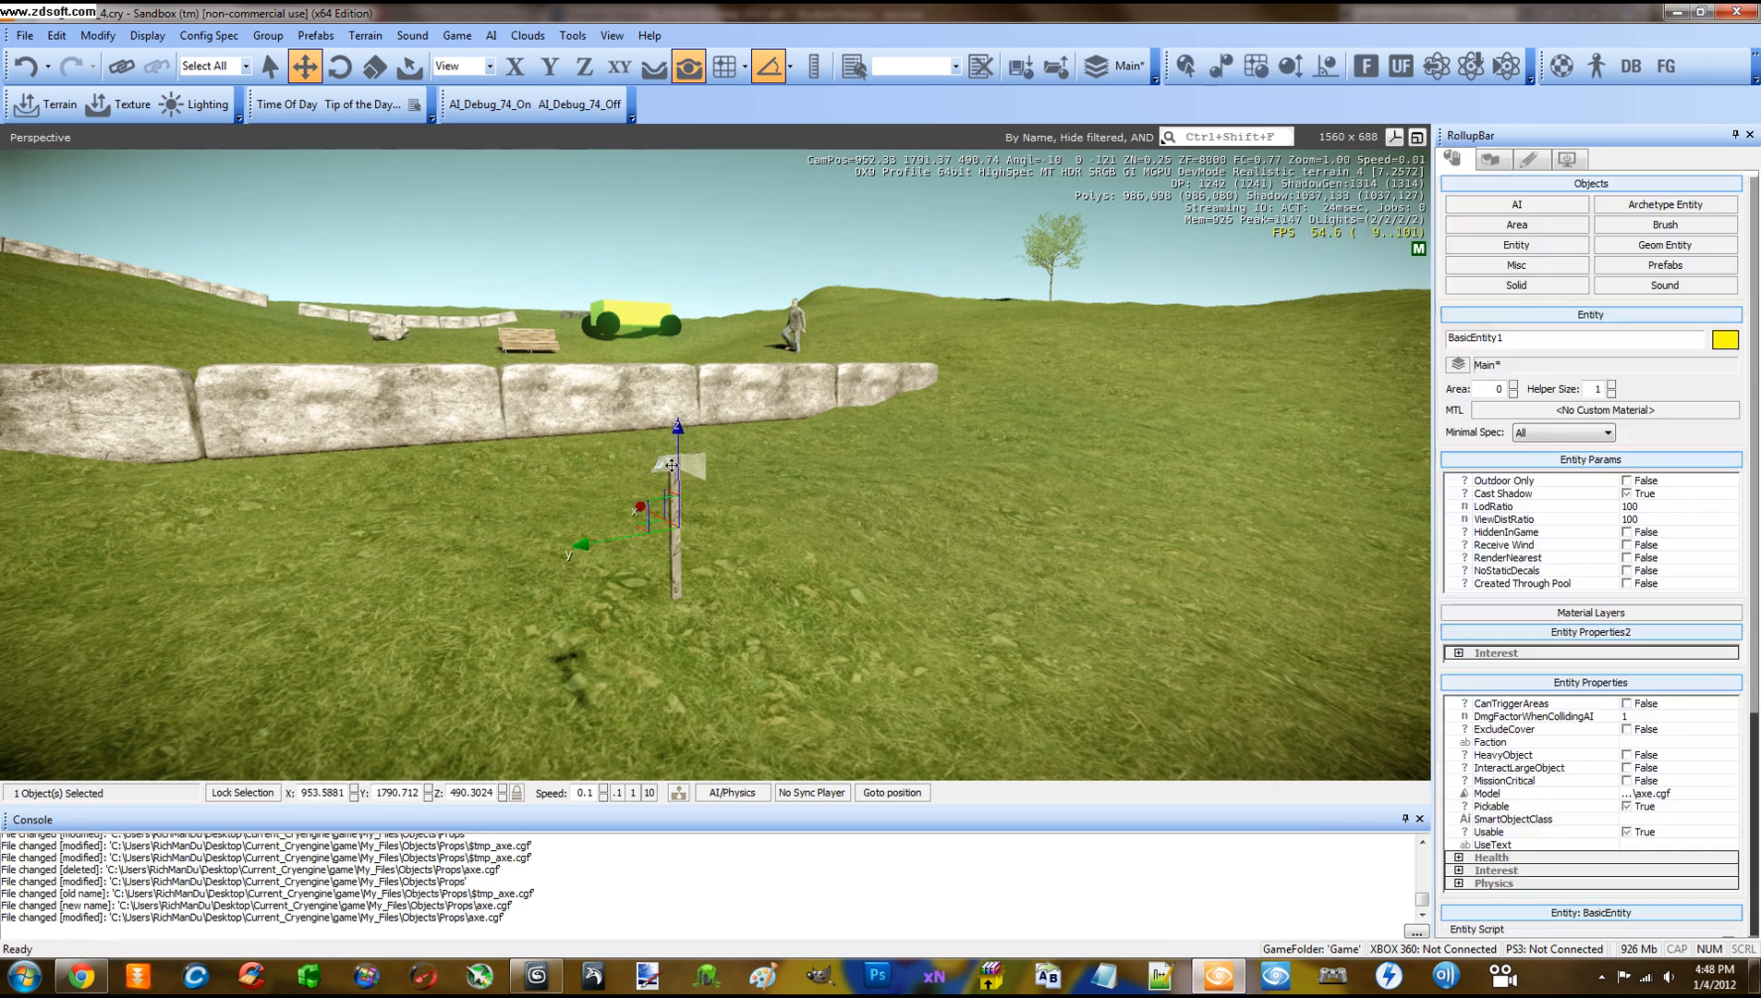
key(Delete)
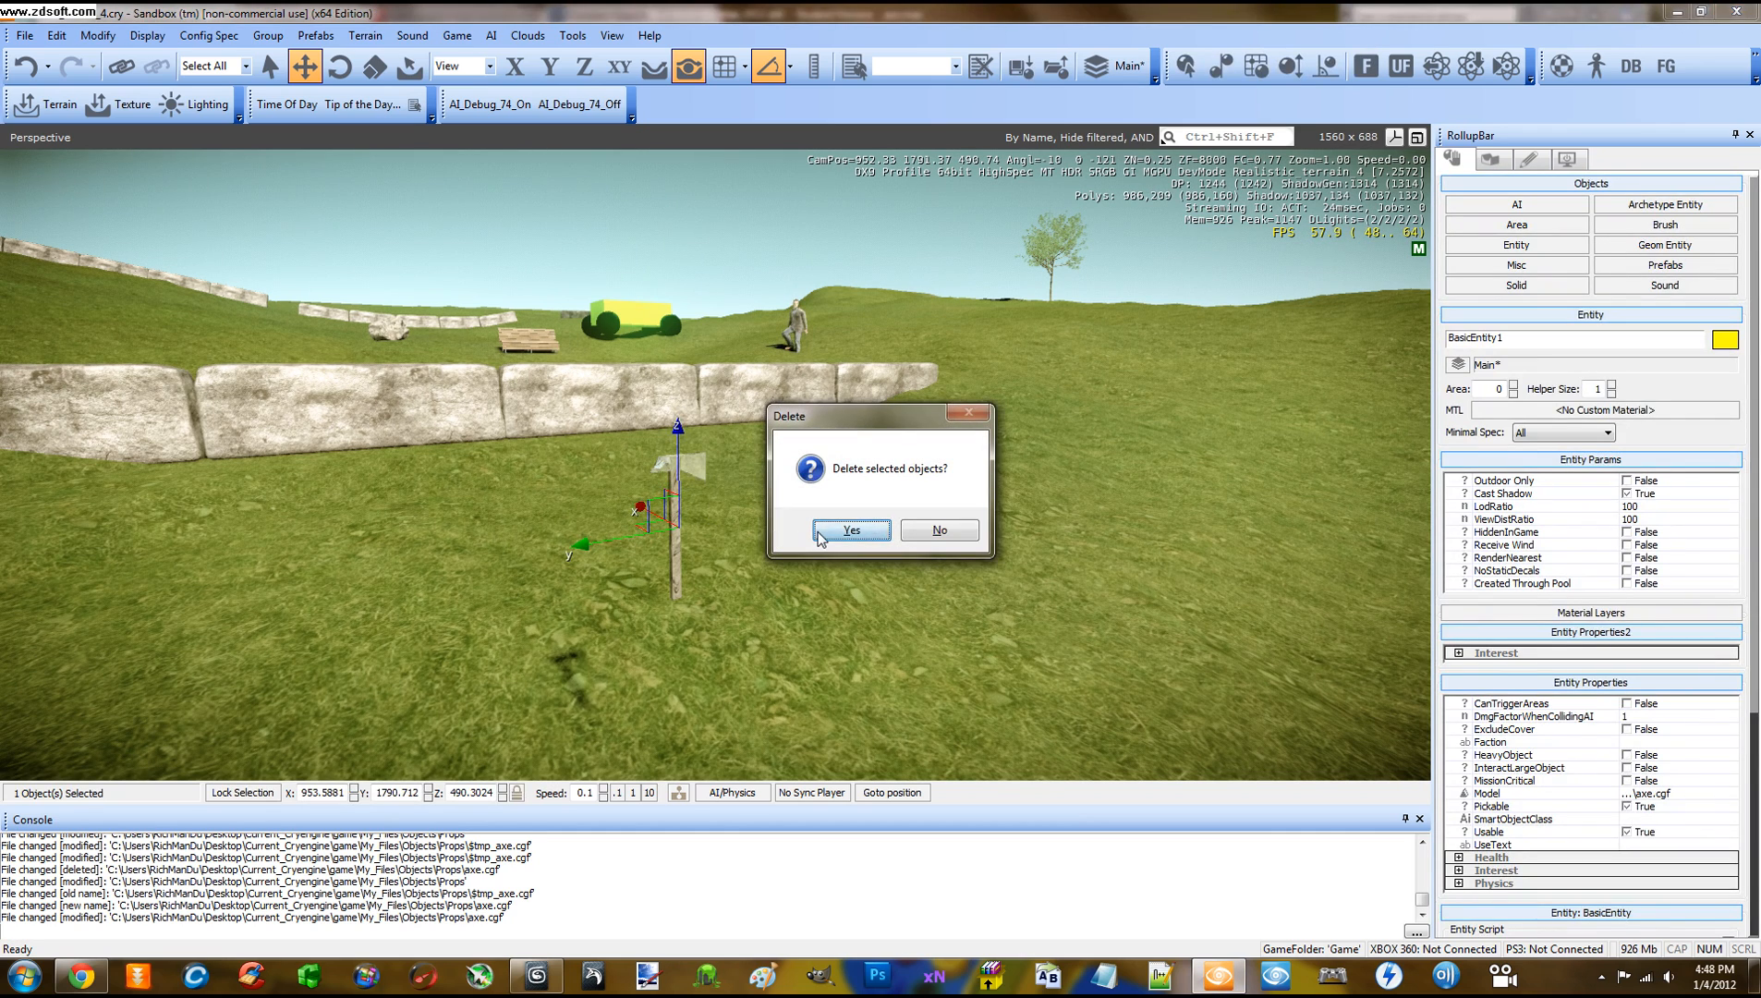
click(820, 530)
Clear the selection and run Tools > Reload Scripts
click(807, 549)
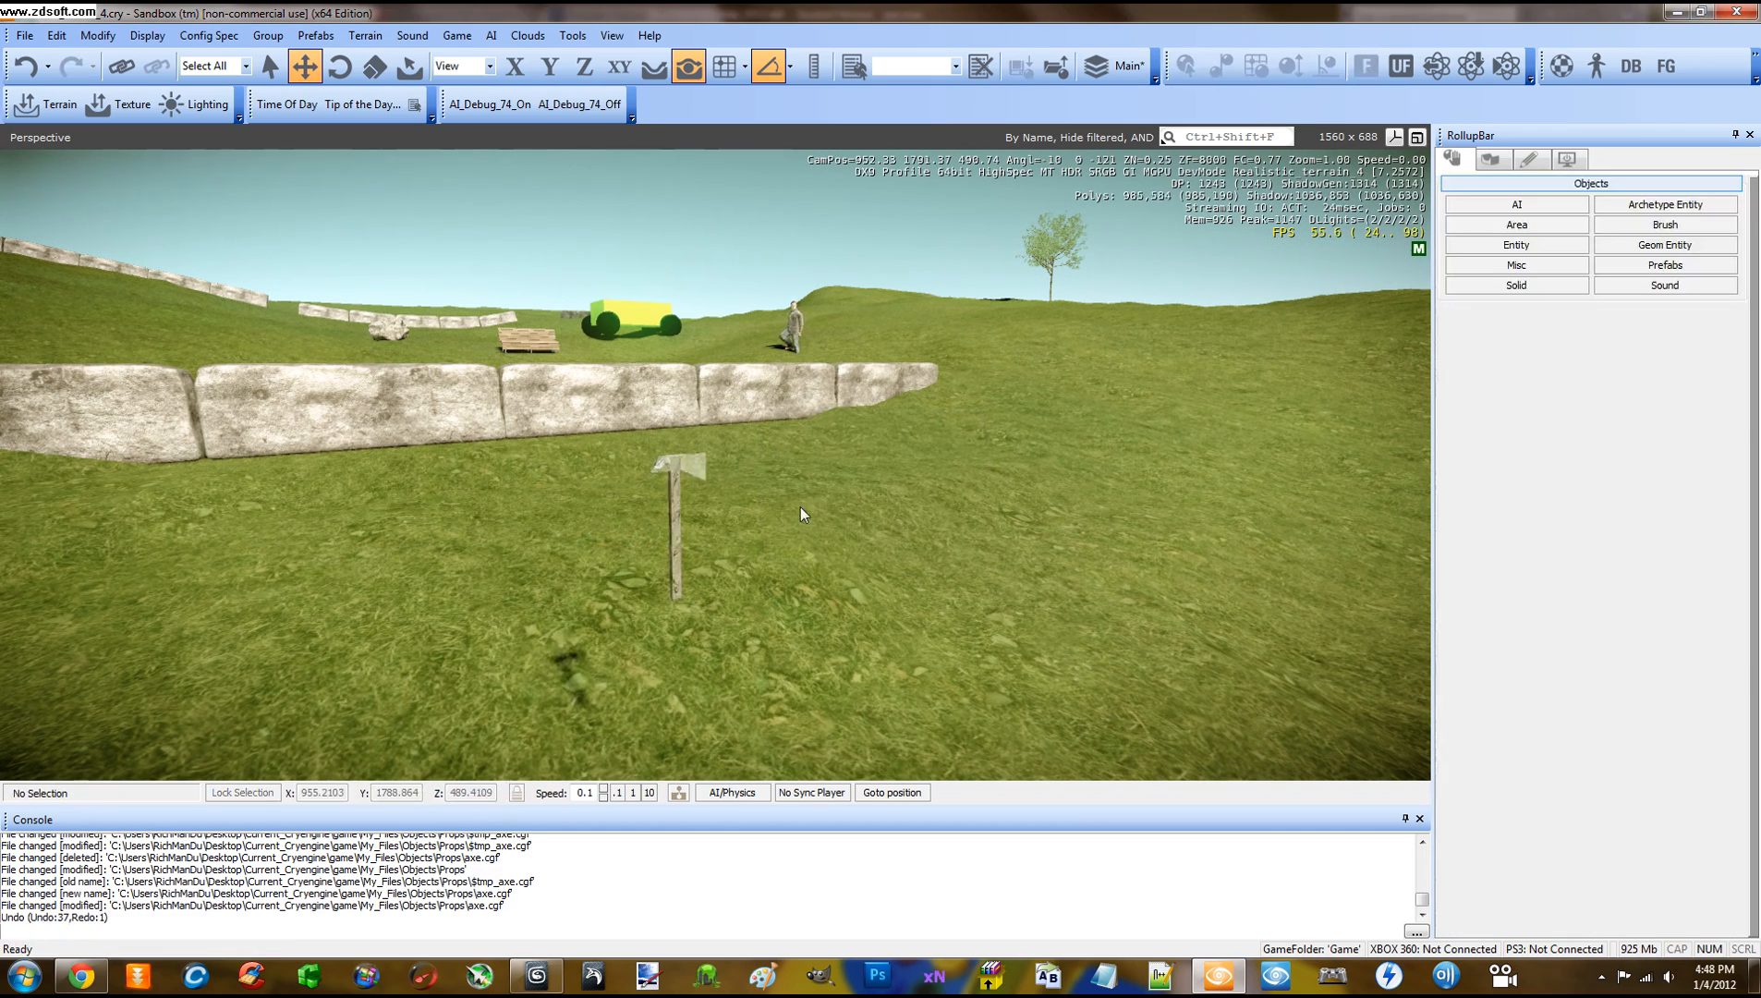
click(571, 36)
click(575, 51)
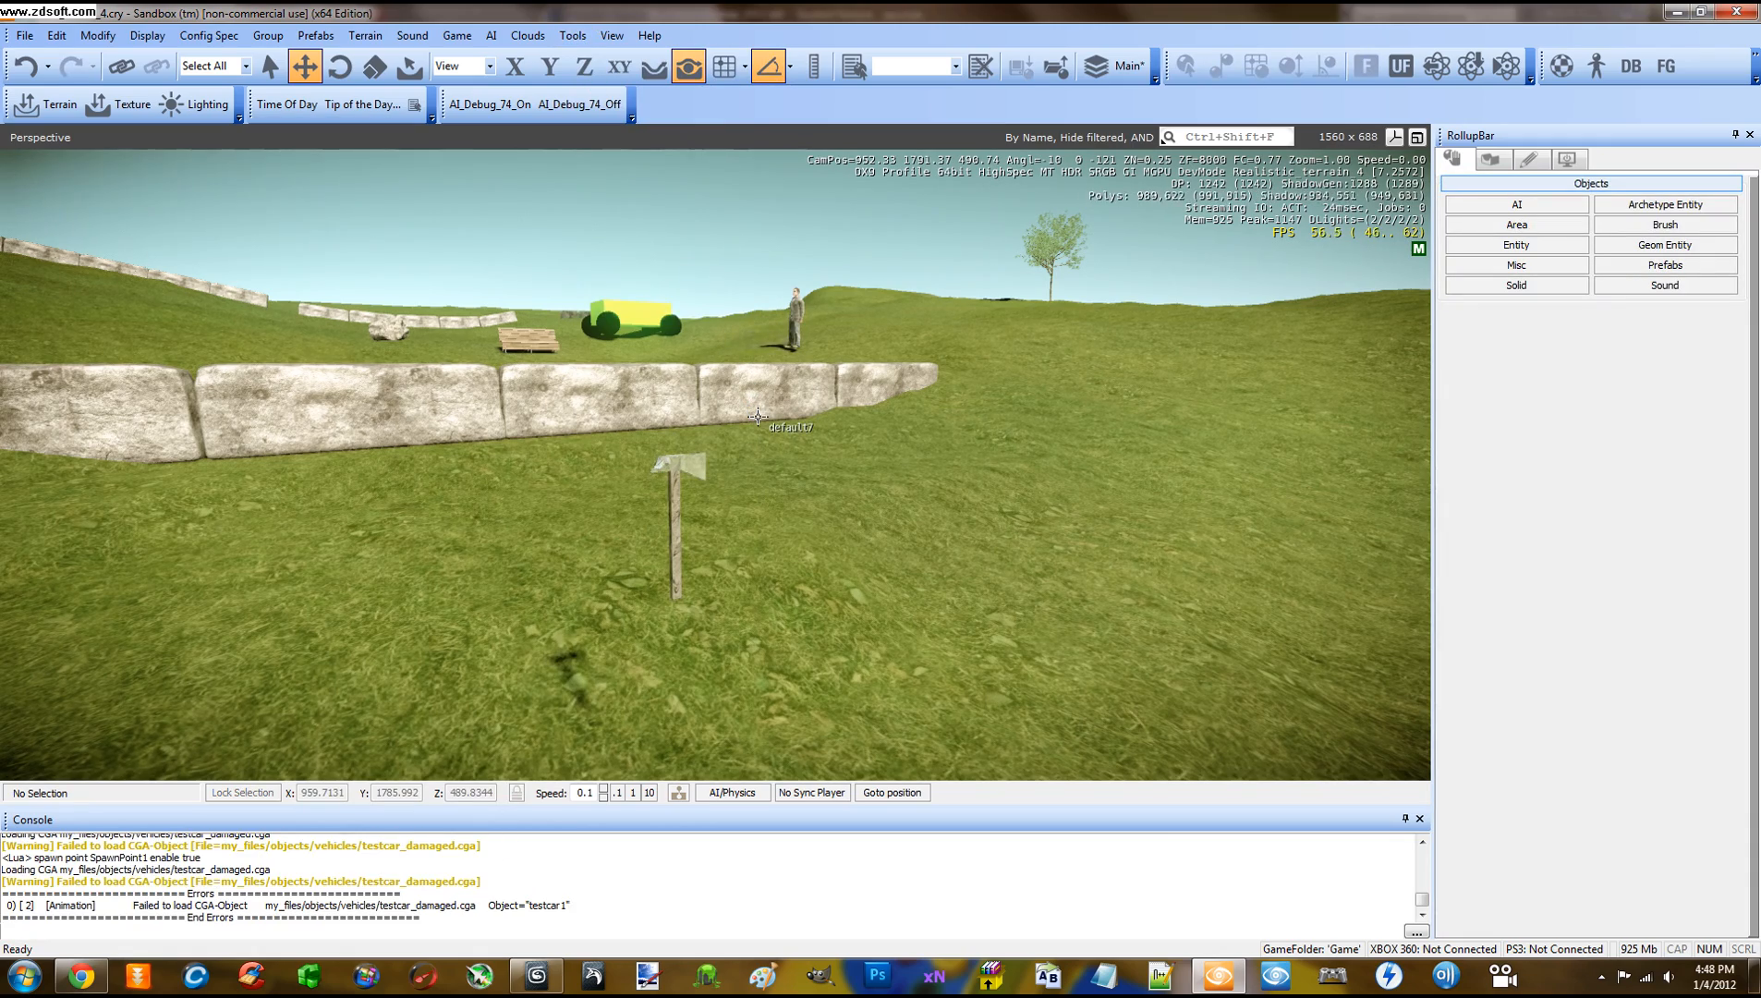
Enter game mode with Ctrl+G, pick up the axe and walk past the burning helicopter
key(ctrl+g)
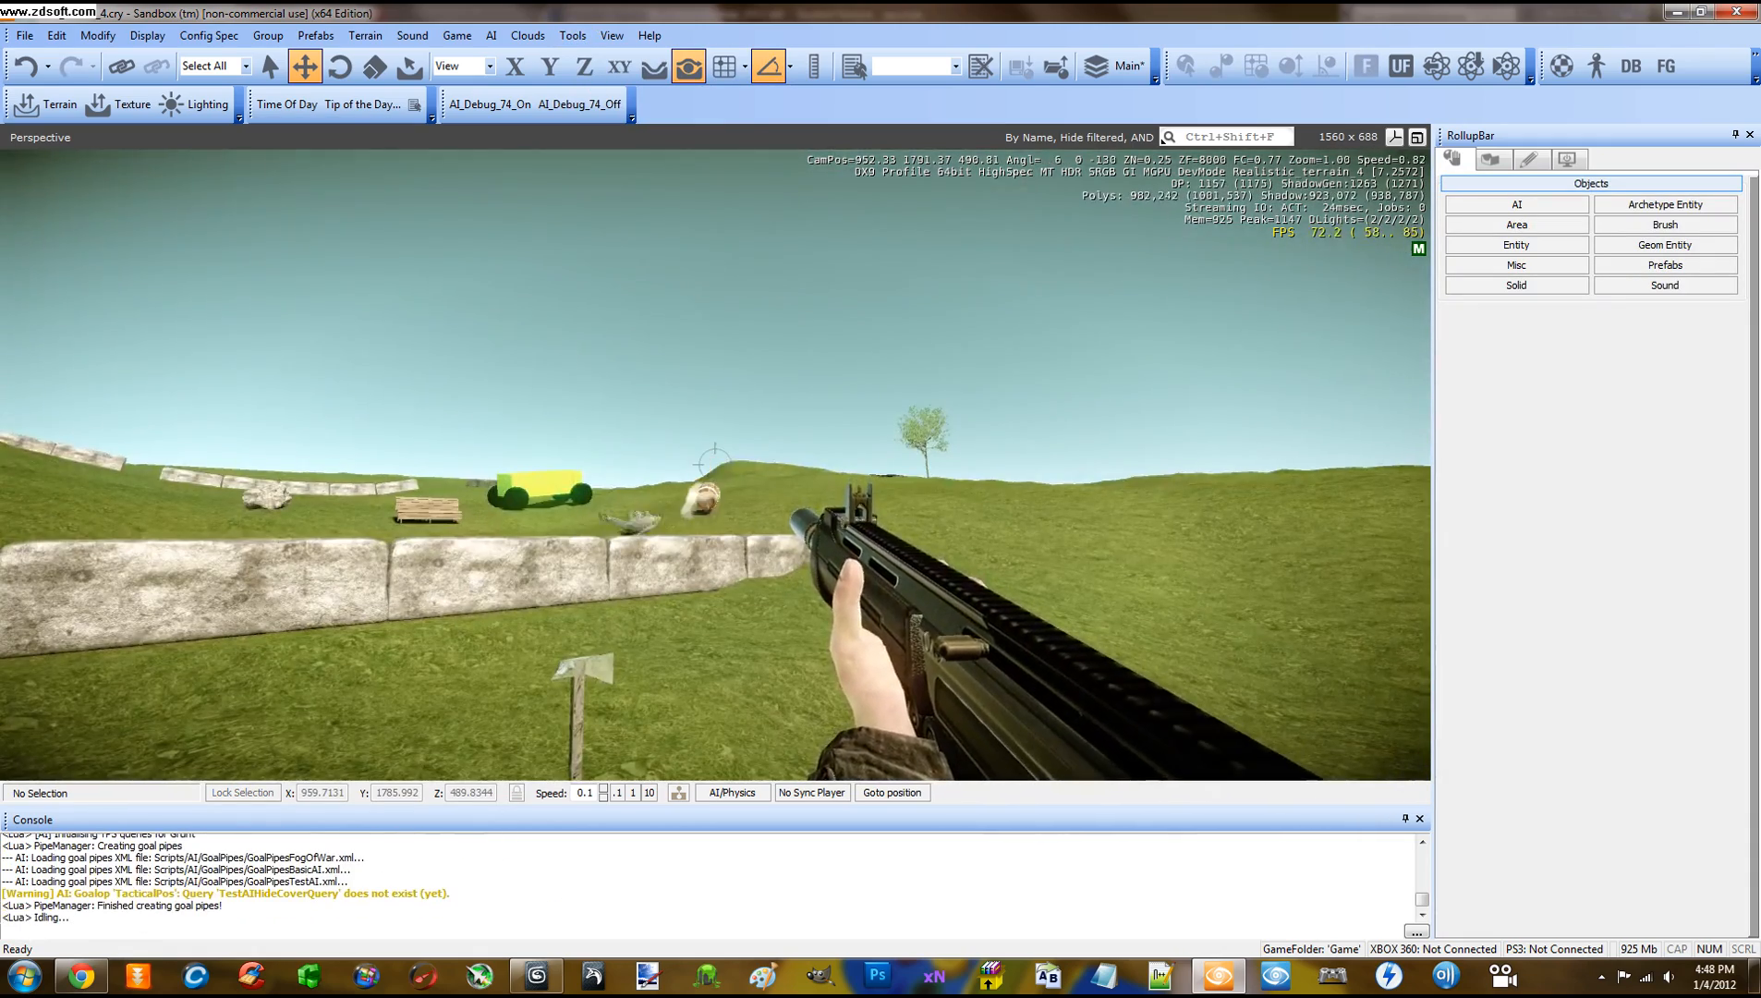
key(w)
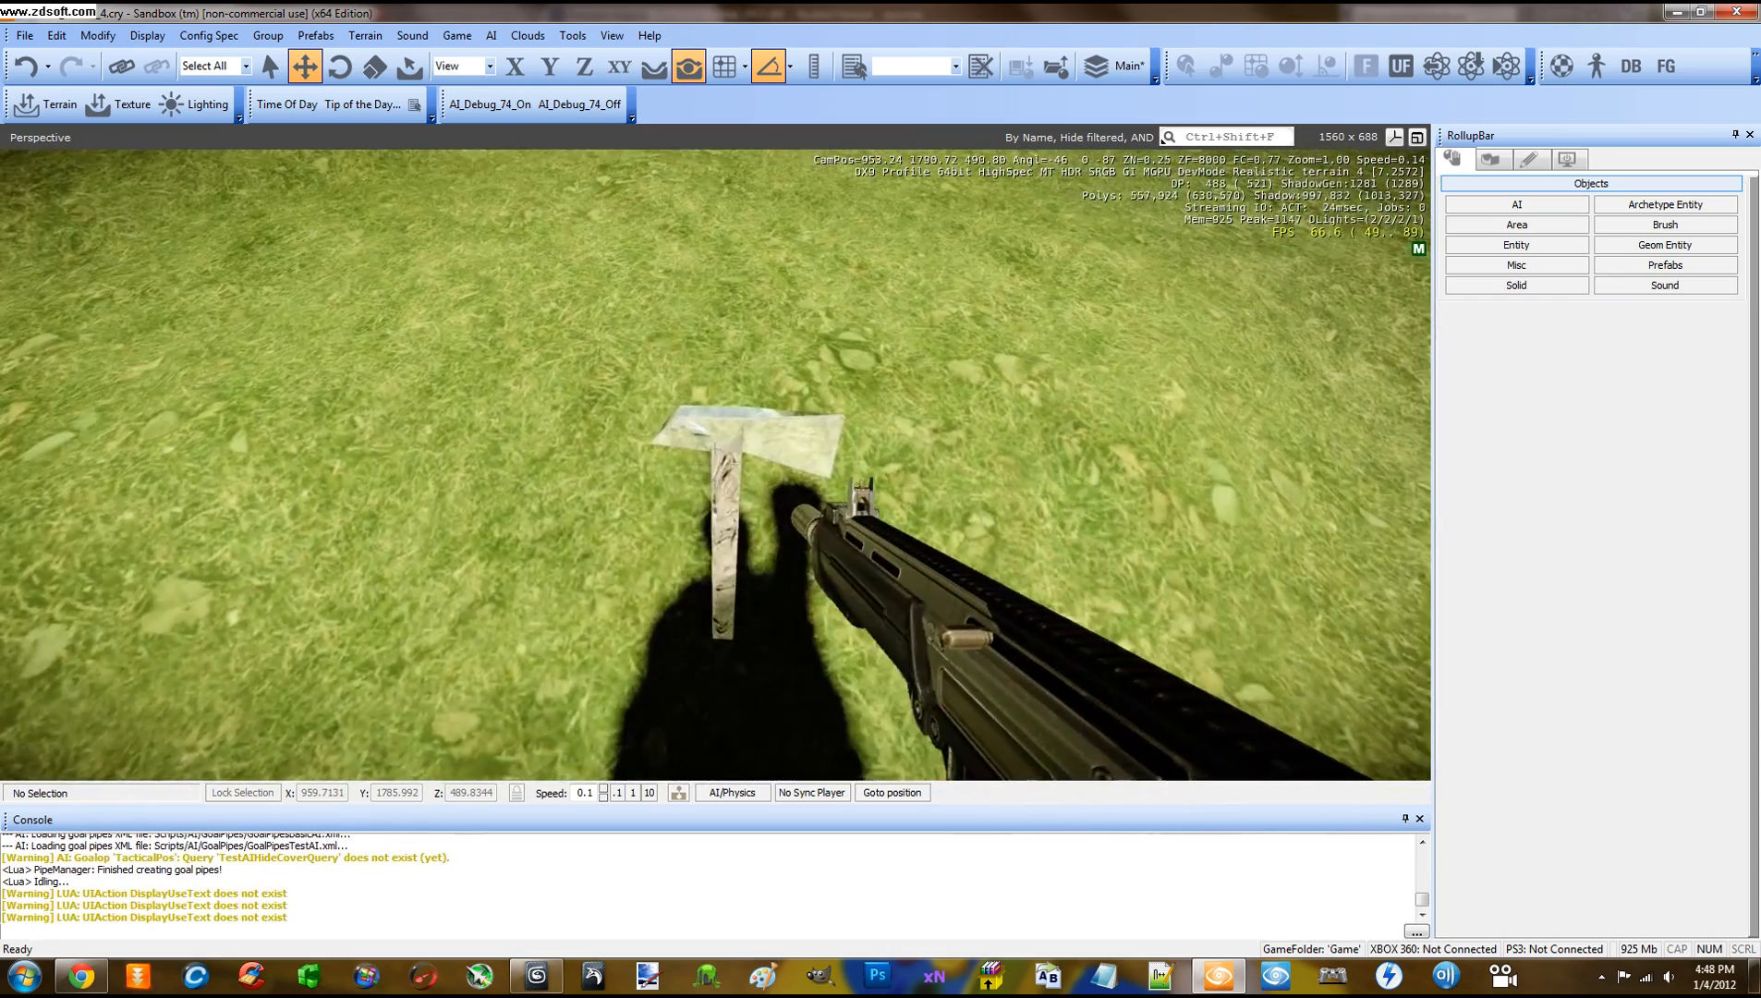
key(f)
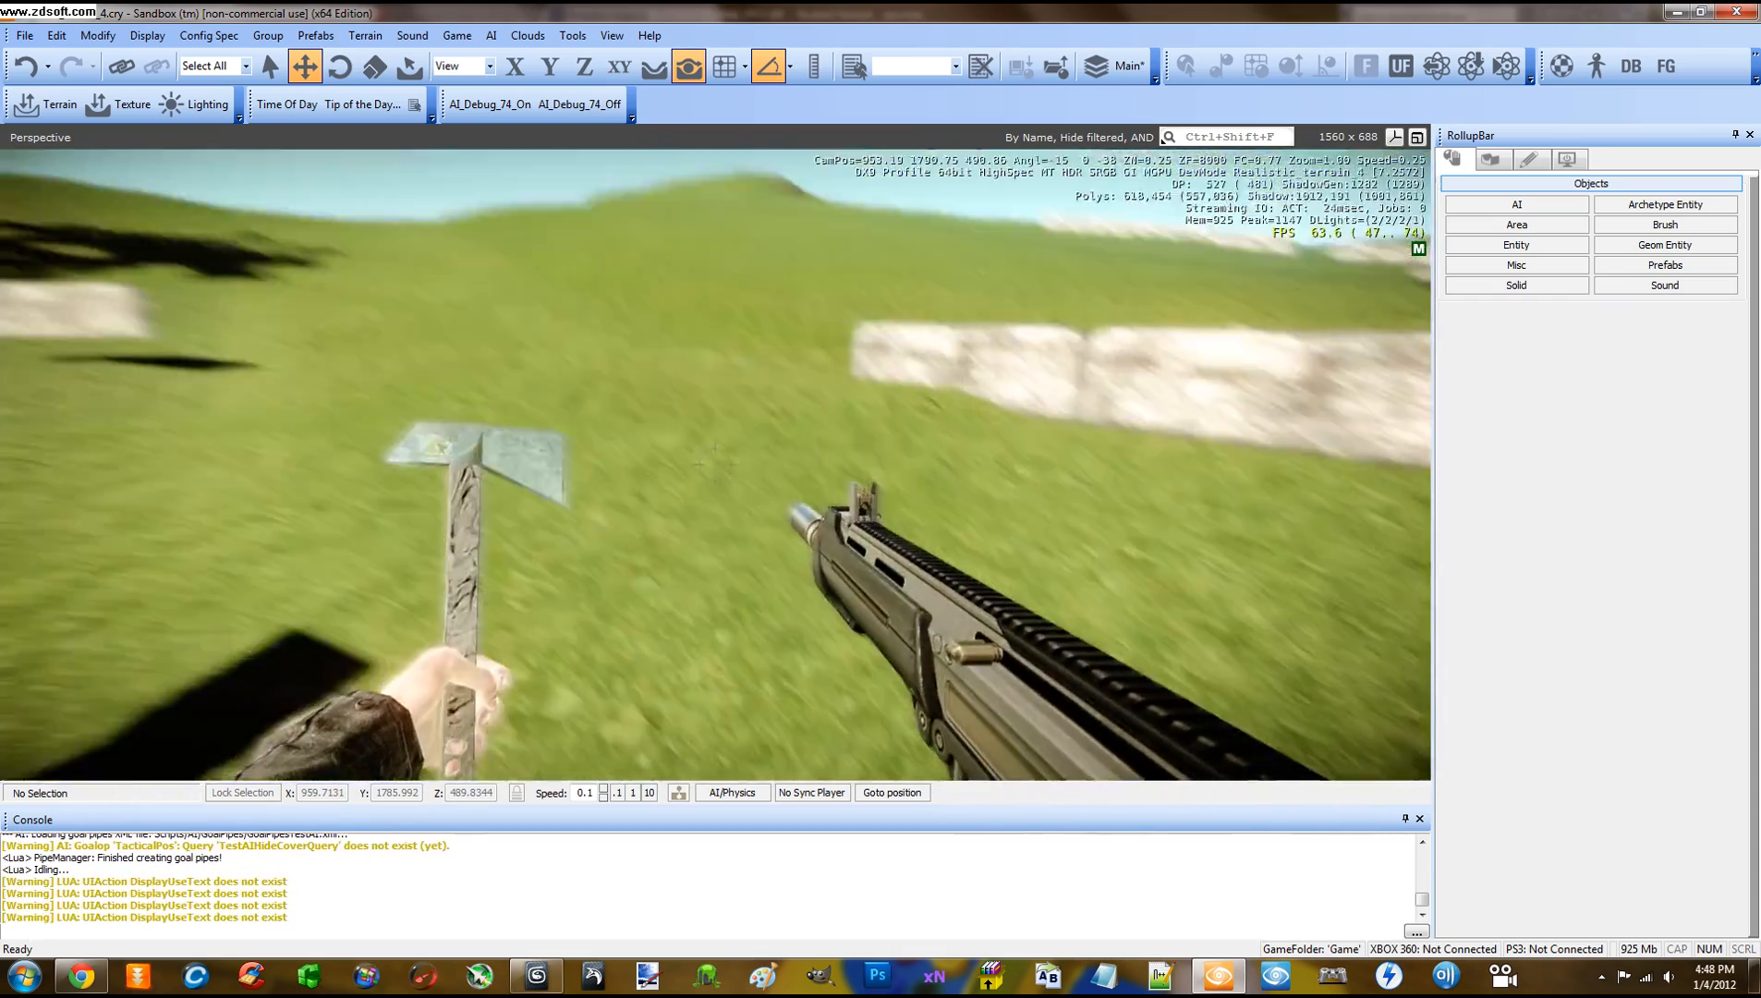
key(w)
key(w)
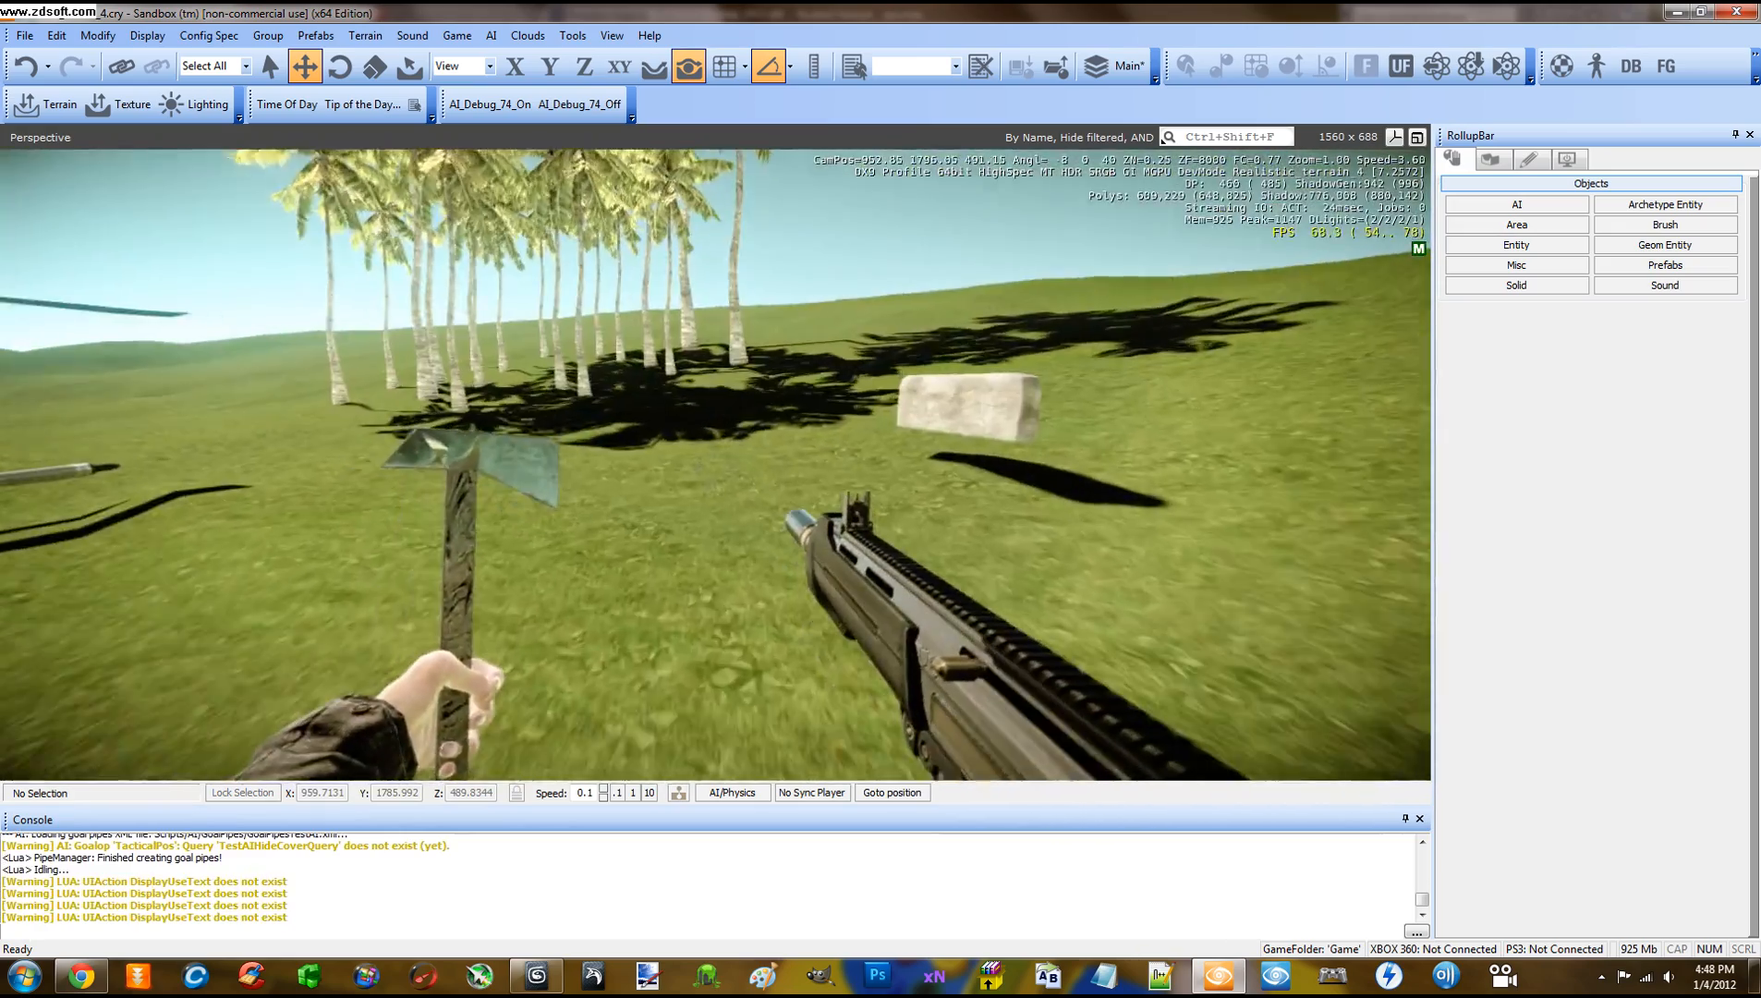
key(w)
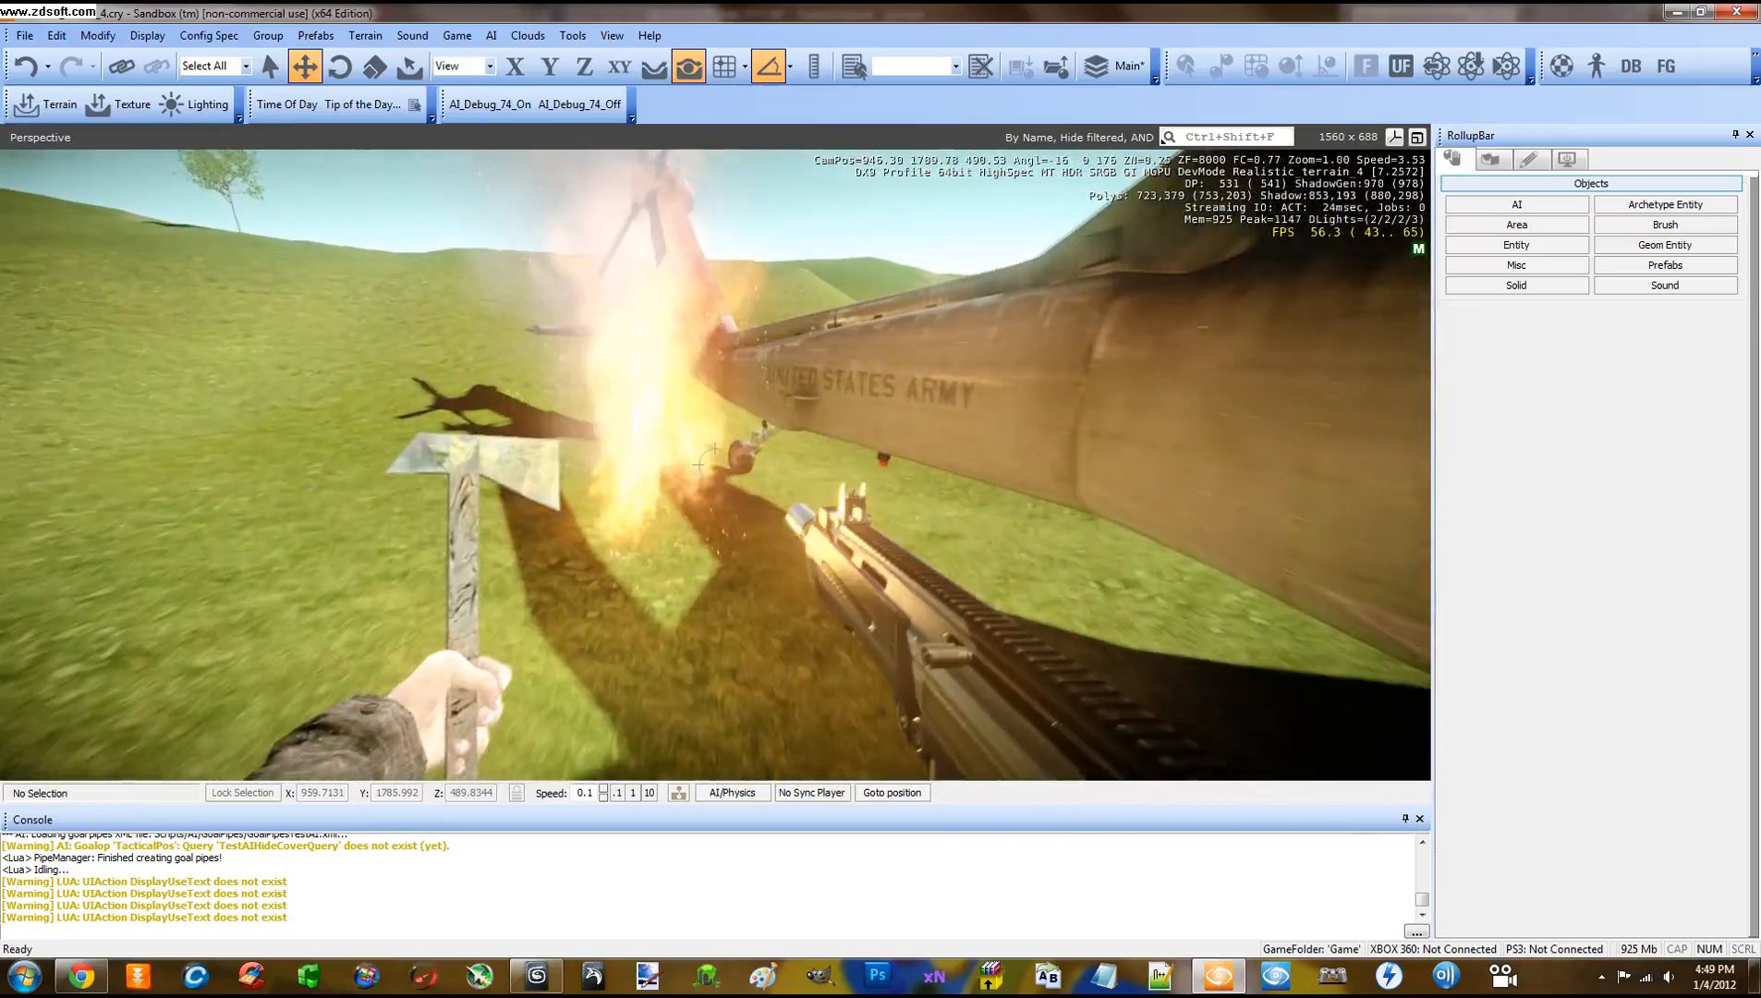
key(w)
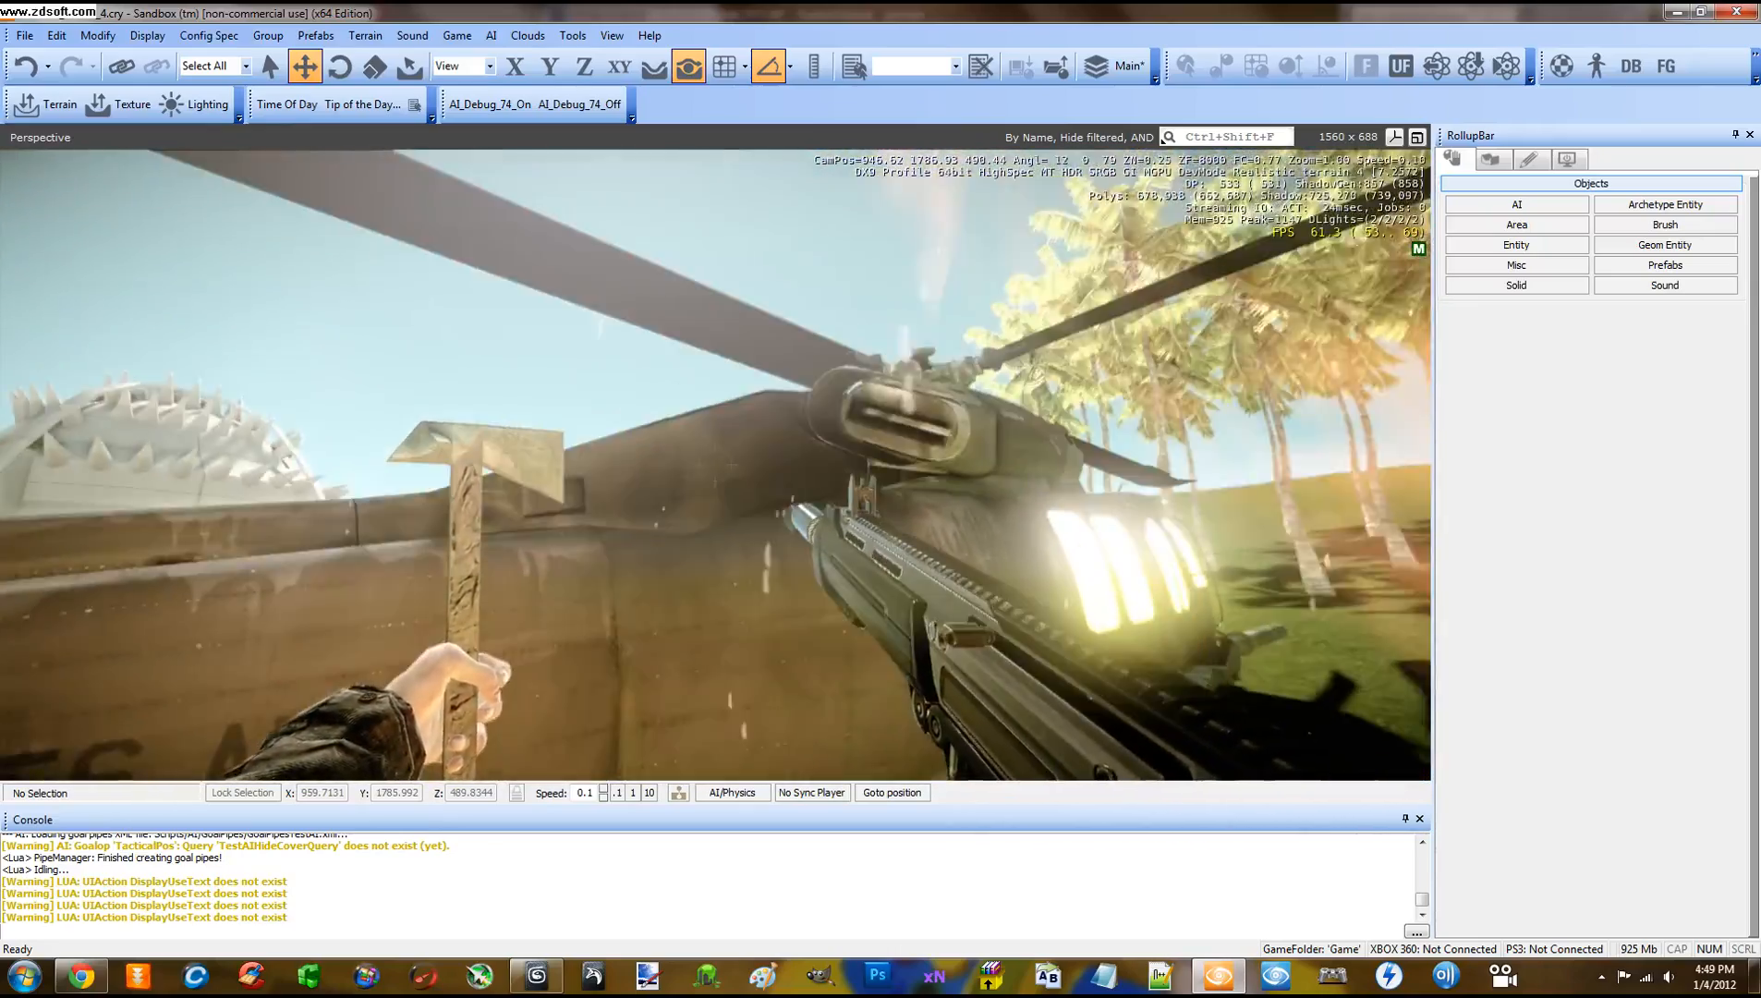
key(s)
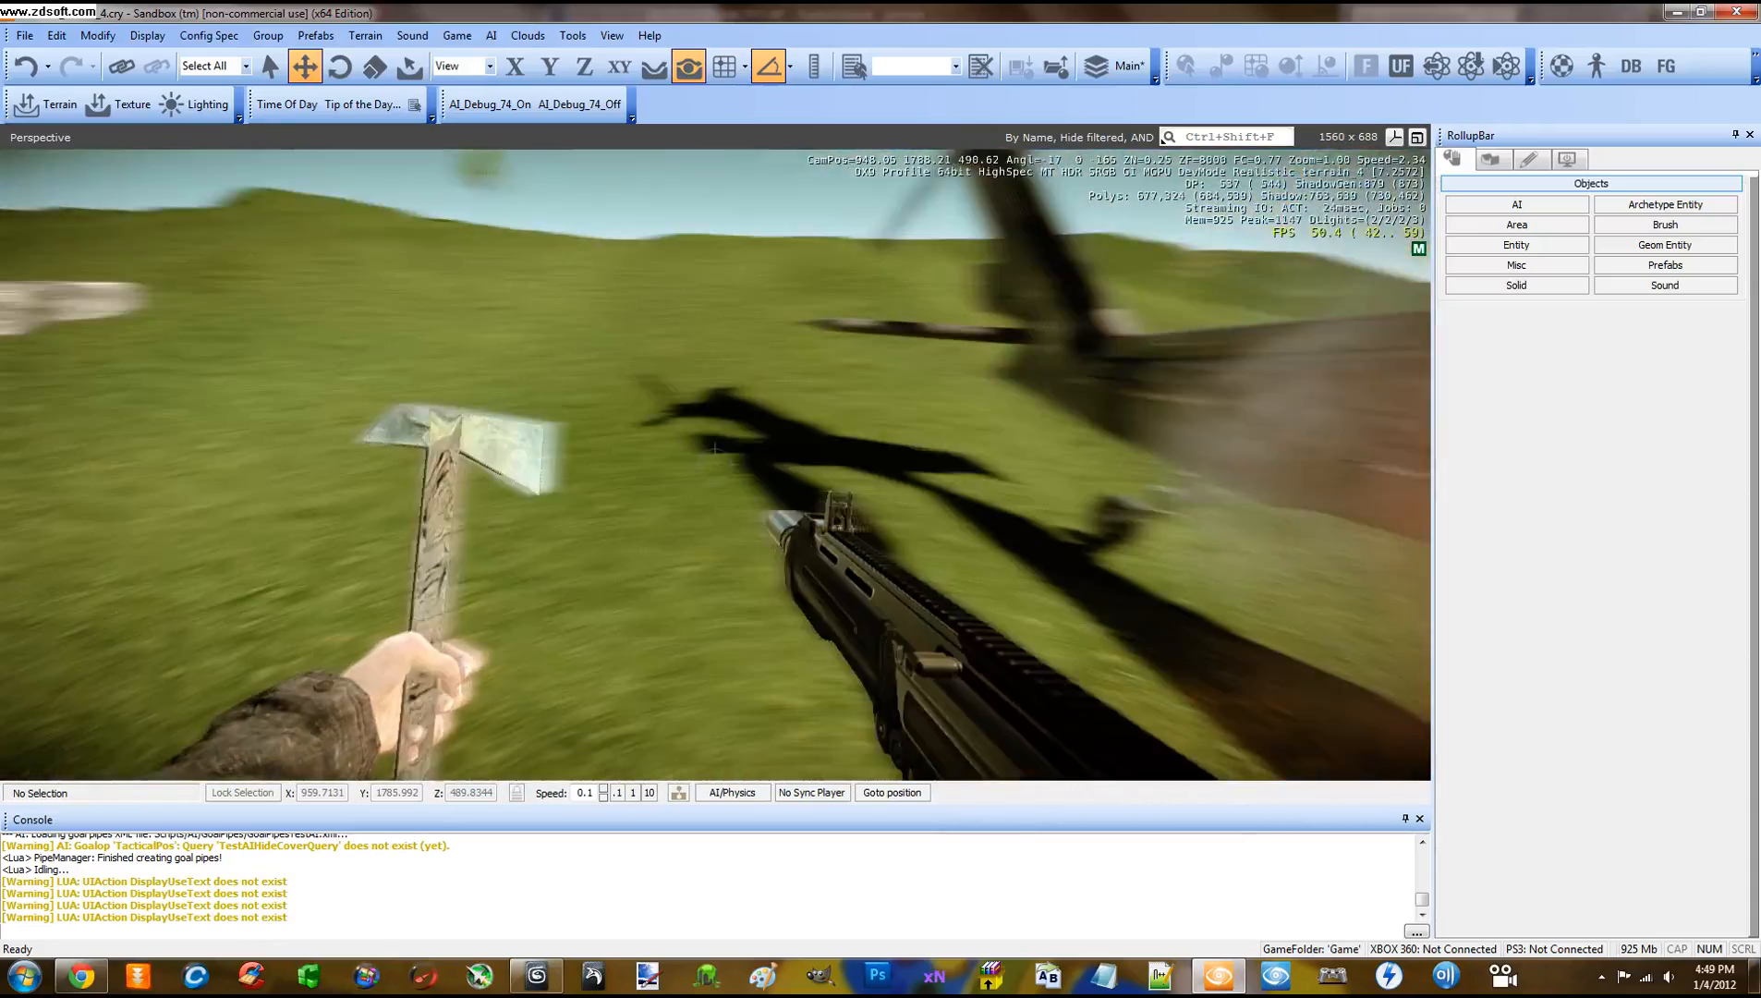
Throw the axe toward the stone wall, aim the rifle, jump onto the wall, then exit game mode
key(f)
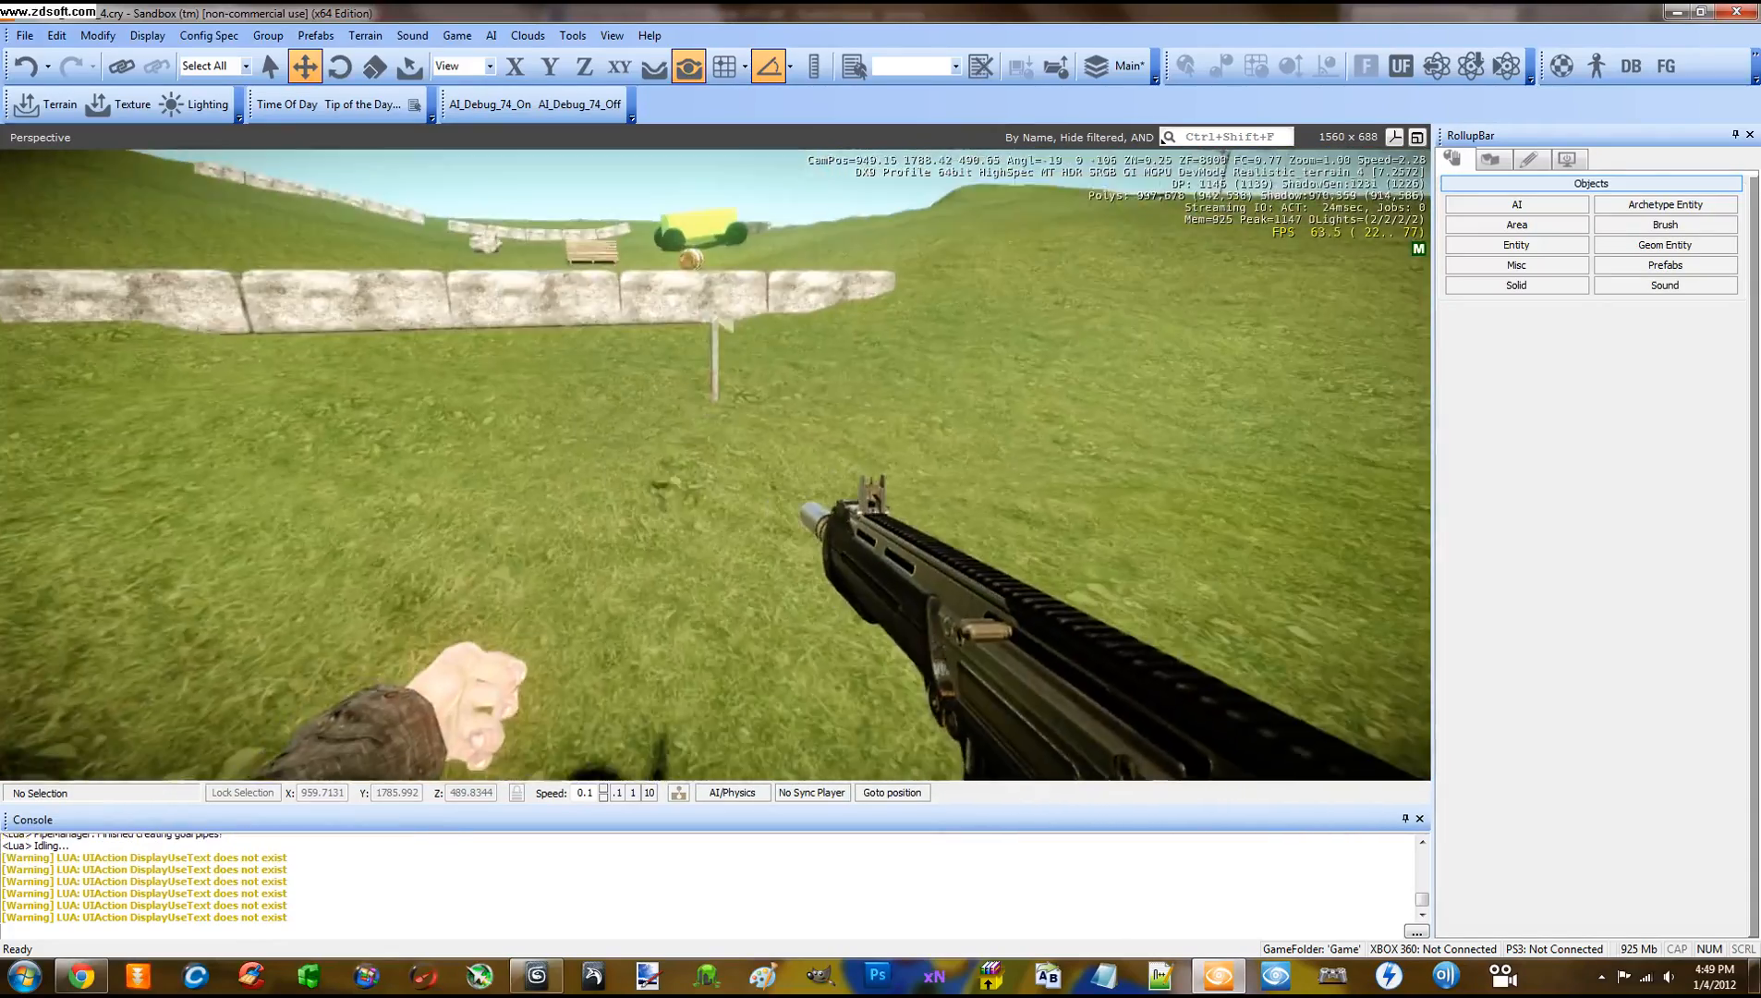
key(w)
key(w)
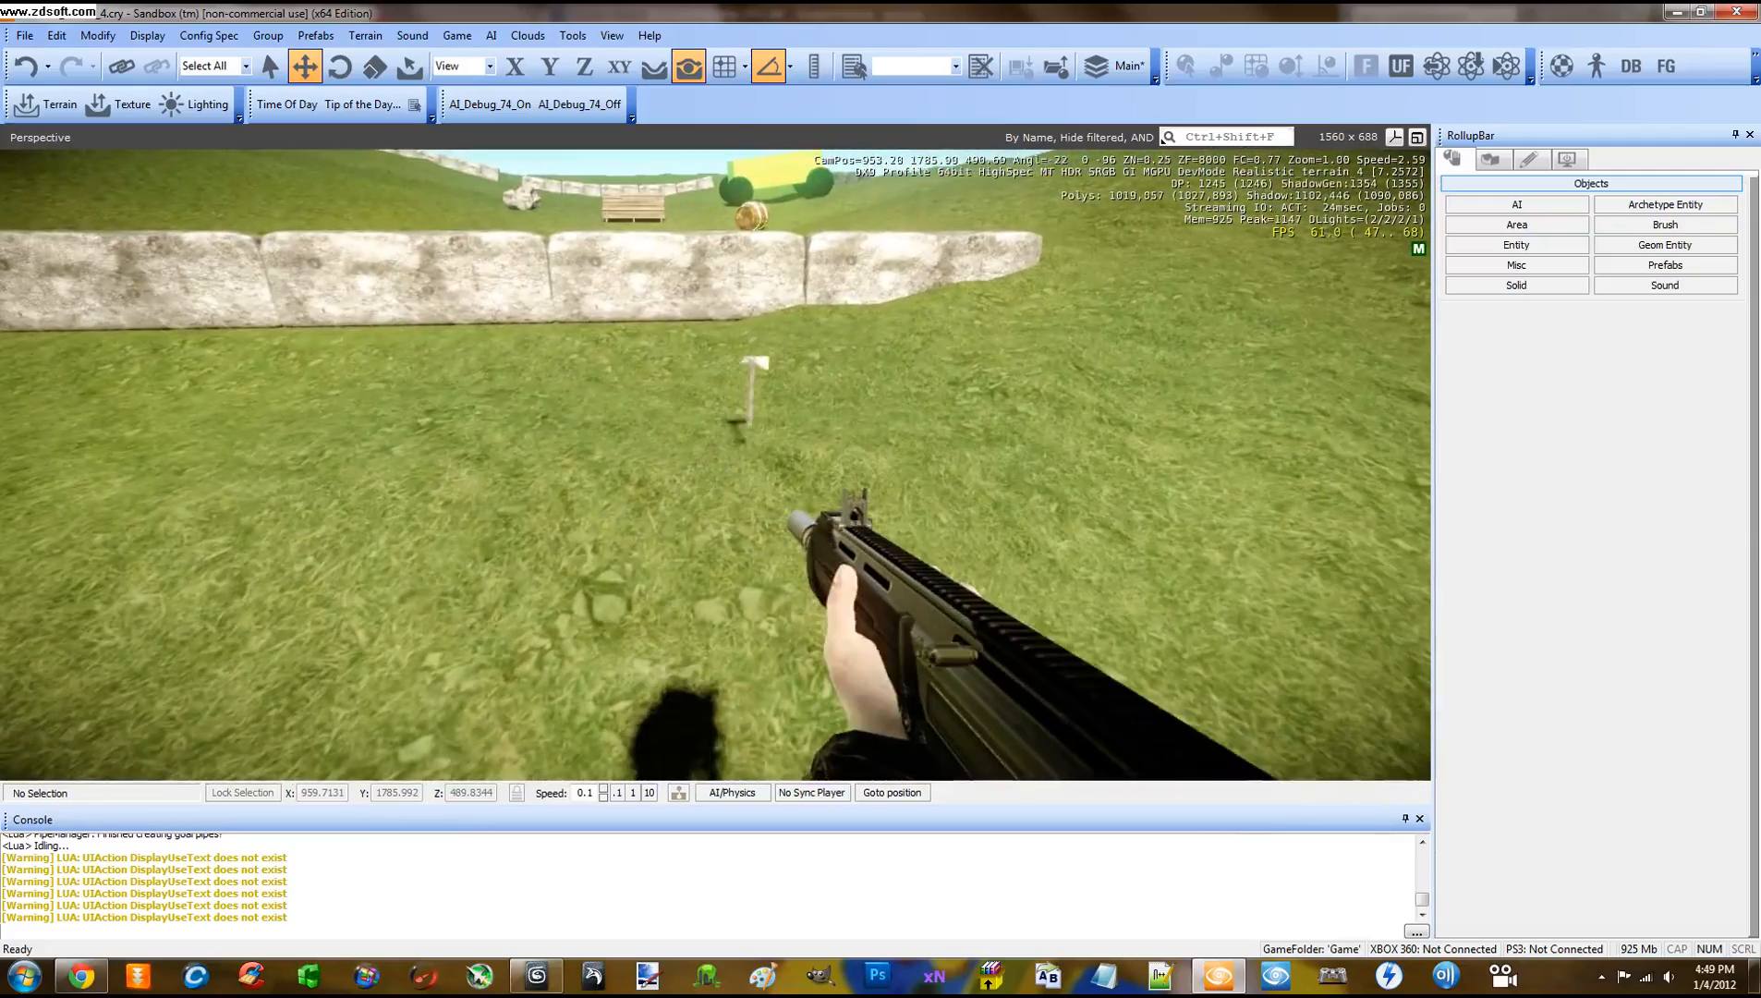
key(w)
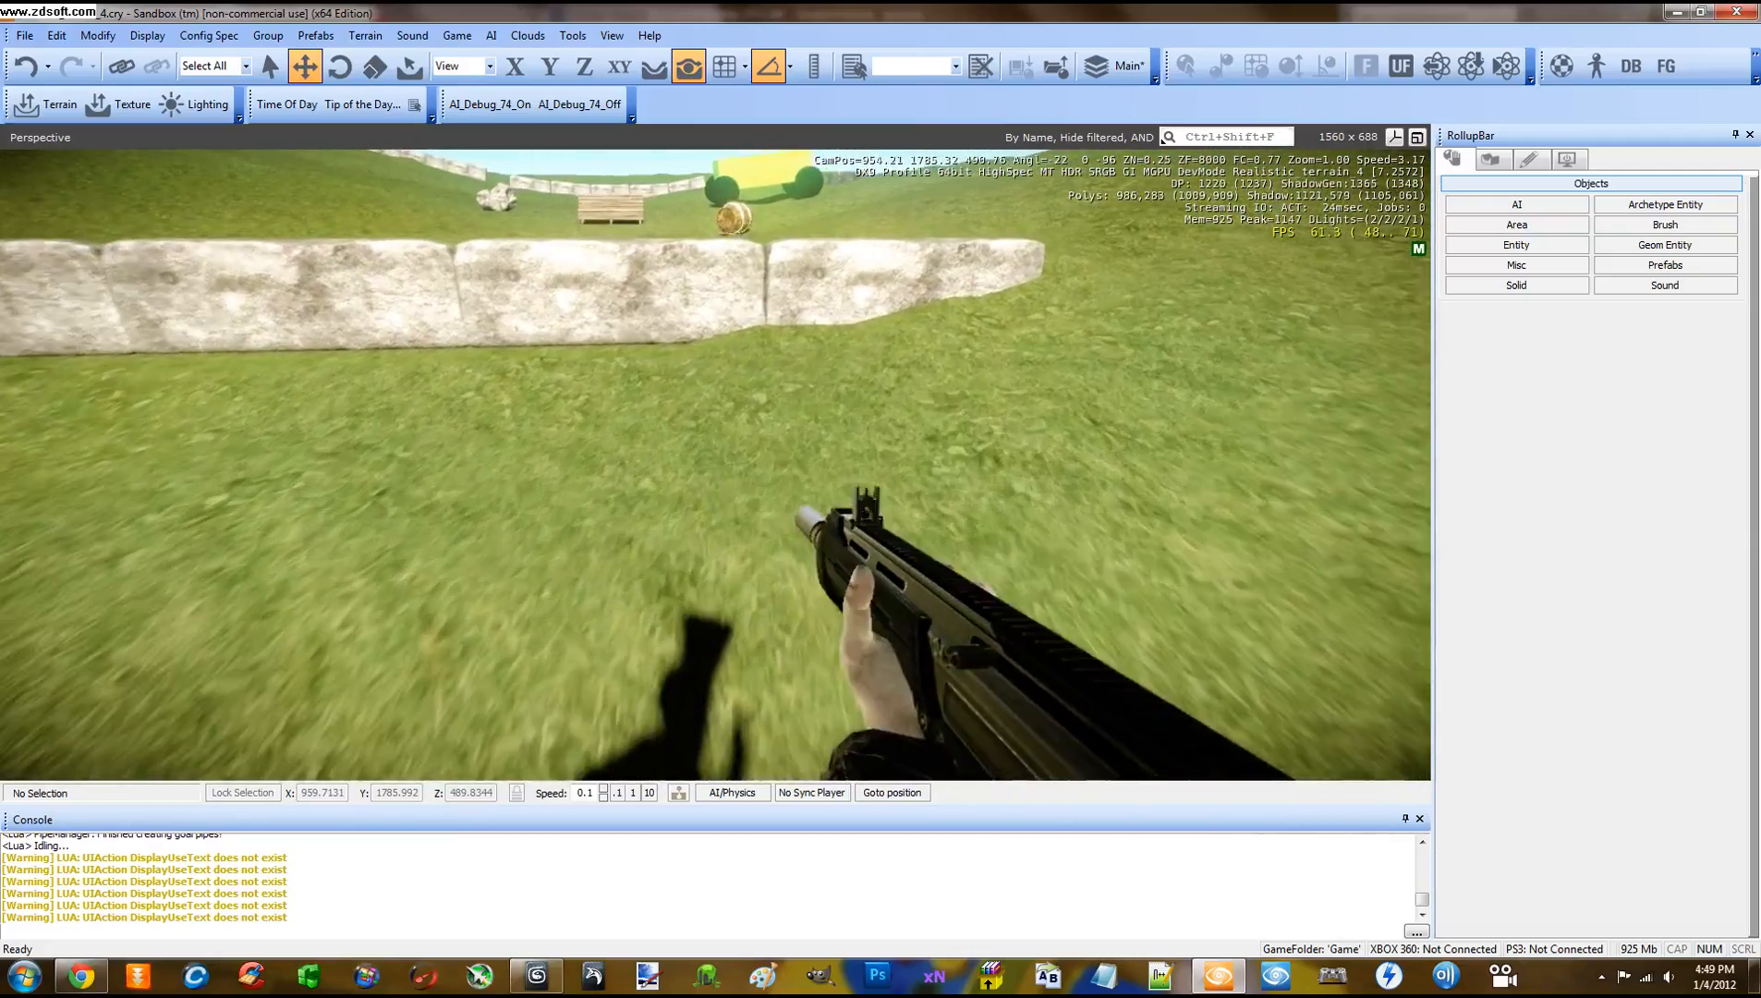
right_click(716, 465)
right_click(716, 465)
key(w)
key(space)
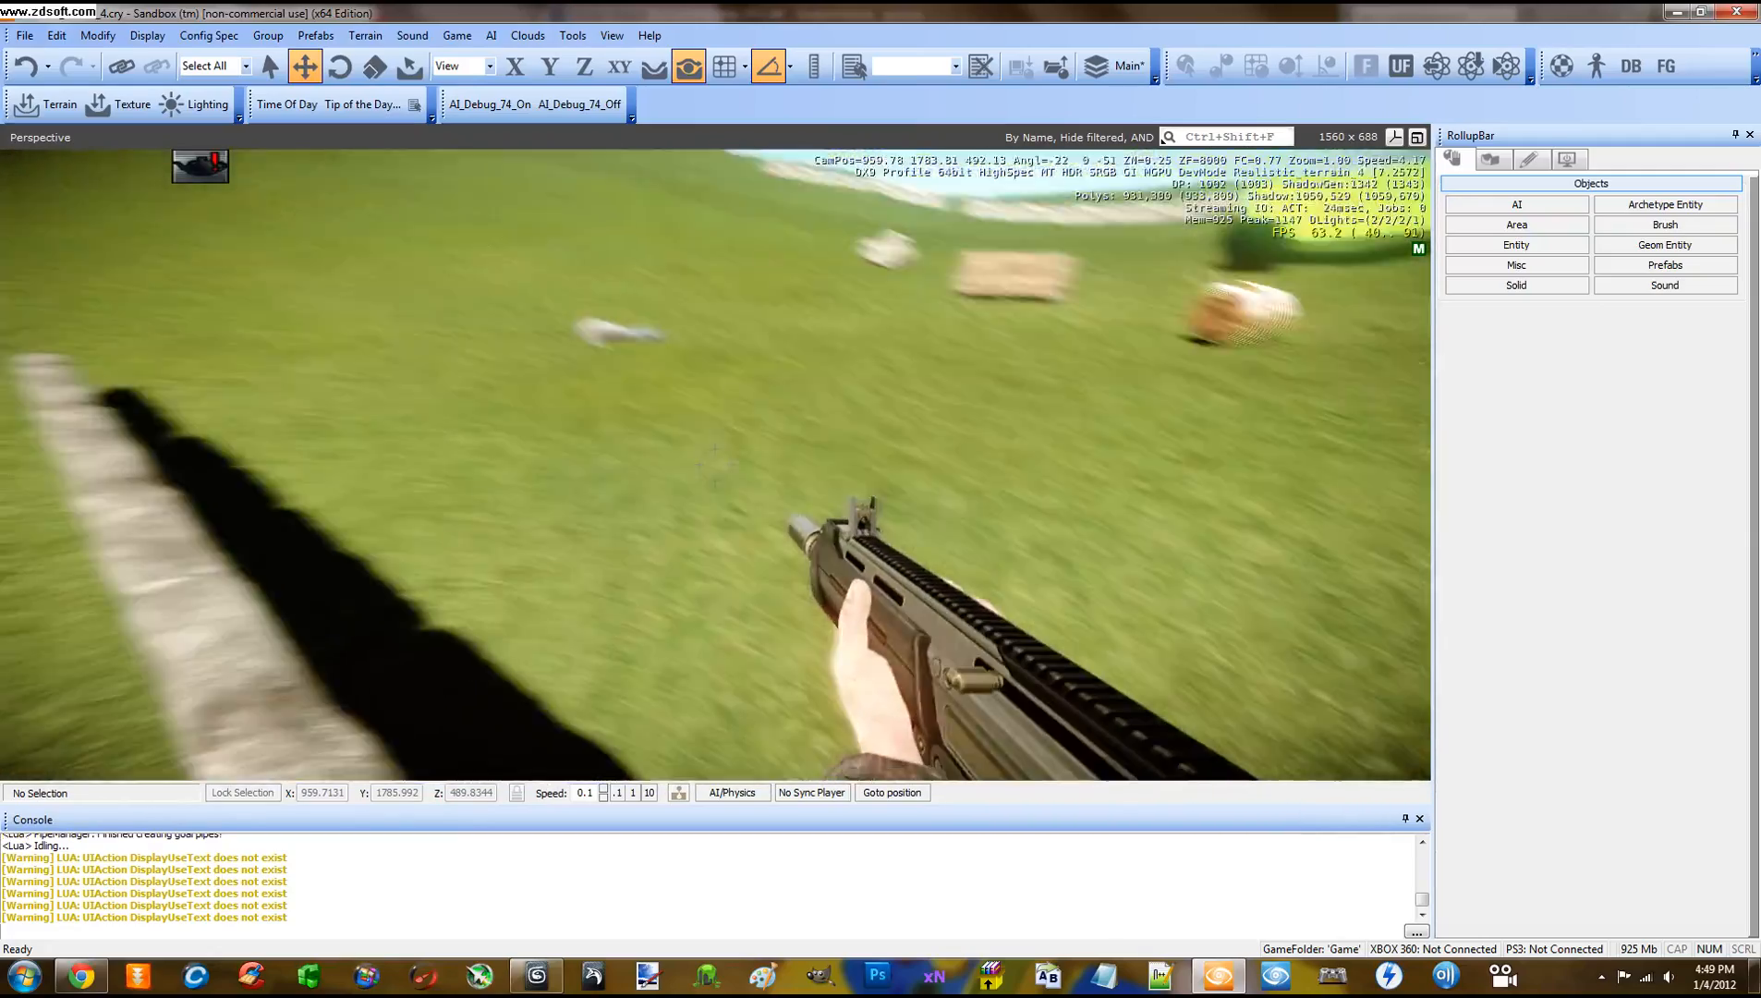
key(a)
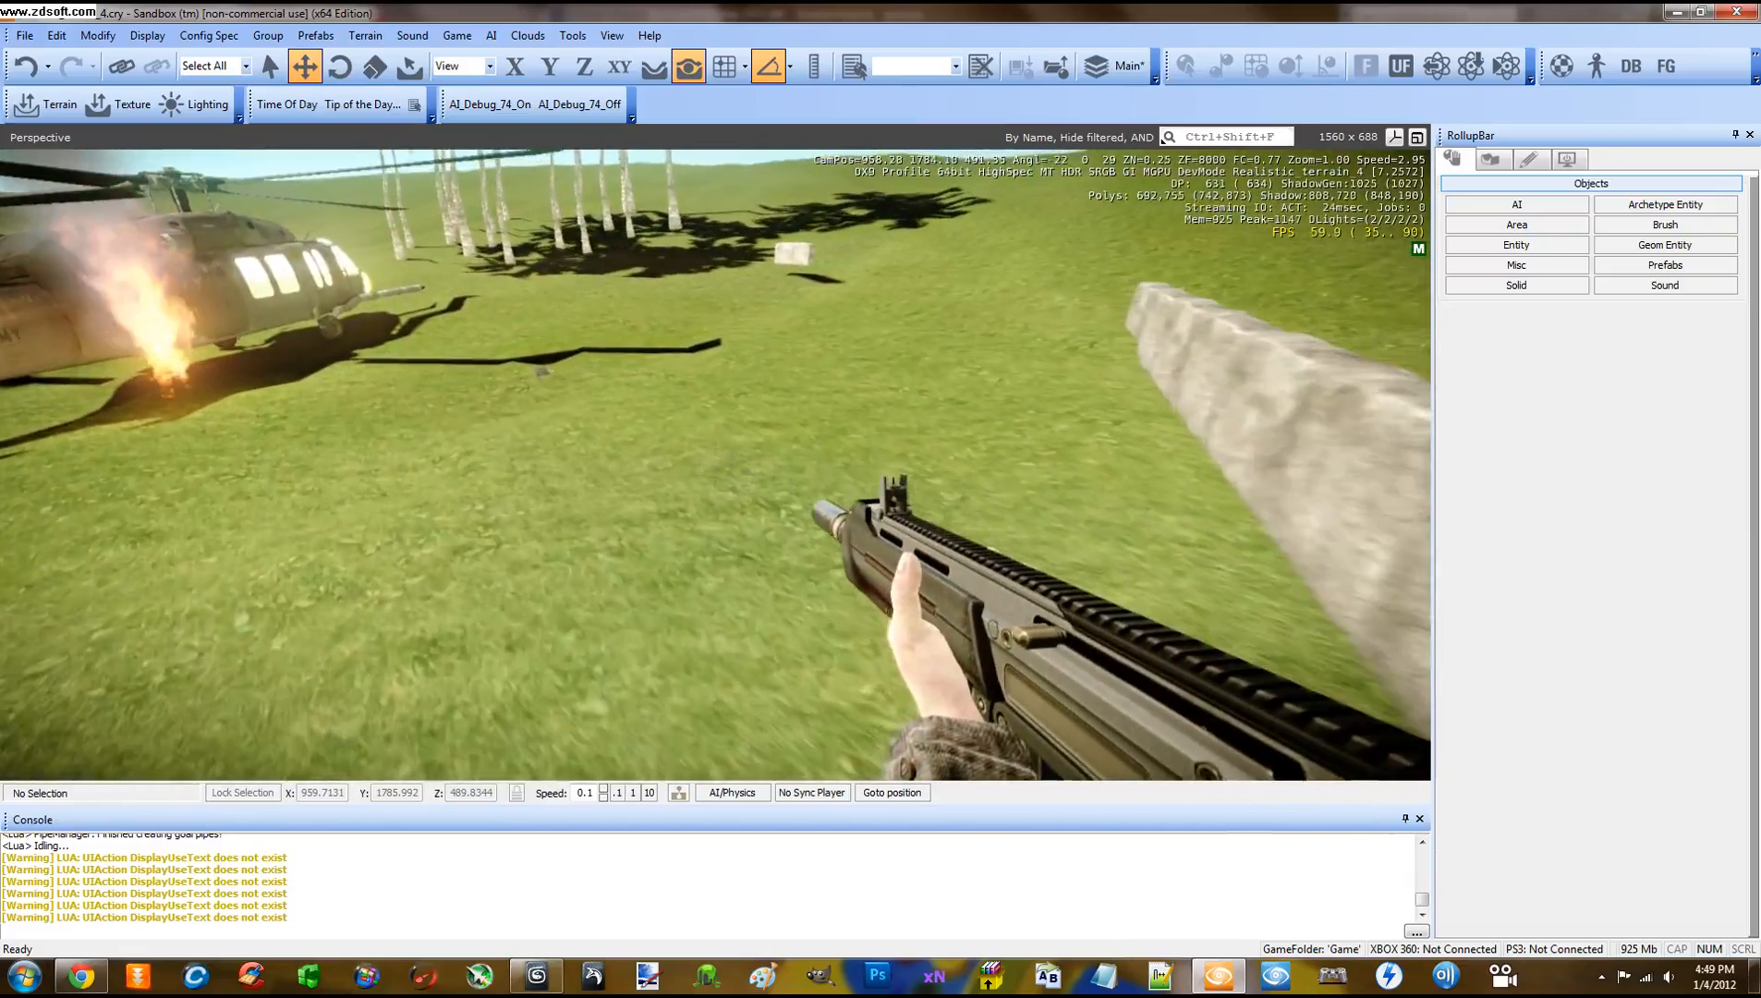
key(Escape)
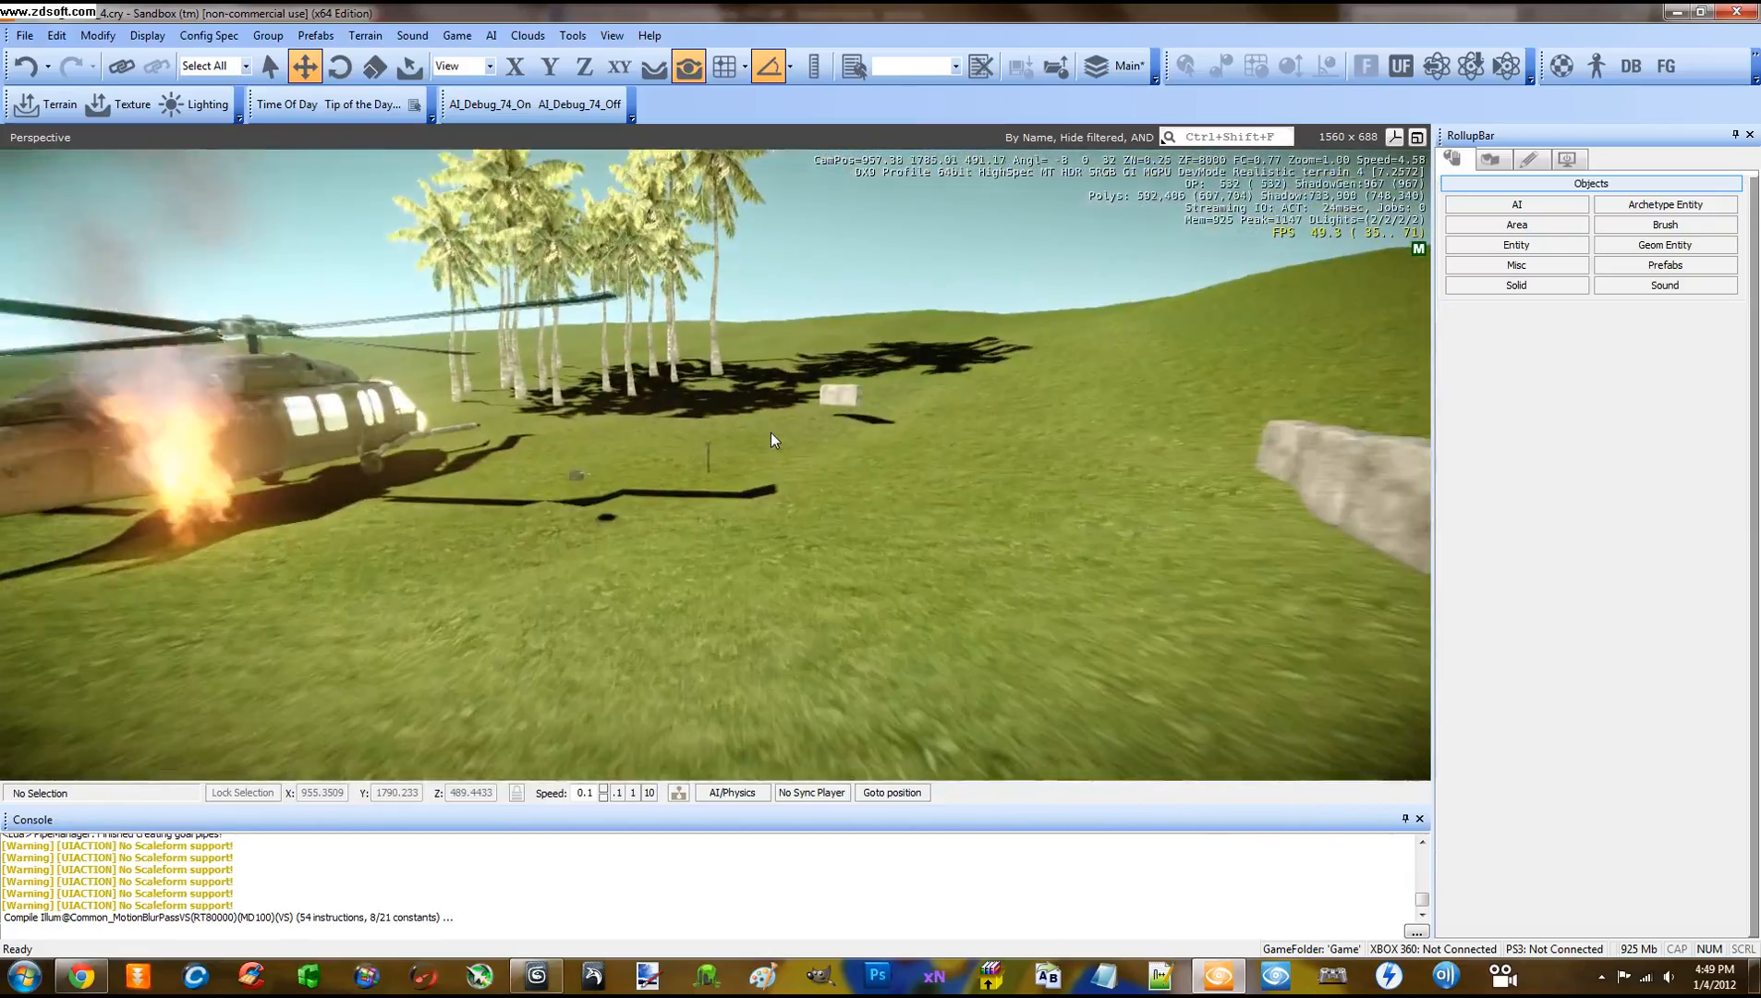
Fly the editor camera to the standing axe and select BasicEntity1 to view its properties
key(w)
right_drag(771, 433, 771, 432)
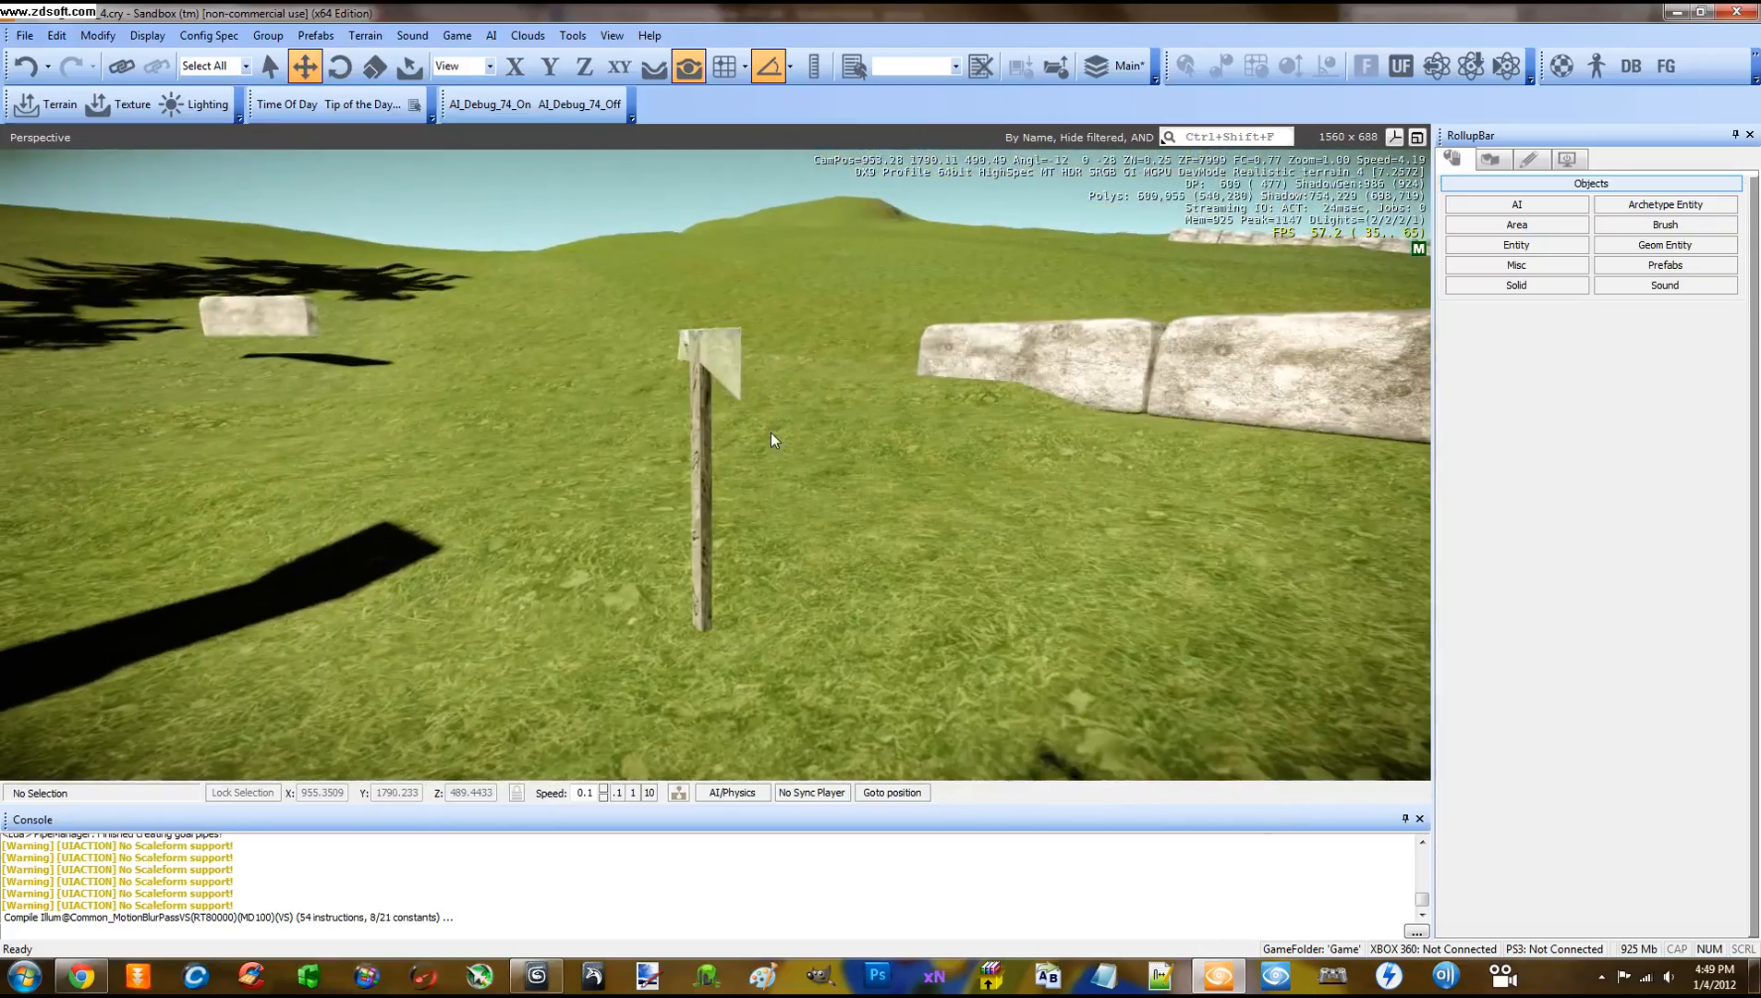
click(766, 396)
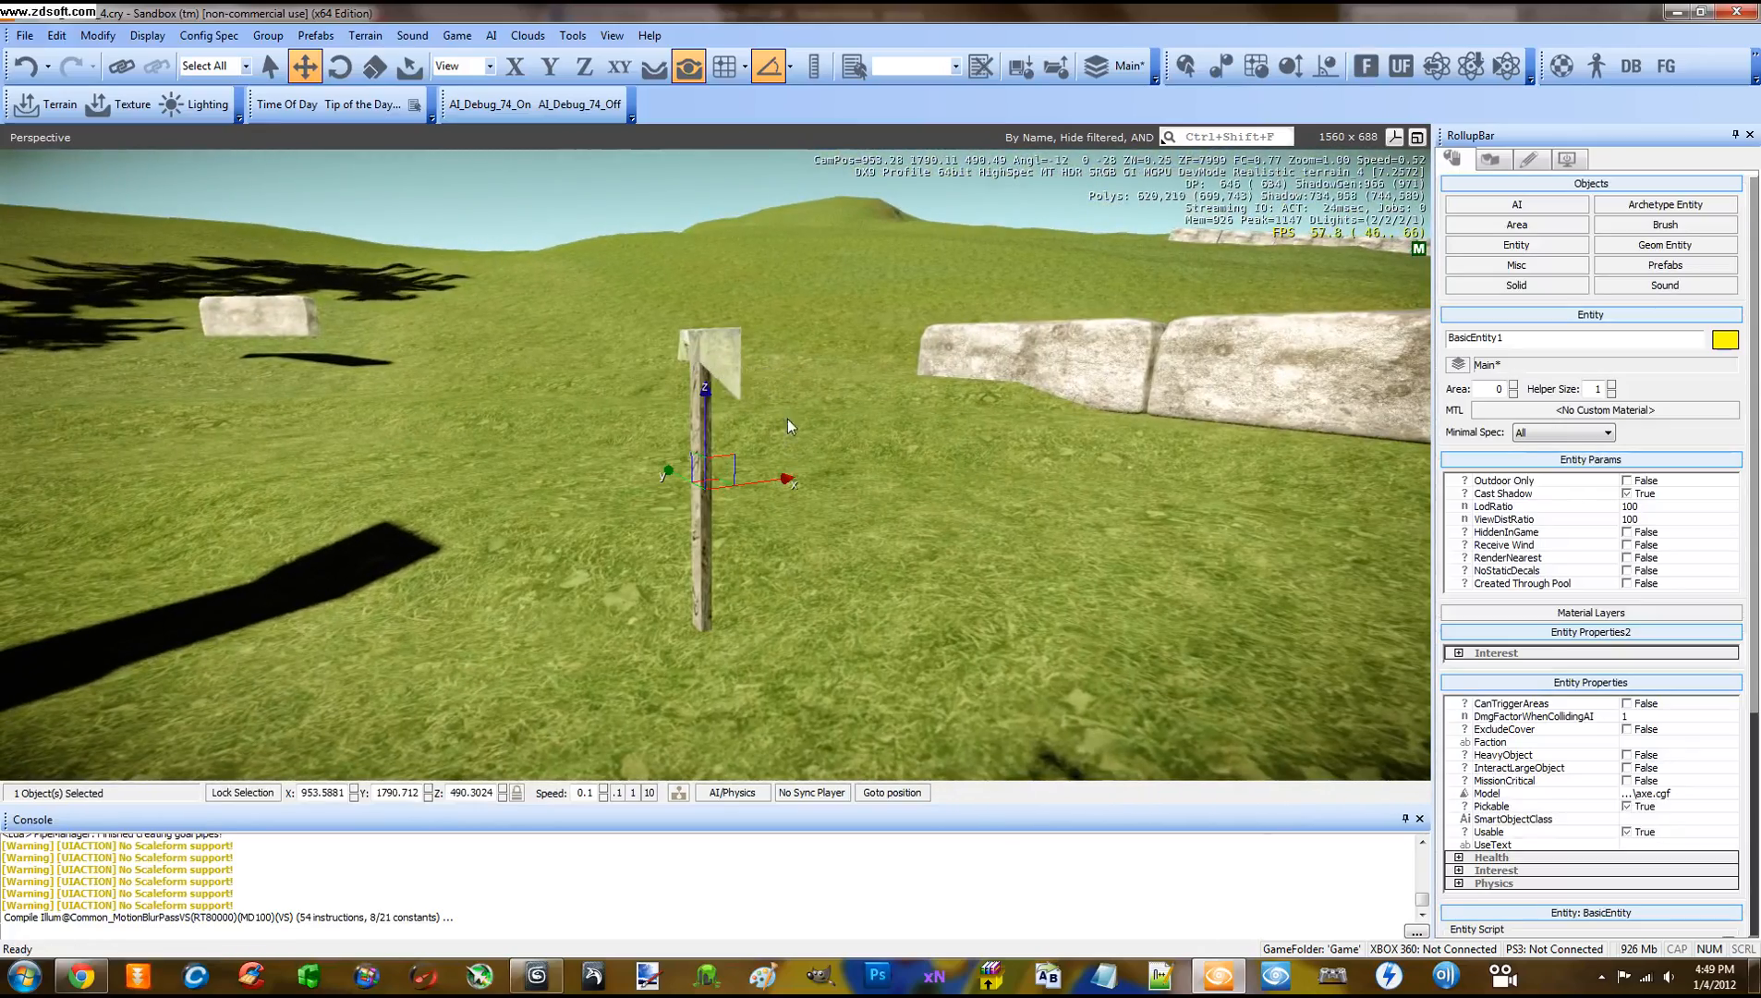
key(s)
key(w)
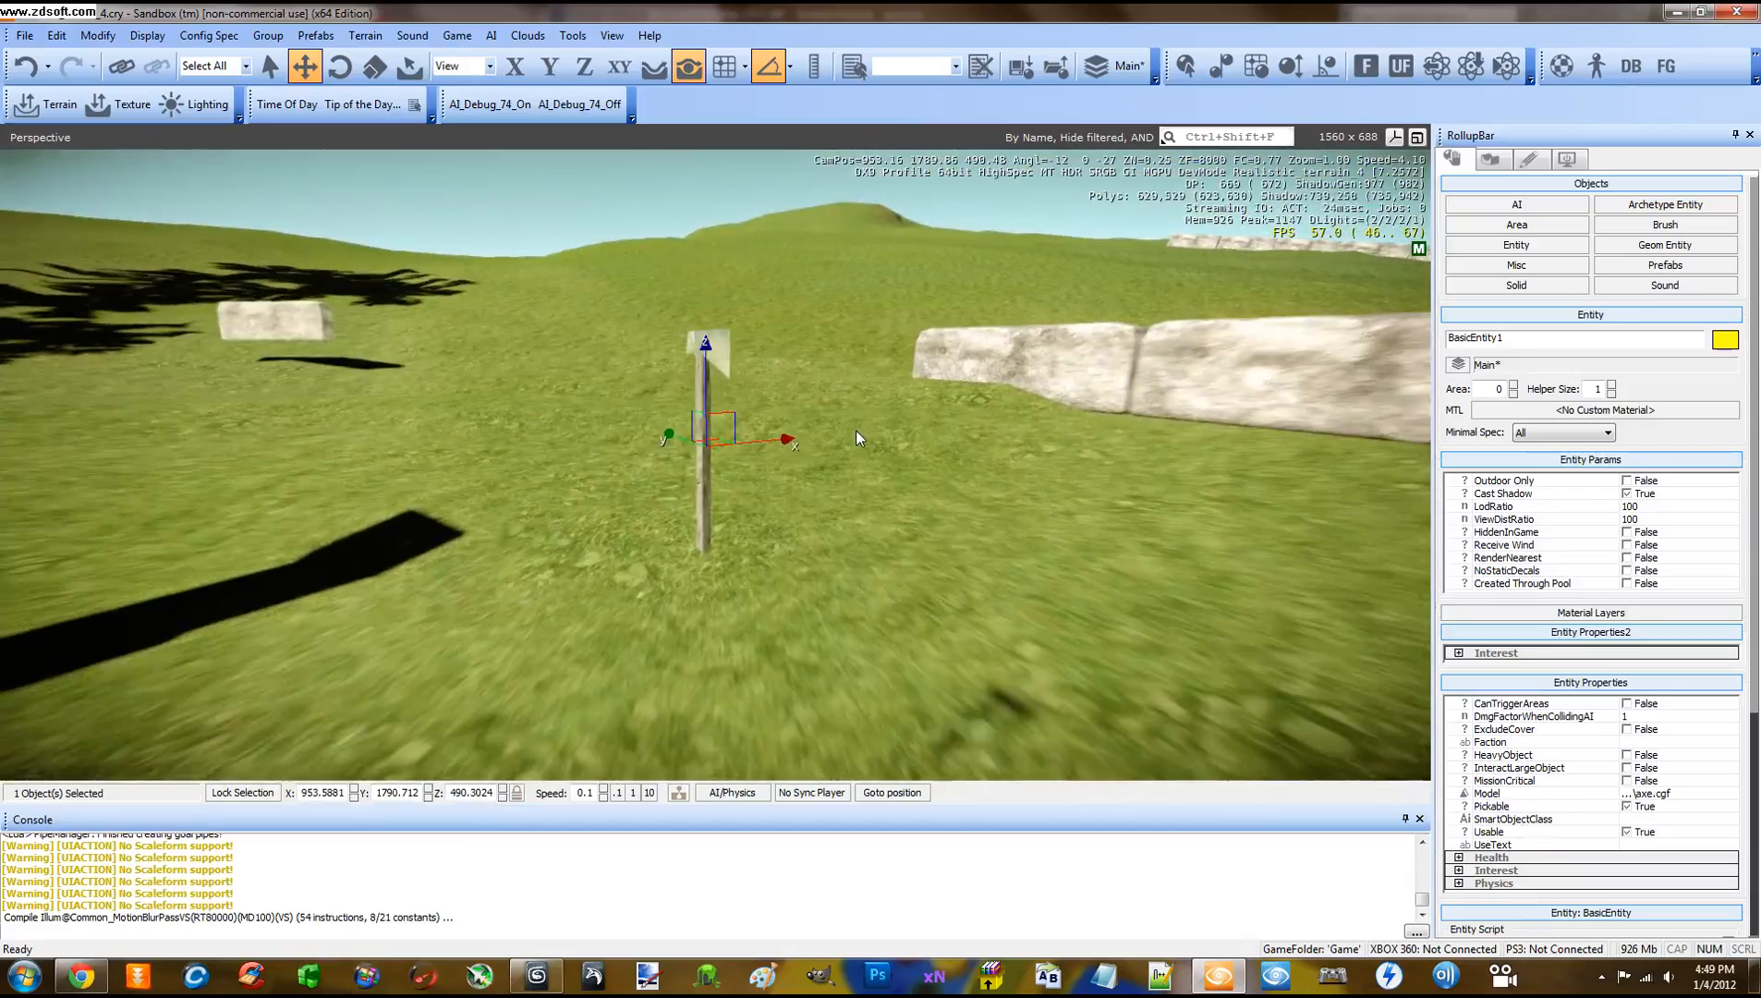
key(a)
right_drag(855, 430, 856, 432)
key(d)
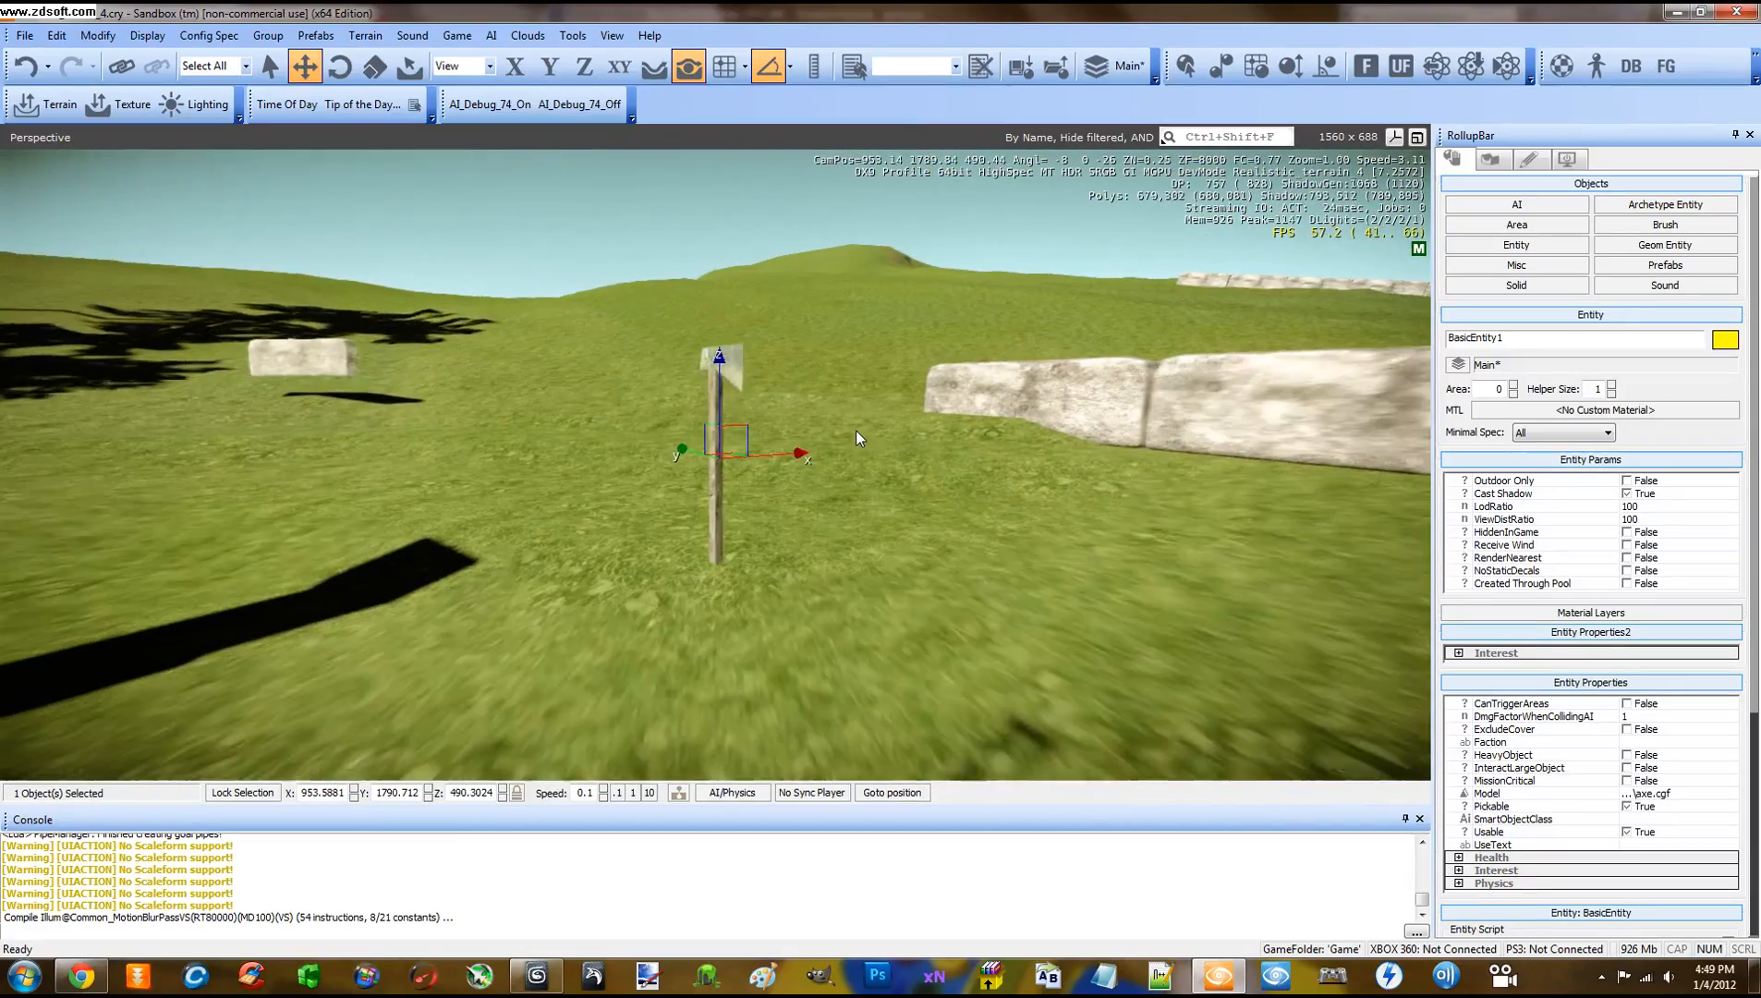
right_drag(623, 621, 623, 620)
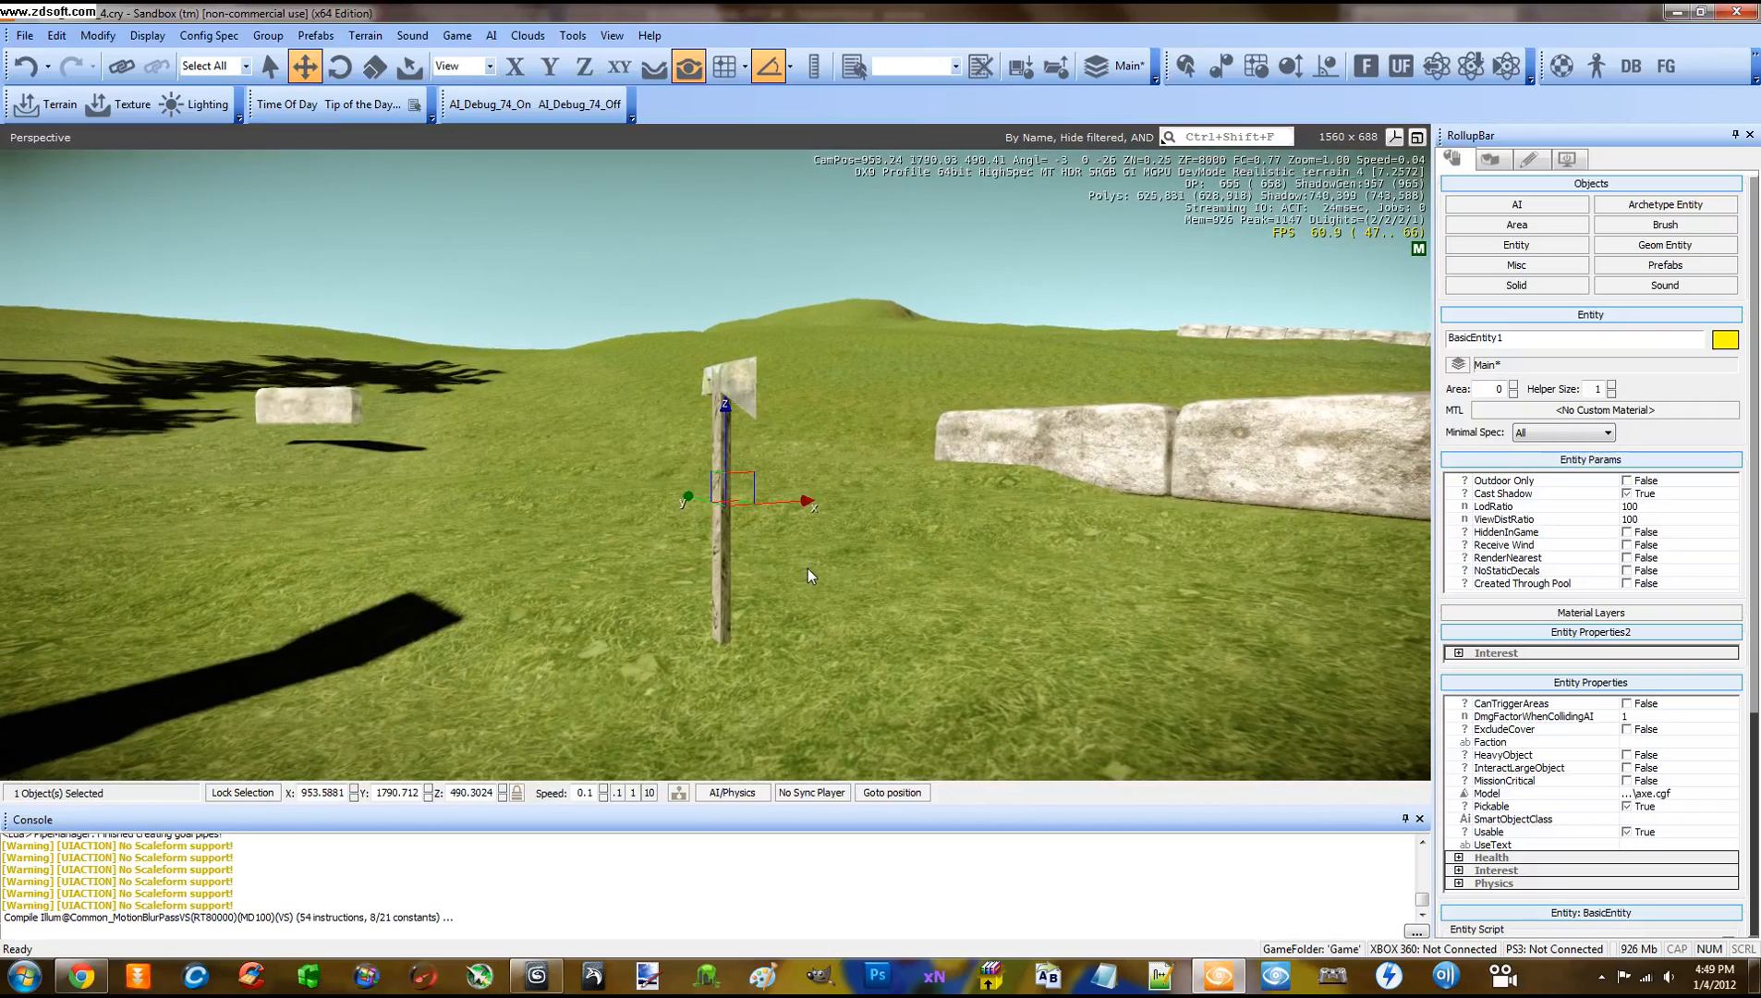
right_drag(808, 568, 818, 575)
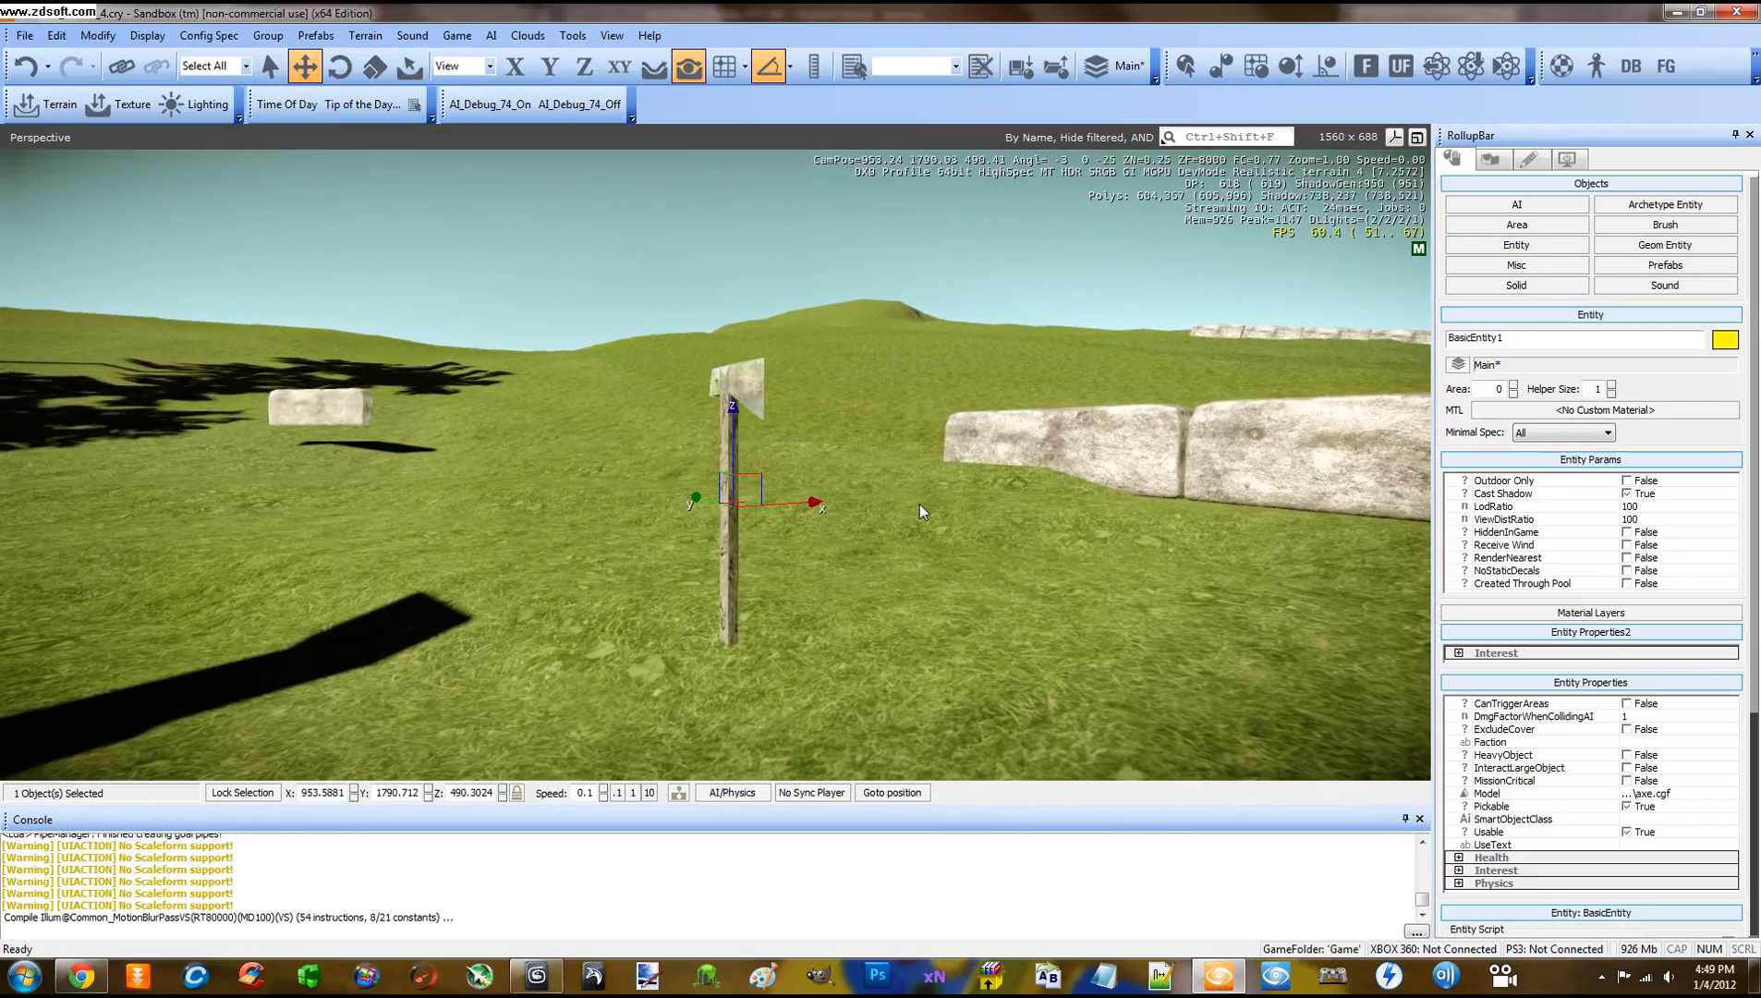
right_drag(919, 504, 912, 508)
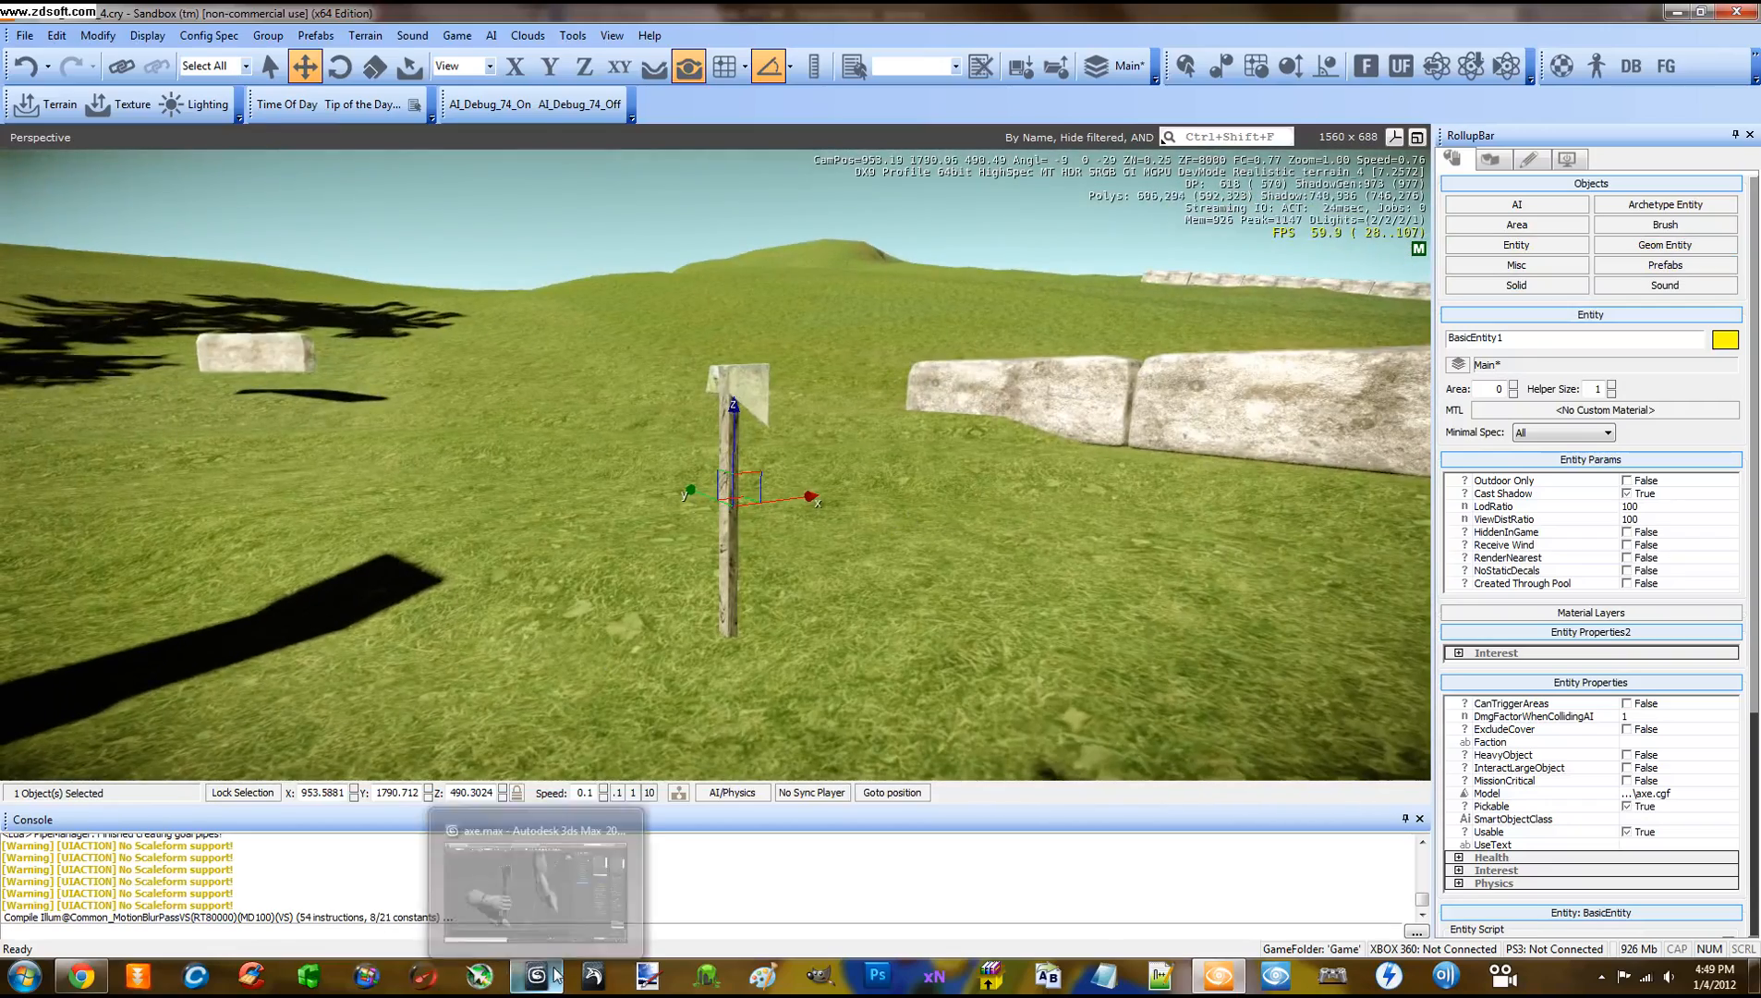
Open the axe's Object Properties at the User Defined tab
click(544, 976)
middle_drag(707, 593, 783, 572)
right_click(650, 326)
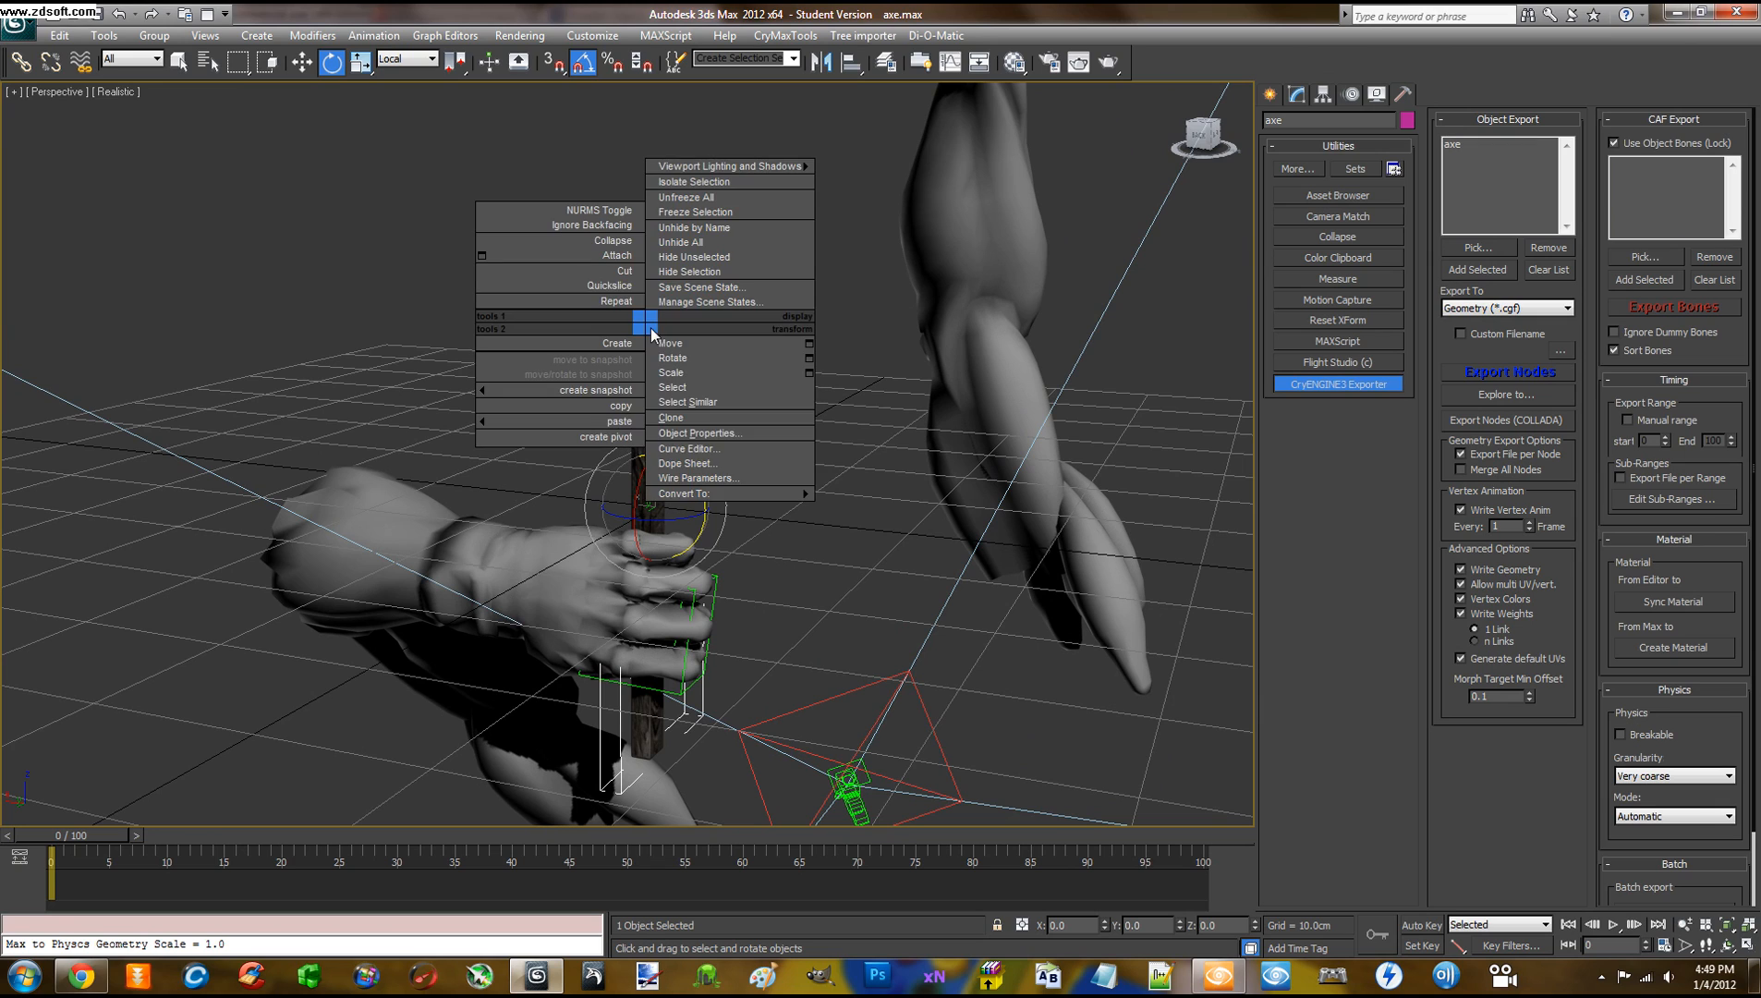
mouse_move(724, 503)
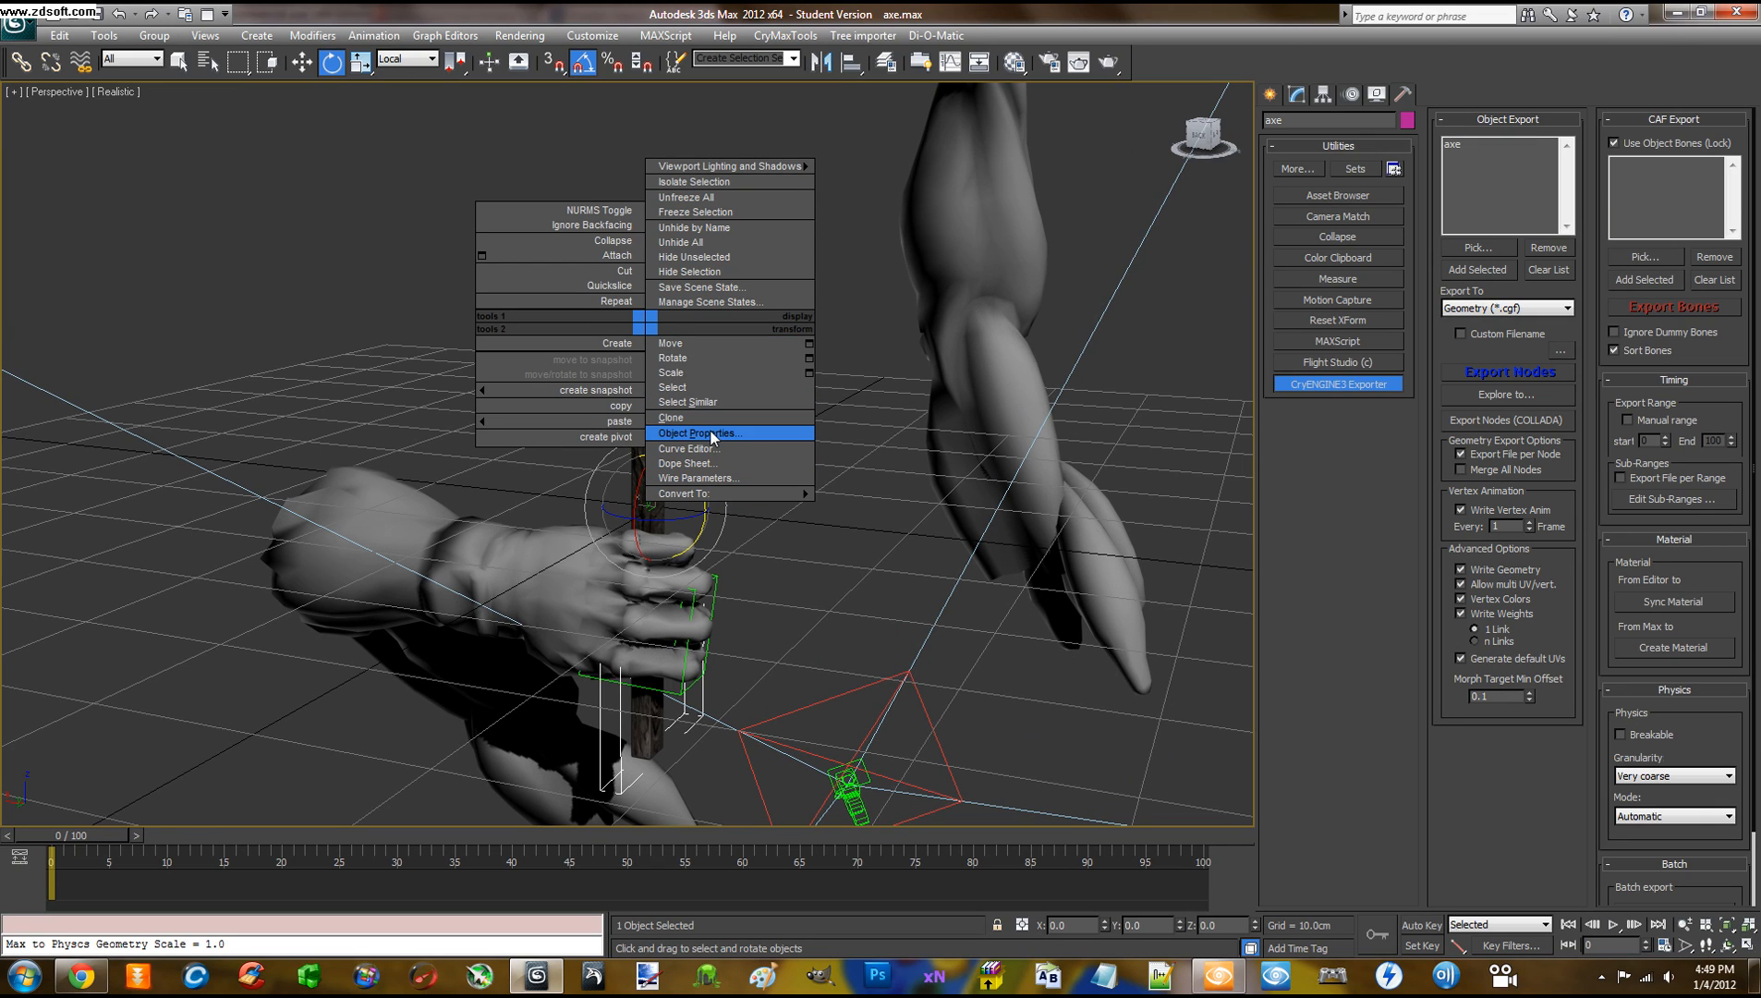
click(713, 435)
click(951, 229)
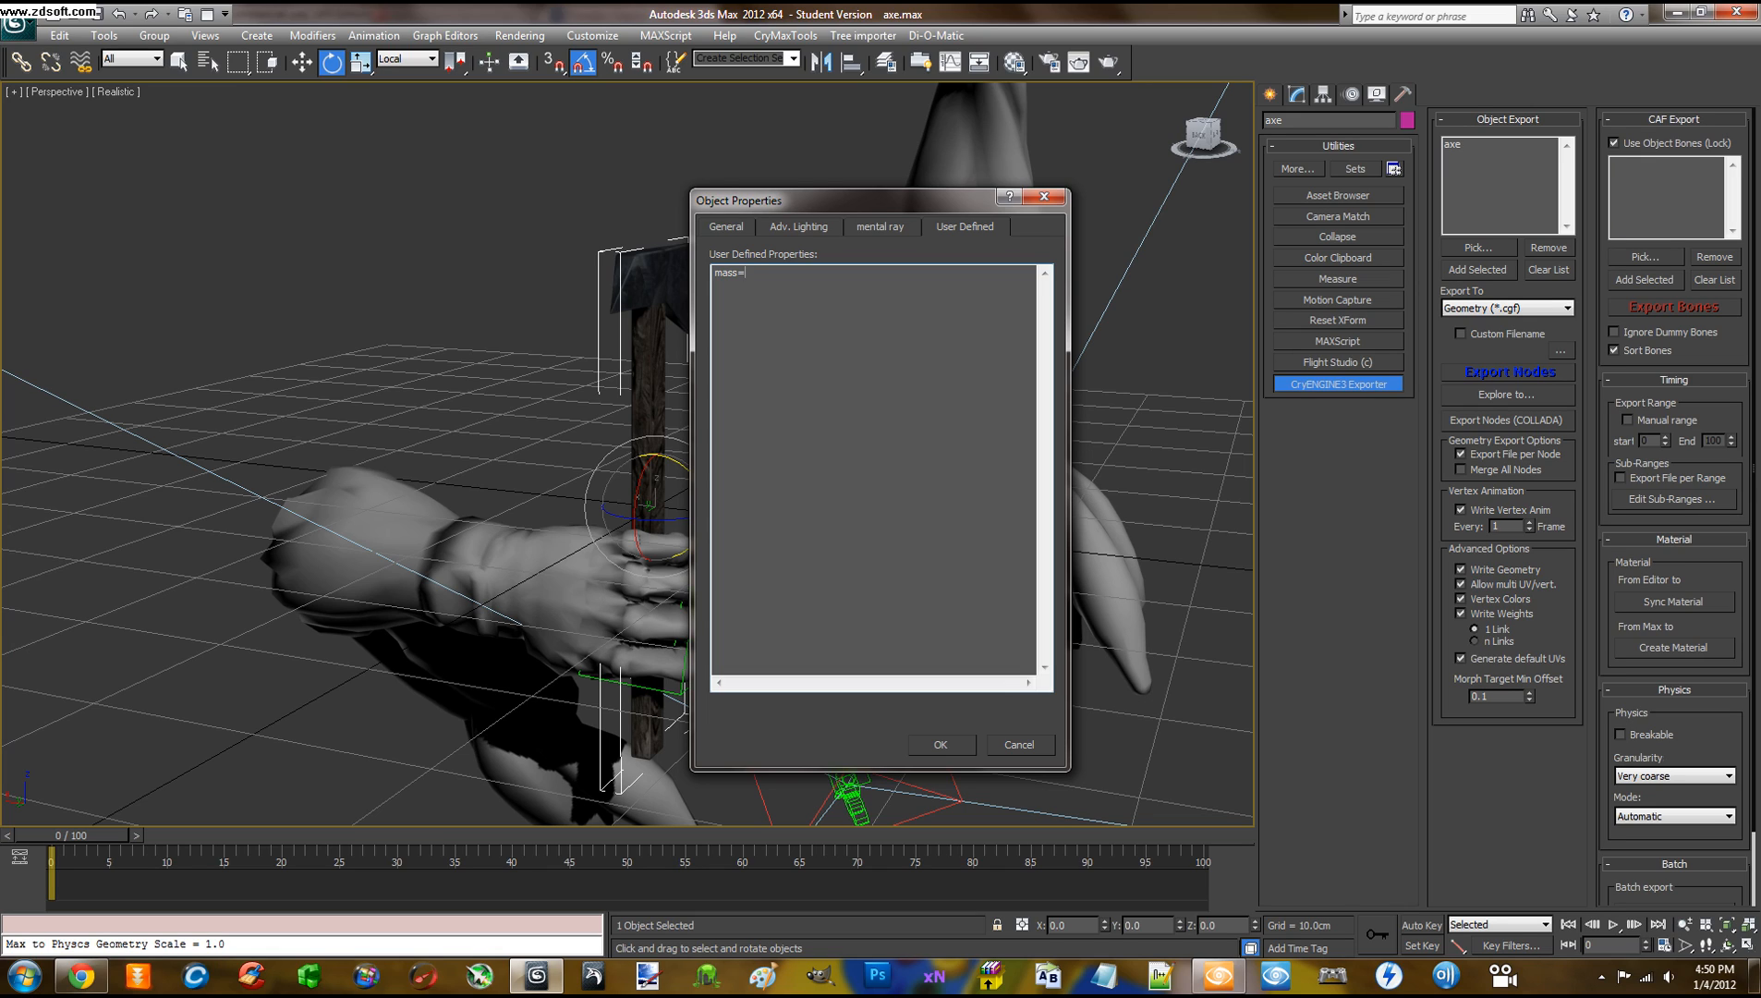
Enter mass=10, pickable and usable on separate lines
text(10)
text(kable)
text(able)
Confirm the properties, export over axe.cgf, then select the old axe entity in Sandbox
click(941, 743)
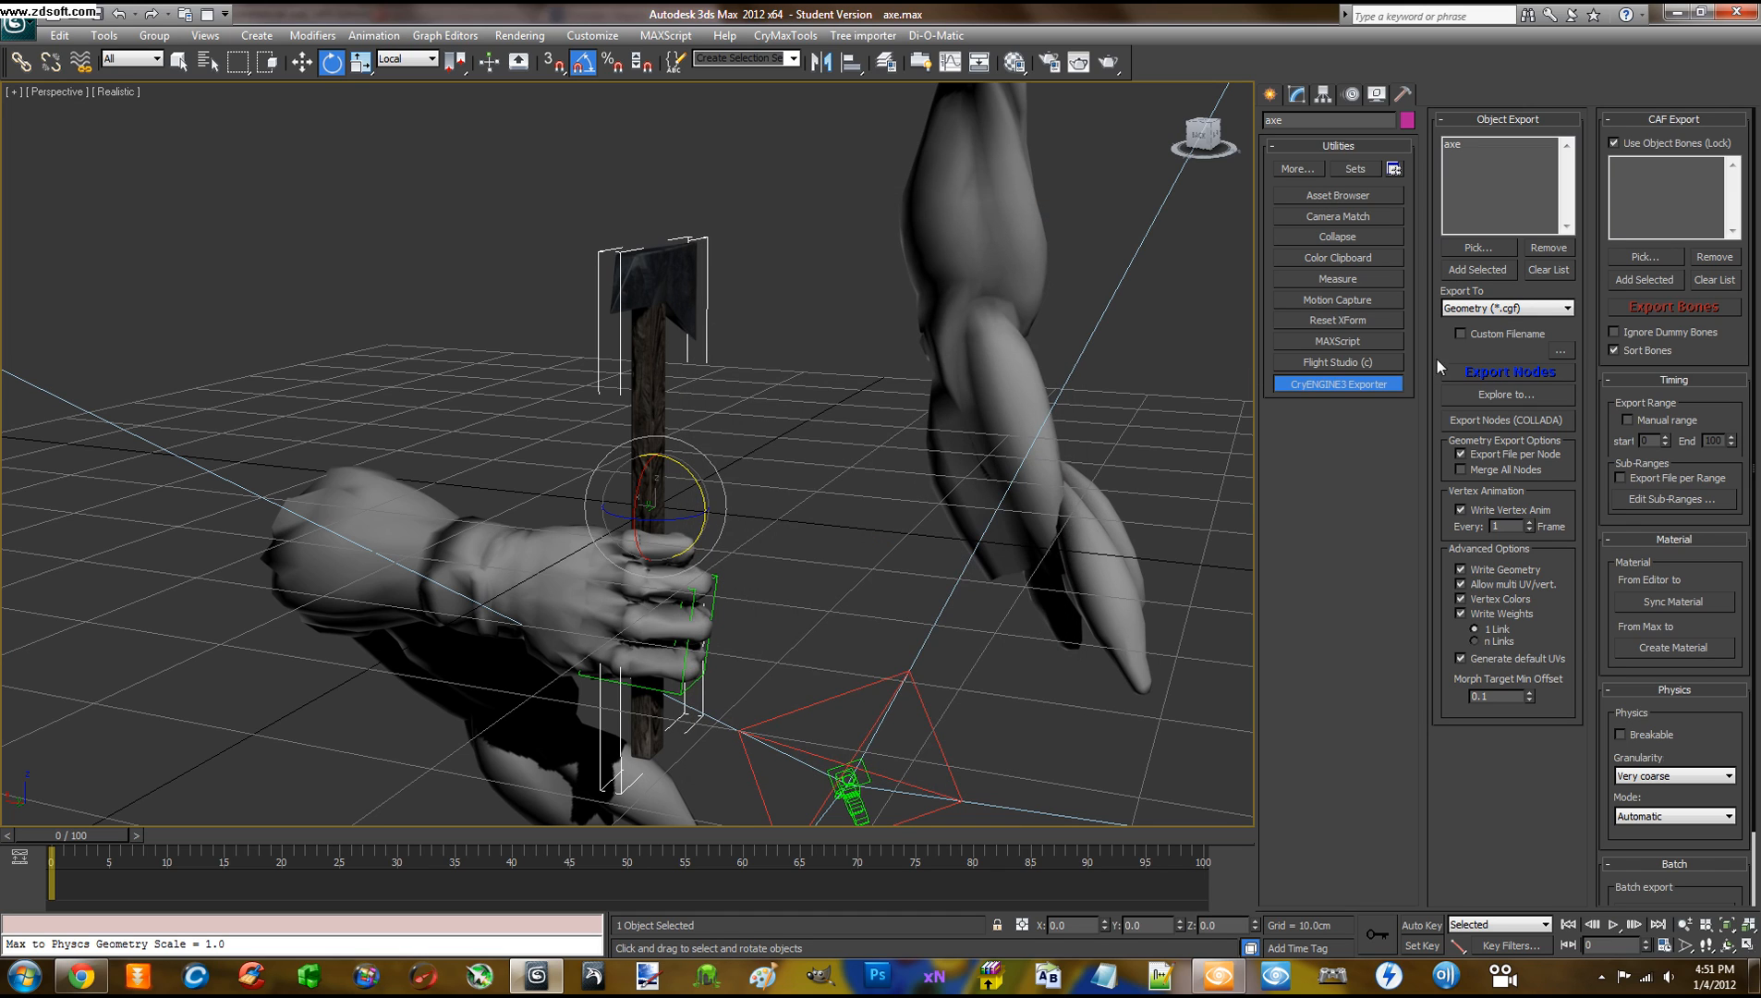
click(1498, 372)
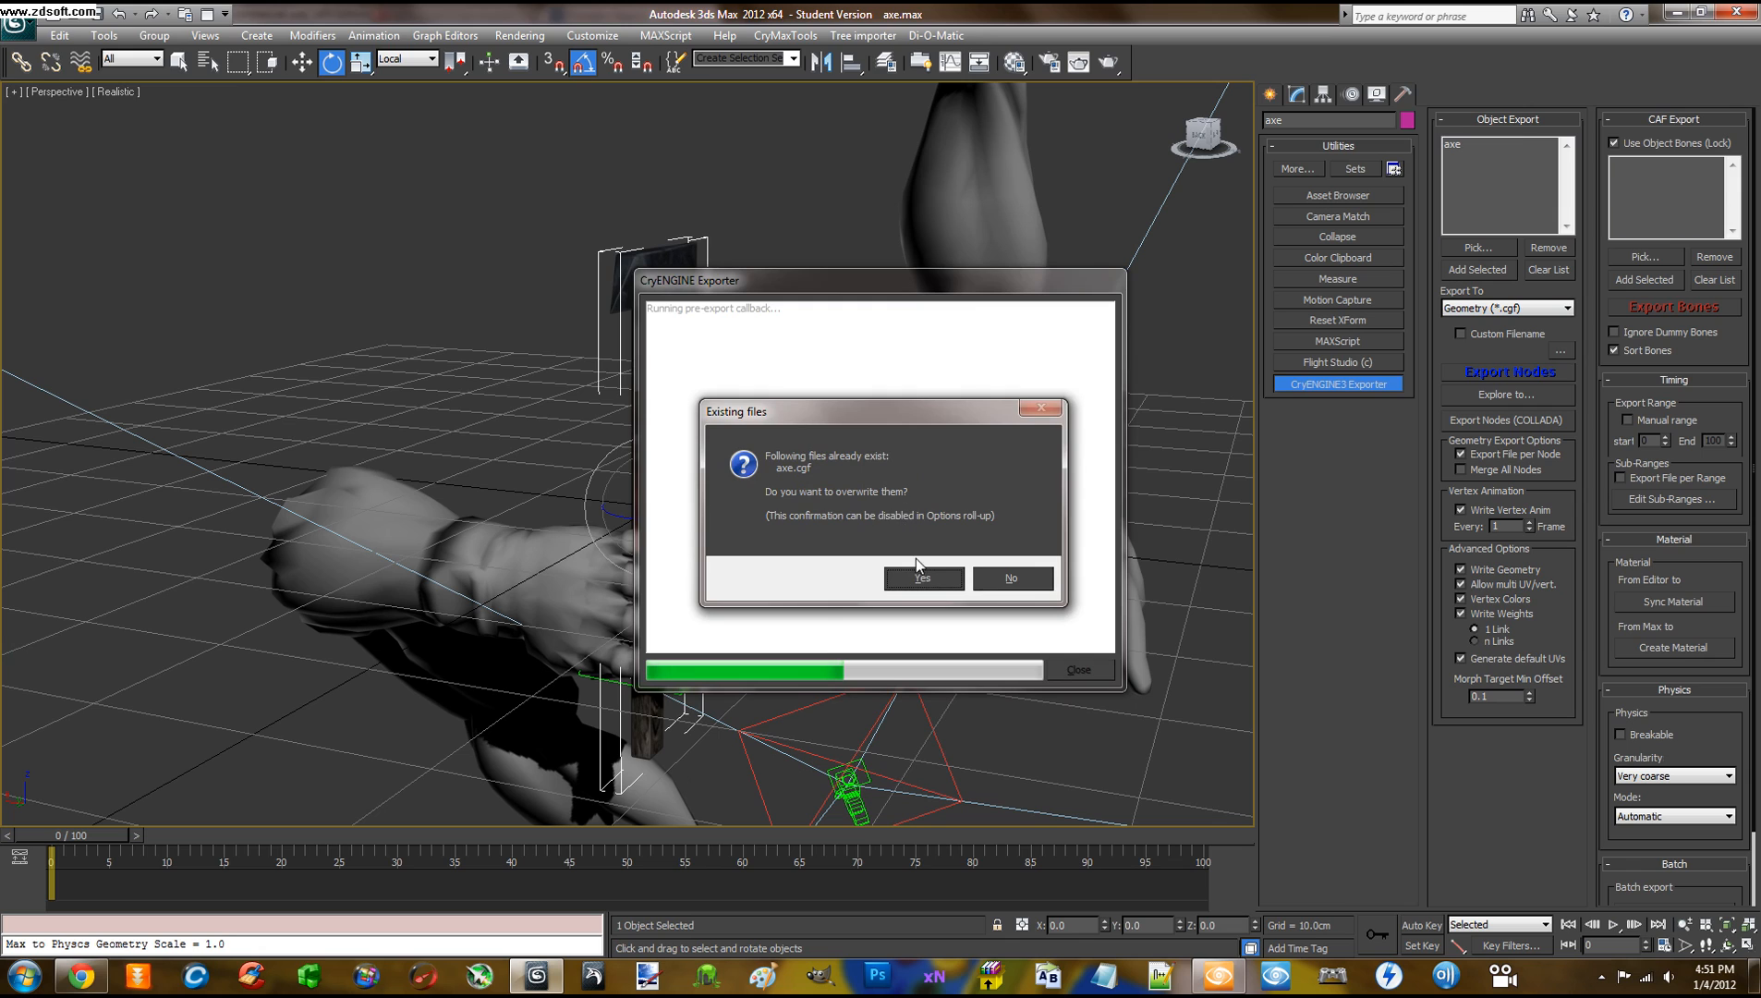
click(912, 578)
click(432, 347)
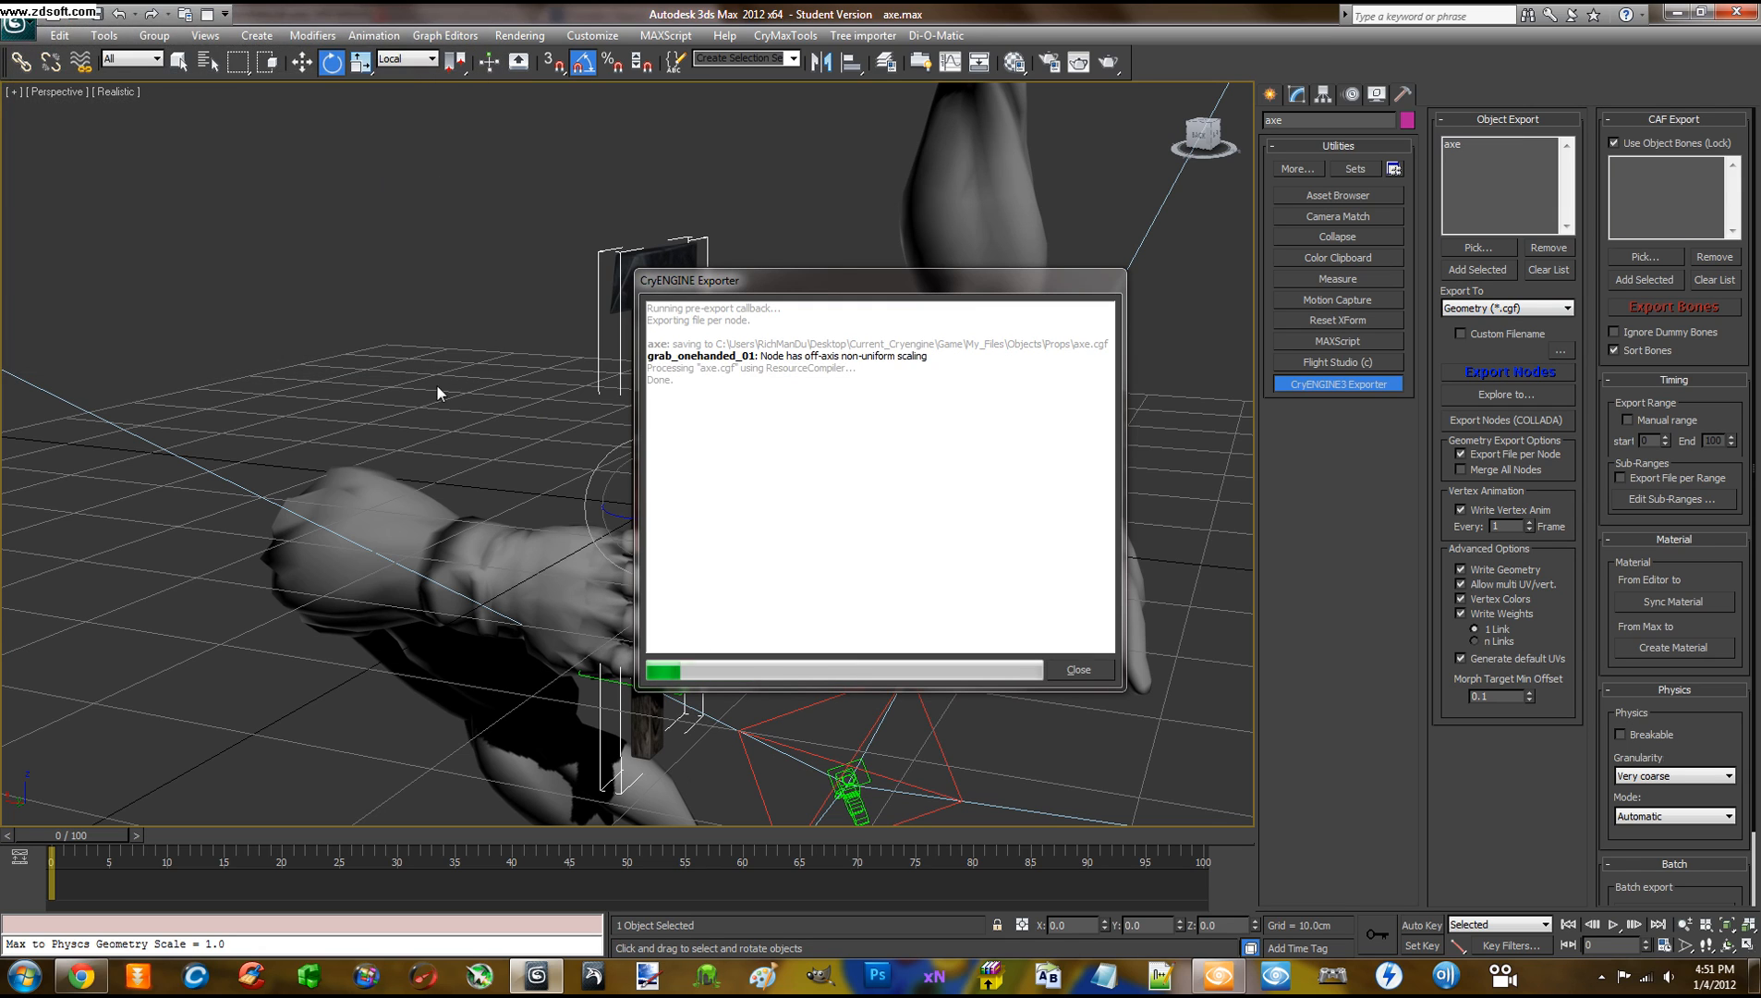
click(1071, 669)
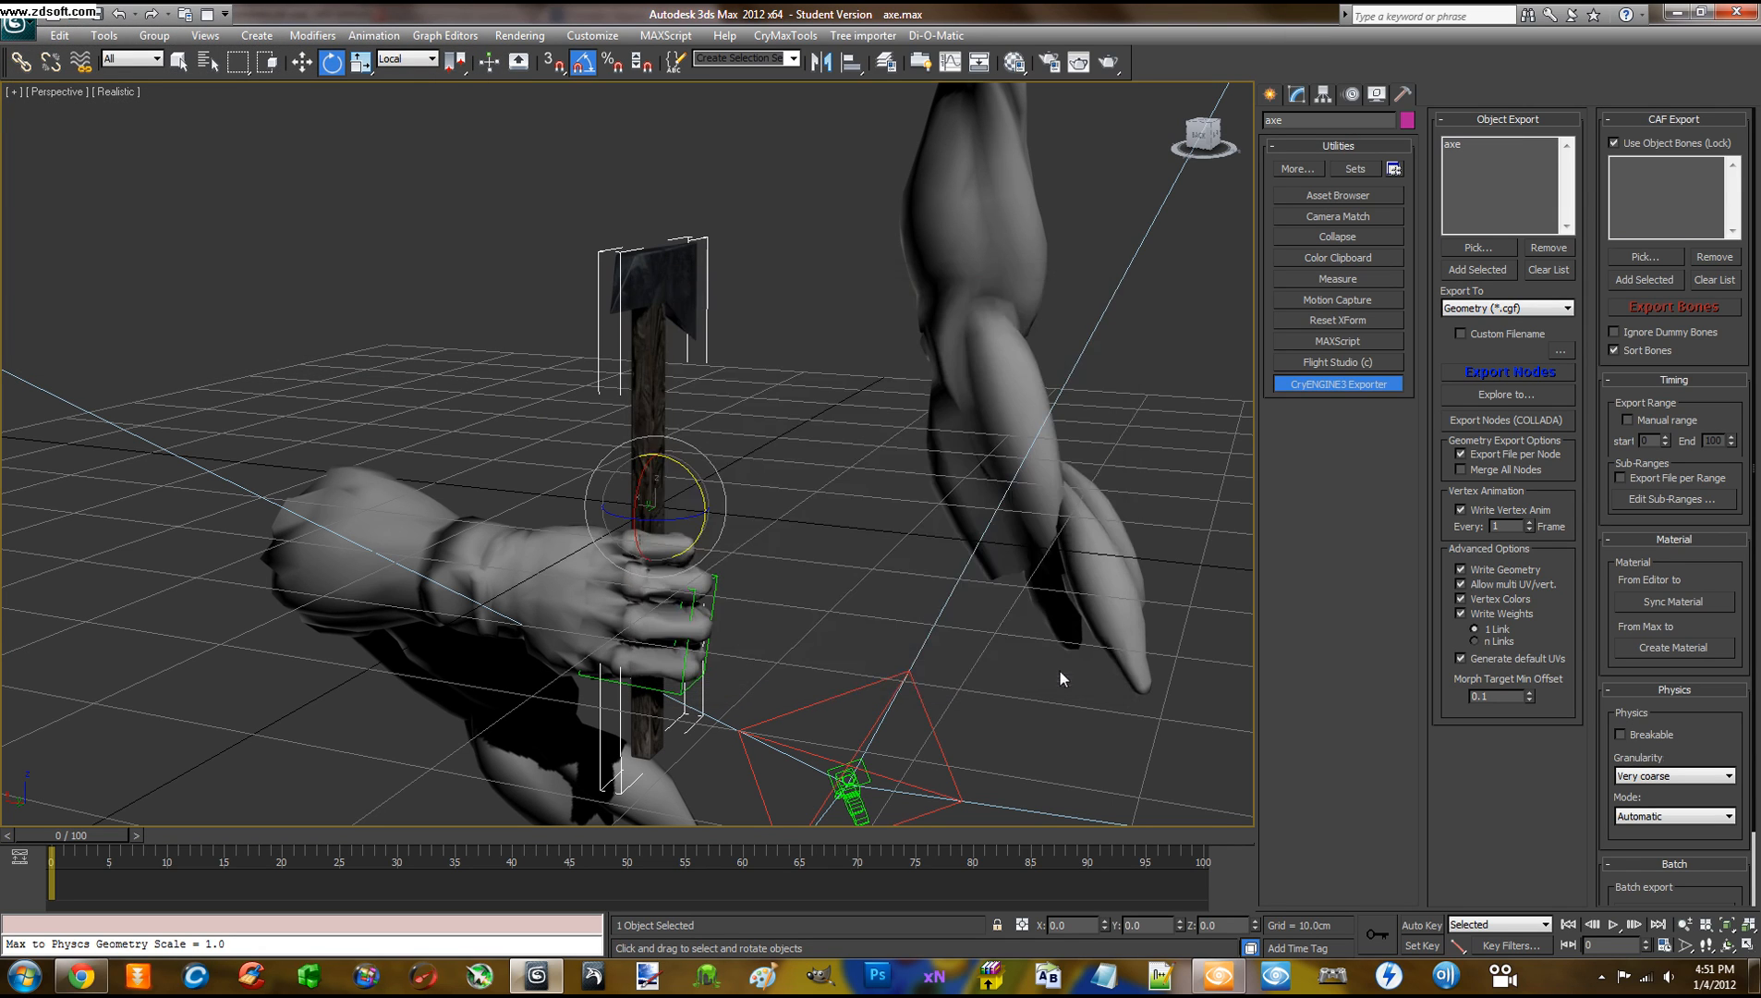
click(544, 986)
click(753, 504)
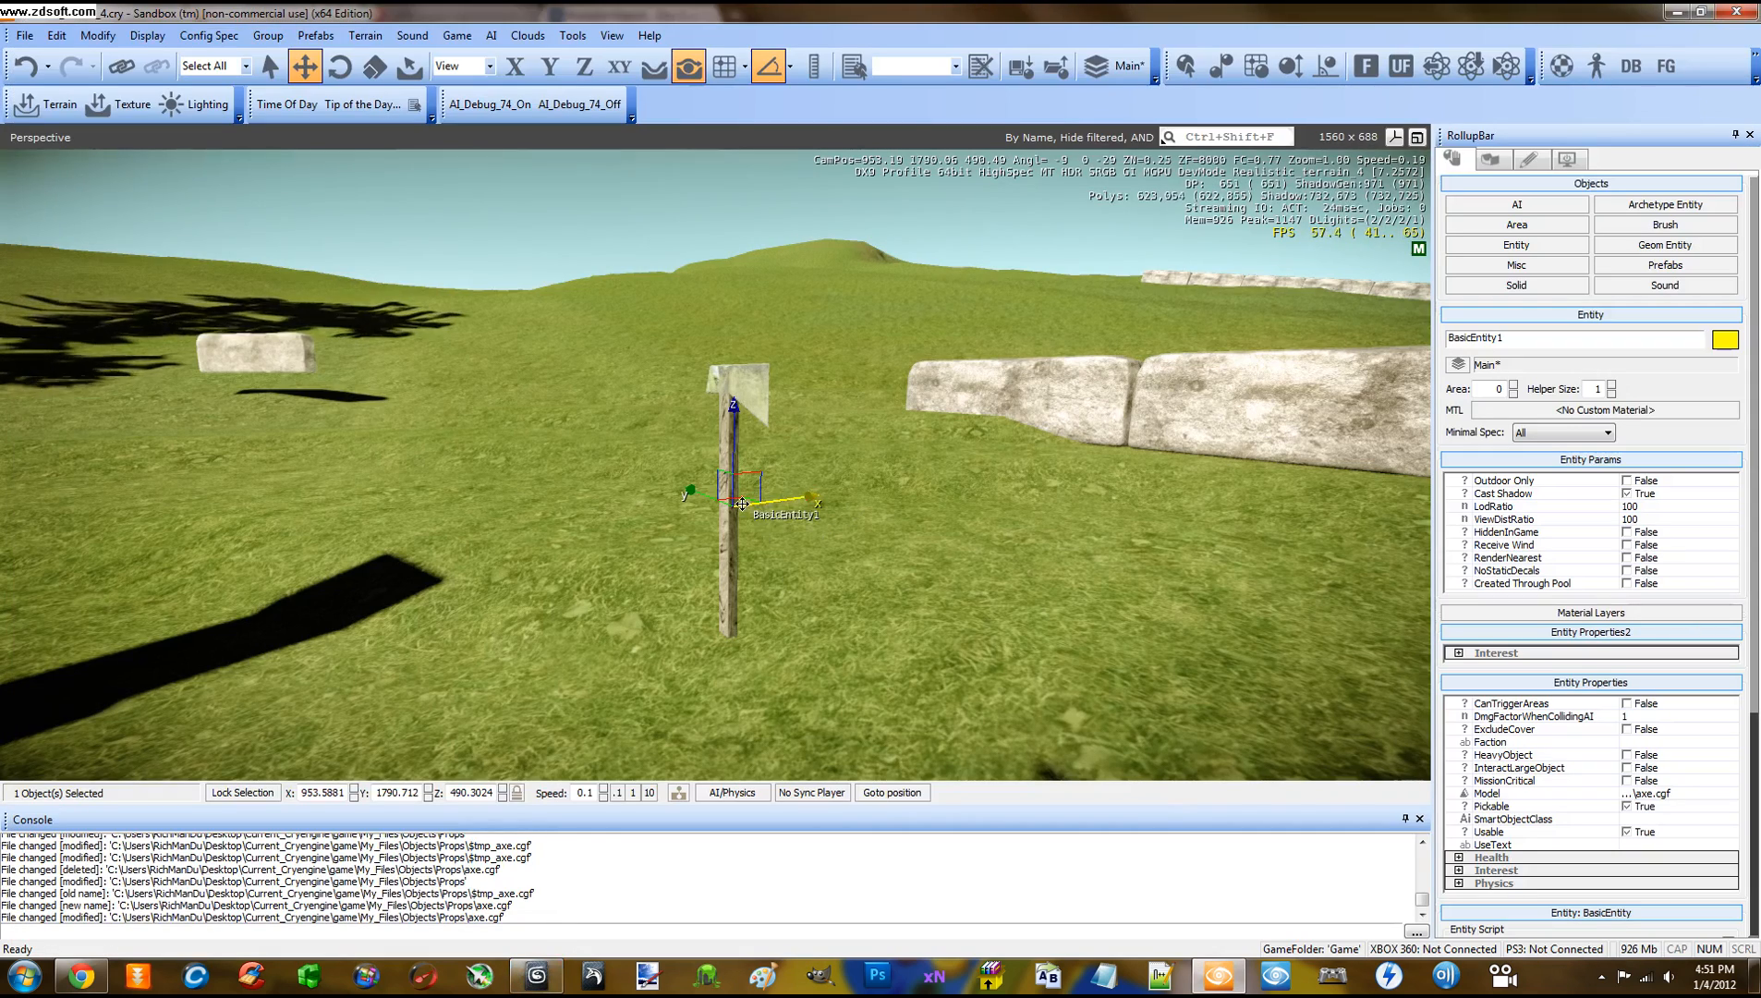
Delete the old axe entity and refresh the Geom Entity file list
key(Delete)
click(850, 529)
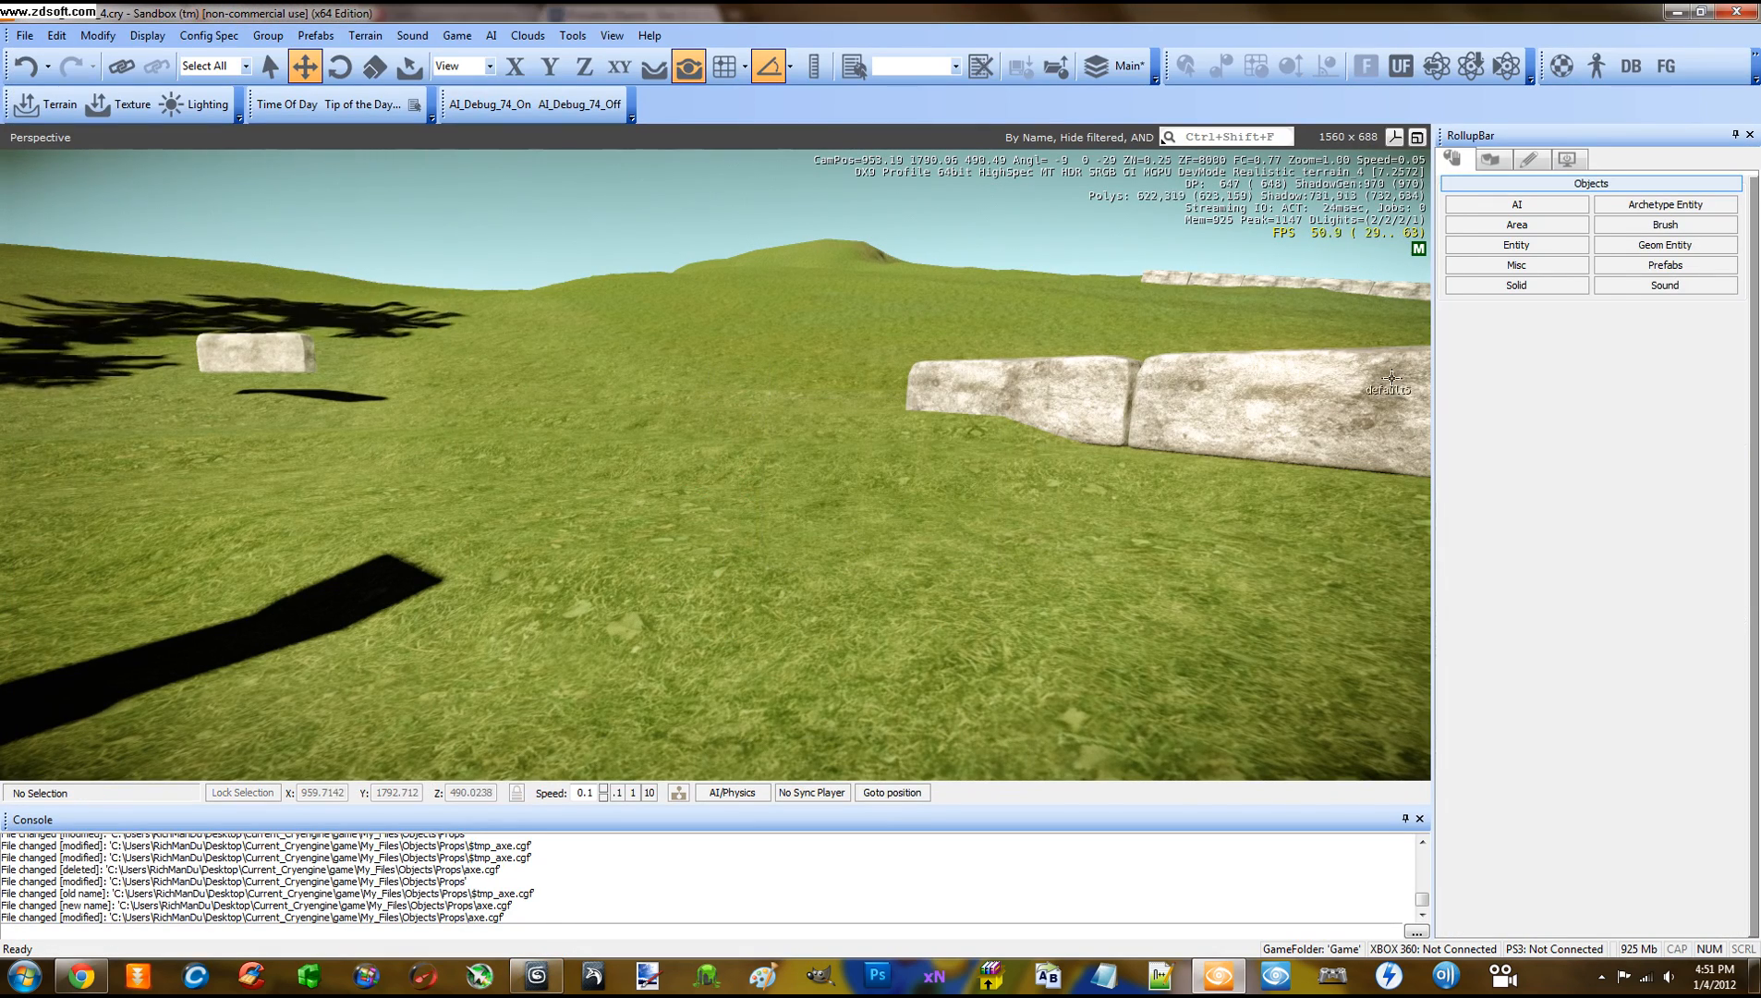
click(1559, 251)
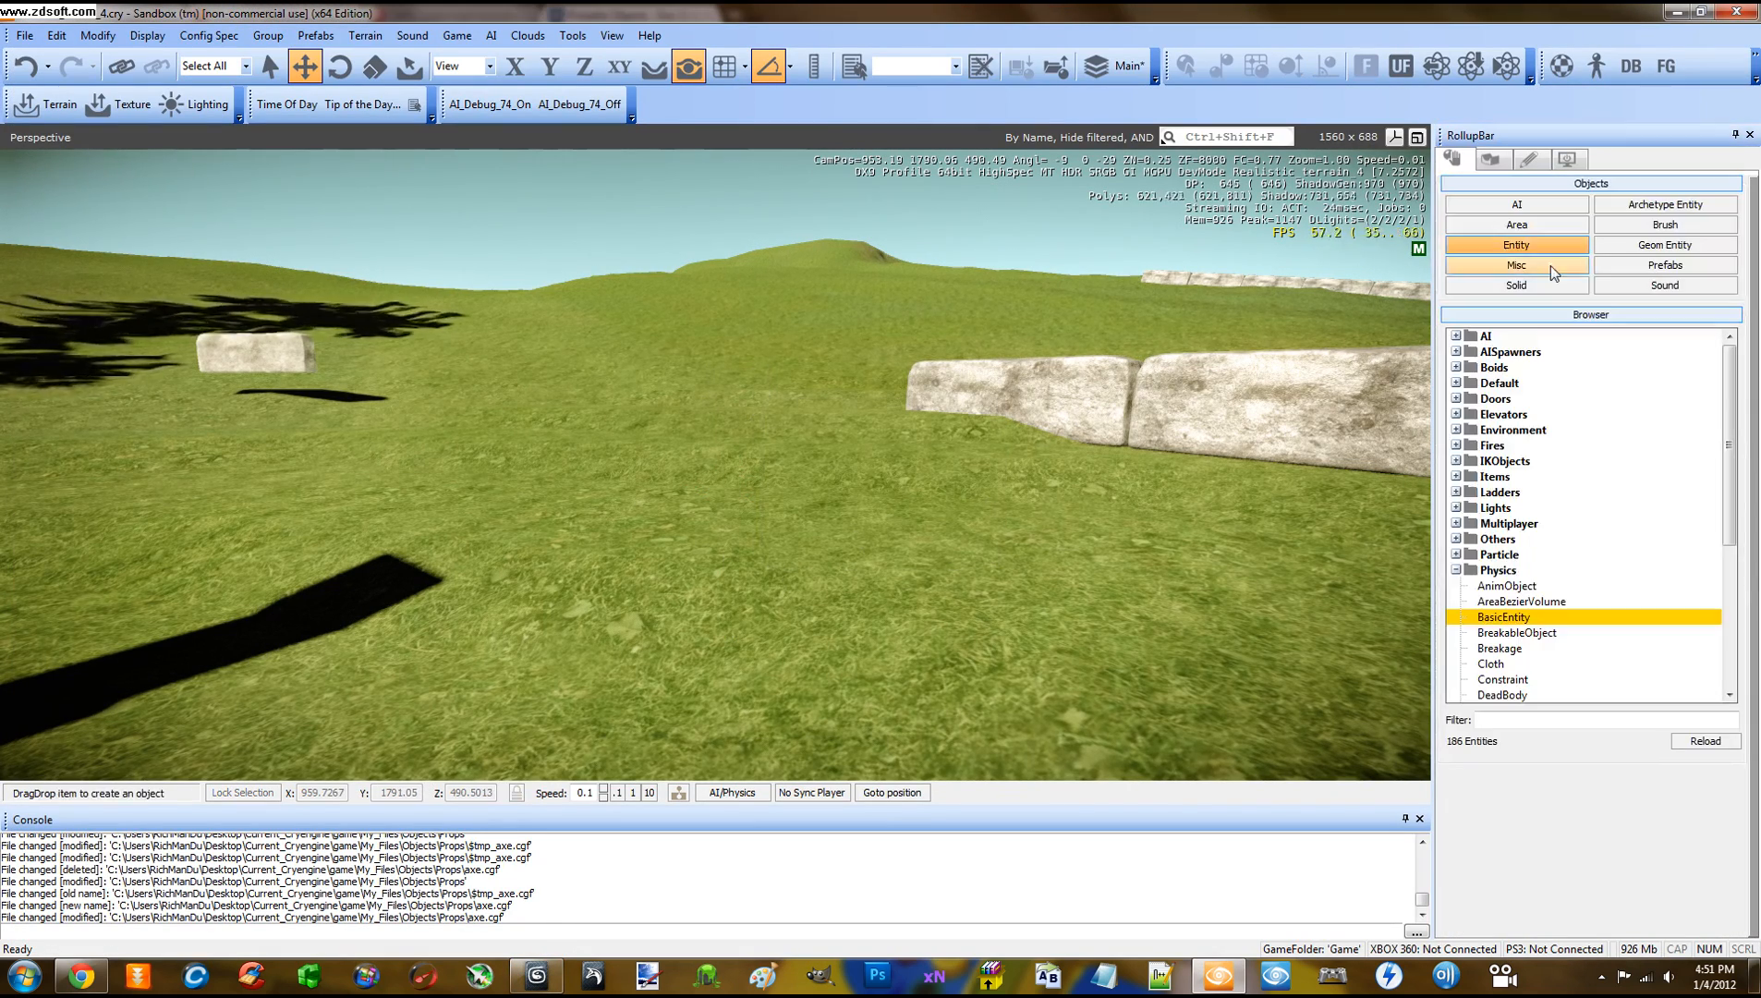
click(1536, 246)
click(1642, 244)
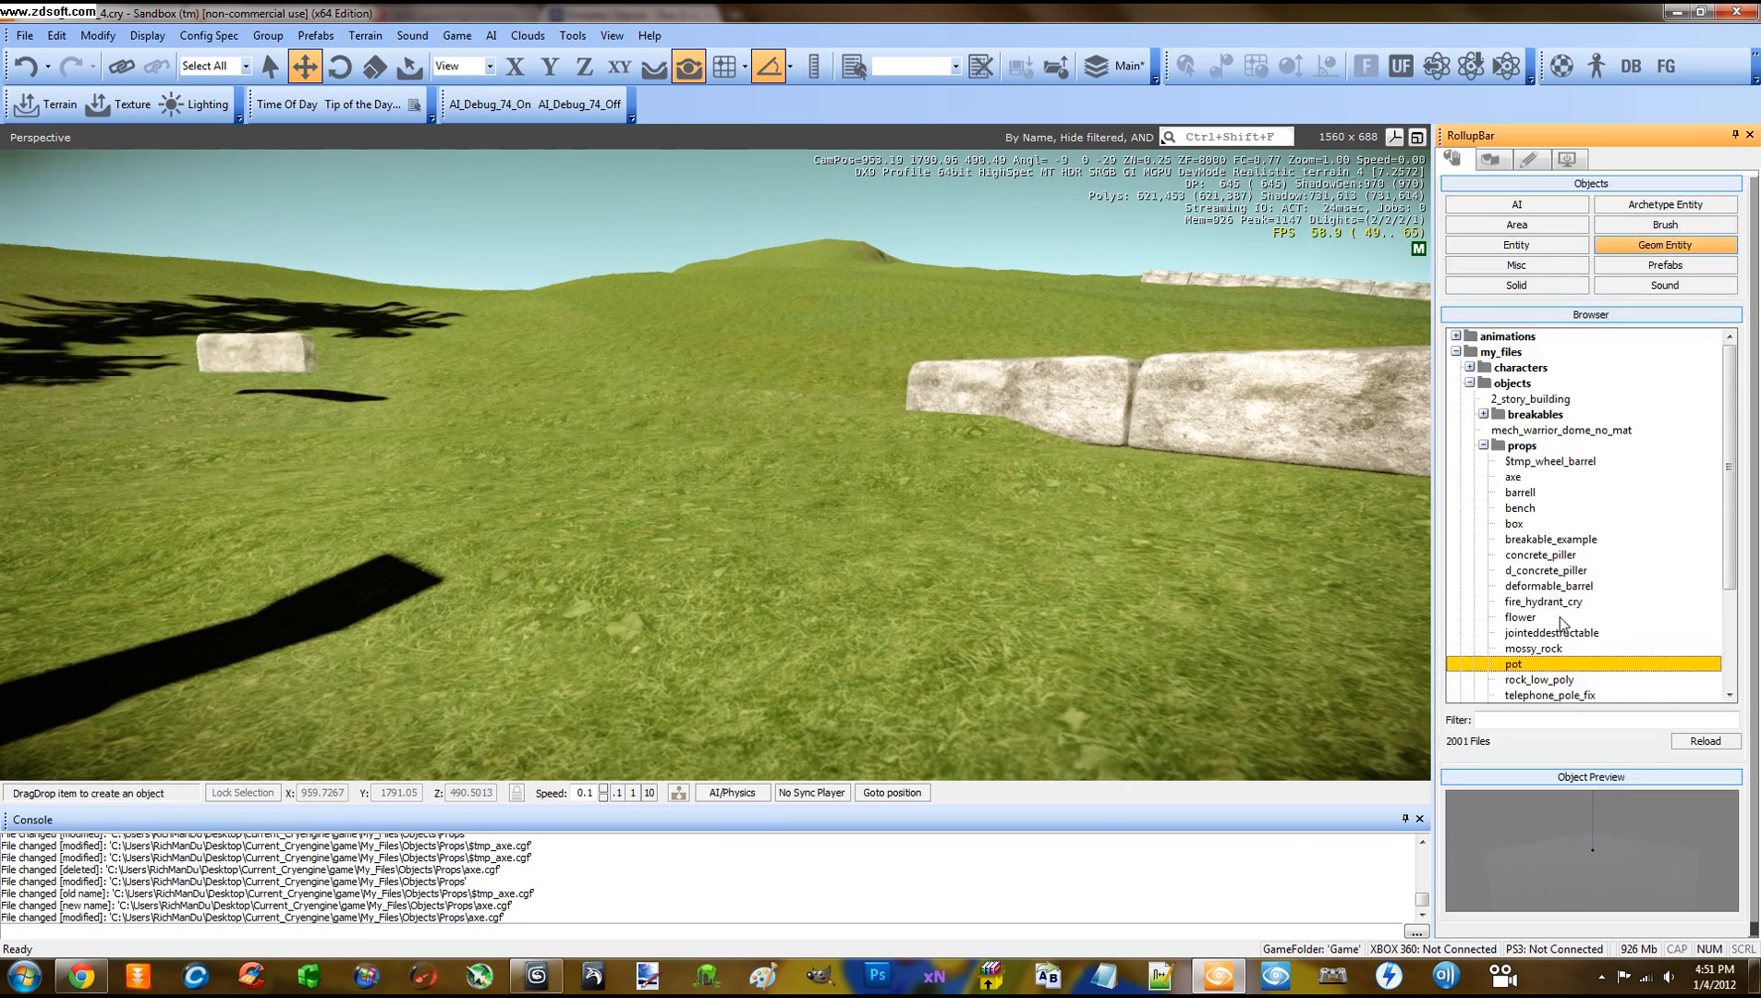
click(1699, 739)
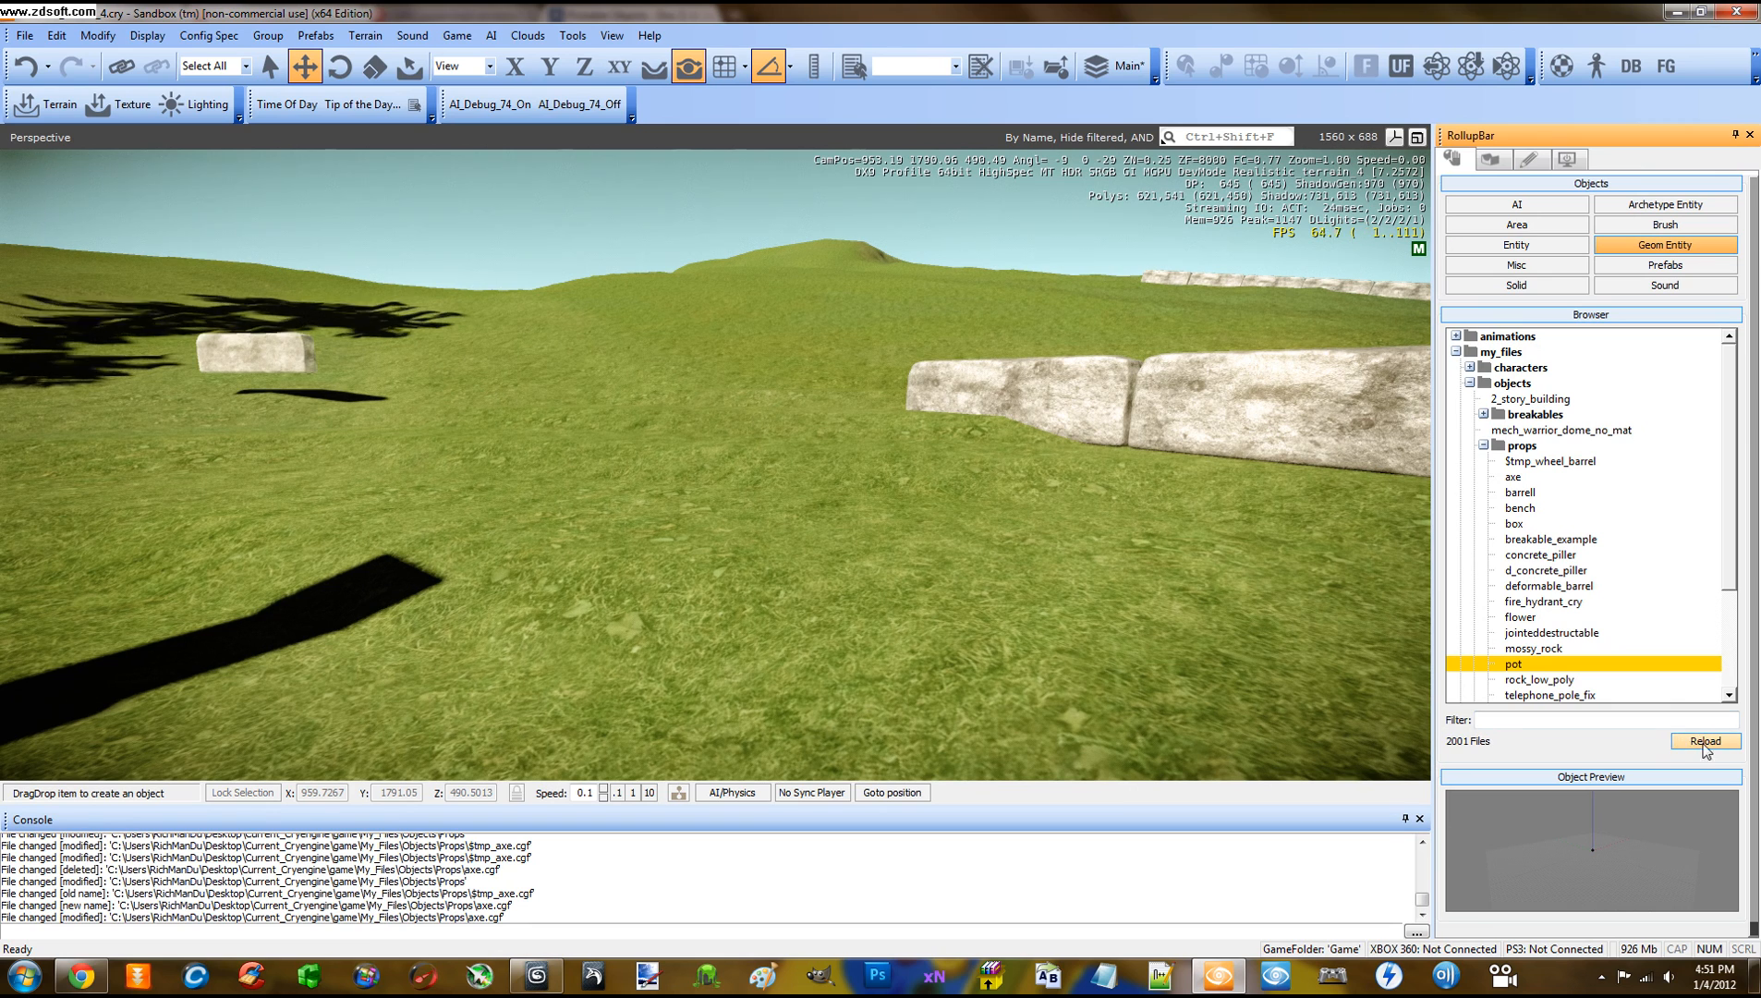
Drag the re-exported axe.cgf onto the grass as a new geom entity, GeomEntity48
drag(1513, 476, 802, 580)
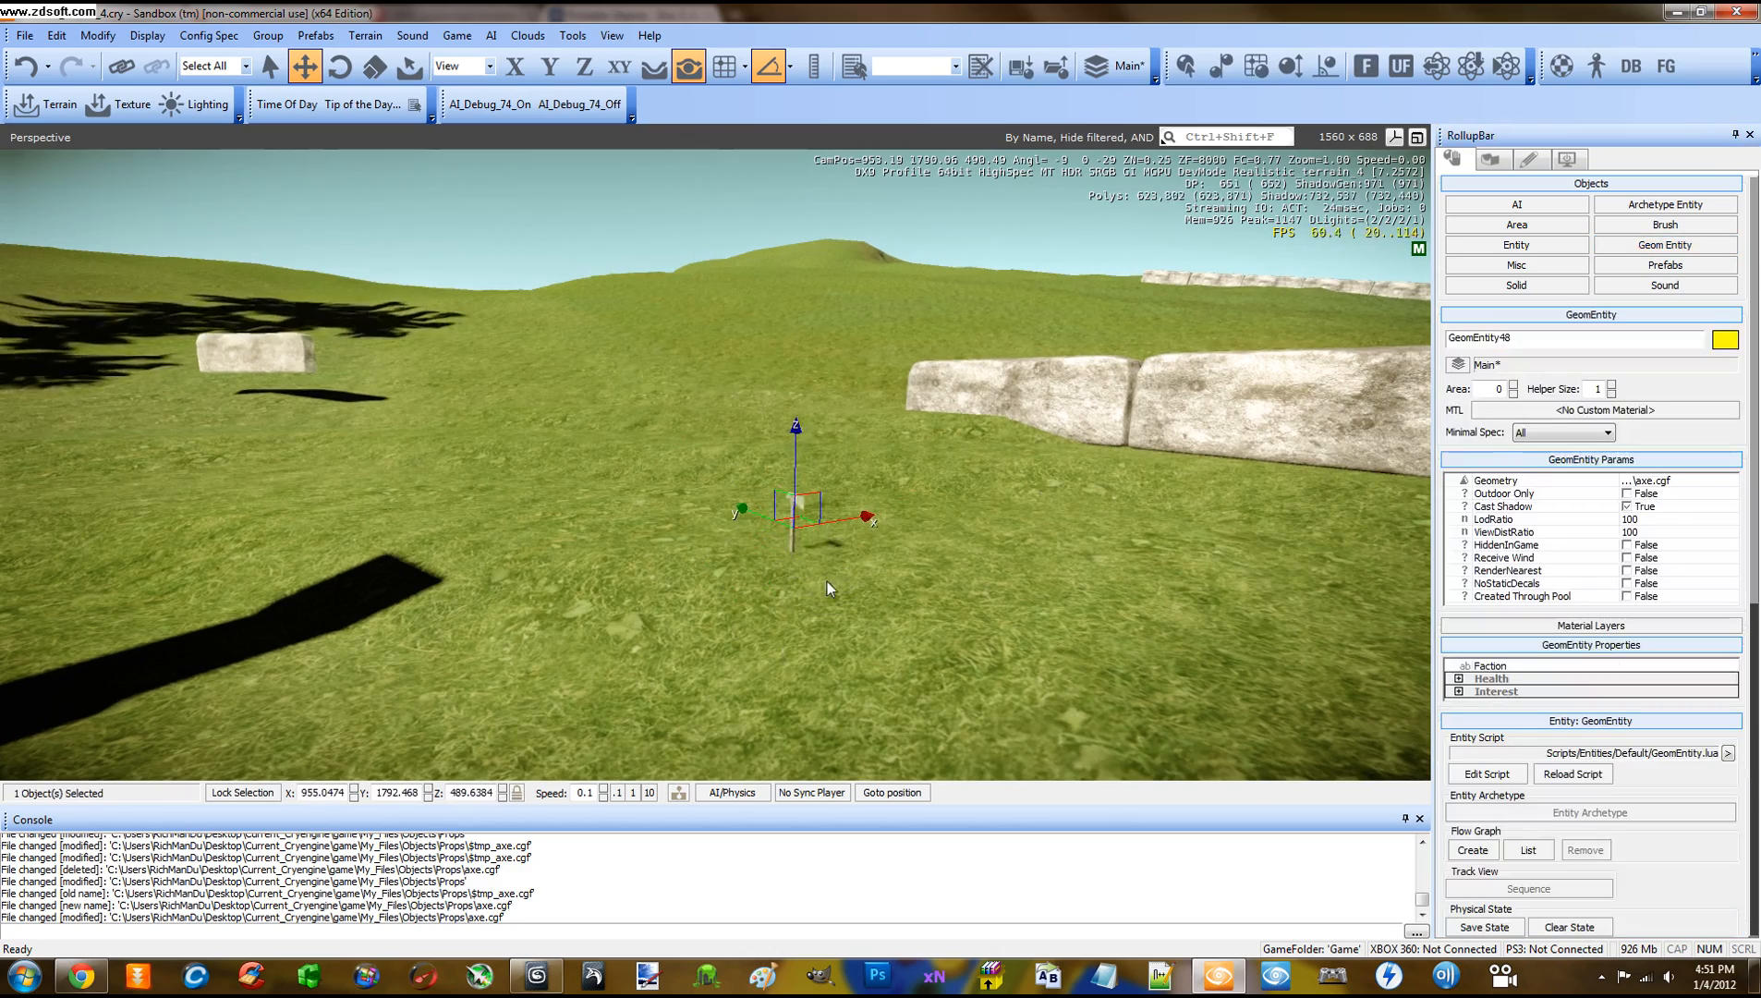
right_drag(865, 585, 865, 585)
key(w)
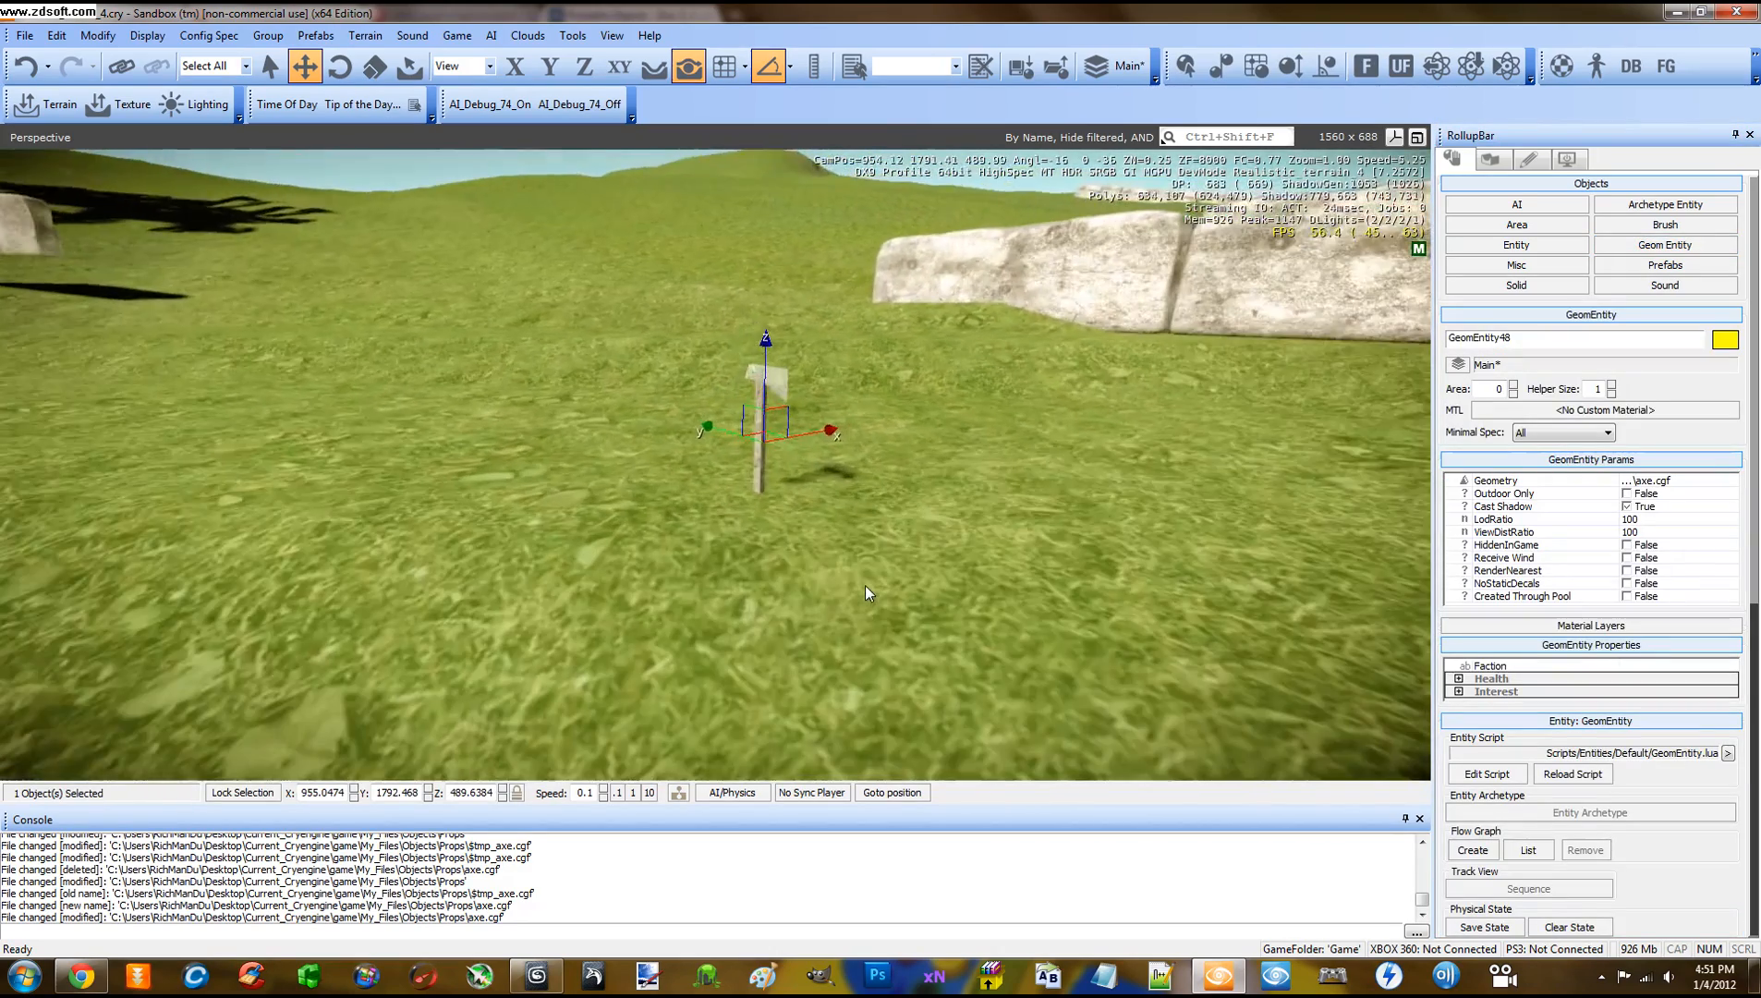
click(866, 584)
click(572, 36)
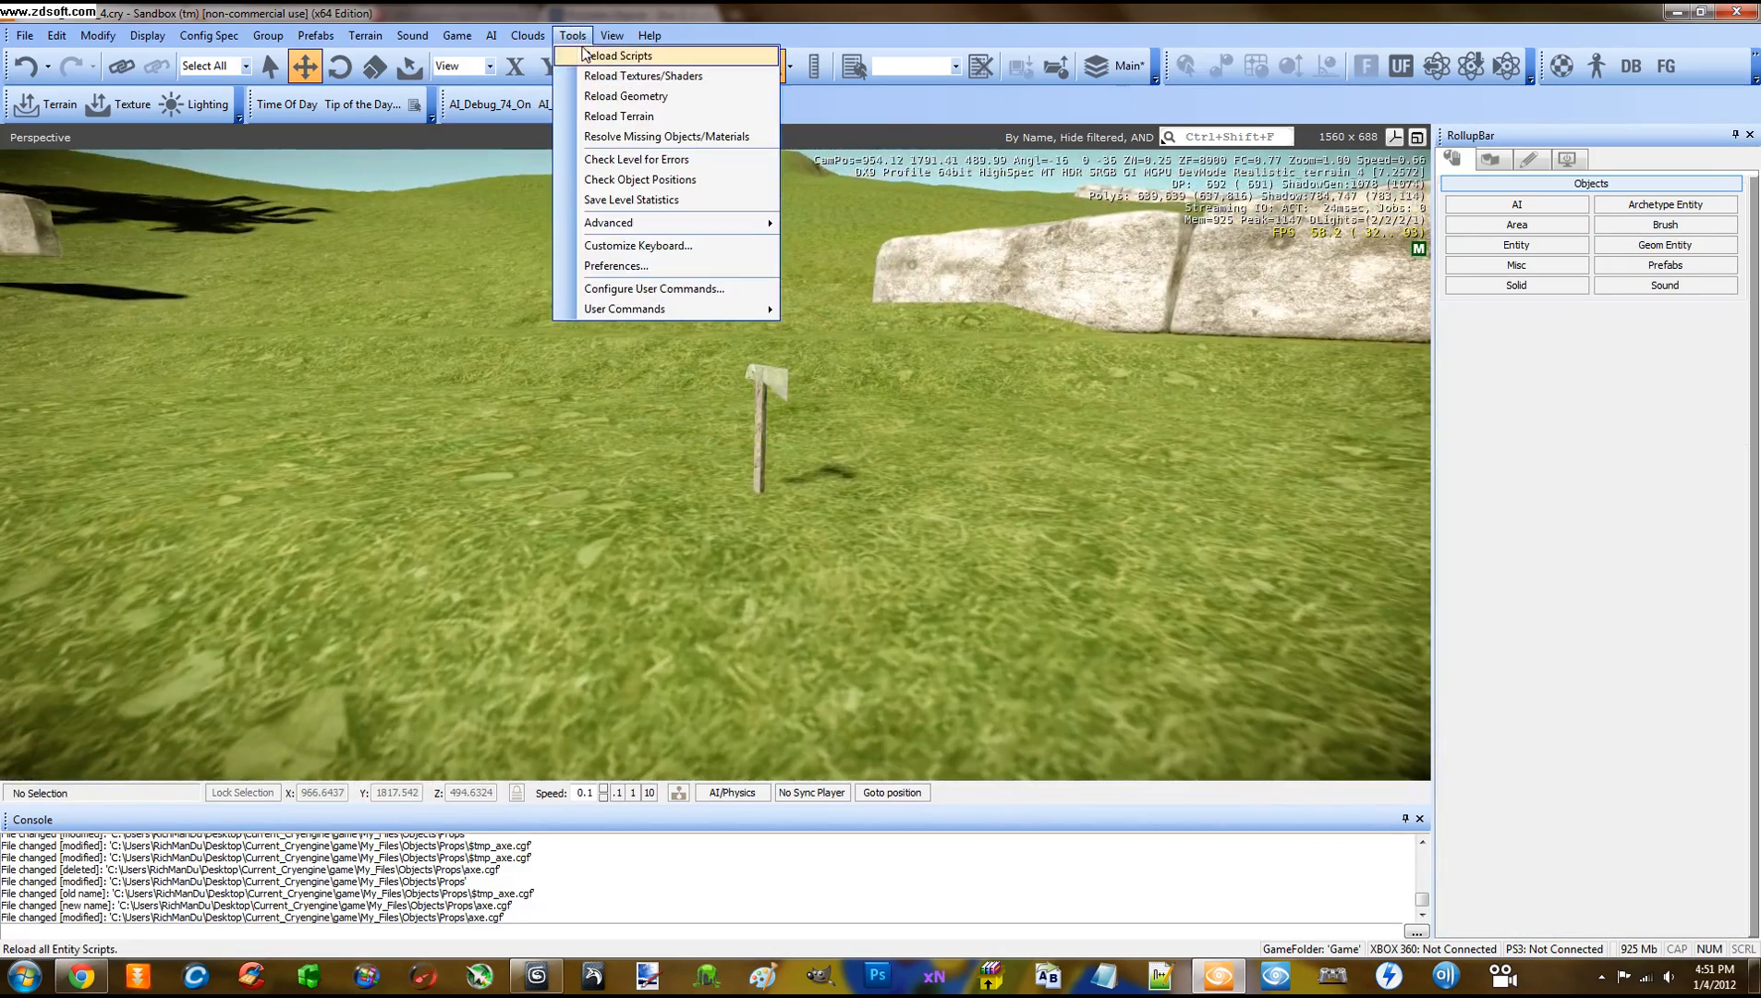
Reload the entity scripts, then in game mode pick up and throw the axe and fire the rifle
click(744, 211)
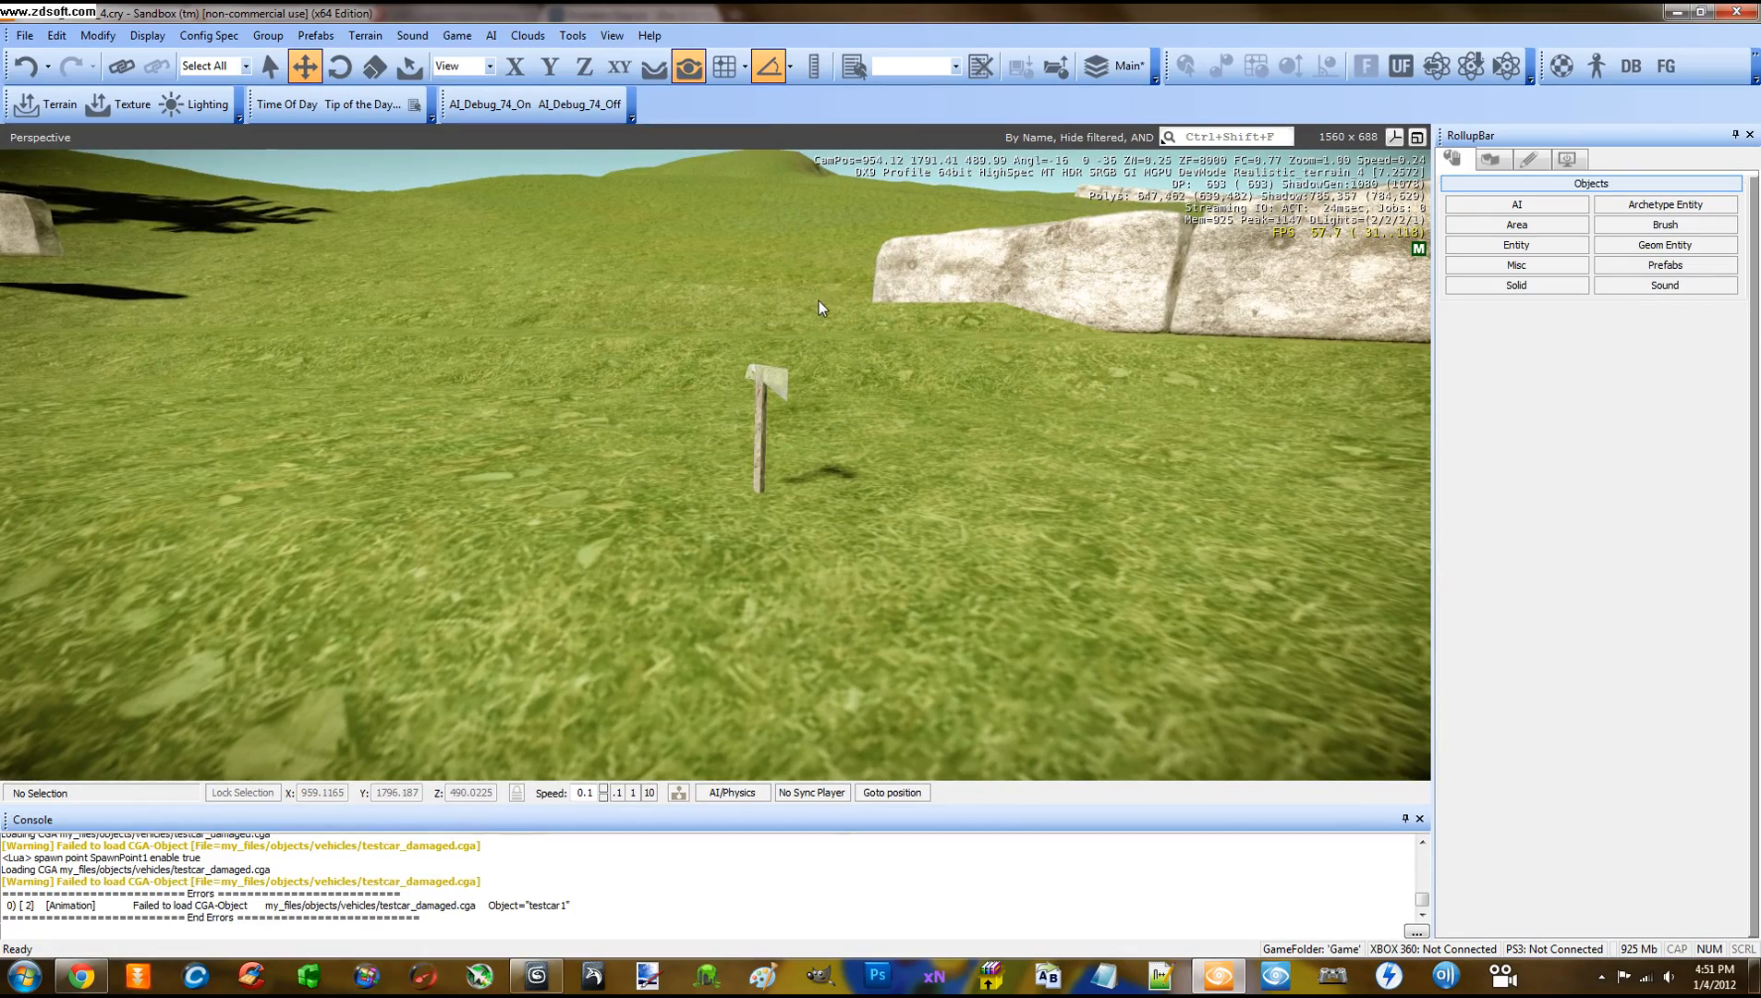
key(ctrl+g)
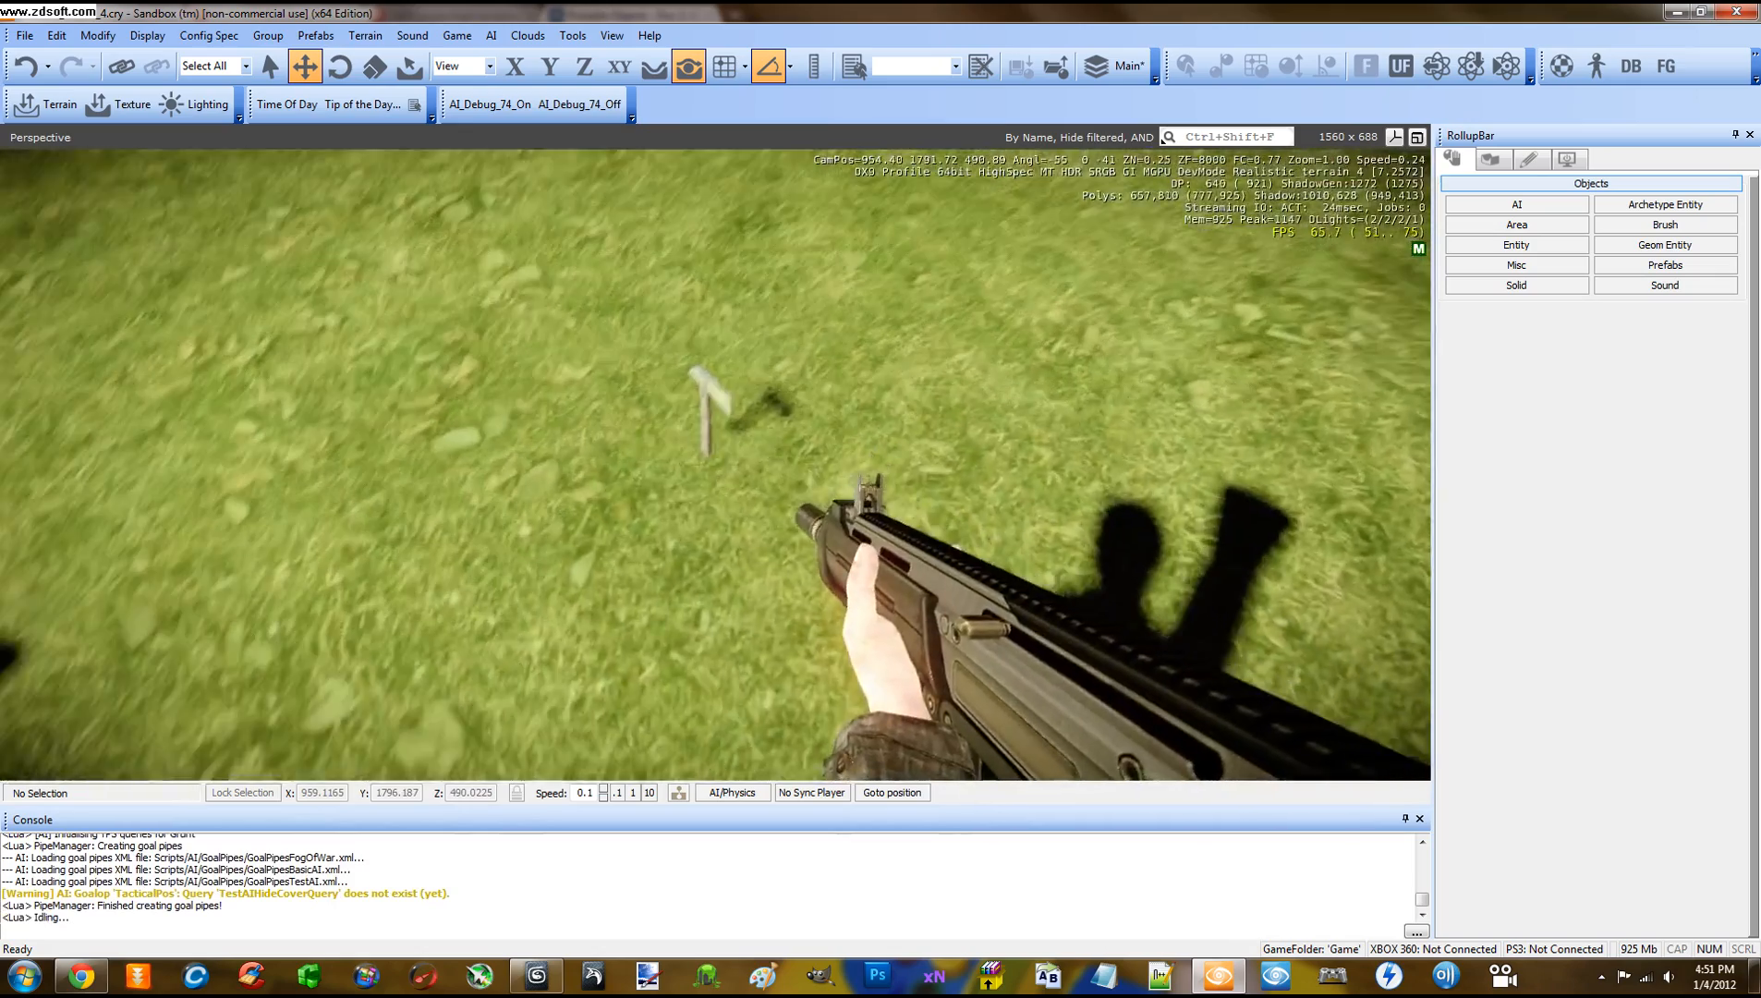
key(f)
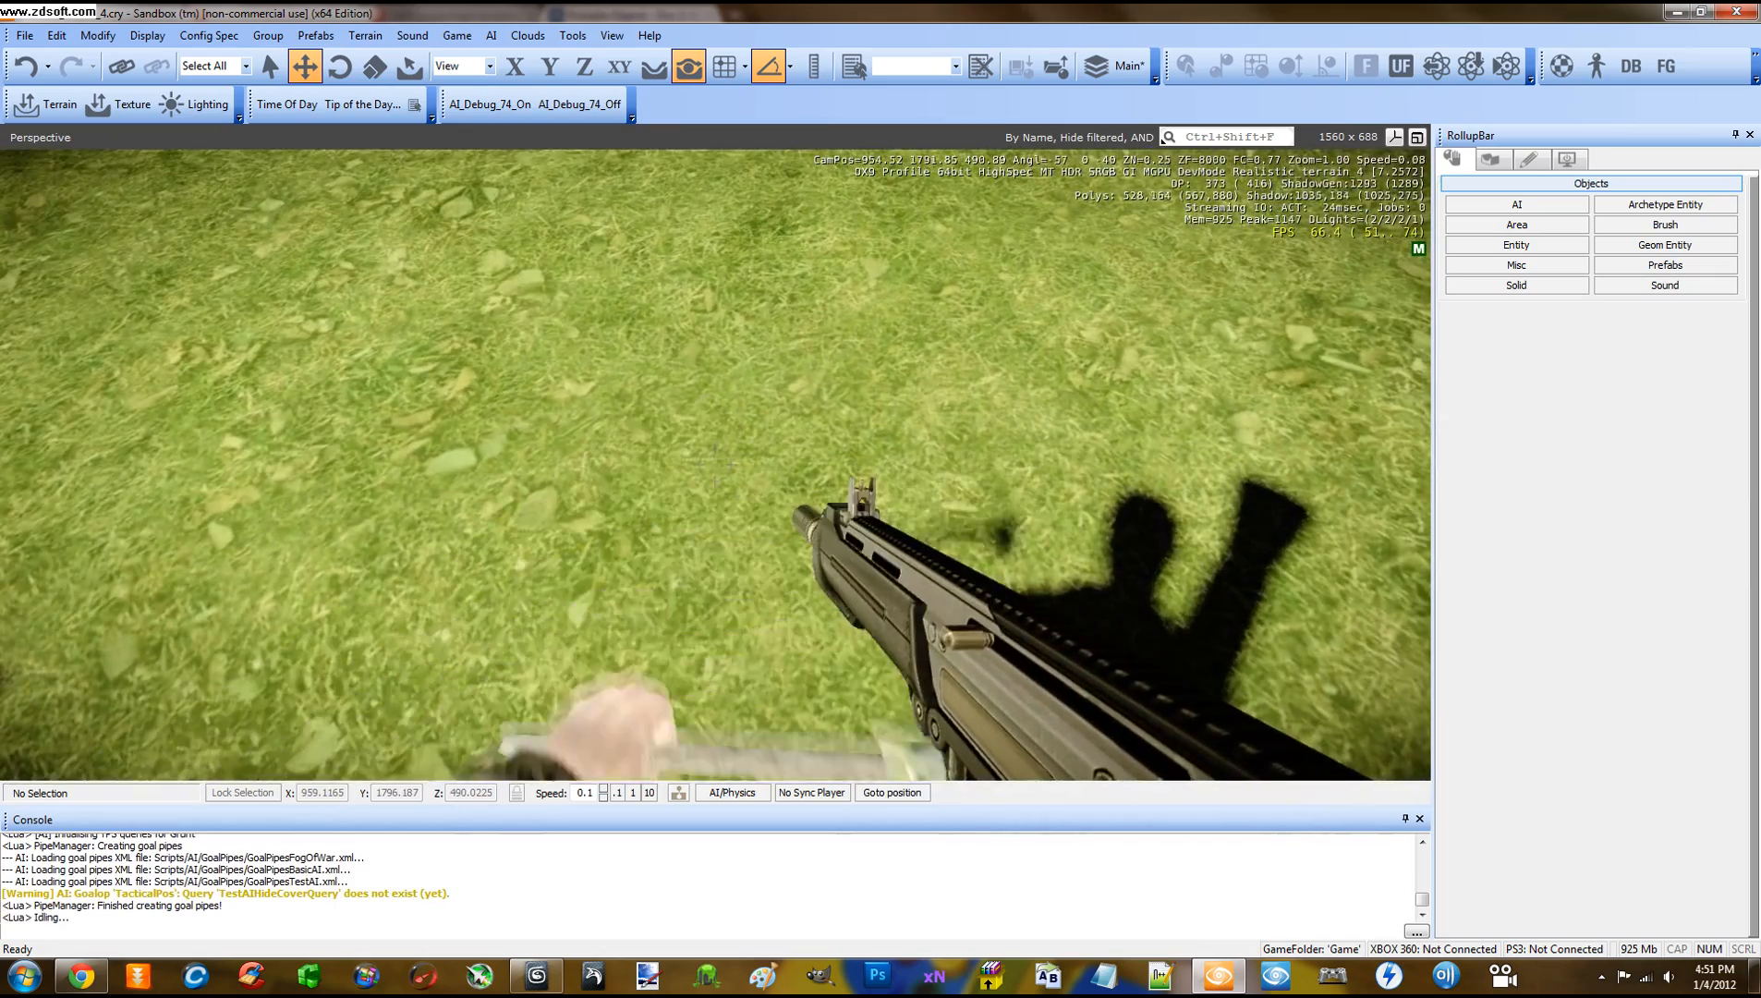
key(w)
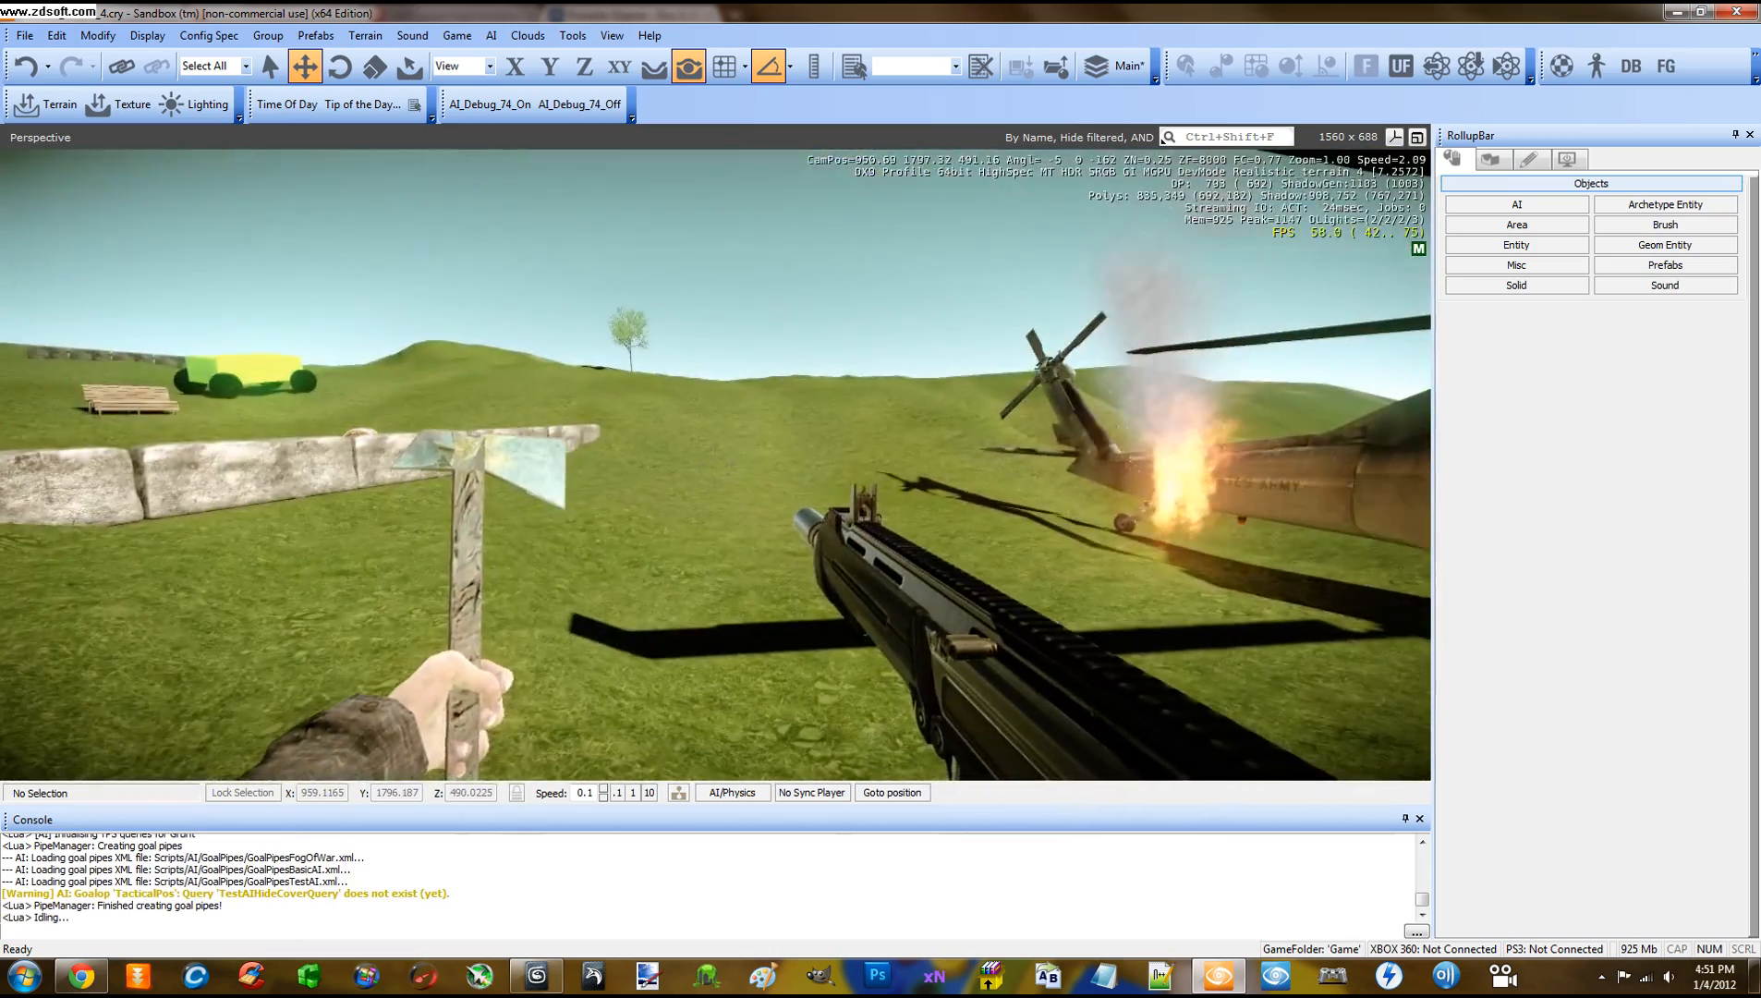
key(f)
key(w)
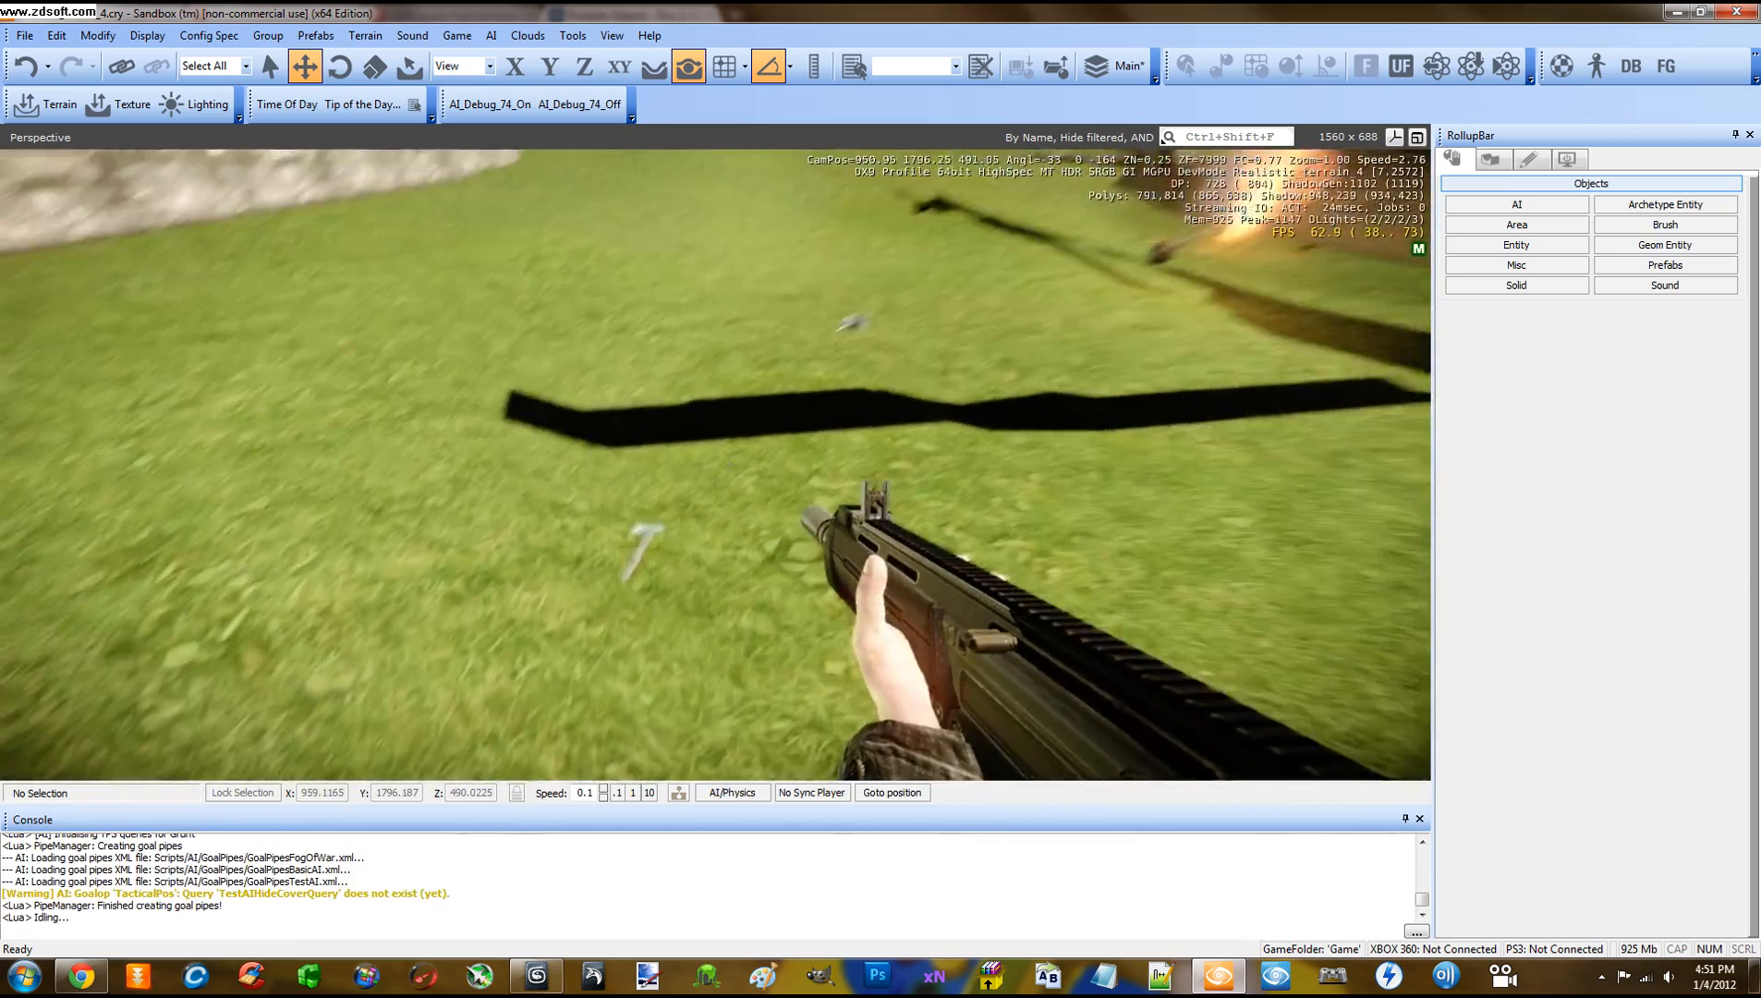
click(716, 465)
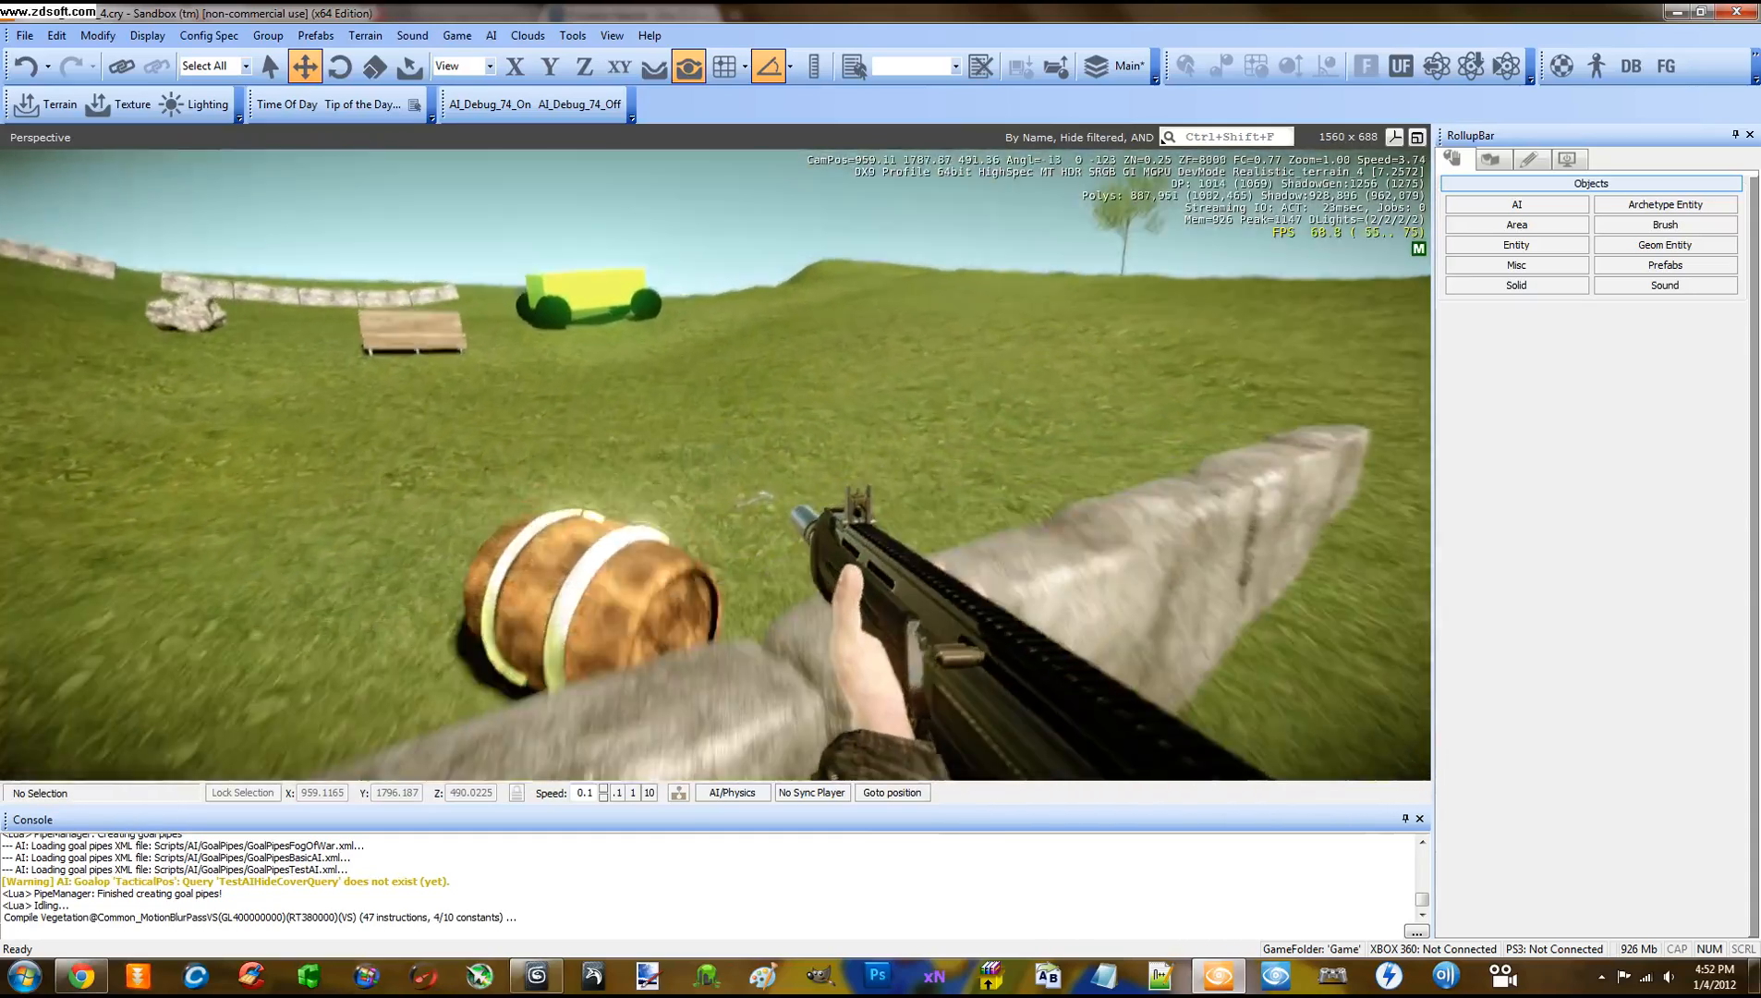
Pick up the axe again and walk past the palm trees to the burning helicopter
key(w)
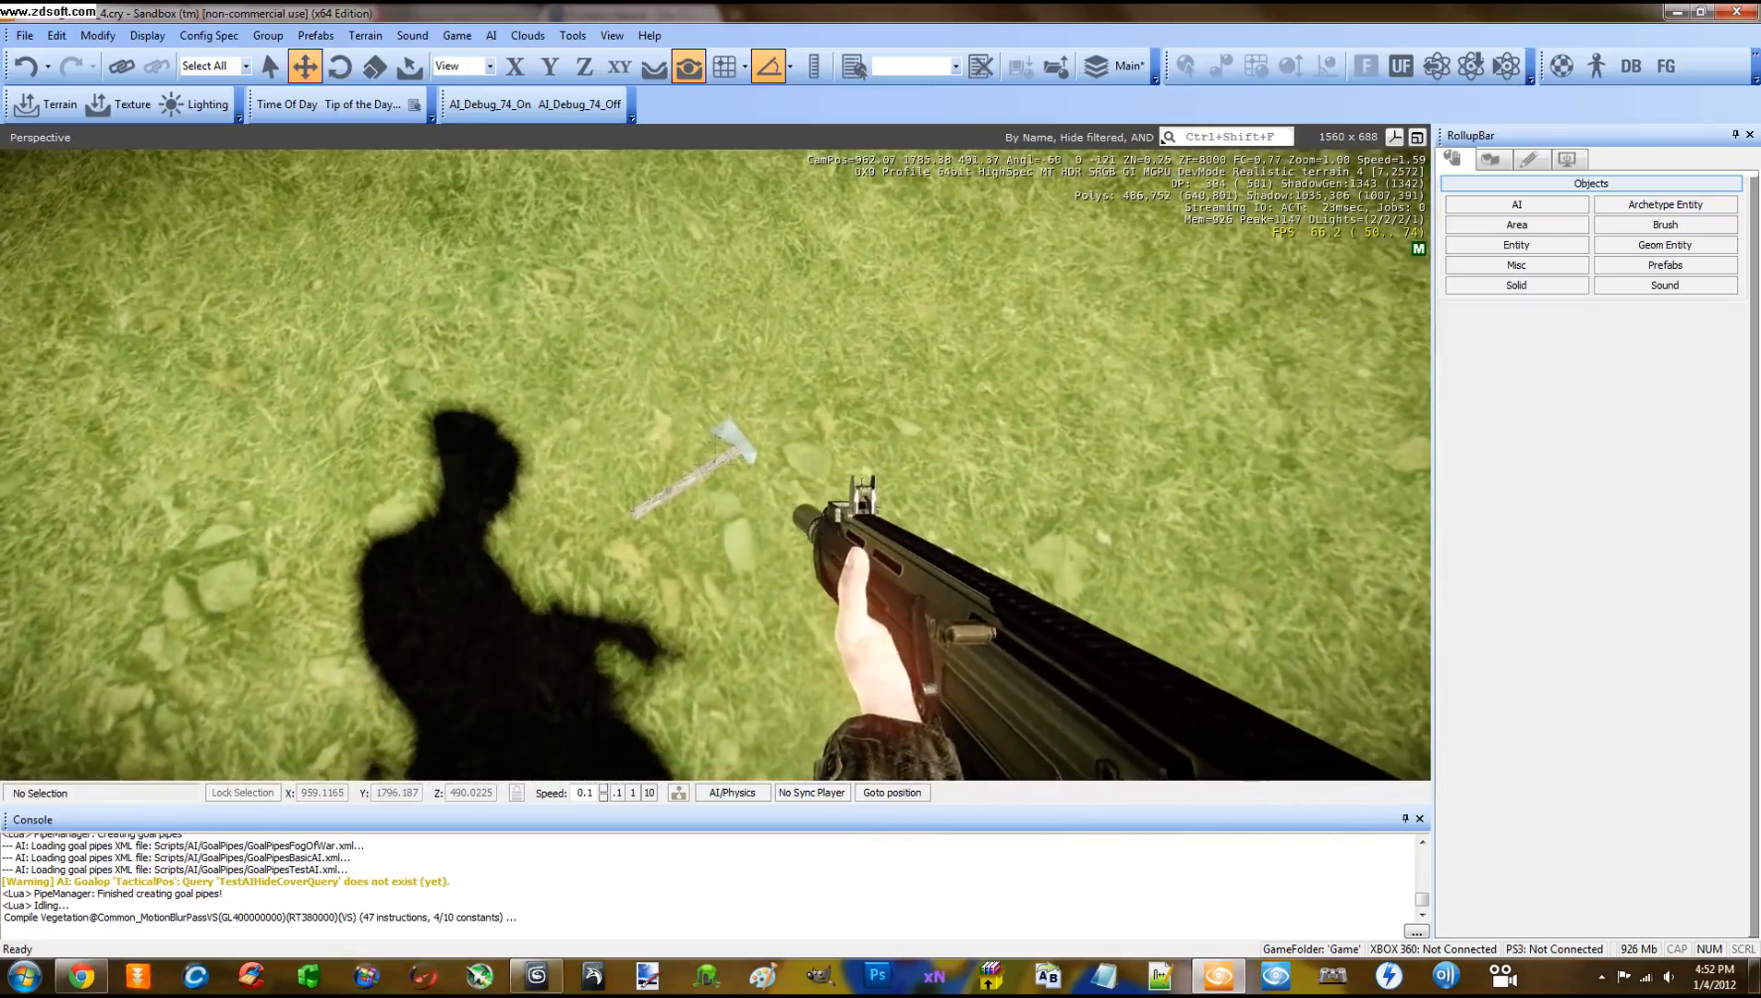
key(w)
key(g)
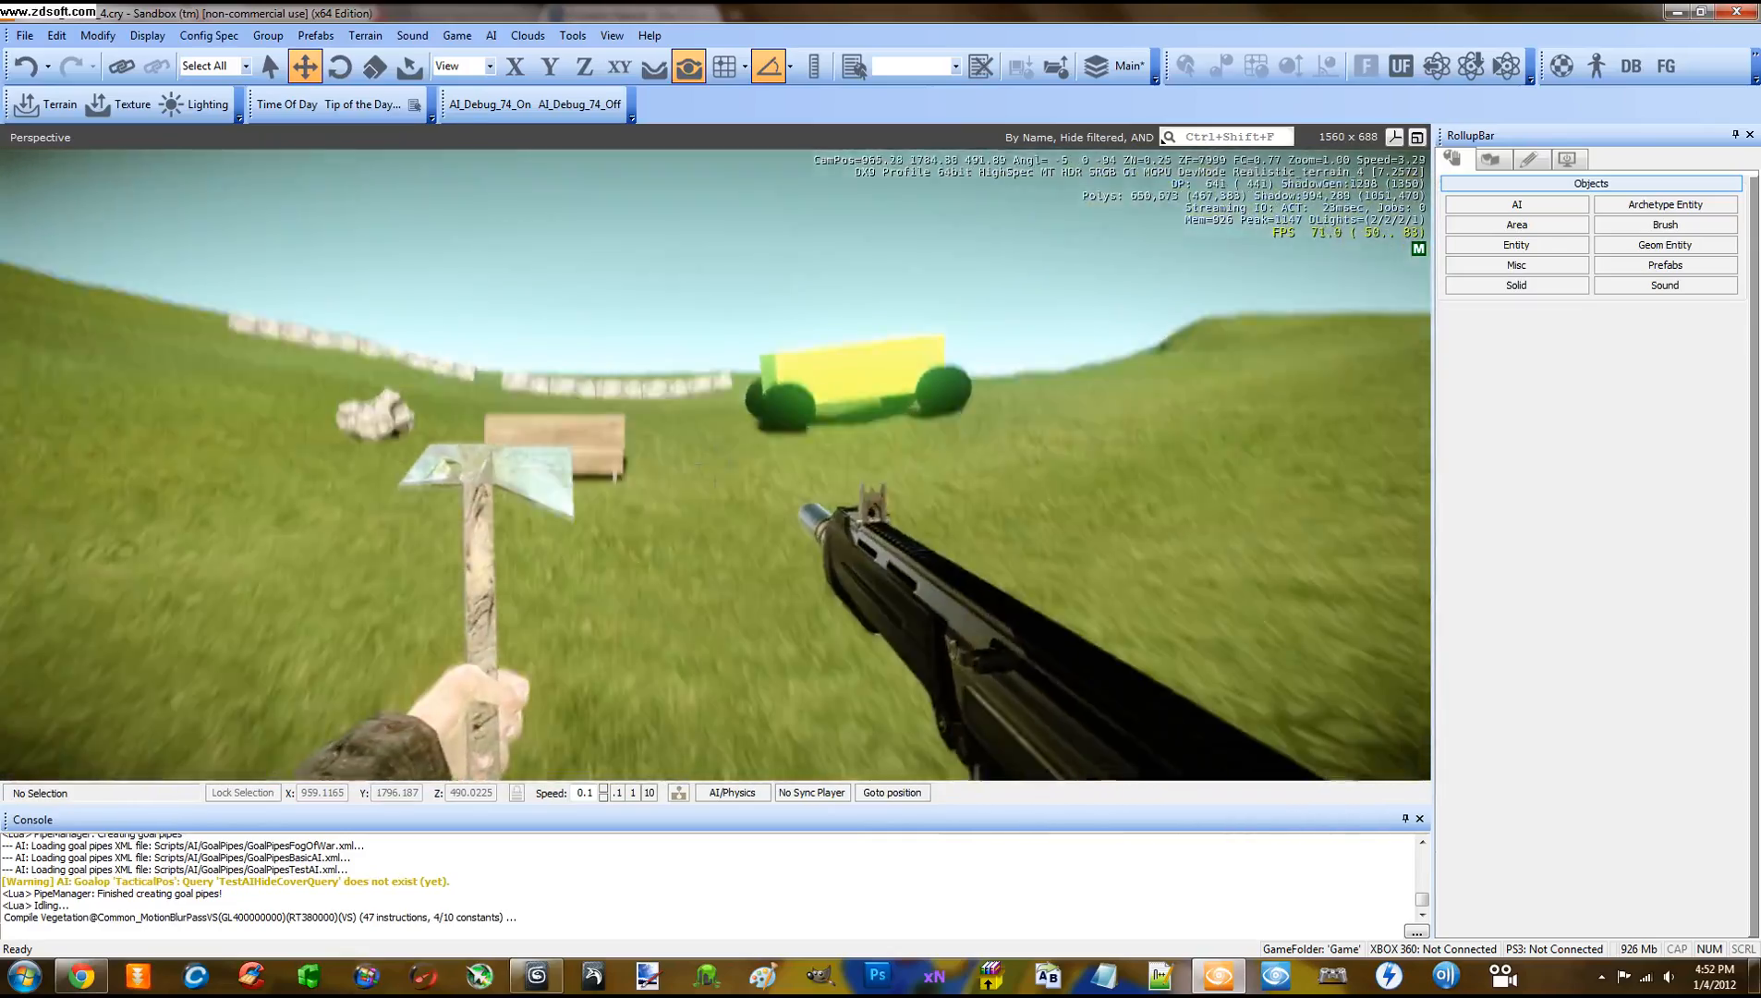
key(w)
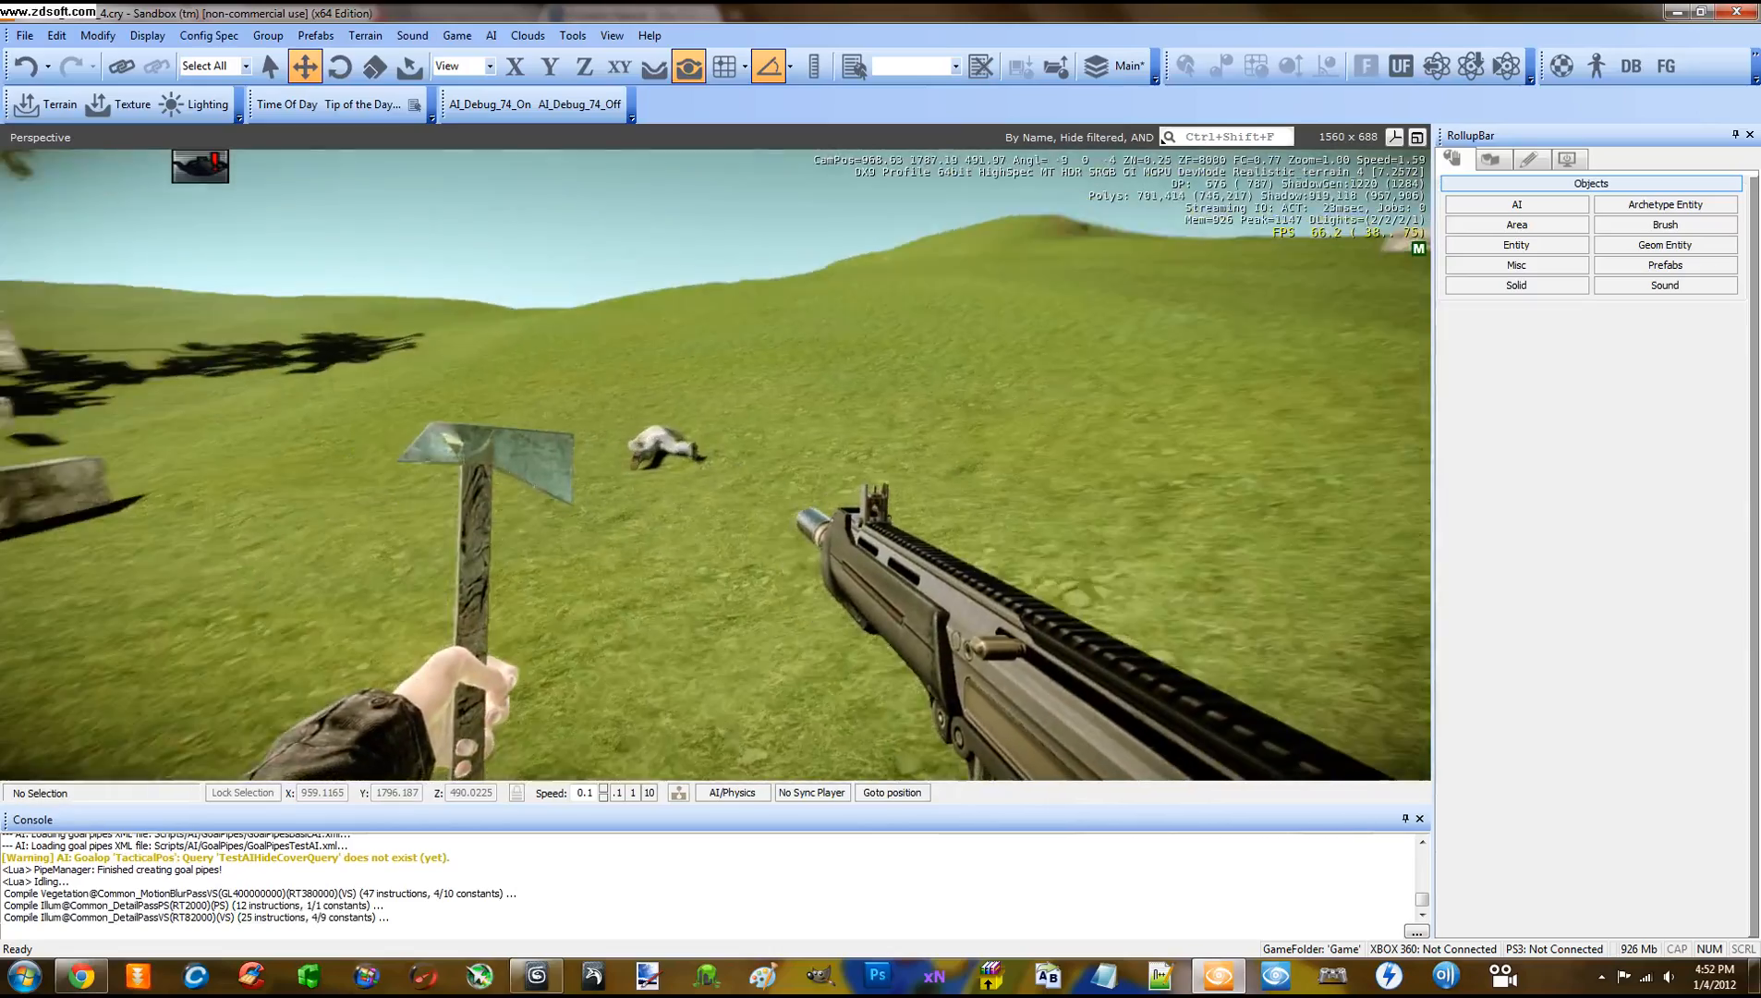
key(w)
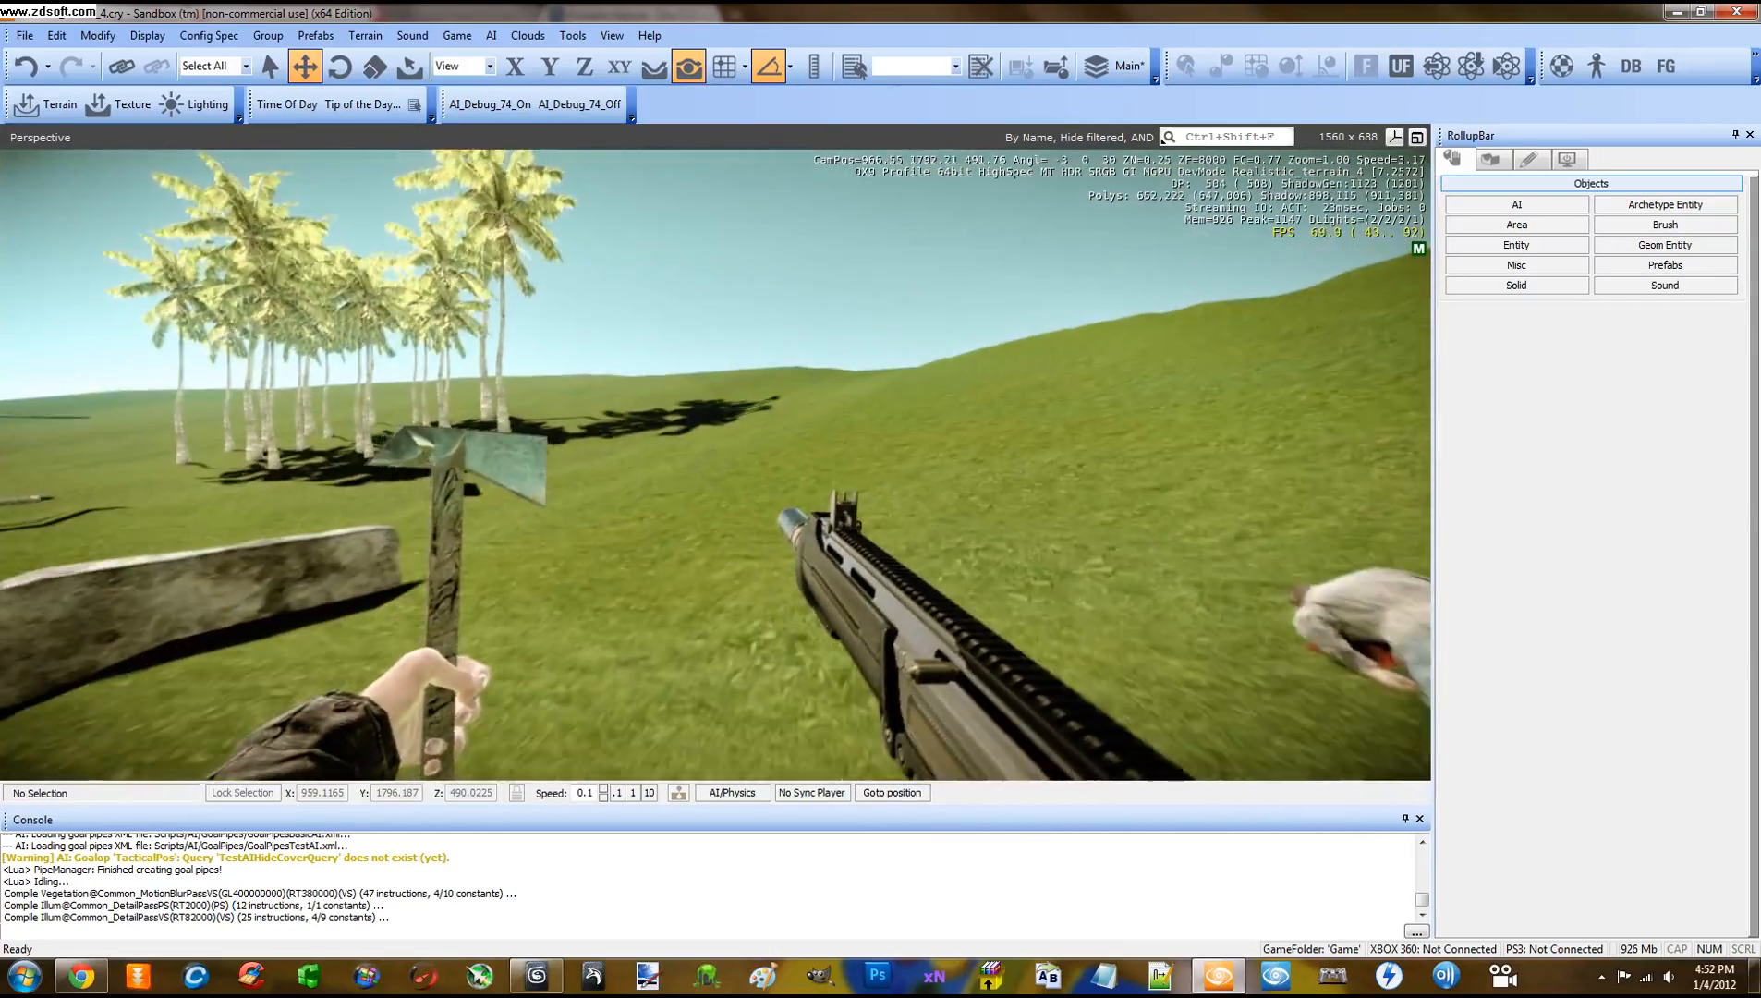
key(w)
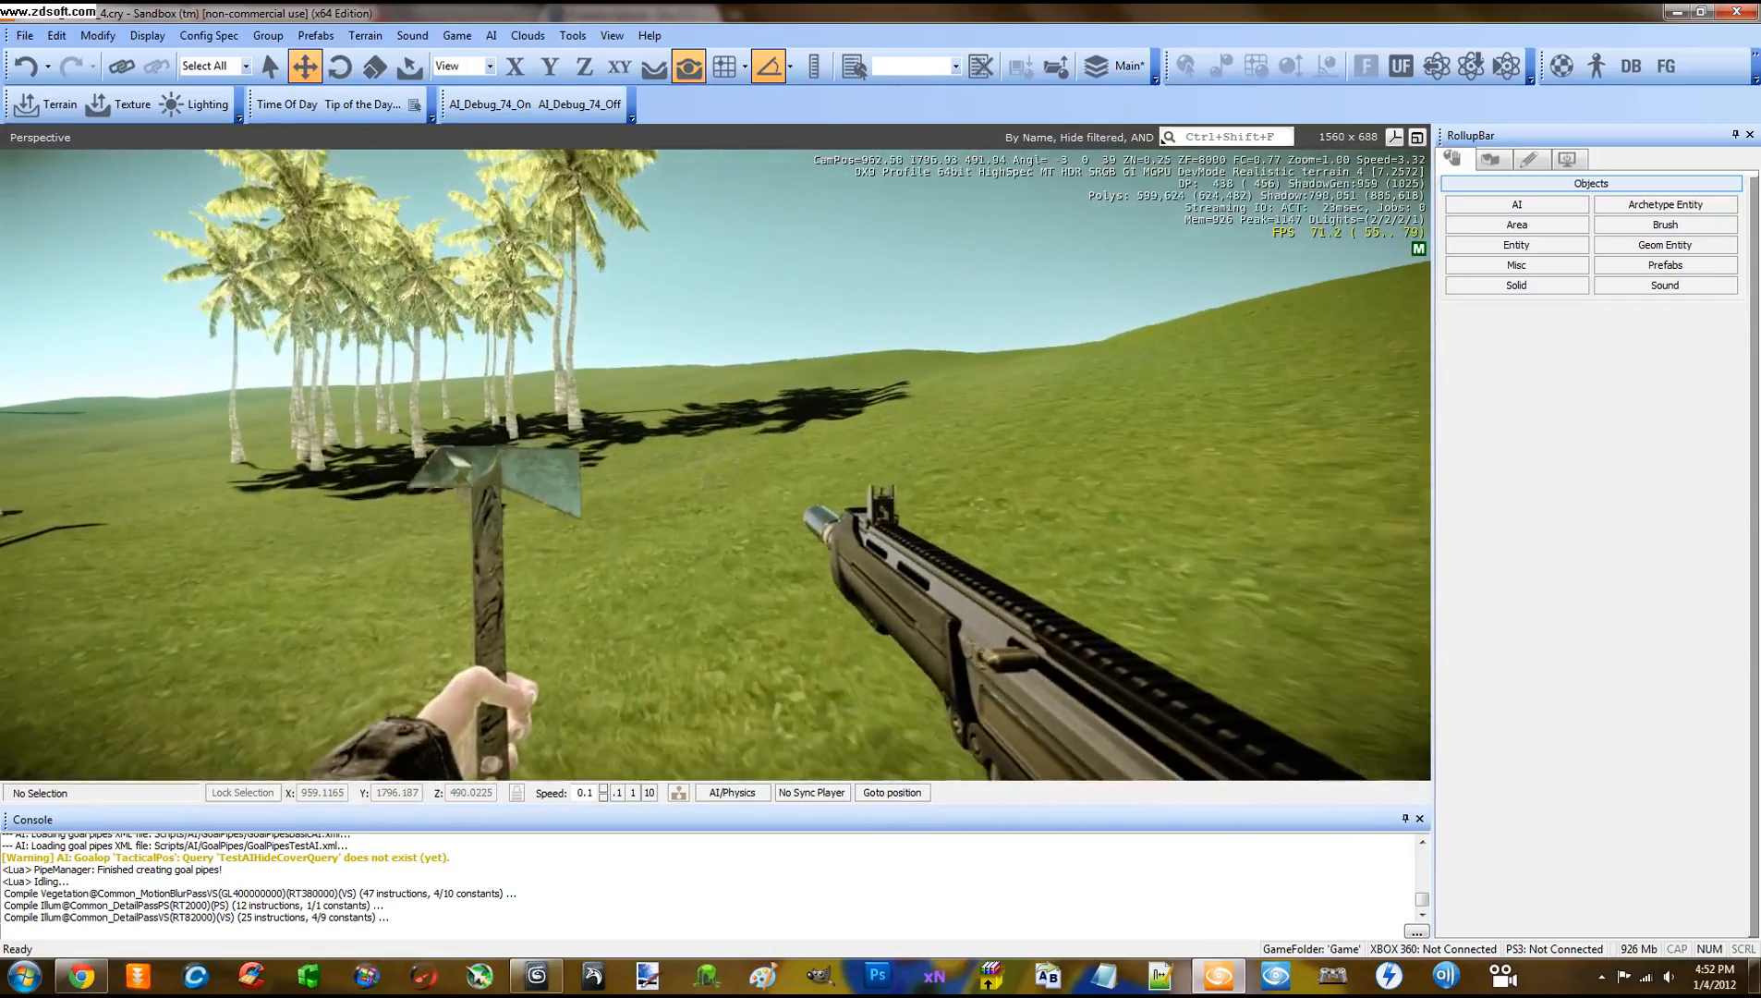
key(w)
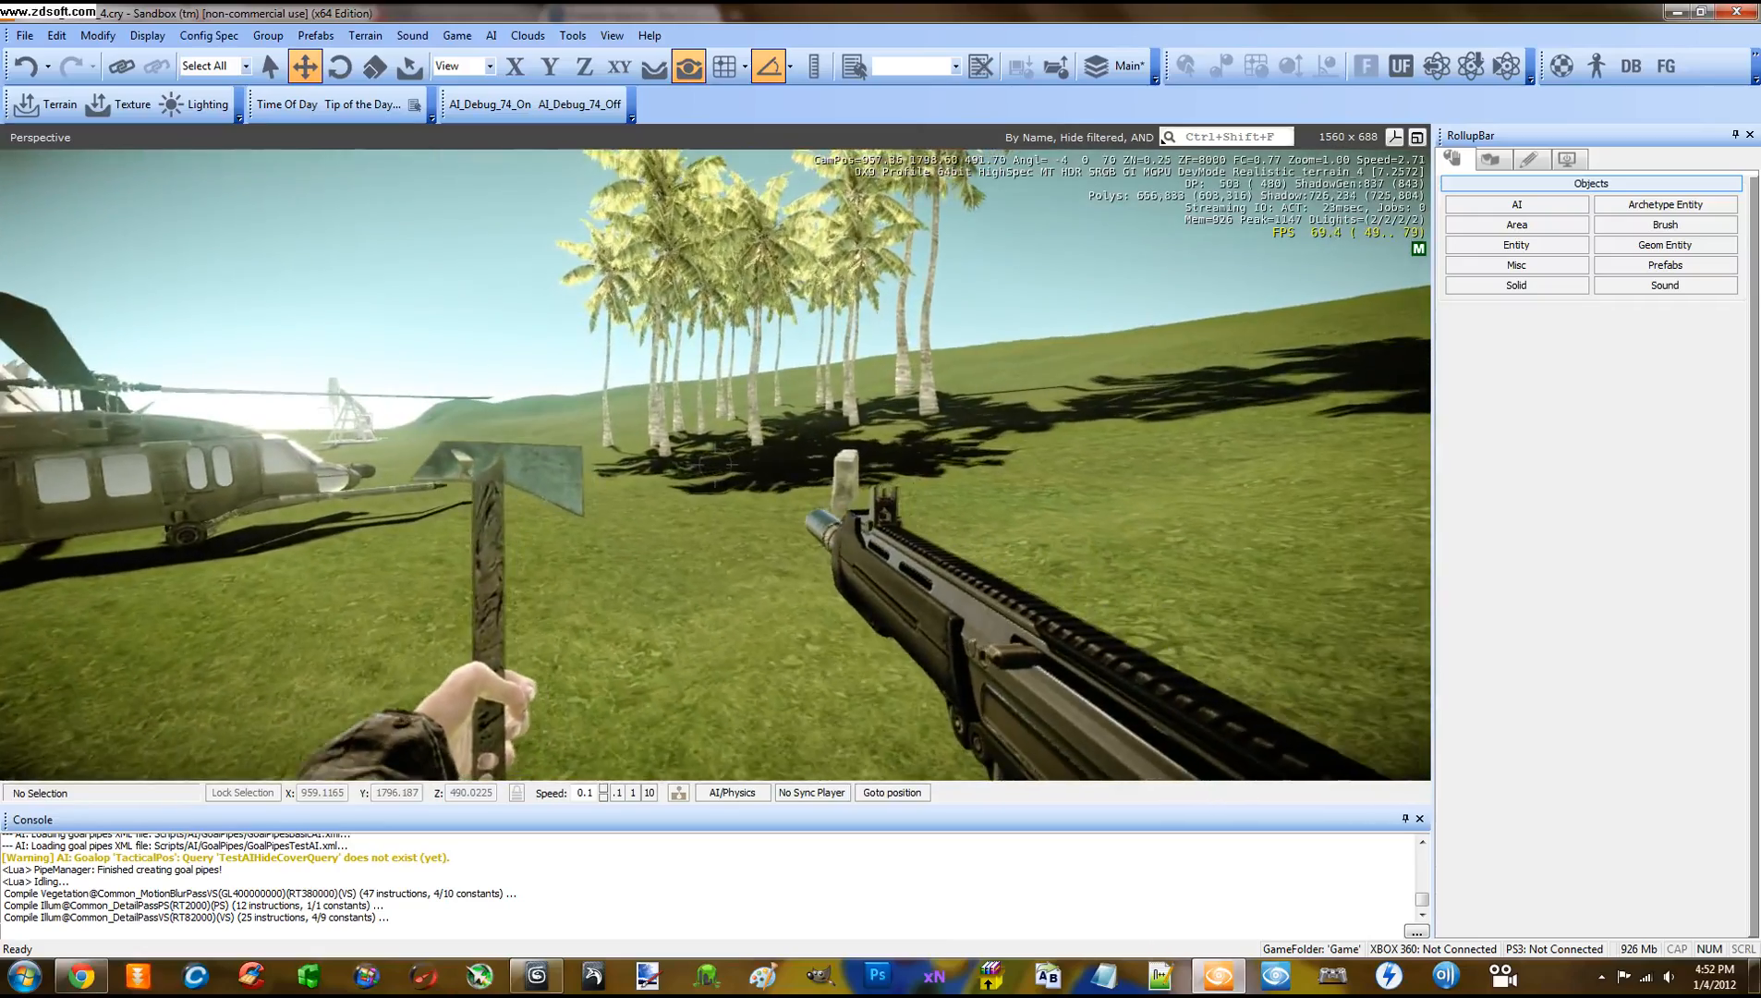
key(w)
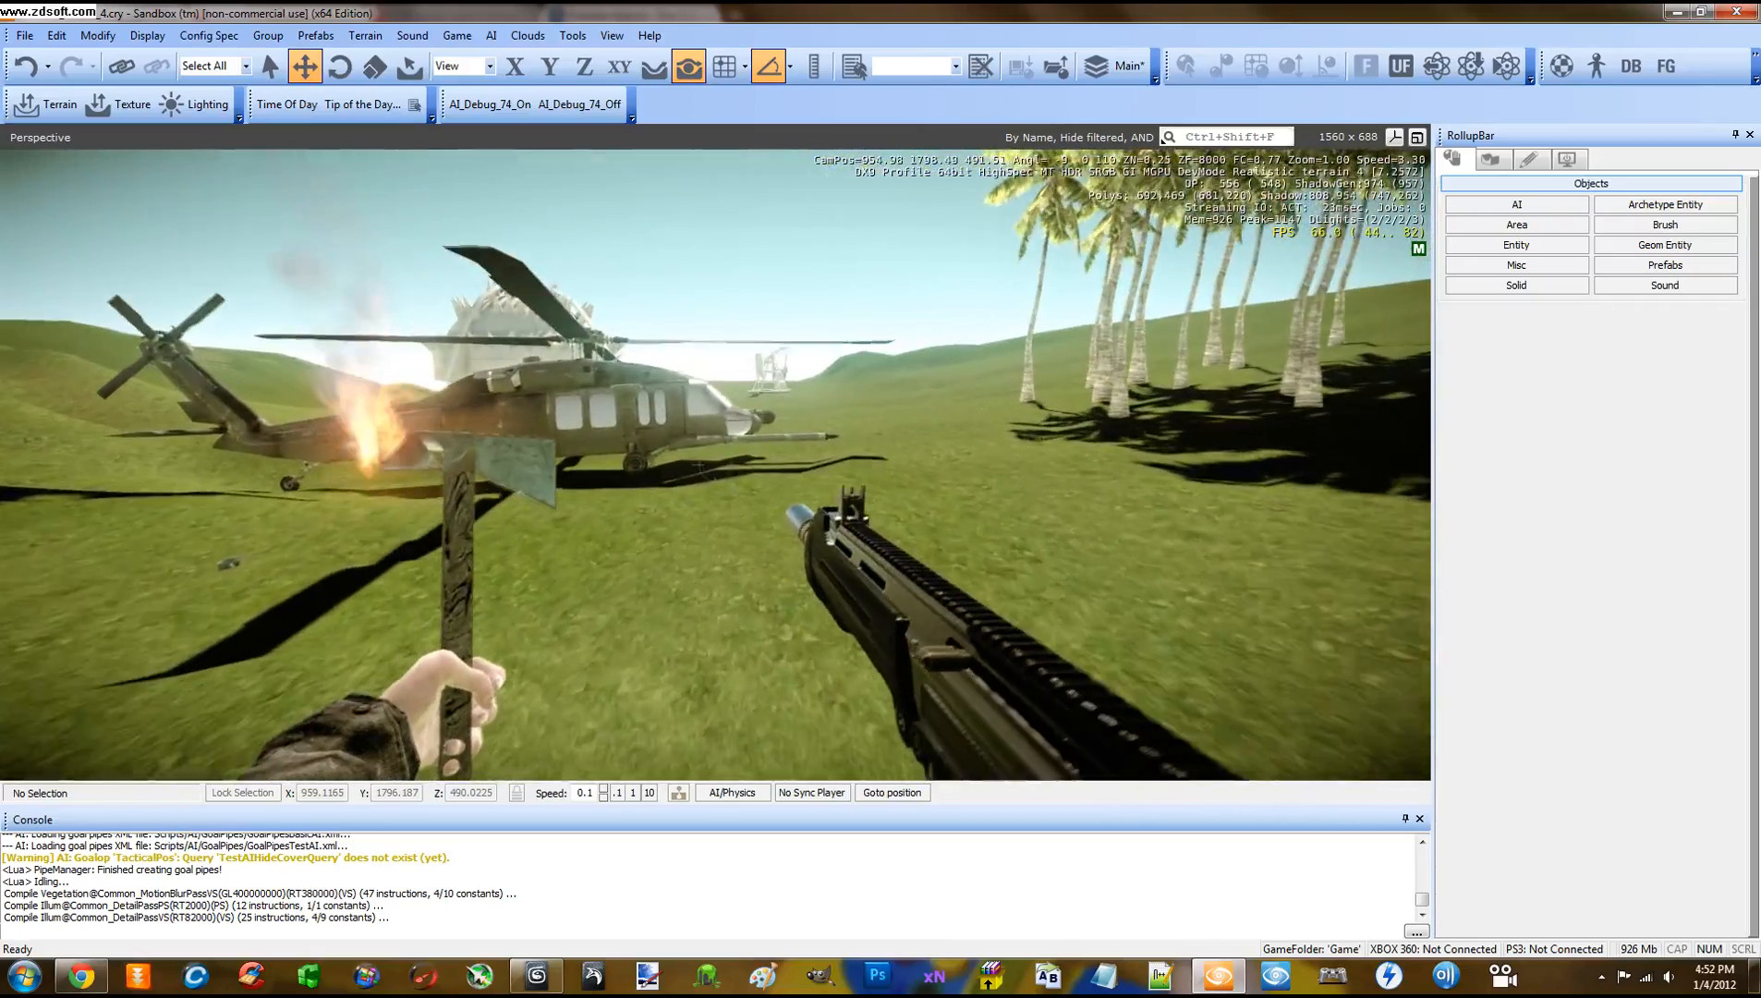
key(w)
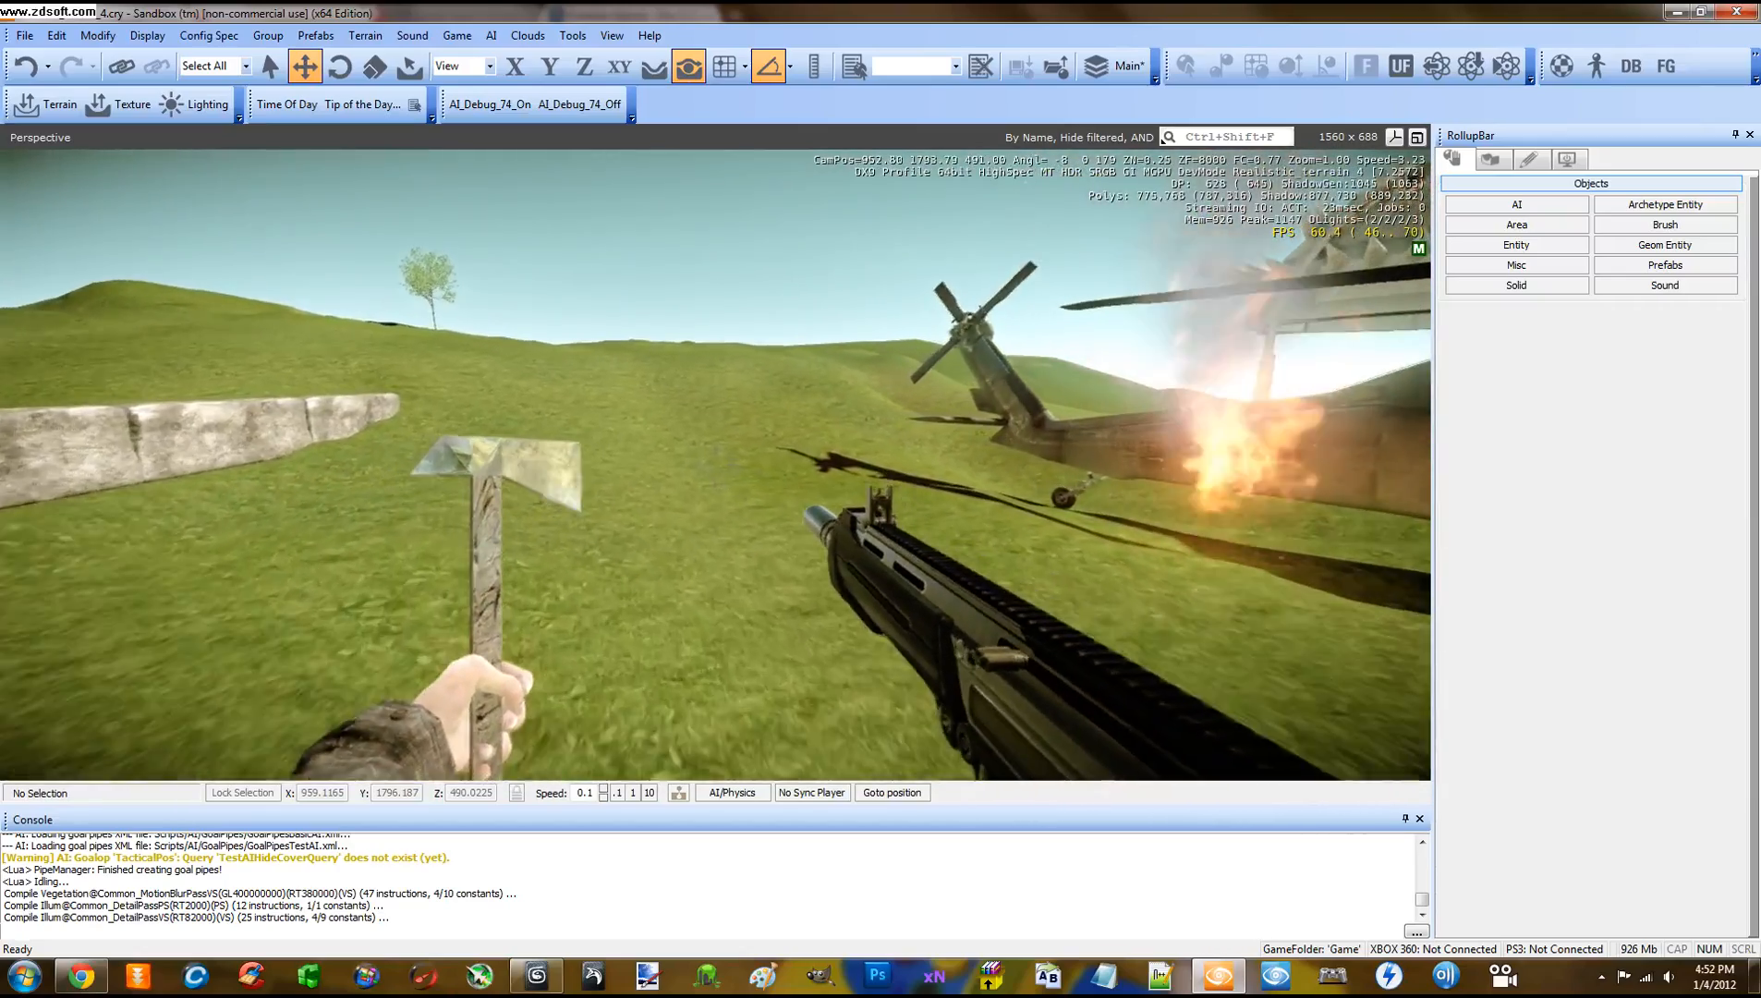
key(w)
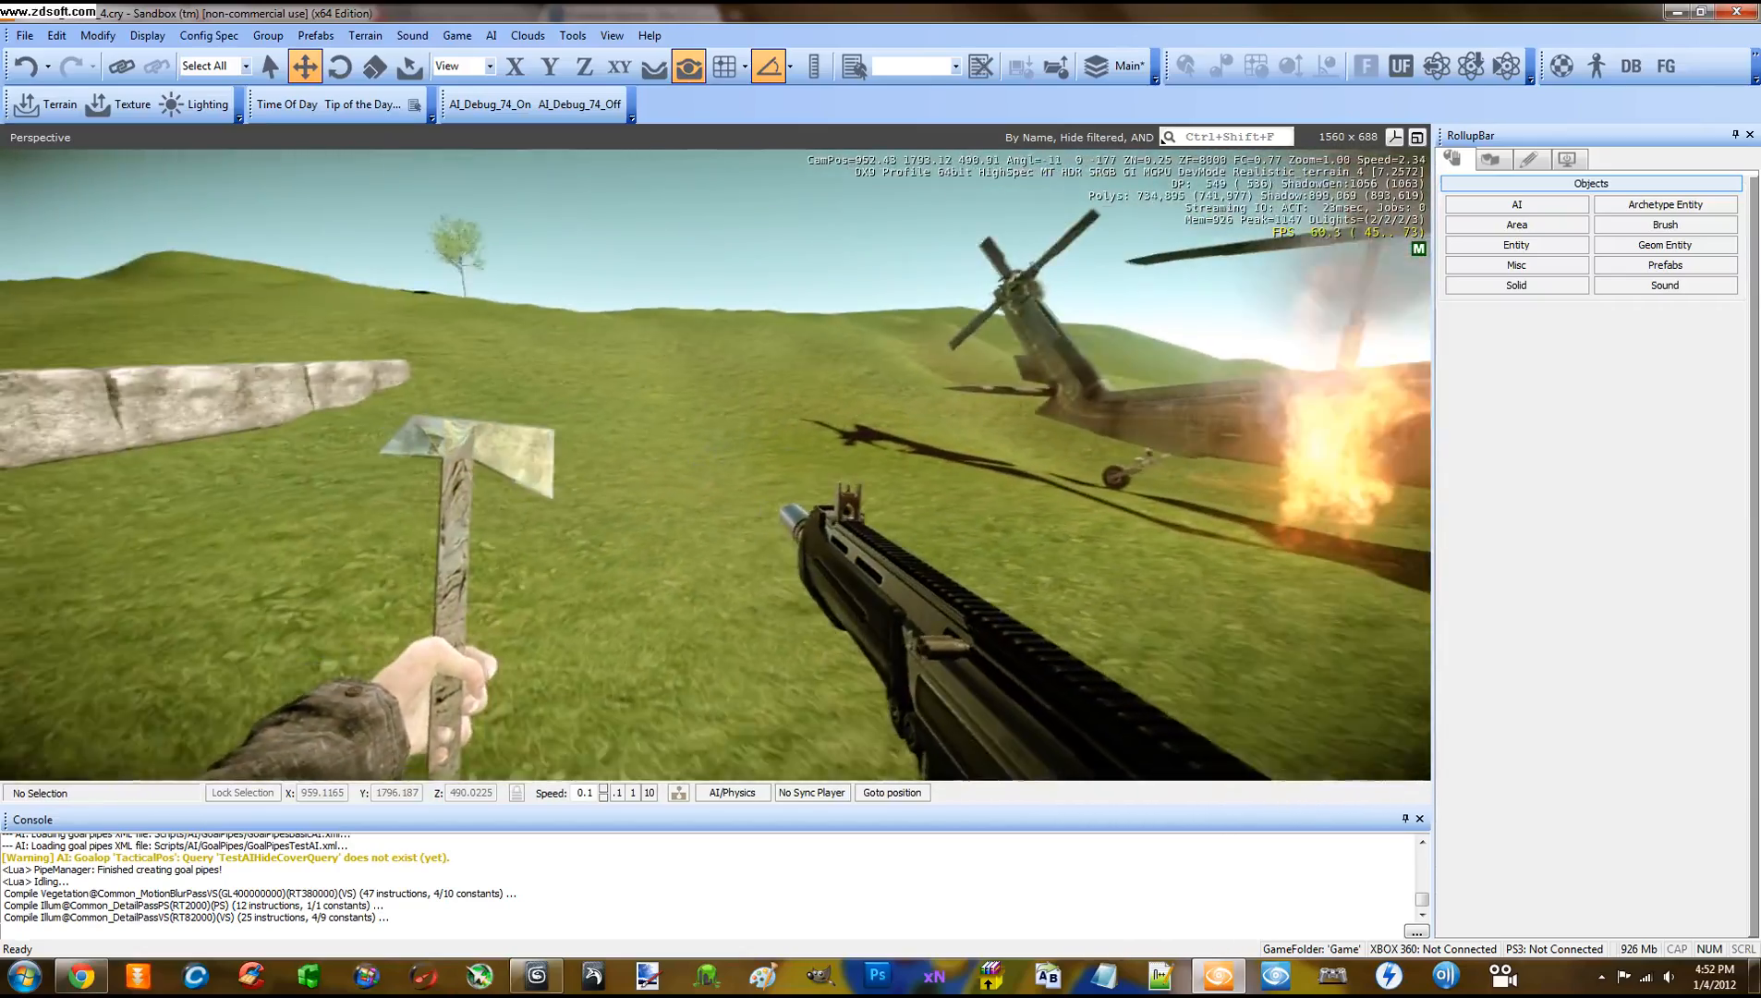
Tour past the stone wall and vehicle, circle the burning helicopter, then leave game mode
key(s)
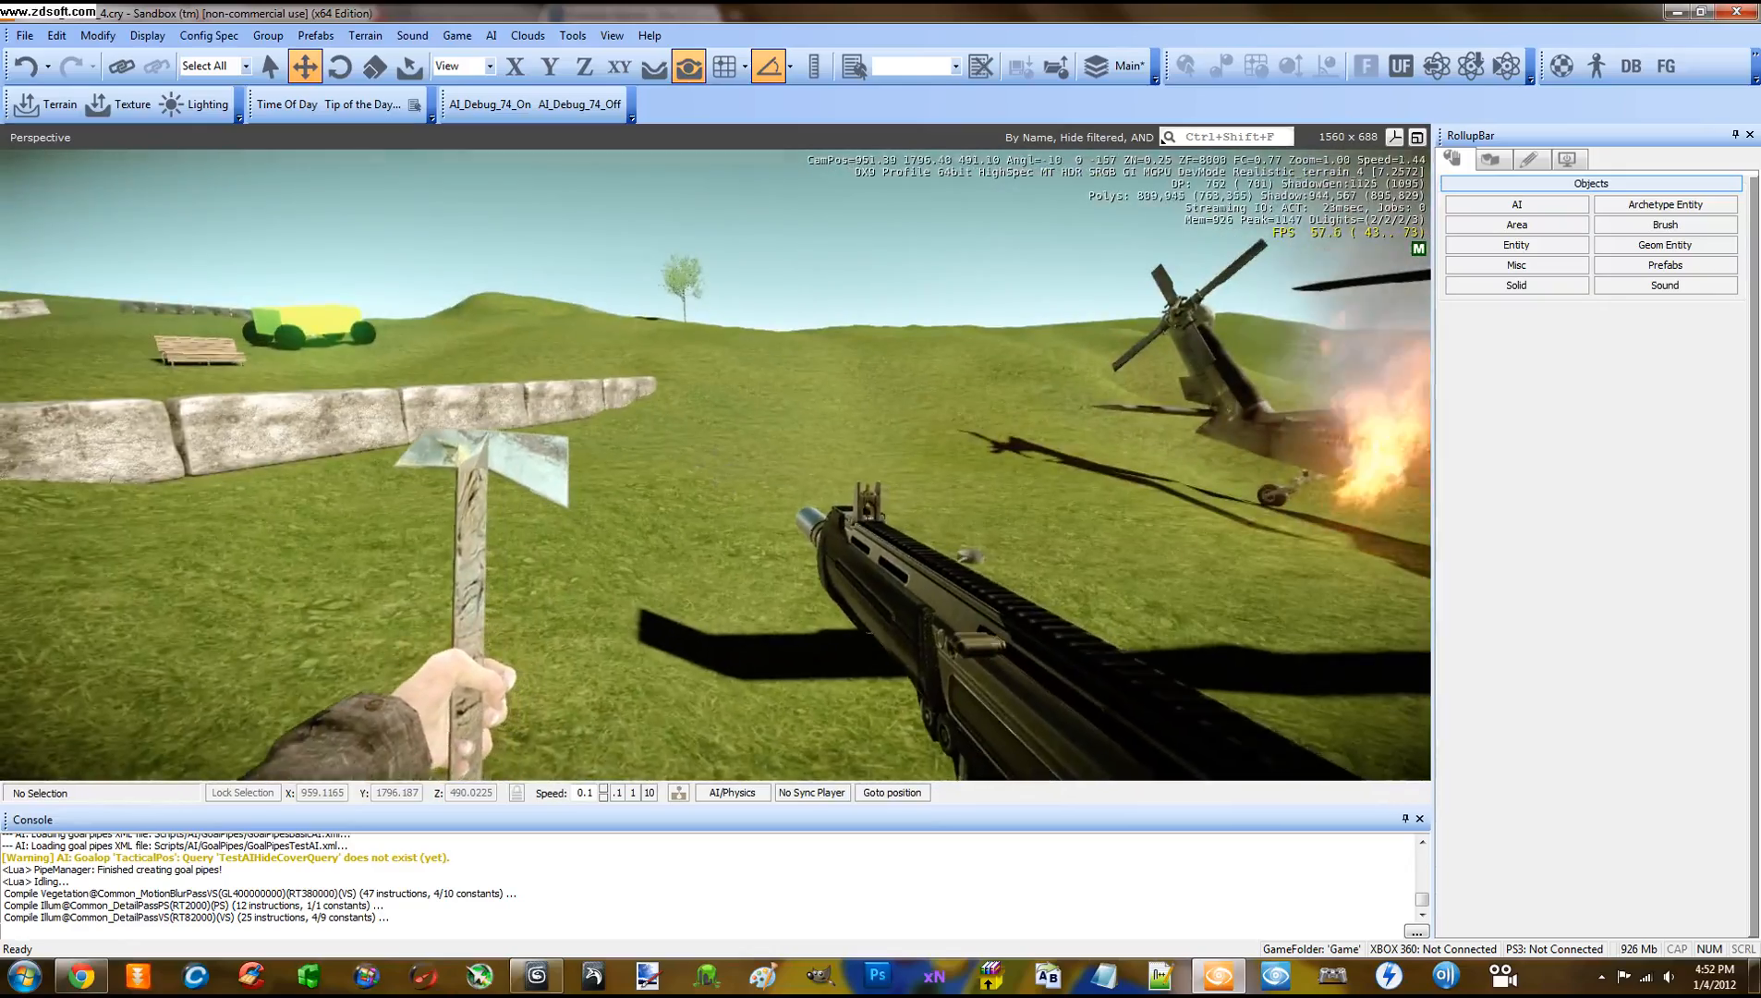
key(w)
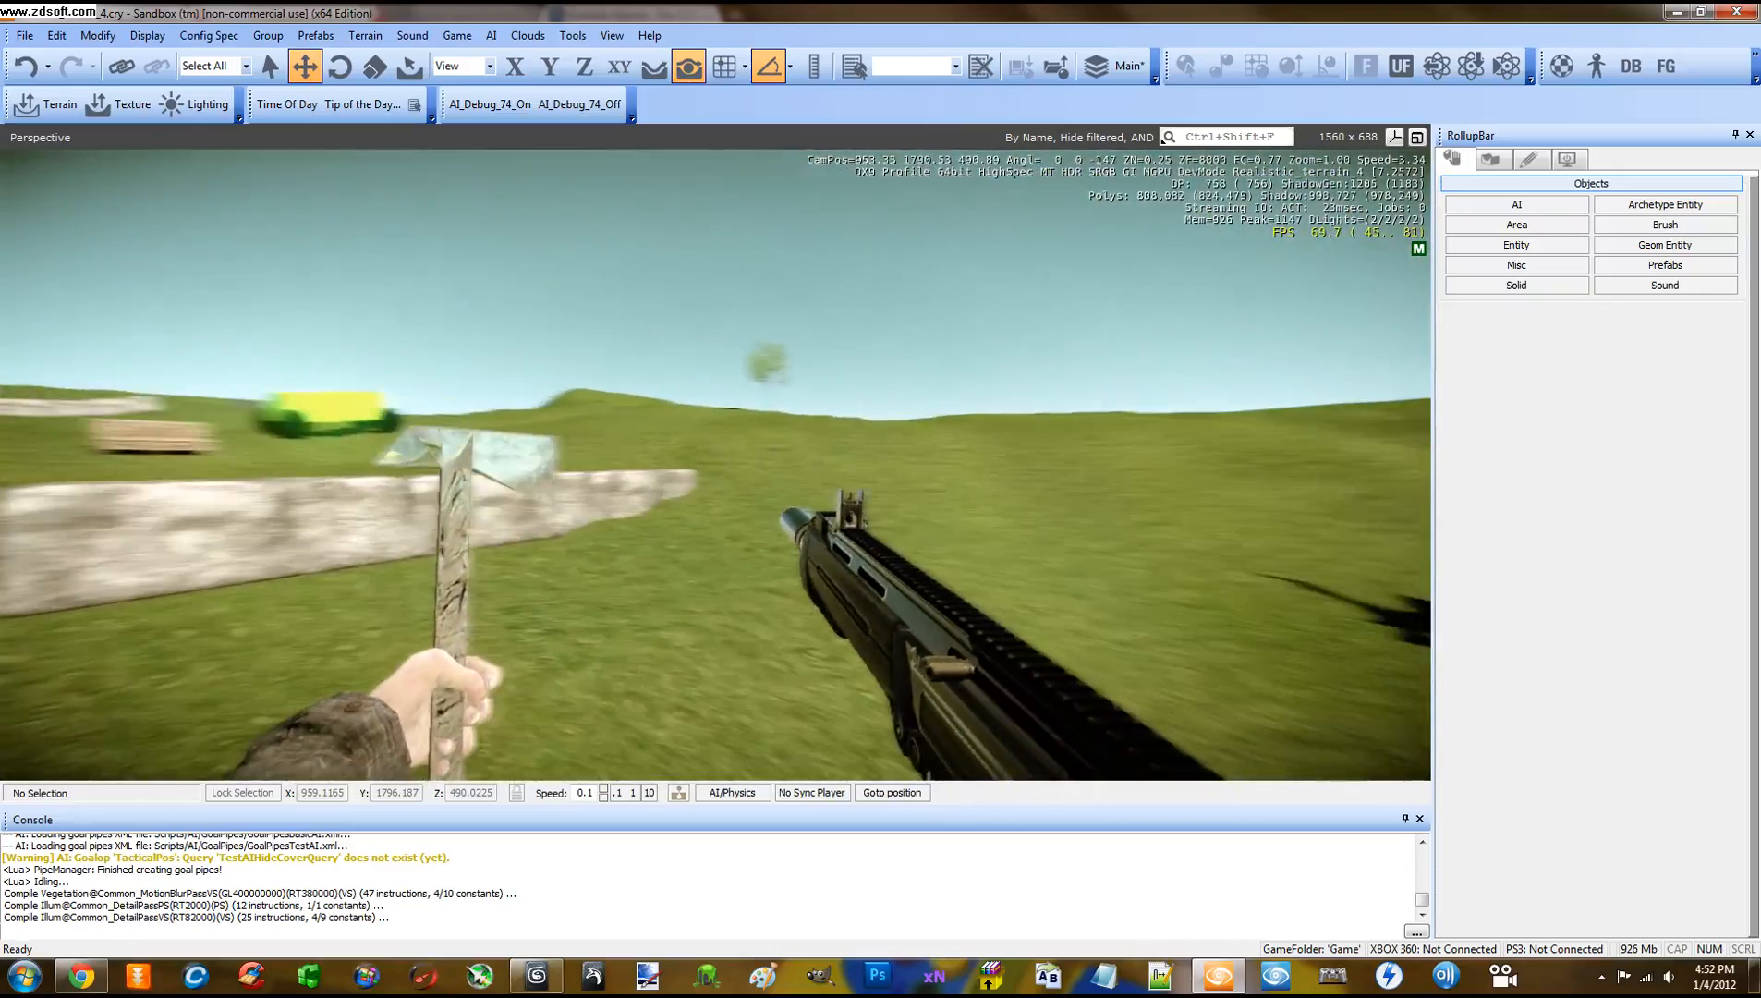
key(w)
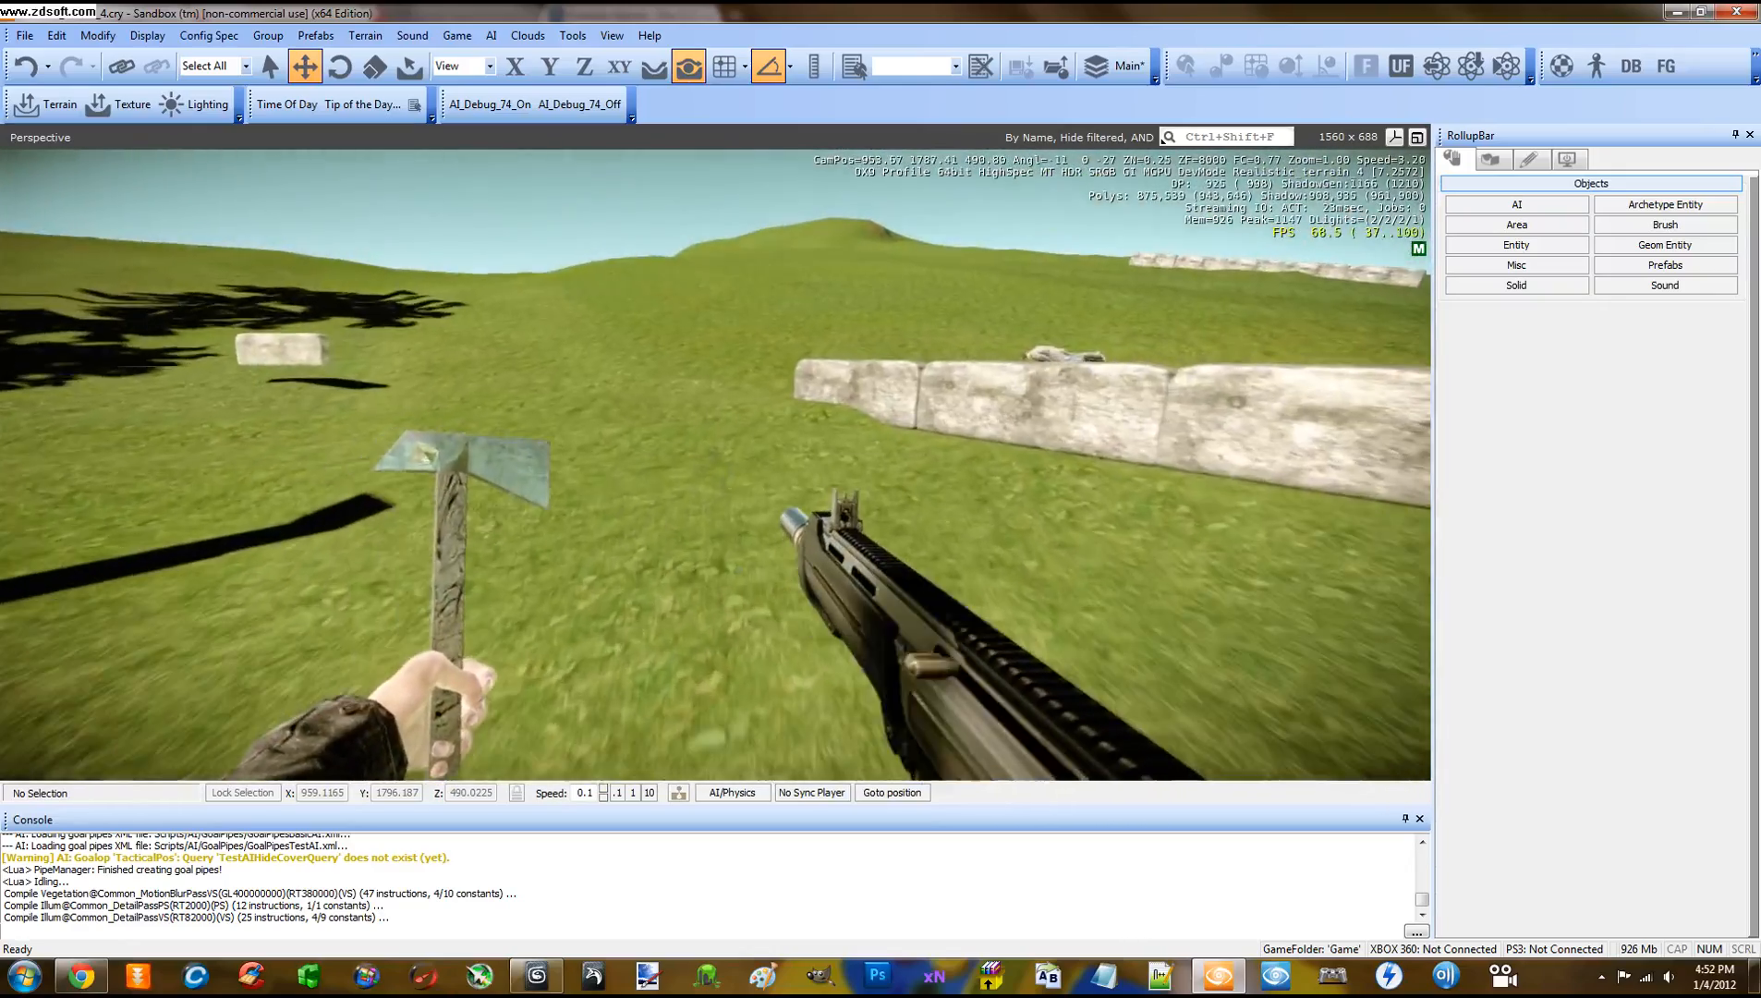
key(w)
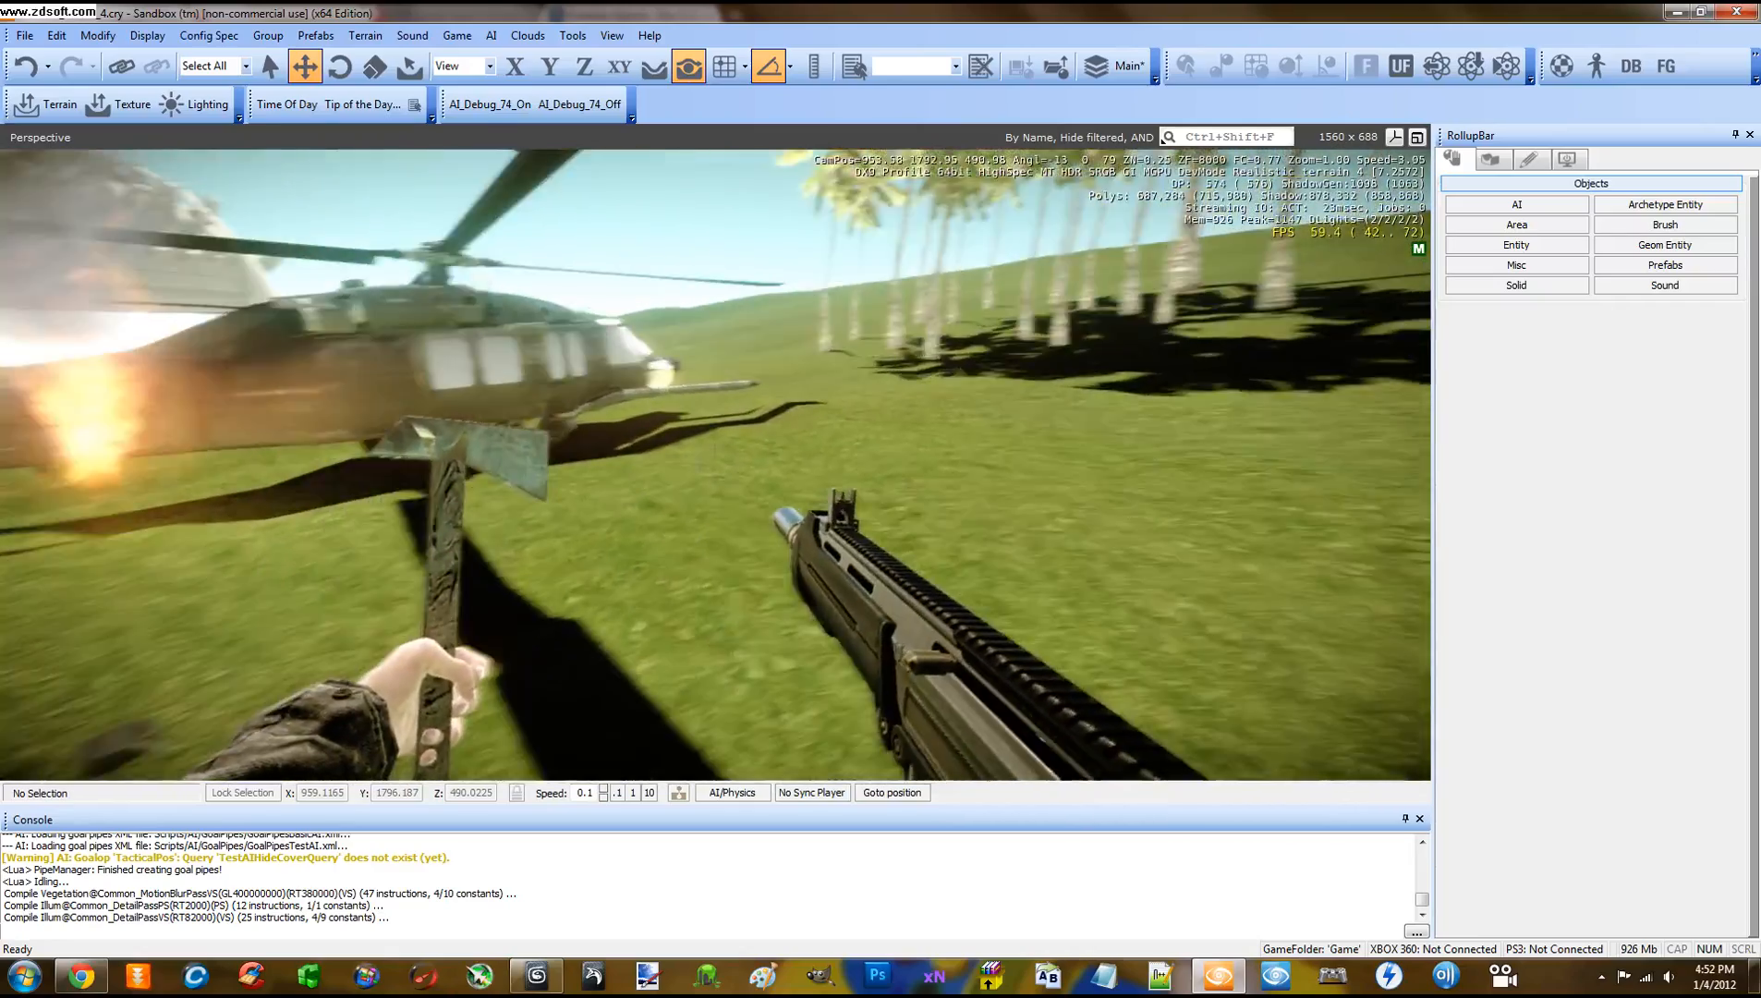
key(d)
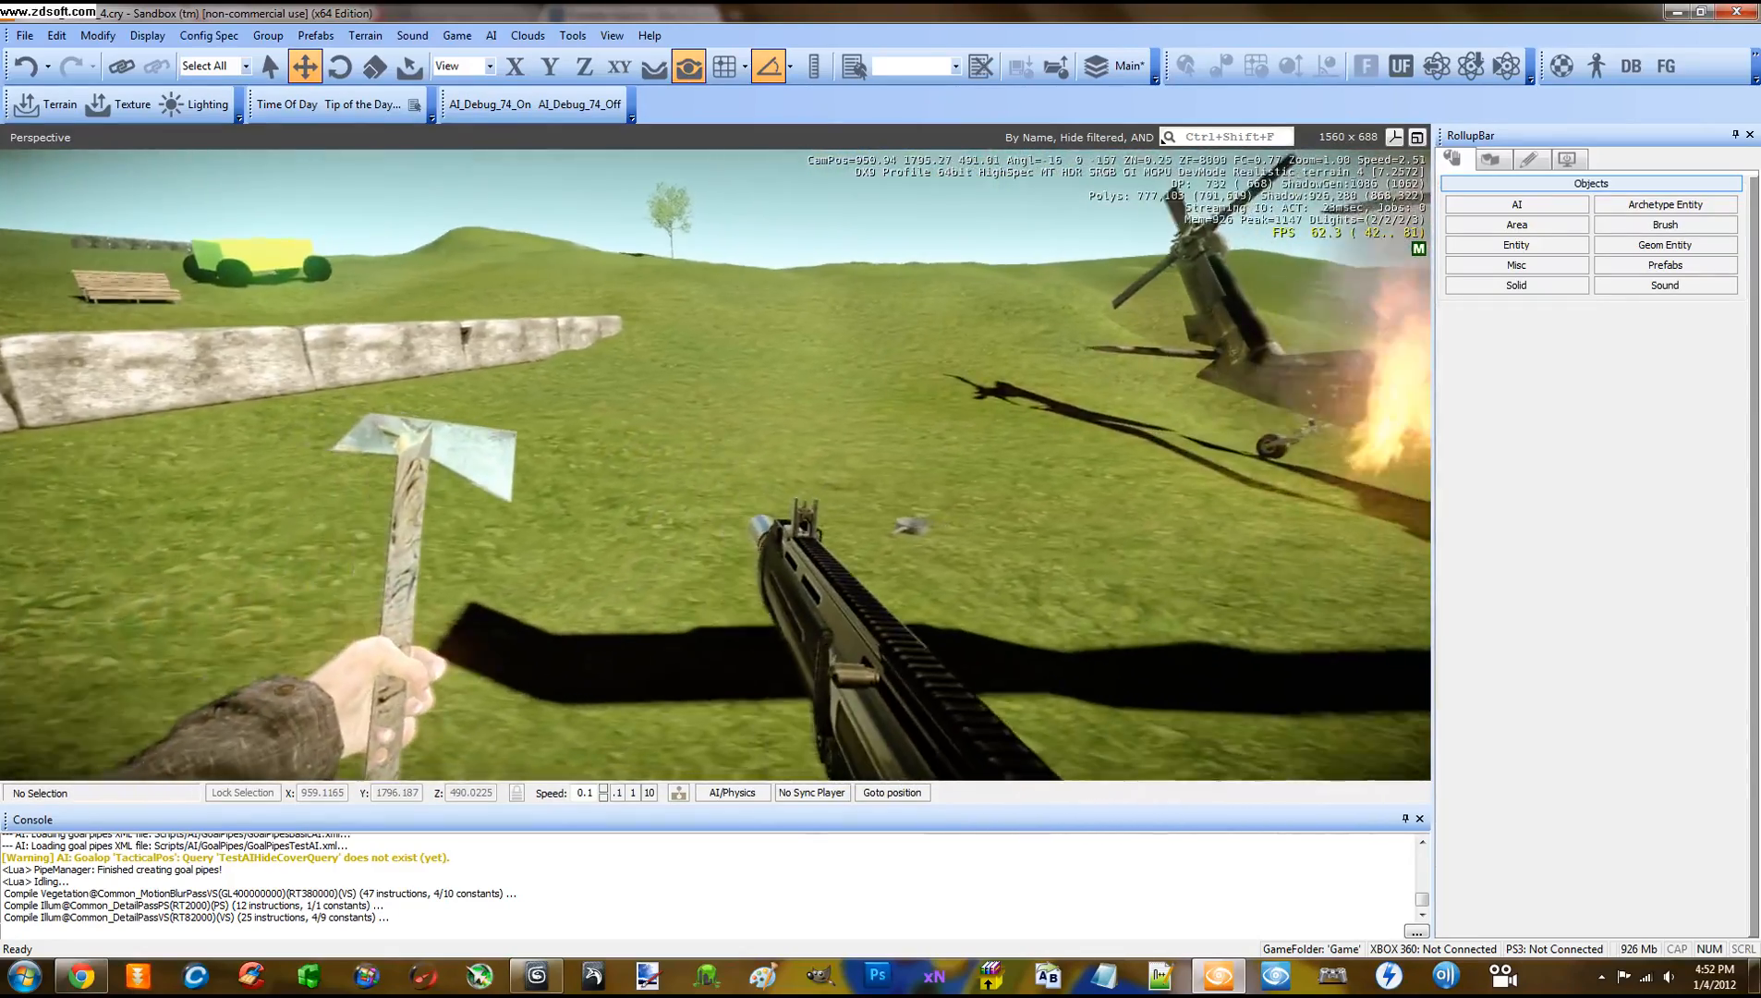
key(w)
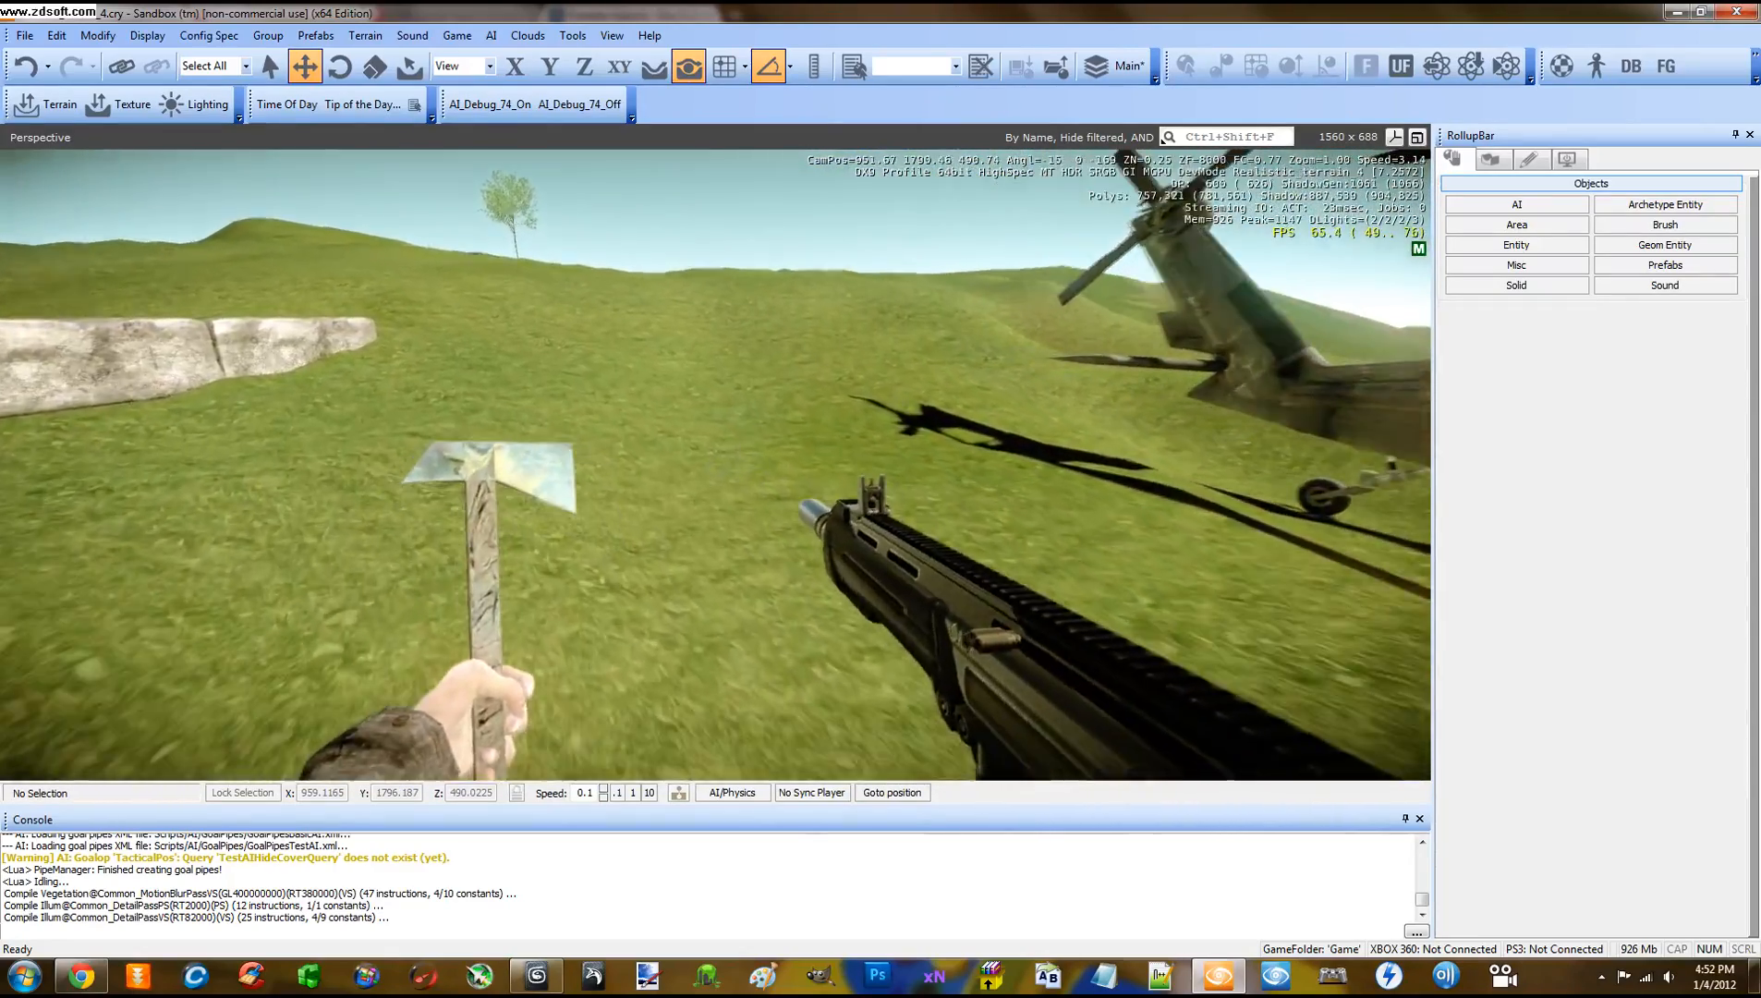
key(a)
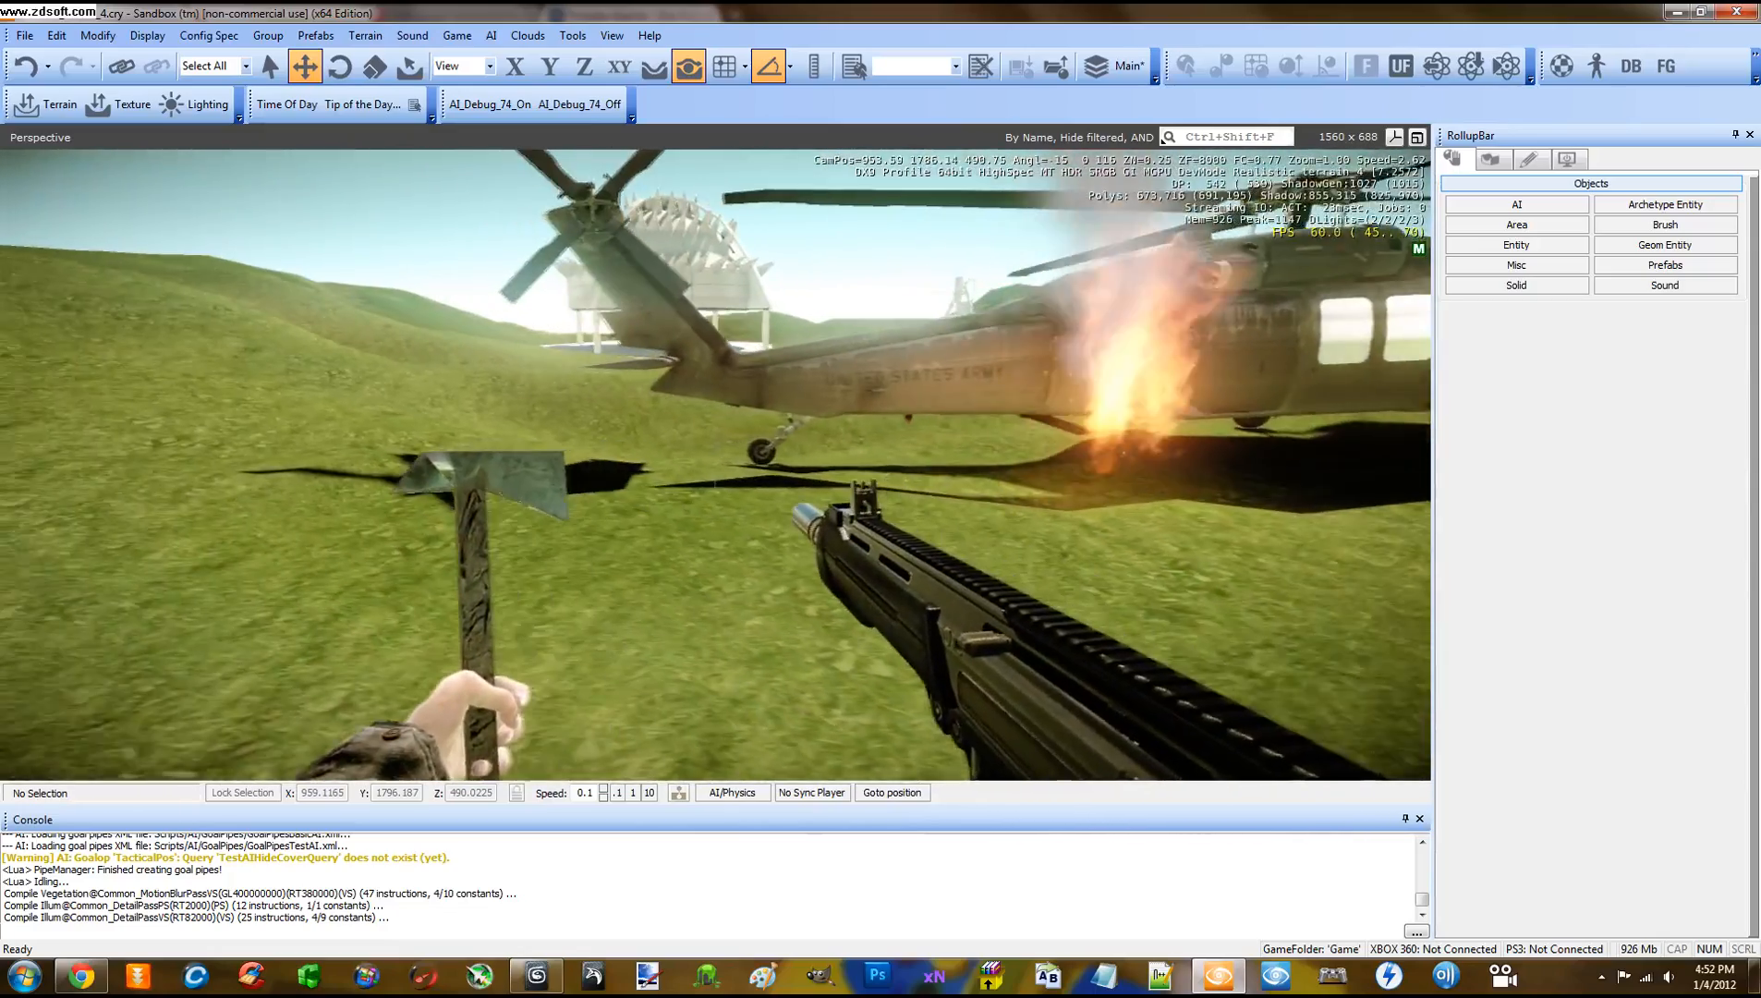
key(w)
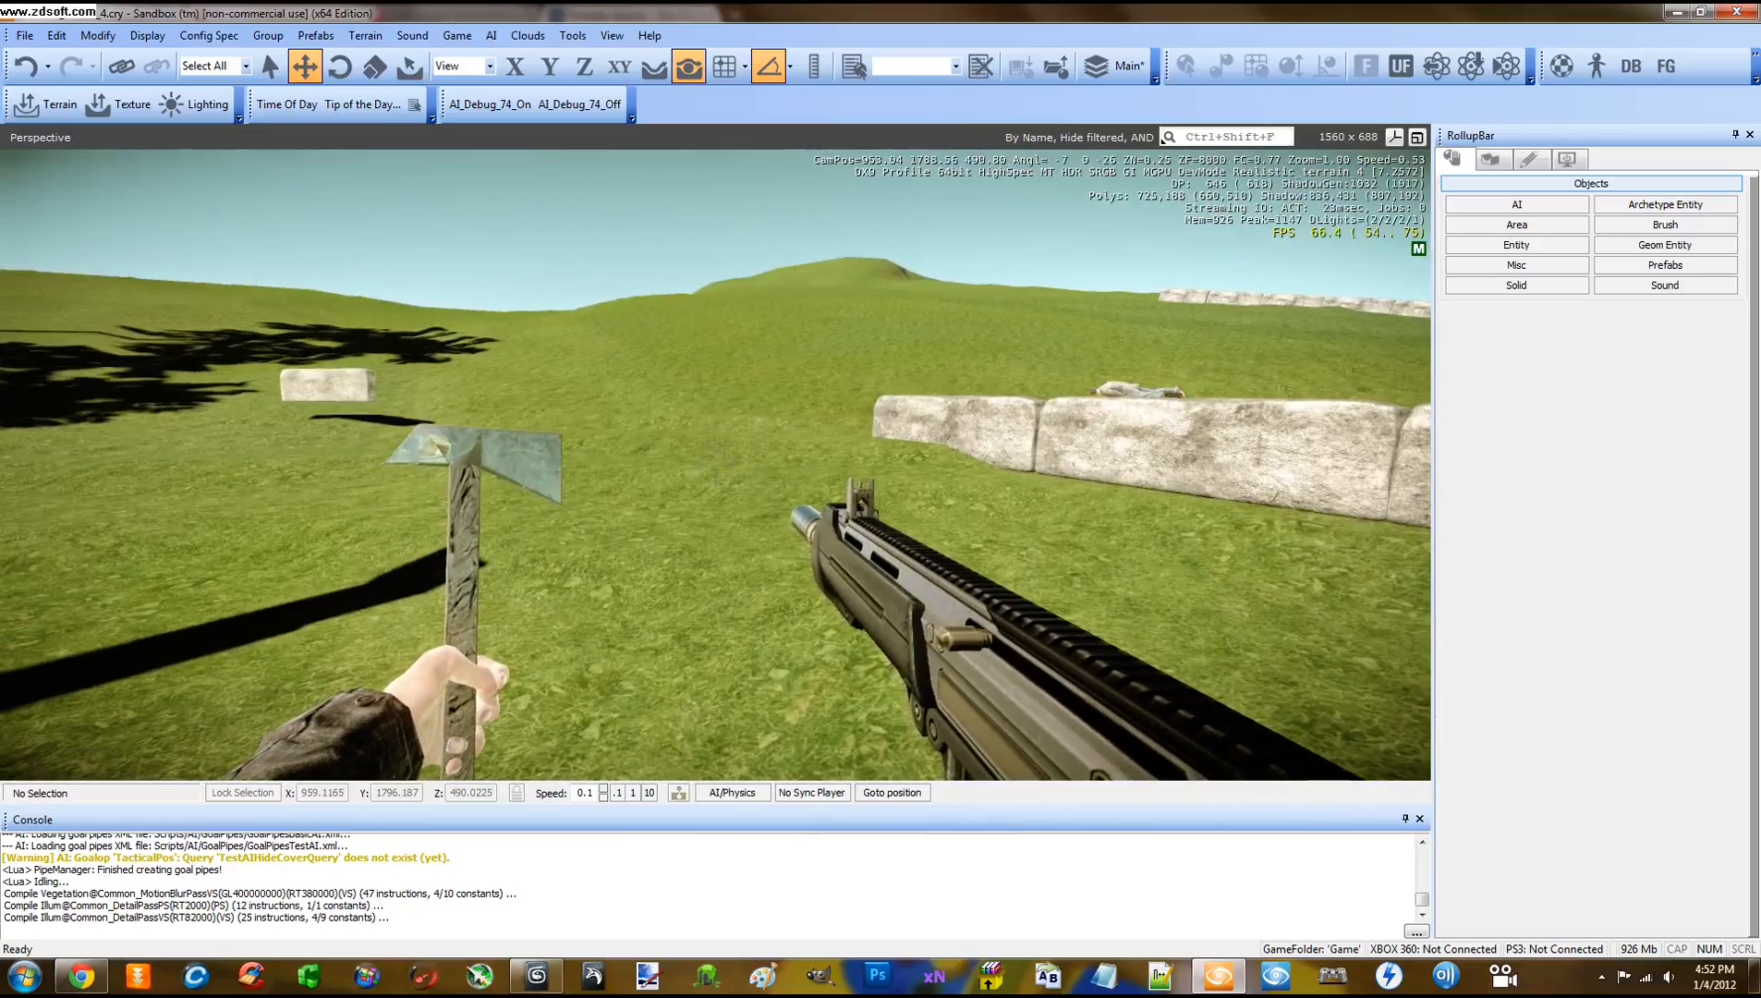
key(Escape)
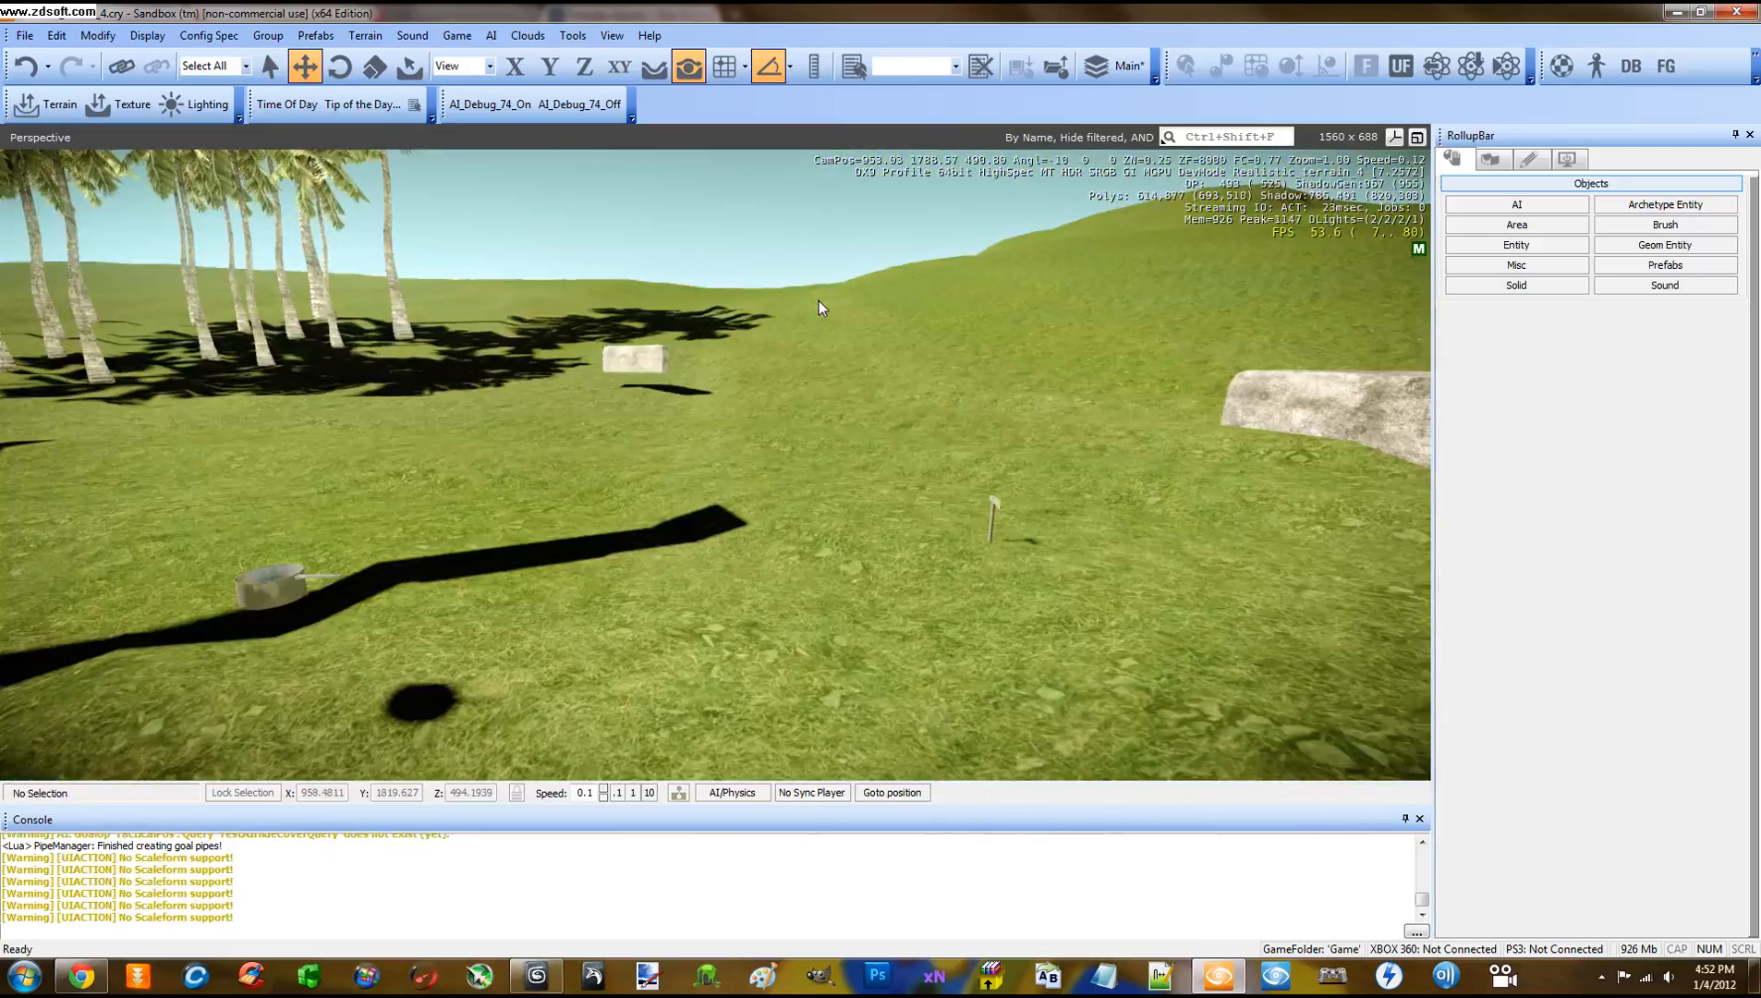
Fly the editor camera past the stone wall toward the man and re-enter game mode
right_drag(810, 413, 810, 413)
key(w)
key(s)
key(w)
key(w)
key(s)
key(ctrl+g)
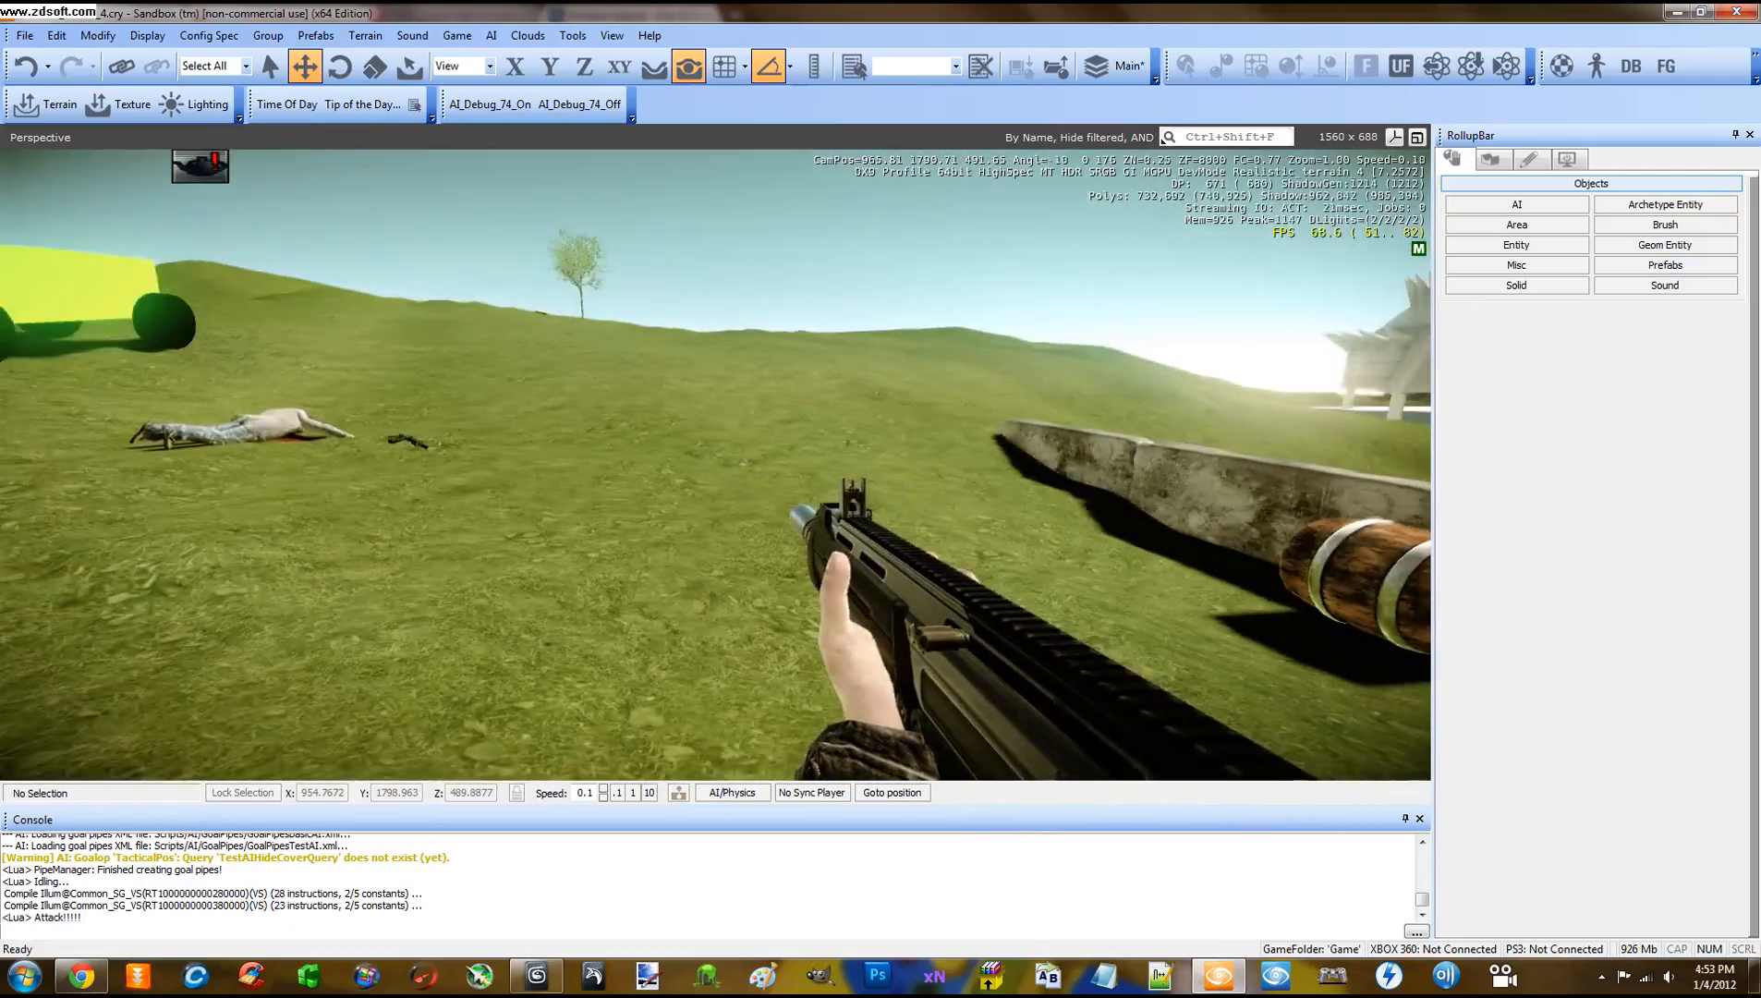
Walk to the wooden barrel by the wall and shoot it, aiming down sights while circling it
key(w)
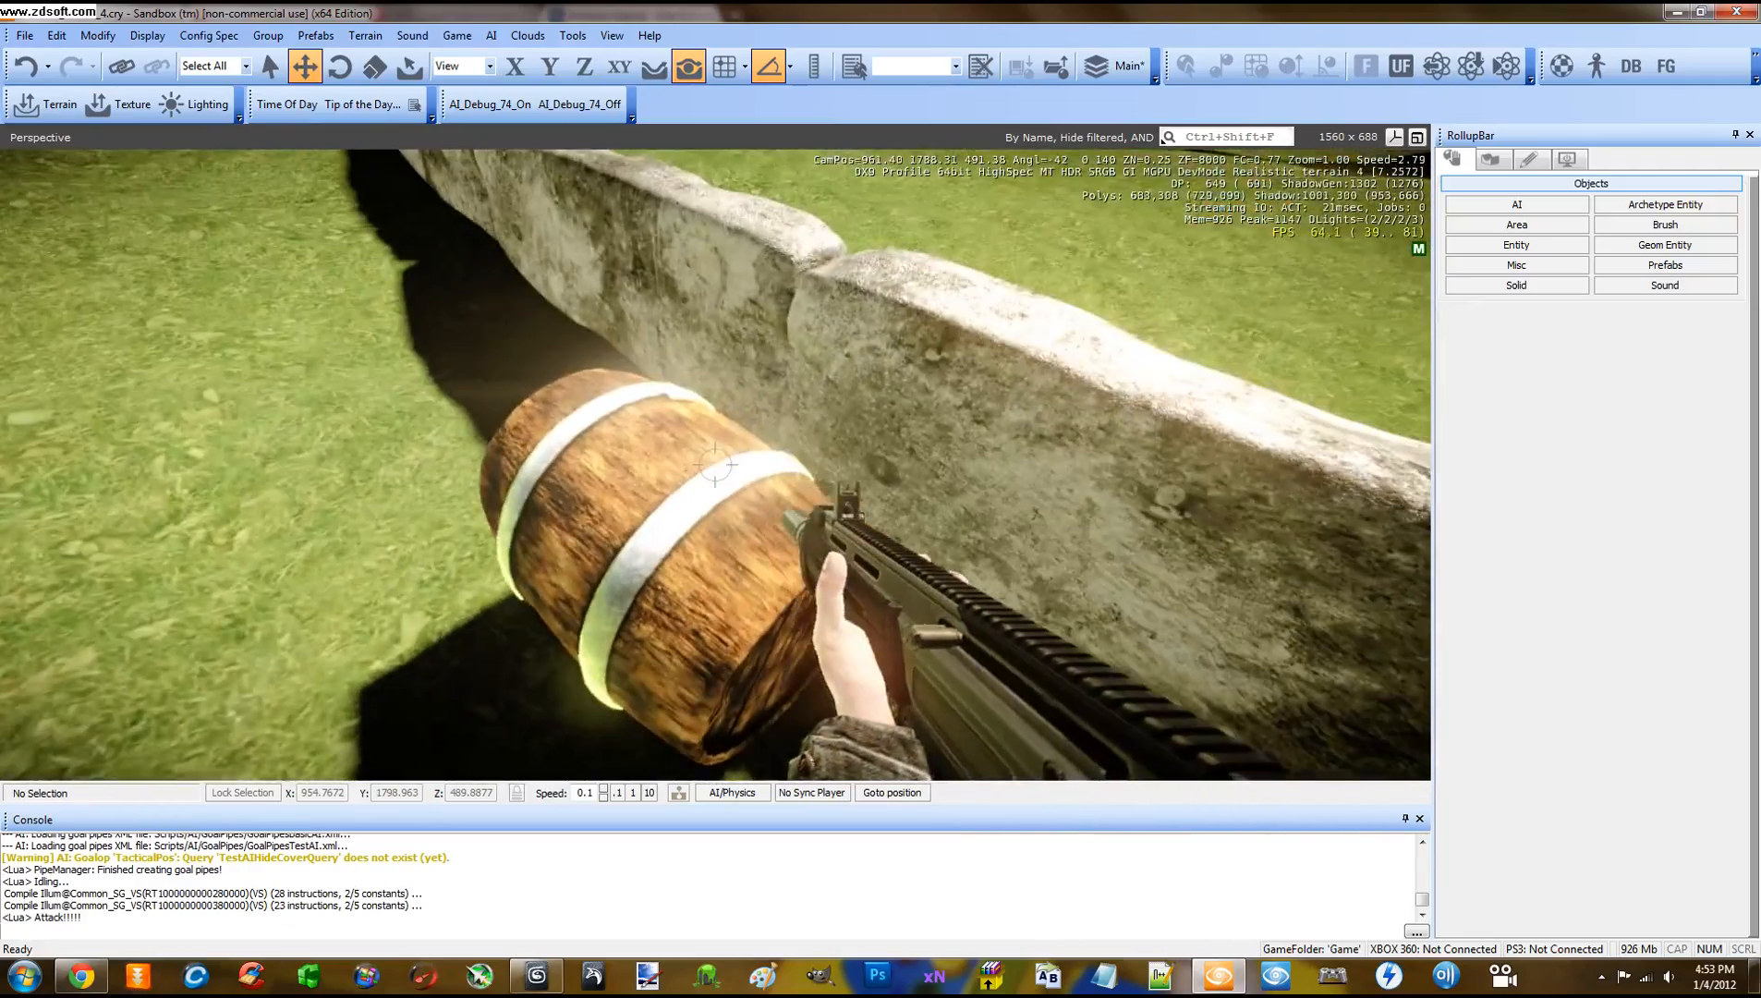
click(715, 465)
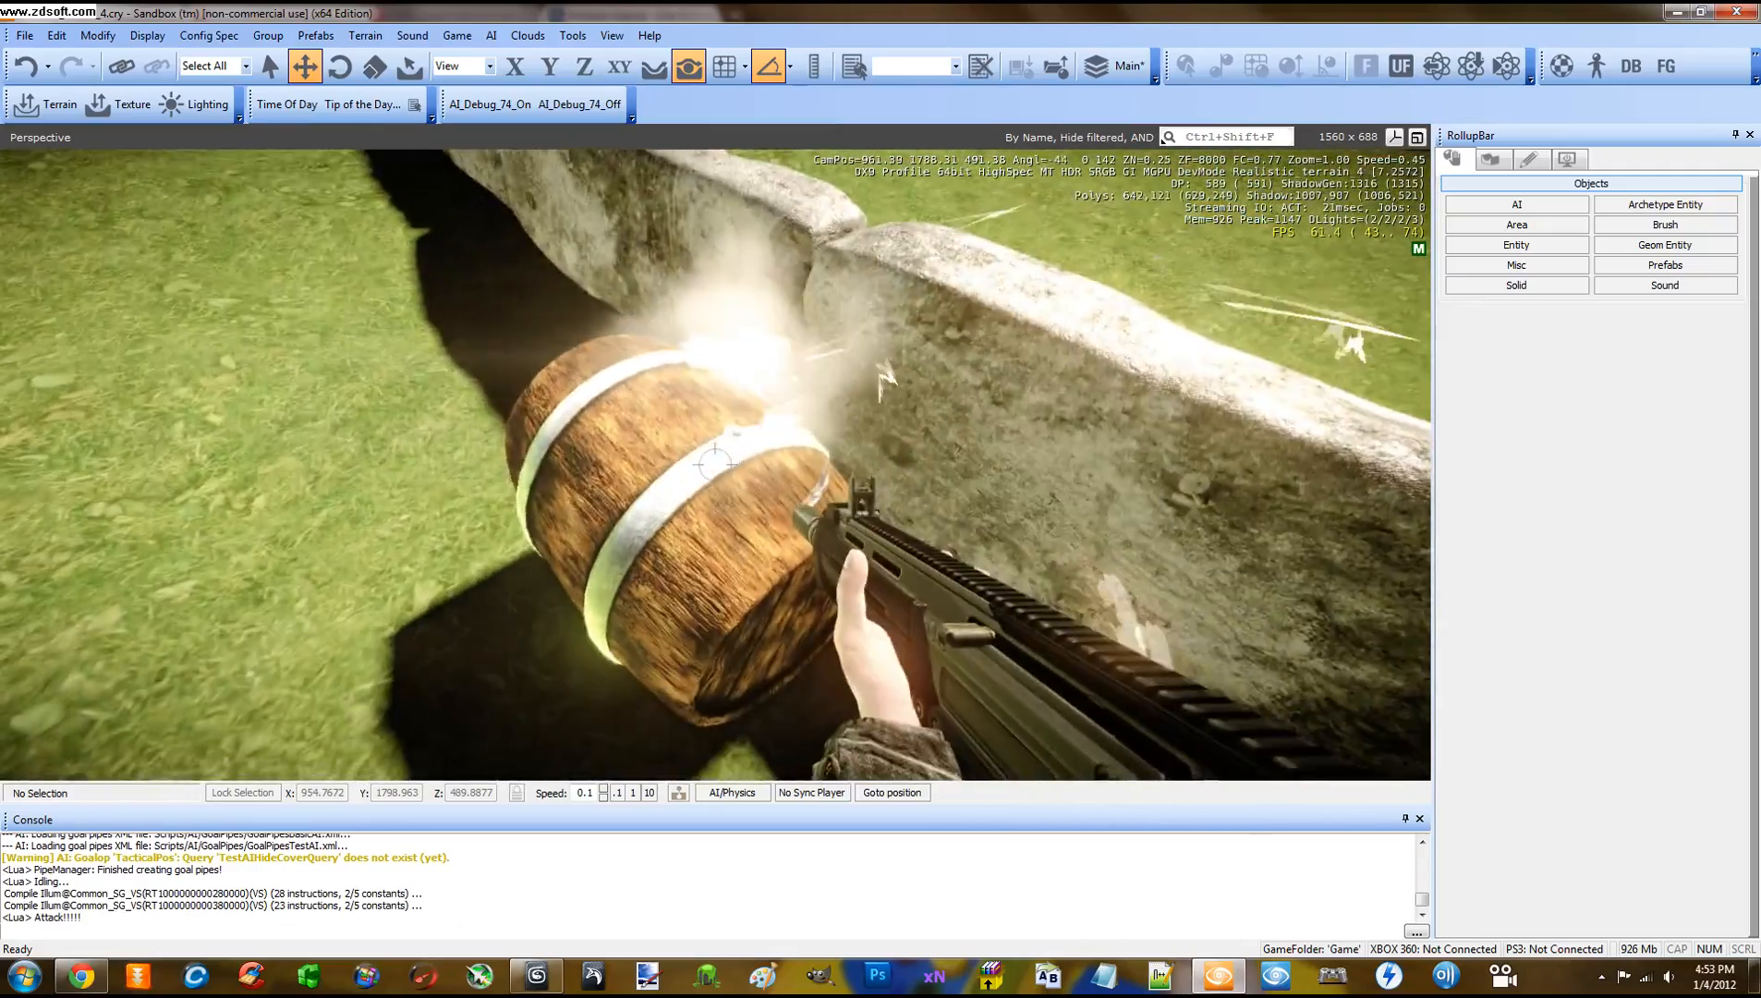
right_click(715, 459)
click(715, 459)
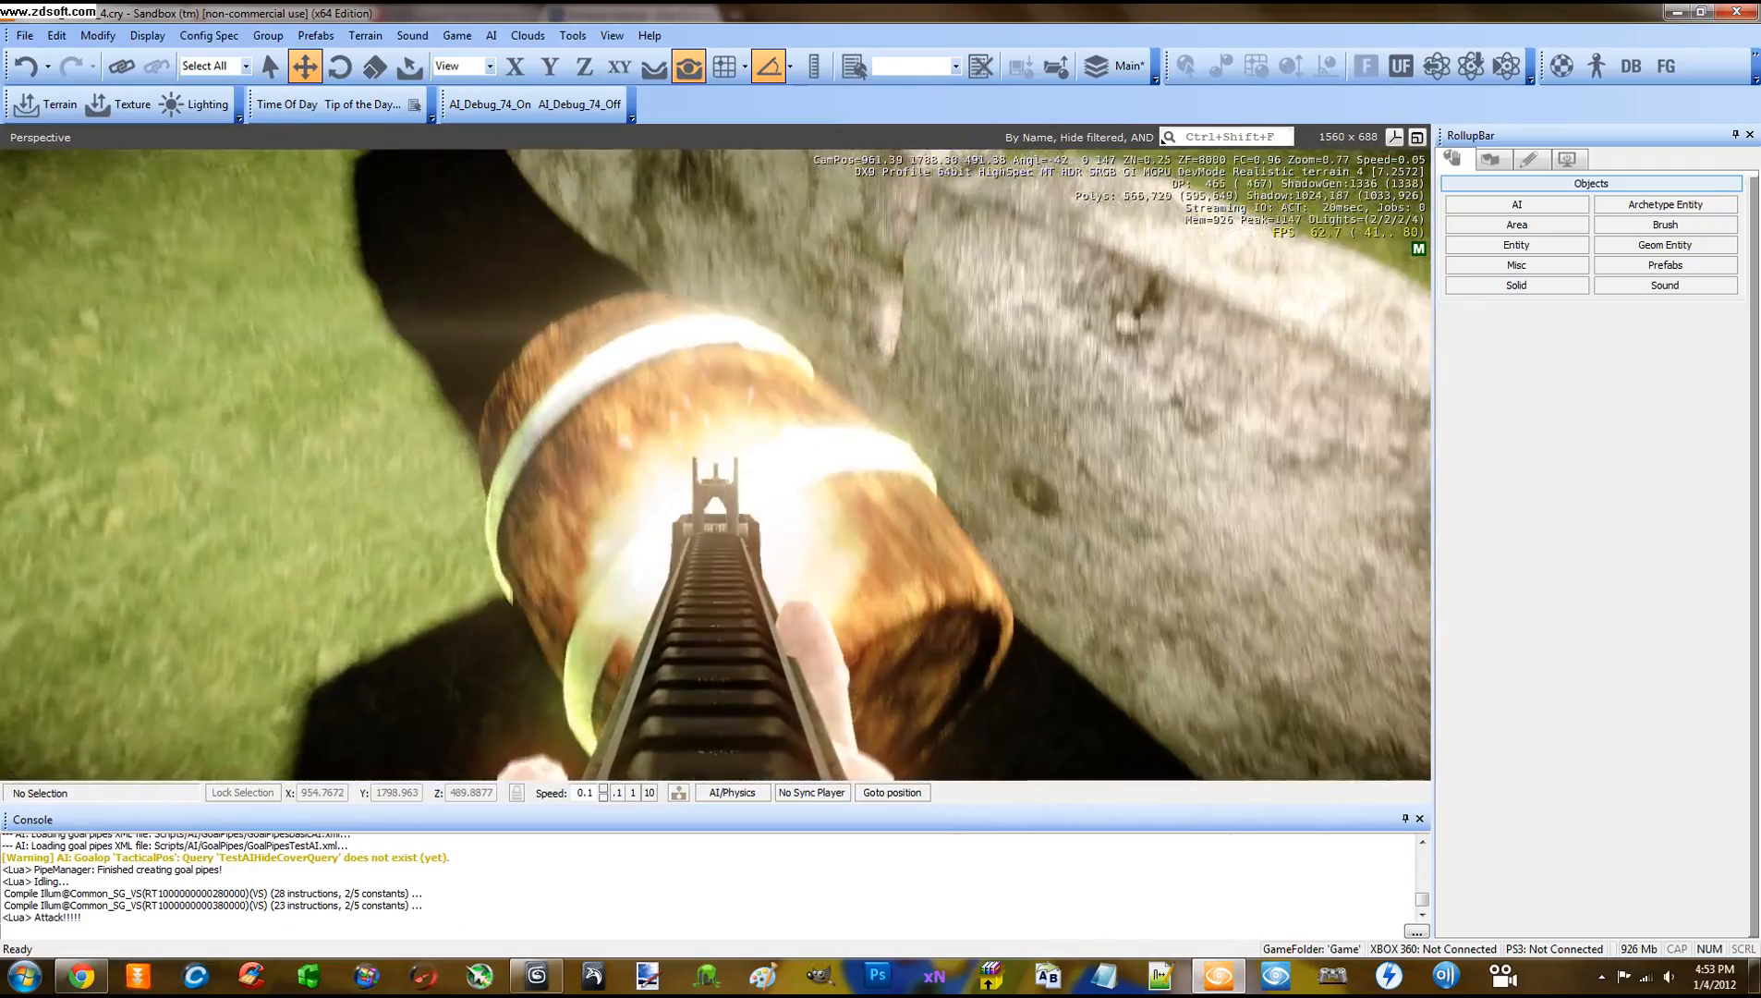
key(a)
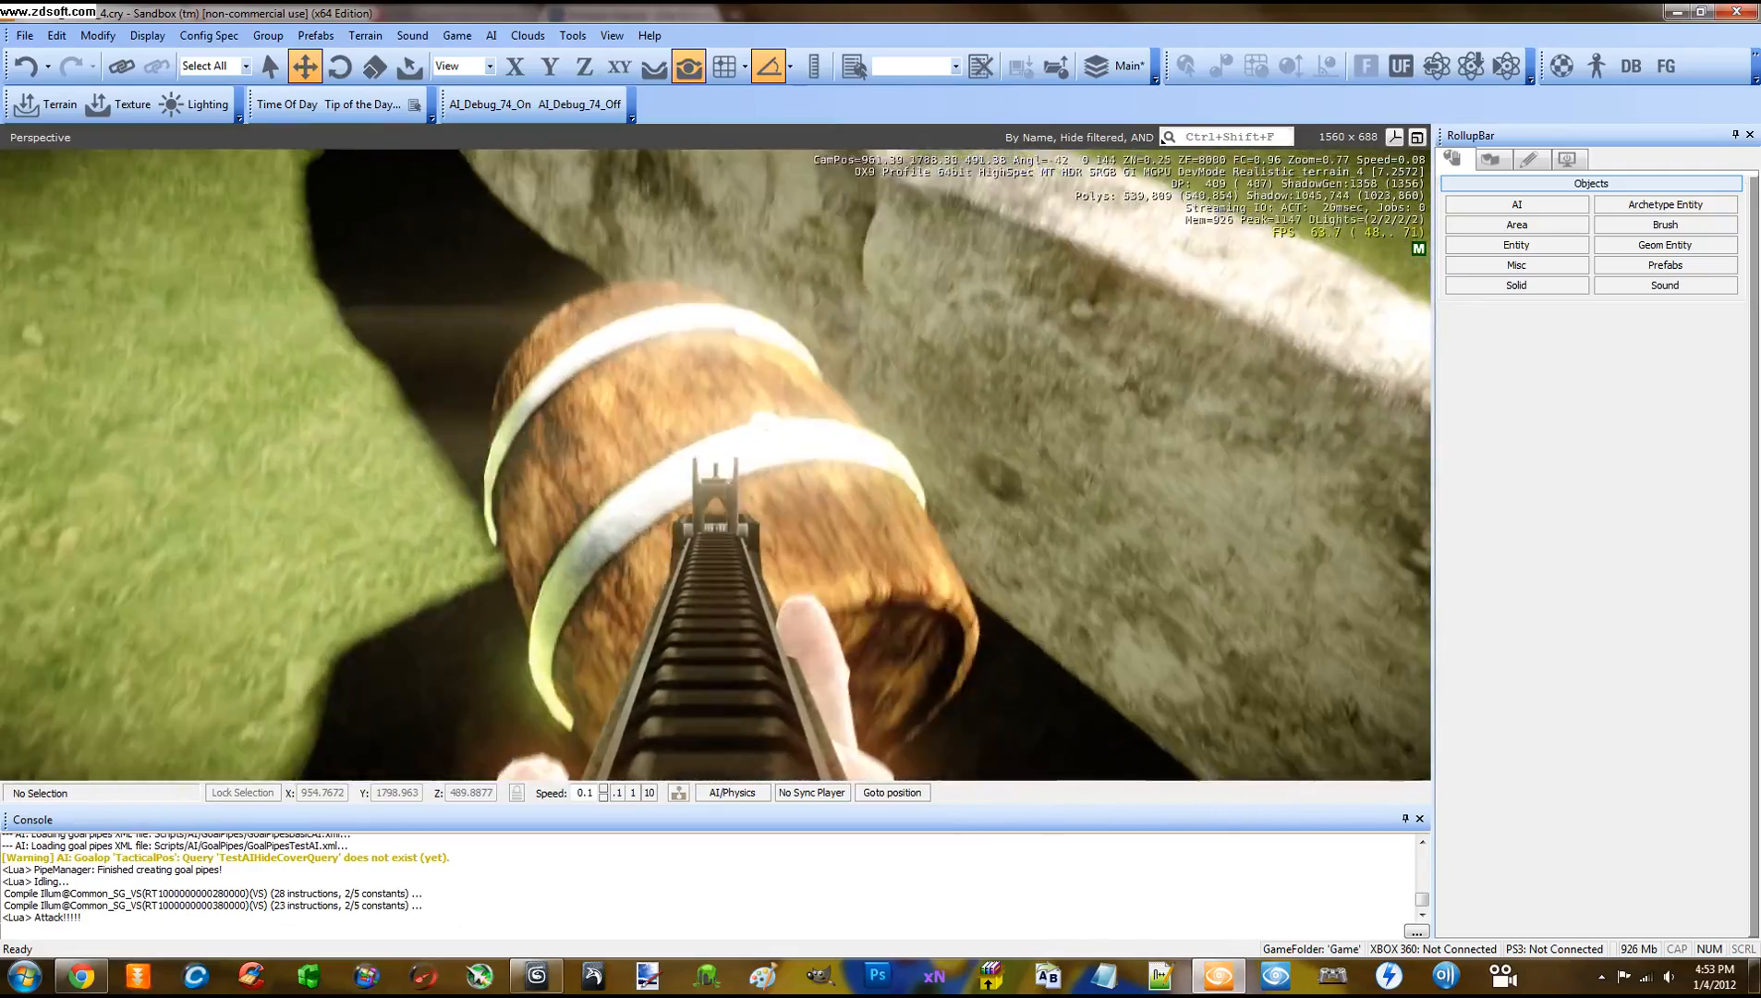
key(a)
key(d)
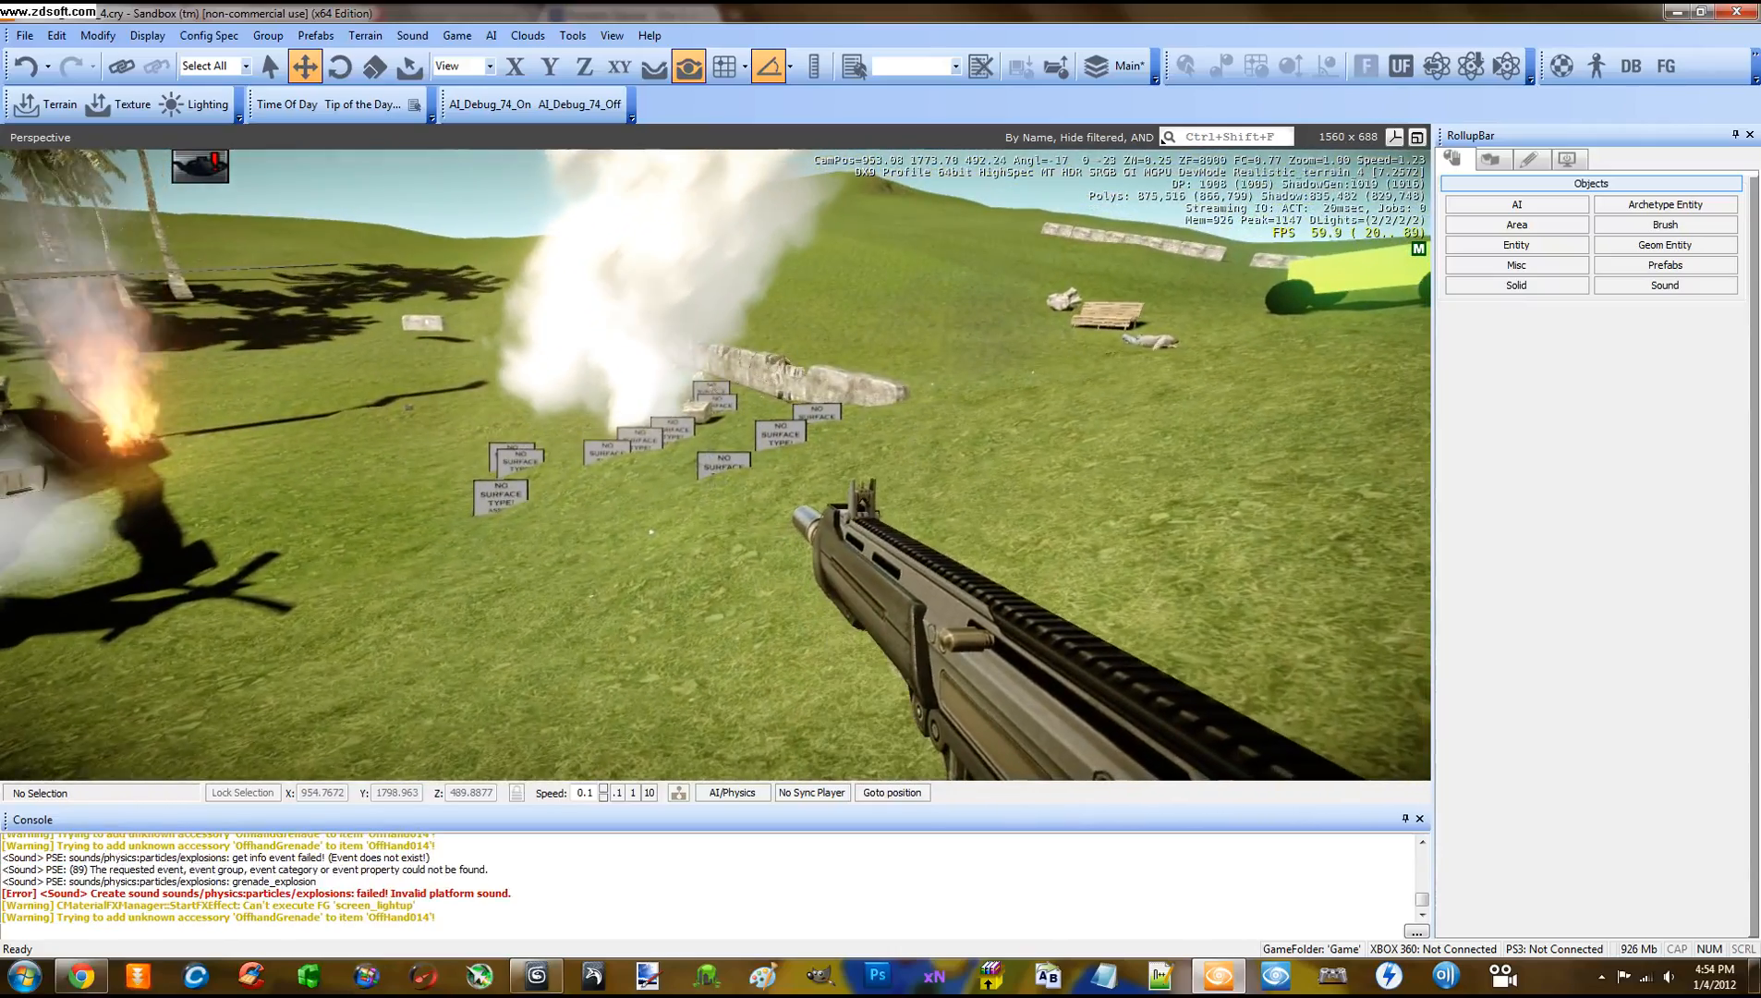
Throw two grenades onto the field toward the signs, then walk toward the stone walls
key(g)
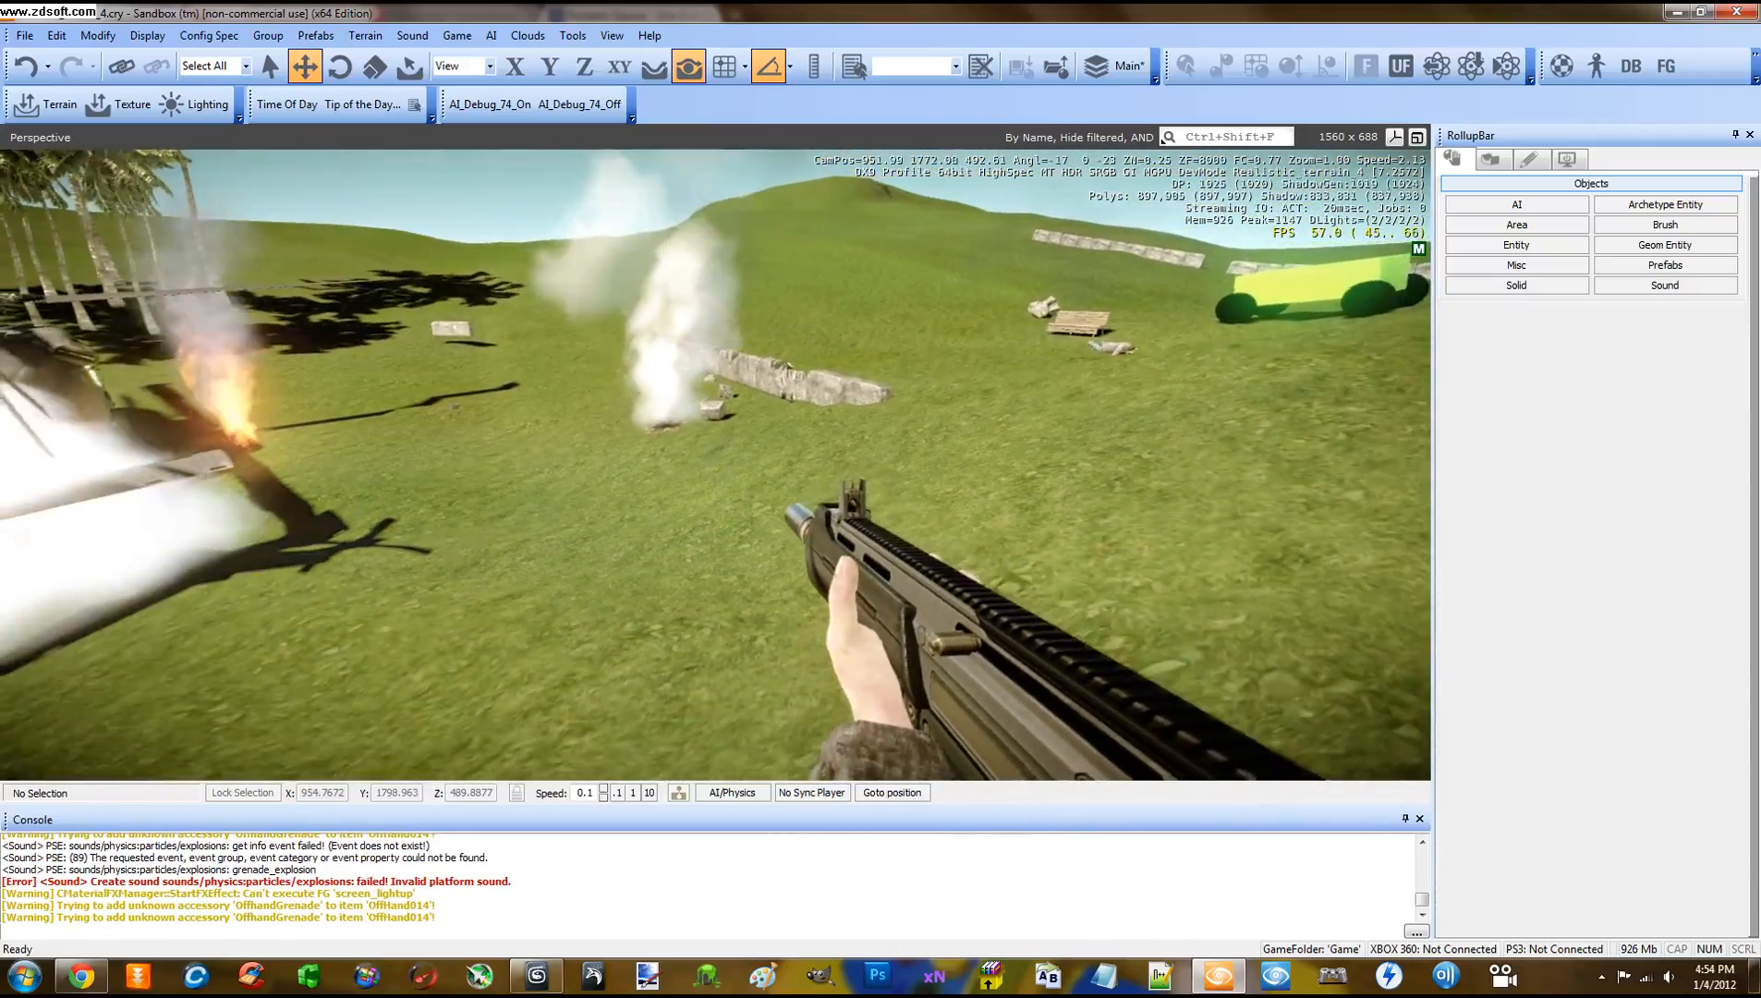
key(a)
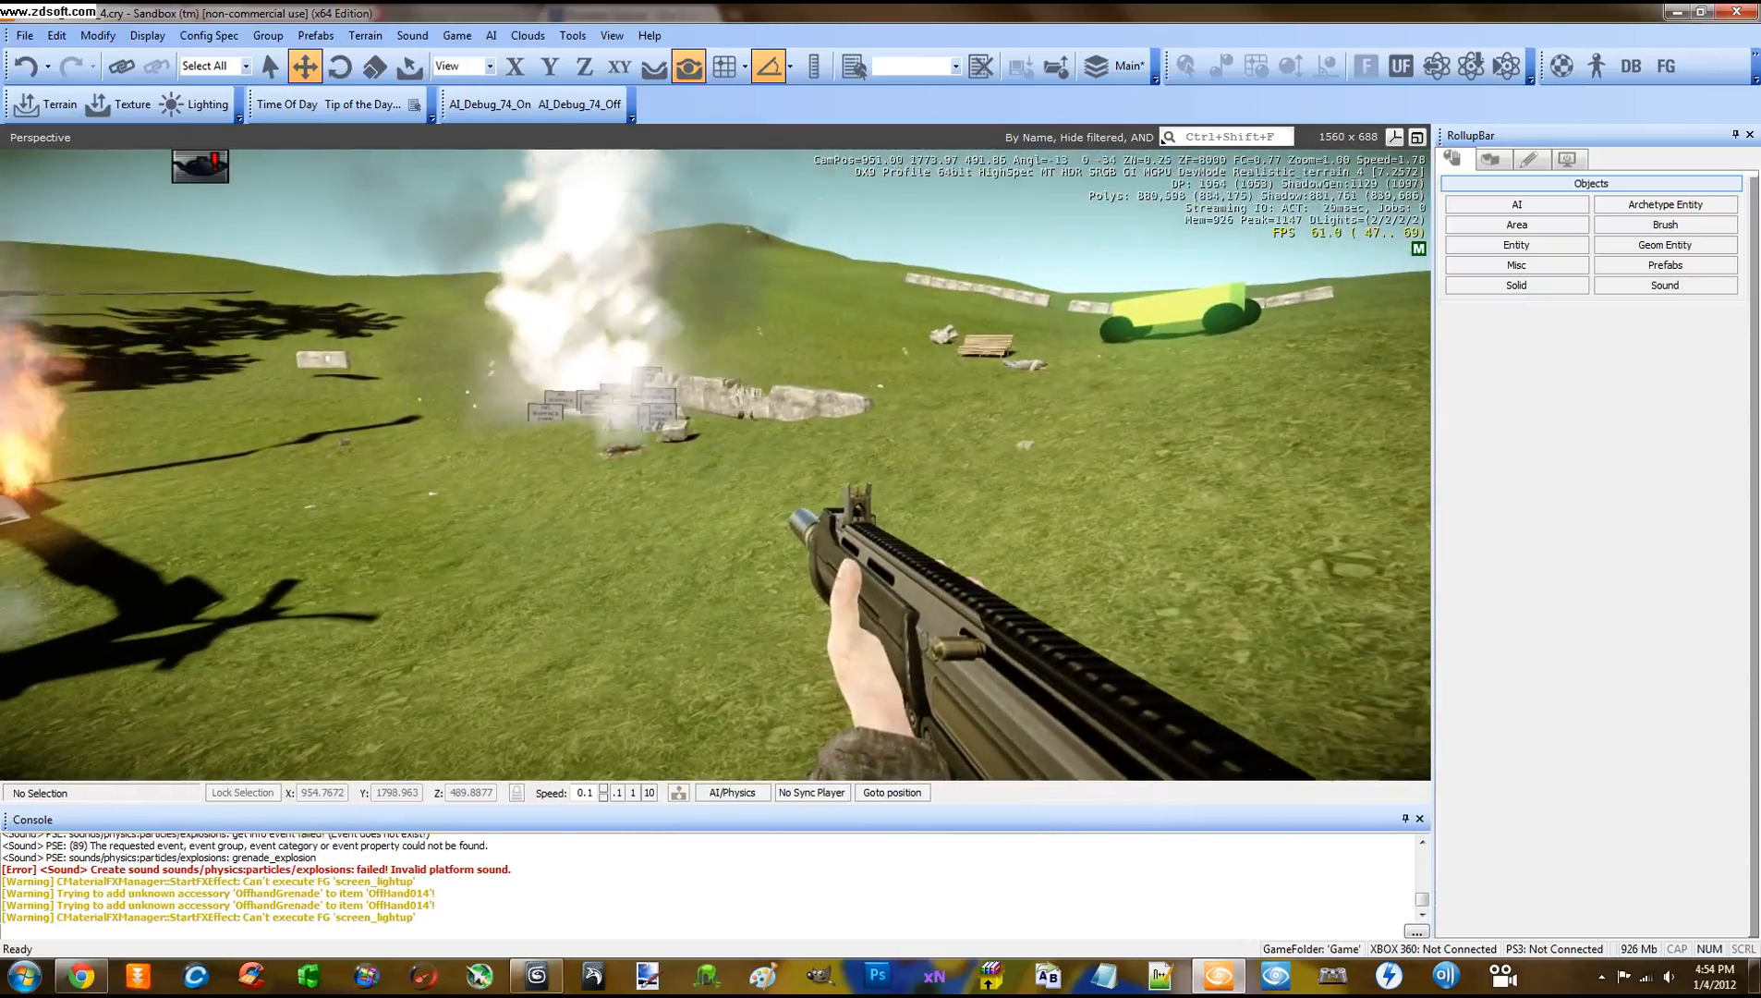
key(g)
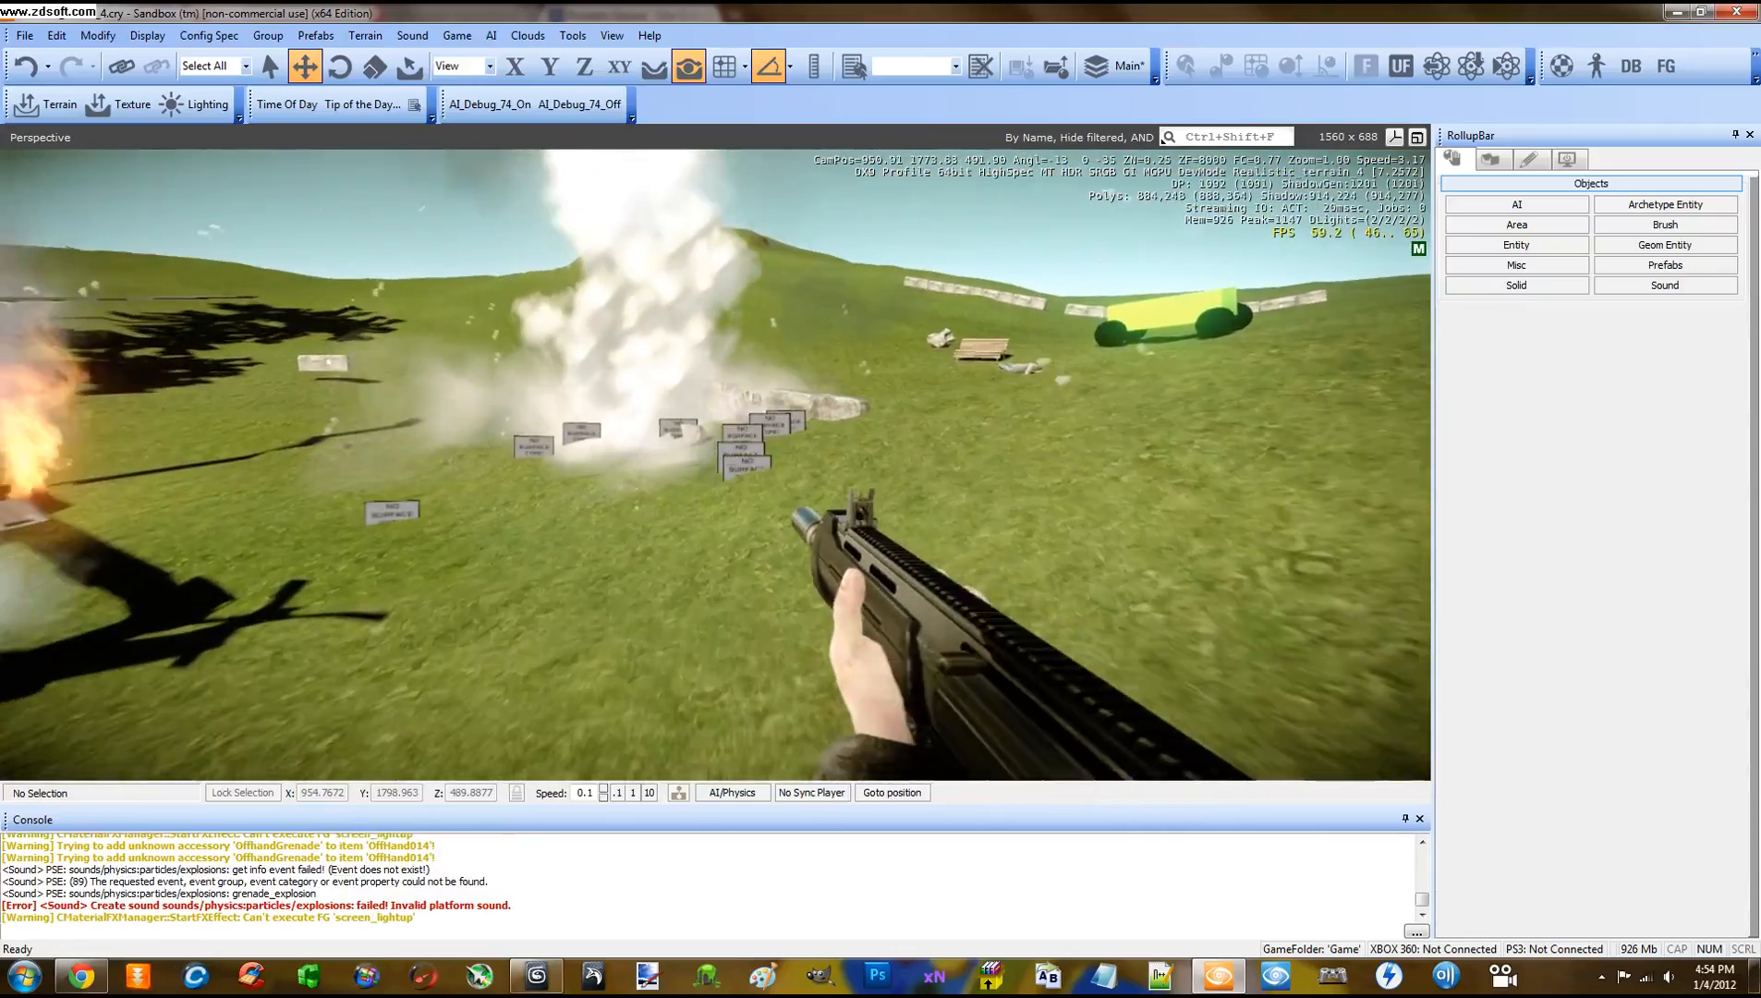
key(w)
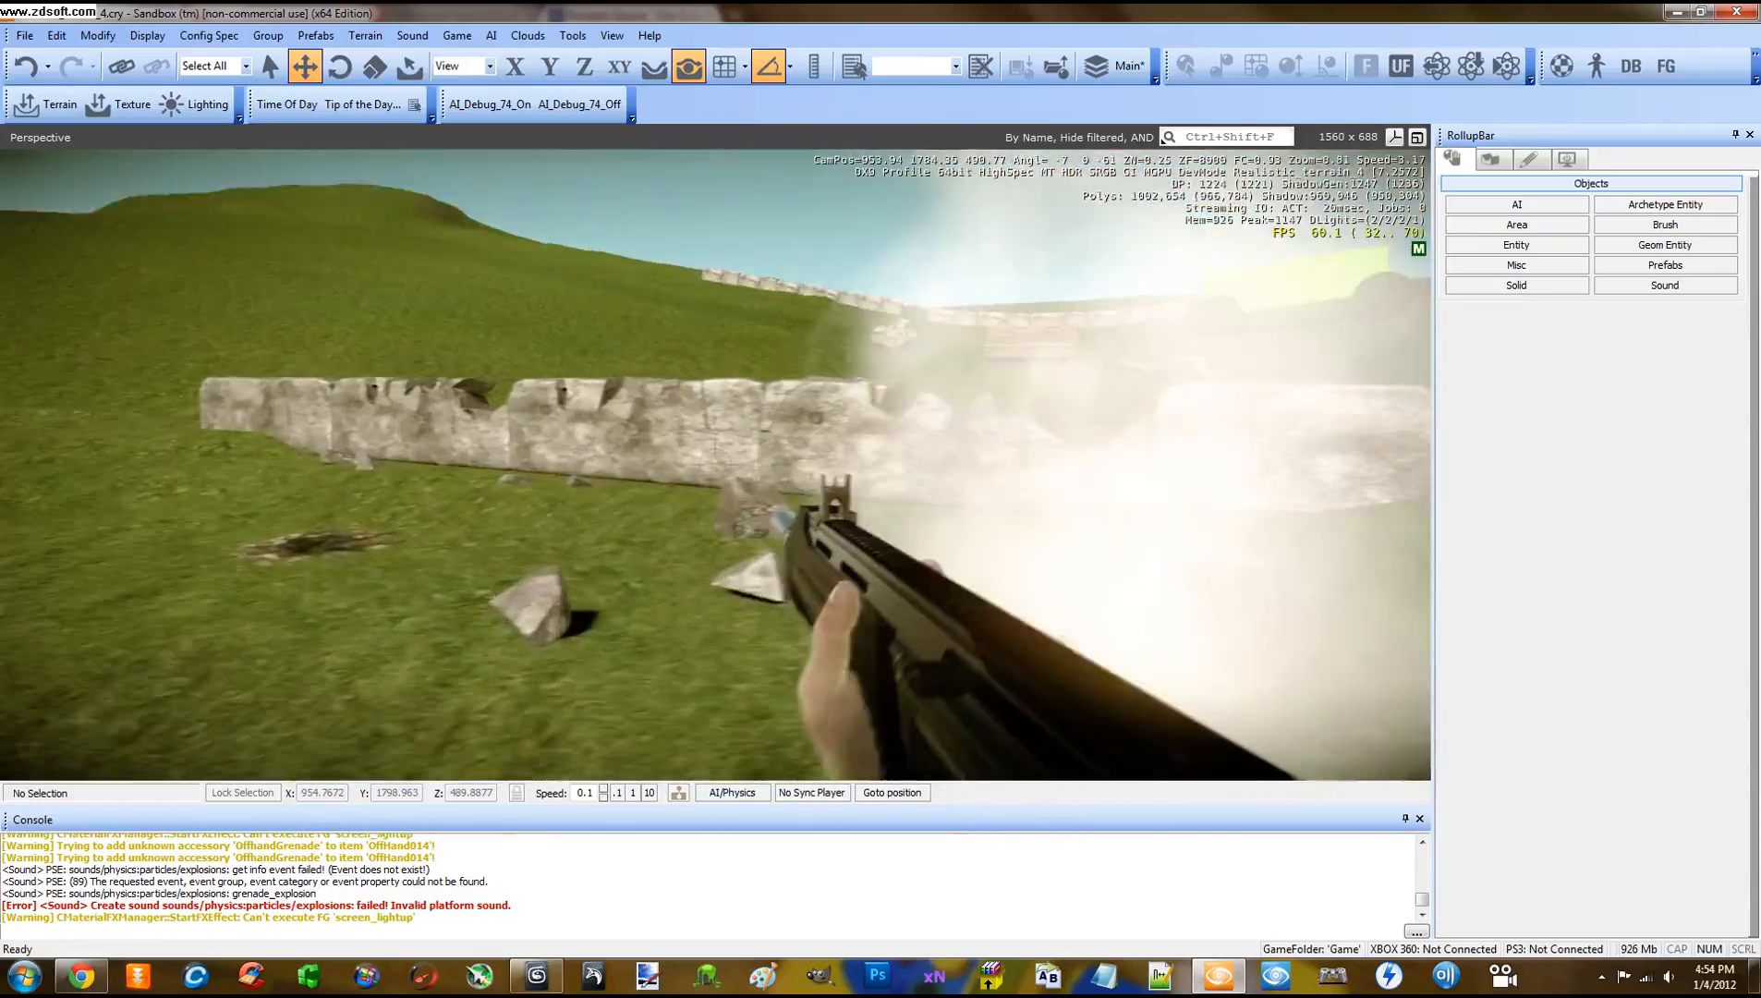
Aim down the iron sights and fire at the stone wall until it fractures
right_click(715, 464)
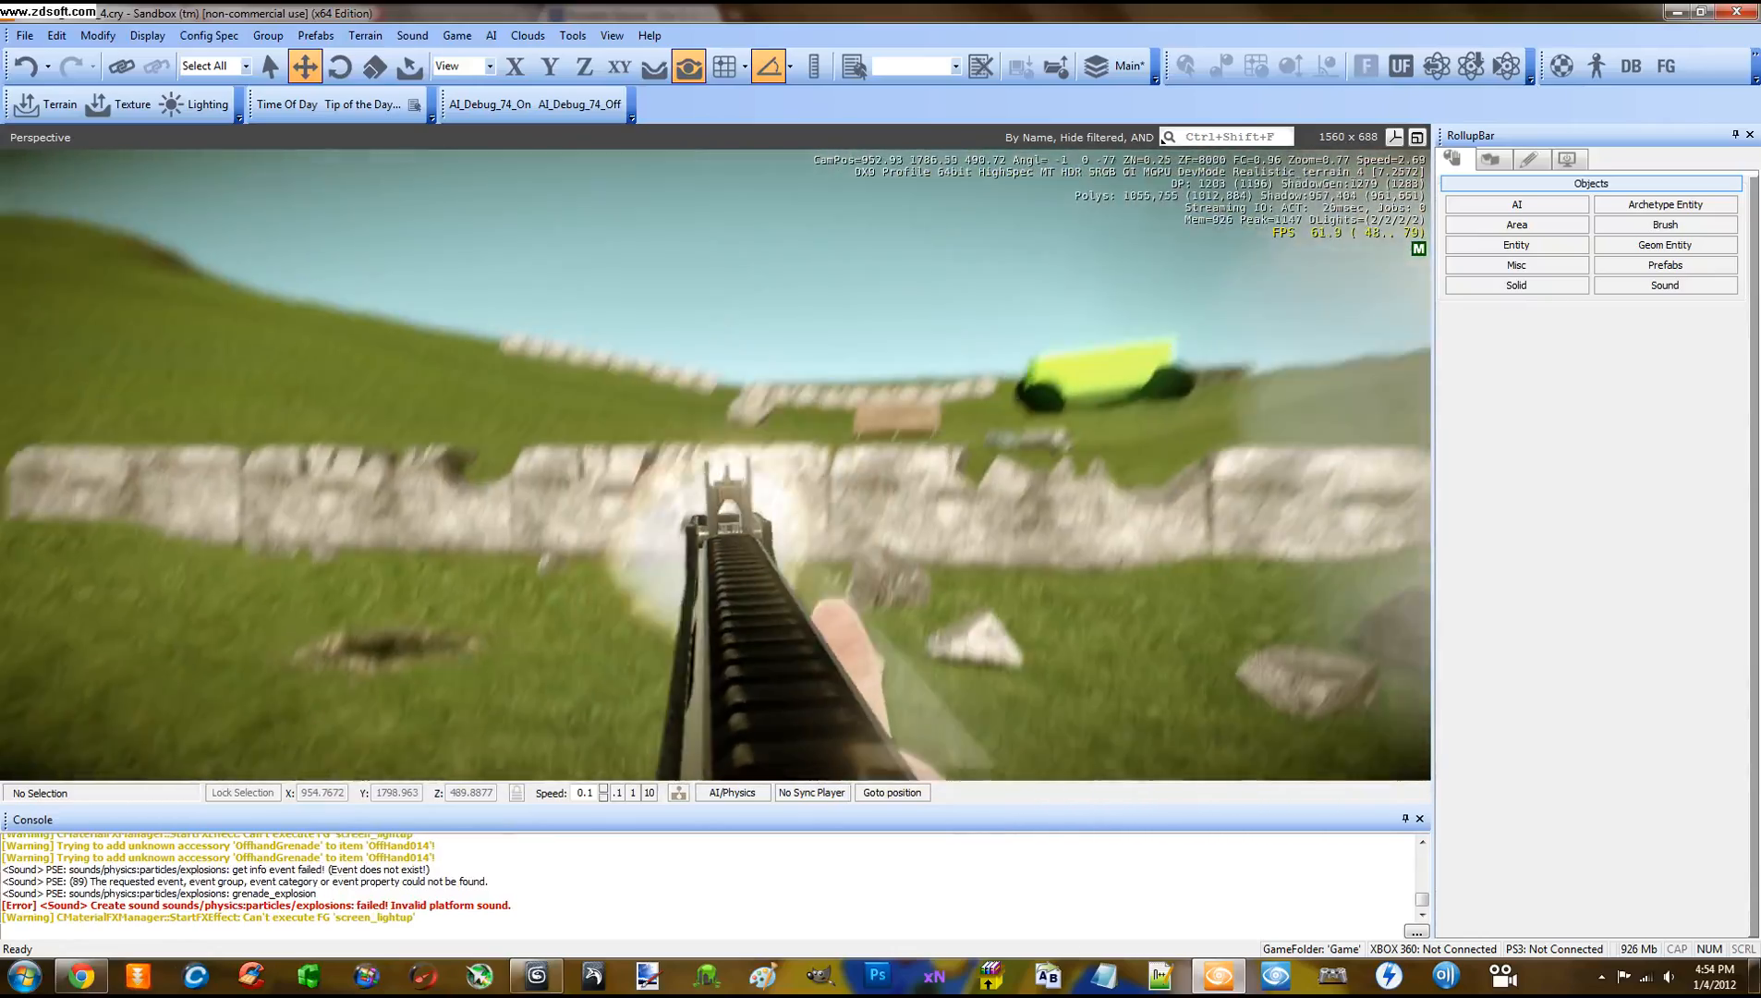
click(715, 464)
key(w)
click(715, 464)
right_click(715, 465)
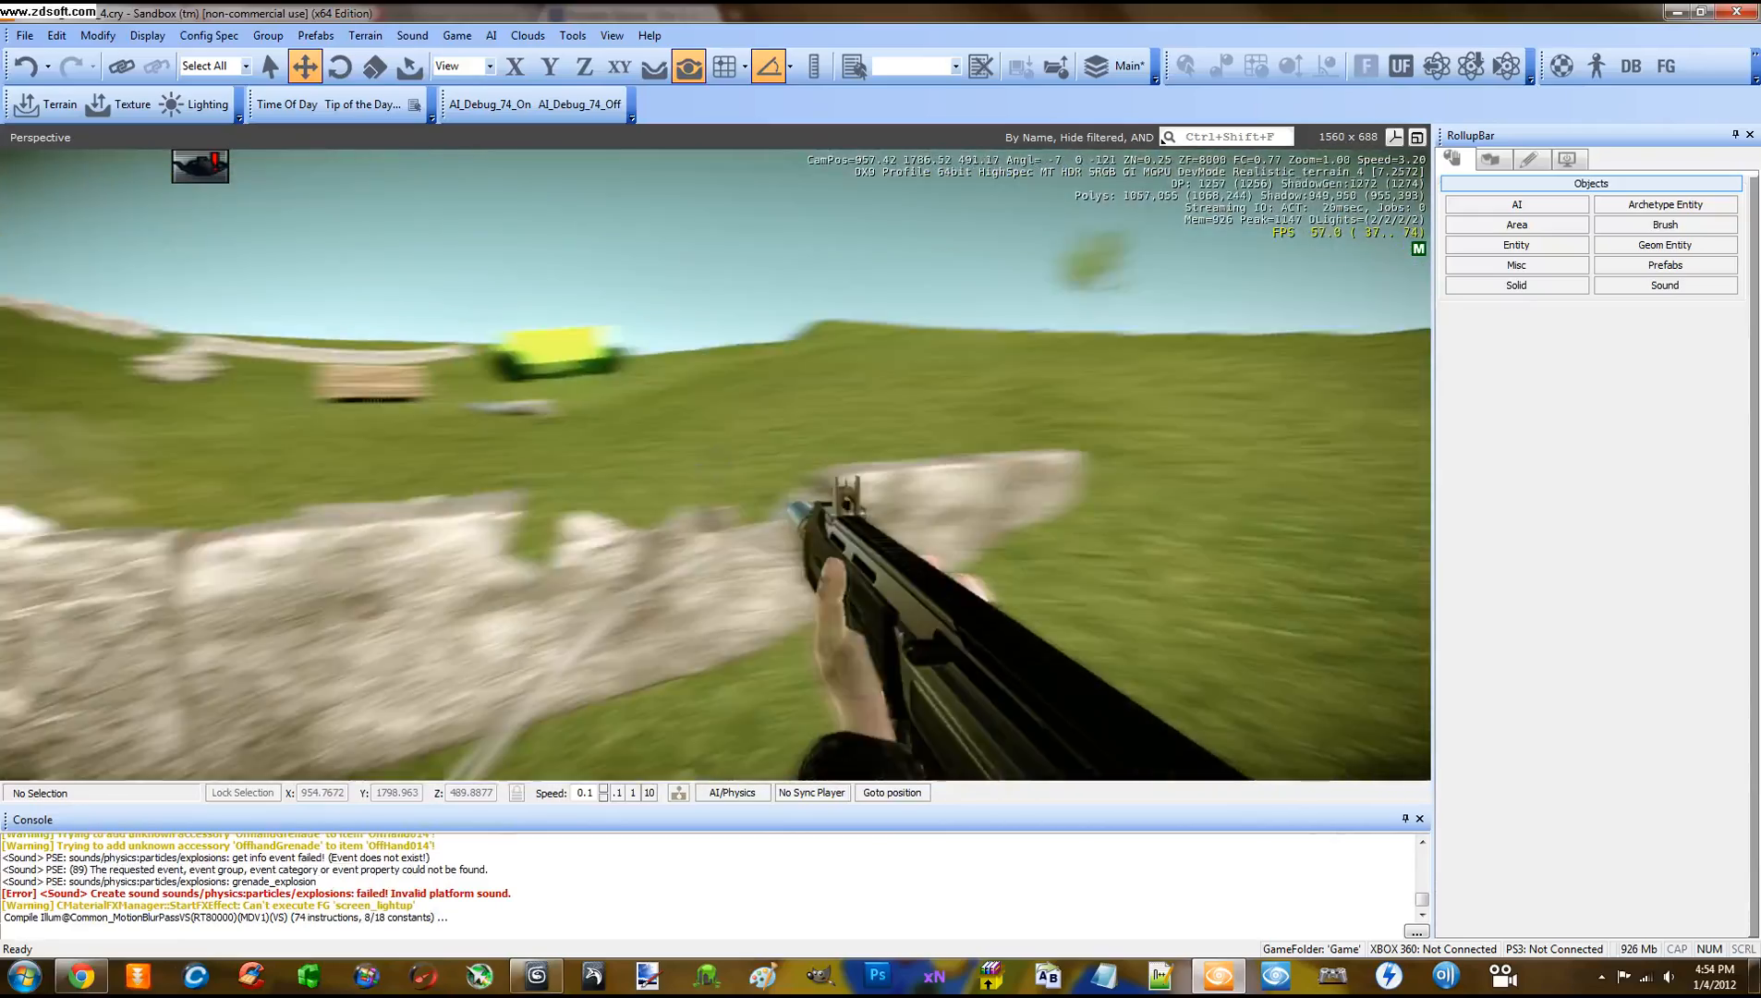
Leave game mode and fly the editor camera up to the burning helicopter's tail and fuselage
key(Escape)
mouse_move(725, 430)
right_down()
mouse_move(742, 430)
mouse_move(691, 415)
mouse_move(744, 432)
mouse_move(708, 432)
mouse_move(720, 424)
mouse_move(724, 447)
mouse_move(734, 416)
mouse_move(668, 676)
right_up()
key(s)
key(d)
key(w)
key(d)
key(w)
key(d)
Circle the helicopter from nose to tail, flying into the cabin and back out
key(s)
key(w)
key(d)
key(w)
key(d)
key(d)
key(w)
key(s)
key(s)
key(w)
key(s)
key(w)
key(s)
key(s)
key(s)
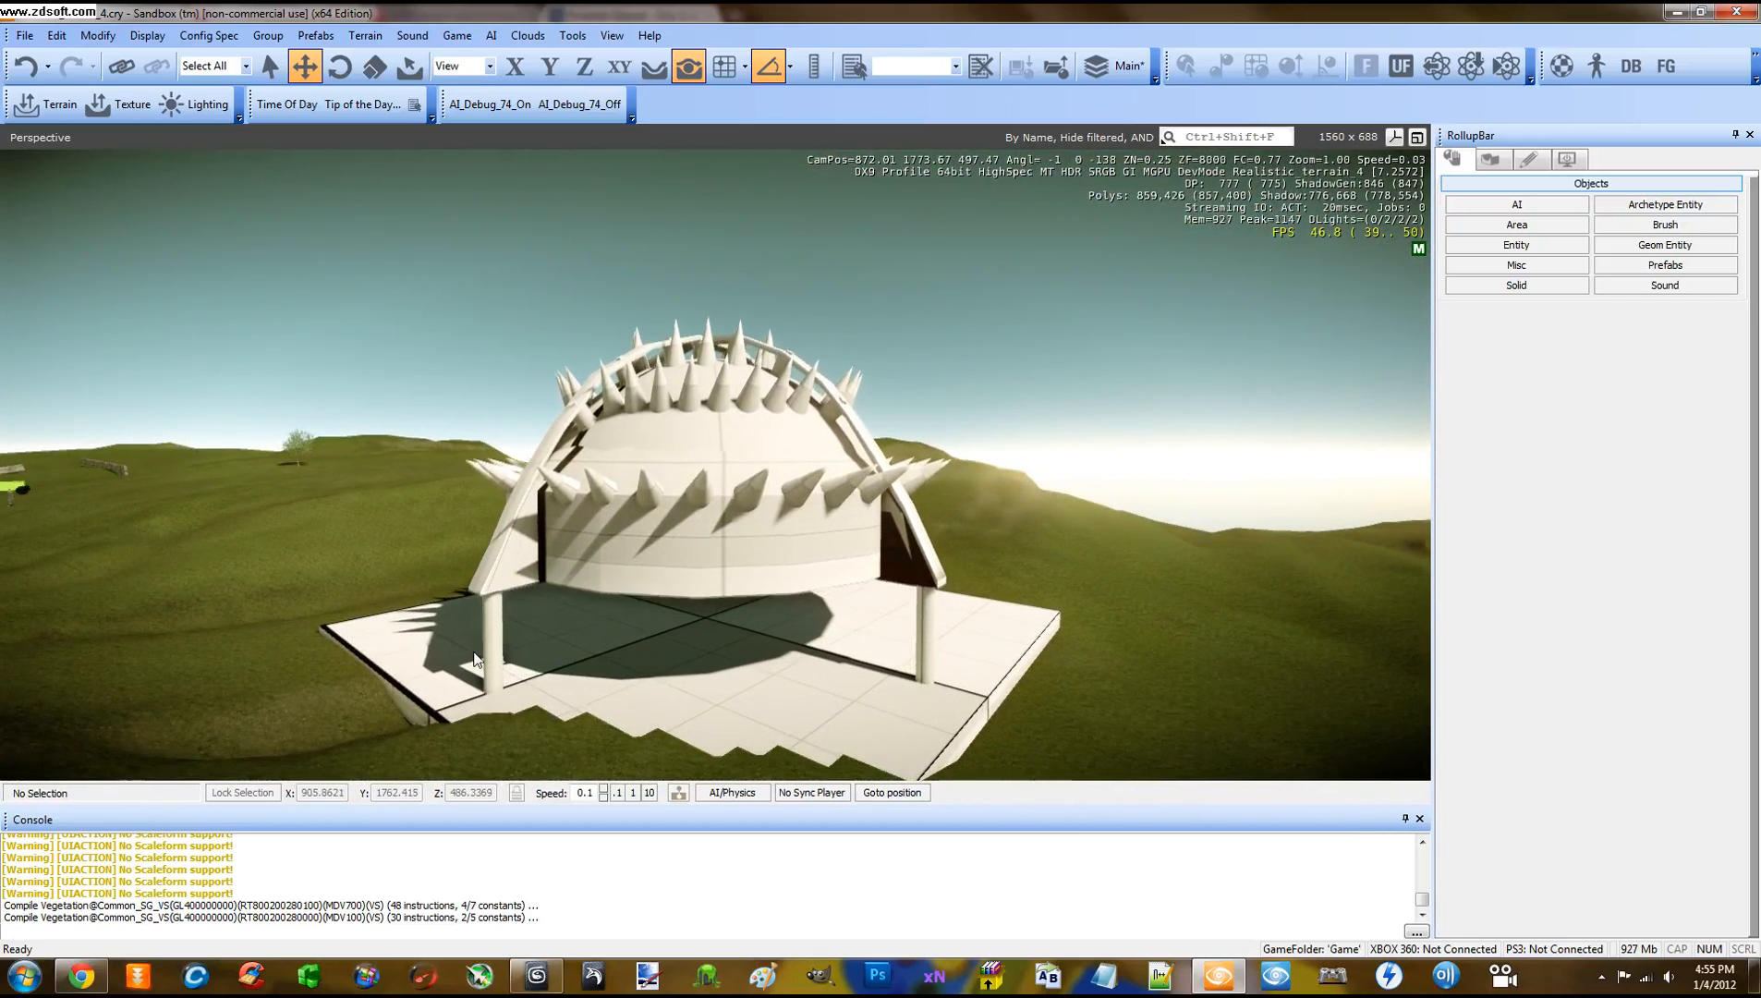
Fly in under the spiked gazebo's dome and back out to watch it lower
key(w)
right_drag(595, 671, 595, 671)
key(w)
key(s)
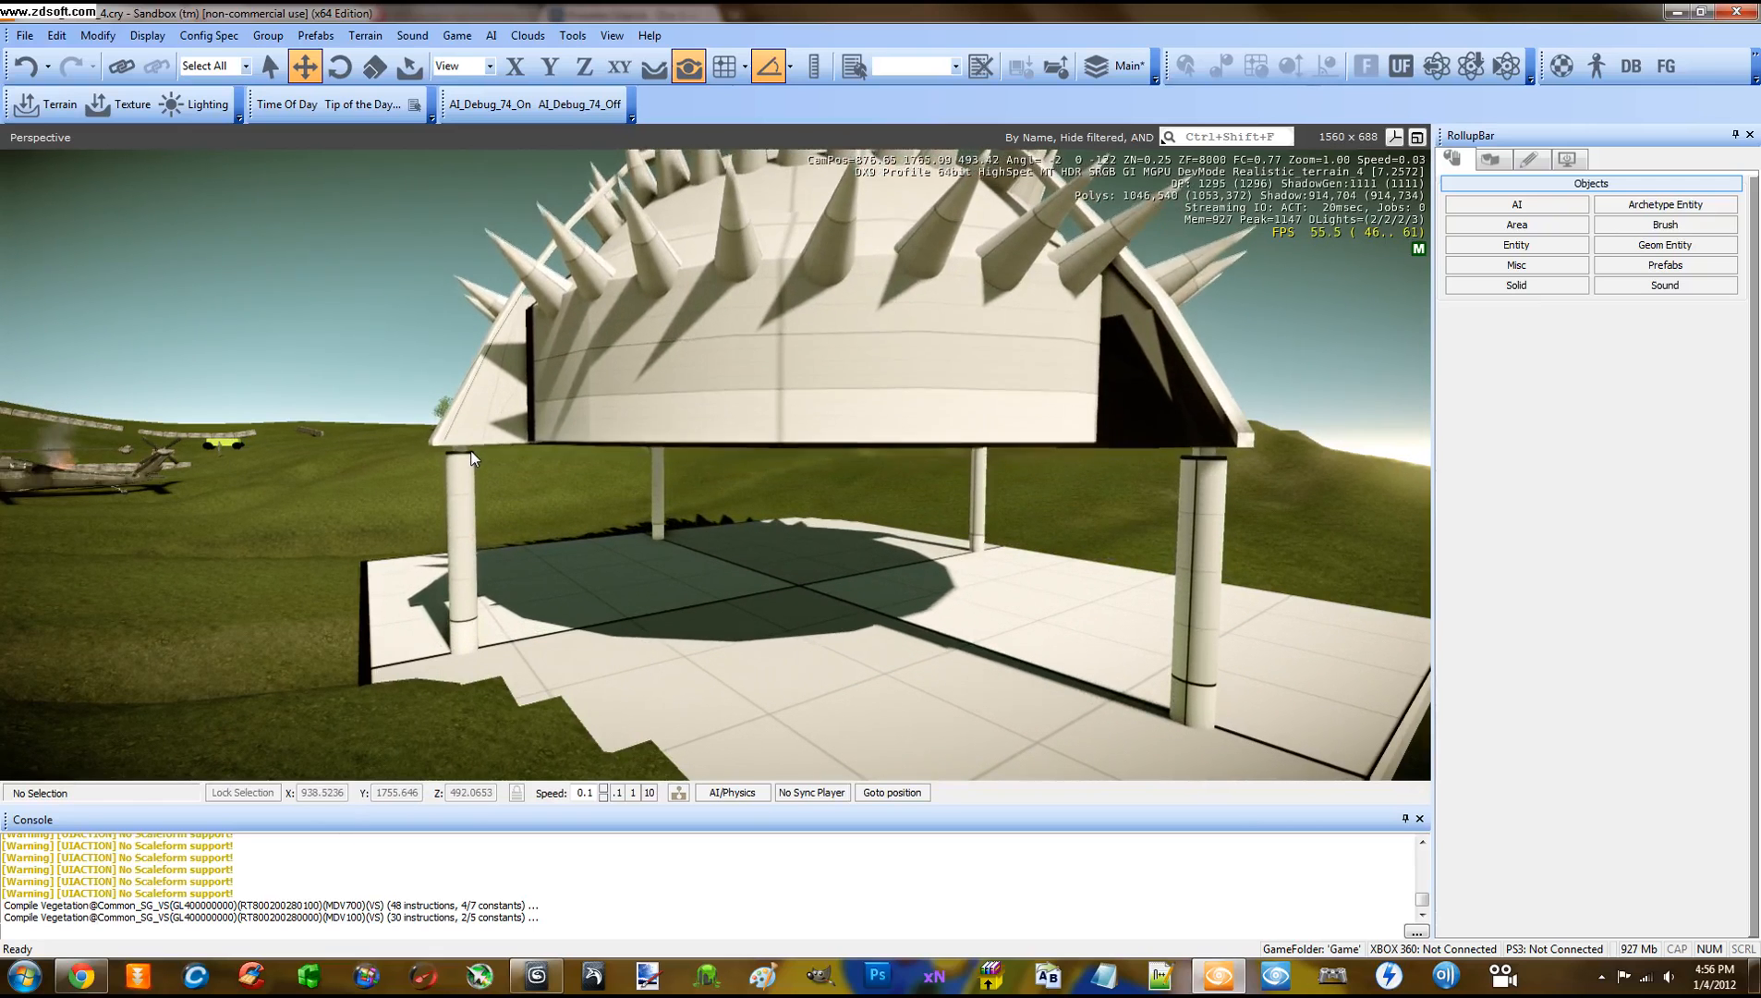
key(s)
mouse_move(678, 492)
right_down()
mouse_move(715, 504)
mouse_move(677, 489)
right_up()
key(s)
key(w)
Circle the pumpjack near its crank arm, then rise to reveal the helicopter and building
key(w)
key(s)
key(d)
key(w)
key(w)
key(s)
key(w)
key(s)
key(d)
key(s)
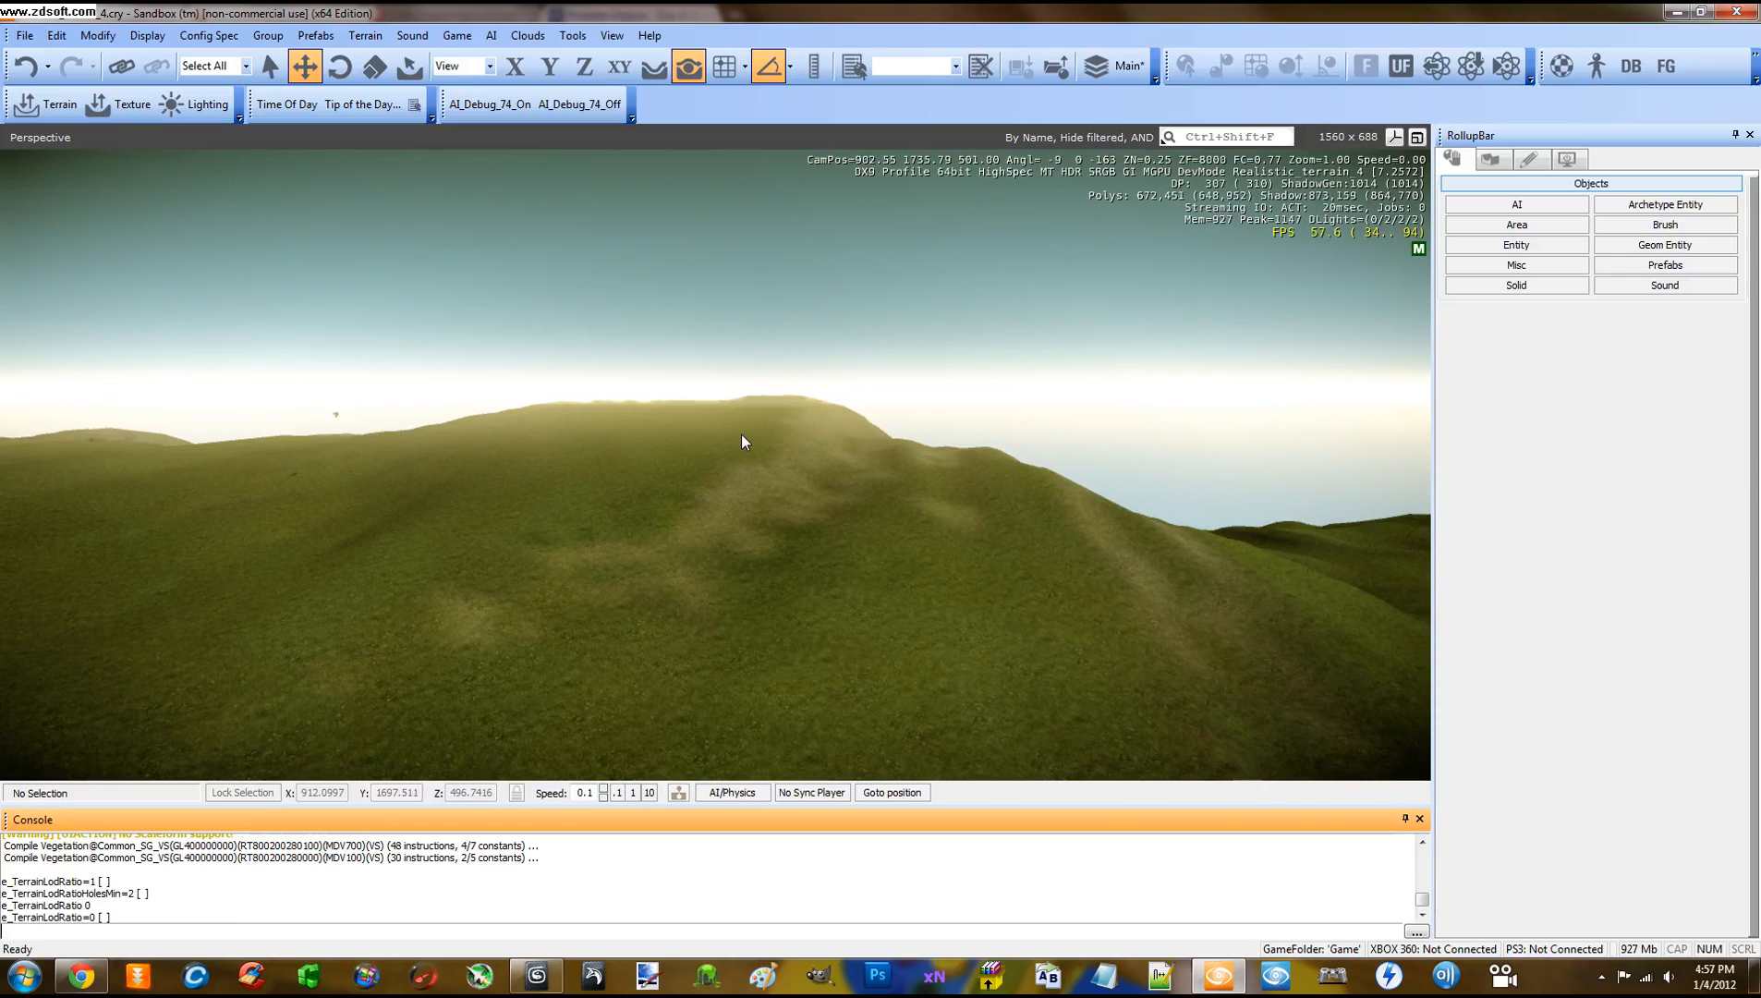
Fly the editor camera forward, back and sideways over the island terrain
key(w)
mouse_move(729, 473)
right_down()
mouse_move(701, 470)
mouse_move(728, 472)
right_up()
key(w)
key(w)
key(w)
key(w)
key(w)
key(s)
key(s)
key(d)
mouse_move(729, 472)
right_down()
mouse_move(648, 478)
mouse_move(728, 472)
right_up()
key(s)
key(d)
key(s)
Raise the camera fly speed to 10 and pull back to view the whole island
click(650, 791)
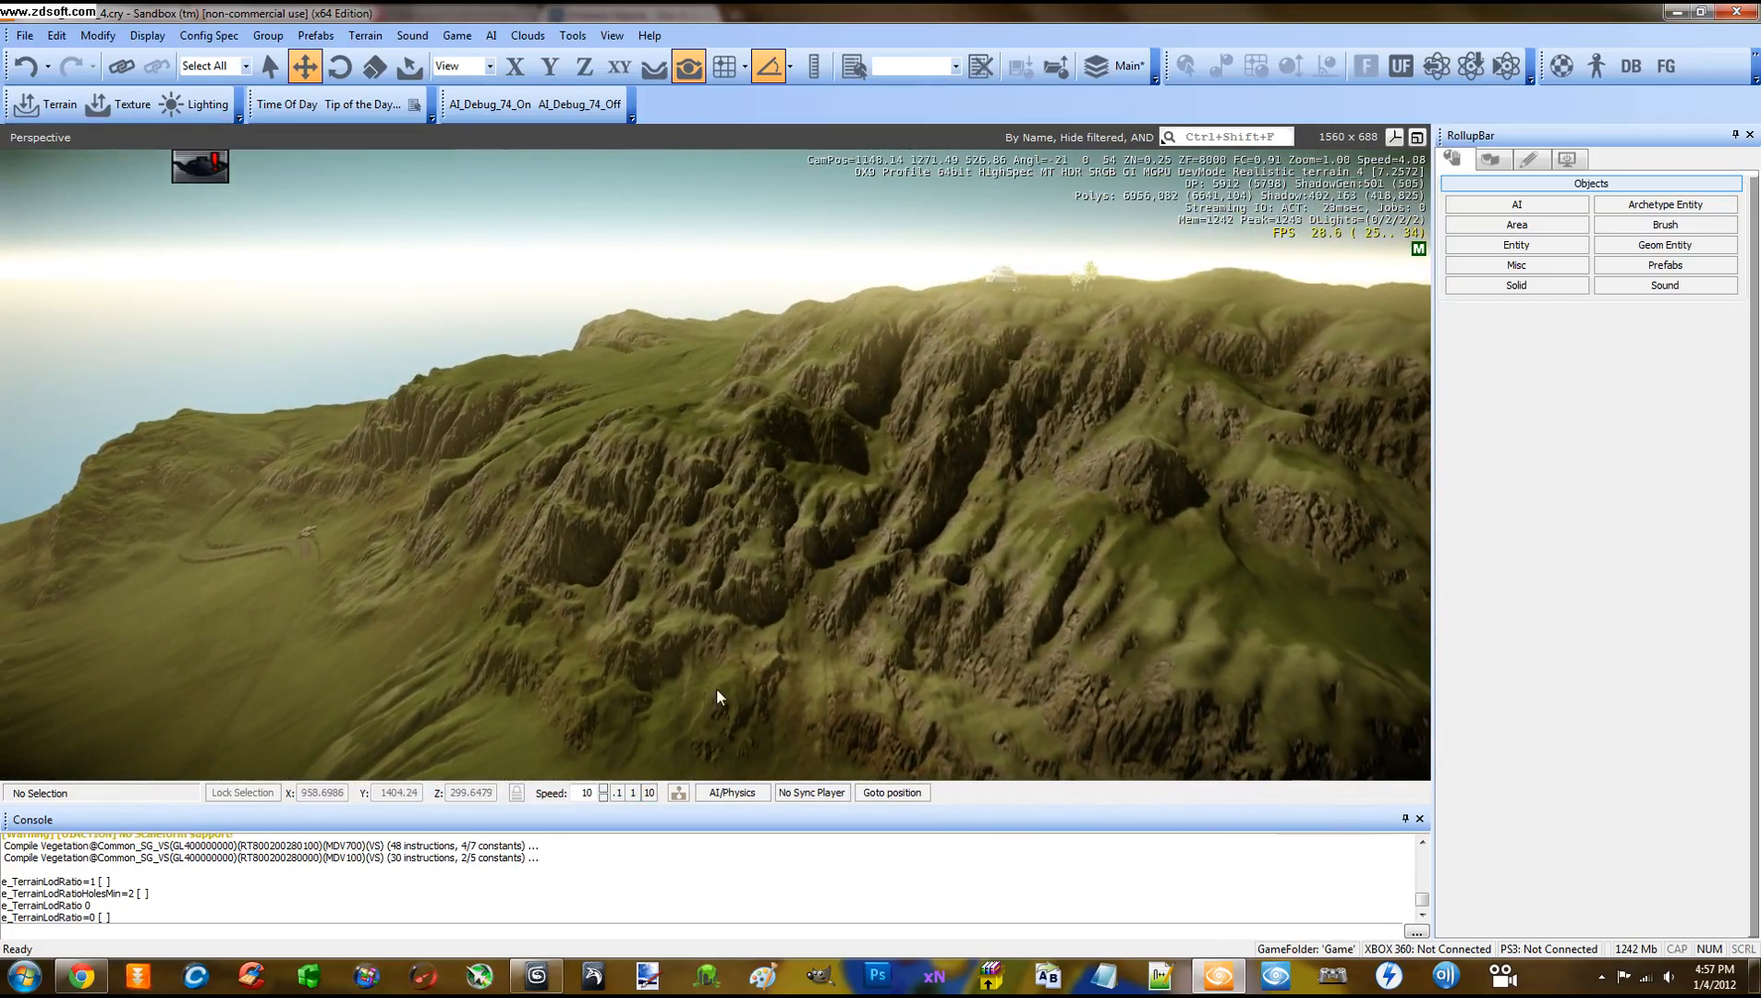
key(s)
right_drag(717, 690, 719, 696)
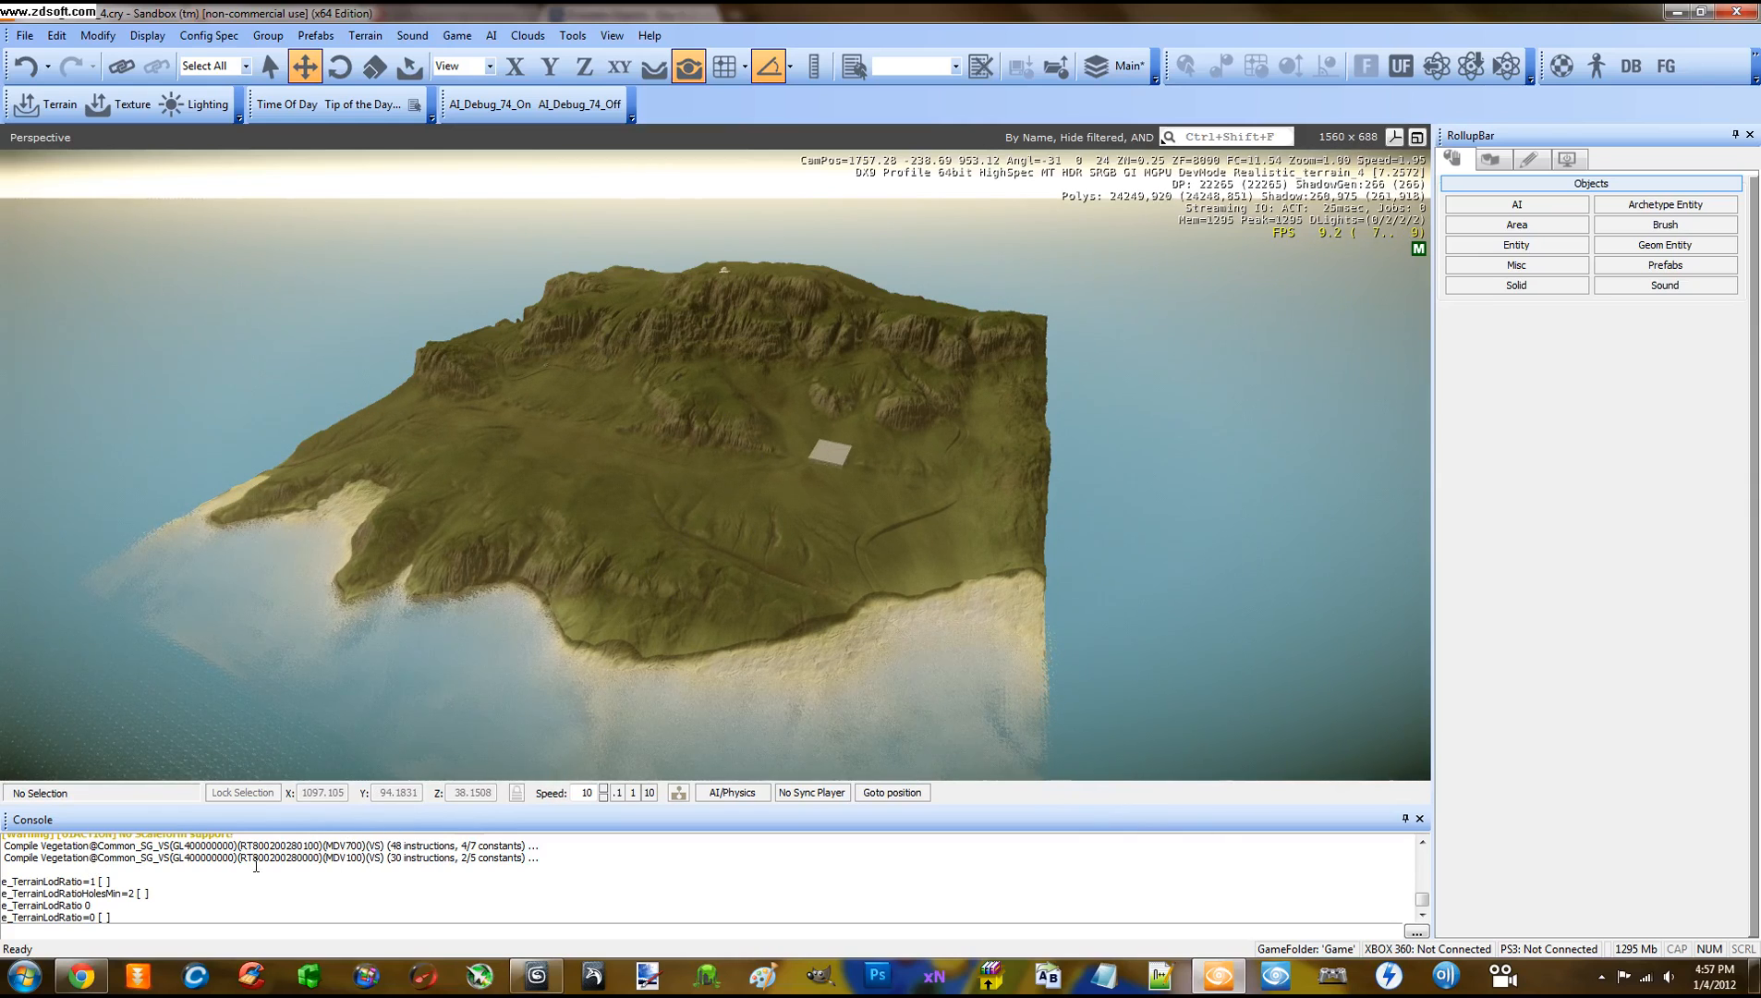
Set fly speed to 1, descend to the shoreline bunker and enter game mode with Ctrl+G
click(634, 793)
key(w)
mouse_move(701, 709)
right_down()
mouse_move(631, 664)
mouse_move(701, 709)
mouse_move(720, 700)
mouse_move(677, 707)
mouse_move(734, 689)
mouse_move(655, 712)
mouse_move(704, 703)
mouse_move(715, 715)
mouse_move(685, 710)
mouse_move(716, 708)
mouse_move(715, 731)
mouse_move(701, 707)
mouse_move(751, 698)
mouse_move(701, 708)
right_up()
key(w)
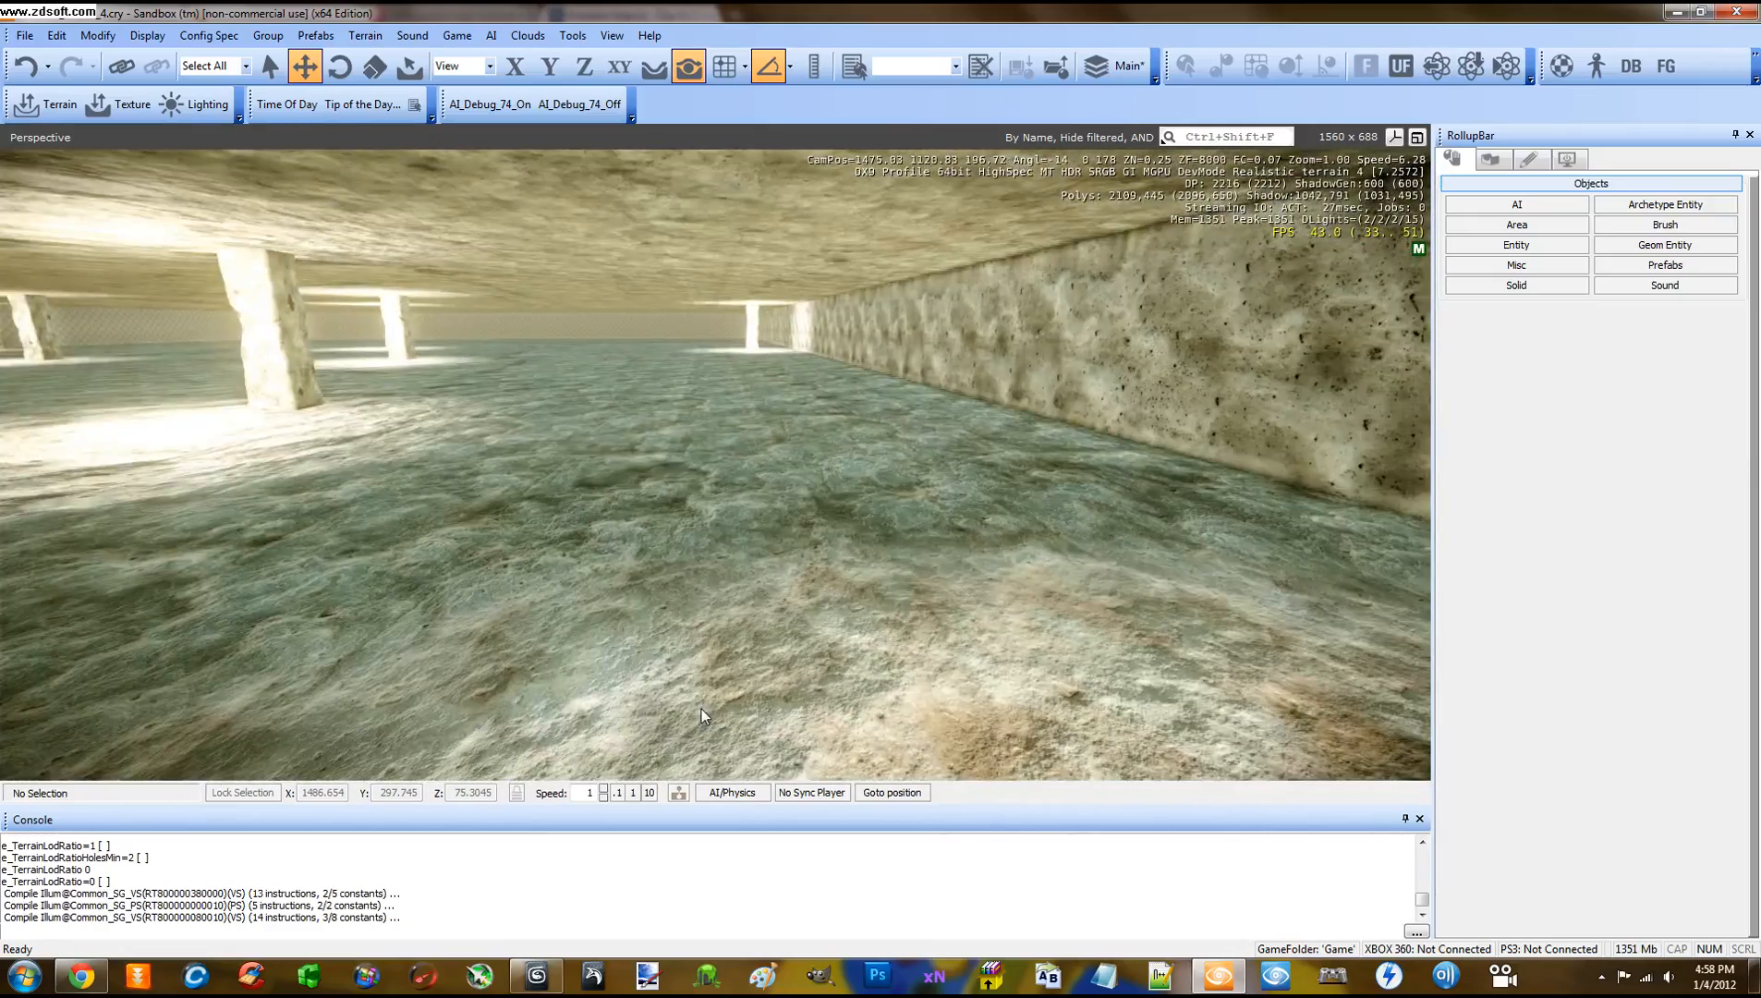
key(ctrl+g)
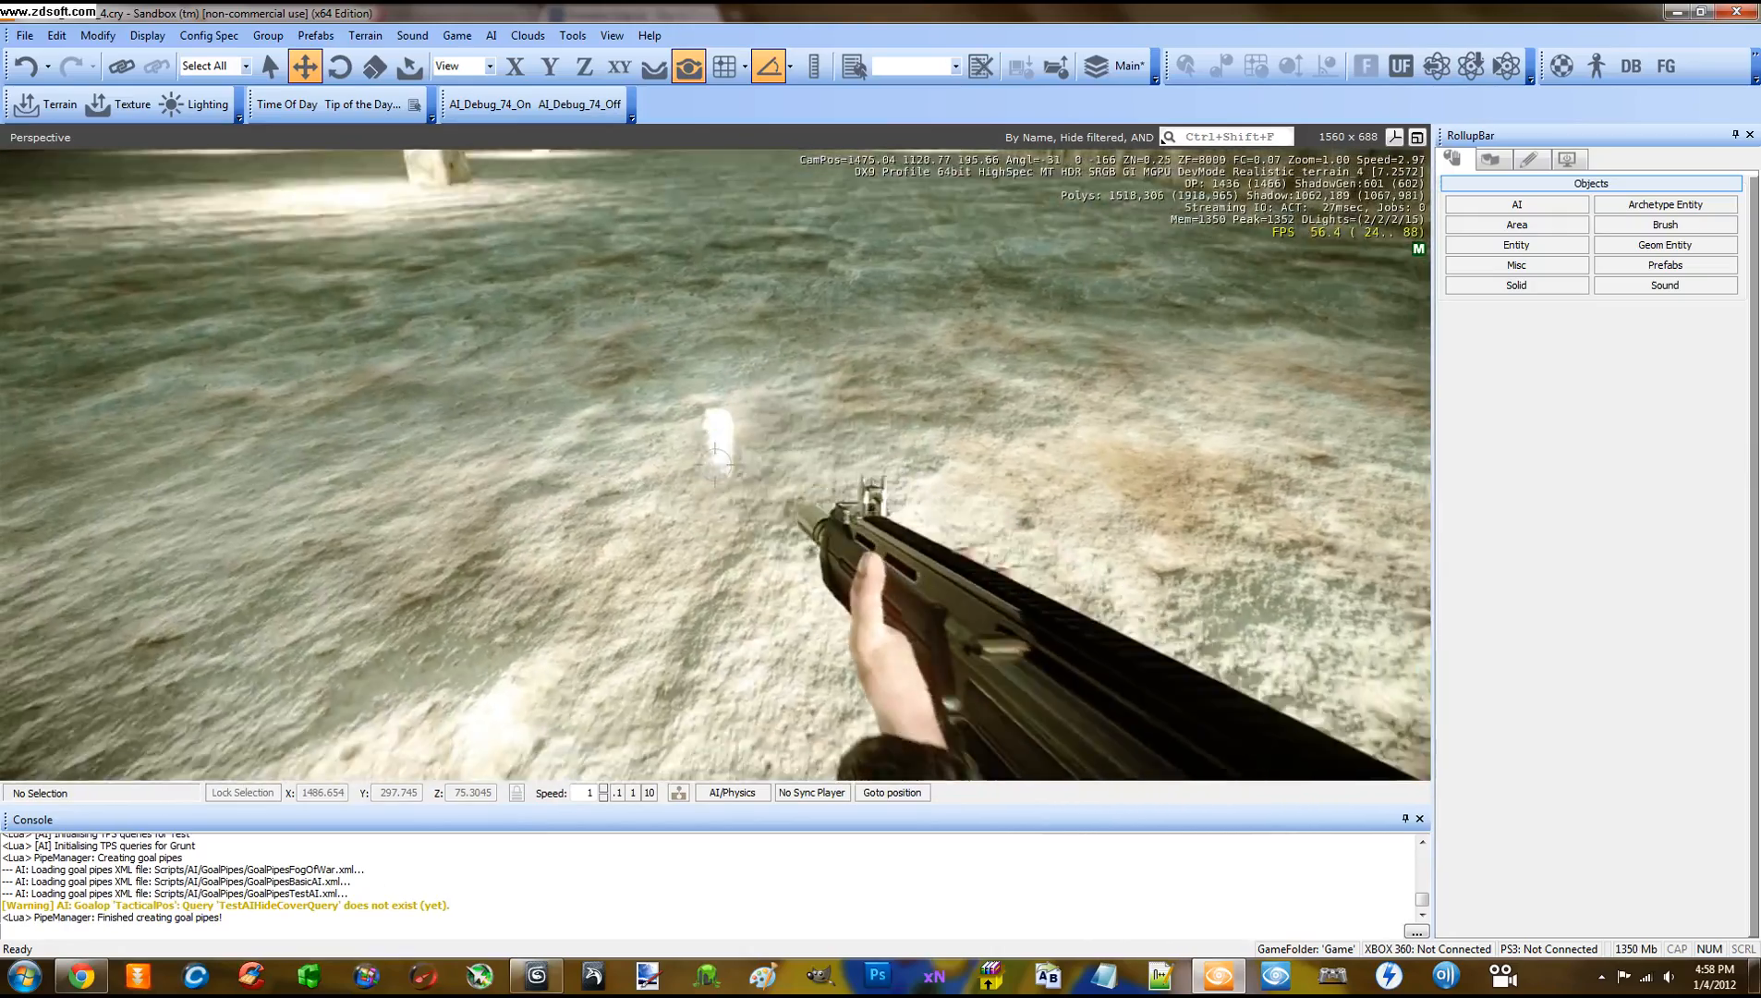
Move around the bunker's stone pillar and shoot holes into it
key(a)
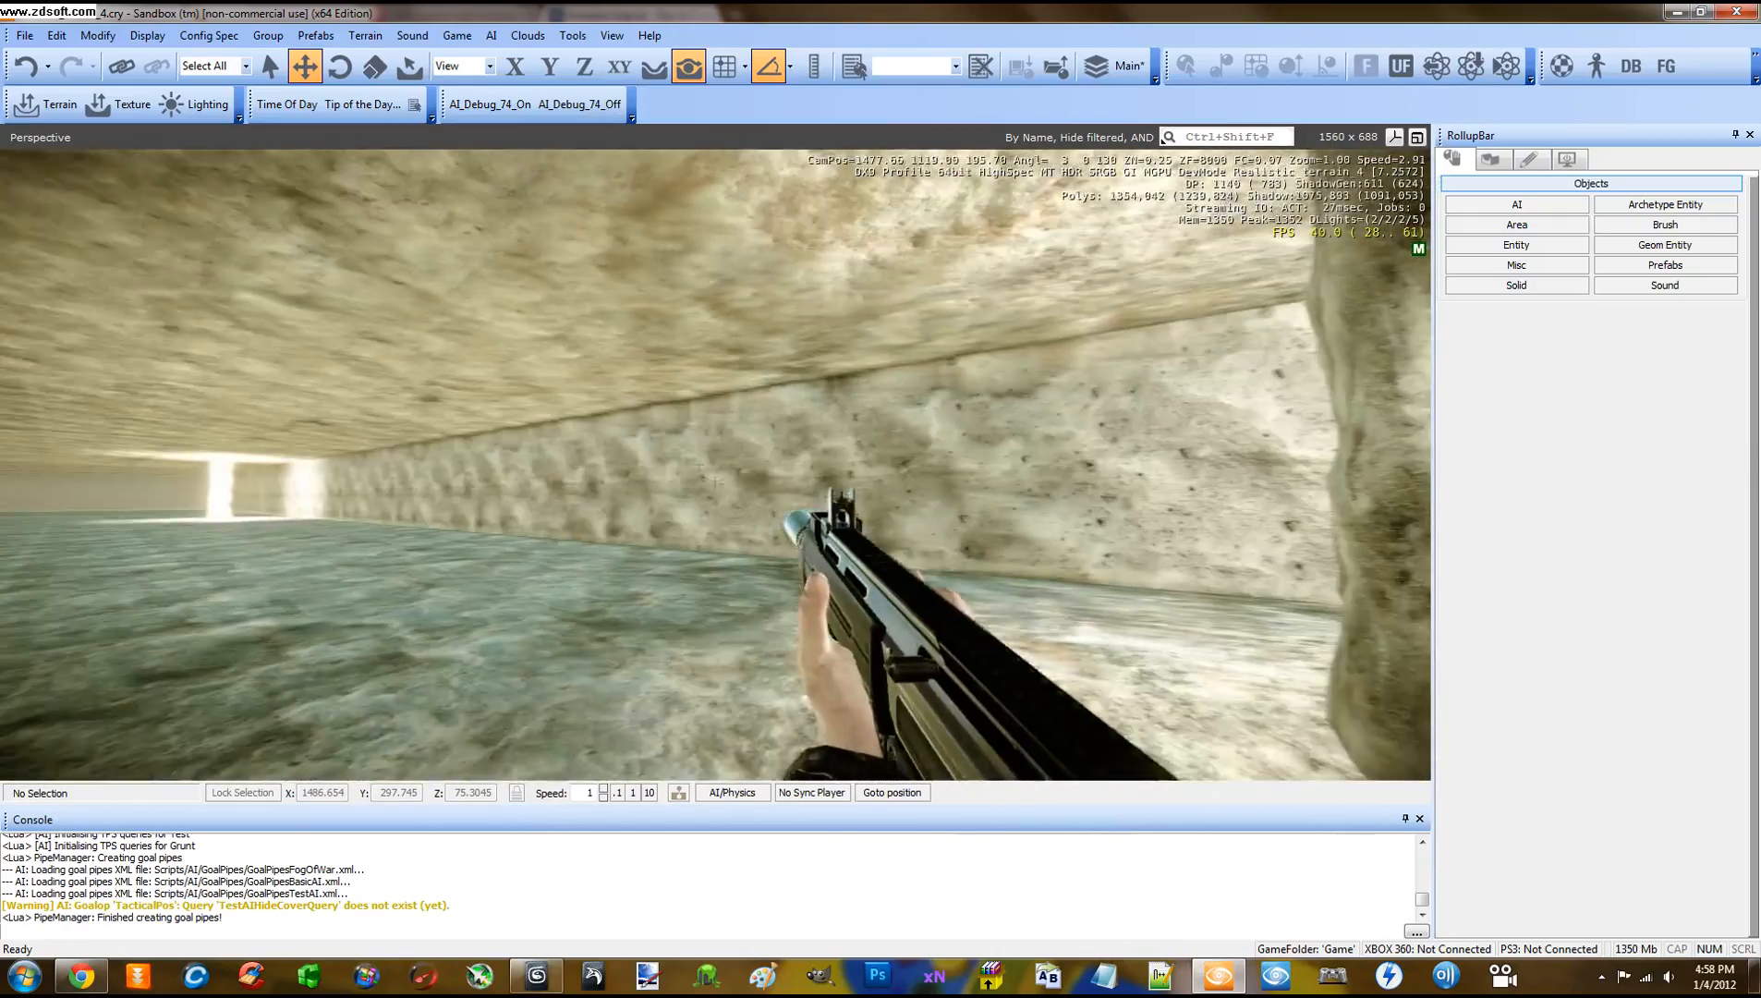
key(d)
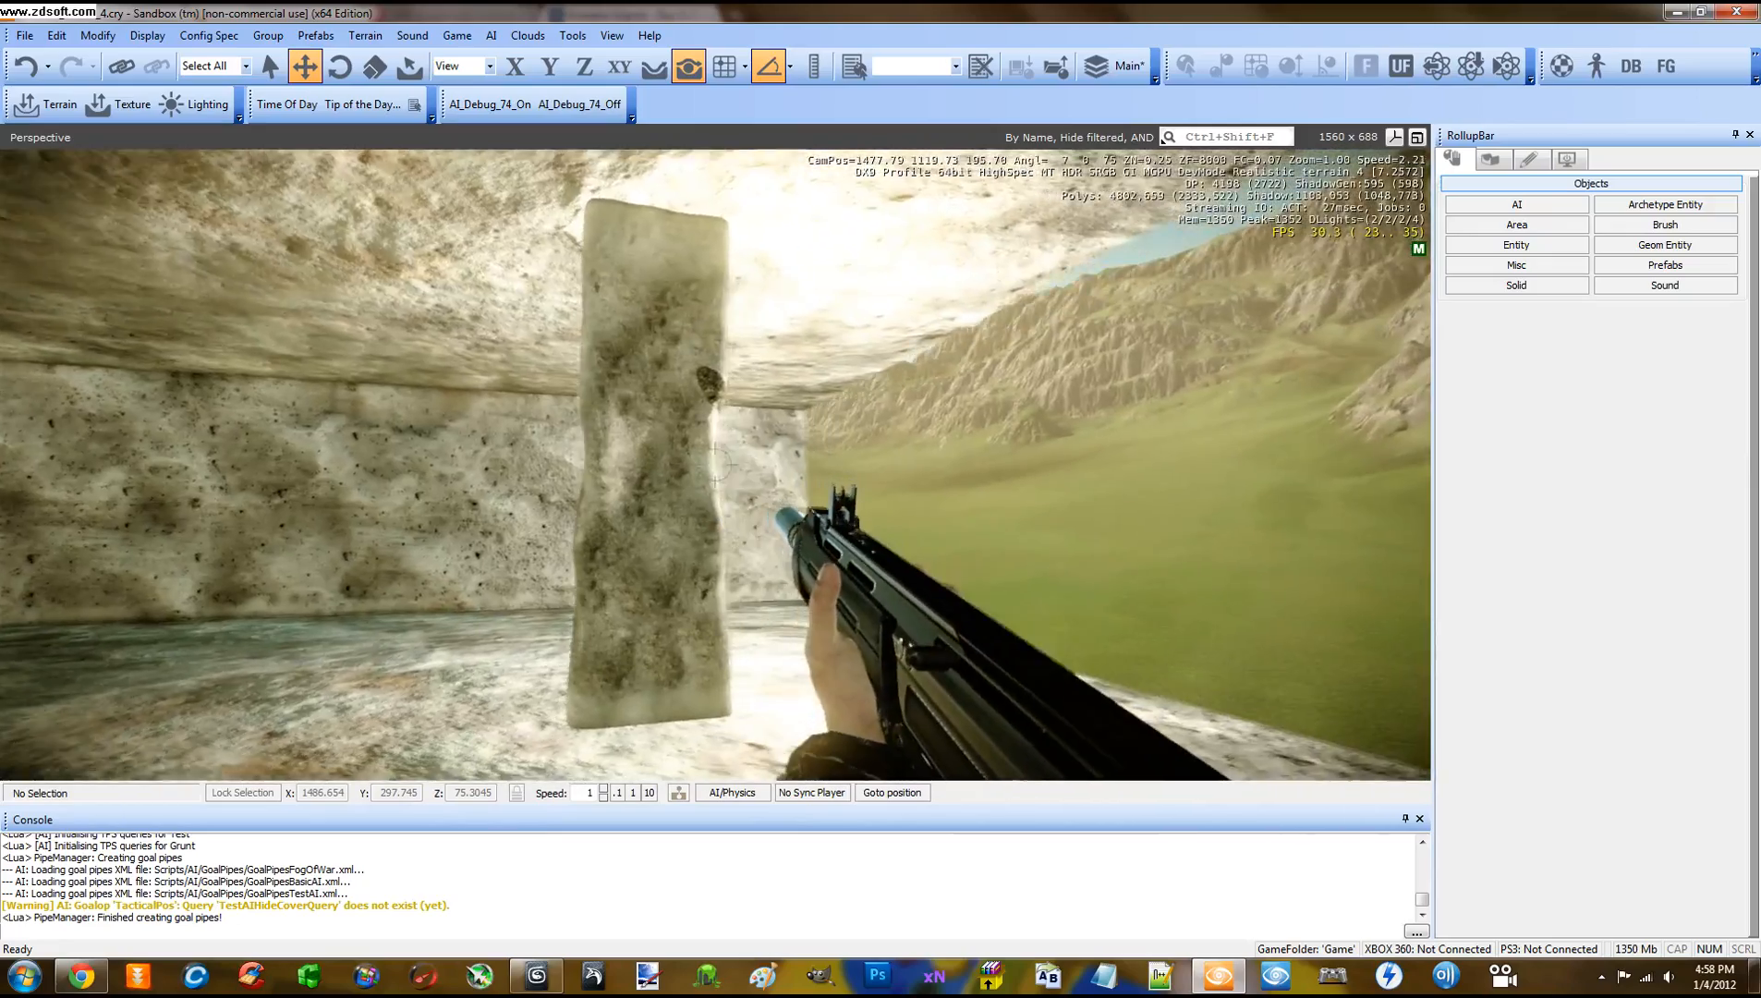
key(w)
click(715, 464)
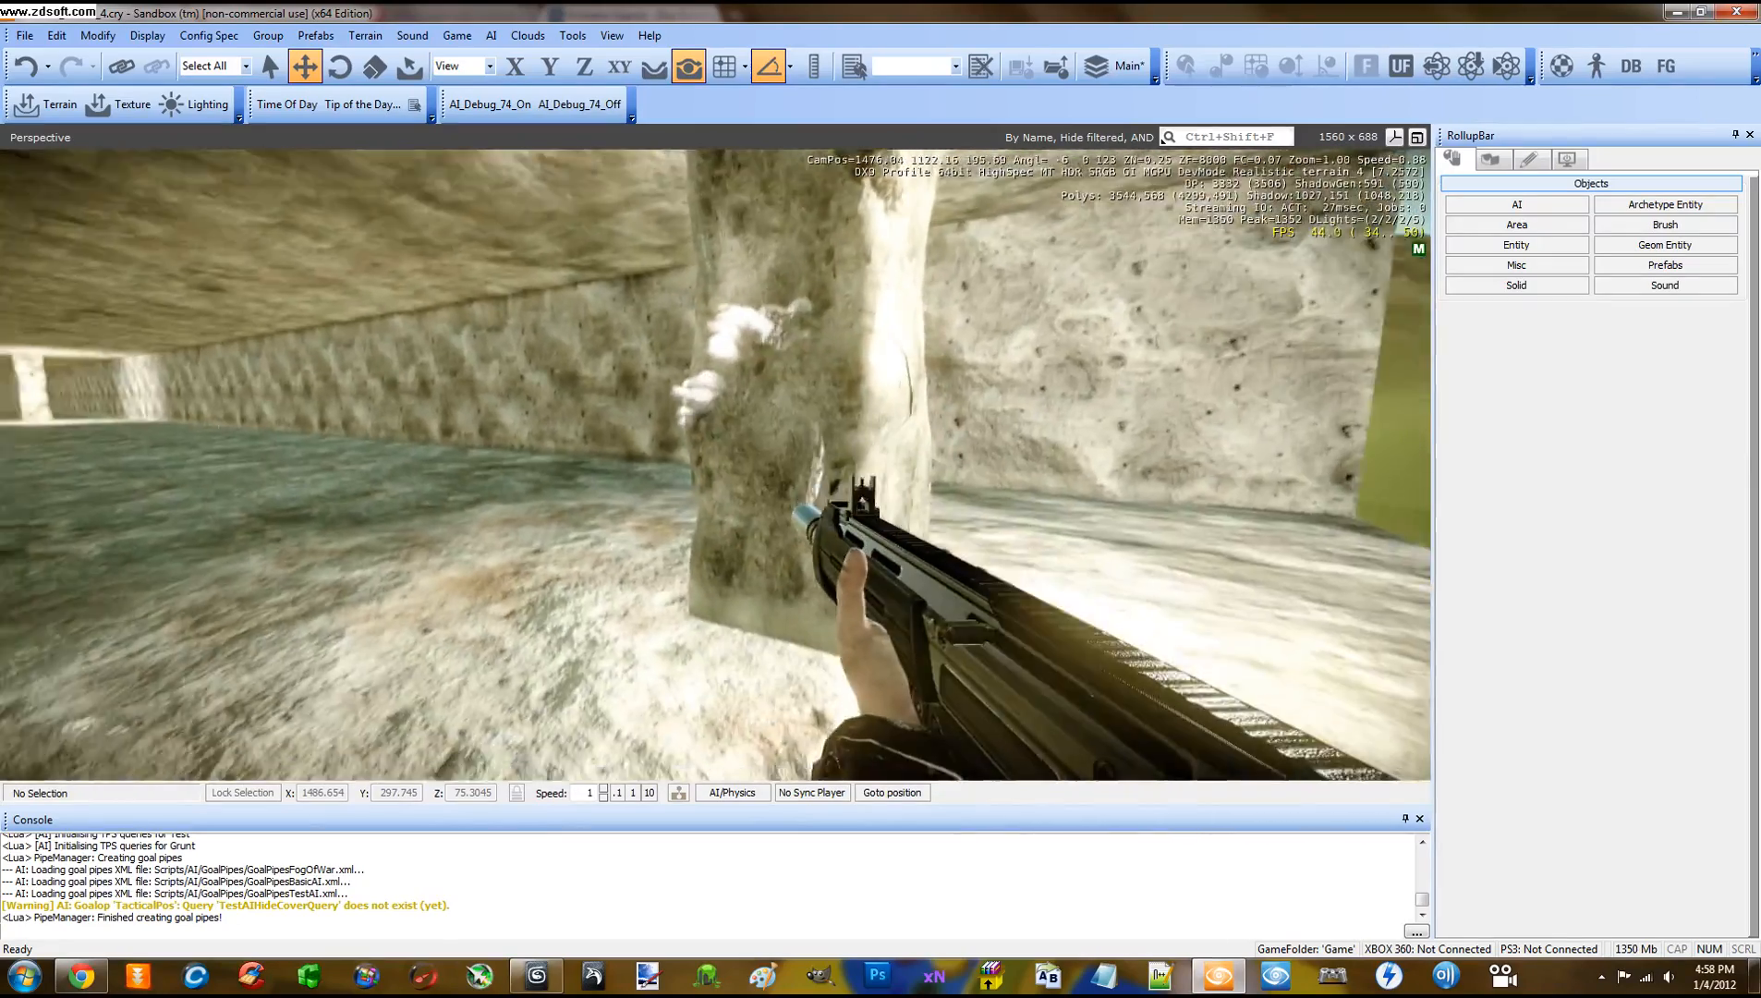
click(715, 464)
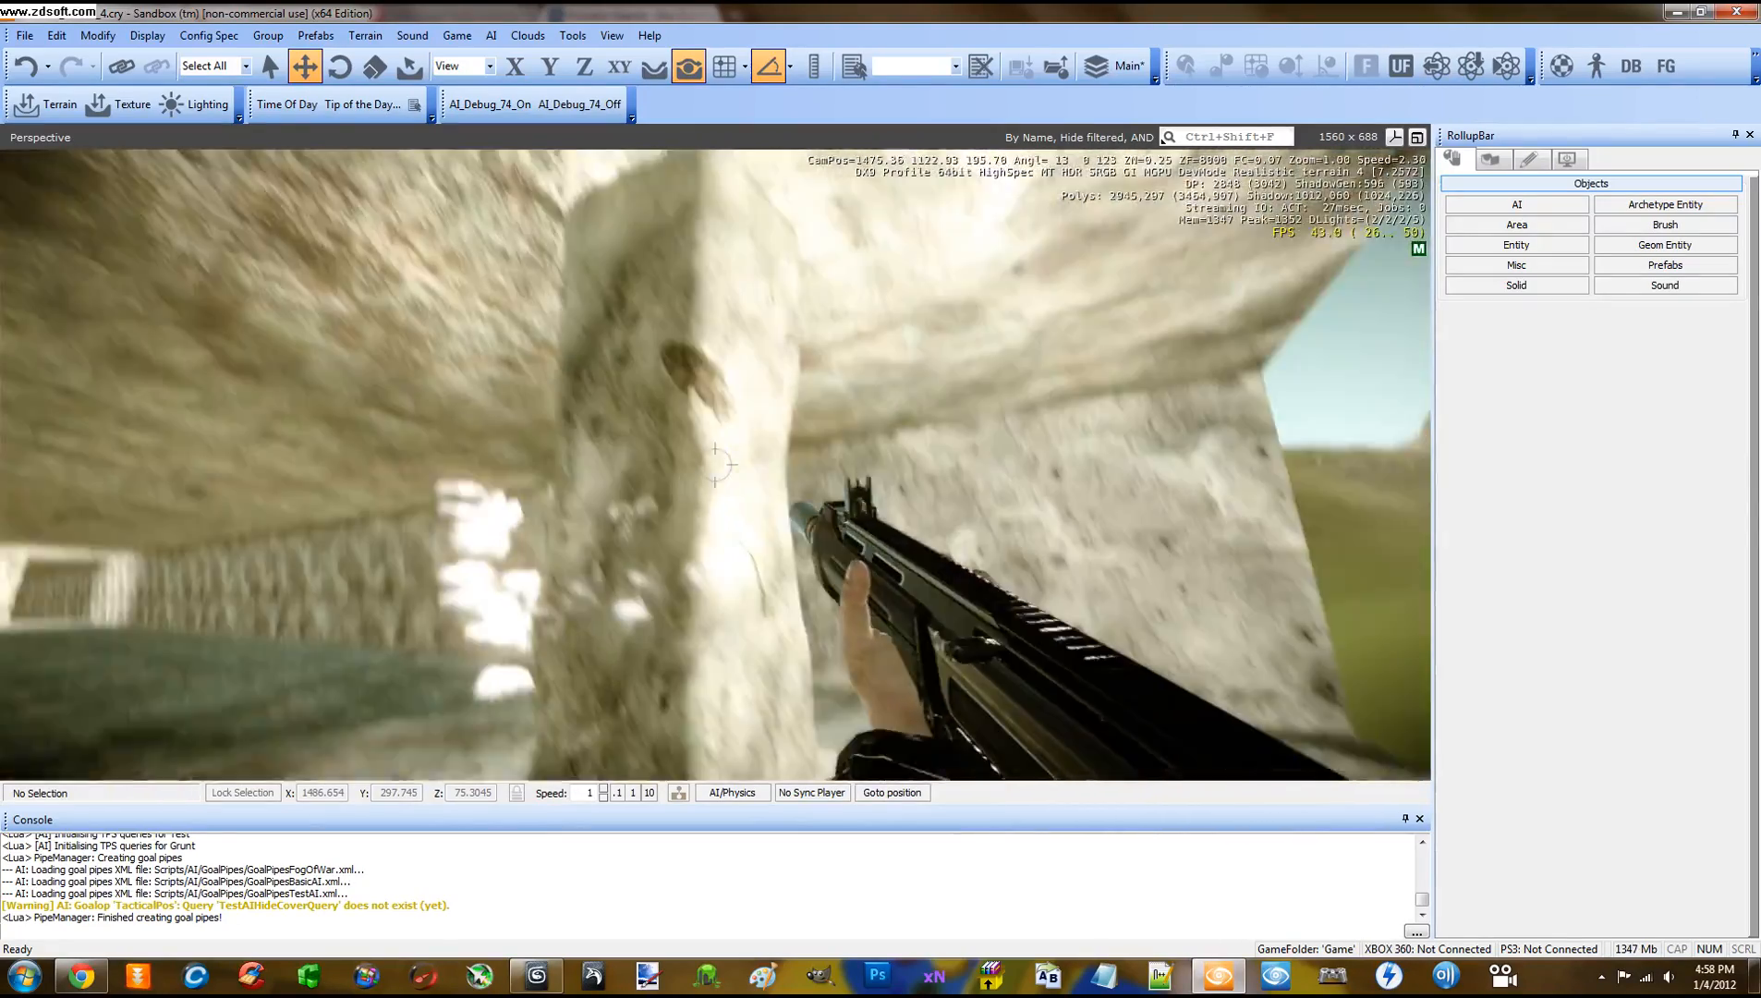
click(715, 465)
Strafe around the pillar, reload the rifle and keep firing until chunks break away
key(a)
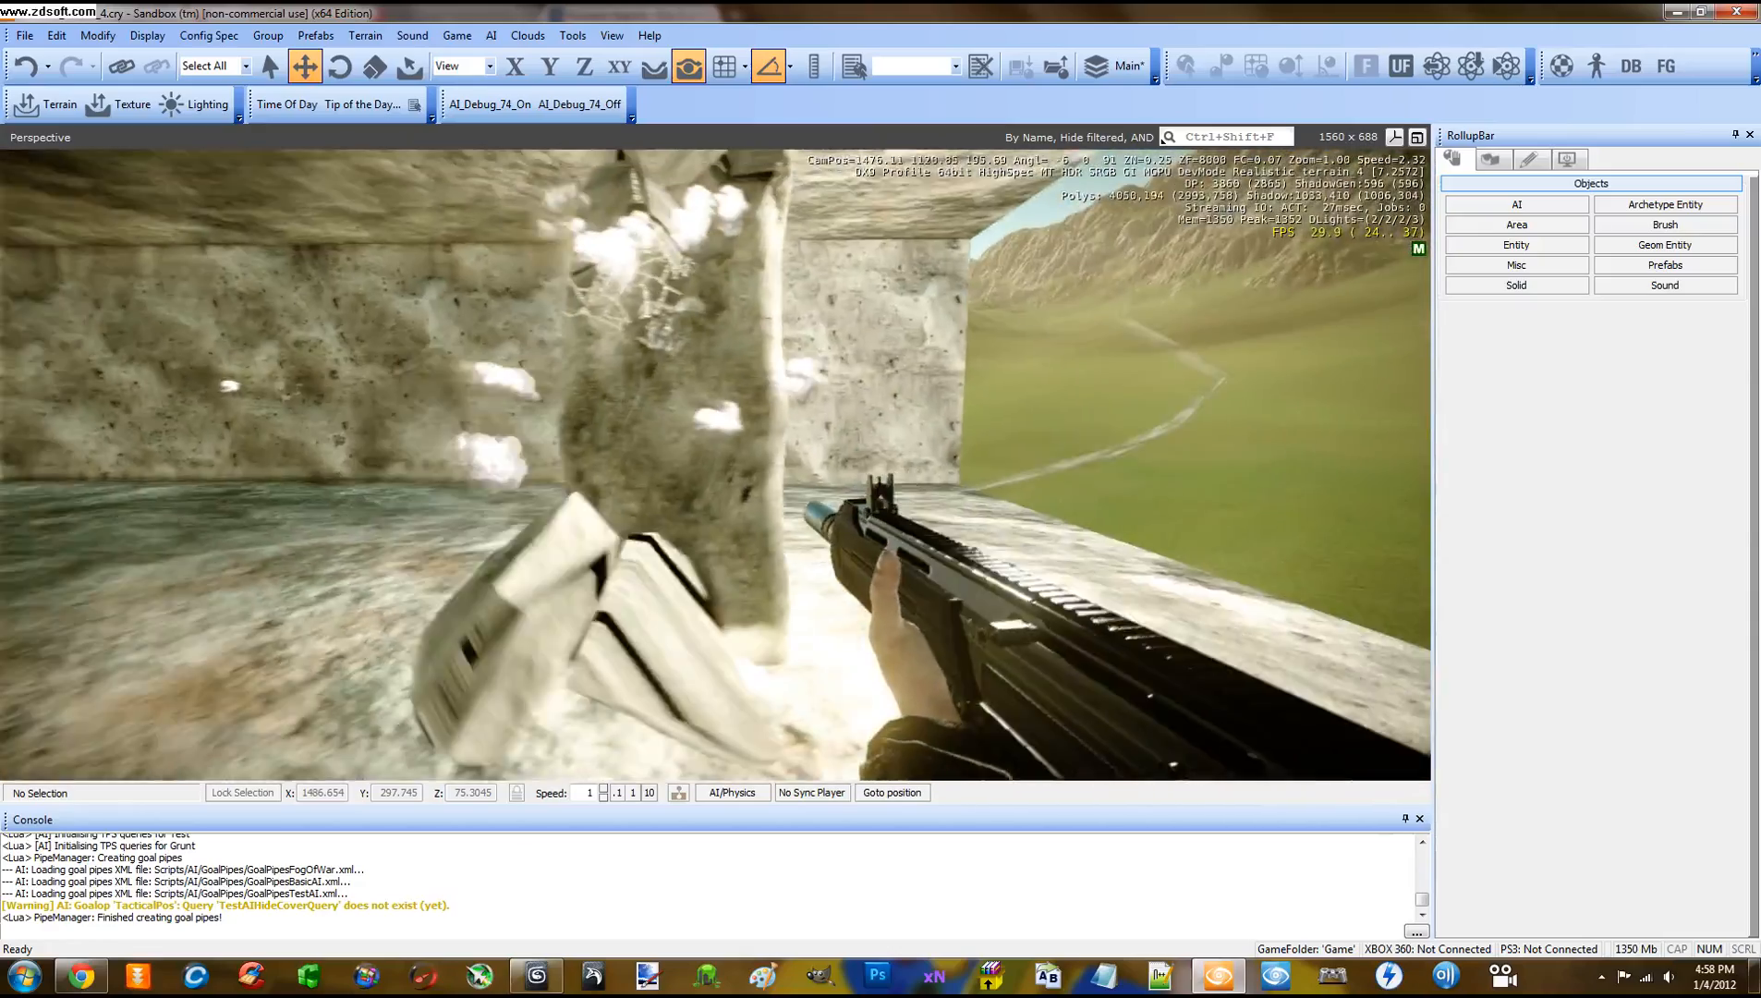
key(a)
key(r)
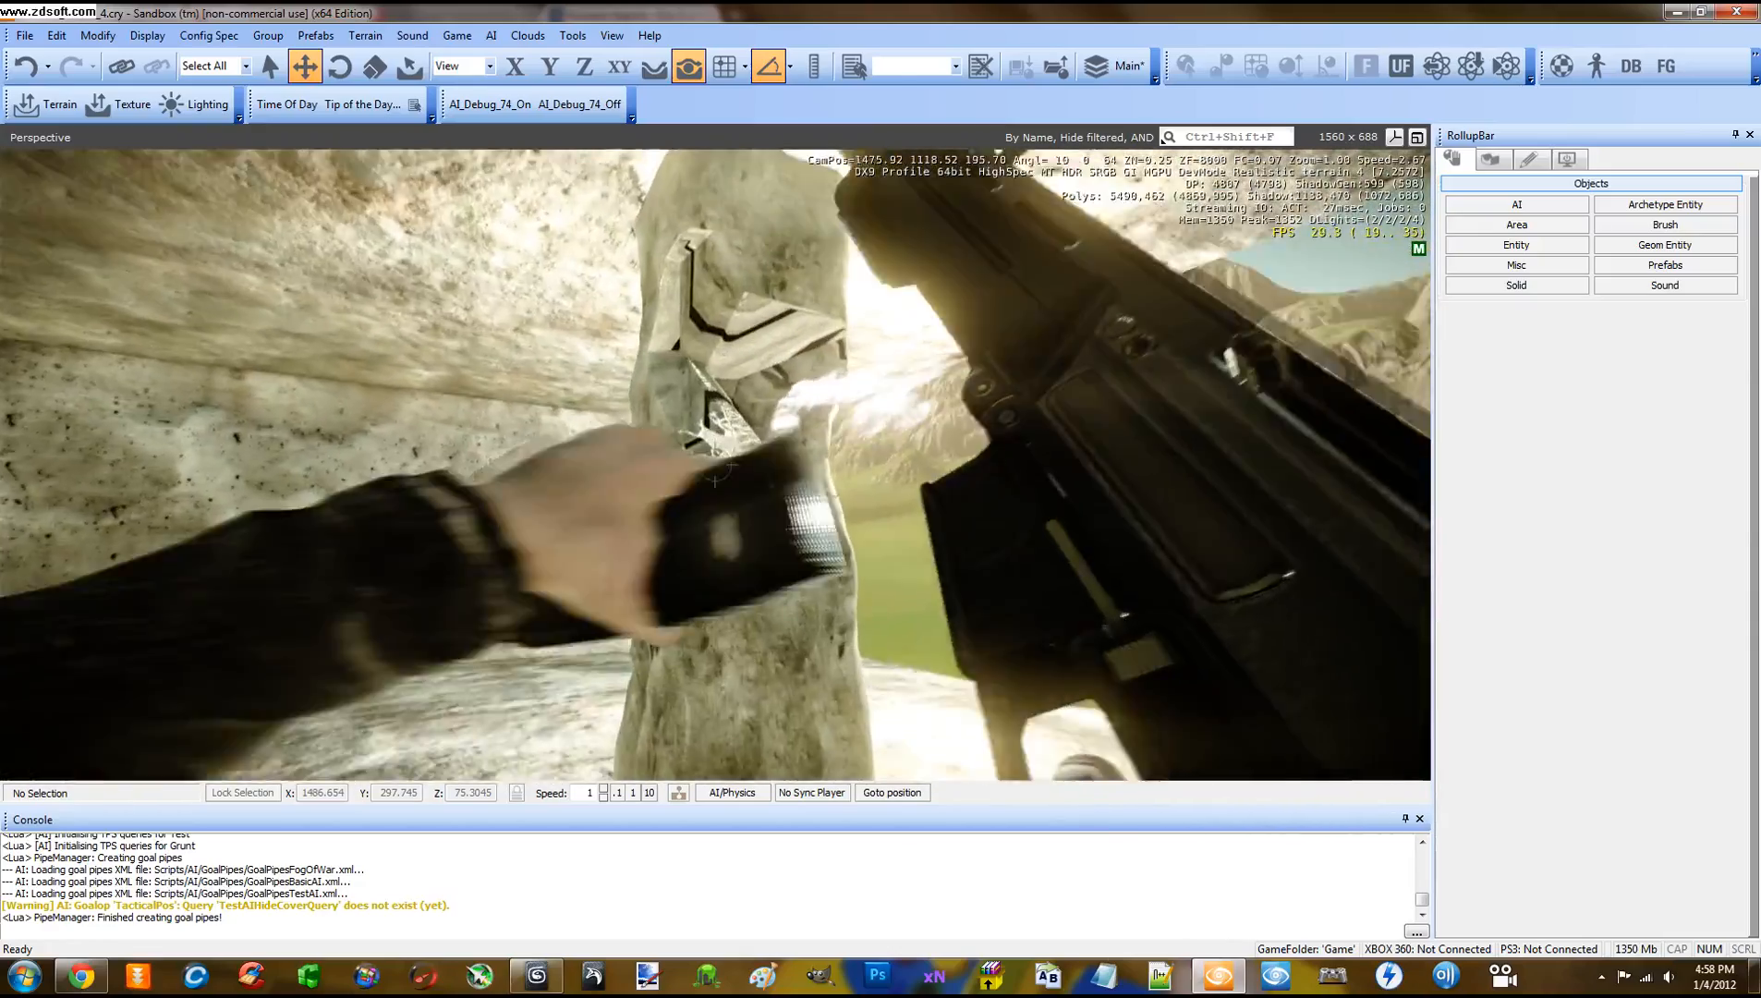
click(715, 464)
click(715, 465)
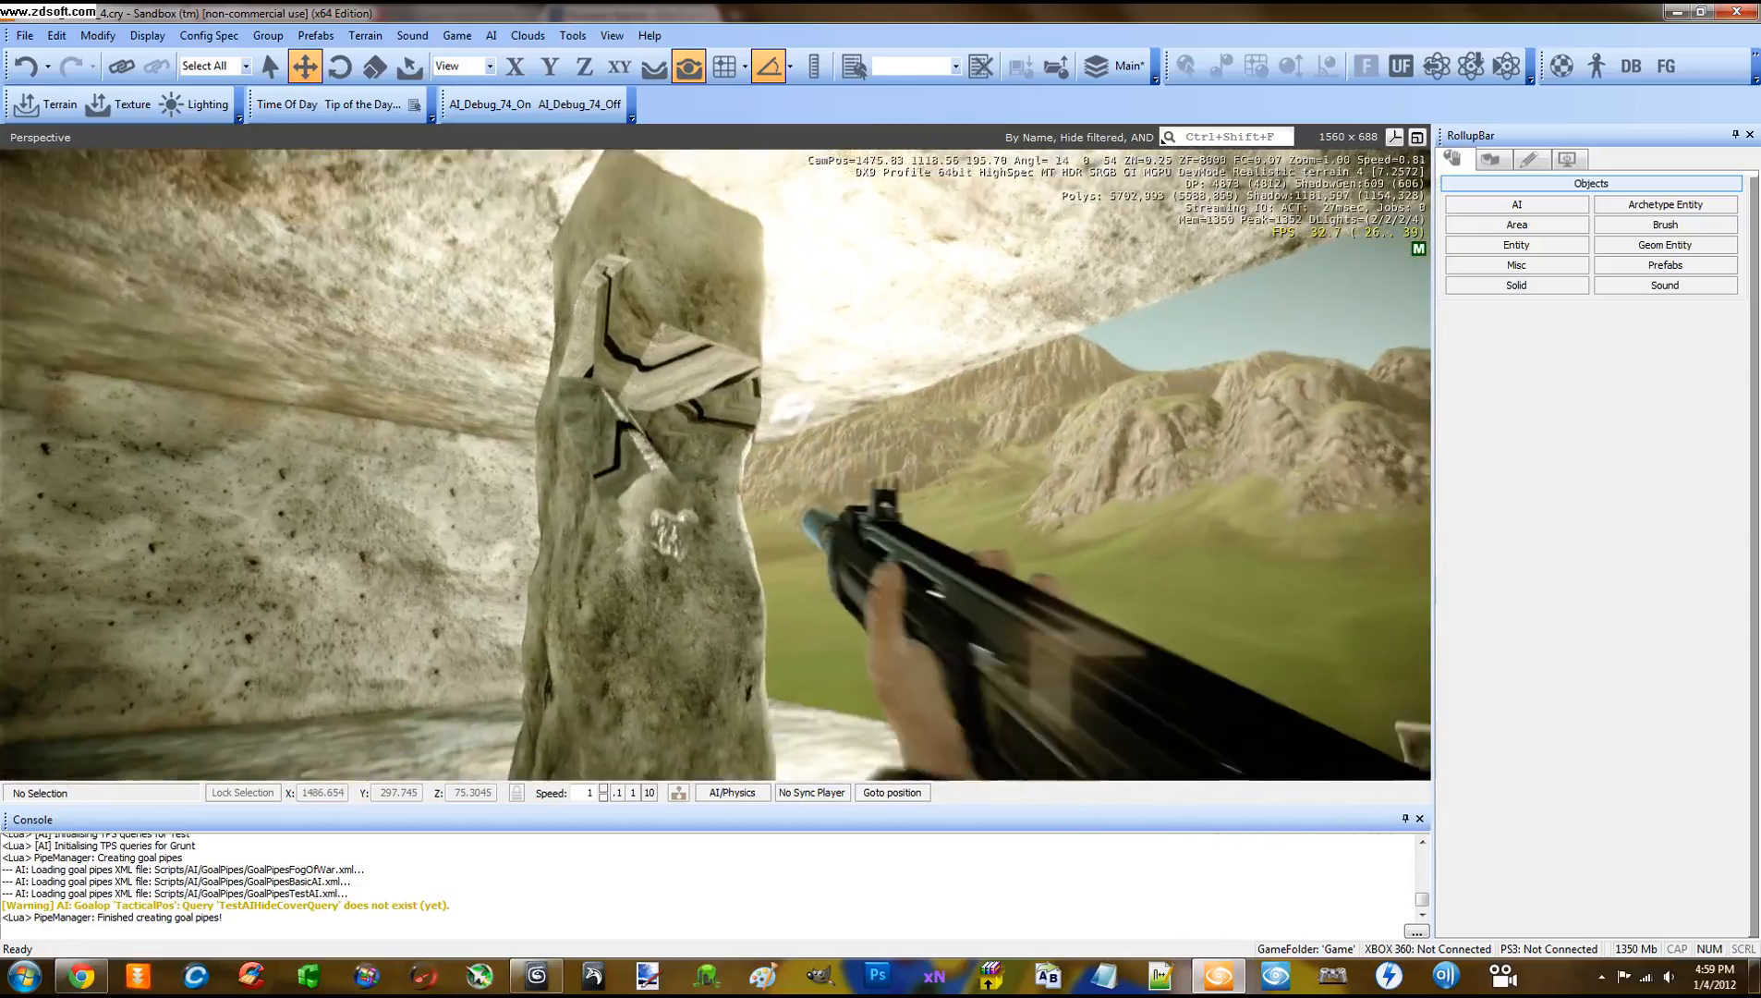
click(715, 465)
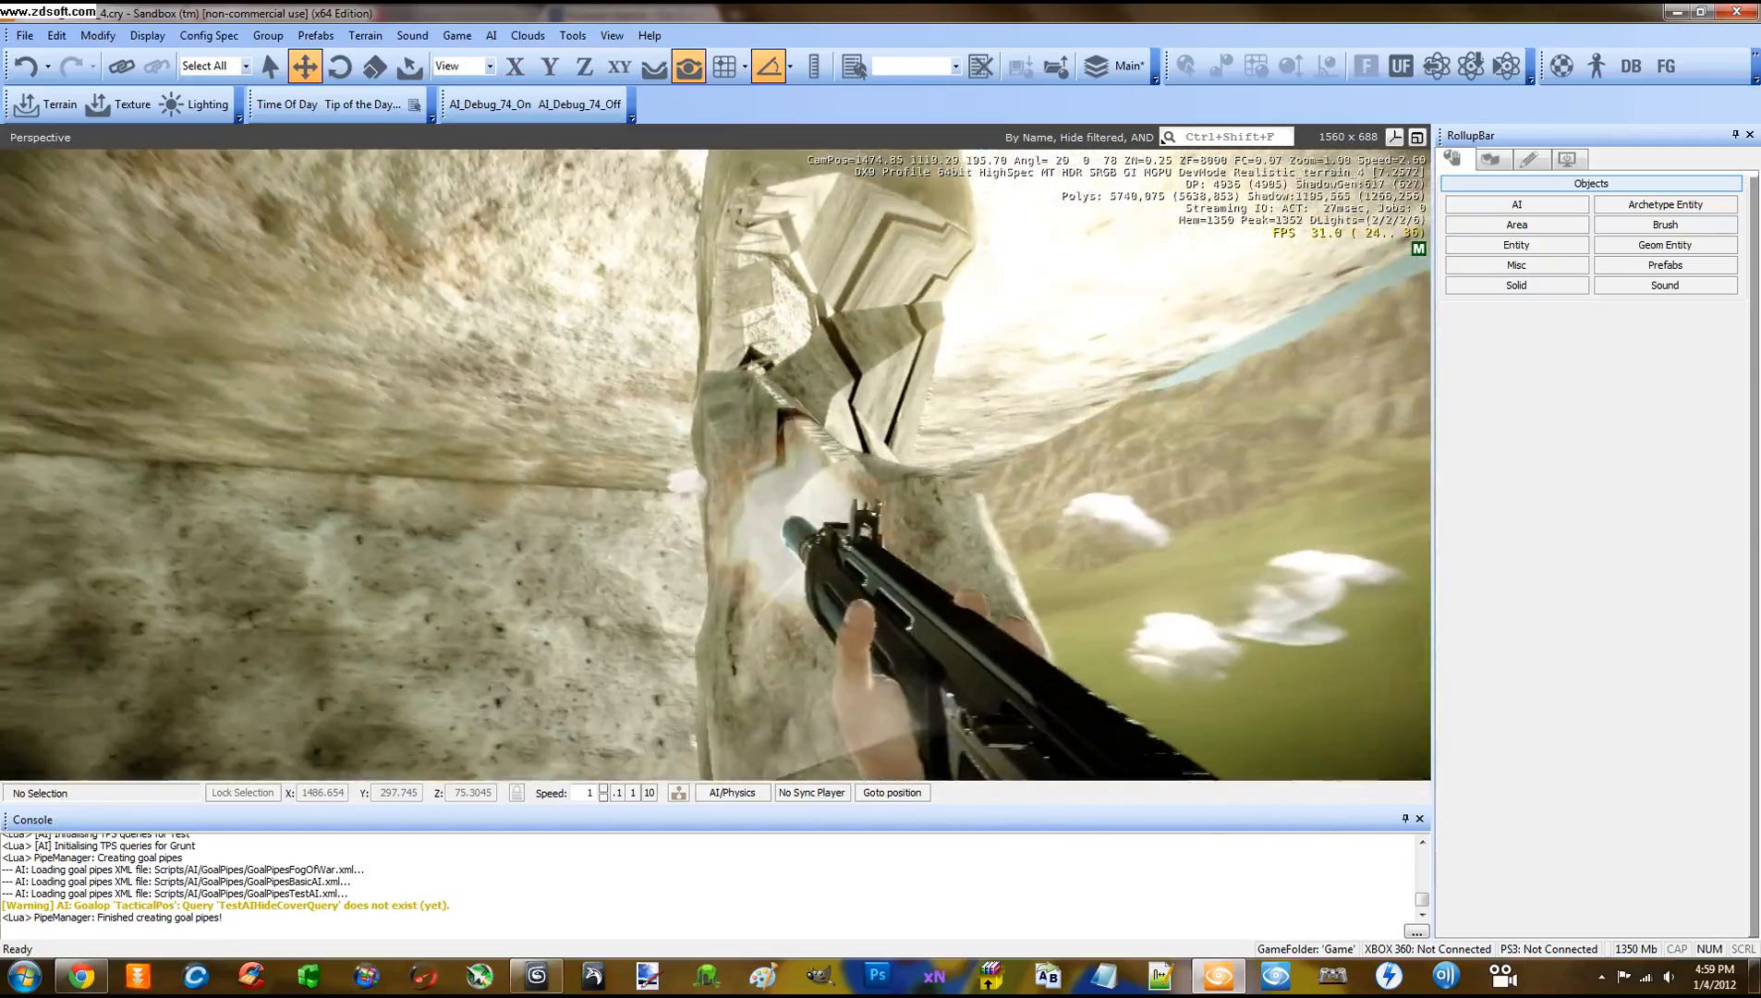
key(d)
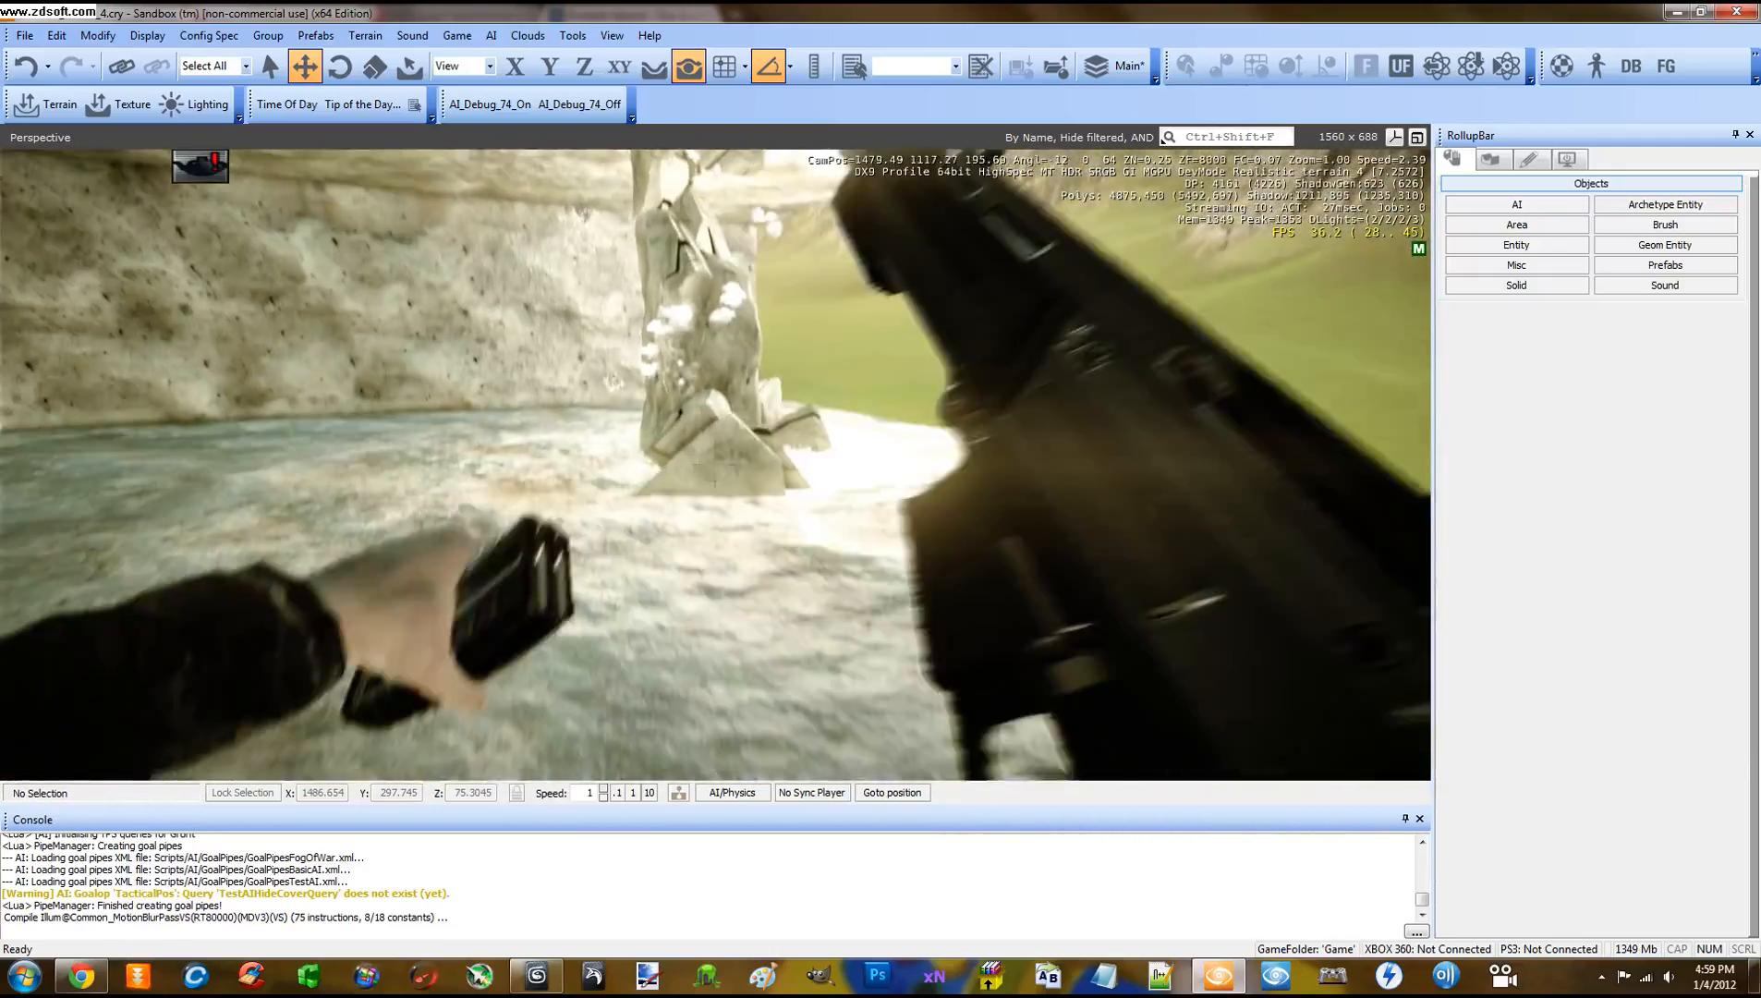
Throw two grenades at the cracked pillar while backing away from it
key(s)
key(g)
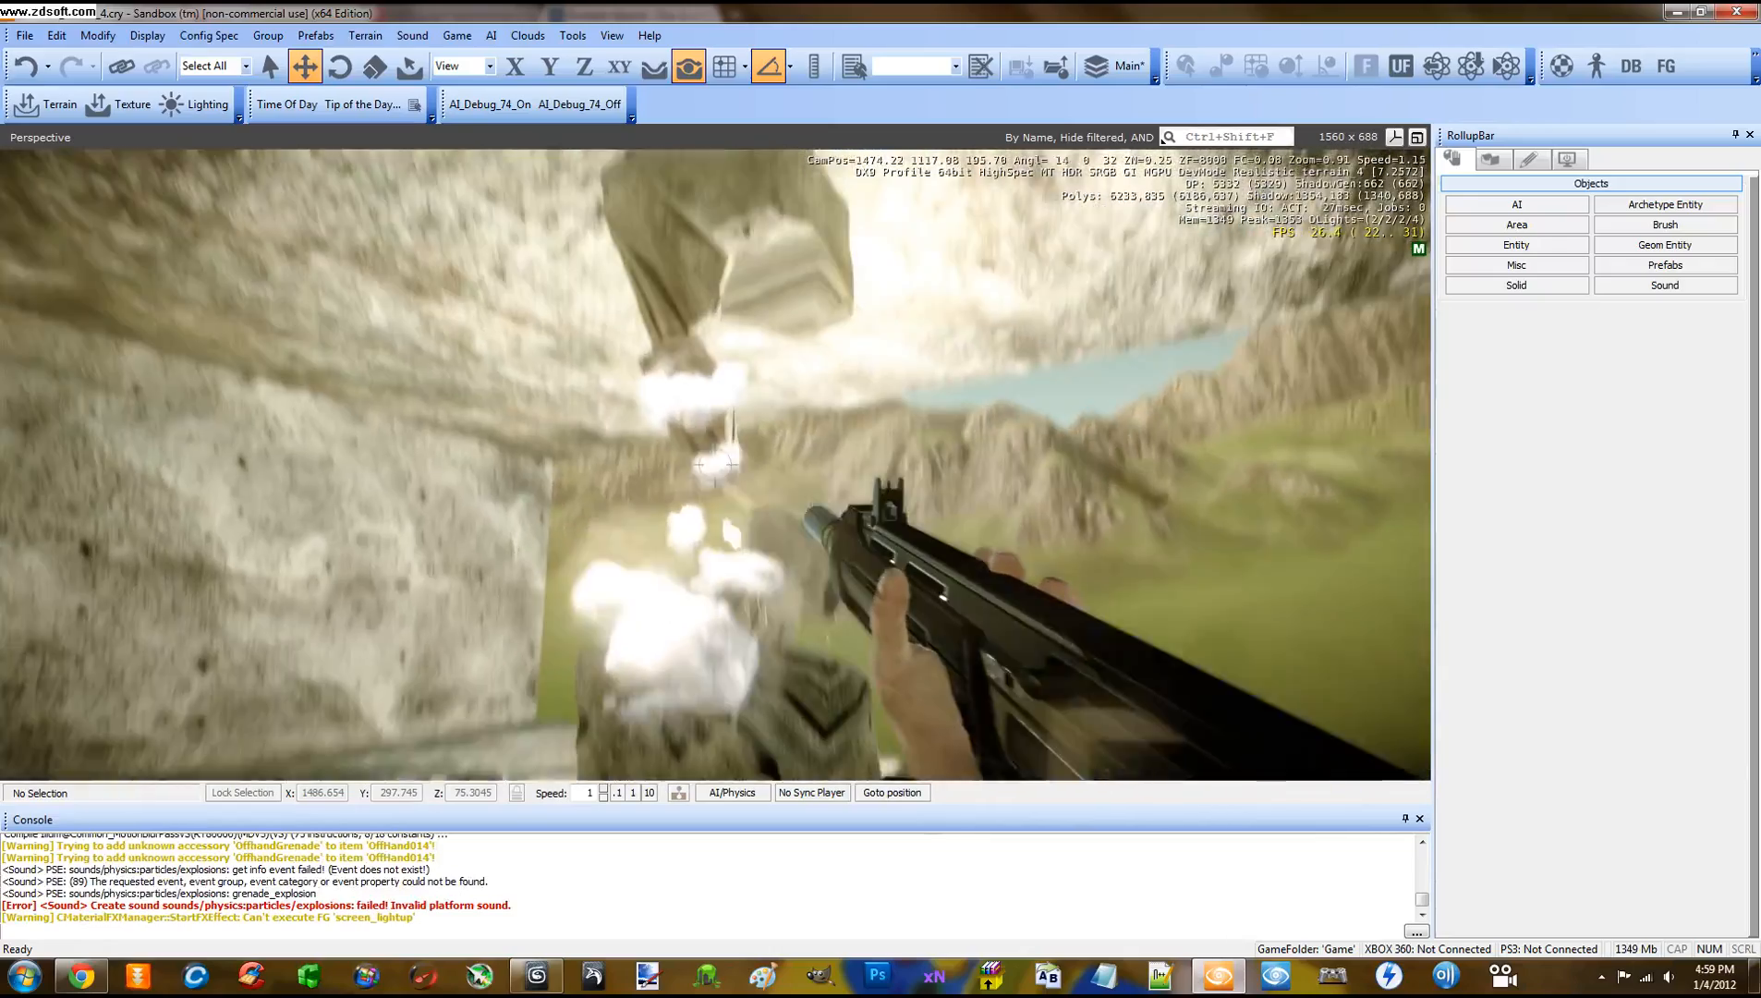
key(s)
key(d)
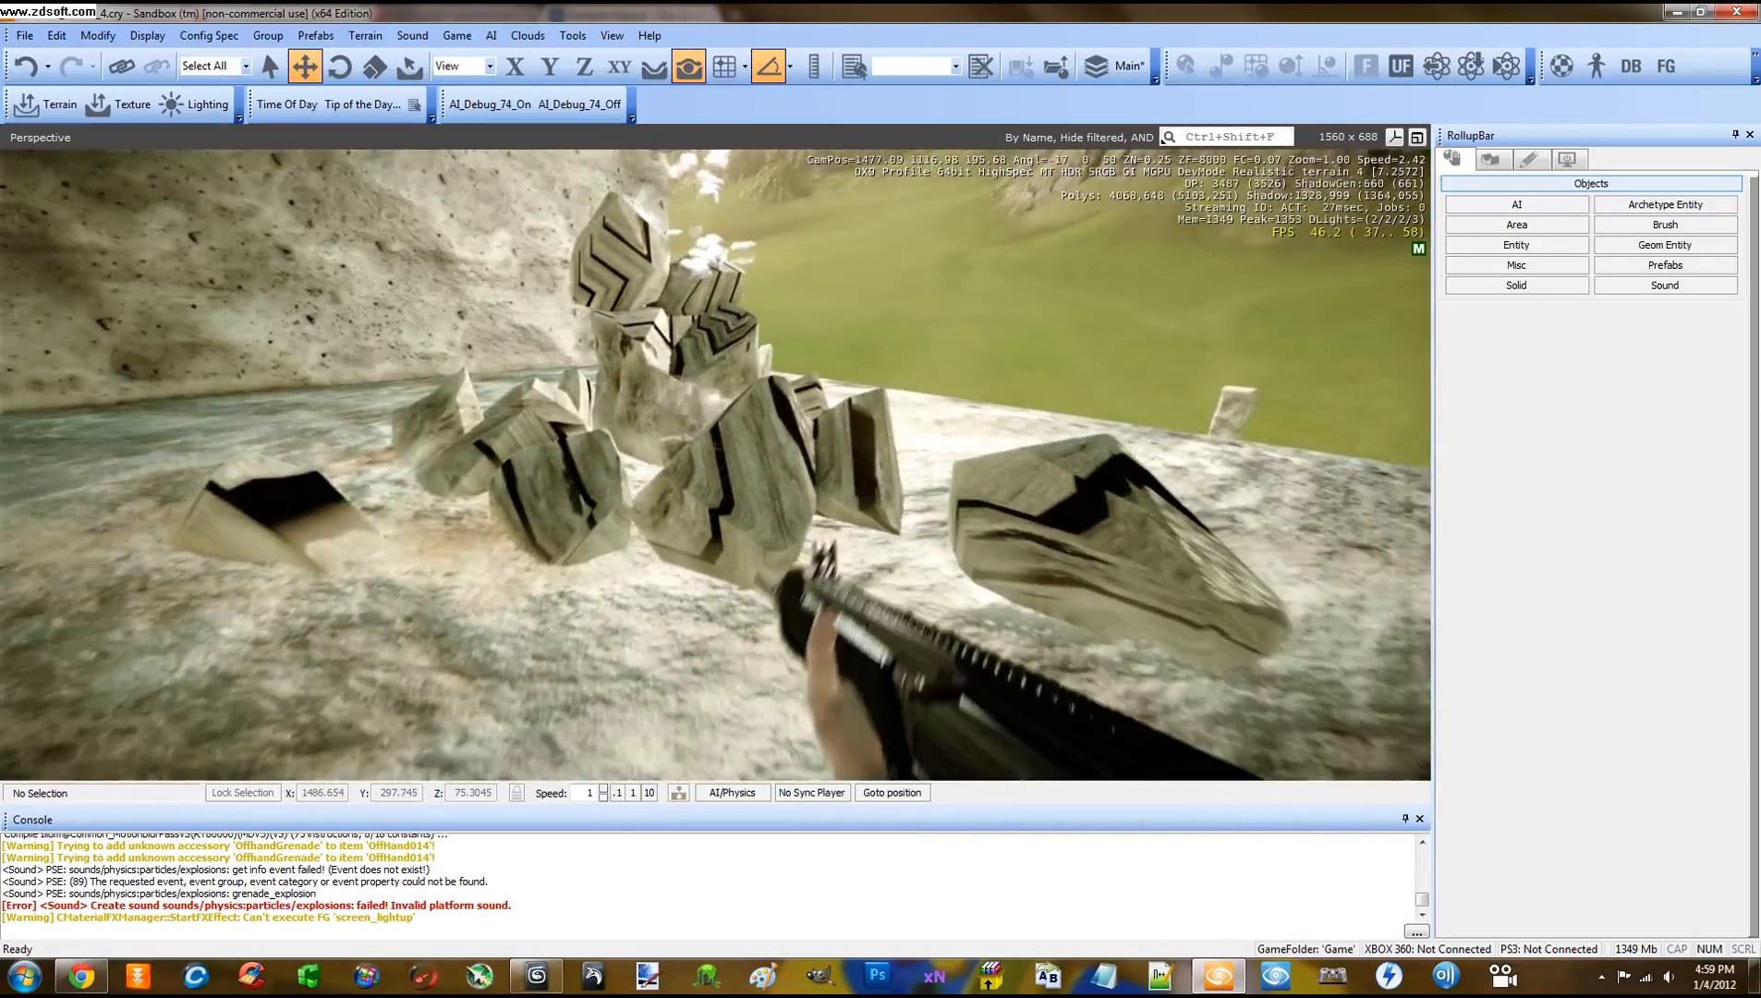
key(g)
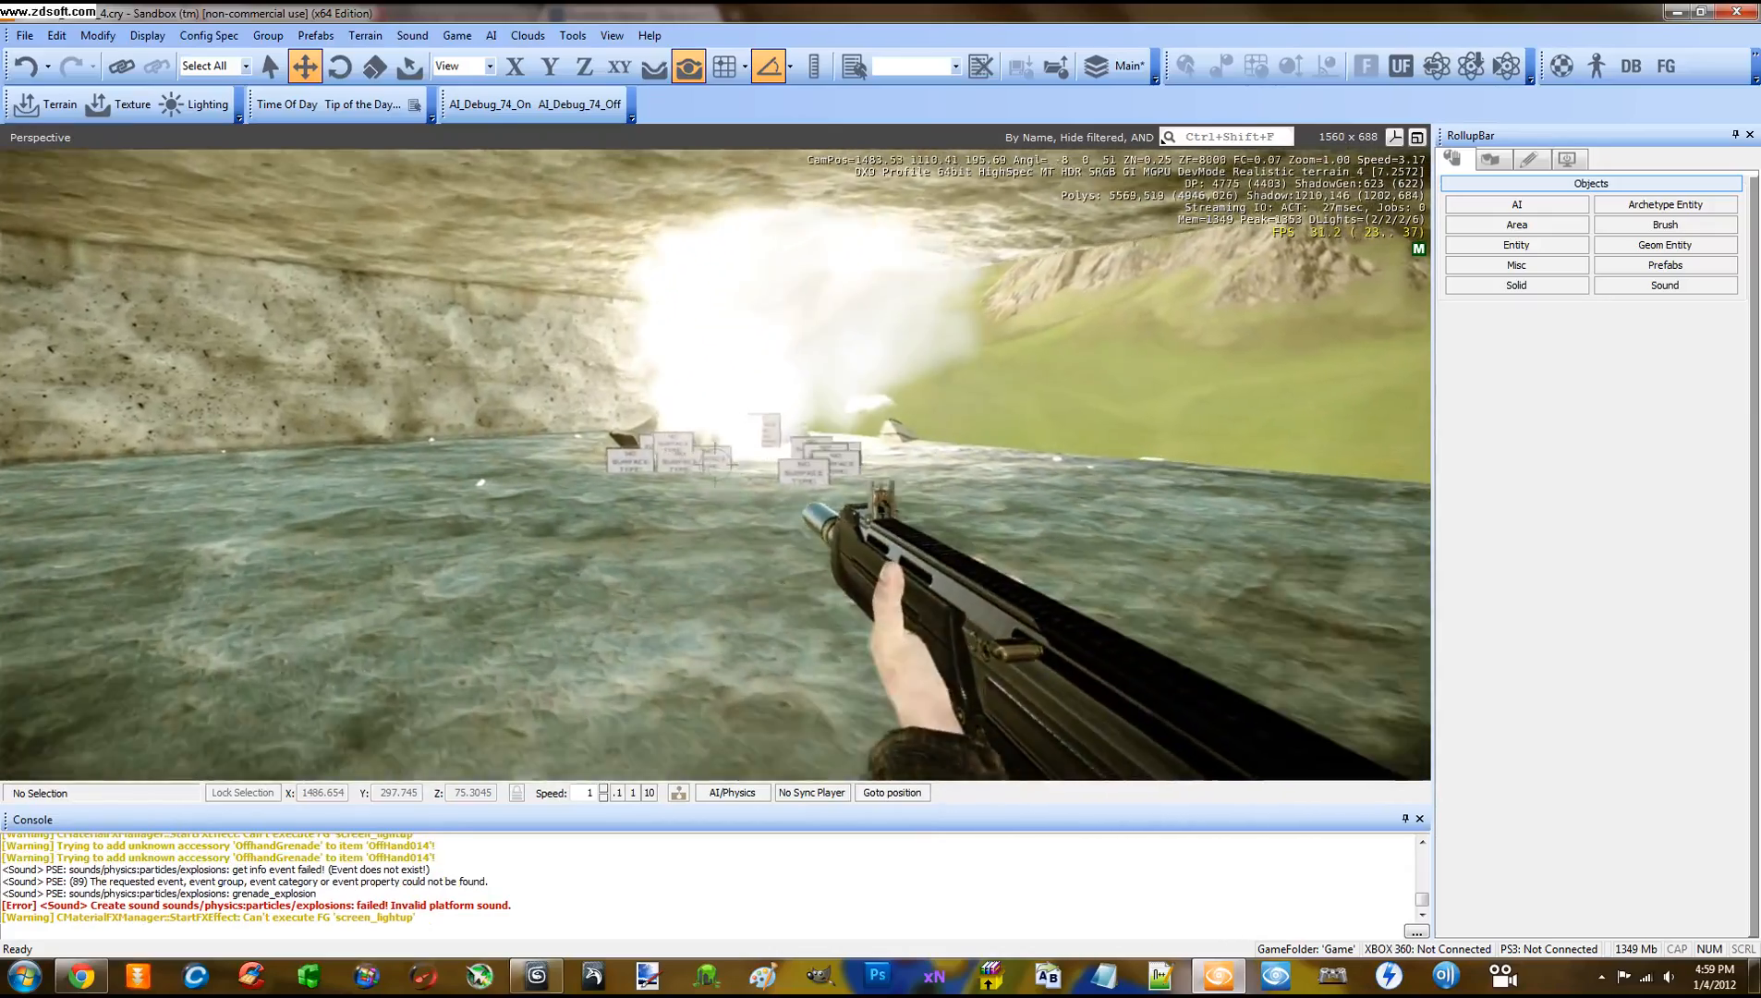
Move around the bunker to view the scattered pillar fragments after the blast
key(w)
key(a)
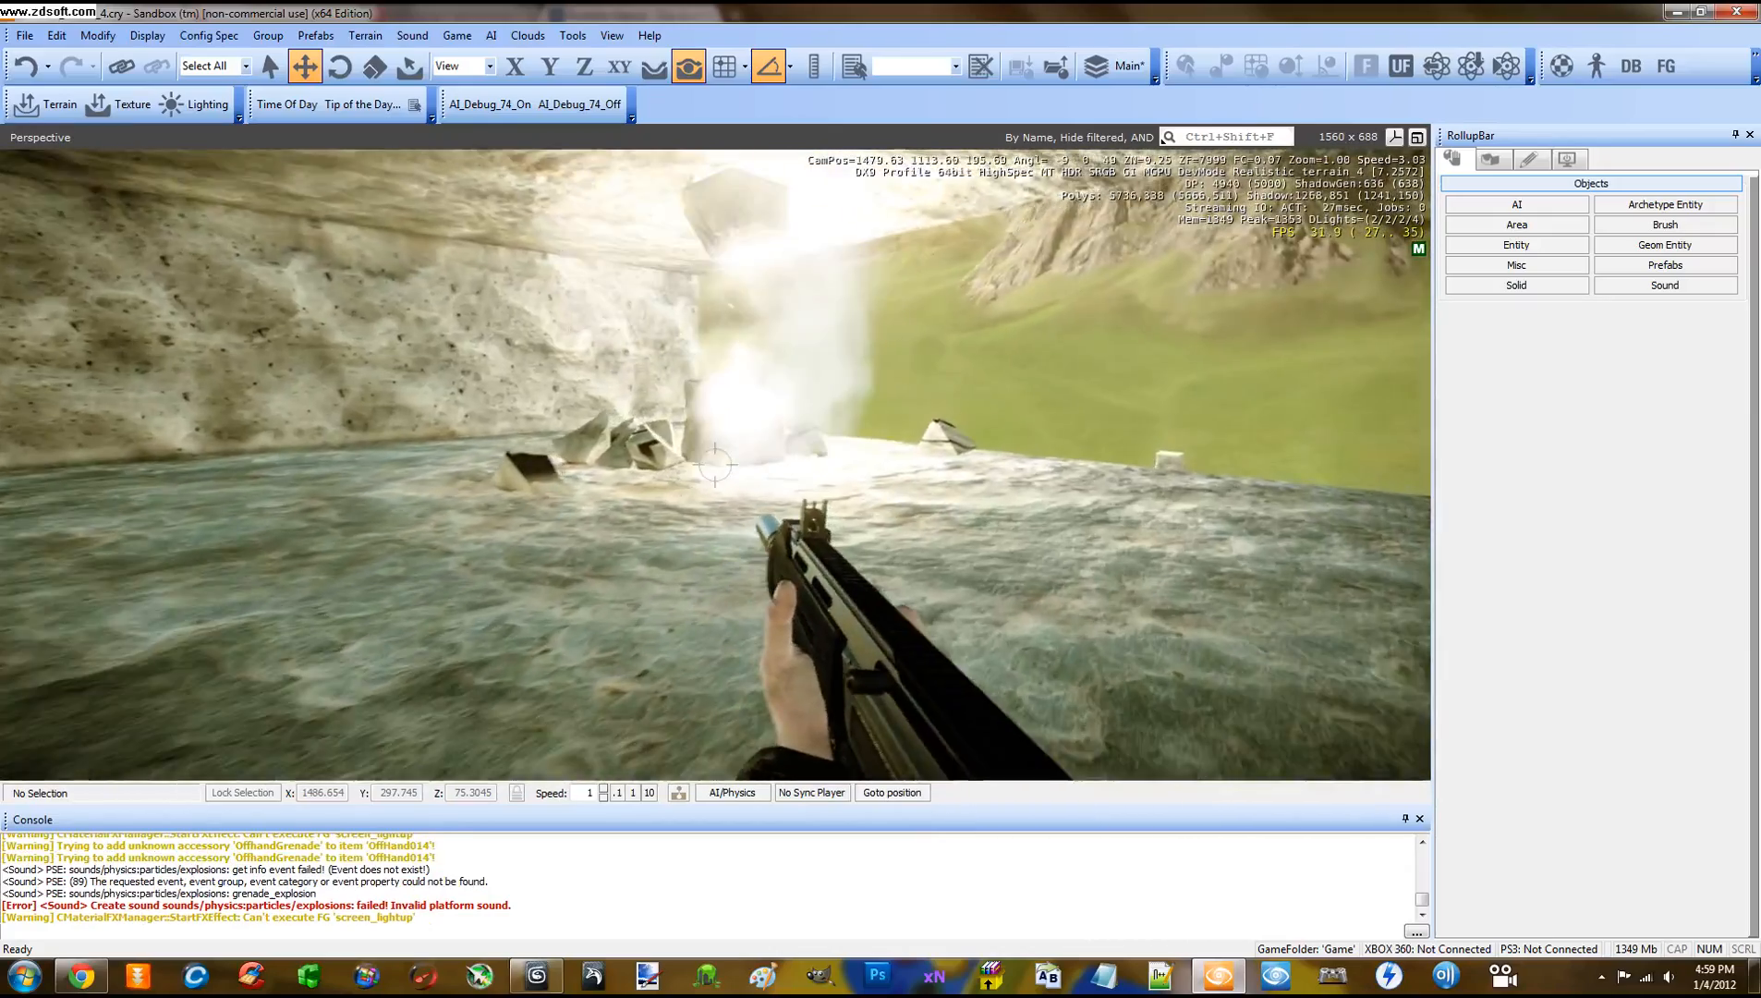
key(s)
key(d)
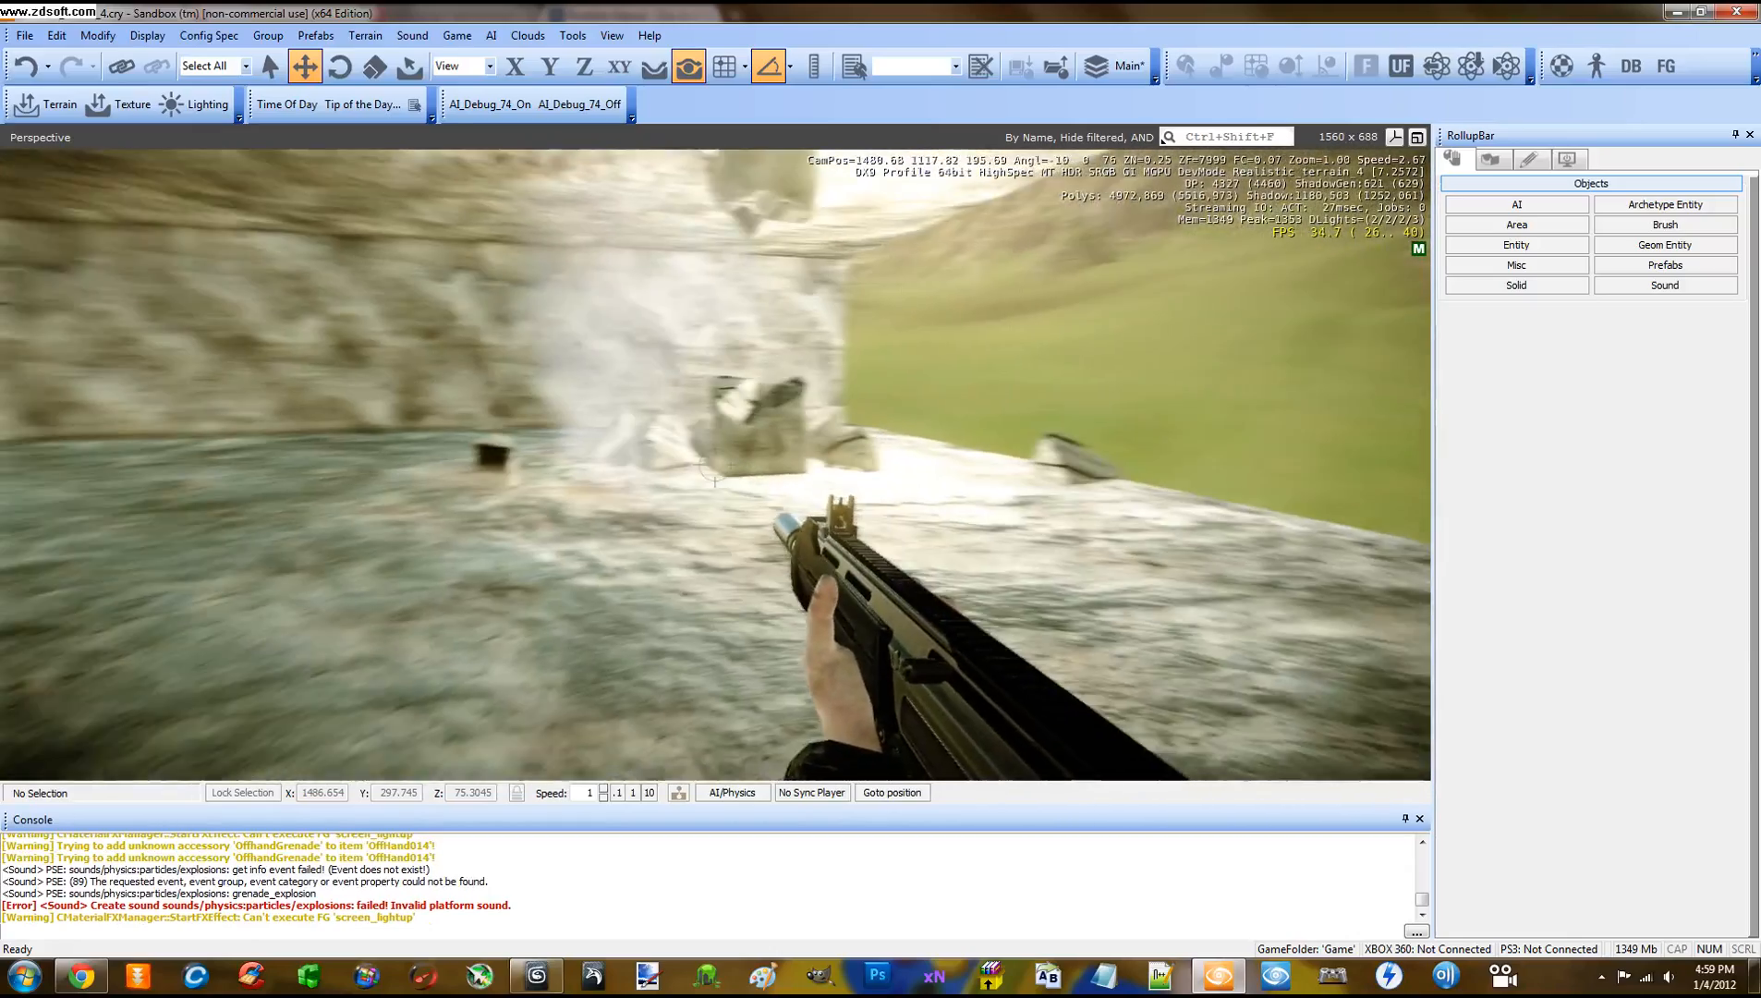
key(s)
key(d)
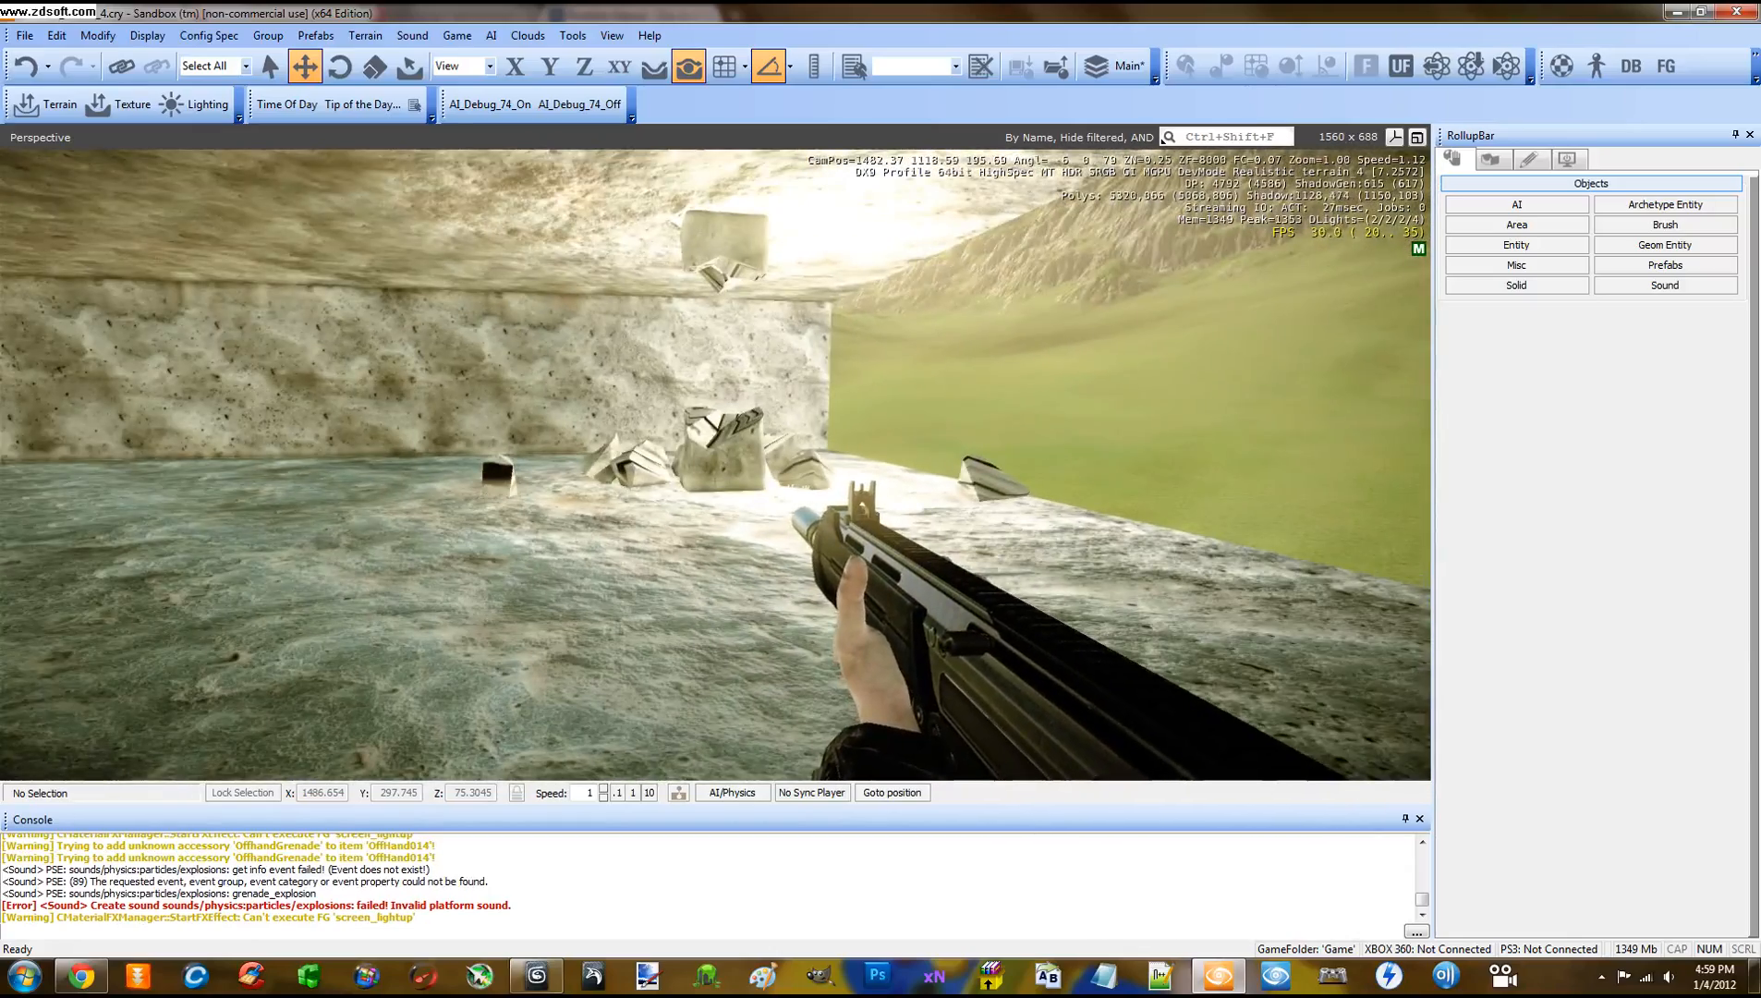